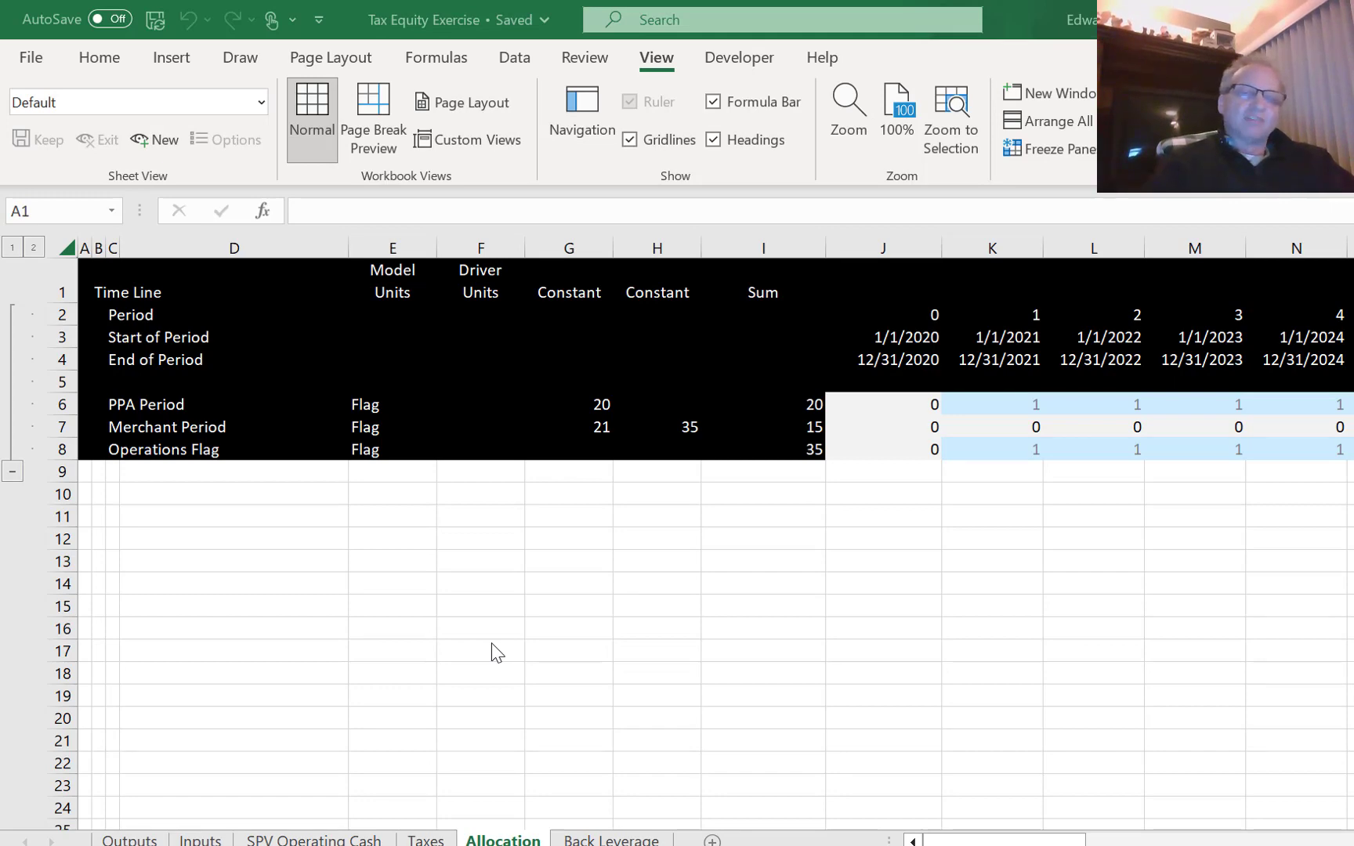
- Look over the Back Leverage and Allocation sheets and their empty area below the timeline header
left_click(611, 840)
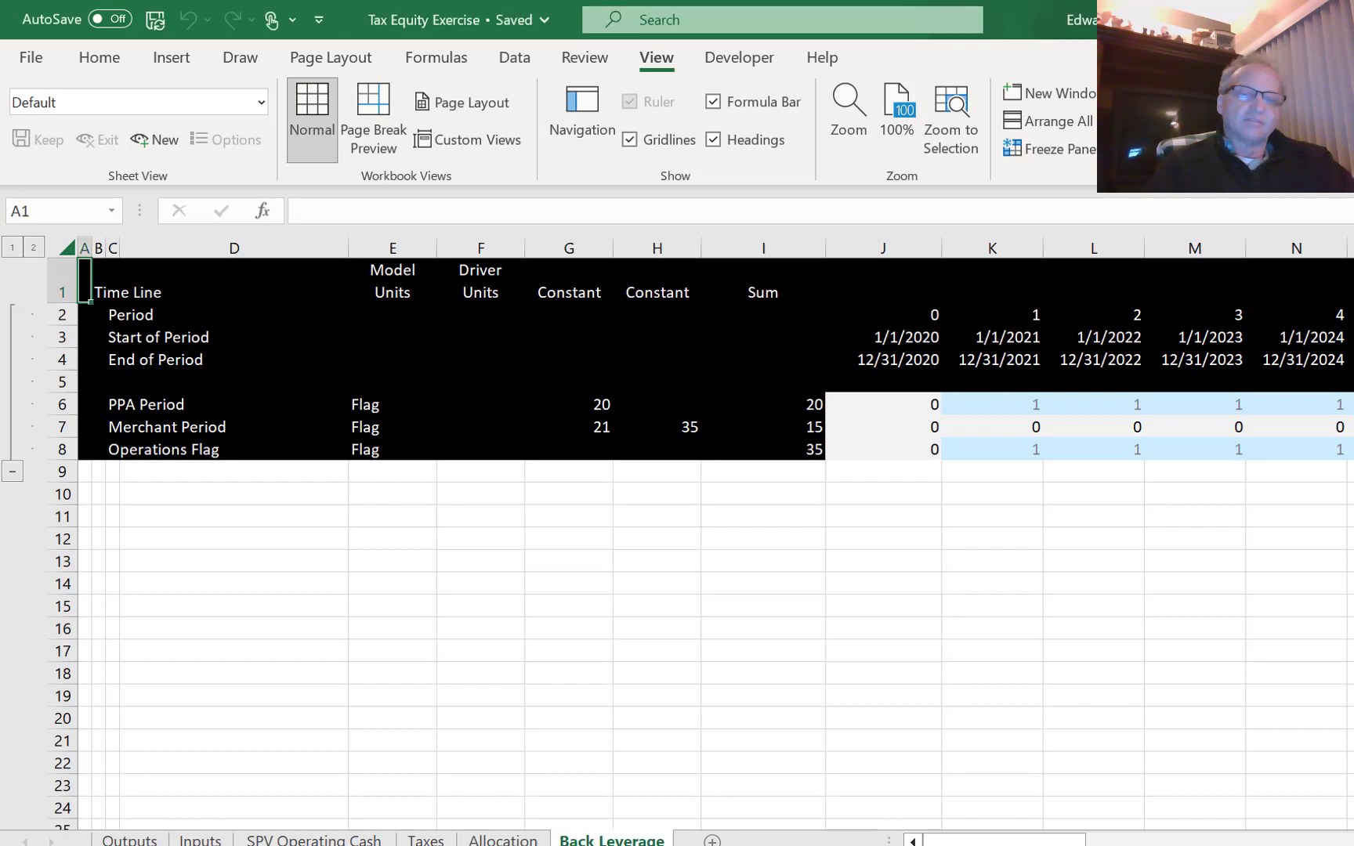
left_click(501, 840)
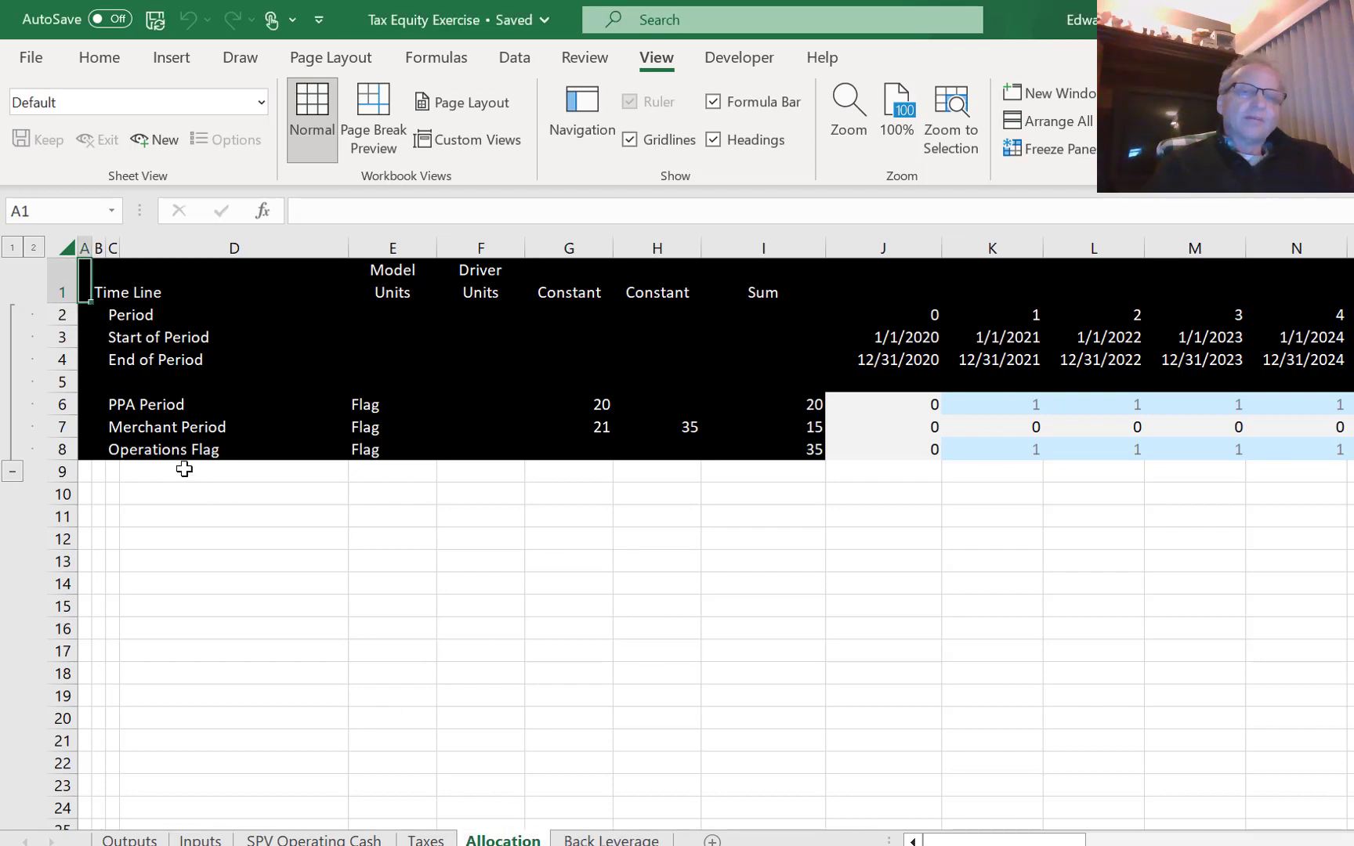
left_click(184, 472)
key("Left")
key("Down")
key("Down")
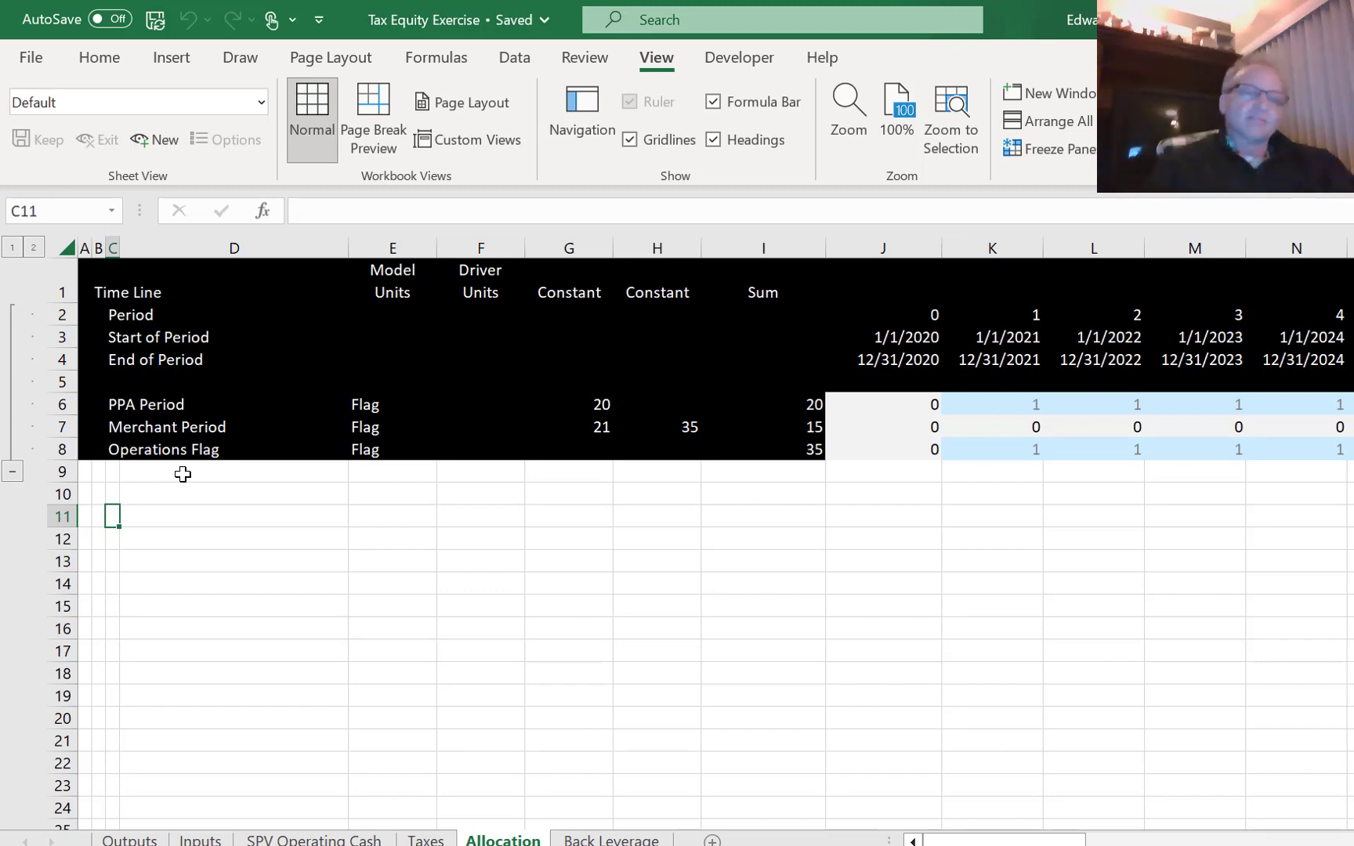
- Make the section headings in column C of the Inputs sheet bold
key("ctrl+Page_Up")
key("ctrl+Page_Up")
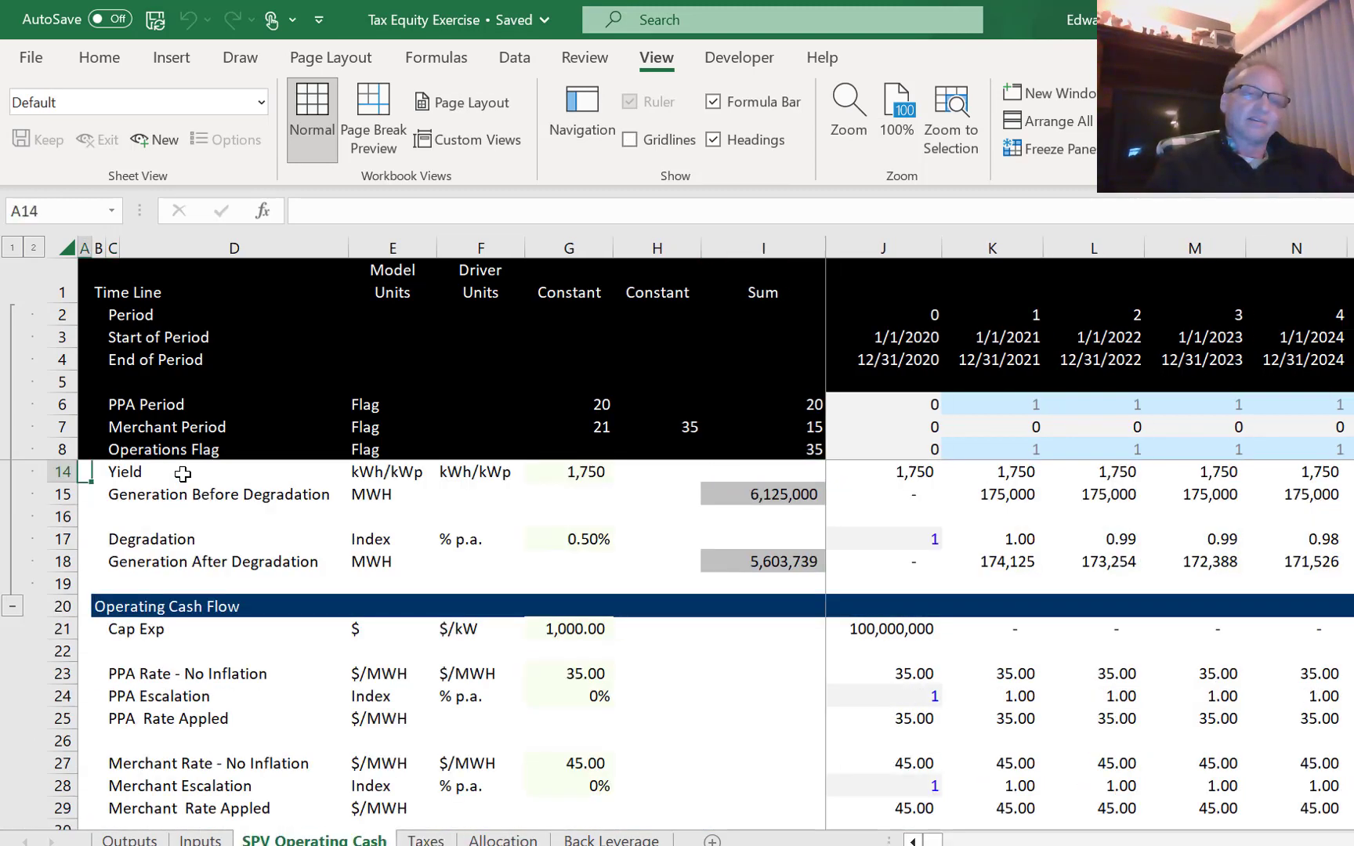
key("ctrl+Page_Up")
key("Left")
key("Left")
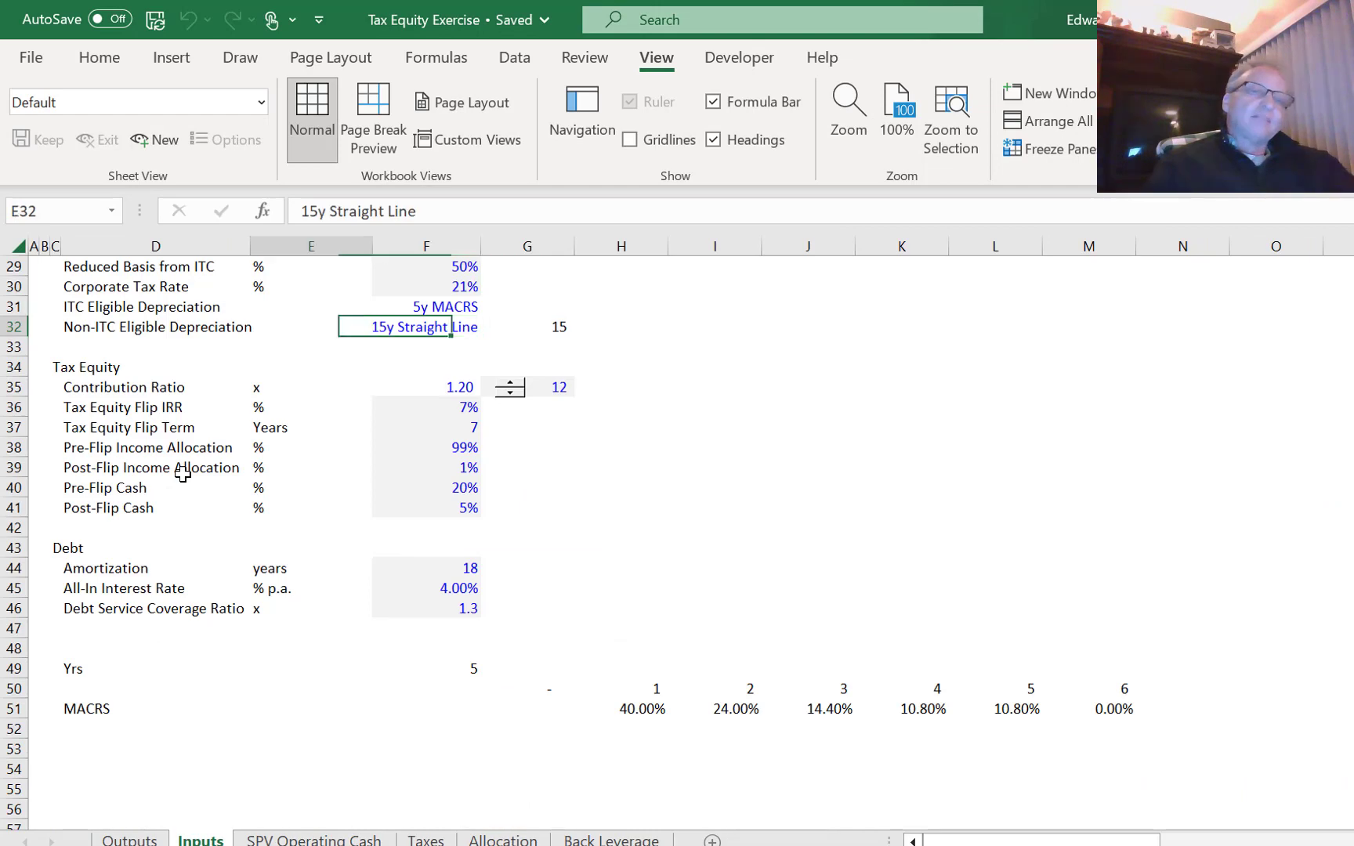
key("Home")
key("Up")
key("Up")
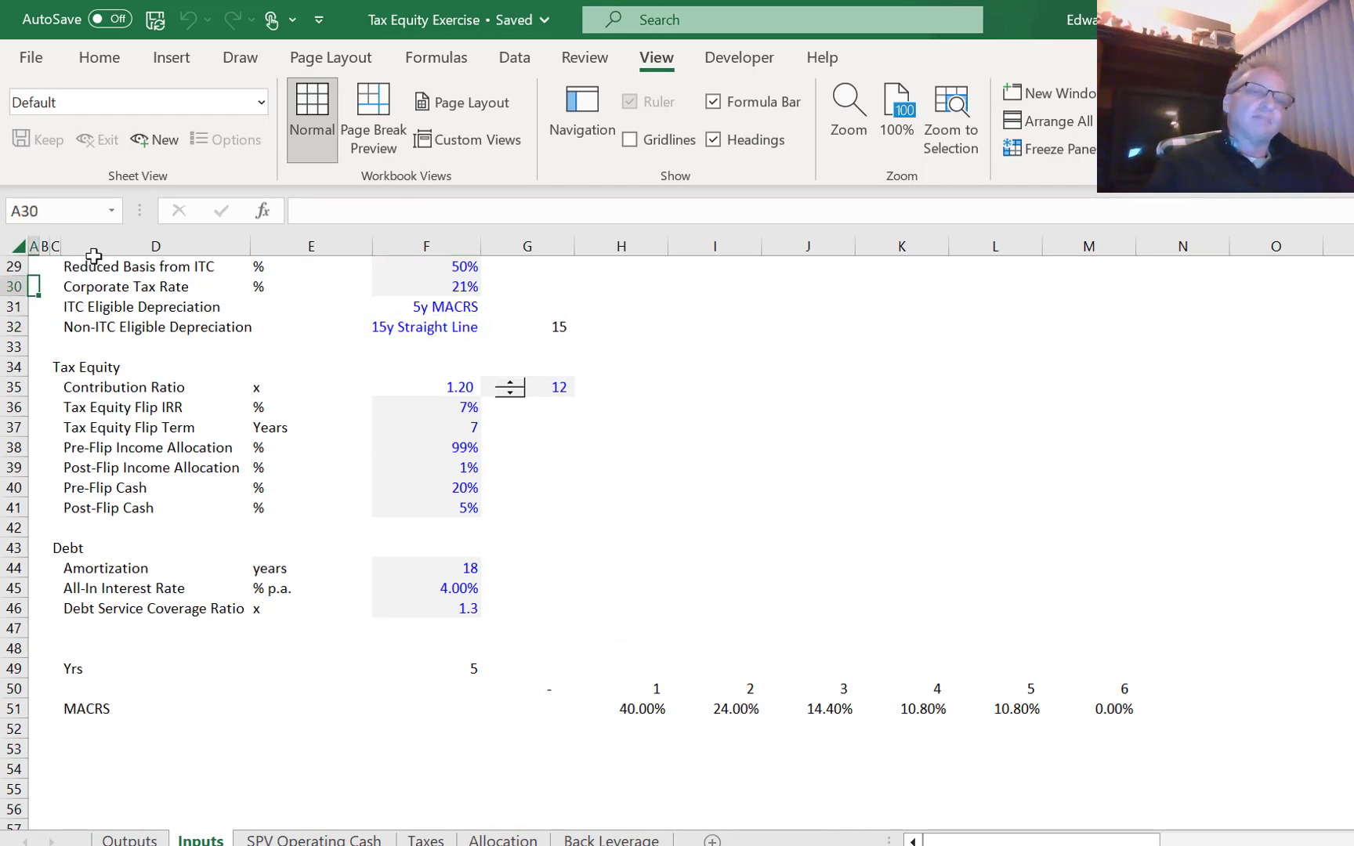
left_click(52, 246)
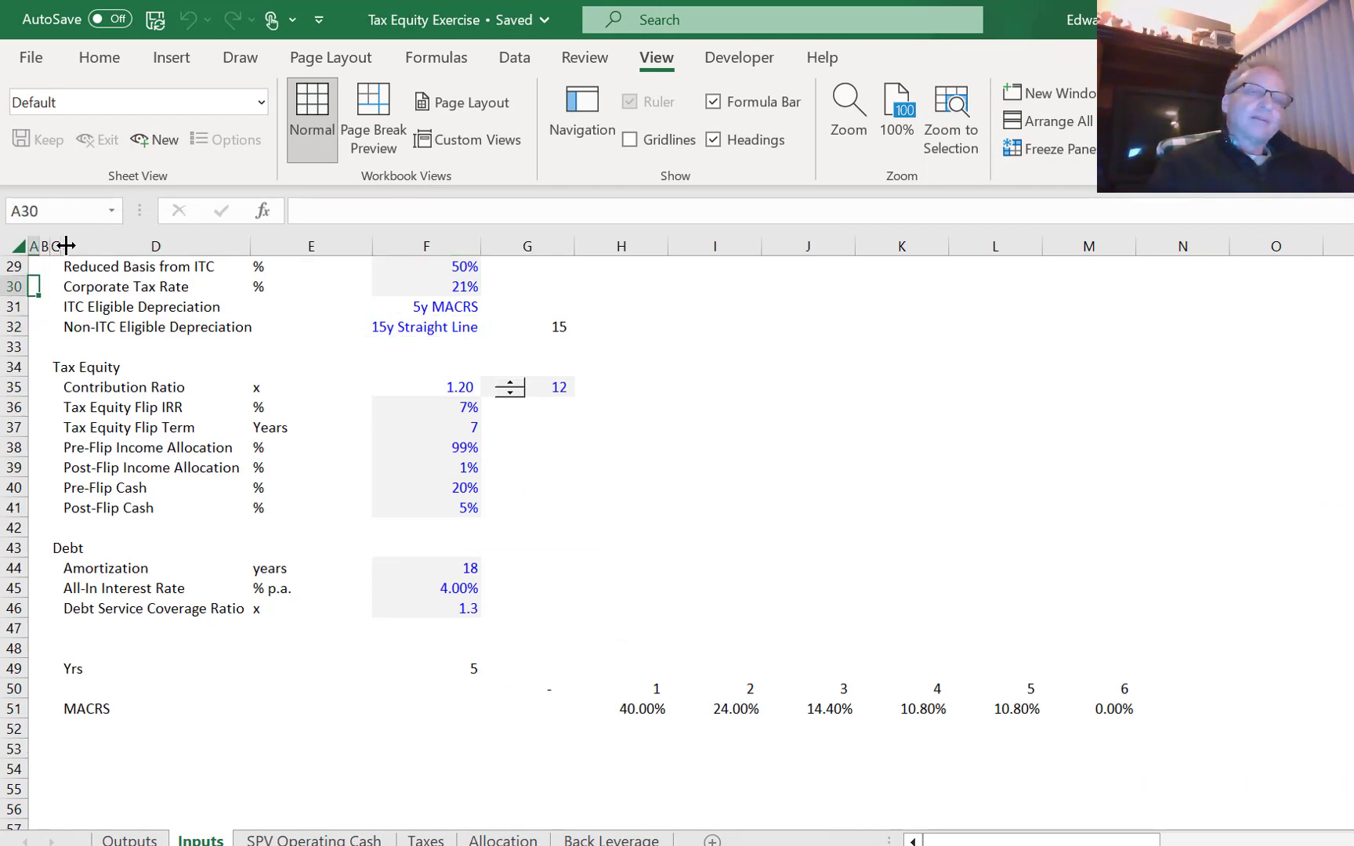
left_click(57, 245)
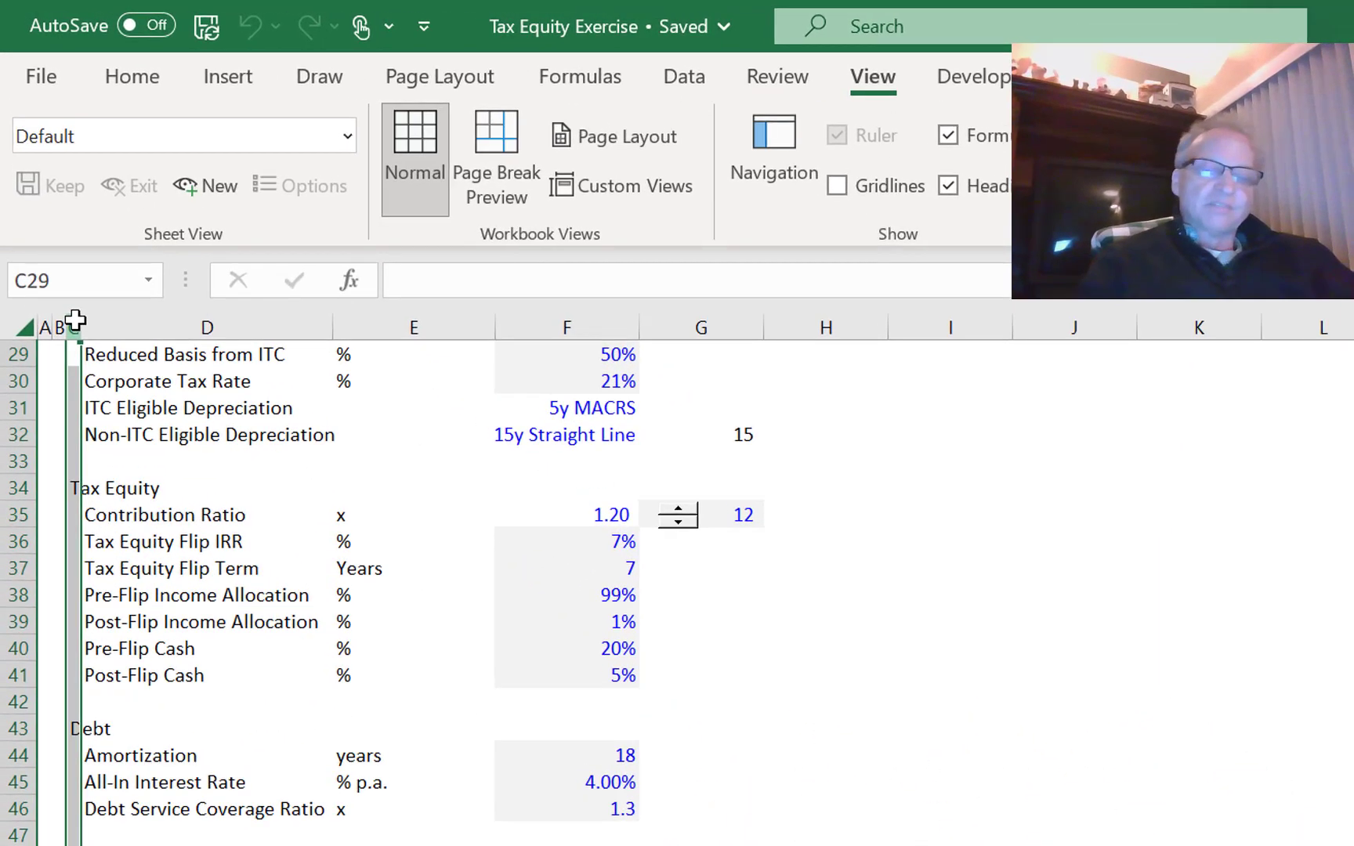
key("ctrl+b")
- Review the bold section headings on the Inputs sheet, from Cap Ex down to the Tax Equity section
key("Up")
key("Up")
key("Up")
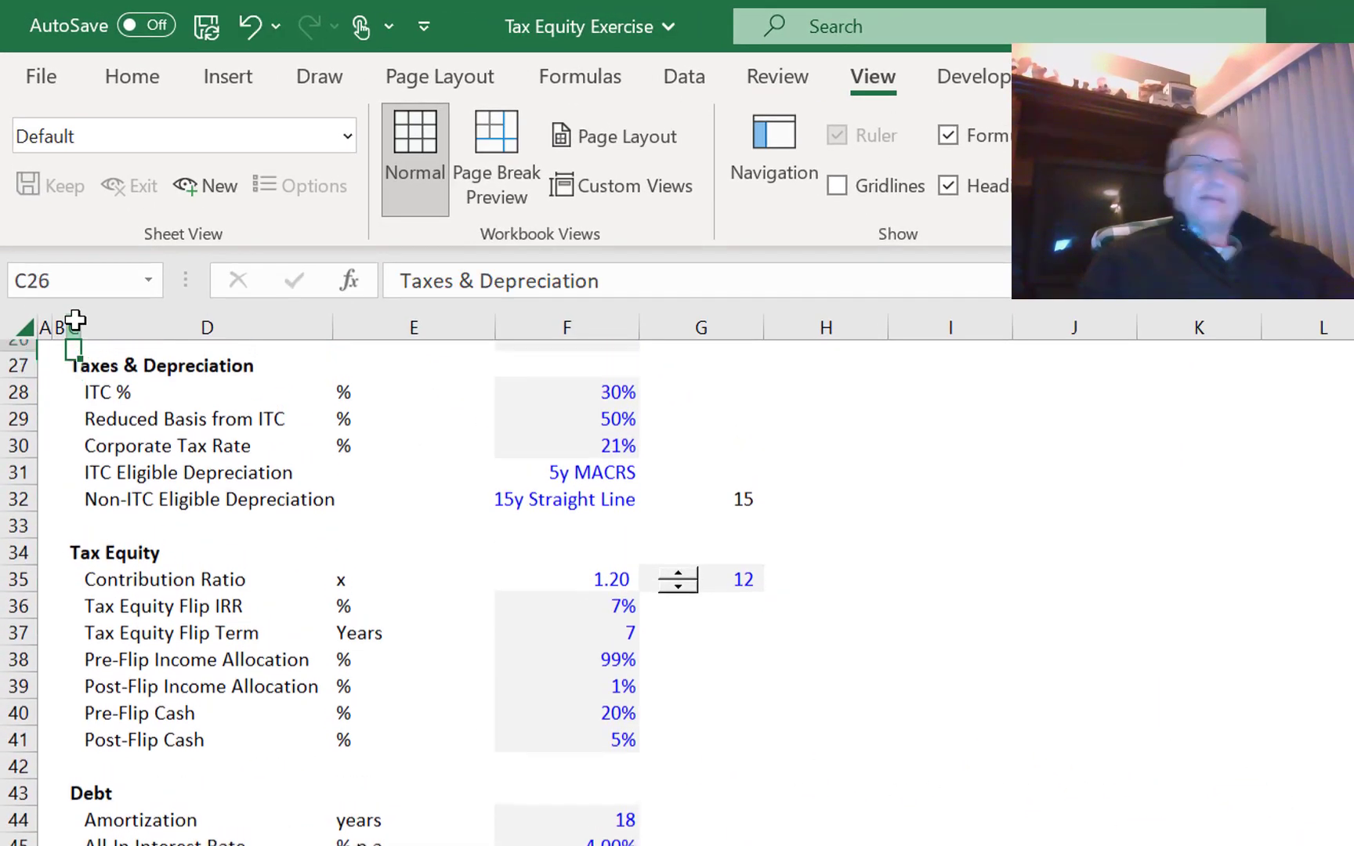
key("Up")
key("Up")
key("Up")
key("Up")
key("Down")
key("Down")
key("Down")
key("Down")
key("Down")
key("Down")
key("Down")
key("Down")
key("Down")
key("Down")
key("Down")
key("Down")
key("Down")
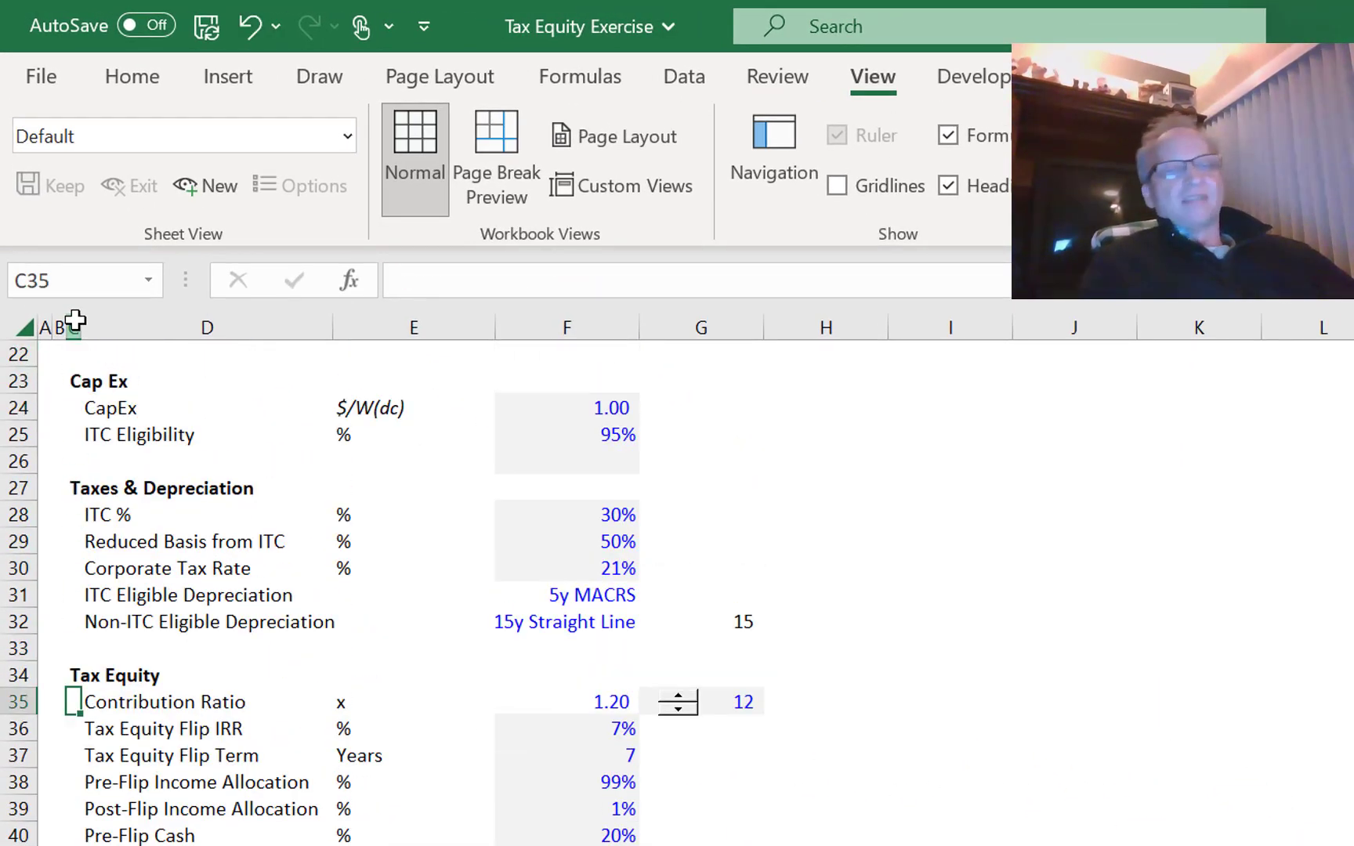
- Change the unit label of the Contribution Ratio in cell E35 to "x ITC"
key("Right")
key("Right")
key("Right")
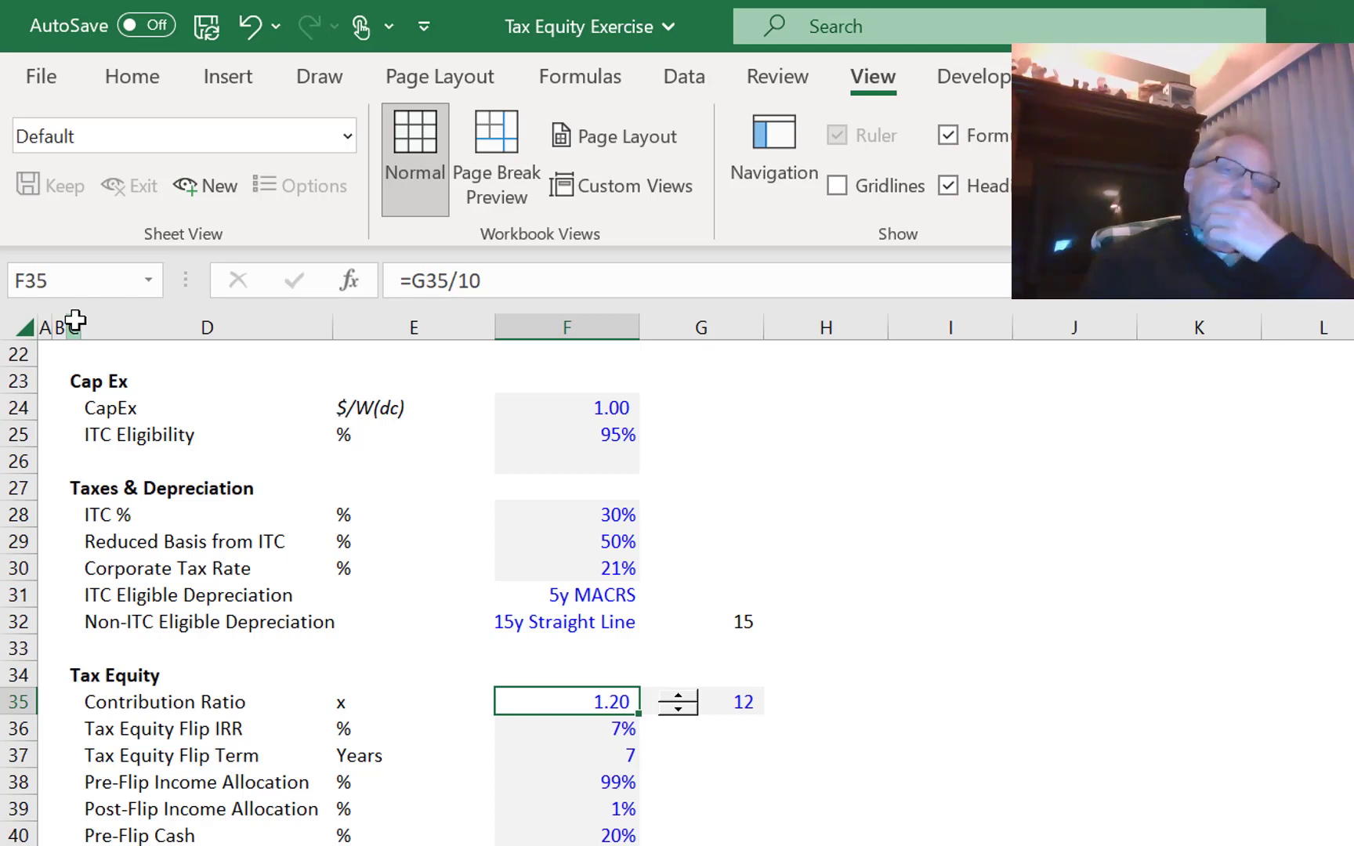
key("Left")
key("Left")
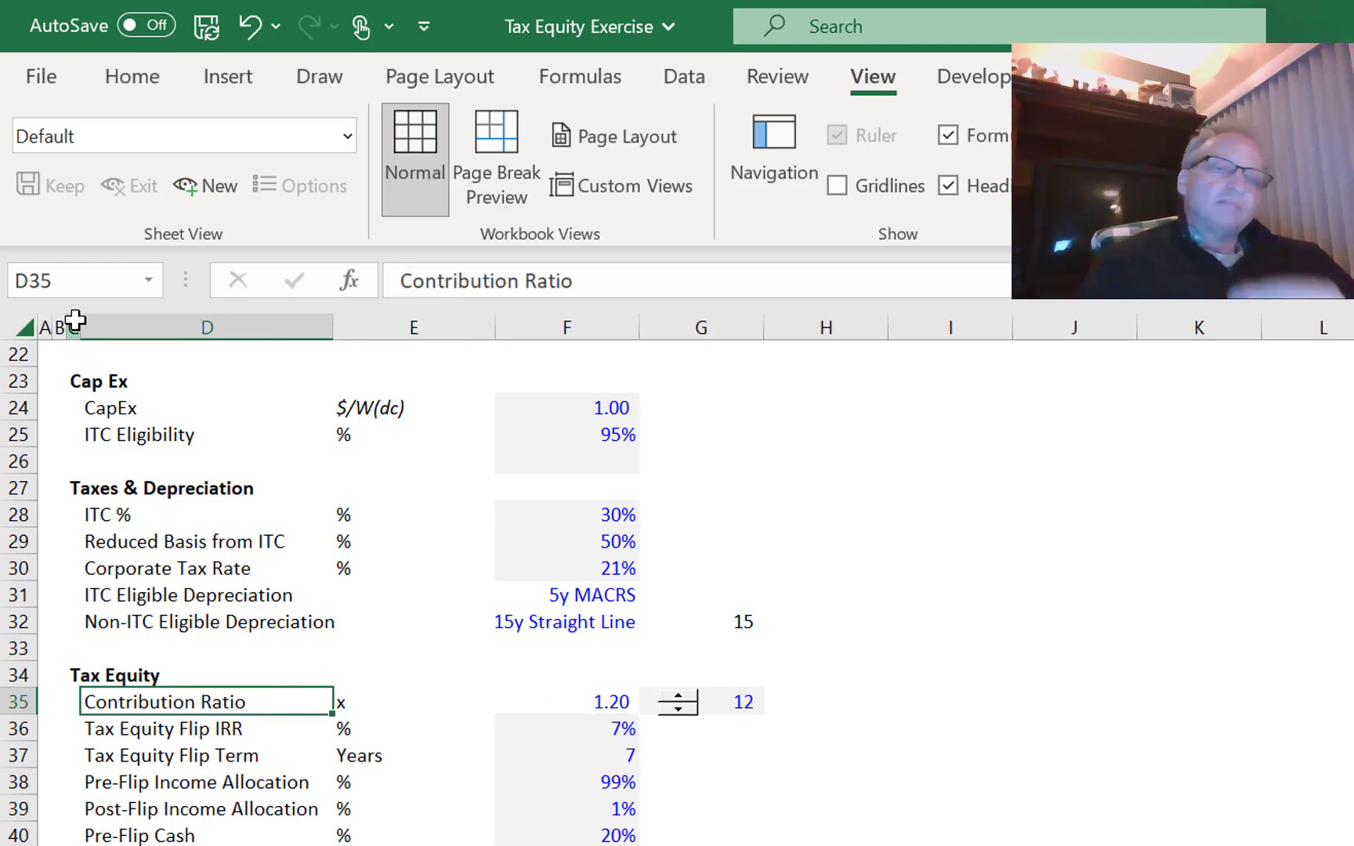
key("Right")
key("F2")
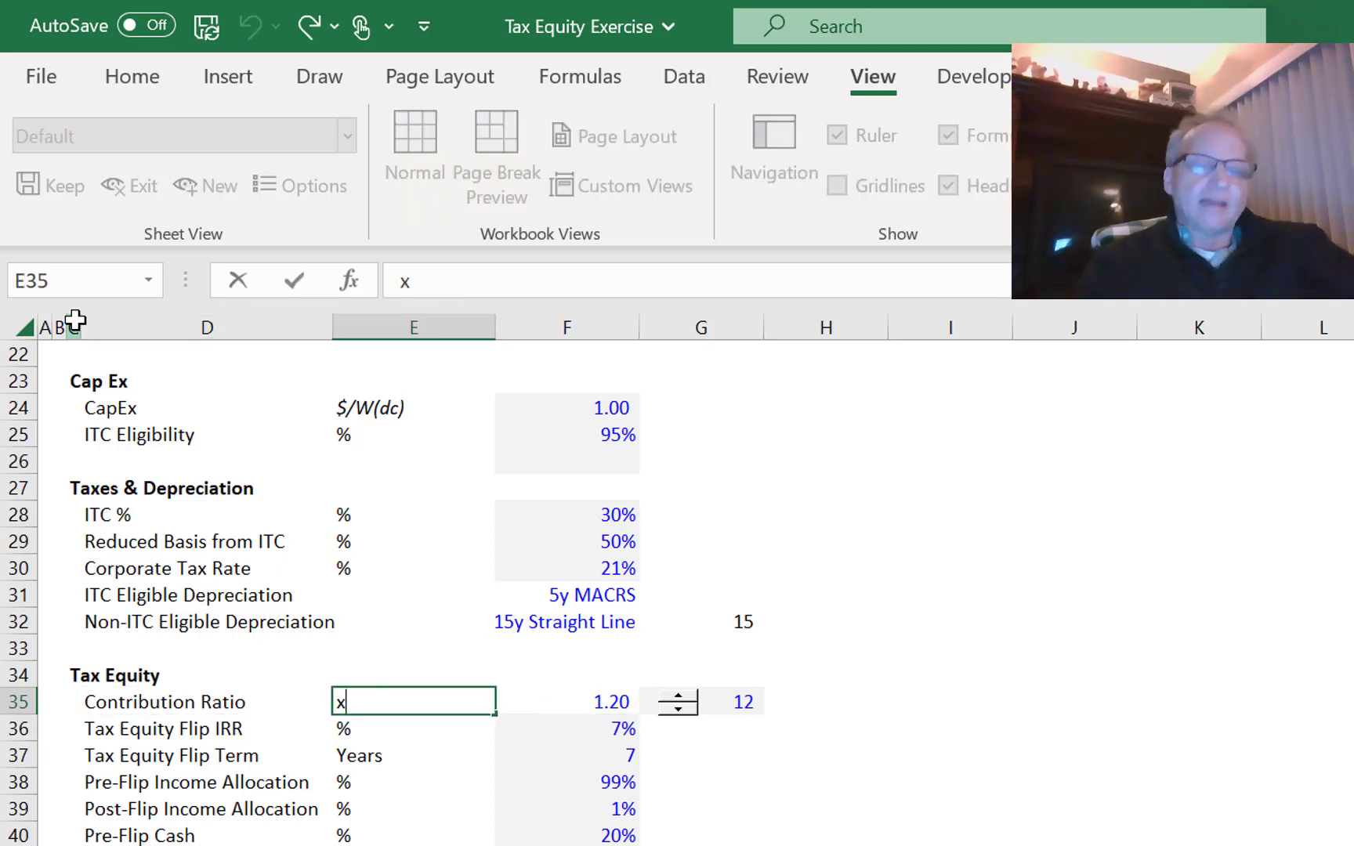
type("lTC")
key("Return")
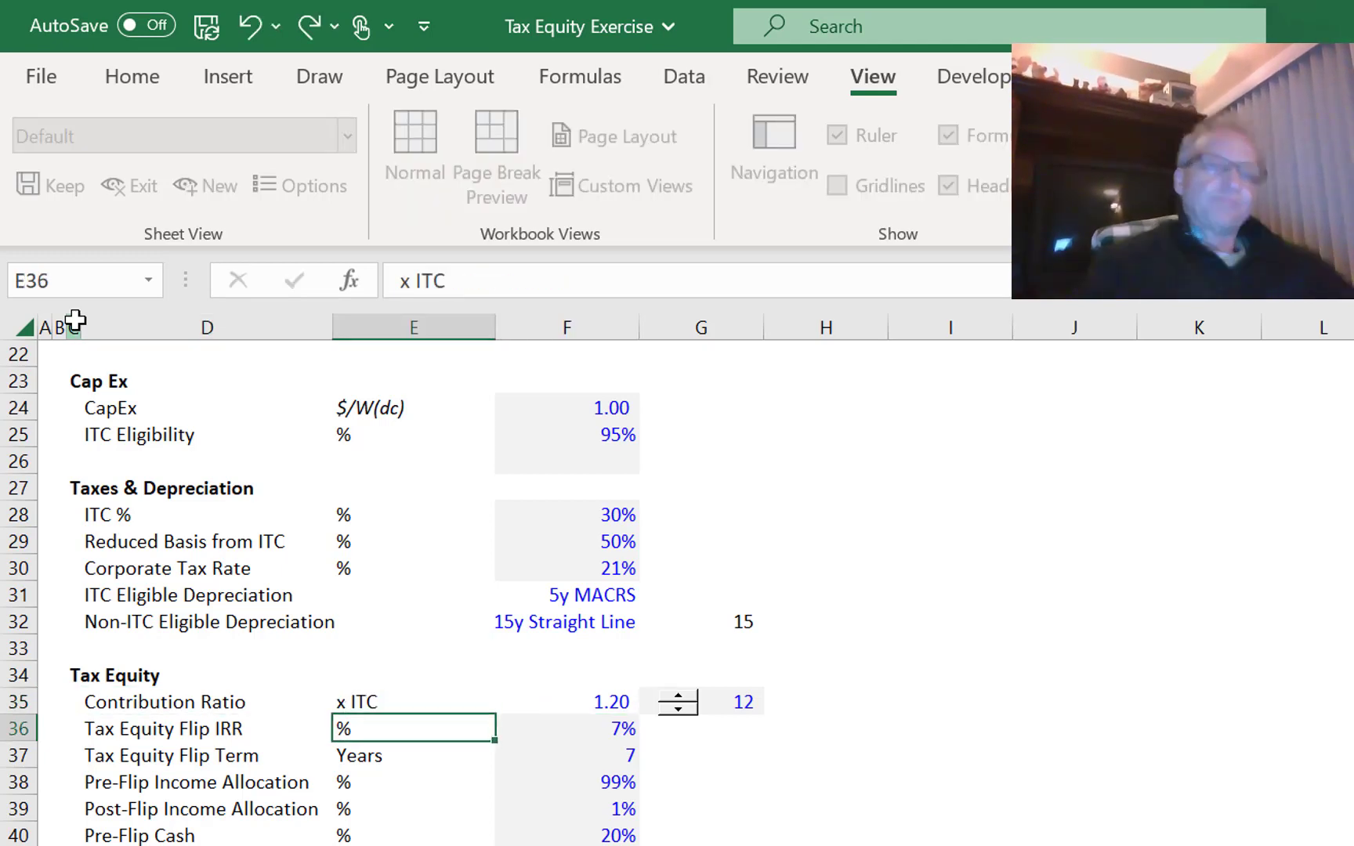
- Examine the Tax Equity Flip IRR and Tax Equity Flip Term inputs in the Tax Equity section
key("Left")
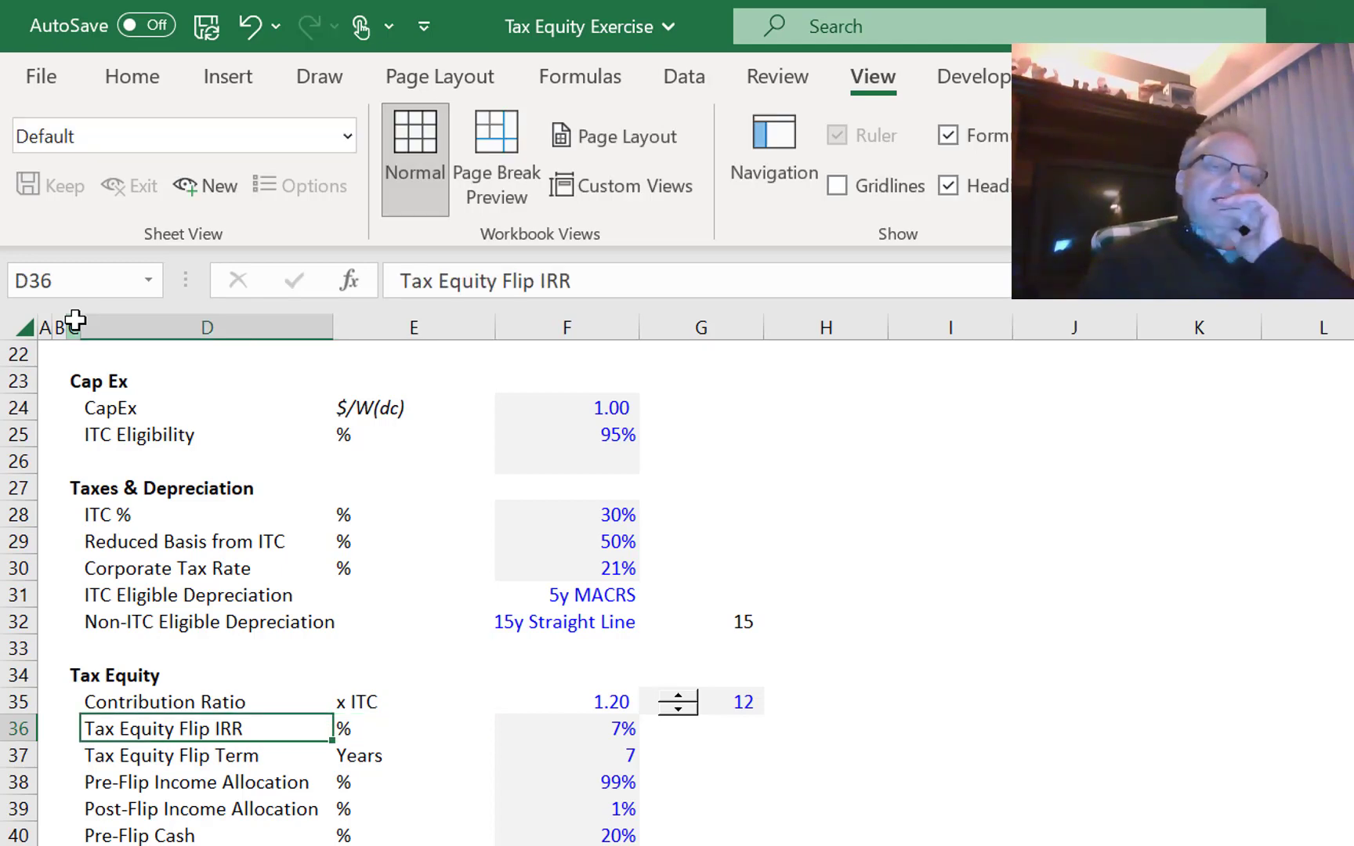
key("Left")
key("Right")
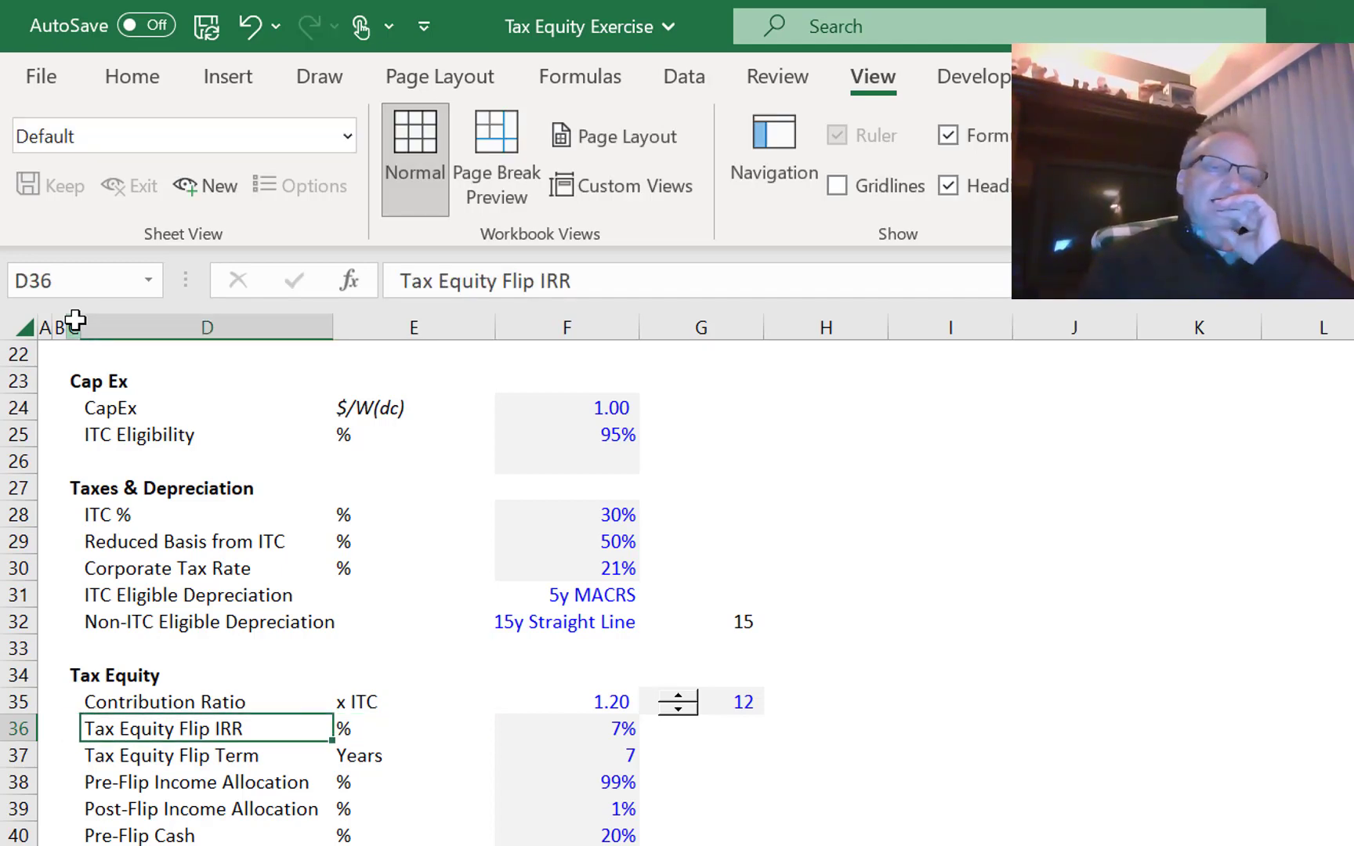
key("Right")
key("Right")
key("Down")
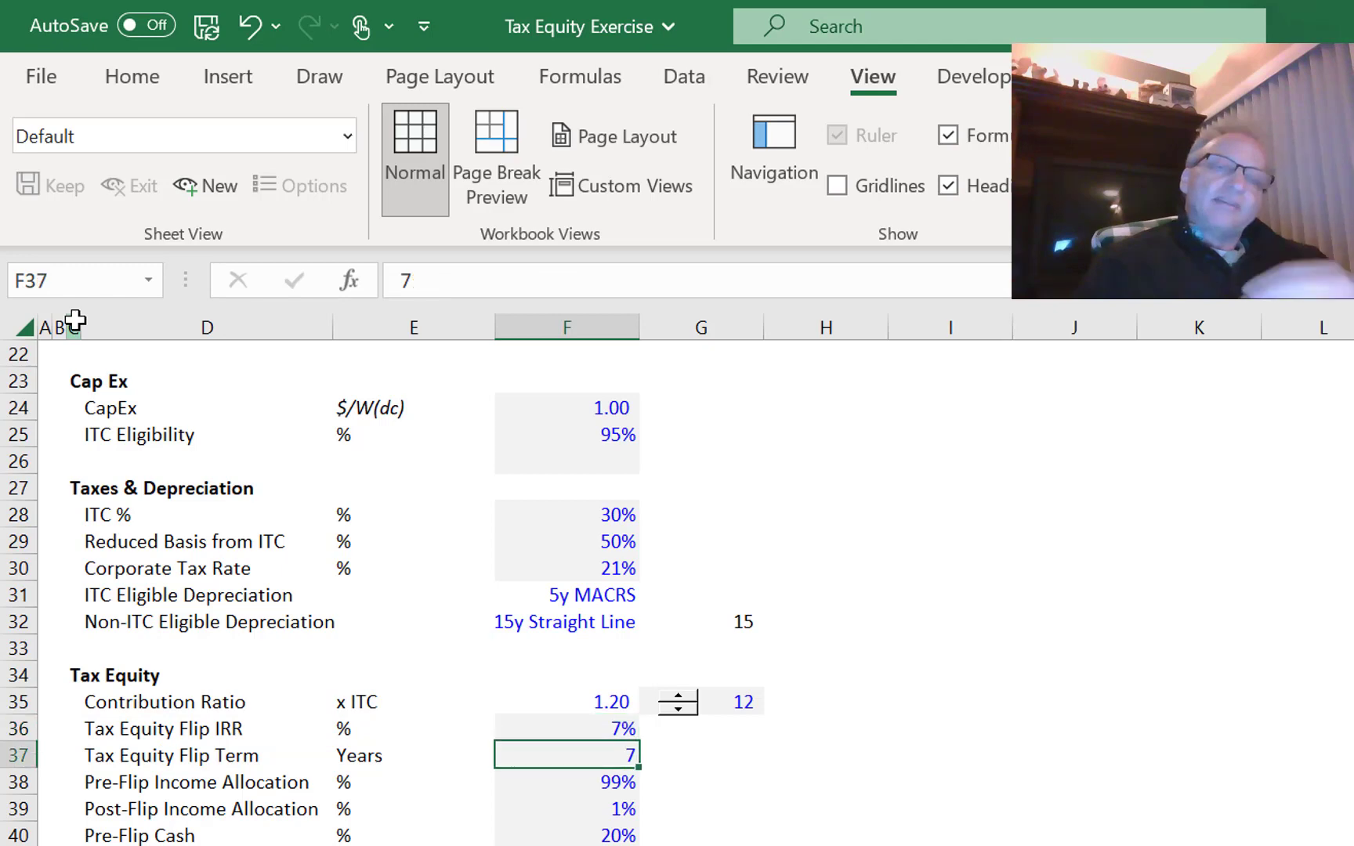
key("Up")
key("Down")
key("Up")
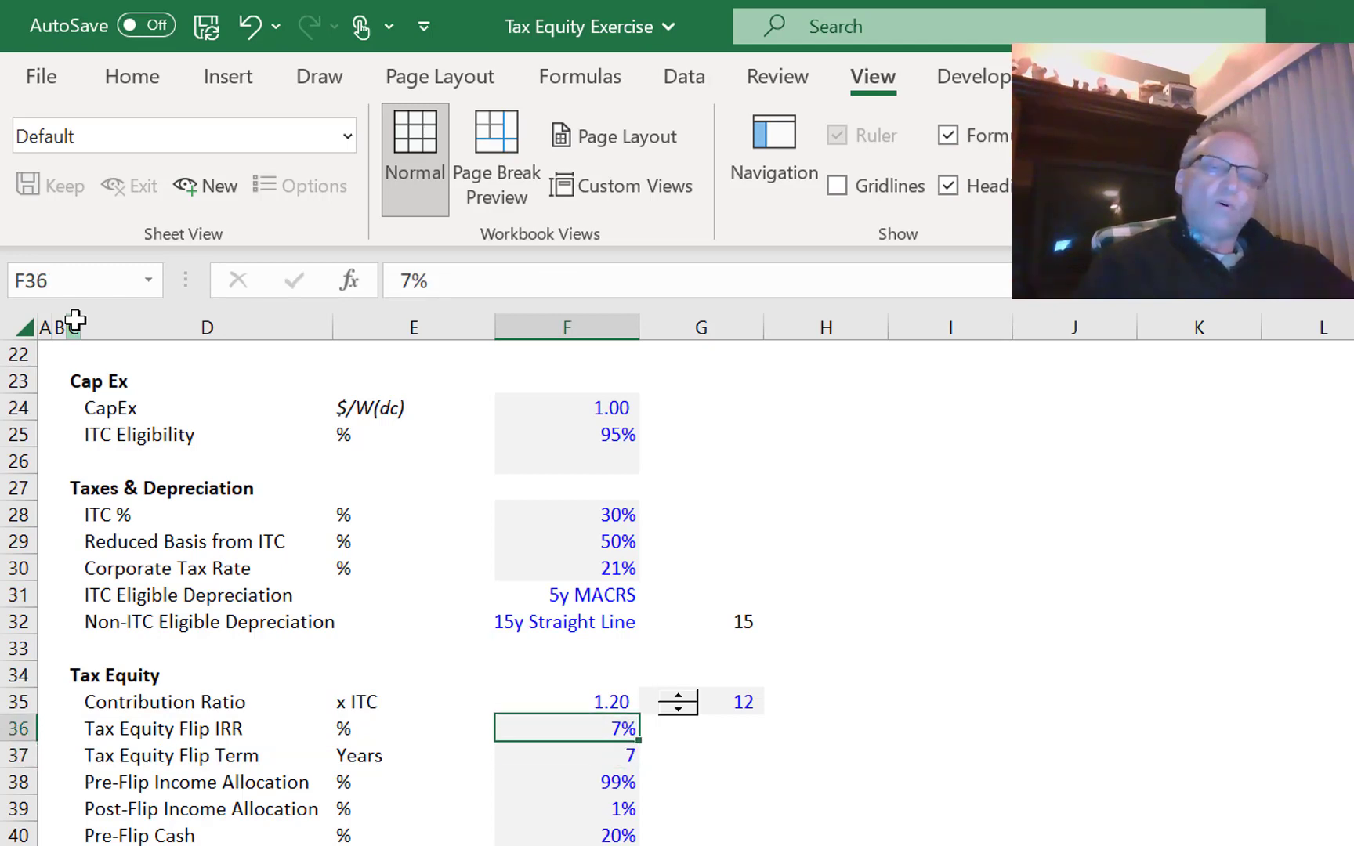
key("Down")
key("Up")
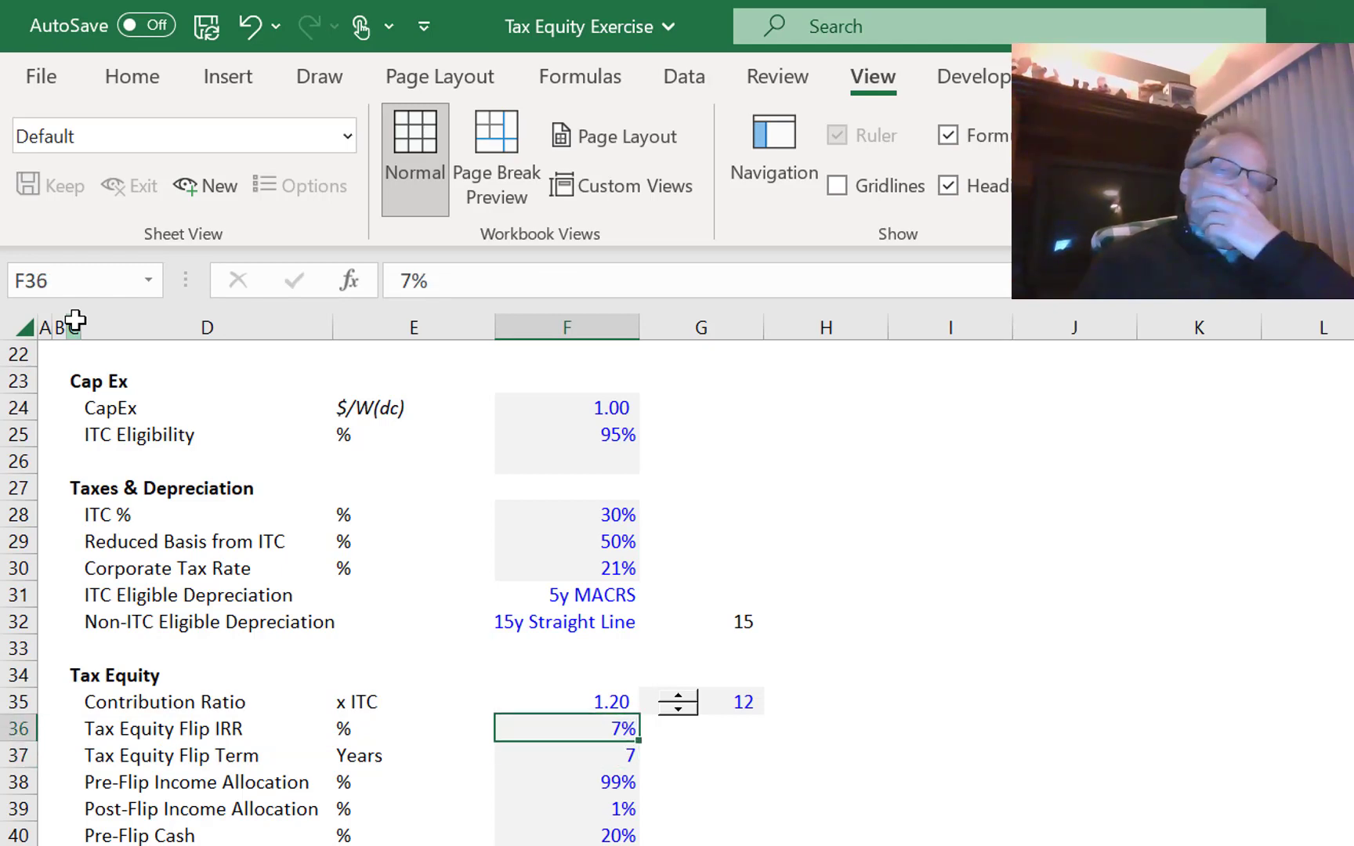
key("Up")
key("Down")
key("Down")
key("Up")
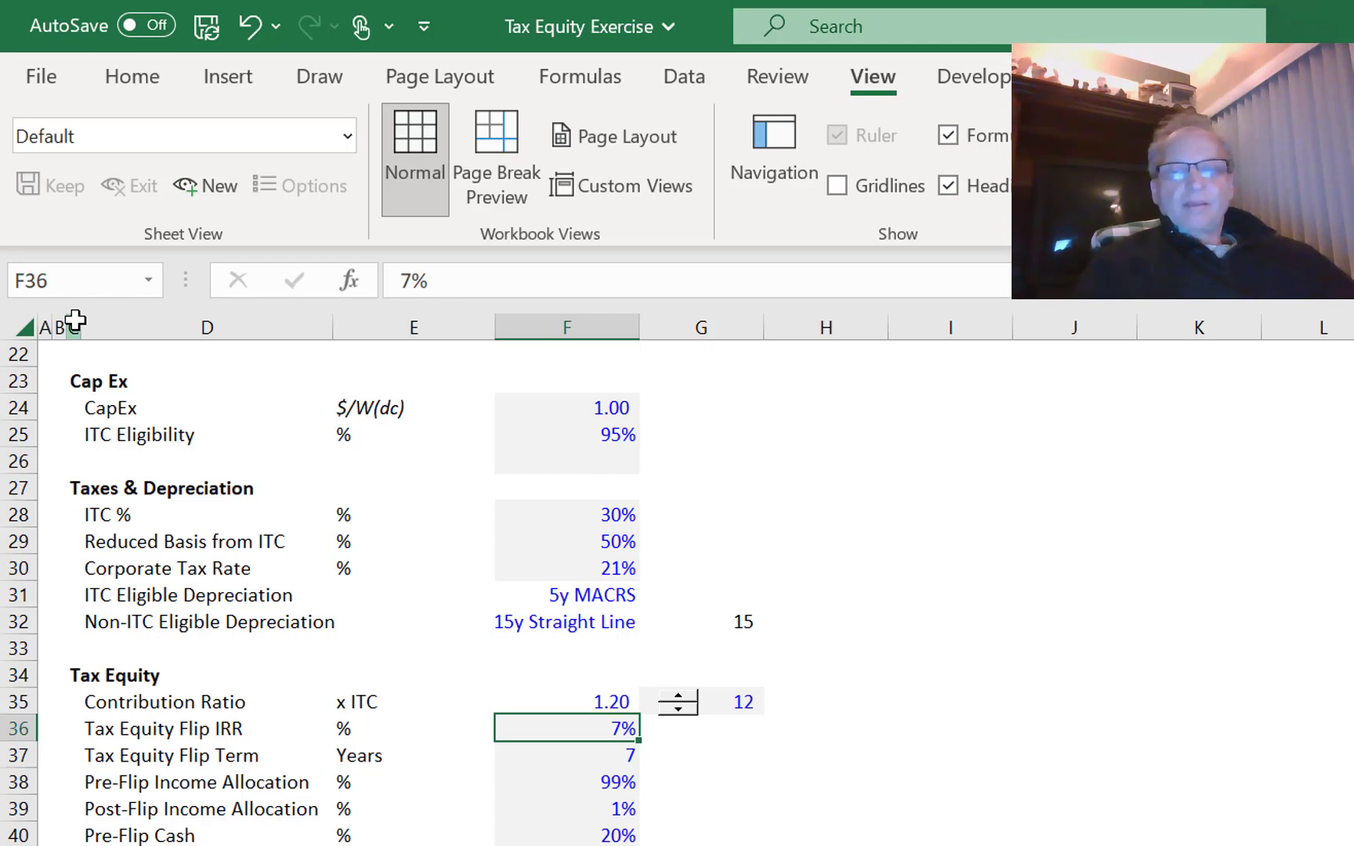
key("Down")
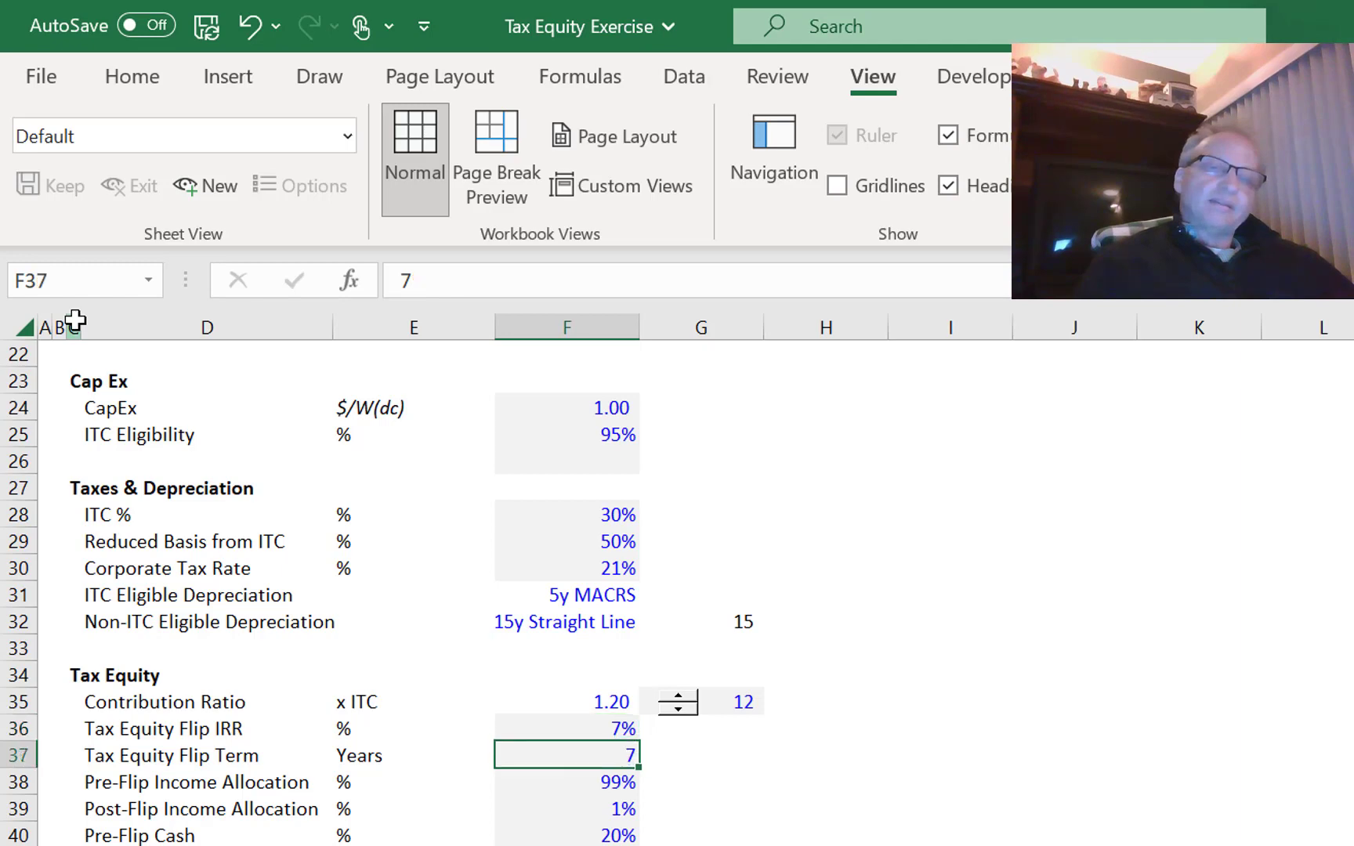
key("Up")
key("Down")
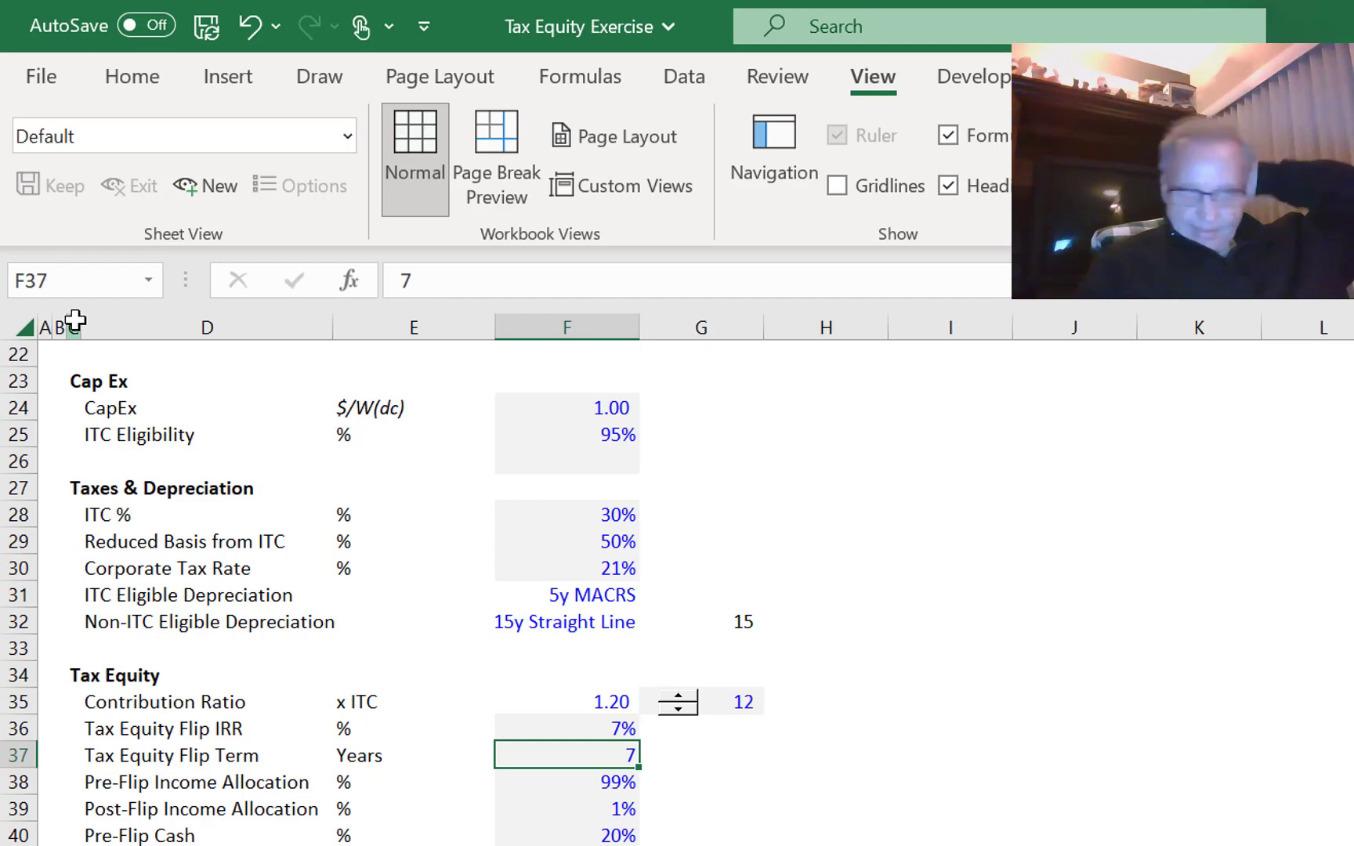
key("Up")
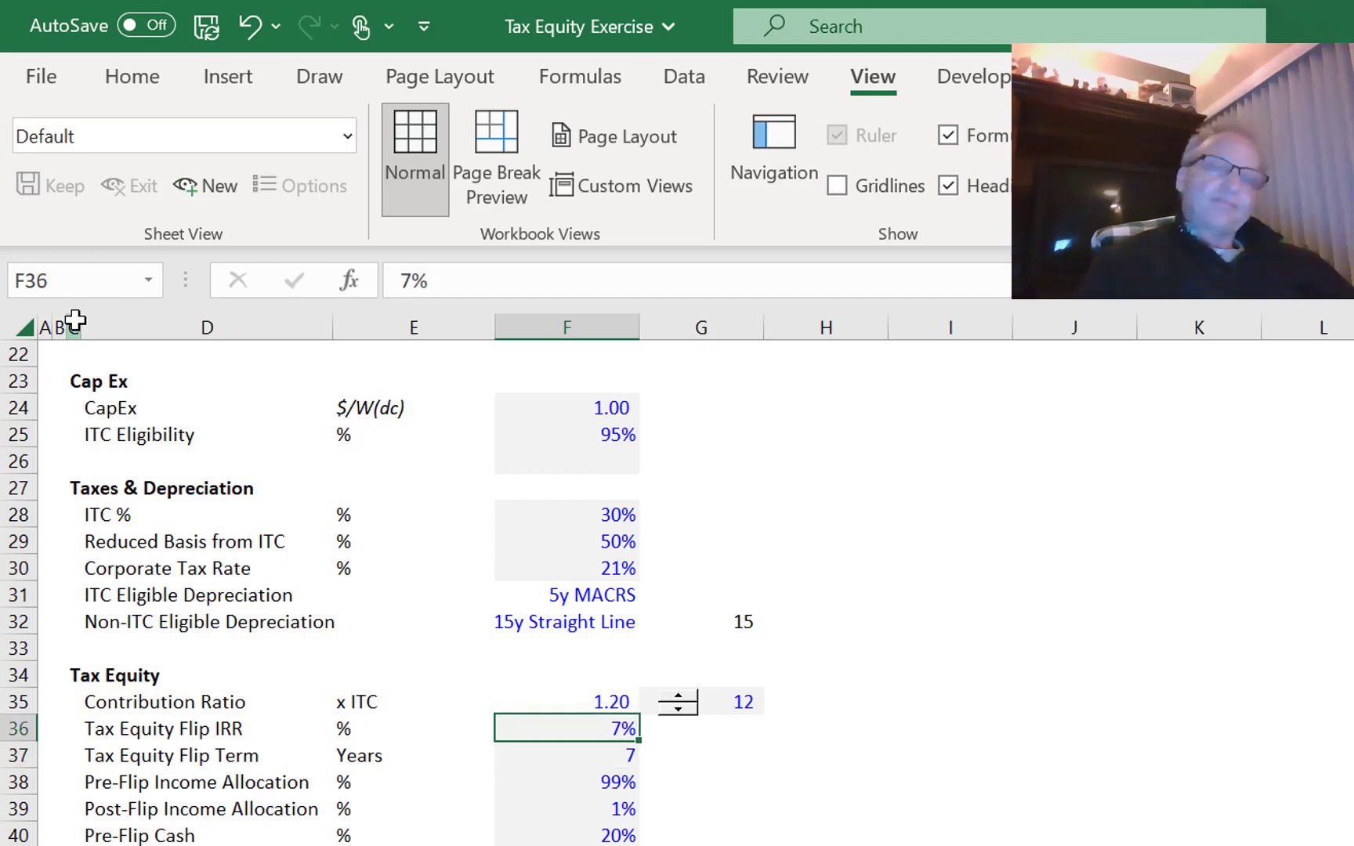
key("Left")
key("Right")
key("Down")
key("Up")
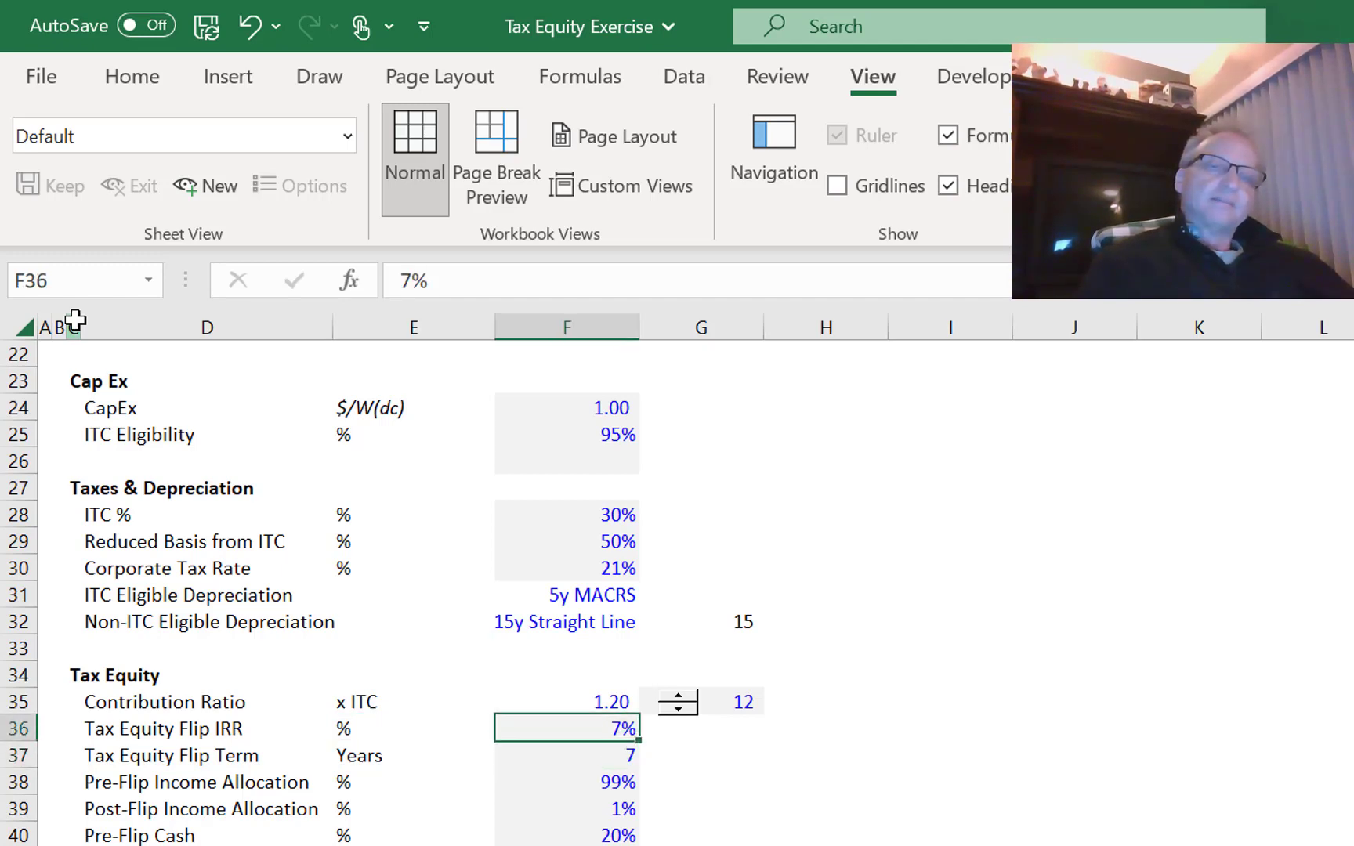
key("Down")
key("Up")
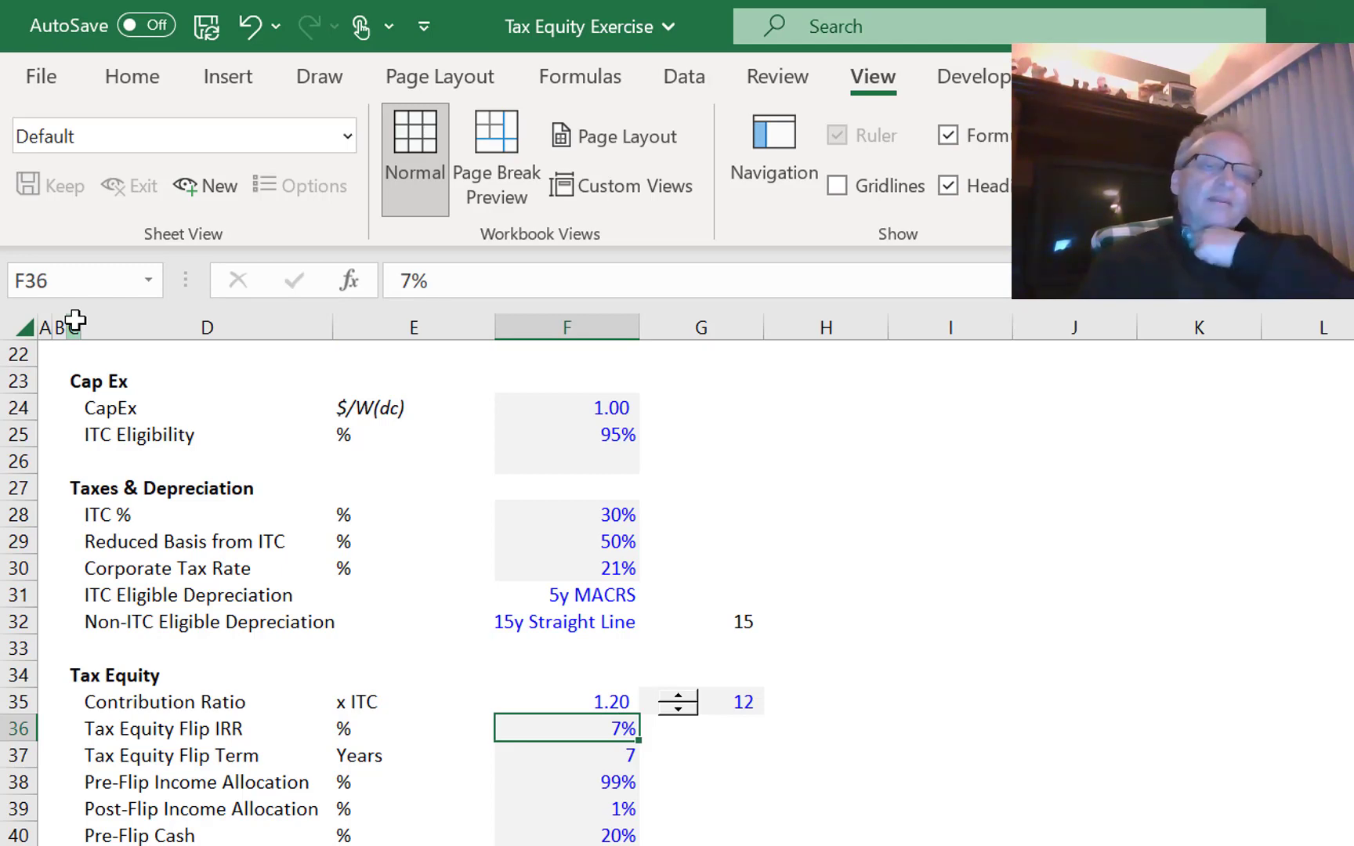
key("Down")
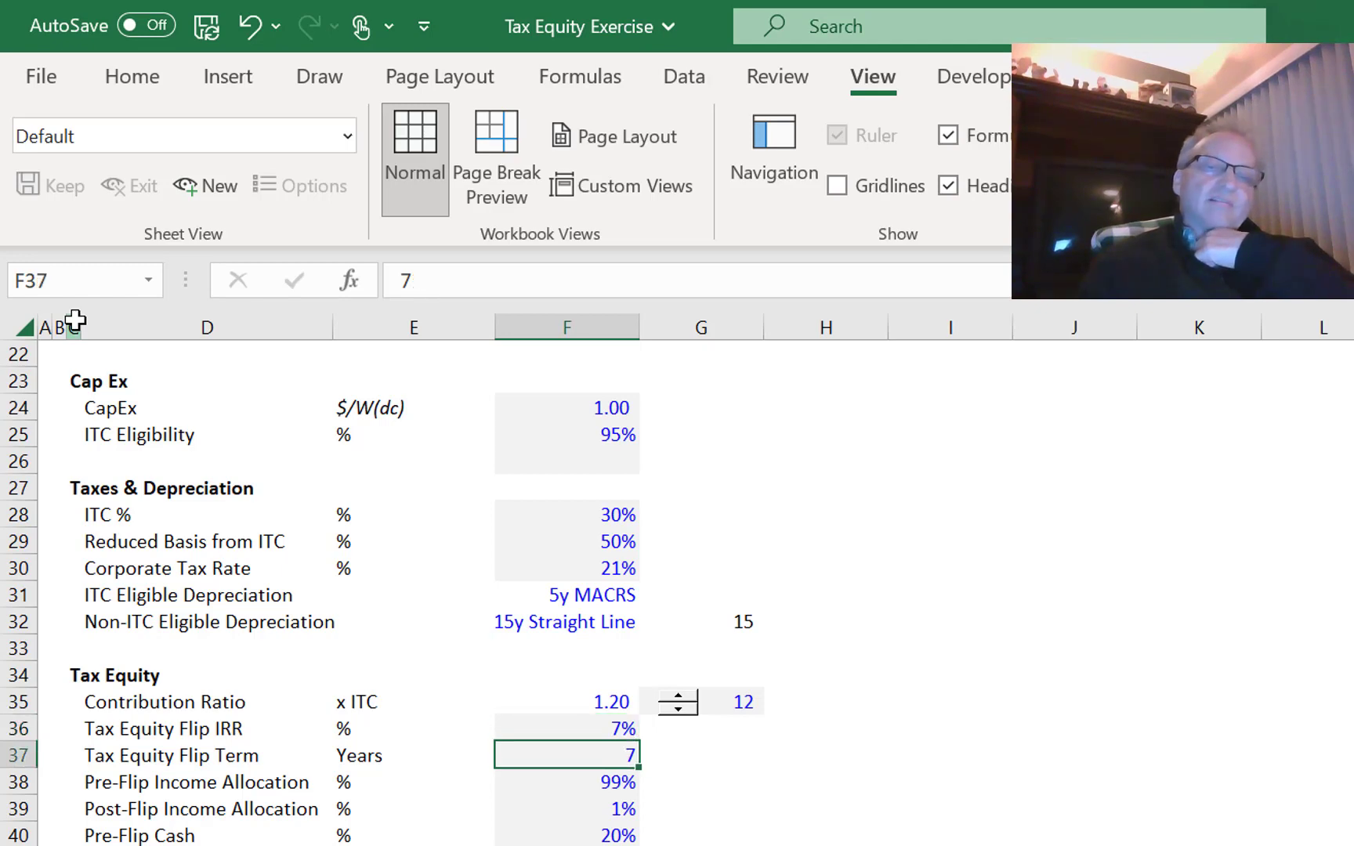
key("Up")
key("Down")
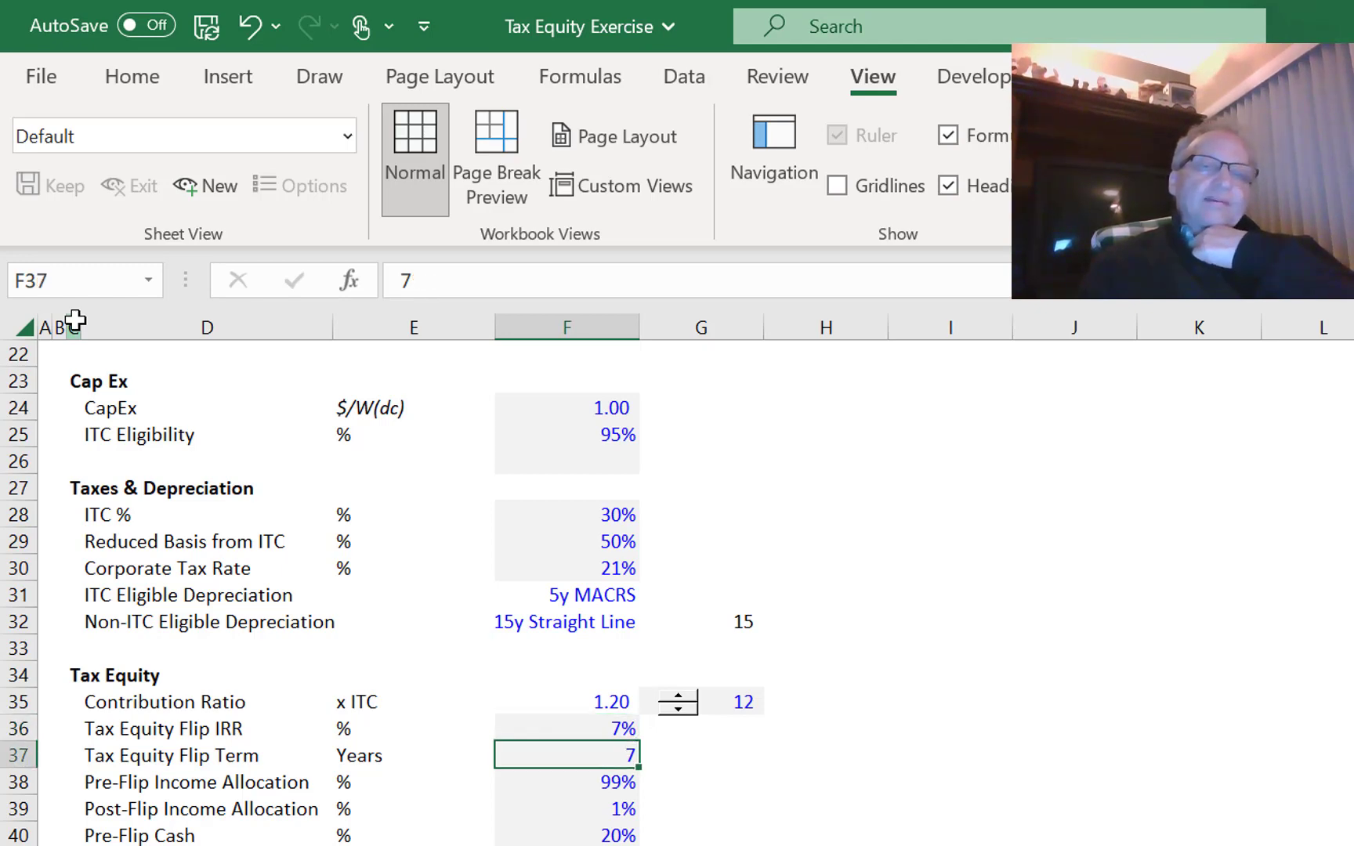
key("Up")
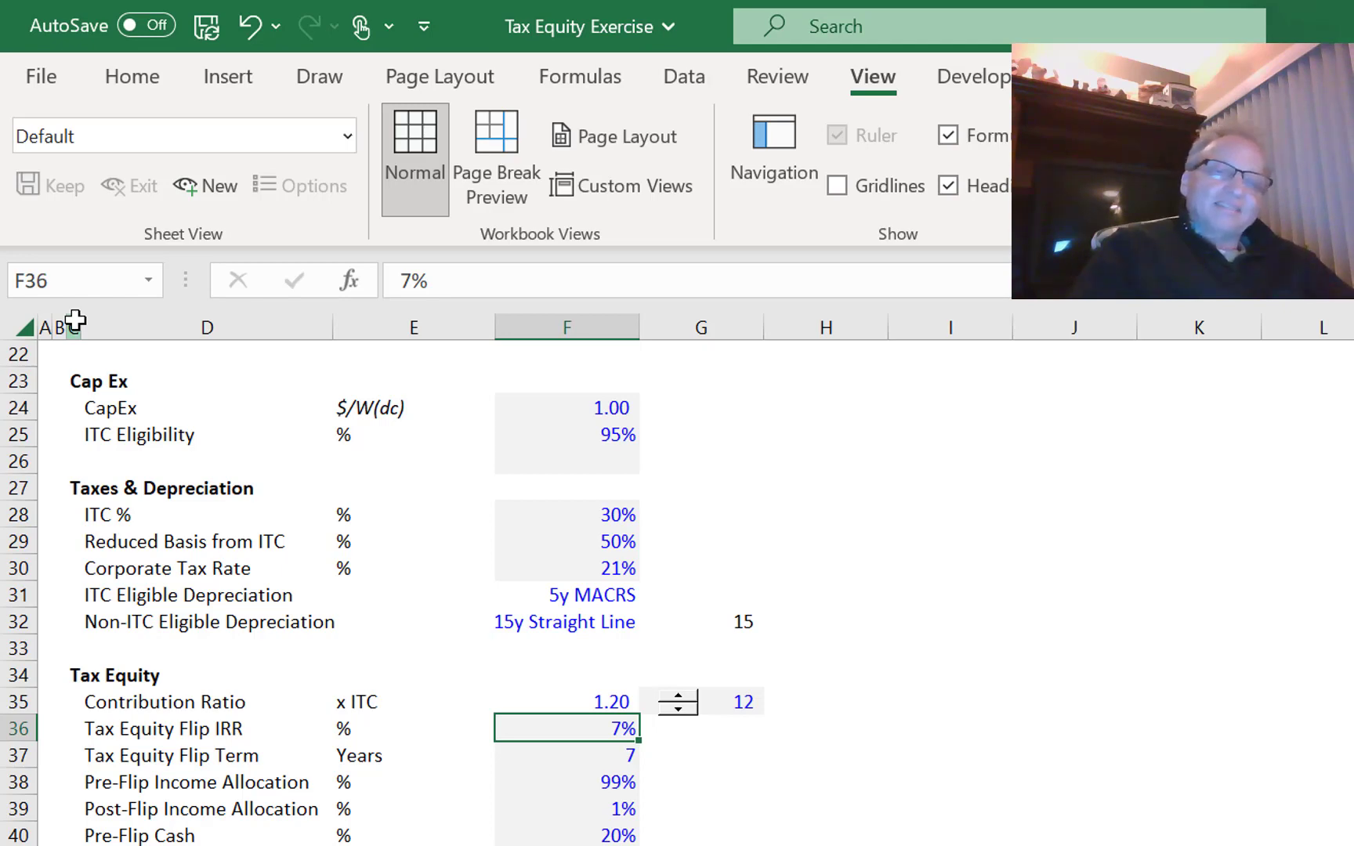
- Examine the Pre-Flip and Post-Flip Income Allocation inputs, then return to the Tax Equity Flip IRR cell
key("Down")
key("Down")
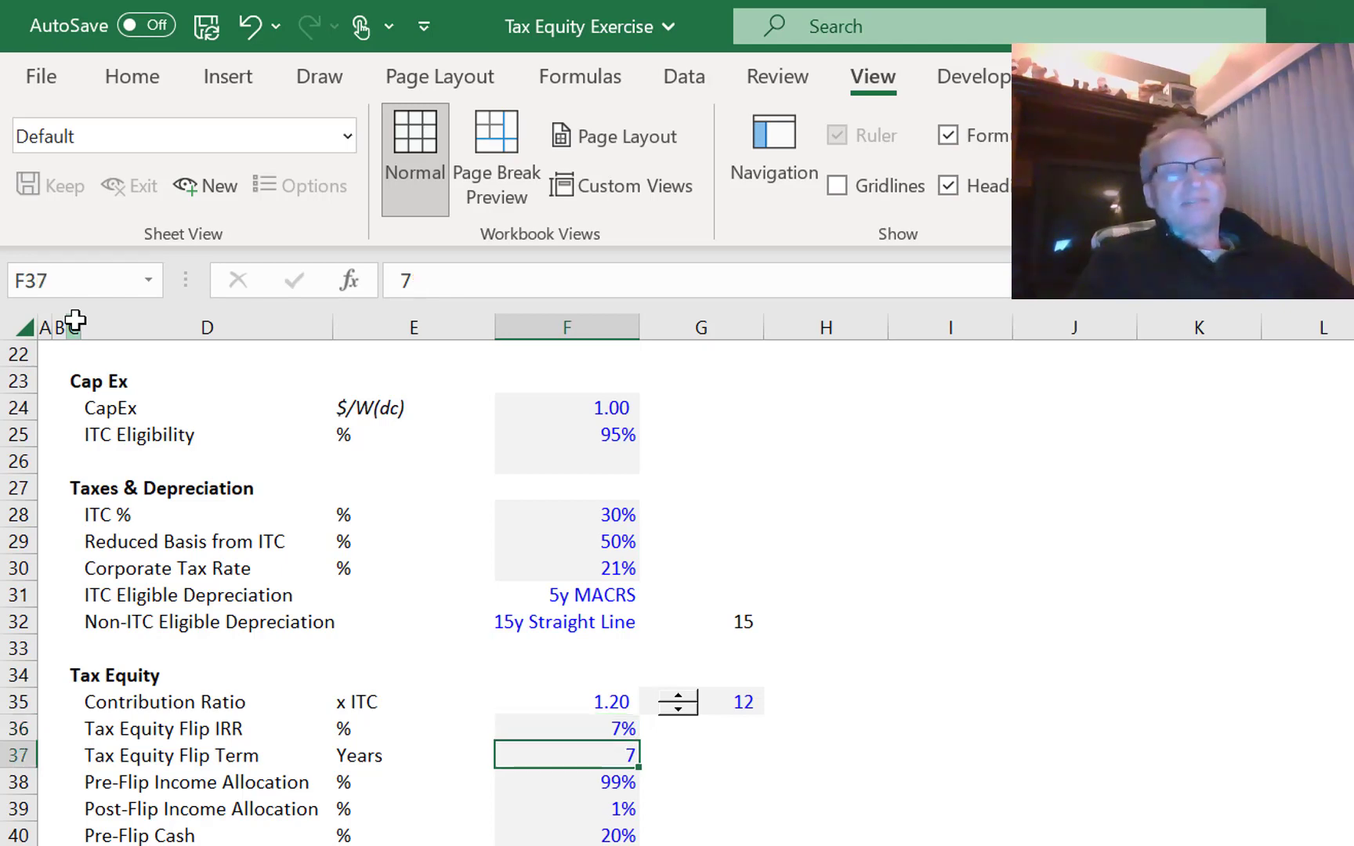
key("Down")
key("Up")
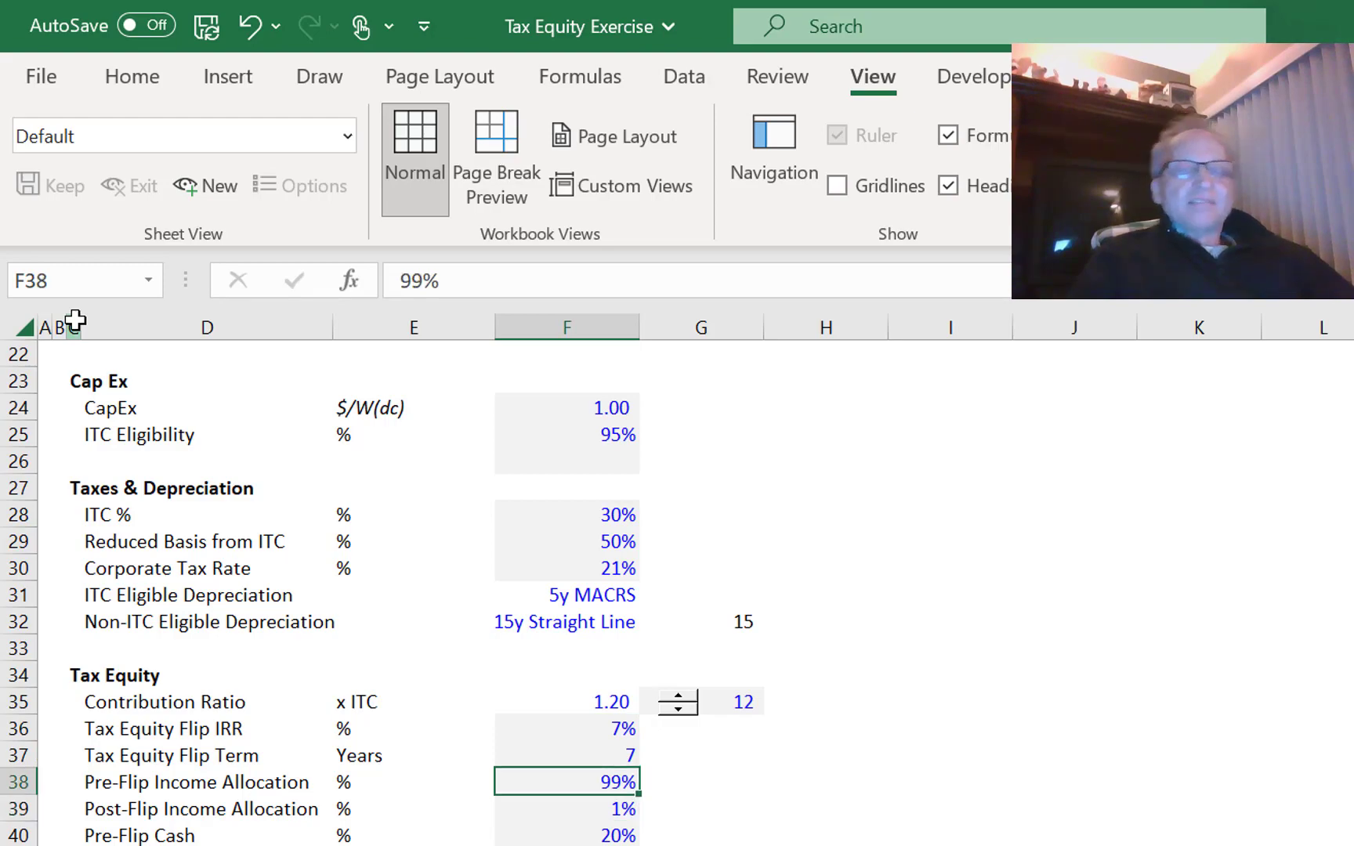
key("Down")
key("Up")
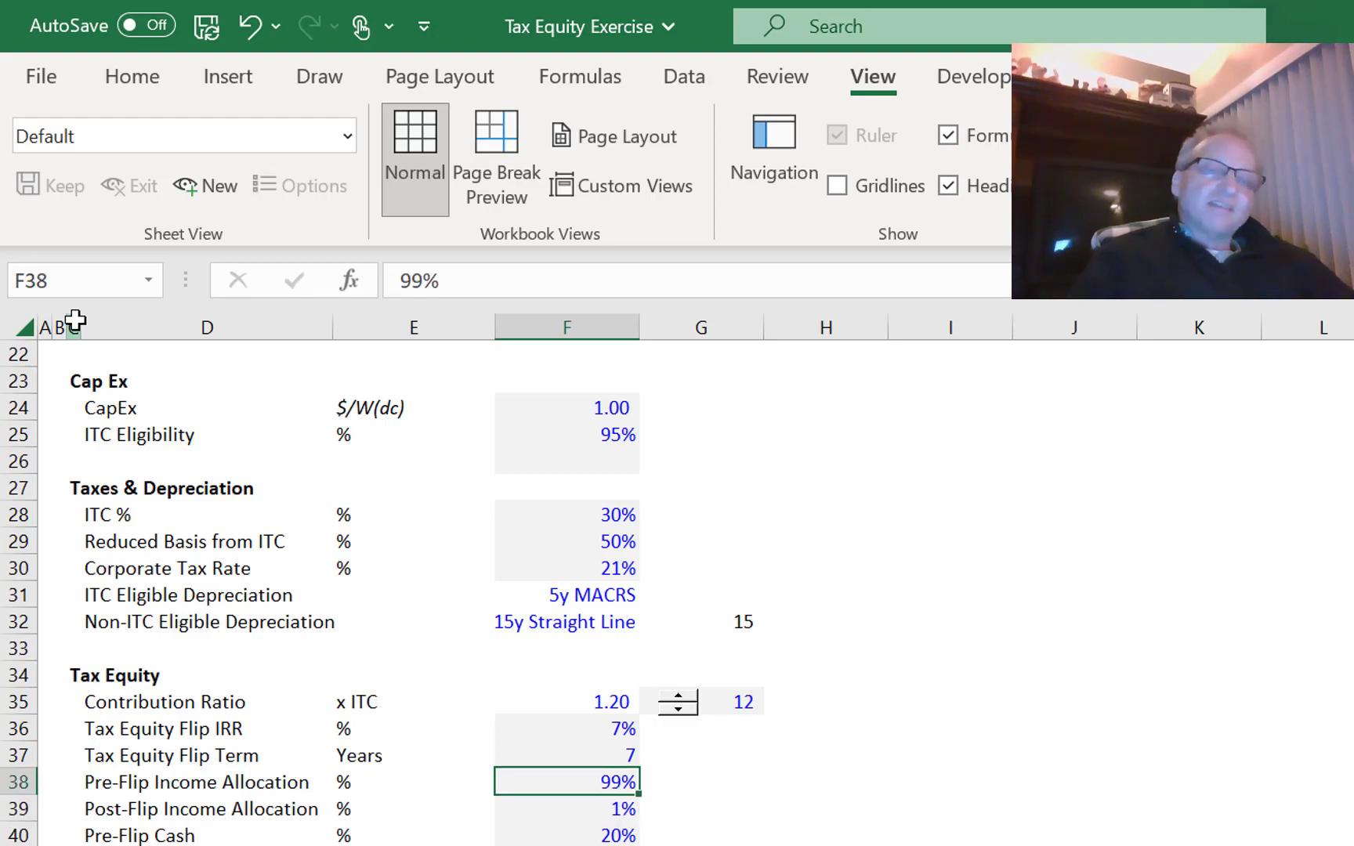
key("Down")
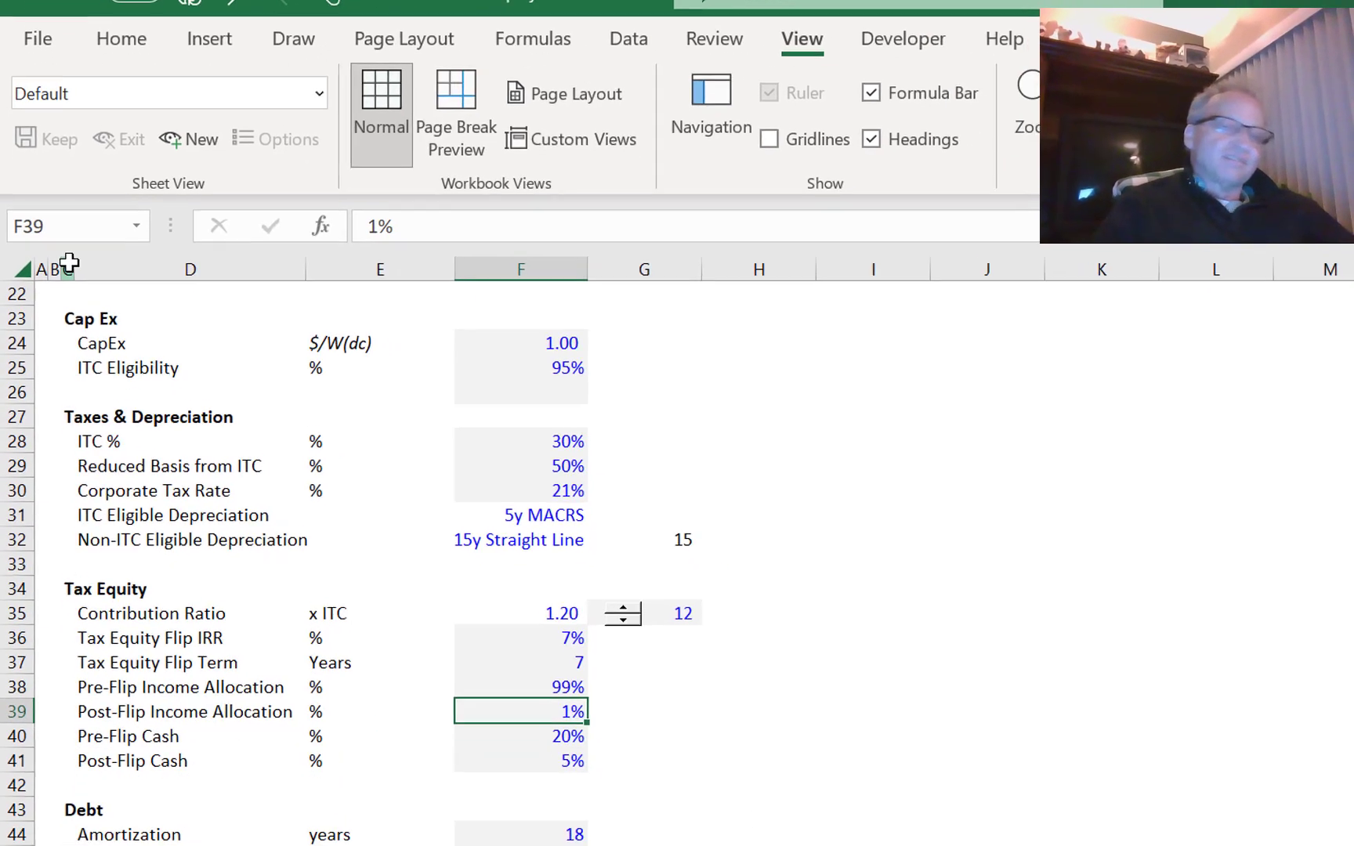
key("Up")
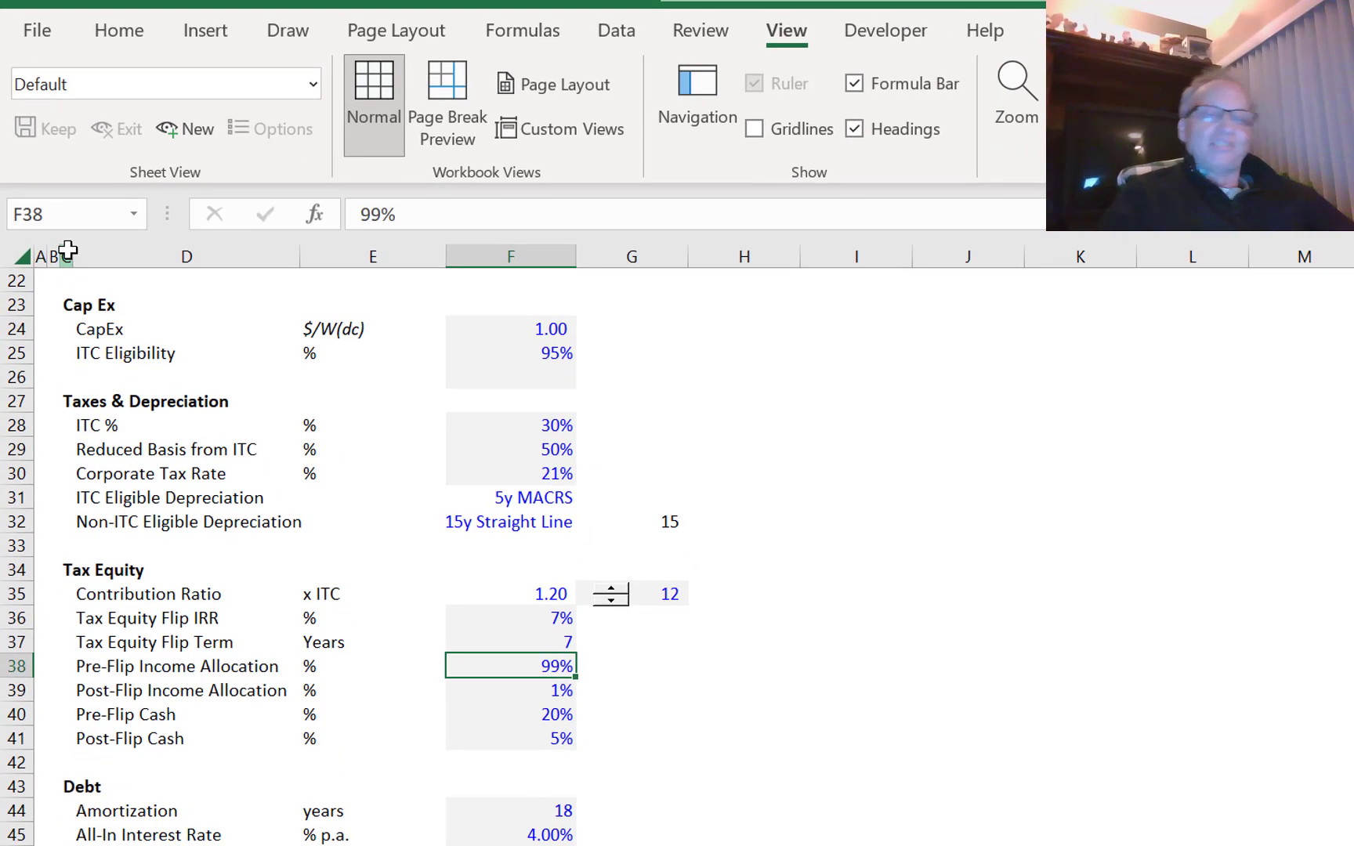
key("Down")
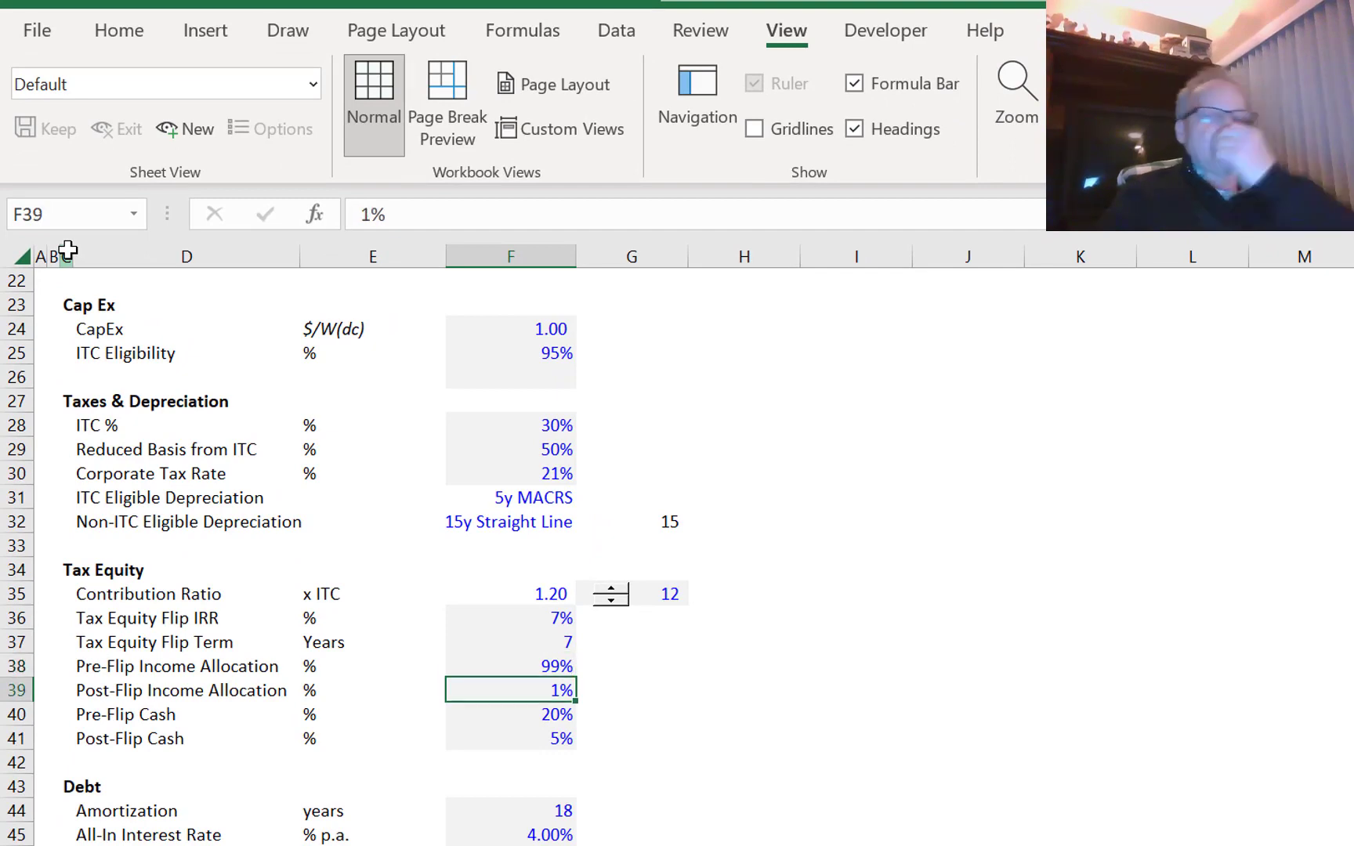
key("Up")
key("Up")
key("Up")
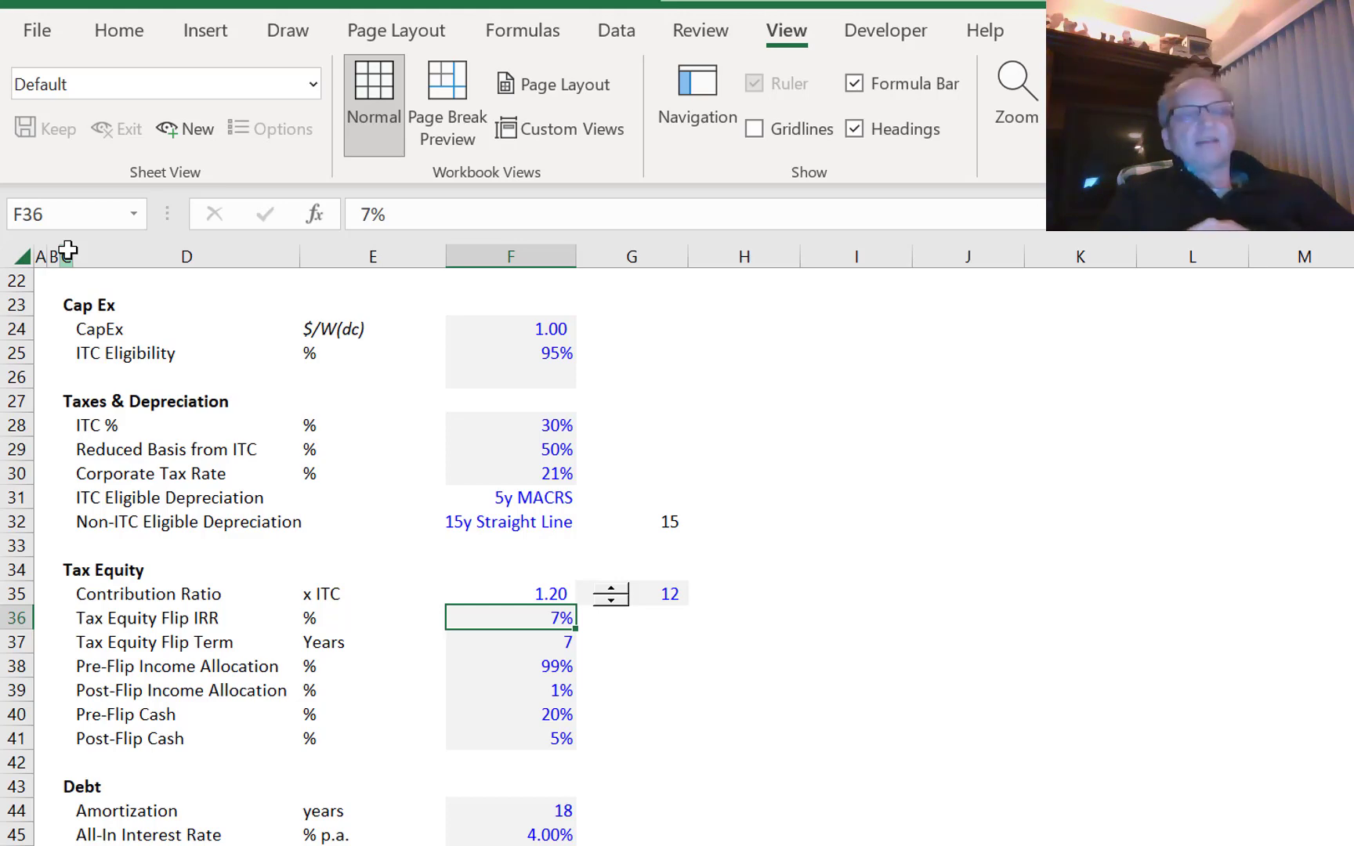
- Format the Tax Equity Flip IRR in F36 as a percentage with two decimals
key("ctrl+shift+5")
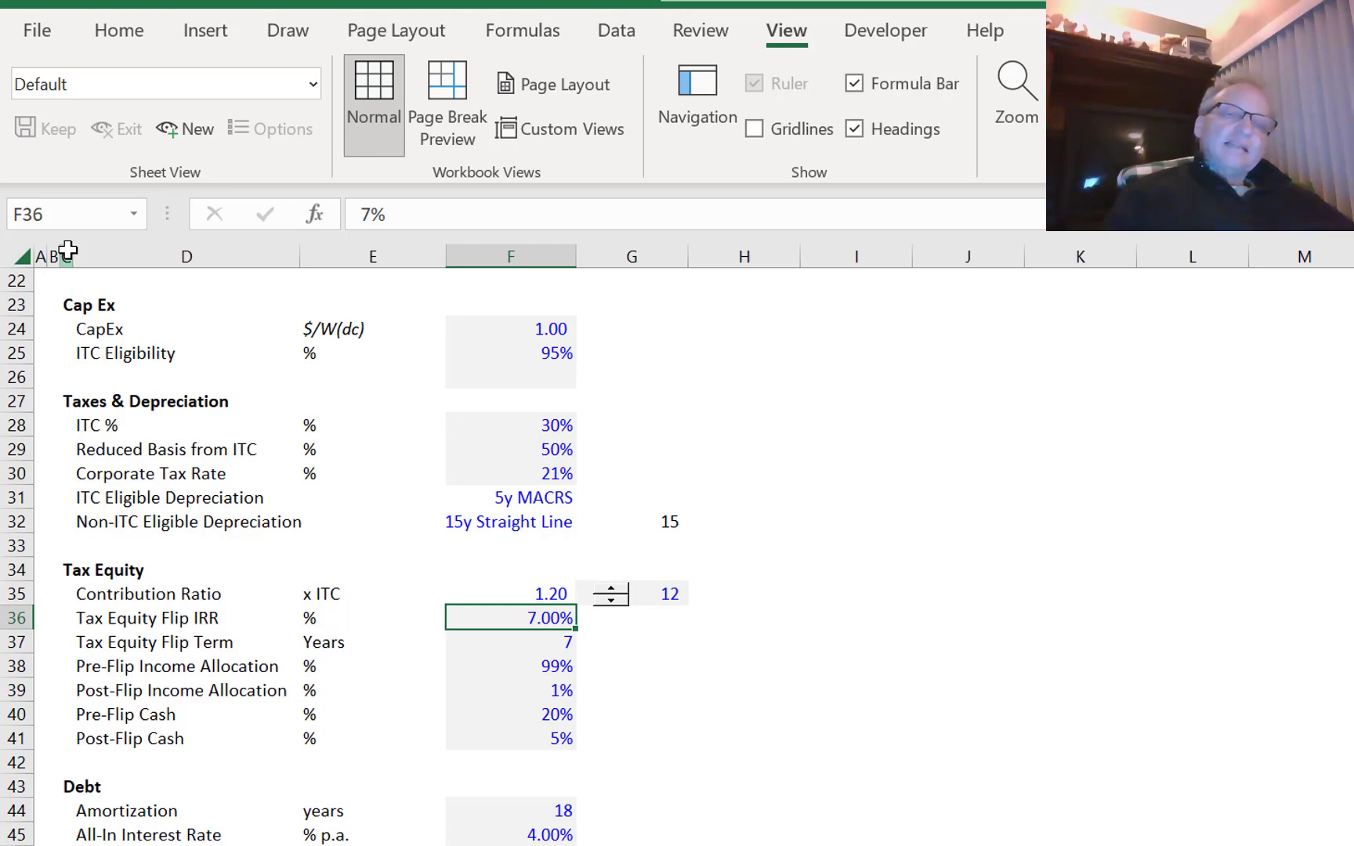
key("Down")
key("Down")
key("Down")
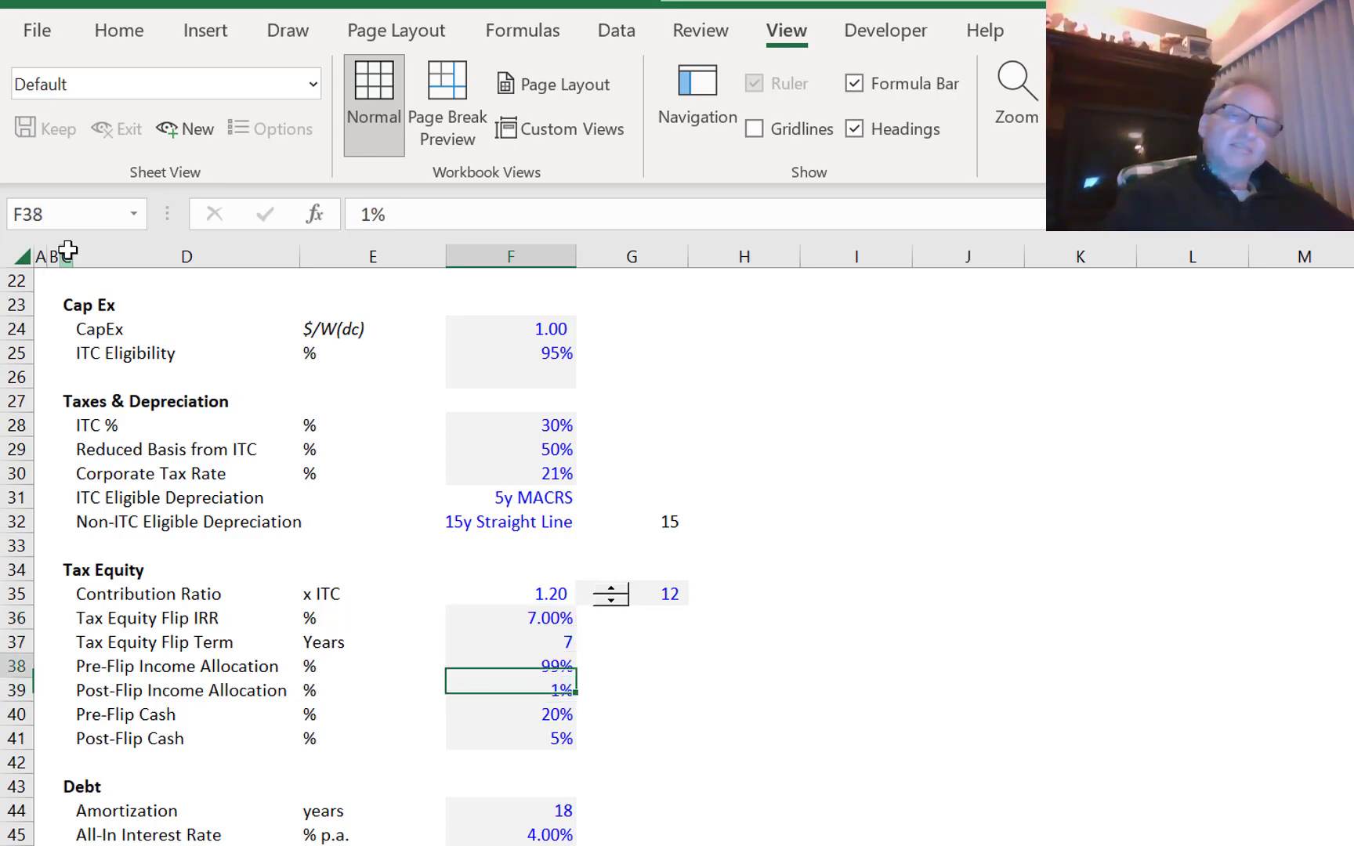
- Compare the Tax Equity Flip IRR and Flip Term inputs with the income allocation rows below them
key("Up")
key("Down")
key("Down")
key("Up")
key("Up")
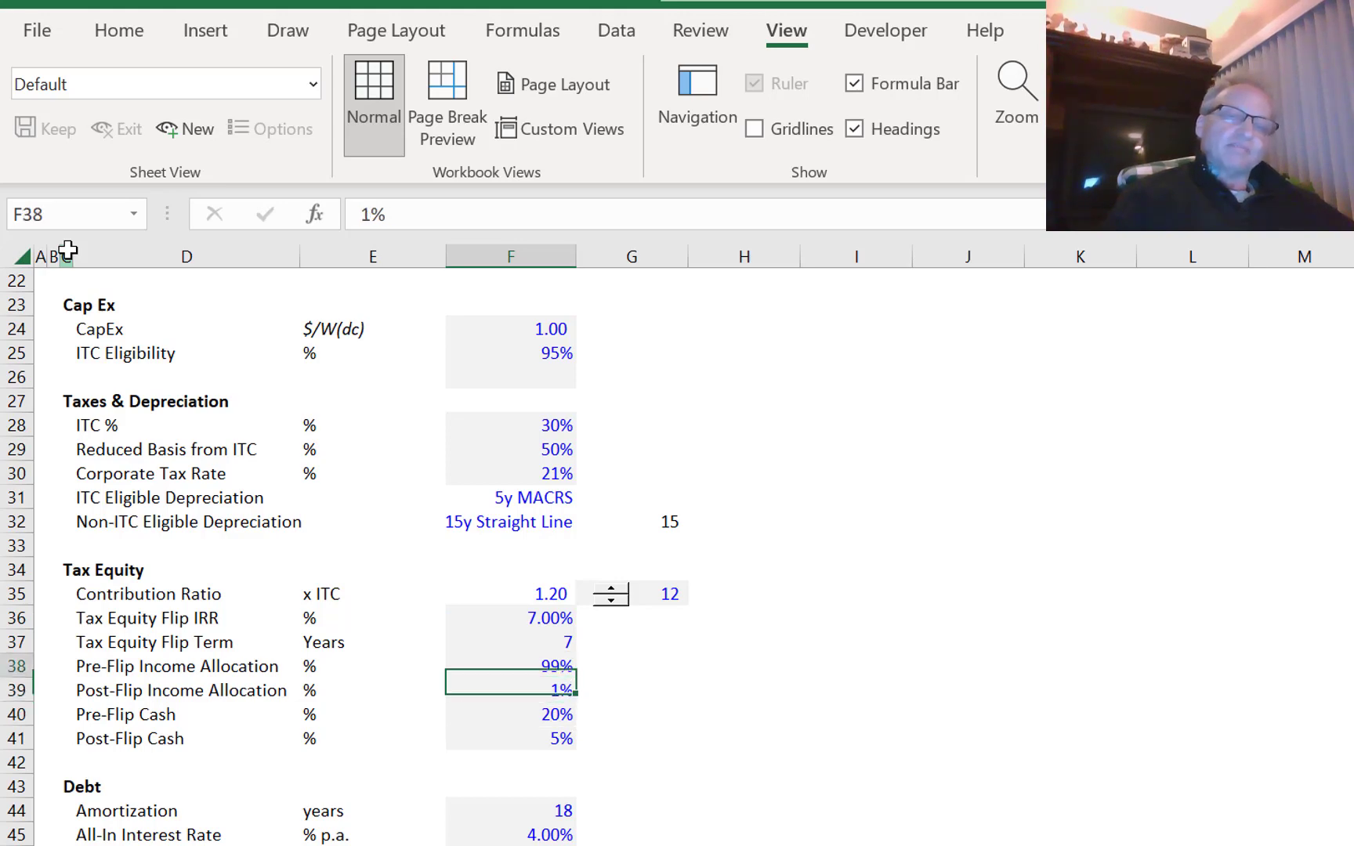
key("Up")
key("Up")
key("Down")
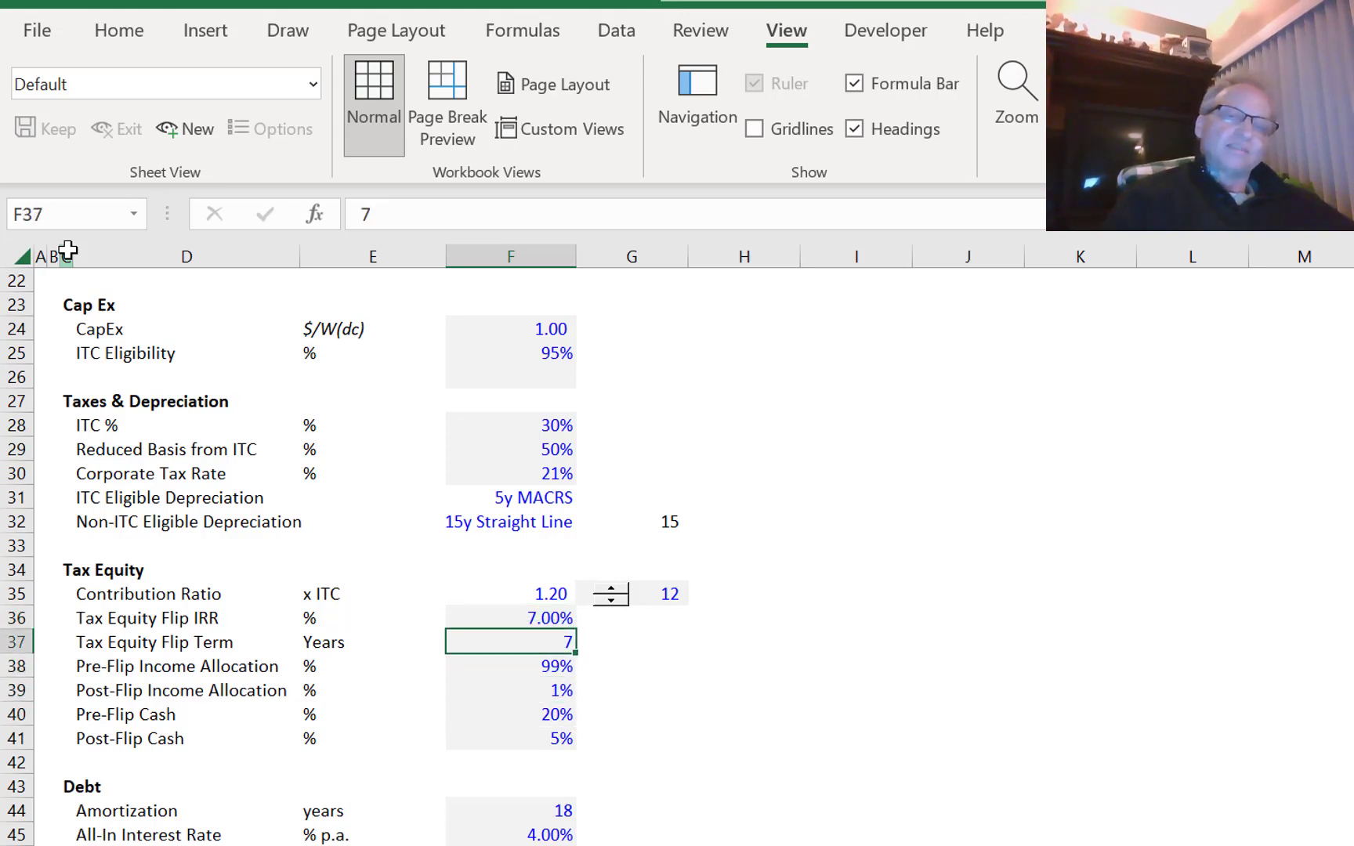
key("Up")
key("Down")
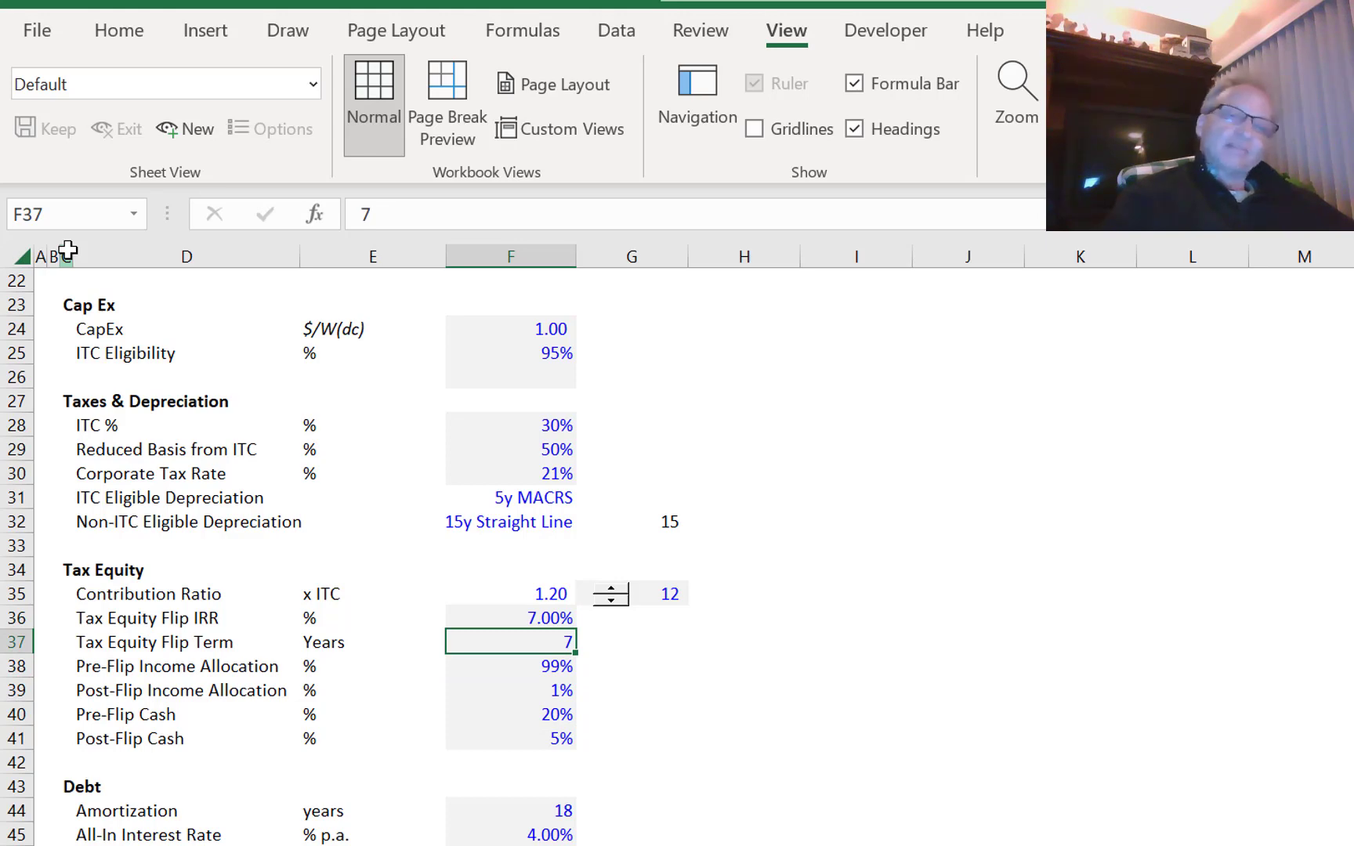
key("Up")
key("Down")
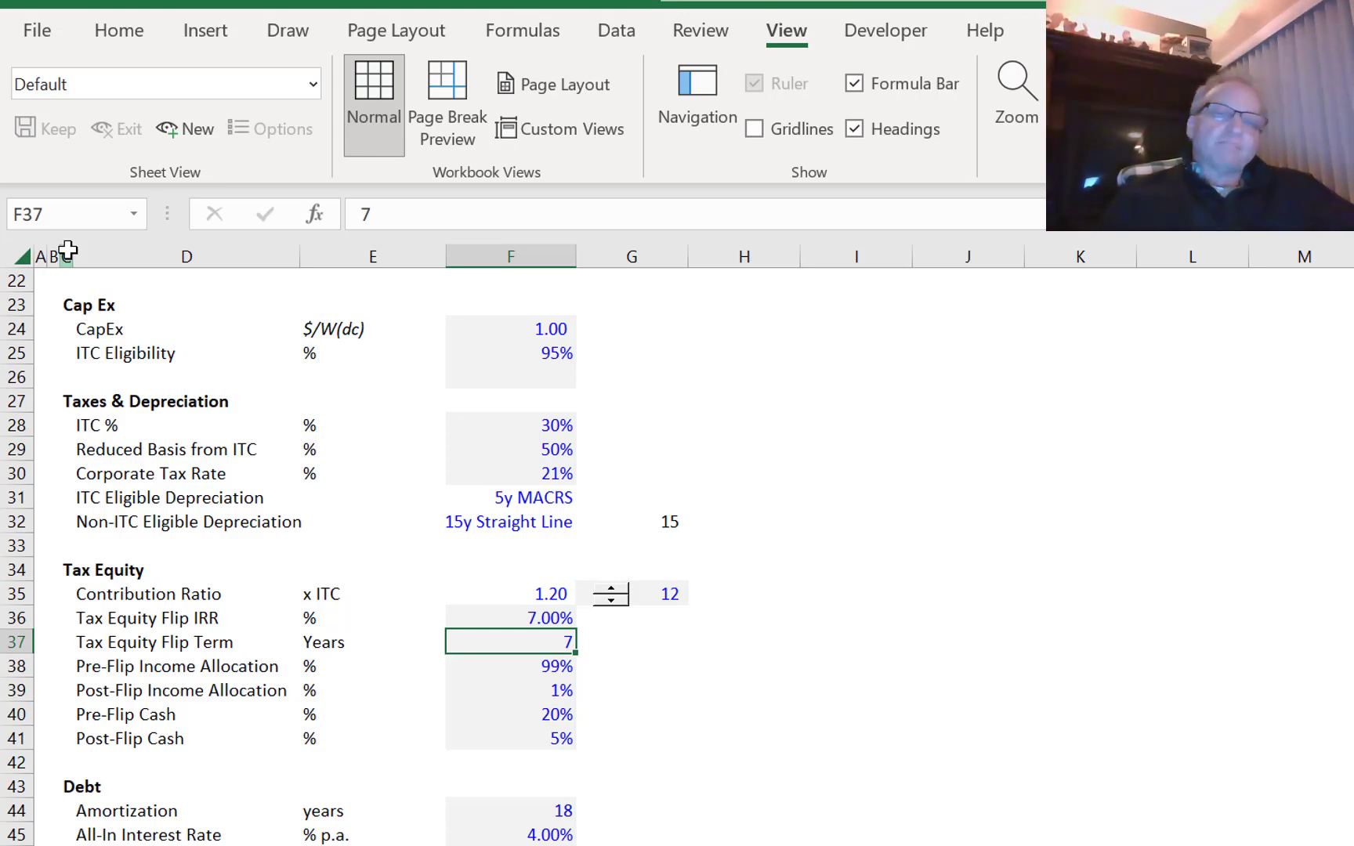
- On the time line sheet, enter the label "Flag for Time Based Flip" in C9, below the Operations Flag row
key("ctrl+Page_Down")
key("ctrl+Page_Down")
key("ctrl+Page_Down")
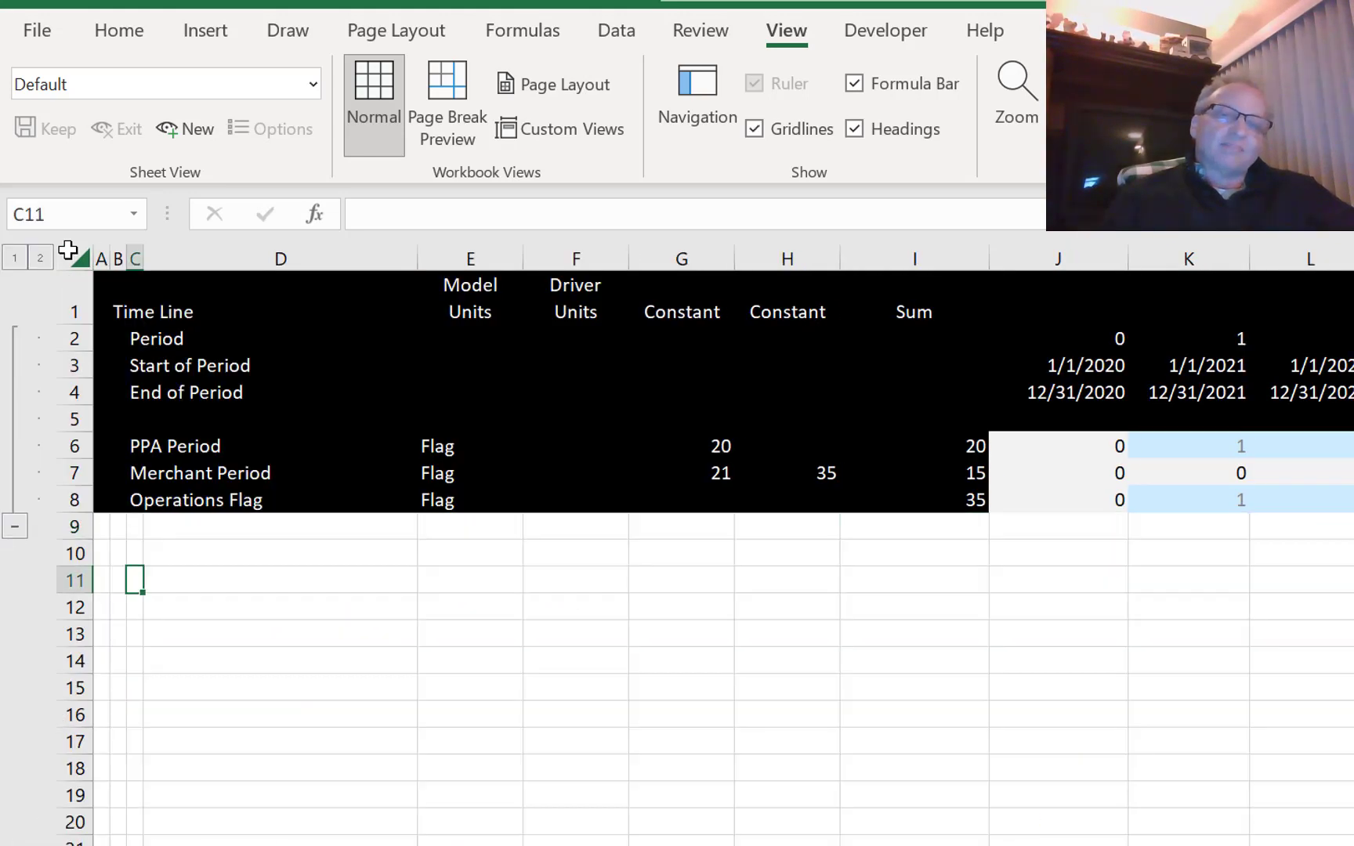
key("ctrl+Home")
key("ctrl+Page_Up")
key("Up")
key("Up")
key("Up")
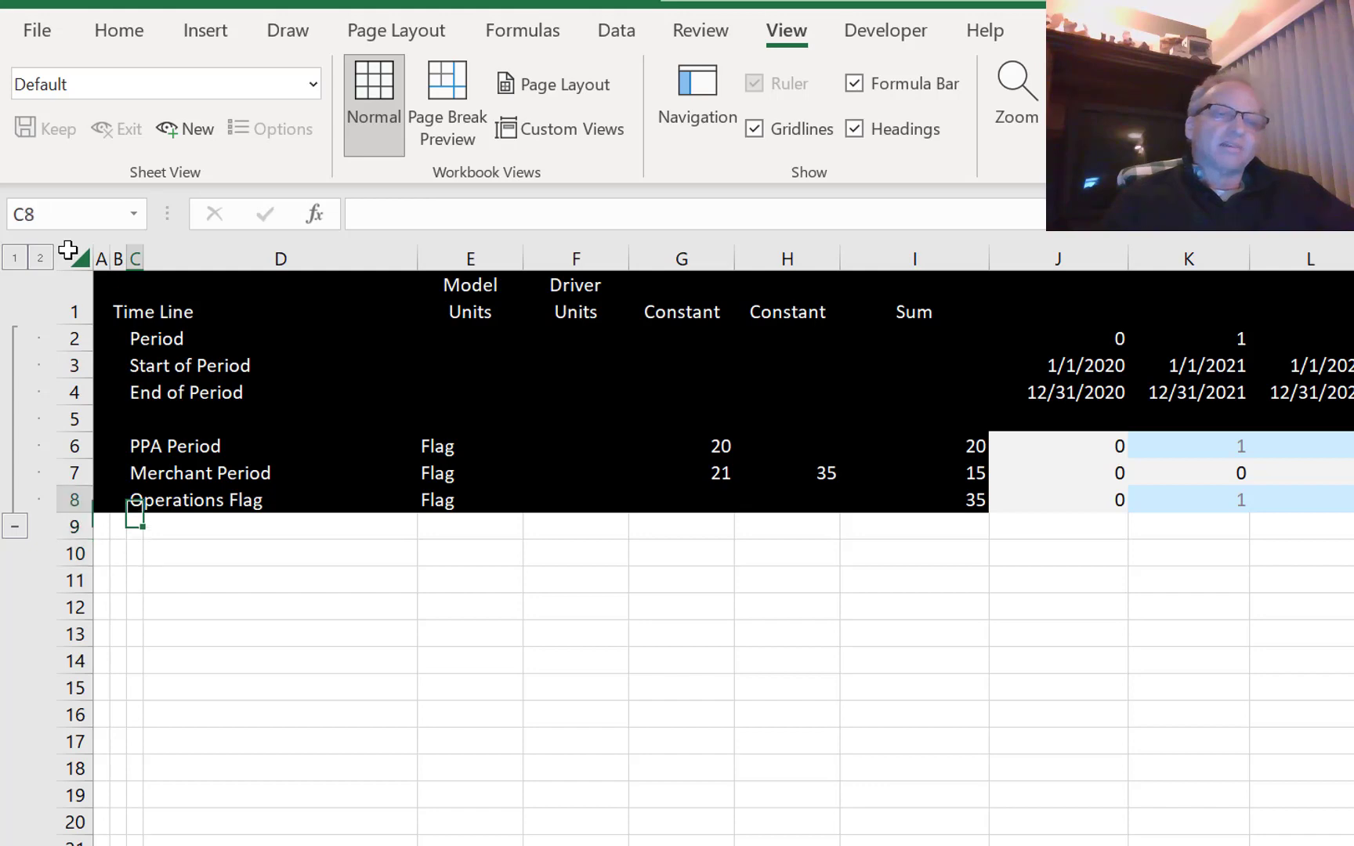
key("Down")
type("Fla")
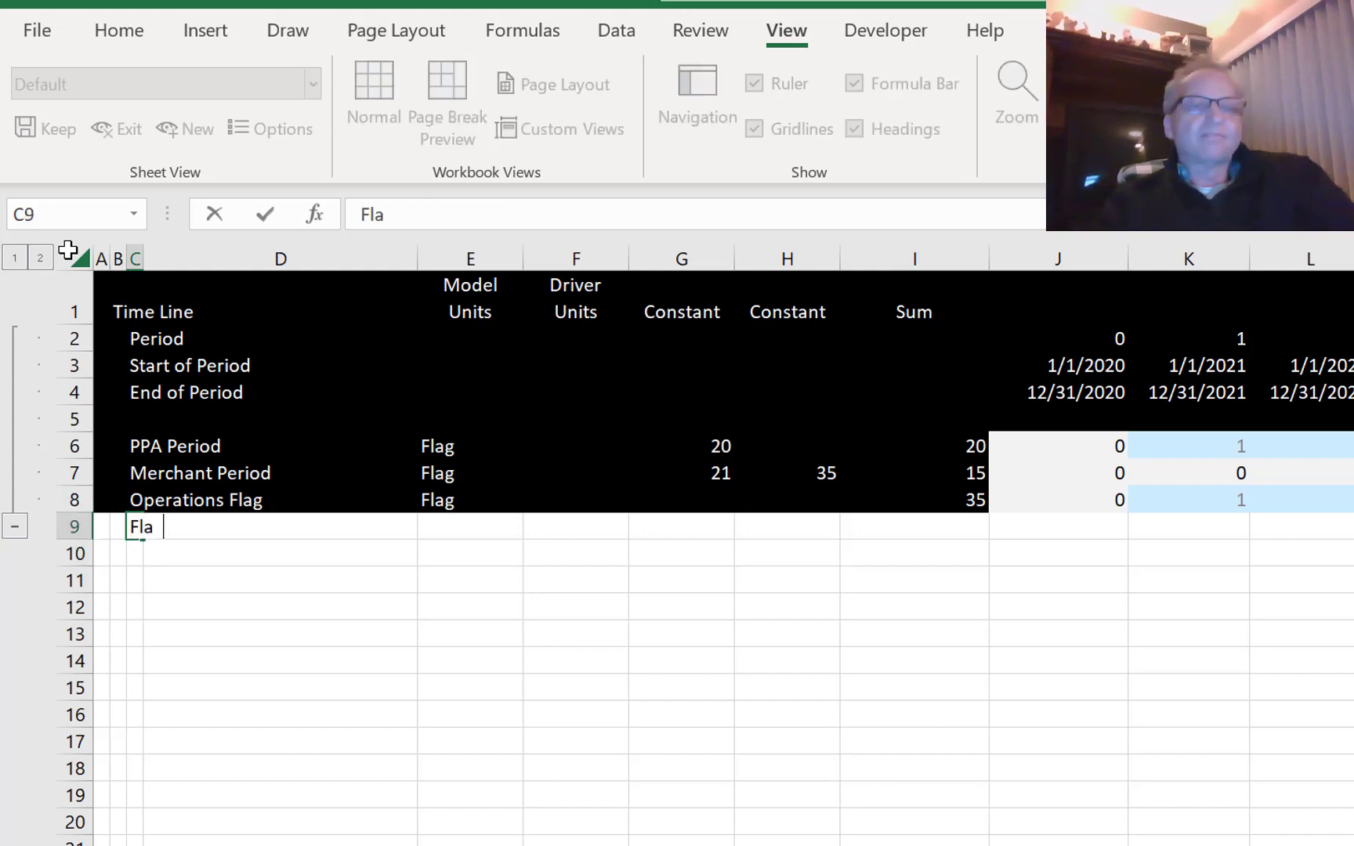
type("g for Ti")
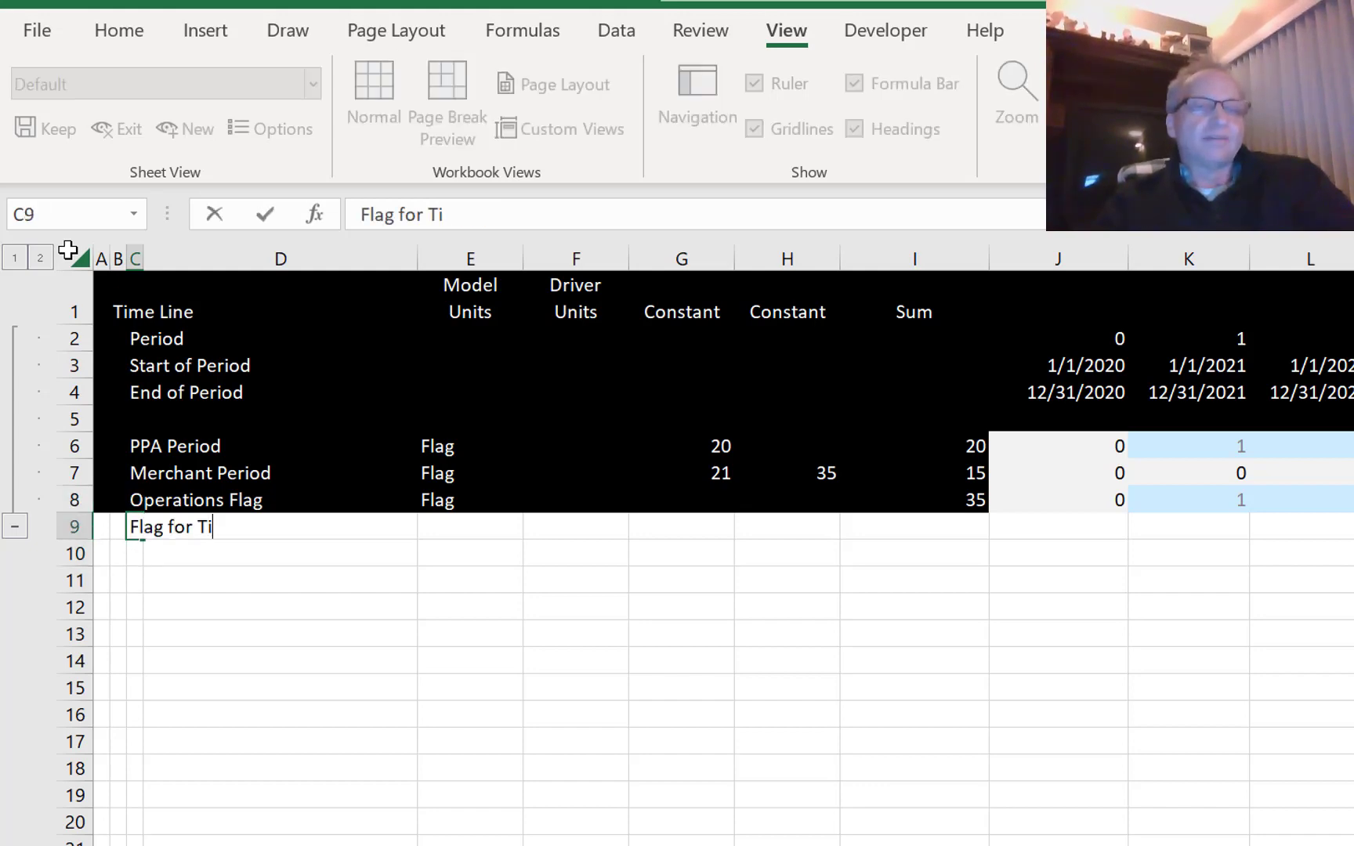
type("me Base")
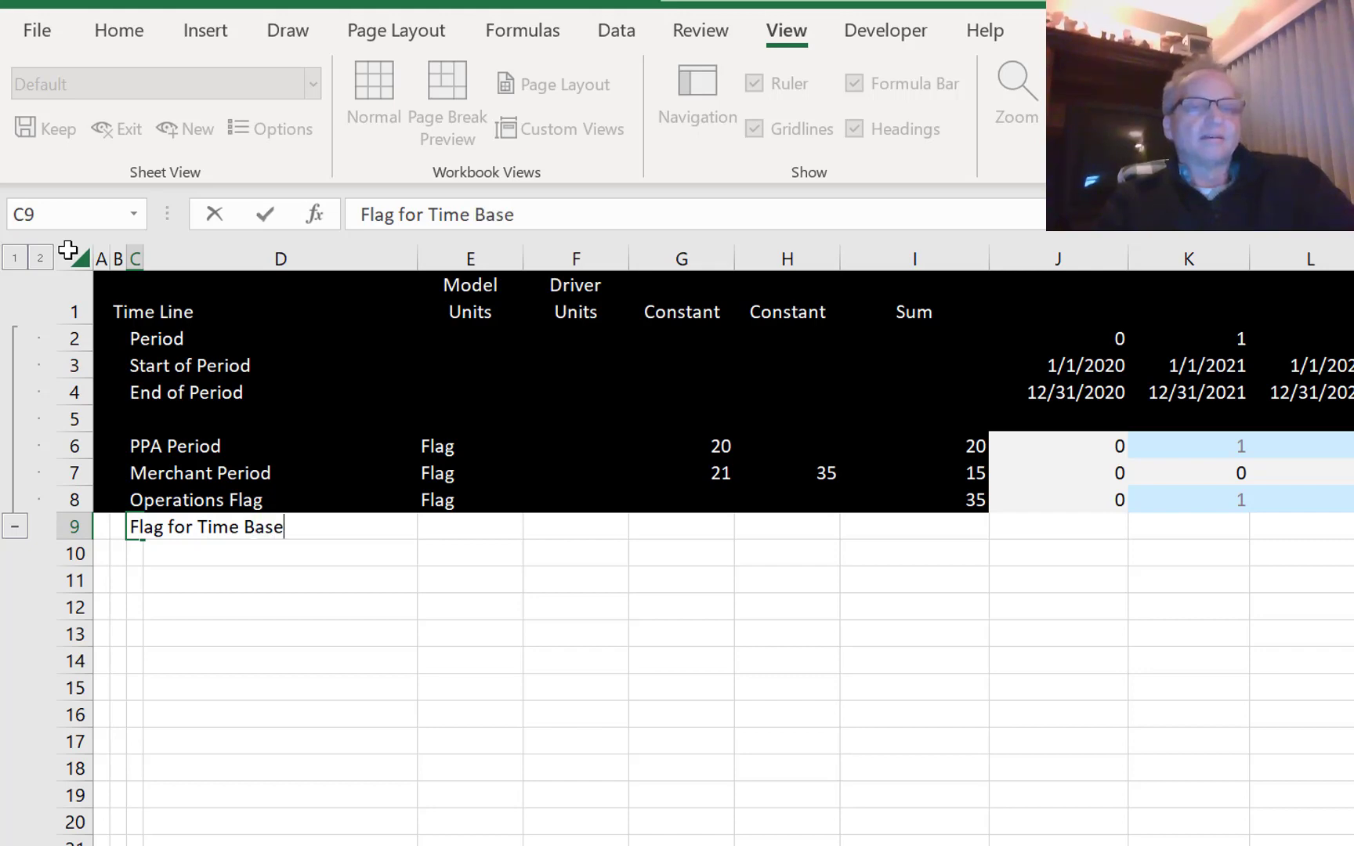
type("d Fli")
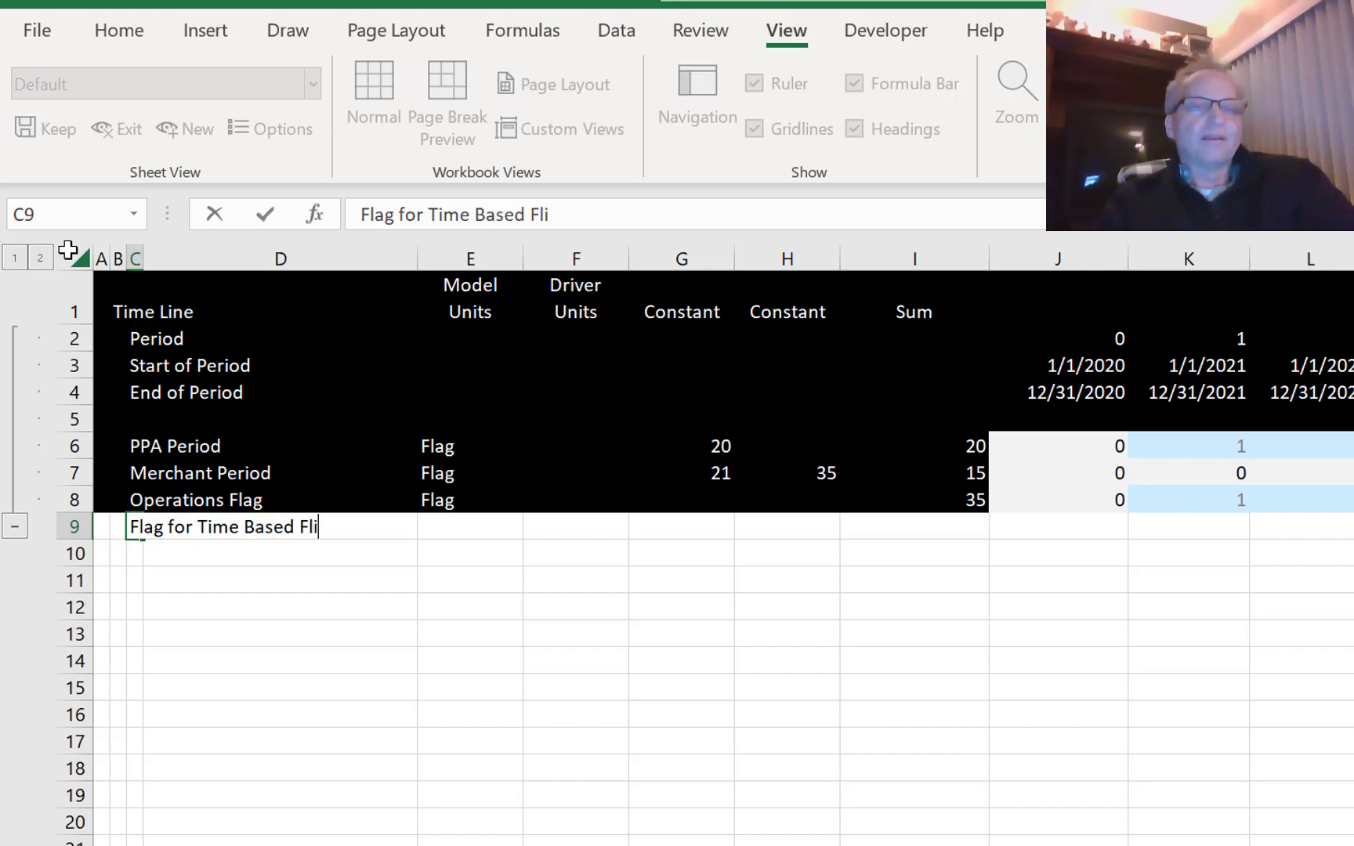
type("p")
key("Return")
key("Up")
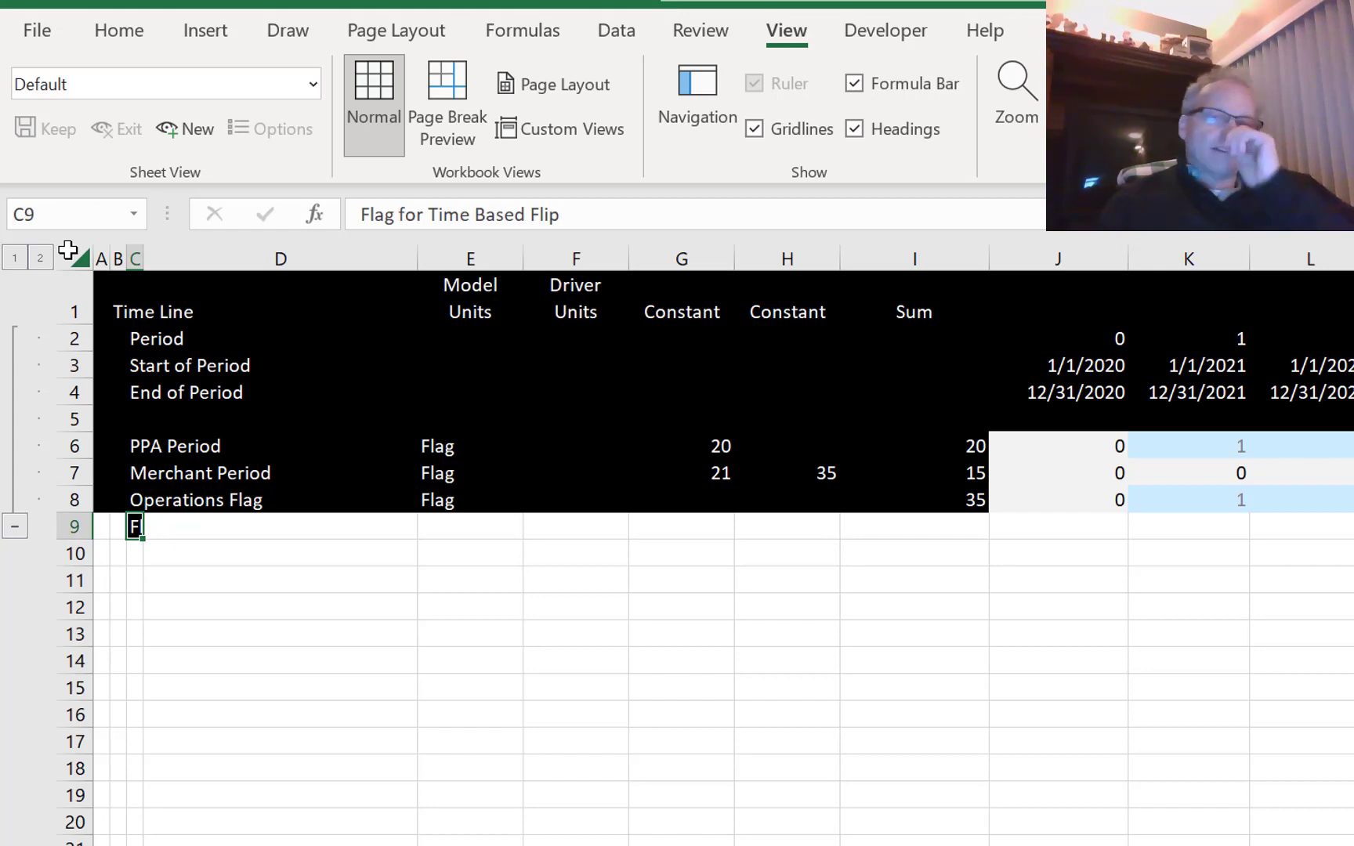
- Enter "Flag" as the model unit of the time-based flip row in E9
key("Right")
key("Right")
type("Flag")
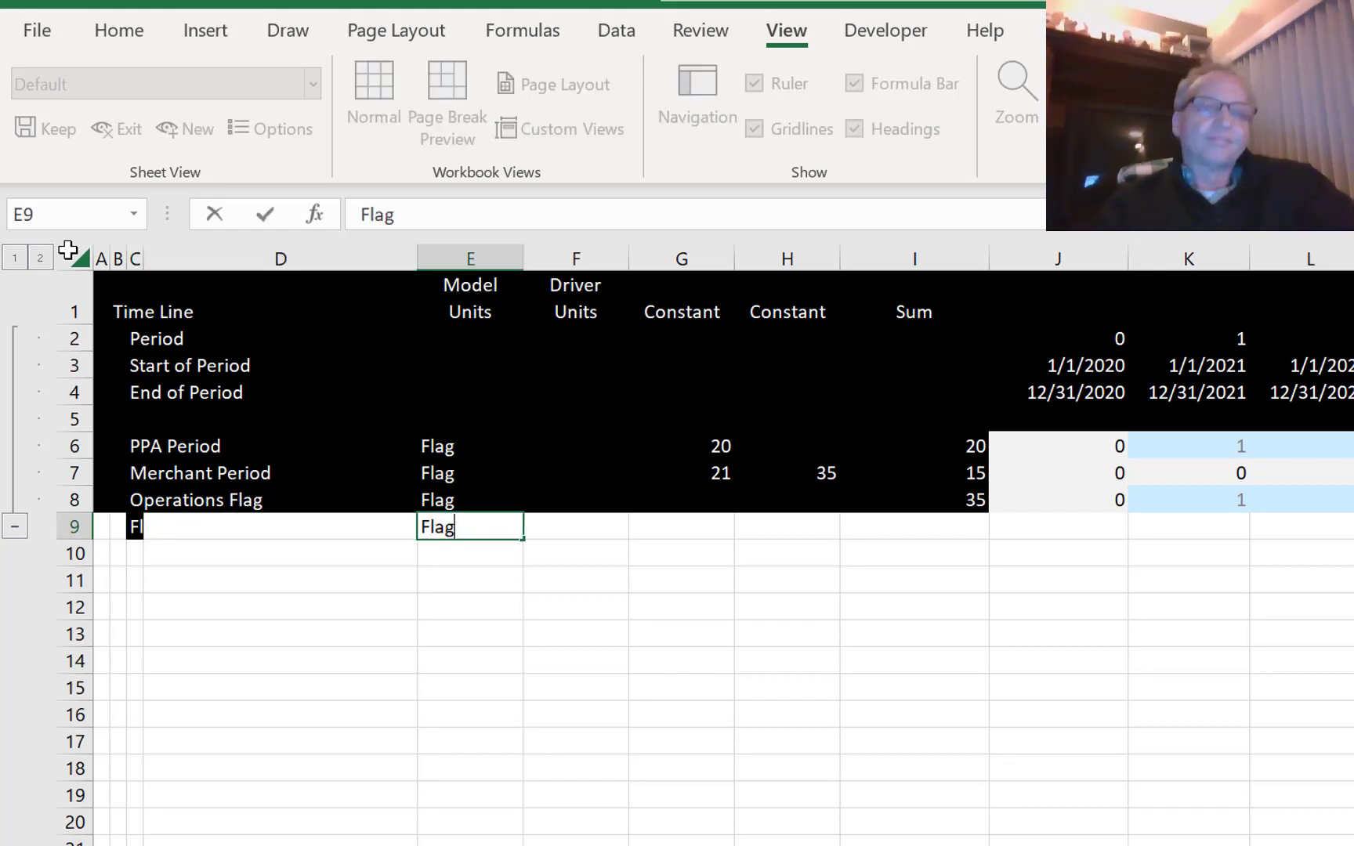
key("Return")
key("Up")
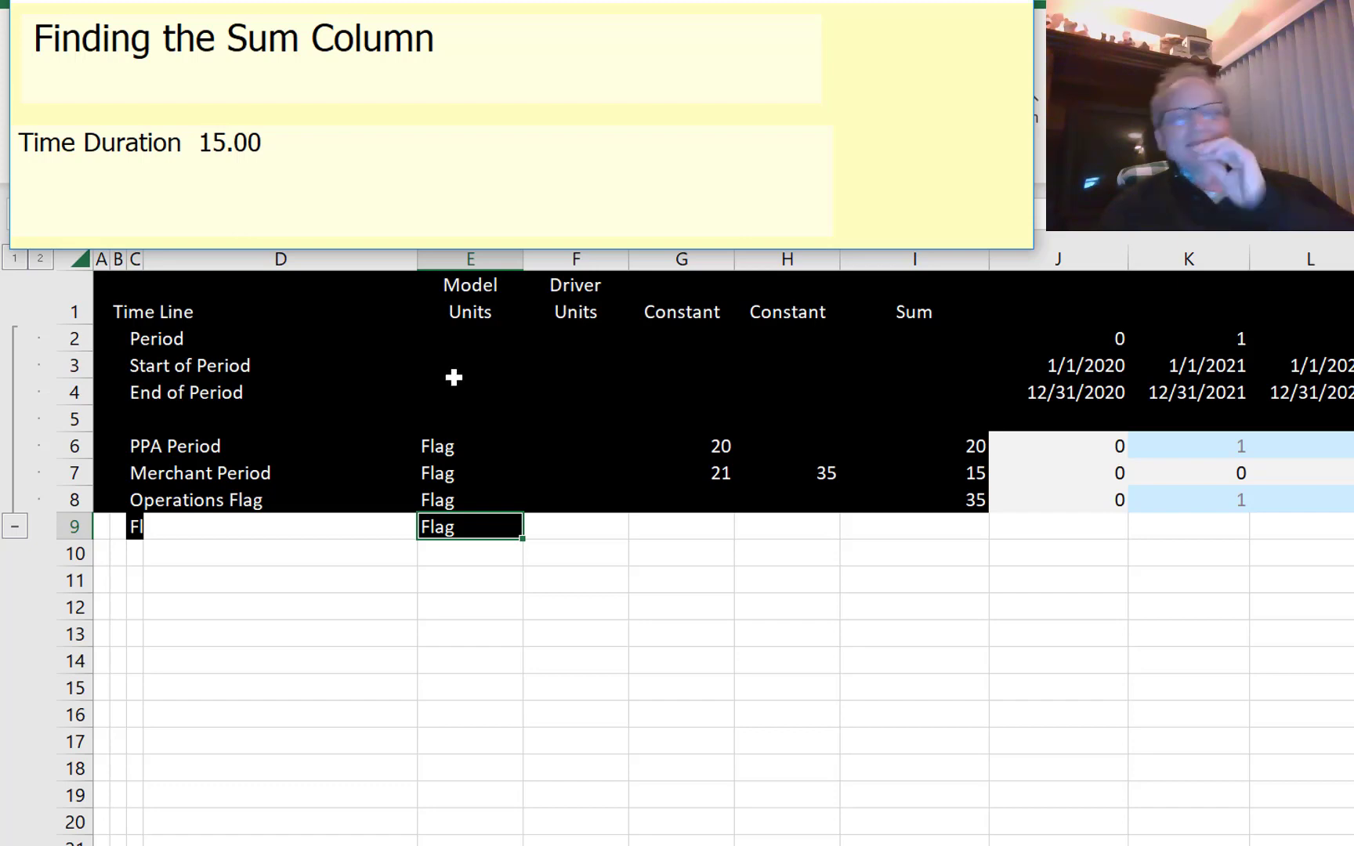
- Reset the time line sheet's colouring through the Format Options form, deleting its format conditions
key("ctrl+alt+c")
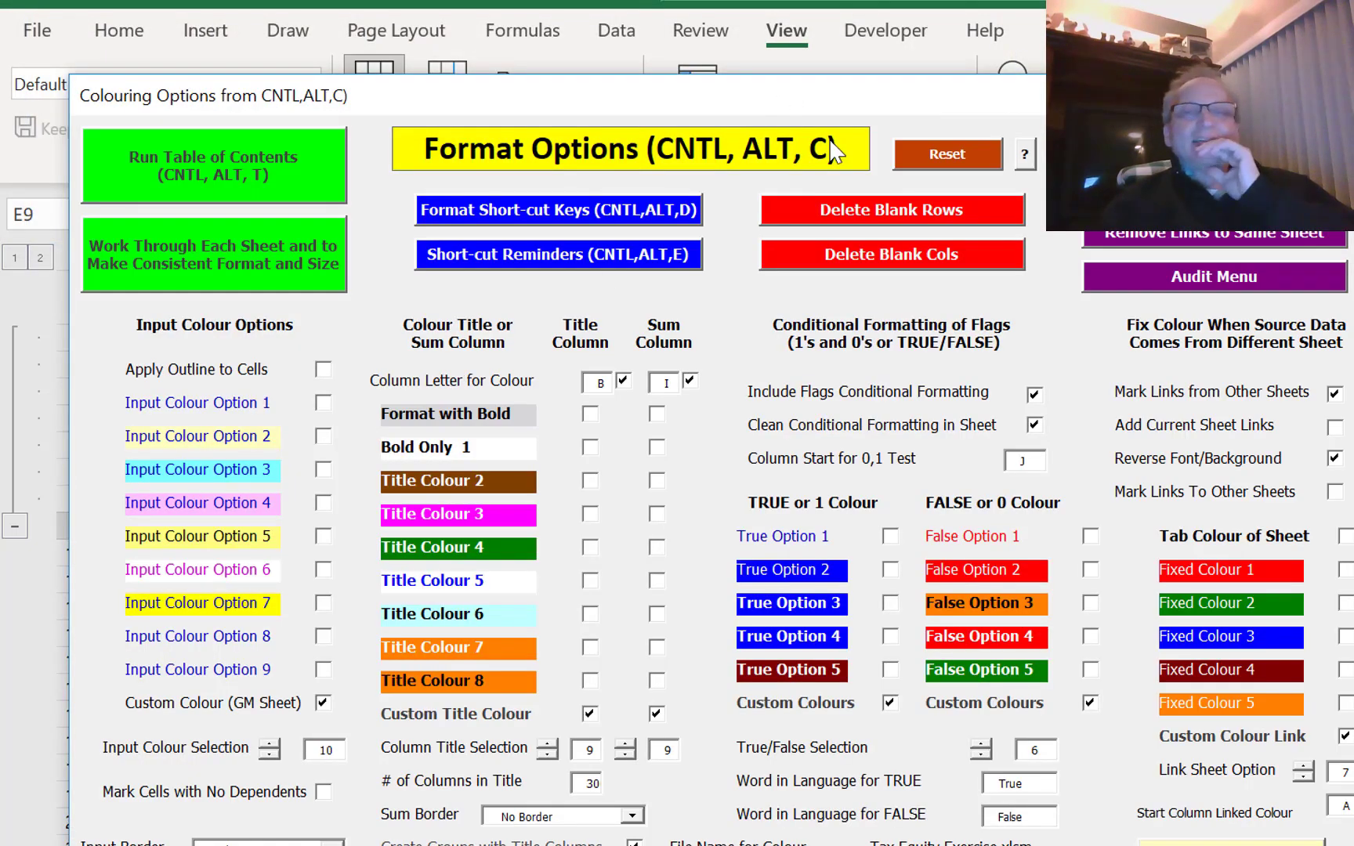
left_click(942, 156)
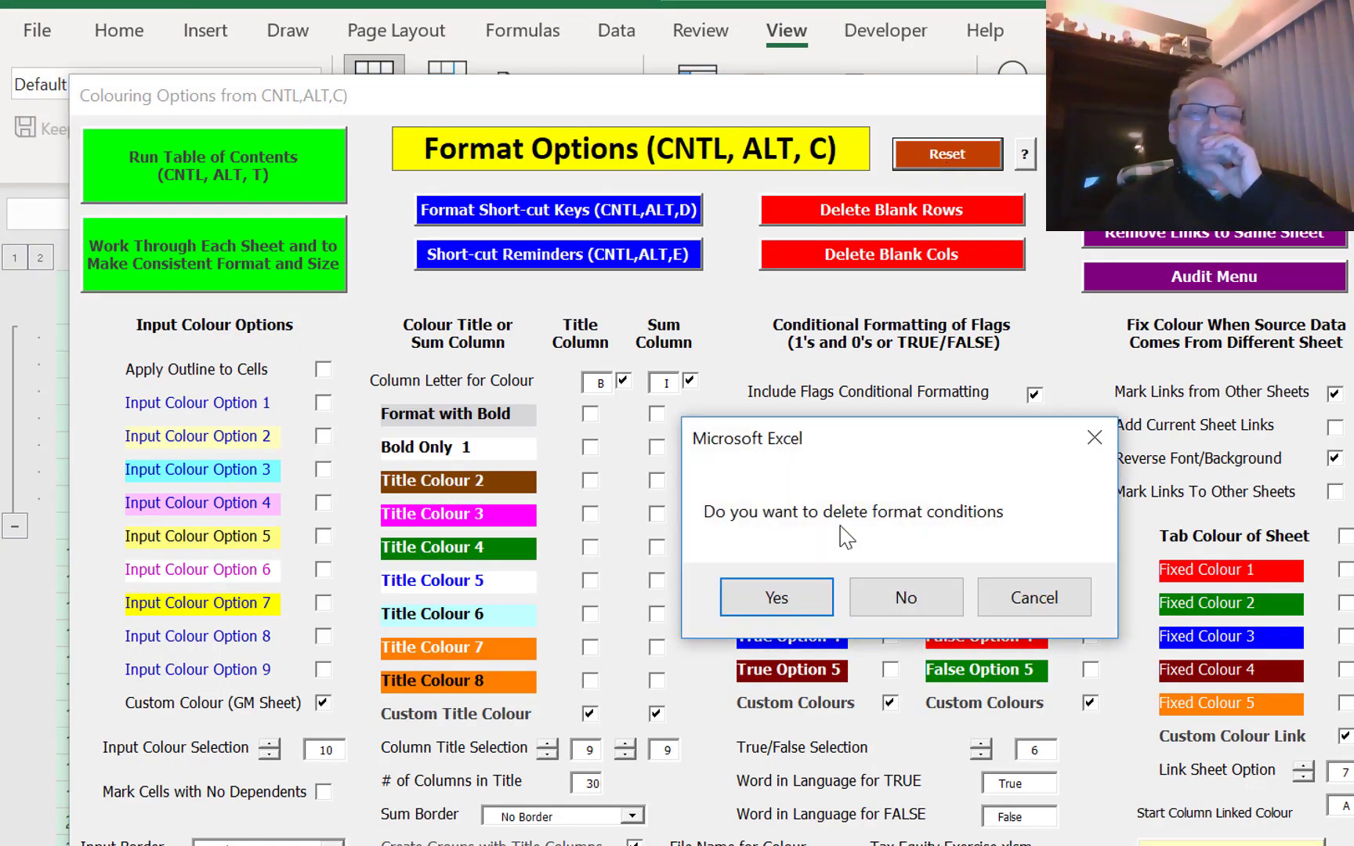
left_click(777, 598)
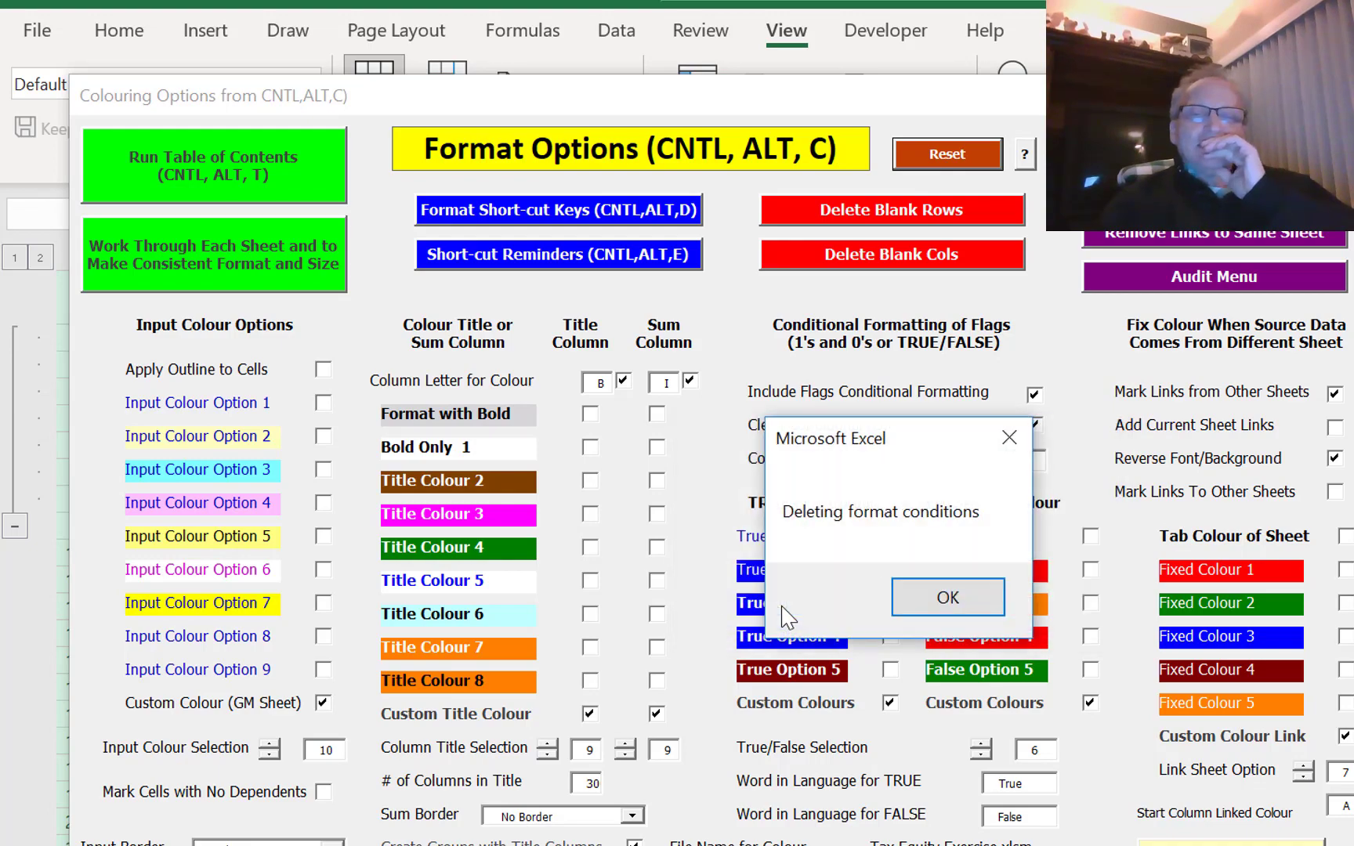
key("Return")
key("Return")
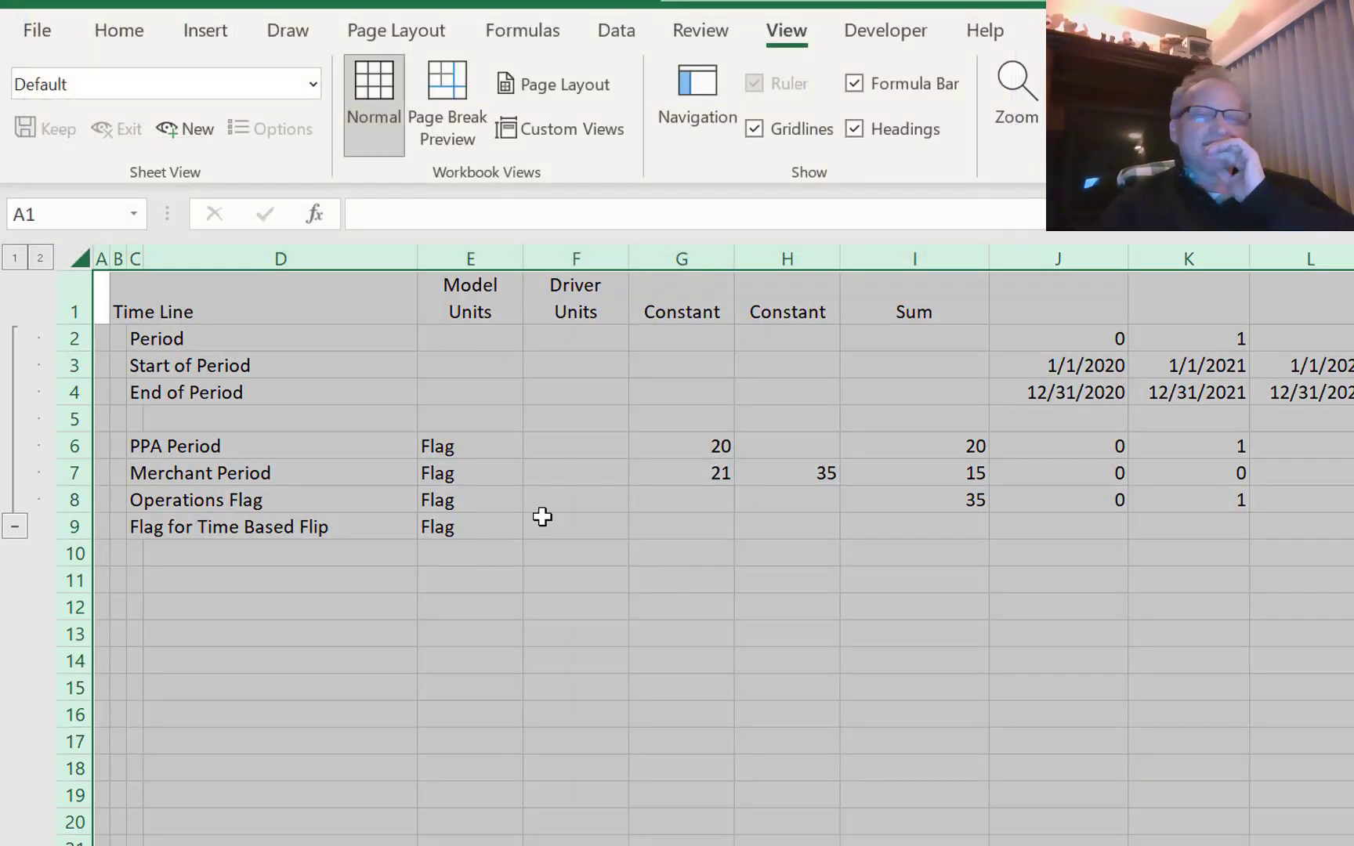
left_click(602, 584)
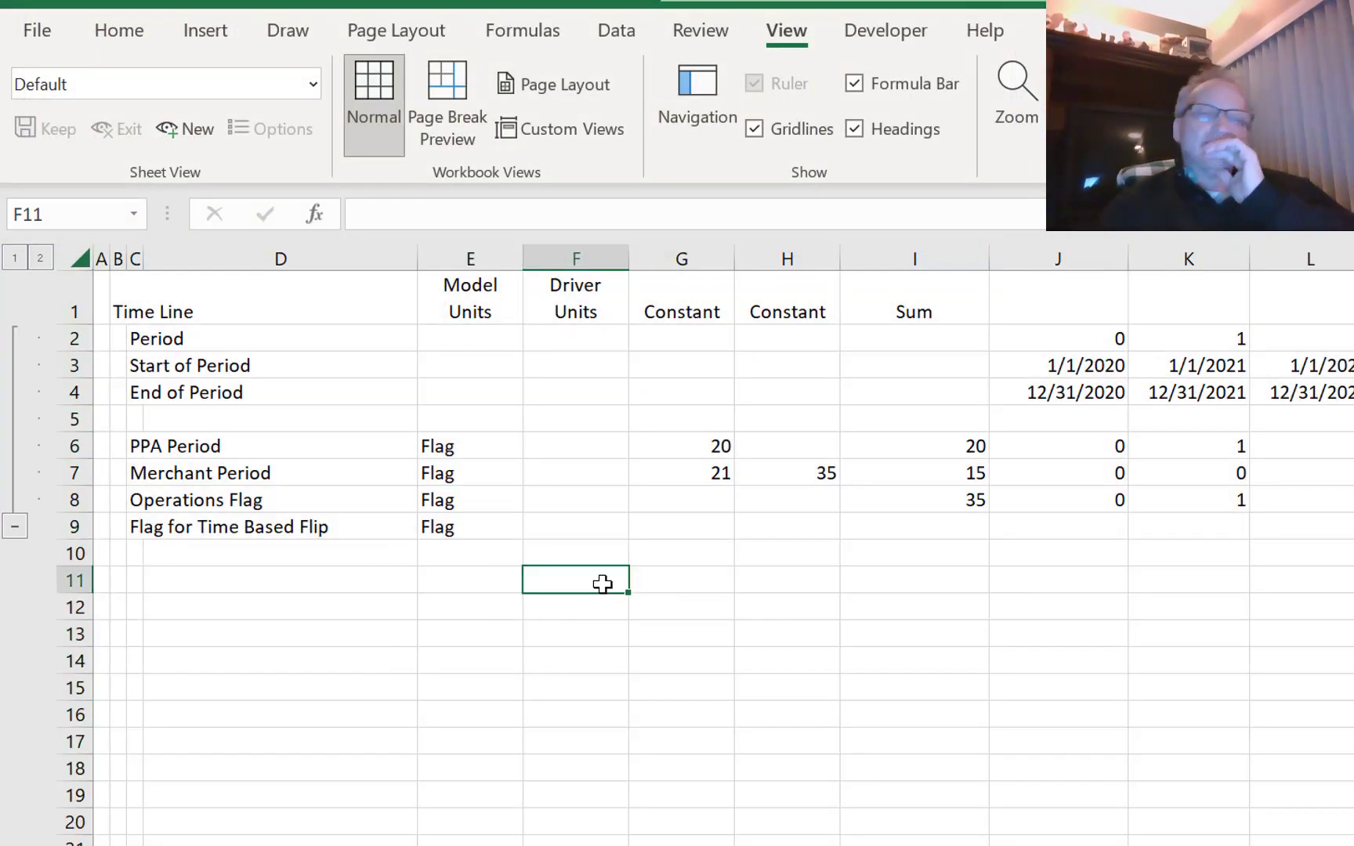
- Link the time-based flip constant in G9 to the Tax Equity Flip Term with =Inputs!F37
key("Up")
key("Up")
key("Left")
key("Left")
key("Right")
key("Right")
key("Right")
key("Right")
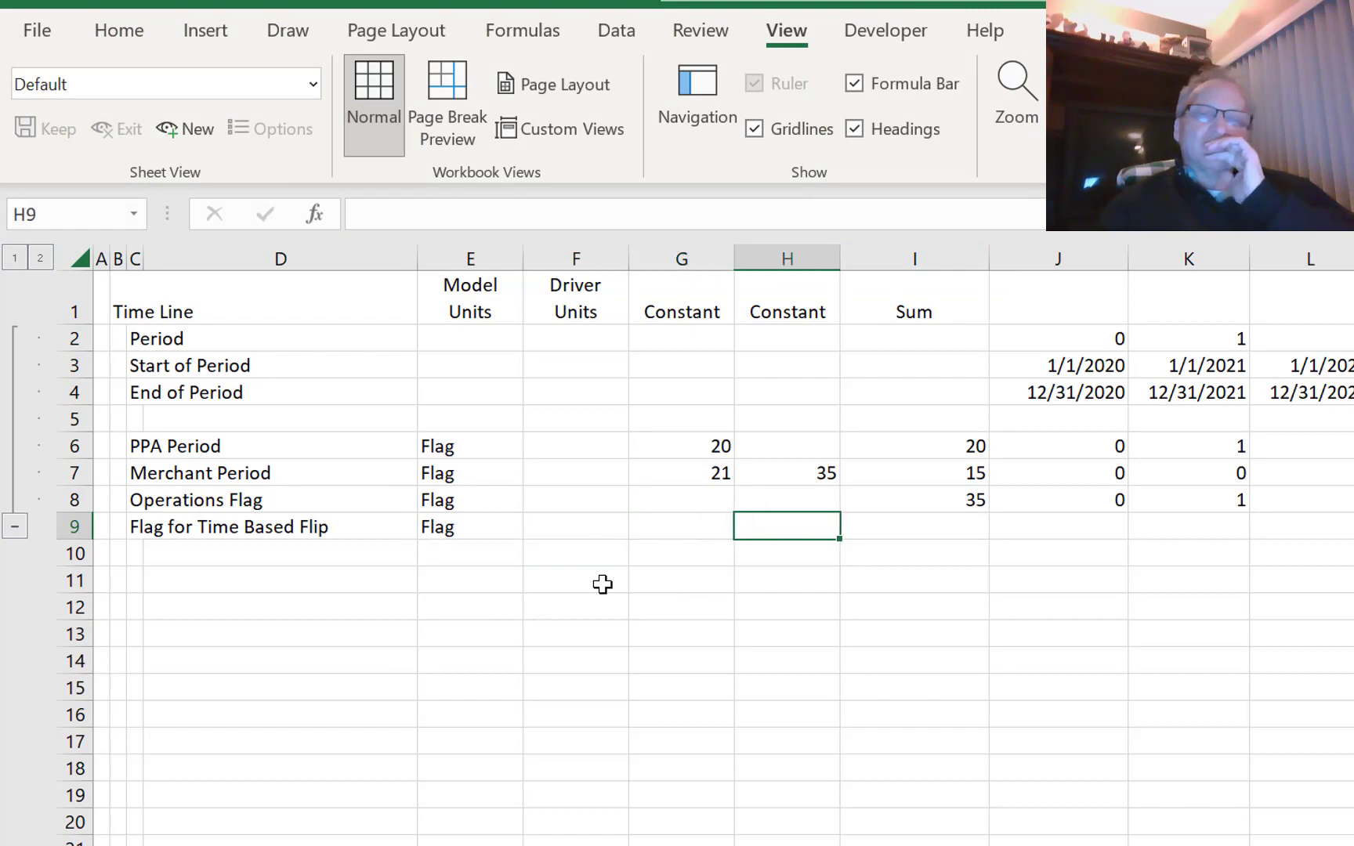
key("Left")
key("Left")
key("Left")
key("Right")
key("Right")
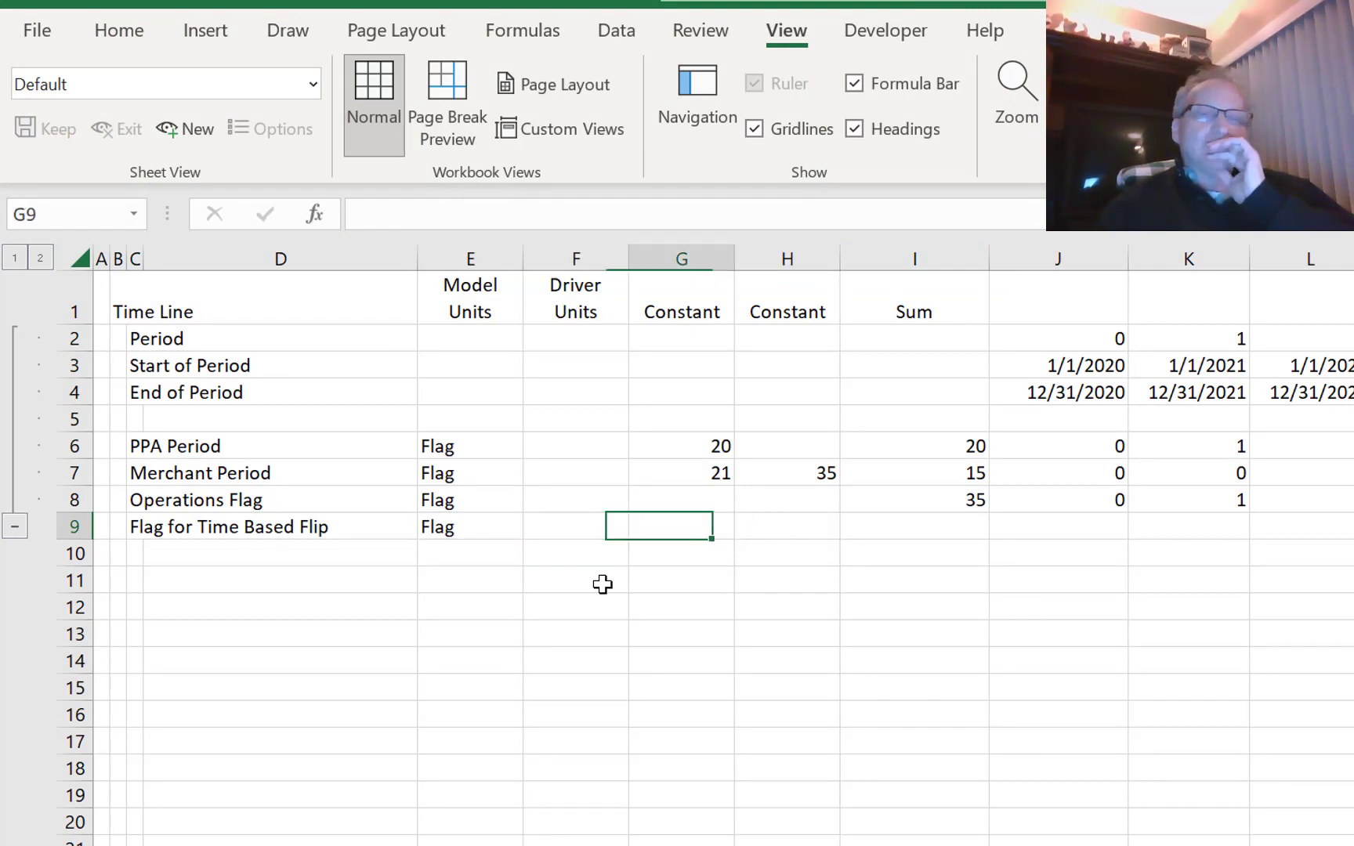
key("Left")
key("Right")
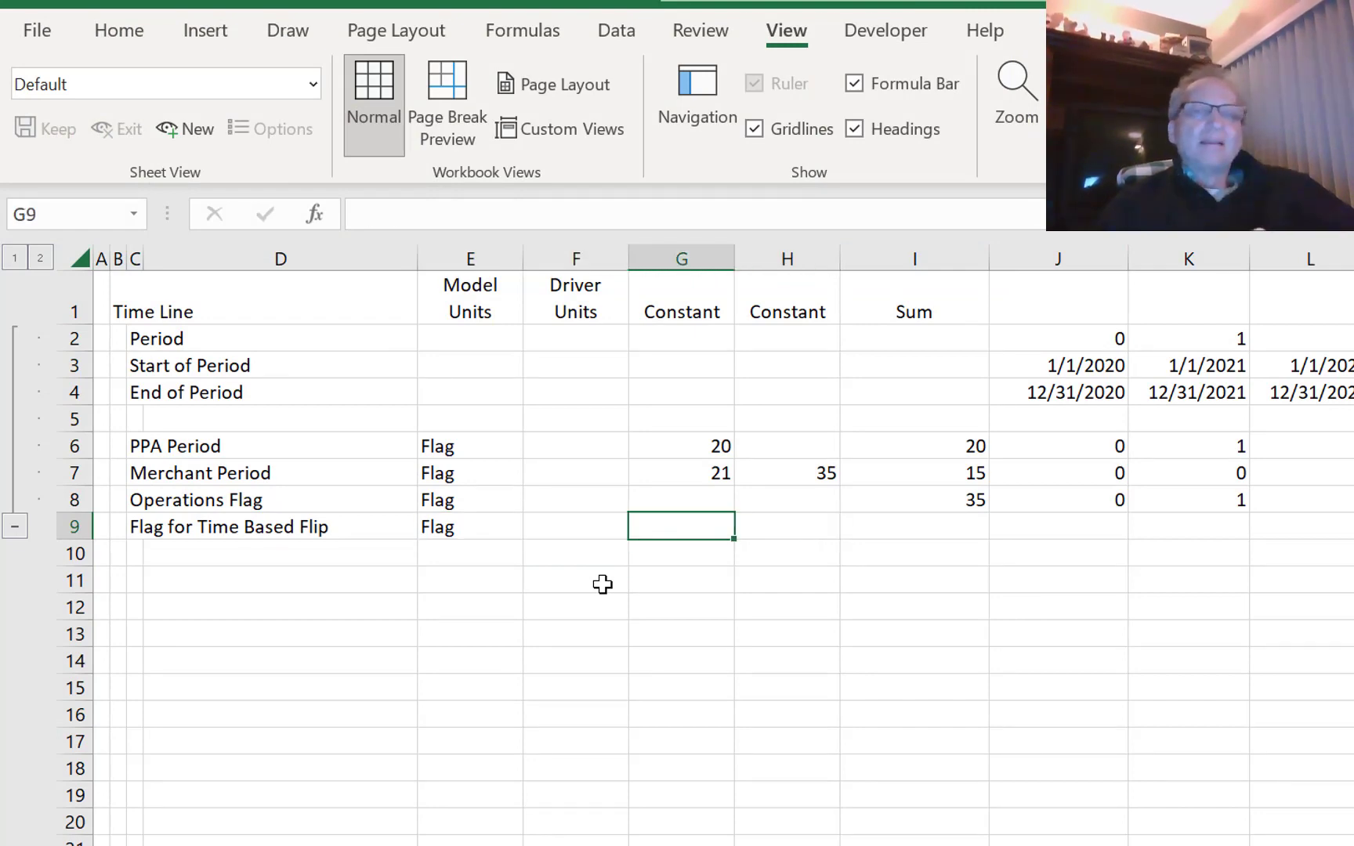
type("=")
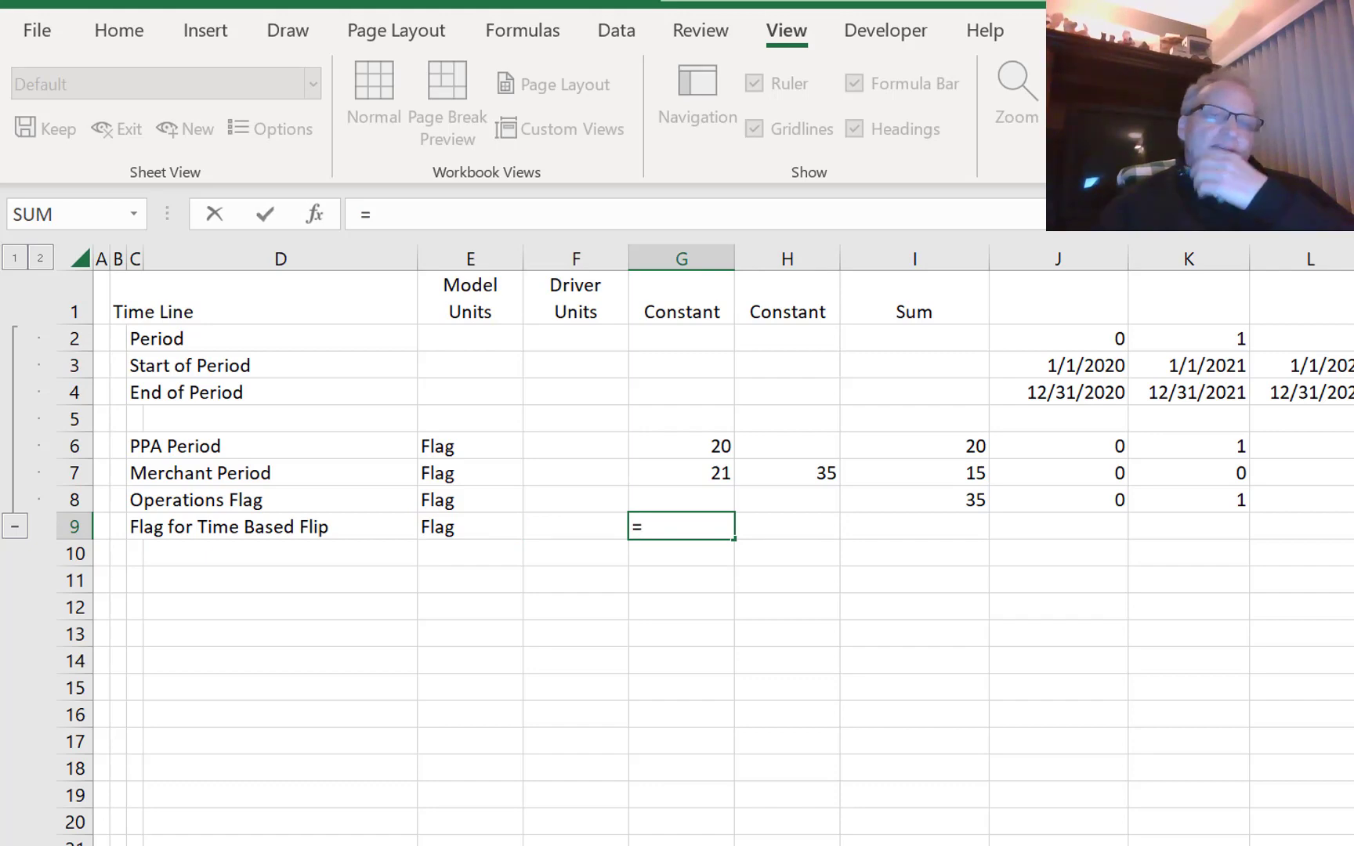
key("ctrl+Page_Up")
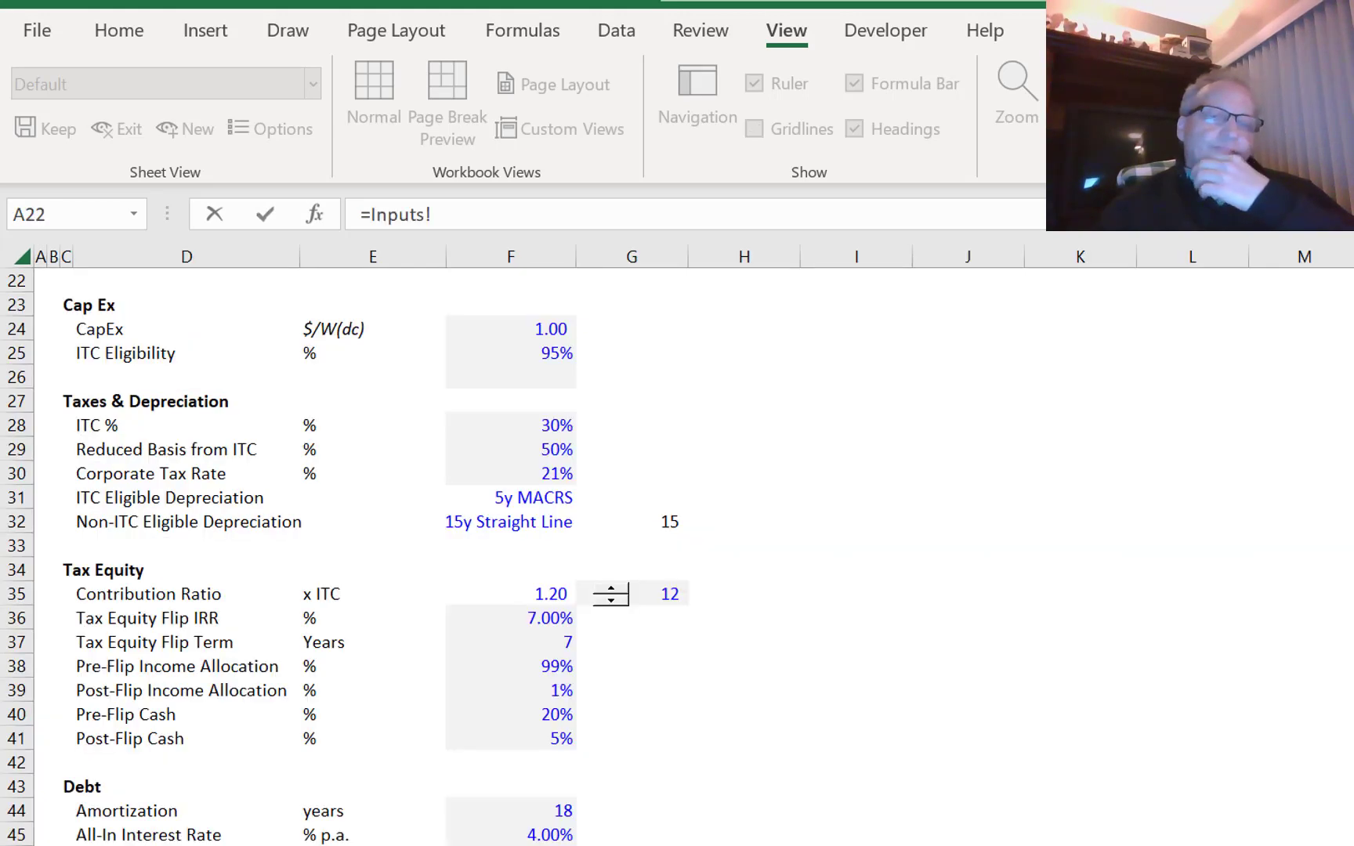
left_click(532, 641)
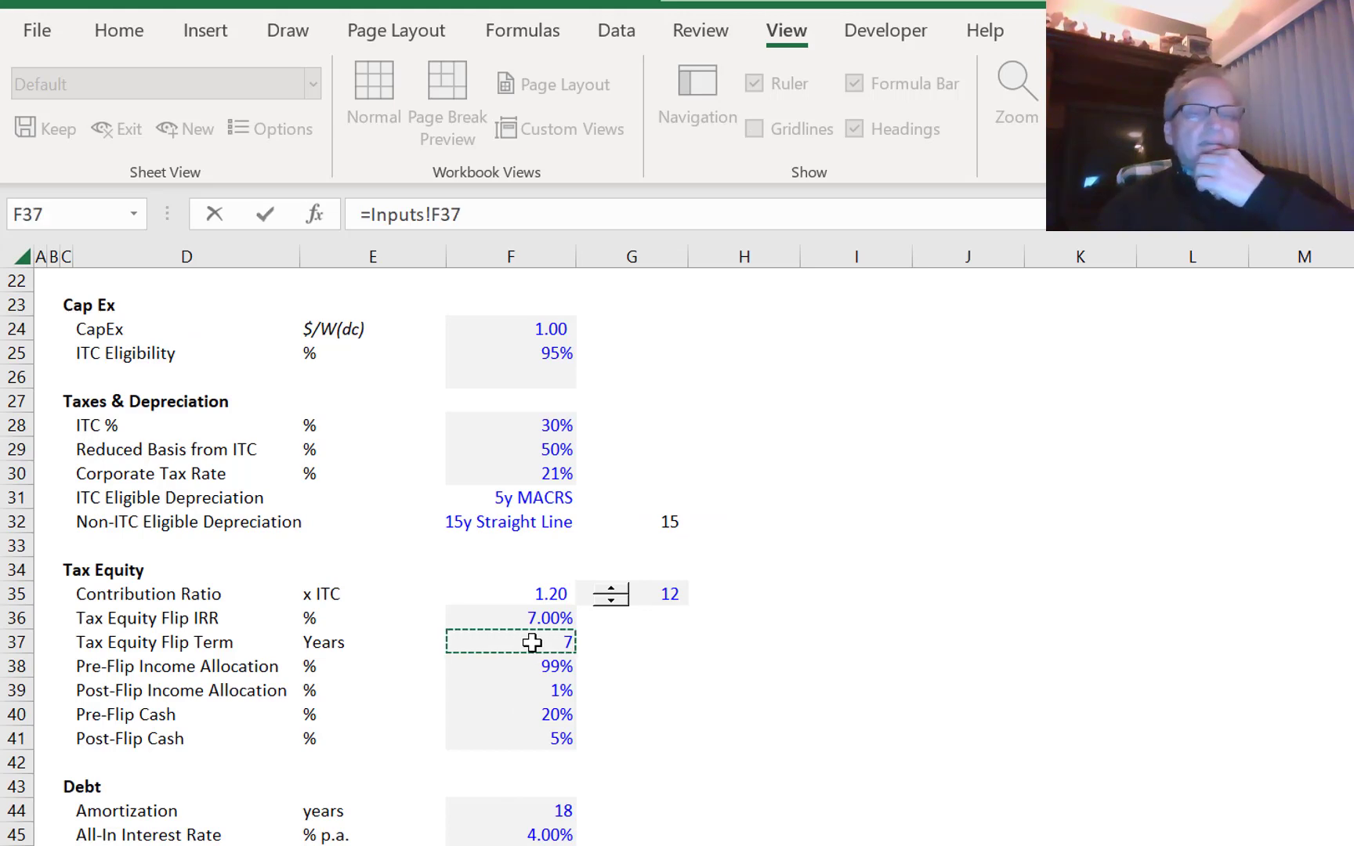
key("Return")
- Enter "Yr" as the driver unit of the time-based flip row in F9
key("Left")
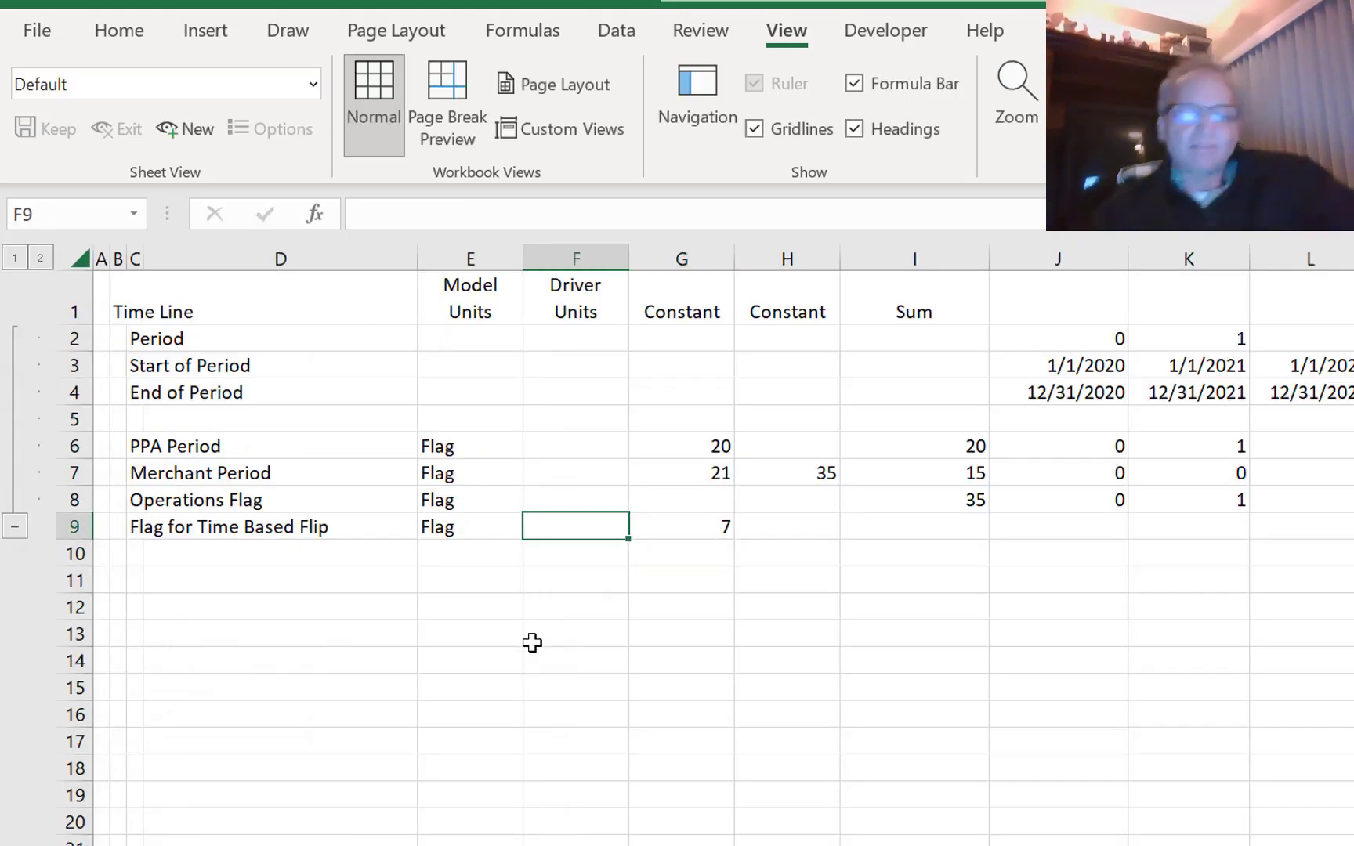
type("Y")
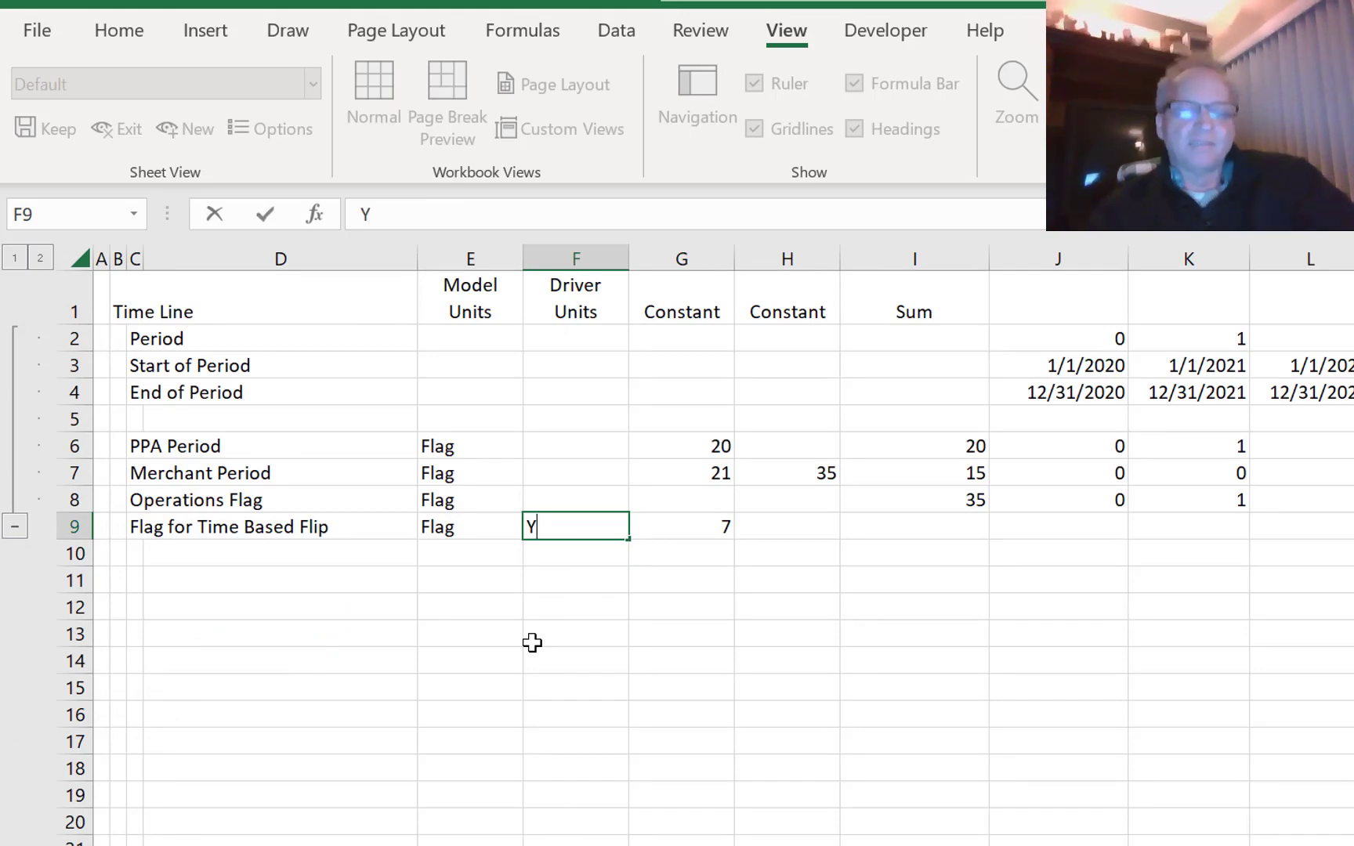
type("r")
key("Return")
- Enter "Yrs" as the driver unit of the PPA Period and Merchant Period rows in F6 and F7
key("Up")
key("Up")
key("Up")
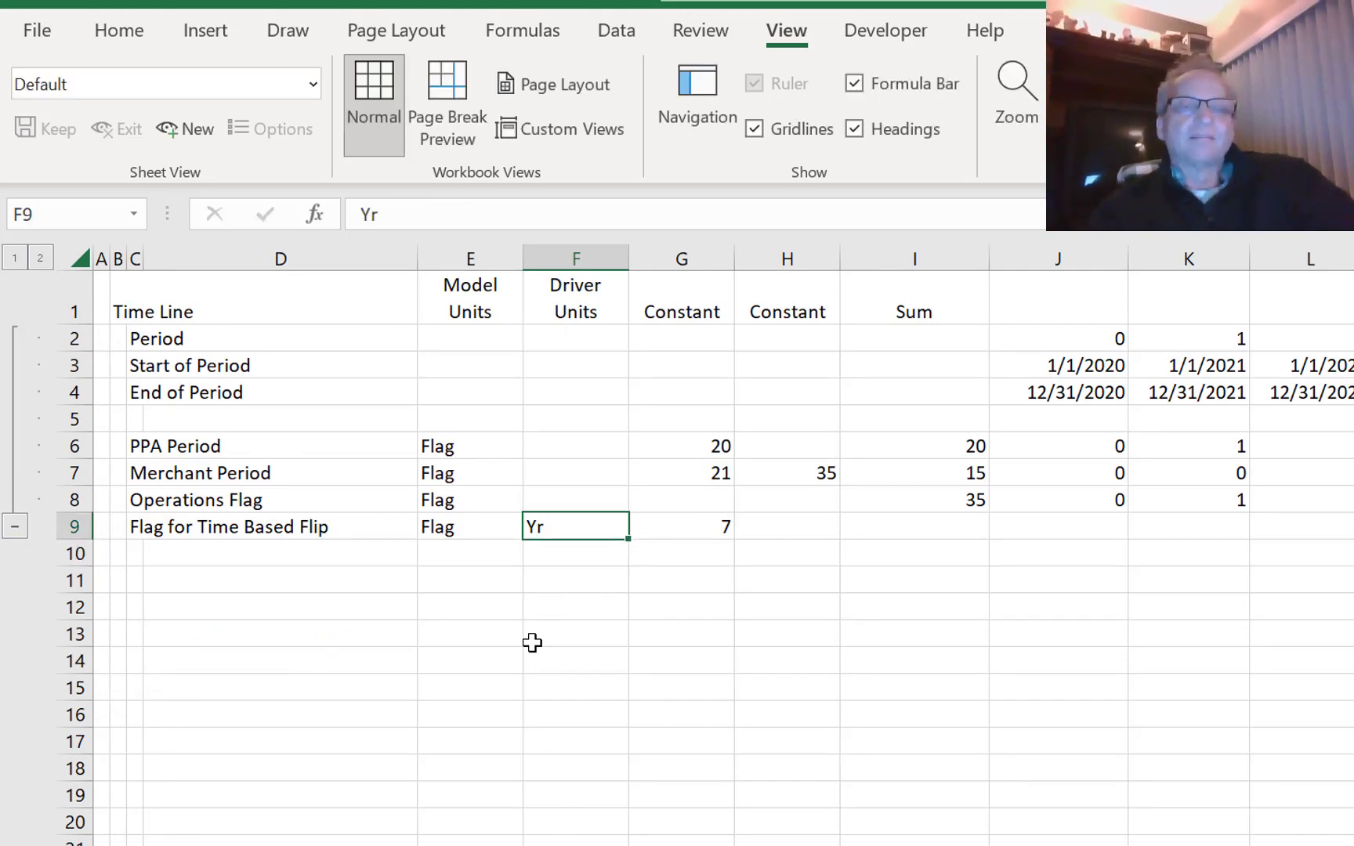
key("Up")
type("Y")
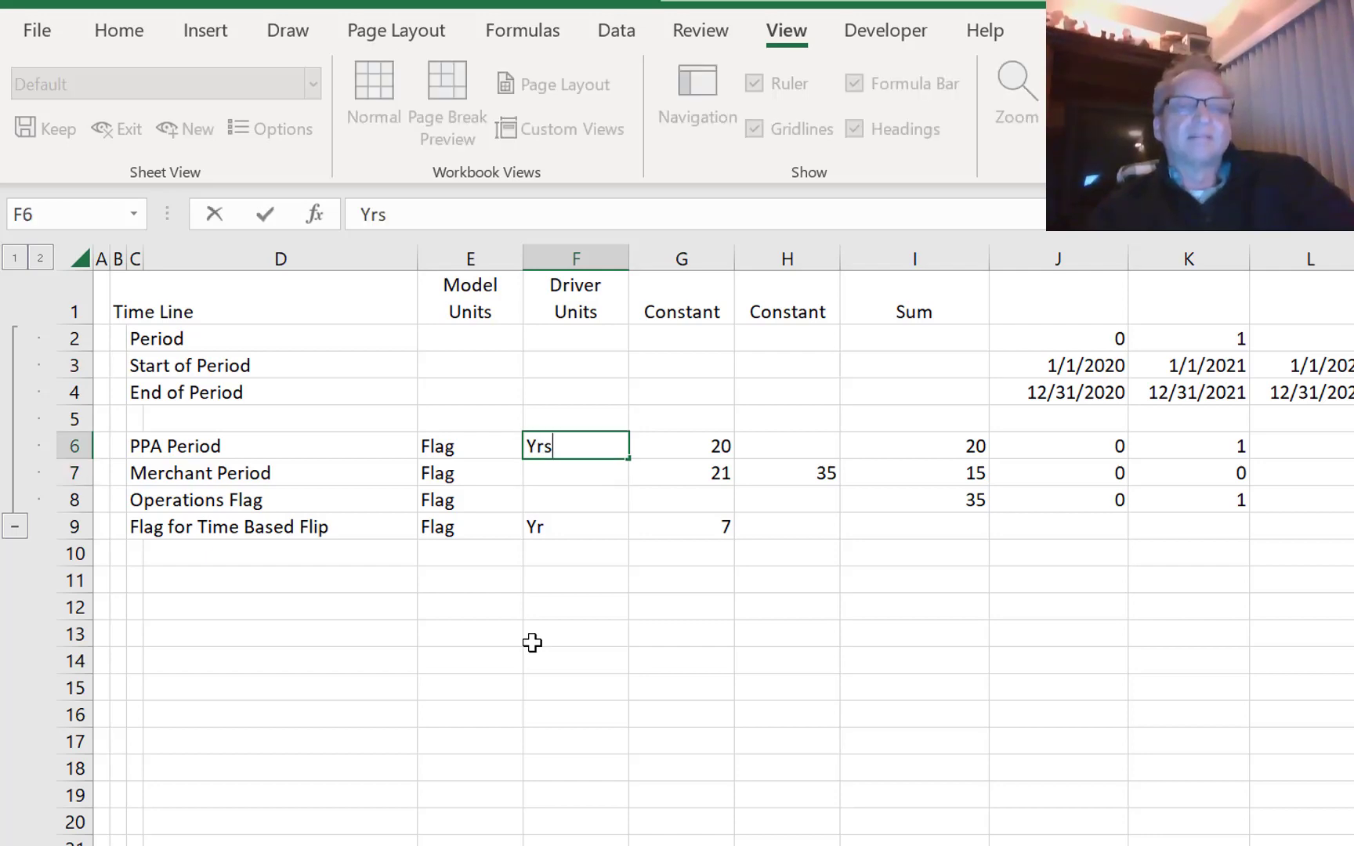
key("Return")
type("Yrs")
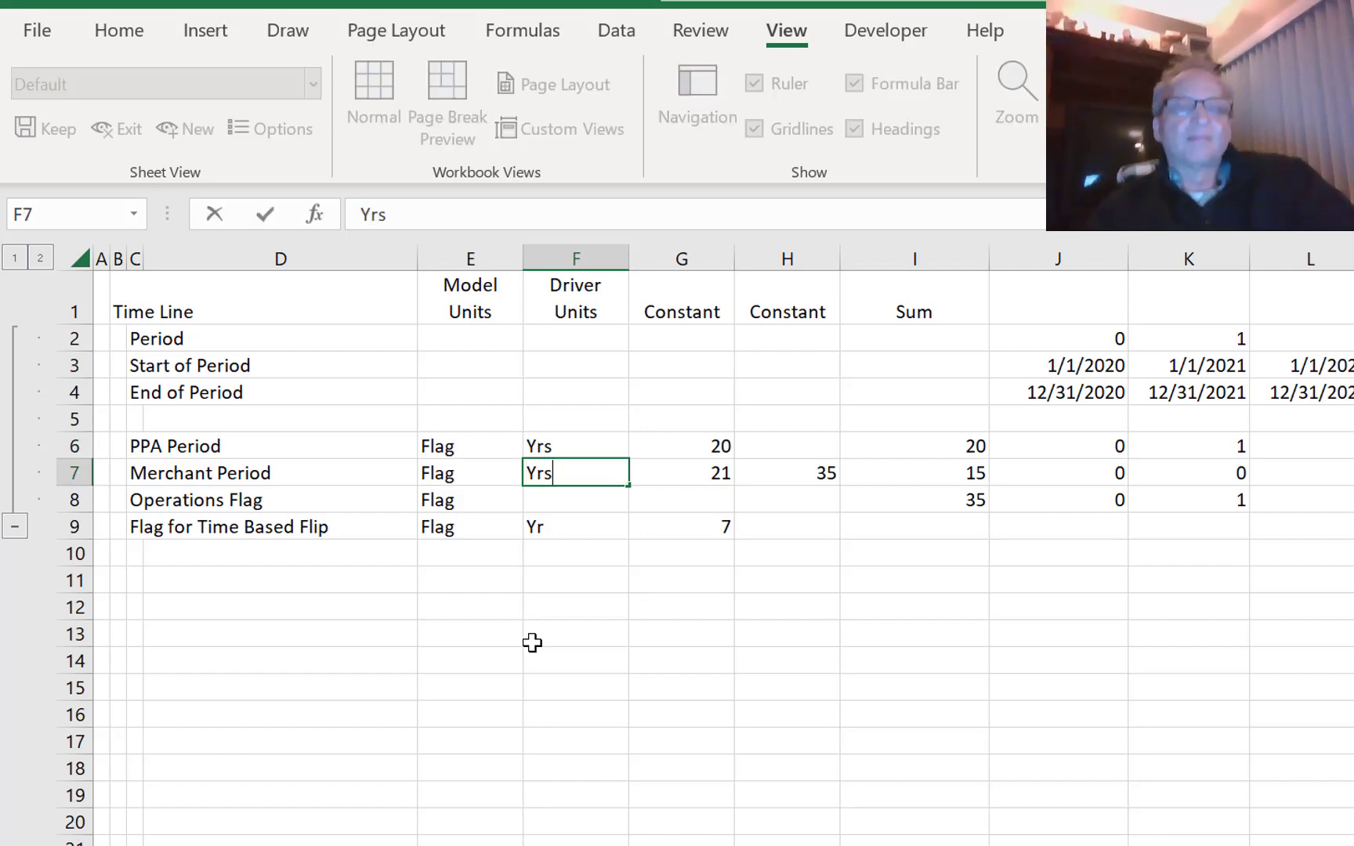
key("Return")
- Set the driver unit of the time-based flip row and the Operations Flag row to "Yrs" in F9 and F8
key("Down")
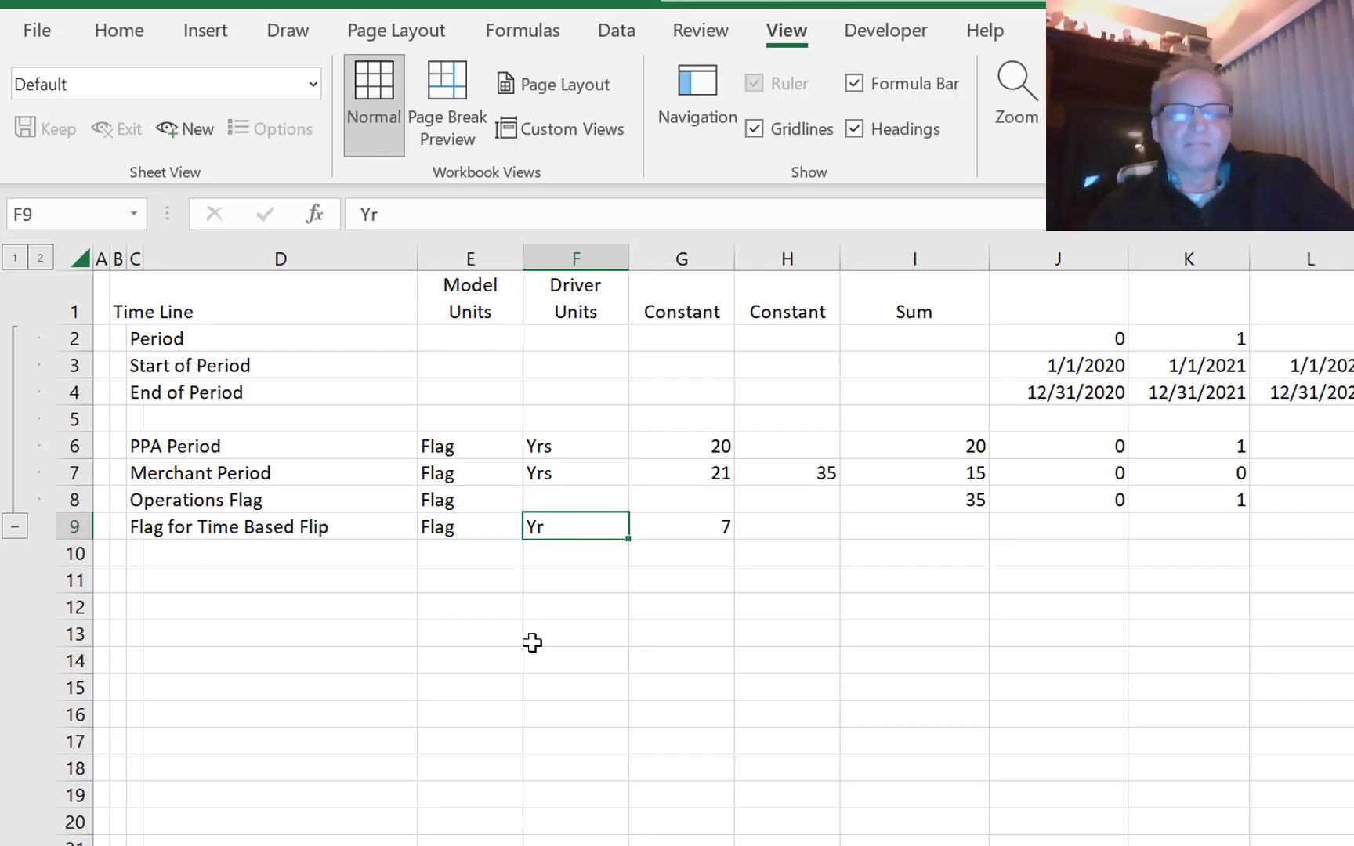
type("Yrs")
key("Return")
key("Up")
key("Up")
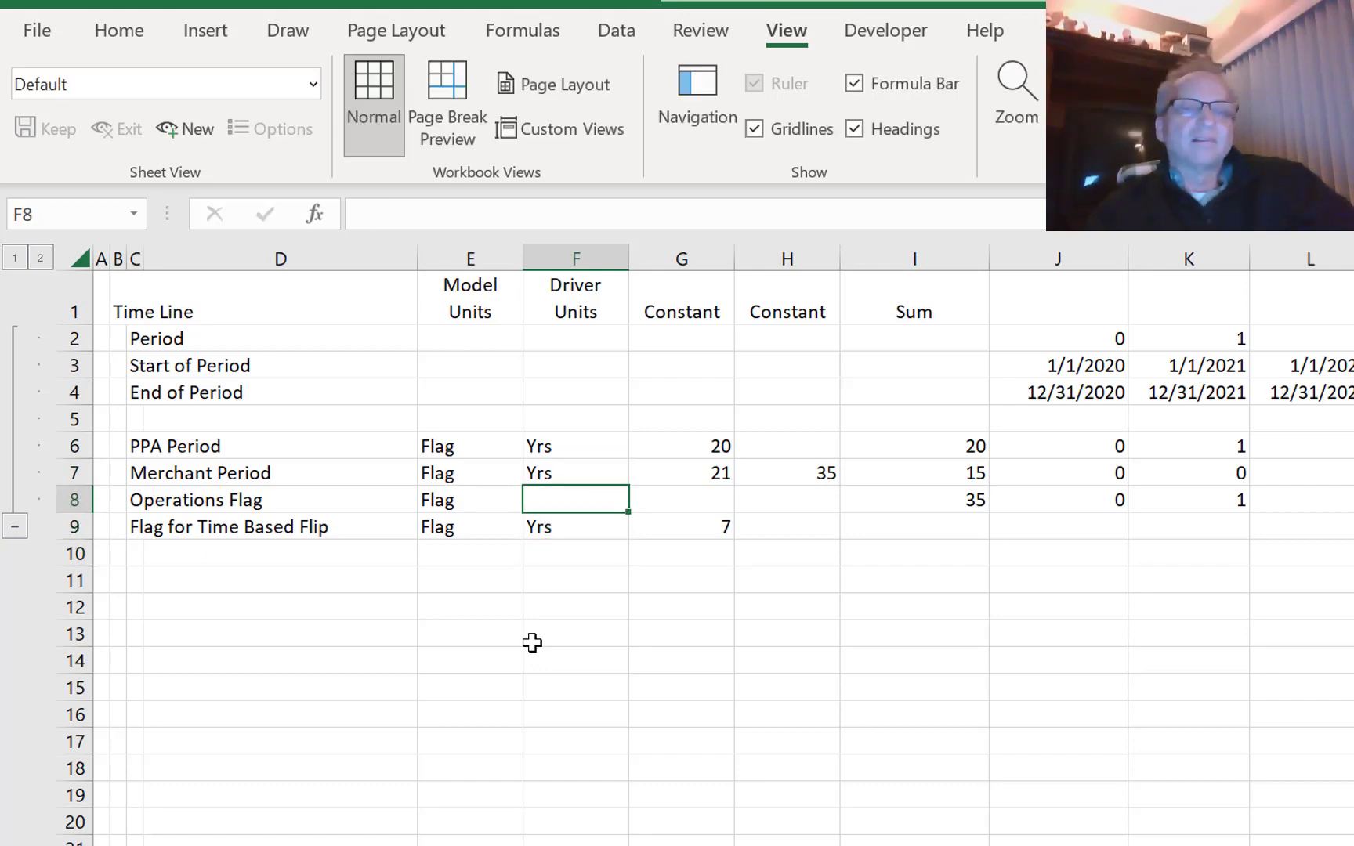
type("Yrs")
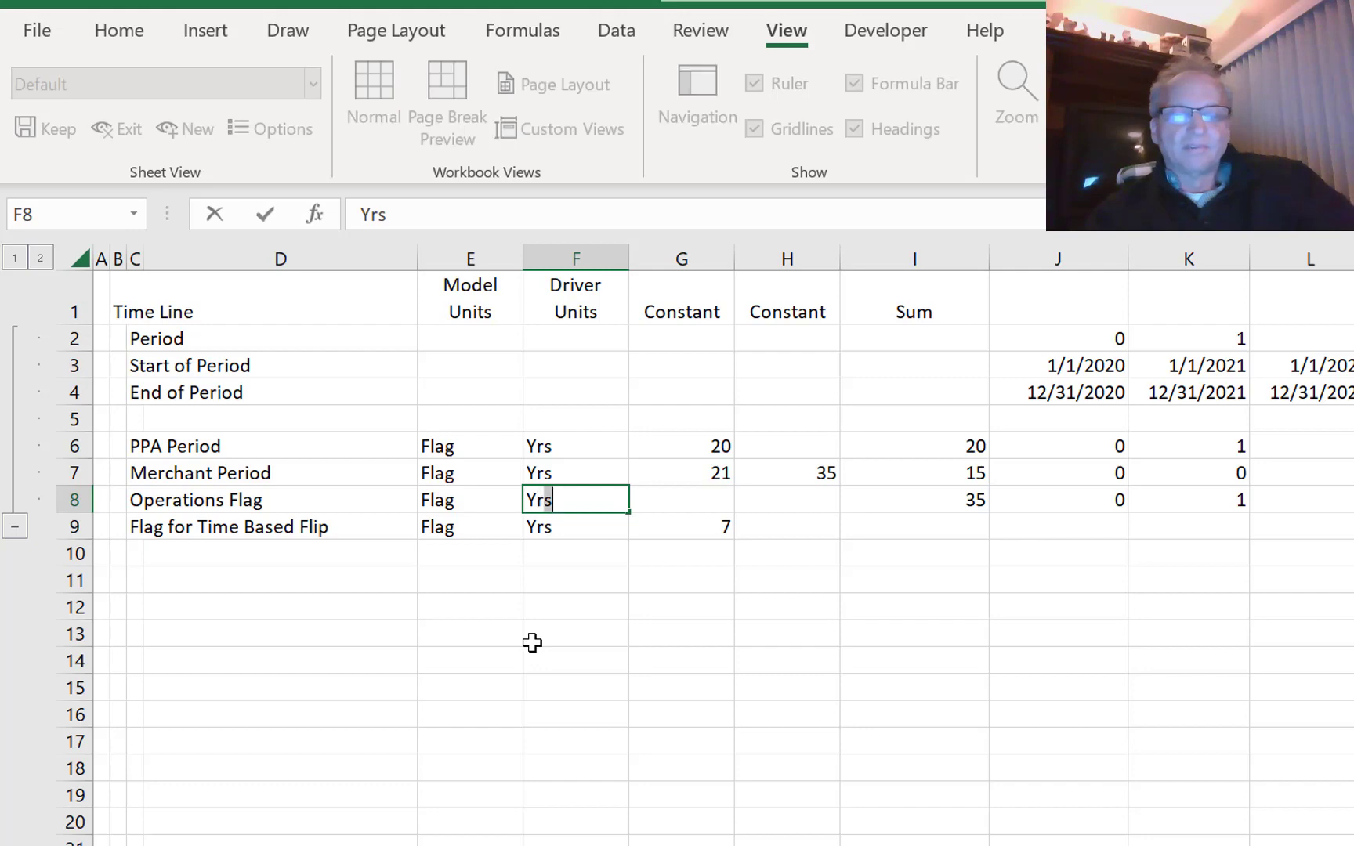
key("Return")
- Complete the "Yrs" driver unit entry of the Operations Flag row and check the driver units in F6:F9
key("Up")
key("Up")
key("Up")
key("shift+Down")
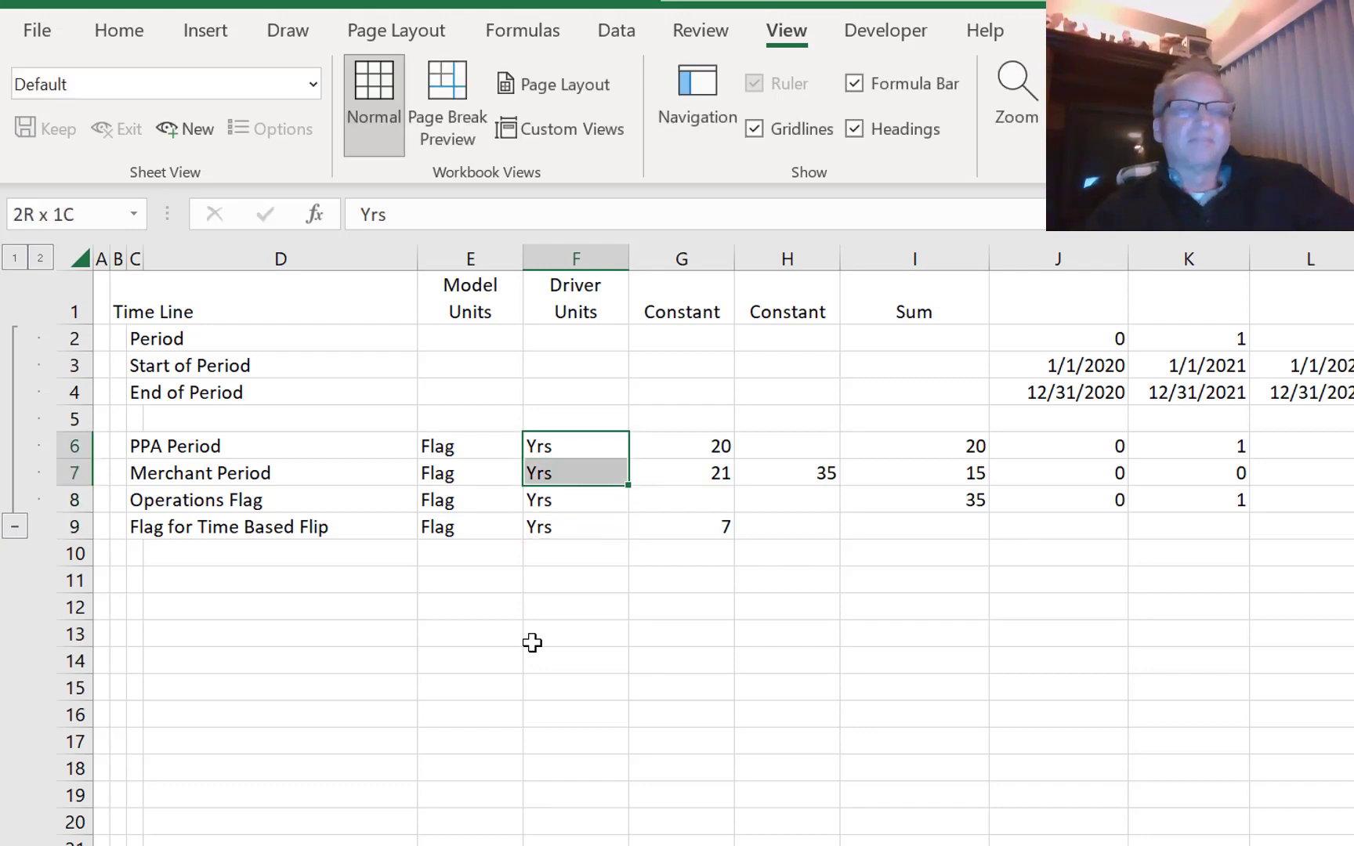
key("shift+Down")
key("shift+Down")
key("Down")
key("Down")
key("Down")
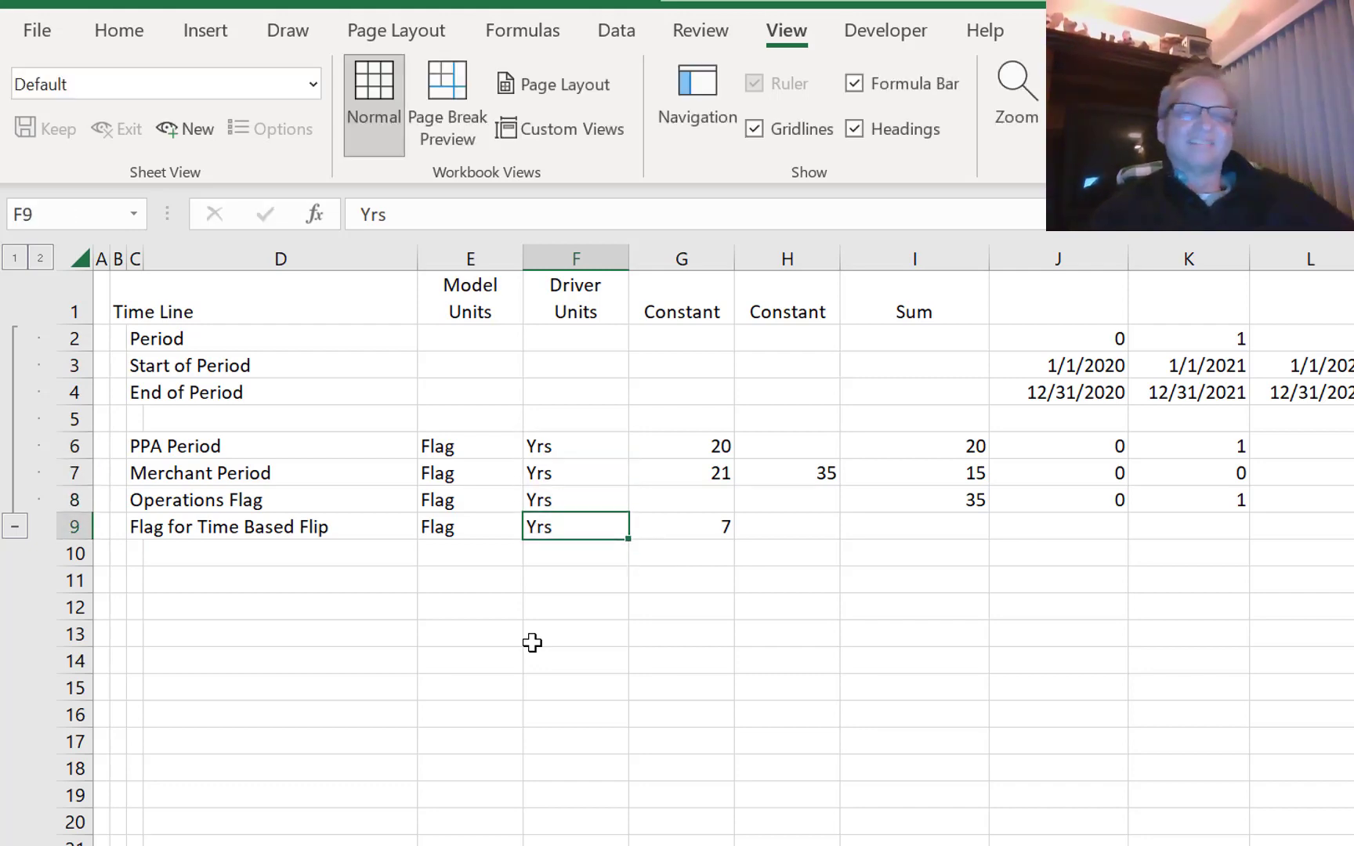
- Enter the time-based flip test =J2<=$G$9 in J9, comparing the period number with the flip term held absolute
key("Right")
key("Right")
key("Right")
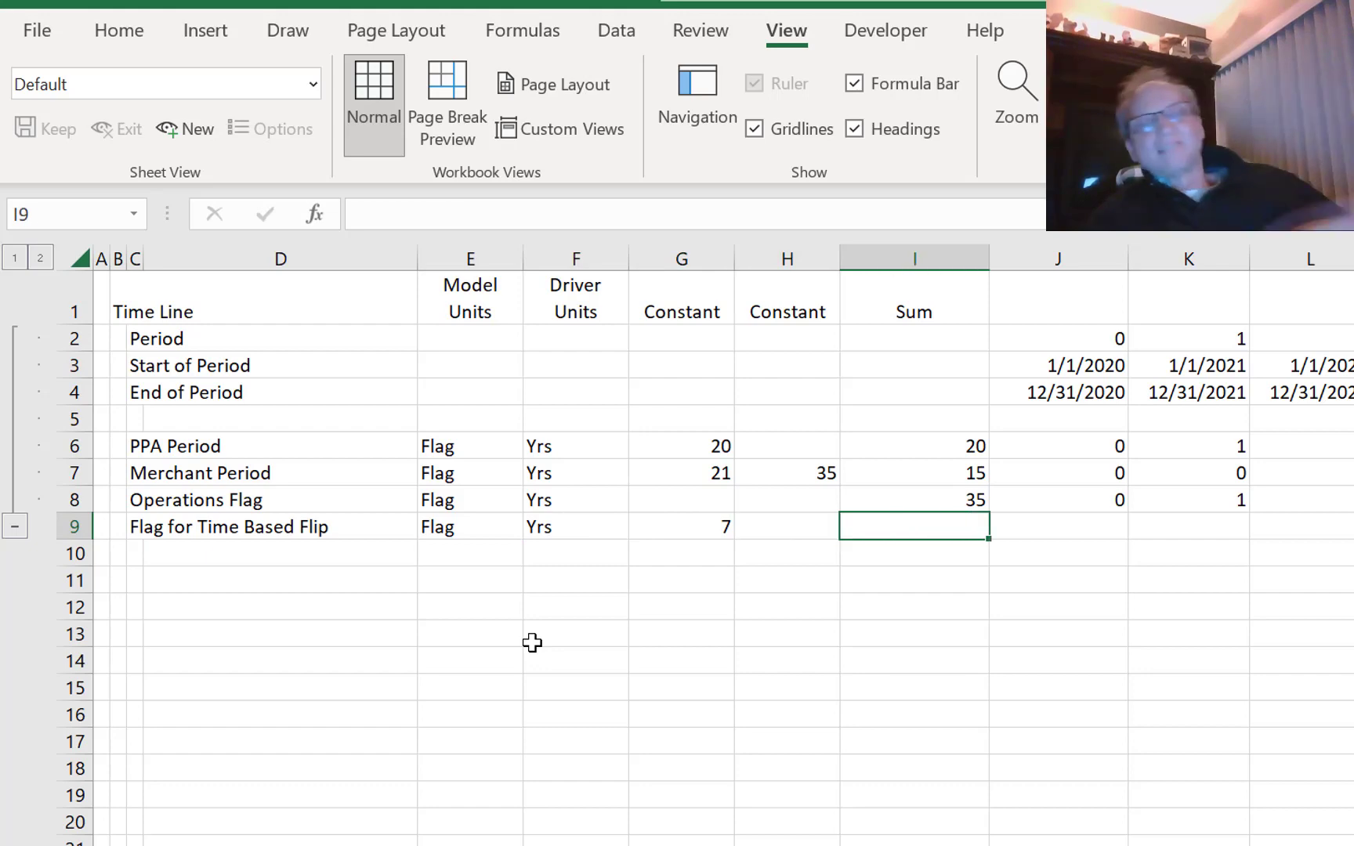
key("Right")
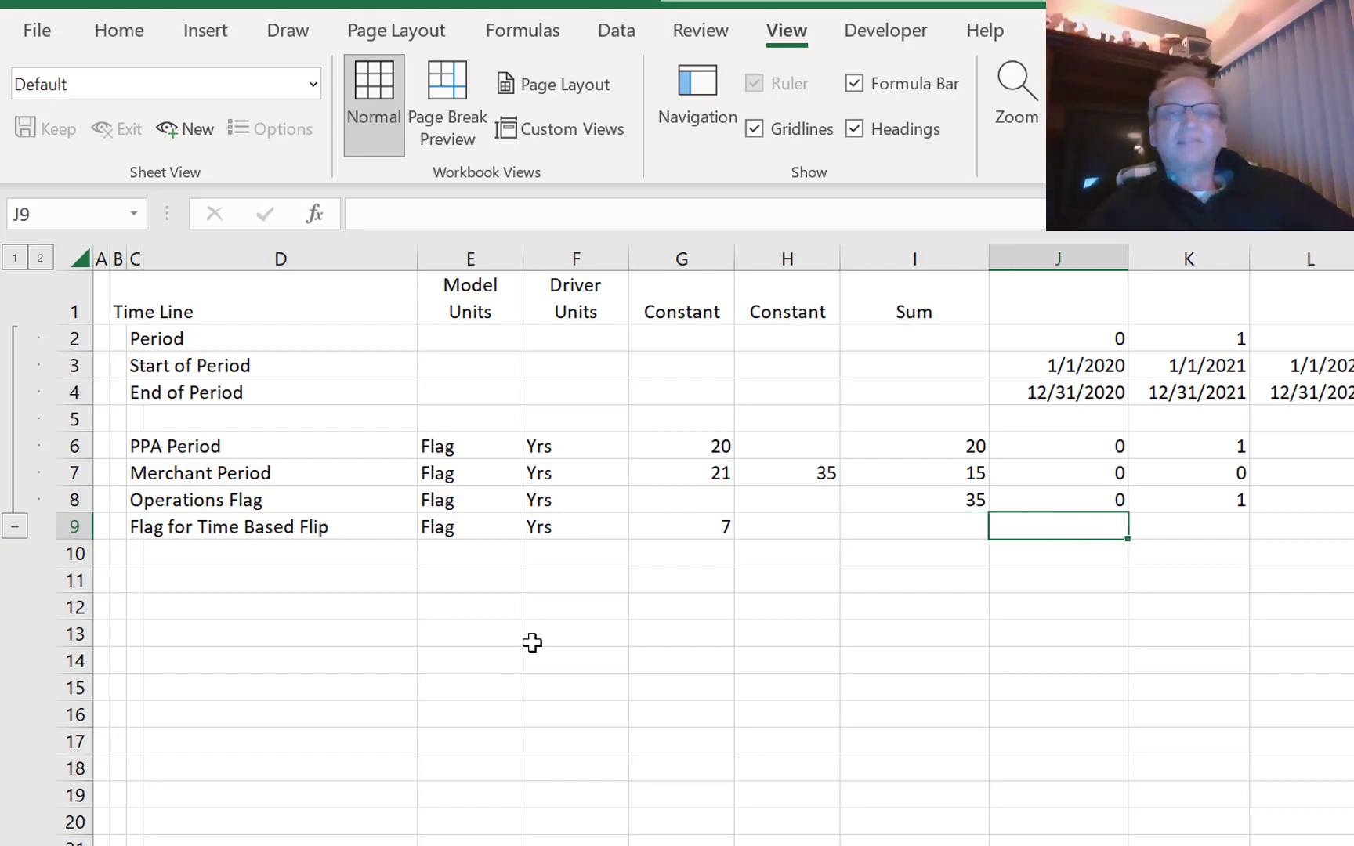
type("=")
key("Up")
key("Up")
key("Up")
key("Up")
key("Up")
key("Up")
key("Up")
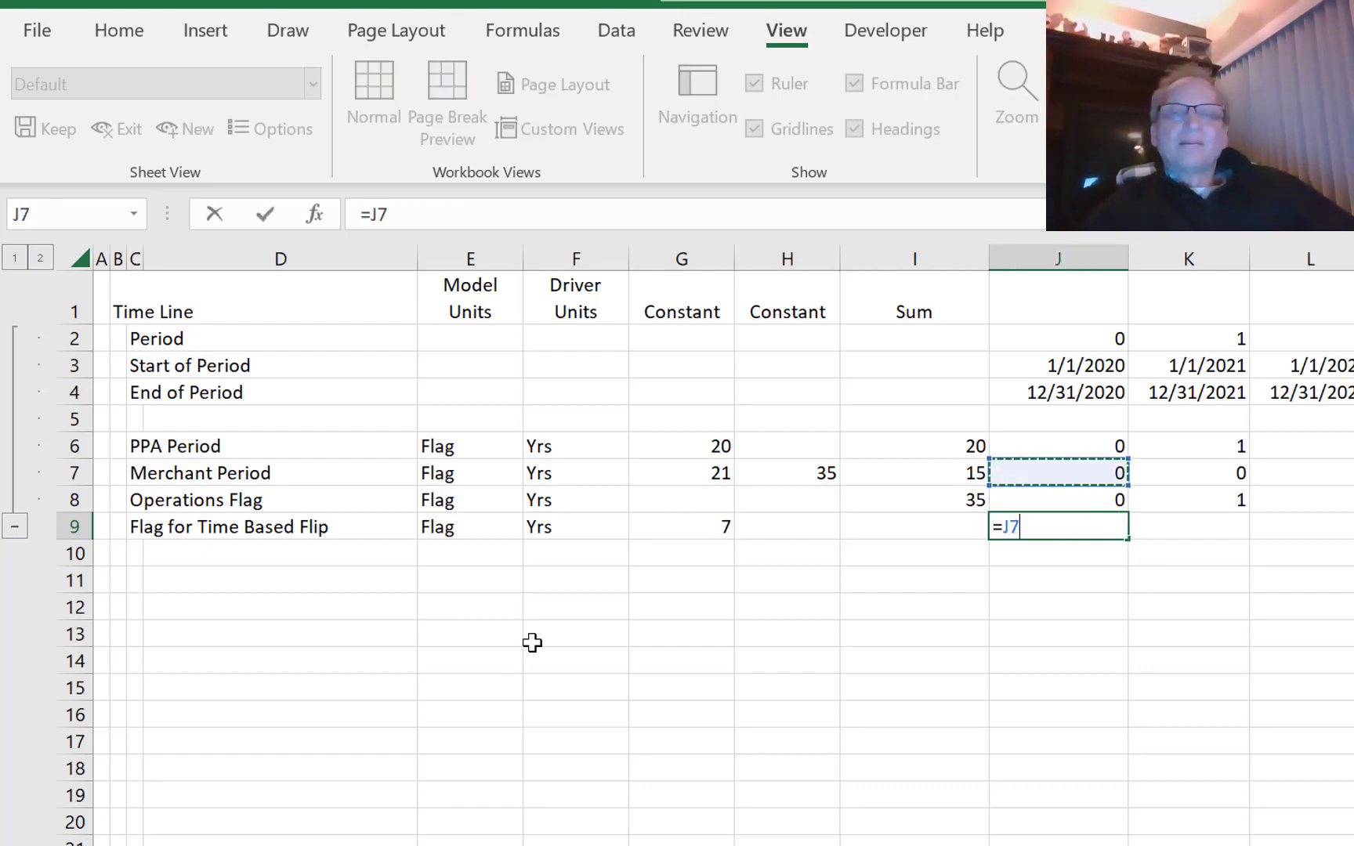
type("<=")
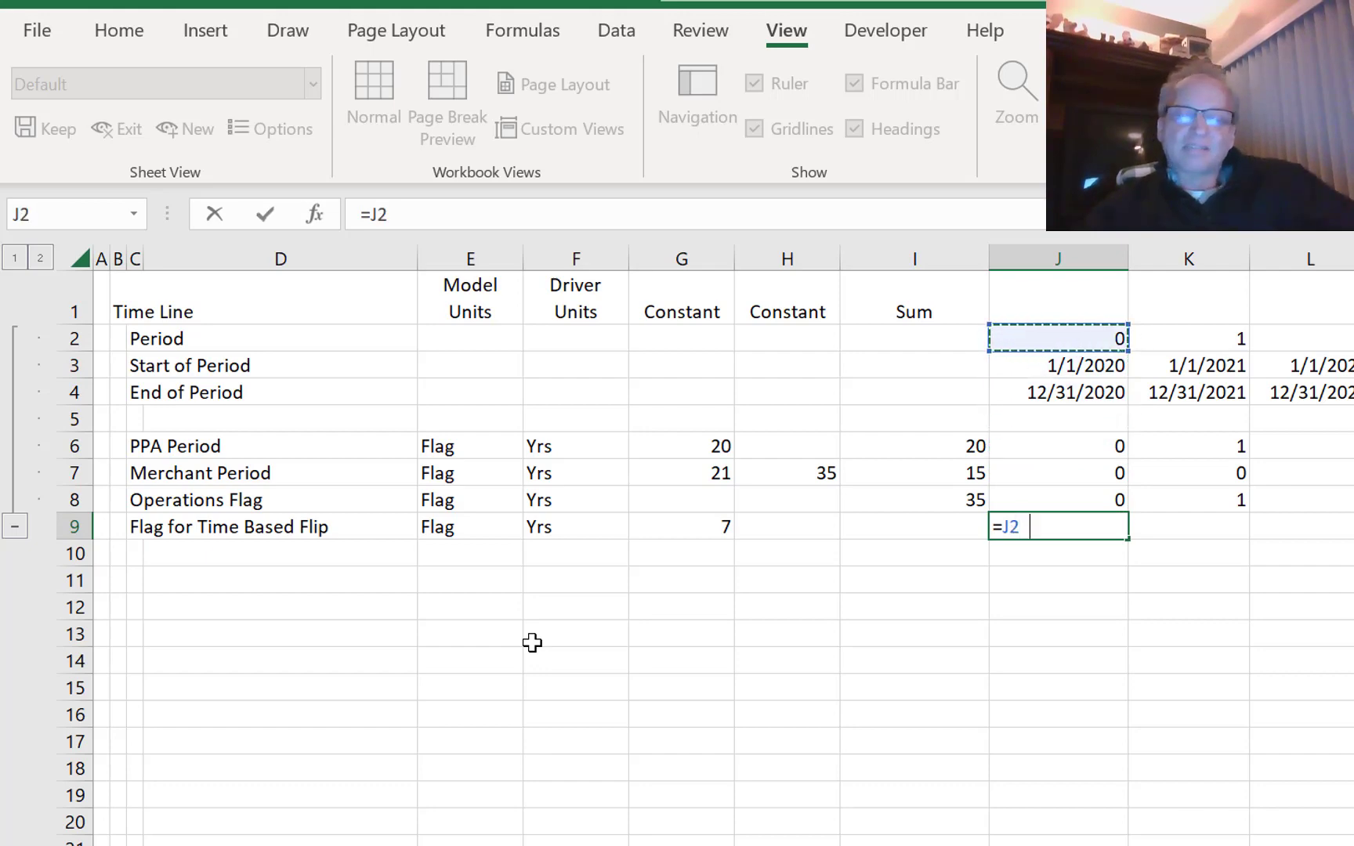
key("Left")
key("Left")
key("Left")
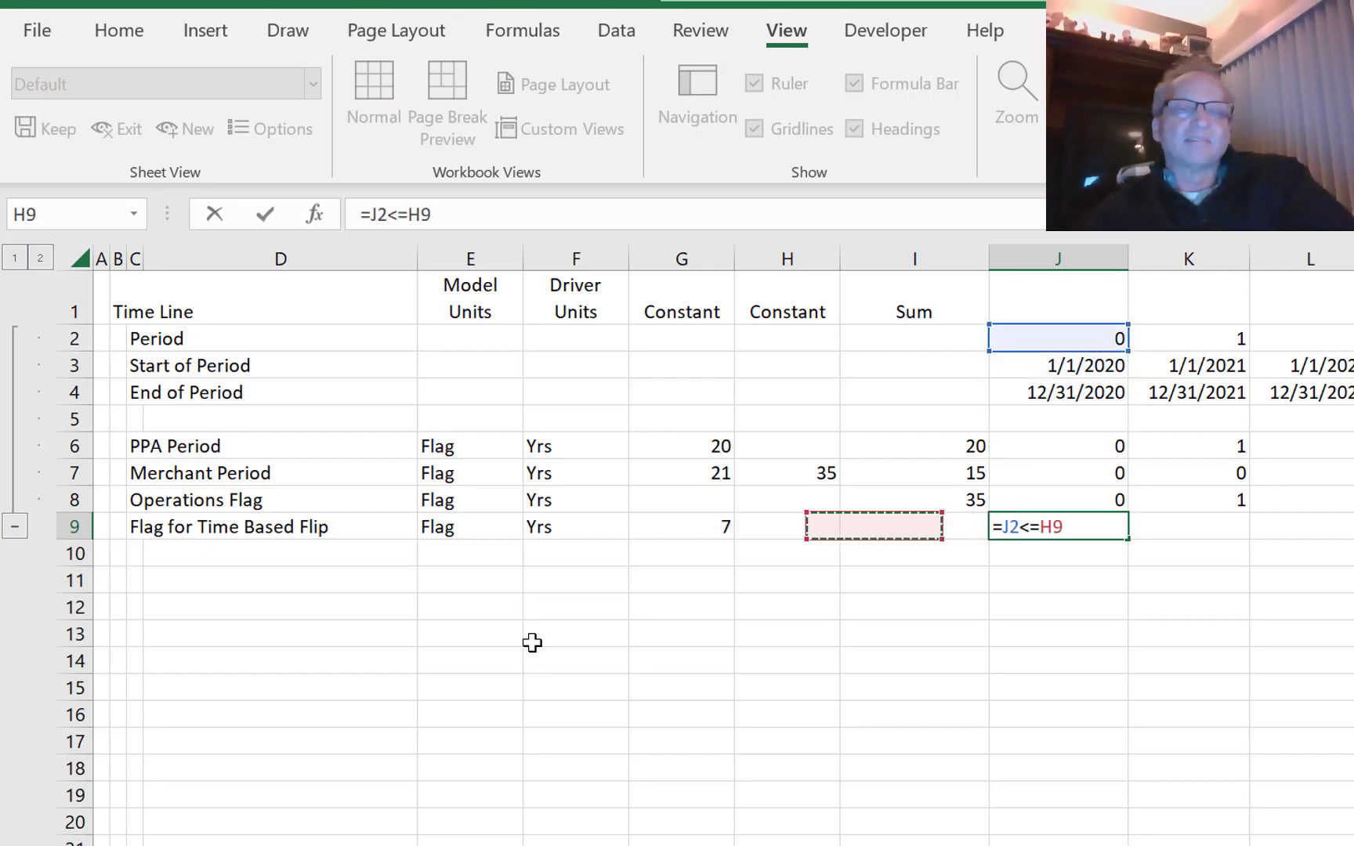
key("F5")
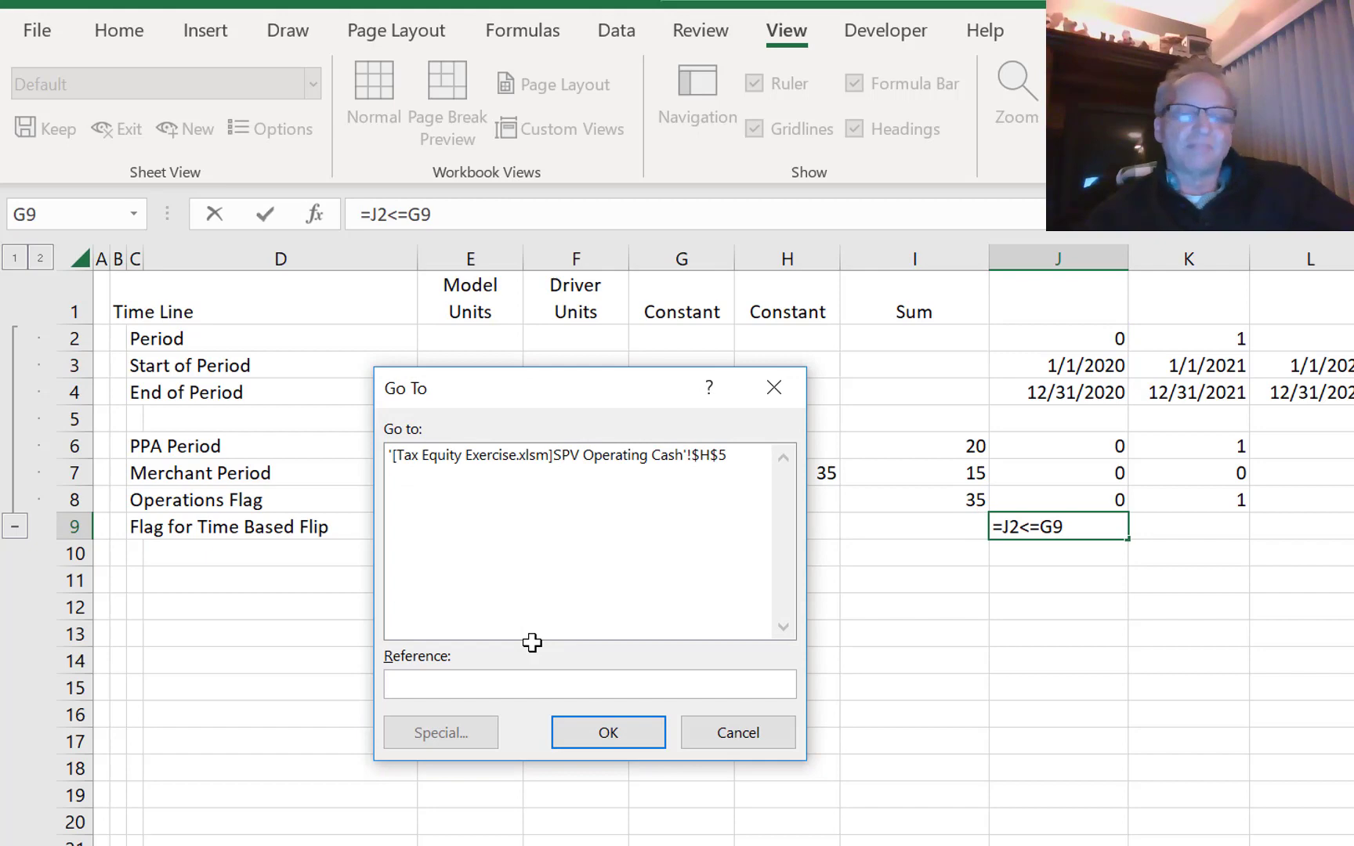
key("Escape")
key("F4")
key("Return")
key("Up")
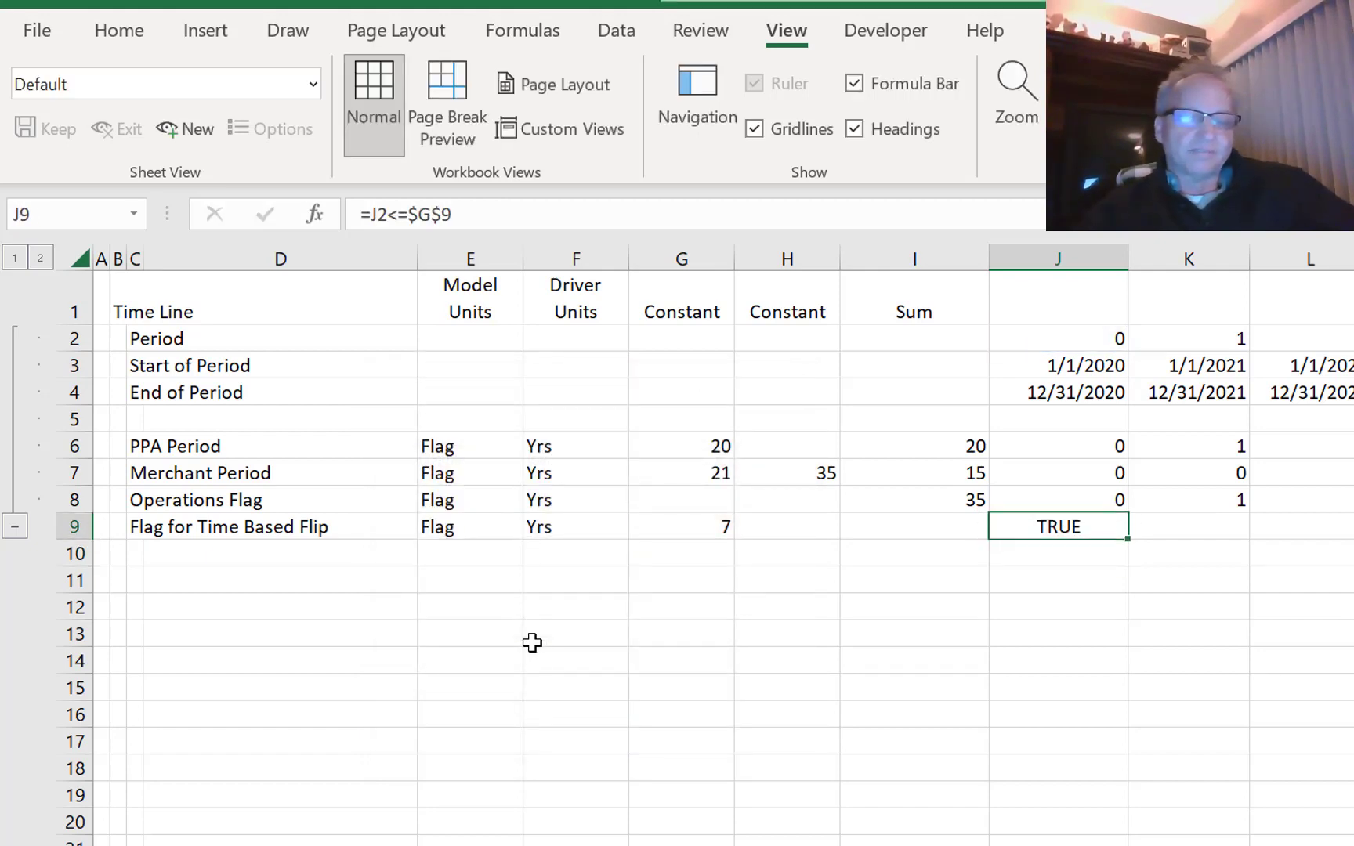
- Convert the J9 test to a numeric flag with =(J2<=$G$9)*1 and fill it right across the timeline
key("ctrl+shift+t")
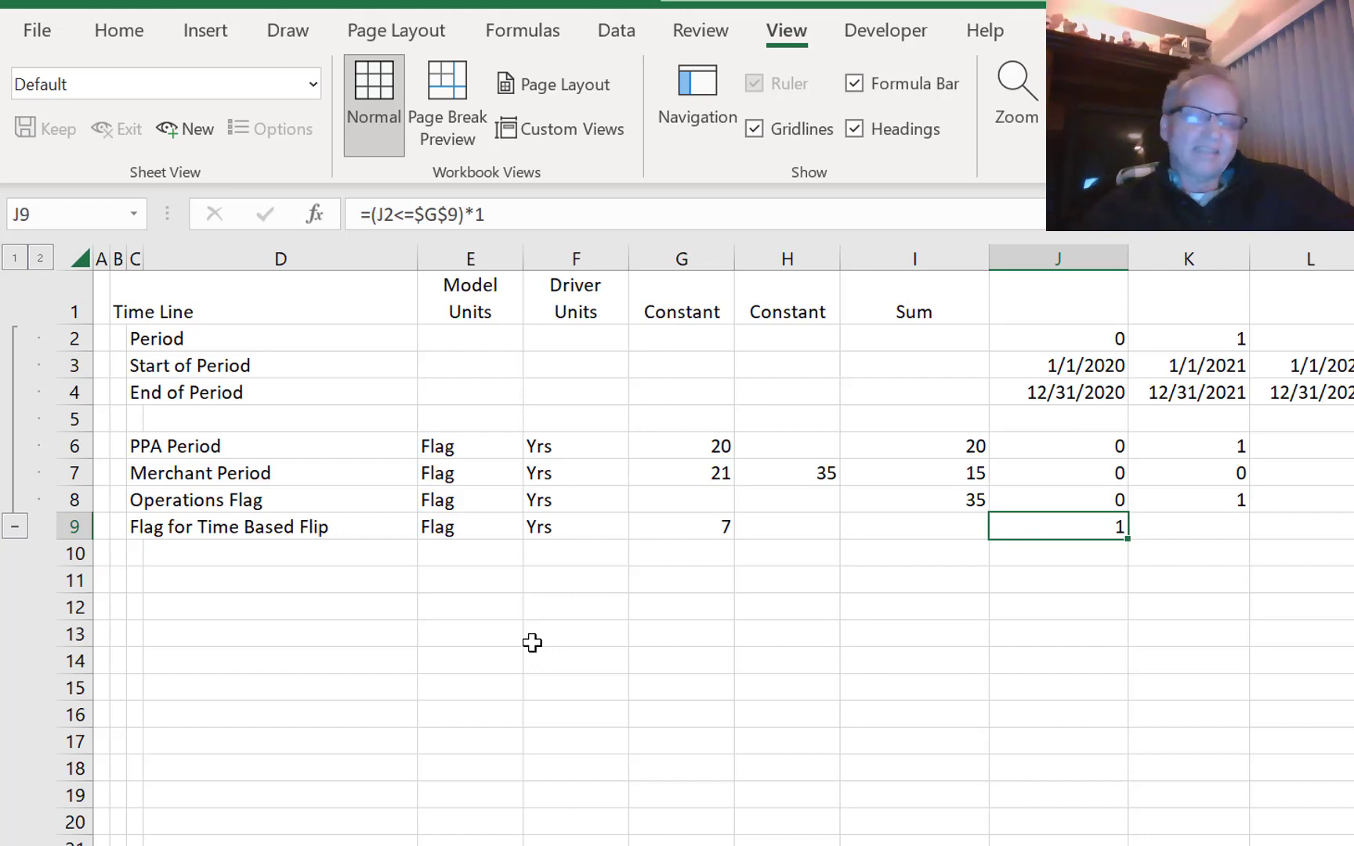
key("ctrl+shift+Right")
key("ctrl+r")
key("Left")
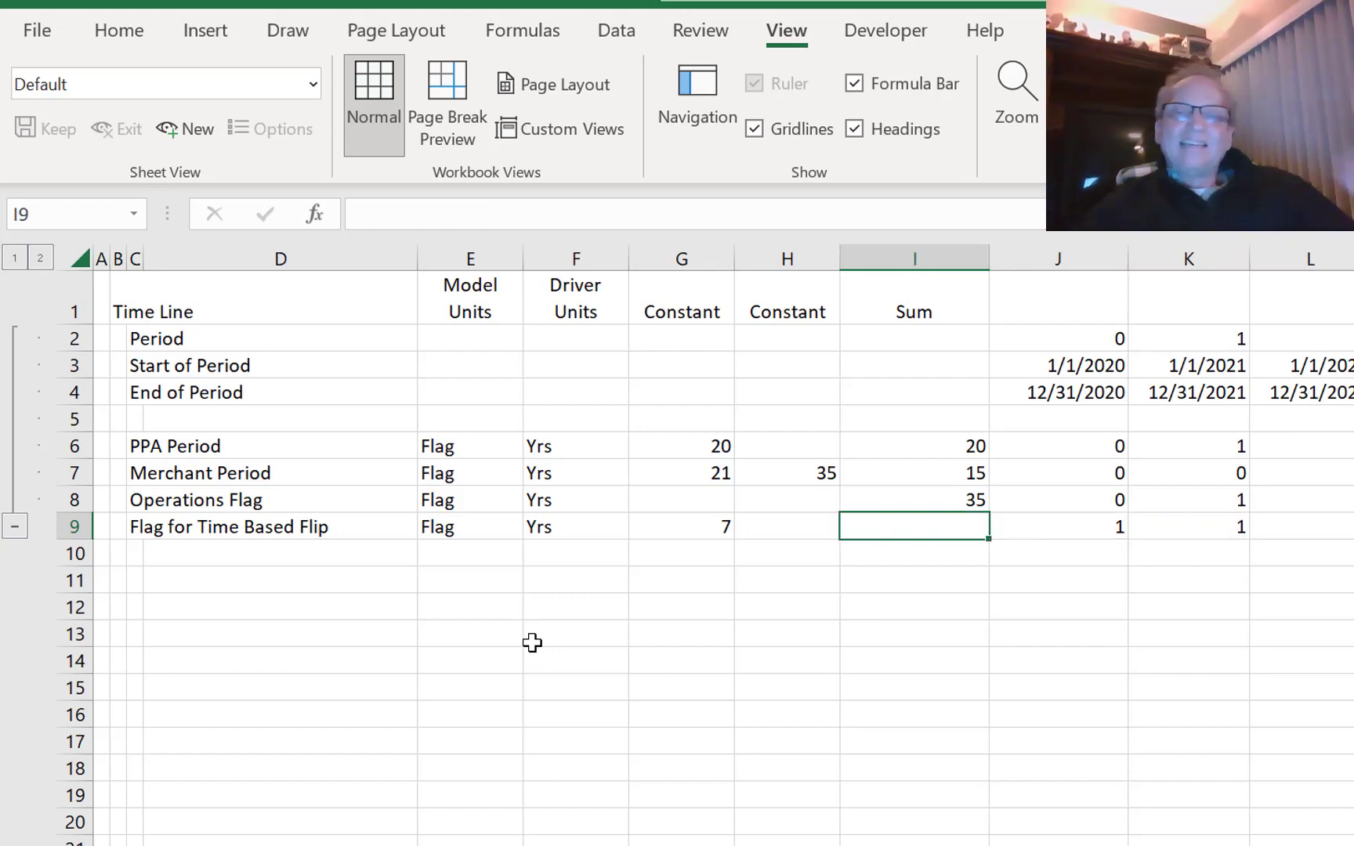
- Examine the filled time-based flip flags in row 9 across the periods and compare them with the other flag rows
key("Right")
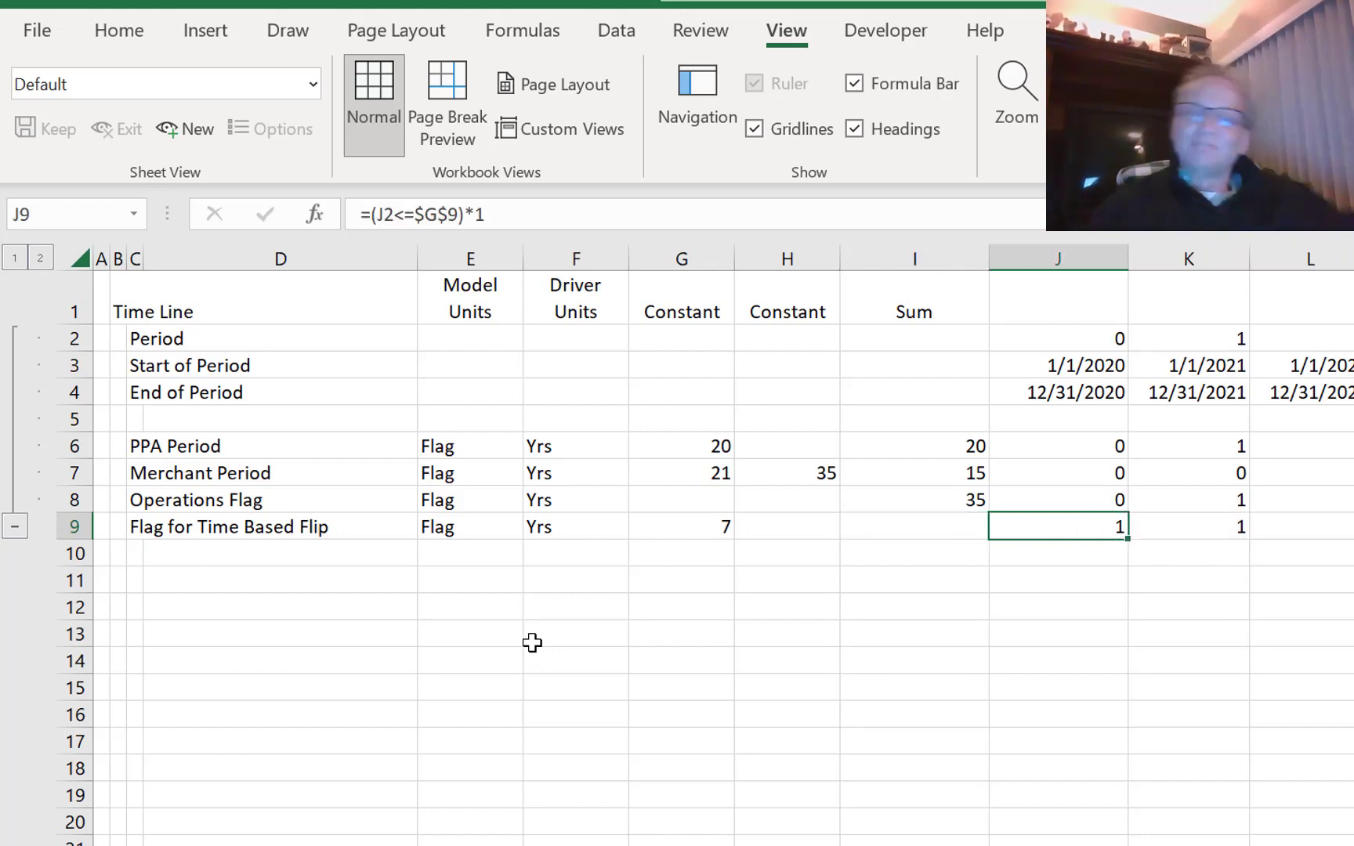
key("Right")
key("Right")
key("Left")
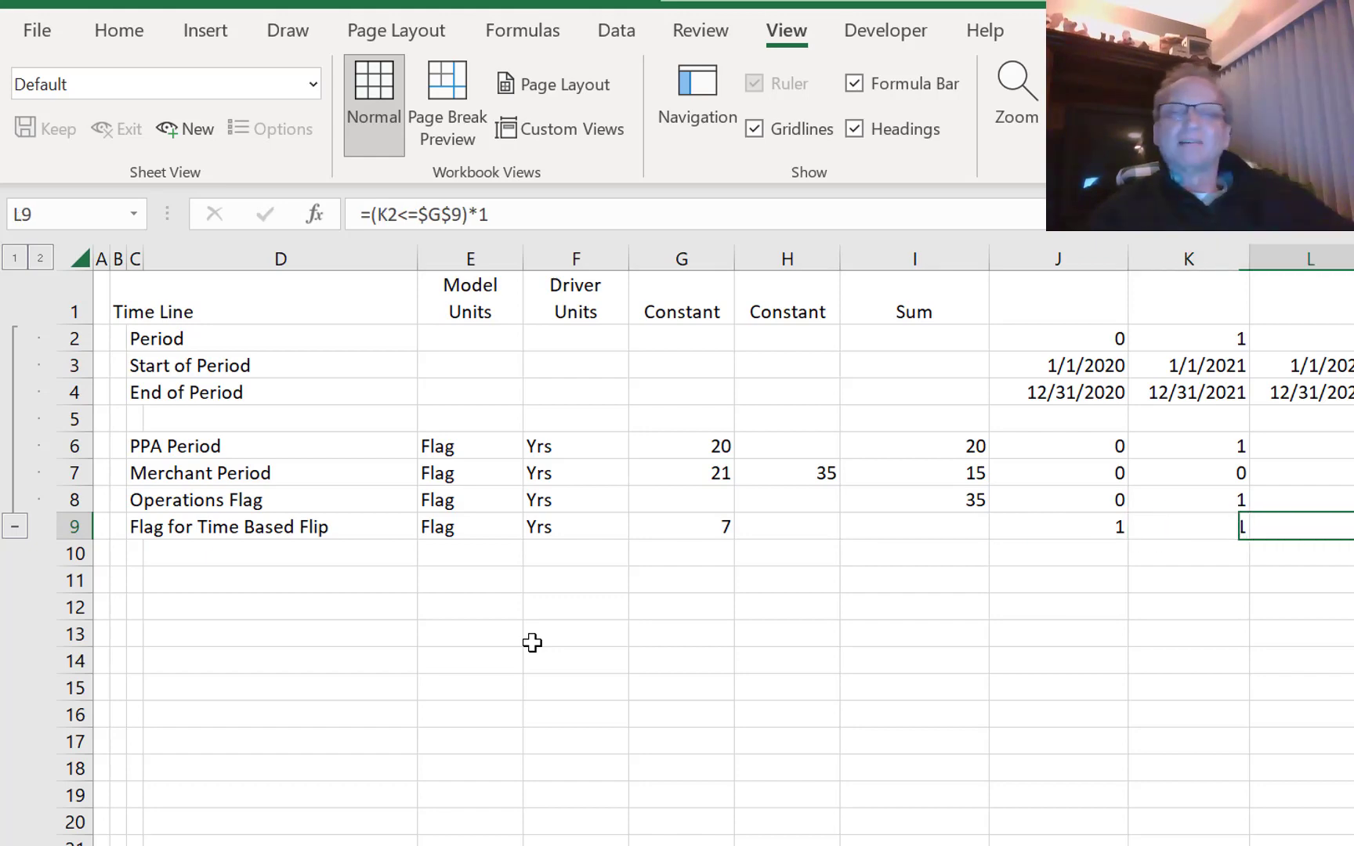
key("Right")
key("Right")
key("Right")
key("Right")
key("Right")
key("Right")
key("Right")
key("Right")
key("Left")
key("Left")
key("Left")
key("Left")
key("Left")
key("Left")
key("Left")
key("Left")
key("Left")
key("Left")
key("Left")
key("Left")
key("Left")
key("Left")
key("Left")
key("Left")
key("Left")
key("Left")
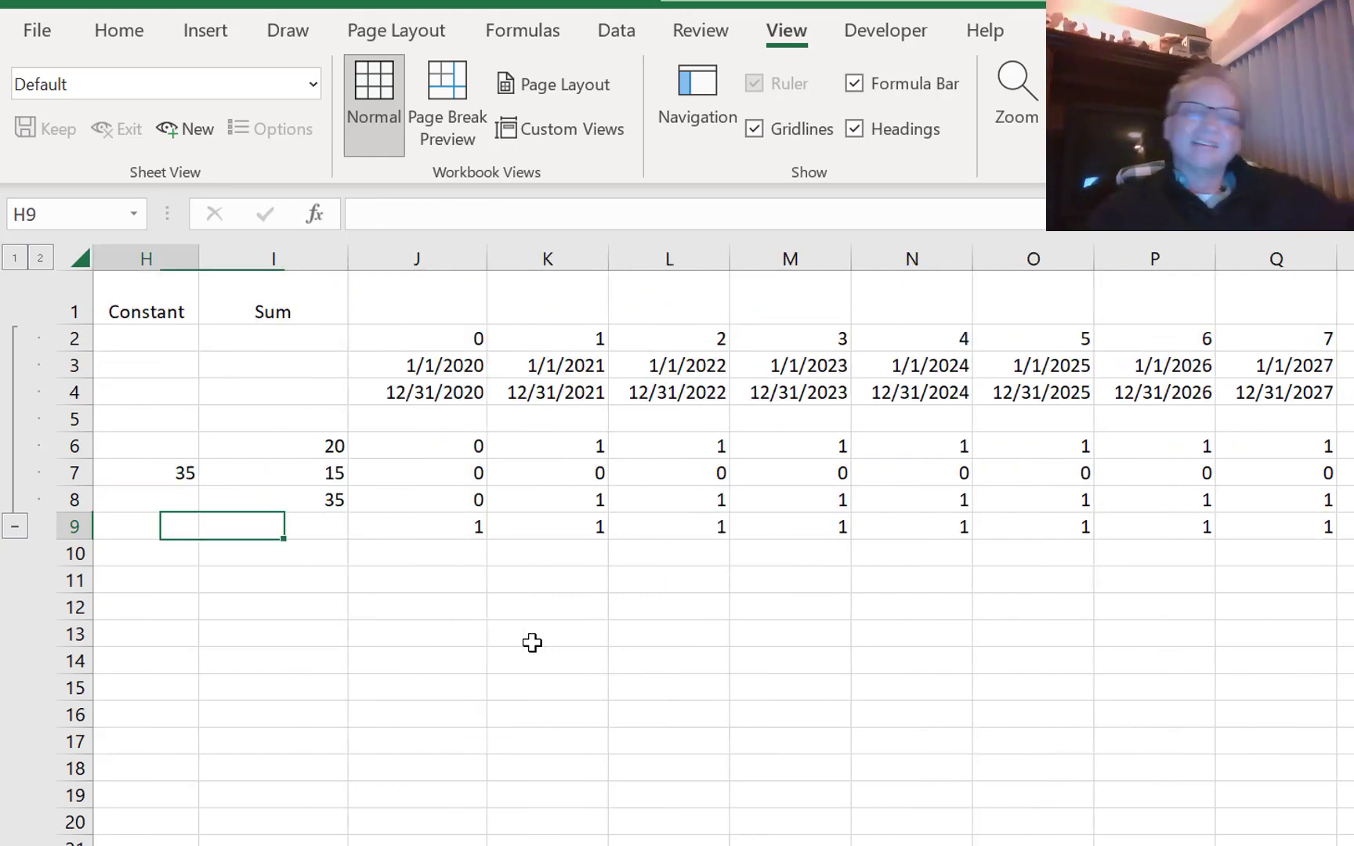
key("Right")
key("Right")
key("Right")
key("Right")
key("Right")
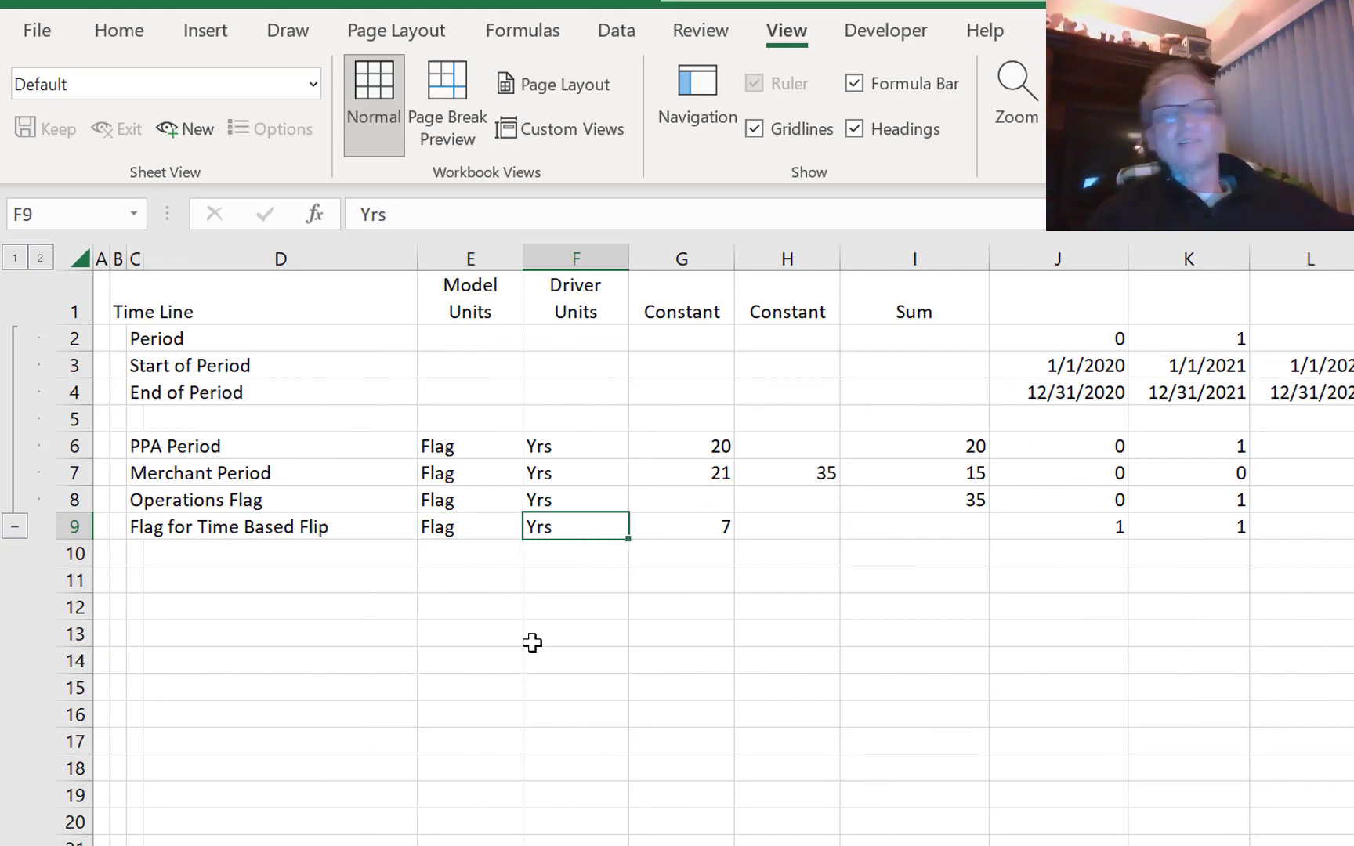
key("Right")
key("Right")
key("Right")
key("Right")
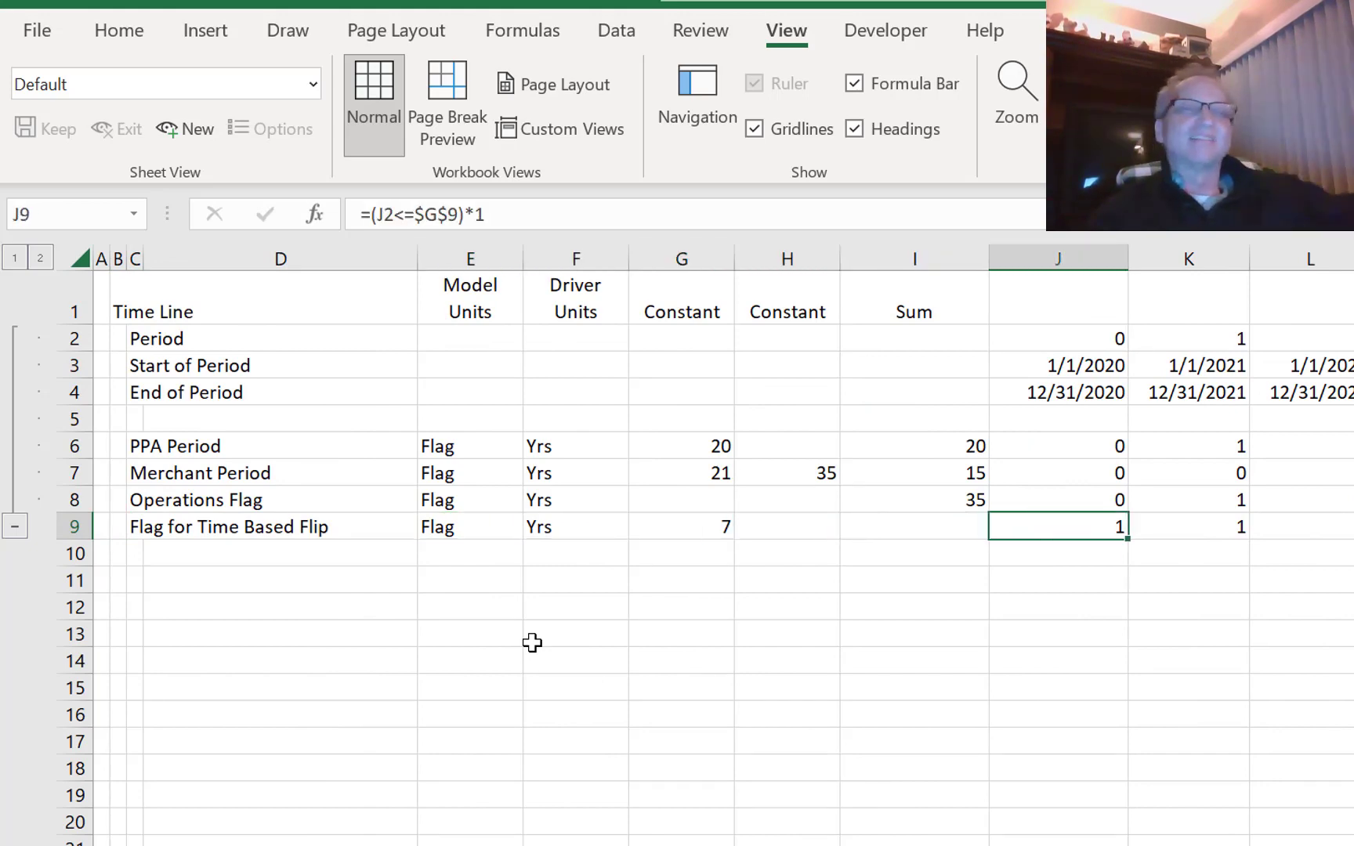
- Add the section heading "Transferred Variables" in B11 below the time line
key("Down")
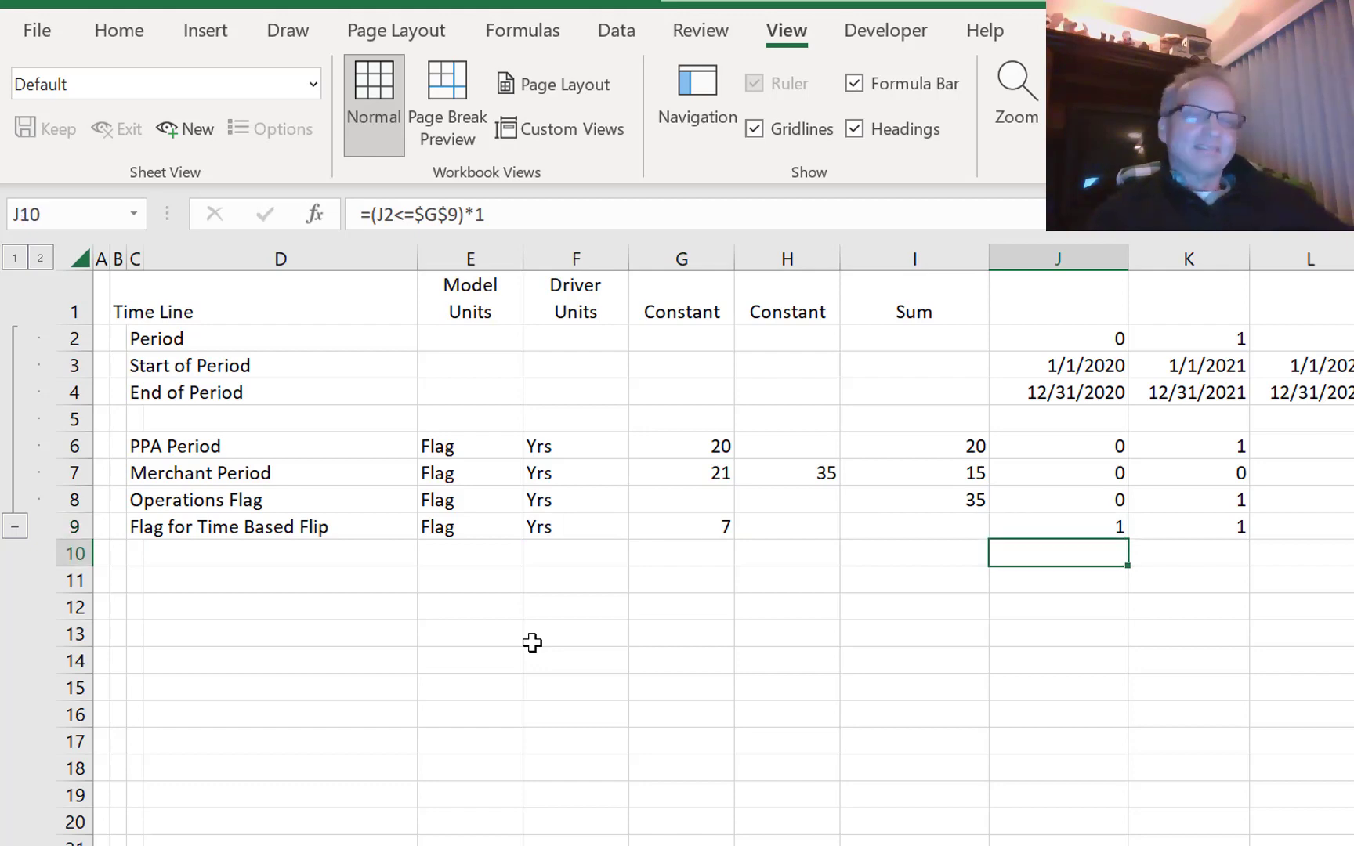
key("Down")
key("Left")
key("Left")
key("Left")
key("Left")
key("Left")
key("Left")
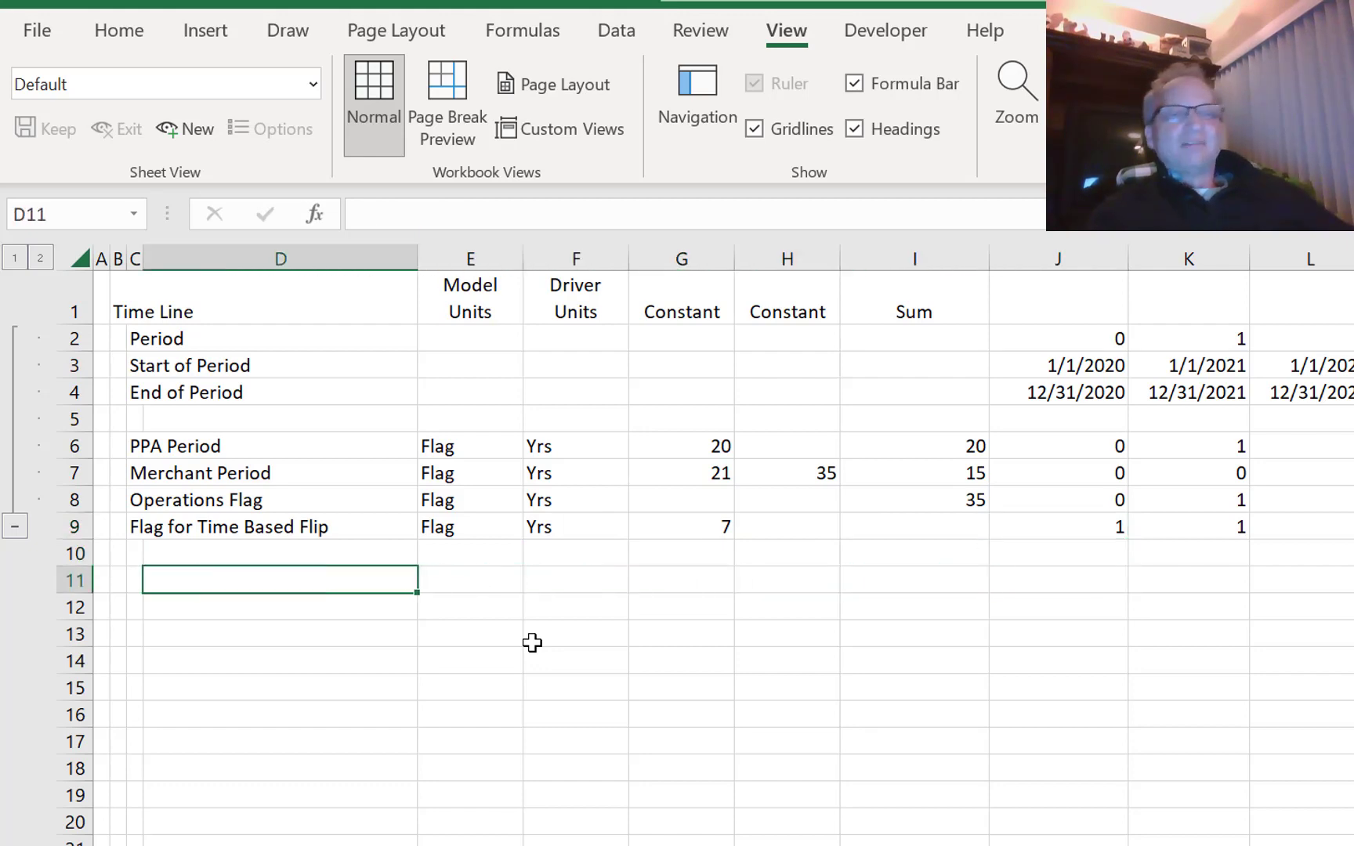
key("Left")
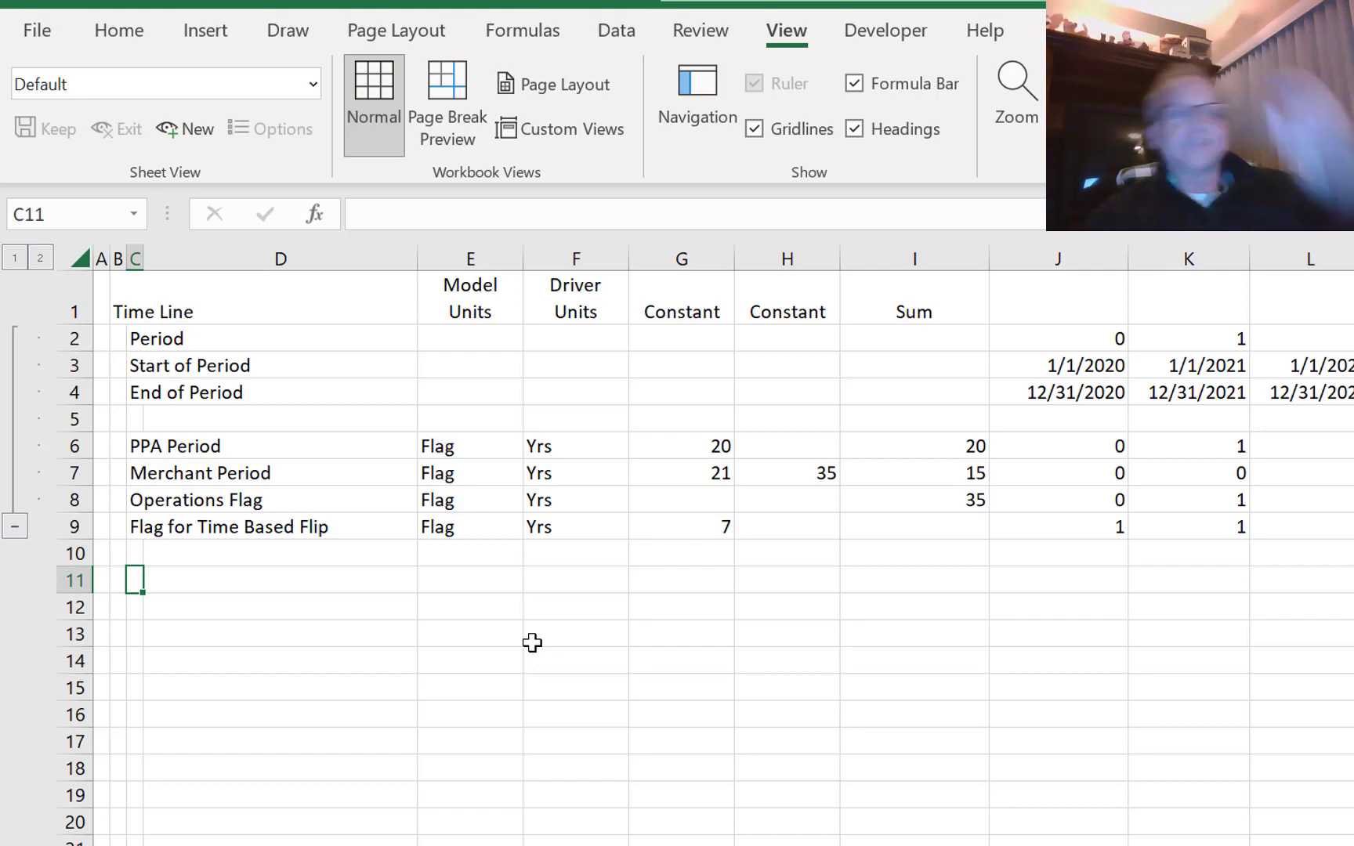
key("Left")
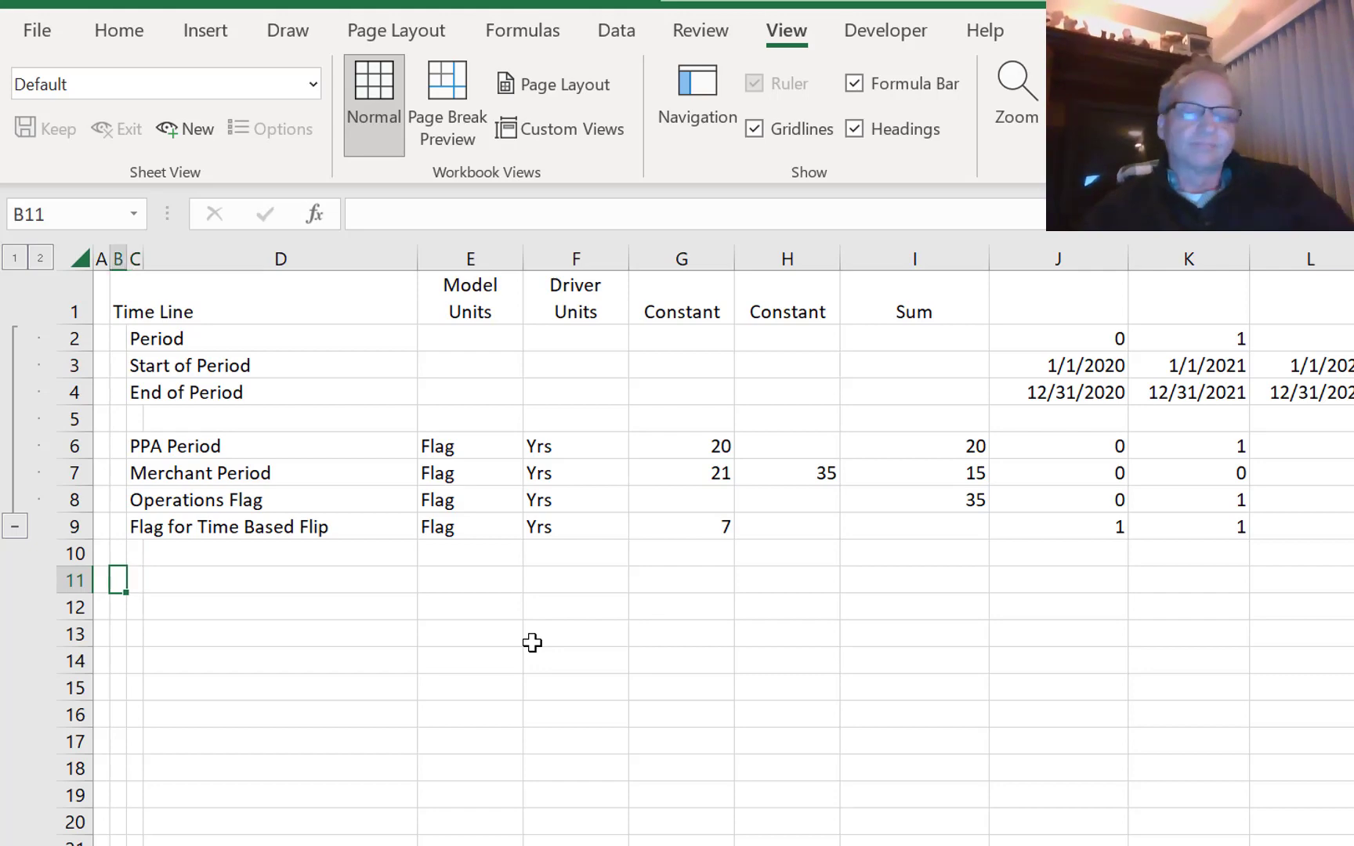
type("Transfe")
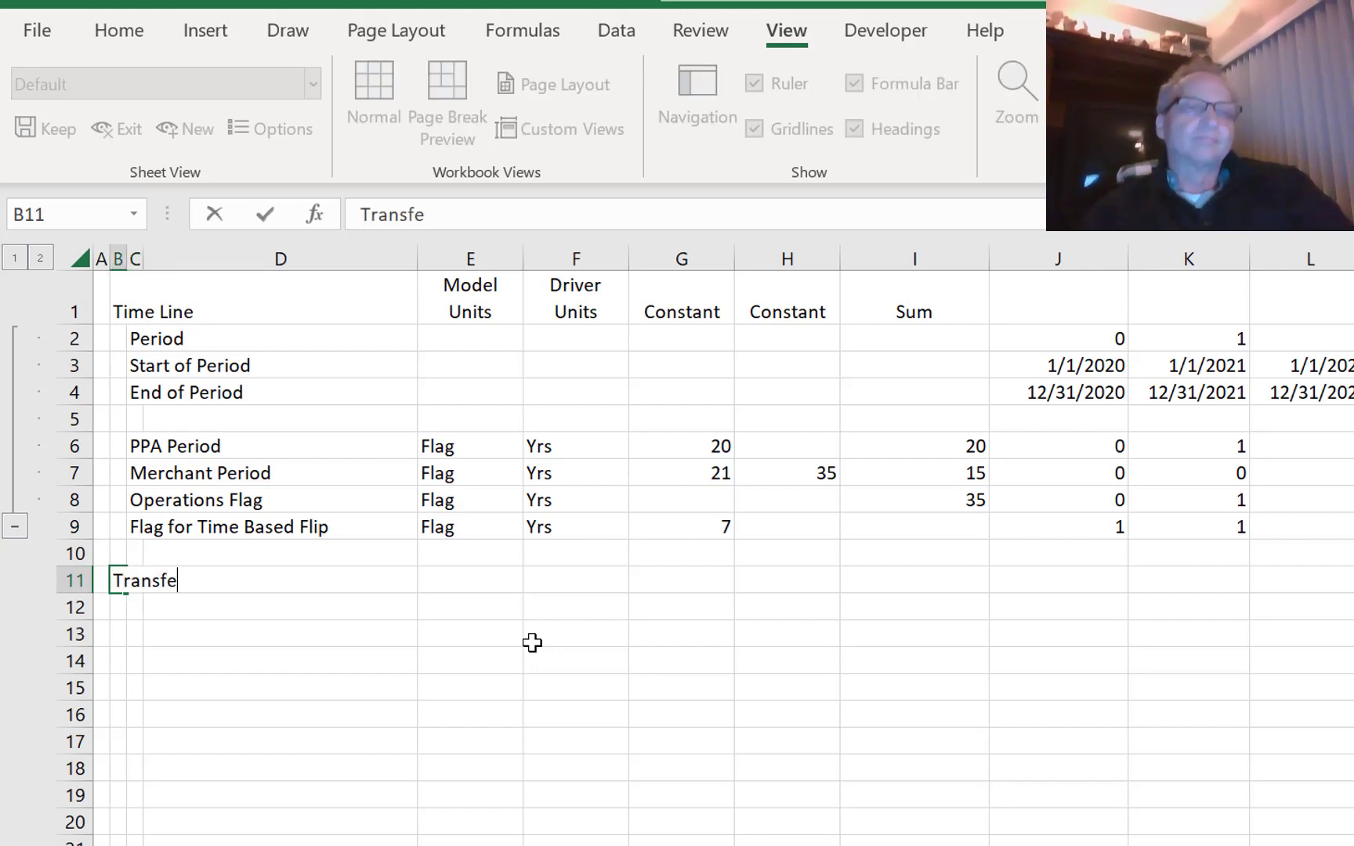
type("rred Varo")
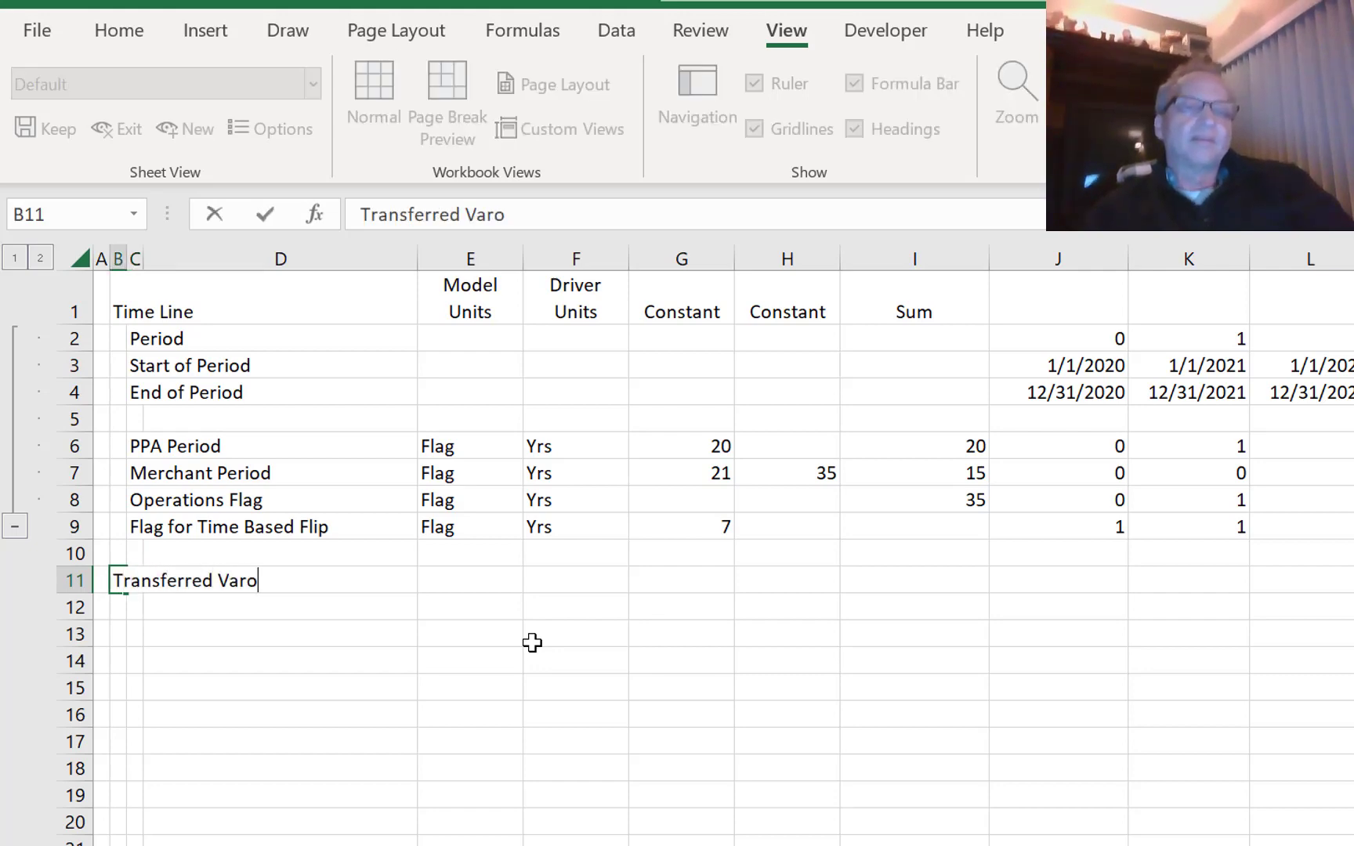
type("a")
key("BackSpace")
key("Left")
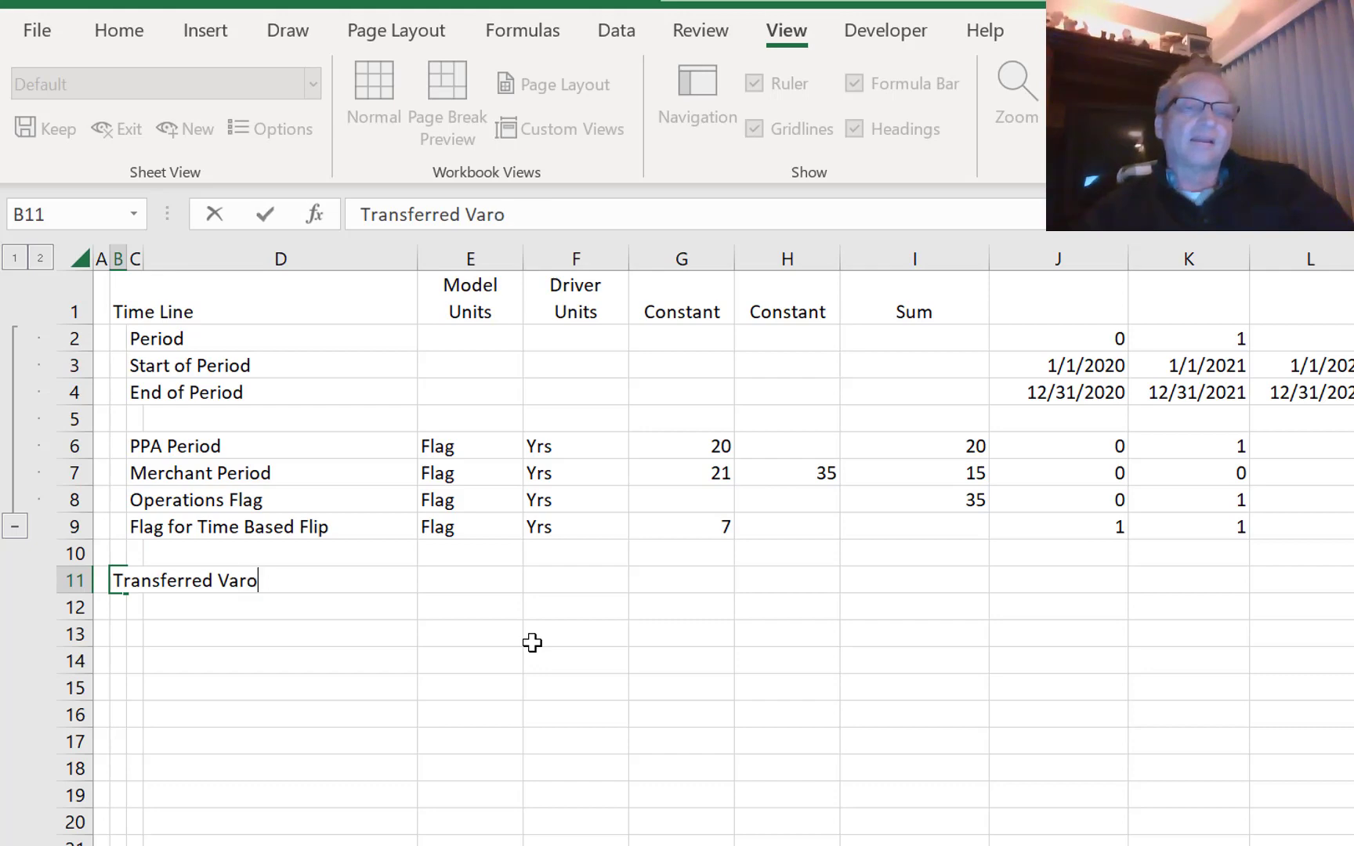
type("iables")
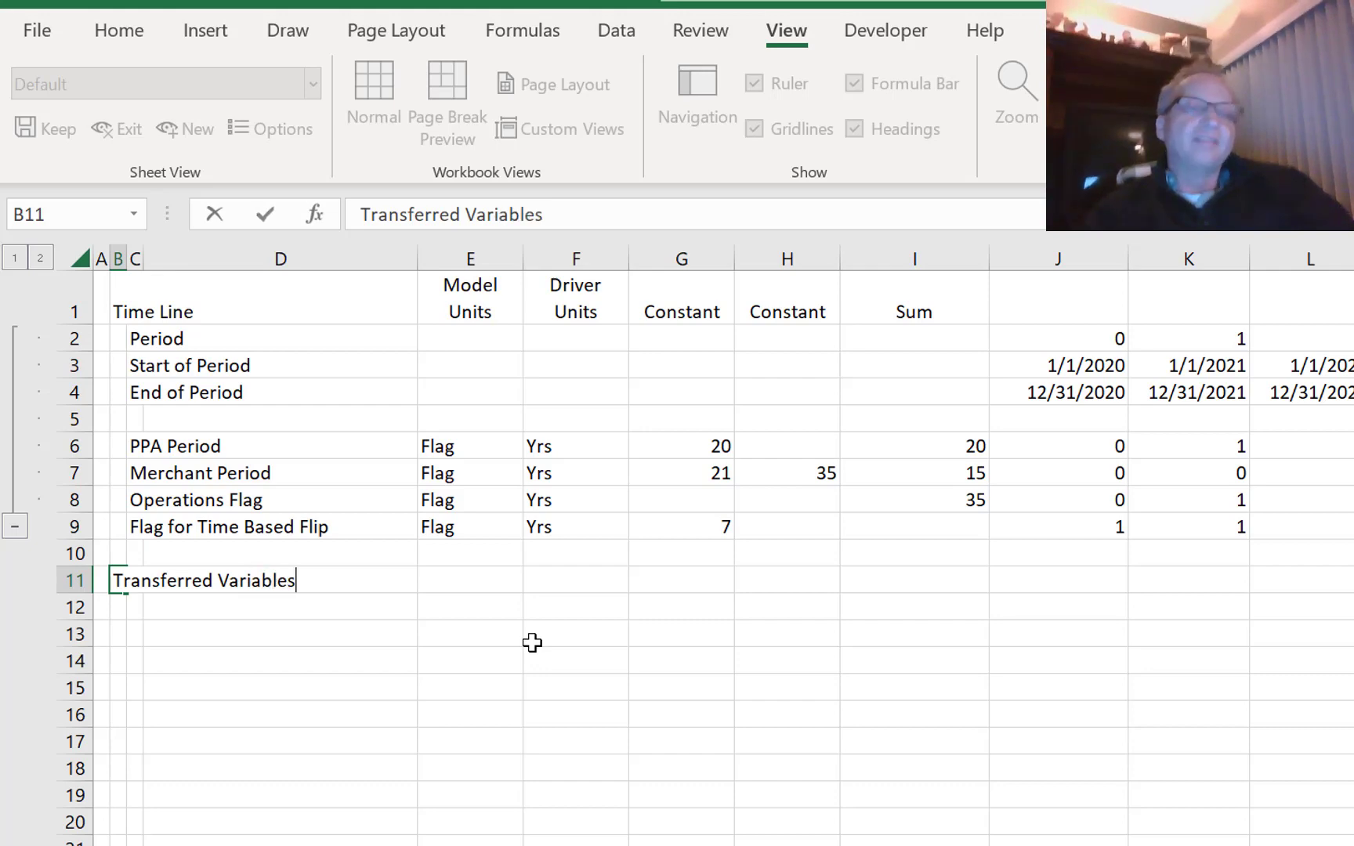
key("Return")
- Enter the row label "After Tax Cash Flow" in C12 under the Transferred Variables heading
key("Right")
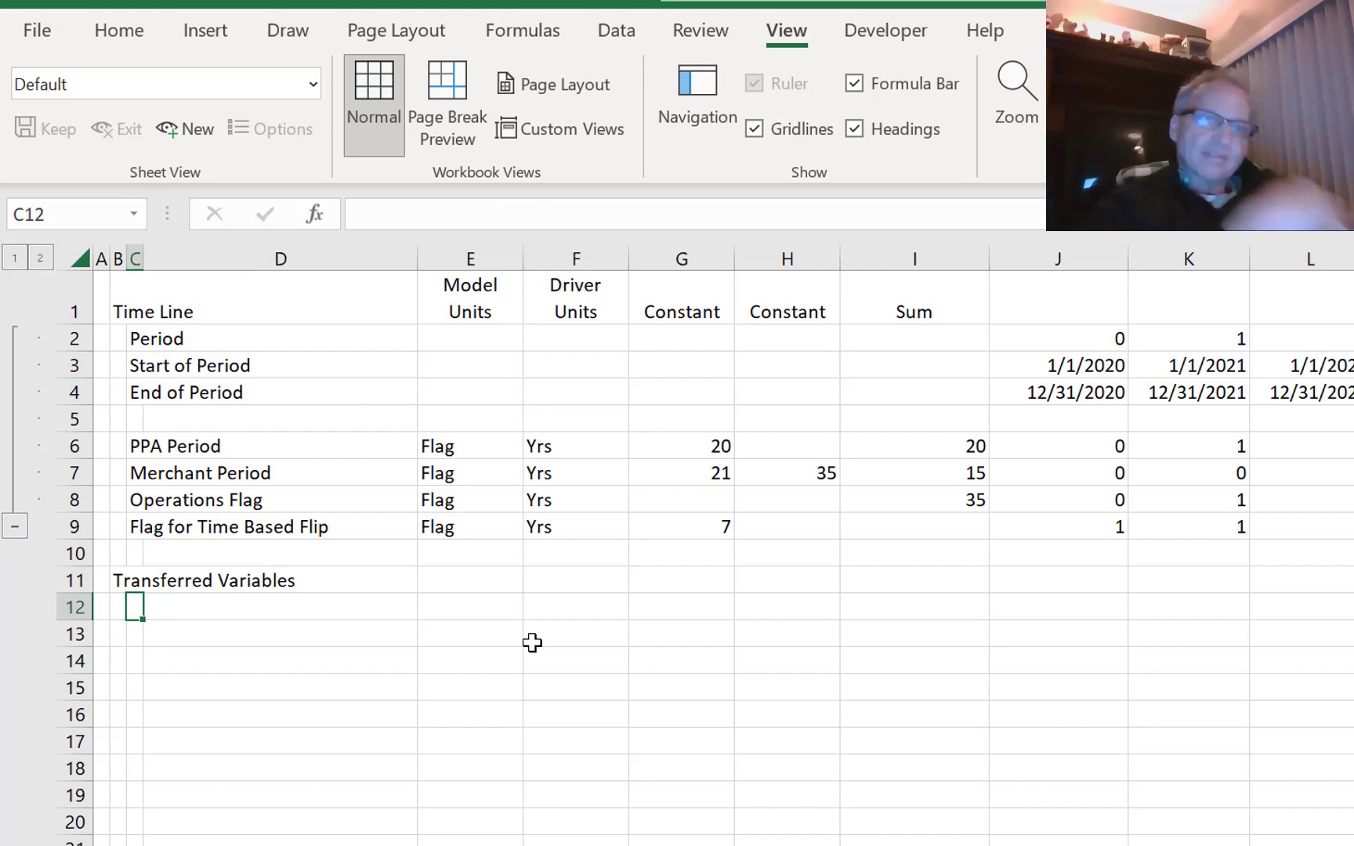
type("After tA")
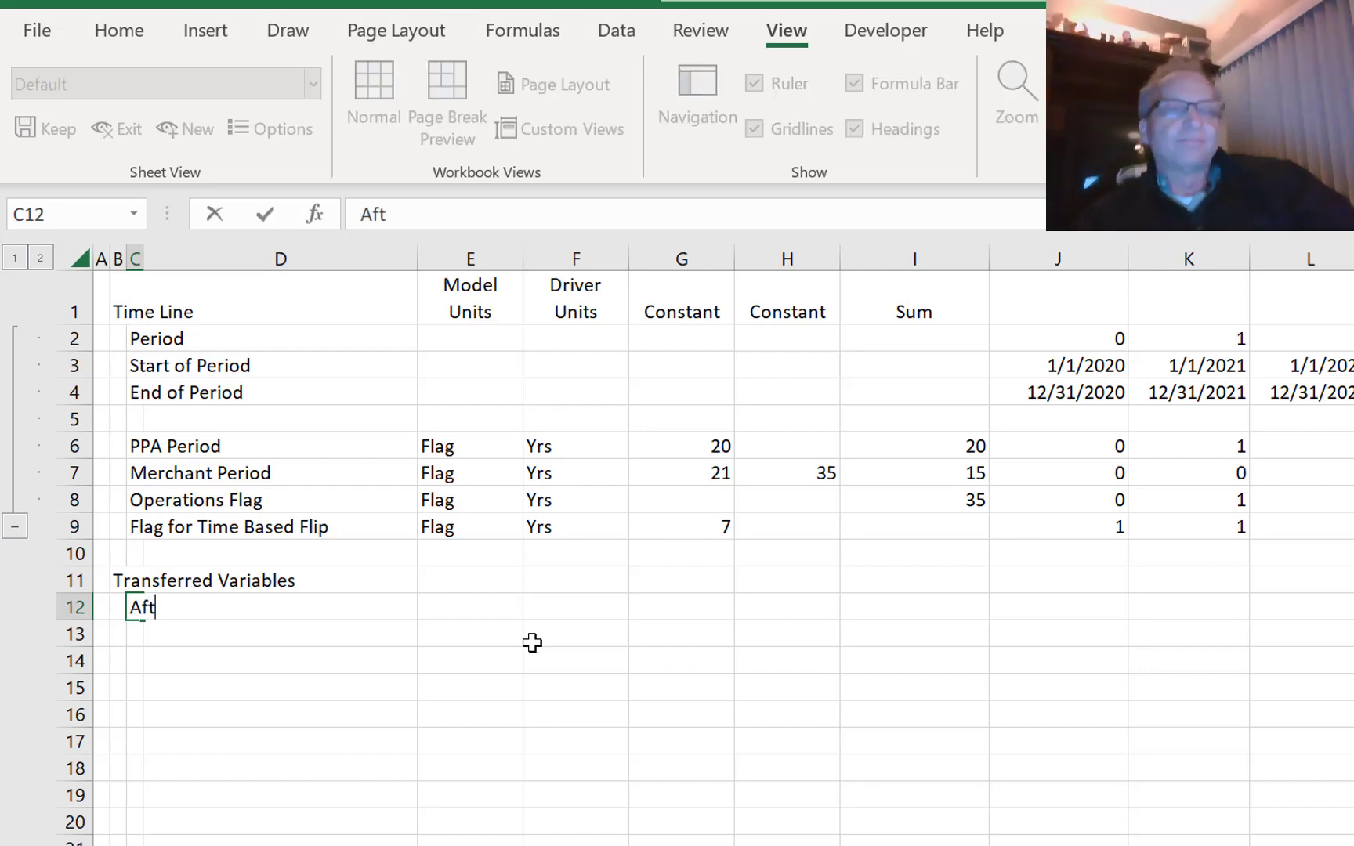
key("BackSpace")
key("BackSpace")
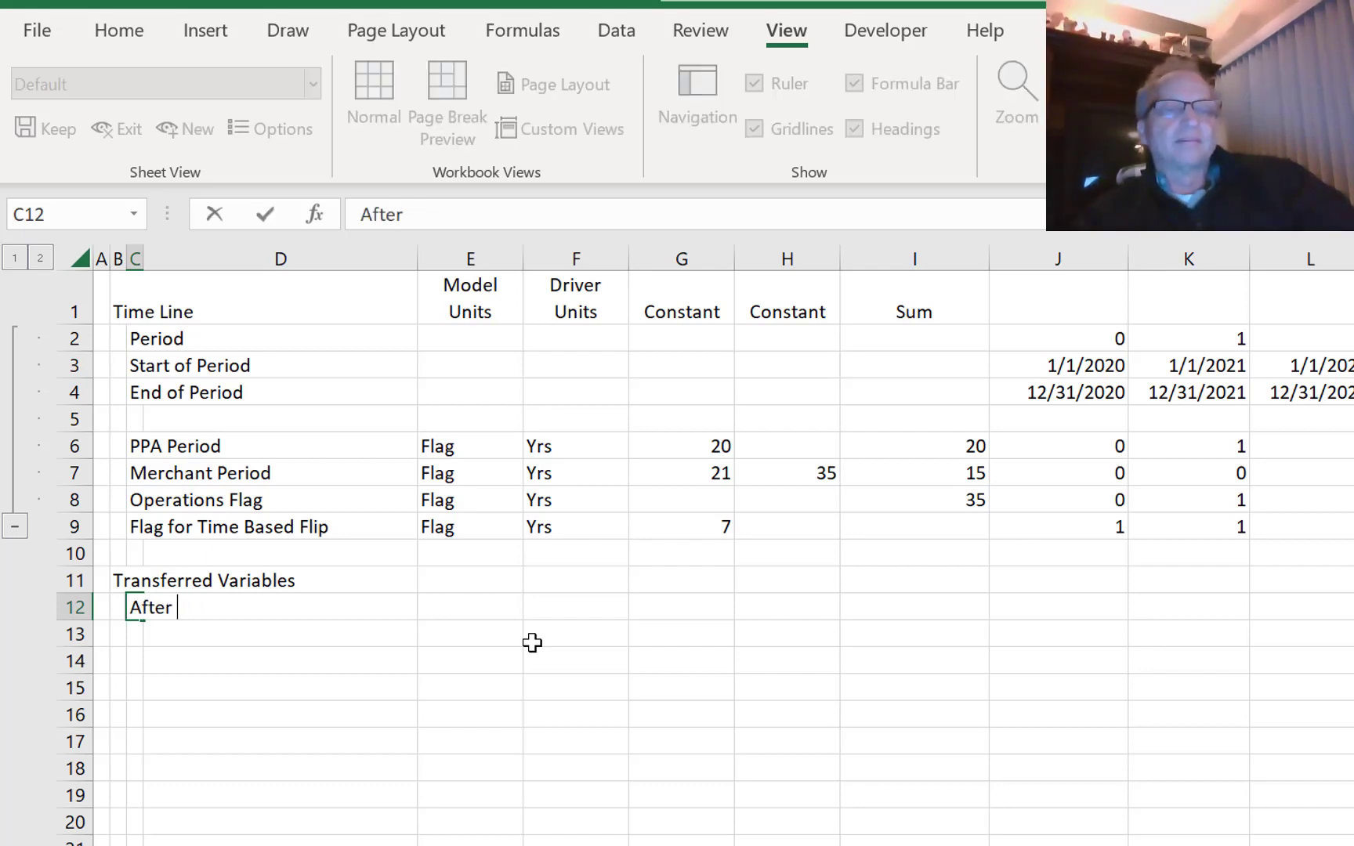
type("Tax Cash")
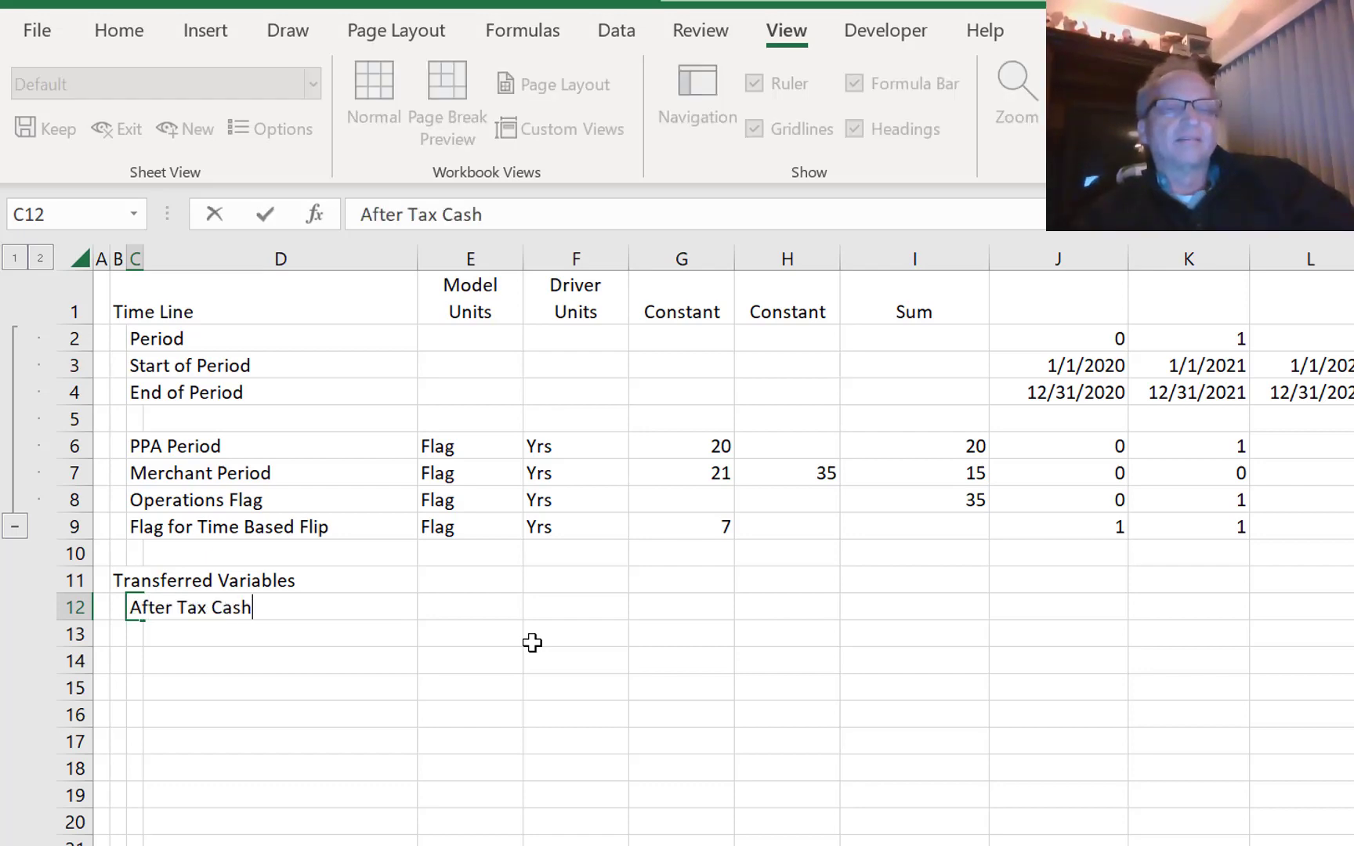
type(" Flow")
key("Return")
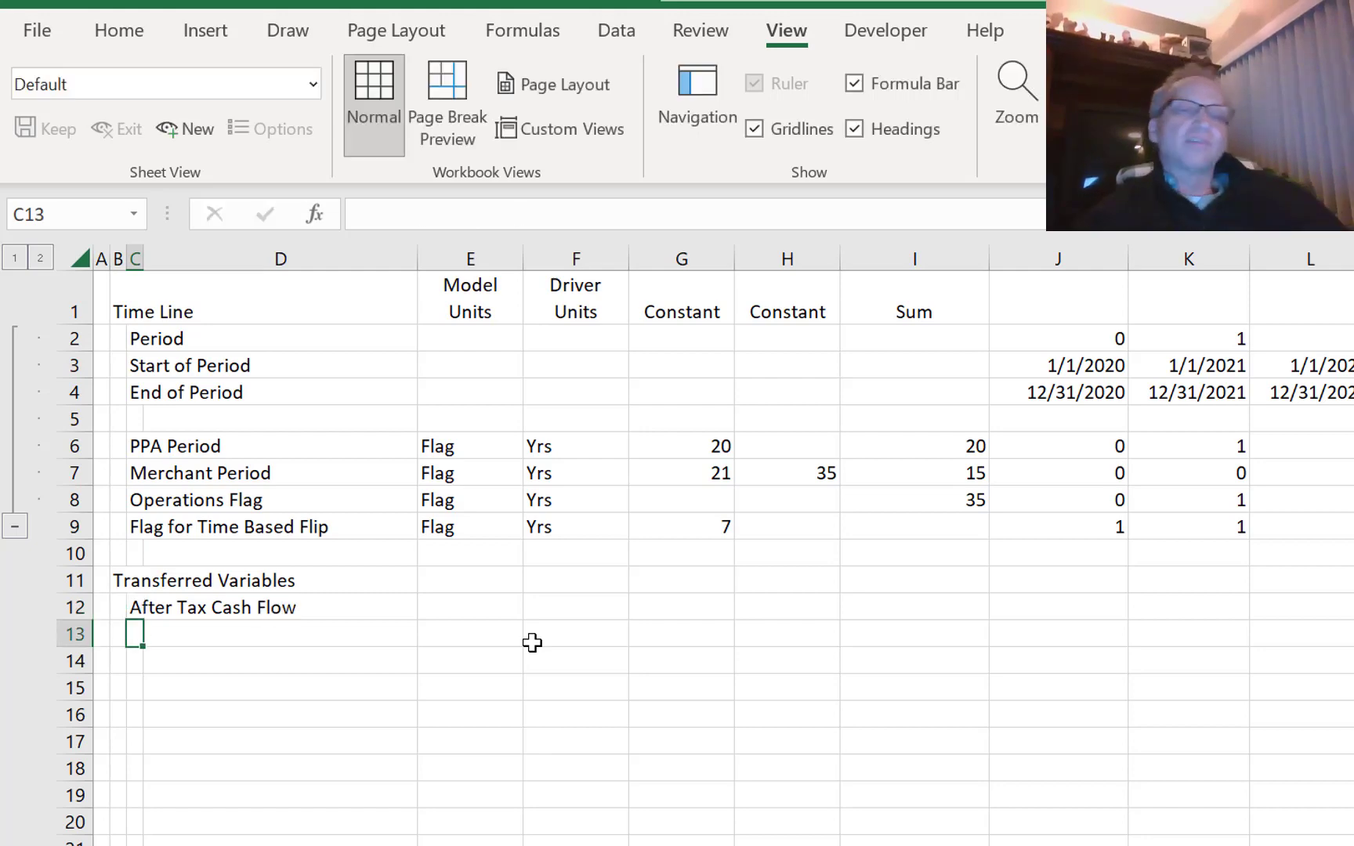
- Enter "$" as the model unit of the After Tax Cash Flow row in E12
key("Up")
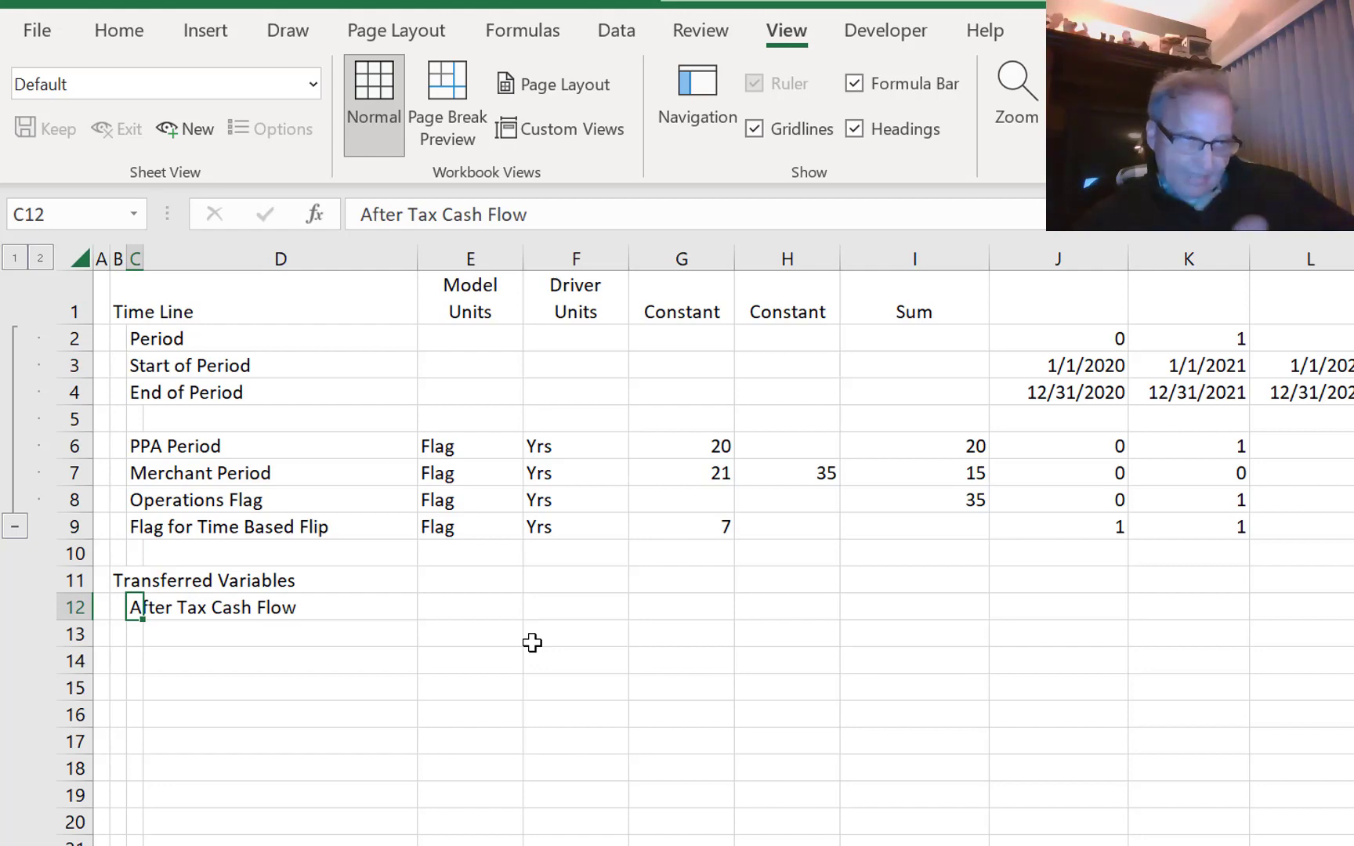
key("Right")
key("Right")
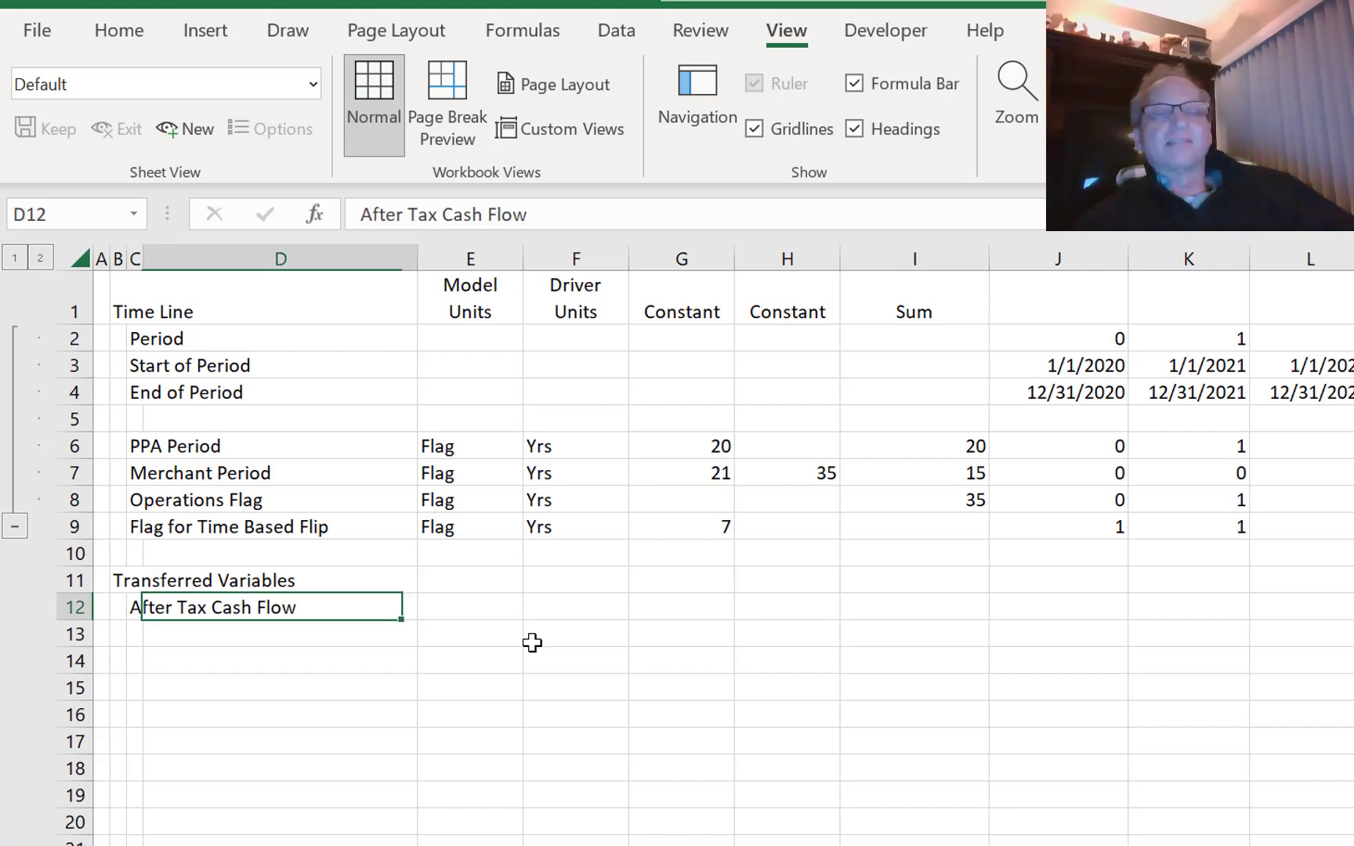
type("$")
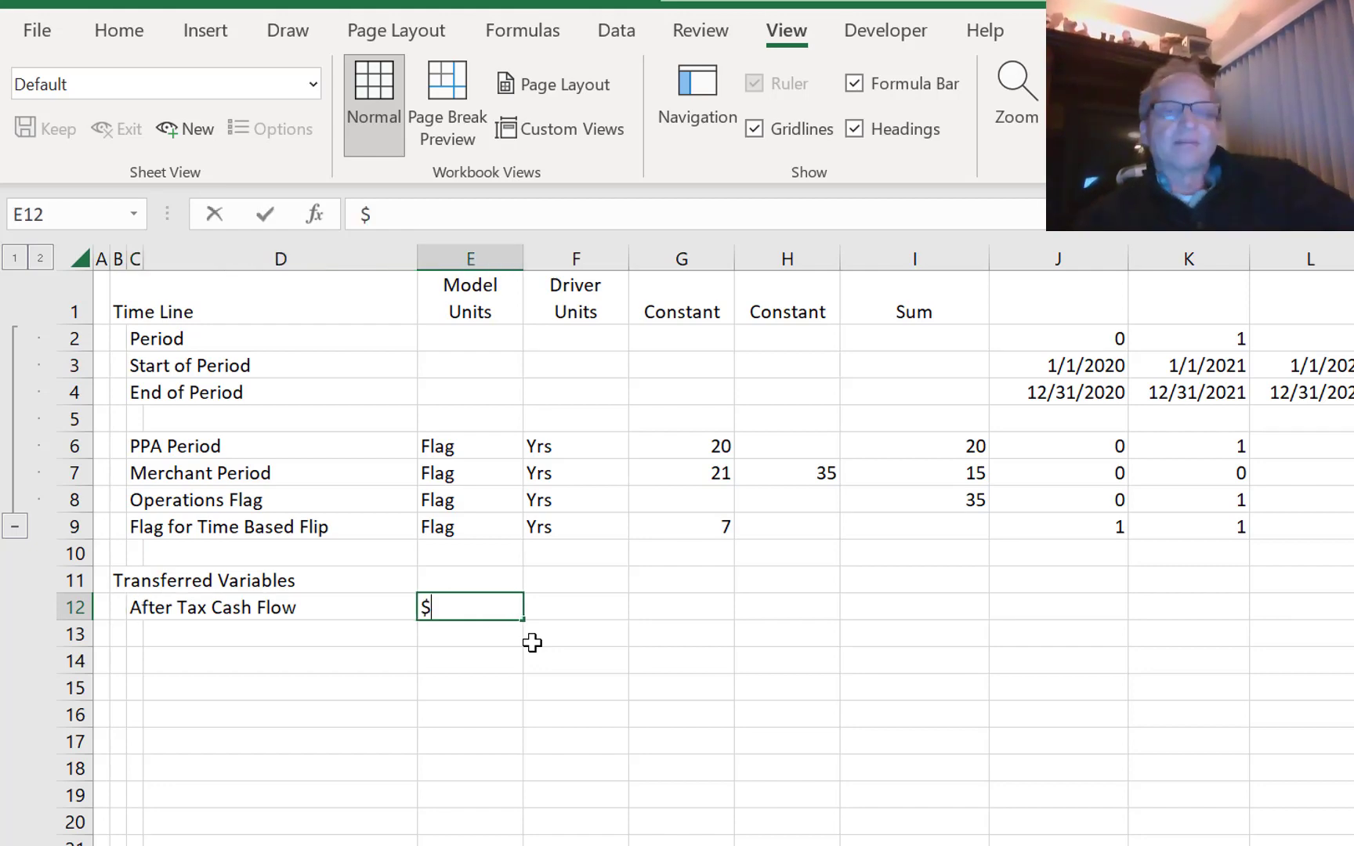
key("Return")
key("Up")
key("Right")
key("Right")
key("Right")
key("Right")
key("Right")
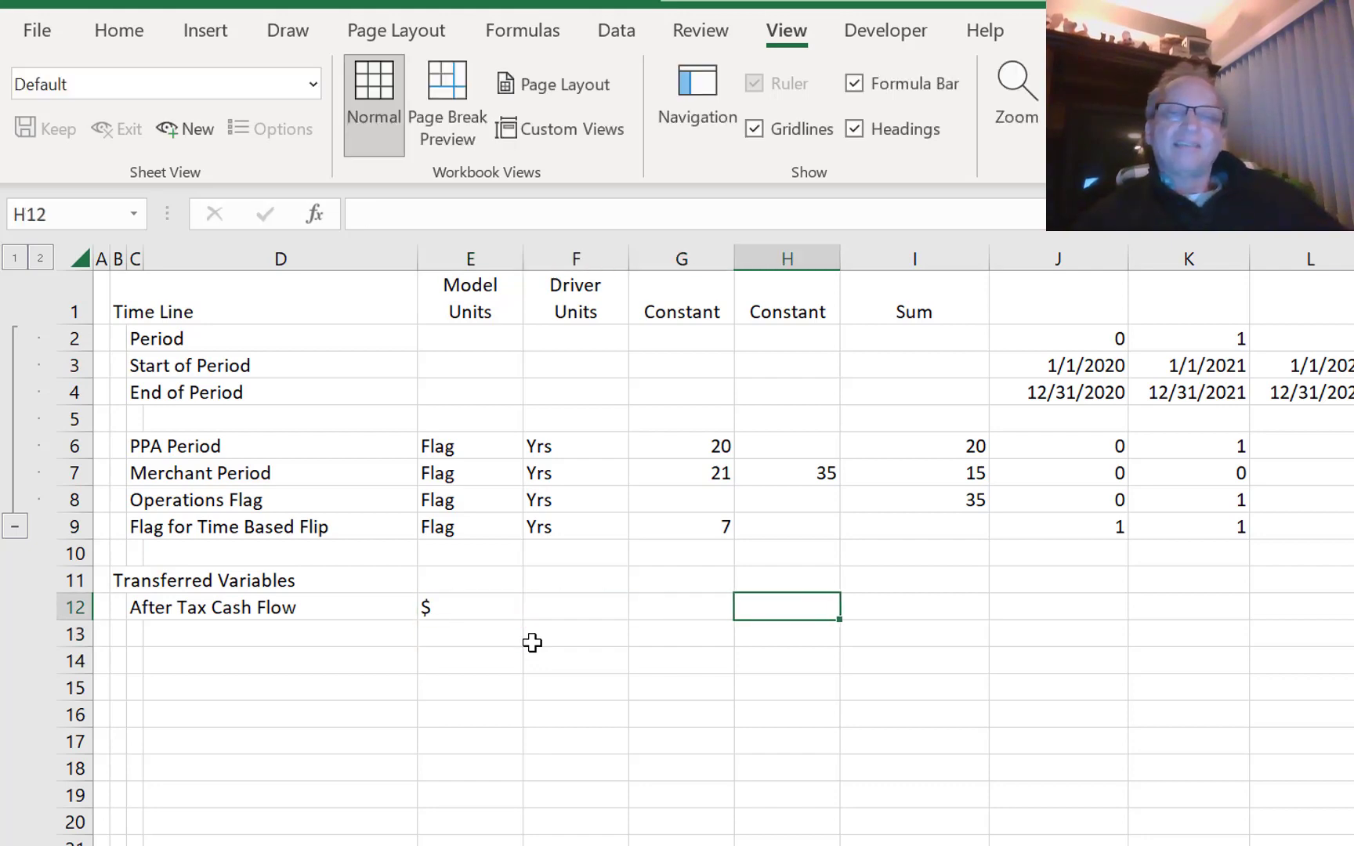
type("=")
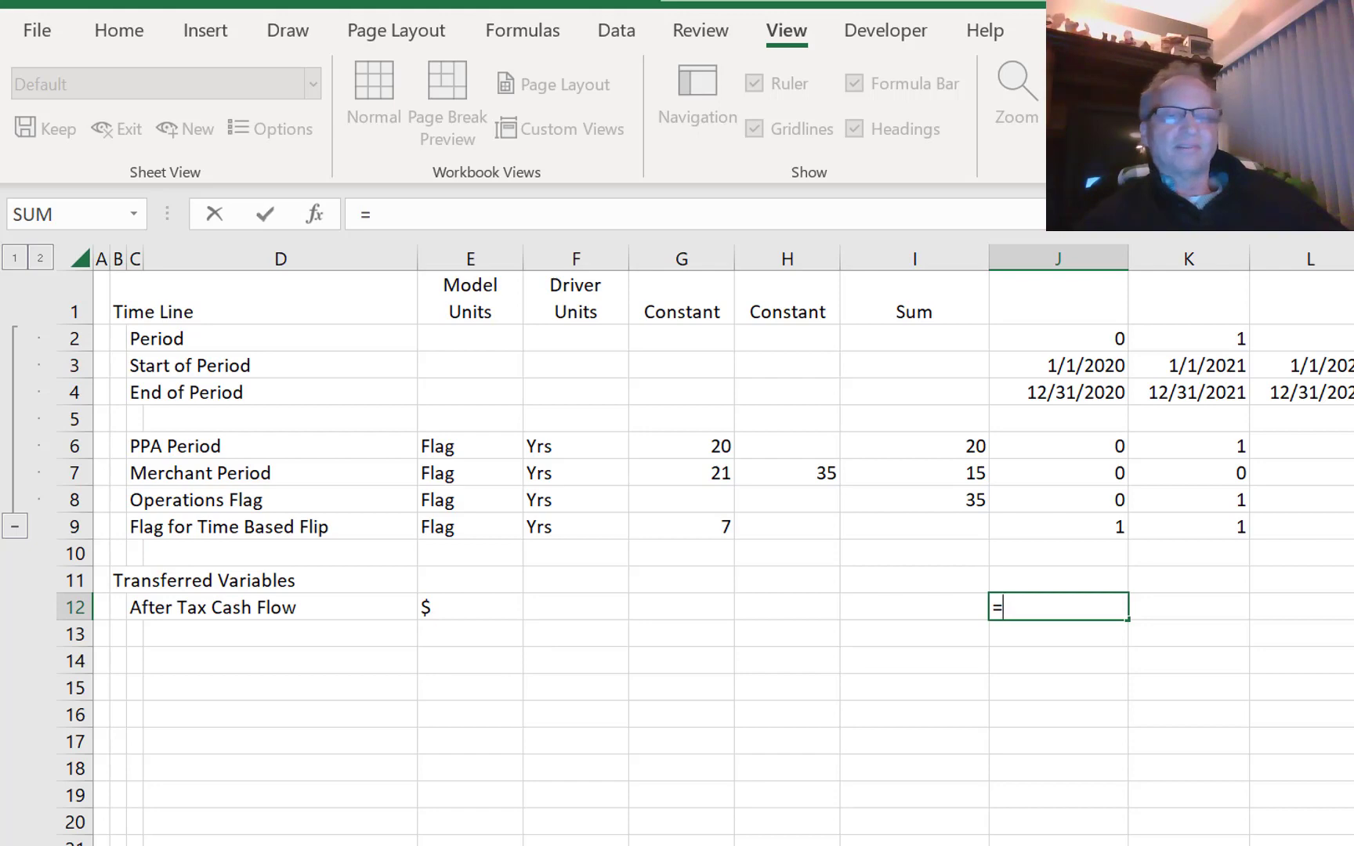
key("ctrl+Page_Up")
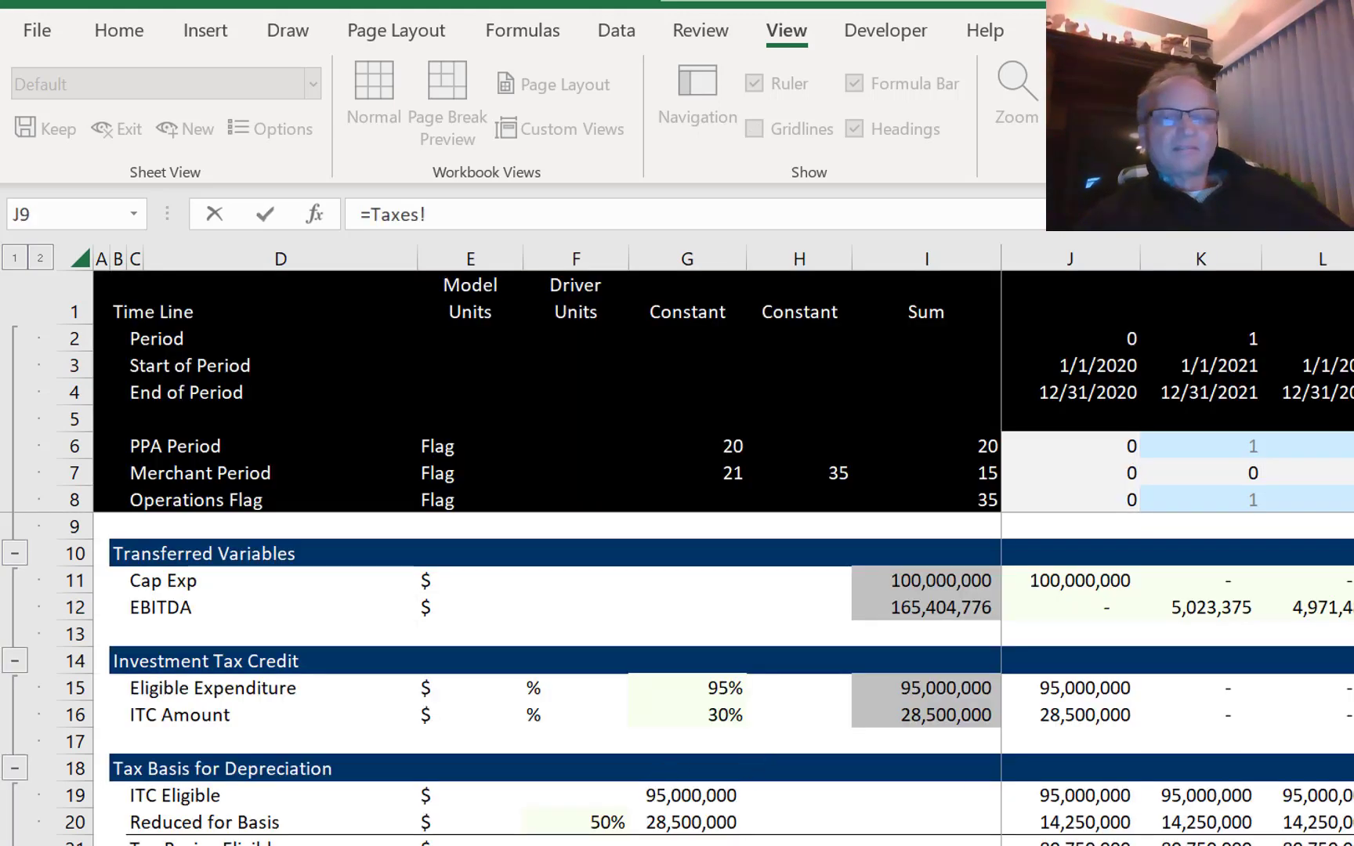
left_click(926, 845)
key("Down")
key("Down")
key("Down")
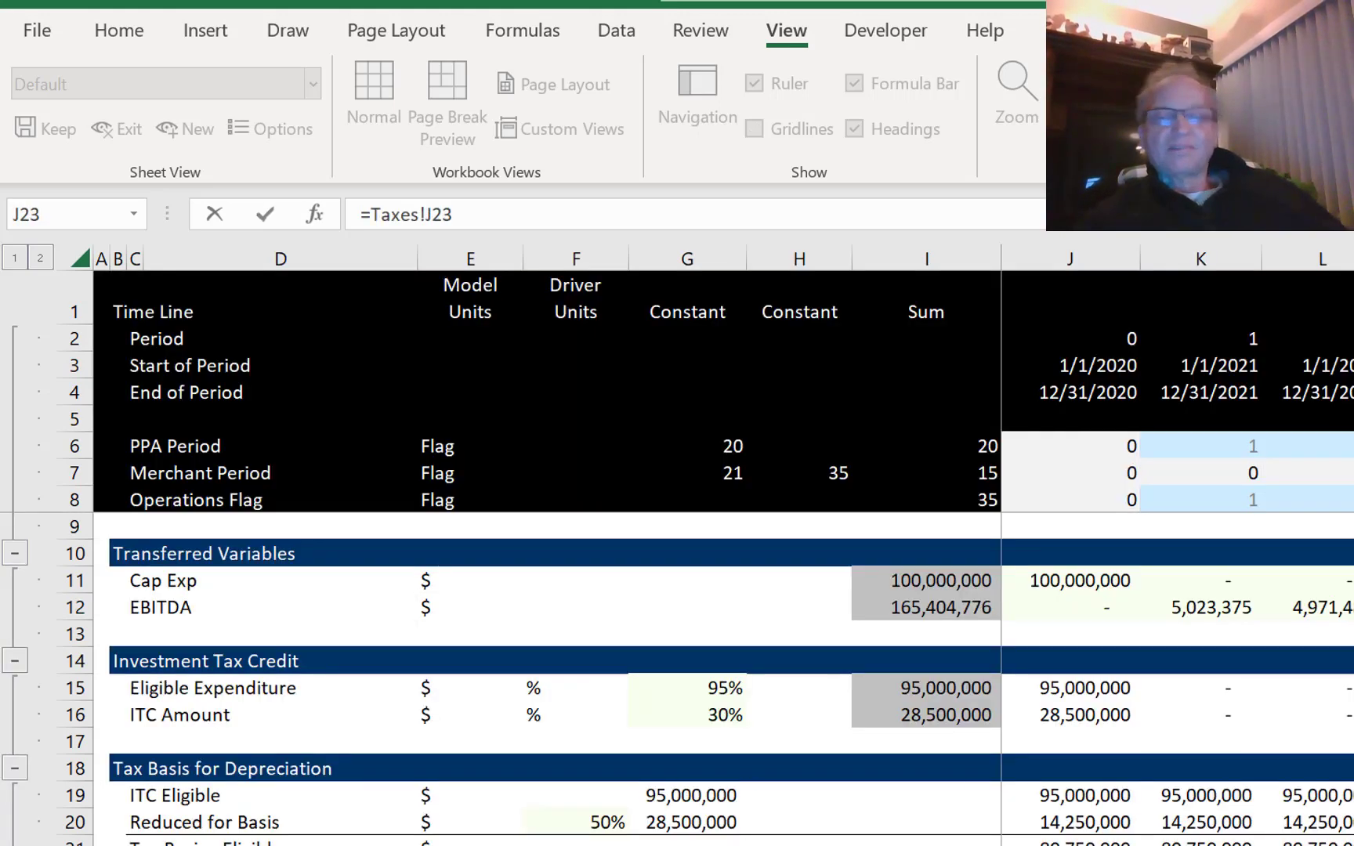
key("Right")
key("Down")
key("Down")
key("Down")
key("Down")
key("Down")
key("Down")
key("Down")
key("Down")
key("Down")
key("Down")
key("Down")
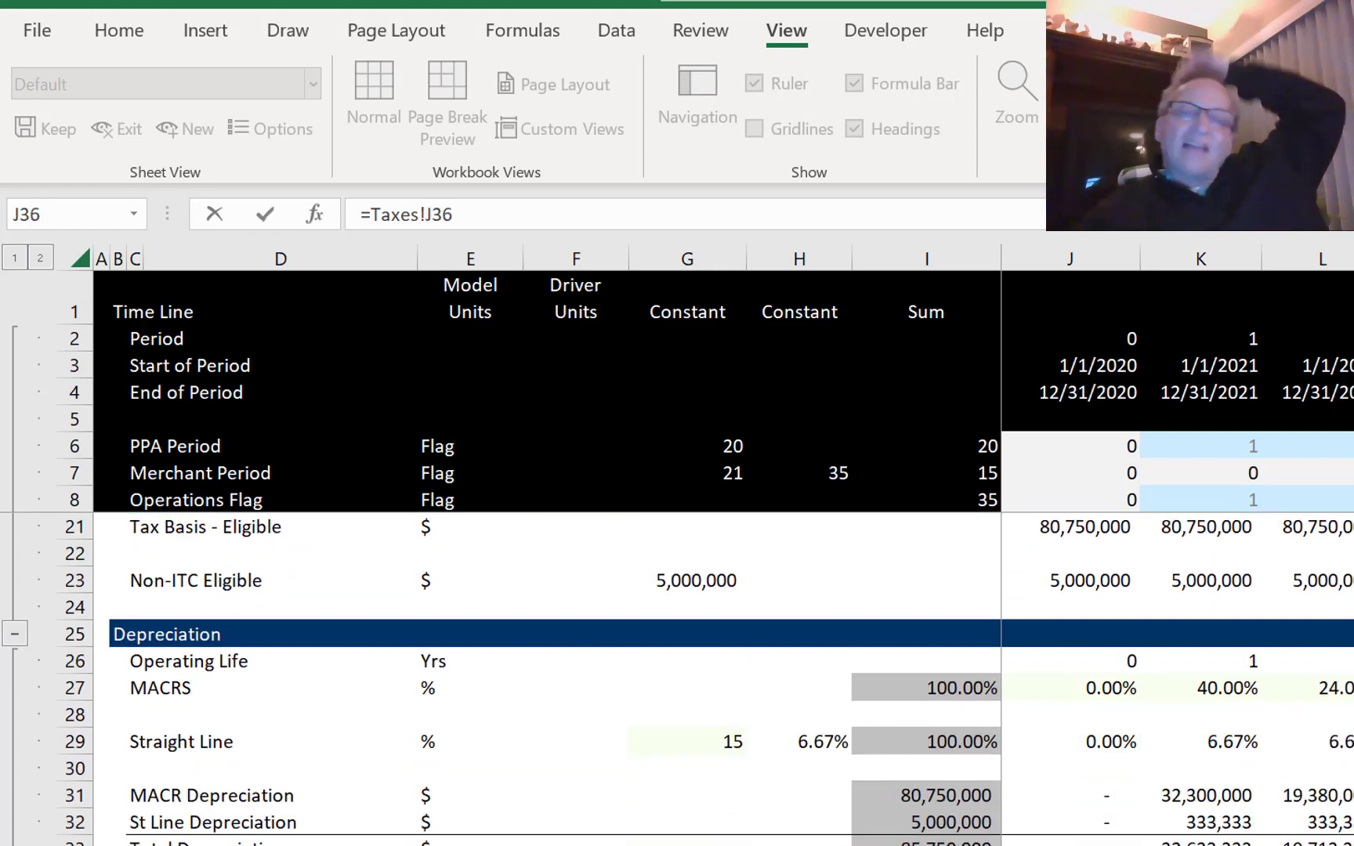
key("Down")
key("Down")
key("Down")
key("Down")
key("Down")
key("Down")
key("Down")
key("Down")
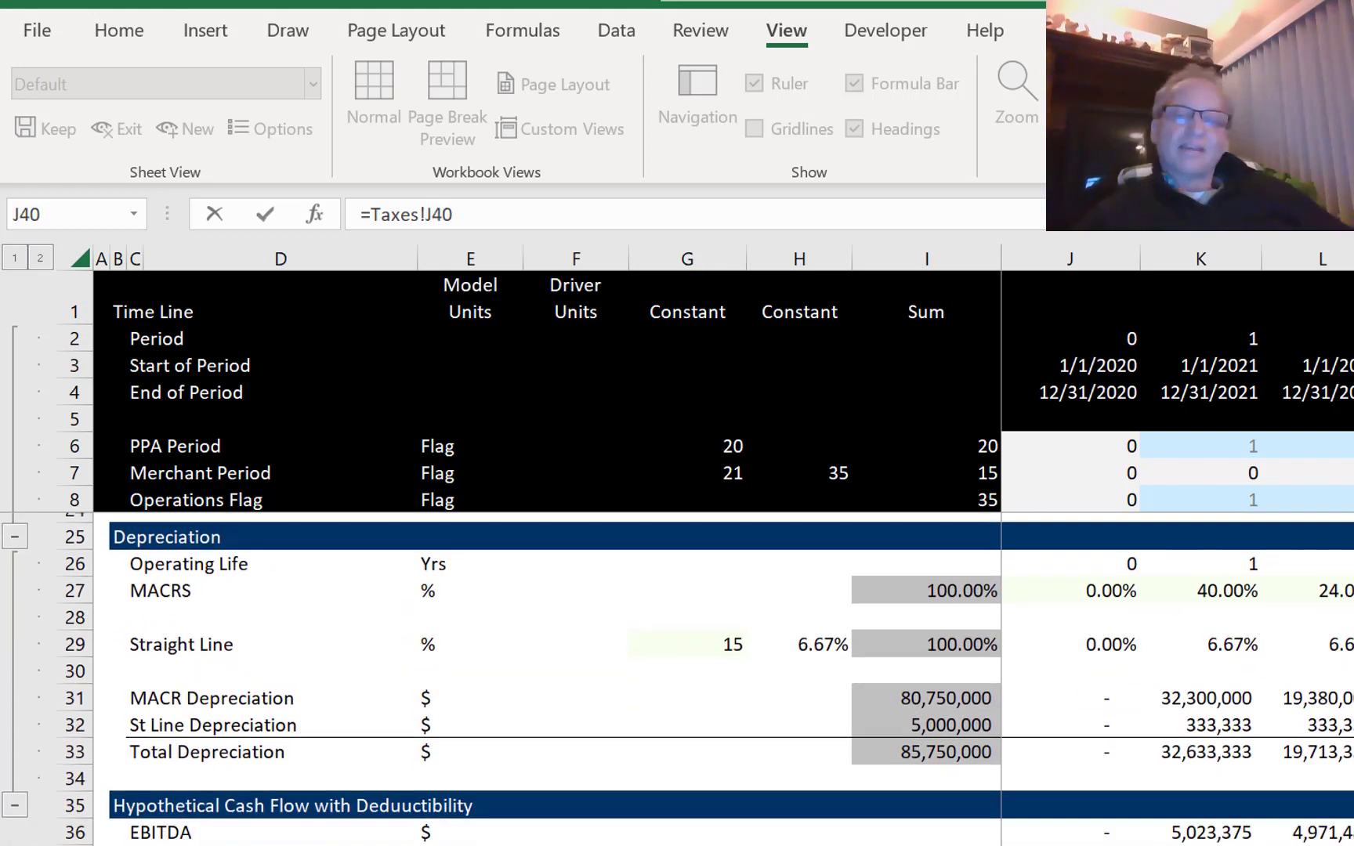
key("Down")
key("Down")
key("Down")
key("Down")
key("Down")
key("Down")
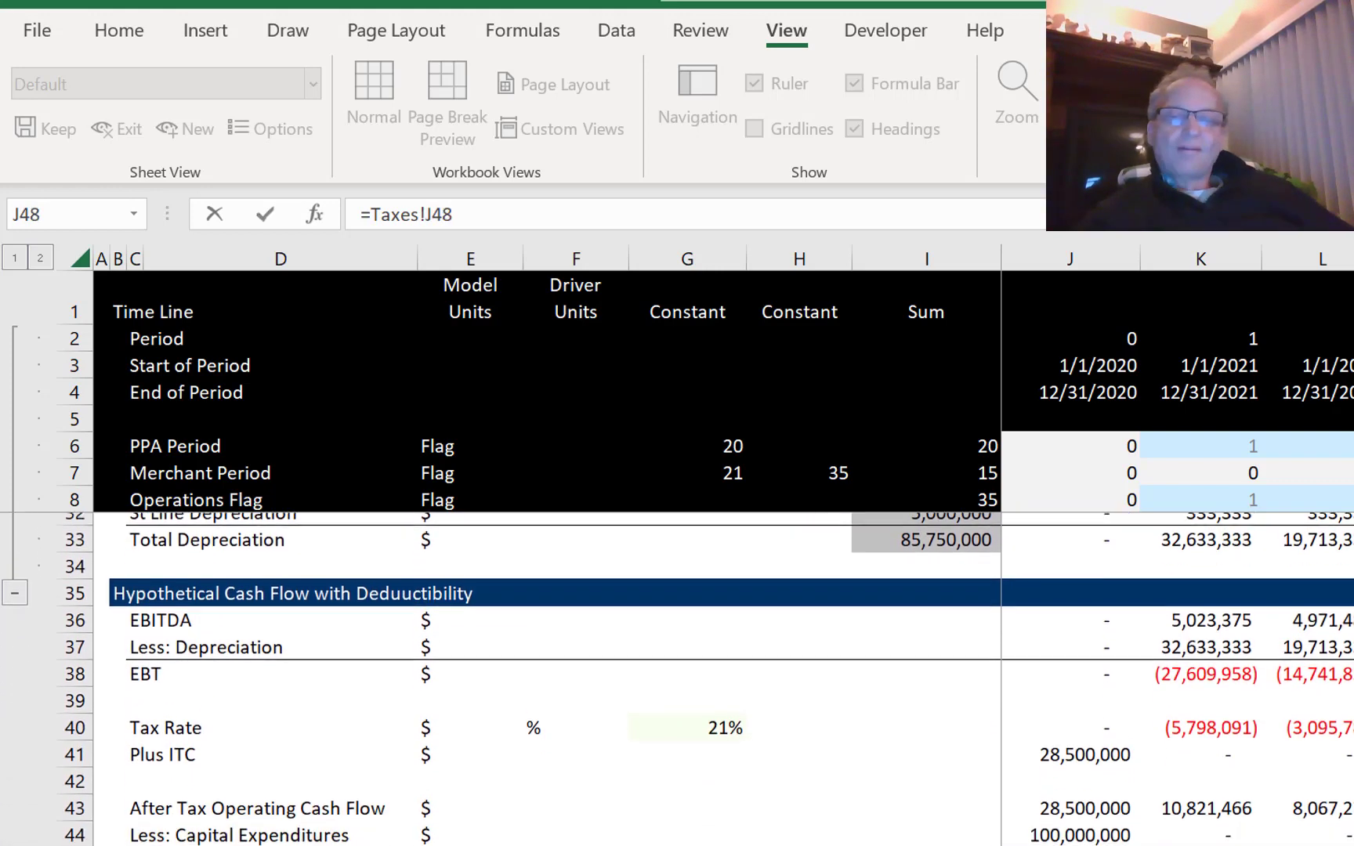
key("Up")
key("Up")
key("Up")
key("Up")
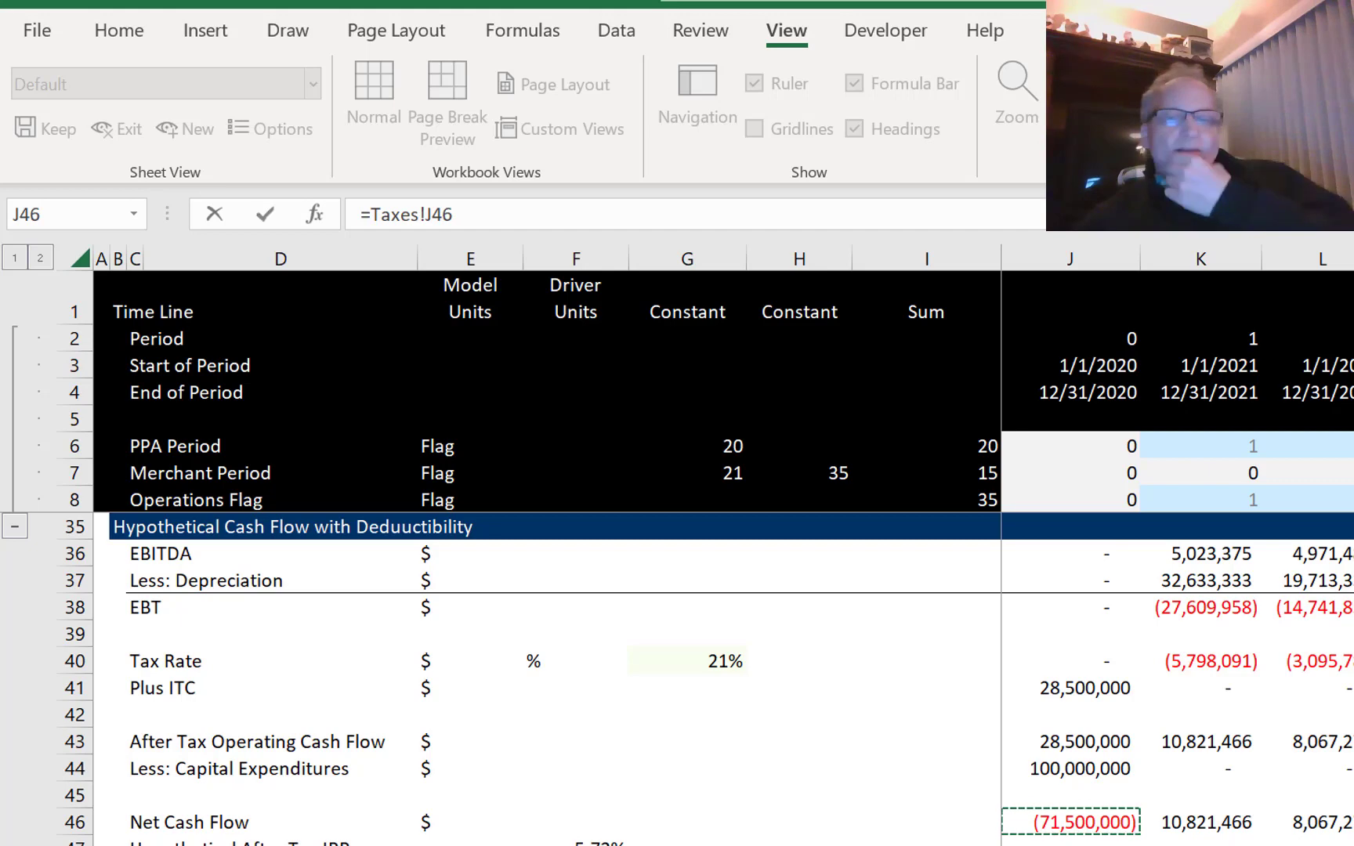
key("Escape")
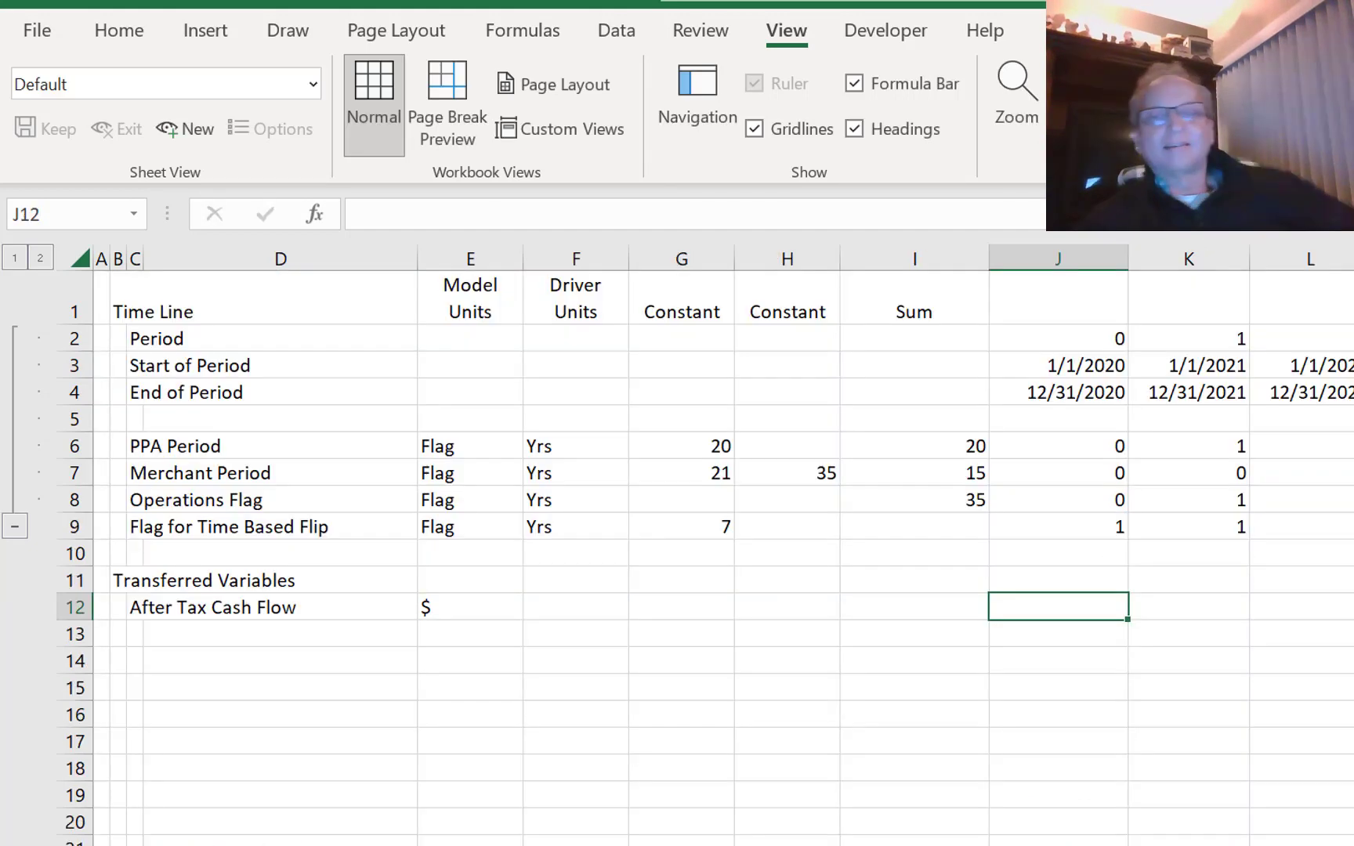
- Replace the After Tax Cash Flow label in C12 with "EBITDA"
key("Left")
key("Left")
key("Left")
key("Left")
key("Left")
key("Left")
key("Left")
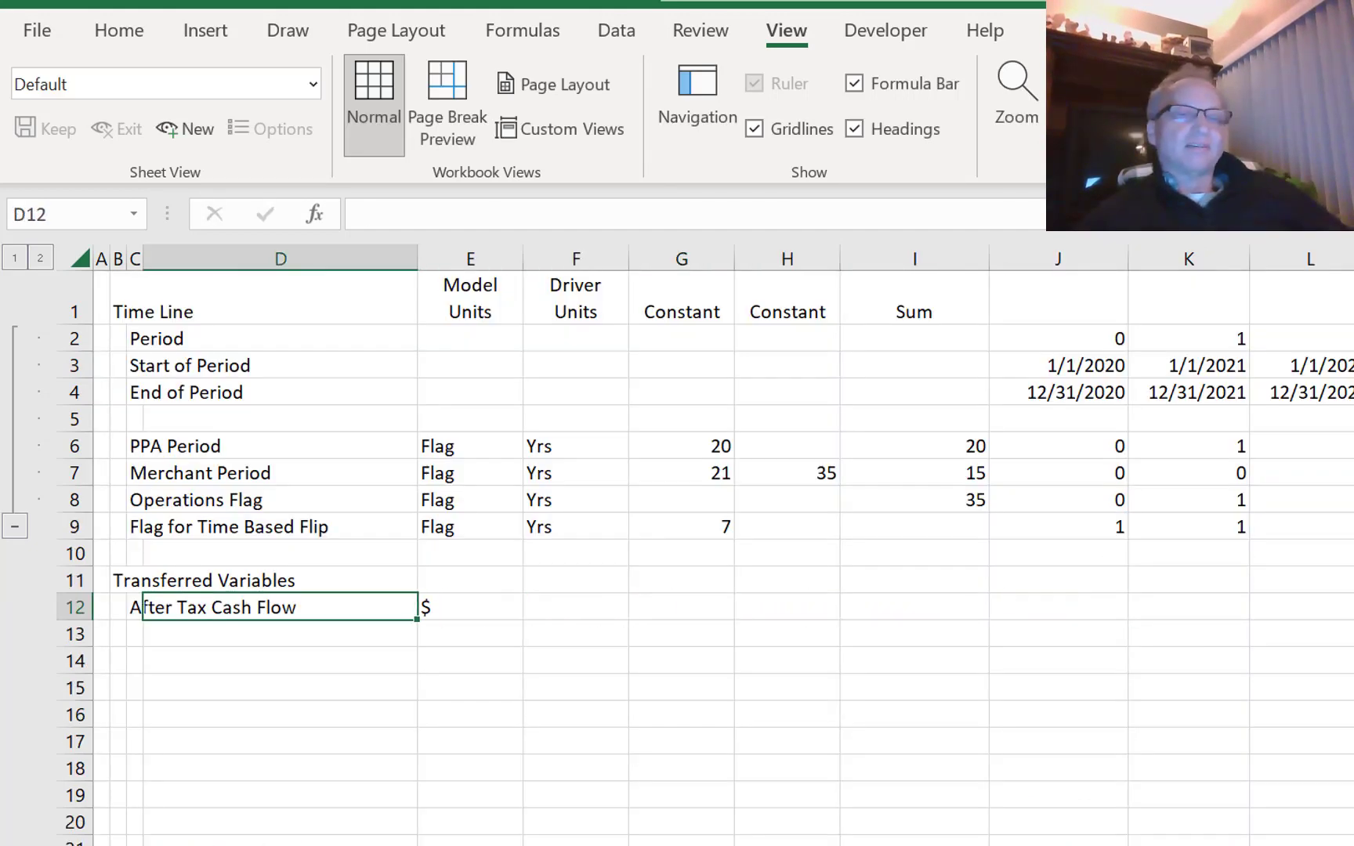
key("Delete")
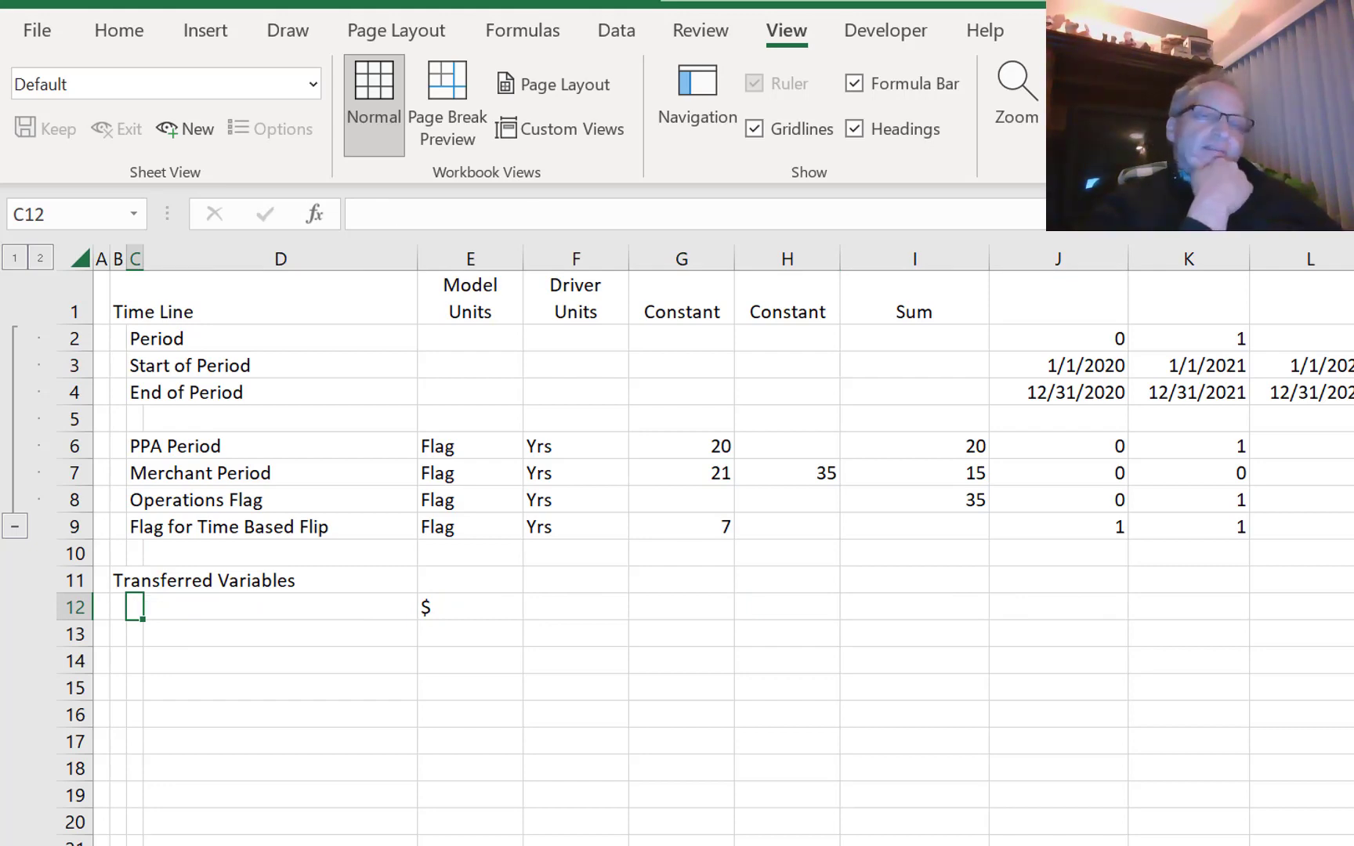
type("EB")
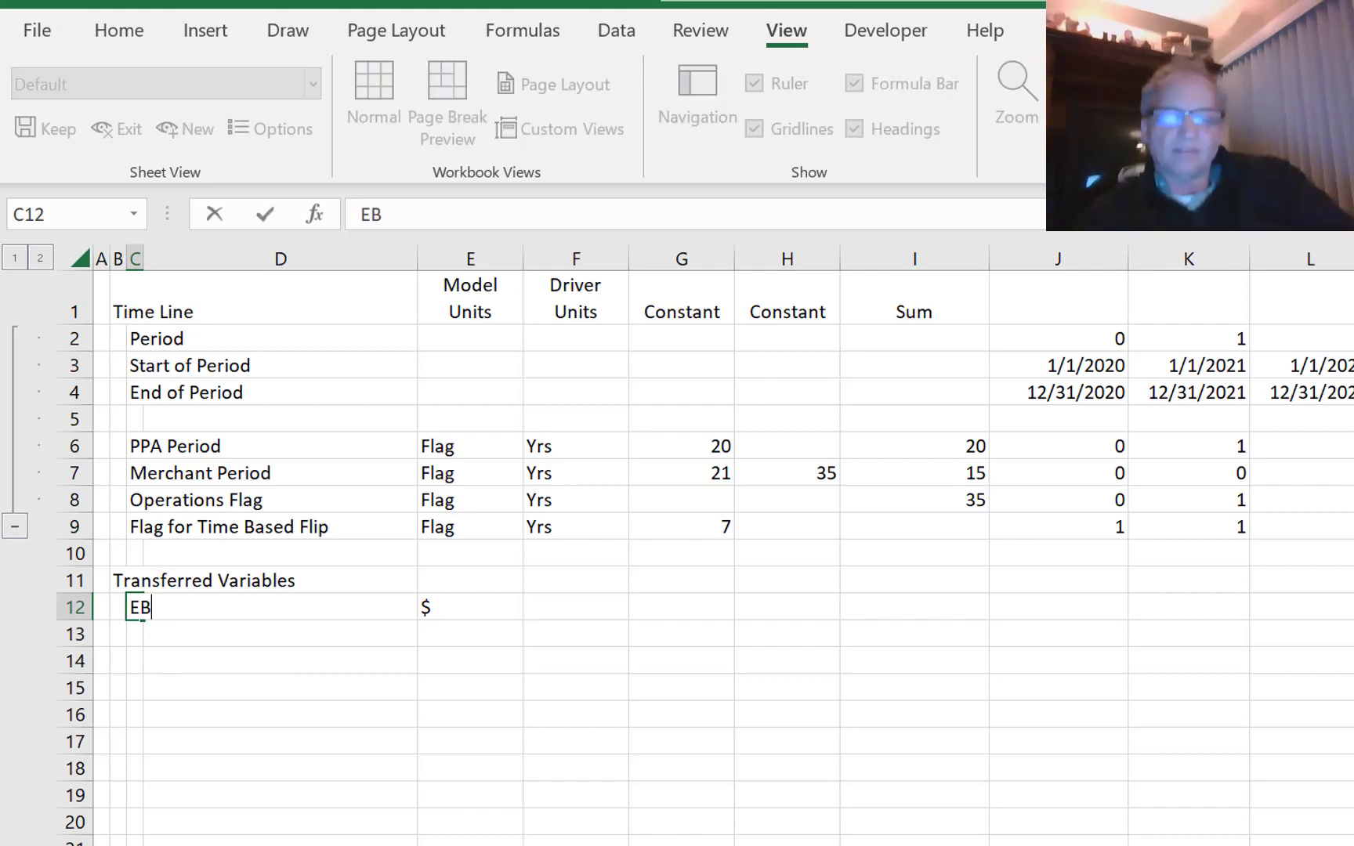
type("ITDA")
key("Return")
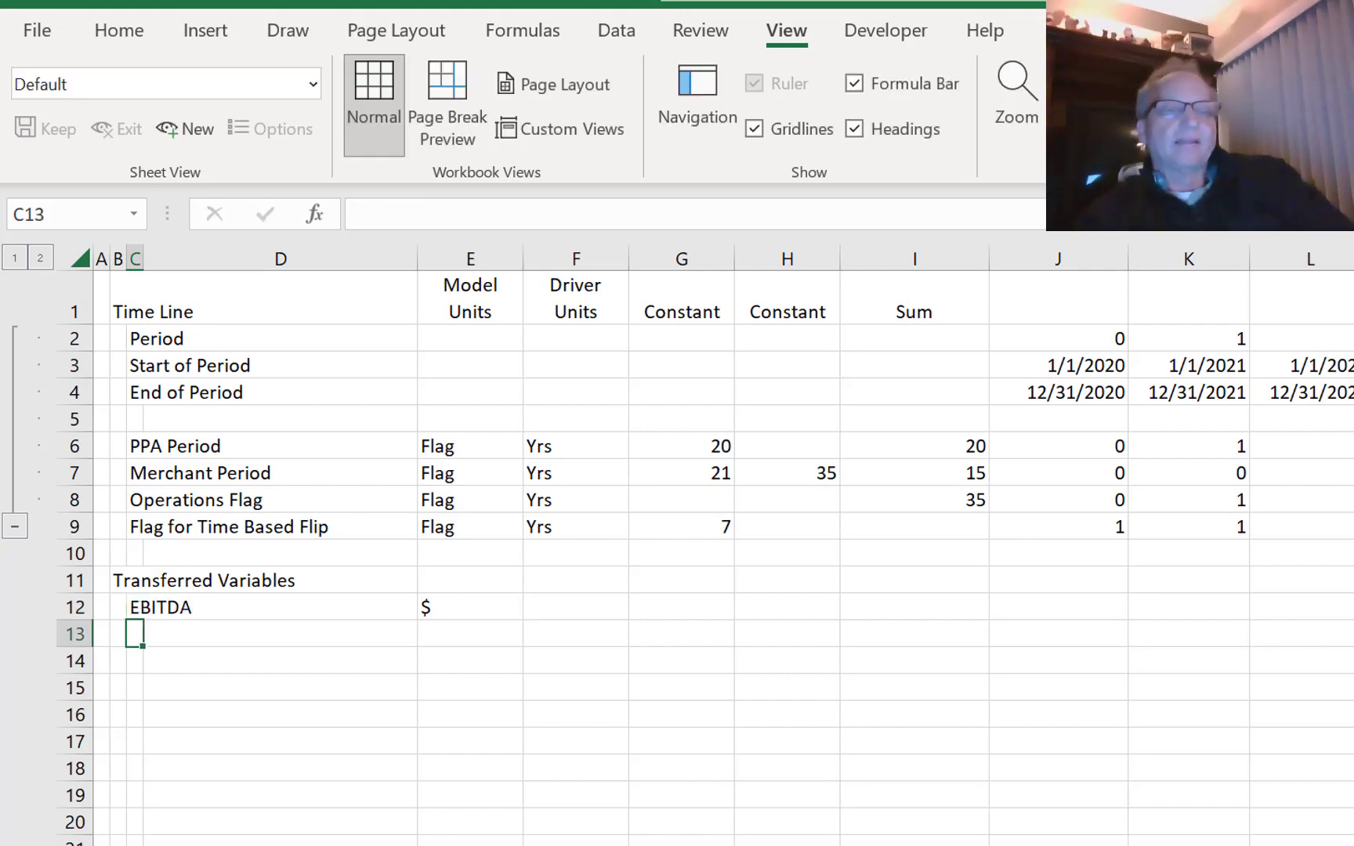
- Add the row label "Cap Exp" in C13 below EBITDA and enter "$" as its model unit in E13
type("Cap")
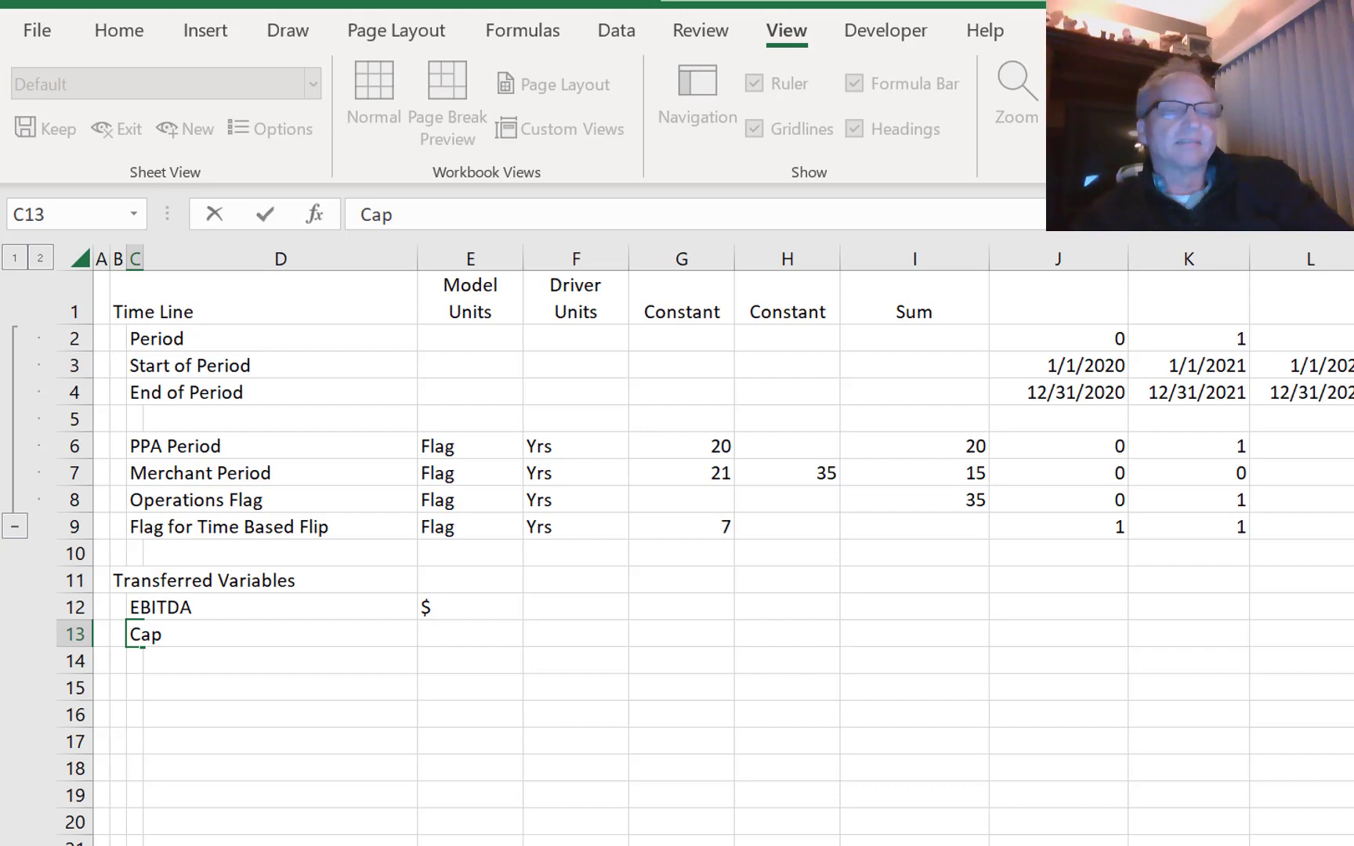
type(" Exp")
key("BackSpace")
key("BackSpace")
type("Exp")
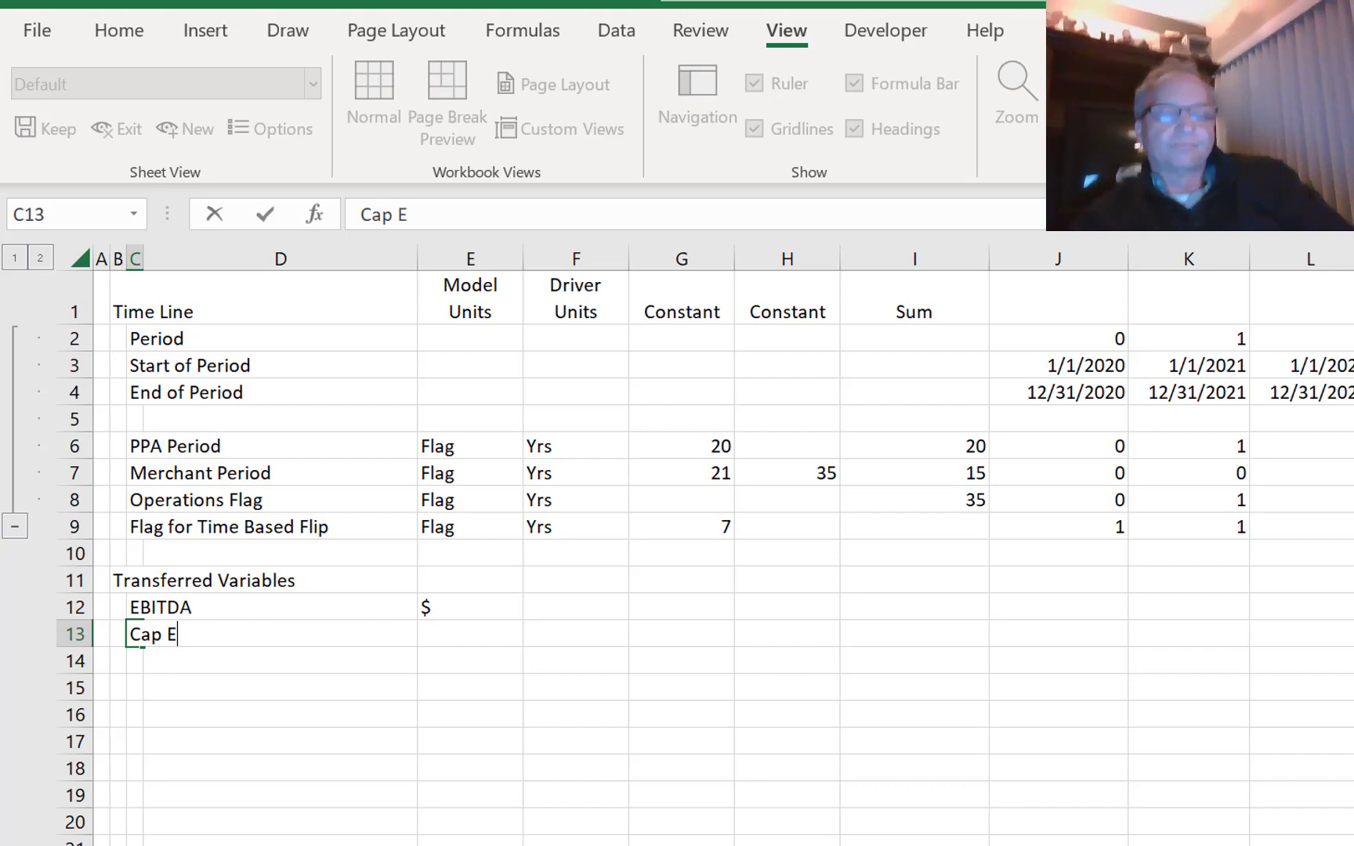
key("Return")
key("Up")
key("Right")
key("Right")
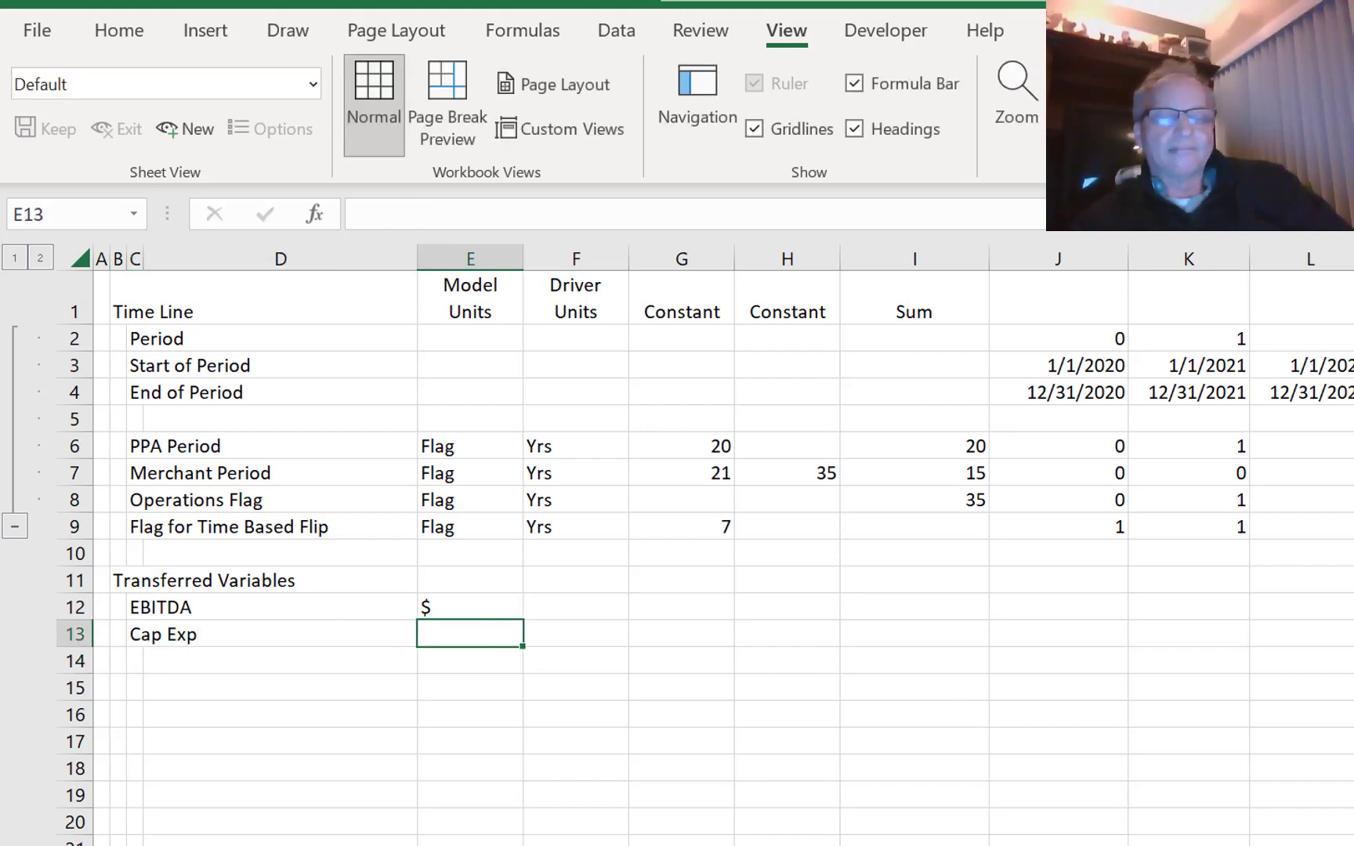
type("$")
key("Up")
- Link the EBITDA row's first period in J12 to cell J12 of the Taxes sheet and copy the formula across the periods
key("Up")
key("Down")
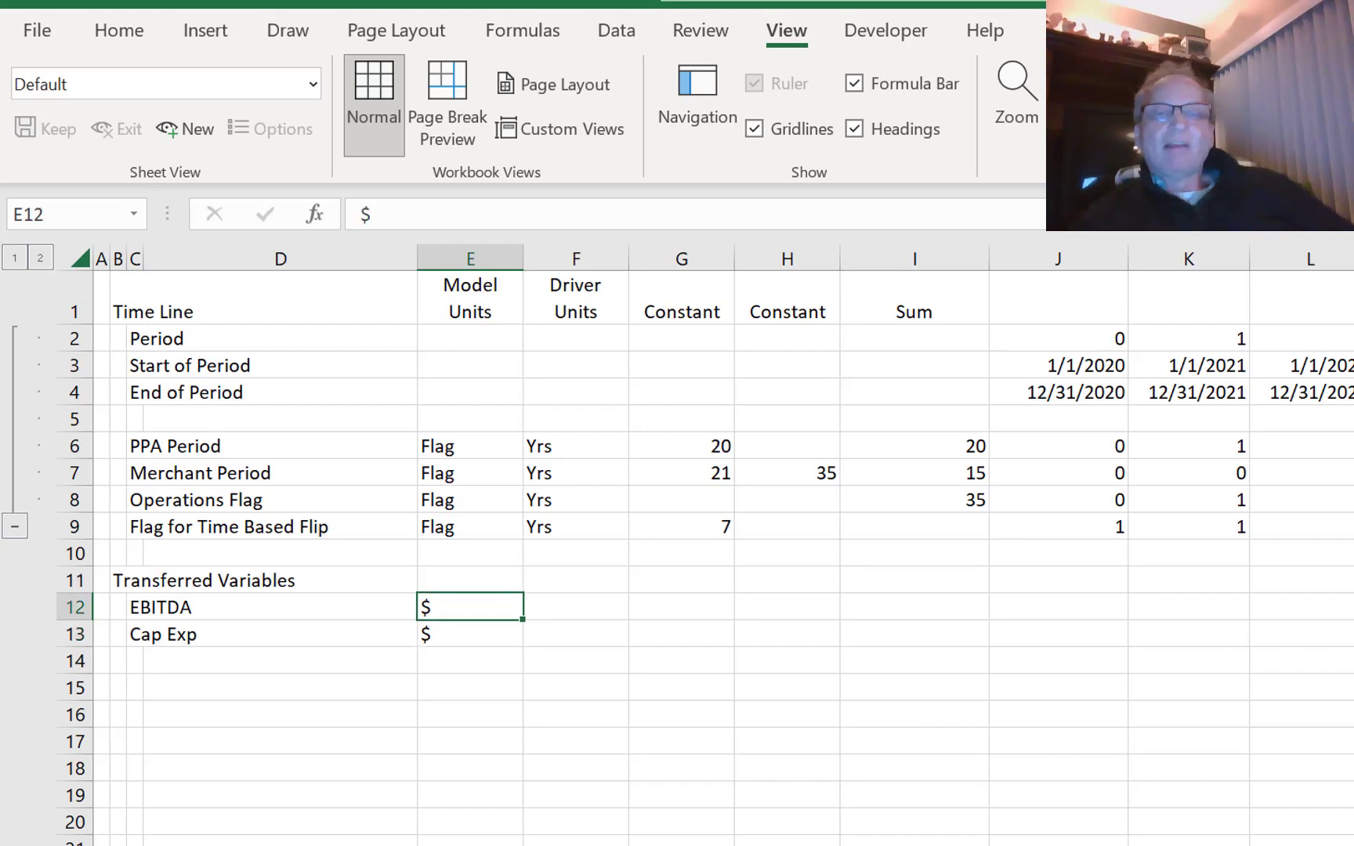
key("Right")
key("Right")
key("Right")
key("Right")
key("Right")
type("=")
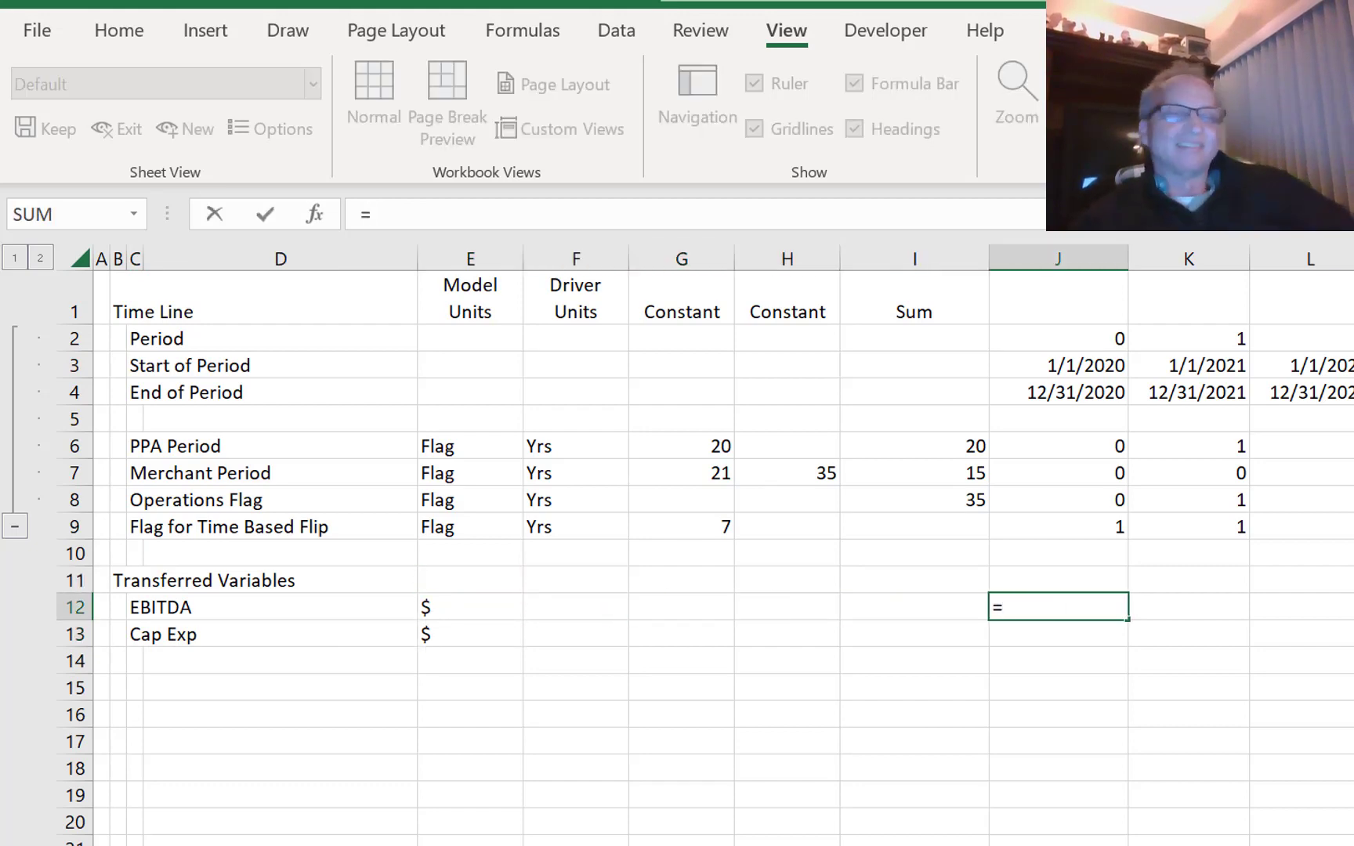
key("ctrl+Page_Up")
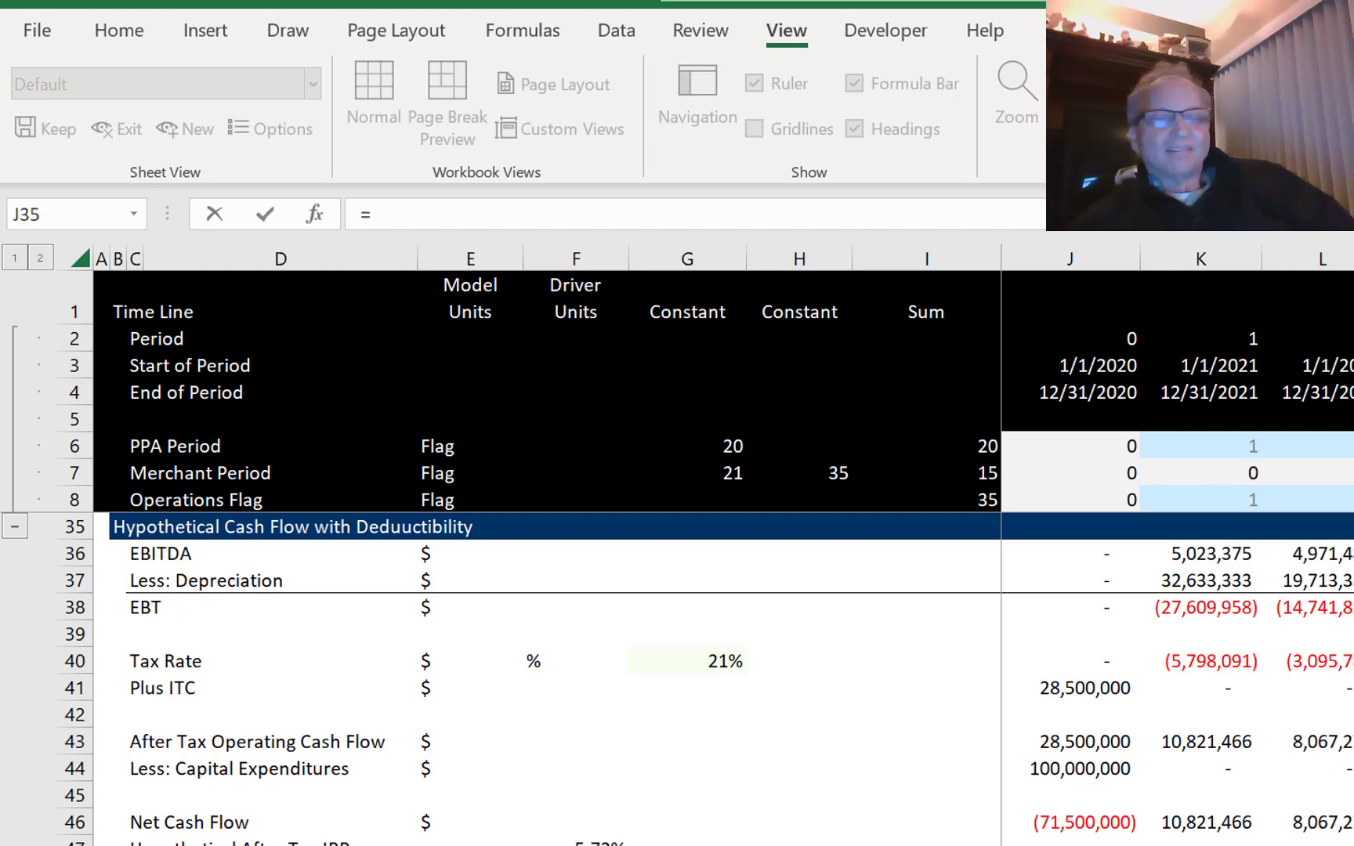
key("Up")
key("Up")
key("Up")
key("Up")
key("Up")
key("Up")
key("Up")
key("Up")
key("Up")
key("Up")
key("Up")
key("Up")
key("Up")
key("Up")
key("Up")
key("Up")
key("Up")
key("Up")
key("Up")
key("Up")
key("Down")
key("Down")
key("Down")
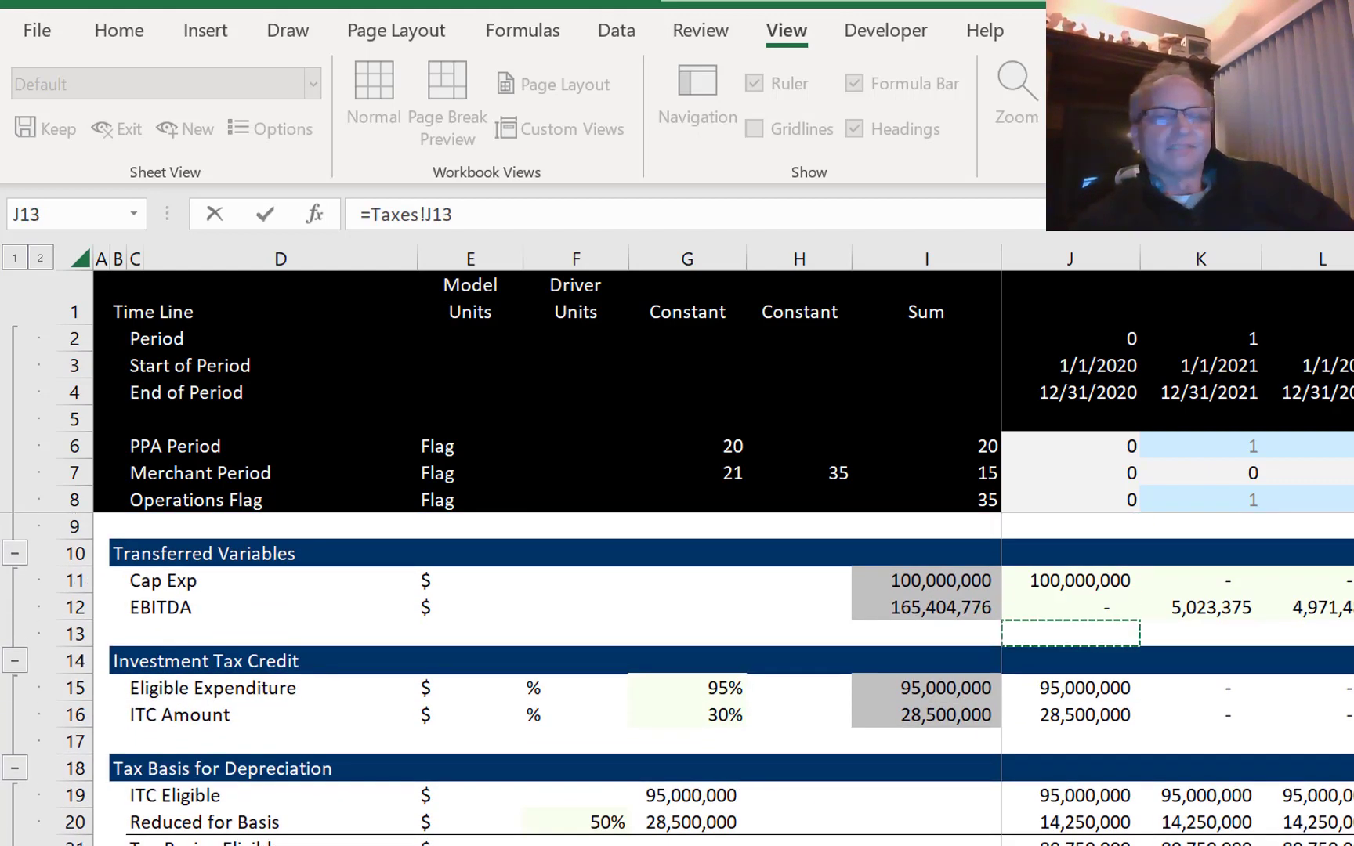
key("Down")
key("Down")
key("Up")
key("Up")
key("Up")
key("Up")
key("Up")
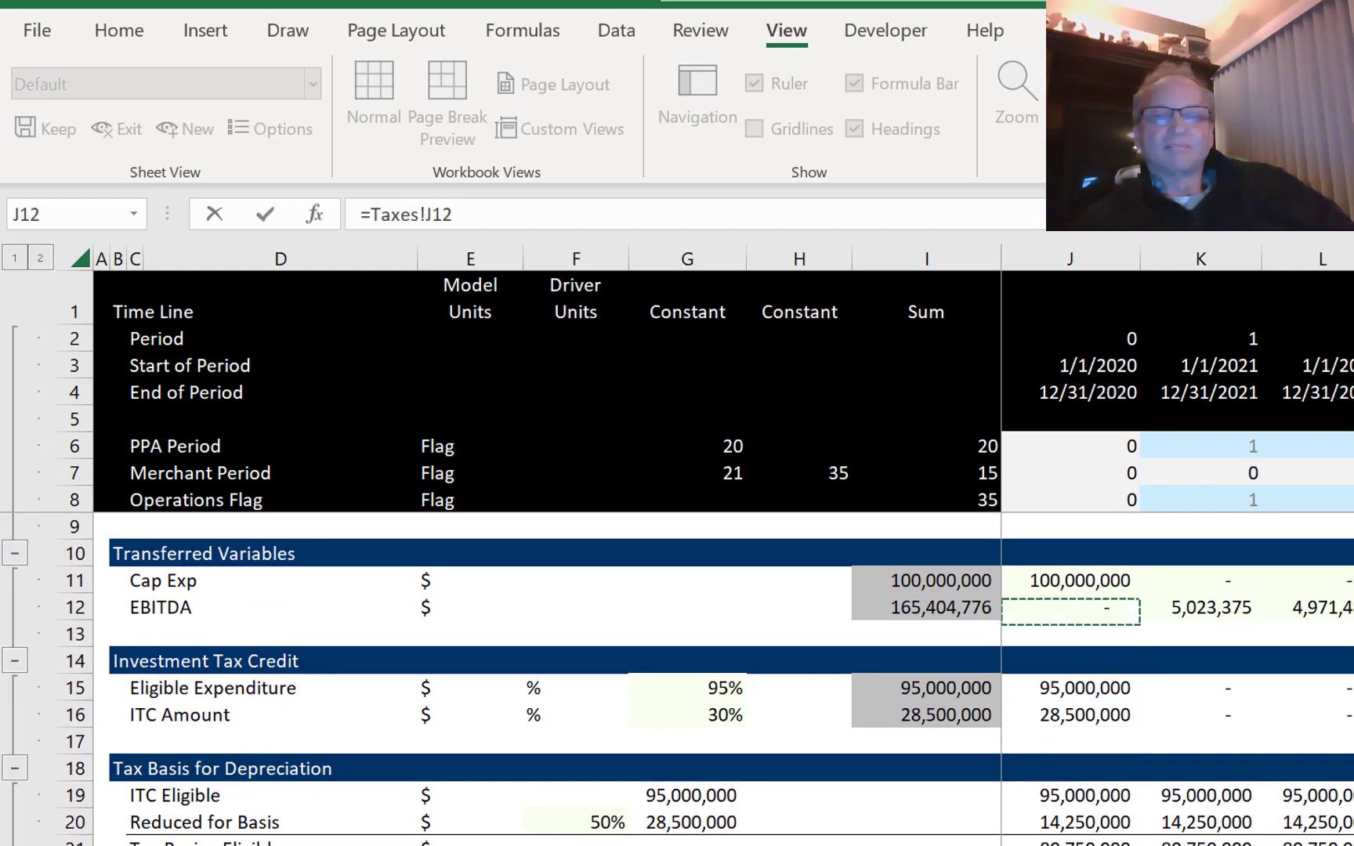
key("Return")
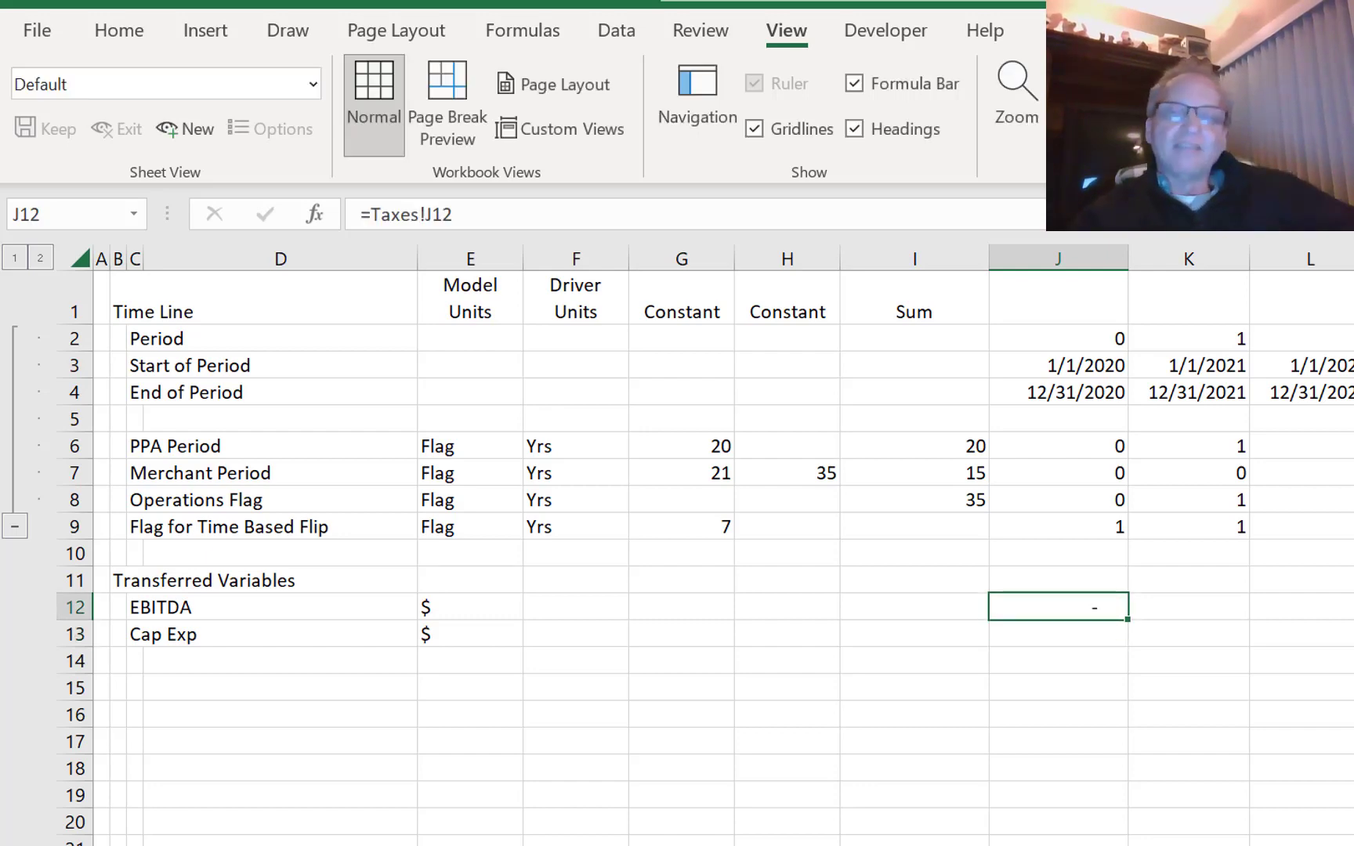
key("ctrl+alt+r")
- Link the Cap Exp row's first period in J13 to cell J11 of the Taxes sheet and fill the formula across the periods
key("Down")
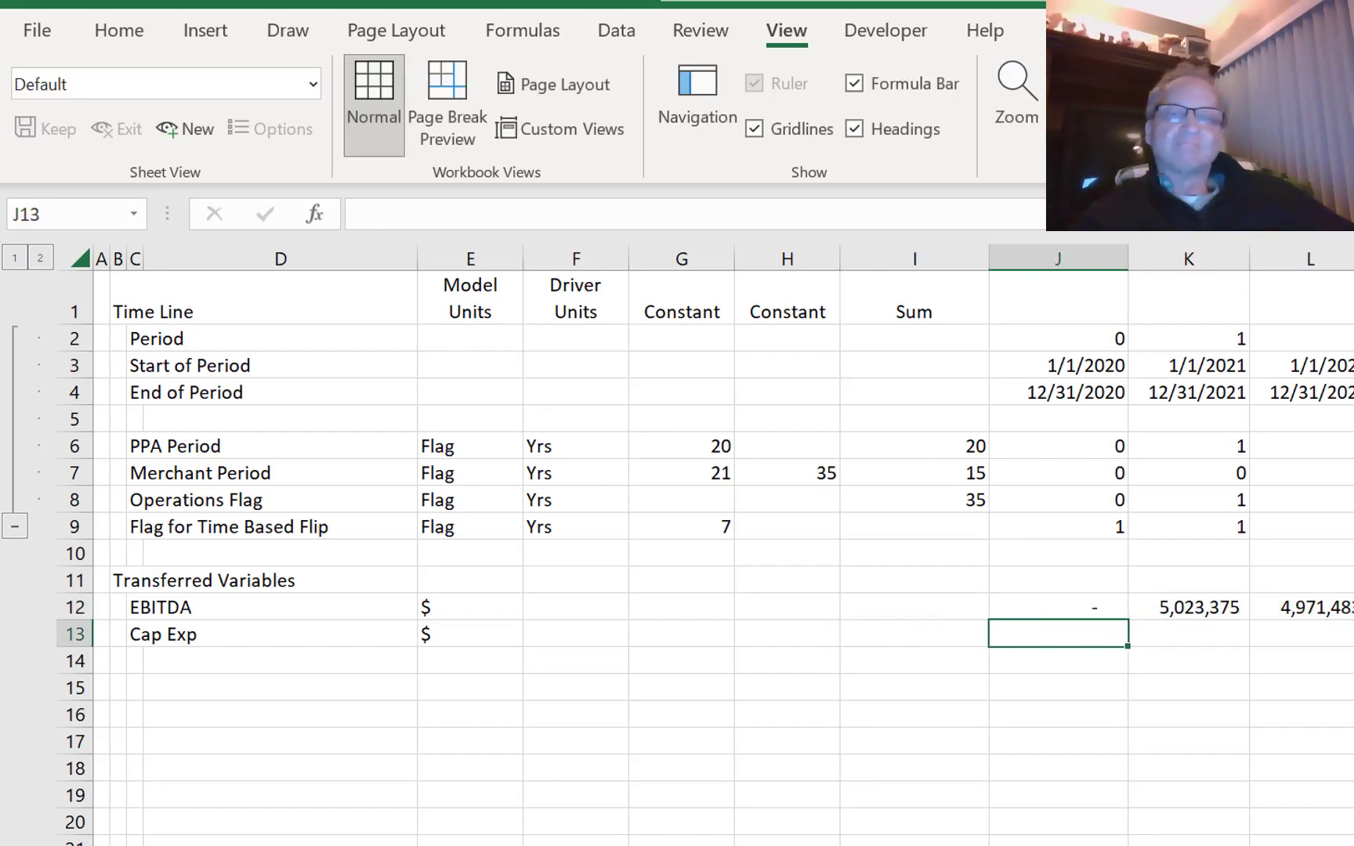
type("=")
key("ctrl+Page_Up")
key("ctrl+Page_Up")
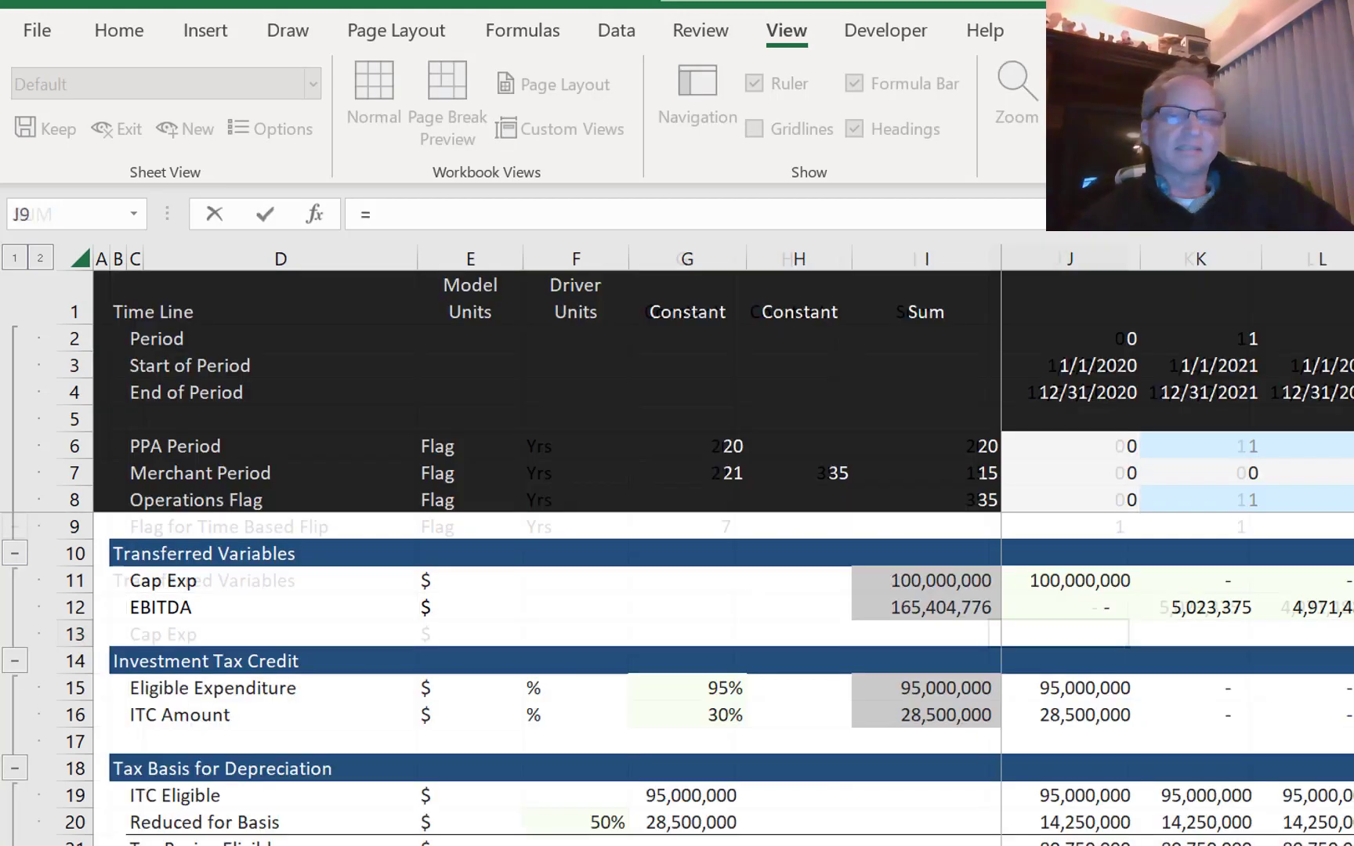
key("ctrl+Page_Down")
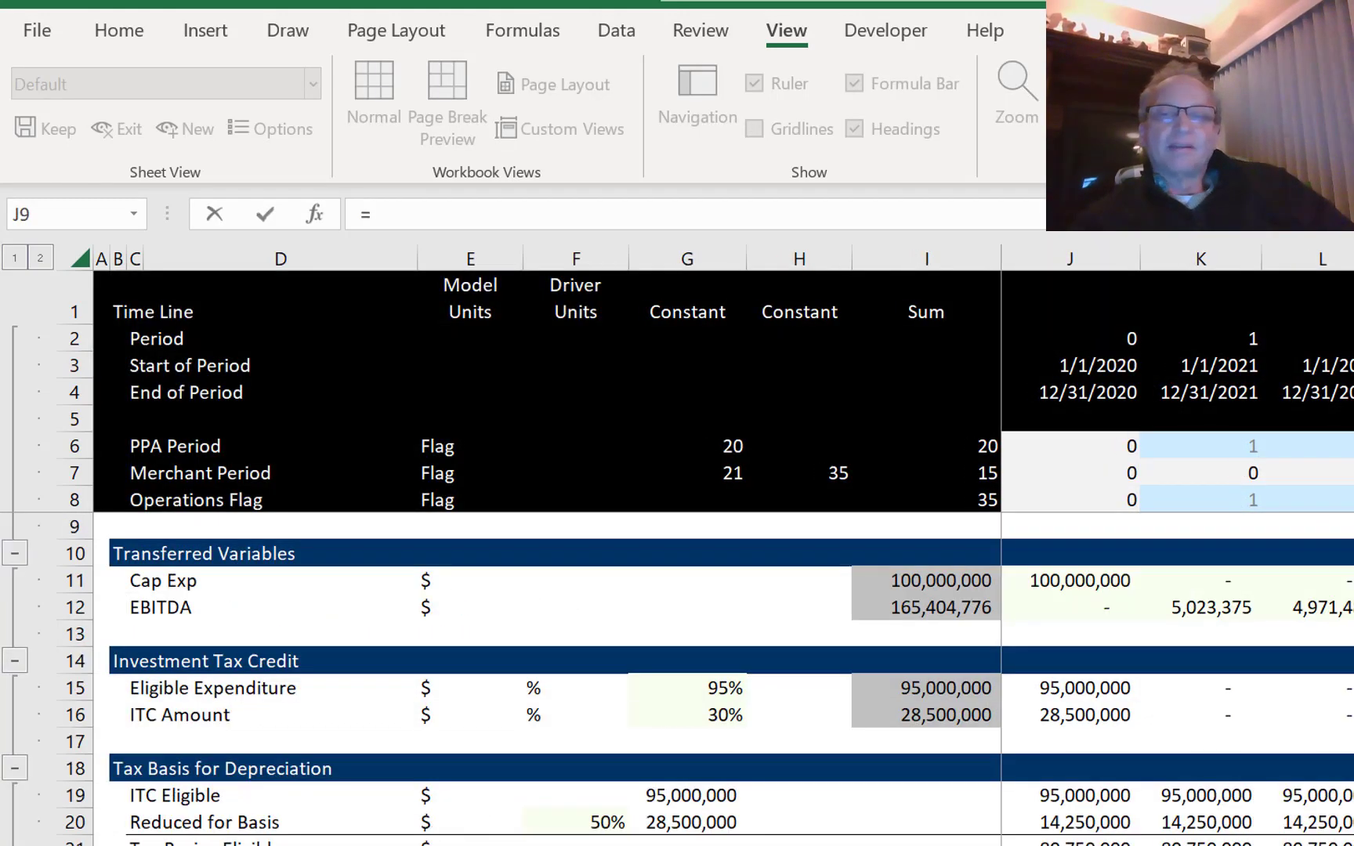
key("Down")
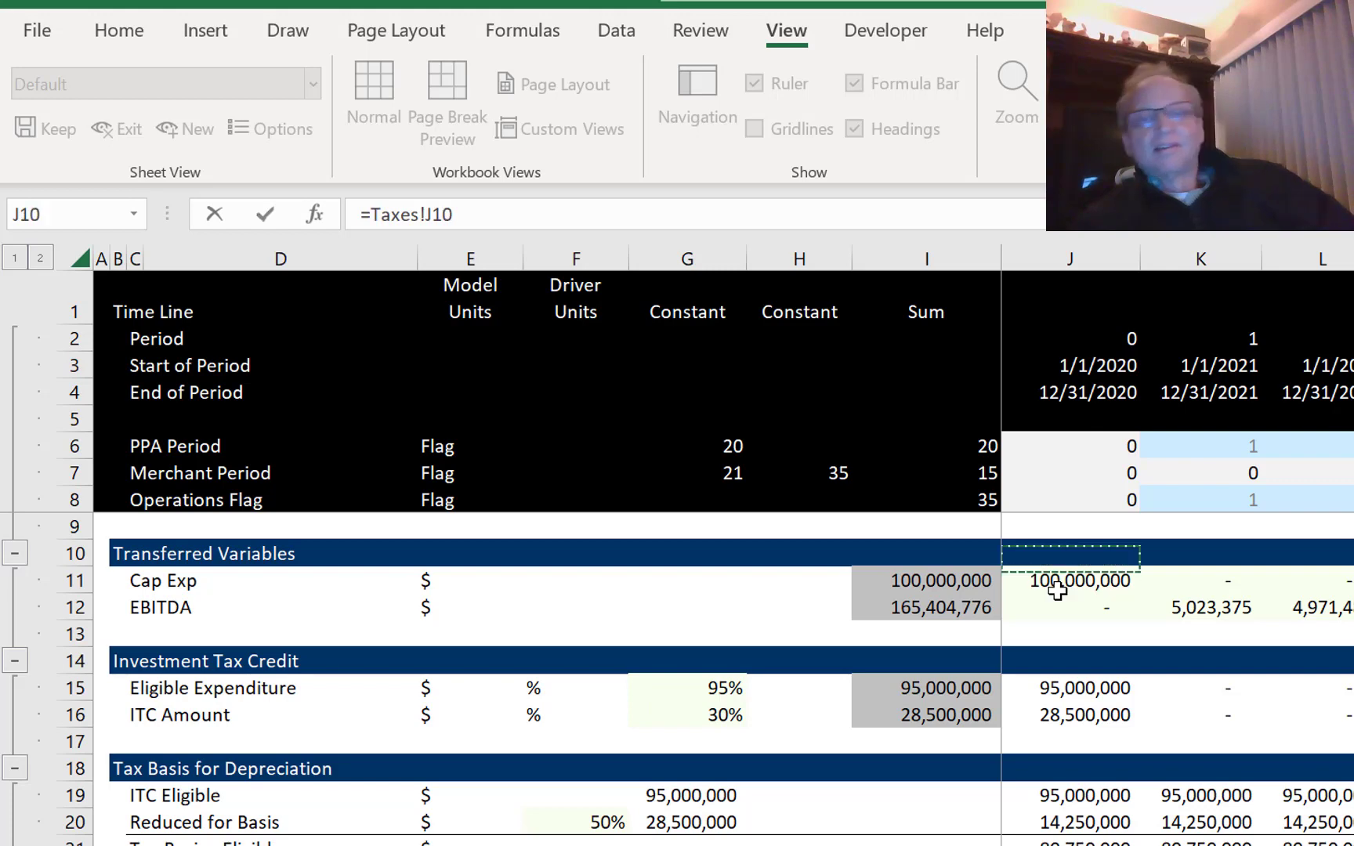
key("Down")
key("Return")
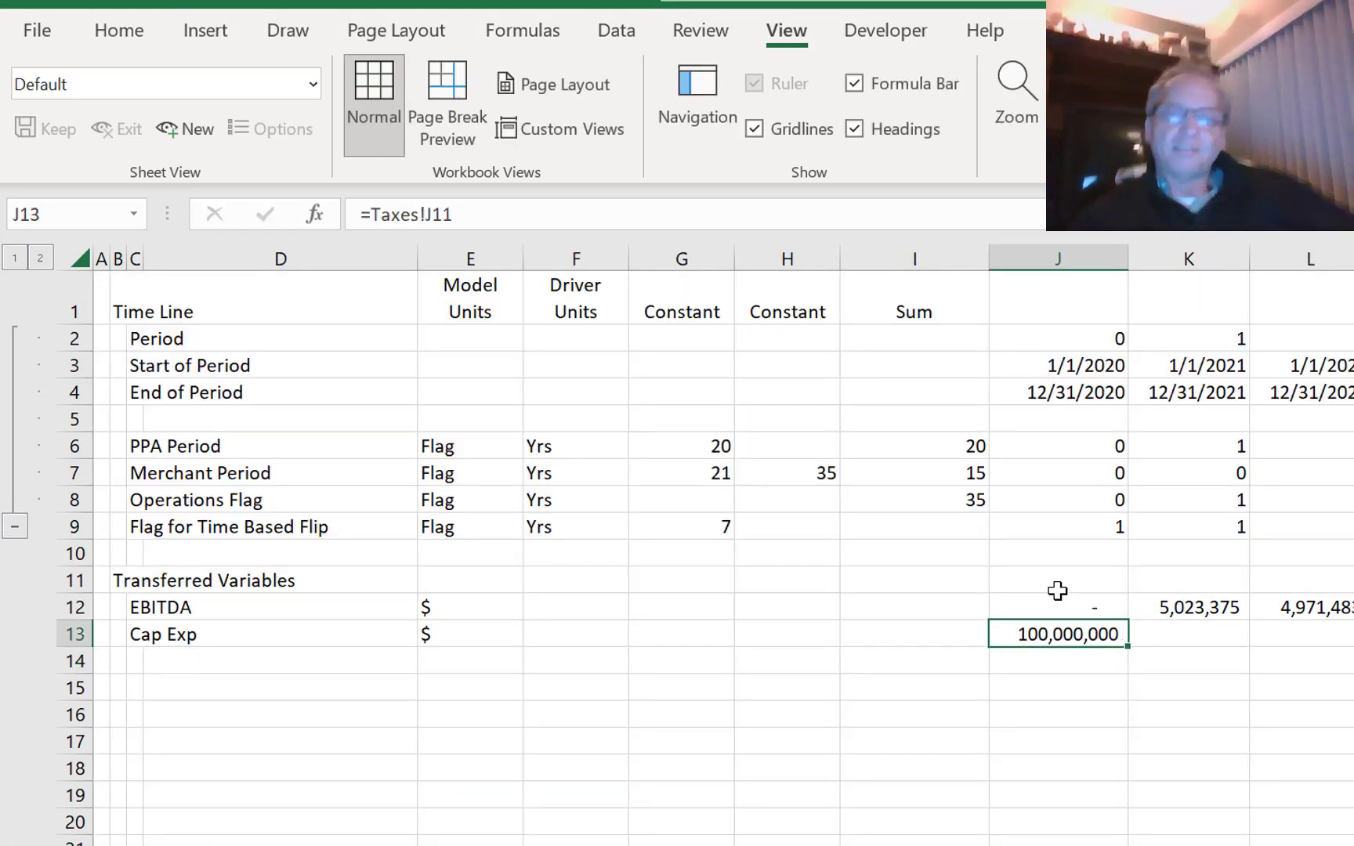
key("ctrl+shift+Right")
key("ctrl+r")
key("Left")
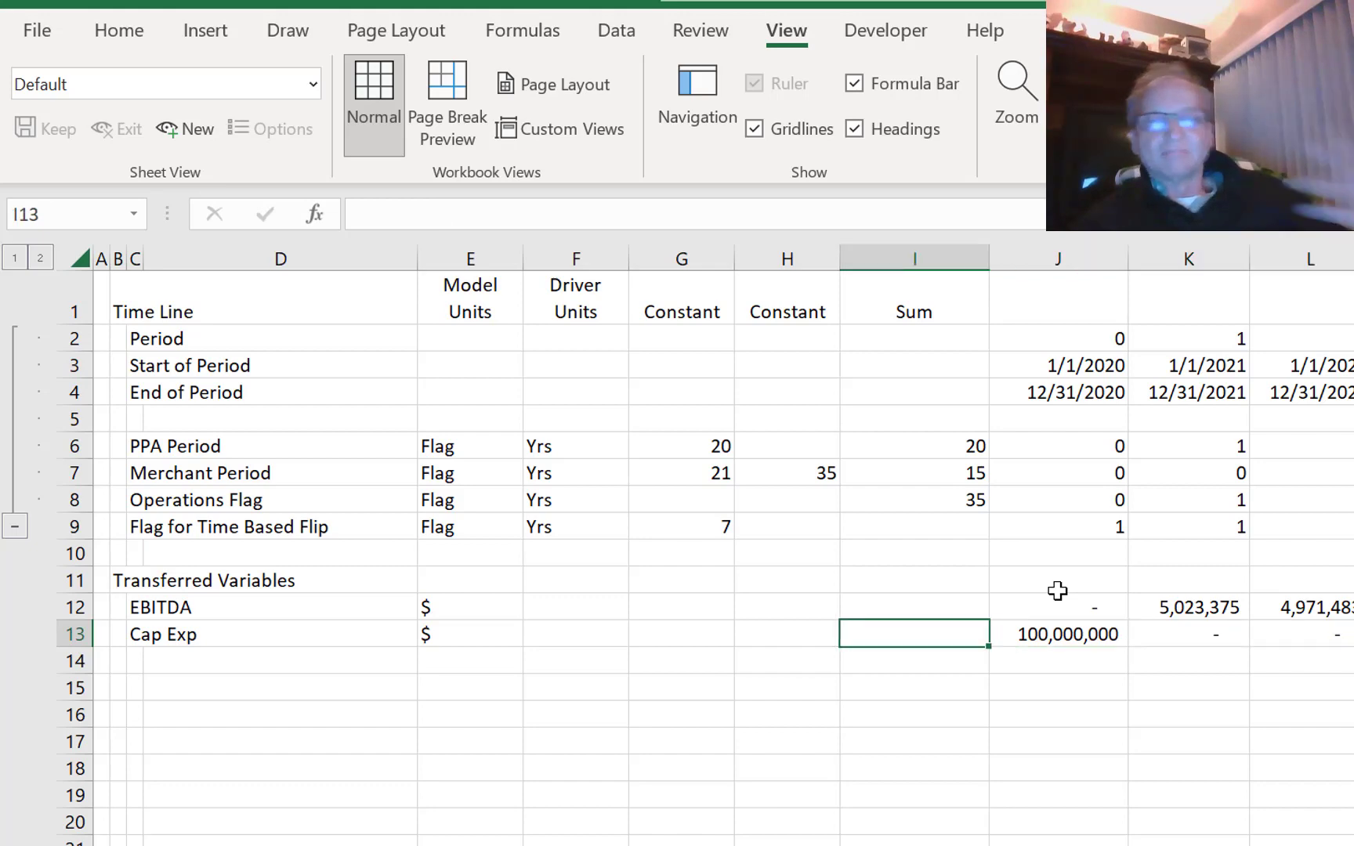
- Enter the section heading "Tax Investor Cash Flow" in B15 below the transferred variables
key("Right")
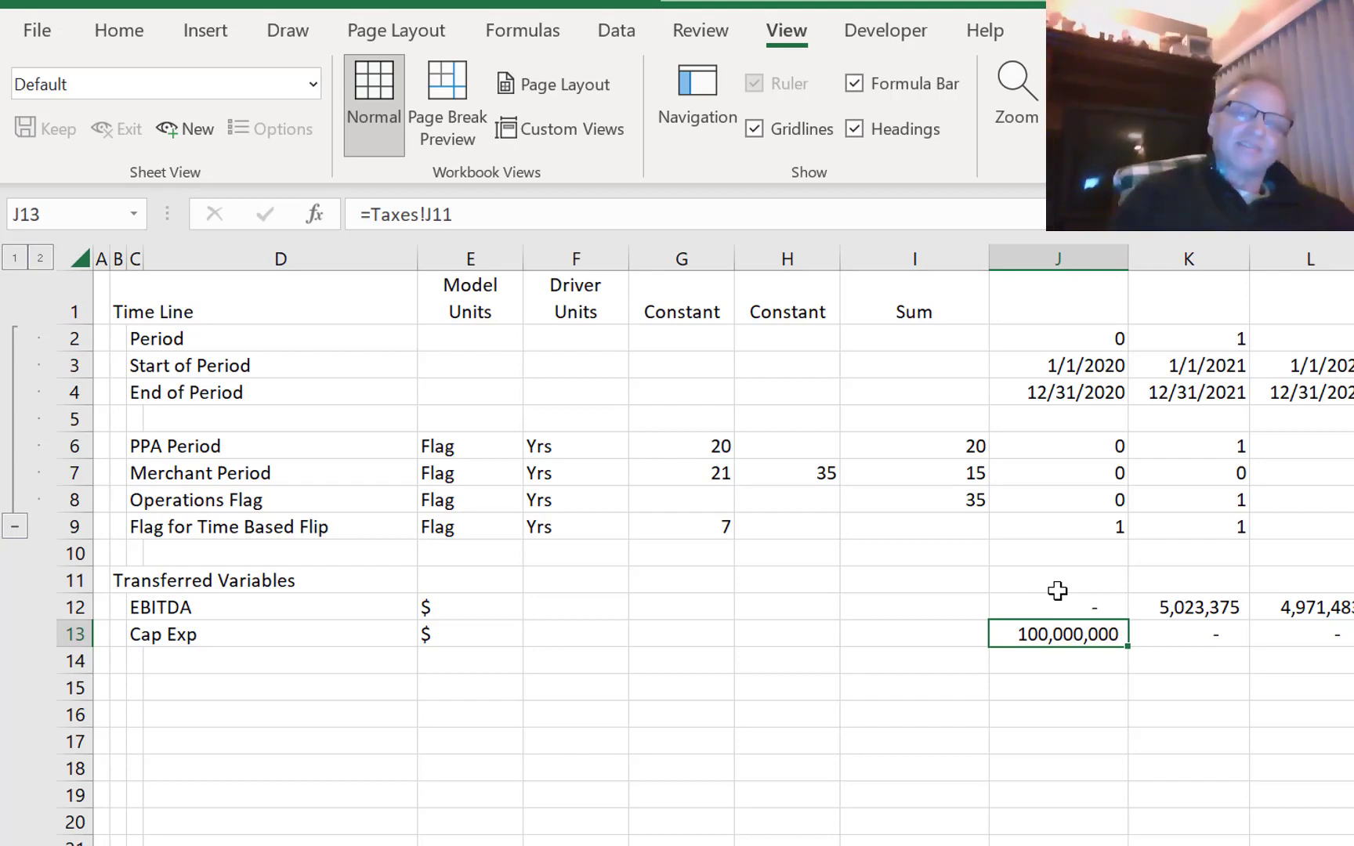
key("Down")
key("Down")
key("Left")
key("Left")
key("Left")
key("Left")
key("Left")
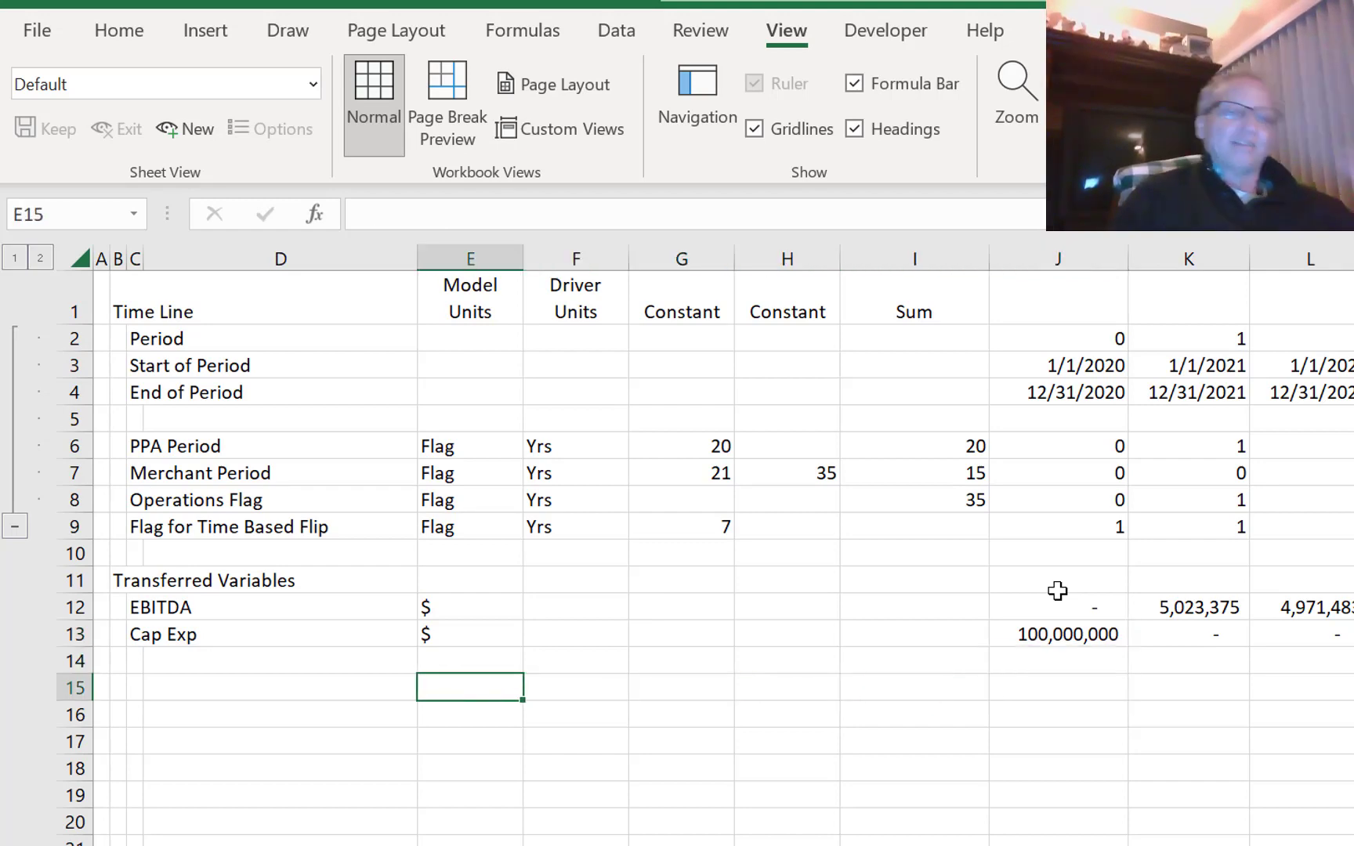
key("Left")
key("Left")
key("Left")
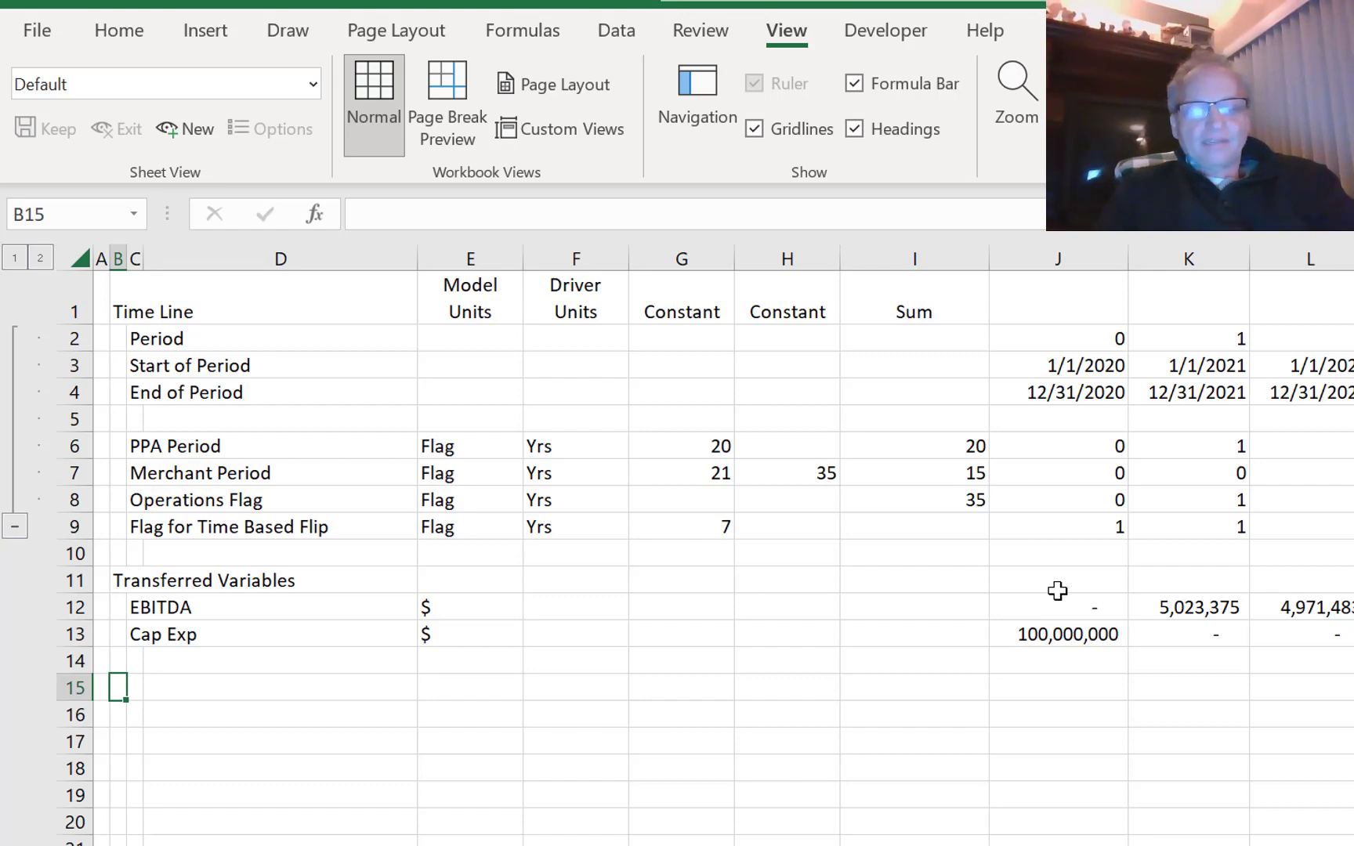
type("Tax")
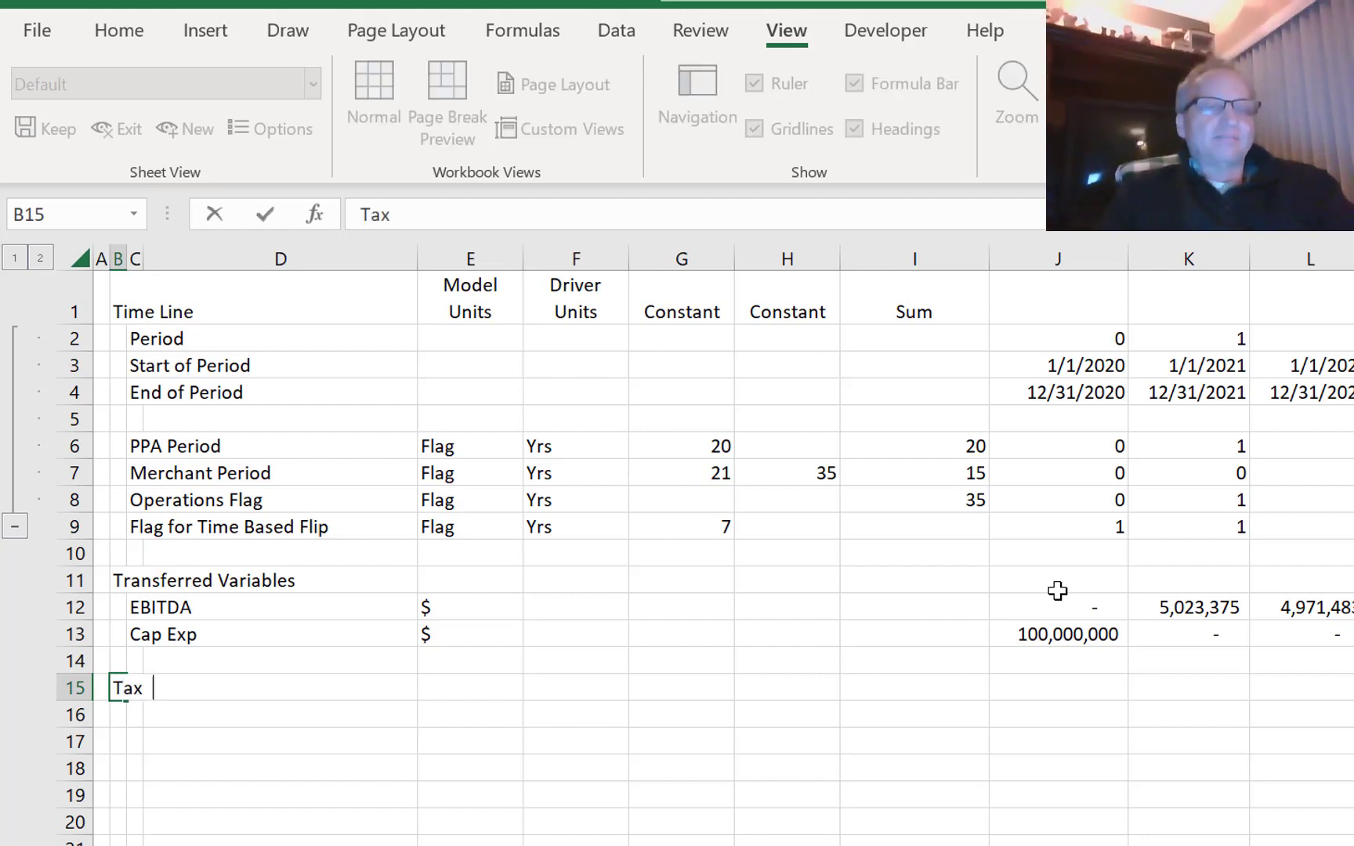
type(" In")
key("BackSpace")
type("nv")
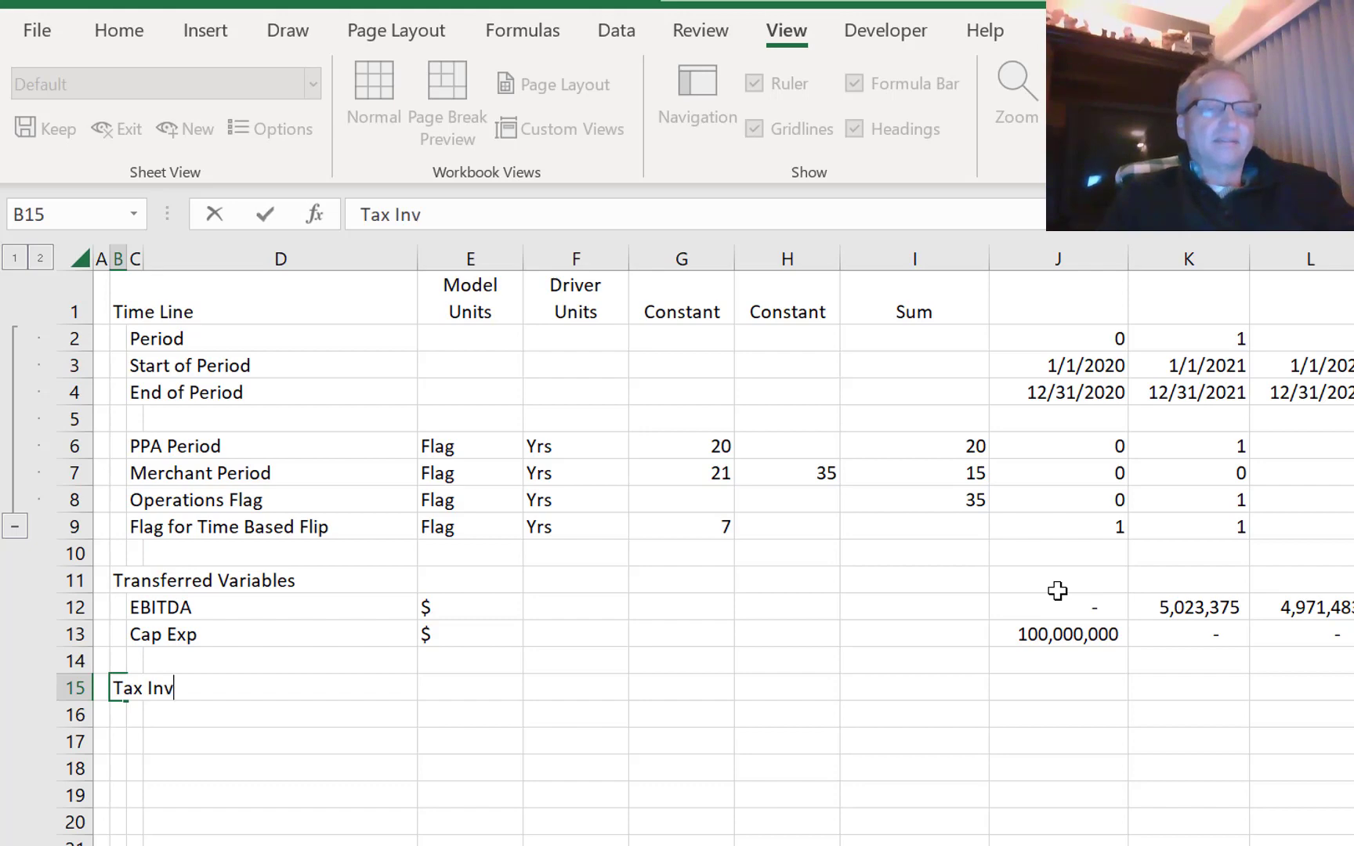
type("esto")
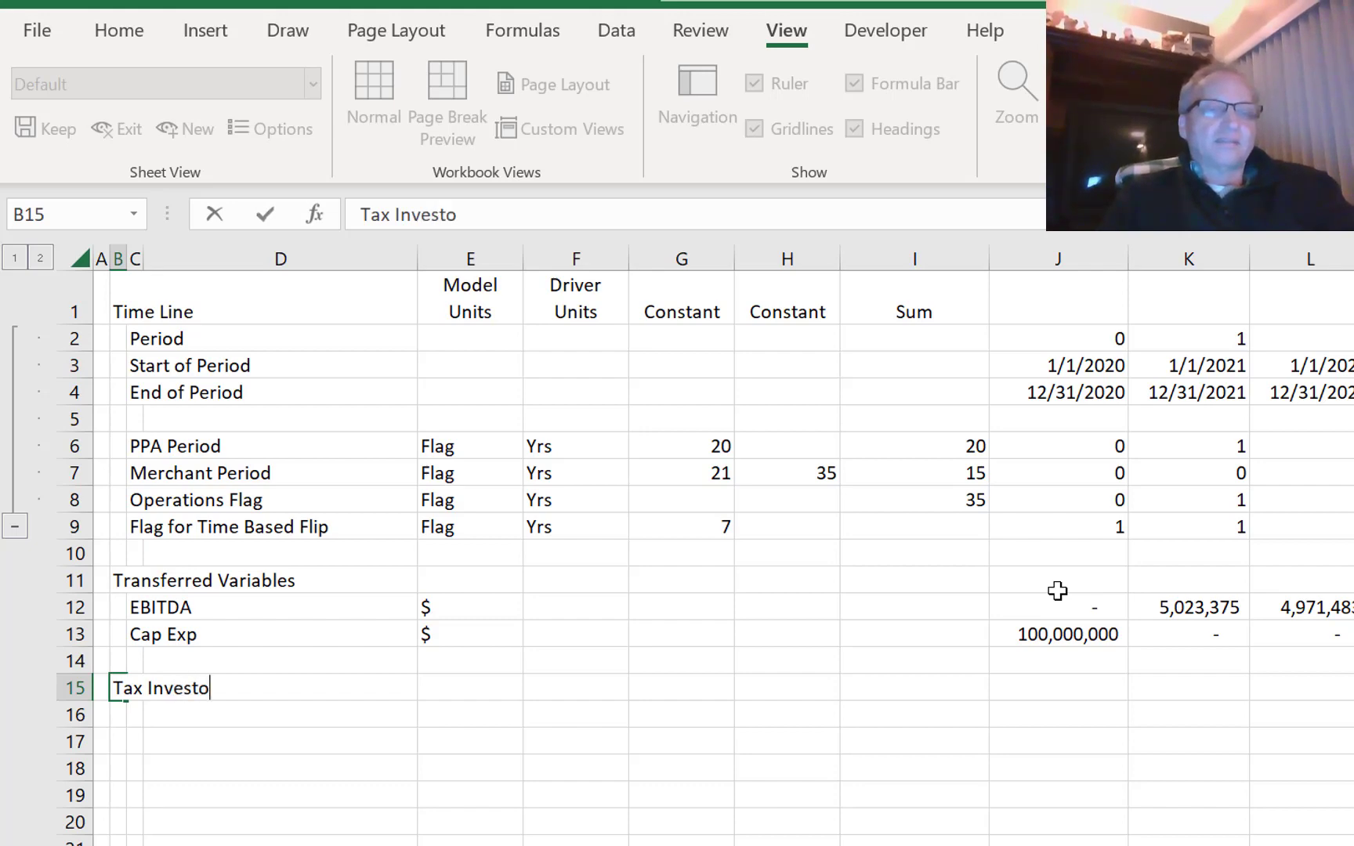
type("r Cash Flow")
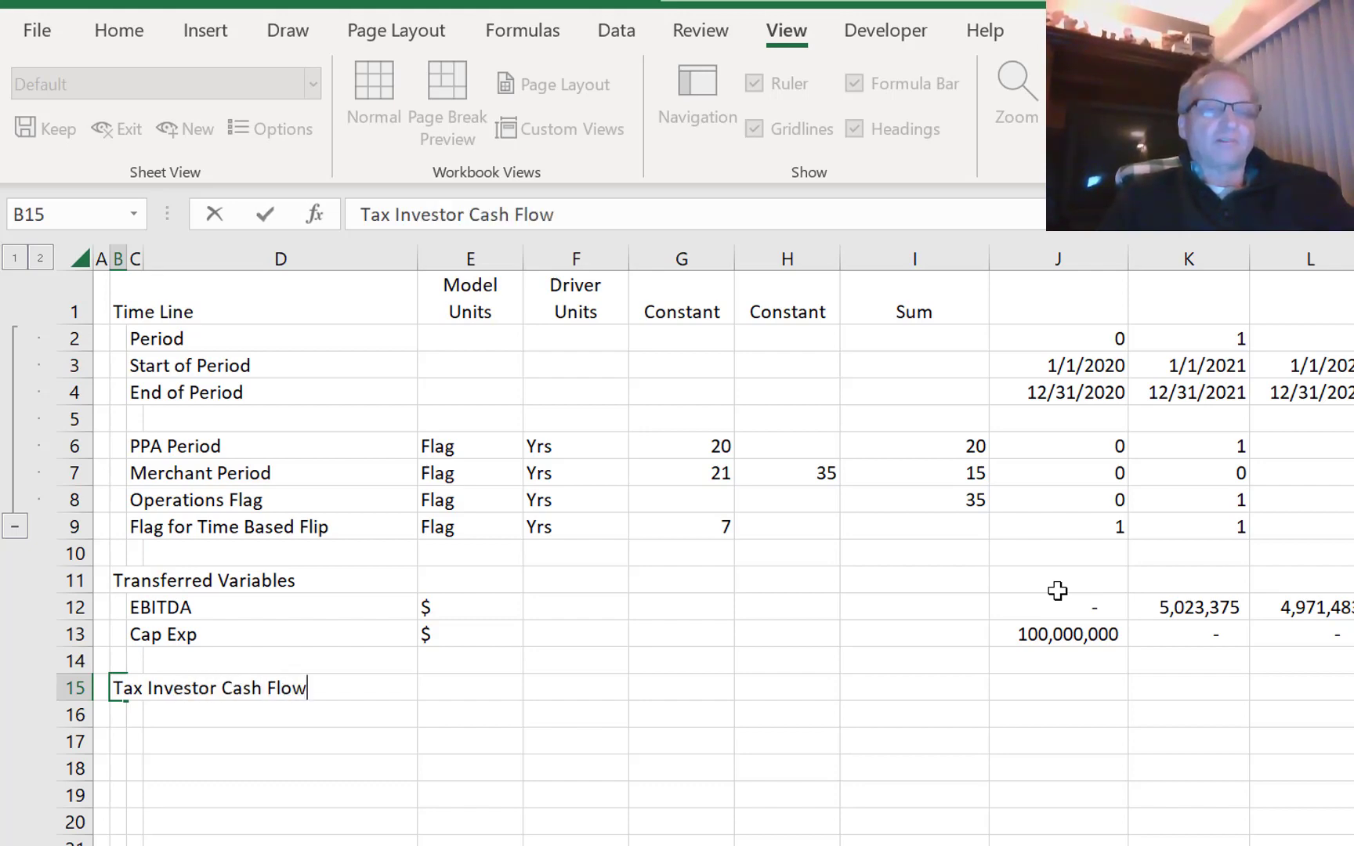
- Complete the section heading in B15 as "Tax Investor Cash Flow Before Flip" and insert two blank rows above it at row 14
type(" Befo")
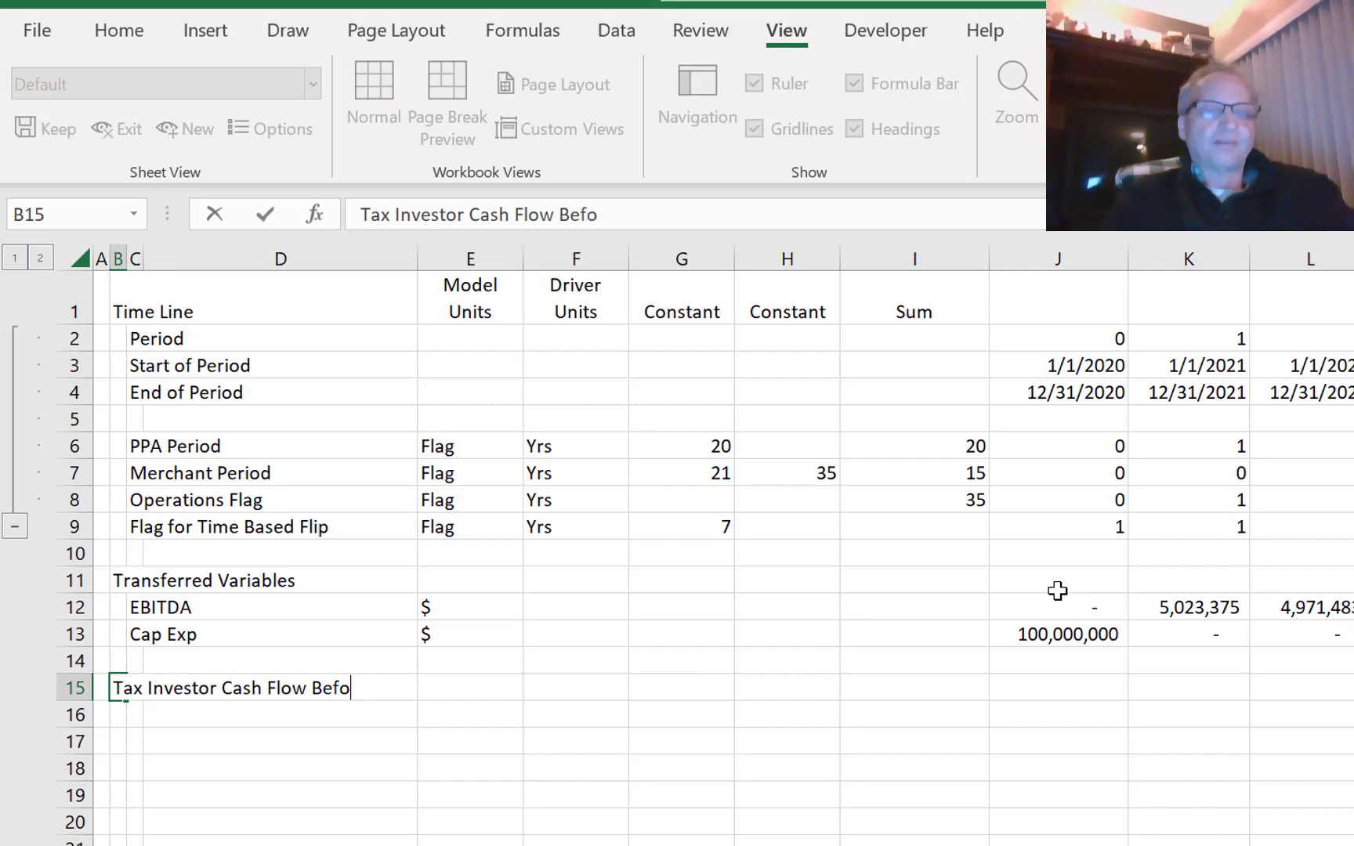
type("re Flip")
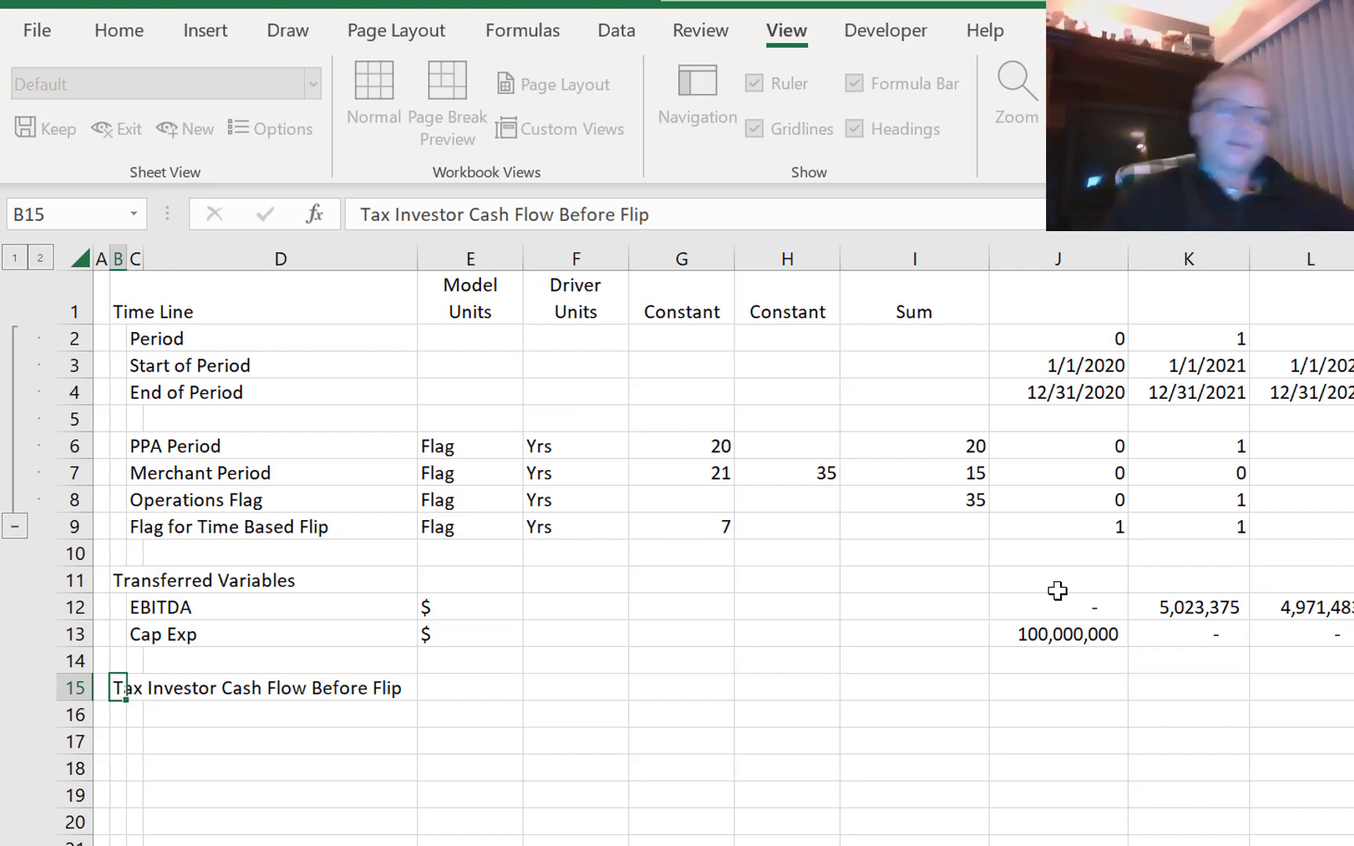
key("Return")
key("Up")
key("Up")
key("shift+space")
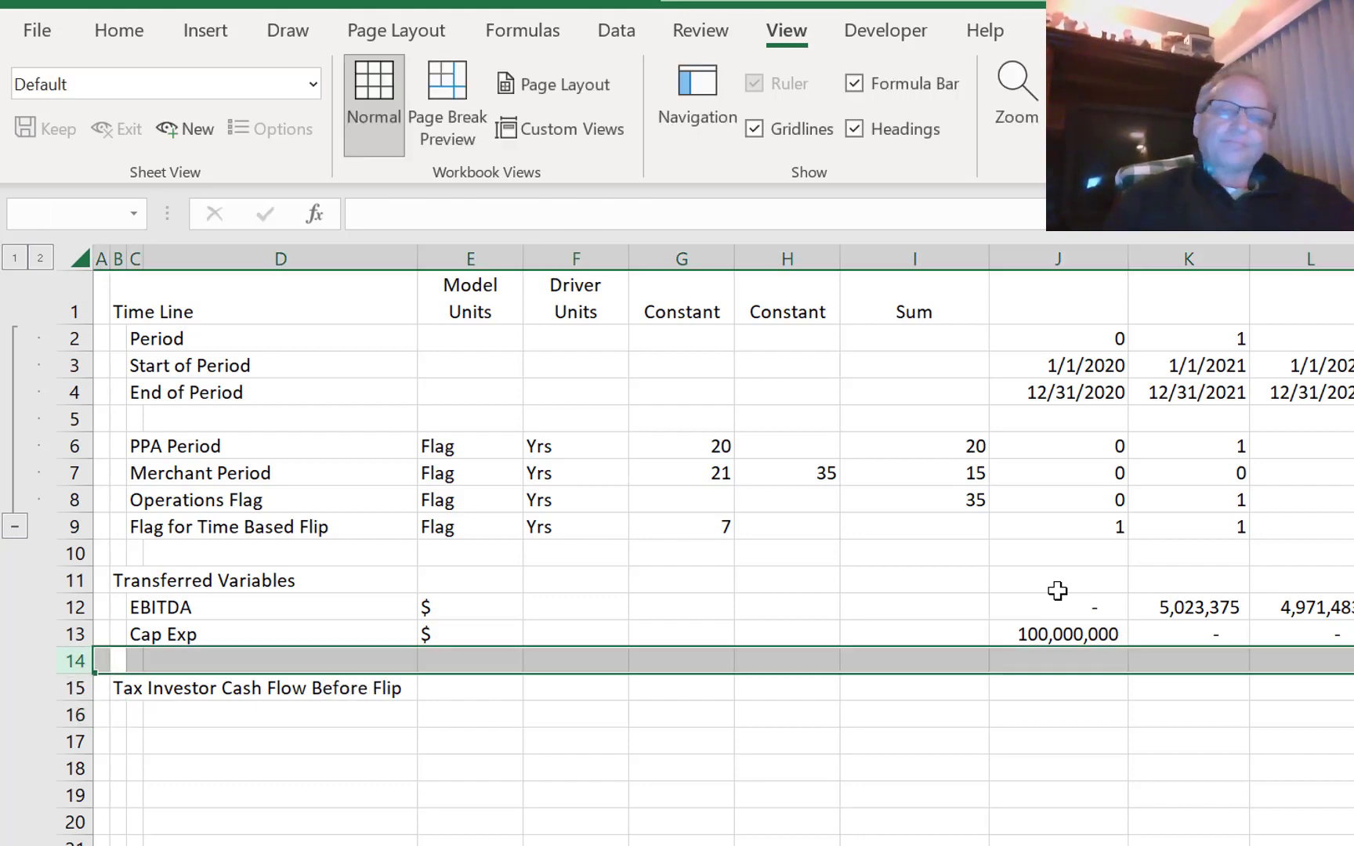
key("ctrl+shift+plus")
key("ctrl+shift+plus")
key("Left")
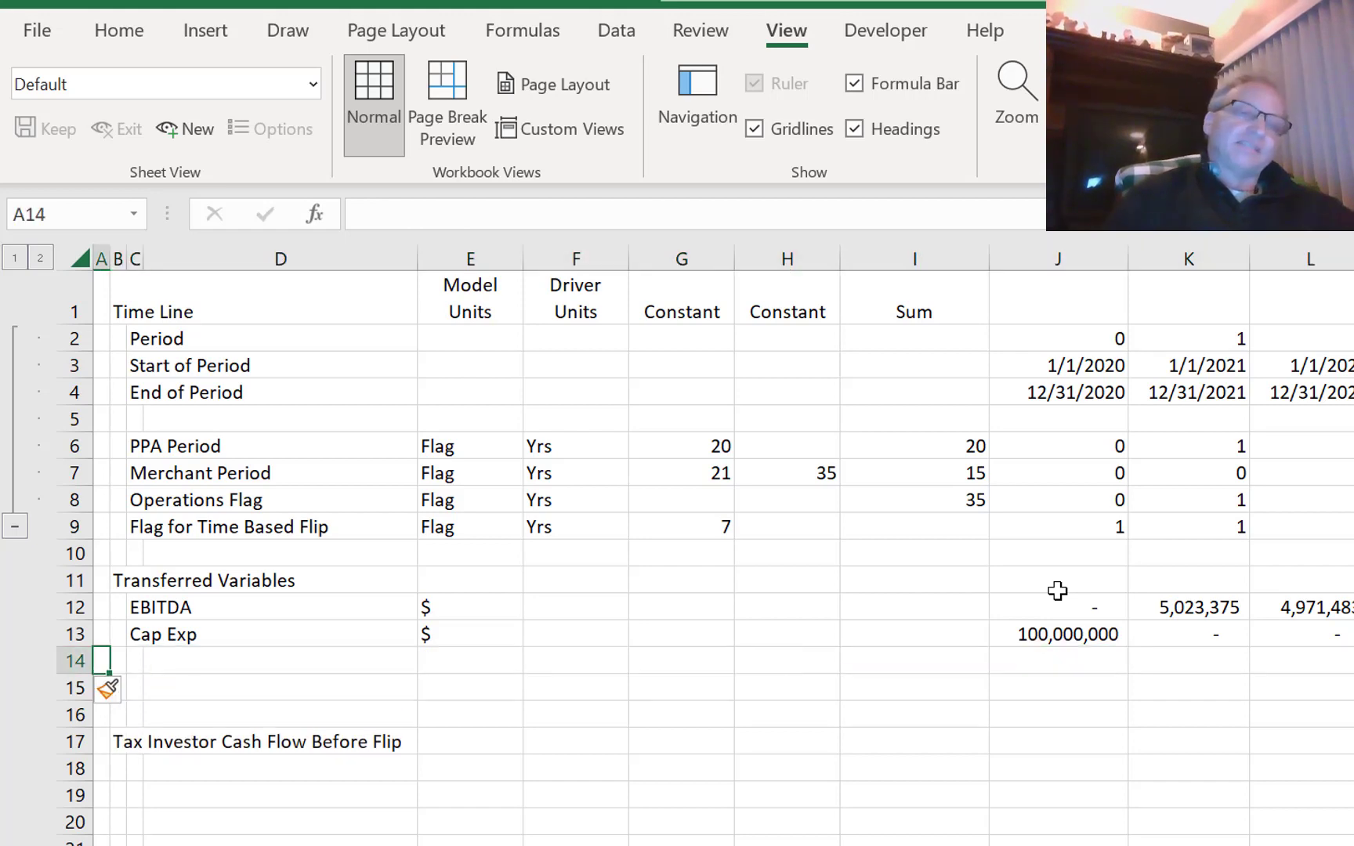
- Add the row label "ITC" in C14 below Cap Exp and enter "$" as its model unit in E14
key("Right")
key("Right")
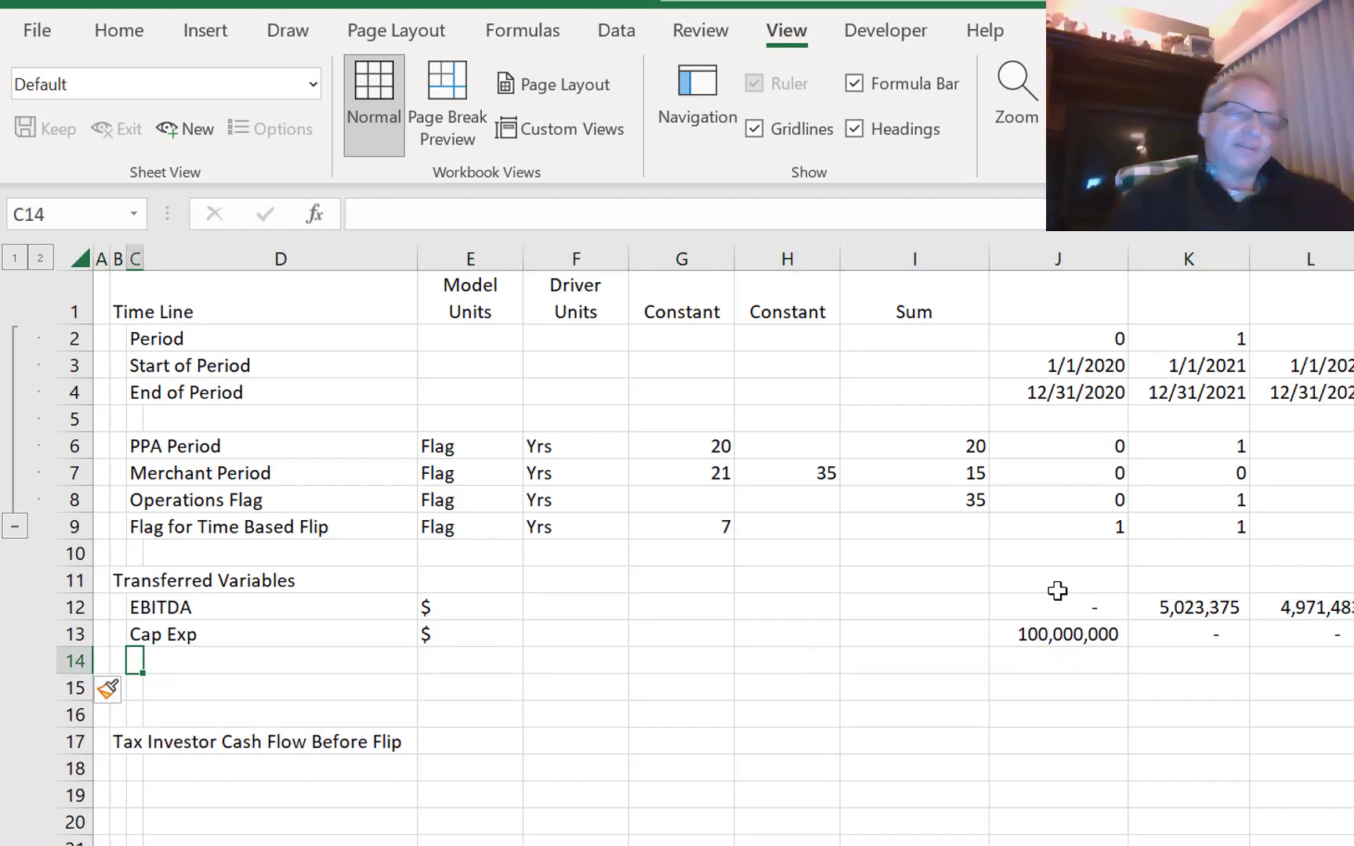
type("ITC")
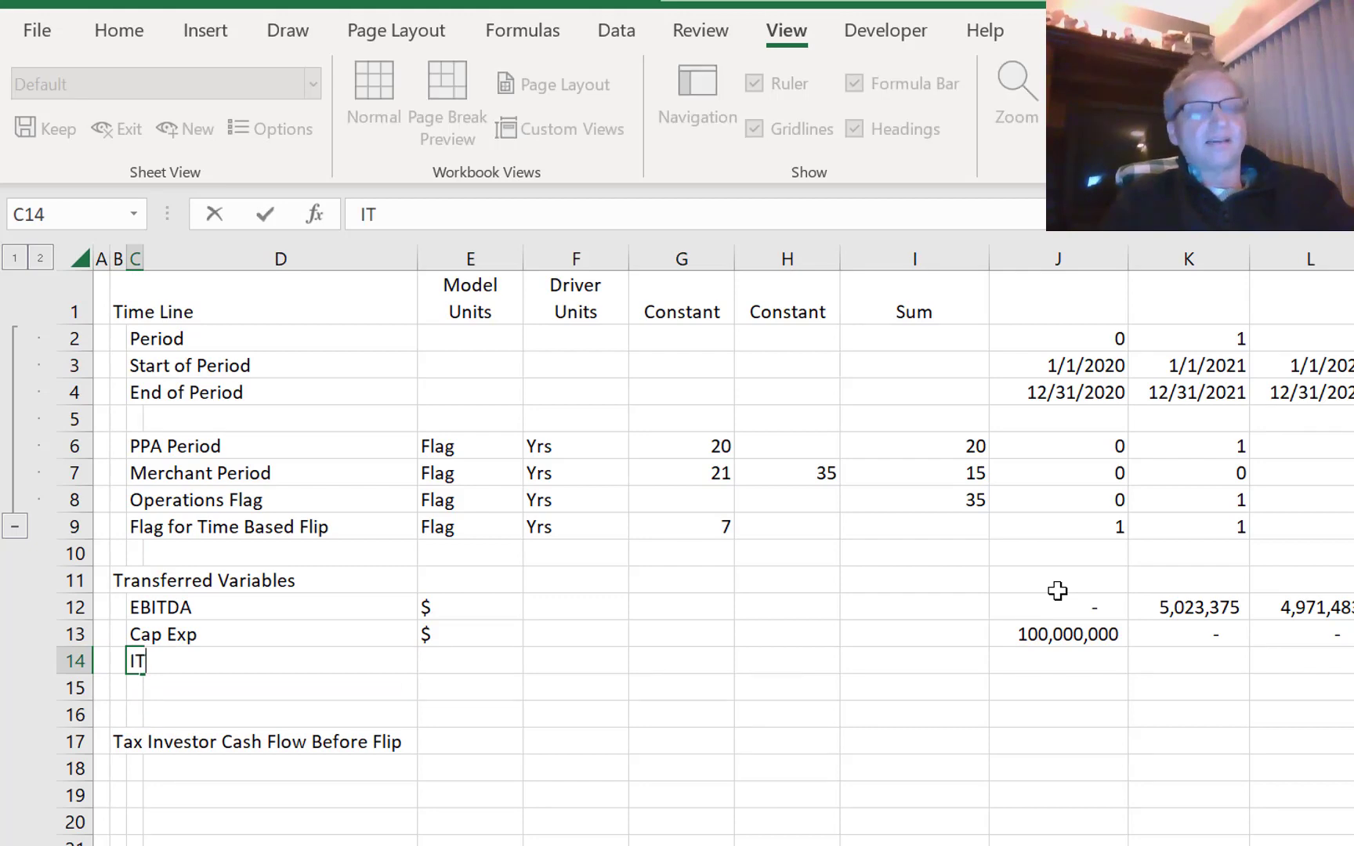
key("Return")
key("Up")
key("Right")
key("Right")
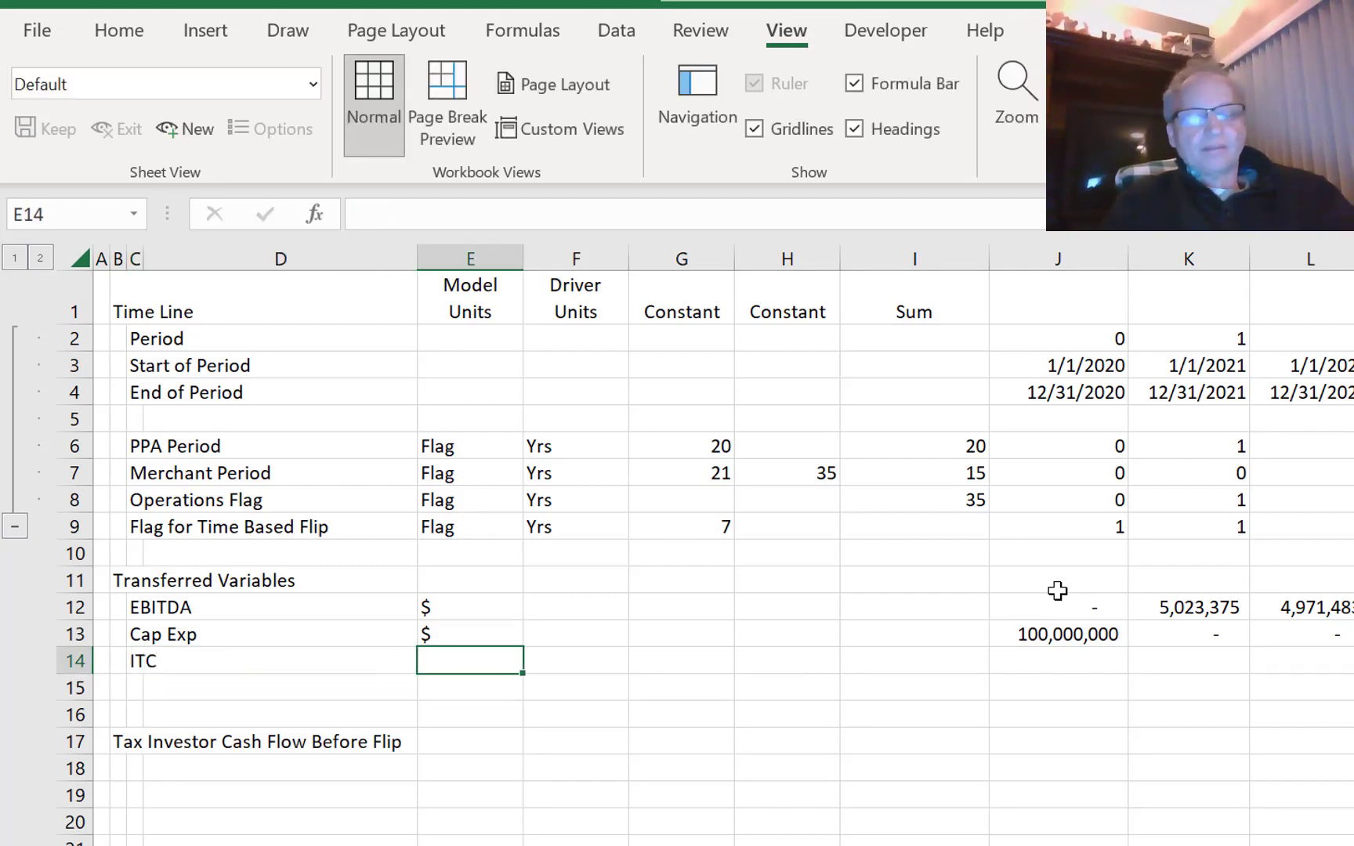
type("$")
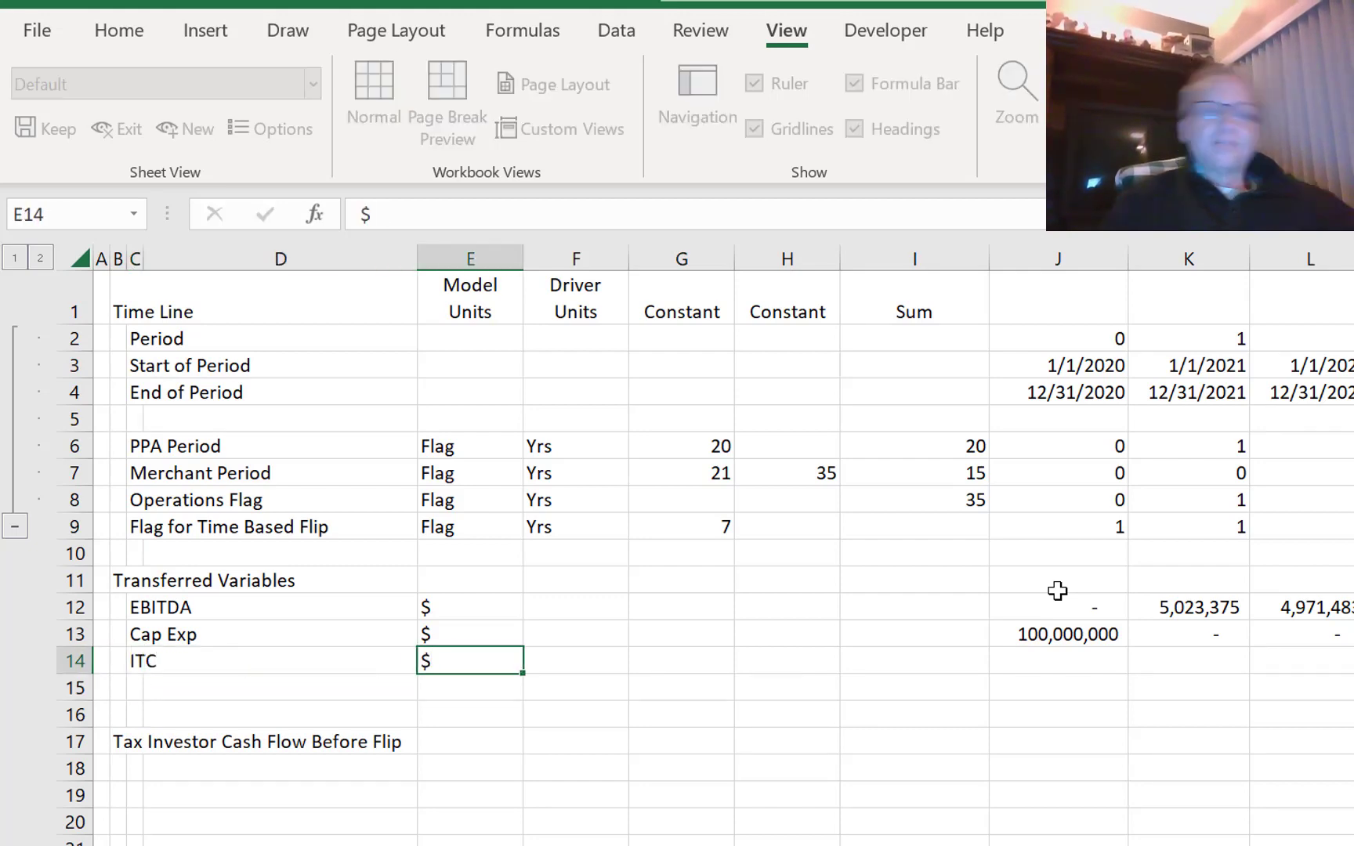
key("ctrl+Return")
- Link the ITC row's first period in J14 to the ITC Amount in Taxes cell J16 and fill the formula across the periods
key("Right")
key("Right")
key("Right")
key("Right")
key("Right")
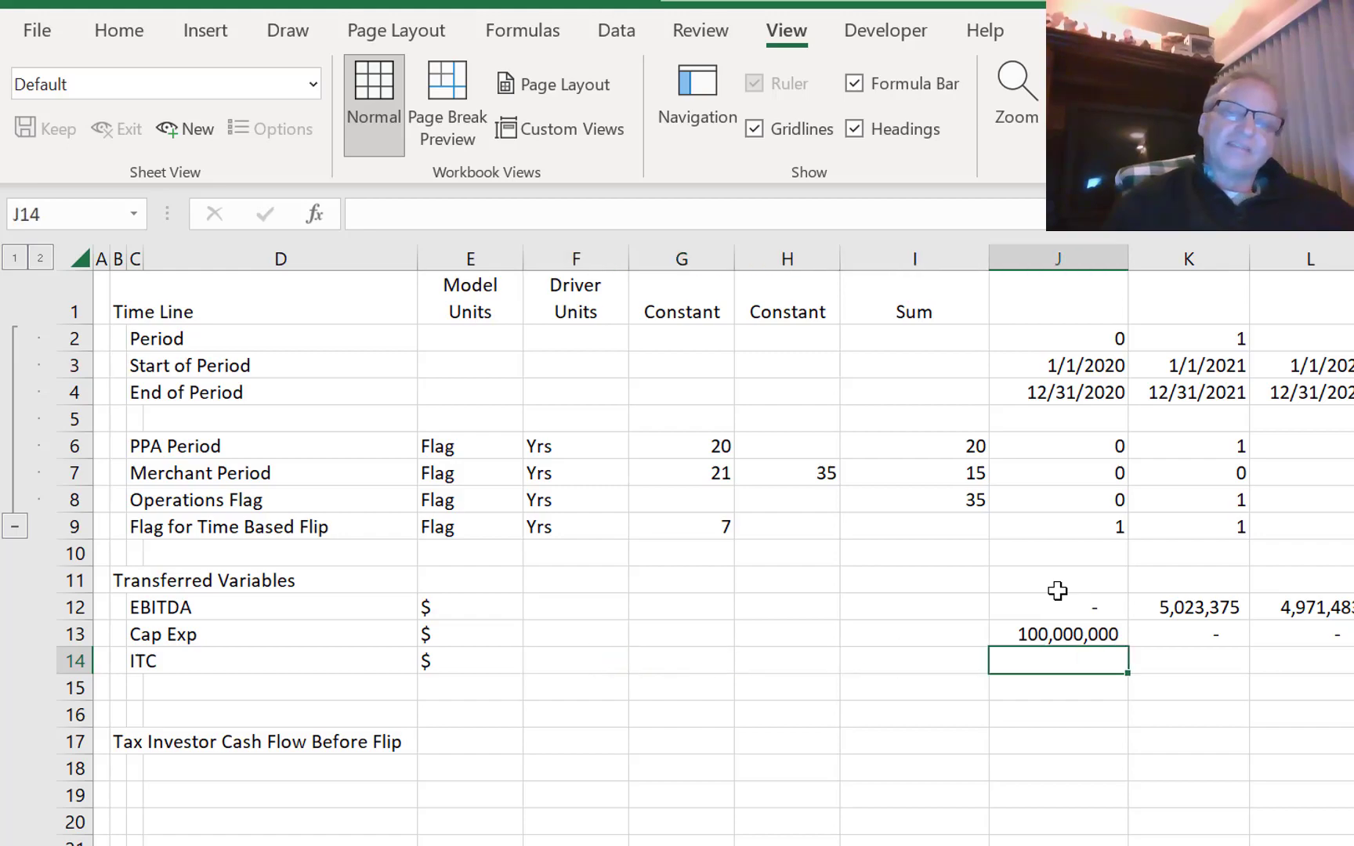
type("=")
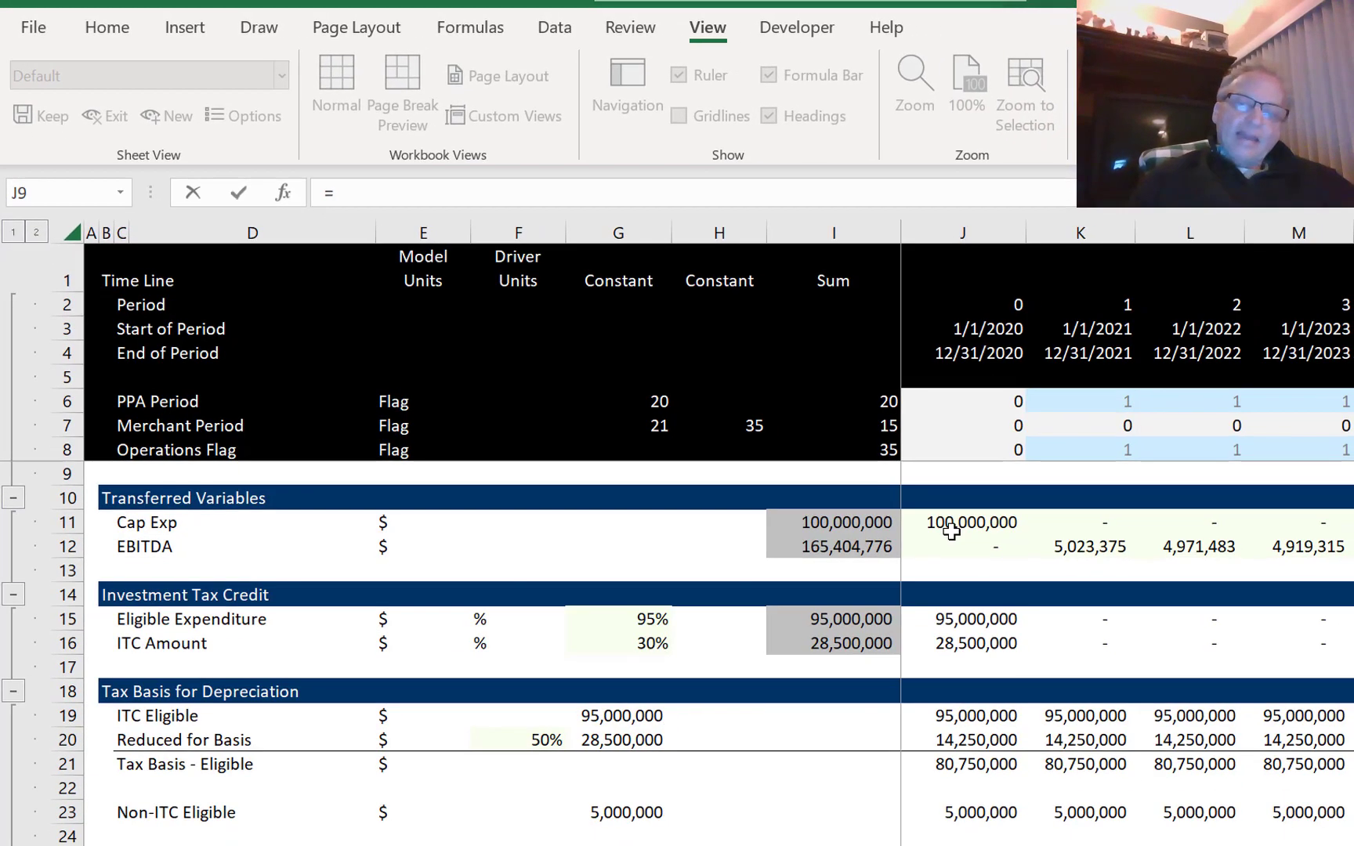
left_click(965, 577)
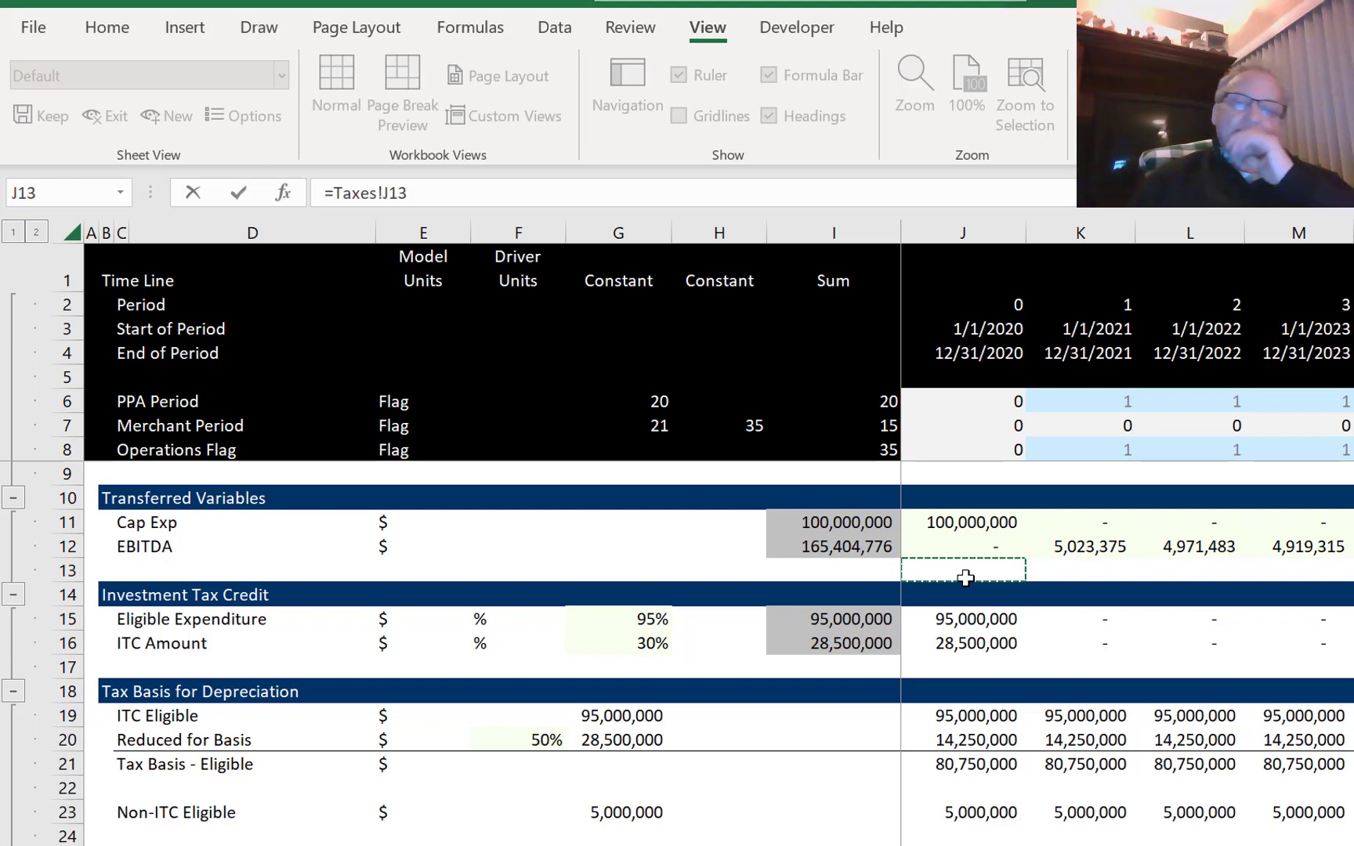
key("Down")
key("Down")
key("Down")
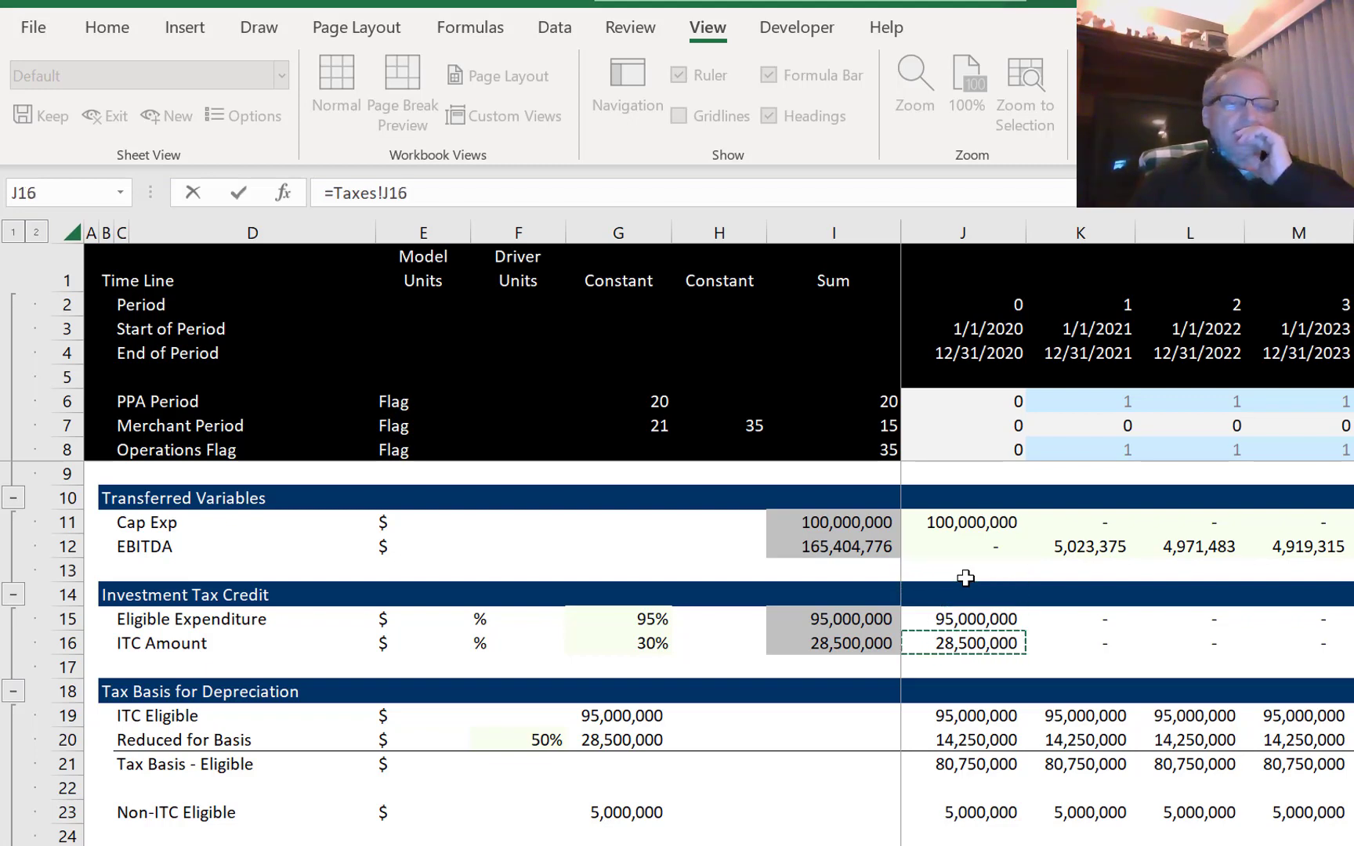
key("Down")
key("Down")
key("Down")
key("Down")
key("Down")
key("Up")
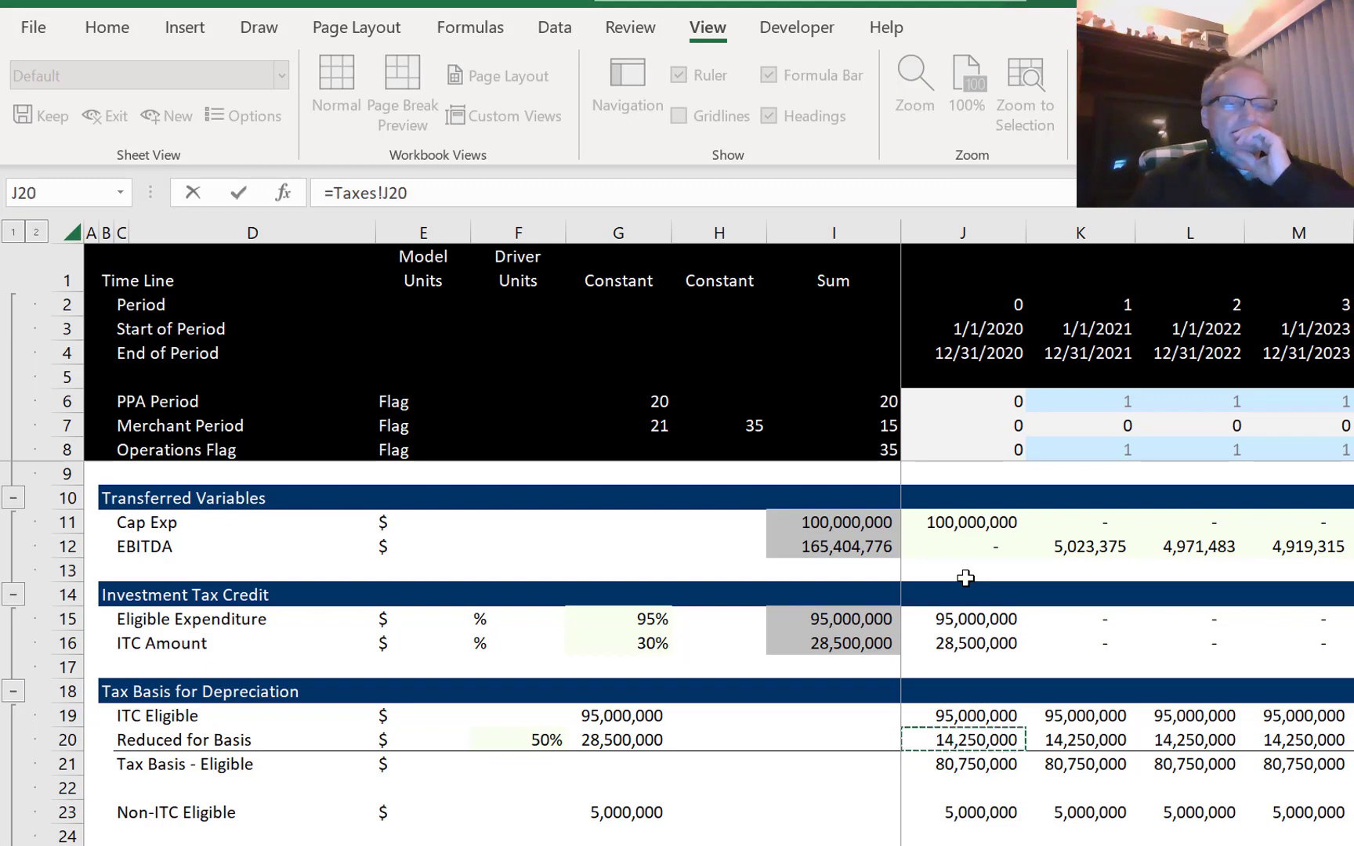
key("Up")
key("Down")
key("Down")
key("Down")
key("Down")
key("Down")
key("Down")
key("Down")
key("Down")
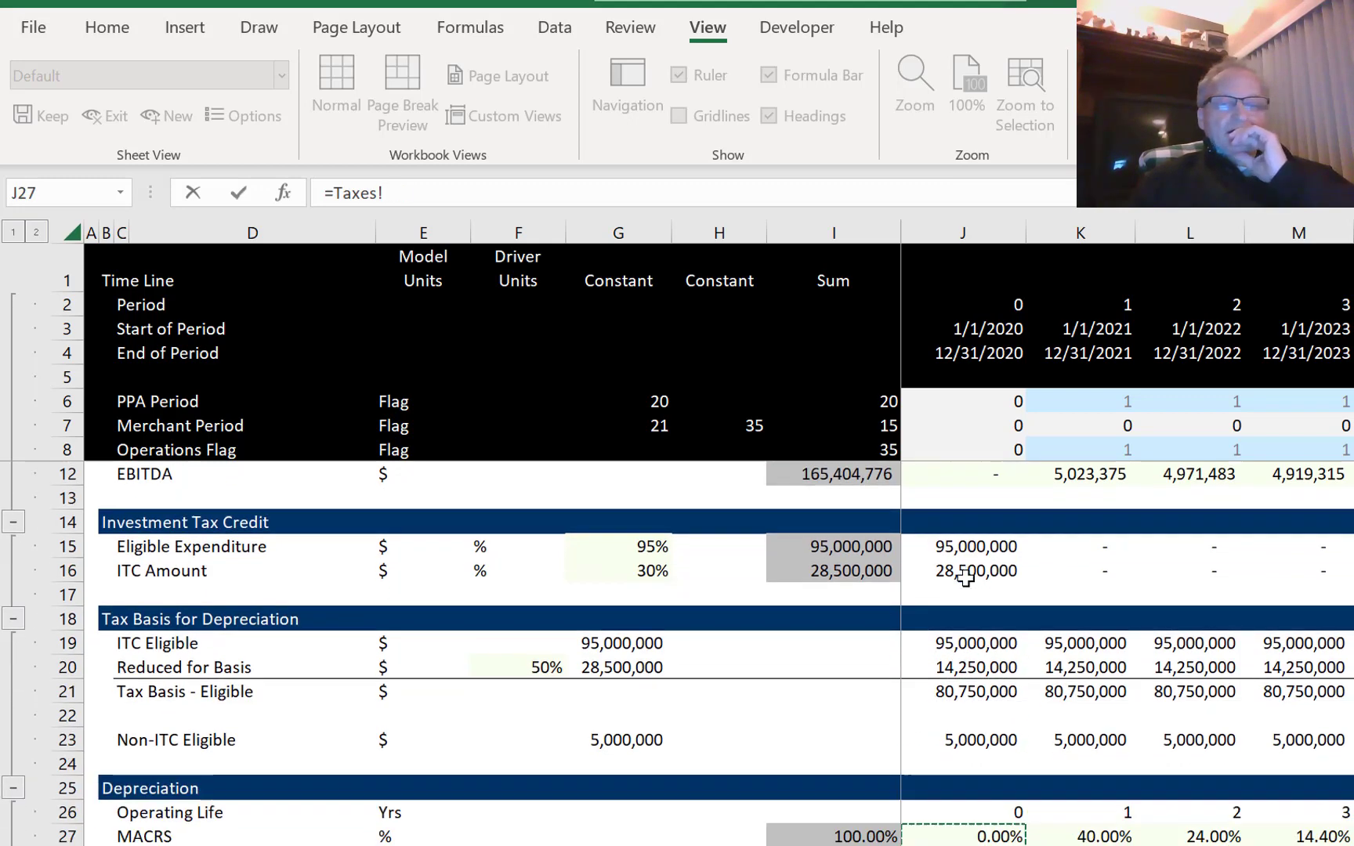
key("Down")
key("Up")
key("Up")
key("Up")
key("Up")
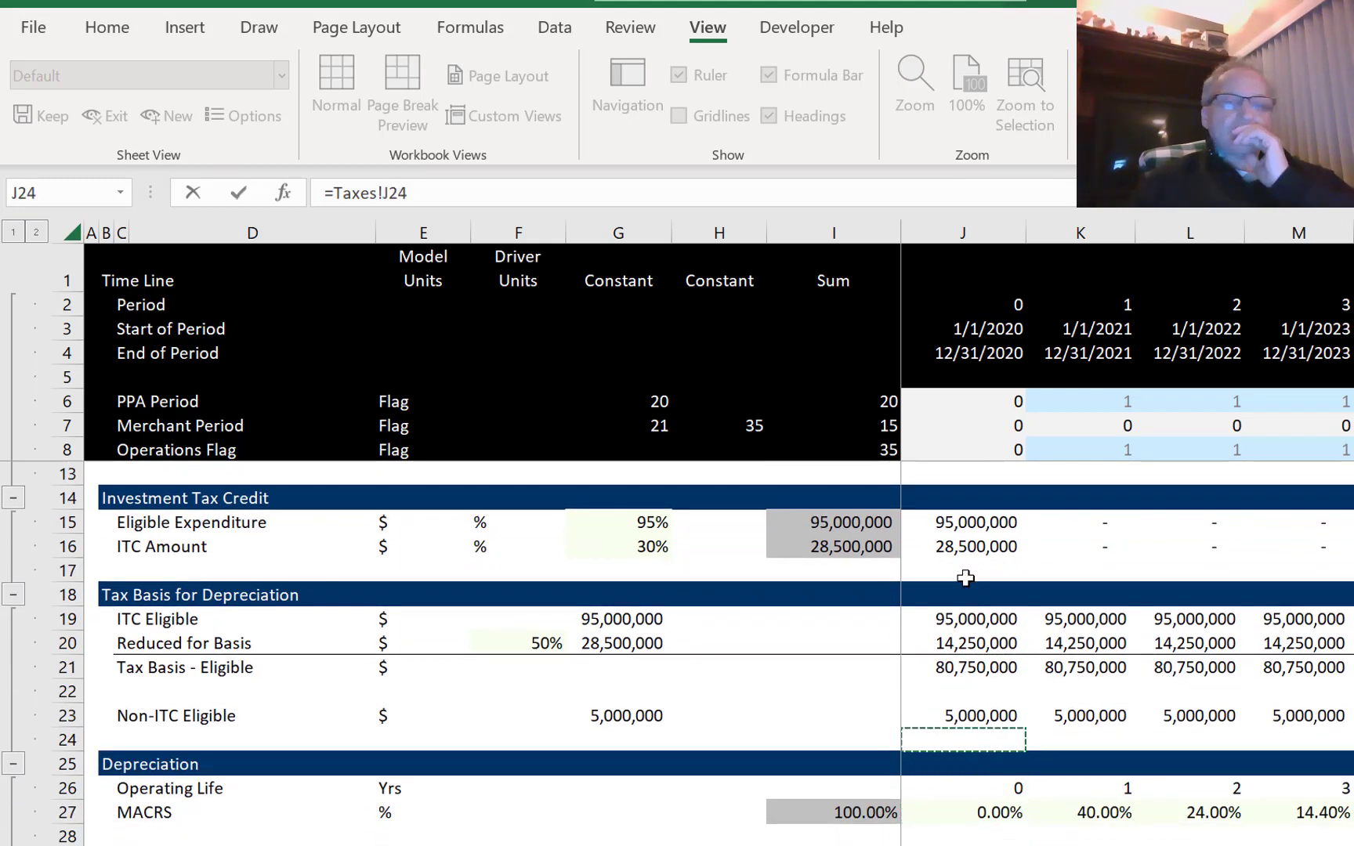
key("Up")
key("Up")
key("Up")
key("Up")
key("Up")
key("Up")
key("Up")
key("Up")
key("Up")
key("Up")
key("Up")
key("Up")
key("Up")
key("Down")
key("Down")
key("Down")
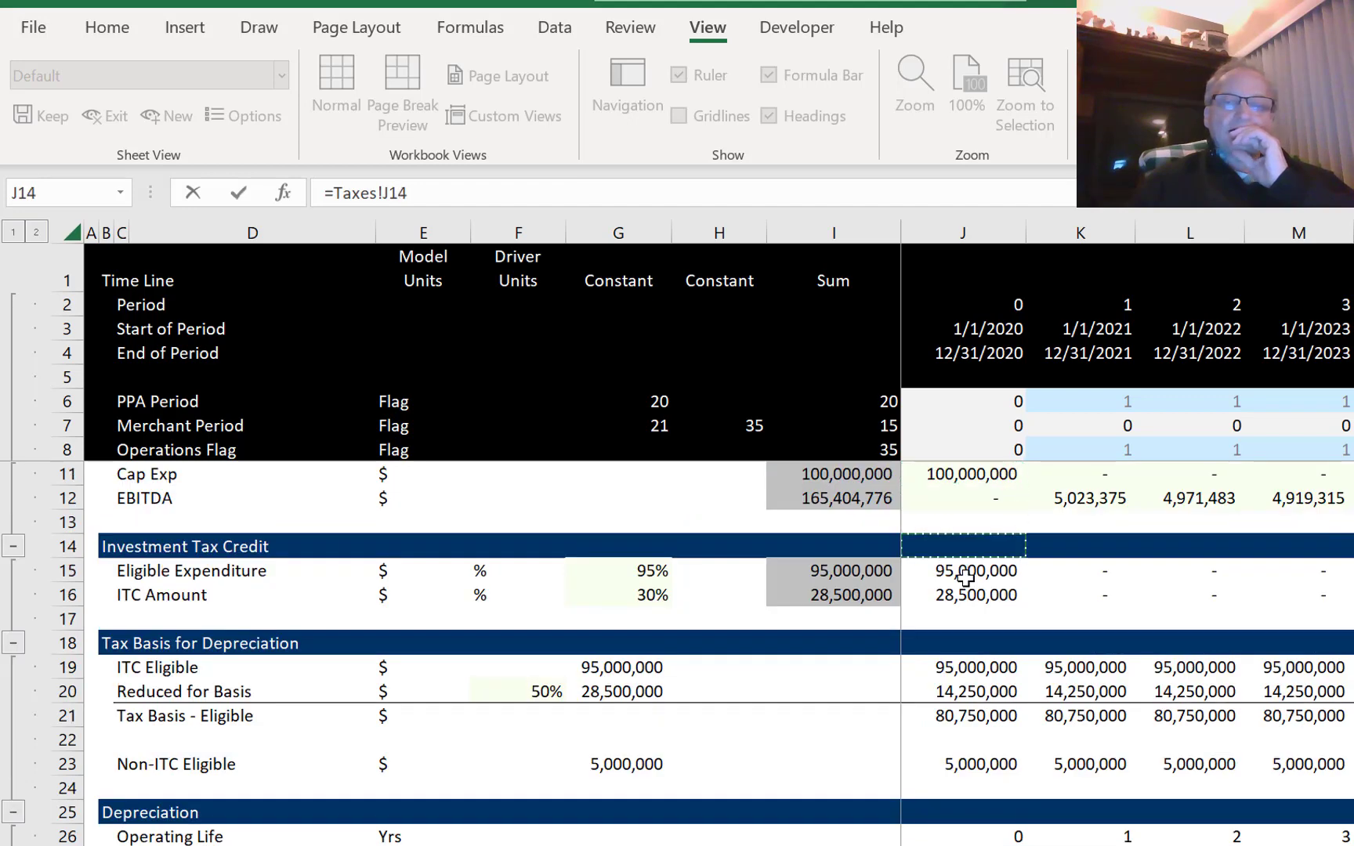
key("Down")
key("Down")
key("Return")
key("Up")
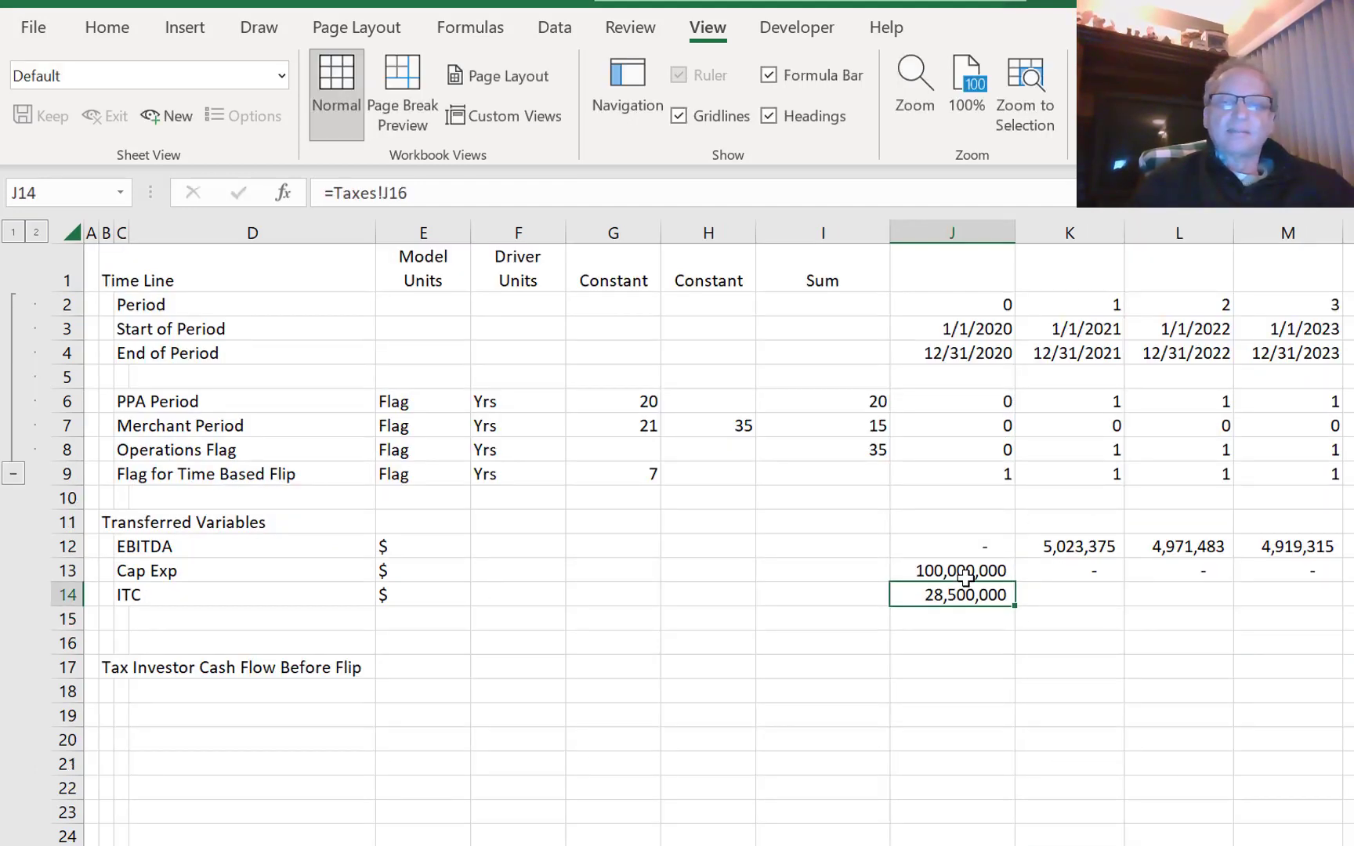
key("ctrl+shift+Right")
key("ctrl+r")
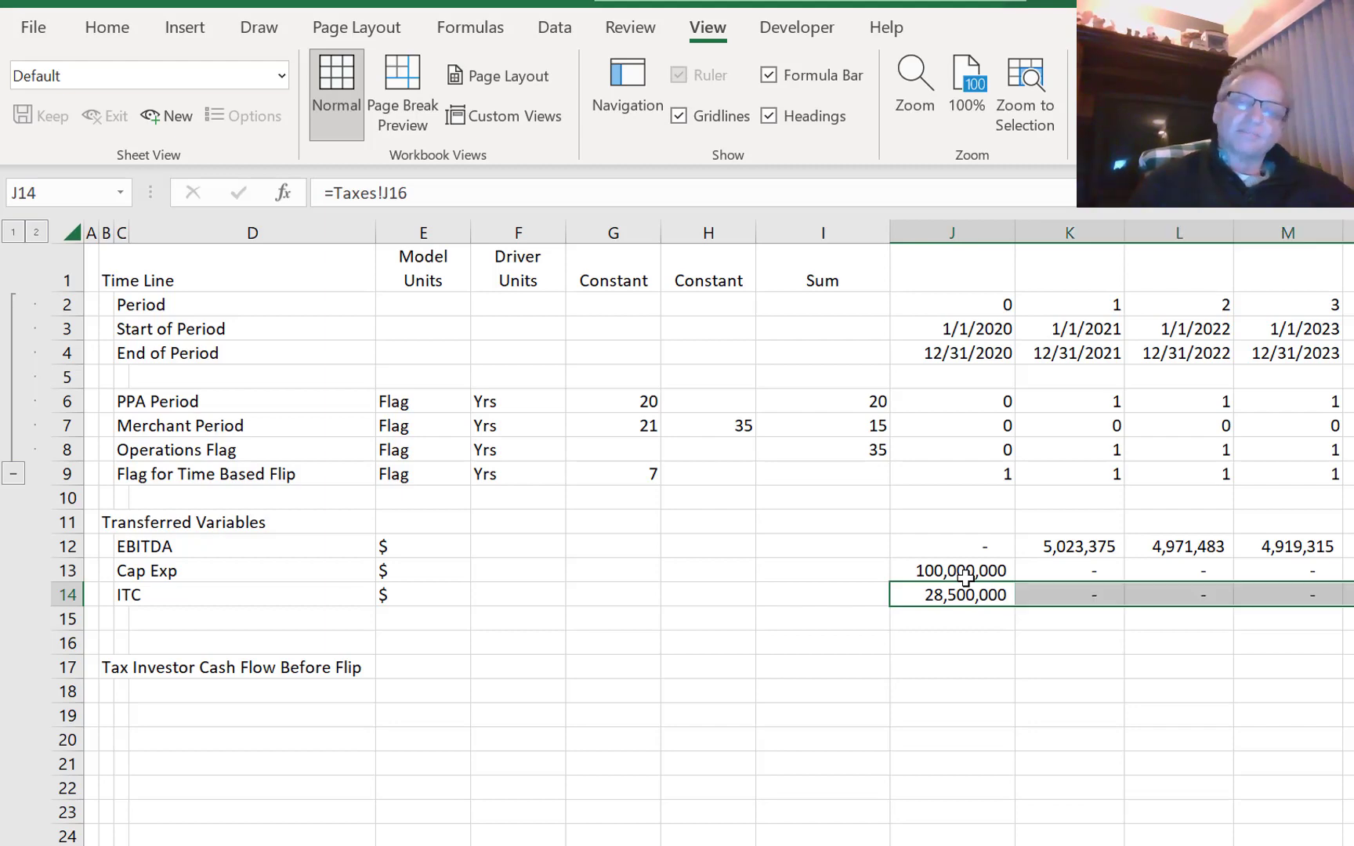
- Add the row label "Total Deprecation" in C15 below ITC and enter "$" as its model unit in E15
key("Left")
key("Right")
key("Down")
key("Left")
key("Left")
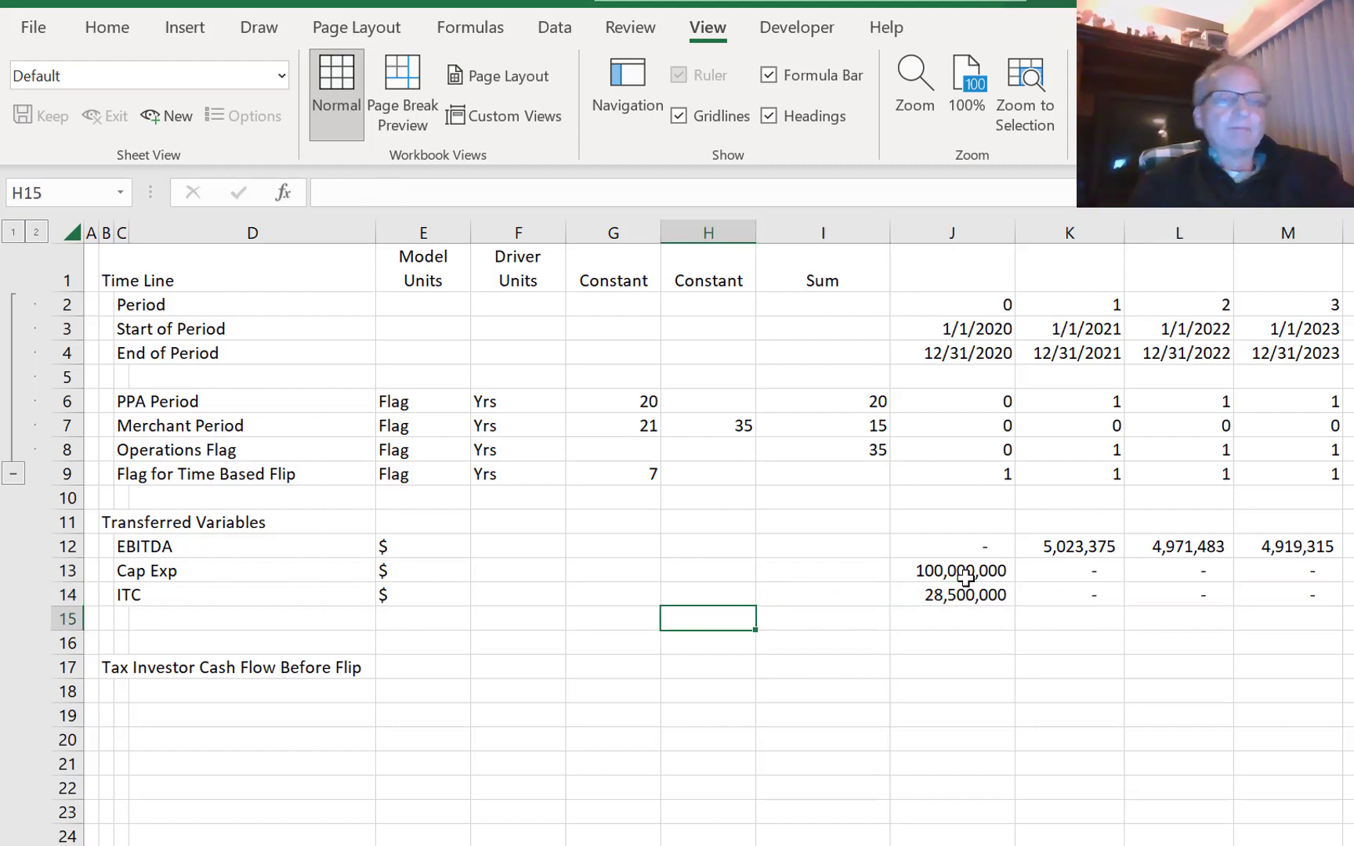
key("Left")
key("Left")
key("Left")
key("Left")
key("Left")
type("T")
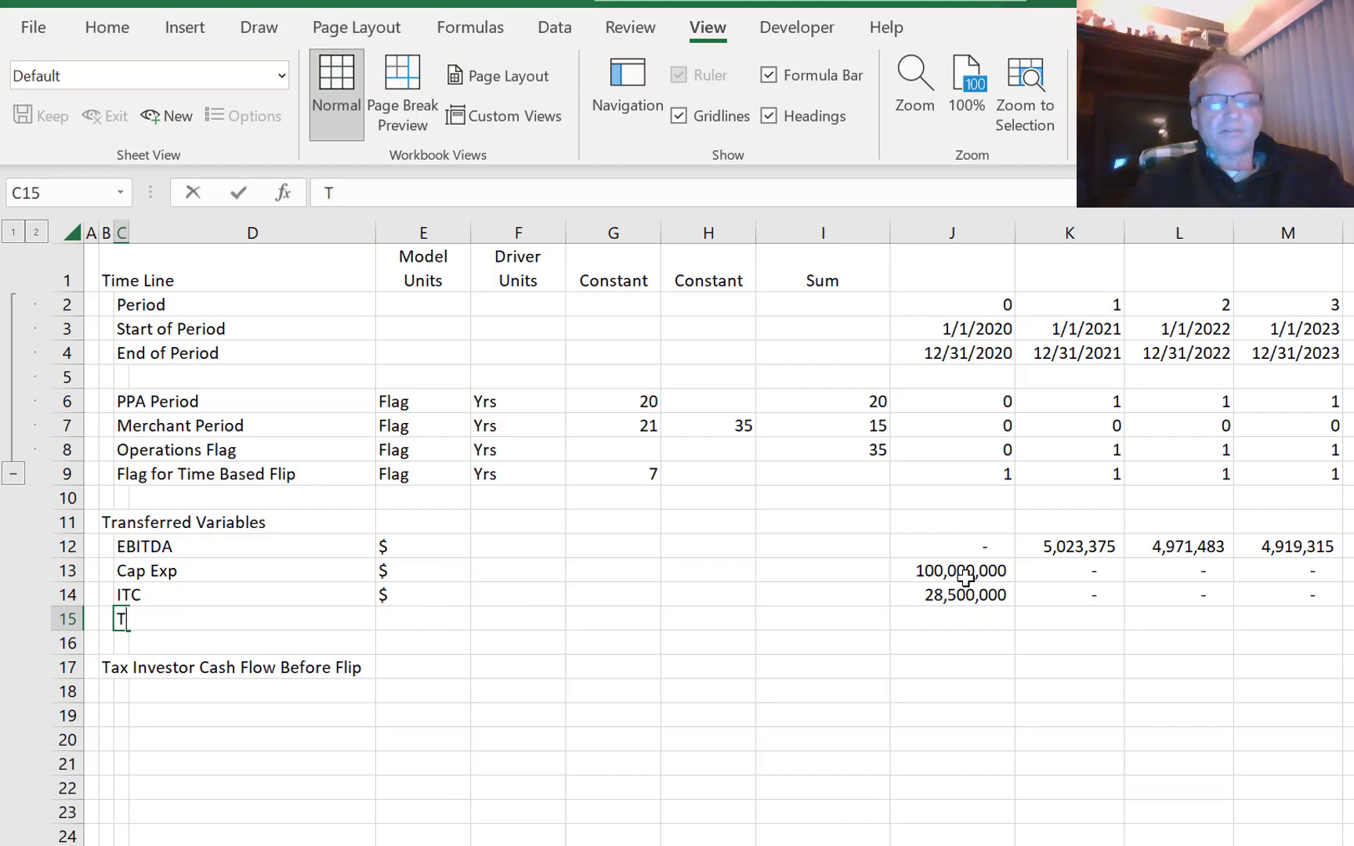
type("otal Dep")
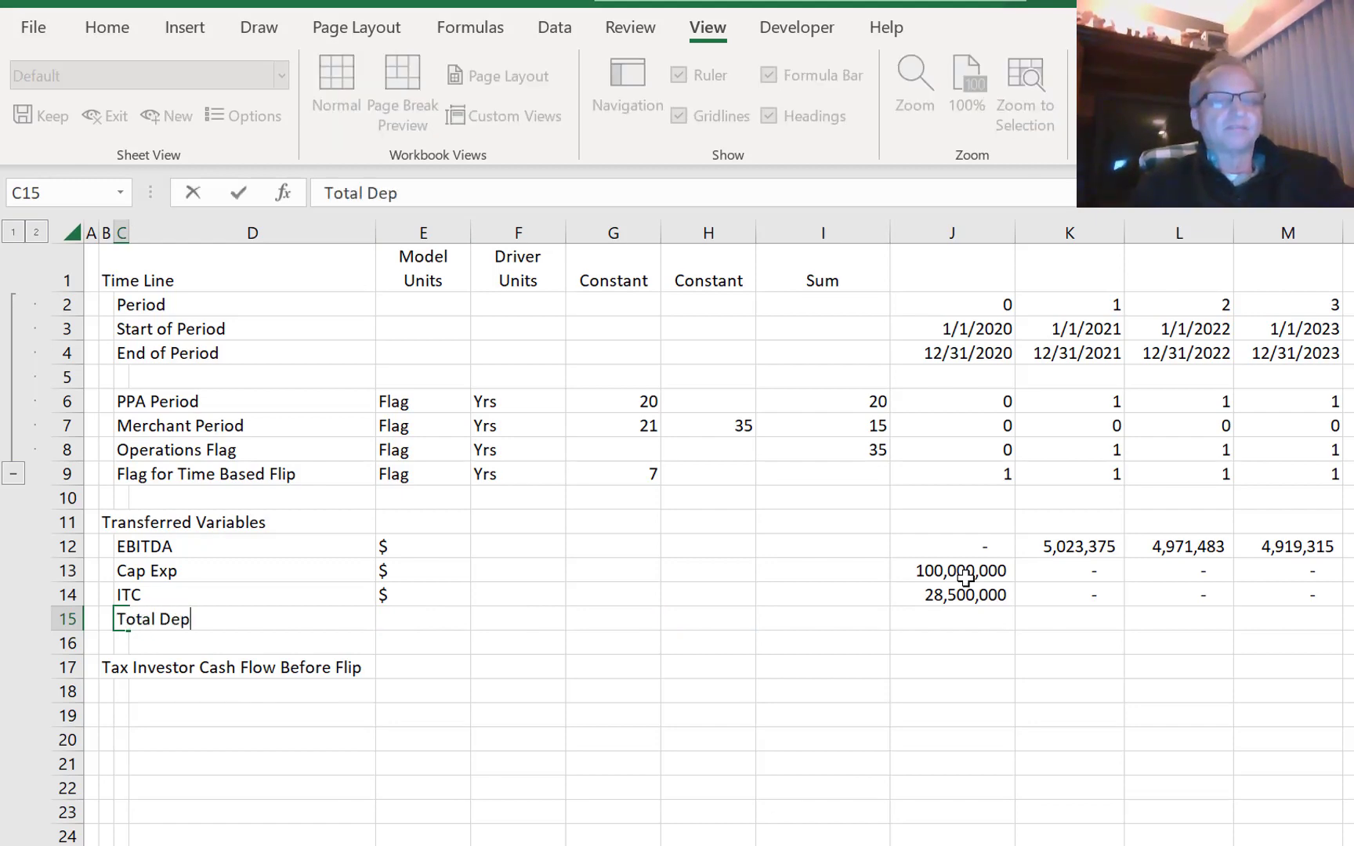
type("recation")
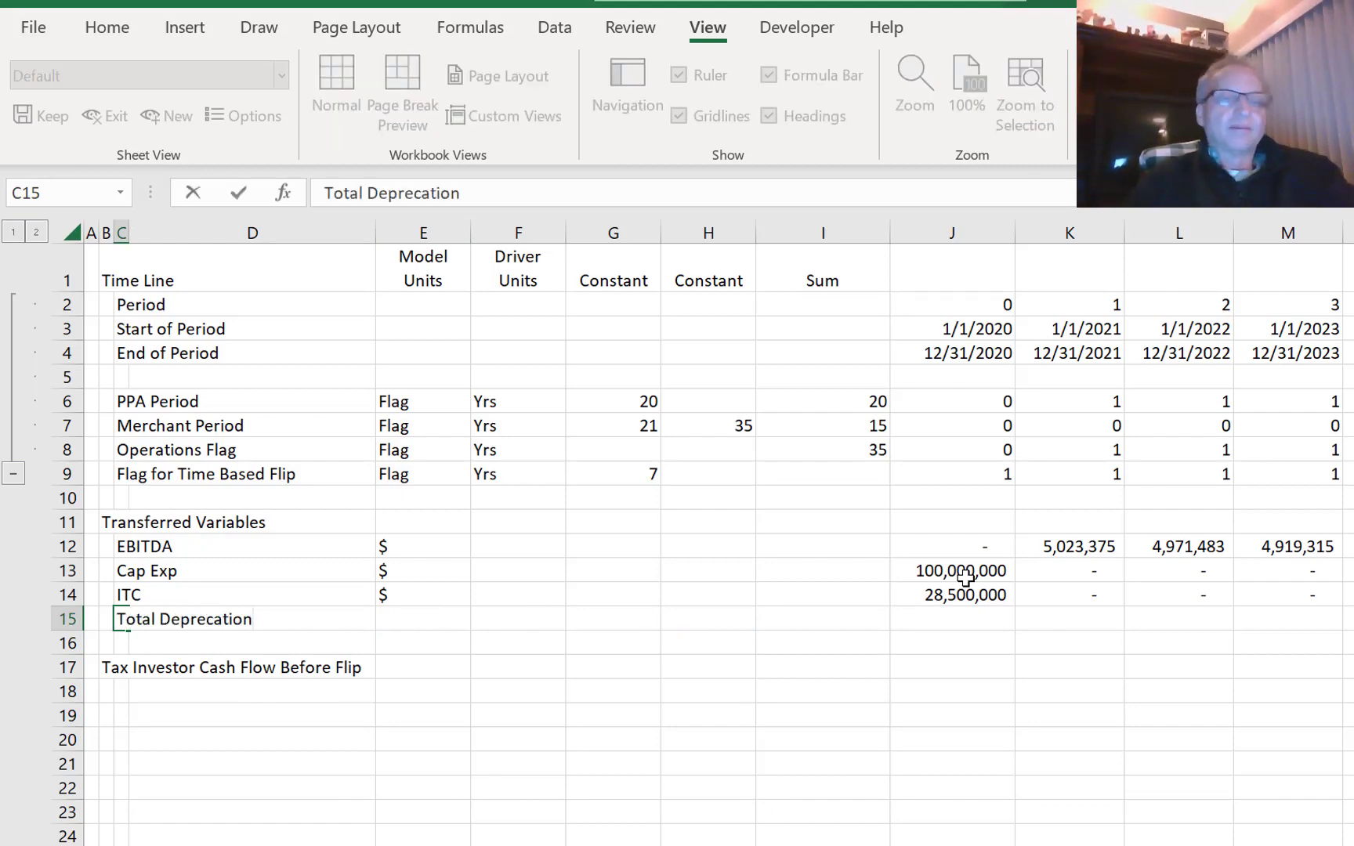
key("Return")
key("Up")
key("Right")
key("Right")
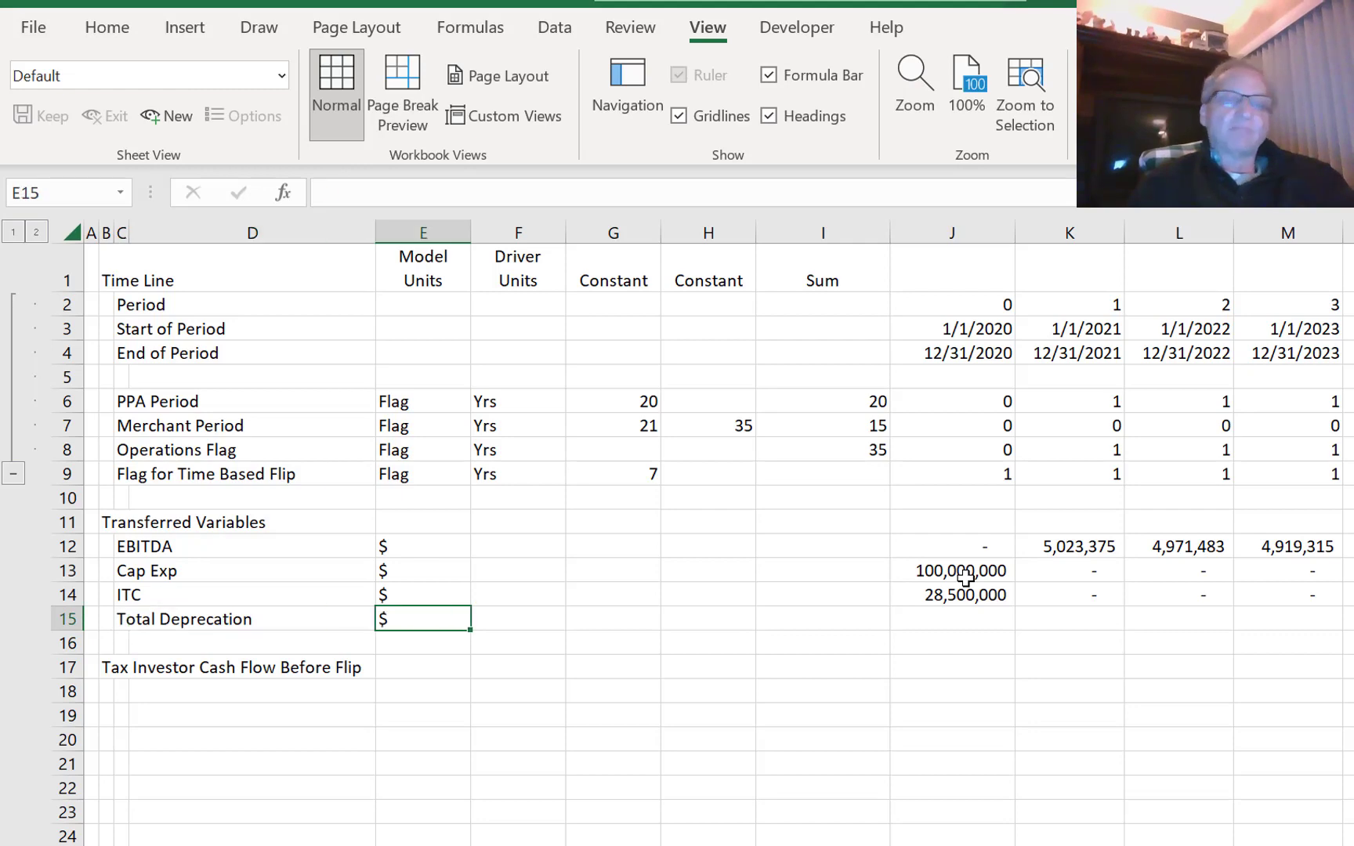
- Link the Total Deprecation row's first period in J15 to Taxes cell J33 and fill the formula across the periods
key("Right")
key("Right")
key("Right")
key("Right")
key("Right")
type("=")
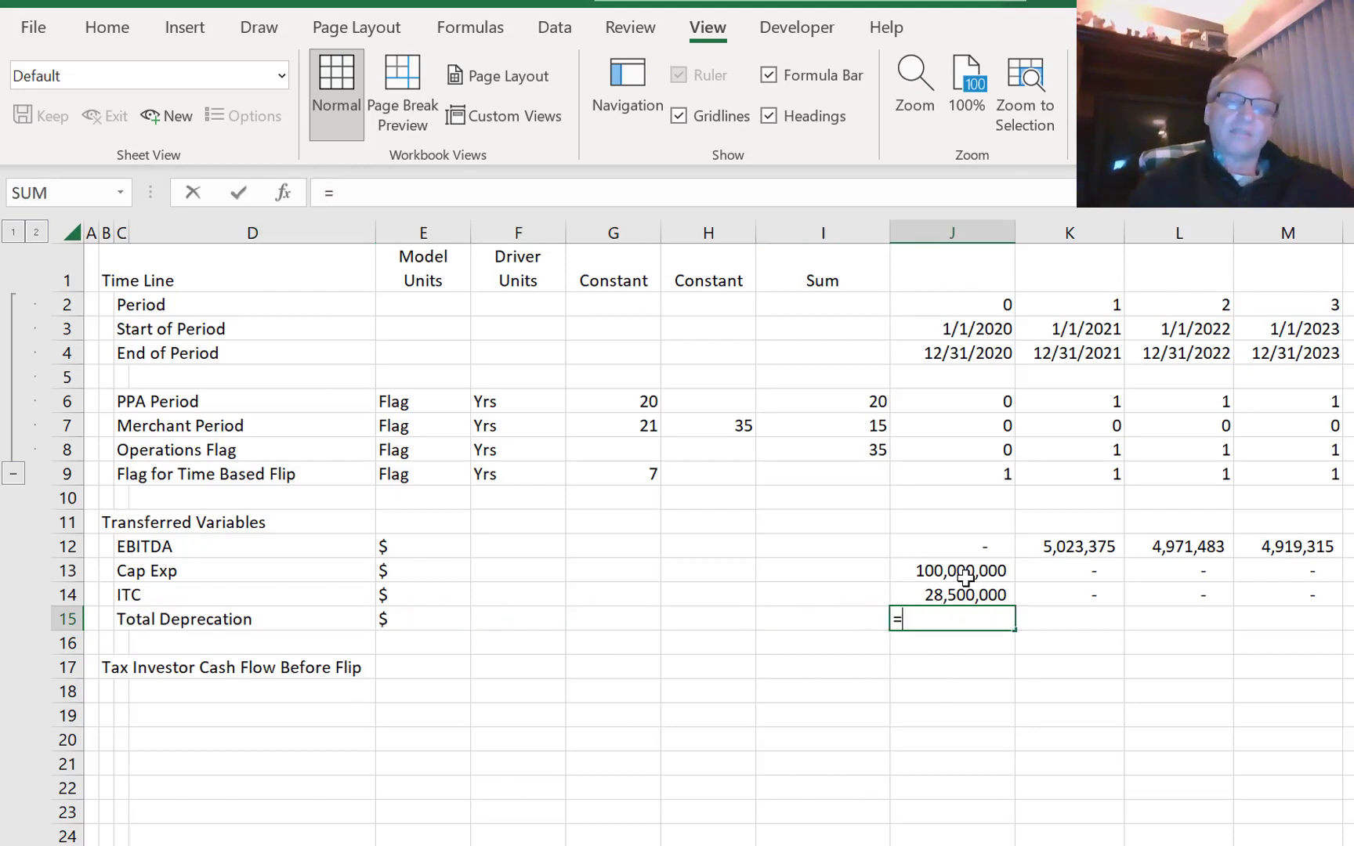
key("ctrl+Page_Up")
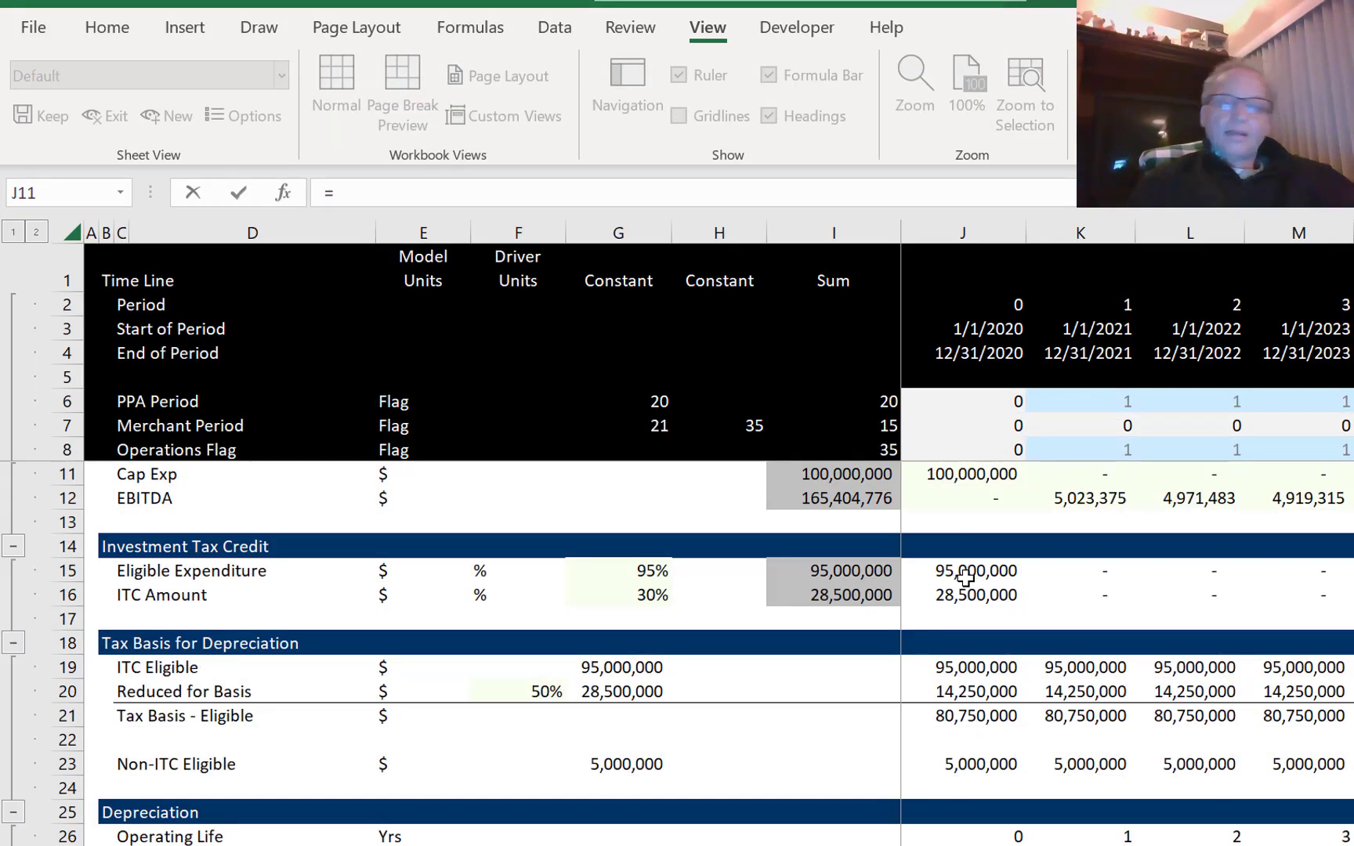
left_click(944, 677)
key("Down")
key("Down")
key("Down")
key("Down")
key("Down")
key("Down")
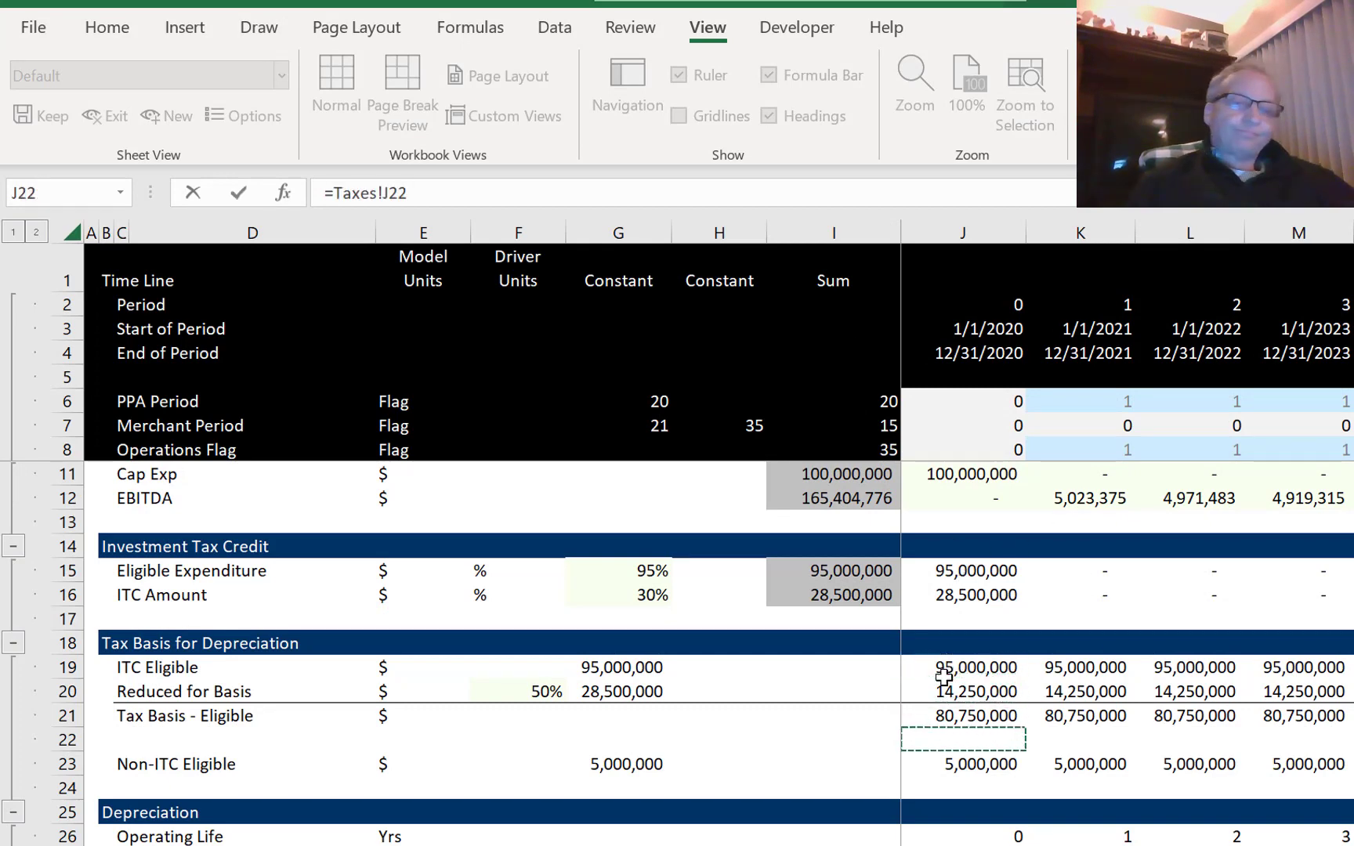
key("Down")
key("Down")
key("Down")
key("Down")
key("Down")
key("Down")
key("Down")
key("Down")
key("Up")
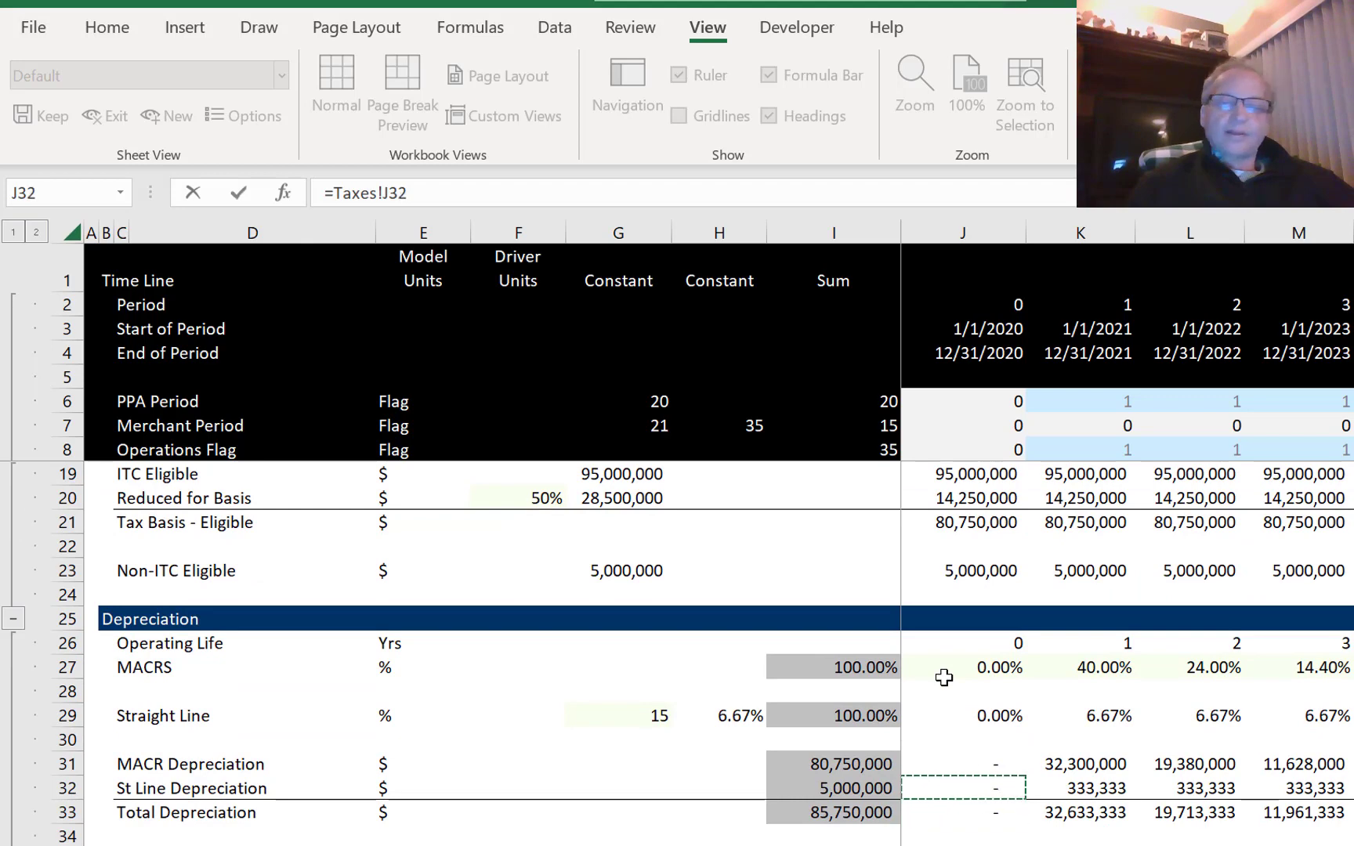
key("Down")
key("Return")
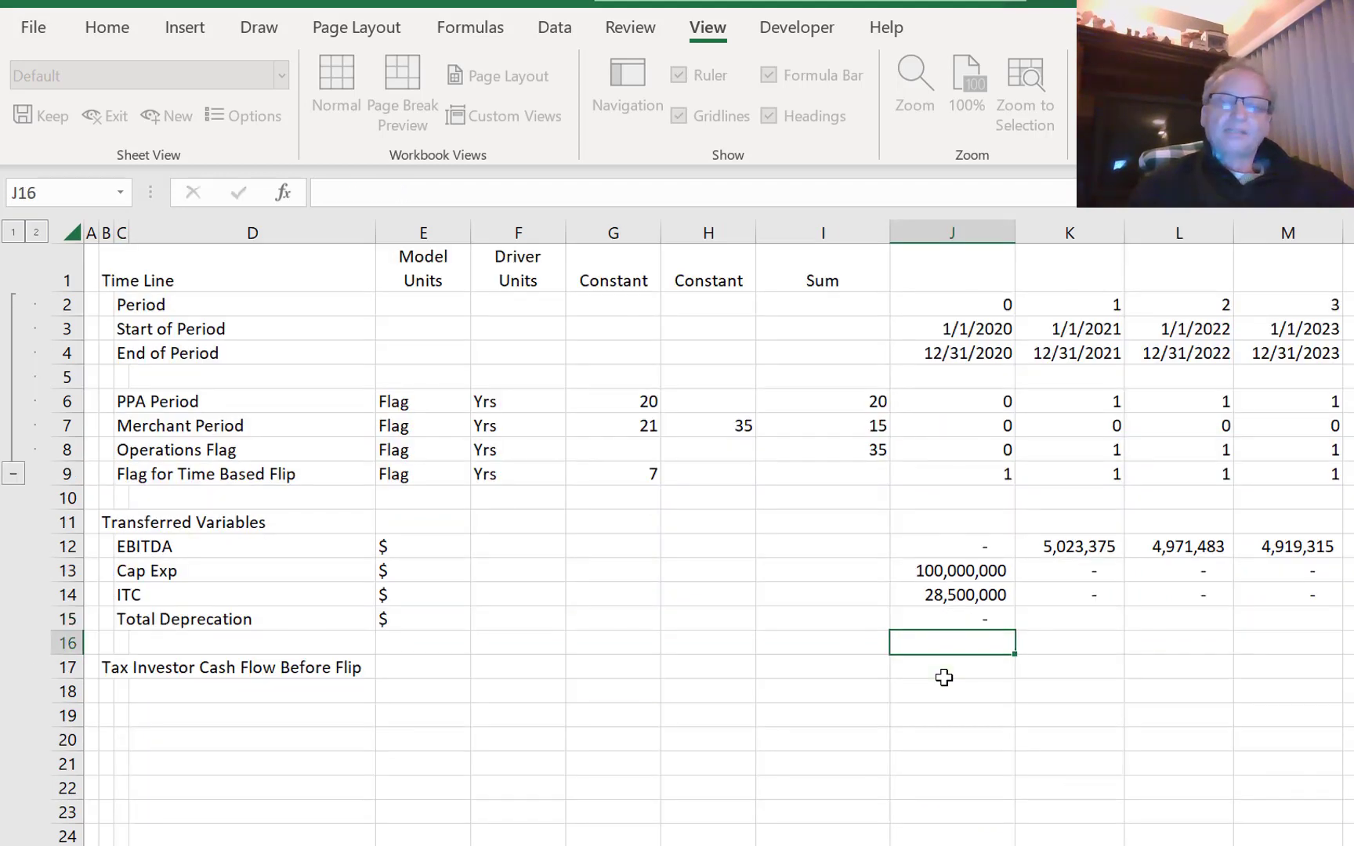
key("Up")
key("ctrl+shift+Right")
key("ctrl+r")
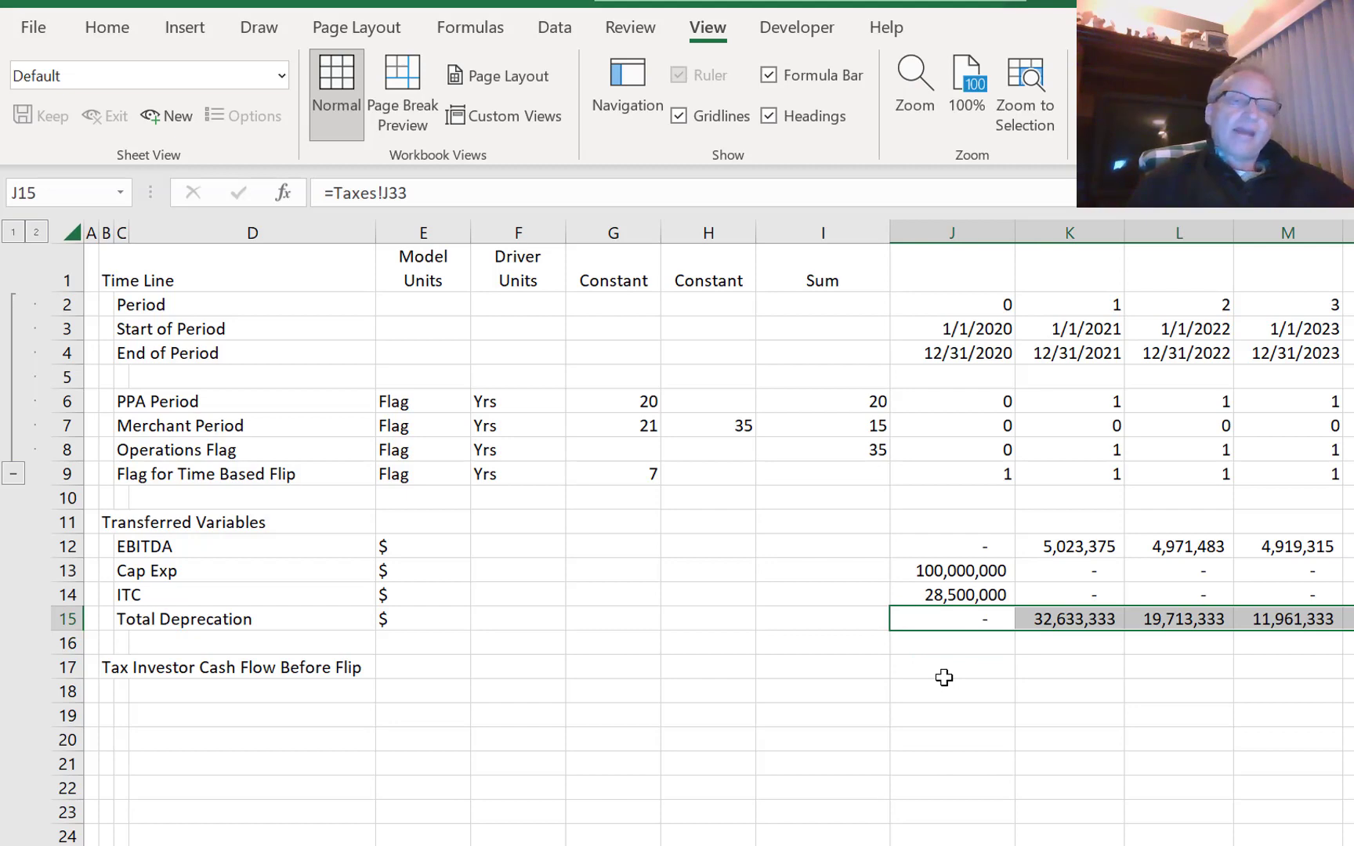
- Replace the section heading in B17 with "Time Based Flip"
left_click(944, 678)
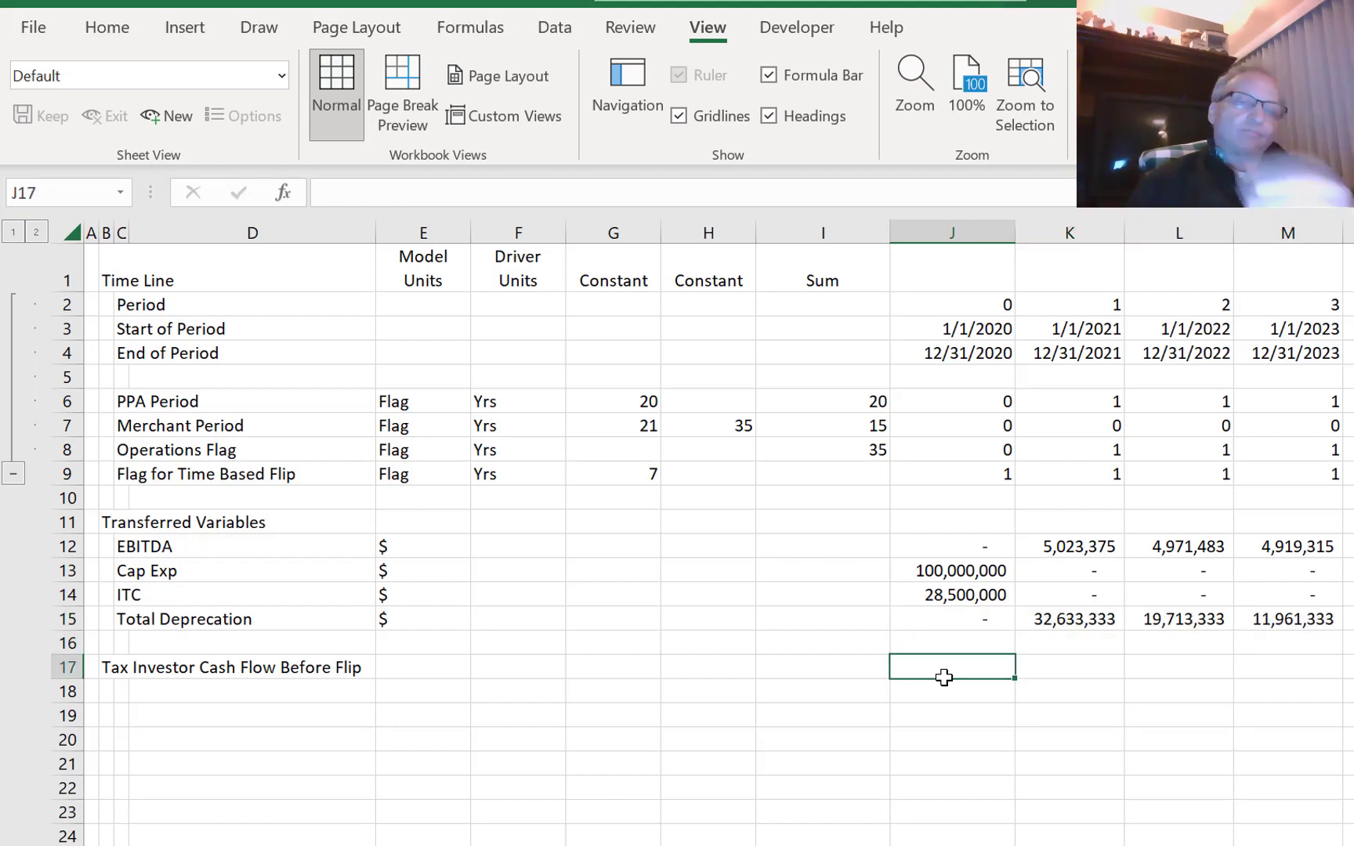
key("Left")
key("Left")
key("Left")
key("Left")
key("Left")
key("Left")
key("Left")
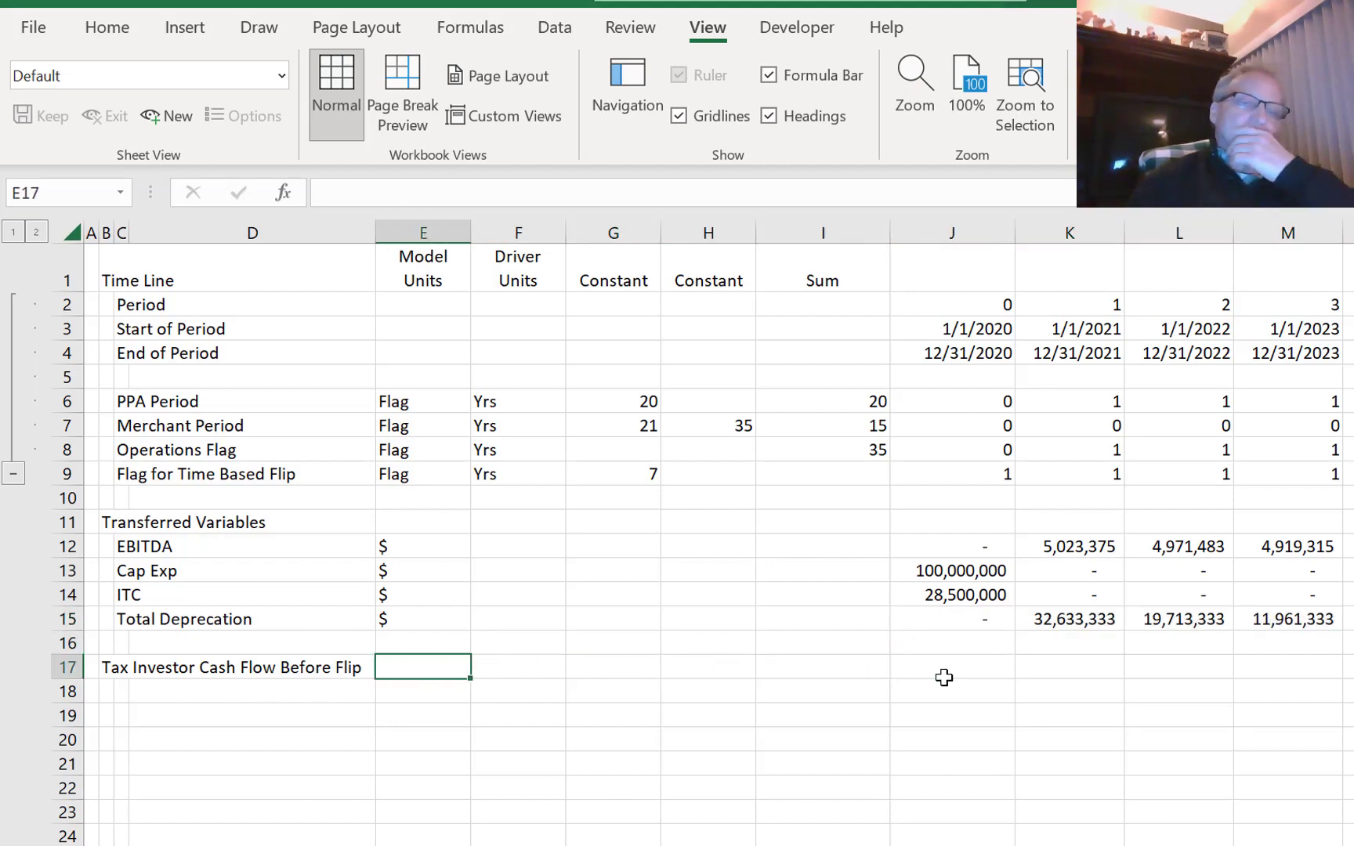
key("Down")
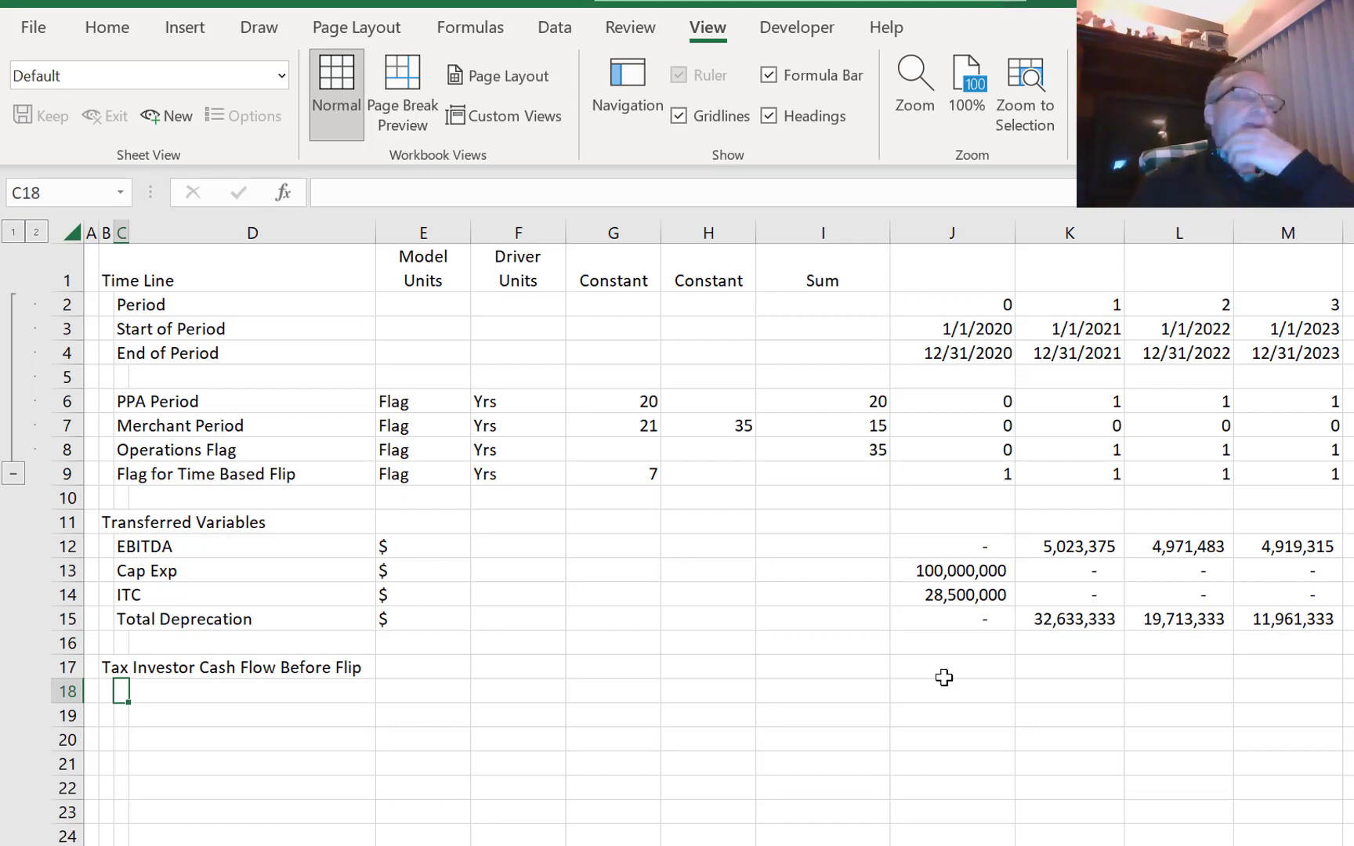
key("Up")
key("Left")
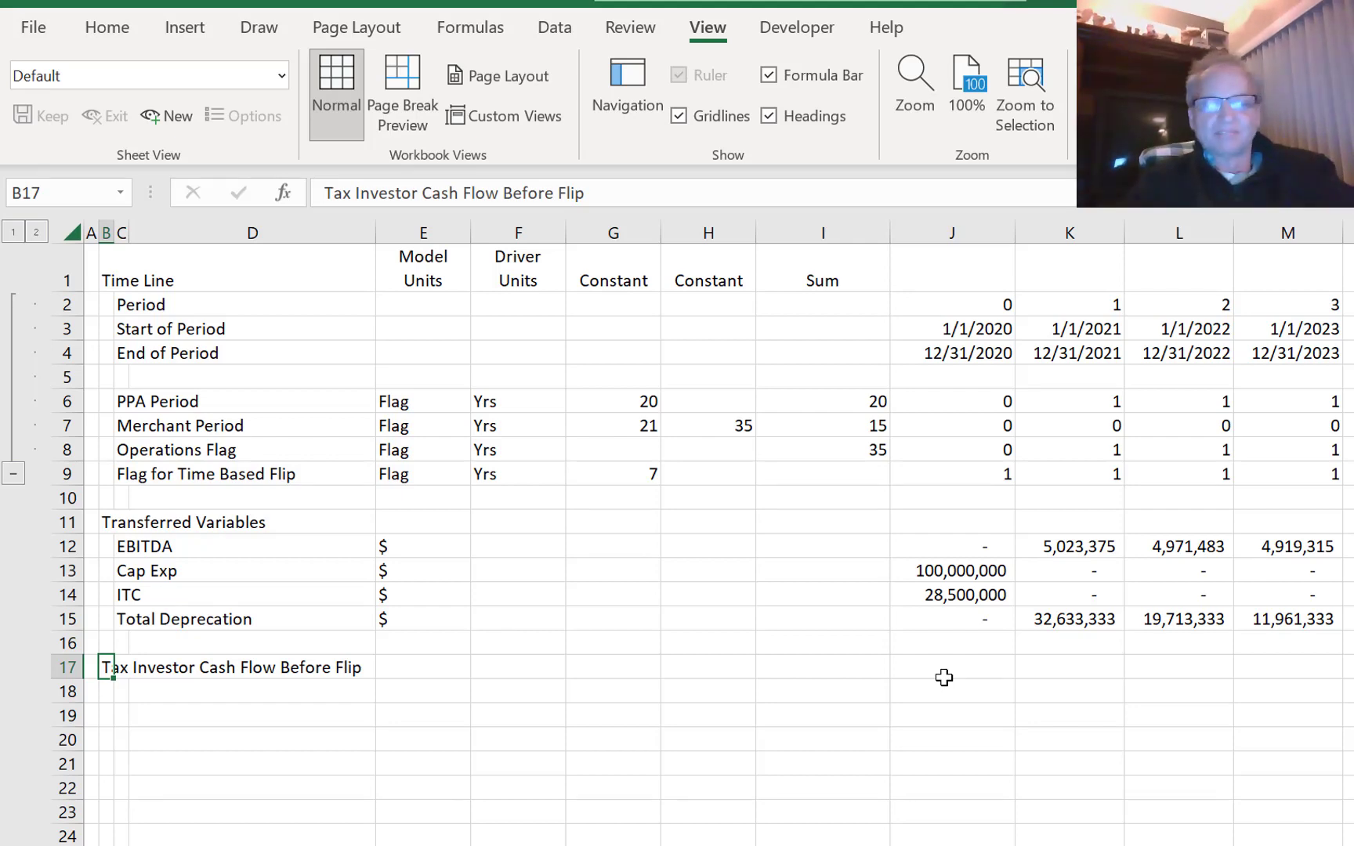
type("Time")
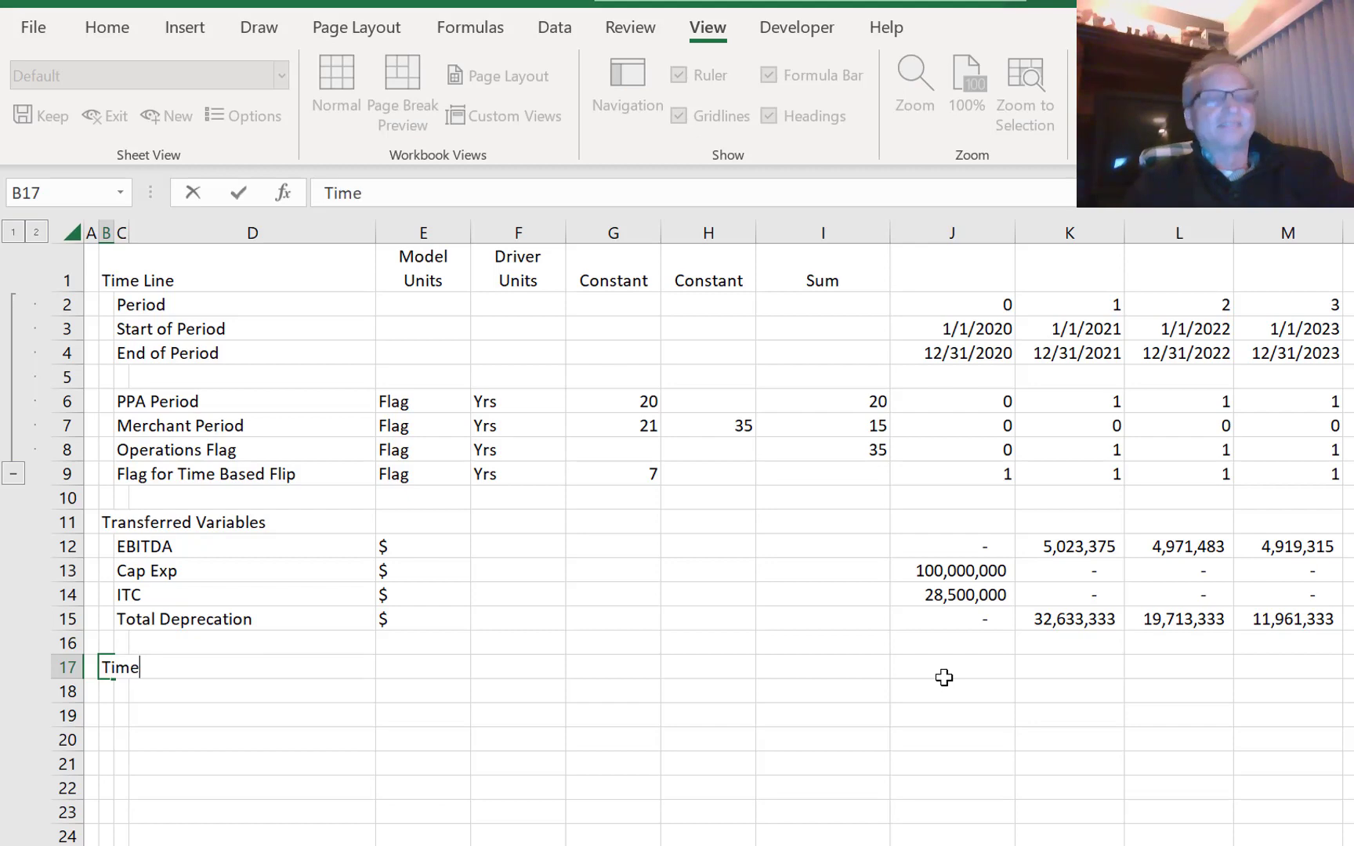
type(" Based ")
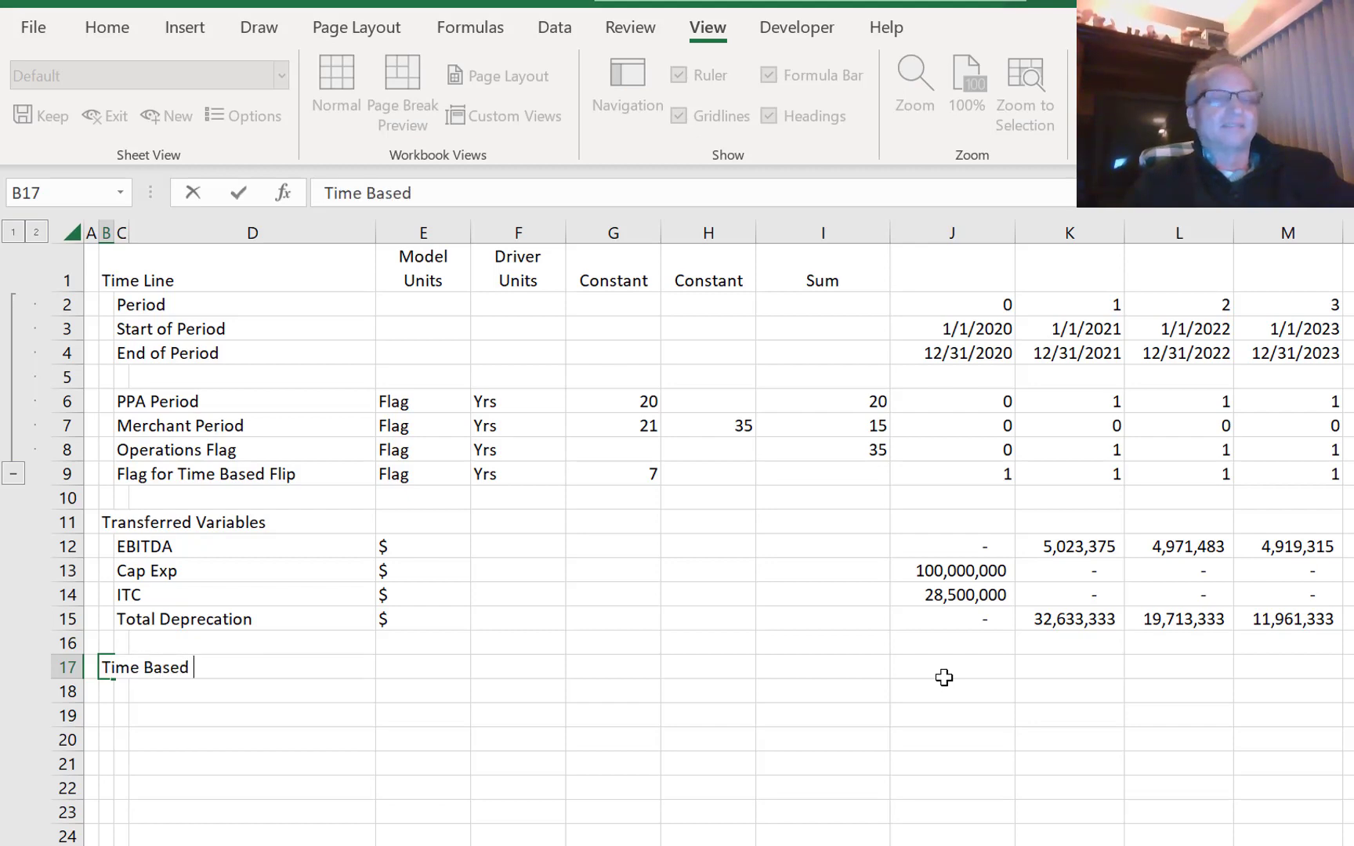
type("Flip")
key("Return")
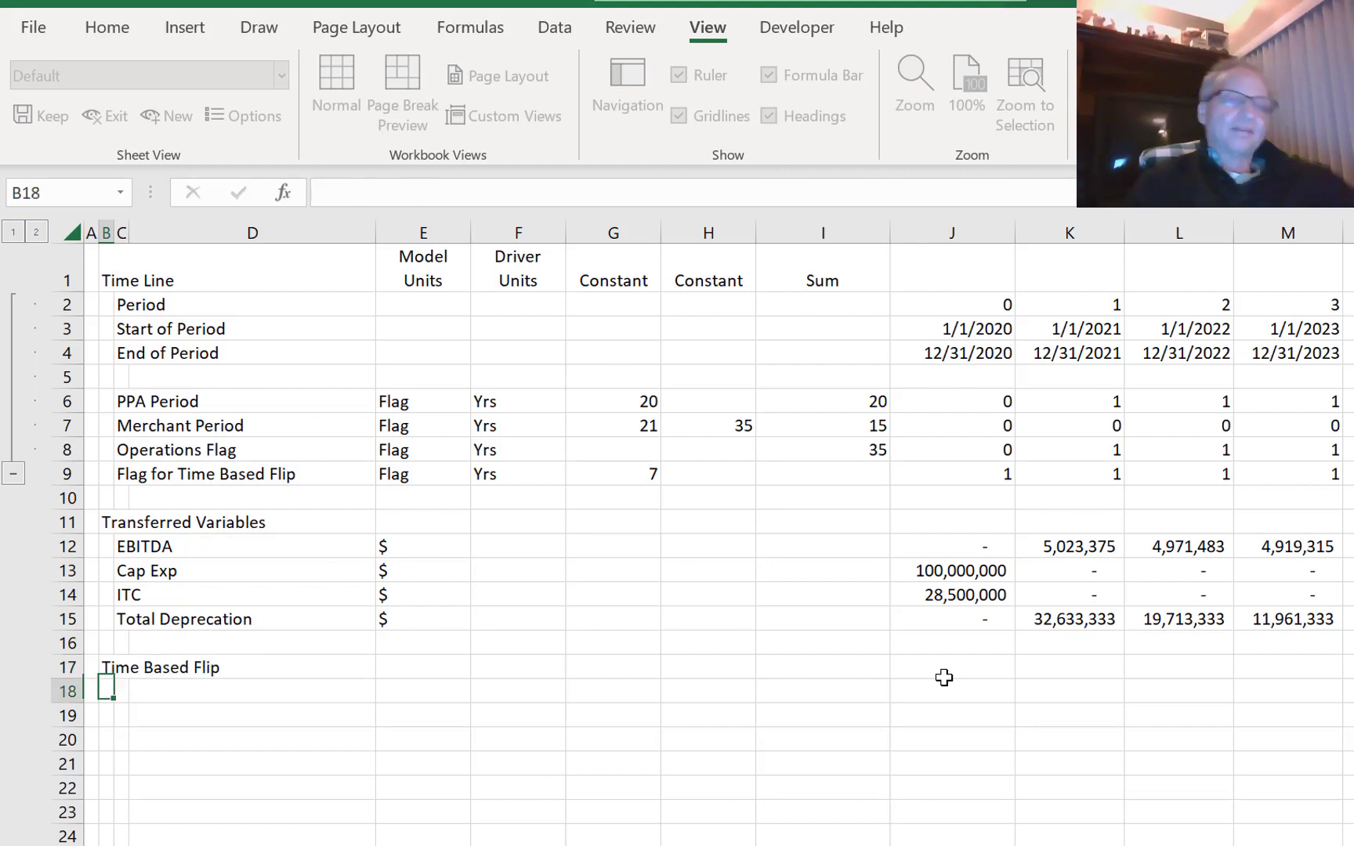
- Add the row label "Tax Investor Pre-Flip" in C18 under the Time Based Flip heading
key("Right")
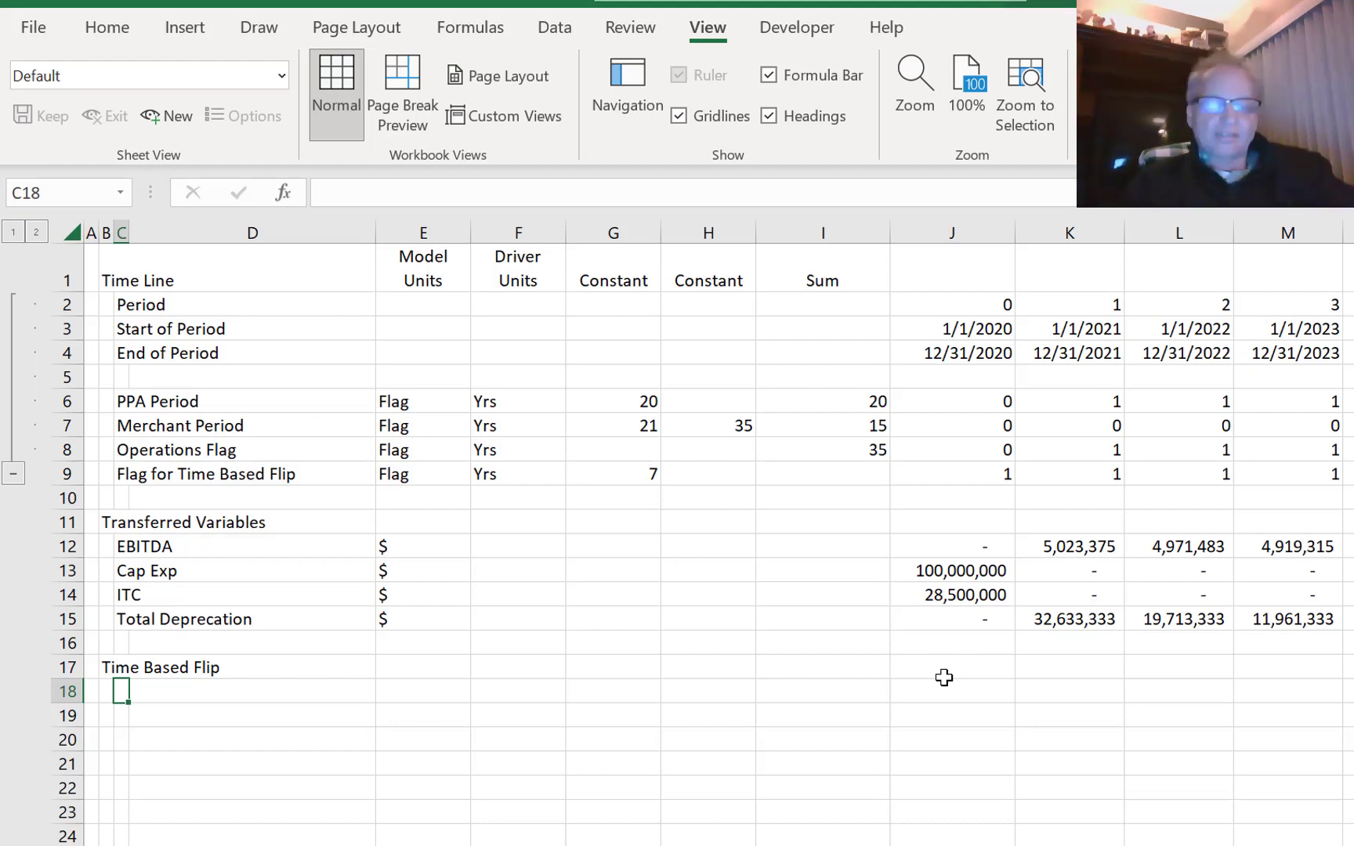
type("Tax Inv")
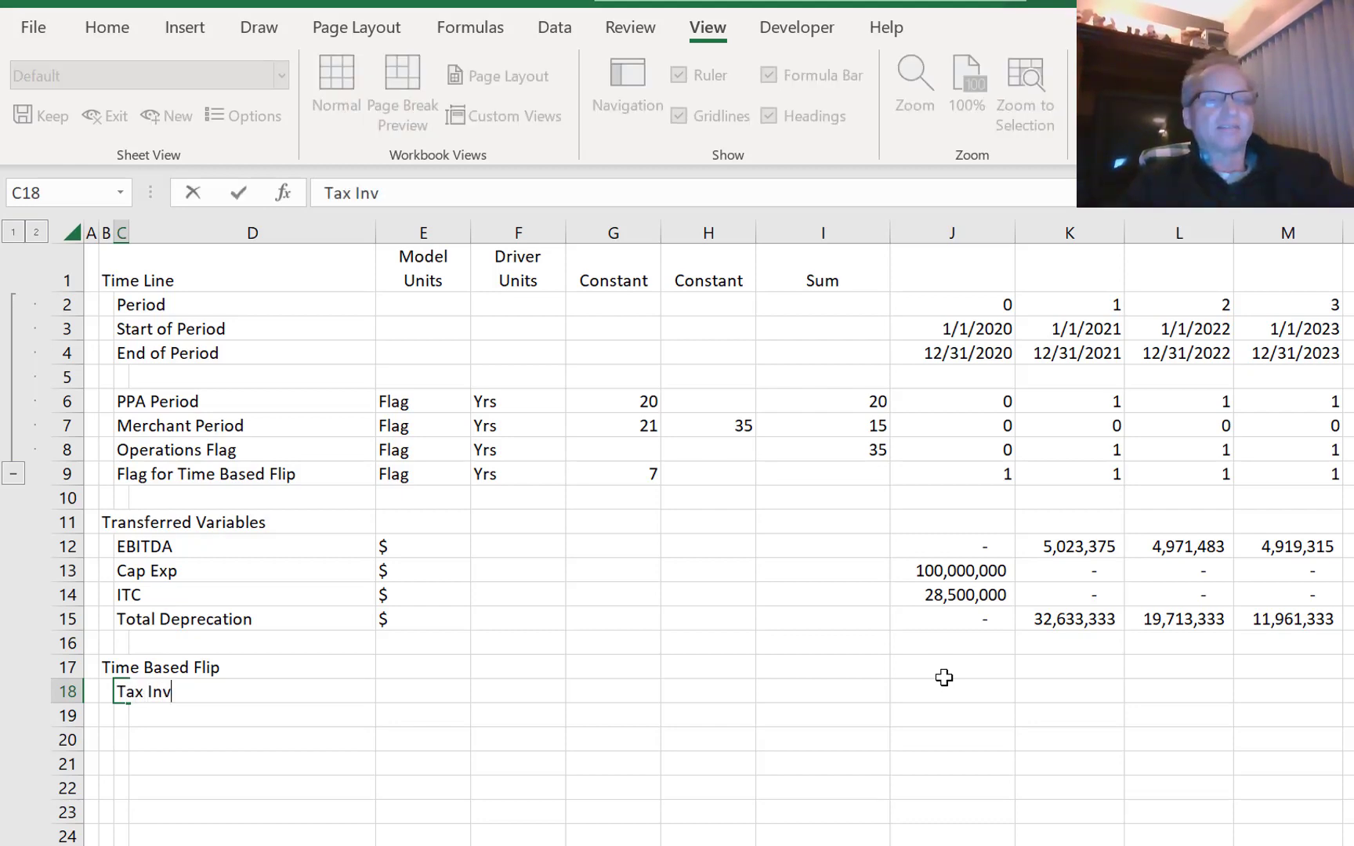
type("estor")
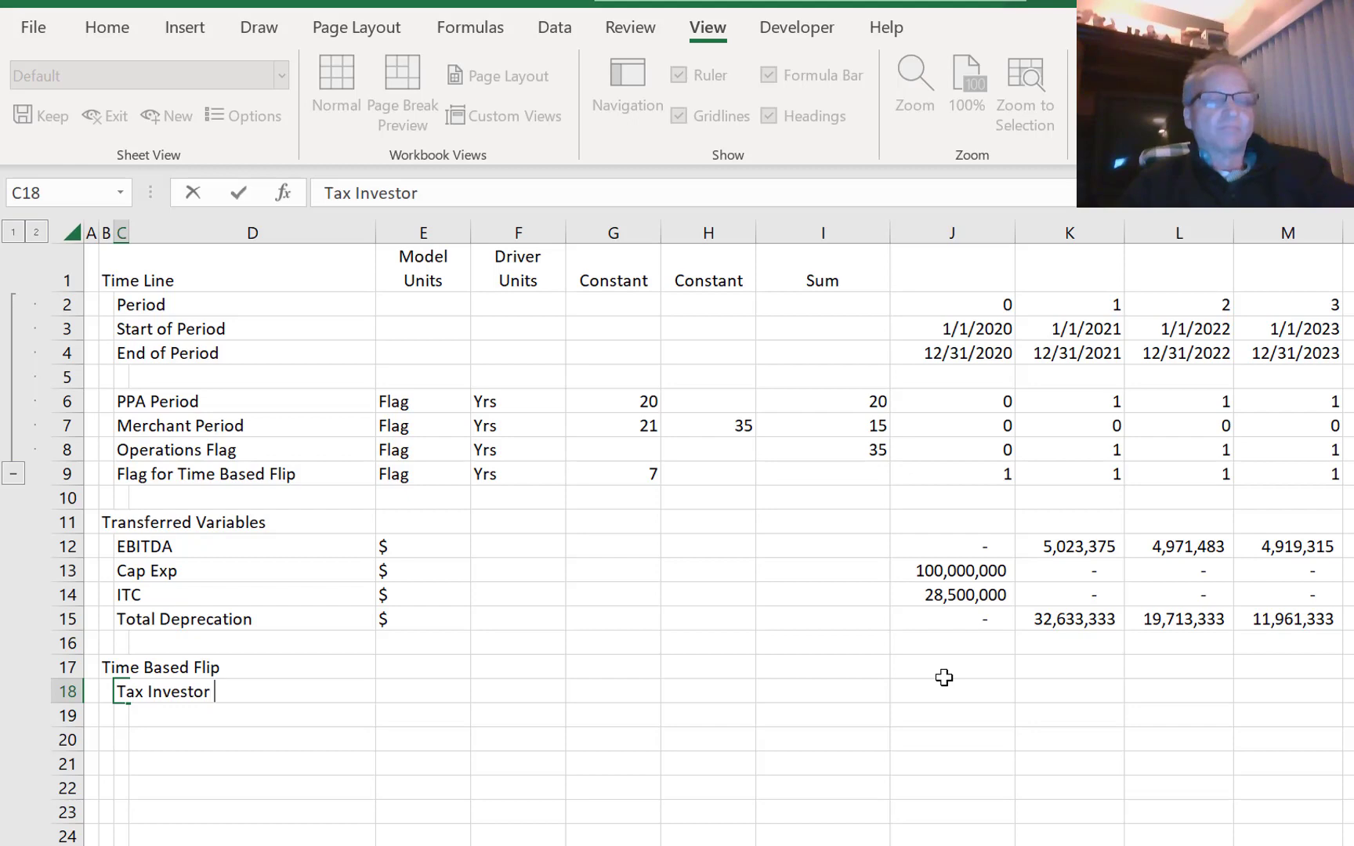
type(" Per")
key("BackSpace")
key("BackSpace")
type("r")
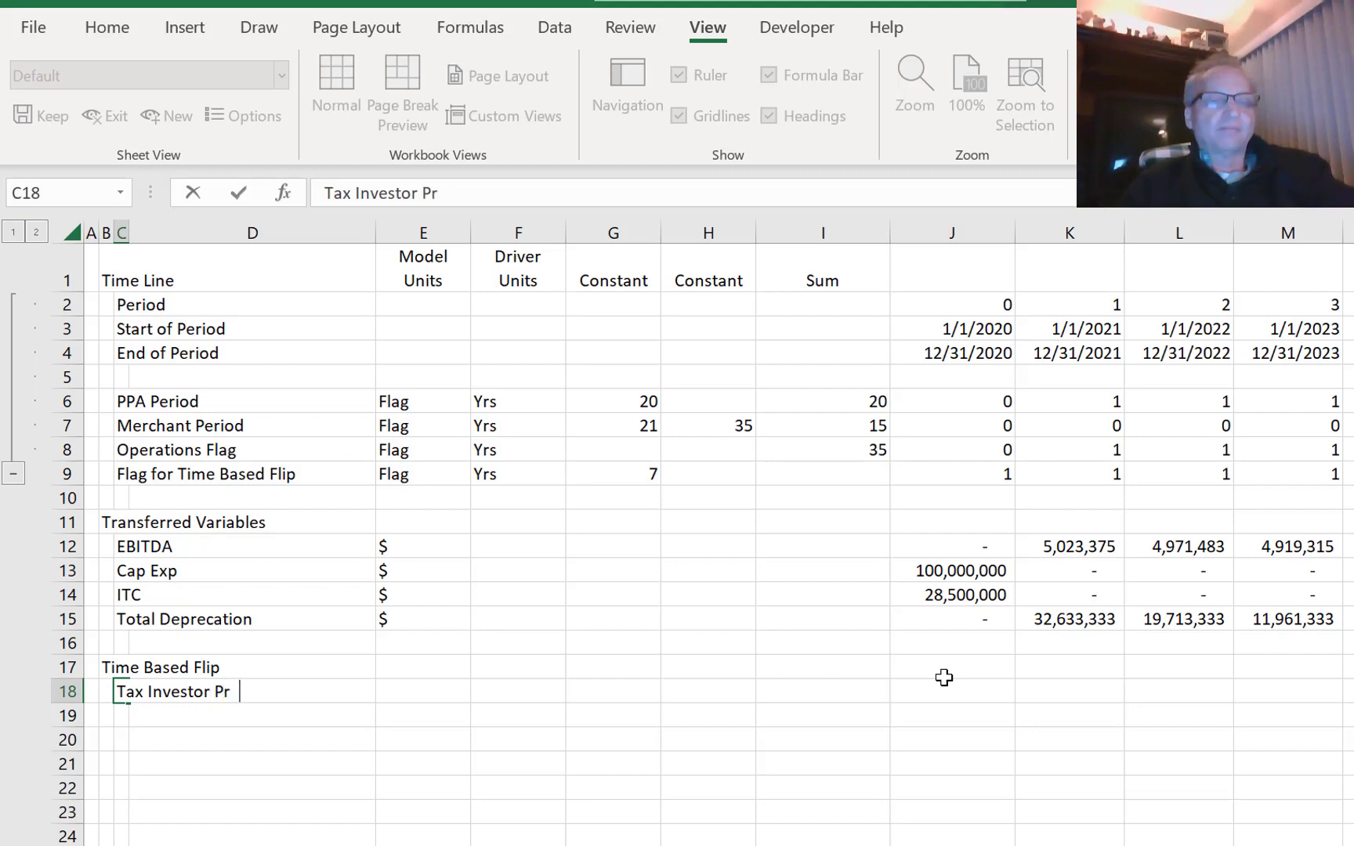
type("e-Flip")
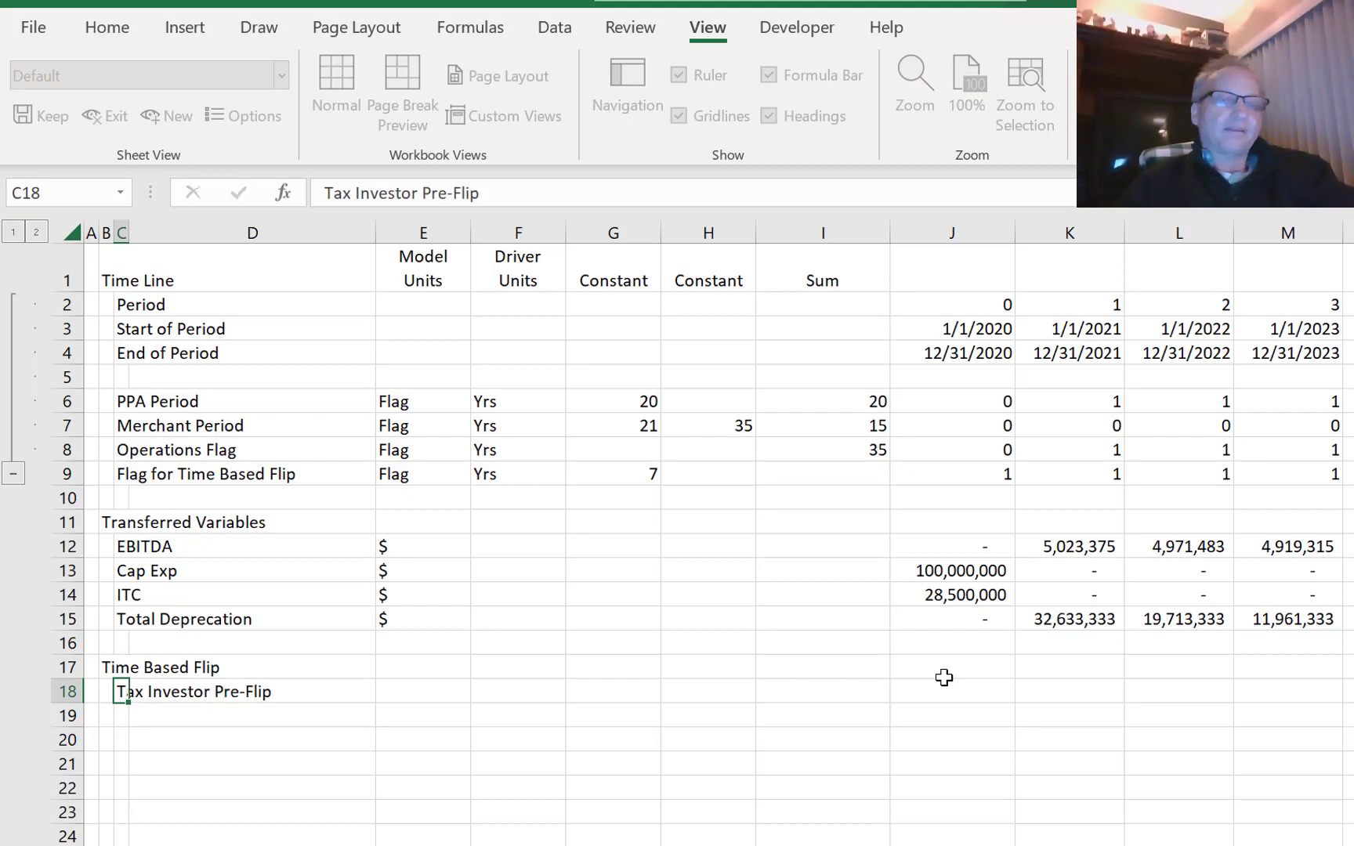
key("Return")
- Enter the label "Tax Investor Pre-Flip" again in C19, directly below the first one
type("Tax in")
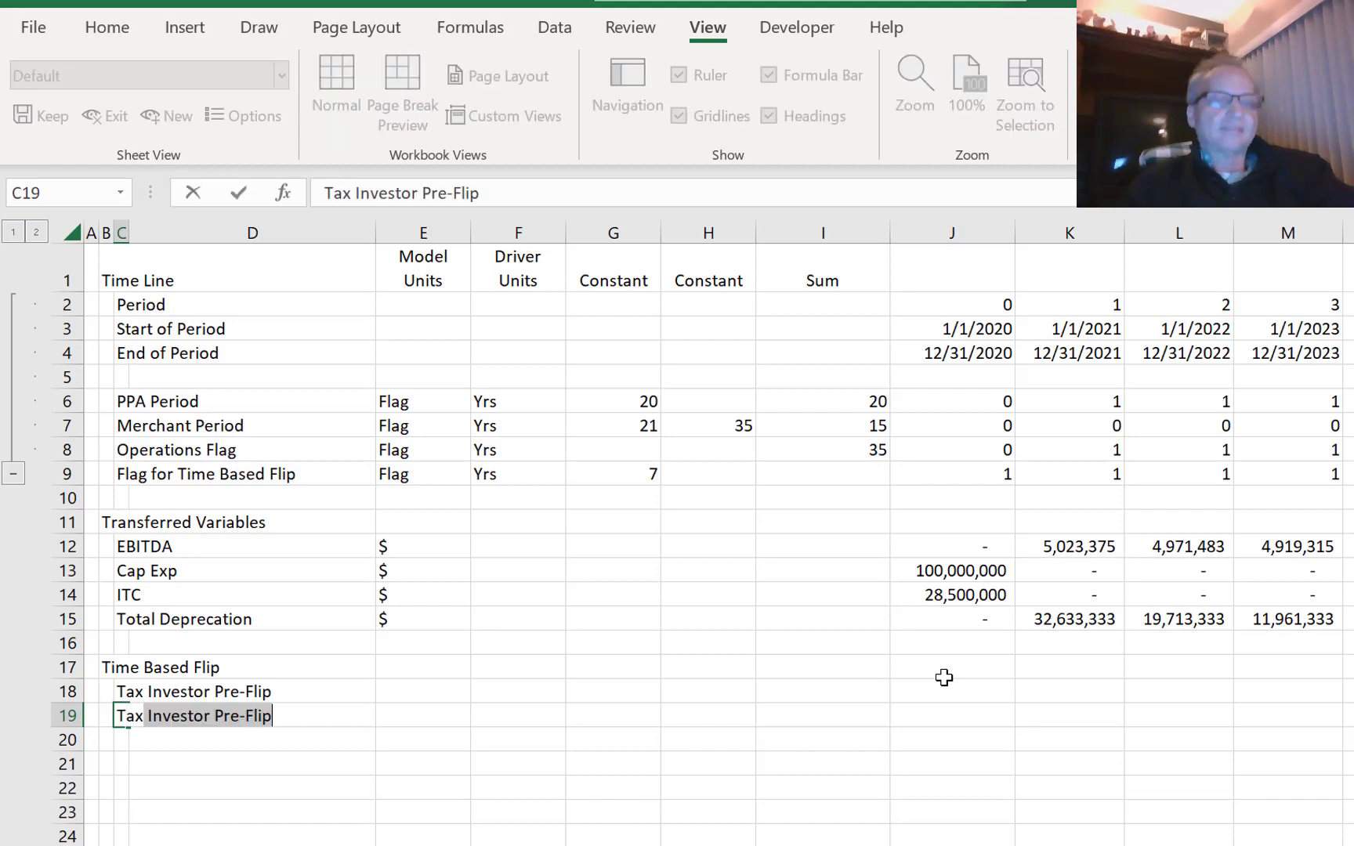
key("BackSpace")
key("BackSpace")
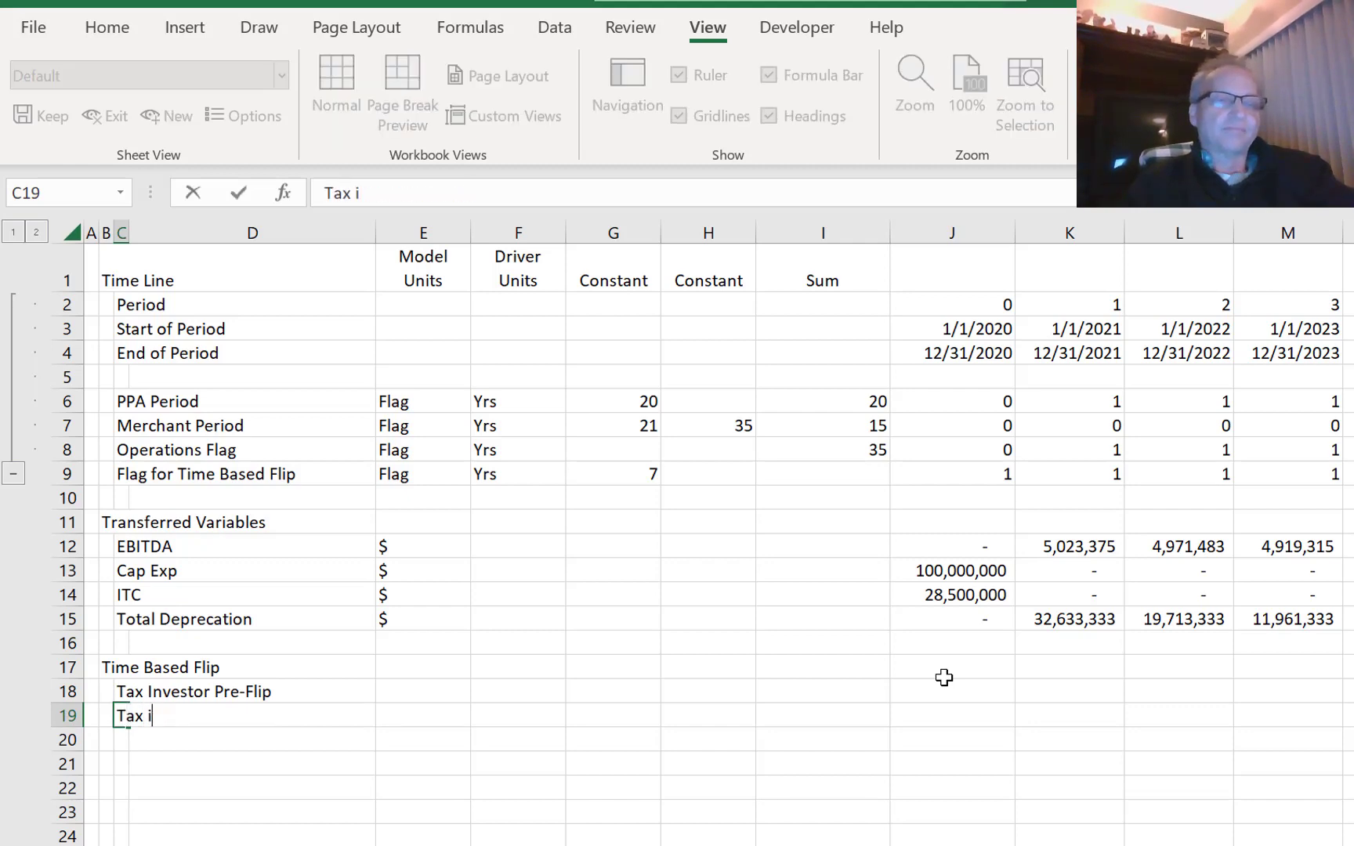
type("II")
key("BackSpace")
key("BackSpace")
key("BackSpace")
type("Investors")
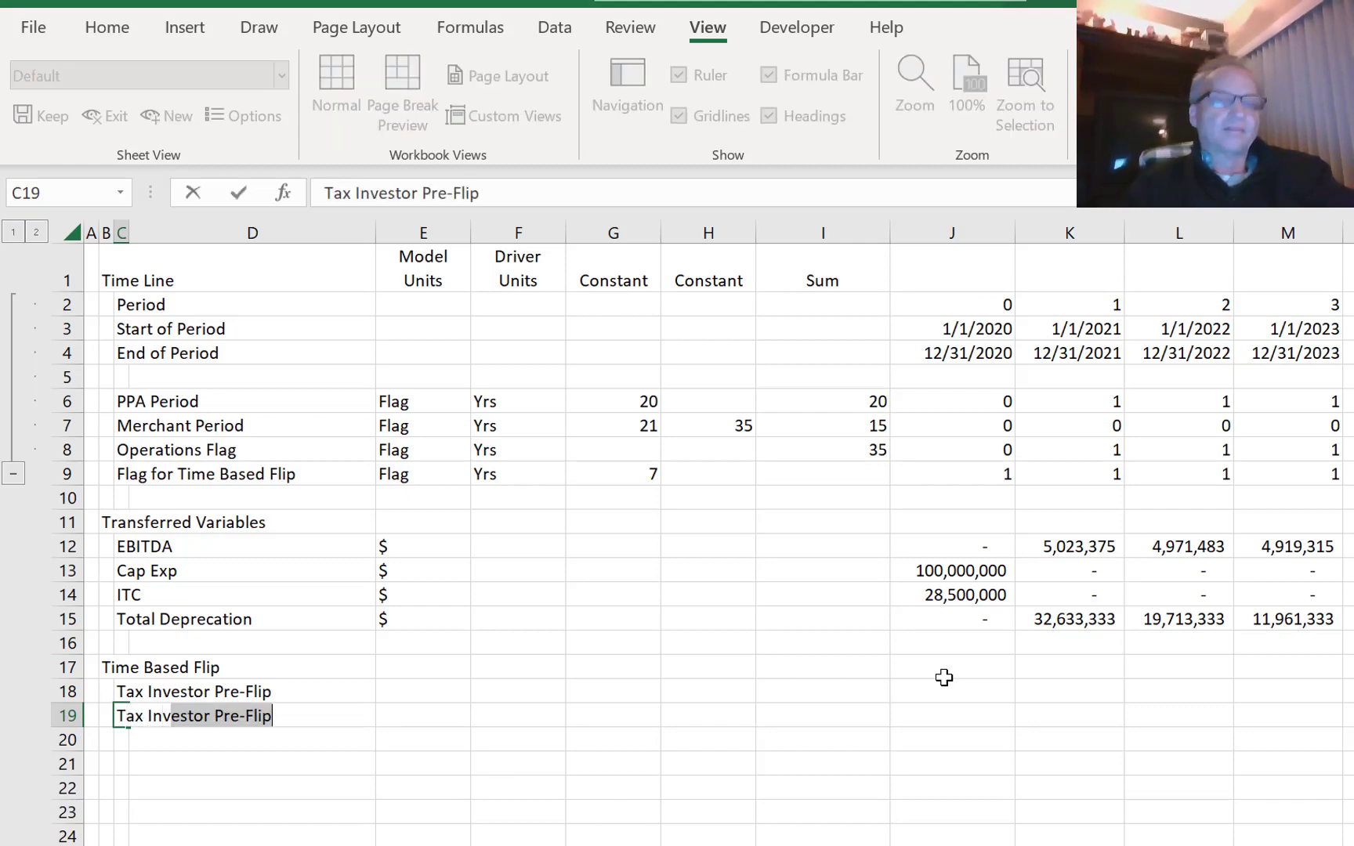
key("BackSpace")
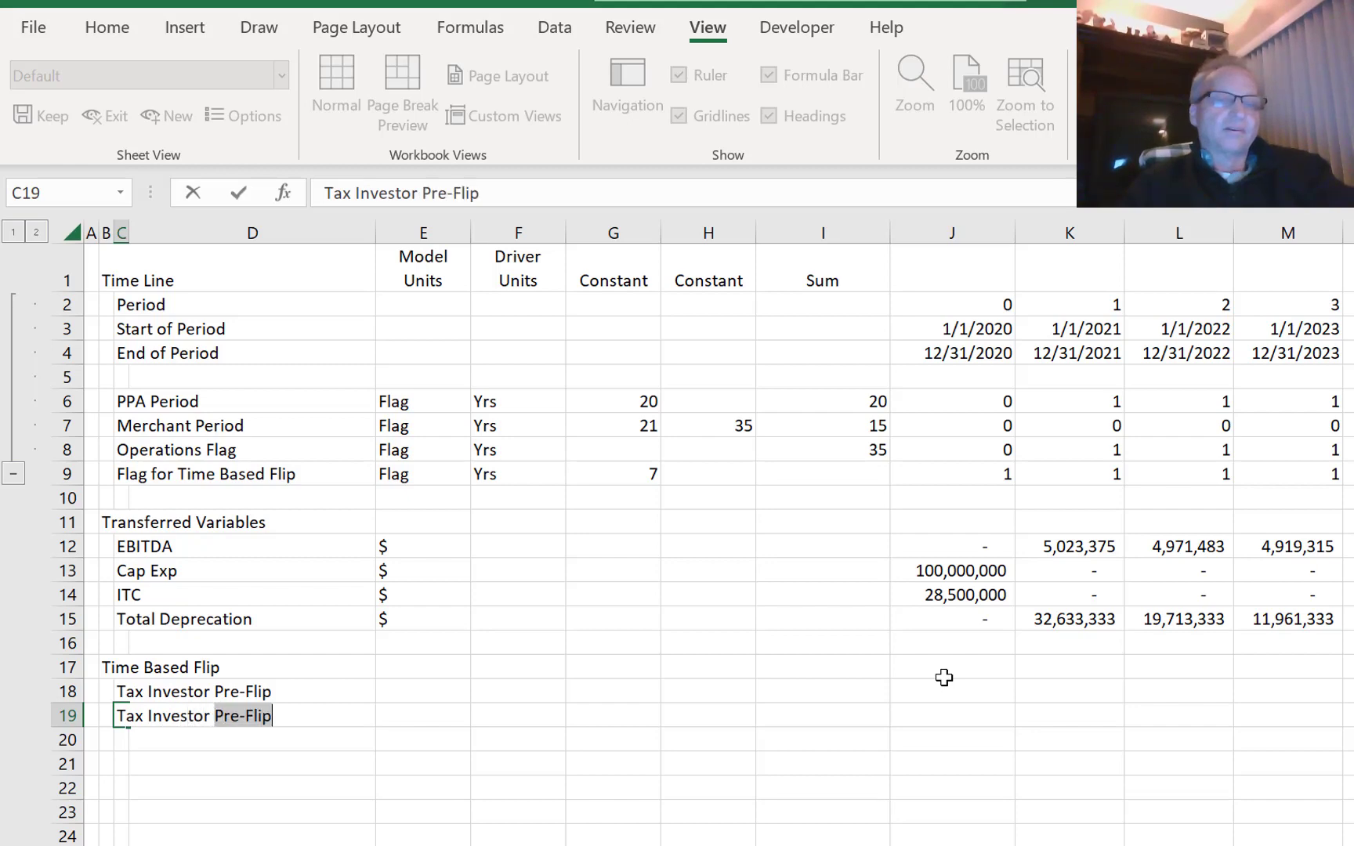
key("Return")
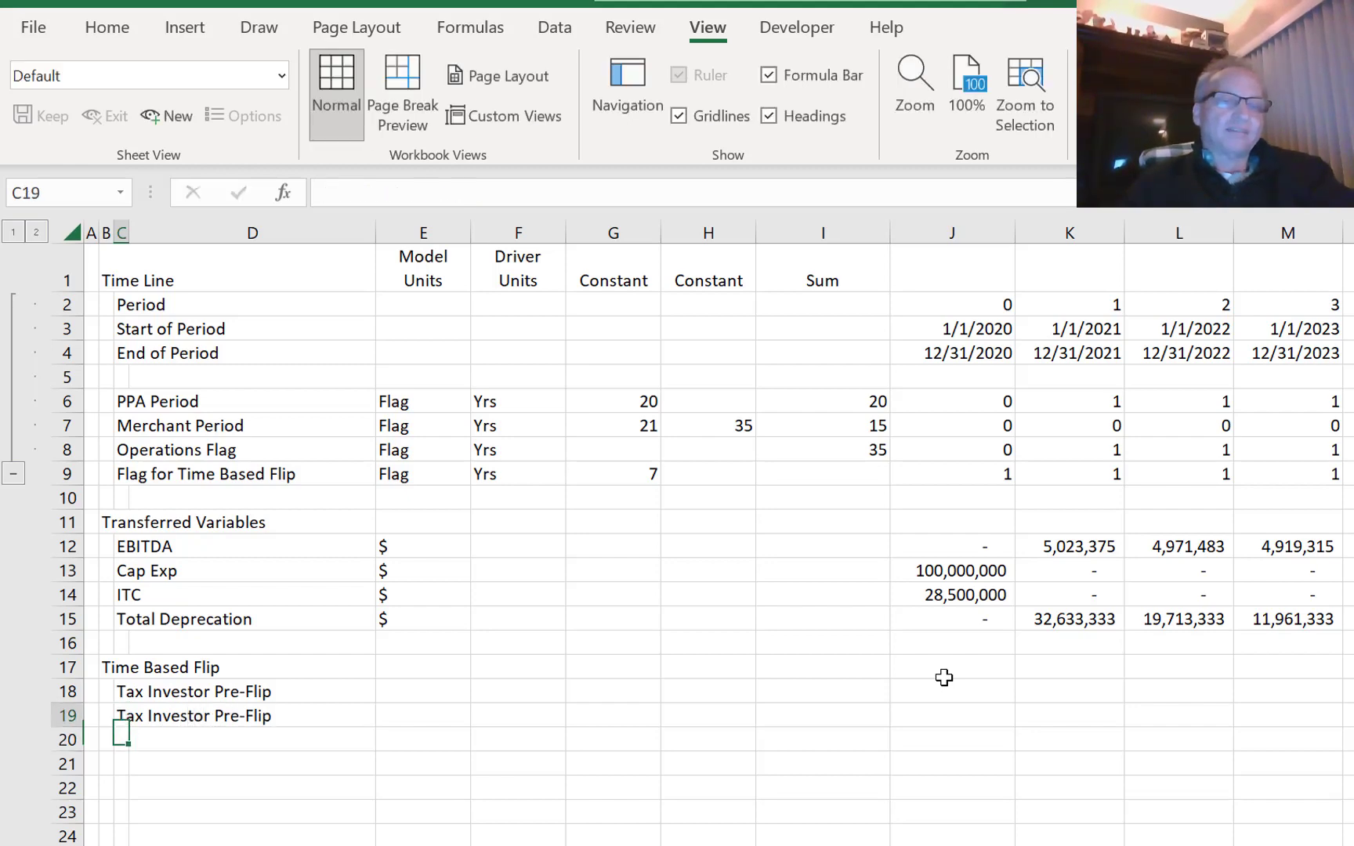
- Change the row label in C19 to "Tax Investor Post-Flip"
key("Up")
key("F2")
key("BackSpace")
key("BackSpace")
key("BackSpace")
key("BackSpace")
key("BackSpace")
key("BackSpace")
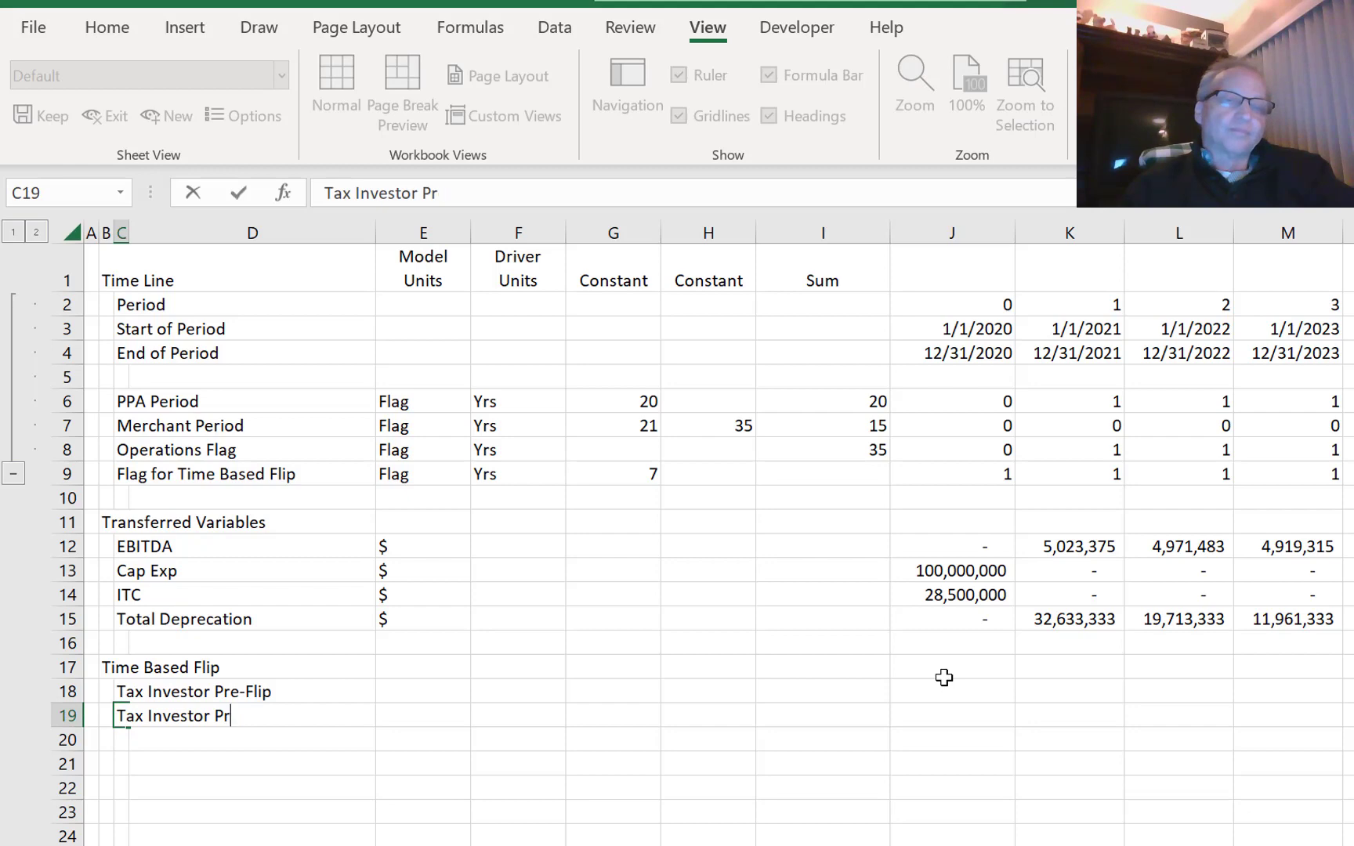
type("os")
key("BackSpace")
key("BackSpace")
key("BackSpace")
type("ost")
key("BackSpace")
type("st")
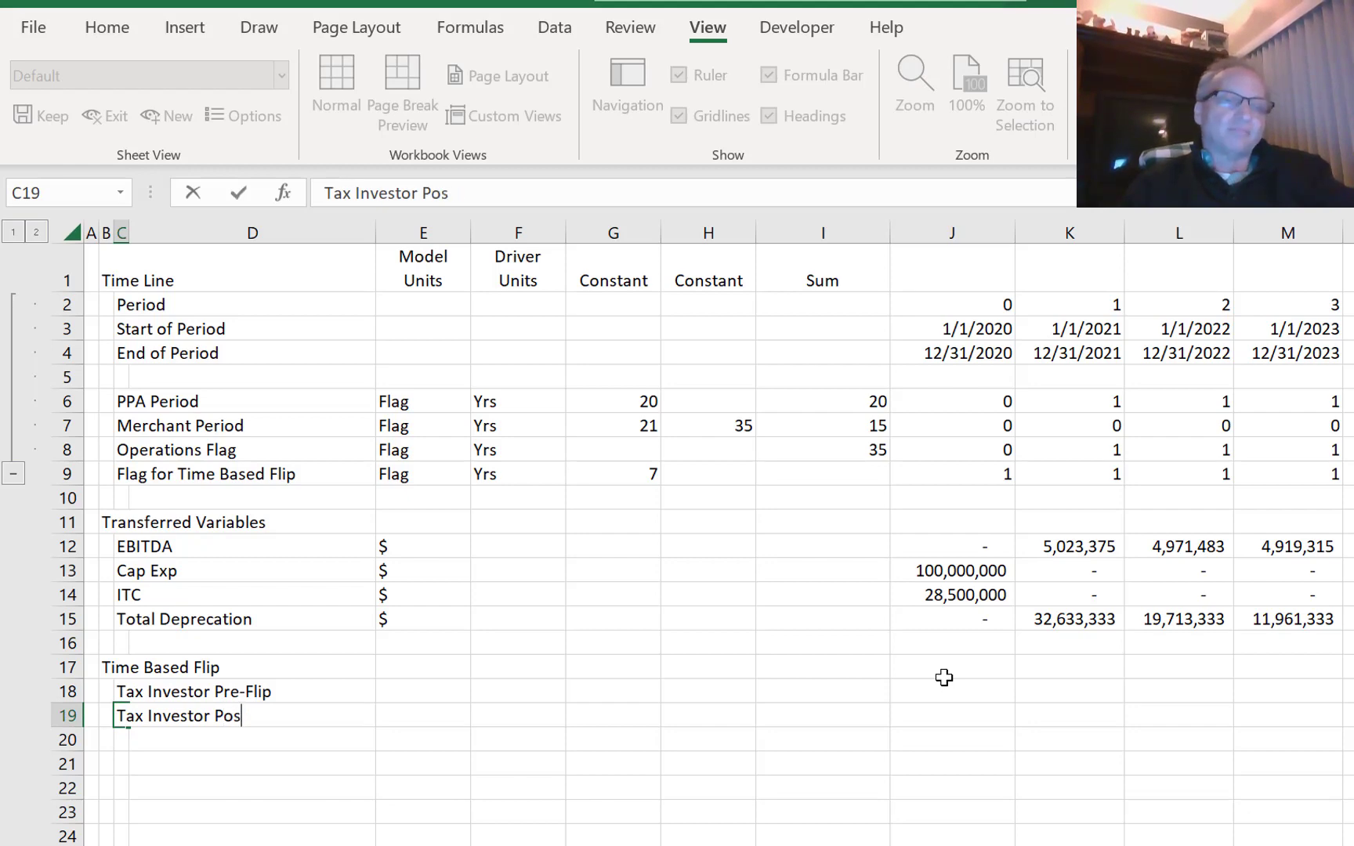
type("-Fli")
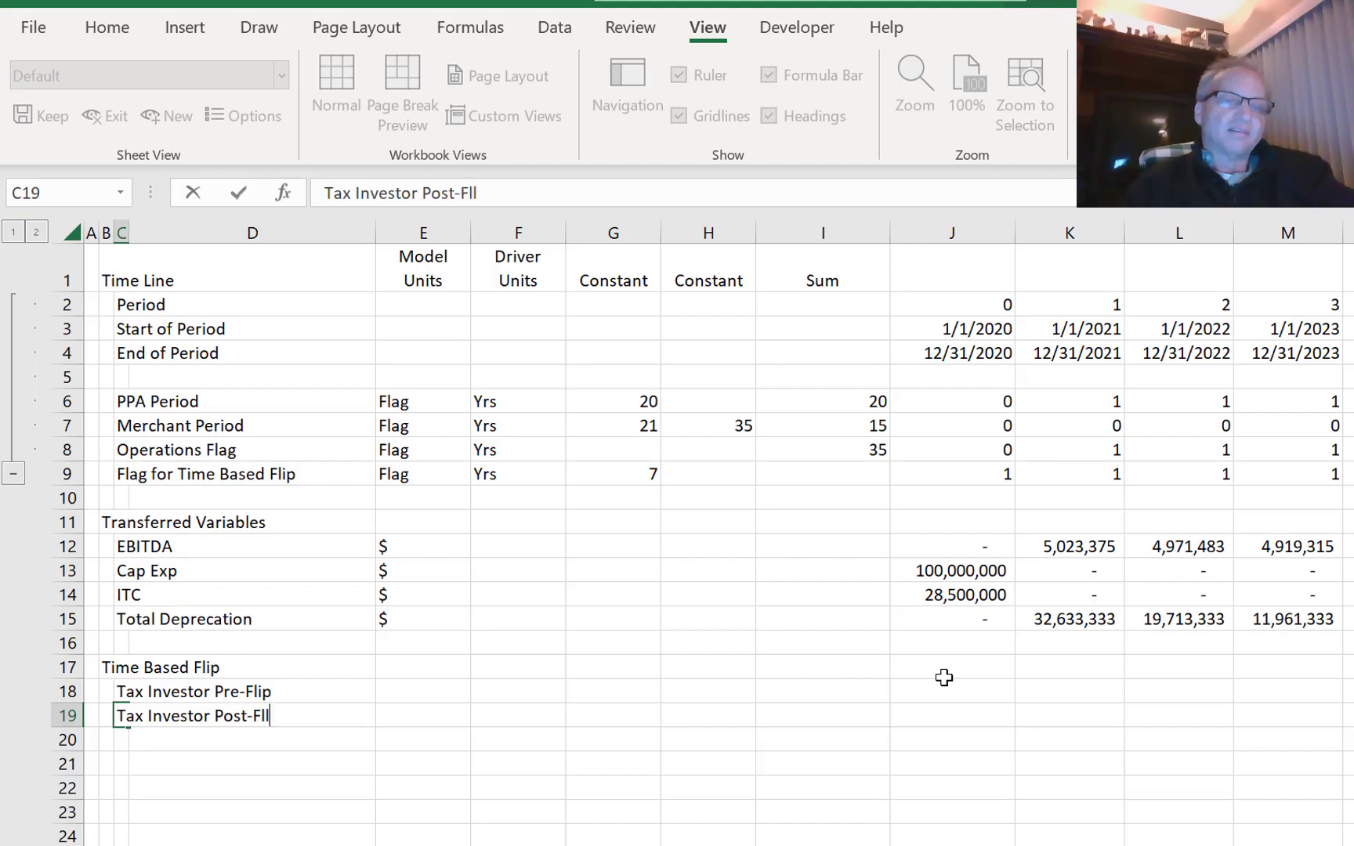
type("p")
key("Return")
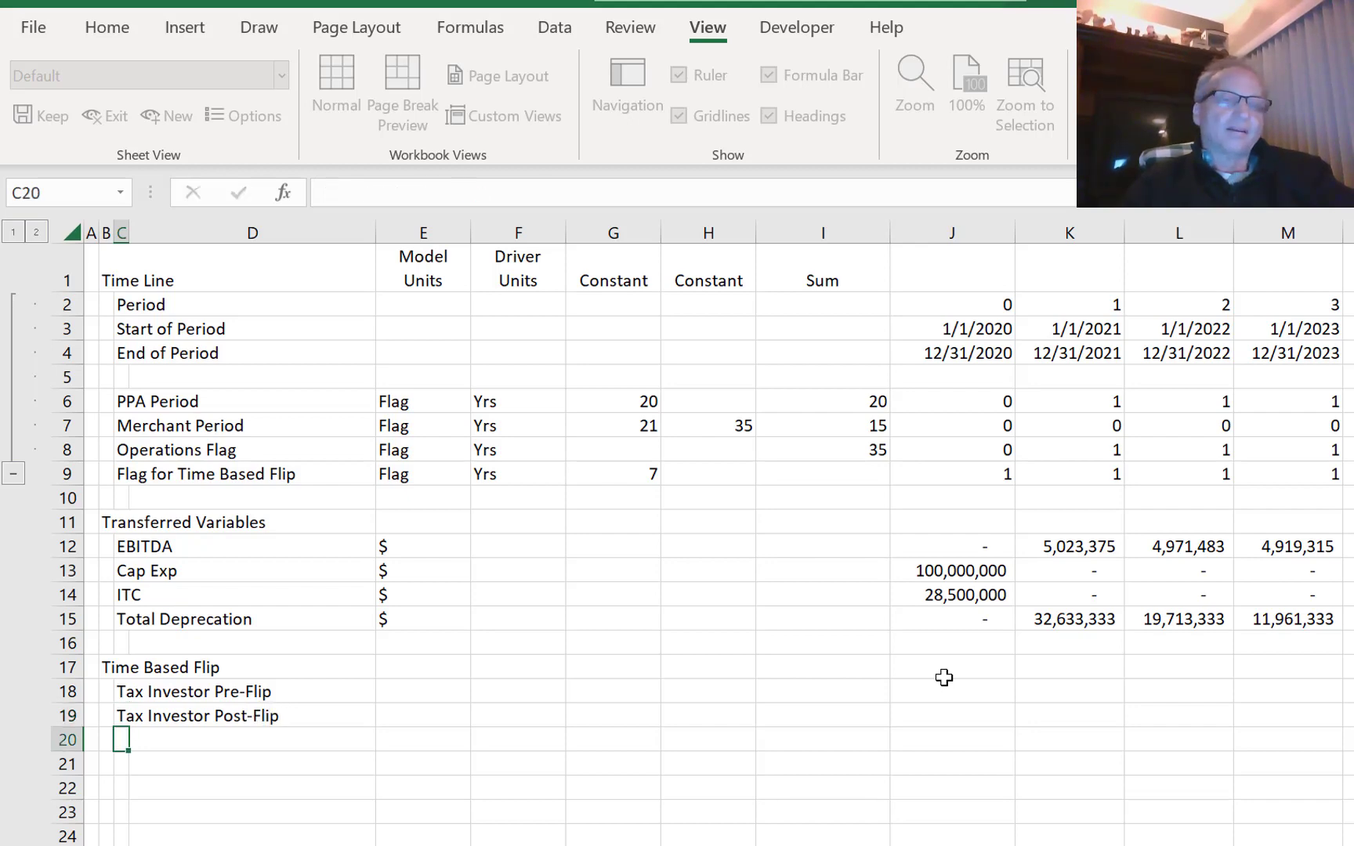
- Append " - Income" to the Tax Investor Pre-Flip and Post-Flip labels in C18 and C19
key("Up")
key("Up")
key("F2")
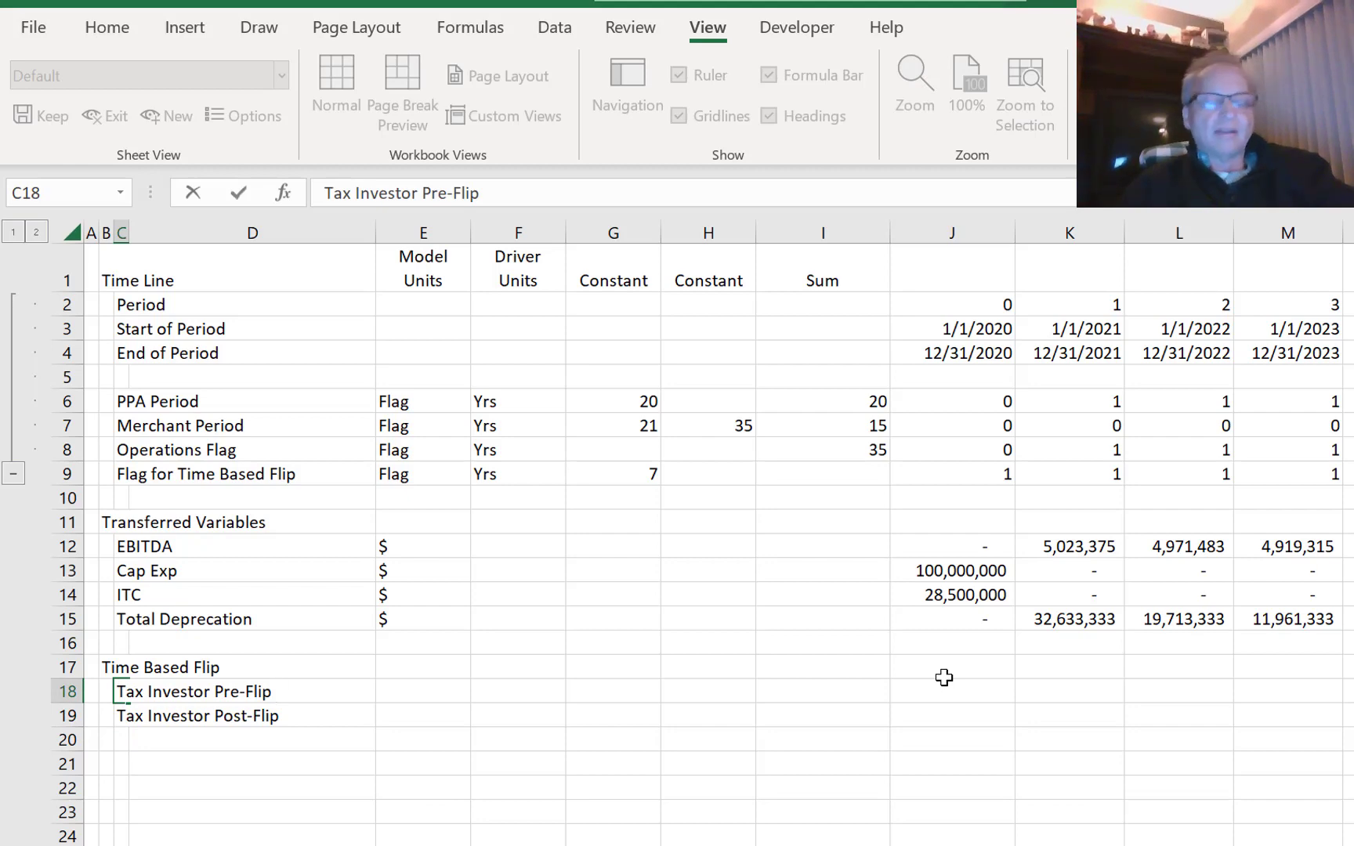
type("- Inc")
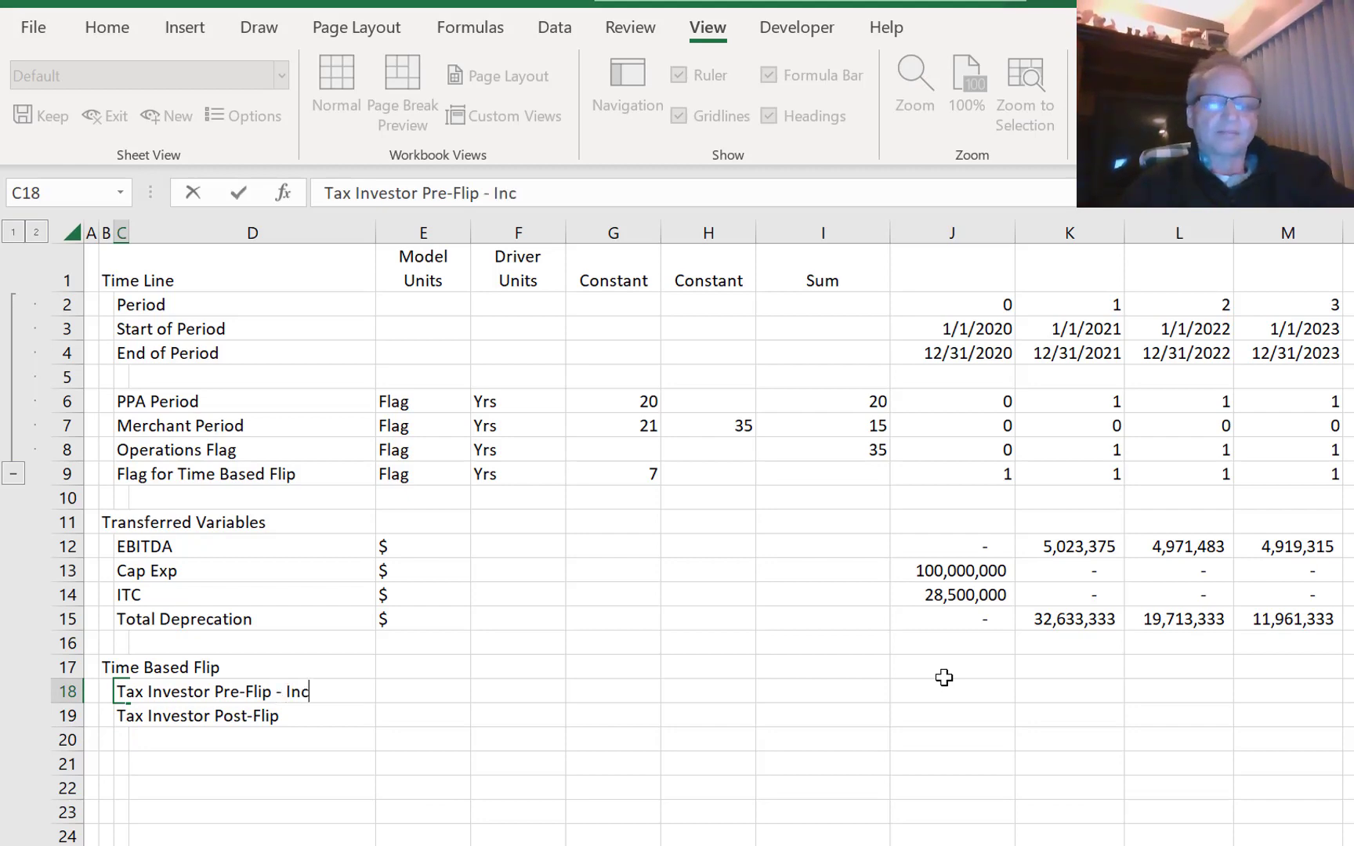
type("ome")
key("Return")
key("F2")
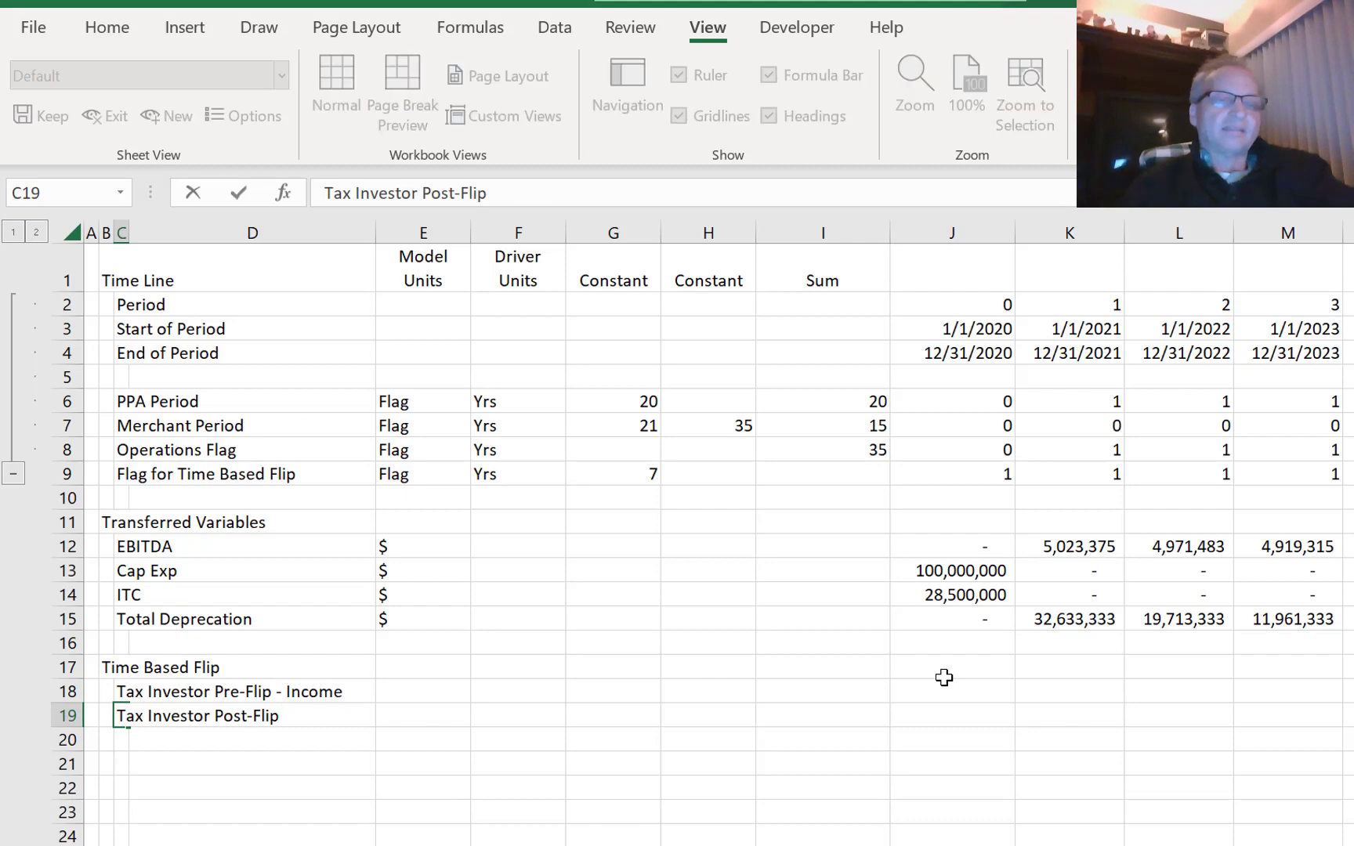
type("Income")
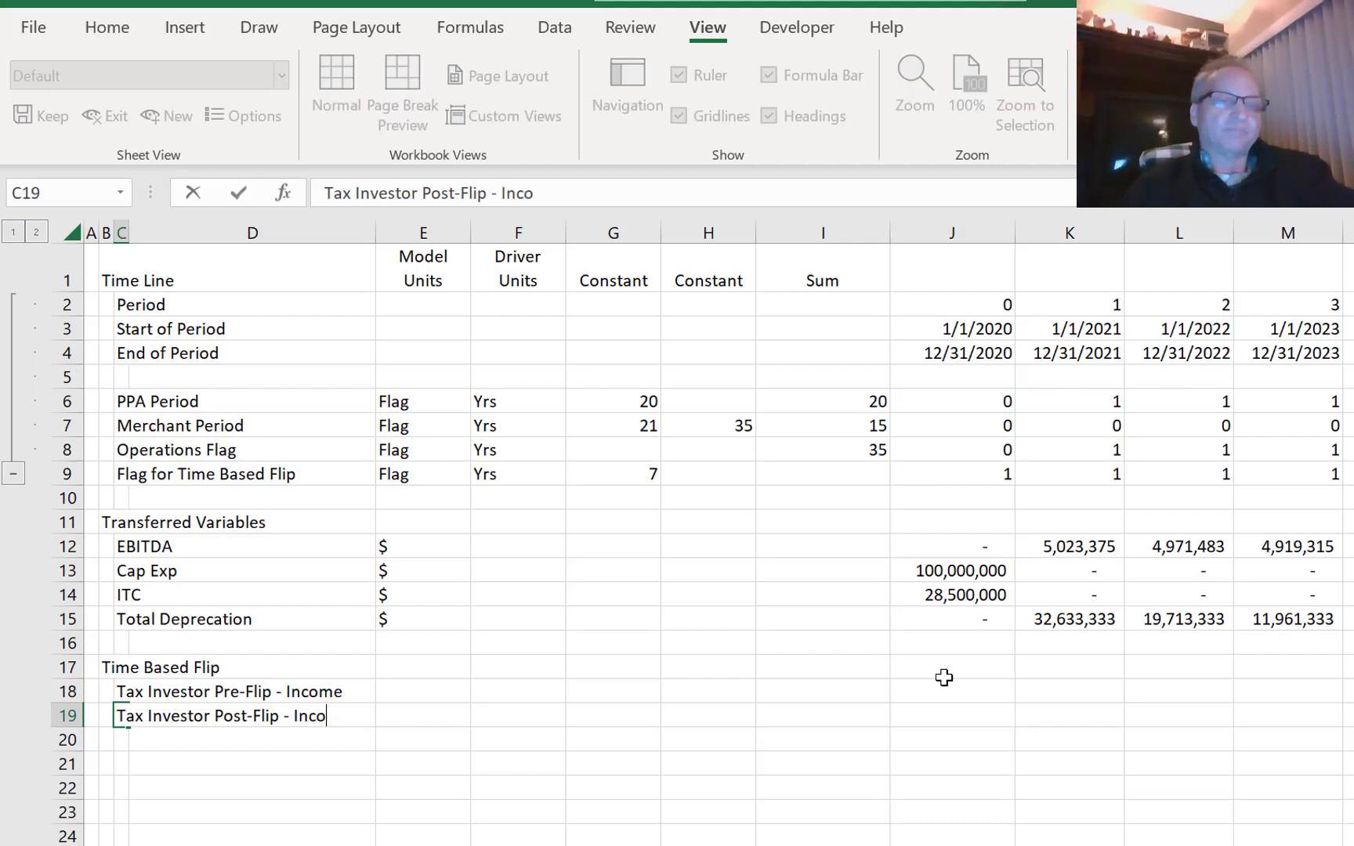
key("Return")
- Copy the two Tax Investor income labels from C18:C19 to C21:C22, leaving row 20 blank
key("Up")
key("Up")
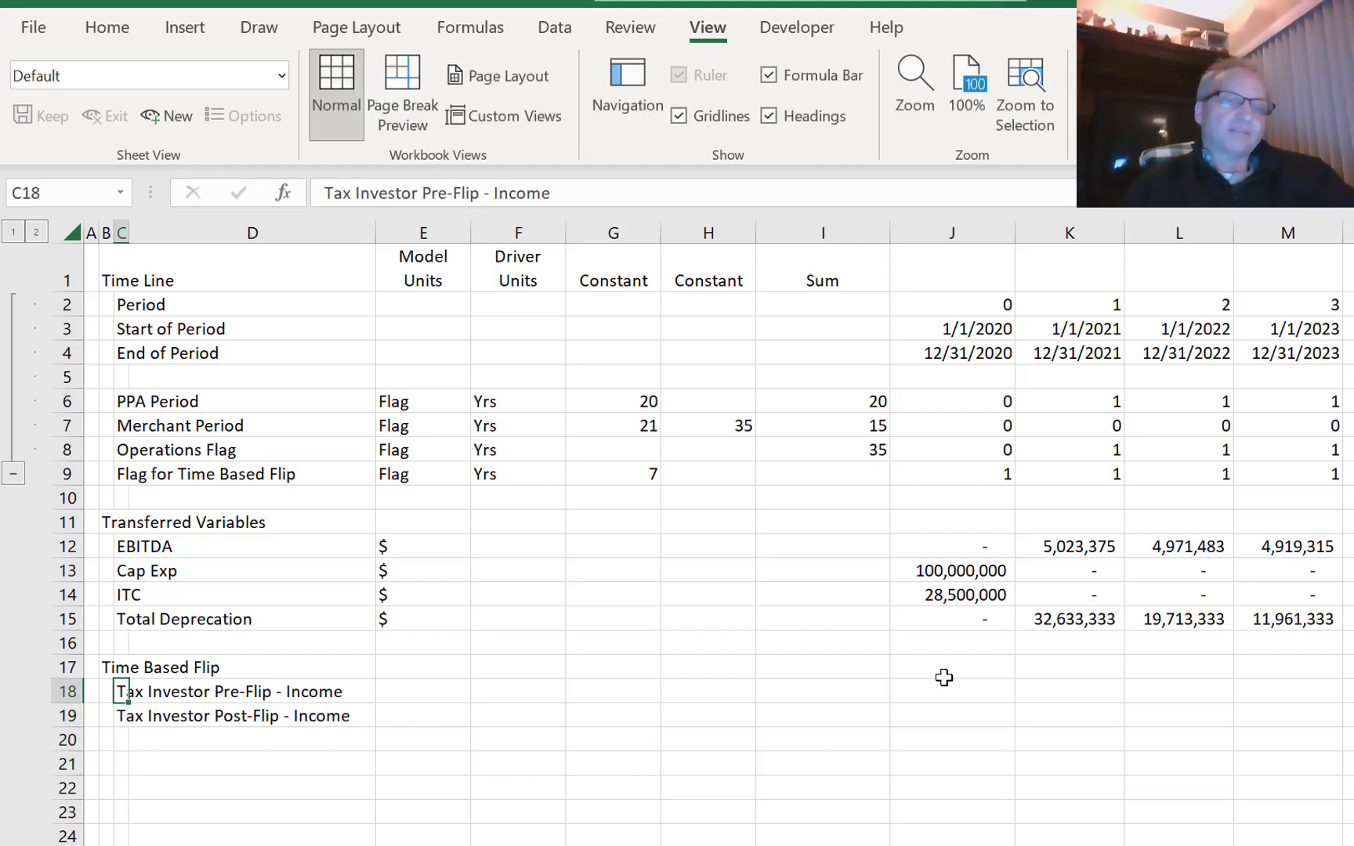
key("shift+Down")
key("ctrl+c")
key("Down")
key("Down")
key("Down")
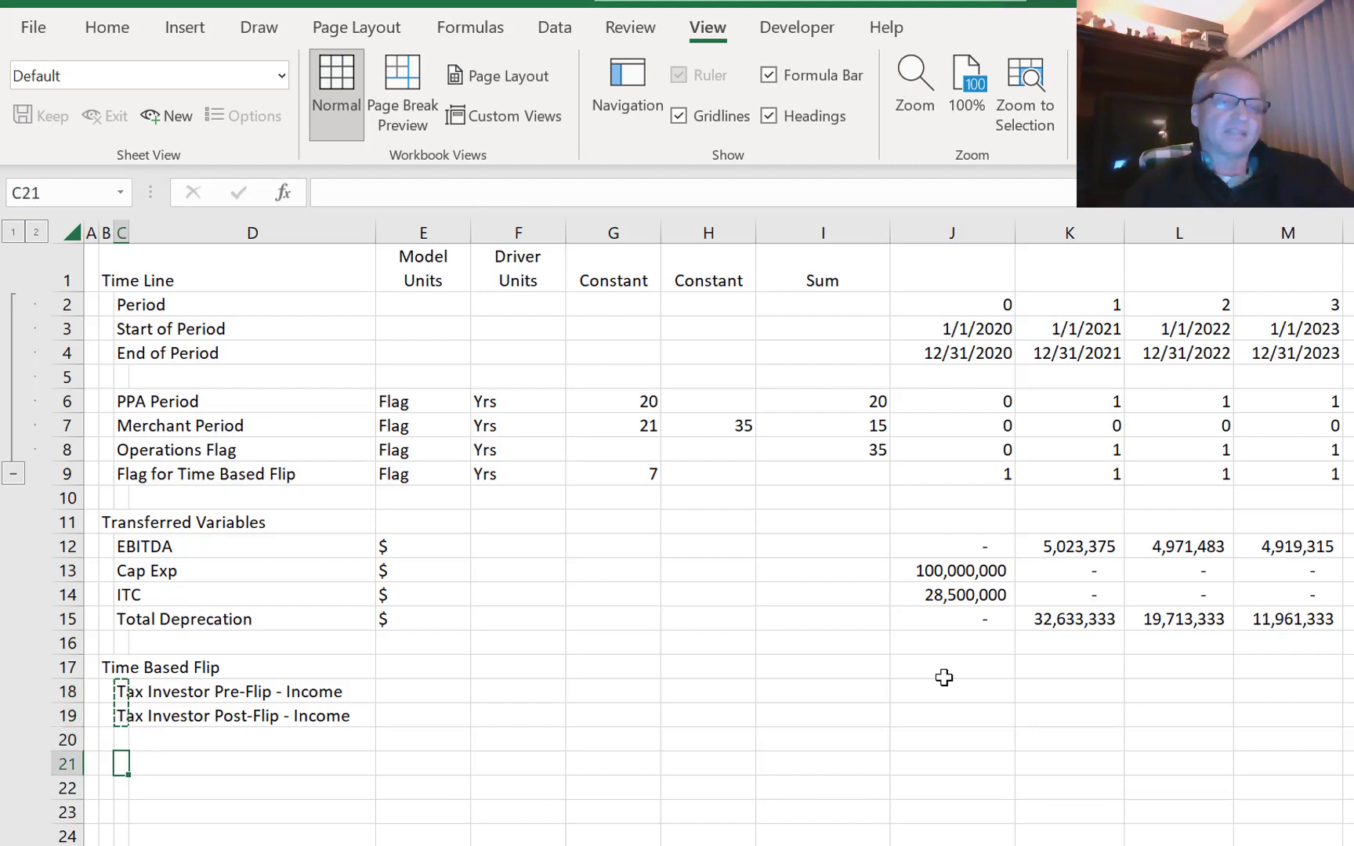
key("ctrl+v")
key("F2")
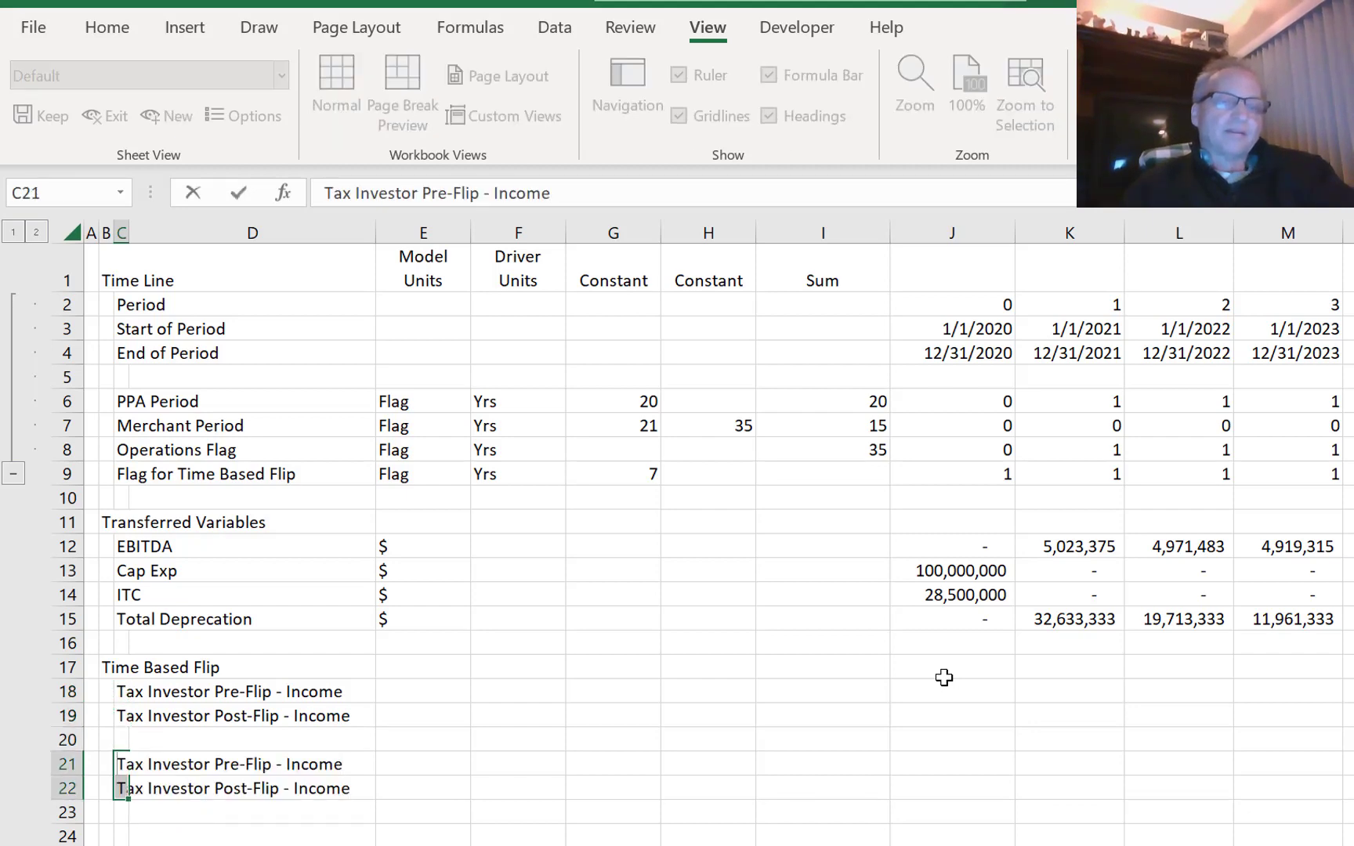
key("Escape")
- Change the copied label in C21 to "Sponsor Pre-Flip - Income"
key("Down")
key("Down")
key("Up")
key("Up")
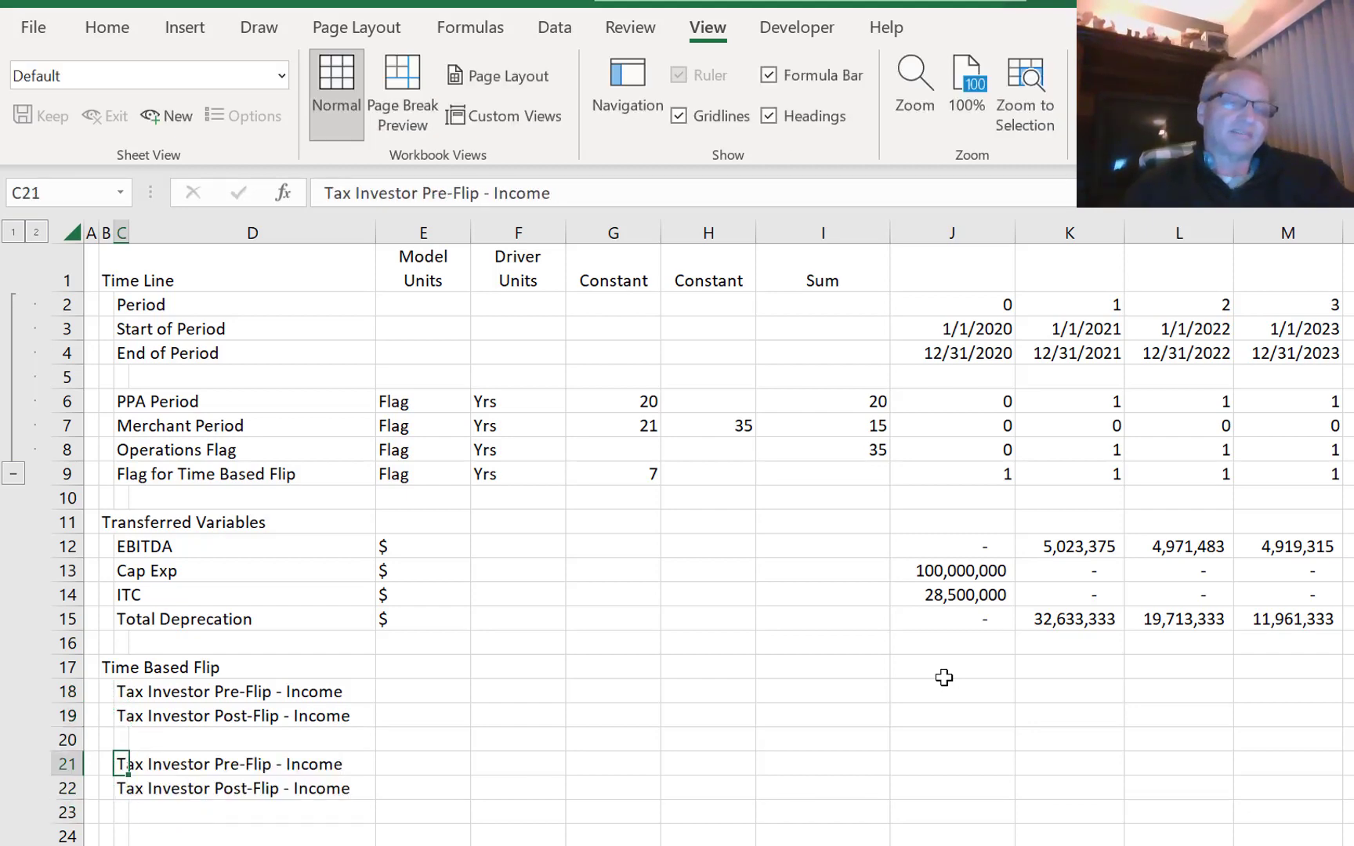
key("F2")
key("BackSpace")
key("Escape")
key("F2")
key("Left")
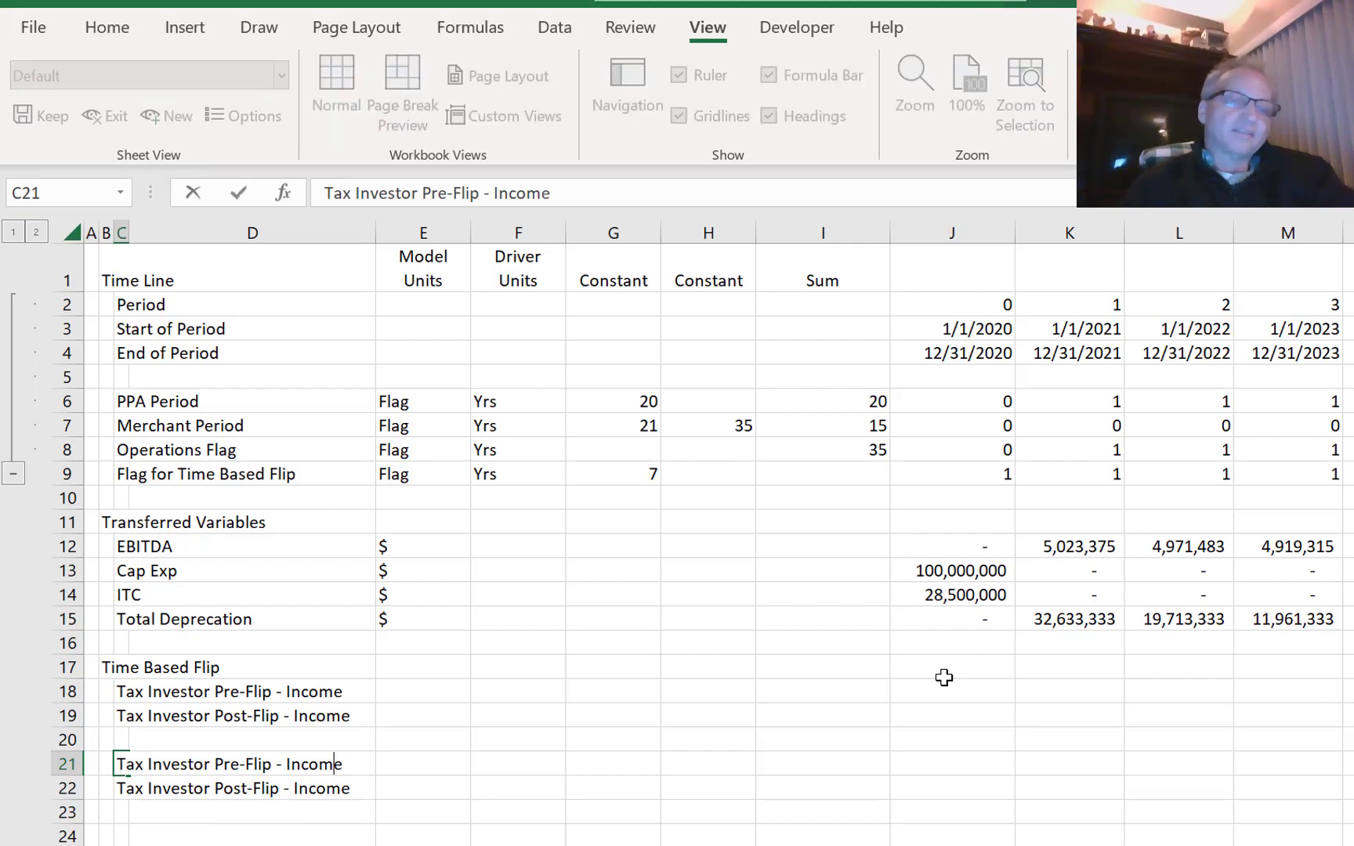
key("BackSpace")
key("BackSpace")
key("BackSpace")
key("BackSpace")
key("BackSpace")
key("BackSpace")
key("BackSpace")
key("BackSpace")
key("BackSpace")
key("BackSpace")
key("BackSpace")
key("BackSpace")
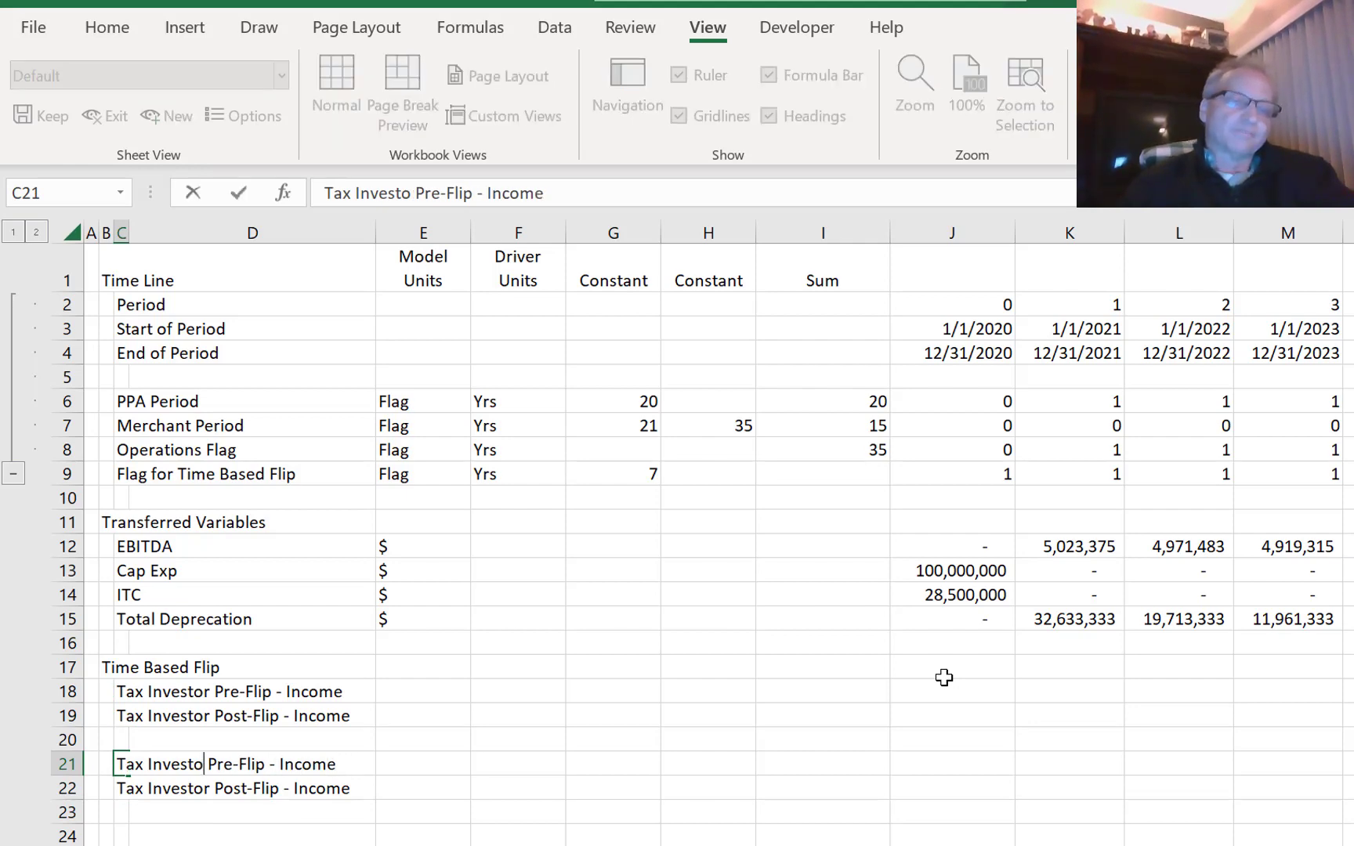
type("D")
key("BackSpace")
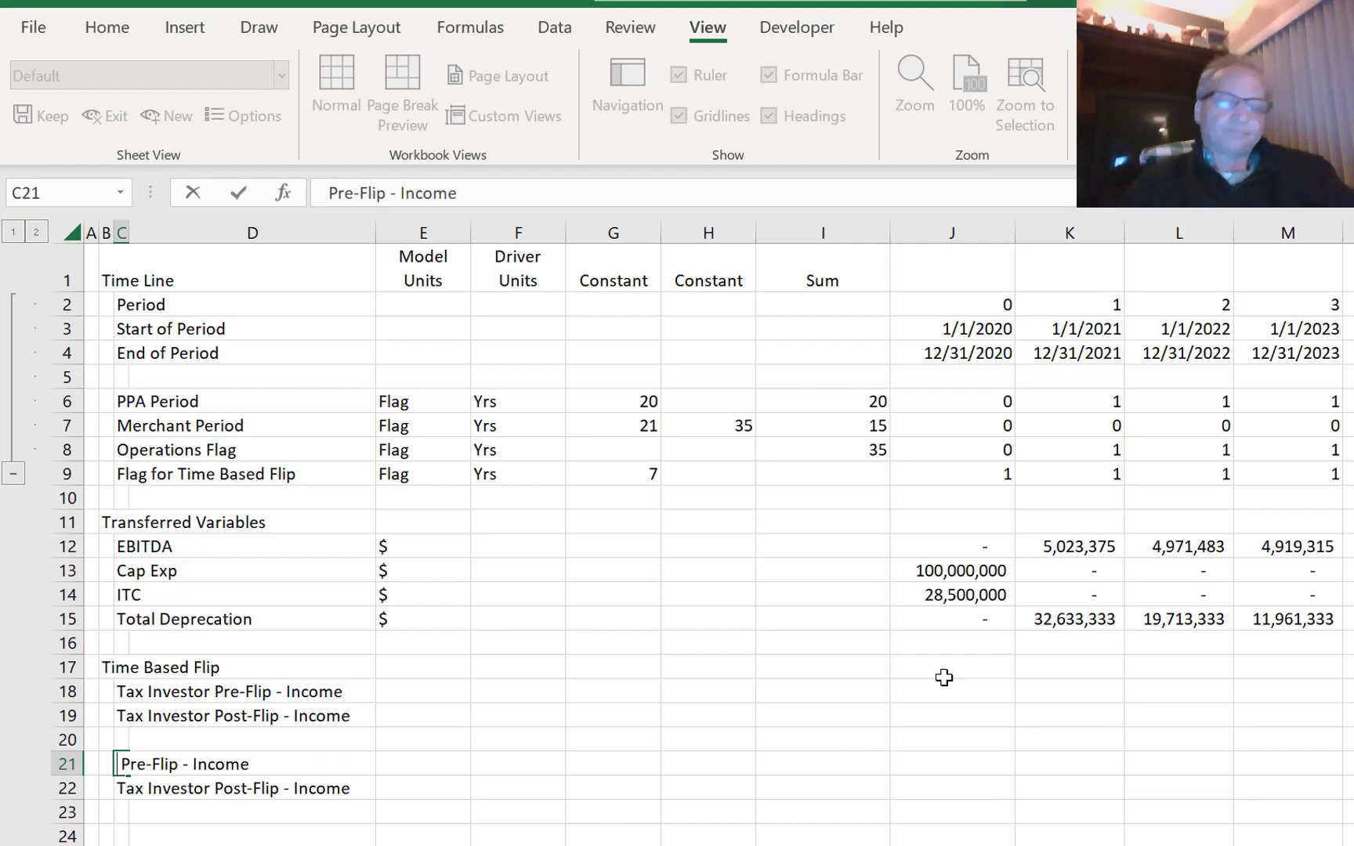
type("Sp")
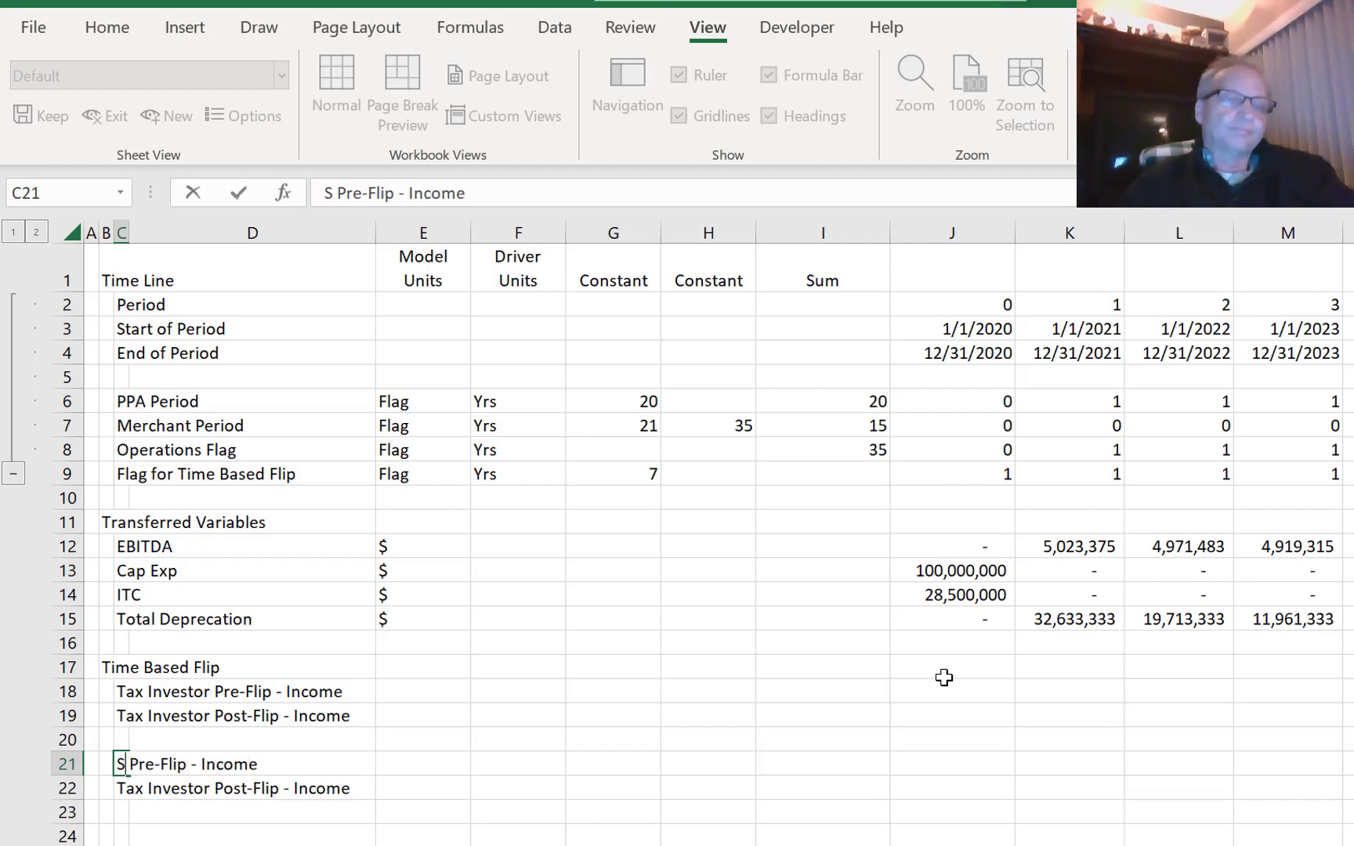
key("BackSpace")
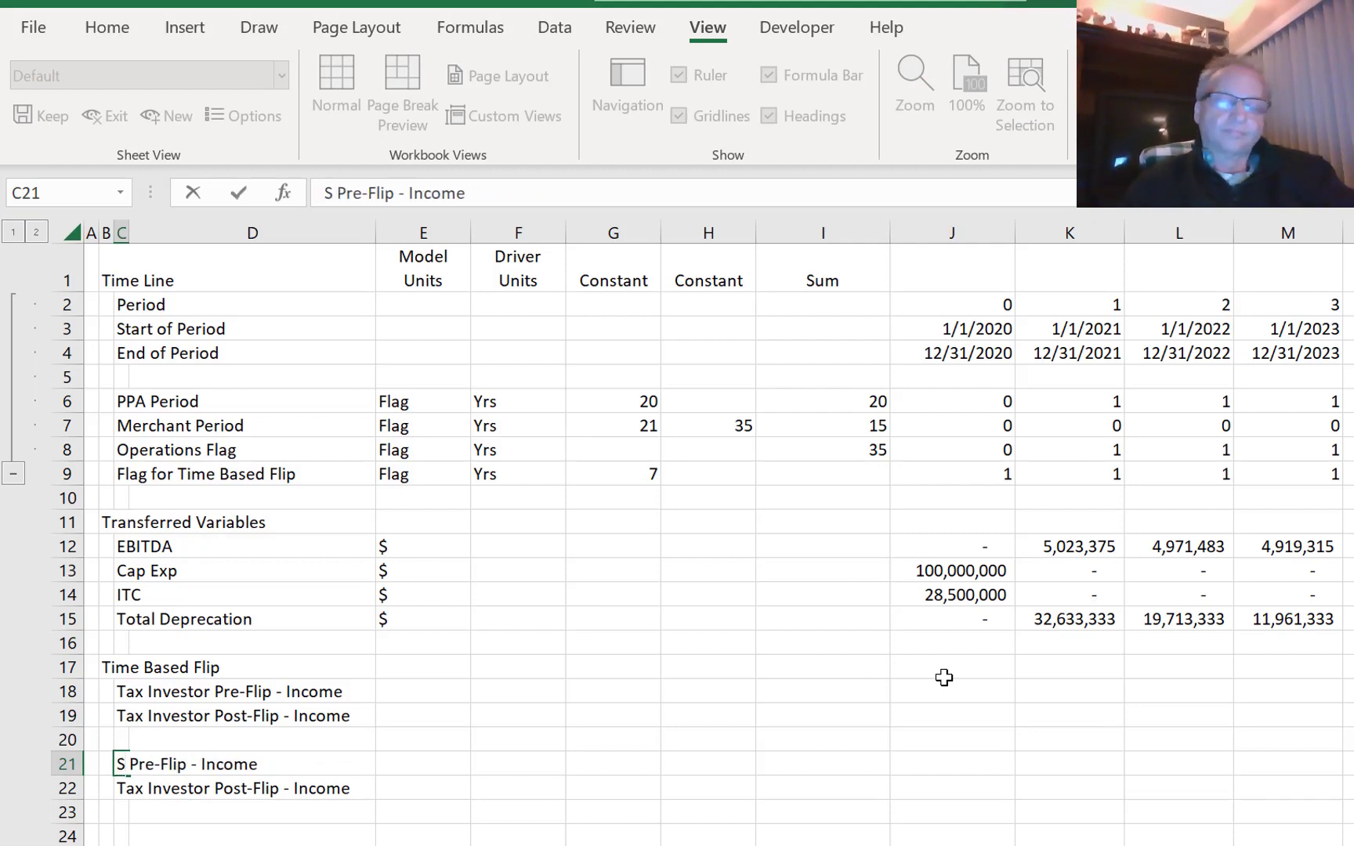
type("ponsor")
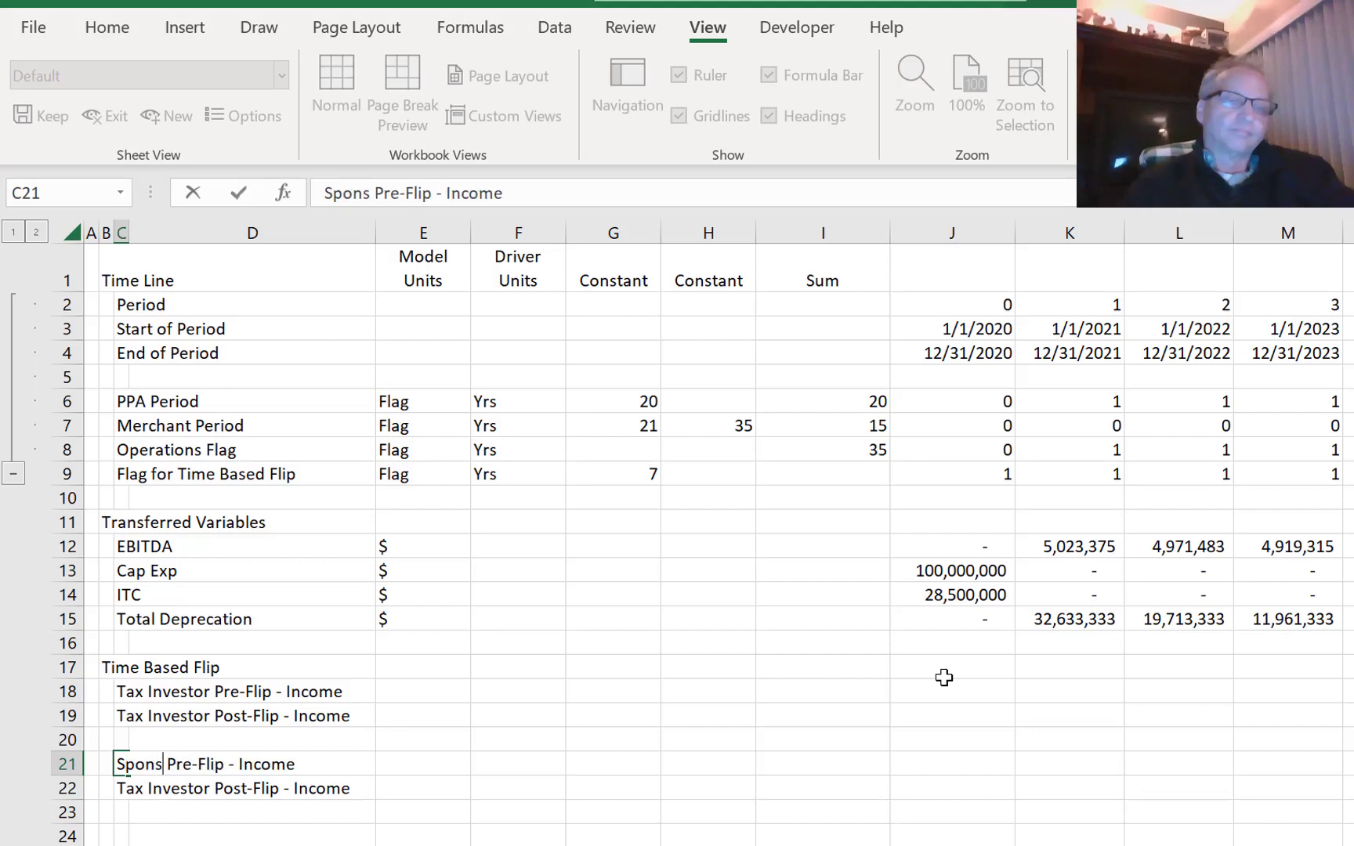
key("Return")
- Change the copied label in C22 to "Sponsor Post-Flip - Income"
key("F2")
key("Left")
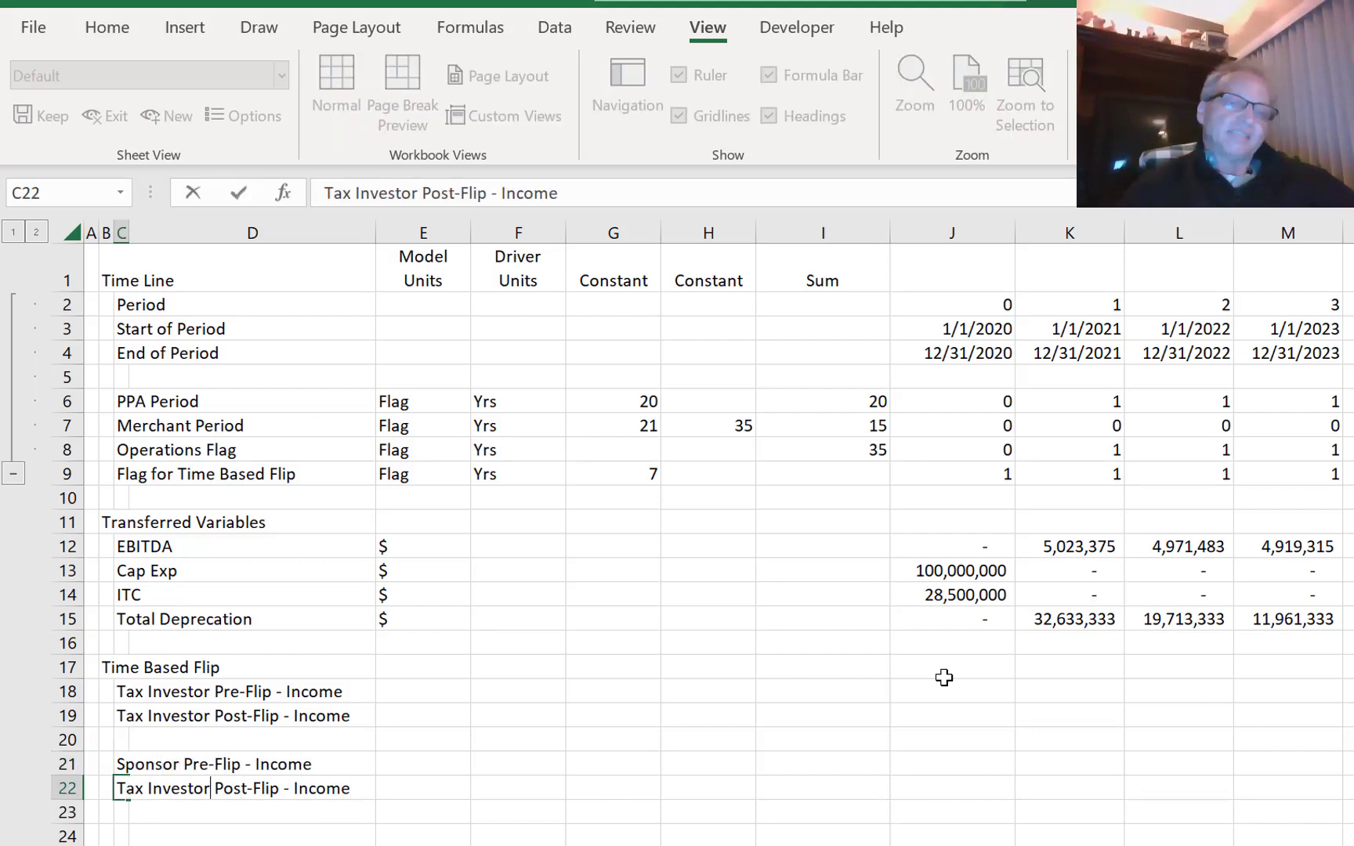
key("BackSpace")
key("BackSpace")
key("BackSpace")
key("BackSpace")
key("BackSpace")
key("BackSpace")
key("BackSpace")
key("BackSpace")
key("BackSpace")
key("BackSpace")
key("BackSpace")
key("BackSpace")
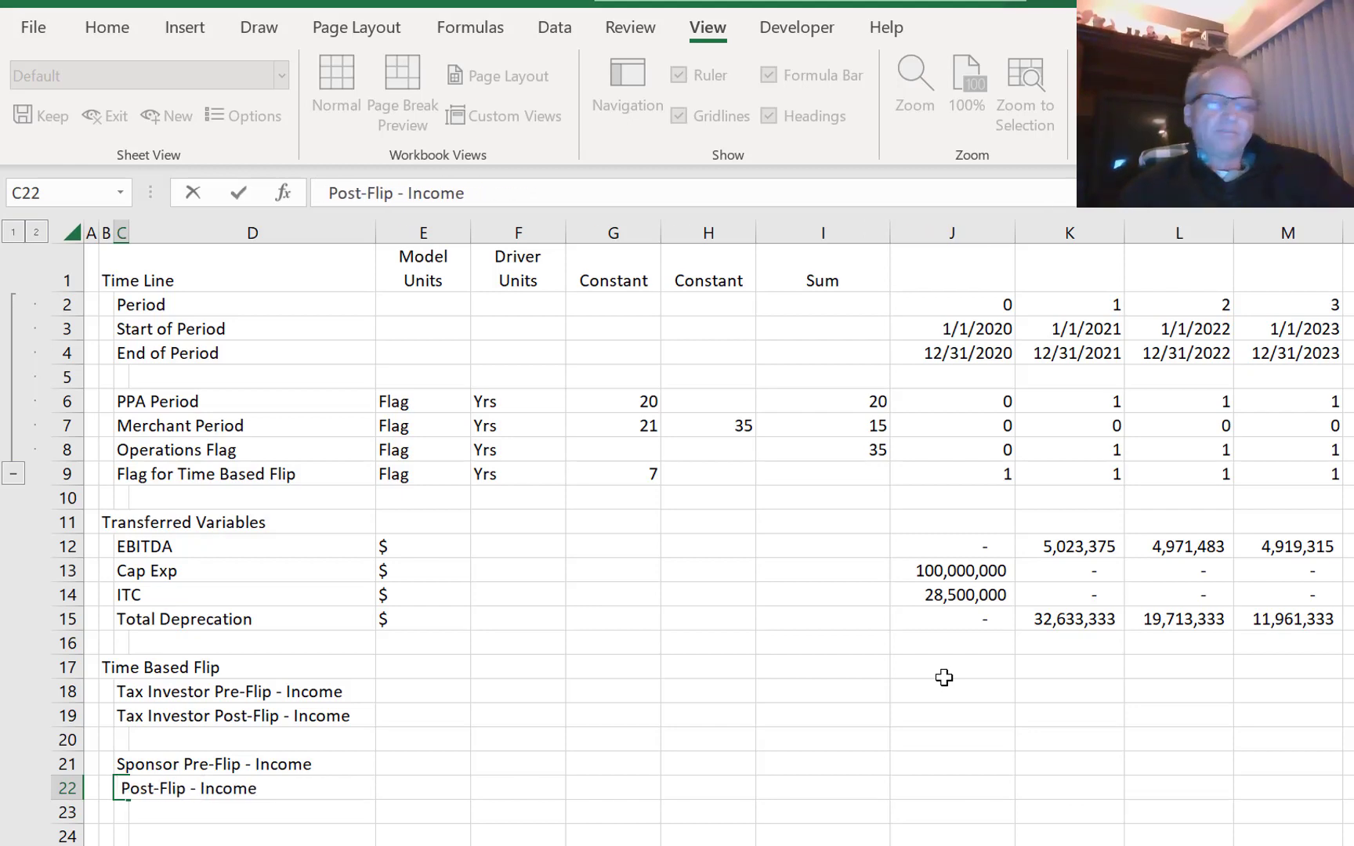
type("Sponsor")
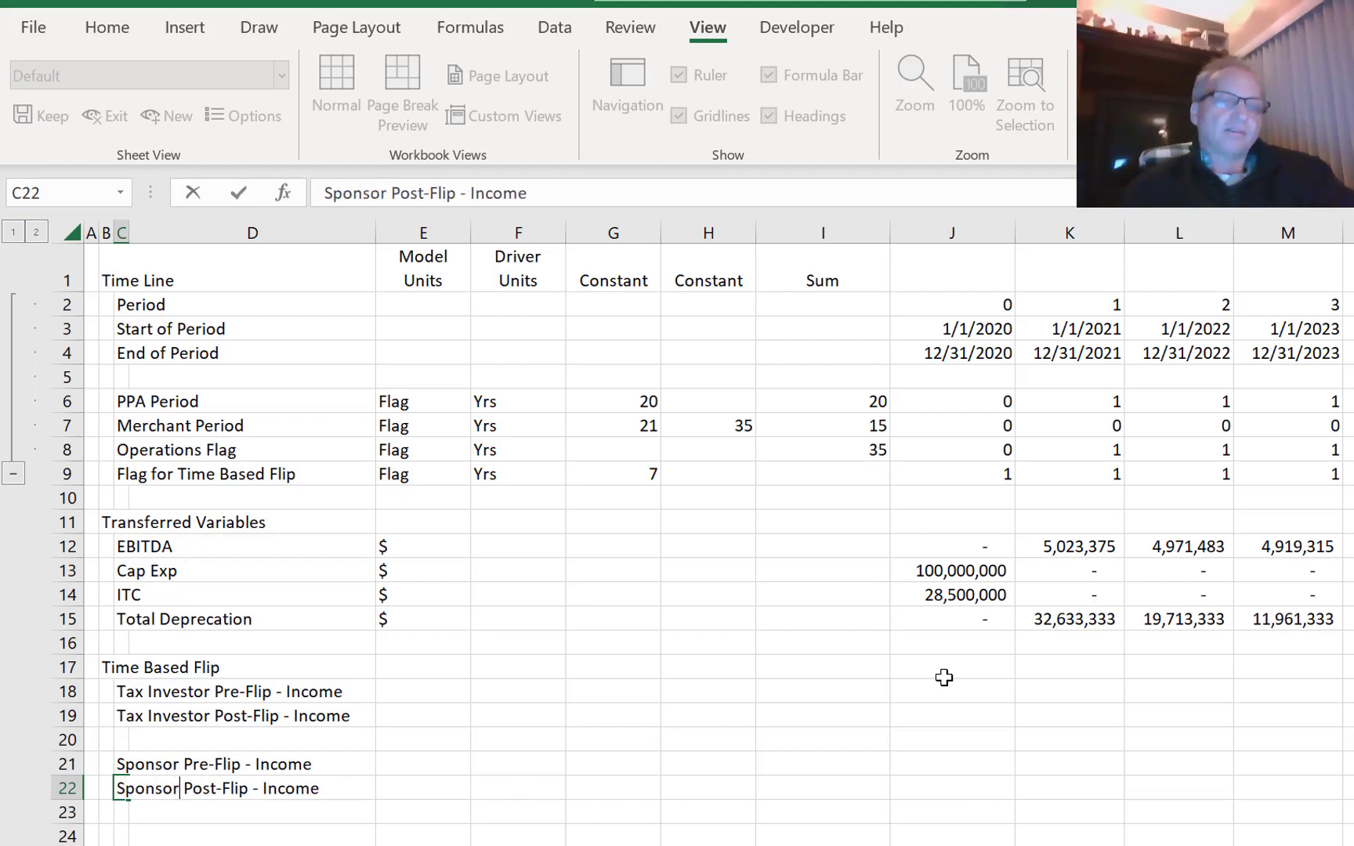
key("Return")
- Enter % as the model unit for the tax investor and sponsor income rows in E18, E19, E21 and E22
key("Up")
key("Up")
key("Up")
key("Up")
key("Up")
key("Right")
key("Right")
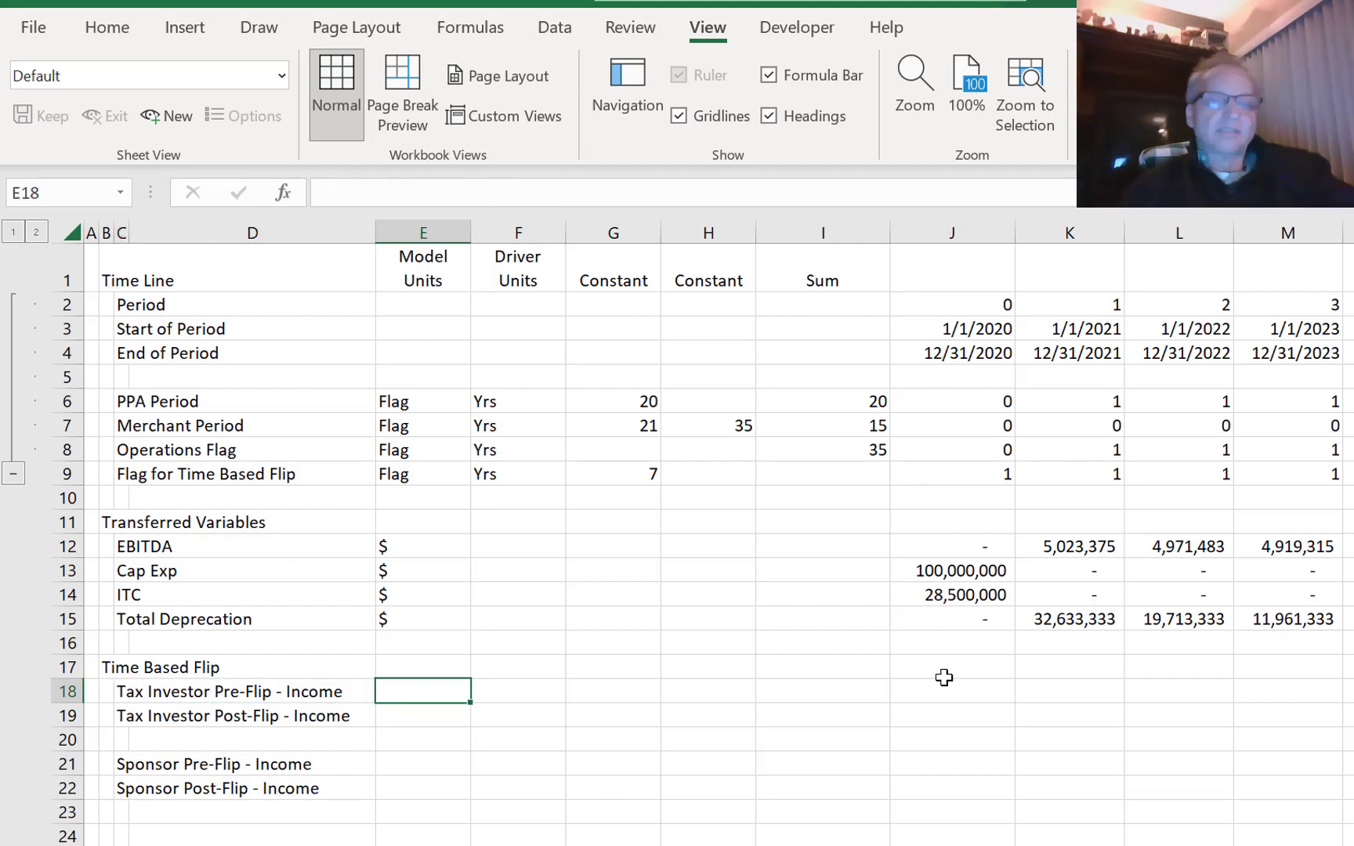
type("%")
key("Return")
type("%")
key("Return")
key("Return")
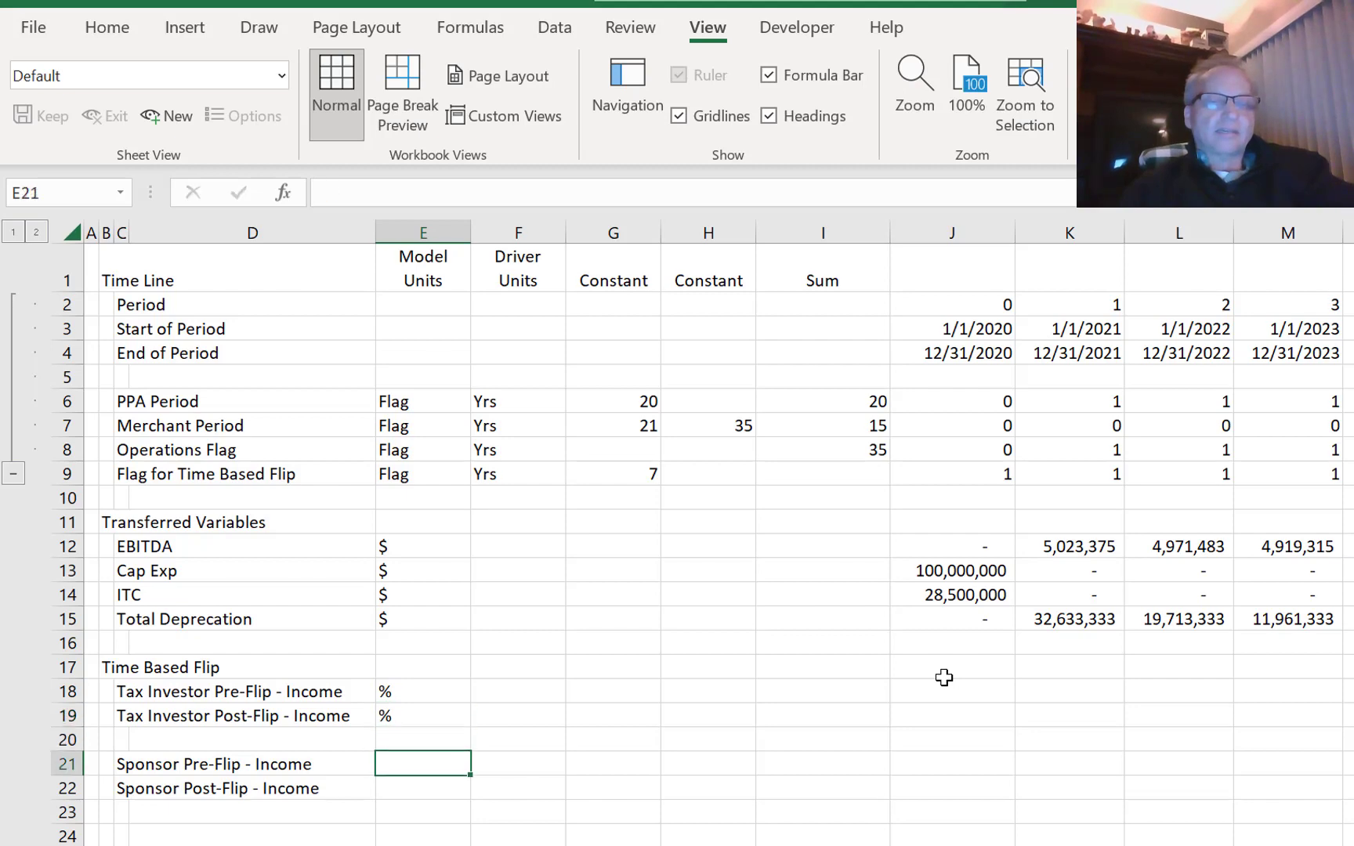
type("%")
key("Return")
type("%")
key("Return")
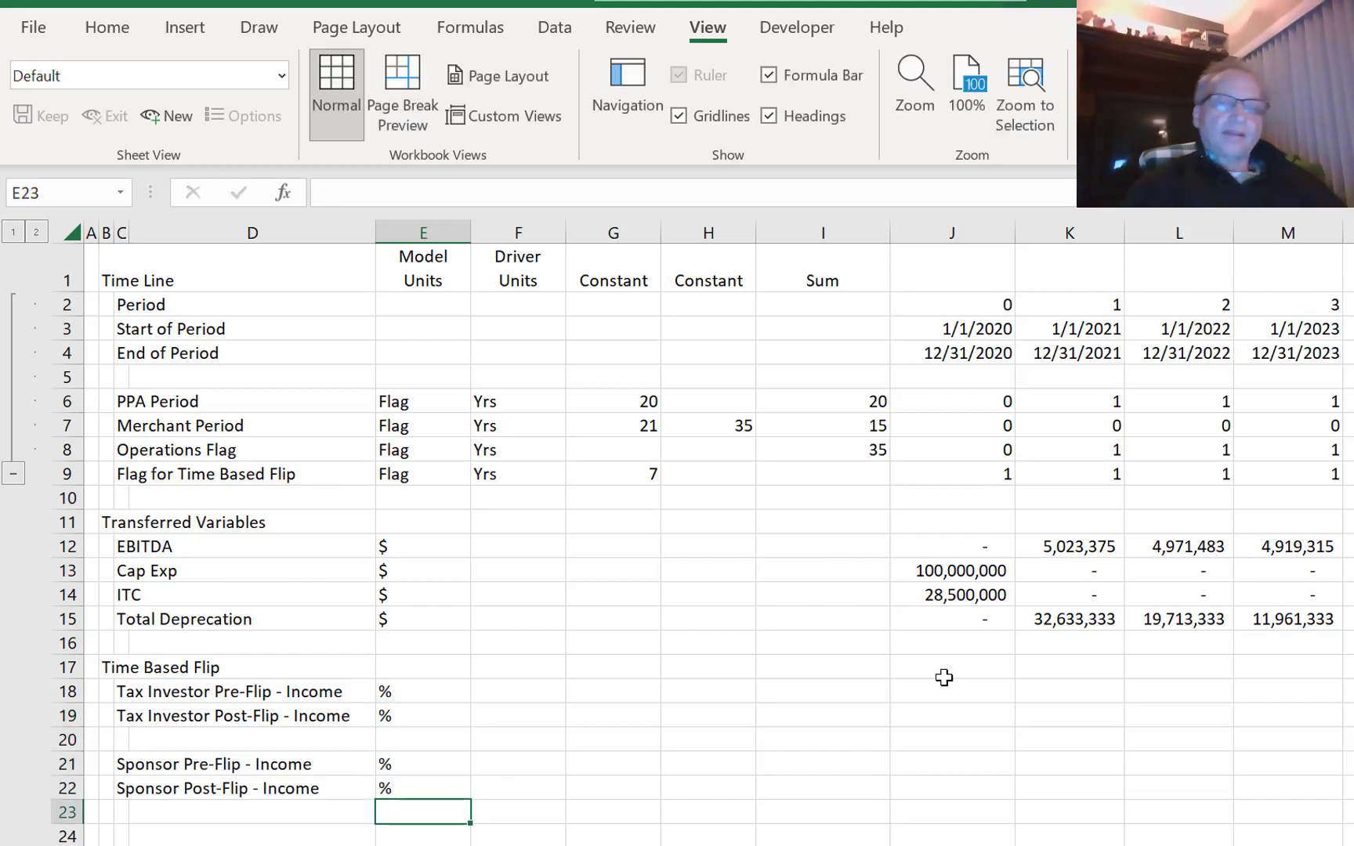
- Link the Tax Investor Pre-Flip income constant in G18 to the Pre-Flip Income Allocation on the Inputs sheet (=Inputs!F38)
key("Up")
key("Up")
key("Up")
key("Up")
key("Up")
key("Right")
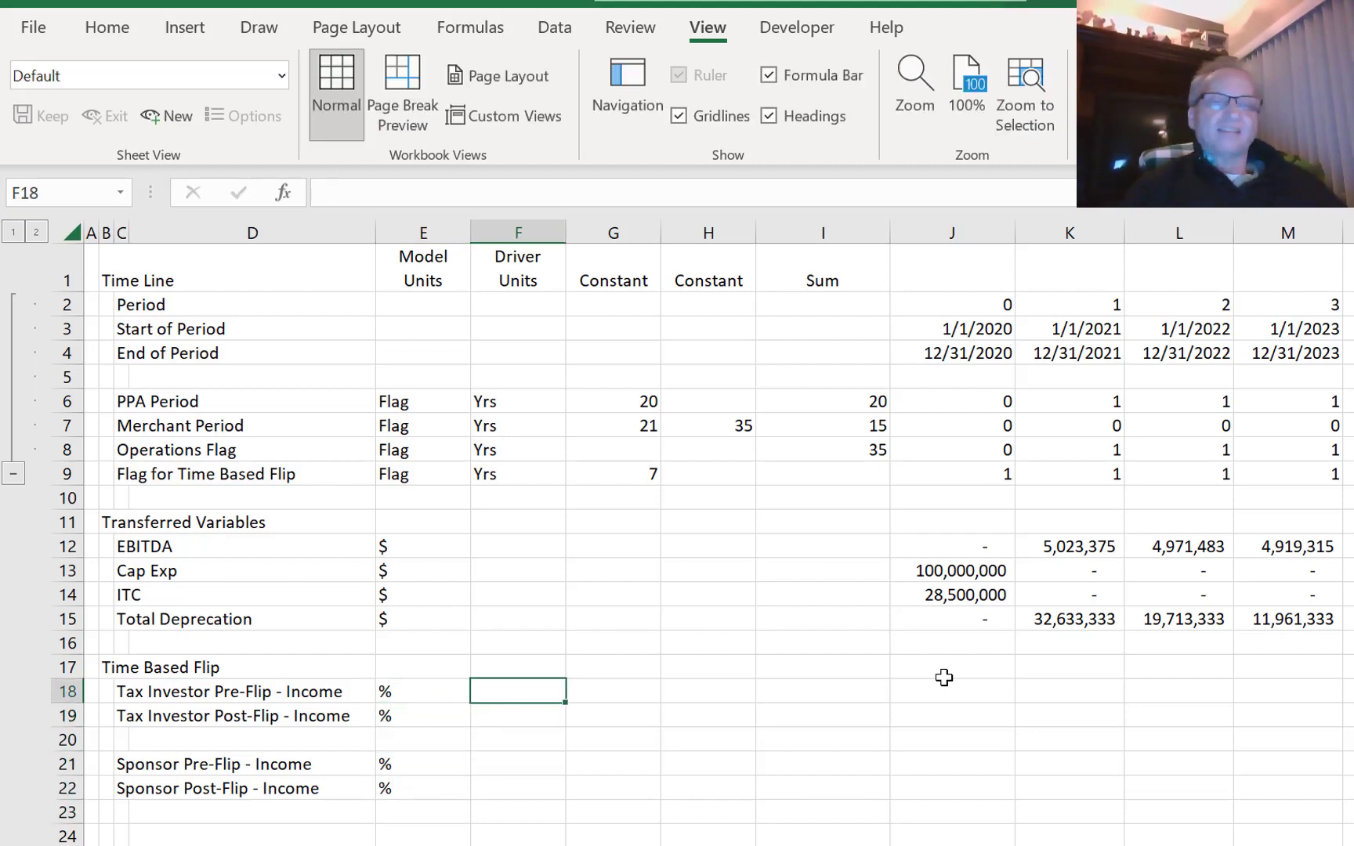
key("Left")
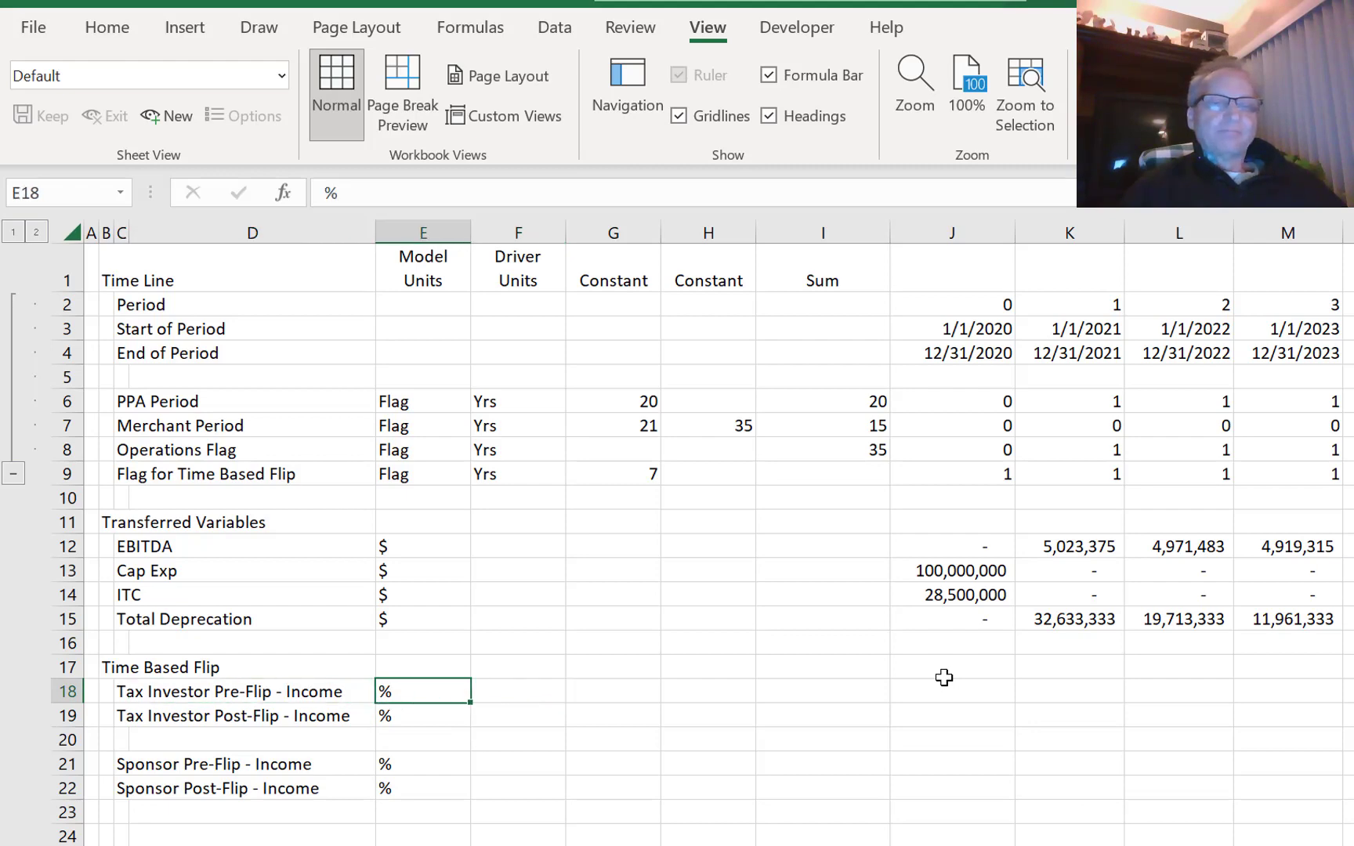
key("Right")
key("Right")
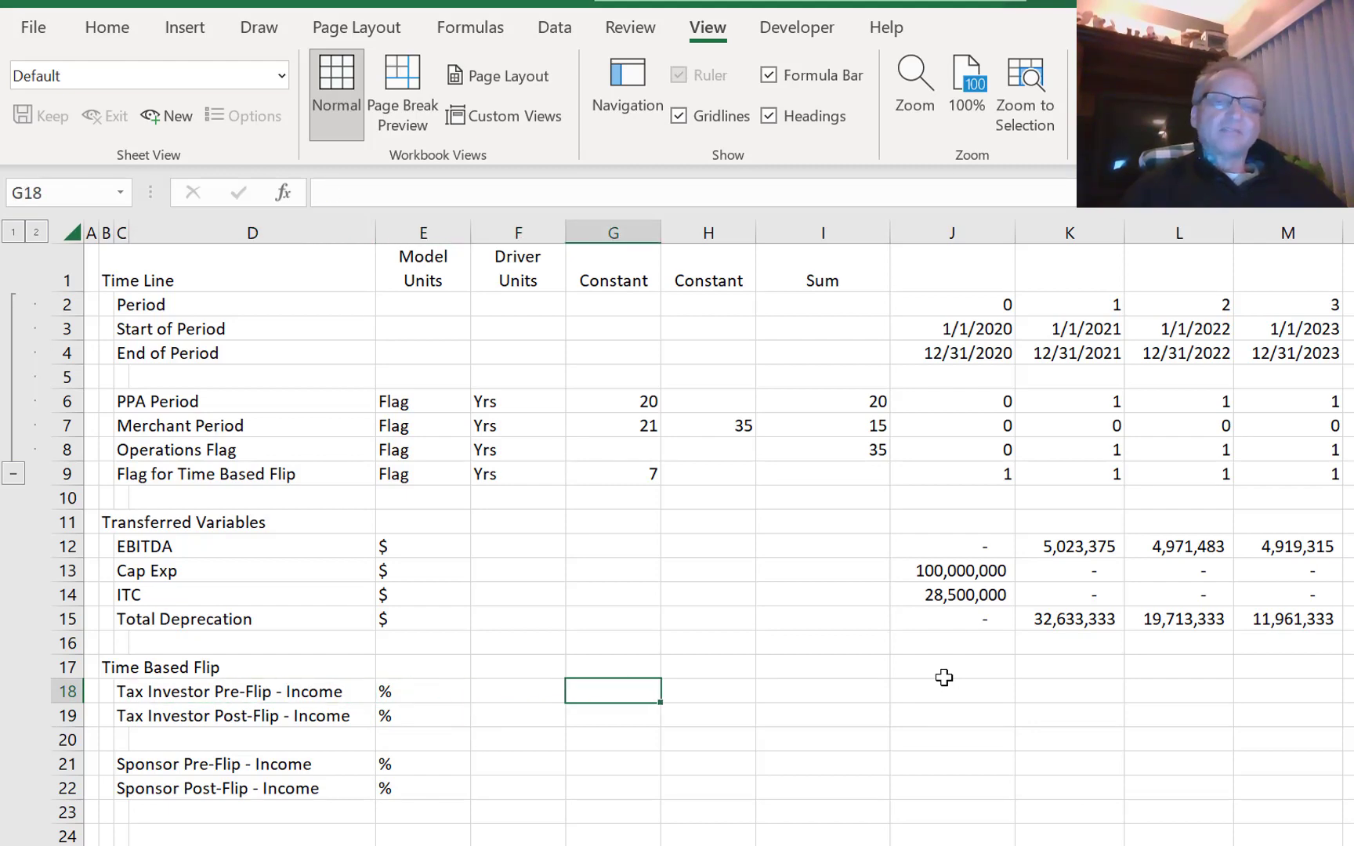
type("=")
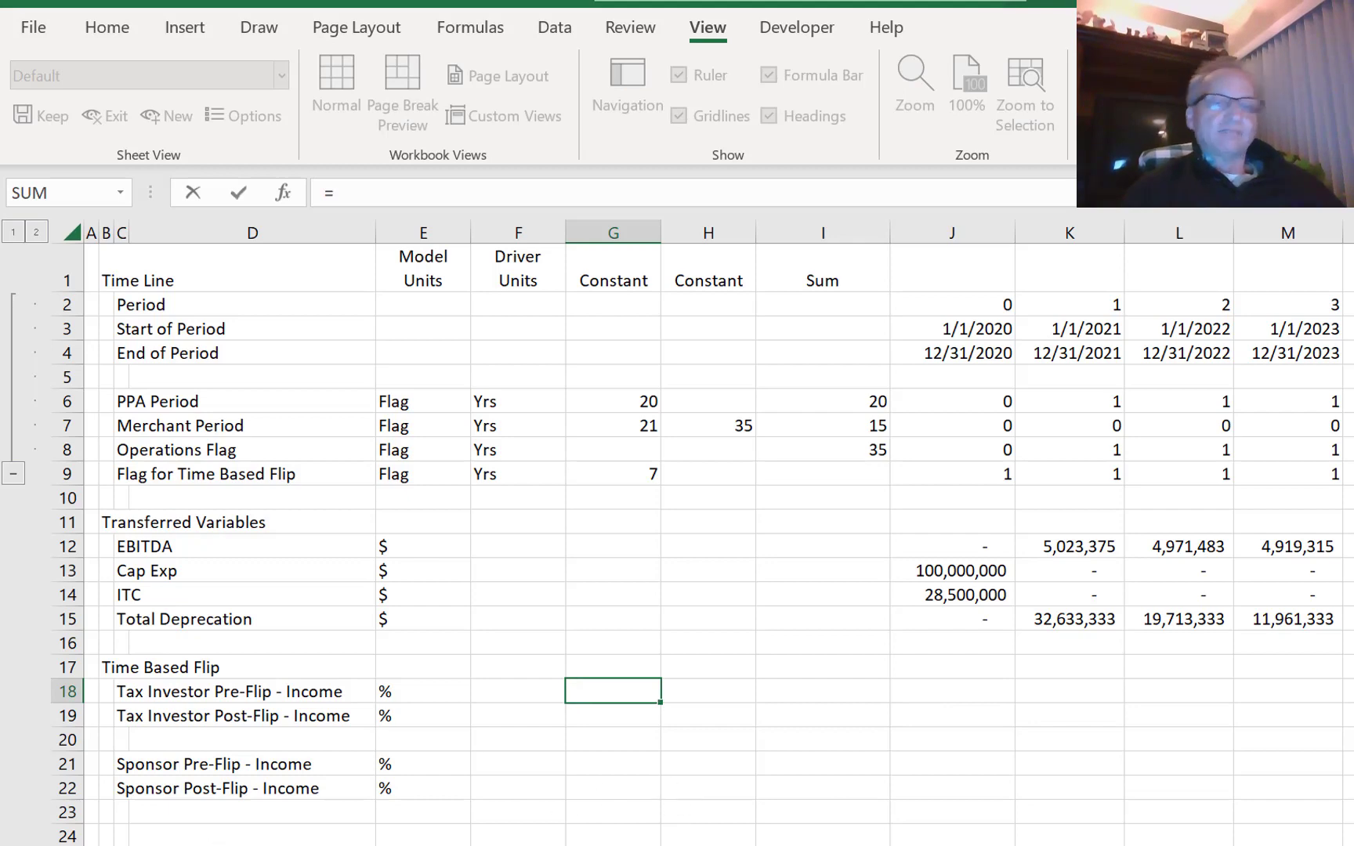
left_click(353, 845)
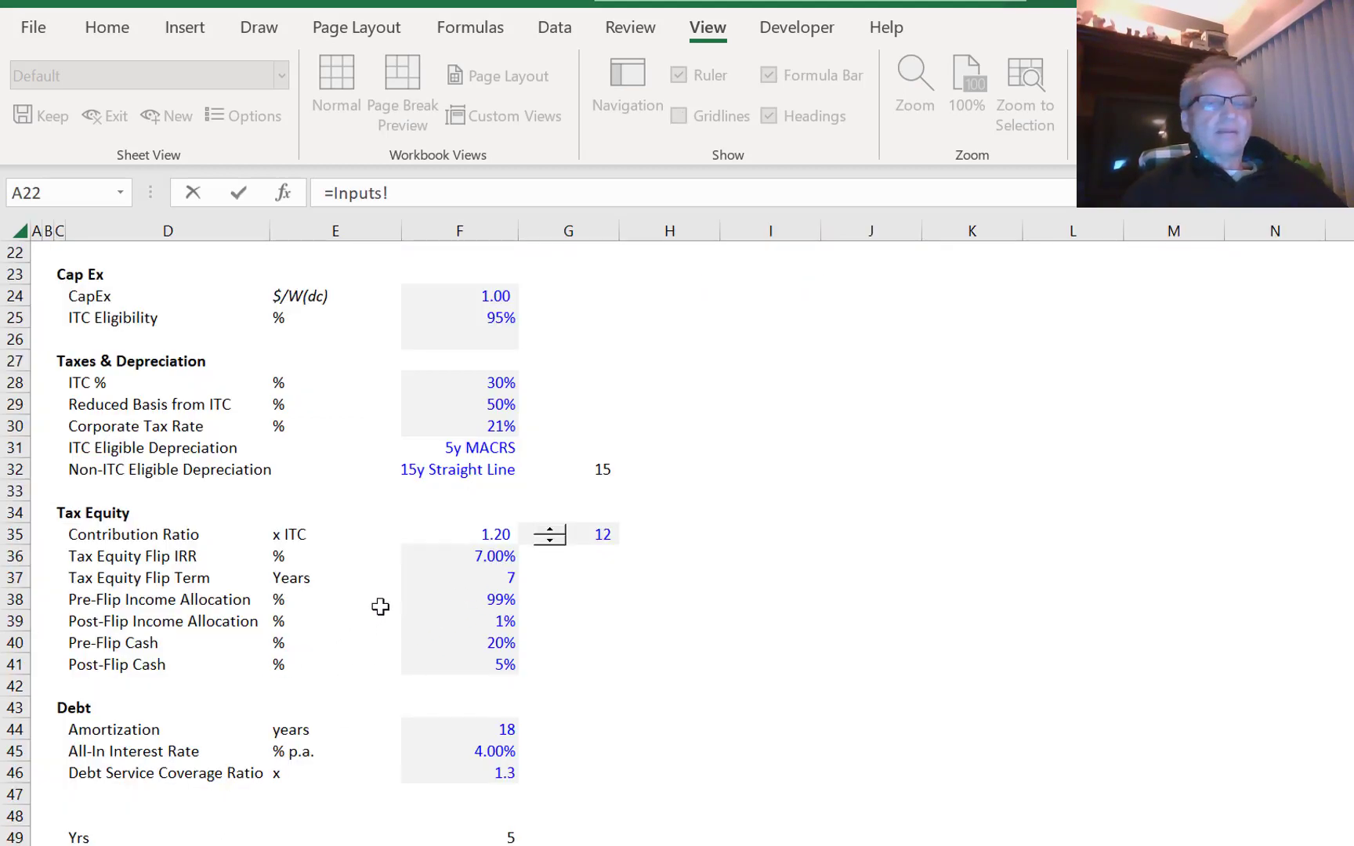
left_click(513, 593)
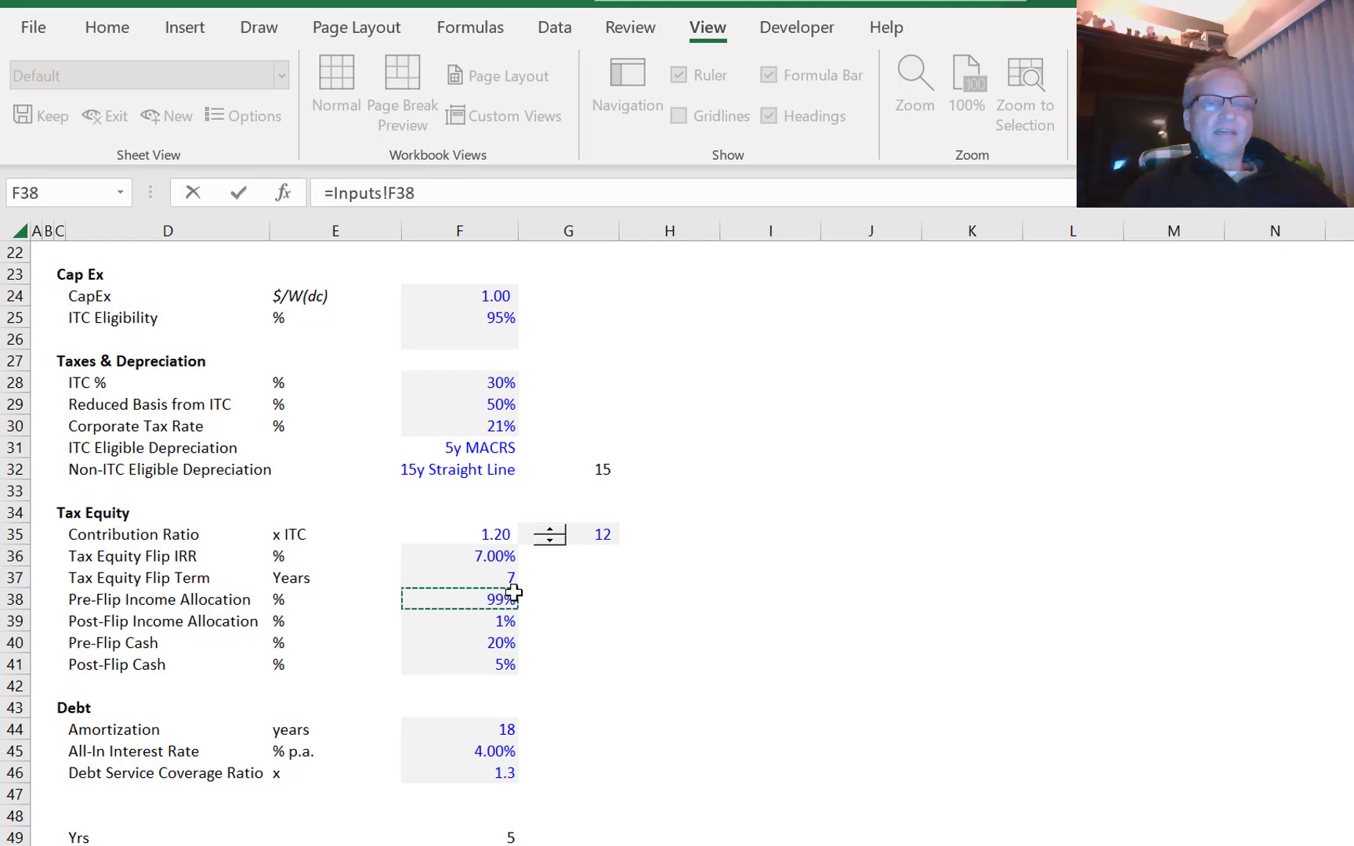
key("Return")
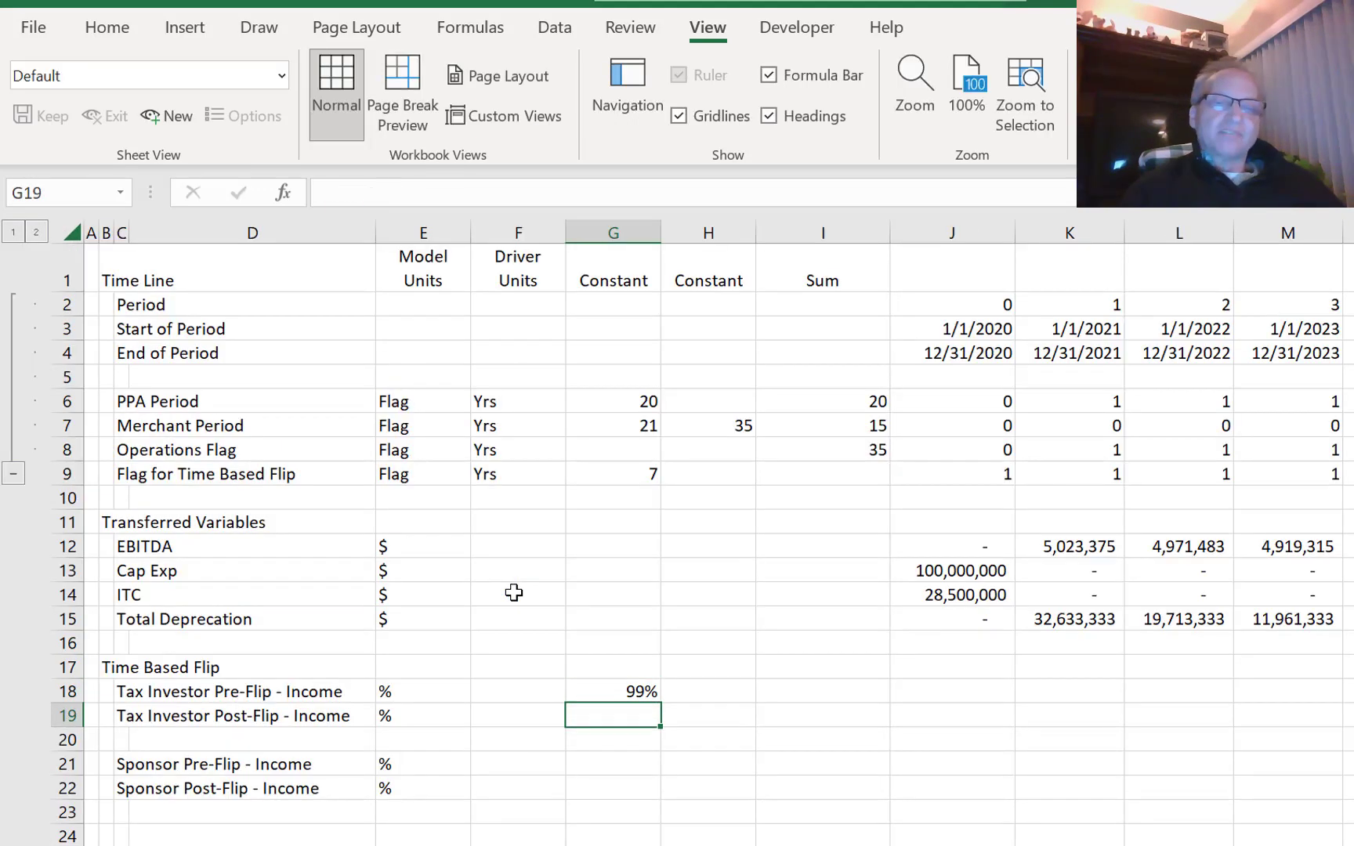
- Link the Tax Investor Post-Flip income constant in G19 to the Post-Flip Income Allocation on the Inputs sheet (=Inputs!F39)
type("=")
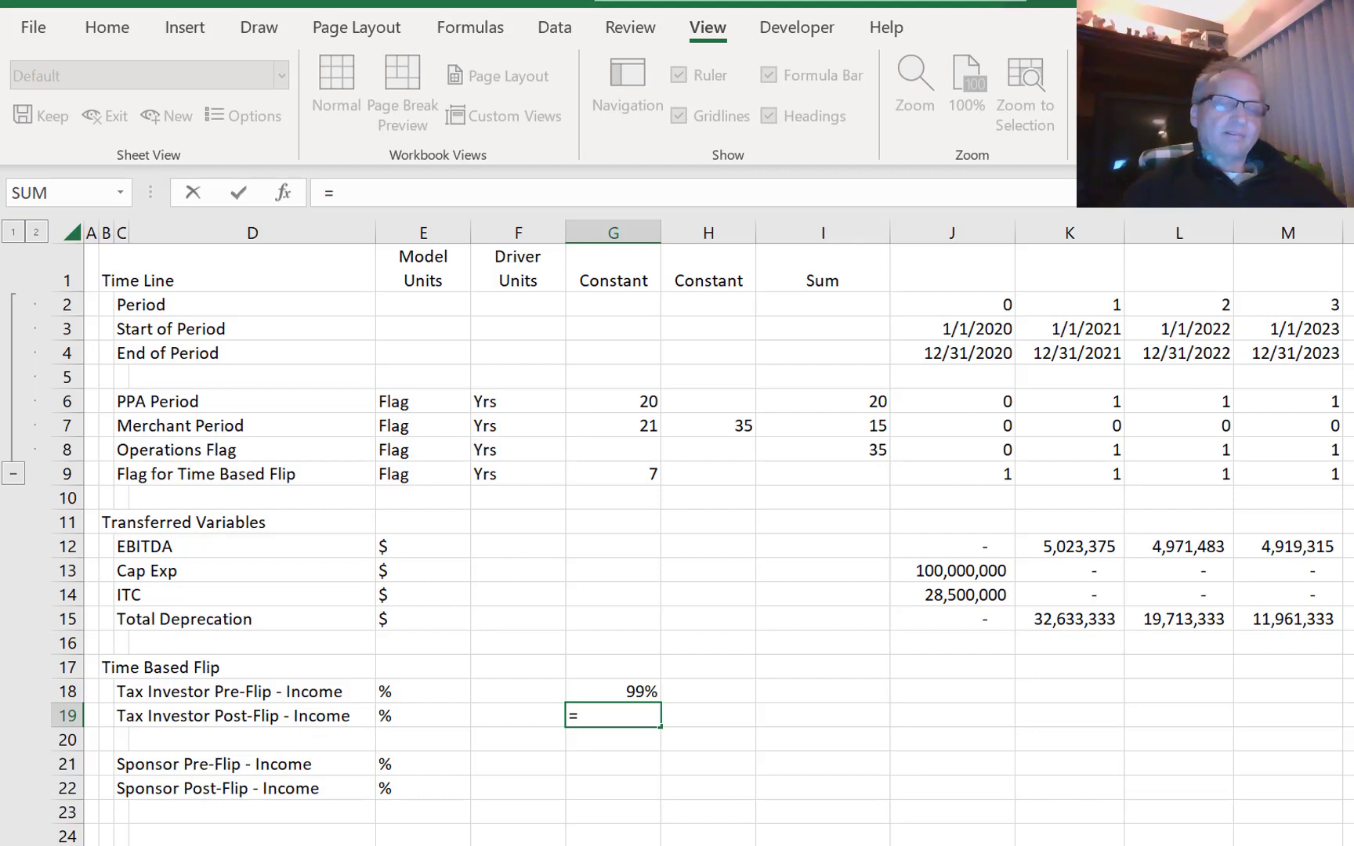
left_click(251, 844)
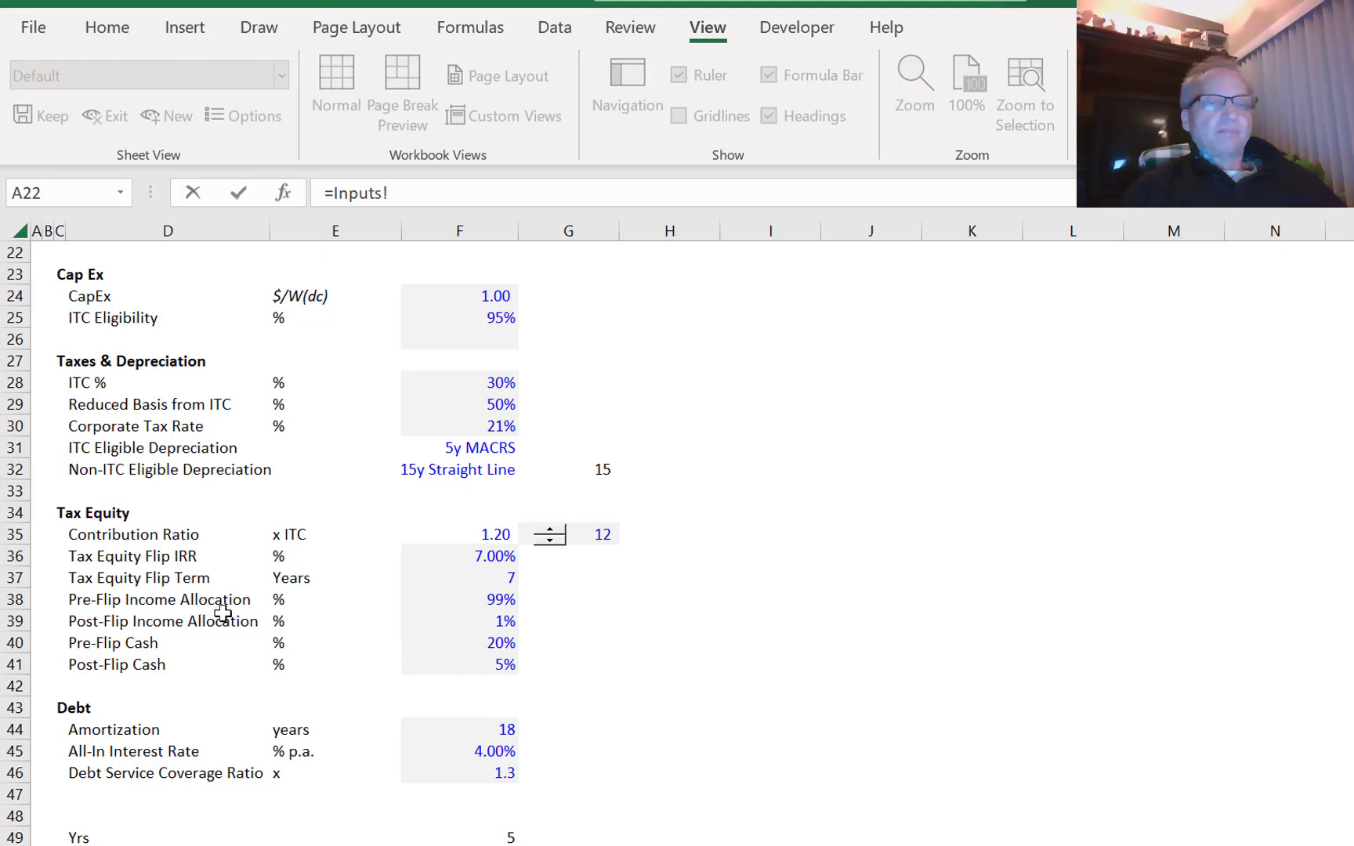
left_click(502, 618)
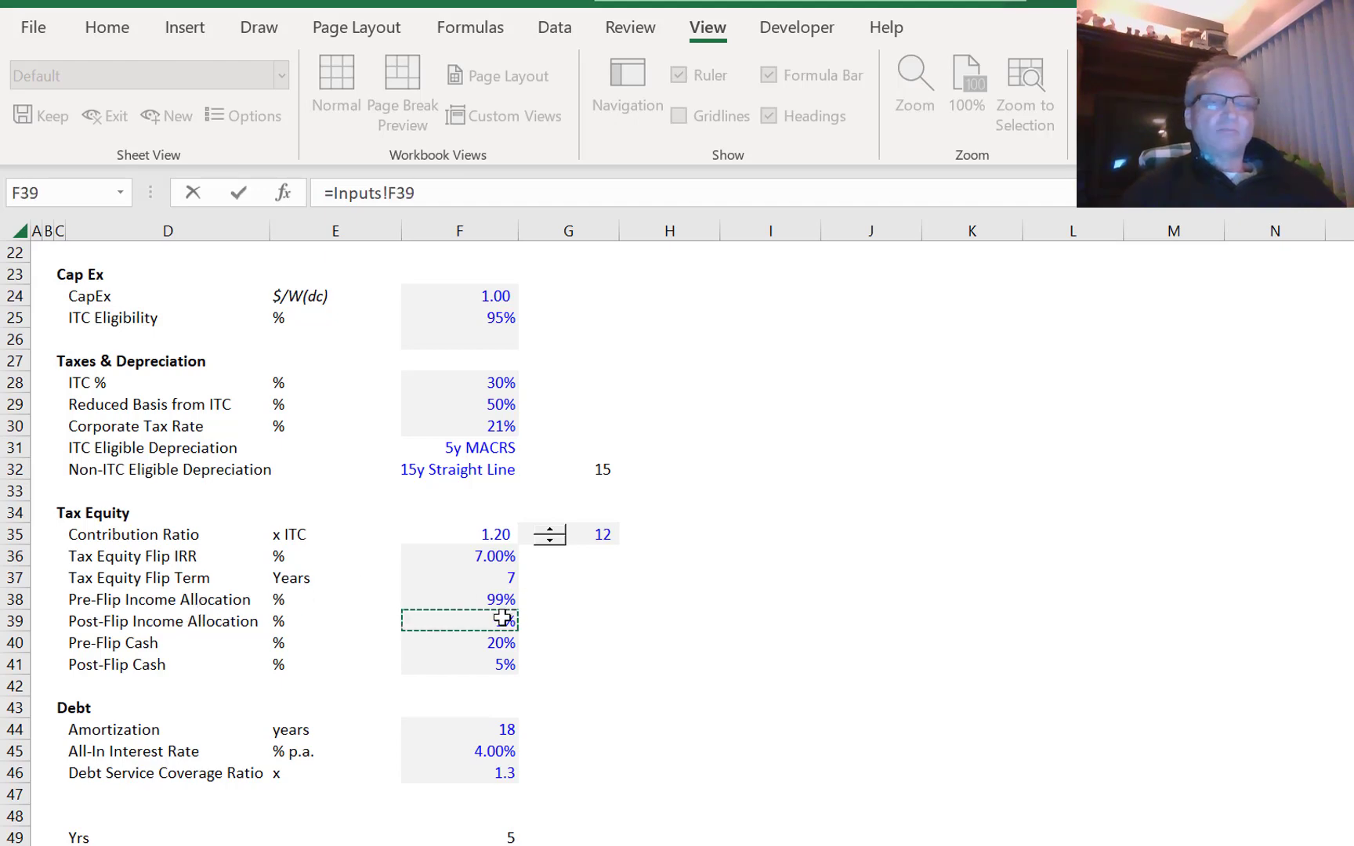
key("Return")
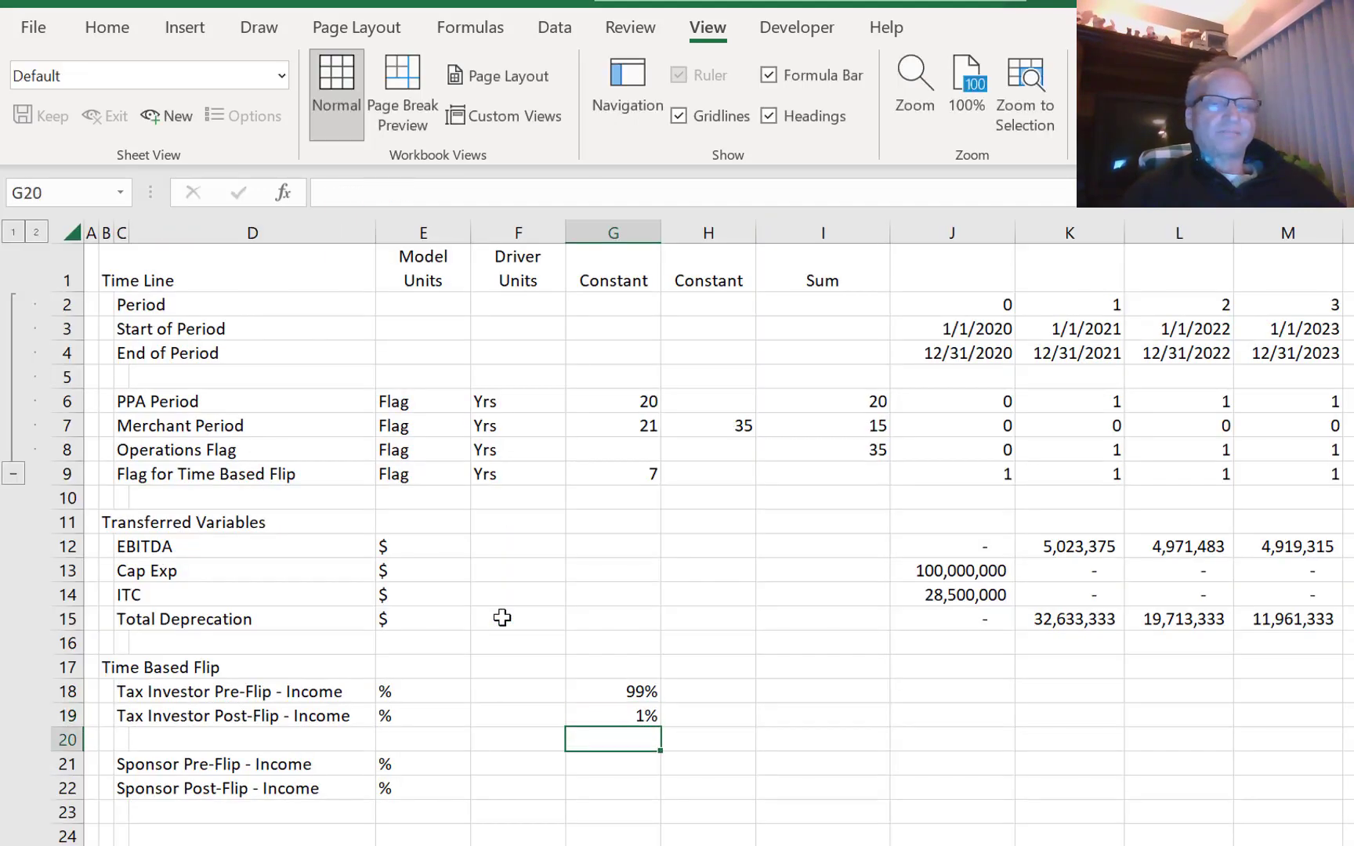
key("Down")
key("Down")
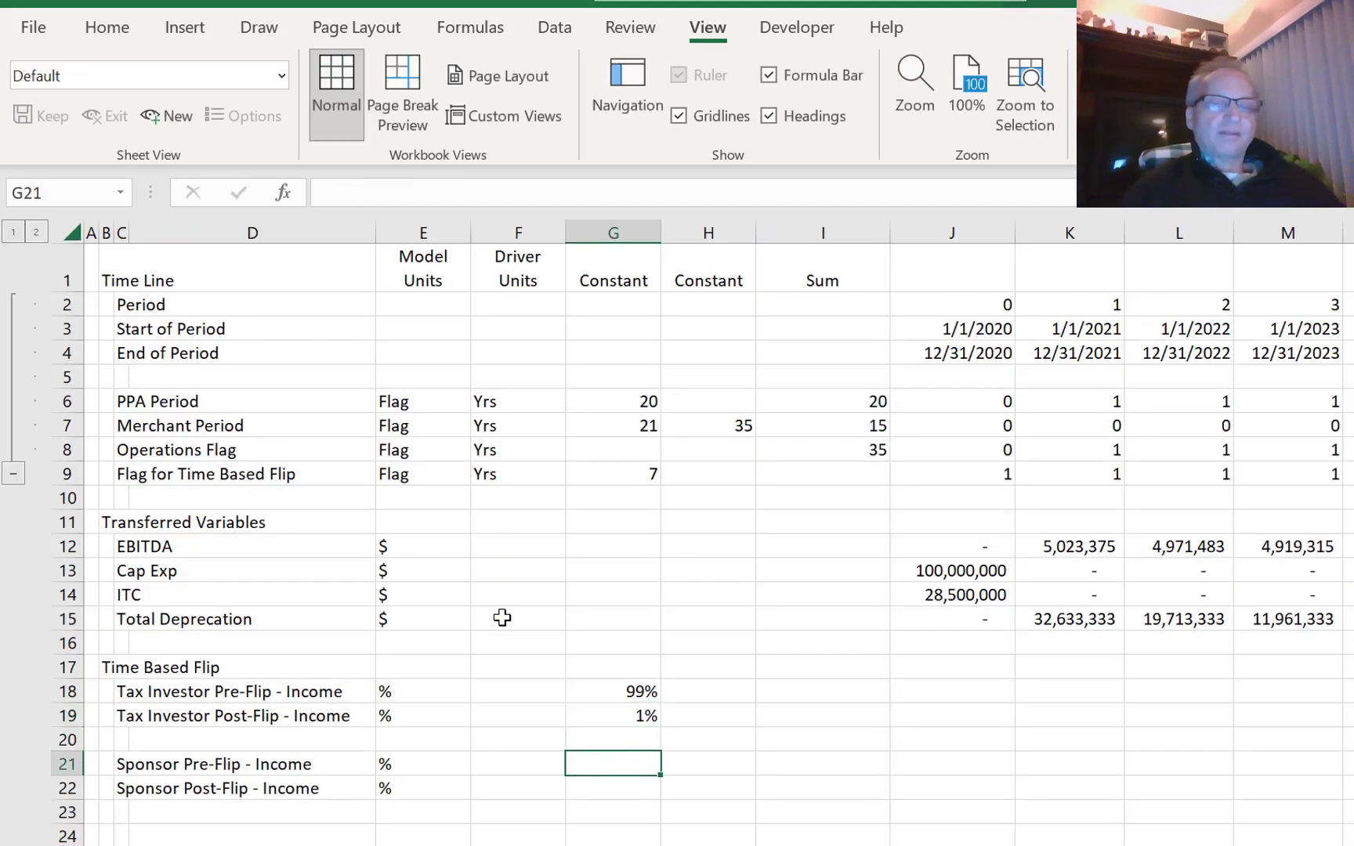
key("Up")
type("=")
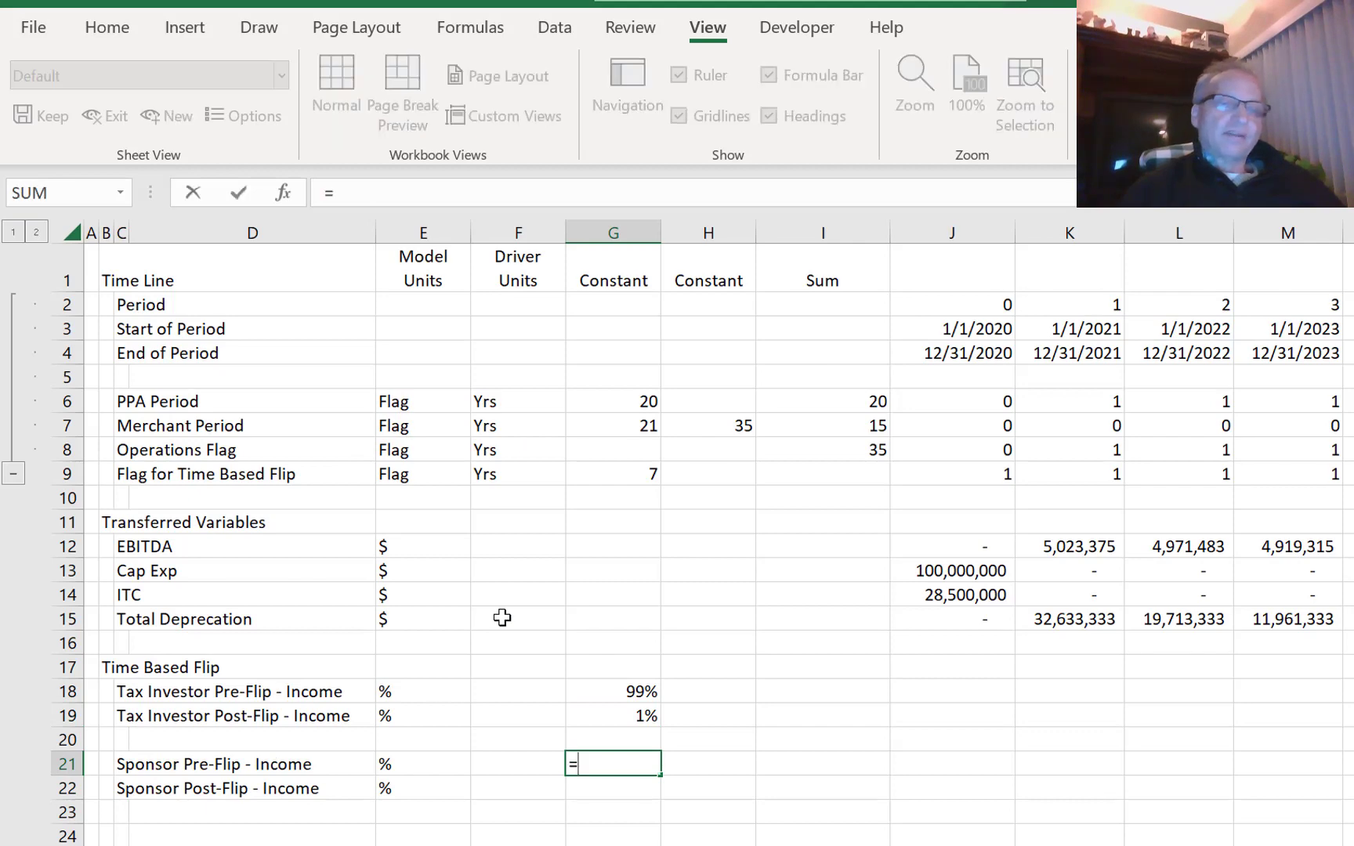
key("Escape")
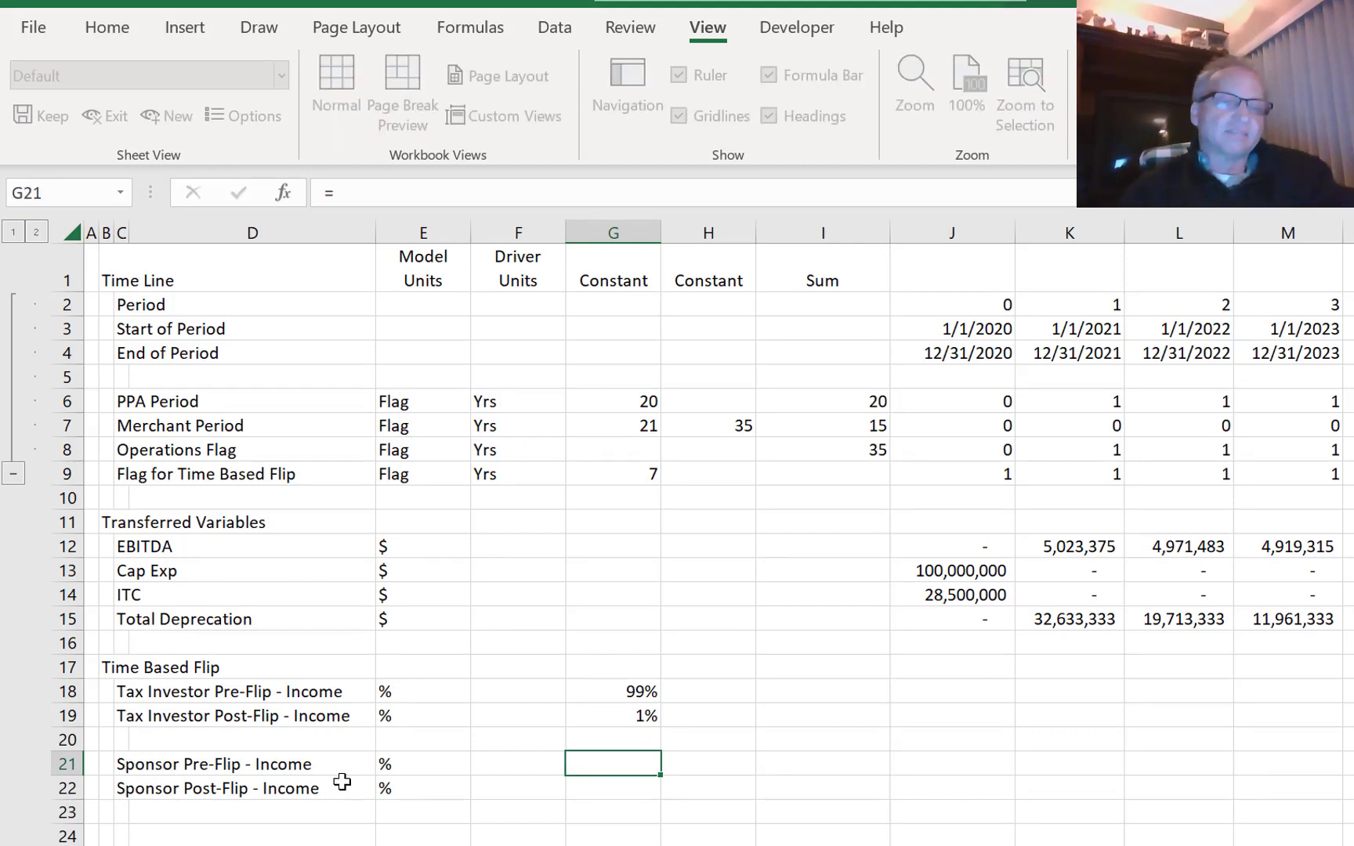
key("Left")
key("Left")
key("Left")
key("Left")
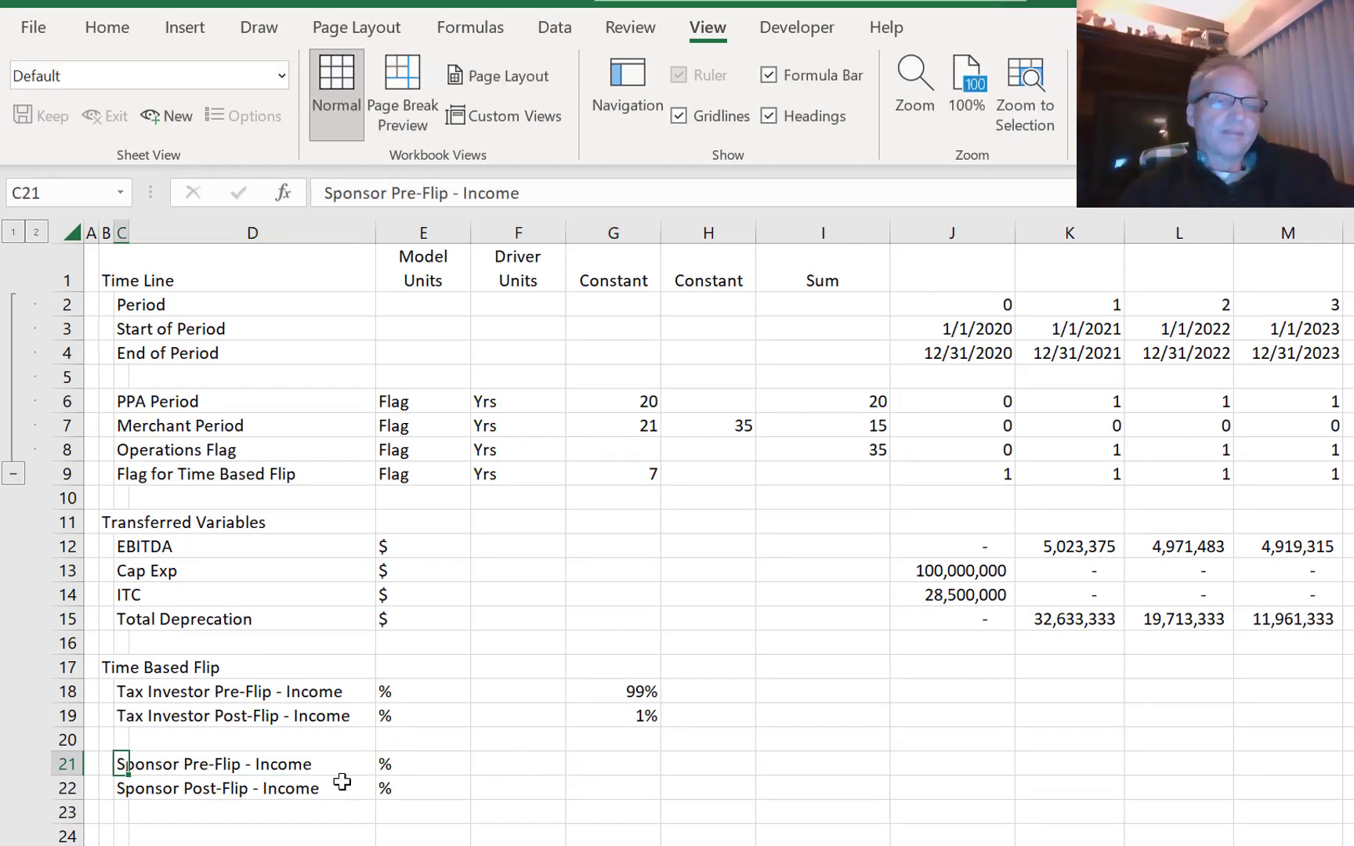
key("Up")
key("Up")
key("Up")
key("Down")
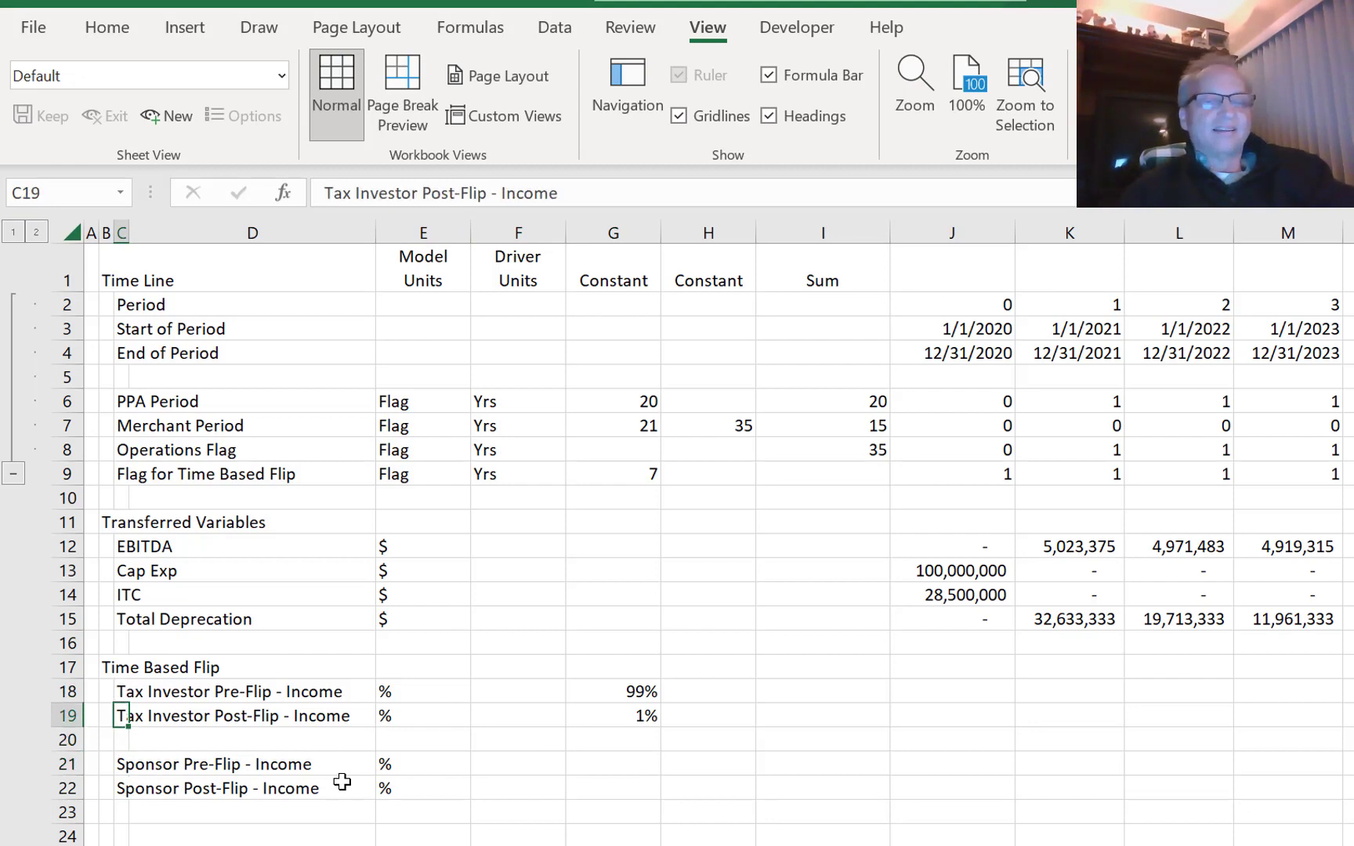
key("Down")
key("Down")
key("Right")
key("Right")
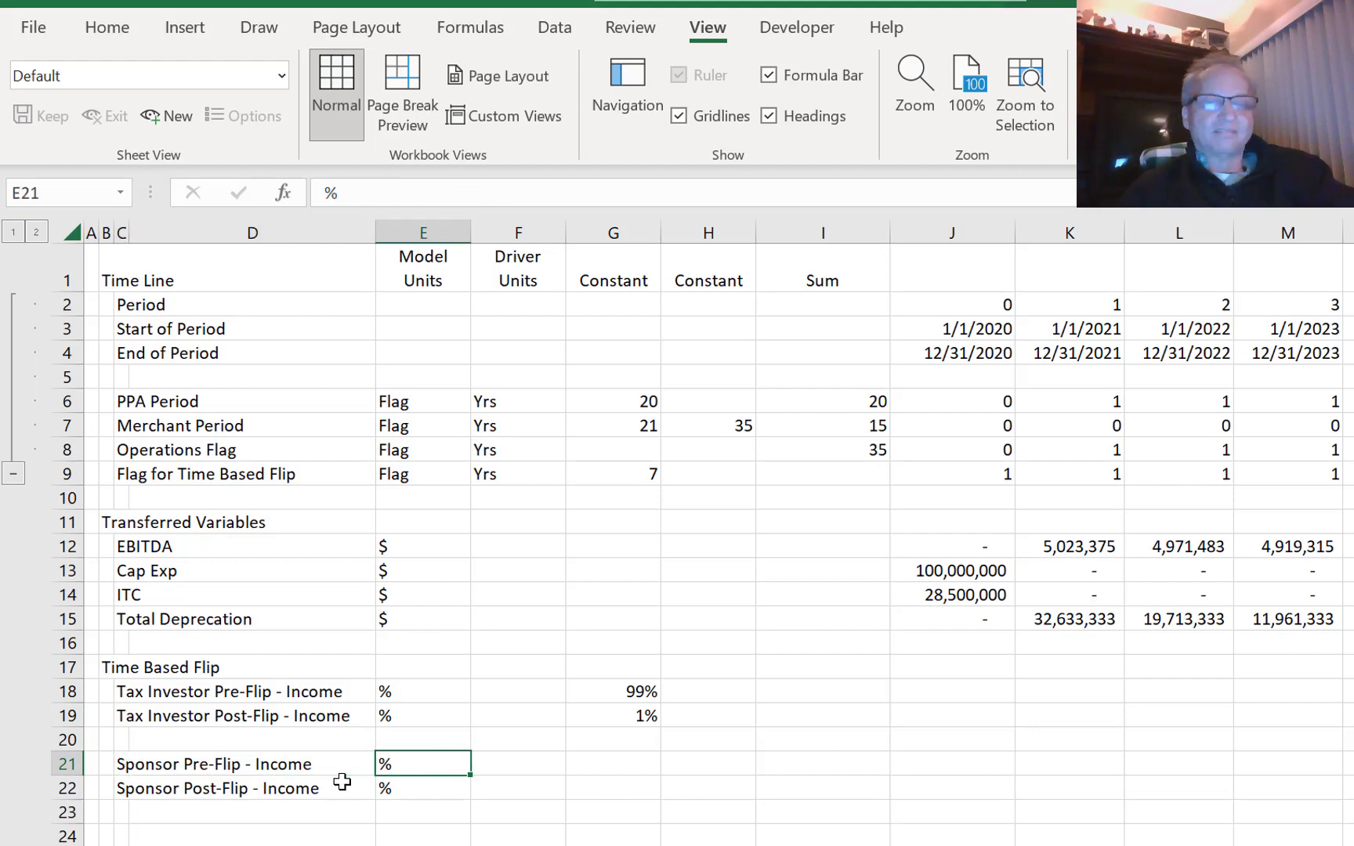
- Calculate the Sponsor Pre-Flip income share in G21 as one minus the tax investor's pre-flip share in G18
key("Right")
key("Right")
type("=1-")
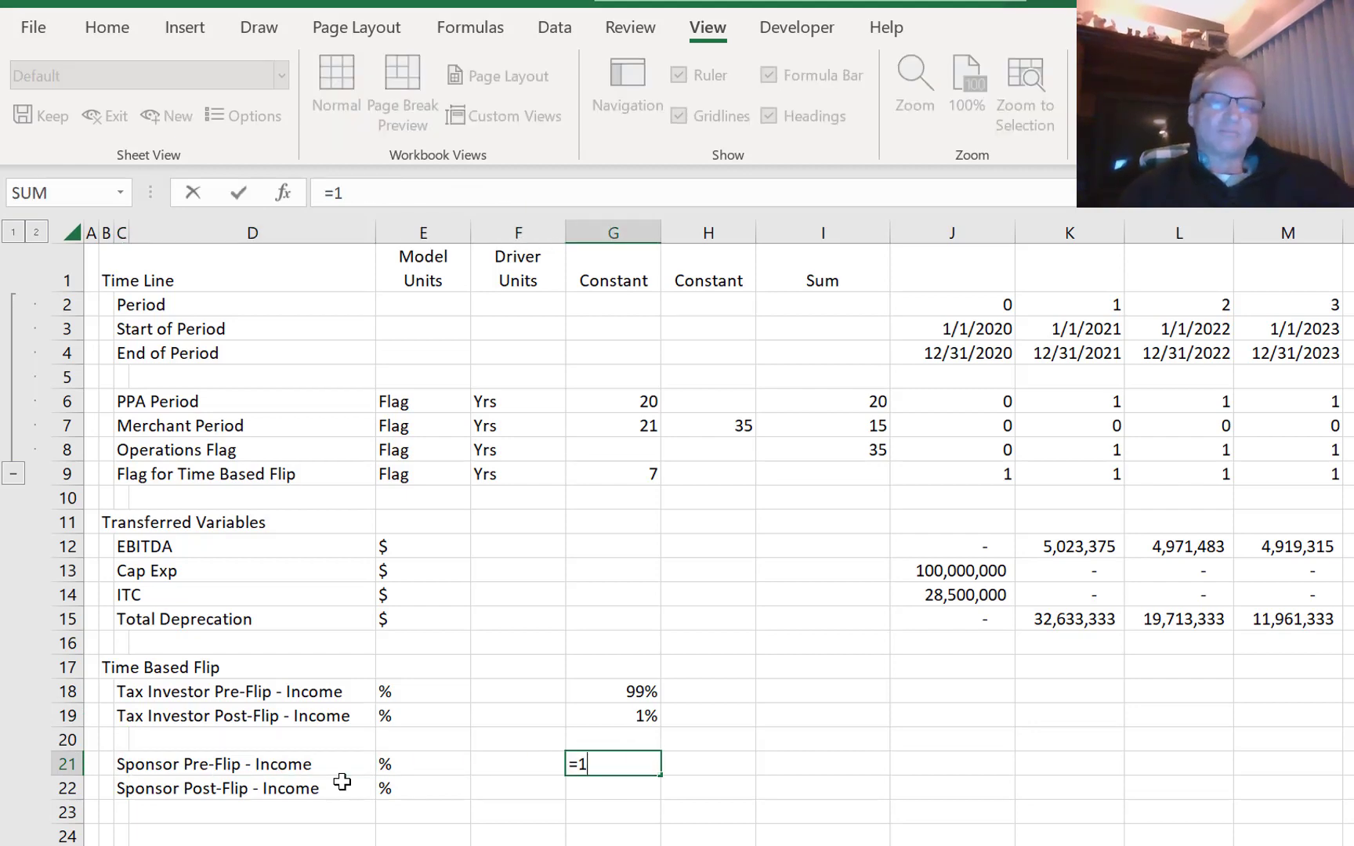
key("Up")
key("Up")
key("Up")
key("Return")
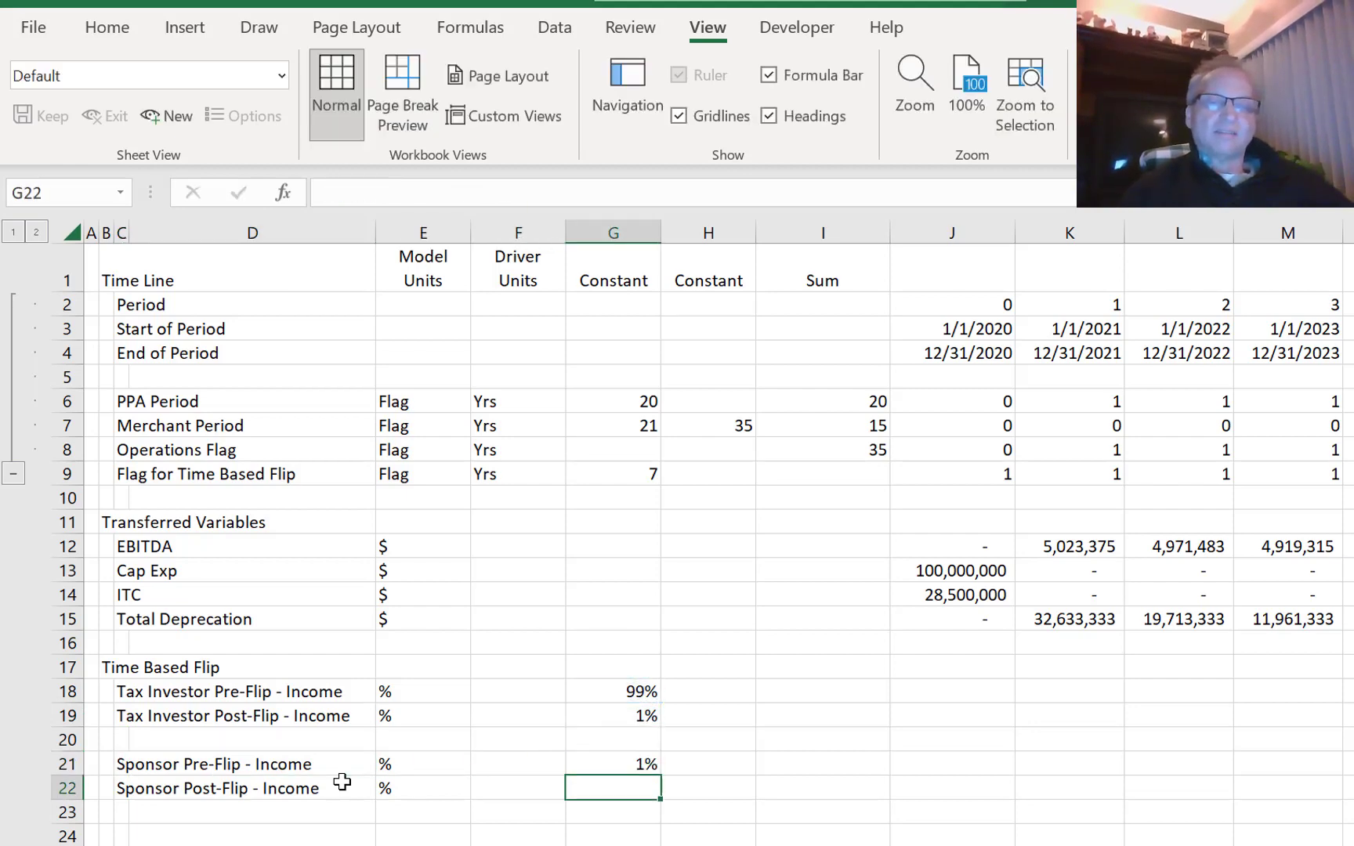
- Calculate the Sponsor Post-Flip income share in G22 as one minus the tax investor's post-flip share in G19
type("=1-")
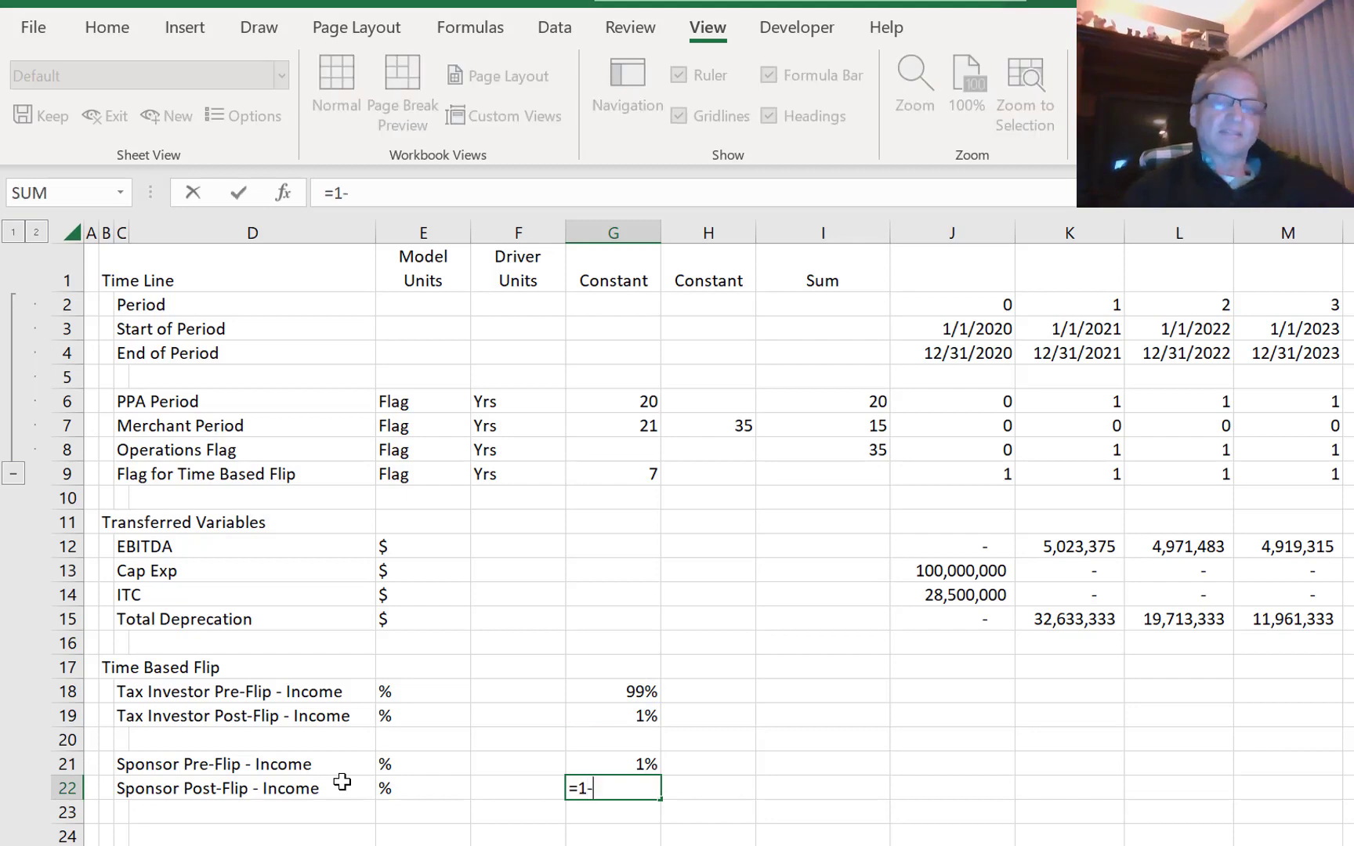
key("Up")
key("Up")
key("Up")
key("Return")
key("Down")
key("Down")
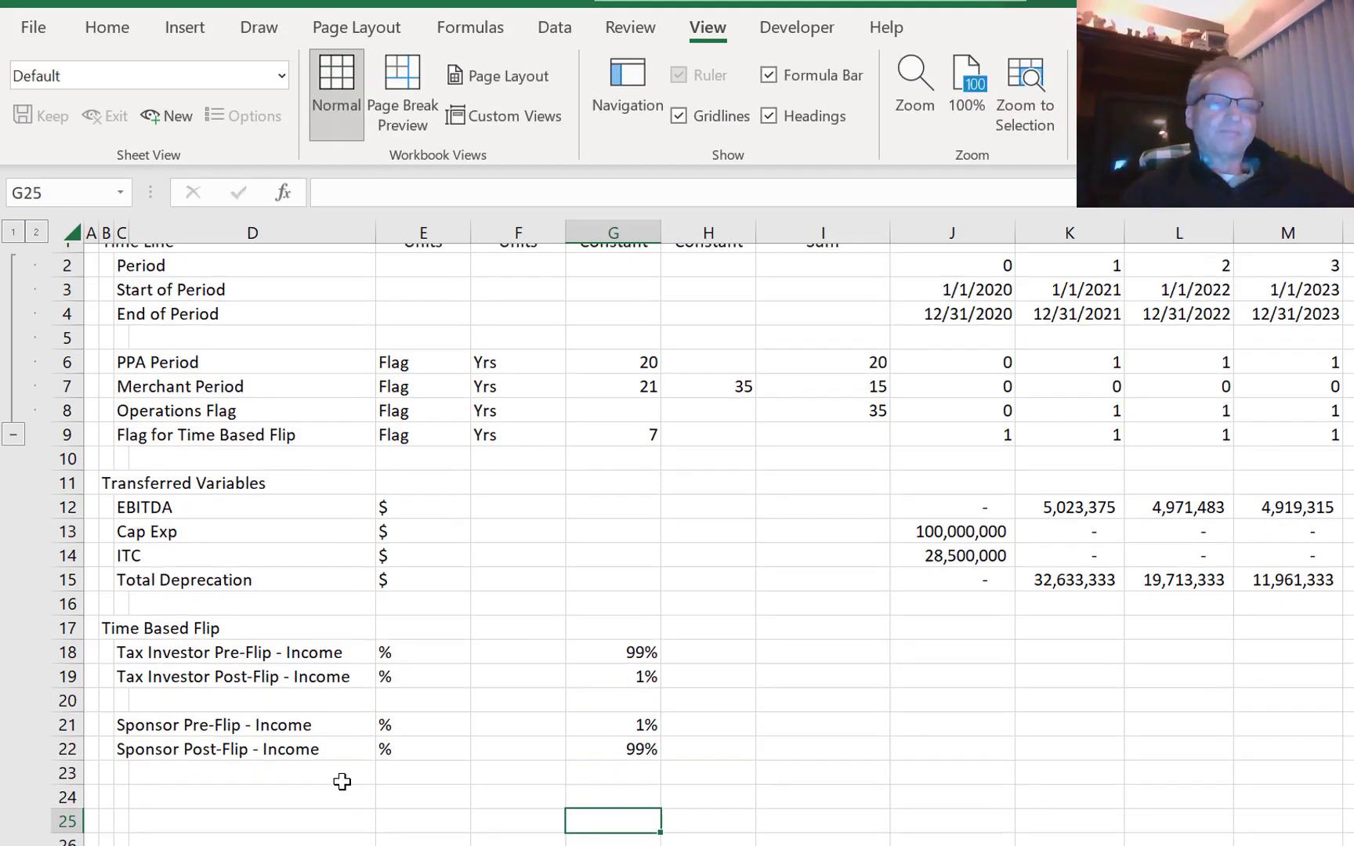
- Copy the four Tax Investor and Sponsor income labels from C18:C22 into the block starting at C24
key("Left")
key("Left")
key("Left")
key("Left")
key("Up")
key("Up")
key("Up")
key("Up")
key("Up")
key("Up")
key("Up")
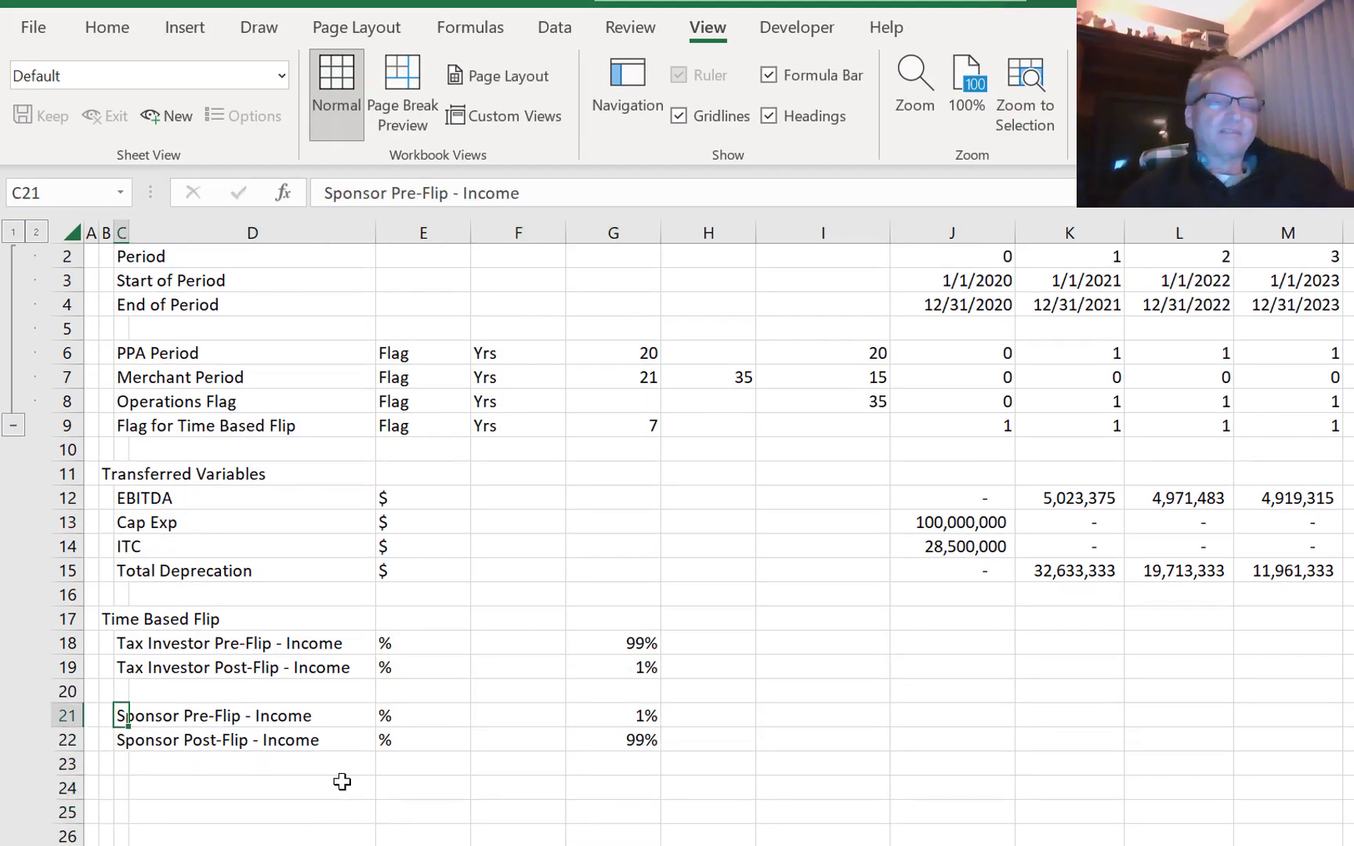
key("Down")
key("Down")
key("Up")
key("Up")
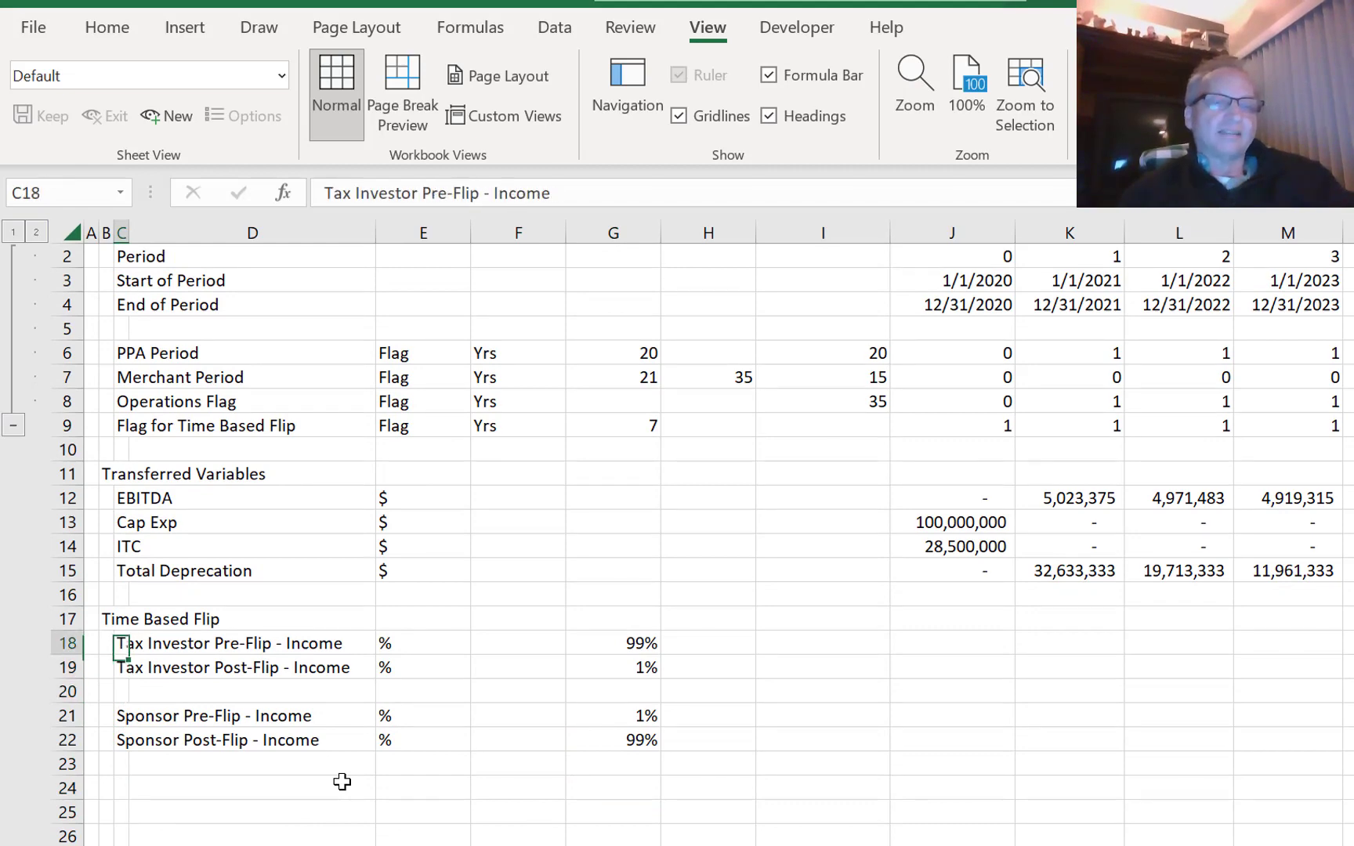
key("shift+Down")
key("shift+Down")
key("shift+Down")
key("shift+Down")
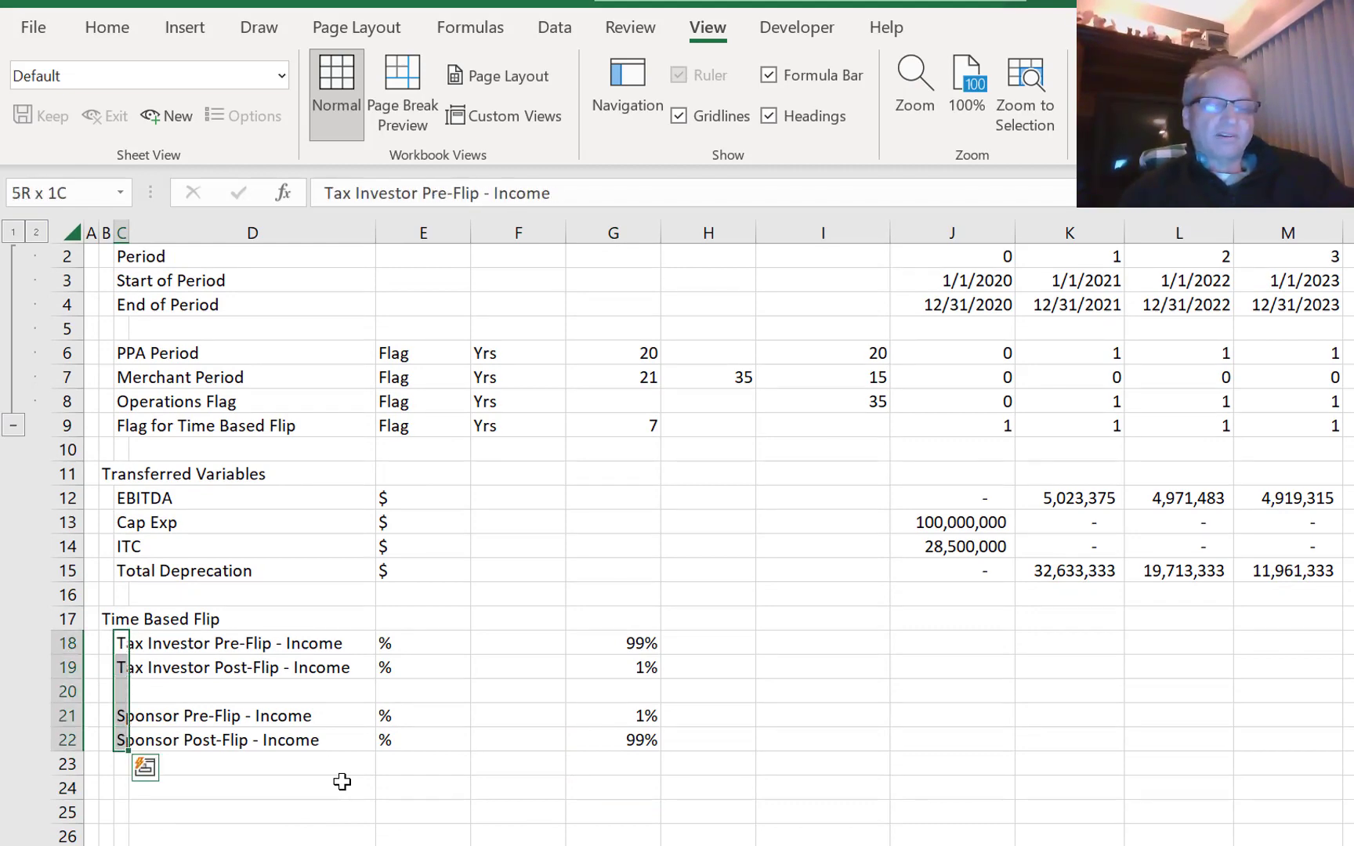
key("ctrl+c")
key("Down")
key("Down")
key("Down")
key("Down")
key("Down")
key("Down")
key("Down")
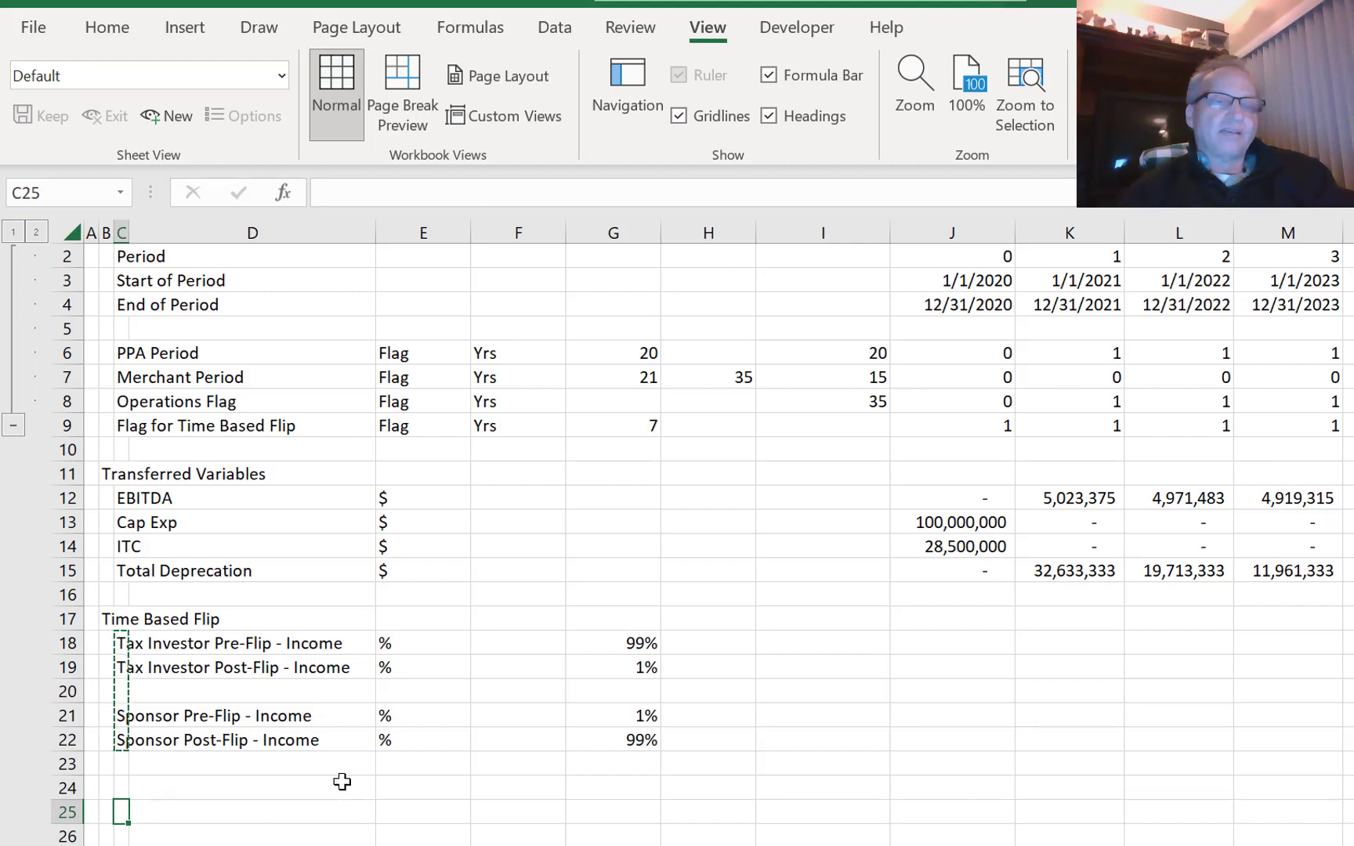
key("Up")
key("ctrl+v")
key("Escape")
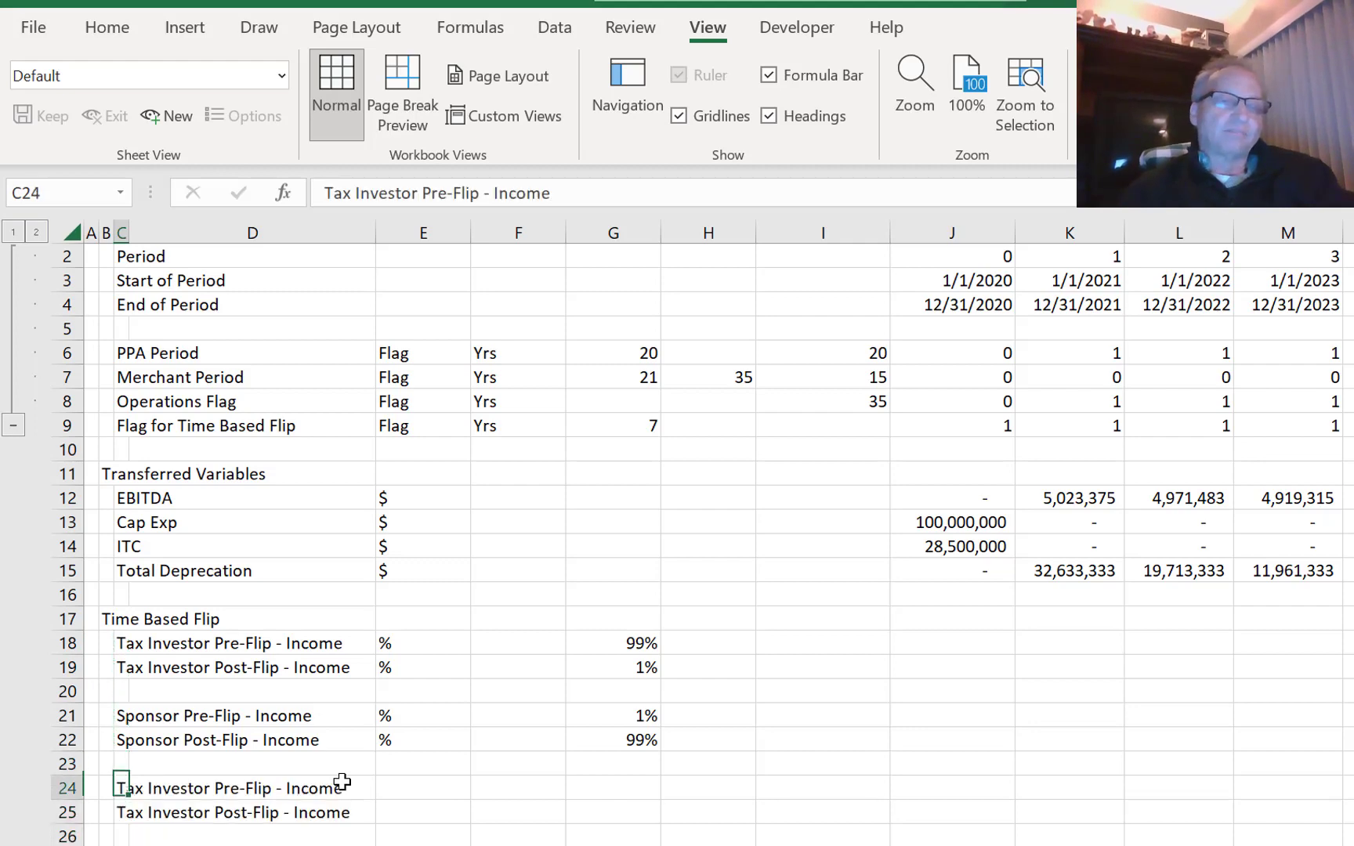
- Reword the copied label in C24 as "Tax Investor Pre-Flip - Cash Flow"
key("Down")
key("Down")
key("Down")
key("Down")
key("Down")
key("Down")
key("Up")
key("Up")
key("Up")
key("Up")
key("Up")
key("Up")
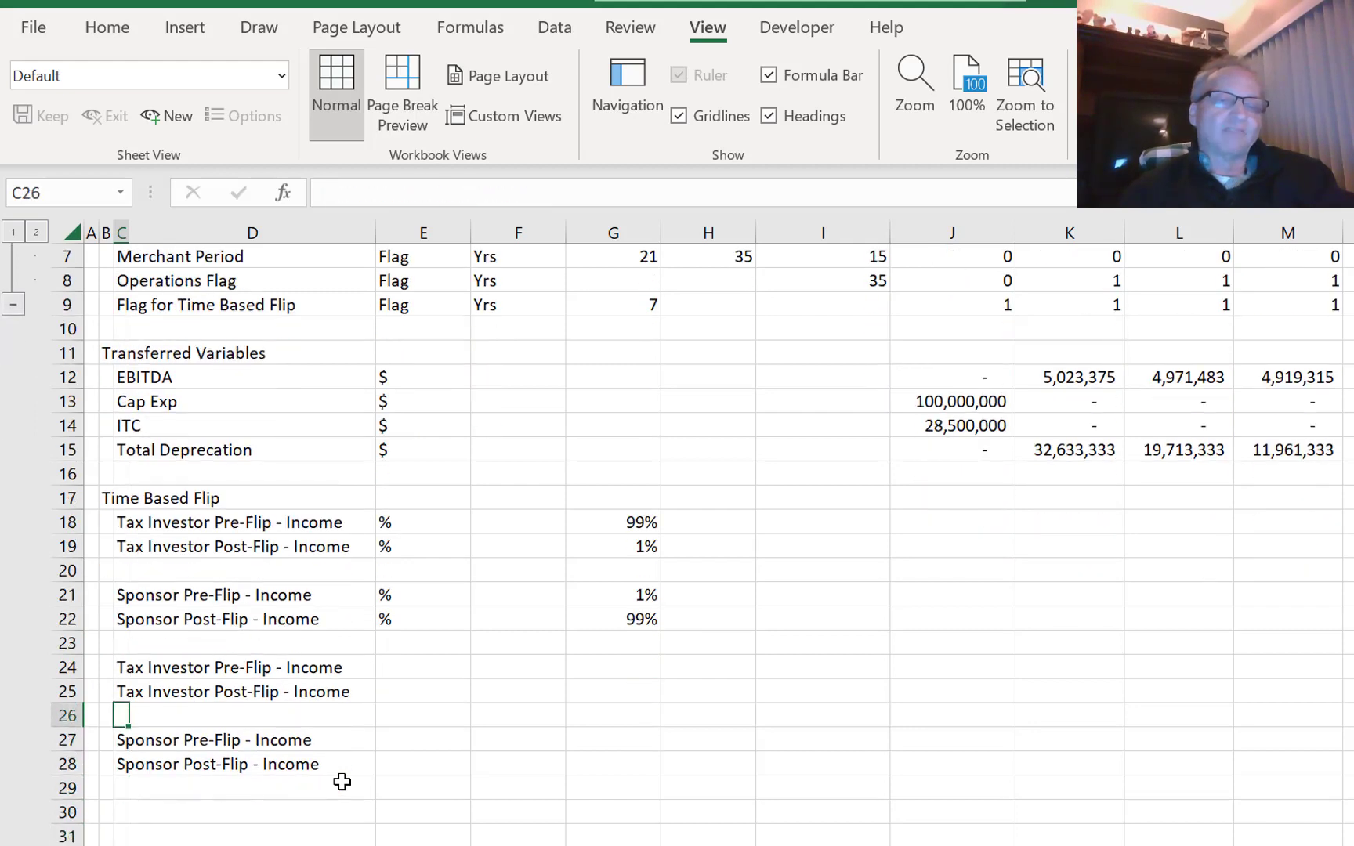
key("F2")
key("BackSpace")
key("BackSpace")
key("BackSpace")
key("BackSpace")
key("BackSpace")
key("BackSpace")
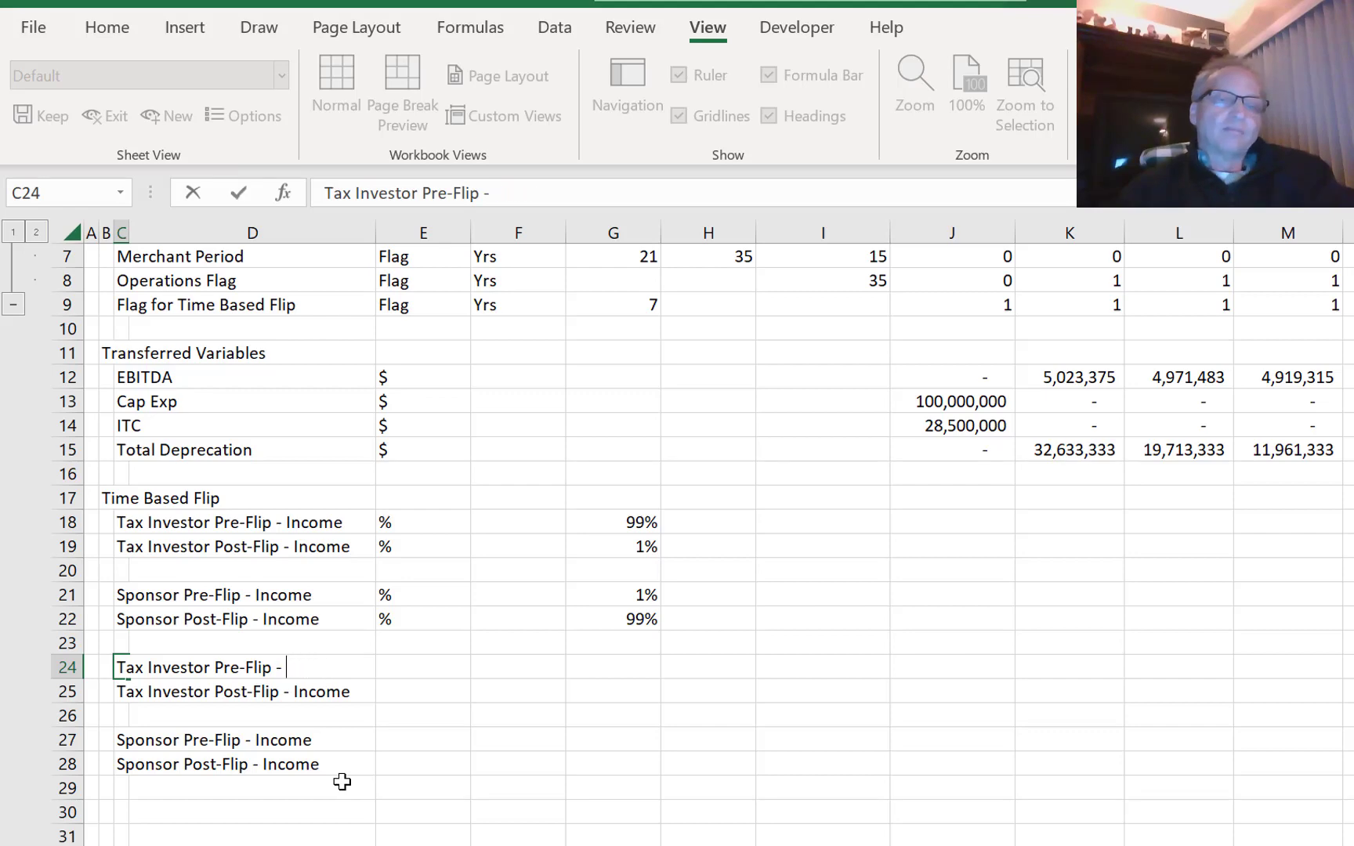
type("Cash Fl")
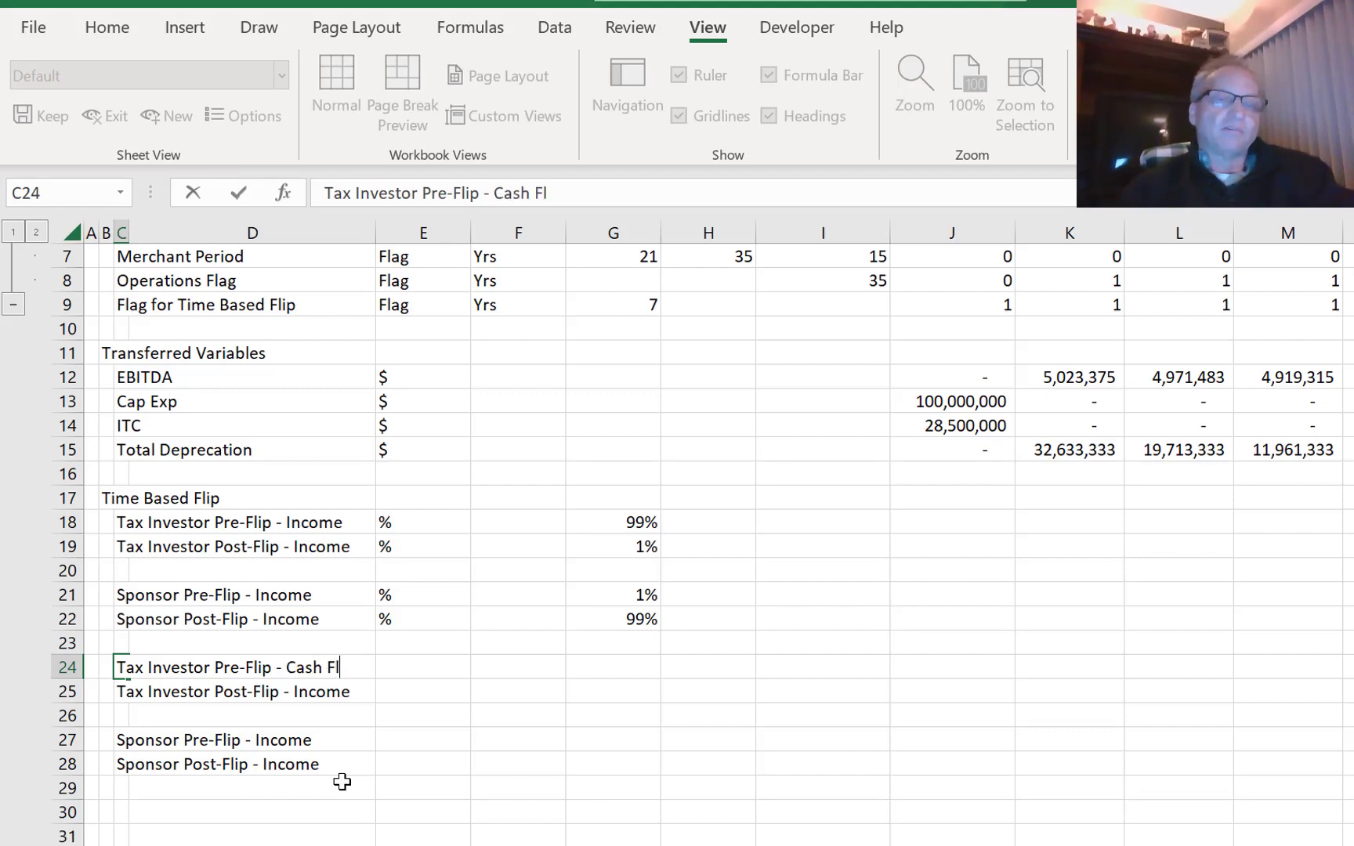
type("ow")
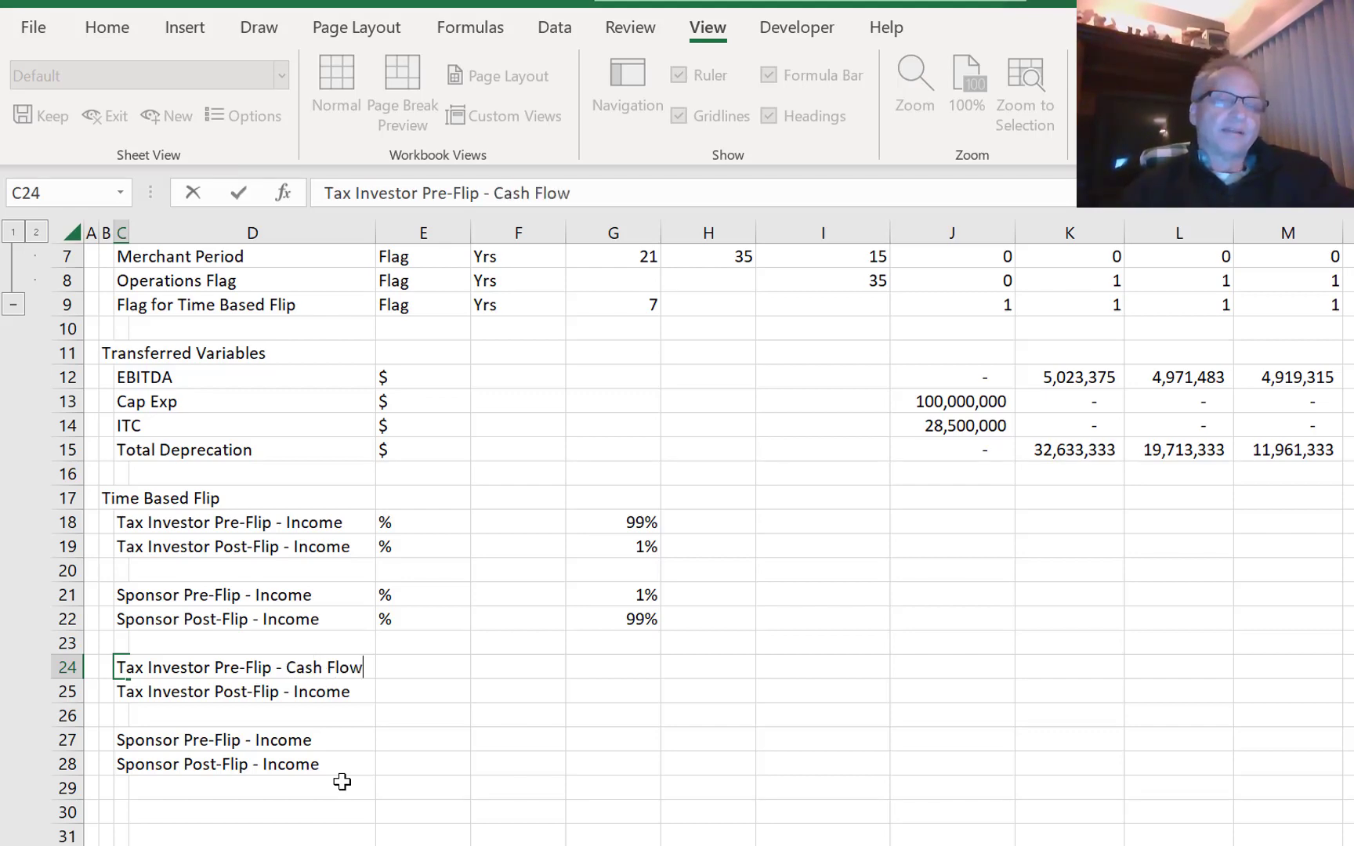
key("Return")
- Reword the copied label in C25 as "Tax Investor Post-Flip - Cash Flow"
key("F2")
key("BackSpace")
key("BackSpace")
key("BackSpace")
key("BackSpace")
key("BackSpace")
key("BackSpace")
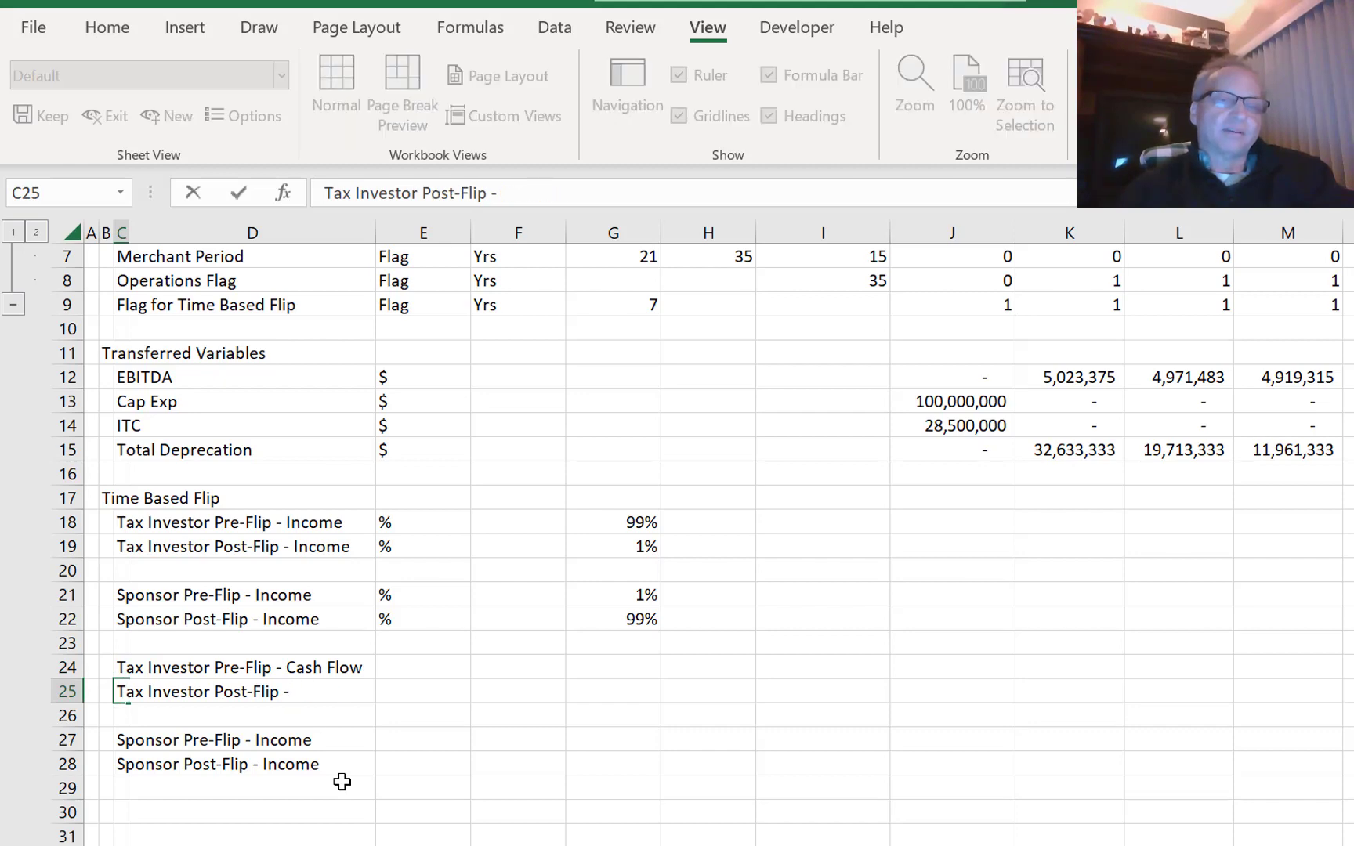
type("Csa")
key("BackSpace")
key("BackSpace")
type("sh")
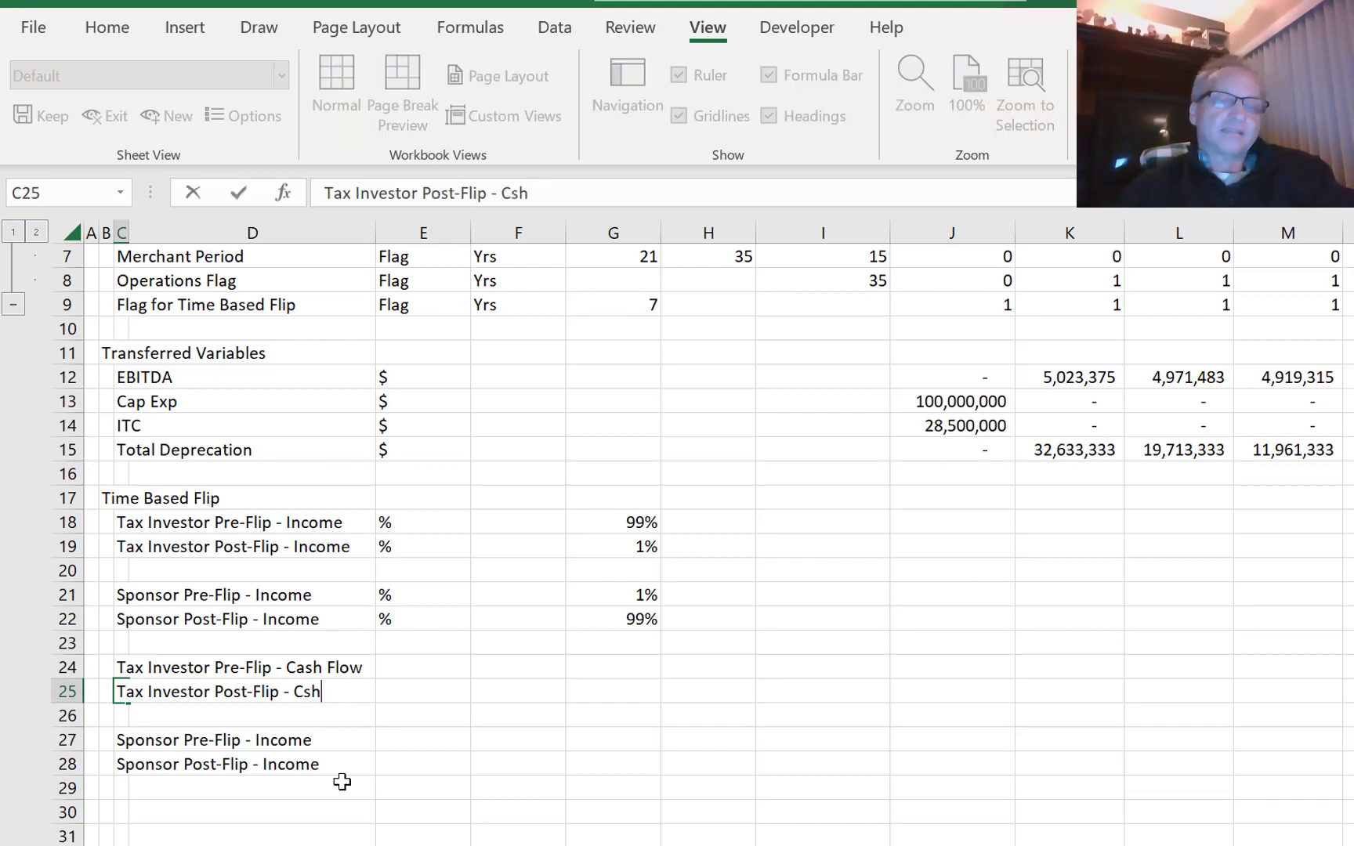
key("BackSpace")
key("BackSpace")
type("ash")
type("low")
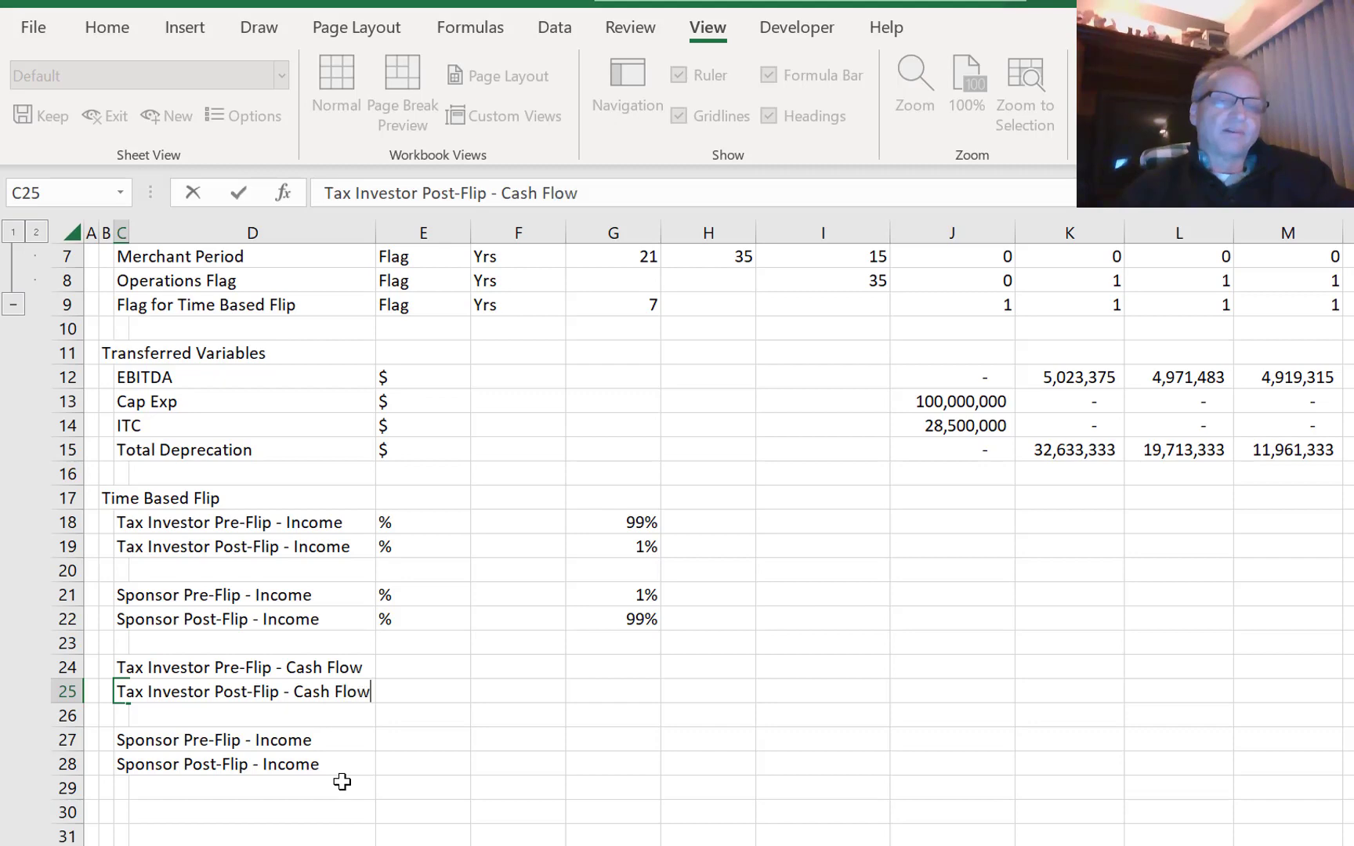
key("Return")
- Reword the copied label in C27 as "Sponsor Pre-Flip - Cash Flow"
key("Return")
key("F2")
key("Left")
key("BackSpace")
key("BackSpace")
key("BackSpace")
key("BackSpace")
key("BackSpace")
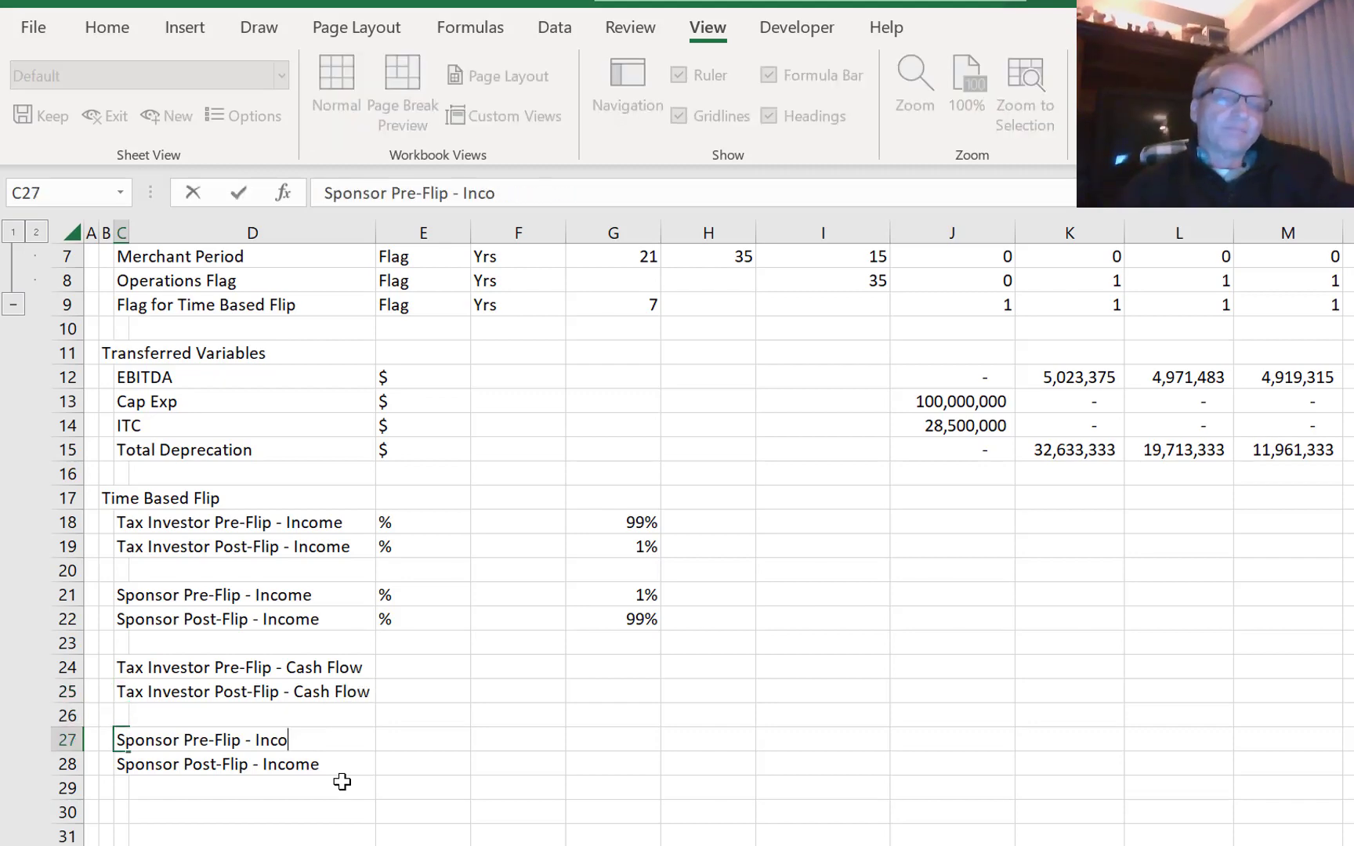
key("BackSpace")
type("C")
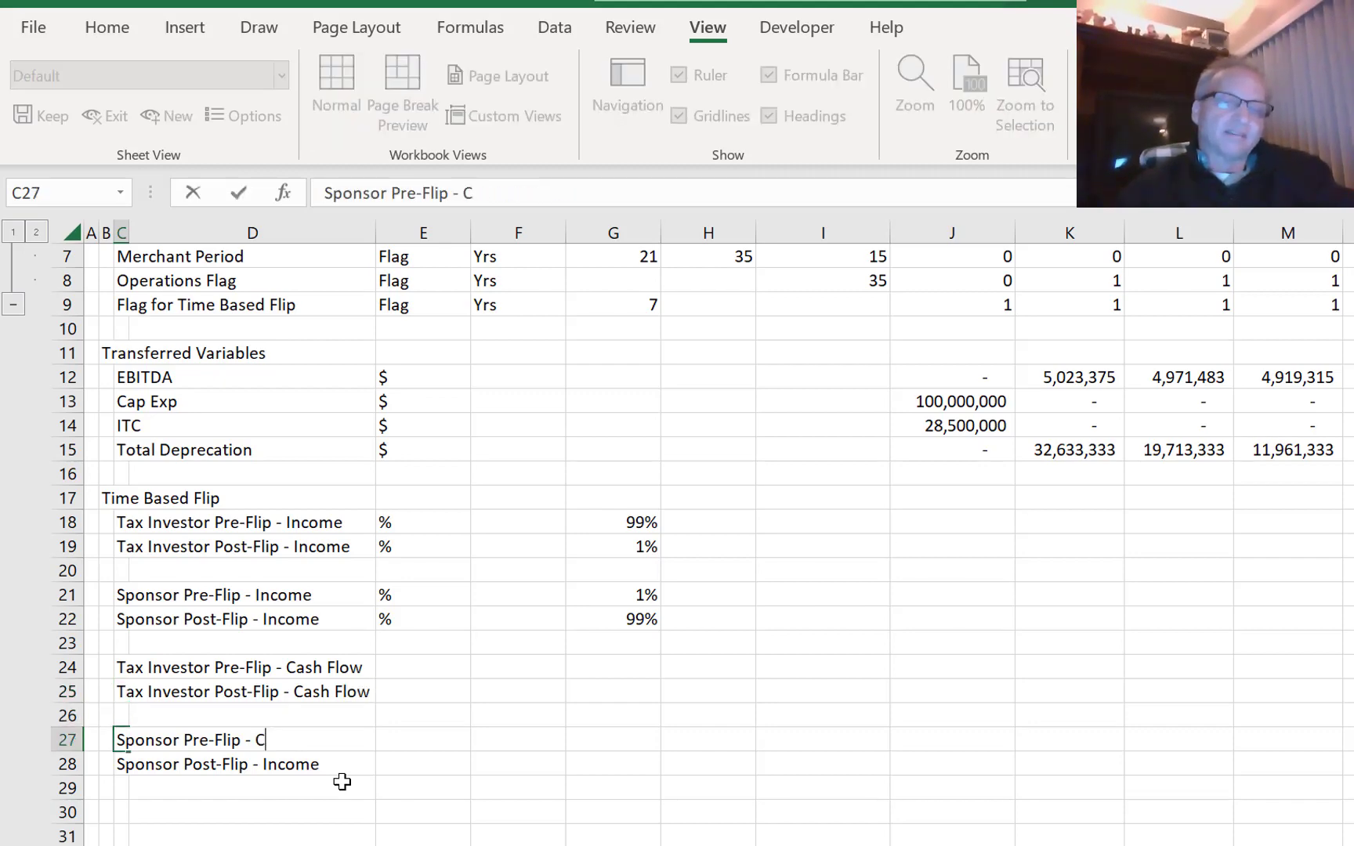
type("ahs")
key("BackSpace")
key("BackSpace")
type("sh Flow")
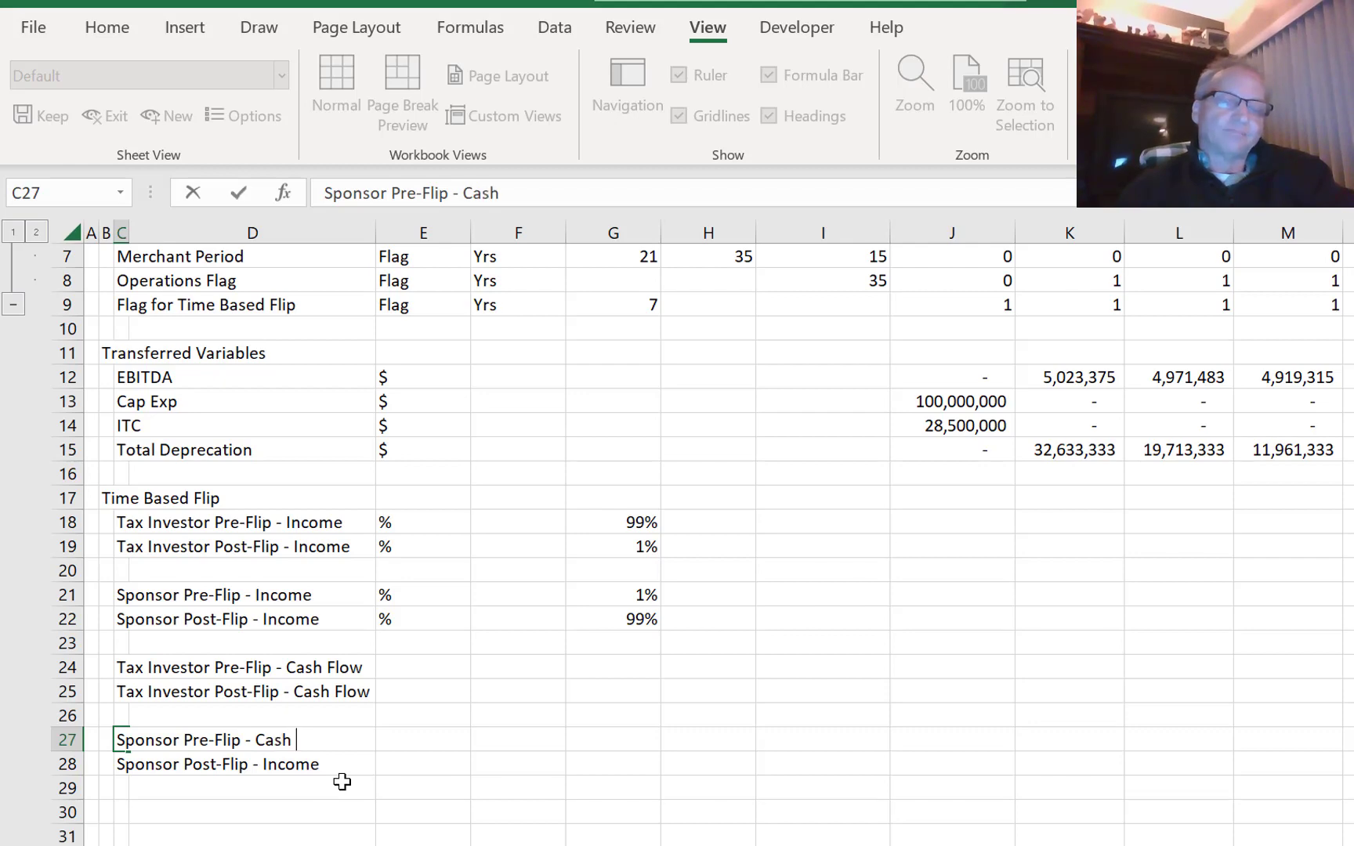
key("Return")
- Reword the copied label in C28 as "Sponsor Post-Flip - Cash Flow"
key("F2")
key("BackSpace")
key("BackSpace")
key("BackSpace")
key("BackSpace")
key("BackSpace")
key("BackSpace")
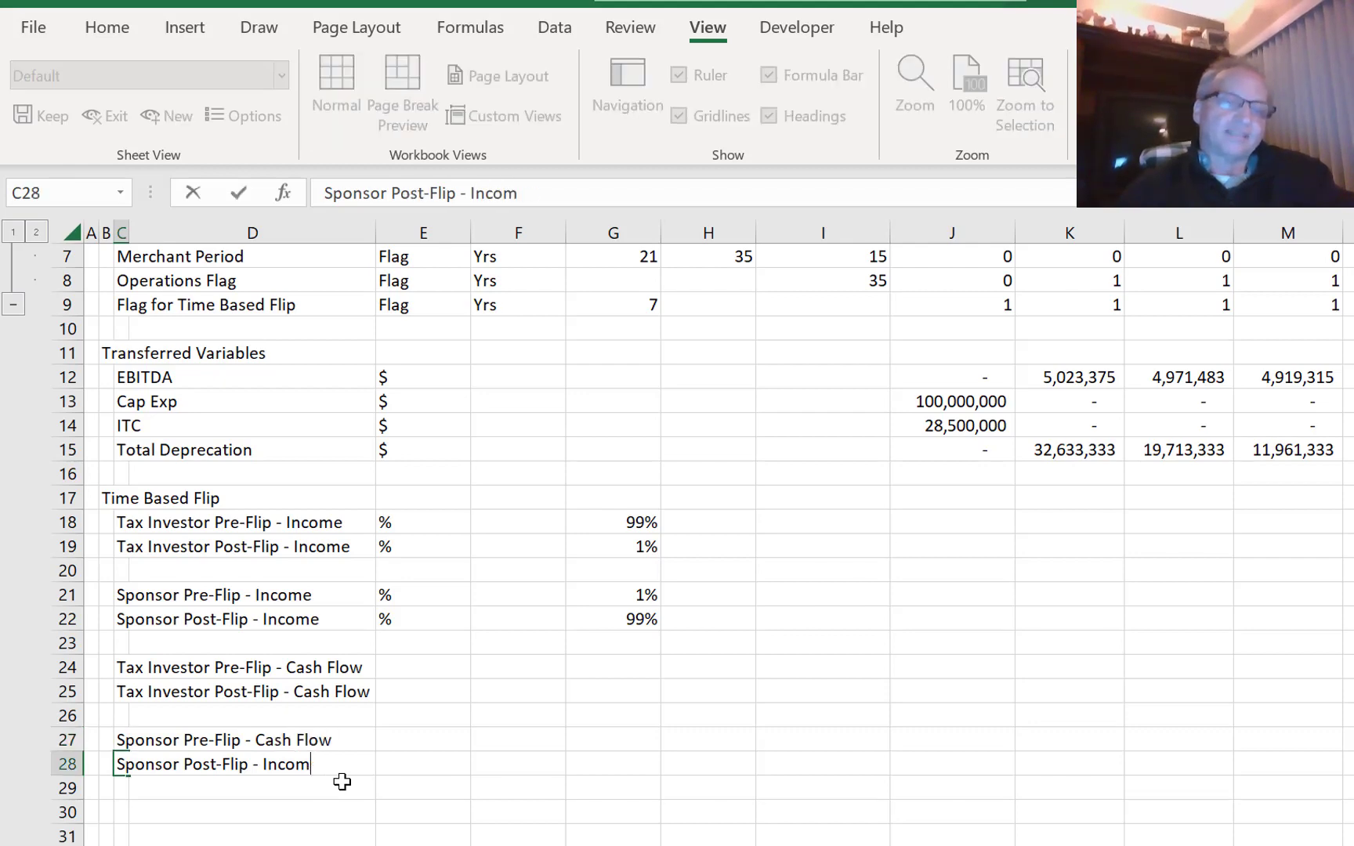
type("C")
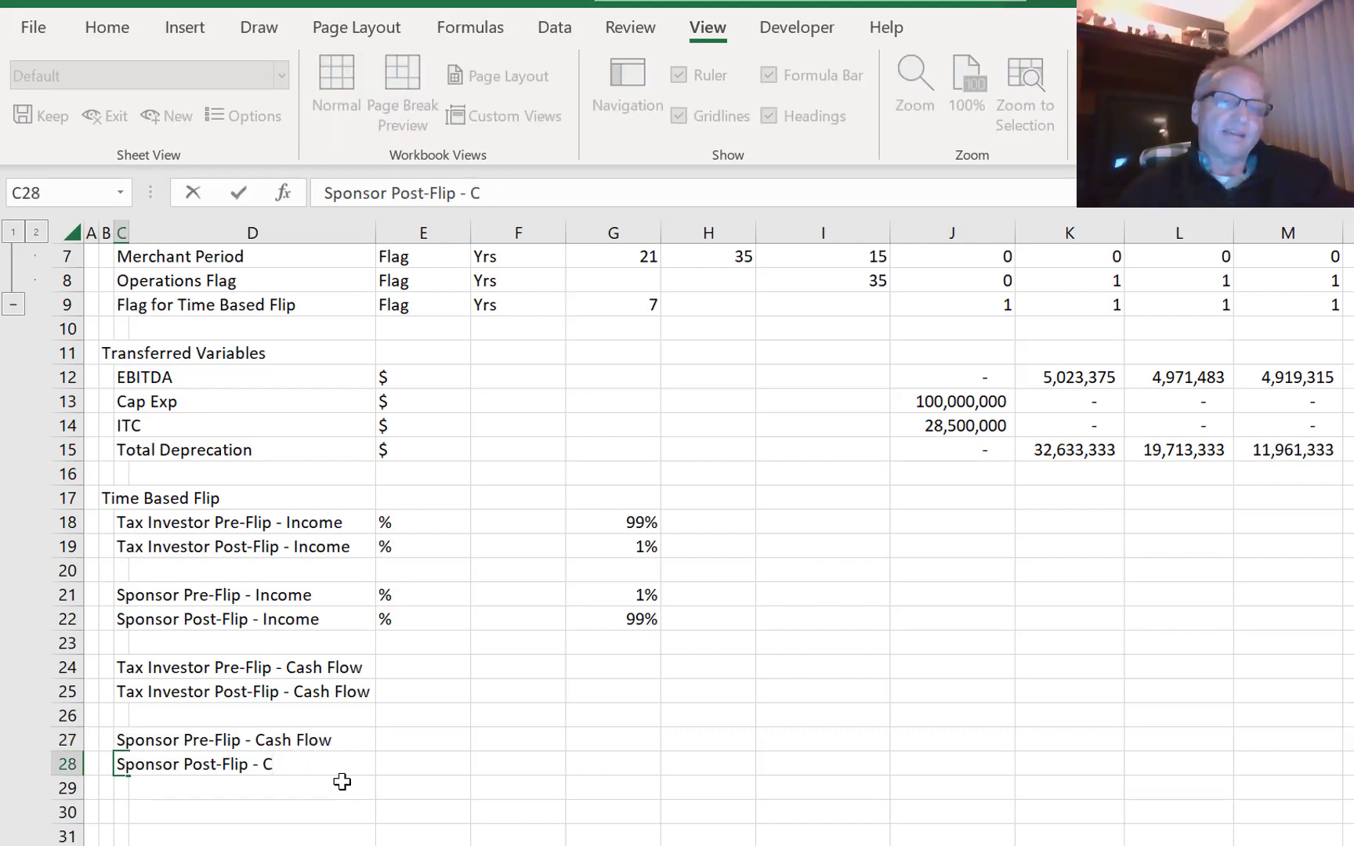
type("ahs")
key("BackSpace")
key("BackSpace")
type("sh ")
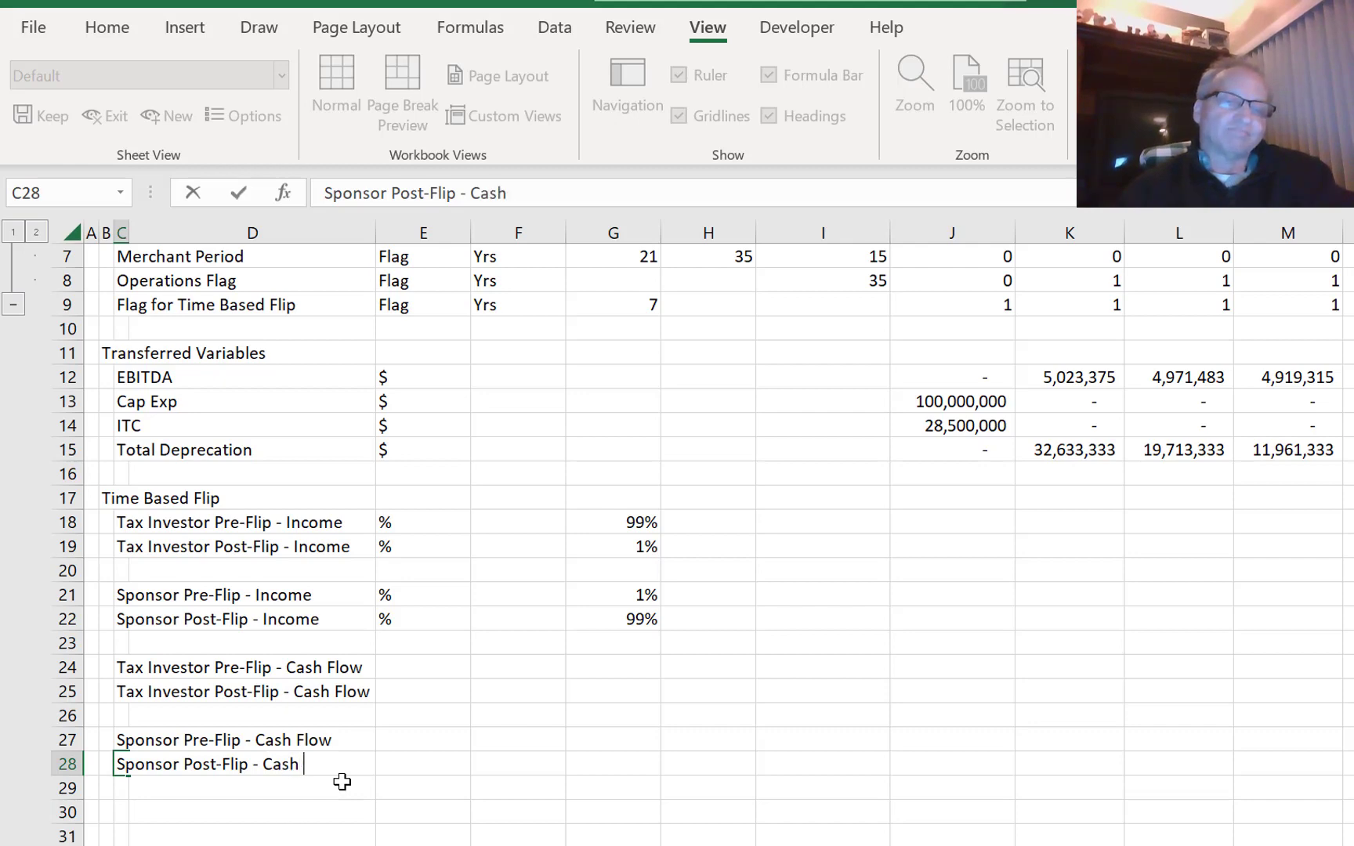
type("Flow")
key("Return")
- Copy the % units from E18:E22 into E24:E28 beside the cash flow labels
key("Up")
key("Up")
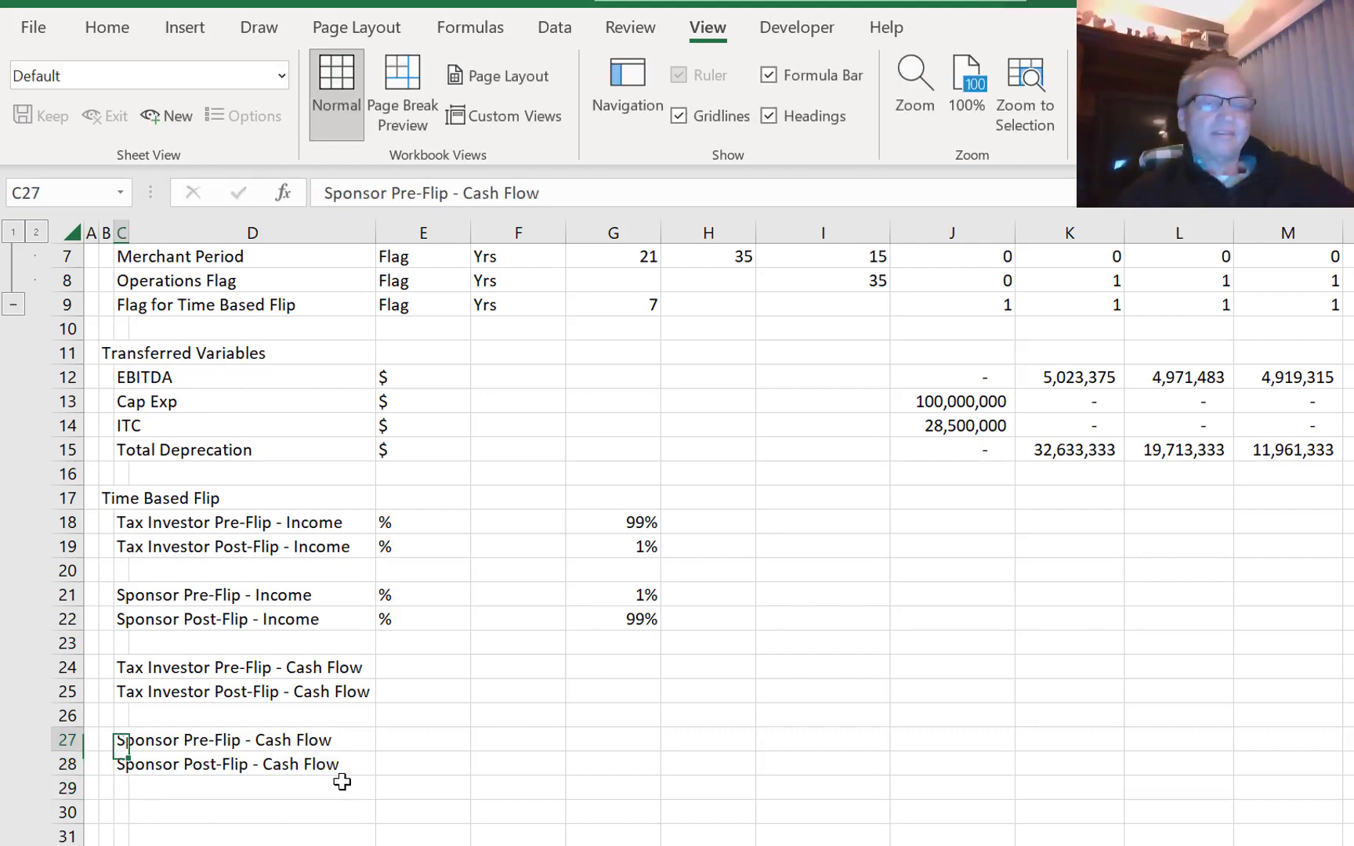
key("Up")
key("Up")
key("Up")
key("Right")
key("Right")
key("Up")
key("Up")
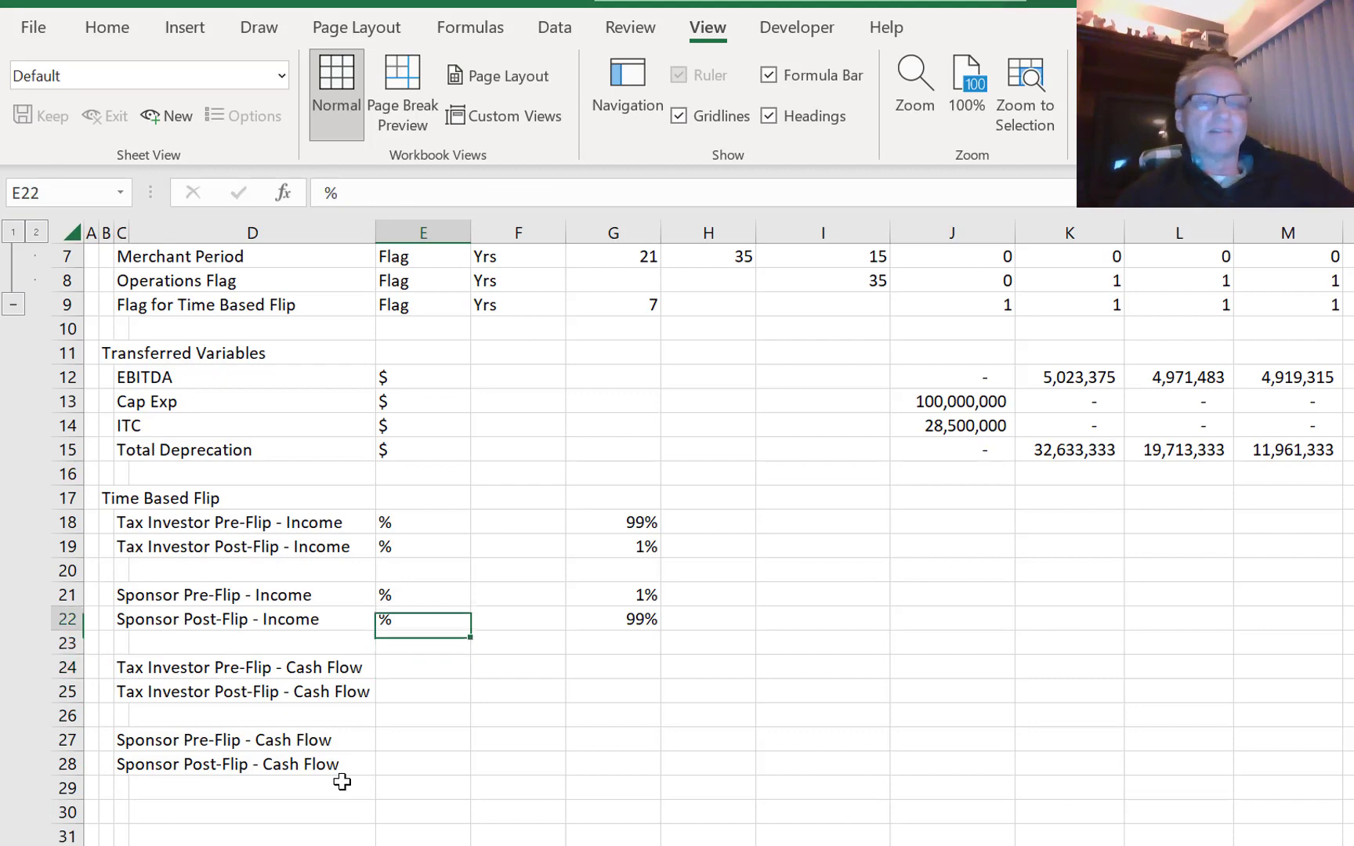
key("Up")
key("Up")
key("Up")
key("Up")
key("shift+Down")
key("shift+Down")
key("shift+Down")
key("shift+Down")
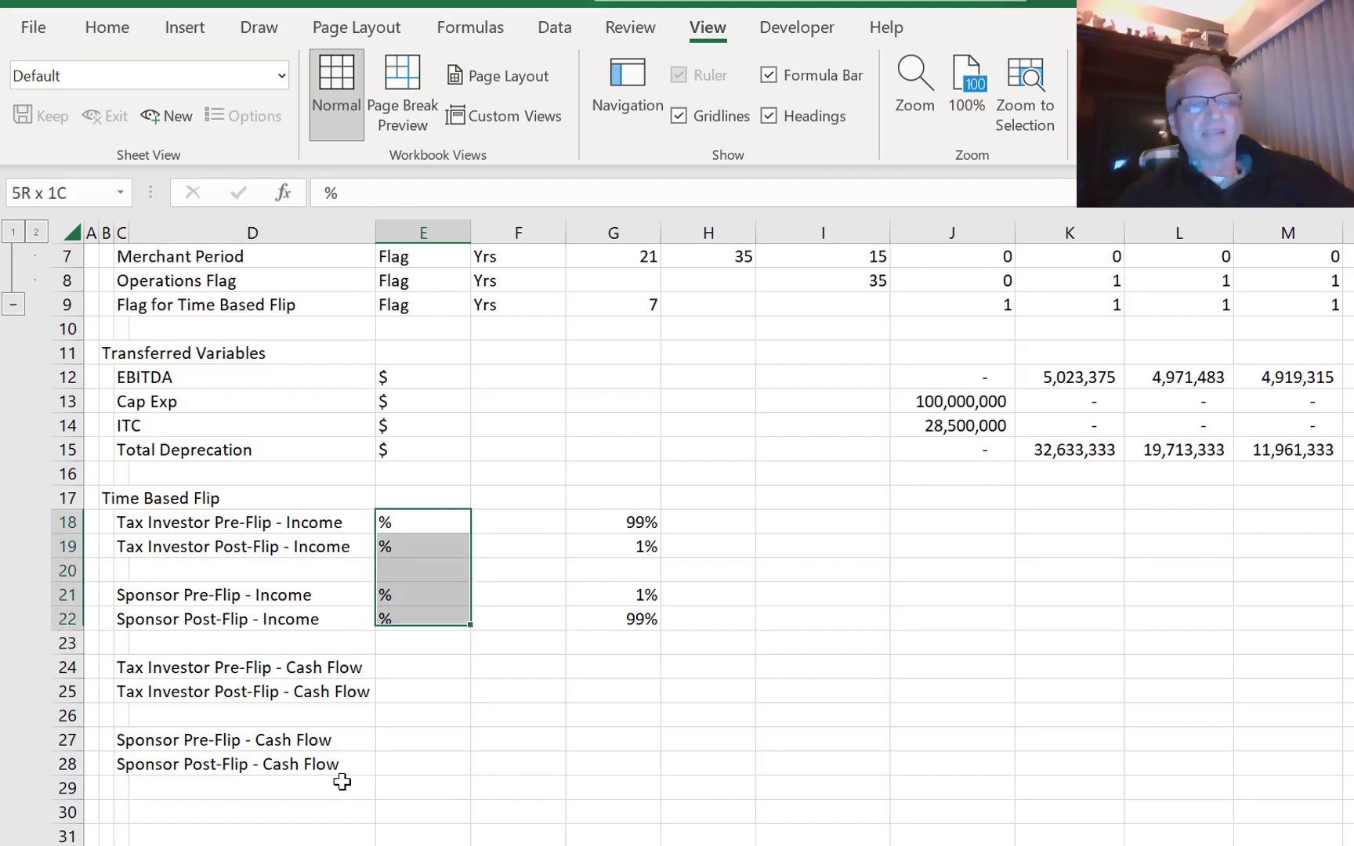
key("ctrl+c")
key("Down")
key("Down")
key("Down")
key("Down")
key("Down")
key("Down")
key("Down")
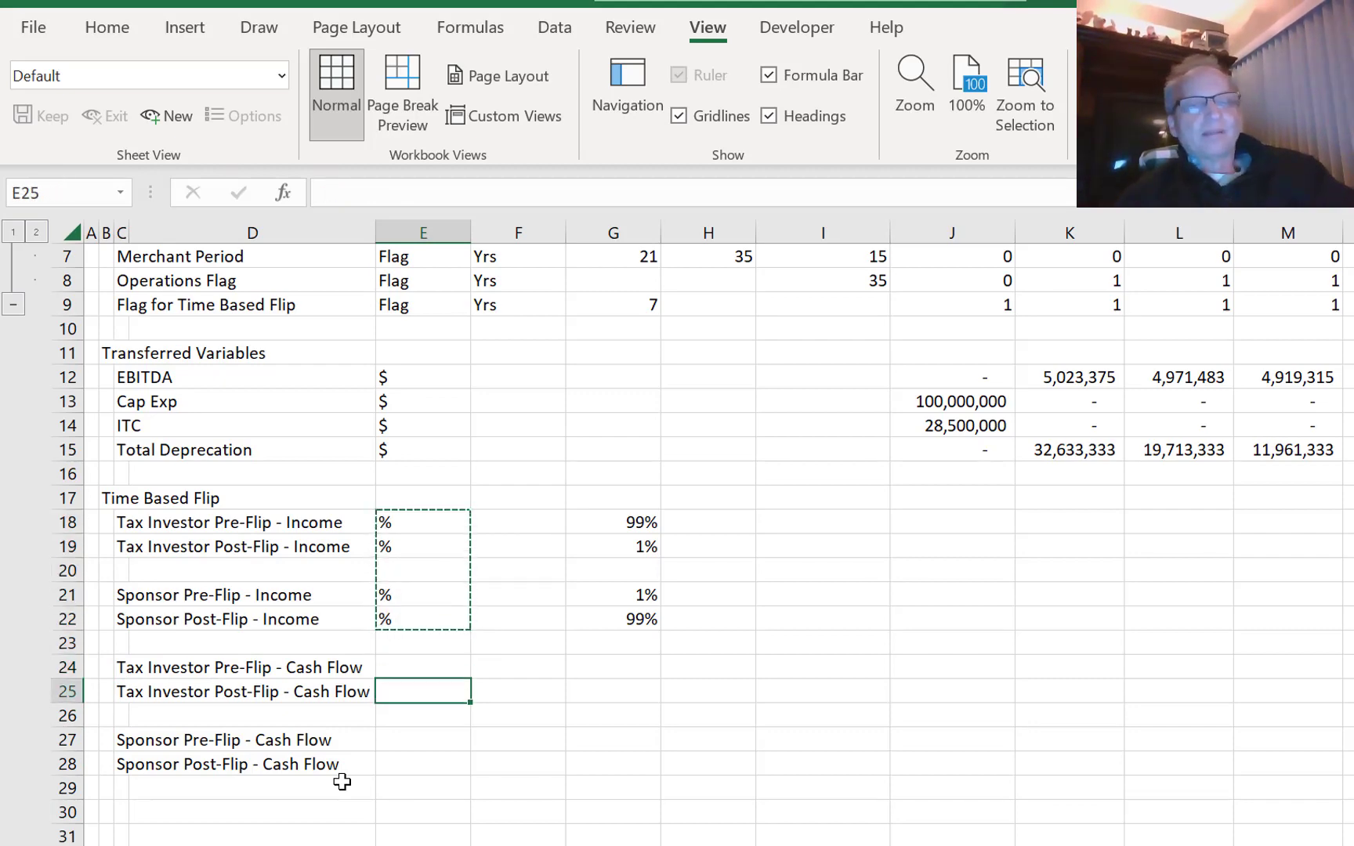
key("Up")
key("shift+Down")
key("shift+Down")
key("shift+Down")
key("shift+Down")
key("ctrl+v")
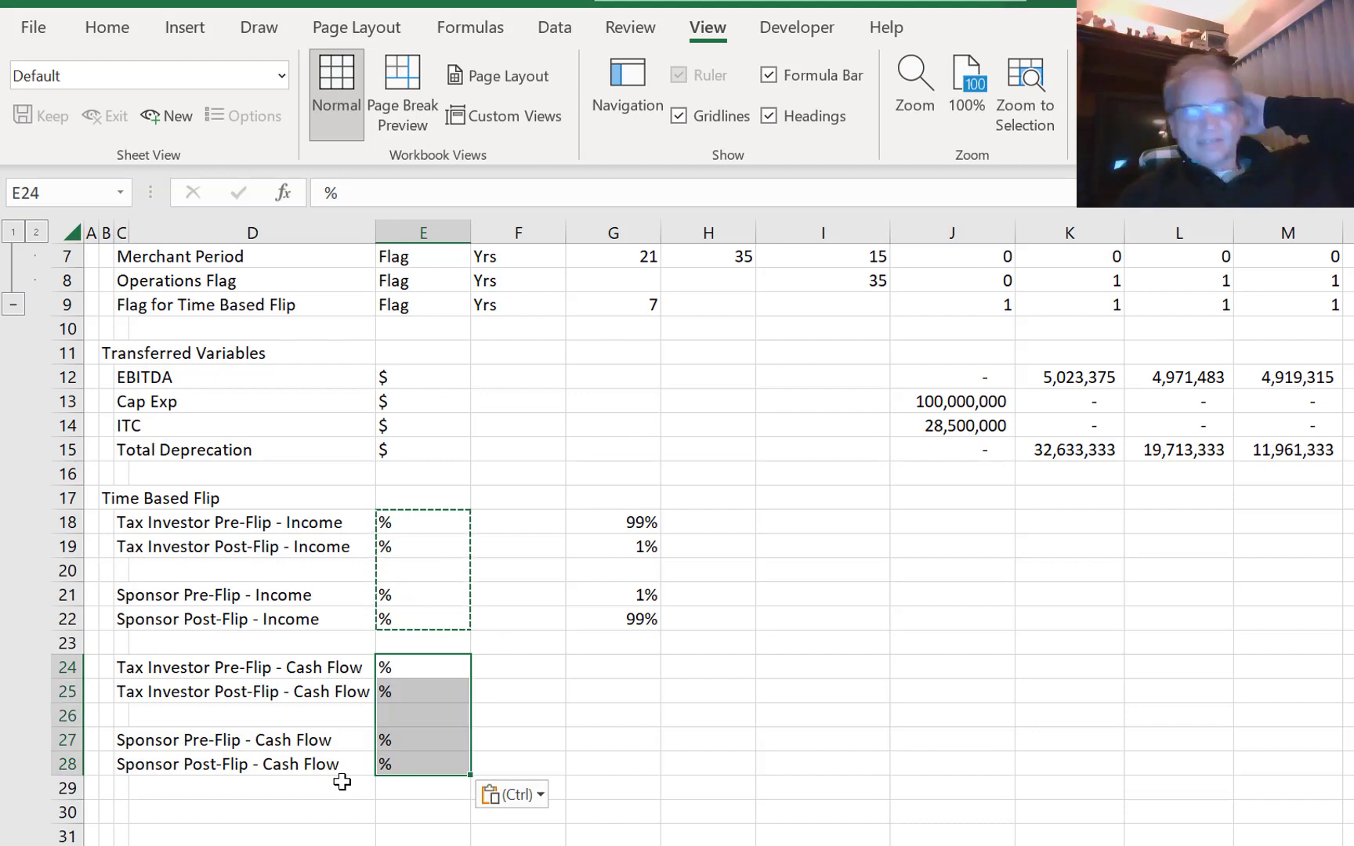
- Link the Tax Investor Pre-Flip cash flow constant in G24 to Pre-Flip Cash on the Inputs sheet (=Inputs!F40)
key("Right")
key("Right")
type("=")
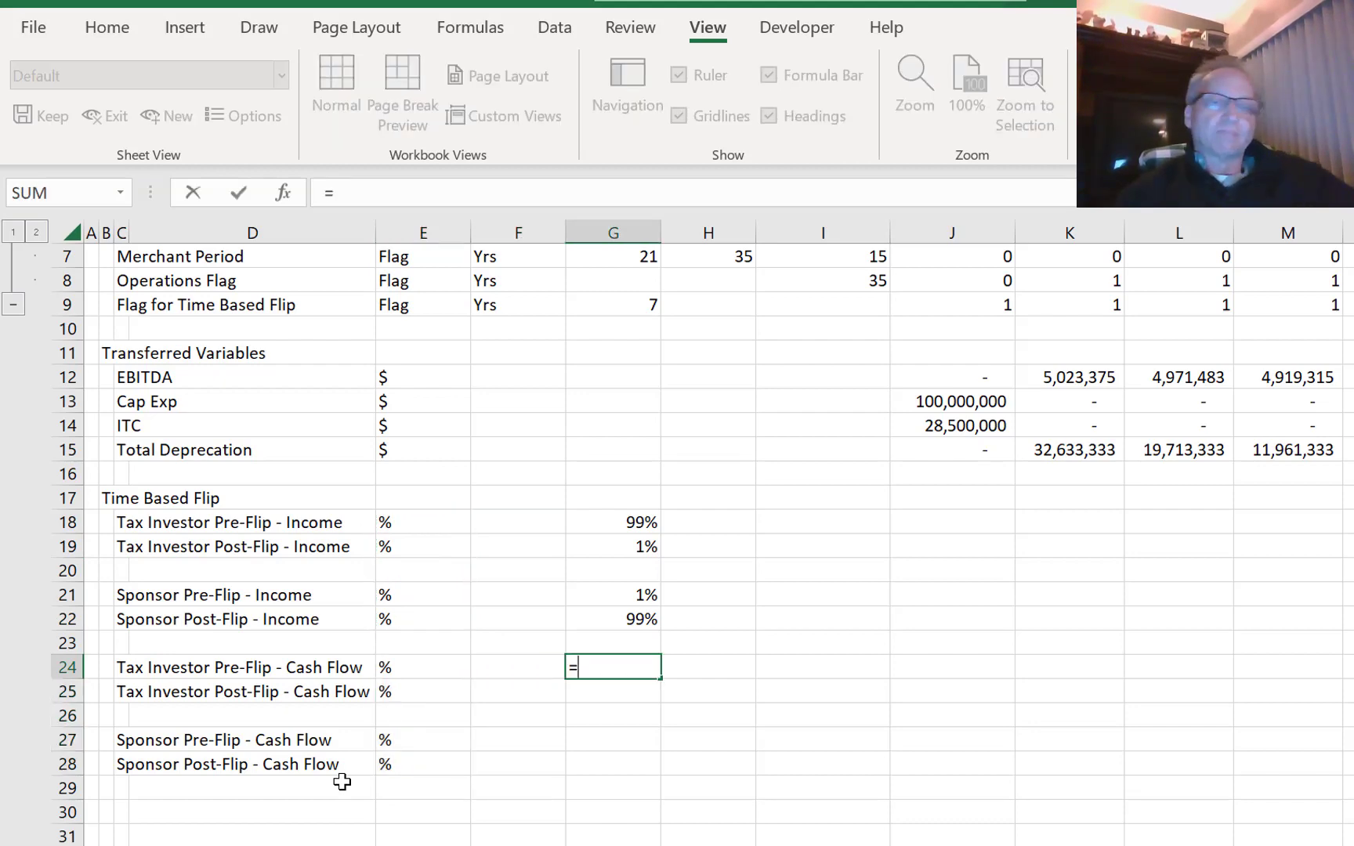
key("ctrl+Page_Up")
key("ctrl+Page_Up")
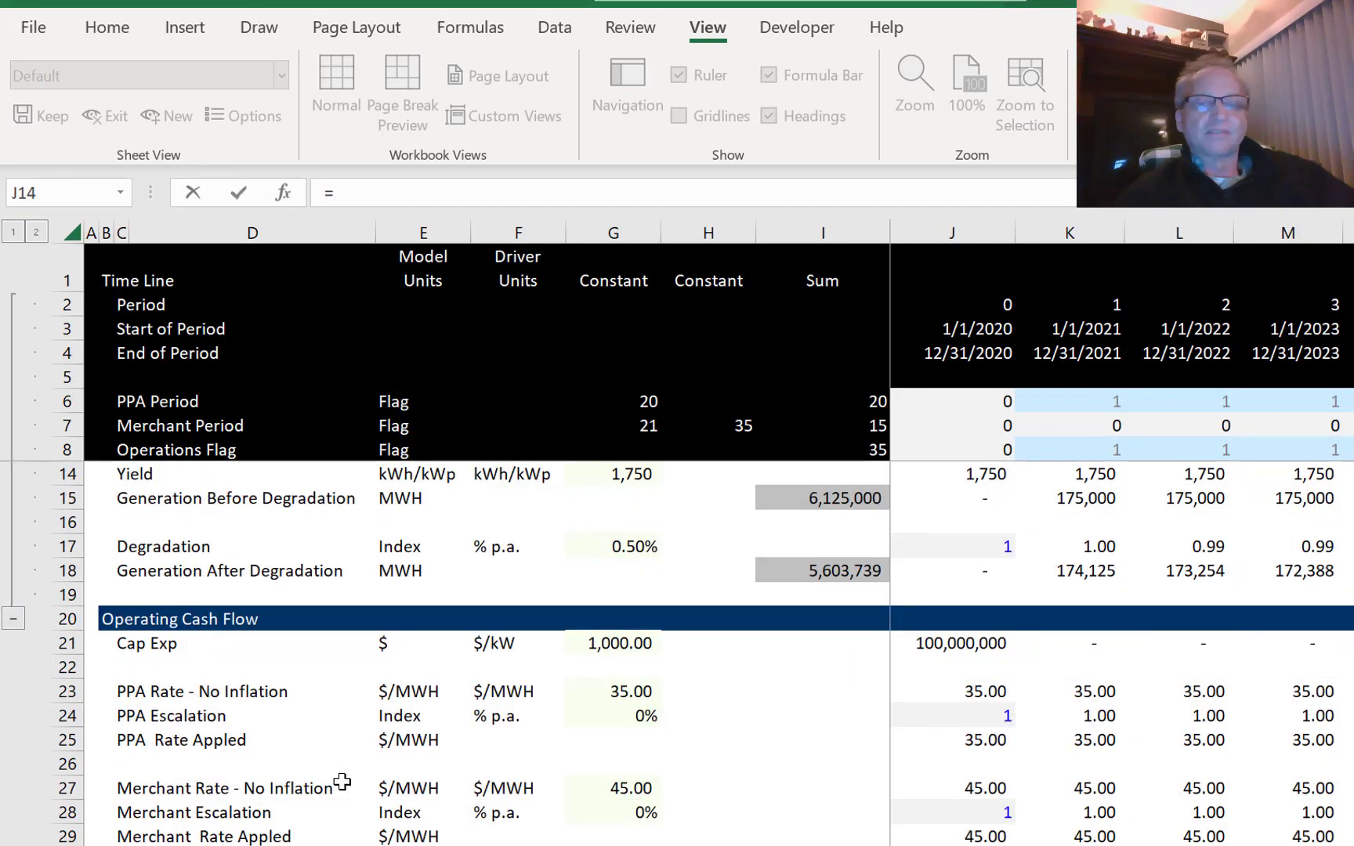
key("ctrl+Page_Up")
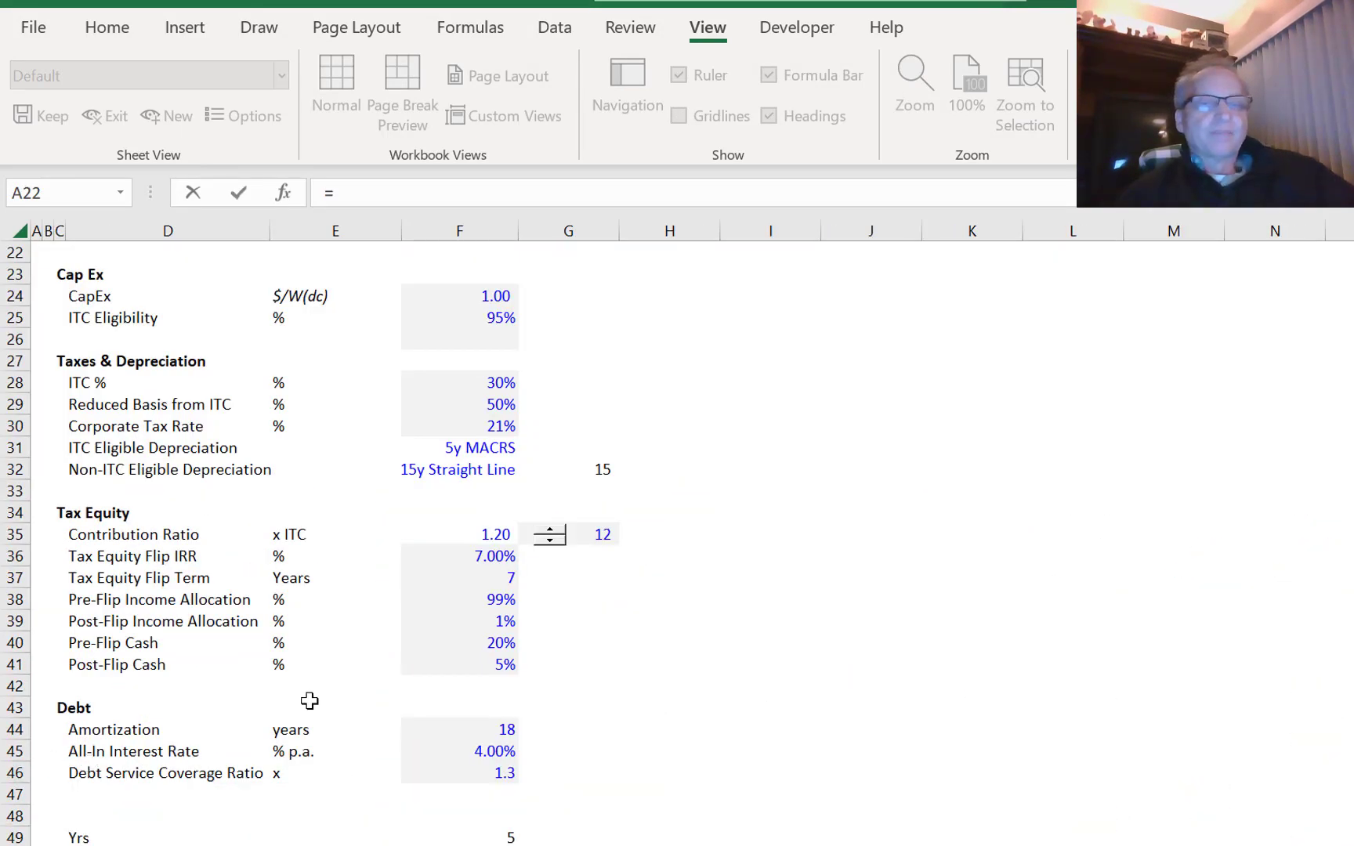
left_click(407, 633)
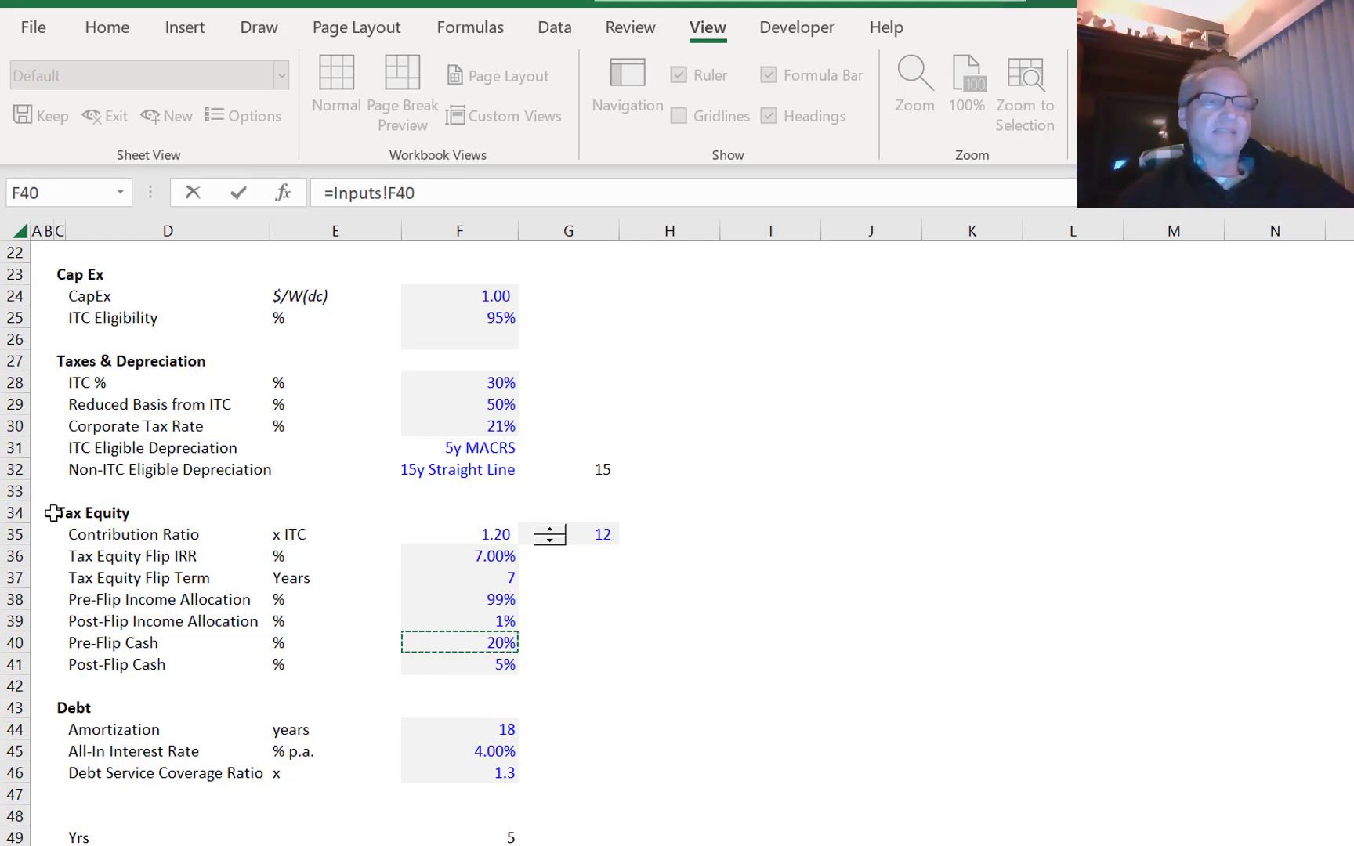
key("Return")
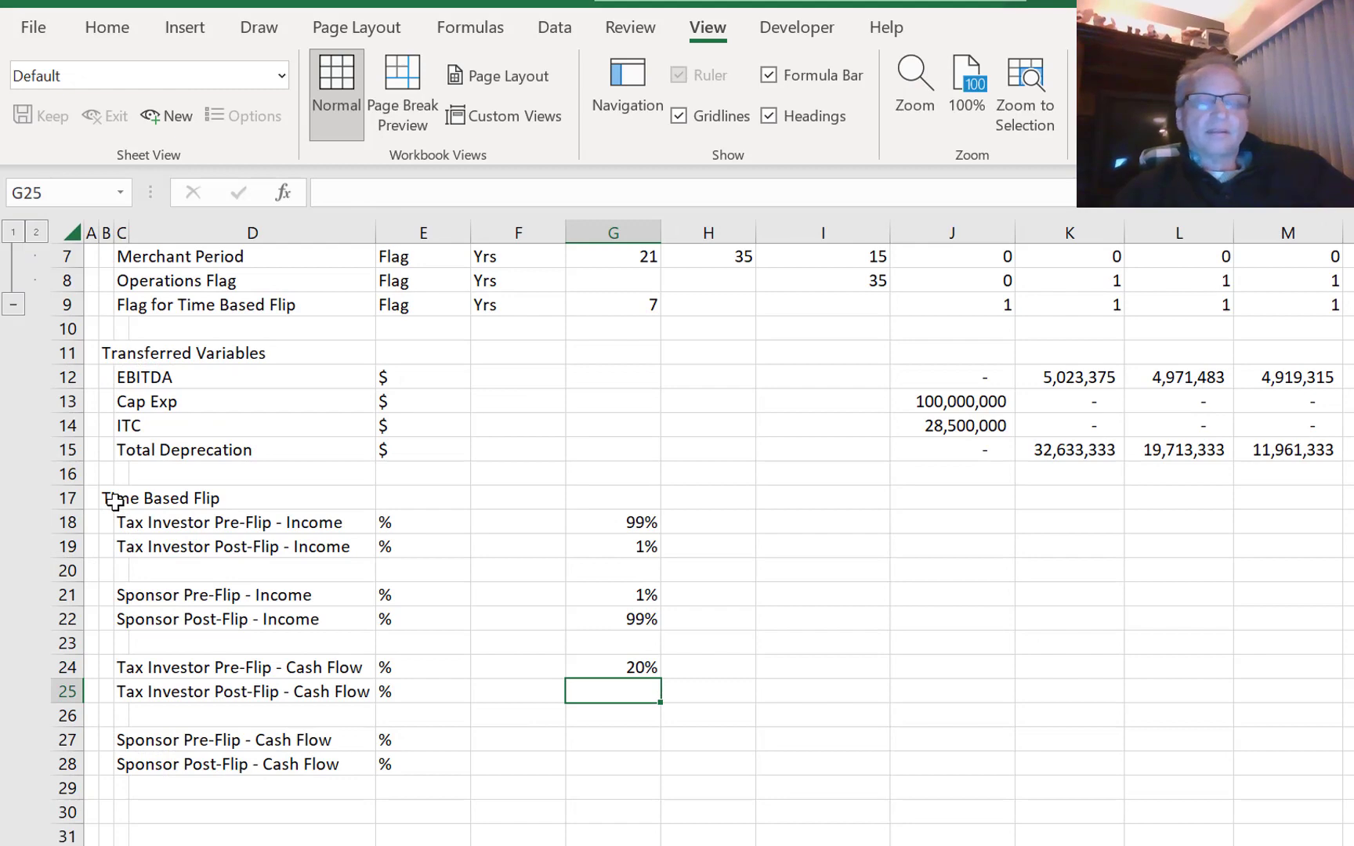
- Link the Tax Investor Post-Flip cash flow constant in G25 to Post-Flip Cash on the Inputs sheet (=Inputs!F41)
type("=")
key("ctrl+Page_Up")
key("ctrl+Page_Up")
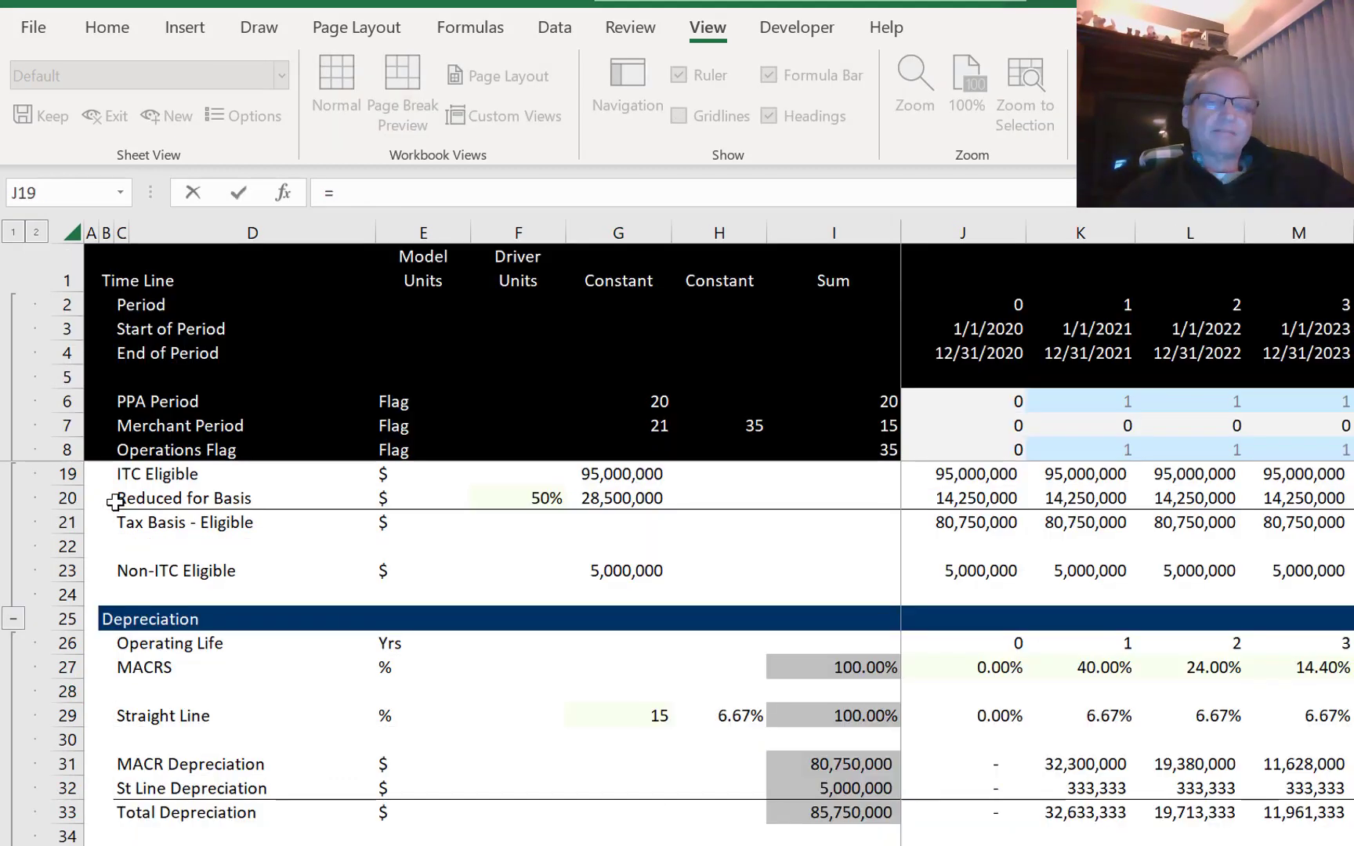
key("ctrl+Page_Up")
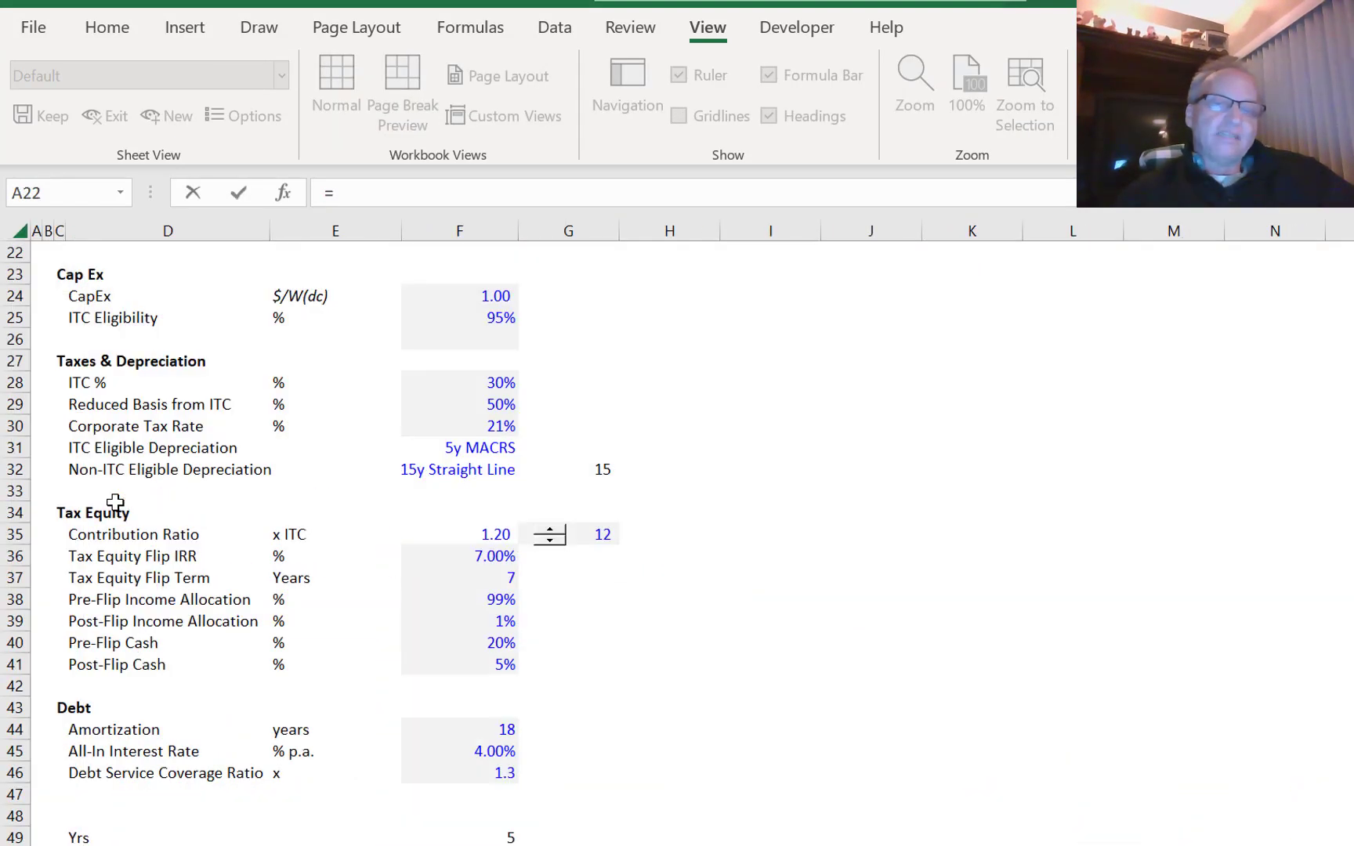
left_click(487, 656)
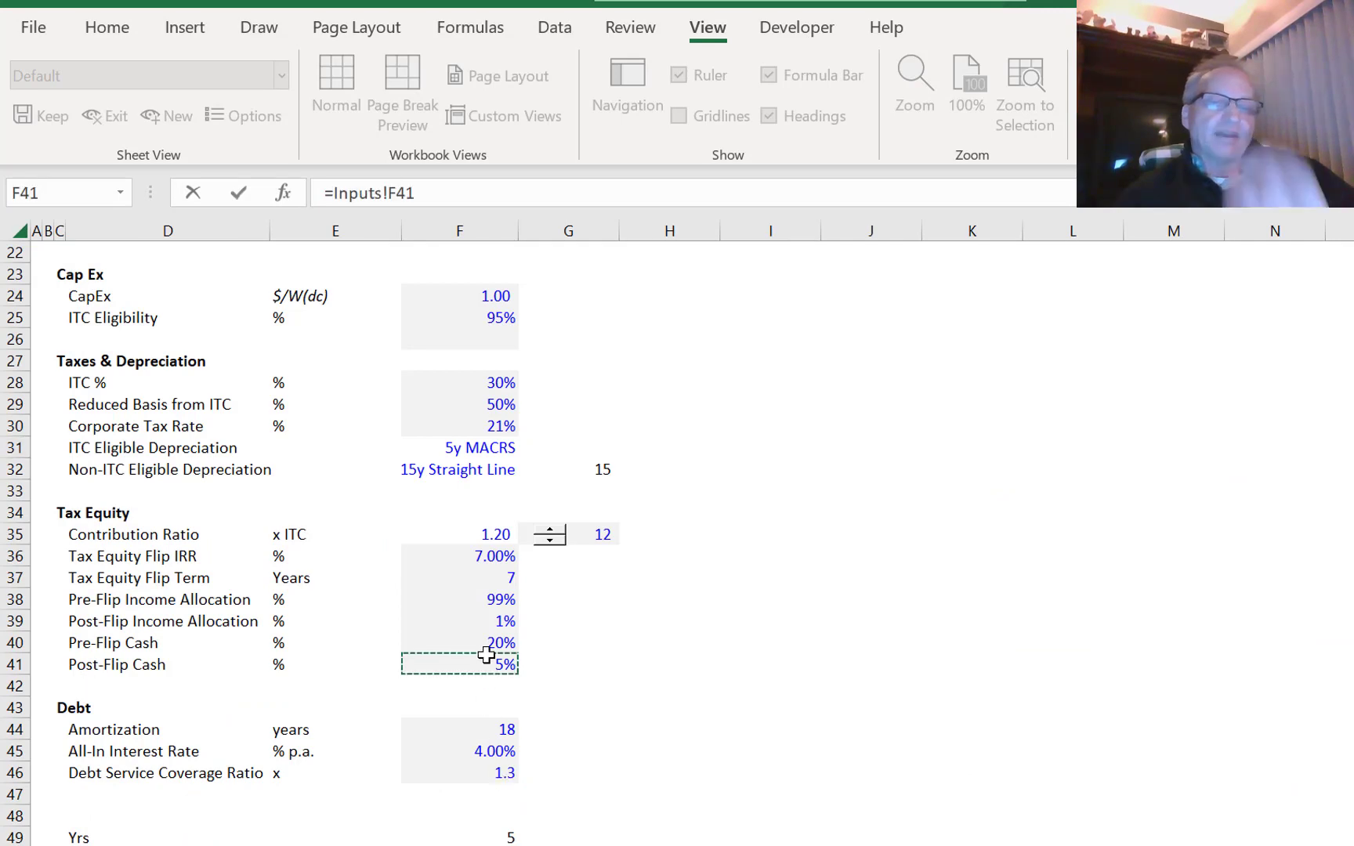
key("Return")
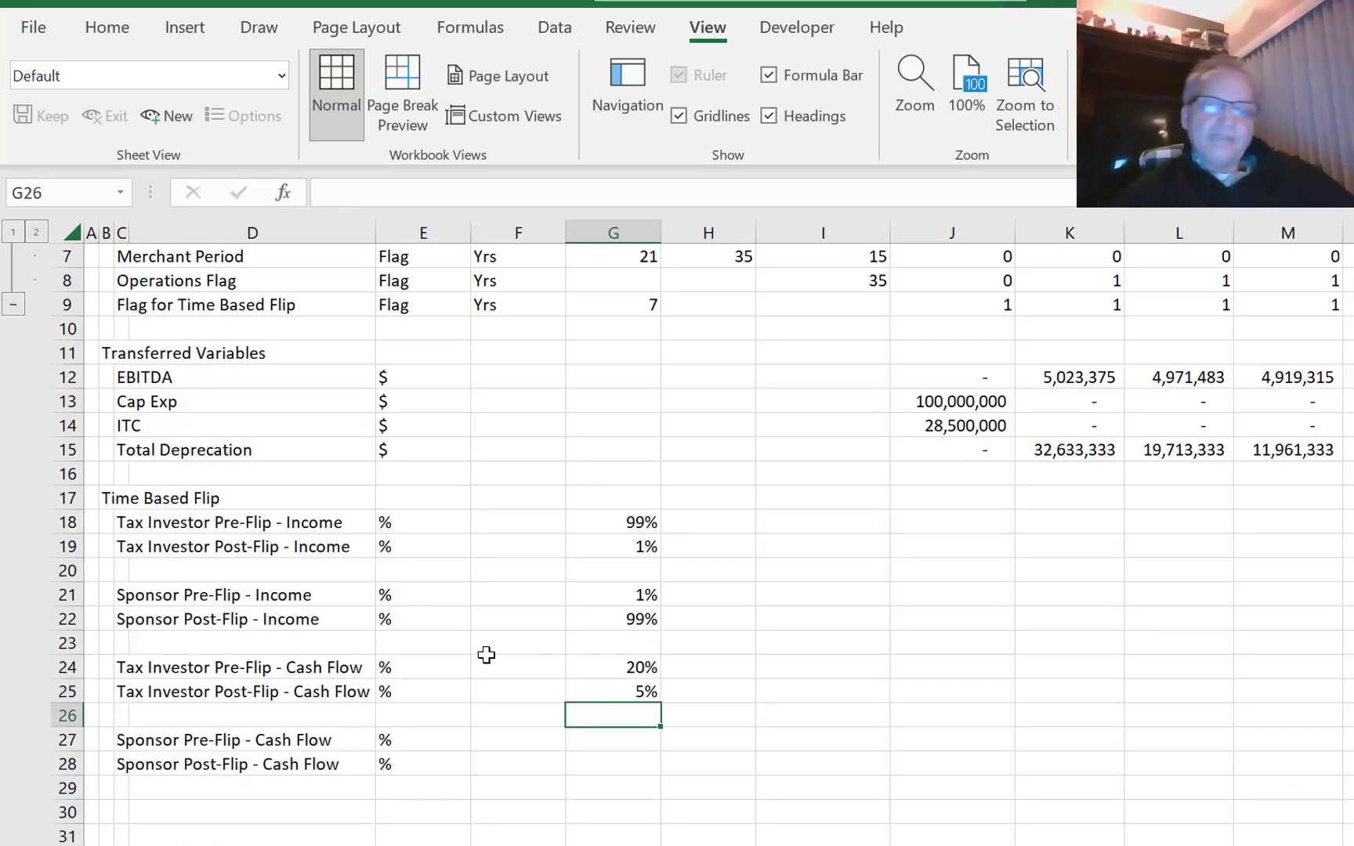
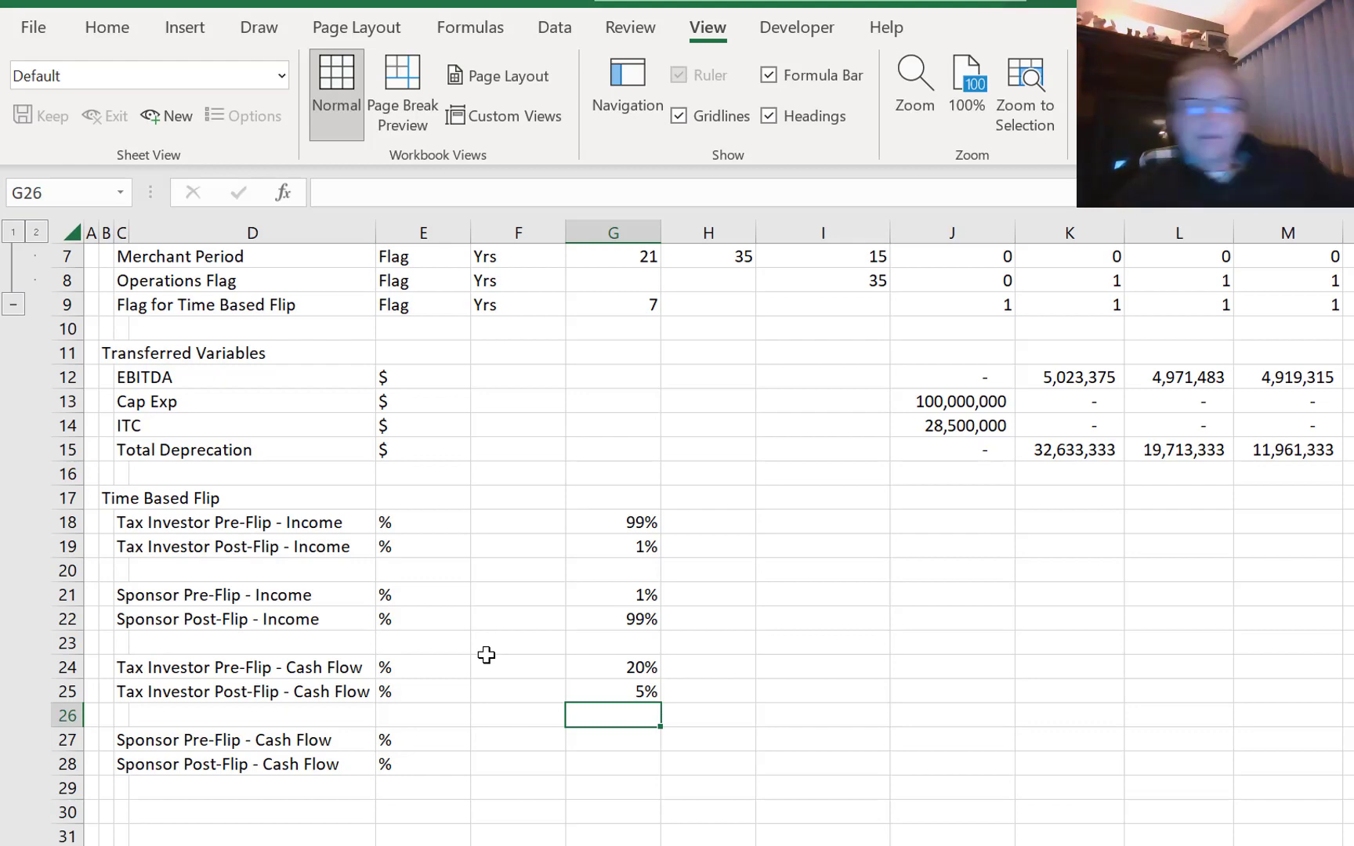
- Calculate the Sponsor Pre-Flip cash flow share in G27 as one minus the tax investor's pre-flip share in G24
key("Down")
type("=1-")
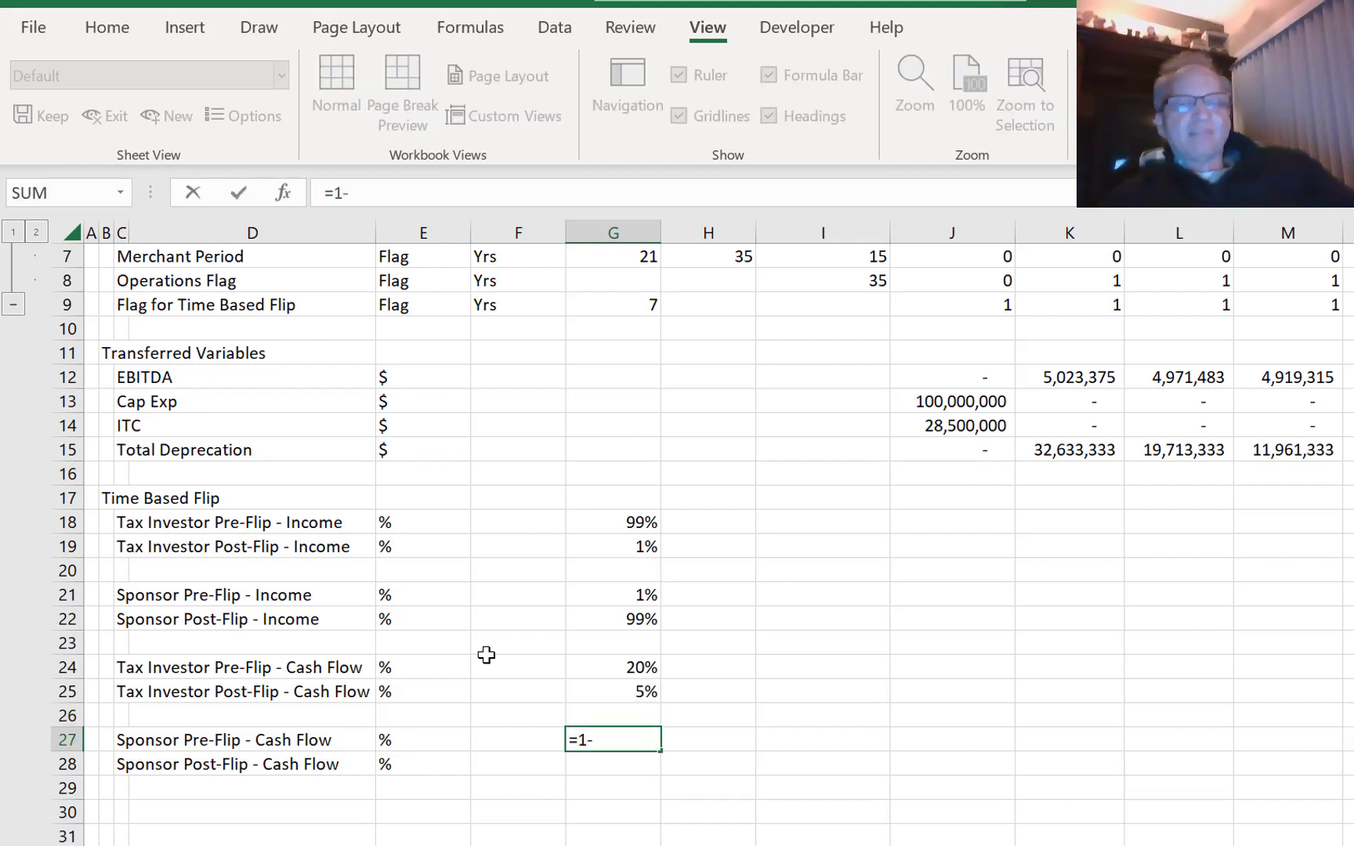
key("Up")
key("Up")
key("Up")
key("Return")
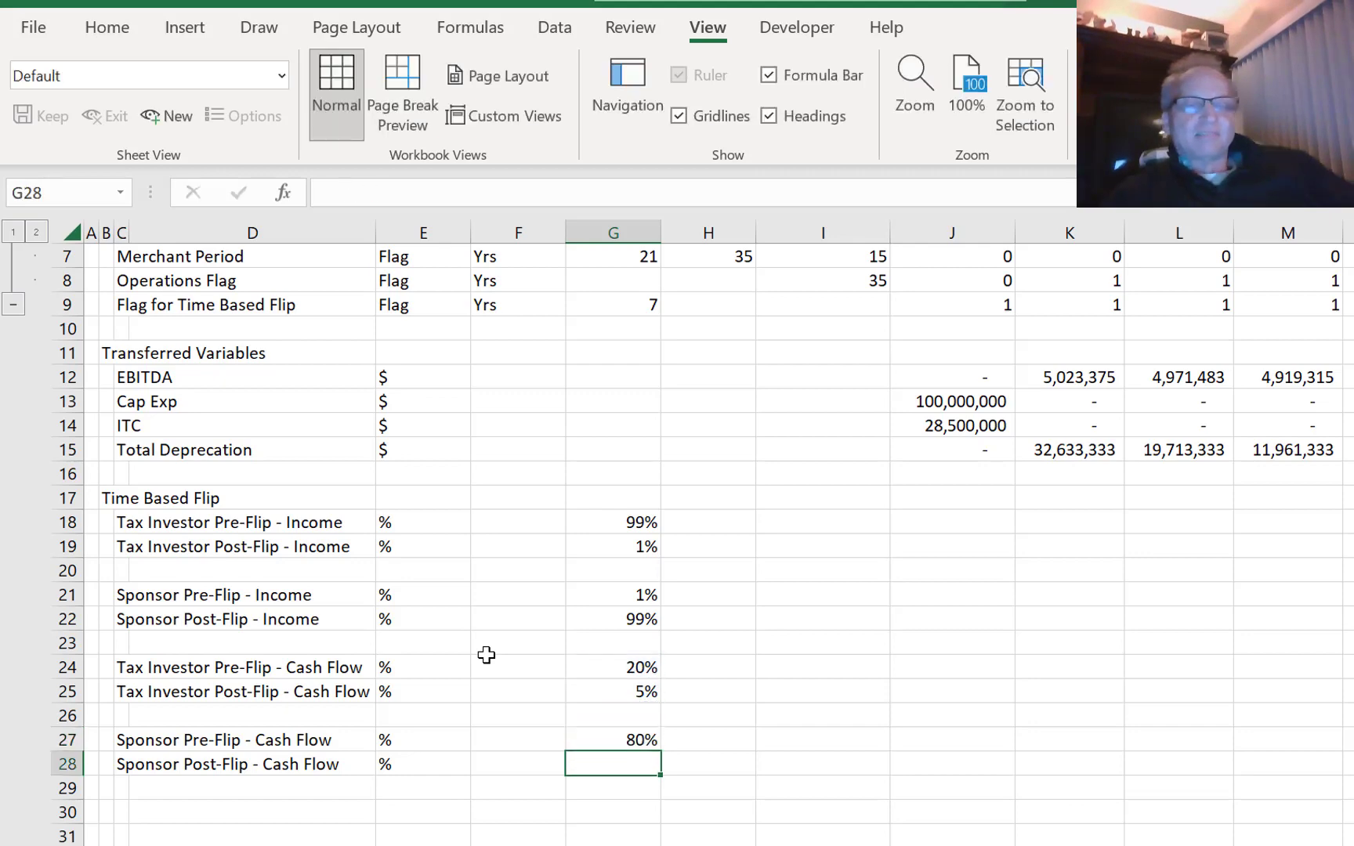
- Calculate the Sponsor Post-Flip cash flow share in G28 as one minus the tax investor's post-flip share in G25
type("=1")
key("BackSpace")
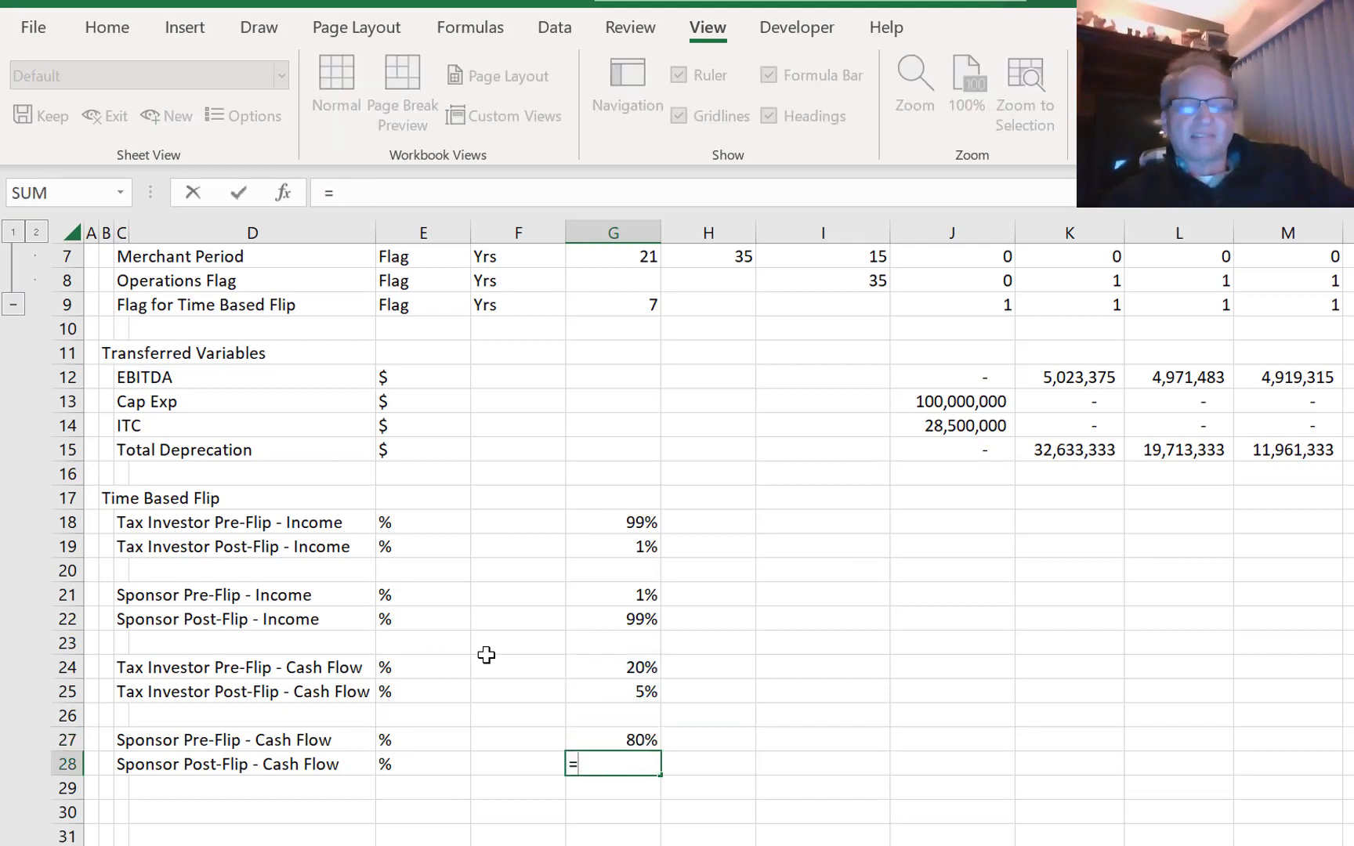
type("1-")
key("Up")
key("Up")
key("Up")
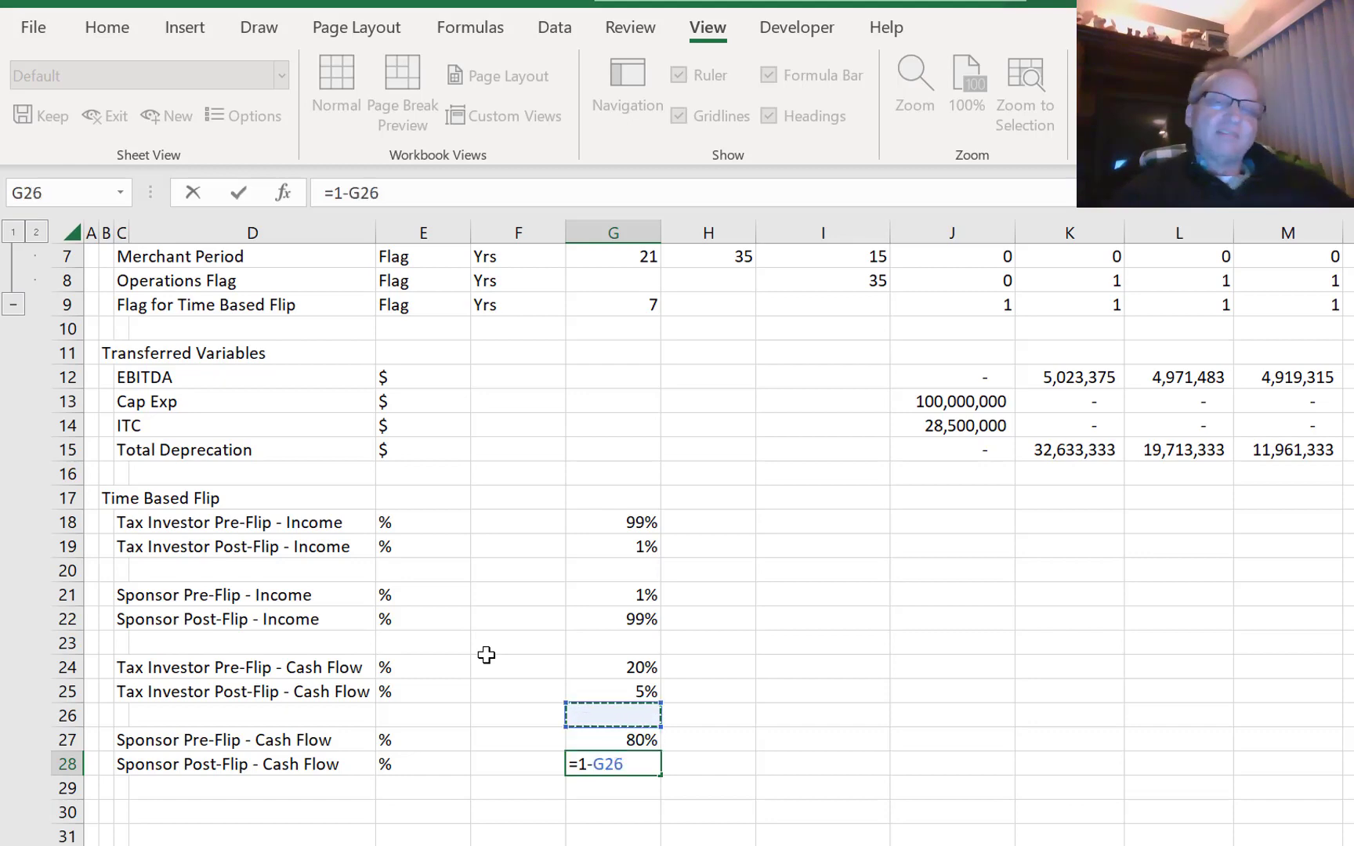
key("Return")
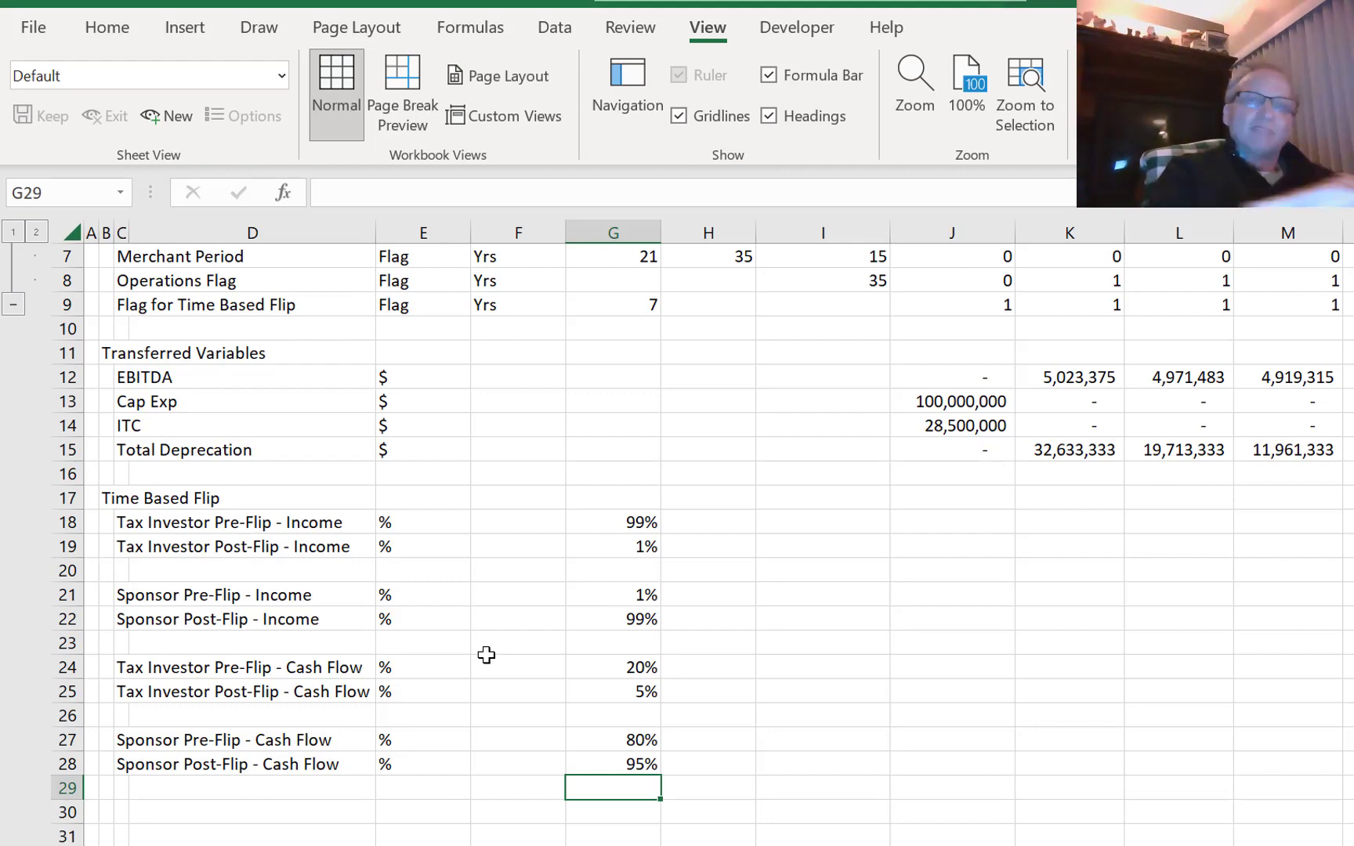
key("Up")
key("Up")
key("Up")
key("Up")
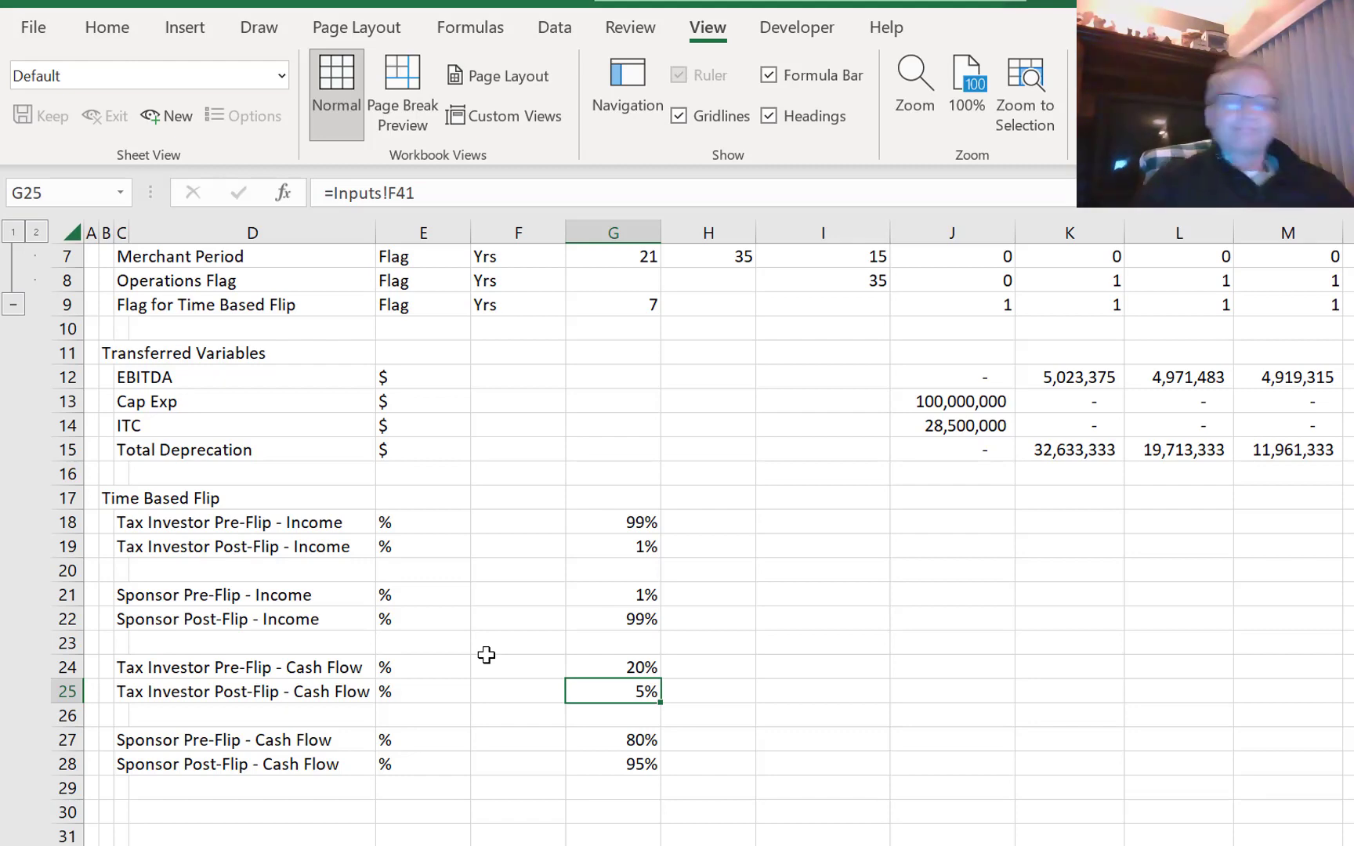
key("Up")
key("Up")
key("Up")
key("Up")
key("Up")
key("Up")
key("Up")
key("Up")
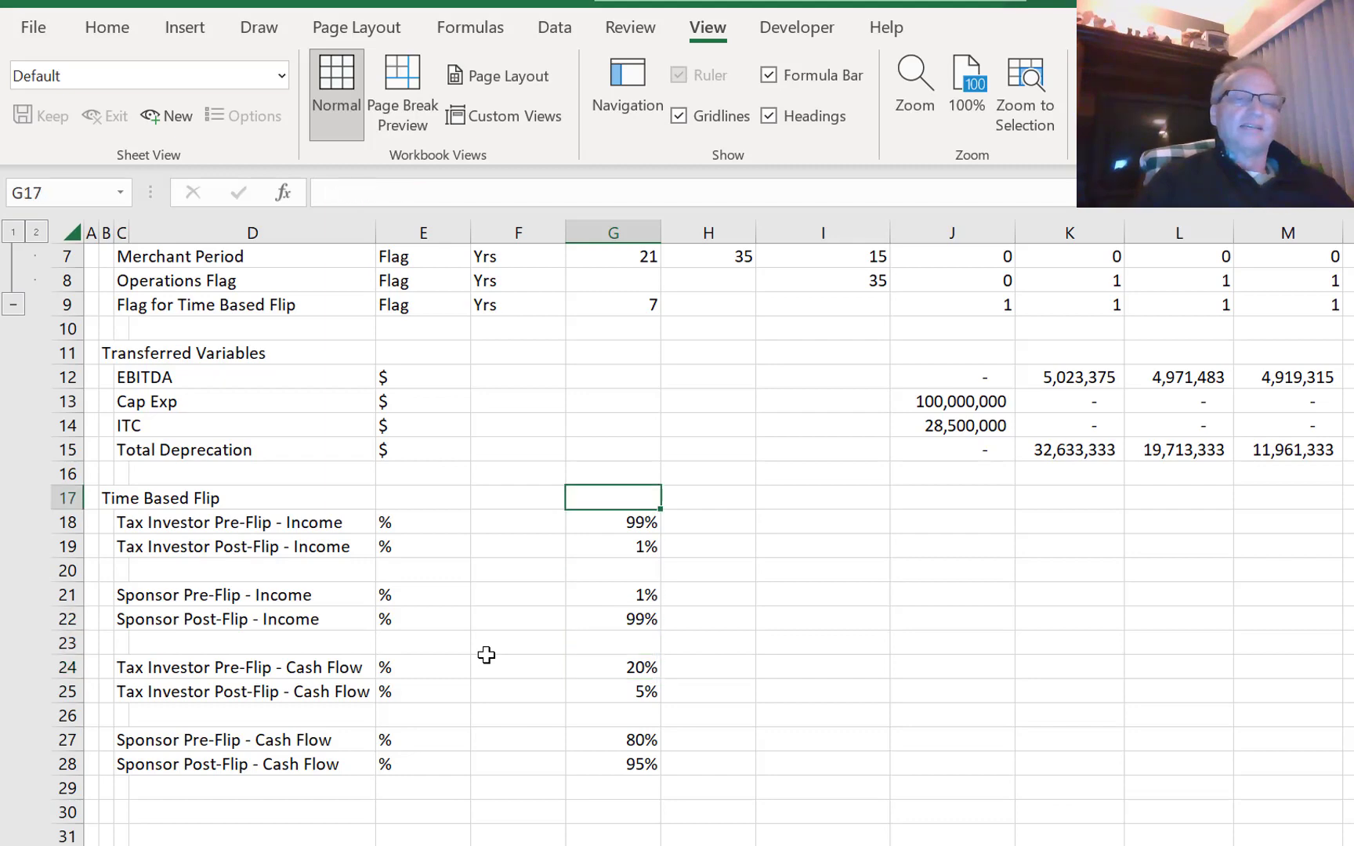
key("Down")
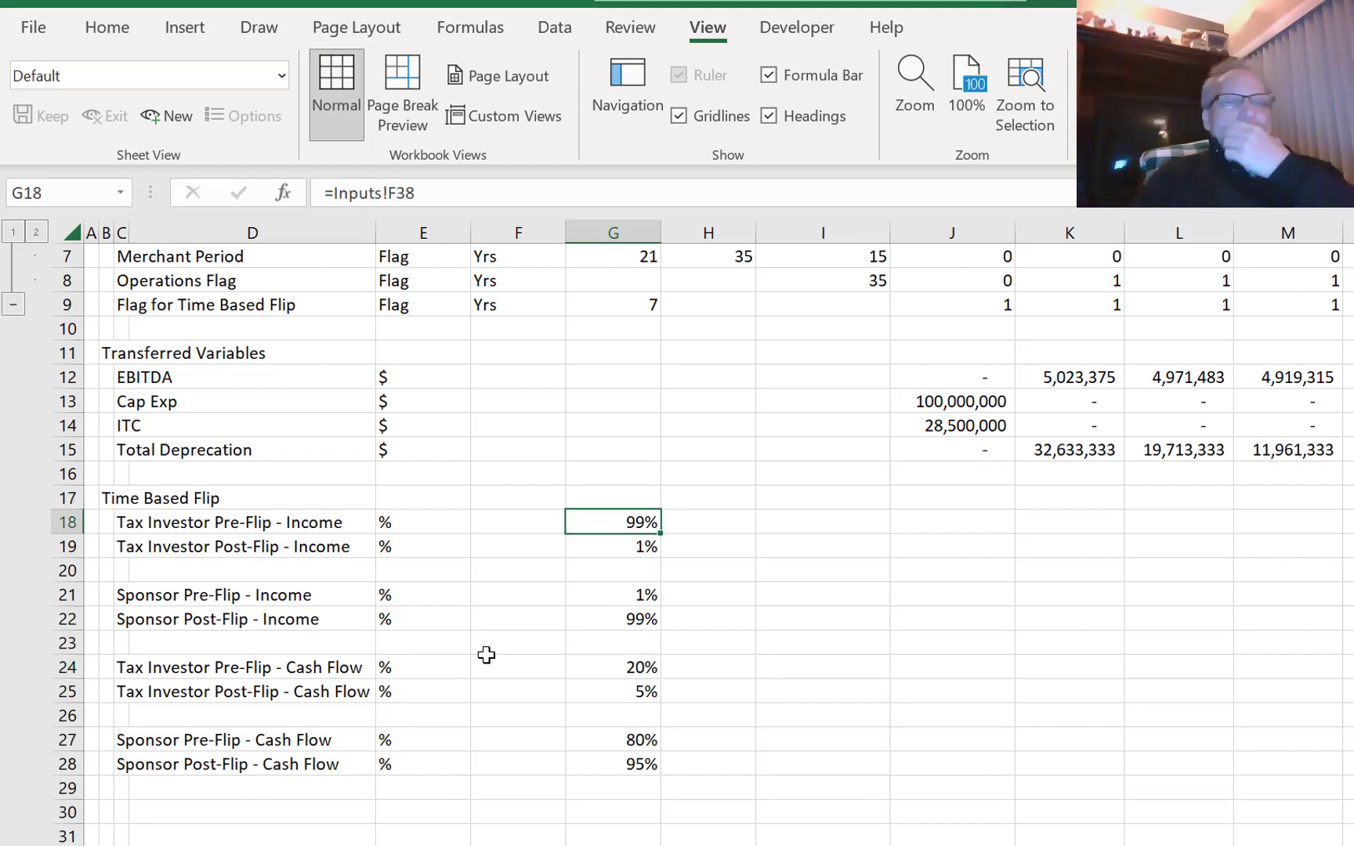
key("Down")
key("Down")
key("Down")
key("Down")
key("Down")
key("Down")
key("Down")
key("Down")
key("Down")
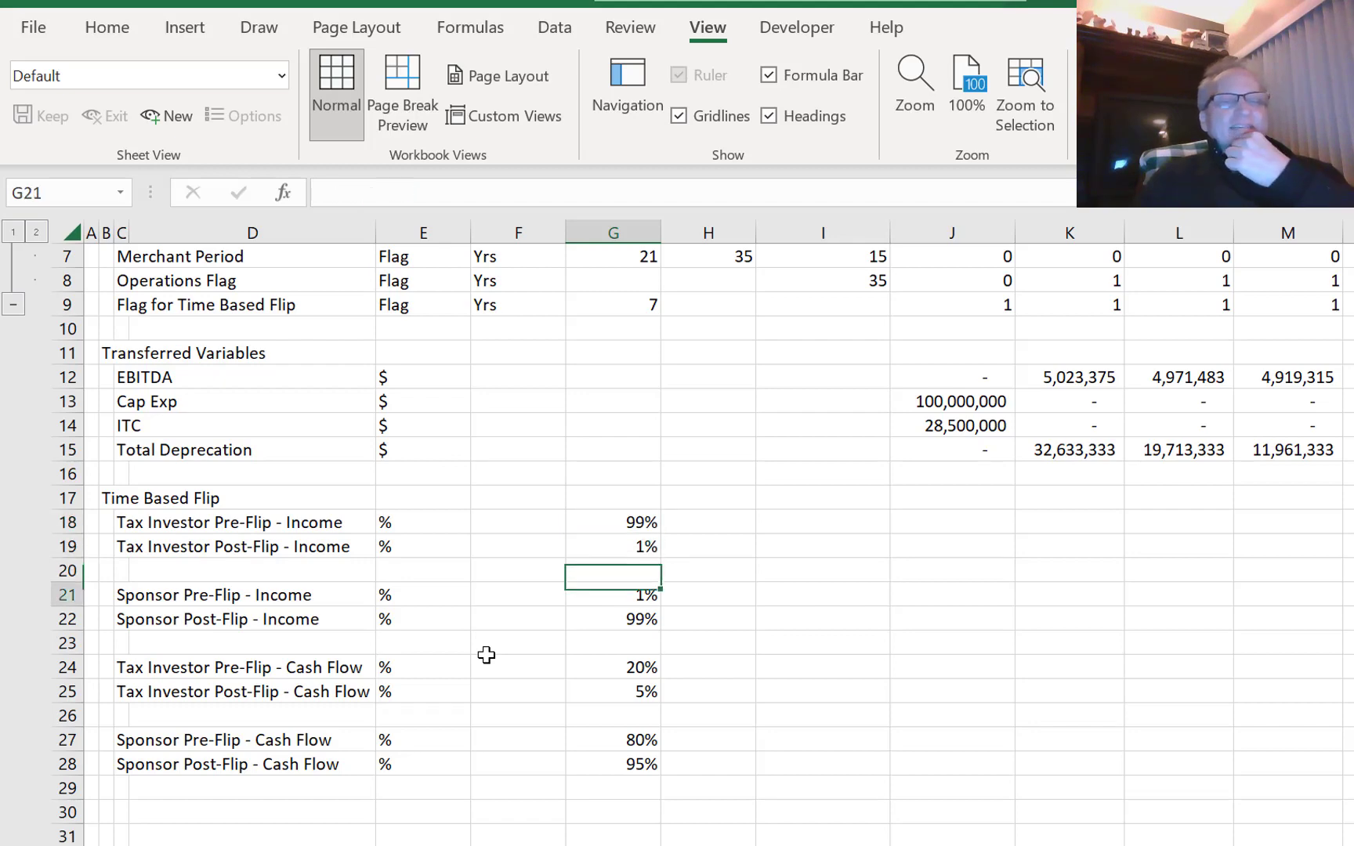
key("Left")
key("Left")
key("Left")
key("Down")
key("Down")
key("Down")
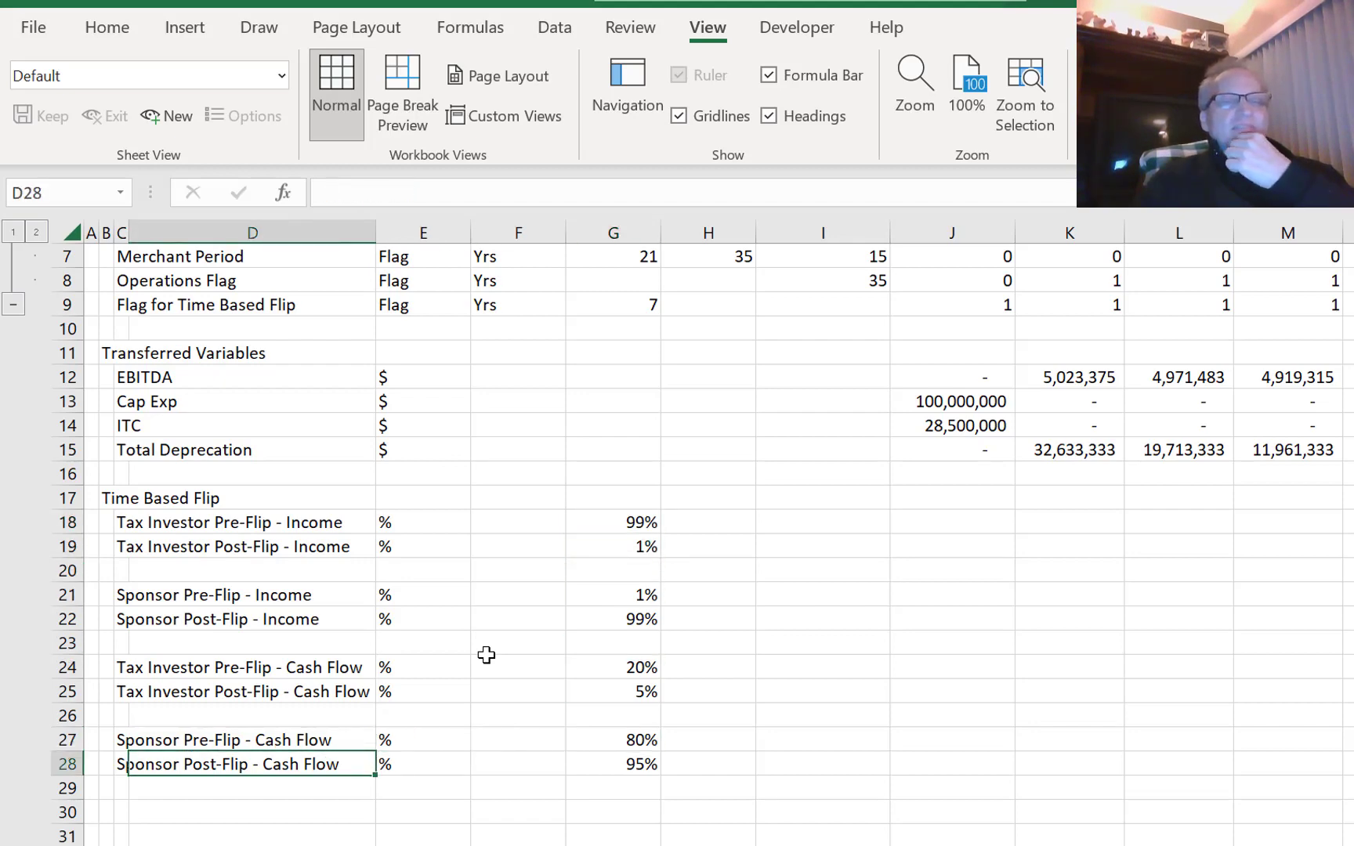
key("Left")
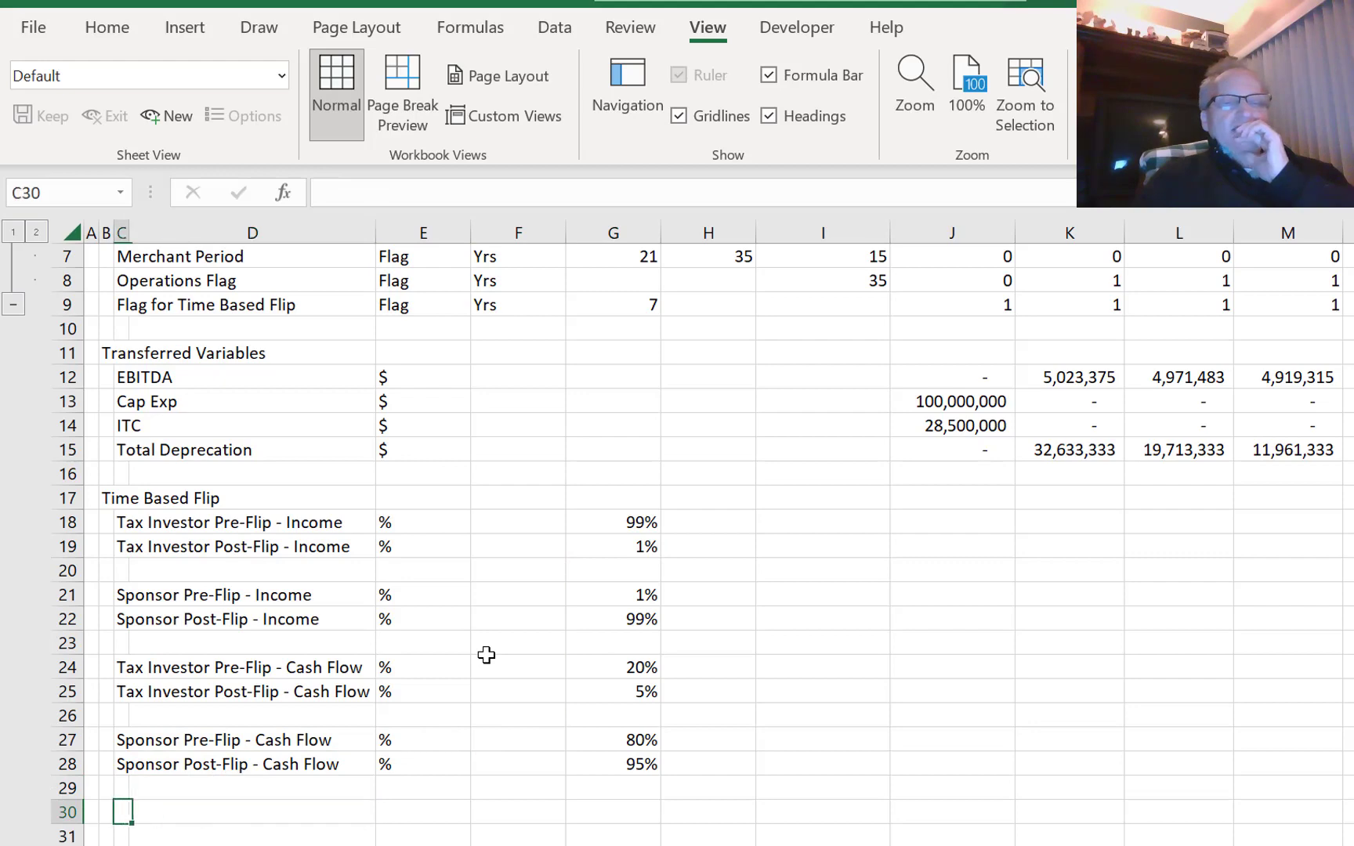
key("Up")
key("Up")
key("Up")
key("Up")
key("Up")
key("Up")
key("Up")
key("Up")
key("Up")
key("Up")
key("Up")
key("Up")
key("Up")
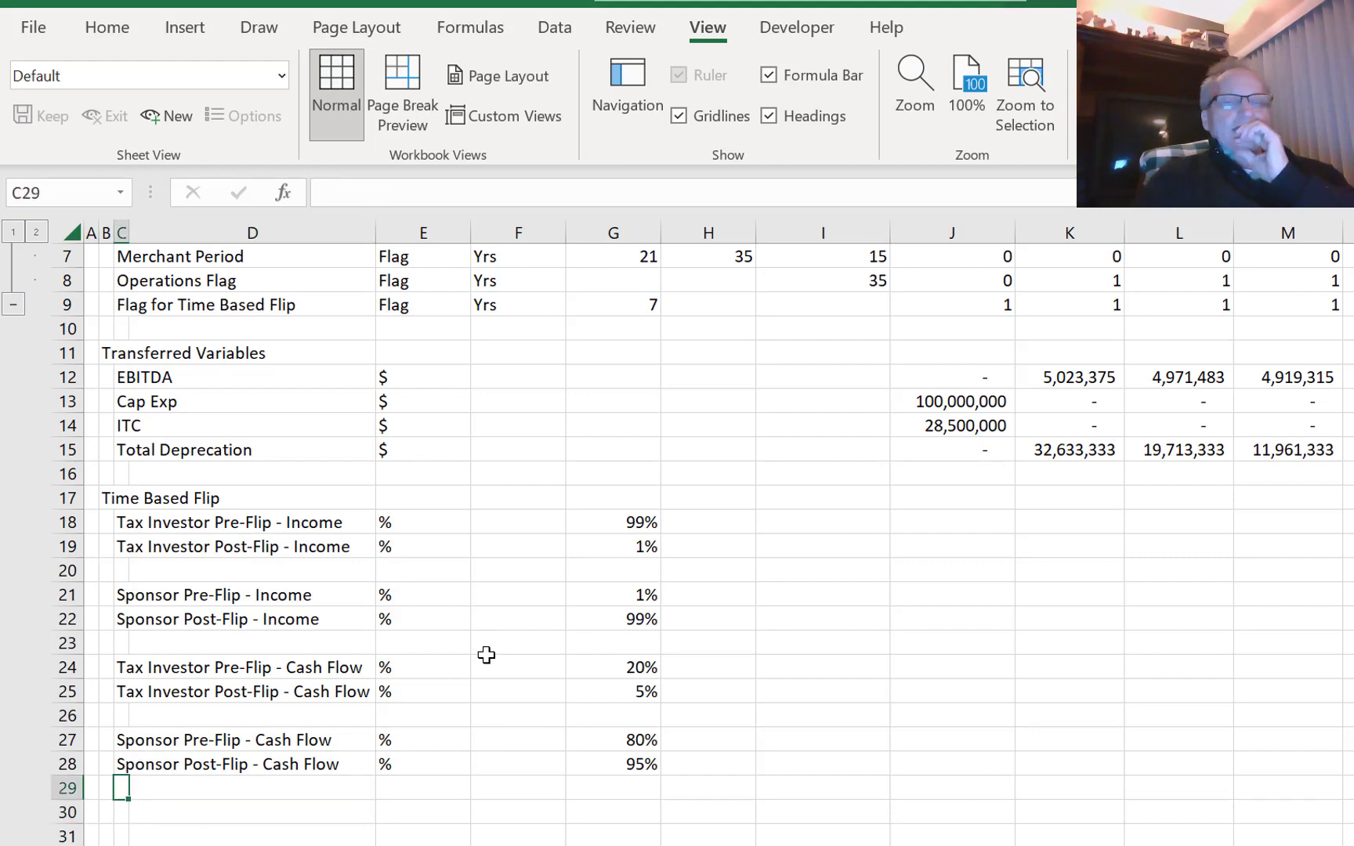
- Add the column headings Pre-Flip in G17 and Post-Flip in H17 on the Time Based Flip row
key("Right")
key("Right")
key("Right")
key("Right")
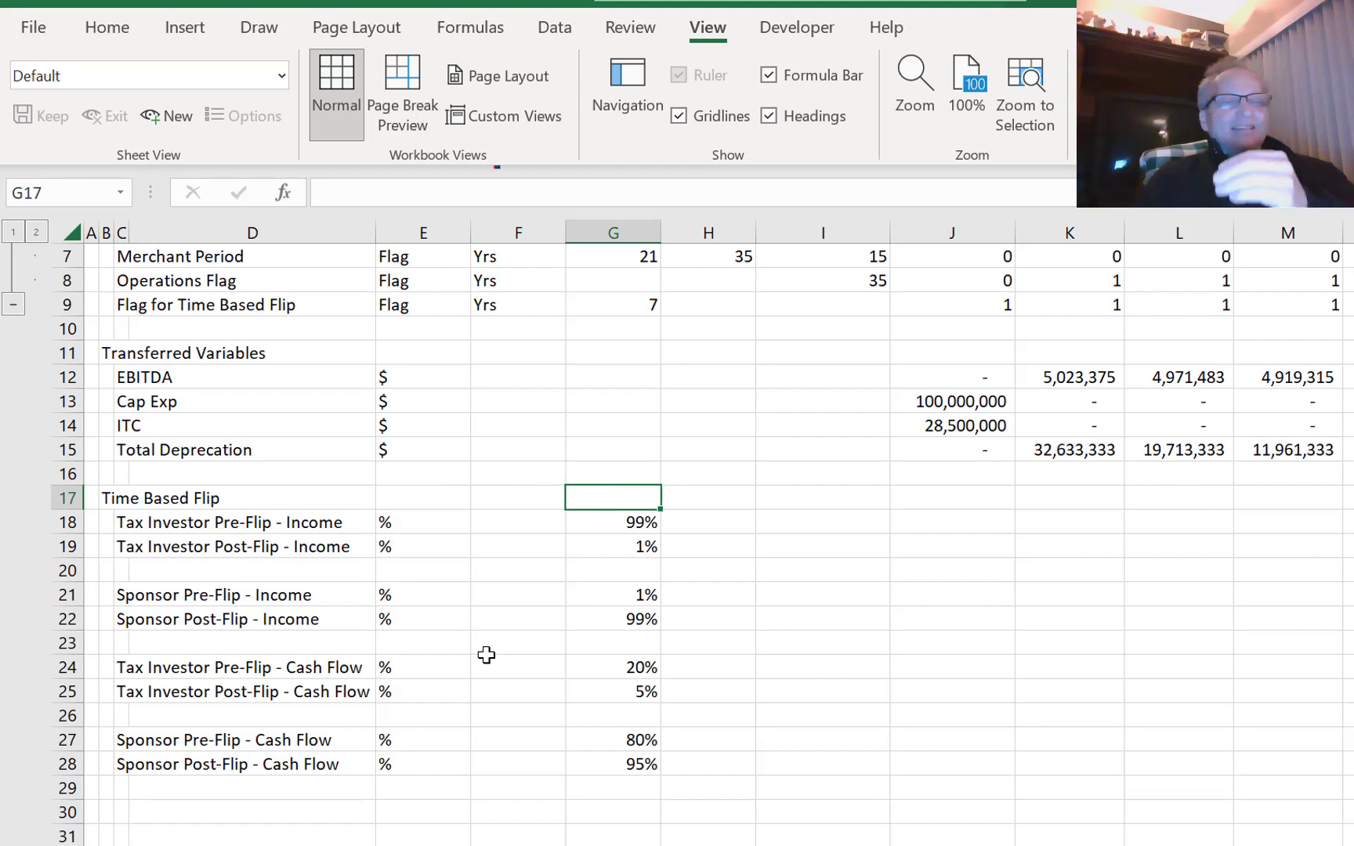
type("Pre-")
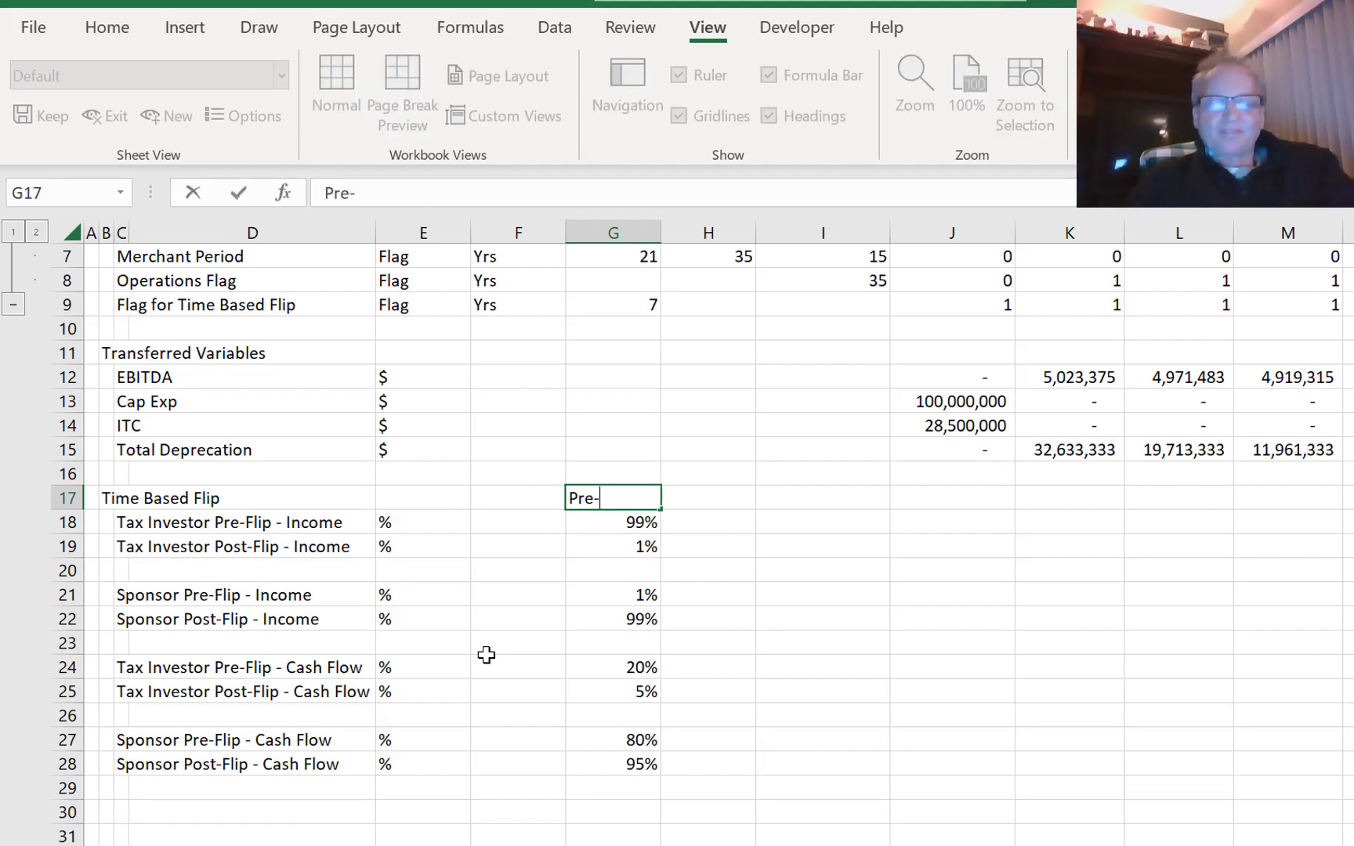
type("Flip")
key("Return")
key("Up")
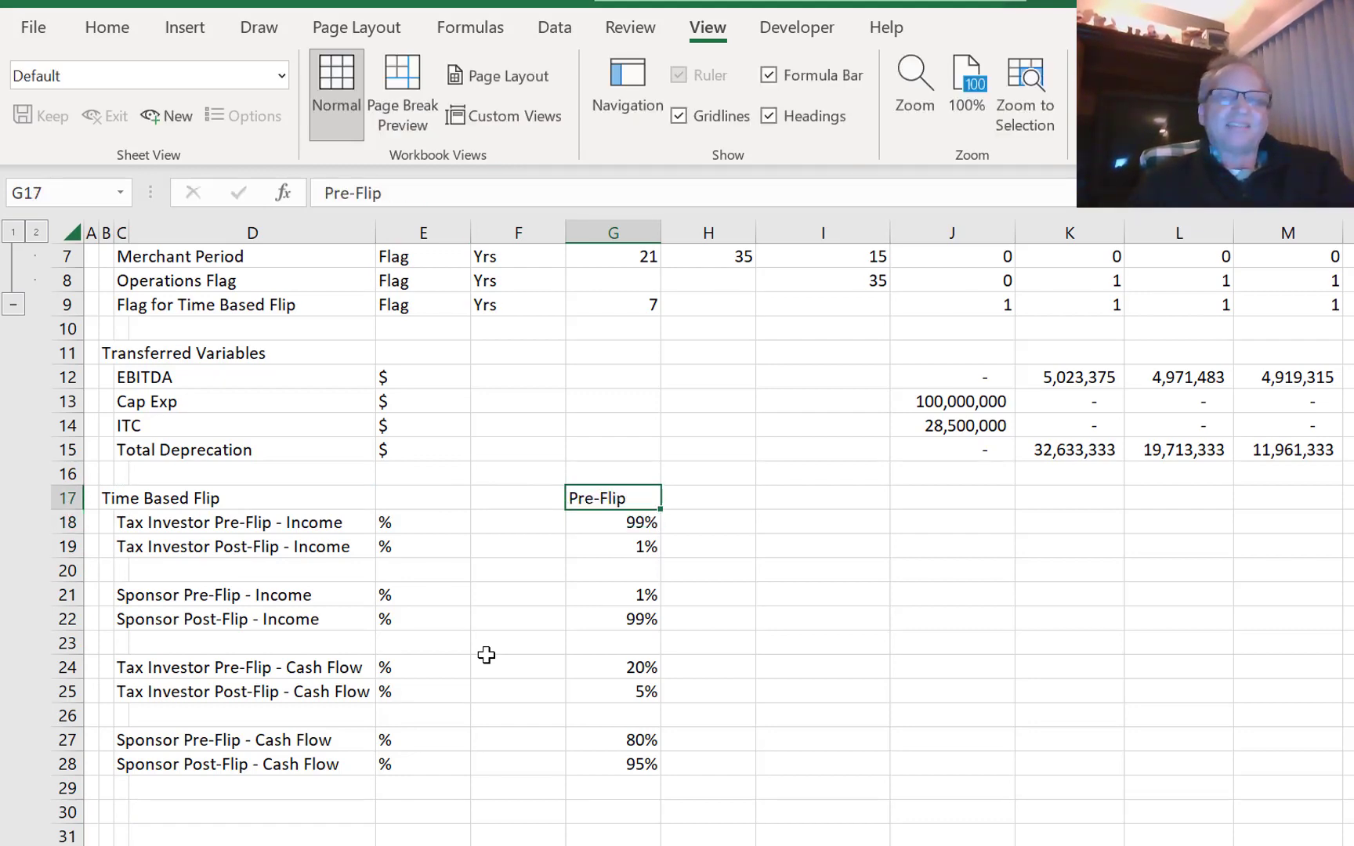
key("Right")
type("Post-")
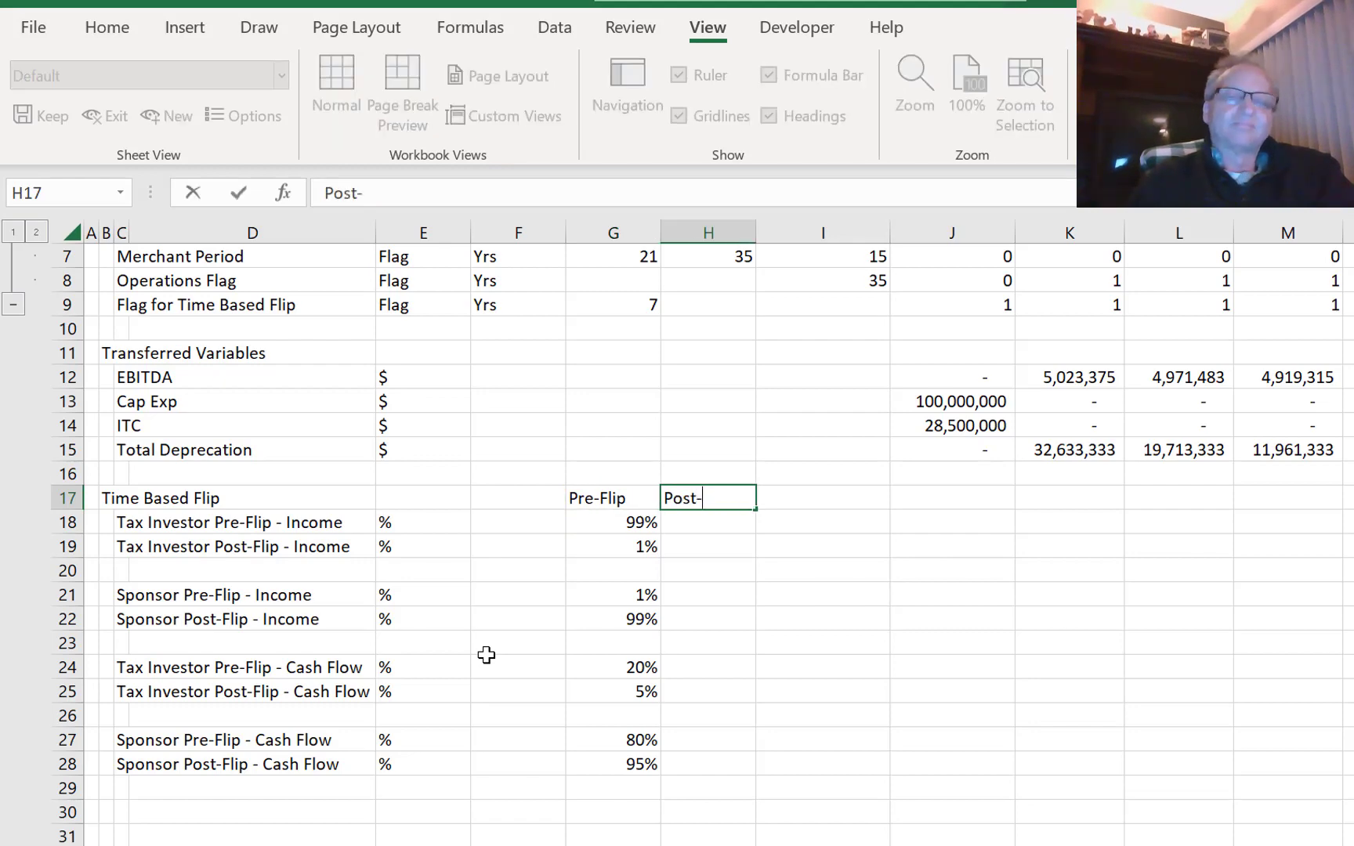
type("Flip")
key("Return")
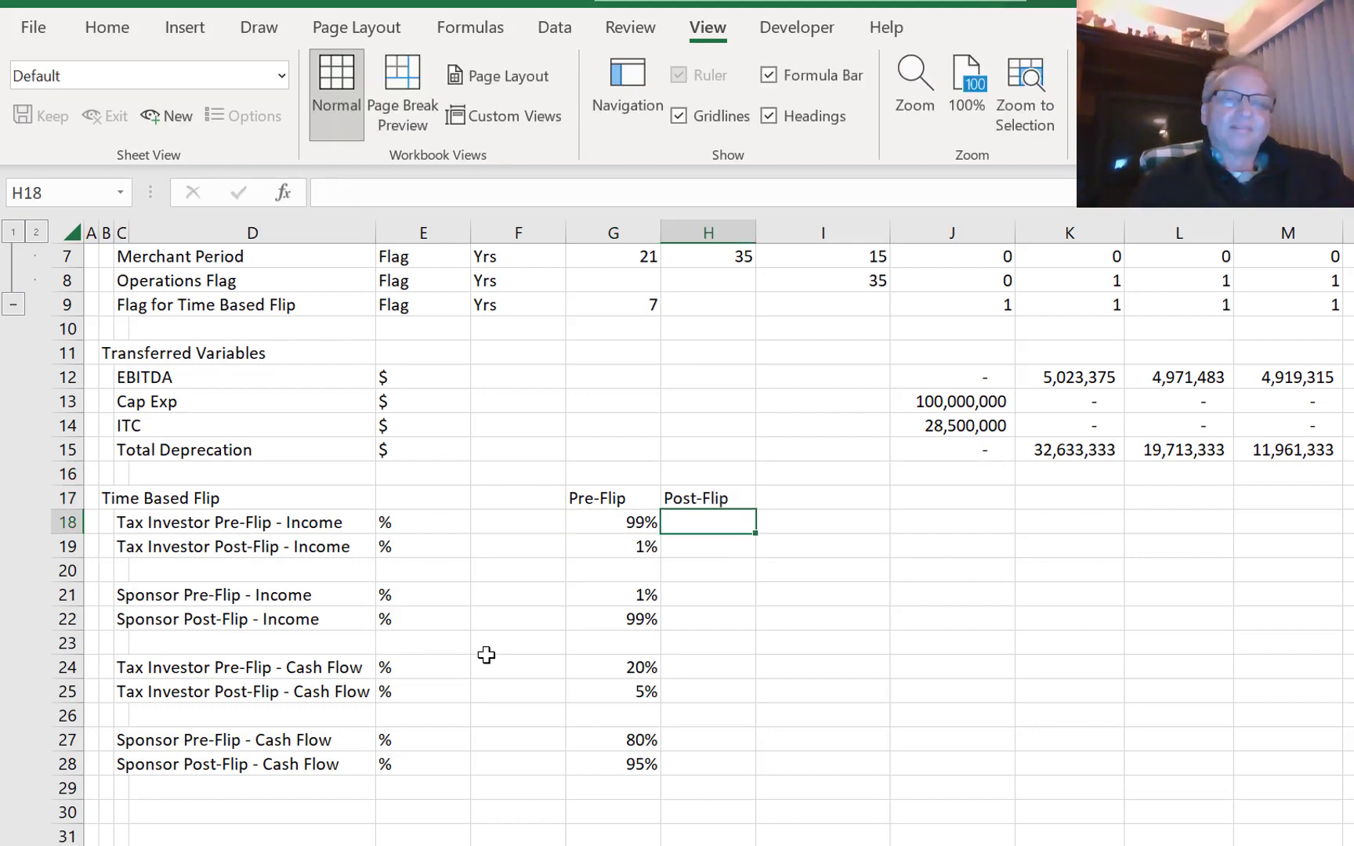
- Move the tax investor's post-flip income share from G19 to H18 under the Post-Flip heading
key("Down")
key("Left")
key("ctrl+x")
key("Up")
key("Right")
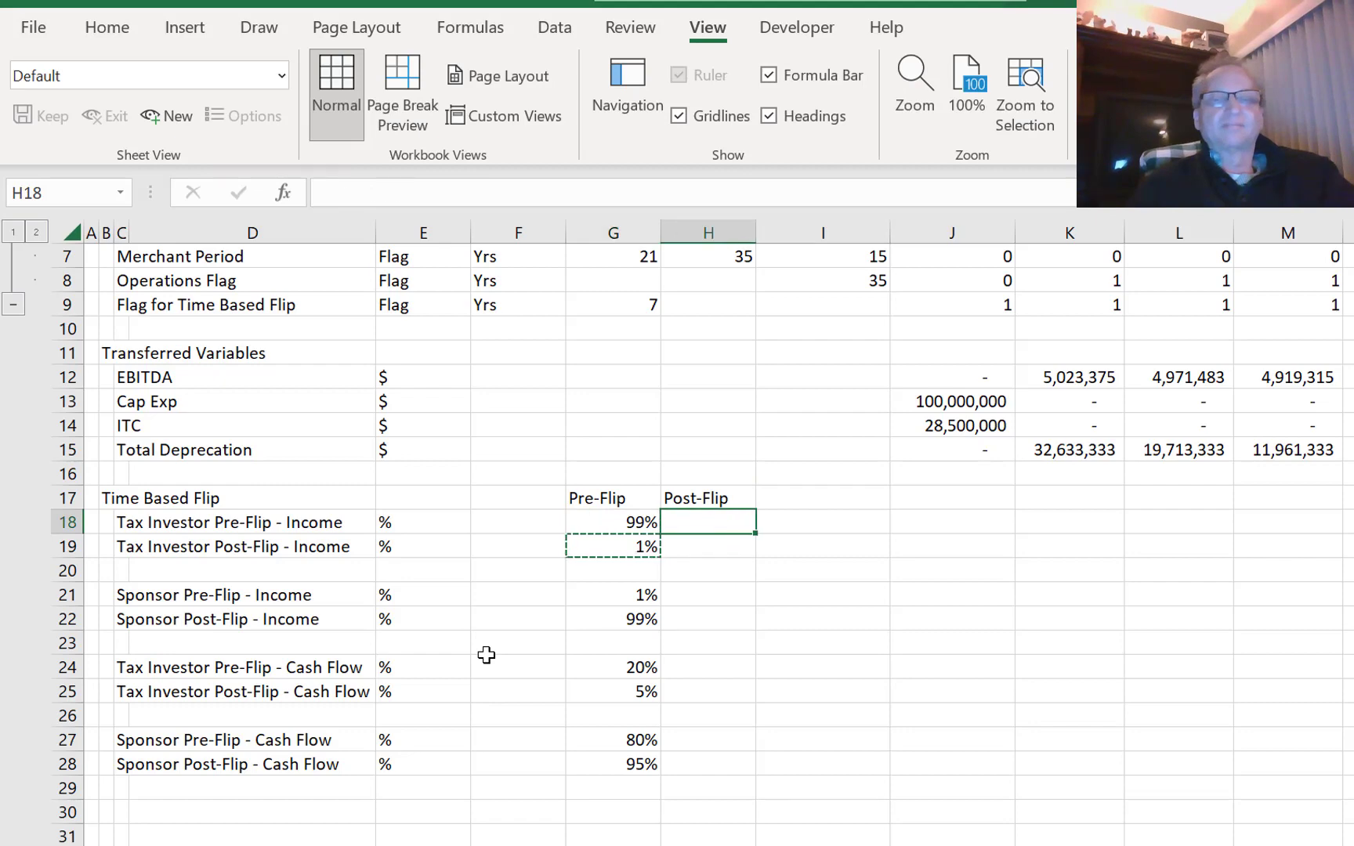
key("ctrl+v")
- Move the sponsor's post-flip income share from G22 to H21, beside the sponsor's pre-flip share
key("Down")
key("Down")
key("Down")
key("Down")
key("Left")
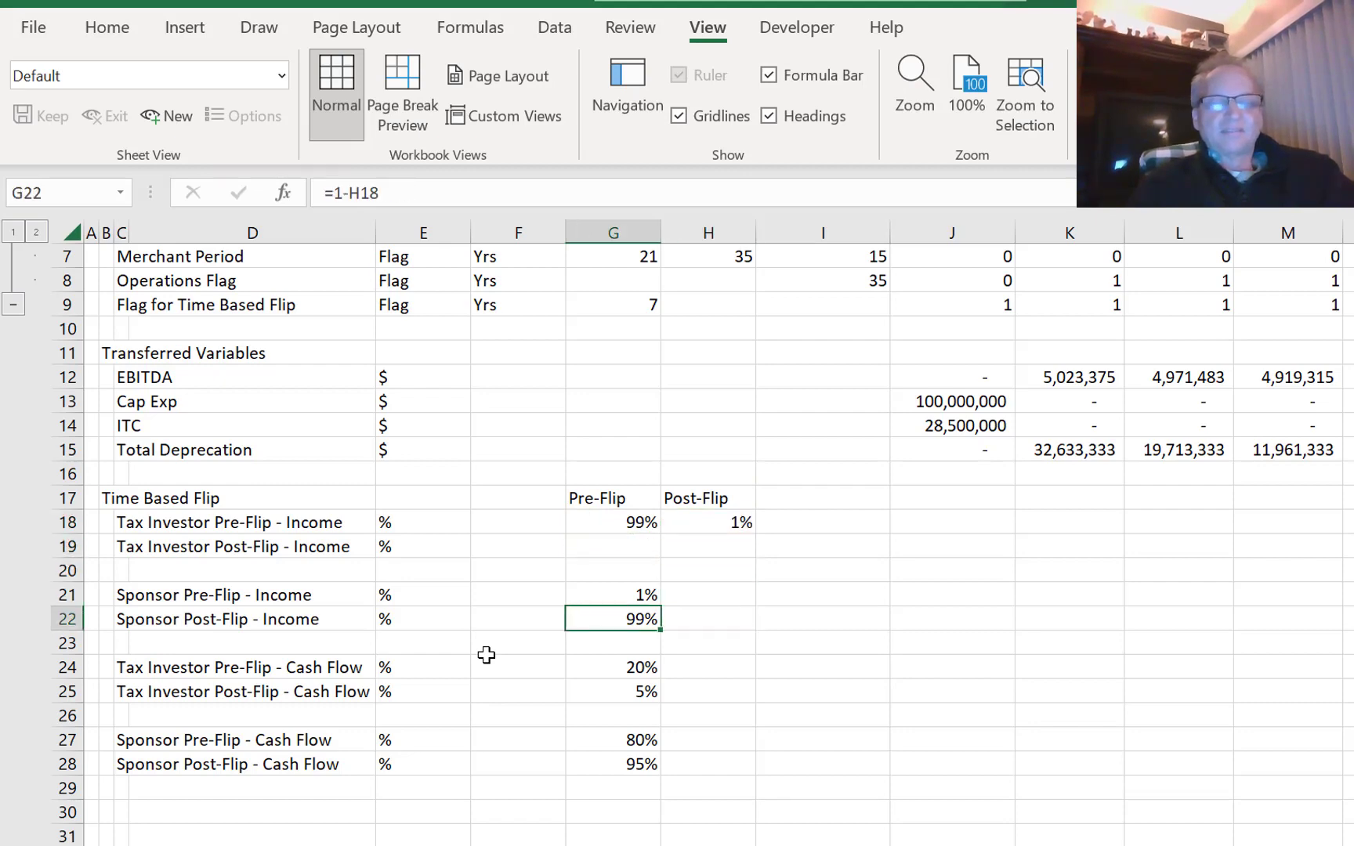
key("ctrl+c")
key("Up")
key("Right")
key("ctrl+v")
- Delete rows 19 and 20, removing the Tax Investor Post-Flip - Income row and the blank row below it
key("Left")
key("Left")
key("Left")
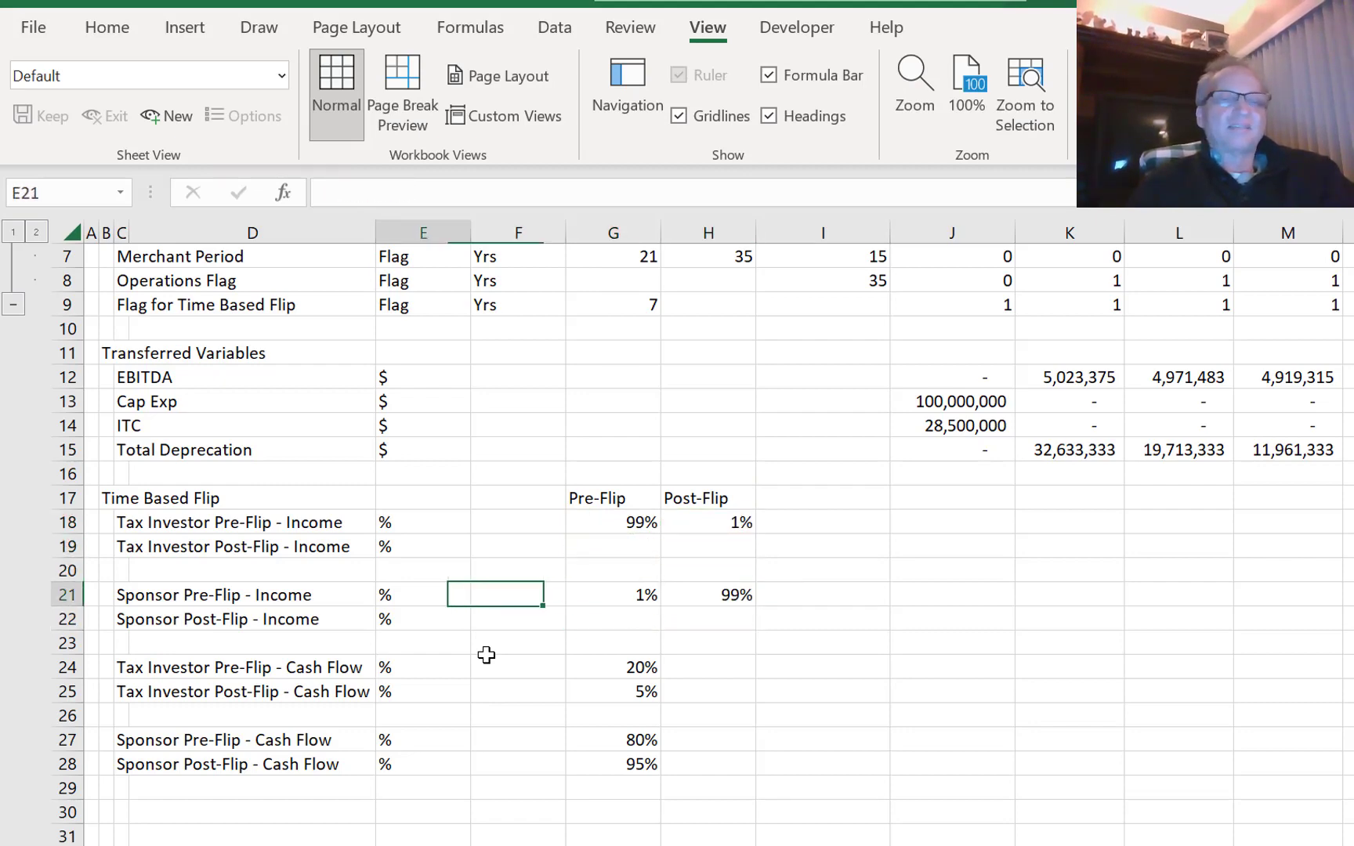
key("Left")
key("Left")
key("Left")
key("Up")
key("Up")
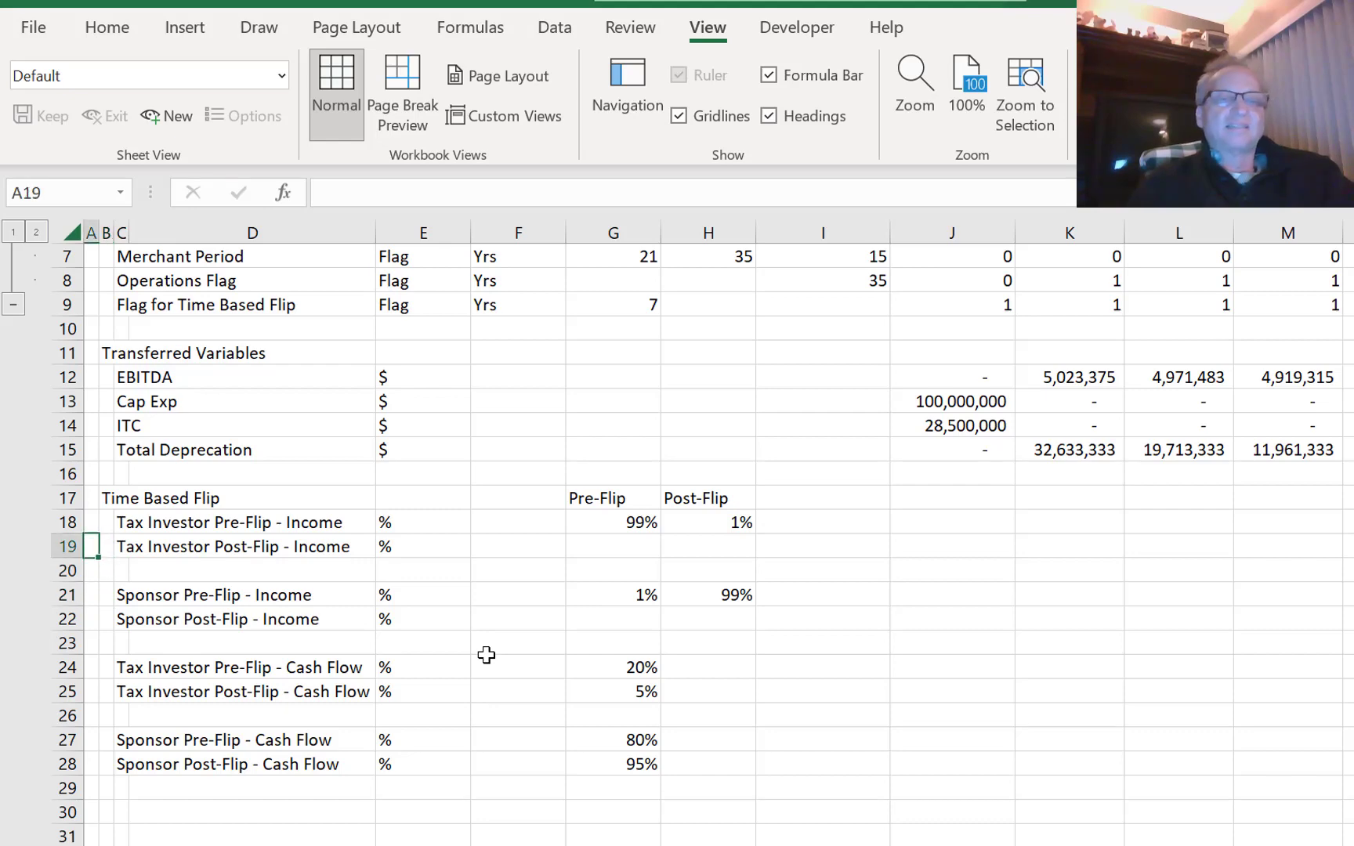
key("shift+space")
key("shift+Down")
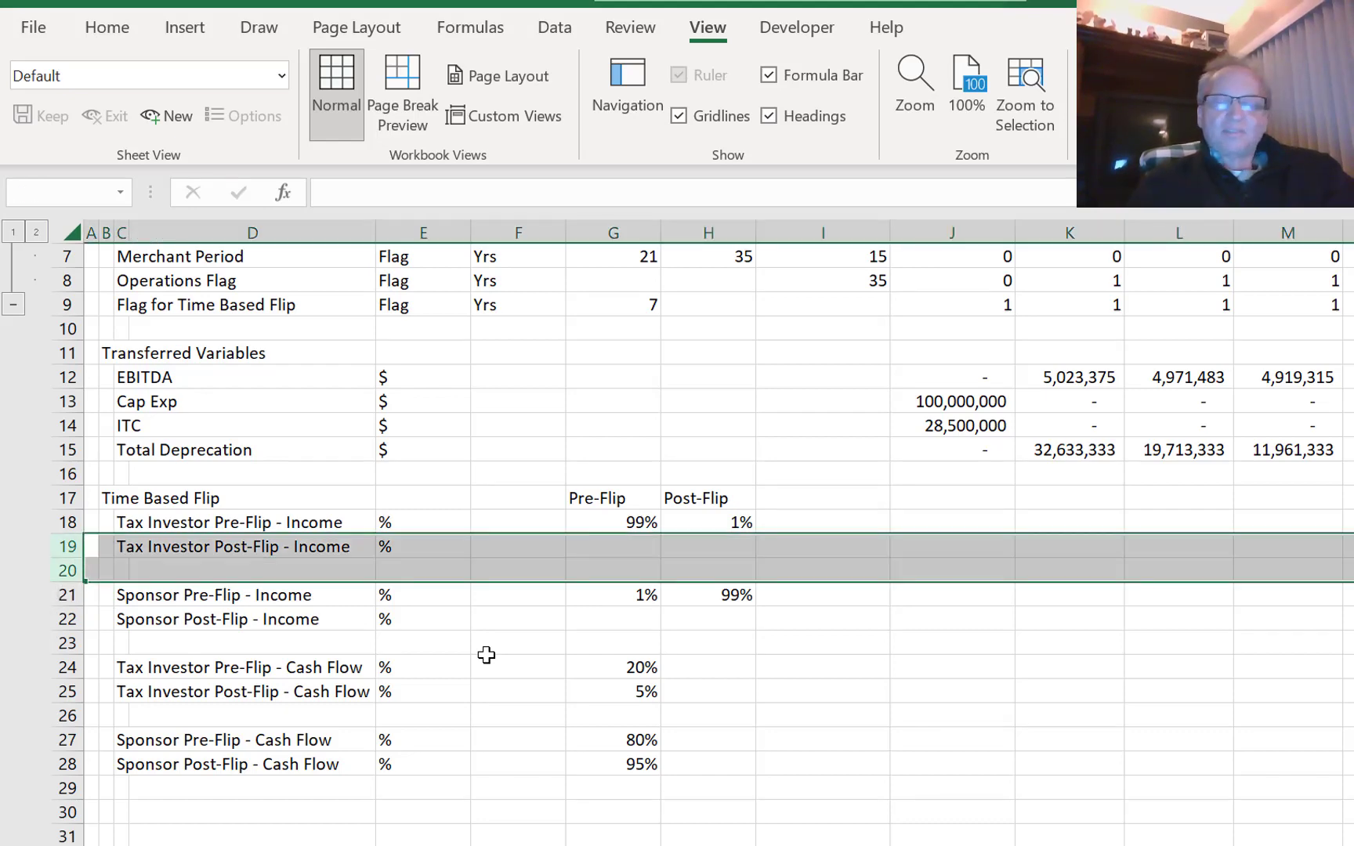
key("ctrl+minus")
- Delete row 20 with the Sponsor Post-Flip - Income label
key("Down")
key("Down")
key("Up")
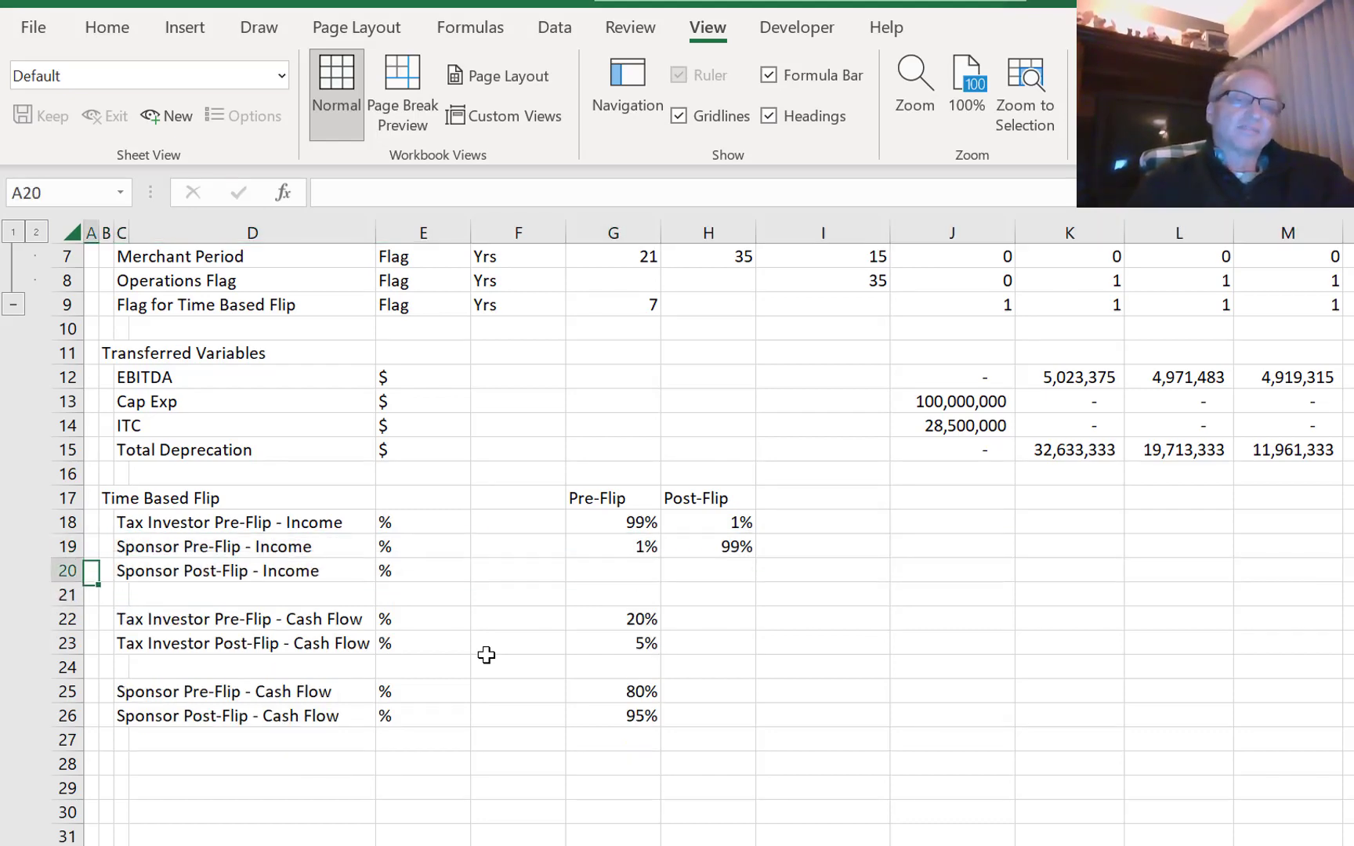
key("shift+space")
key("ctrl+minus")
- Move the tax investor's post-flip cash flow share from G22 to H21 in the Post-Flip column
key("Down")
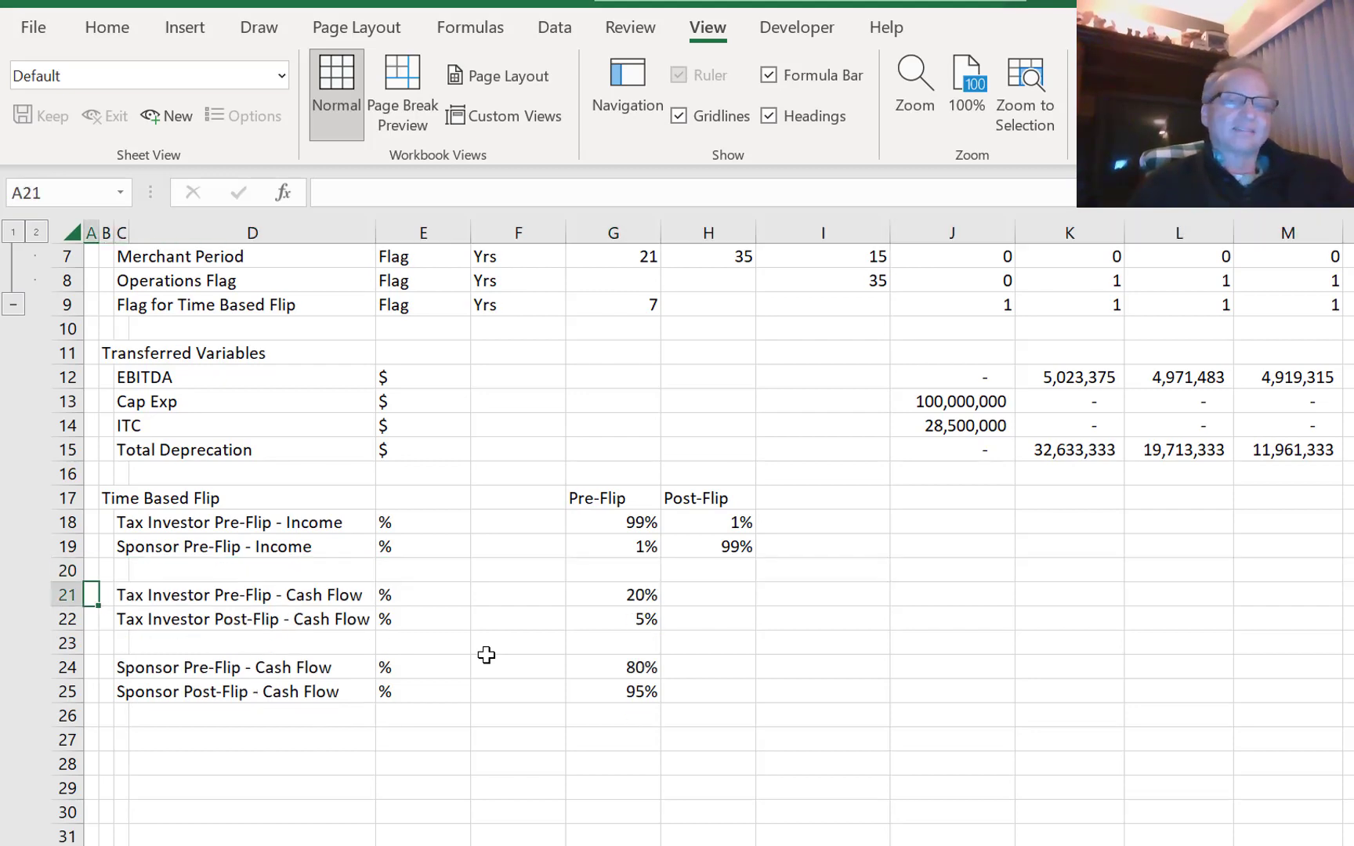
key("Down")
key("Down")
key("Up")
key("Right")
key("Right")
key("Right")
key("Right")
key("Right")
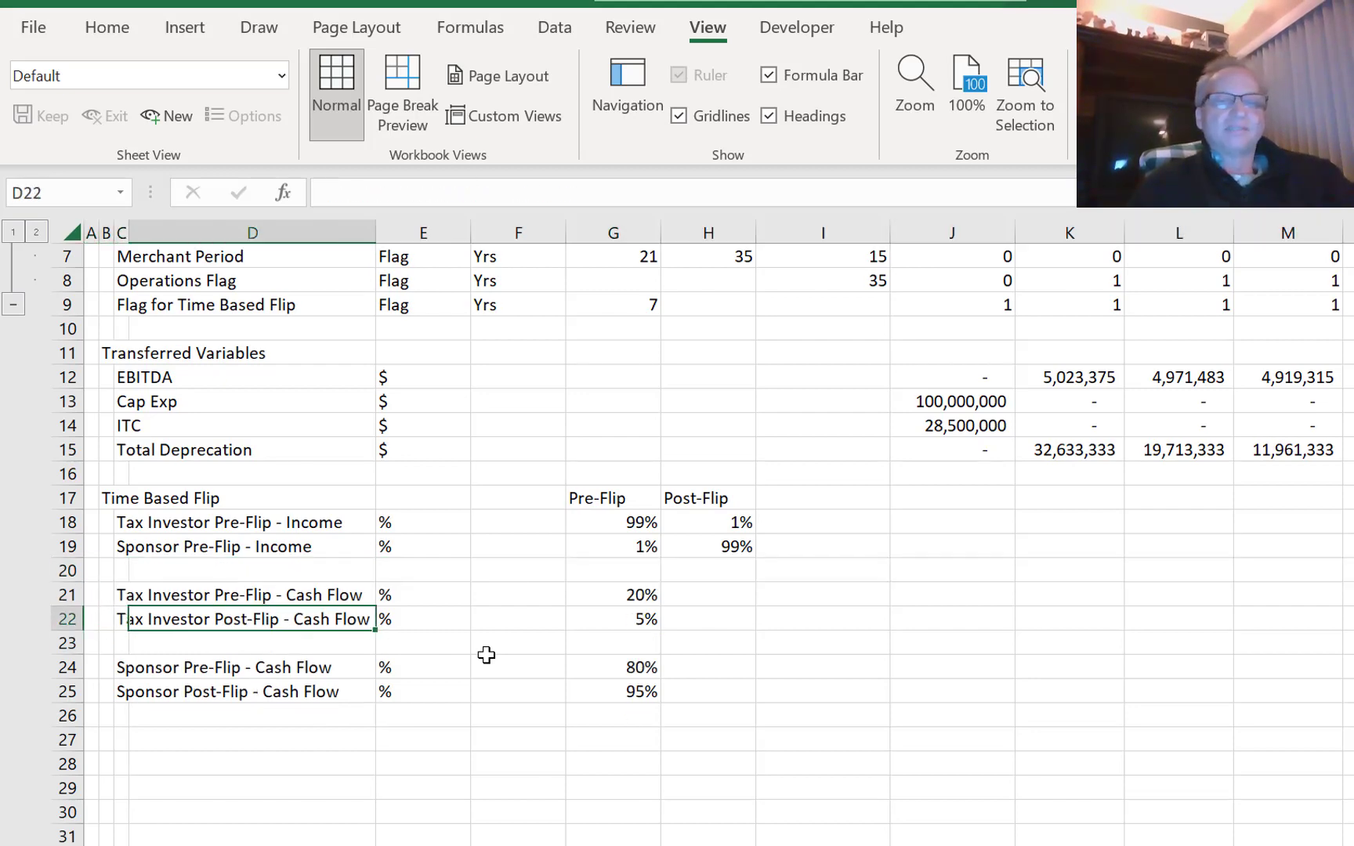
key("Right")
key("ctrl+x")
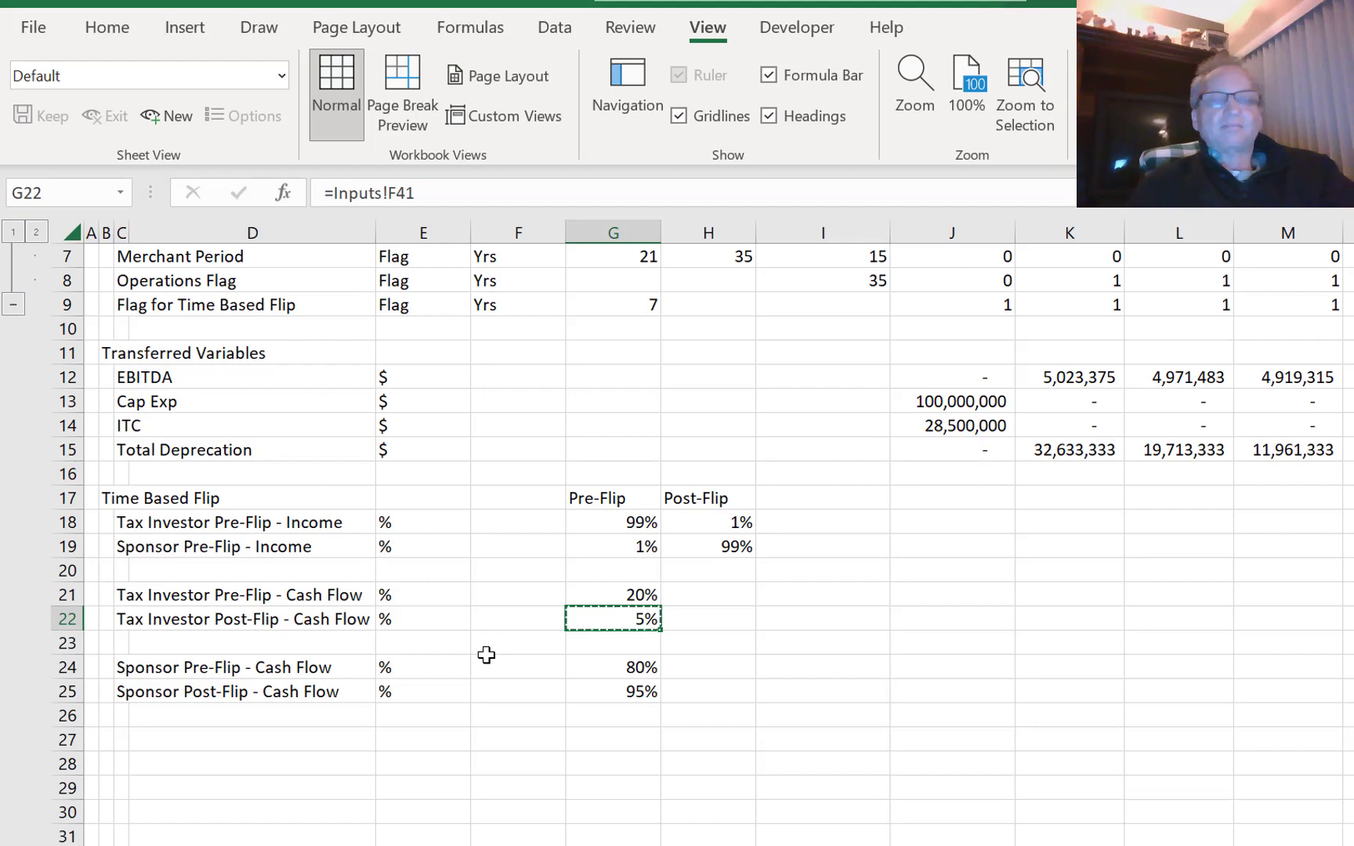
key("Up")
key("Right")
key("ctrl+v")
- Shorten the label in C18 to "Tax Investor - Income"
key("Left")
key("Left")
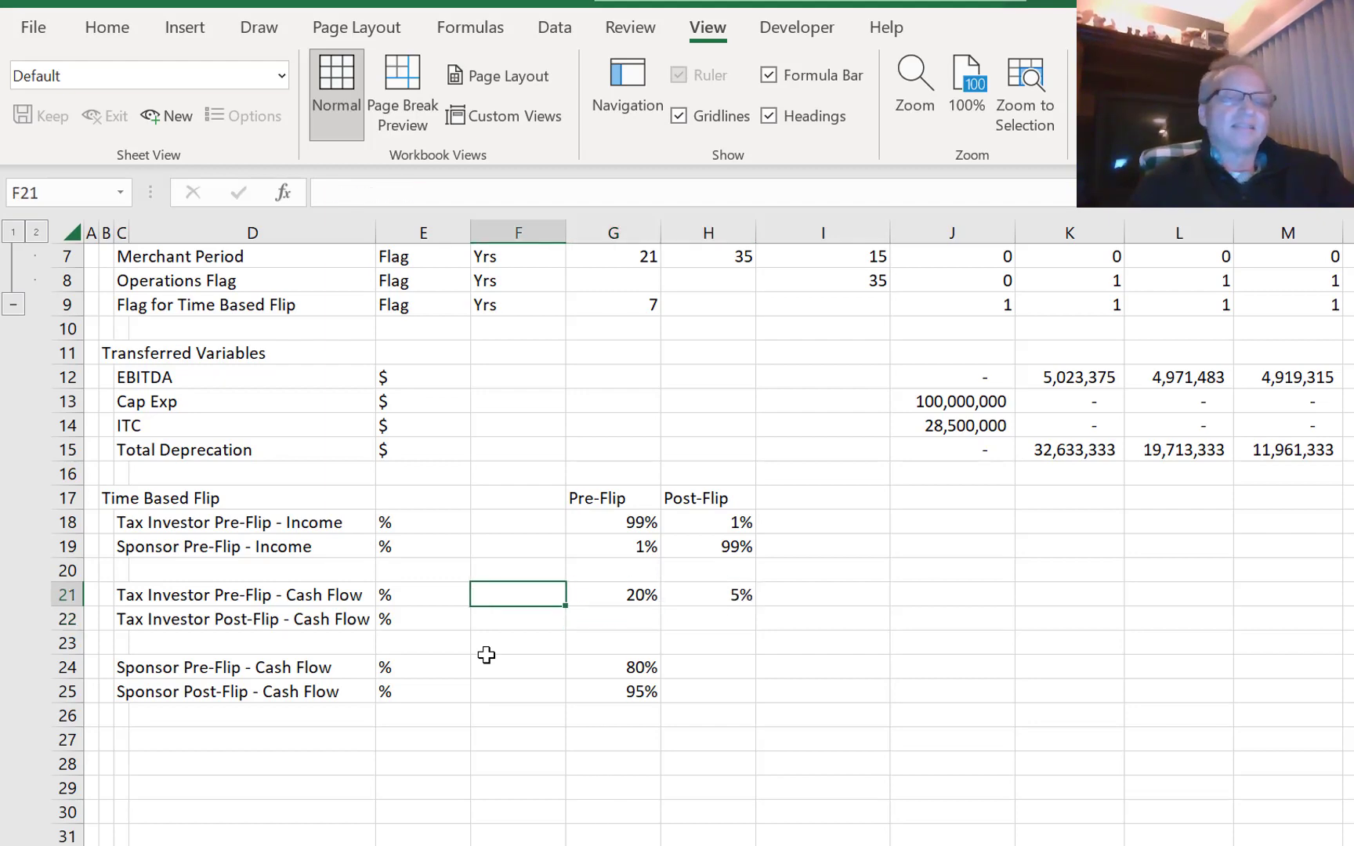
key("Up")
key("Up")
key("Left")
key("Left")
key("Left")
key("Up")
key("F2")
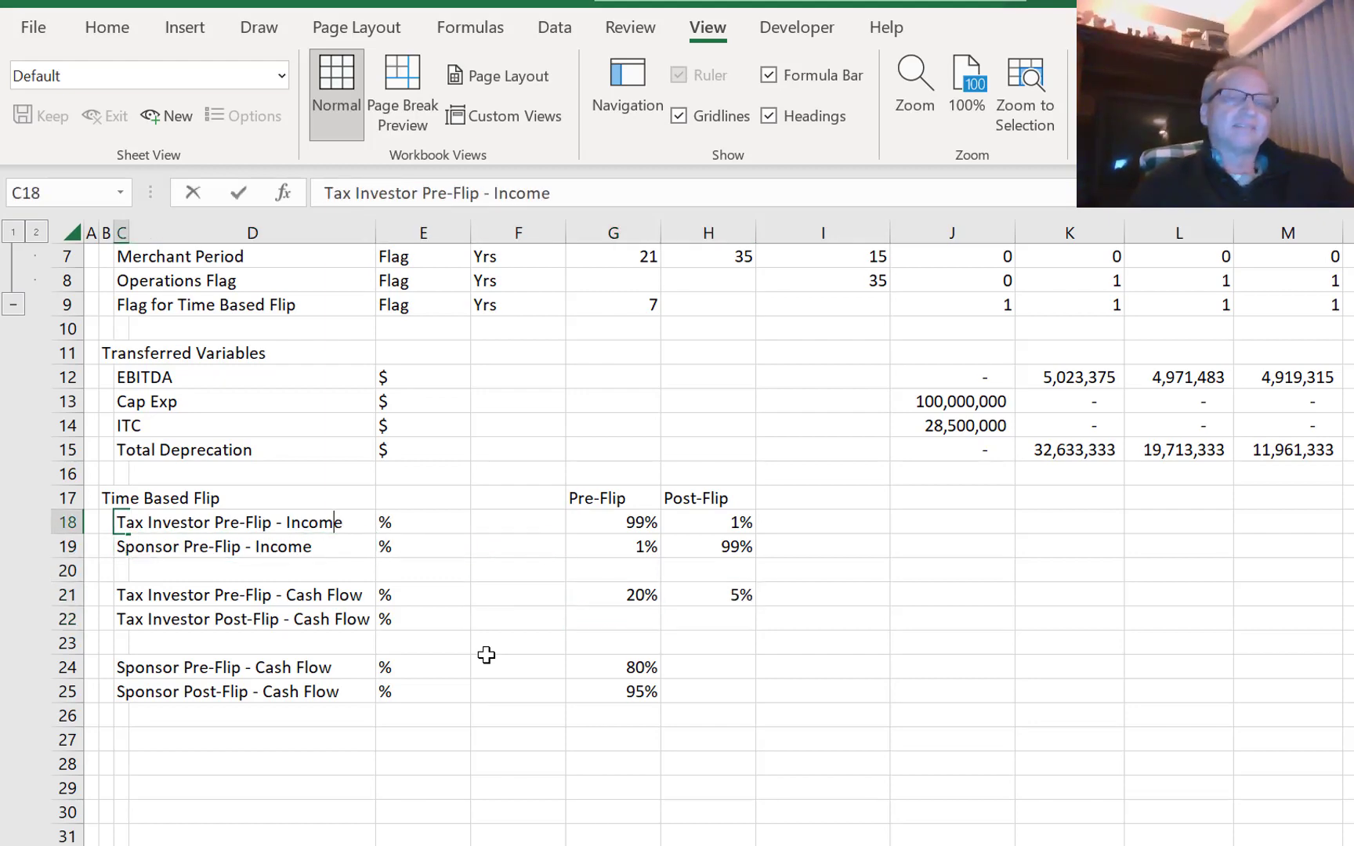
key("Left")
key("Left")
key("Left")
key("Left")
key("Left")
key("Left")
key("Left")
key("Left")
key("Left")
key("BackSpace")
key("BackSpace")
key("BackSpace")
key("BackSpace")
key("BackSpace")
key("BackSpace")
key("BackSpace")
key("BackSpace")
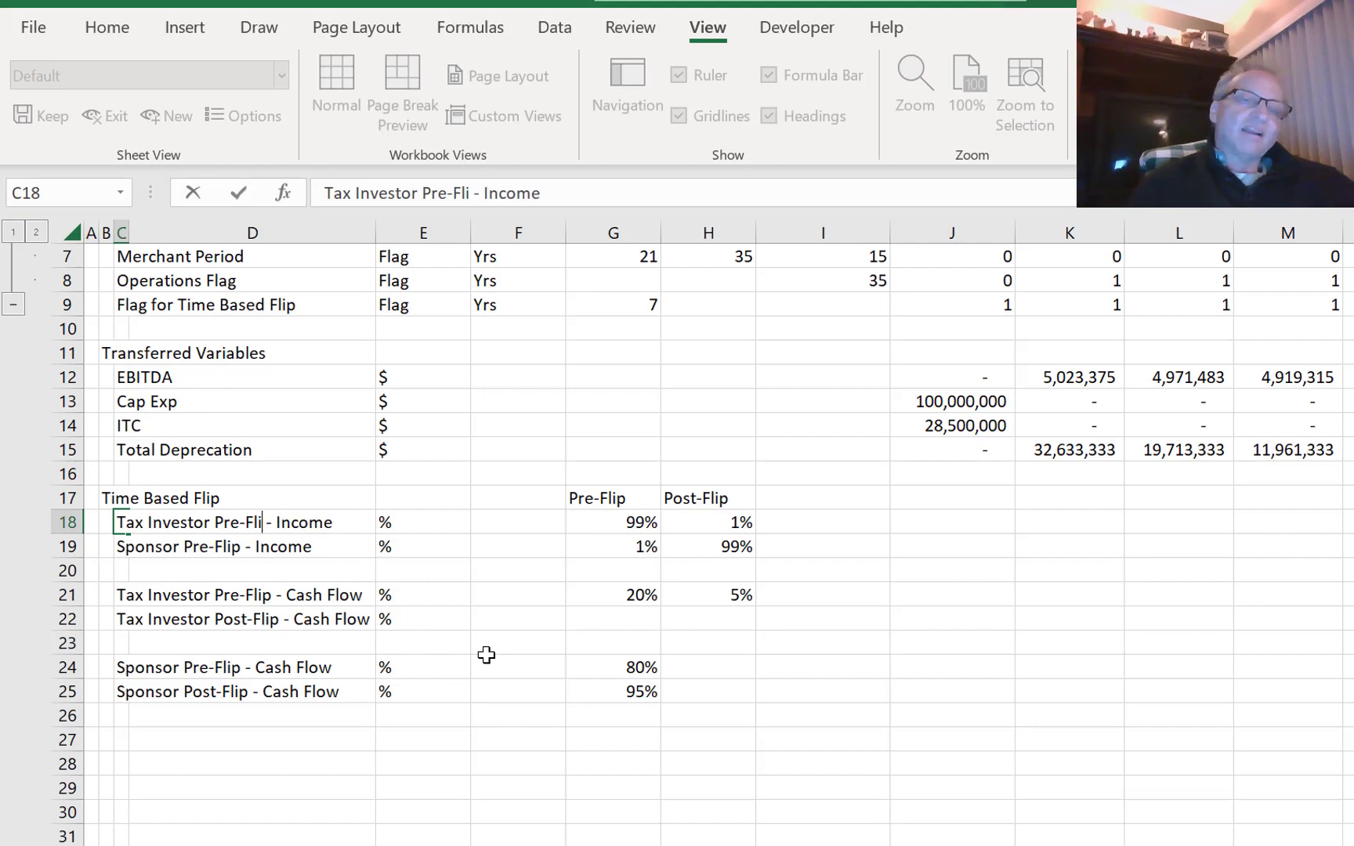
key("BackSpace")
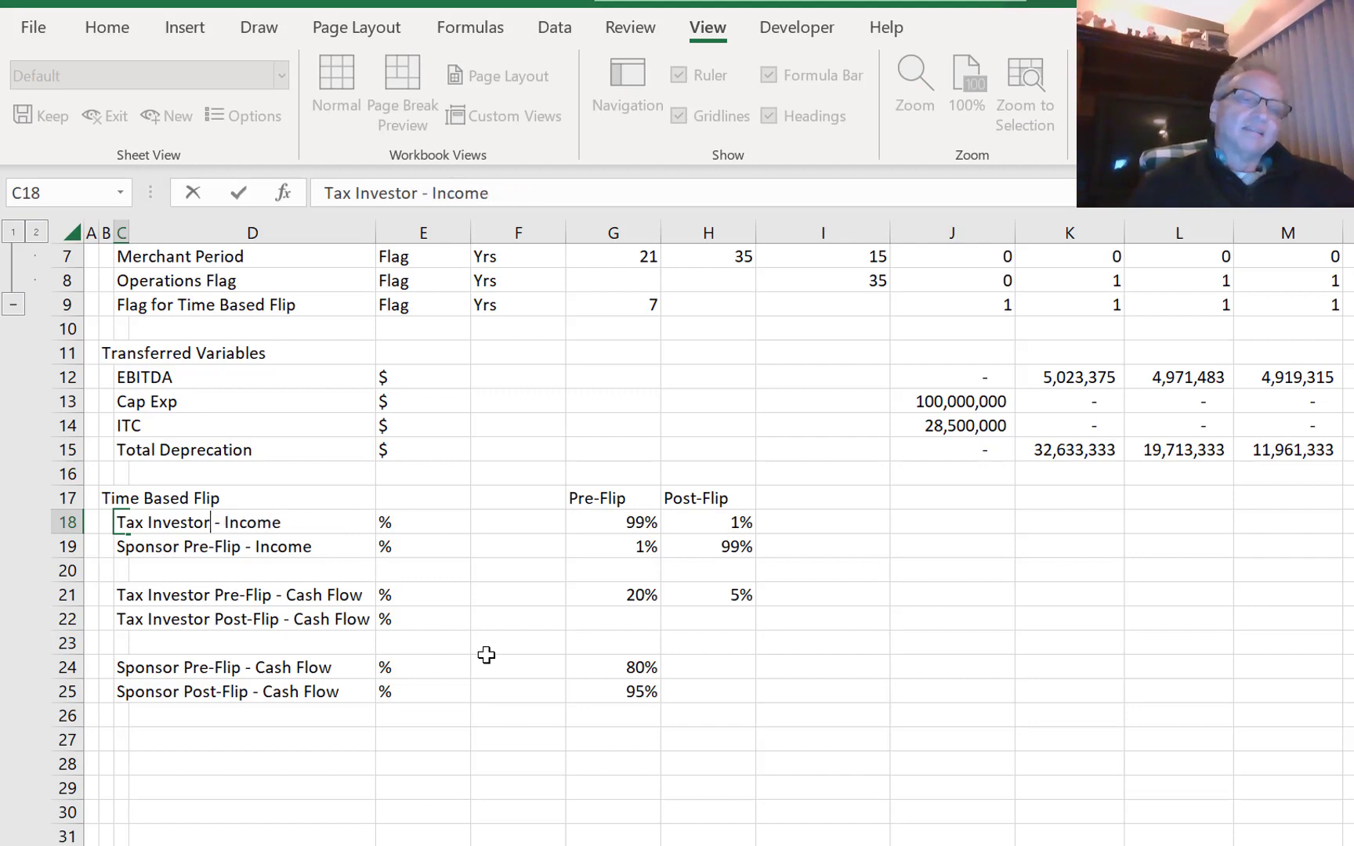
key("Return")
- Shorten the label in C19 to "Sponsor - Income"
key("F2")
key("Left")
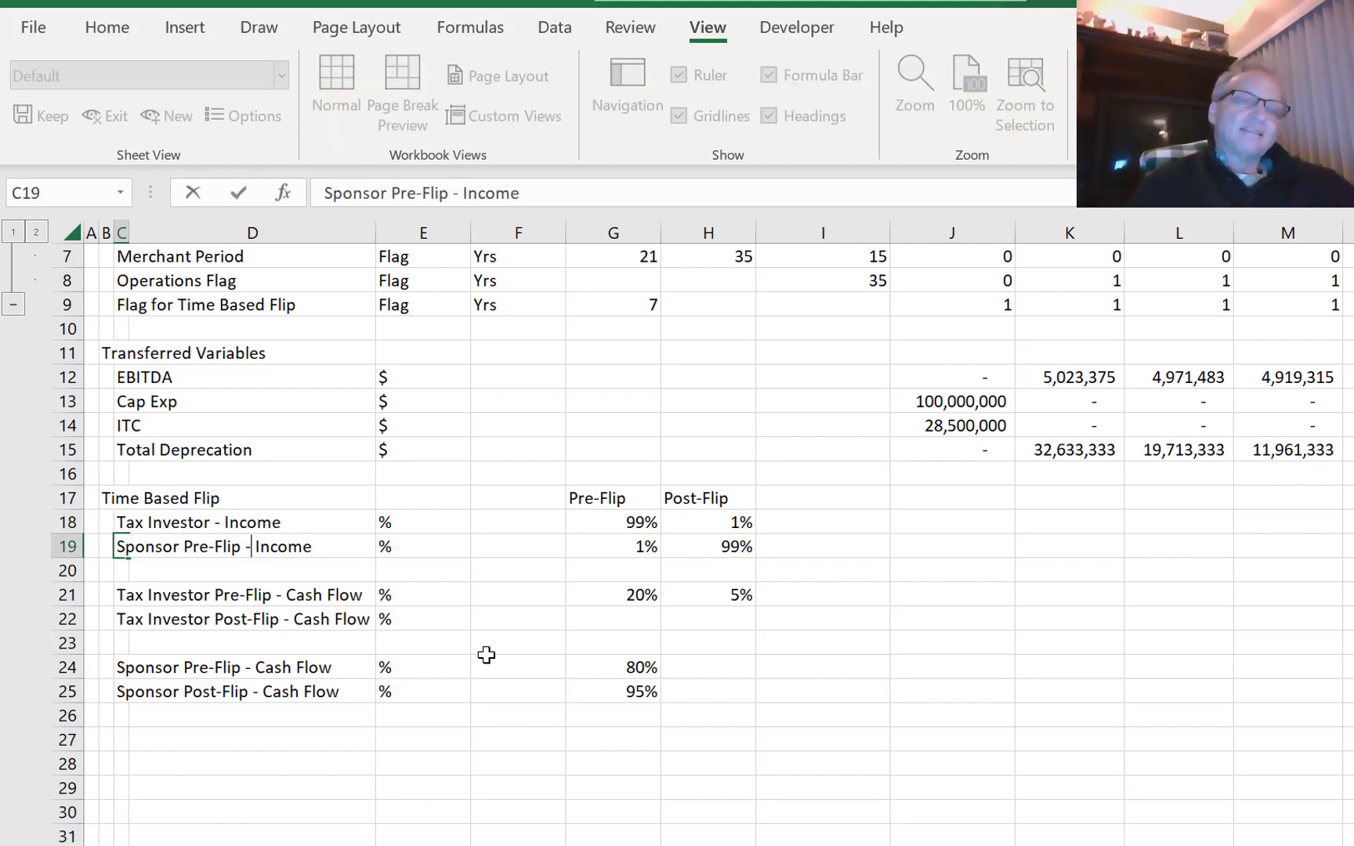
key("BackSpace")
key("BackSpace")
key("BackSpace")
key("BackSpace")
key("BackSpace")
key("BackSpace")
key("BackSpace")
key("BackSpace")
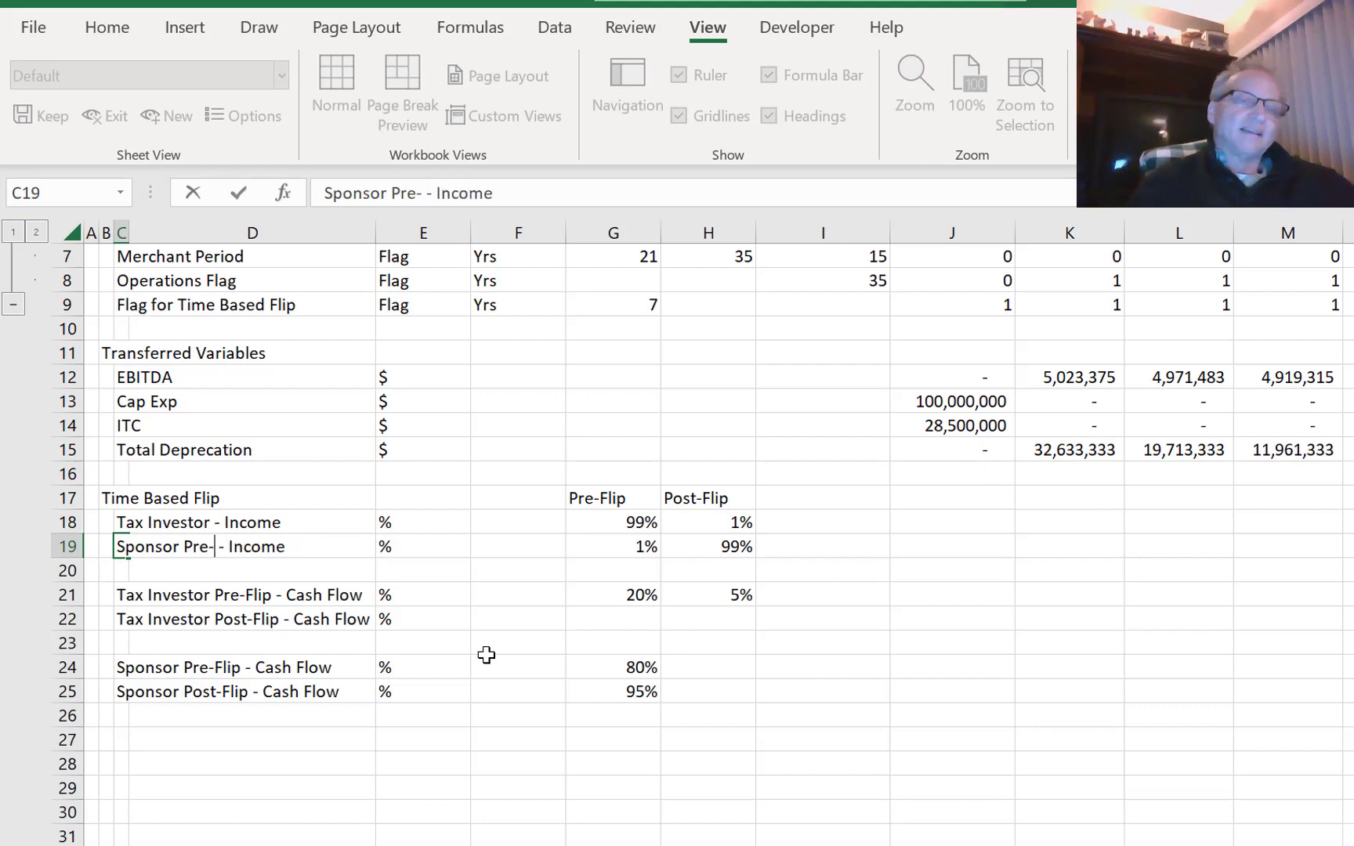
key("BackSpace")
key("Return")
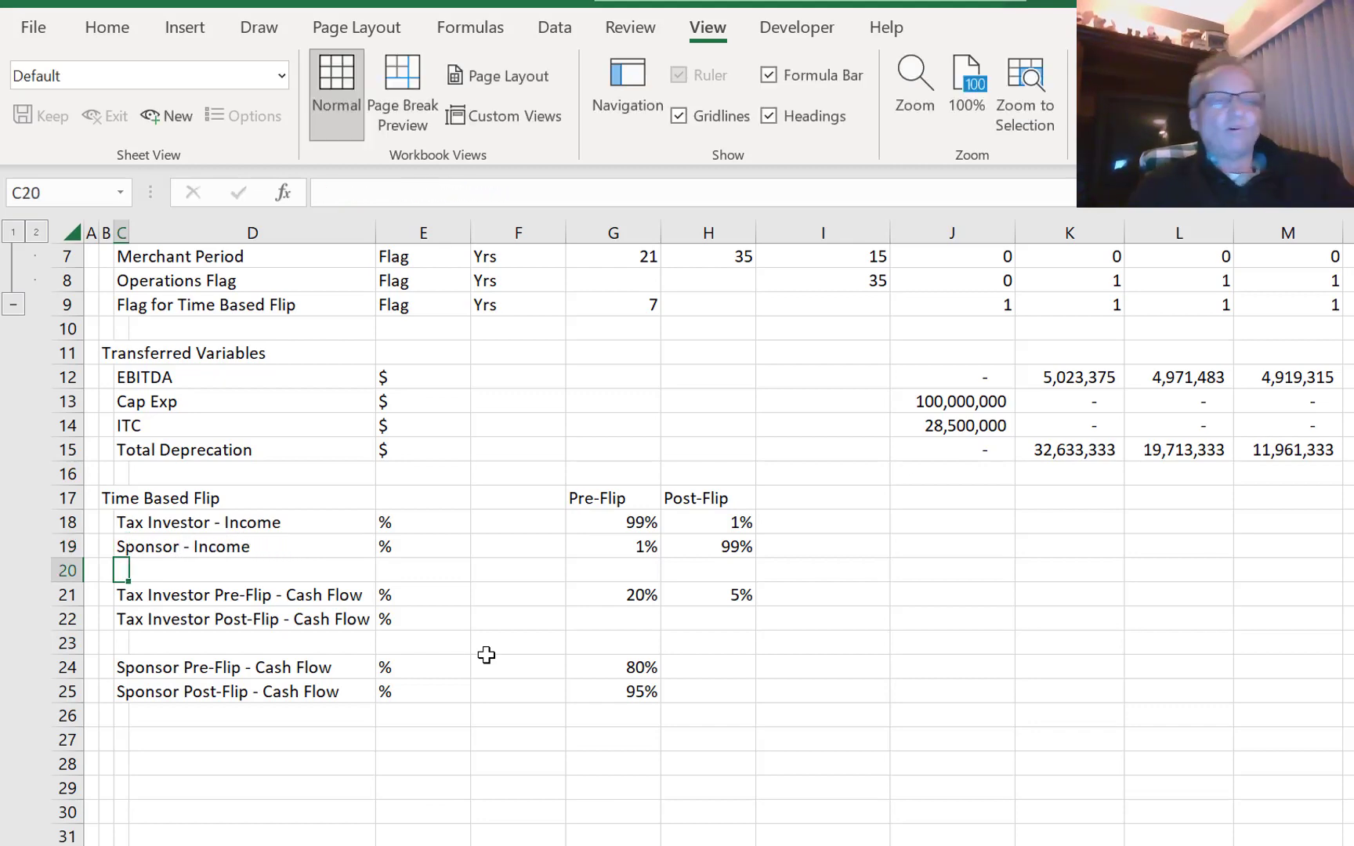
- Shorten the label in C21 to "Tax Investor - Cash Flow"
key("Return")
key("F2")
key("Left")
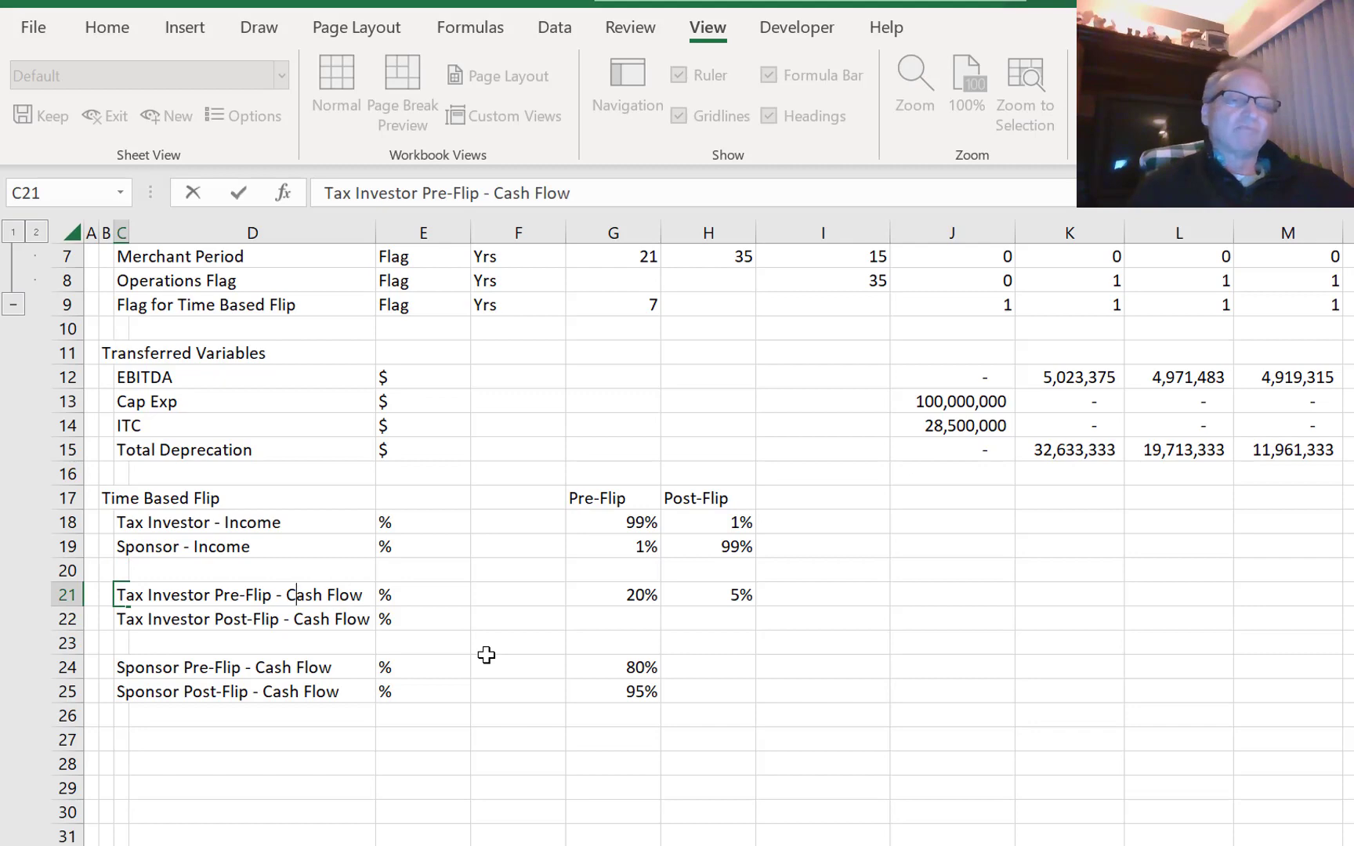
key("Left")
key("Left")
key("Left")
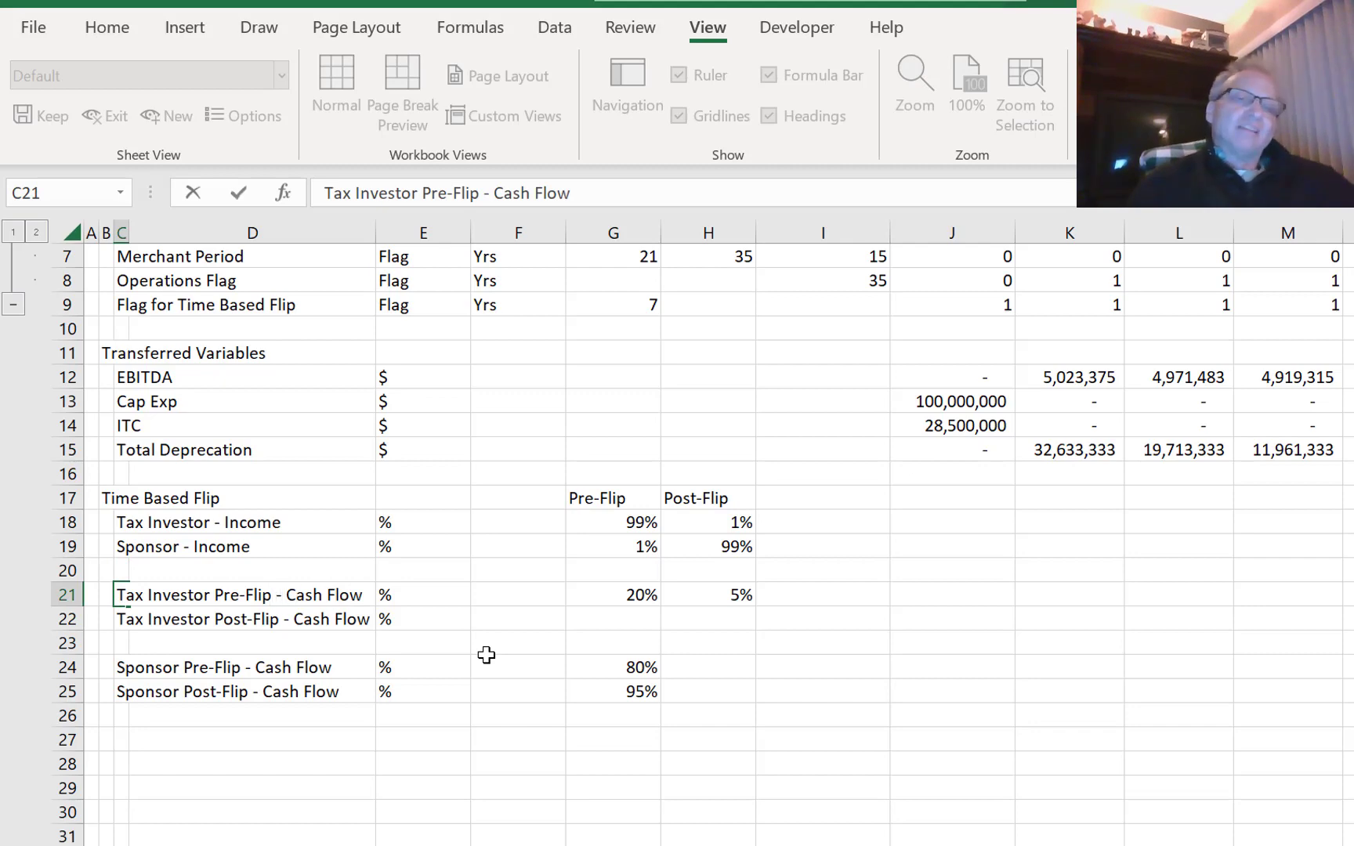
key("BackSpace")
key("BackSpace")
key("BackSpace")
key("BackSpace")
key("BackSpace")
key("BackSpace")
key("BackSpace")
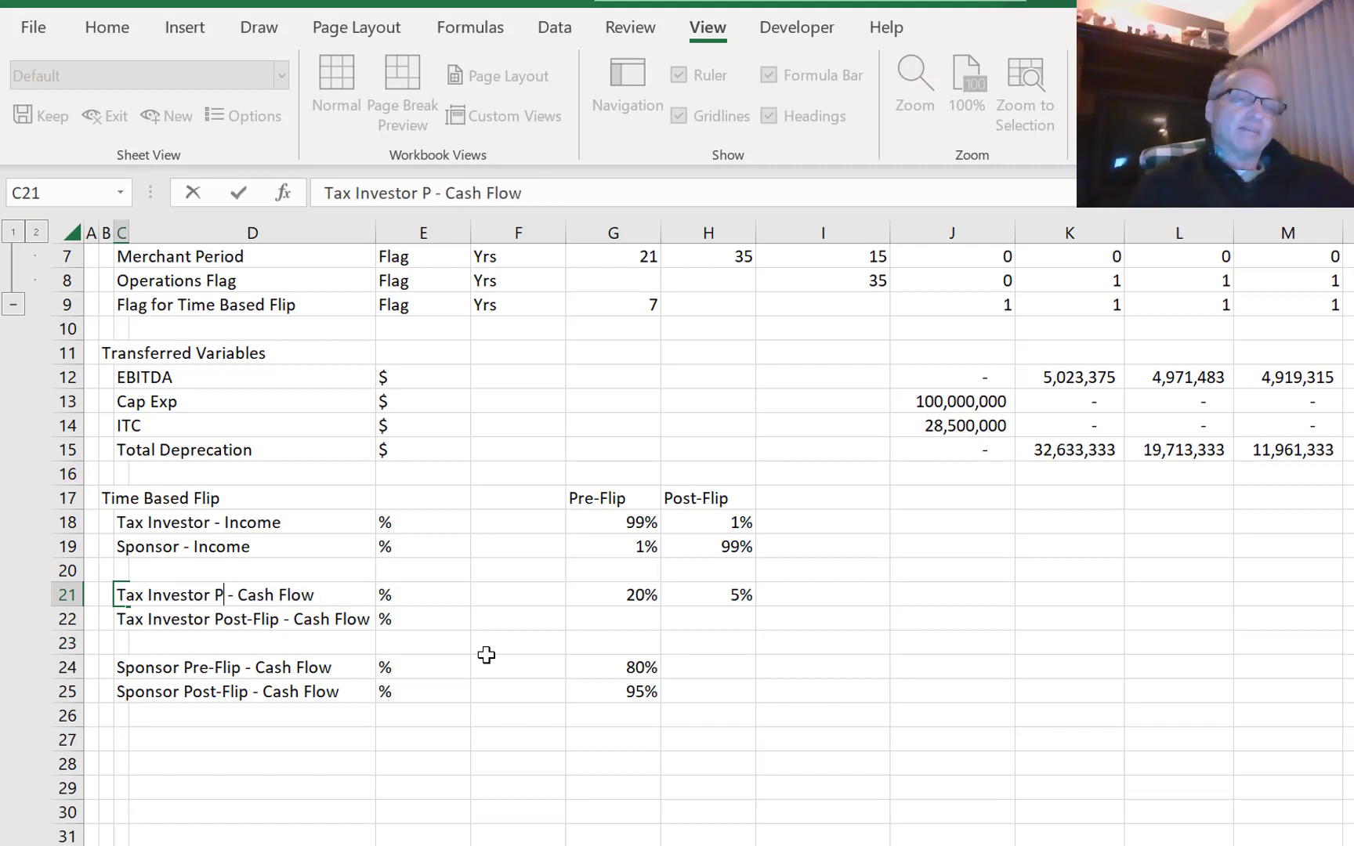
key("BackSpace")
key("BackSpace")
key("Return")
key("F2")
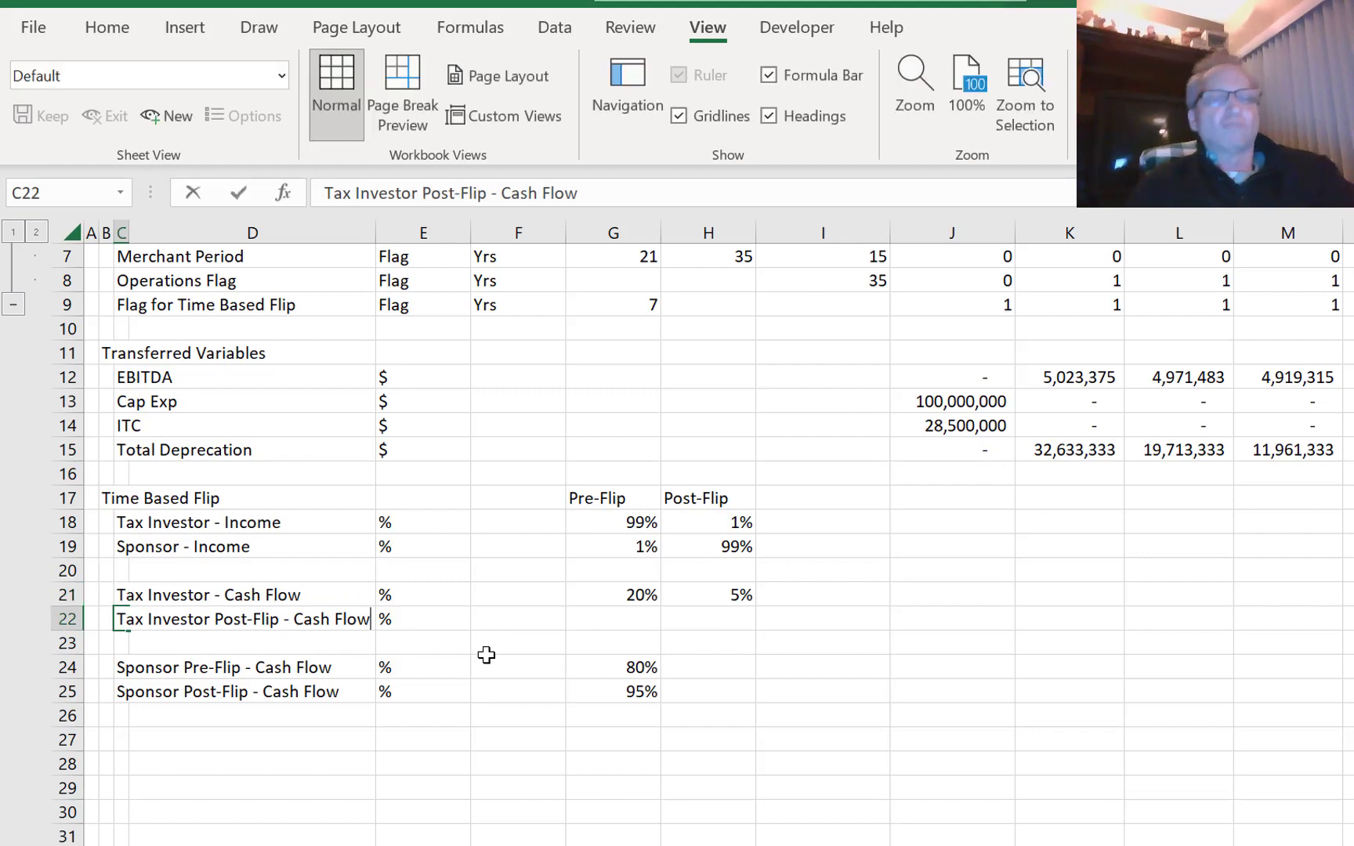
key("Left")
key("Left")
key("Left")
key("Left")
key("Left")
key("Left")
key("Left")
key("Left")
key("Left")
key("Left")
key("Left")
key("Left")
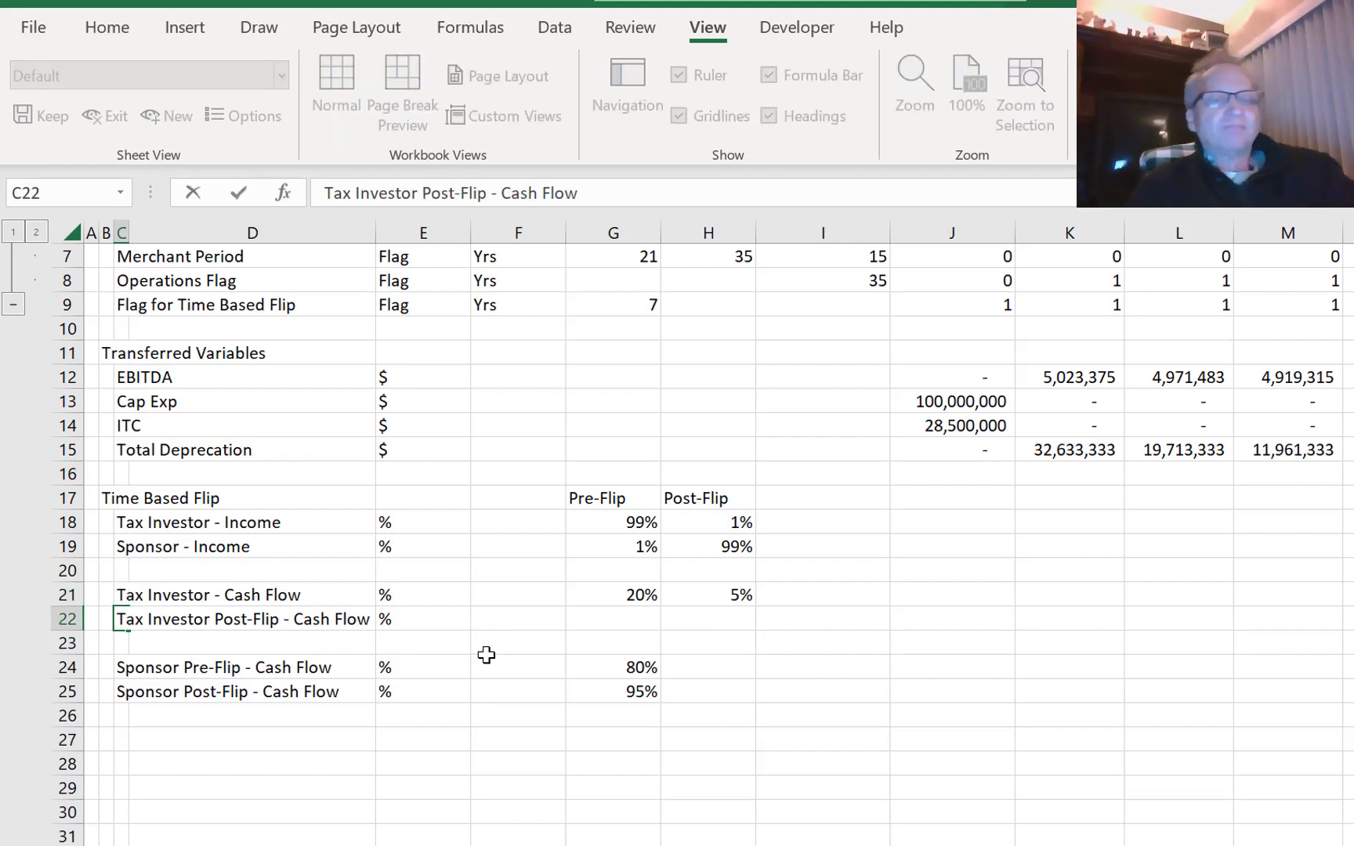
key("Escape")
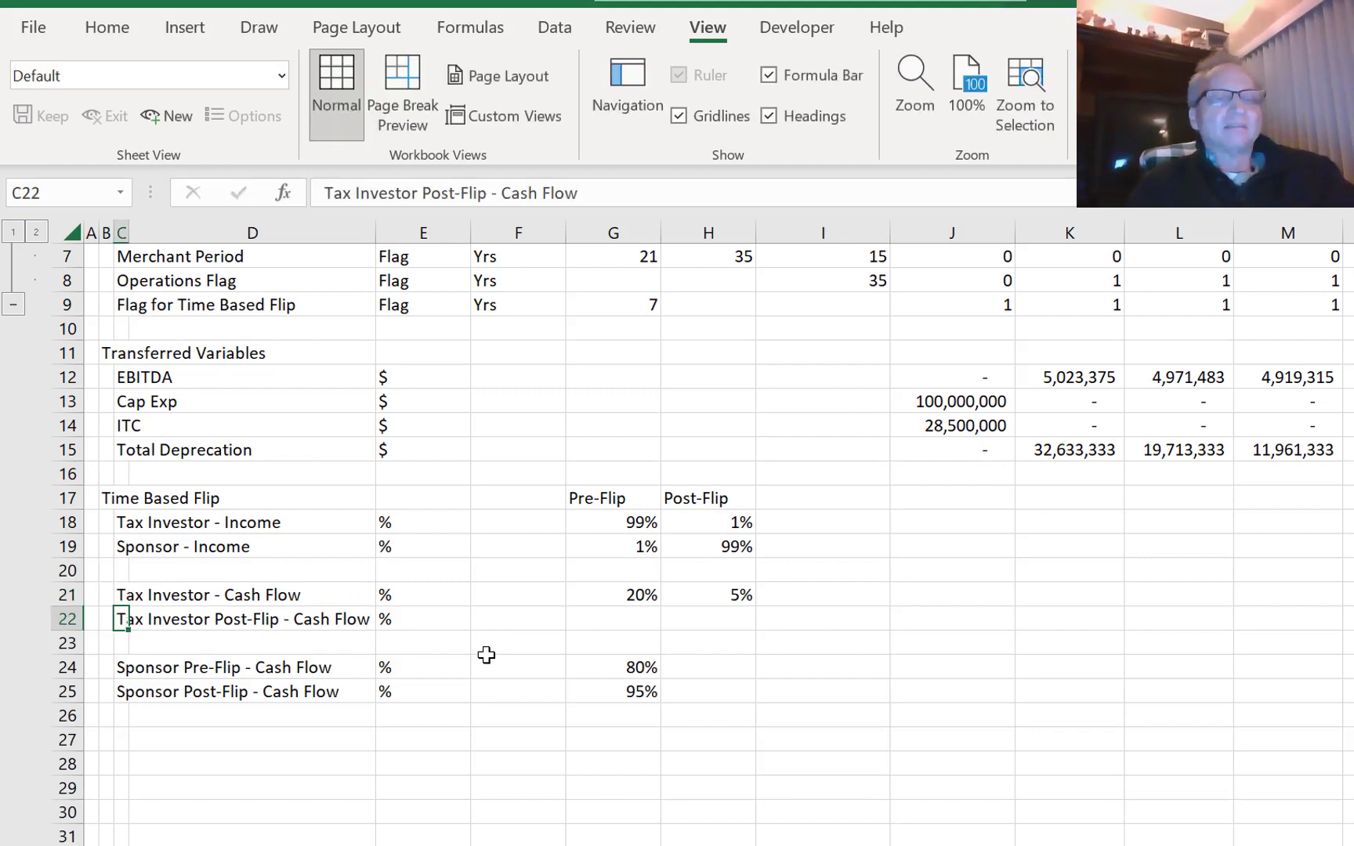
- Delete the row labelled Tax Investor Post-Flip - Cash Flow and the blank row below it
key("shift+space")
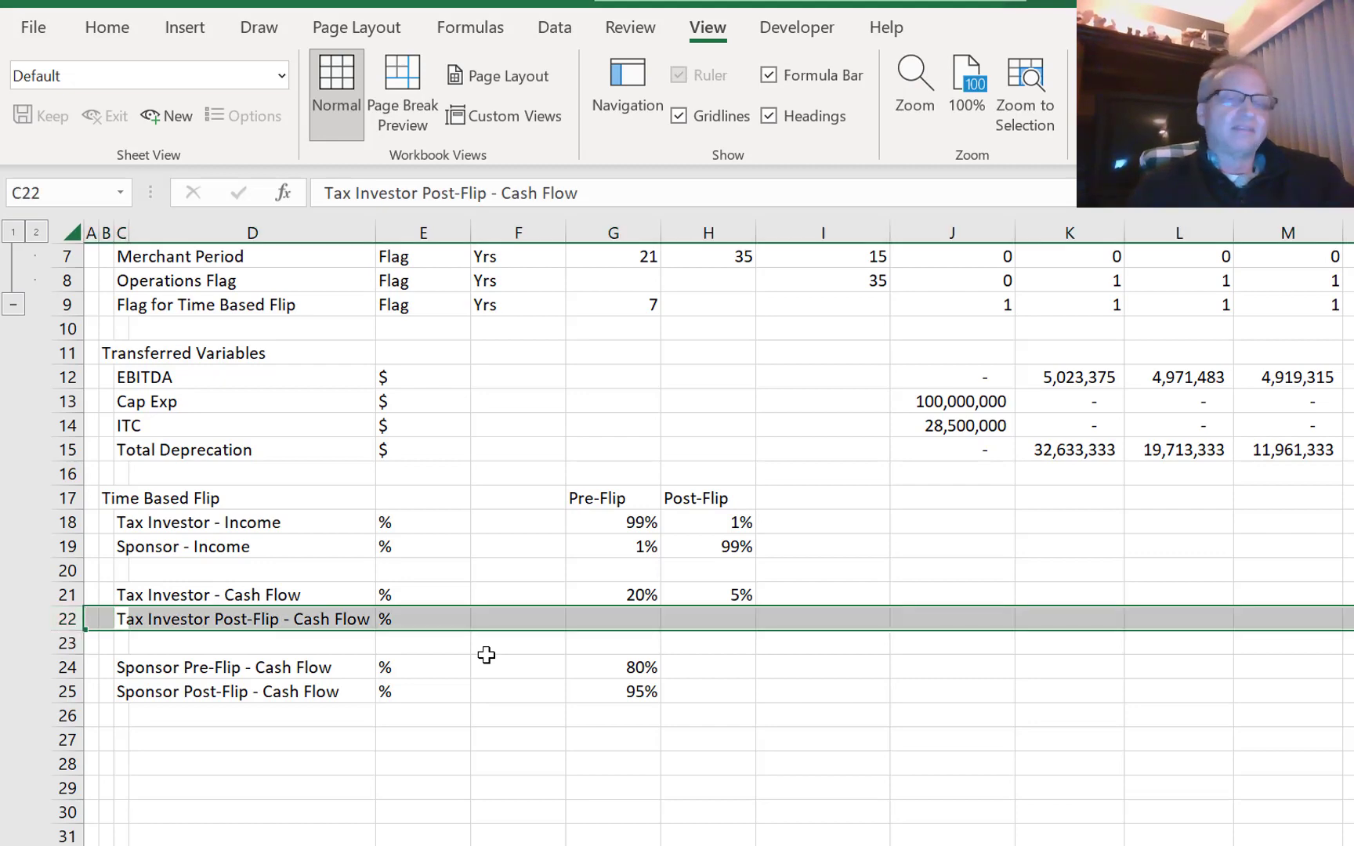
key("ctrl+minus")
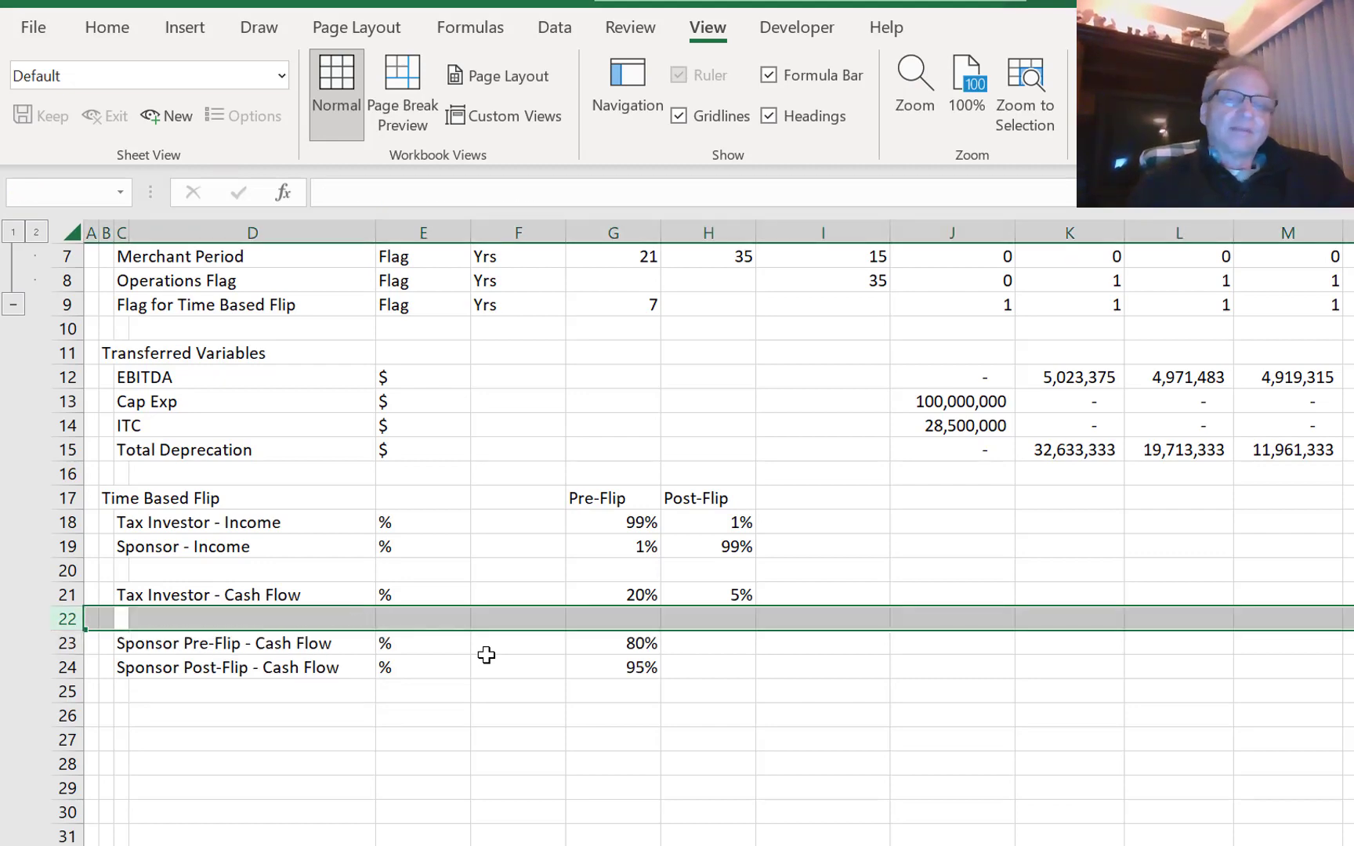
key("Down")
key("Up")
key("shift+space")
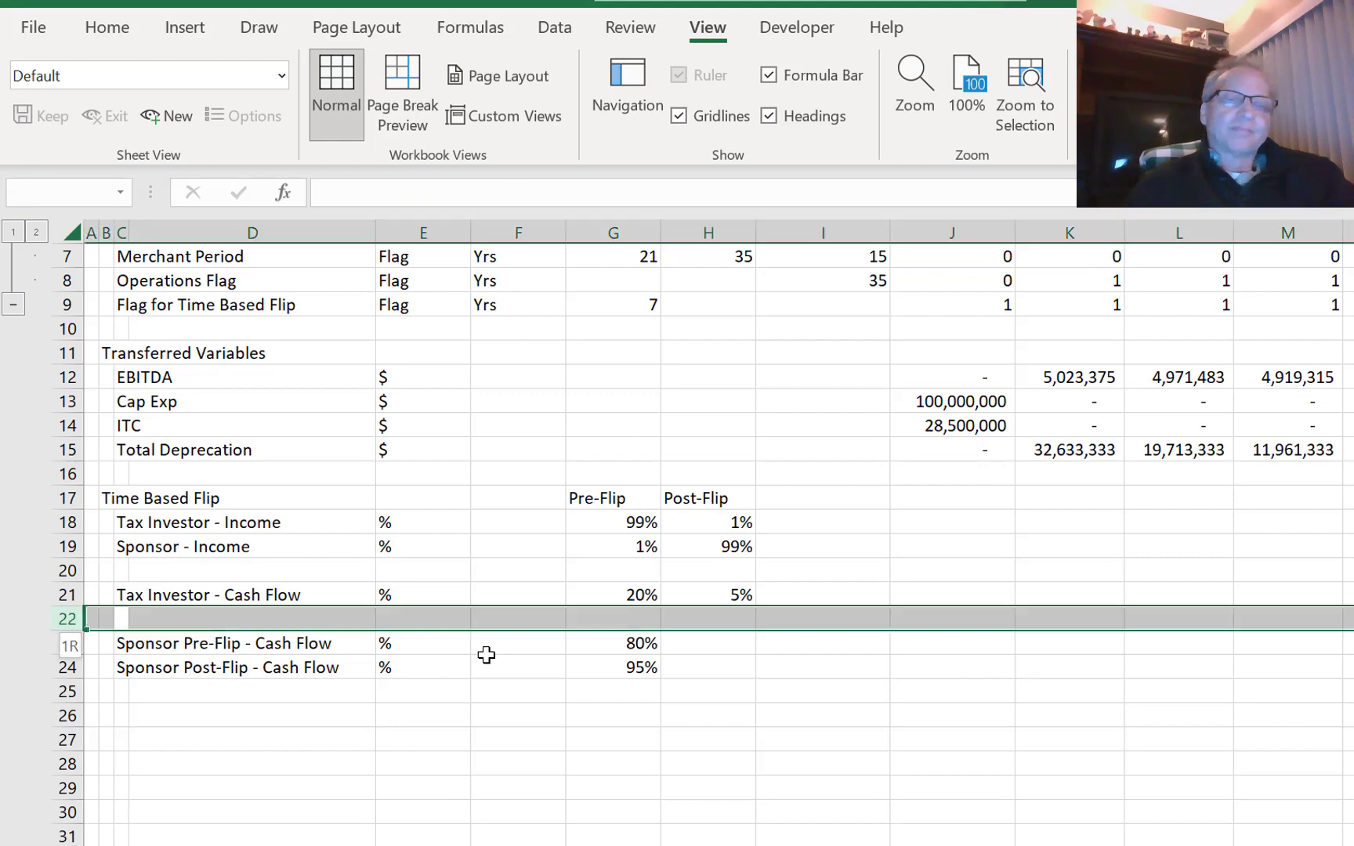
key("ctrl+minus")
- Move the sponsor's post-flip cash flow share from G23 to H22 in the Post-Flip column
key("Down")
key("Right")
key("Right")
key("Right")
key("Right")
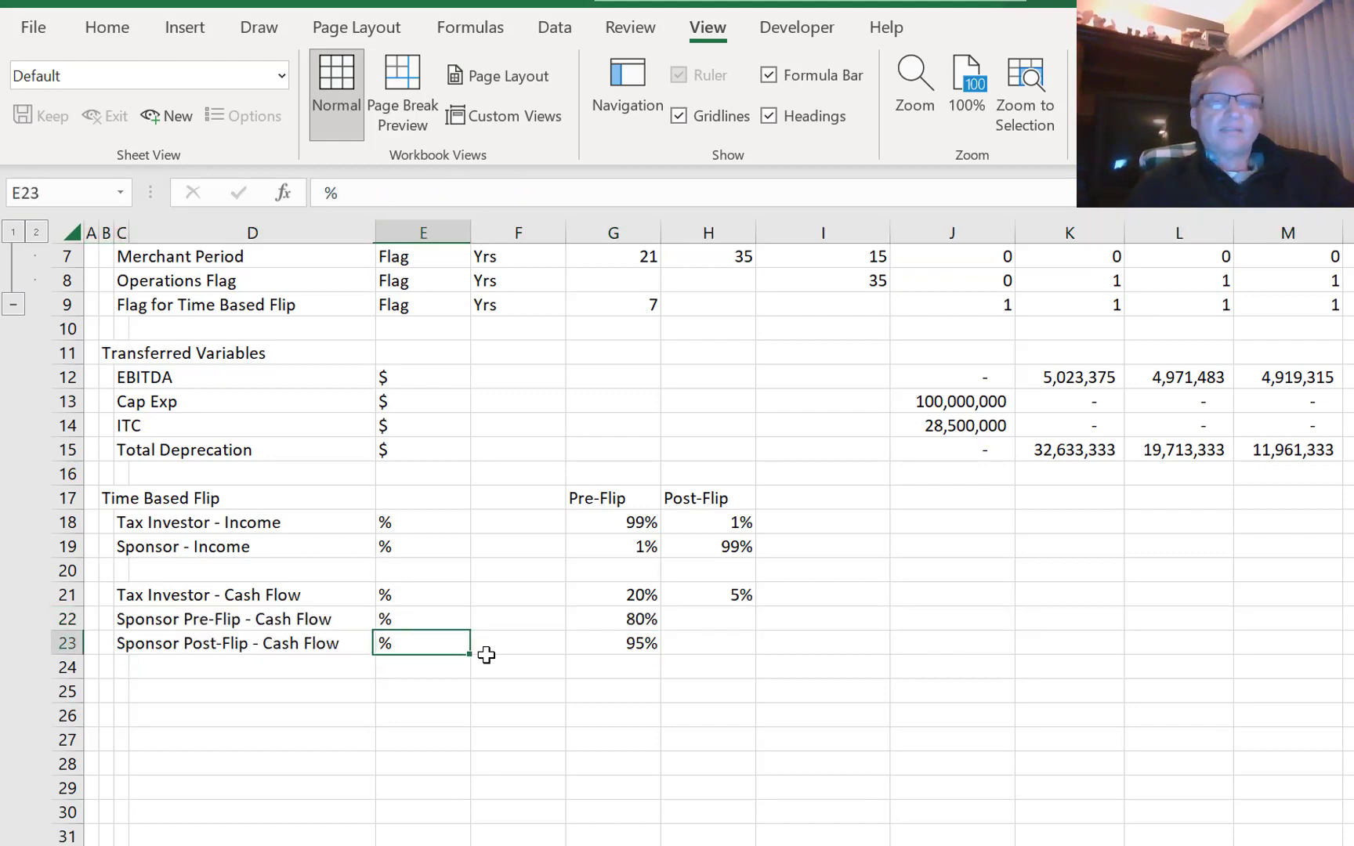
key("ctrl+c")
key("Up")
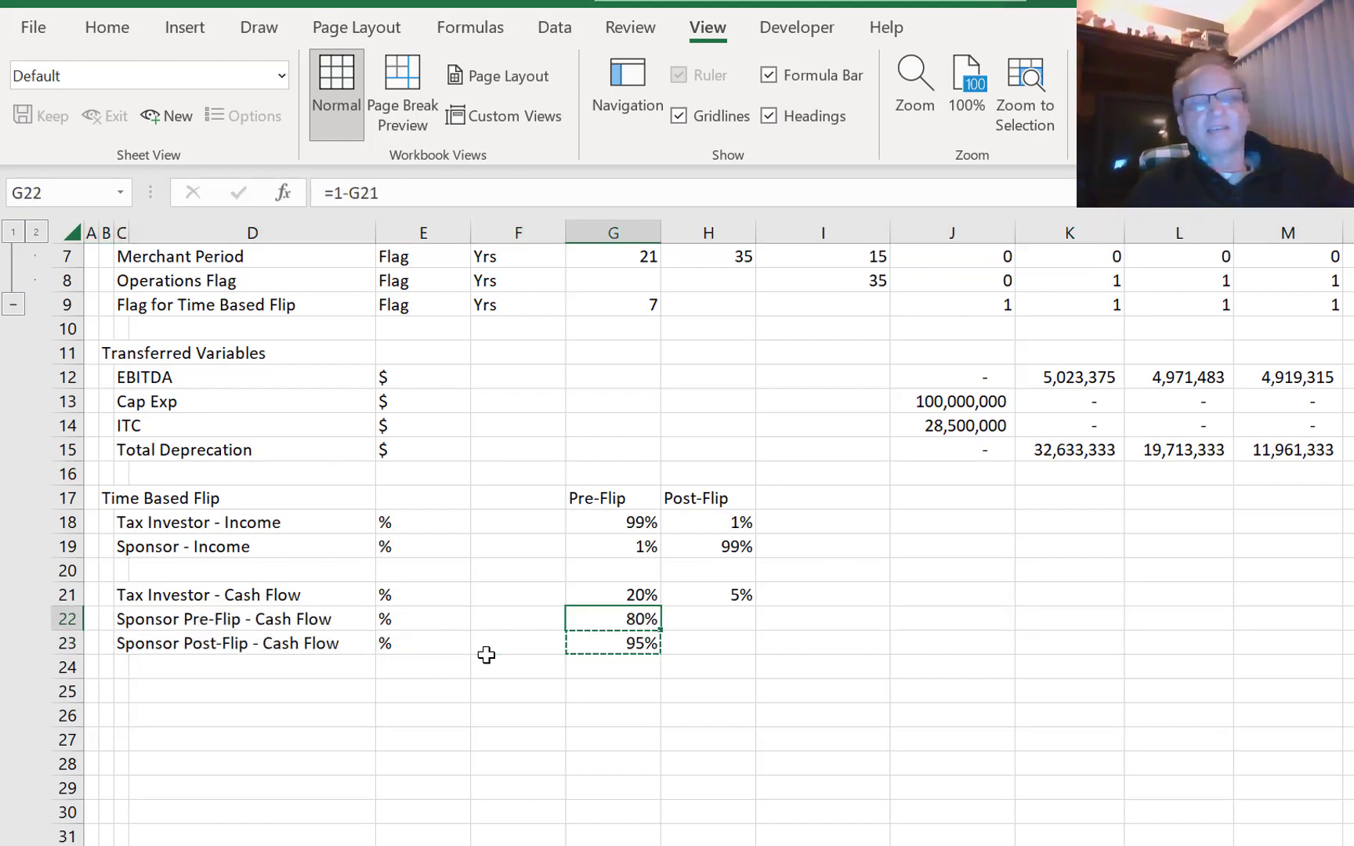
key("Right")
key("ctrl+v")
- Delete row 23 with the Sponsor Post-Flip - Cash Flow label
key("Left")
key("Left")
key("Down")
key("Left")
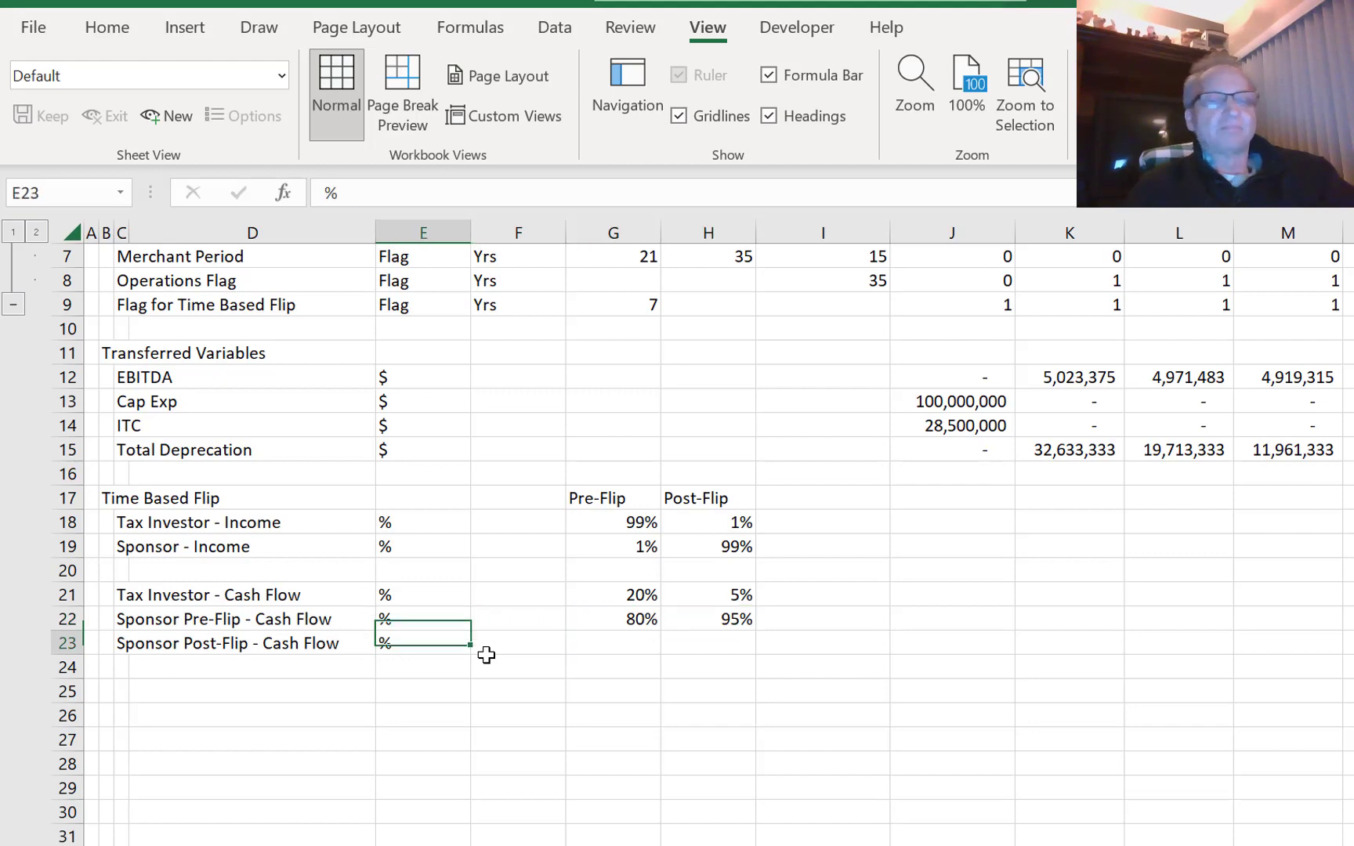
key("shift+space")
- Shorten the label in C22 to "Sponsor - Cash Flow"
key("Up")
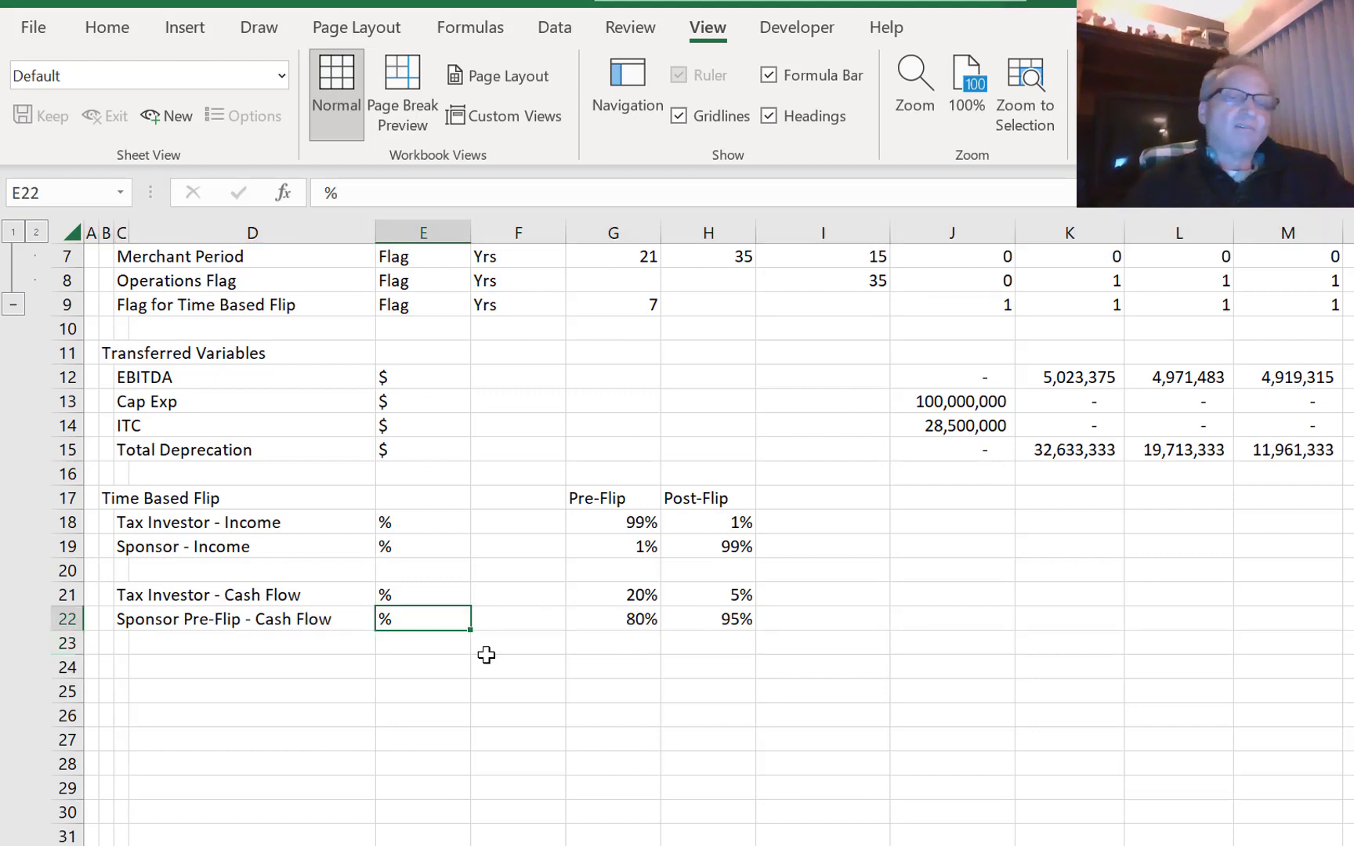
key("Left")
key("Left")
key("F2")
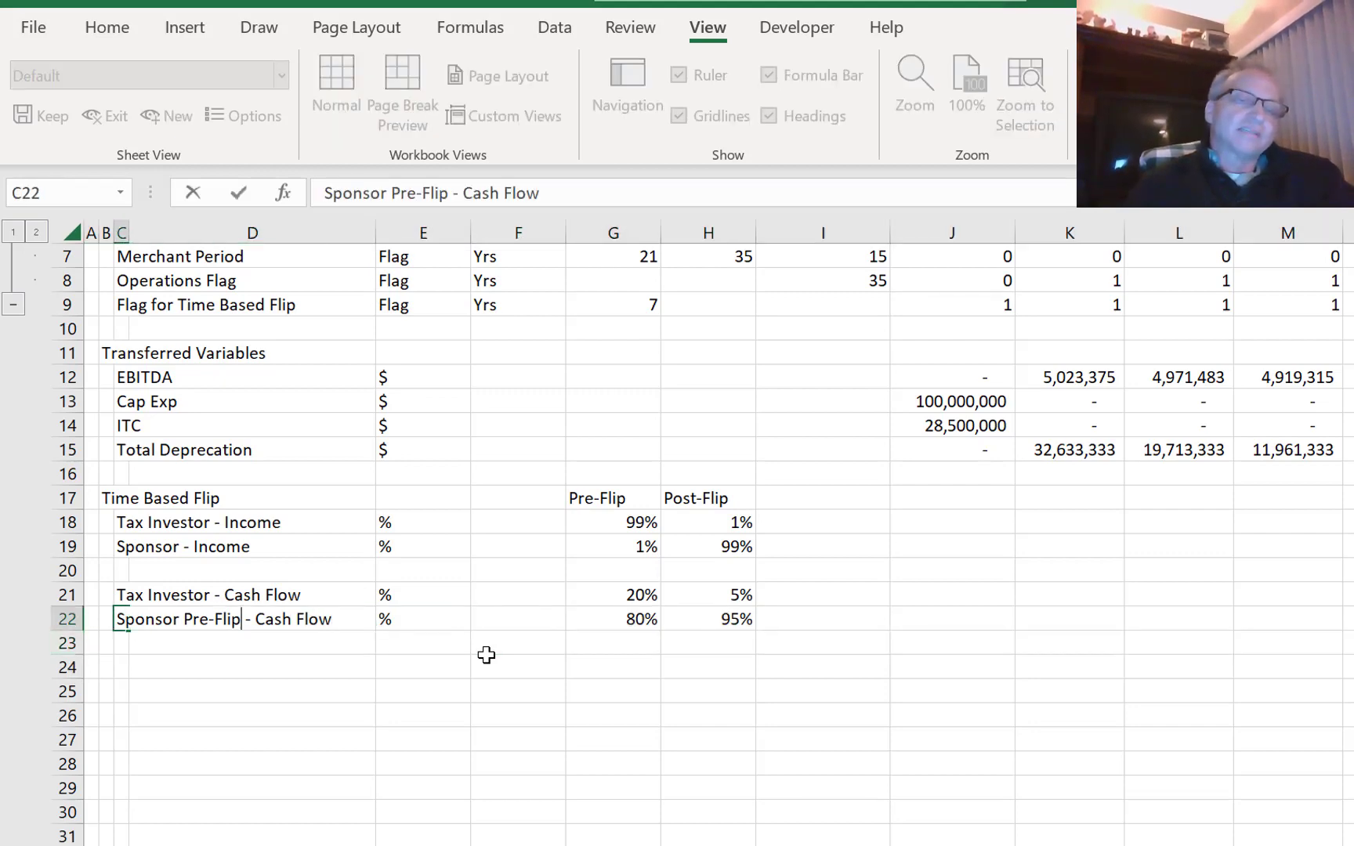
key("BackSpace")
key("BackSpace")
key("BackSpace")
key("BackSpace")
key("BackSpace")
key("BackSpace")
key("BackSpace")
key("BackSpace")
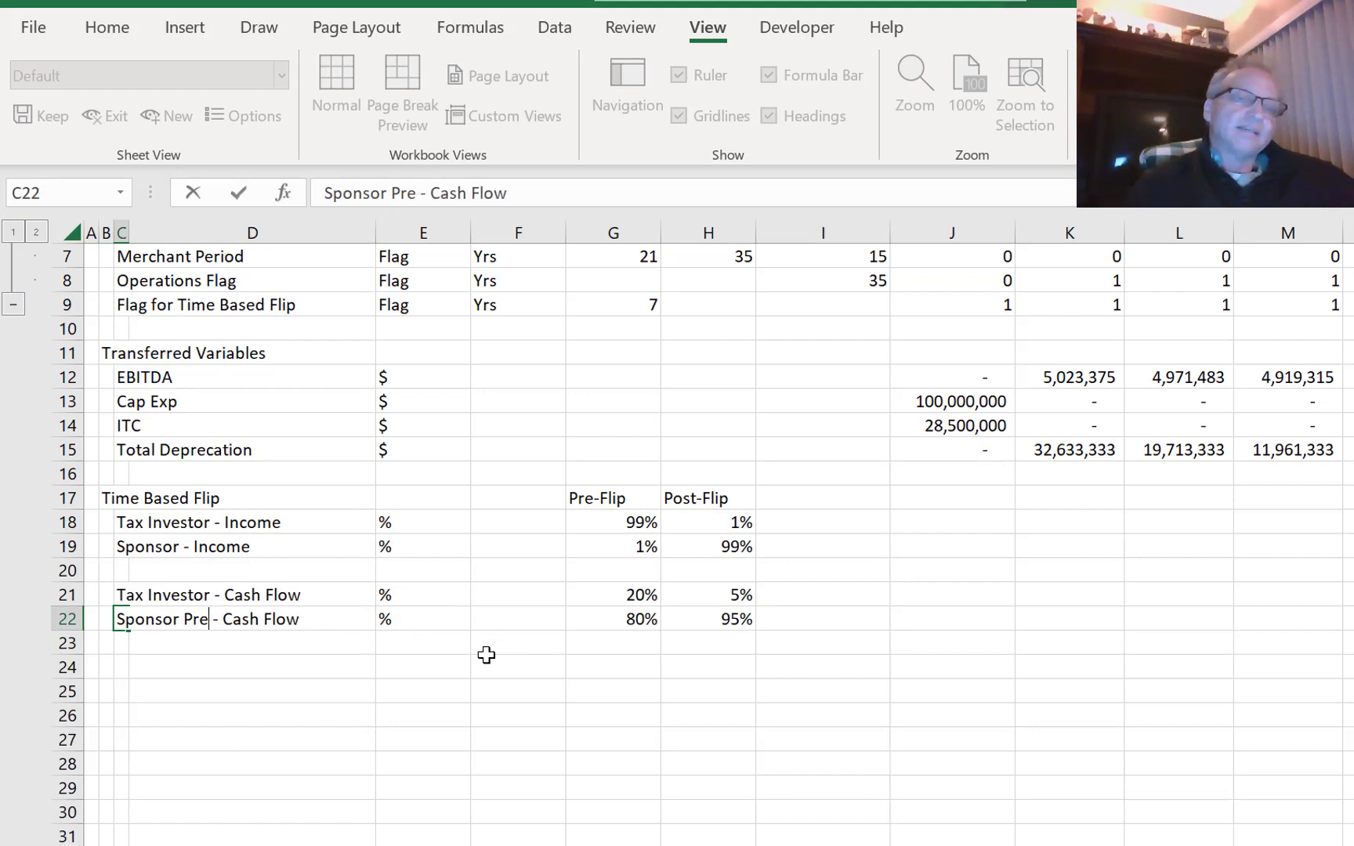
key("BackSpace")
key("Return")
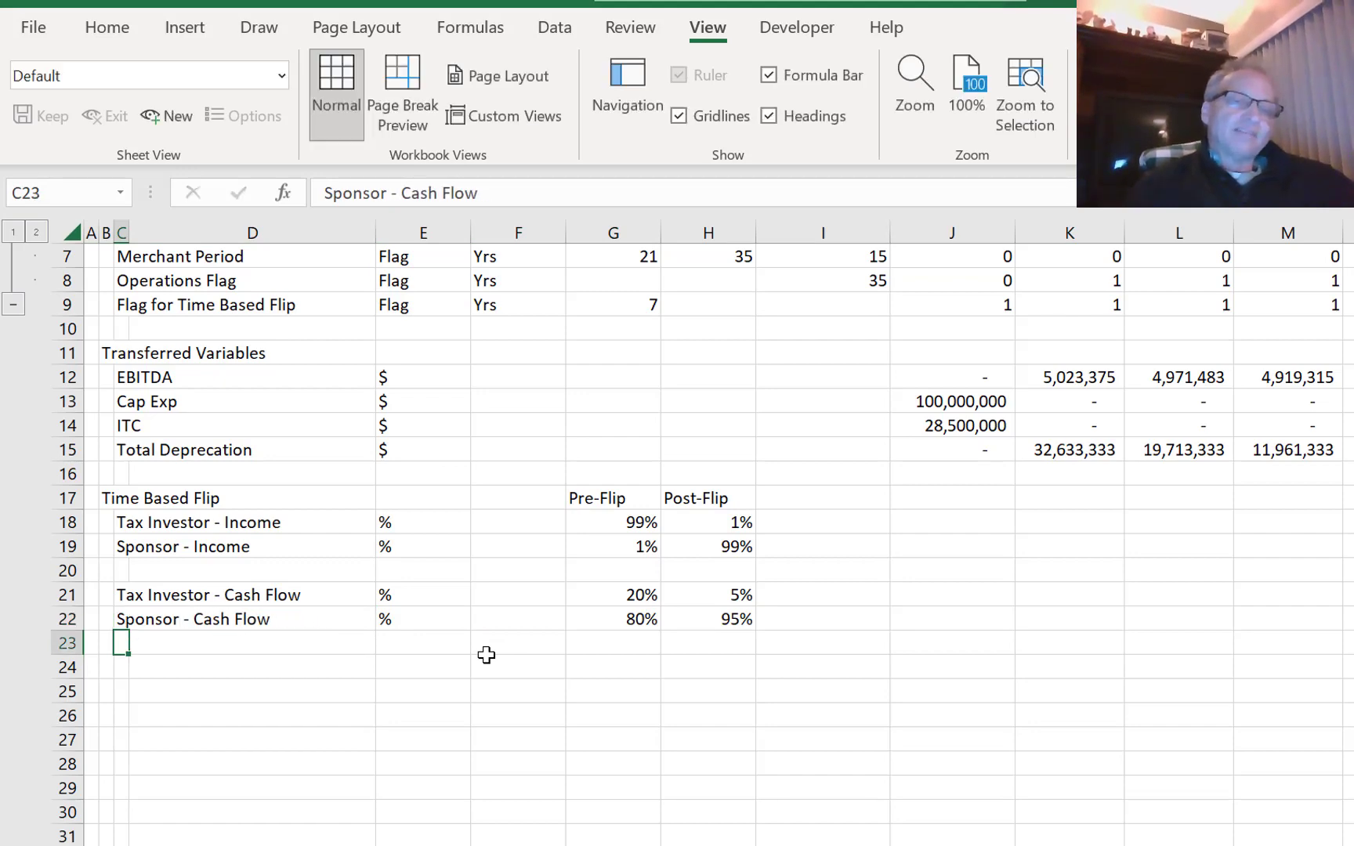
- Enter =IF(J9,$G$18,$H$18) in J18 to pick the tax investor's pre- or post-flip income share by the time-based flip flag
key("Up")
key("Up")
key("Up")
key("Up")
key("Up")
key("Up")
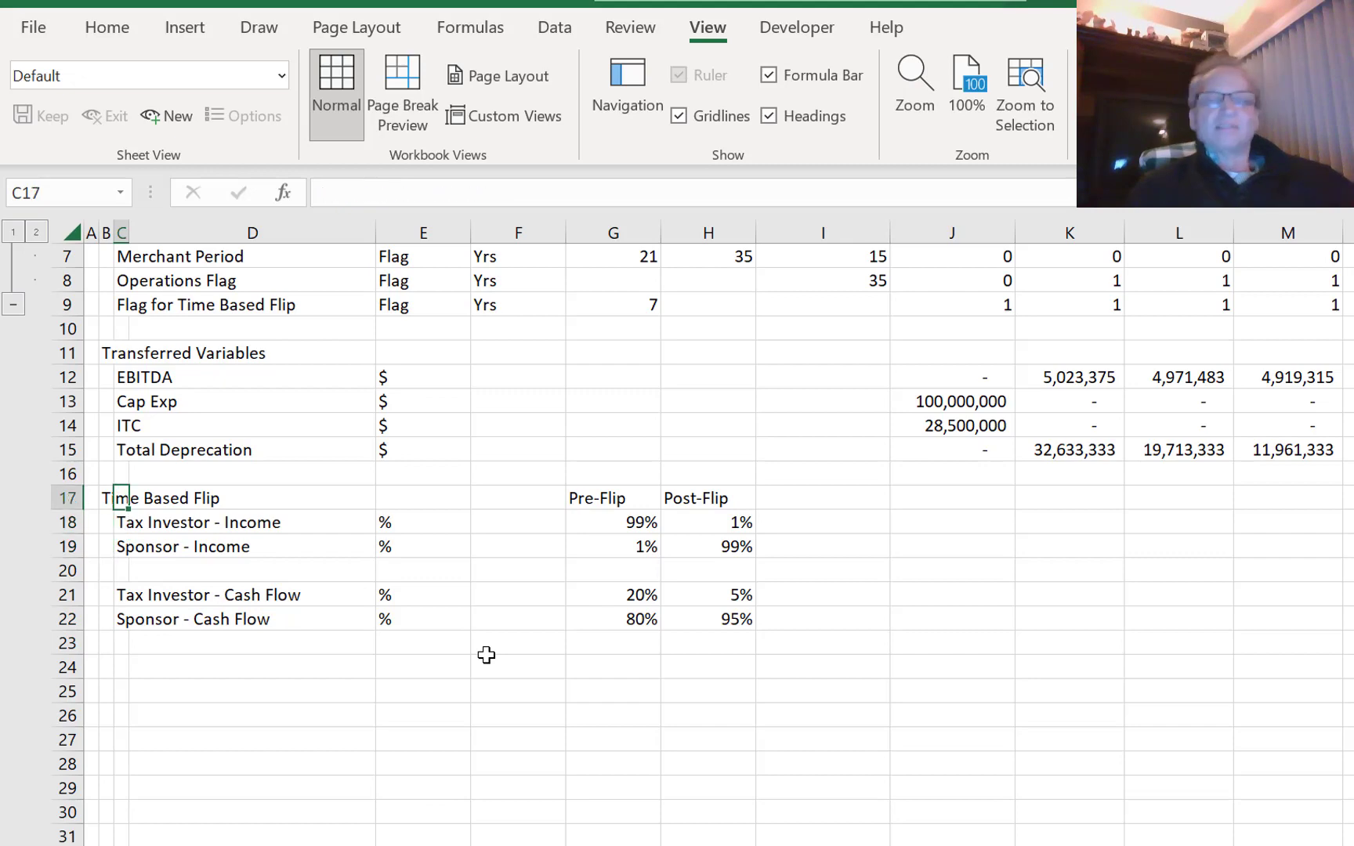
key("Right")
key("Right")
key("Right")
key("Right")
key("Right")
key("Right")
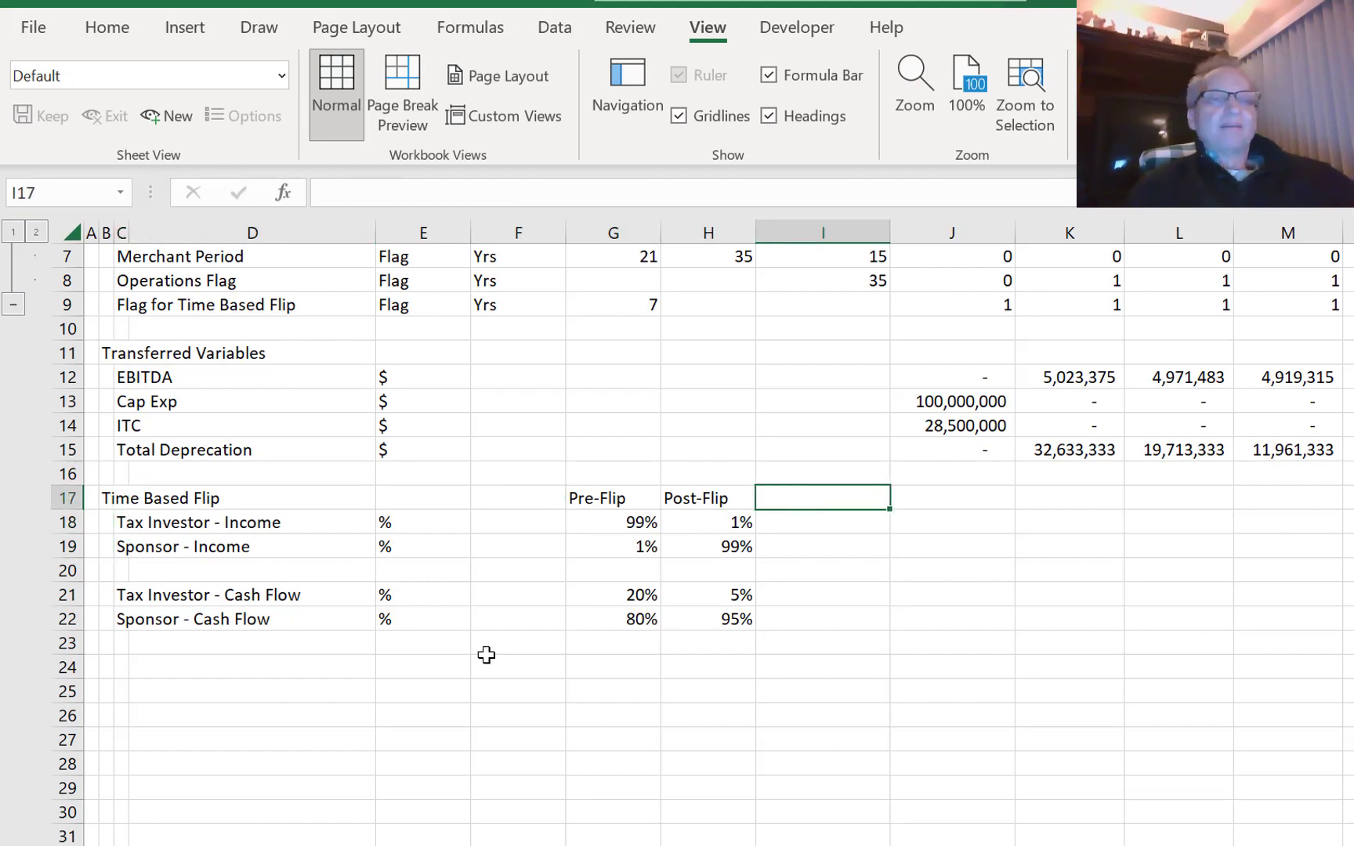
key("Down")
key("Right")
key("Right")
key("Left")
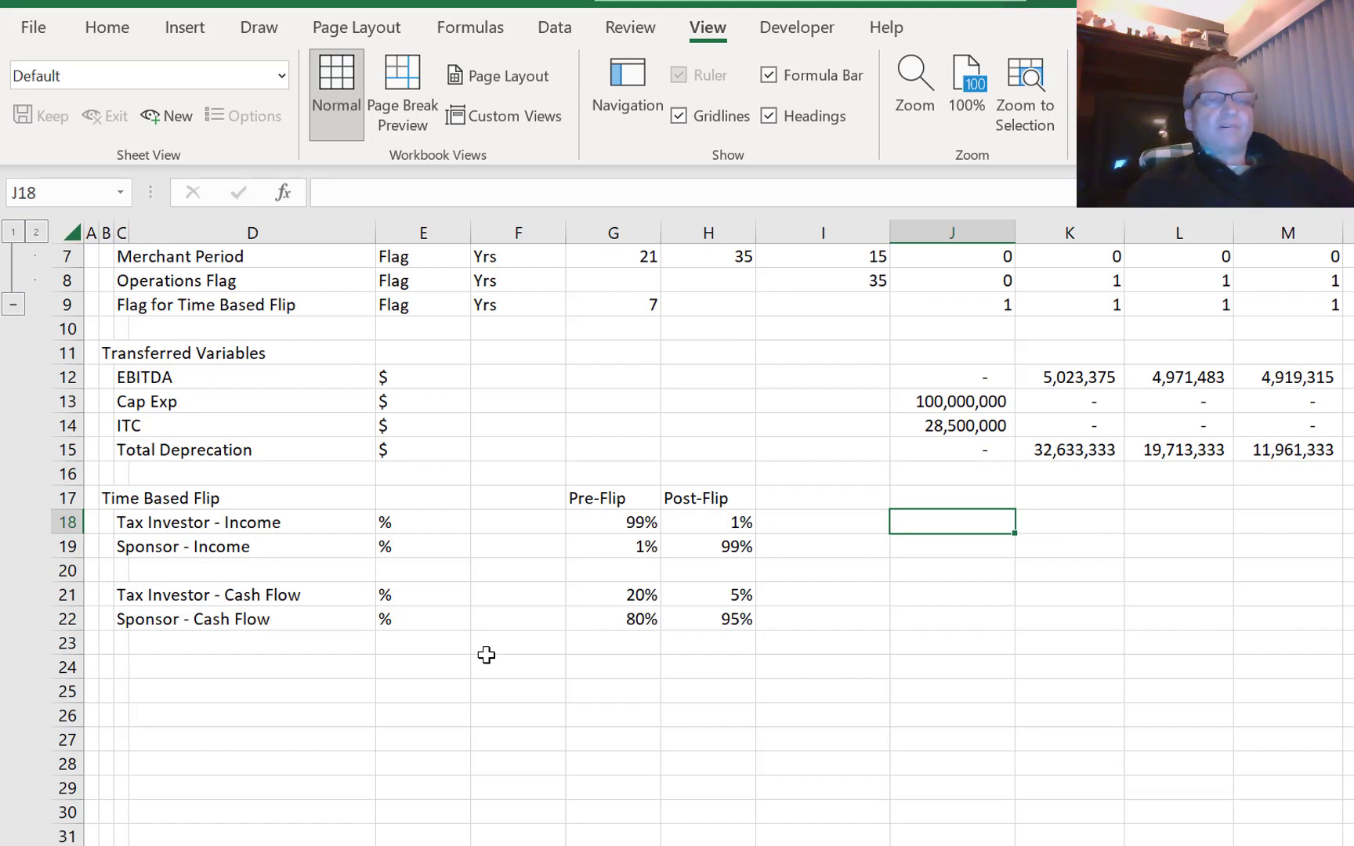
type("=")
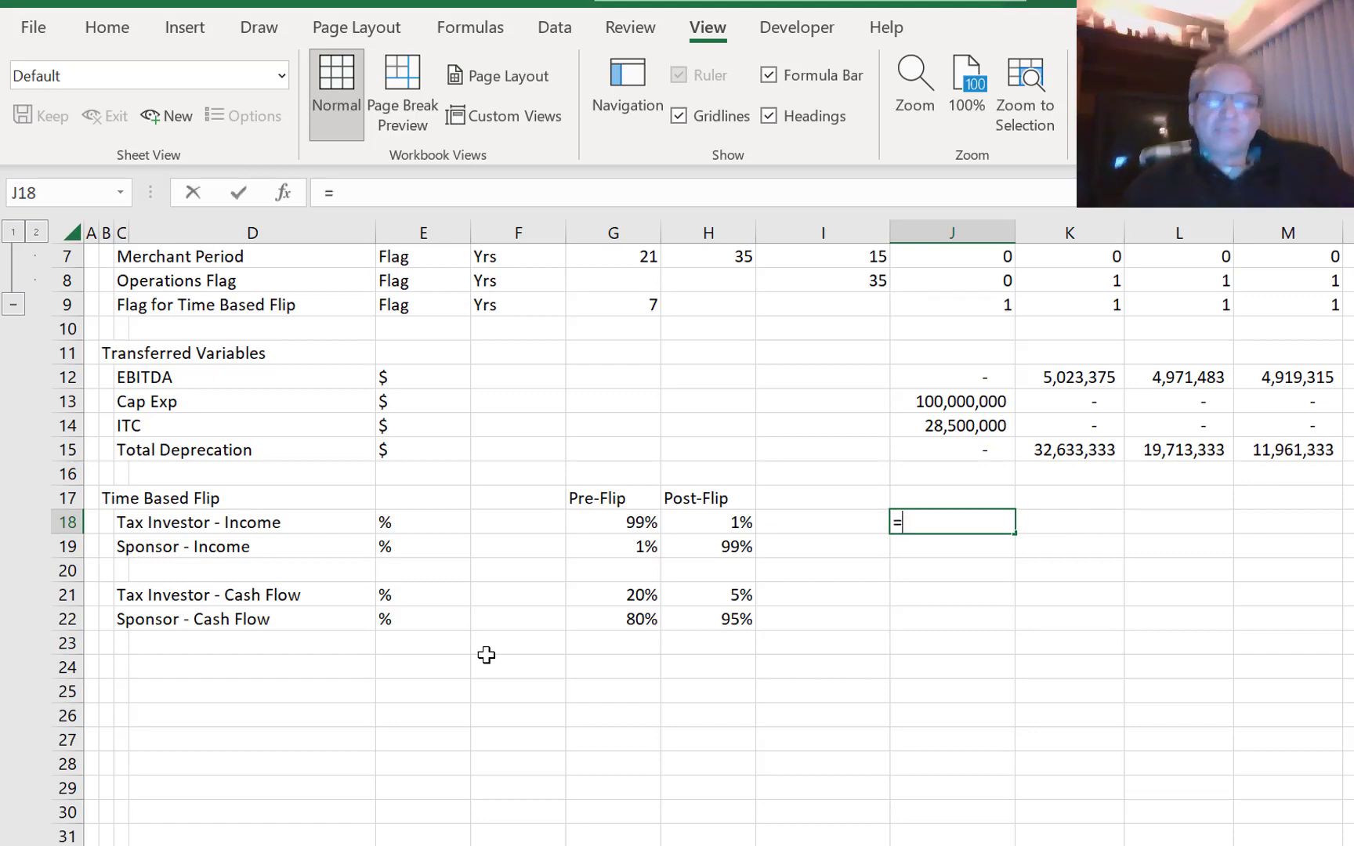
type("if(")
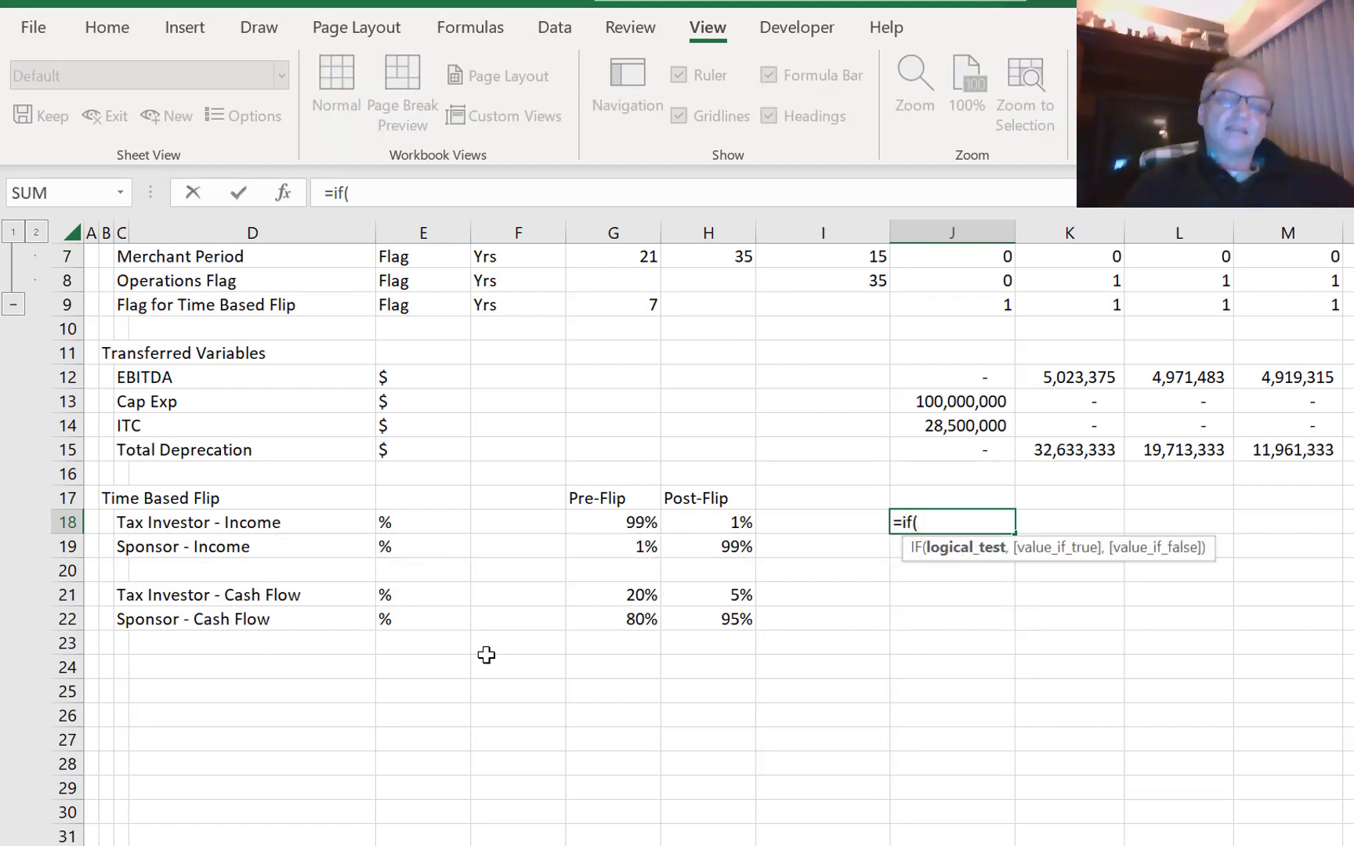
key("Up")
key("Up")
key("Up")
key("Up")
key("Up")
key("Up")
key("Up")
key("Up")
key("Up")
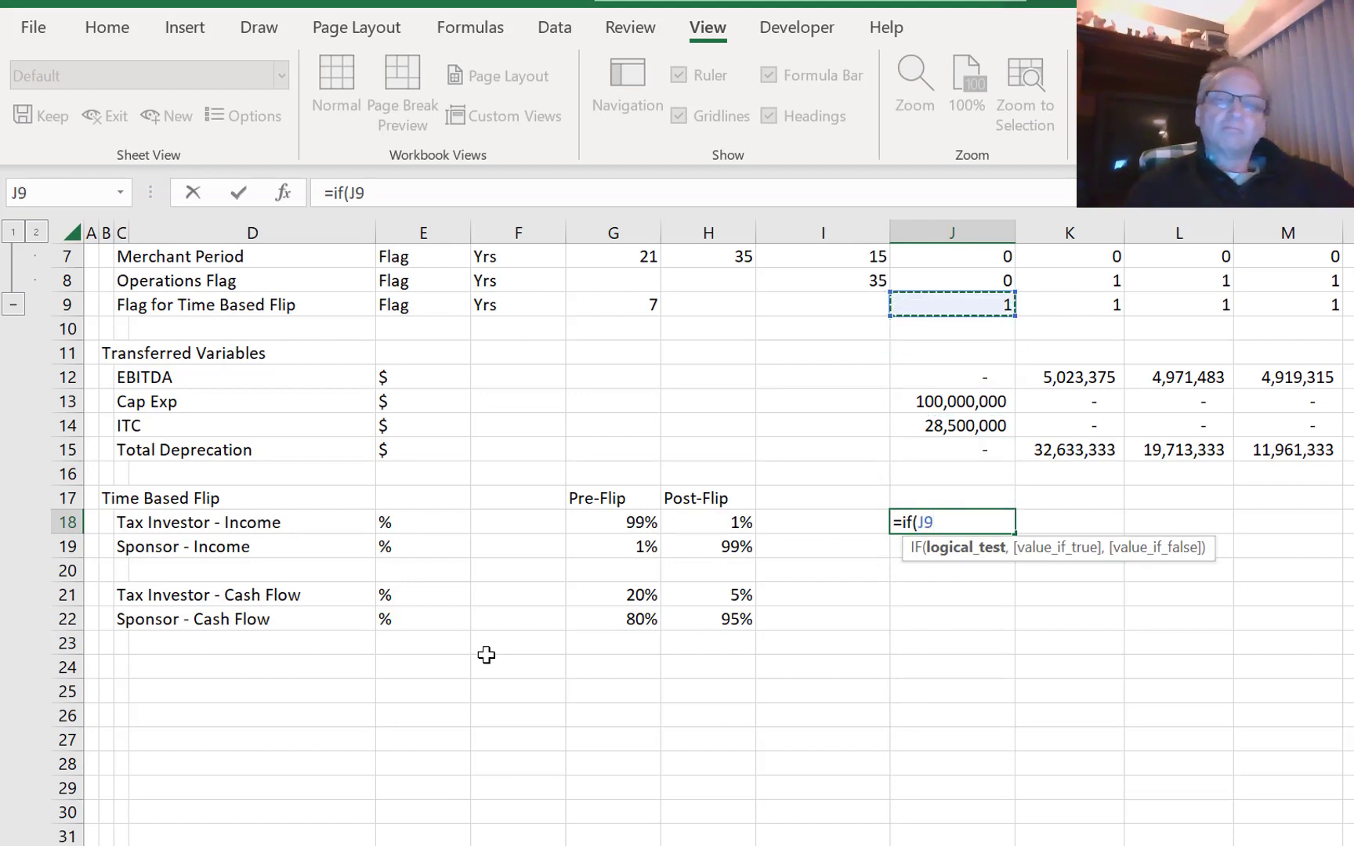
type(",")
key("Left")
key("Left")
key("Left")
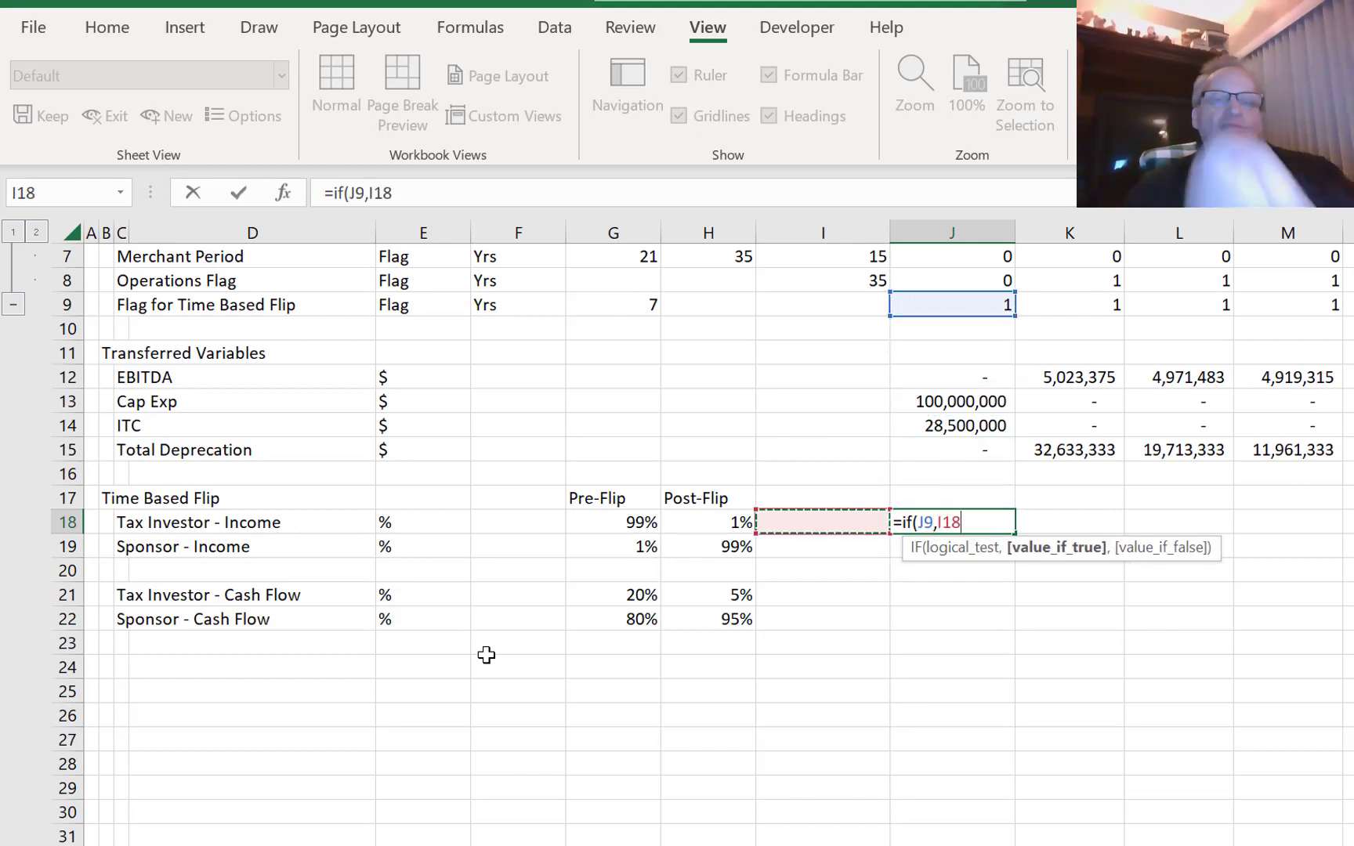
key("F4")
type(",")
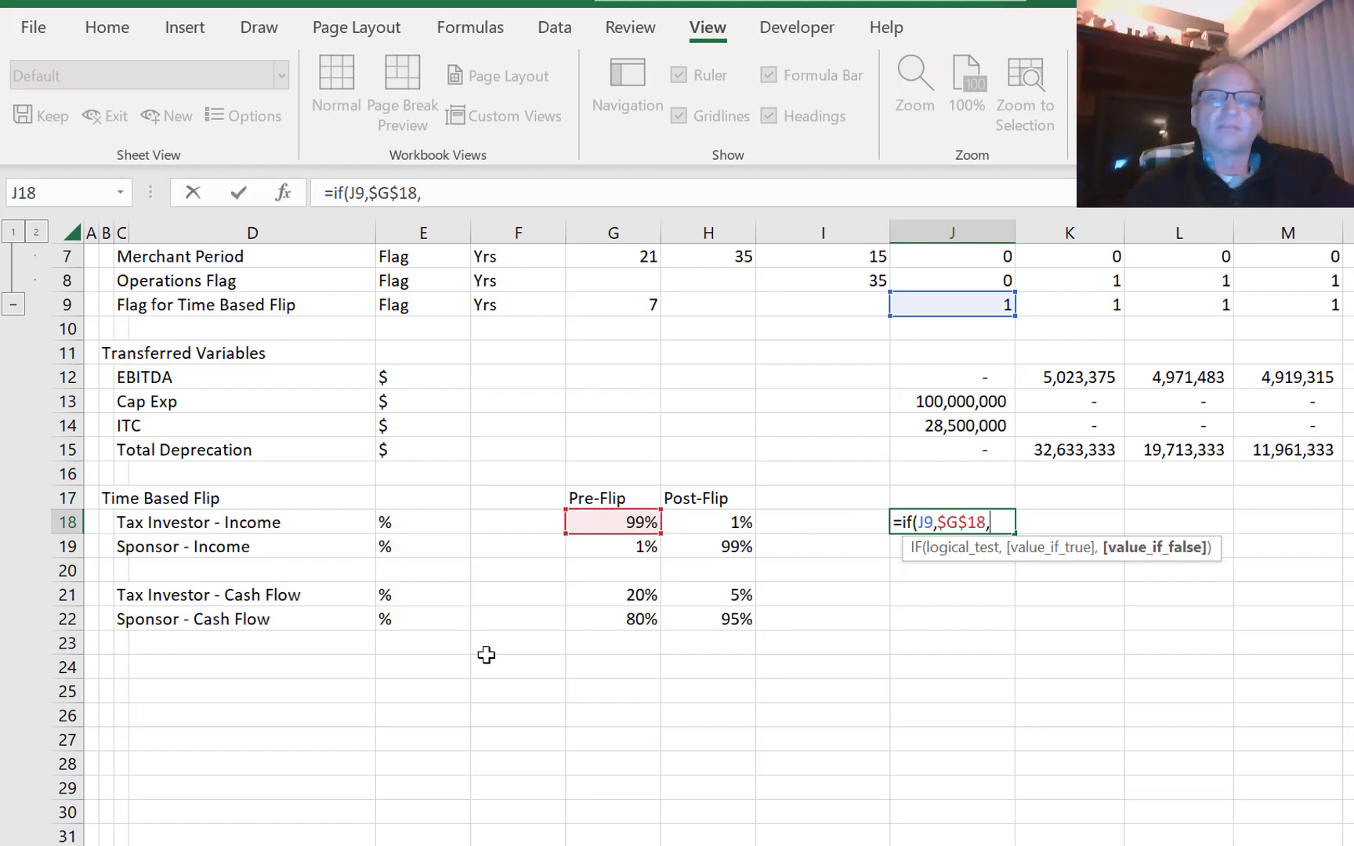
key("Right")
key("Left")
key("Right")
key("F4")
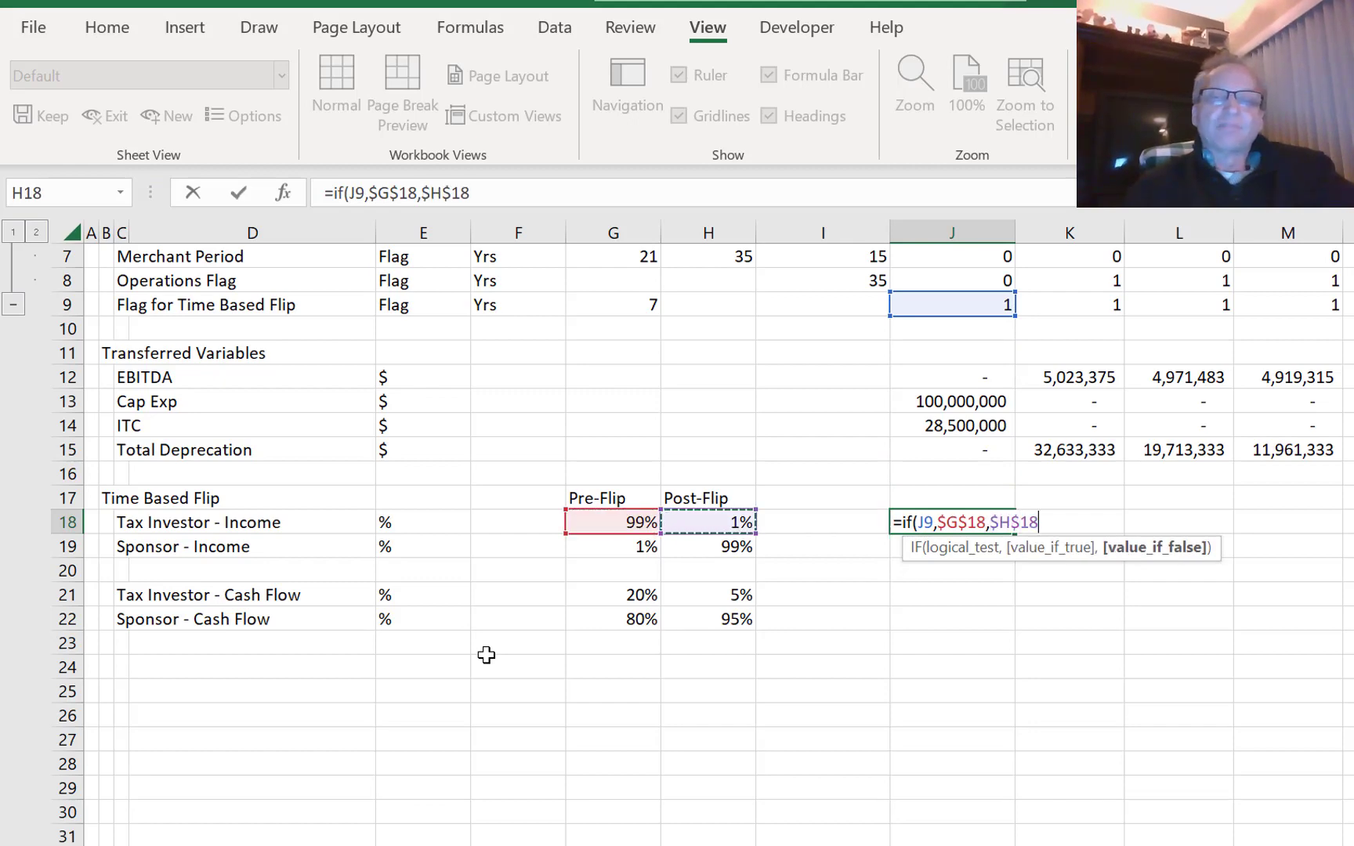
key("Return")
- Lock only the row of the flag reference in the J18 formula, making it J$9
key("Up")
key("F2")
key("Left")
key("Left")
key("Left")
key("Left")
key("Left")
key("Left")
key("Left")
key("Left")
key("Left")
key("Left")
key("Left")
key("Left")
key("Left")
key("Left")
key("Left")
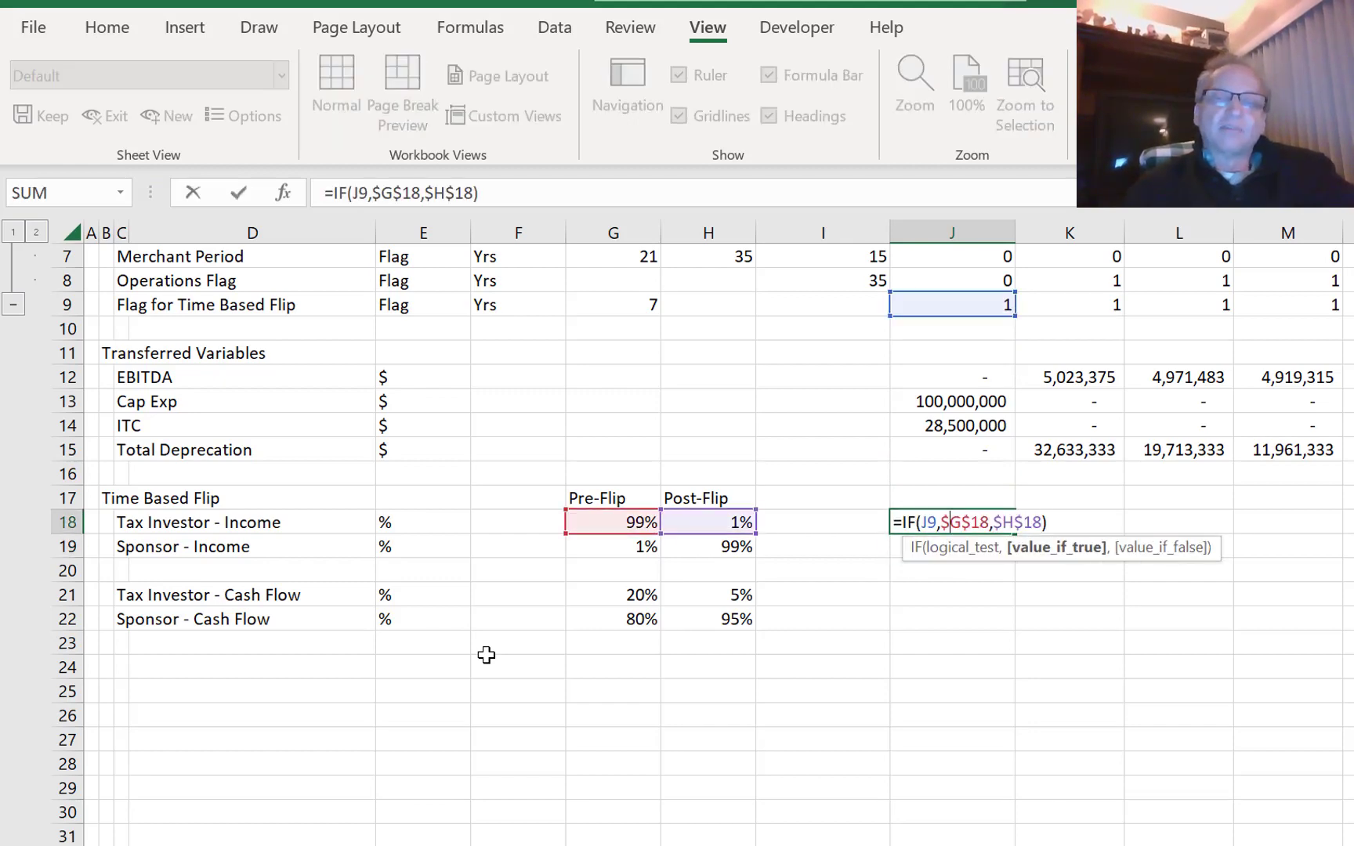
key("F4")
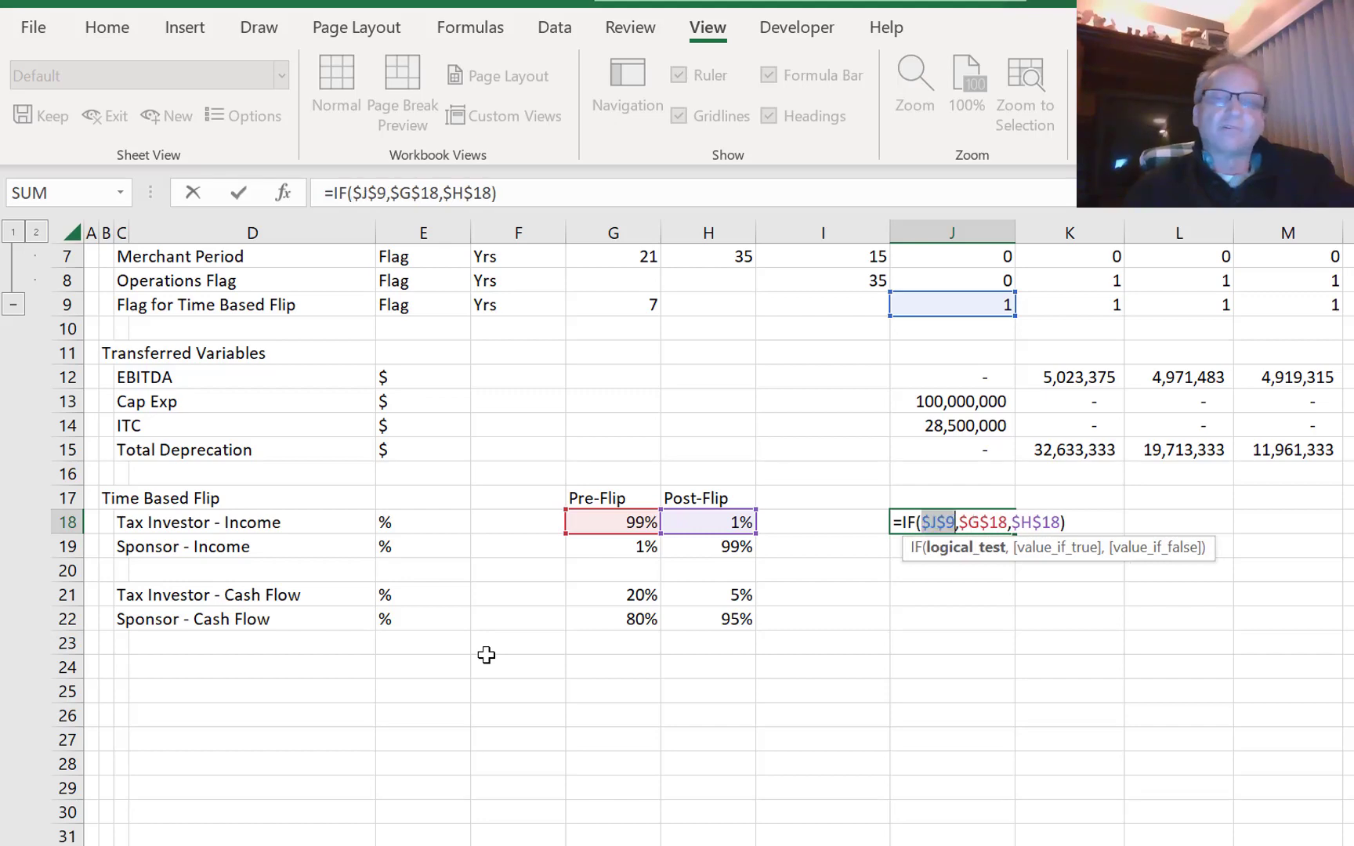
key("F4")
- Lock only the columns of the two share references in the J18 formula, making them $G18 and $H18
key("Right")
key("F4")
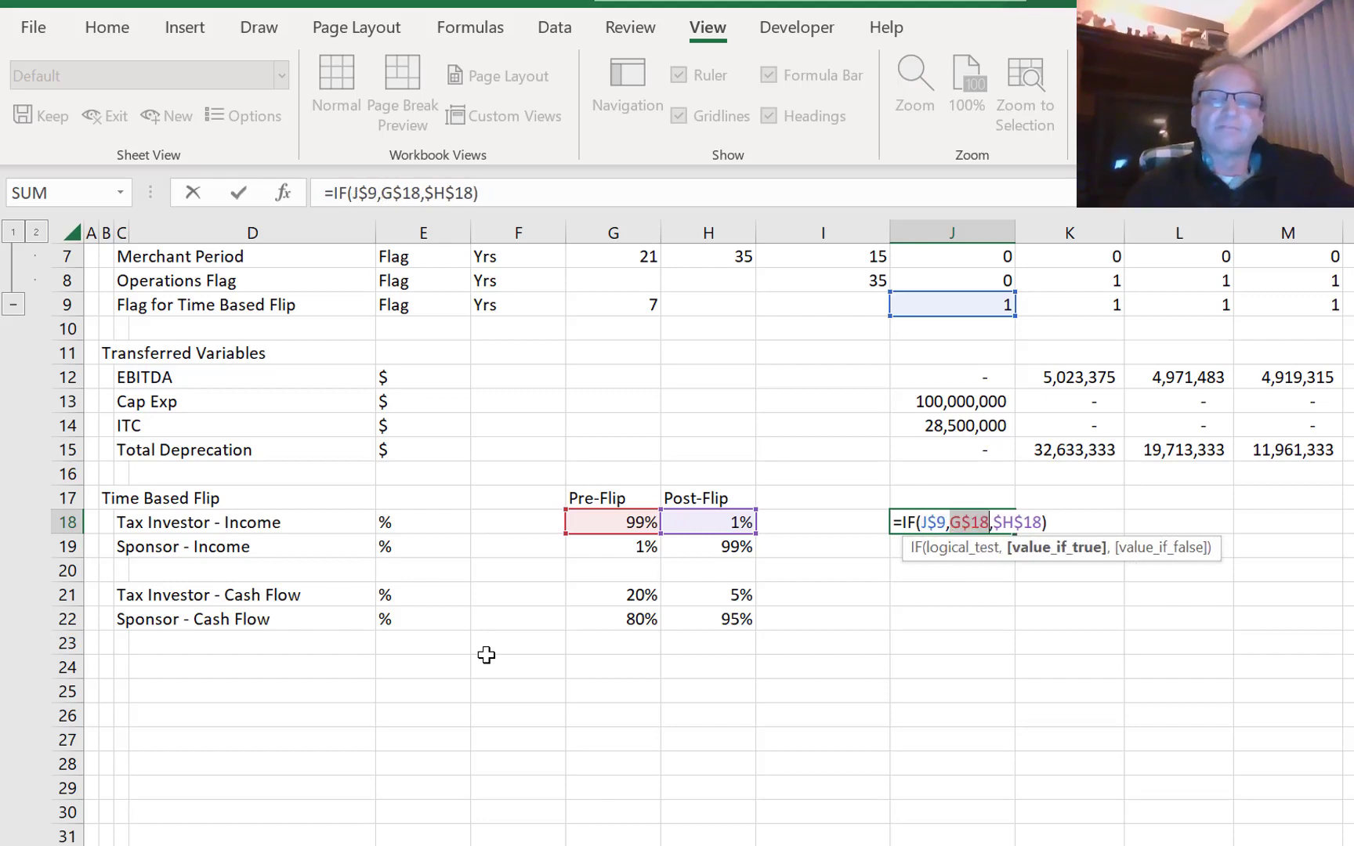
key("F4")
key("F4")
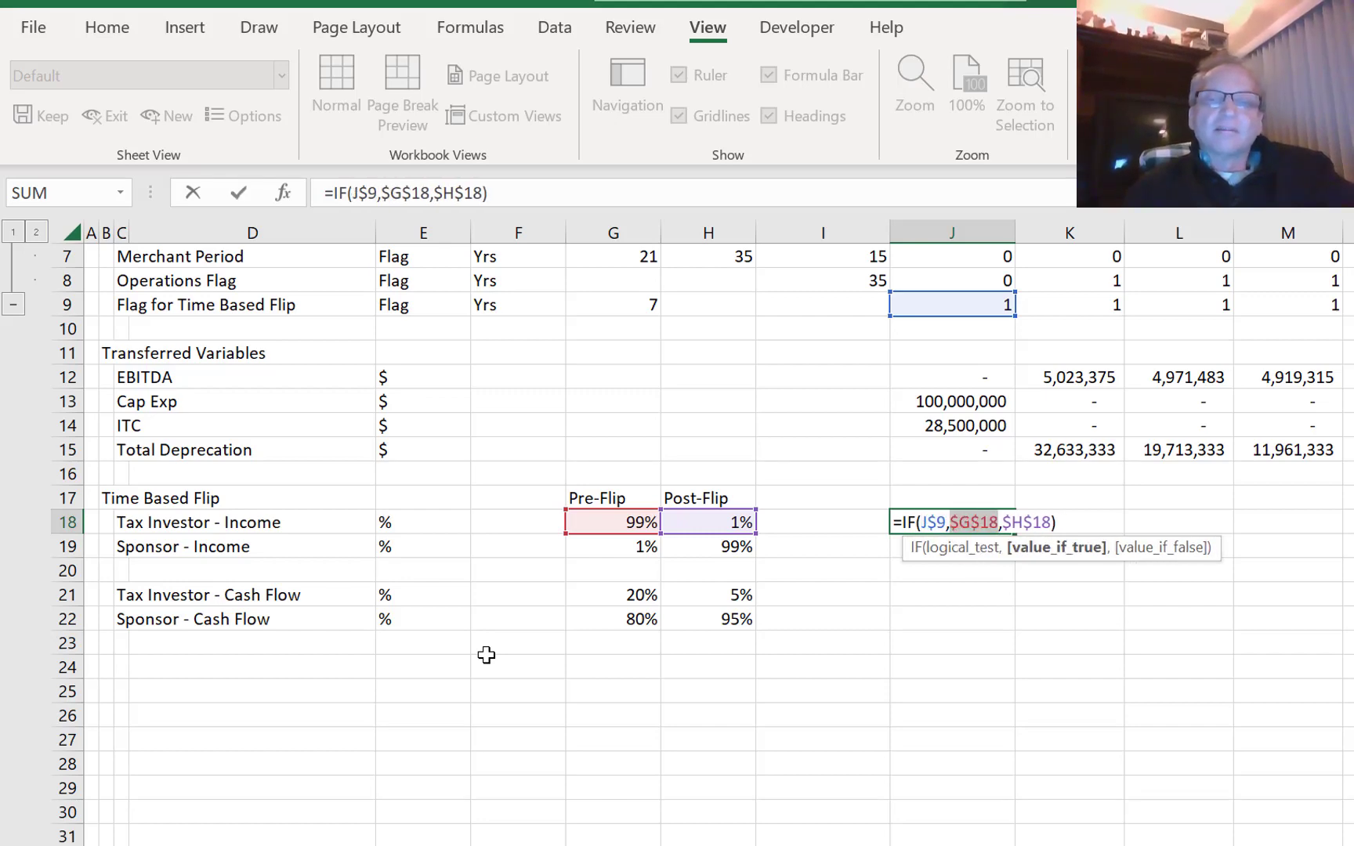
key("F4")
key("F4")
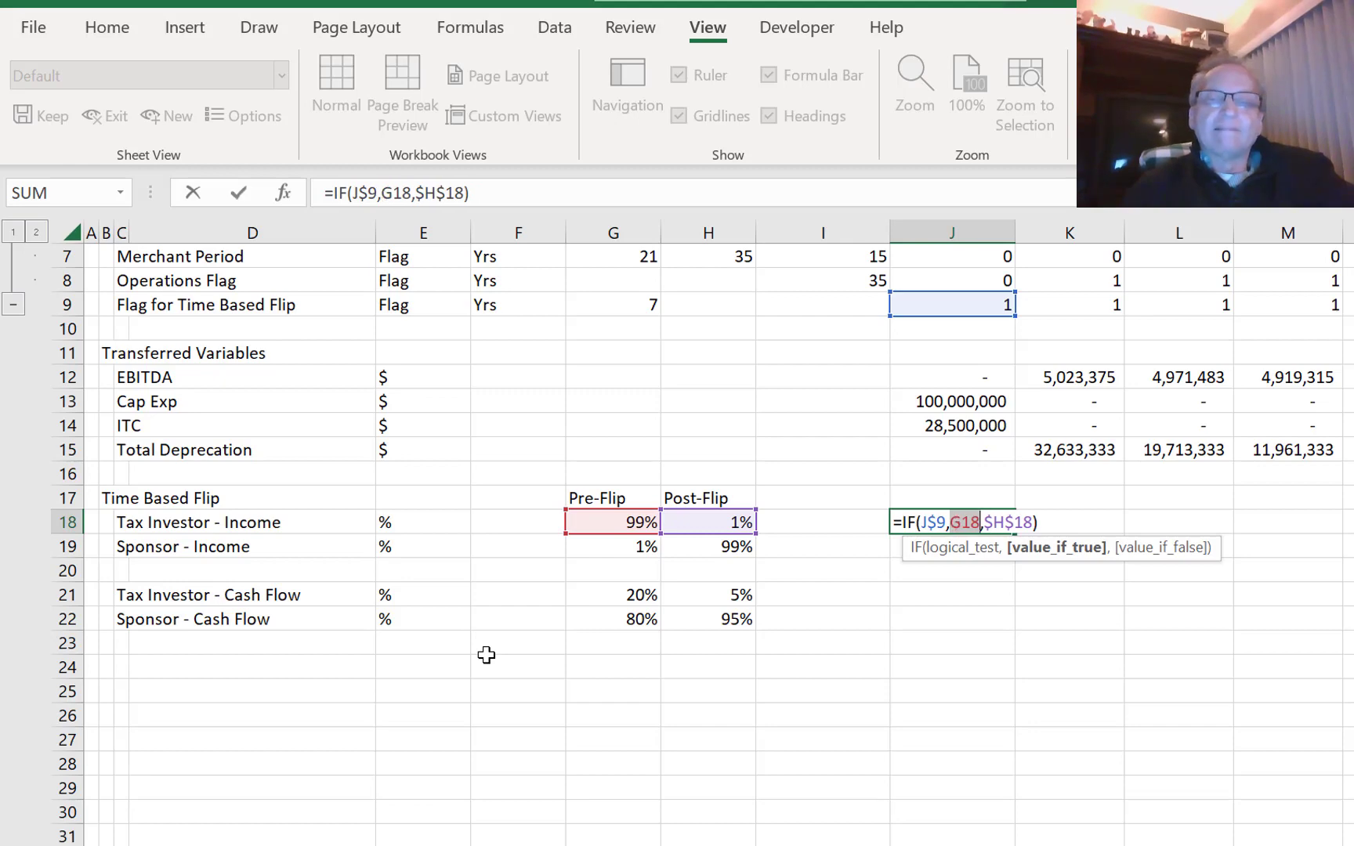
key("Right")
key("Left")
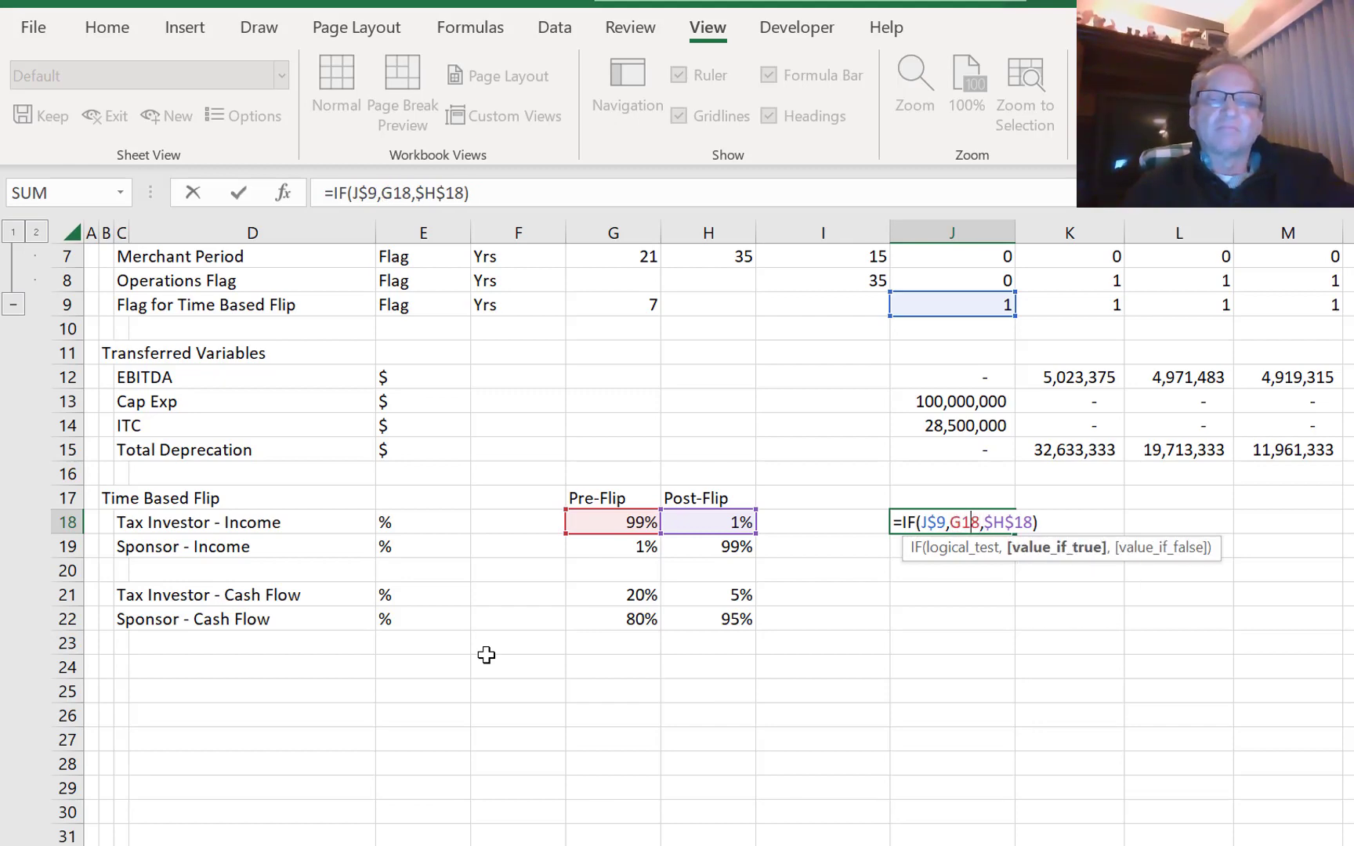
key("F4")
key("F4")
key("F4")
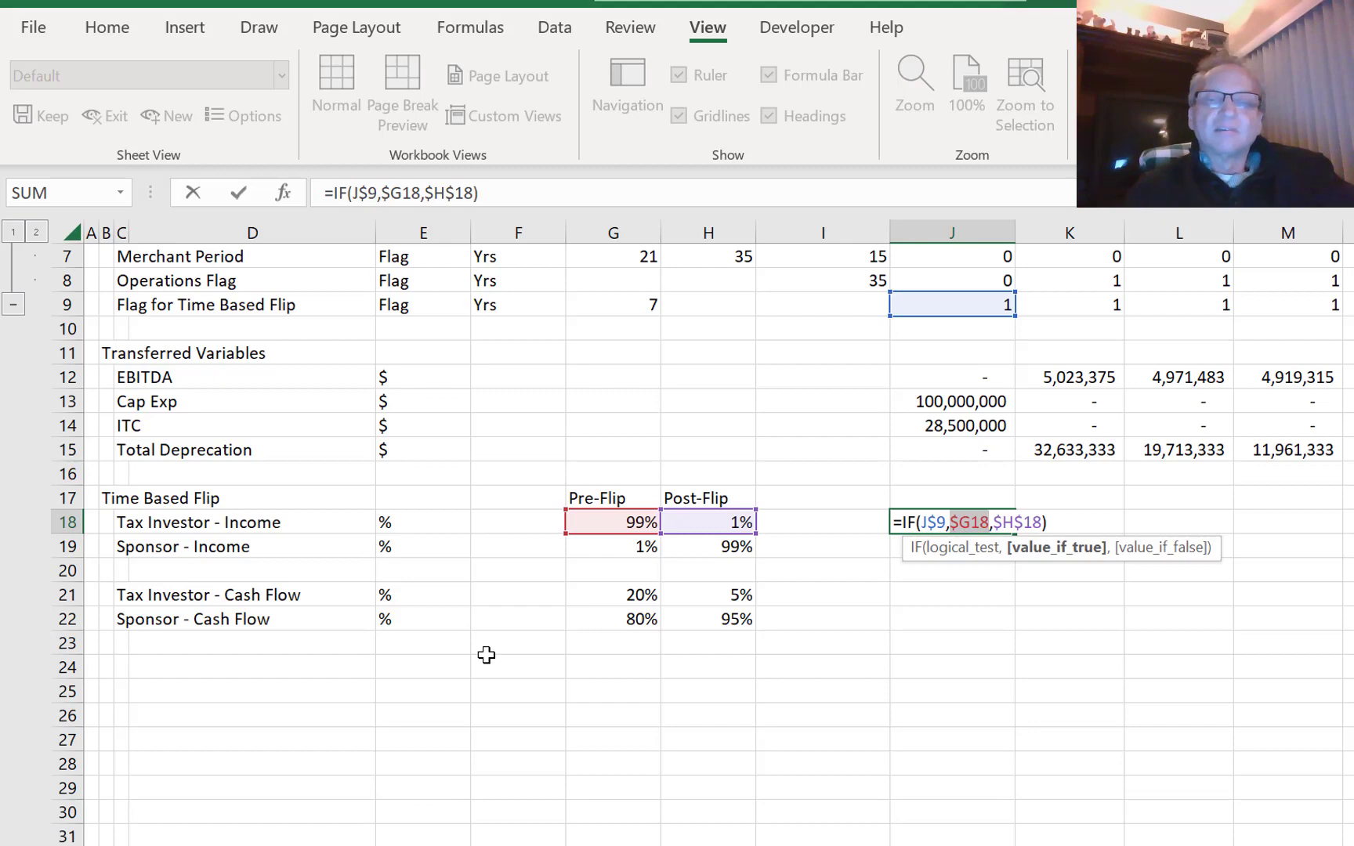
key("Right")
key("F4")
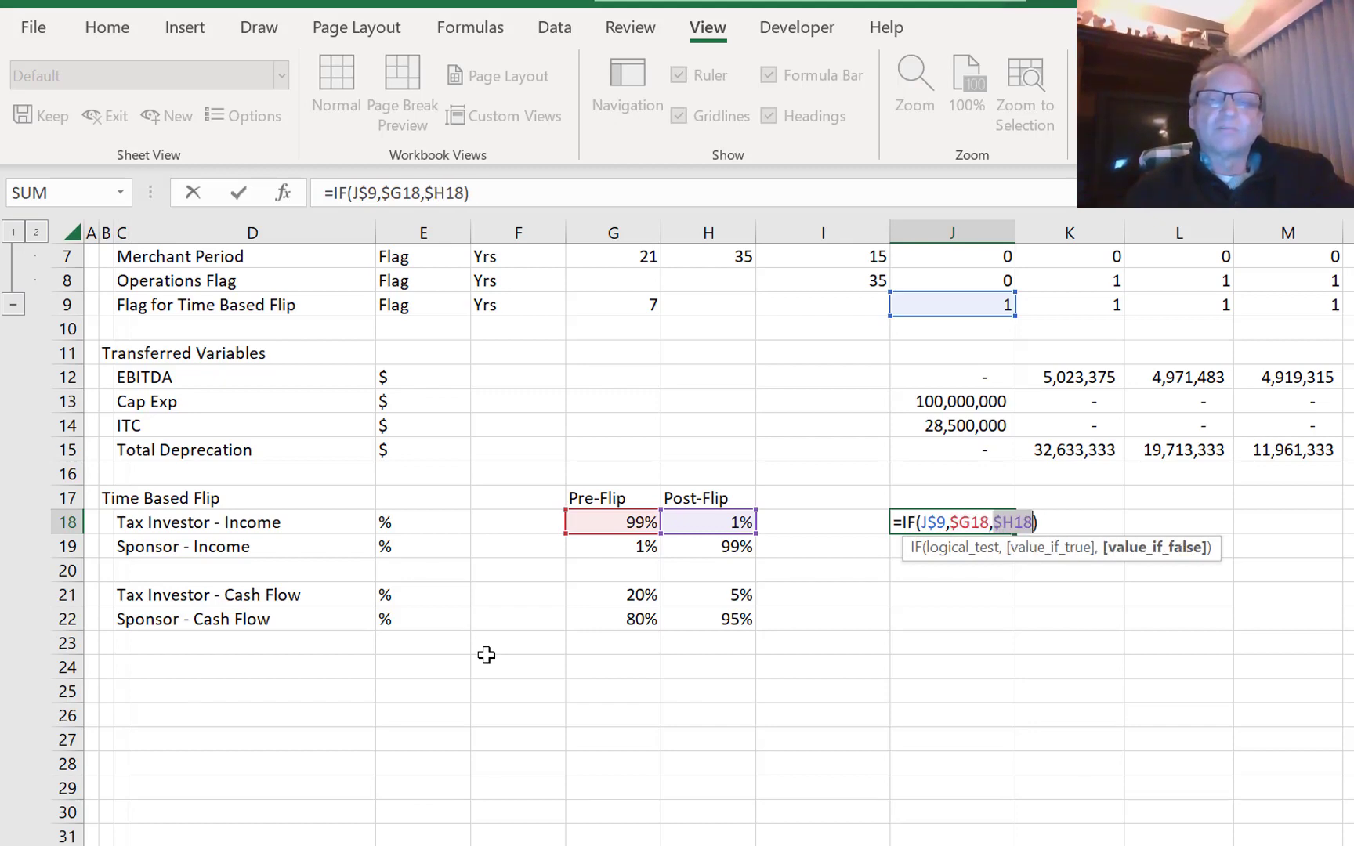
key("ctrl+Return")
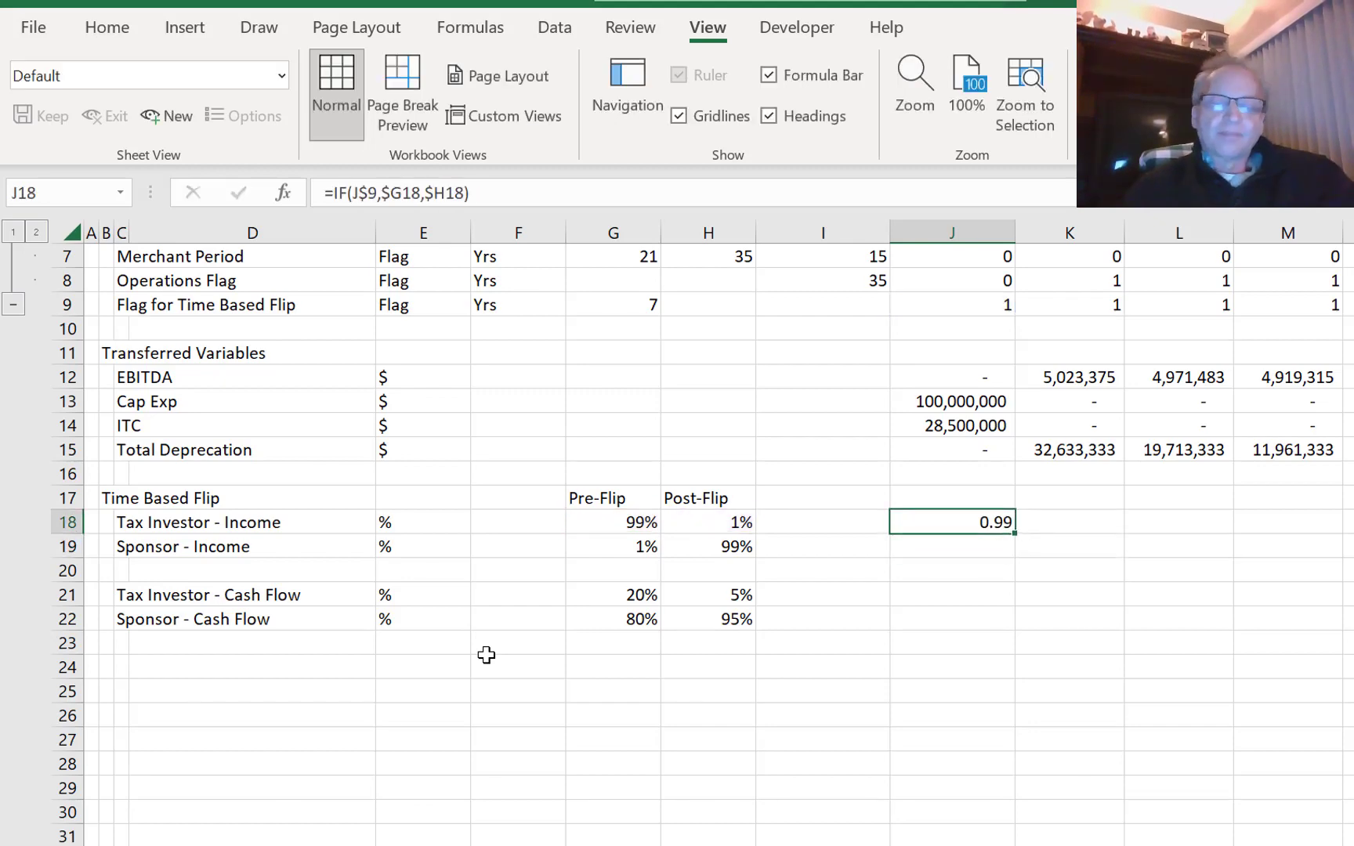
- Fill the J18 formula across the timeline in row 18 and format it as a percentage with two decimals
key("ctrl+shift+Right")
key("ctrl+r")
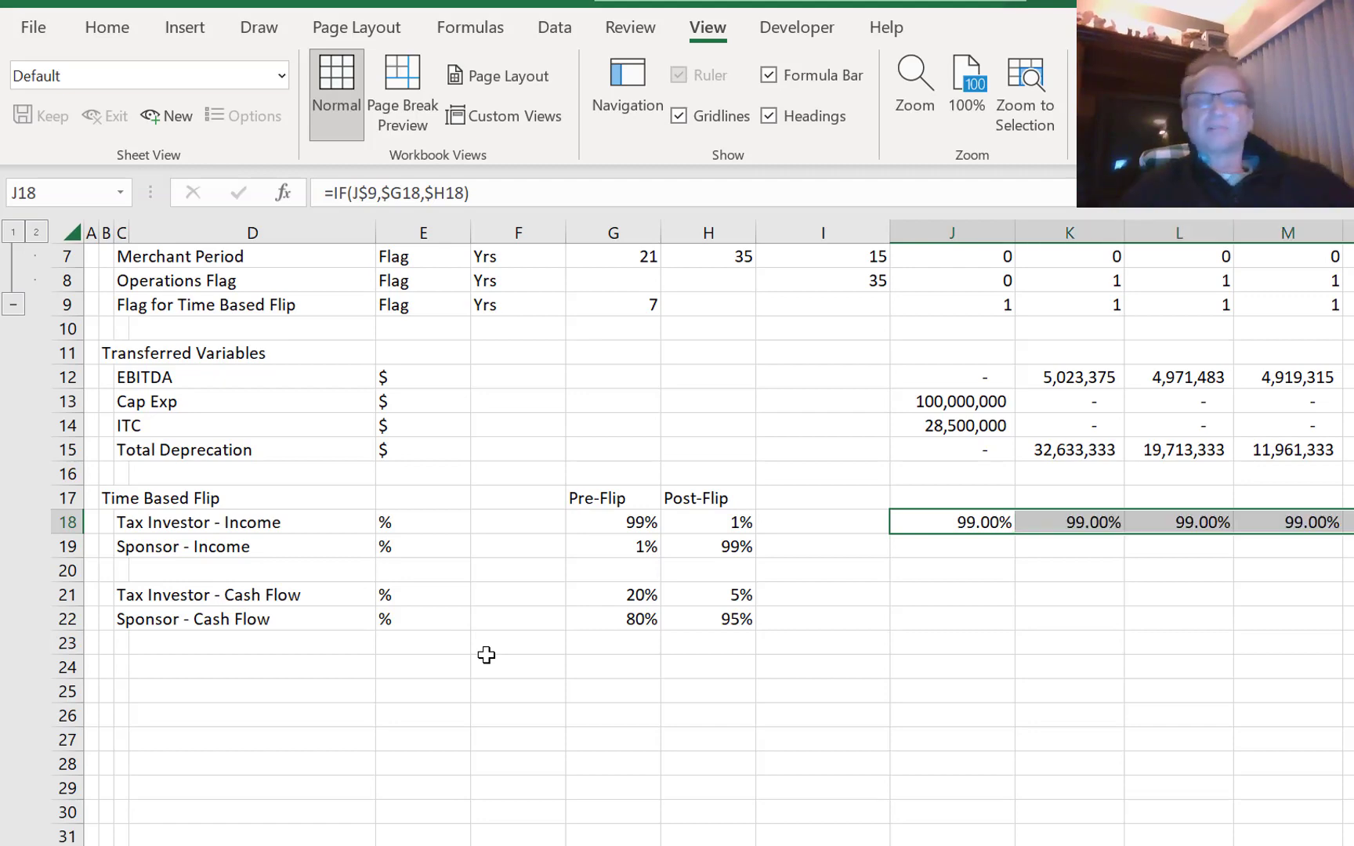
- Check the tax investor income shares along row 18 against the flip flag in row 9
key("Right")
key("Right")
key("Right")
key("Right")
key("Right")
key("Right")
key("Right")
key("Right")
key("Right")
key("Right")
key("Right")
key("Right")
key("Right")
key("Right")
key("Right")
key("Right")
key("Right")
key("Right")
key("Right")
key("Right")
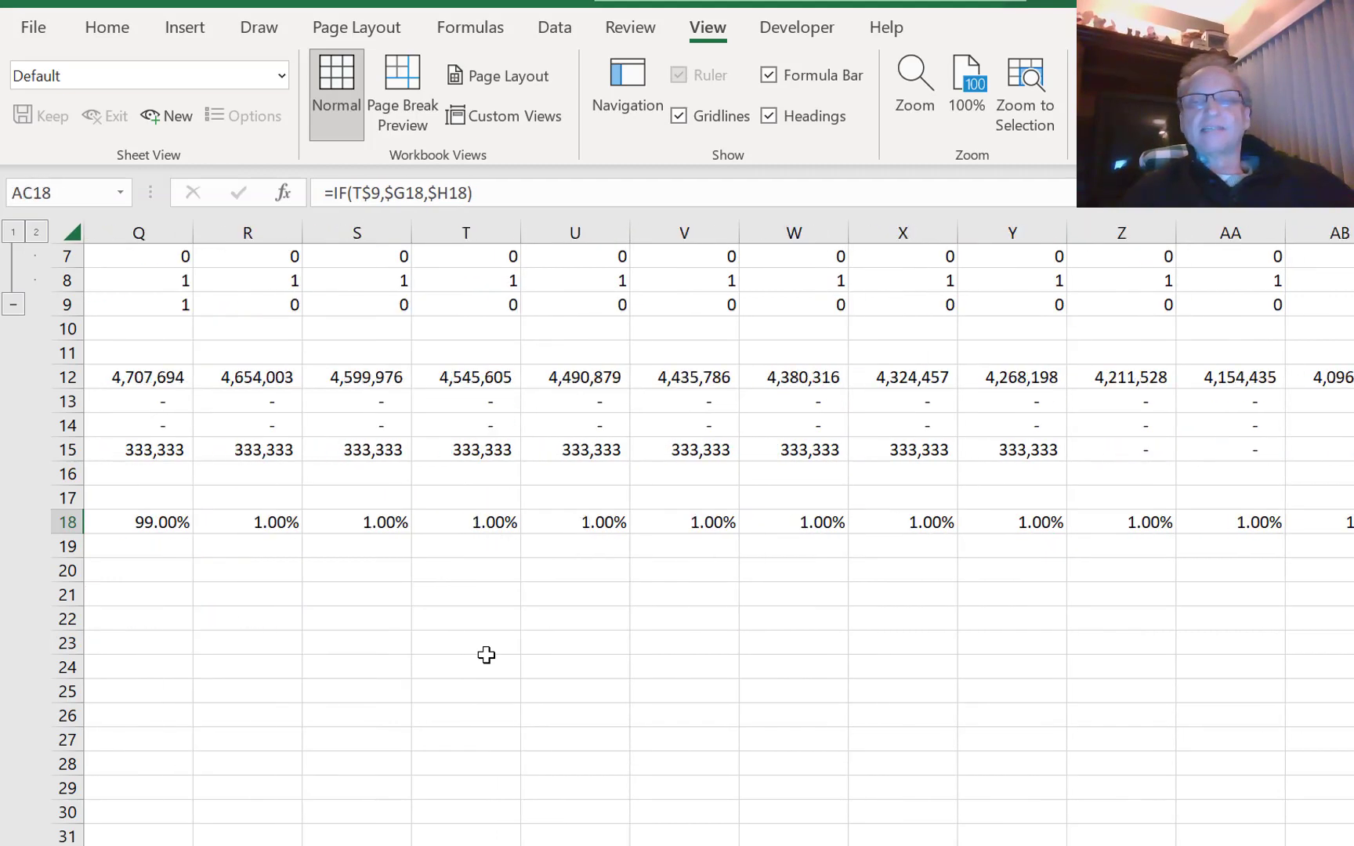
- Return to the start of the timeline and select the first period's cell in the Sponsor - Income row, J19
key("Left")
key("Left")
key("Left")
key("Left")
key("Left")
key("Left")
key("Left")
key("Left")
key("Left")
key("Left")
key("Left")
key("Left")
key("Left")
key("Left")
key("Left")
key("Left")
key("Left")
key("Left")
key("Left")
key("Left")
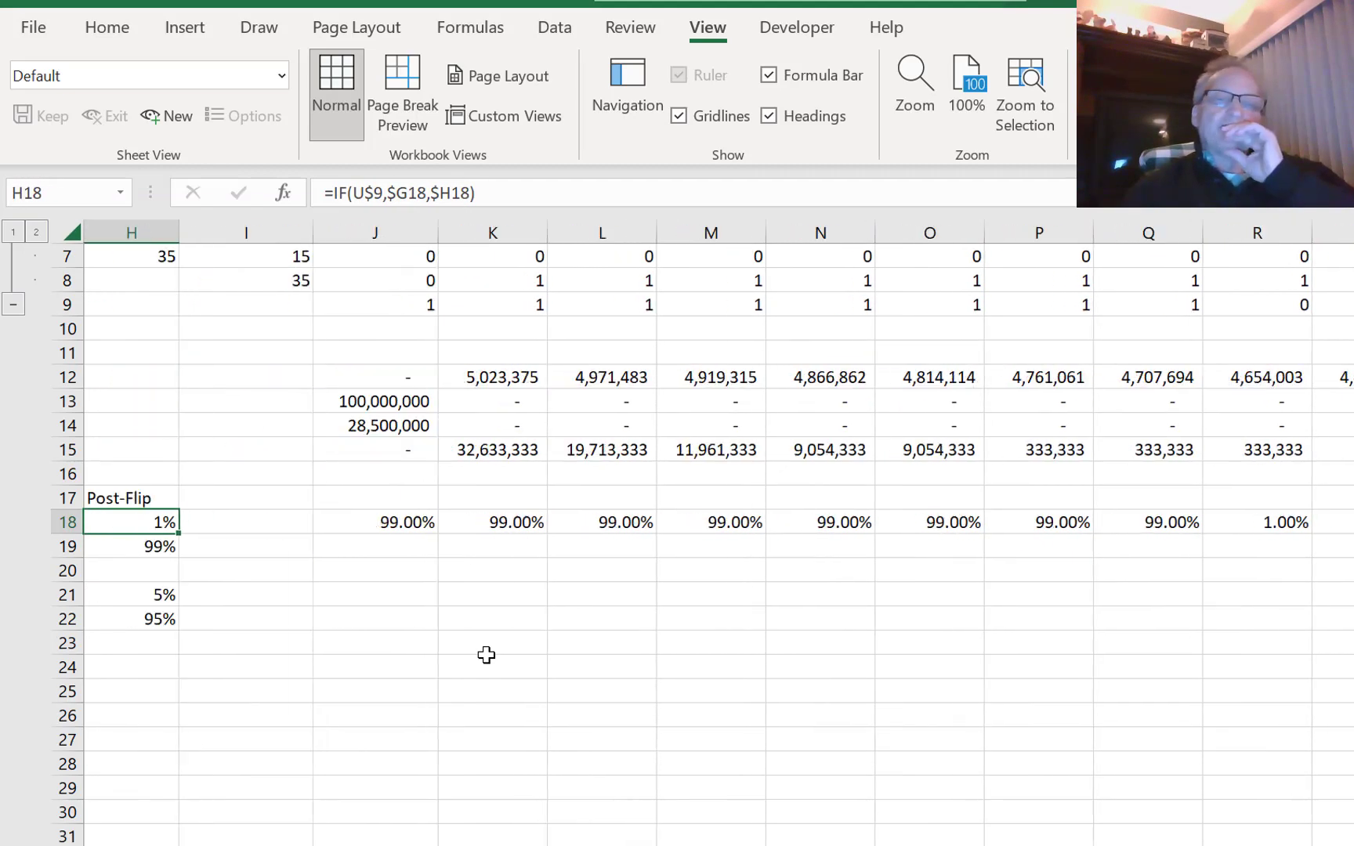
key("Down")
key("Right")
key("Right")
key("Right")
key("Right")
key("Right")
key("Right")
key("Right")
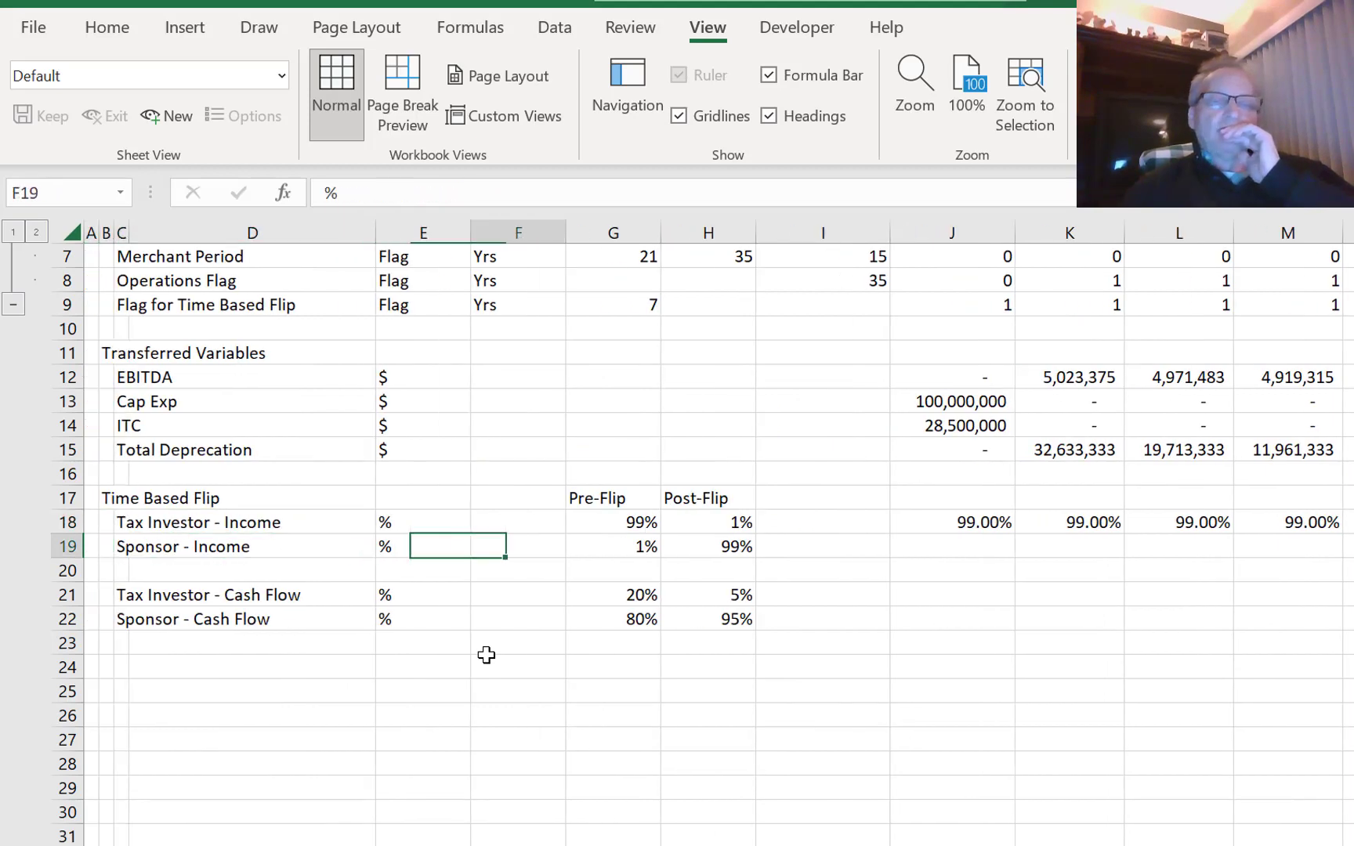
- Copy the flip IF formula from J18 down to J19 and fill it across the Sponsor - Income row
key("Right")
key("Right")
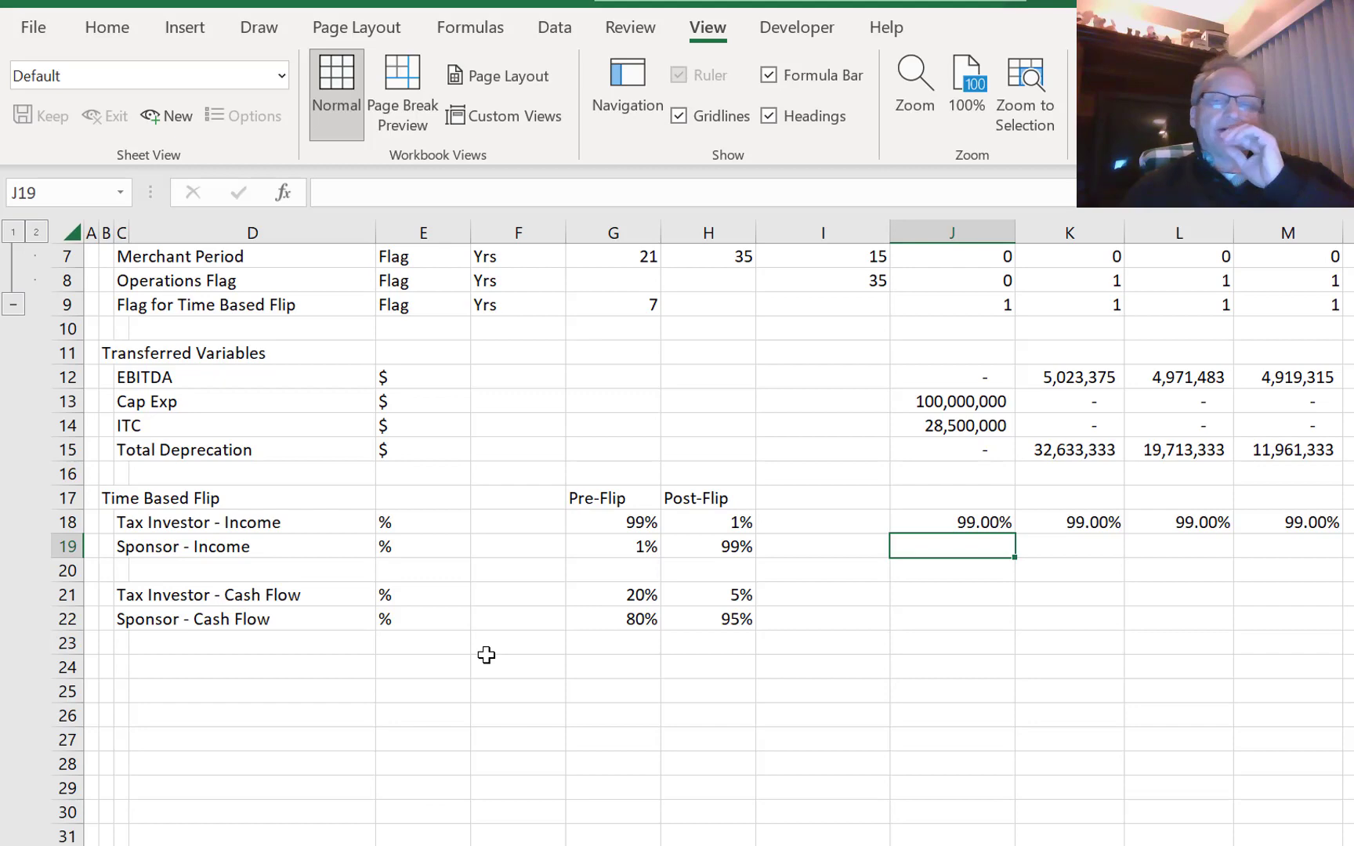
key("Up")
key("F2")
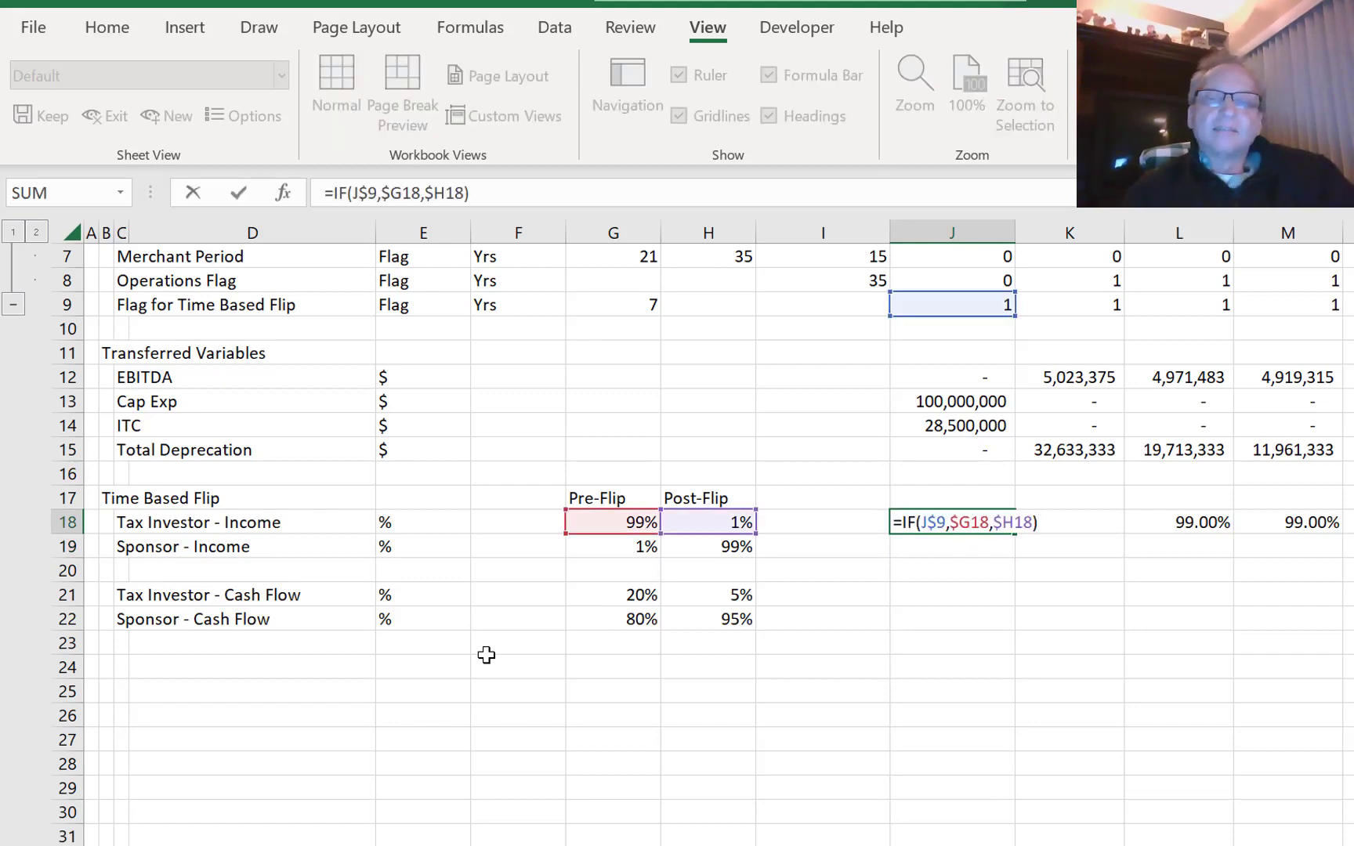
key("Escape")
key("shift+Down")
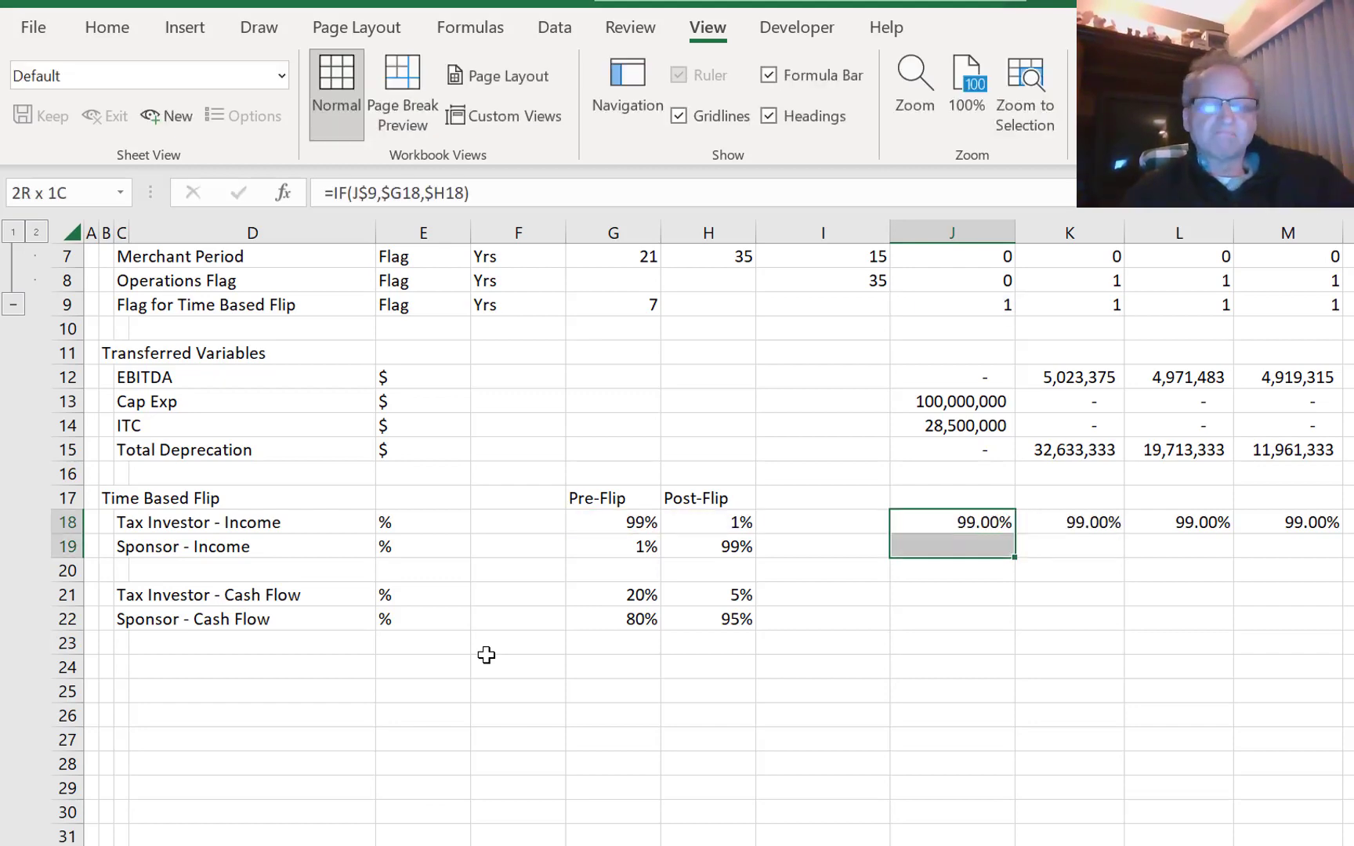
key("ctrl+d")
key("Down")
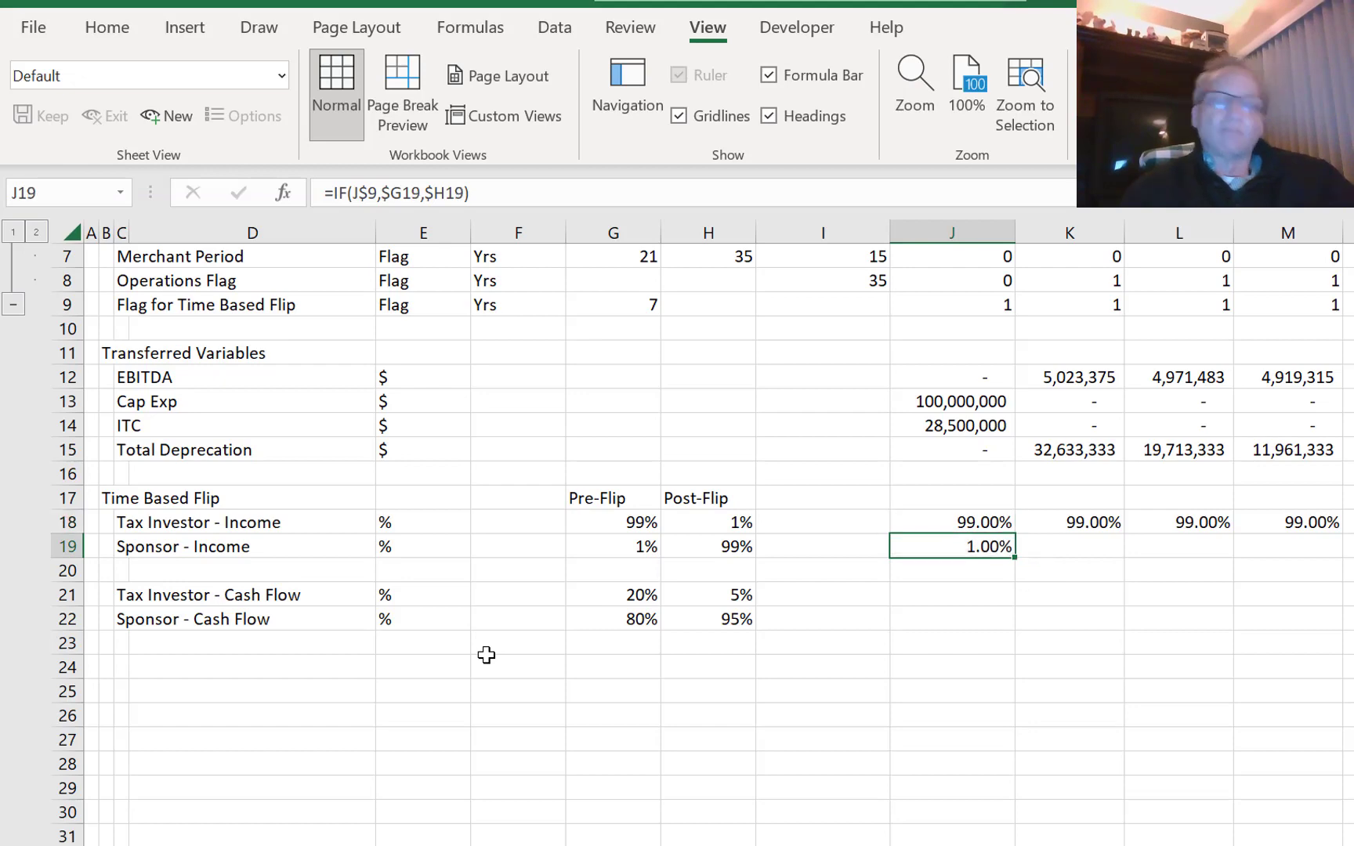
key("ctrl+shift+r")
- Examine the Tax Investor and Sponsor income percentages across the timeline, including where the time-based flip flag changes
key("Tab")
key("Right")
key("Right")
key("Right")
key("Right")
key("Right")
key("Right")
key("Right")
key("Right")
key("Right")
key("Right")
key("Right")
key("Right")
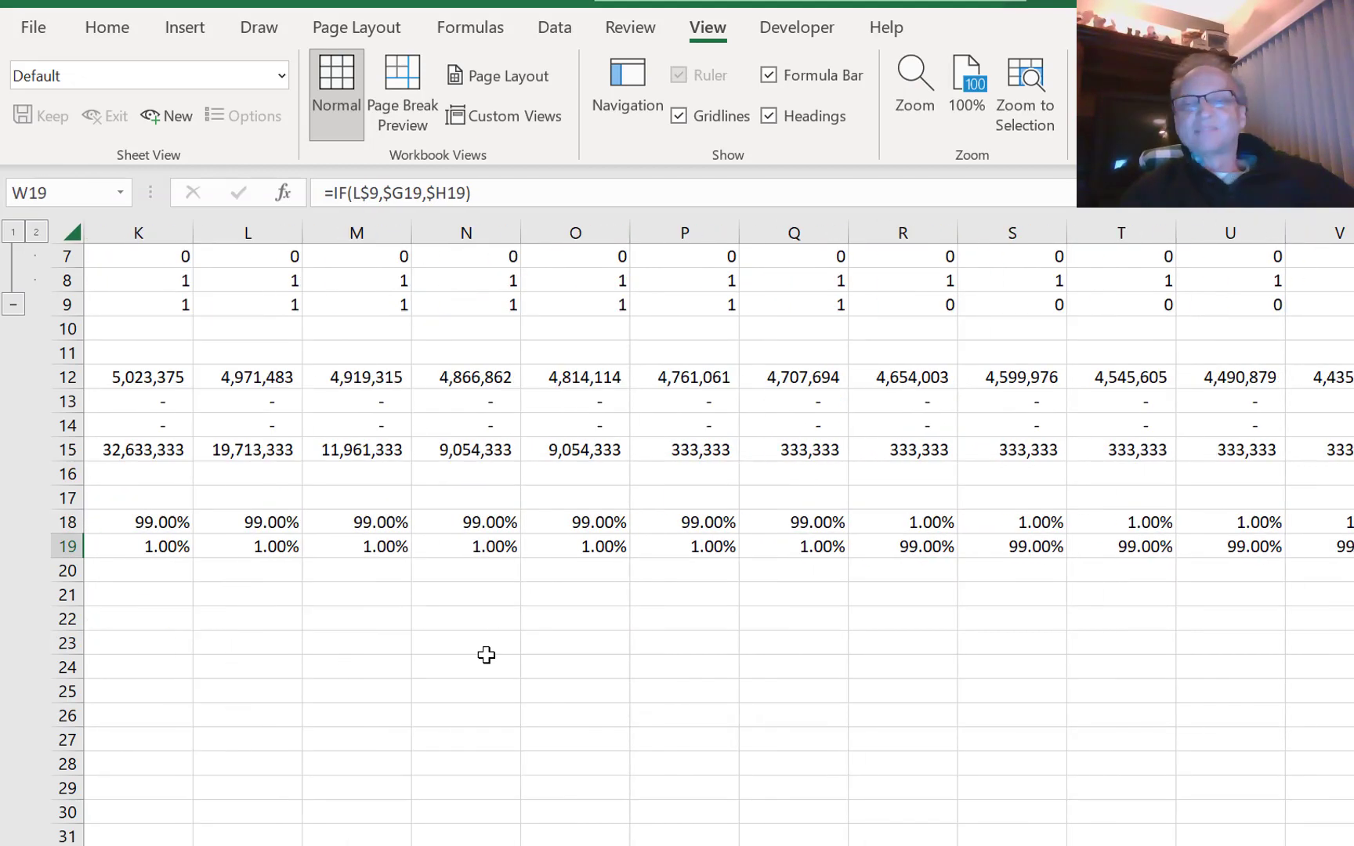
key("Right")
key("Right")
key("Right")
key("Right")
key("Right")
key("Right")
key("Right")
key("Right")
key("Right")
key("Right")
key("Right")
key("Left")
key("Left")
key("Left")
key("Left")
key("Left")
key("Left")
key("Left")
key("Left")
key("Left")
key("Left")
key("Left")
key("Left")
key("Left")
key("Left")
key("Left")
key("Left")
key("Left")
key("Left")
key("Left")
key("Left")
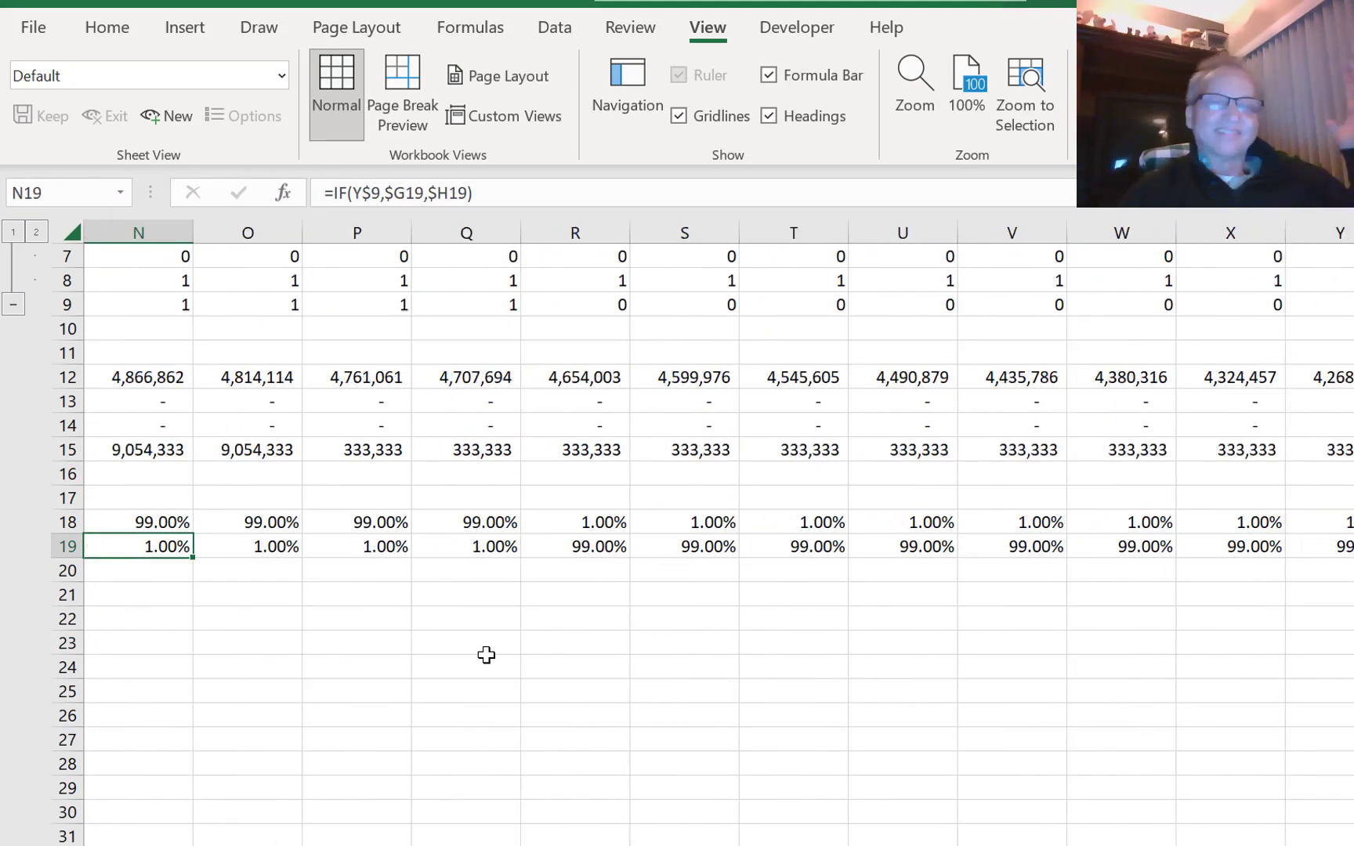
key("Left")
key("Left")
key("Left")
key("Left")
key("Left")
key("Left")
key("Left")
key("Left")
key("Left")
key("Left")
key("Left")
key("Left")
key("Left")
- Copy the flip formula from J18 into J21 and J22 and fill both Cash Flow rows across the timeline
key("Down")
key("Down")
key("Right")
key("Right")
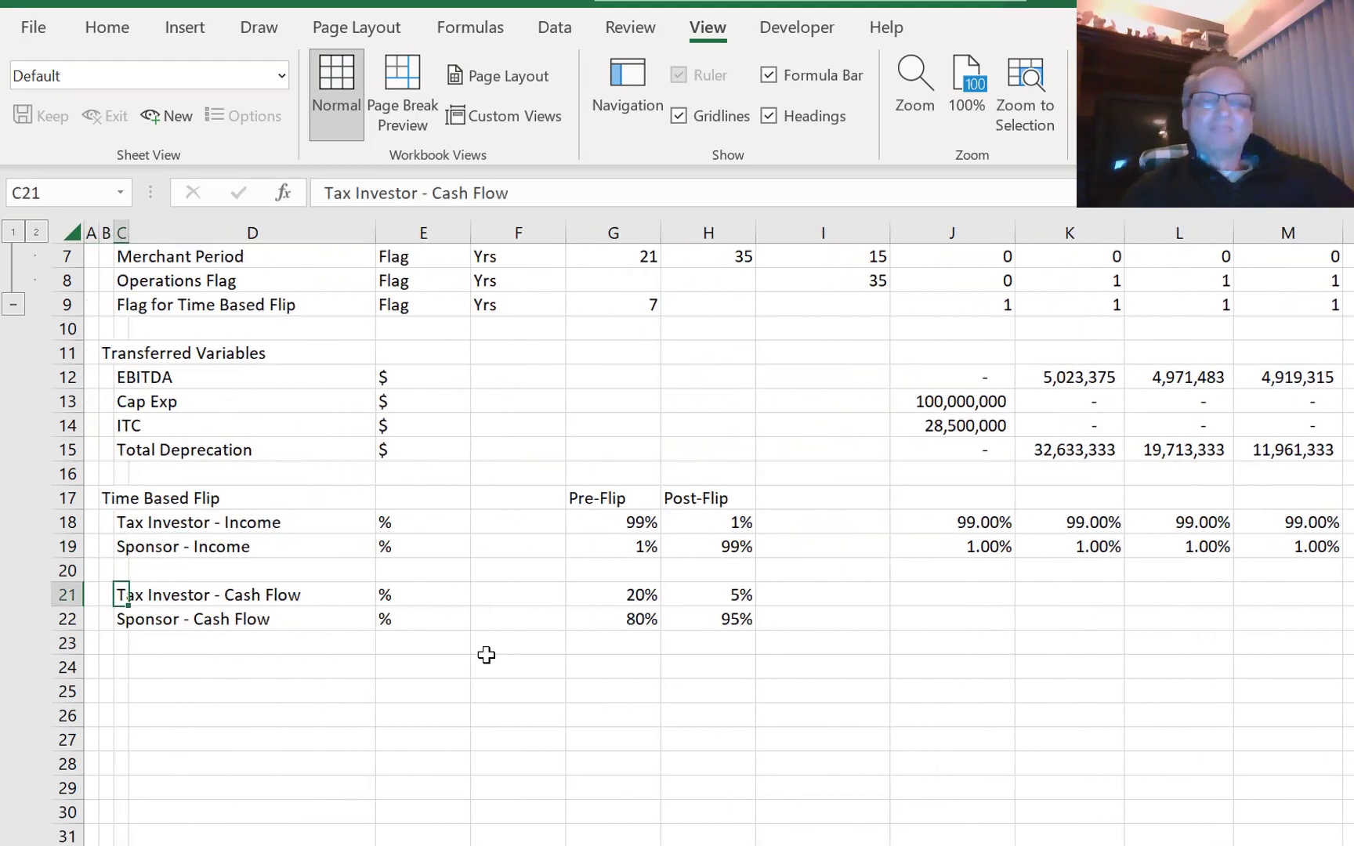
key("Right")
key("Right")
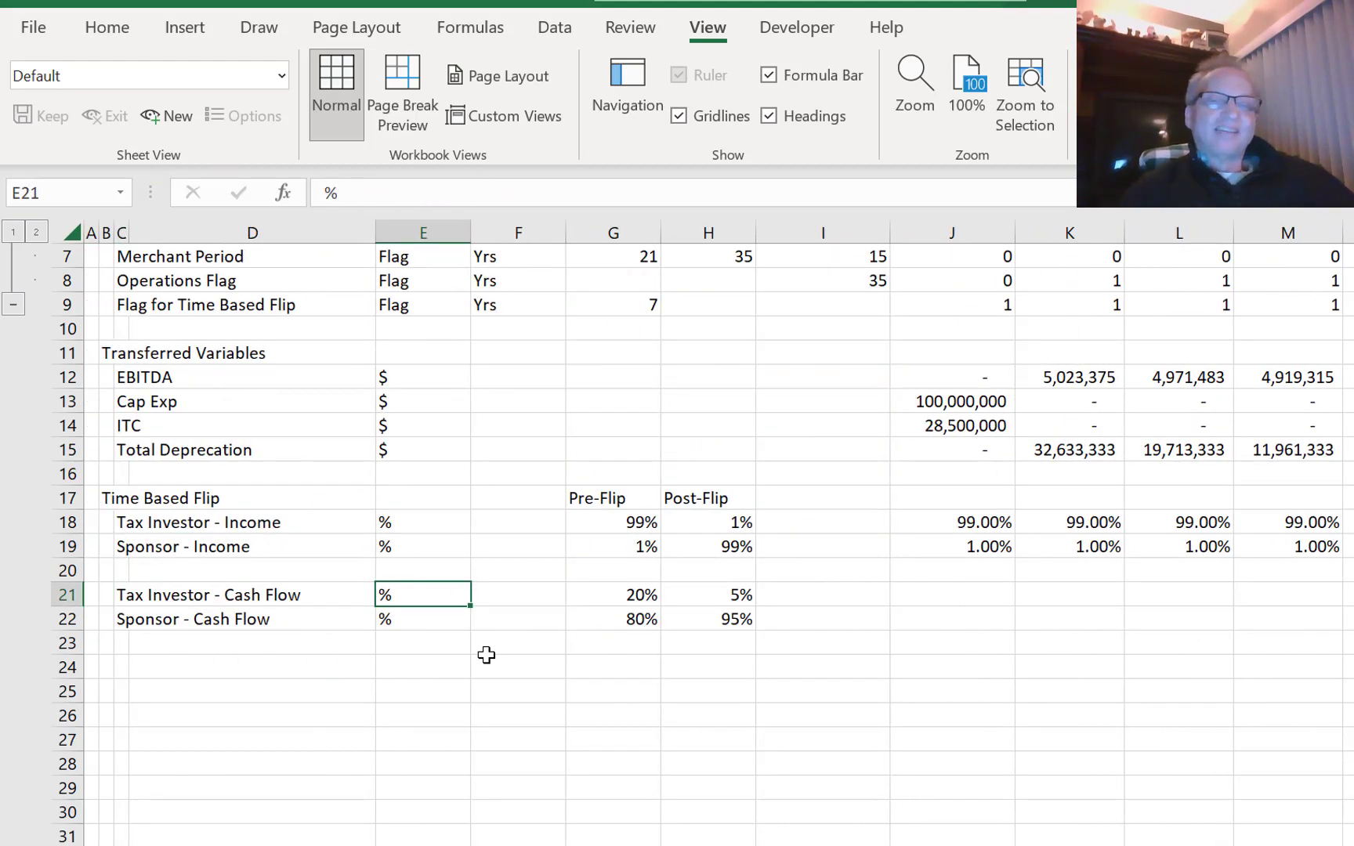
key("Right")
key("Right")
key("Right")
key("Right")
key("Right")
key("Right")
key("Up")
key("Up")
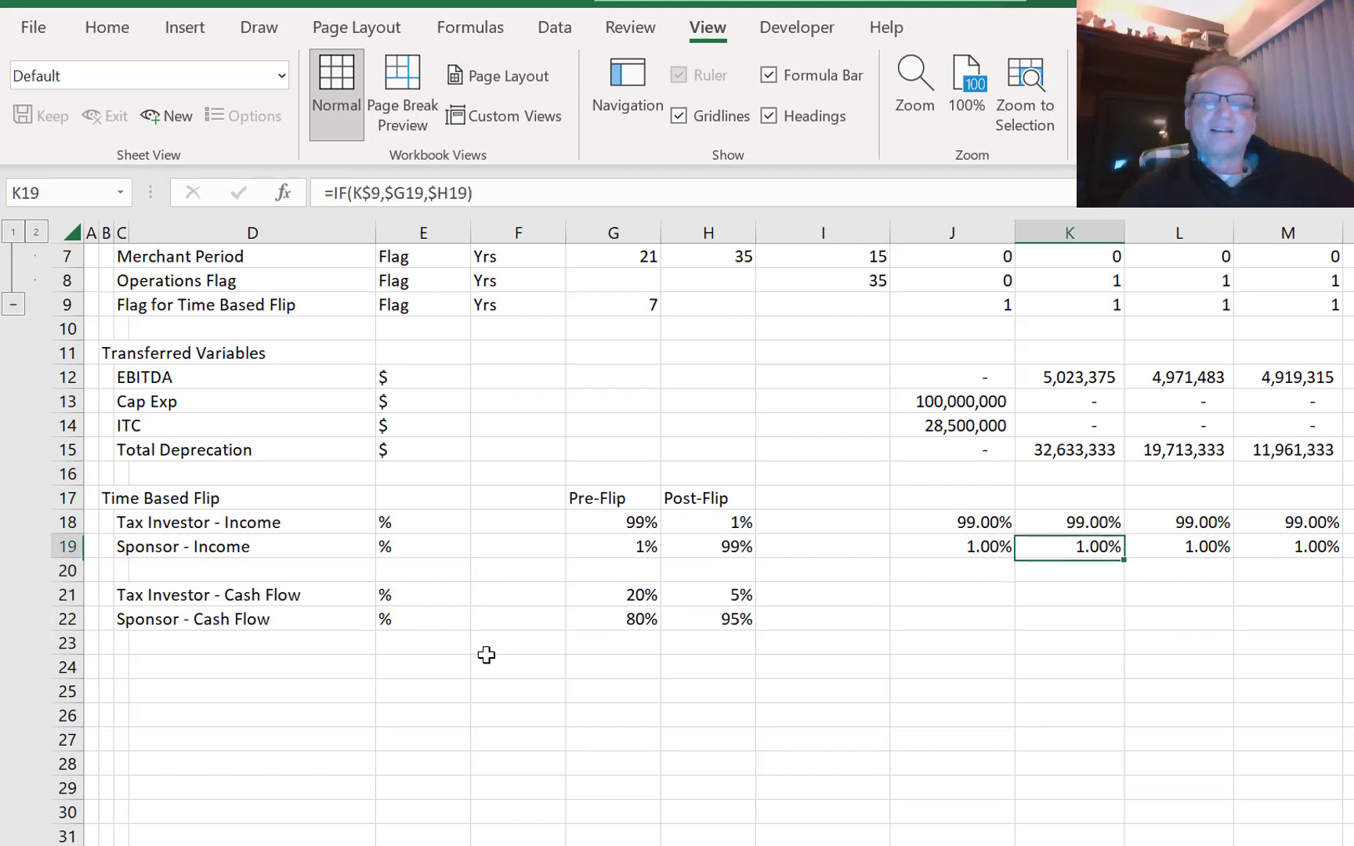
key("Up")
key("Left")
key("ctrl+c")
key("Down")
key("Down")
key("Down")
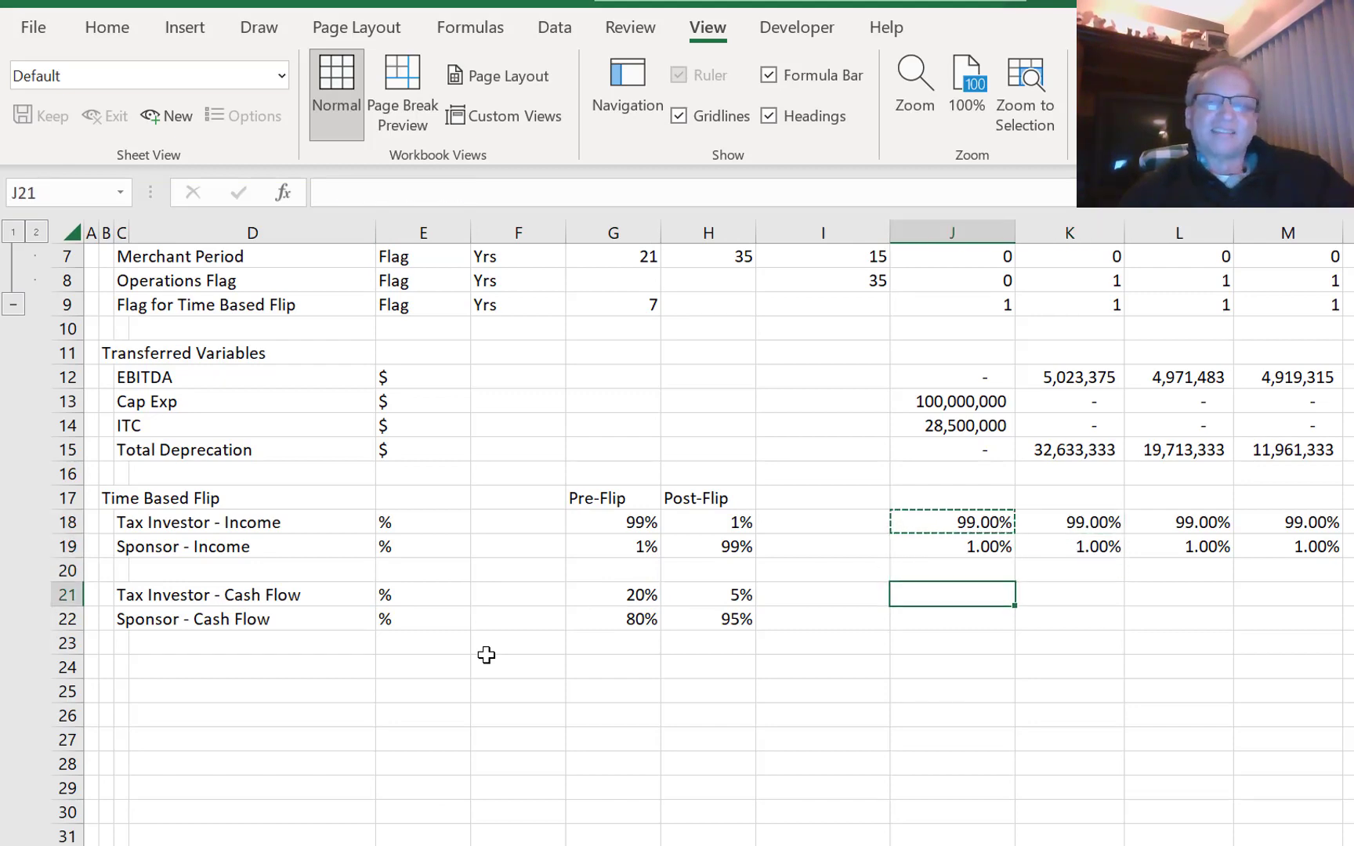
key("ctrl+v")
key("Down")
key("ctrl+v")
key("Up")
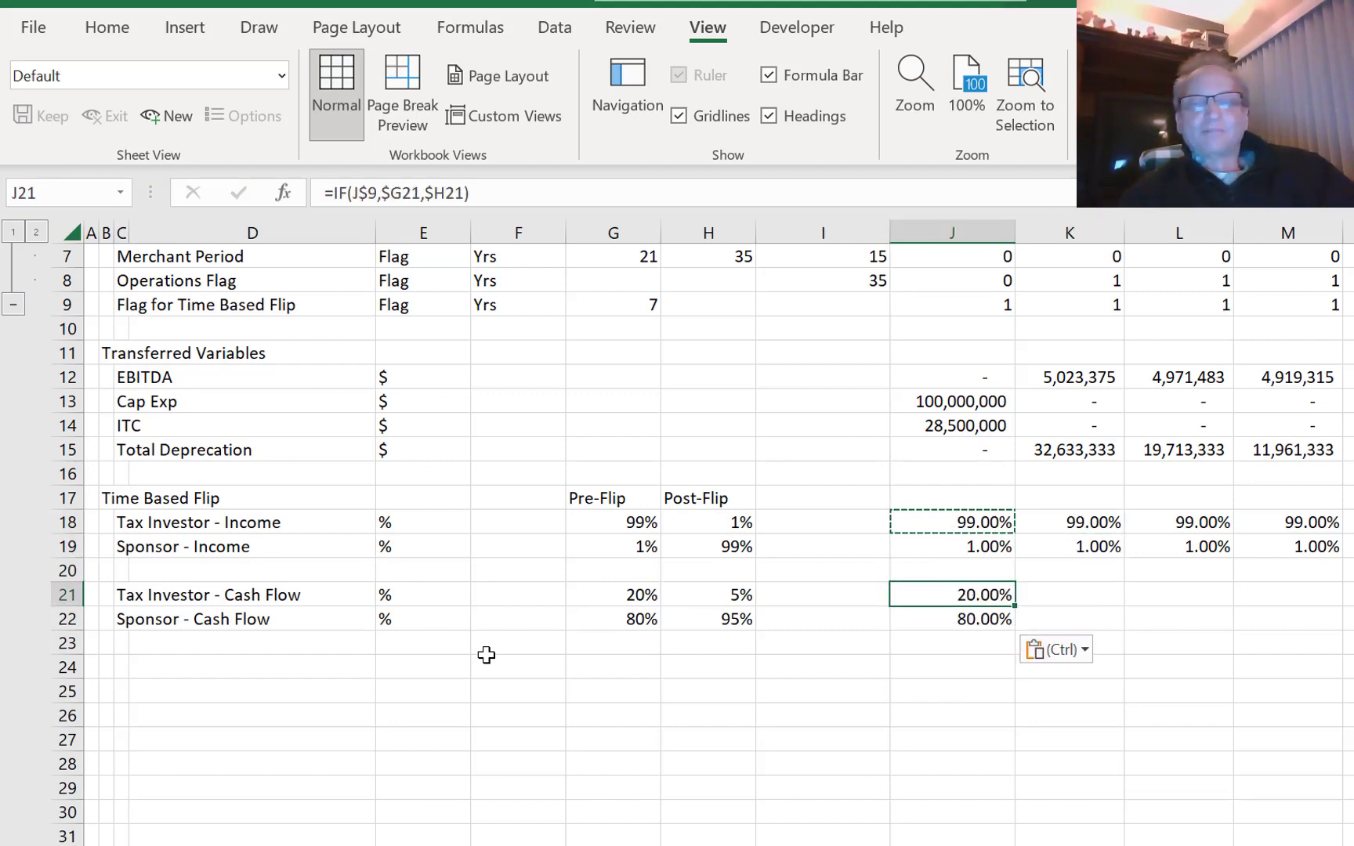
key("shift+Down")
key("ctrl+alt+r")
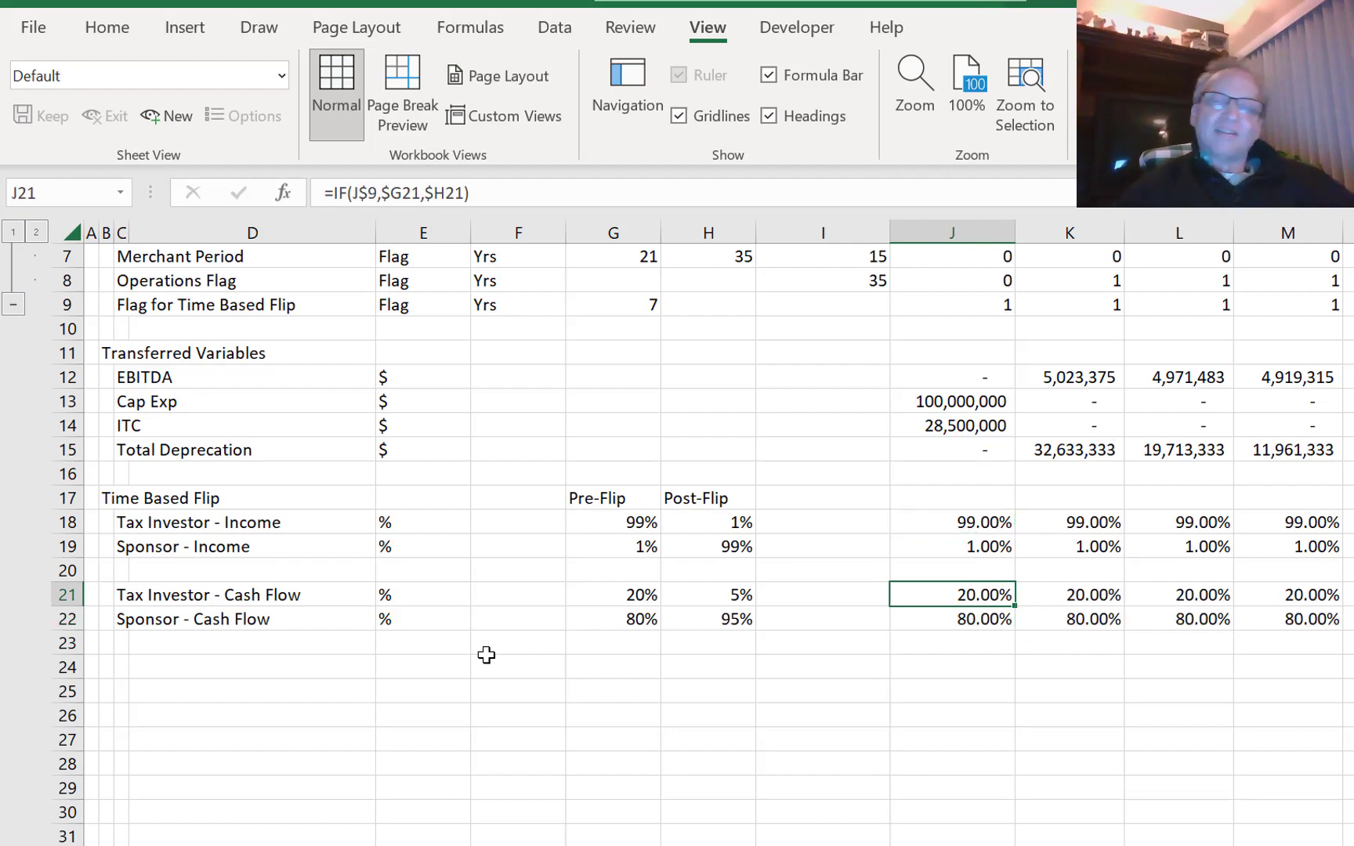
- Examine the Tax Investor and Sponsor cash flow percentages across the timeline, before and after the flip
key("Right")
key("Right")
key("Right")
key("Right")
key("Right")
key("Right")
key("Right")
key("Right")
key("Right")
key("Right")
key("Right")
key("Right")
key("Right")
key("Right")
key("Right")
key("Right")
key("Right")
key("Right")
key("Right")
key("Right")
key("Right")
key("Right")
key("Right")
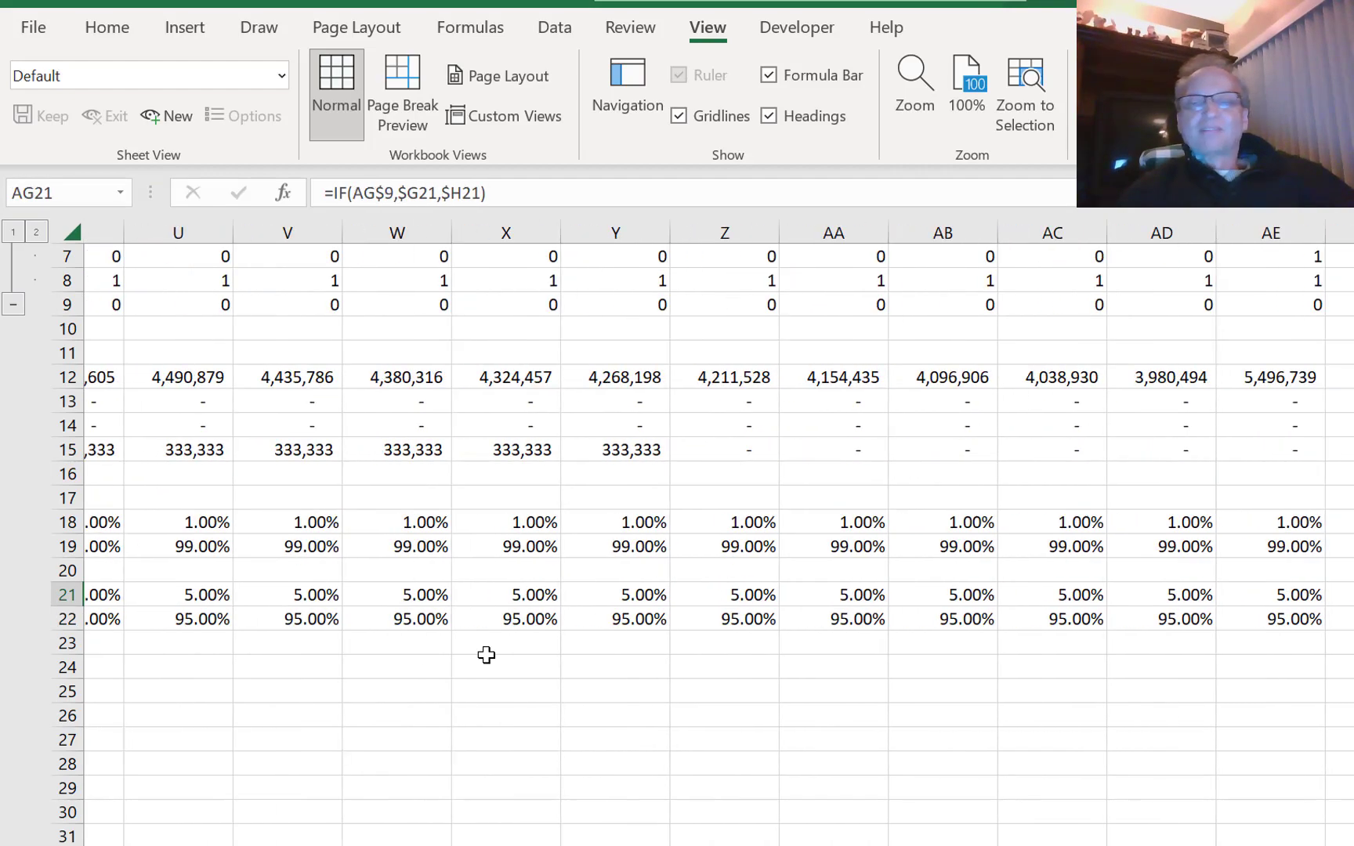
key("Left")
key("Left")
key("Left")
key("Left")
key("Left")
key("Left")
key("Left")
key("Left")
key("Left")
key("Left")
key("Left")
key("Left")
key("Left")
key("Left")
key("Left")
key("Left")
key("Left")
key("Left")
key("Left")
key("Left")
key("Left")
key("Left")
key("Left")
key("Left")
key("Left")
key("Left")
key("Left")
key("Left")
key("Left")
key("Left")
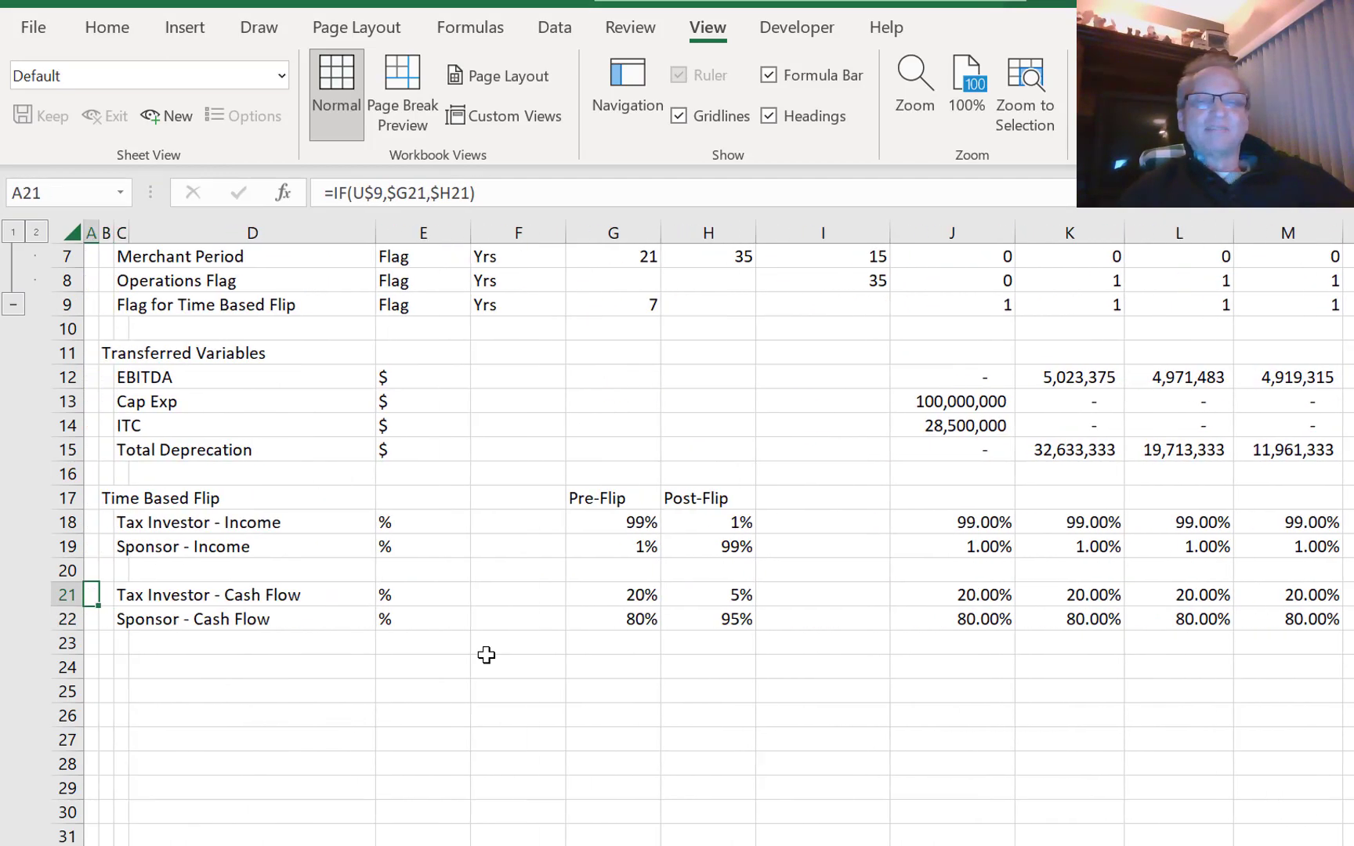
- Add the row labels Income in C24 and ITC in C25 below the cash flow percentages
key("Right")
key("Right")
key("Right")
key("Down")
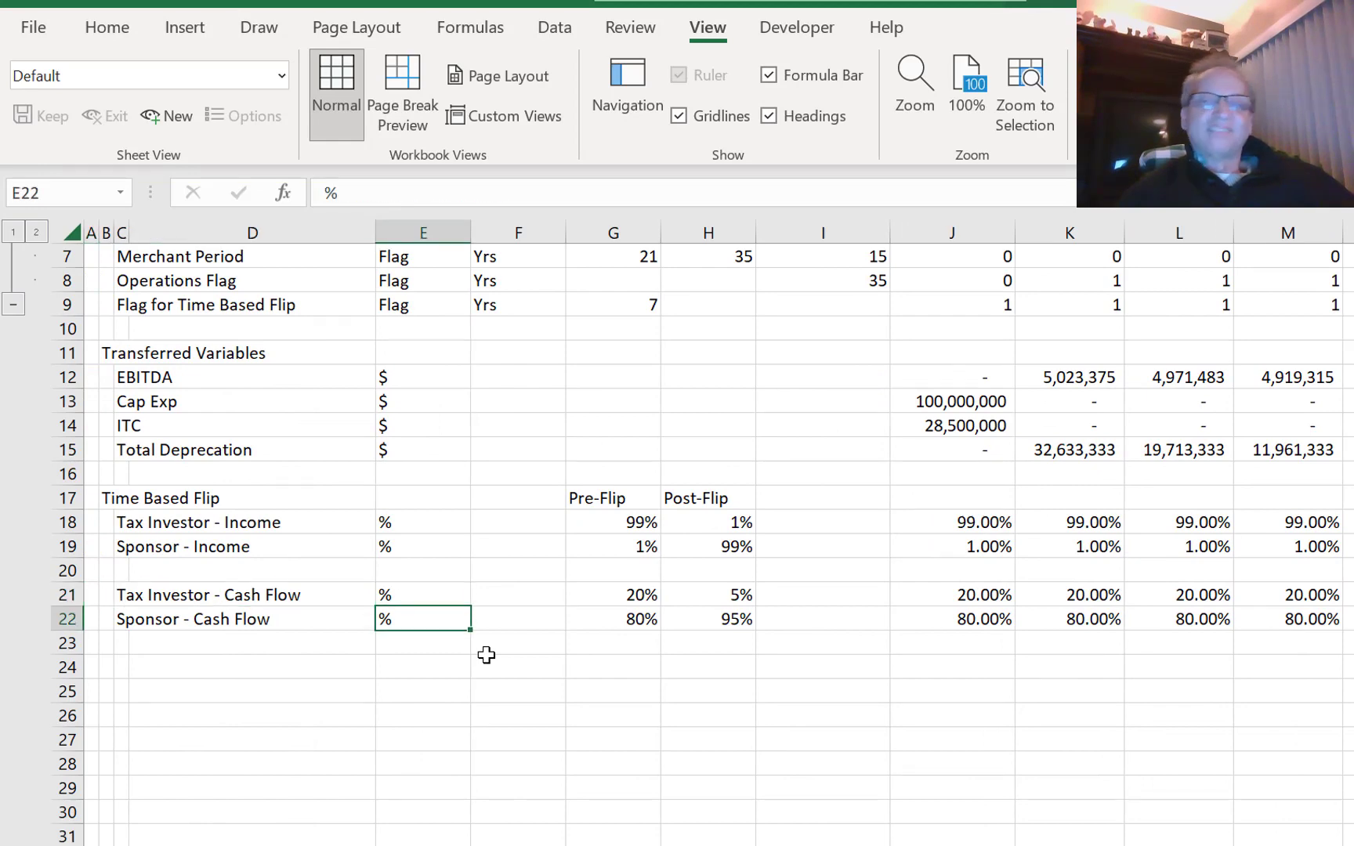
key("Down")
key("Down")
key("Down")
key("Up")
key("Right")
key("Left")
key("Left")
key("Left")
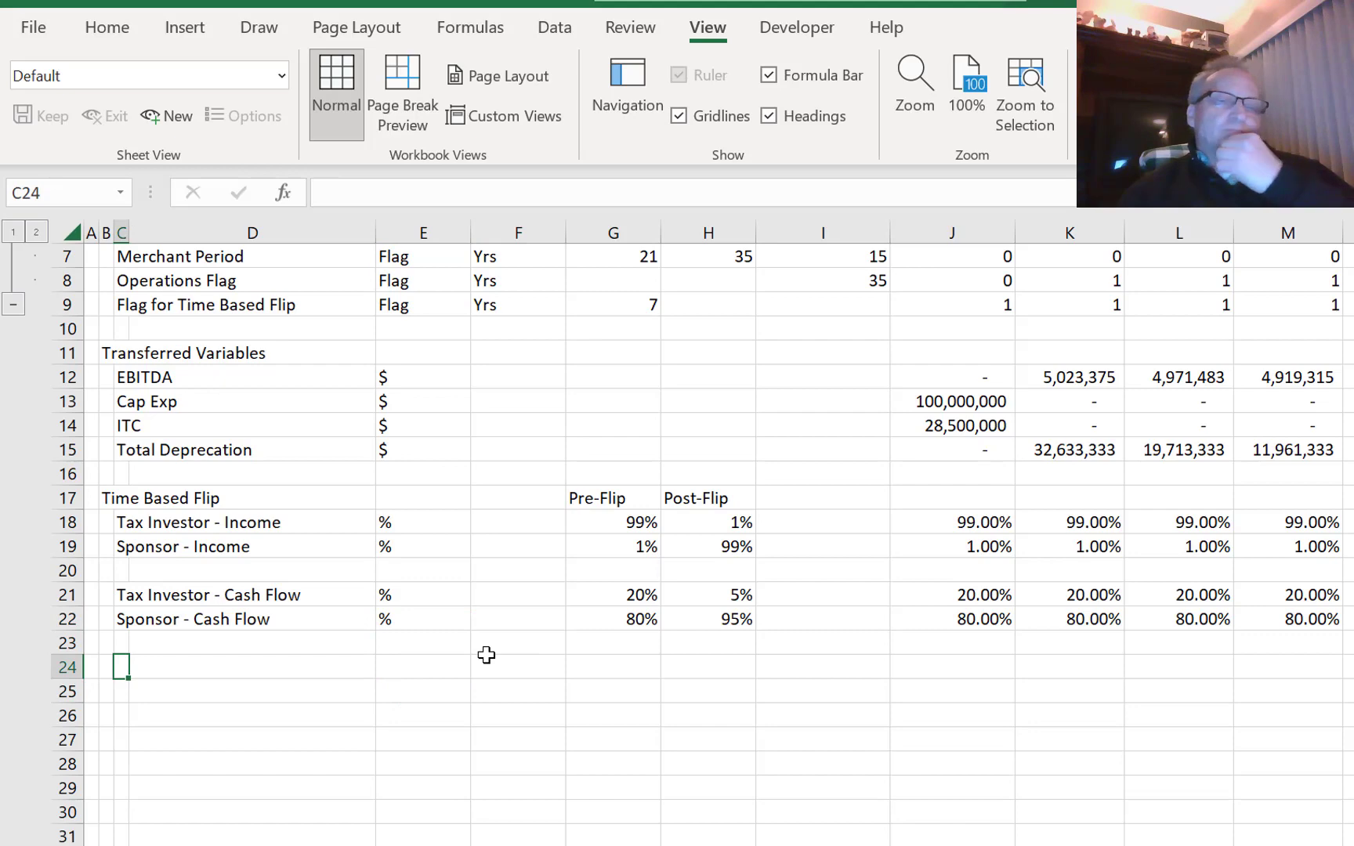
key("Left")
key("Right")
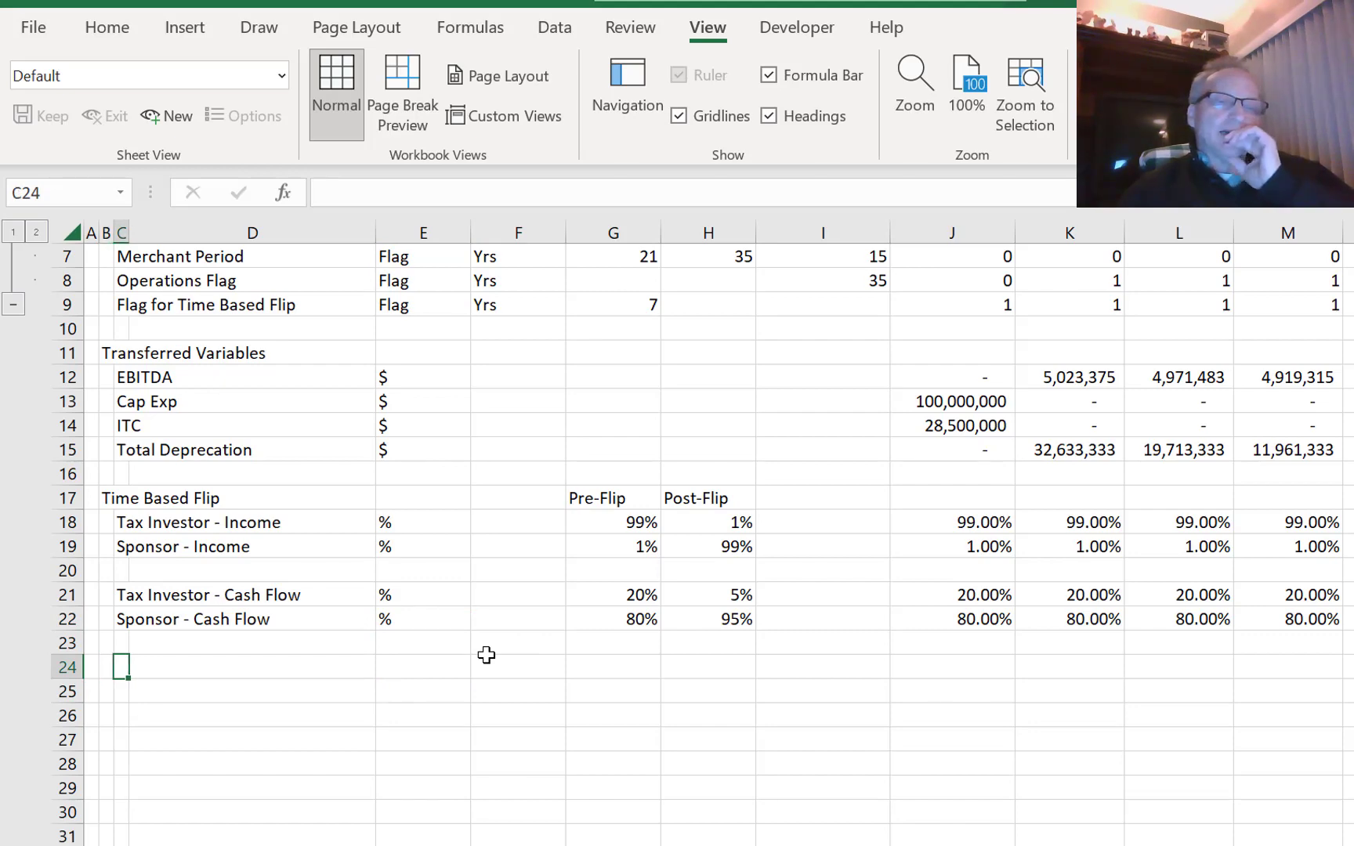
key("Left")
key("Right")
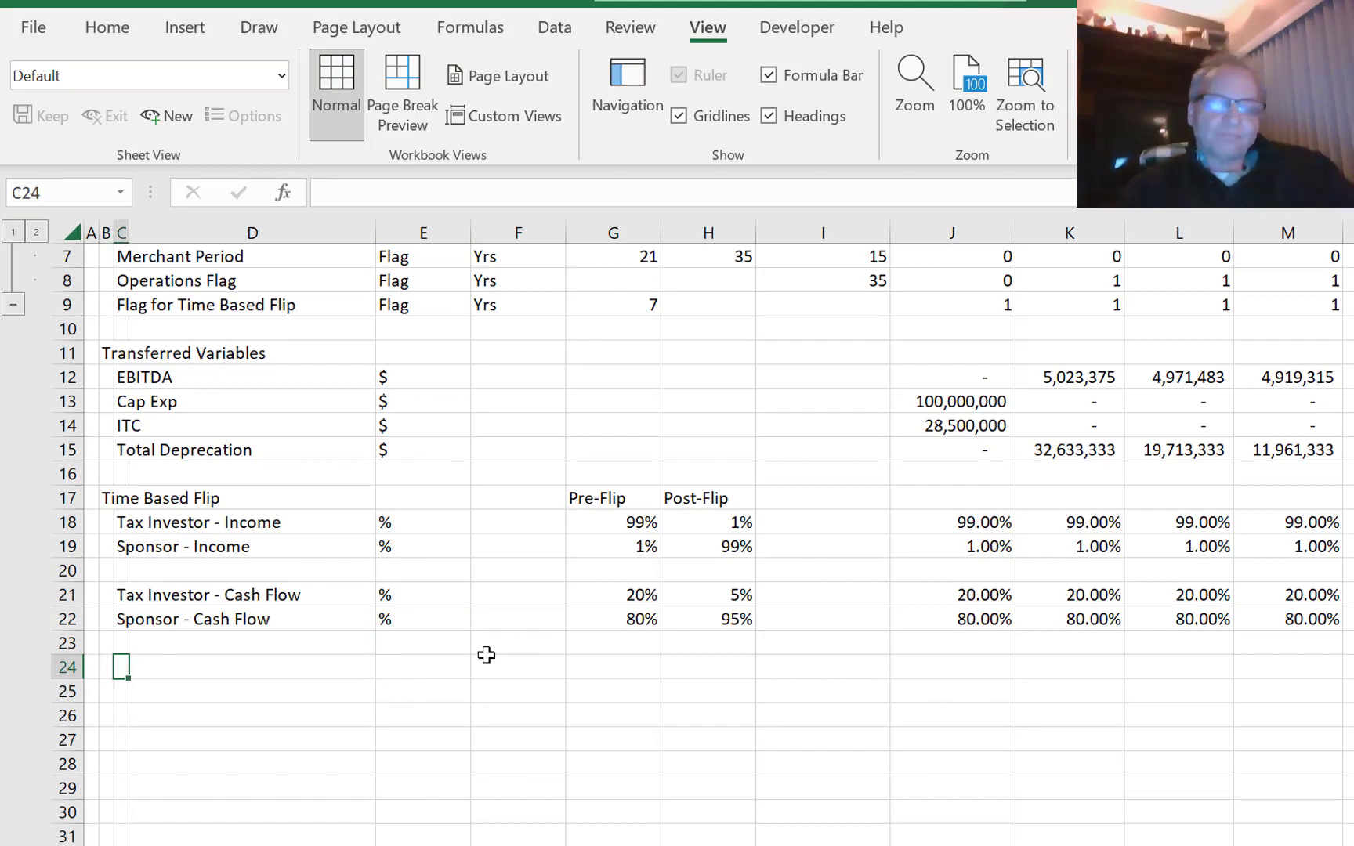
type("Income")
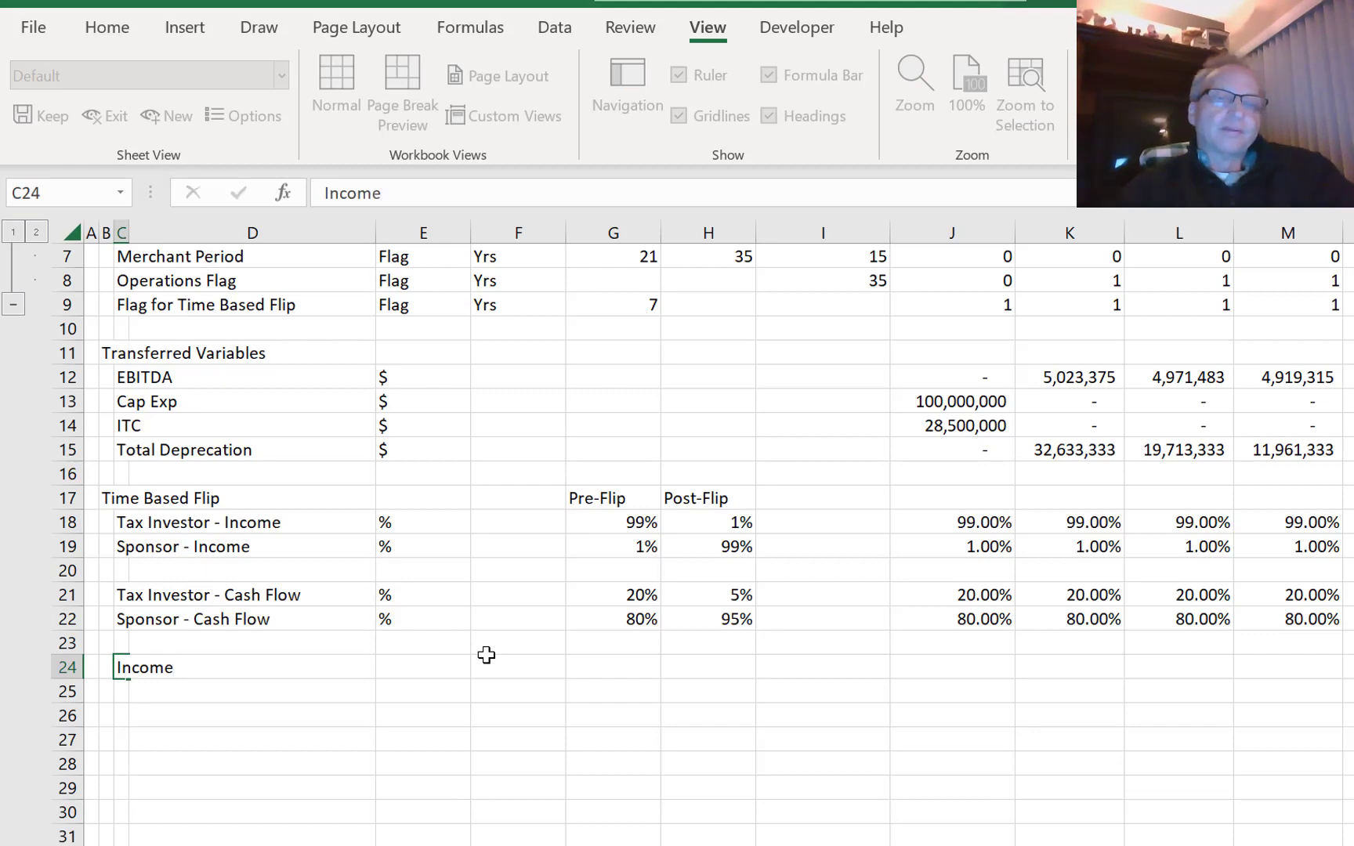
key("Return")
key("Up")
key("Right")
key("Right")
key("Right")
key("Left")
key("Left")
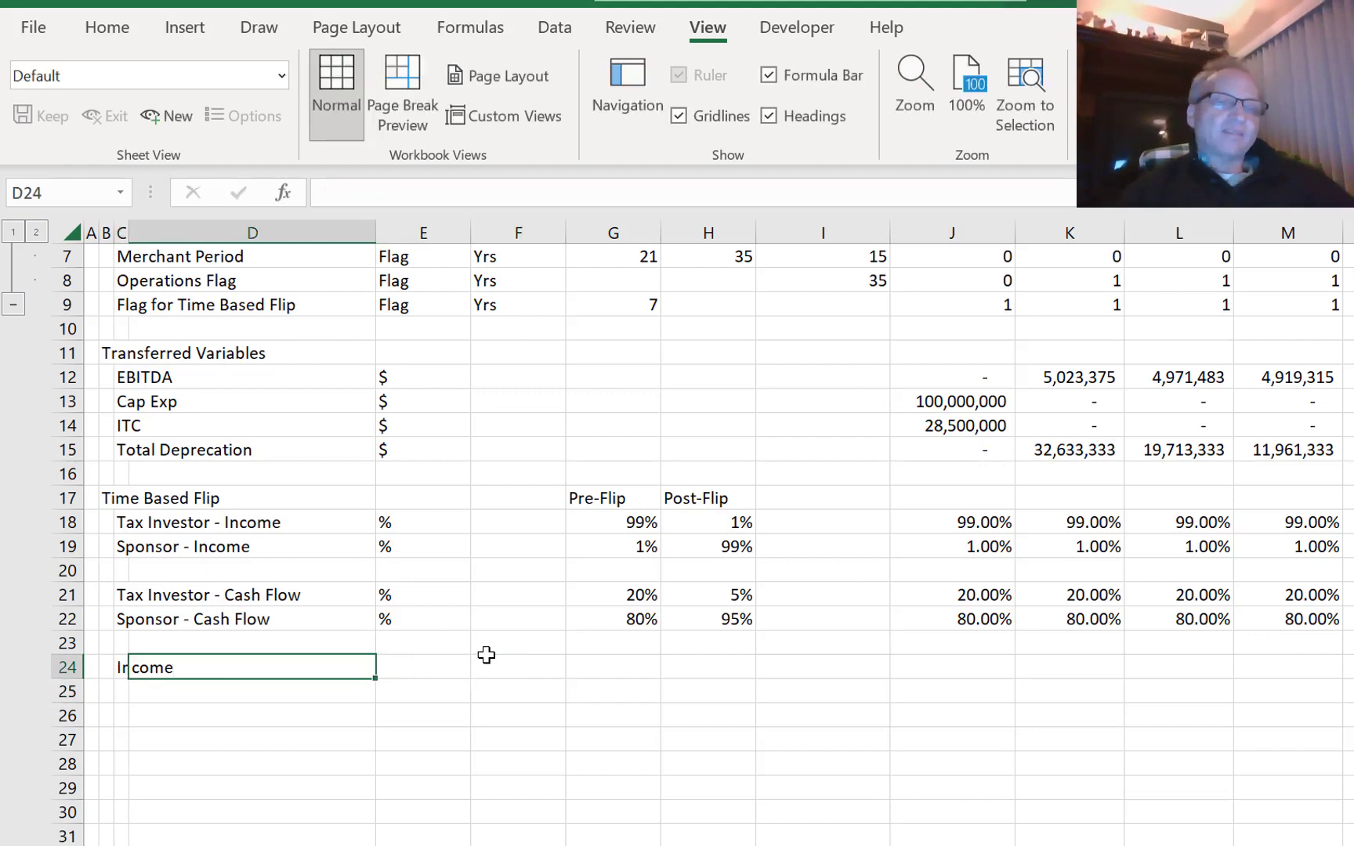
key("Down")
key("Left")
type("IT")
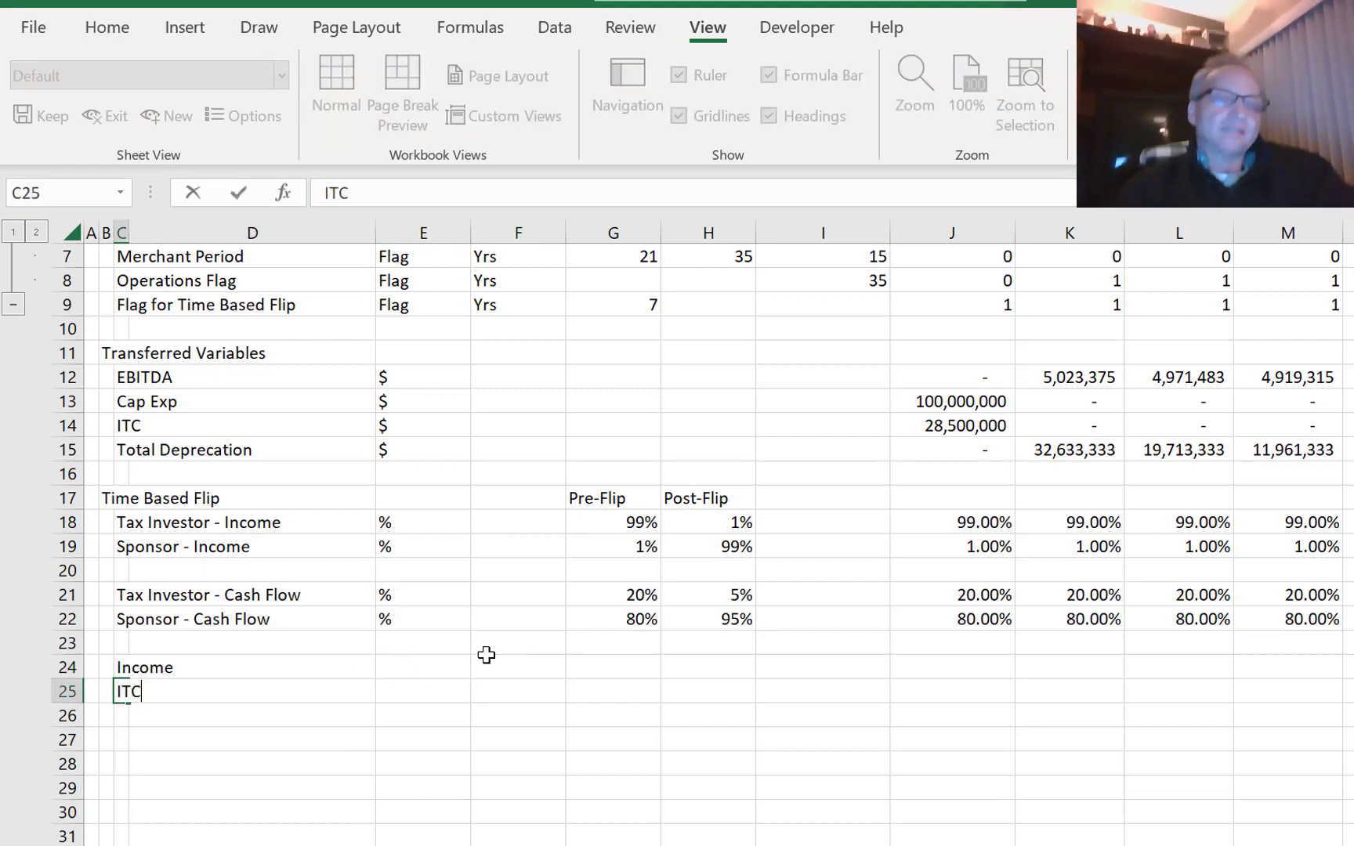
key("Return")
- Calculate Income in J24 as EBITDA minus total depreciation, =J12-J15, and fill it across the timeline
key("Up")
key("Up")
key("Right")
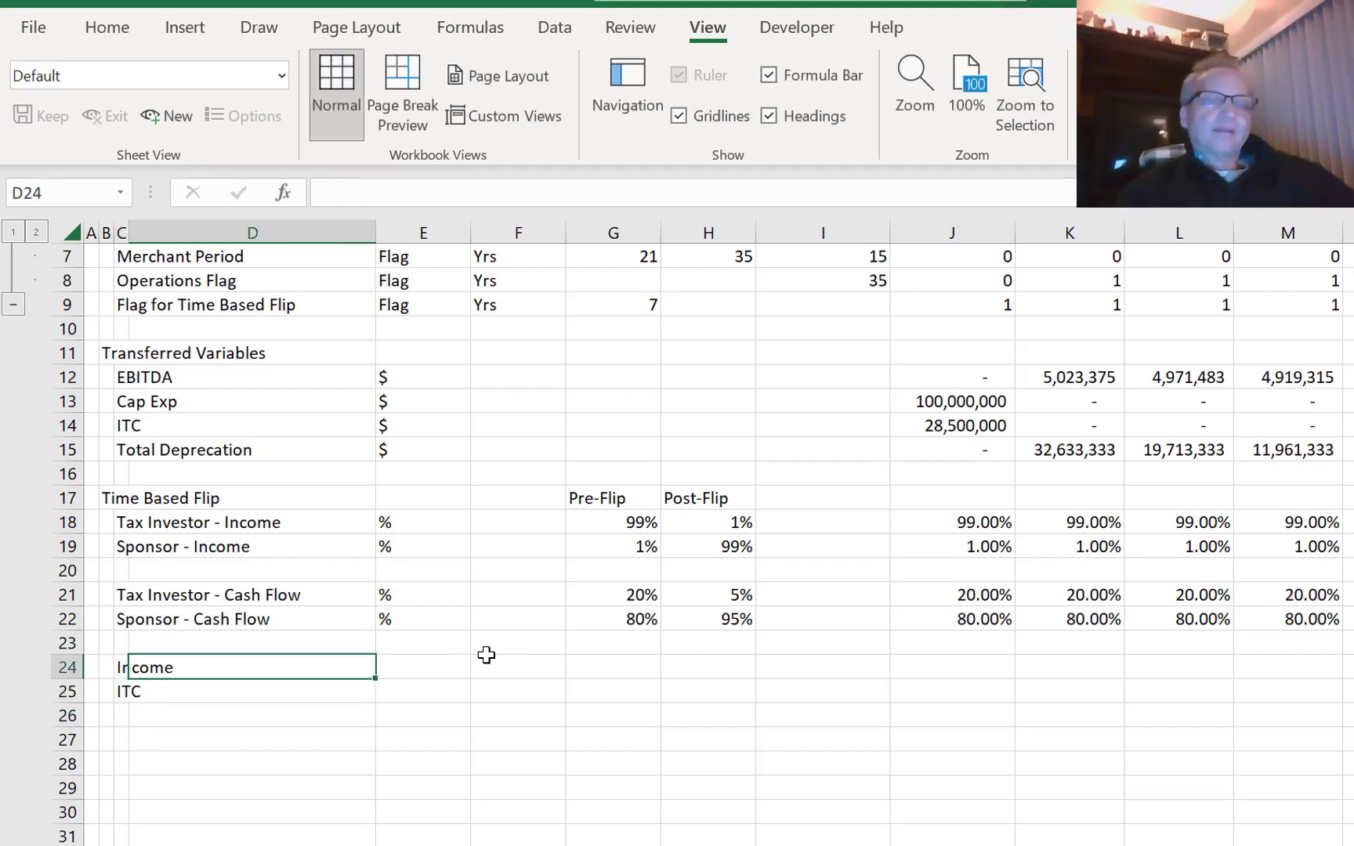
key("Right")
key("Right")
key("Right")
key("Right")
key("Right")
key("Right")
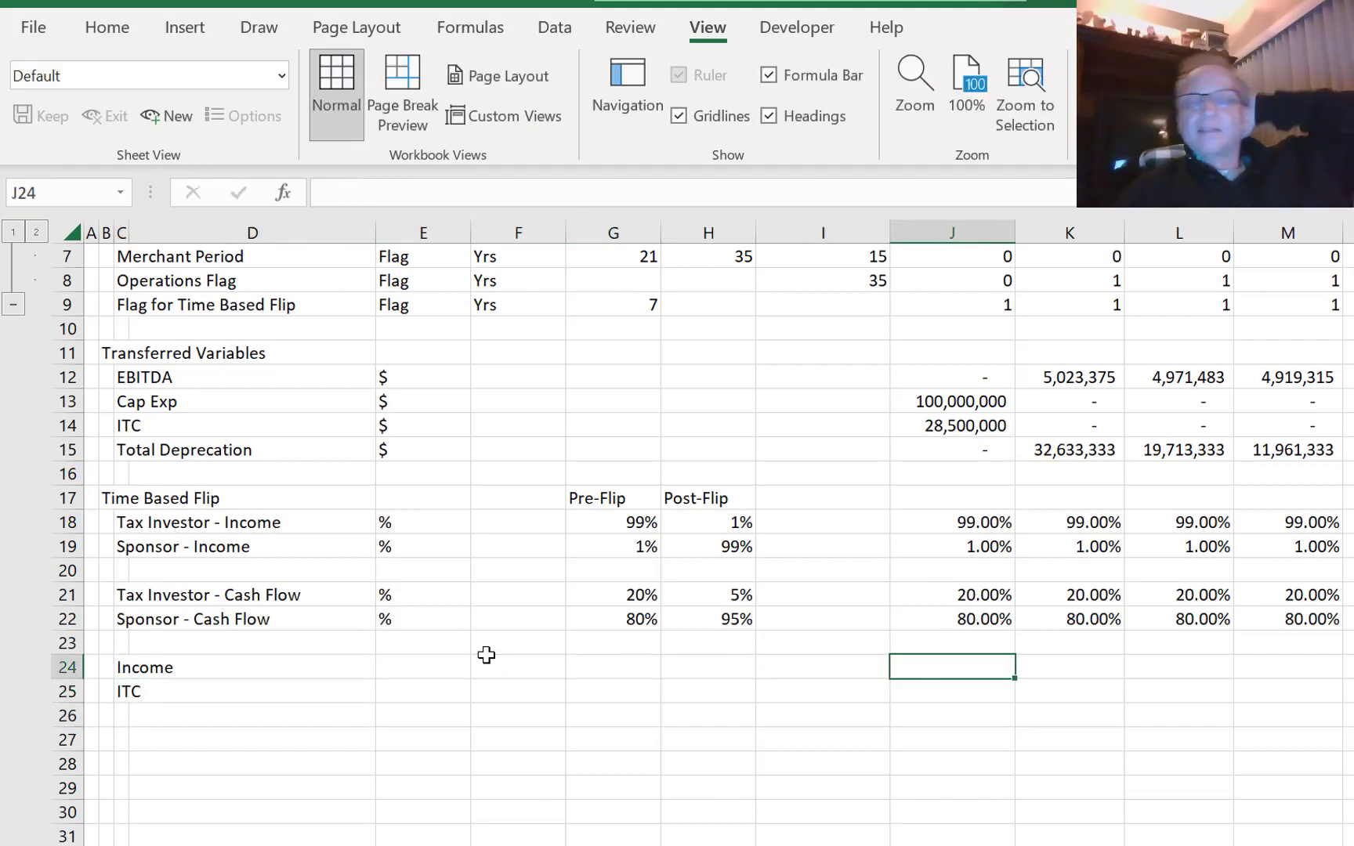
type("=")
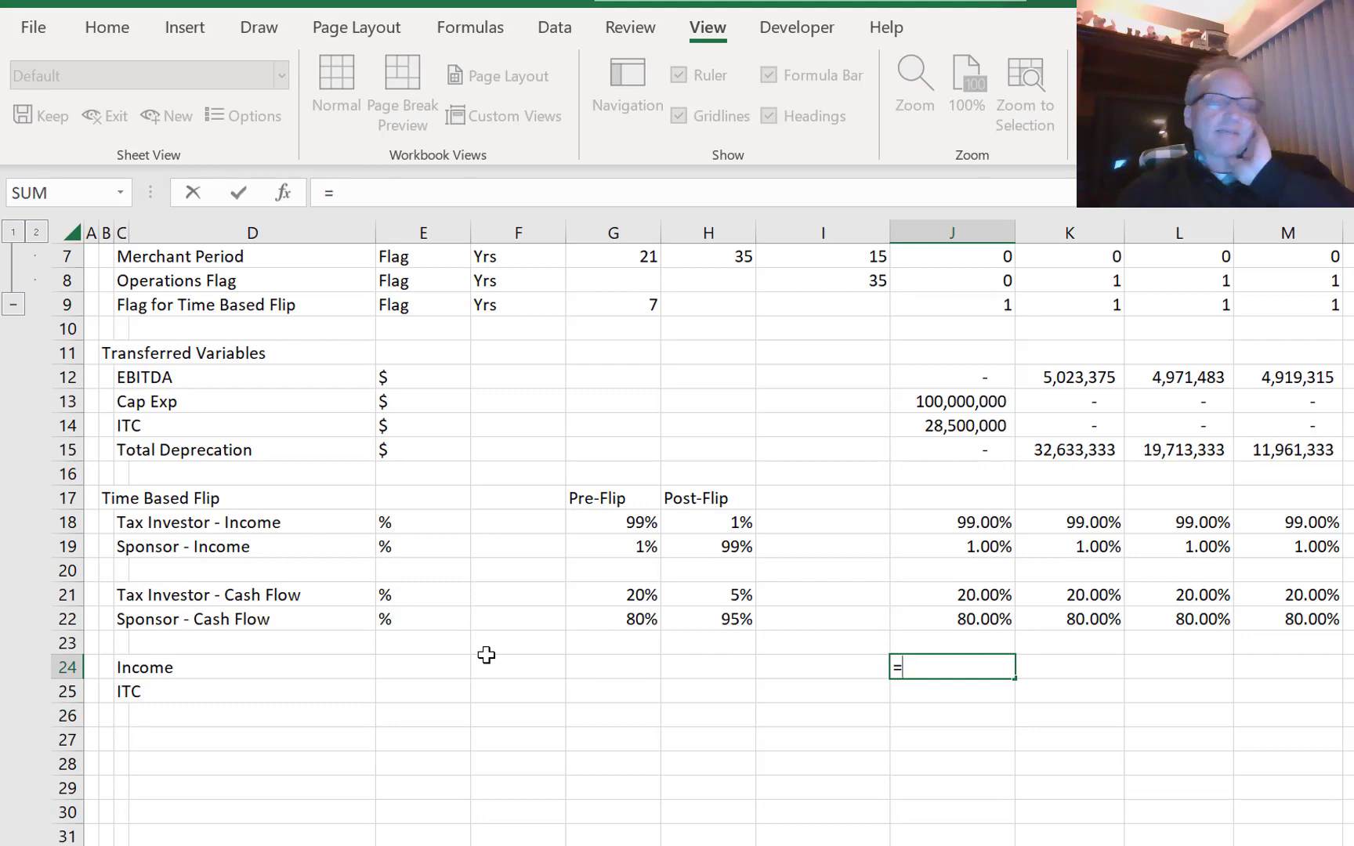
key("Up")
key("Up")
key("Up")
key("Up")
key("Up")
key("Up")
key("Up")
key("Up")
key("Up")
key("Up")
key("Up")
key("Up")
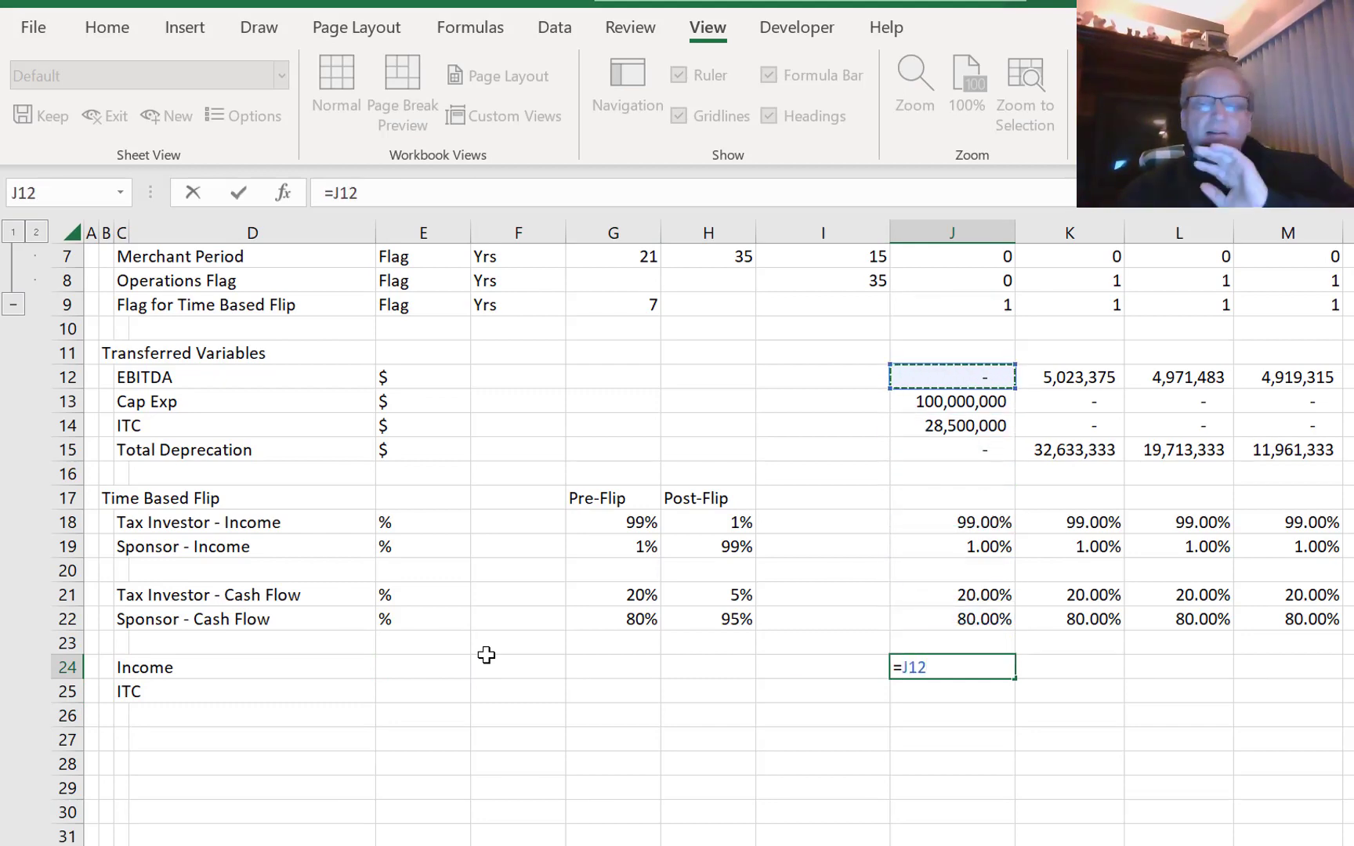
type("-")
key("Up")
key("Up")
key("Up")
key("Up")
key("Up")
key("Up")
key("Up")
key("Up")
key("Up")
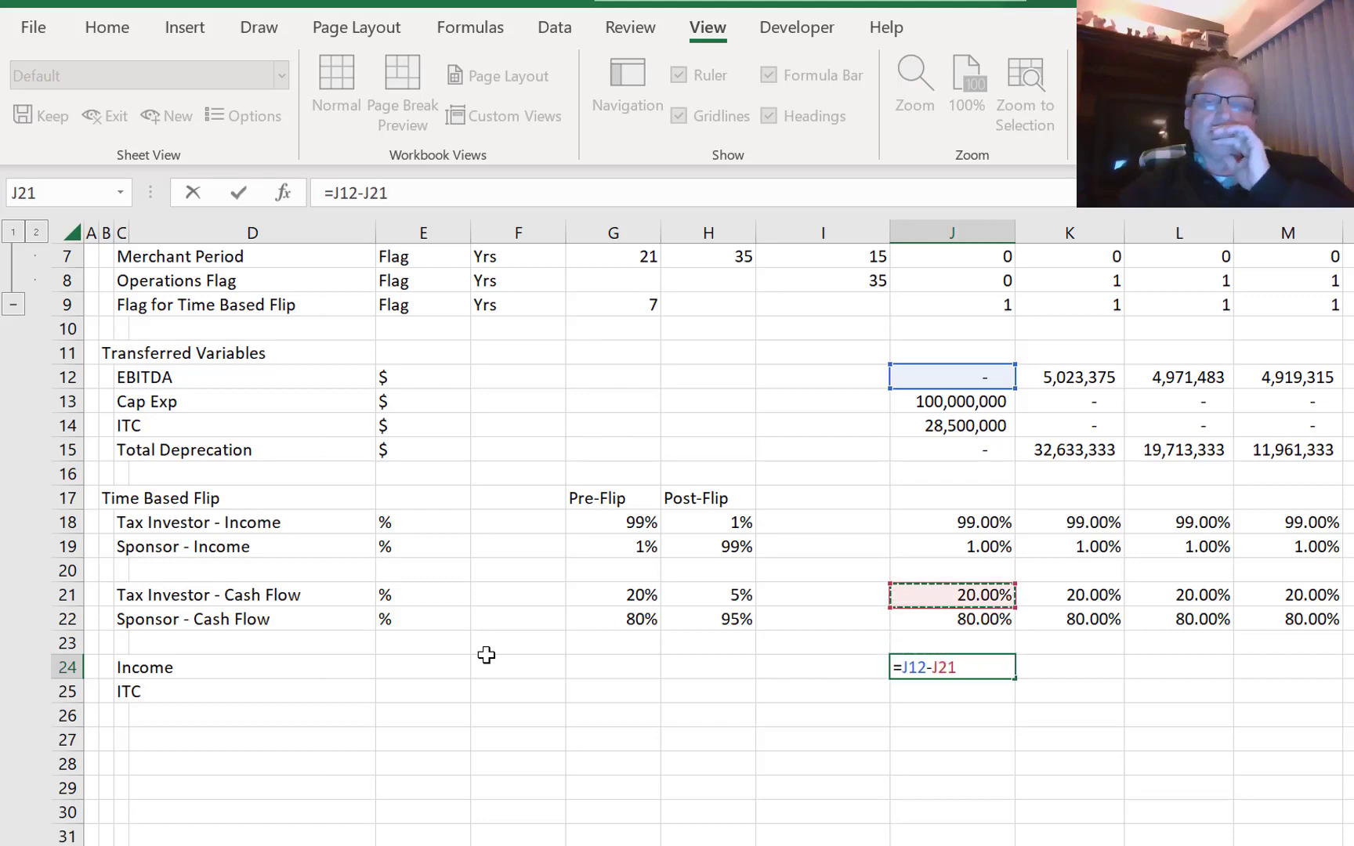
key("ctrl+Return")
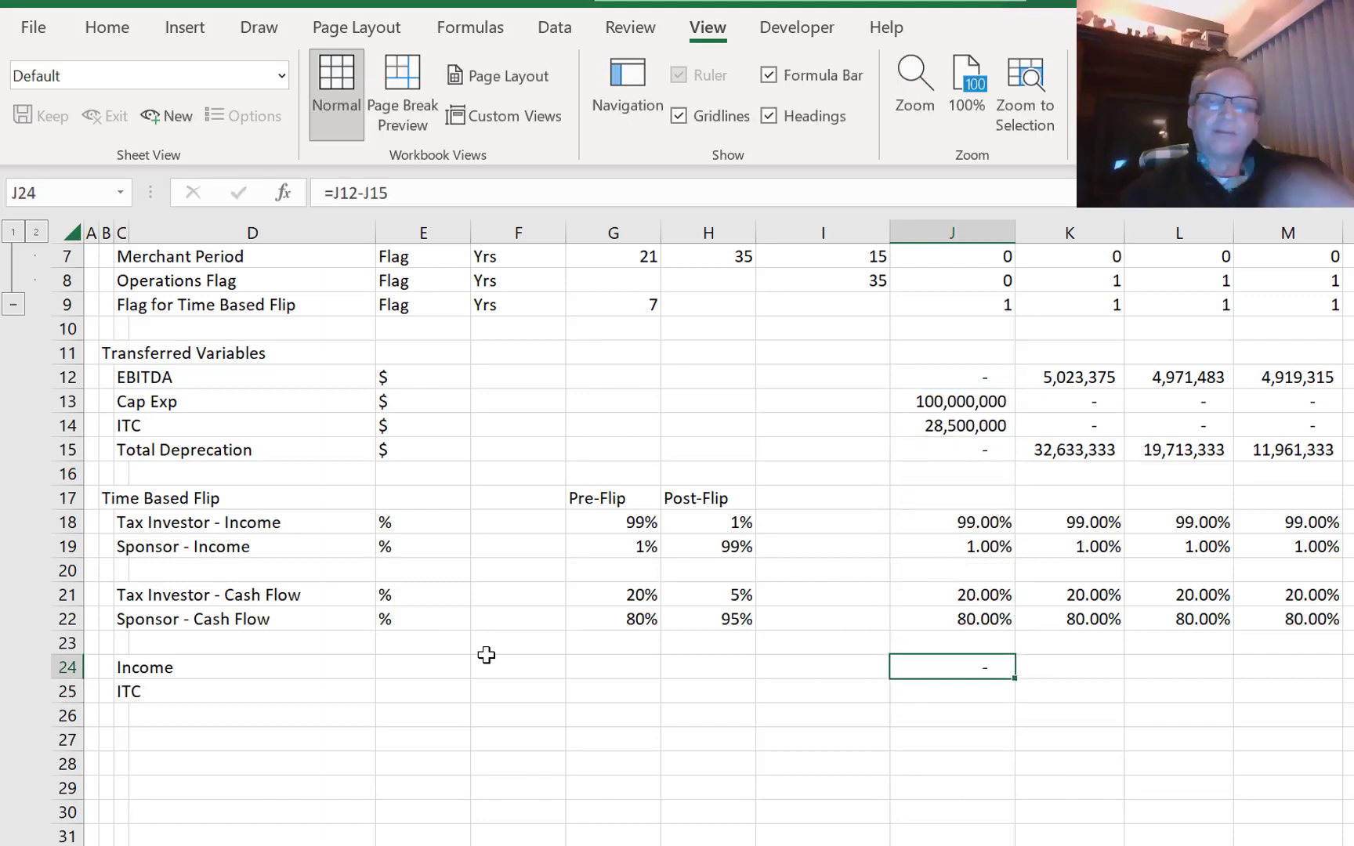
key("ctrl+shift+Right")
key("ctrl+r")
- Link the ITC row to the transferred ITC with =J14 in J25 and fill it across the timeline
key("Down")
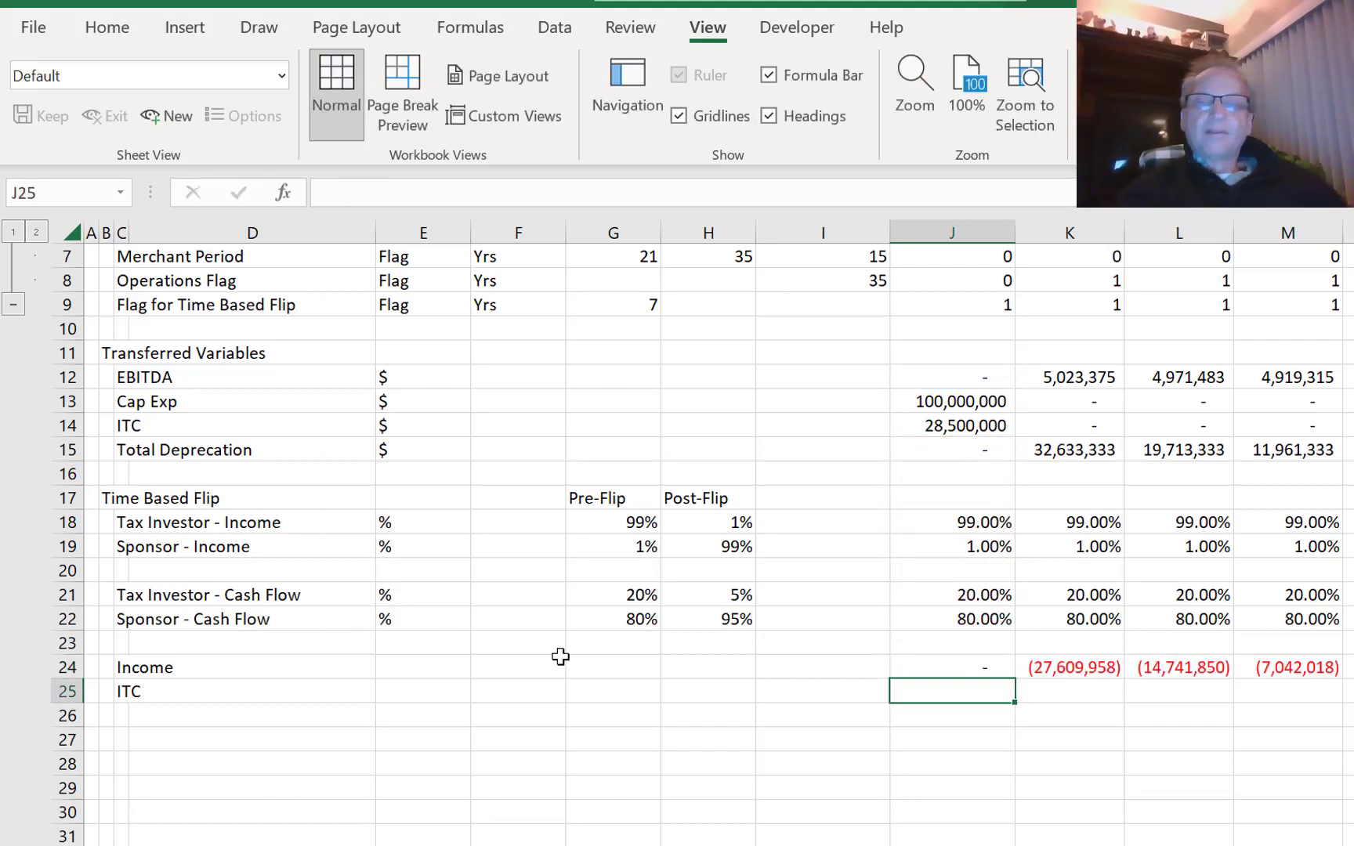
type("=")
key("Up")
key("Up")
key("Up")
key("Up")
key("Up")
key("Up")
key("Up")
key("Up")
key("Up")
key("Up")
key("Up")
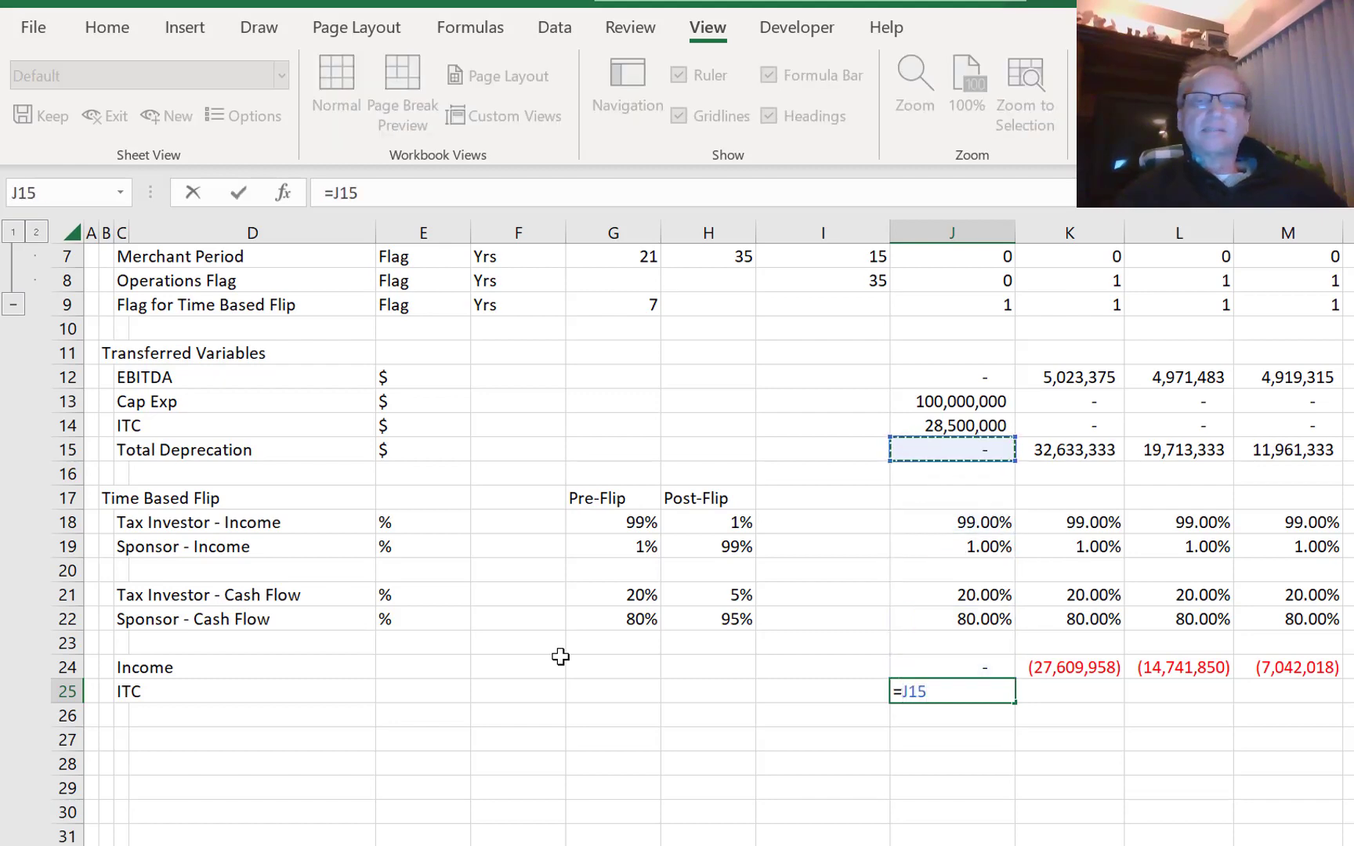
key("ctrl+Return")
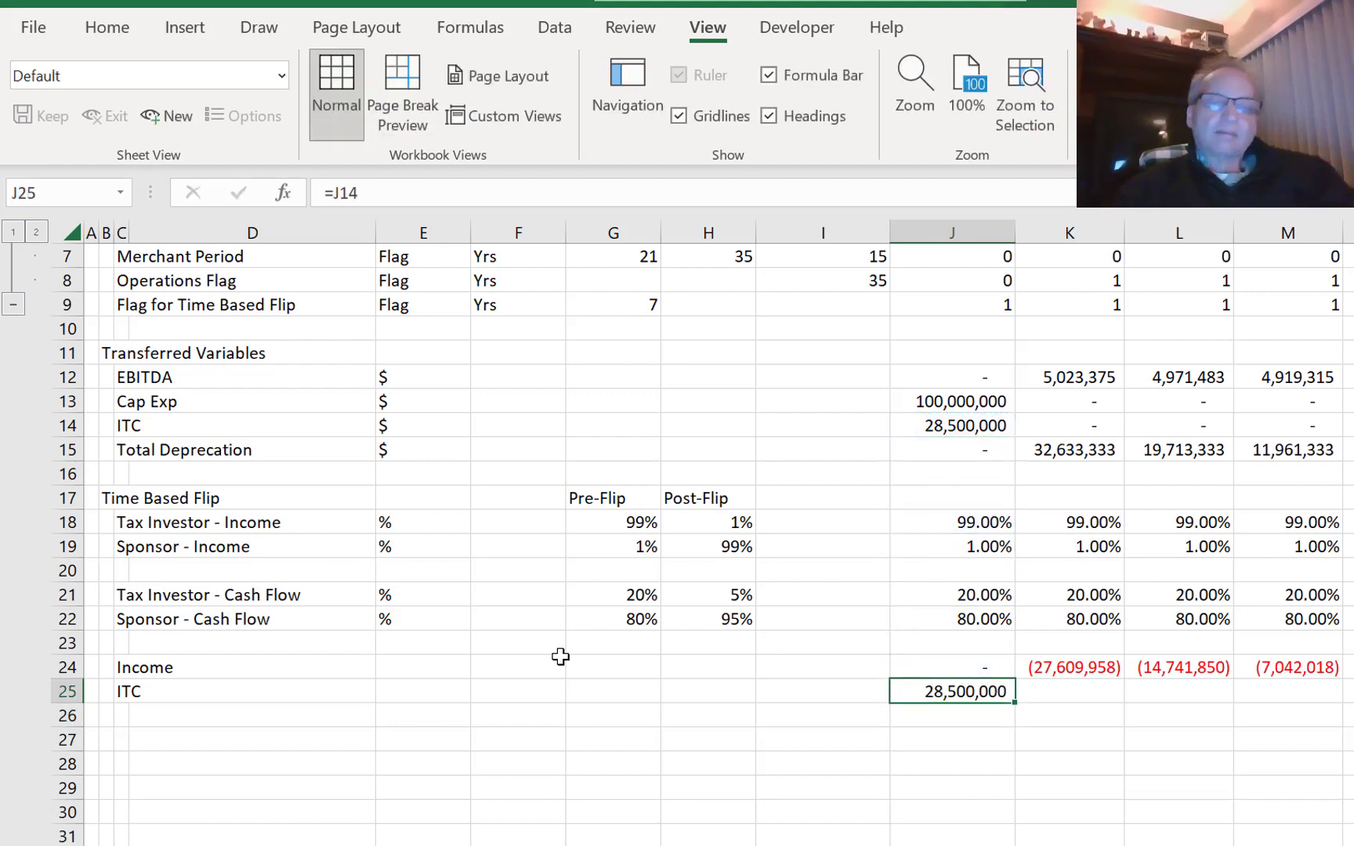
key("ctrl+shift+Right")
key("ctrl+r")
- Add the row label EBITDA in C26 beneath the ITC row
key("Down")
key("Left")
key("Left")
key("Left")
key("Left")
key("Left")
key("Left")
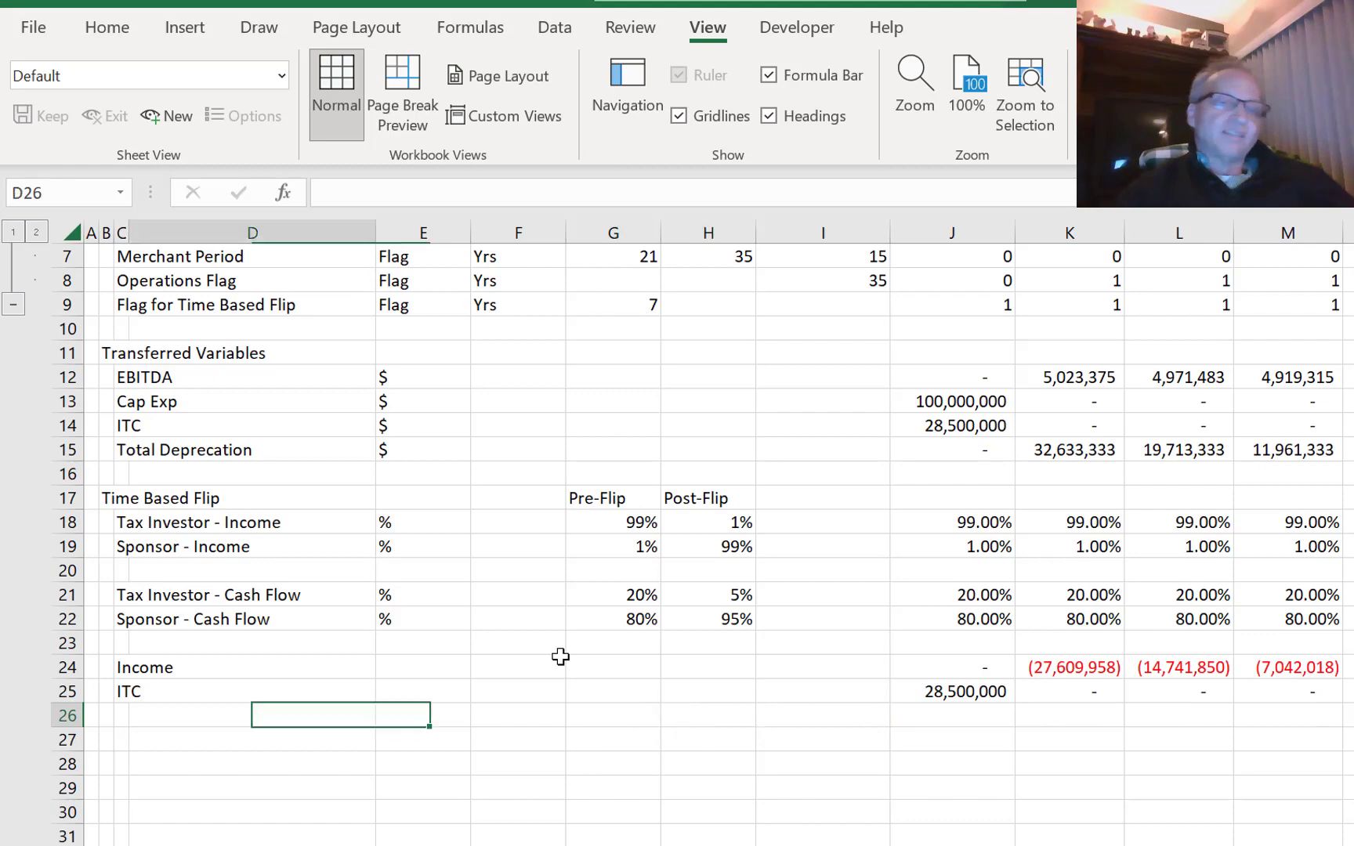
key("Left")
key("Left")
key("Right")
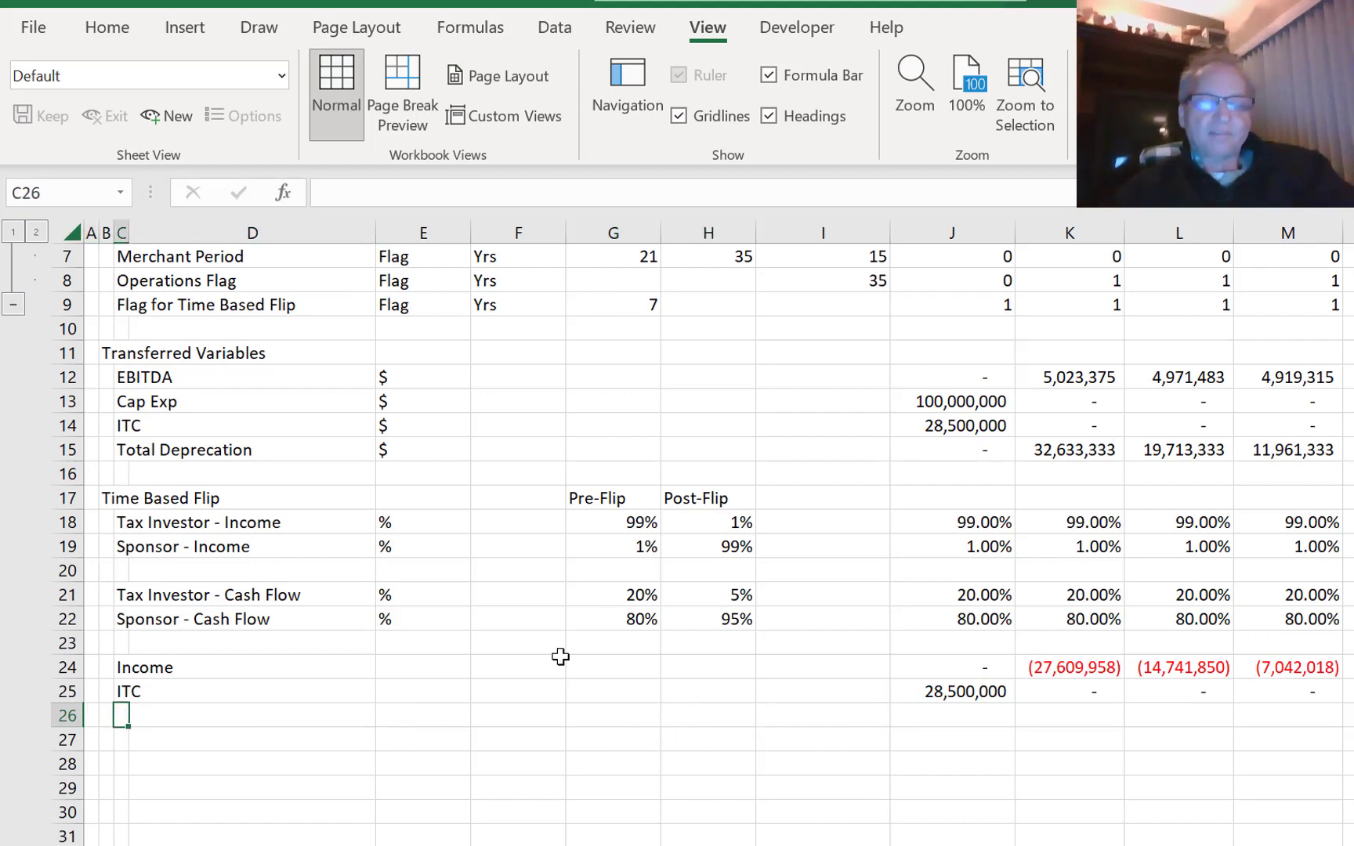
type("EBITDA")
key("Return")
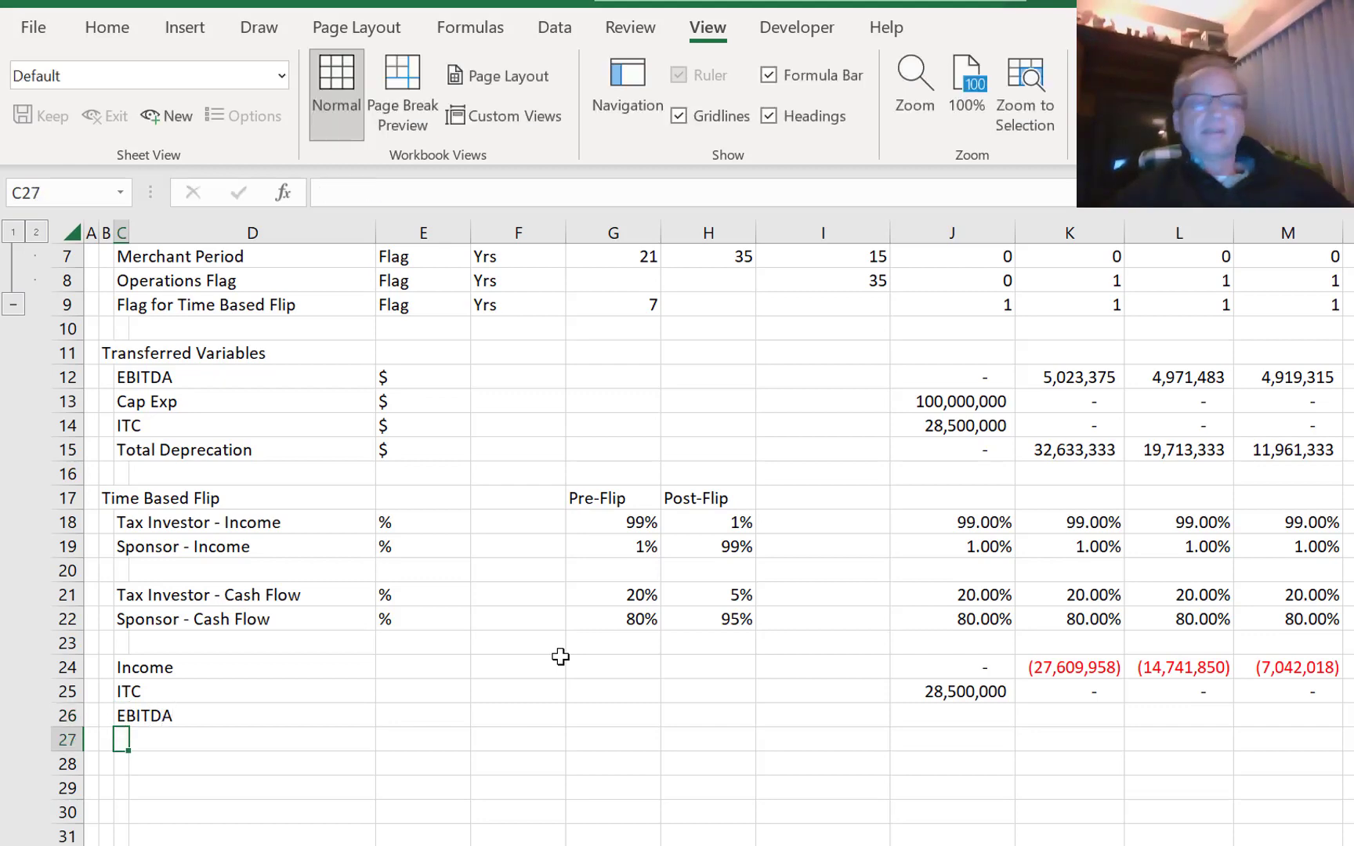
- Link J26 to the transferred EBITDA with =J12 and fill it across the timeline
key("Up")
key("Right")
key("Right")
key("Right")
key("Right")
key("Right")
key("Right")
key("Right")
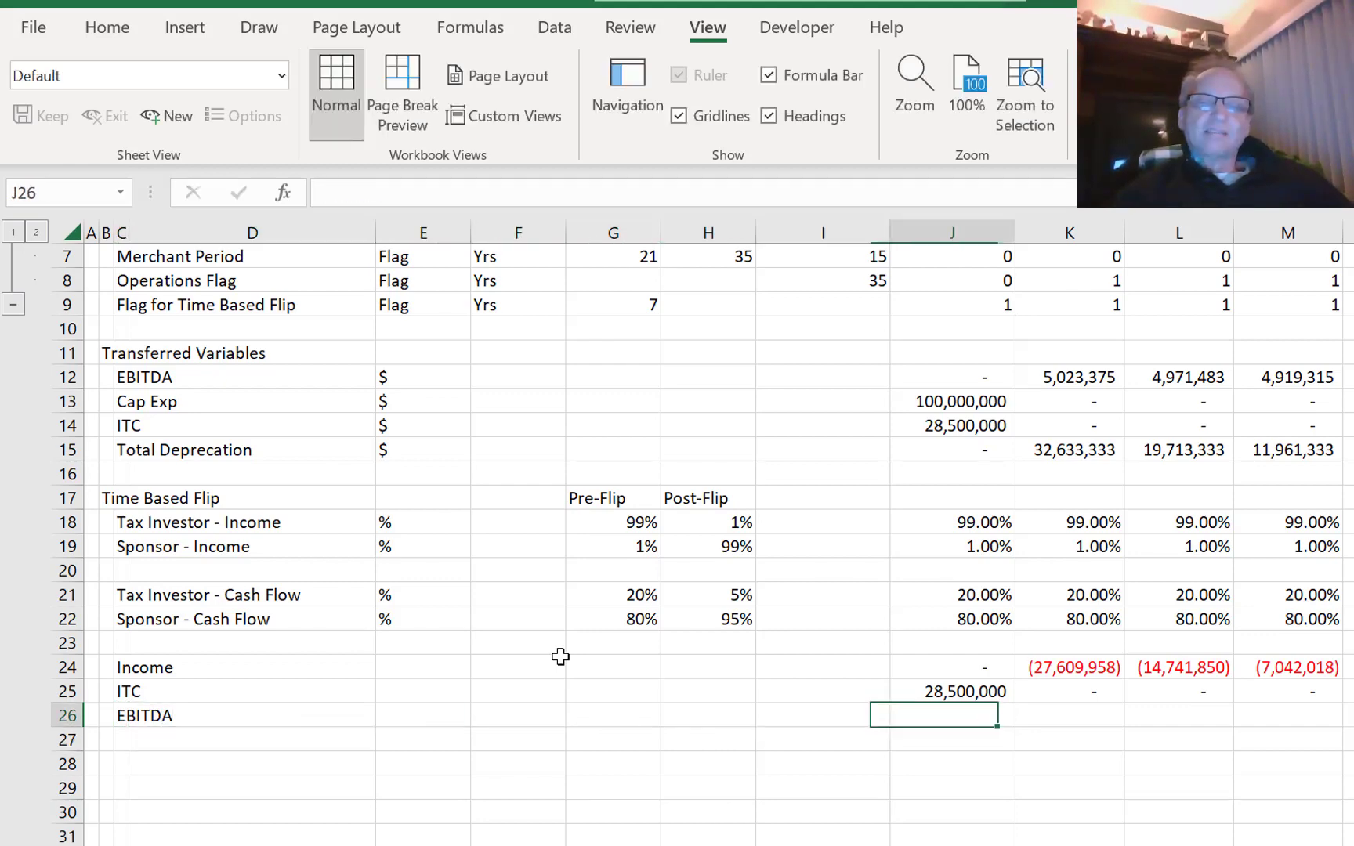
type("=")
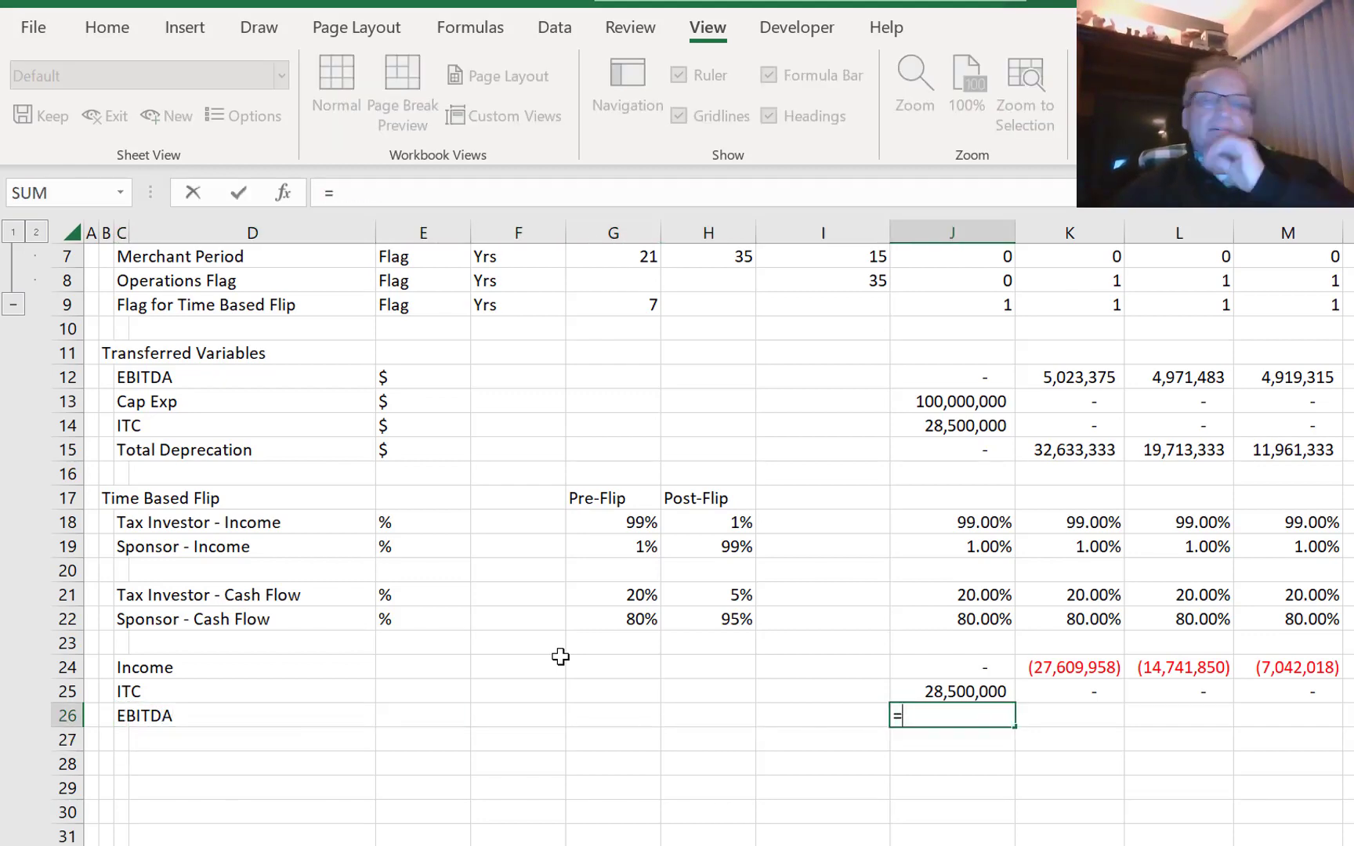
key("Up")
key("Up")
key("Up")
key("Up")
key("Up")
key("Up")
key("Up")
key("Up")
key("Up")
key("Up")
key("Up")
key("Up")
key("Up")
key("Up")
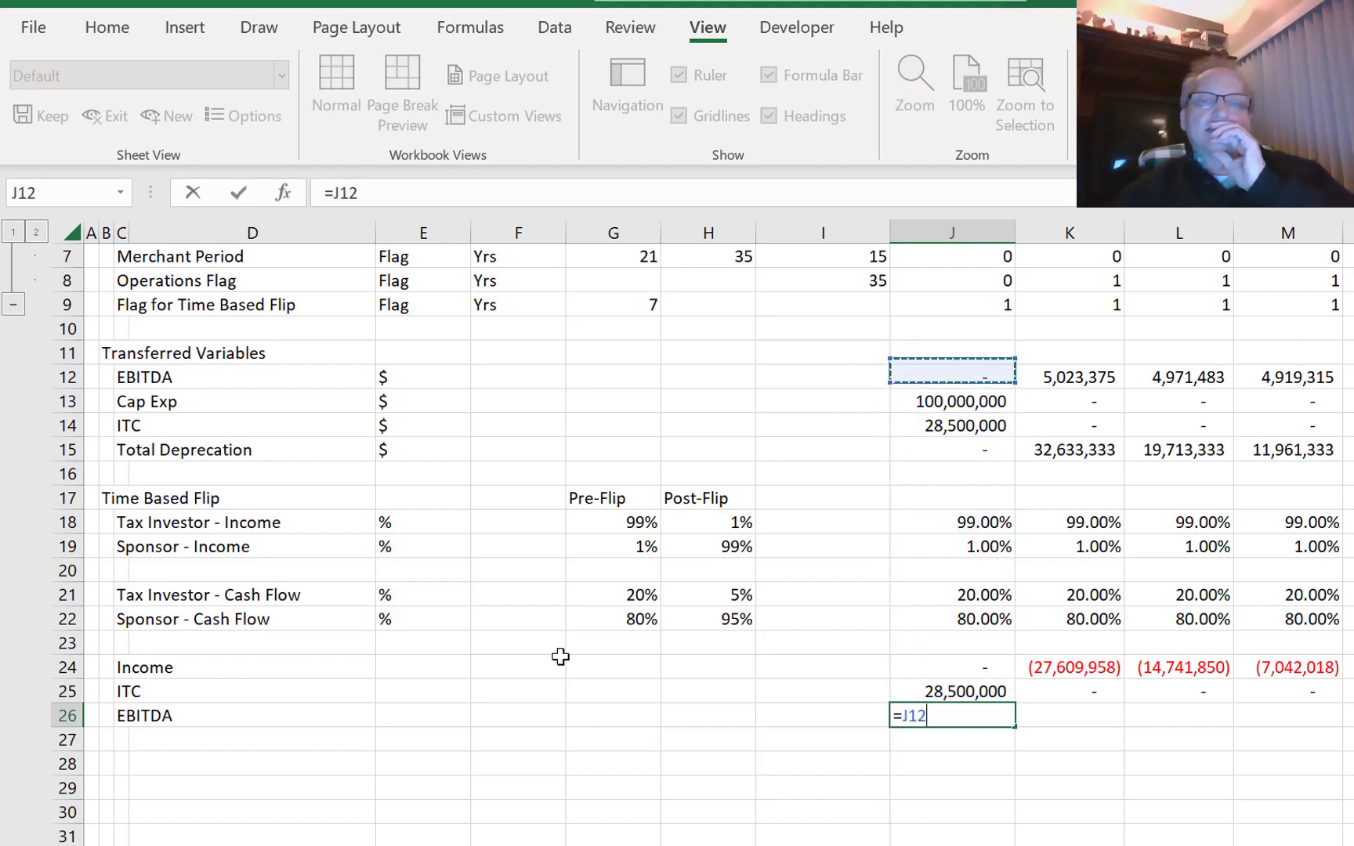
key("Return")
key("Up")
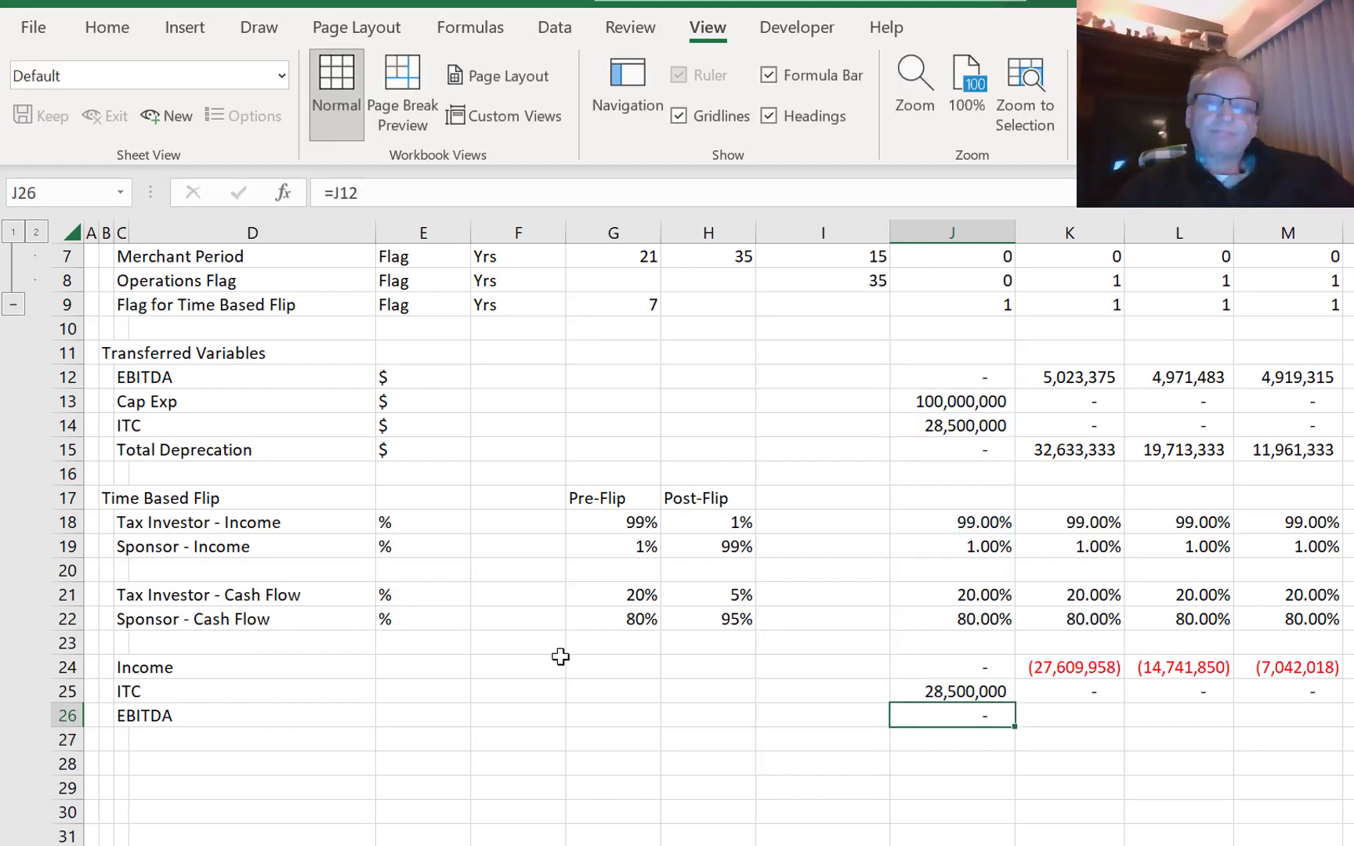
key("ctrl+shift+Right")
key("ctrl+r")
key("Down")
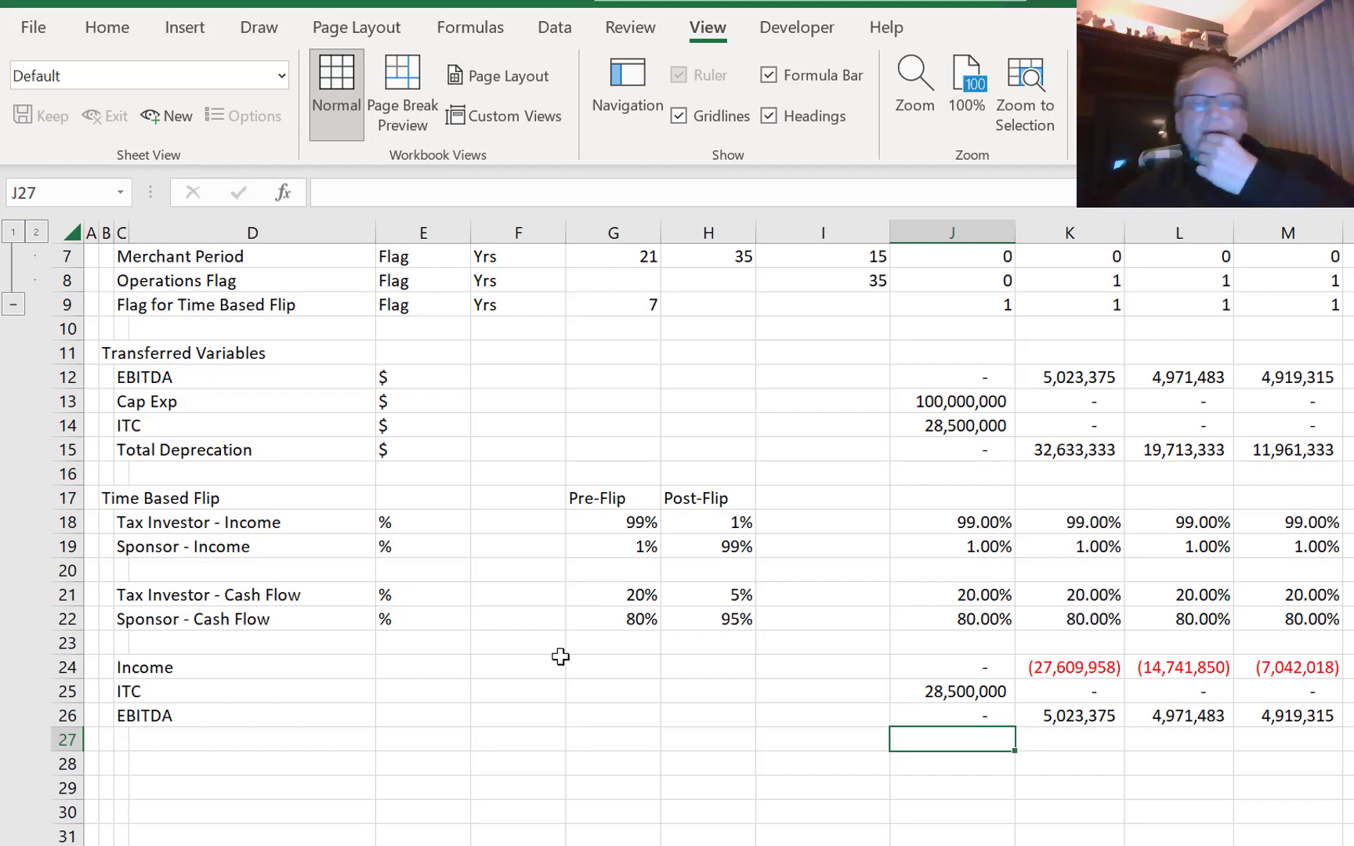
- Start a Tax Investor section with its heading in B29 and a Cash Flow row label in C30
key("Down")
key("Down")
key("Left")
key("Left")
key("Left")
key("Left")
key("Left")
key("Left")
key("Left")
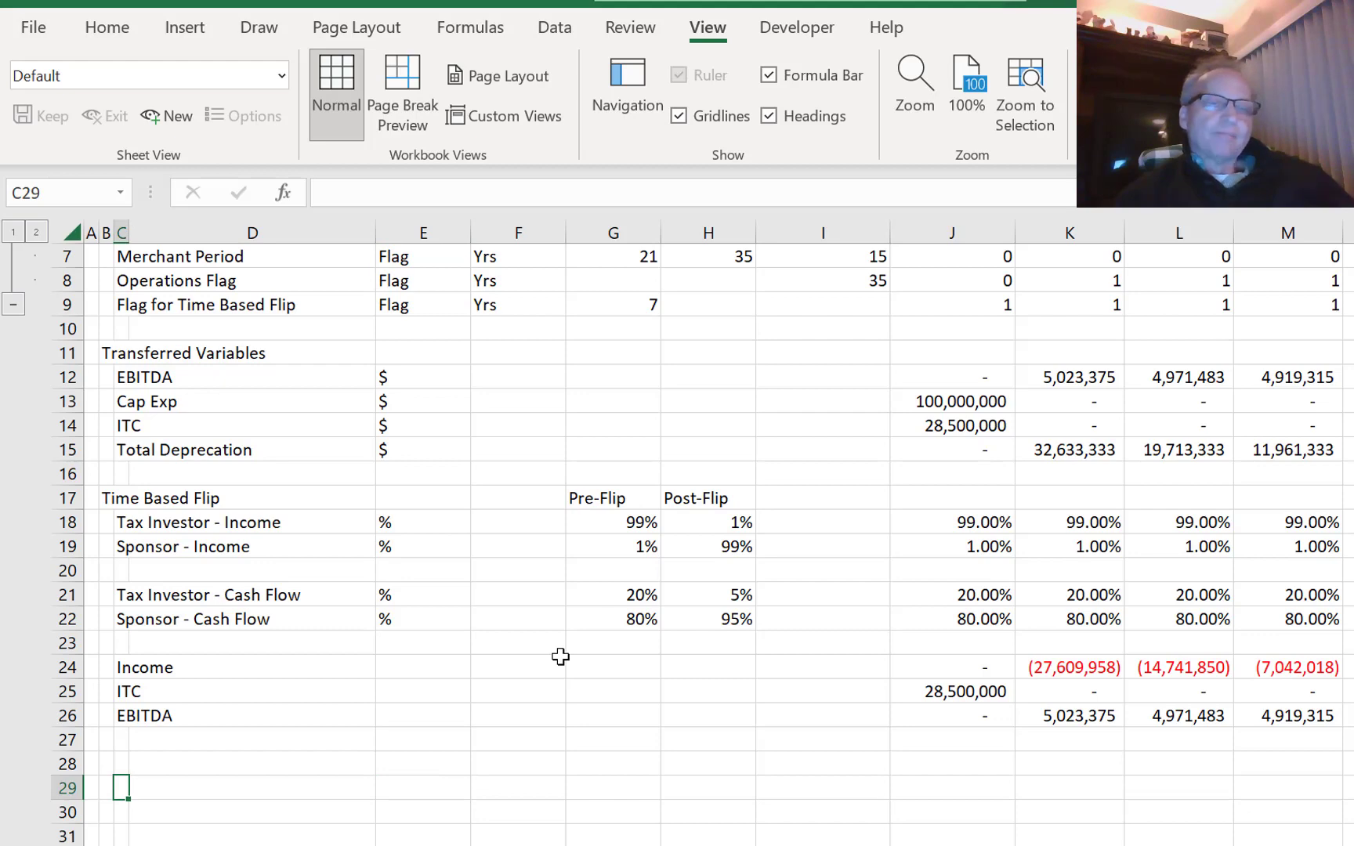
key("Up")
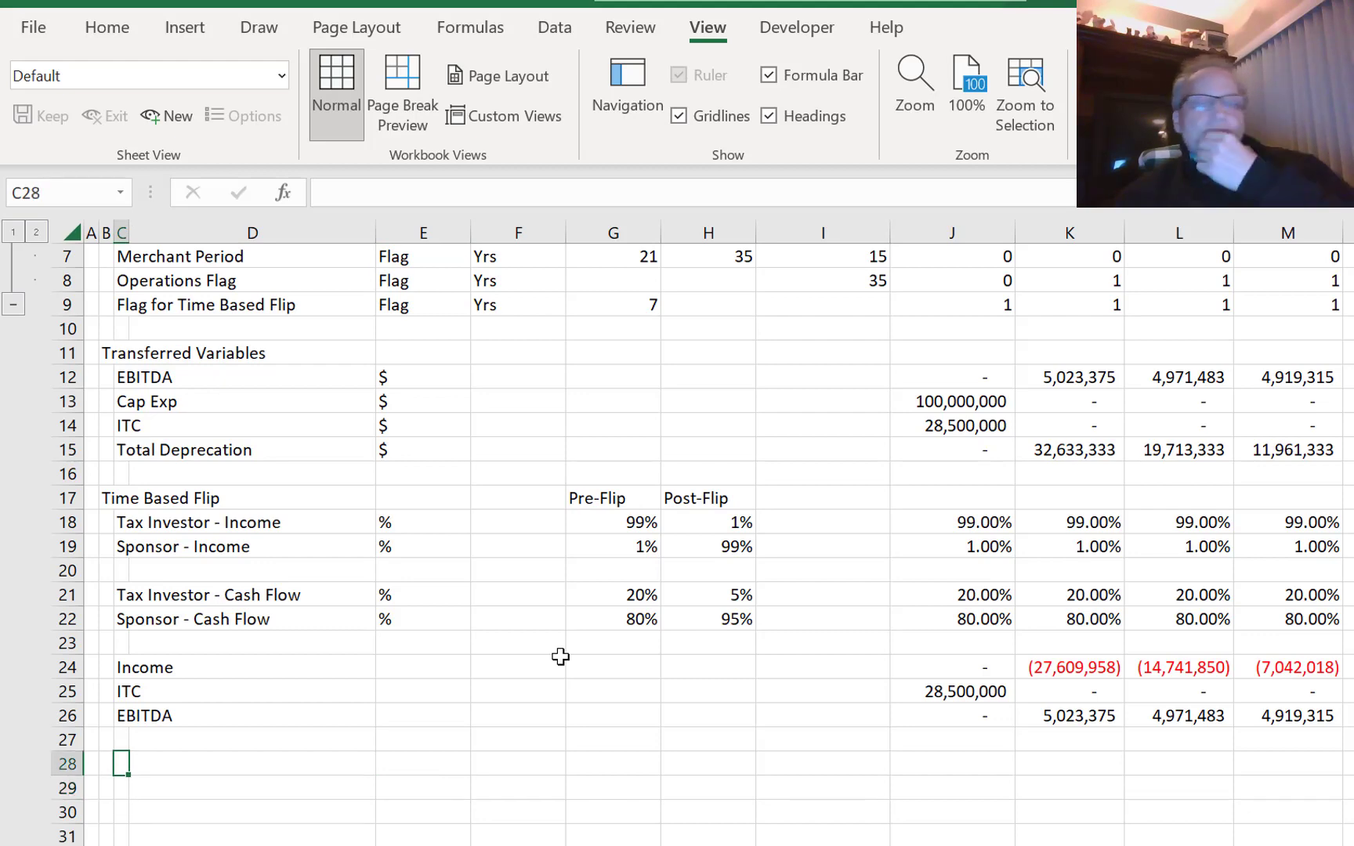
key("Down")
key("Down")
key("Down")
key("Down")
key("Up")
key("Up")
key("Up")
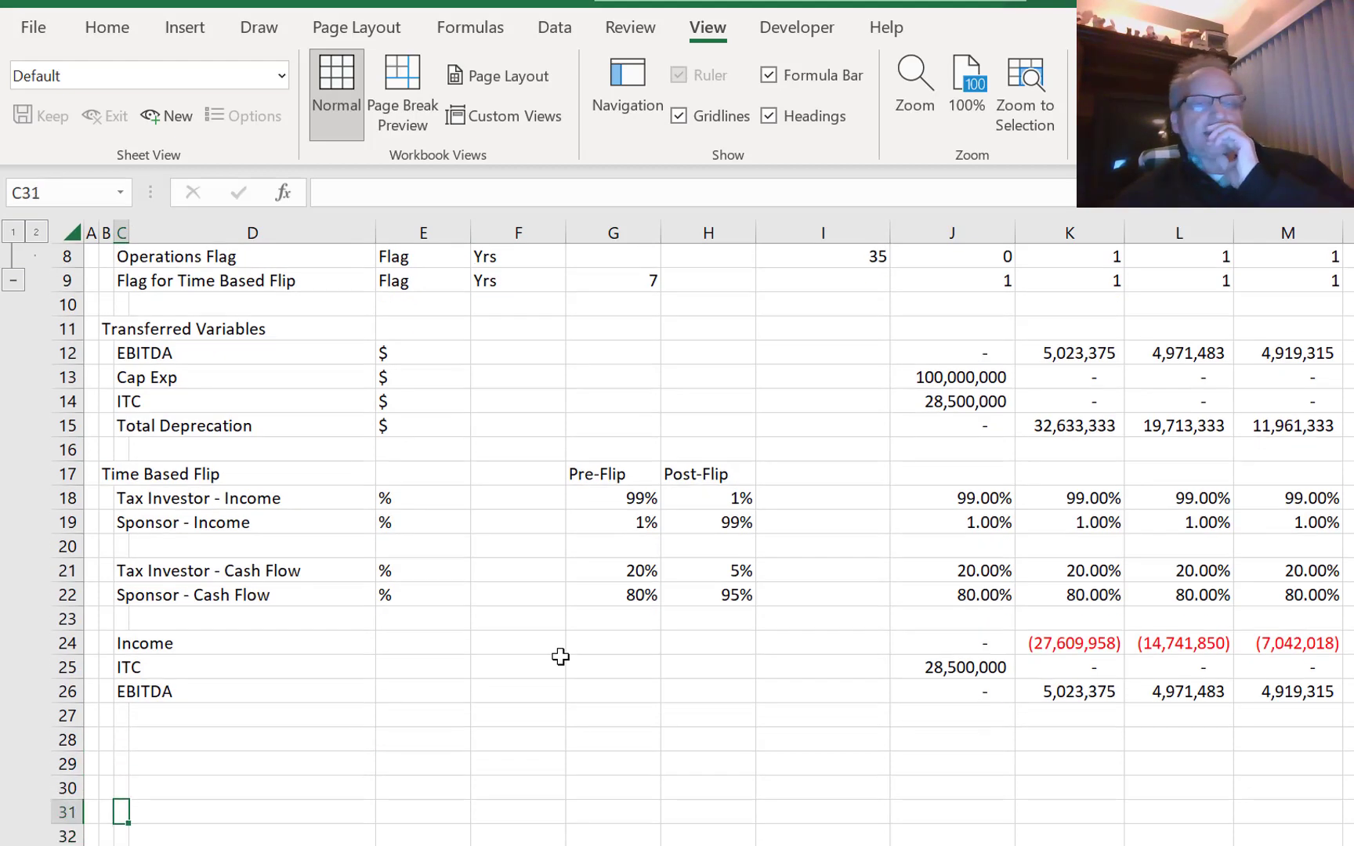
key("Up")
key("Left")
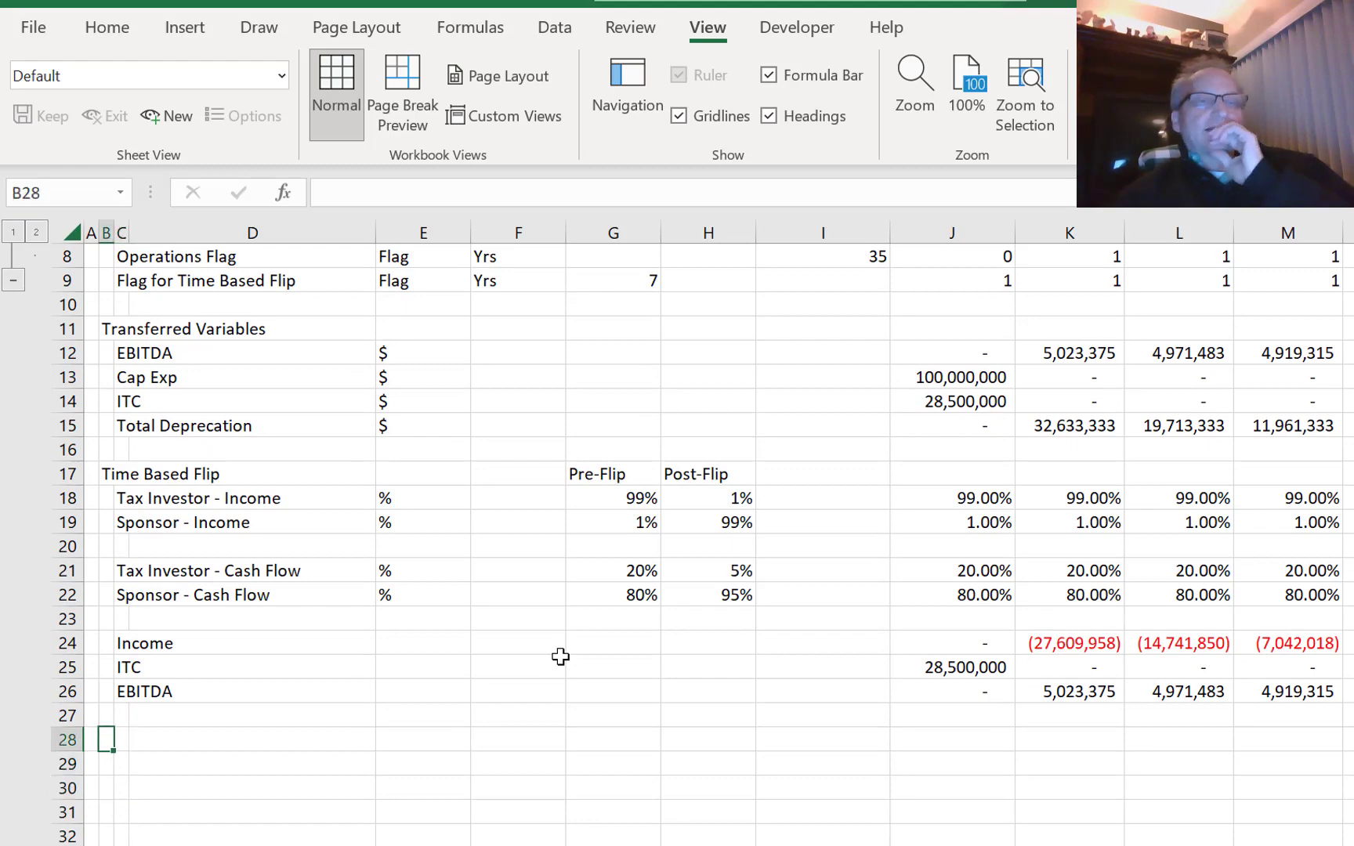
key("Up")
key("Down")
key("Down")
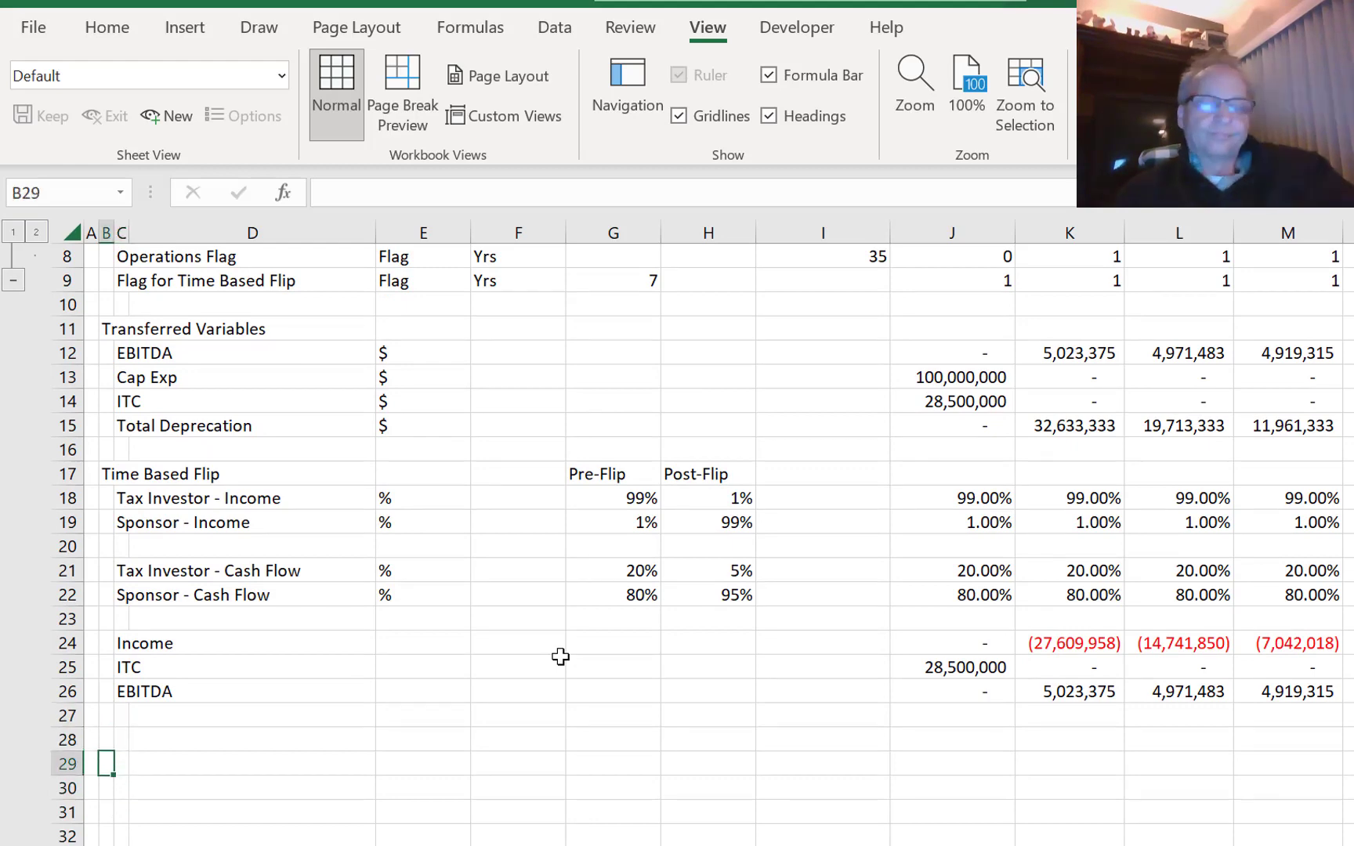
type("Tax Investor")
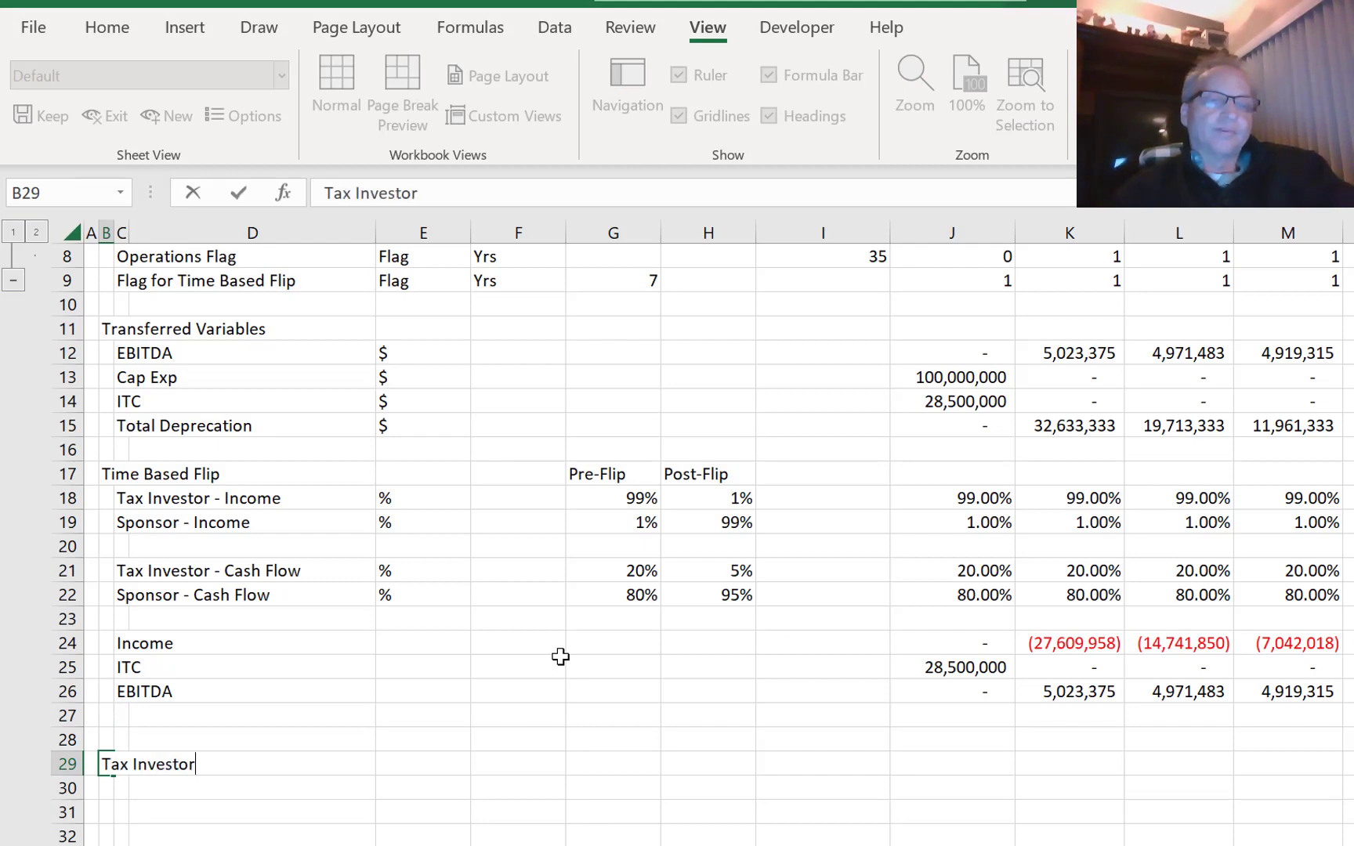
key("Return")
key("Right")
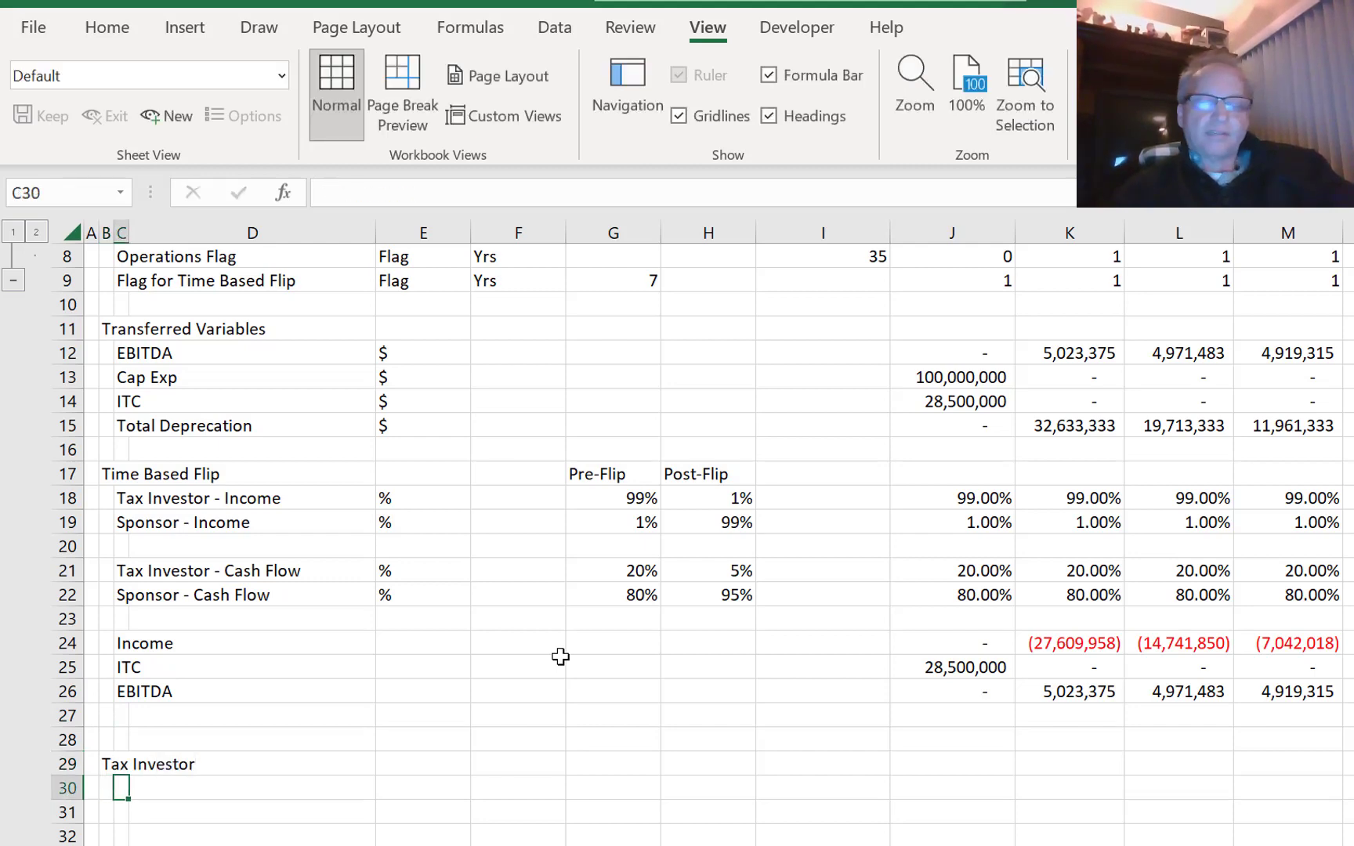
type("Cash")
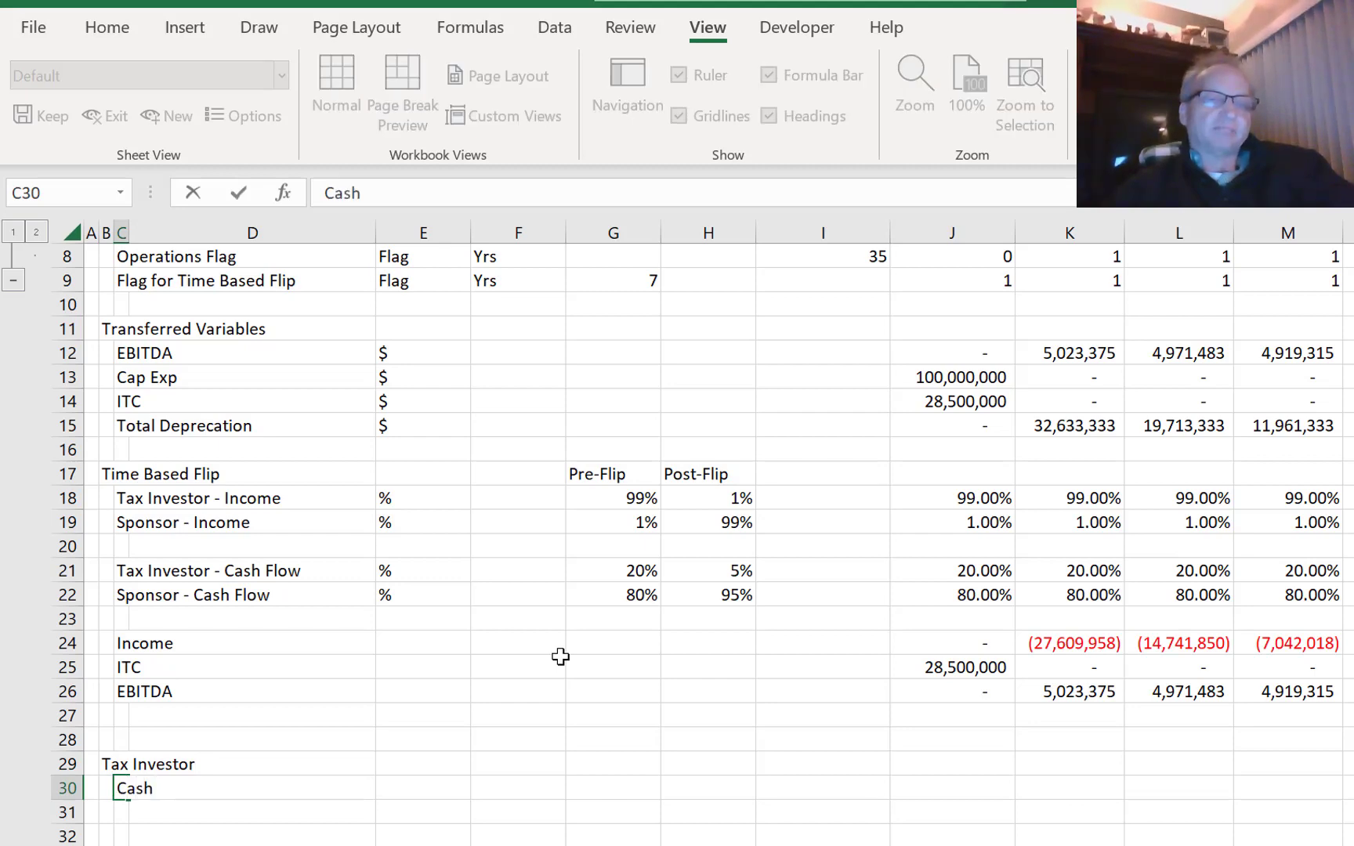
type(" Flow")
key("Return")
key("Up")
key("Up")
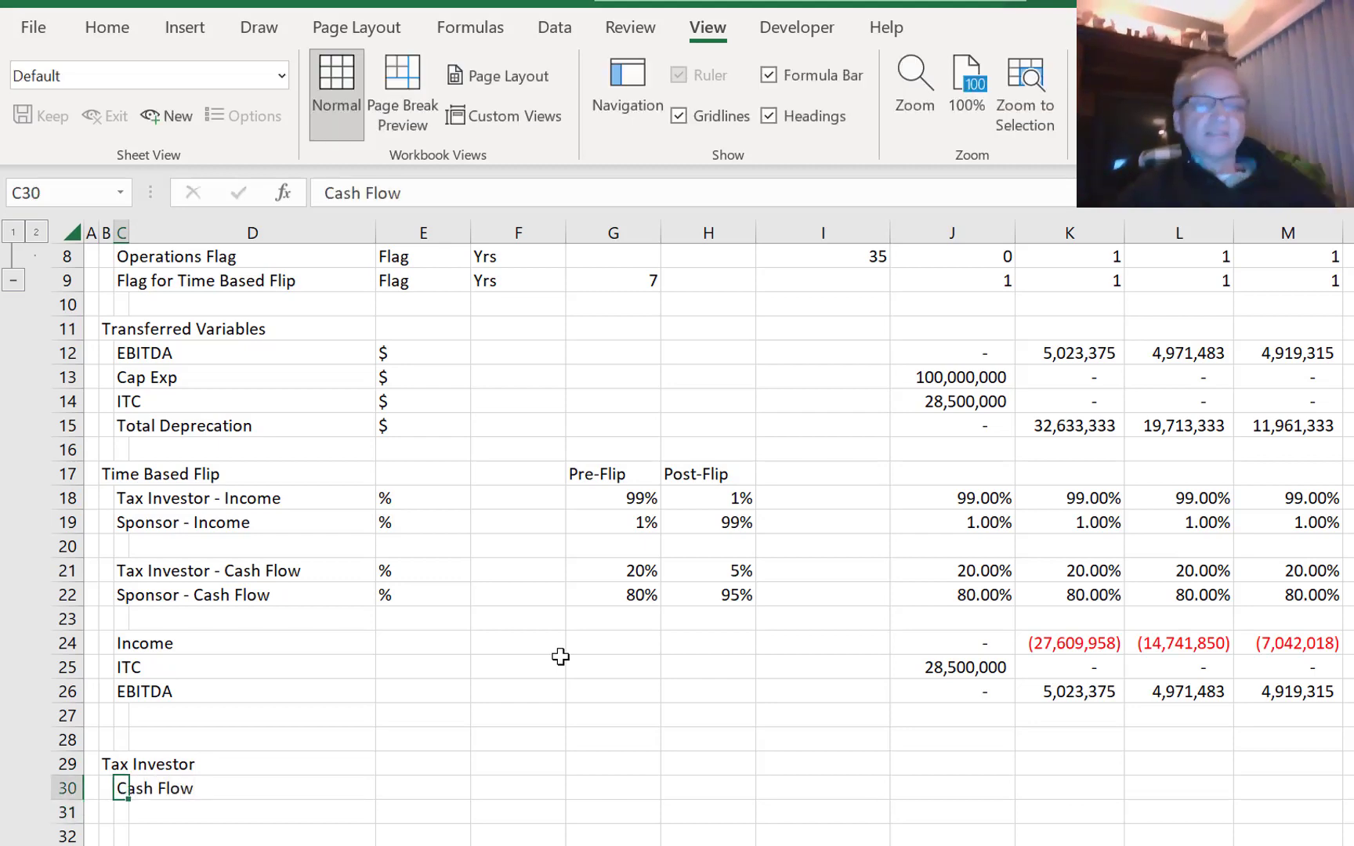
- Copy the $ unit from the Total Deprecation row in E15 to the Income row in E24
key("Up")
key("Right")
key("Right")
key("Up")
key("Up")
key("Up")
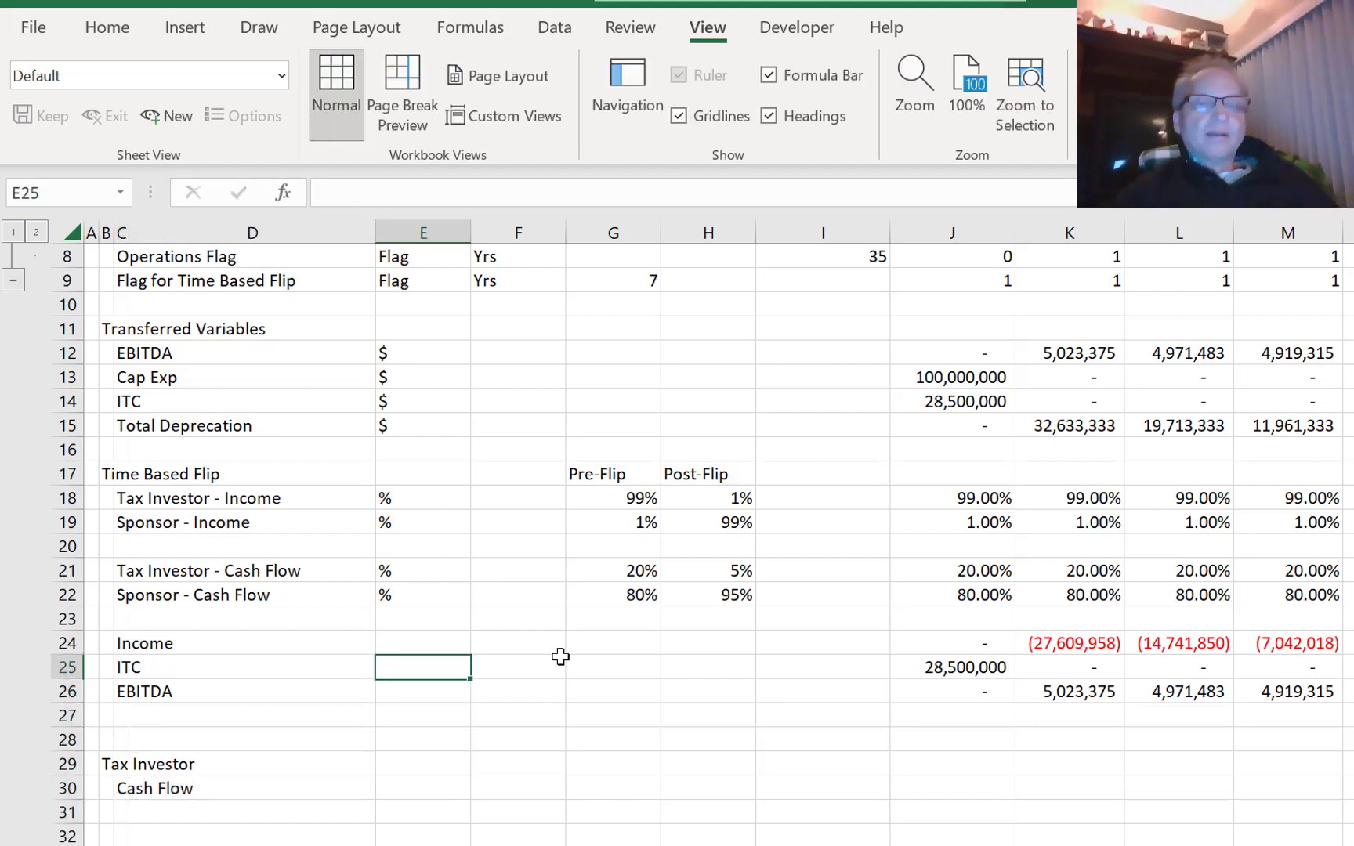
key("Up")
key("Up")
key("Up")
key("Up")
key("Up")
key("Up")
key("Up")
key("Up")
key("Up")
key("Up")
key("Up")
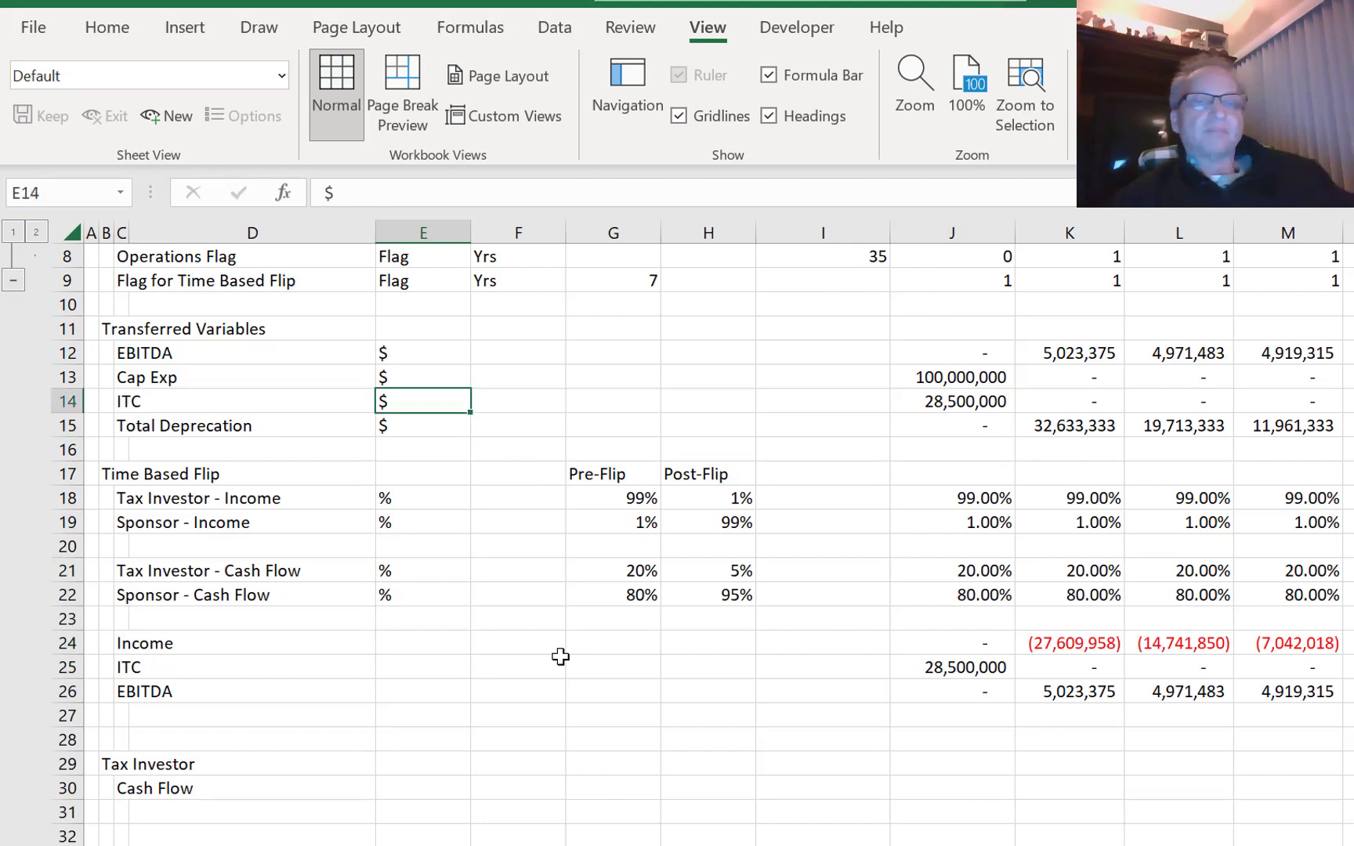
key("Down")
key("ctrl+c")
key("Down")
key("Down")
key("Down")
key("Down")
key("Down")
key("Down")
key("Down")
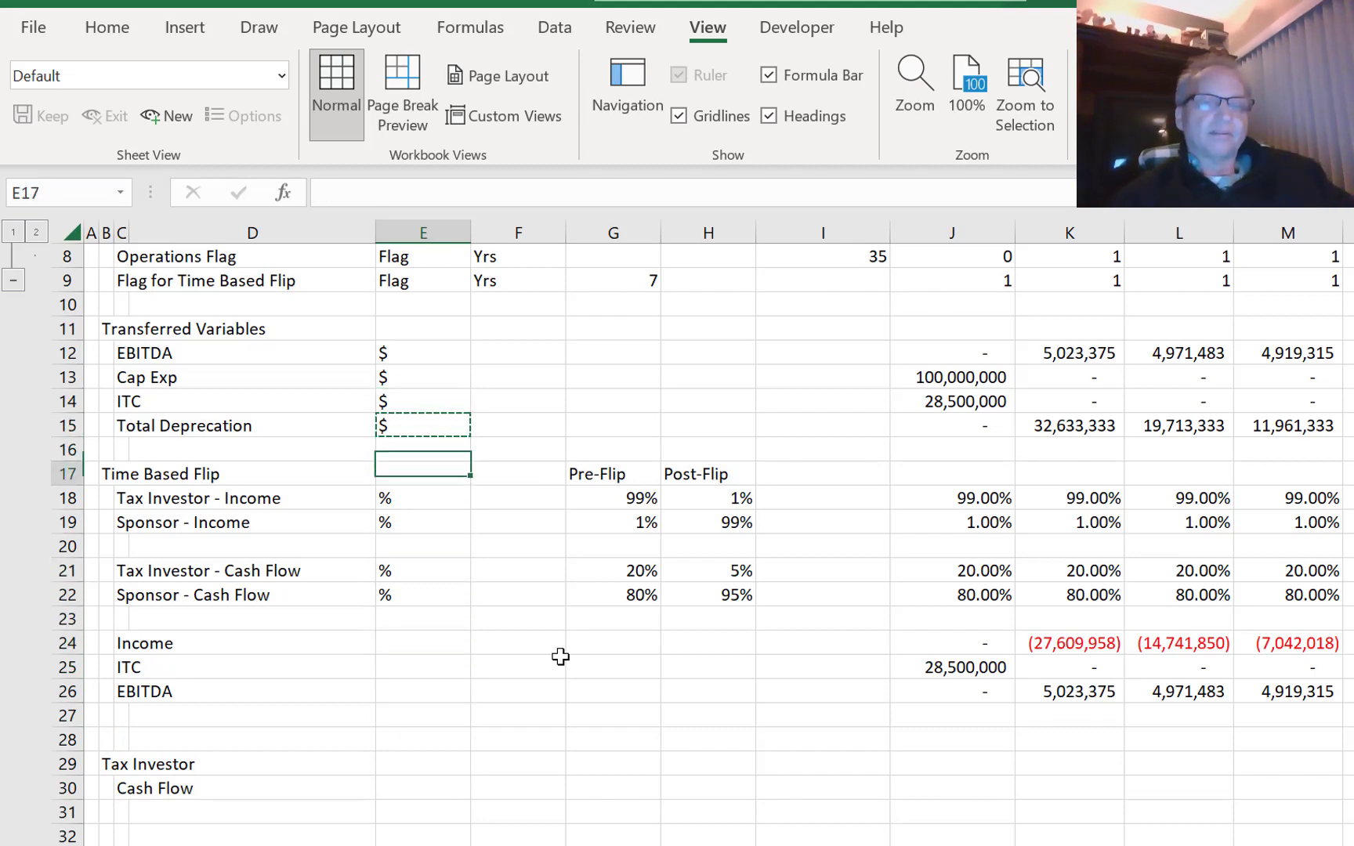
key("Down")
key("Down")
key("ctrl+v")
left_click(560, 656)
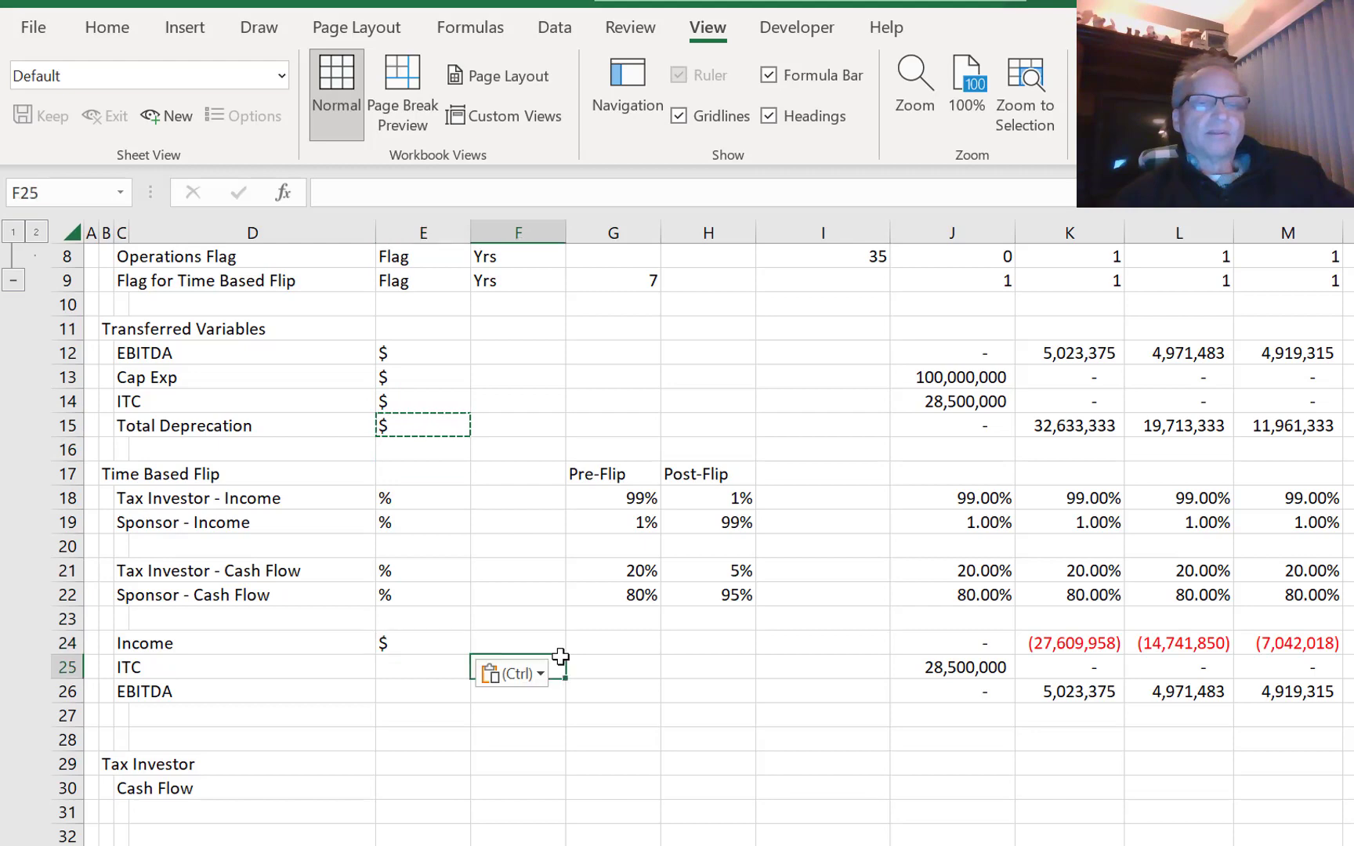
key("ctrl")
key("Escape")
key("Escape")
key("Left")
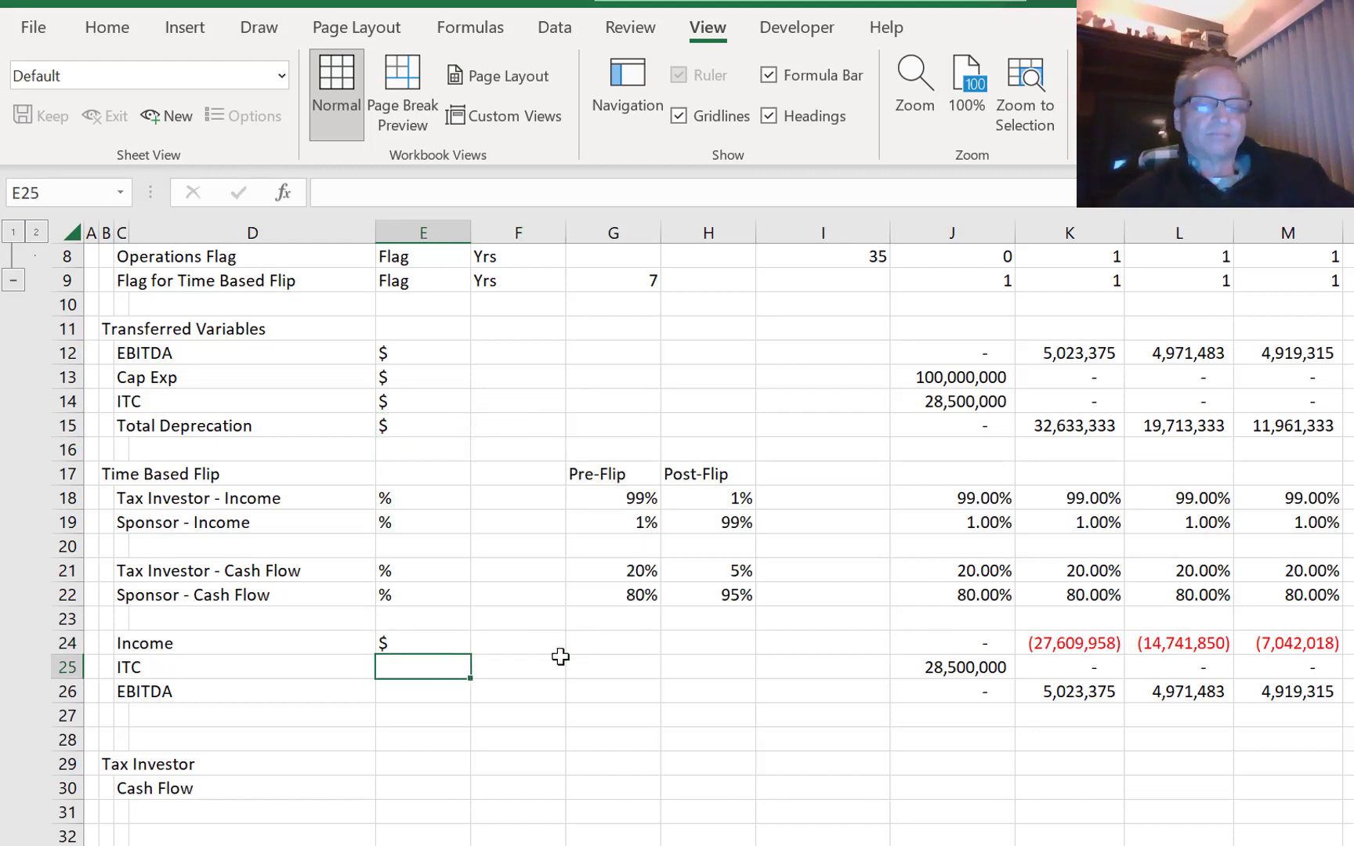
- Enter $ as the unit for the ITC row in E25 and the EBITDA row in E26
key("Down")
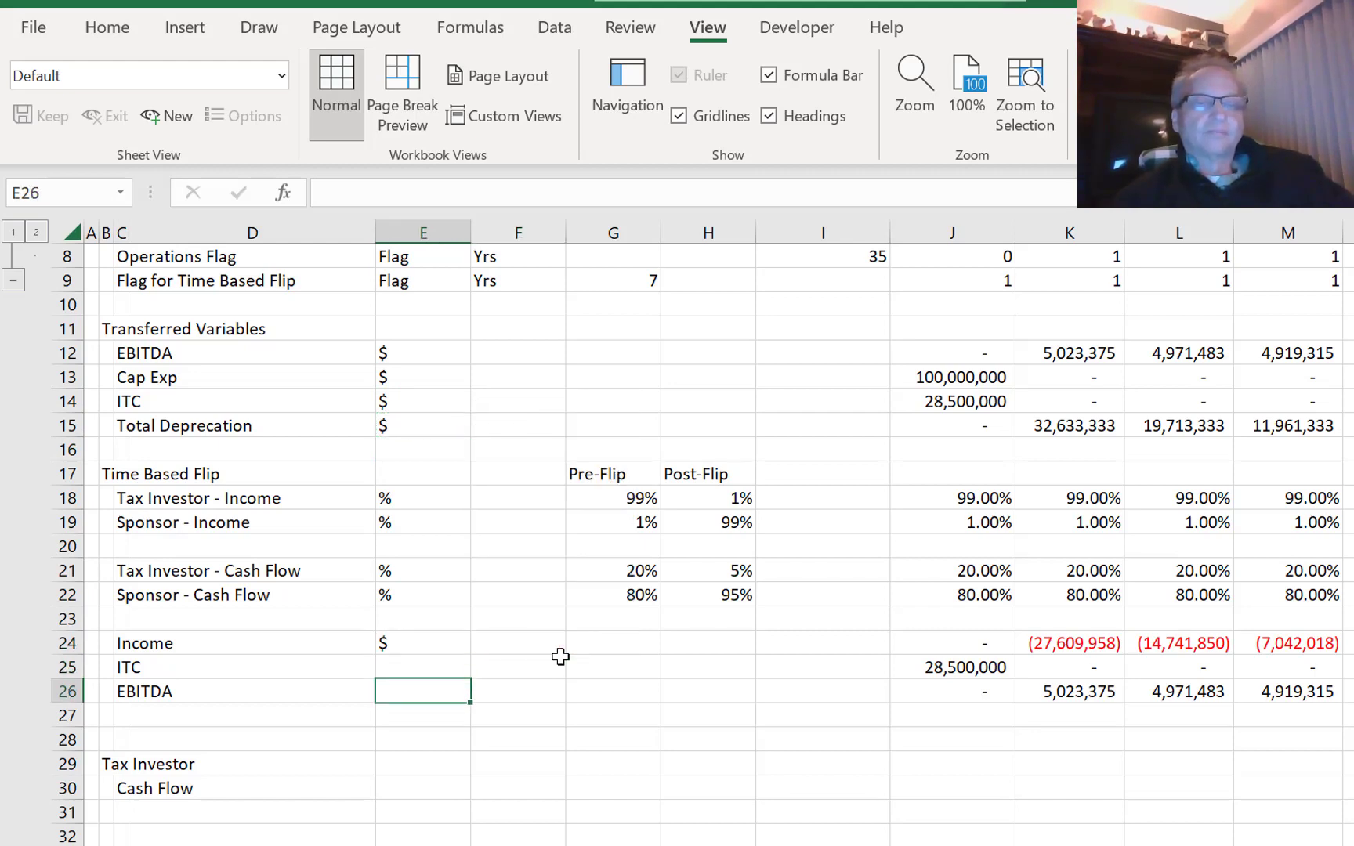
key("Up")
key("Up")
key("Down")
type("$")
key("Return")
type("$")
key("Return")
- Copy the $ unit from E26 to the Tax Investor Cash Flow row in E30
key("Down")
key("Down")
key("Down")
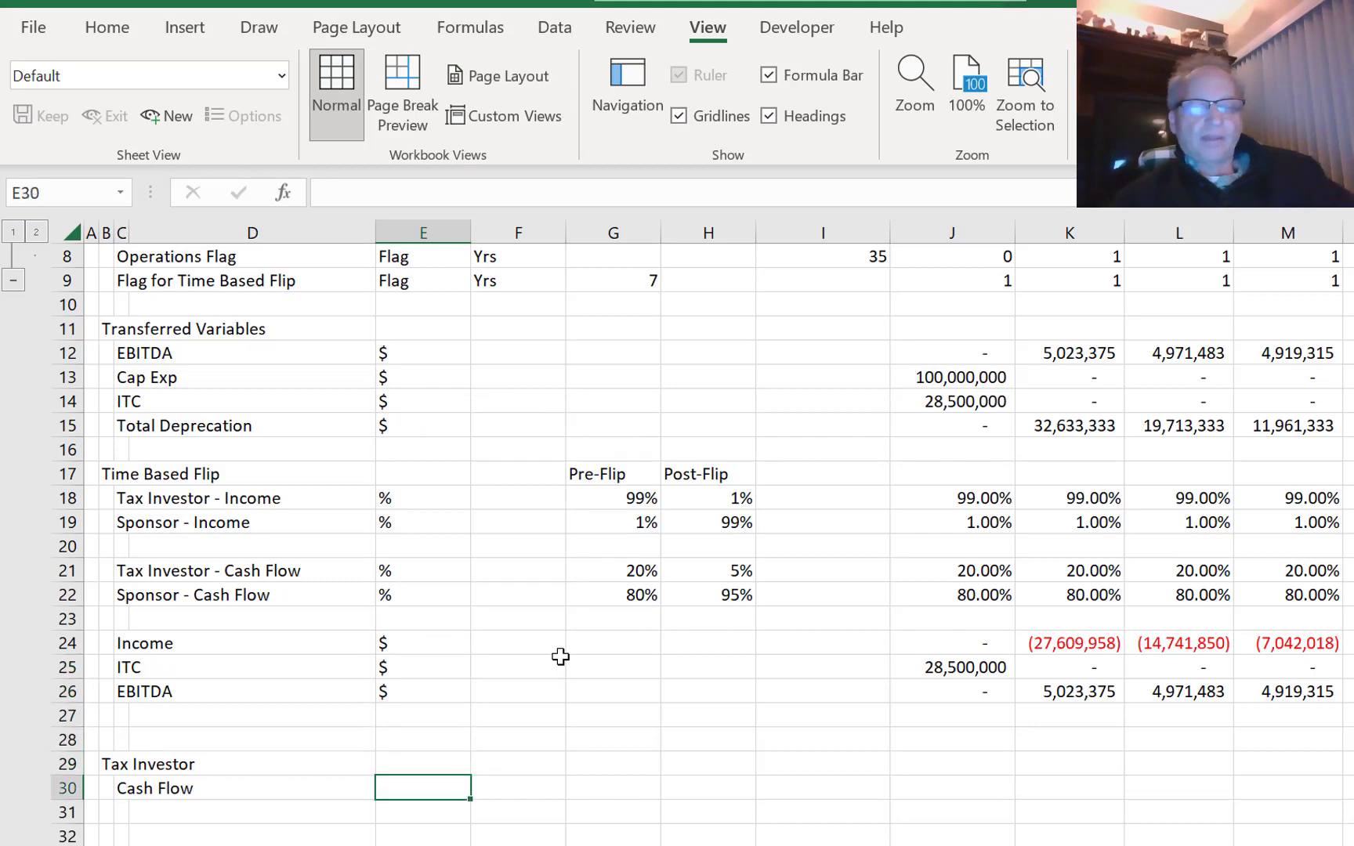
key("Up")
key("Up")
key("Up")
key("Up")
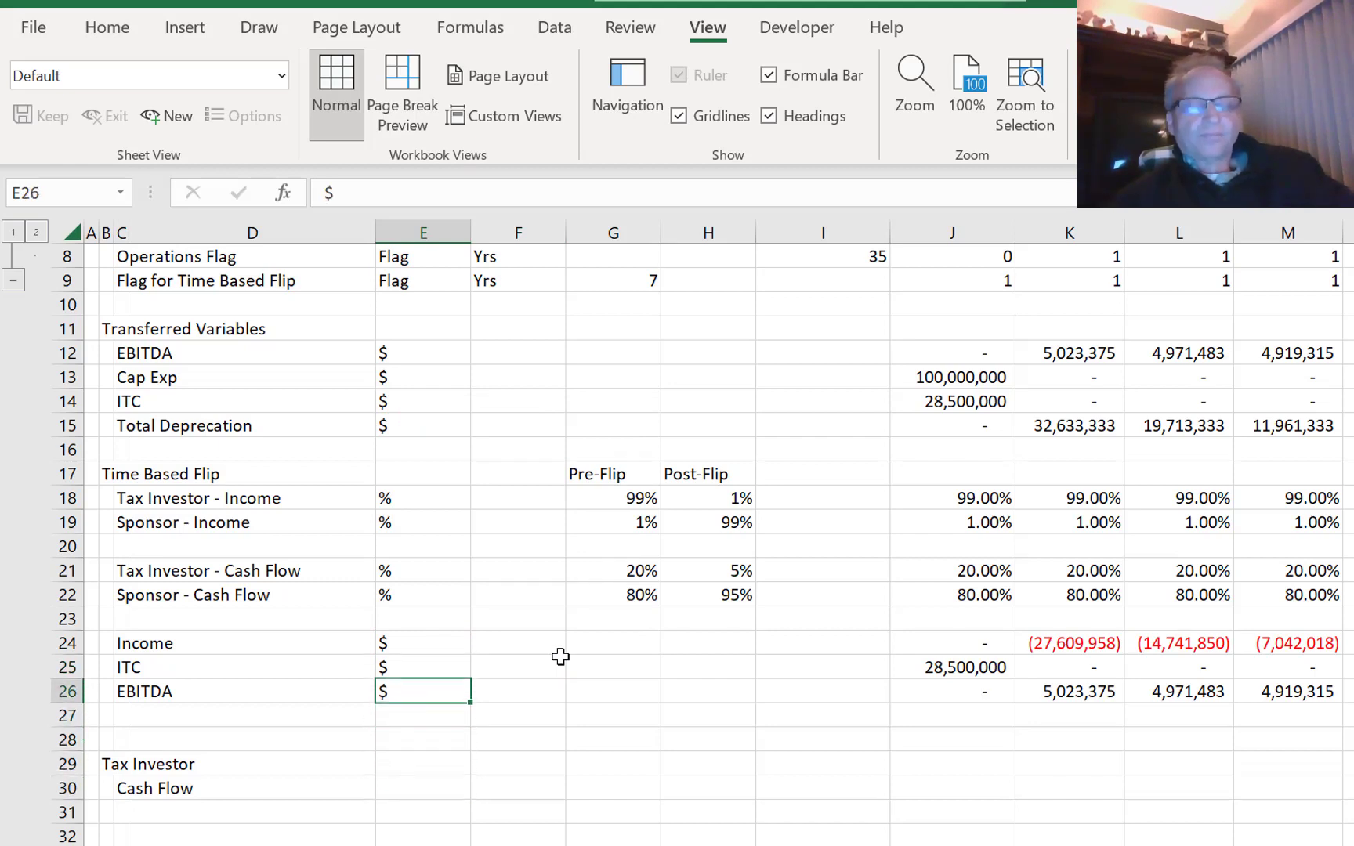
key("ctrl+c")
key("Down")
key("Down")
key("Down")
key("Down")
key("ctrl+v")
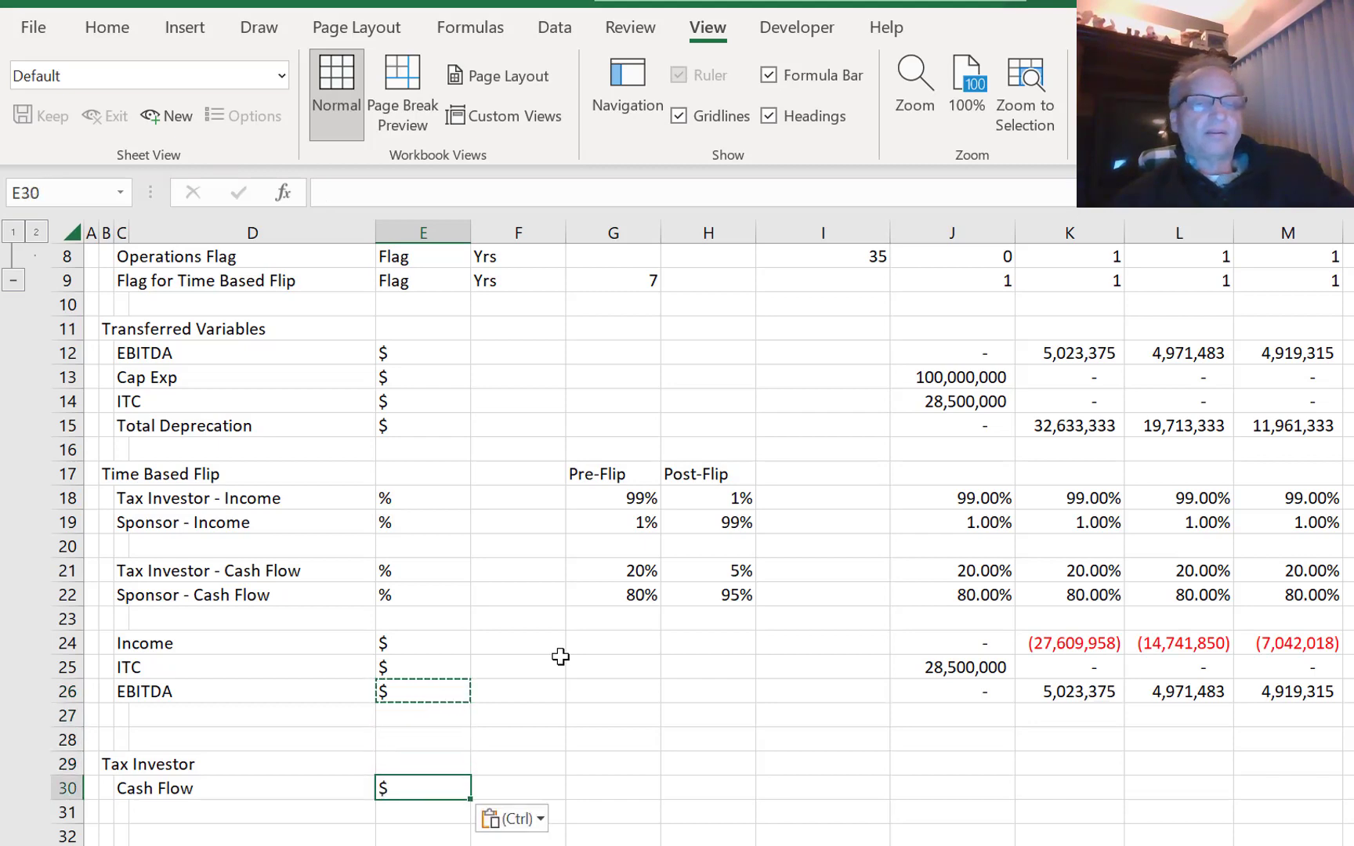
key("Up")
key("Up")
key("Escape")
key("Down")
key("Down")
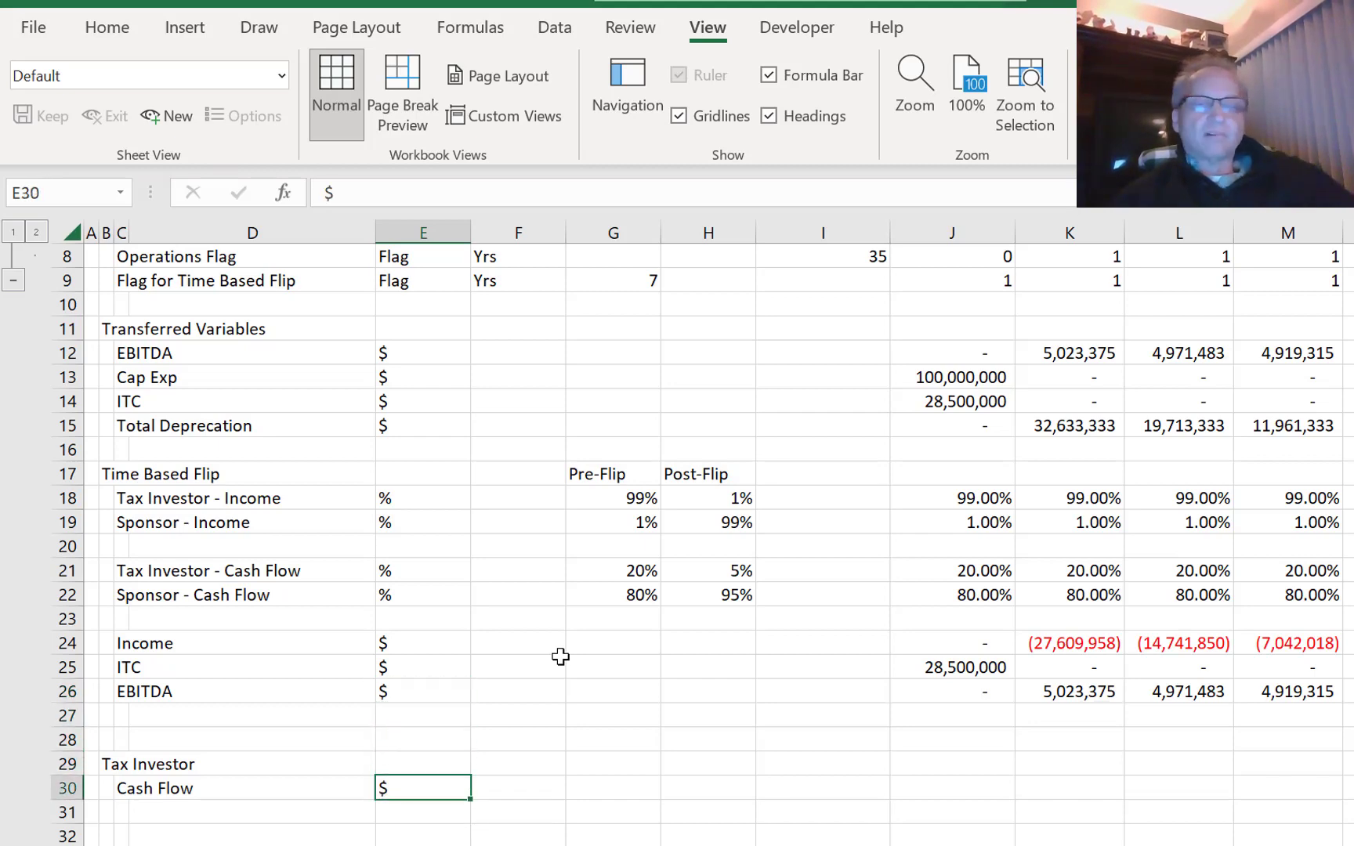
- Calculate the Tax Investor Cash Flow as its cash flow share times EBITDA with =J21*J26 in J30 and fill it across the timeline
key("Right")
key("Right")
key("Right")
key("Right")
key("Right")
key("Left")
key("Left")
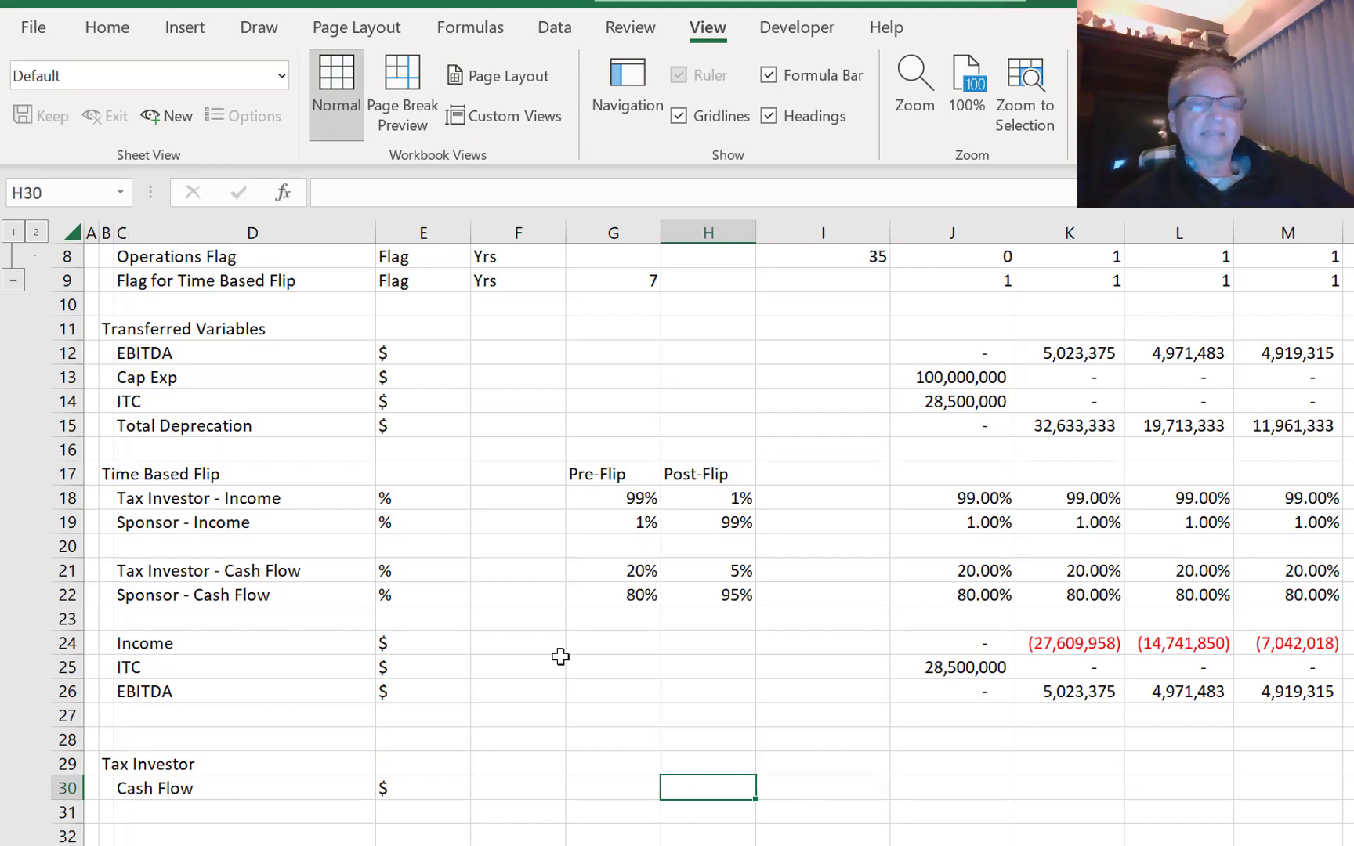
key("Left")
key("Right")
key("Left")
key("Right")
key("Right")
key("Right")
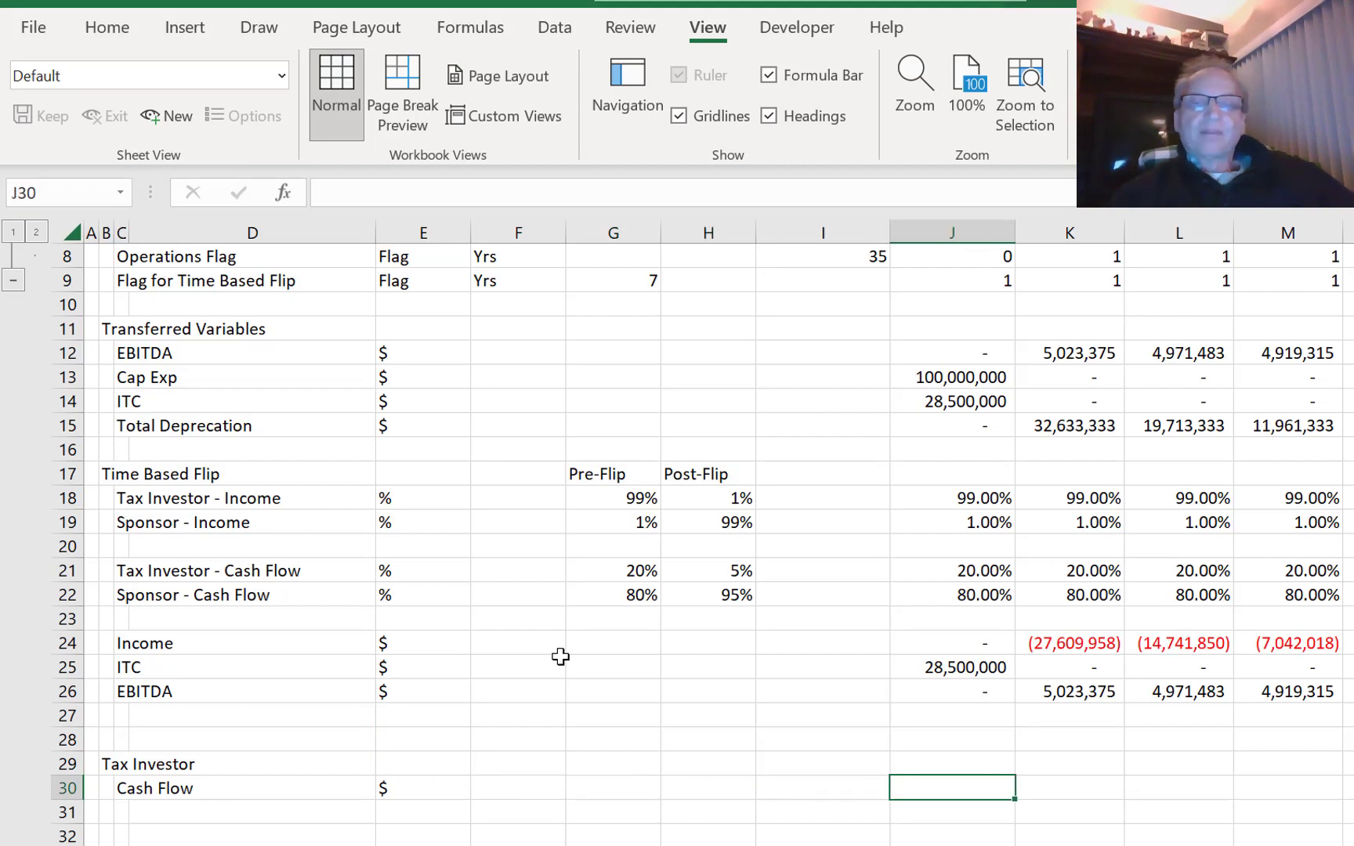
type("=")
key("Up")
key("Up")
key("Up")
key("Up")
key("Up")
key("Up")
key("Up")
key("Up")
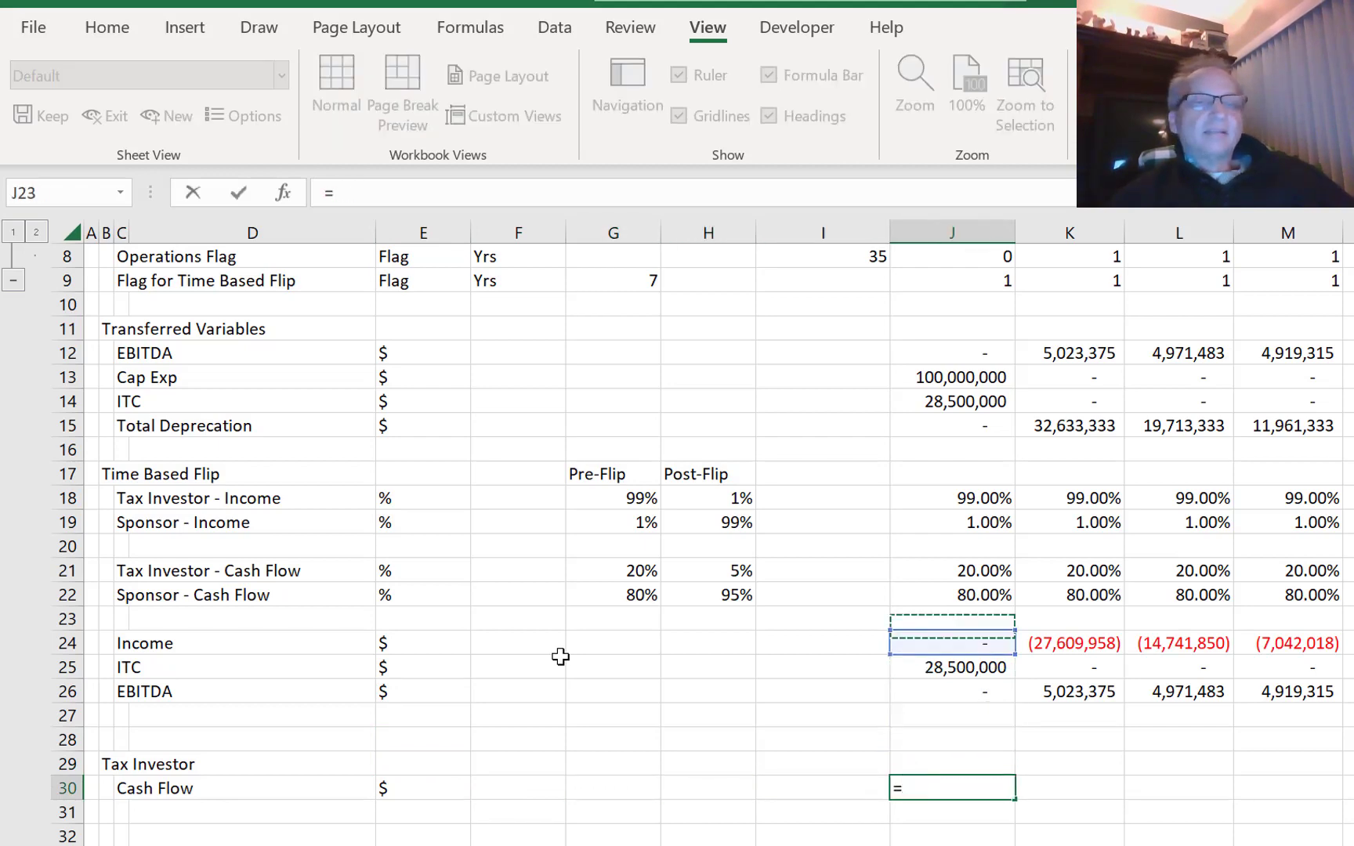
key("Up")
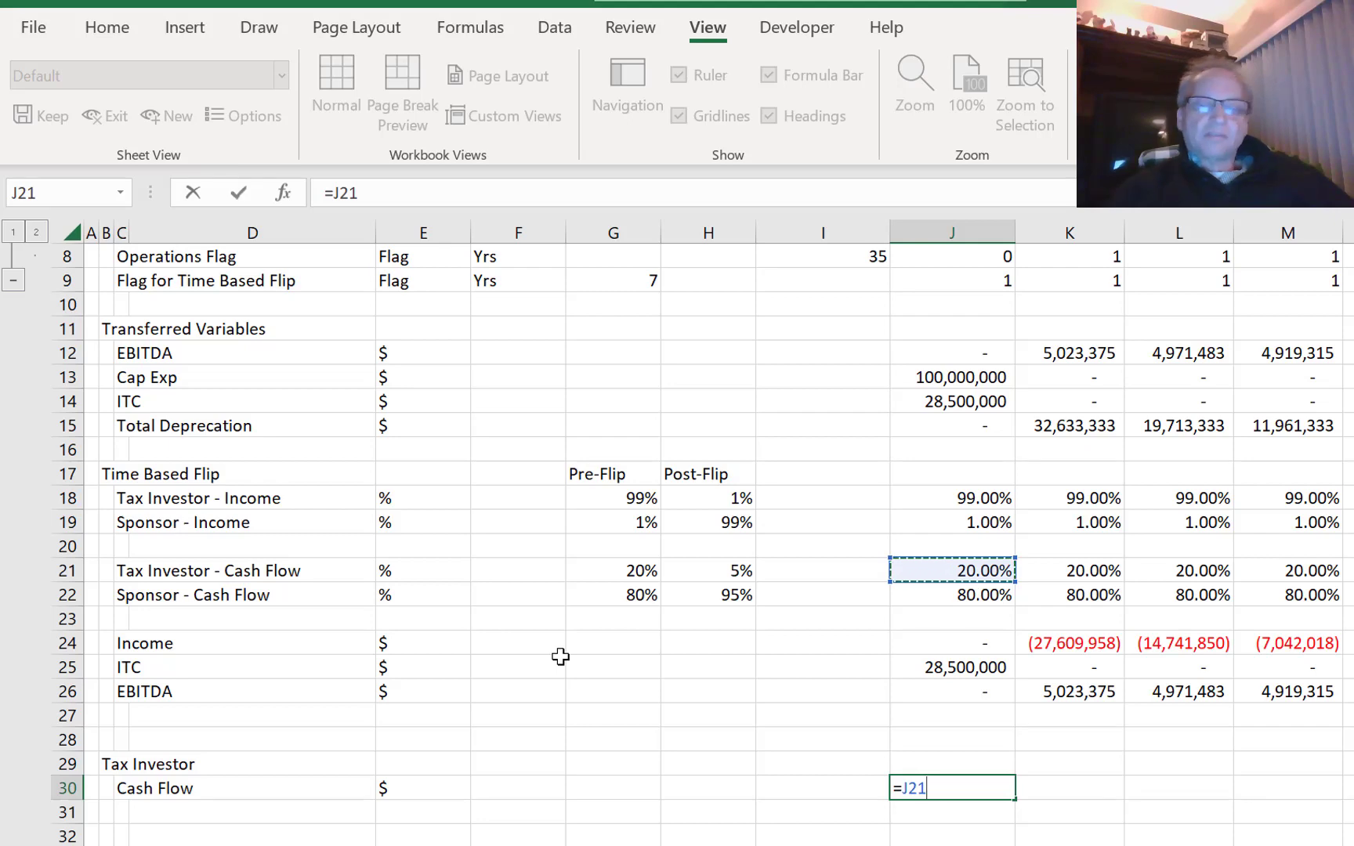
type("*")
key("Up")
key("Up")
key("Up")
key("Up")
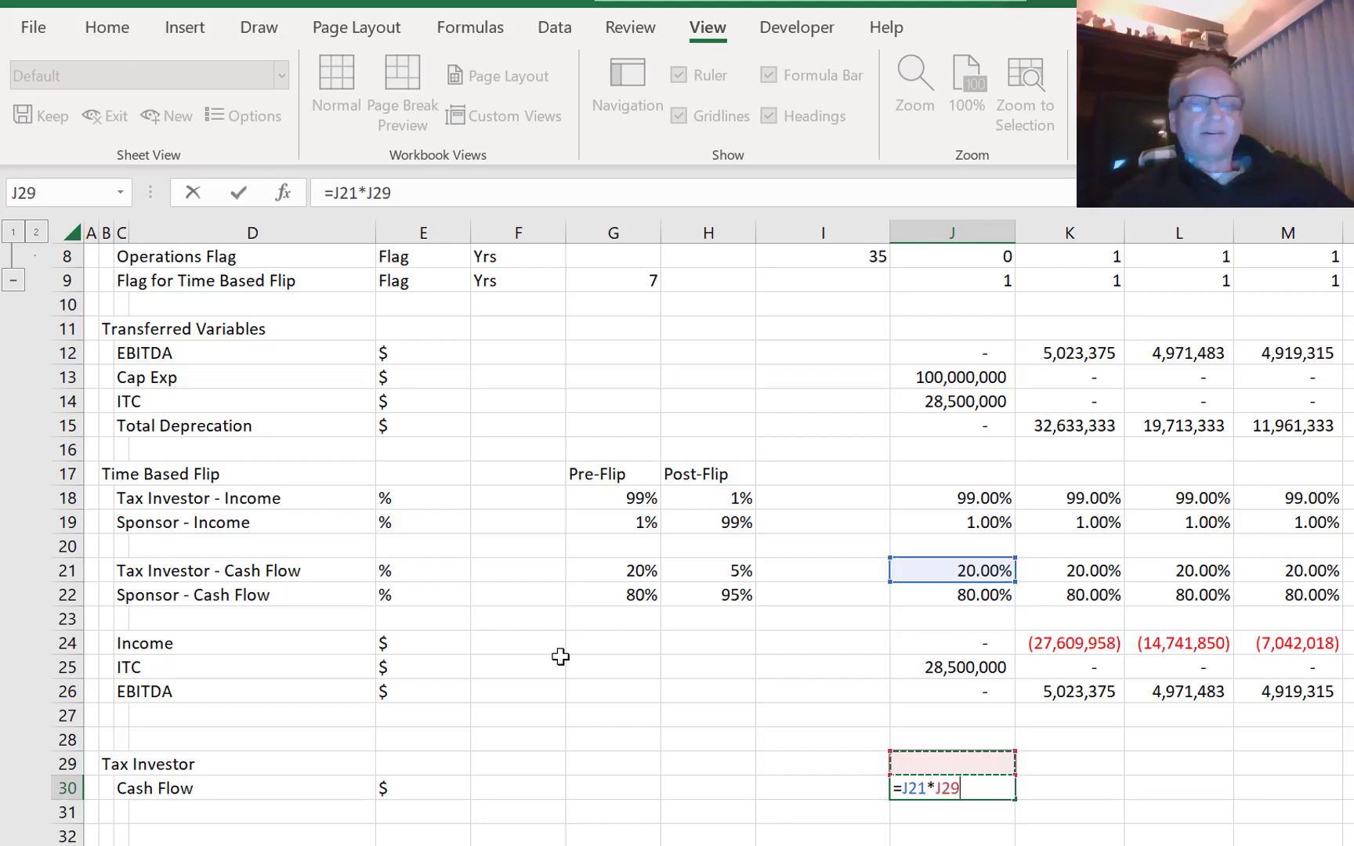
key("Return")
key("Up")
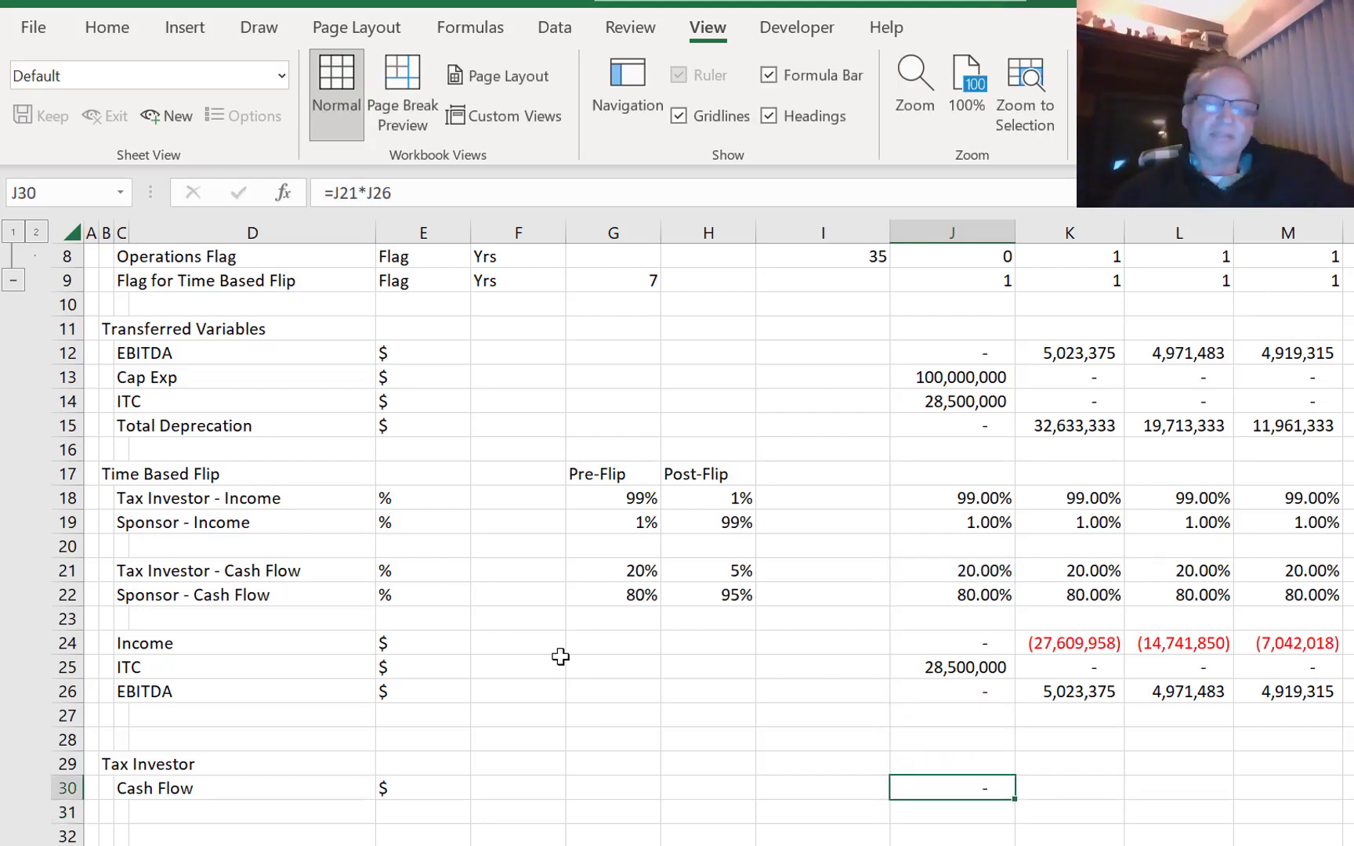
key("ctrl+shift+Right")
key("ctrl+r")
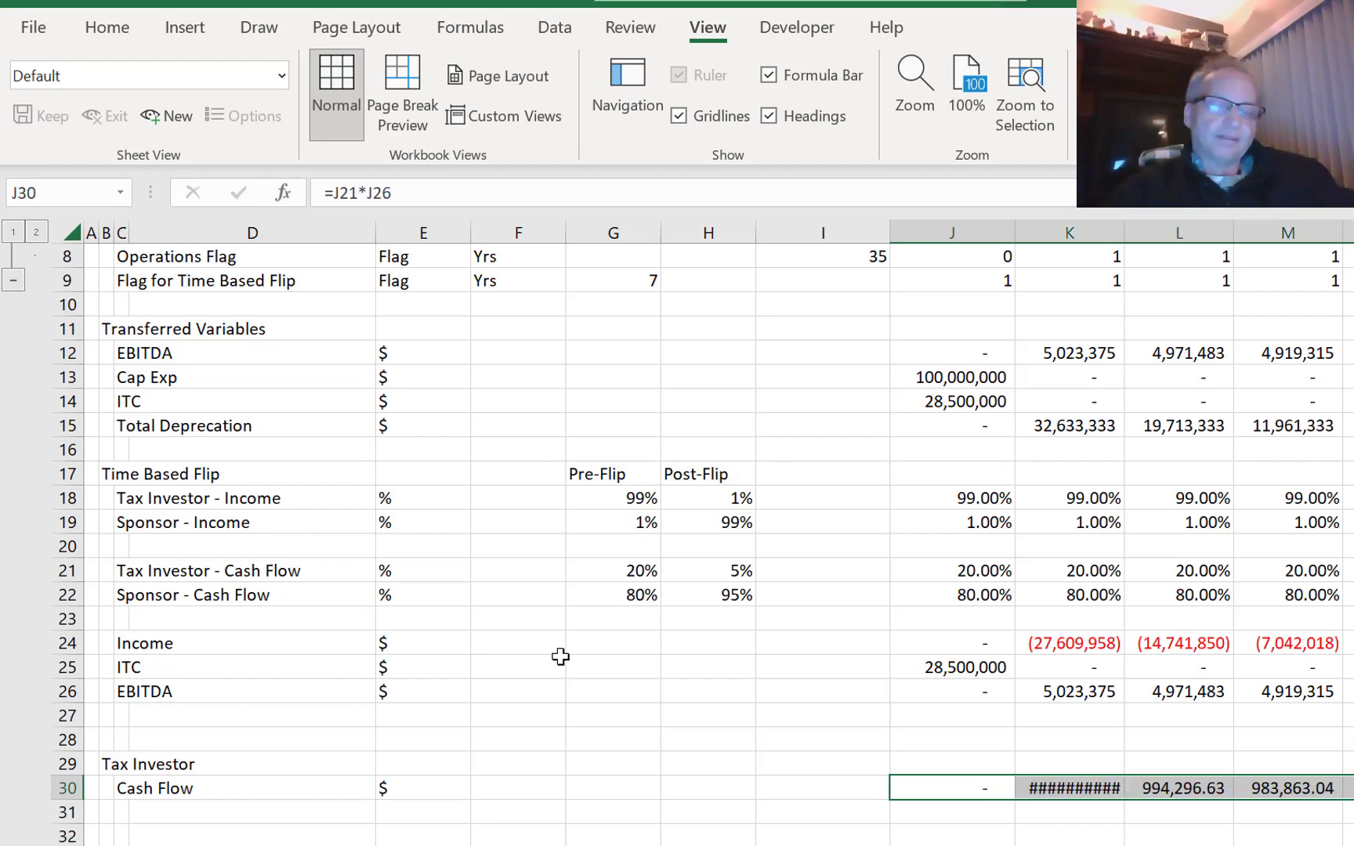
key("Down")
key("Left")
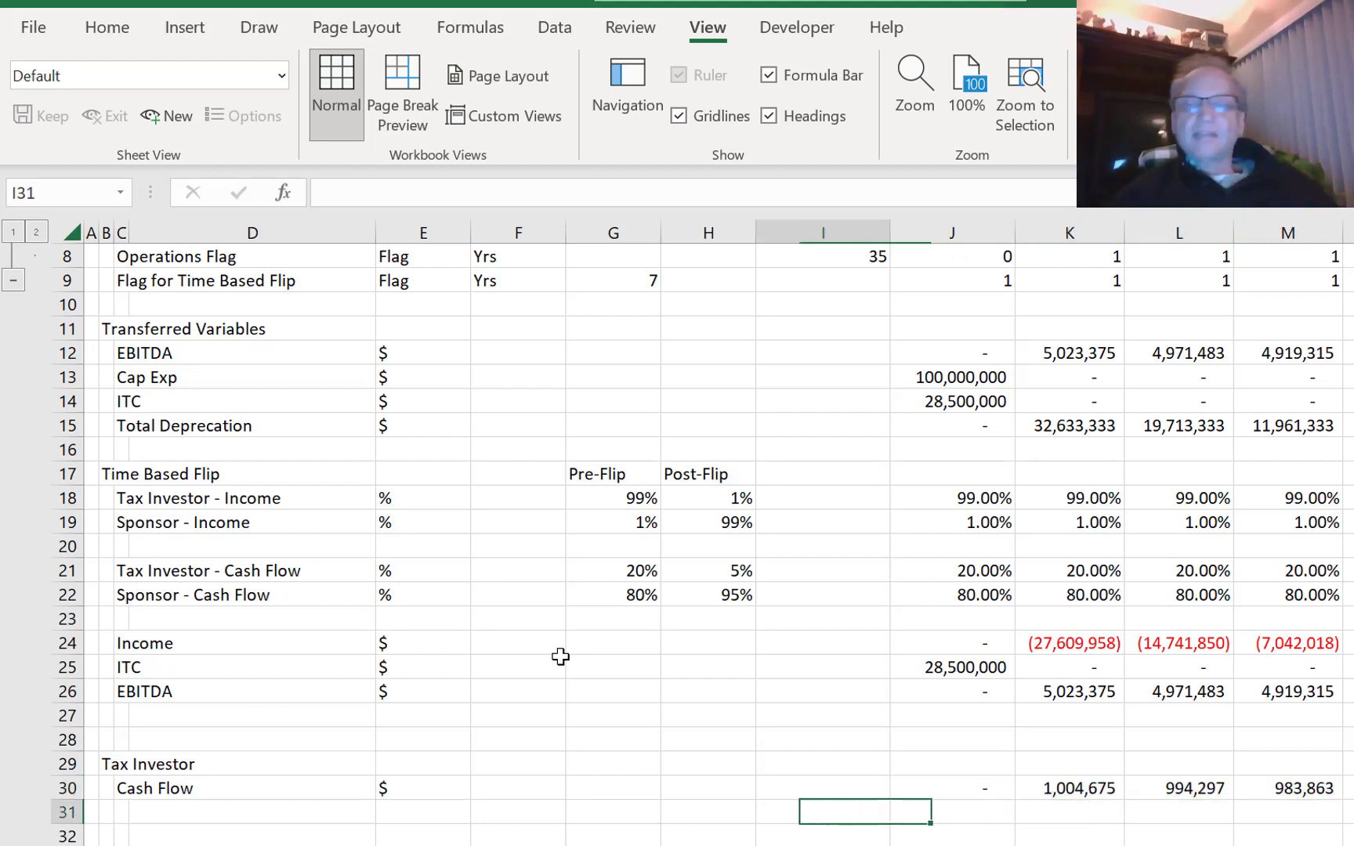
- Inspect the cell references of the Tax Investor Cash Flow formula in J30
key("Right")
key("Up")
key("Right")
key("Left")
key("Left")
key("Left")
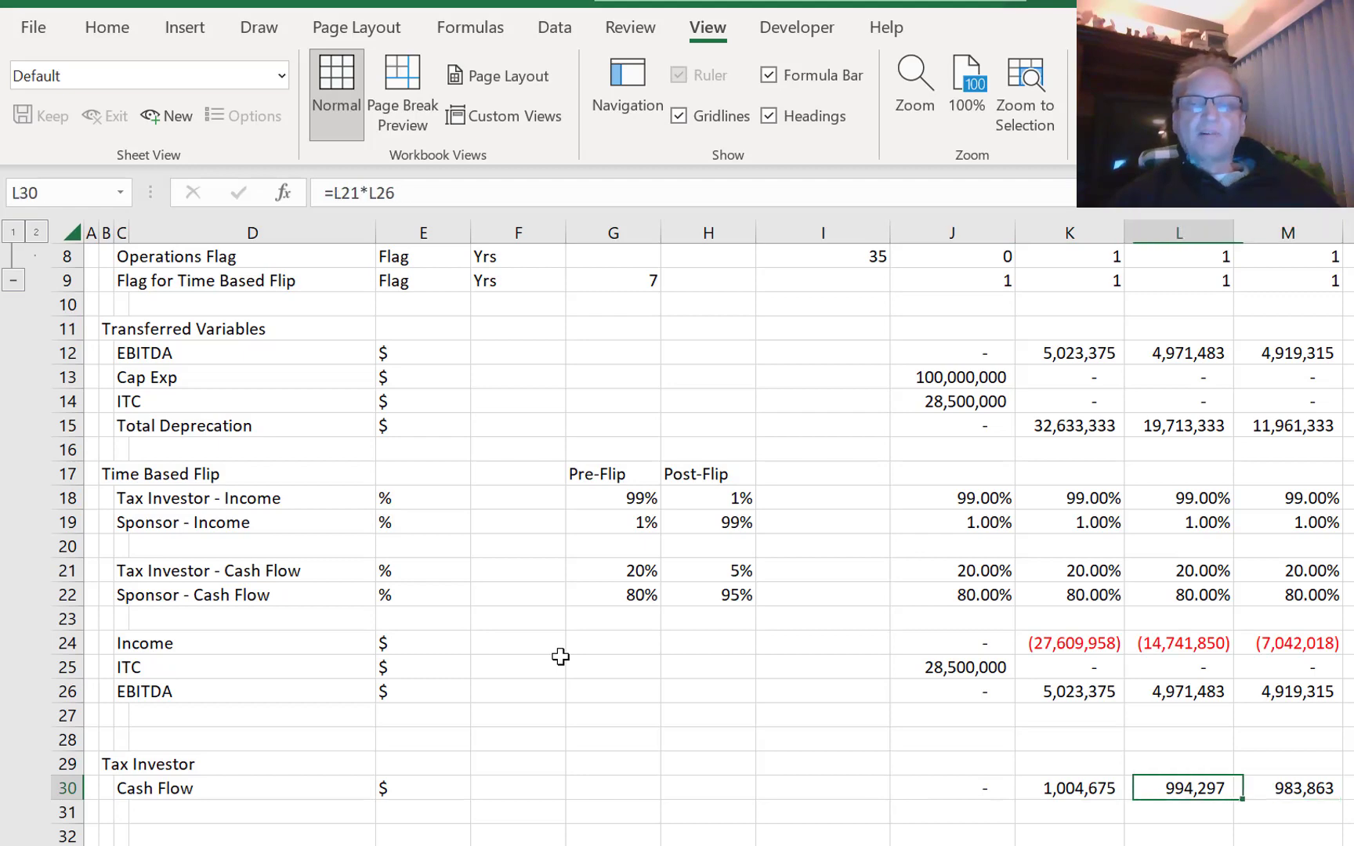
key("F2")
key("Escape")
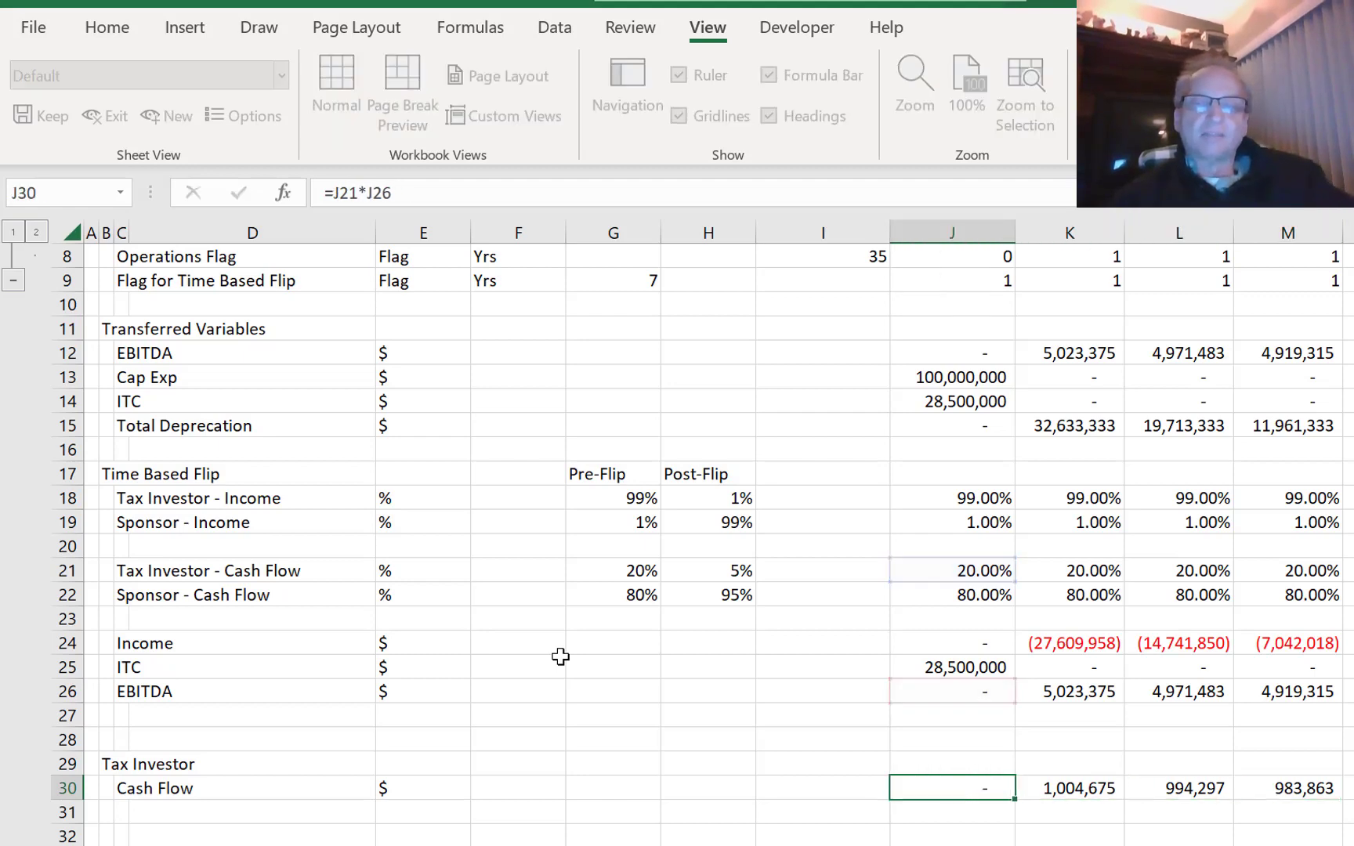
- Add the row label Income in C31 beneath Cash Flow, with the unit $ in E31
key("Down")
key("Left")
key("Left")
key("Left")
key("Left")
key("Left")
key("Left")
key("Left")
key("Left")
key("Left")
key("Right")
key("Right")
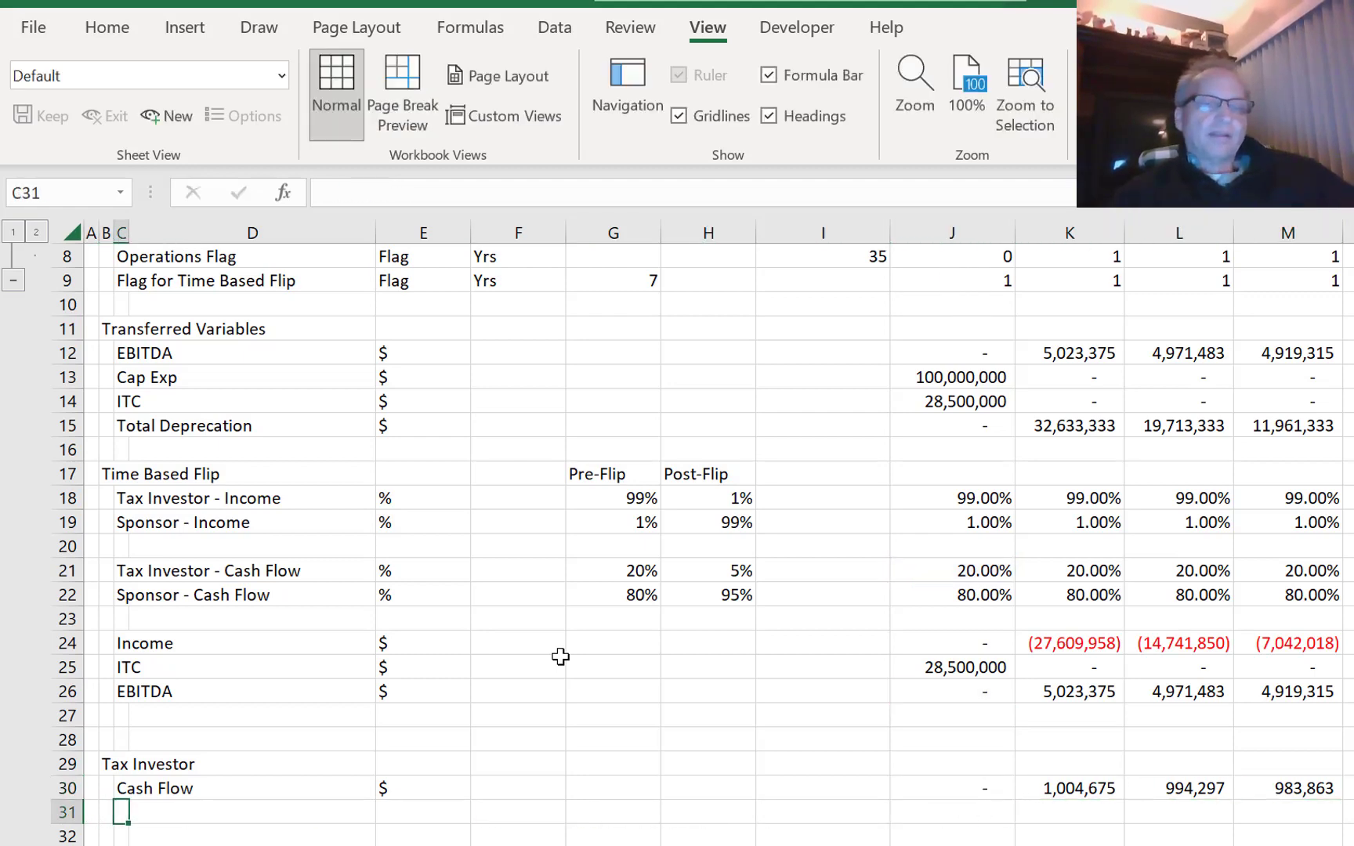
type("Income")
key("Return")
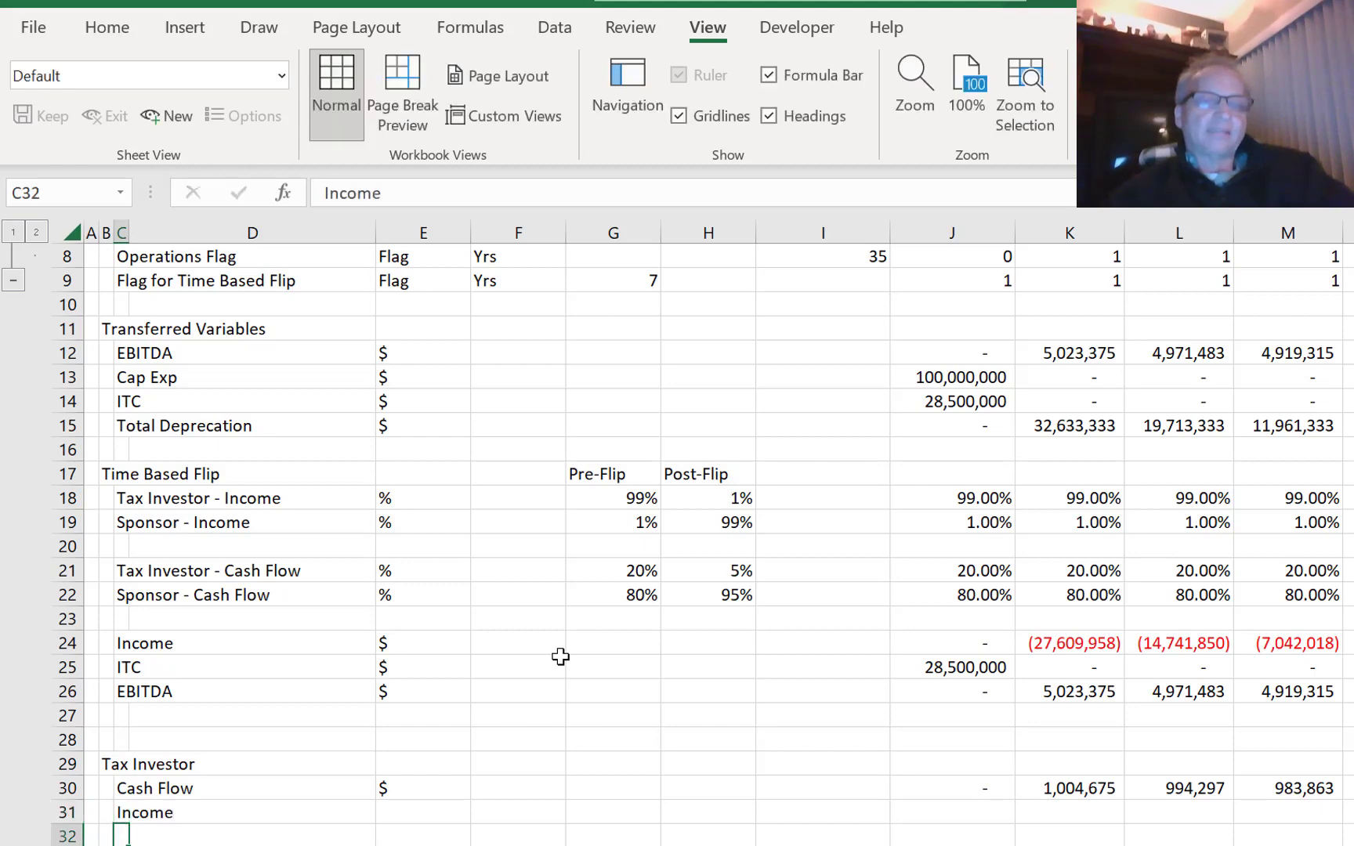
key("Up")
key("Right")
key("Right")
type("$")
- Calculate the Tax Investor Income as income times its income share with =J24*J18 in J31 and fill it across the timeline
key("Right")
key("Right")
key("Right")
key("Right")
key("Right")
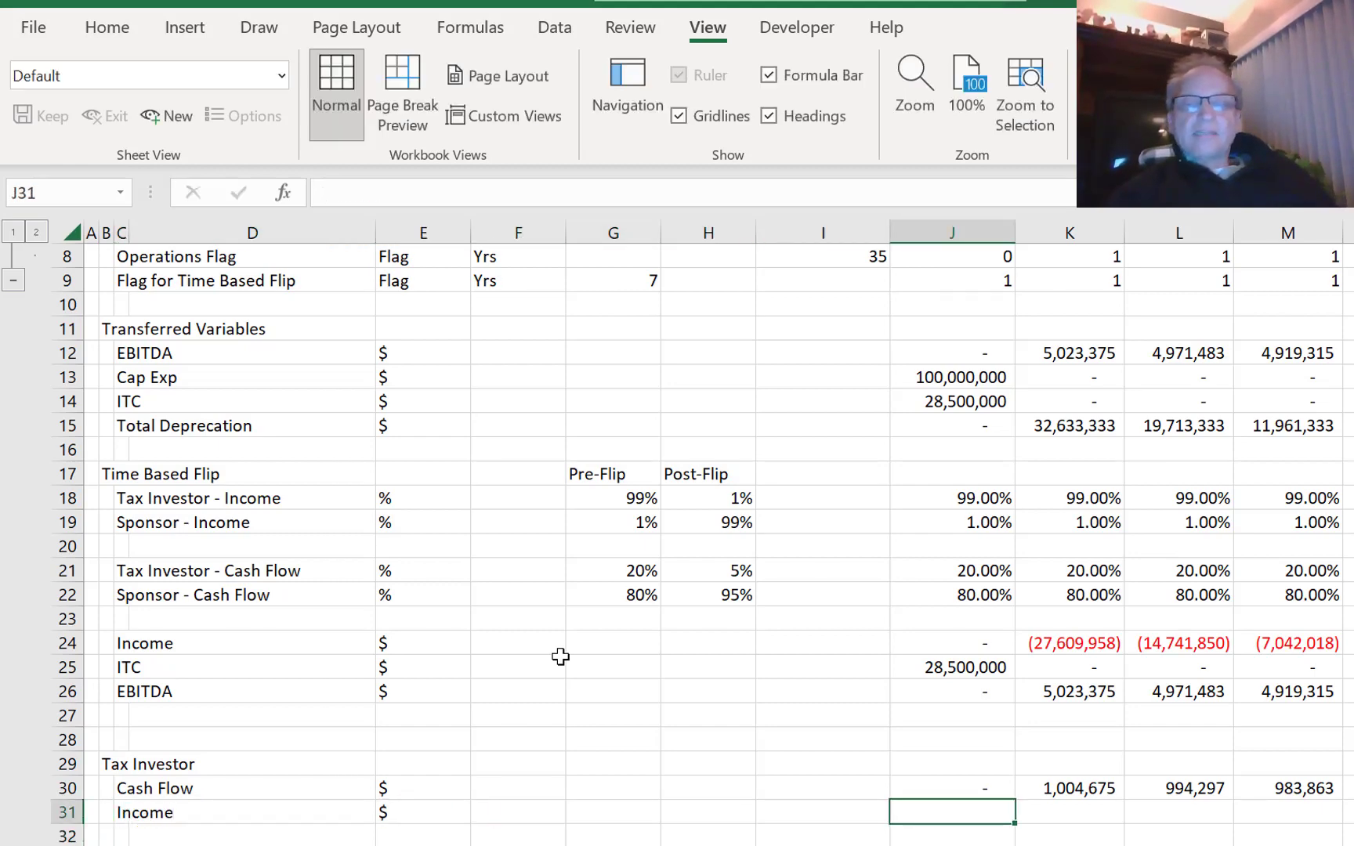
type("=")
key("Up")
key("Up")
key("Up")
key("Up")
key("Up")
key("Up")
key("Up")
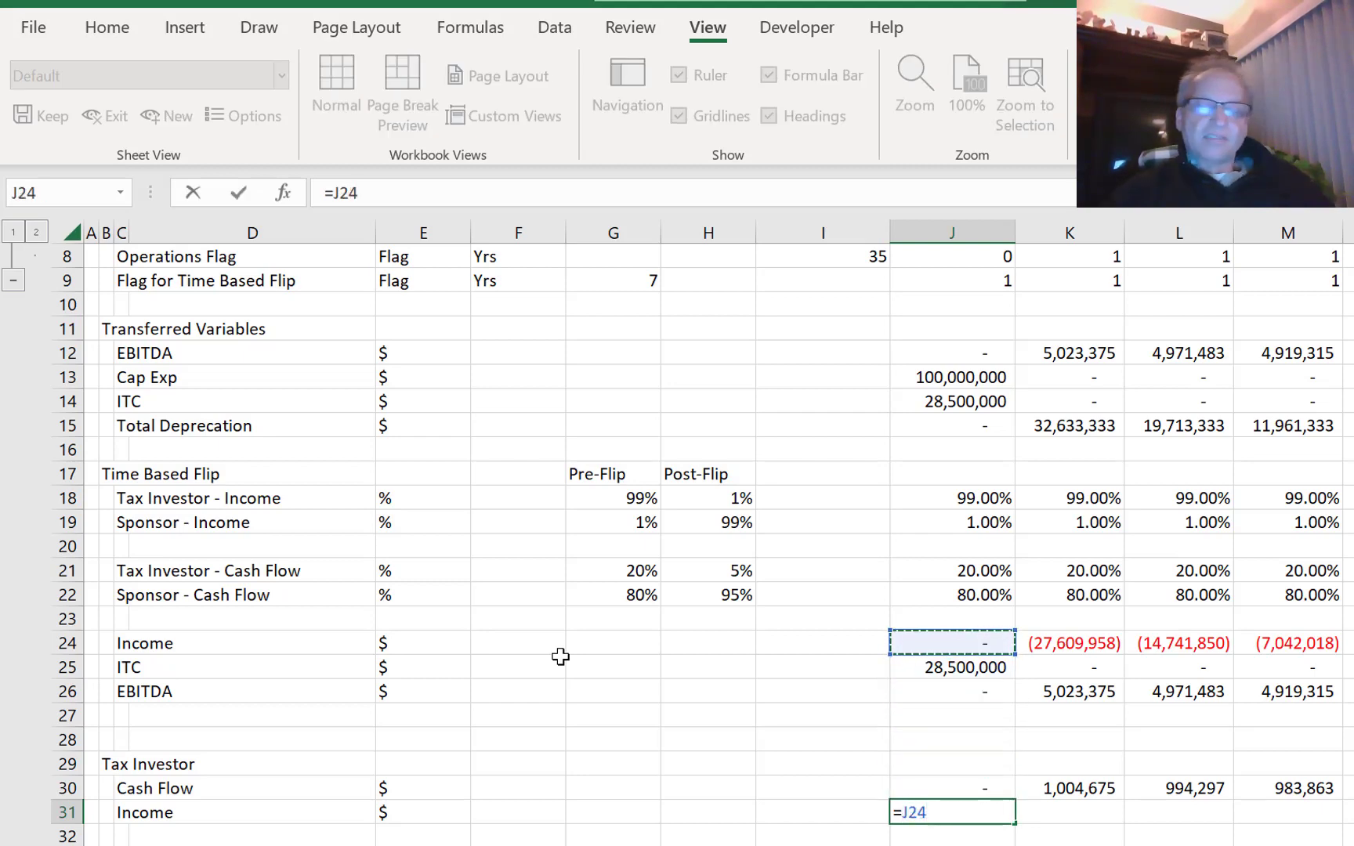
type("*")
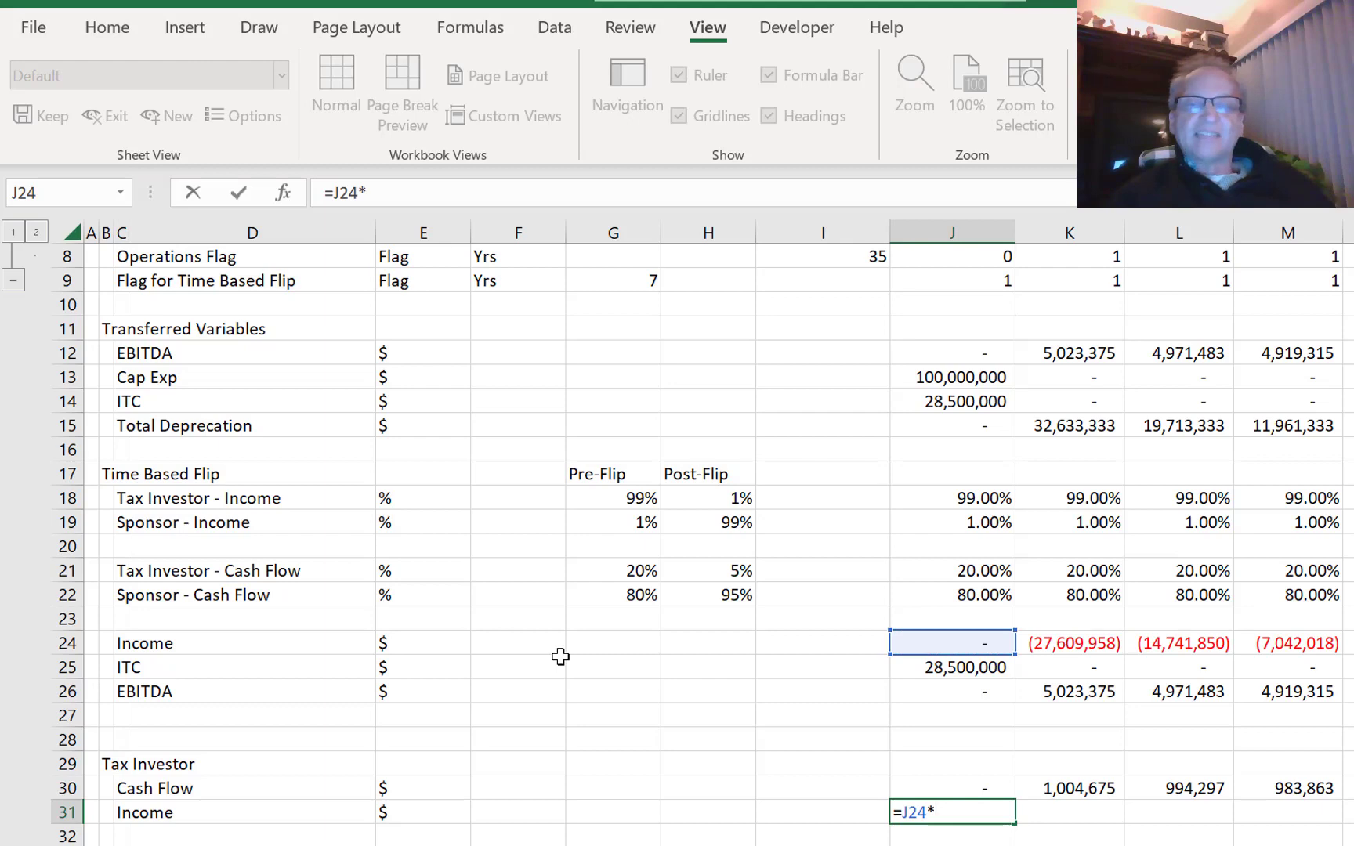
key("Up")
key("Up")
key("Up")
key("Up")
key("Up")
key("Up")
key("Up")
key("Up")
key("Up")
key("Up")
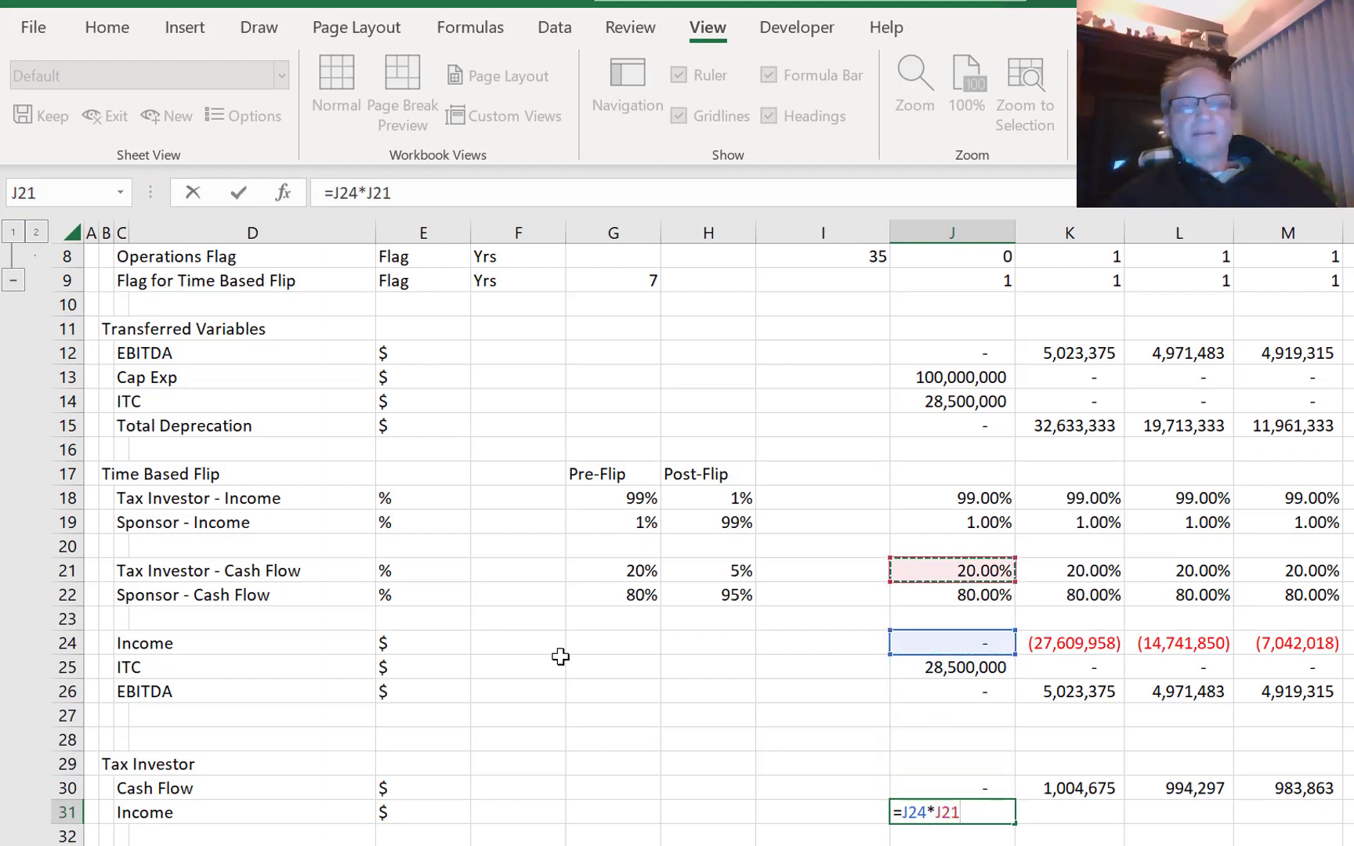
key("Up")
key("Up")
key("Up")
key("Return")
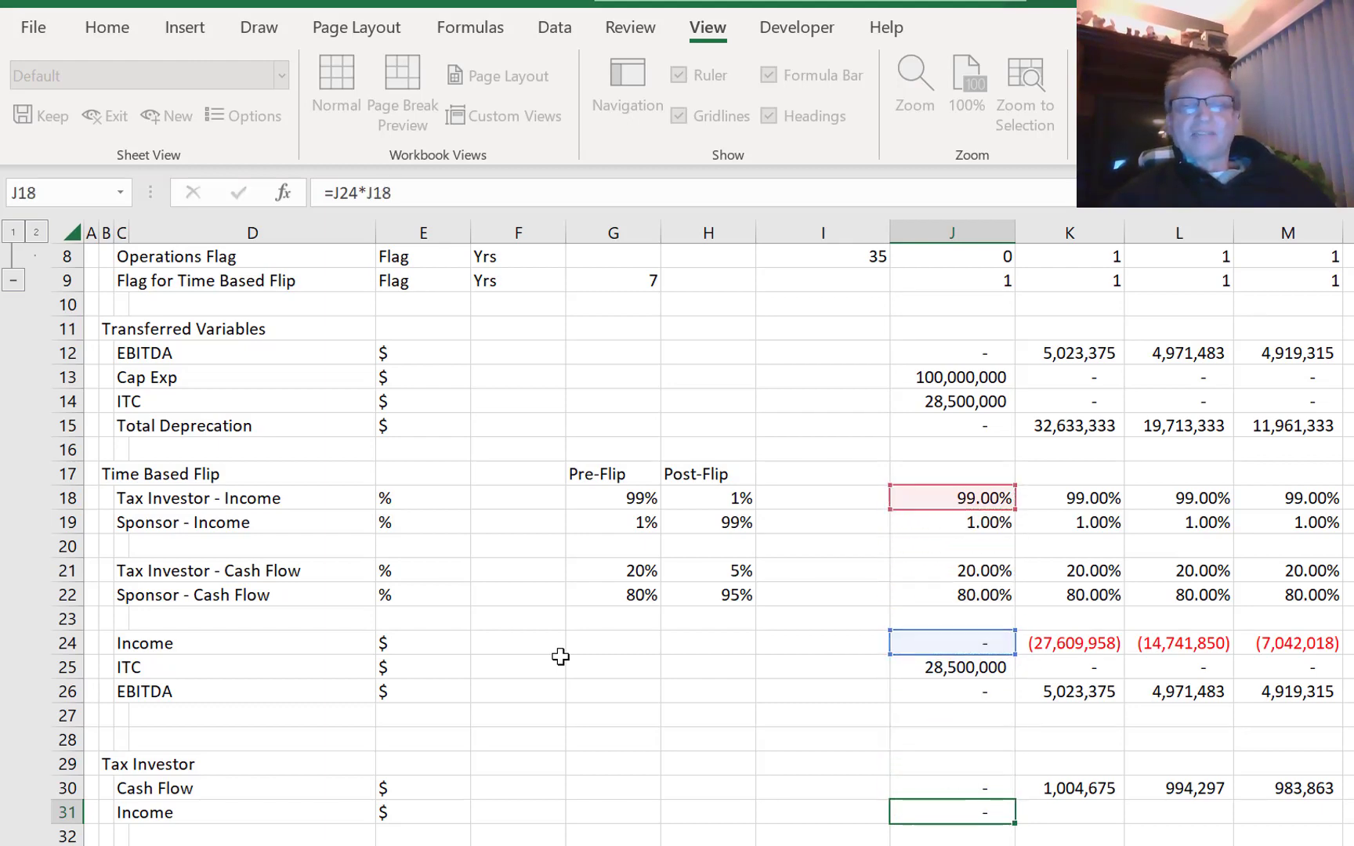
key("ctrl+shift+Right")
key("ctrl+r")
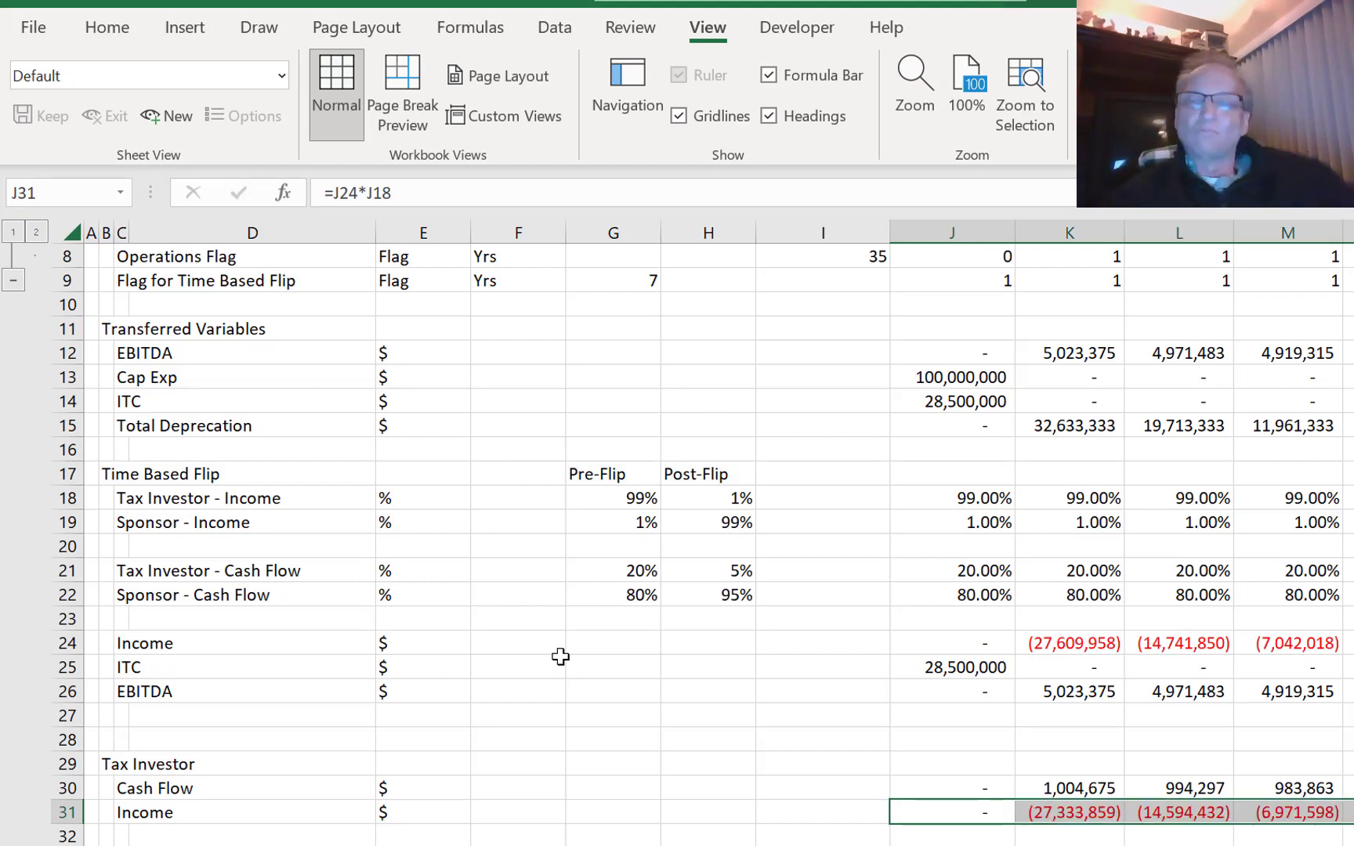
- Examine the Tax Investor Income in row 31 across the timeline, around the years when the flip takes place
key("Right")
key("Right")
key("Right")
key("Right")
key("Right")
key("Right")
key("Right")
key("Right")
key("Right")
key("Right")
key("Right")
key("Right")
key("Right")
key("Right")
key("Right")
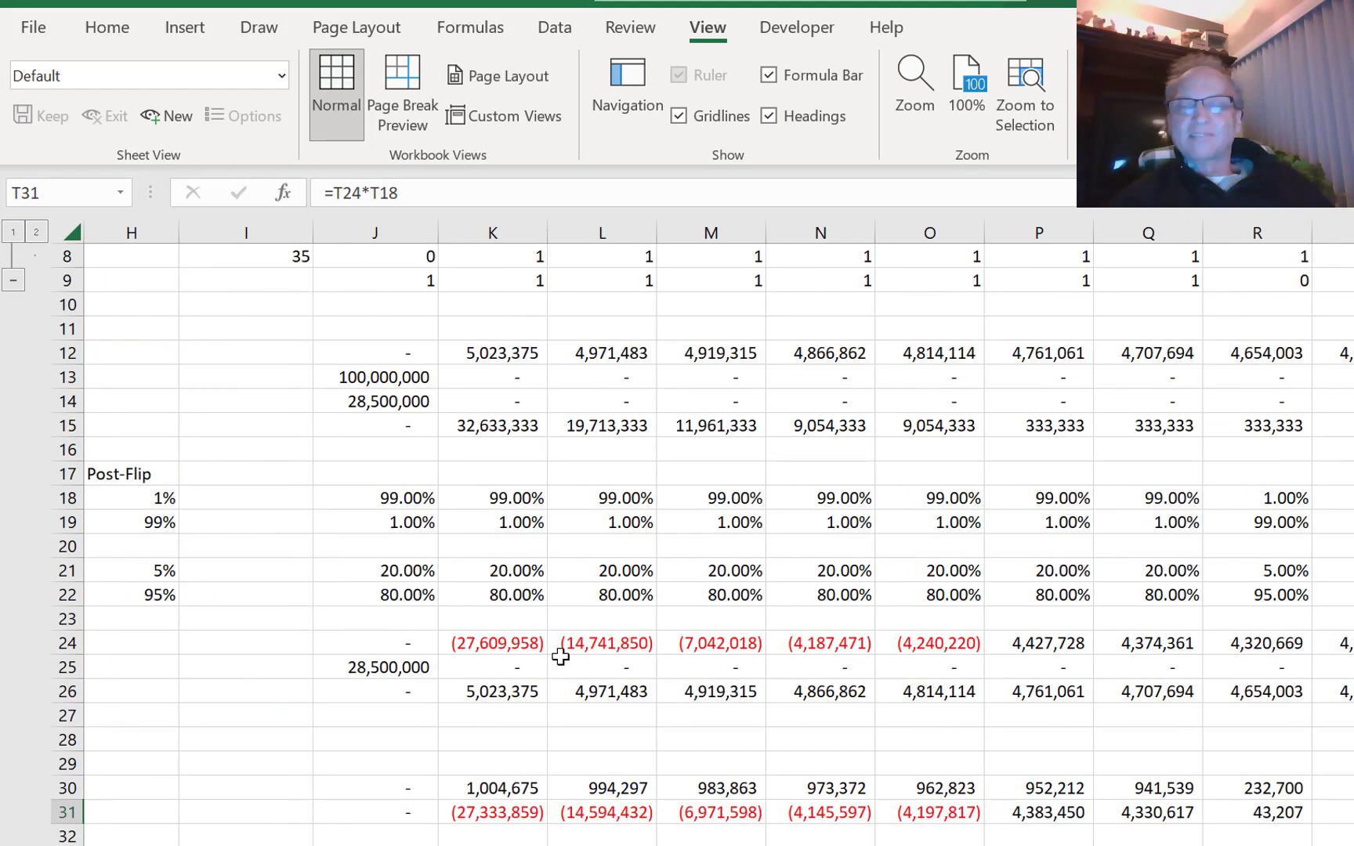
key("Left")
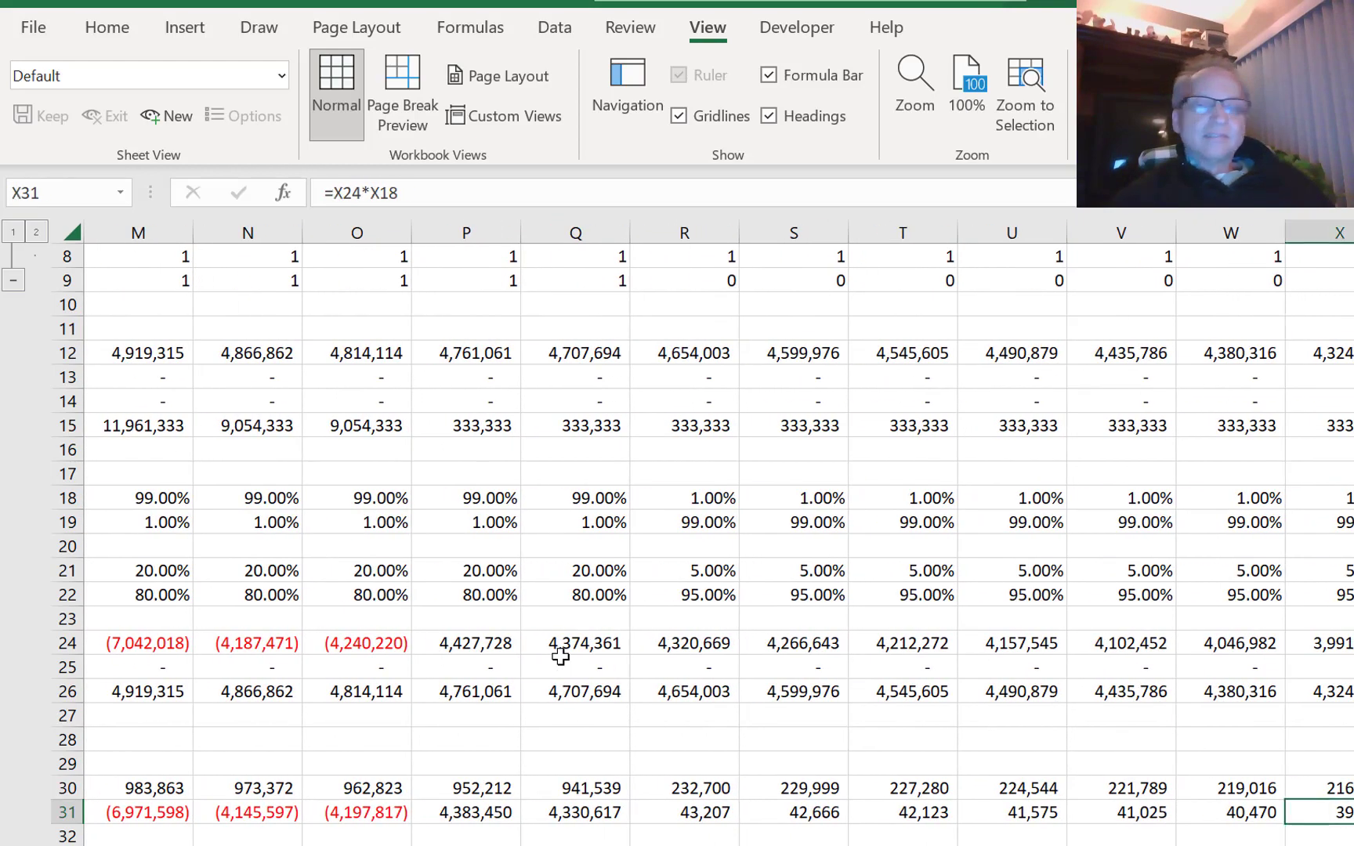
key("ctrl+Left")
key("Right")
key("Right")
key("Right")
key("Right")
key("Right")
key("Right")
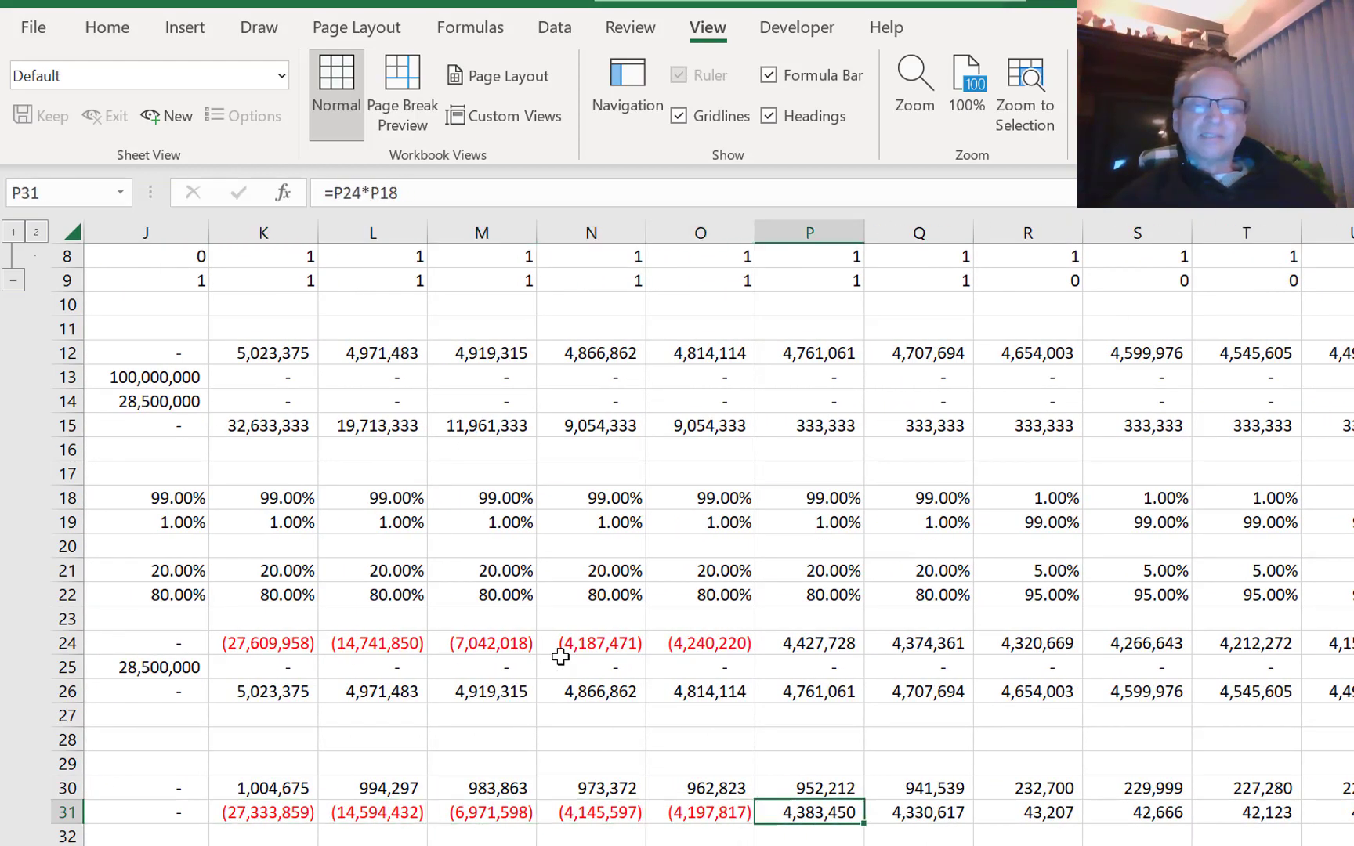
key("Right")
key("Left")
key("shift+Right")
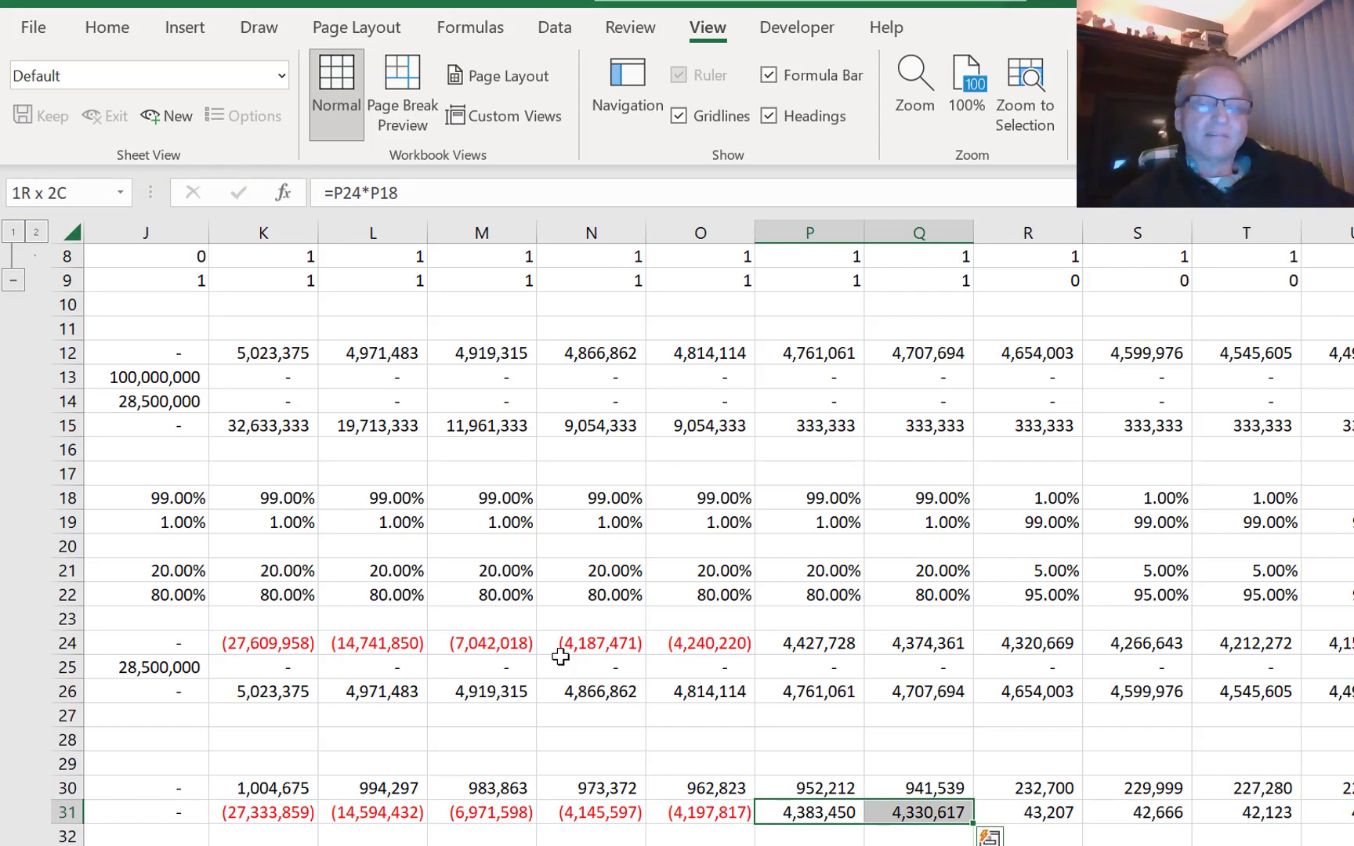
key("Left")
key("Left")
key("Right")
key("Right")
key("Left")
key("Right")
key("Right")
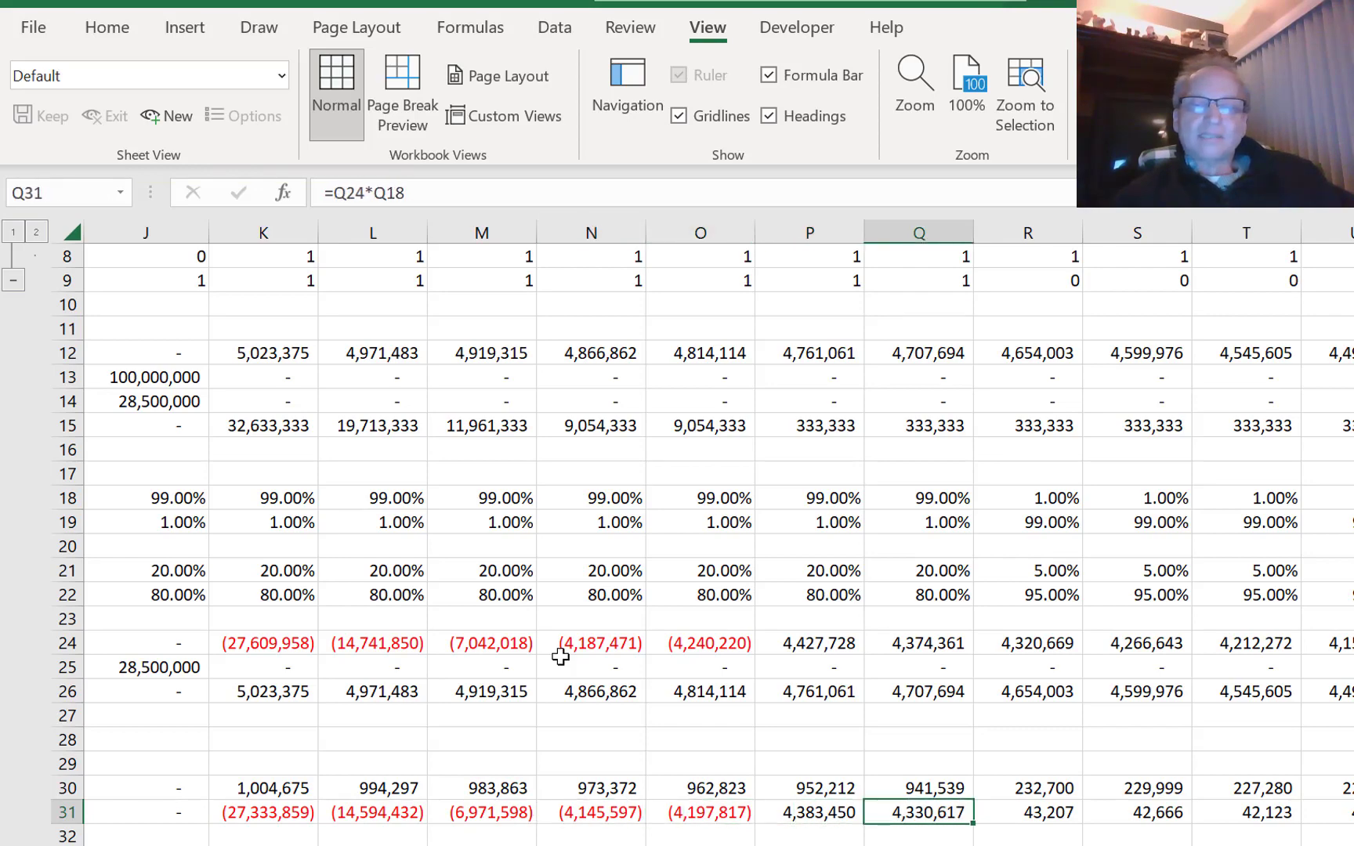
key("Right")
- Add the row label ITC in C32 beneath the Tax Investor Income, with the unit $ in E32
key("Left")
key("Left")
key("Left")
key("Left")
key("Left")
key("Left")
key("Left")
key("Left")
key("Left")
key("Left")
key("Left")
key("Left")
key("Left")
key("Left")
key("Left")
key("Left")
key("Left")
key("Down")
key("Down")
key("Down")
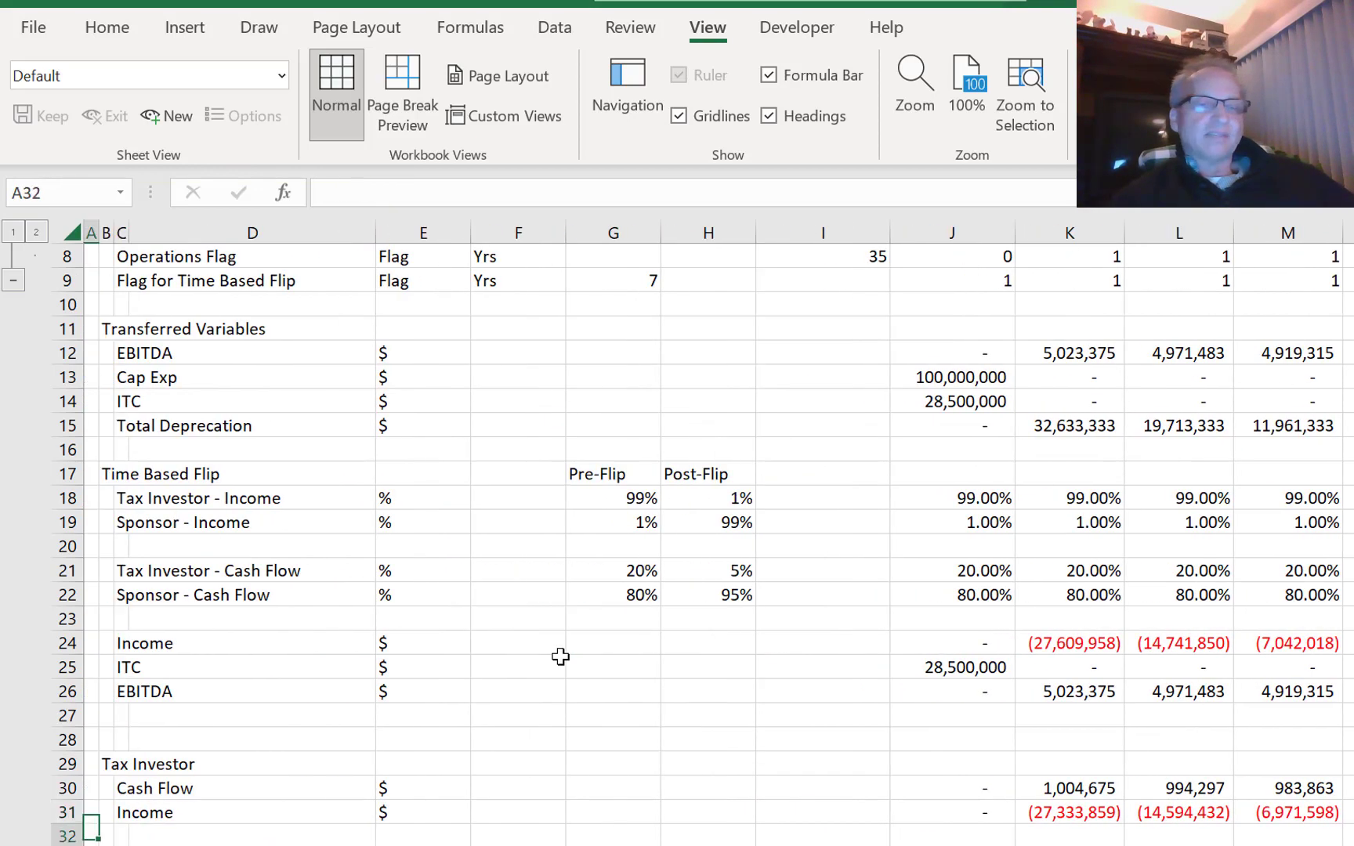
key("Up")
key("Up")
key("Right")
key("Right")
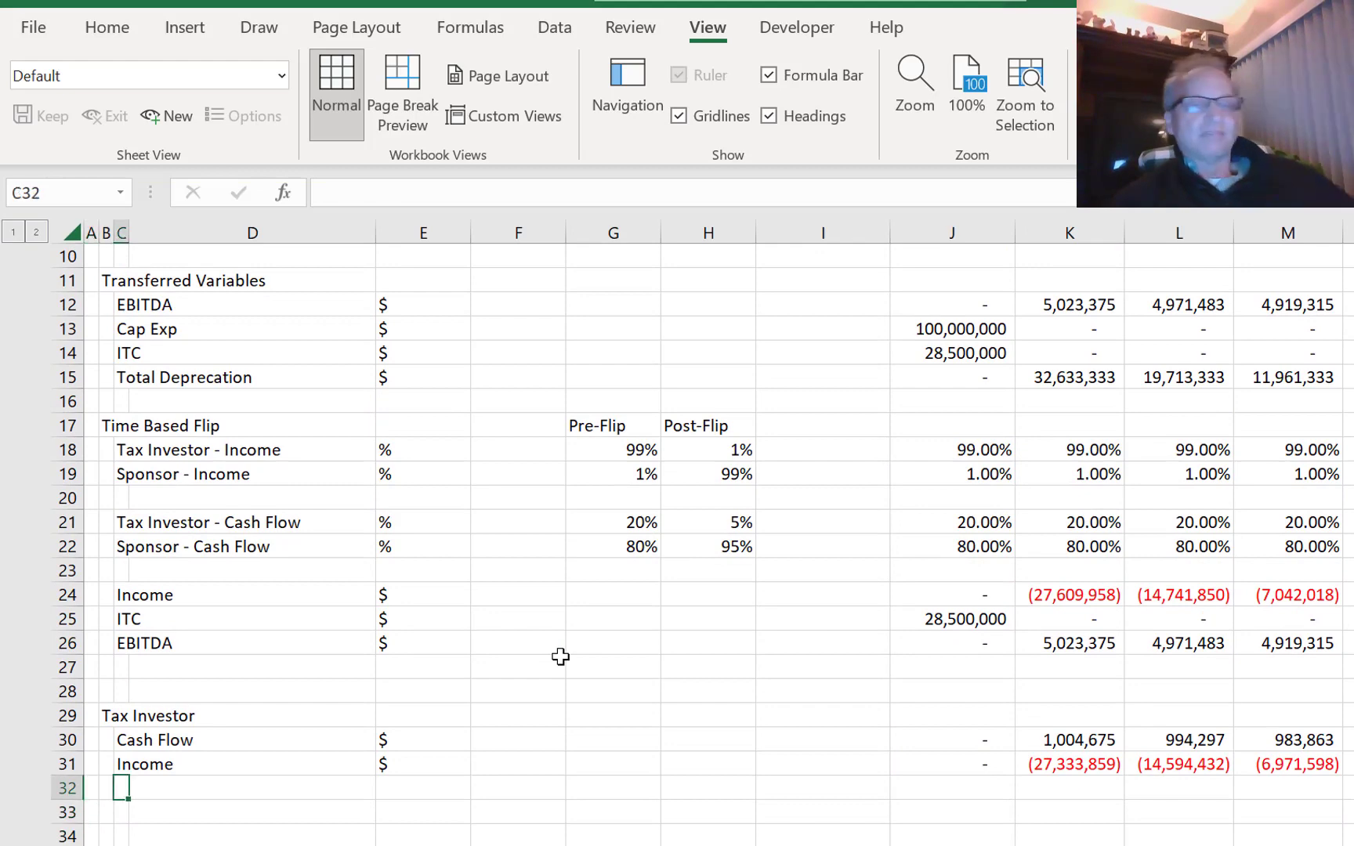
type("ITC")
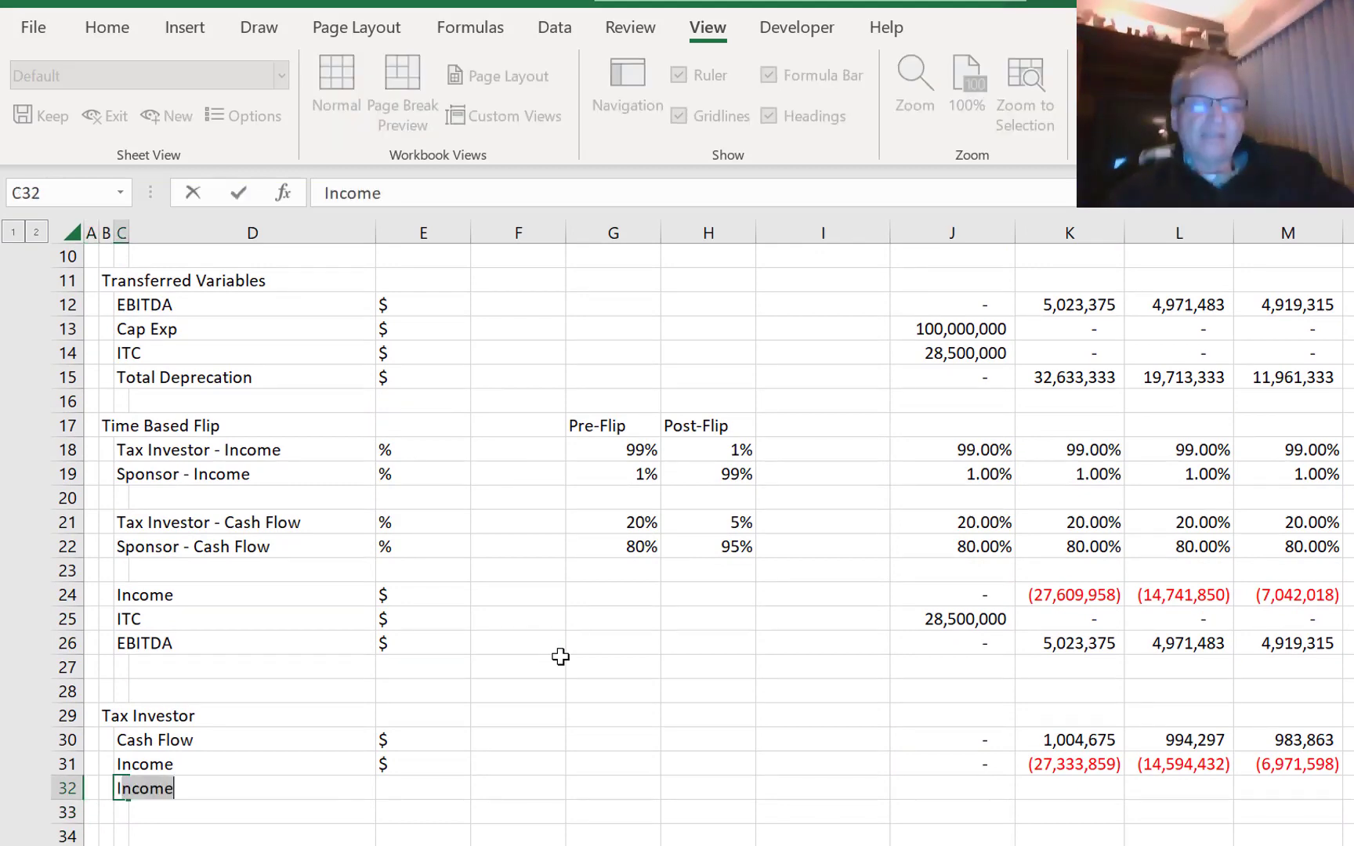
key("Right")
key("Right")
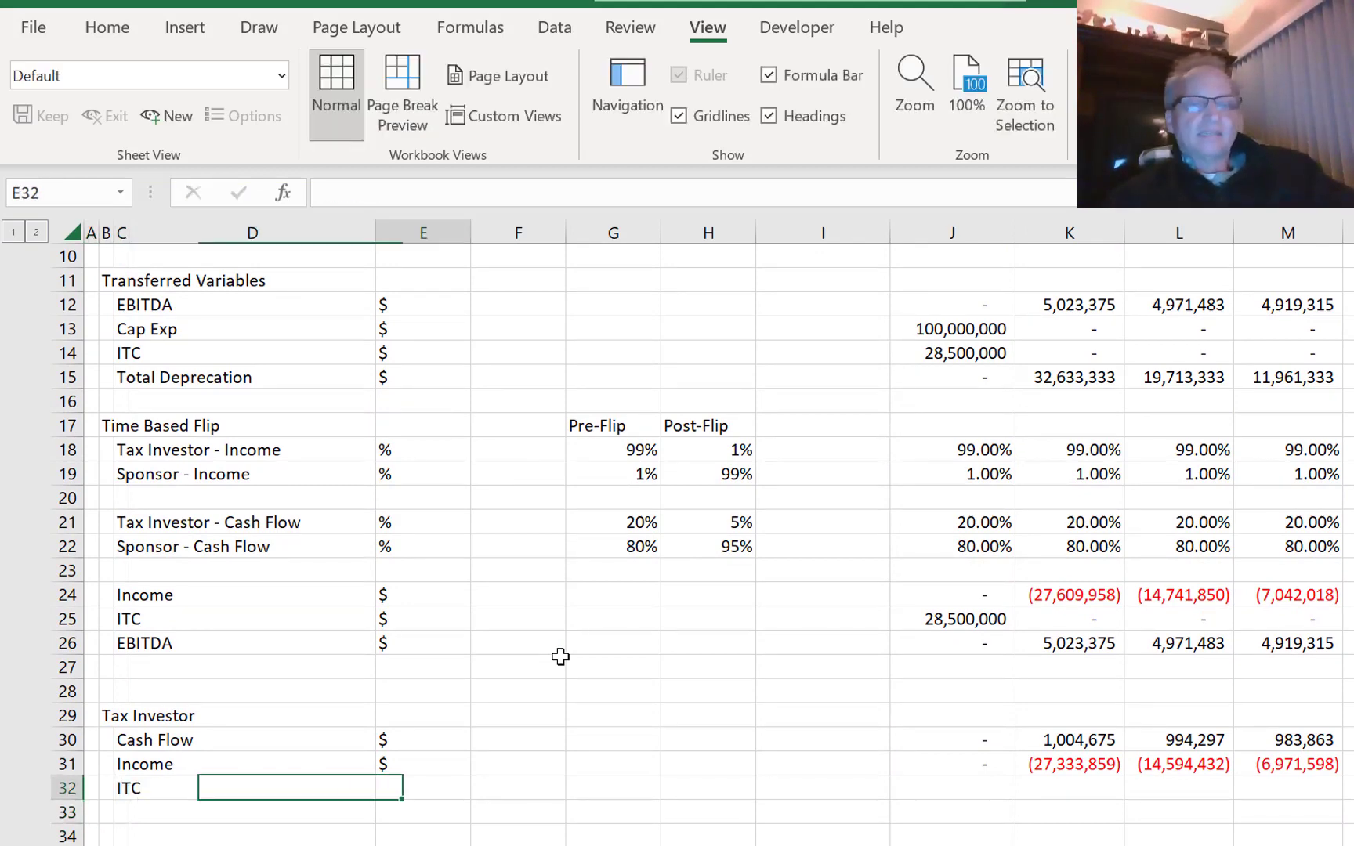
key("Right")
- Calculate the Tax Investor ITC with =J18*J25 in J32, format it without decimals and fill it across the timeline
key("Right")
key("Right")
key("Right")
key("Right")
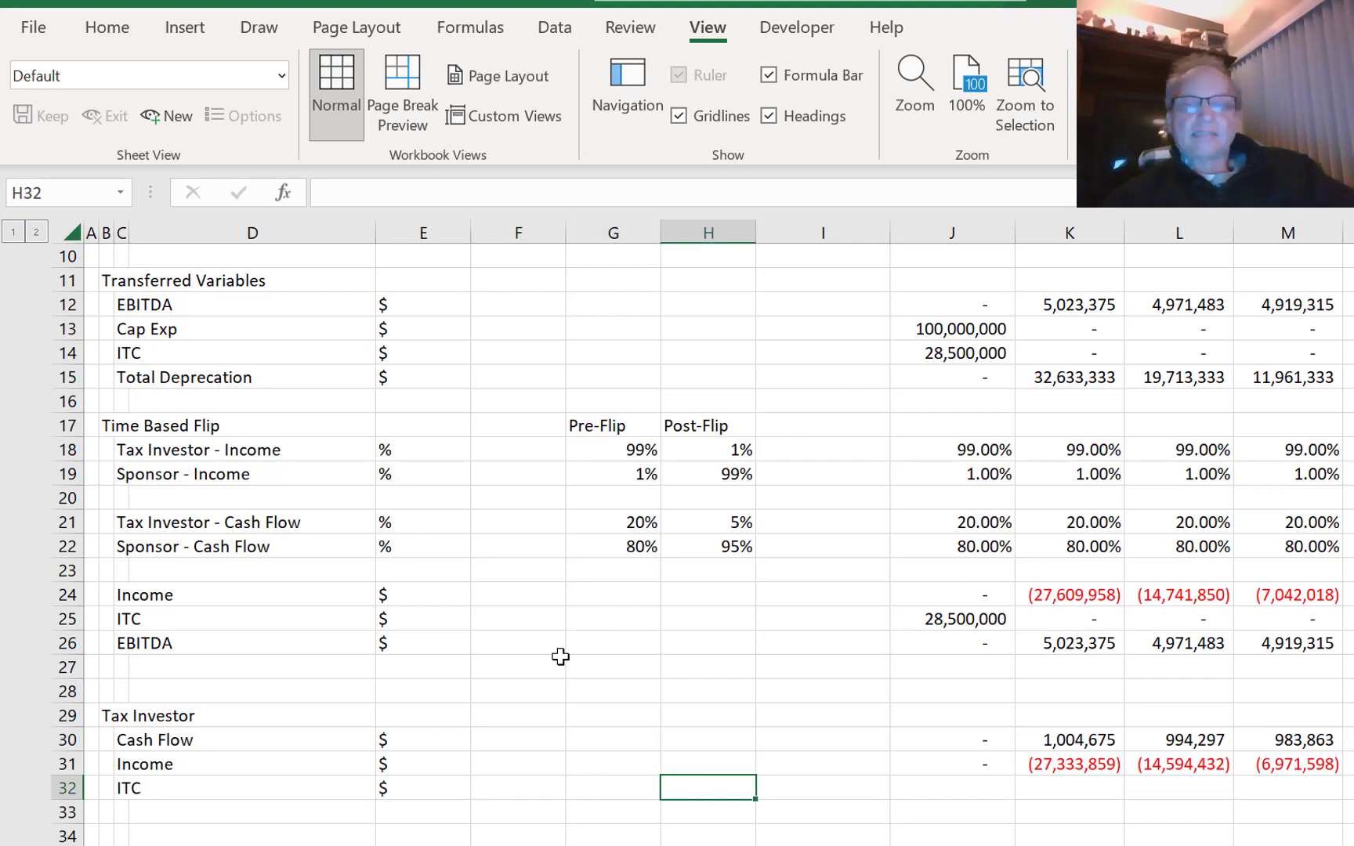
type("=")
key("Up")
key("Up")
key("Up")
key("Up")
key("Up")
key("Up")
key("Up")
key("Up")
key("Up")
key("Up")
key("Up")
key("Up")
key("Up")
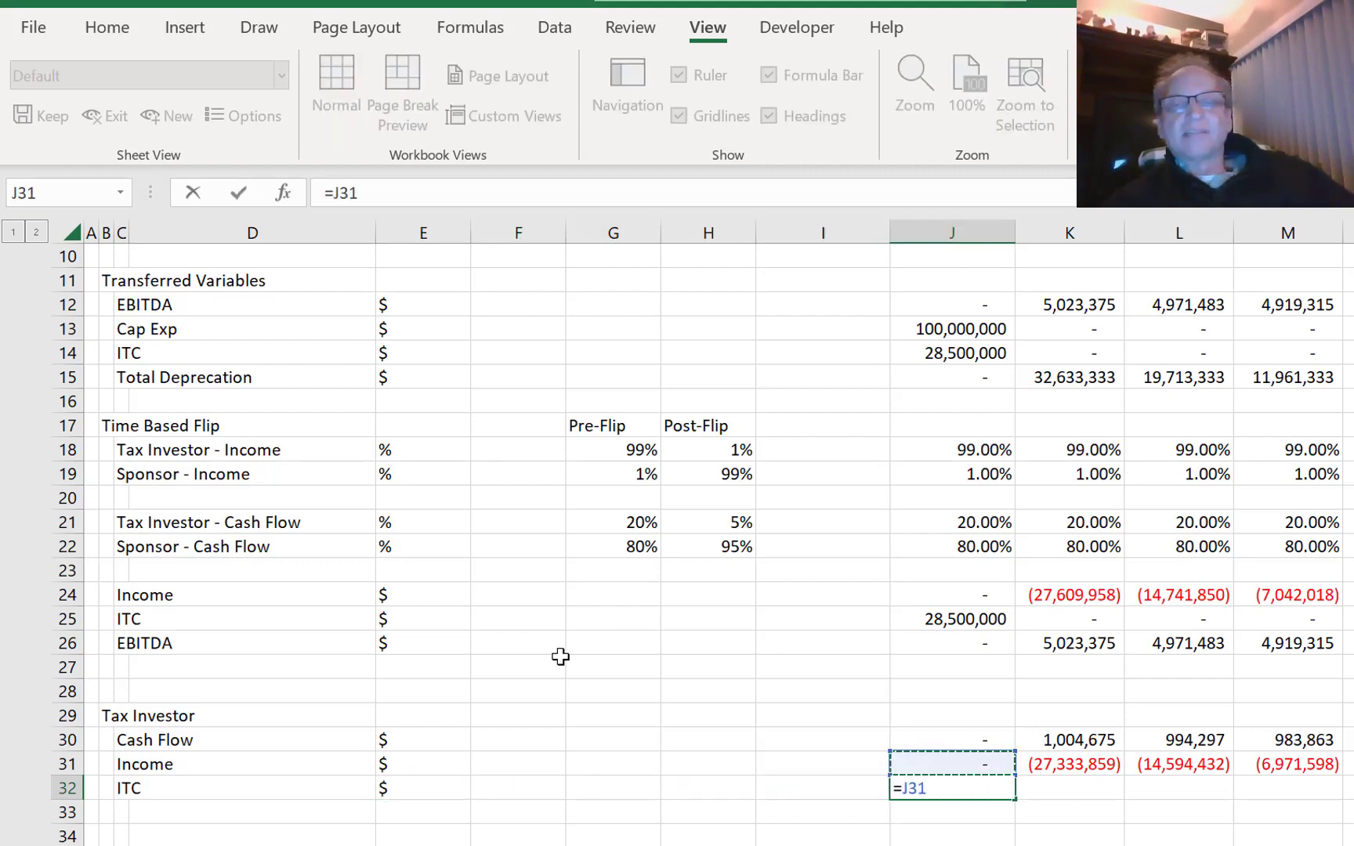
key("Up")
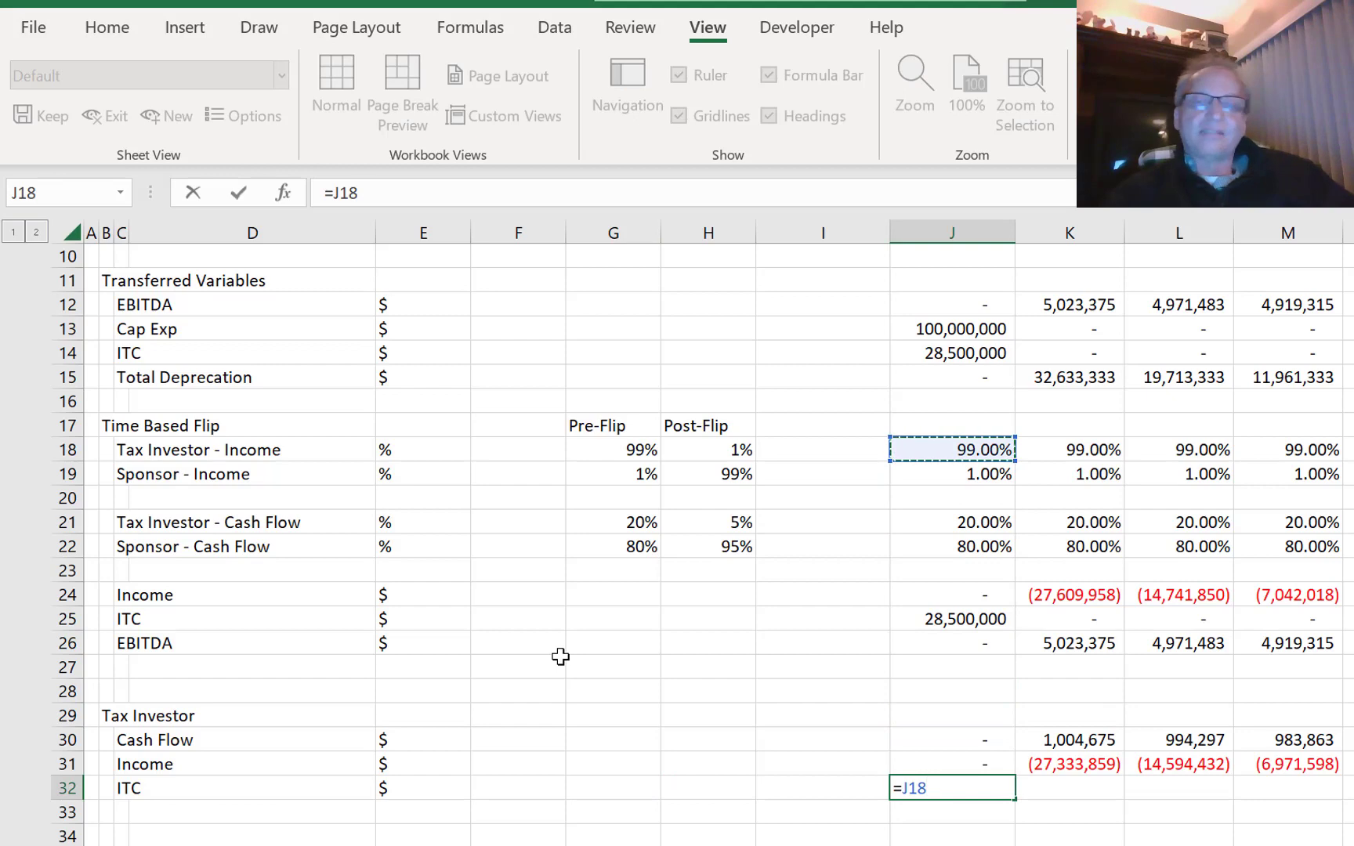
type("*")
key("Up")
key("Up")
key("Up")
key("Up")
key("Up")
key("Up")
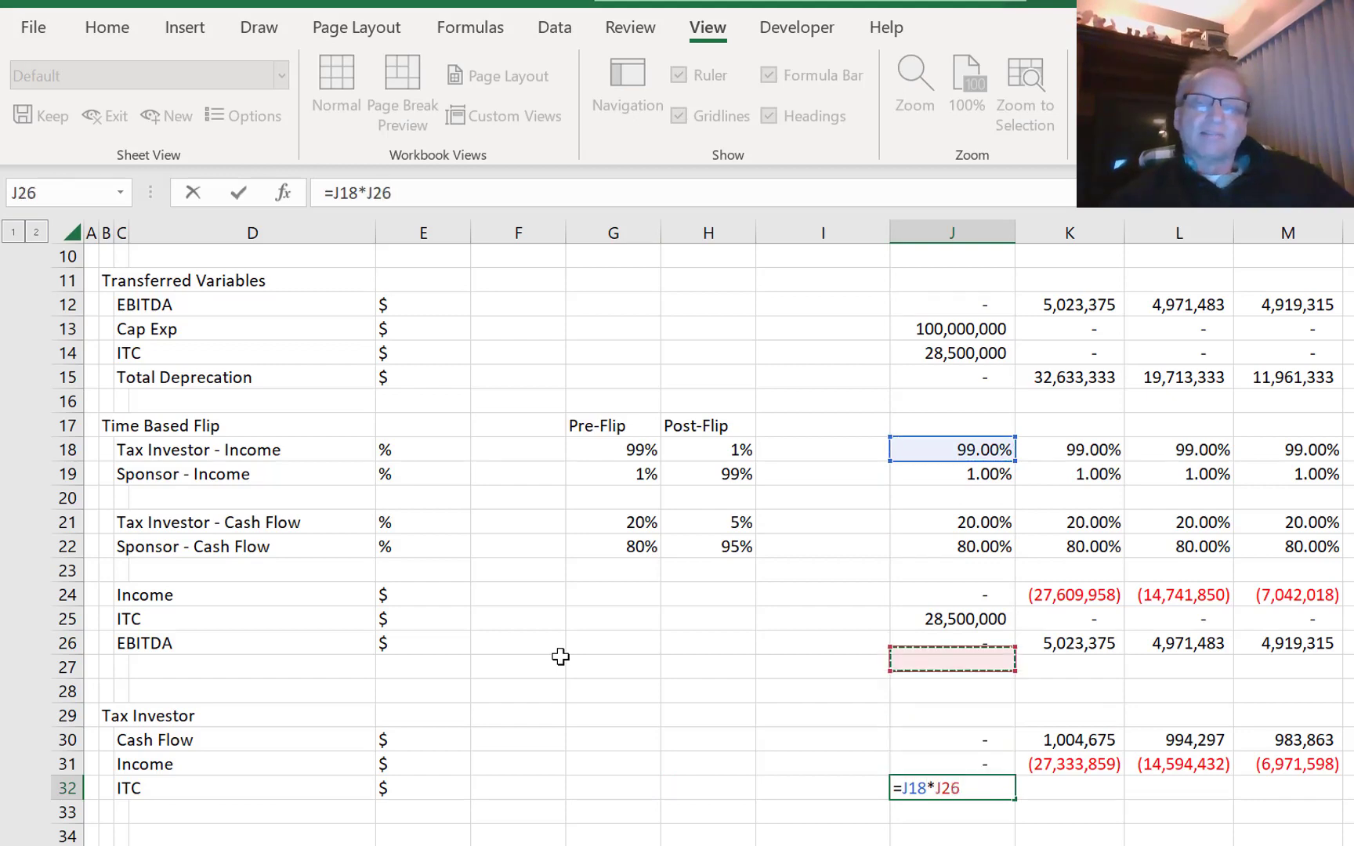
key("Up")
key("ctrl+Return")
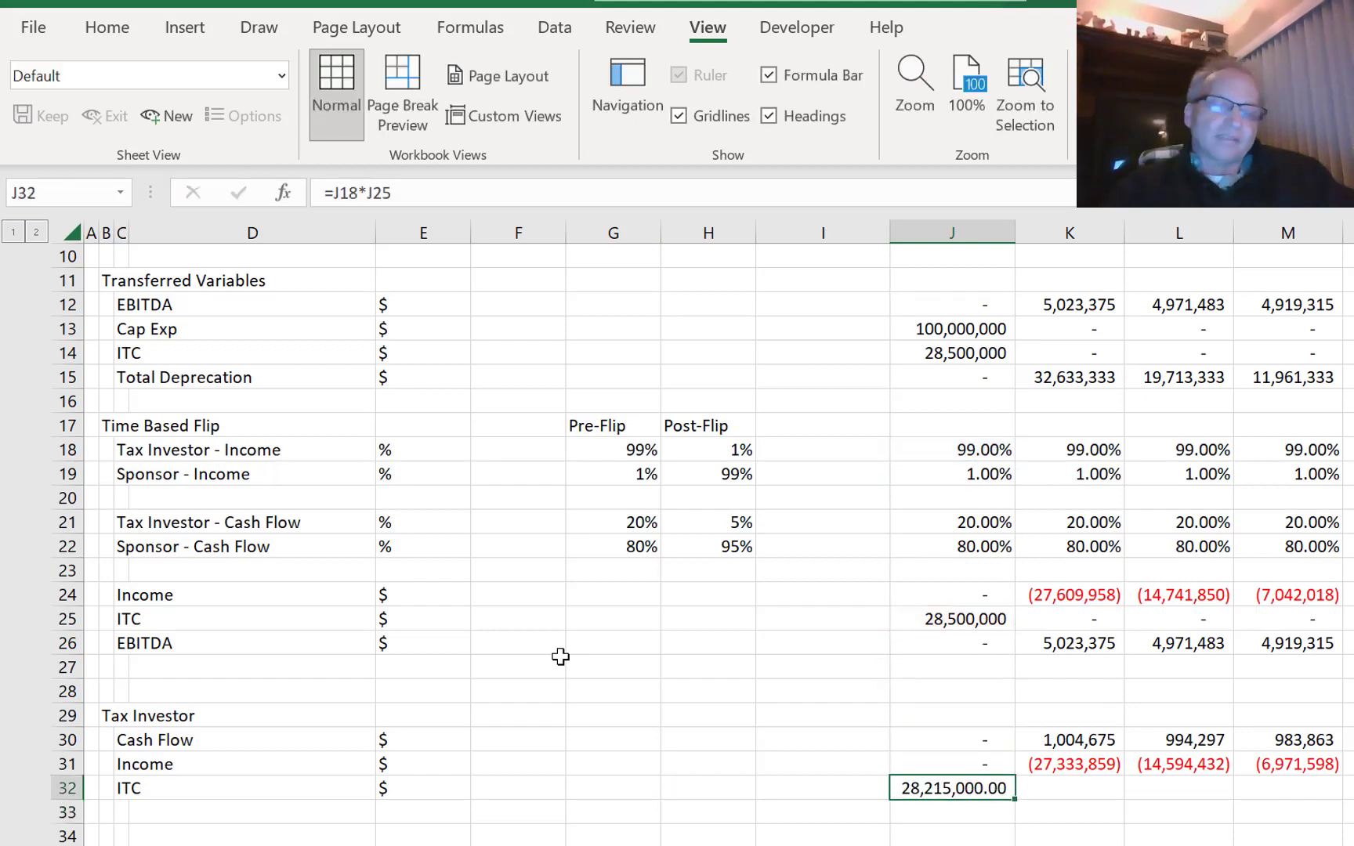
key("ctrl+shift+1")
key("ctrl+shift+Right")
key("ctrl+r")
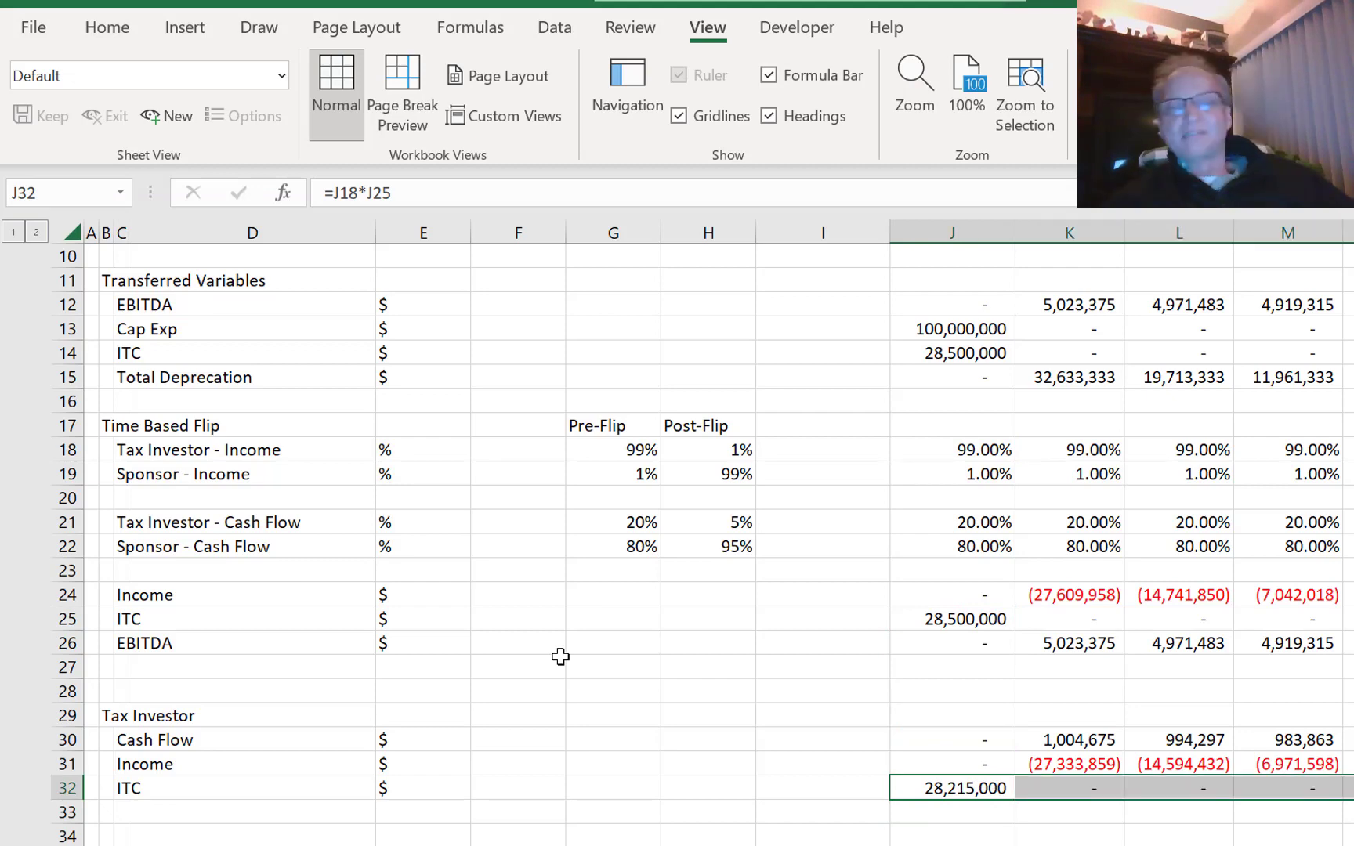
- Add the row label Investment in C34, one blank row below ITC, with the unit $ in E34
key("Down")
key("Down")
key("Down")
key("Up")
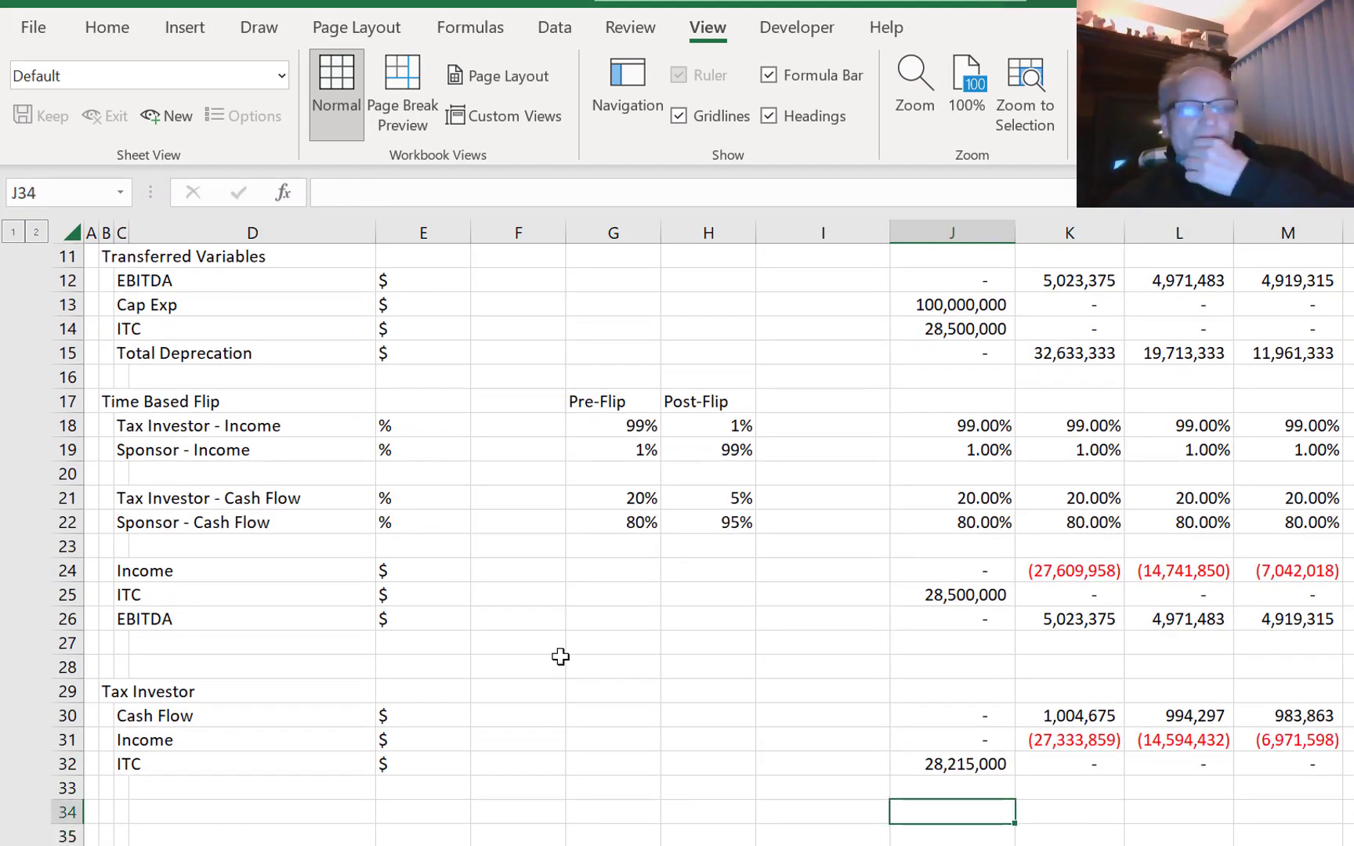
key("Left")
key("Left")
key("Left")
key("Left")
key("Left")
key("Left")
key("Left")
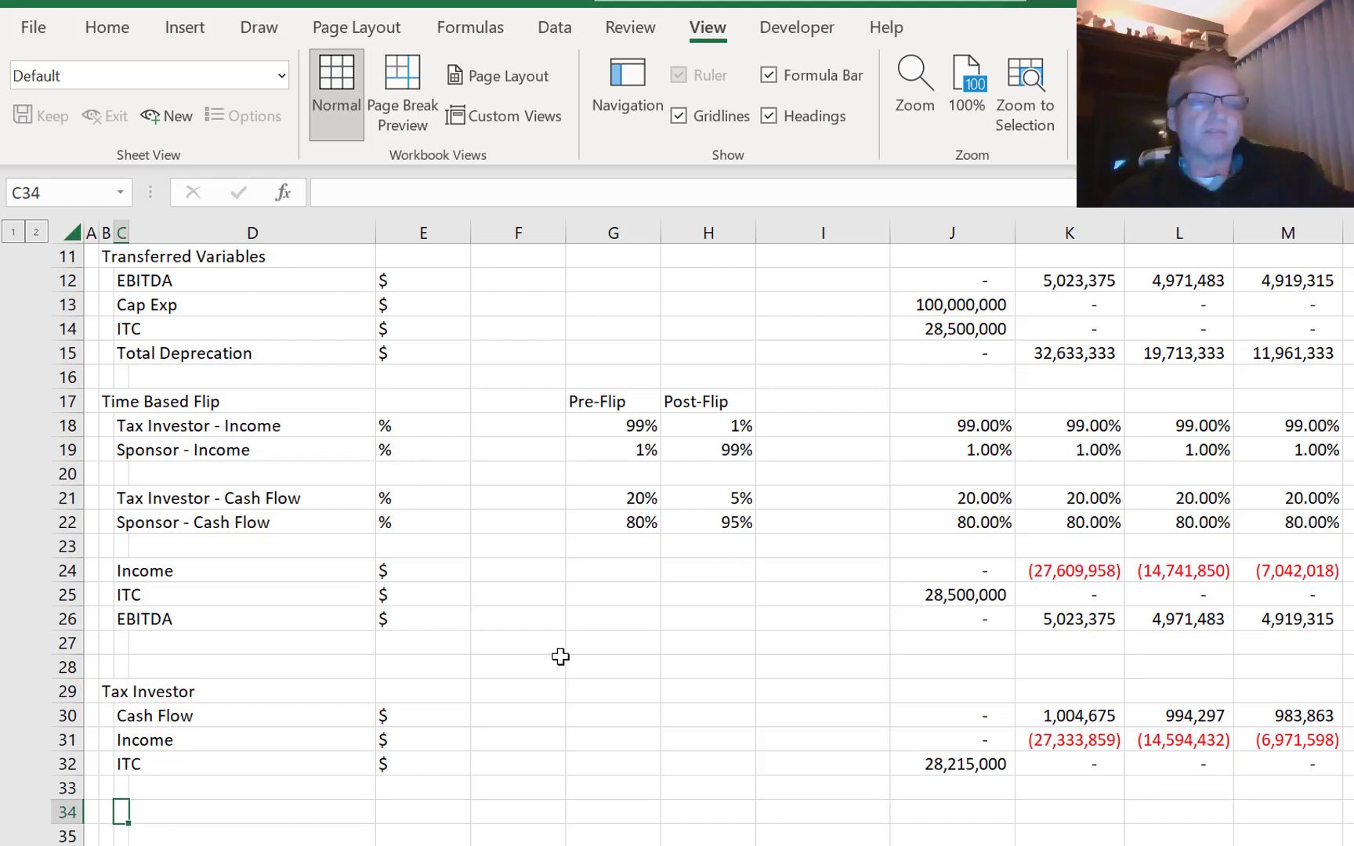
type("I")
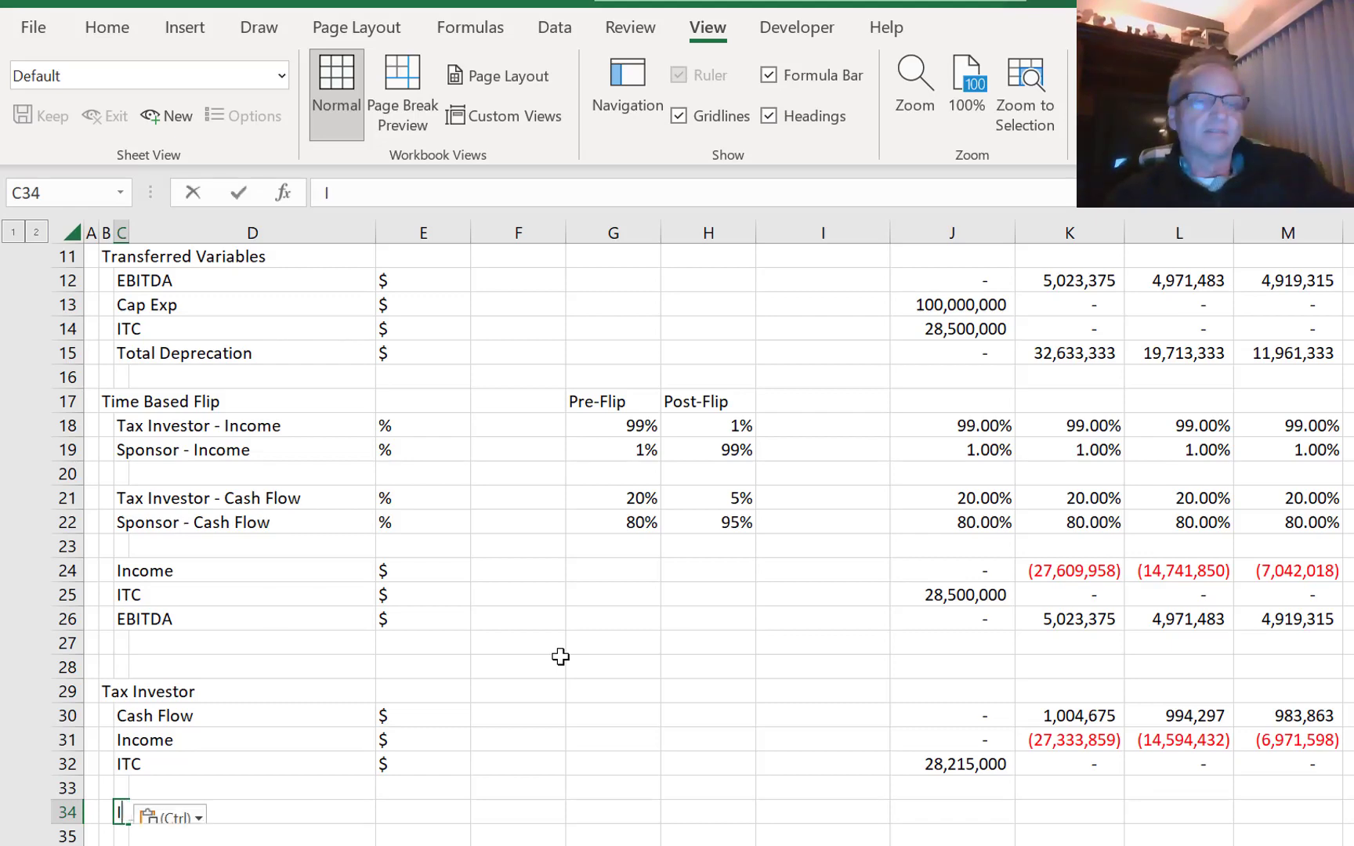
type("nvestment")
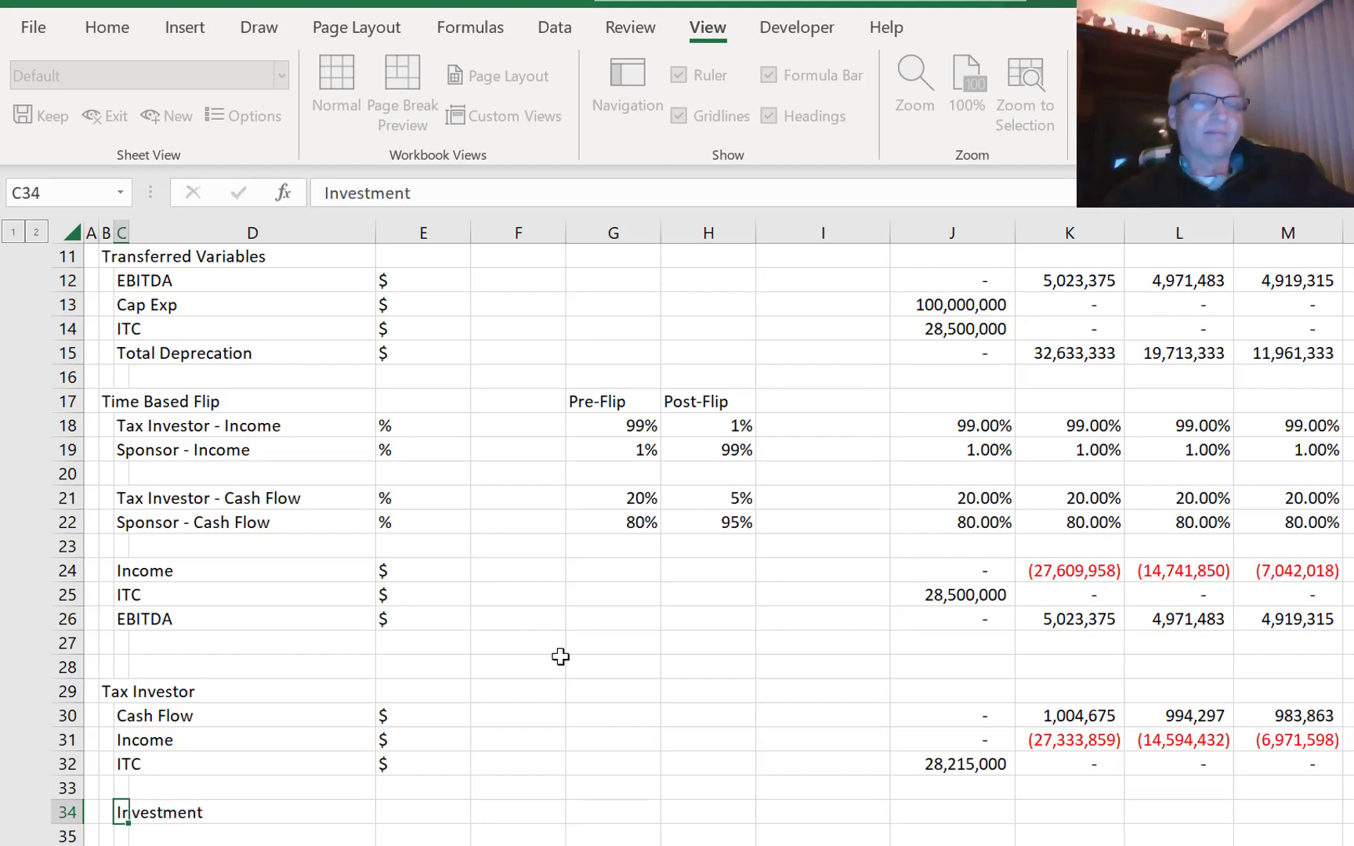
key("Tab")
key("Tab")
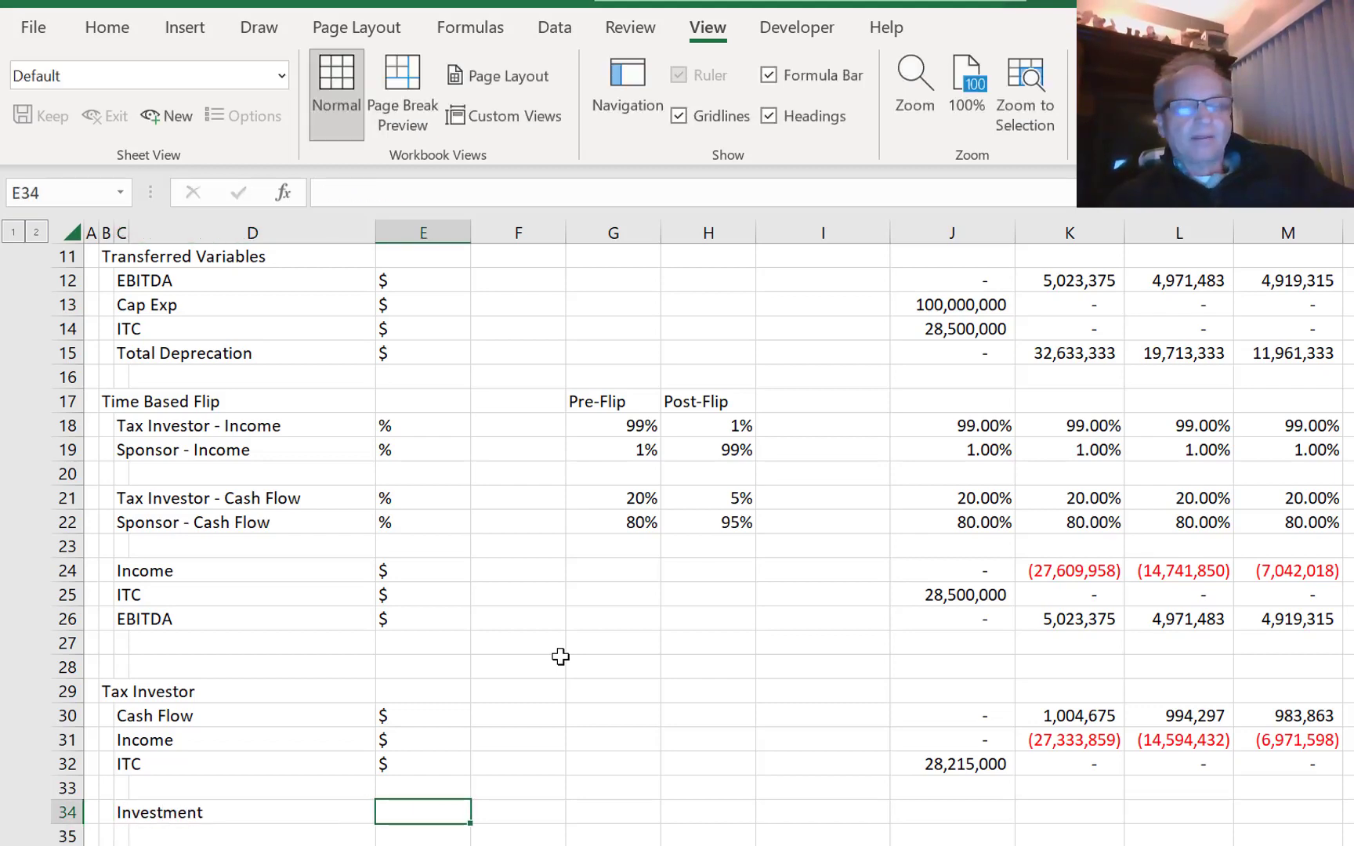
type("$")
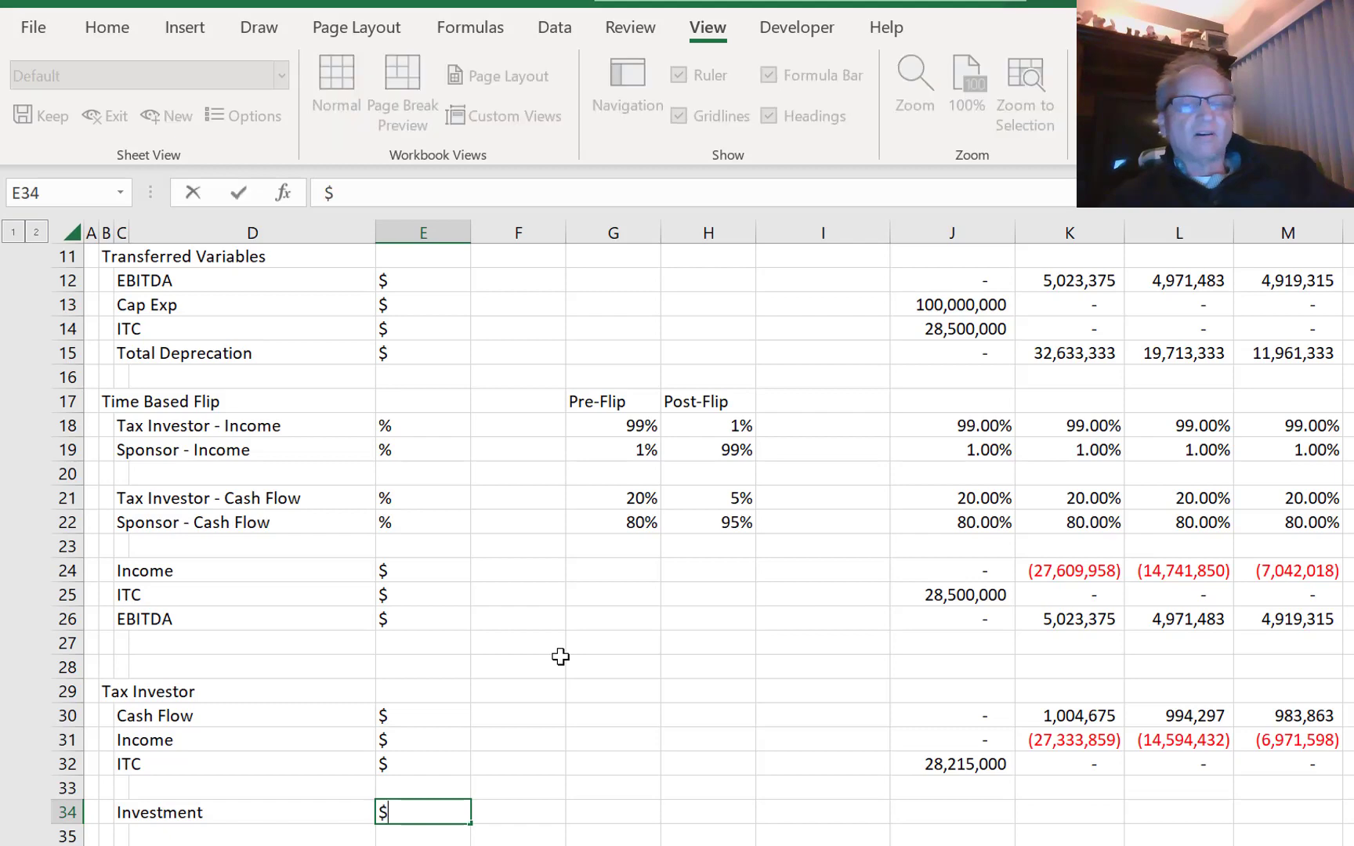
key("Return")
- Freeze the panes at J10 so the timeline rows and the label columns stay fixed
key("Tab")
key("Page_Up")
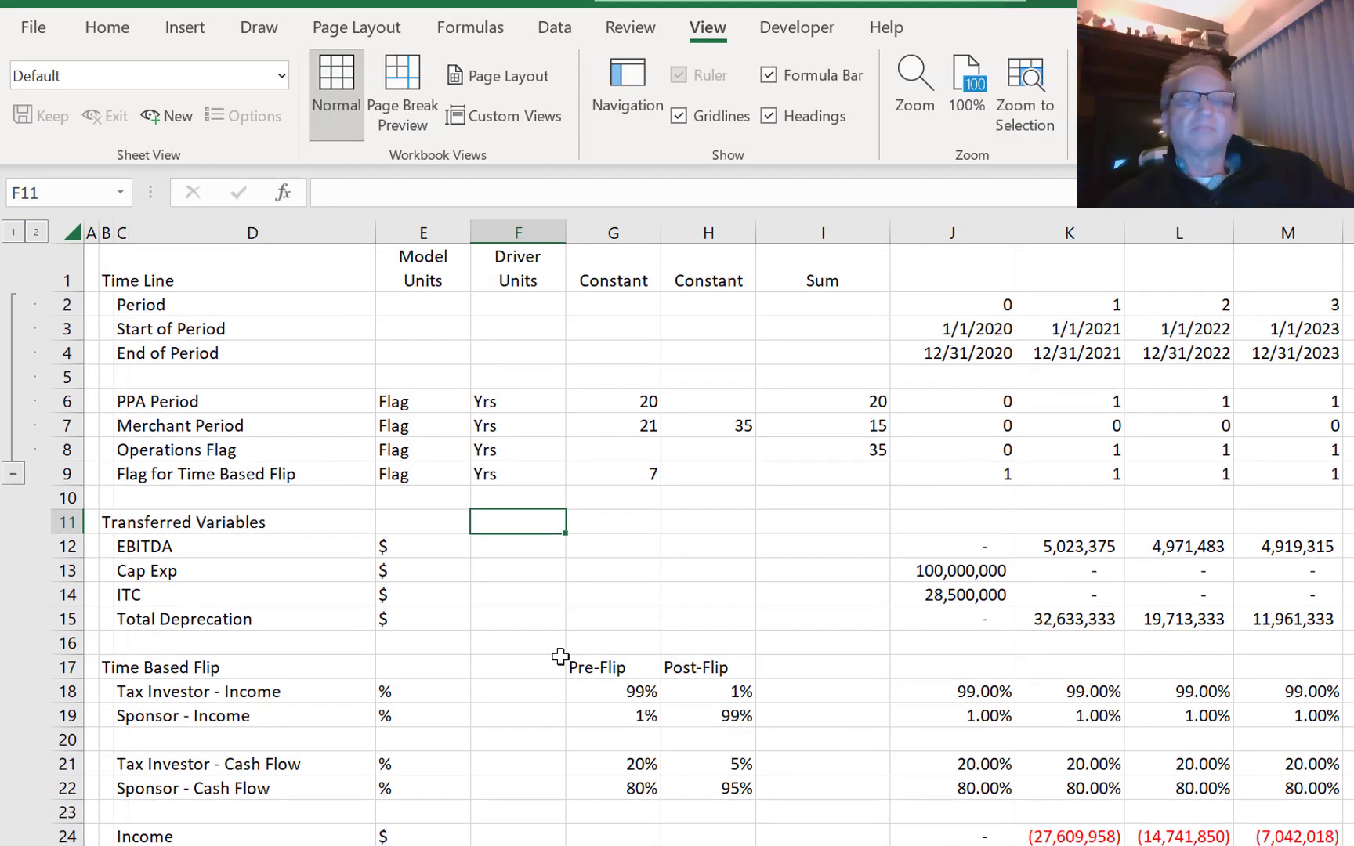
key("Up")
key("Up")
key("Right")
key("Down")
key("Right")
key("Right")
key("Right")
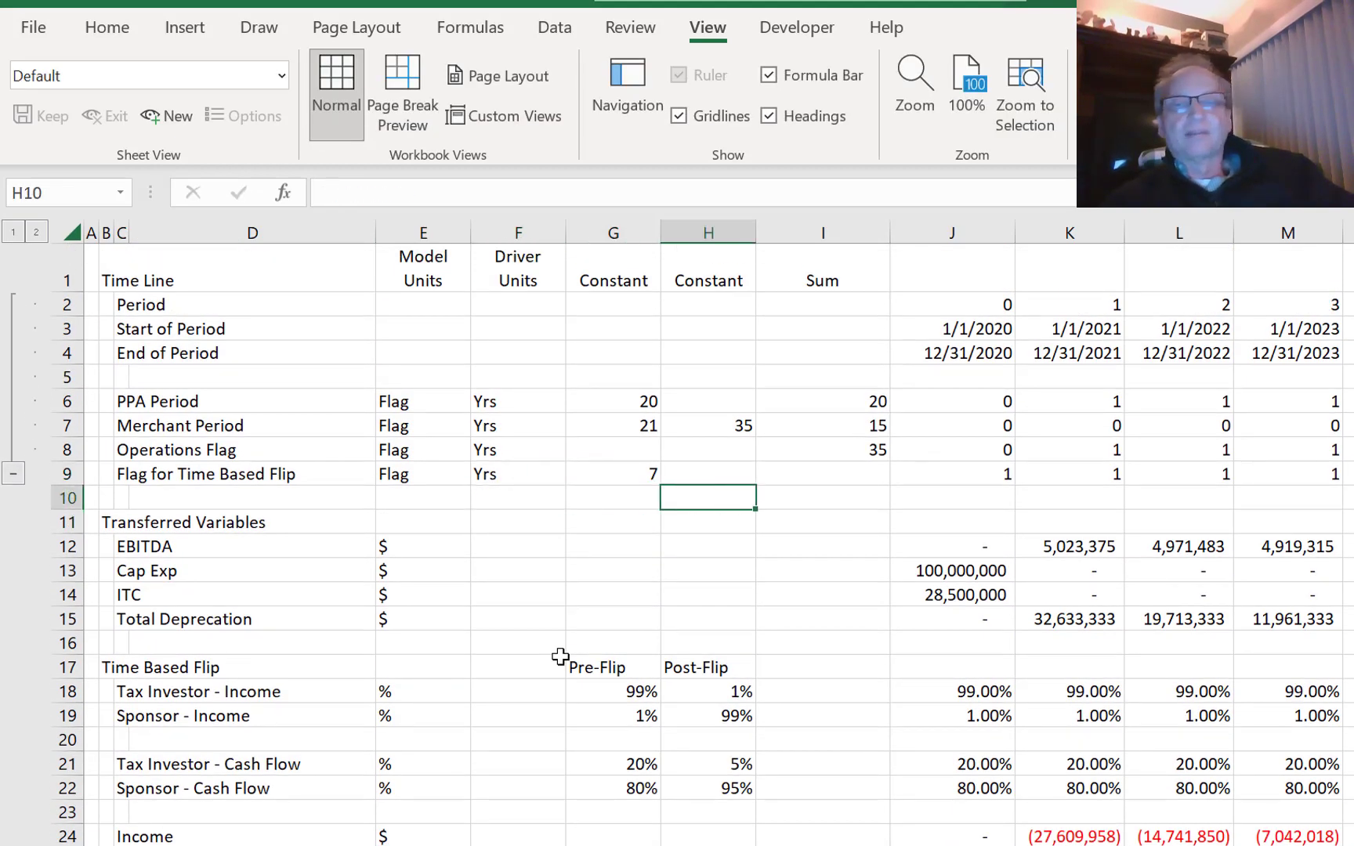
key("alt")
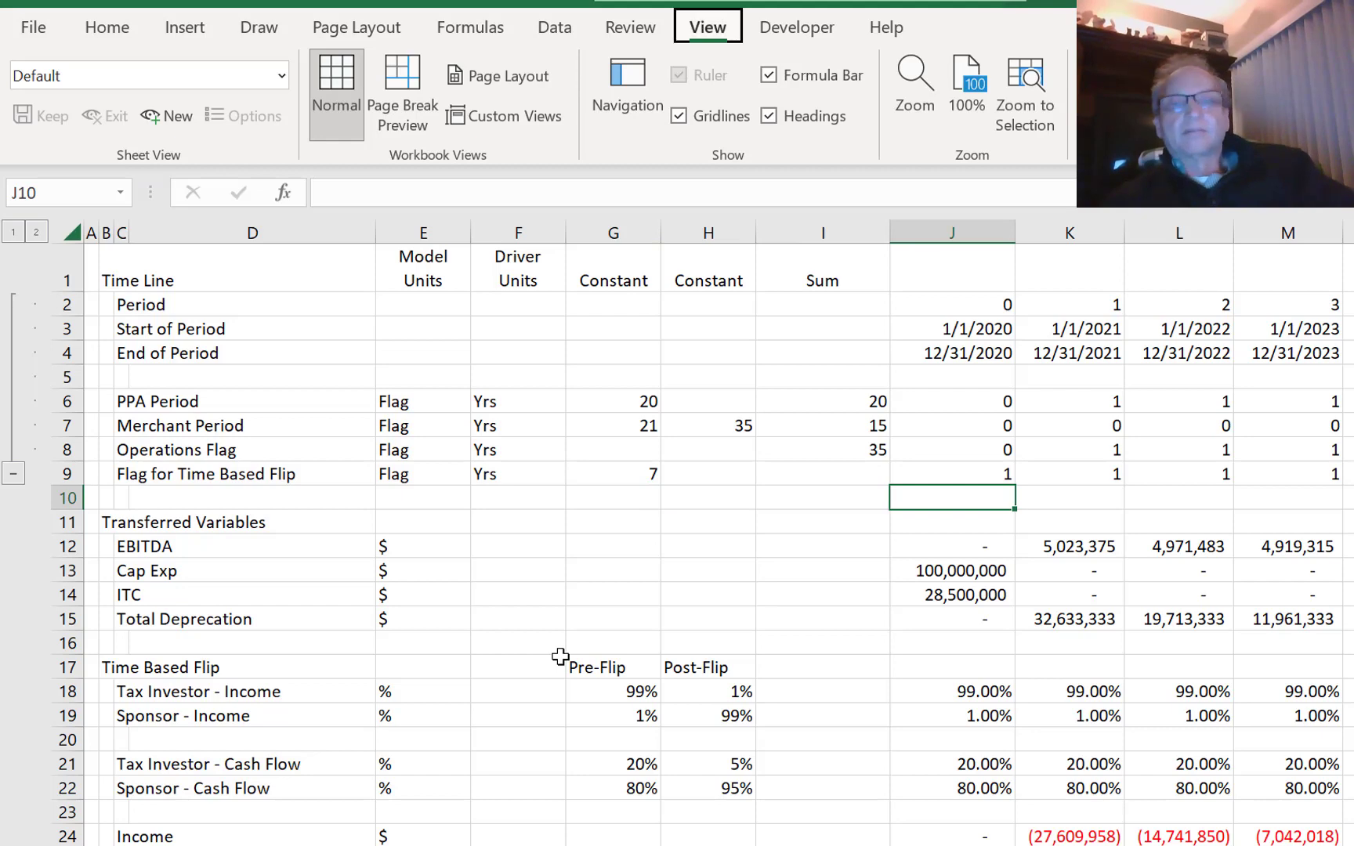
type("f")
key("Escape")
- Enter $ as the driver unit of the Tax Investor Investment row in F34
key("Left")
key("Left")
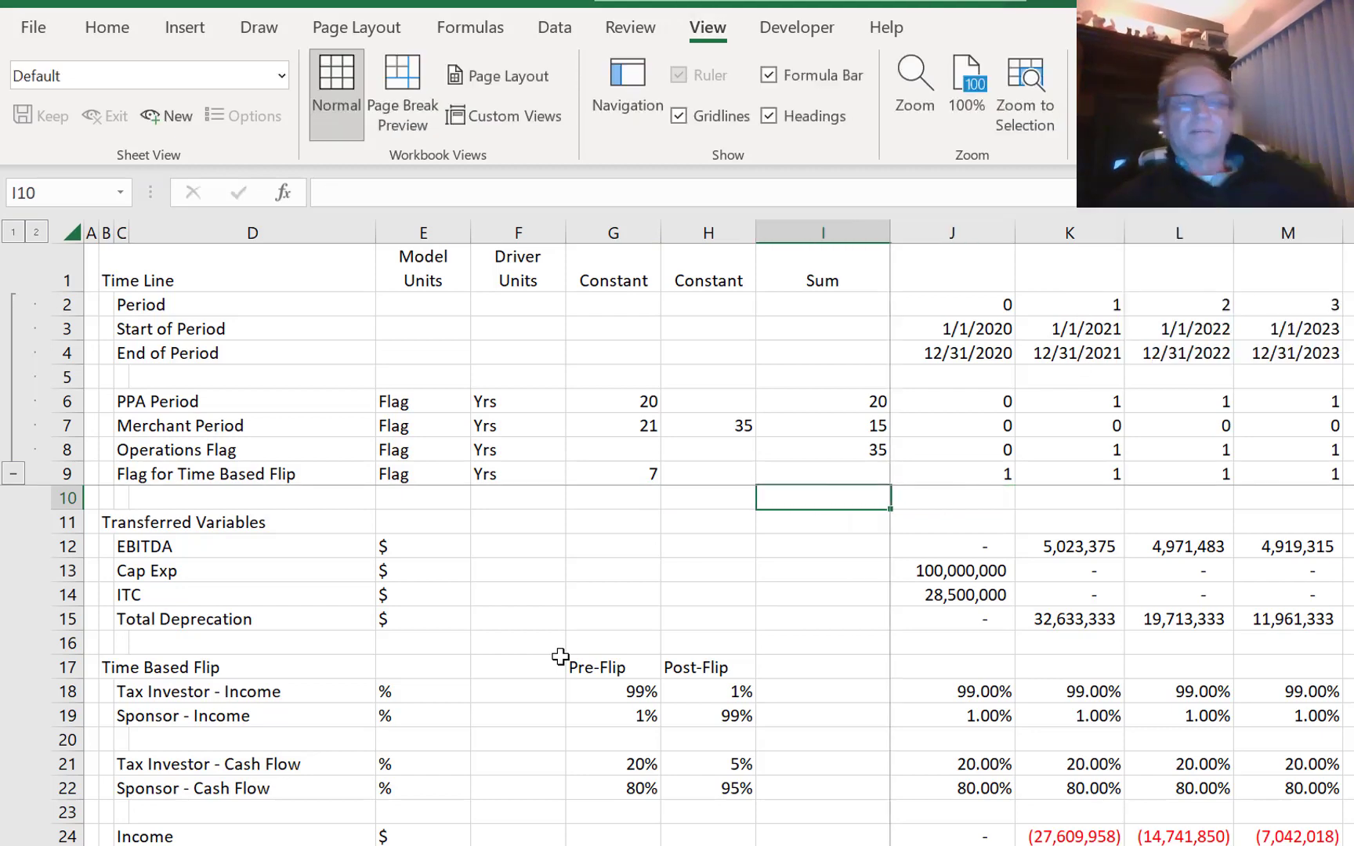
key("Down")
key("Down")
key("ctrl+Down")
key("ctrl+Down")
key("ctrl+Down")
key("Down")
key("Down")
key("Down")
key("Down")
key("Down")
key("Down")
key("Down")
key("Down")
key("Down")
key("Down")
key("Down")
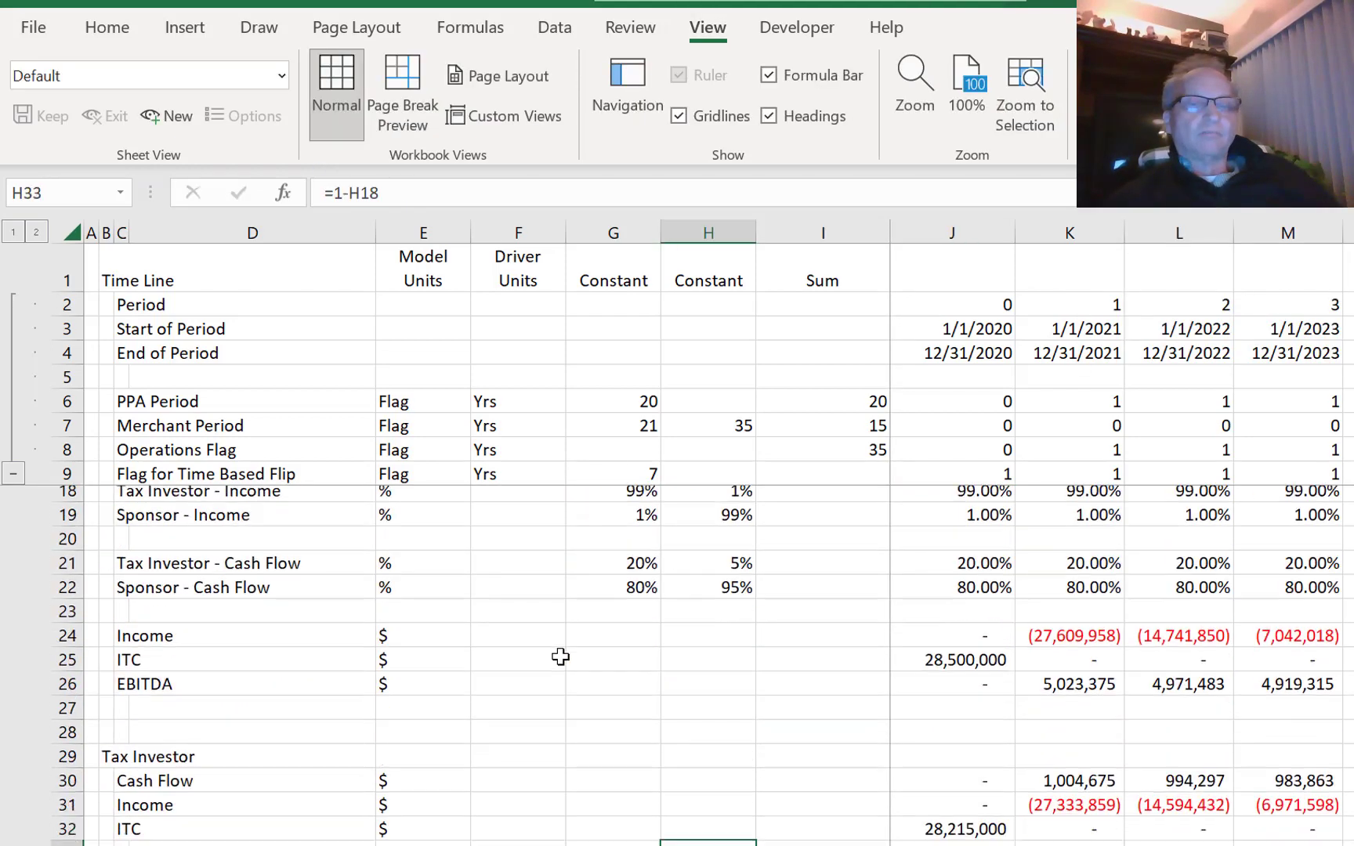
key("Down")
key("Down")
key("Down")
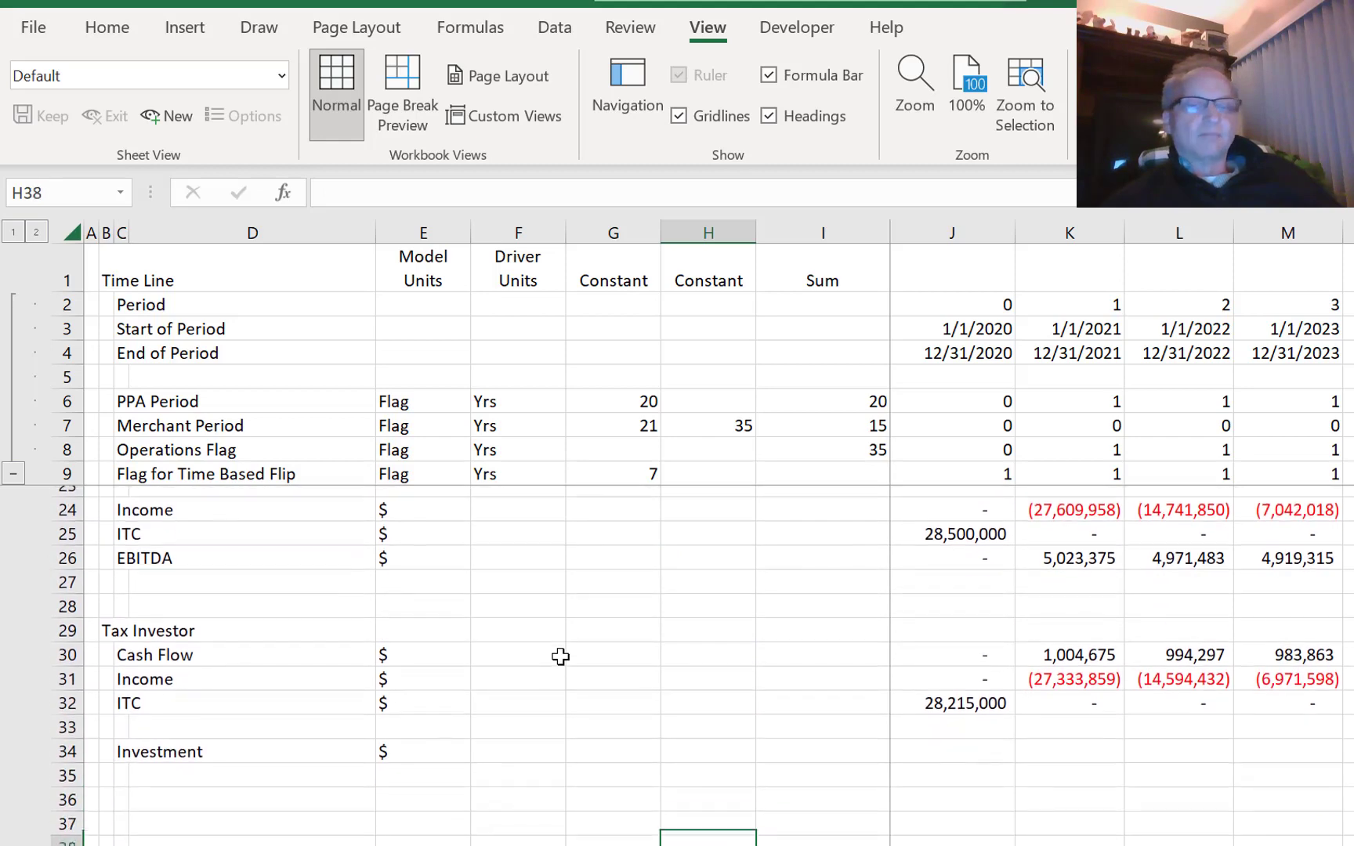
key("Up")
key("Up")
key("Up")
key("Left")
key("Left")
key("Left")
key("Up")
key("Right")
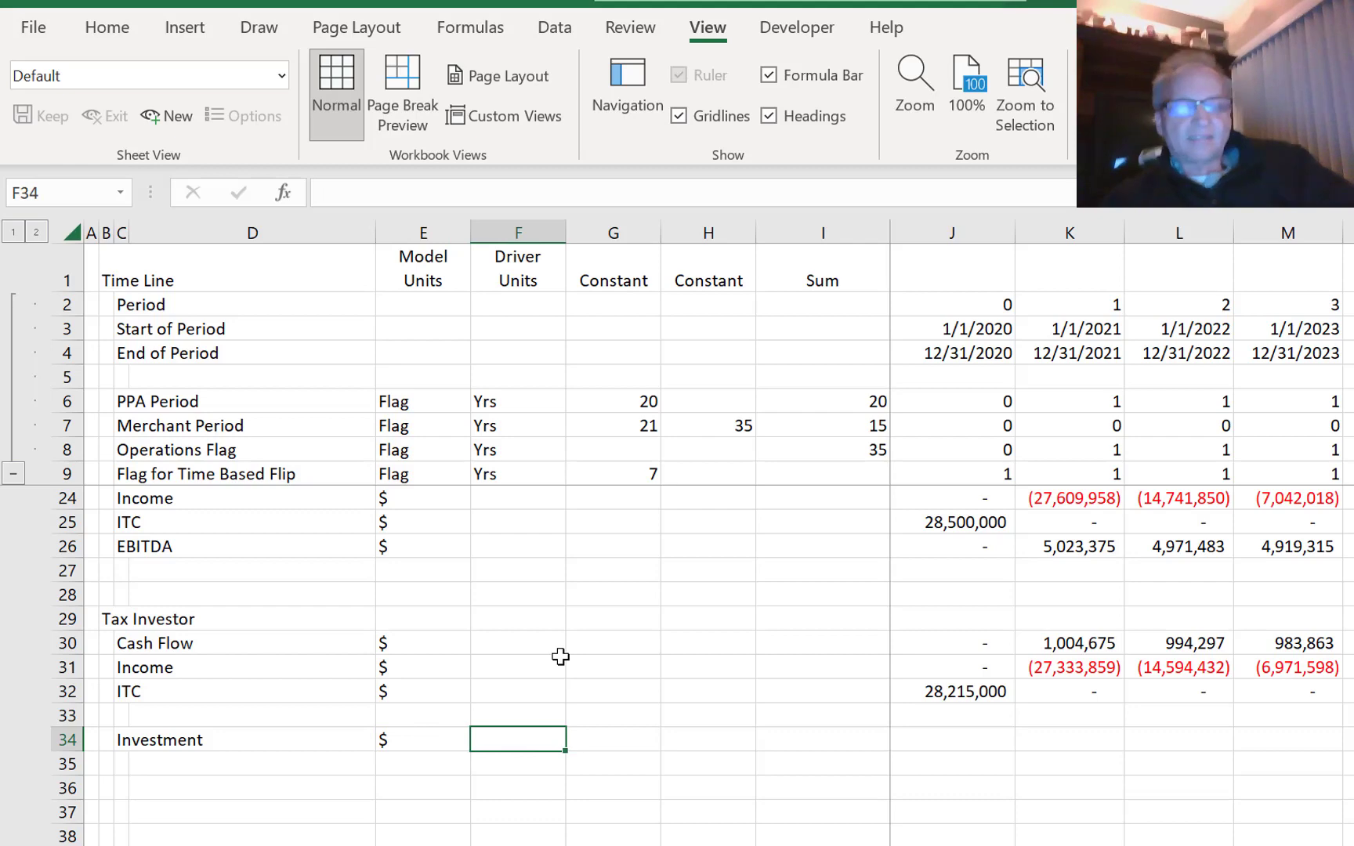
type("$")
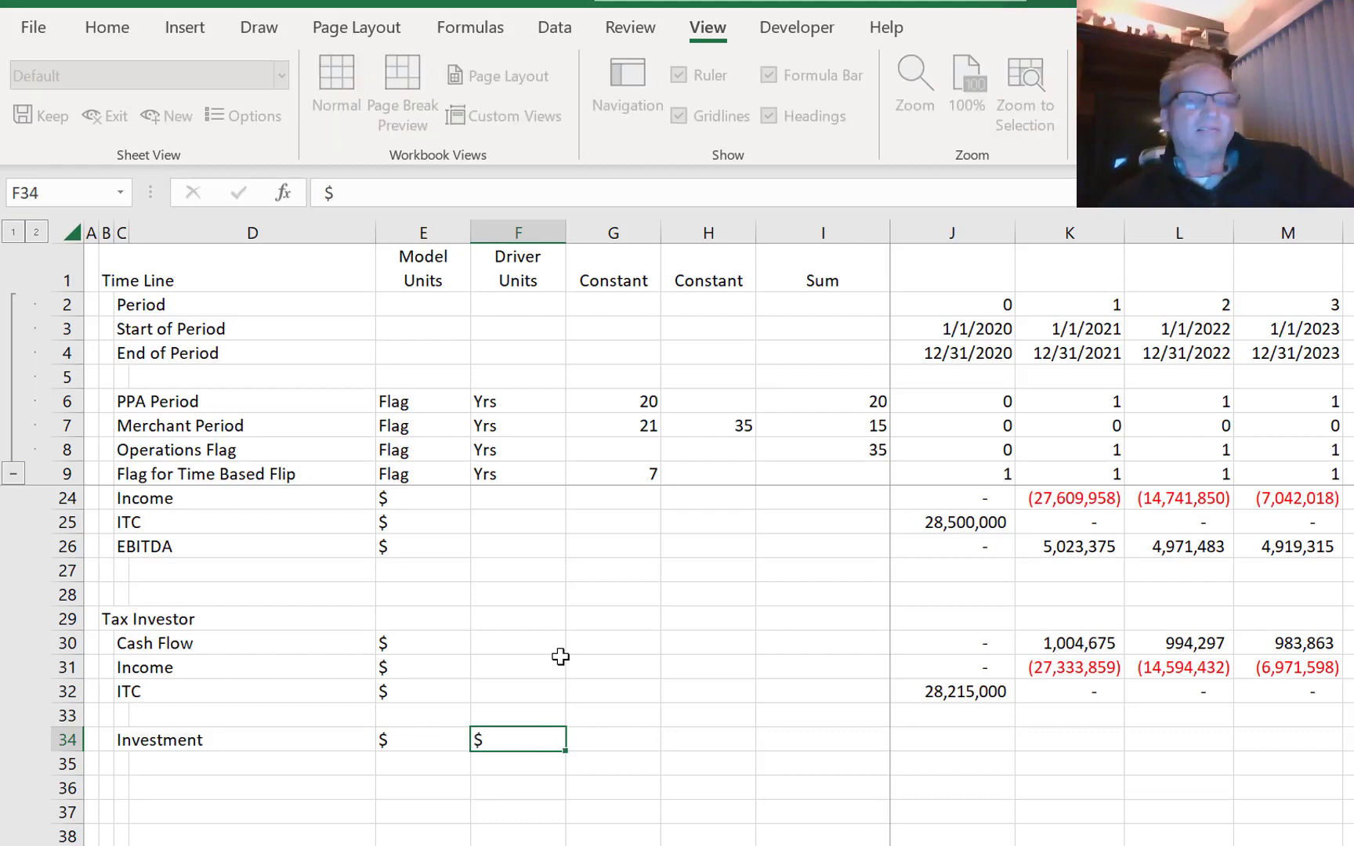
key("Right")
type("=")
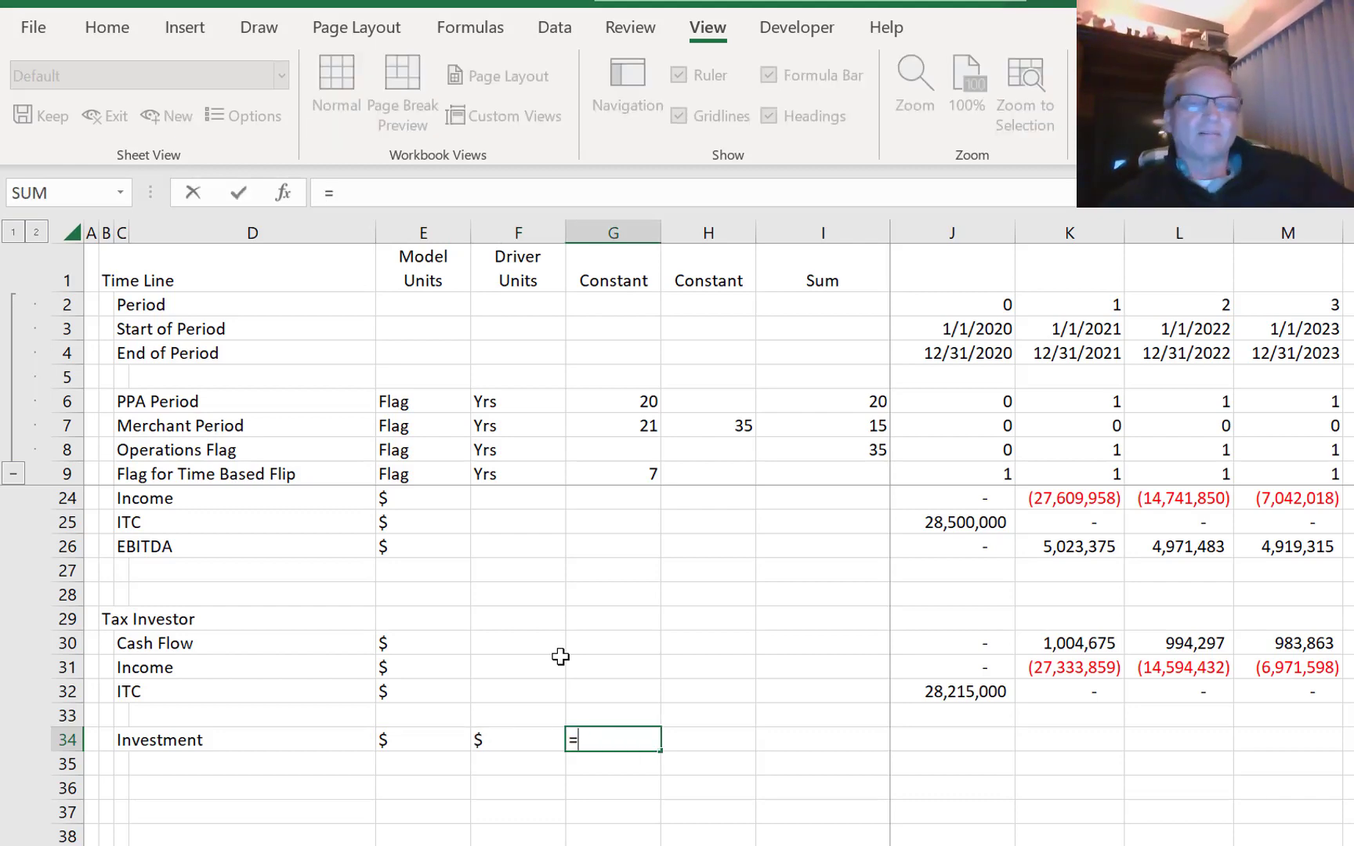
key("Escape")
- Change the driver unit of the Tax Investor Investment row in F34 to %
key("Left")
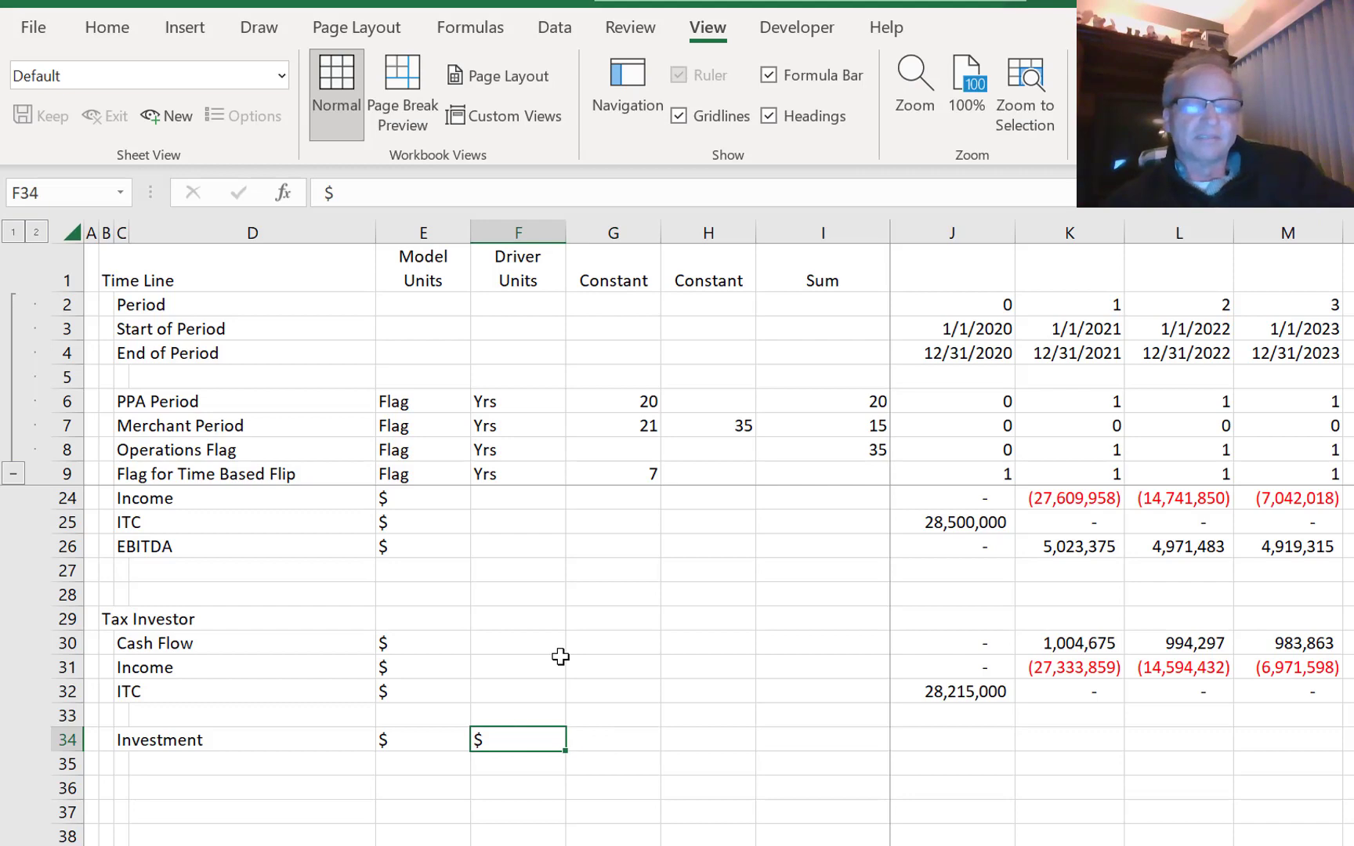
key("F2")
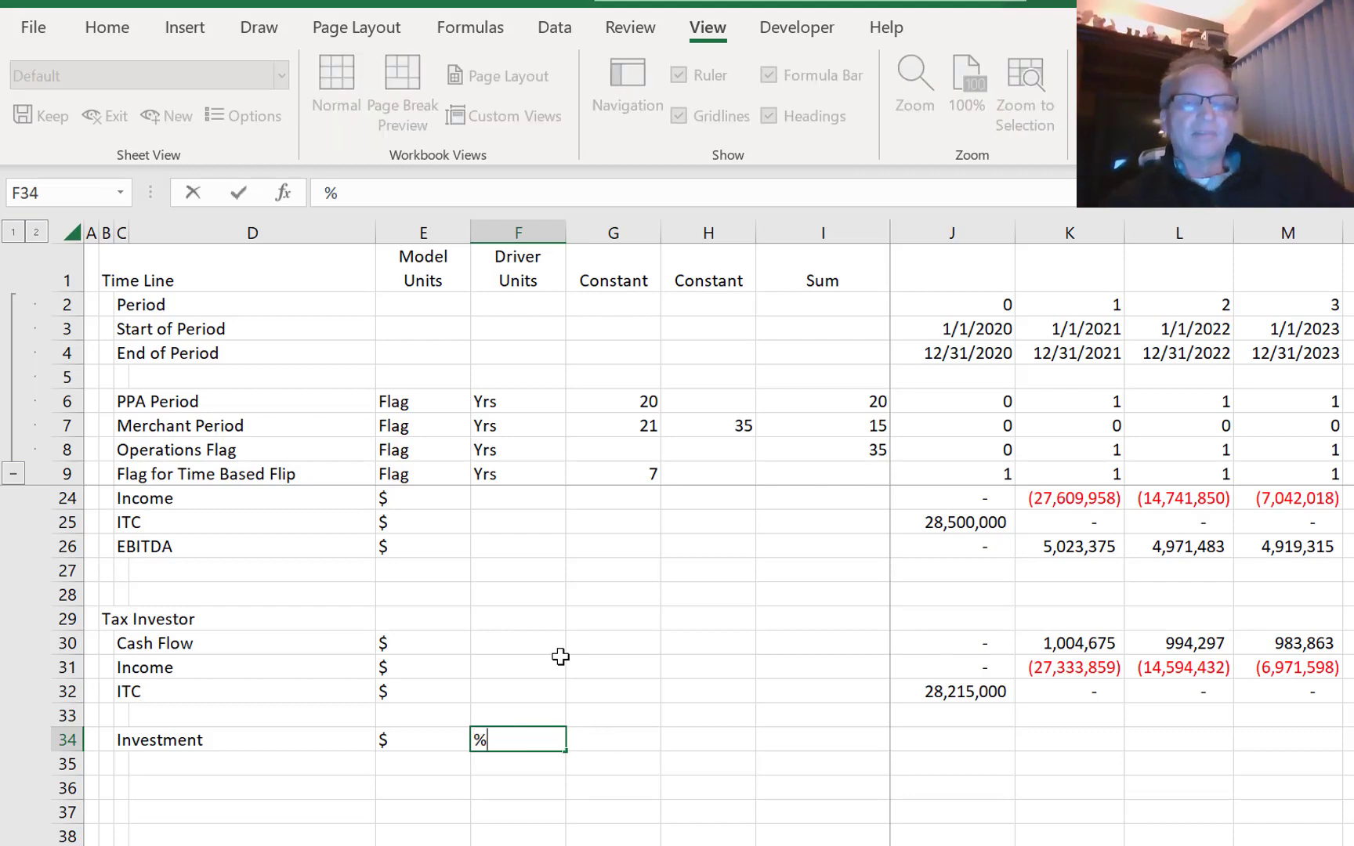
key("Return")
key("Up")
key("Right")
type("=")
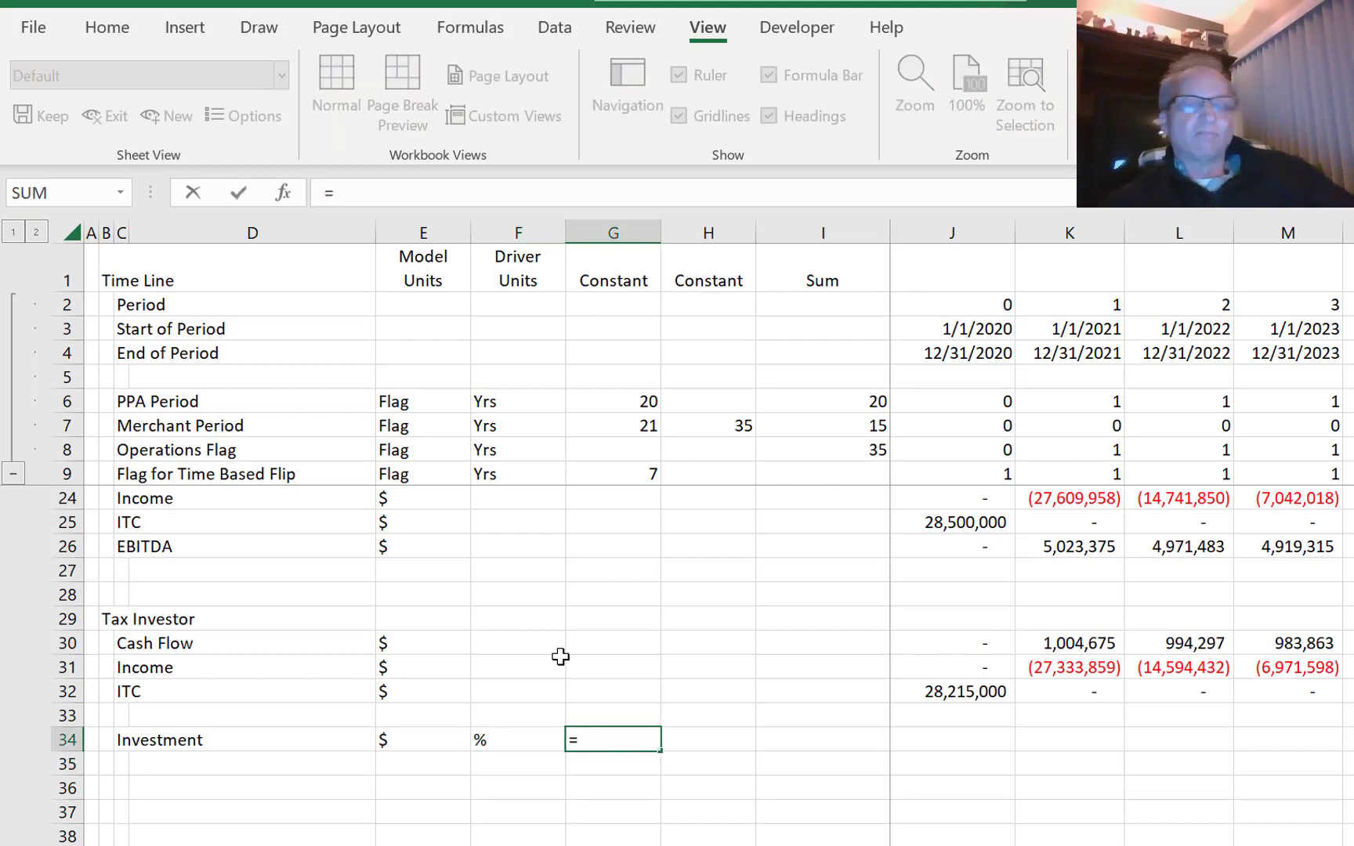
key("ctrl+Page_Up")
key("Escape")
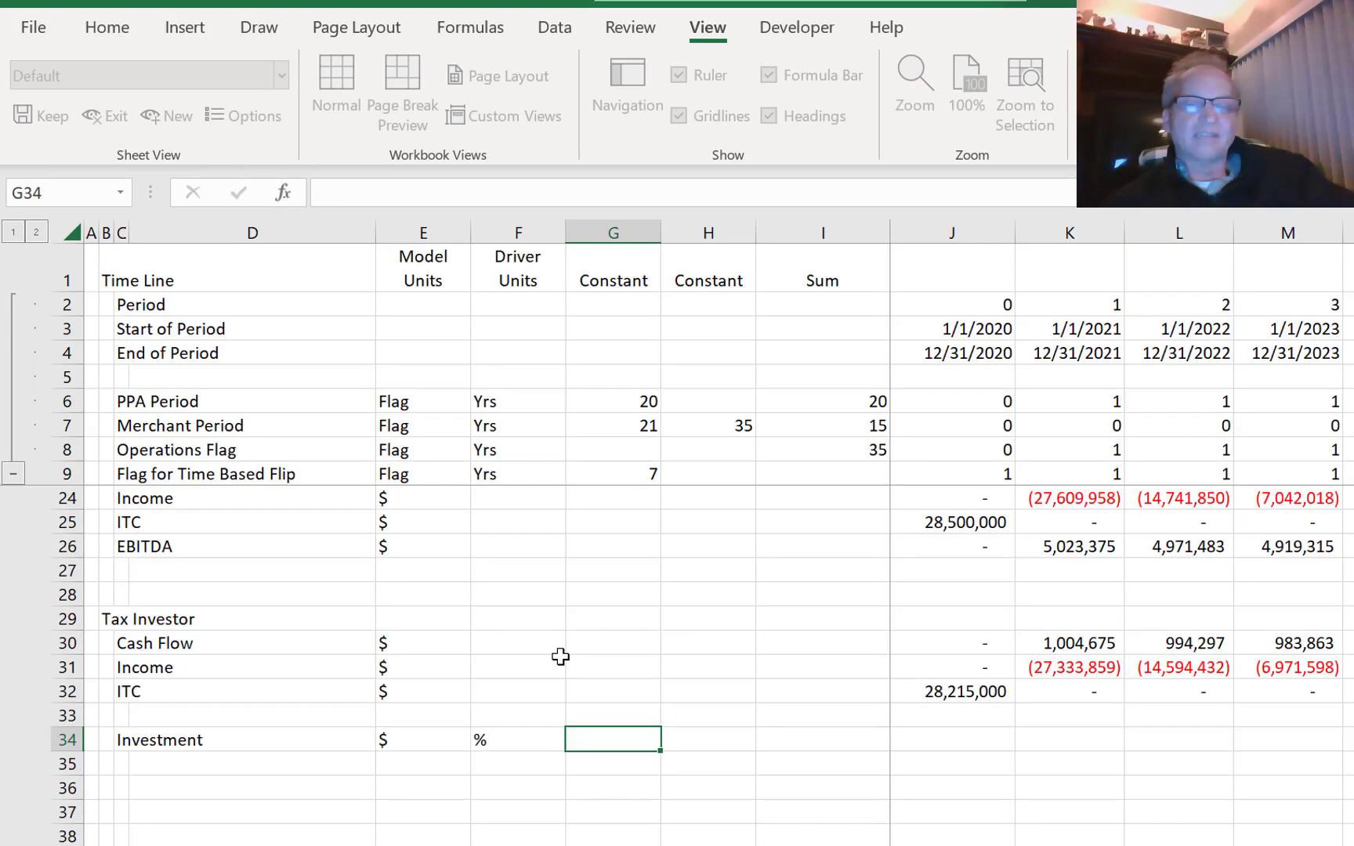
- Set the driver unit of the Investment row in F34 to x
key("Left")
type("x")
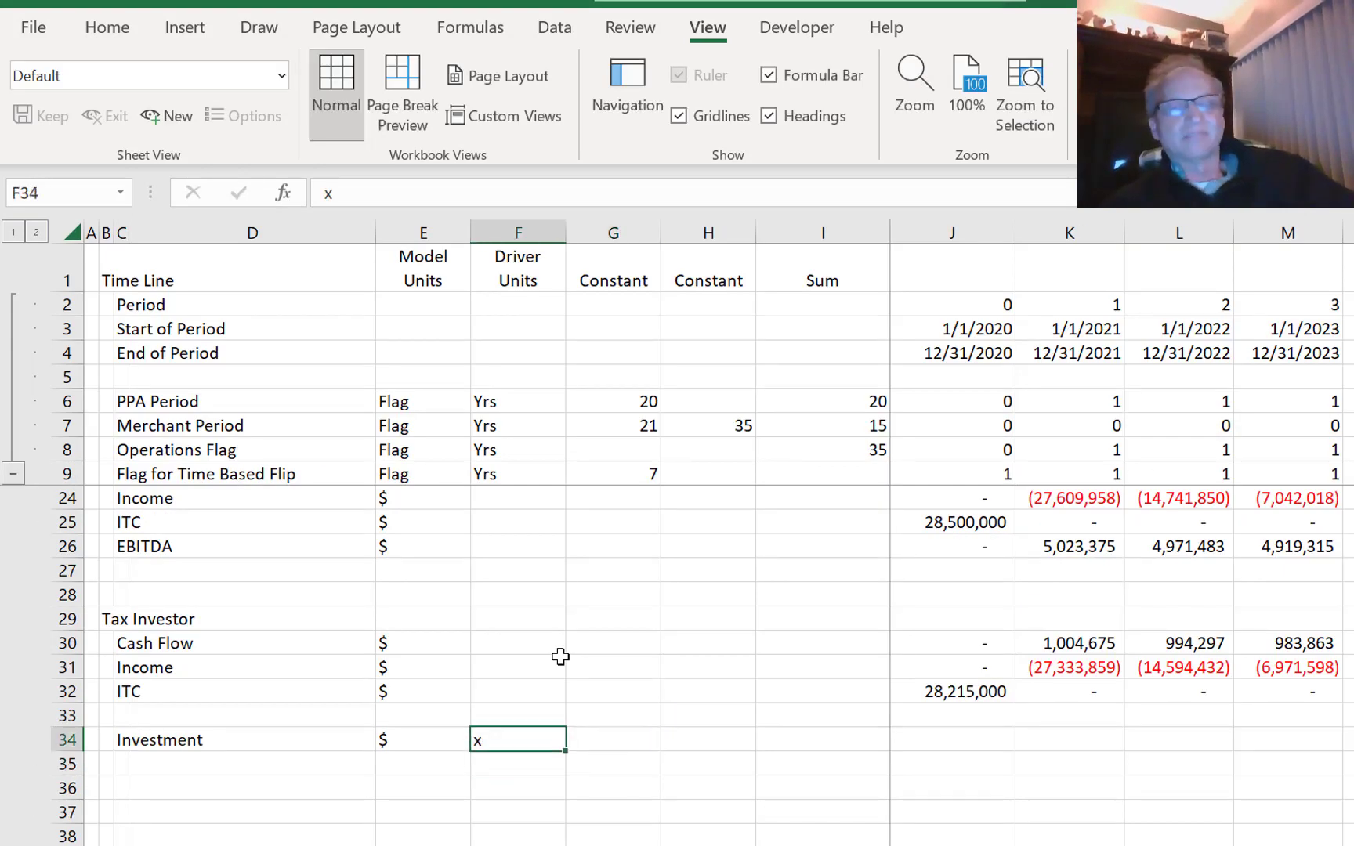
key("Tab")
- Link the Investment multiple in G34 to the Contribution Ratio on the Inputs sheet with =Inputs!F35
type("=")
key("Escape")
key("ctrl+Page_Up")
key("ctrl+Page_Up")
key("ctrl+Page_Up")
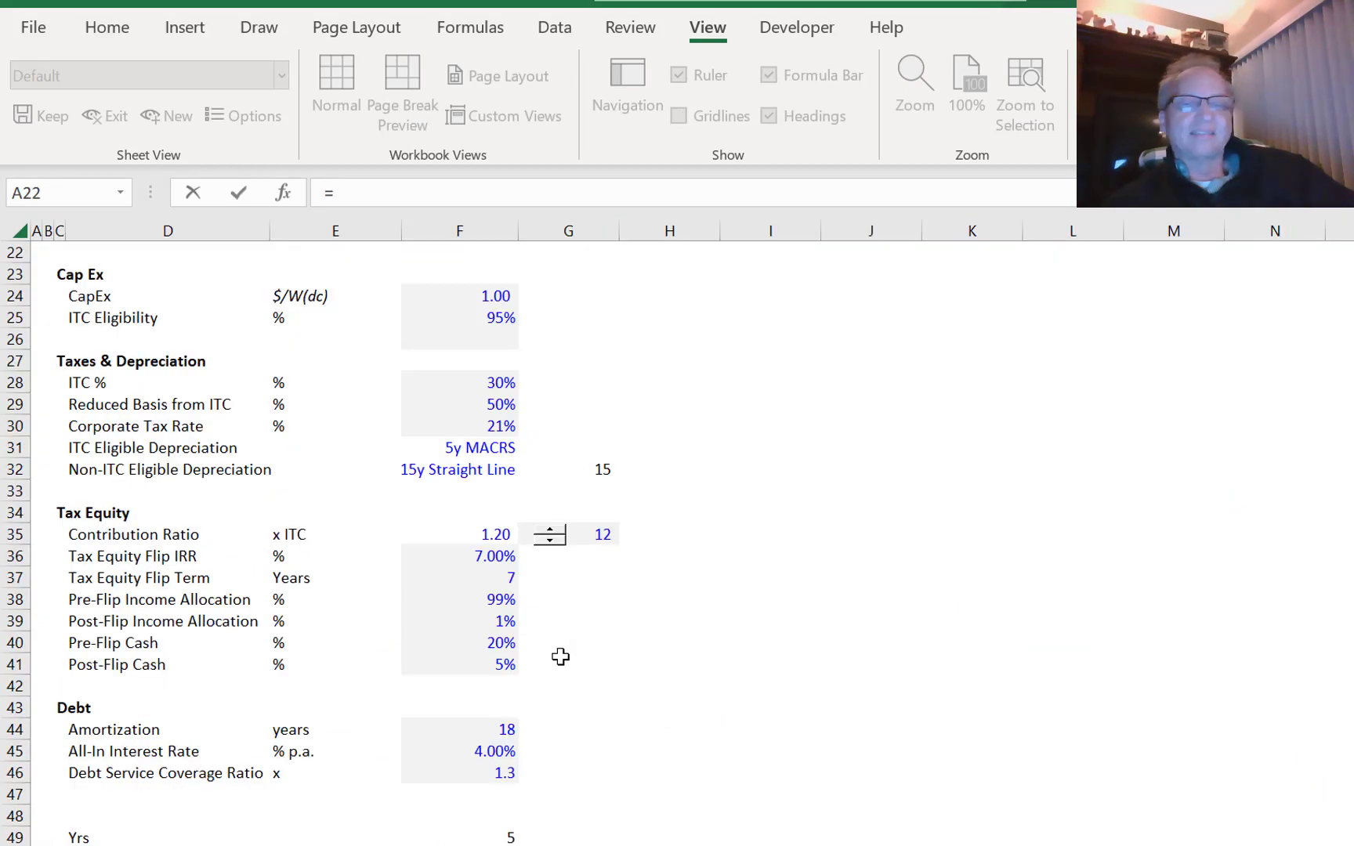
left_click(466, 534)
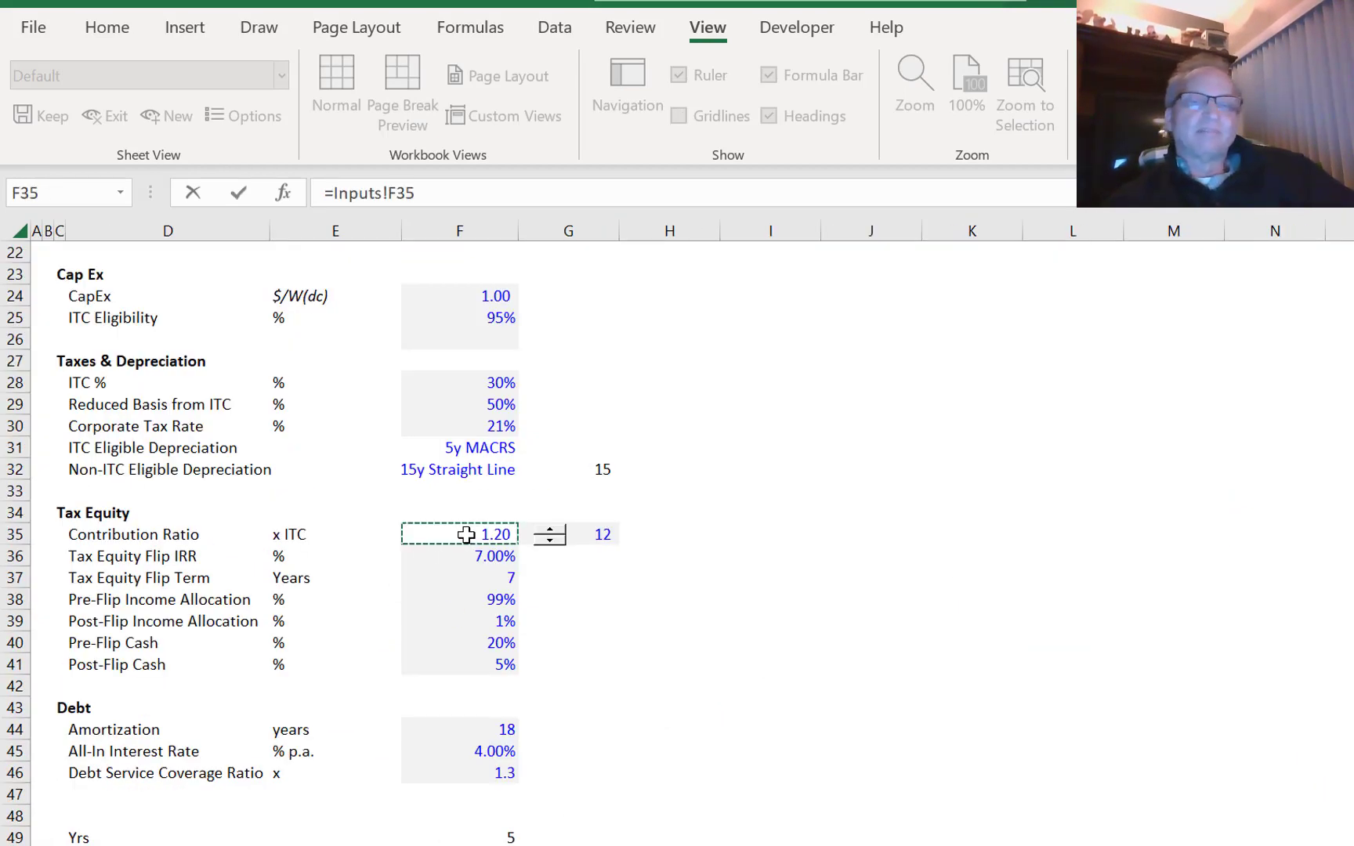
key("Return")
key("Up")
- Copy the Contribution Ratio spinner from the Inputs sheet and paste it beside the Investment multiple in row 34
key("ctrl+Page_Up")
key("ctrl+Page_Up")
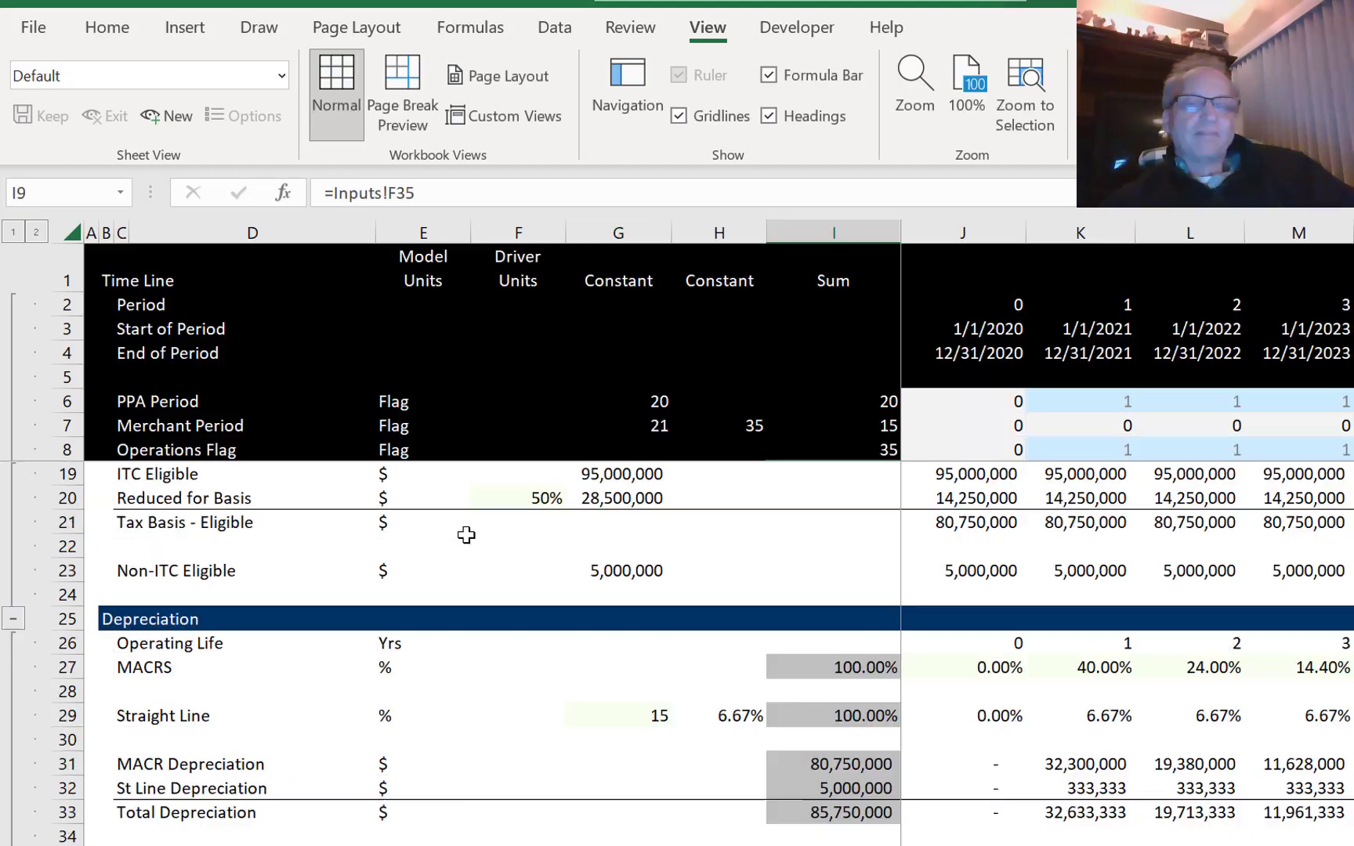
key("ctrl+Page_Up")
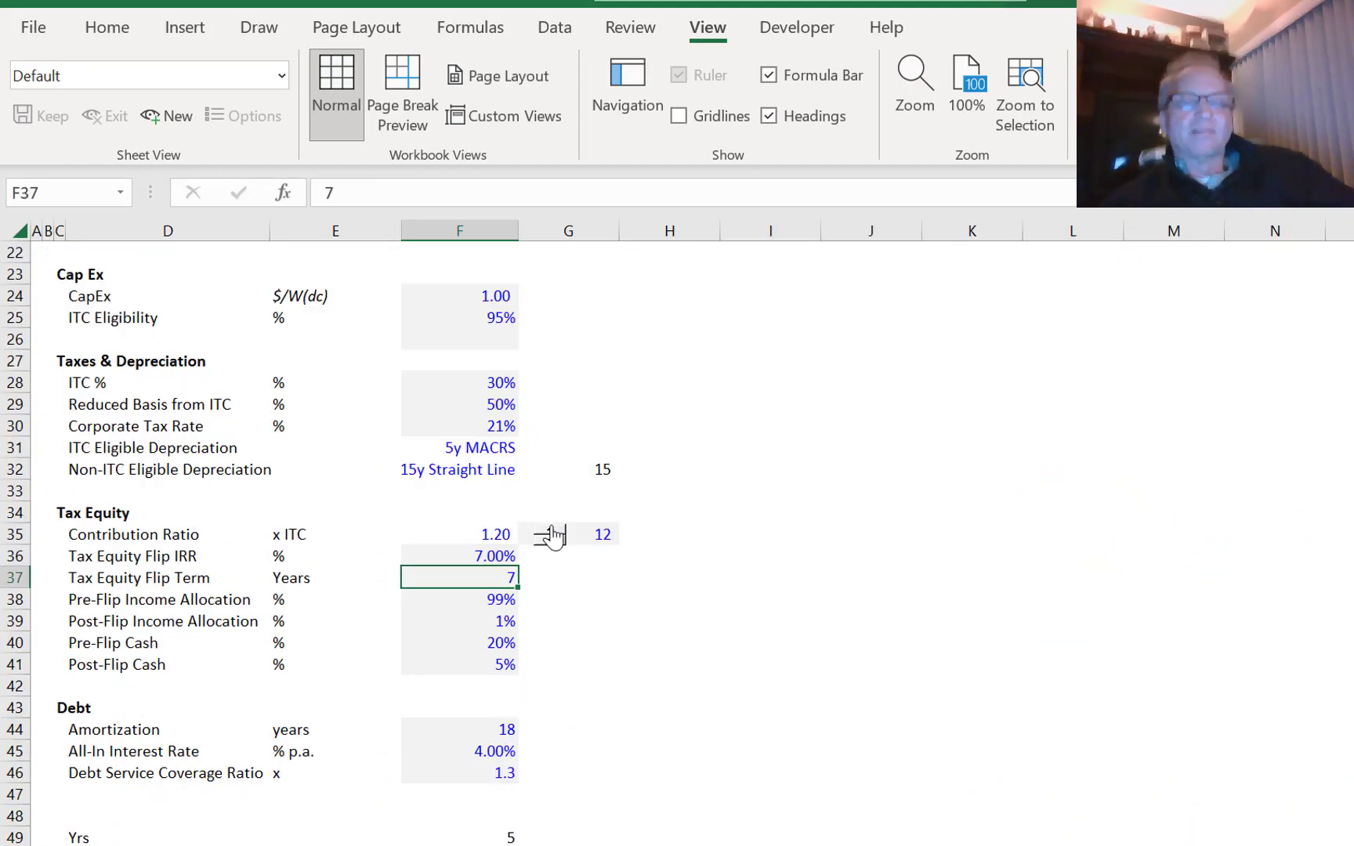
right_click(552, 536)
left_click(637, 586)
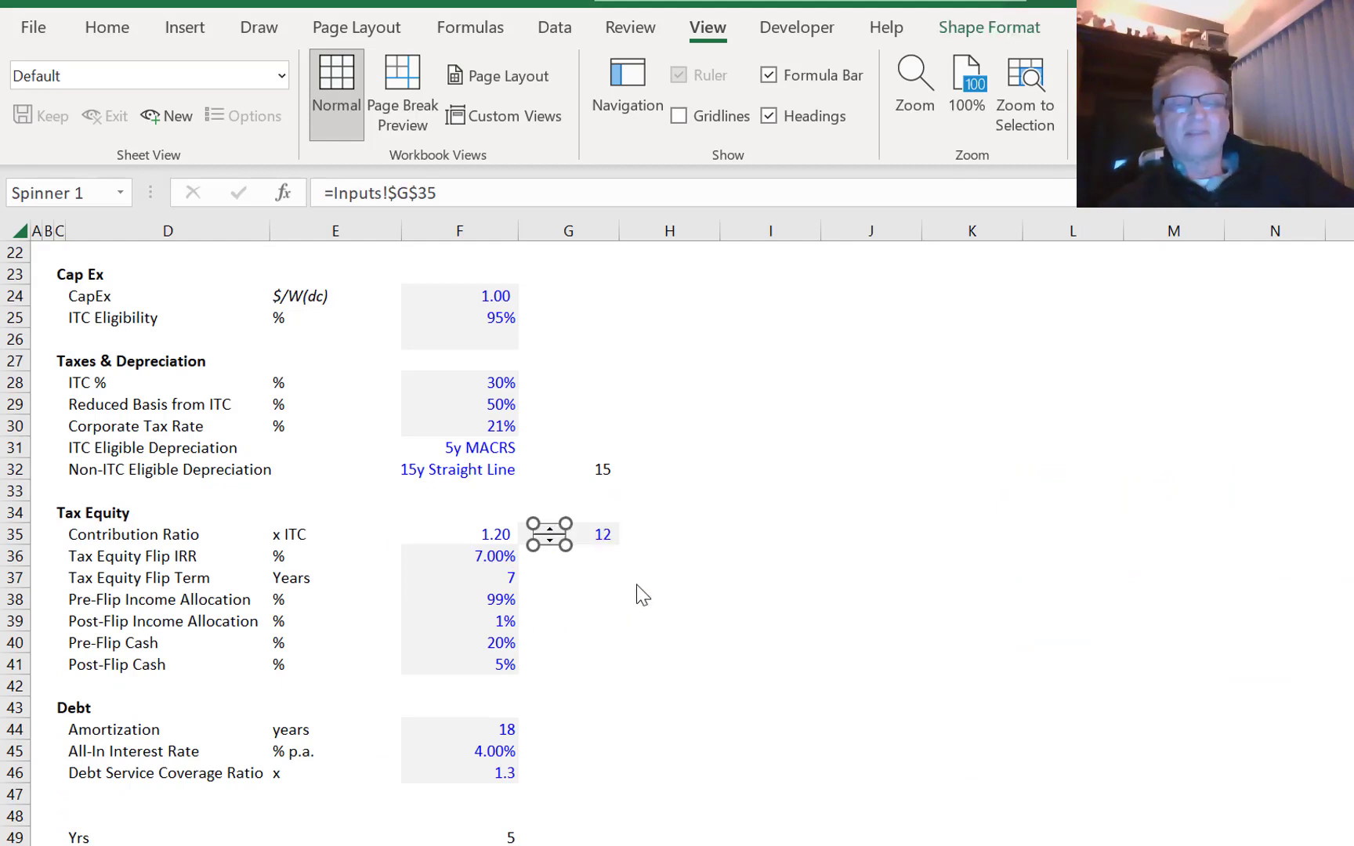
key("Escape")
key("ctrl+Page_Down")
key("ctrl+Page_Down")
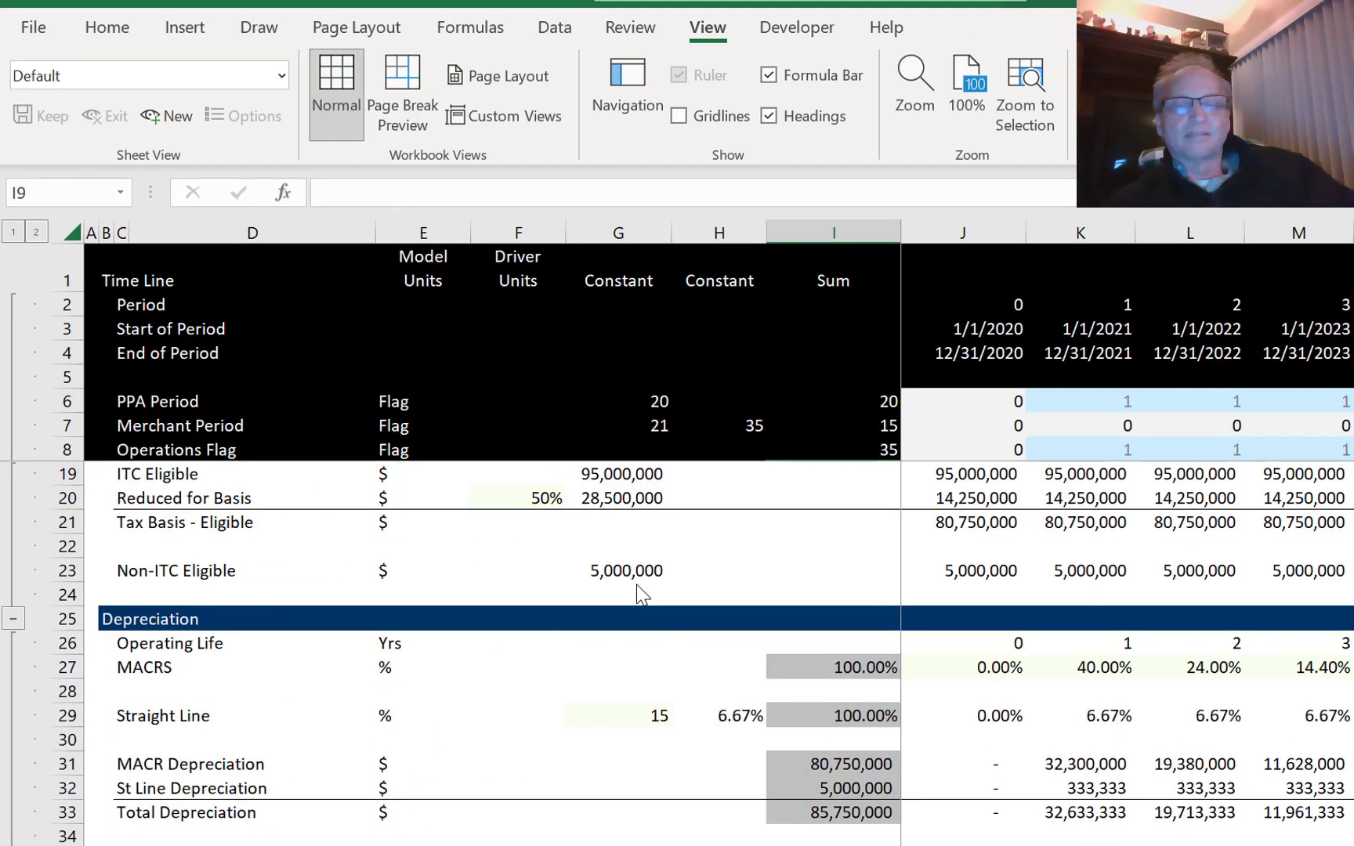
key("ctrl+Page_Down")
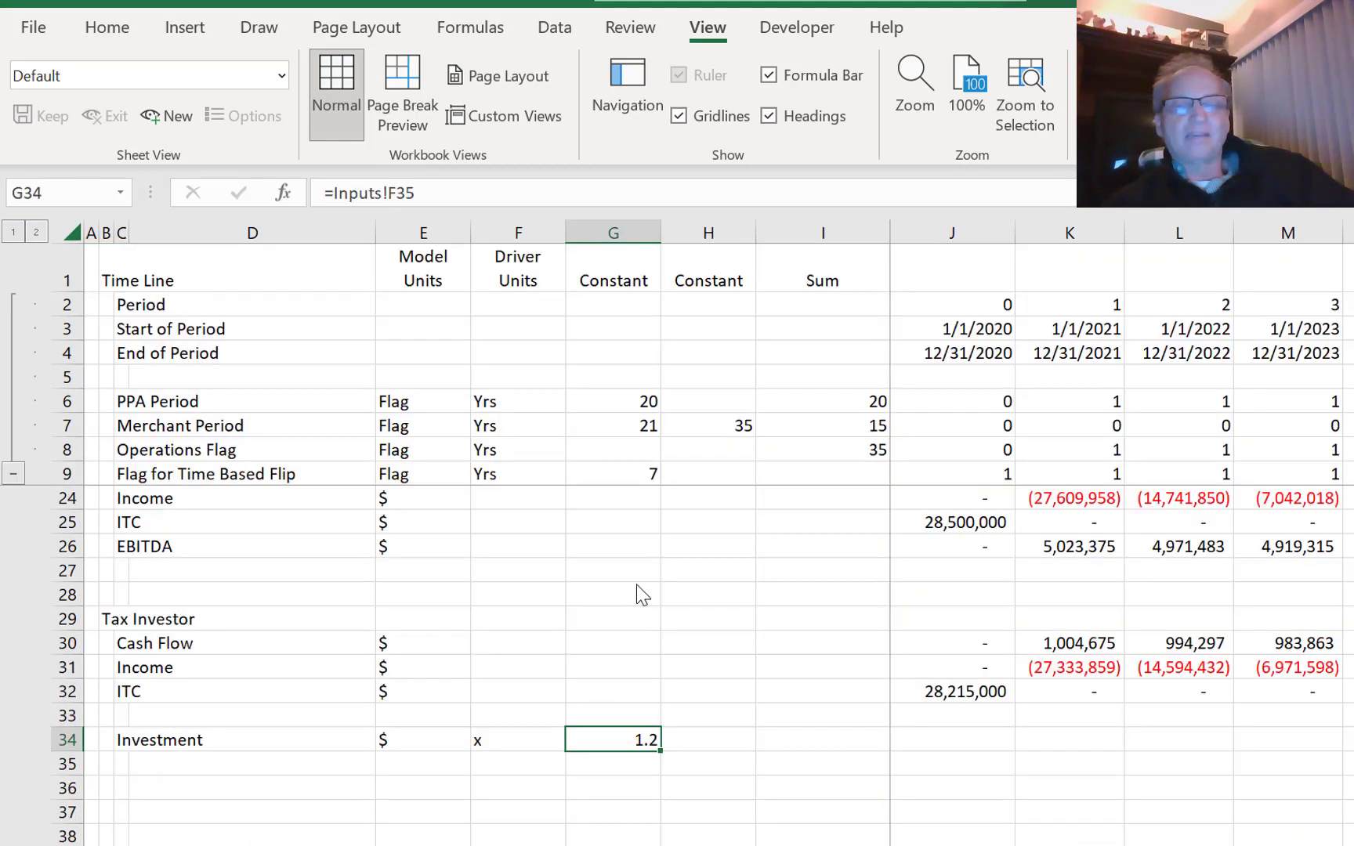
left_click(532, 737)
key("ctrl+v")
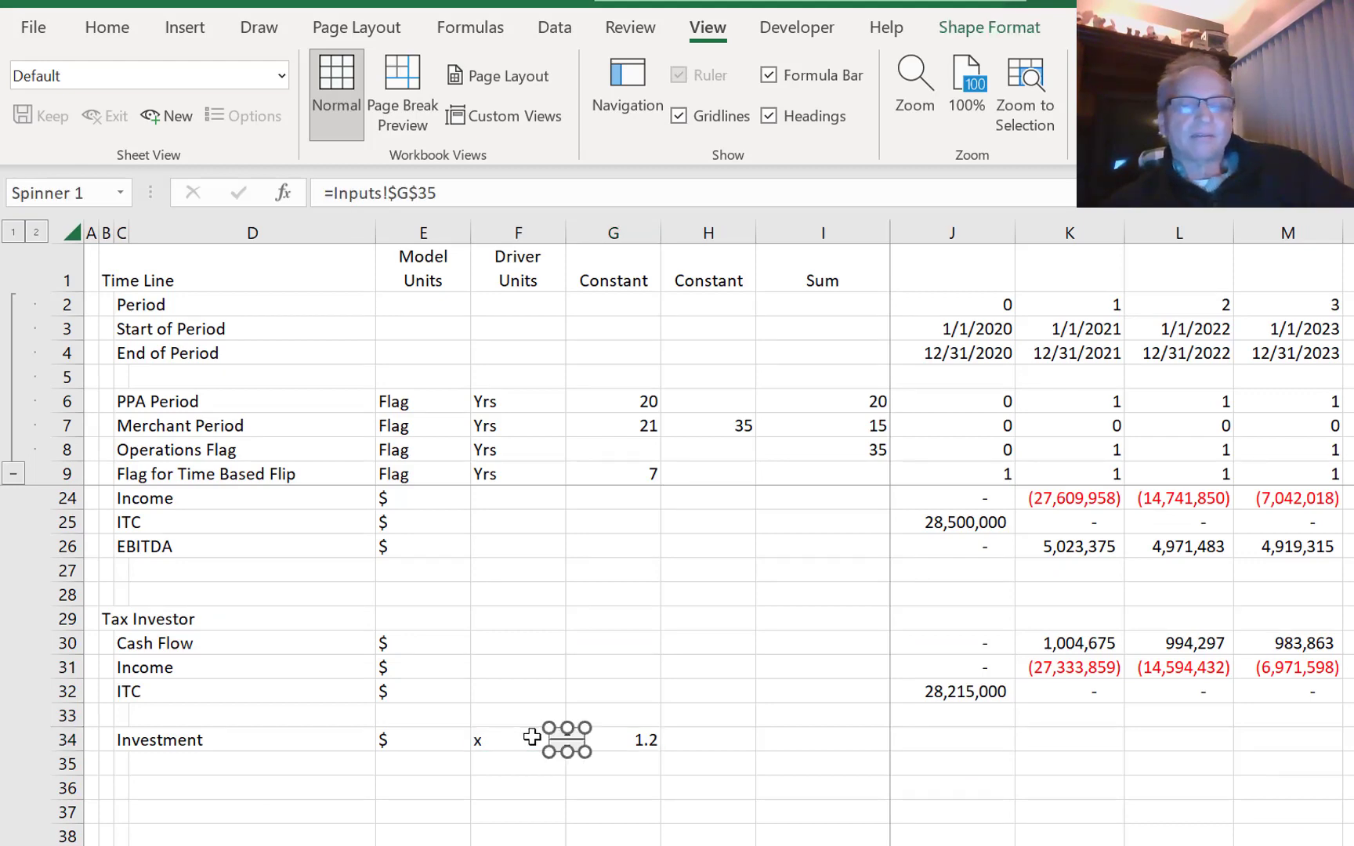
left_click(729, 746)
key("Left")
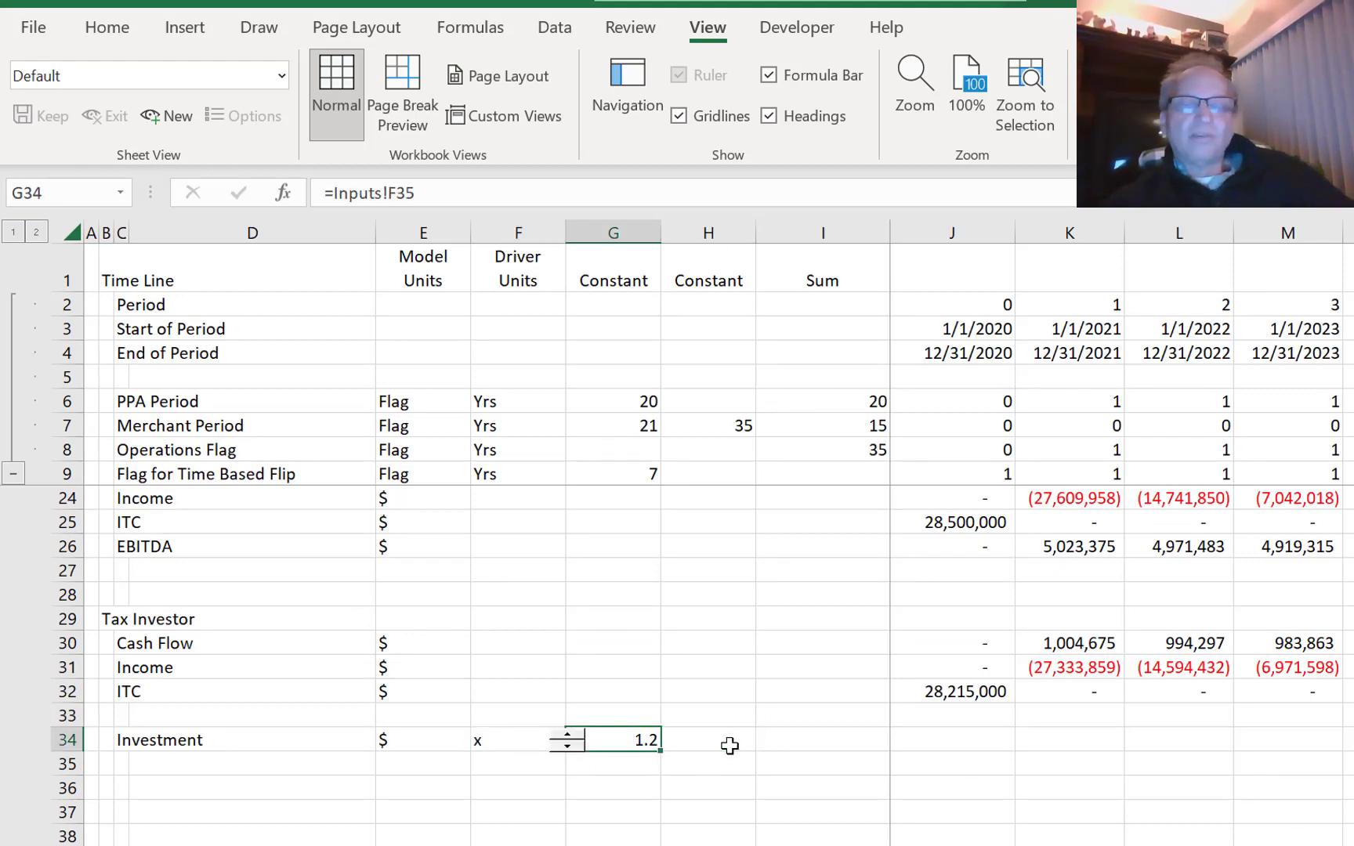
- Link H34 to the first-period ITC in the Transferred Variables with =J14 and widen column H to fit the value
key("Right")
key("Right")
key("Right")
key("Left")
key("Left")
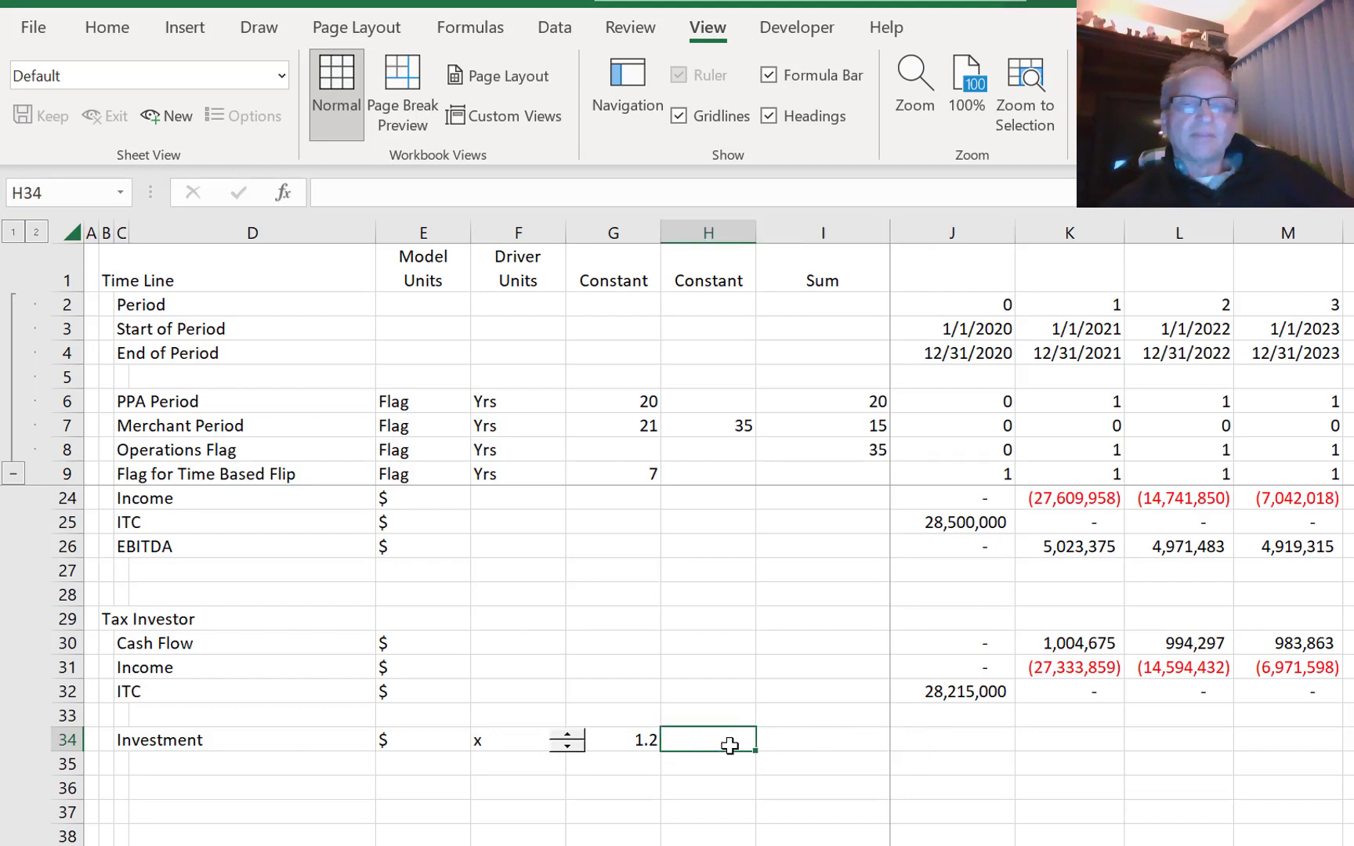
type("=")
key("Up")
key("Up")
key("Up")
key("Up")
key("Up")
key("Up")
key("Up")
key("Up")
key("Up")
key("Up")
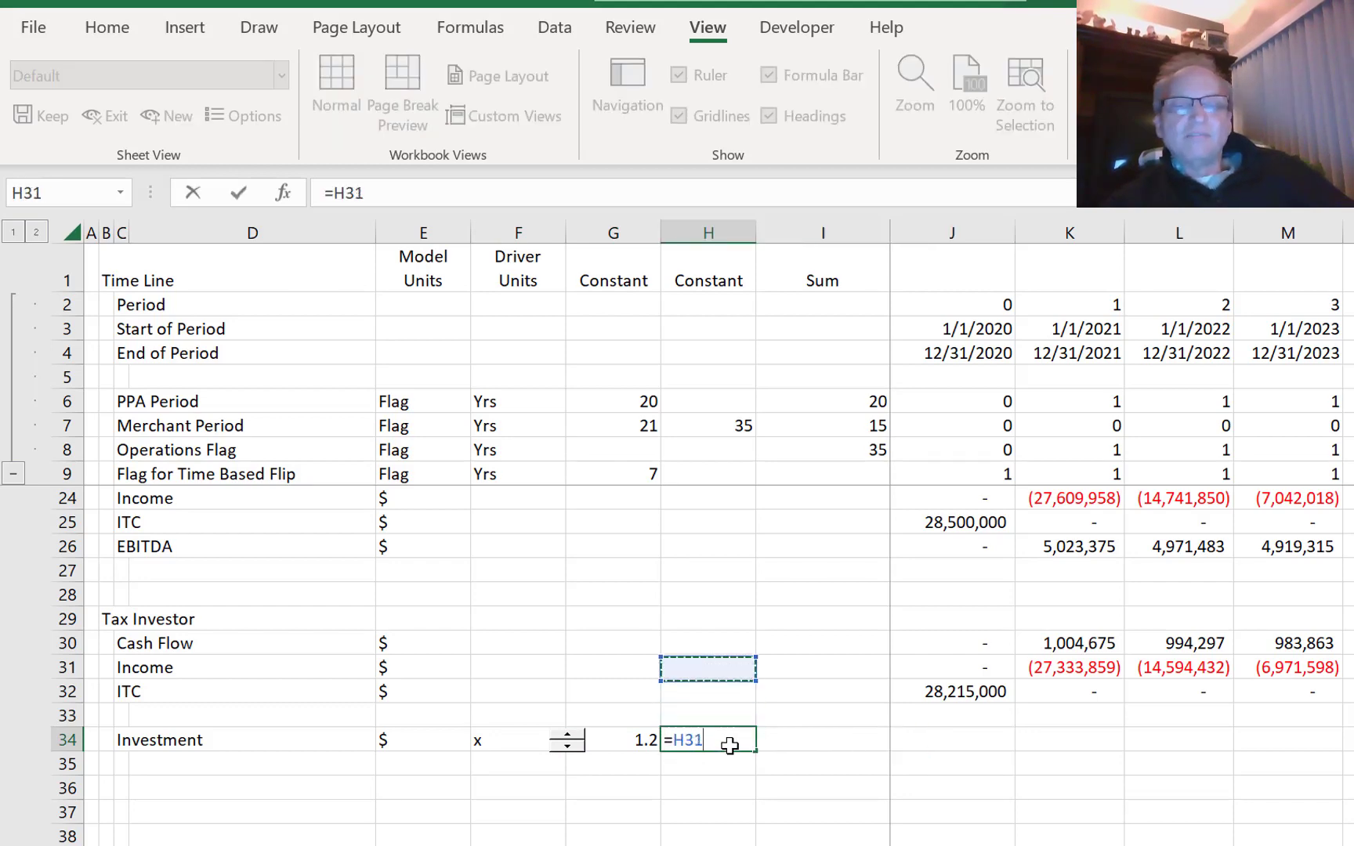
key("Up")
key("Up")
key("Up")
key("Up")
key("Up")
key("Up")
key("Up")
key("Up")
key("Up")
key("Up")
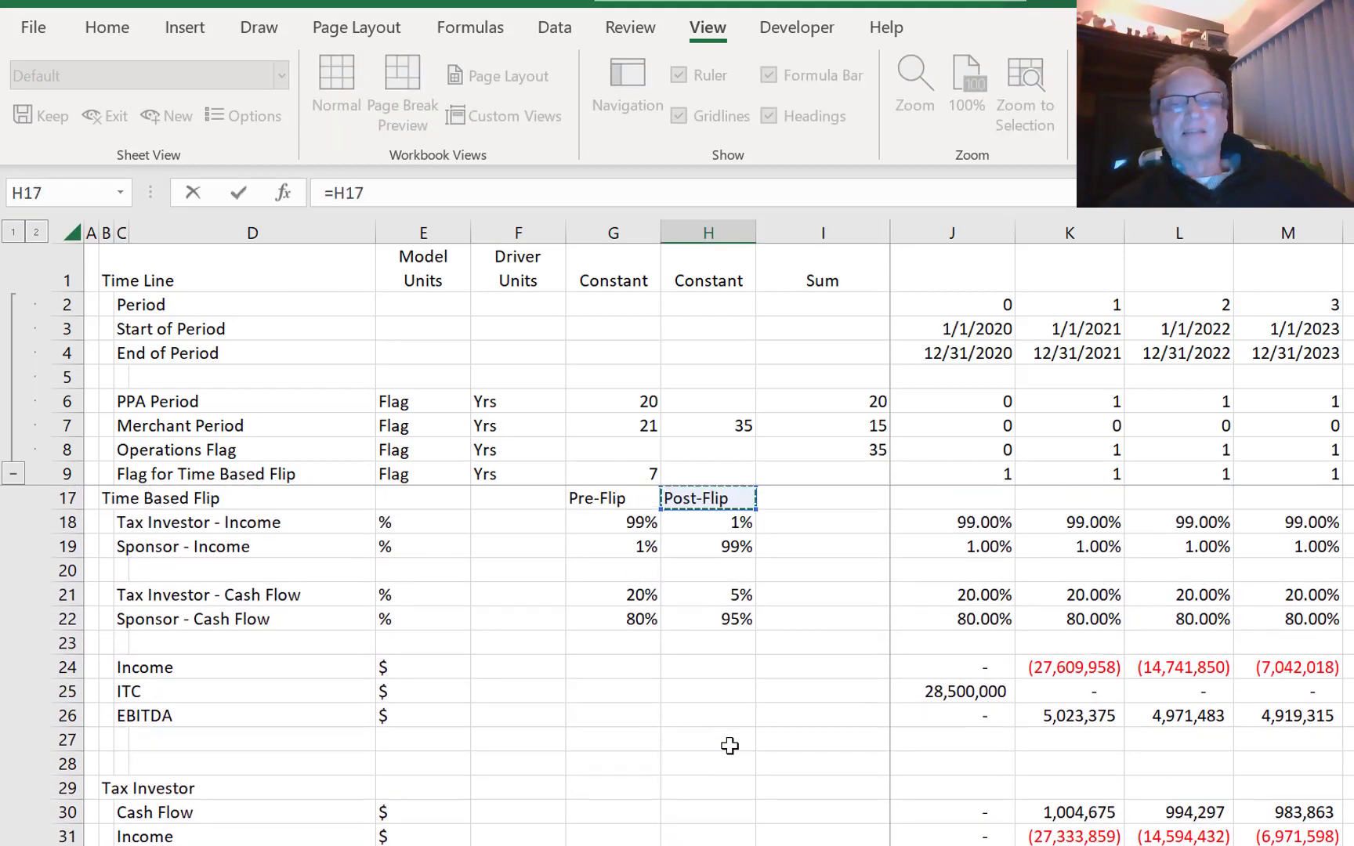
key("Up")
key("Up")
key("Down")
key("Down")
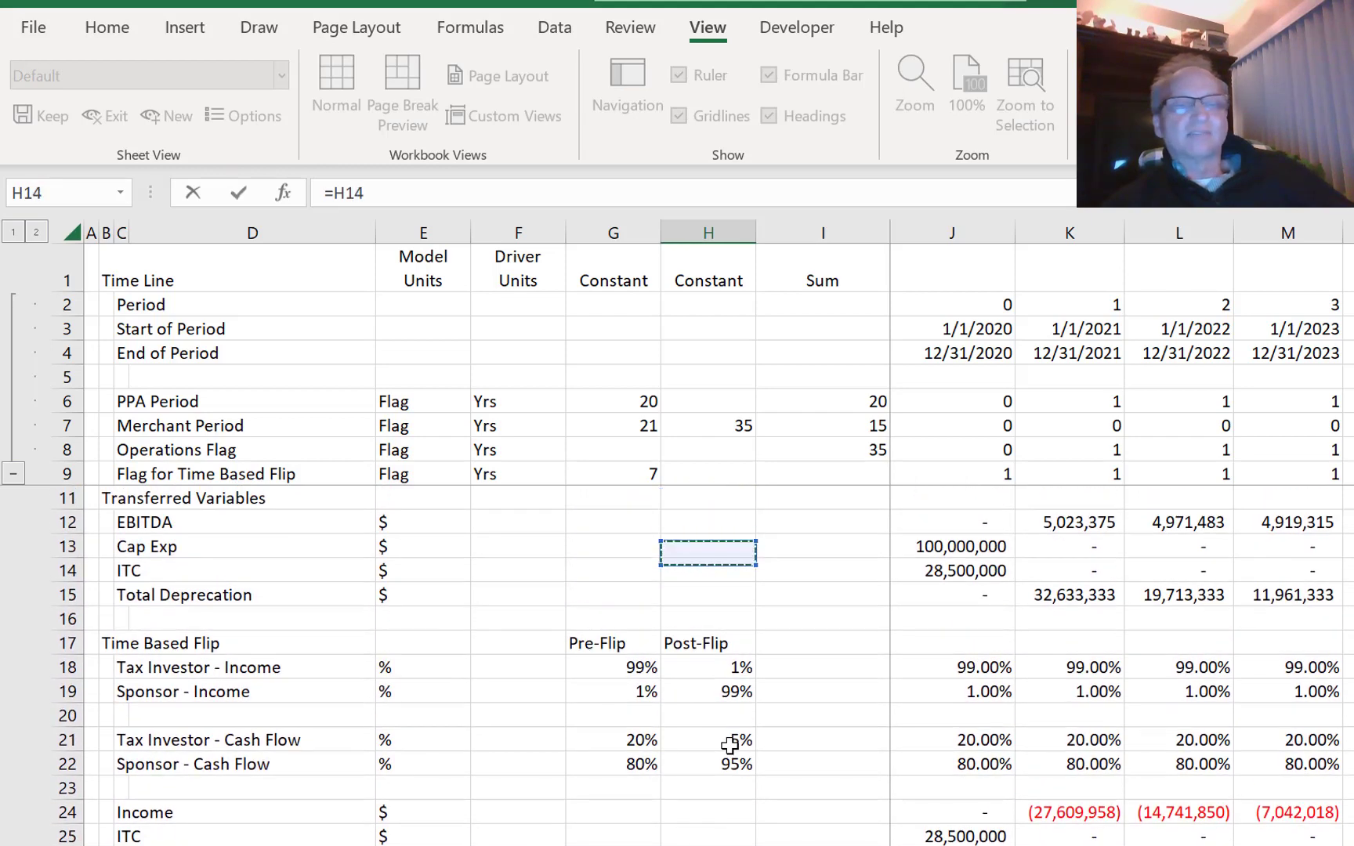
key("Up")
key("Right")
key("Right")
key("Left")
key("Down")
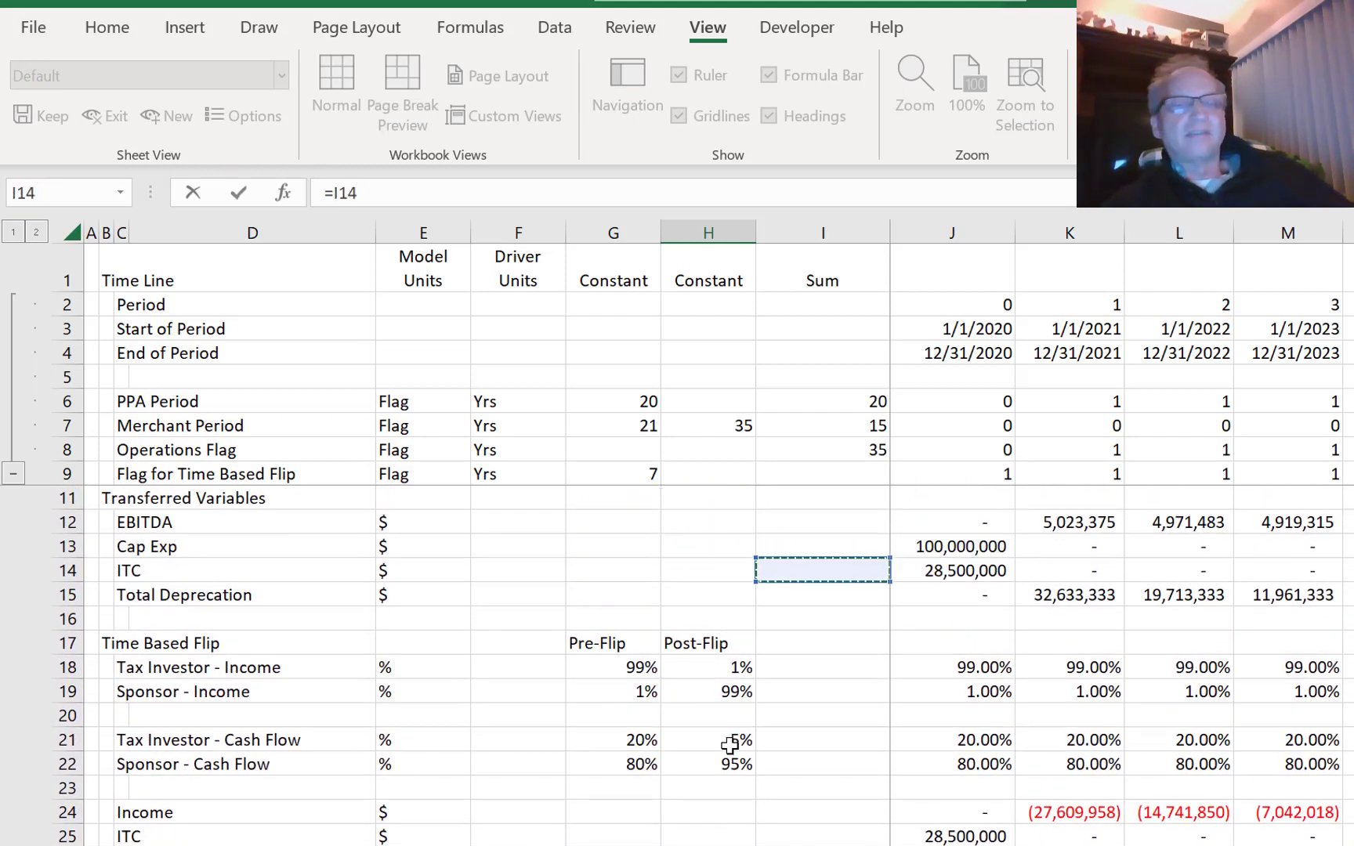
key("Right")
key("Return")
key("Up")
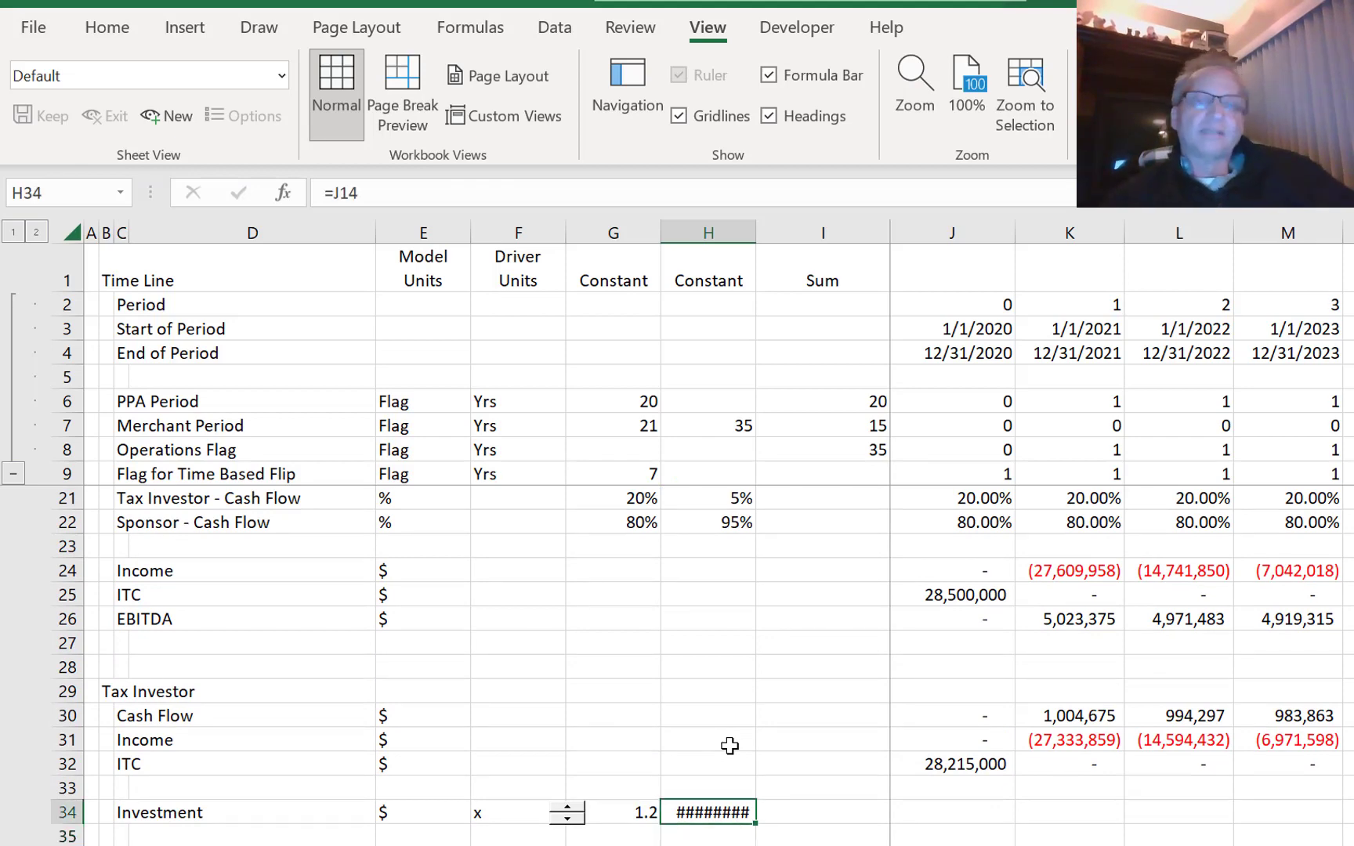
left_click_drag(757, 231, 774, 230)
- Calculate the first-period Tax Investor Investment in J34 with =IF(J8,0,$G$34*$H$34)
key("Left")
key("Right")
key("Right")
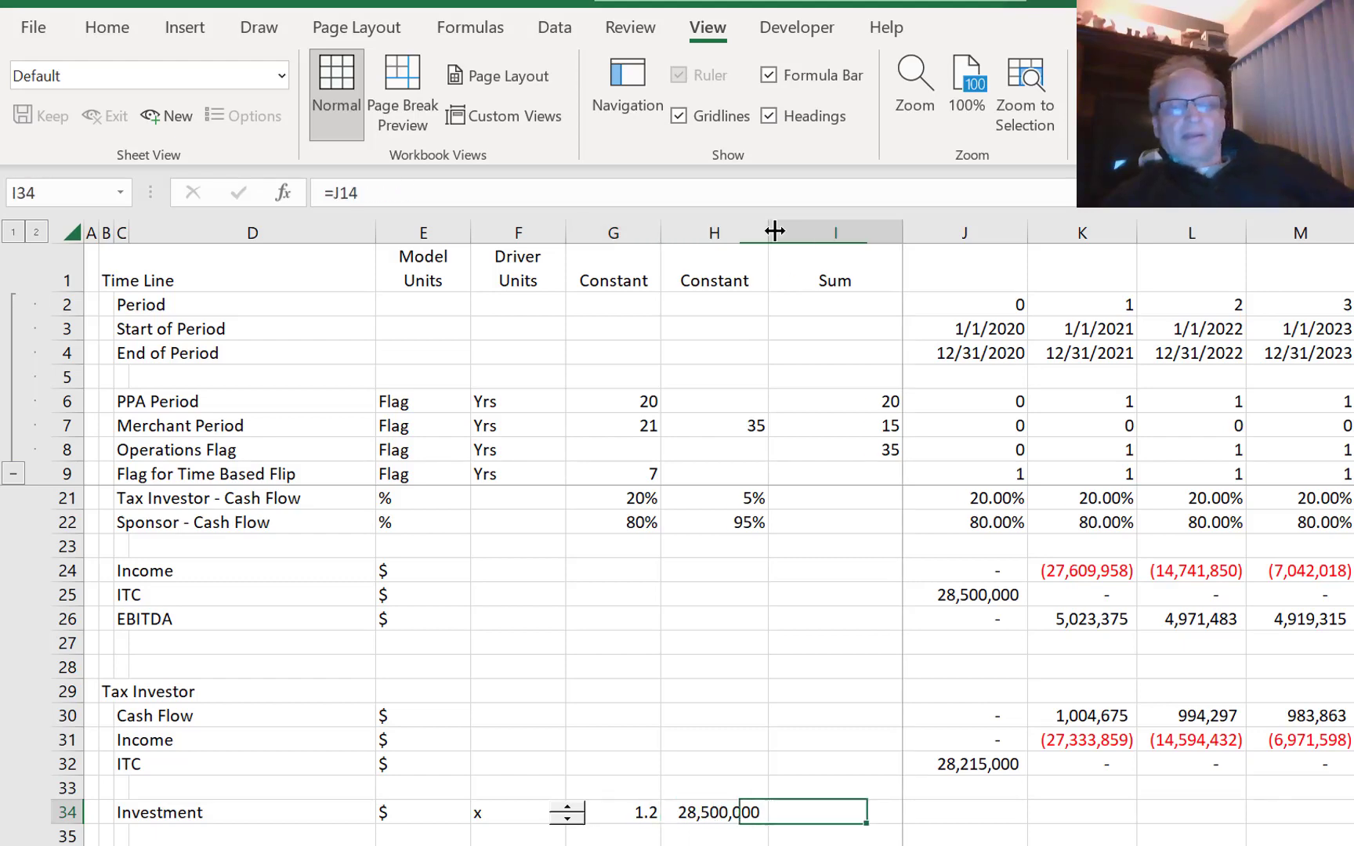
key("Right")
key("Left")
key("Right")
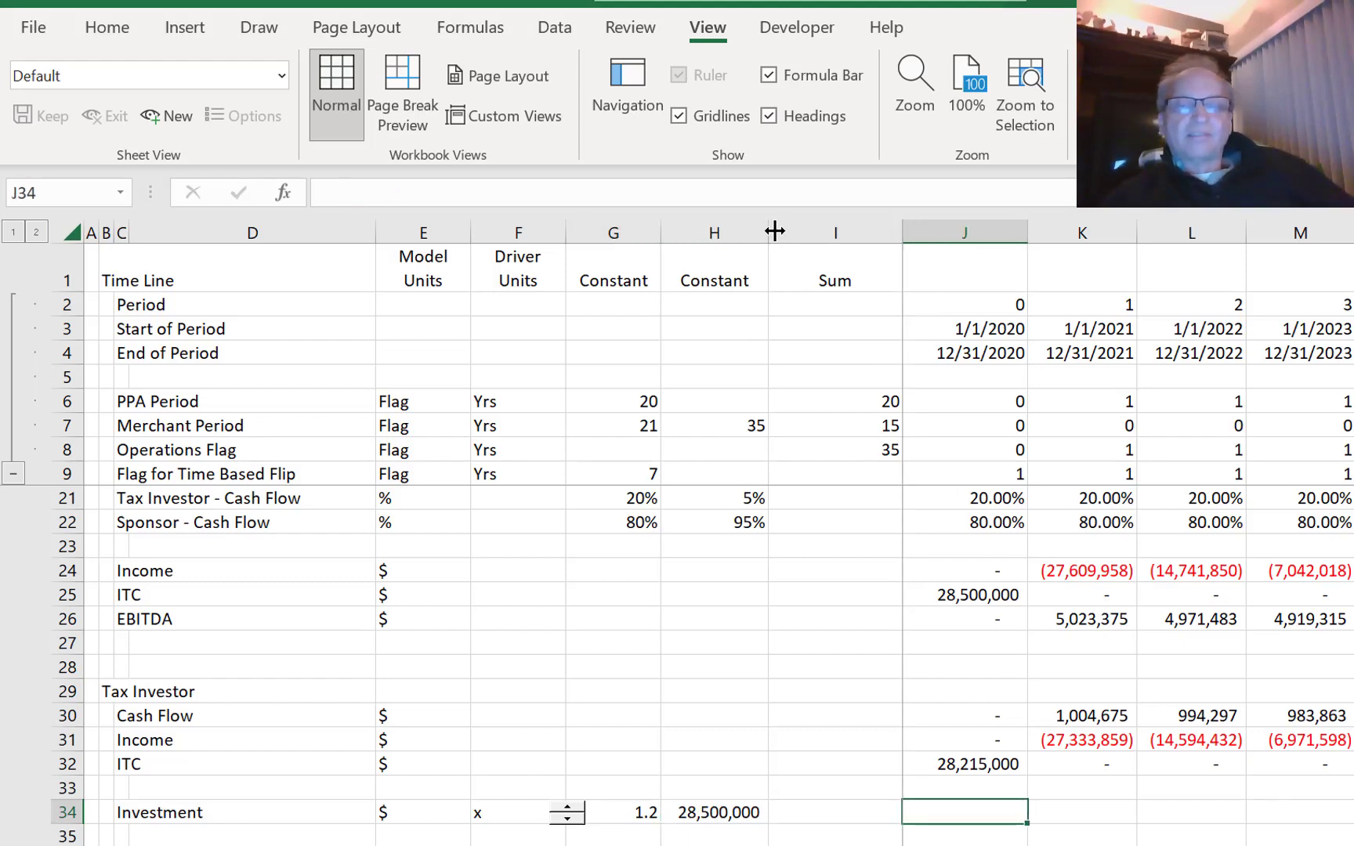
type("=")
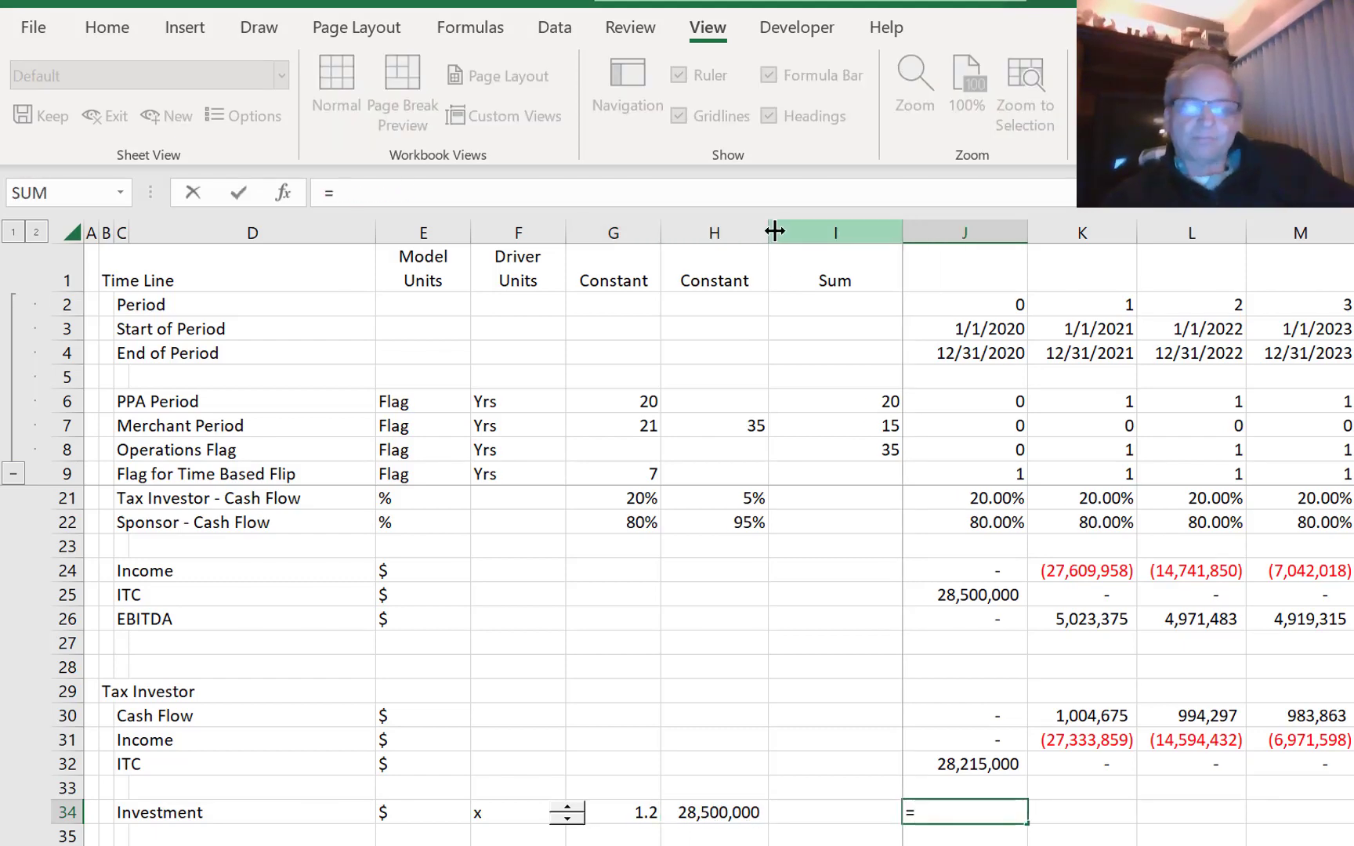
type("i")
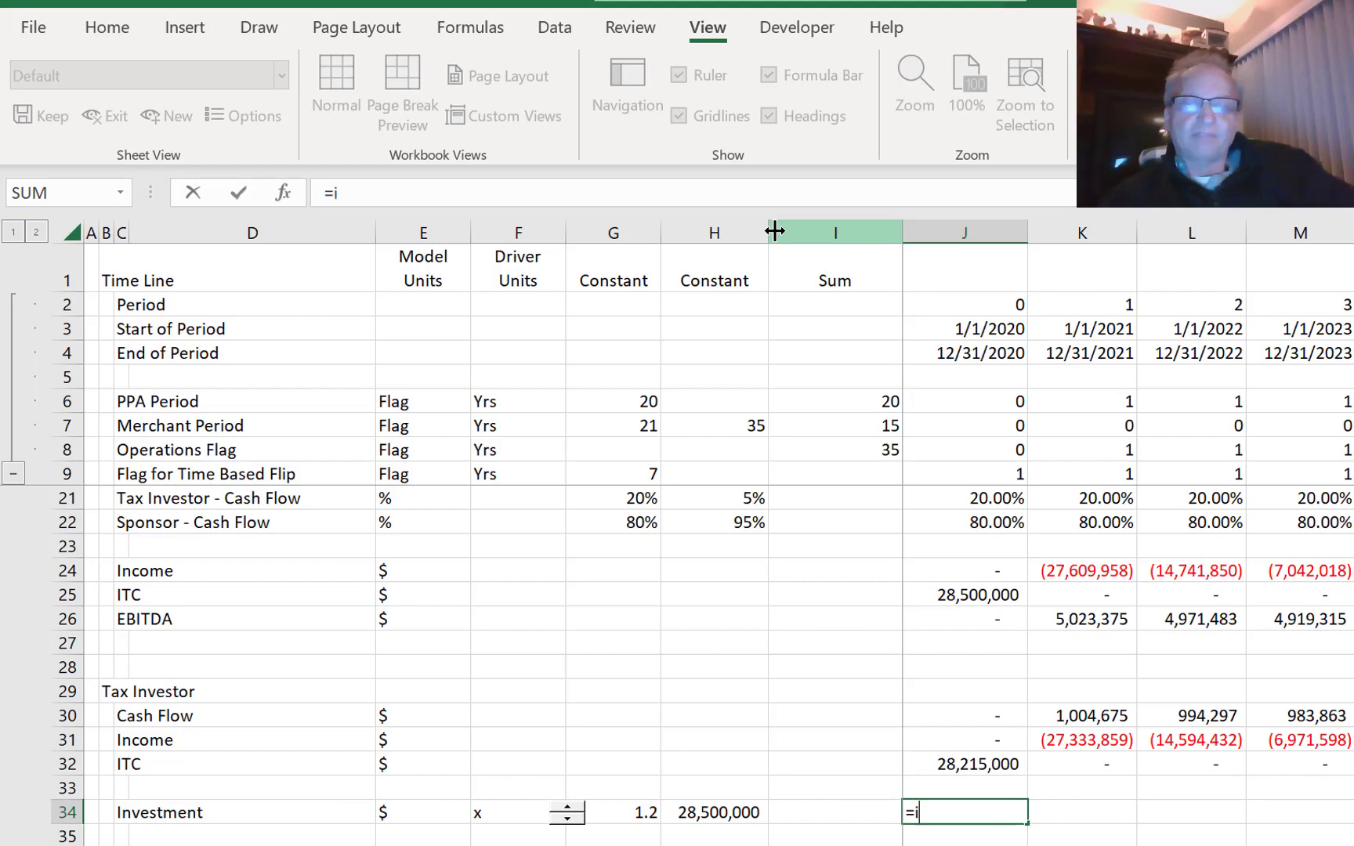
type("f(")
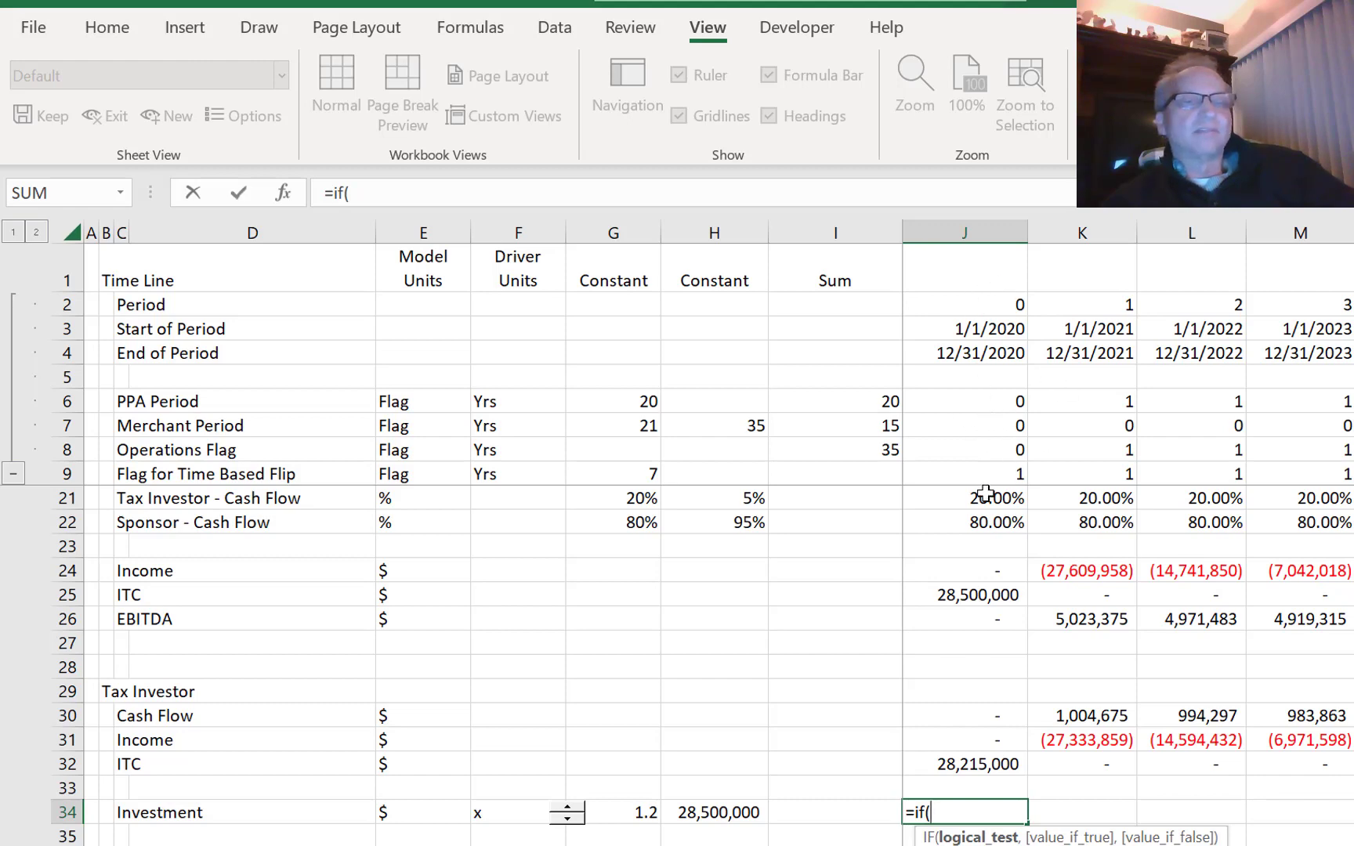
left_click(1003, 450)
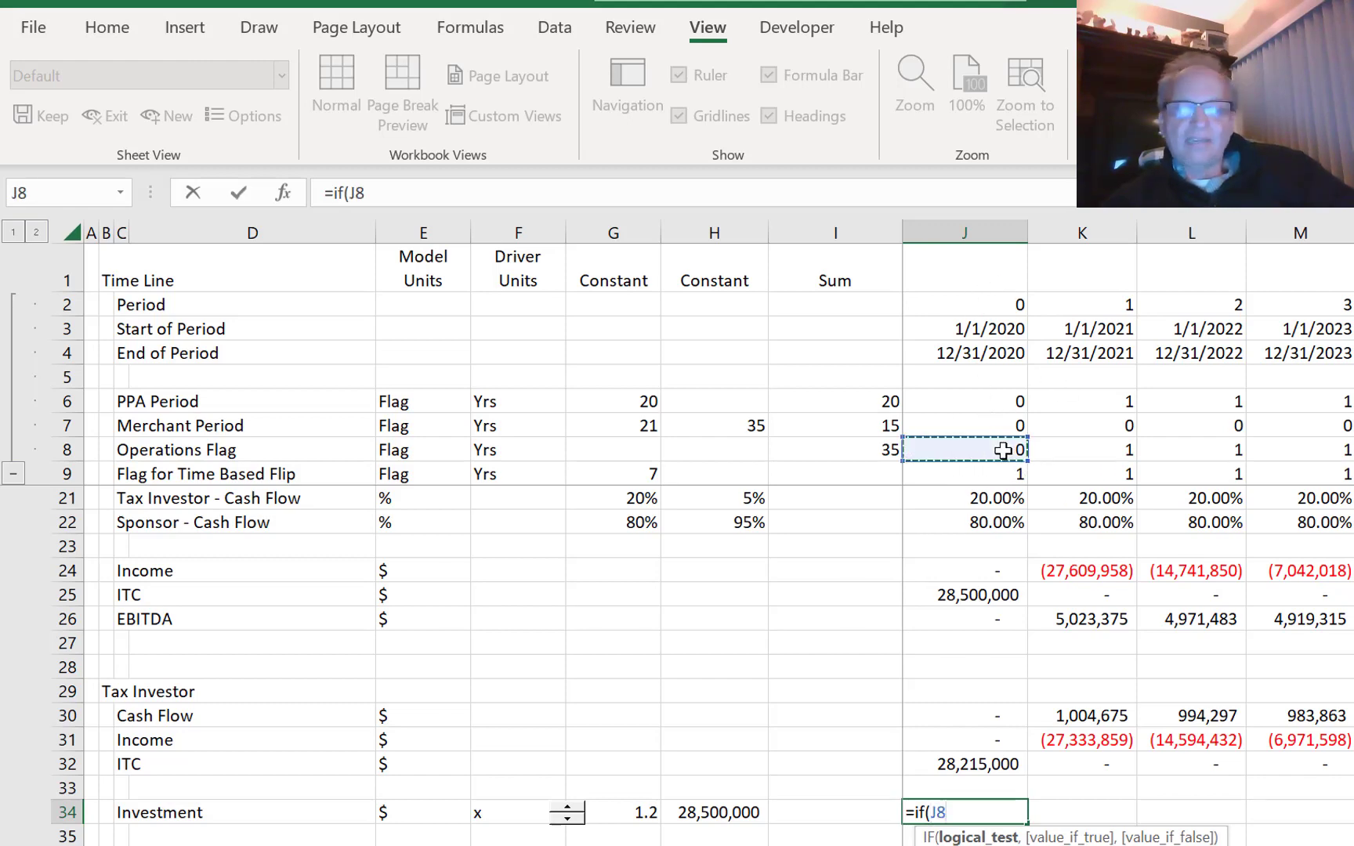
type(",")
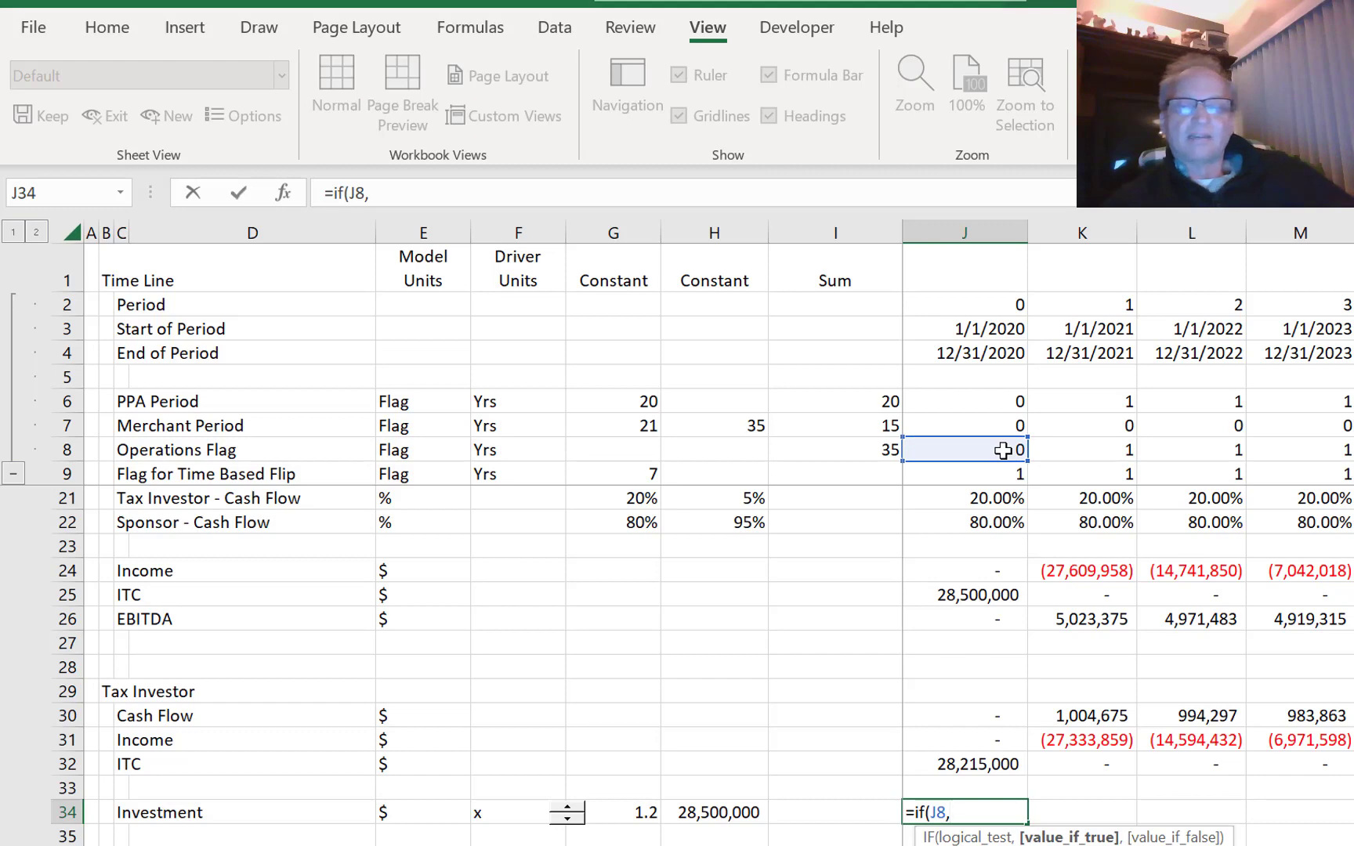
type("0,")
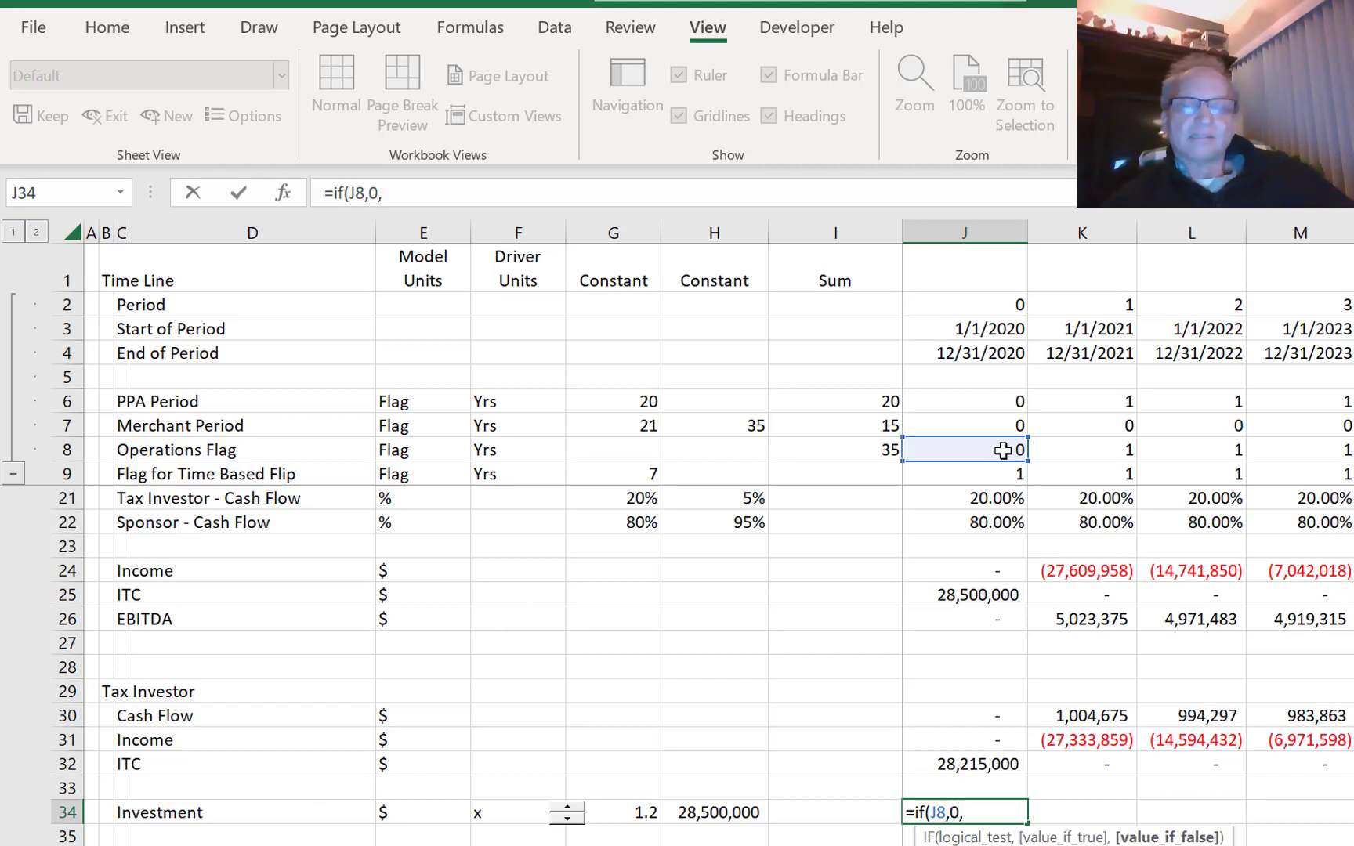
key("Left")
key("Left")
key("Left")
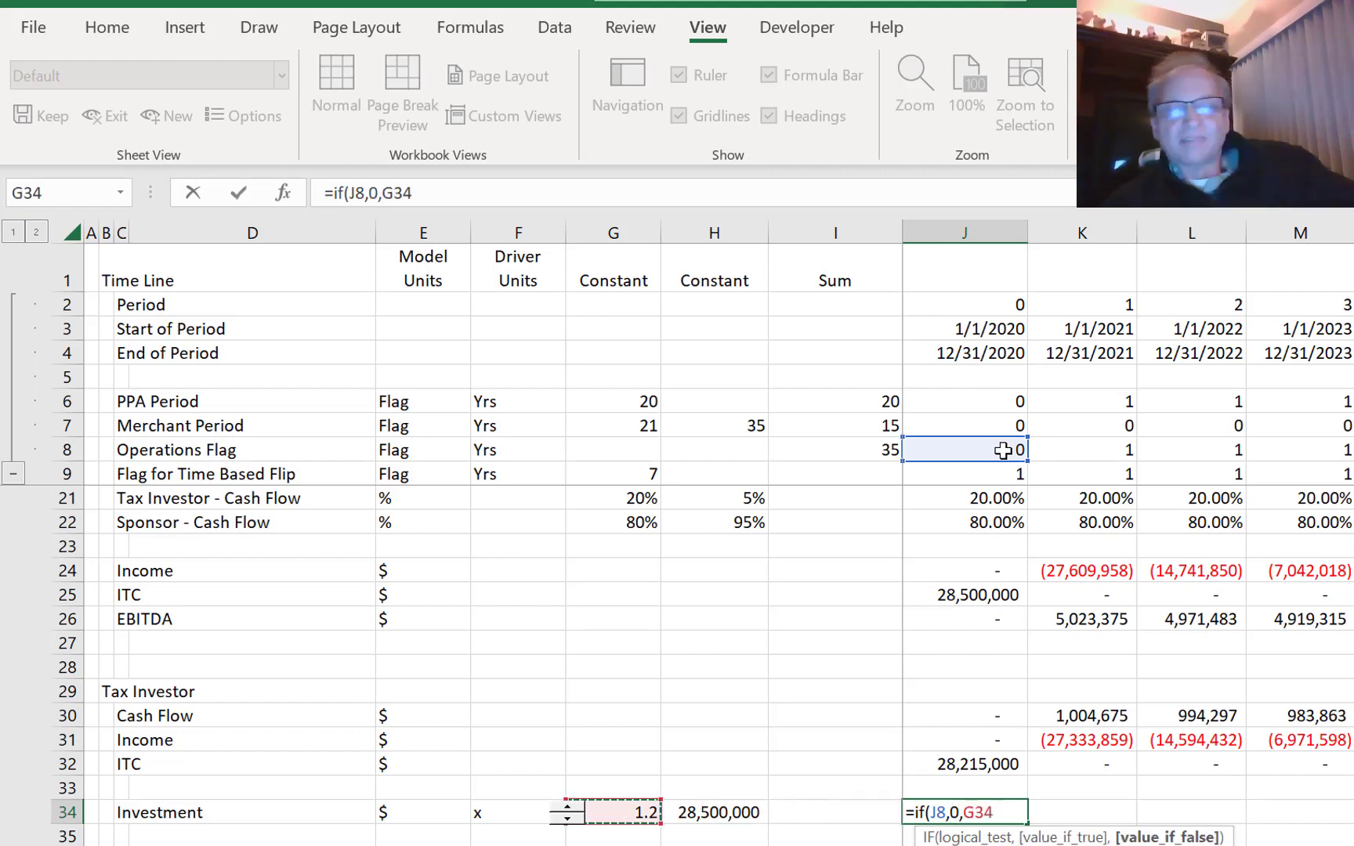
key("Right")
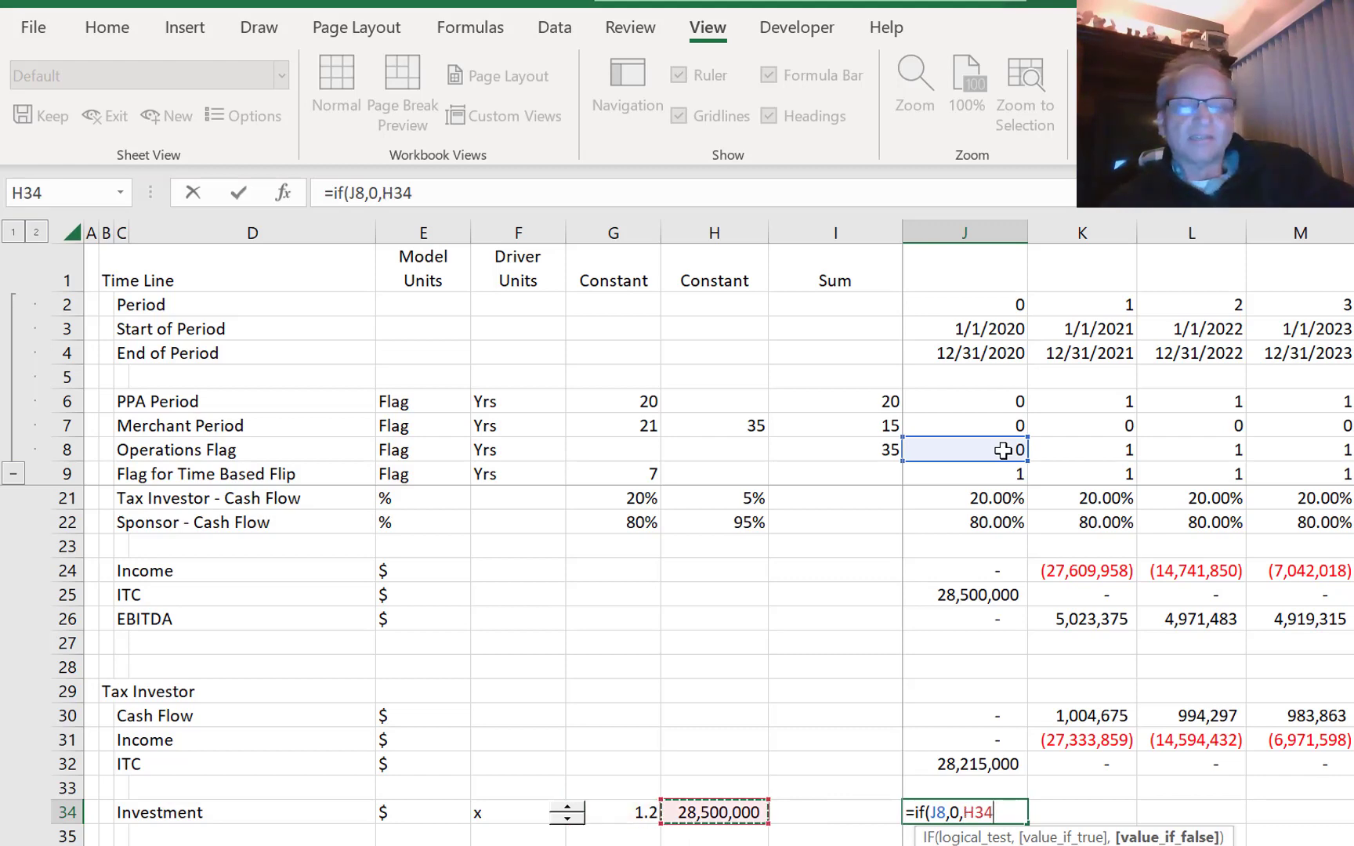
key("Left")
type("*")
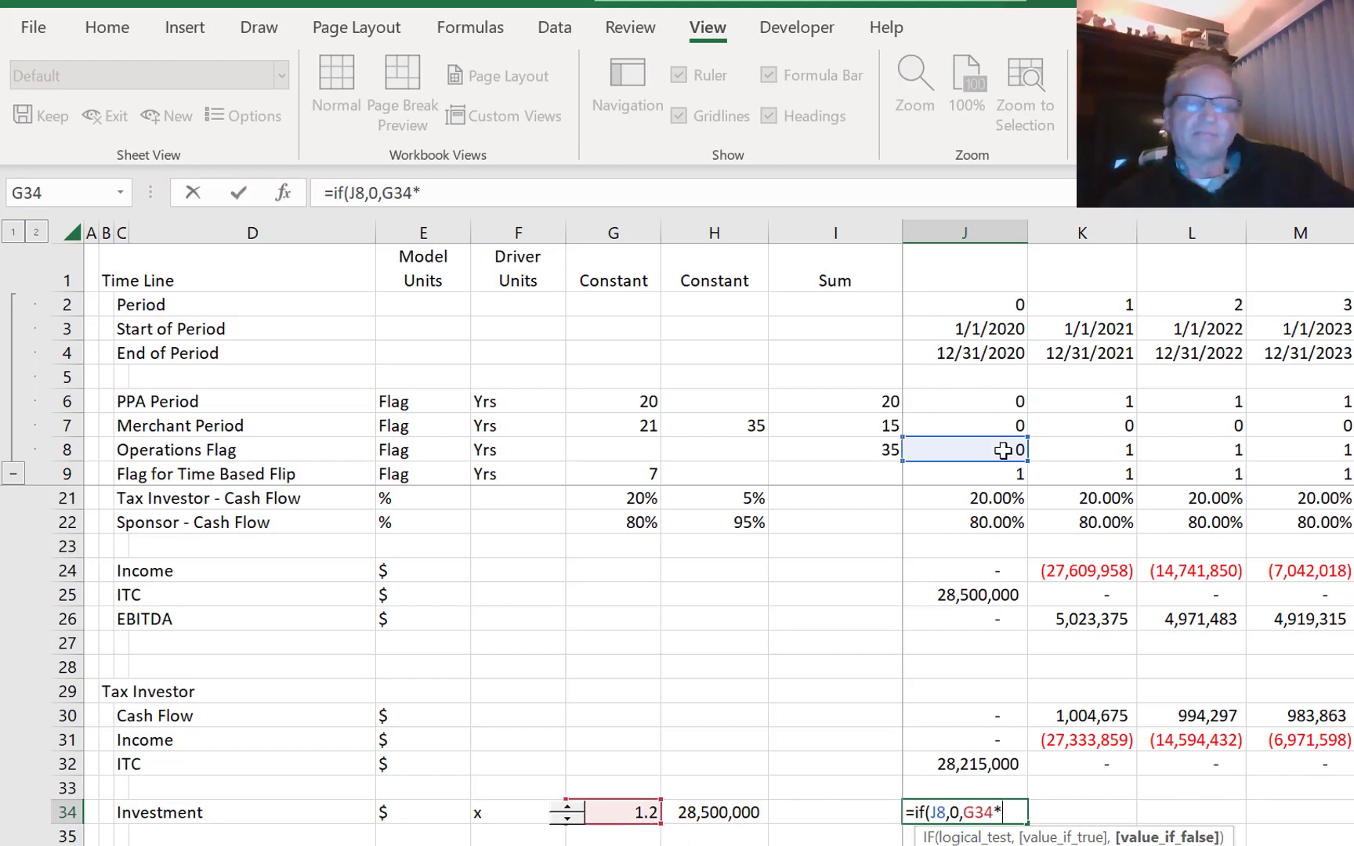
key("Left")
key("Left")
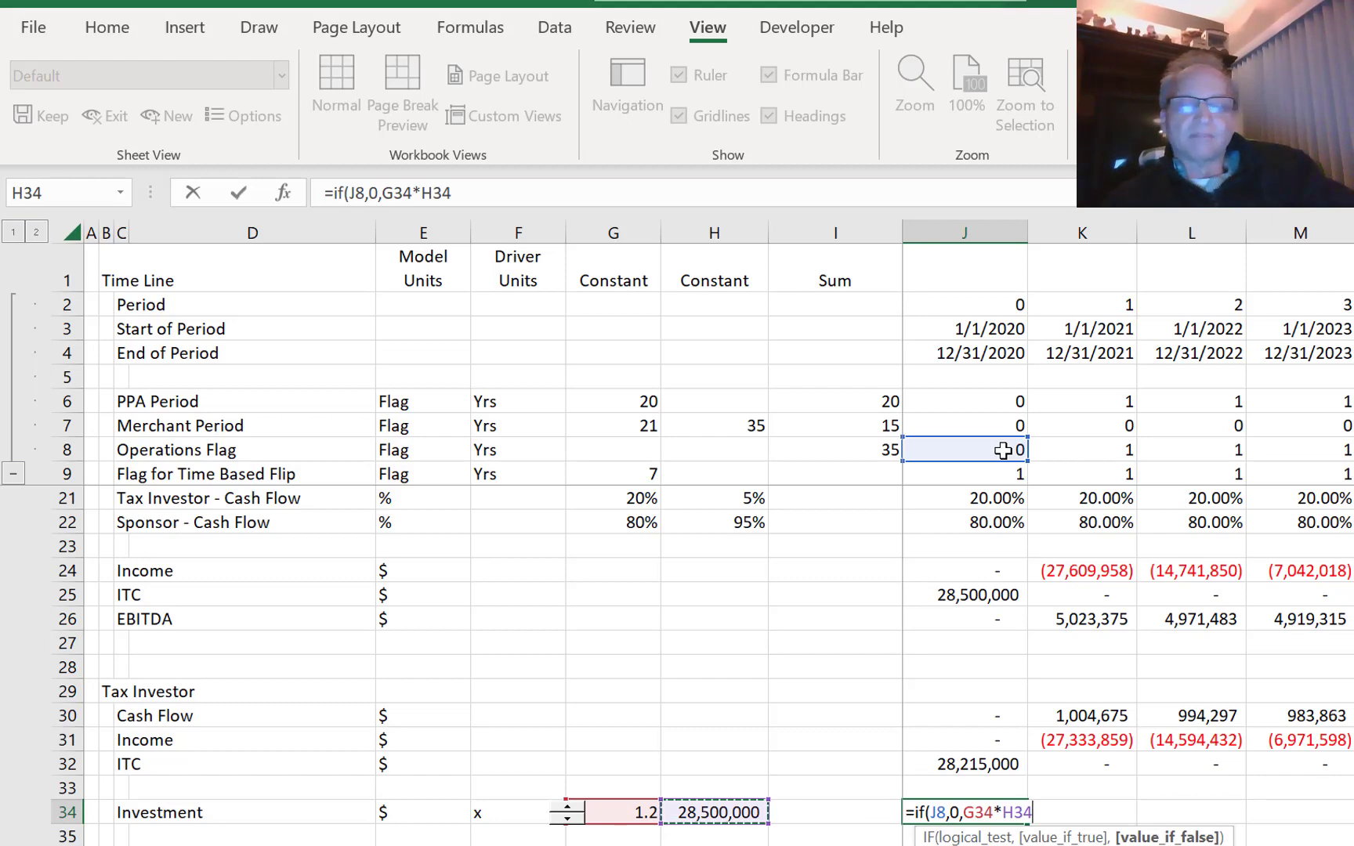
key("F4")
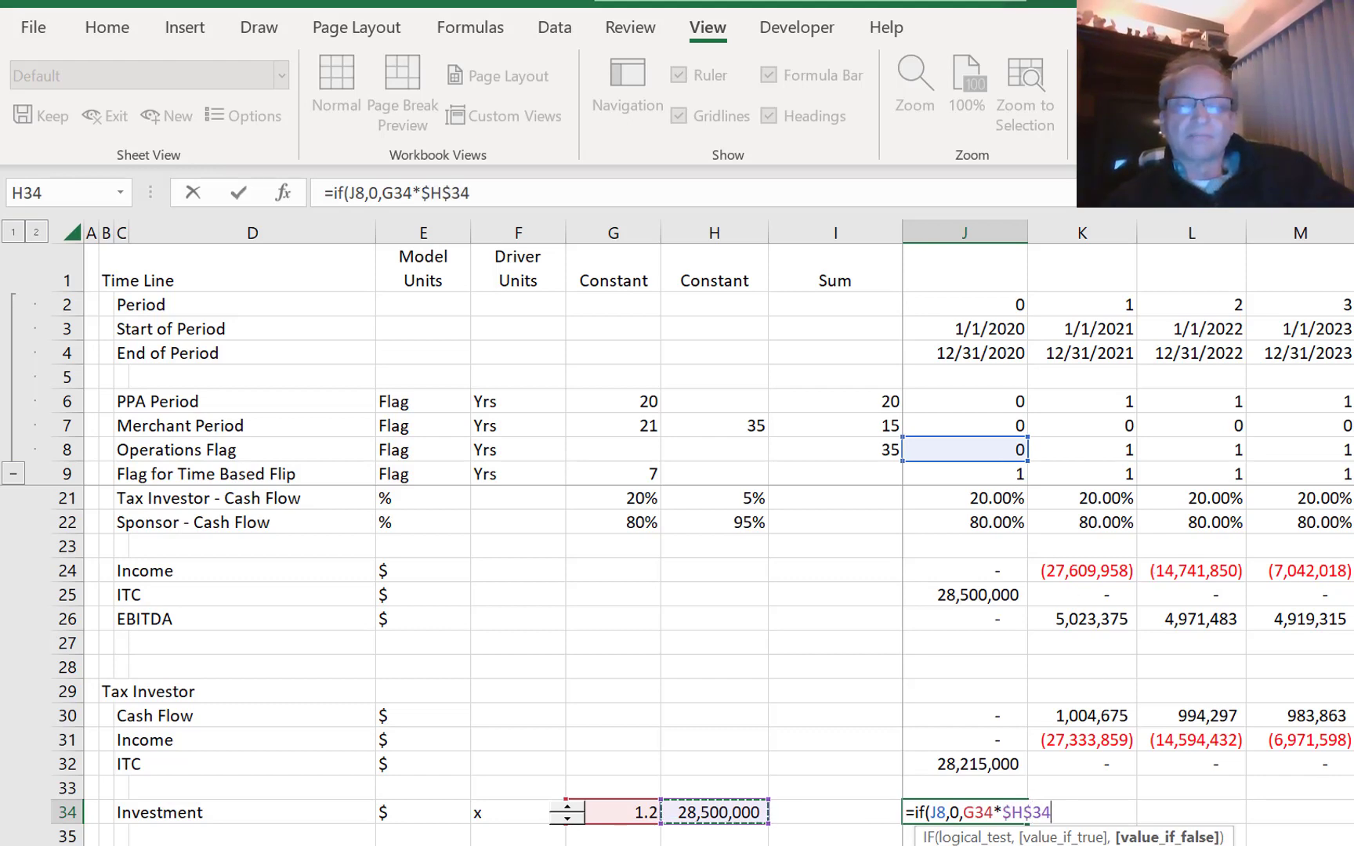
left_click(969, 811)
key("F4")
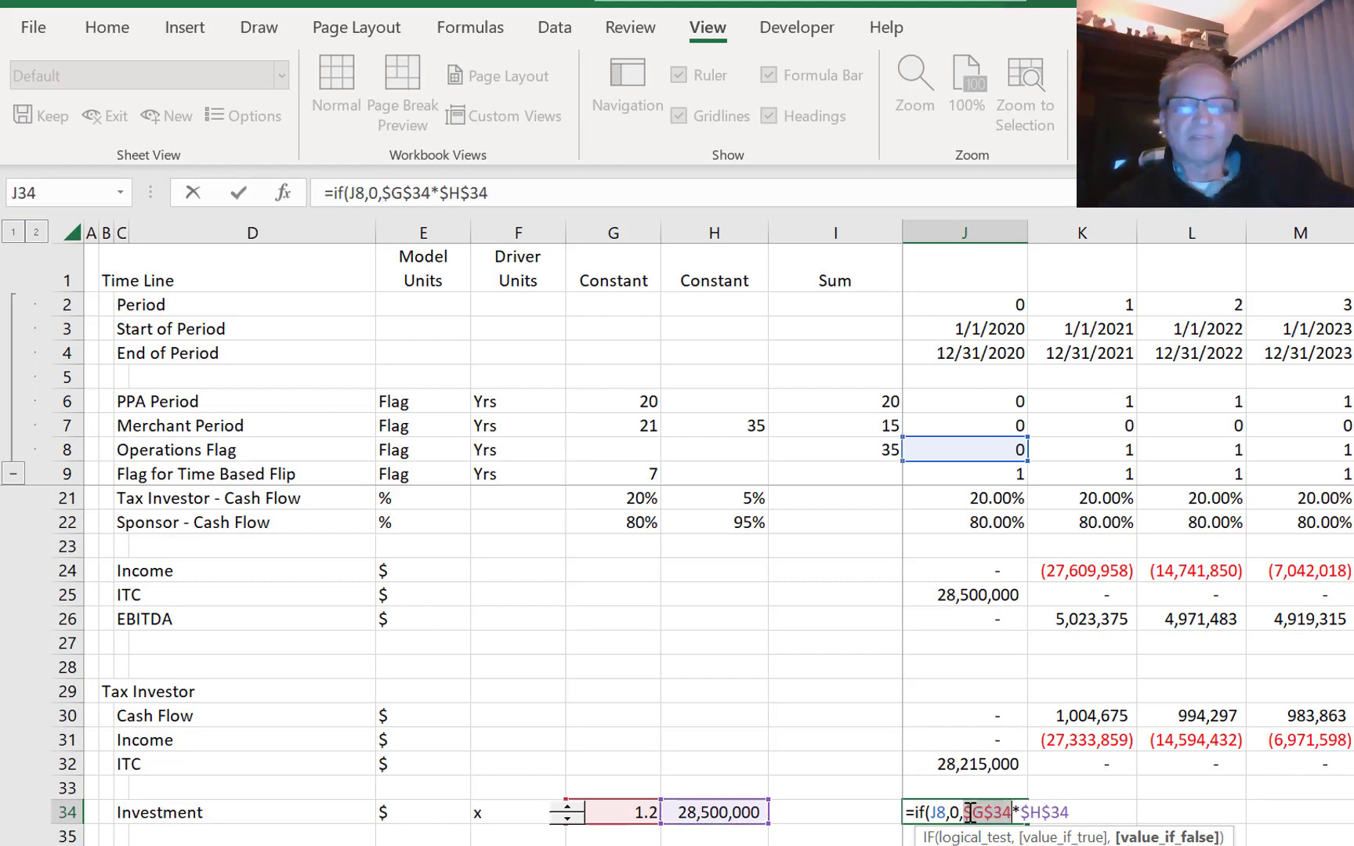
key("ctrl+Return")
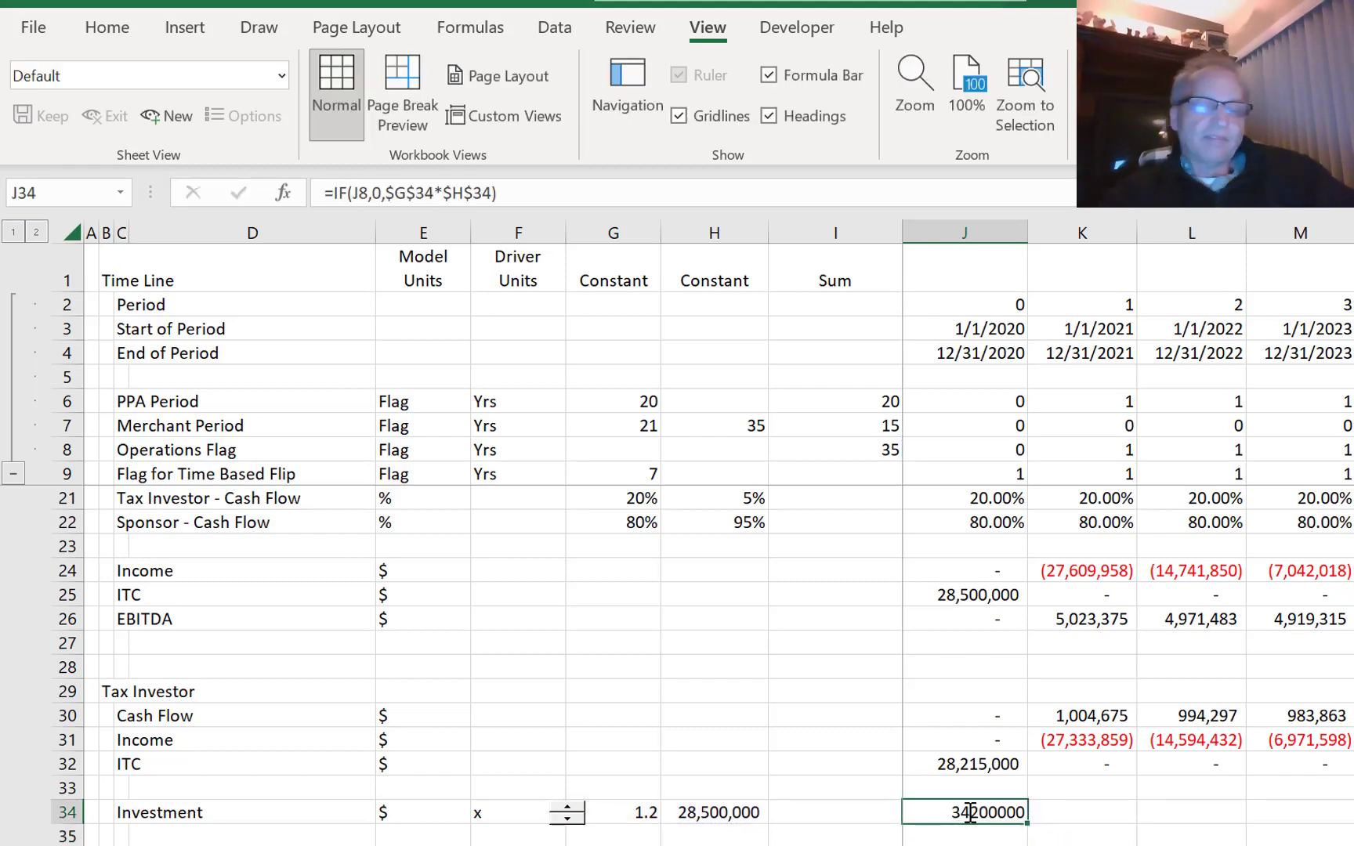
- Fill the J34 Investment formula across the remaining periods of row 34
key("ctrl+shift+Right")
key("ctrl+r")
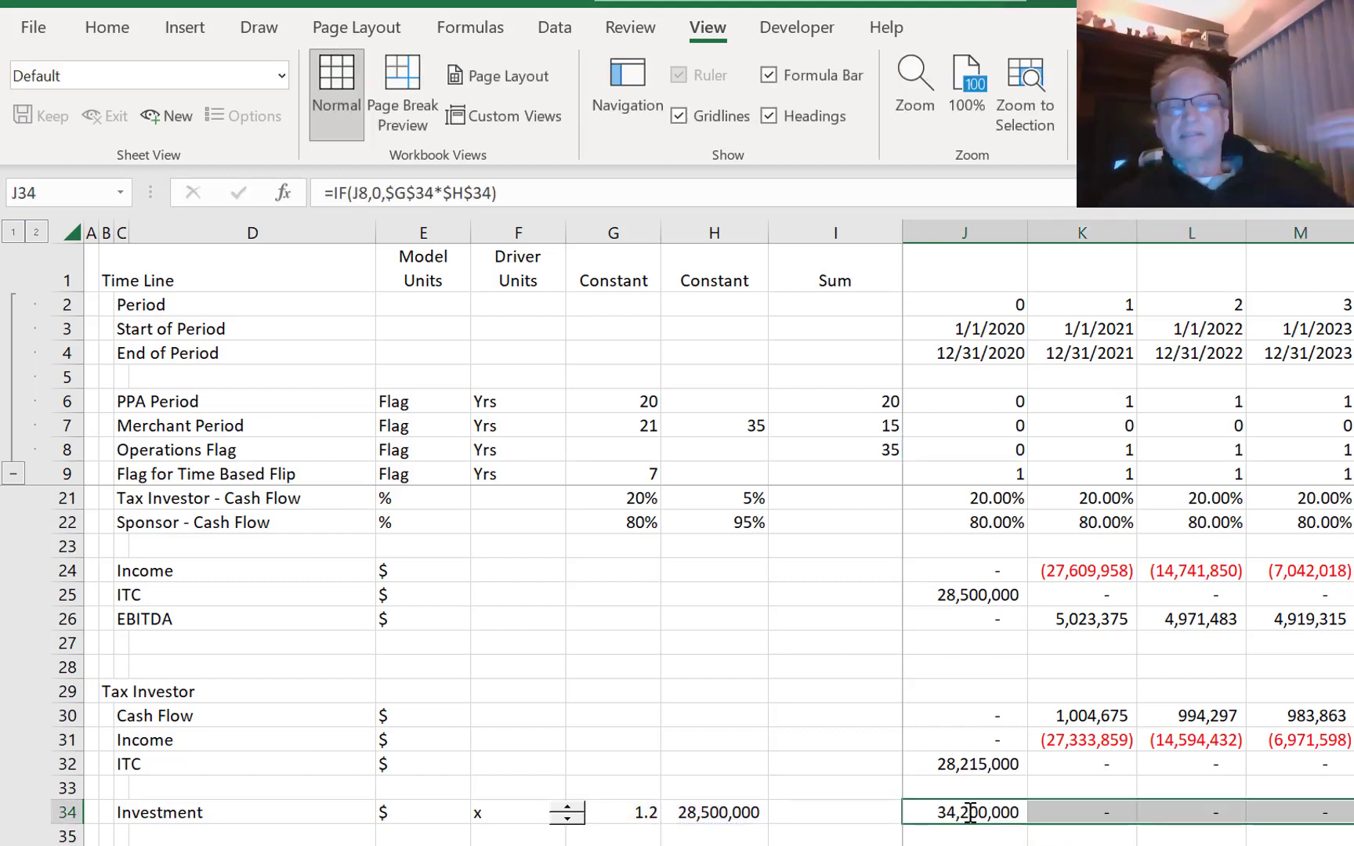
key("Left")
key("Right")
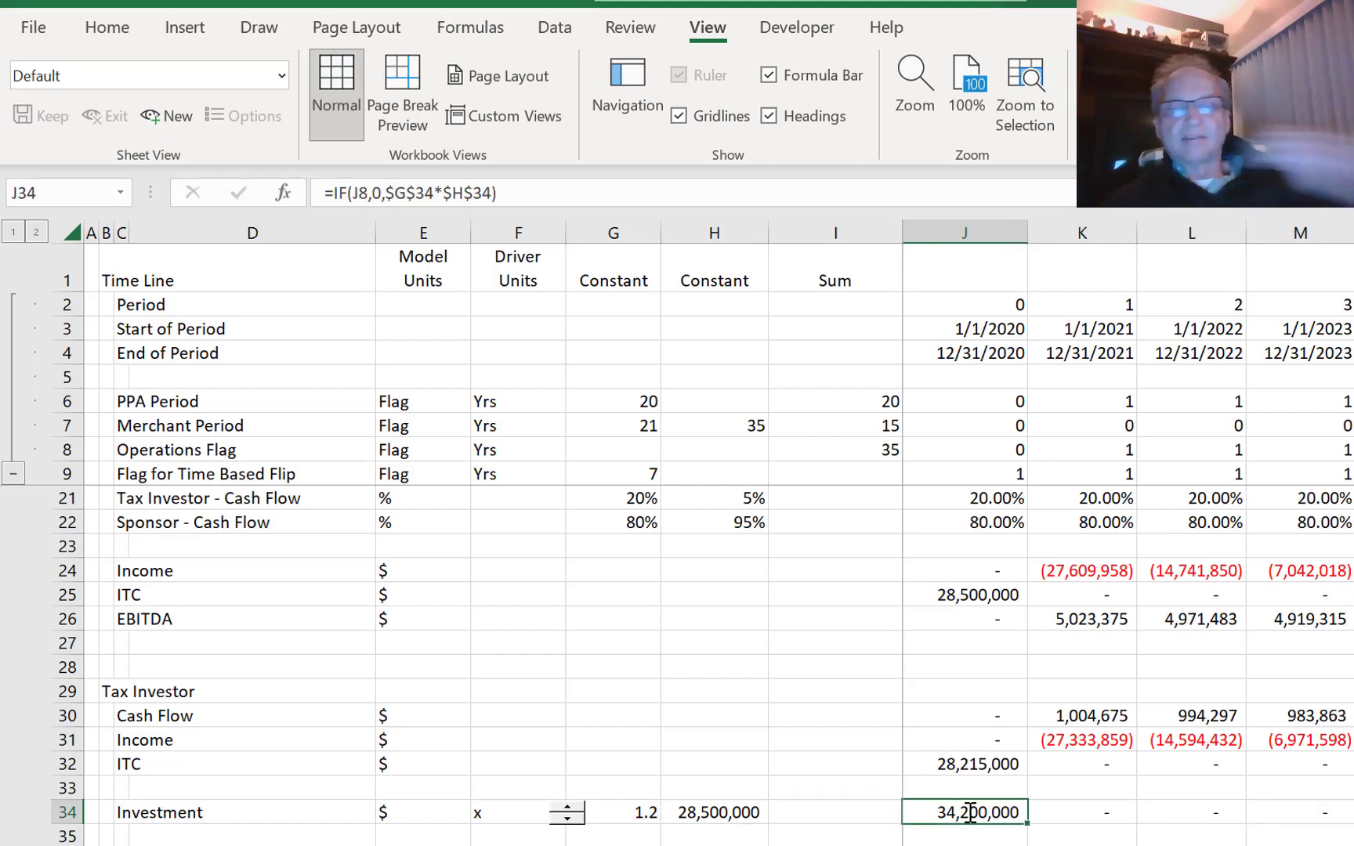
- Enter the heading Net Cash Flow After Tax in C36, two rows below the Tax Investor's Investment line
key("Down")
key("Down")
key("Down")
key("Up")
key("Up")
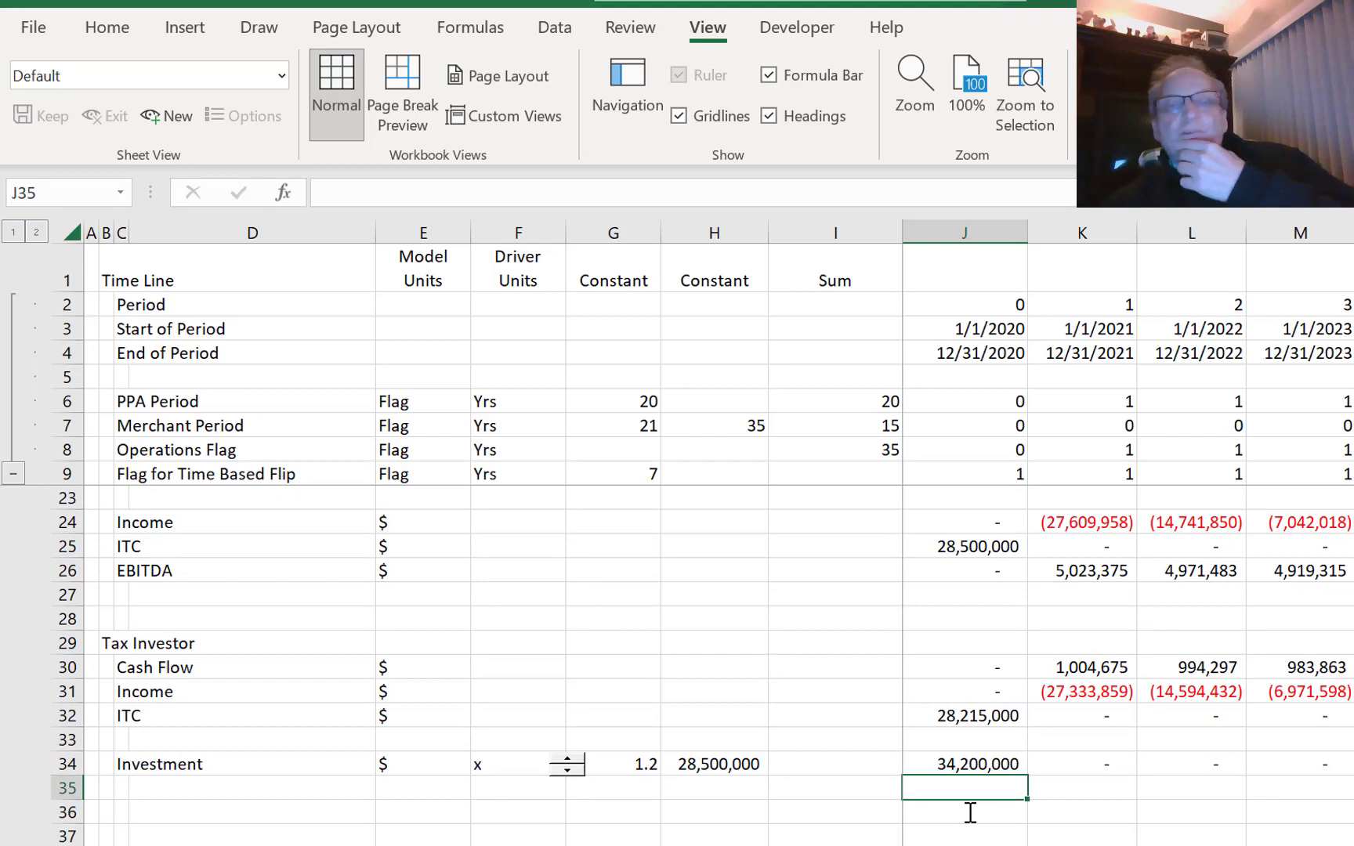
key("Down")
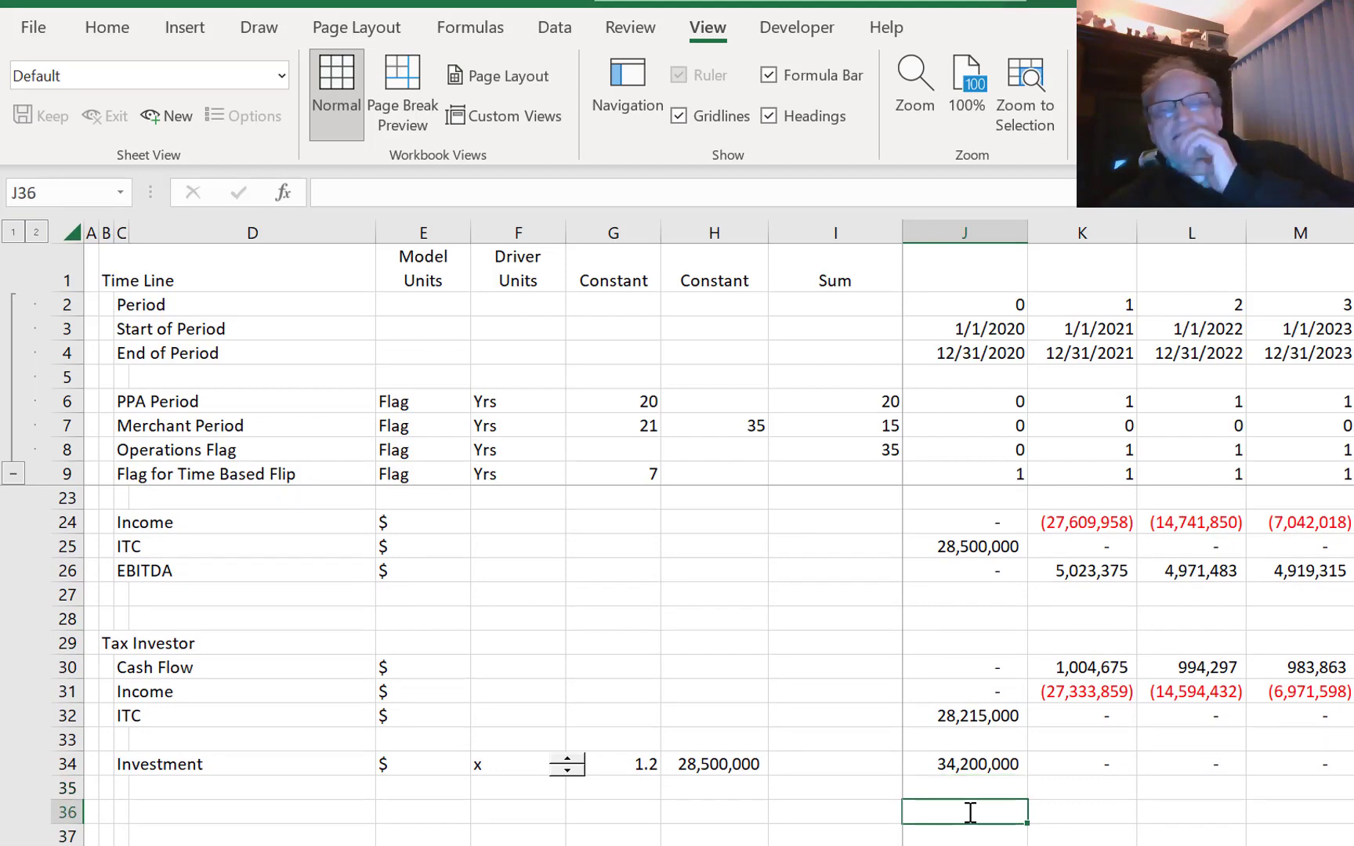
key("Left")
key("Left")
key("Left")
key("Left")
key("Left")
key("Left")
key("Left")
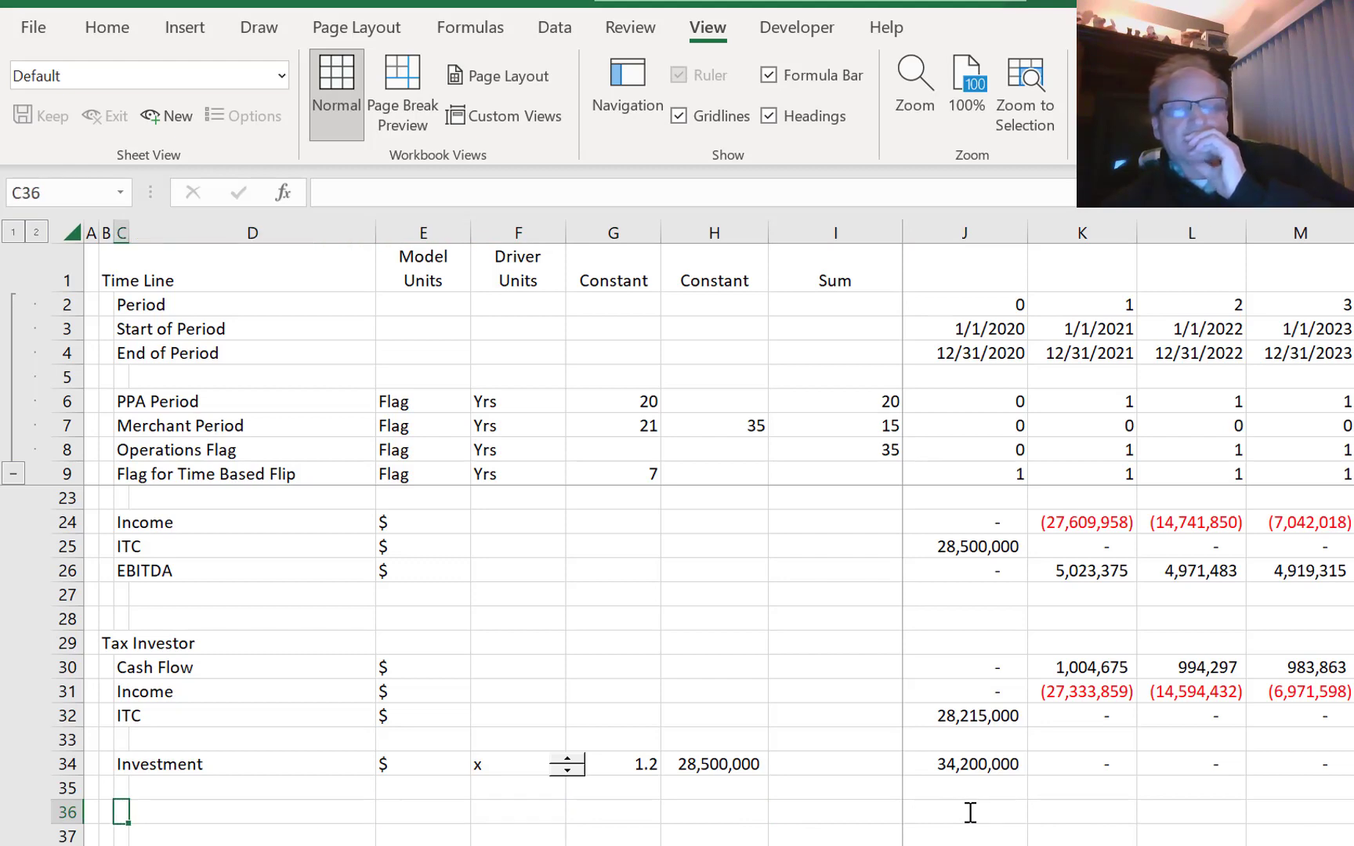
key("Down")
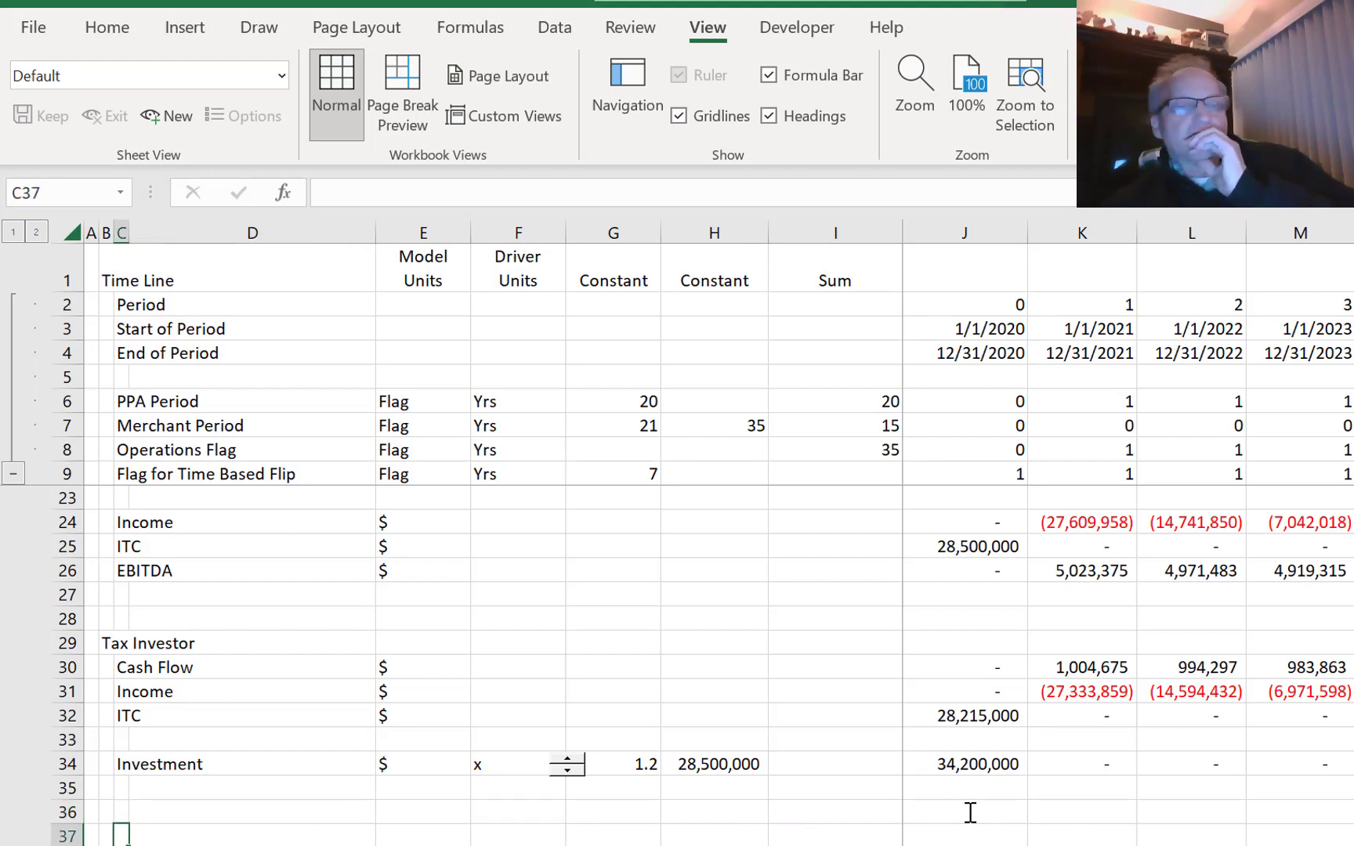
key("Up")
type("Net ")
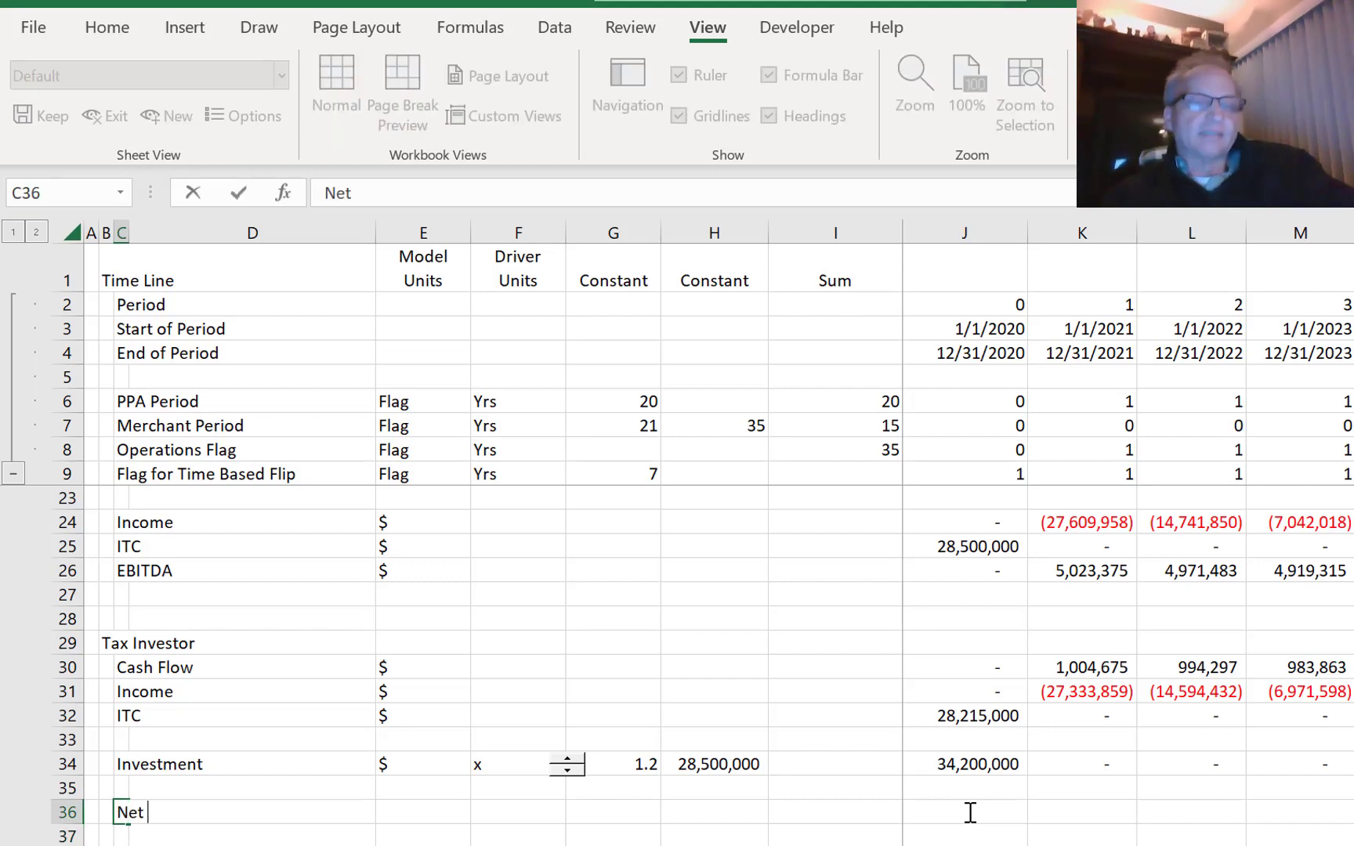
type("Cash Flow Afte")
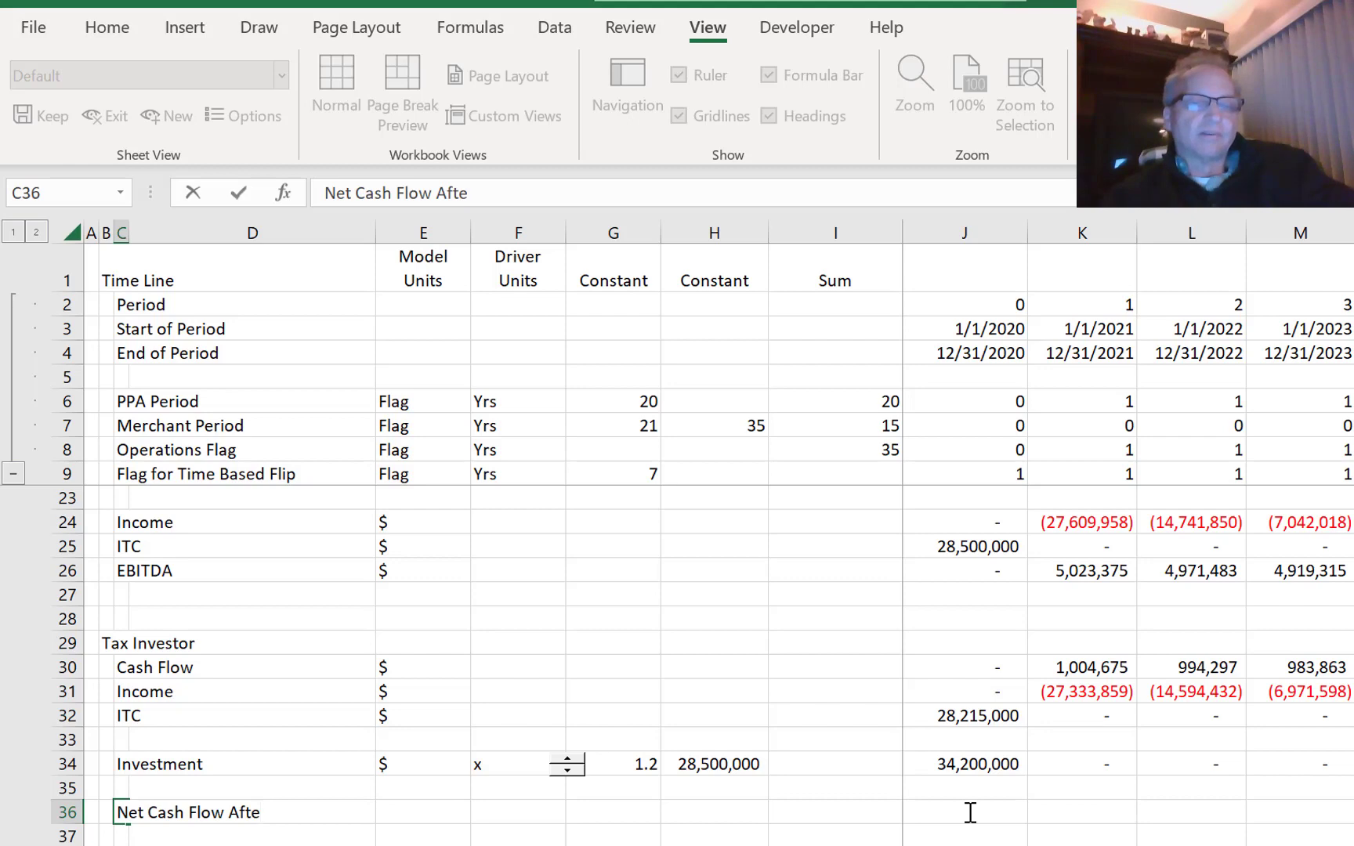
type("r Tax")
key("Return")
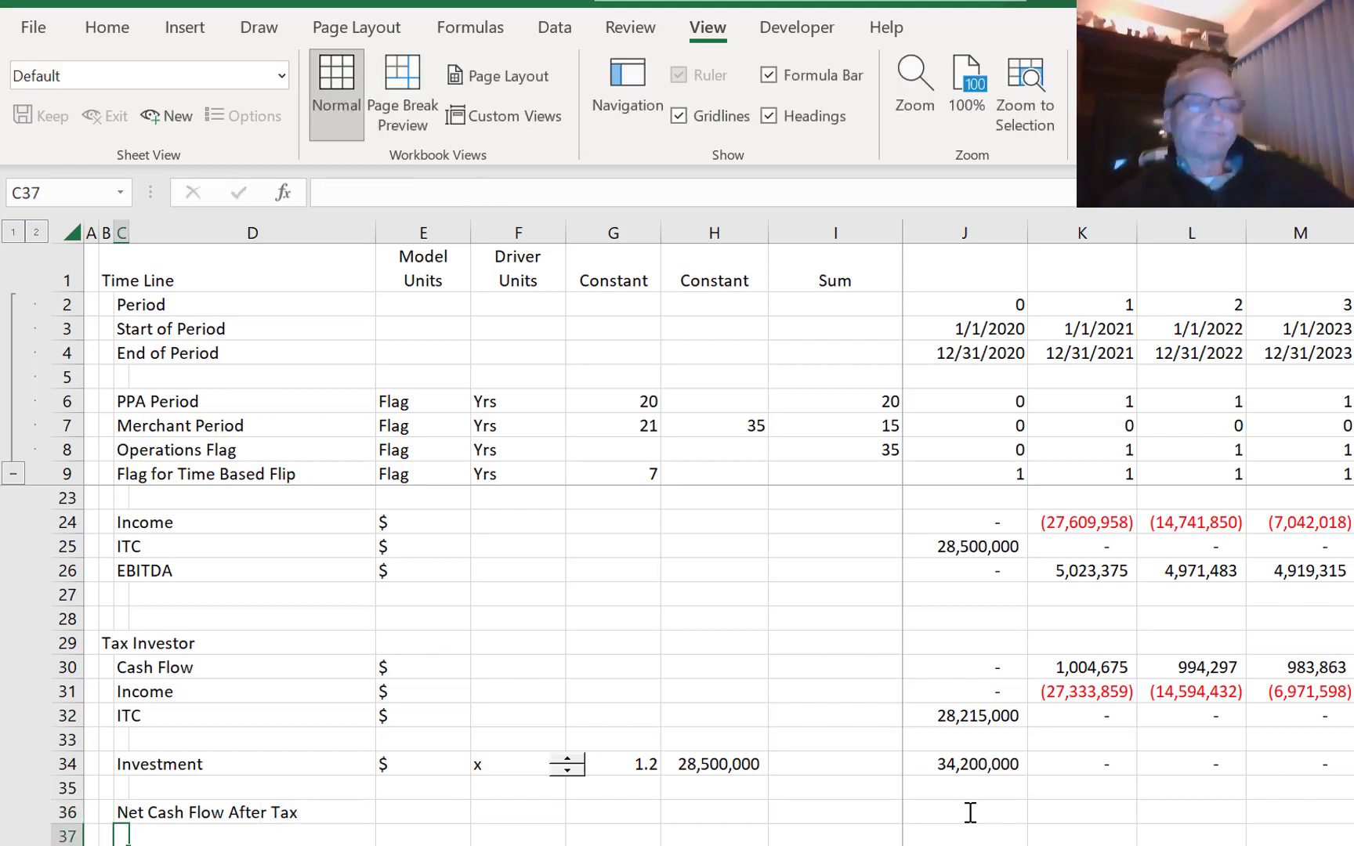
key("Down")
key("Up")
key("Up")
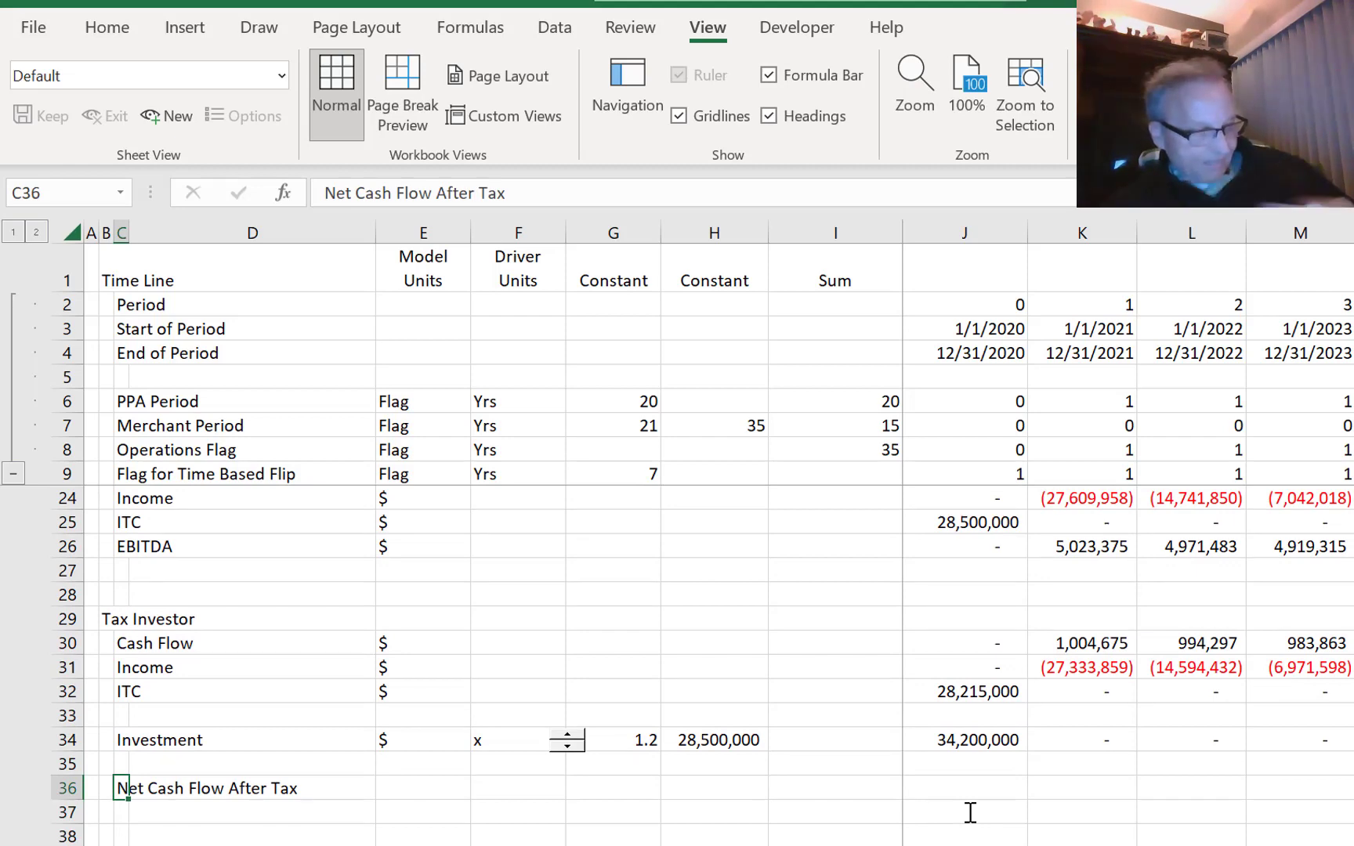
- Examine the Tax Equity Flip IRR among the Tax Equity assumptions on the Inputs sheet and return to the time-based flip sheet
key("ctrl+Page_Up")
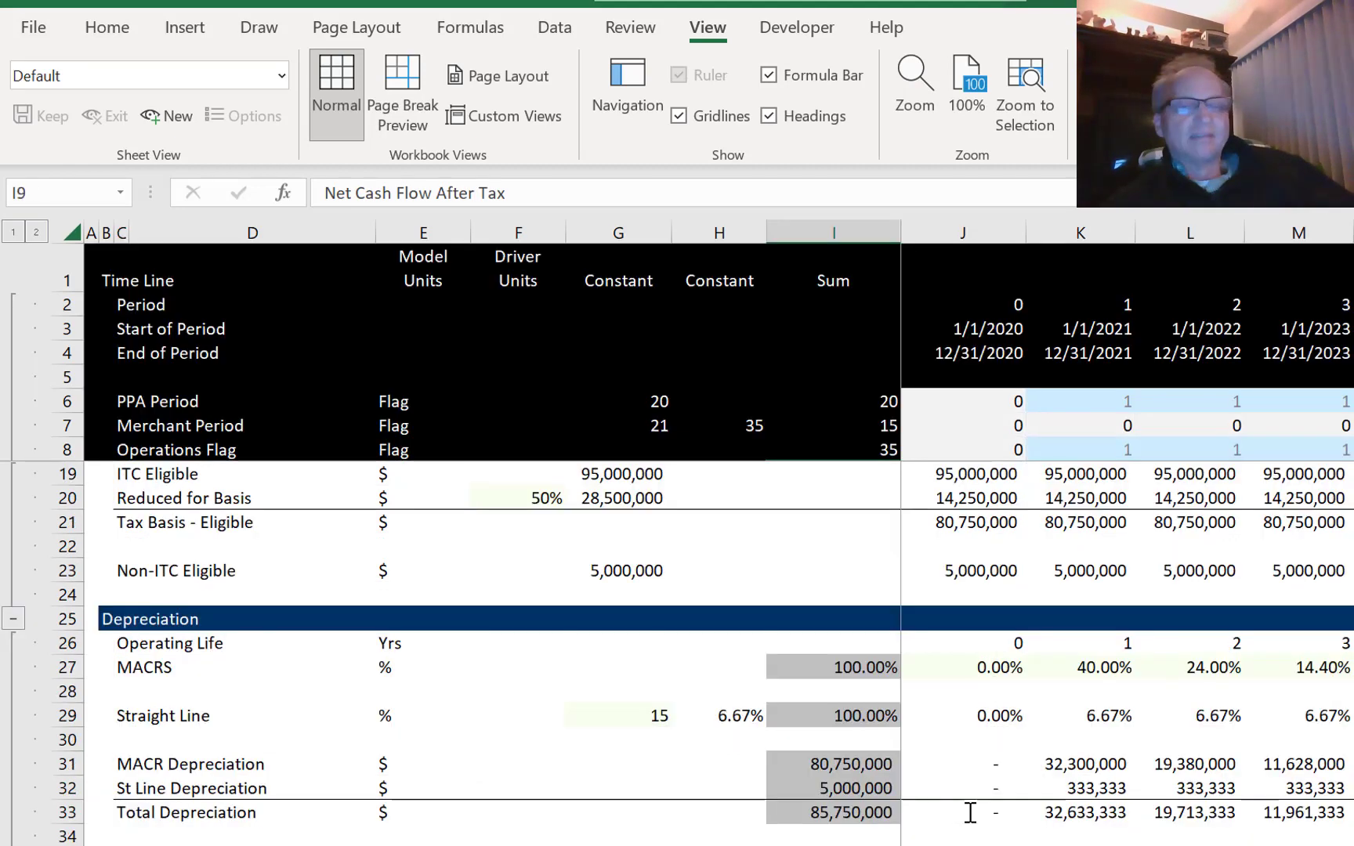
key("ctrl+Page_Up")
key("ctrl+Page_Up")
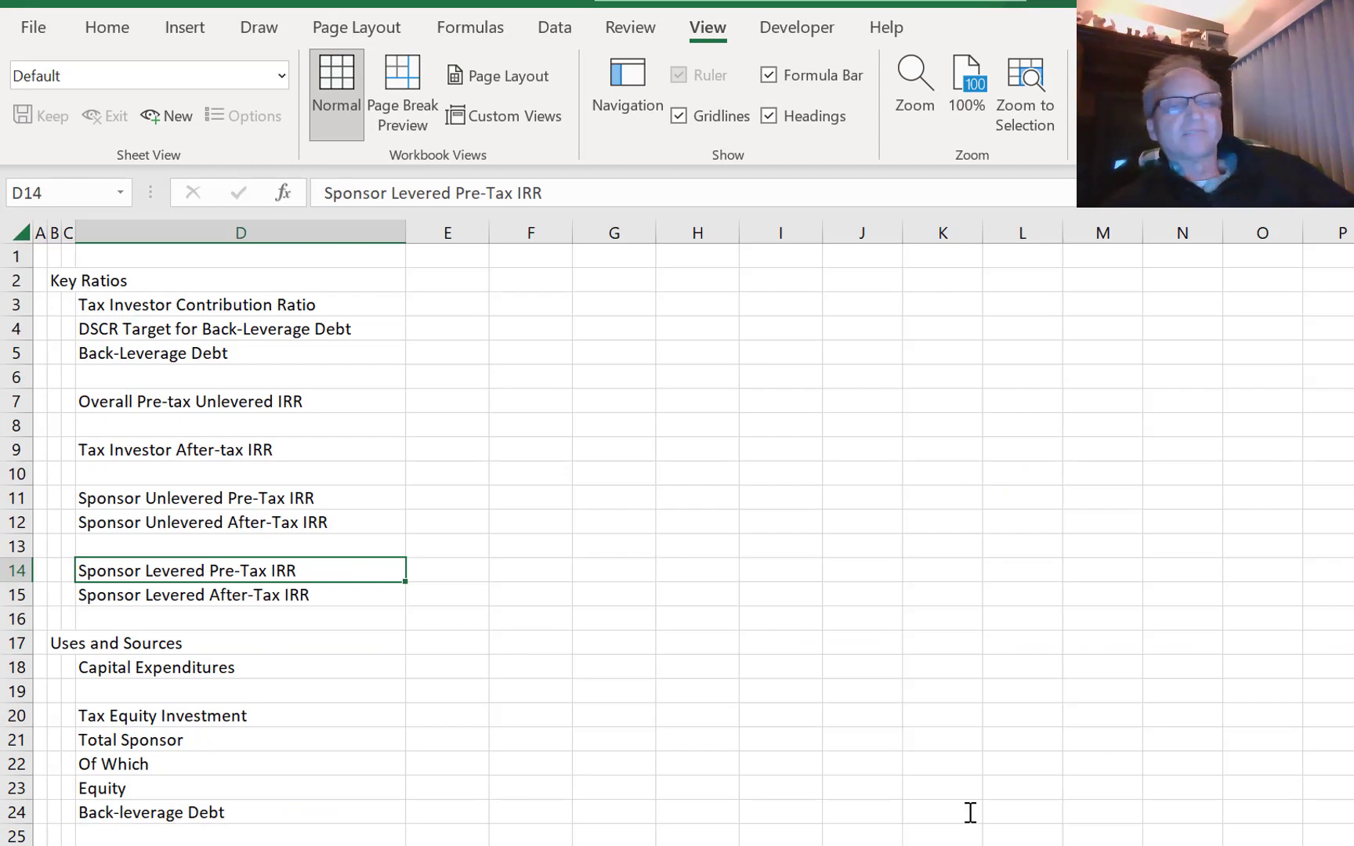
key("ctrl+Page_Up")
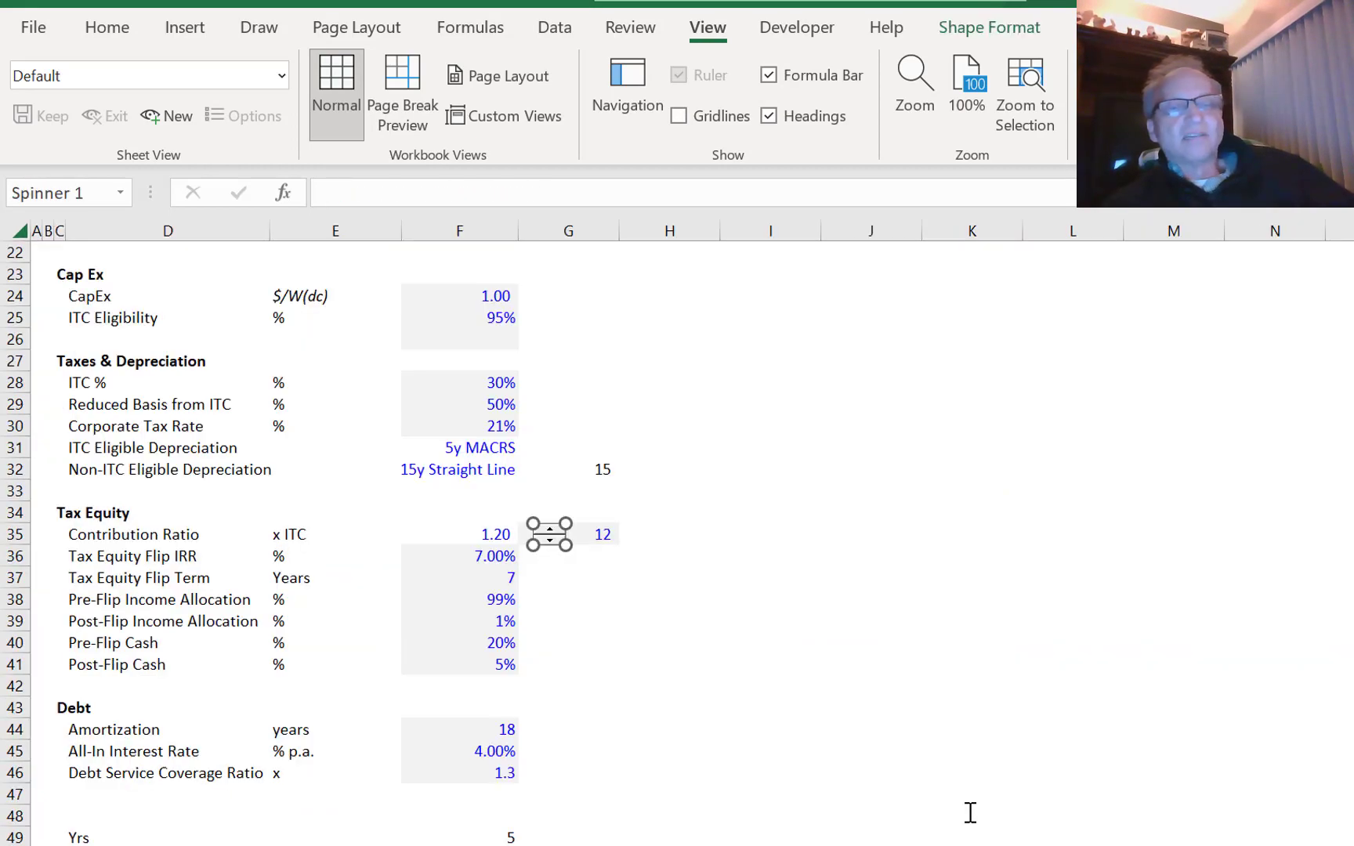
left_click(480, 599)
left_click(306, 557)
key("Left")
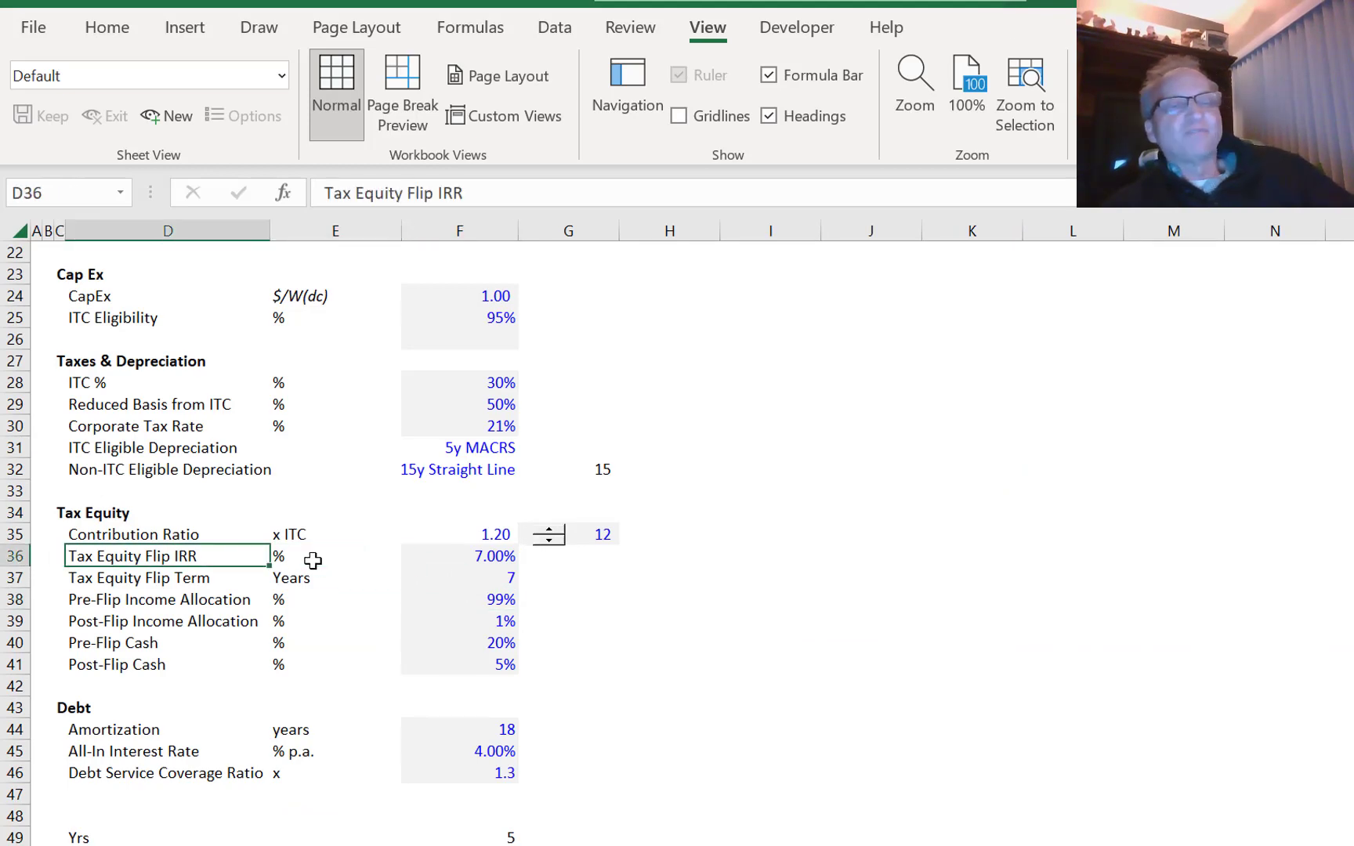
key("ctrl+Page_Down")
key("ctrl+Page_Down")
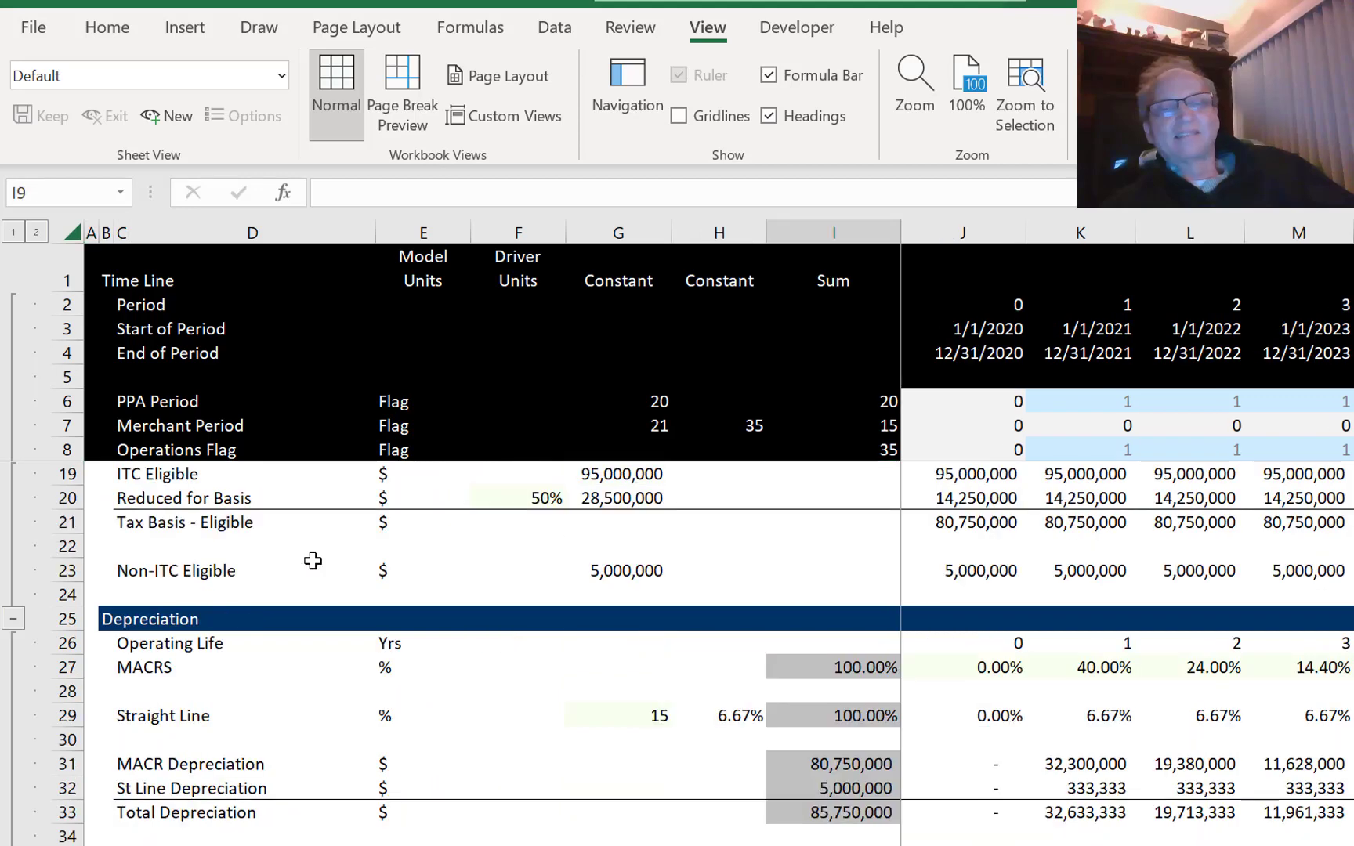
key("ctrl+Page_Down")
key("ctrl+Page_Down")
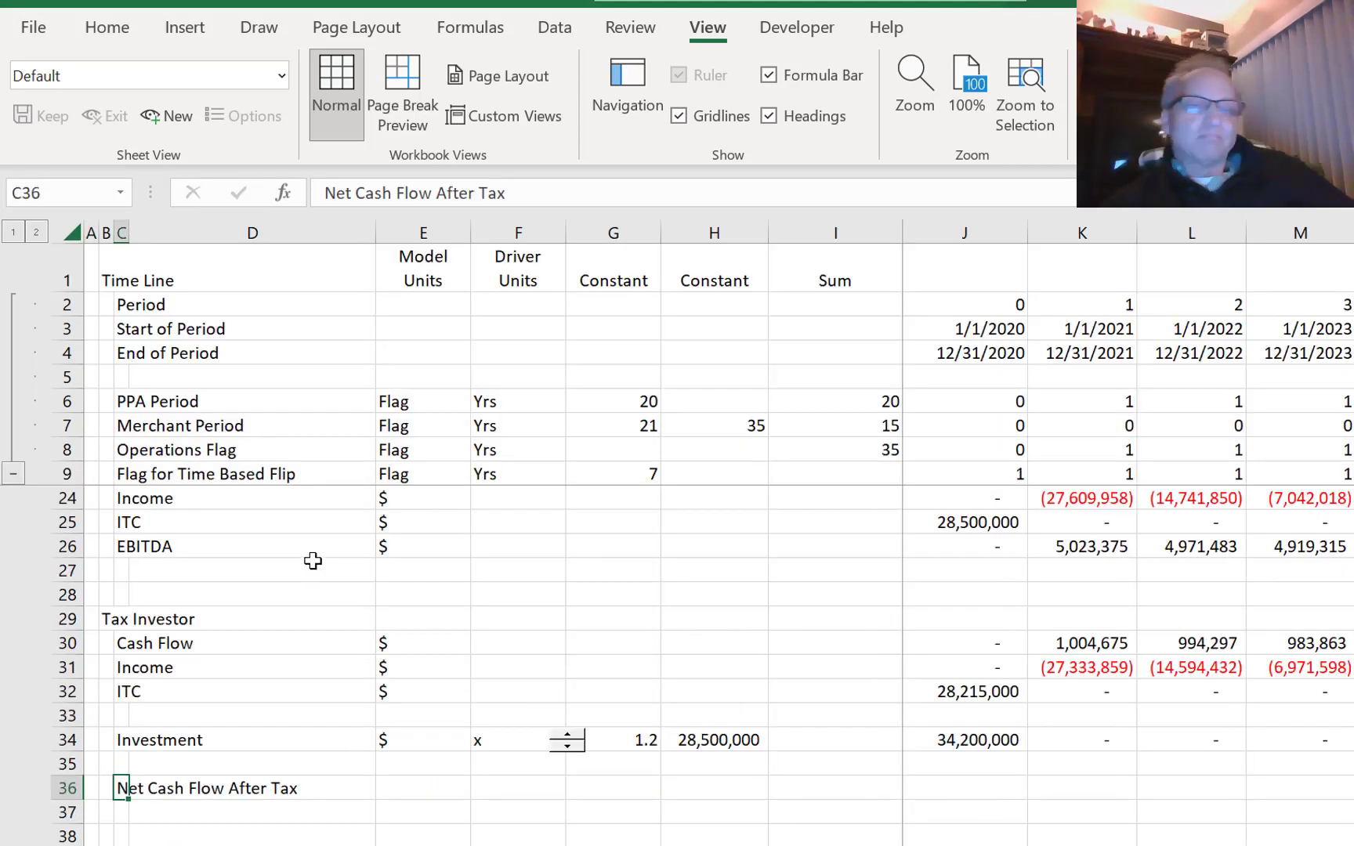
- Add the row label Cash Flow in C37, directly under the Net Cash Flow After Tax heading
key("Right")
key("Right")
key("Right")
key("Left")
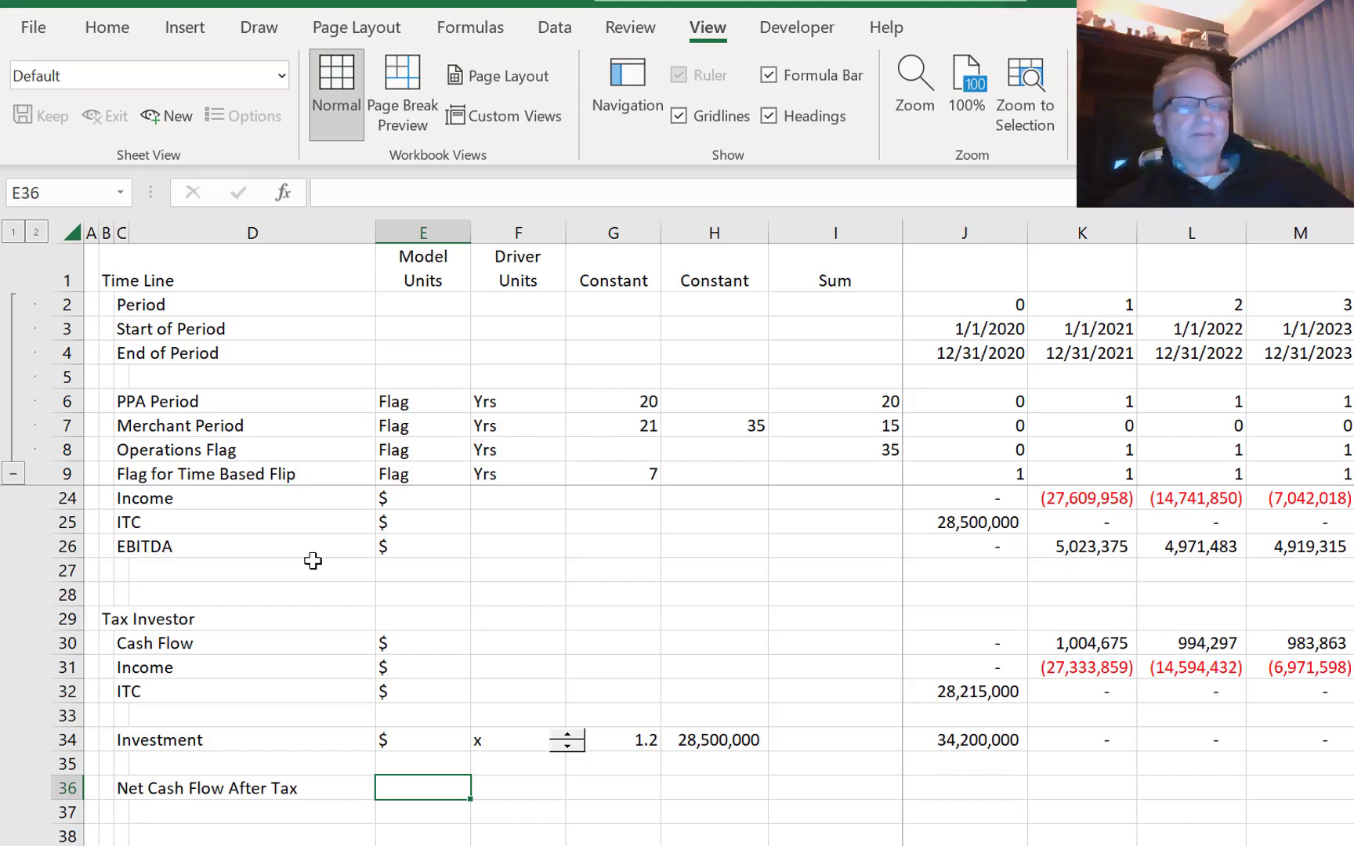
key("Left")
key("Left")
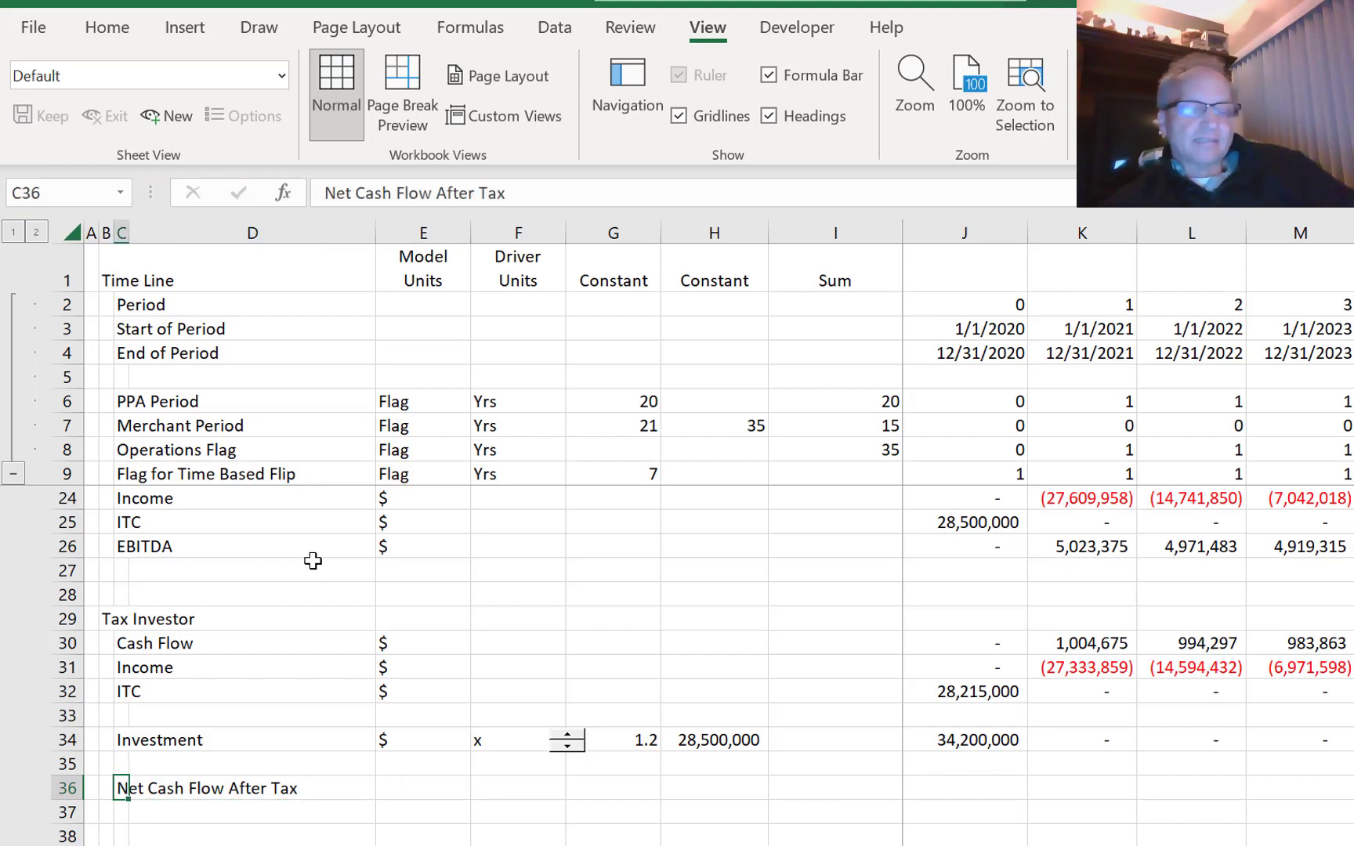
key("Down")
type("E")
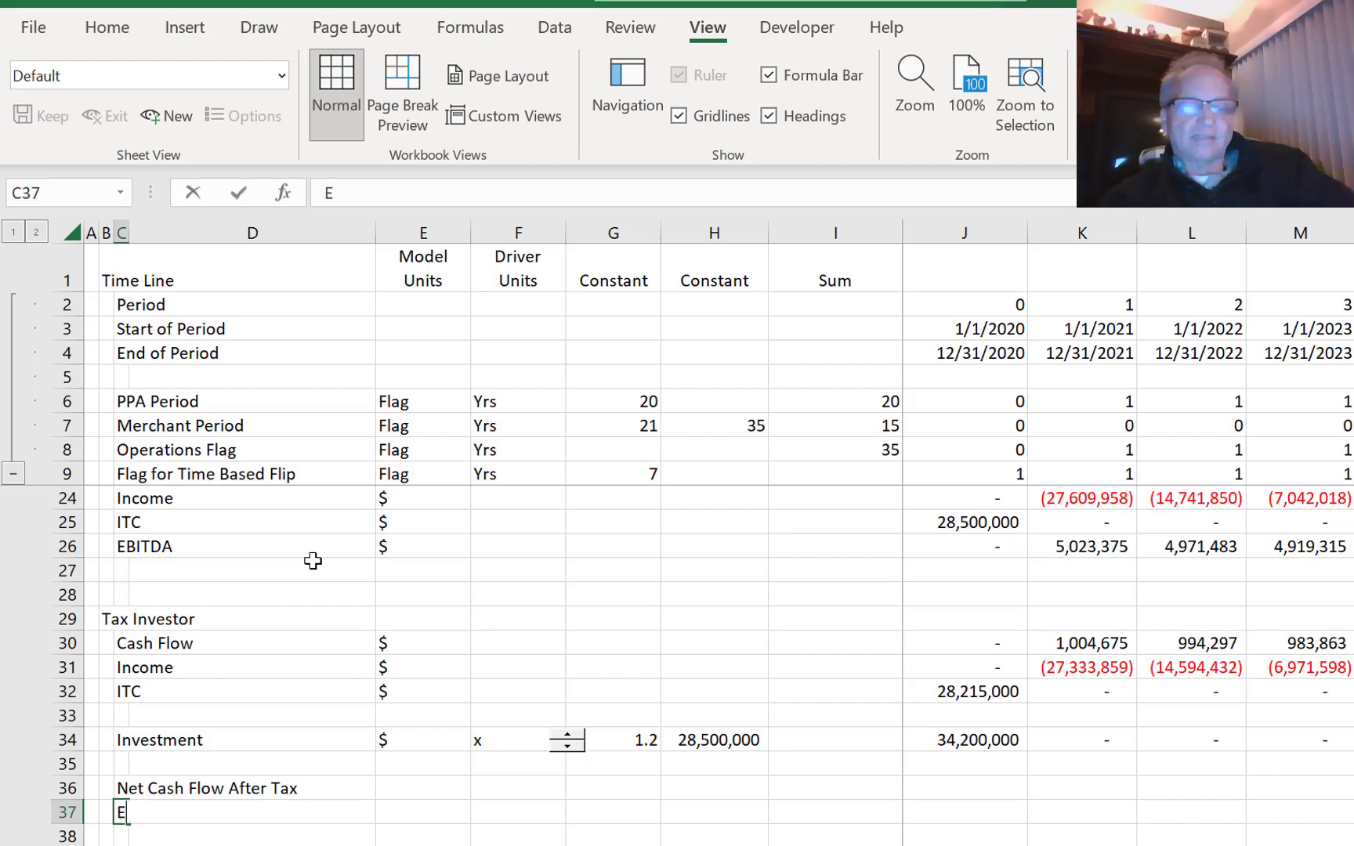
key("Escape")
type("Cash ")
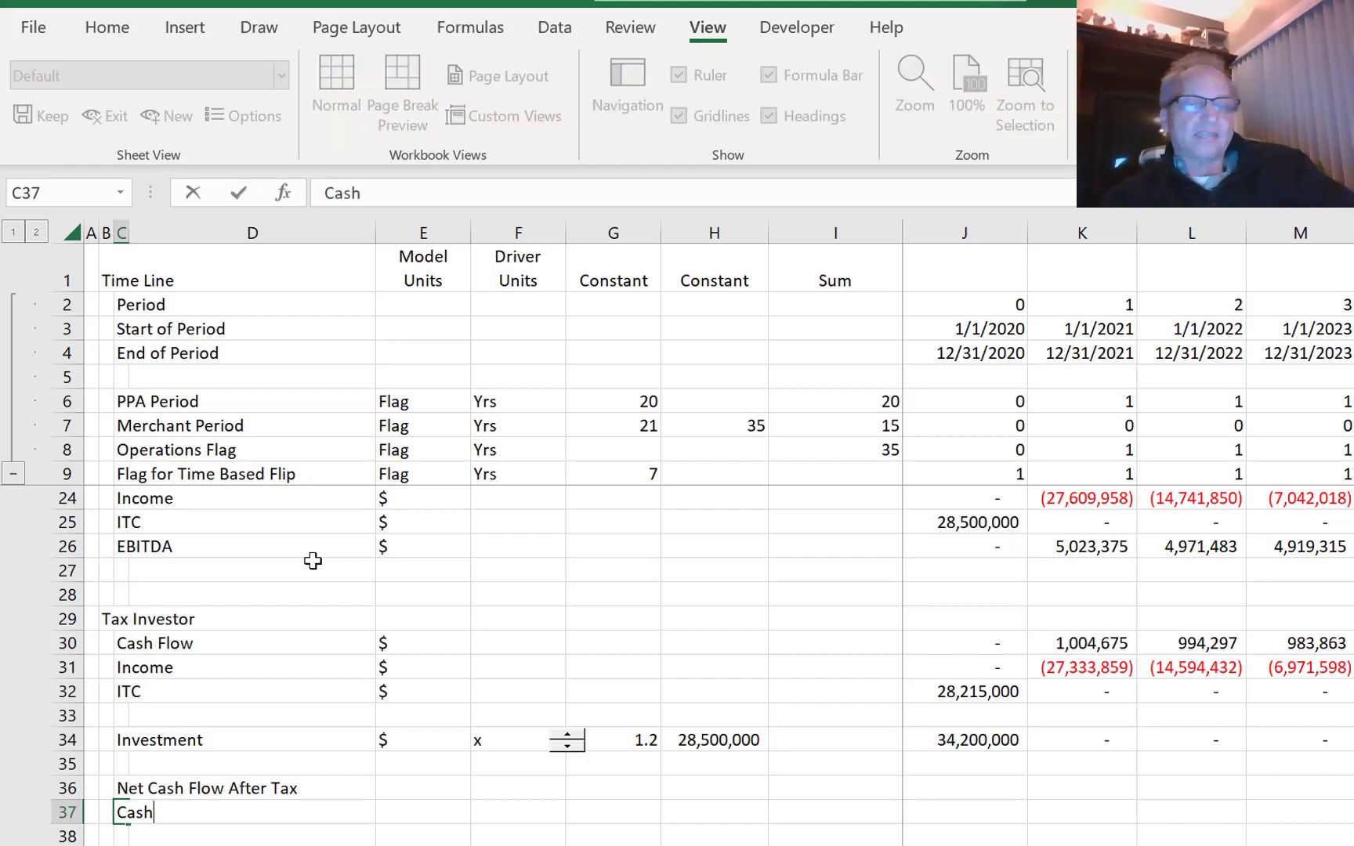
type("Flow")
key("Return")
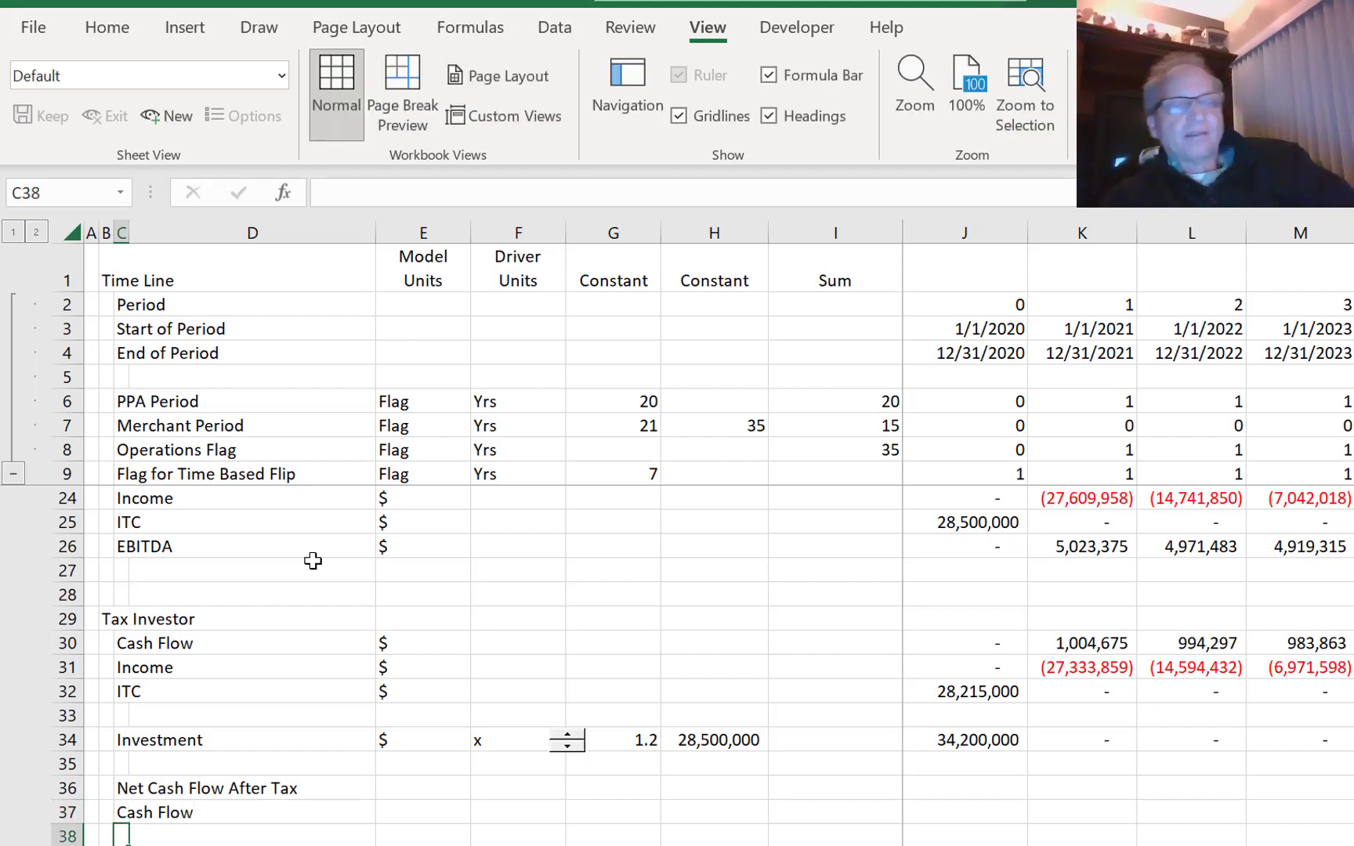
- Add the row labels Taxes, ITC and Net Cash Flow in C38 through C40
type("Taxes")
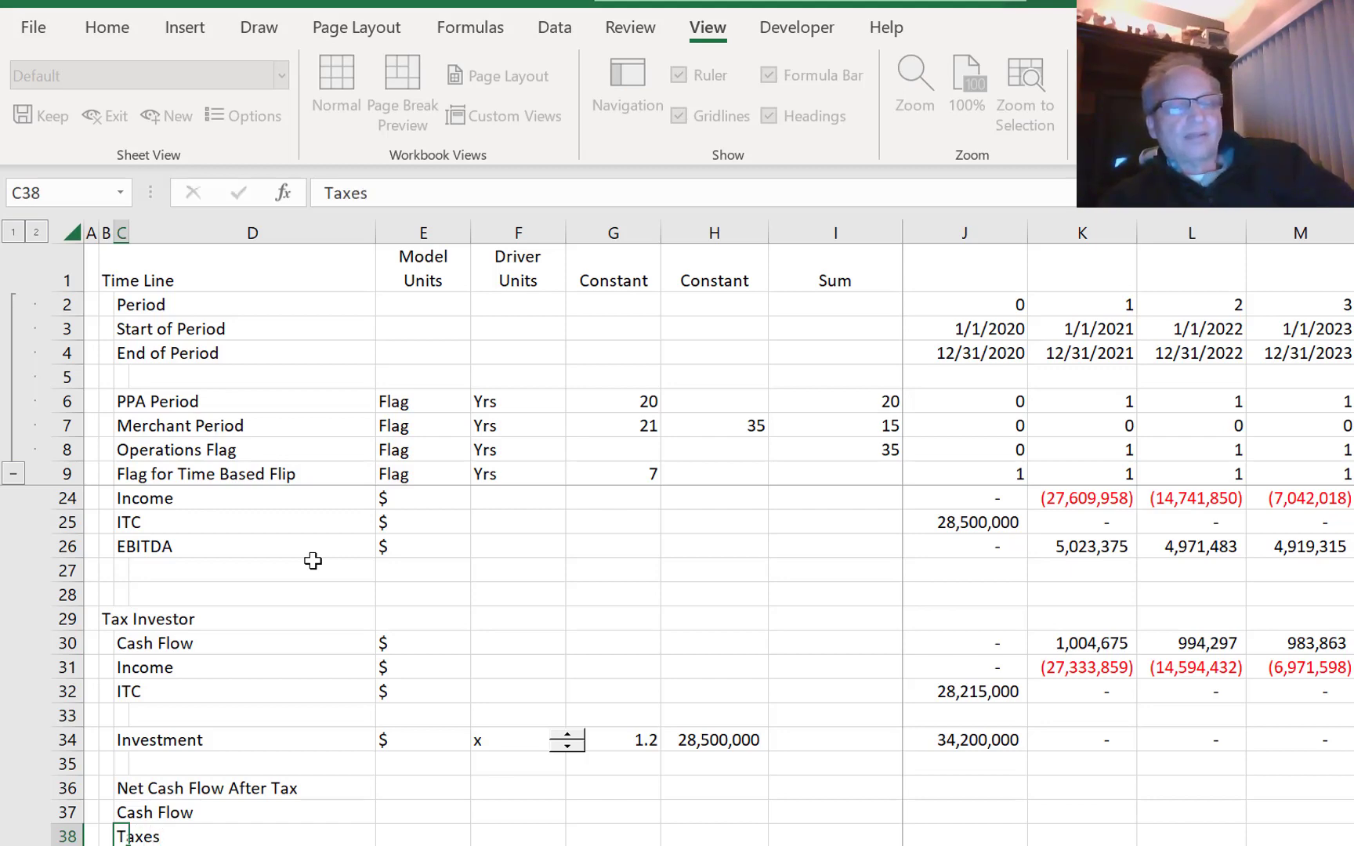
key("Return")
type("ITC")
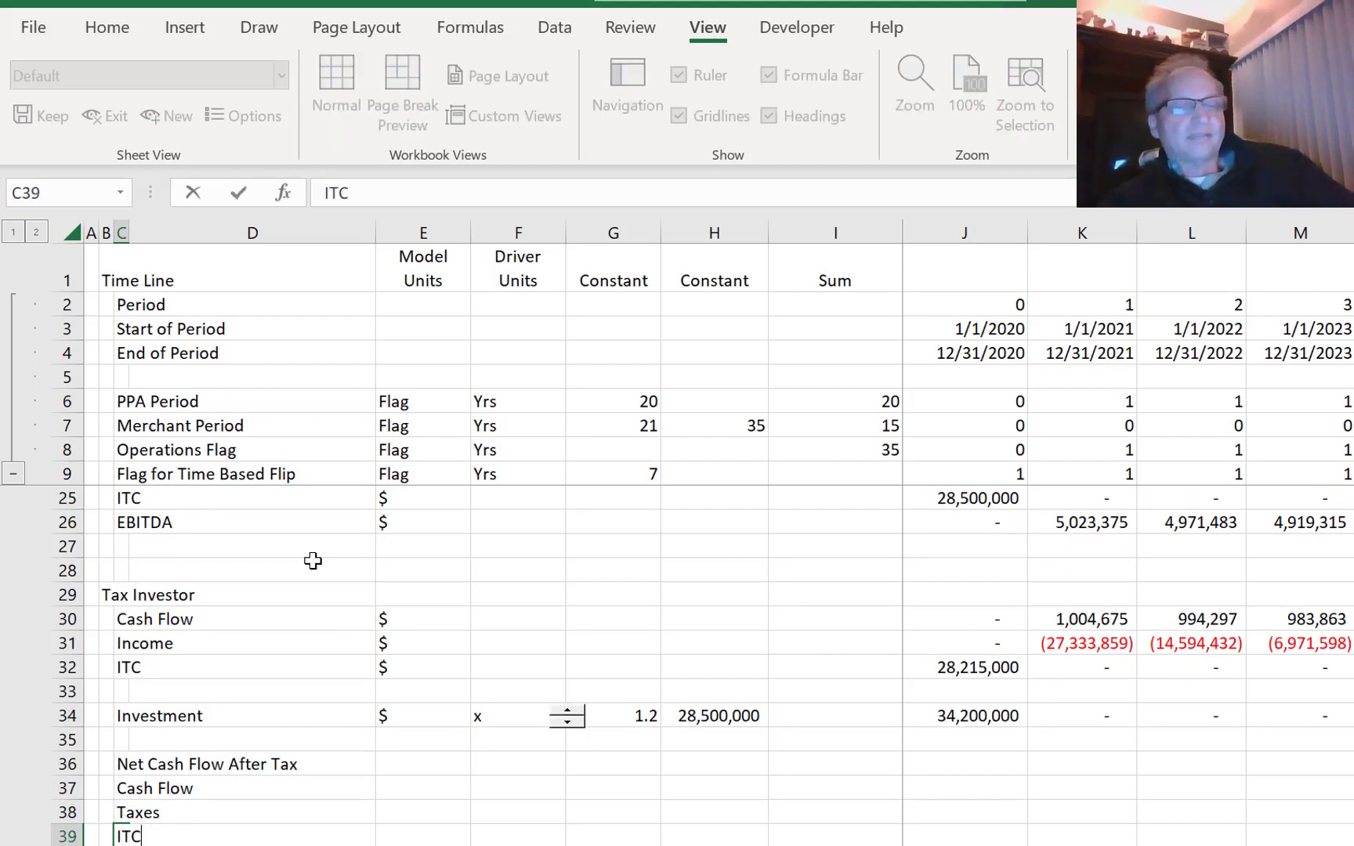
key("Return")
type("Net Cash ")
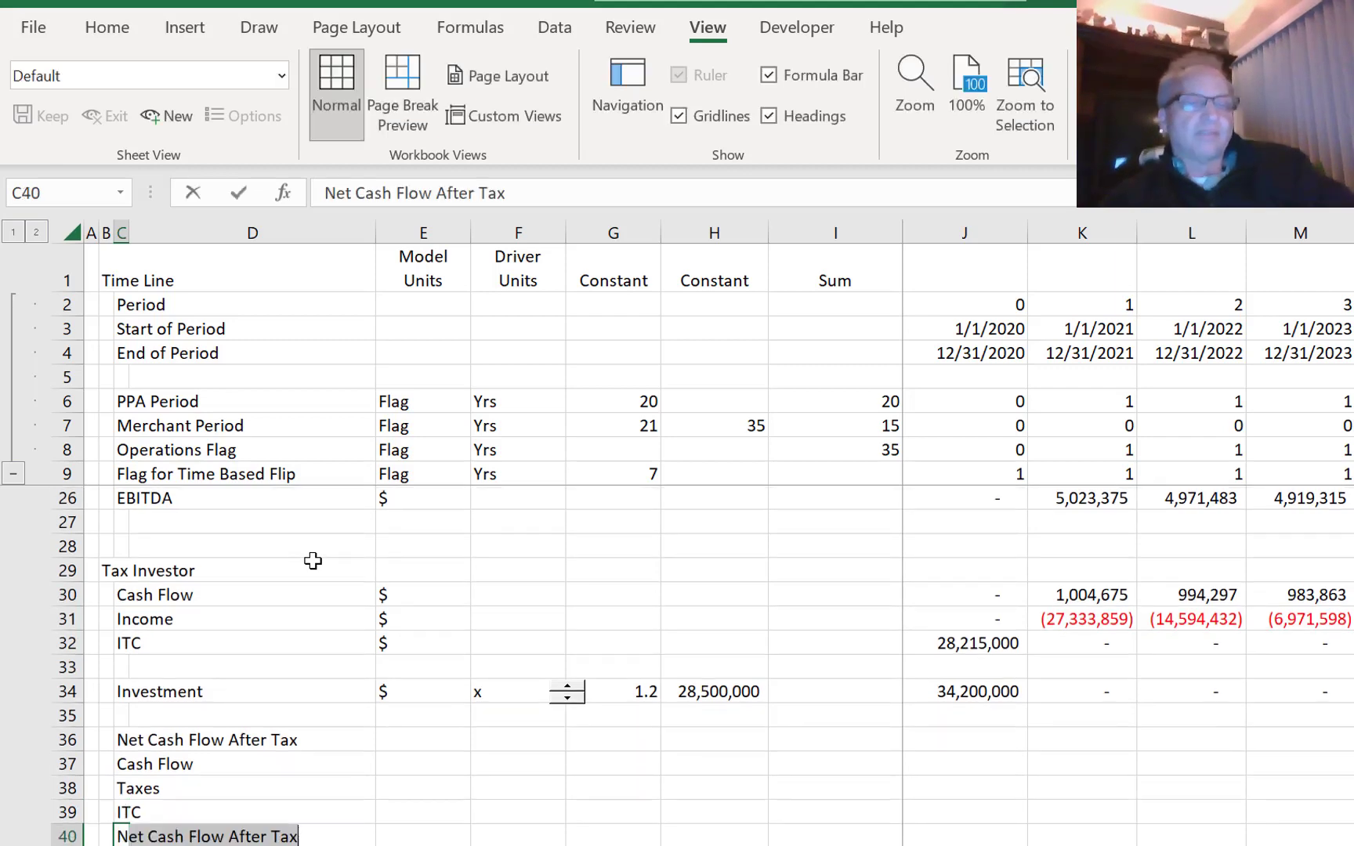
type("Flow")
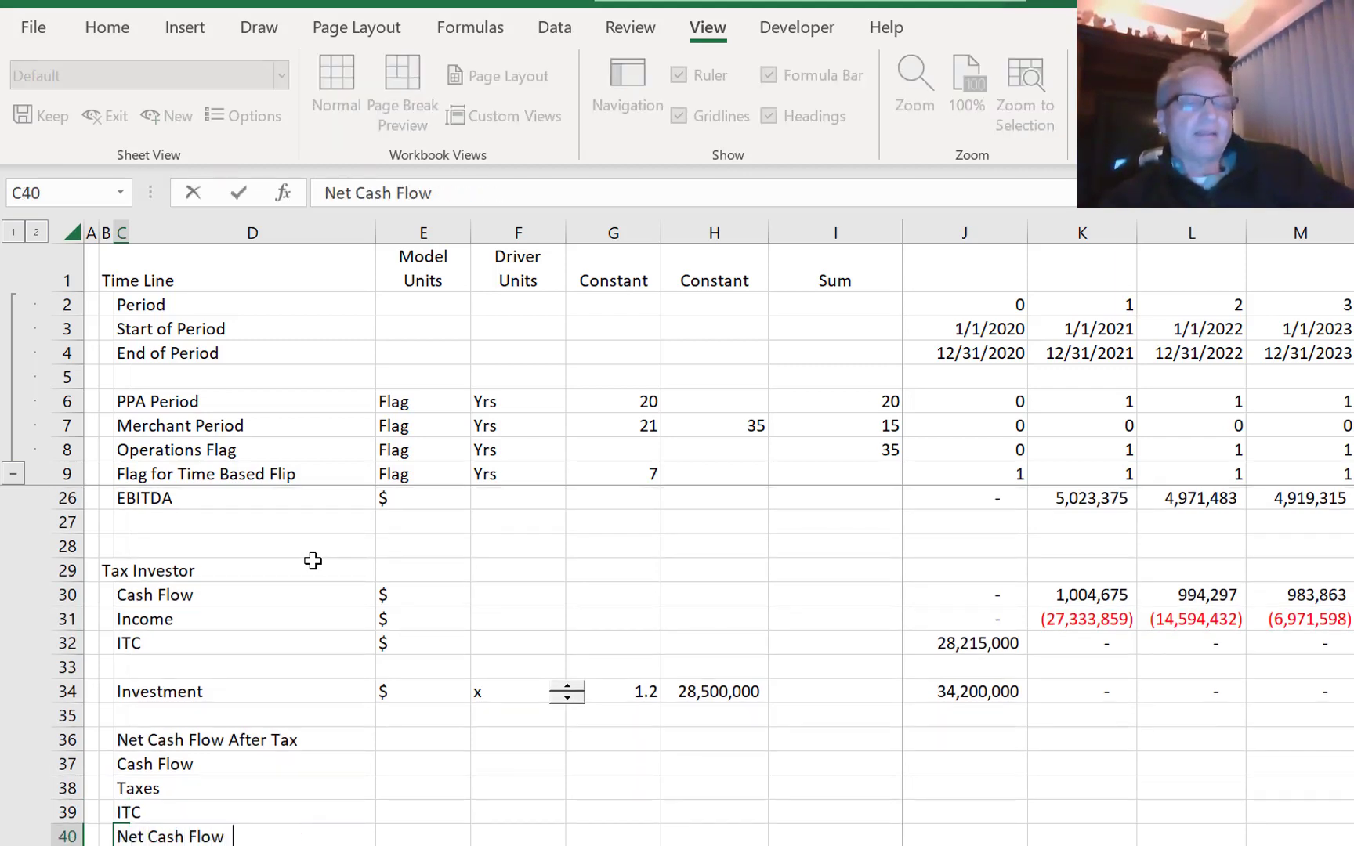
key("Return")
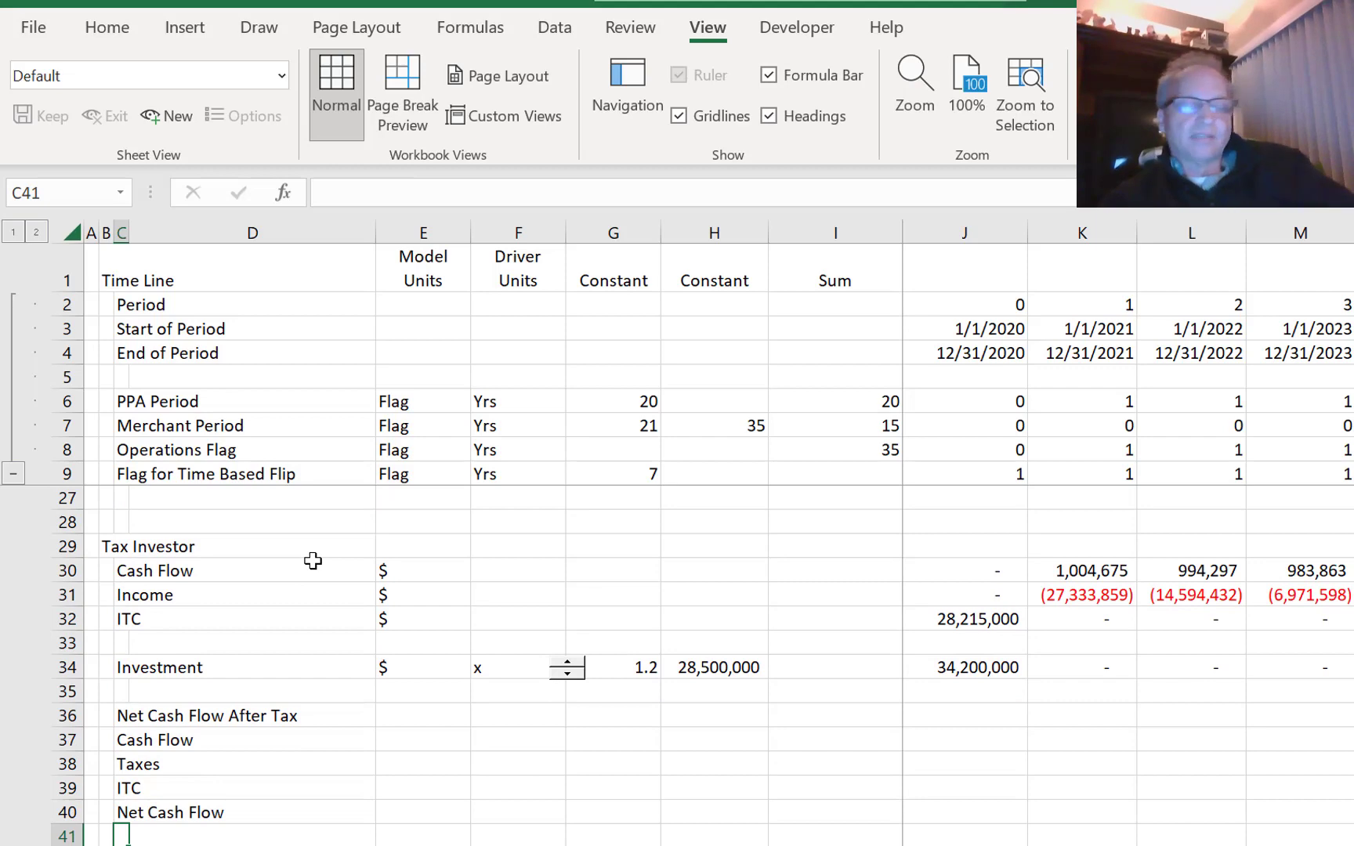
type("IRR")
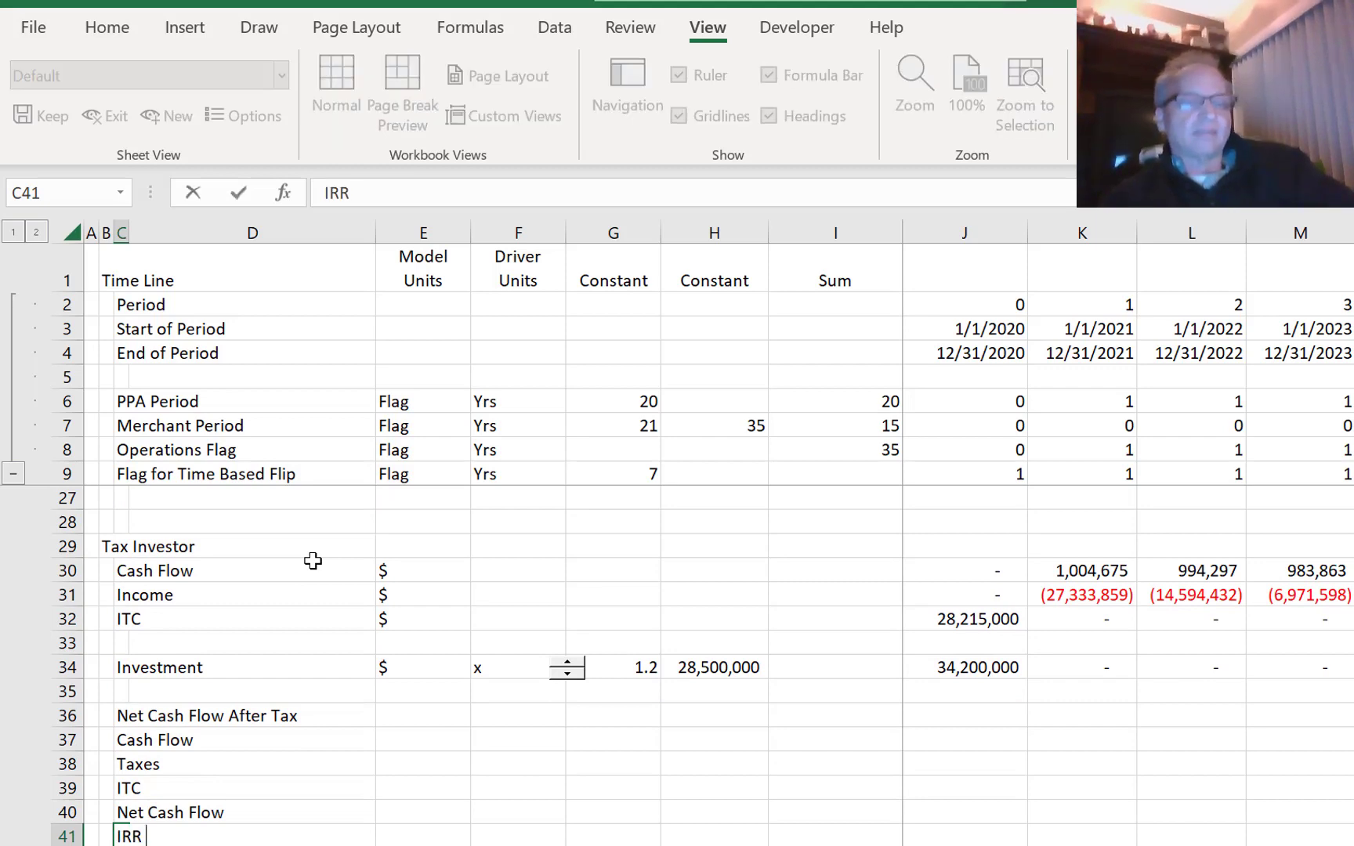
type(" Pre-F")
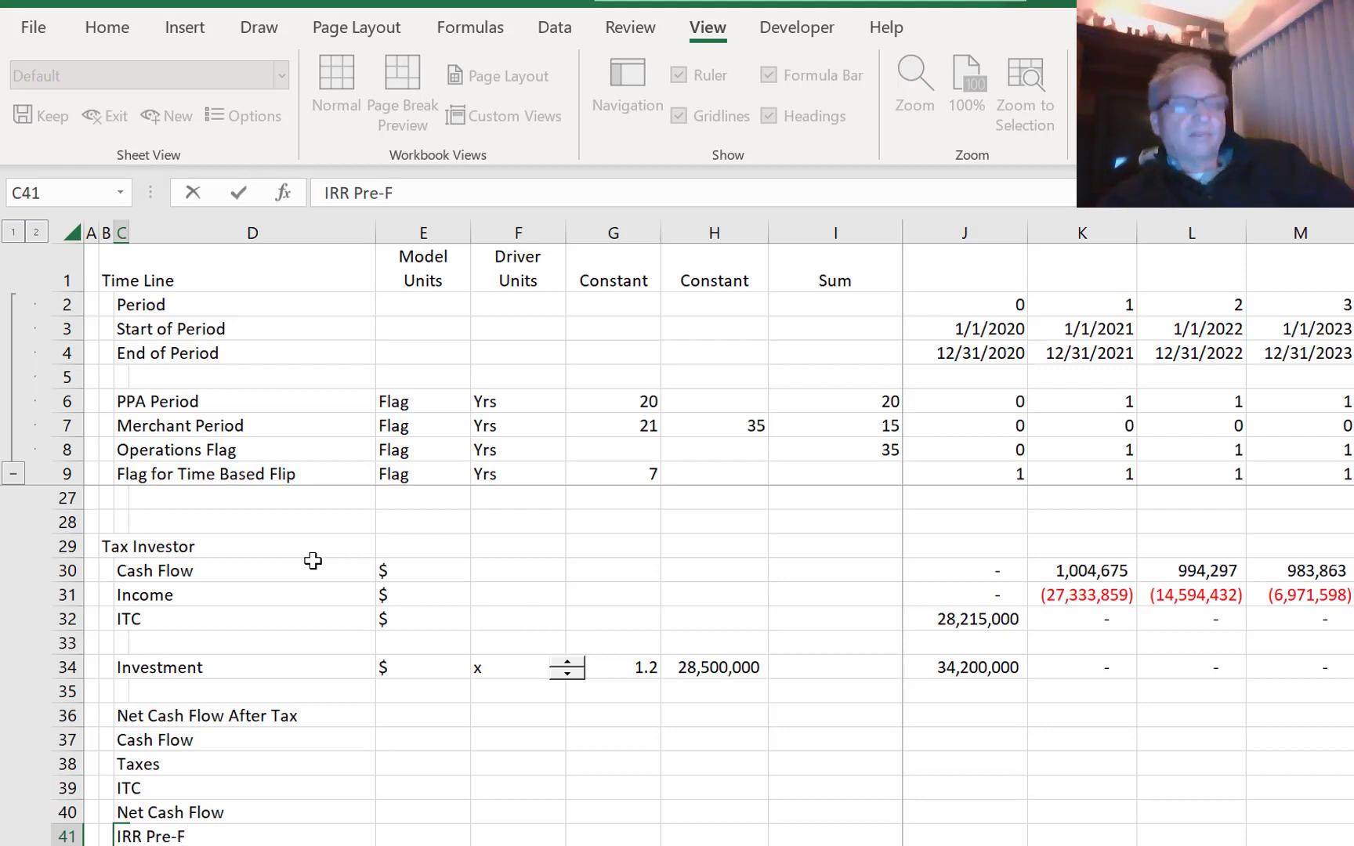
key("Escape")
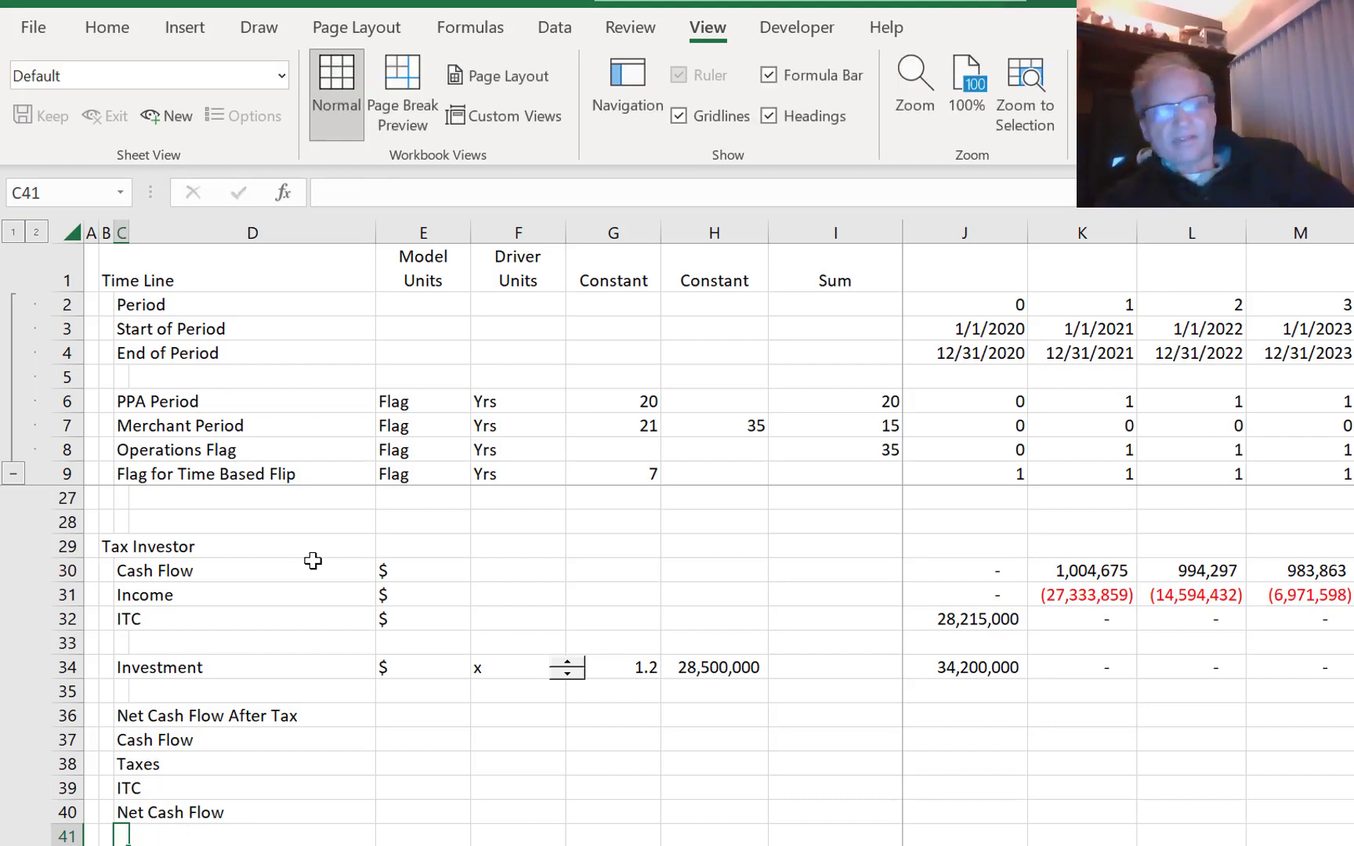
- Label row 41 as Tax Investor IRR in column C, below Net Cash Flow
type("Tta")
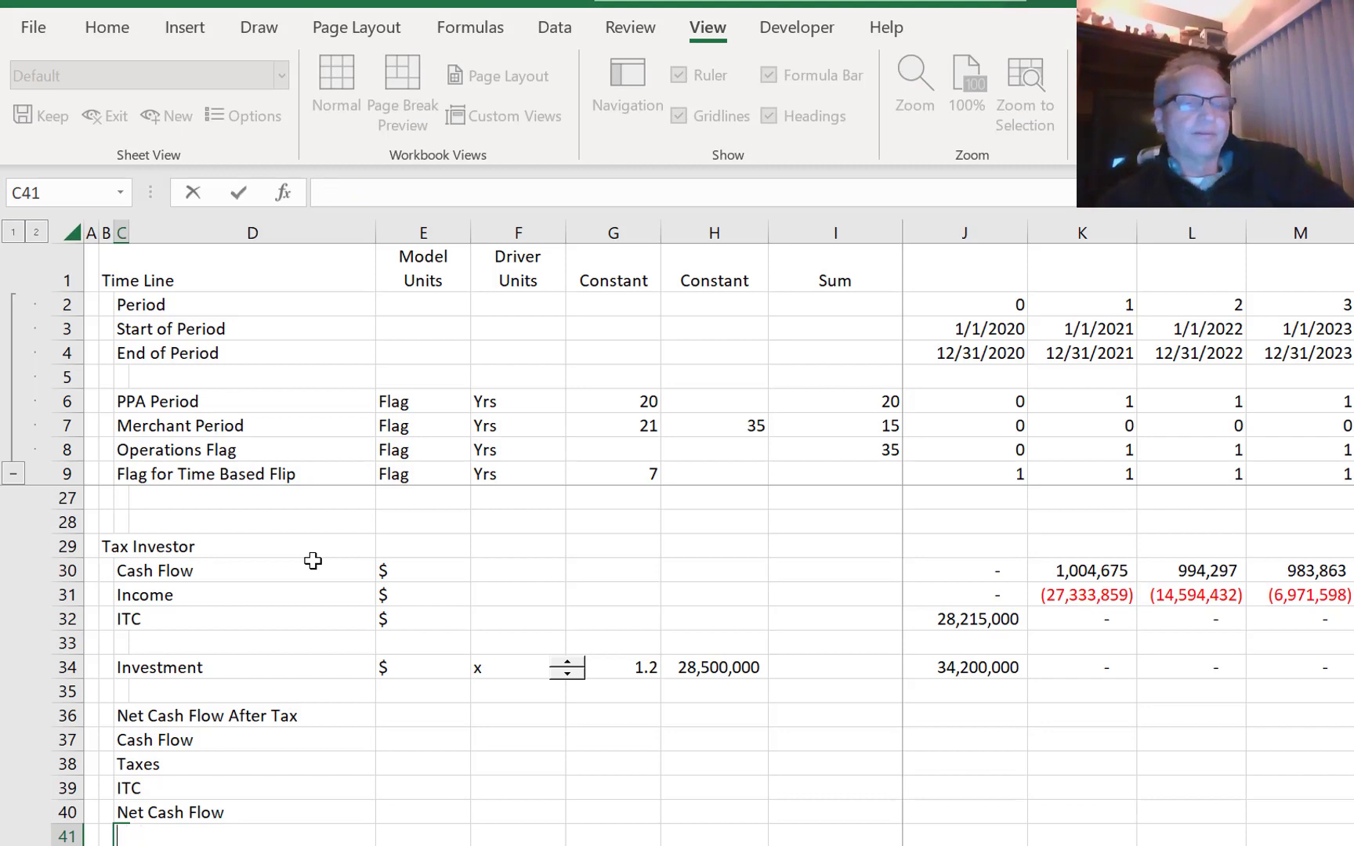
type("T")
key("BackSpace")
key("BackSpace")
type("Ta")
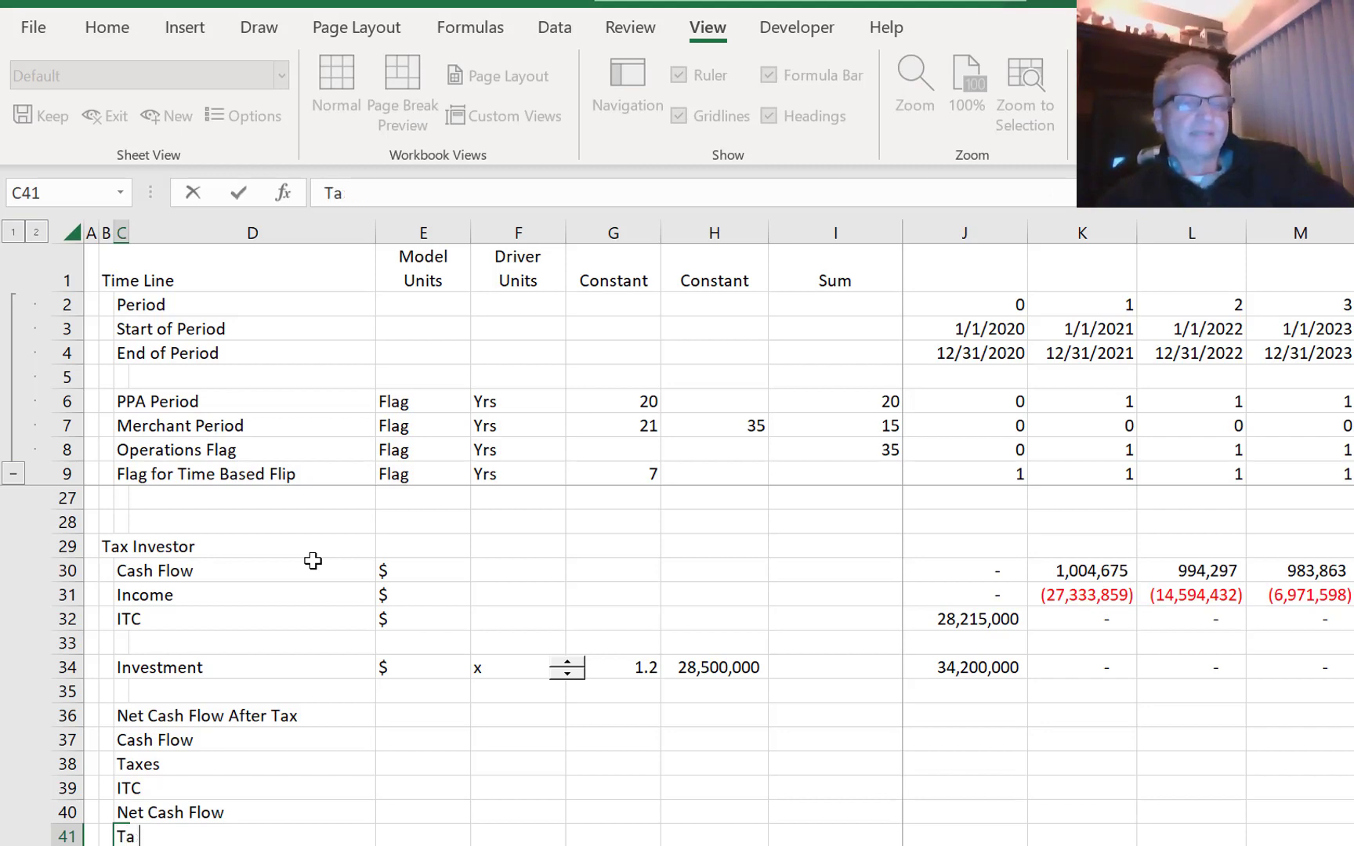
key("BackSpace")
type("x")
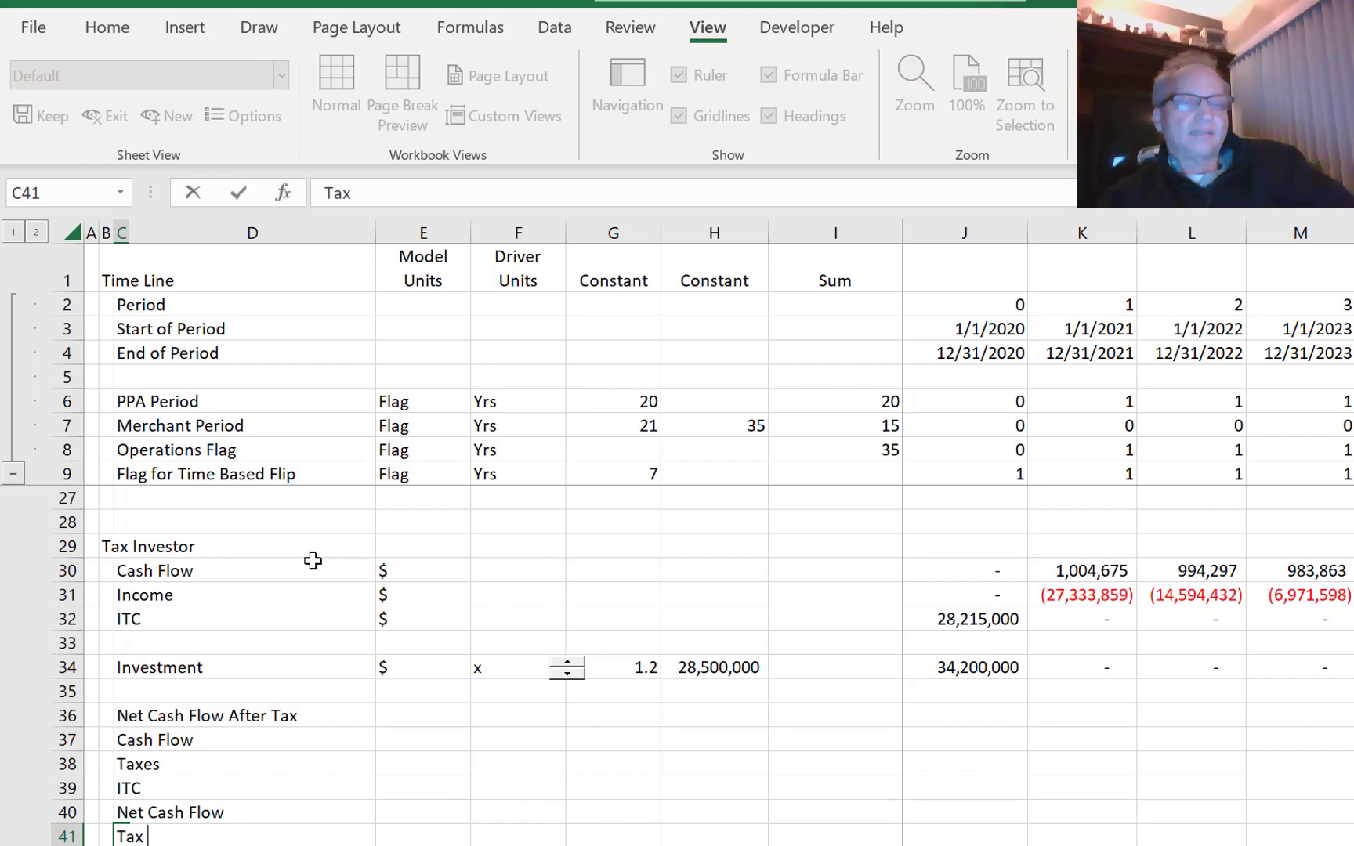
type("xInves")
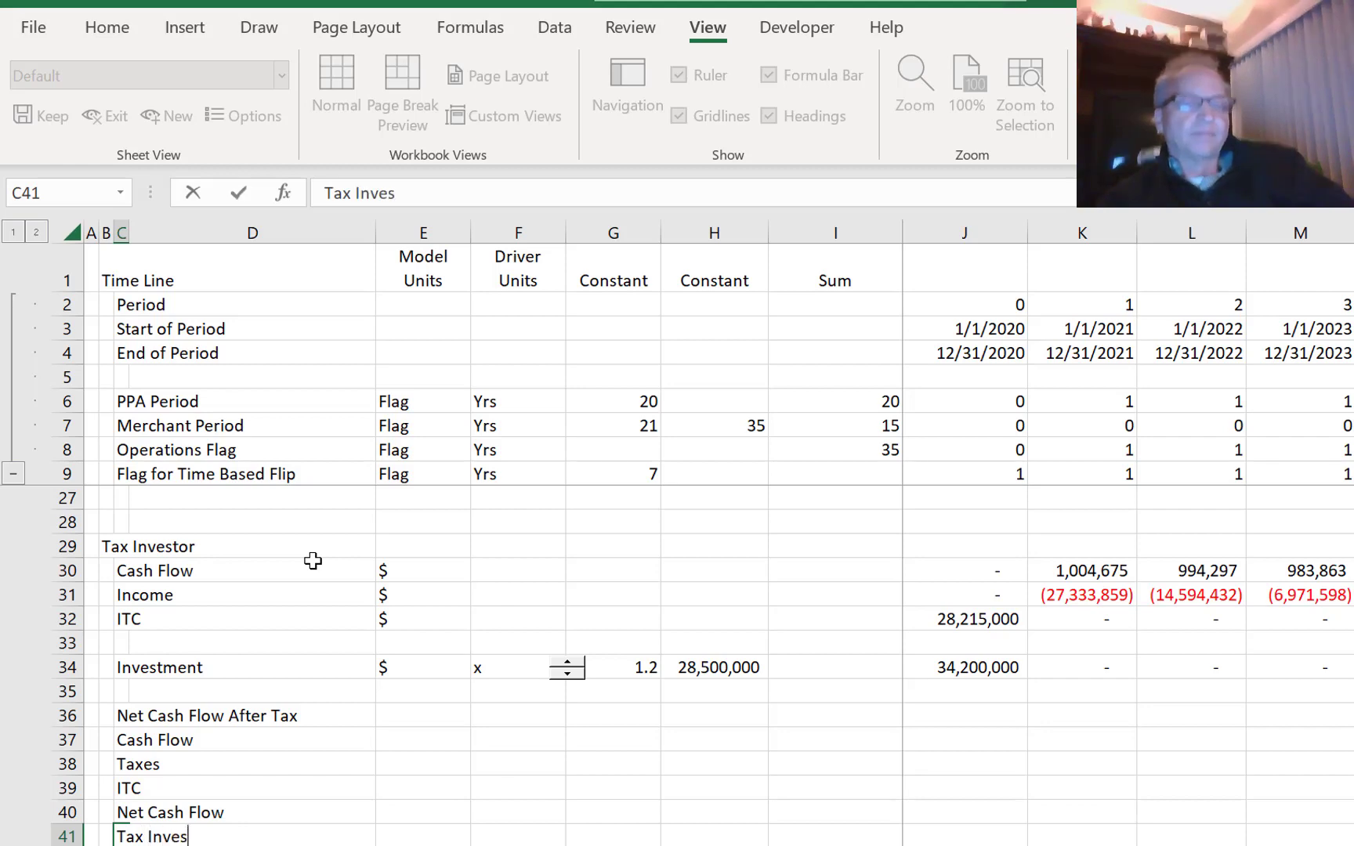
type("tor IRR")
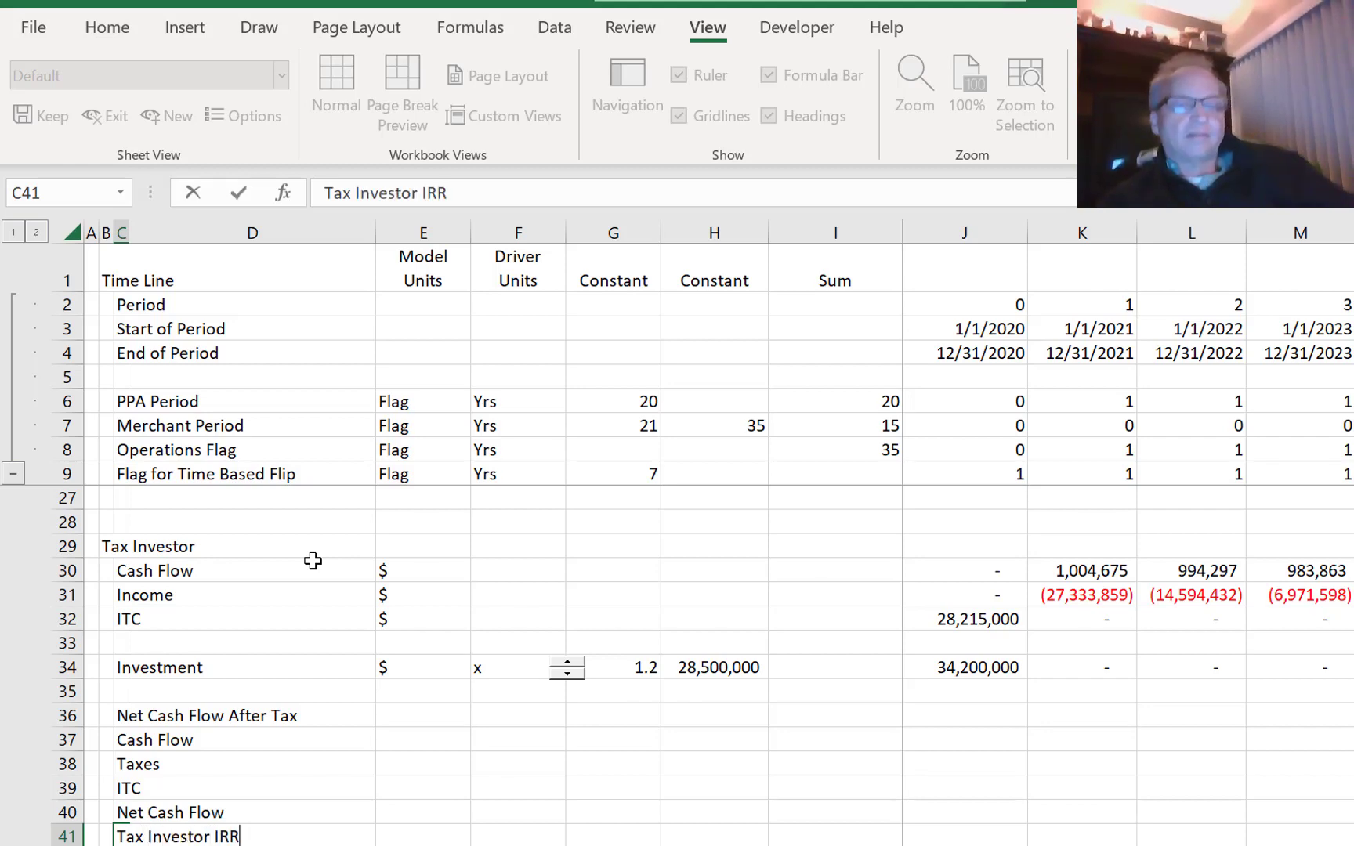
key("Return")
key("Up")
key("Up")
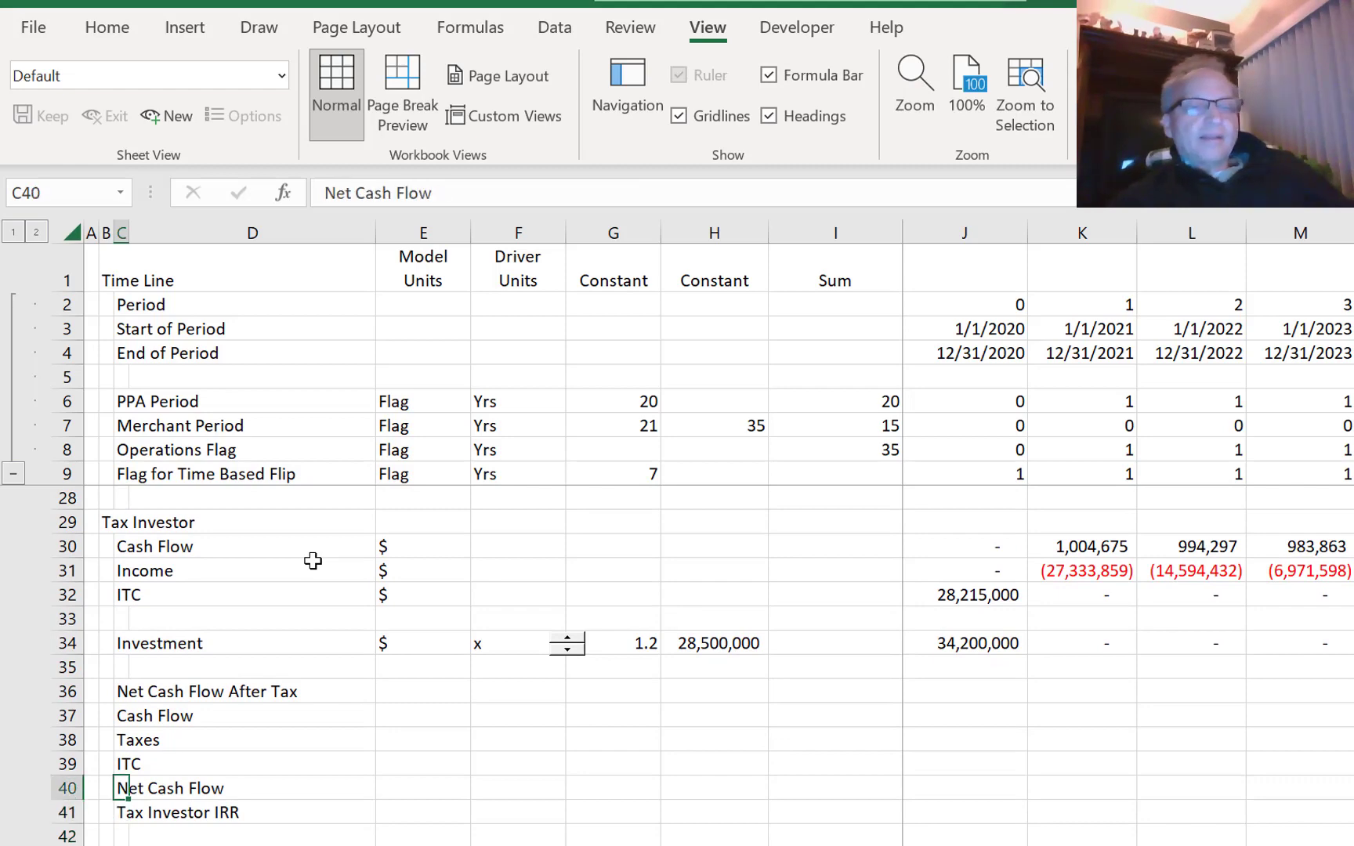
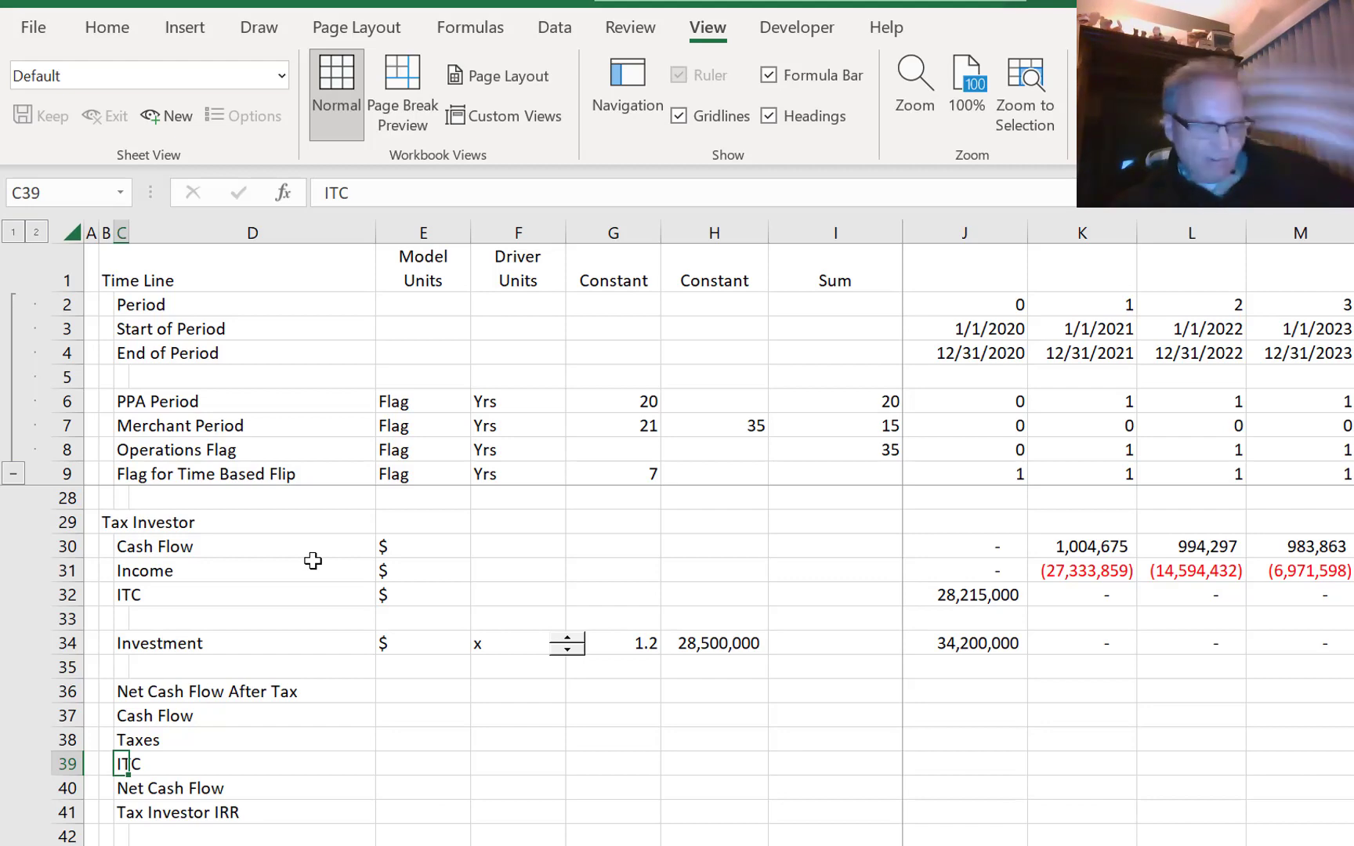
- Link the after-tax Cash Flow in J37 to the tax investor's Cash Flow with =J30
key("Up")
key("Up")
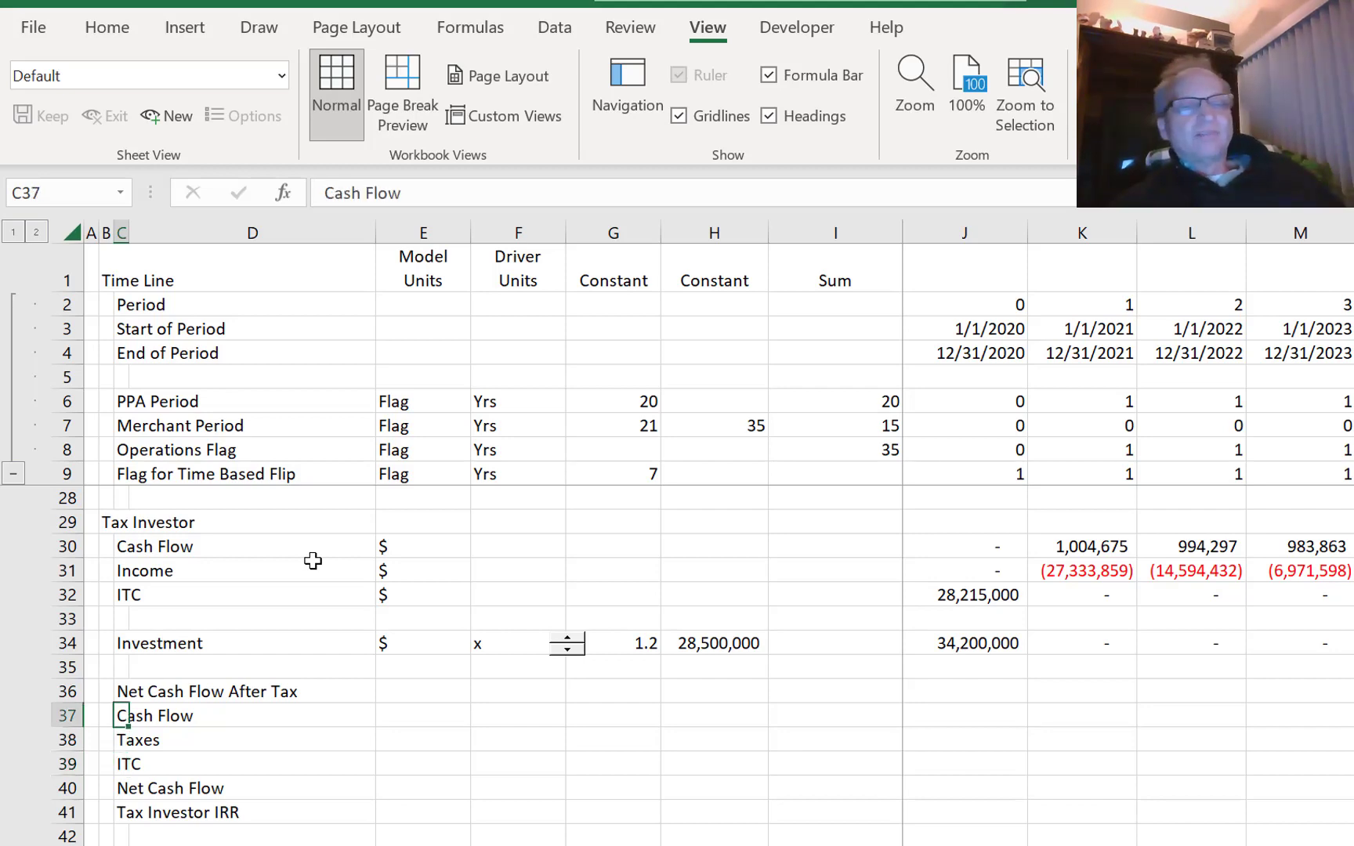
key("Right")
key("Right")
key("Right")
key("Right")
key("Right")
key("Right")
key("Right")
key("Right")
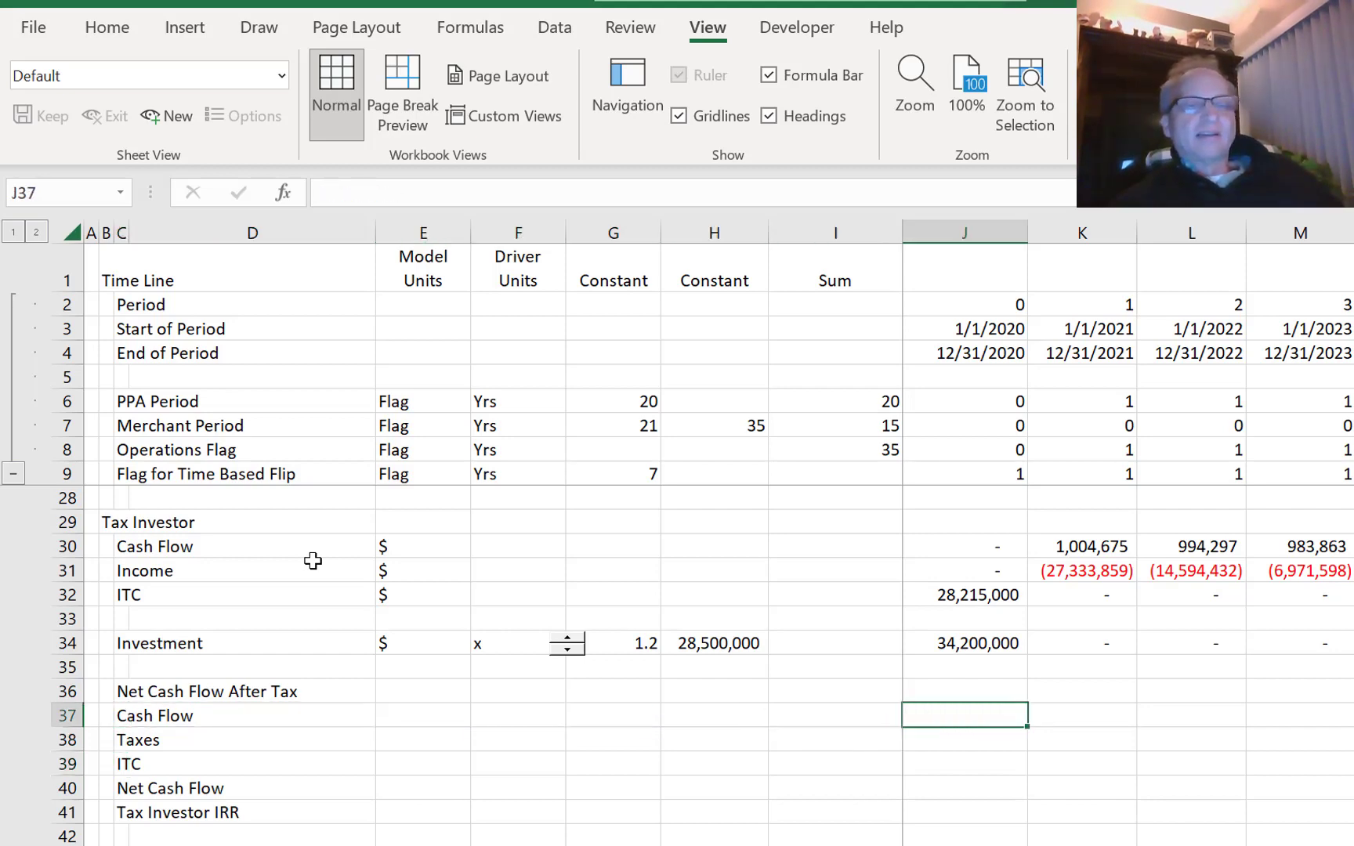
key("Left")
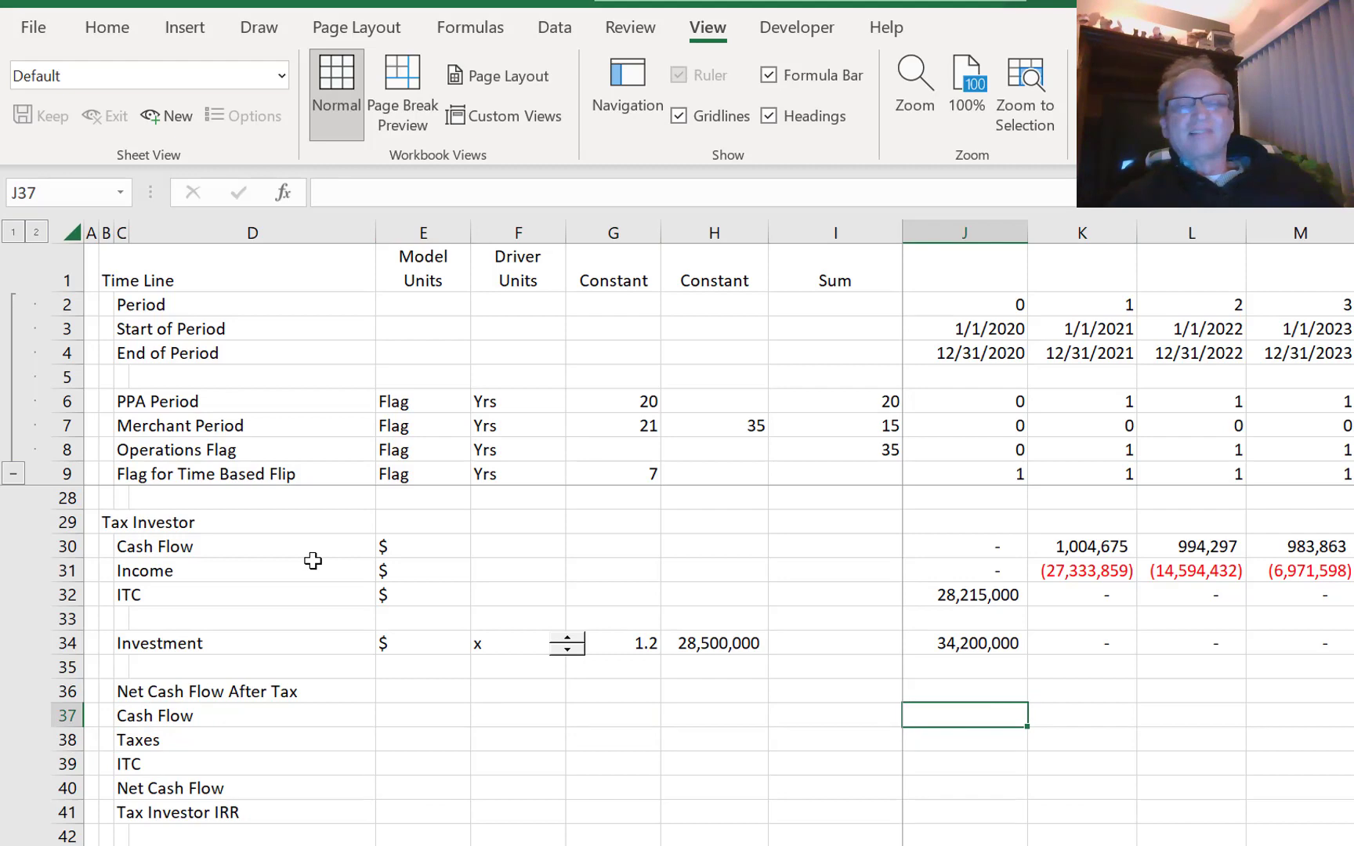
type("=")
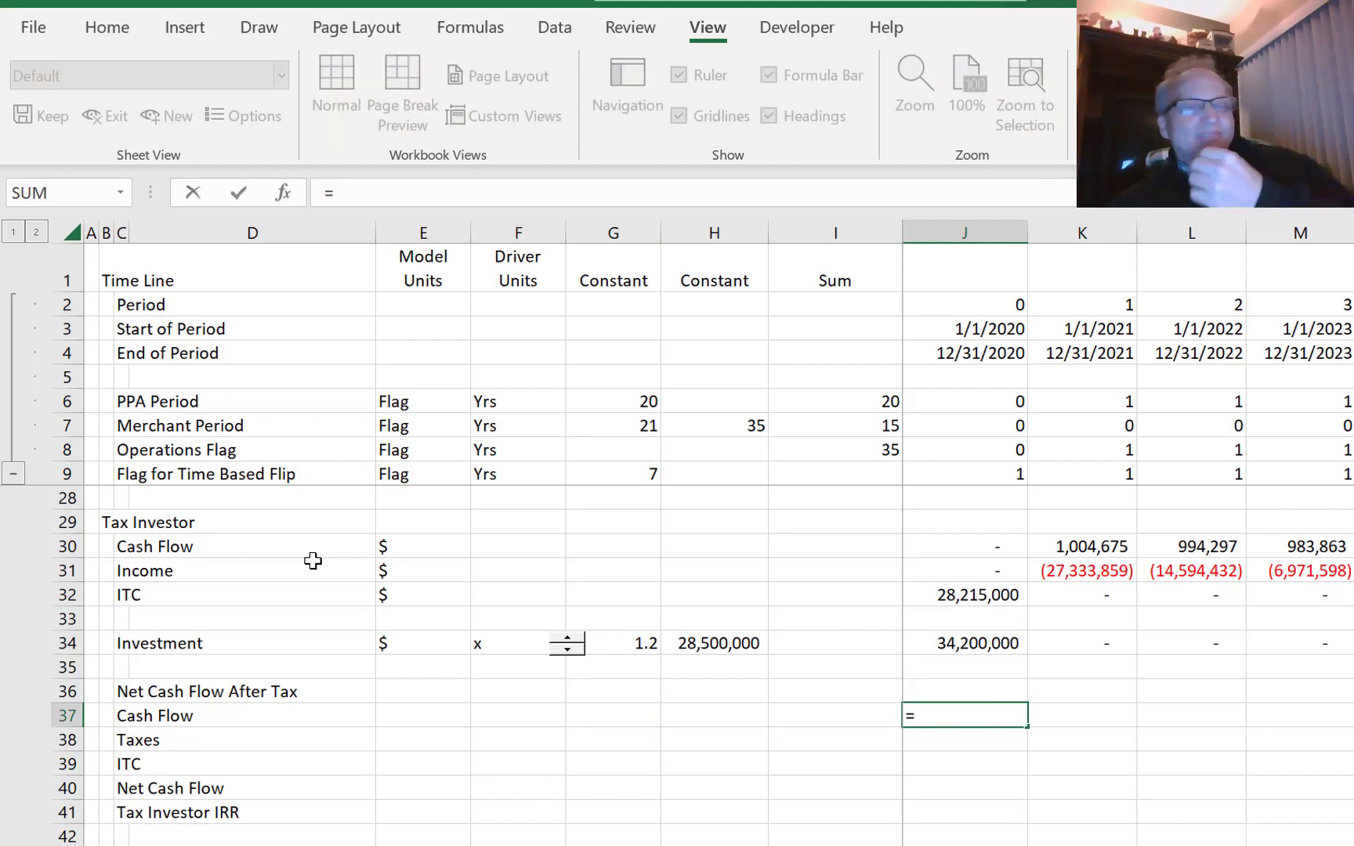
key("Up")
key("Up")
key("Up")
key("Up")
key("Up")
key("Up")
key("Up")
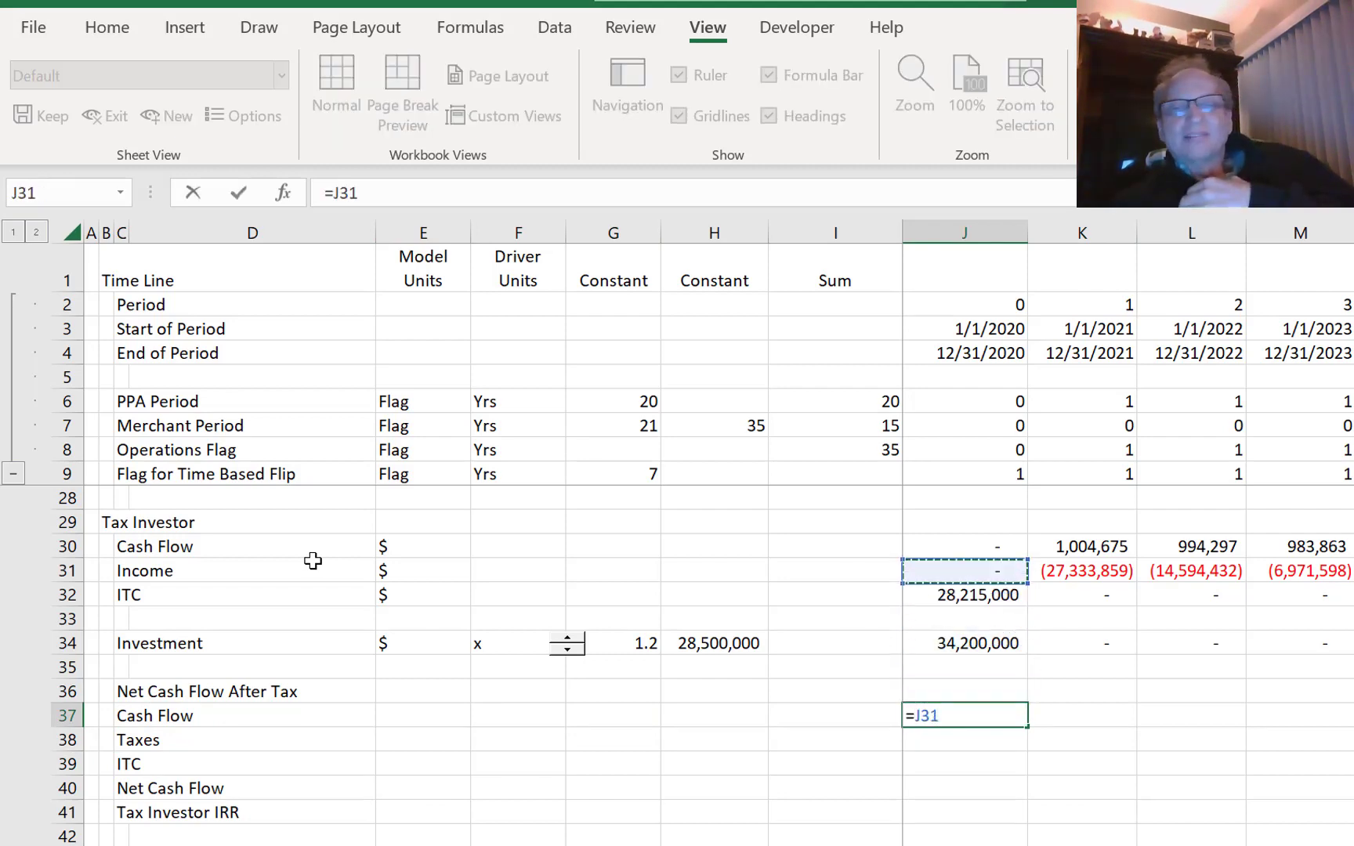
key("Return")
key("Up")
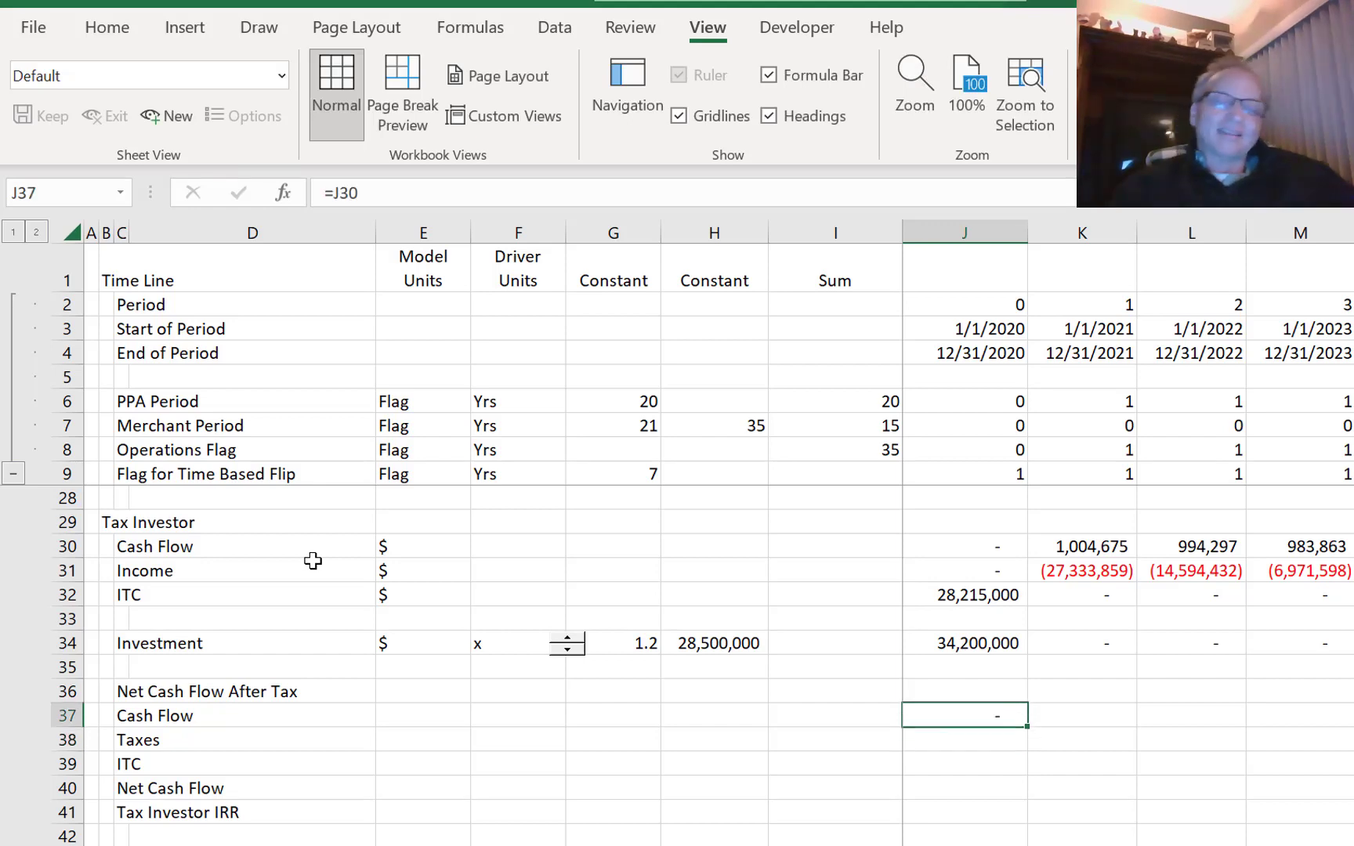
- Fill the J37 cash flow formula across the row through all the timeline periods
key("ctrl+shift+Right")
key("ctrl+r")
key("Down")
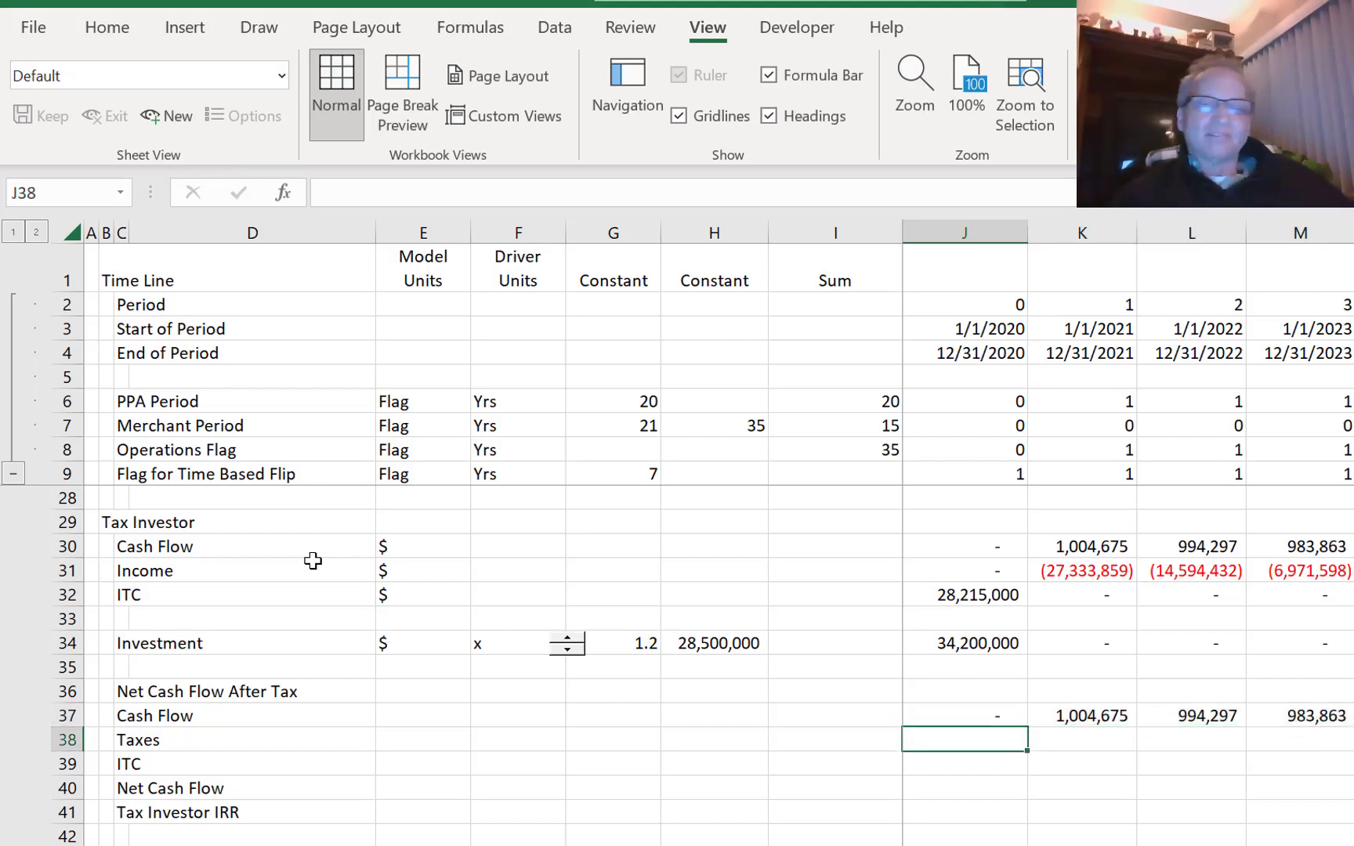
key("Left")
key("Left")
key("Left")
key("Left")
key("Left")
key("Up")
key("Up")
key("Up")
key("Up")
key("Up")
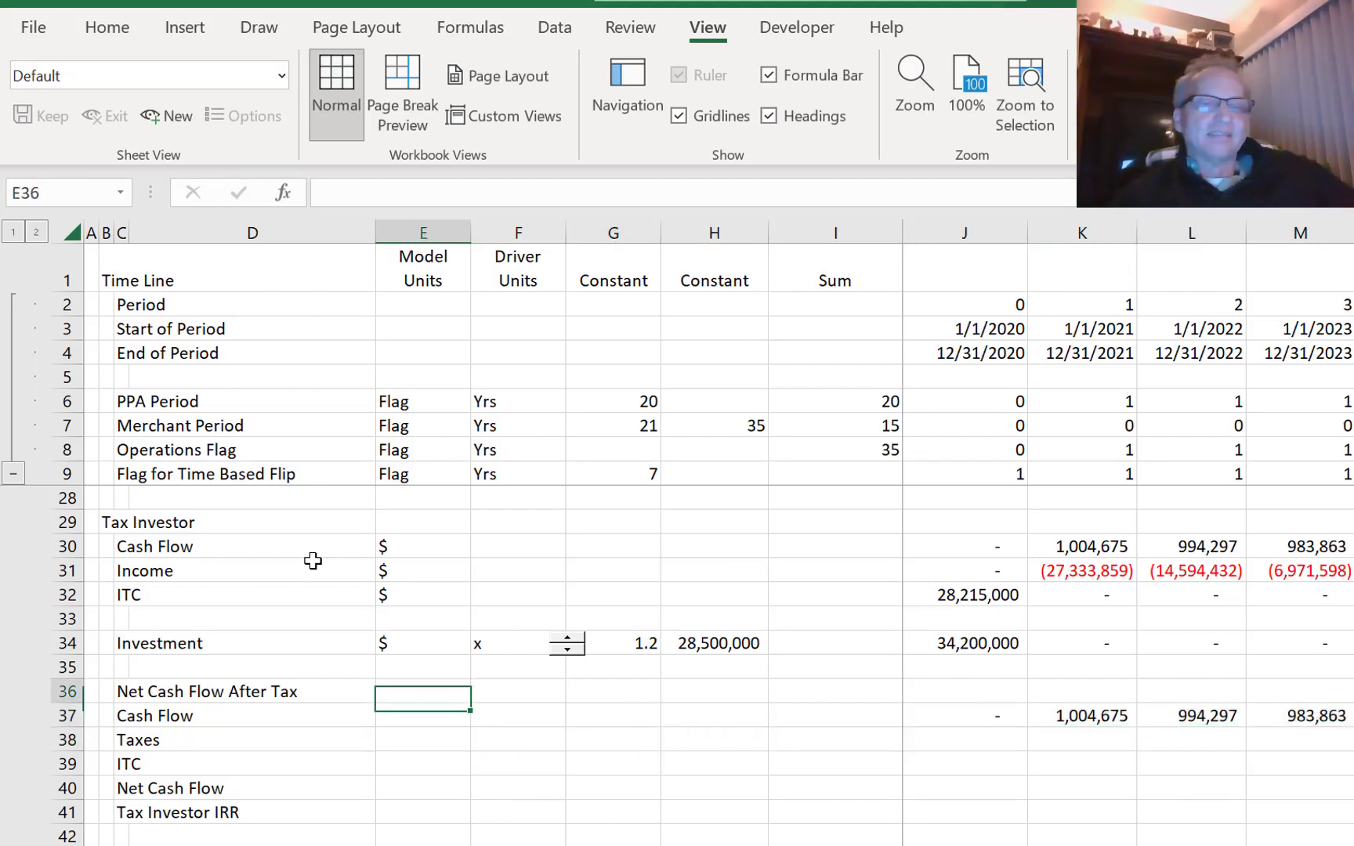
key("Down")
key("ctrl+c")
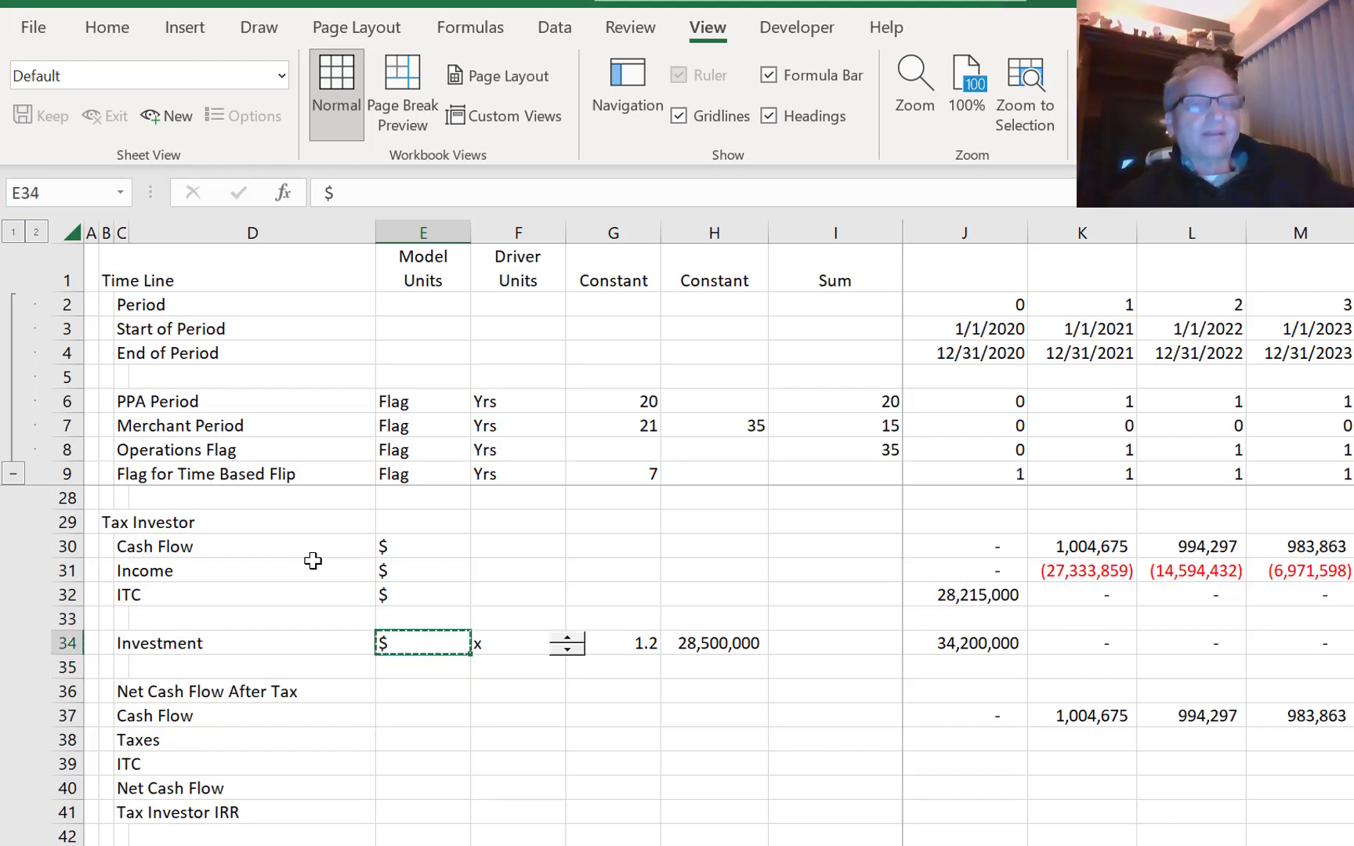
key("Down")
key("Down")
key("ctrl+v")
key("Down")
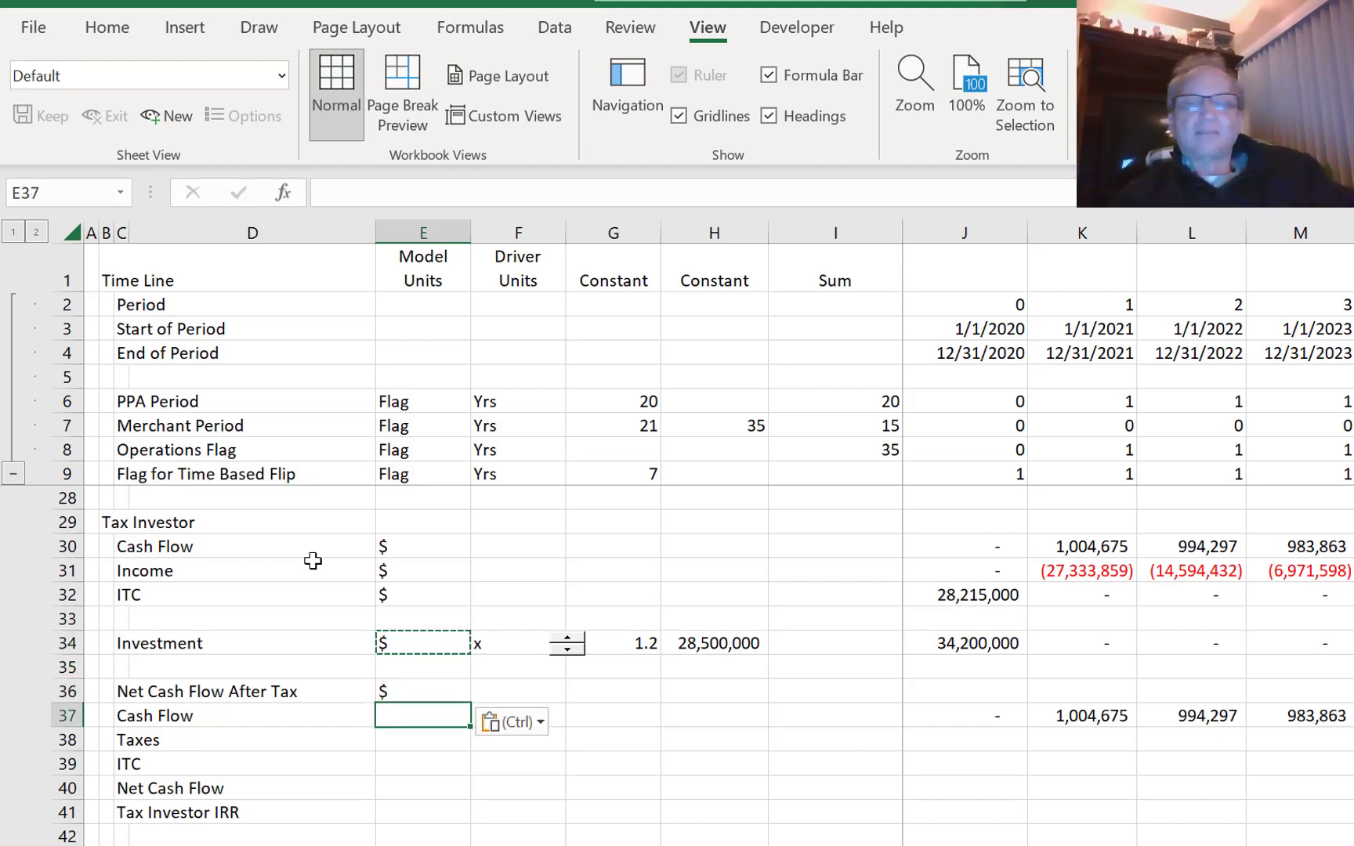
key("Up")
key("Delete")
key("Down")
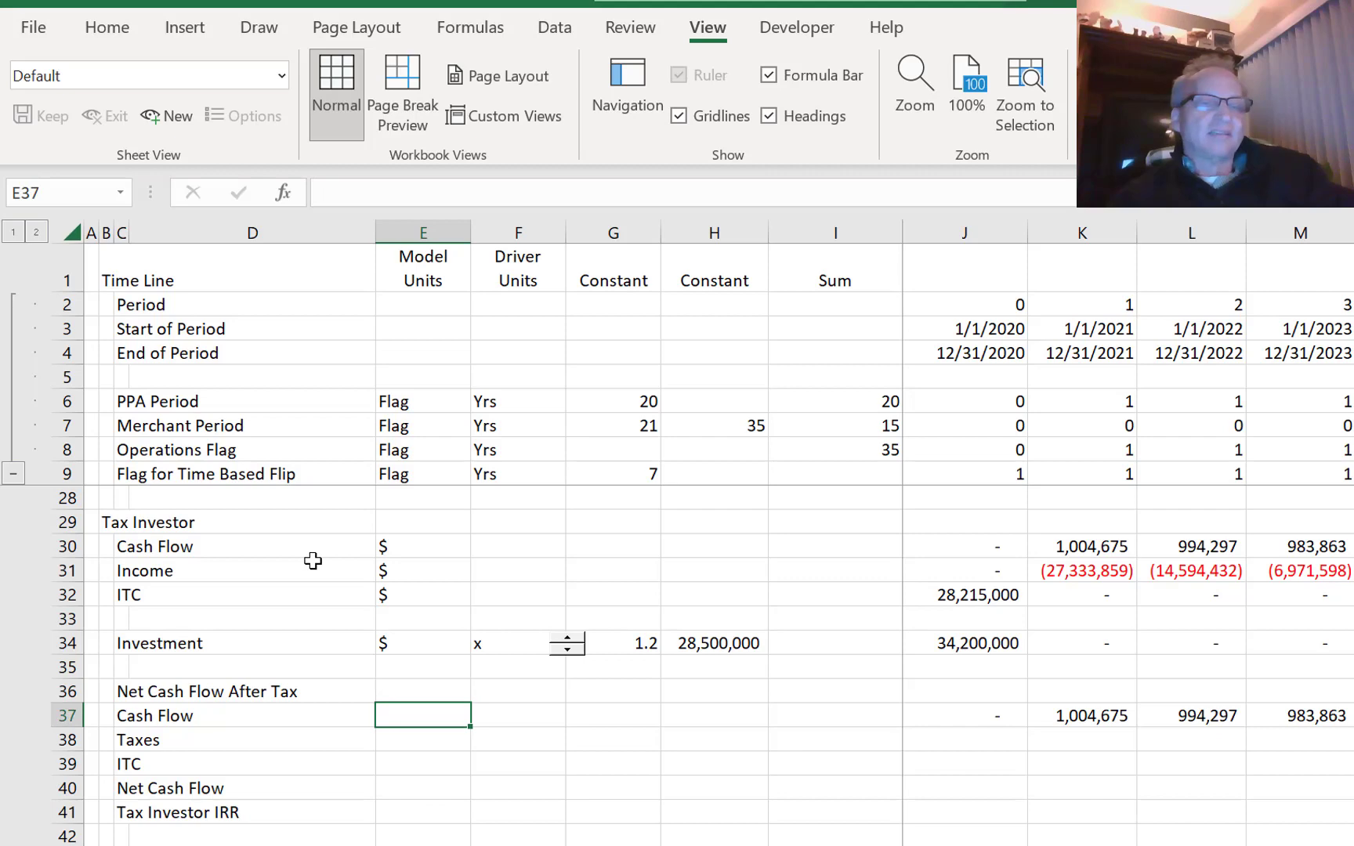
- Copy the $ model unit from the Investment row to E37 and E38 for Cash Flow and Taxes
key("Up")
key("Up")
key("Up")
key("ctrl+c")
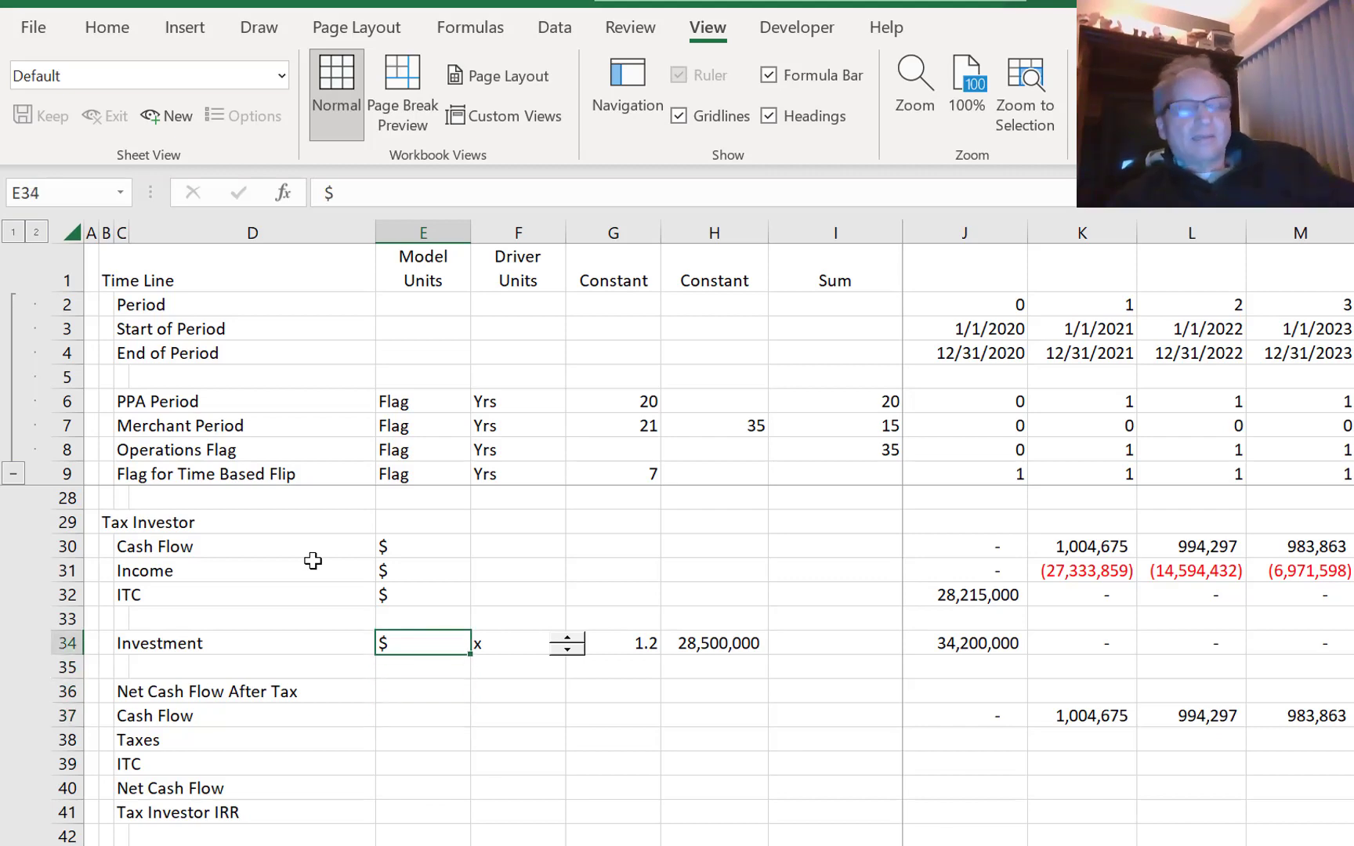
key("Down")
key("Down")
key("Down")
key("Down")
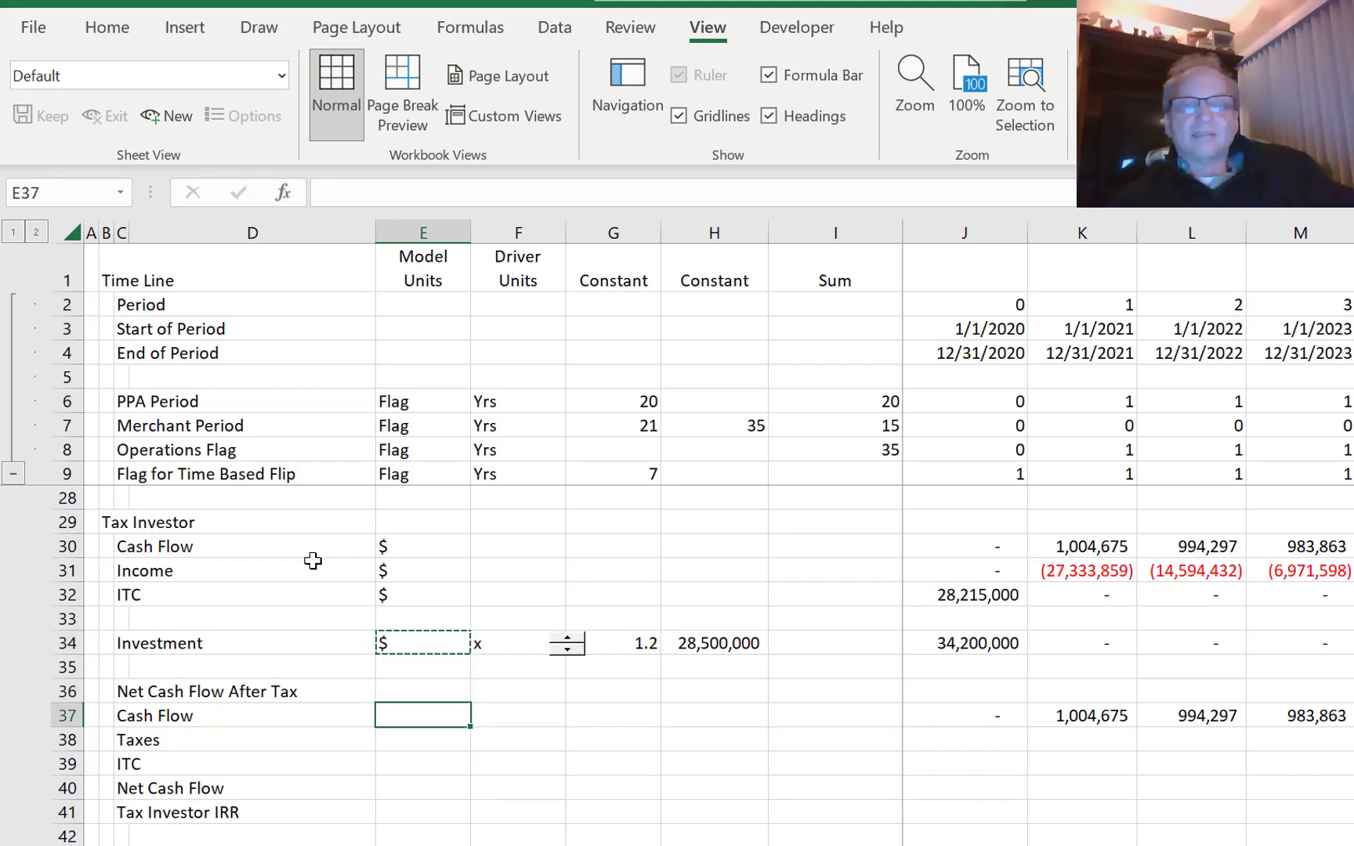
key("Up")
key("ctrl+v")
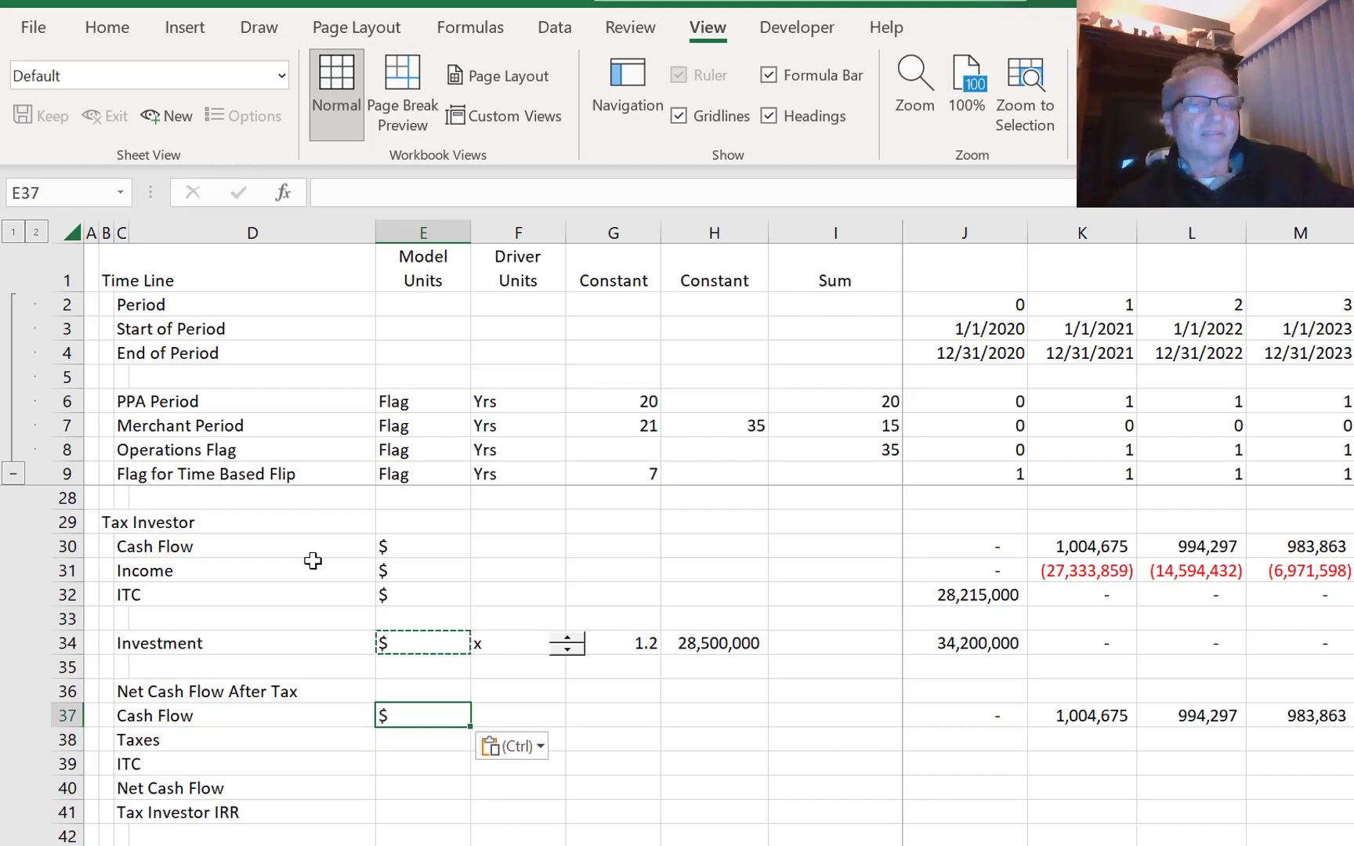
key("Down")
key("ctrl+v")
- Enter % as the driver unit of the Taxes row in F38
key("Right")
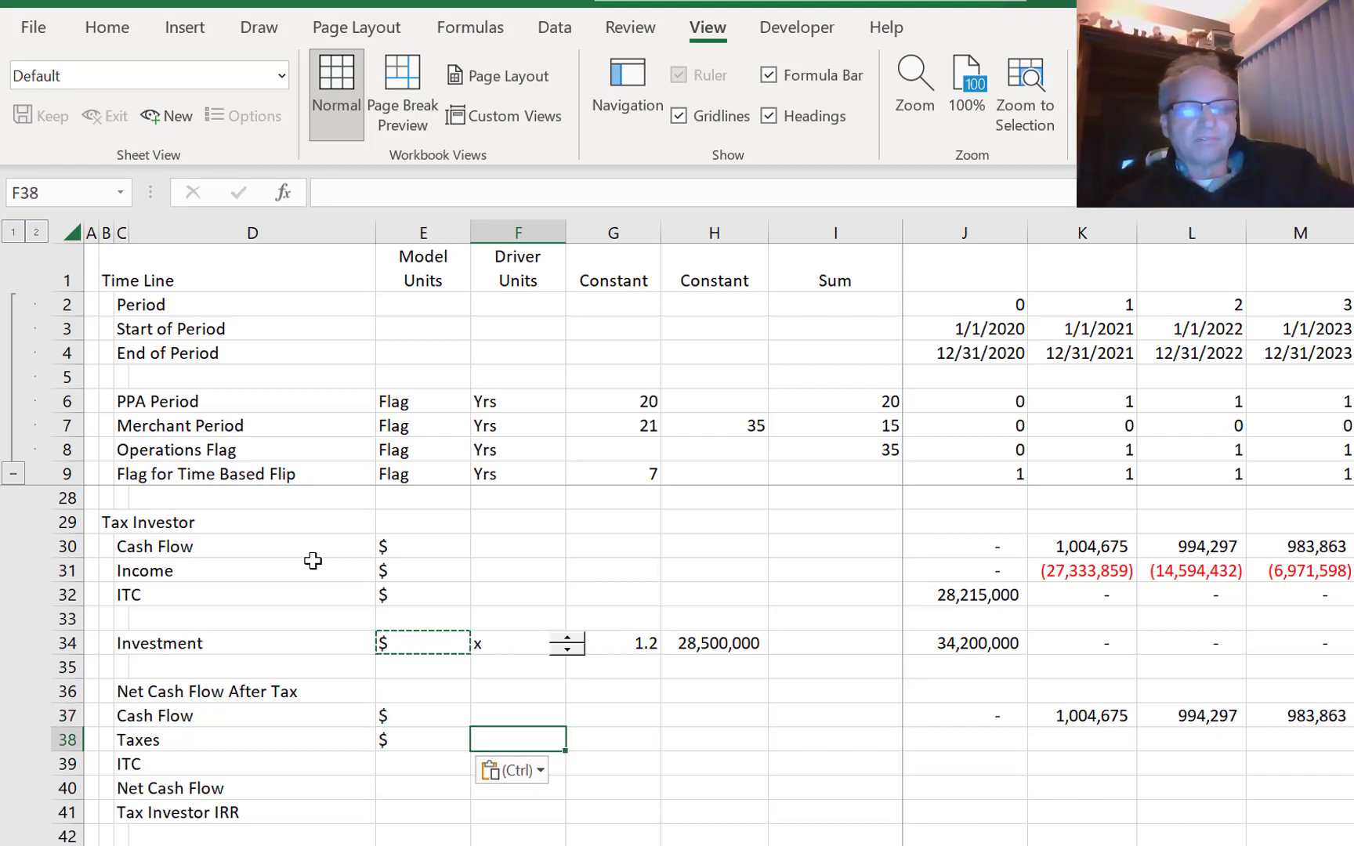
key("Escape")
type("%")
key("Return")
key("Up")
- Link the Taxes constant in G38 to the Corporate Tax Rate with =Inputs!F30
key("Right")
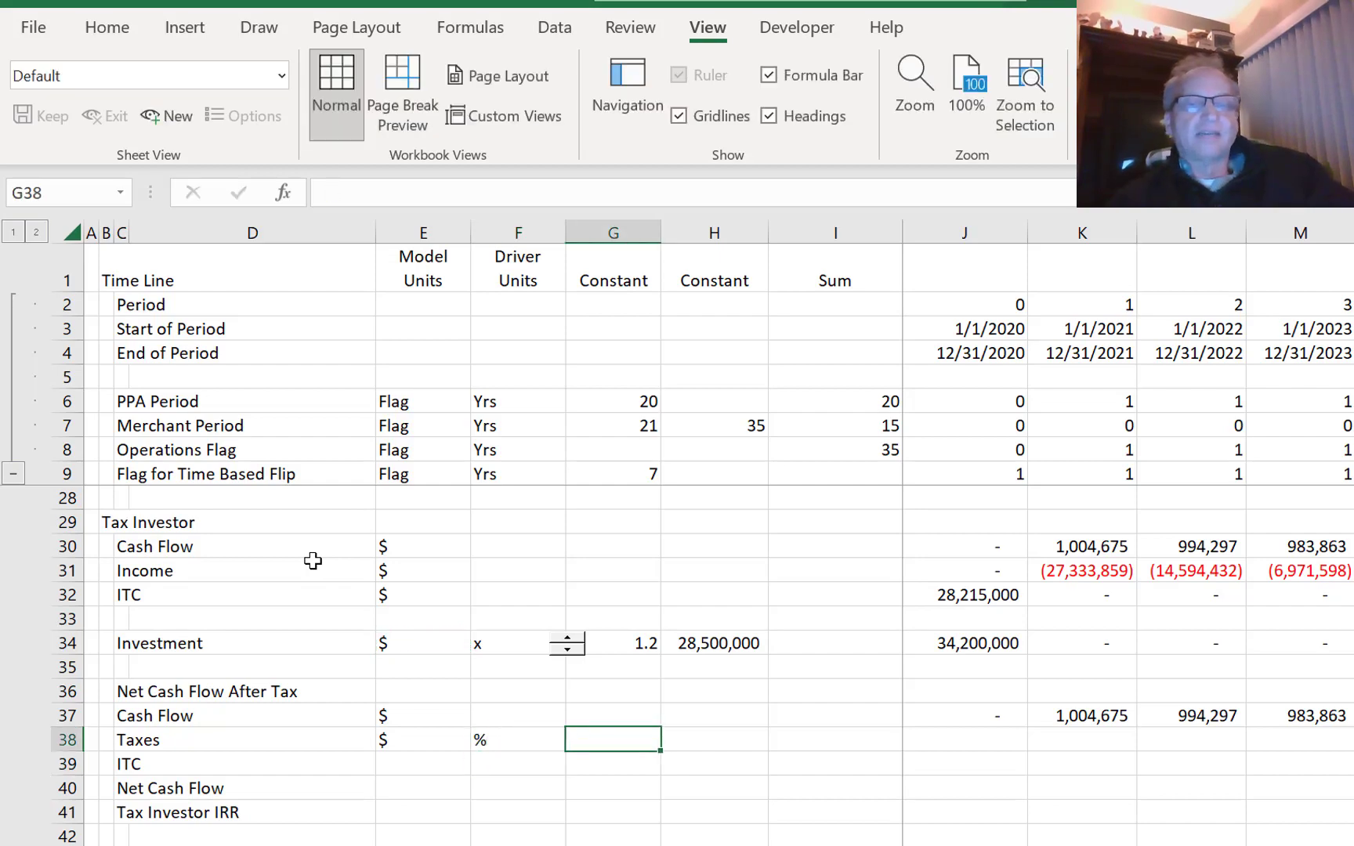
type("=")
key("ctrl+Page_Up")
key("ctrl+Page_Up")
key("ctrl+Page_Up")
key("ctrl+Page_Up")
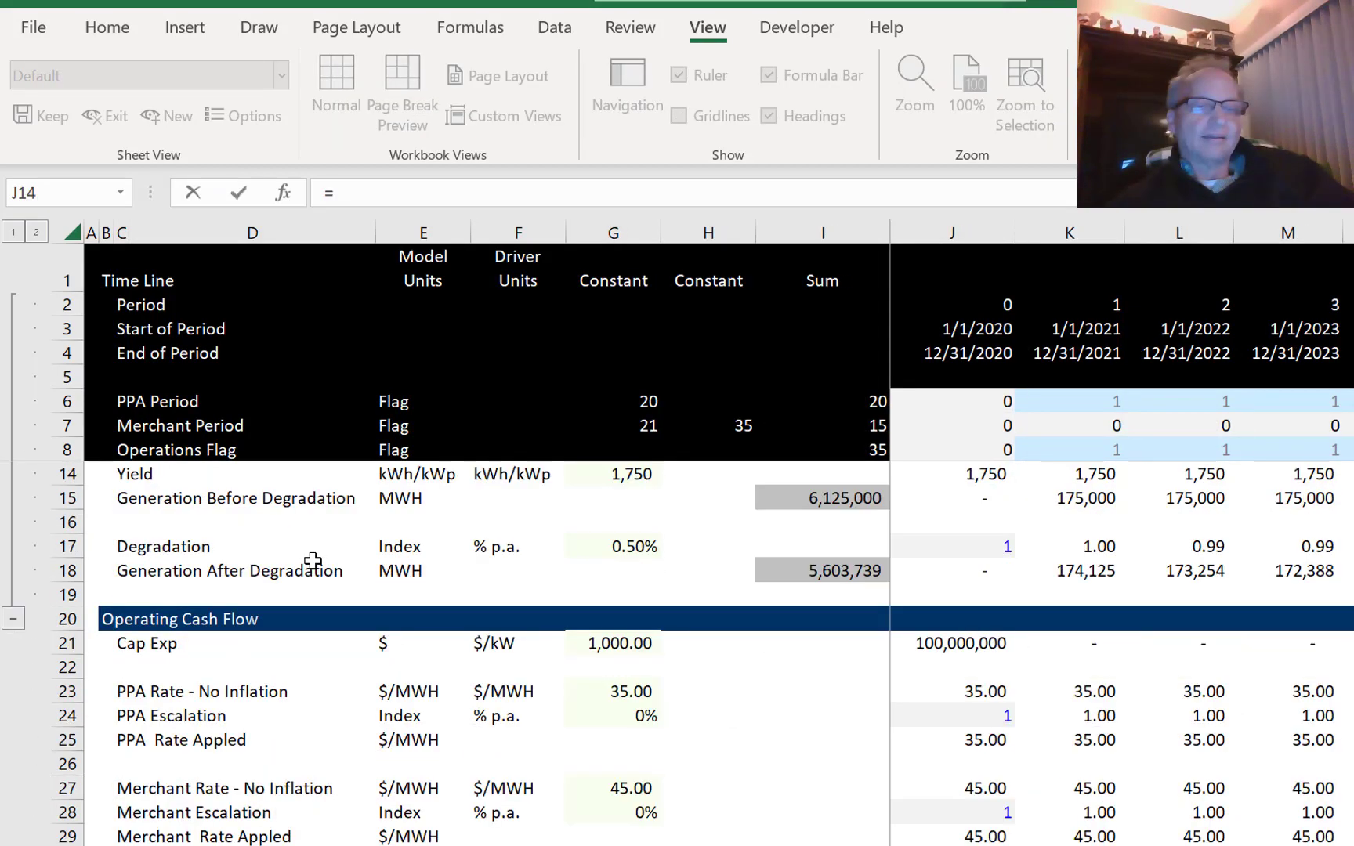
key("ctrl+Page_Down")
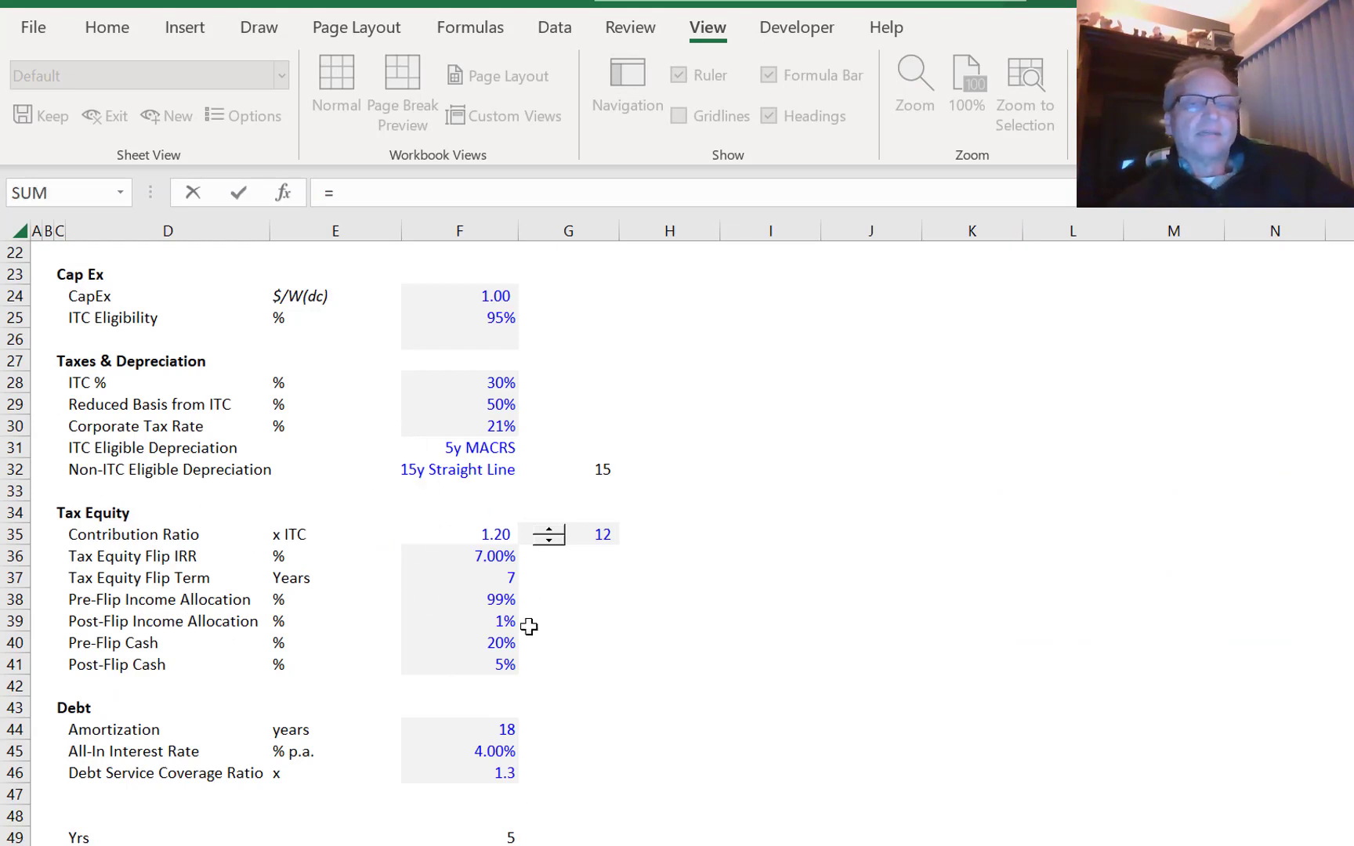
left_click(484, 423)
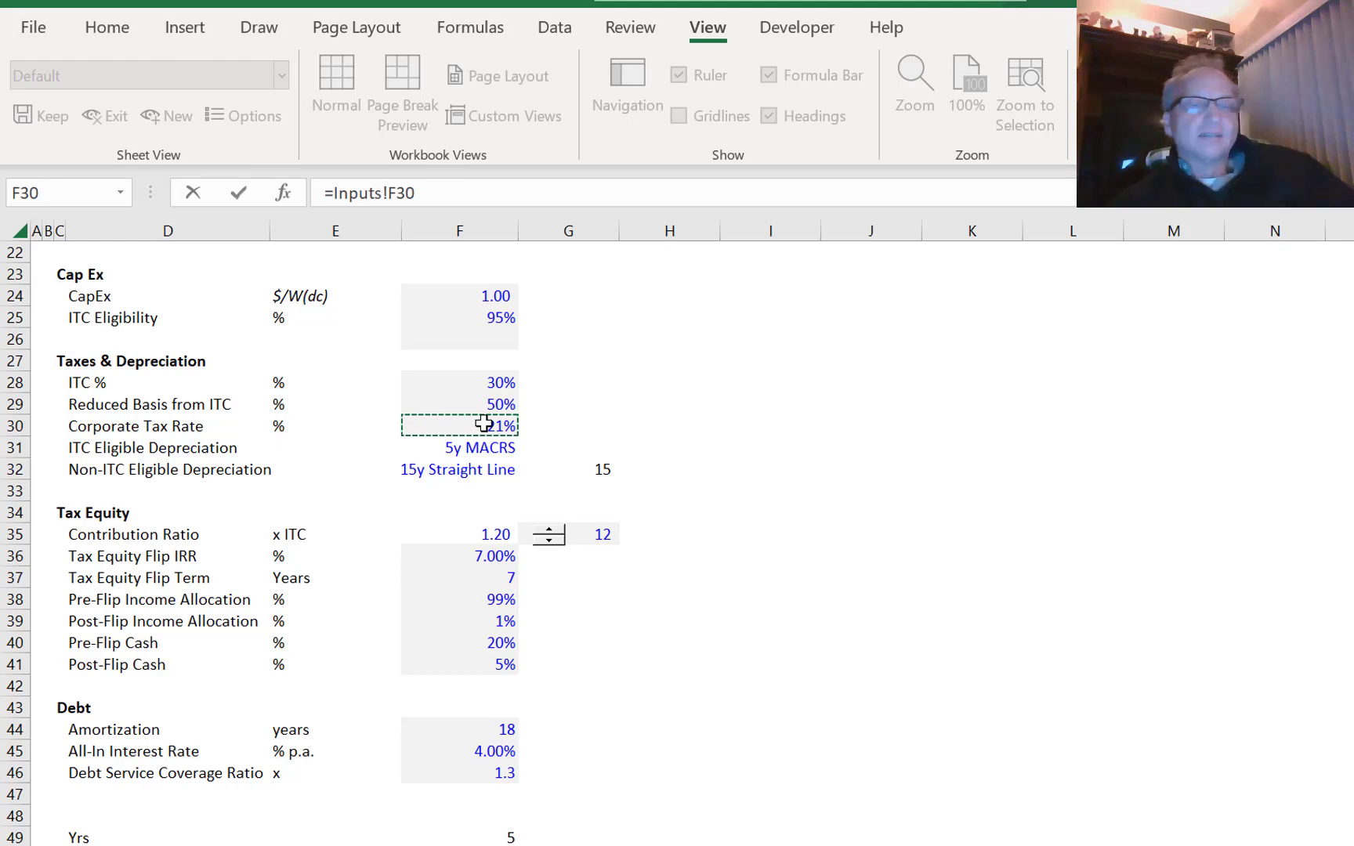
key("Return")
key("Up")
key("Right")
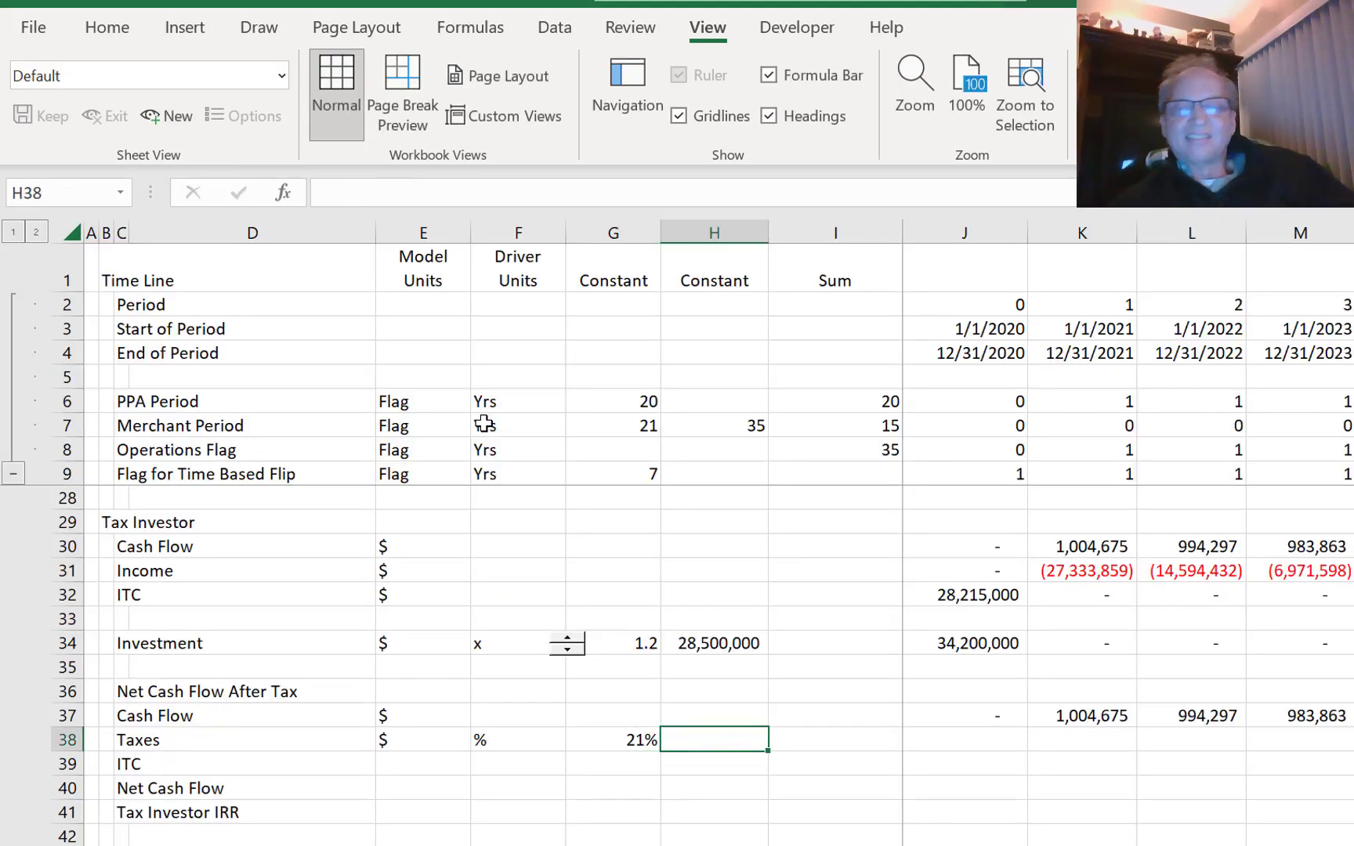
- Calculate Taxes in J38 as the tax investor's Income times the fixed tax rate, =J31*$G$38
key("Right")
key("Right")
key("Right")
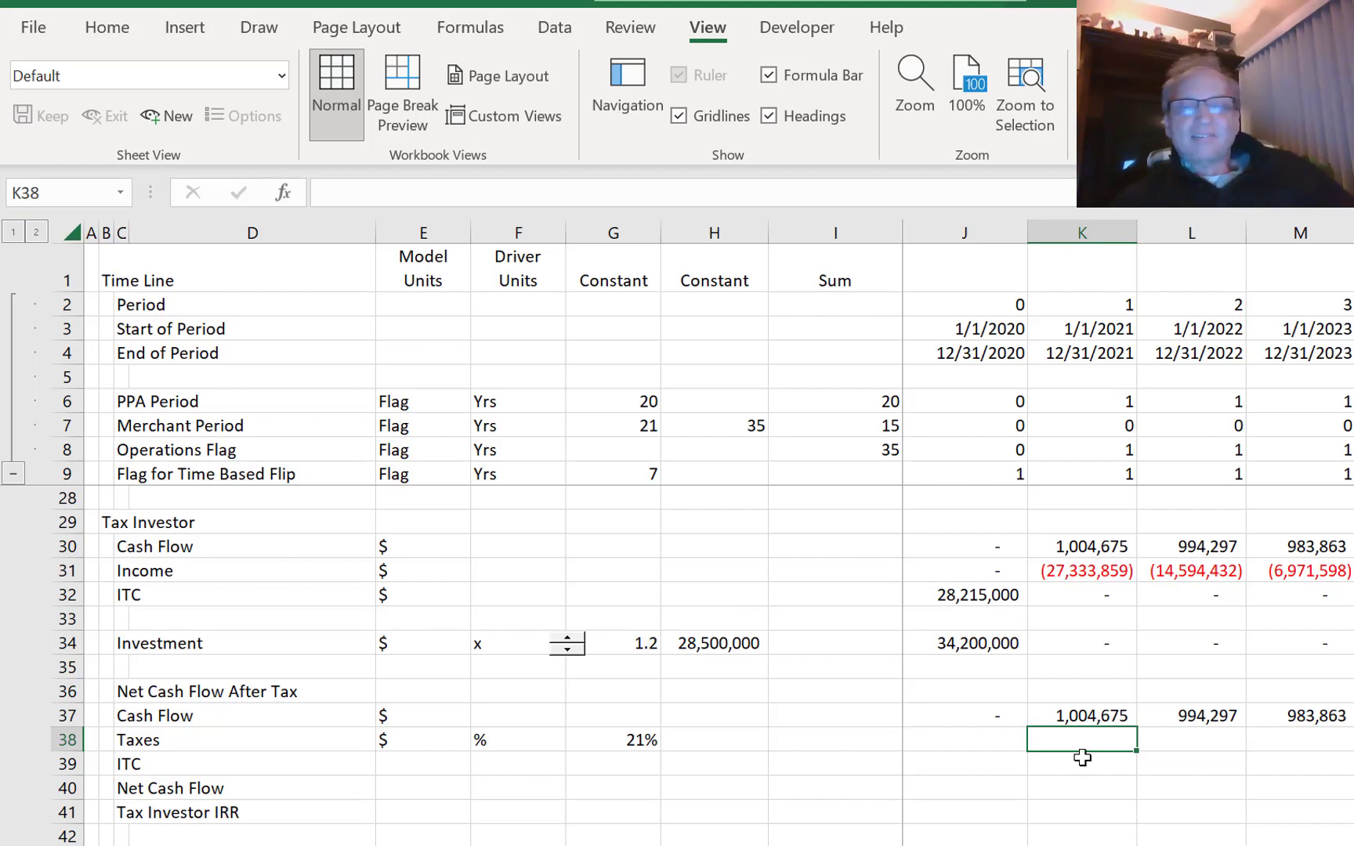
key("Left")
key("Left")
key("Right")
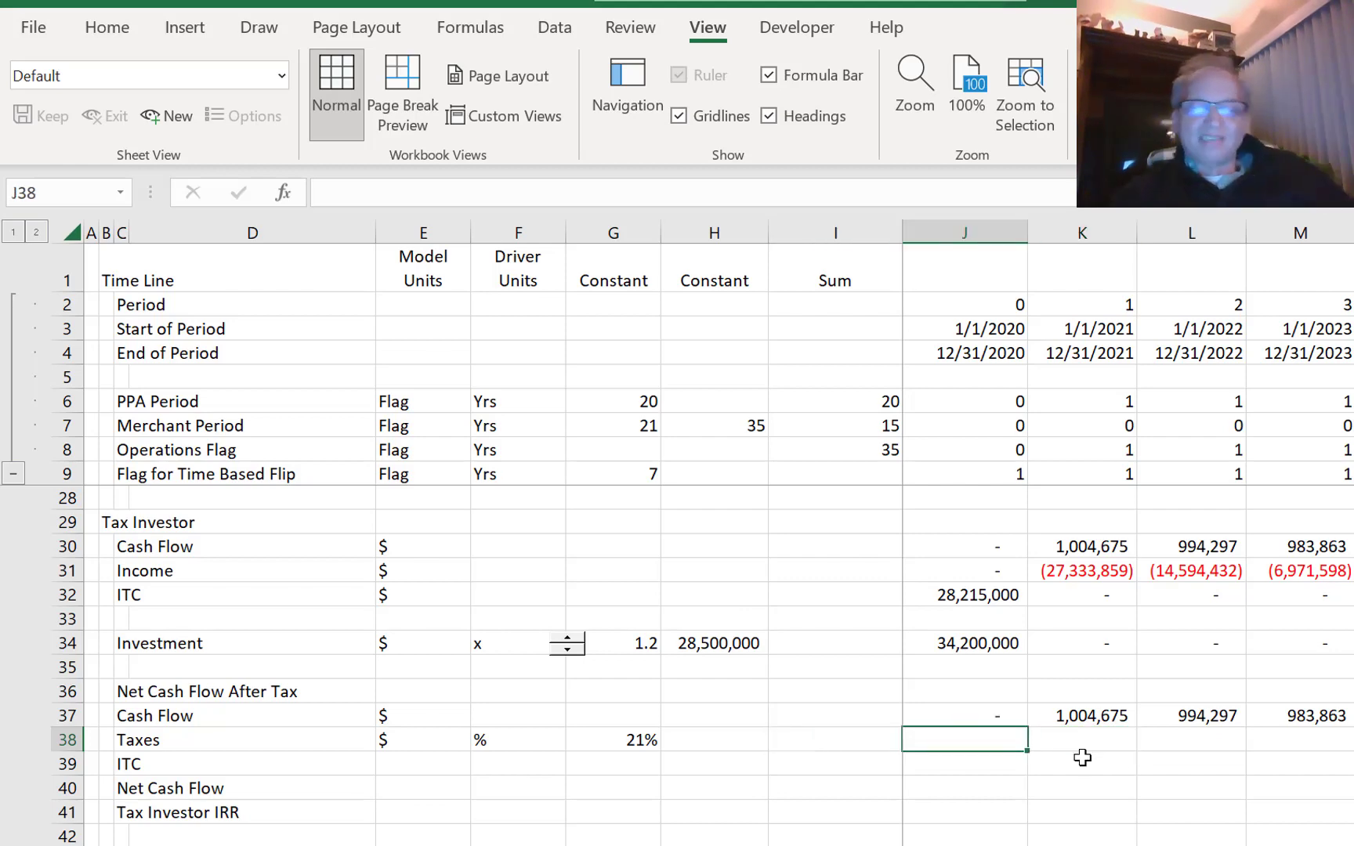
type("=")
key("Up")
key("Up")
key("Up")
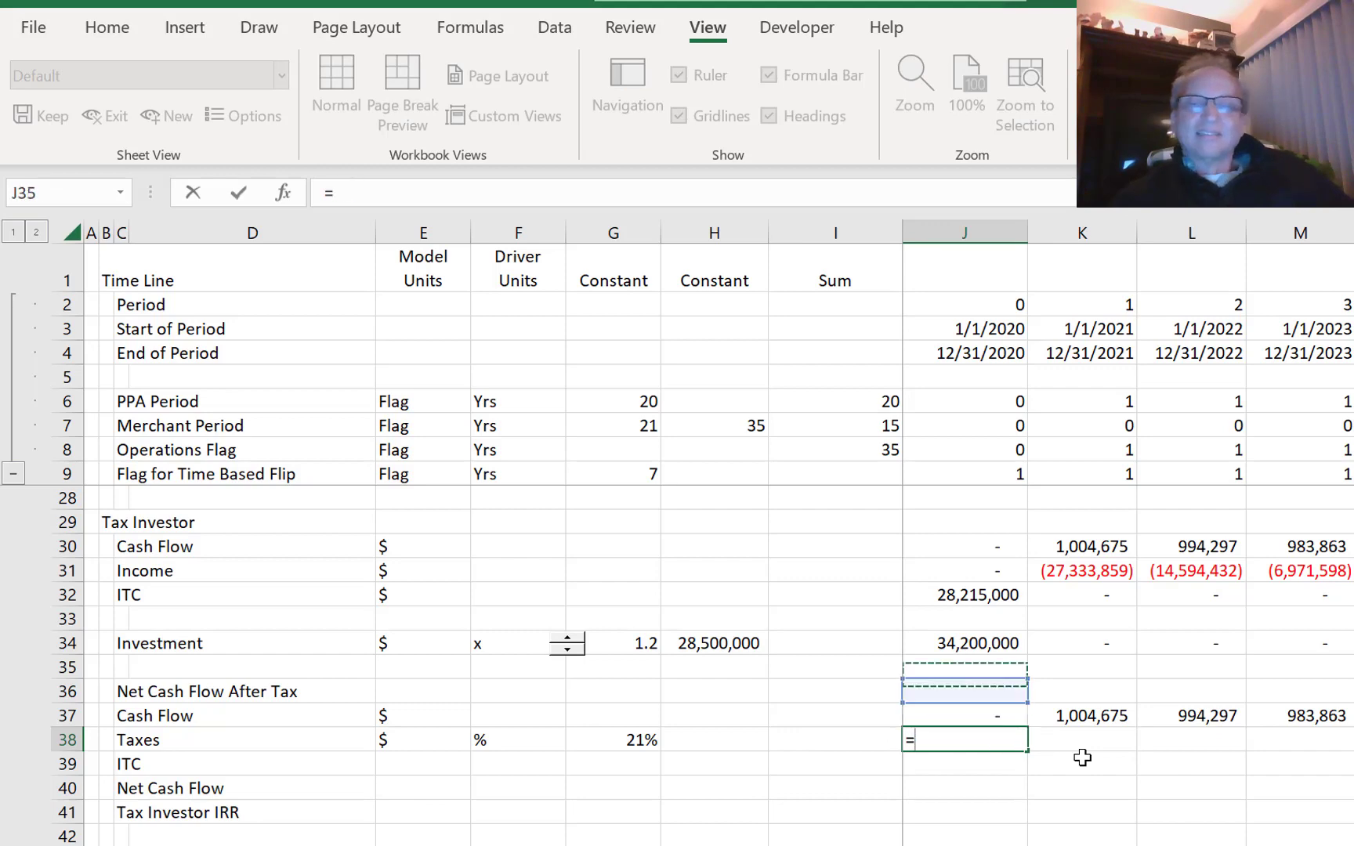
key("Up")
key("Up")
key("Up")
key("Up")
key("Up")
key("Down")
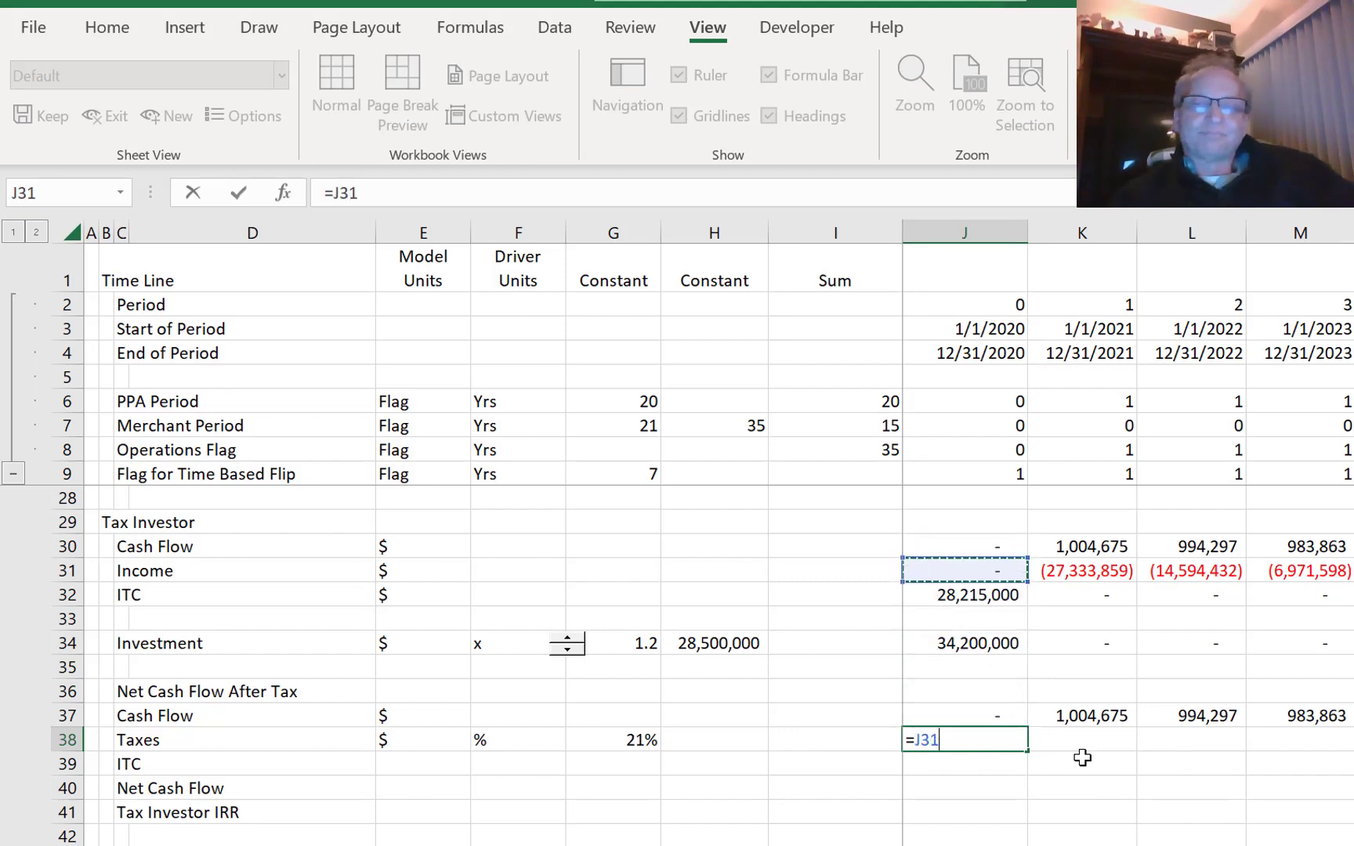
type("*")
key("Left")
key("Left")
key("Left")
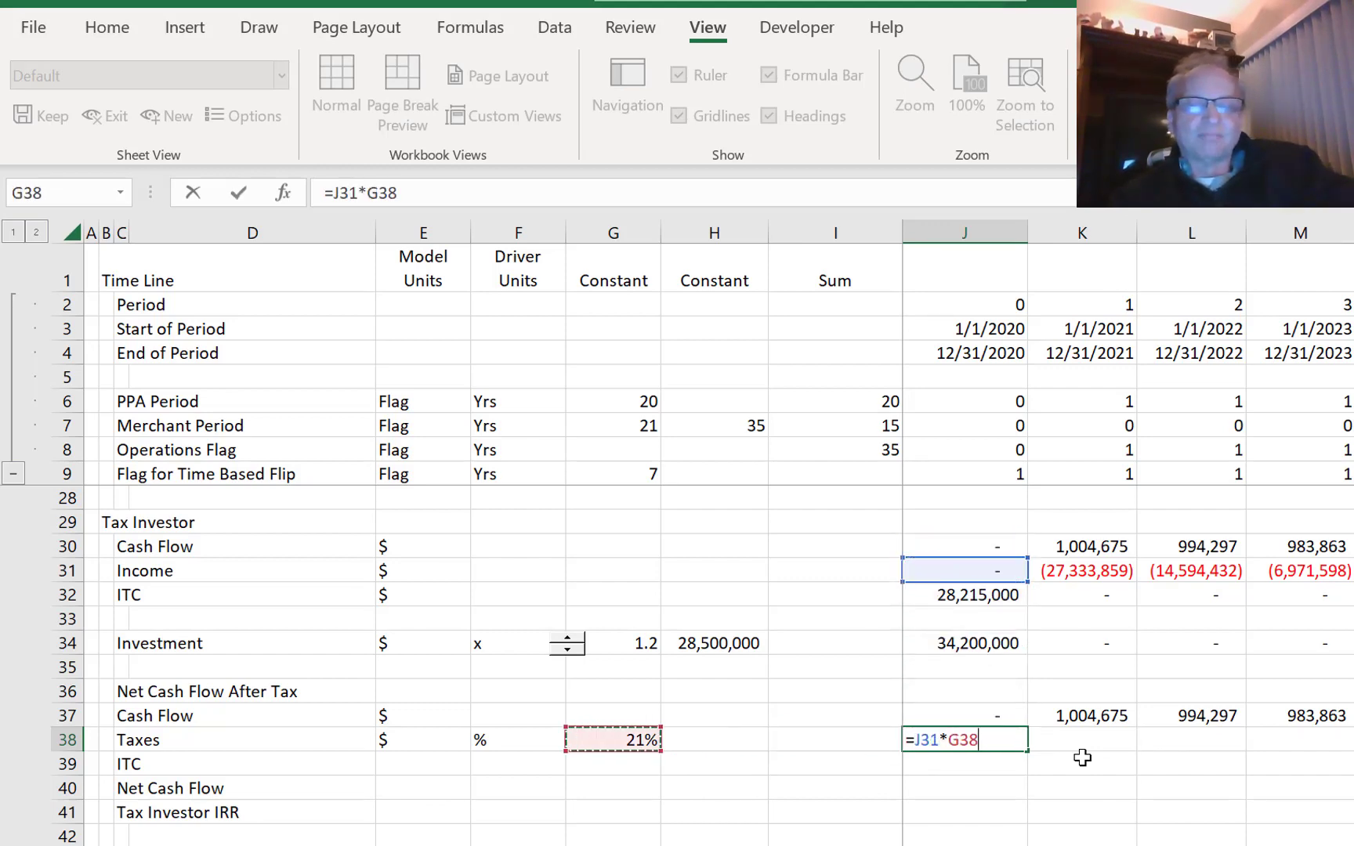
key("F4")
key("Return")
key("Up")
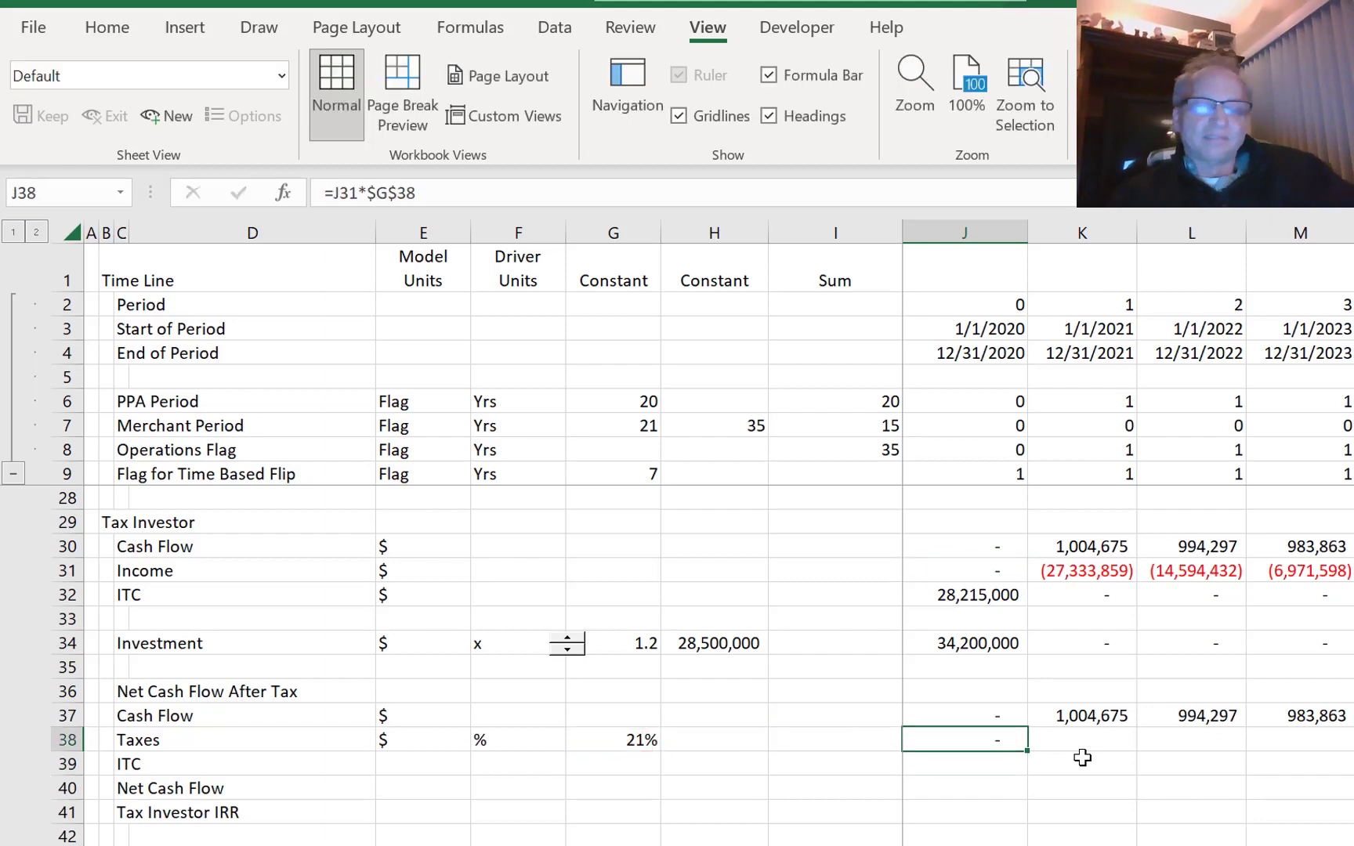
- Fill the J38 taxes formula across the row through all the timeline periods
key("ctrl+shift+Right")
key("ctrl+r")
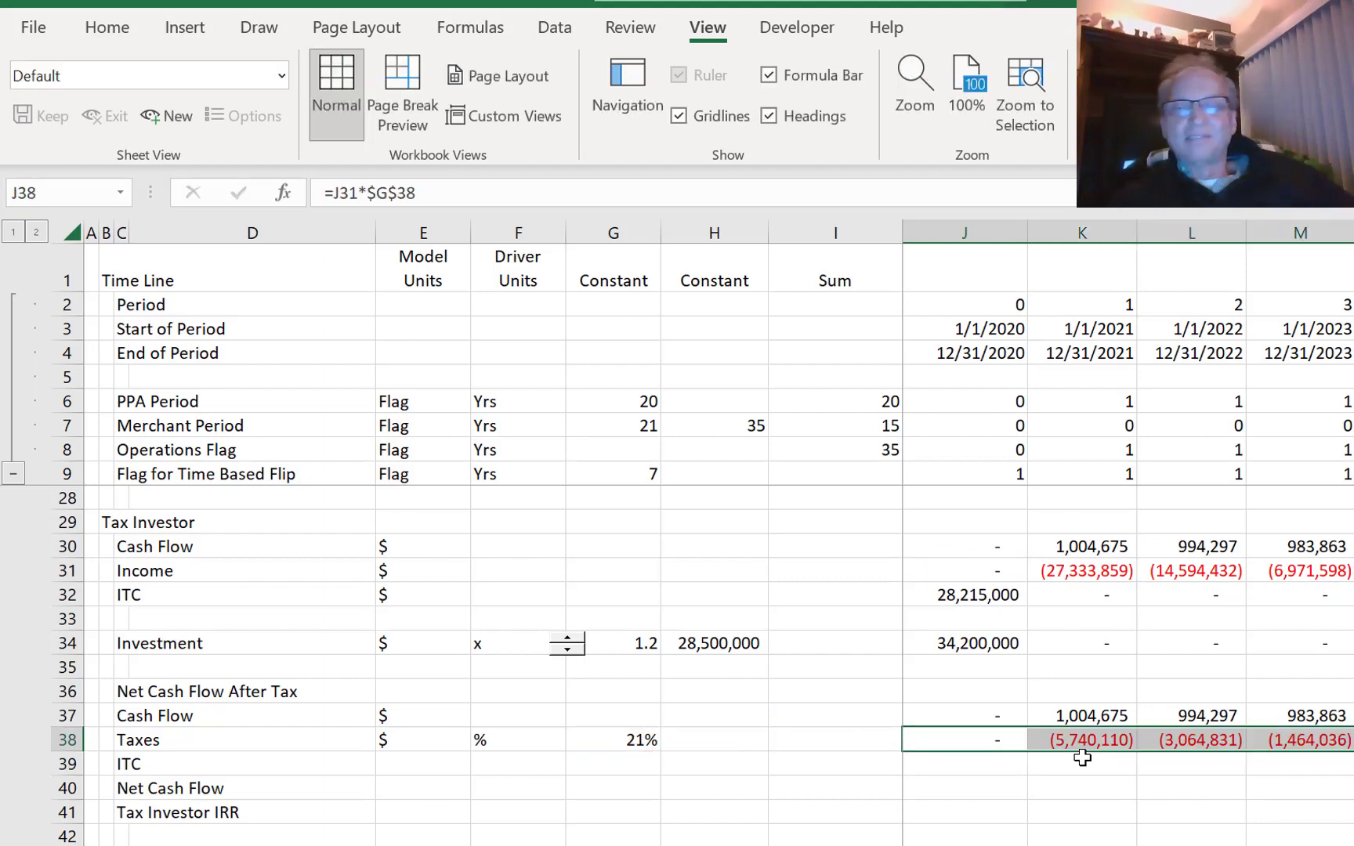
key("Down")
- Enter $ as the model unit of the ITC row in E39
key("Left")
key("Left")
key("Left")
key("Left")
key("Left")
key("Left")
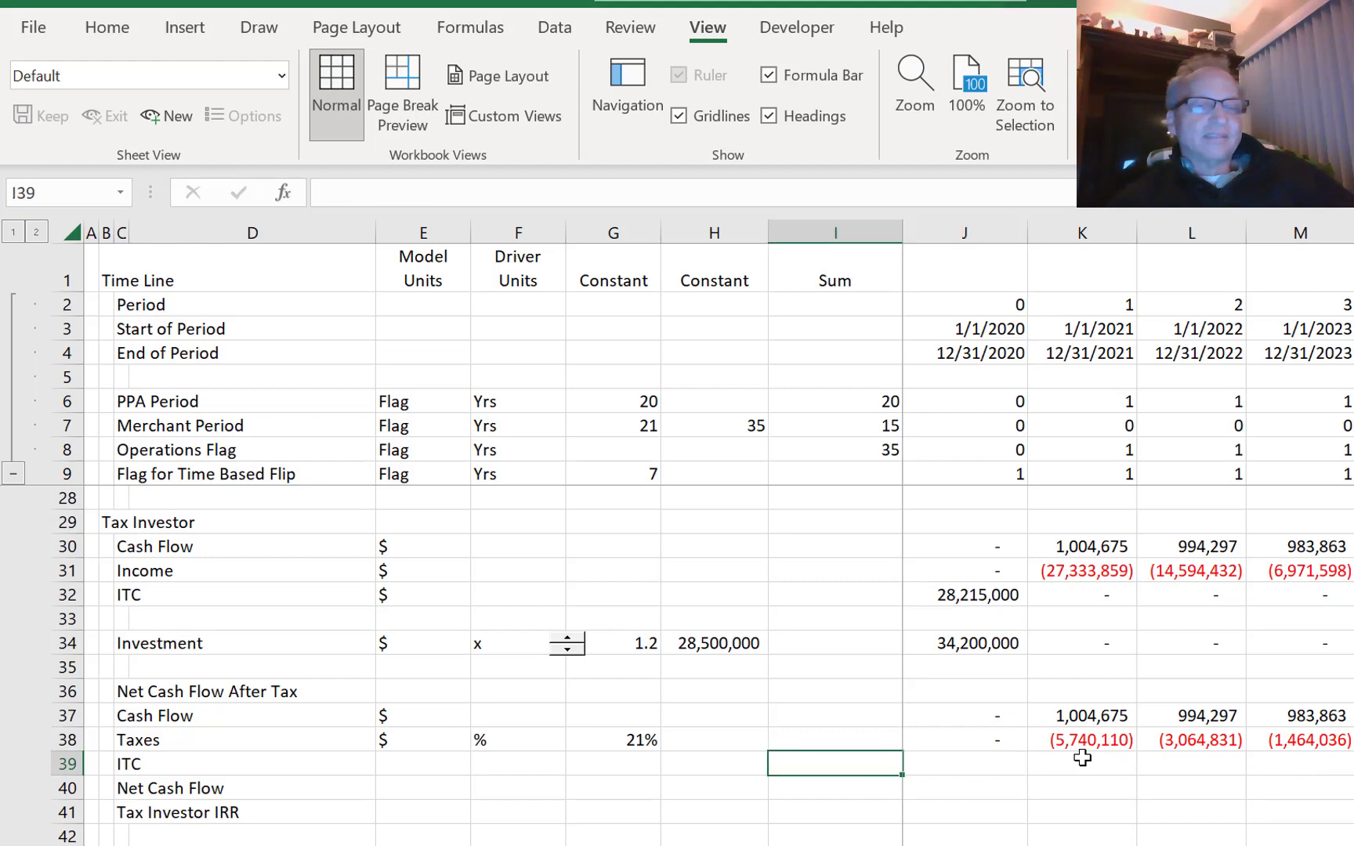
key("Right")
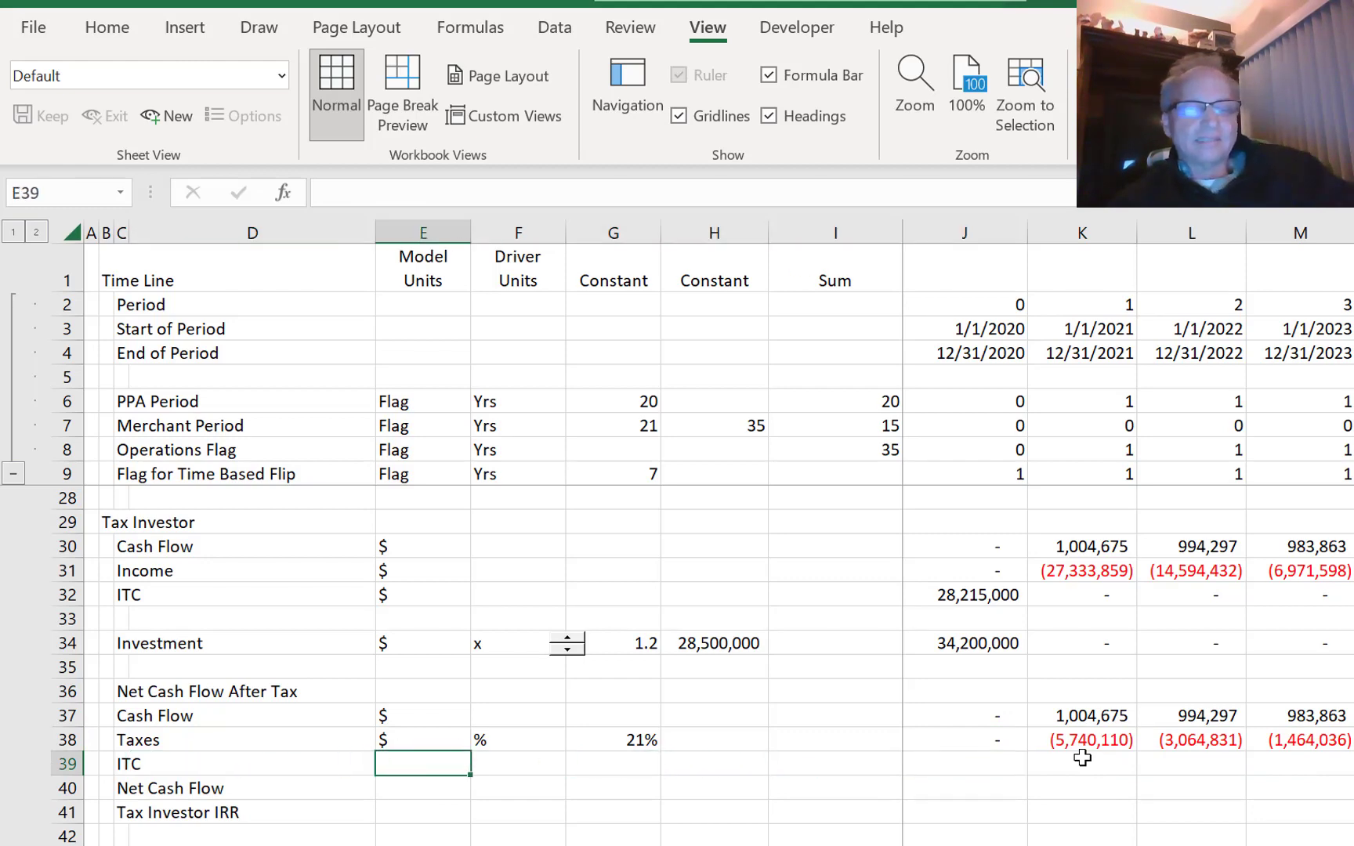
type("$")
key("Tab")
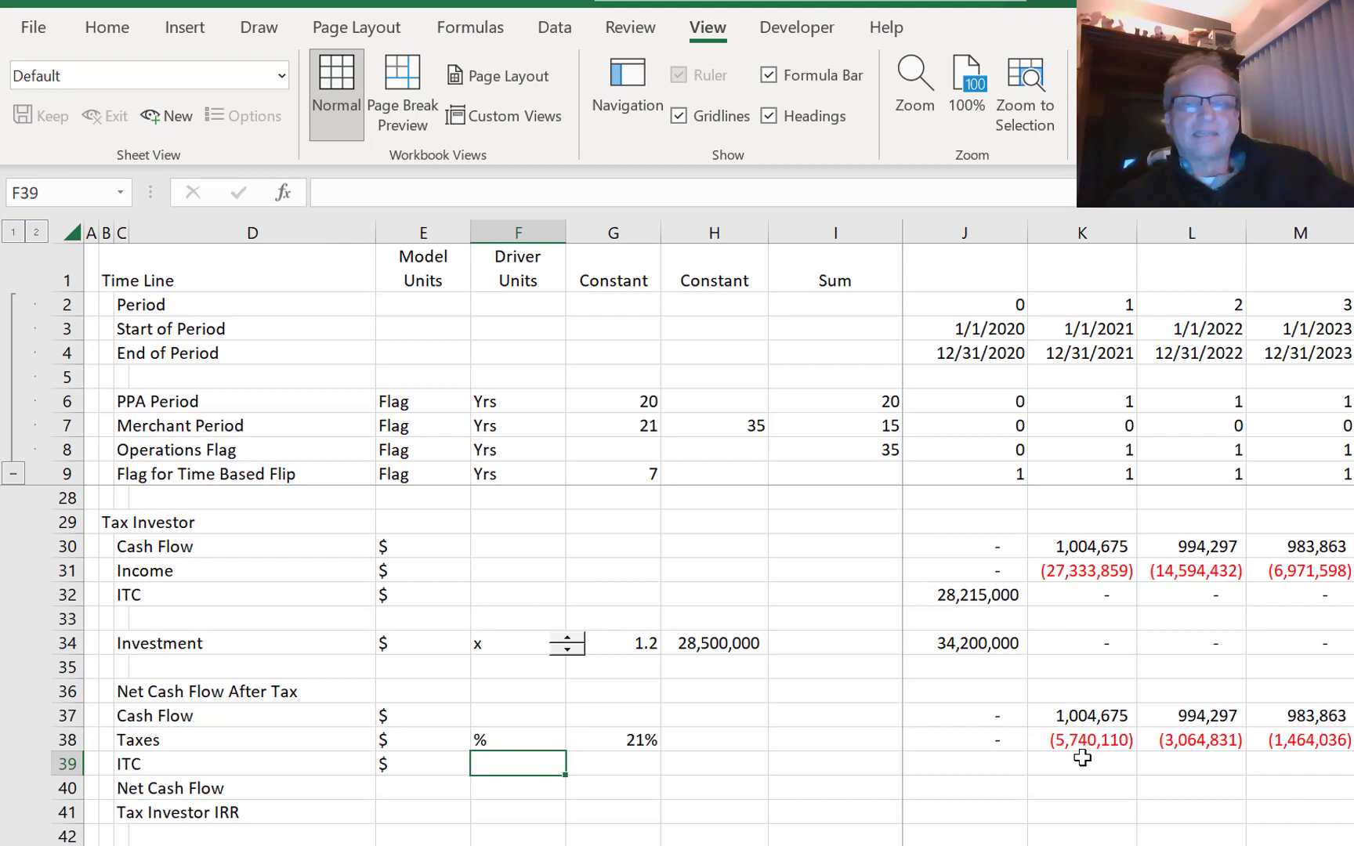
- Link the after-tax ITC in J39 to the tax investor's ITC with =J32 and fill it across all periods
key("Right")
key("Right")
key("Right")
key("Right")
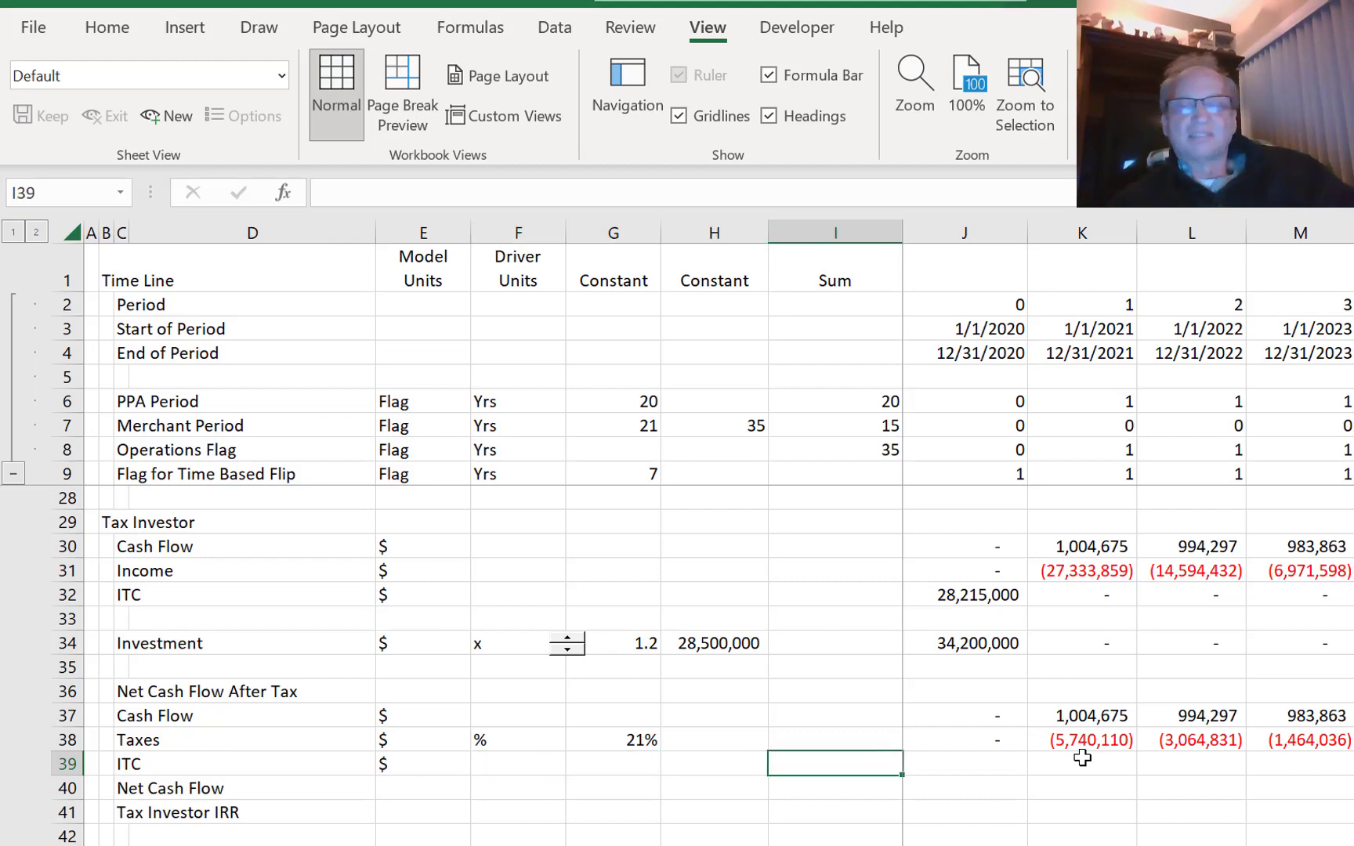
type("=")
key("Up")
key("Up")
key("Up")
key("Up")
key("Up")
key("Up")
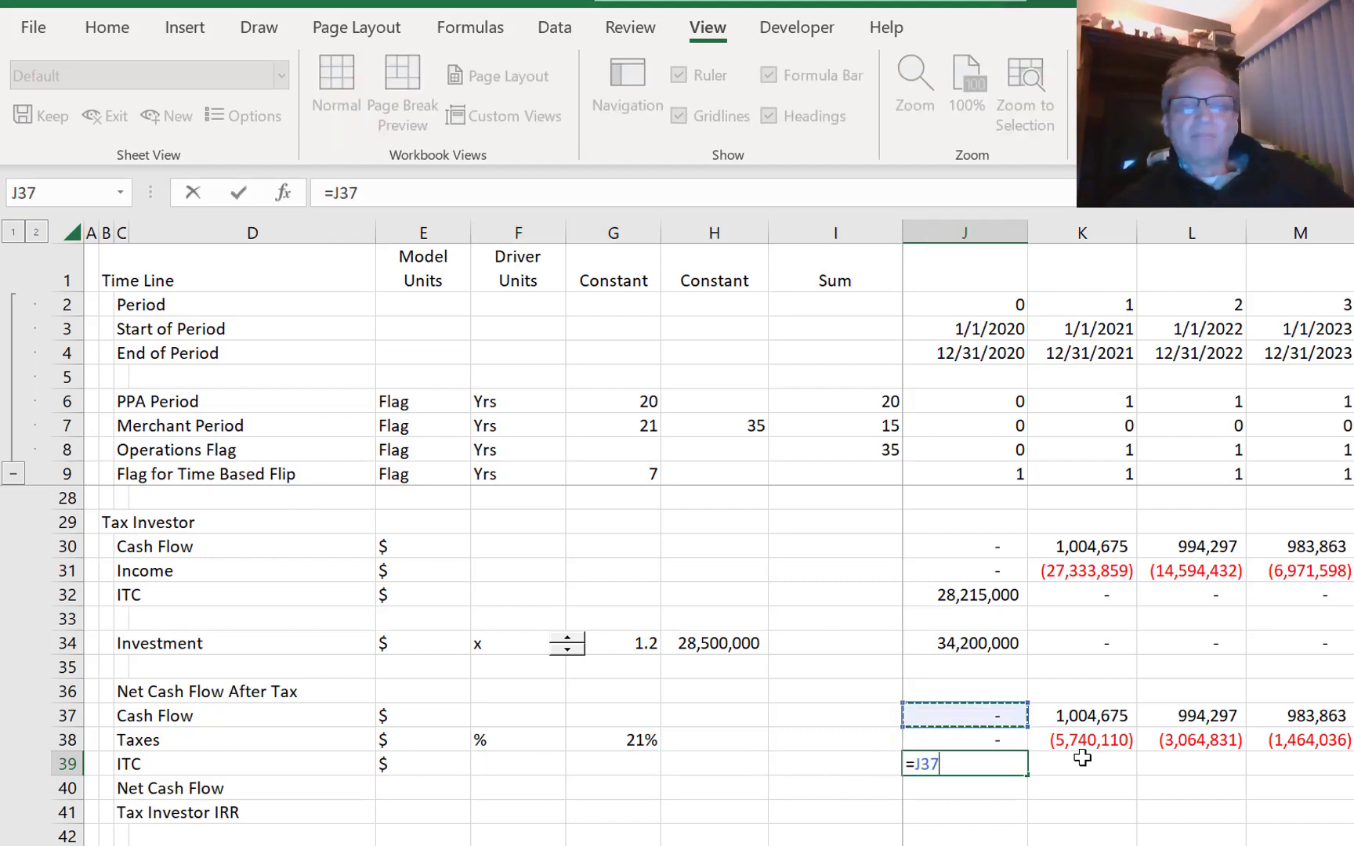
key("Up")
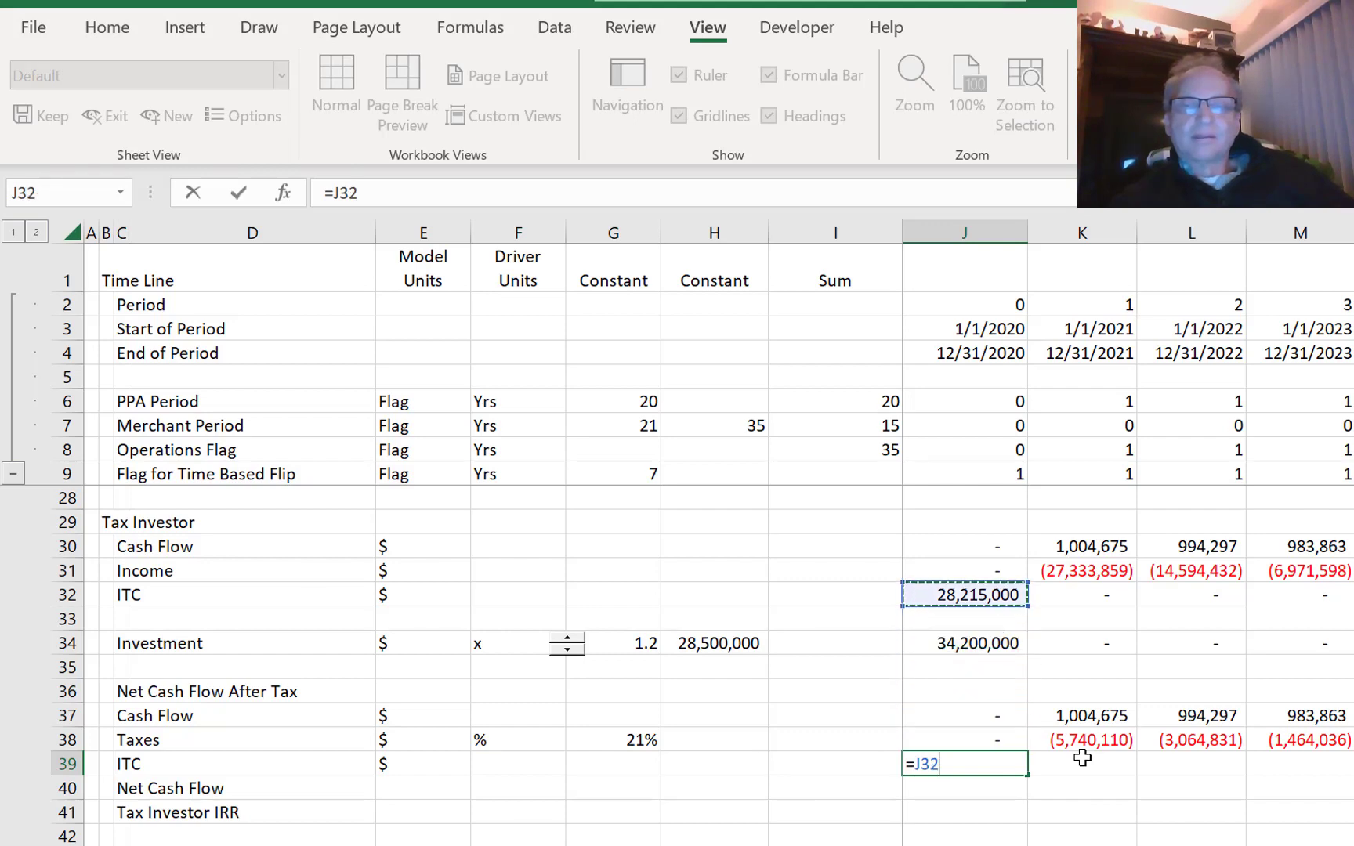
key("Return")
key("Up")
key("ctrl+shift+Right")
key("ctrl+r")
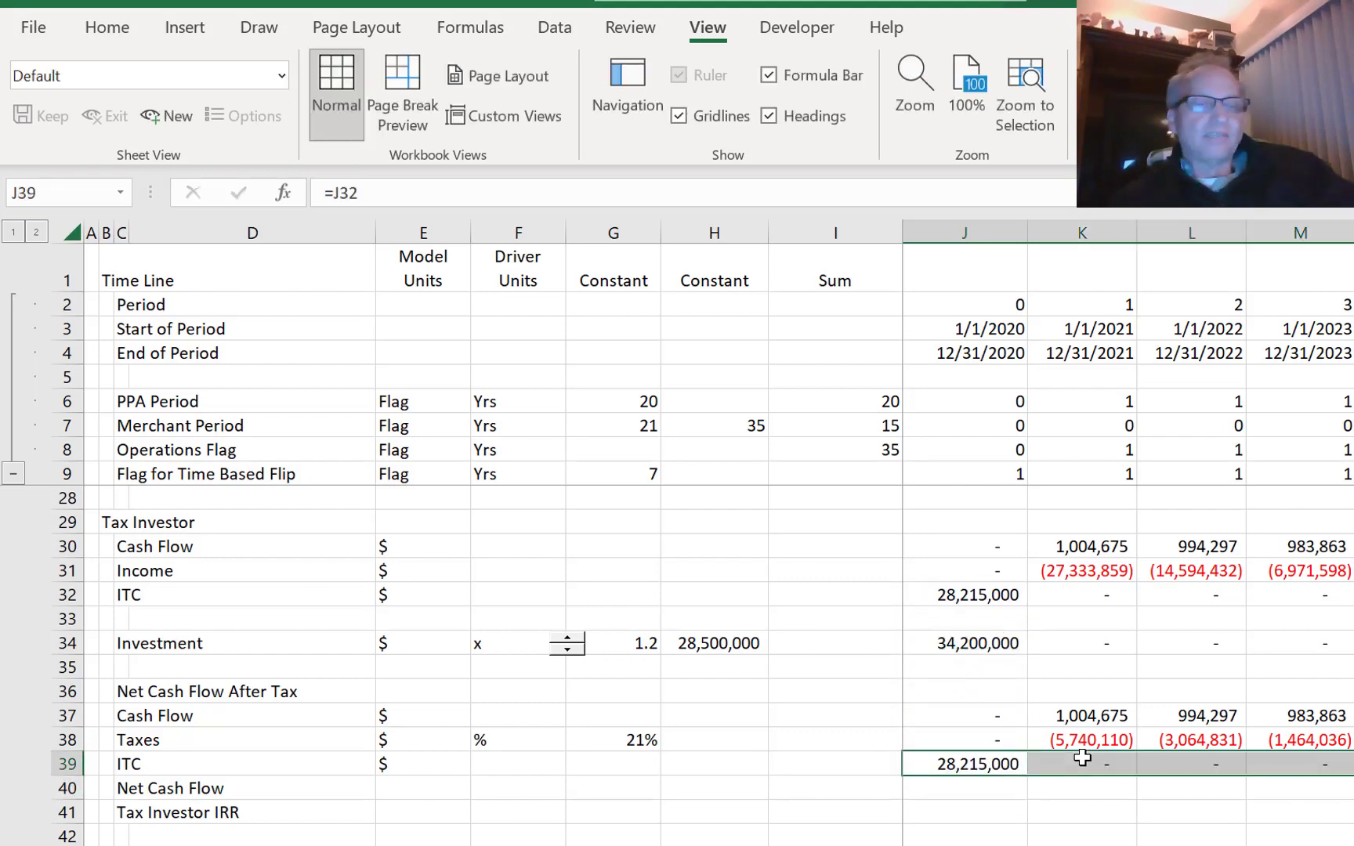
- Insert a new row 40 above Net Cash Flow and label it Investment in C40
key("Down")
key("Left")
key("shift+space")
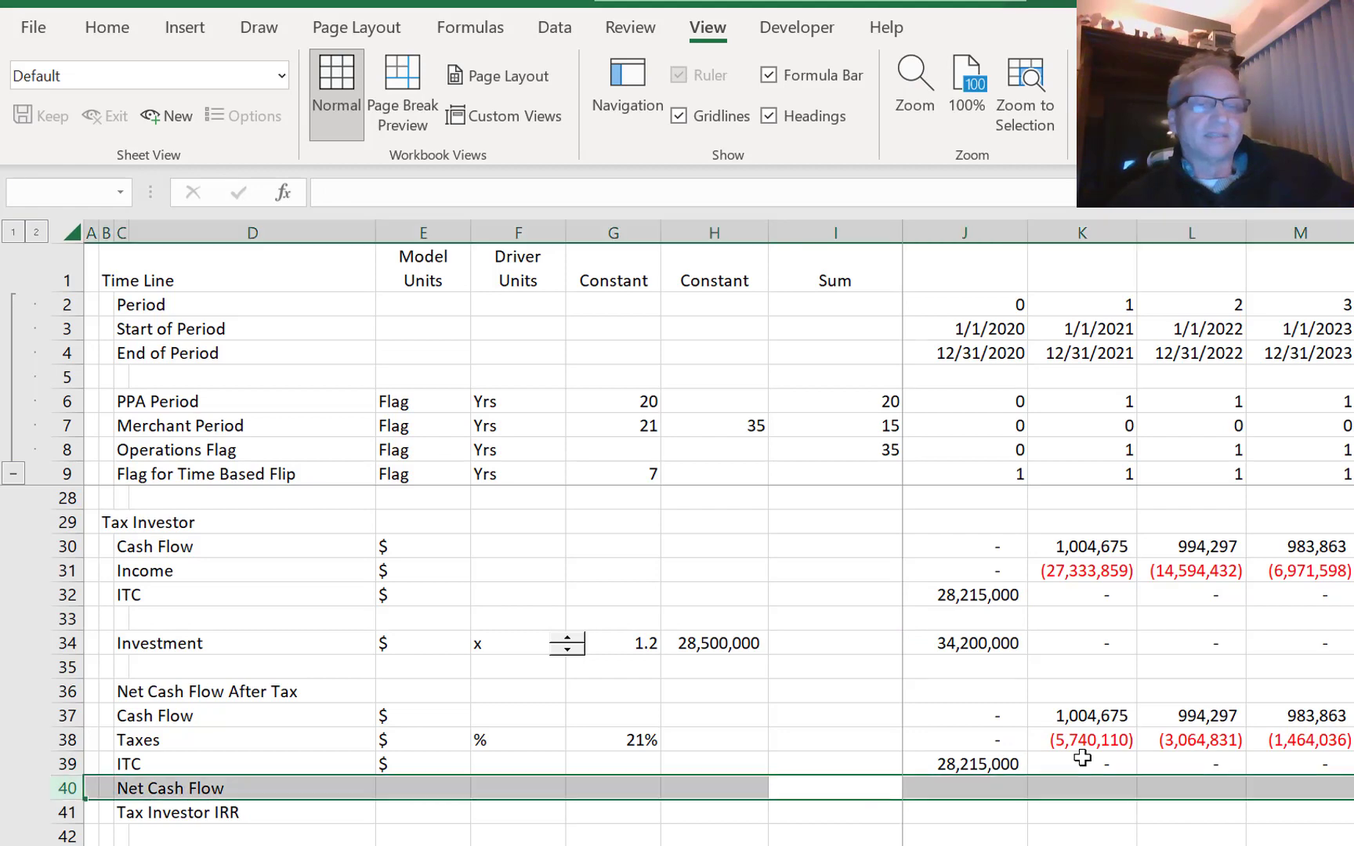
key("ctrl+shift+plus")
key("Left")
key("Left")
key("Left")
key("Left")
key("Left")
key("Left")
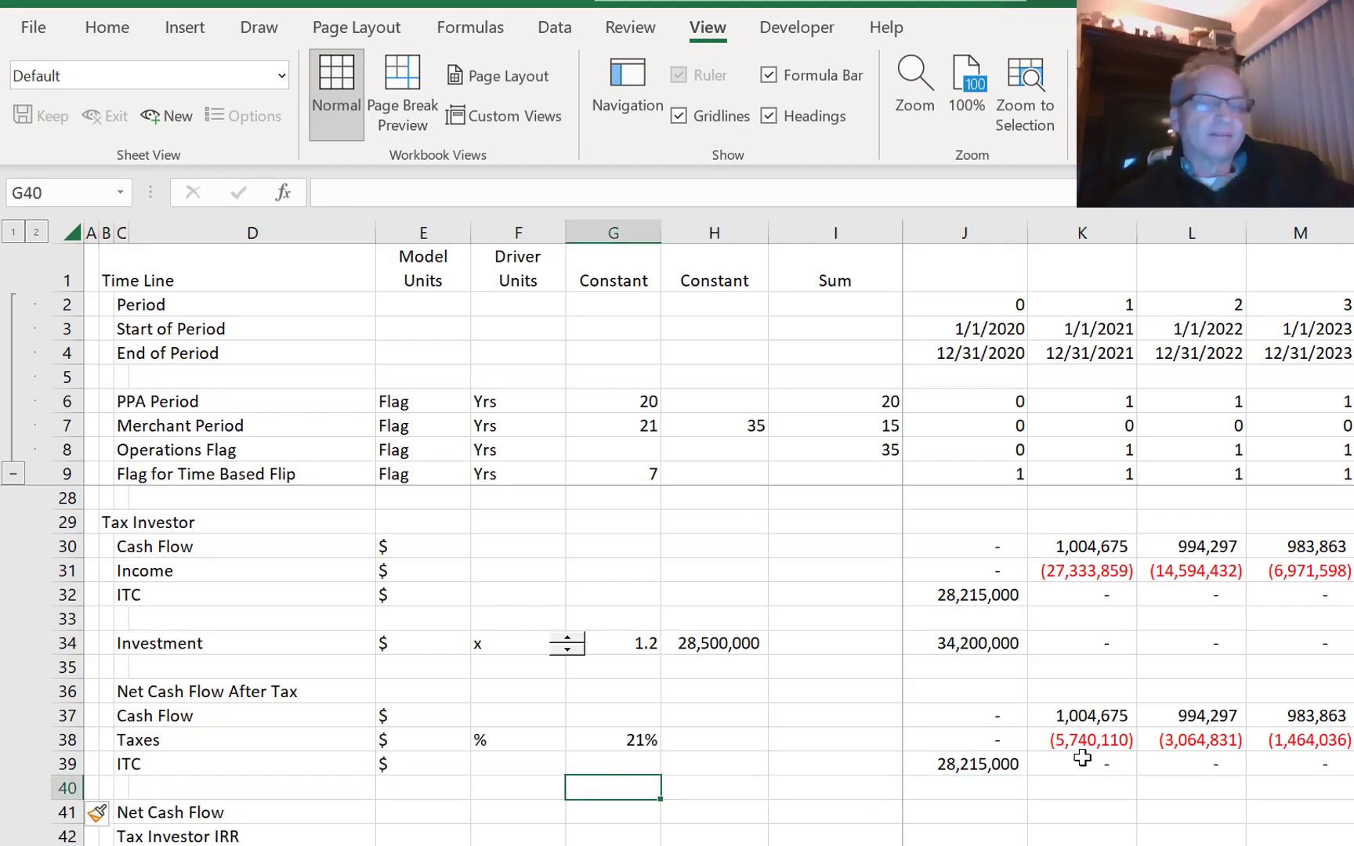
type("Investment")
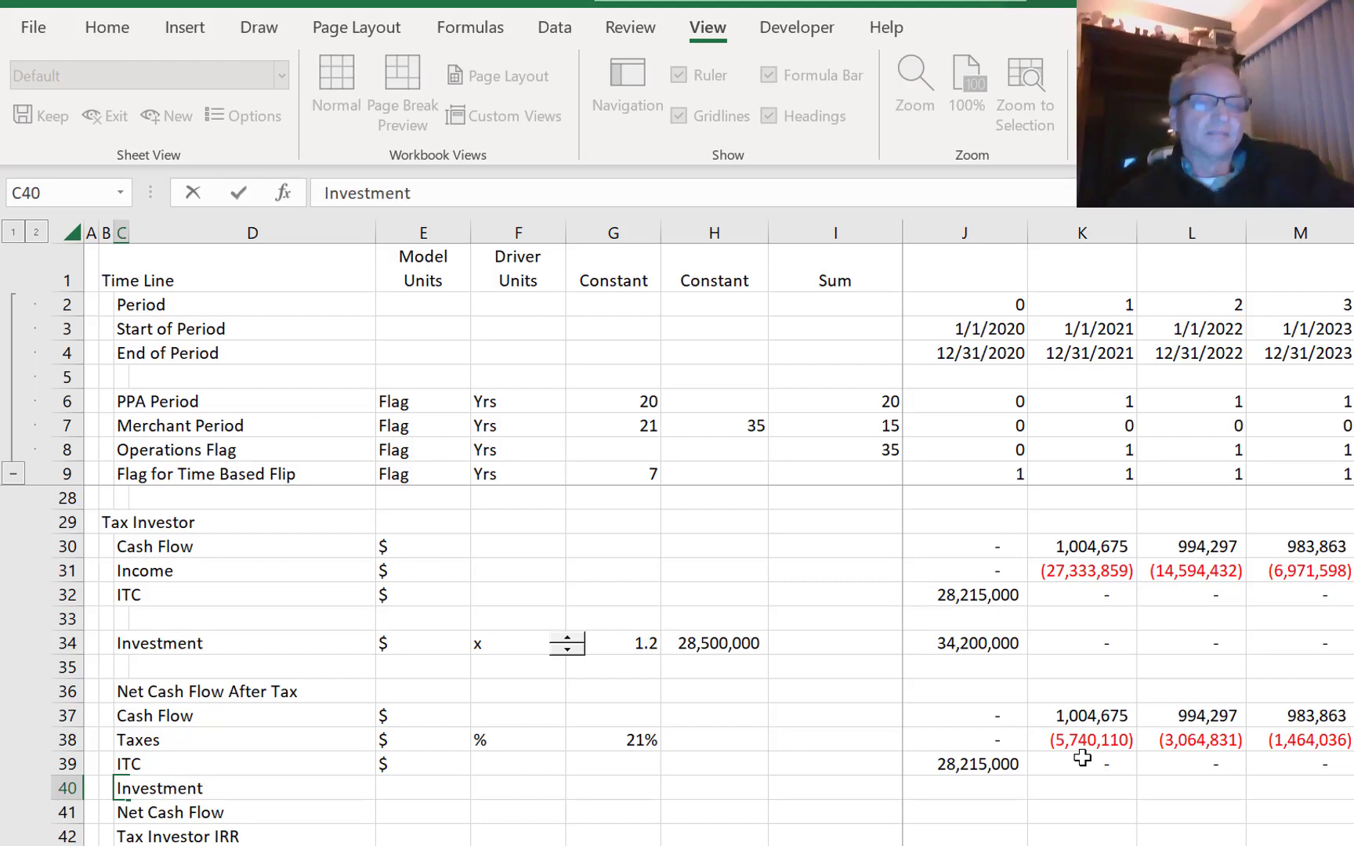
key("Return")
- Enter $ as the model unit of the new Investment row in E40
key("Up")
key("Right")
key("Right")
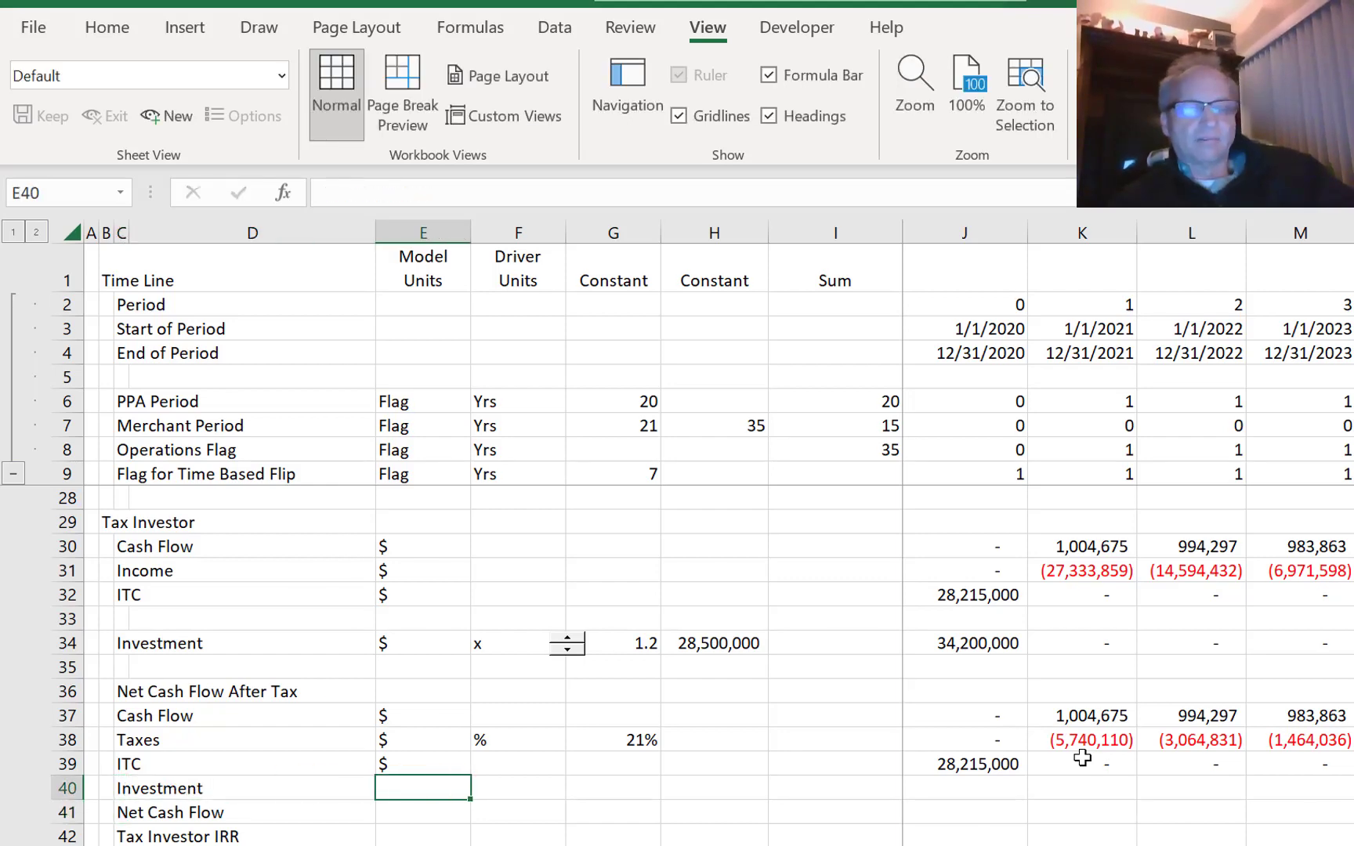
type("$")
- Link J40 to the tax investor's Investment amount with =J34
key("Right")
key("Right")
key("Right")
key("Right")
key("Right")
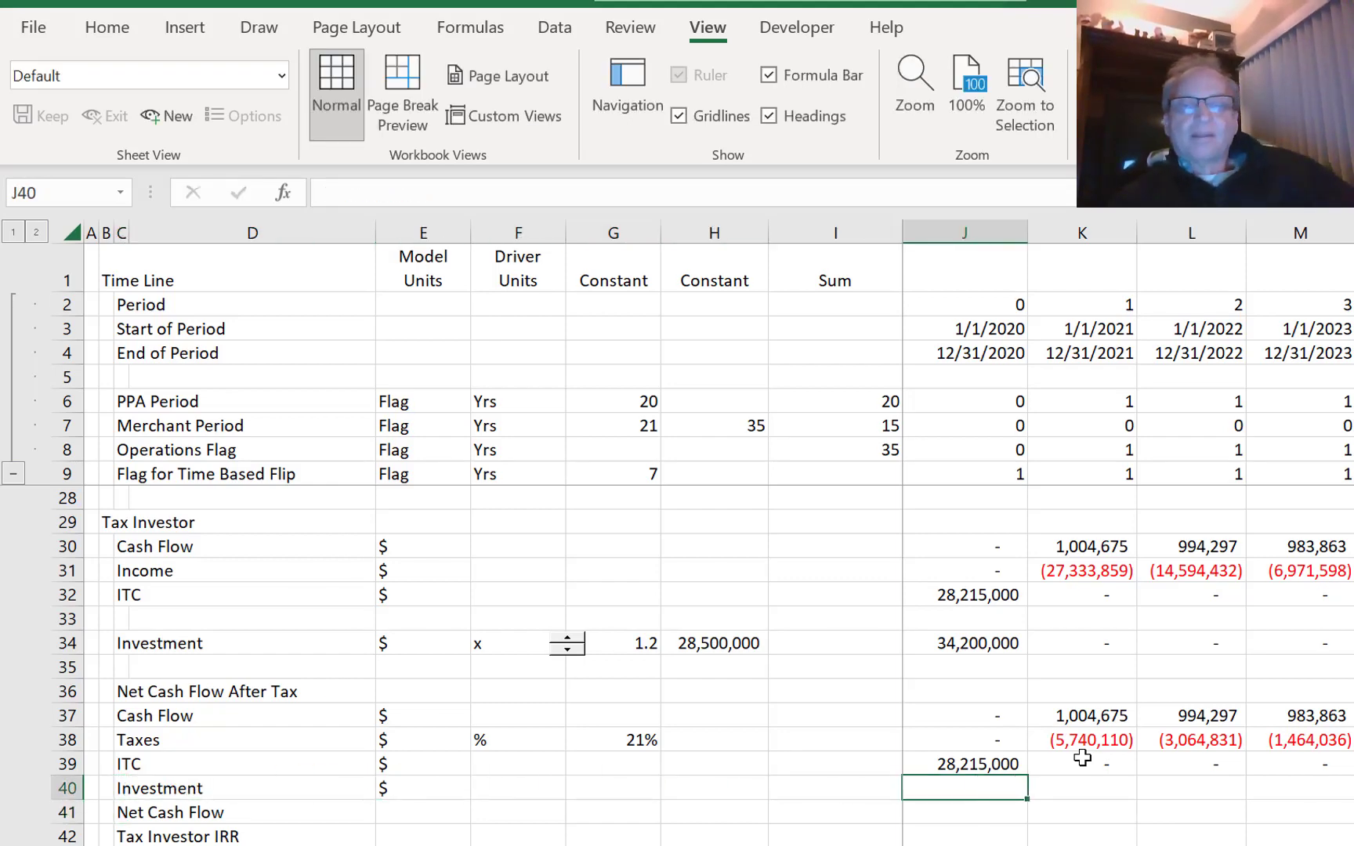
type("=")
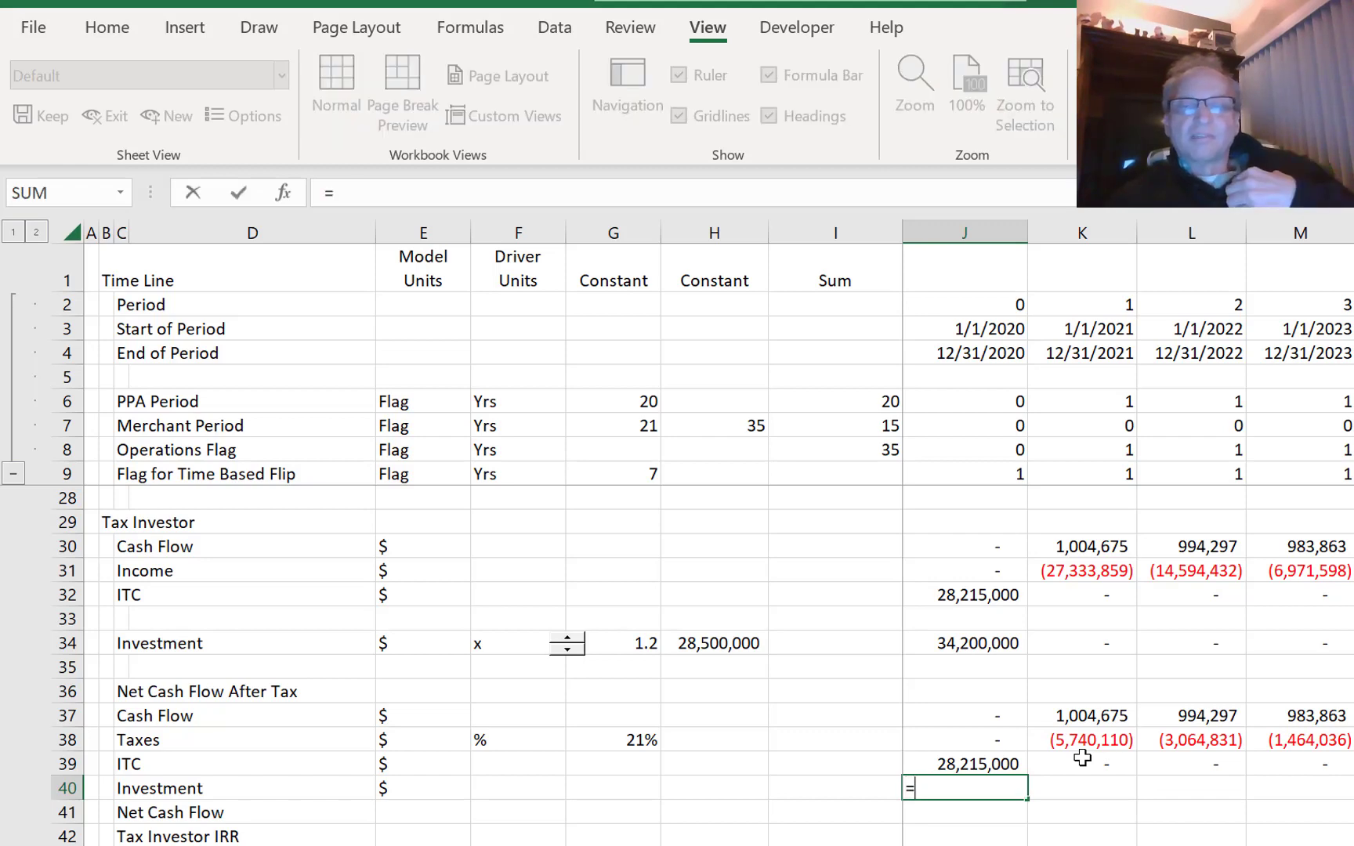
key("Up")
key("Up")
key("Up")
key("Up")
key("Up")
key("Up")
key("Up")
key("Down")
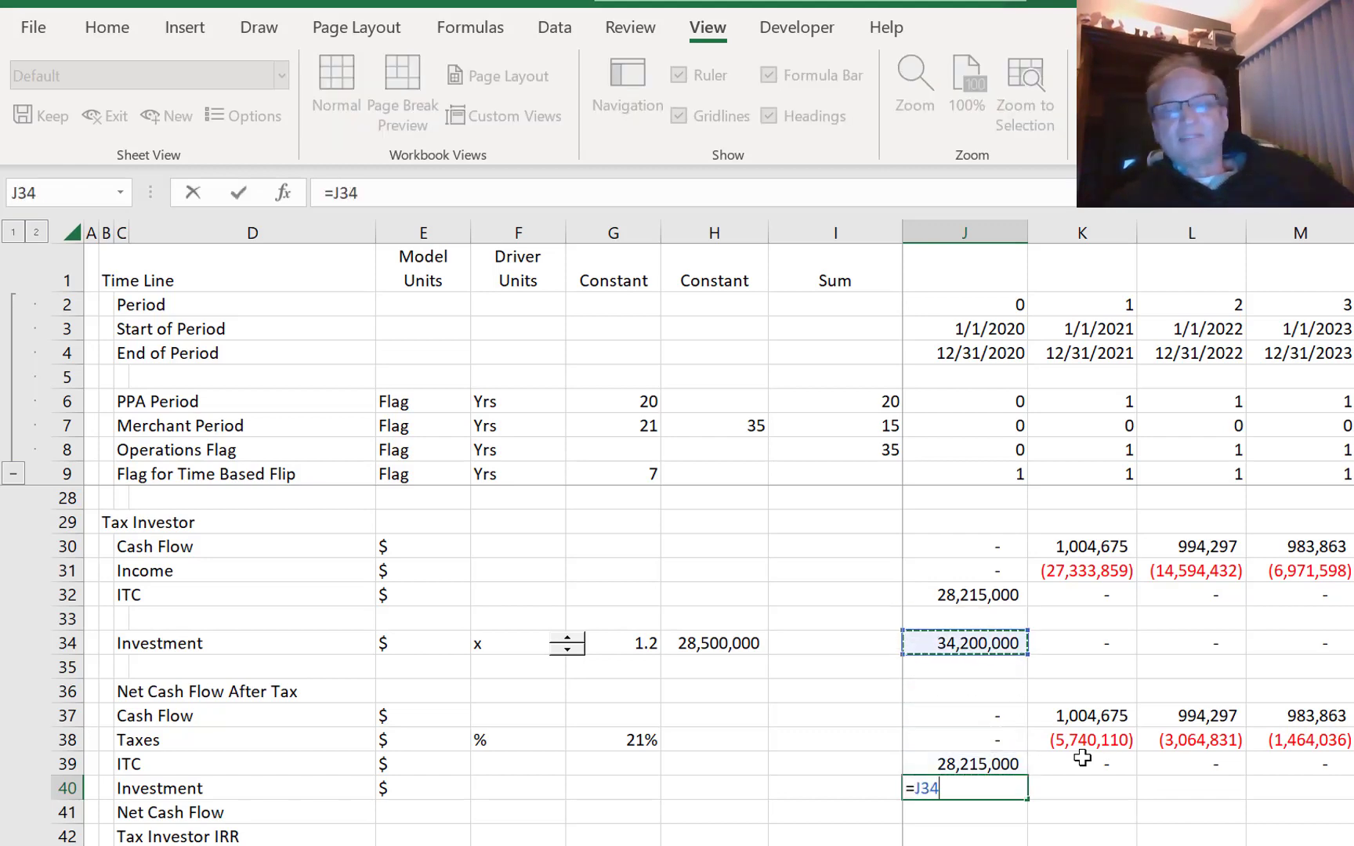
key("Return")
- Fill the J40 investment link across the row through all the timeline periods
key("Up")
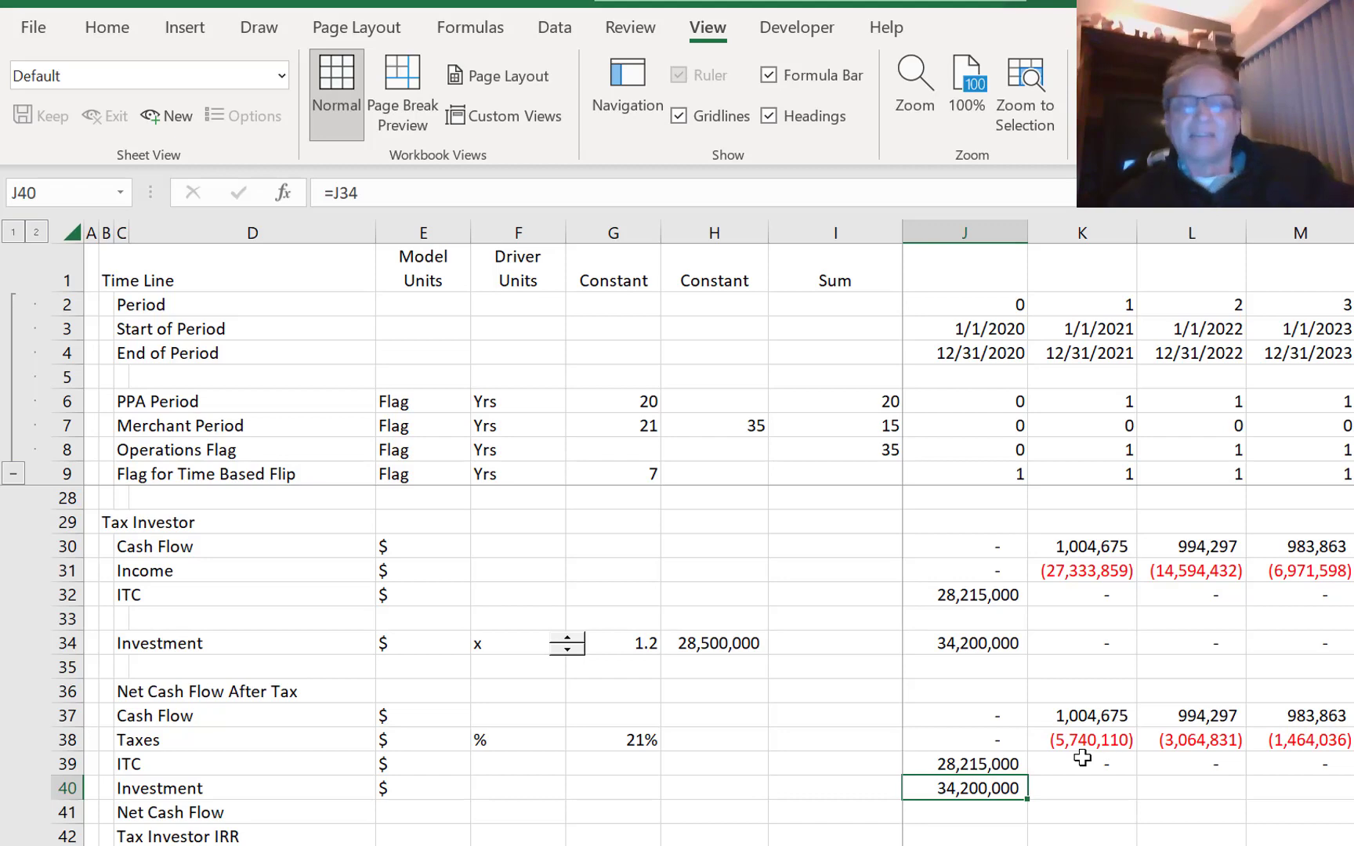
key("ctrl+shift+Right")
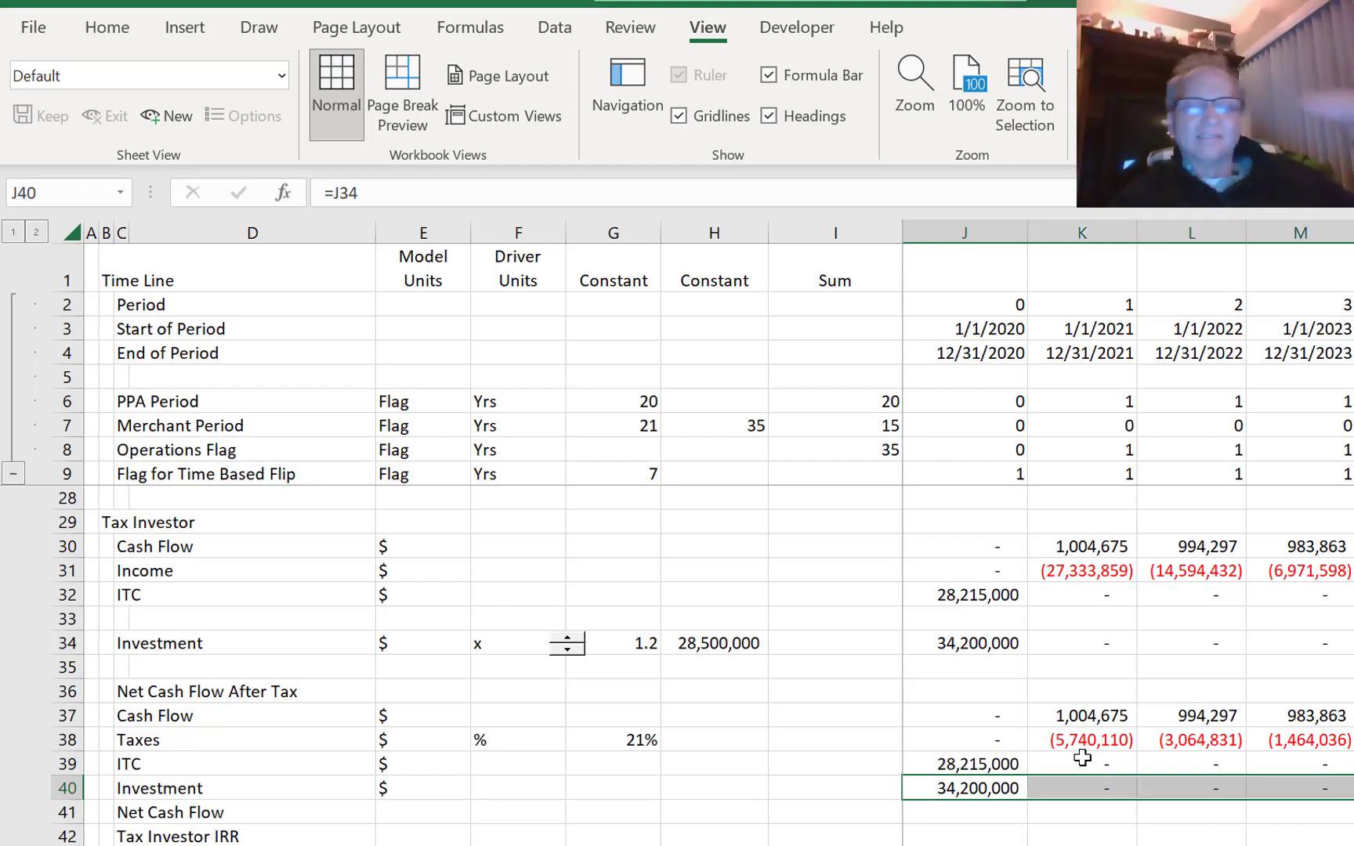
key("ctrl+r")
key("Down")
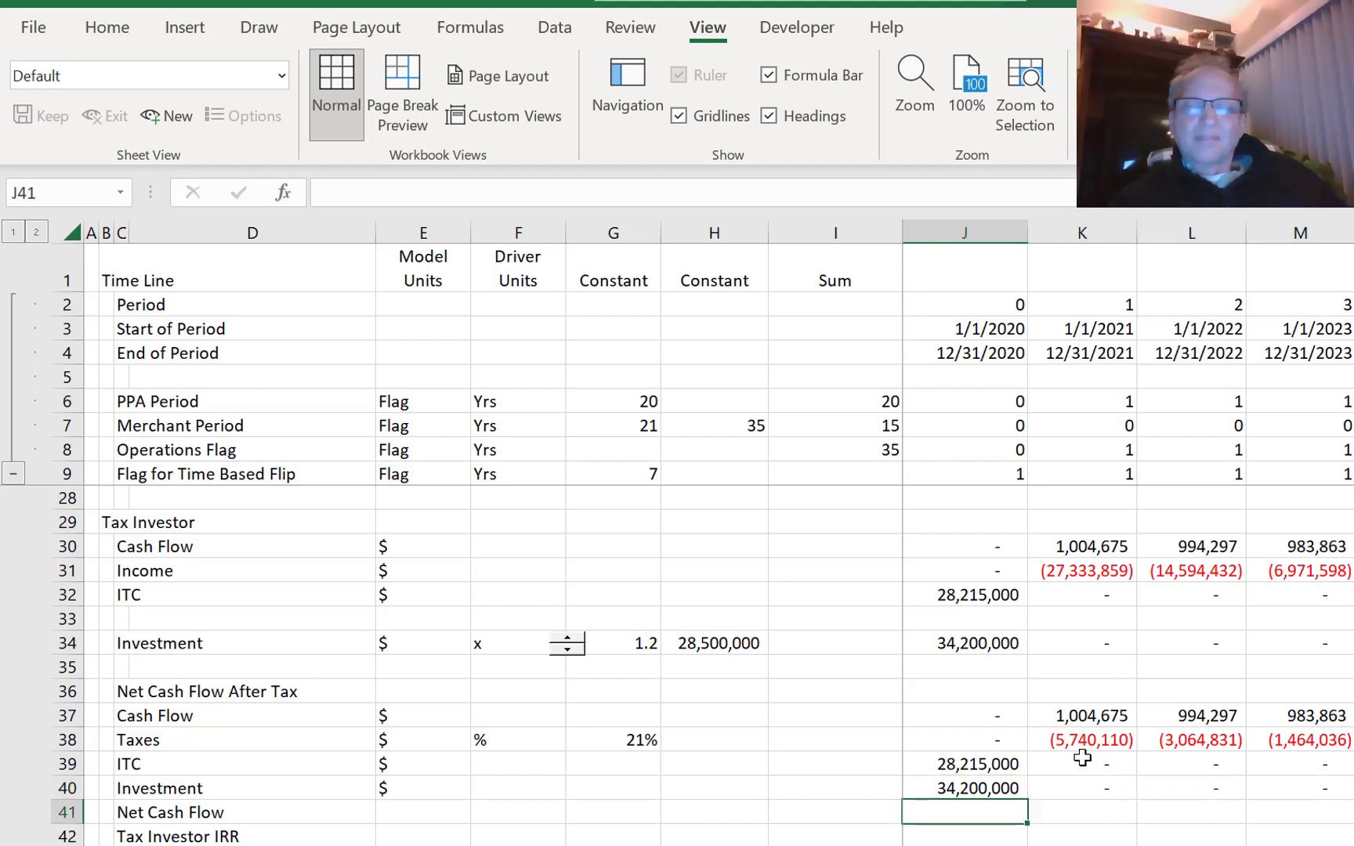
type("=")
key("Up")
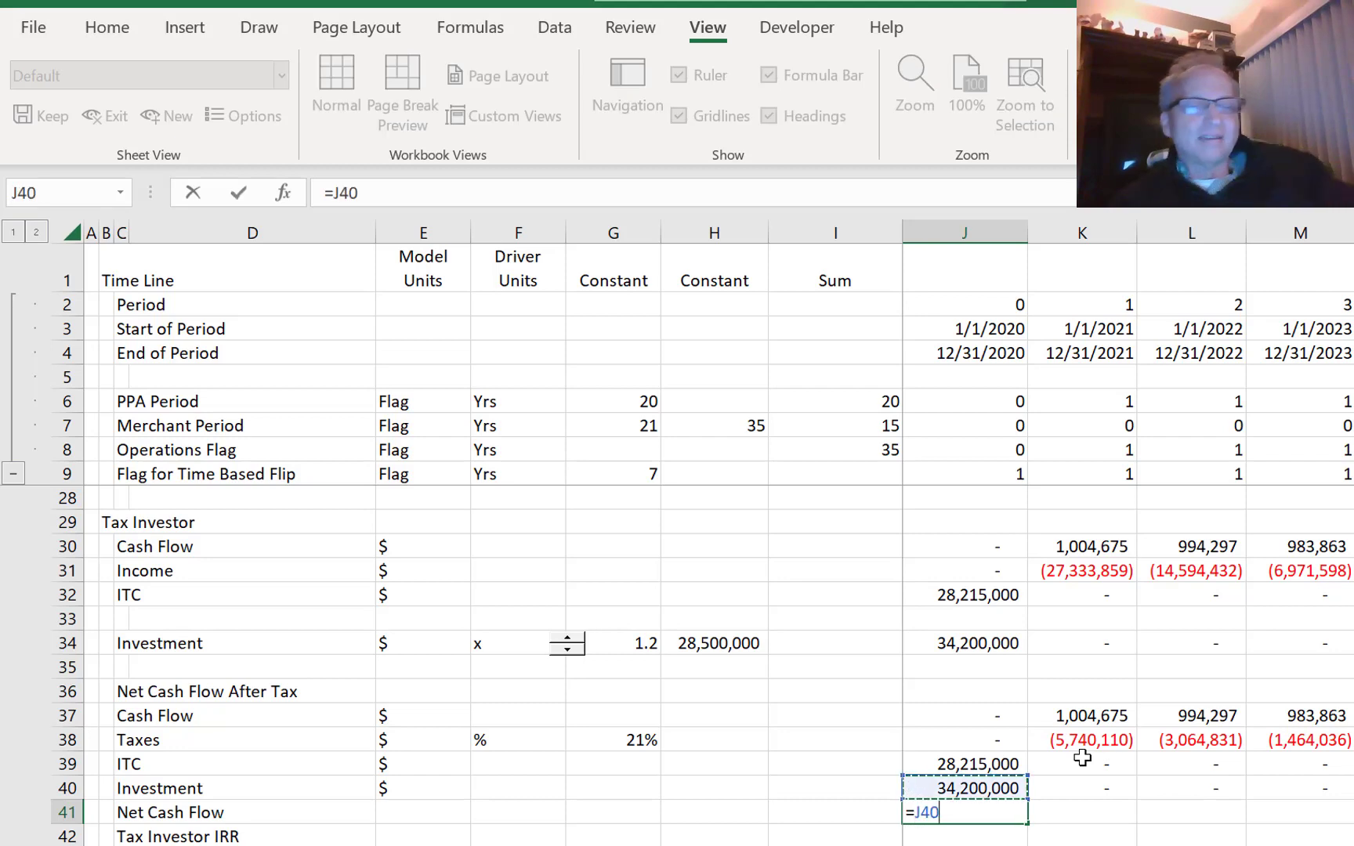
key("shift+Tab")
- Change the C40 row label to Less: Investment
key("Left")
key("Left")
key("Left")
key("Up")
key("Up")
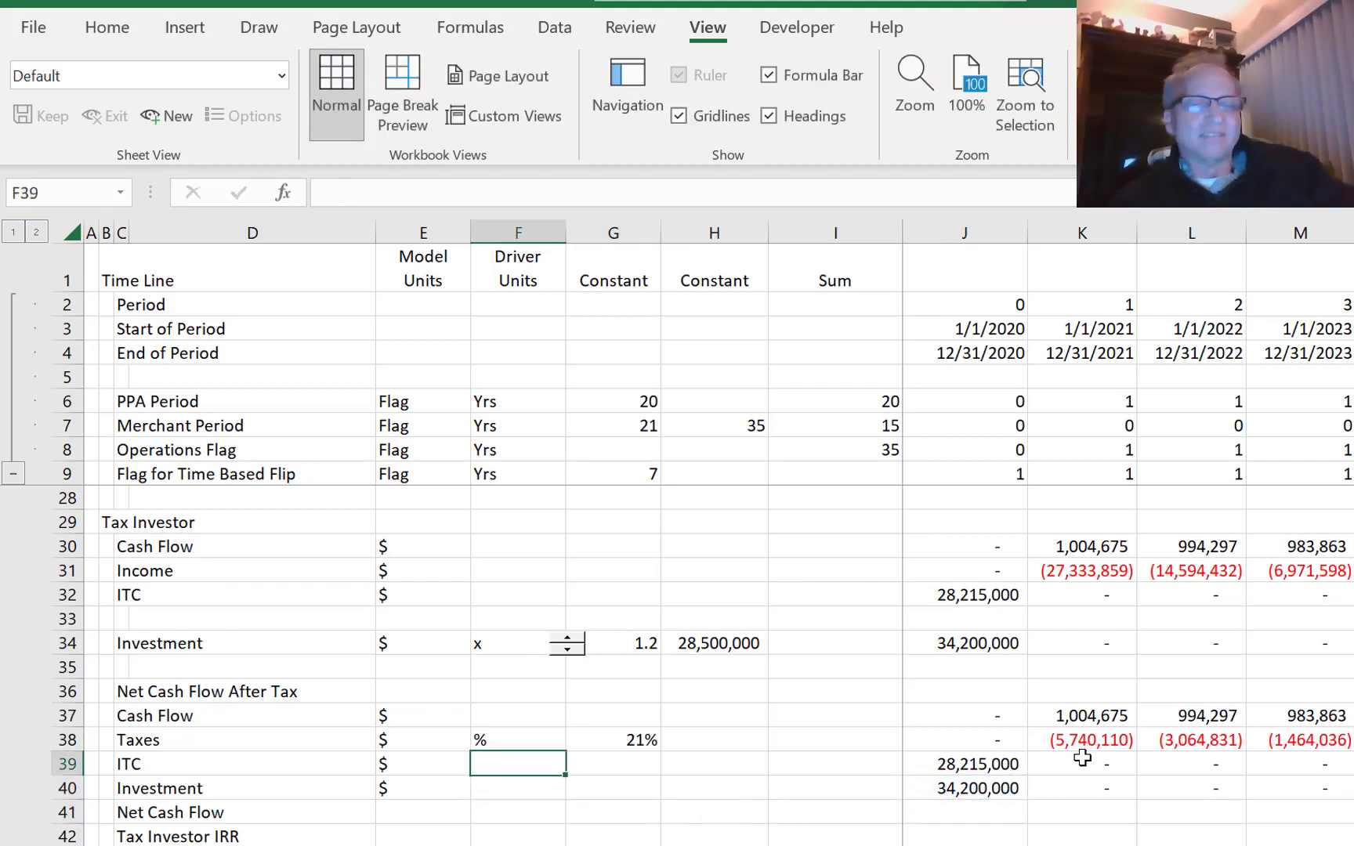
key("Left")
key("Down")
key("Left")
key("Left")
key("Right")
key("Left")
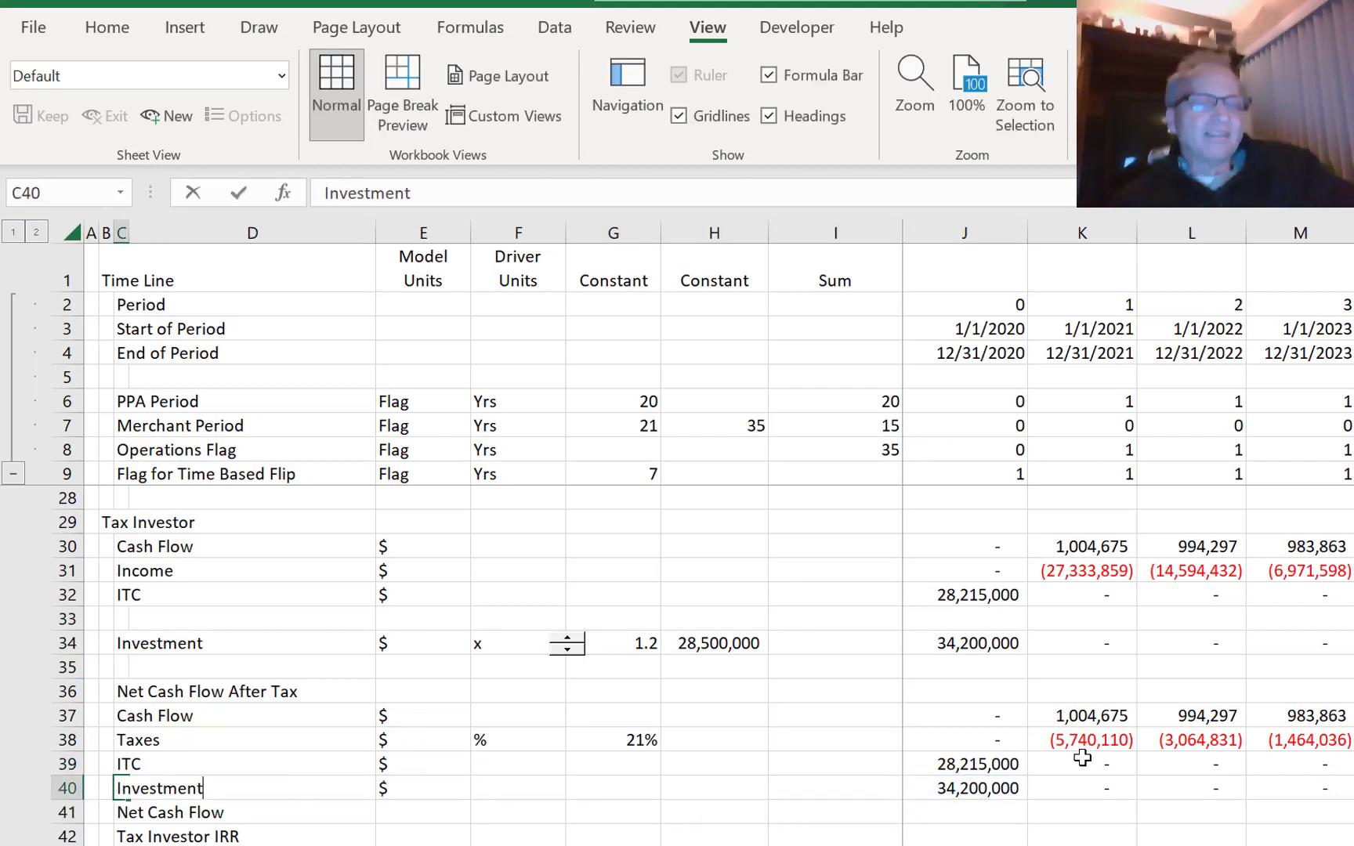
key("F2")
type("Less:")
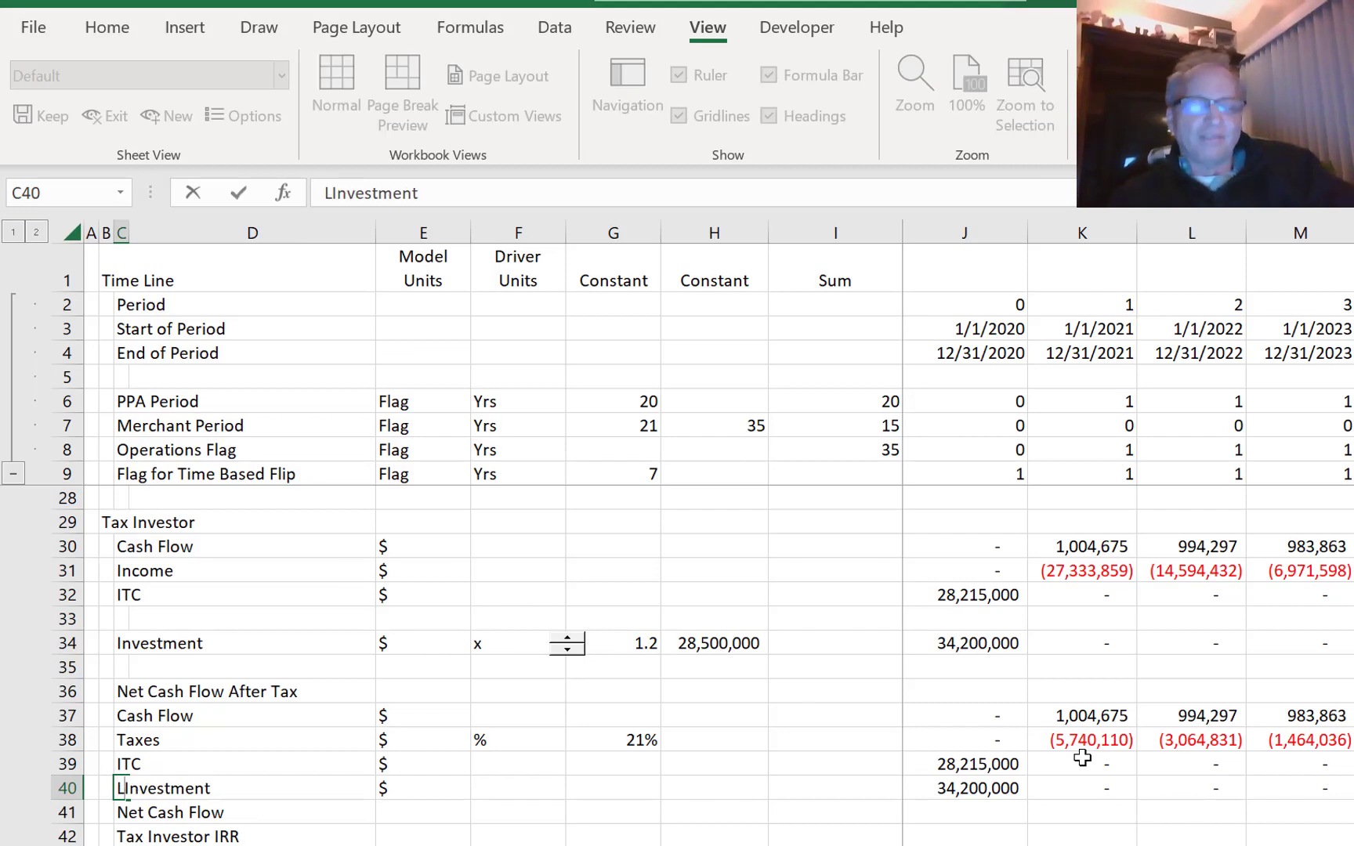
key("Return")
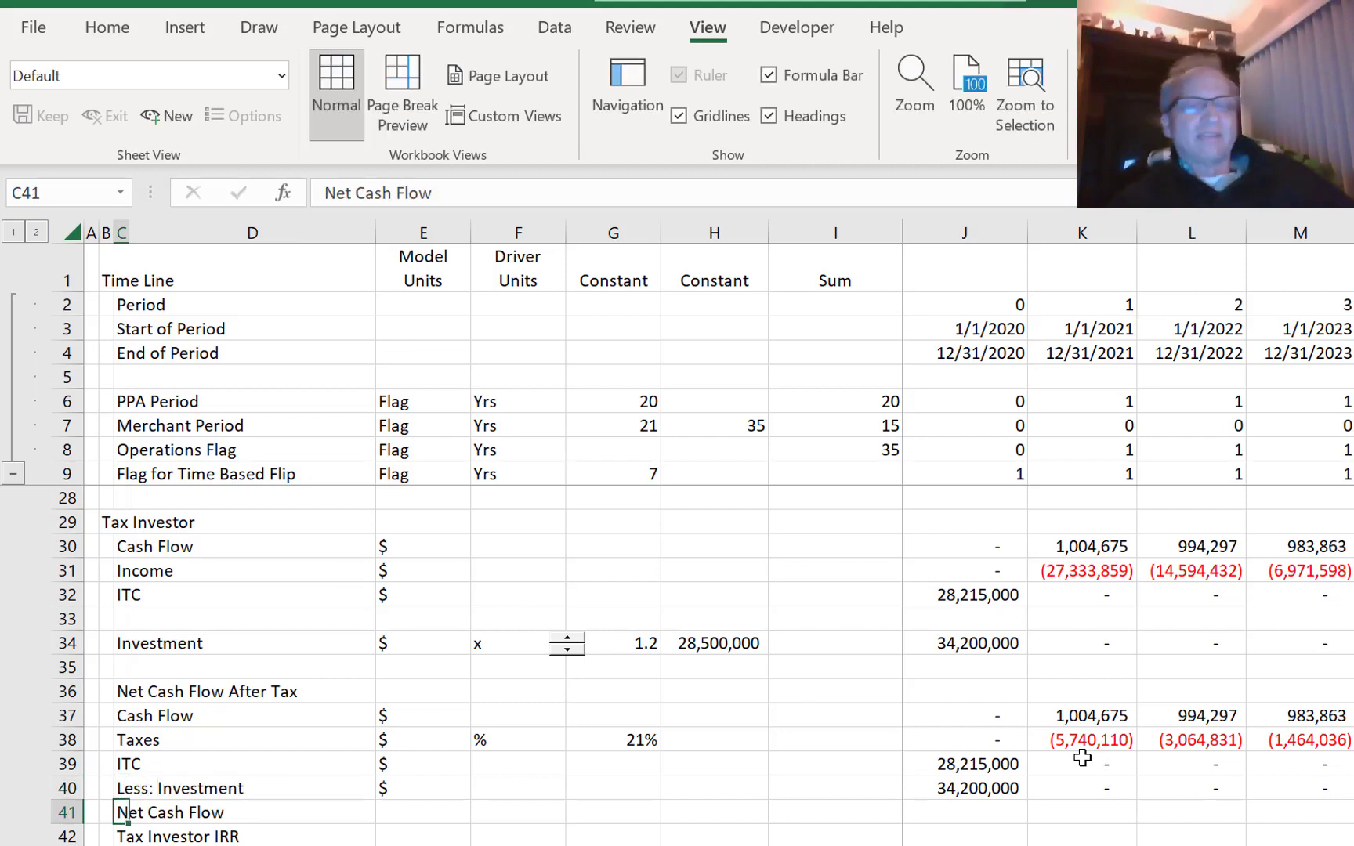
- Calculate Net Cash Flow in J41 as Cash Flow less Taxes plus ITC less Investment, =J37-J38+J39-J40
key("Up")
key("Right")
key("Right")
key("Right")
key("Right")
key("Right")
key("Right")
key("Right")
key("Right")
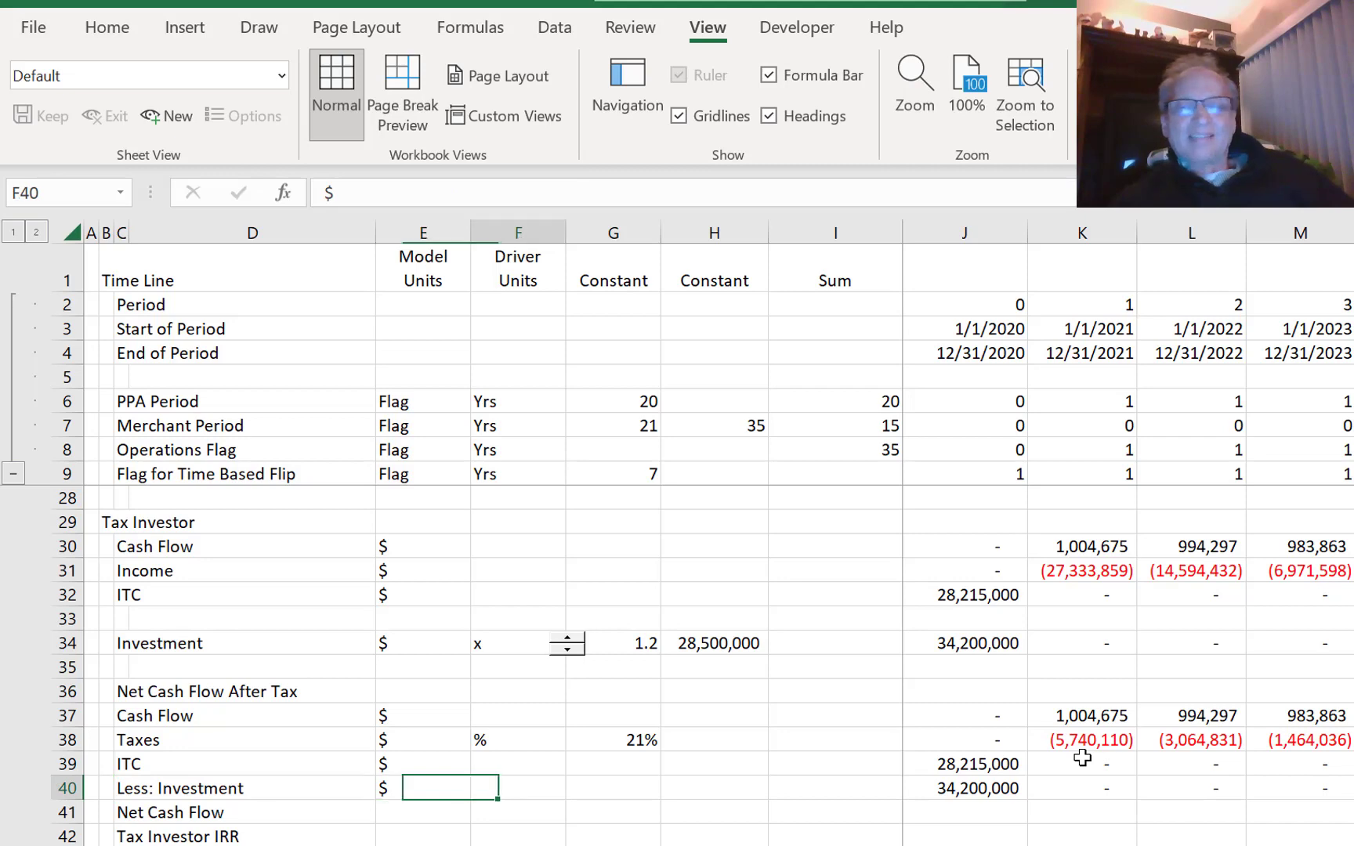
key("Left")
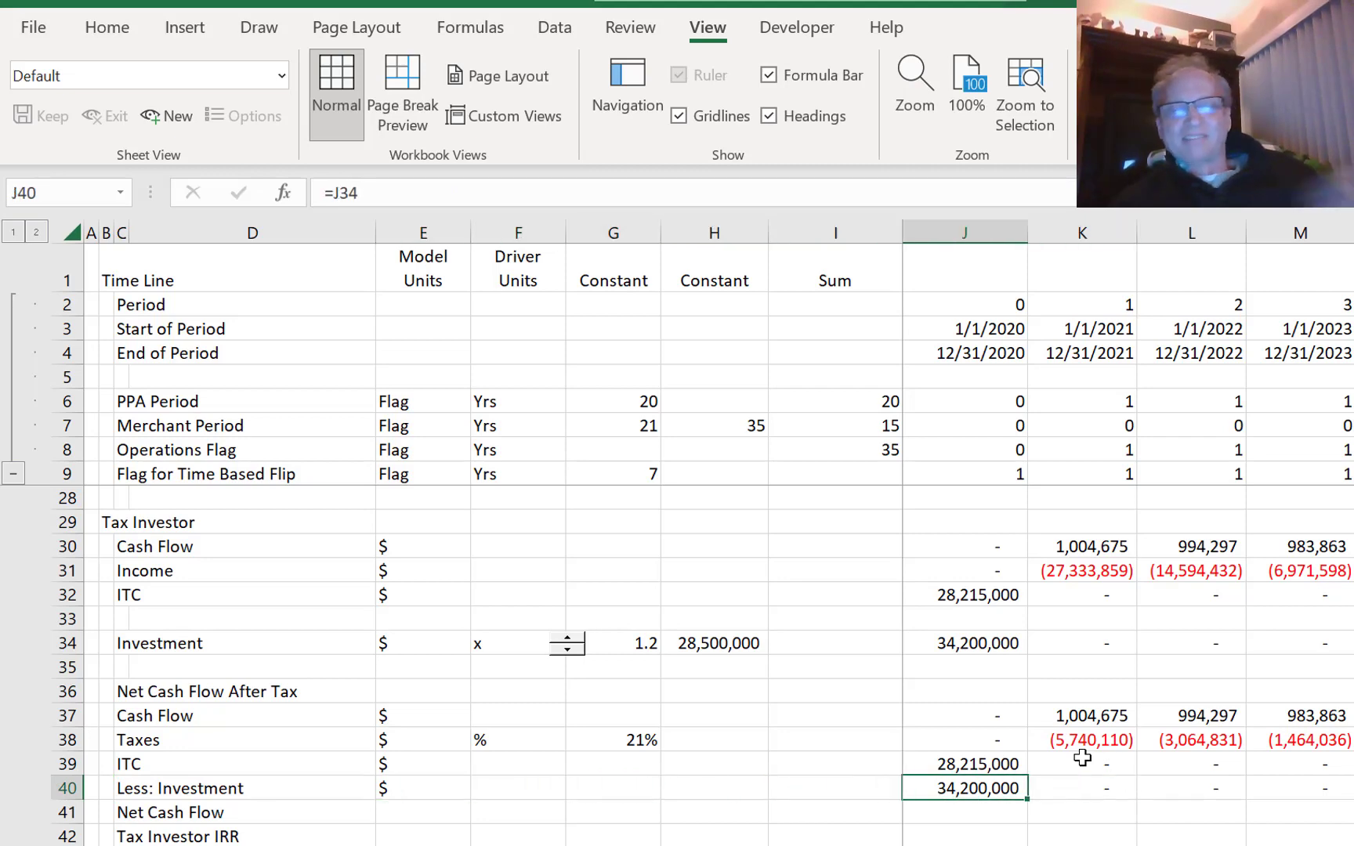
key("Down")
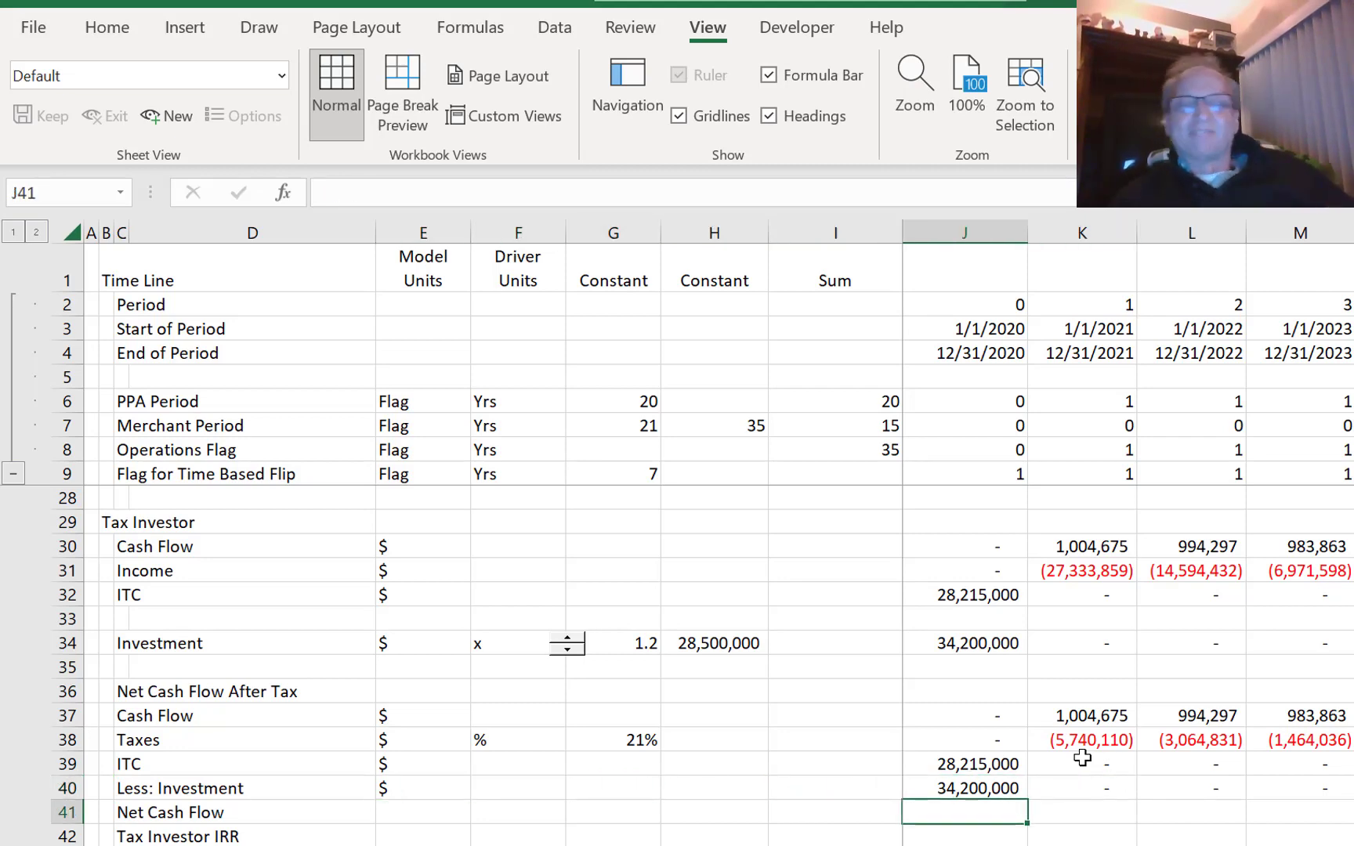
type("=")
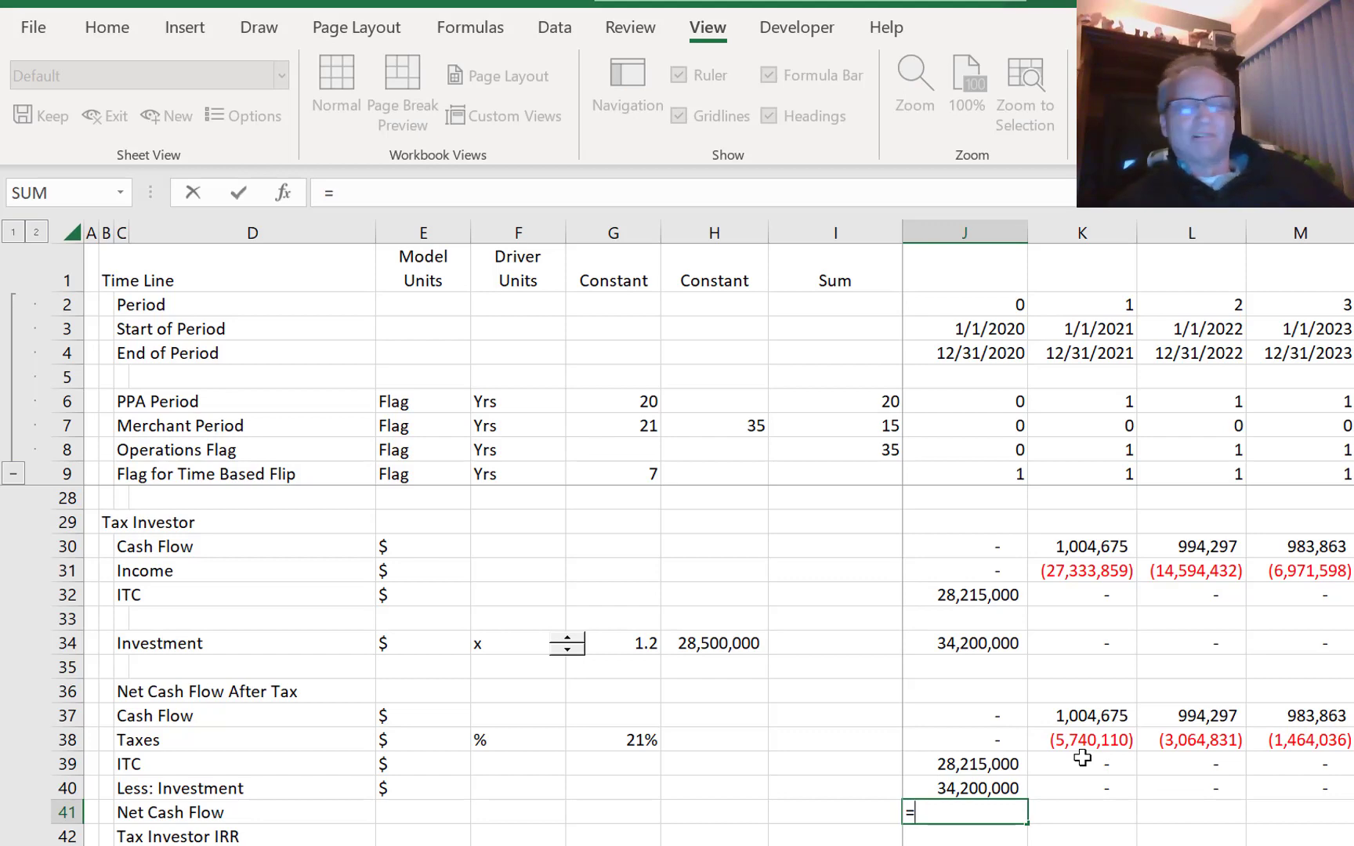
key("Up")
key("Up")
key("Up")
key("Up")
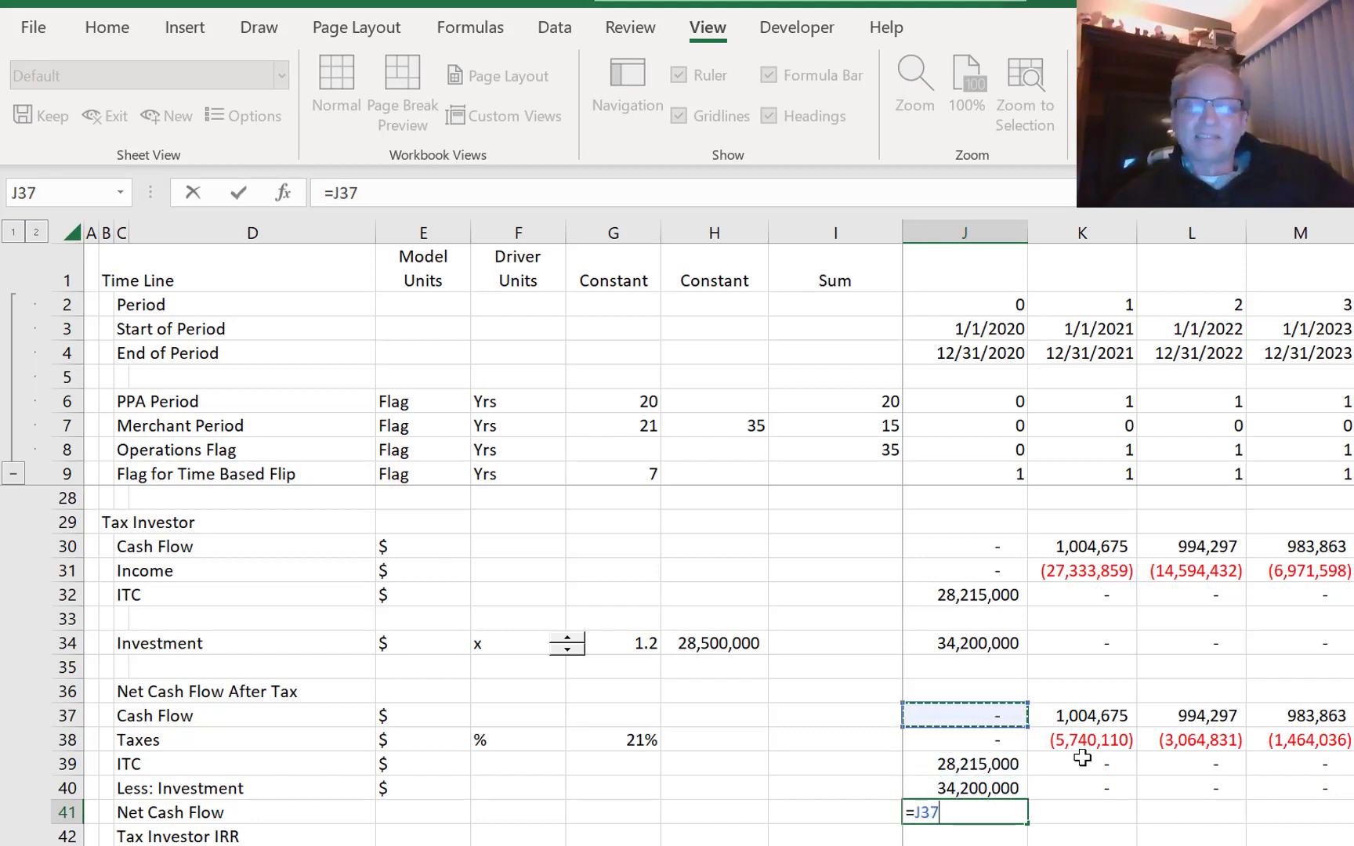
type("-")
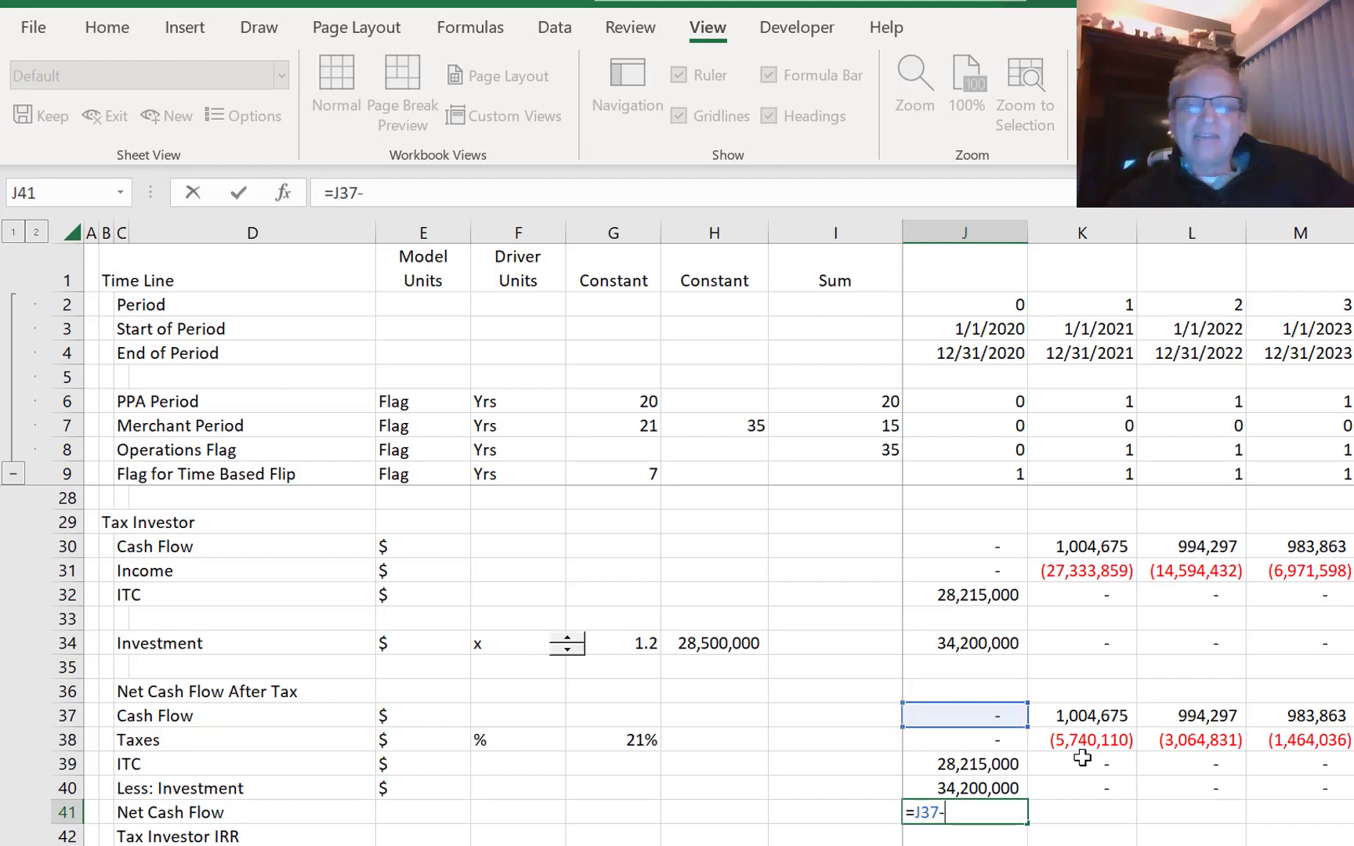
key("Up")
key("Up")
key("Up")
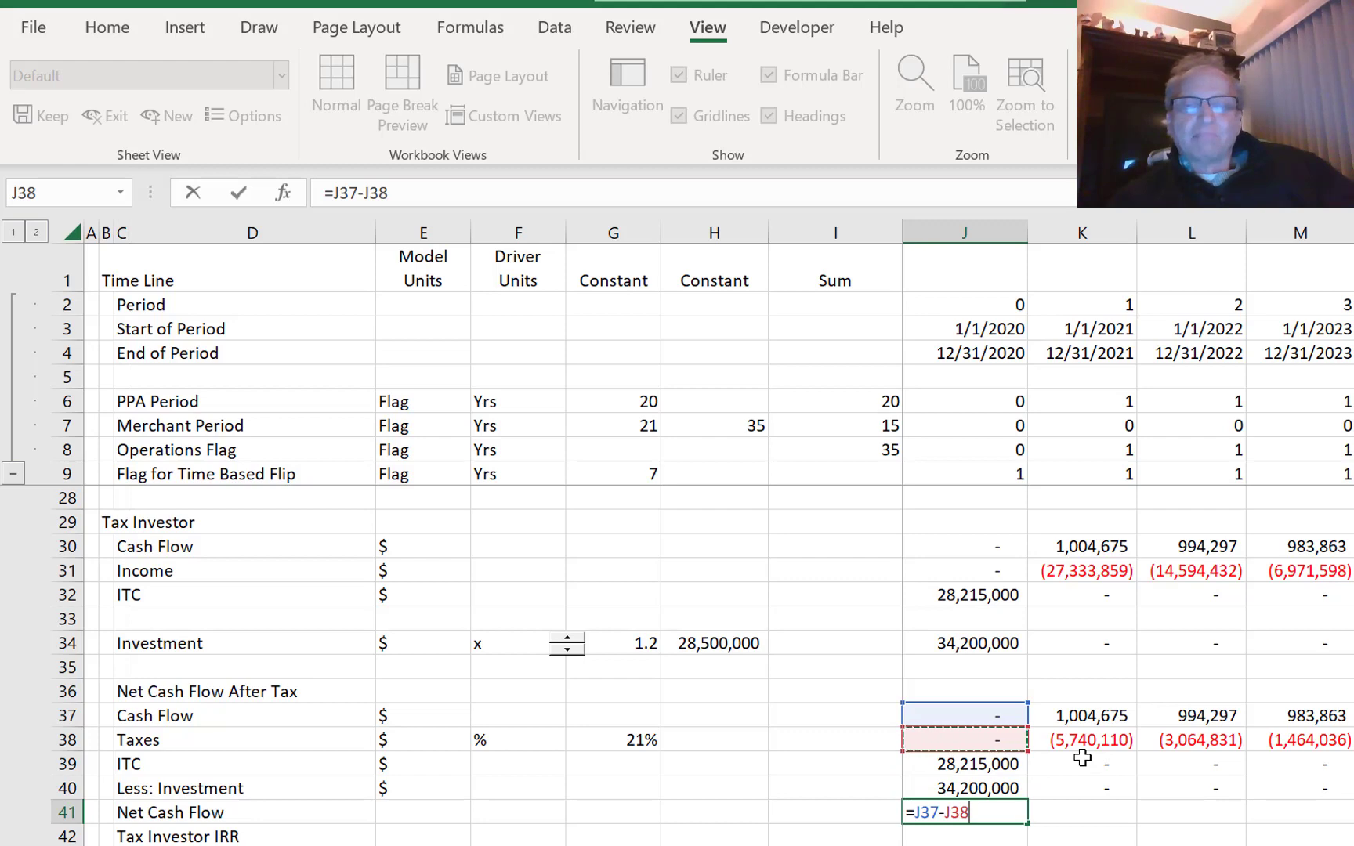
type("+")
key("Up")
key("Up")
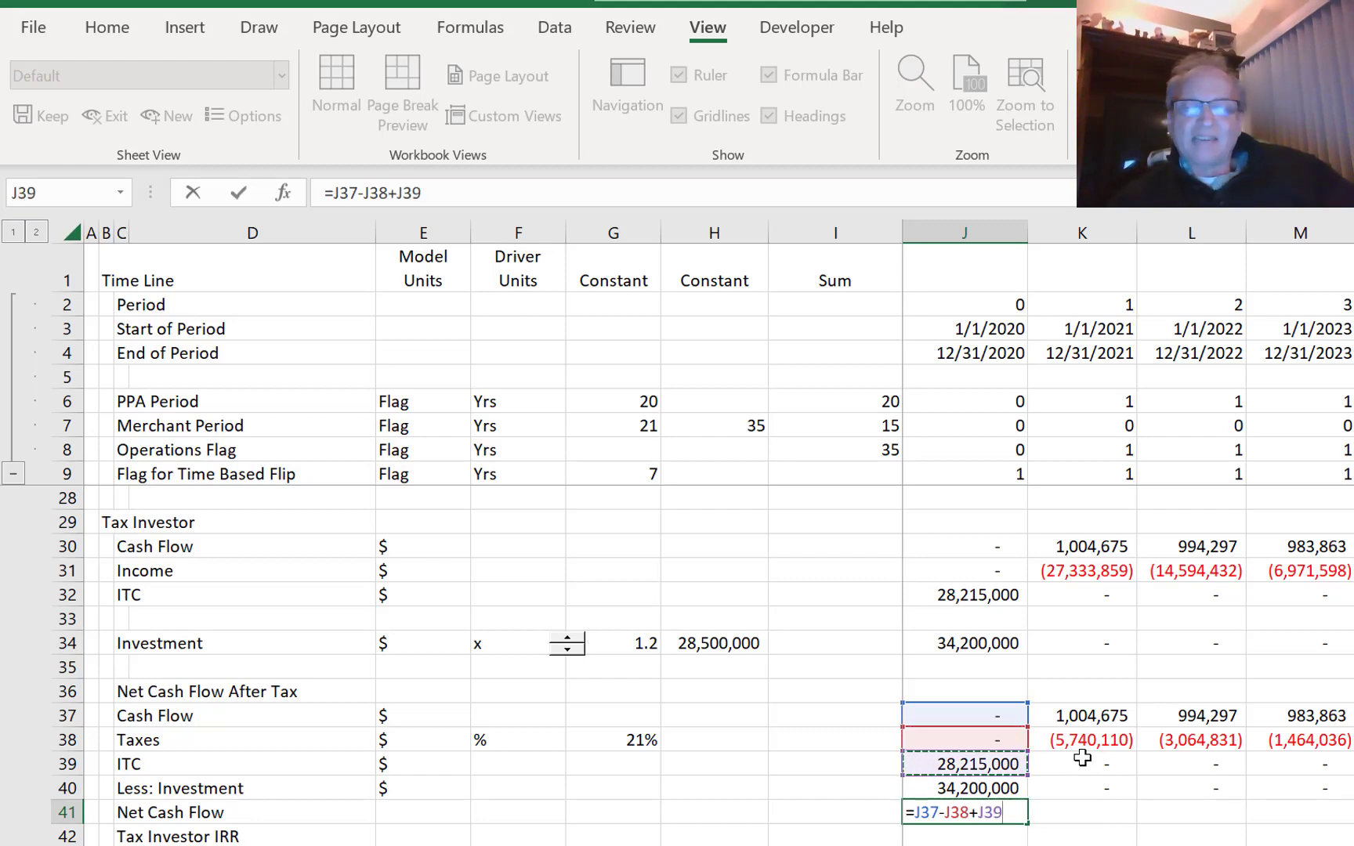
type("-")
key("Up")
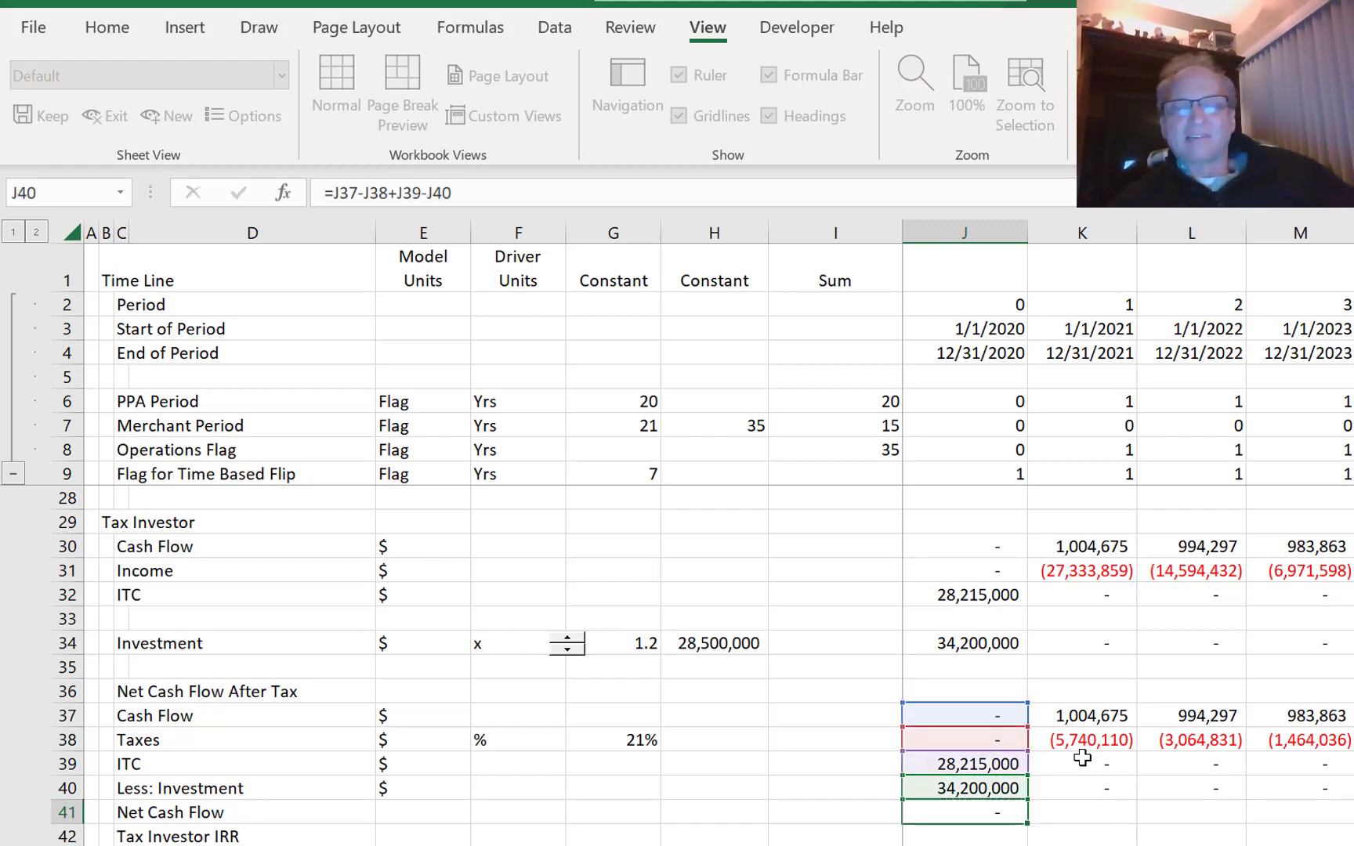
key("Return")
- Fill the J41 net cash flow formula across the row through all the timeline periods
key("Up")
key("ctrl+shift+Right")
key("ctrl+r")
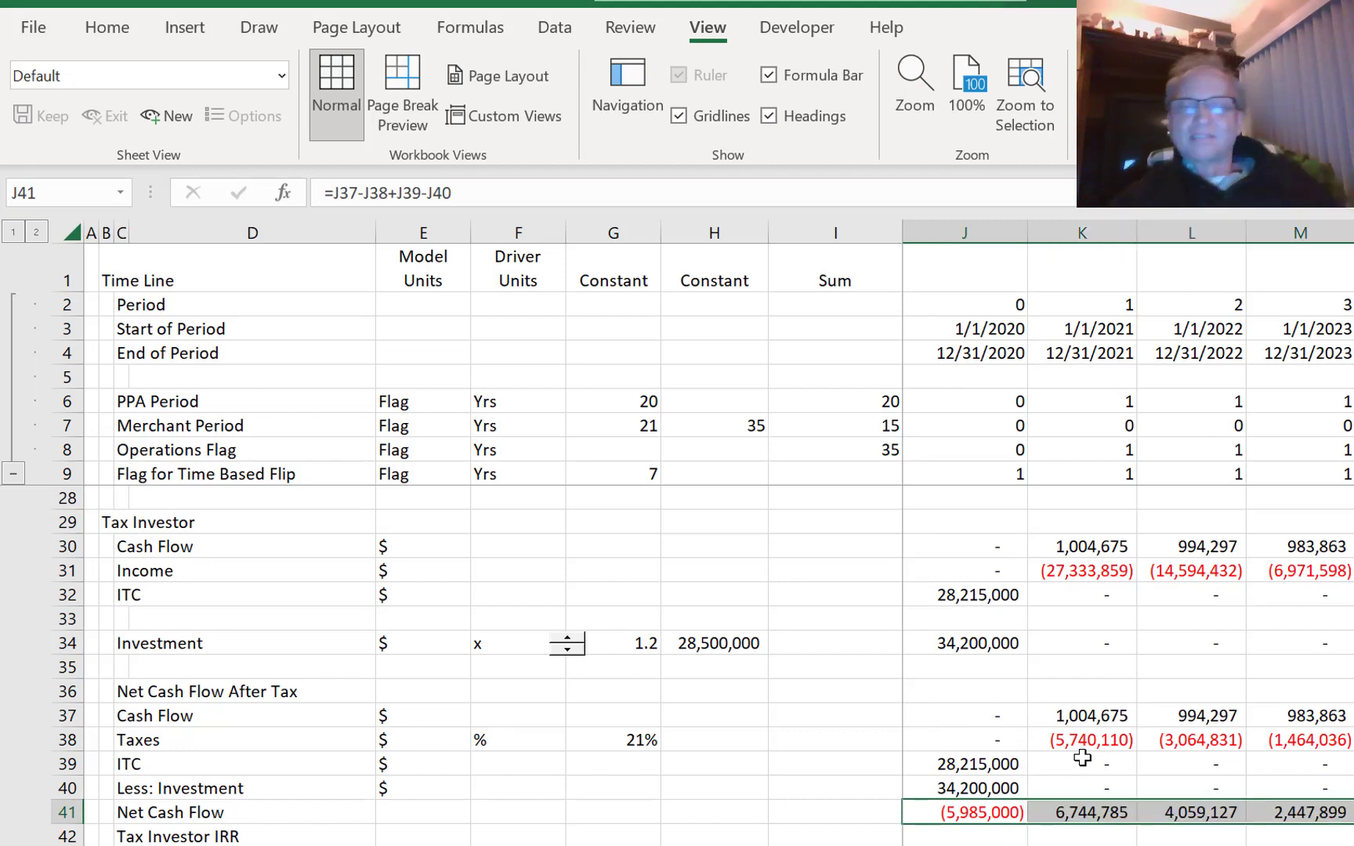
- Review the Net Cash Flow values along row 41 from period 0 into the later periods
key("ctrl+shift+Left")
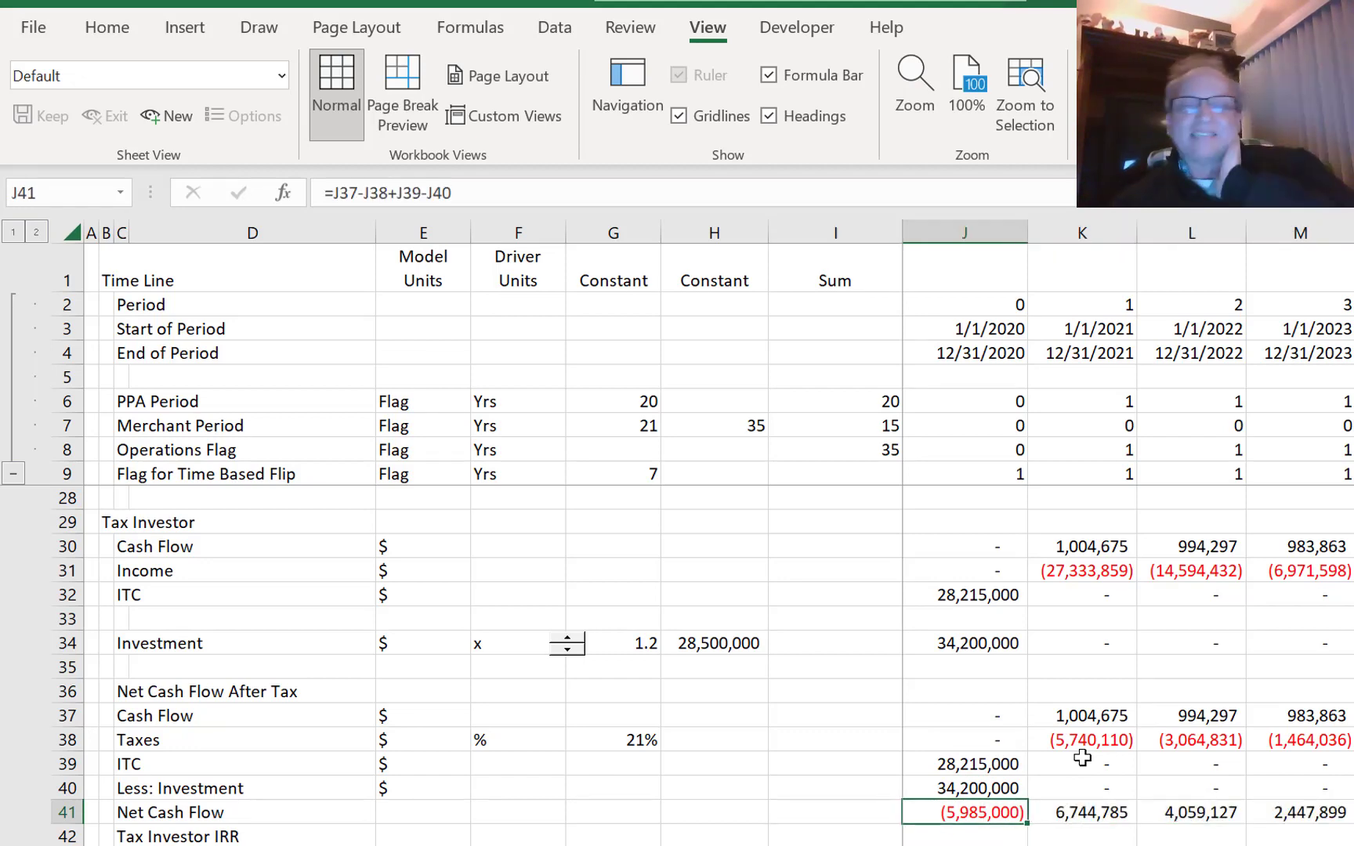
key("Right")
key("Right")
key("Right")
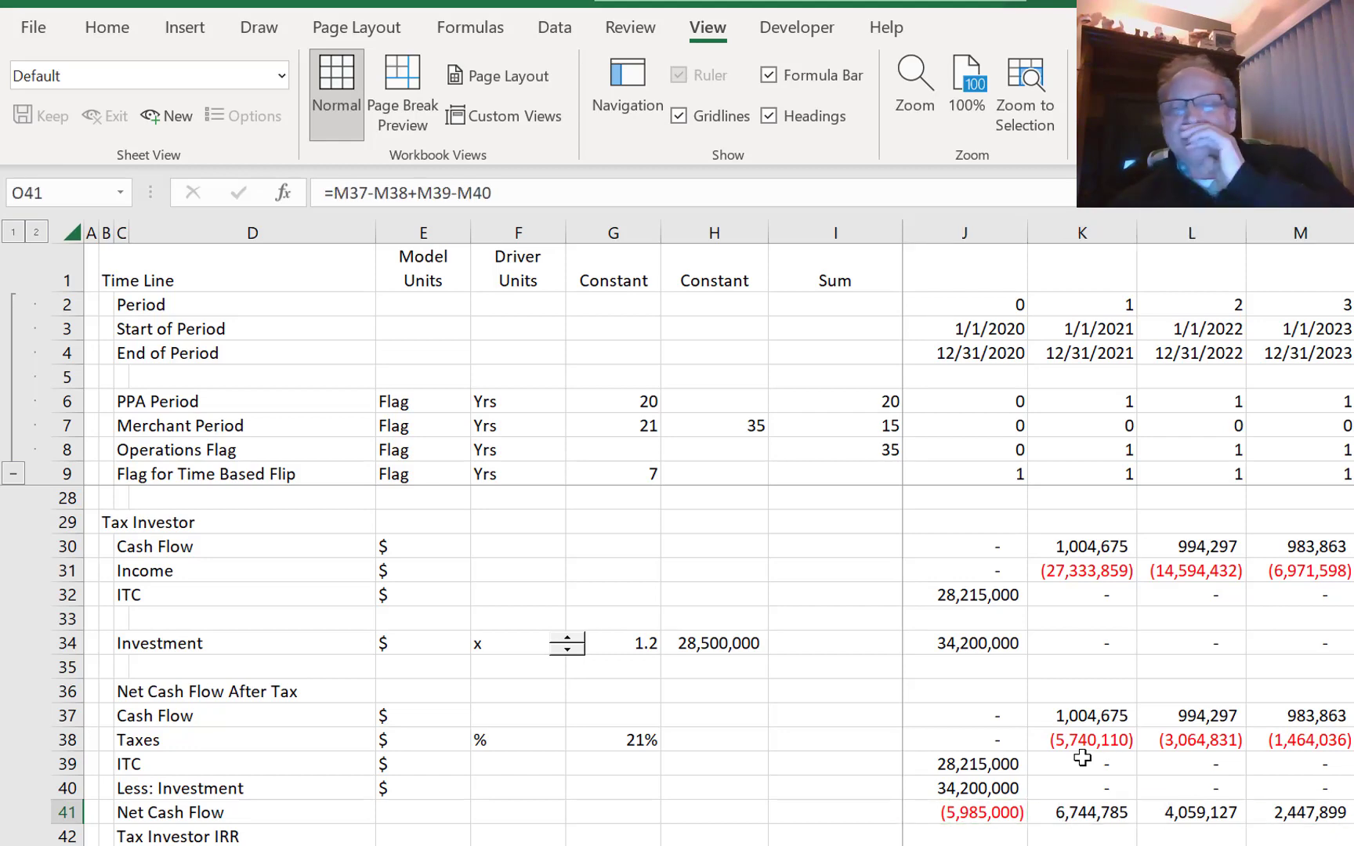
scroll(1082, 757, "right", 5)
key("Right")
key("Right")
key("Right")
key("Right")
key("Right")
key("Right")
key("Right")
key("Right")
key("Right")
key("Right")
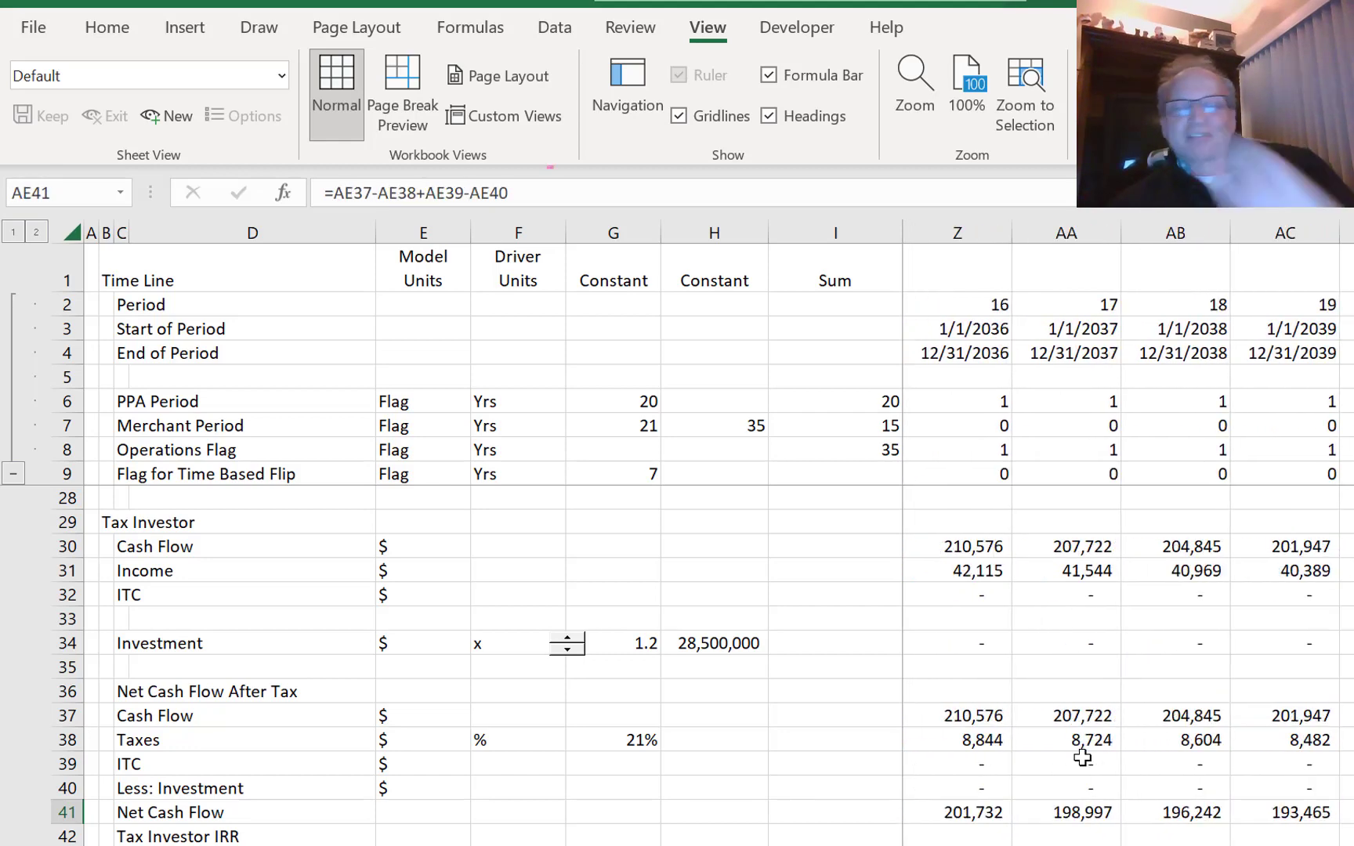
- Enter $ as the Net Cash Flow model unit in E41 and % for Tax Investor IRR in E42
key("Left")
key("Home")
key("ctrl+Left")
key("ctrl+Left")
key("ctrl+Right")
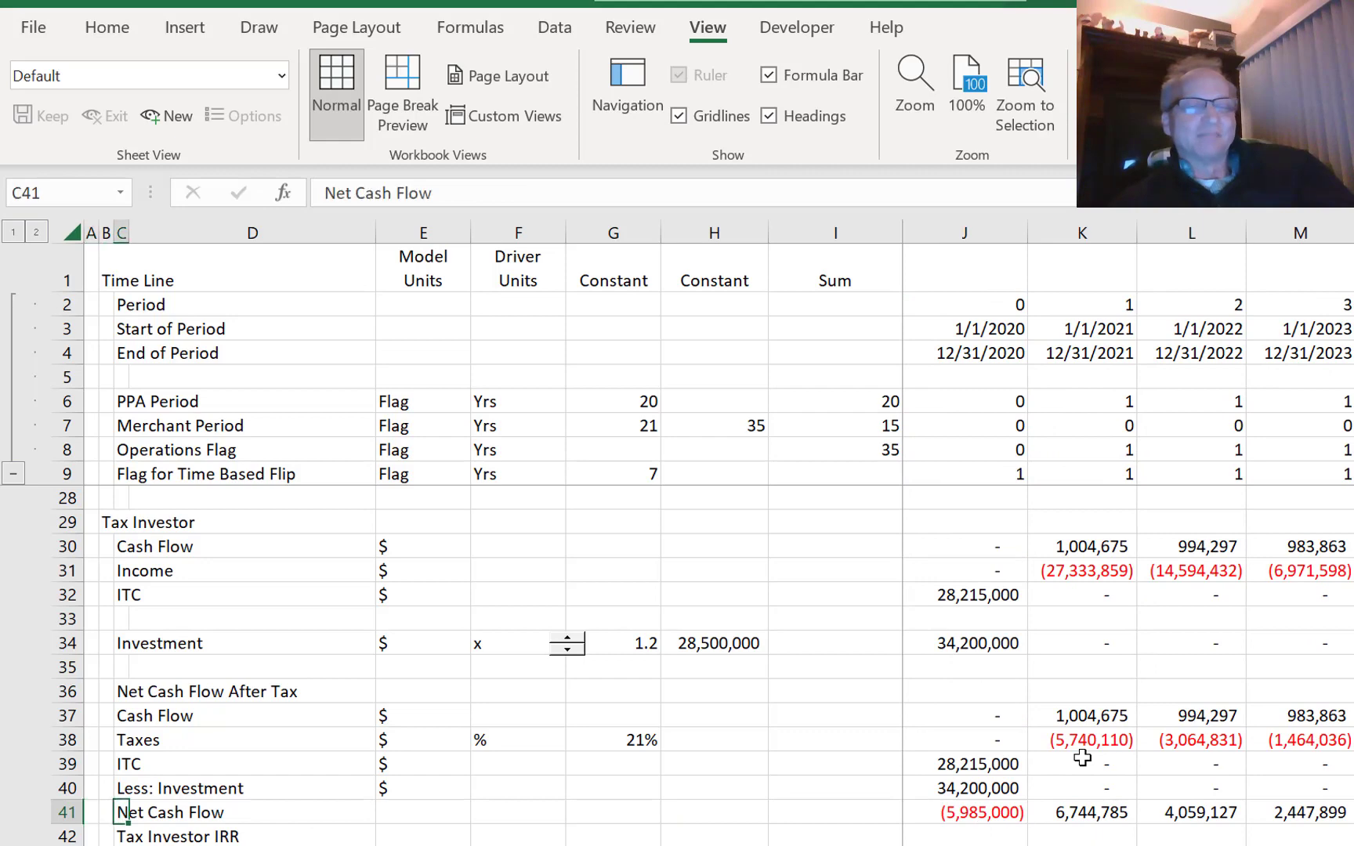
key("ctrl+Right")
key("ctrl+Left")
key("Right")
key("Right")
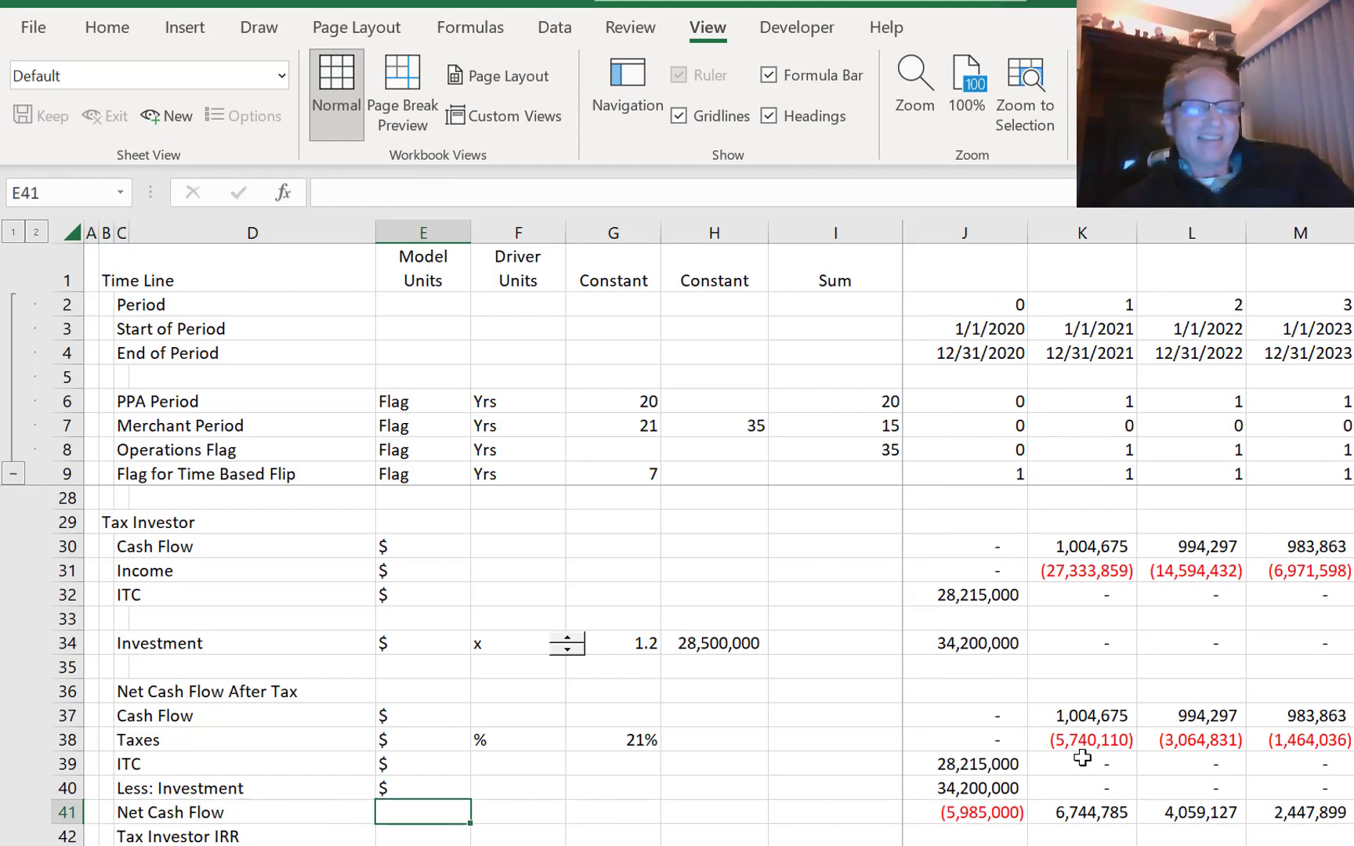
type("$")
key("Return")
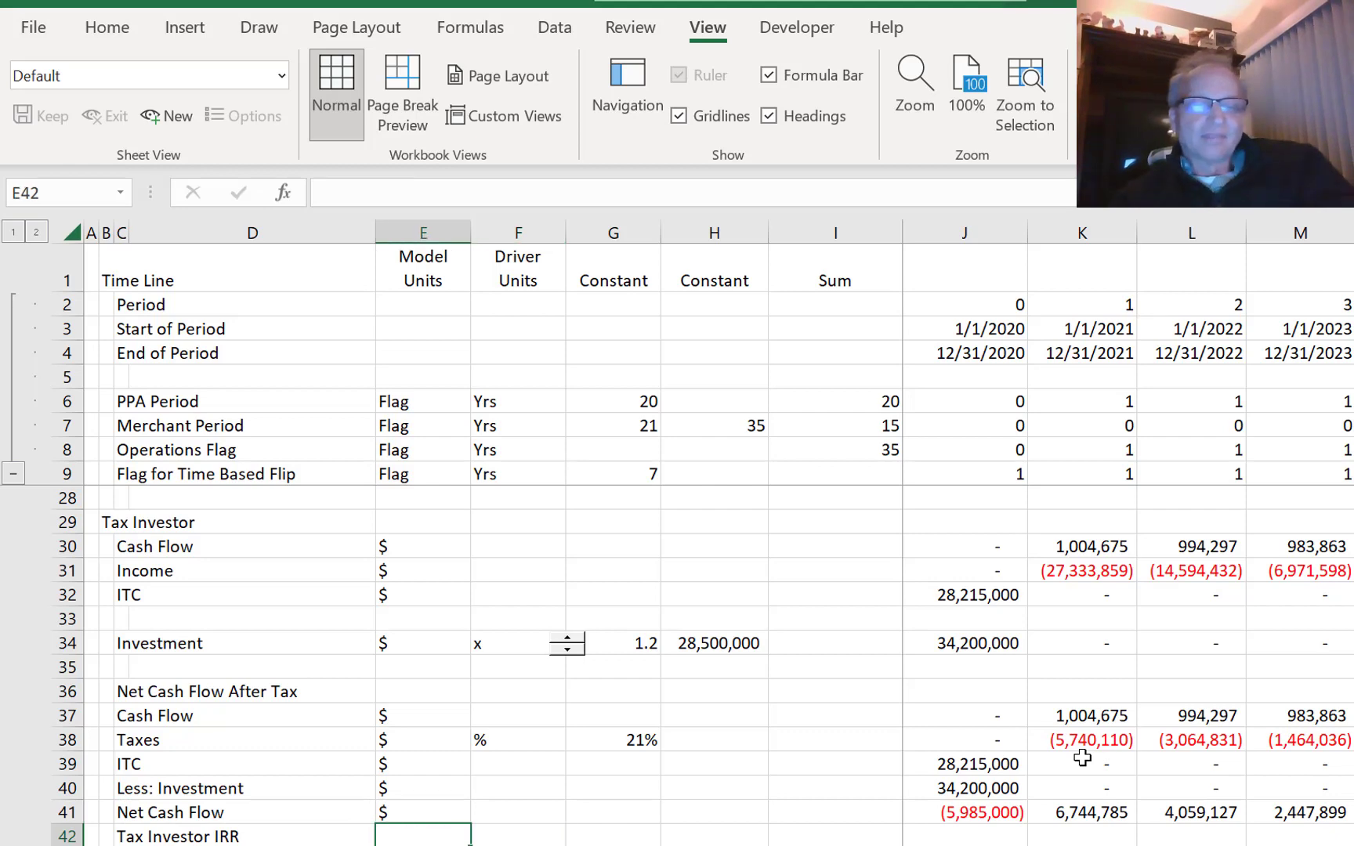
type("%")
key("Return")
- Calculate the Tax Investor IRR in F42 with the IRR function over the Net Cash Flow row from J41 through the final period
key("Up")
key("Right")
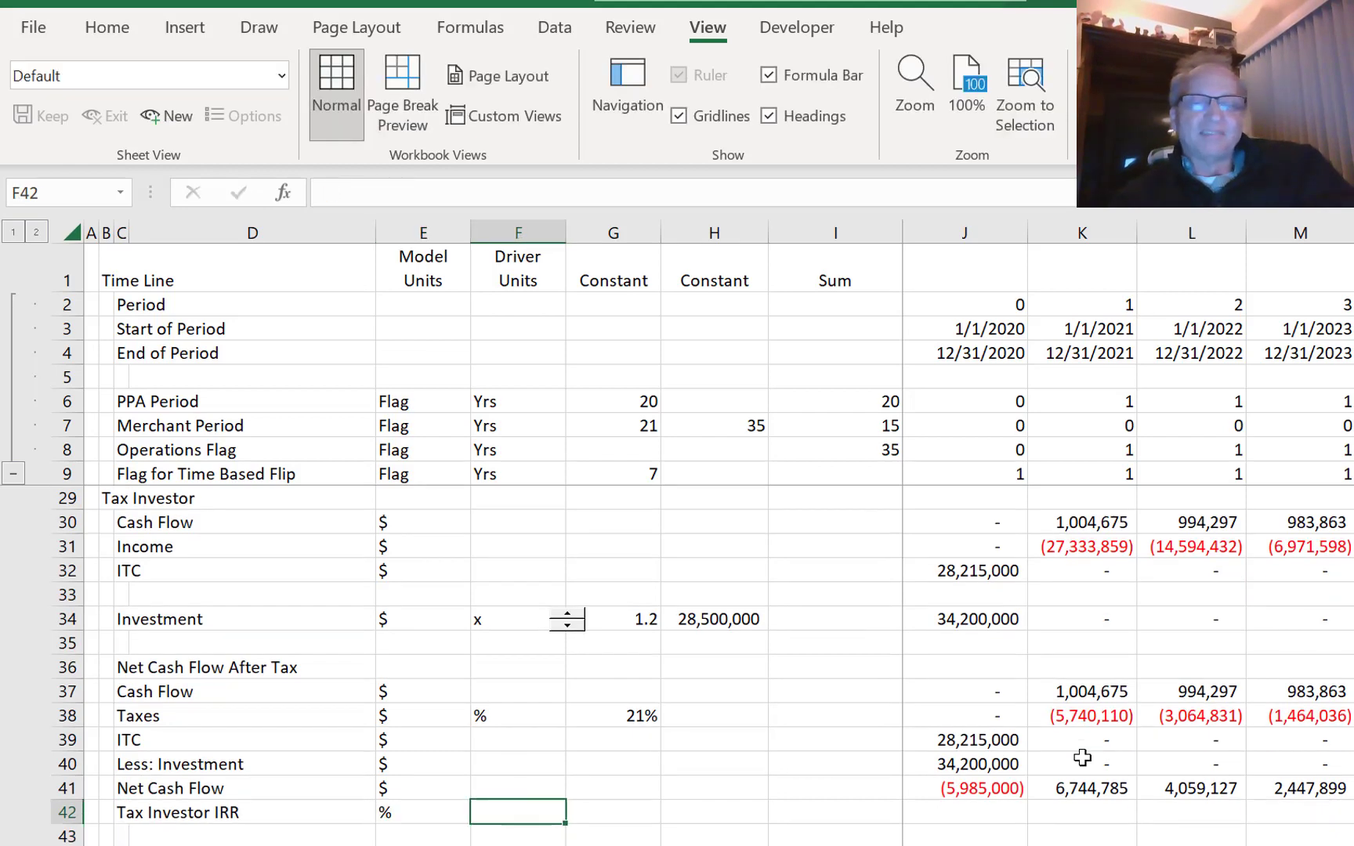
type("=irr(")
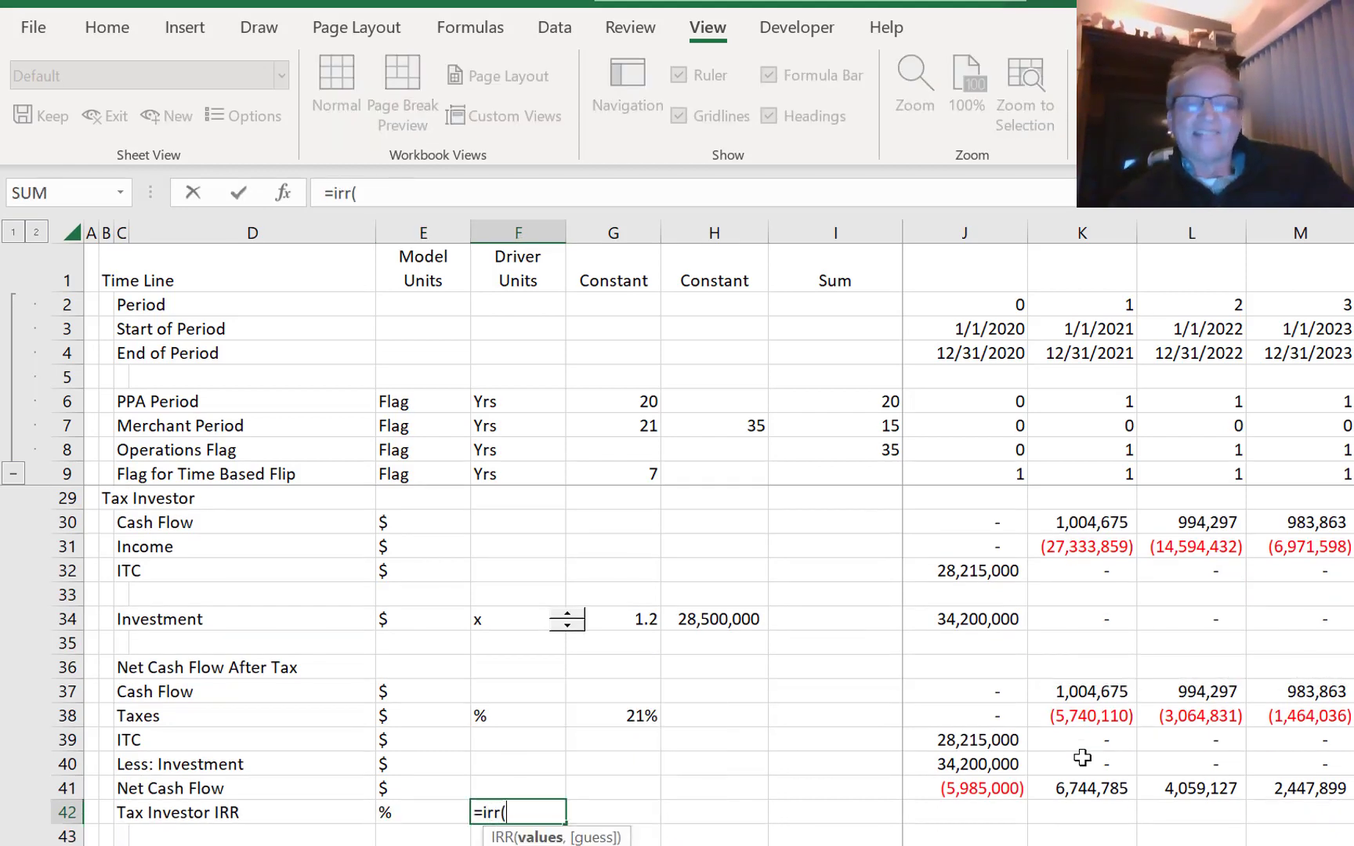
key("Up")
key("Right")
key("Right")
key("Right")
key("Right")
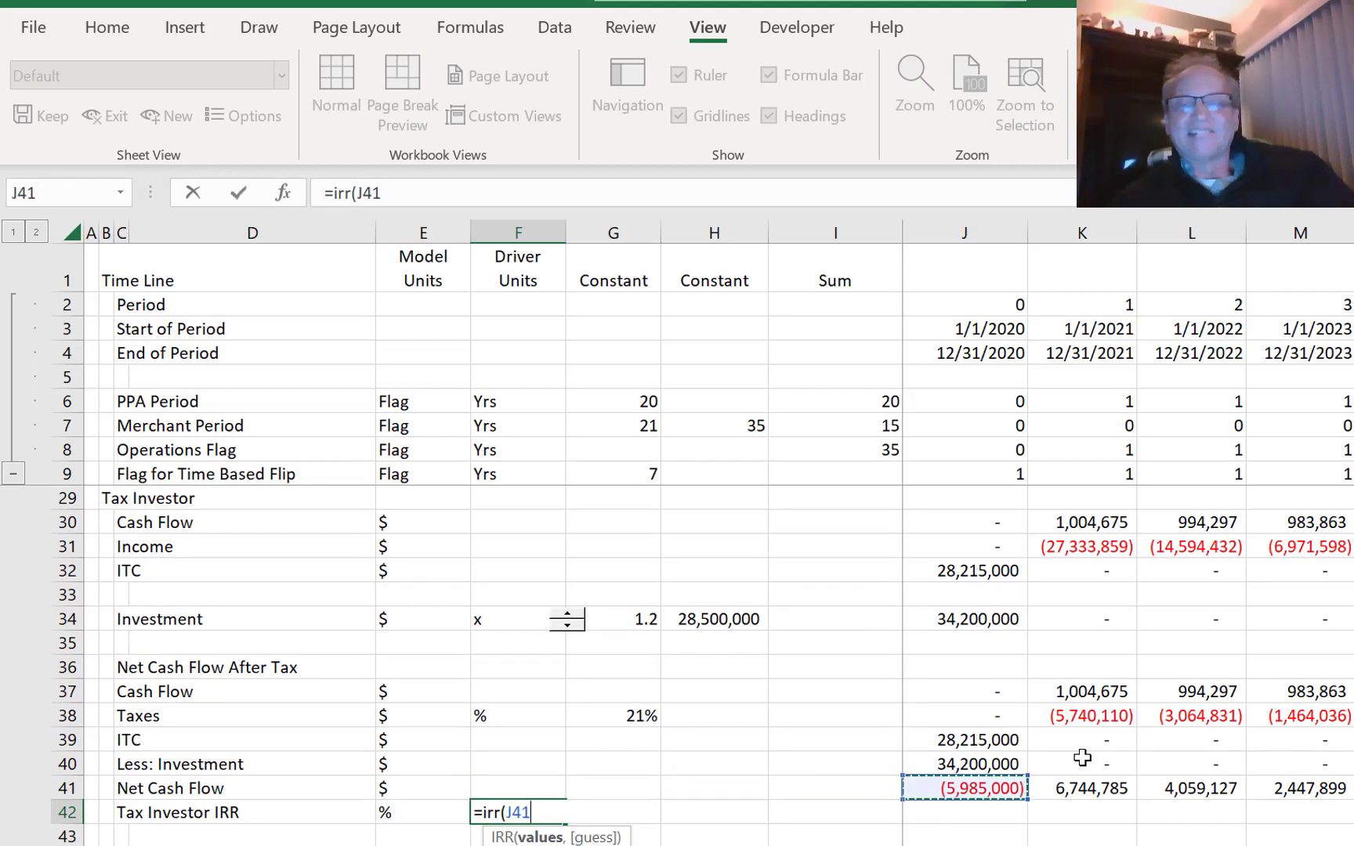
key("ctrl+shift+Right")
key("Return")
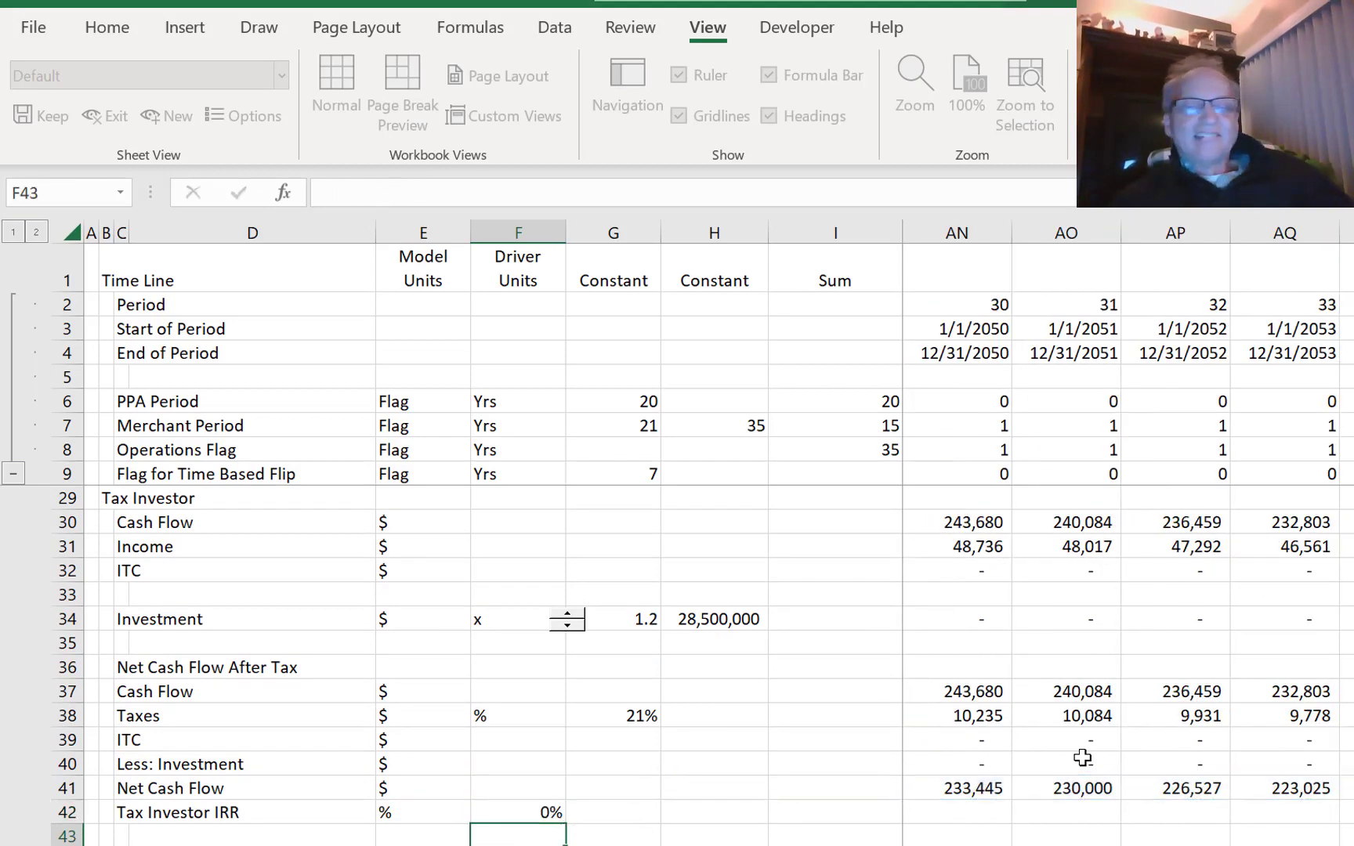
- Lower the Tax Investor's Investment multiple to 1.5 with its spinner while watching the Tax Investor IRR
key("Up")
key("Right")
key("Left")
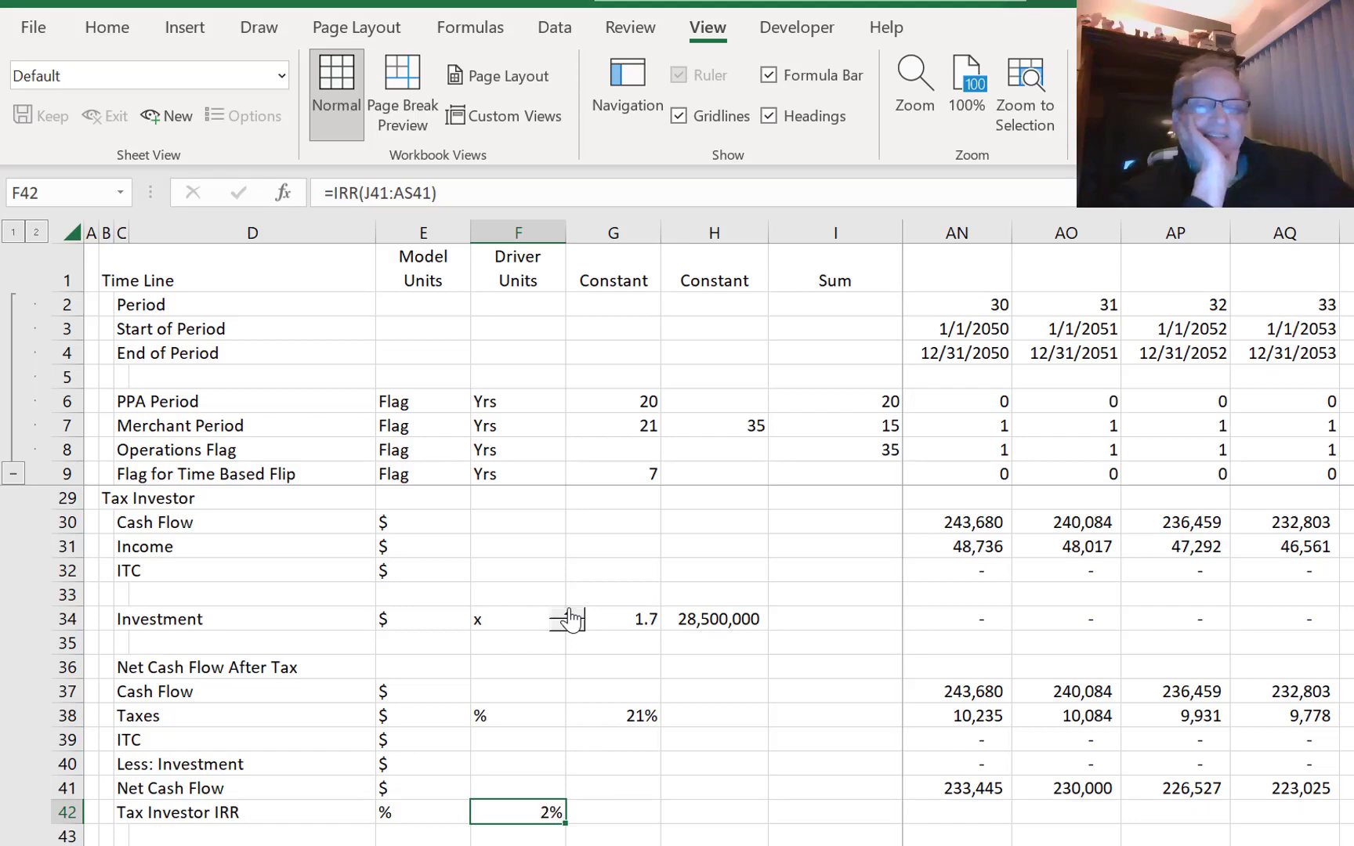
left_click(570, 625)
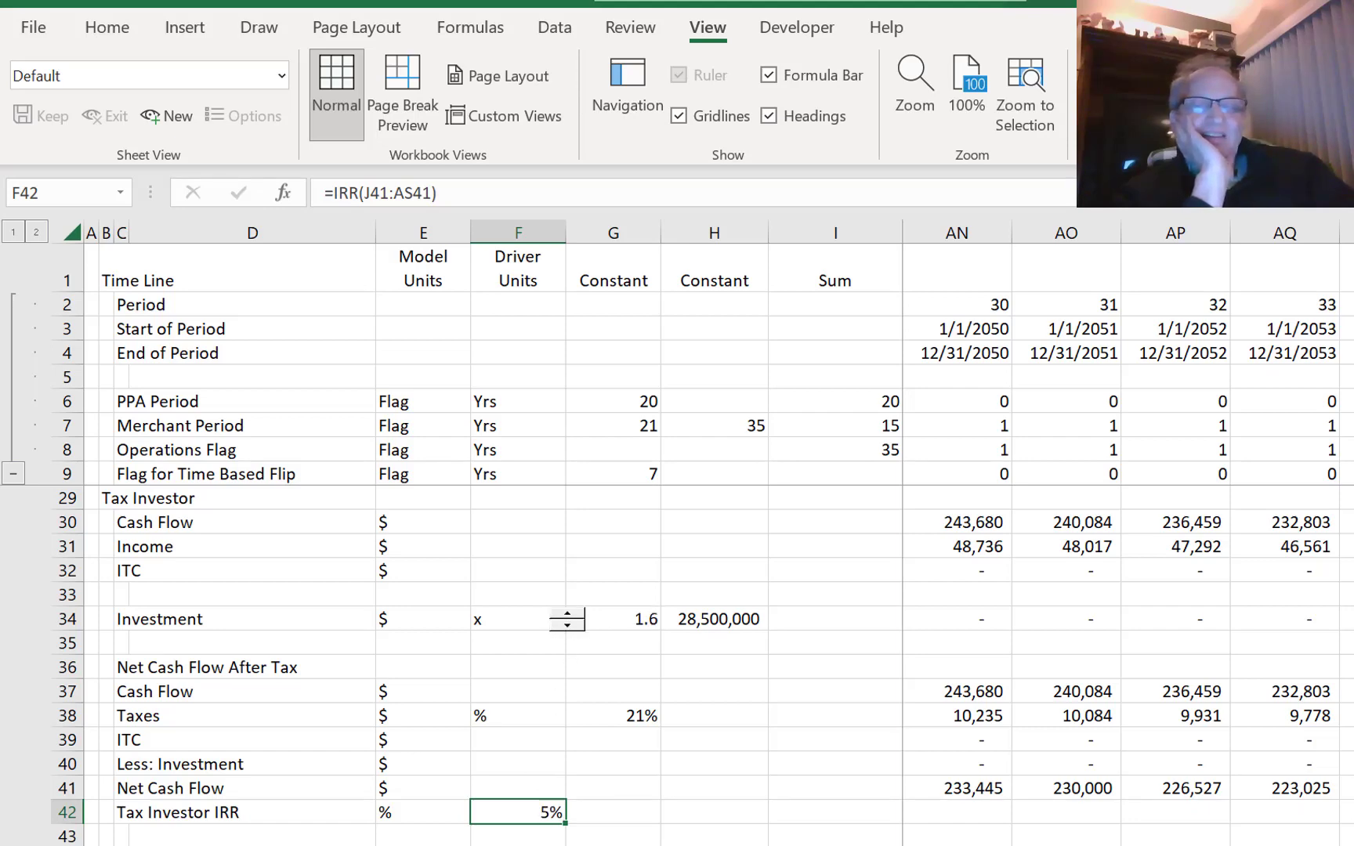
left_click(571, 625)
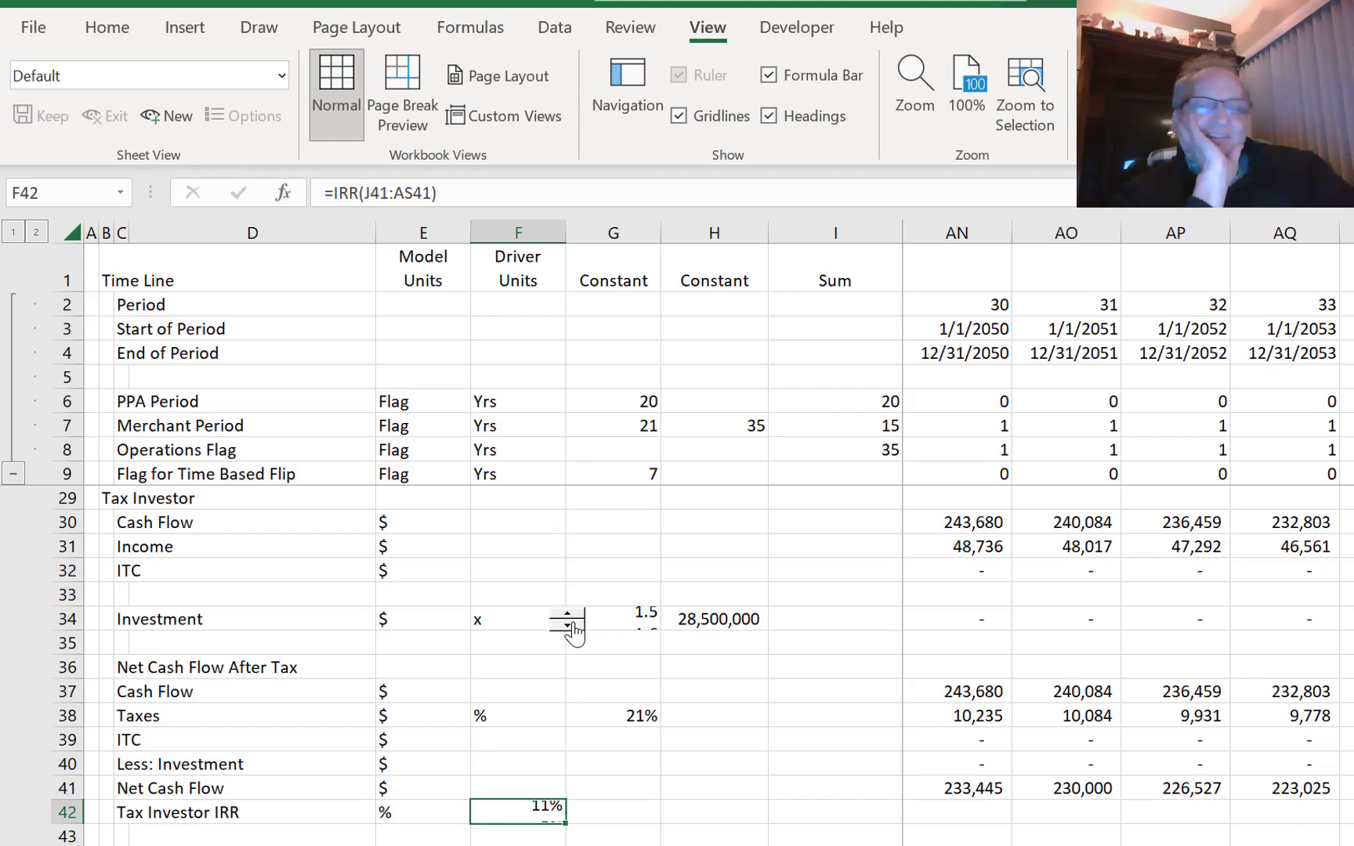
- Show the Tax Investor IRR with two decimals, testing an Investment multiple of 1.6 before returning it to 1.5
key("ctrl+shift+5")
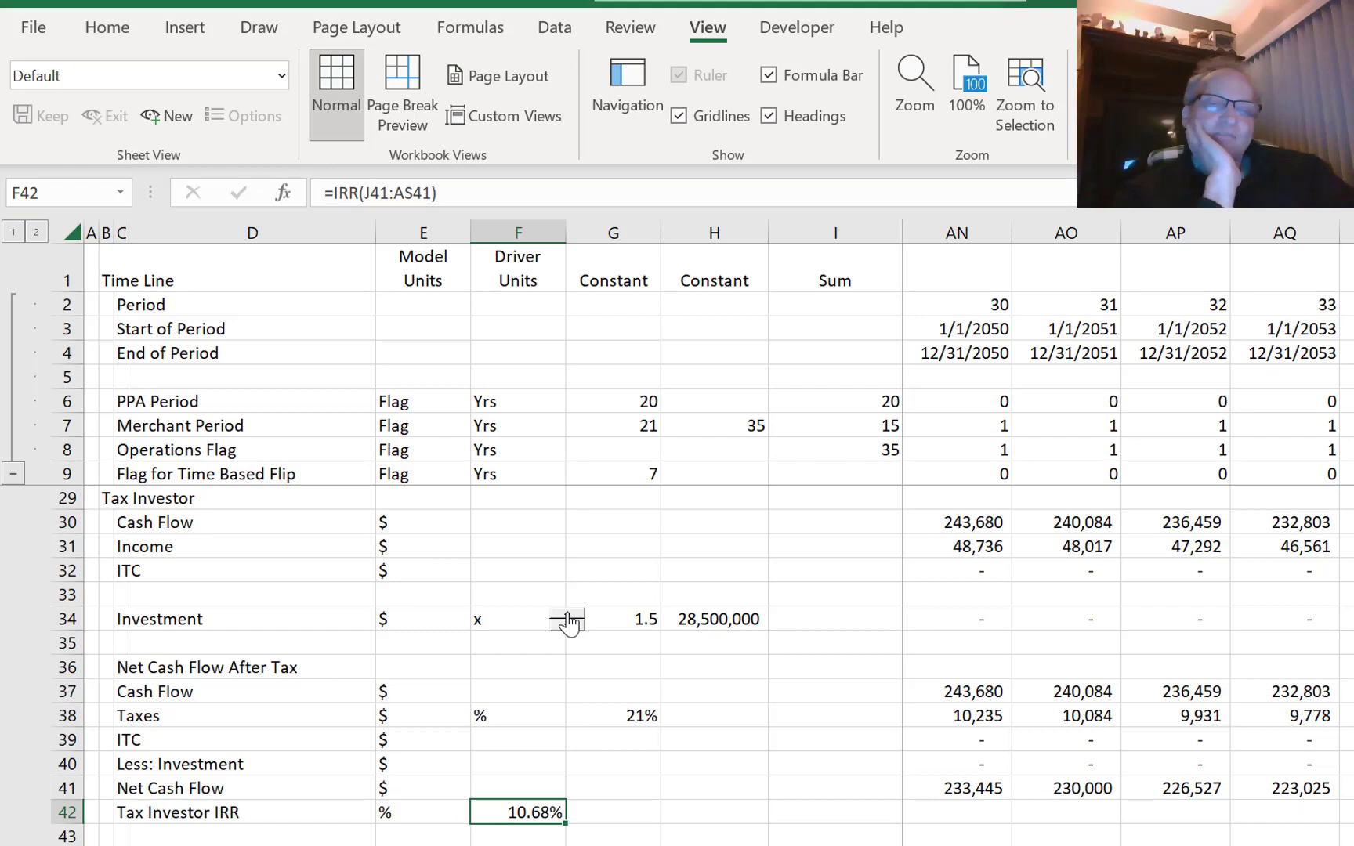
left_click(567, 615)
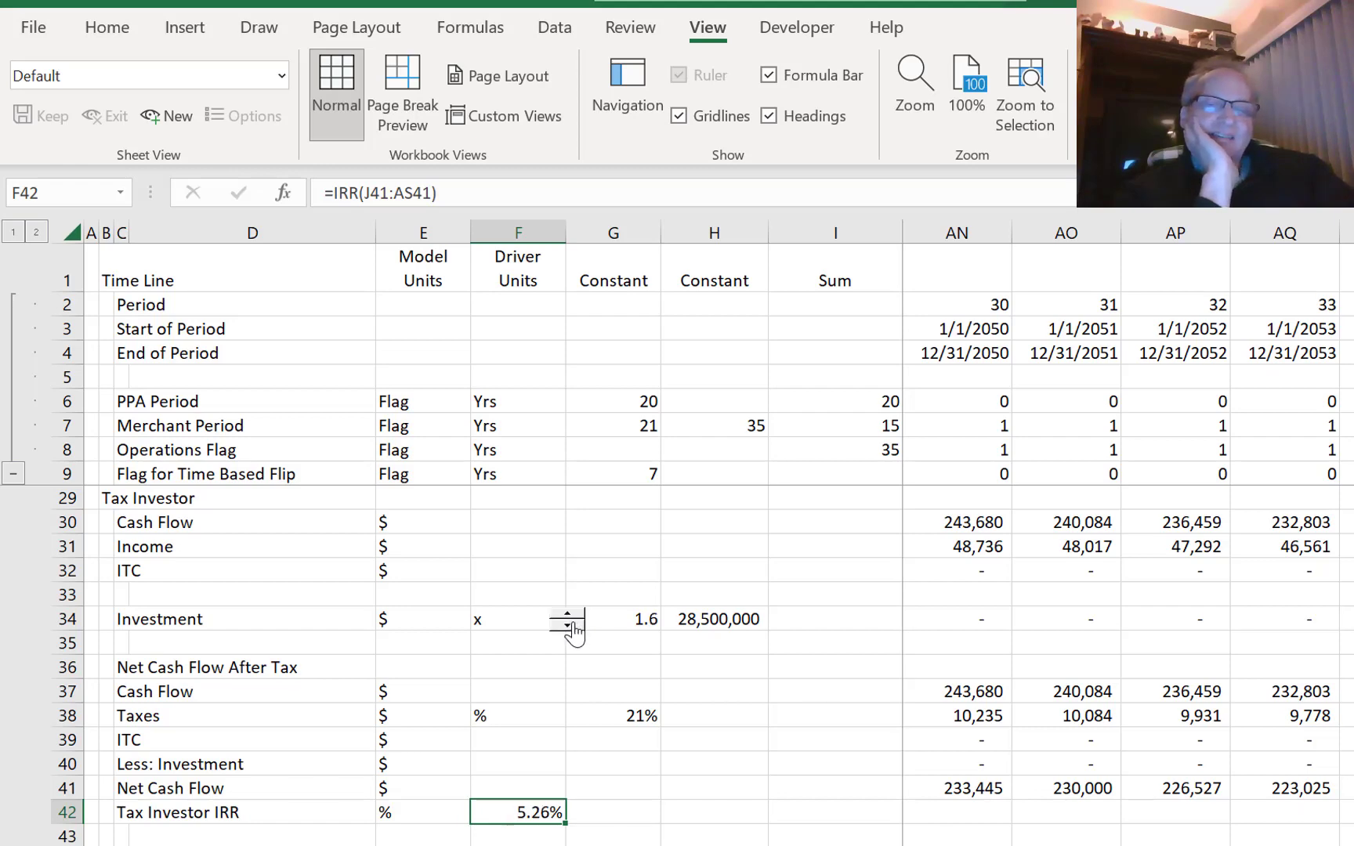
left_click(573, 624)
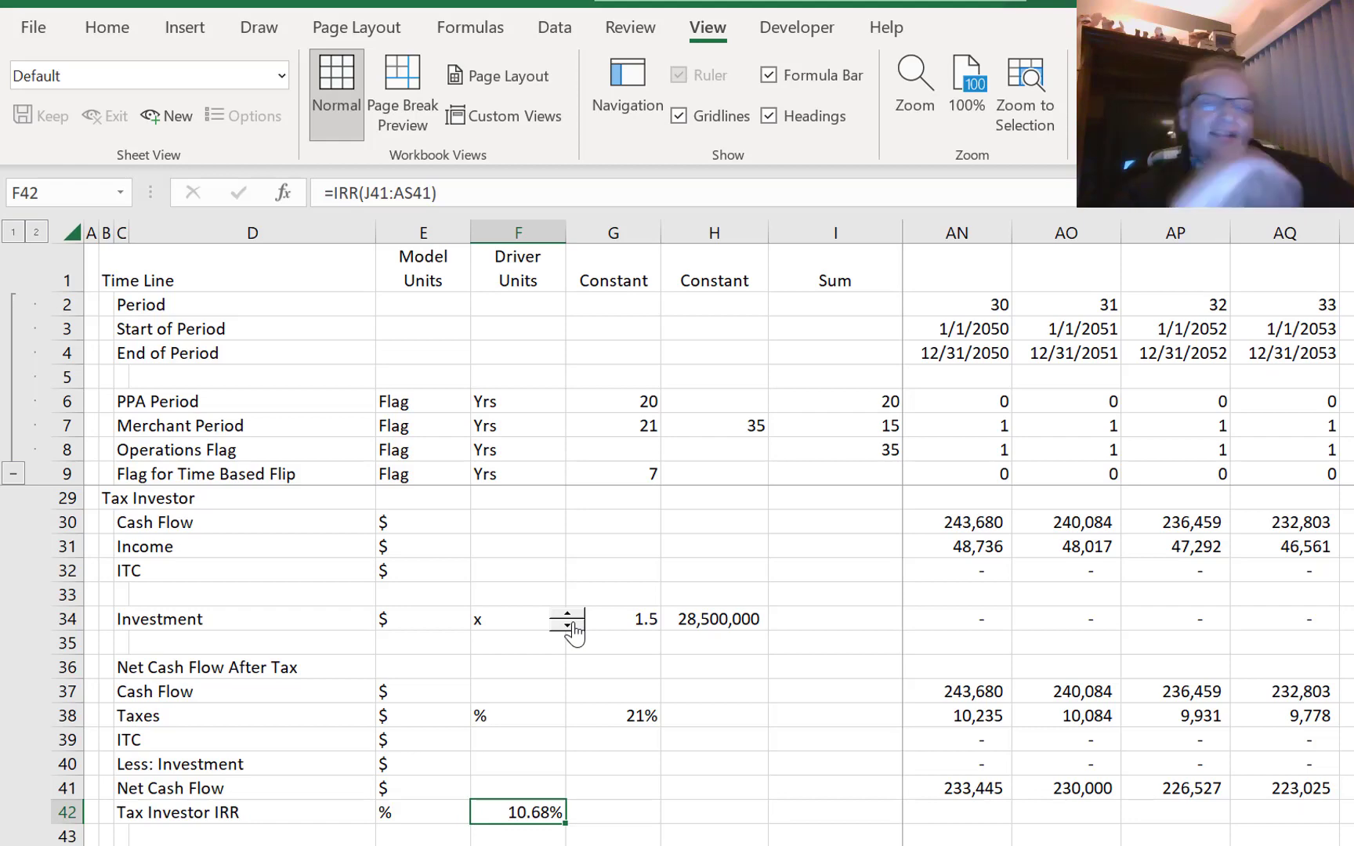
- Copy the Investment spinner to the Key Ratios sheet and place it beside E3 in the Tax Investor Contribution Ratio row
right_click(572, 624)
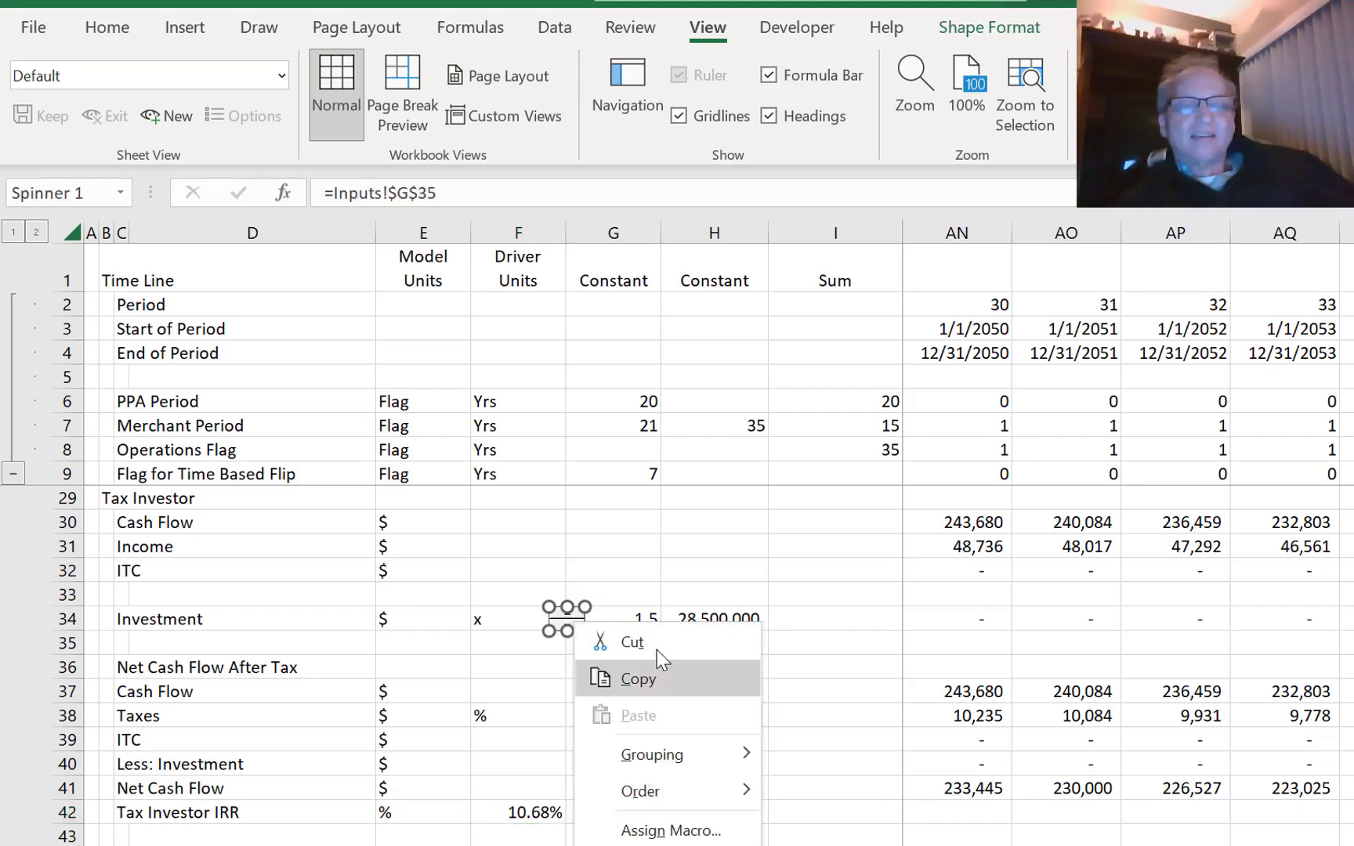
left_click(665, 685)
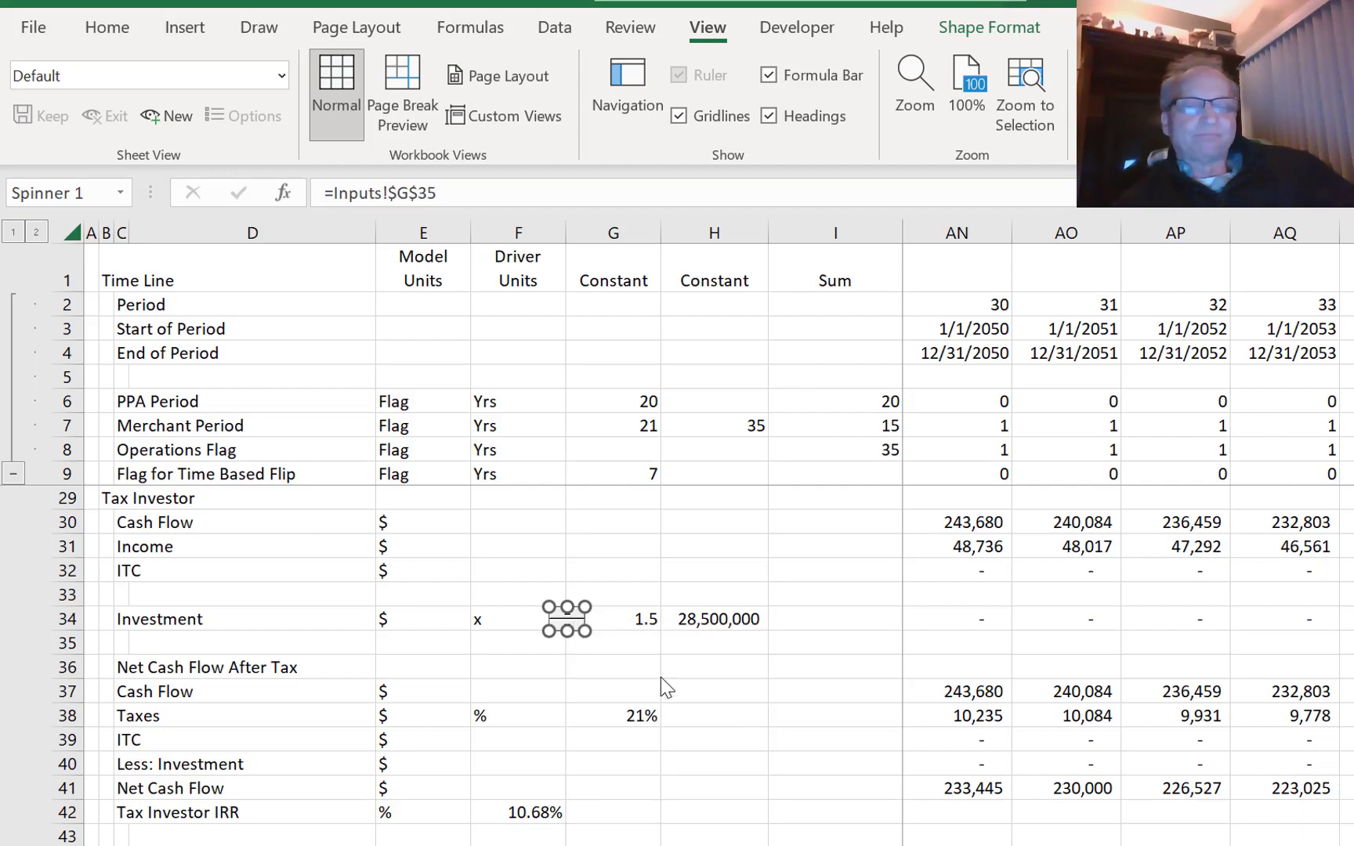
key("ctrl+Page_Up")
key("ctrl+Page_Up")
key("ctrl+Page_Up")
key("ctrl+Page_Up")
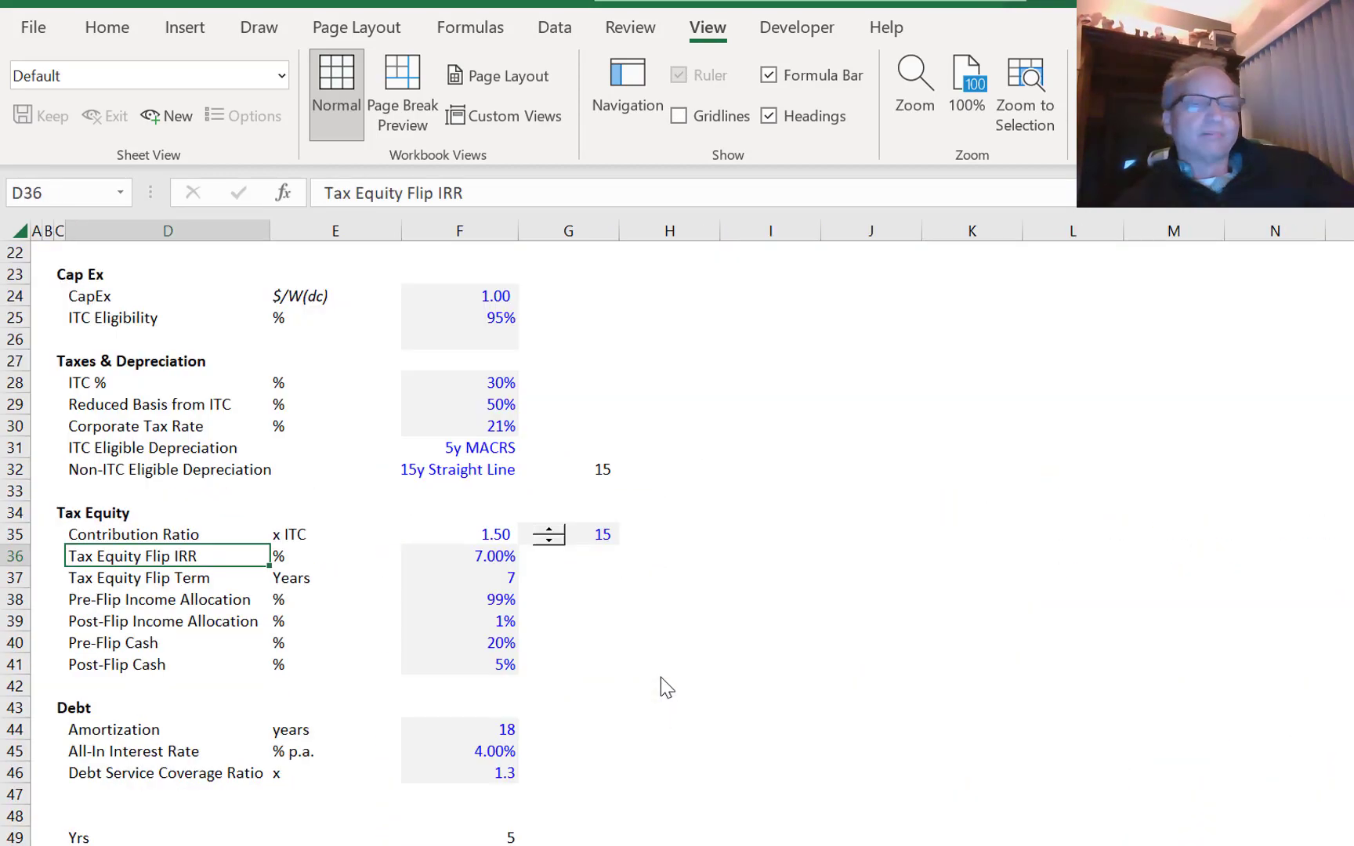
key("Up")
key("Up")
key("Up")
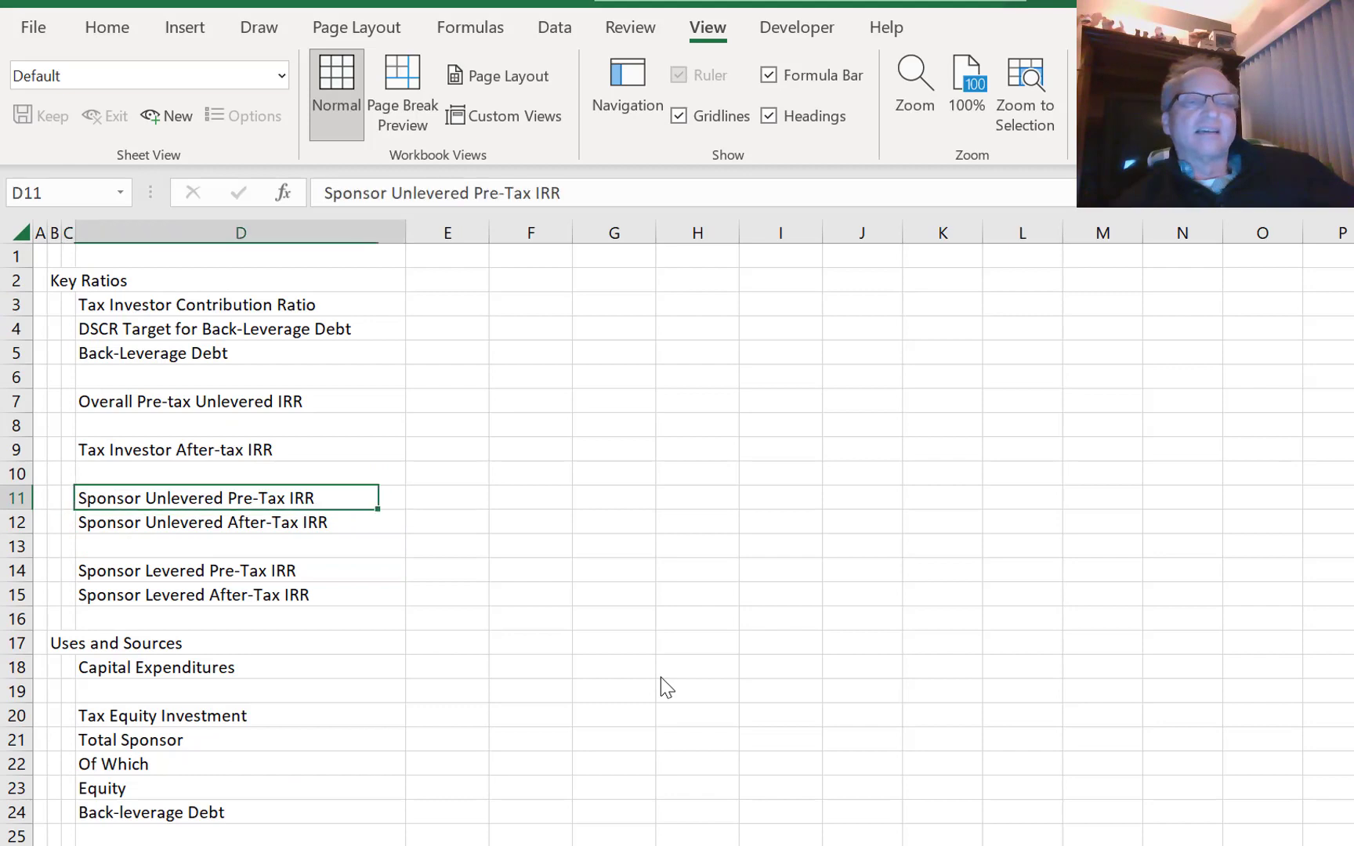
key("Right")
key("Right")
key("Up")
key("Up")
key("Up")
key("Up")
key("Up")
key("Up")
key("Up")
key("Up")
key("Up")
key("Up")
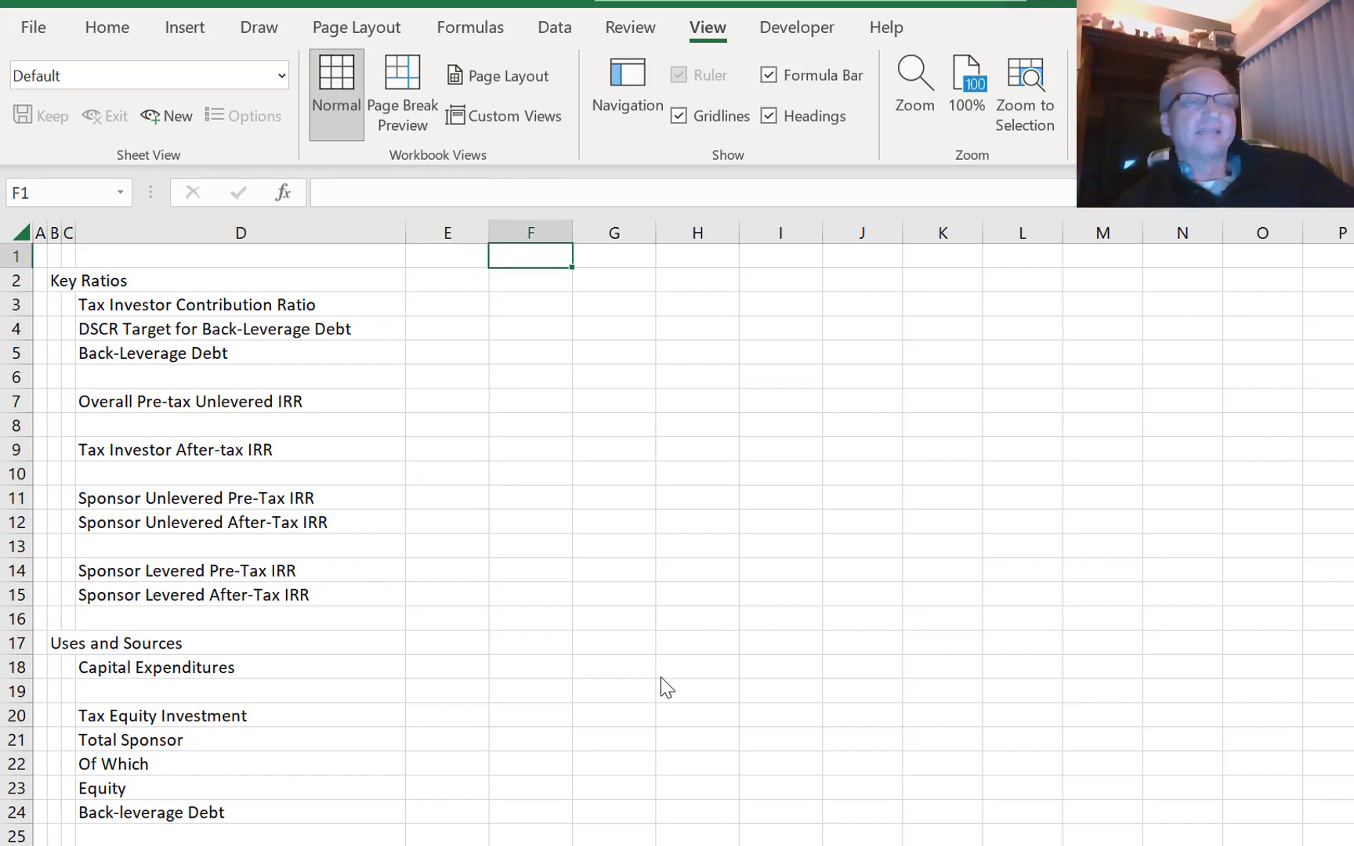
key("Down")
key("Down")
key("Left")
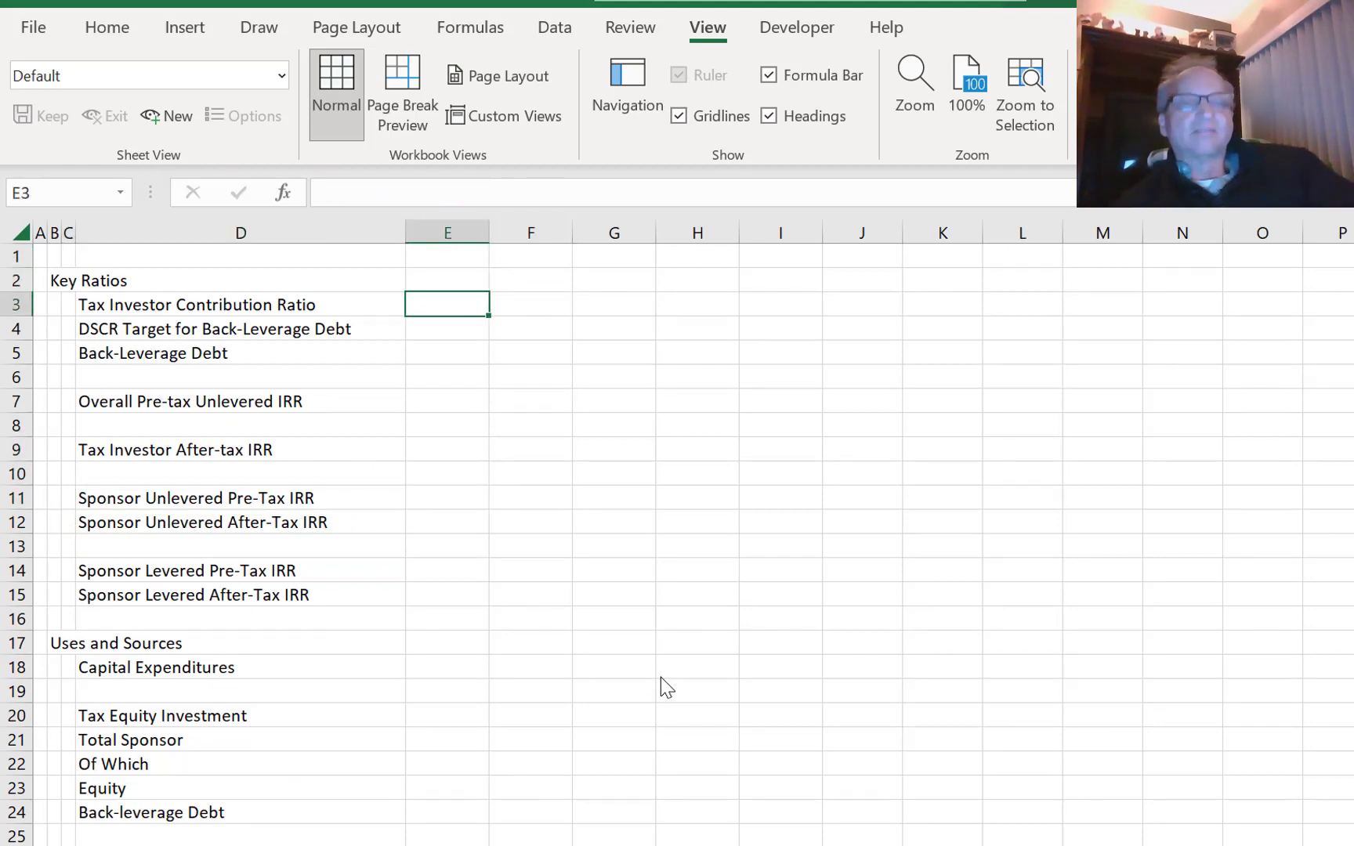
key("ctrl+v")
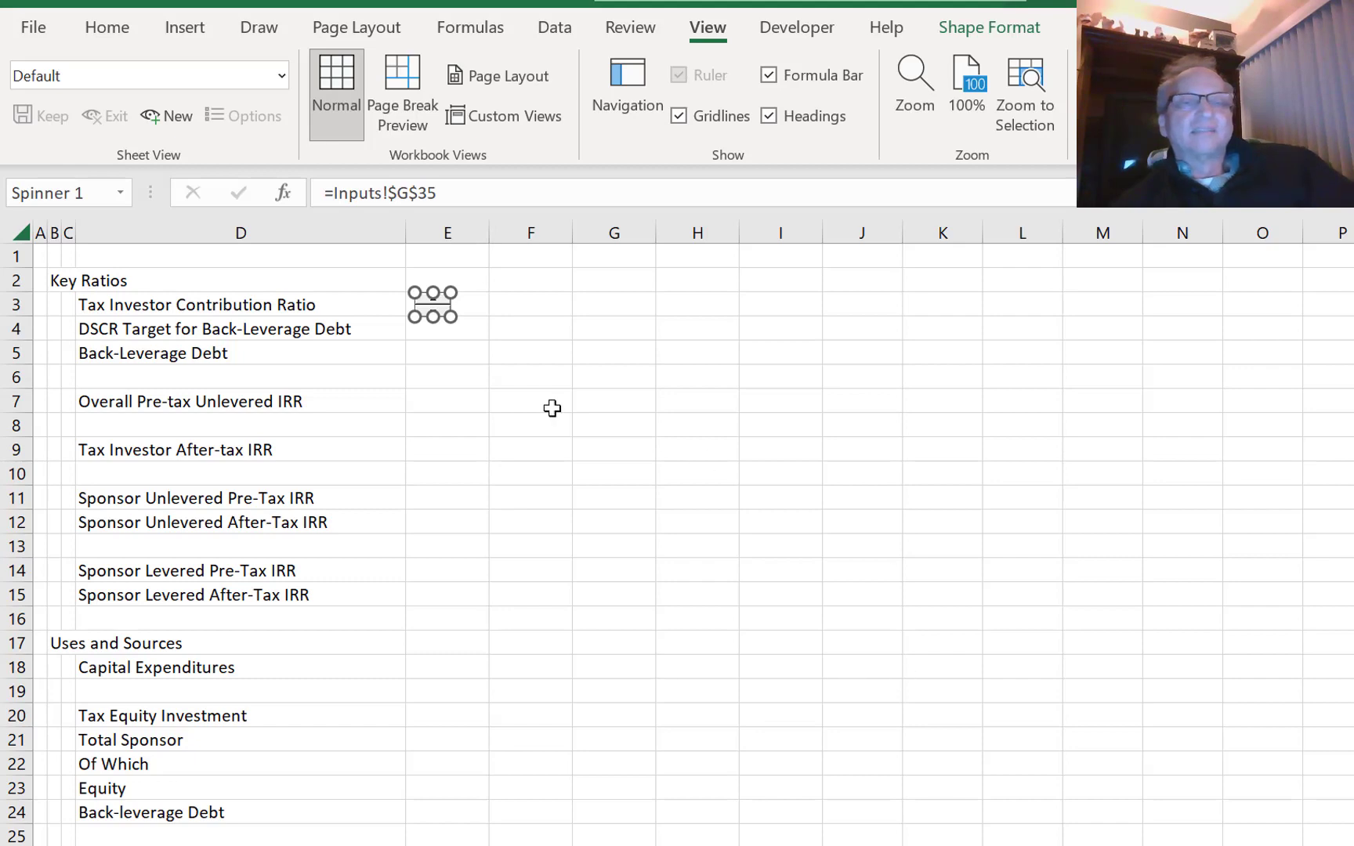
left_click_drag(423, 305, 488, 300)
- Link the Tax Investor Contribution Ratio in E3 to the Contribution Ratio in F35 of the Inputs sheet
left_click(435, 304)
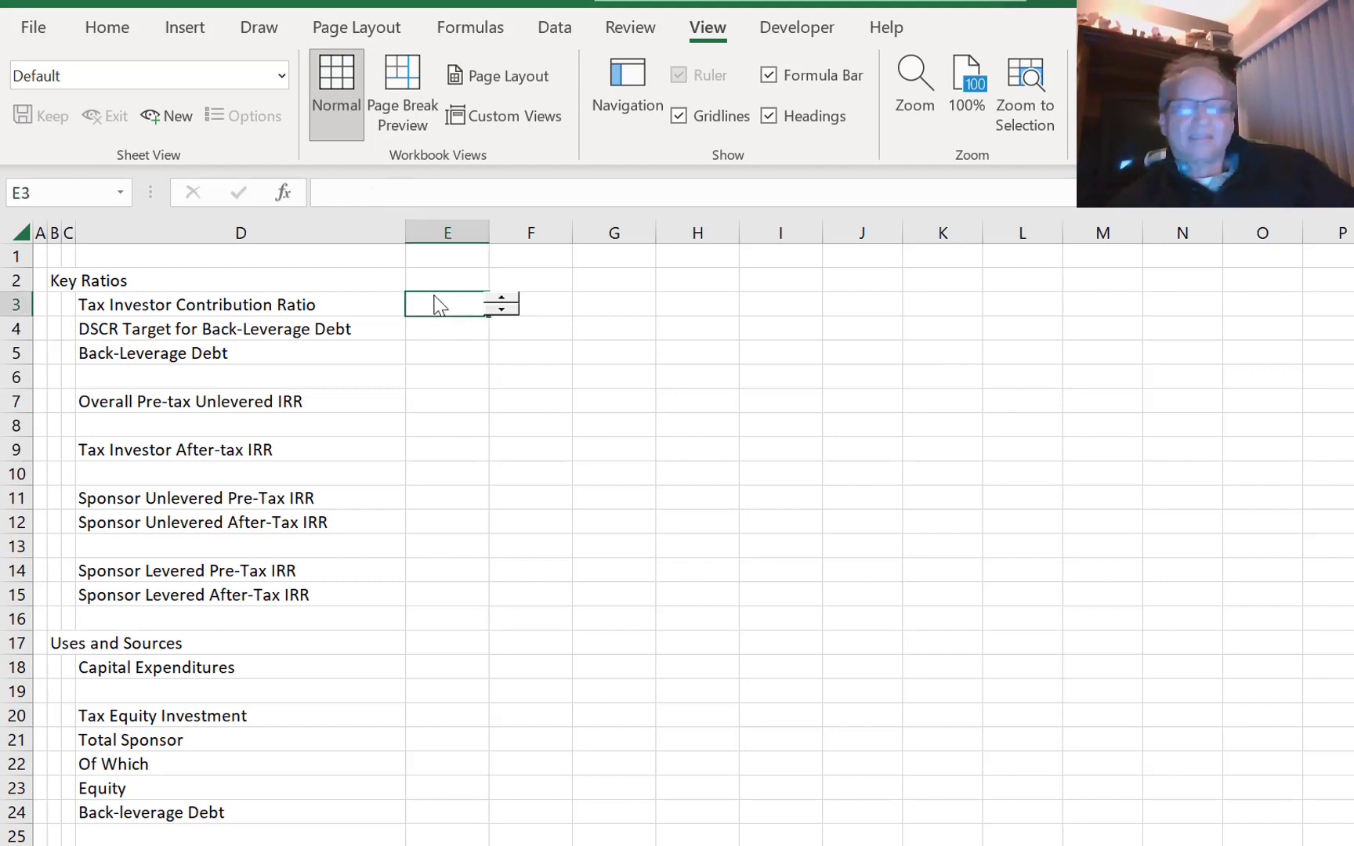
type("=")
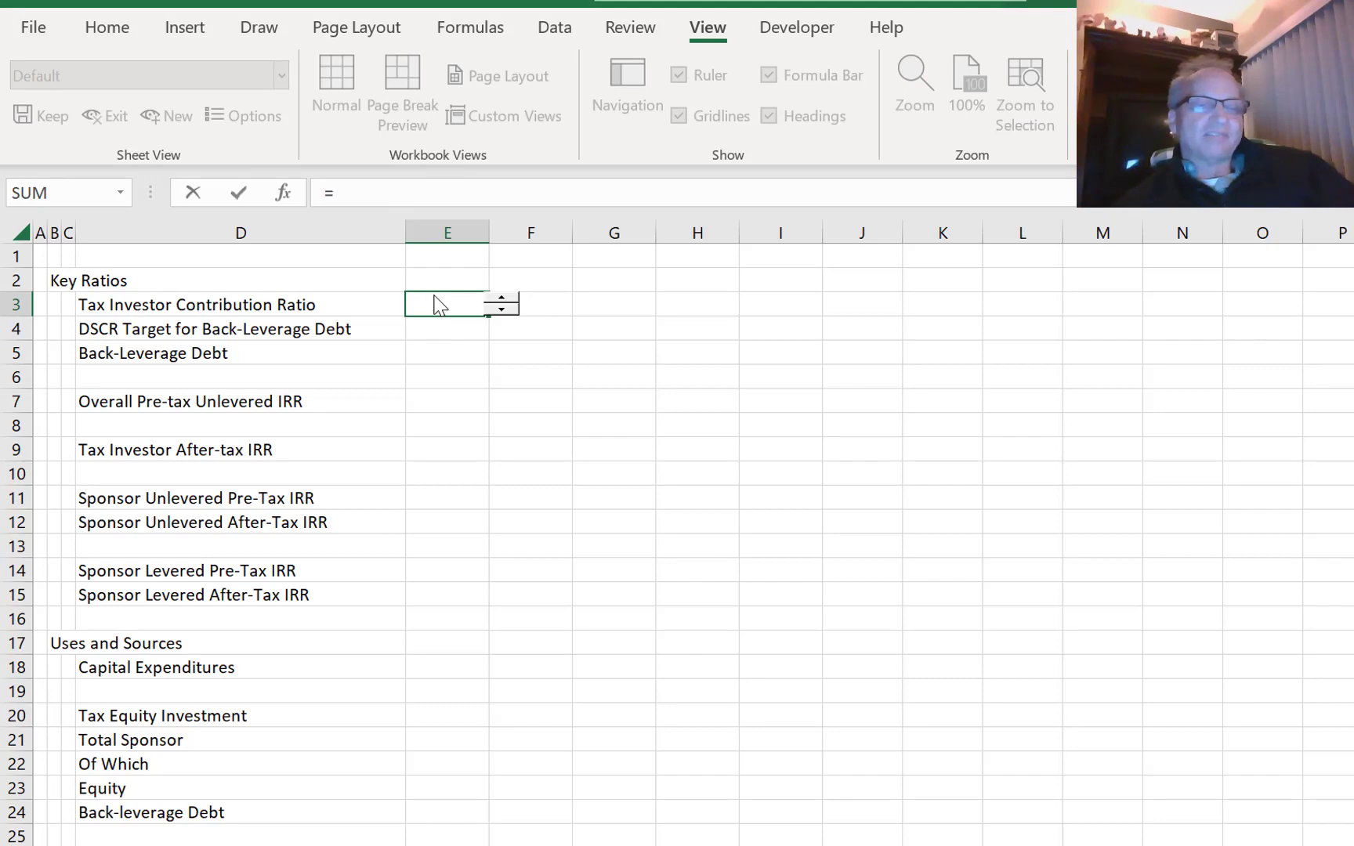
key("ctrl+Page_Down")
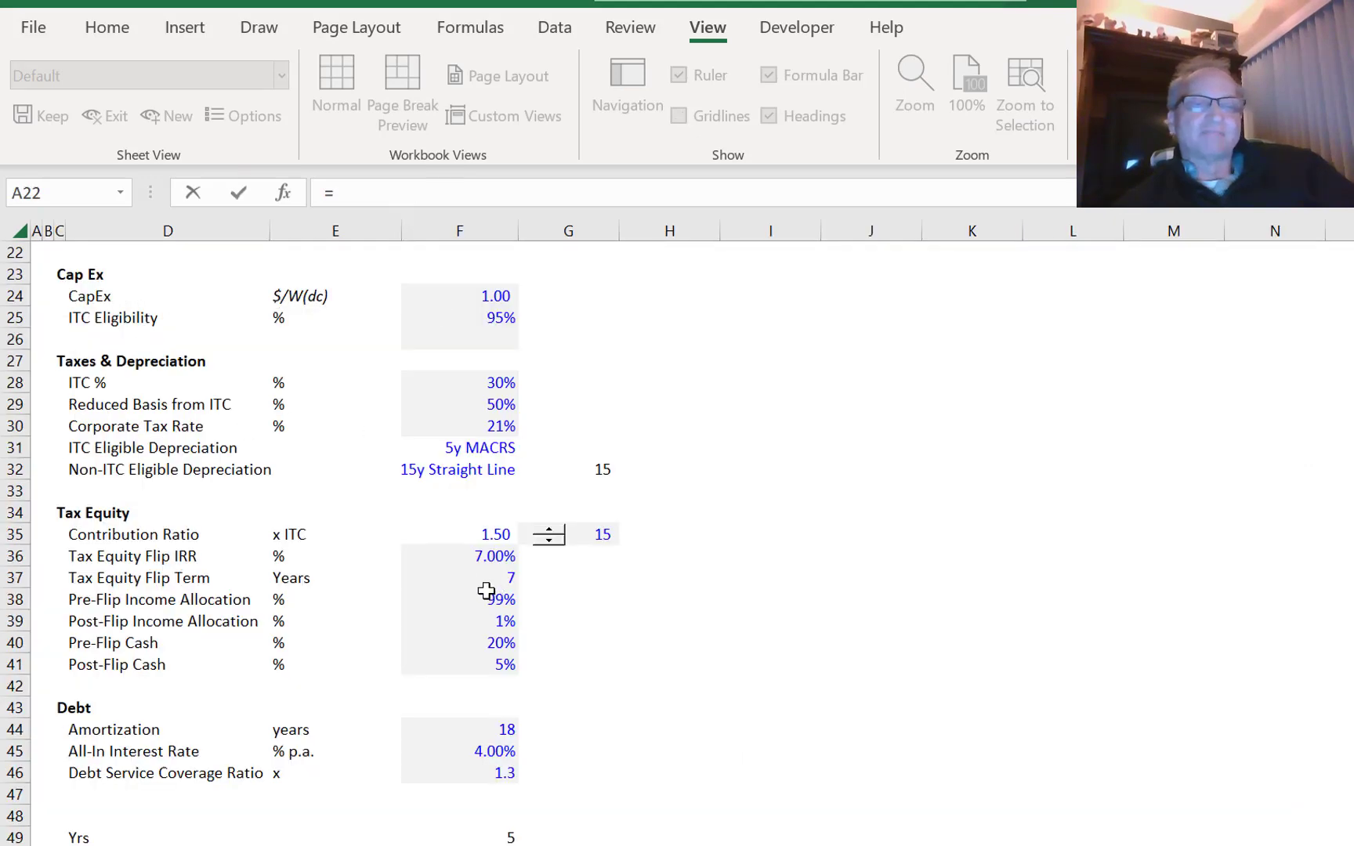
left_click(484, 528)
key("Return")
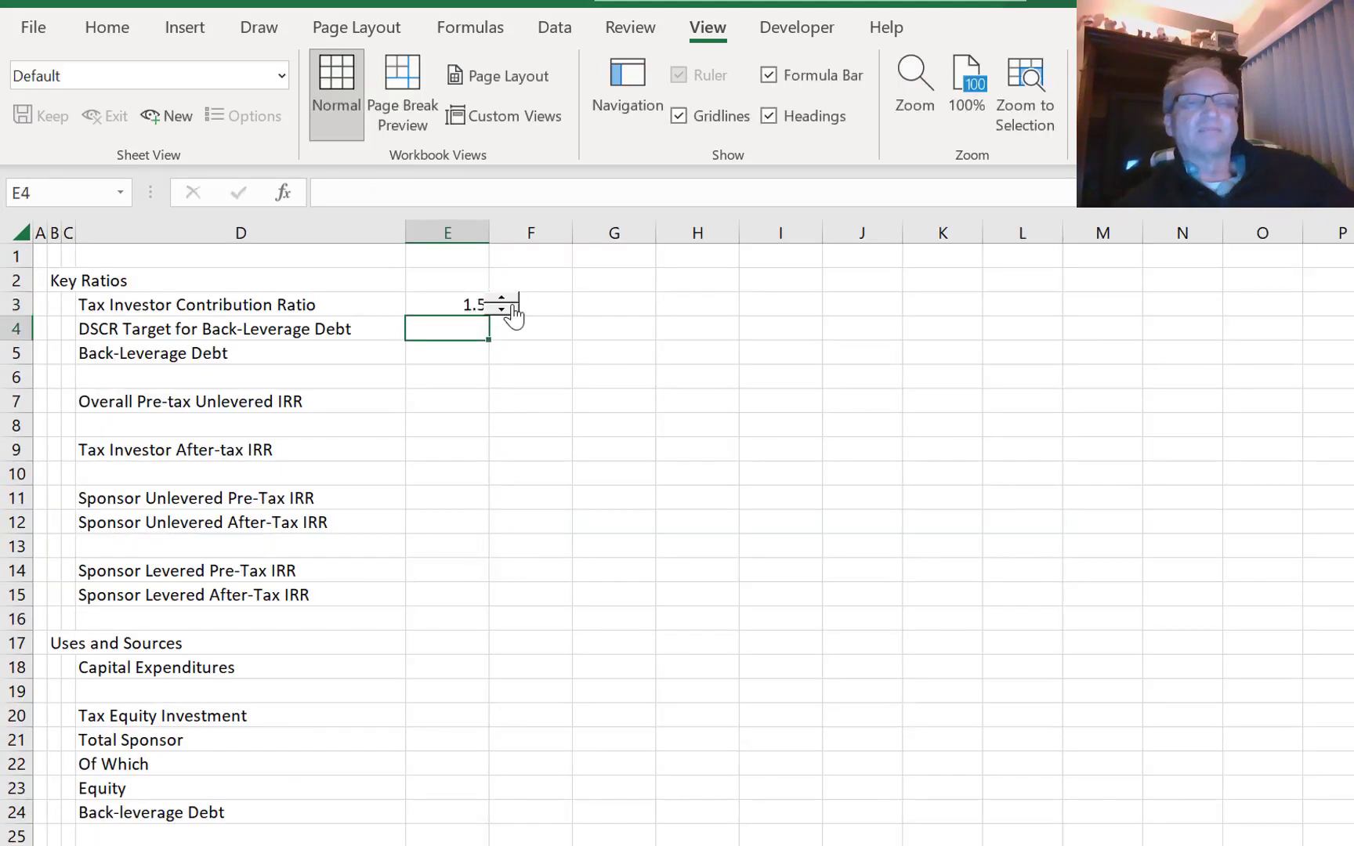
- Move the contribution ratio spinner fully into column F so it clears the value in E3
left_click(496, 287)
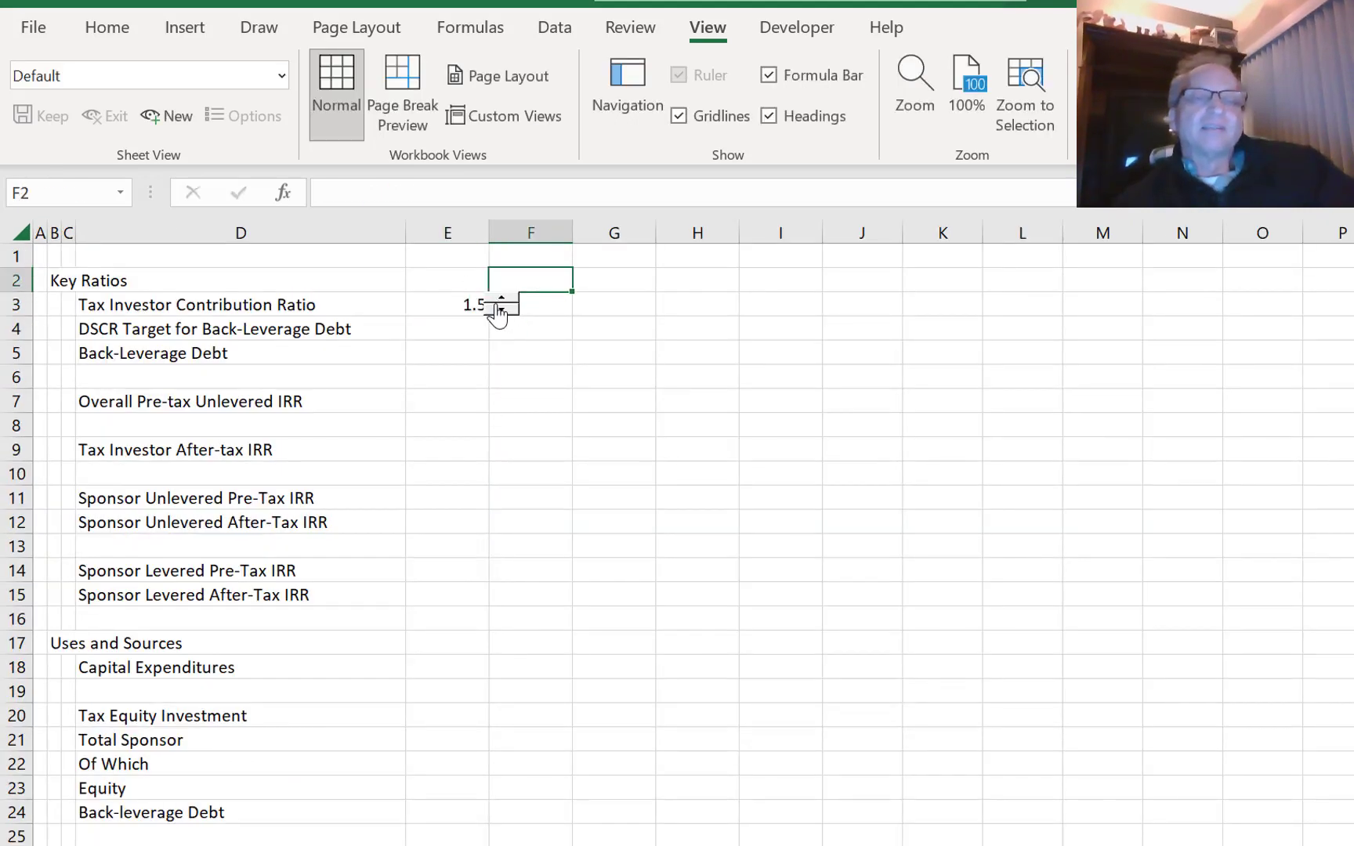
right_click(498, 312)
key("Escape")
left_click_drag(499, 308, 520, 304)
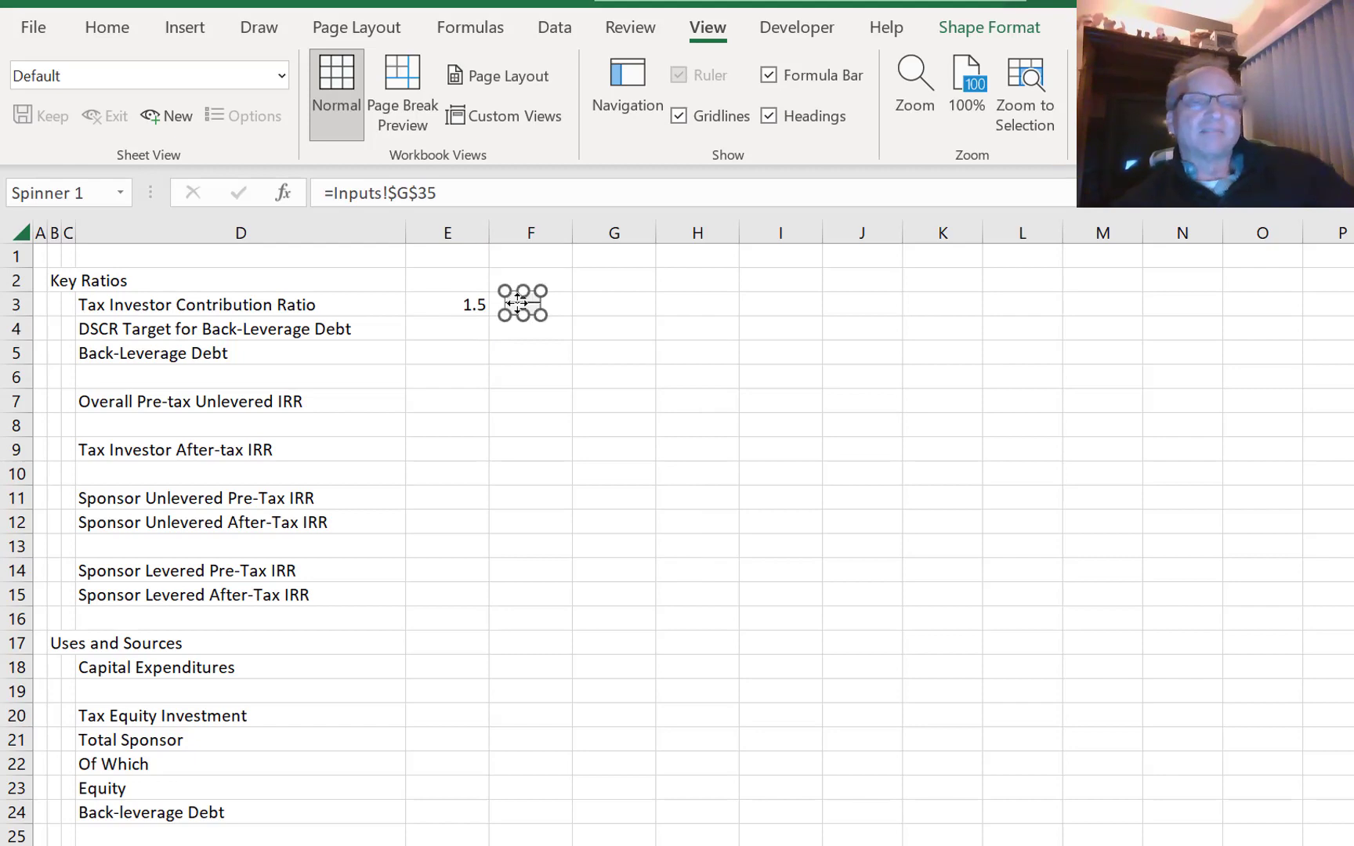
- Link the Overall Pre-tax Unlevered IRR in E7 to the Unlevered Pre-tax Project IRR in E46 of the SPV Operating Cash sheet
left_click(448, 351)
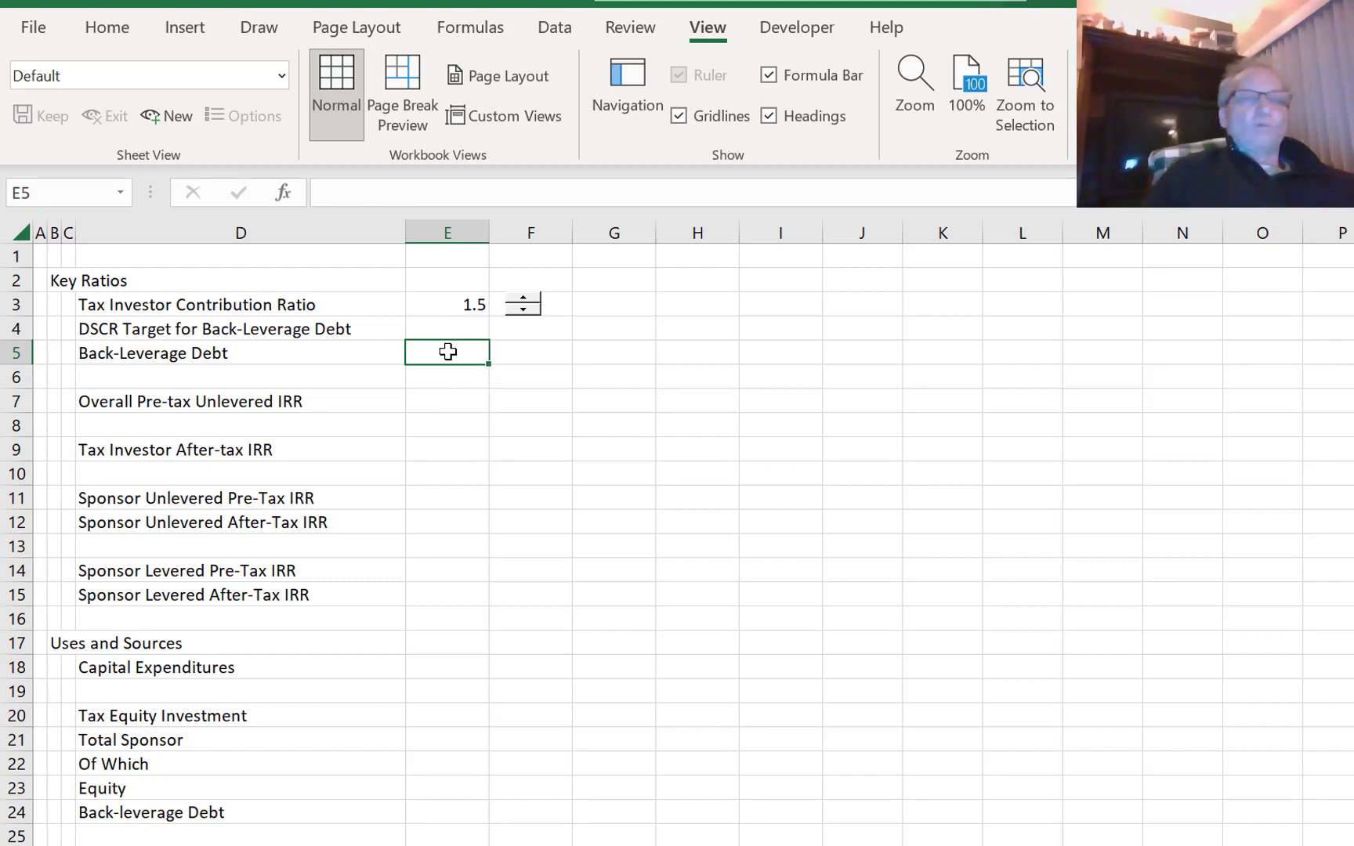
key("Down")
key("Down")
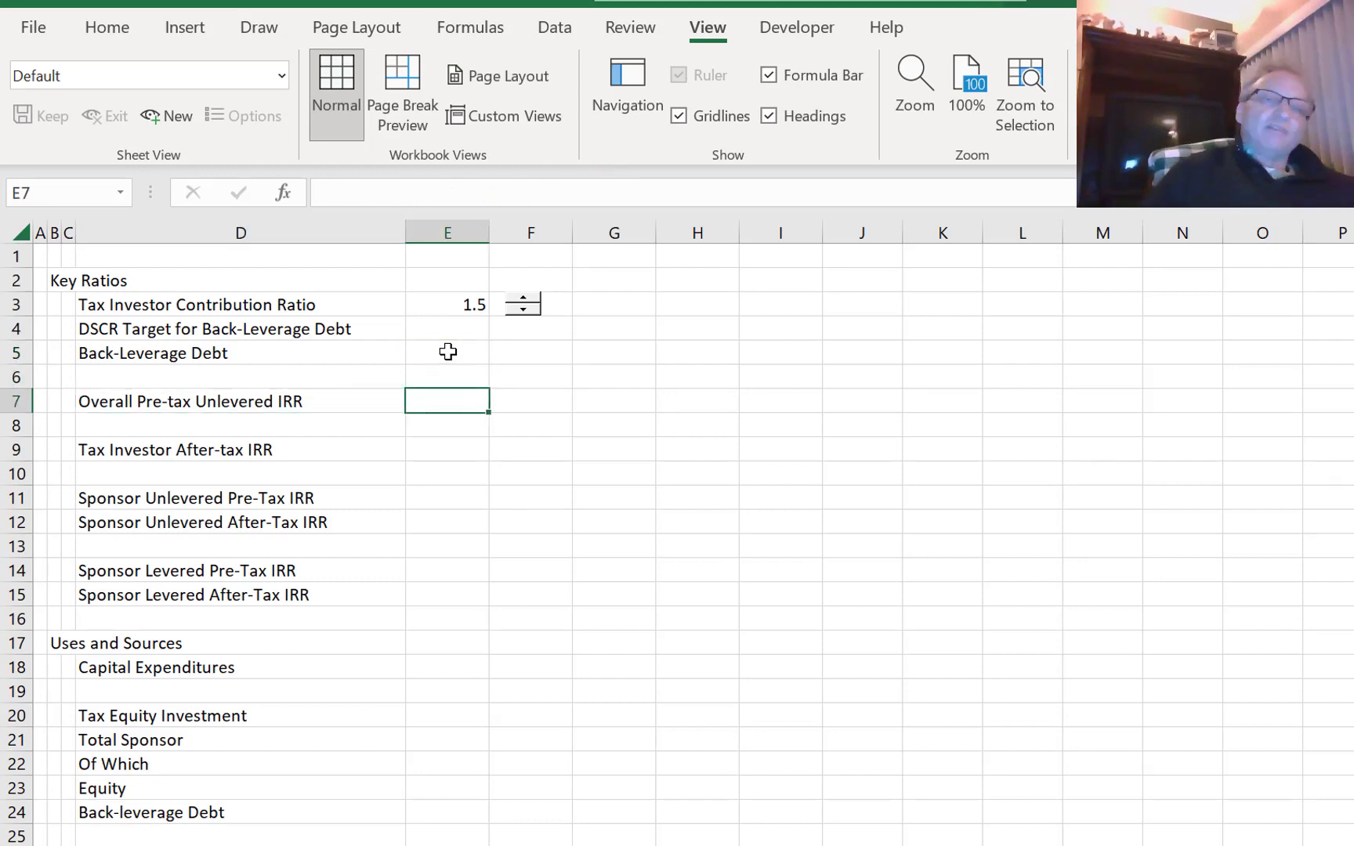
type("=")
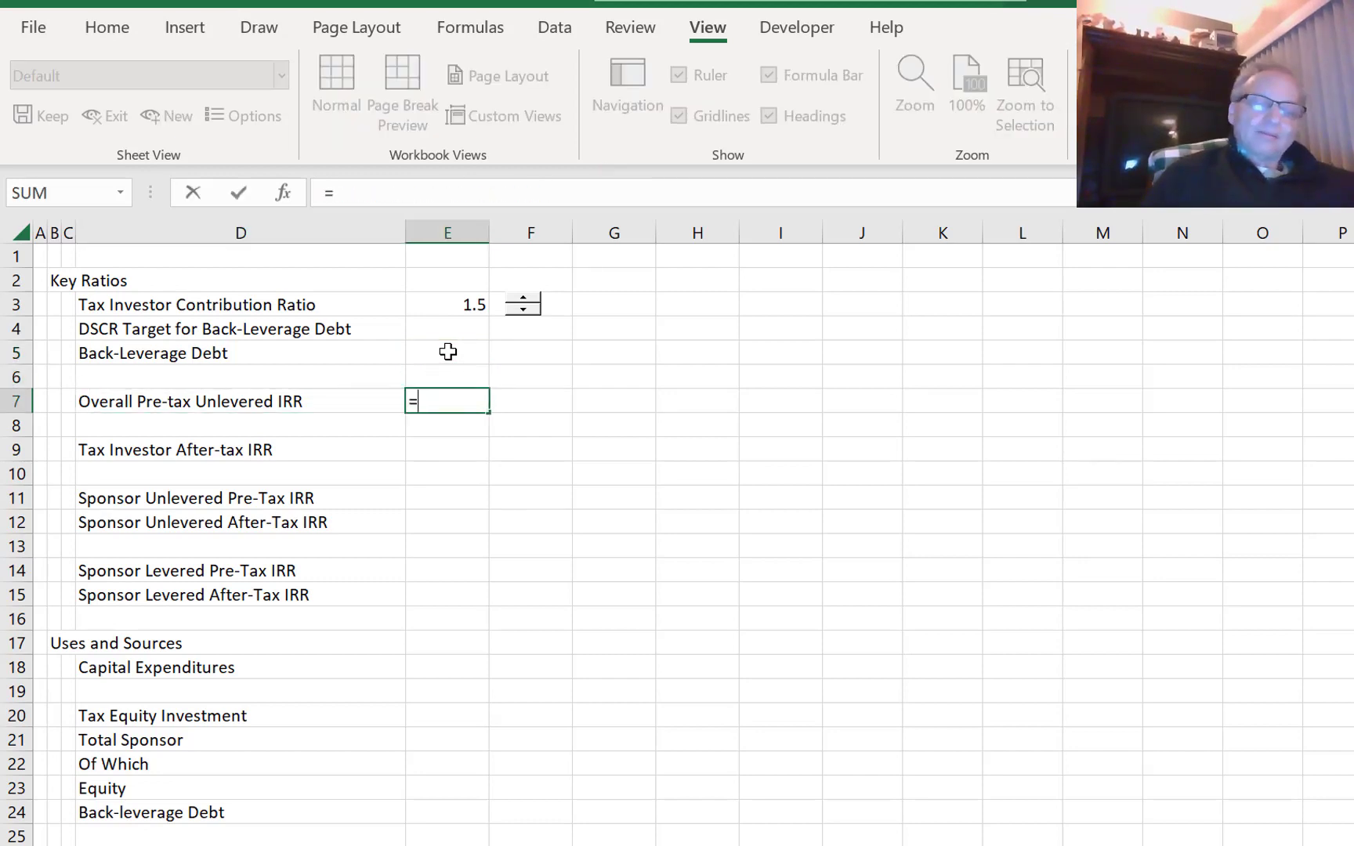
key("ctrl+Page_Up")
key("ctrl+Page_Up")
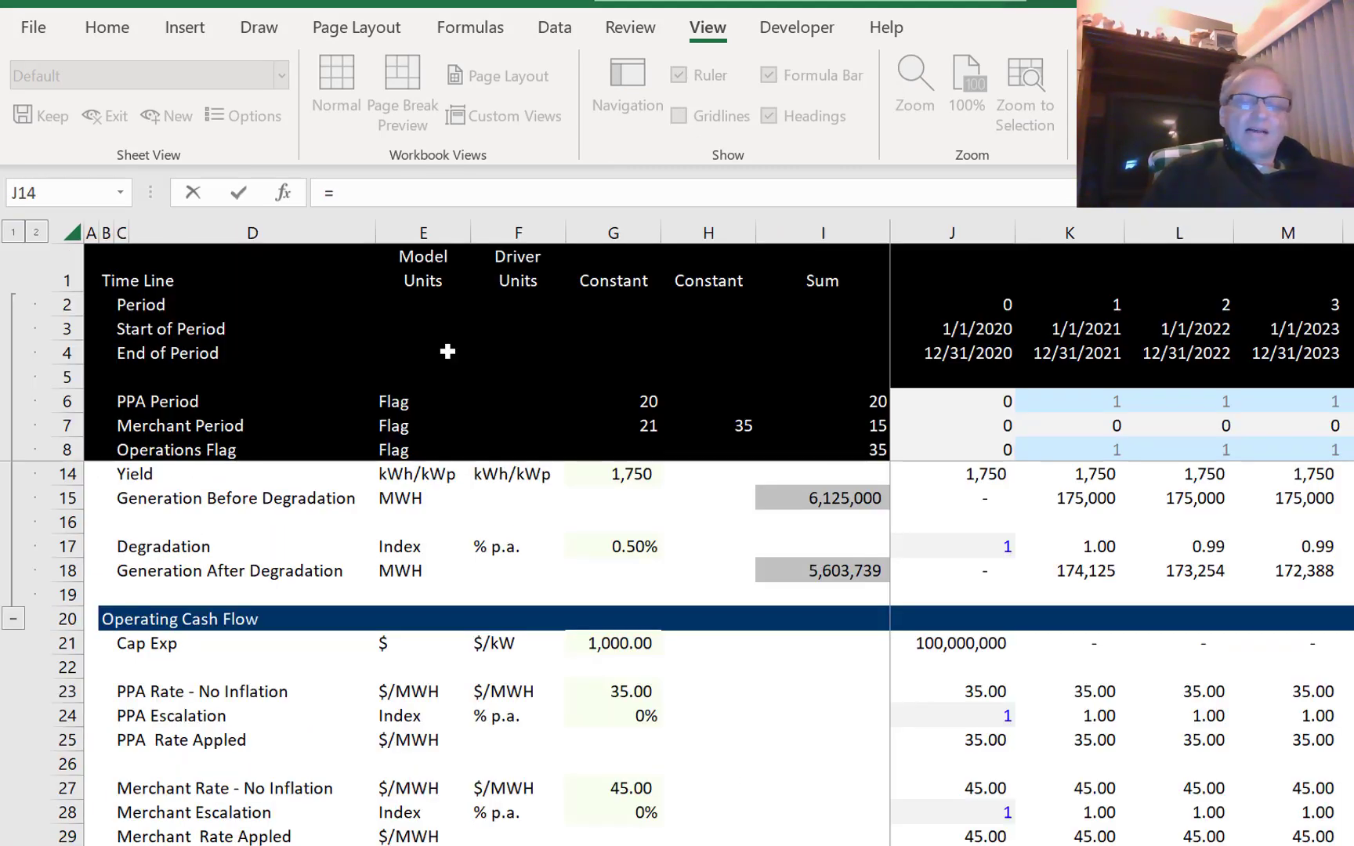
left_click(597, 701)
key("Down")
key("Down")
key("Down")
key("Down")
key("Down")
key("Down")
key("Down")
key("Down")
key("Down")
key("Down")
key("Down")
key("Down")
key("Down")
key("Down")
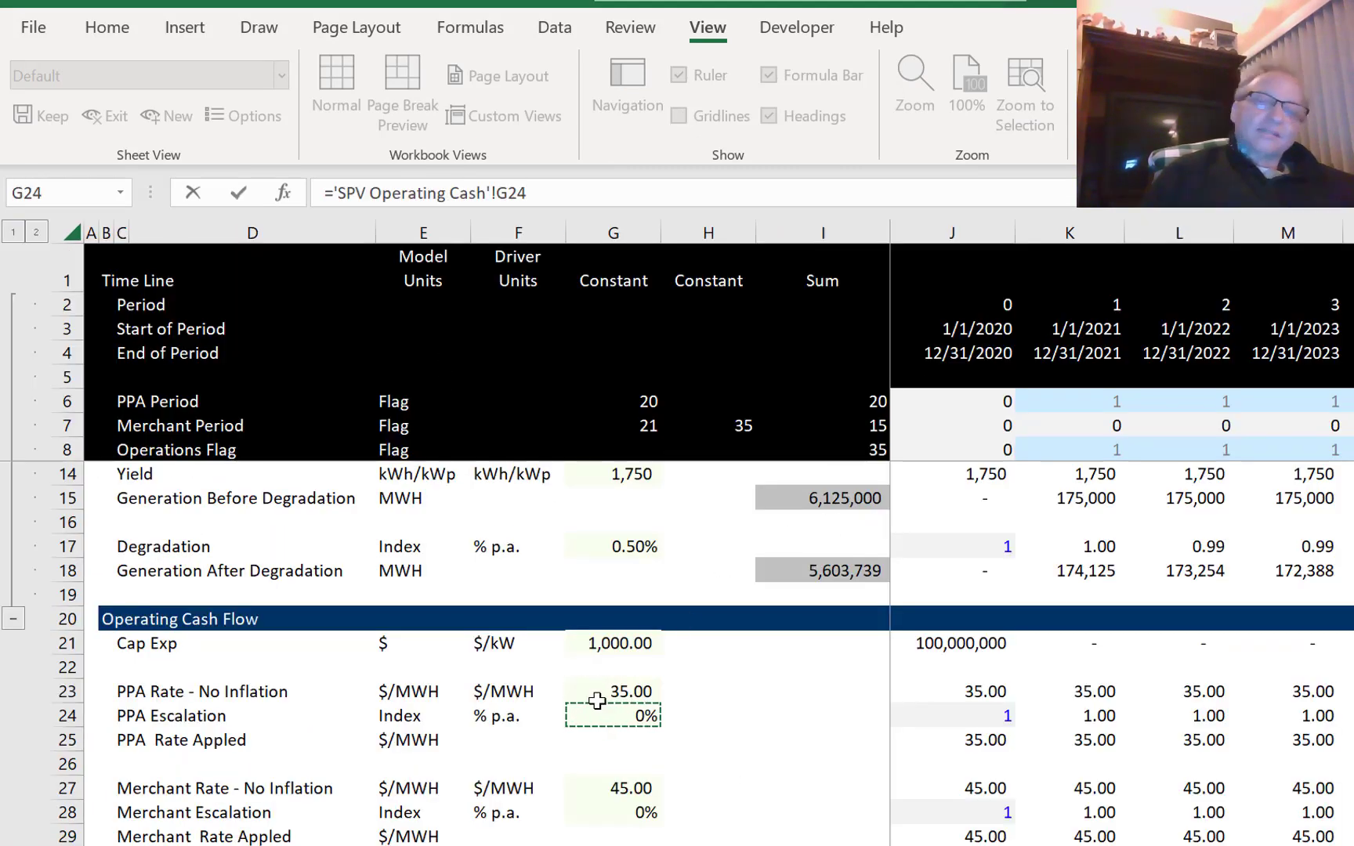
key("Down")
key("Down")
key("Down")
key("Down")
key("Down")
key("Down")
key("Down")
key("Down")
key("Down")
key("Down")
key("Down")
key("Down")
key("Down")
key("Down")
key("Down")
key("Down")
key("Down")
key("Down")
key("Down")
key("Down")
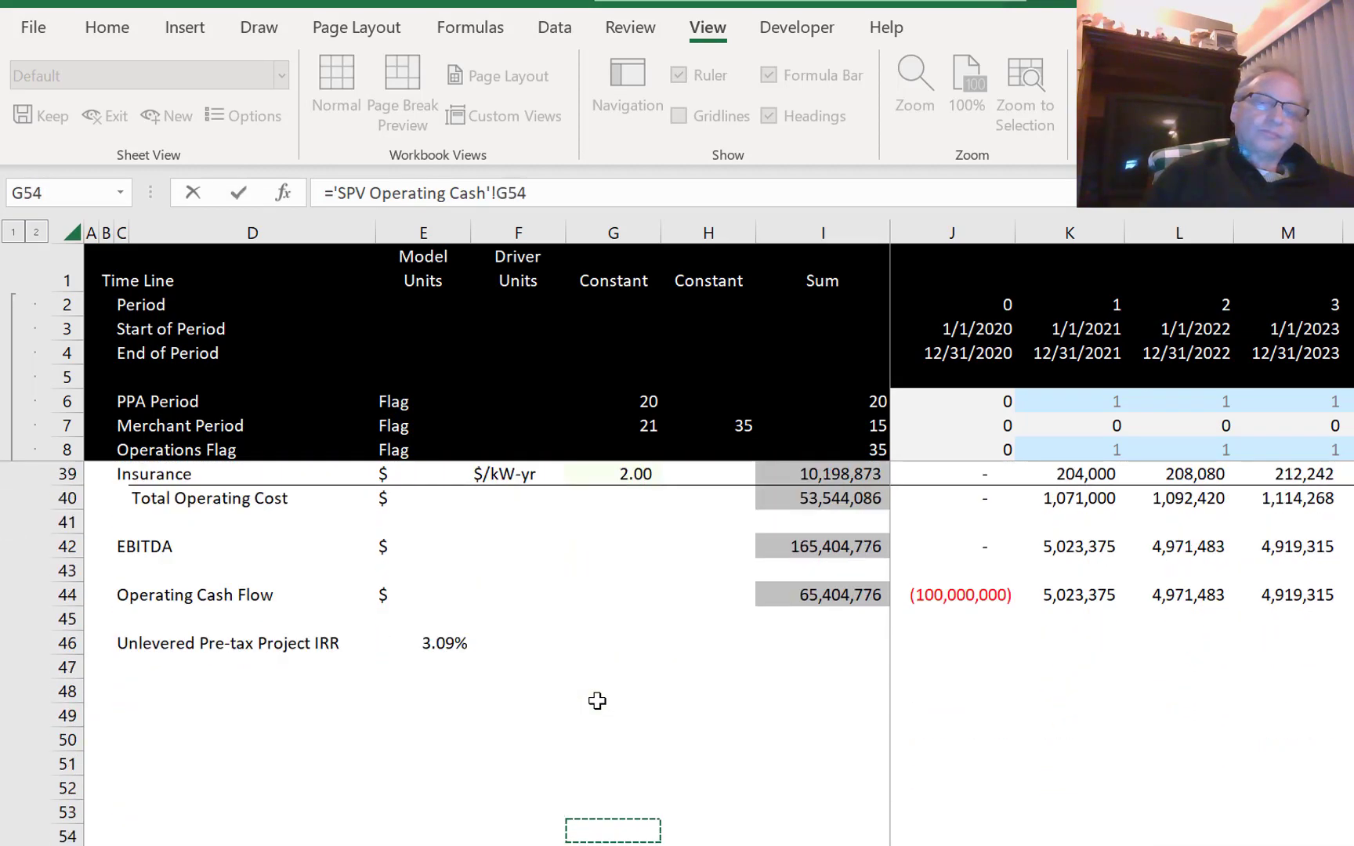
key("Up")
key("Up")
key("Up")
key("Up")
key("Up")
key("Up")
key("Up")
key("Up")
key("Up")
key("Up")
key("Up")
key("Up")
key("Up")
key("Up")
key("Down")
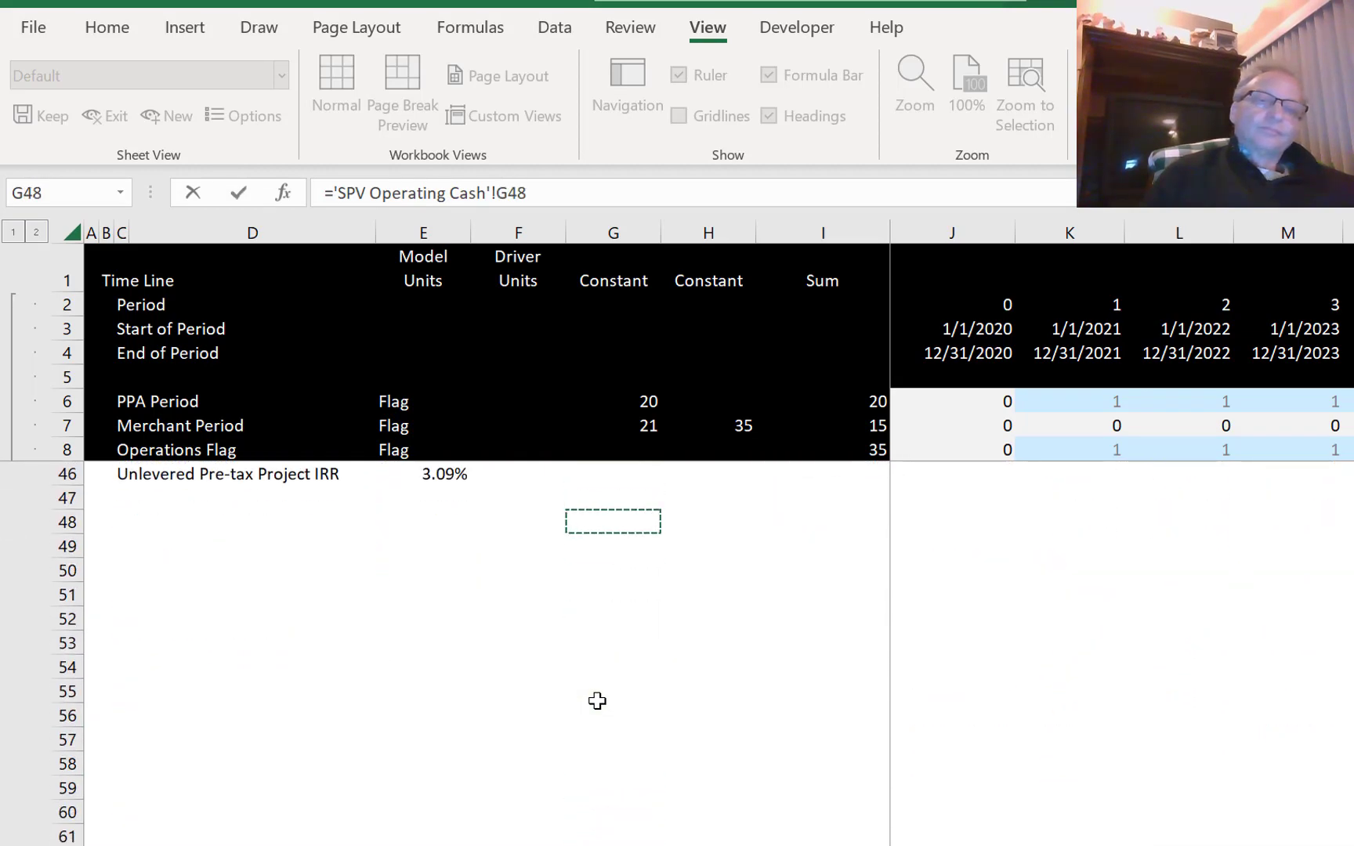
key("Up")
key("Up")
key("Left")
key("Left")
key("Return")
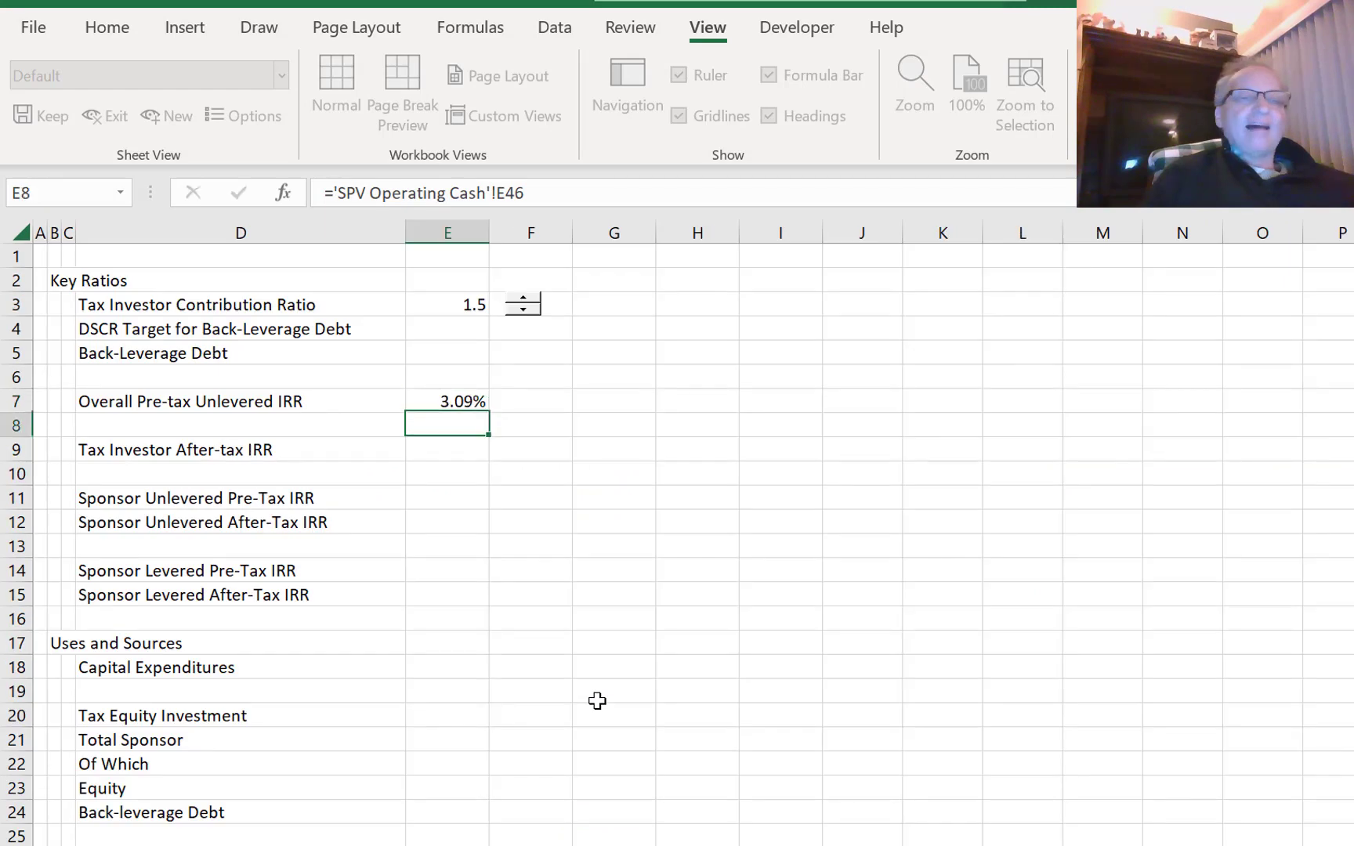
- Insert a blank row at row 8, directly below Overall Pre-tax Unlevered IRR
key("Up")
key("Left")
key("Down")
key("shift+space")
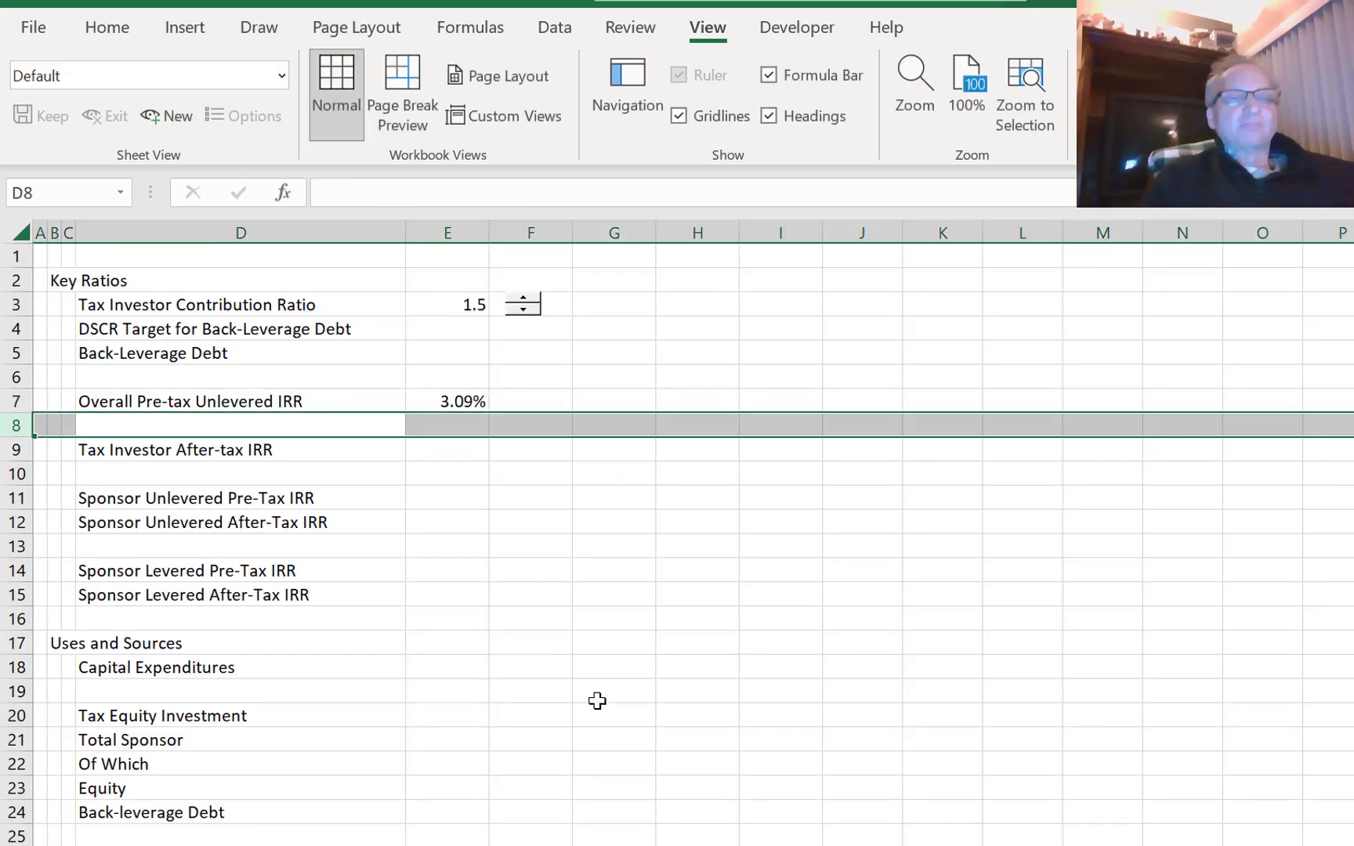
key("ctrl+shift+equal")
key("Left")
key("Right")
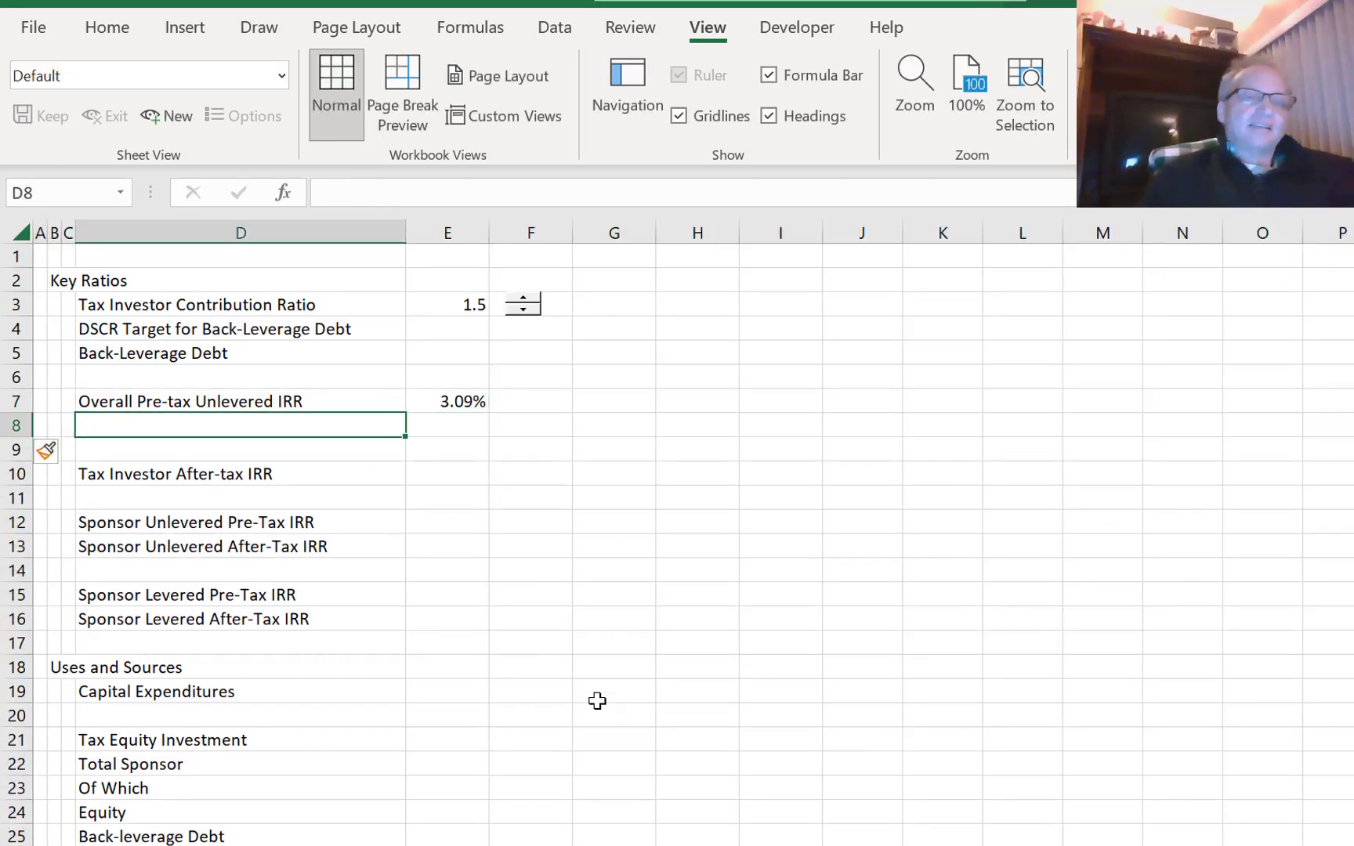
type("Hyp")
left_click(597, 701)
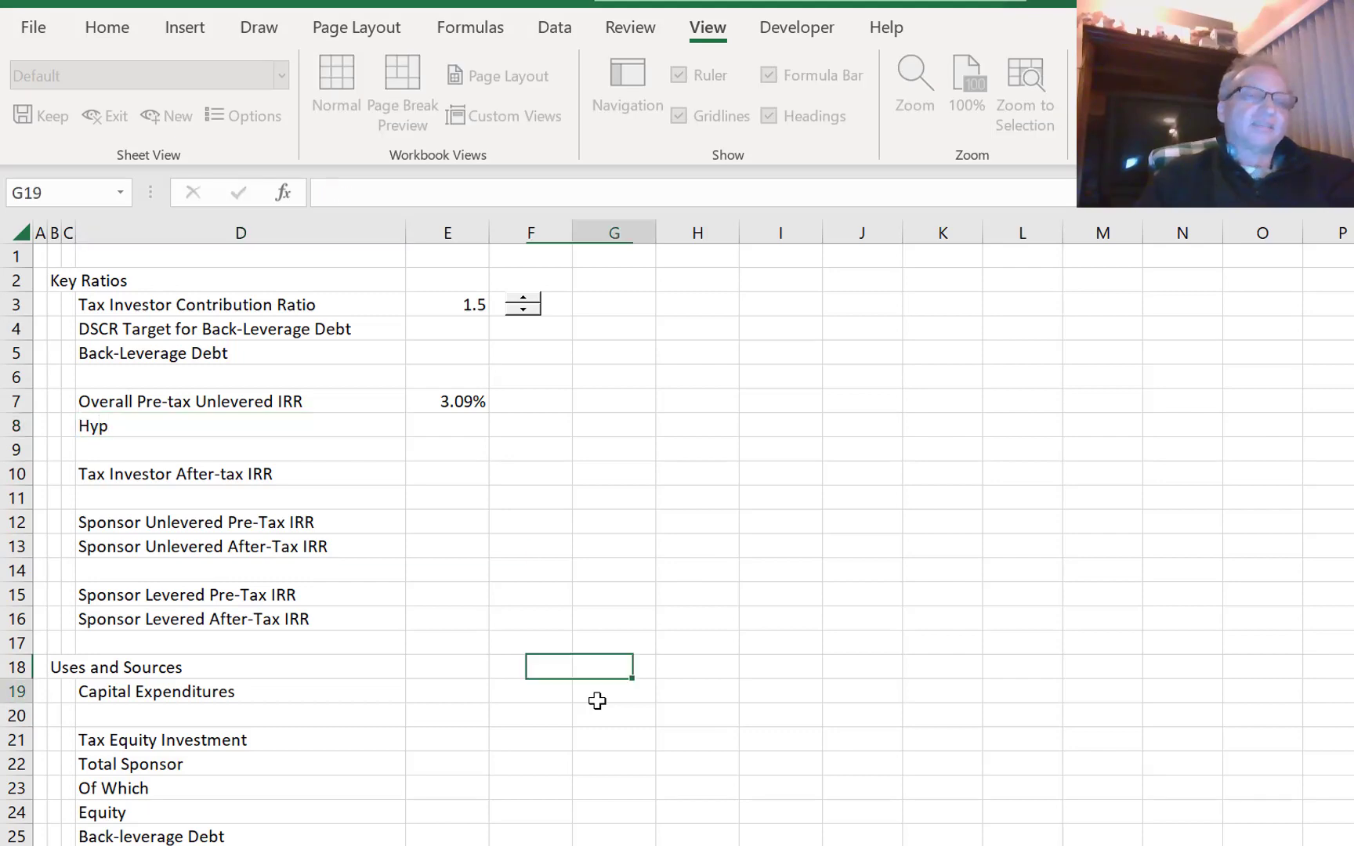
key("Up")
key("Left")
key("Up")
key("Up")
key("Up")
key("Up")
key("Up")
key("Up")
key("Up")
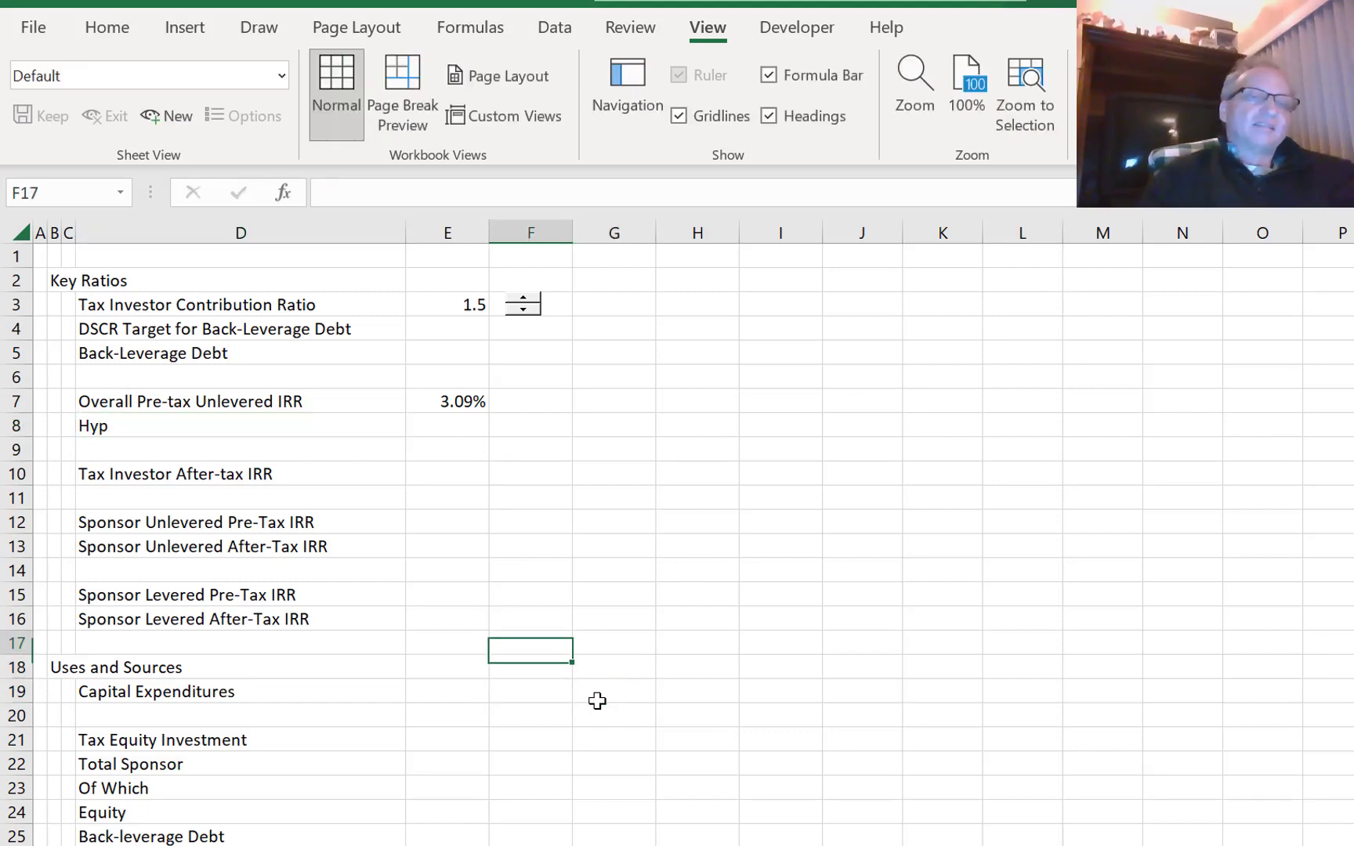
key("Left")
key("Left")
key("Left")
key("Up")
key("Up")
key("Up")
key("Right")
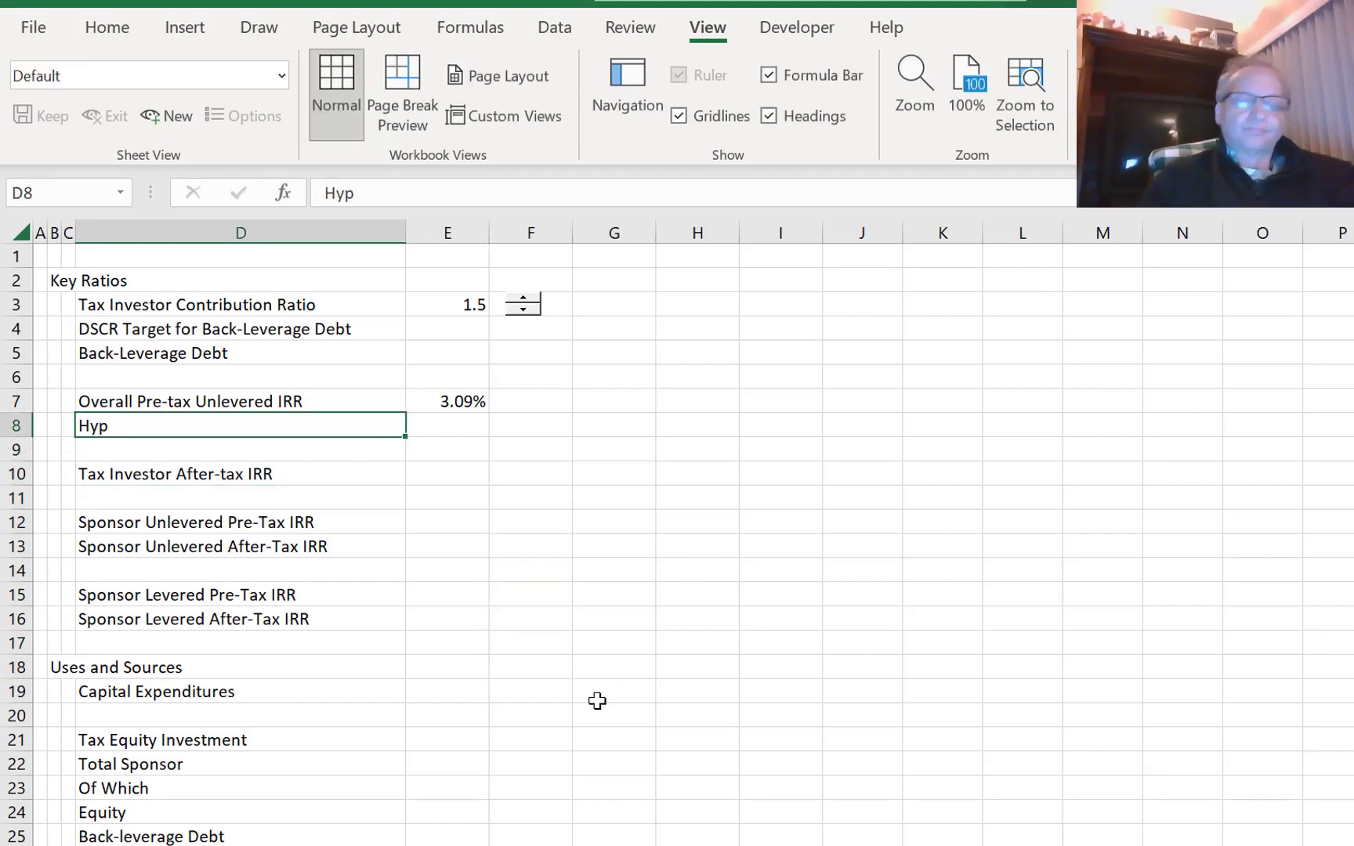
- Label the empty row below Overall Pre-tax Unlevered IRR in D8 as "Hypothetical IRR with Full Deduction Use"
type("Hypothe")
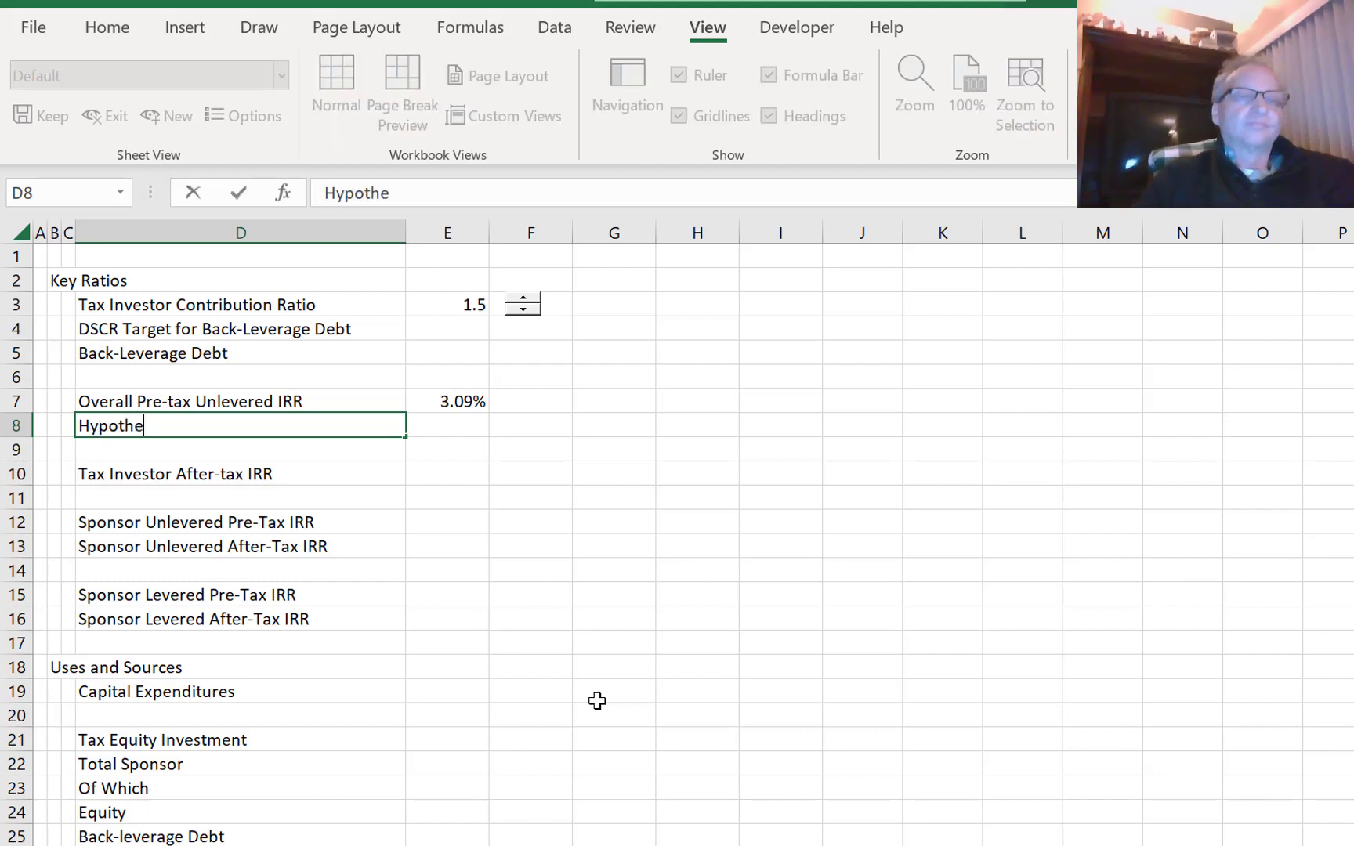
type("tical IRR with Full De")
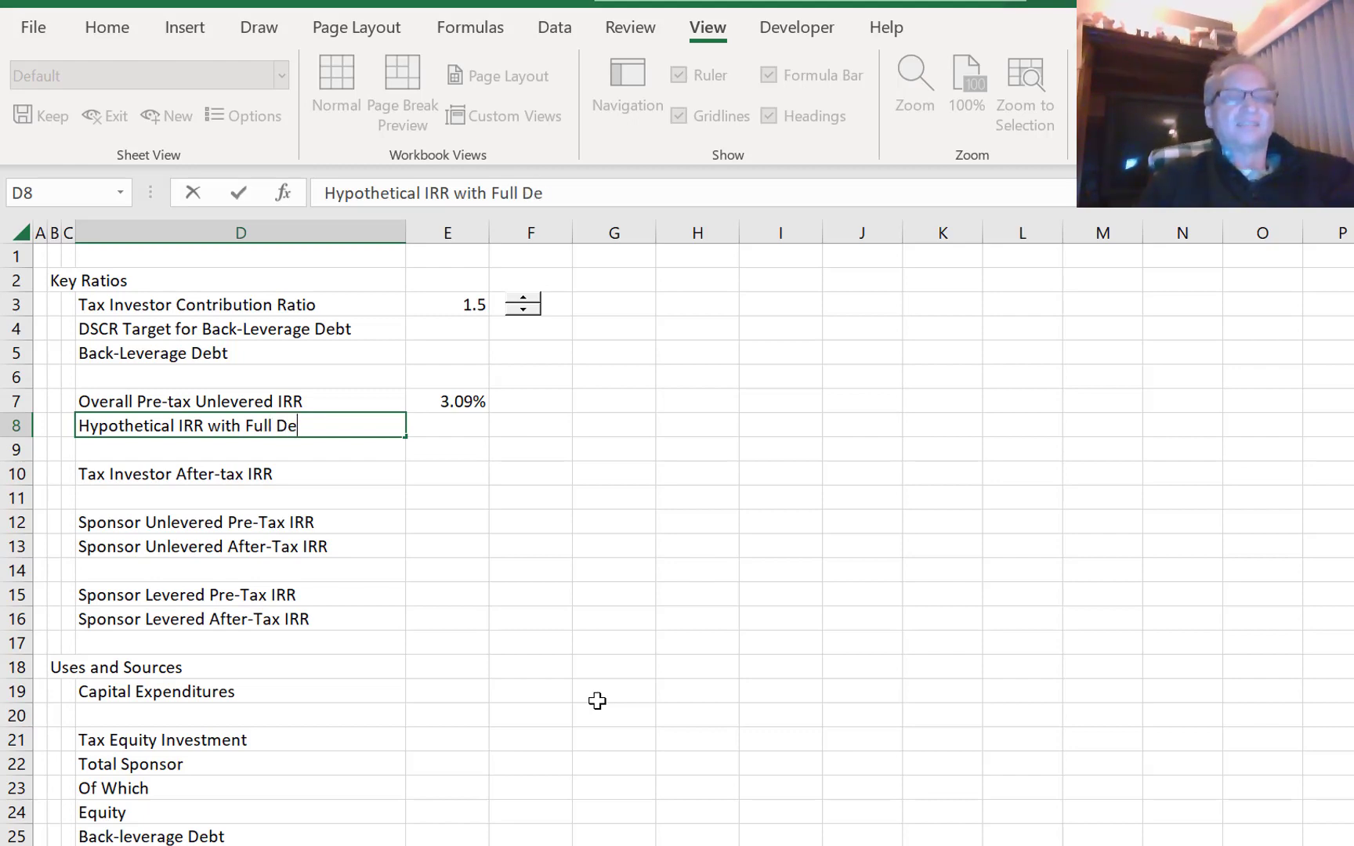
type("duction ")
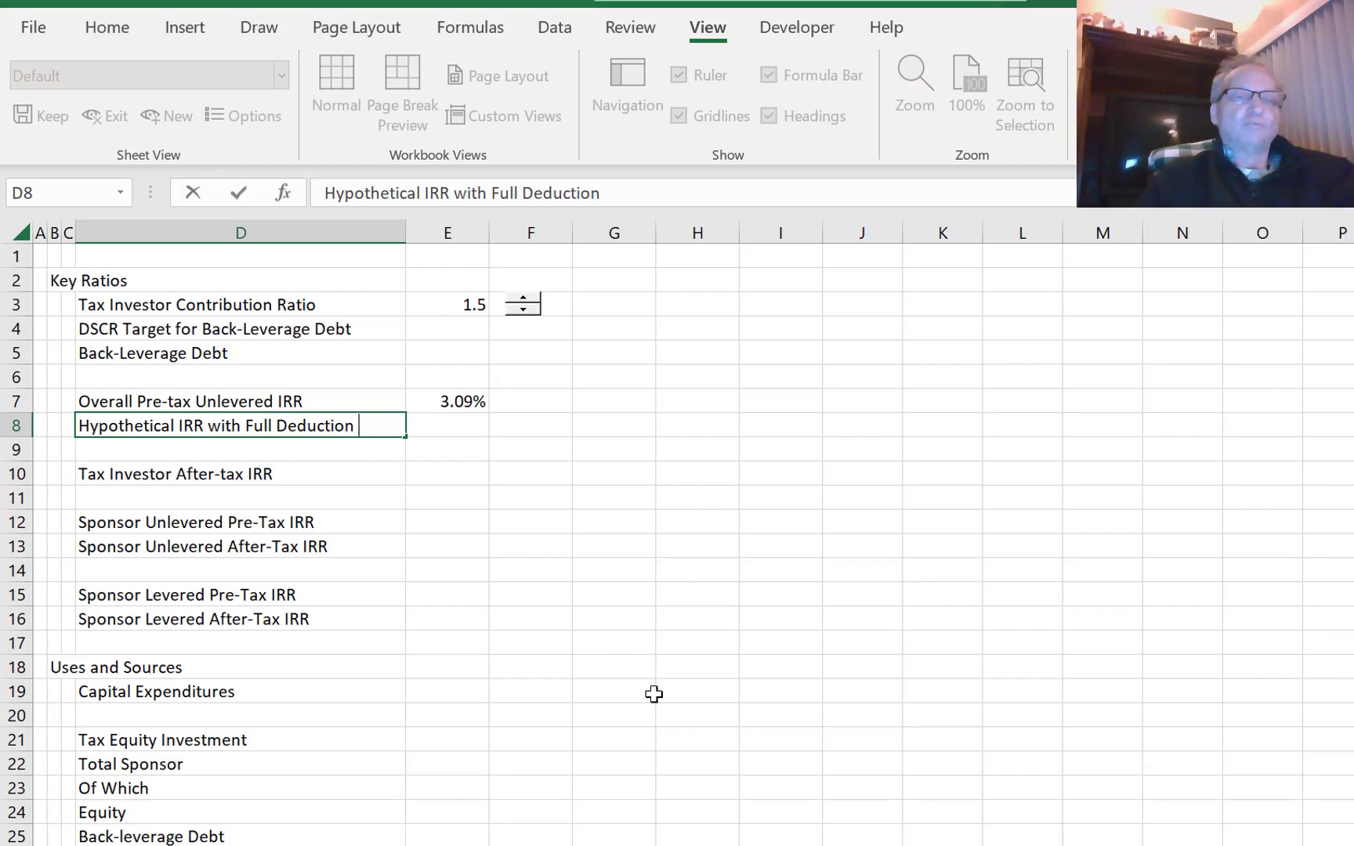
type("I")
type("USd")
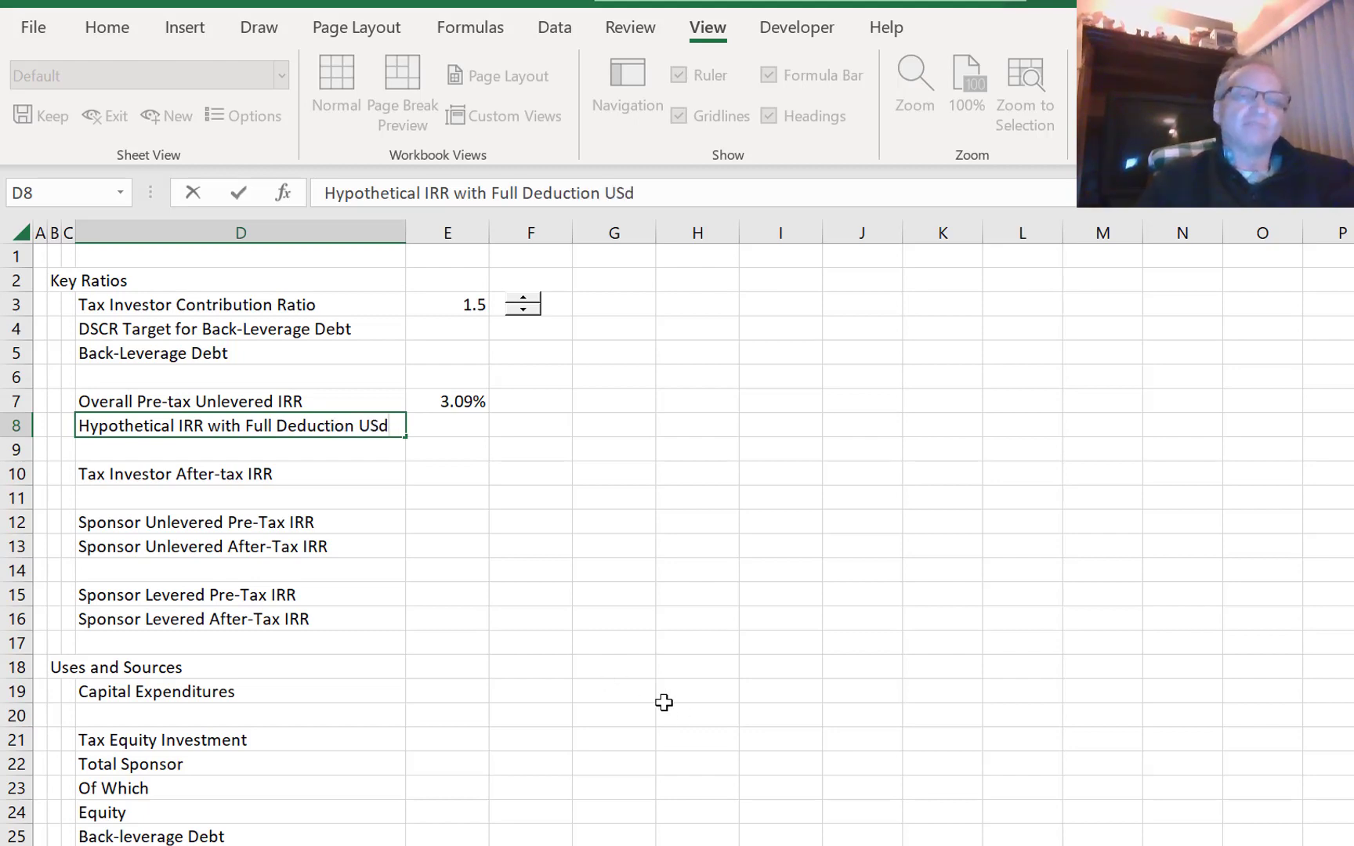
type("e")
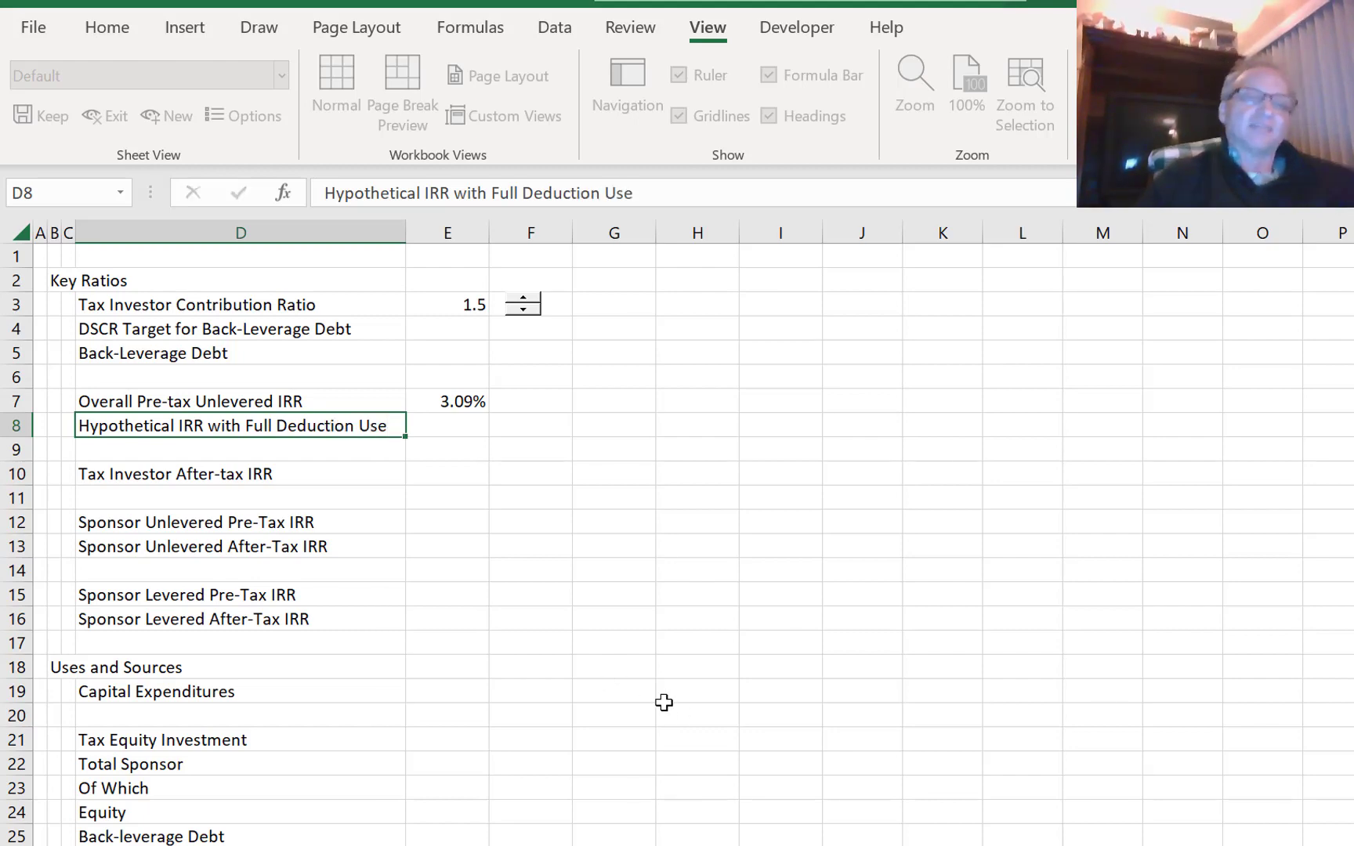
key("Tab")
- Link the hypothetical IRR in E8 to the Hypothetical After Tax IRR in F47 of the Taxes sheet
type("=")
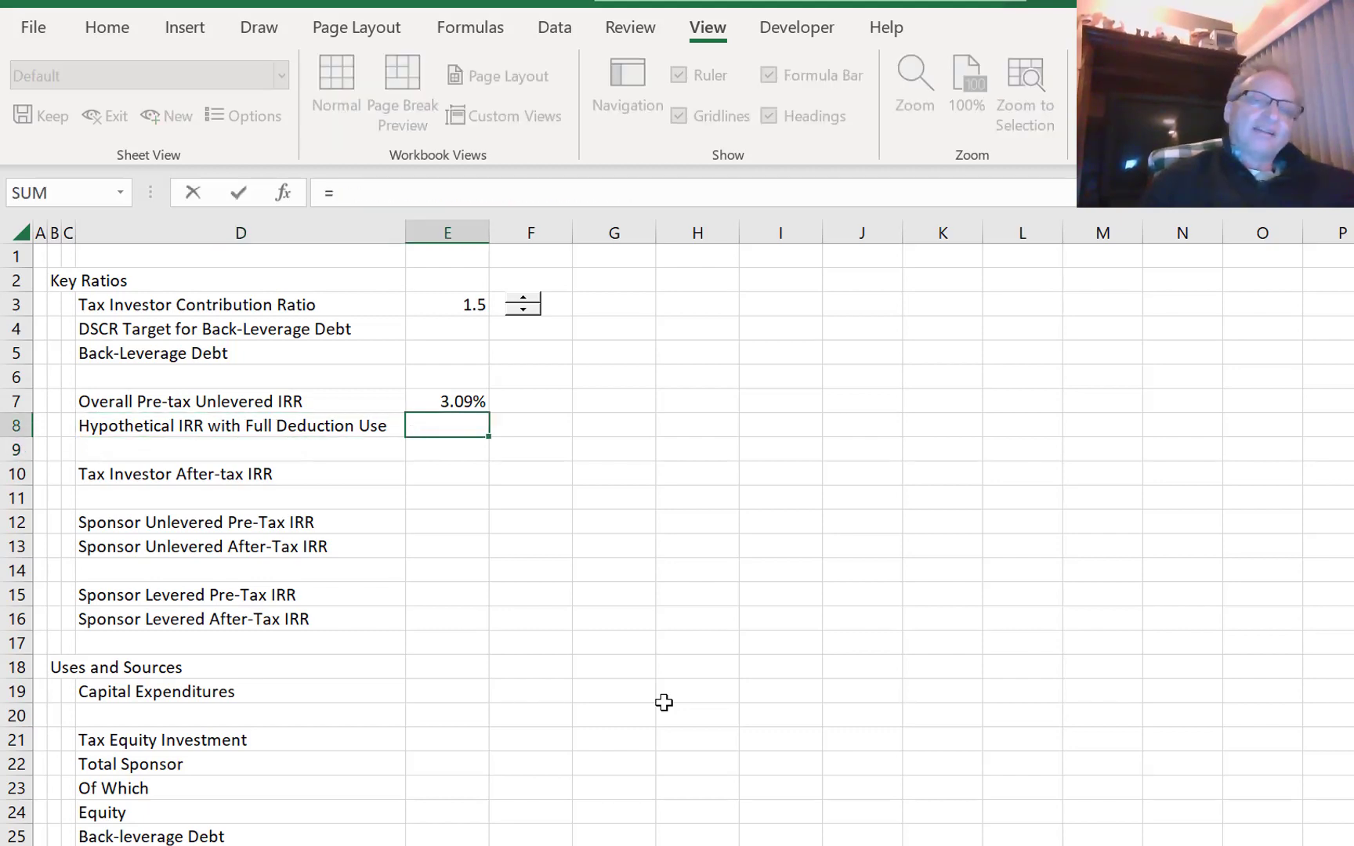
key("ctrl+Page_Down")
key("ctrl+Page_Down")
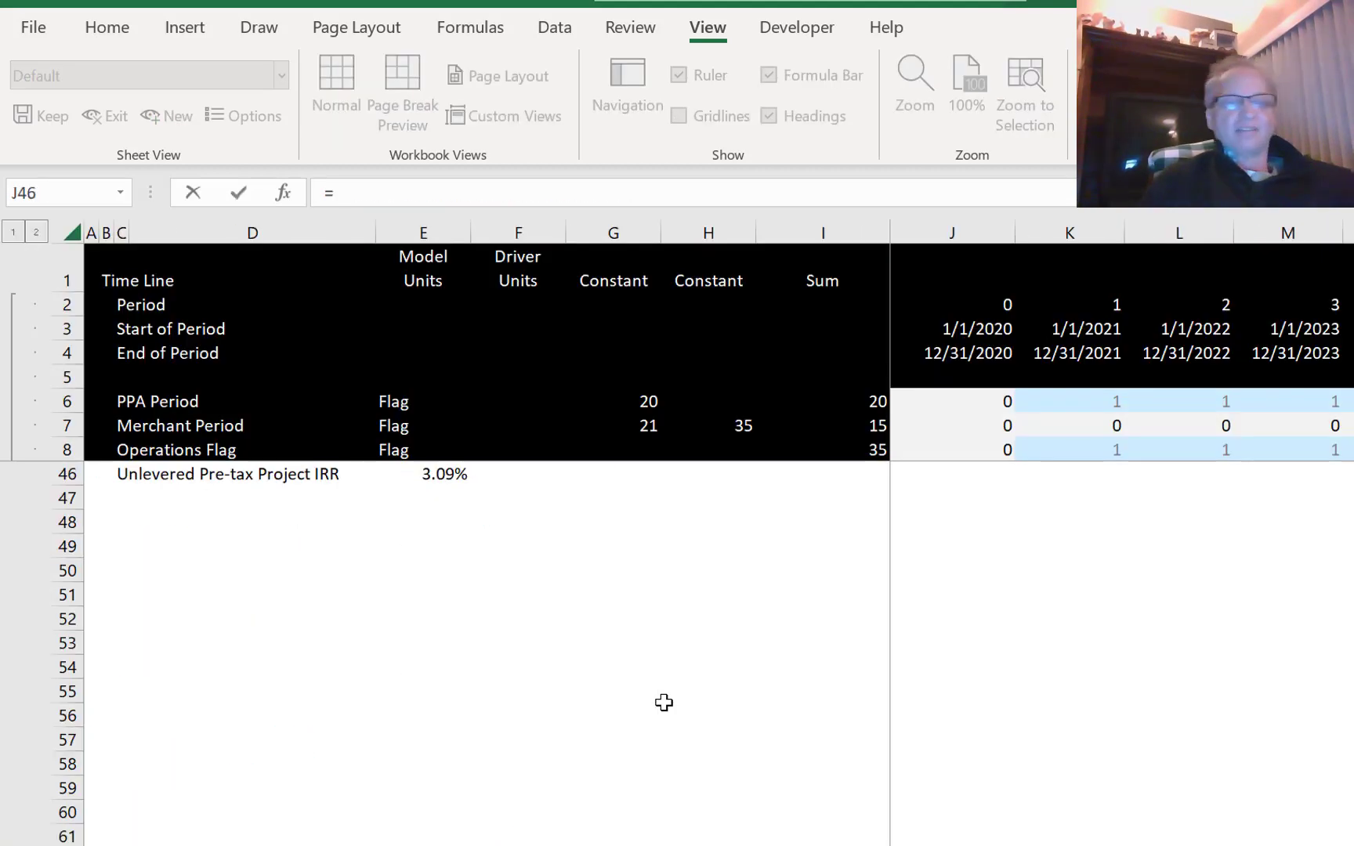
key("ctrl+Page_Down")
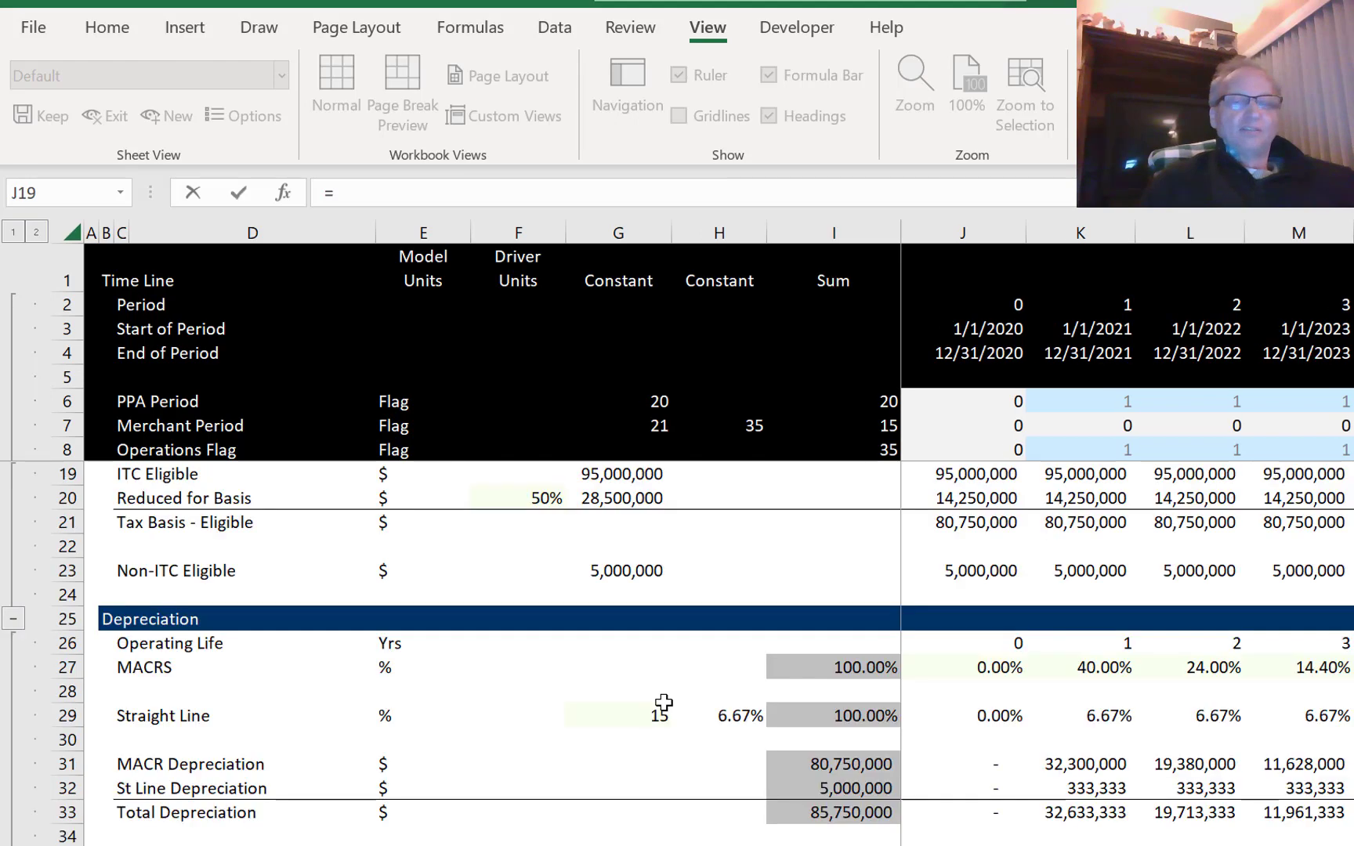
left_click(663, 702)
key("Page_Down")
key("Page_Down")
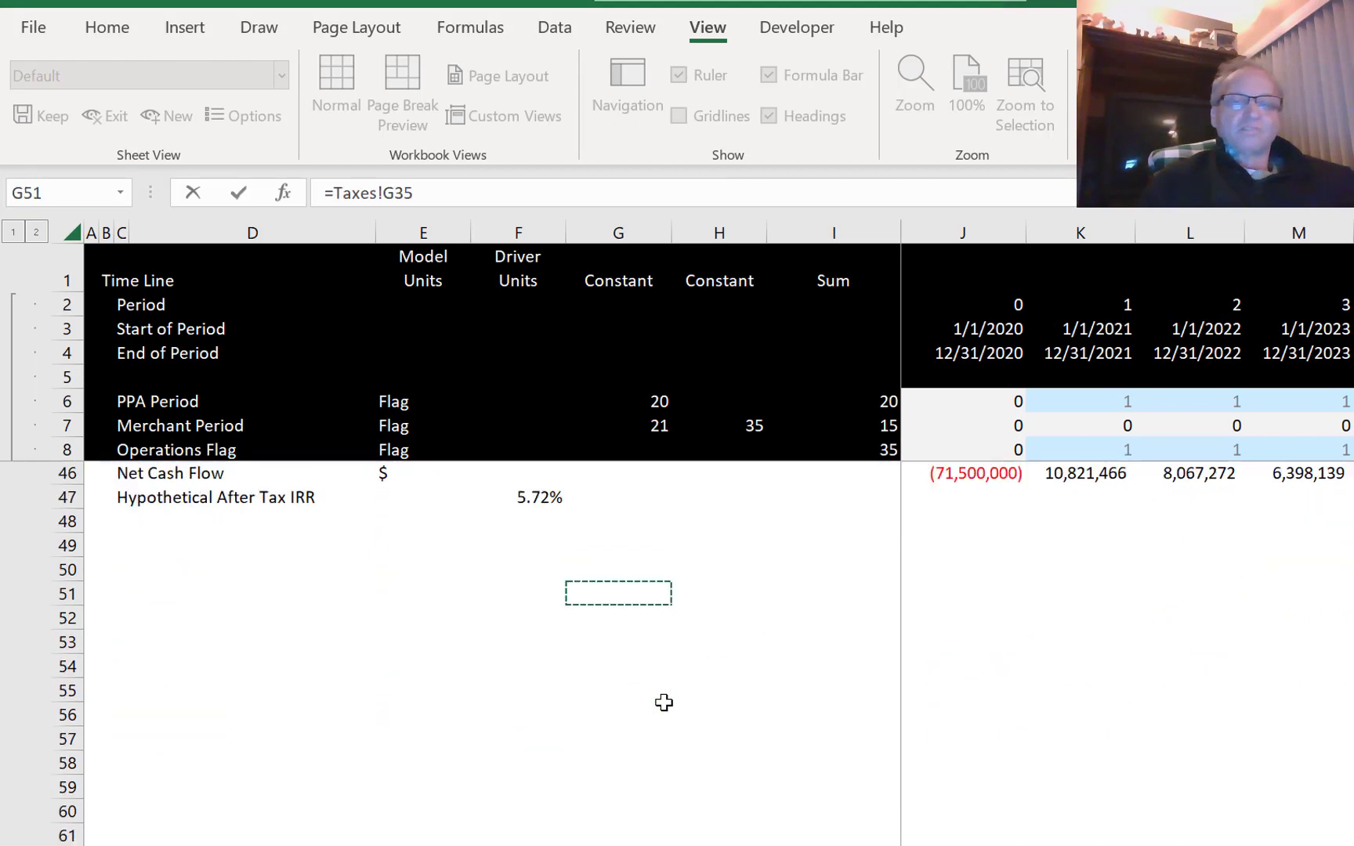
key("Page_Up")
key("Page_Up")
key("Down")
key("Down")
key("Down")
key("Down")
key("Down")
key("Down")
key("Down")
key("Down")
key("Down")
key("Down")
key("Down")
key("Left")
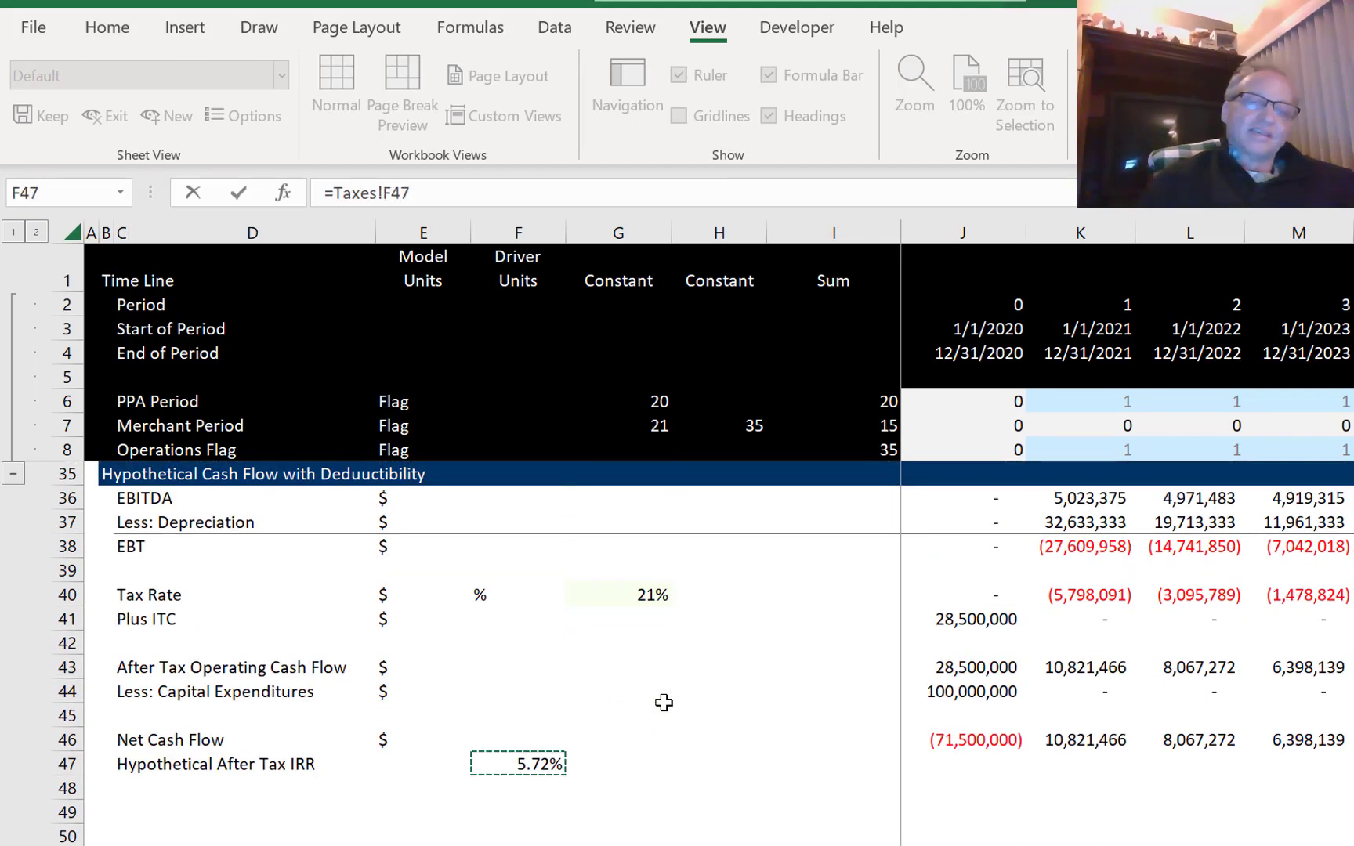
key("Return")
key("Up")
key("Up")
key("Up")
key("Up")
key("Up")
key("Up")
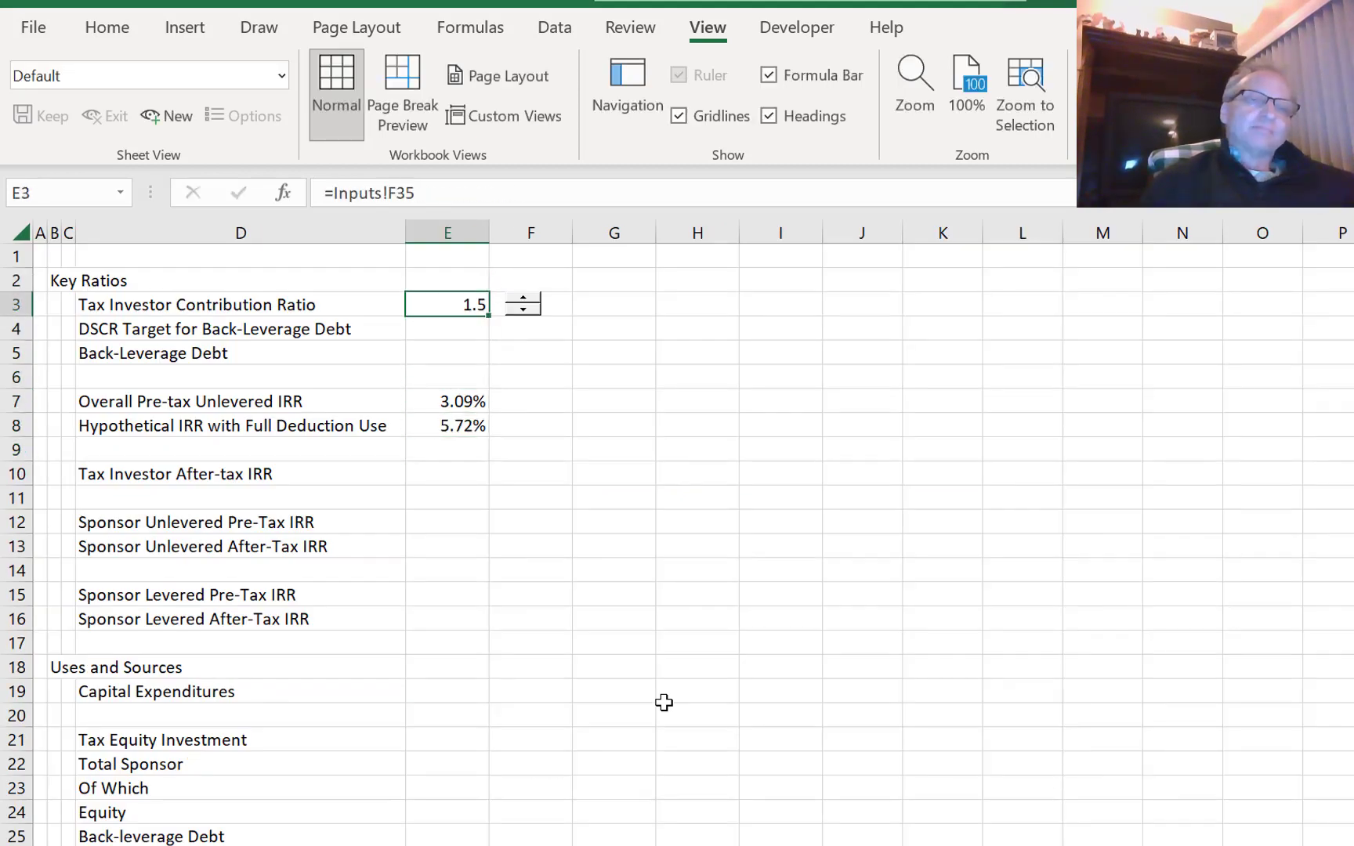
- Extend the Tax Investor After-tax IRR label in D10 to read "Tax Investor After-tax IRR - Time Flip"
key("Down")
key("Down")
key("Down")
key("Down")
key("Down")
key("Down")
key("Down")
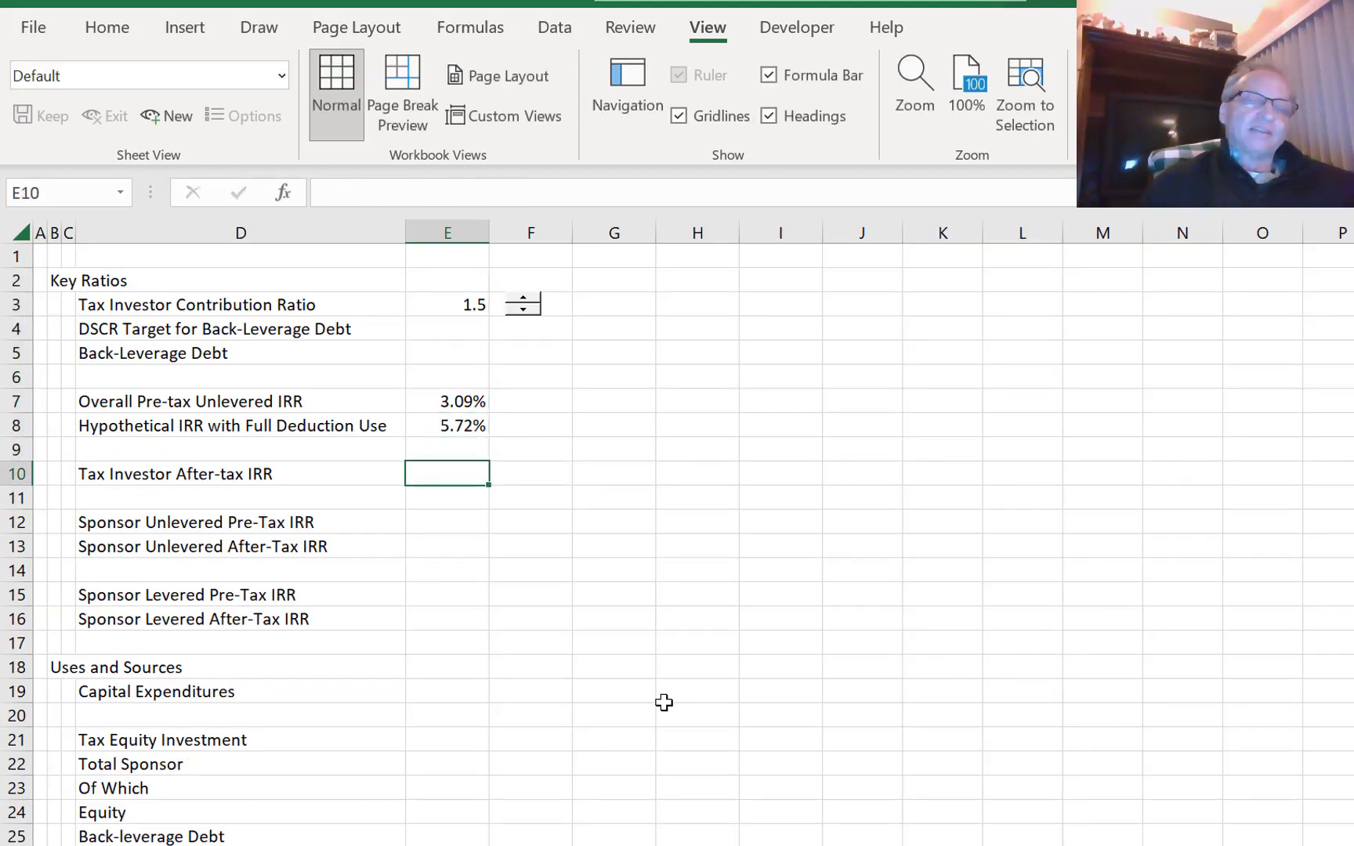
key("Left")
key("Left")
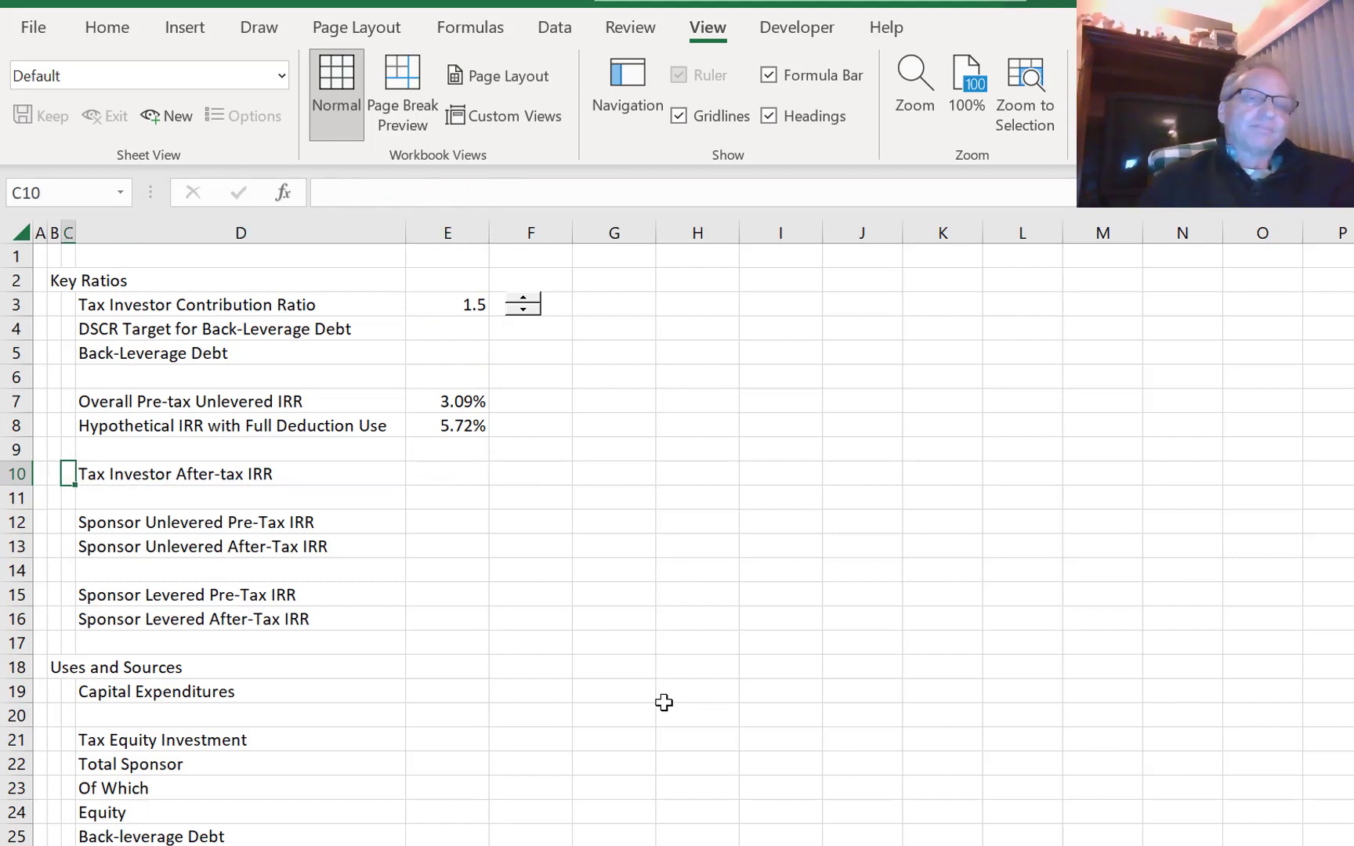
key("Right")
key("F2")
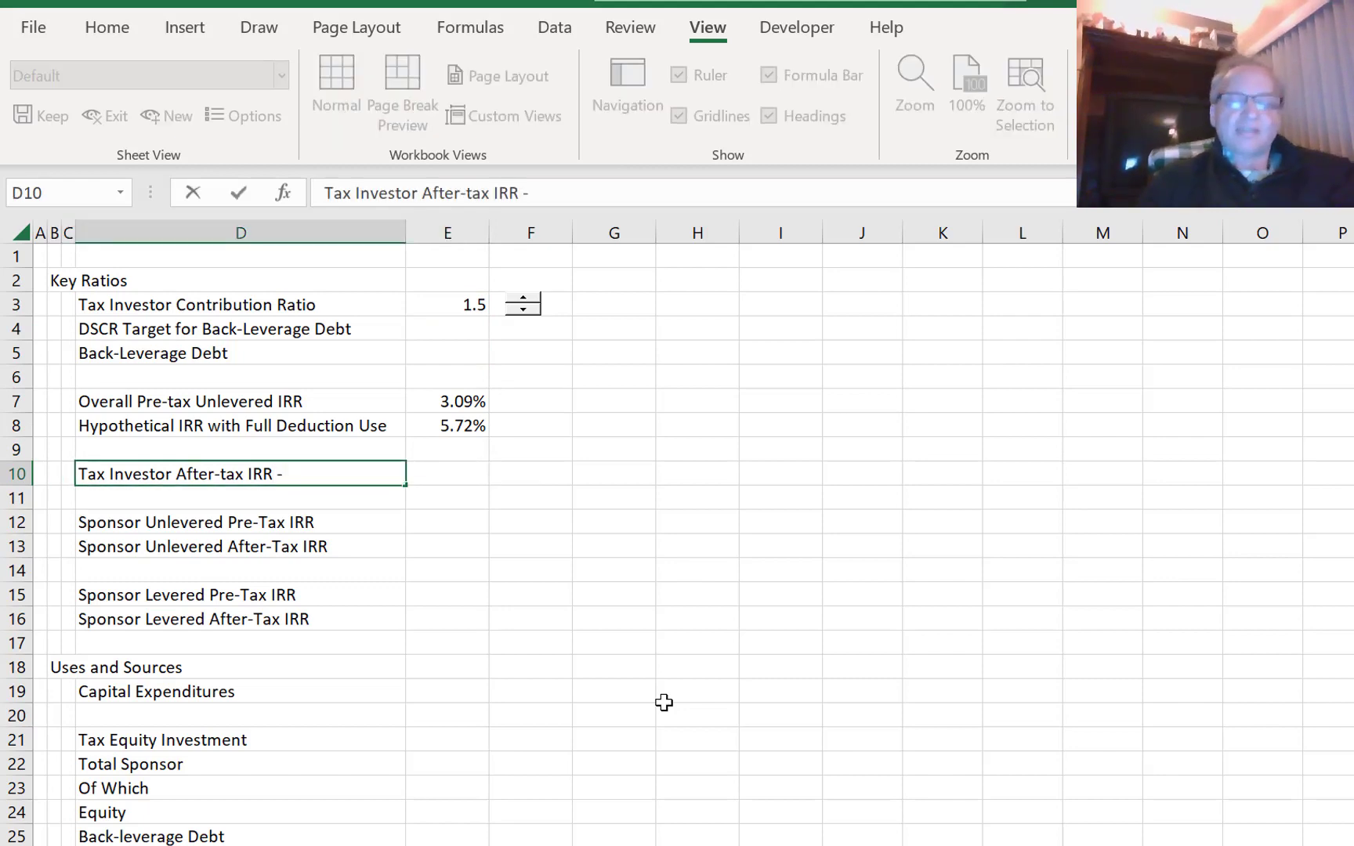
type("Time Fli")
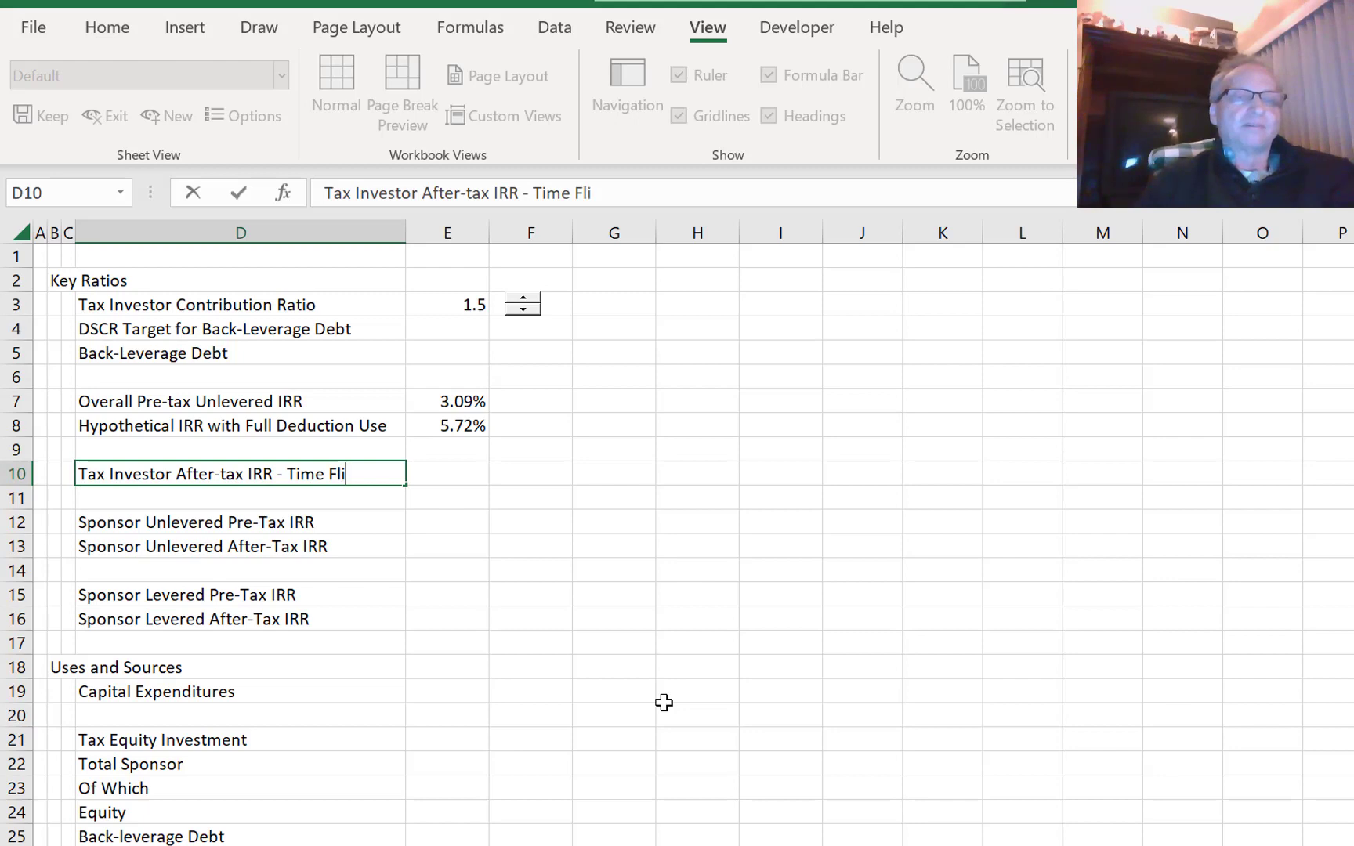
type("p")
key("Tab")
- Link the tax investor's time flip IRR in E10 to the Tax Investor IRR in F42 of the Allocation sheet
type("=")
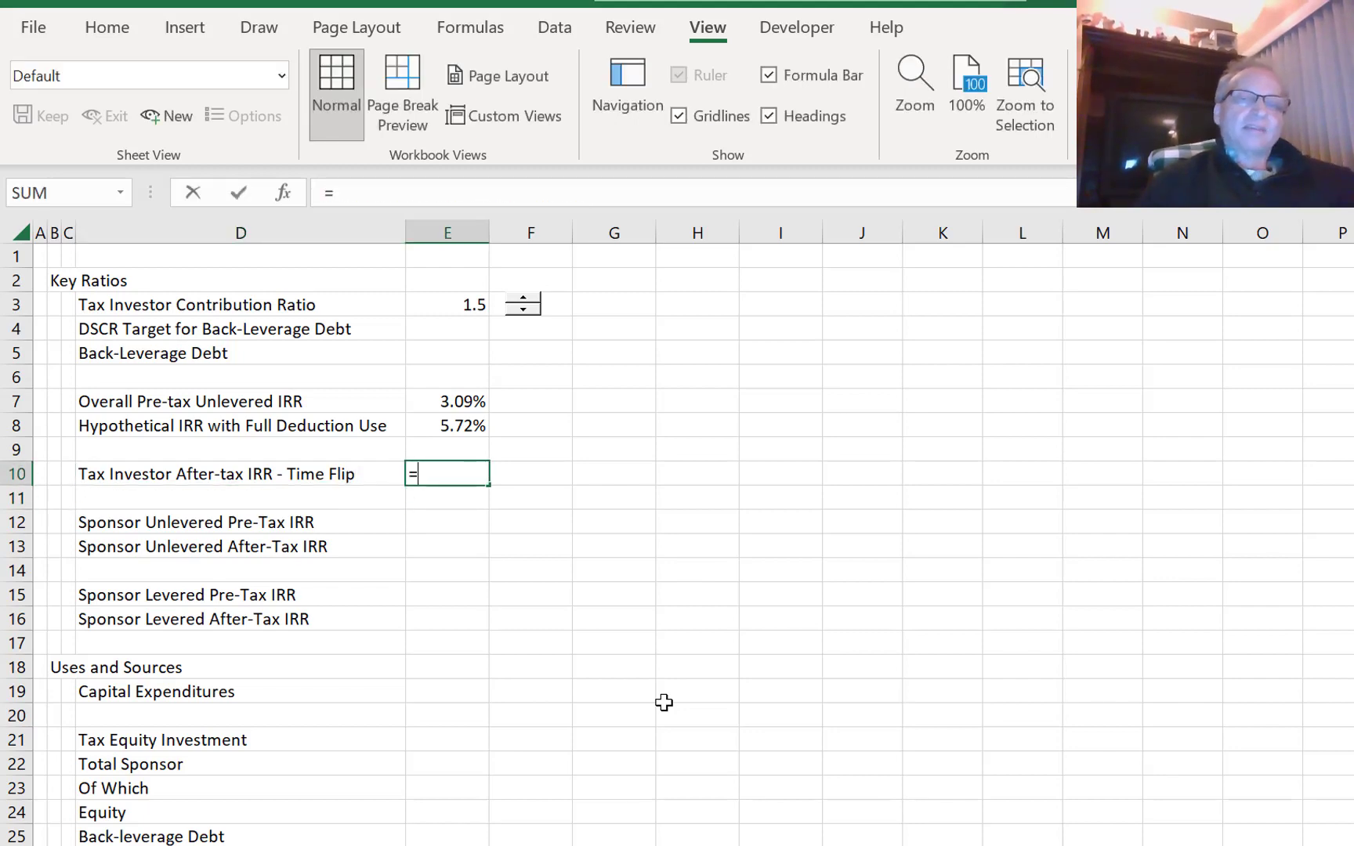
key("ctrl+Page_Down")
key("ctrl+Page_Down")
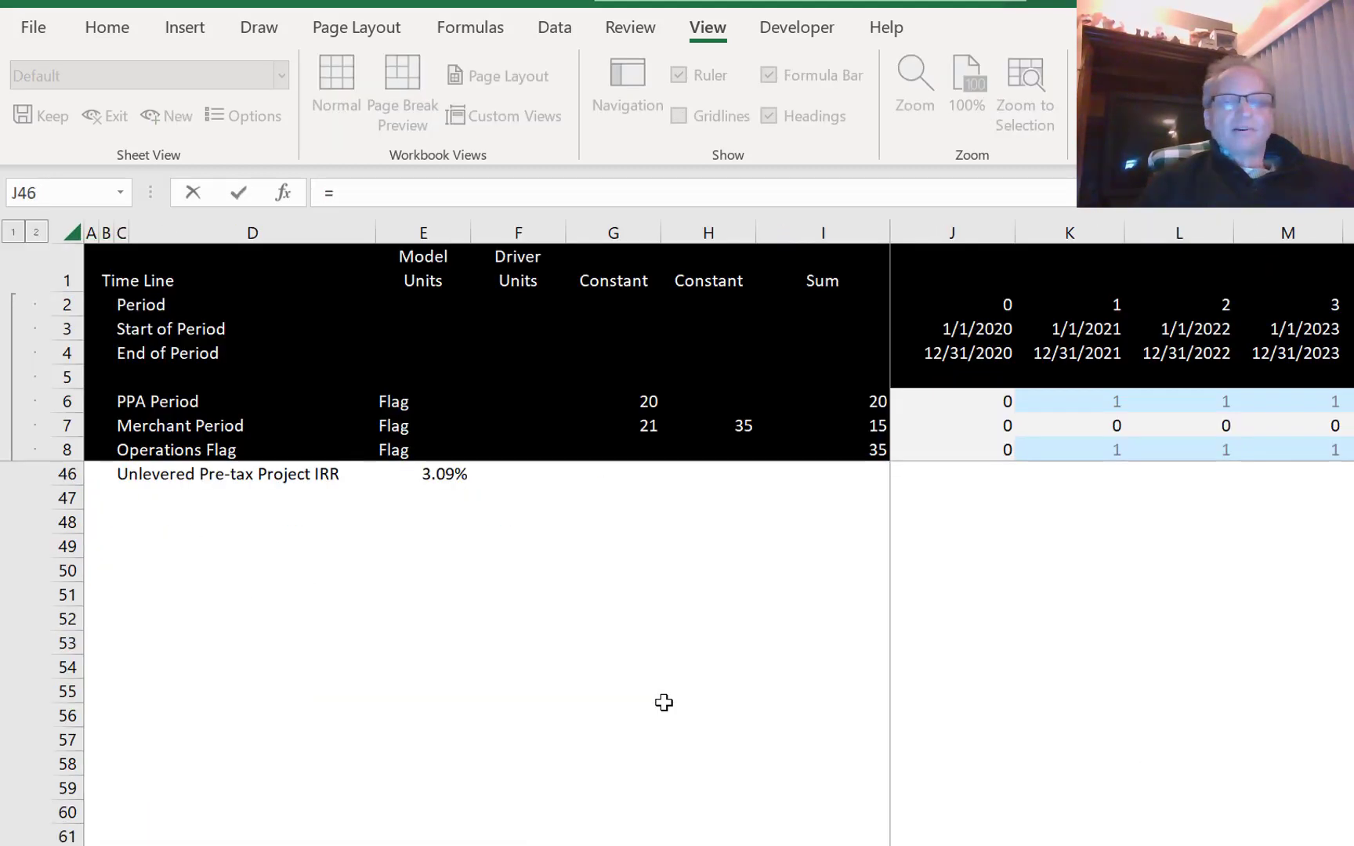
key("ctrl+Page_Down")
key("ctrl+Page_Down")
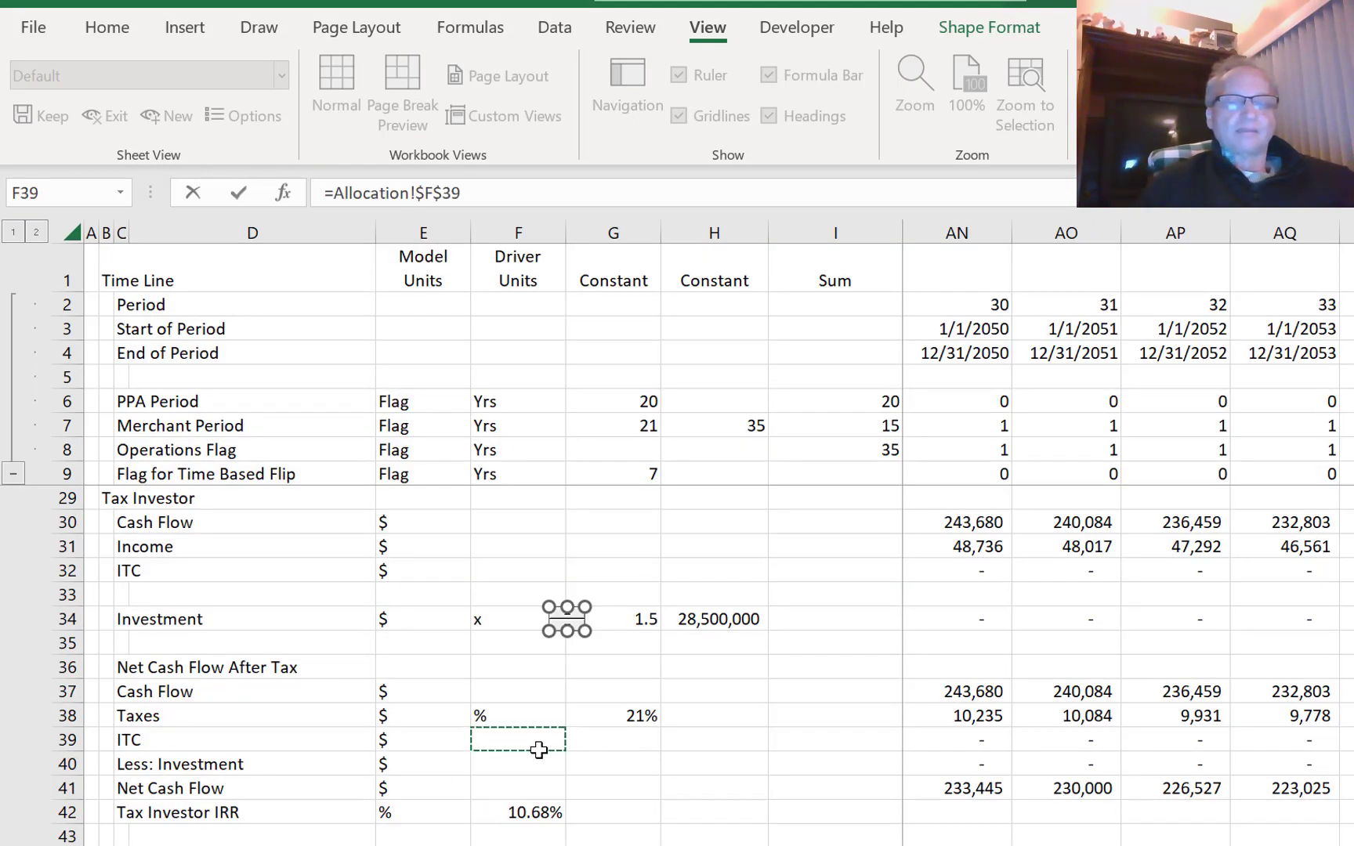
left_click(529, 813)
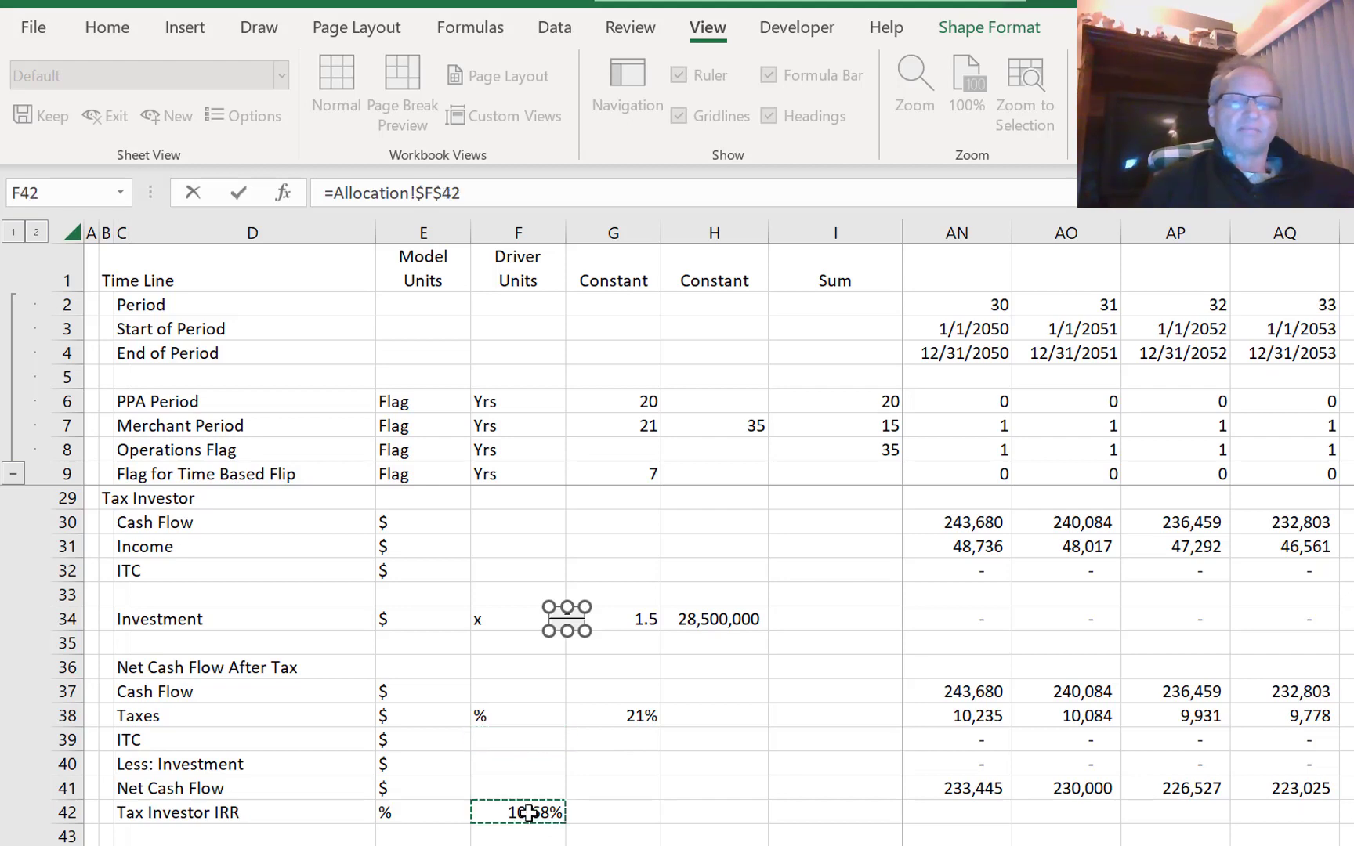
key("Return")
key("Up")
key("Left")
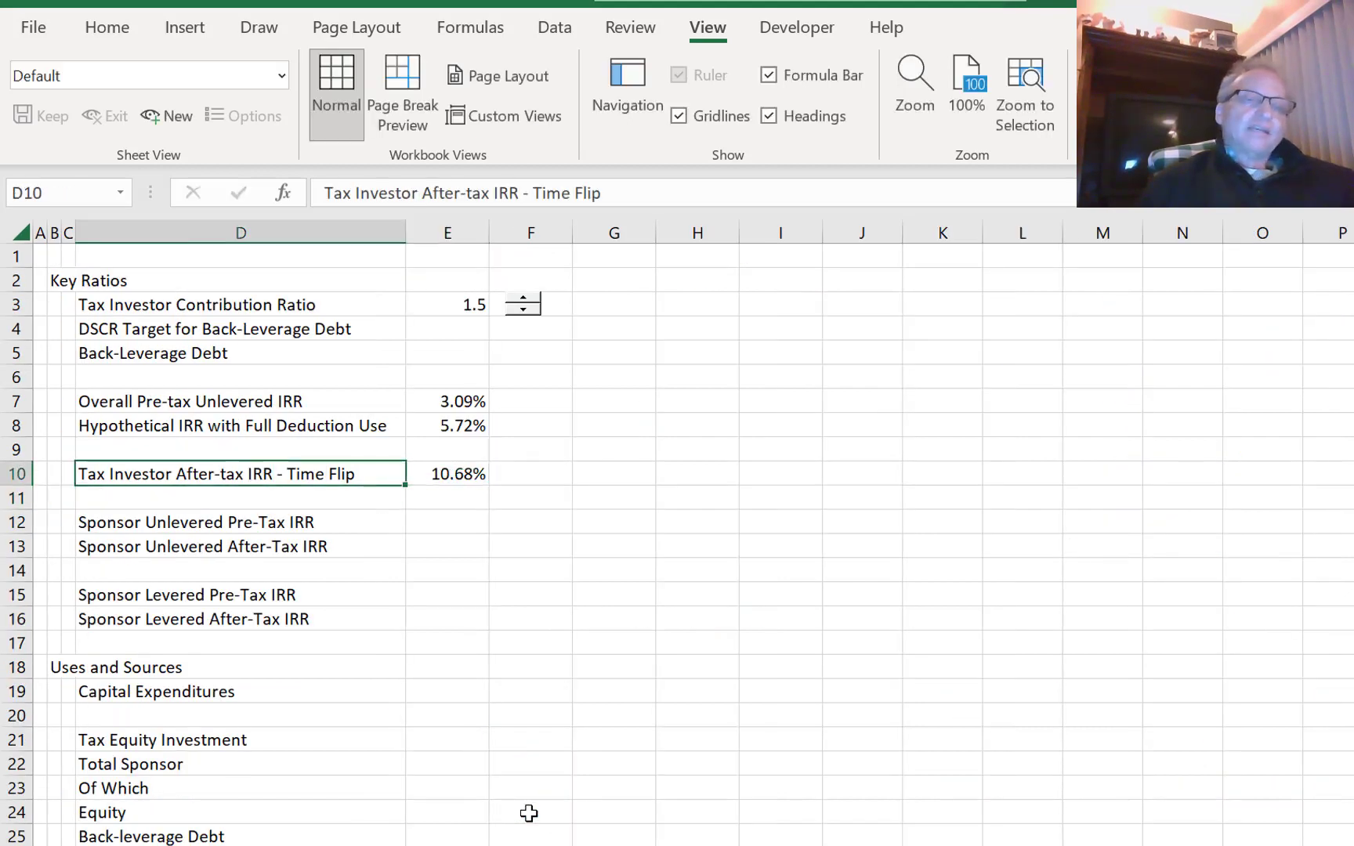
key("Down")
key("Up")
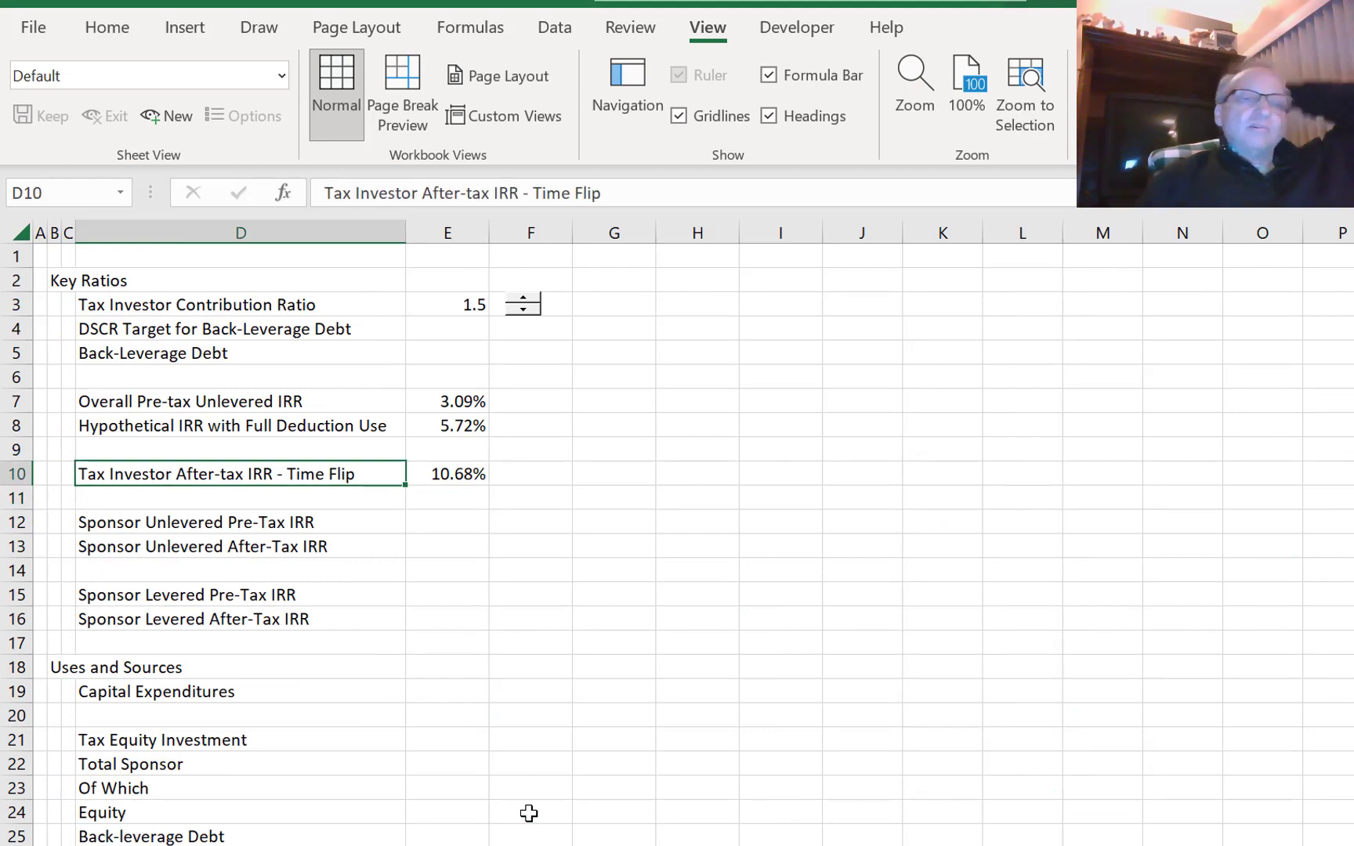
key("Down")
key("Down")
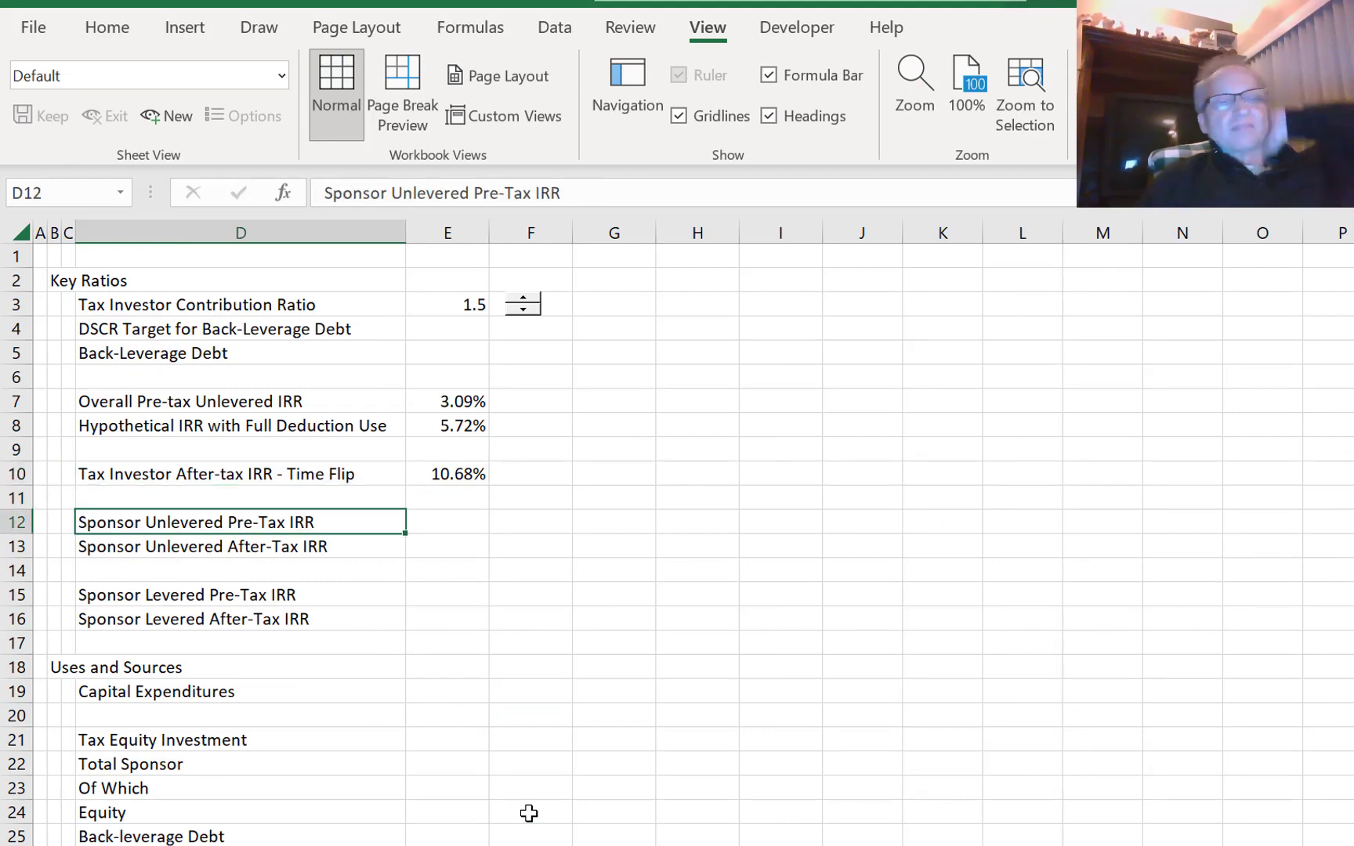
key("Right")
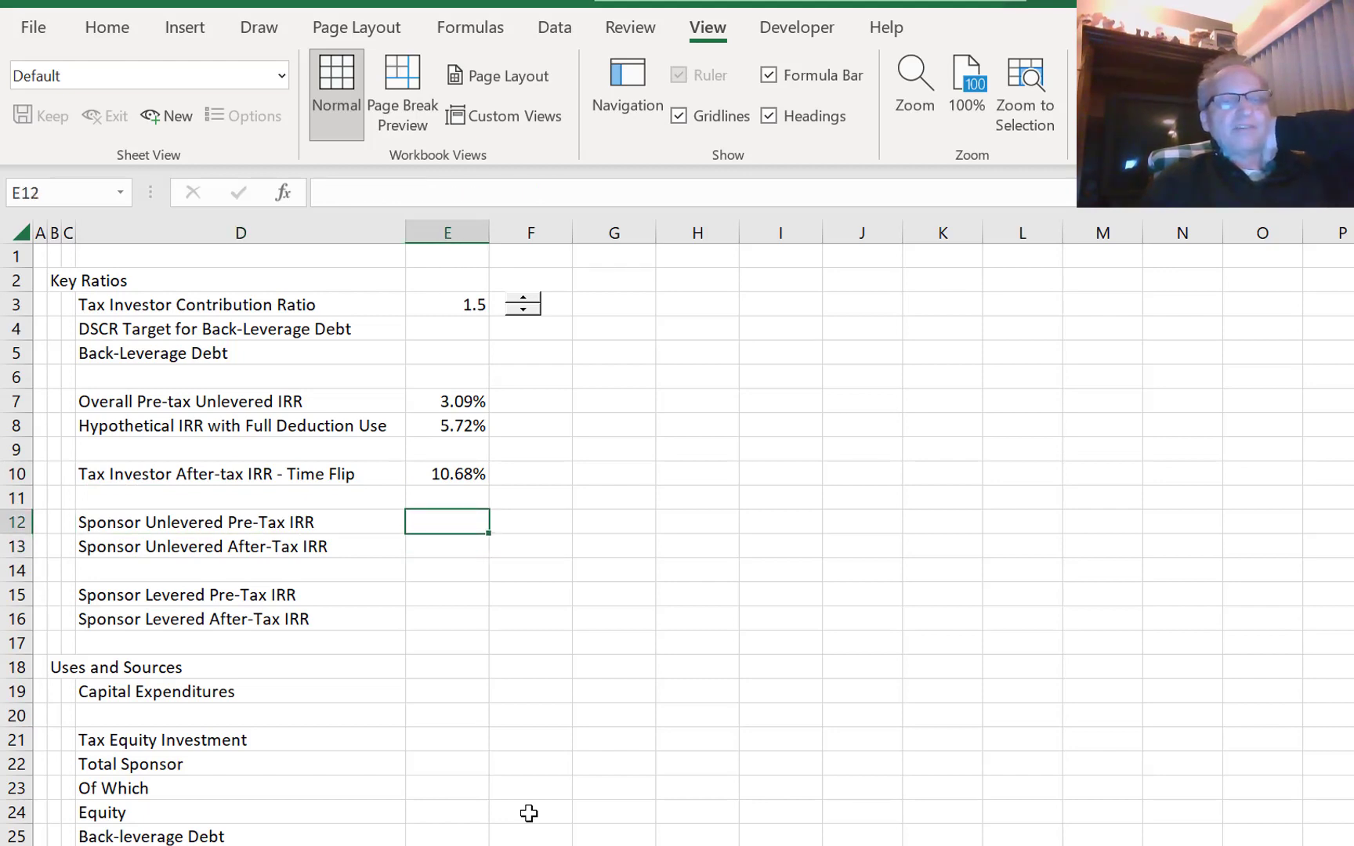
key("Down")
key("Left")
key("Up")
key("Right")
key("Down")
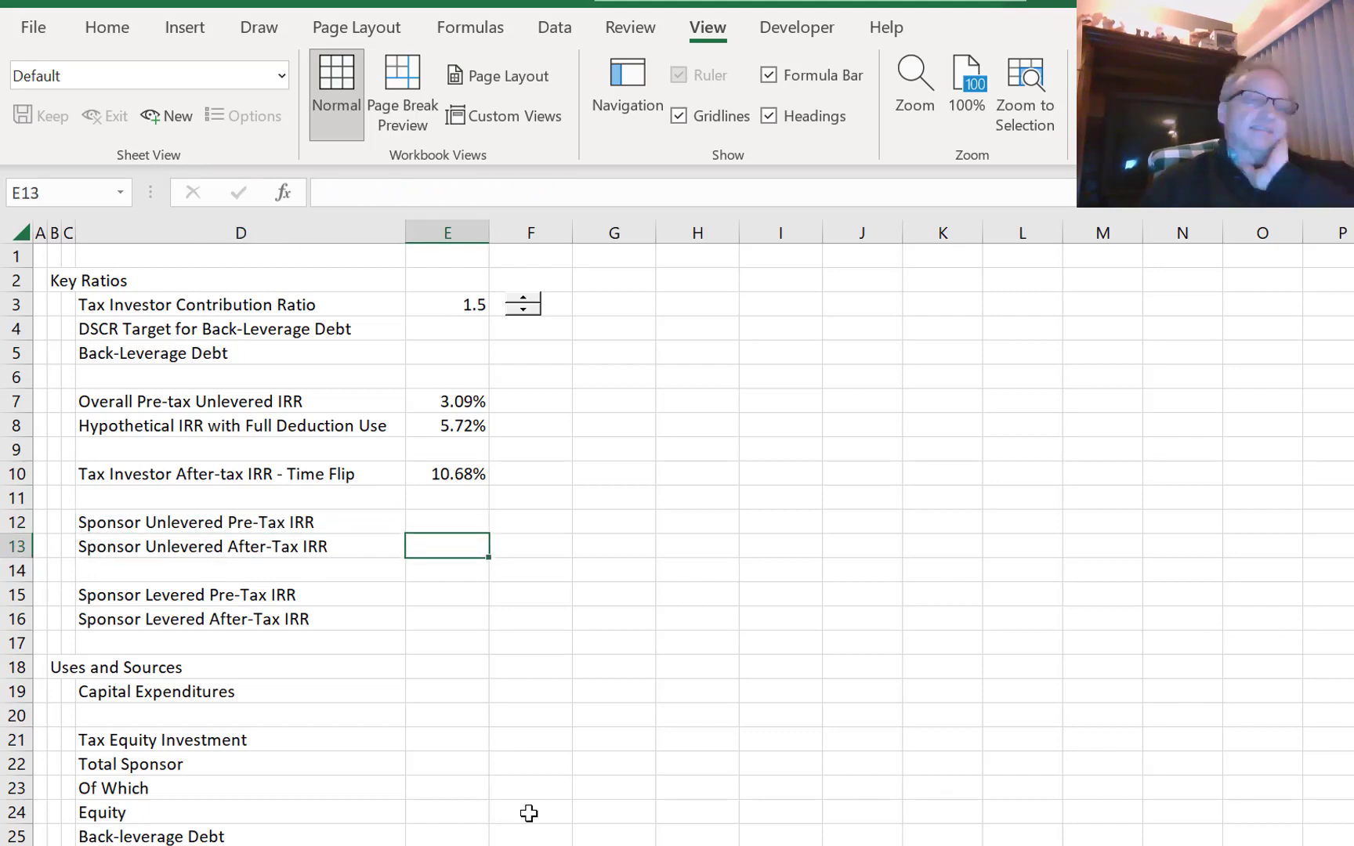
key("Left")
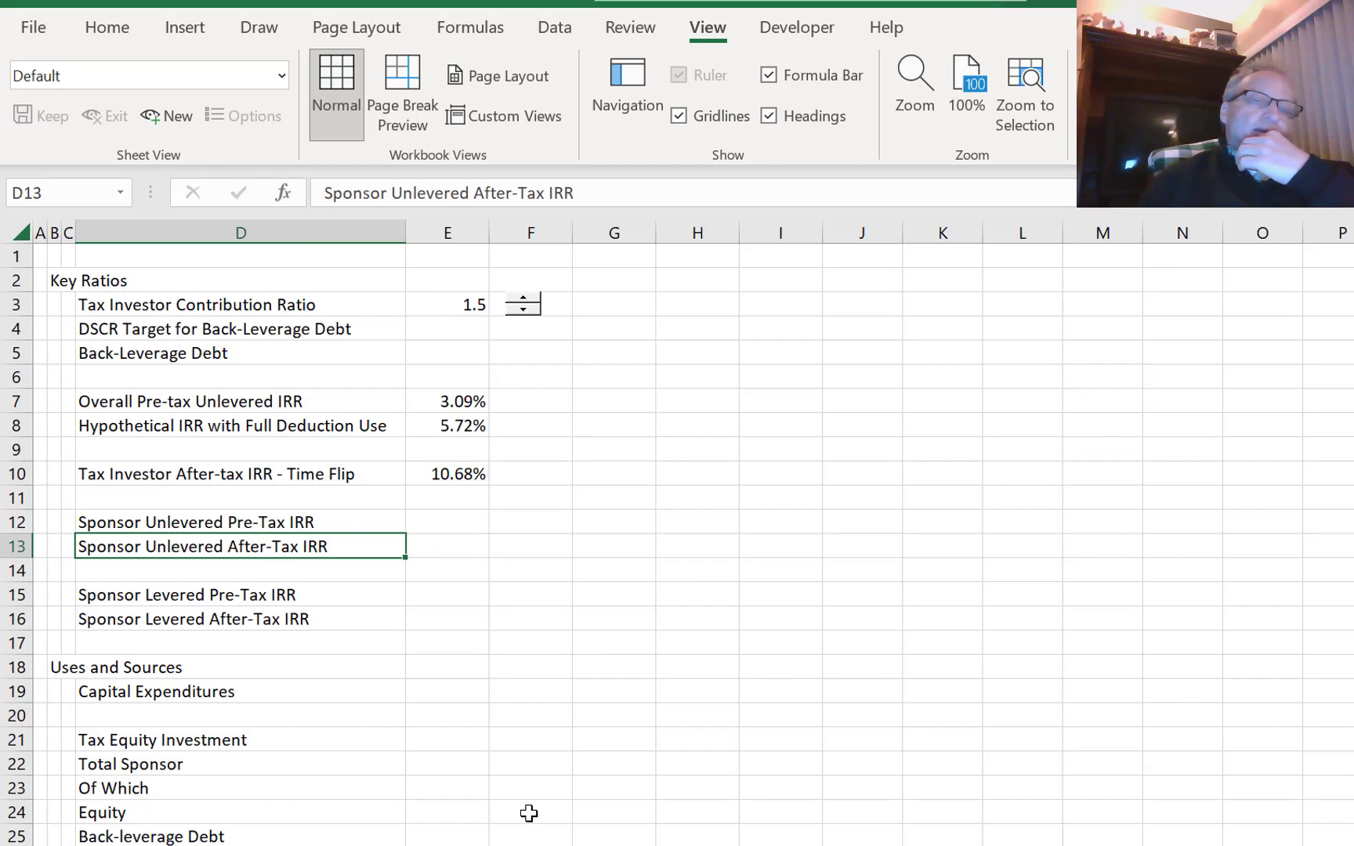
key("Right")
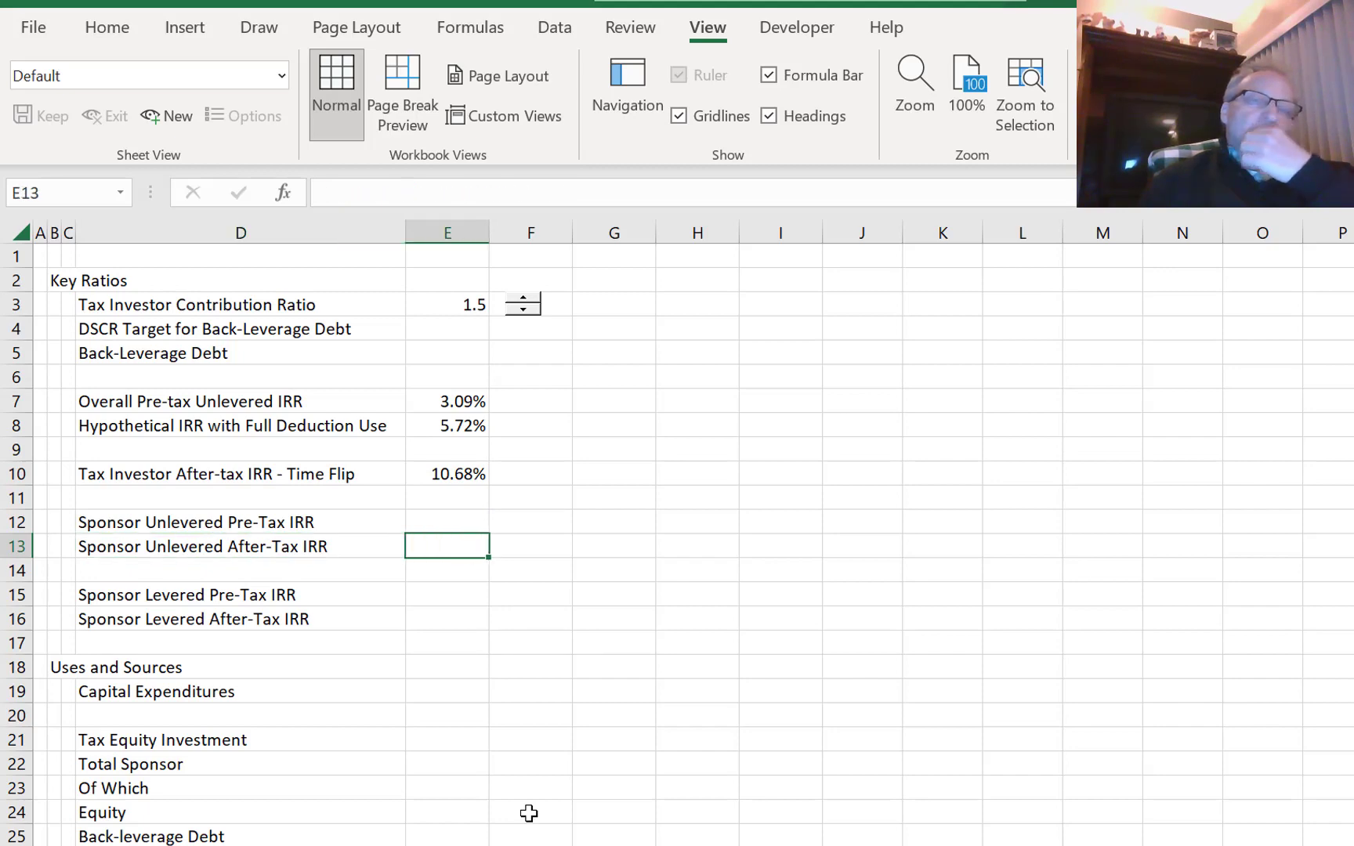
key("Up")
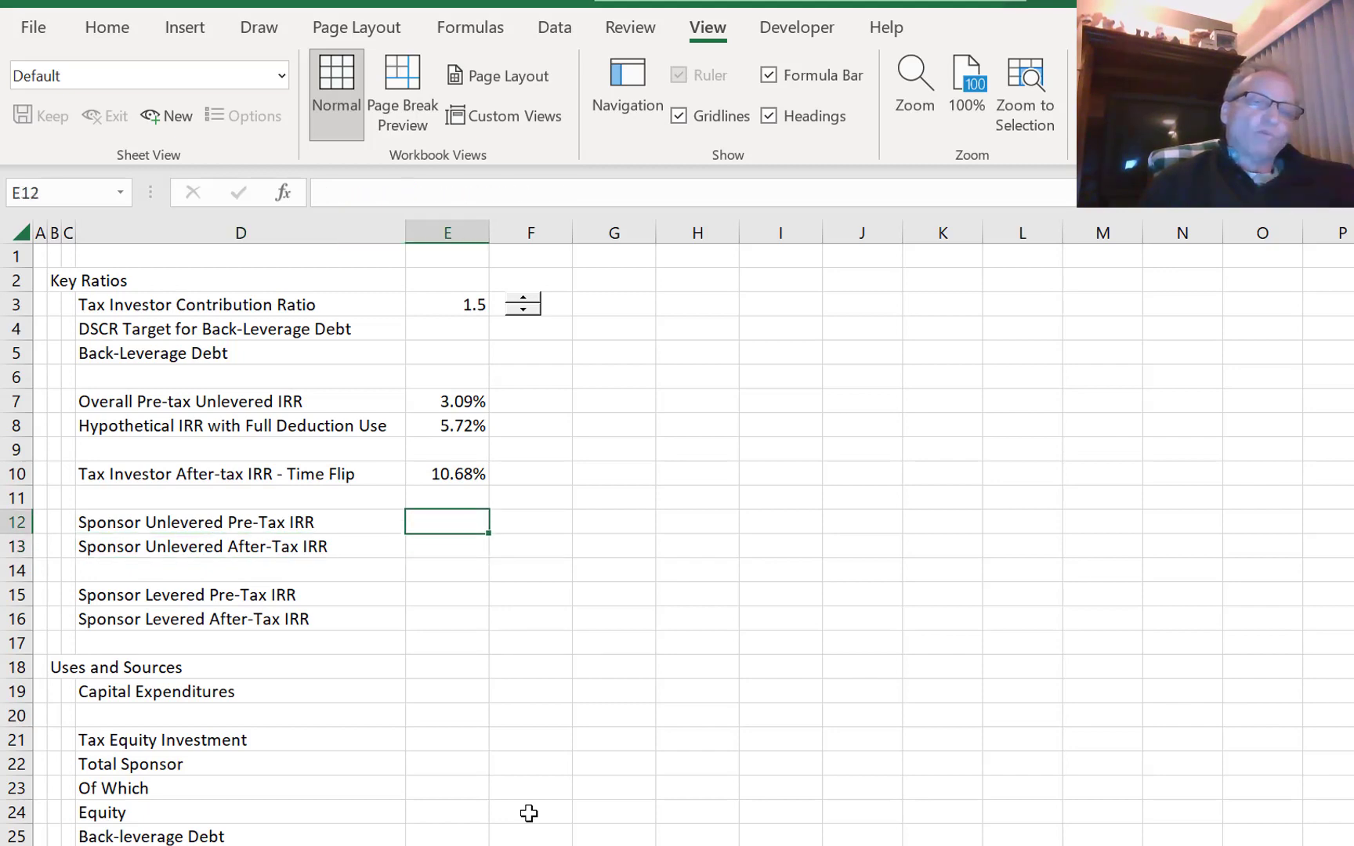
key("Down")
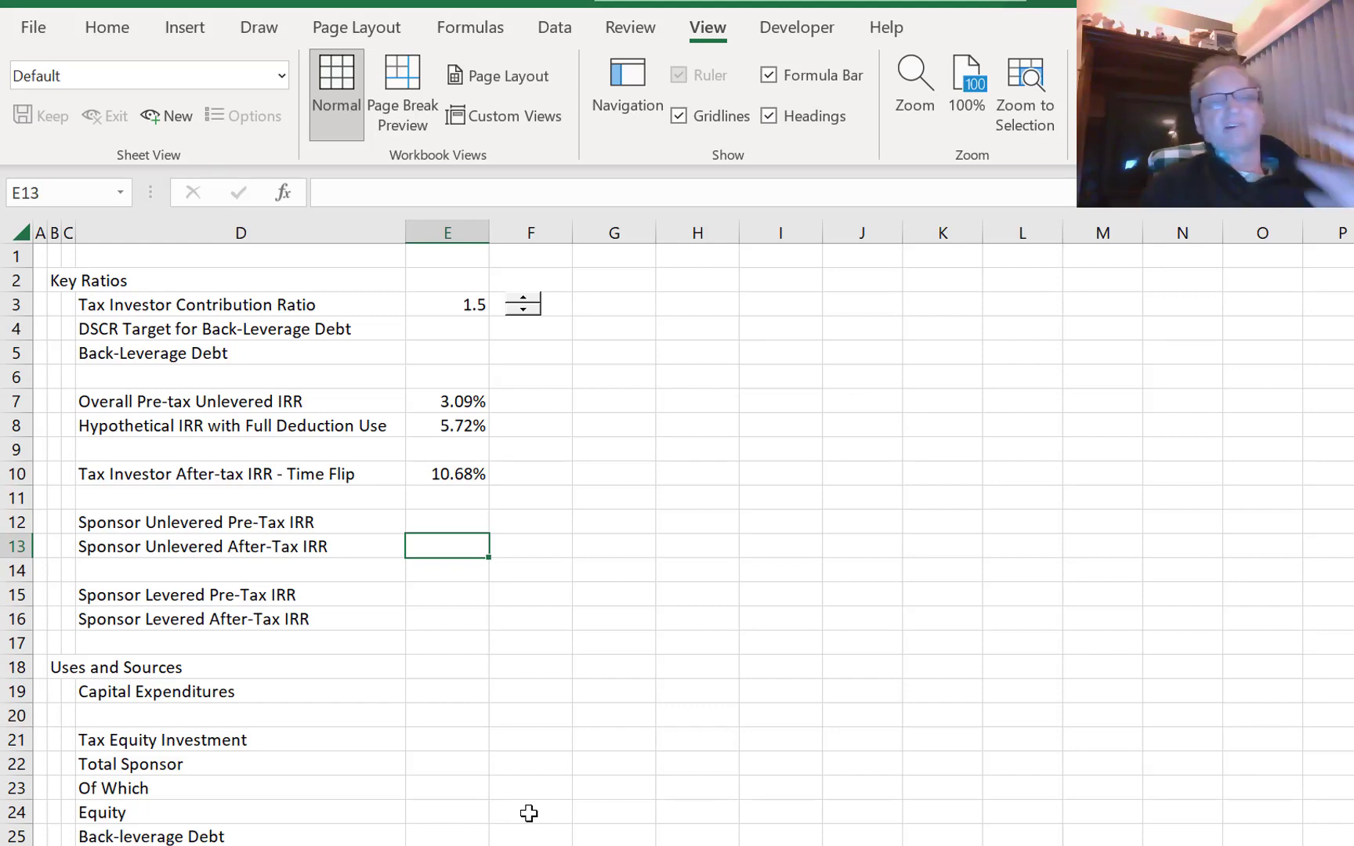
key("Up")
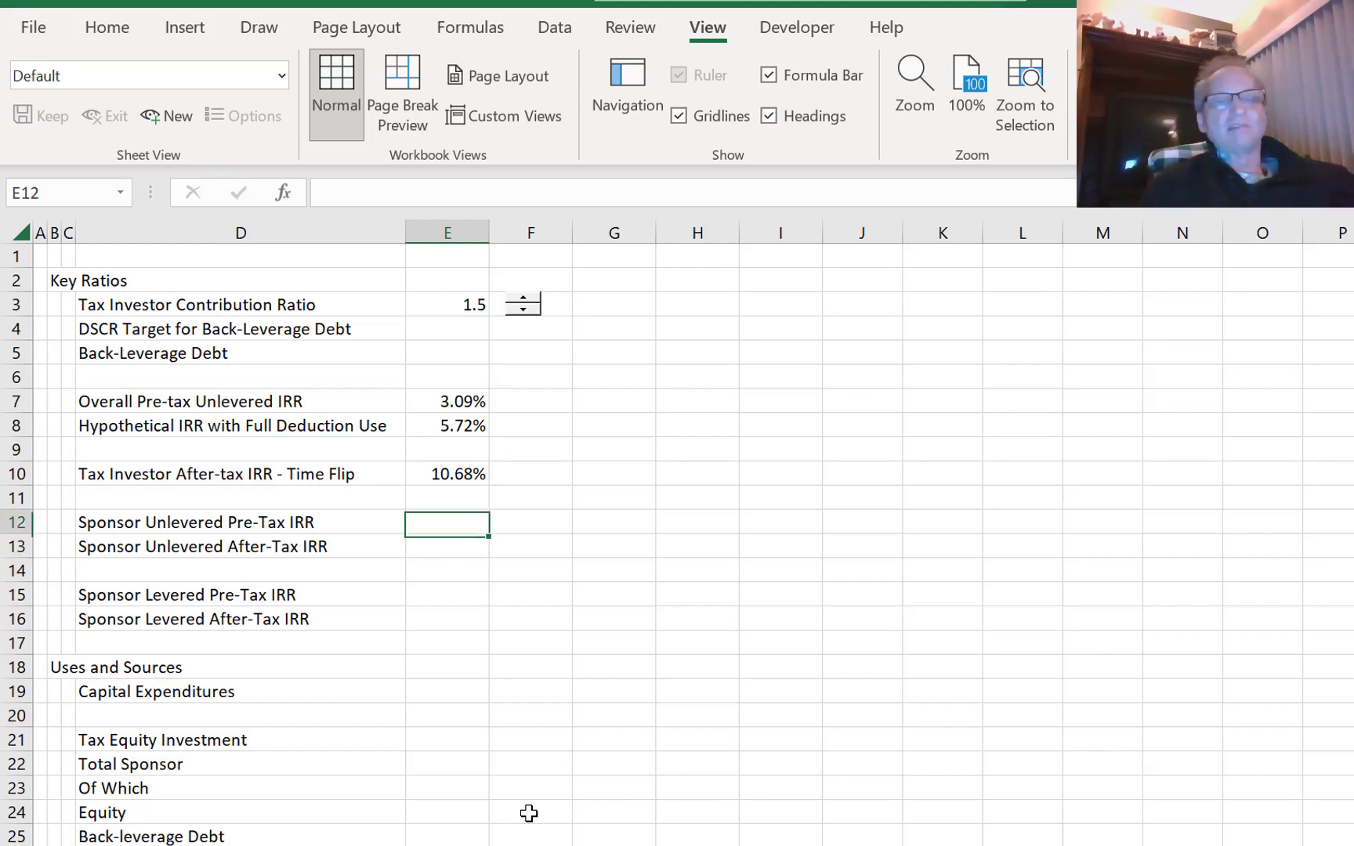
key("Left")
key("Right")
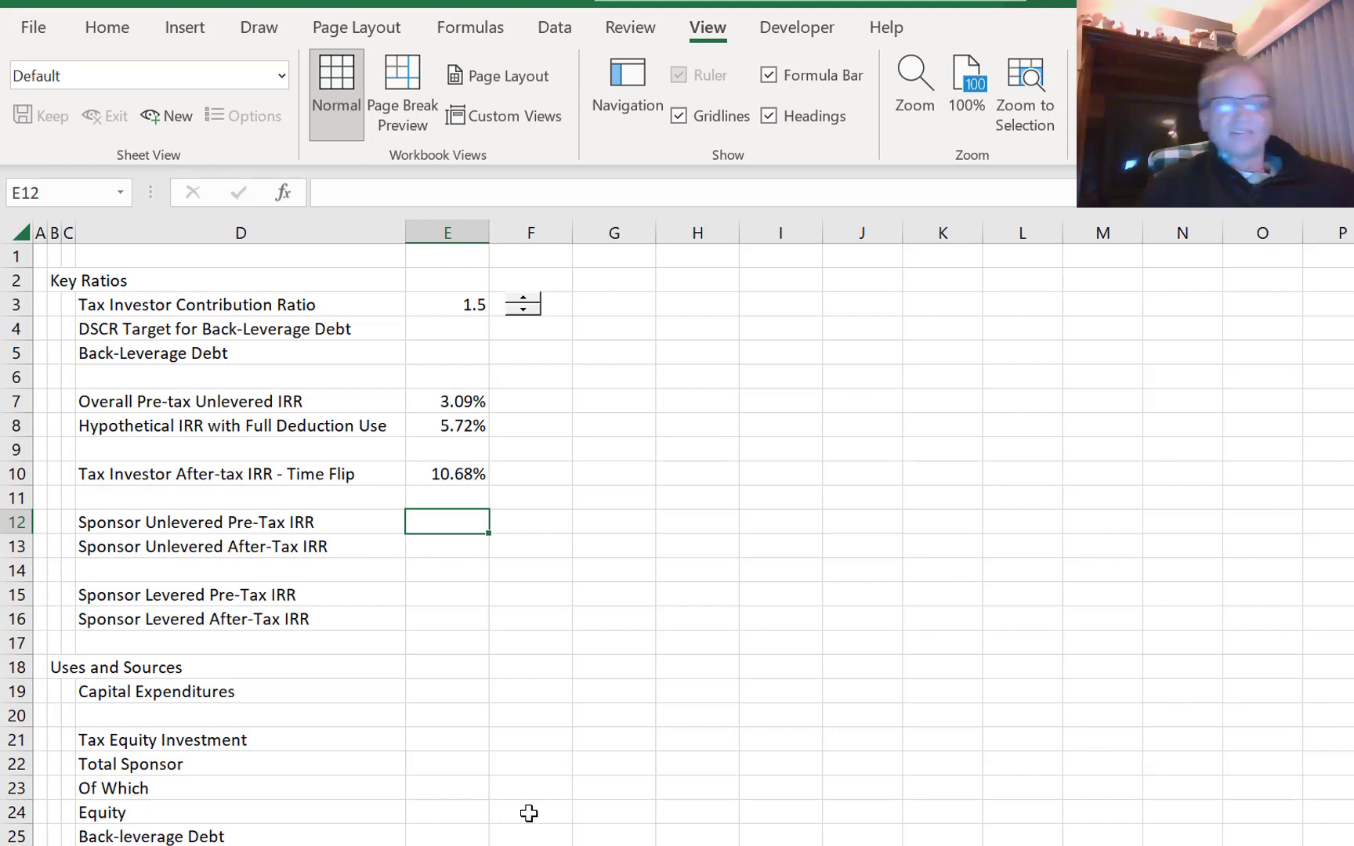
- Move the "Net Cash Flow After Tax" heading on the Allocation sheet from C36 to B36
key("ctrl+Page_Down")
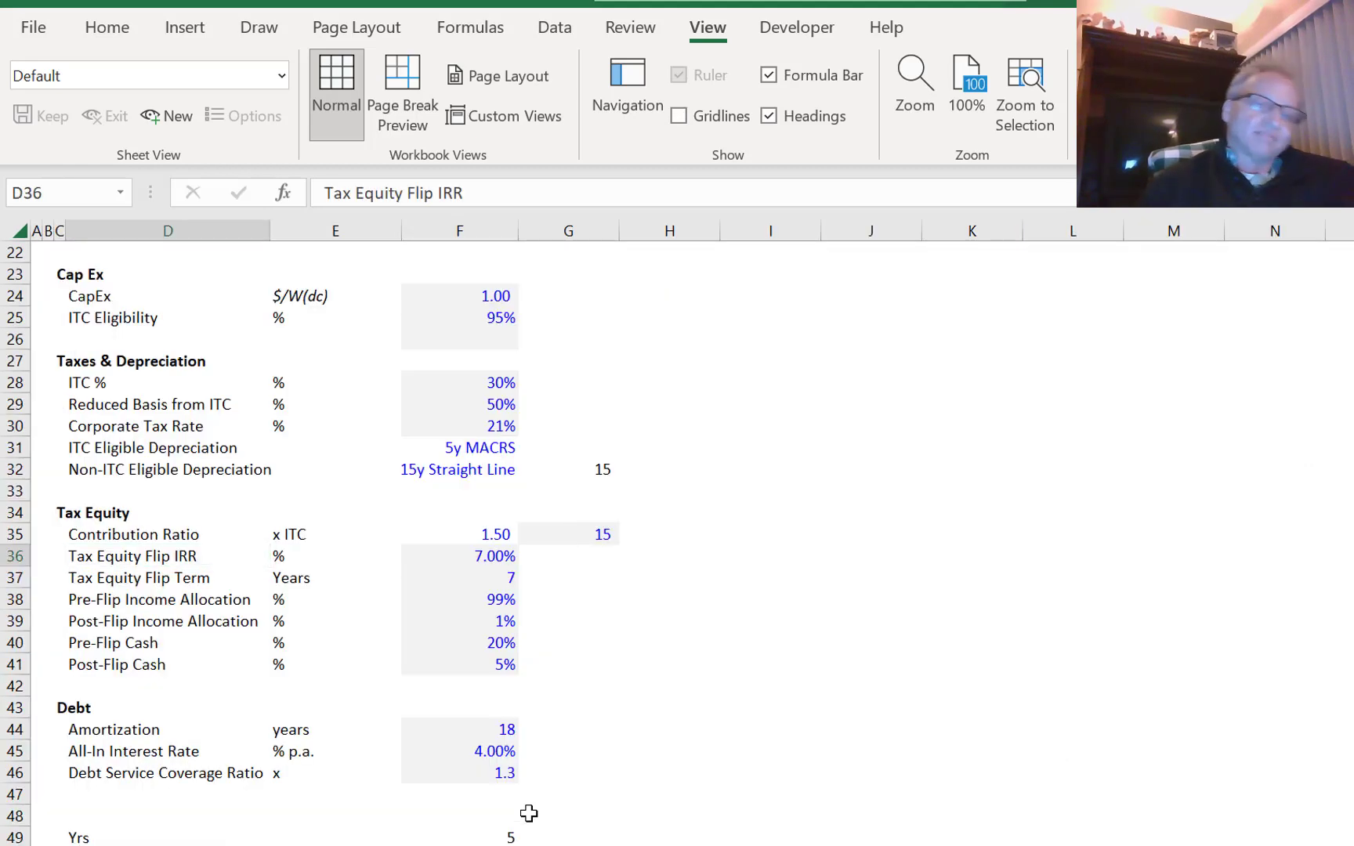
key("ctrl+Page_Down")
key("ctrl+Page_Down")
key("ctrl+Page_Down")
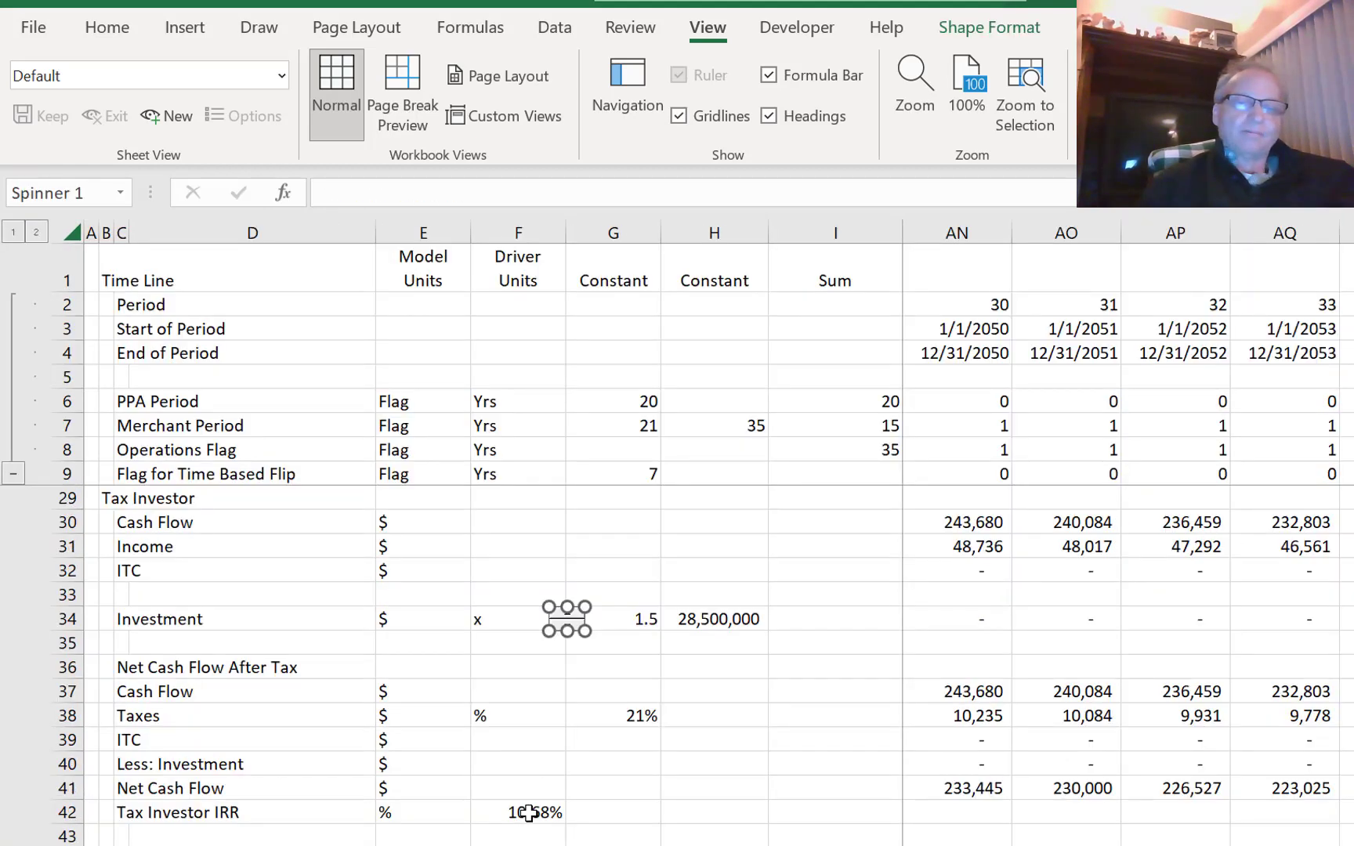
left_click(206, 829)
key("Left")
key("Up")
key("Up")
key("Up")
key("Up")
key("Up")
key("Up")
key("Up")
key("Up")
key("Up")
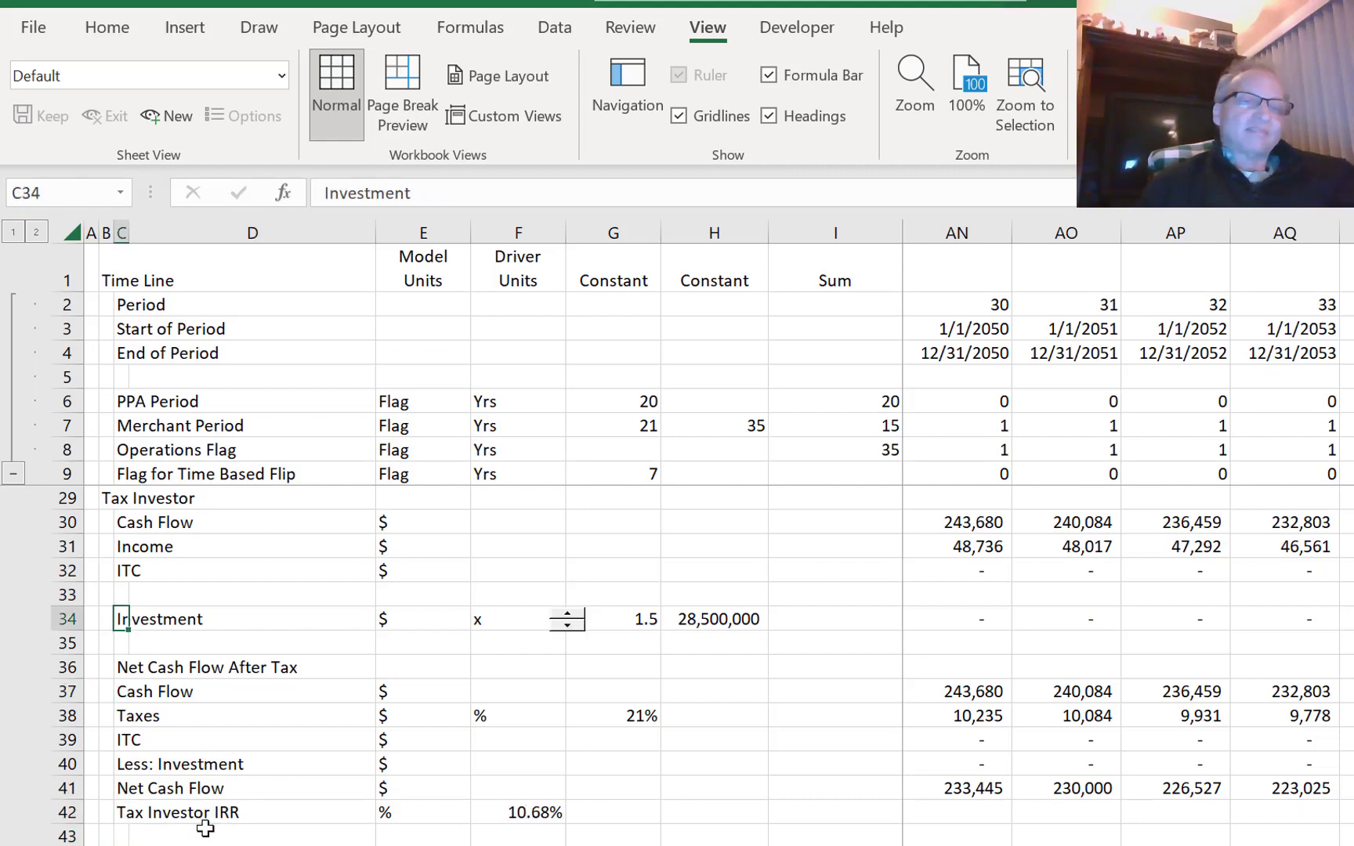
key("Down")
key("Down")
key("ctrl+x")
key("Left")
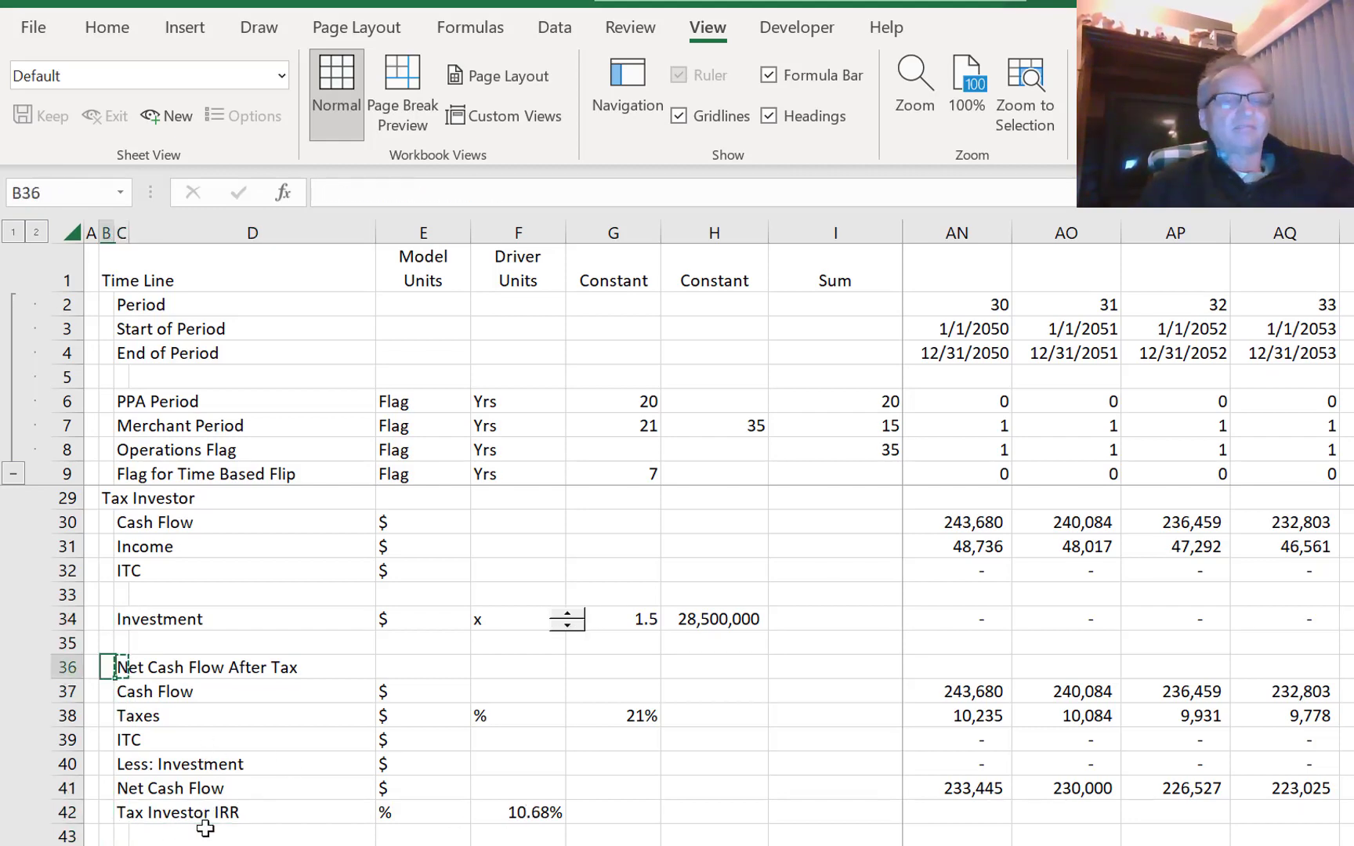
key("ctrl+v")
- Extend the heading in B36 to read "Net Cash Flow After Tax - Tax Investor Time Flip"
left_click(205, 829)
key("Down")
key("Down")
key("Down")
key("Left")
key("Up")
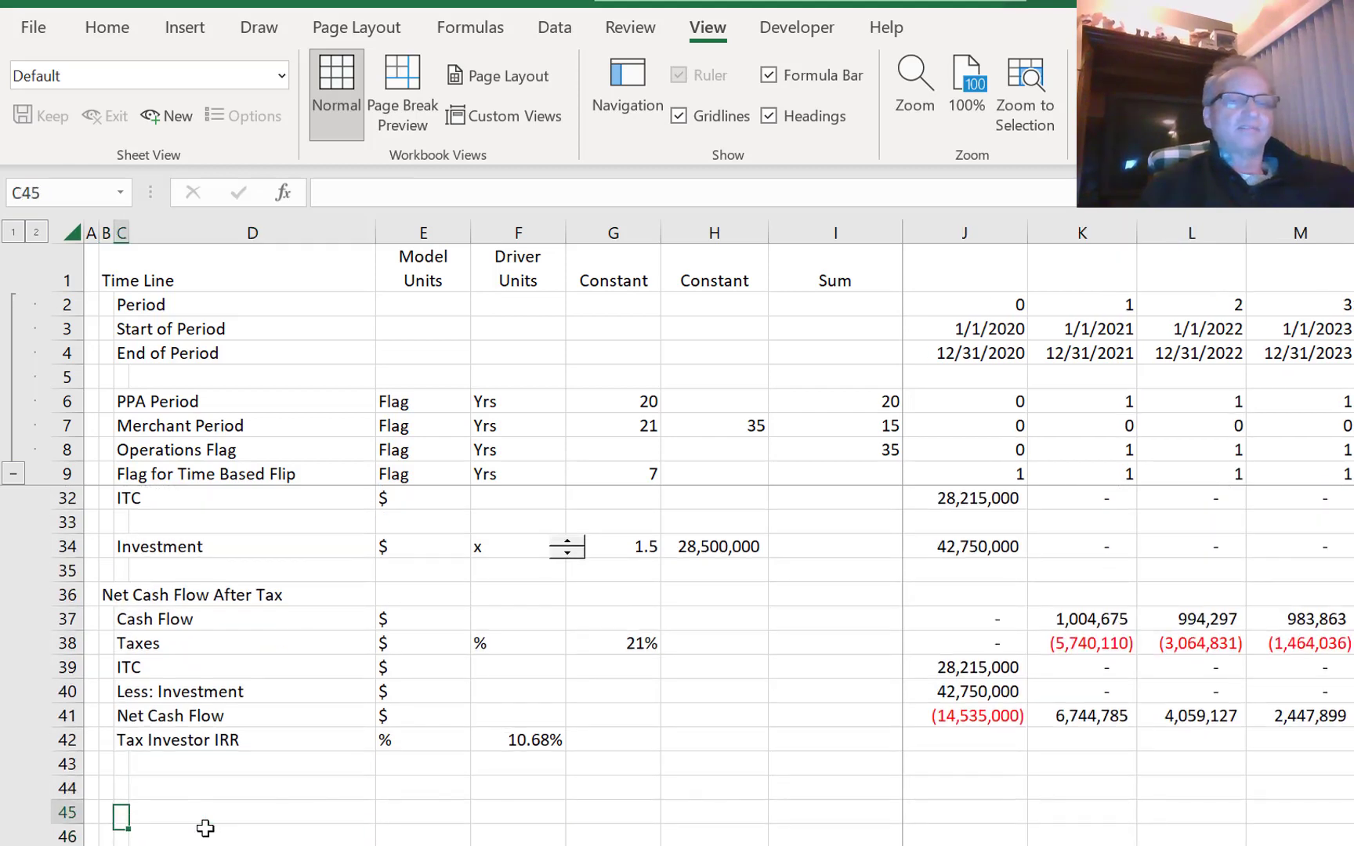
key("Up")
key("Left")
key("Down")
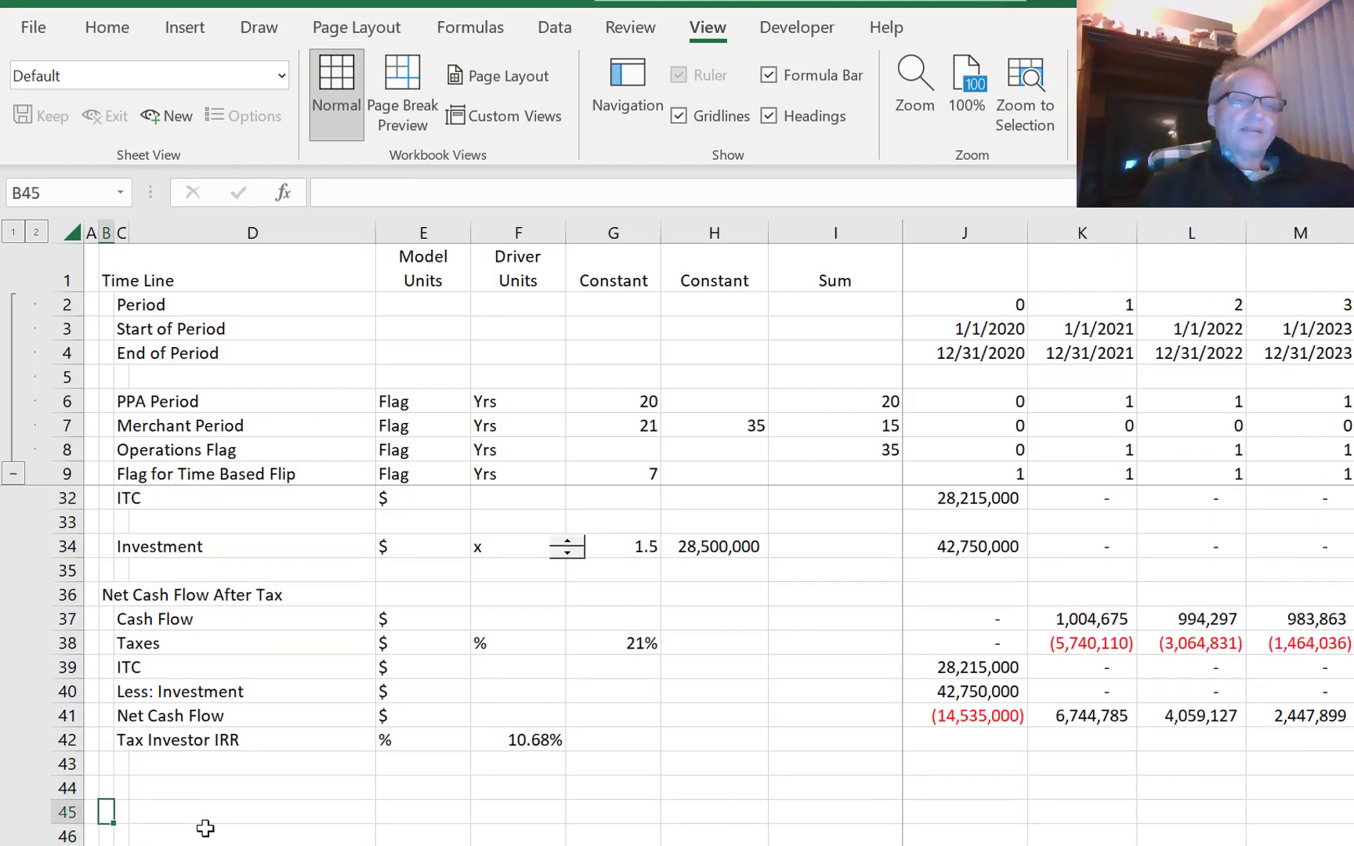
key("Up")
key("Up")
key("Up")
key("Up")
key("Up")
key("Up")
key("Up")
key("Up")
key("Up")
key("Up")
key("Up")
key("Down")
key("Down")
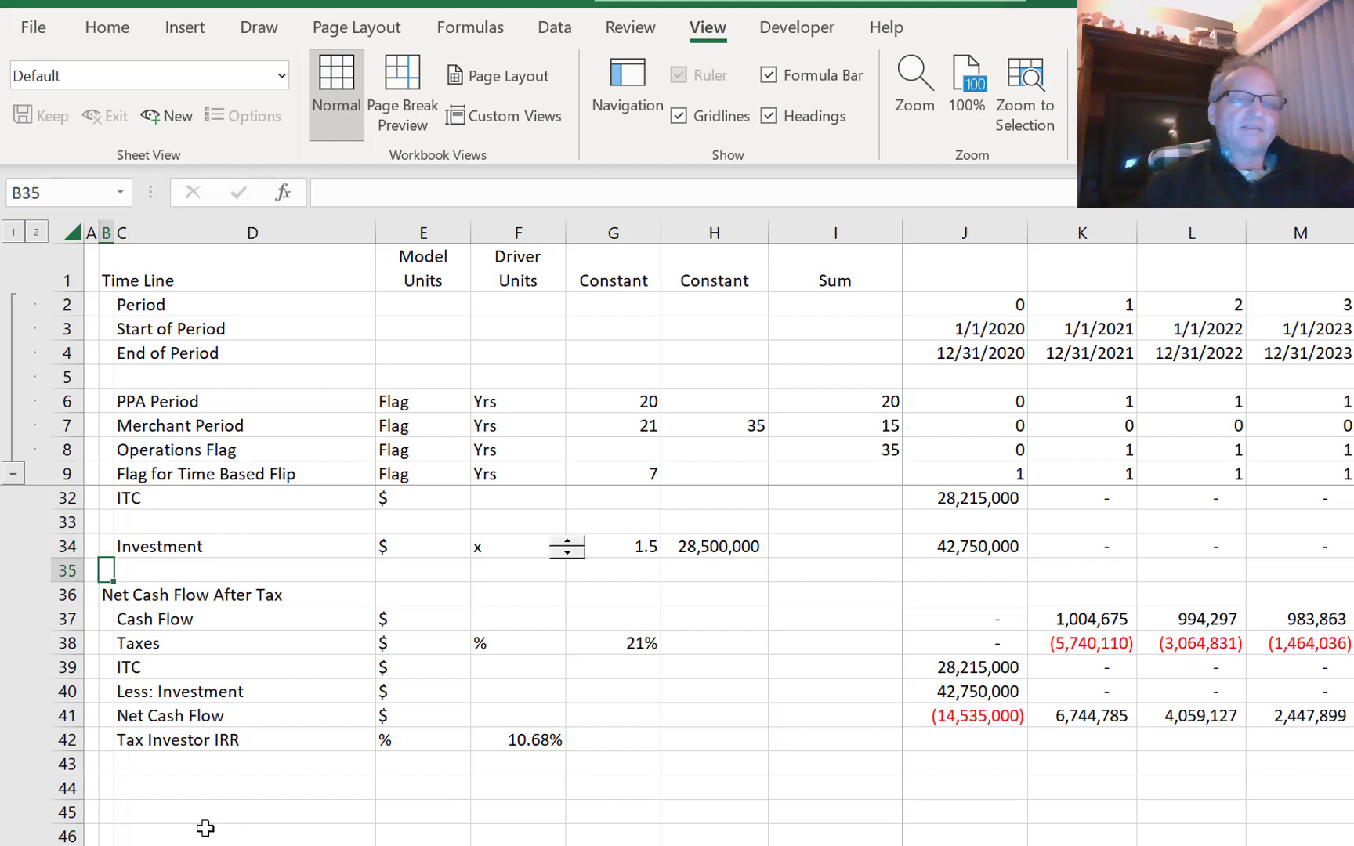
key("F2")
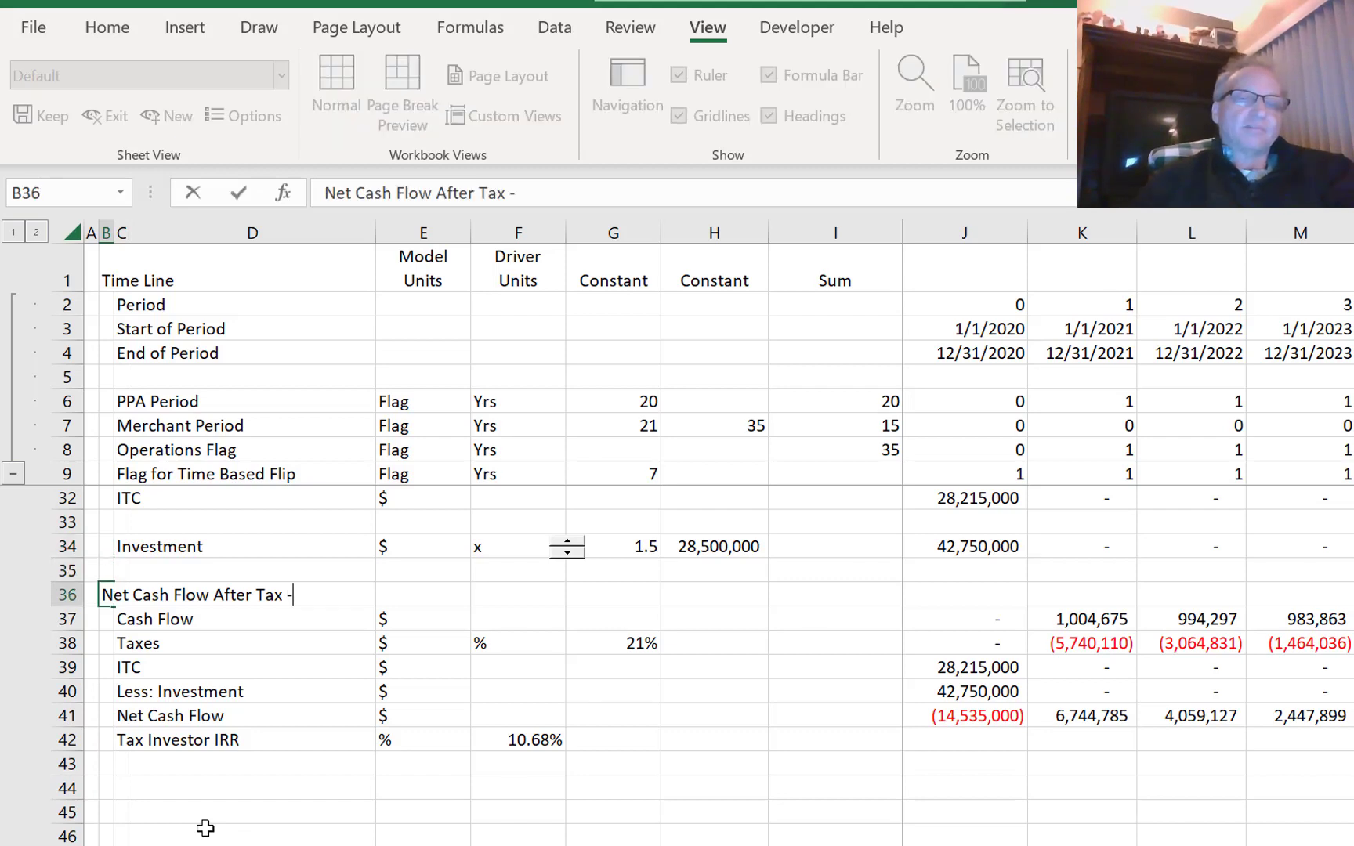
type("Tax I")
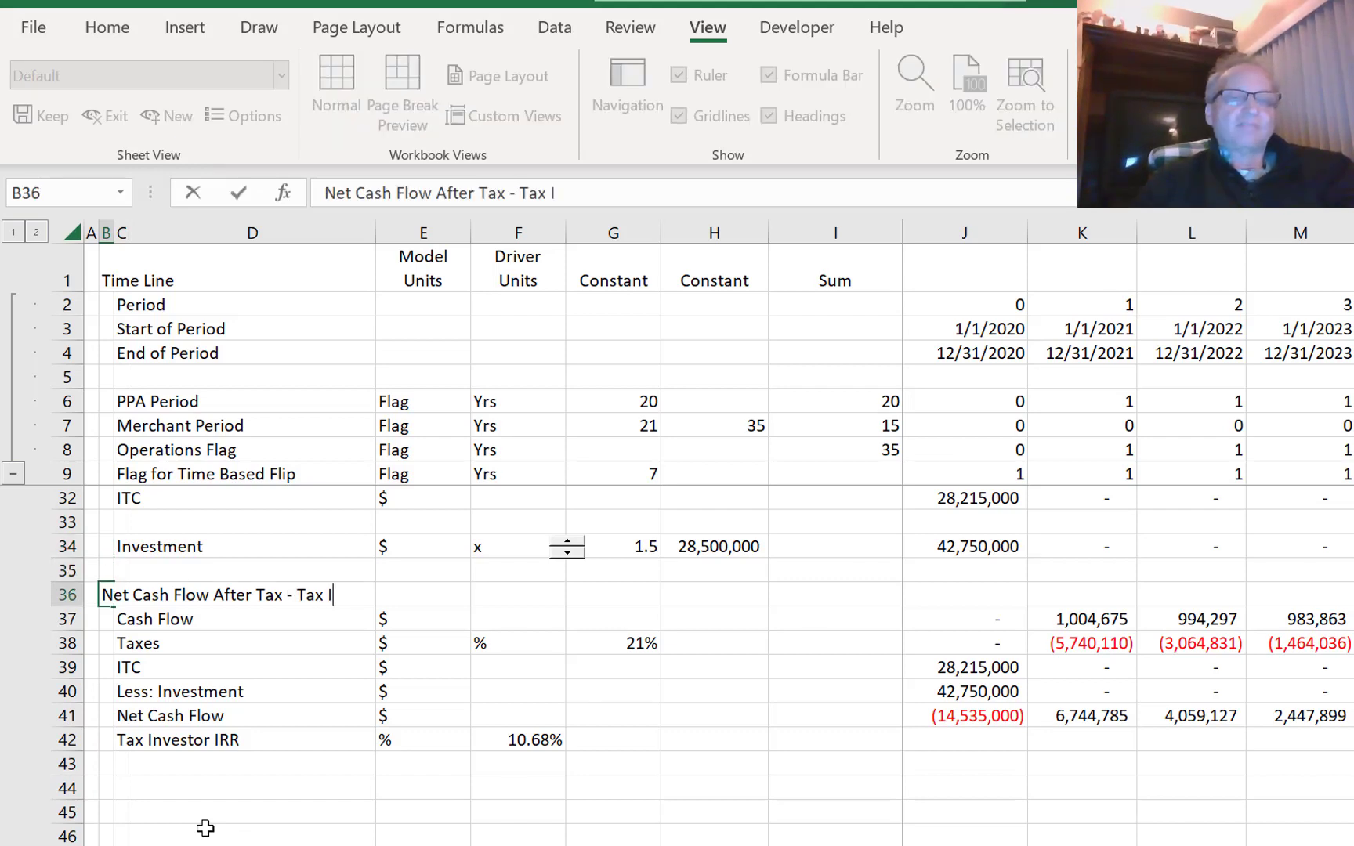
type("nvestor ")
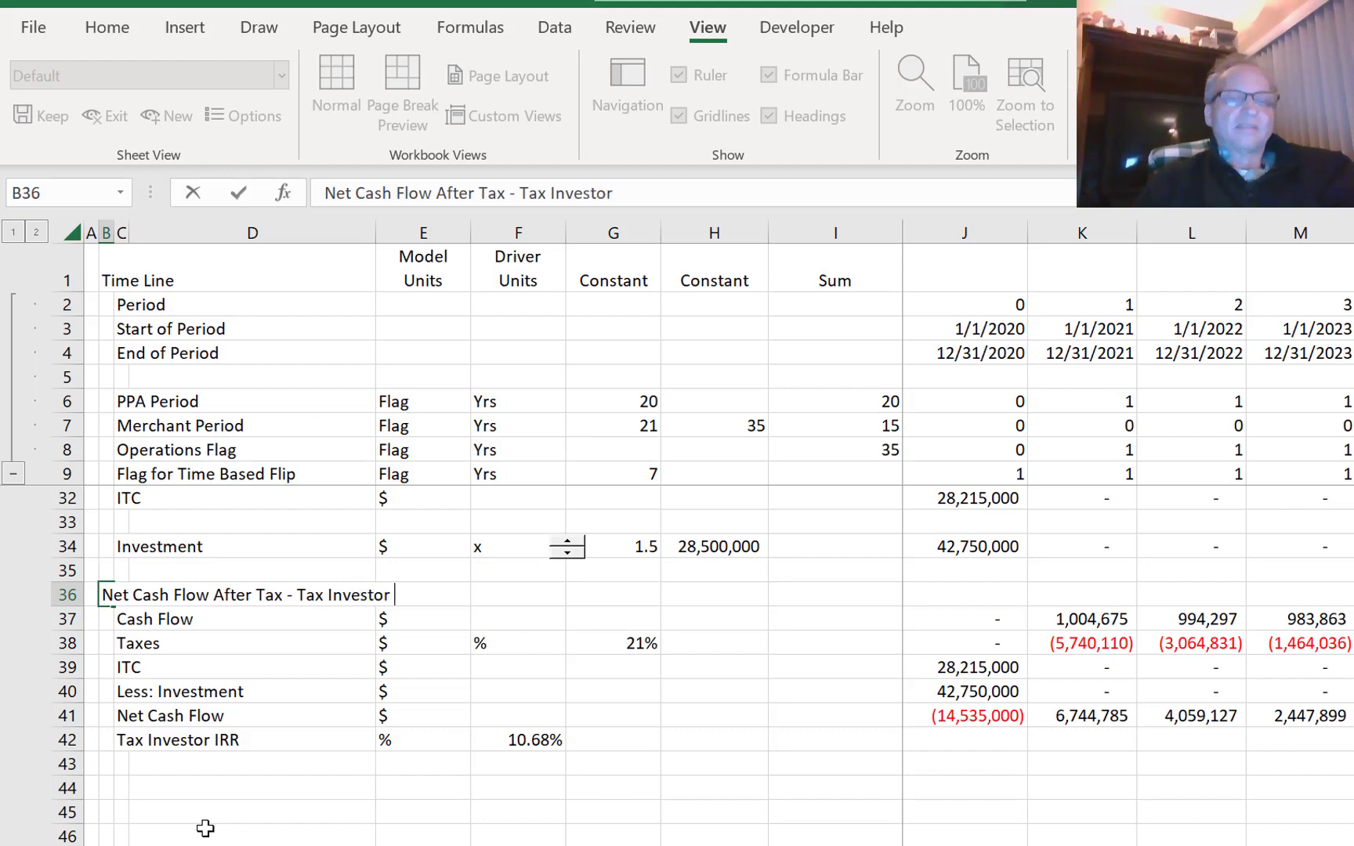
type("T ime Fli")
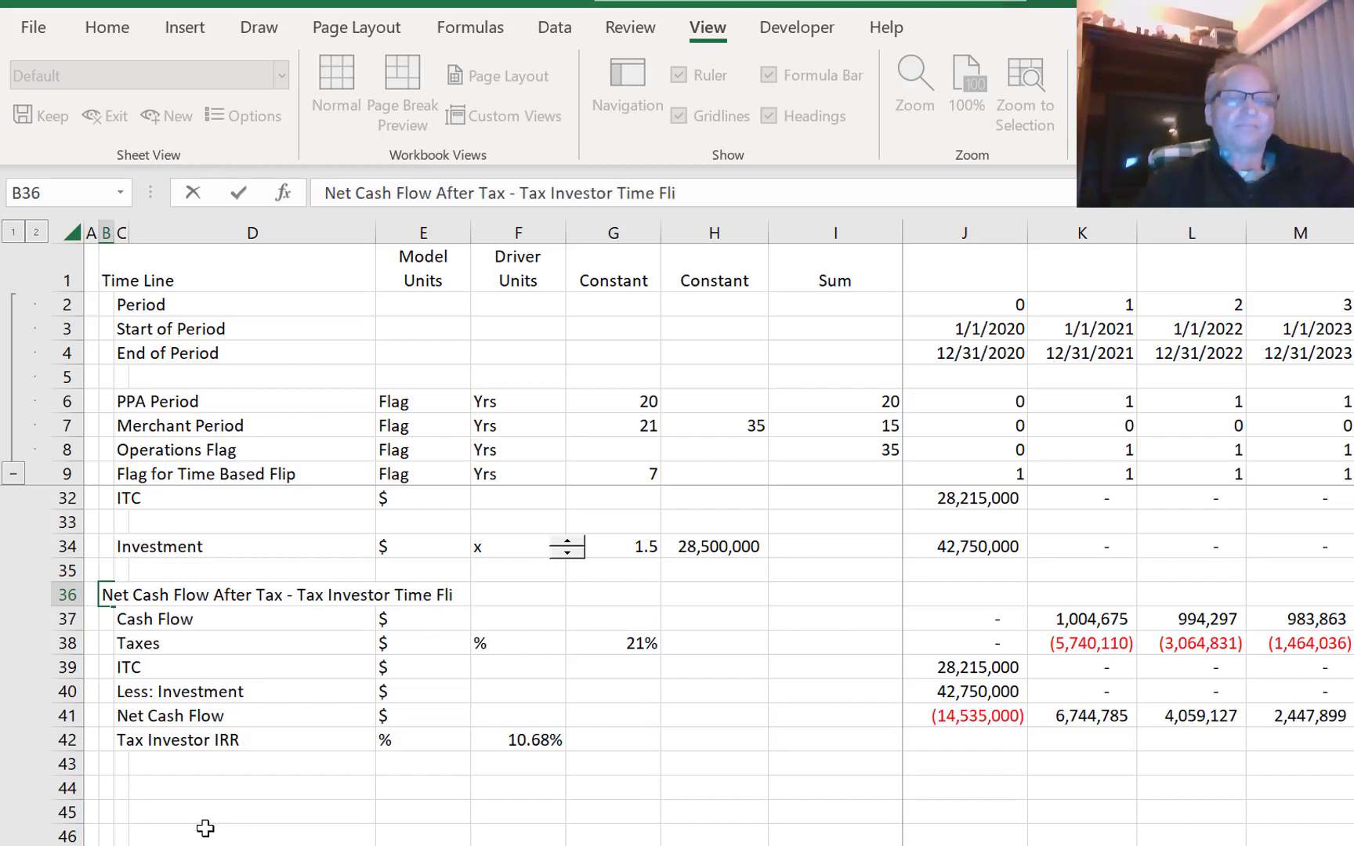
type("p")
key("Return")
- Add the section heading "Net Cash Flow - Sponsor" in B44, below the Tax Investor IRR row
key("Down")
key("Down")
key("Down")
key("Down")
key("Down")
key("Down")
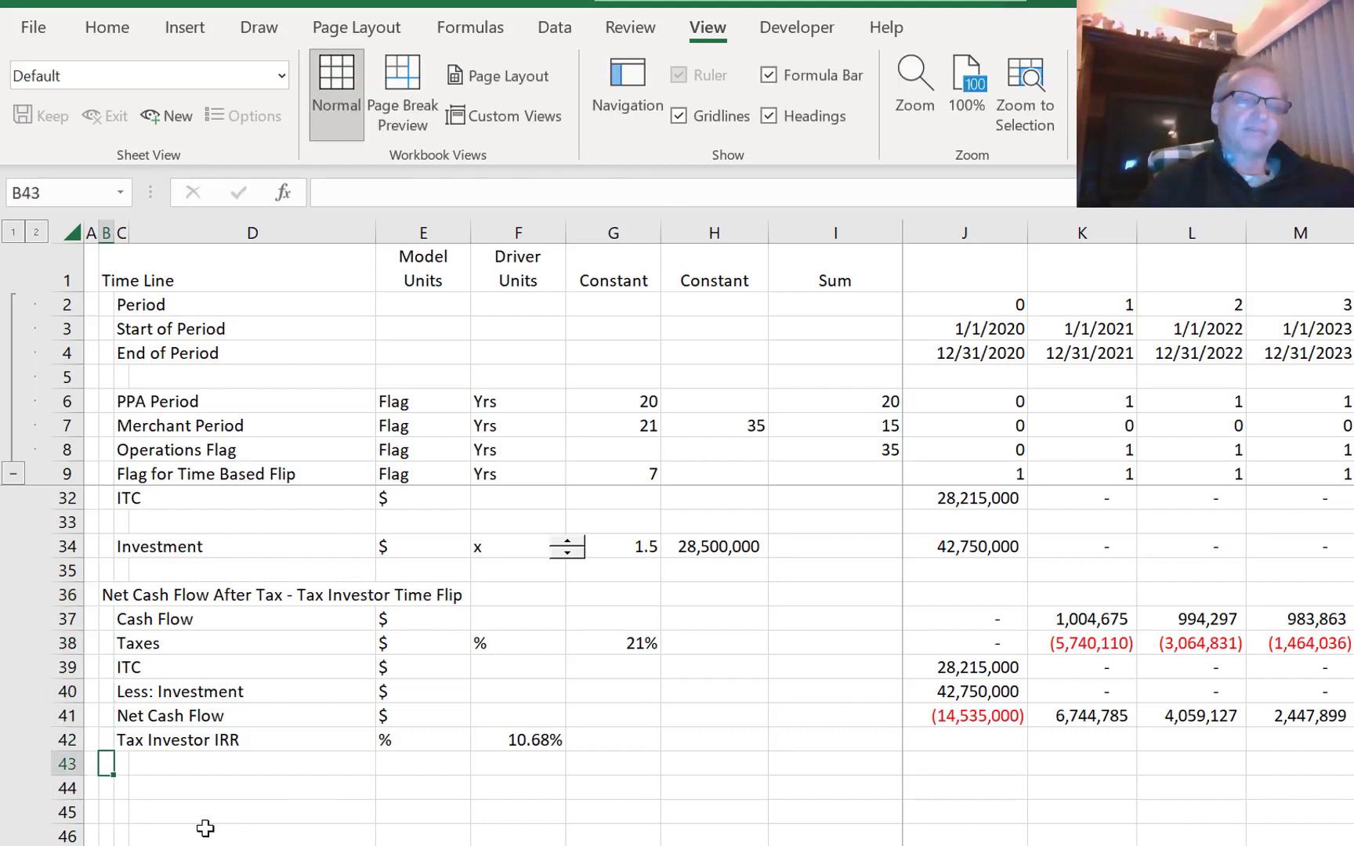
key("Down")
key("Down")
key("Down")
key("Down")
key("Down")
key("Up")
key("Up")
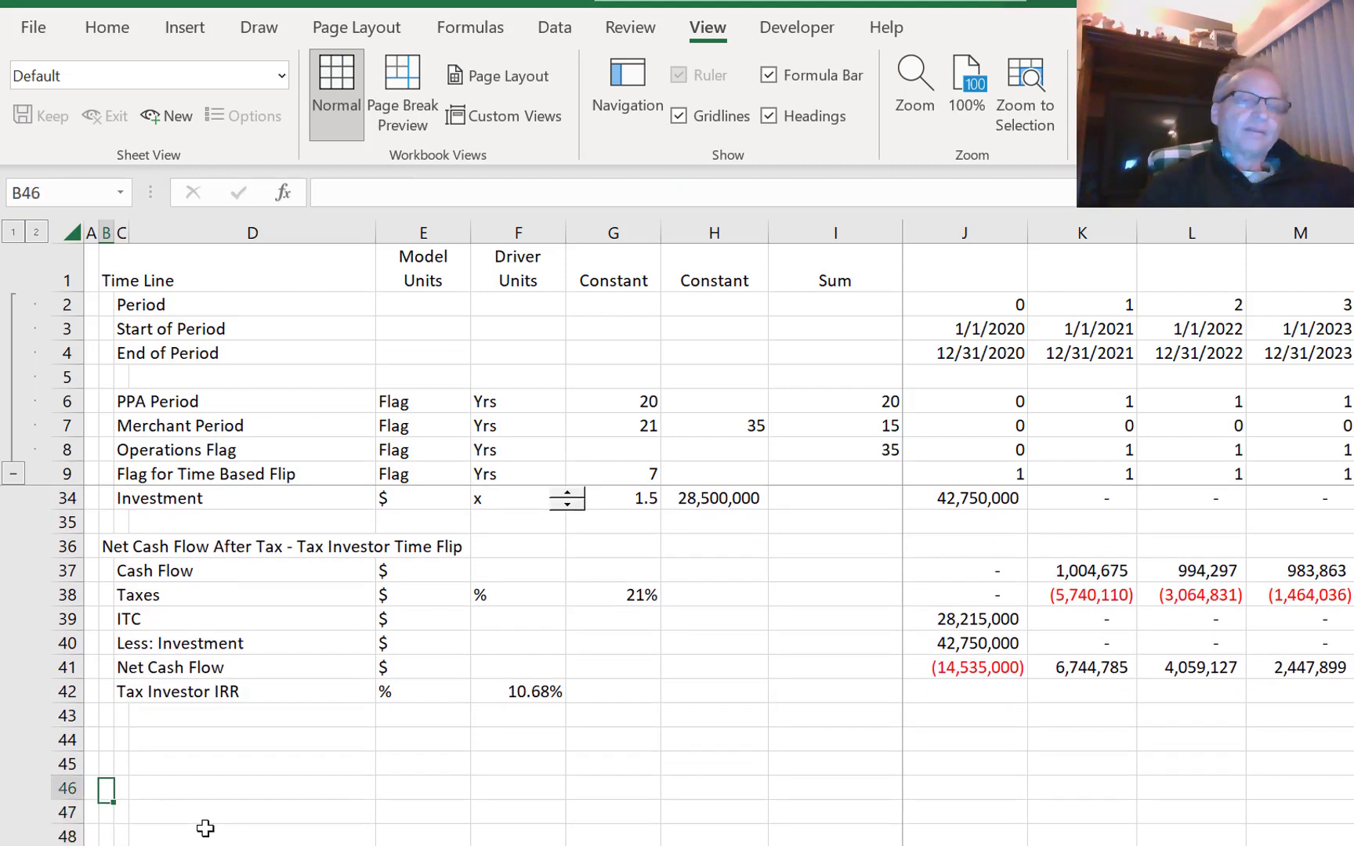
key("Up")
key("Up")
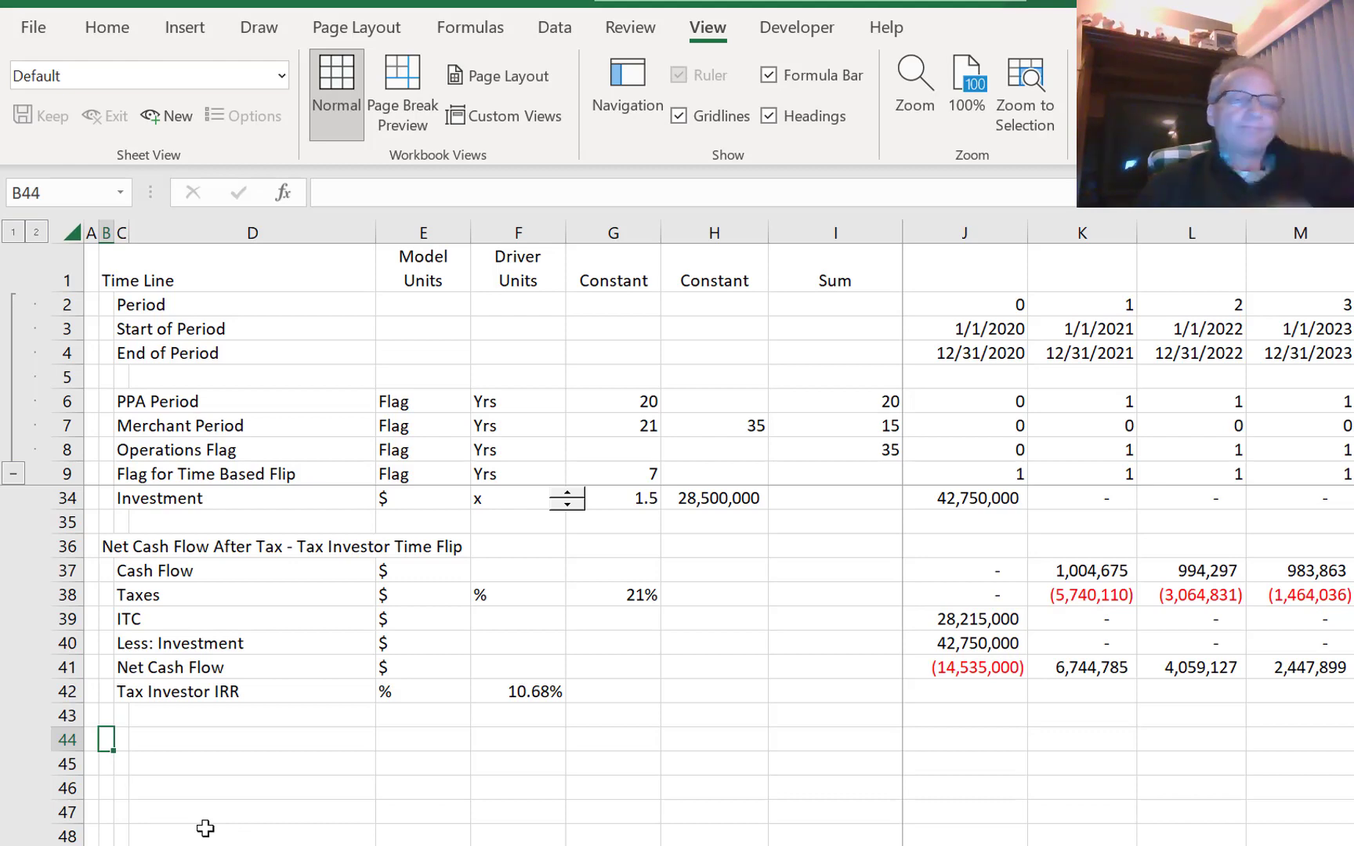
type("Net ")
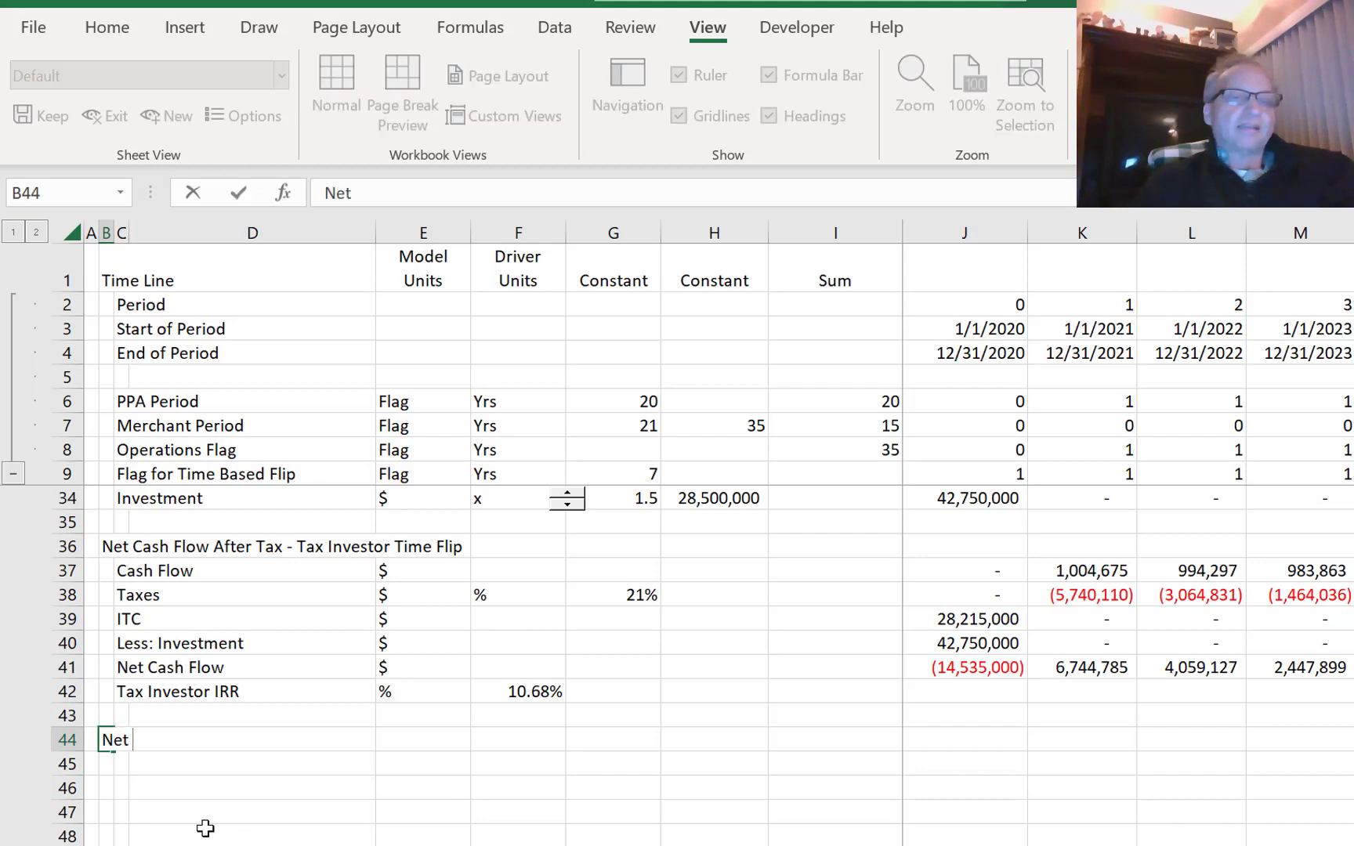
type("Cash Flow")
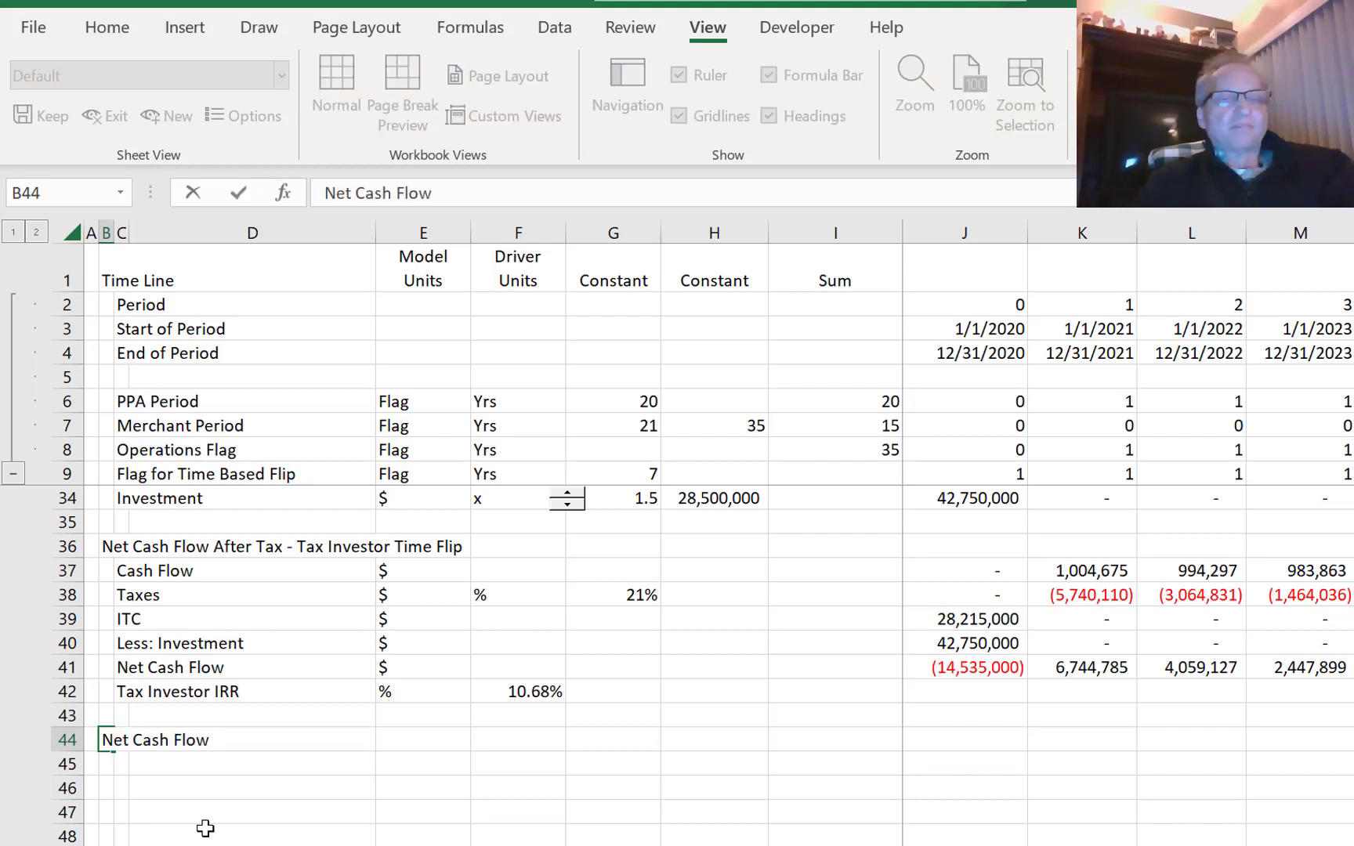
type(" - Sp")
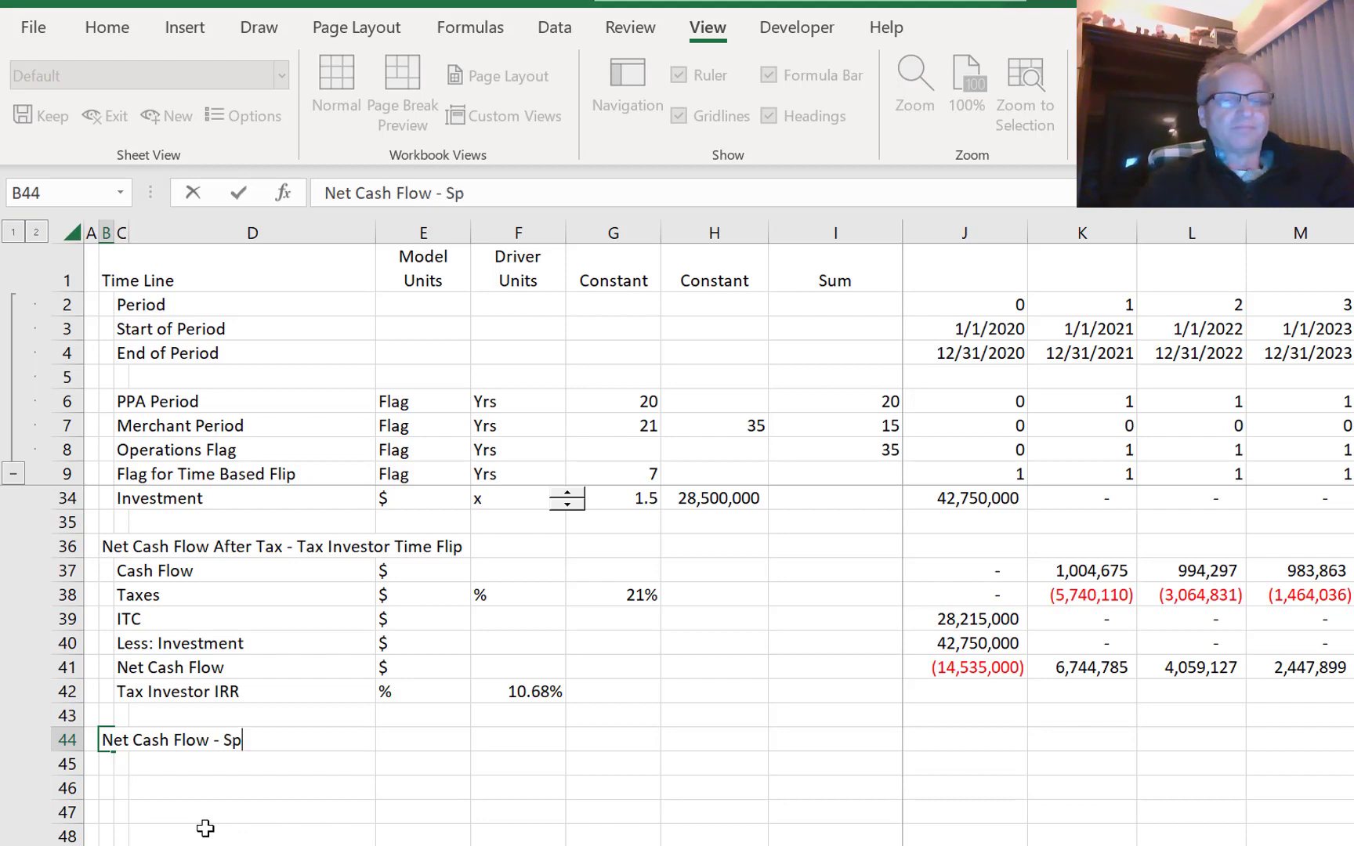
type("onsor")
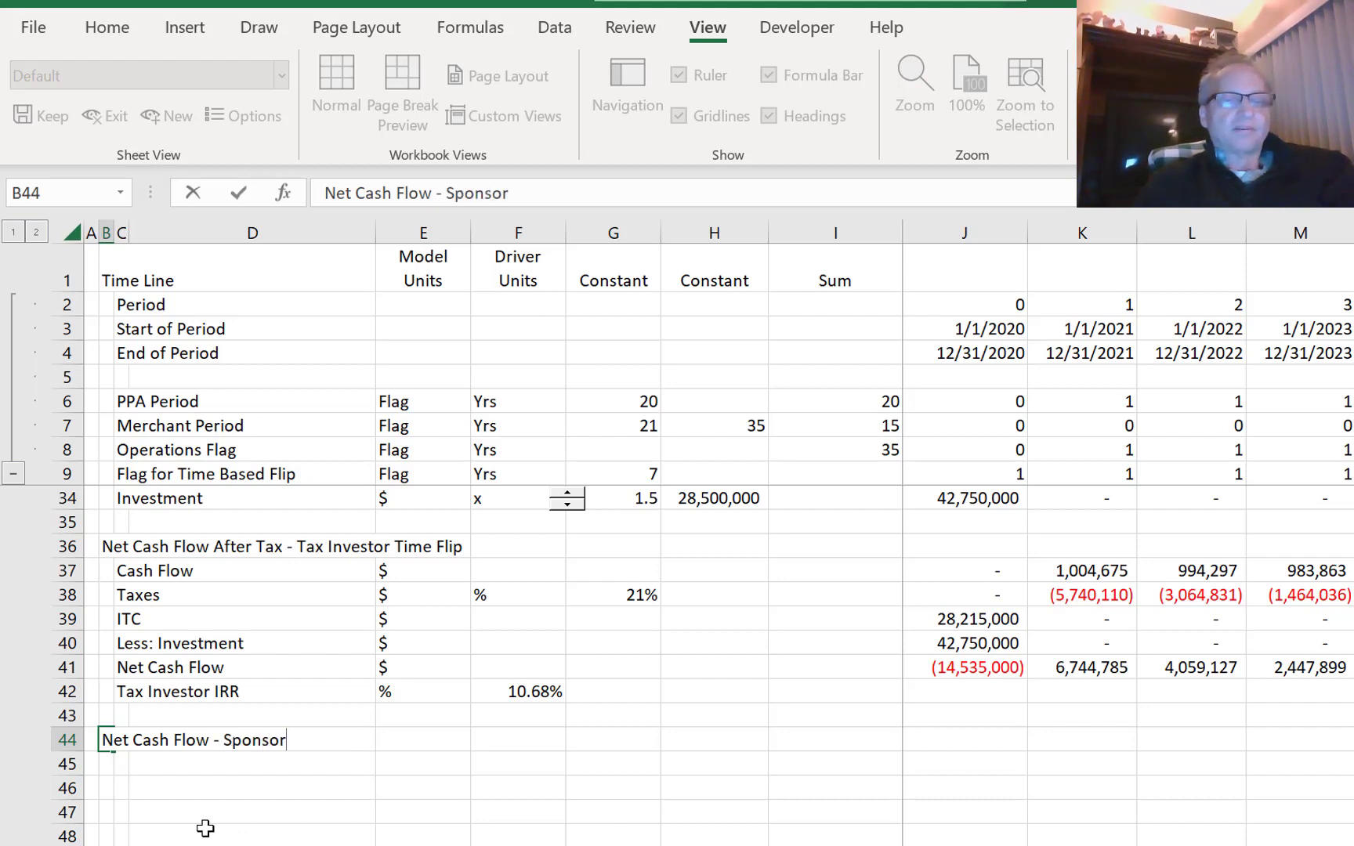
key("Return")
- Label the first row of the sponsor section in C45 as "Total Invetment"
key("Right")
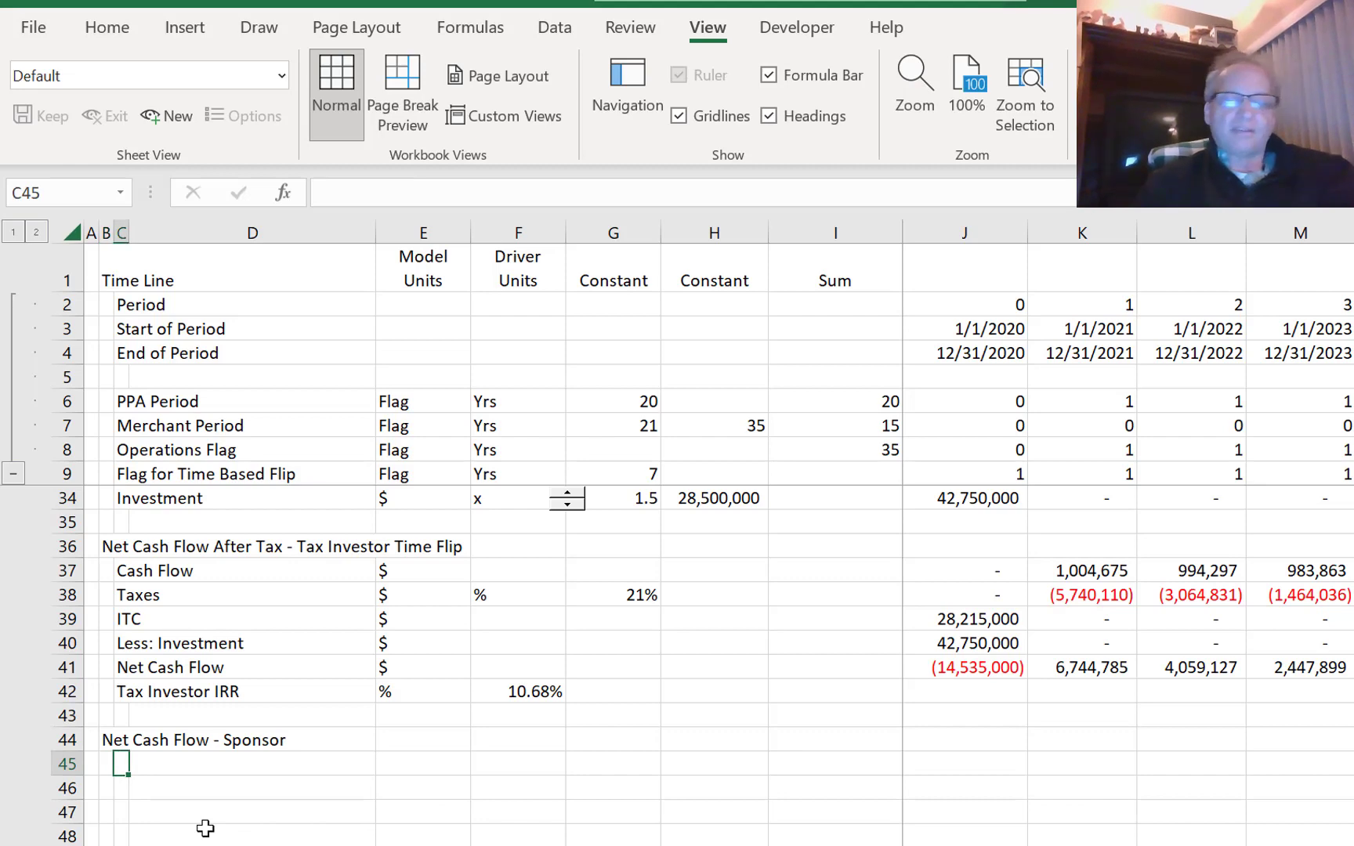
type("In")
key("BackSpace")
key("BackSpace")
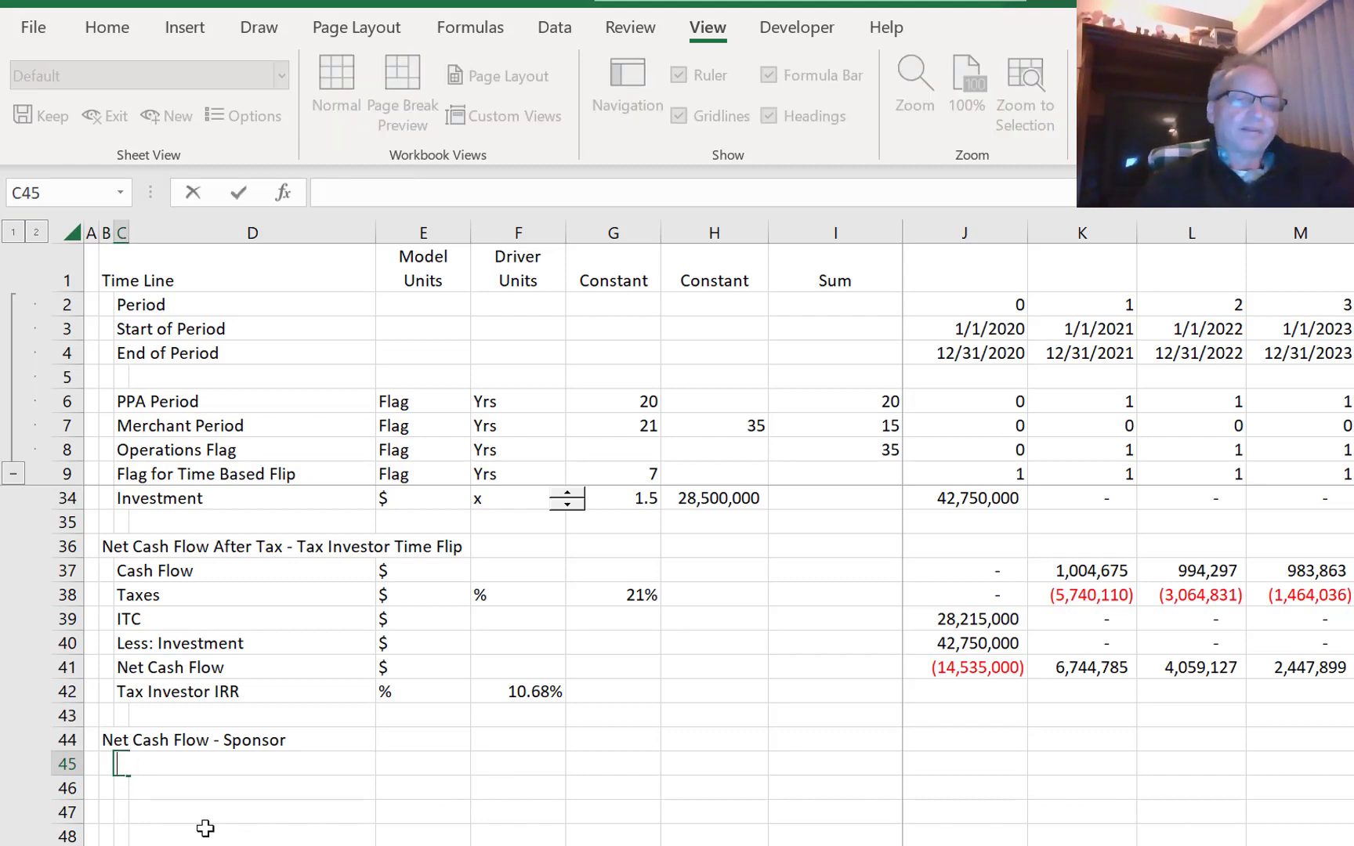
type("Tota")
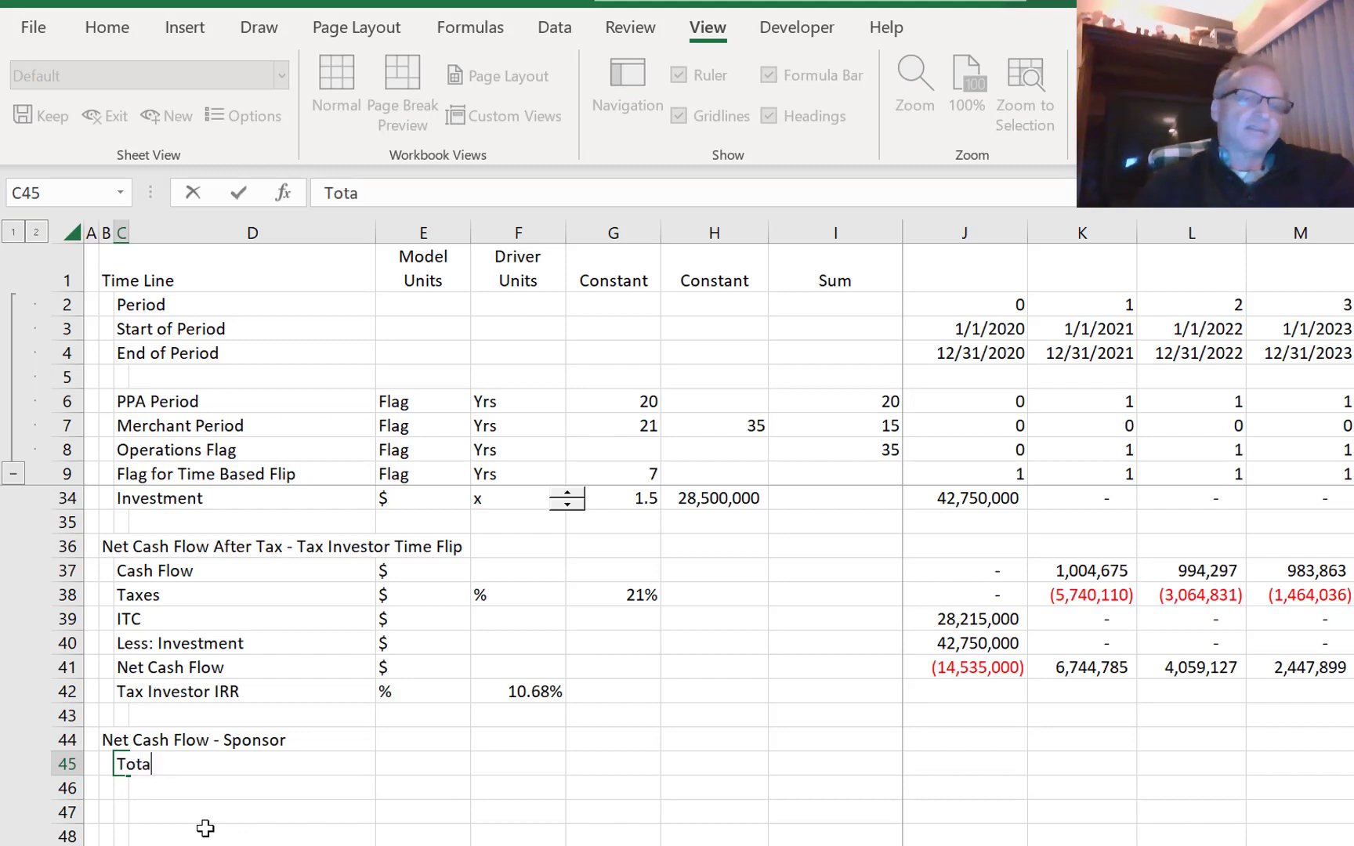
type("l Invetment")
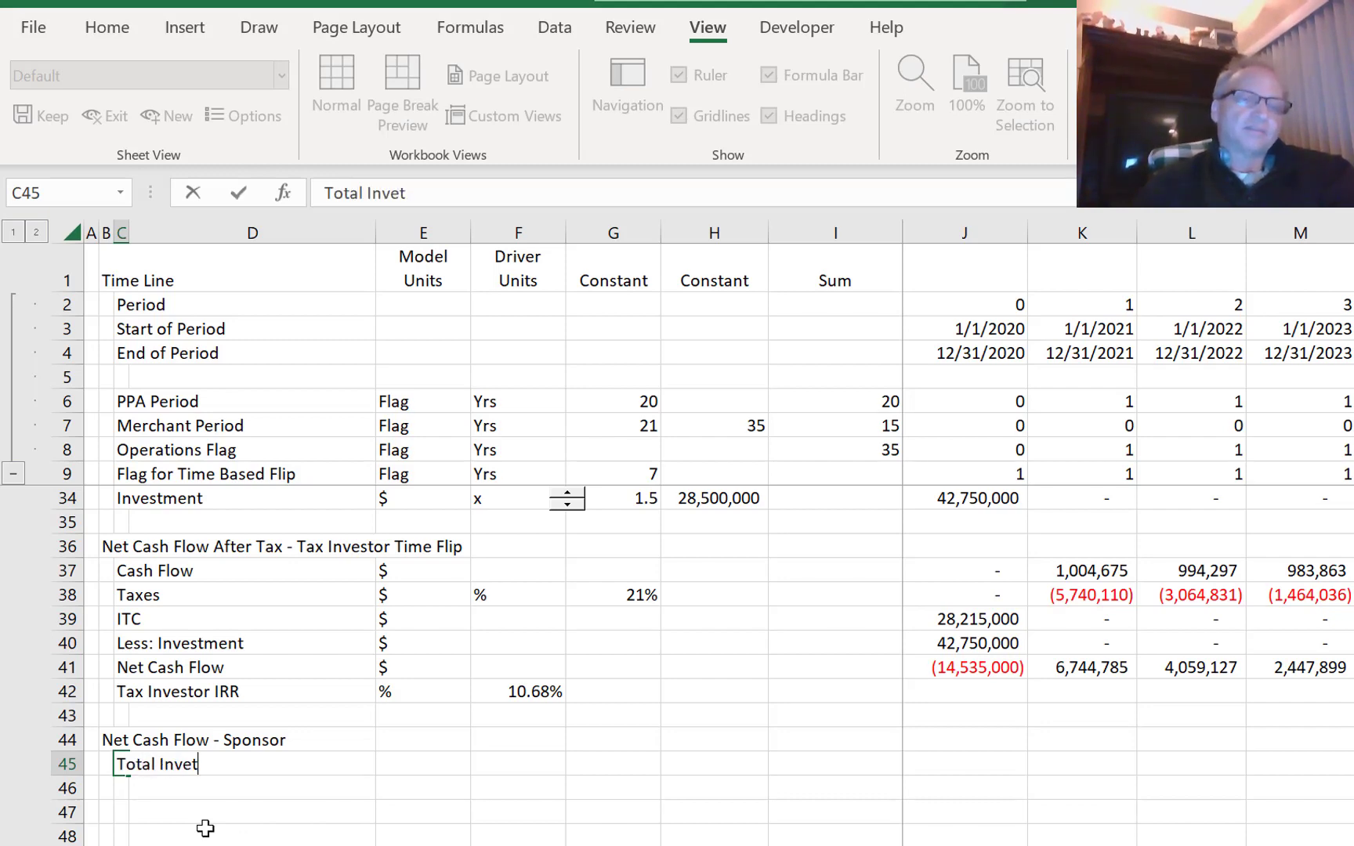
key("ctrl+Return")
- Copy the $ unit from the Net Cash Flow row in E41 to E45 in the sponsor section's first row
key("Up")
key("Up")
key("Up")
key("Up")
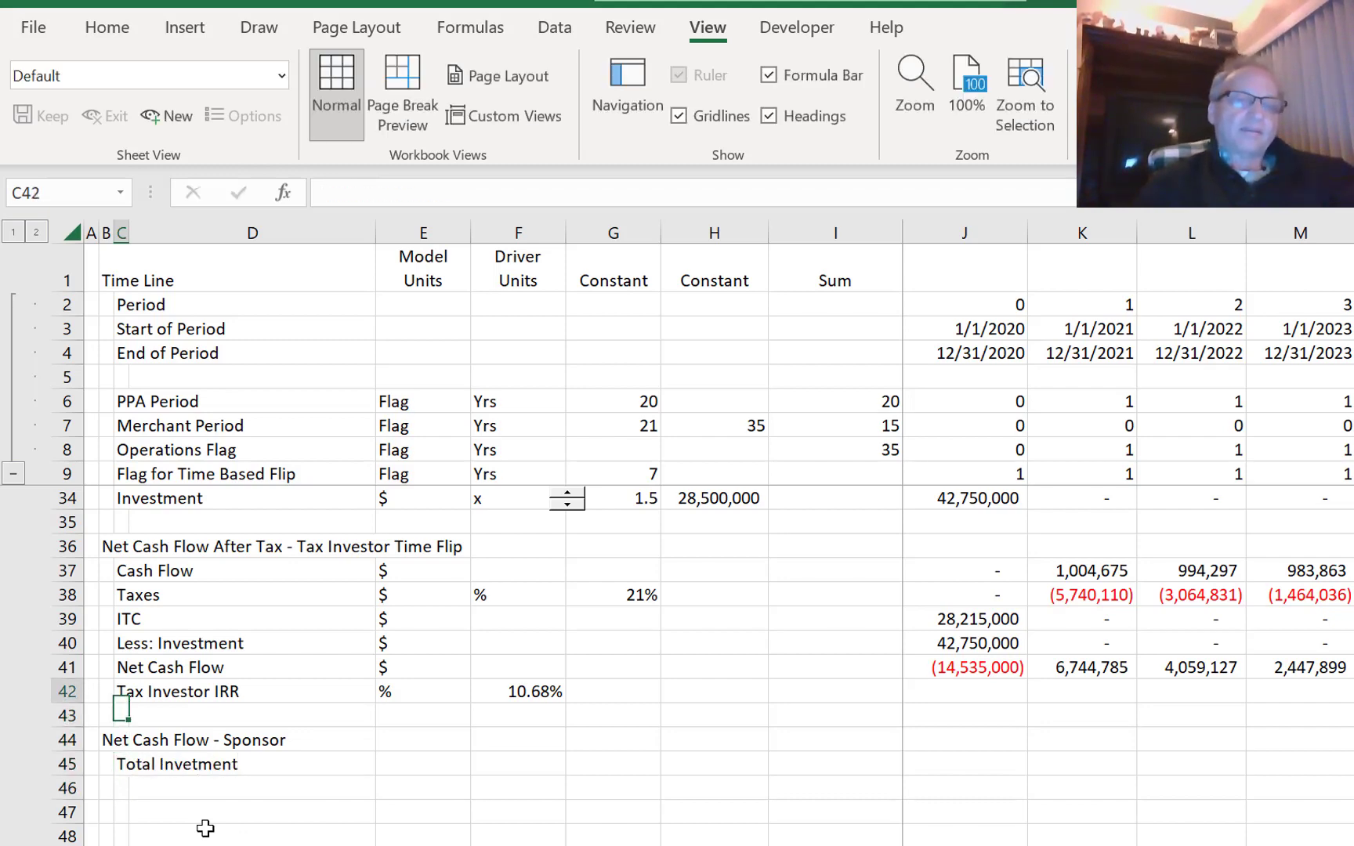
key("Right")
key("Right")
key("ctrl+c")
key("Down")
key("Down")
key("Down")
key("Down")
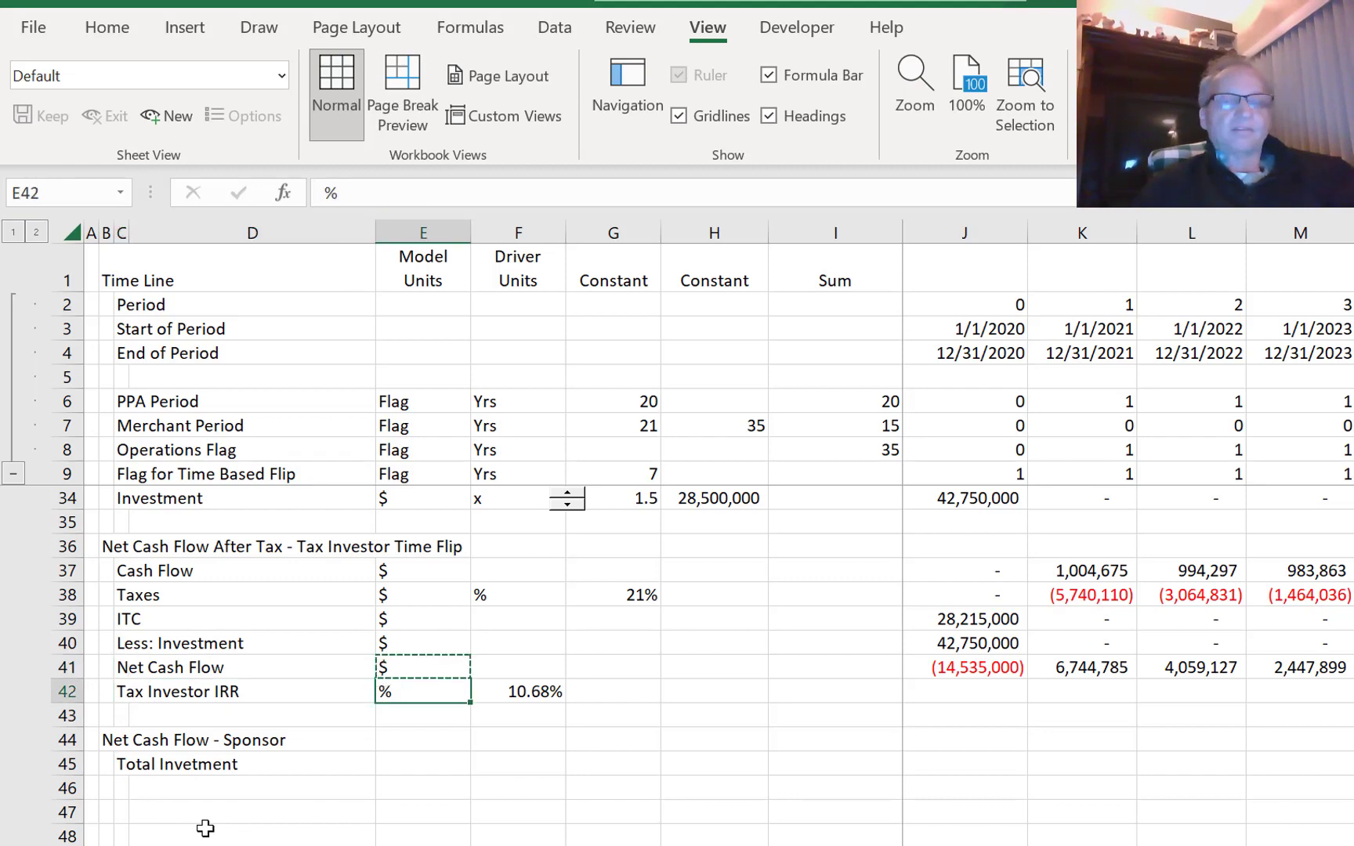
- Paste the $ unit into E45 for the total investment row and calculate J45 as =J13-J40, cap exp less the tax investor's investment
key("ctrl+v")
key("Right")
key("Right")
key("Right")
key("Right")
key("Right")
key("Right")
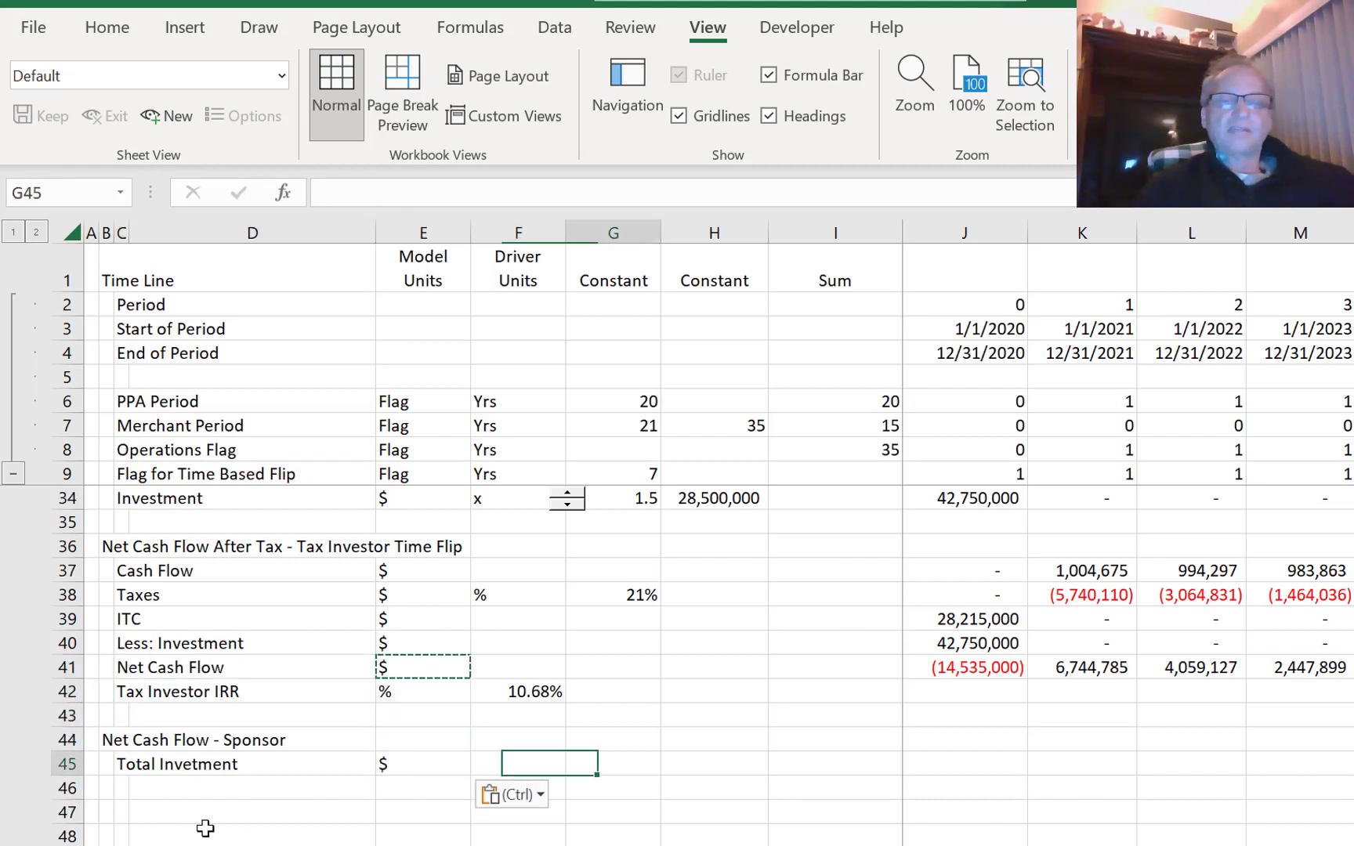
key("Left")
type("=")
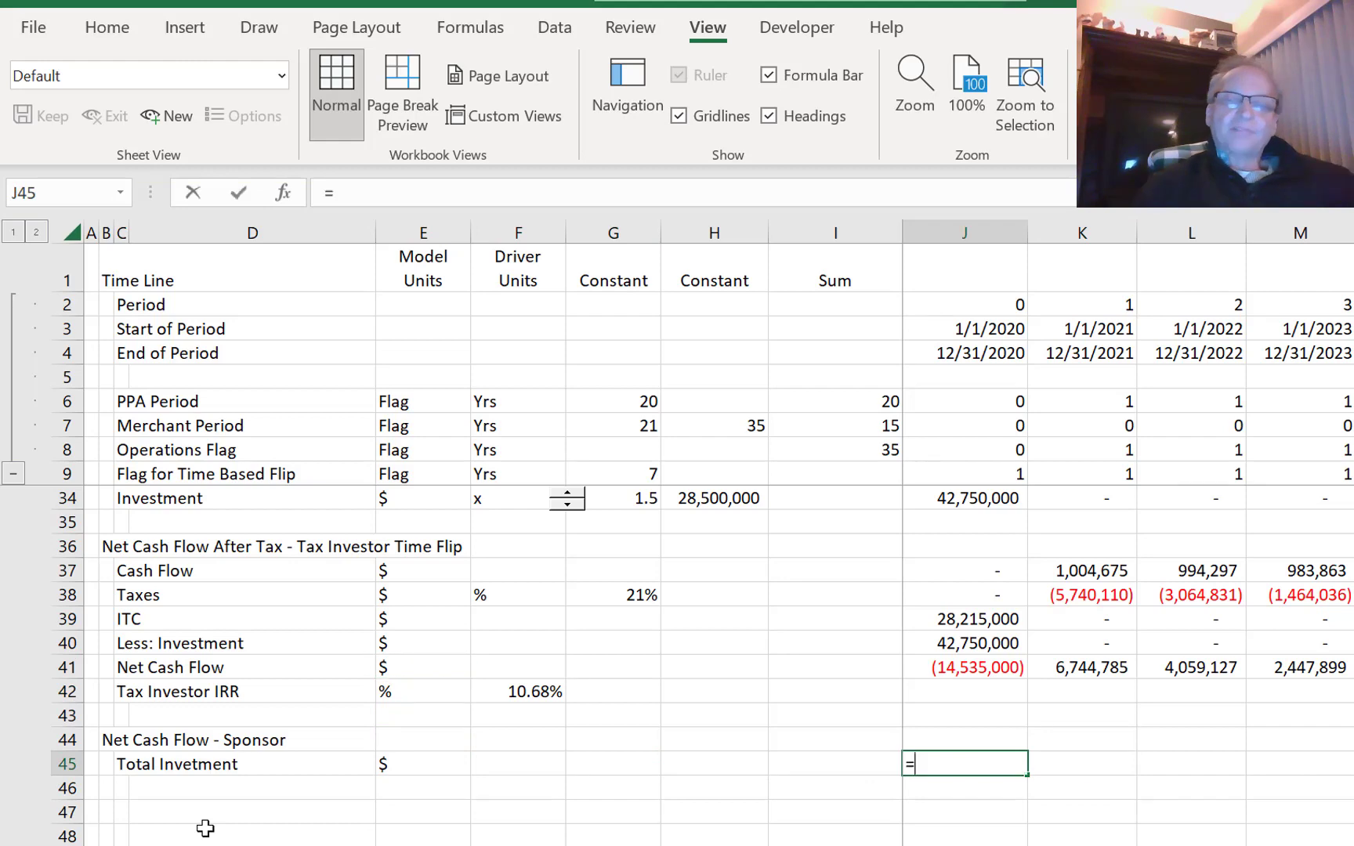
key("Up")
key("Up")
key("Up")
key("Up")
key("Up")
key("Up")
key("Up")
key("Up")
key("Up")
key("Up")
key("Up")
key("Up")
key("Up")
key("Up")
key("Up")
key("Up")
key("Up")
key("Up")
key("Up")
key("Up")
key("Up")
key("Up")
key("Up")
key("Up")
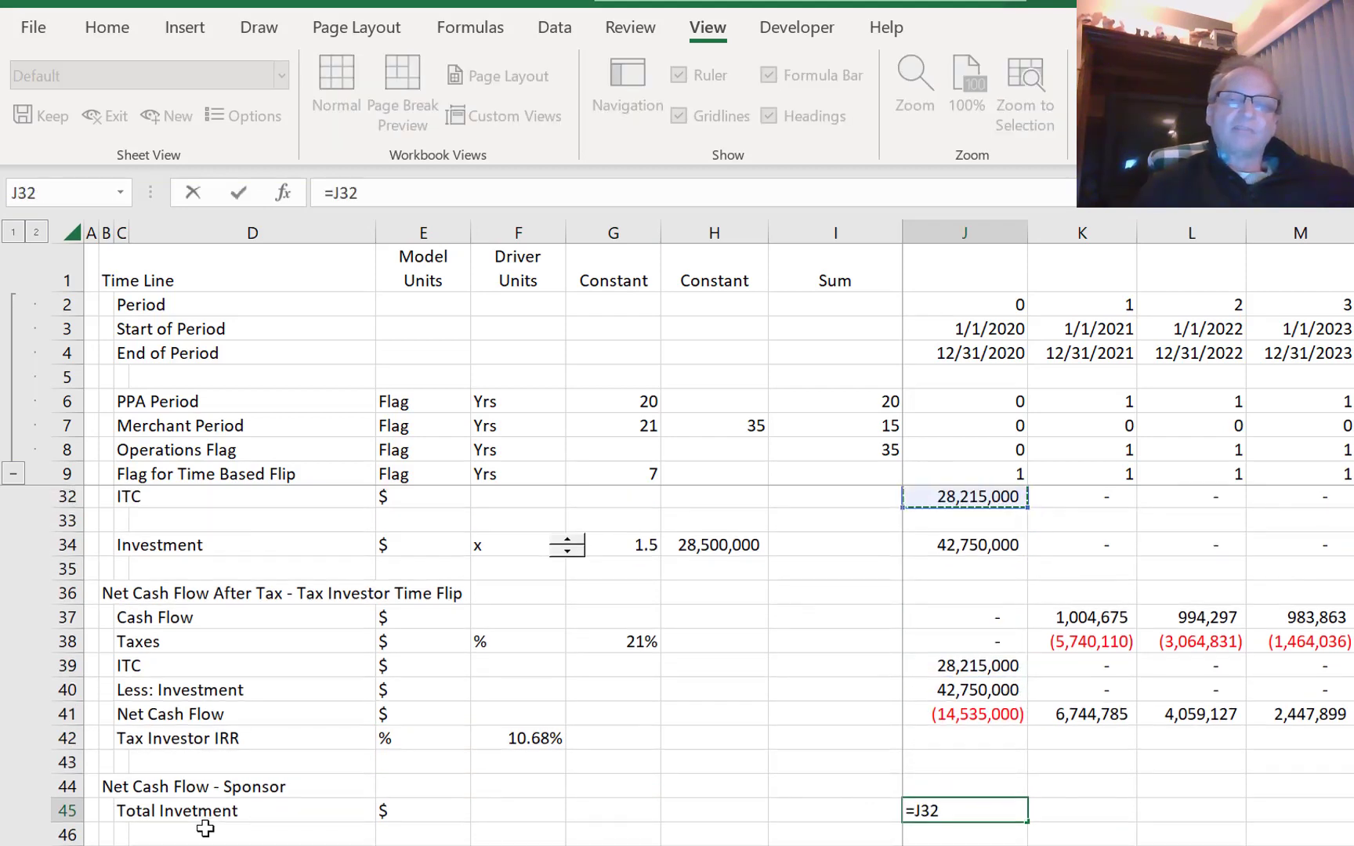
key("Up")
key("Up")
key("Up")
key("Up")
key("Up")
key("Up")
key("Up")
key("Up")
key("Up")
key("Up")
key("Up")
key("Up")
key("Up")
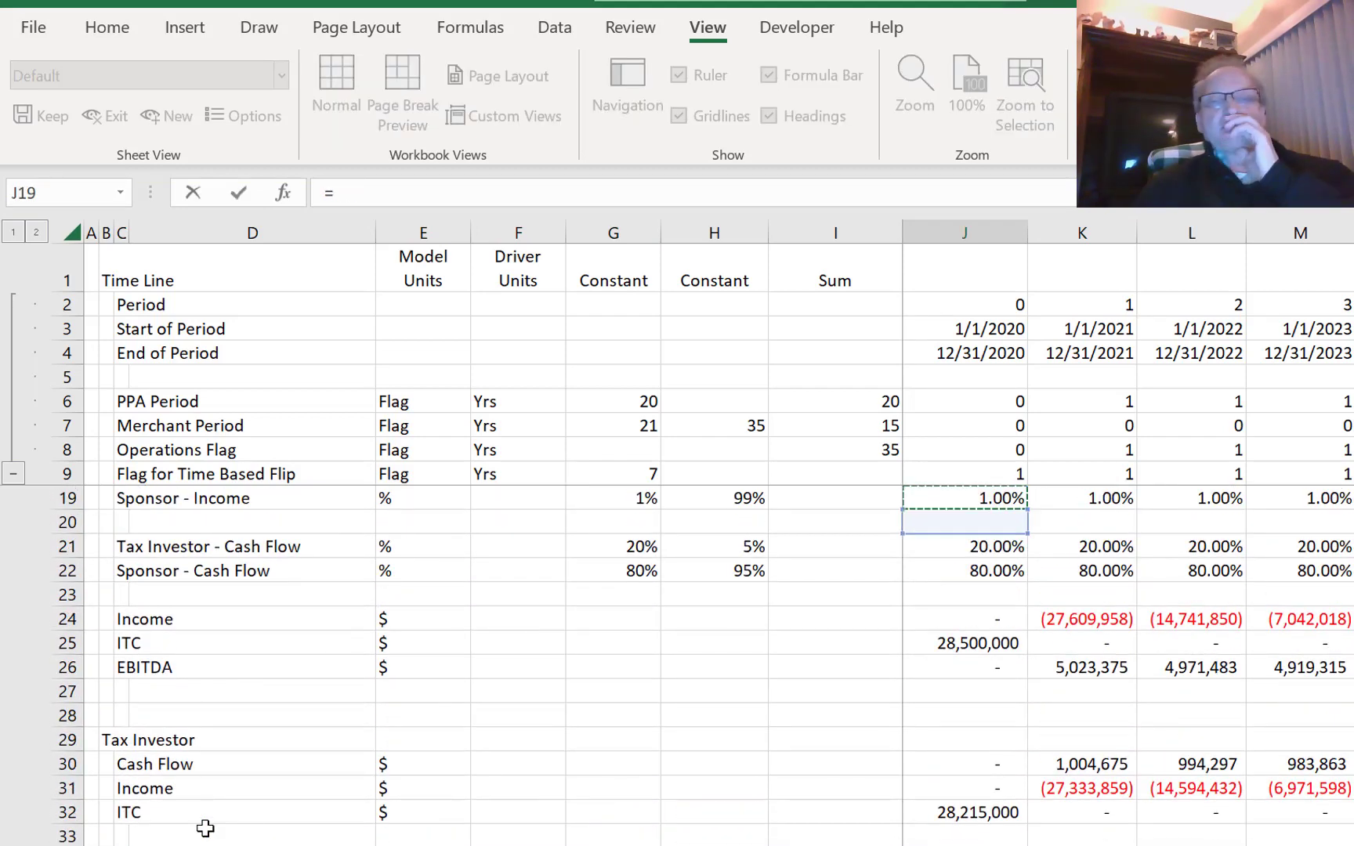
key("Down")
key("Down")
key("Down")
key("Down")
key("Down")
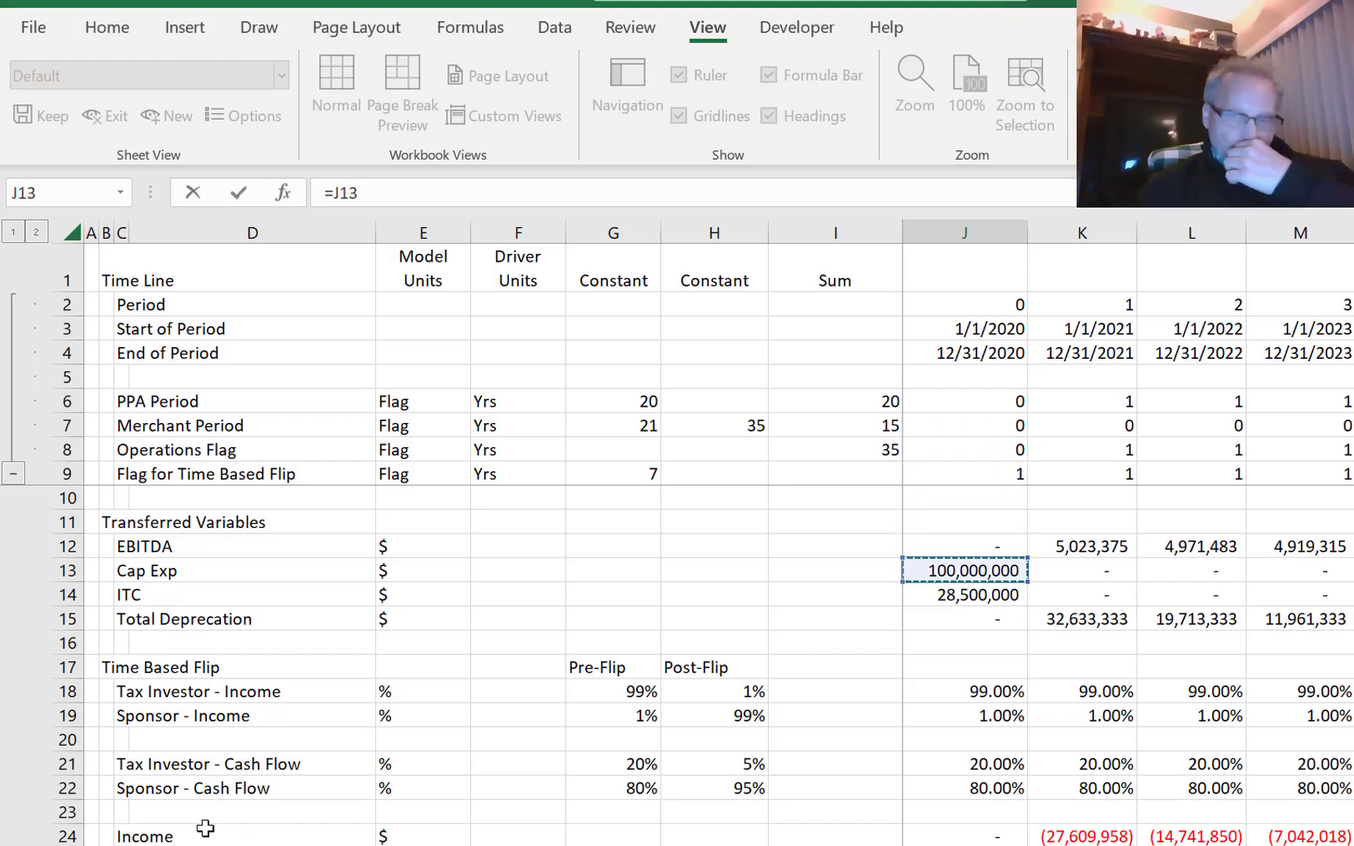
type("-")
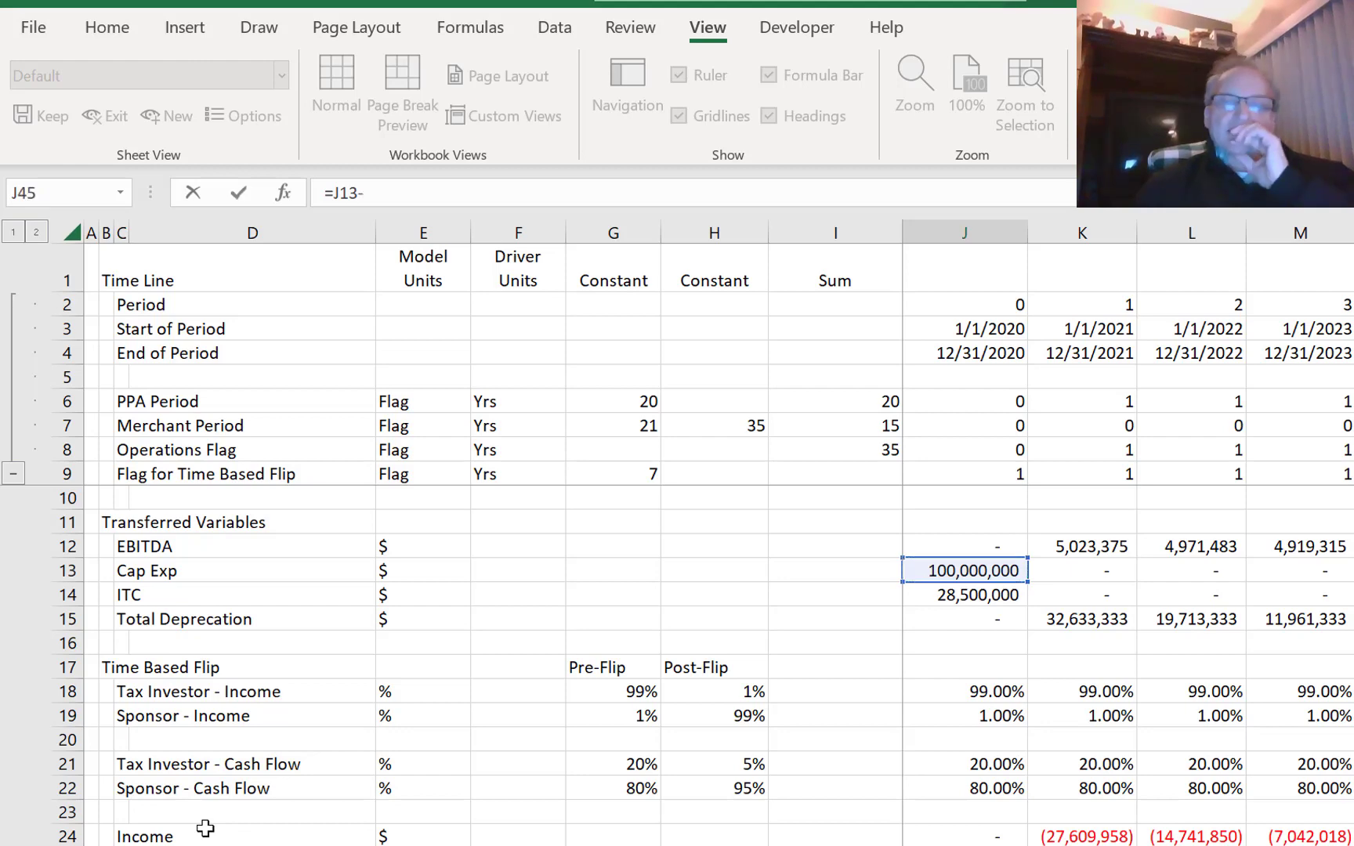
key("Up")
key("Up")
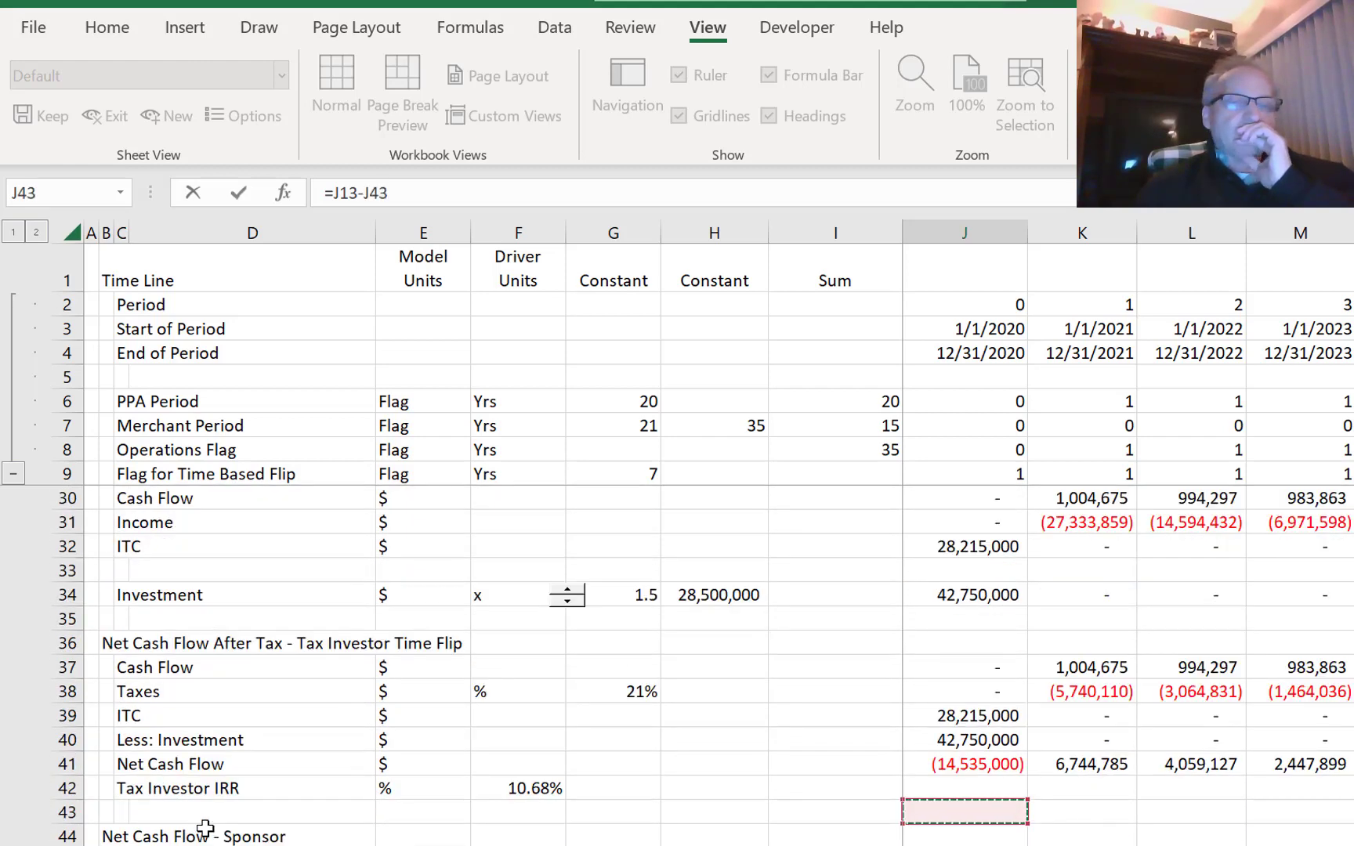
key("Up")
key("Up")
key("Up")
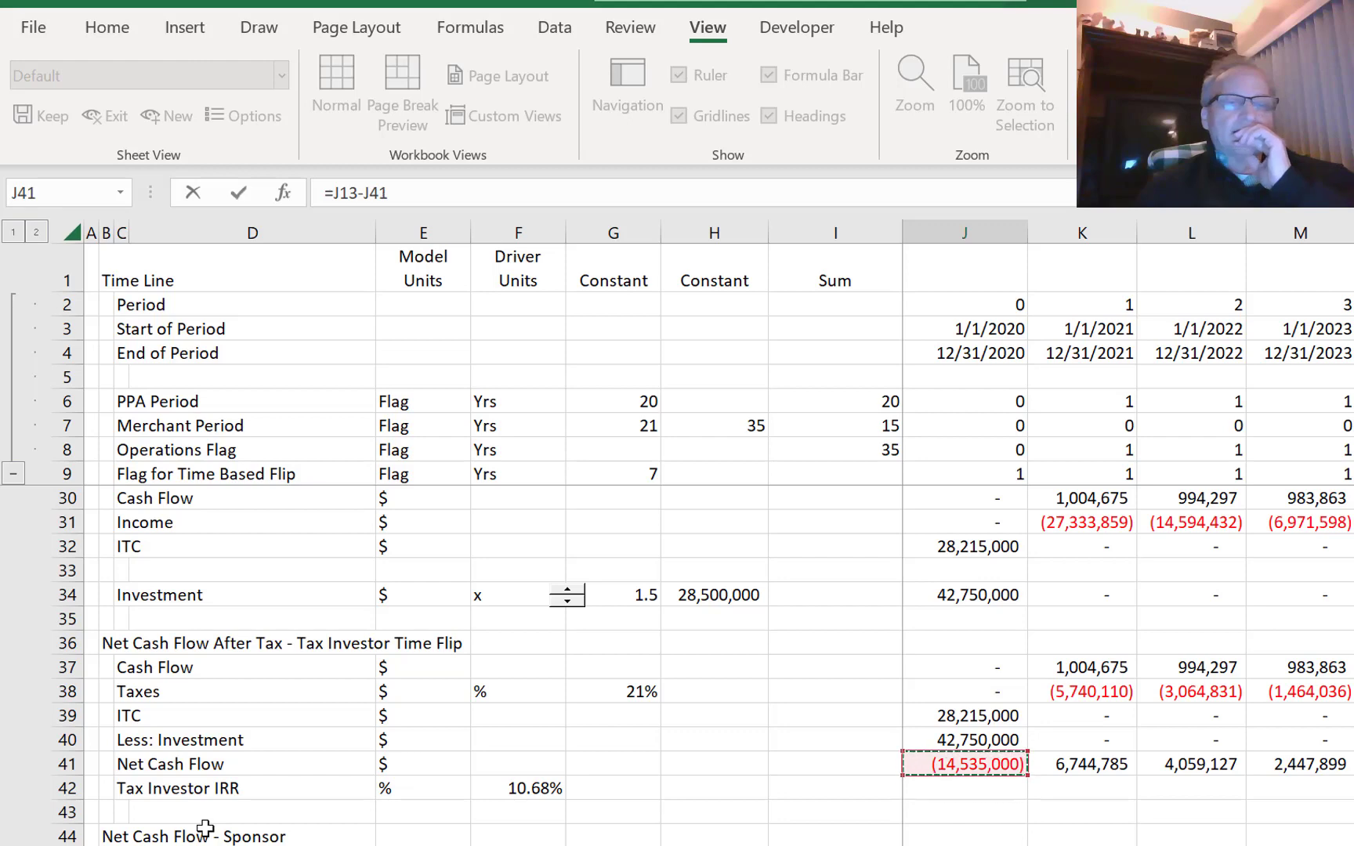
key("Up")
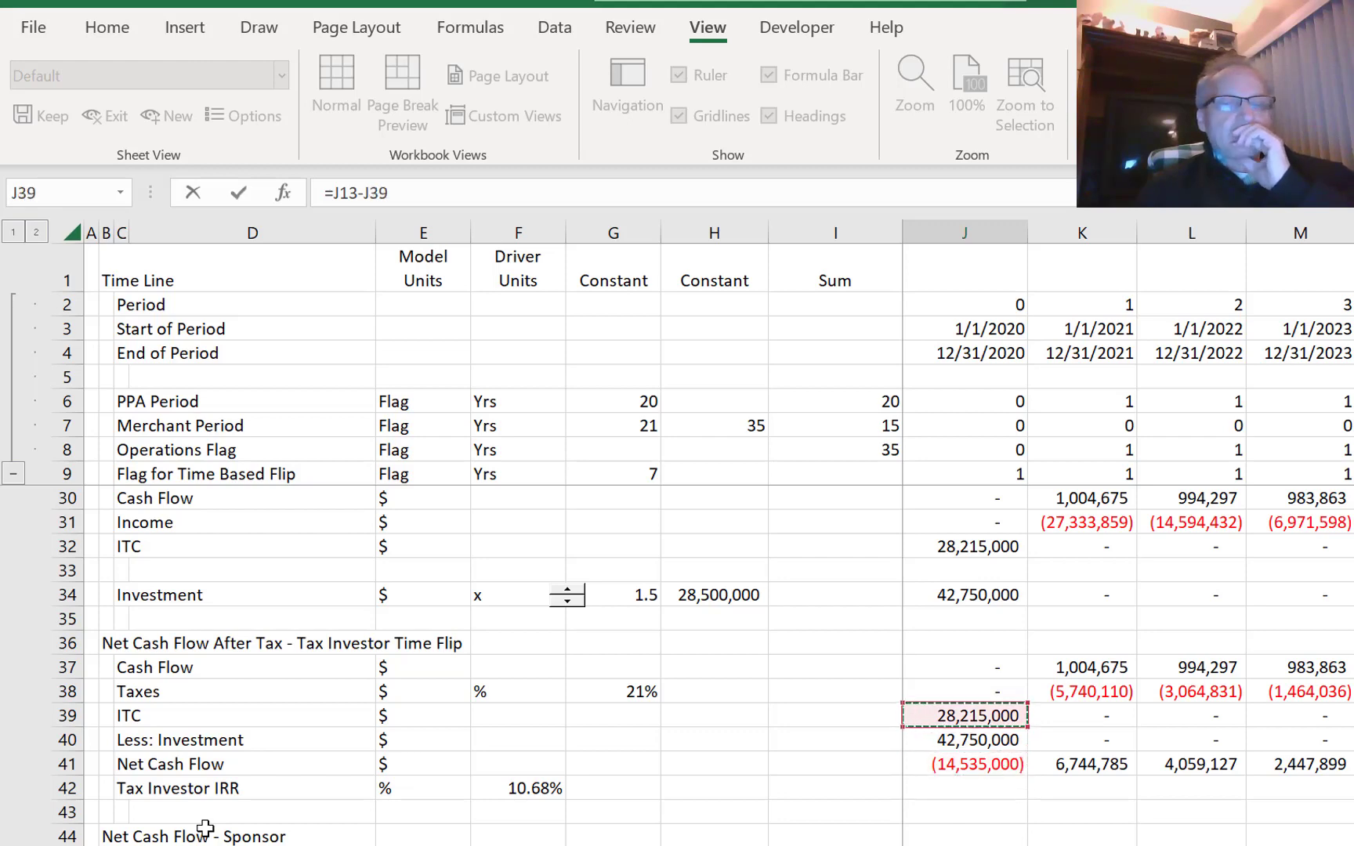
key("Left")
key("Left")
key("Left")
key("Left")
key("Left")
key("Left")
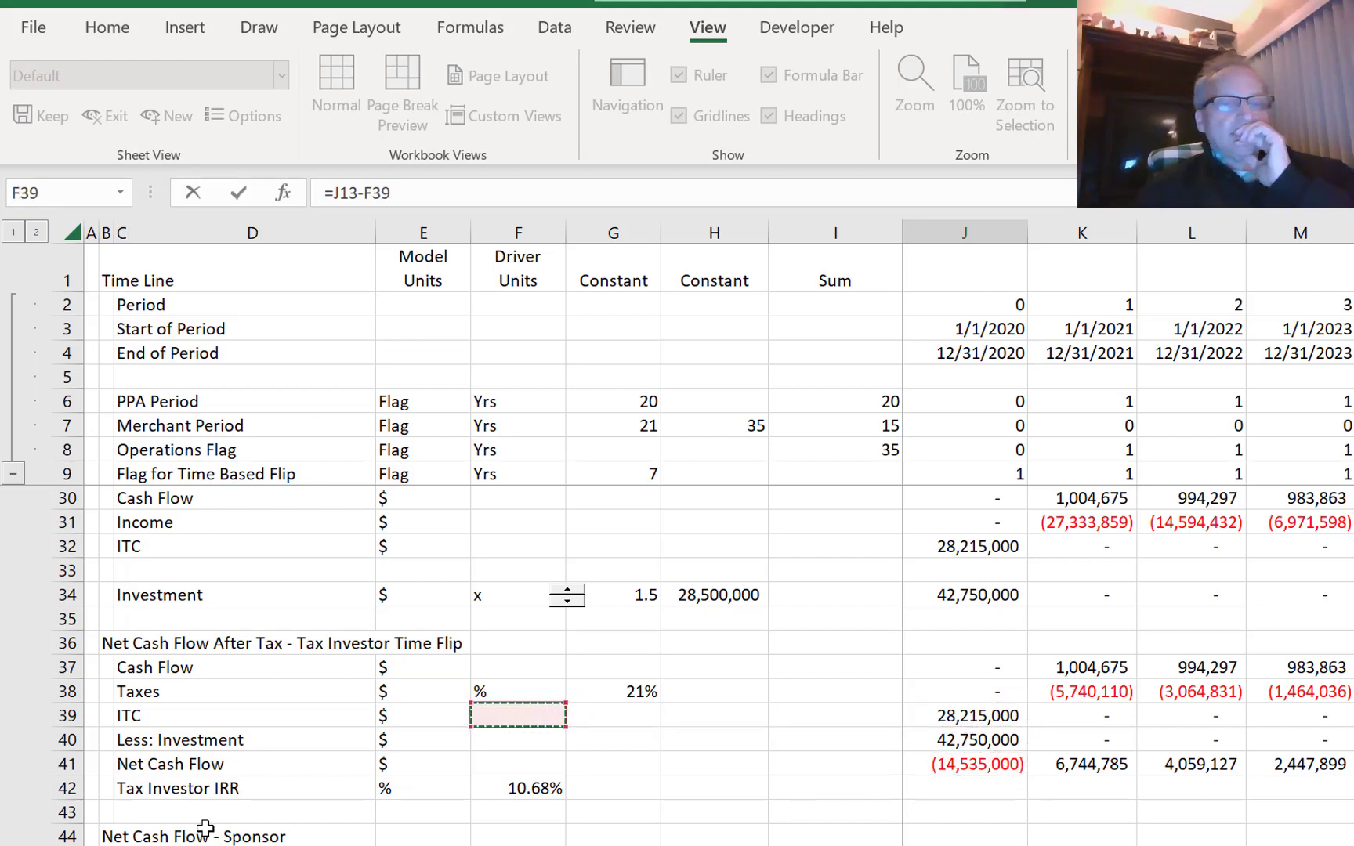
key("Down")
key("Right")
key("Right")
key("Right")
key("Right")
key("Right")
key("Right")
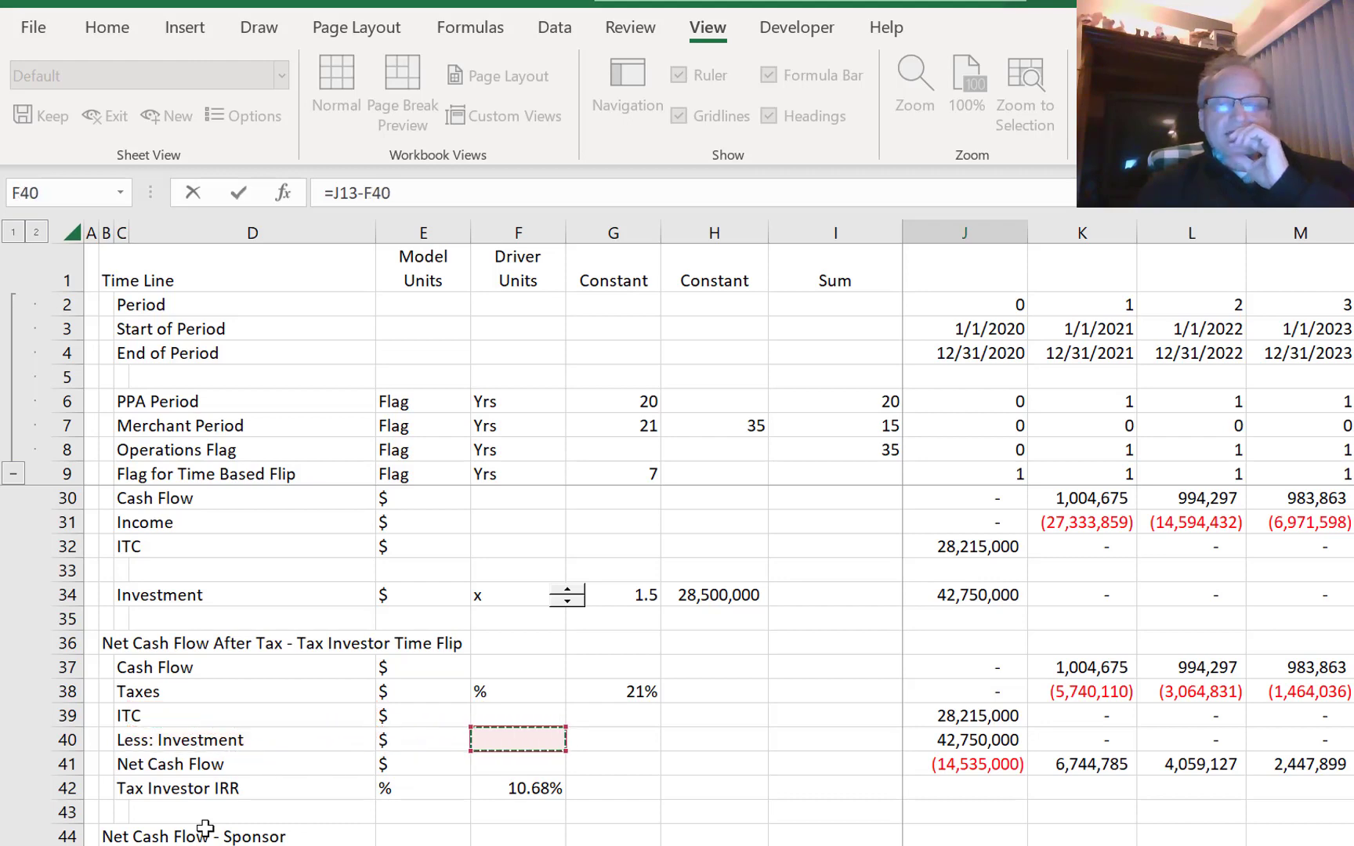
key("Right")
key("Left")
key("Left")
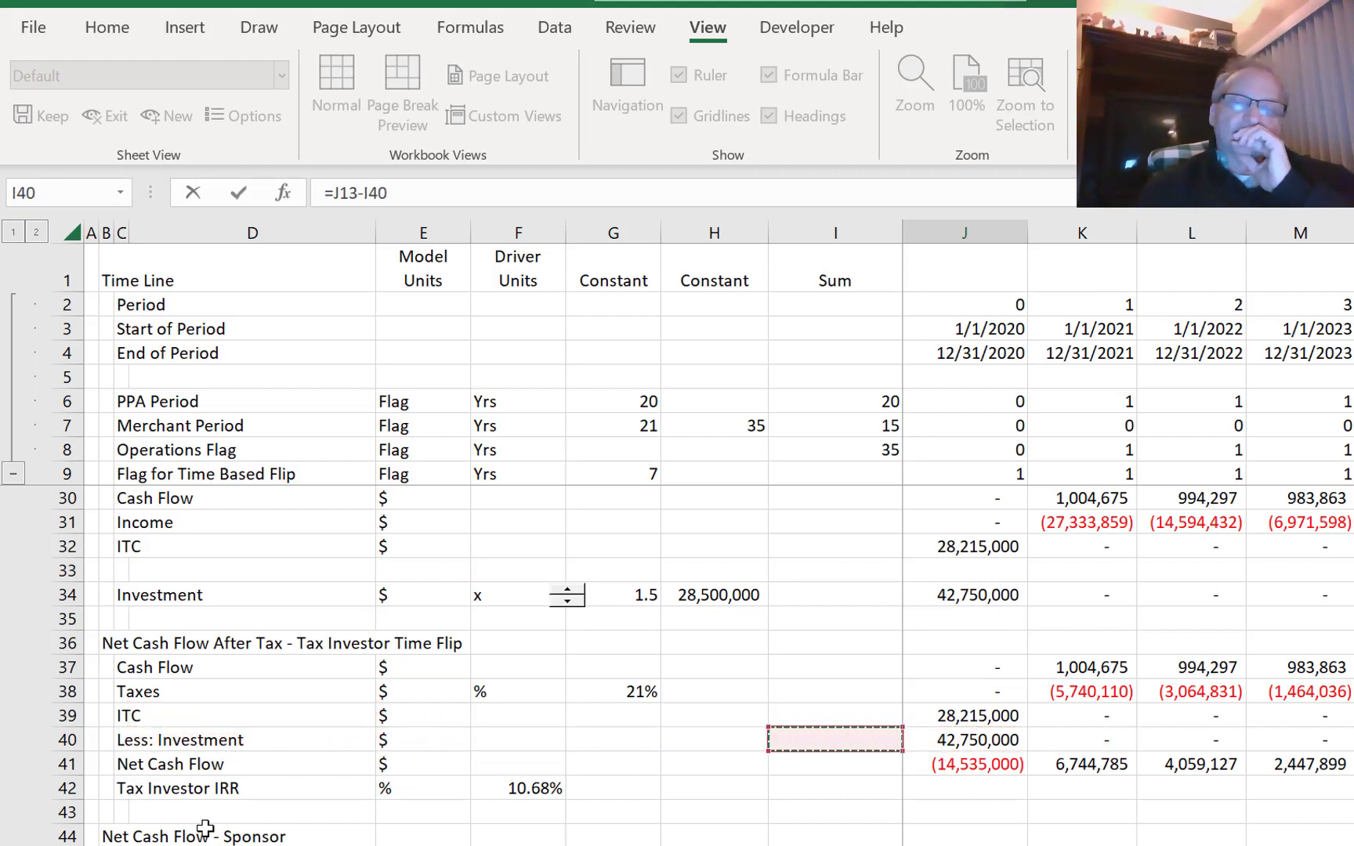
key("Right")
key("Return")
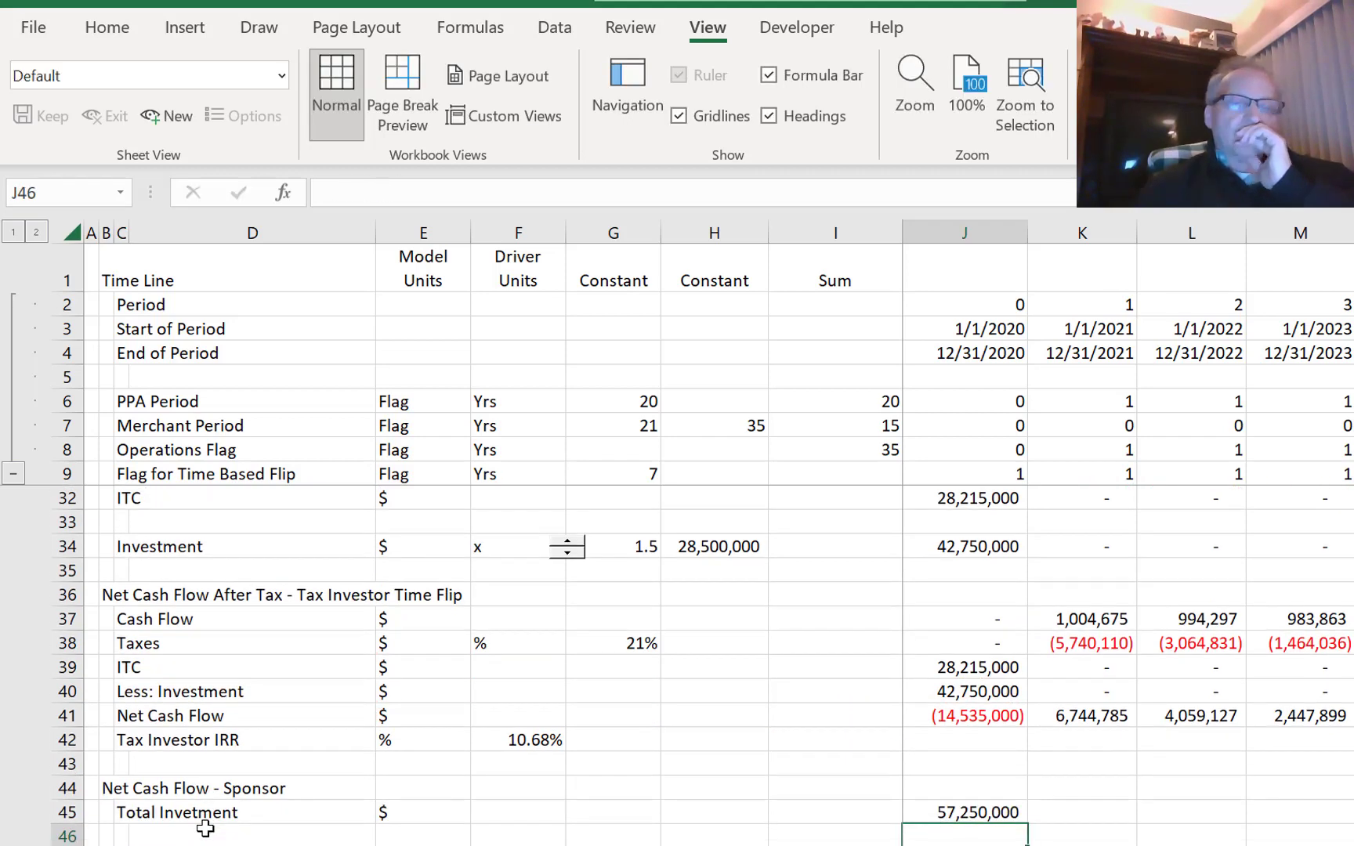
- Fill the J45 total investment formula across the remaining timeline periods in row 45
key("Down")
key("Up")
key("Up")
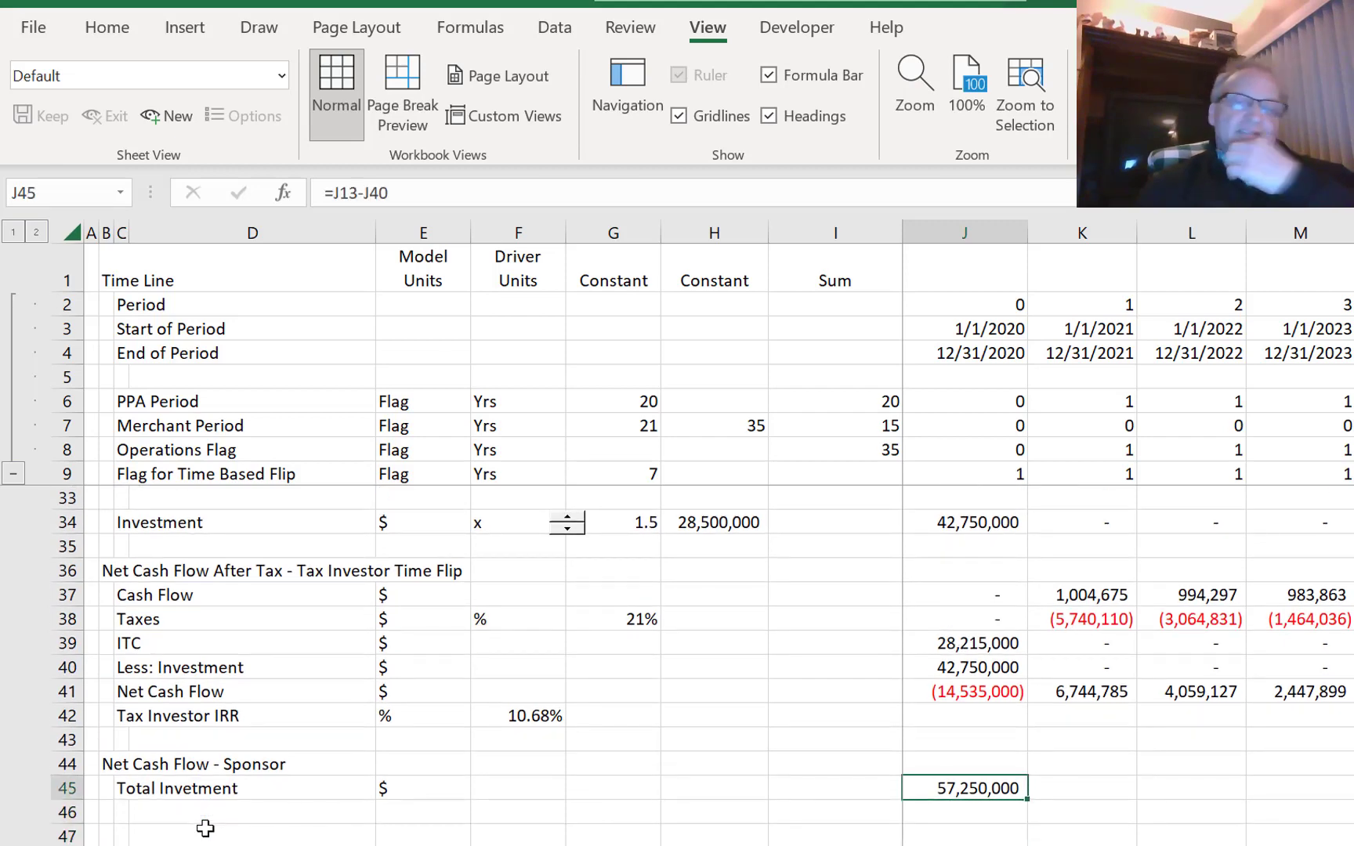
key("ctrl+shift+Right")
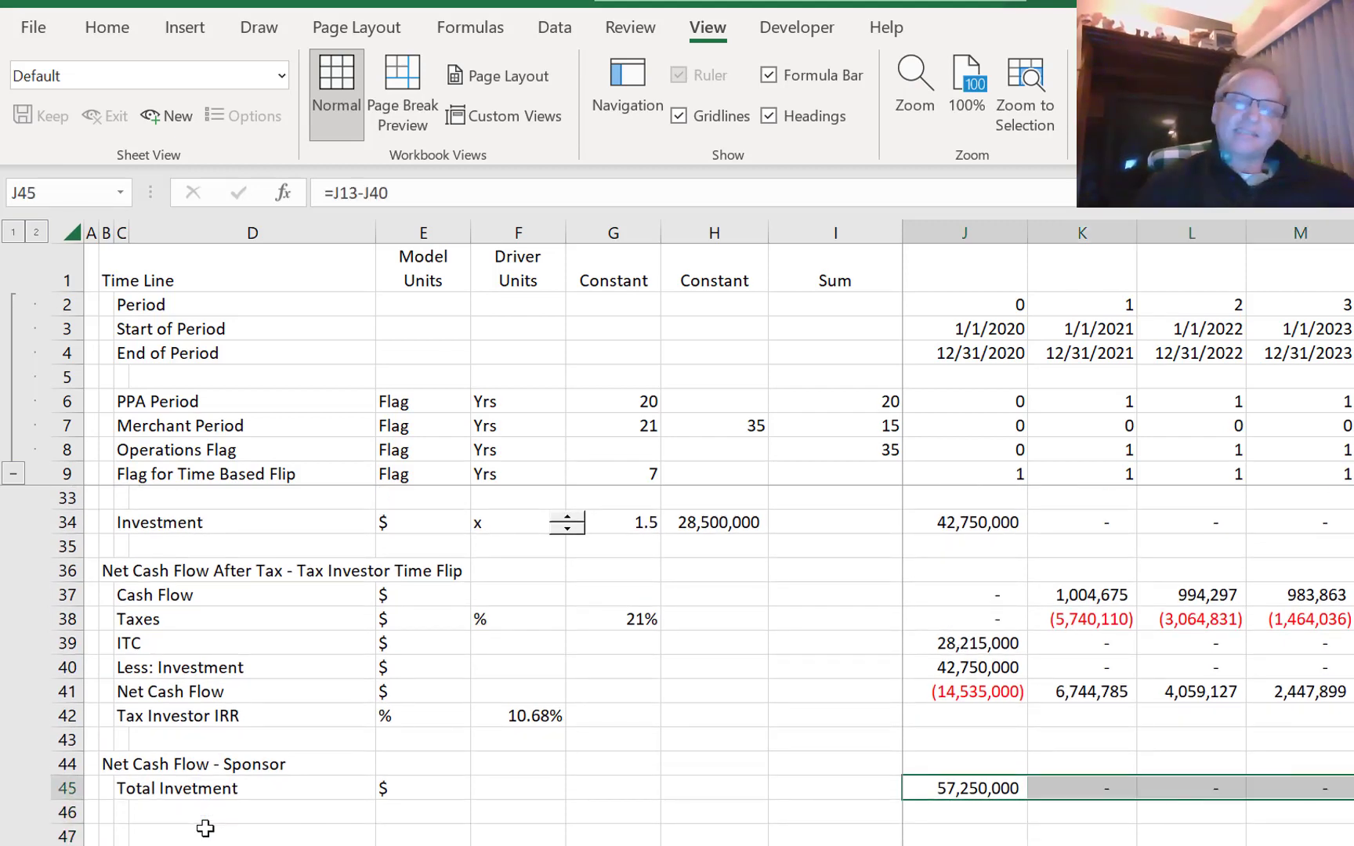
key("ctrl+r")
- Add a Cash Flow label in C46, directly below the total investment row of the sponsor section
key("Down")
key("Left")
key("Left")
key("Left")
key("Left")
key("Left")
key("Left")
key("Left")
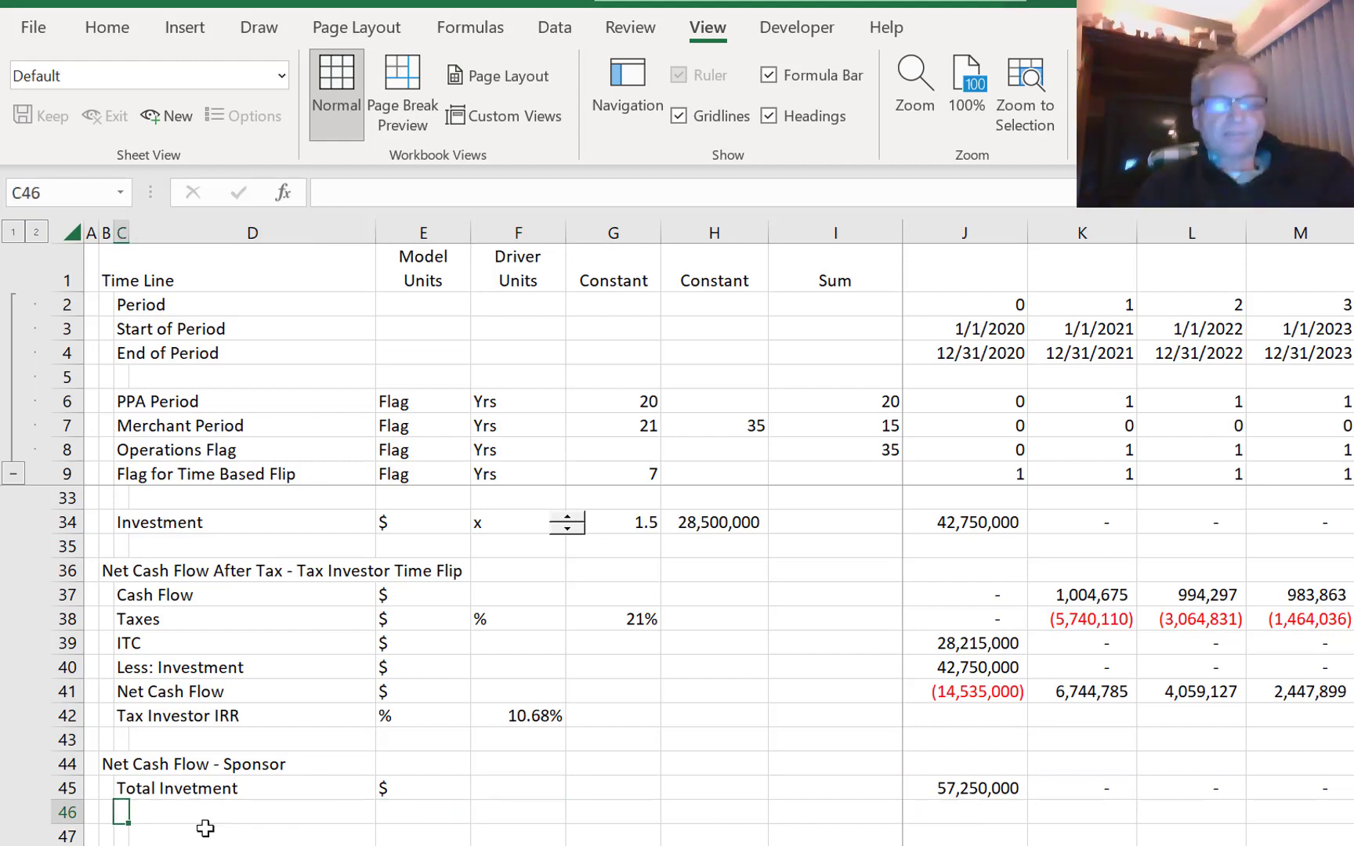
type("Cash F")
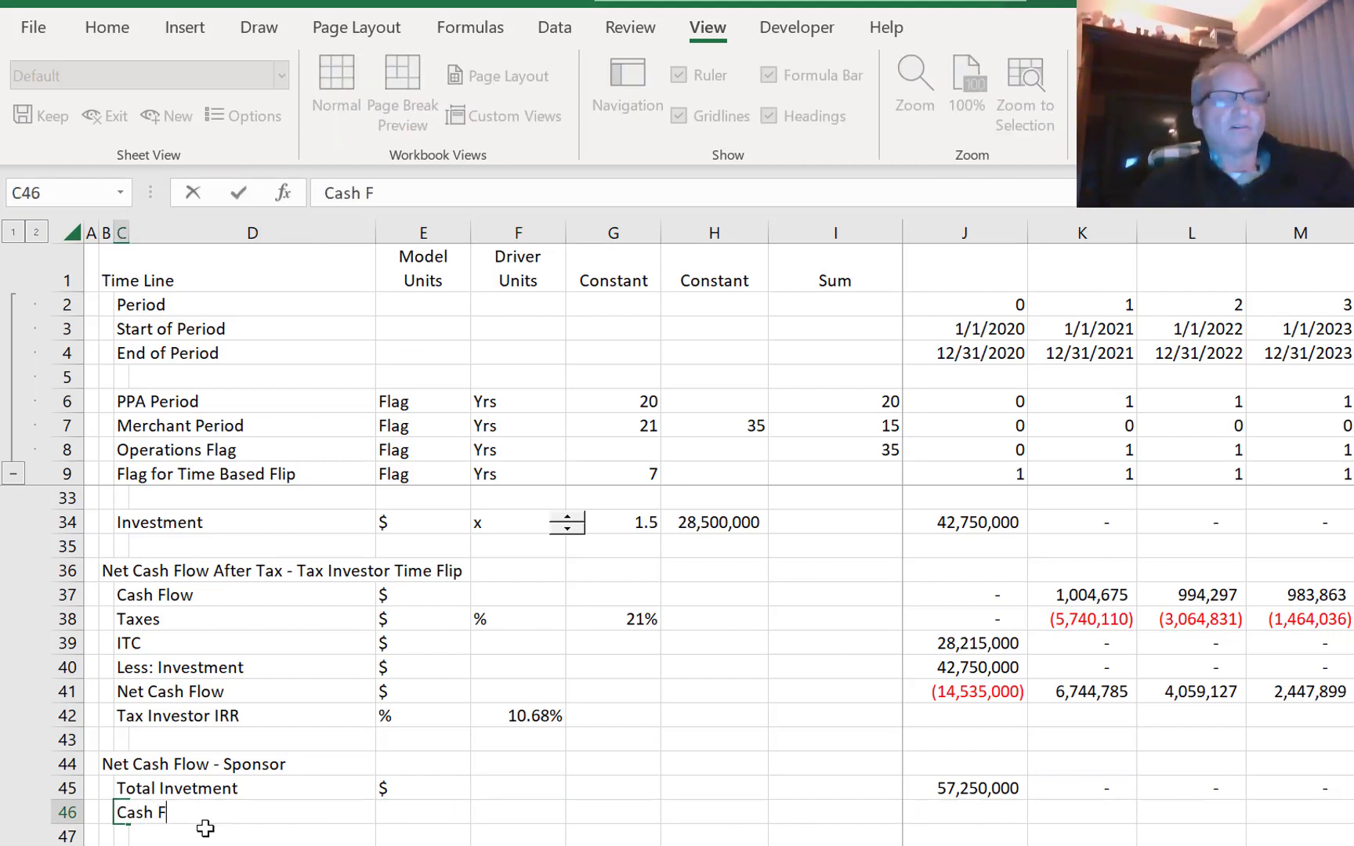
type("low")
key("Return")
- Review the tax investor's cash flow, income, ITC and net cash flow rows above as reference for the sponsor section
key("Up")
key("Up")
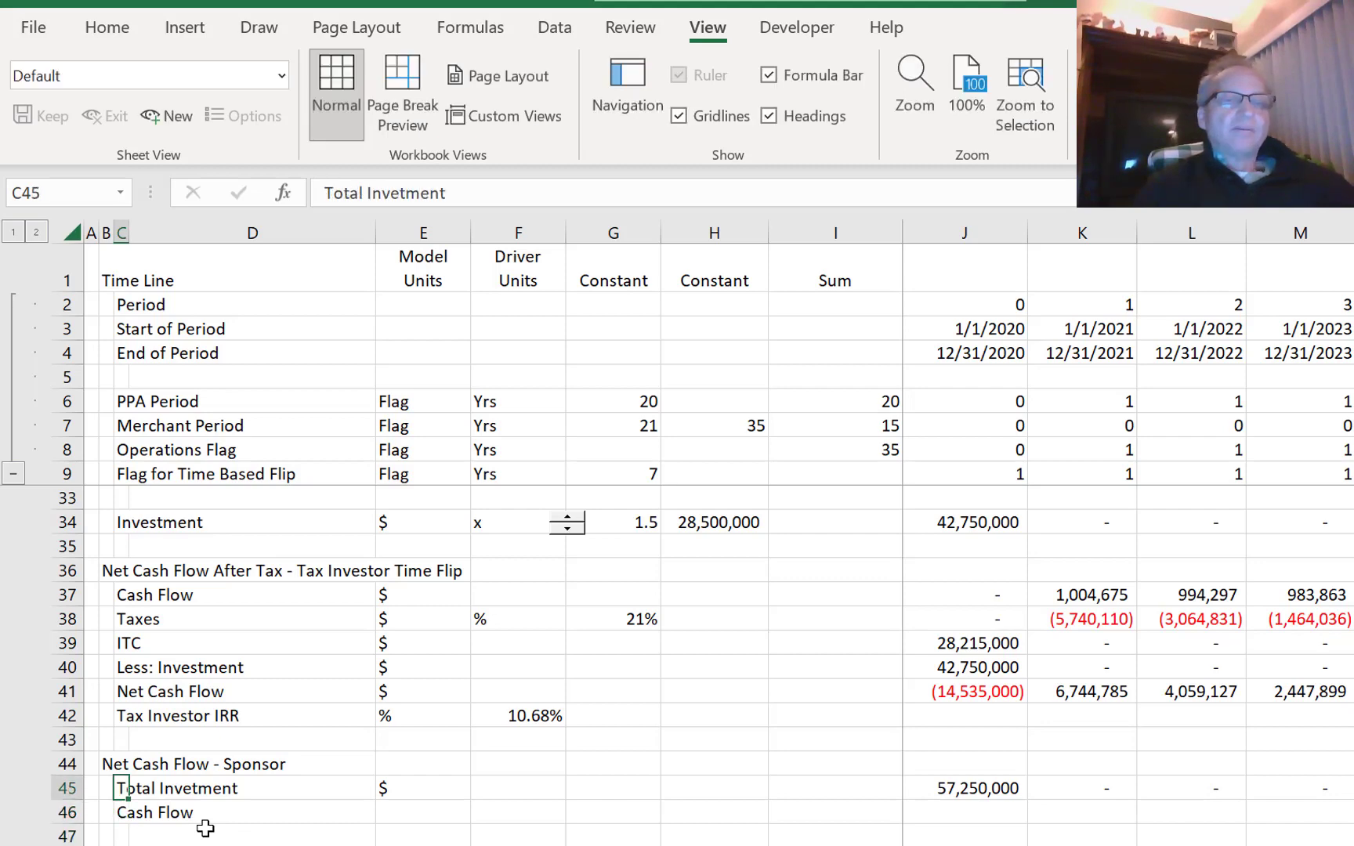
key("Down")
key("Right")
key("Right")
key("Right")
key("Up")
key("Up")
key("Up")
key("Up")
key("Up")
key("Up")
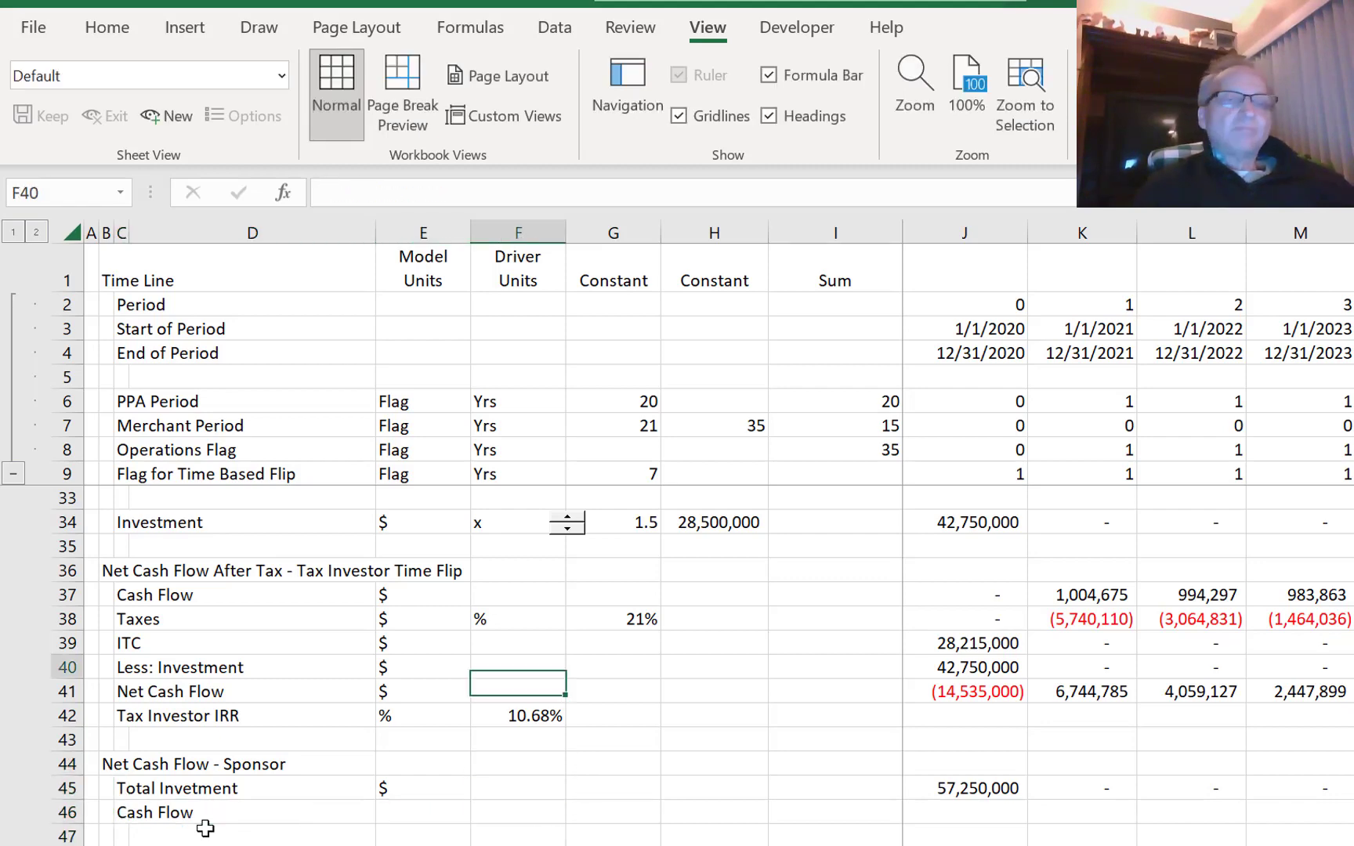
key("Up")
key("Up")
key("Up")
key("Up")
key("Up")
key("Up")
key("Up")
key("Up")
key("Up")
key("Up")
key("Up")
key("Up")
key("Up")
key("Down")
key("Down")
key("Down")
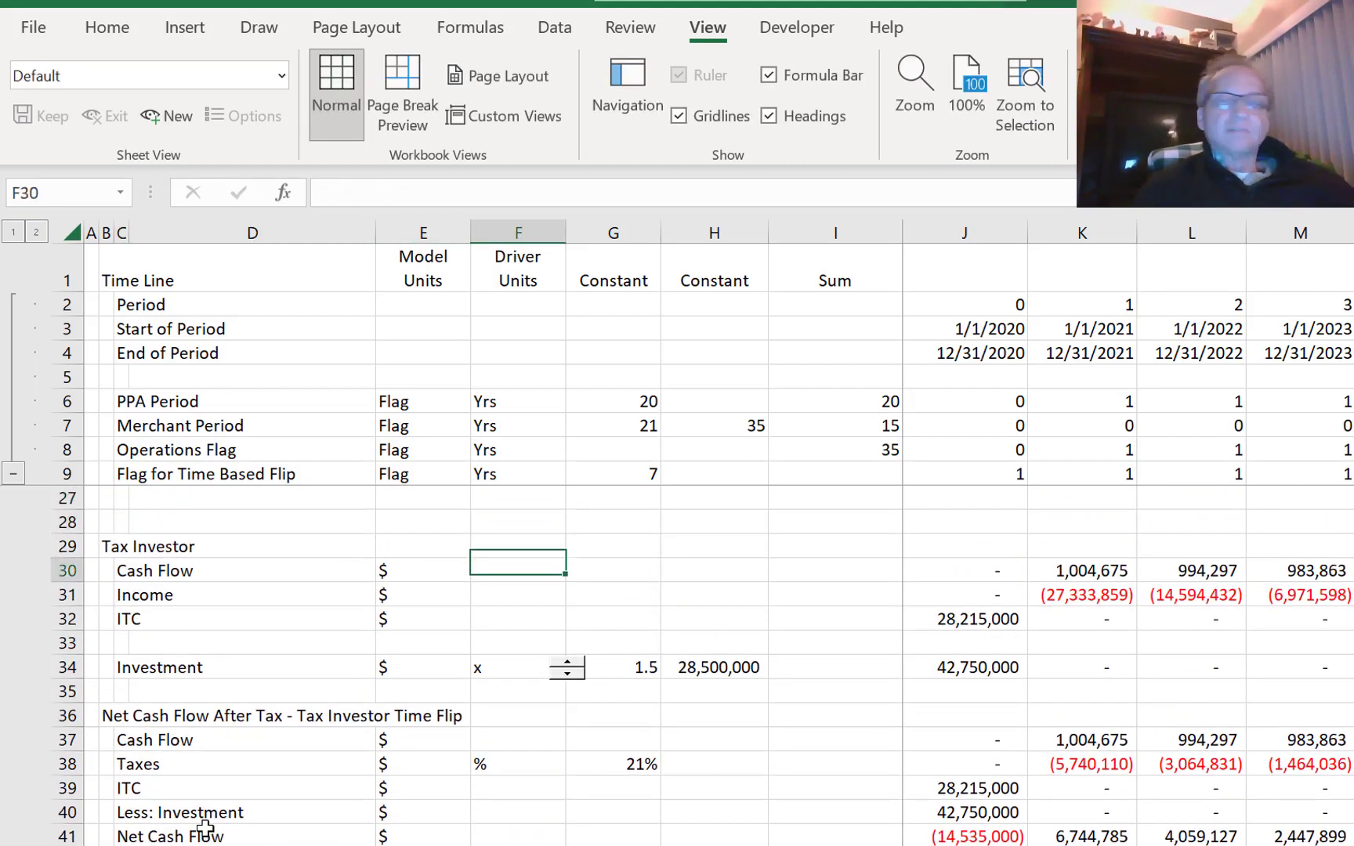
key("Up")
key("Up")
key("Up")
key("Up")
key("Down")
key("Down")
key("Down")
key("Down")
key("Down")
key("Down")
key("Down")
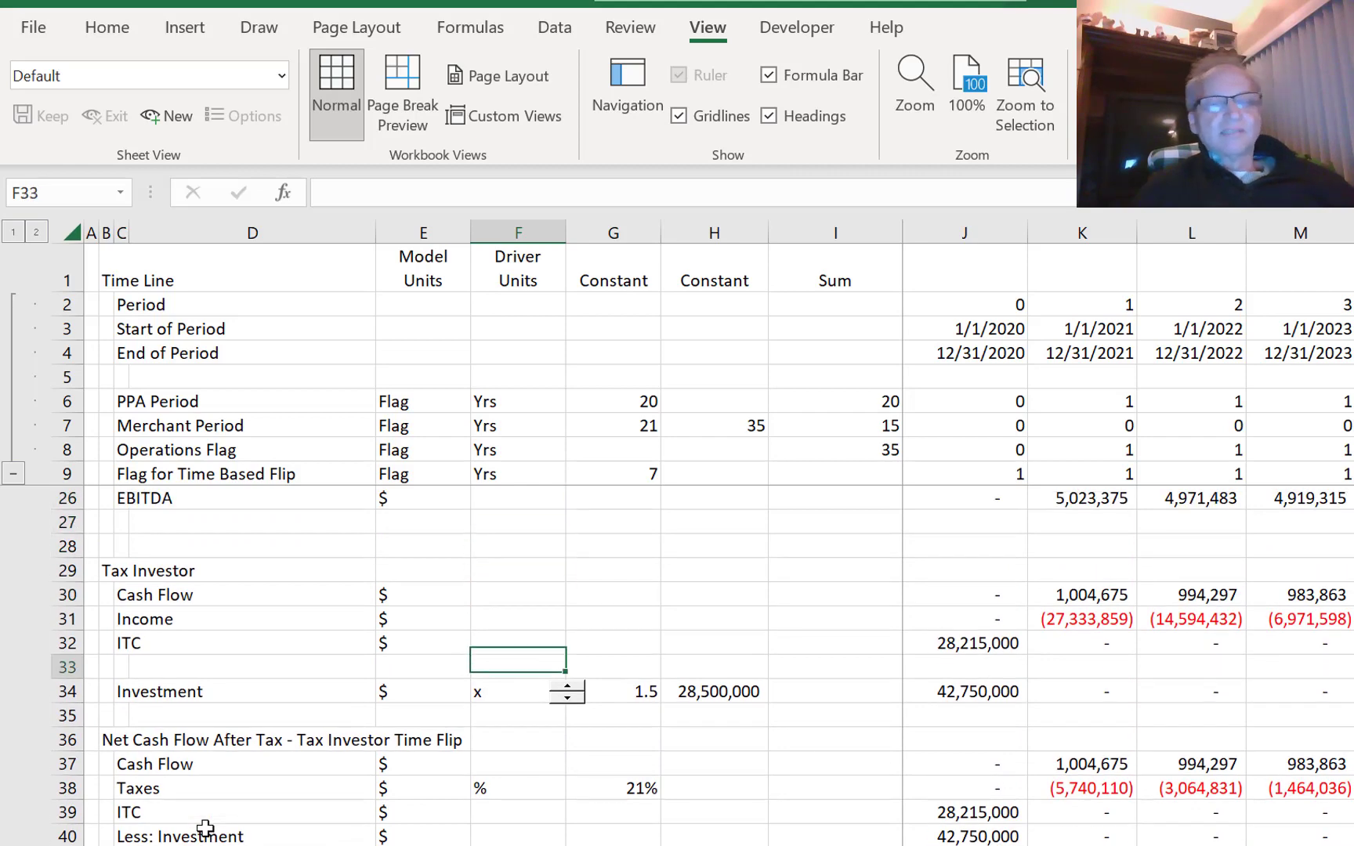
key("Down")
key("Down")
key("Down")
key("Down")
key("Down")
key("Down")
key("Down")
key("Down")
key("Down")
key("Down")
key("Down")
key("Down")
key("Down")
key("Down")
key("Down")
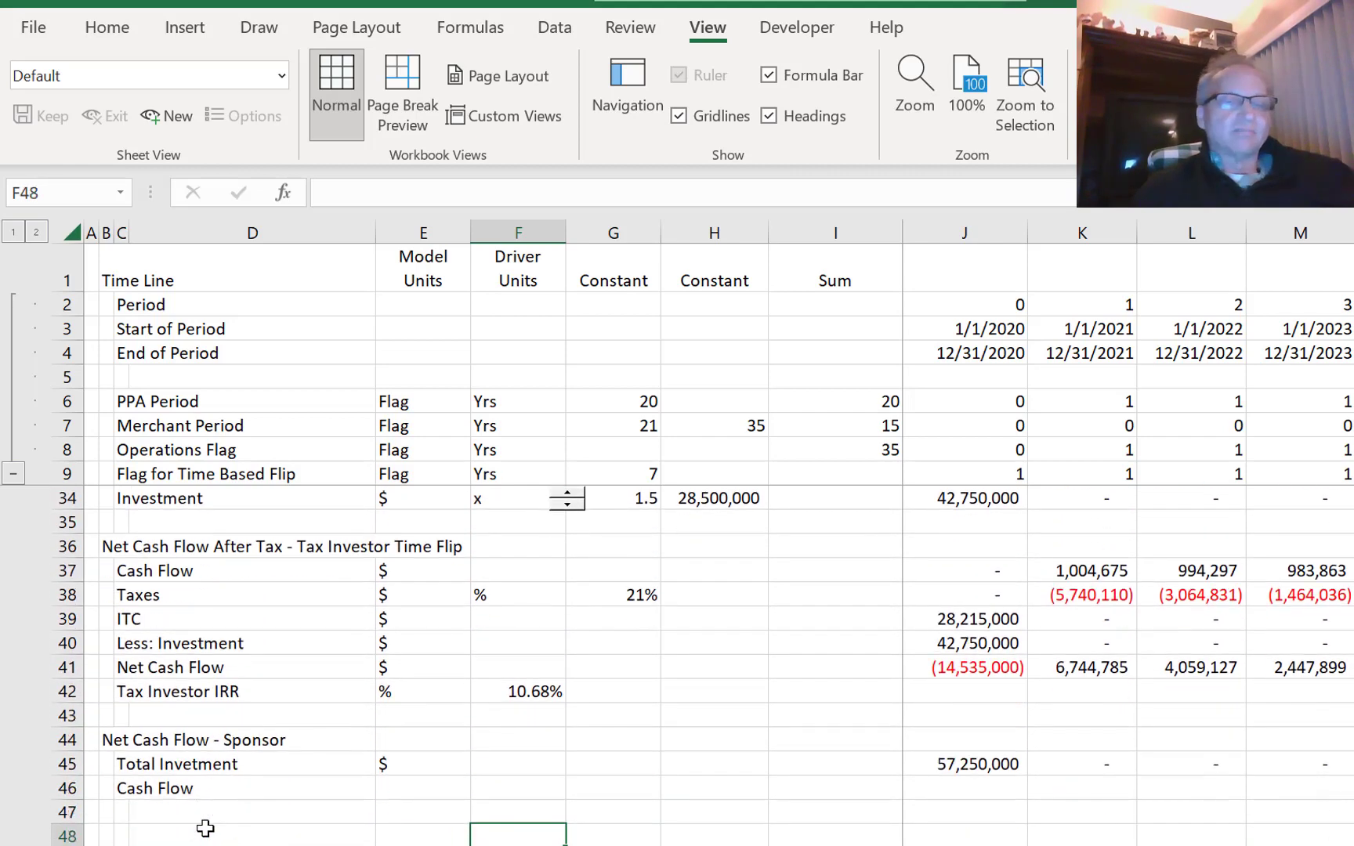
- Insert a blank row above the Cash Flow row in the sponsor section
key("Up")
key("Up")
key("shift+space")
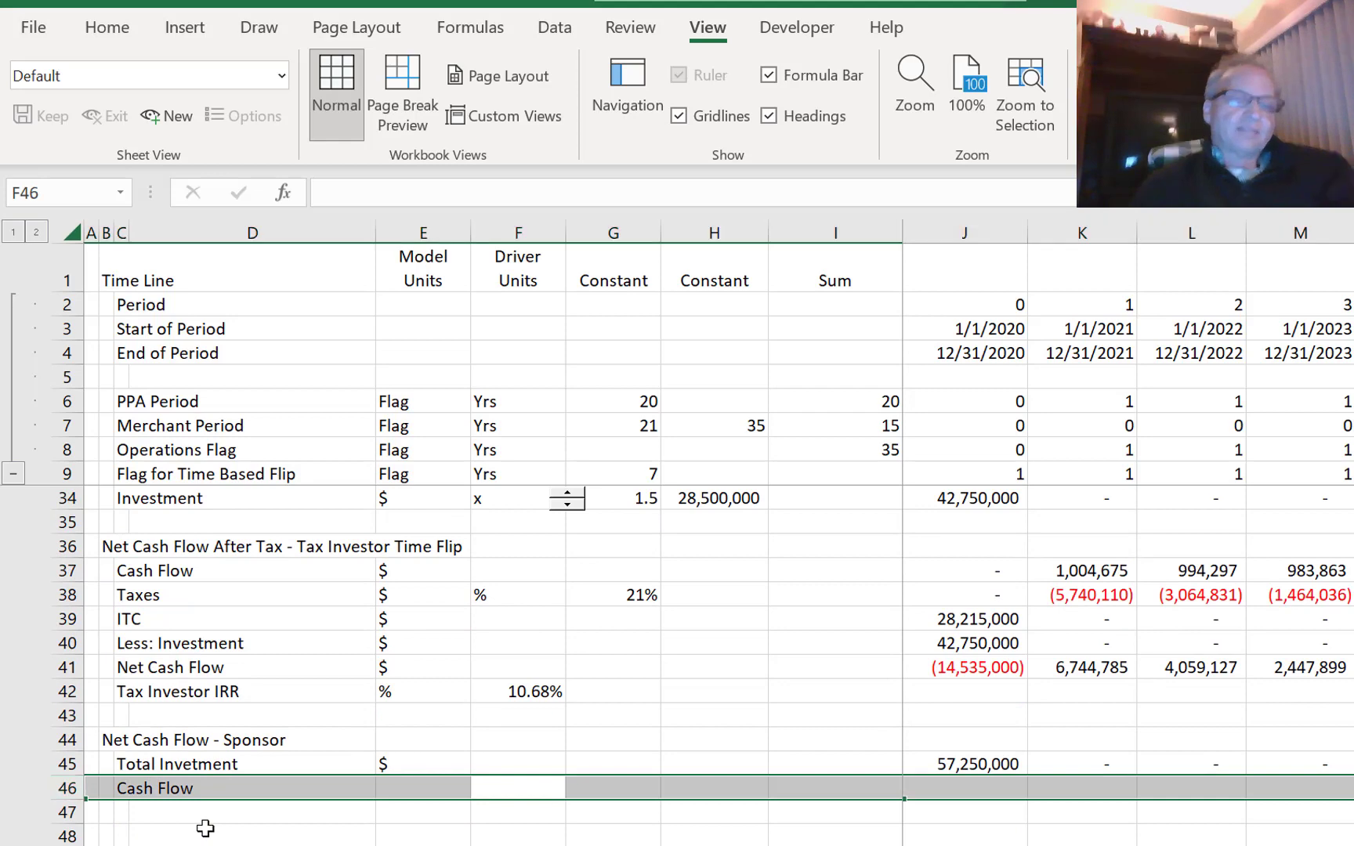
key("ctrl+plus")
- Label the blank row in C46 of the sponsor section "Total EBITDA"
key("Left")
key("Left")
key("Left")
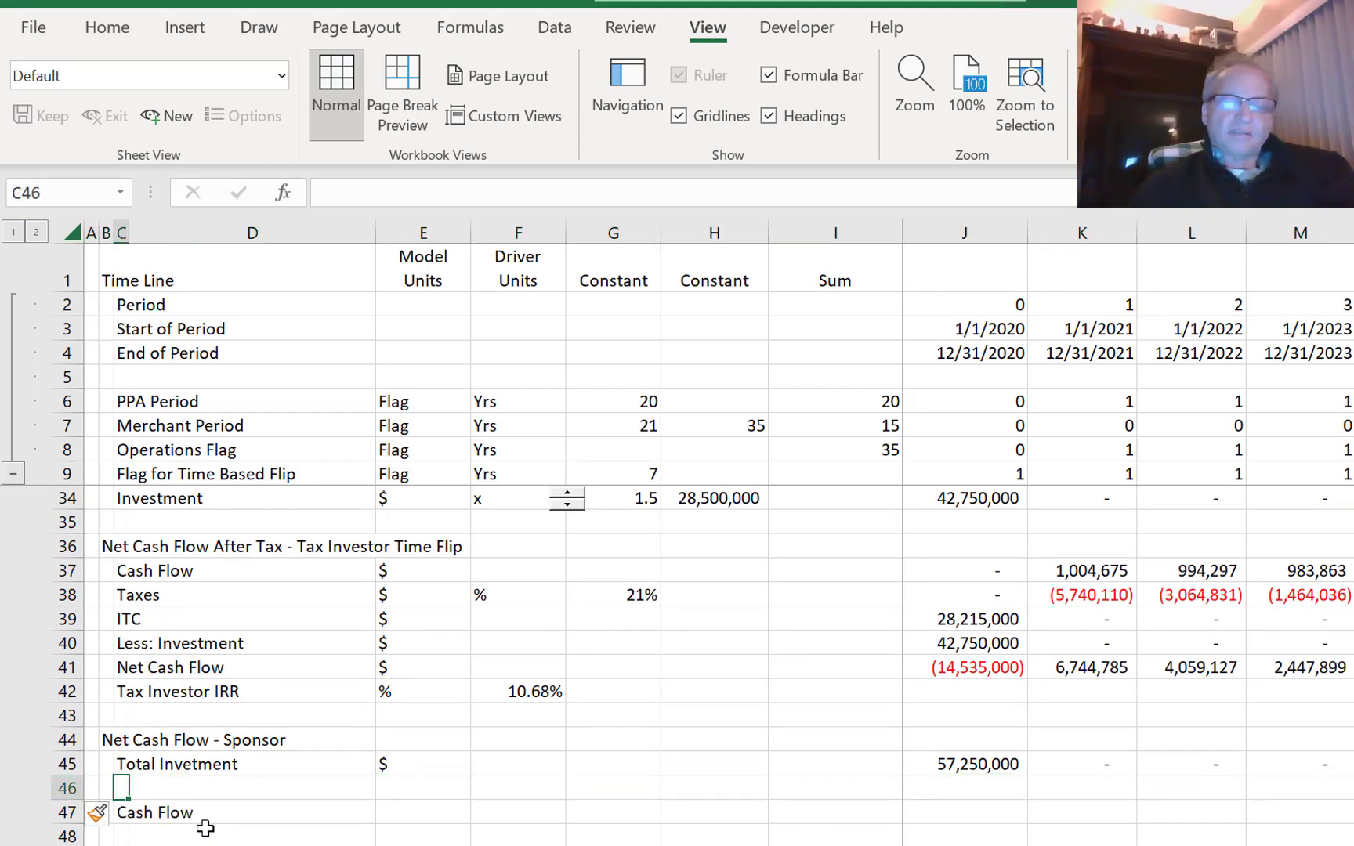
type("LTotal ")
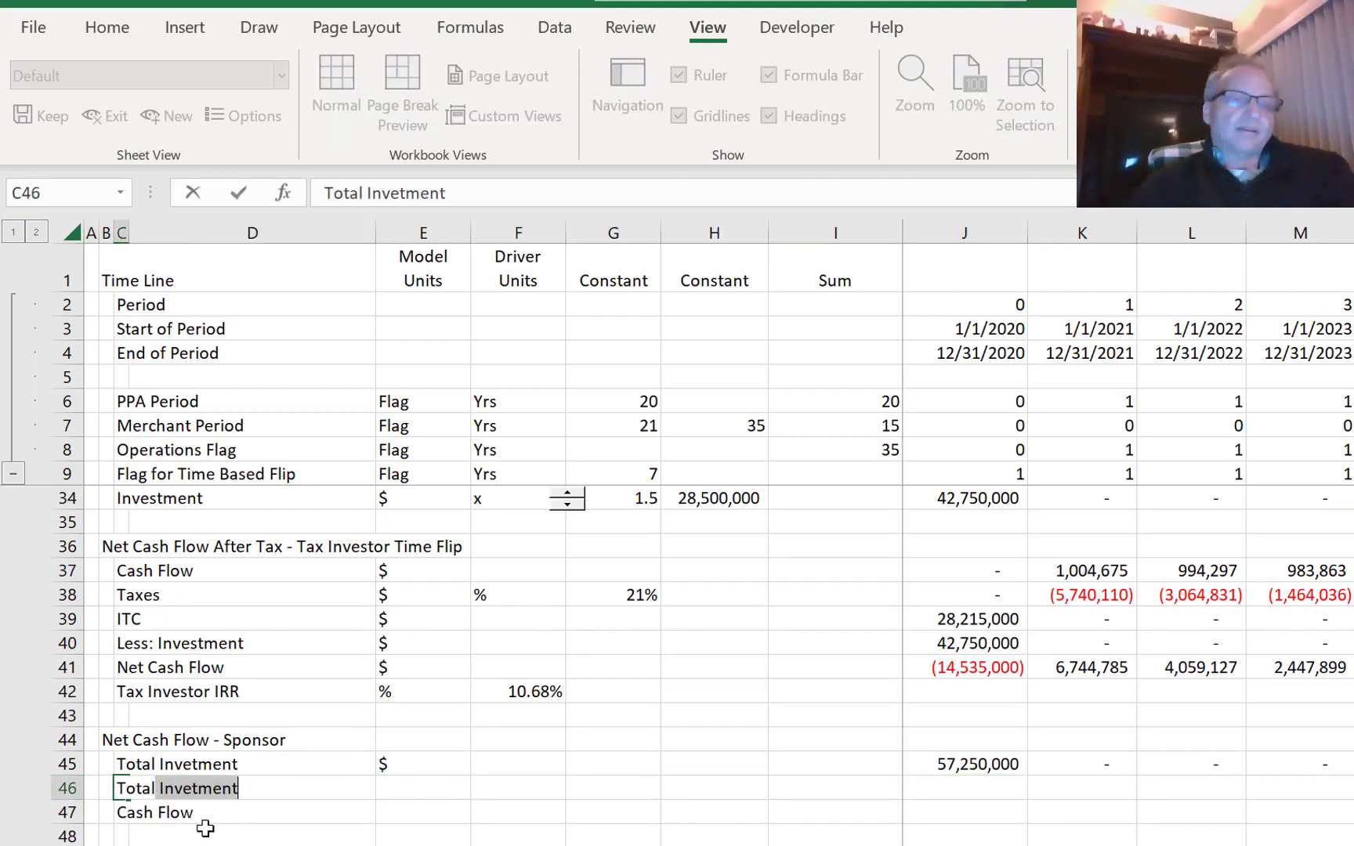
type("EBIT")
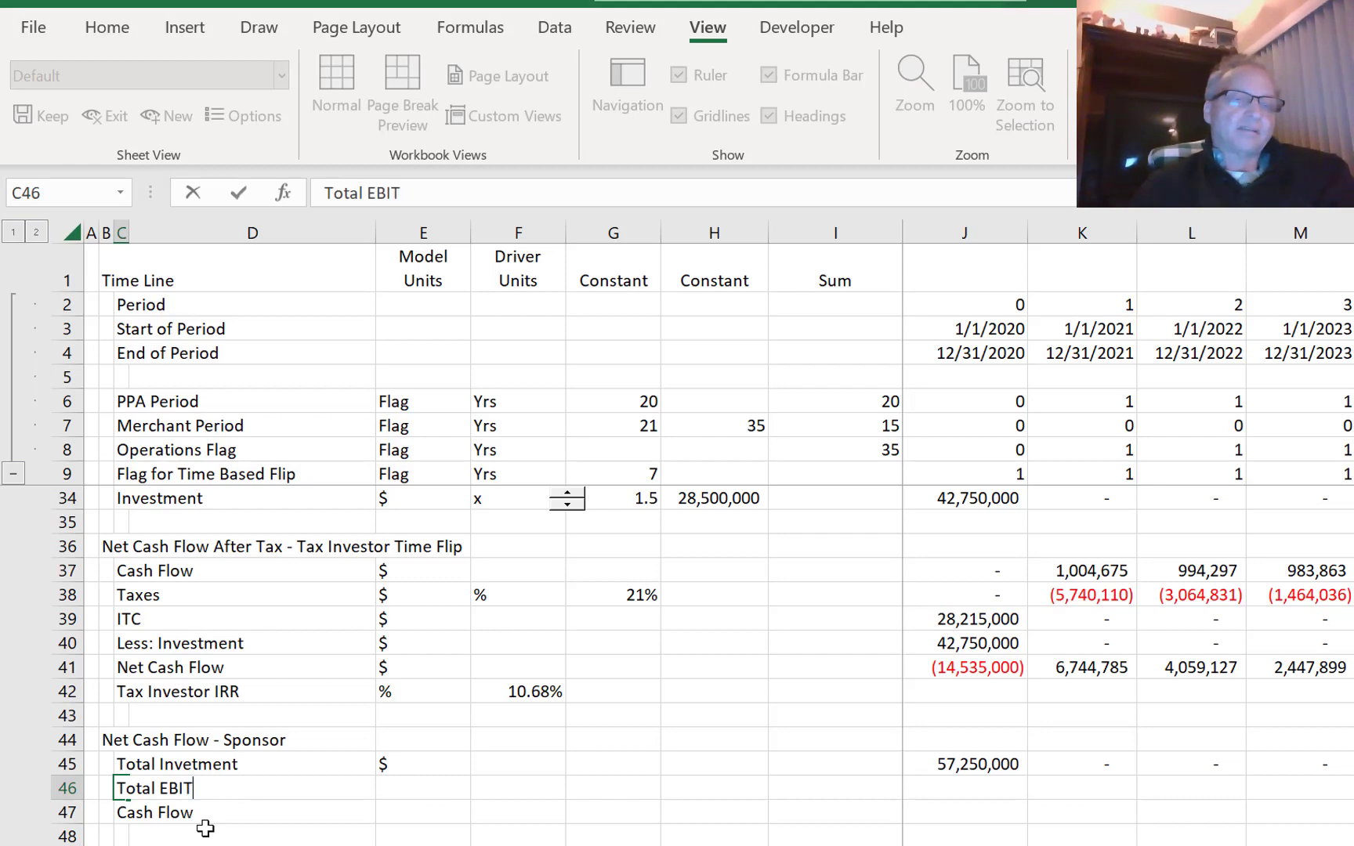
type("AA")
key("BackSpace")
key("BackSpace")
type("DA")
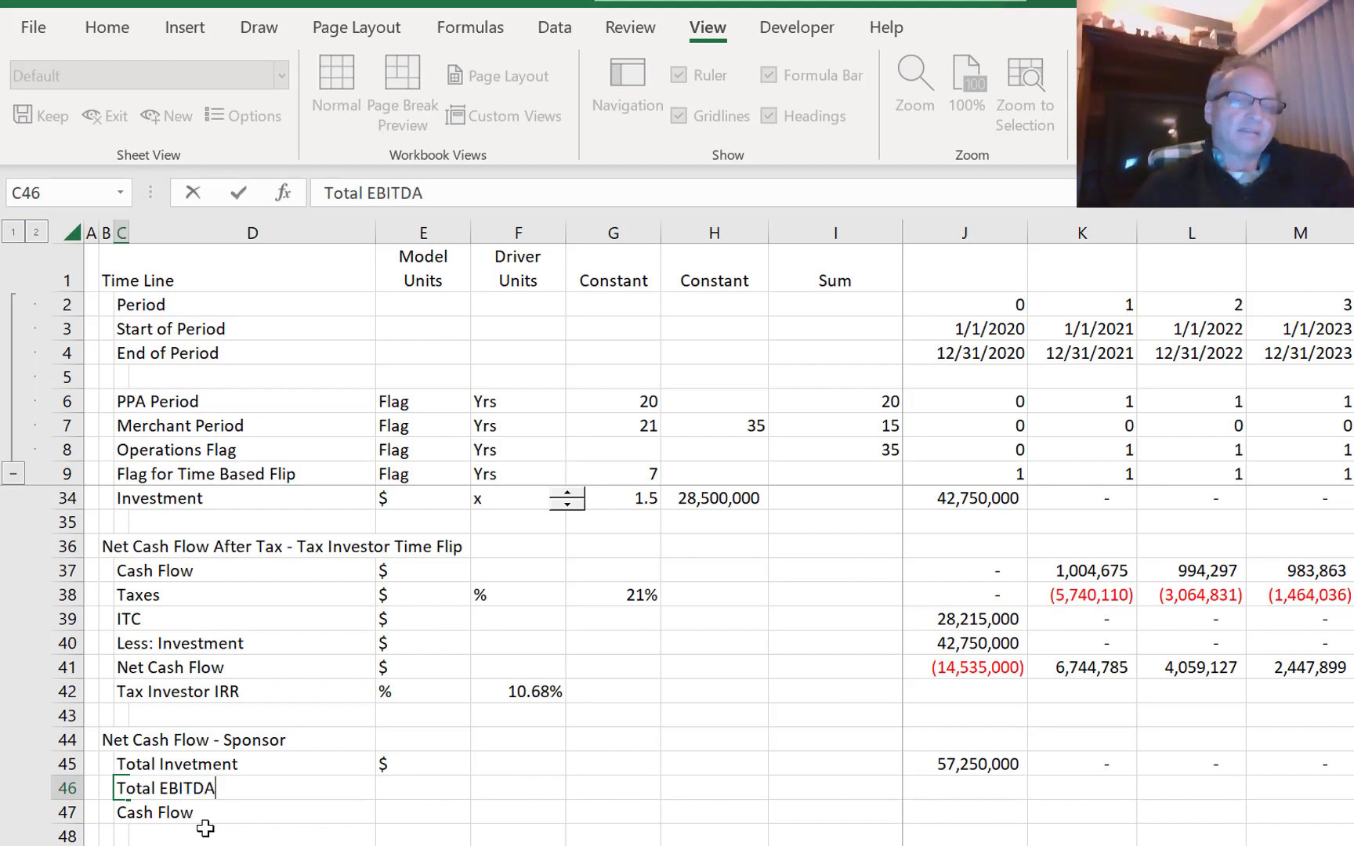
key("Return")
- Replace the Cash Flow label in C47 with "Less: Tax Investor Cash"
type("Less")
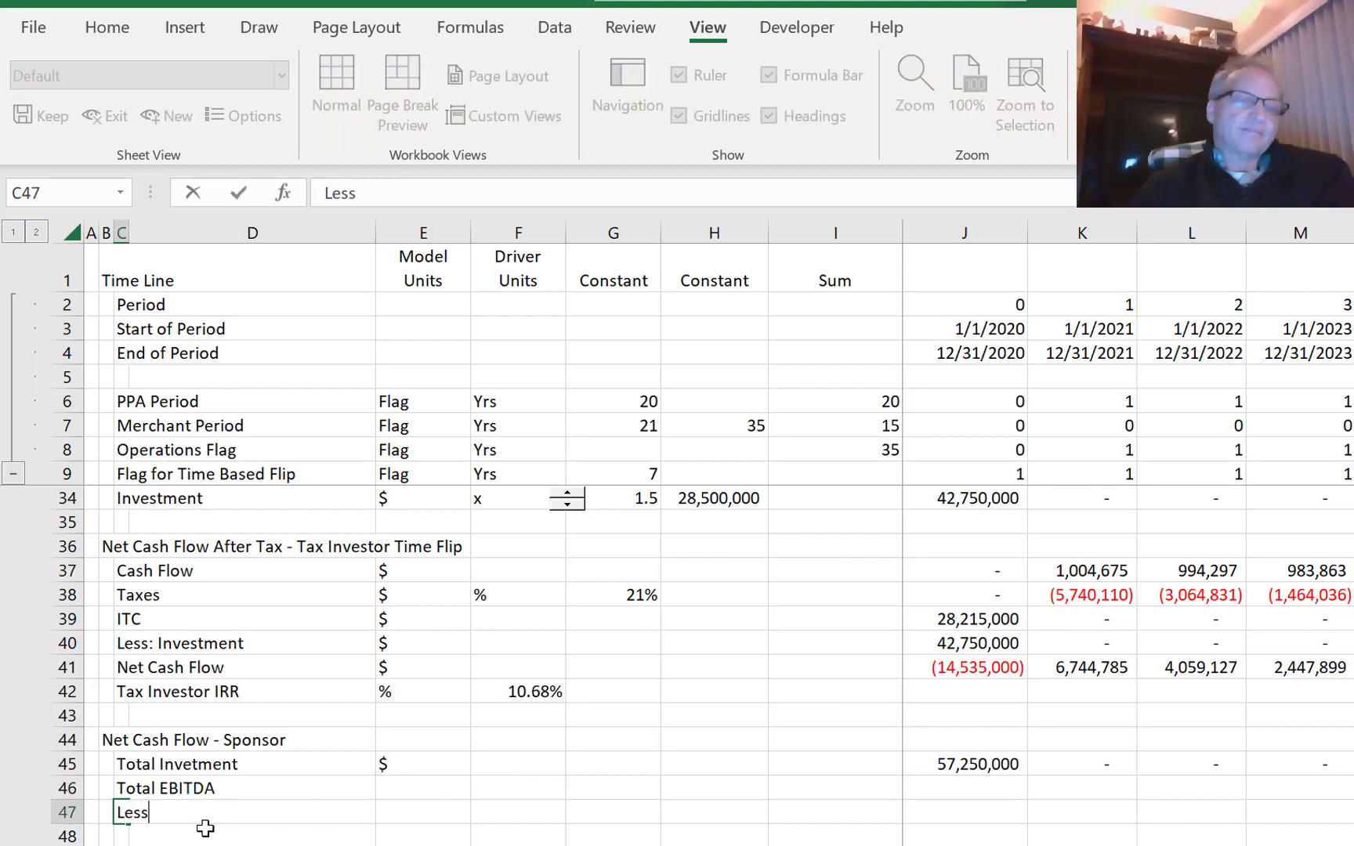
type(": ")
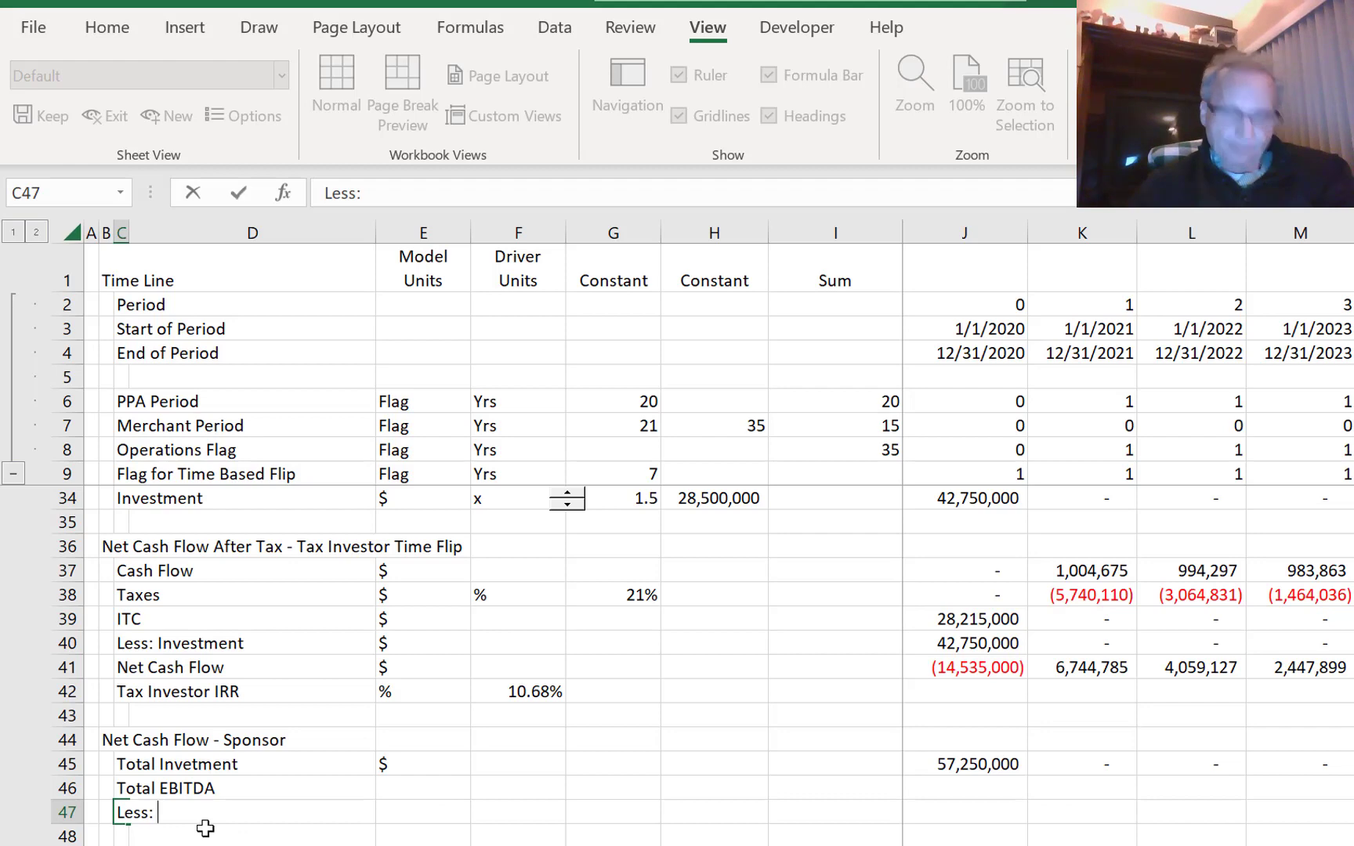
type("Tax")
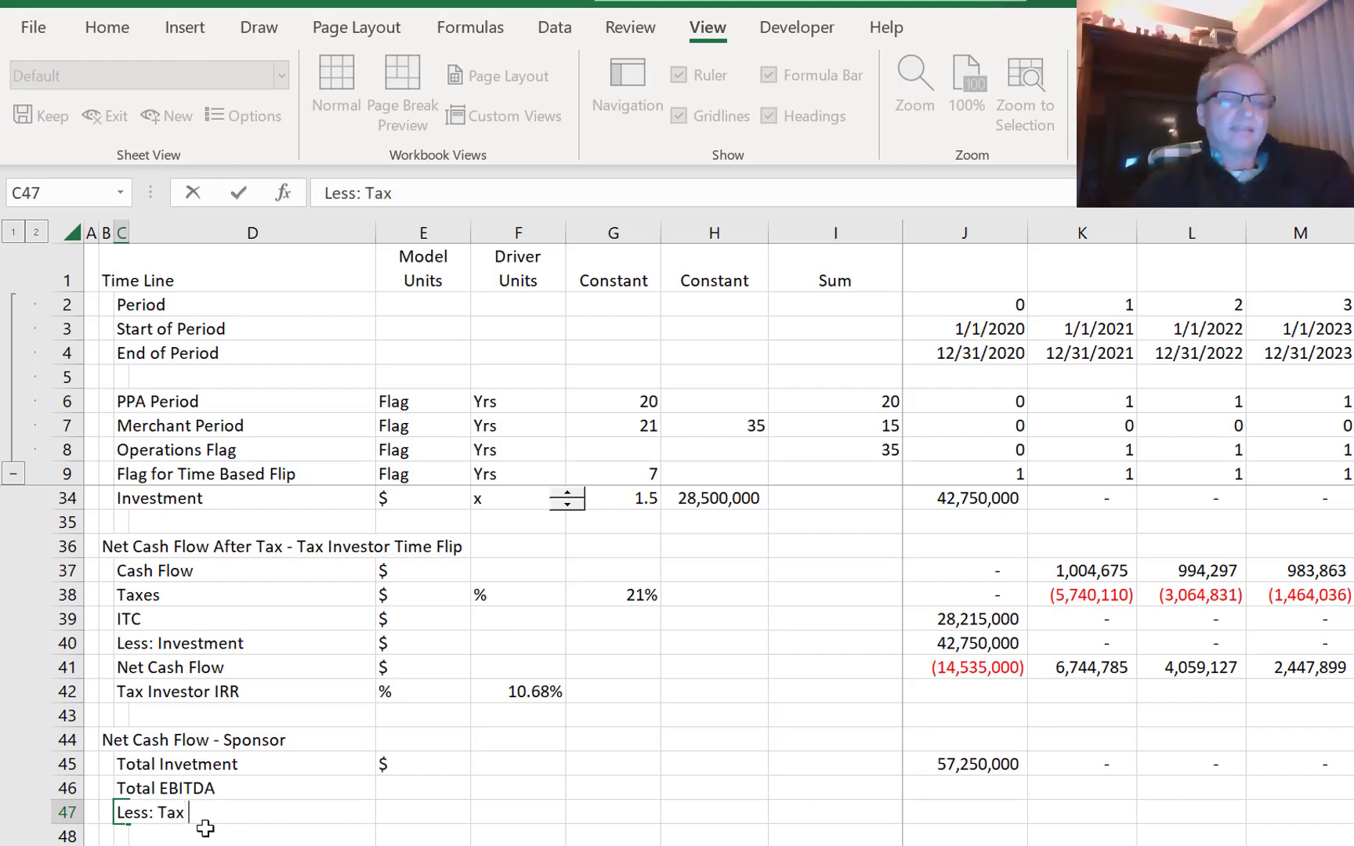
type(" Investore Cash")
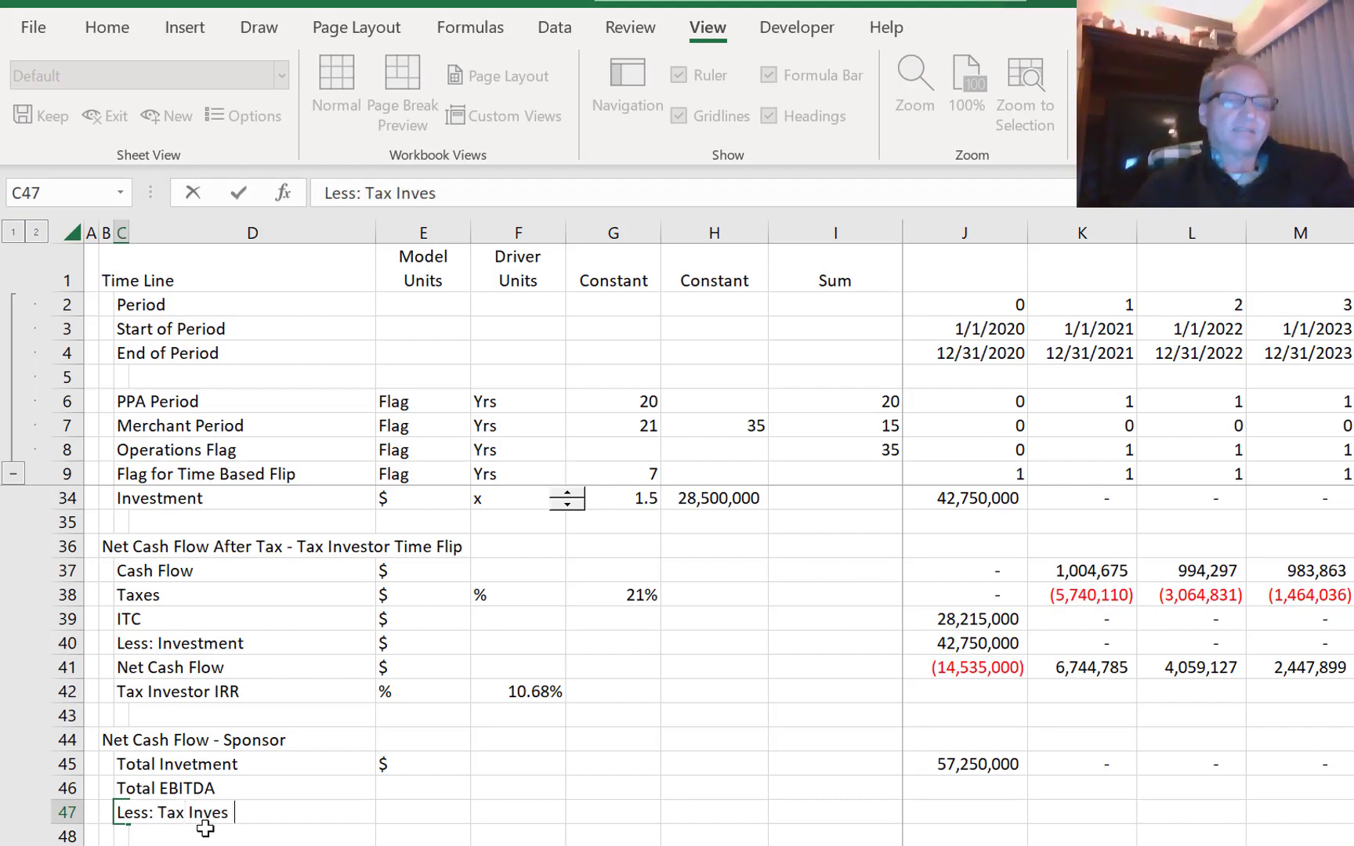
key("BackSpace")
key("BackSpace")
key("BackSpace")
key("BackSpace")
key("BackSpace")
key("BackSpace")
key("BackSpace")
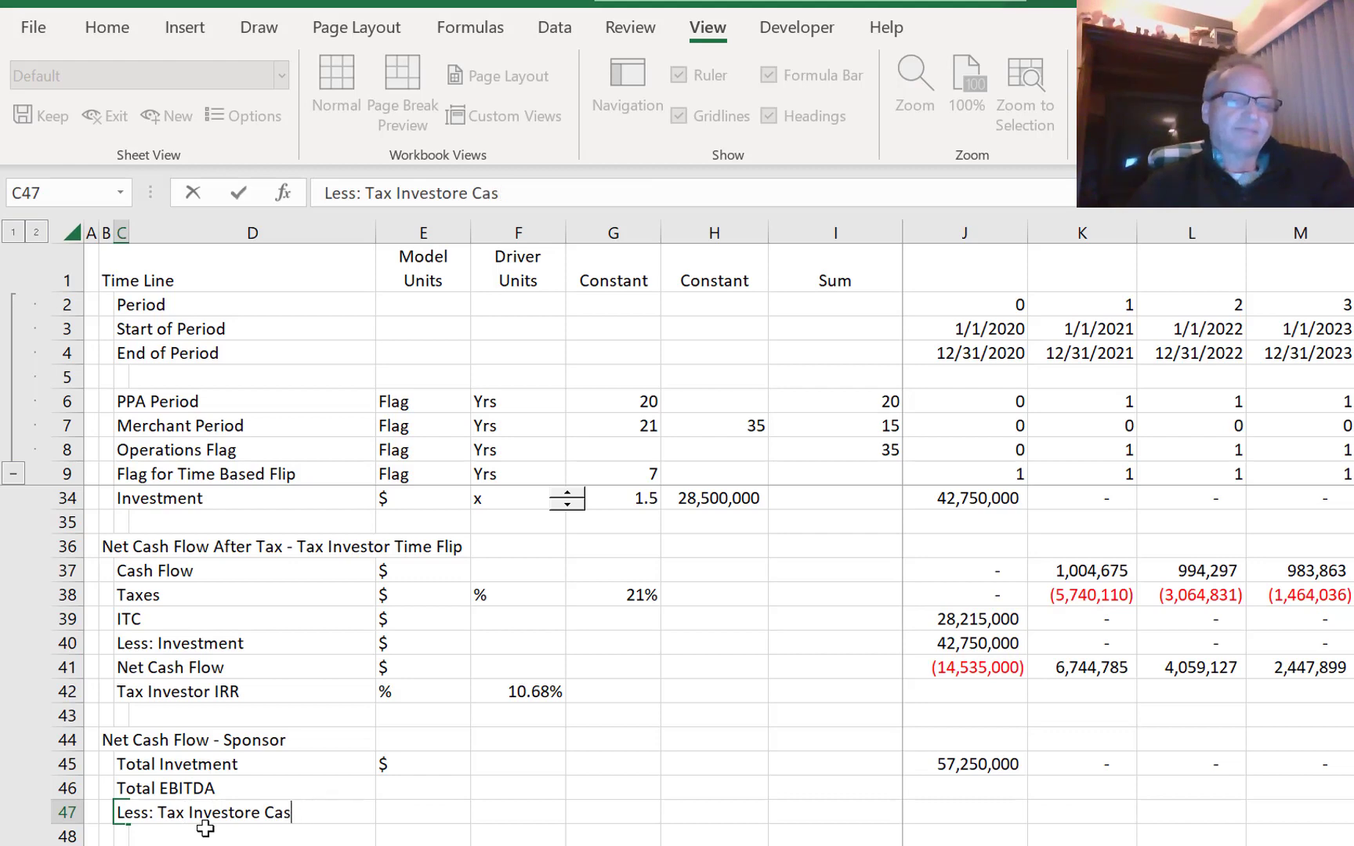
type("Cash")
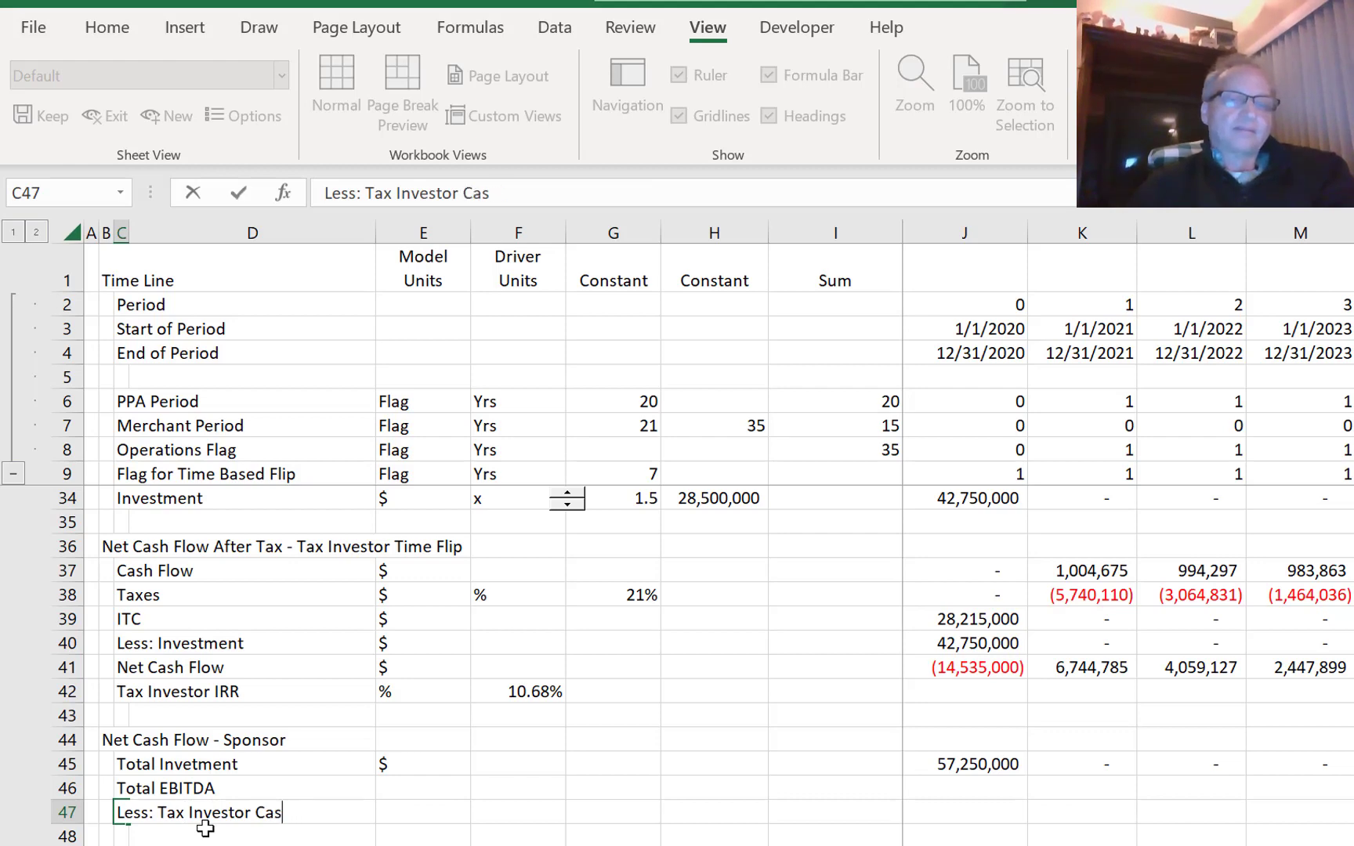
key("Return")
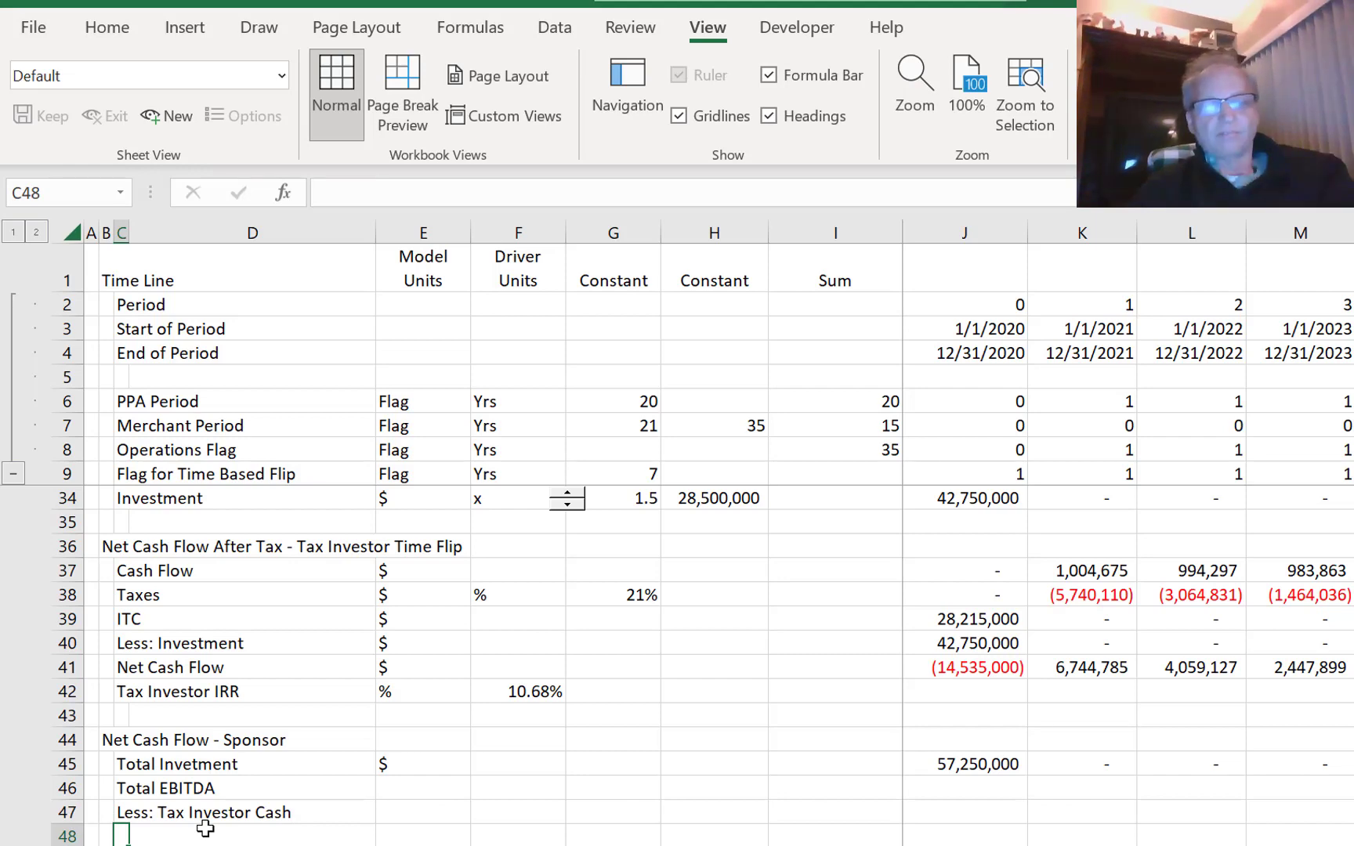
- Add a "Sponsor Cash" label in C48, directly below the tax investor cash row
type("Spos")
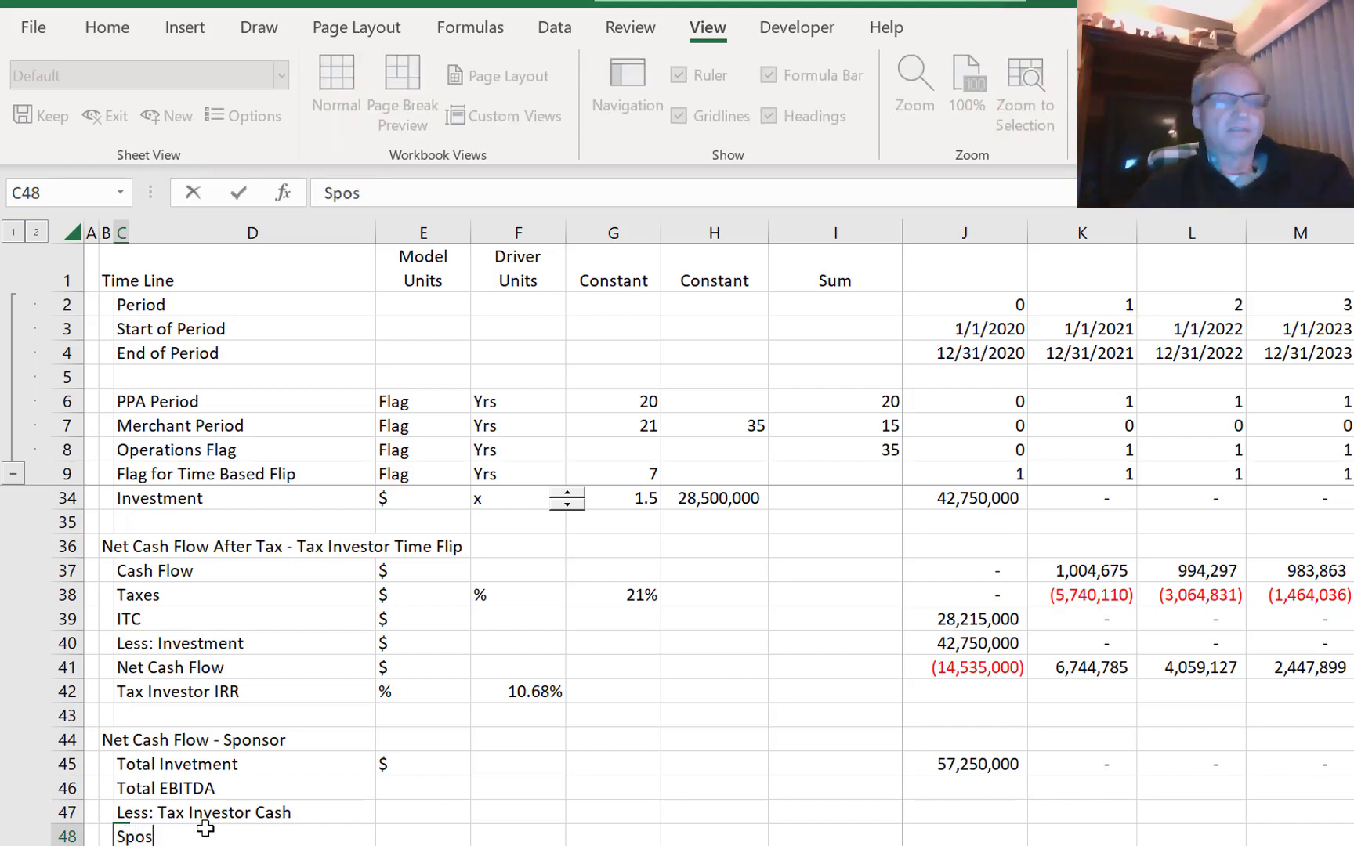
key("BackSpace")
type("nso")
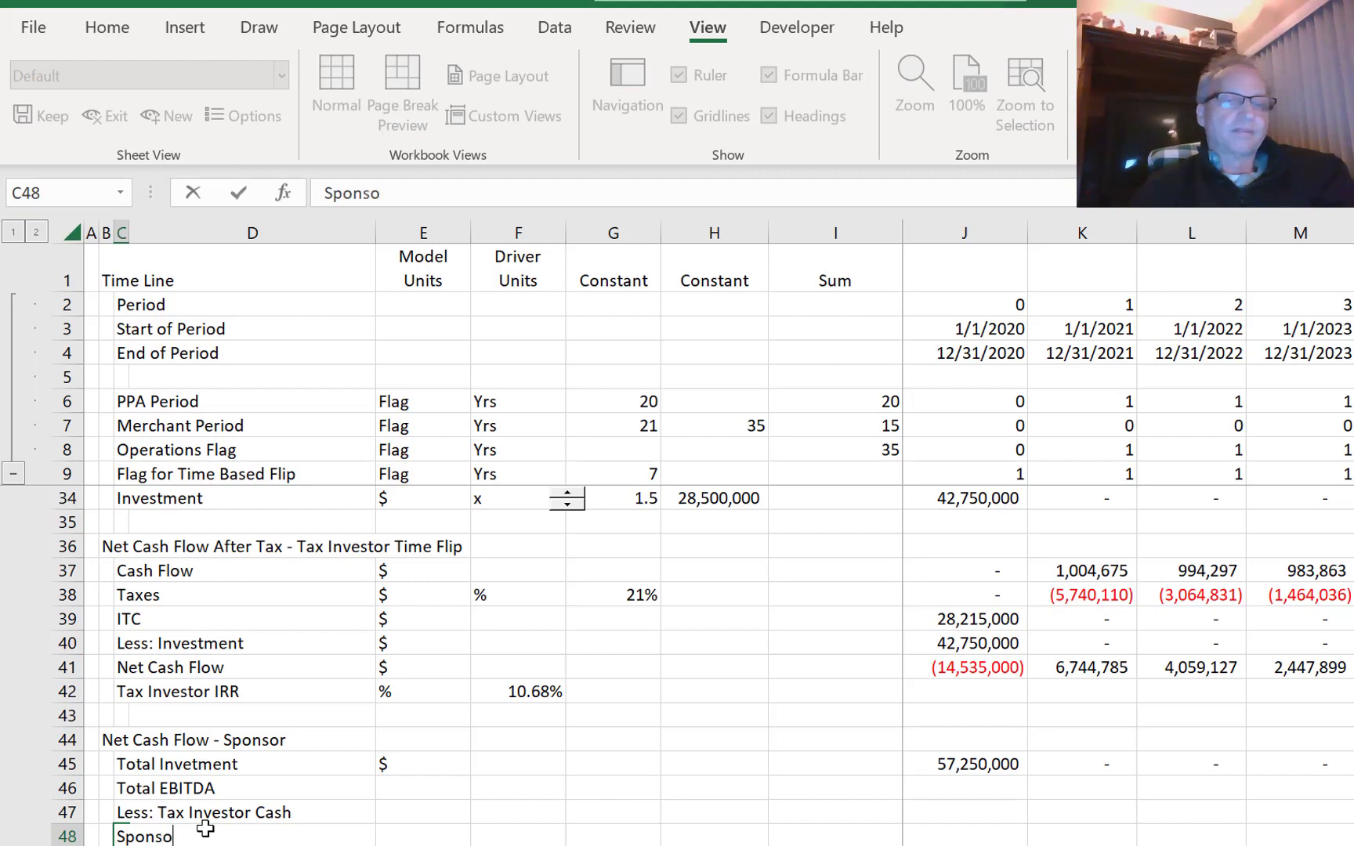
type("r Cash")
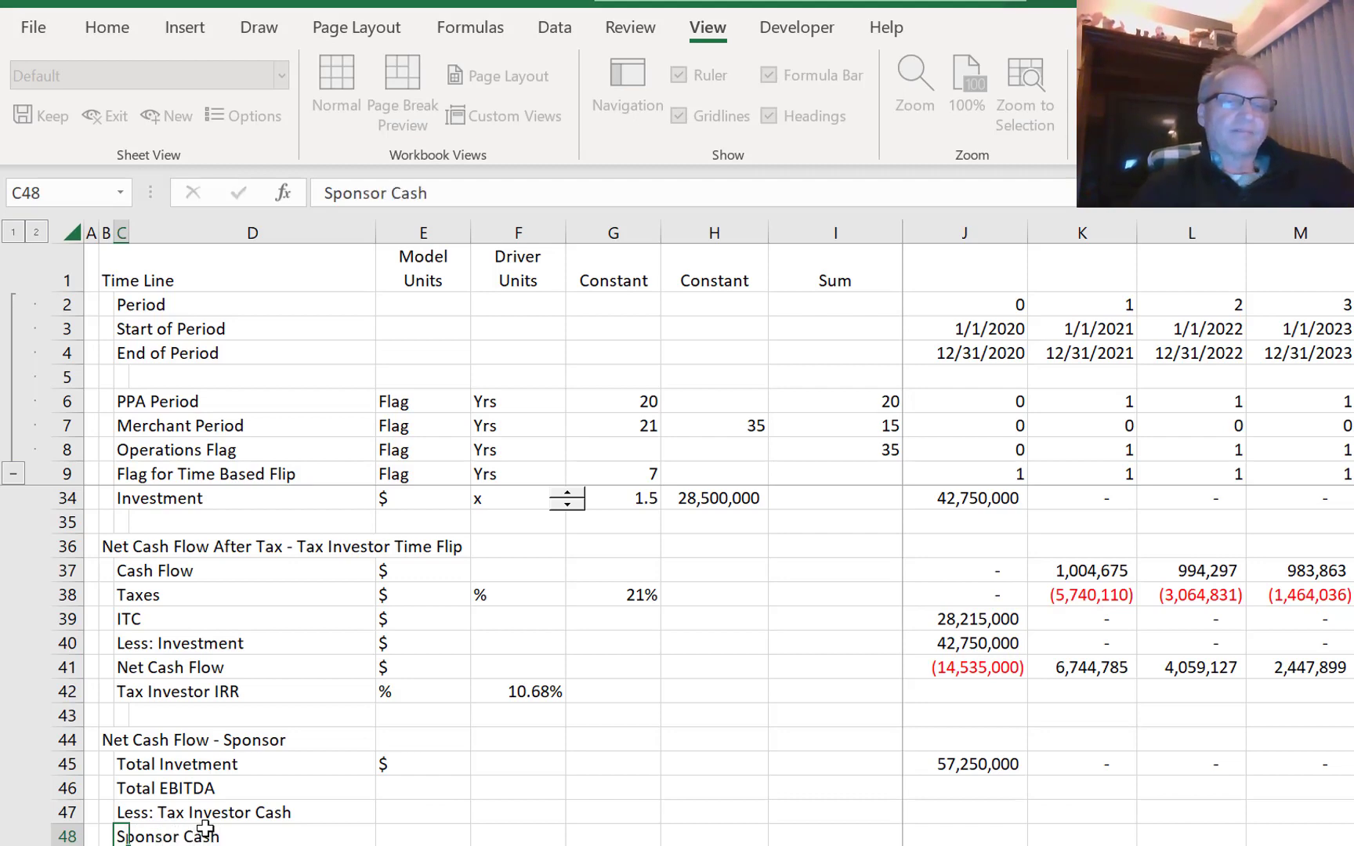
key("Return")
- Enter $ as the model unit in E46:E48 for the Total EBITDA, tax investor cash and sponsor cash rows
key("Up")
key("Up")
key("Up")
key("Right")
key("Right")
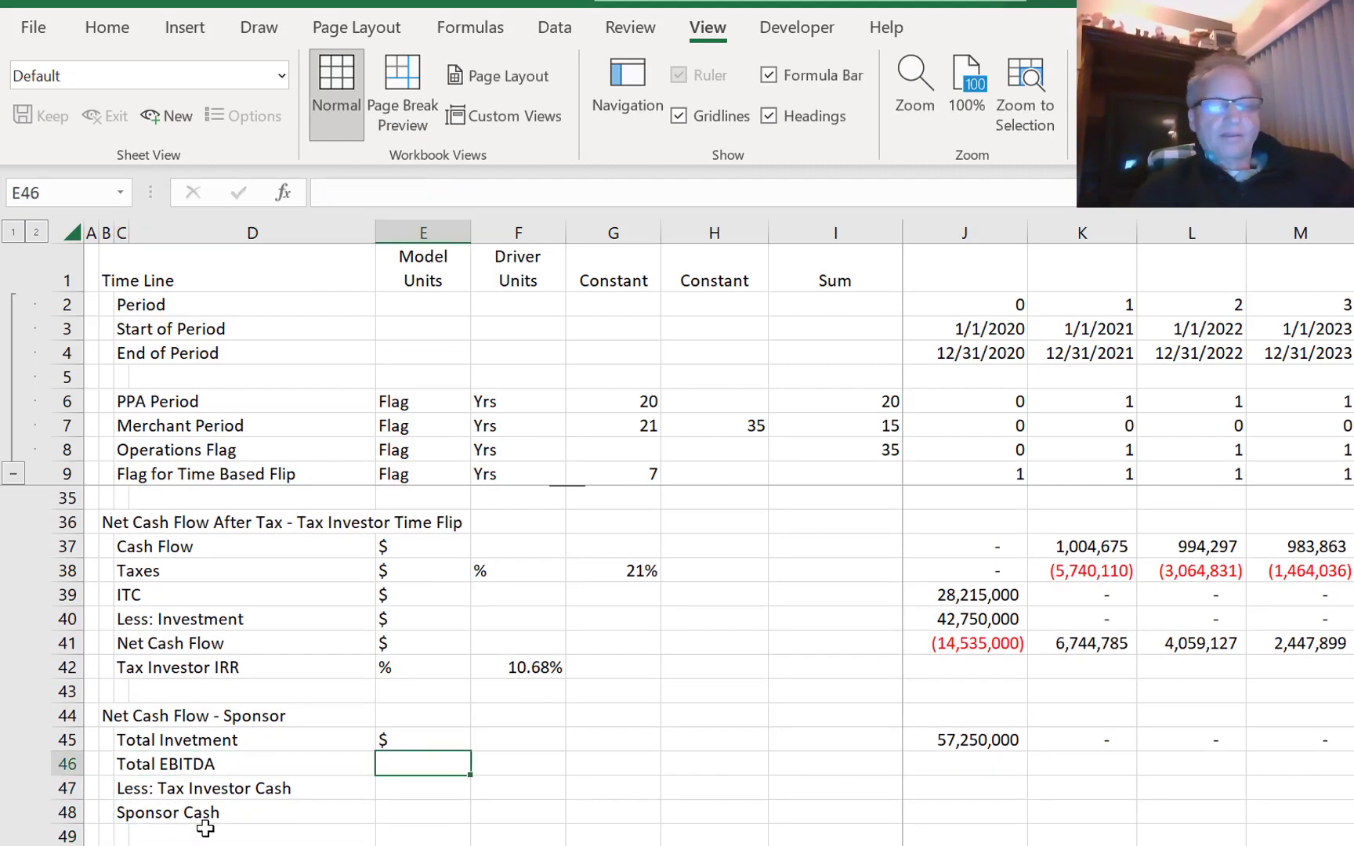
type("d")
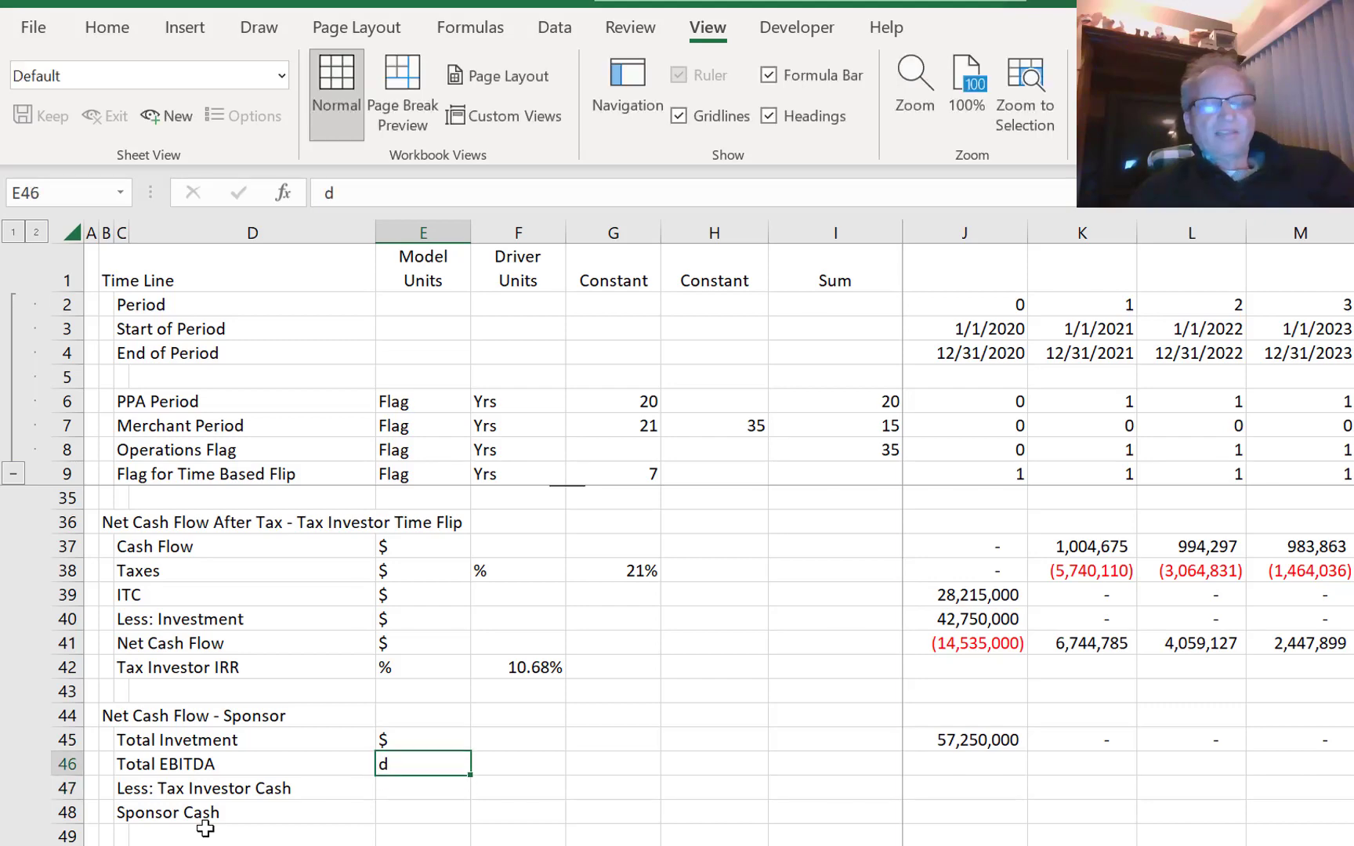
key("Return")
key("Return")
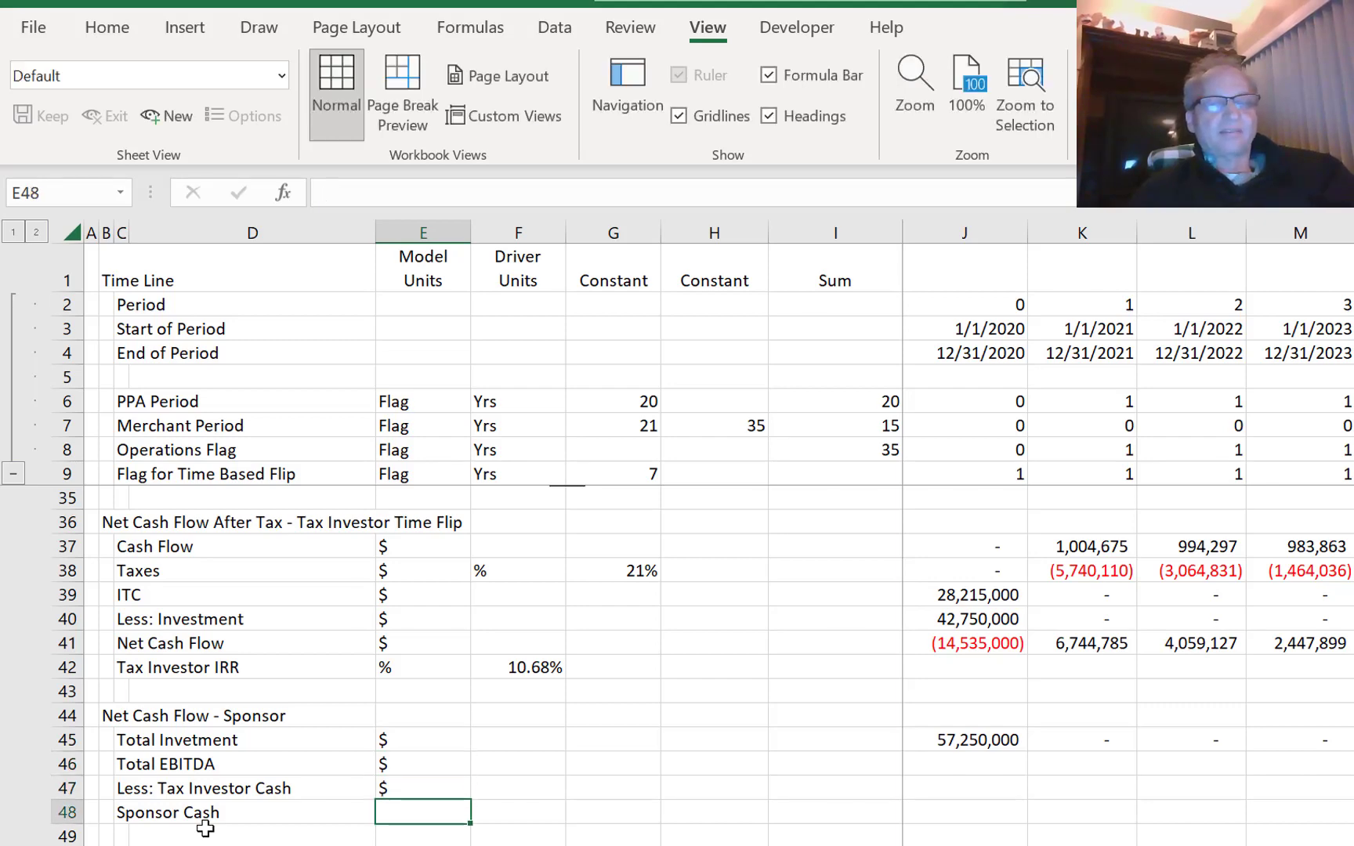
key("Up")
key("Up")
key("Up")
key("Left")
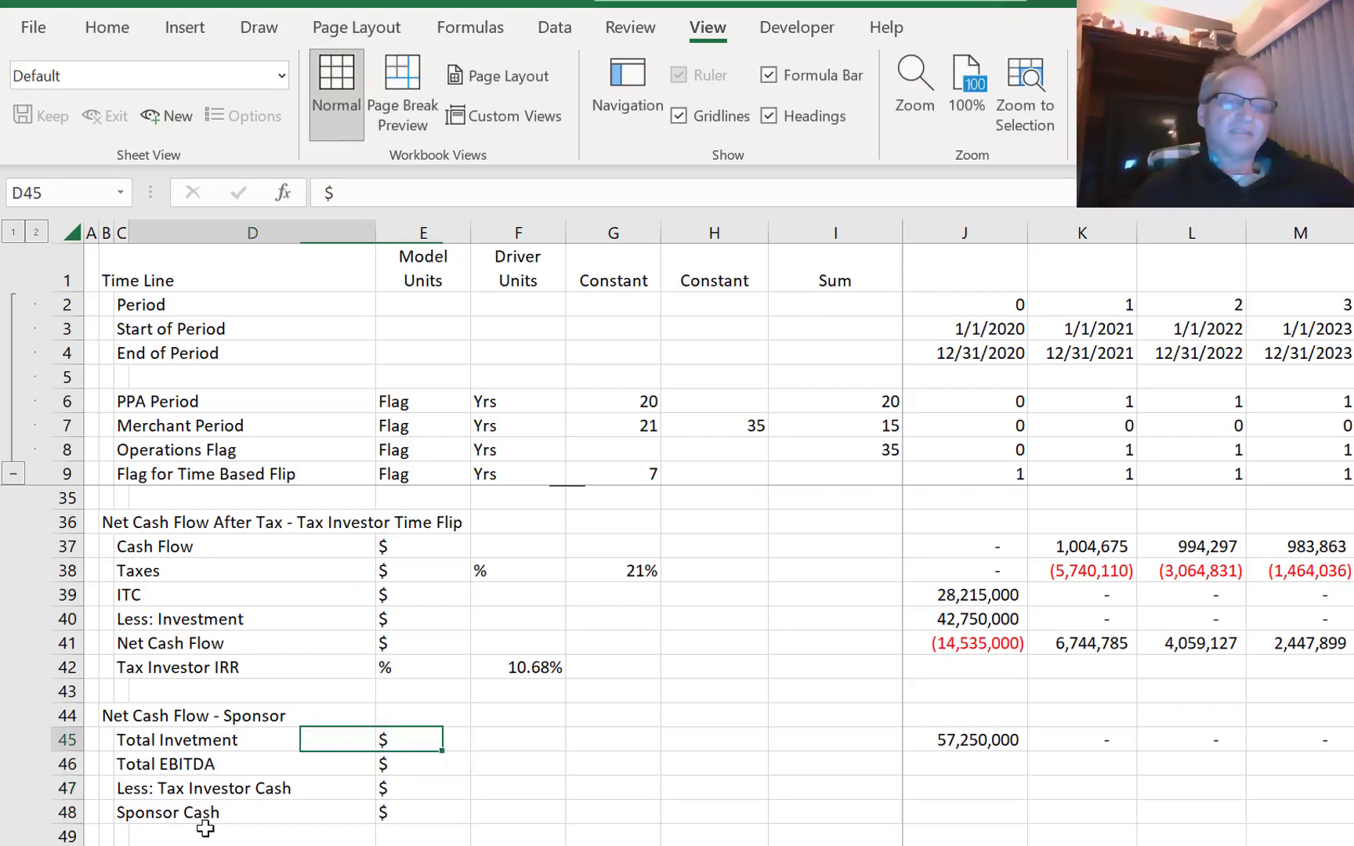
- Enter =J26-J37 in J46 for Total EBITDA and fill it across the remaining timeline periods
key("Down")
key("Right")
key("Right")
key("Right")
key("Right")
key("Right")
key("Right")
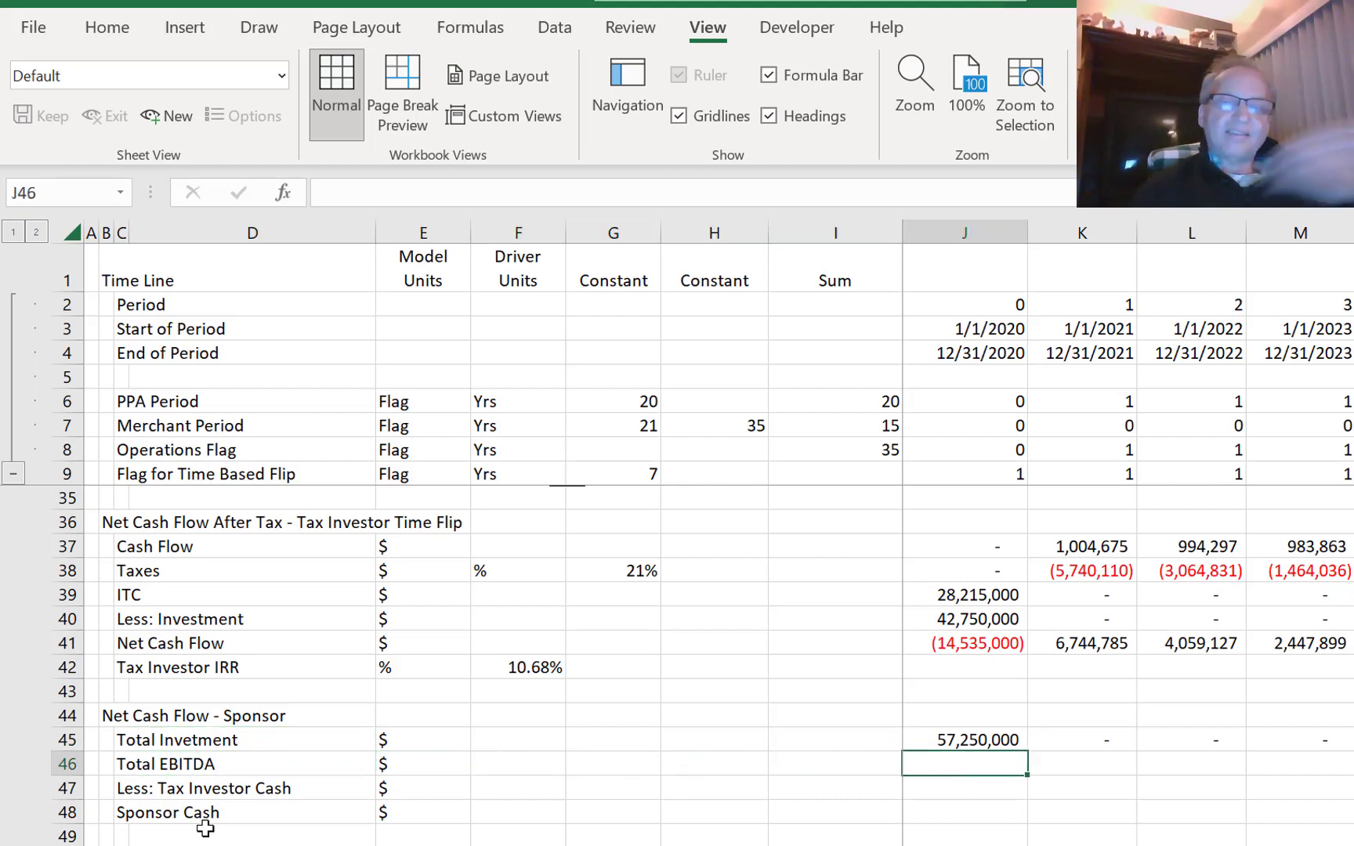
type("=")
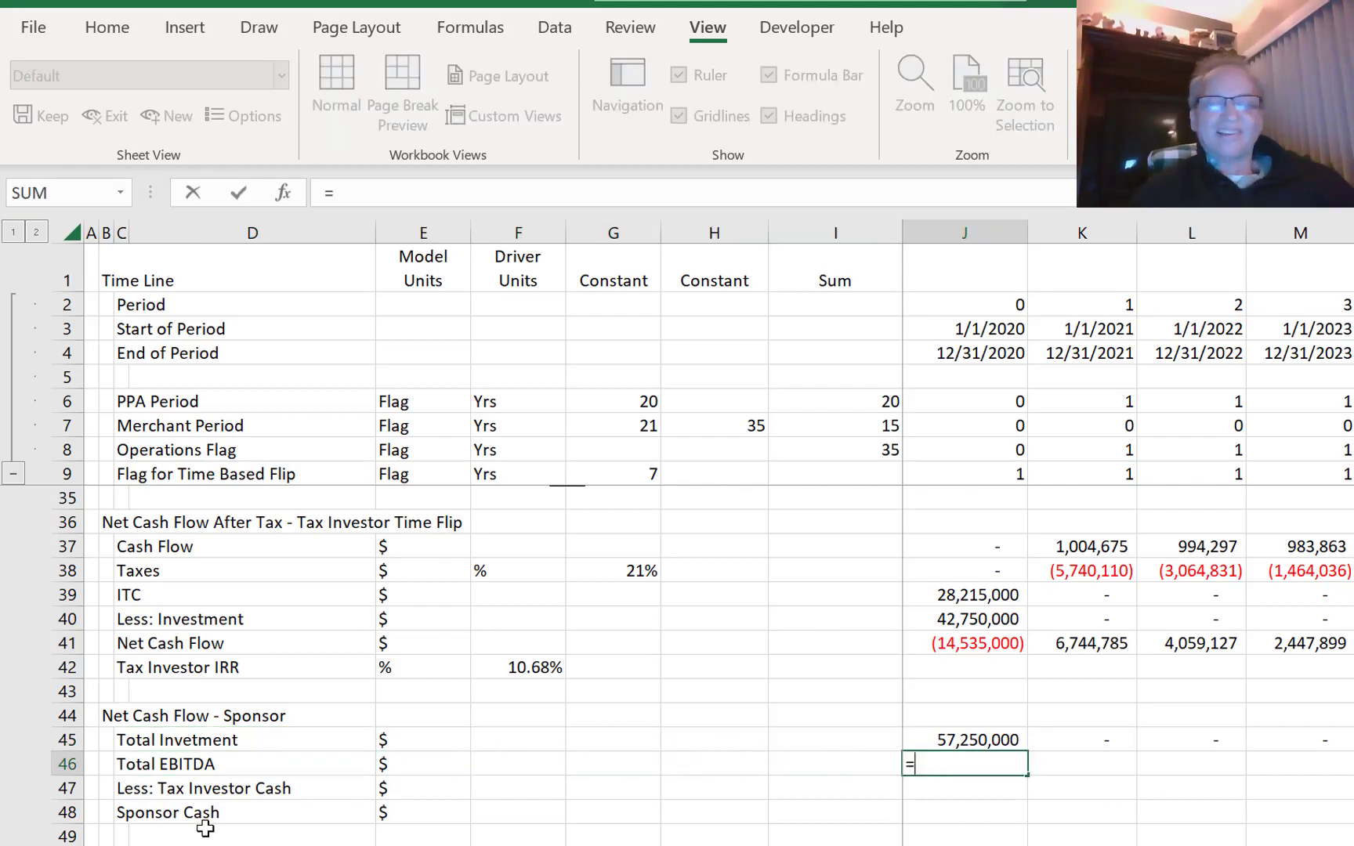
key("Up")
key("Up")
key("Up")
key("Up")
key("Up")
key("Up")
key("Up")
key("Up")
key("Up")
key("Up")
key("Up")
key("Up")
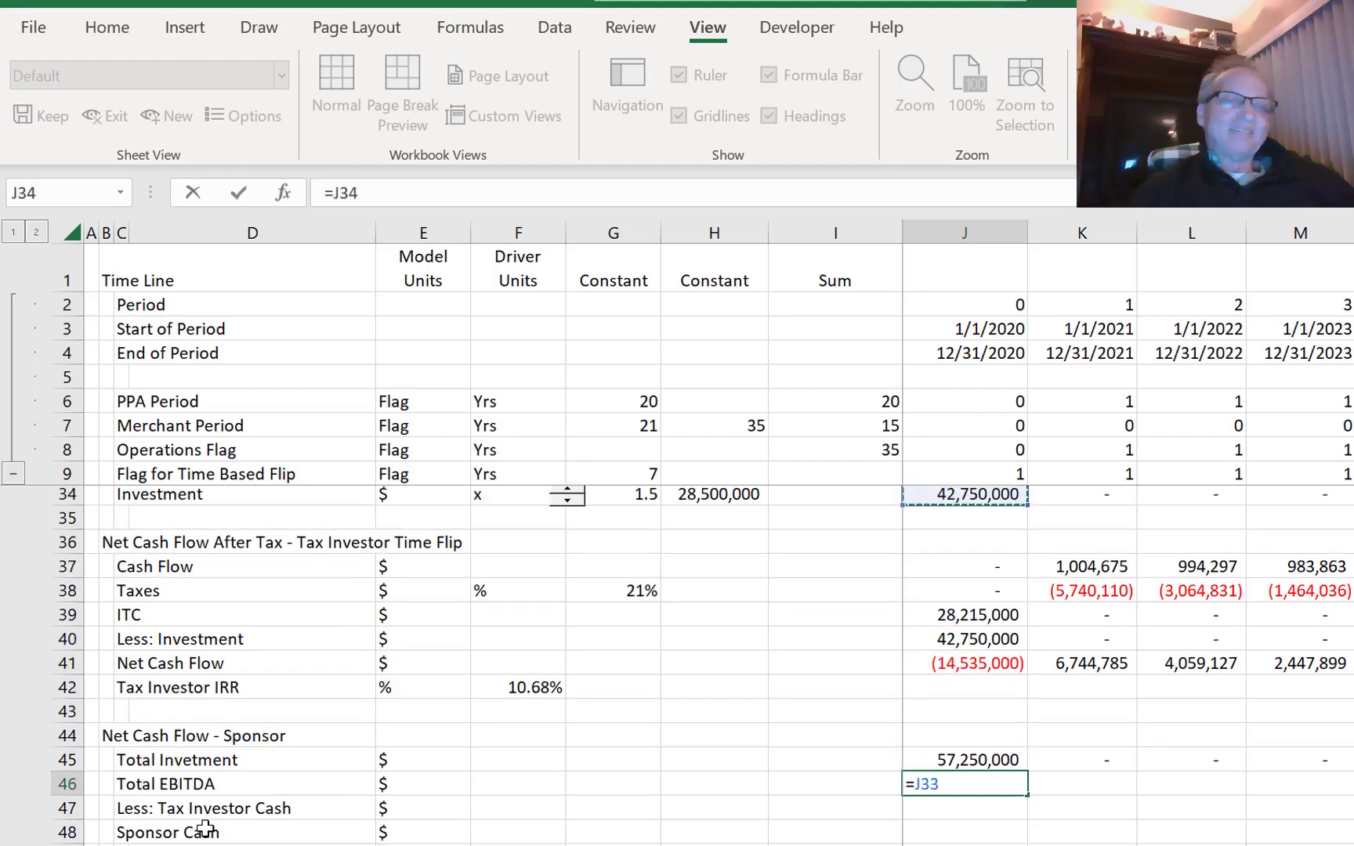
key("Up")
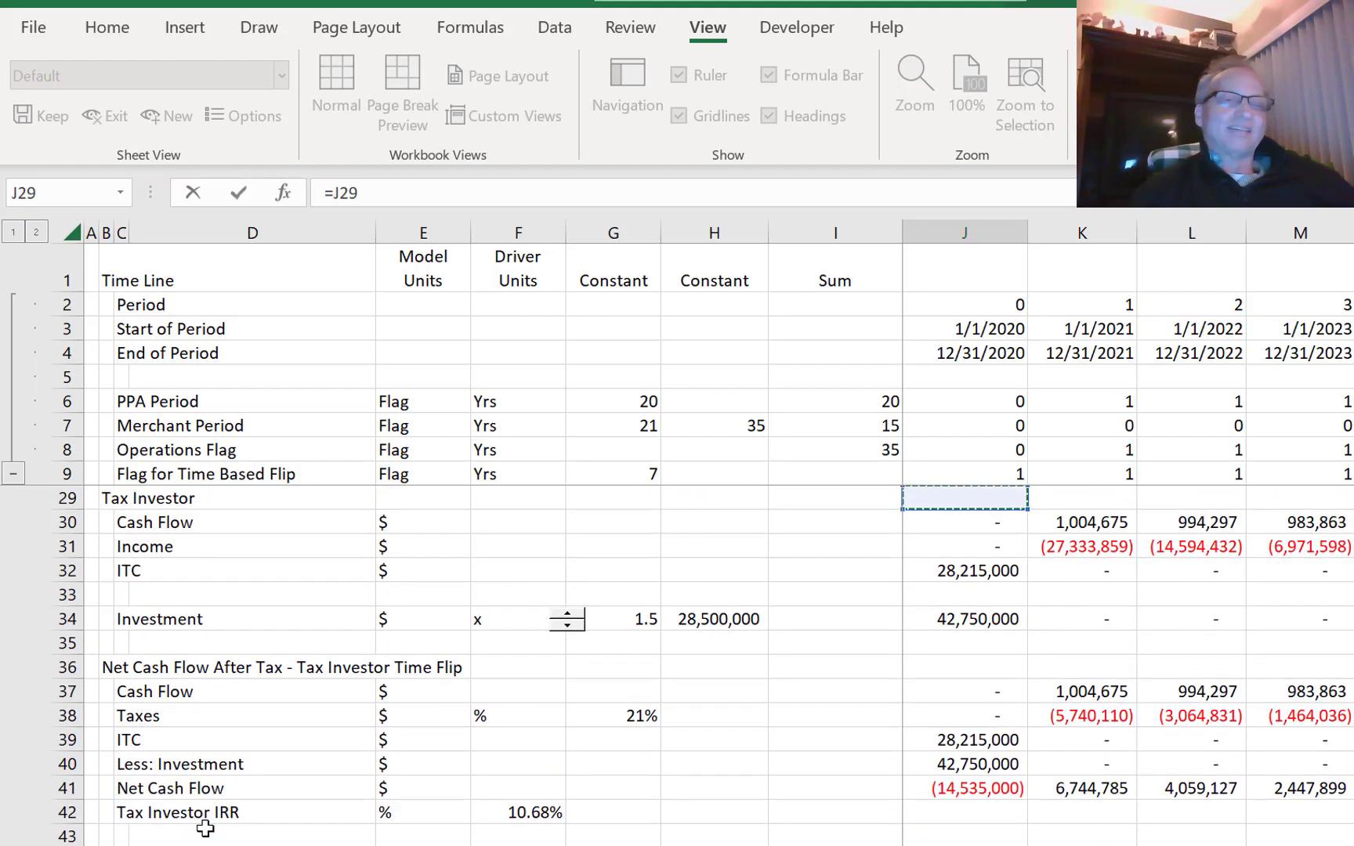
key("Down")
key("Down")
key("Up")
key("Up")
key("Up")
key("Up")
key("Up")
key("Up")
key("Up")
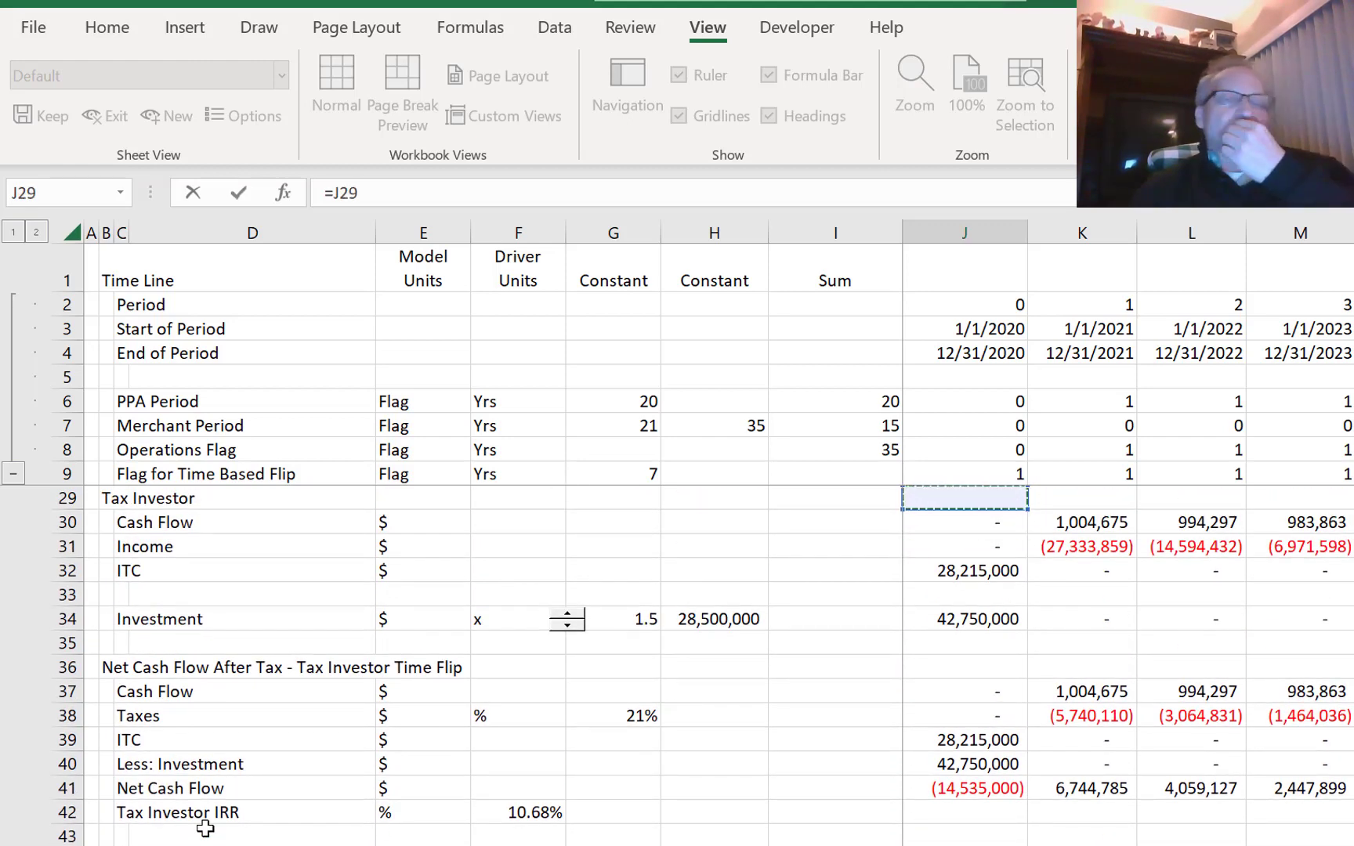
key("Down")
key("Down")
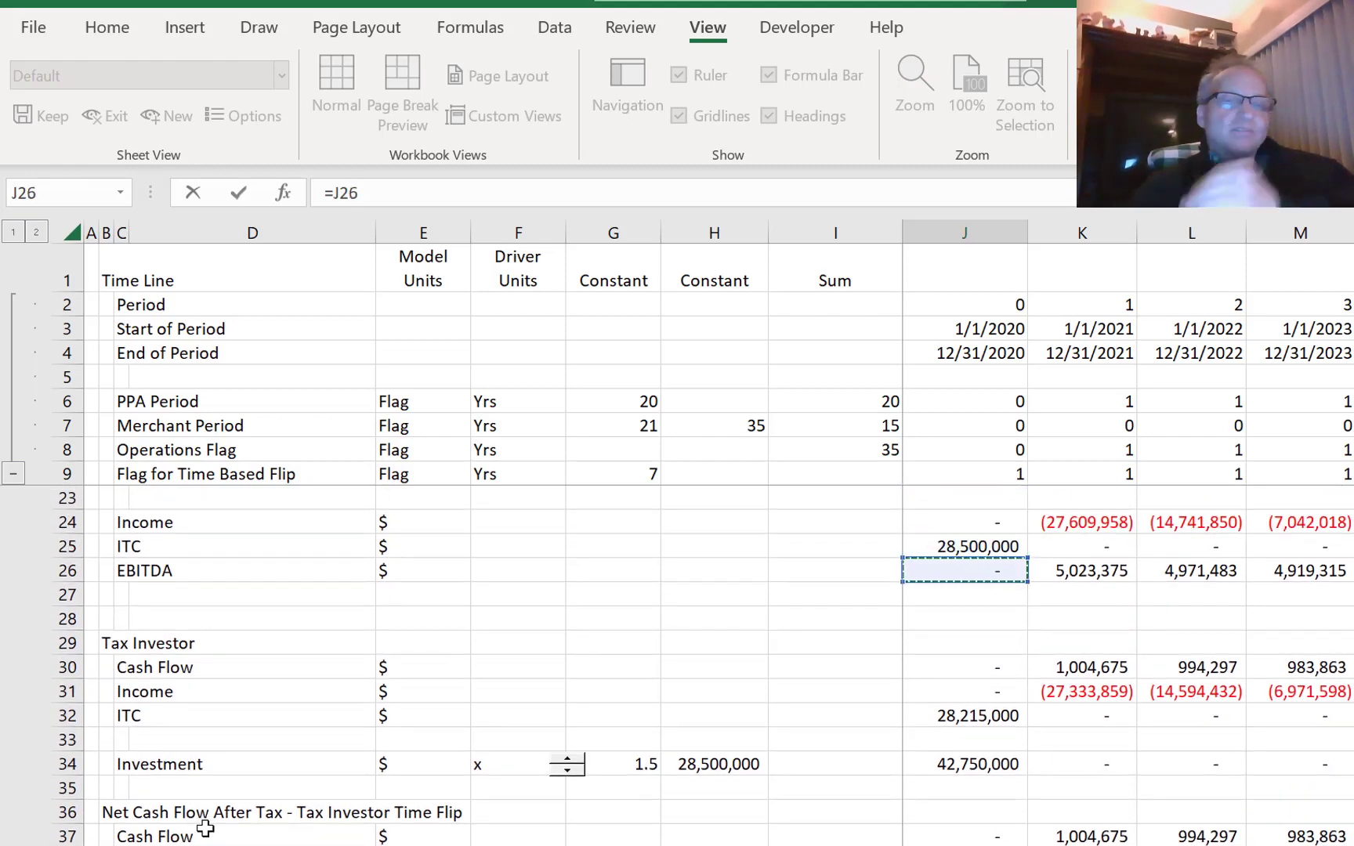
type("-")
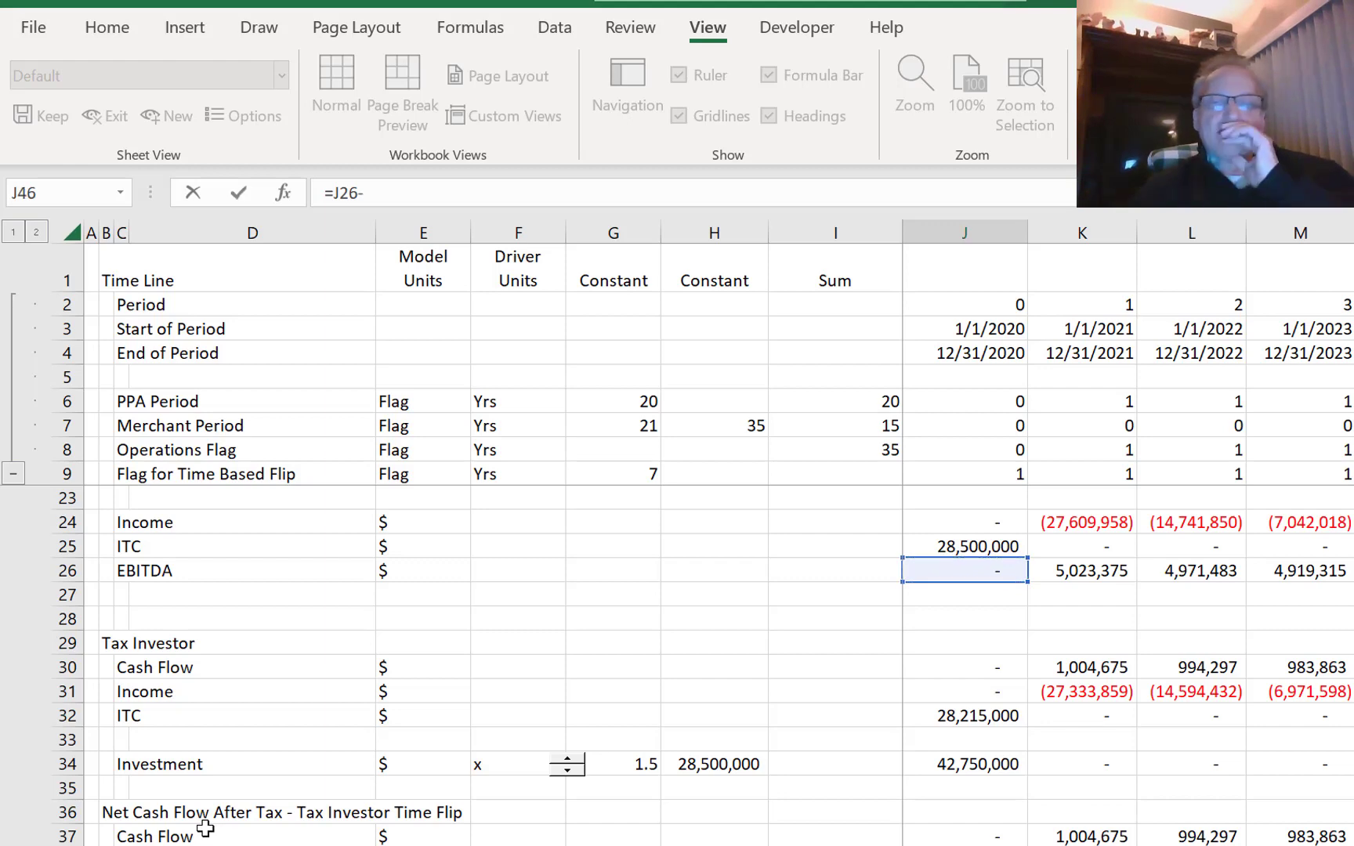
key("Up")
key("Up")
key("Up")
key("Up")
key("Up")
key("Up")
key("Up")
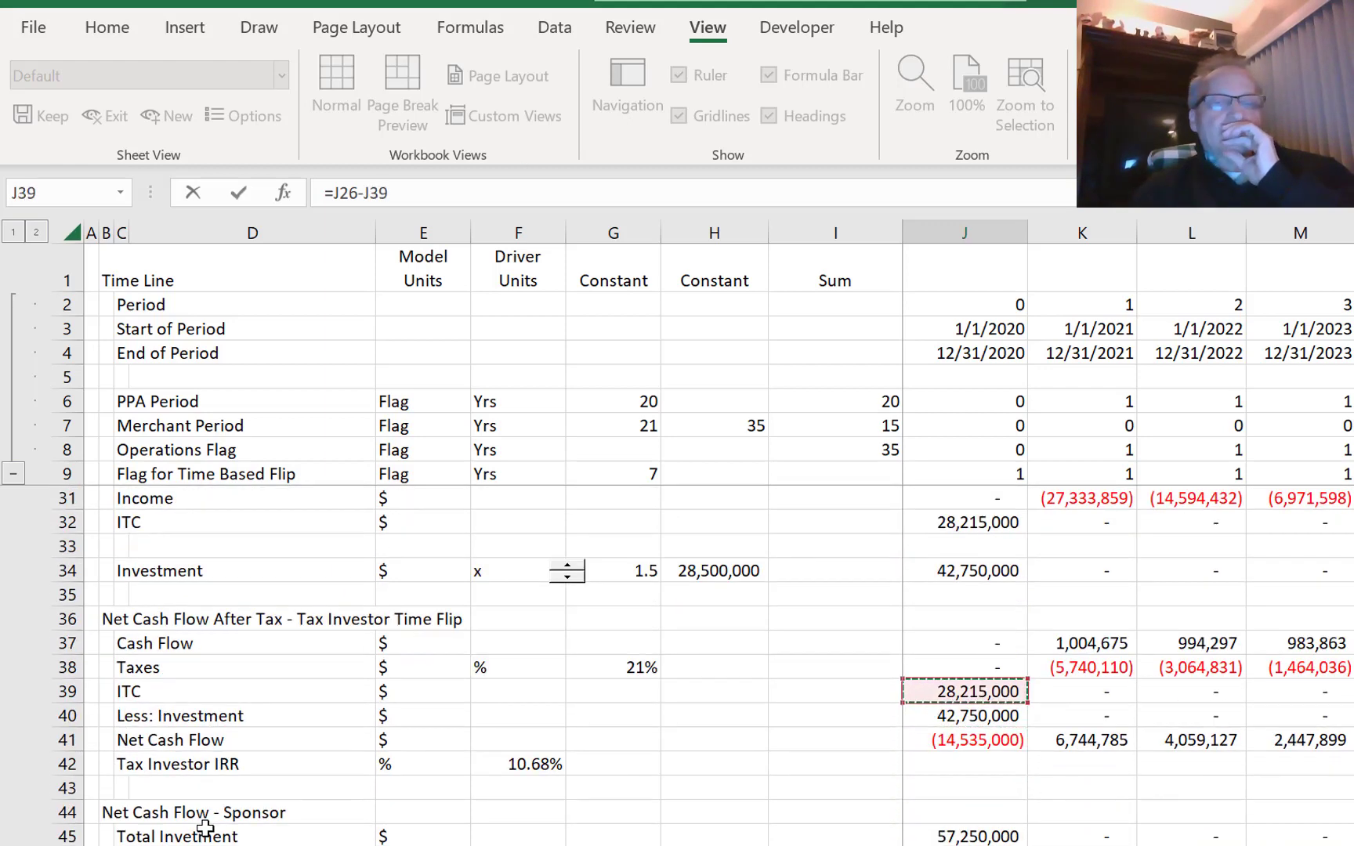
key("Up")
key("Up")
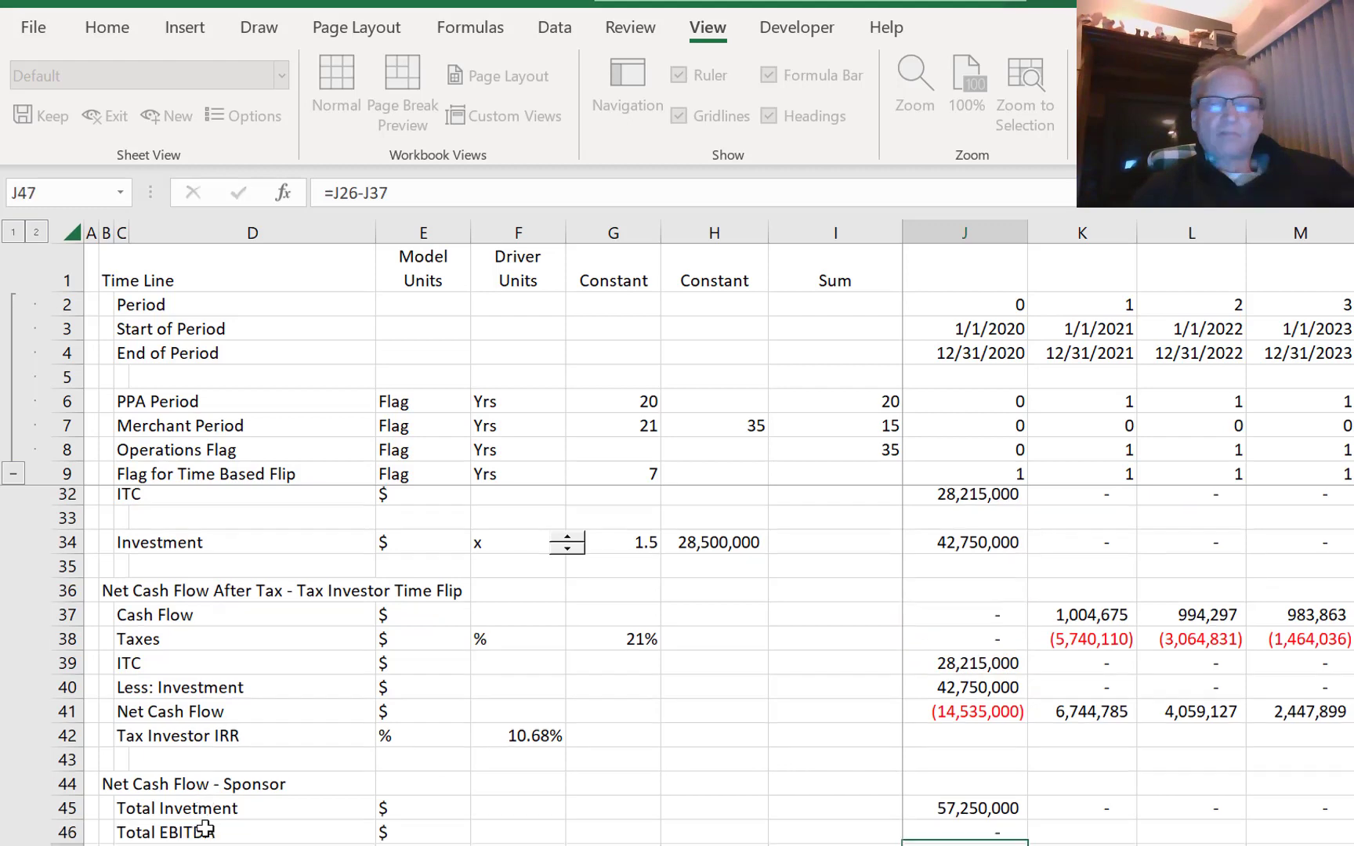
key("ctrl+Return")
key("shift+ctrl+Right")
key("ctrl+r")
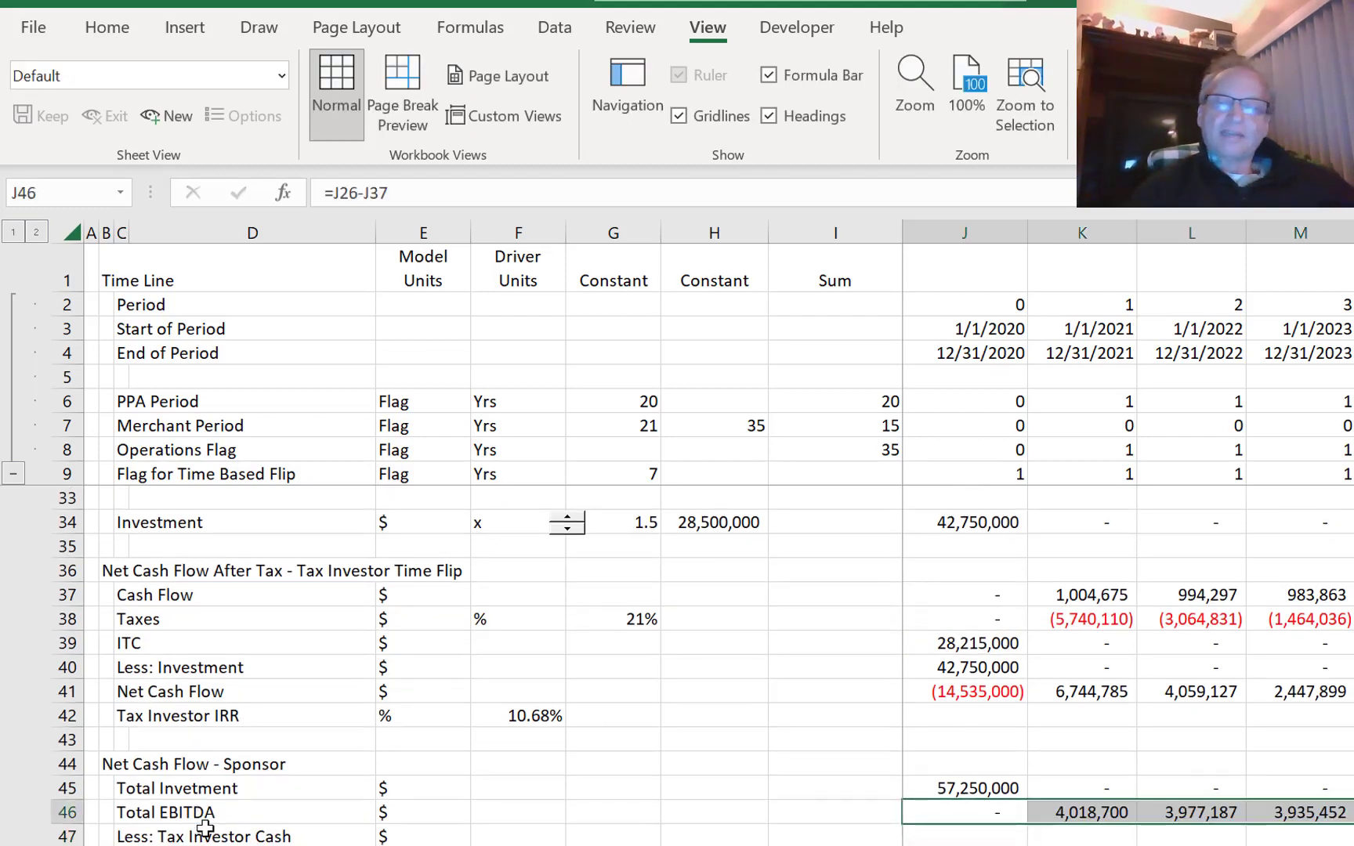
key("Down")
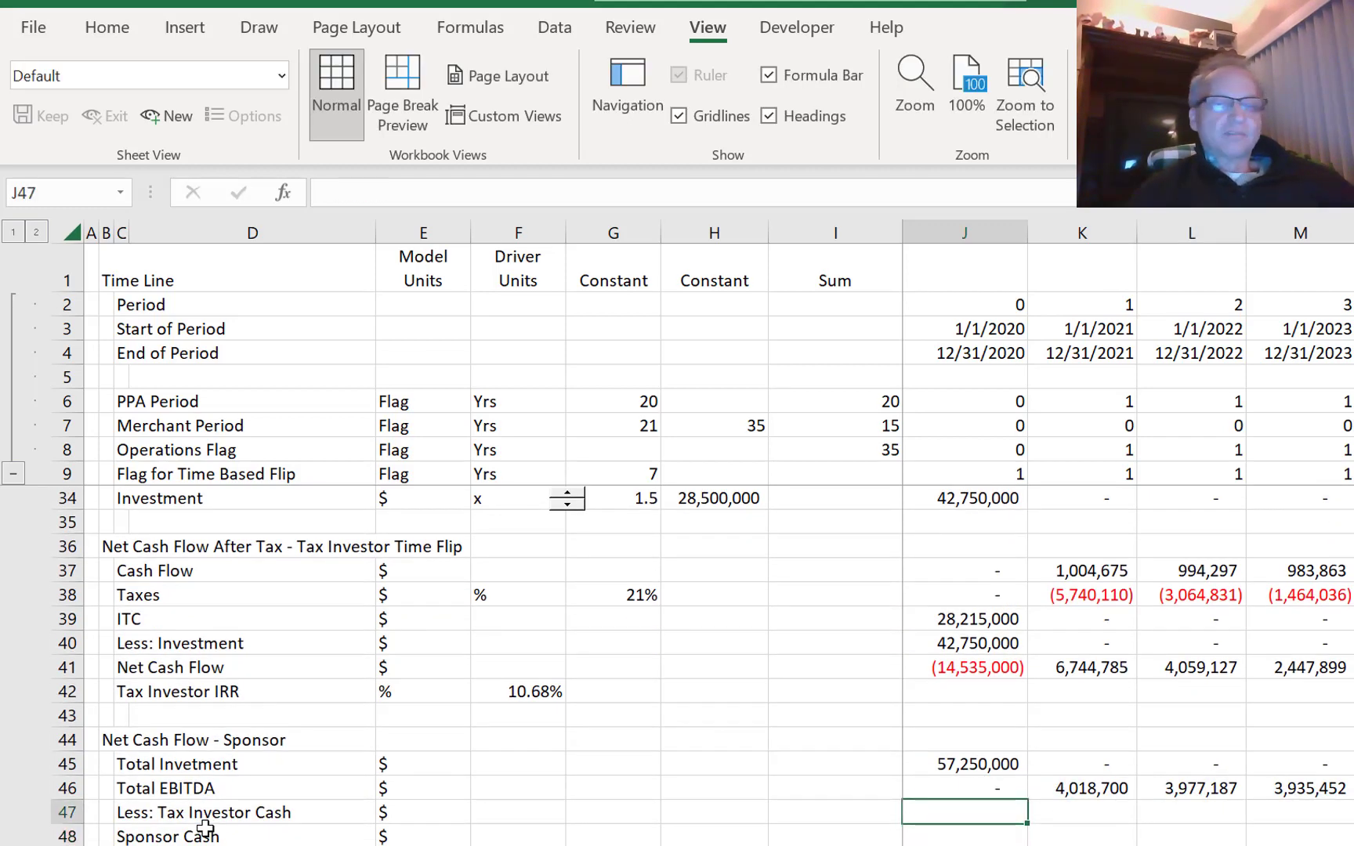
- Set the Total EBITDA formula in J46 to =J12, the transferred EBITDA, and fill it across the timeline
key("Up")
key("Left")
key("Right")
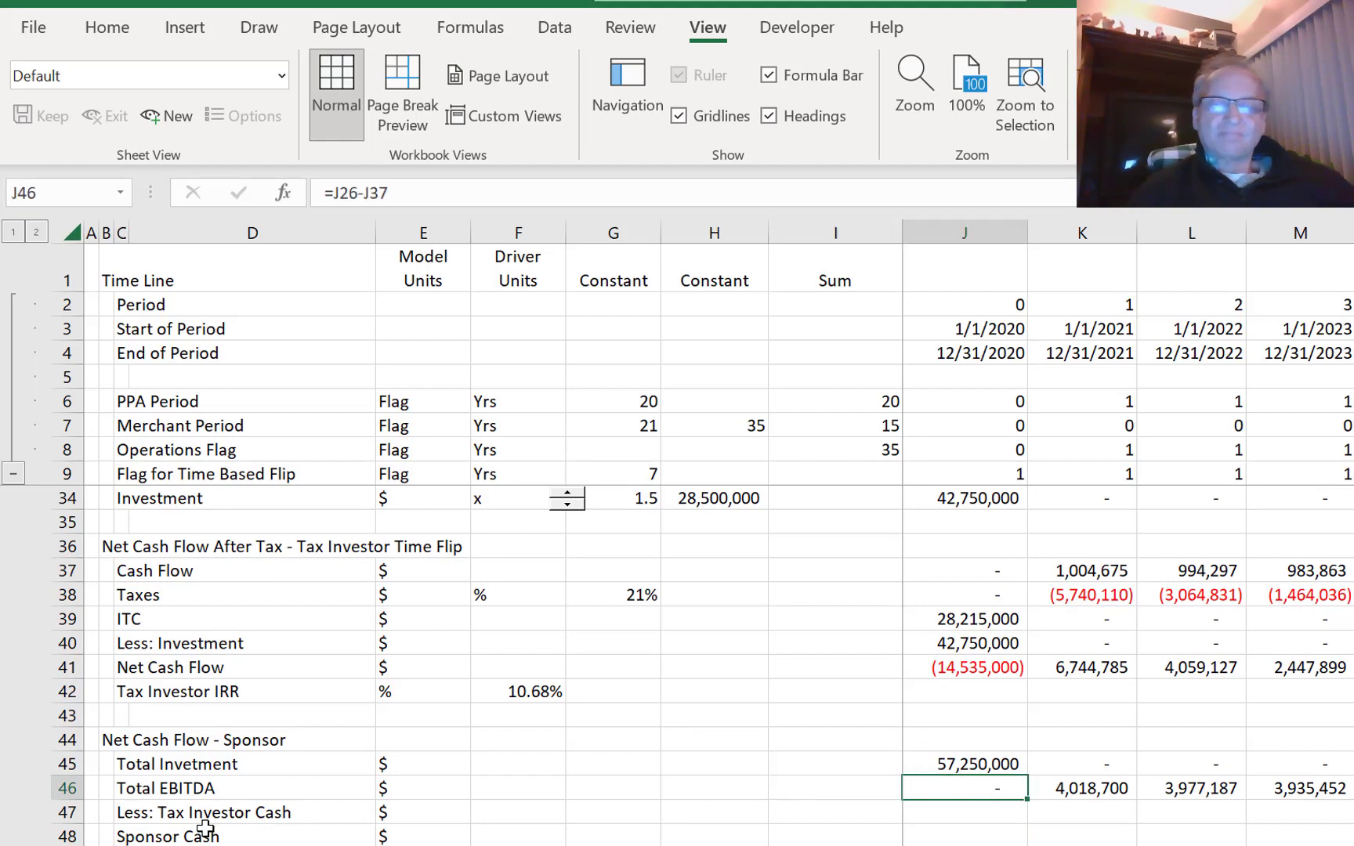
type("=")
key("Up")
key("Up")
key("Up")
key("Up")
key("Up")
key("Up")
key("Up")
key("Up")
key("Up")
key("Up")
key("Up")
key("Up")
key("Up")
key("Up")
key("Up")
key("Up")
key("Up")
key("Up")
key("Up")
key("Up")
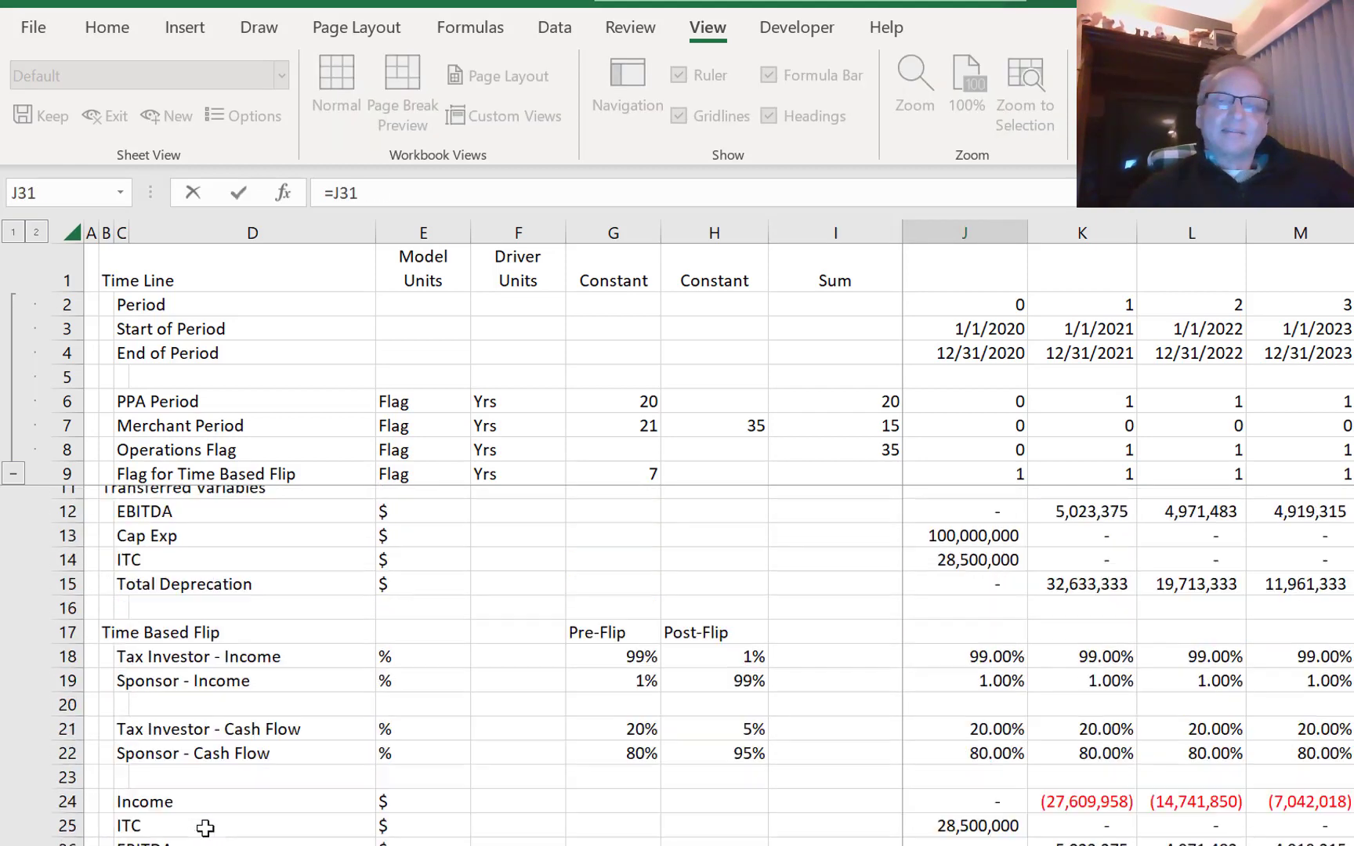
key("Down")
key("Down")
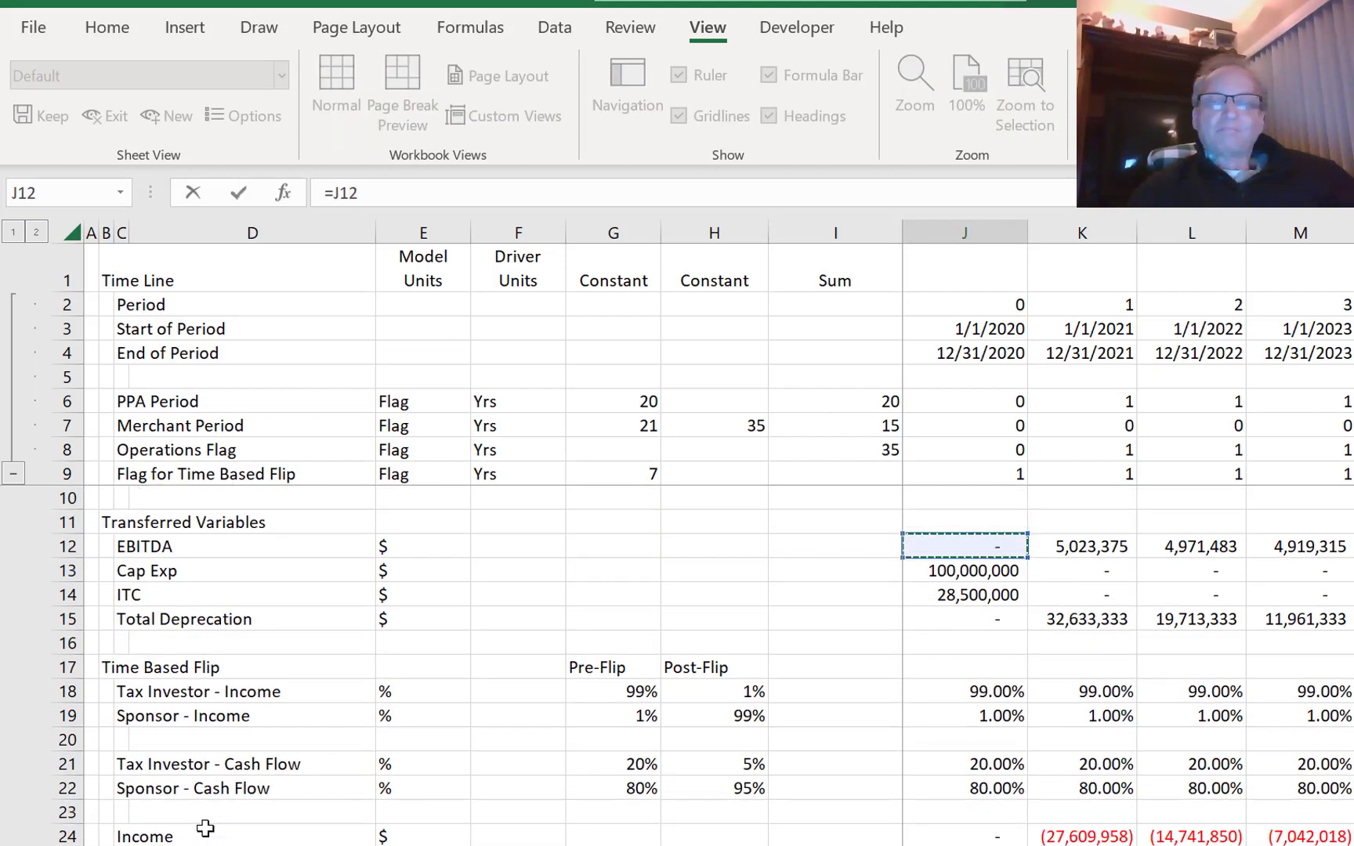
key("Return")
key("Up")
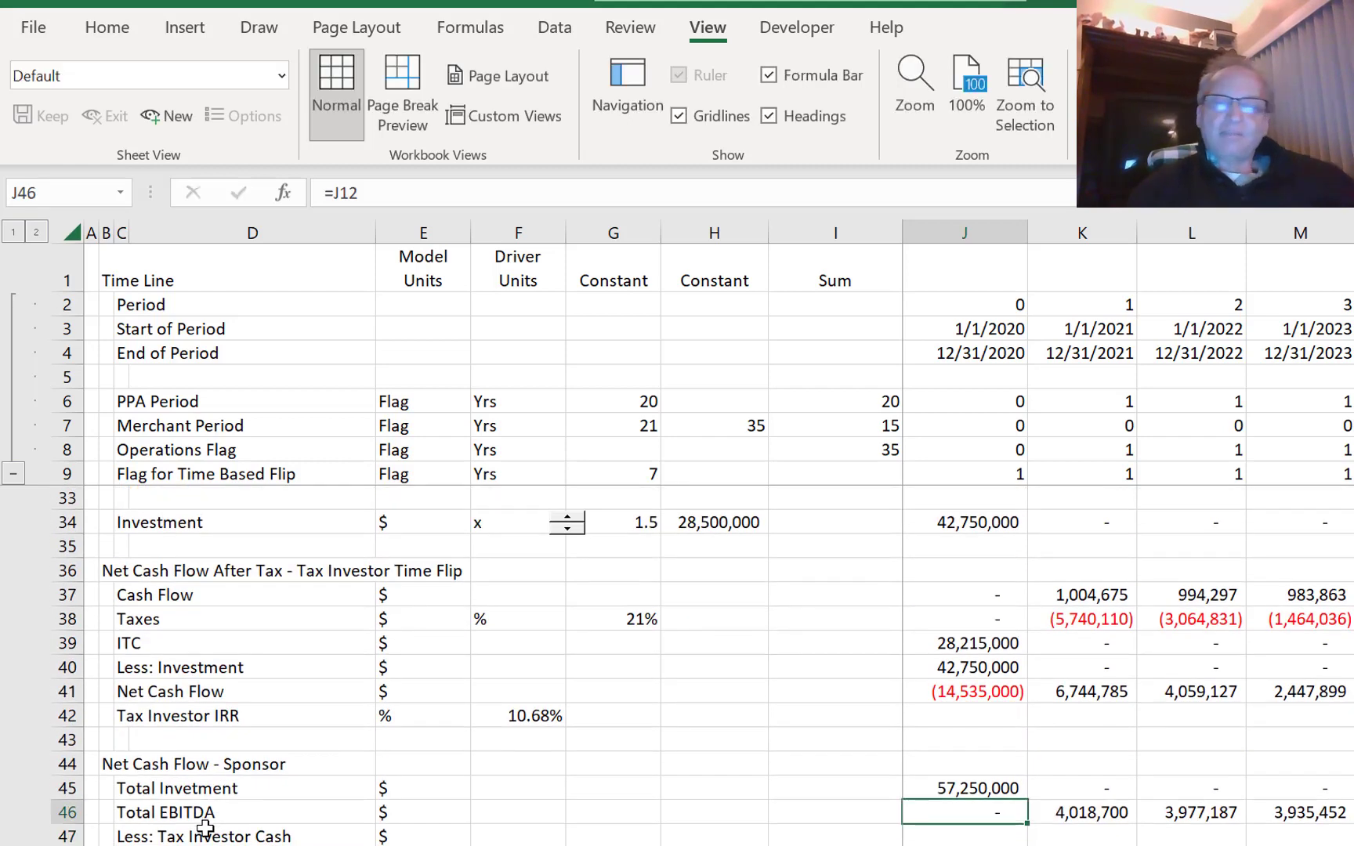
key("ctrl+shift+Right")
key("ctrl+r")
- Enter =J37 in J47 for the tax investor cash row and fill it across the timeline
key("Down")
type("=")
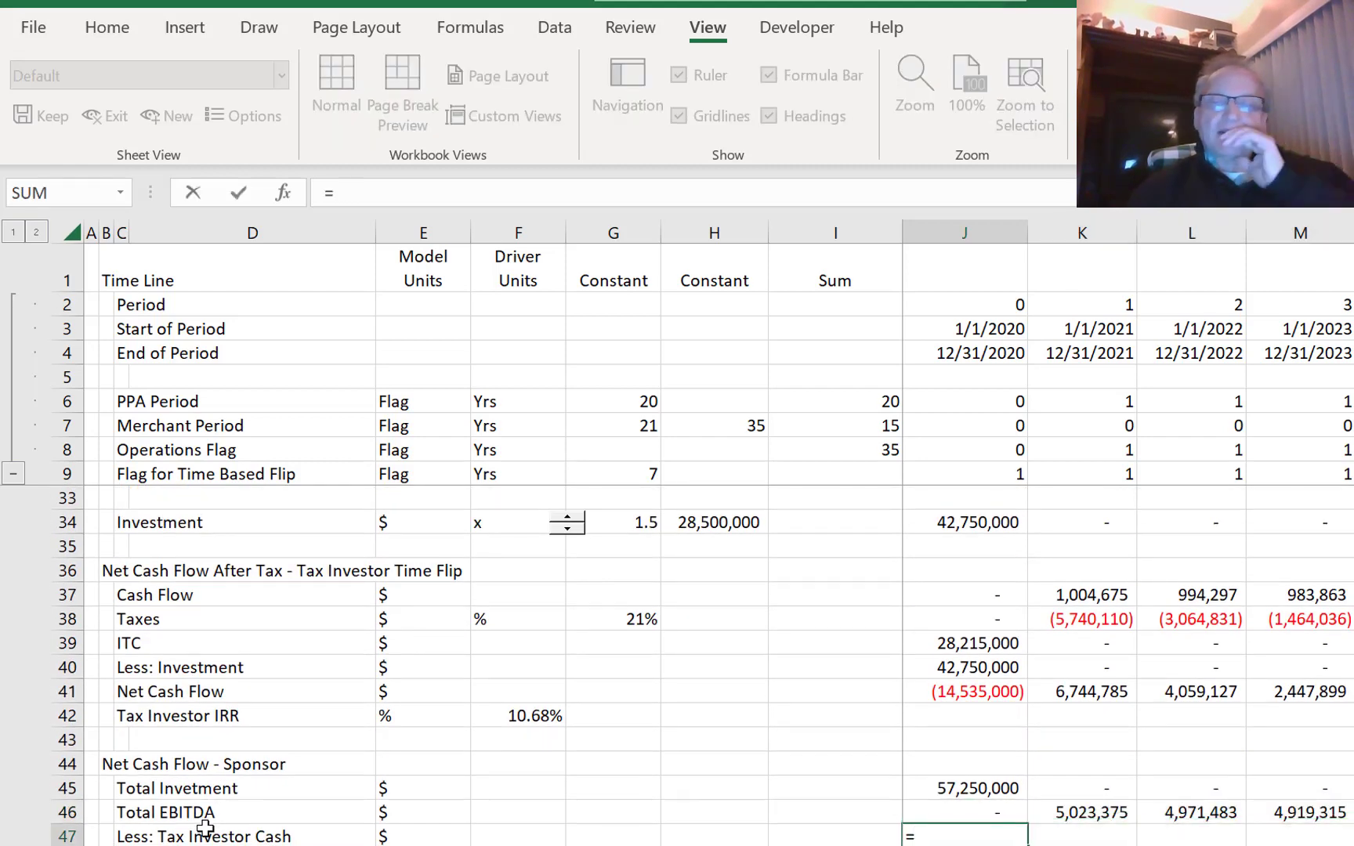
key("Up")
key("Up")
key("Up")
key("Up")
key("Up")
key("Up")
key("Up")
key("Up")
key("Up")
key("Up")
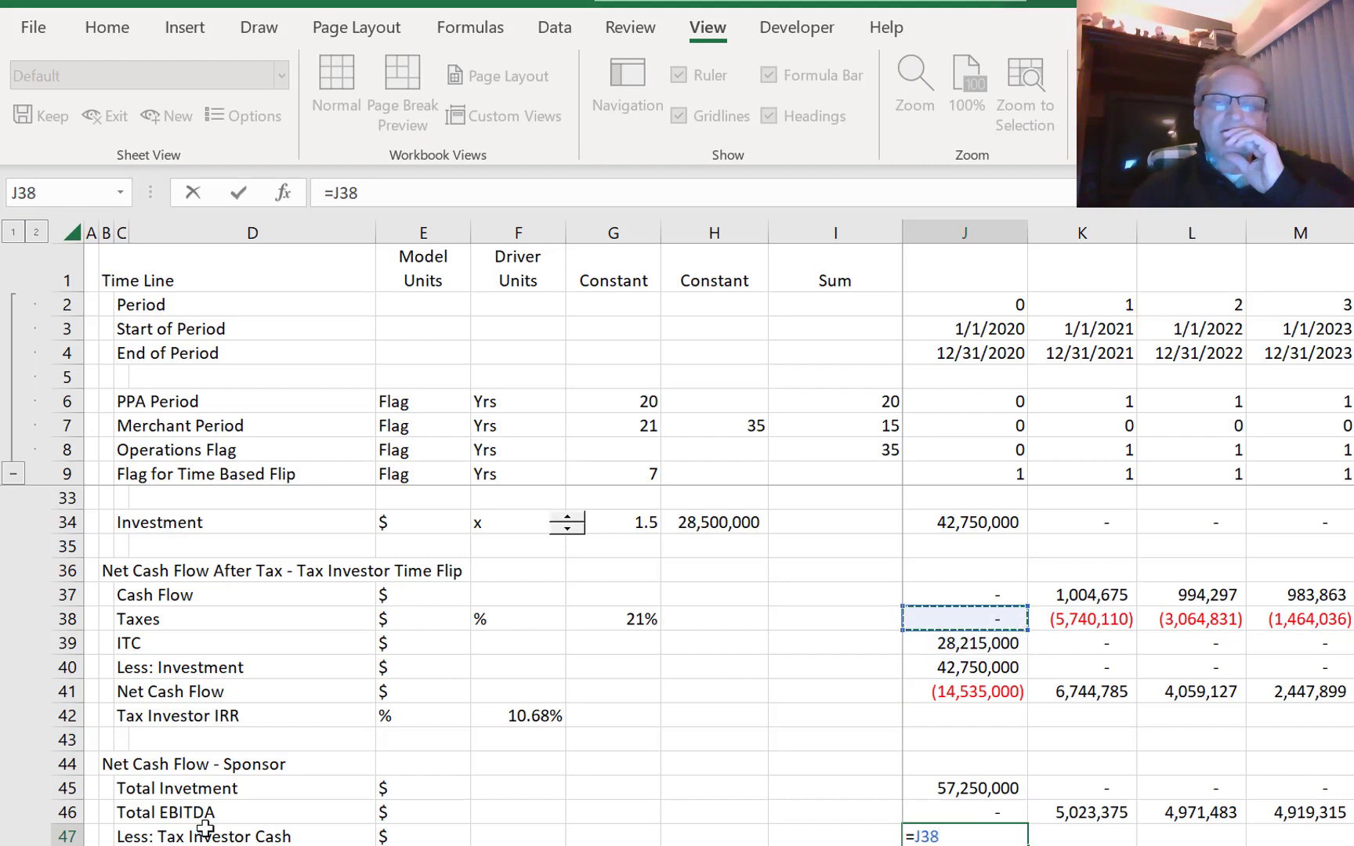
key("Return")
key("Up")
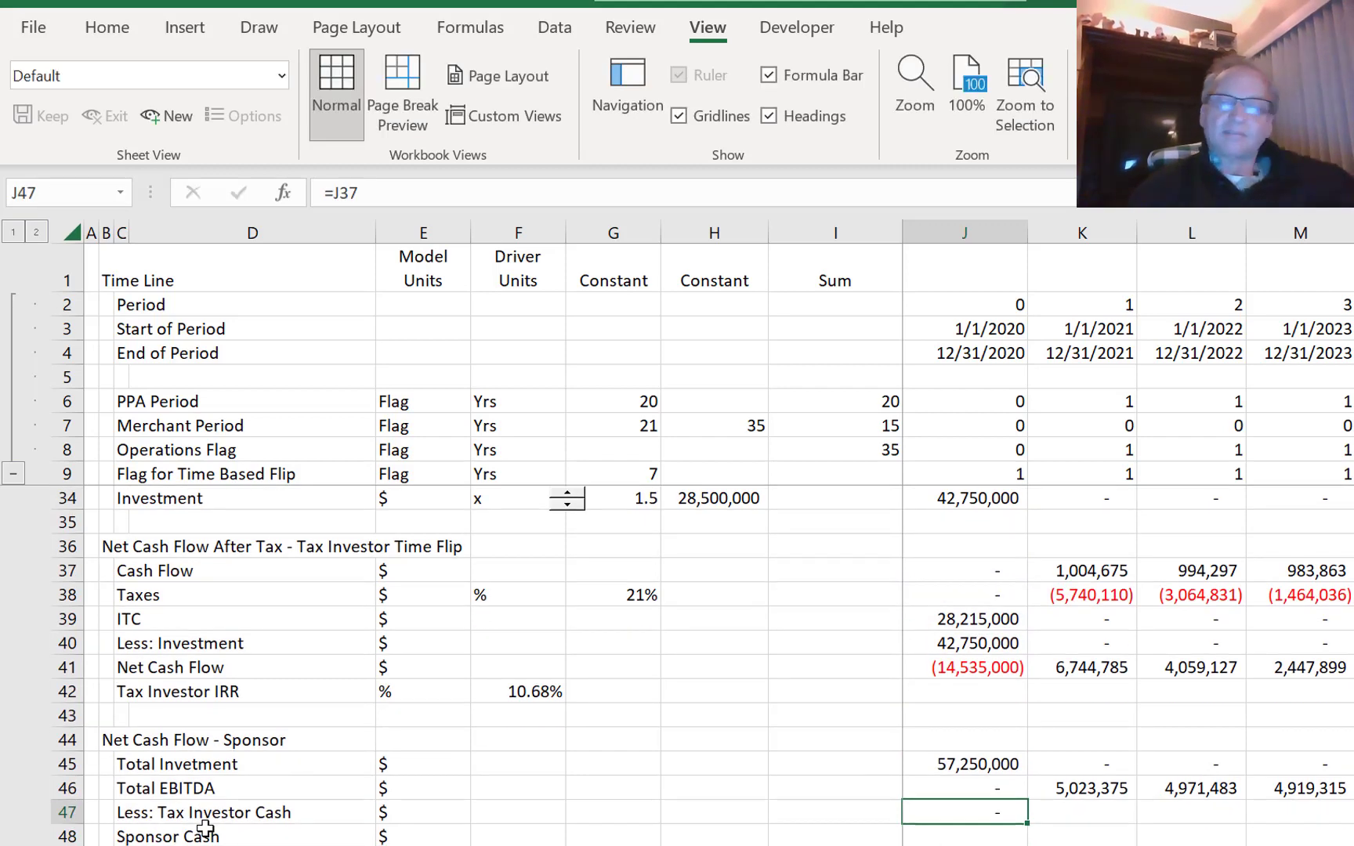
key("ctrl+shift+Right")
key("ctrl+r")
- Enter =J46-J47 in J48 for Sponsor Cash and fill it across the timeline
key("Down")
type("=")
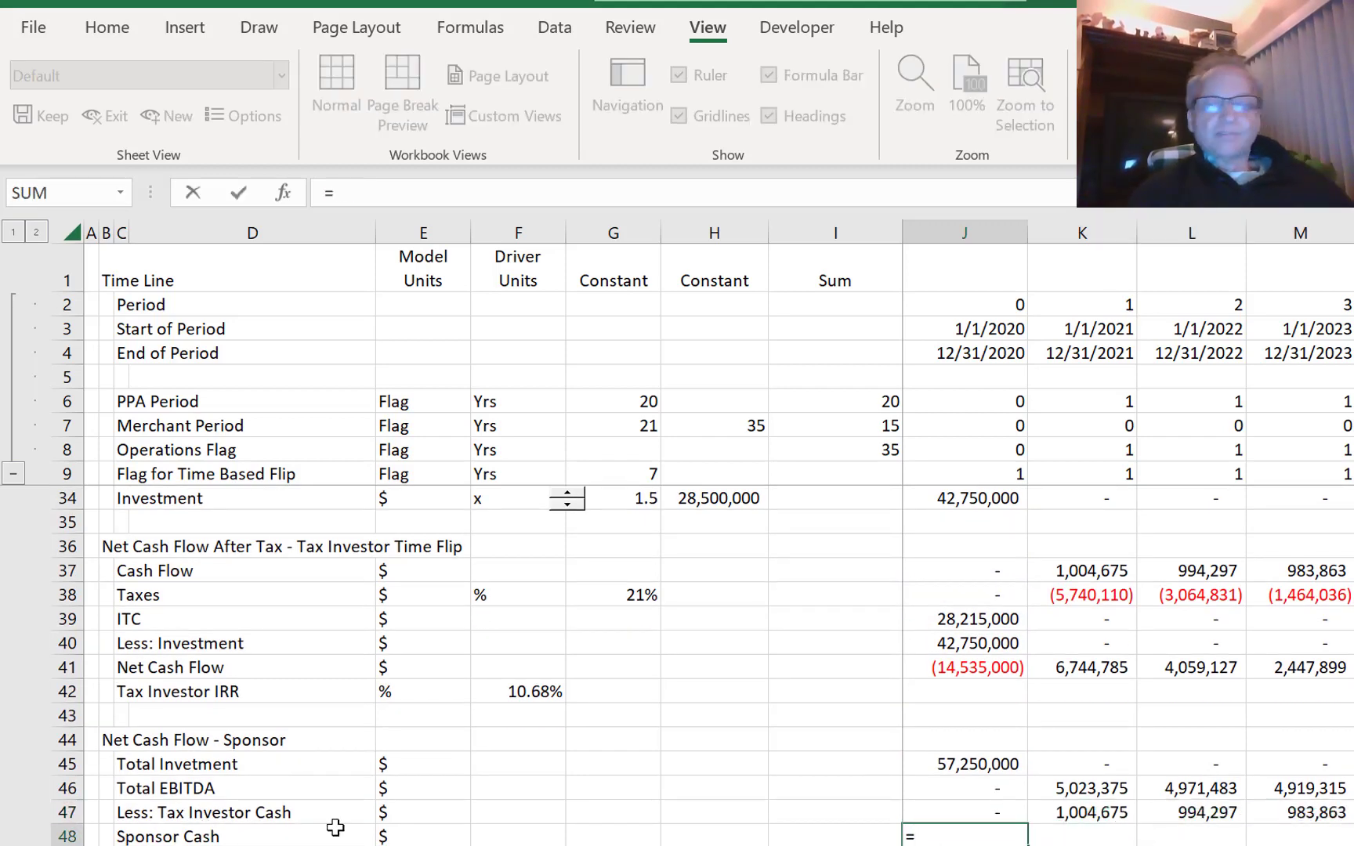
key("Up")
key("Up")
type("-")
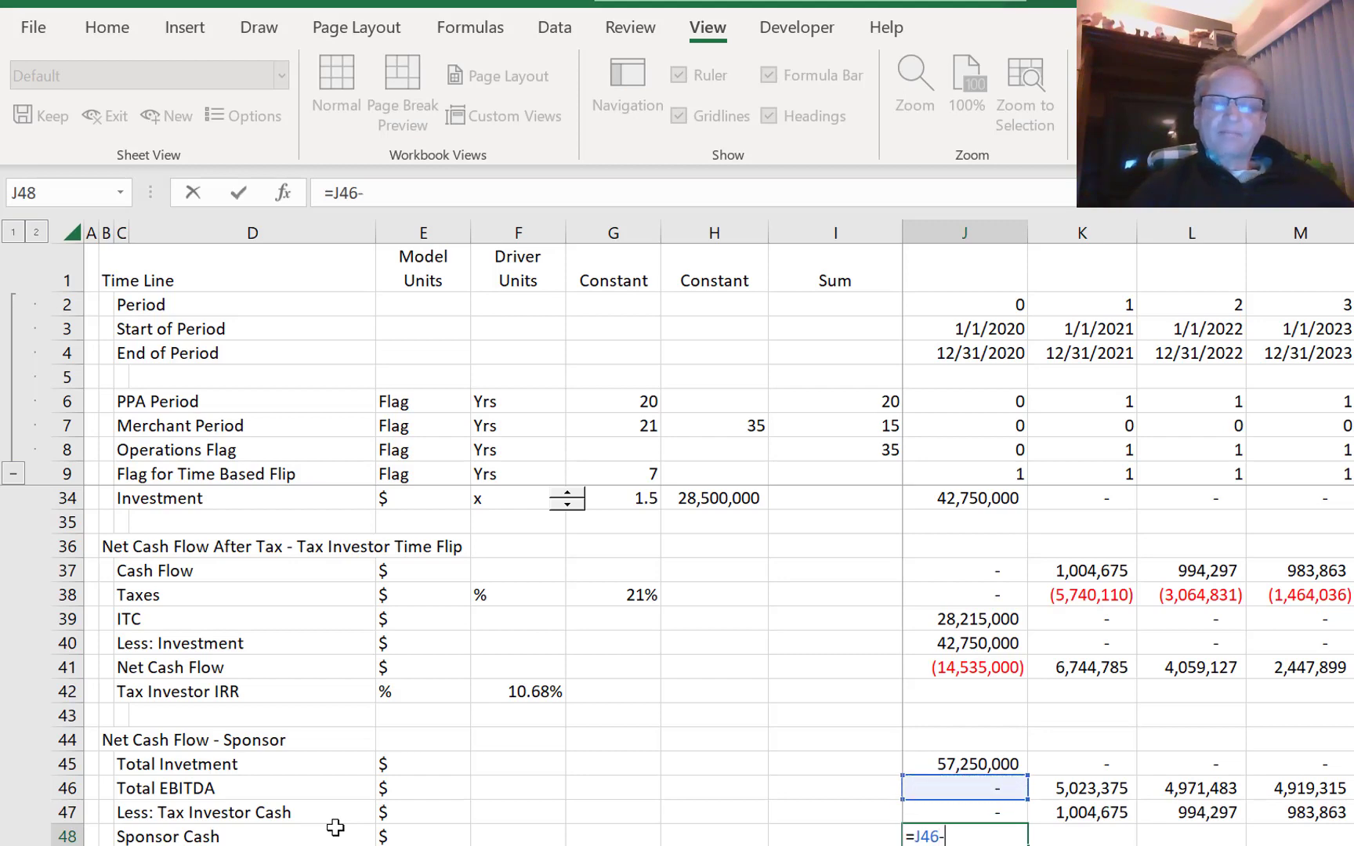
key("Down")
key("Return")
key("Up")
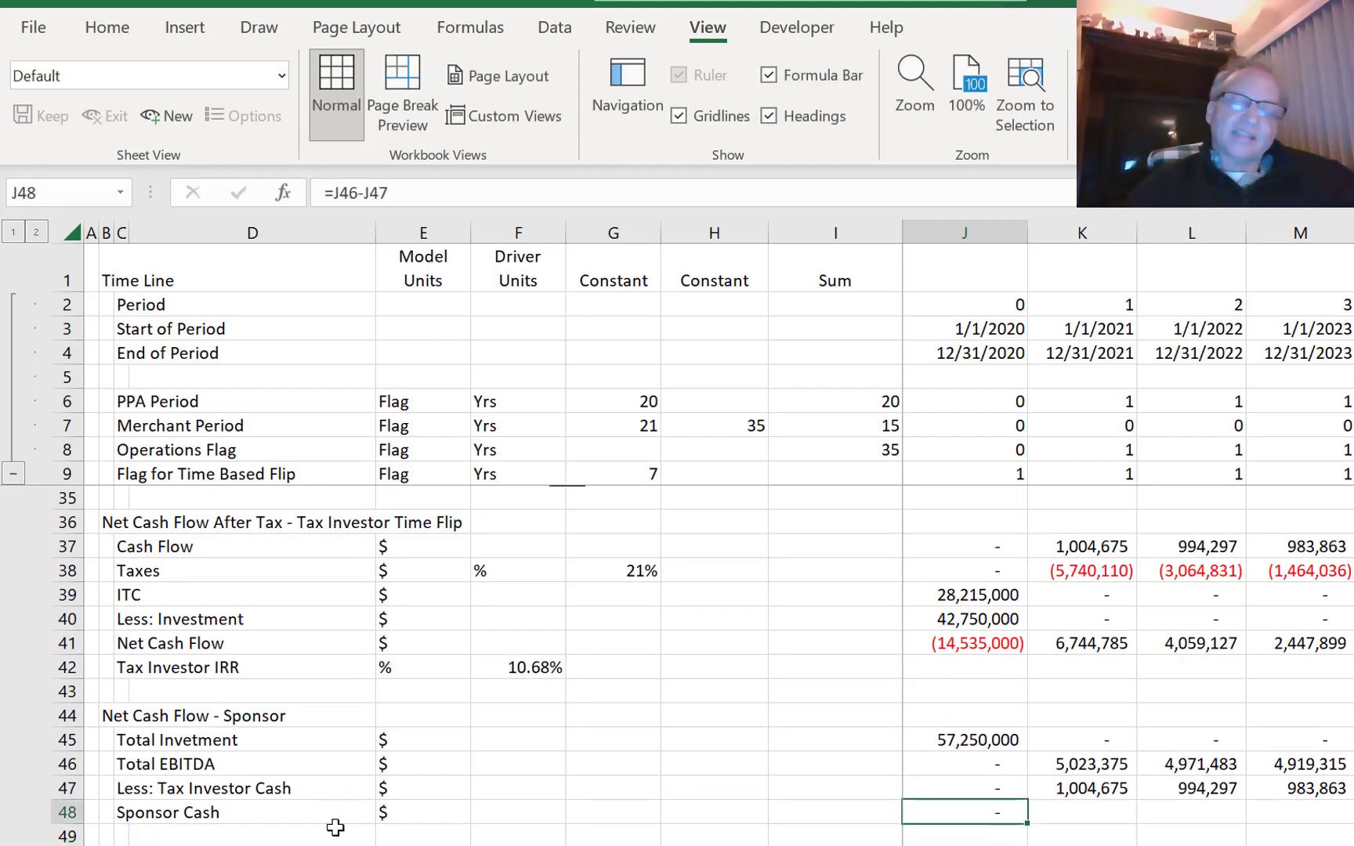
key("ctrl+shift+Right")
key("ctrl+r")
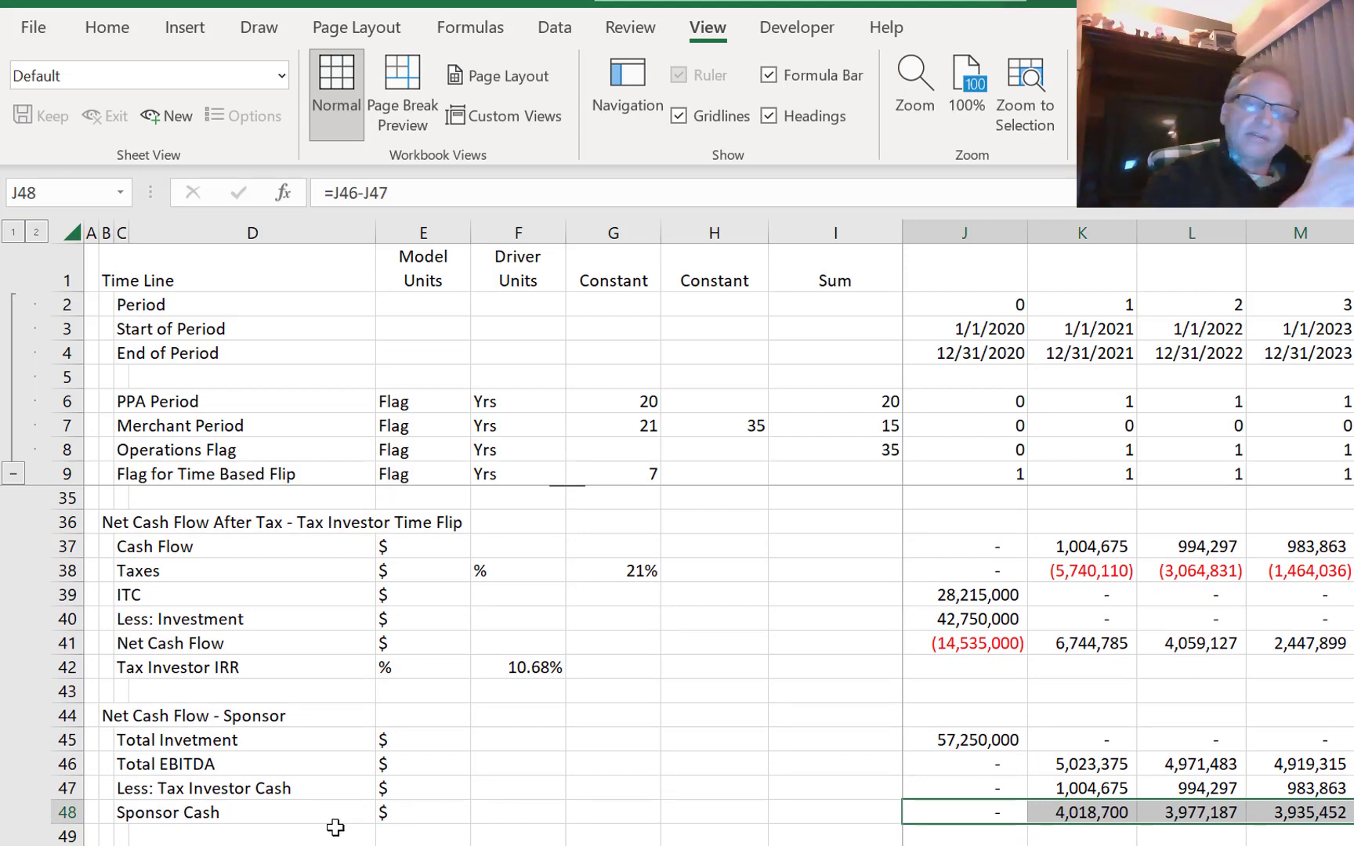
- Enter the row total =SUM(J37:XFD37) in I37 and fill it down through I41 for the tax investor rows
key("Left")
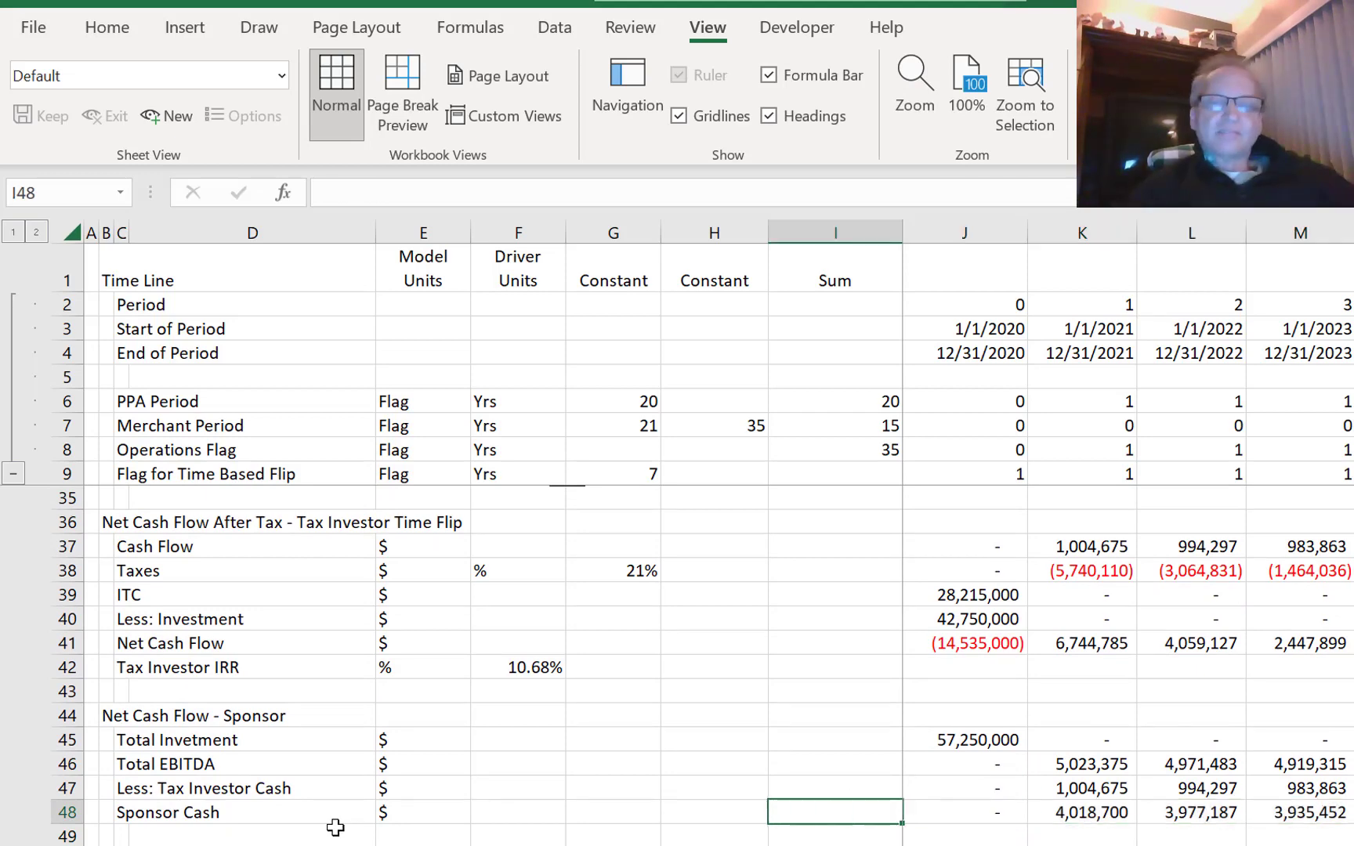
key("Left")
key("Up")
key("Up")
key("Up")
key("Up")
key("Up")
key("Up")
key("Up")
key("Up")
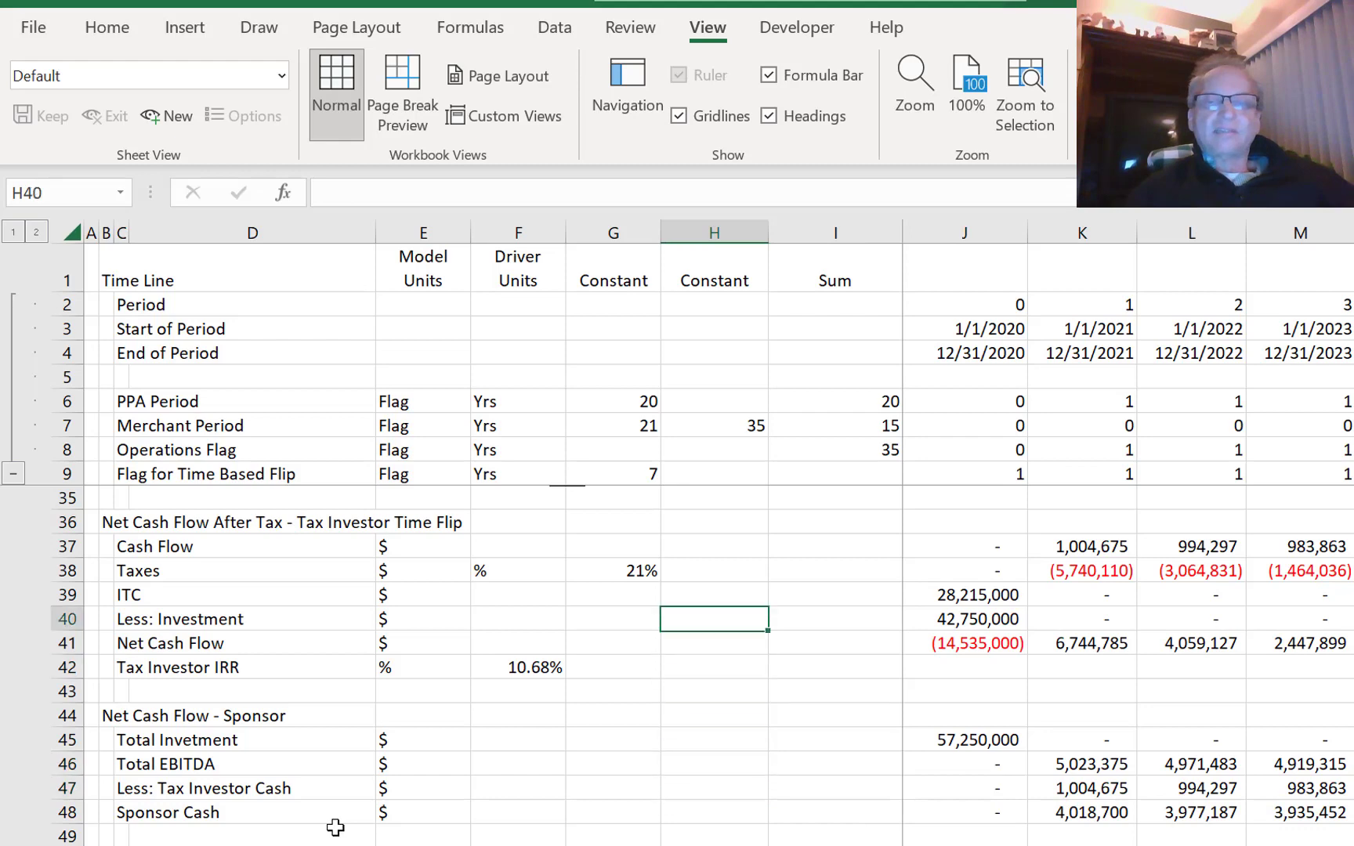
key("Right")
key("Right")
key("Up")
key("Left")
key("Left")
key("Up")
key("Up")
key("Right")
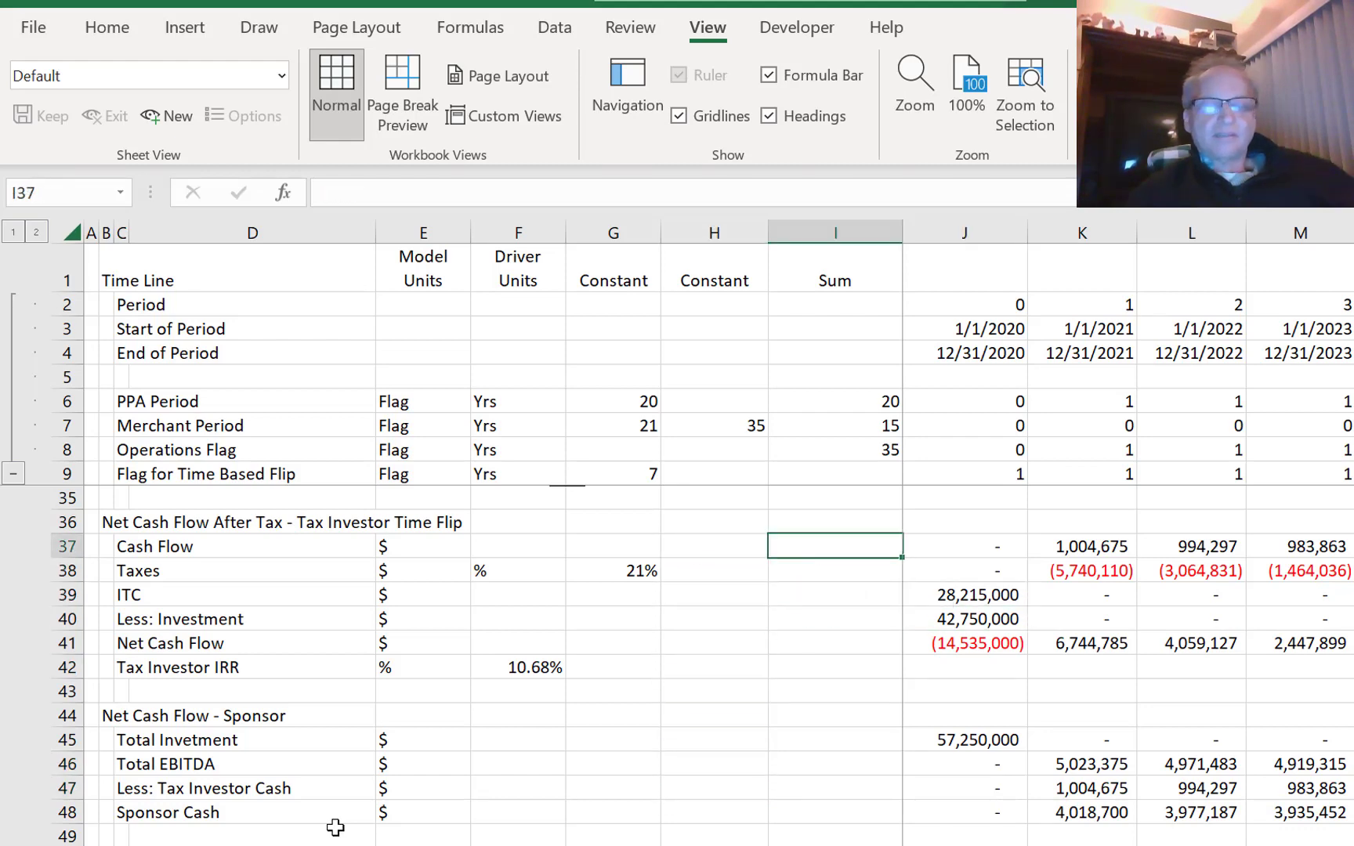
type("=SUM(J37:XFD37)")
key("shift+Down")
key("shift+Down")
key("shift+Down")
key("shift+Down")
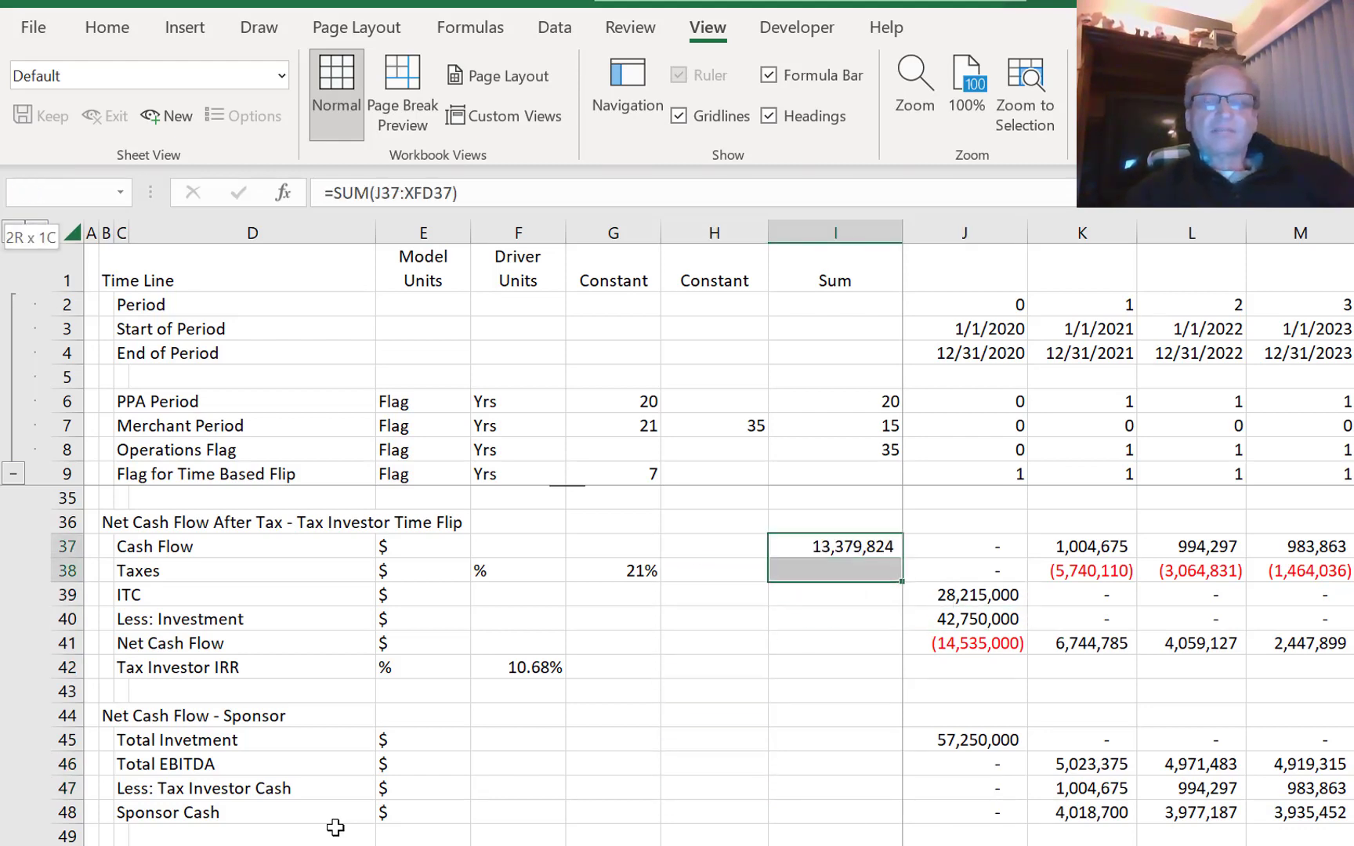
key("ctrl+v")
- Copy the row total formula from I41 to I45 and fill it down through I48 for the sponsor rows
key("Down")
key("Down")
key("Down")
key("Down")
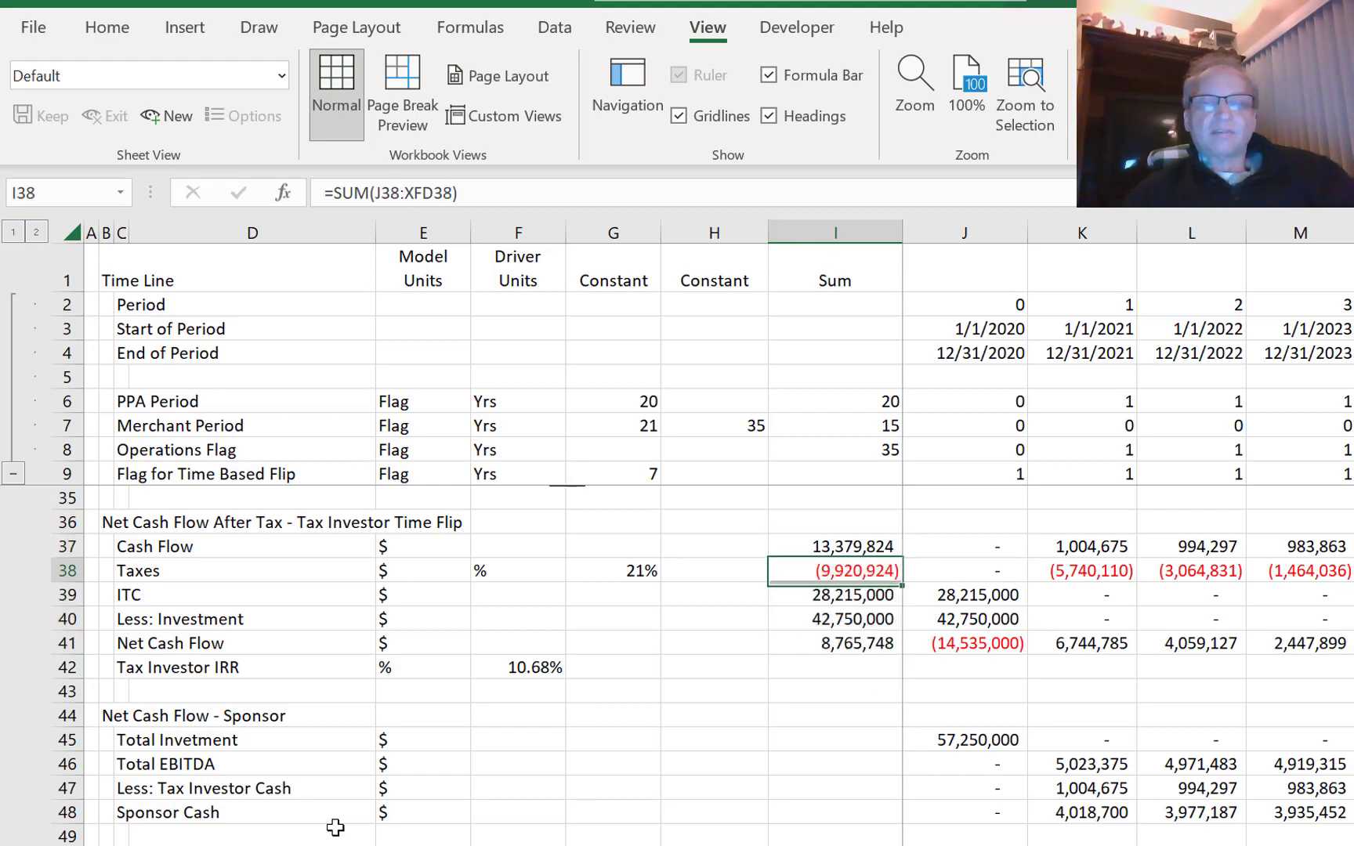
key("ctrl+c")
key("Down")
key("Down")
key("Down")
key("Down")
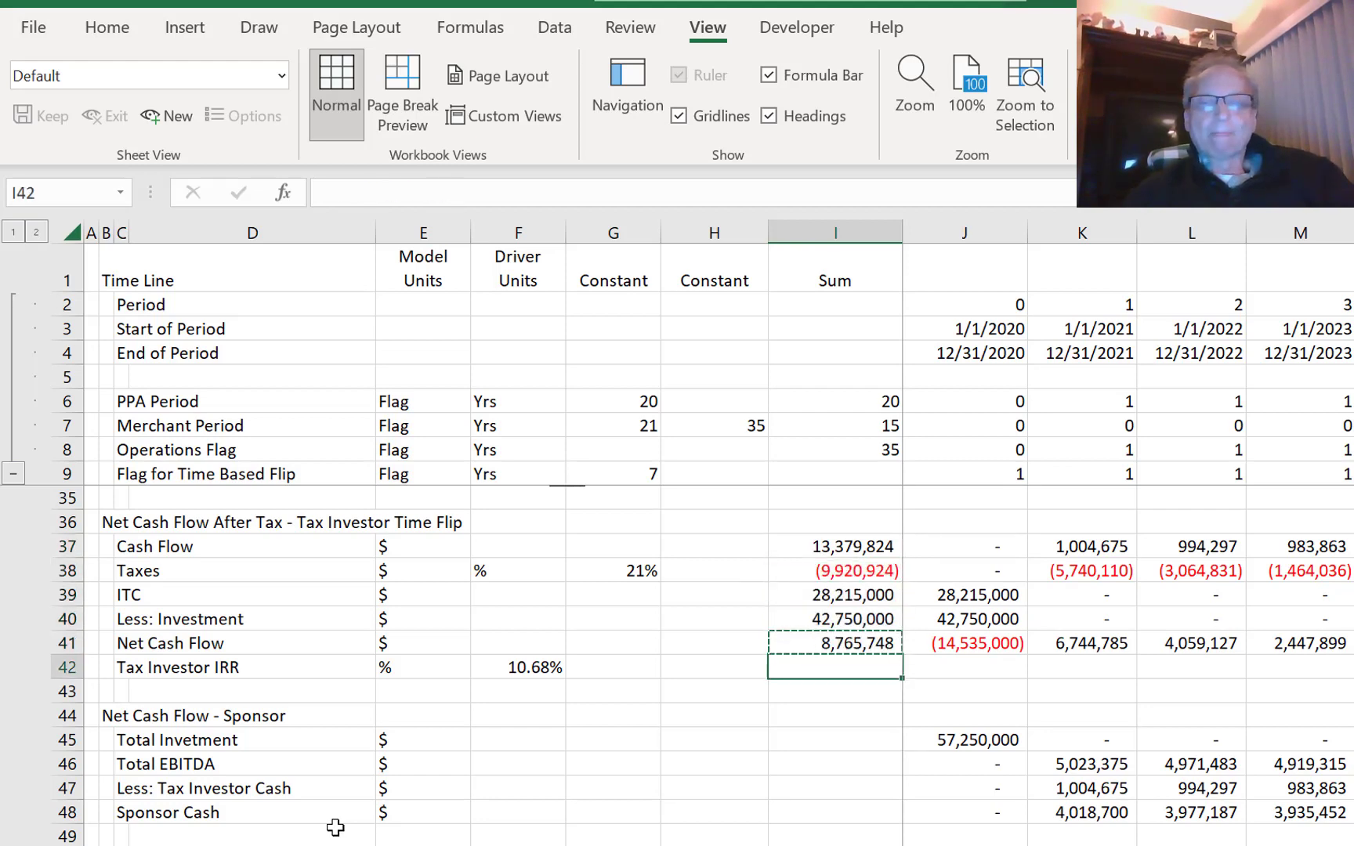
key("ctrl+v")
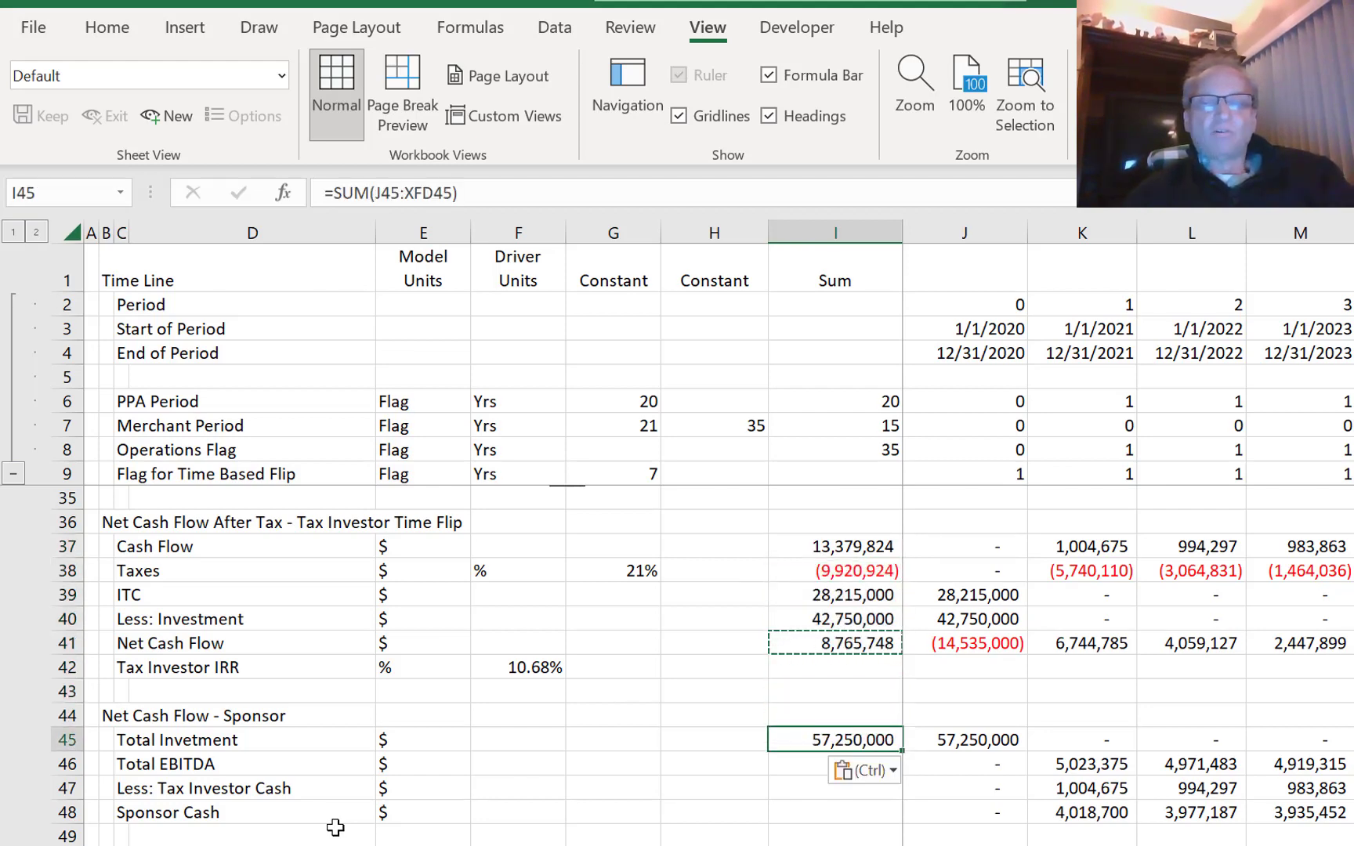
key("F2")
key("Escape")
key("shift+Down")
key("shift+Down")
key("shift+Down")
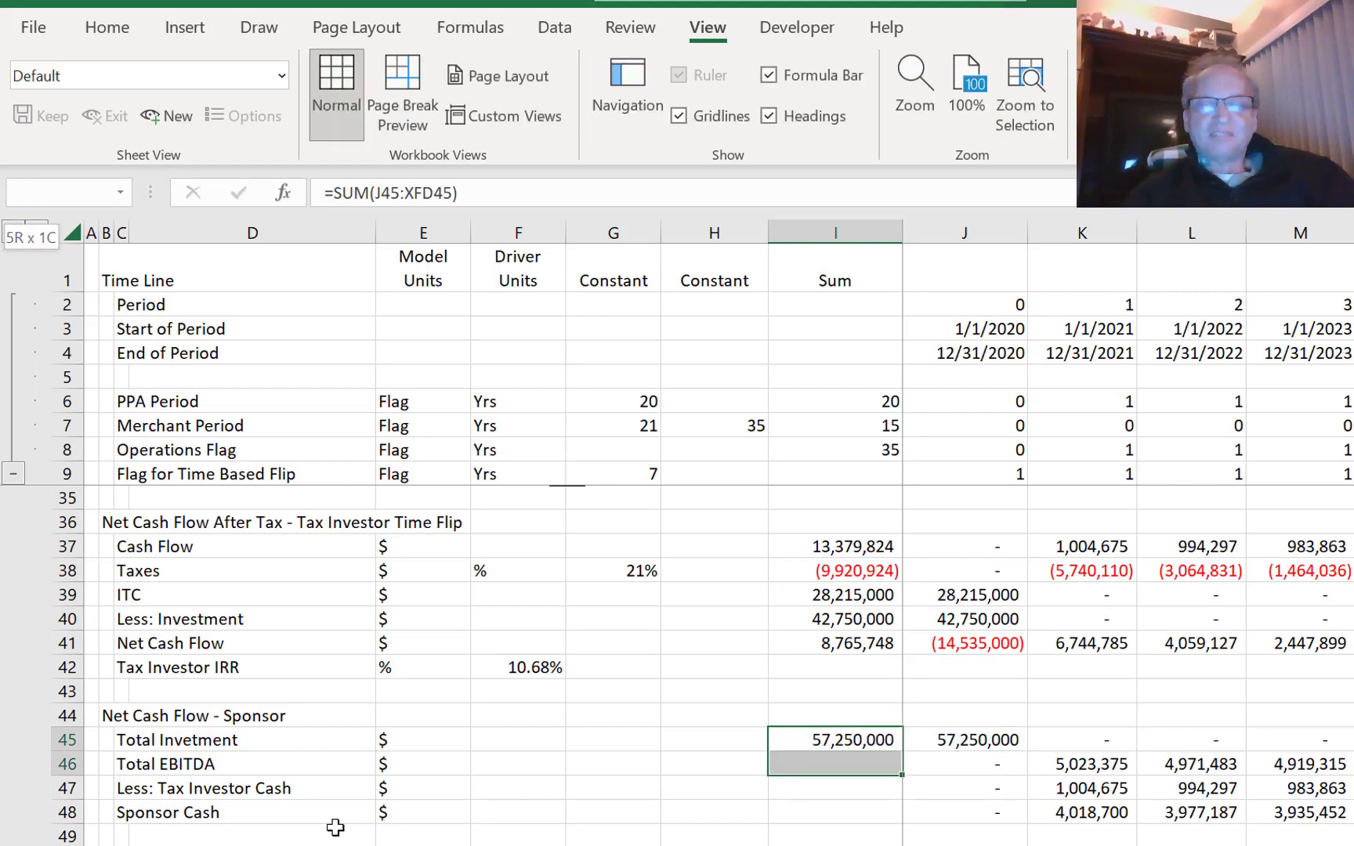
key("ctrl+d")
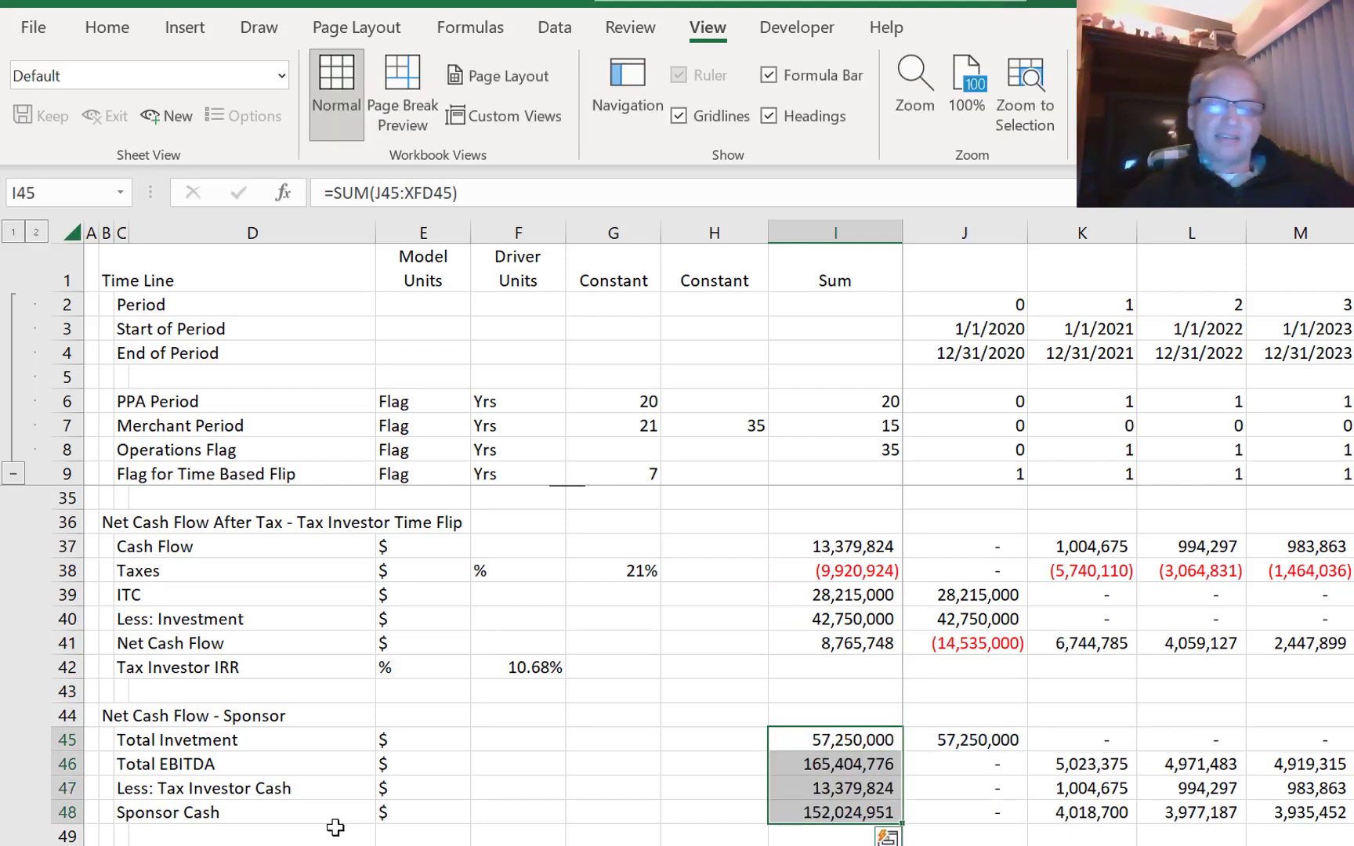
- Insert a column sparkline in H48 for the Sponsor Cash values in K48:AS48
key("Down")
key("Down")
key("Down")
key("Down")
key("Down")
key("Down")
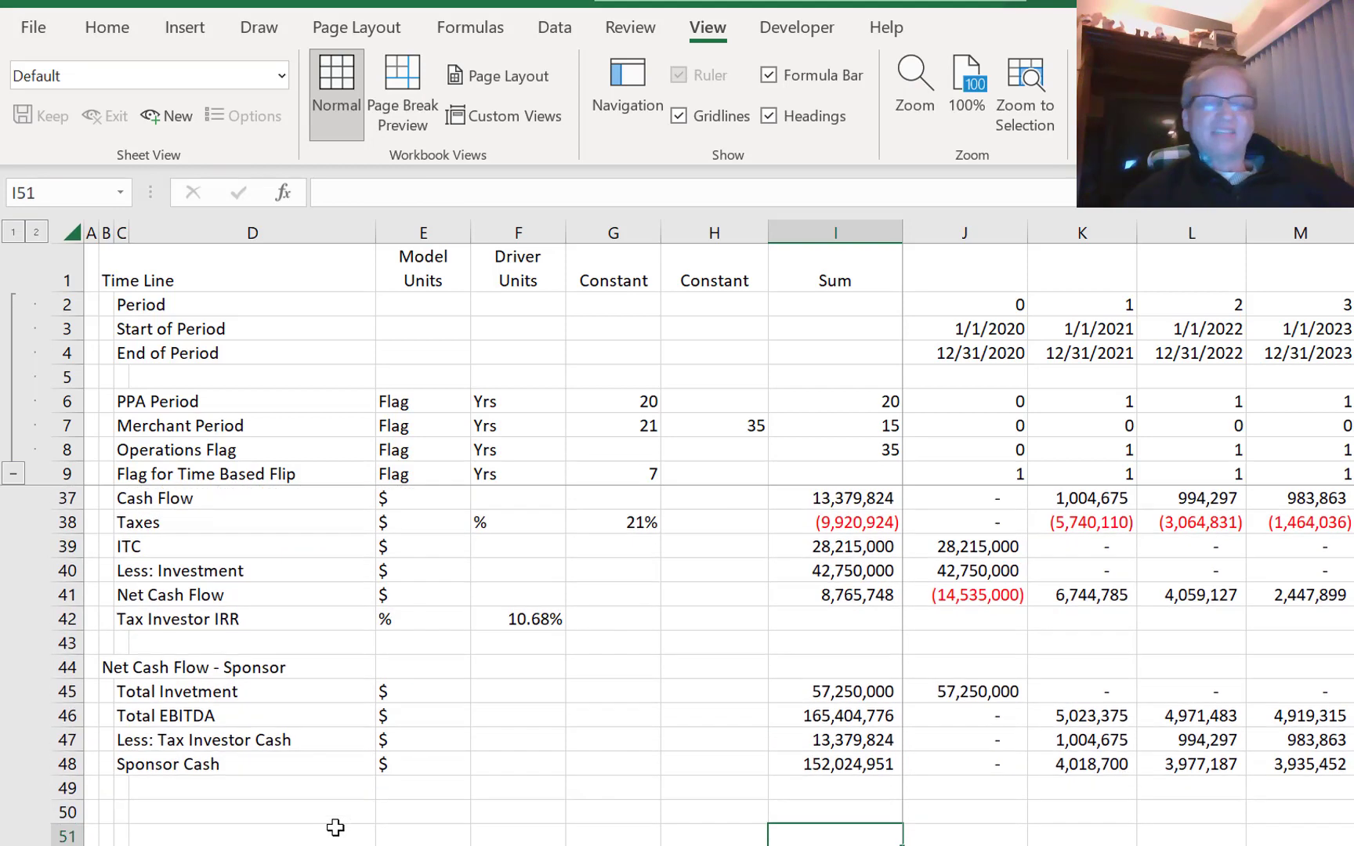
key("Up")
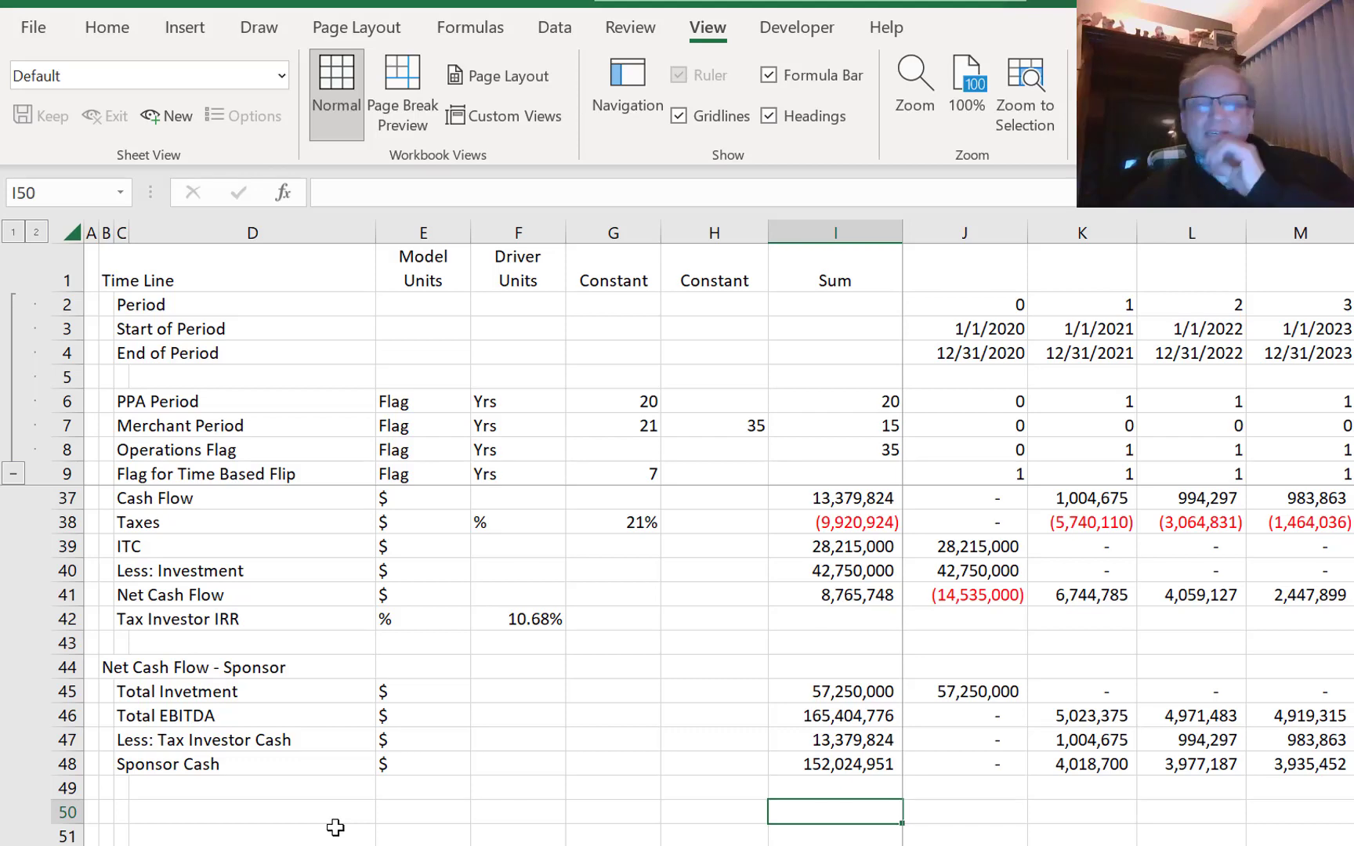
key("Up")
key("Up")
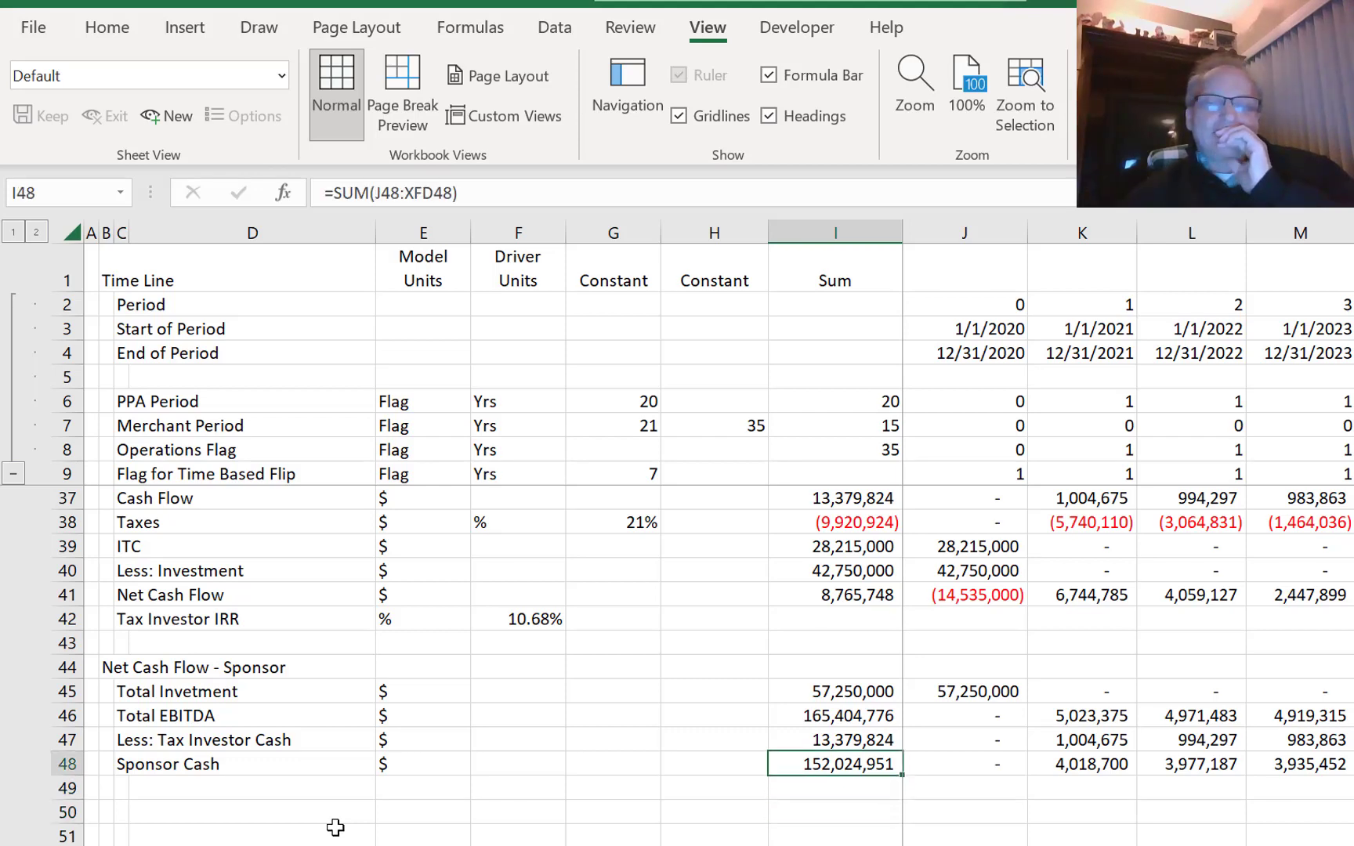
key("Left")
key("Left")
key("Right")
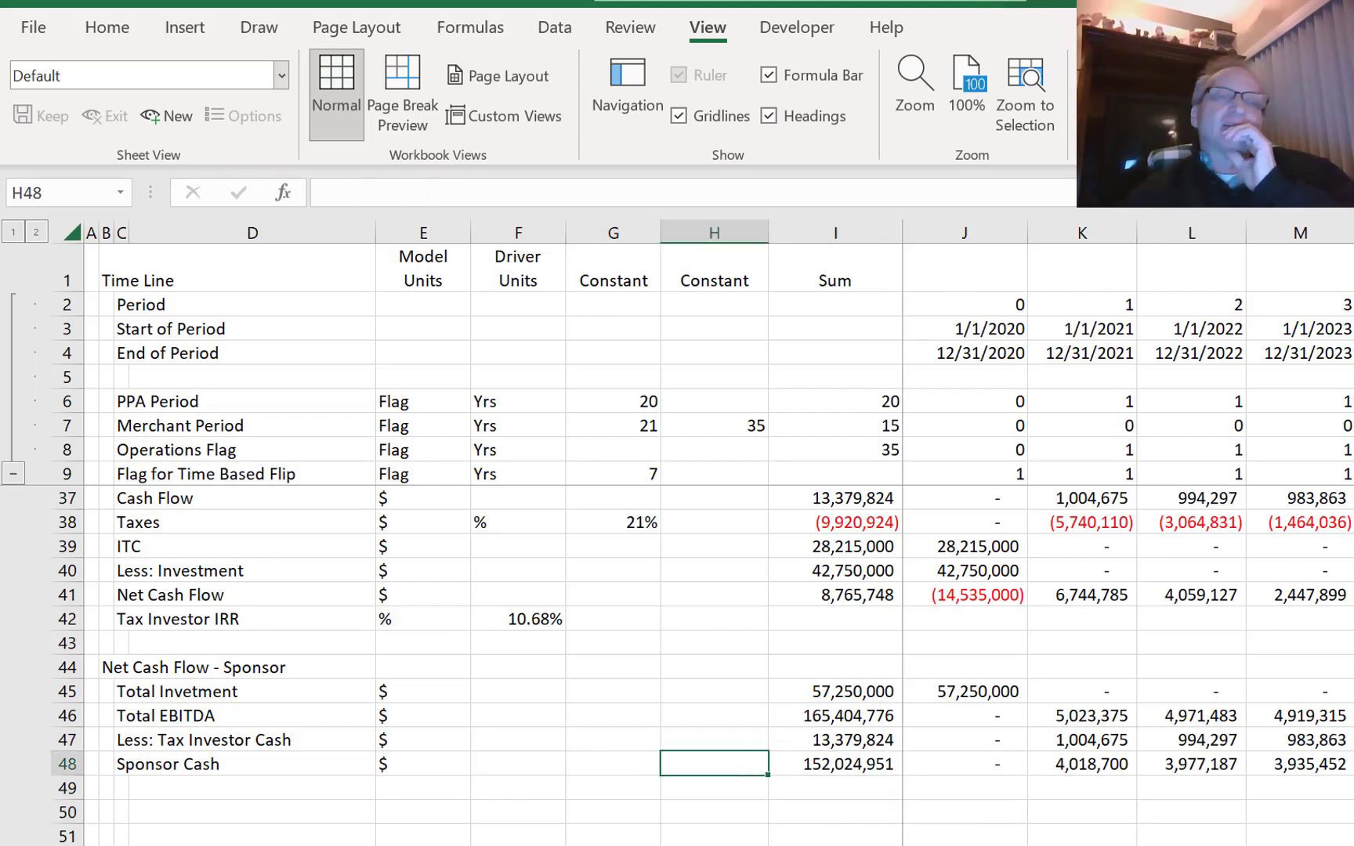
left_click(192, 35)
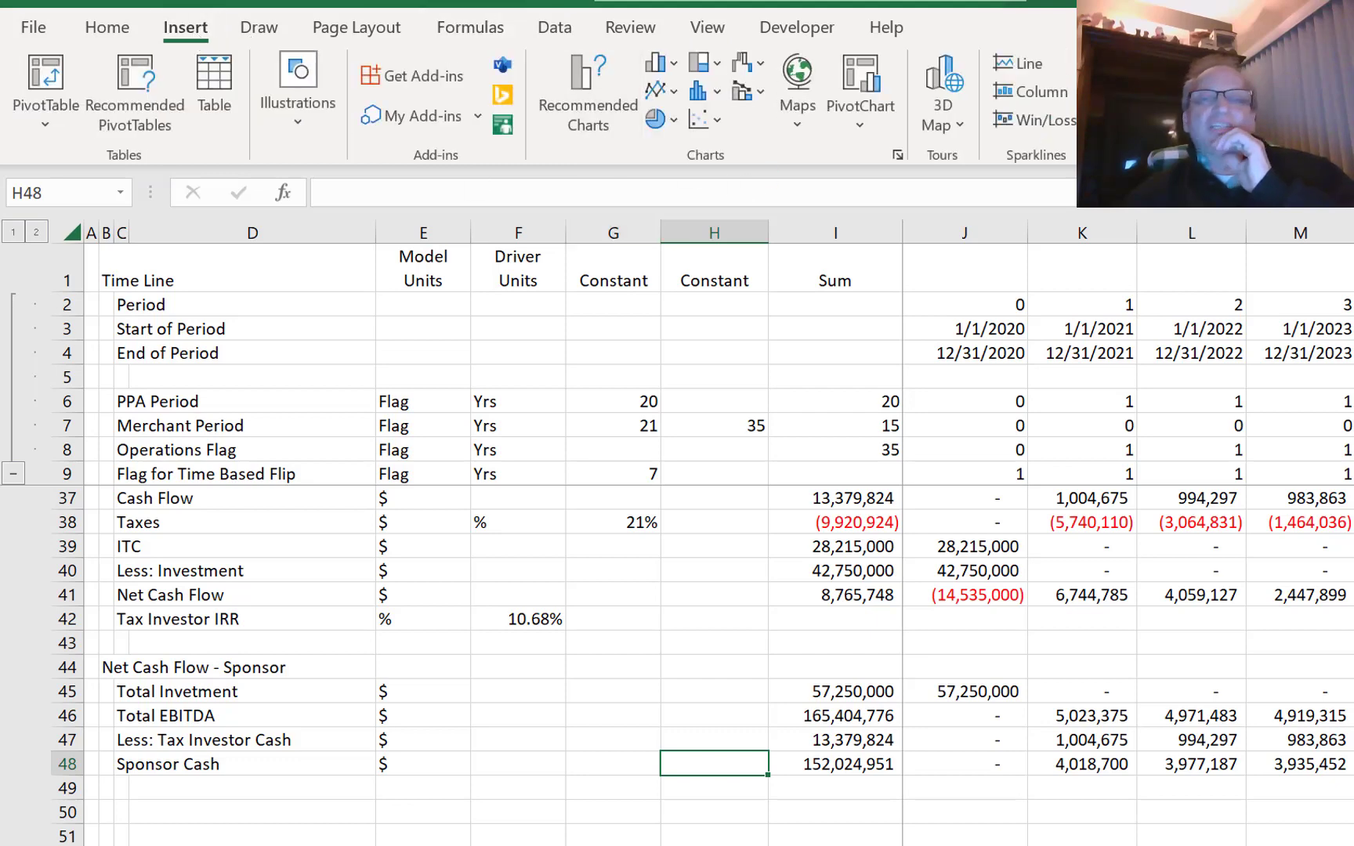
left_click(1042, 92)
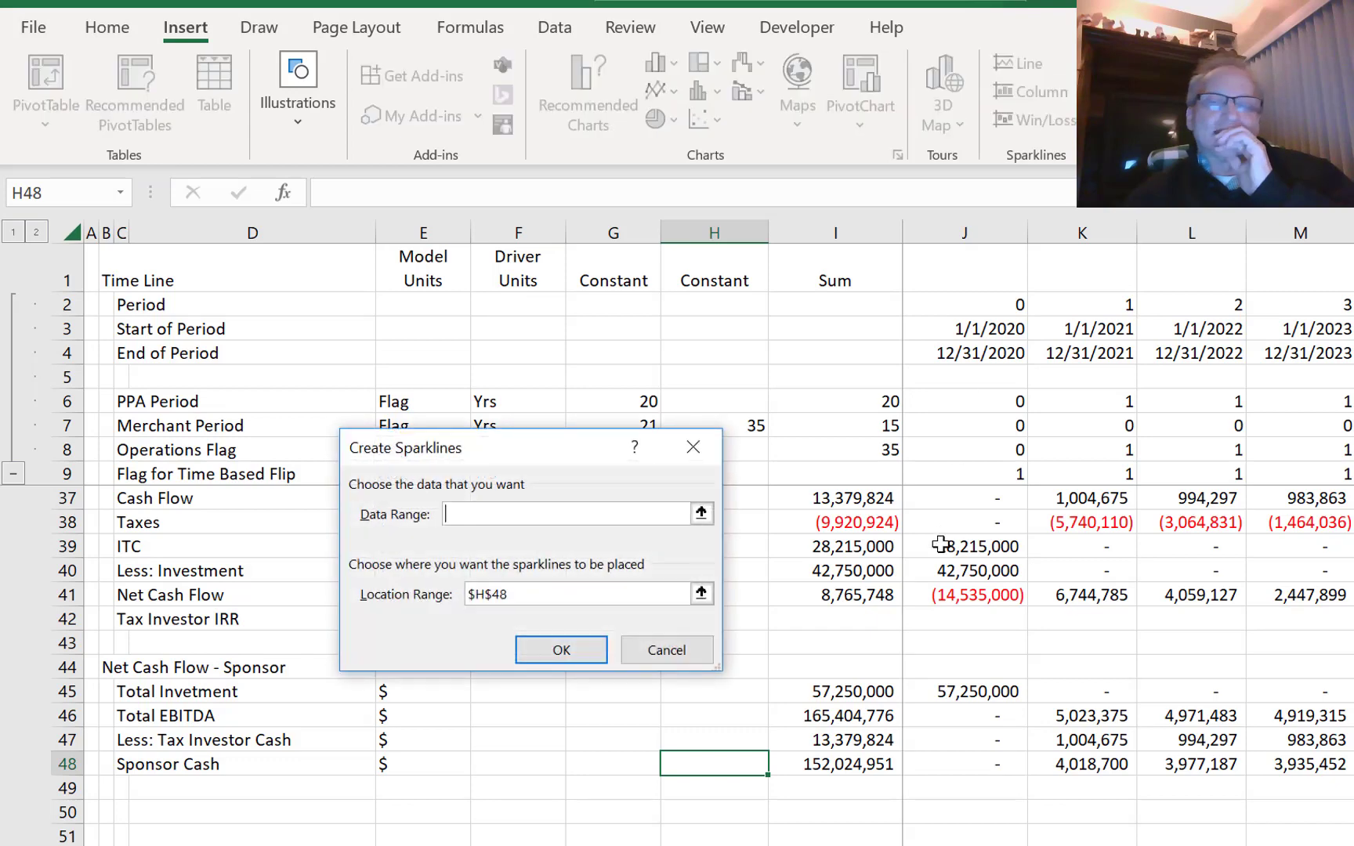
left_click(701, 513)
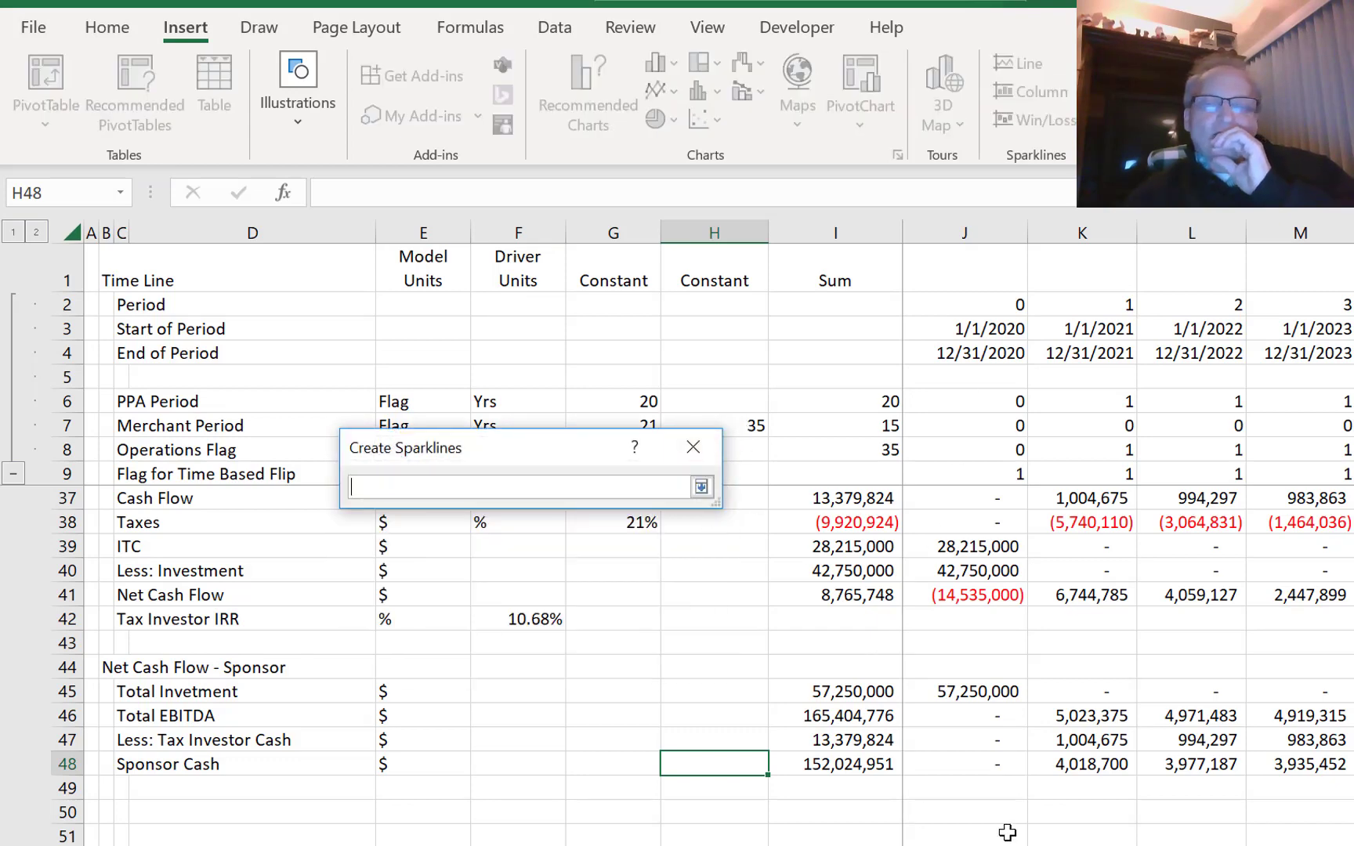
left_click(987, 766)
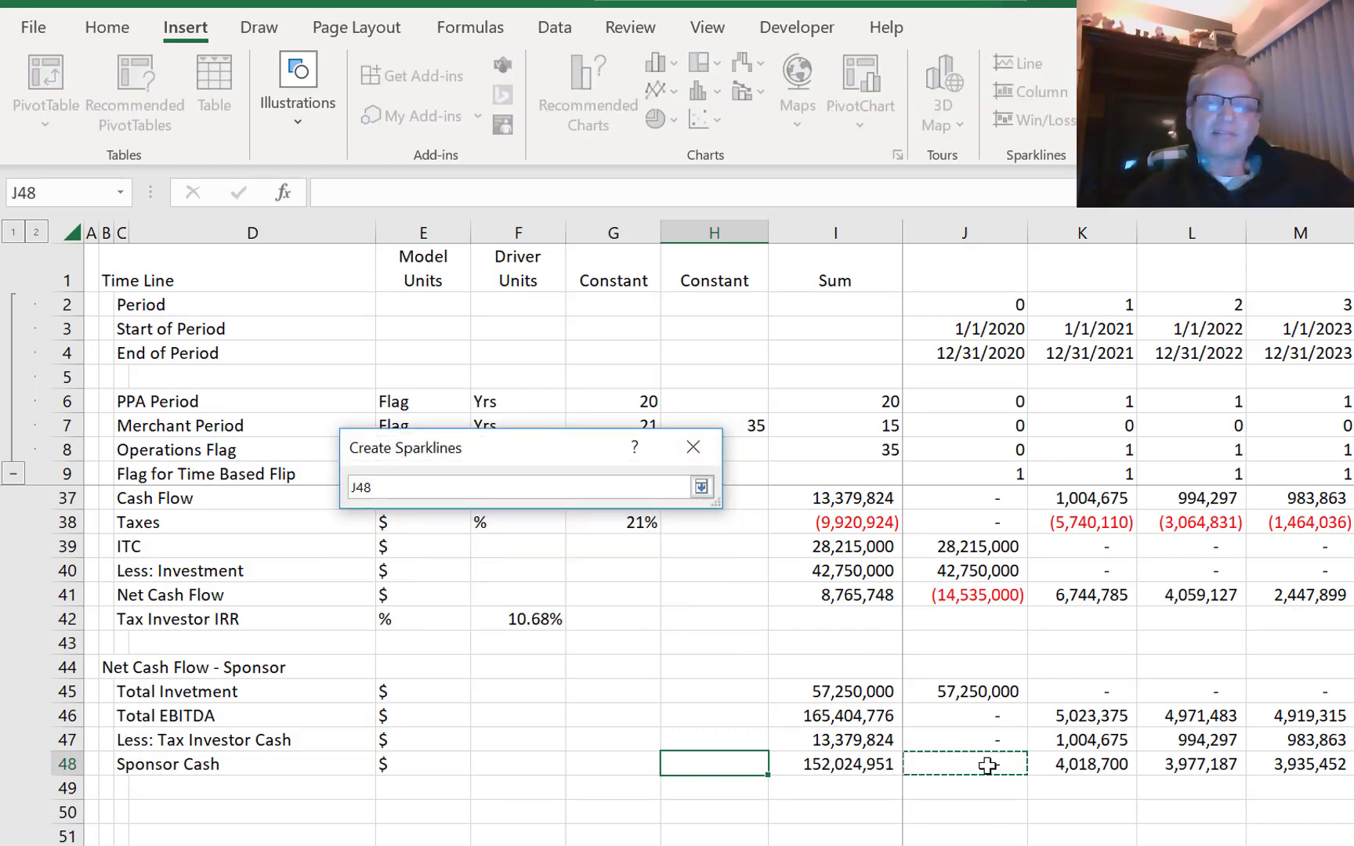
key("Right")
key("ctrl+shift+Right")
key("Return")
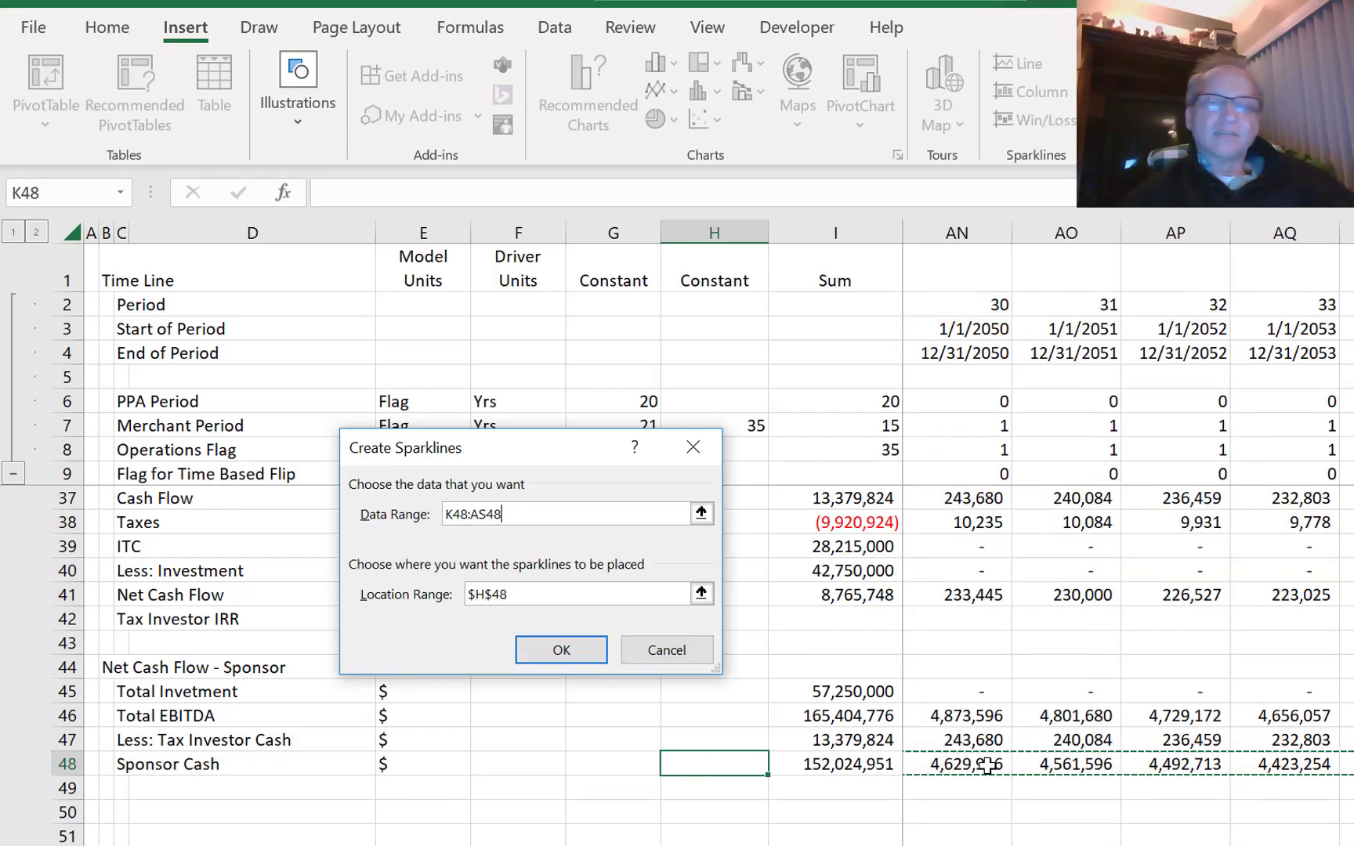
key("Return")
- Examine the Sponsor Cash row from the first periods to the end of the timeline and back
key("Left")
key("Left")
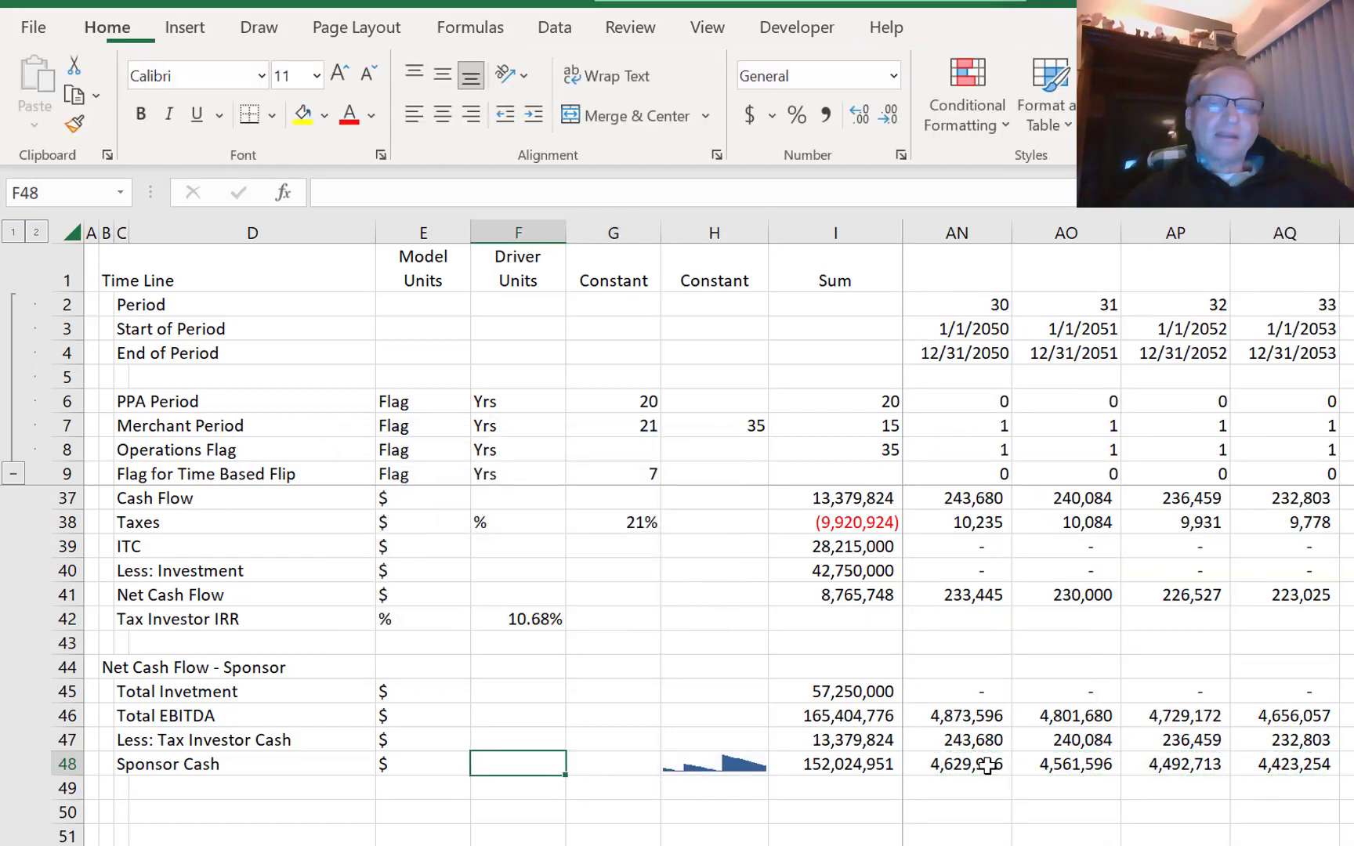
key("Right")
key("Right")
key("Right")
key("Right")
key("Right")
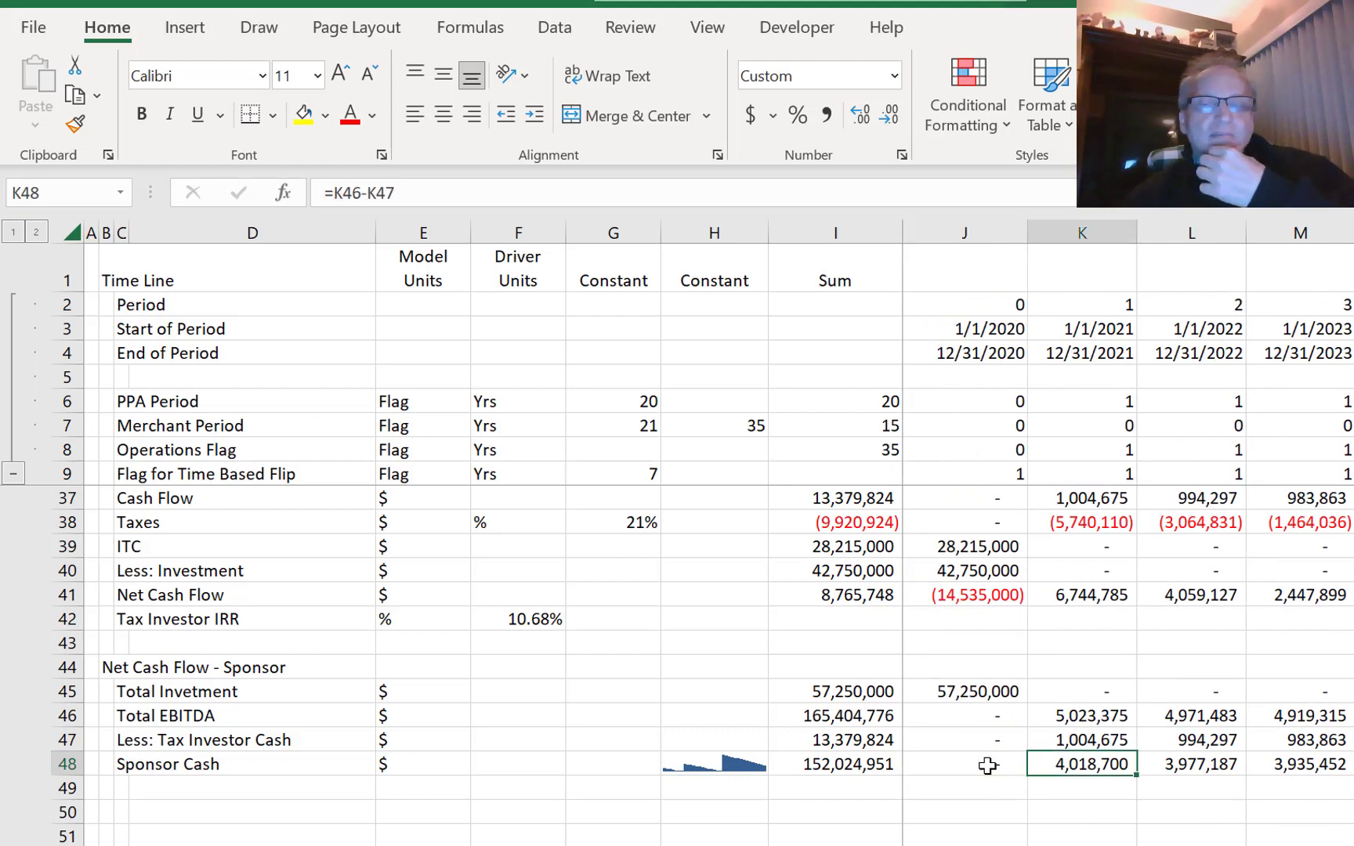
key("Right")
key("Right")
key("Right")
key("Right")
key("Right")
key("Right")
key("Right")
key("Right")
key("Right")
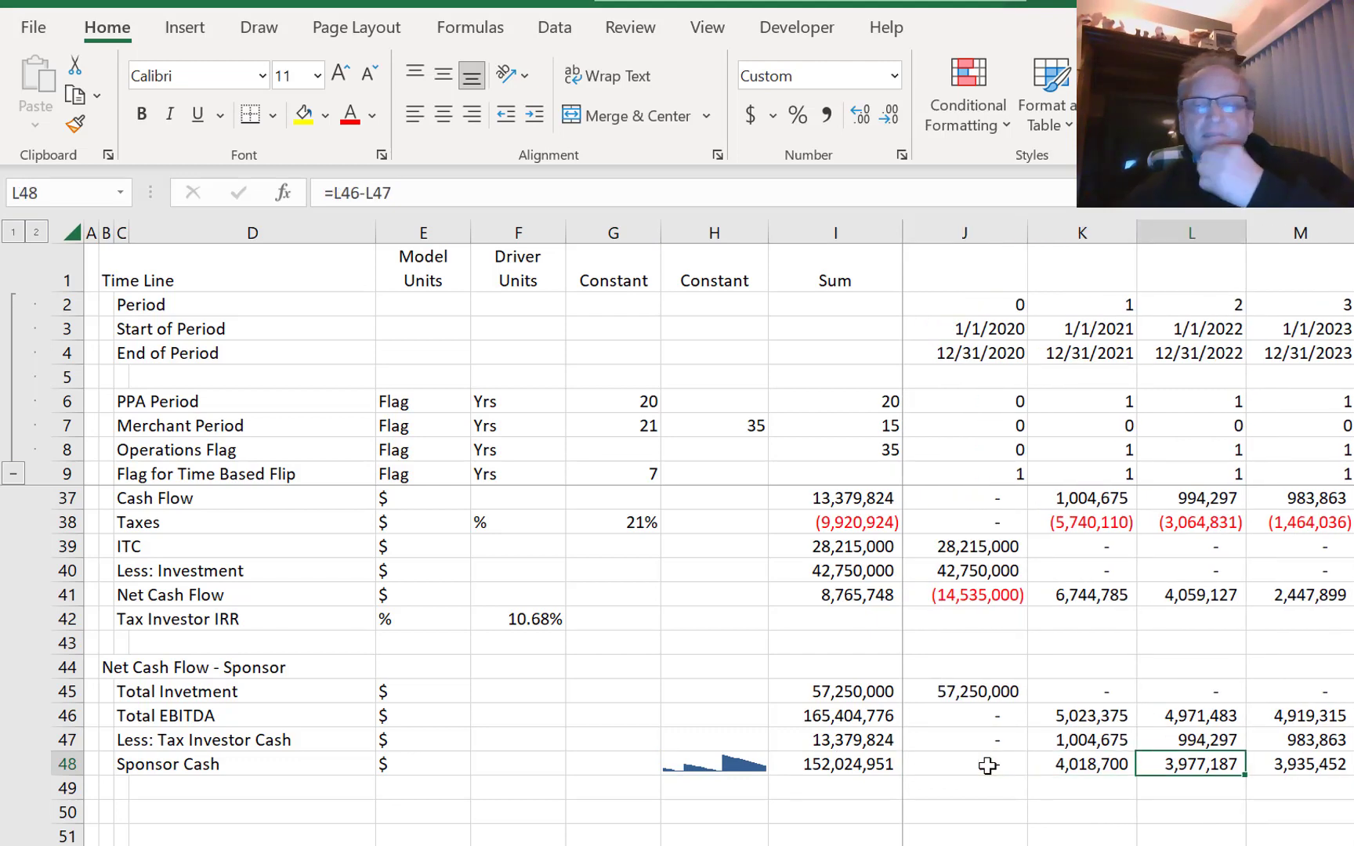
key("Right")
key("Right")
key("Right")
key("Right")
key("Right")
key("Right")
key("Right")
key("Right")
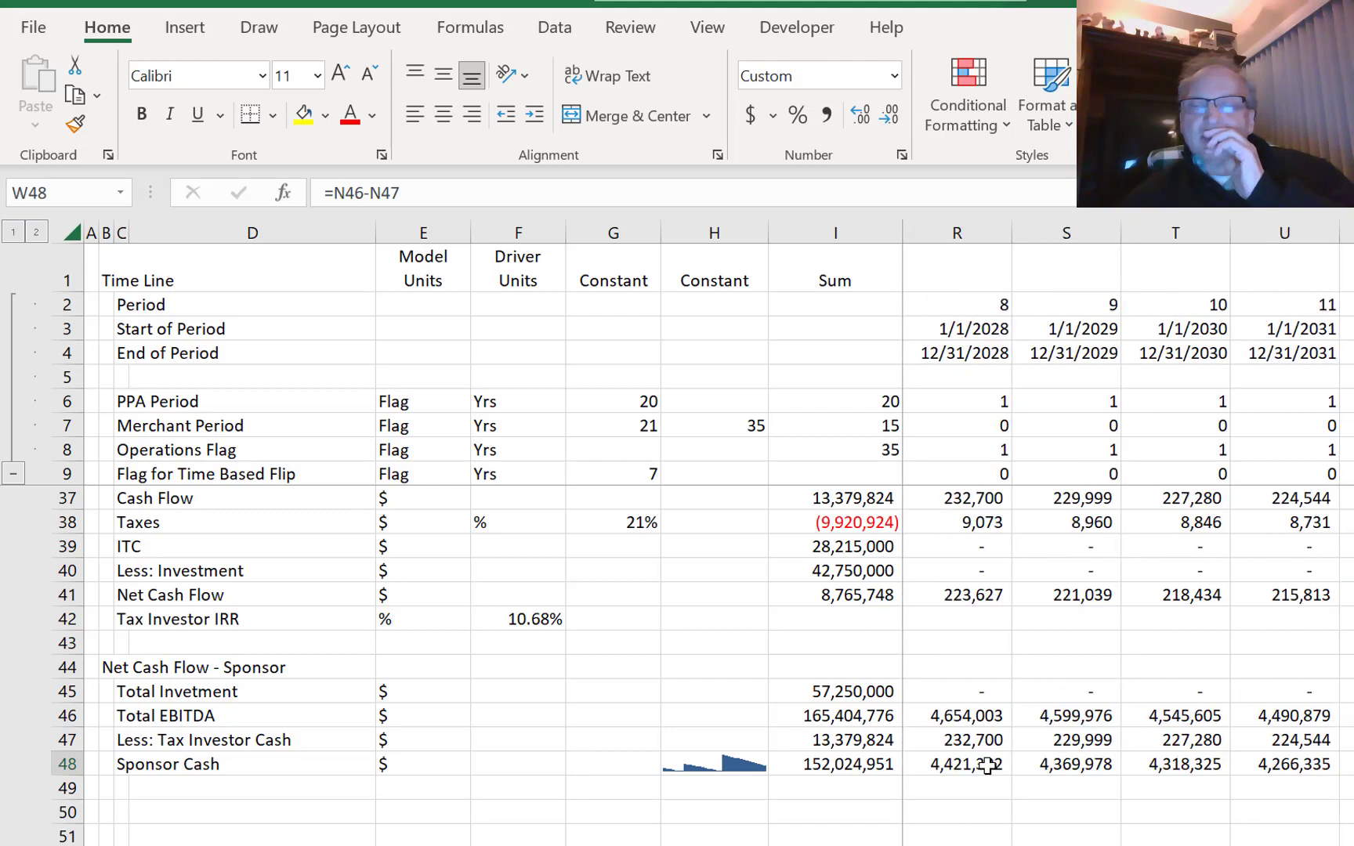
key("Right")
key("Right")
key("Right")
key("Right")
key("Right")
key("Right")
key("Right")
key("Right")
key("Right")
key("Right")
key("Right")
key("Right")
key("Right")
key("Right")
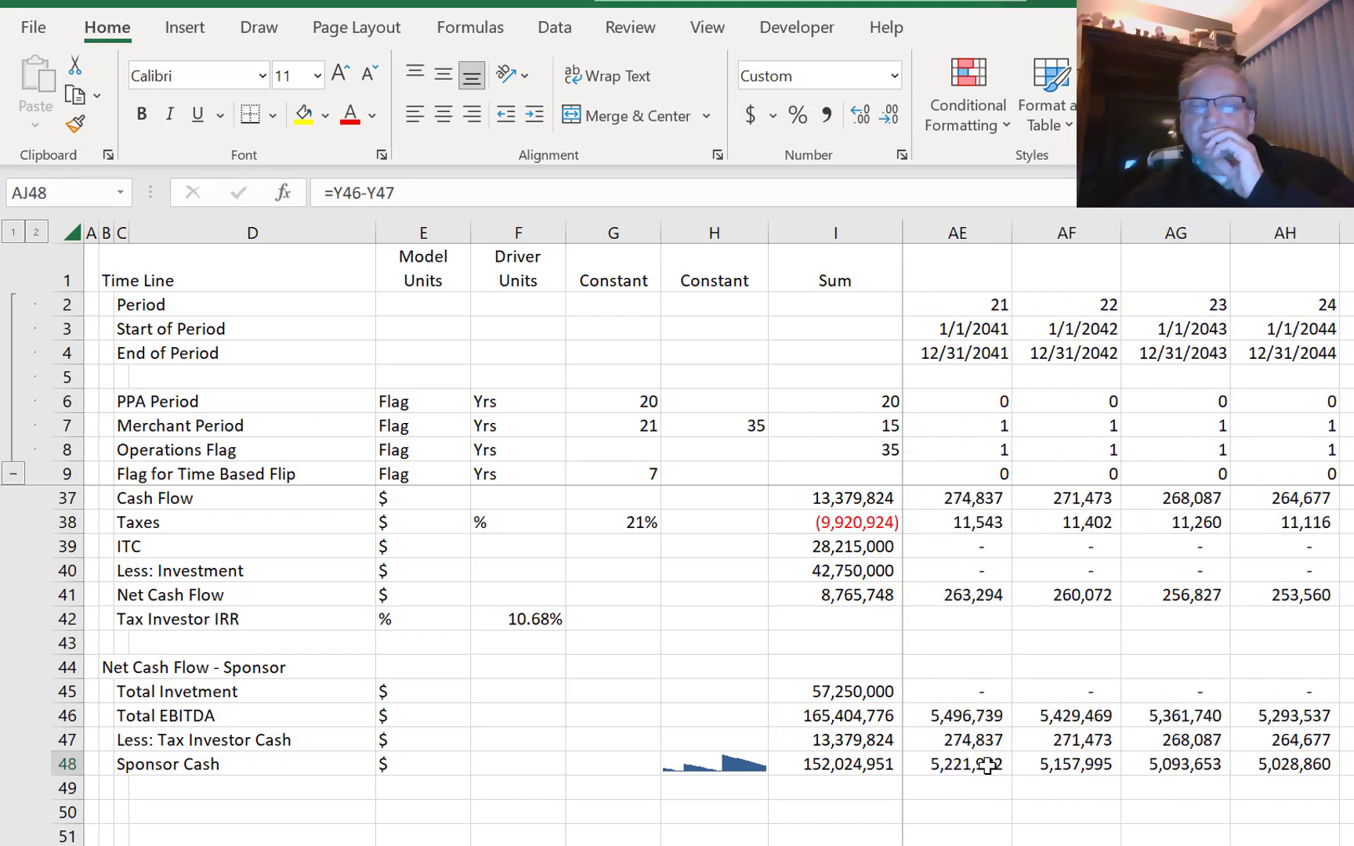
key("Right")
key("Right")
key("Right")
key("Right")
key("Right")
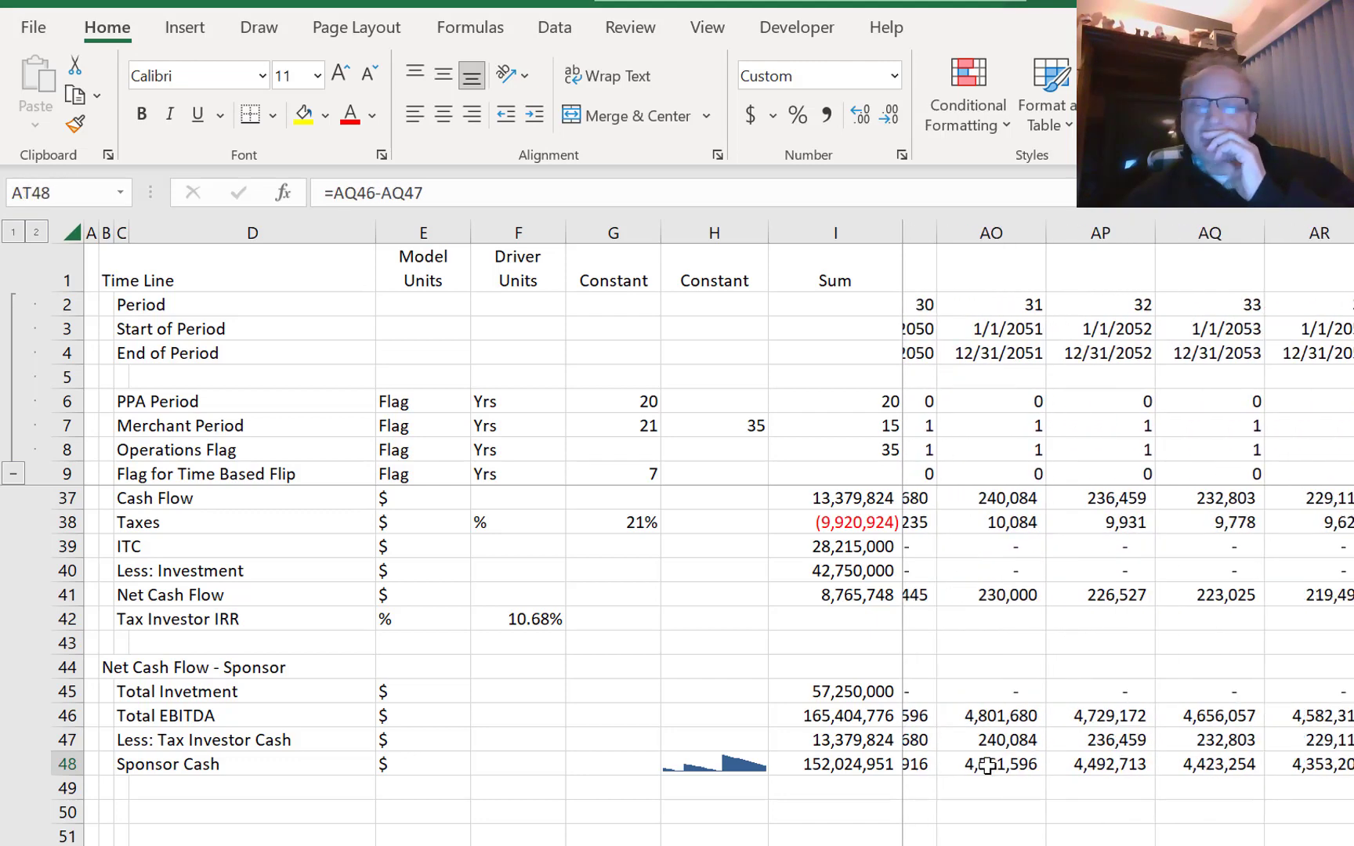
key("Left")
key("Left")
key("Left")
key("Left")
key("Left")
key("Left")
key("Left")
key("Left")
key("Left")
key("Left")
key("Left")
key("Left")
key("Left")
key("Left")
key("Left")
key("Left")
key("Left")
key("Left")
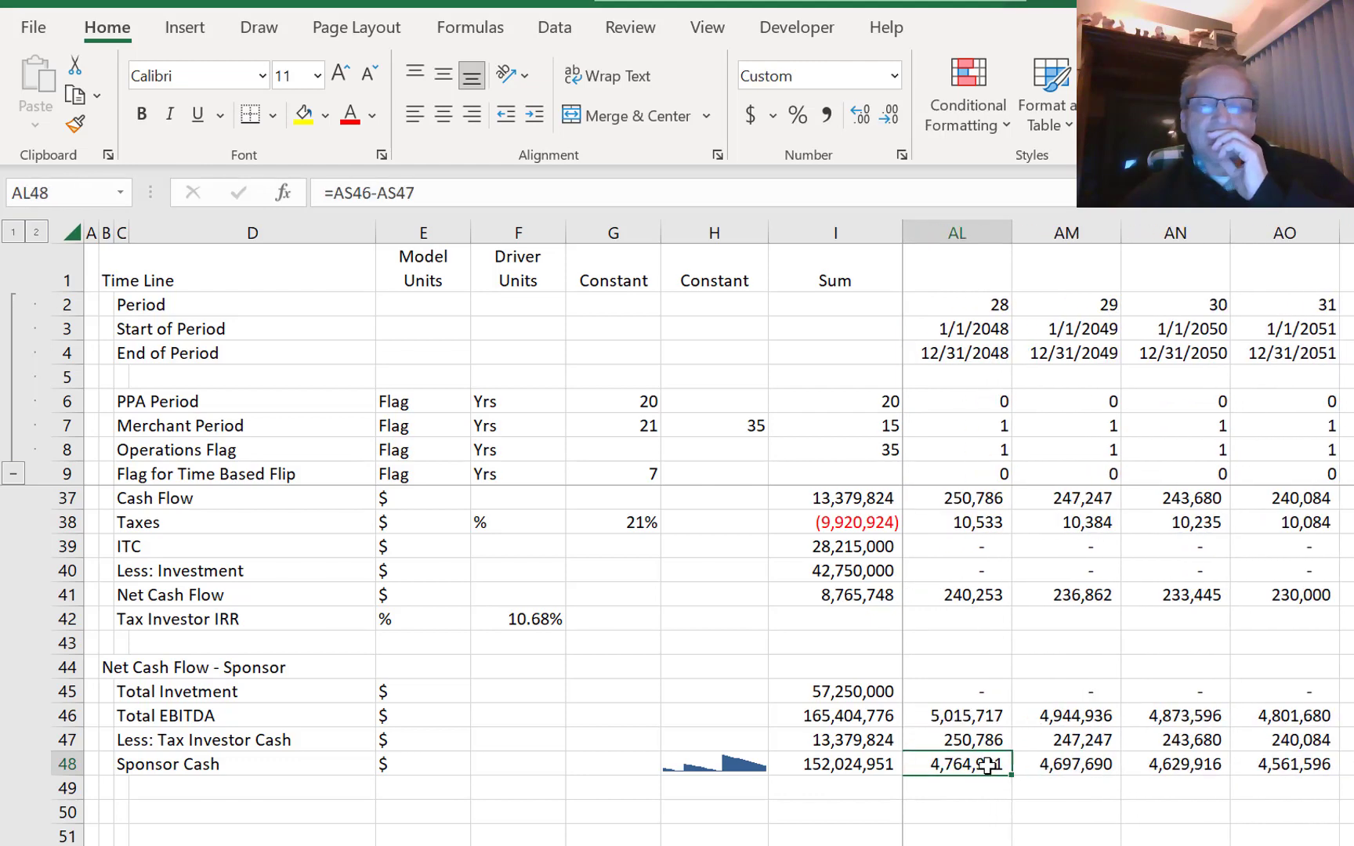
key("Left")
key("Left")
key("Left")
key("Left")
key("Left")
key("Left")
key("Left")
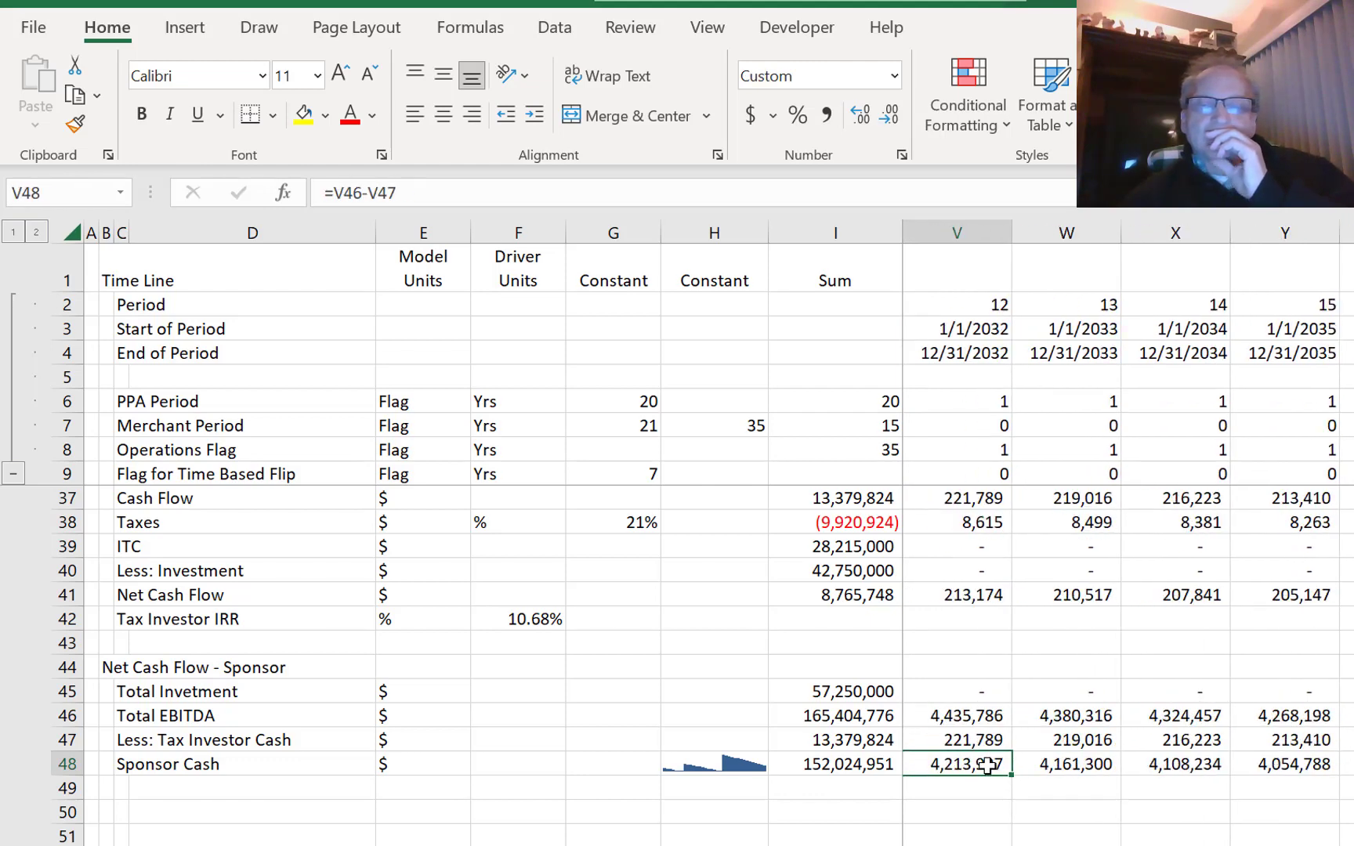
- Change the Sponsor Cash sparkline in H48 from a column to a line sparkline
key("Left")
key("Left")
key("Left")
key("Left")
key("Left")
key("Left")
key("Left")
key("Left")
key("Left")
key("Left")
key("Left")
key("Left")
key("Left")
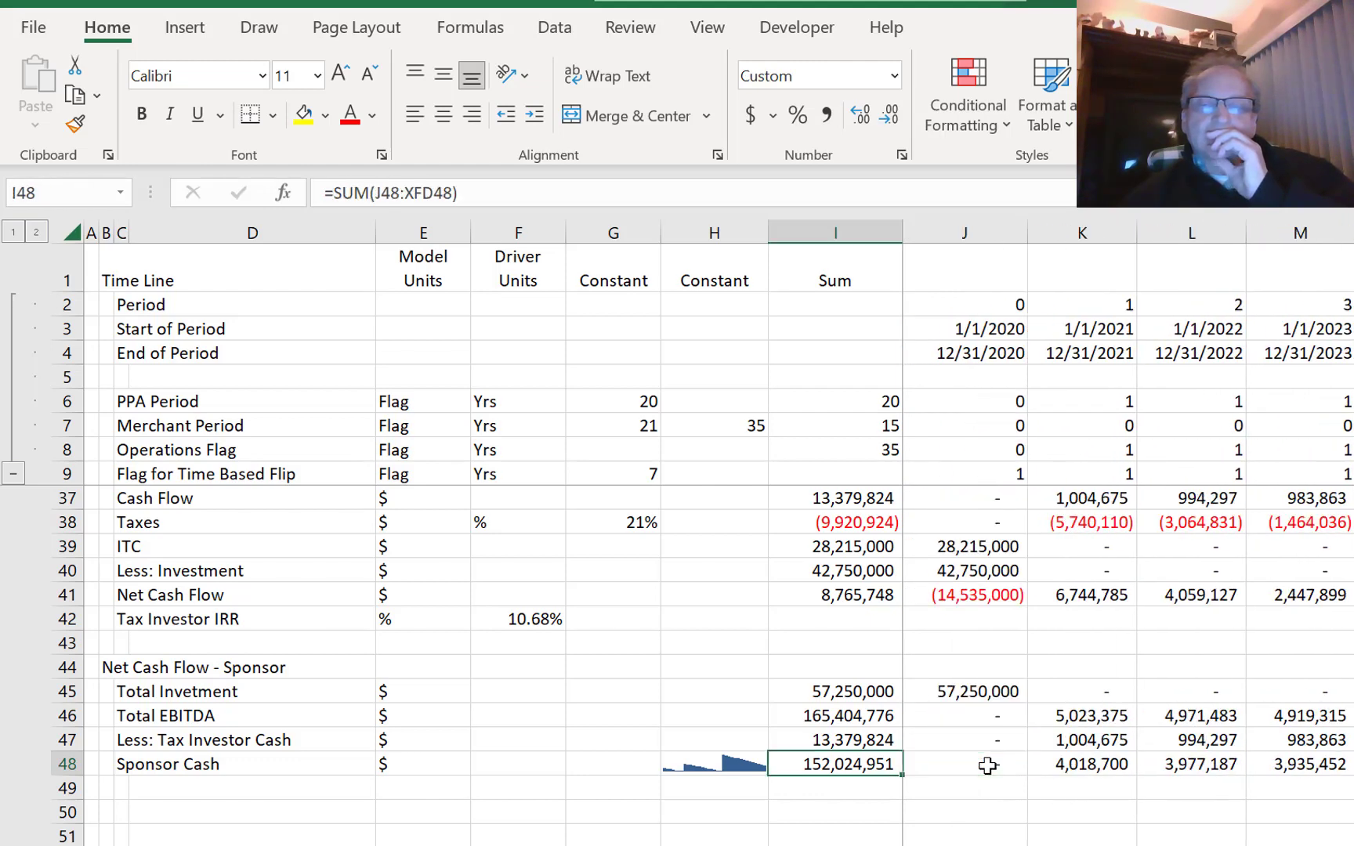
key("Right")
key("Right")
key("Left")
key("Left")
key("Left")
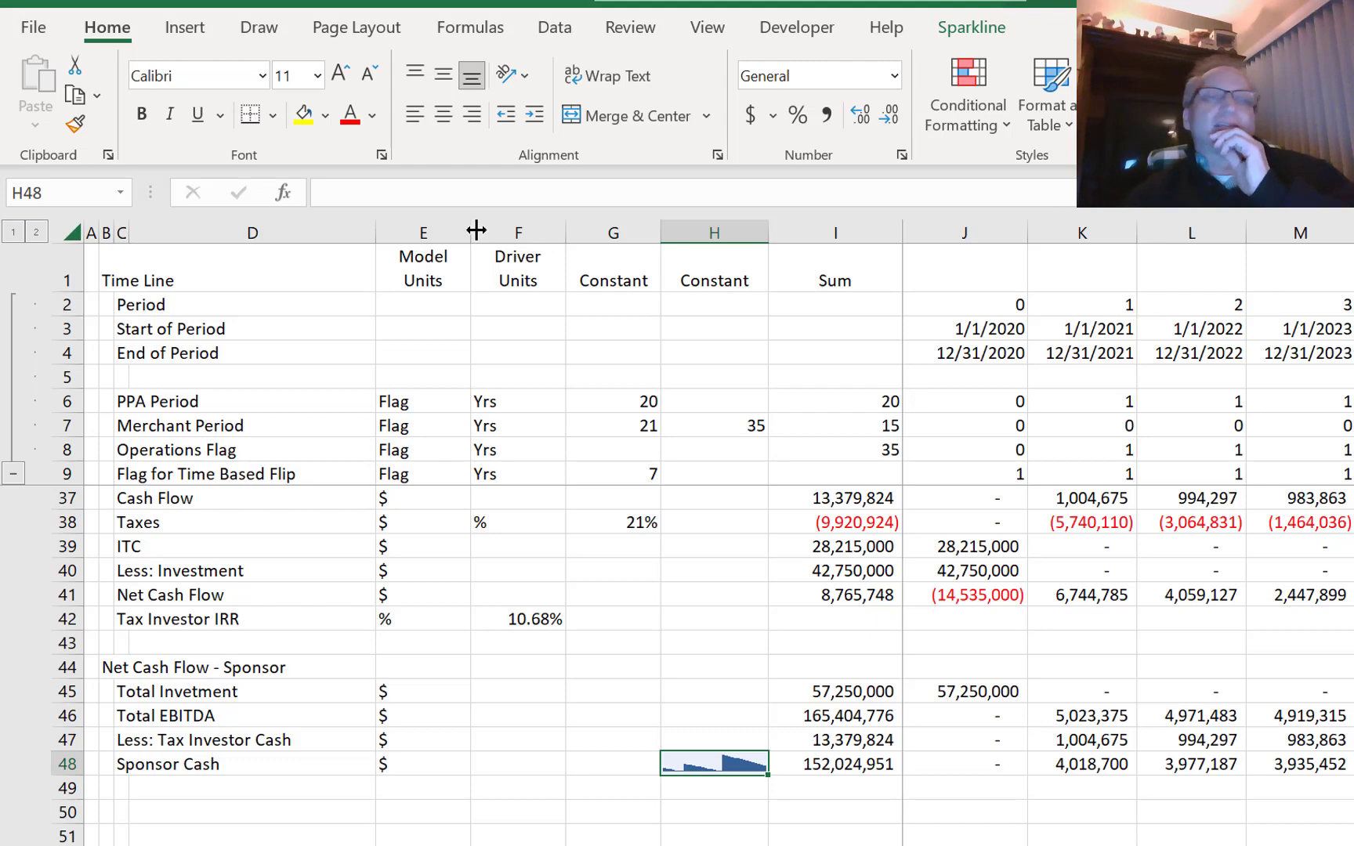
left_click(971, 28)
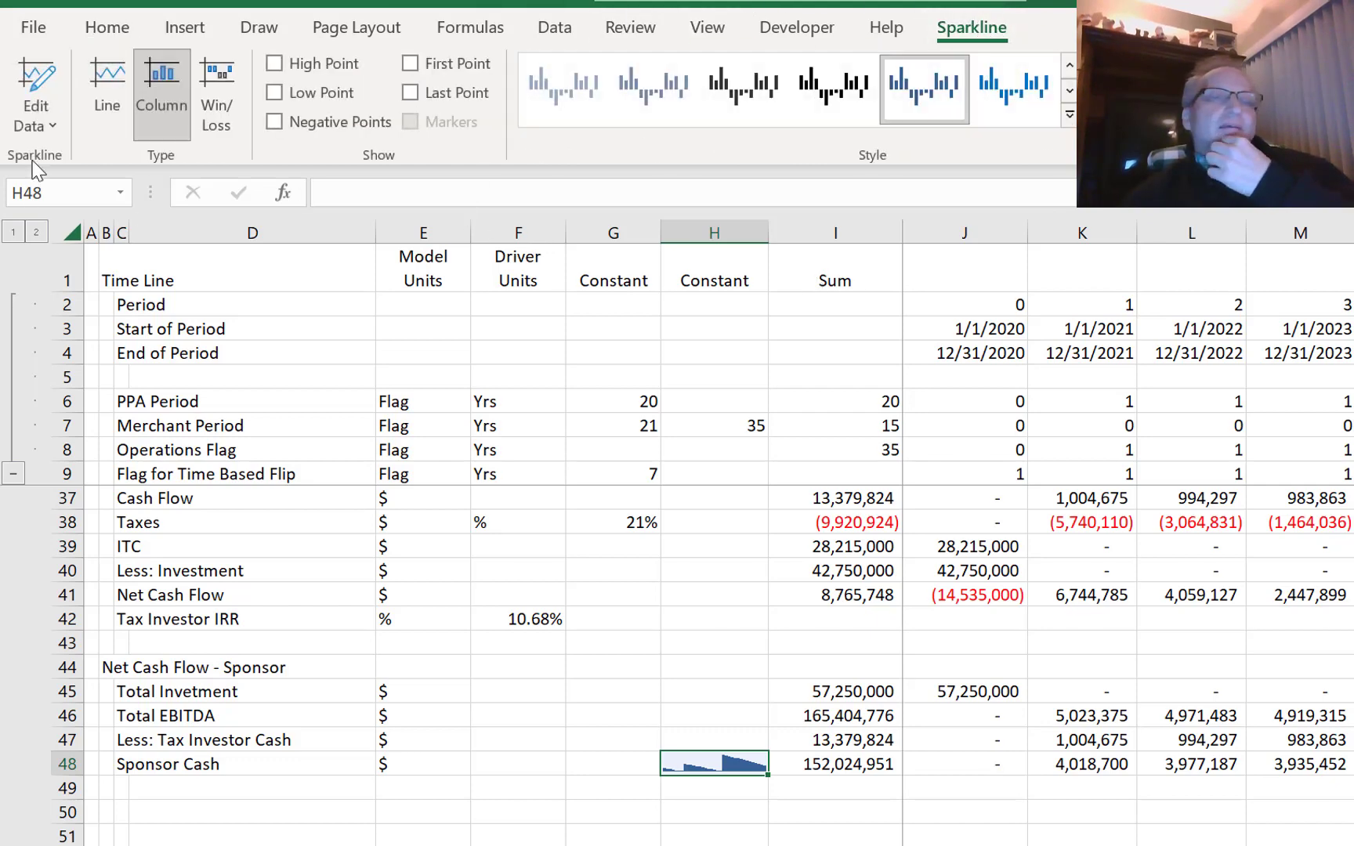
left_click(113, 96)
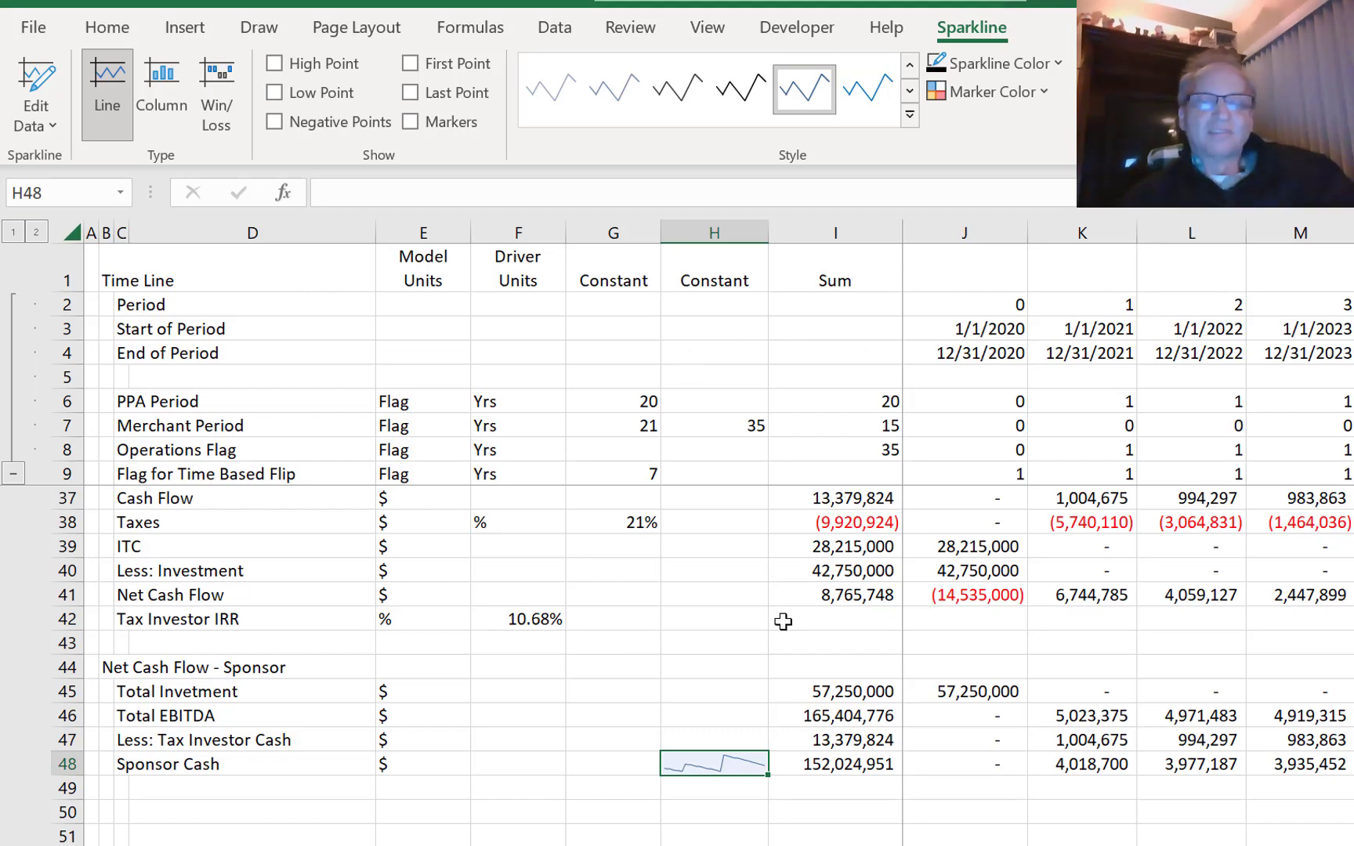
left_click(505, 761)
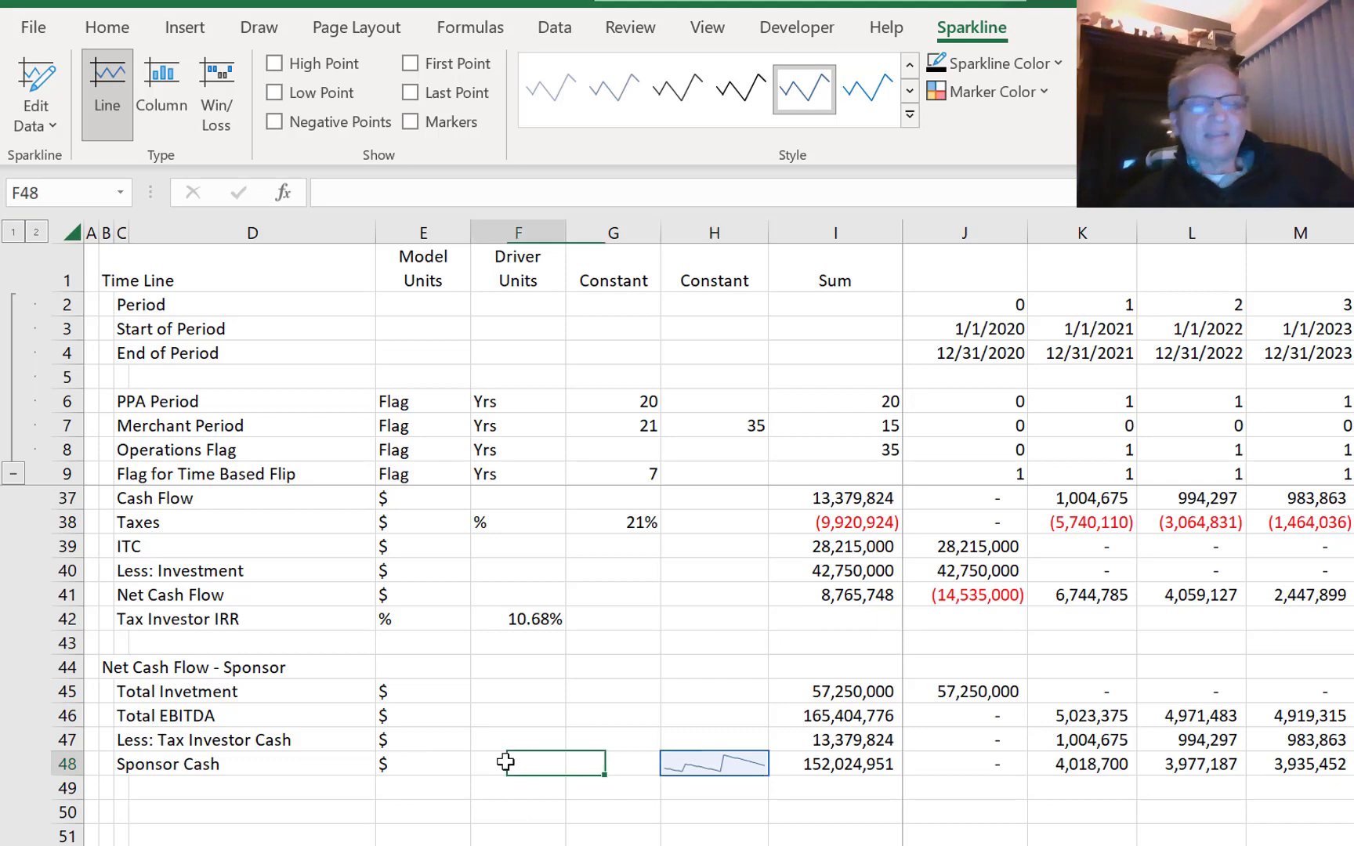
- Plot the Sponsor Cash values from J48 to the end of the timeline as a column chart on its own sheet
key("Right")
key("Right")
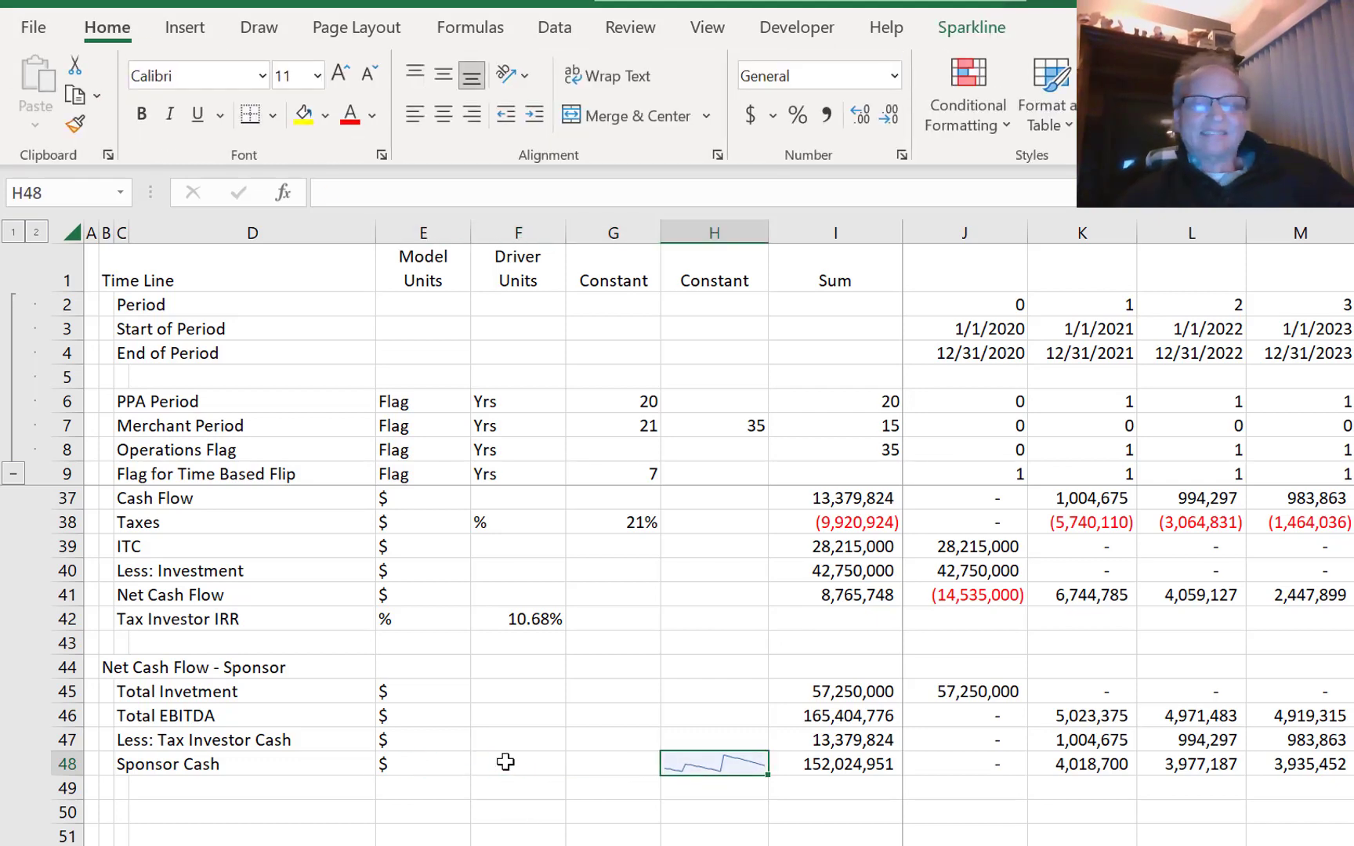
key("Right")
key("Right")
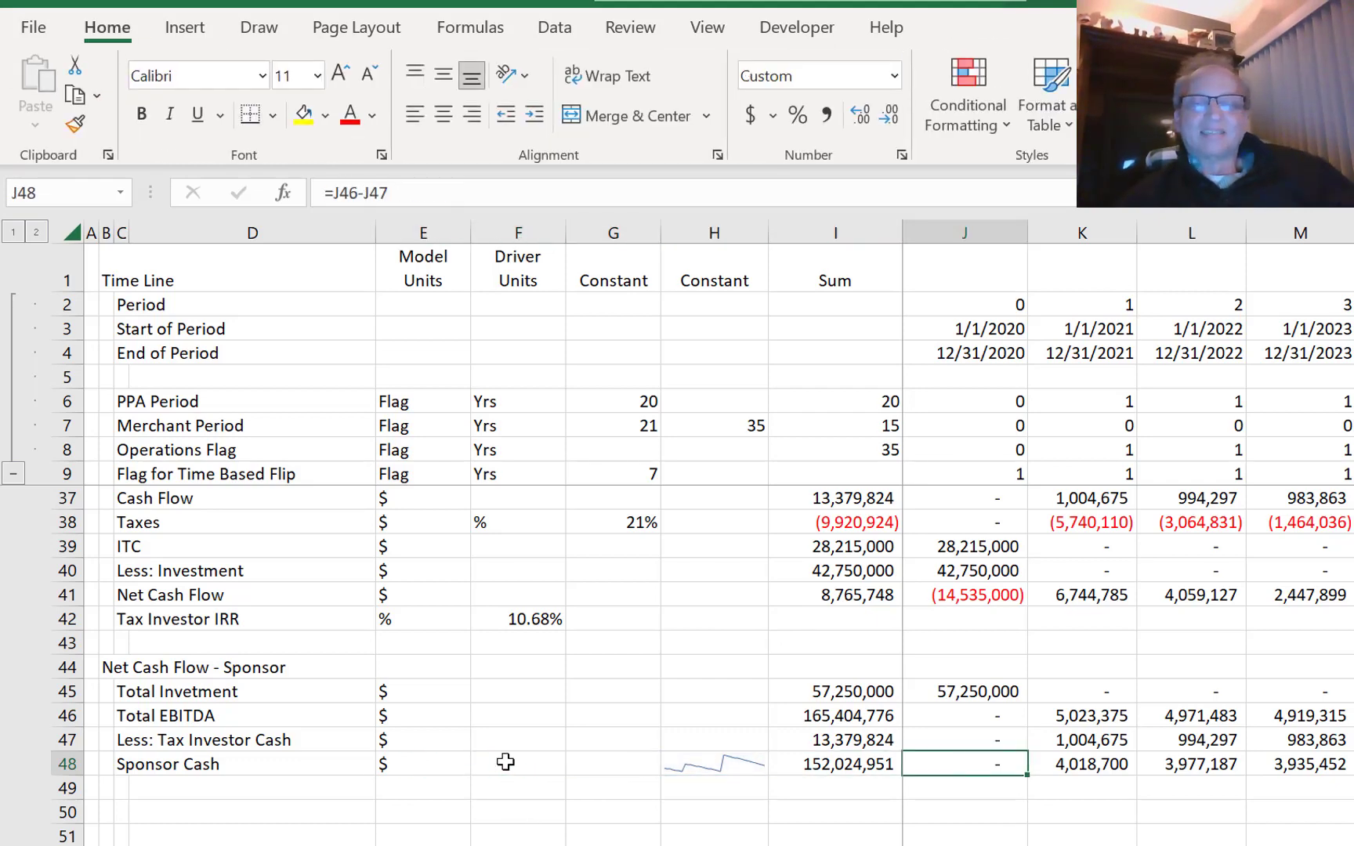
key("ctrl+shift+Right")
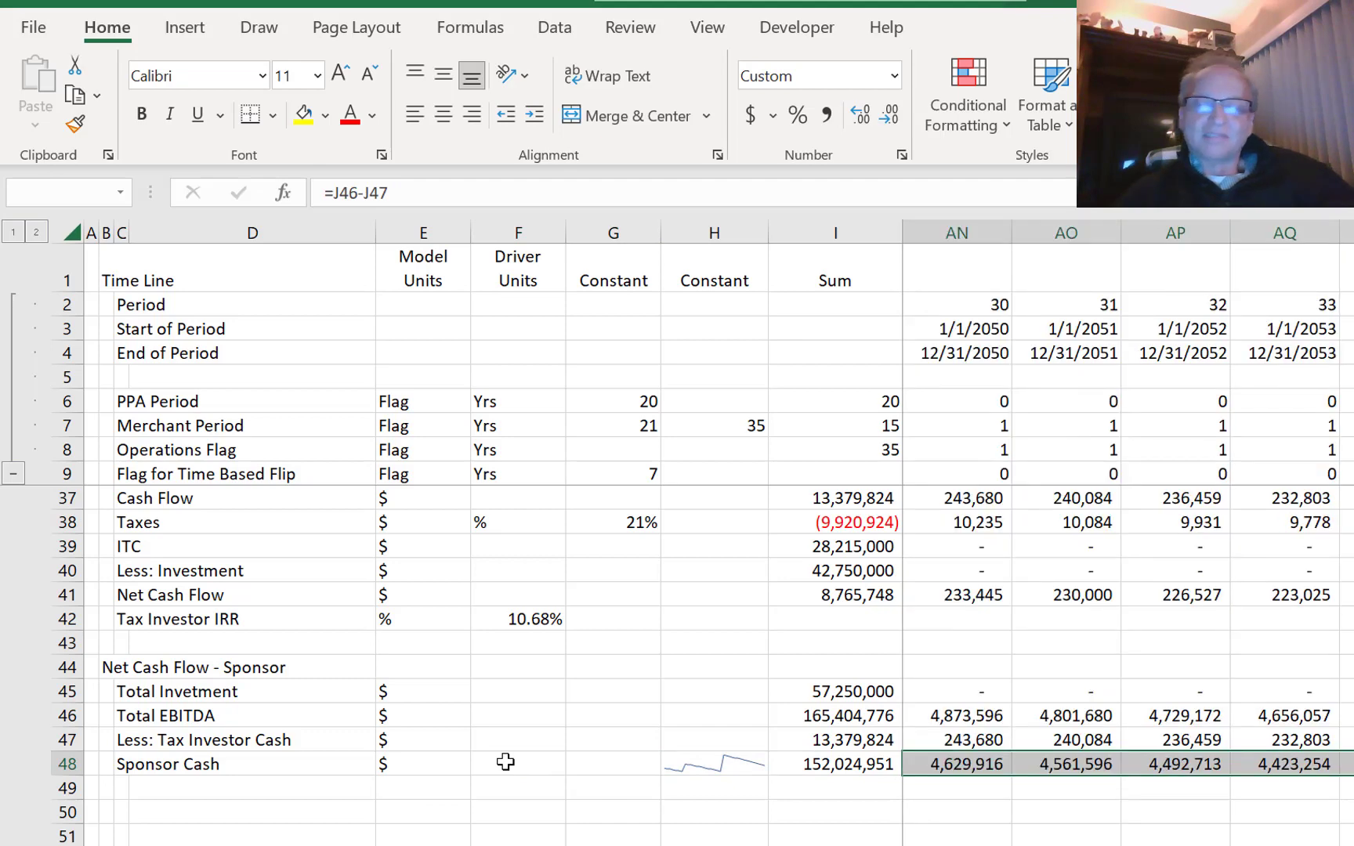
key("F11")
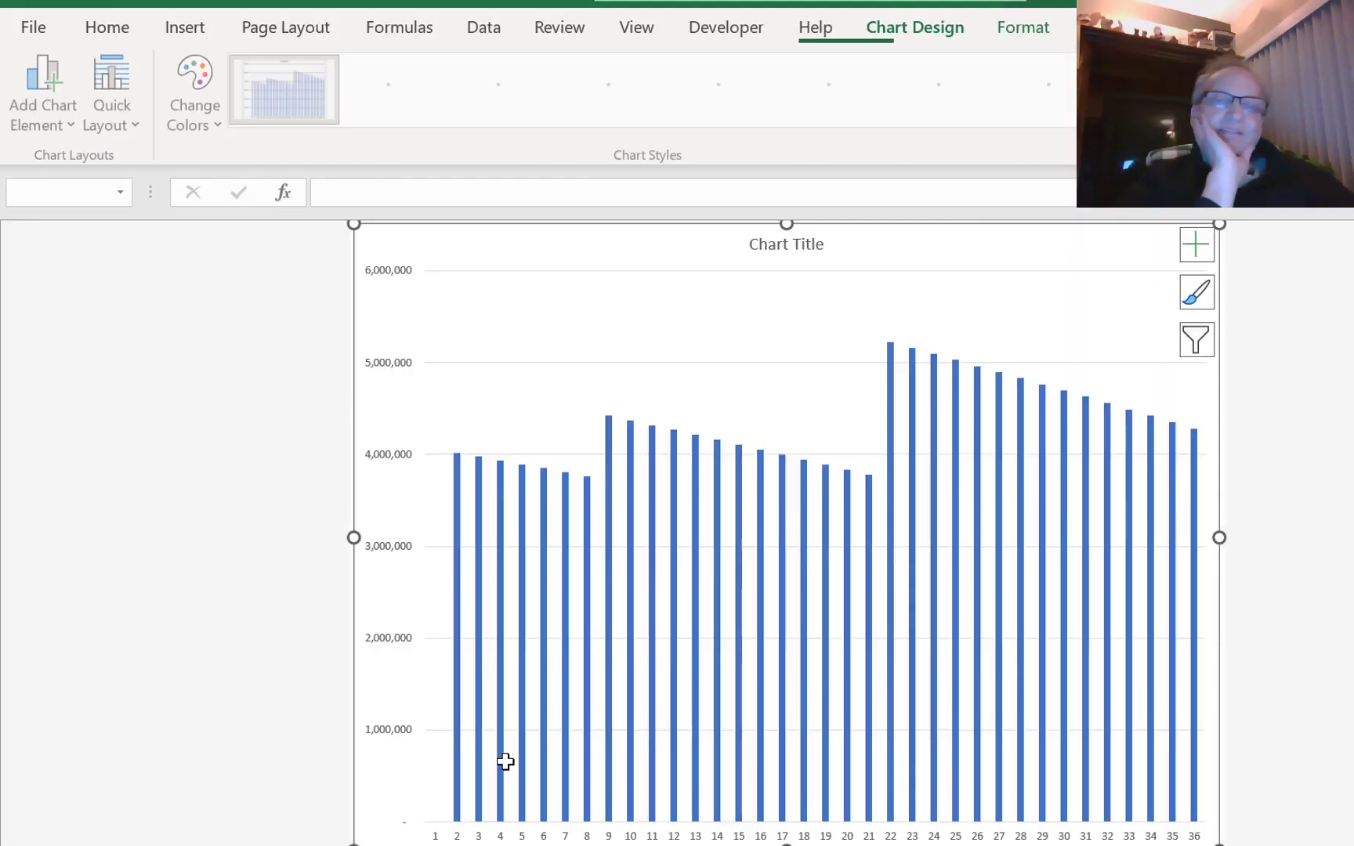
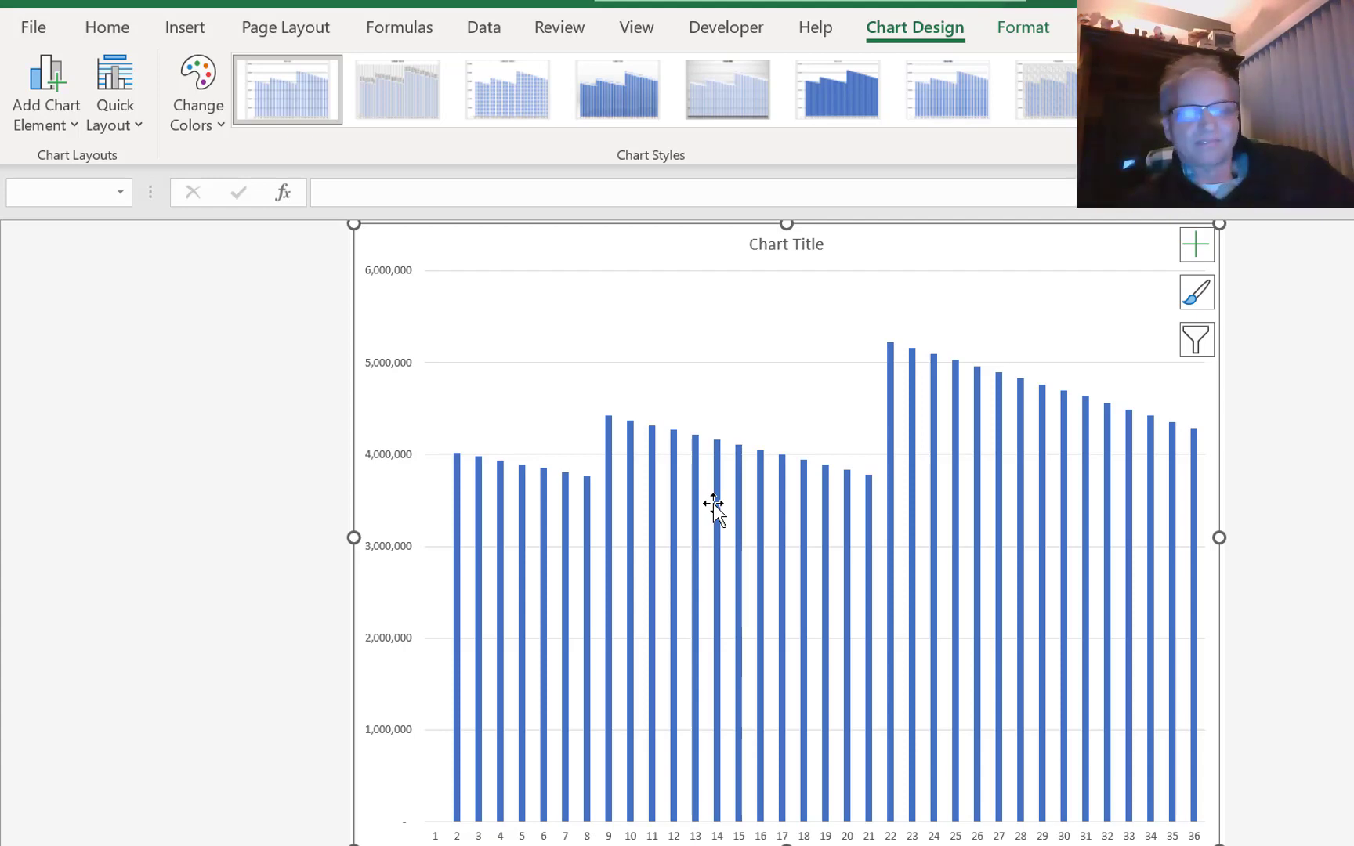
- Delete the Sponsor Cash chart sheet
key("alt+e")
key("l")
key("Return")
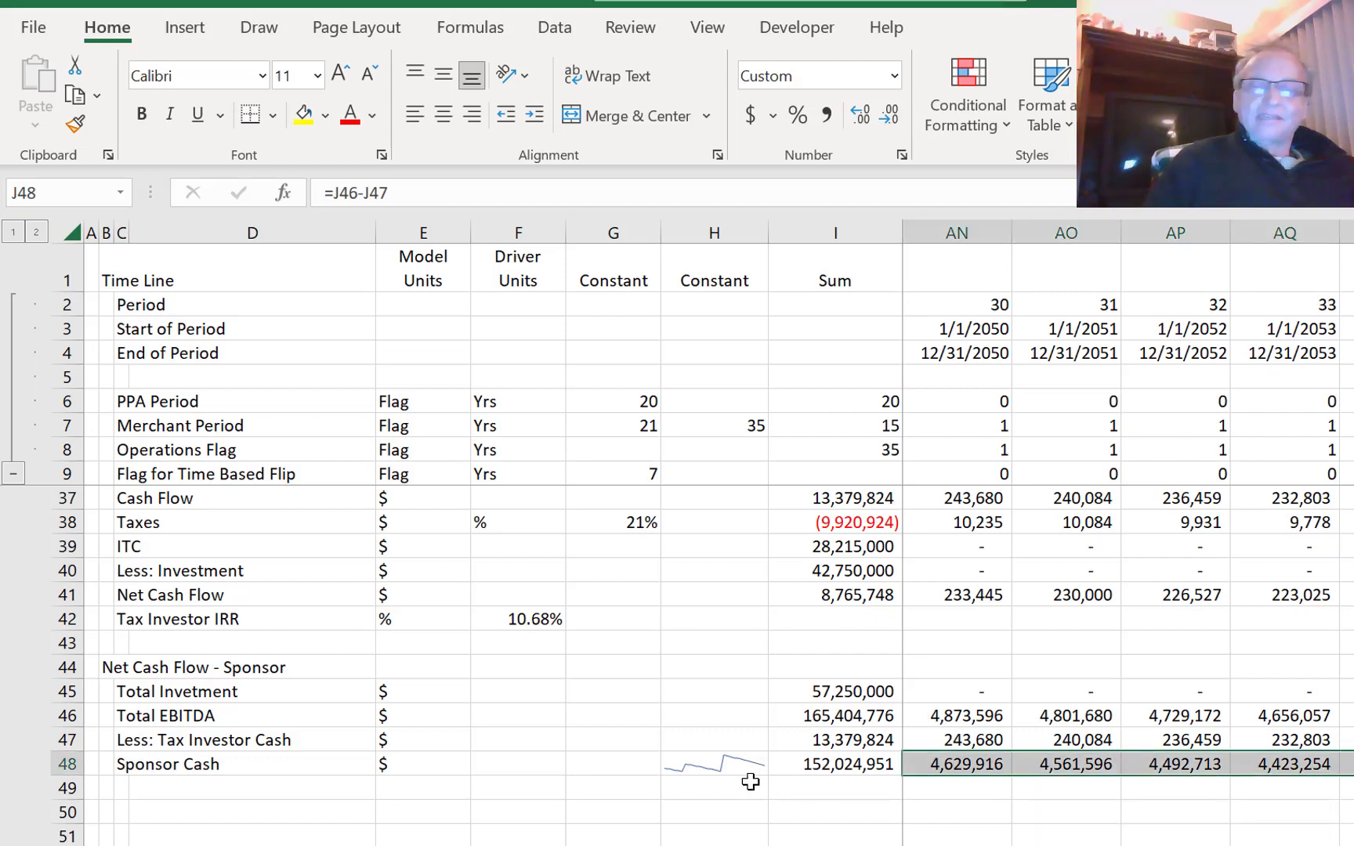
- Add the row label Net Pre-tax Cash Flow in C49, directly below Sponsor Cash
left_click(624, 817)
key("Left")
key("Left")
key("Left")
key("Left")
key("Left")
key("Left")
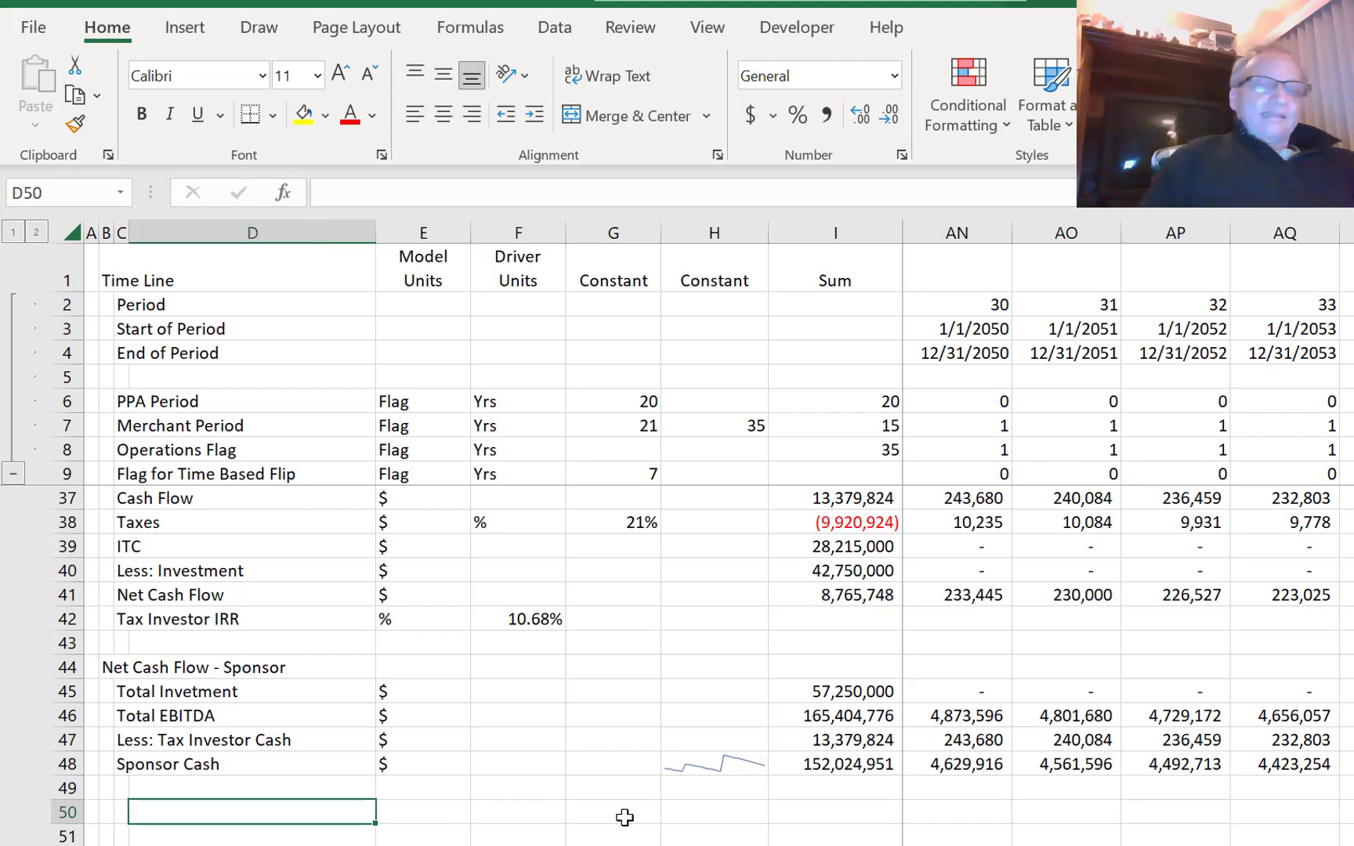
key("Down")
key("Down")
key("Down")
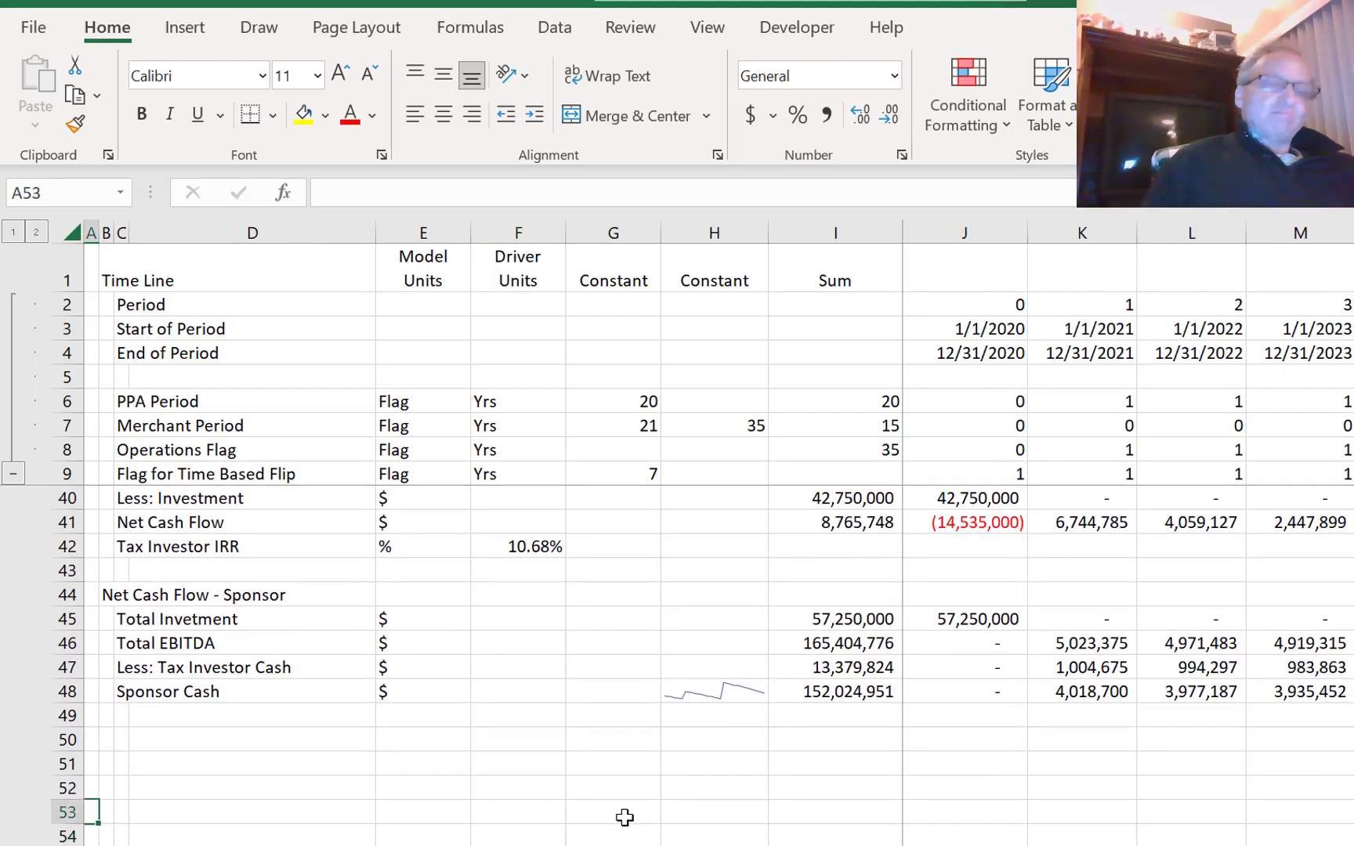
key("Up")
key("Up")
key("Up")
key("Right")
key("Right")
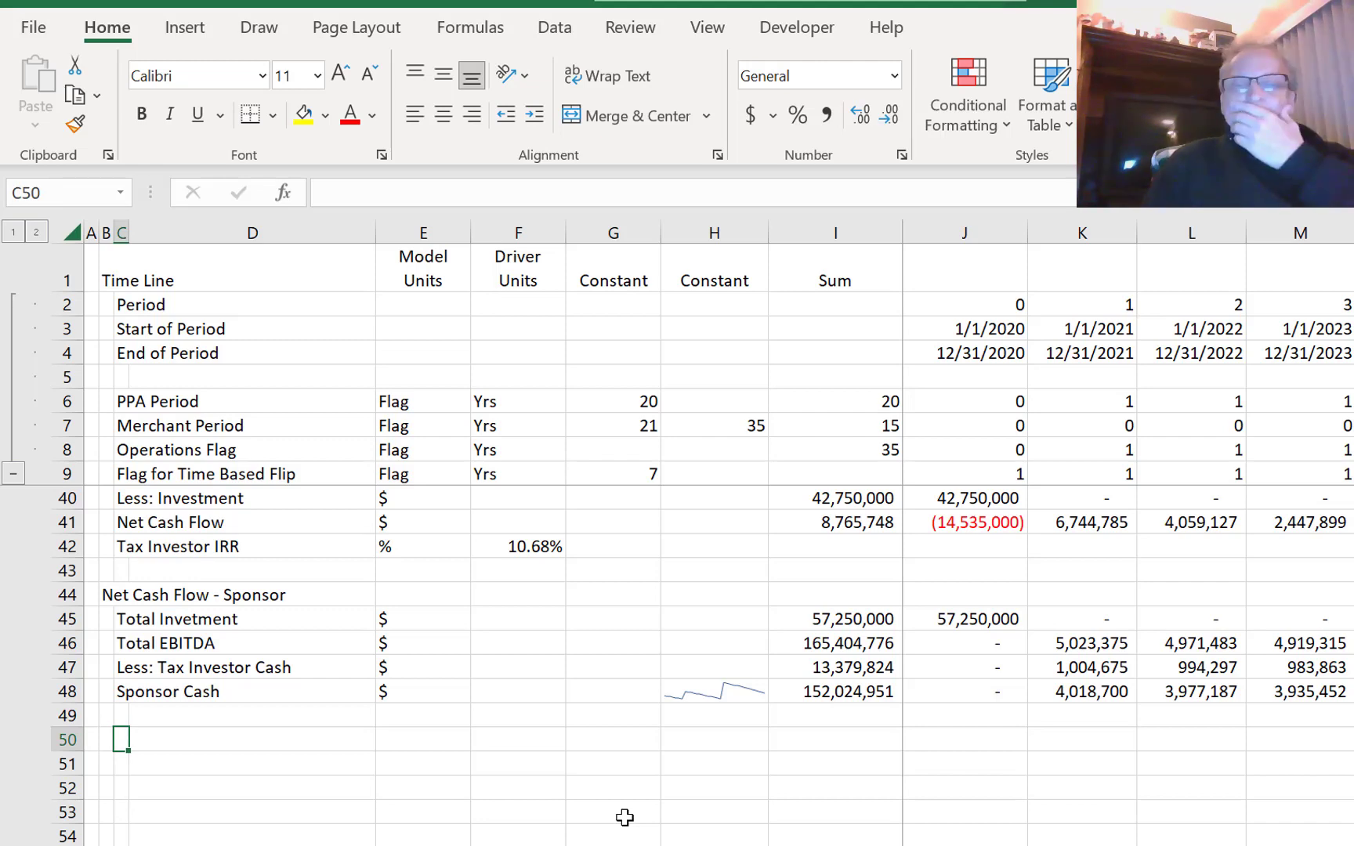
key("Up")
key("Down")
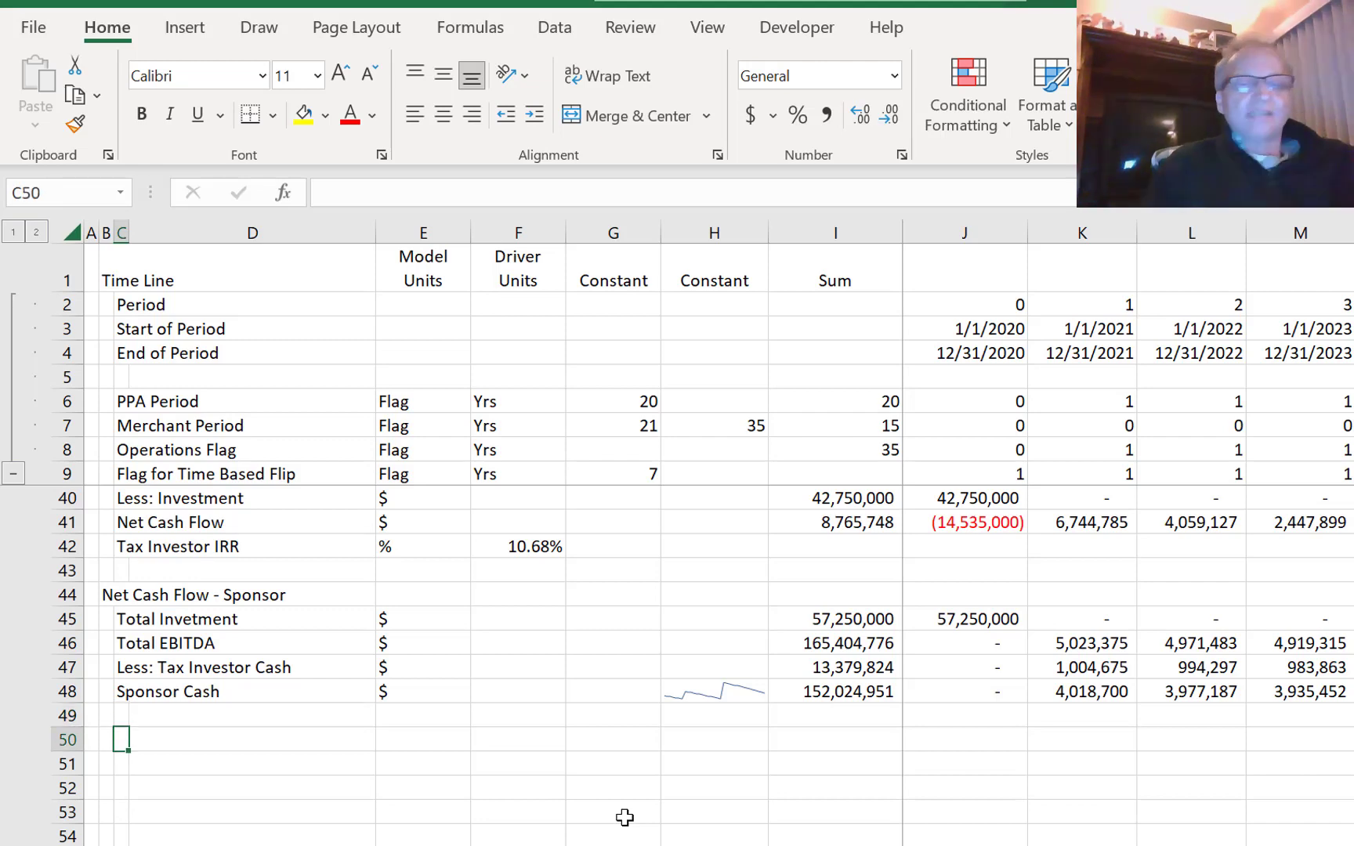
key("Up")
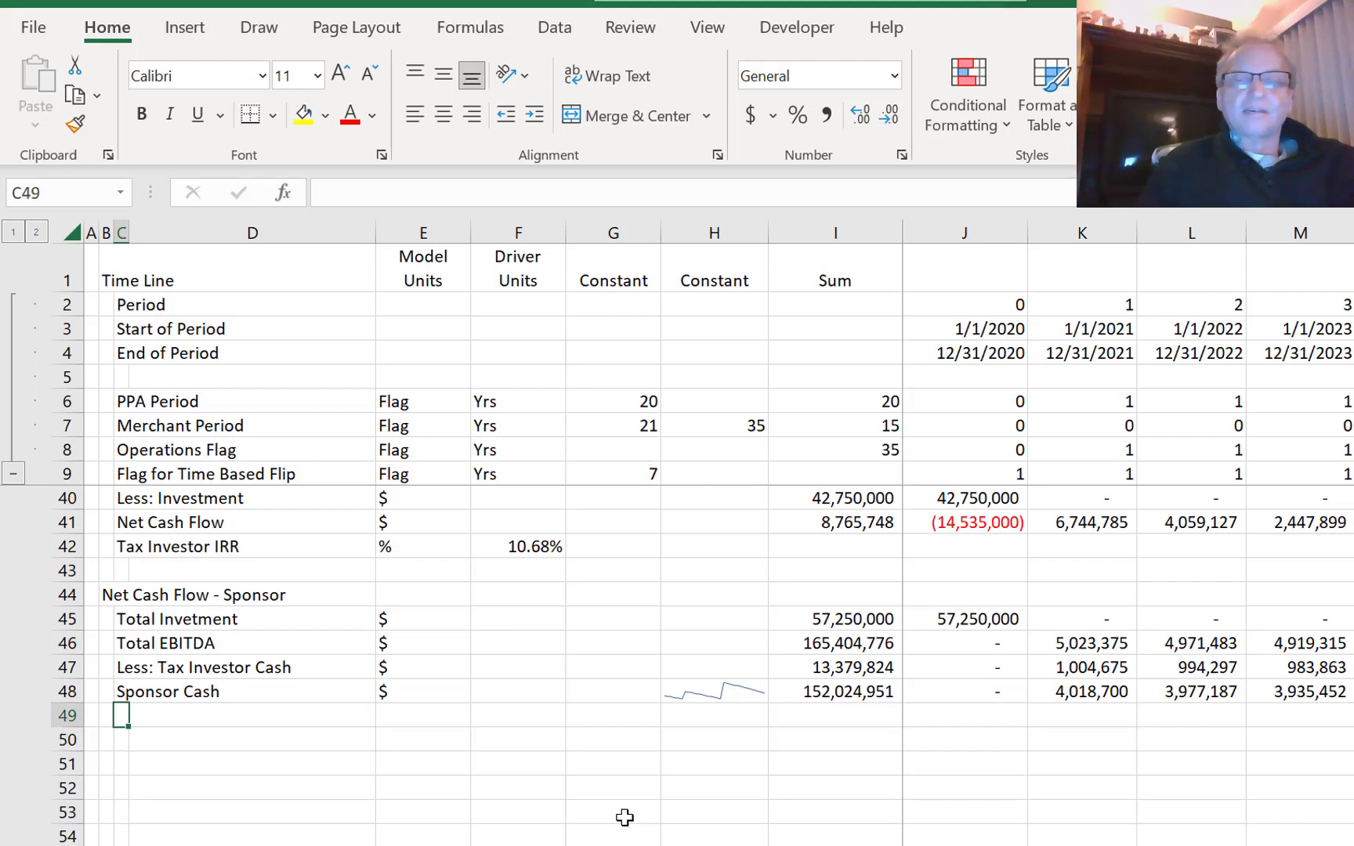
key("shift+Right")
key("shift+Left")
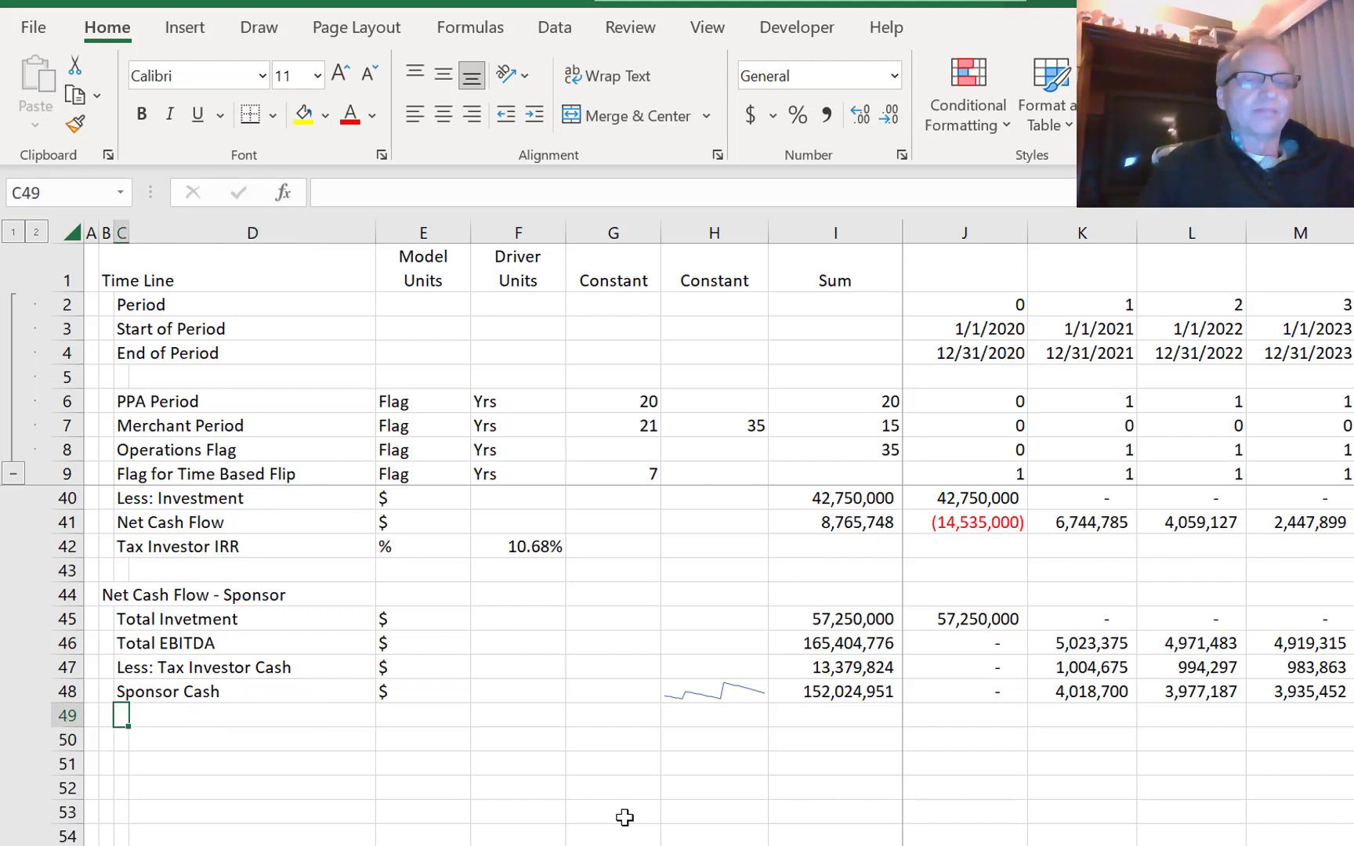
type("Net C")
key("BackSpace")
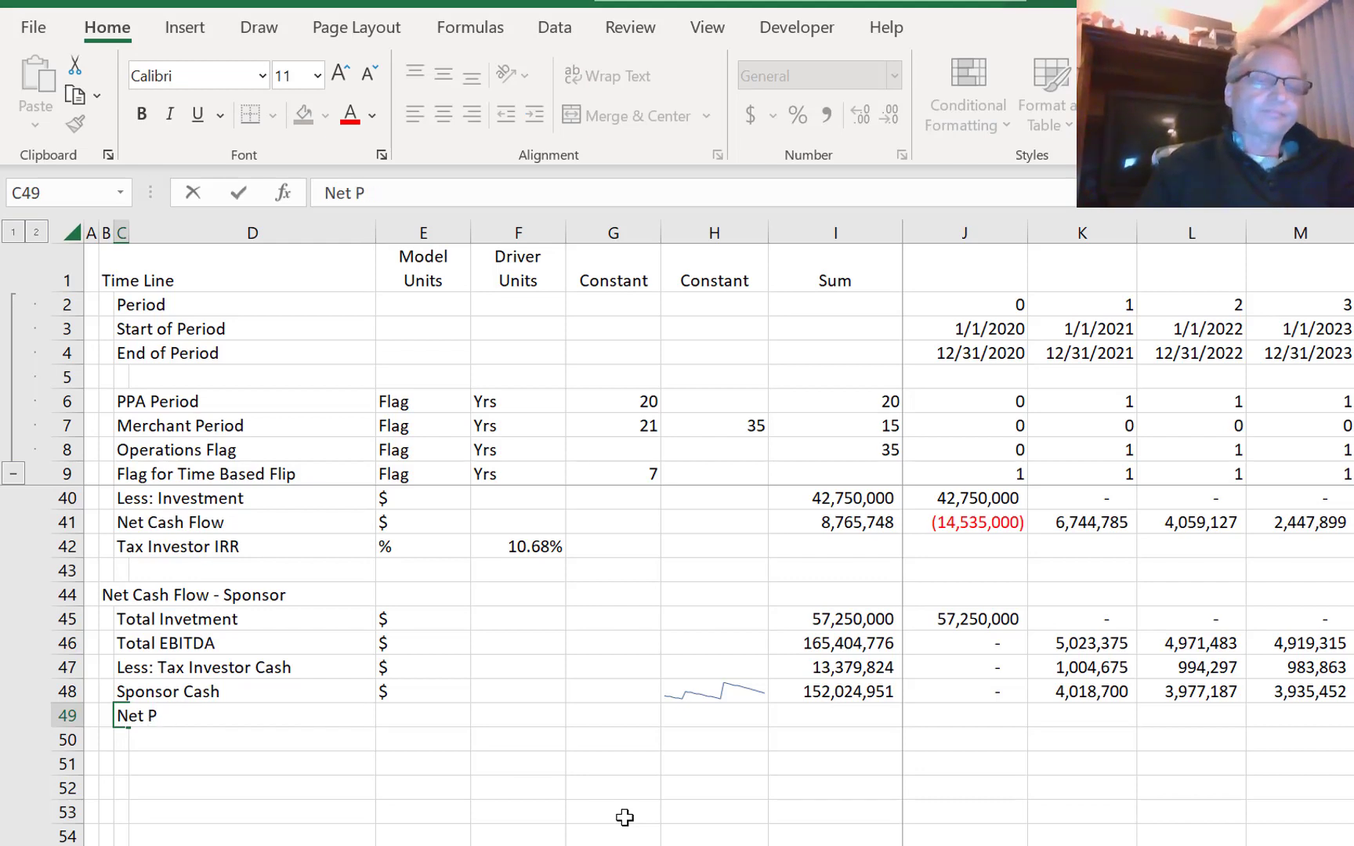
type("Pre-tax Ca")
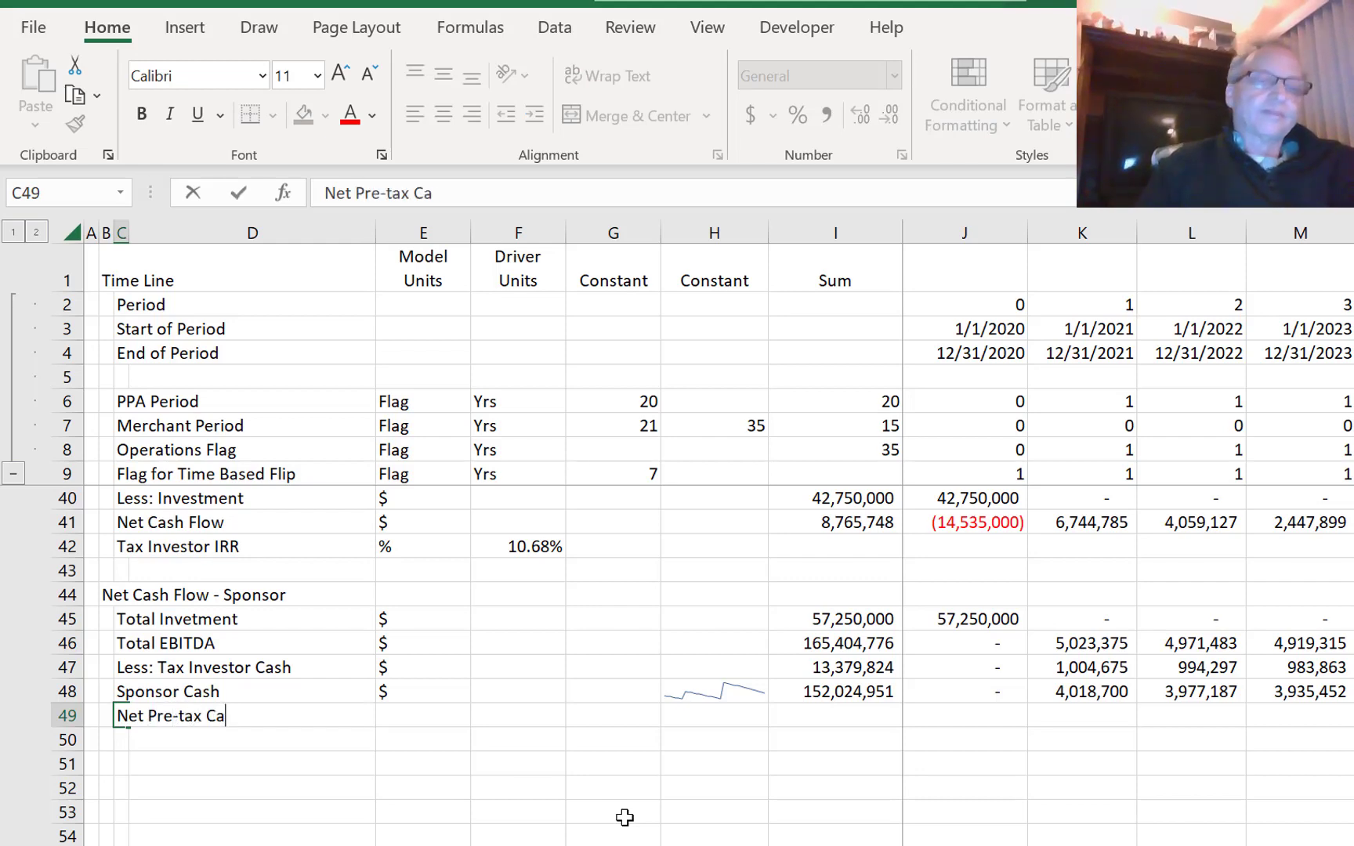
type("sh Flow")
key("Return")
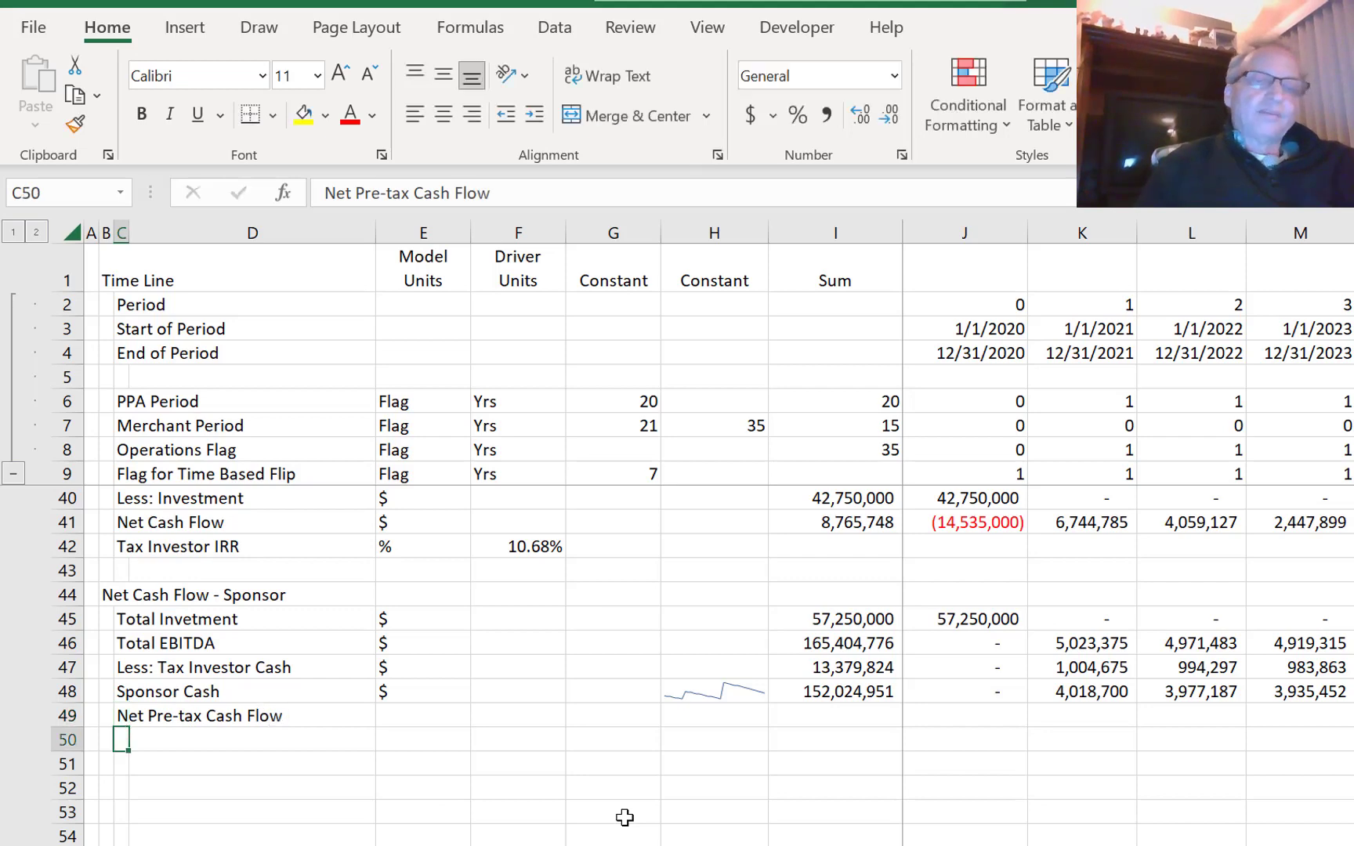
- Enter $ as the model unit for Net Pre-tax Cash Flow in E49
key("Up")
key("Right")
key("Right")
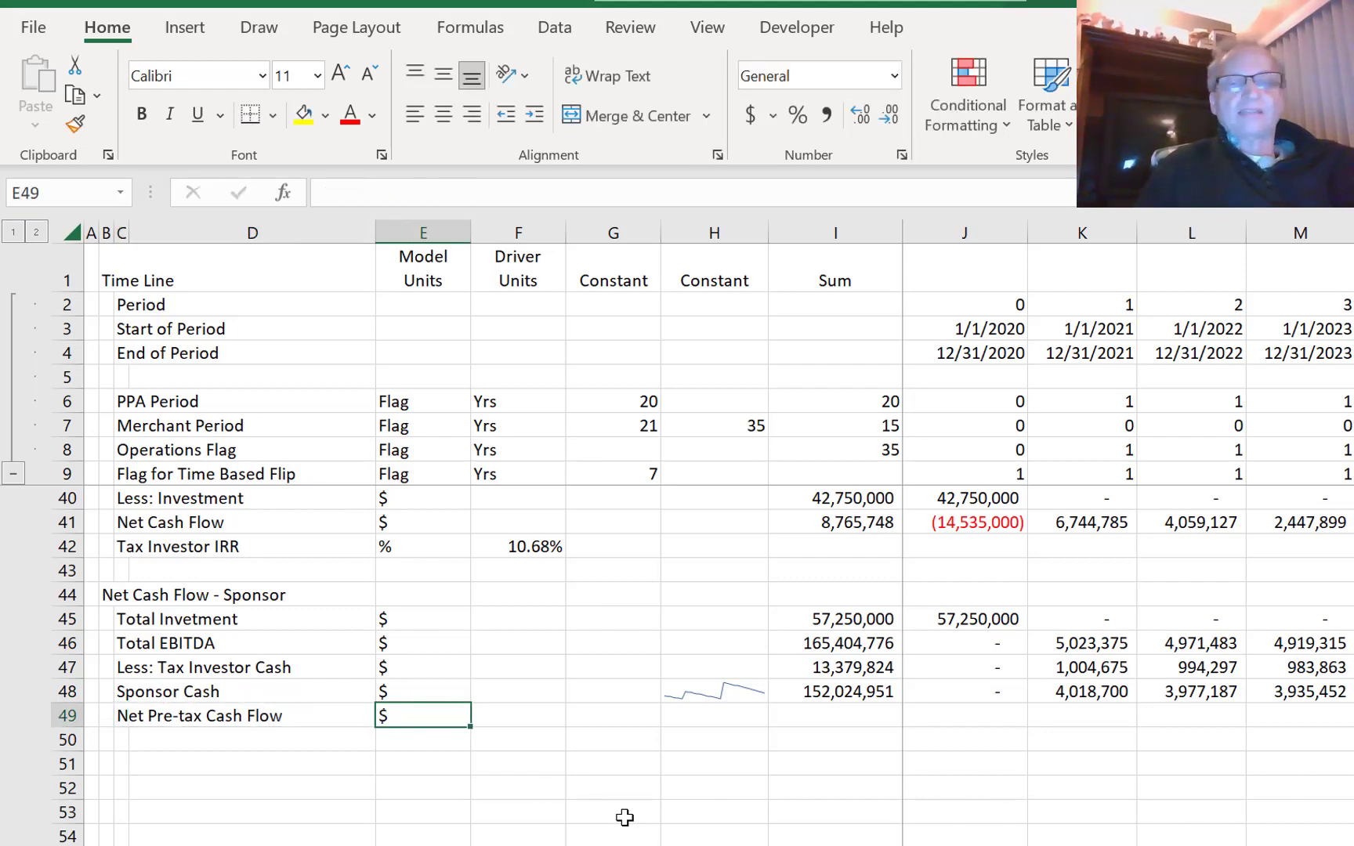
key("Right")
key("Right")
key("Right")
key("Right")
key("Right")
type("=")
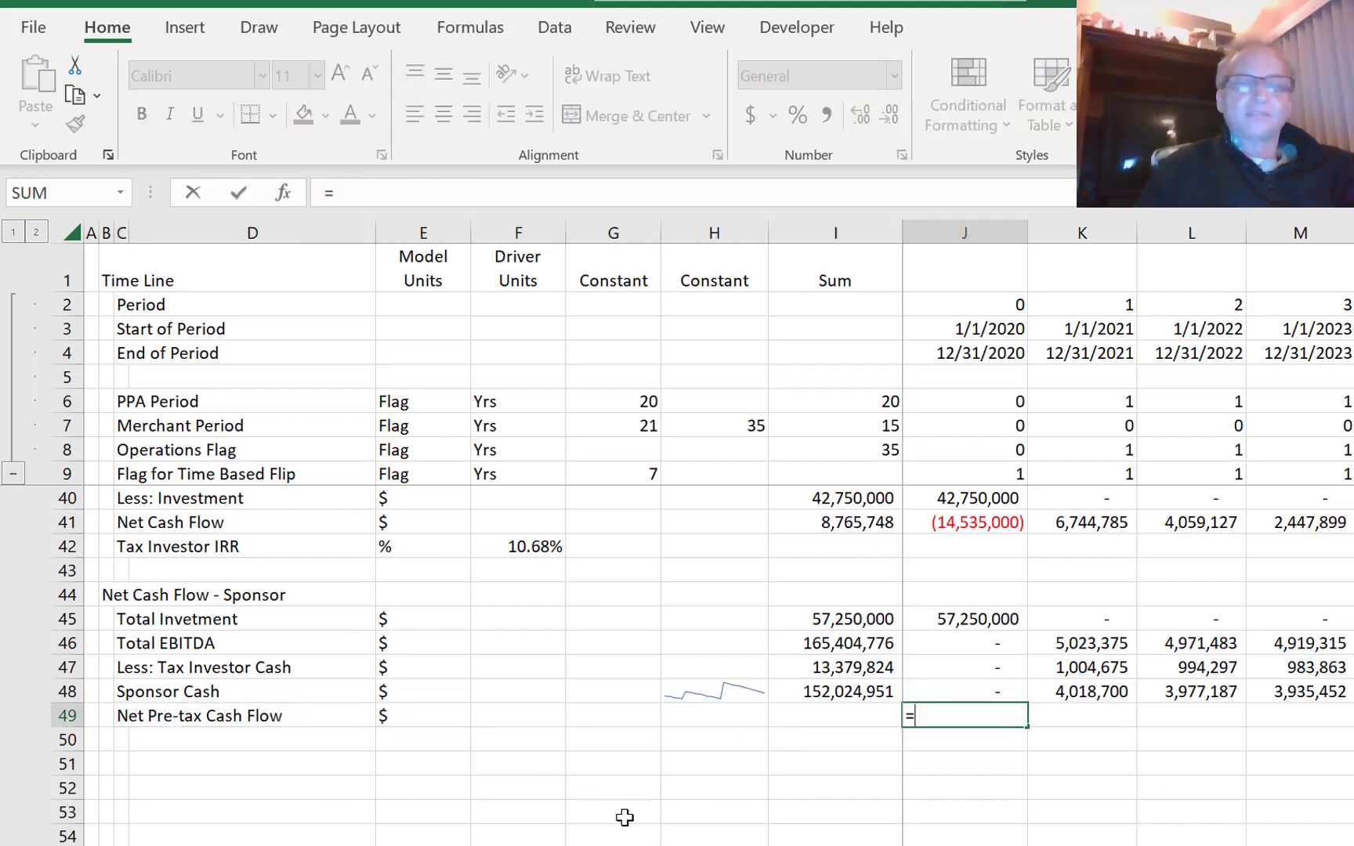
key("Up")
key("Left")
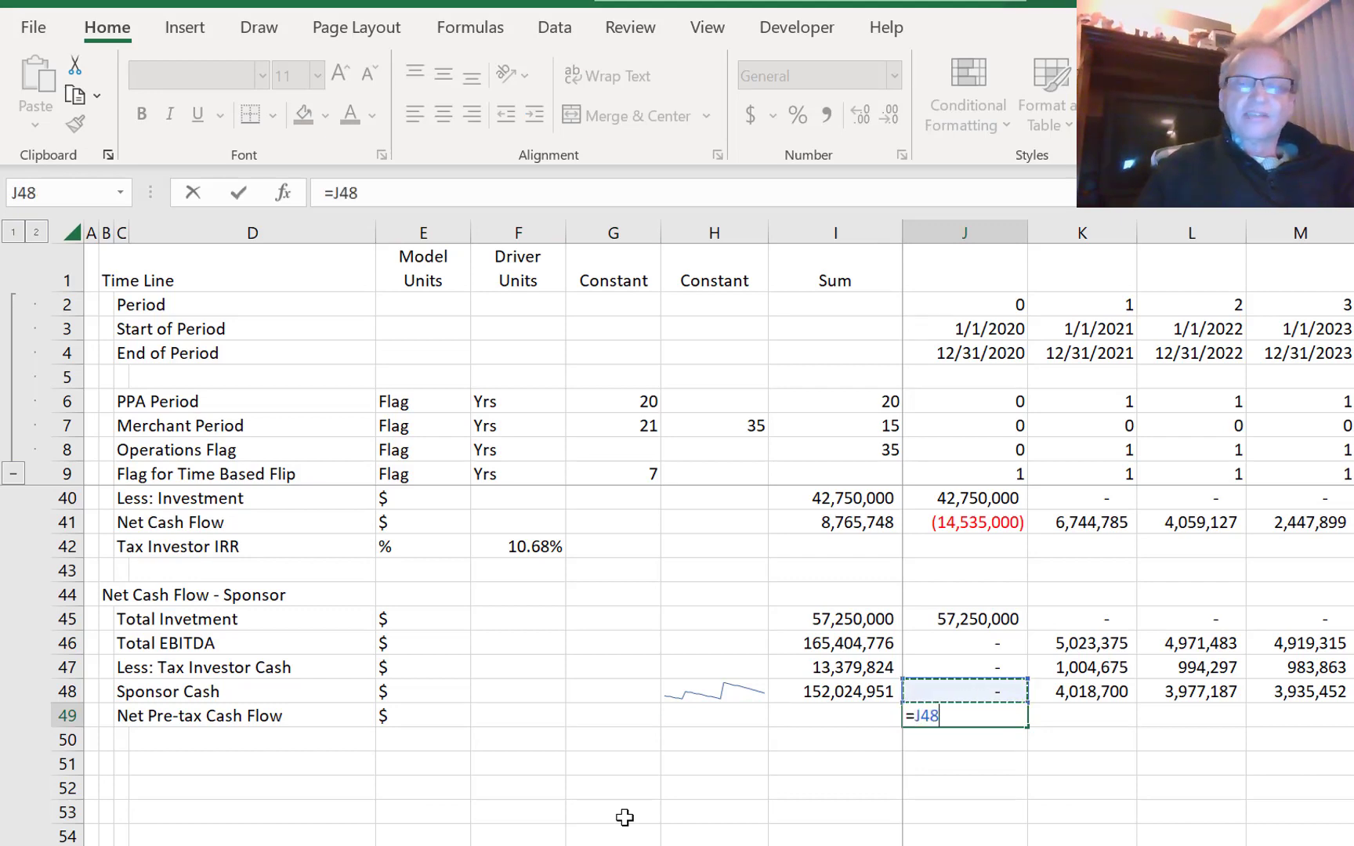
key("Right")
key("Up")
key("Up")
key("Down")
key("Escape")
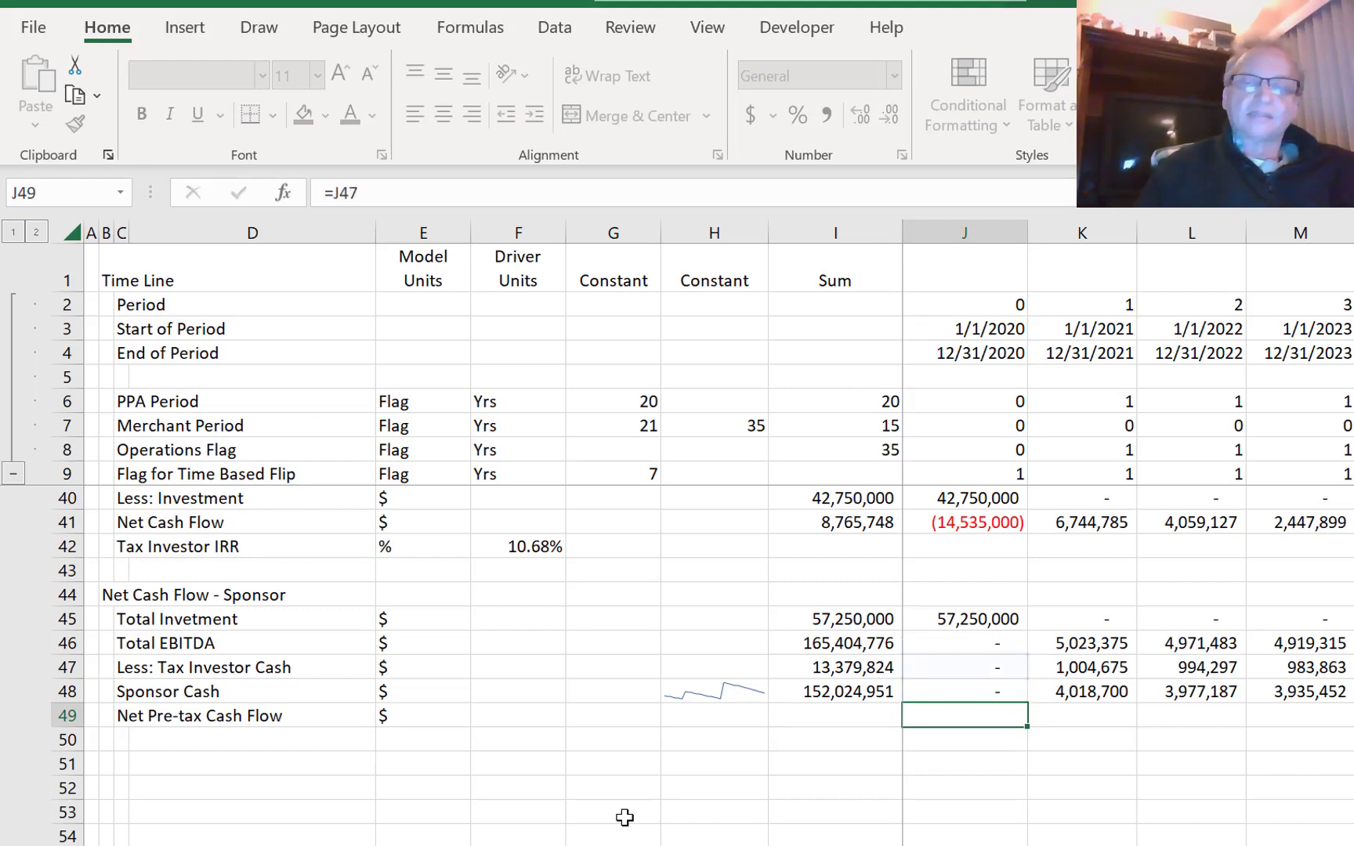
- Enter =J48-J45 in J49 for Net Pre-tax Cash Flow and fill it across the timeline
type("=")
key("Up")
type("-")
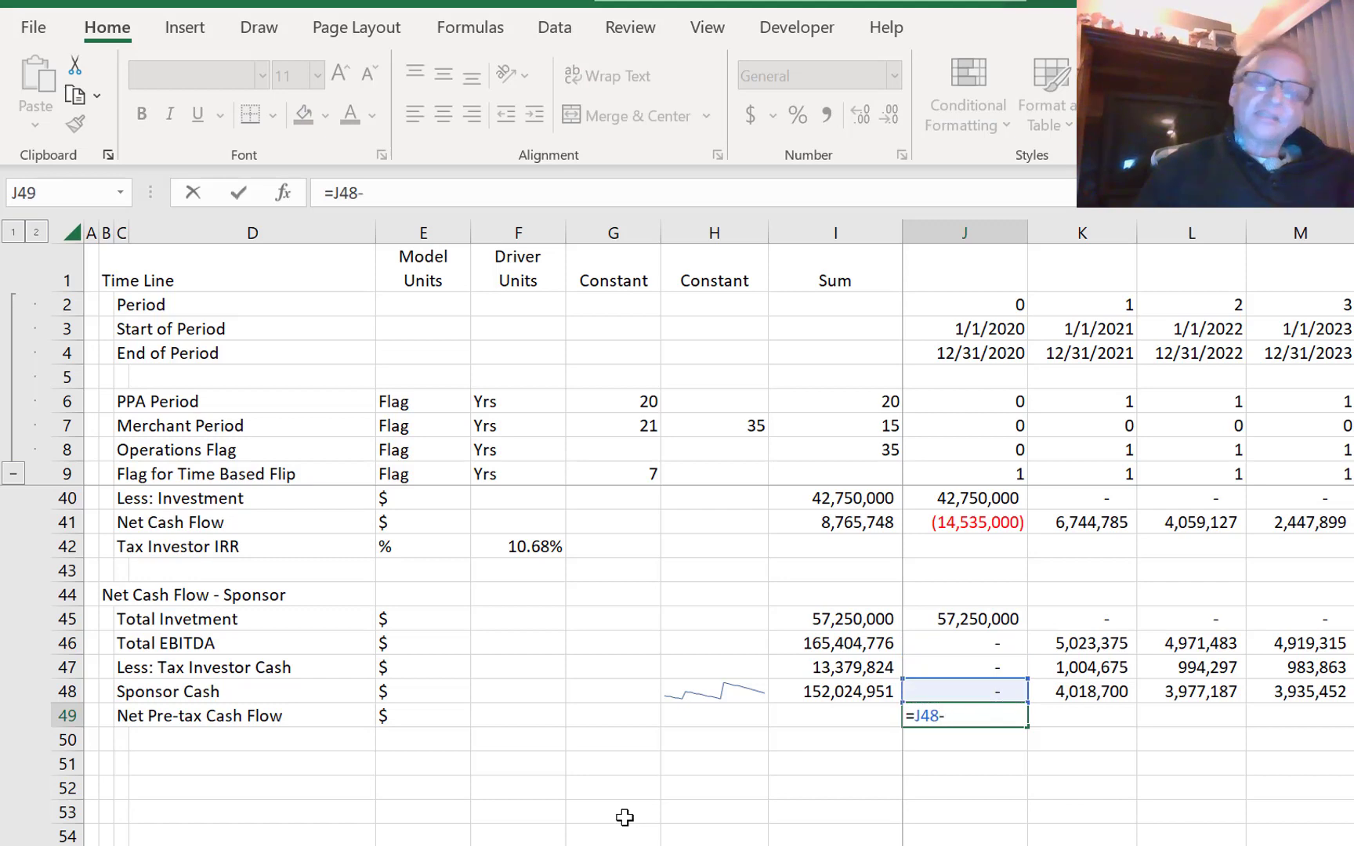
key("Up")
key("Up")
key("Up")
key("Up")
key("Up")
key("Down")
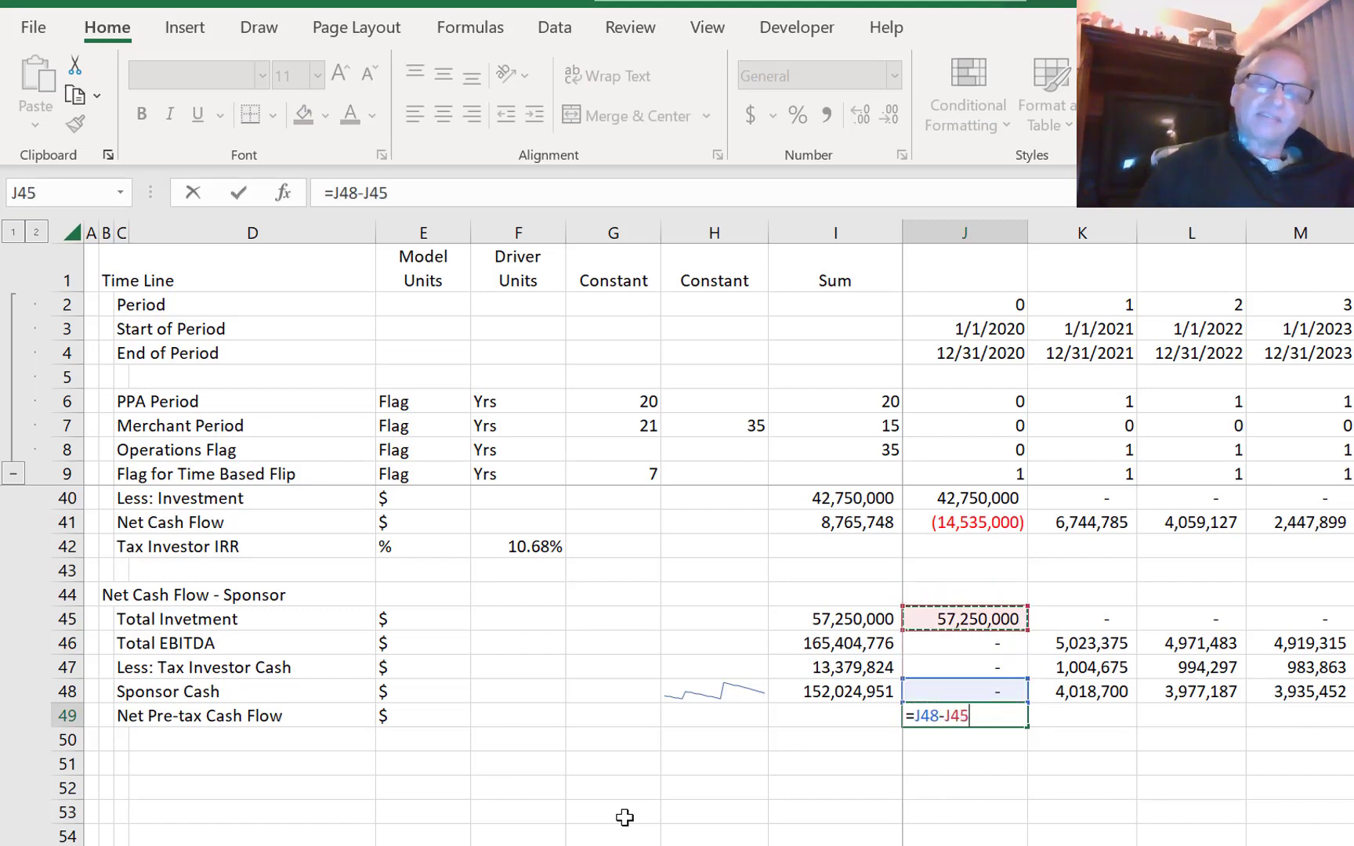
key("Return")
key("Up")
key("ctrl+shift+Right")
key("ctrl+r")
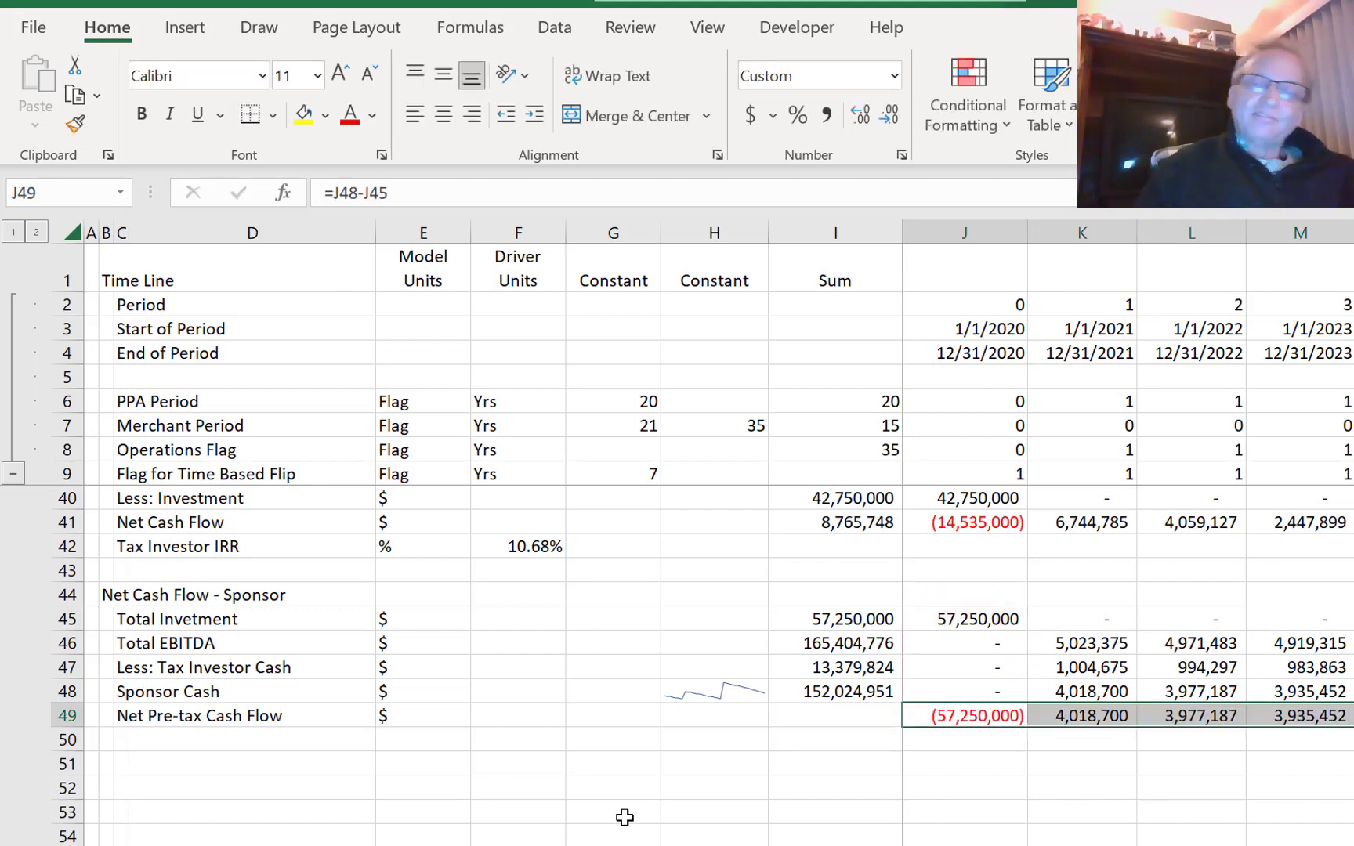
- Add the row label Sponsor Pre-tax IRR in C50, below Net Pre-tax Cash Flow
key("Left")
key("Left")
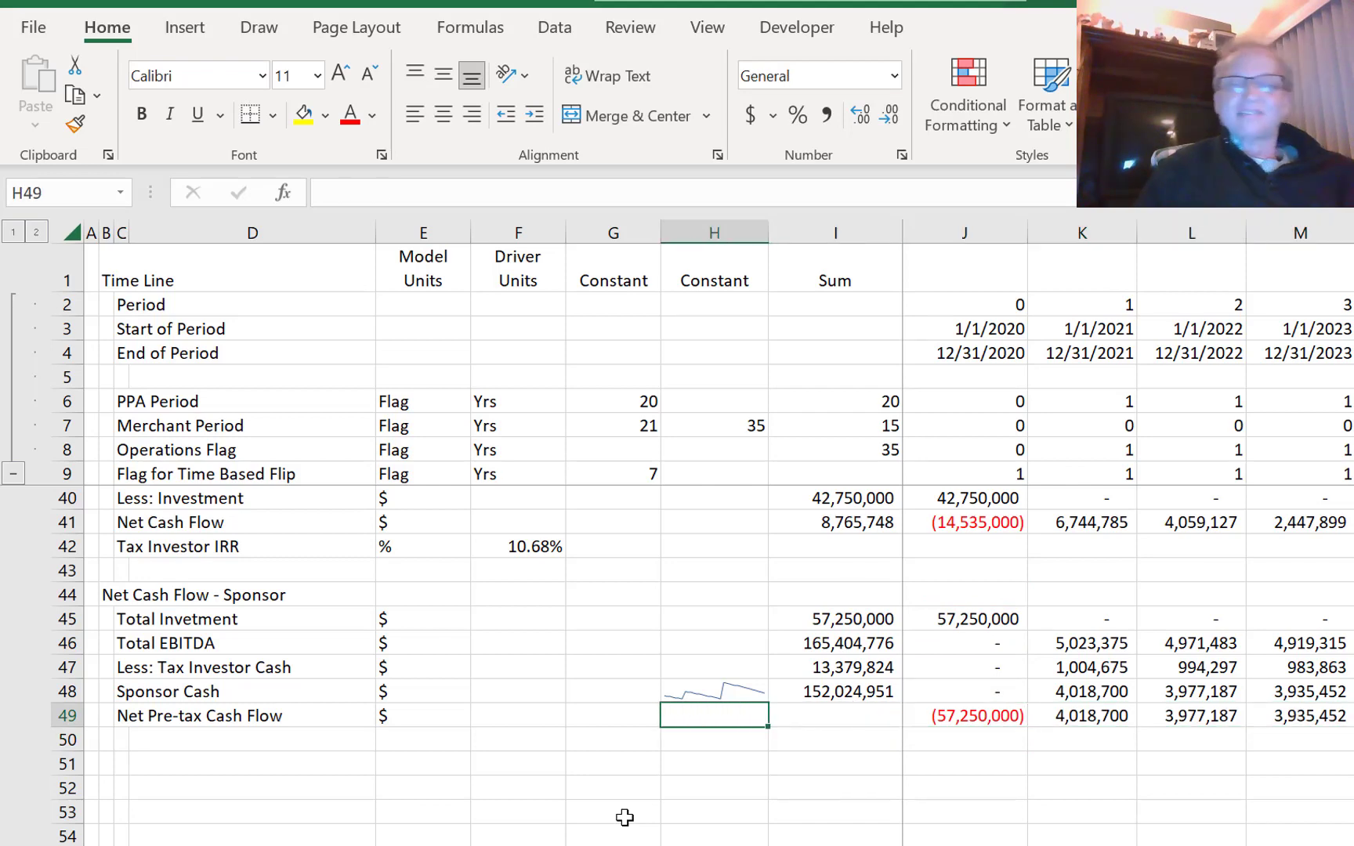
key("Right")
key("Right")
key("Down")
key("Left")
key("Left")
key("Left")
key("Left")
key("Left")
key("Left")
key("Left")
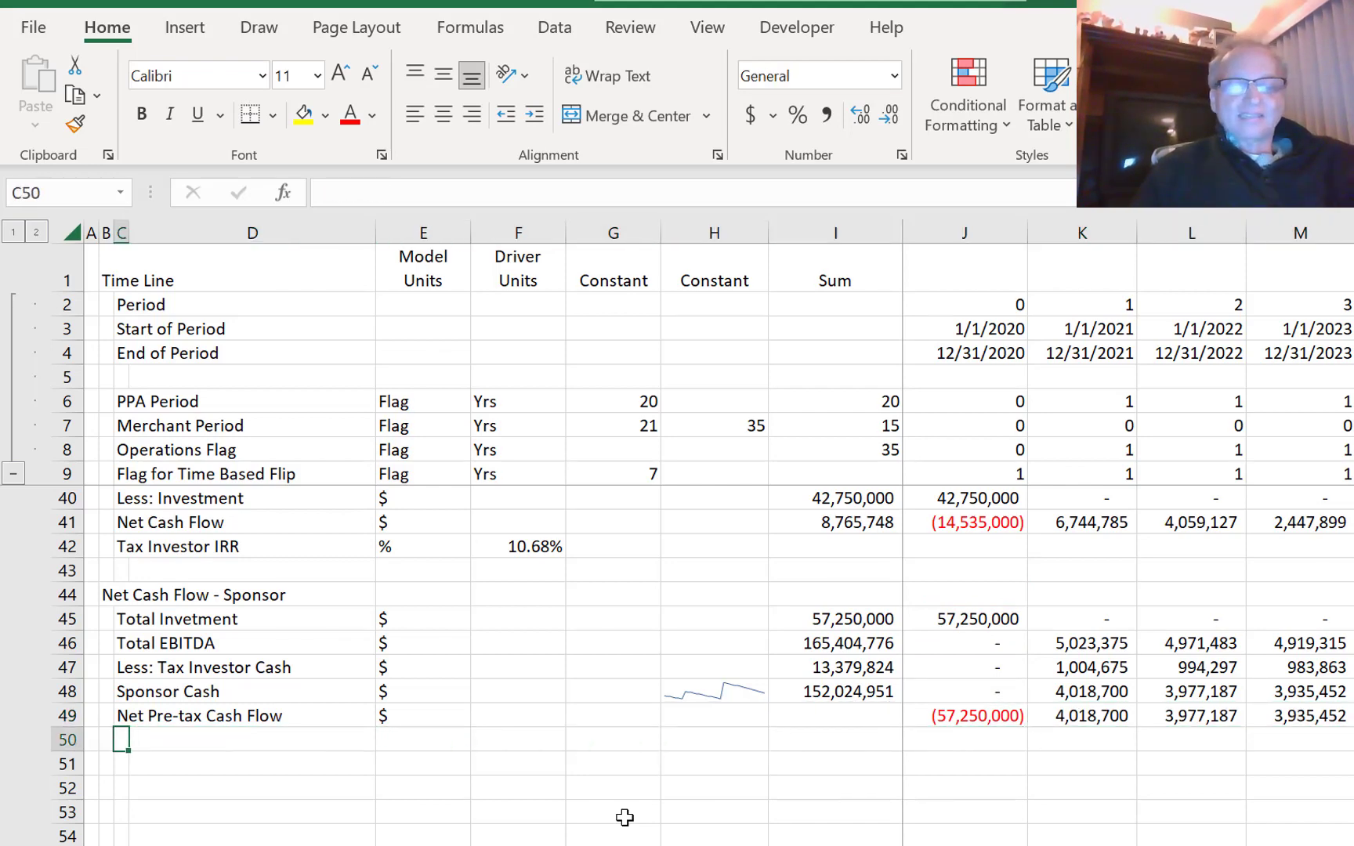
type("Sponsore")
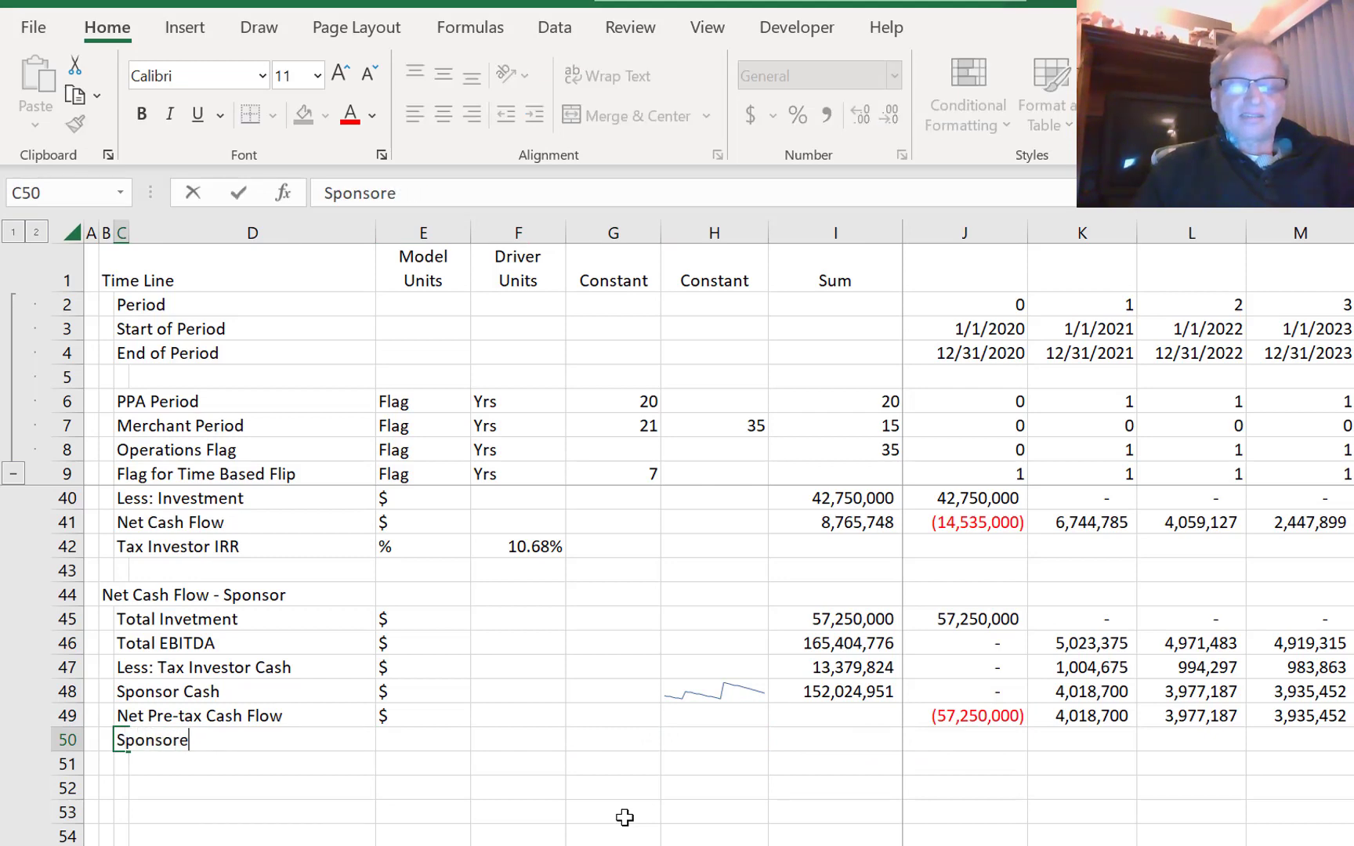
key("BackSpace")
type(" P")
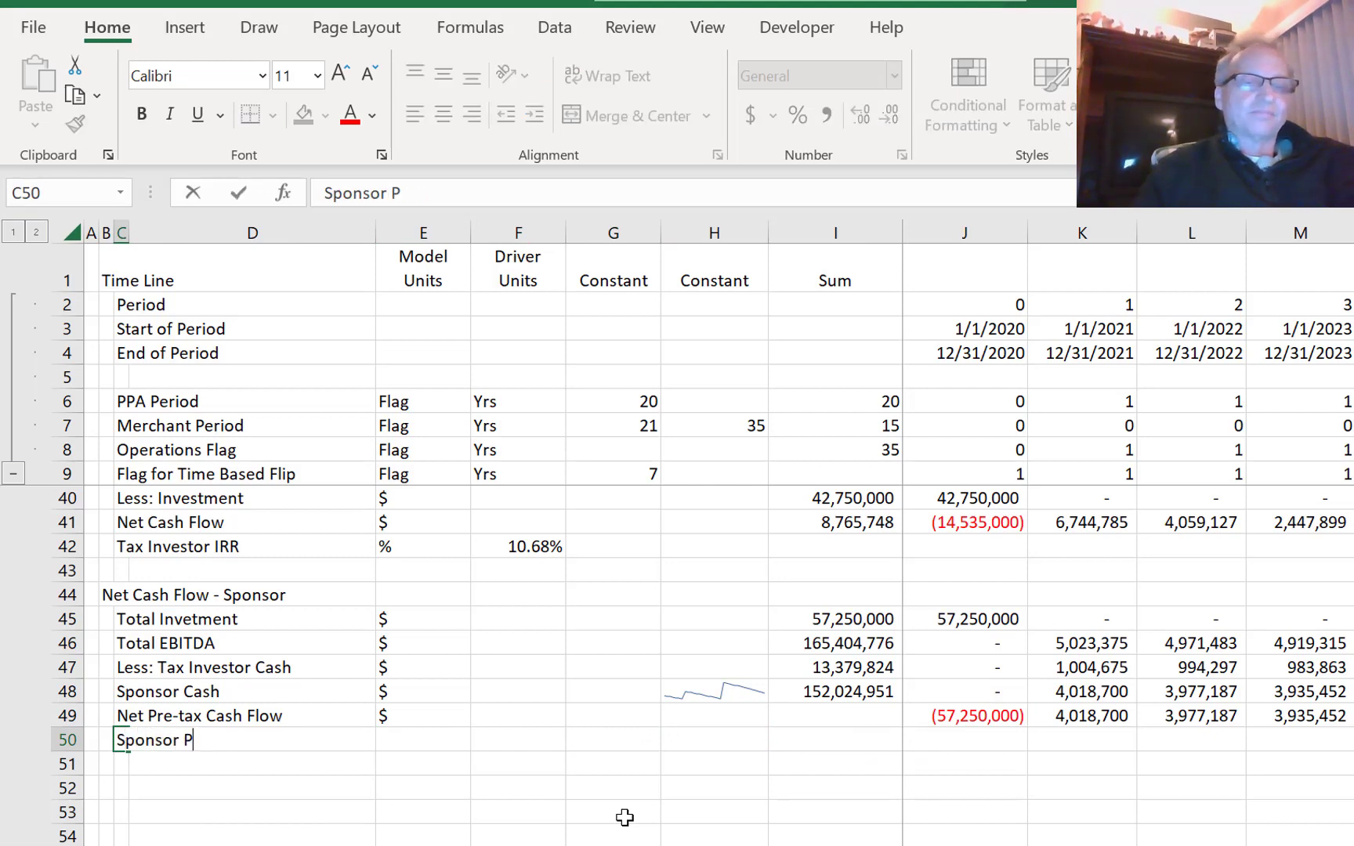
type("re-tax IRR")
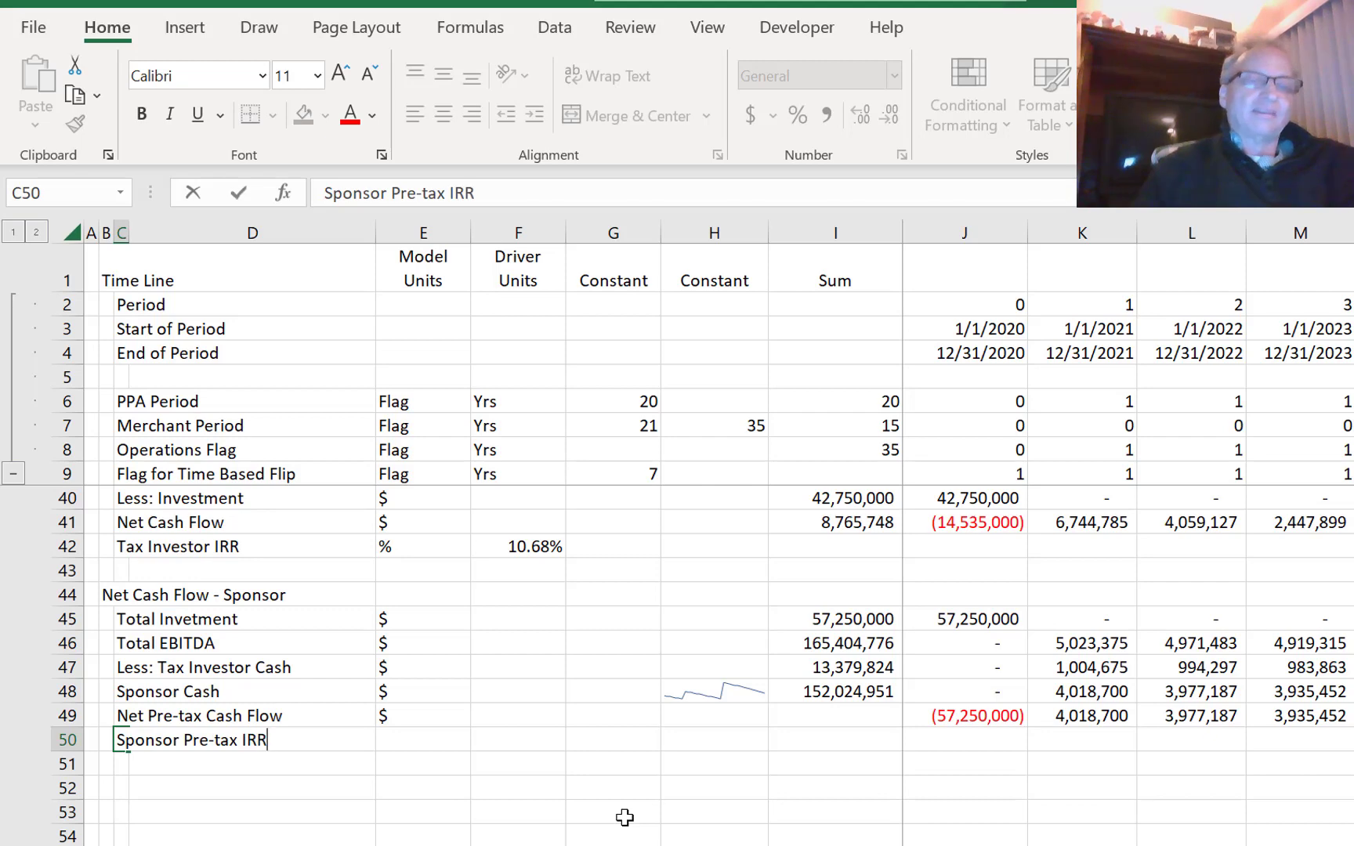
key("Return")
- Enter % as the model unit for Sponsor Pre-tax IRR in E50
key("Up")
key("Right")
key("Right")
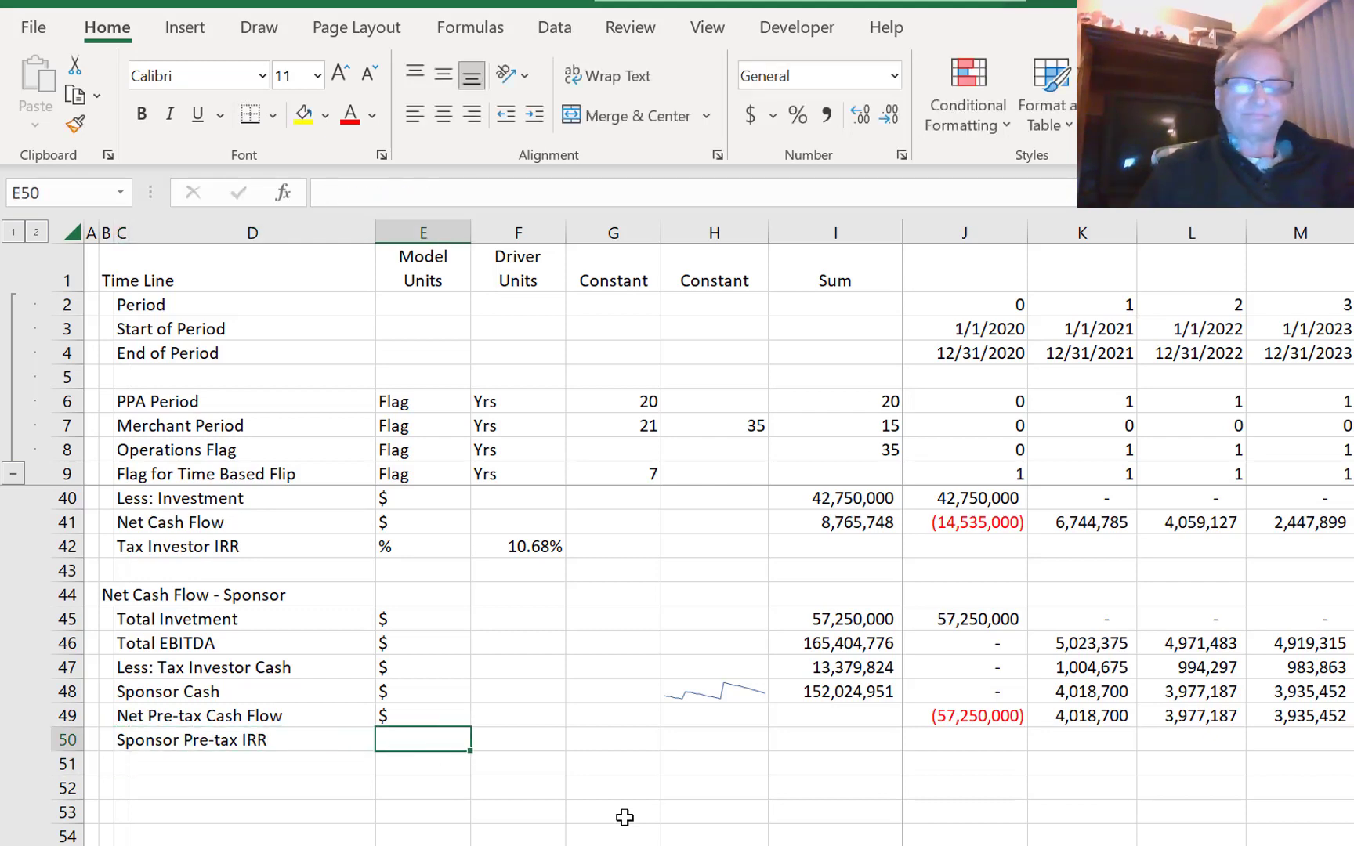
type("%")
key("Return")
- Enter =IRR(J49:AS49) in F50 to calculate the Sponsor Pre-tax IRR from the Net Pre-tax Cash Flow row
key("Up")
key("Right")
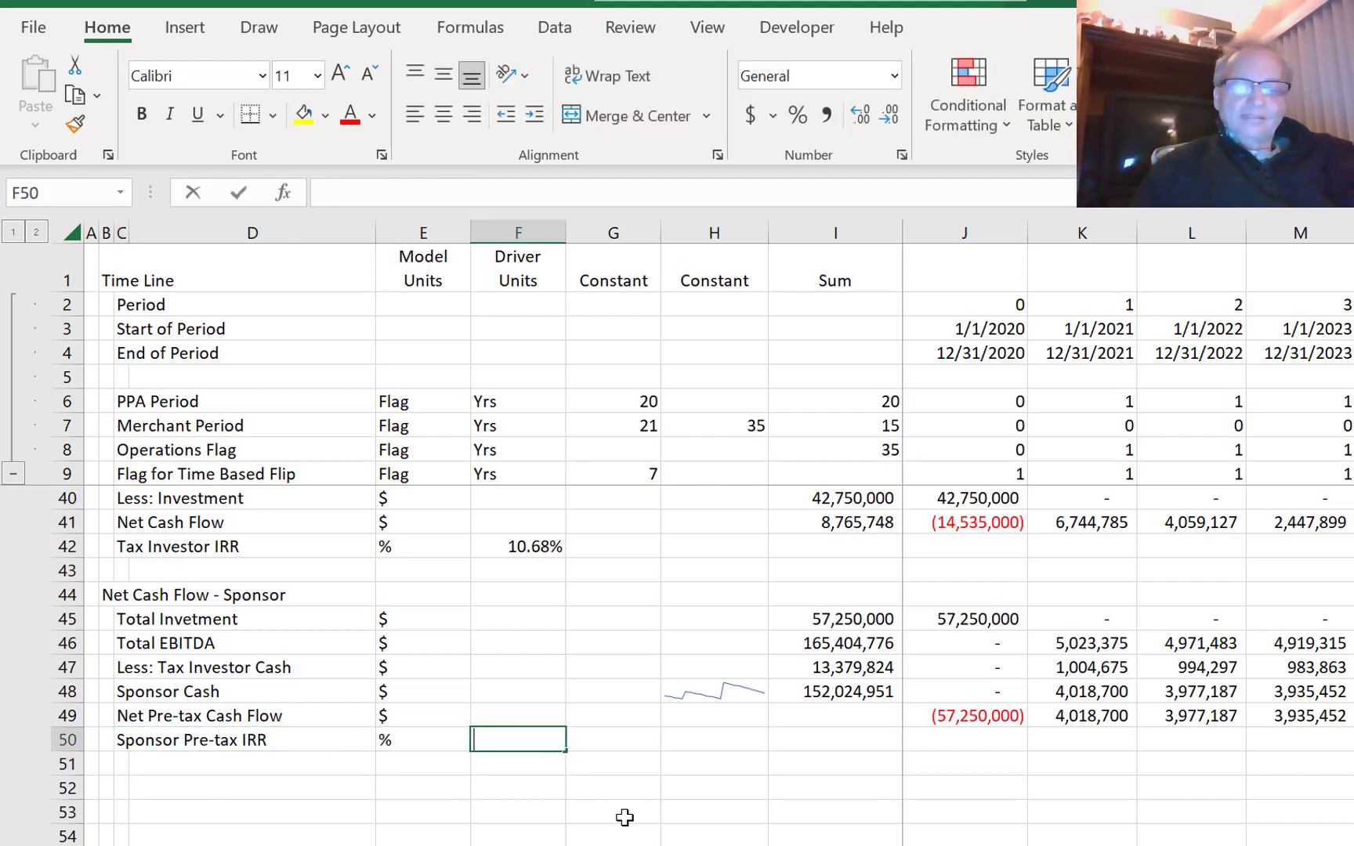
type("=irr")
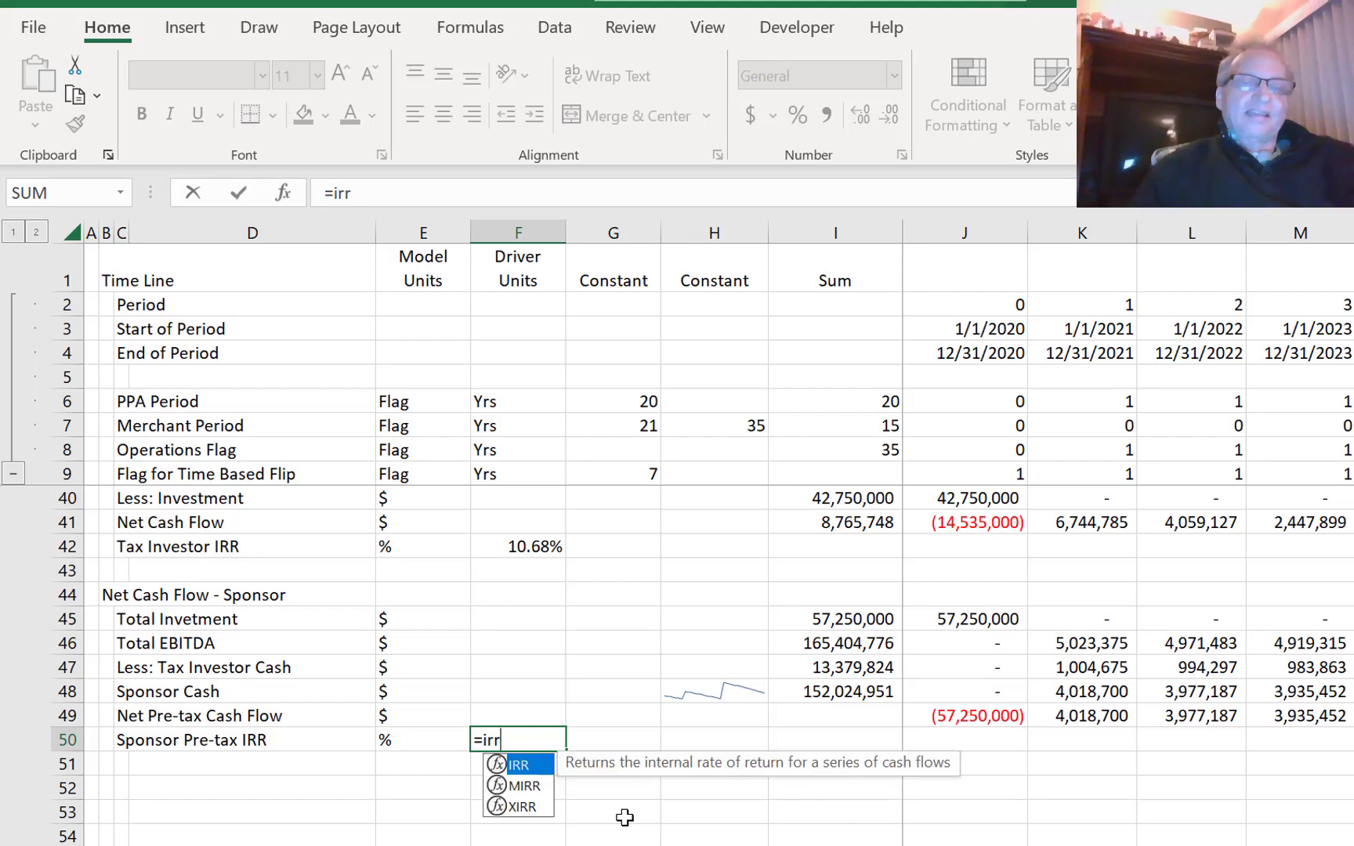
type("(")
key("Up")
key("Right")
key("Right")
key("Right")
key("Right")
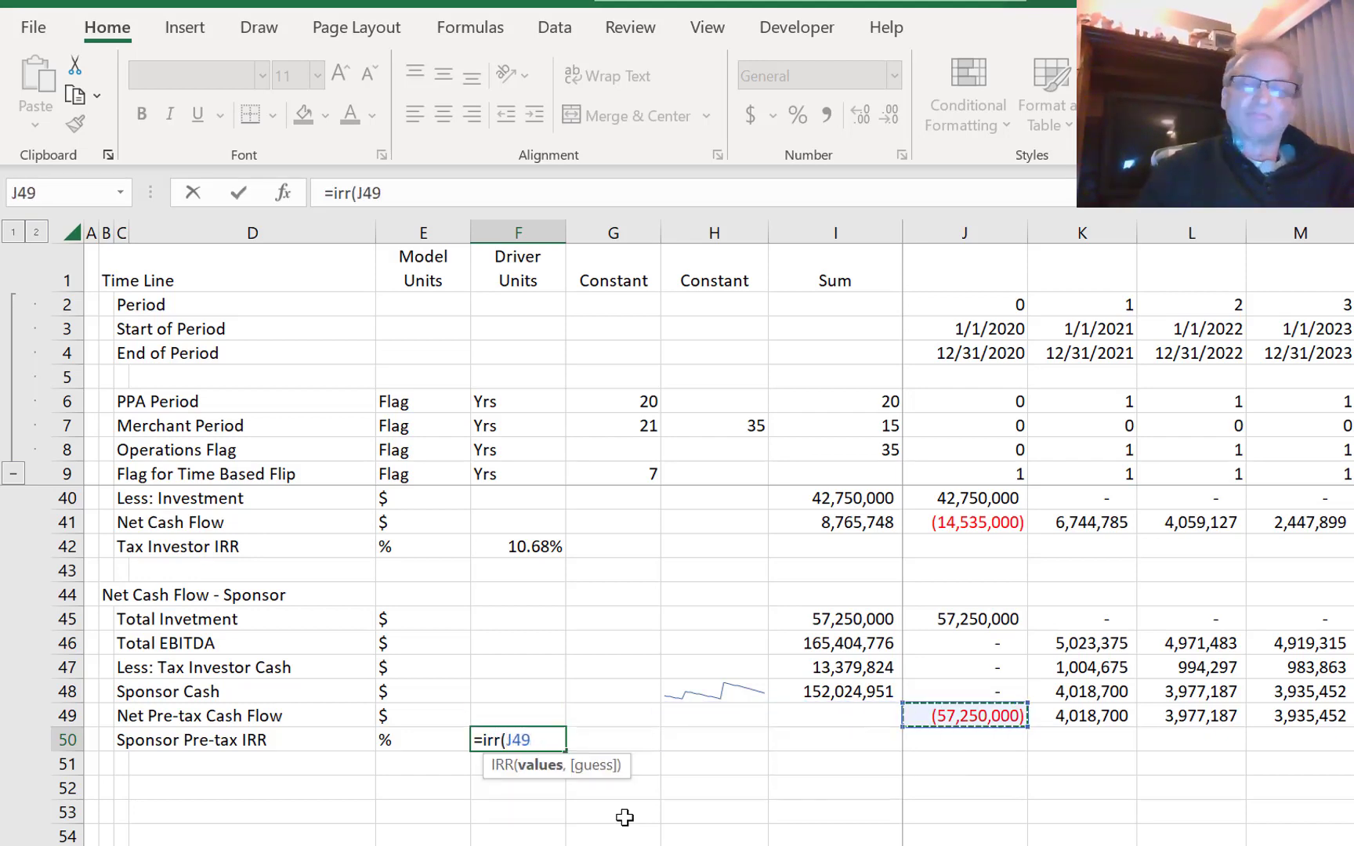
key("ctrl+shift+Right")
key("ctrl+Return")
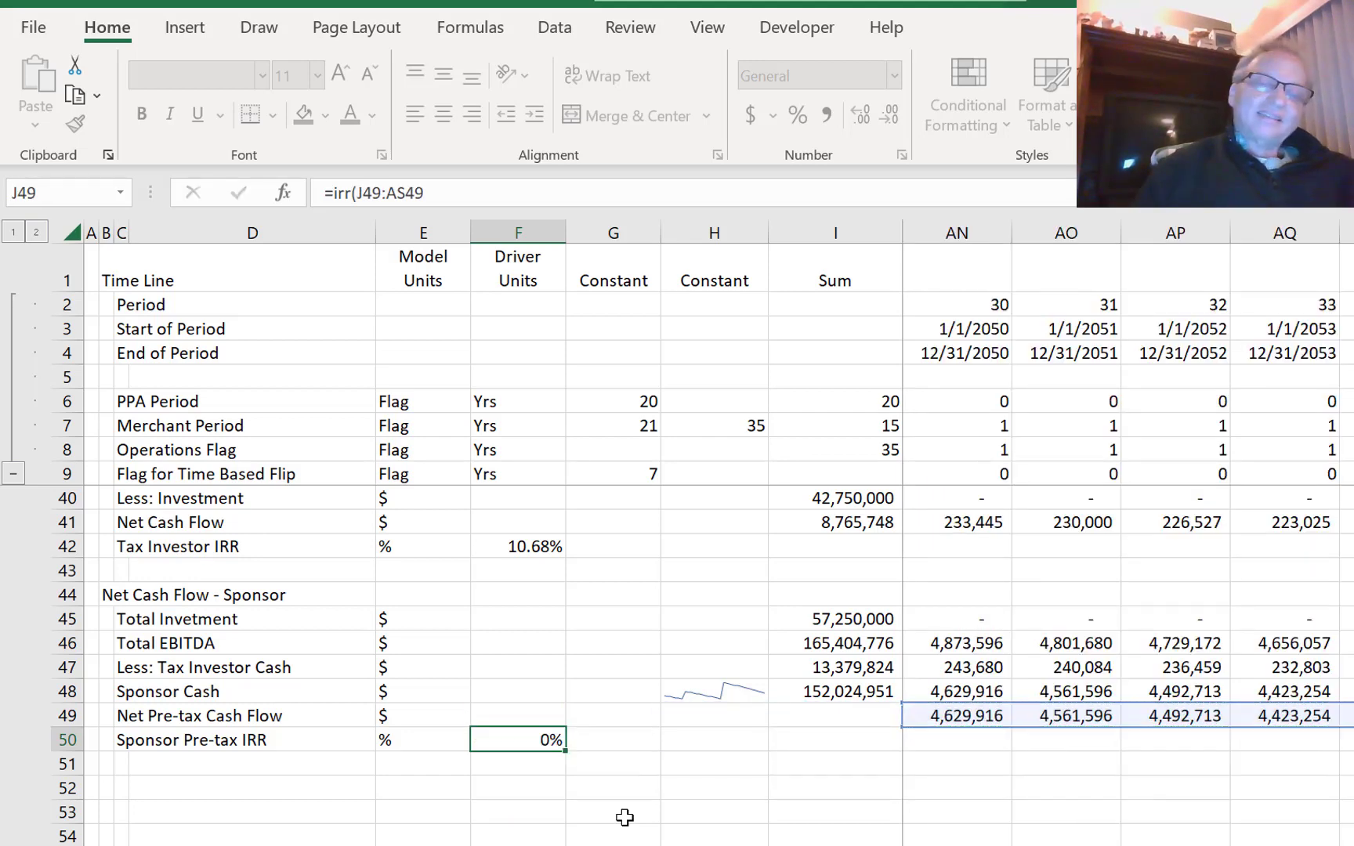
- Show the Sponsor Pre-tax IRR in F50 with two decimal places
key("Up")
key("alt+h")
key("0")
key("alt+h")
key("0")
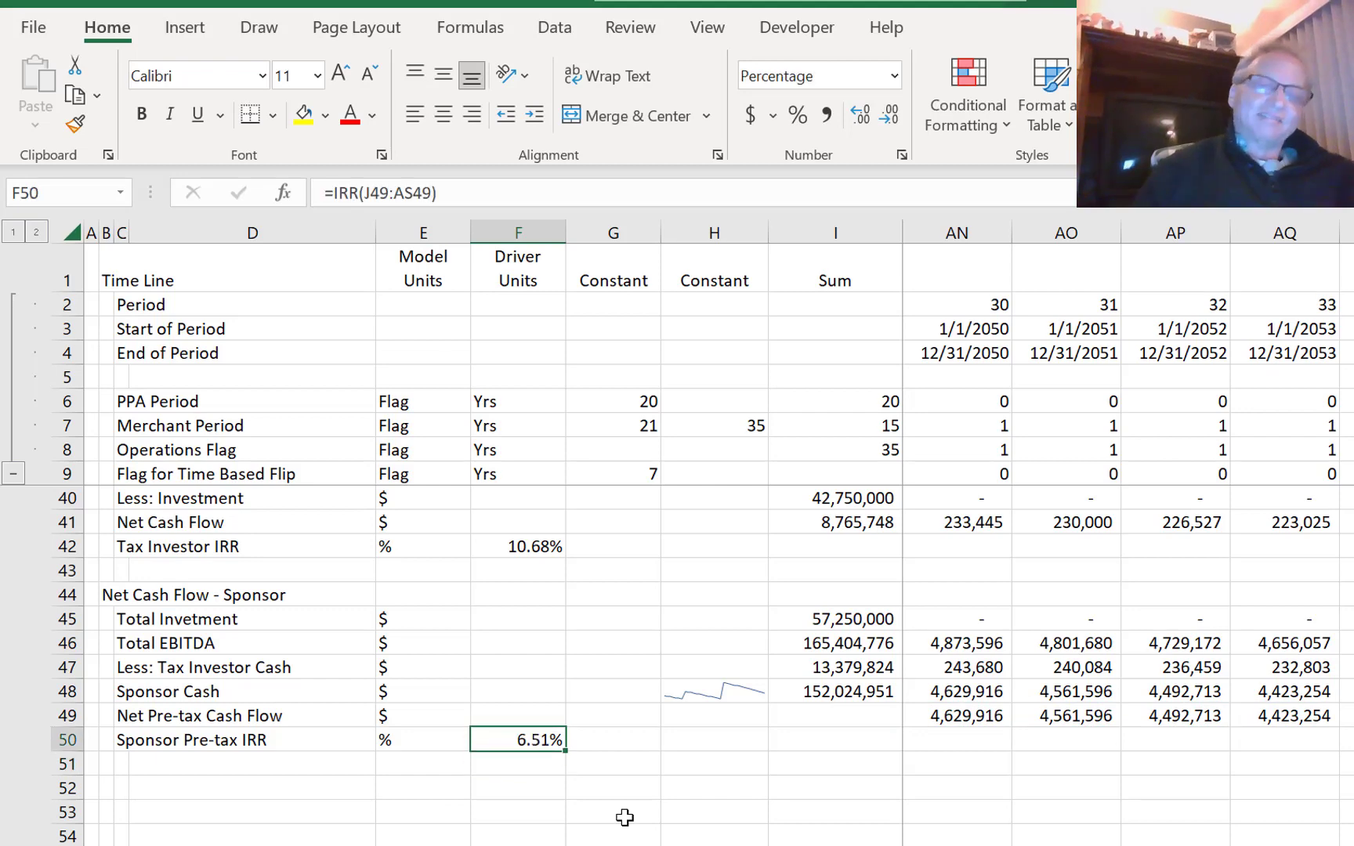
key("Left")
key("Right")
key("Left")
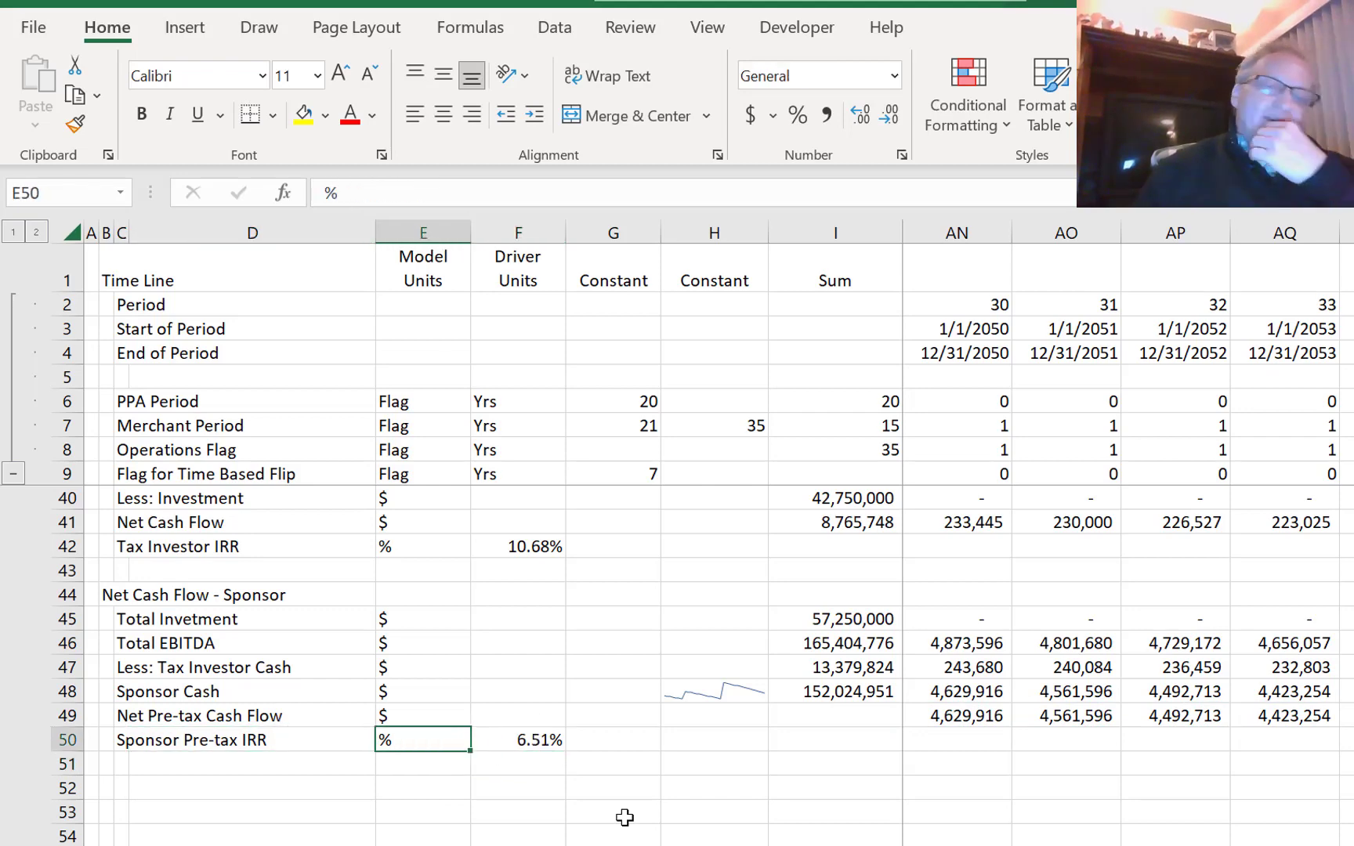
key("Right")
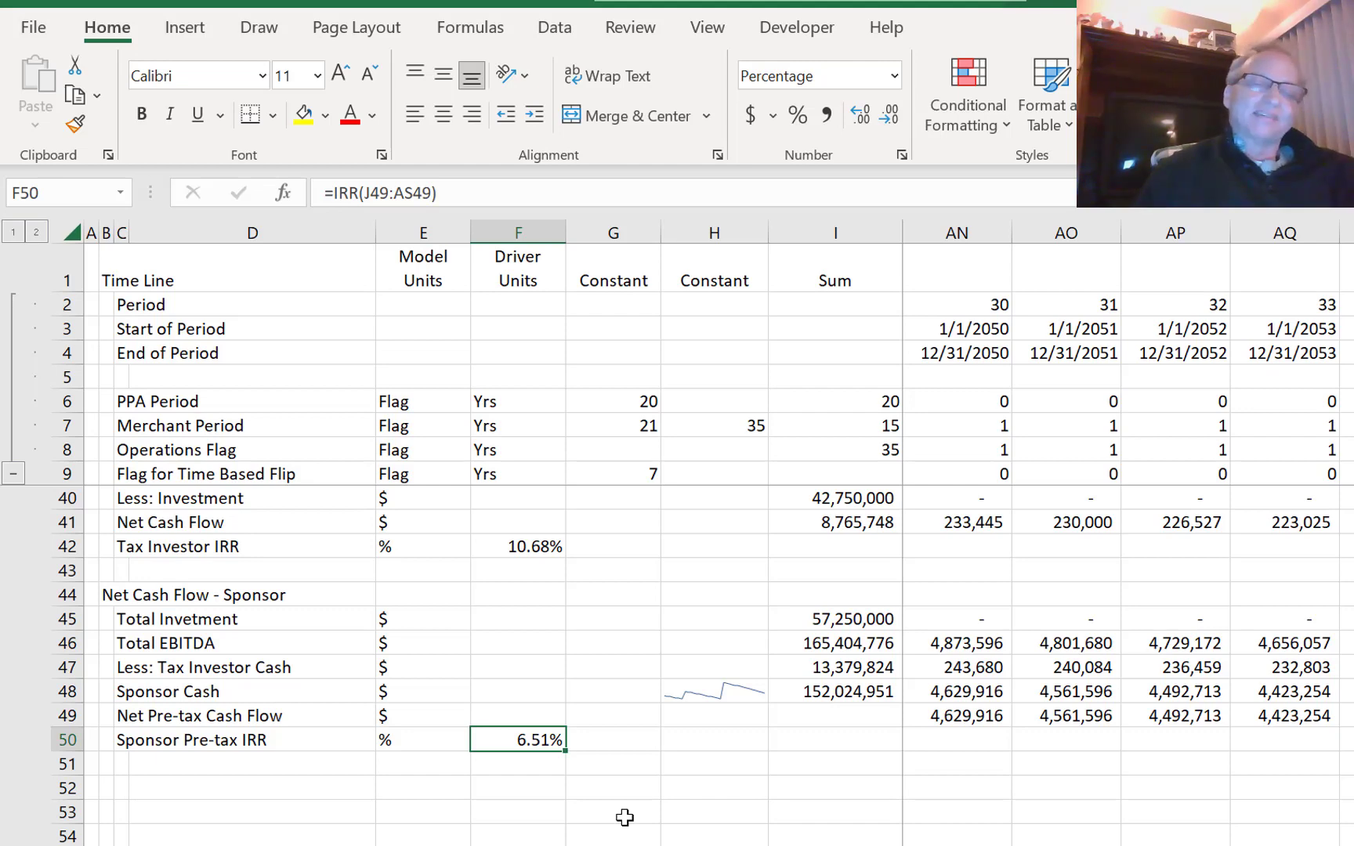
- Link Sponsor Unlevered Pre-Tax IRR in E12 of the Key Ratios sheet to =Allocation!F50
key("ctrl+Page_Up")
key("ctrl+Page_Up")
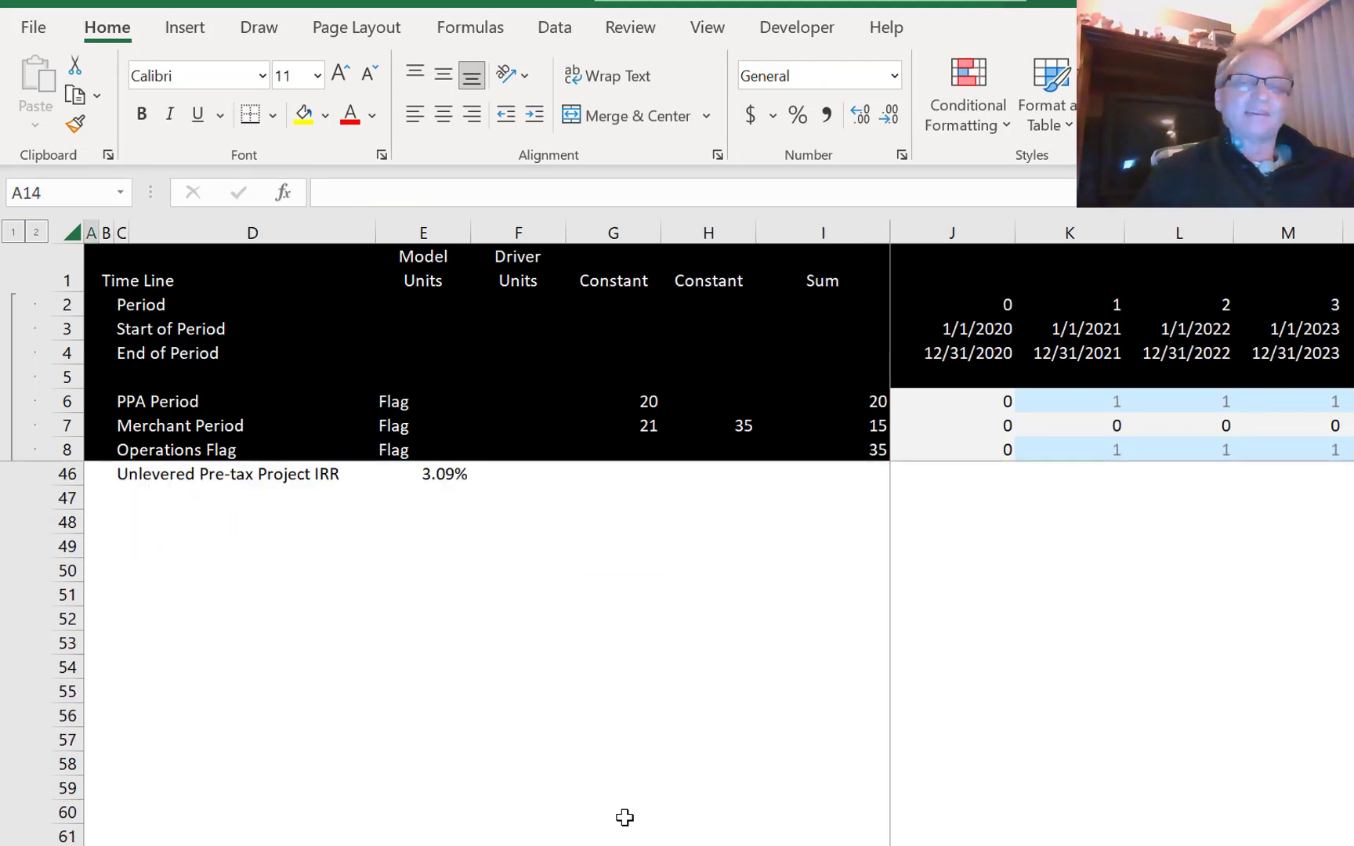
key("ctrl+Page_Up")
key("ctrl+Page_Up")
key("ctrl+Page_Down")
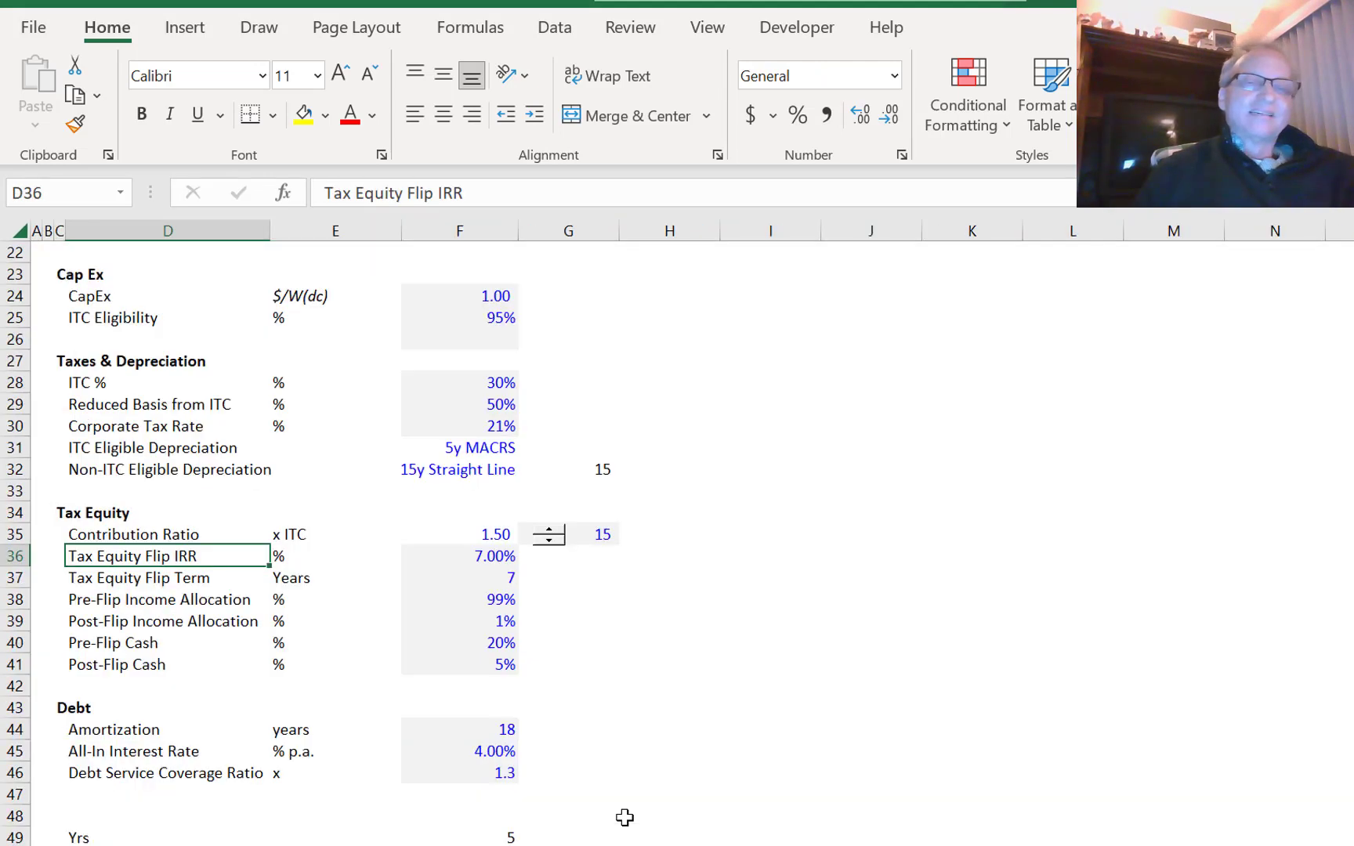
key("ctrl+Page_Up")
key("Up")
key("Down")
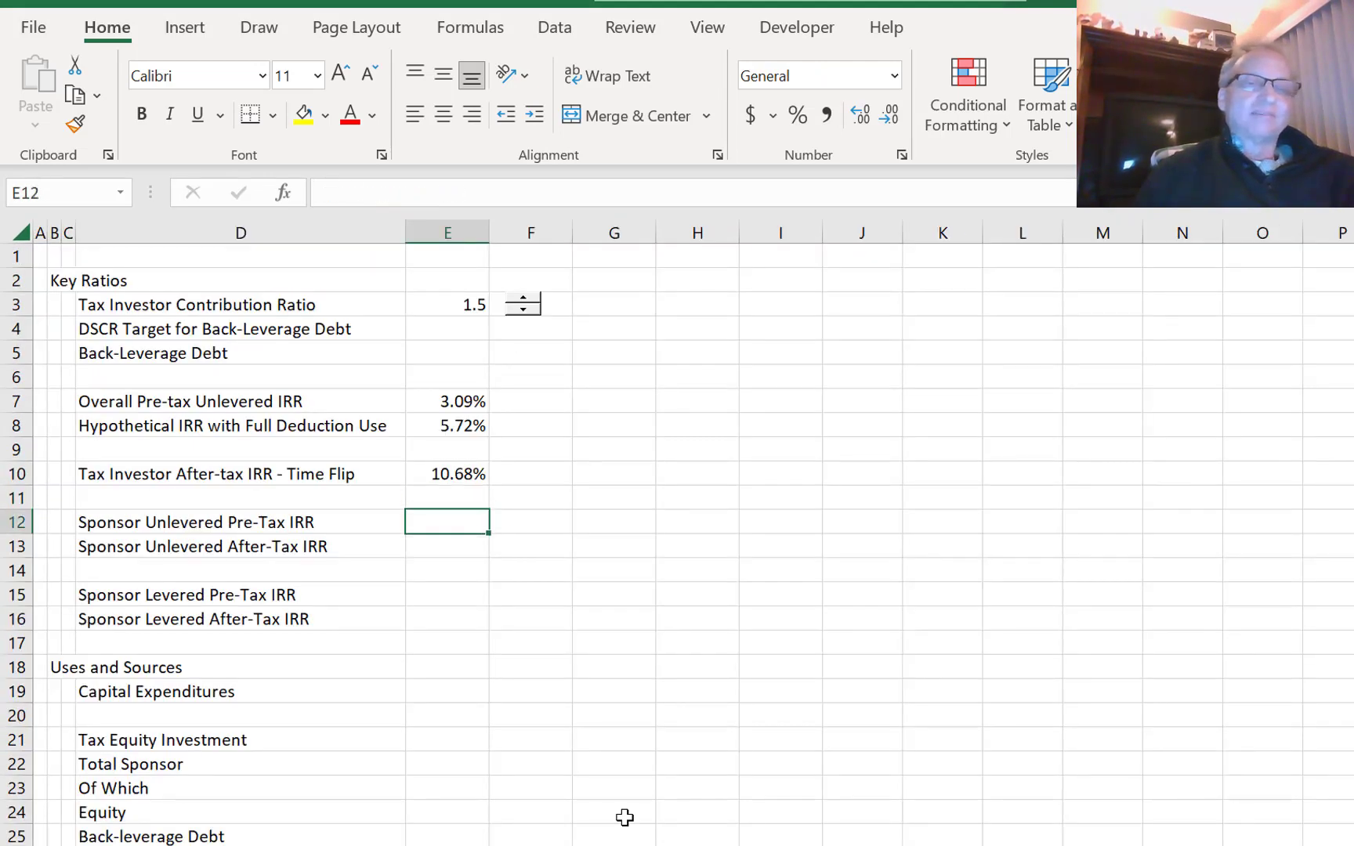
type("=")
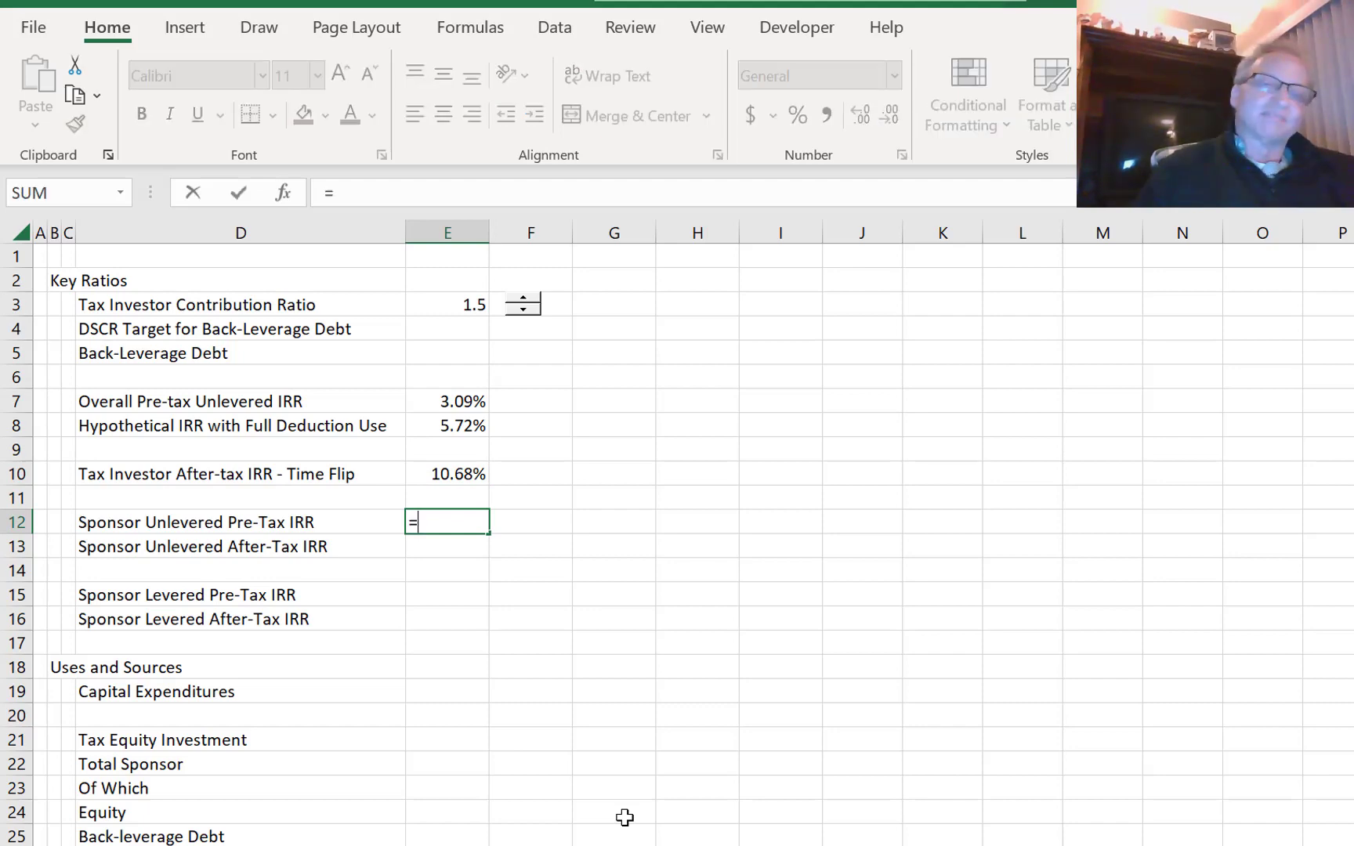
key("ctrl+Page_Down")
key("ctrl+Page_Down")
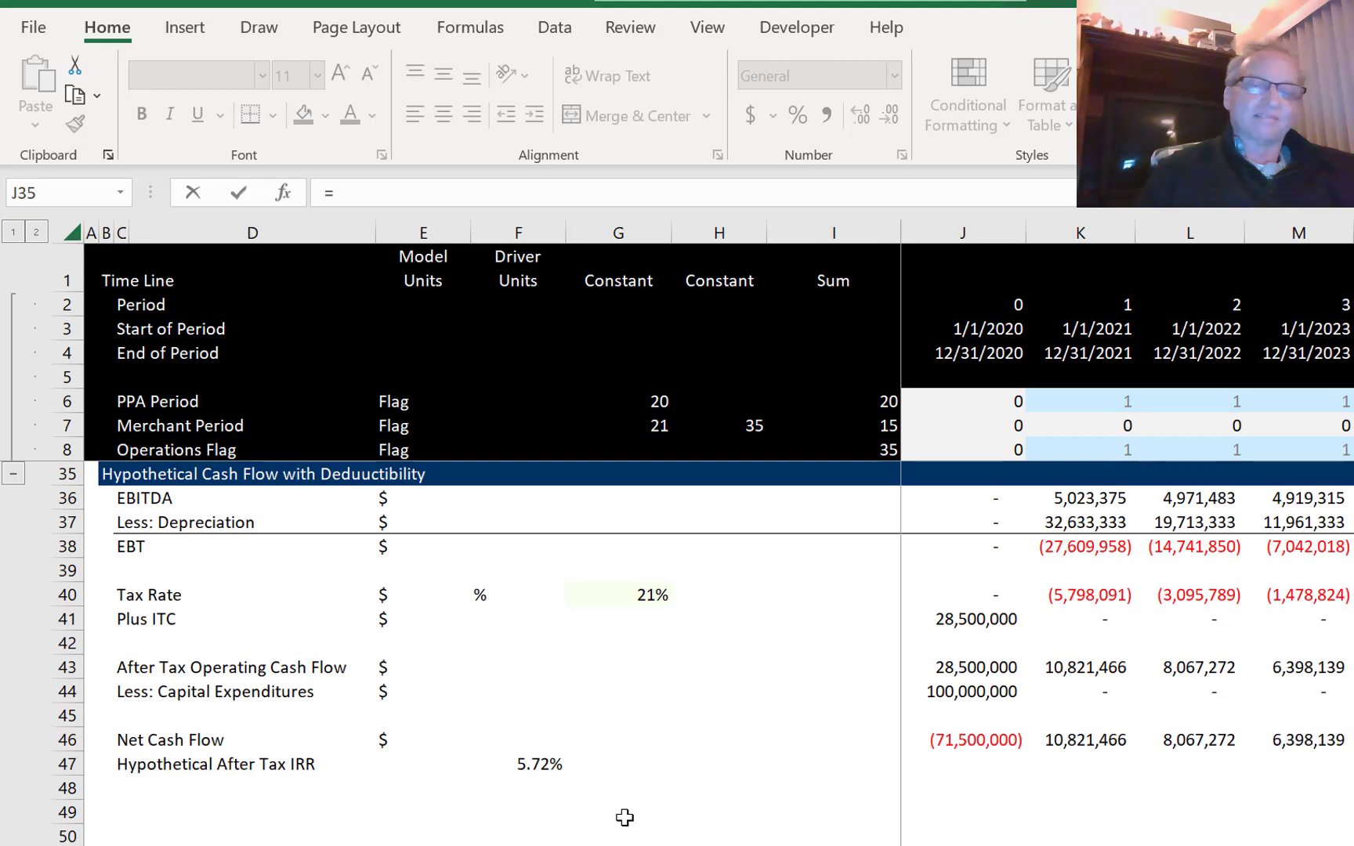
key("ctrl+Page_Down")
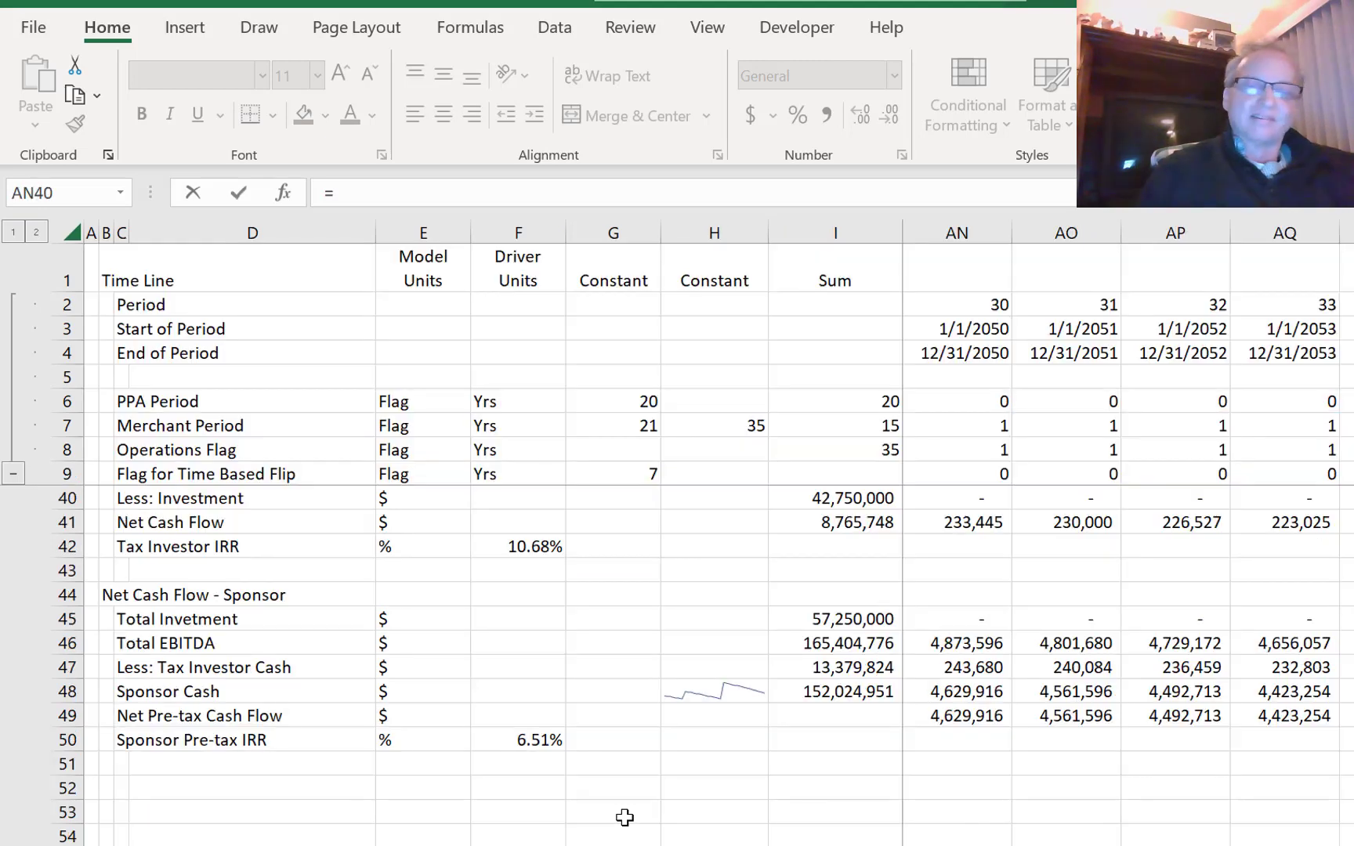
left_click(495, 735)
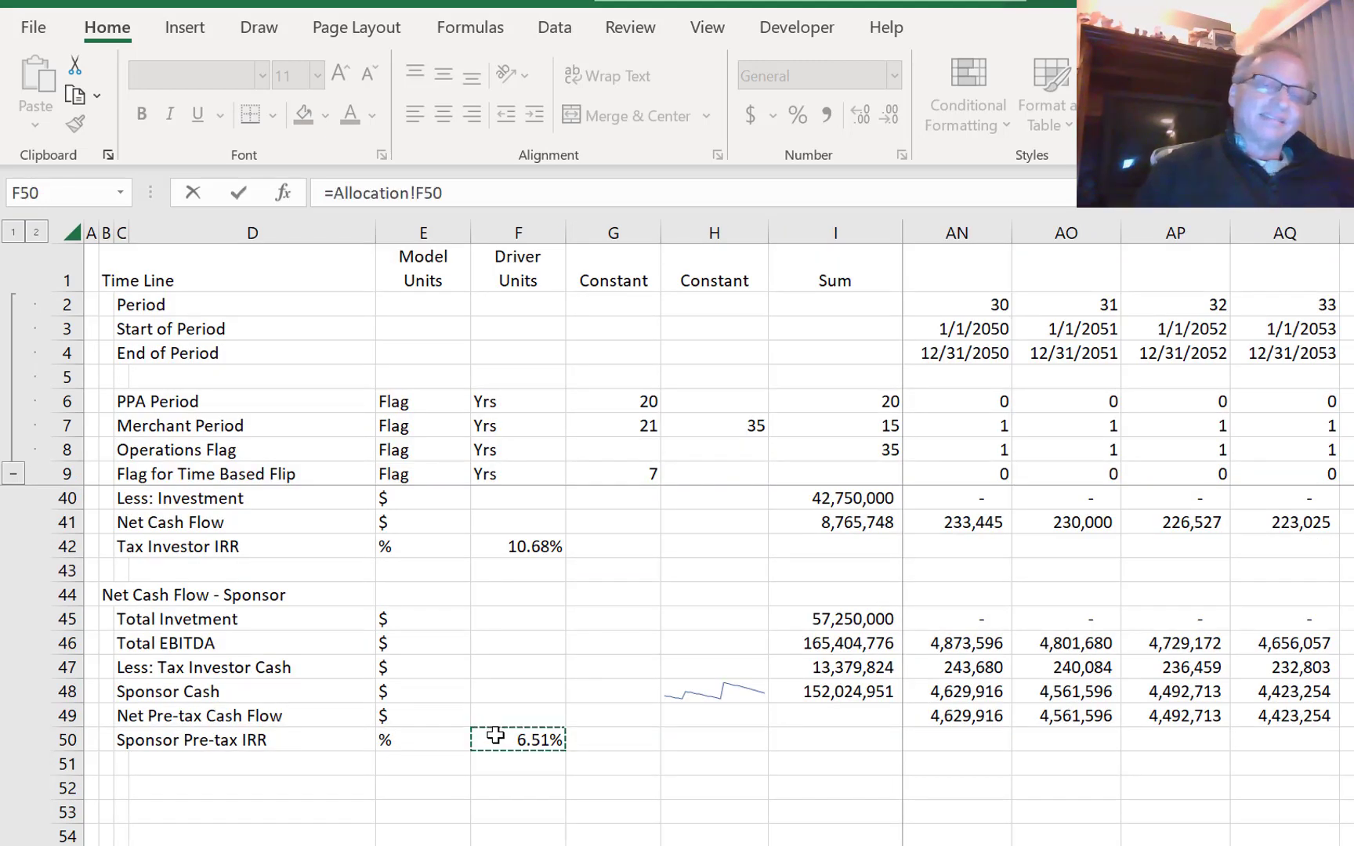
key("Return")
key("Up")
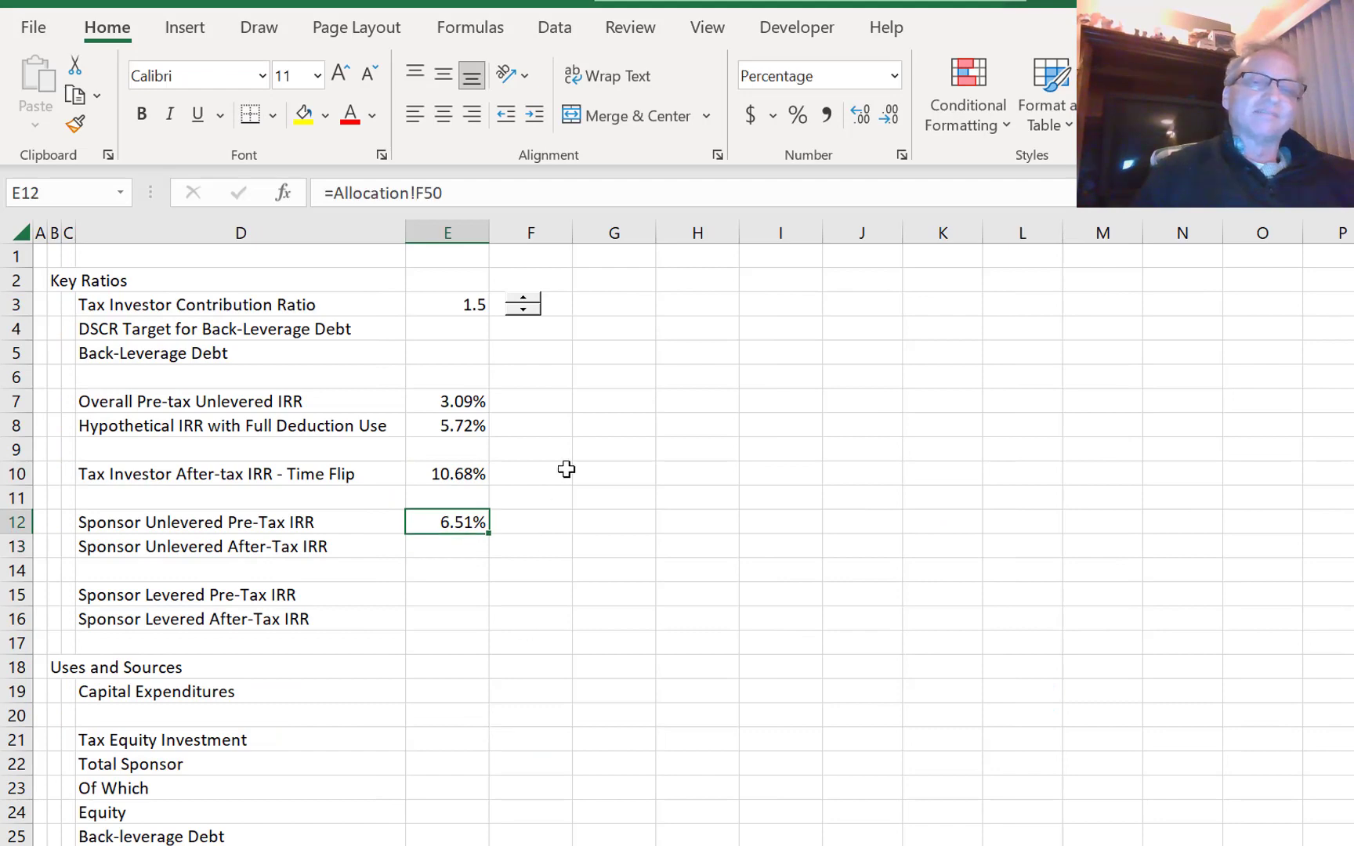
- Test the IRRs with the Tax Investor Contribution Ratio at 1.7 and 1.6, and return the ratio to 1.5
left_click(529, 298)
left_click(529, 299)
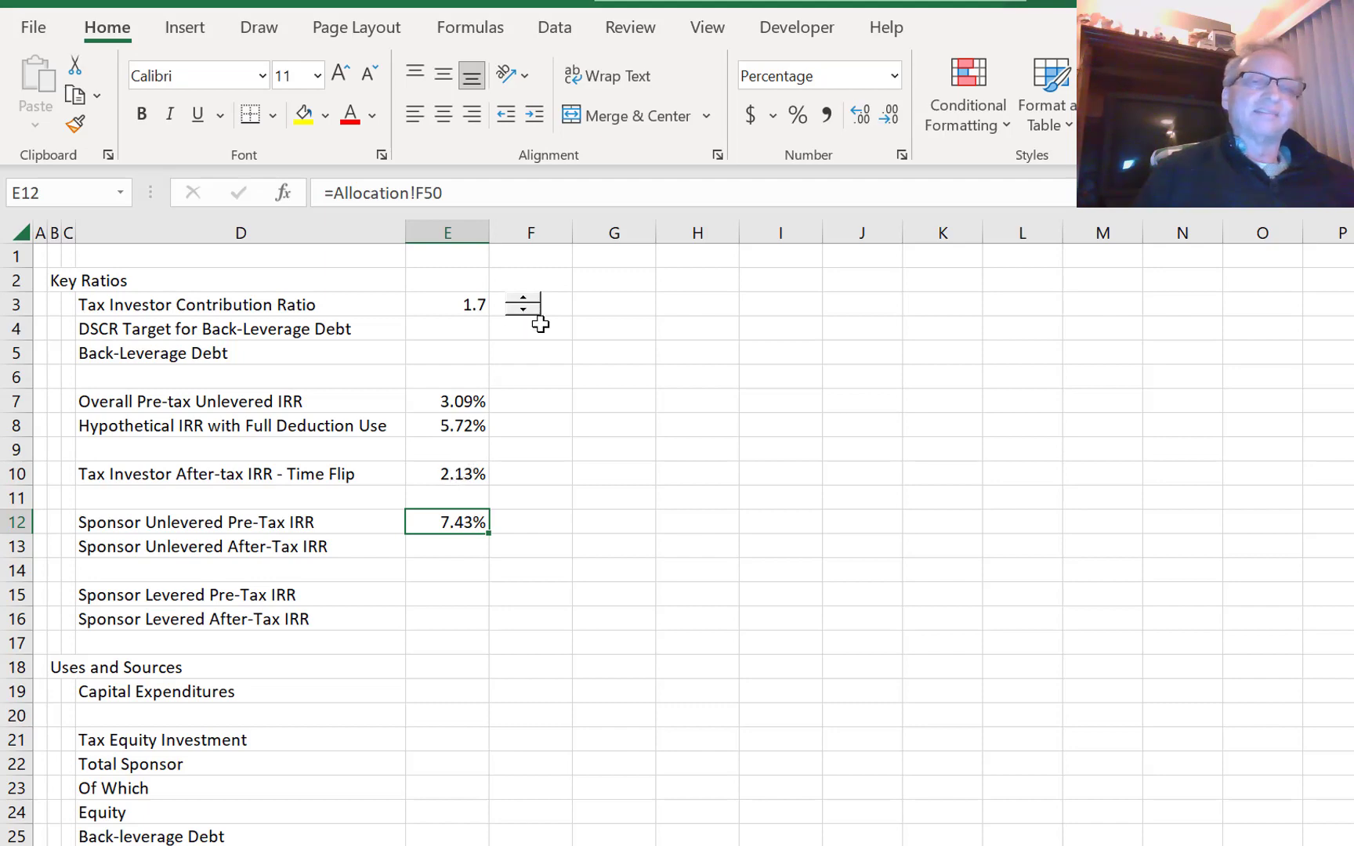
left_click(527, 311)
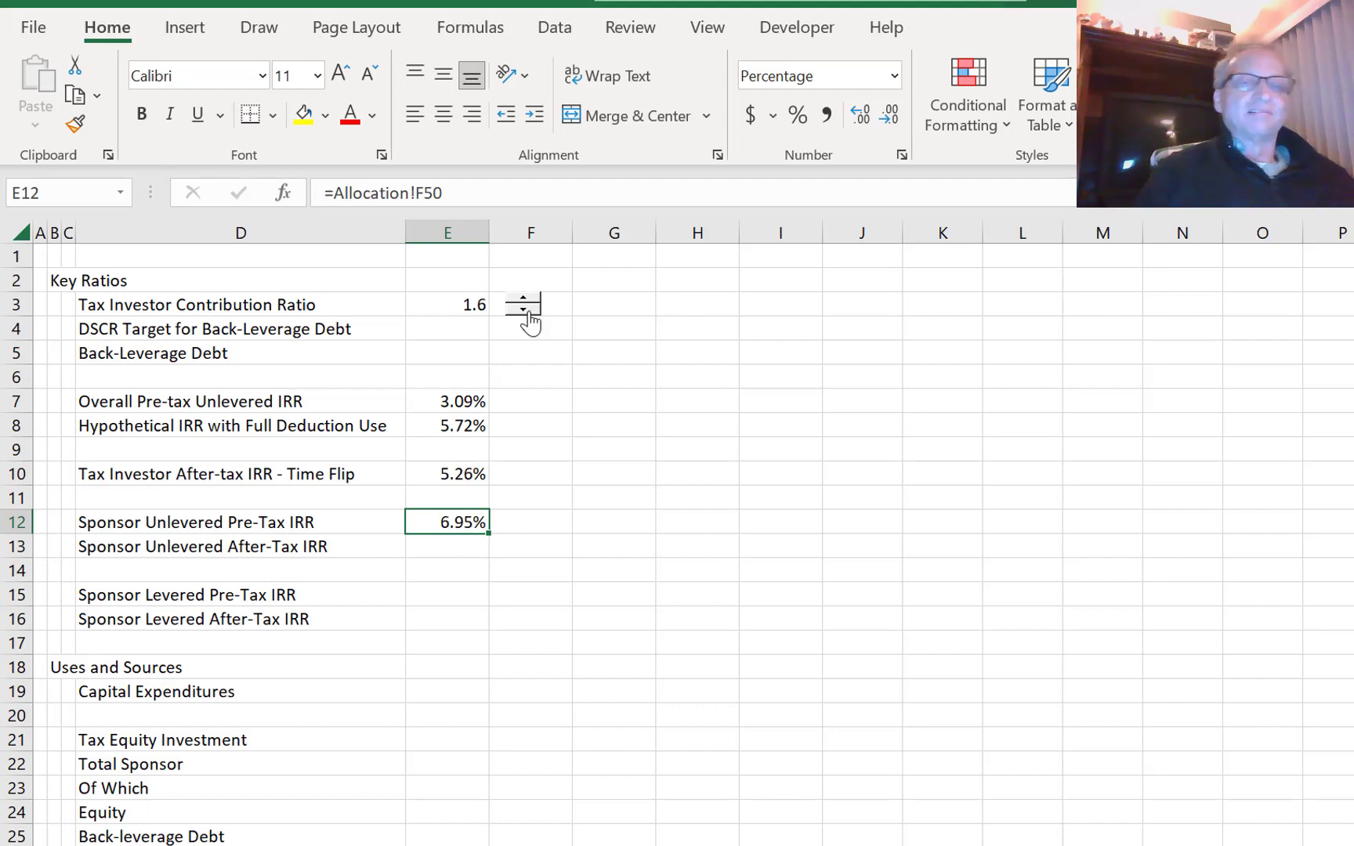
left_click(527, 311)
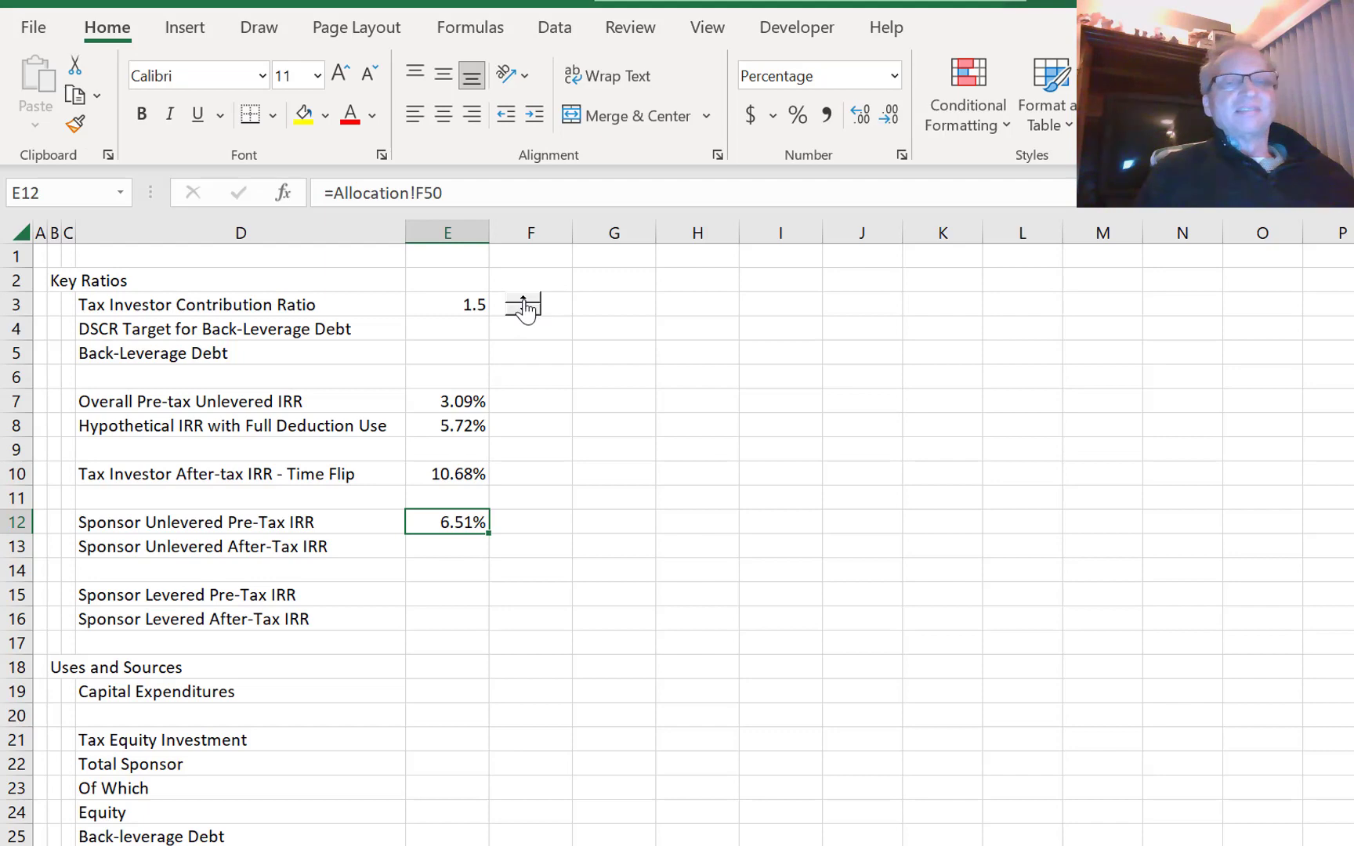
left_click(523, 301)
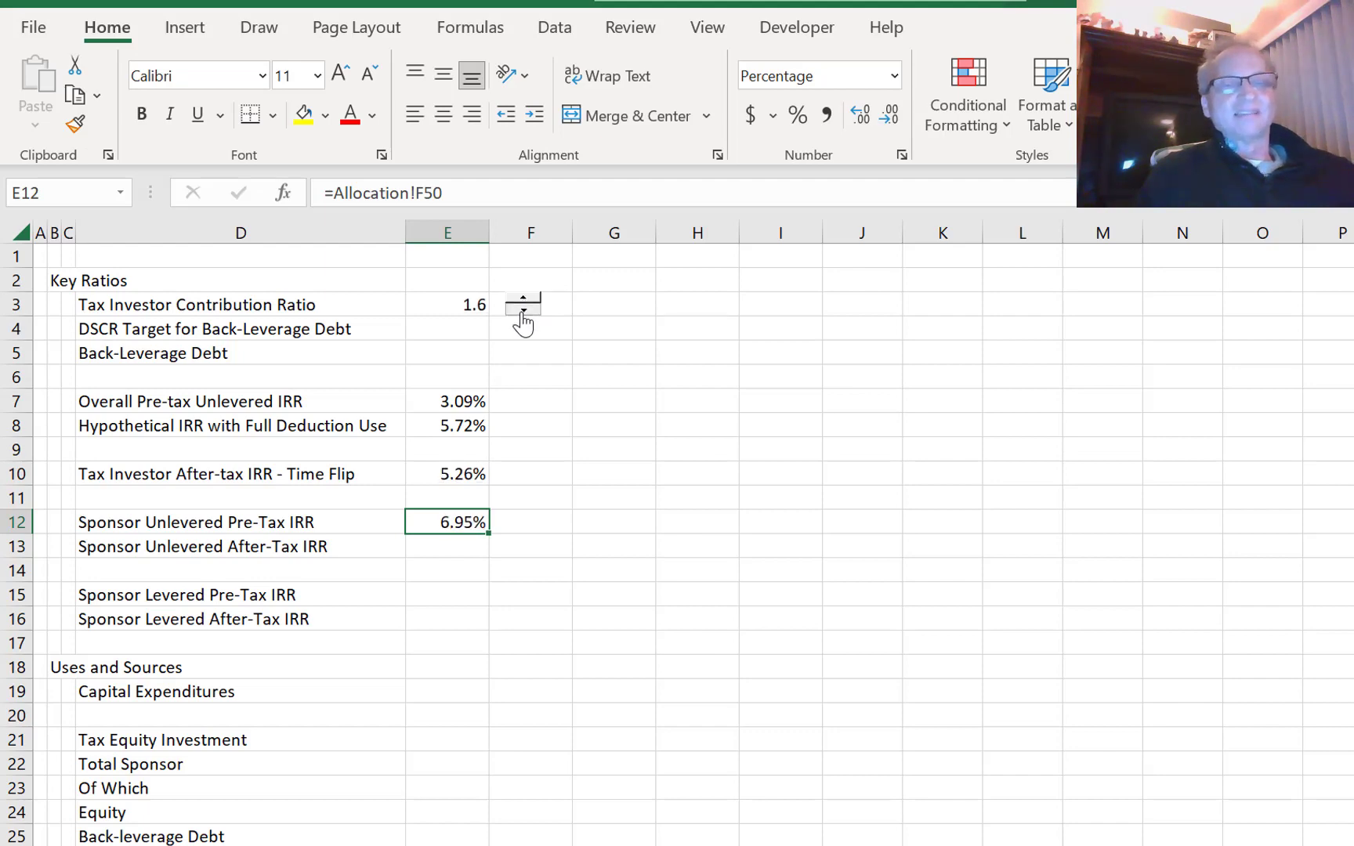
left_click(523, 311)
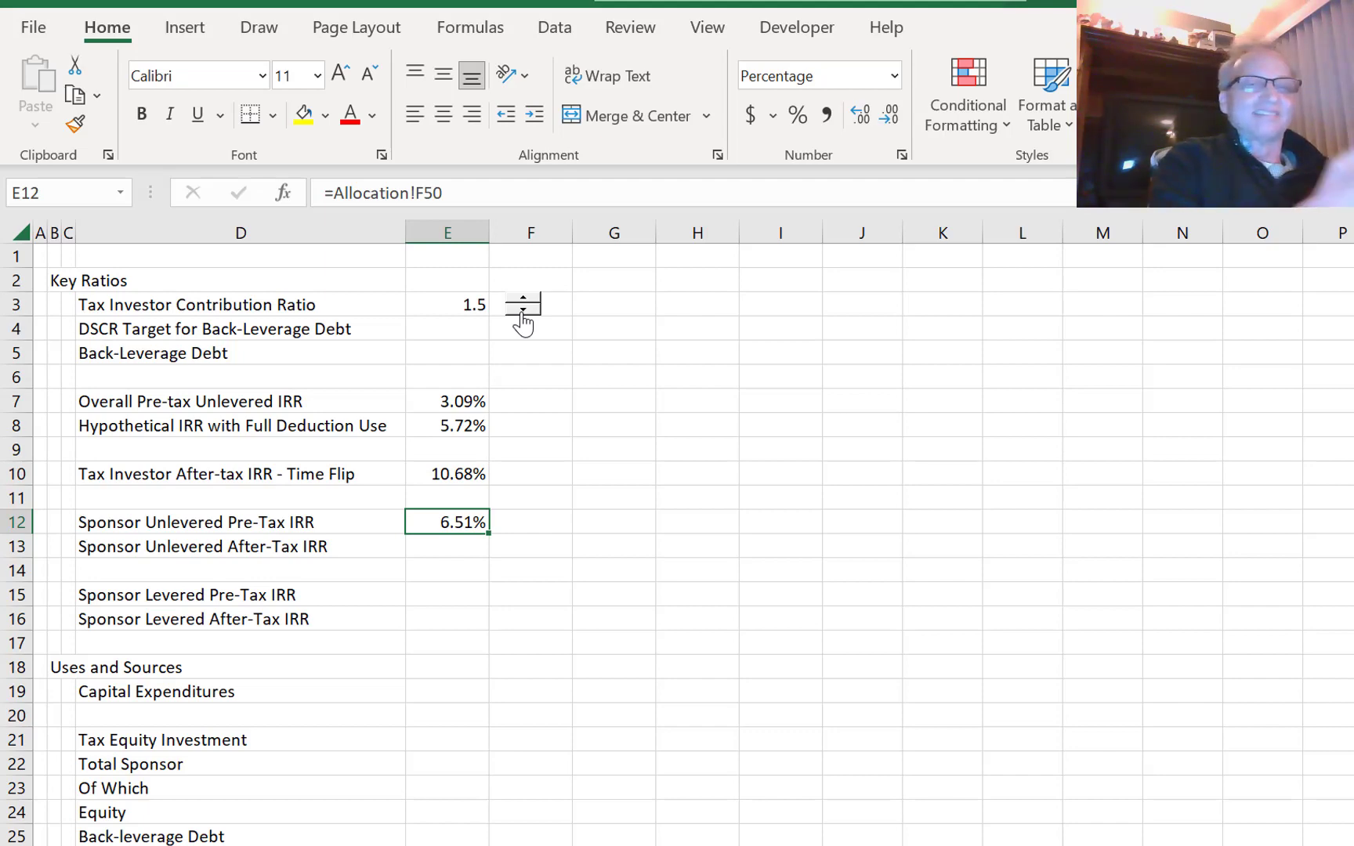
- Reword the label in D10 to Tax Investor After-tax IRR - Time based Flip
key("Up")
key("Up")
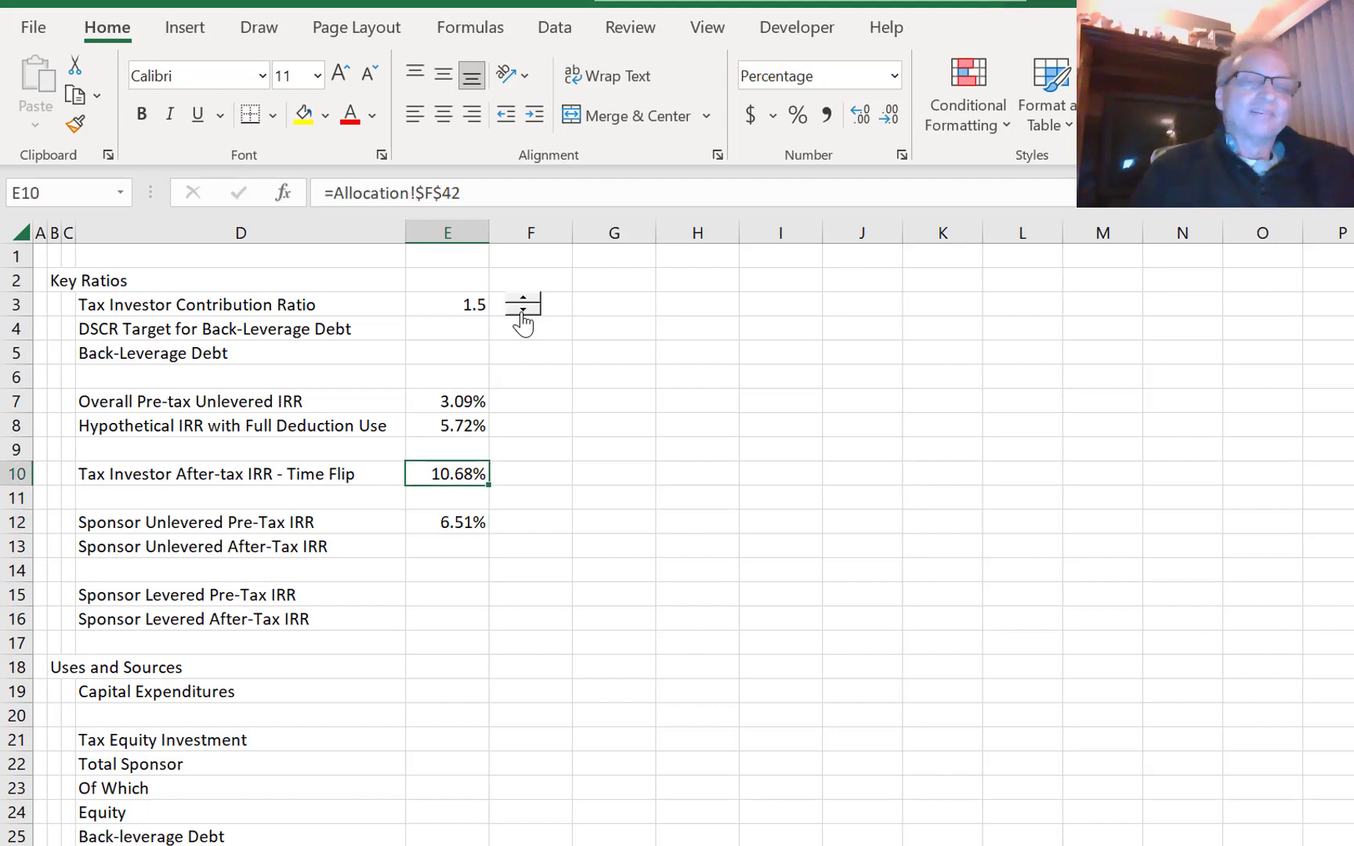
key("Left")
key("Left")
key("Right")
key("F2")
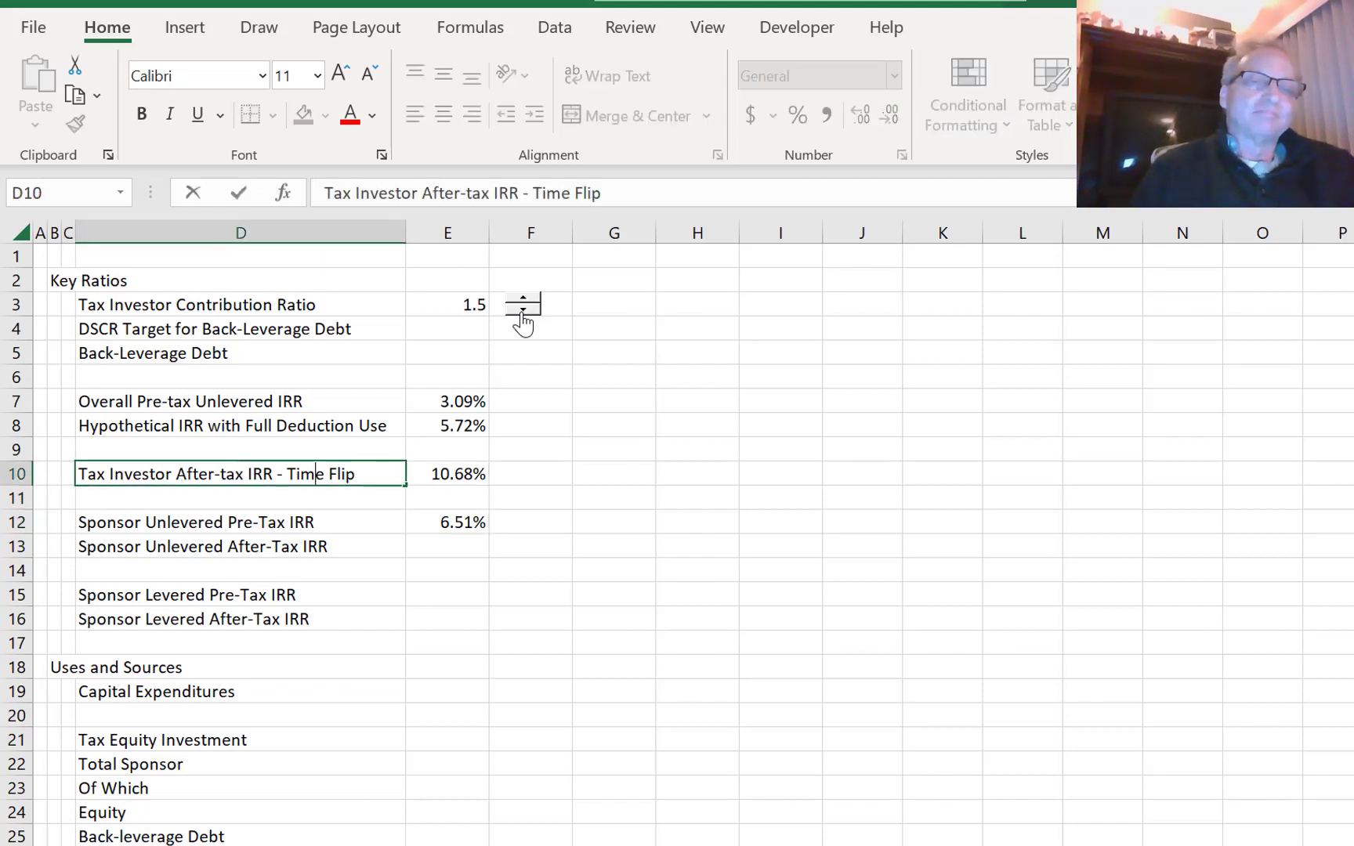
type("base")
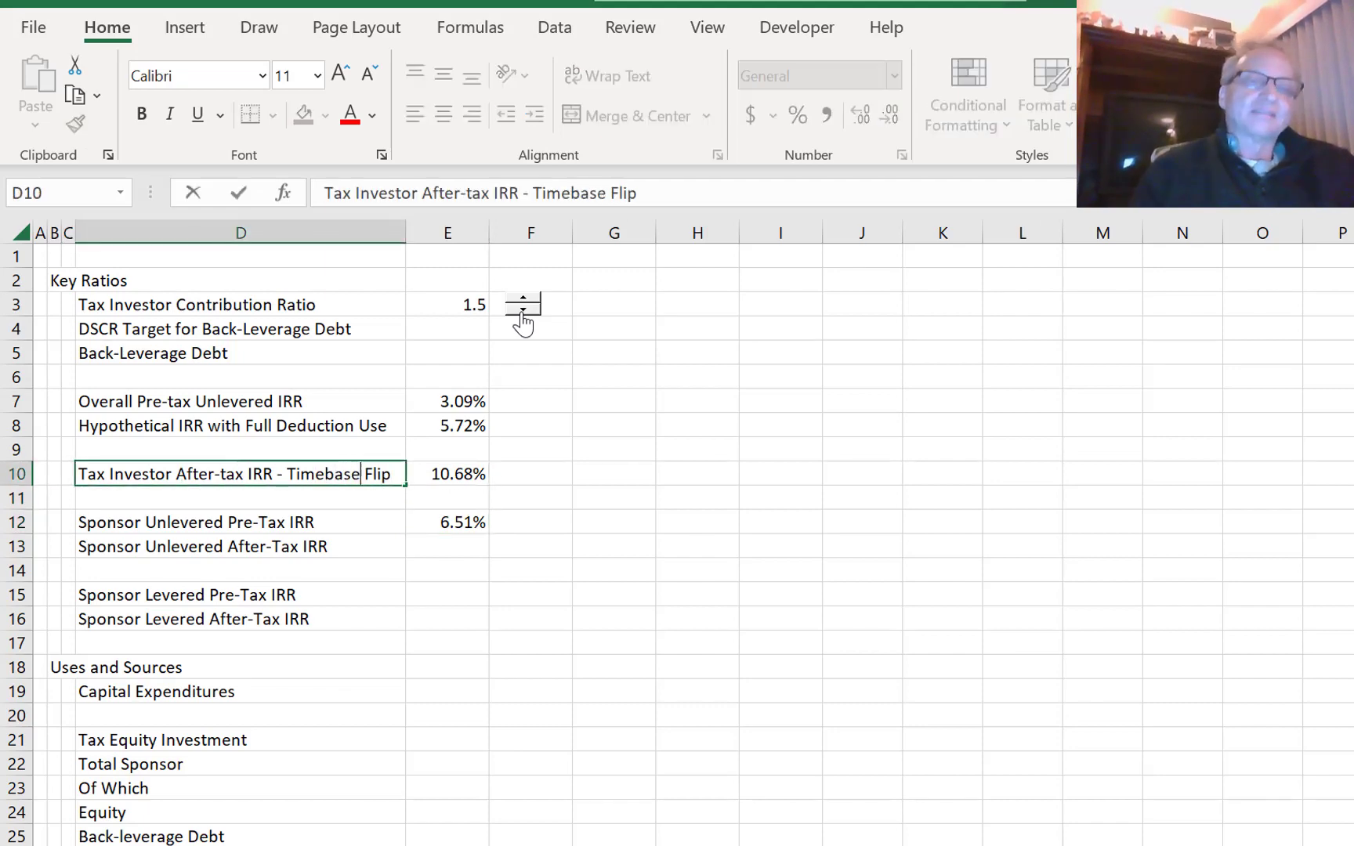
key("BackSpace")
key("BackSpace")
key("BackSpace")
key("BackSpace")
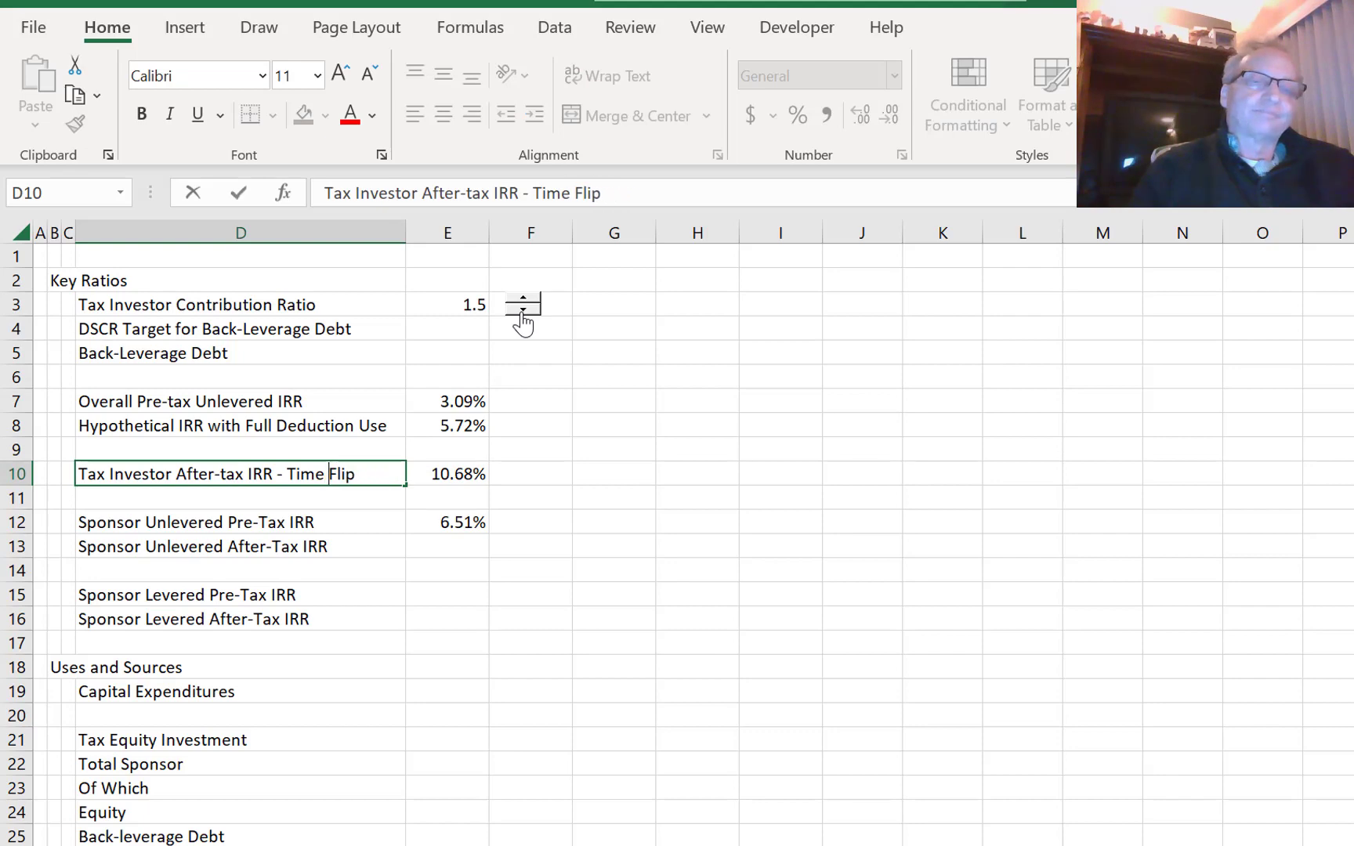
type("based")
key("Return")
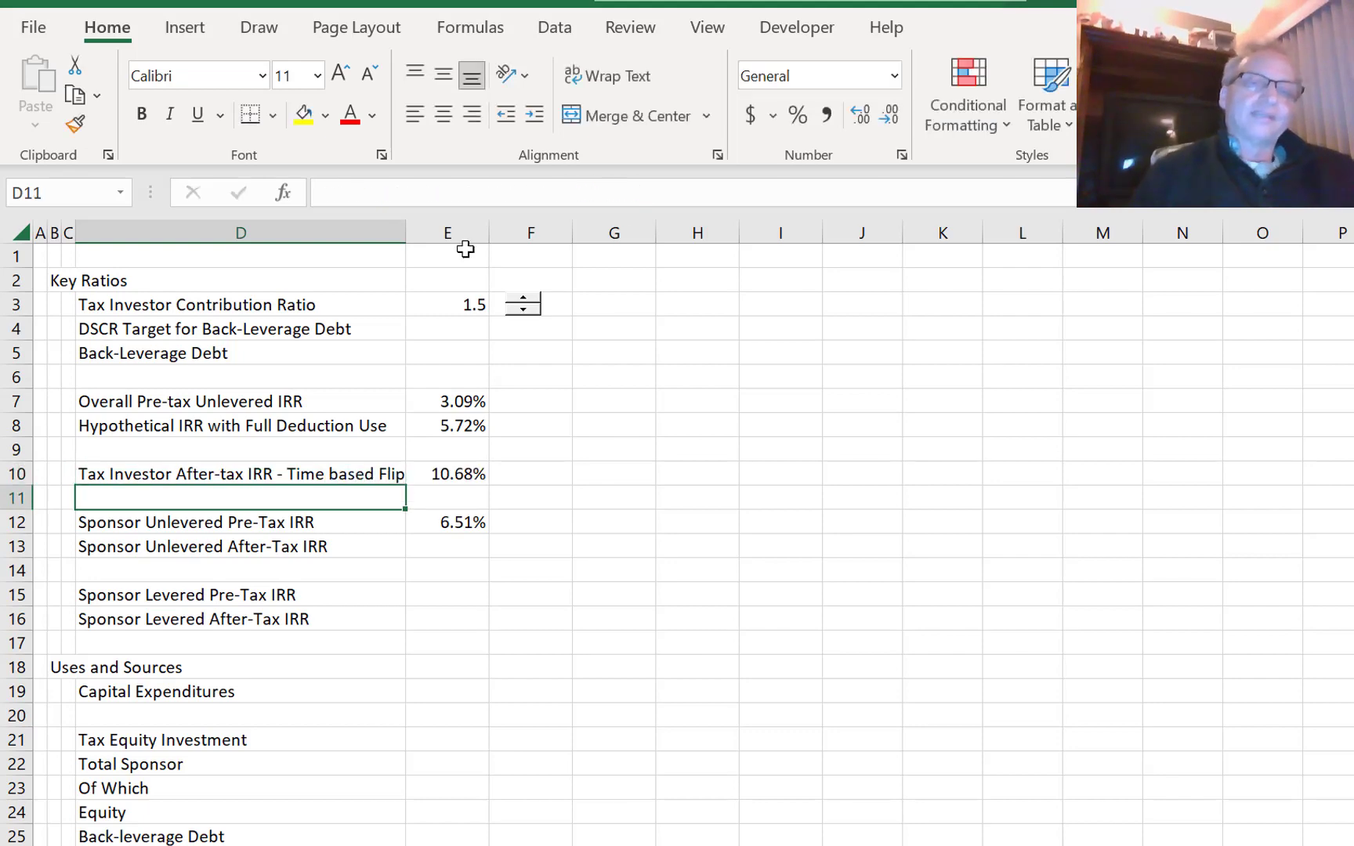
- Widen column D of the Key Ratios sheet to give the labels more room
left_click_drag(403, 237, 429, 235)
key("Up")
key("Down")
key("Down")
key("Down")
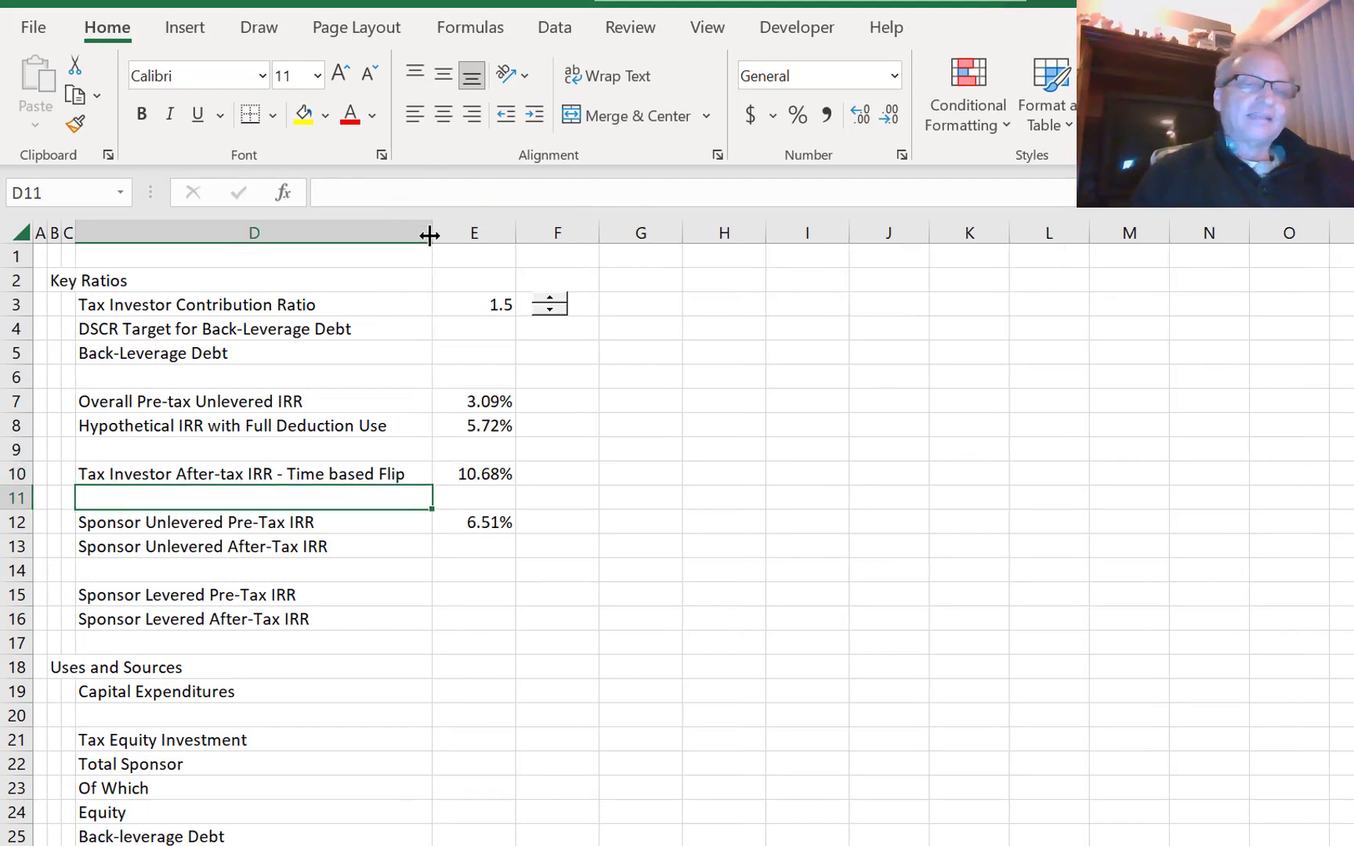
- Add the row label Income in C52 of the Allocation sheet, leaving a blank row below Sponsor Pre-tax IRR
key("ctrl+Page_Down")
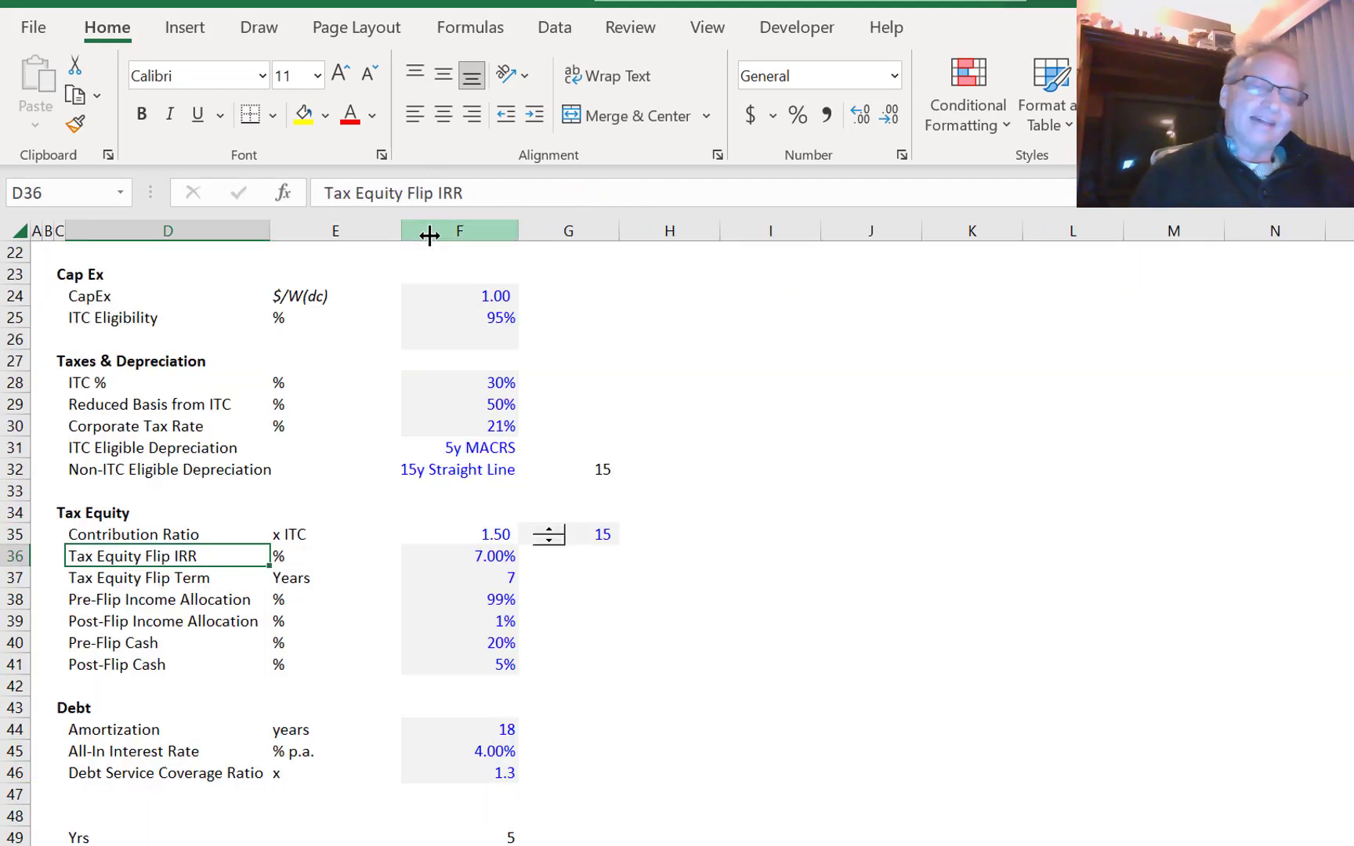
key("ctrl+Page_Down")
key("ctrl+Page_Down")
key("ctrl+Page_Down")
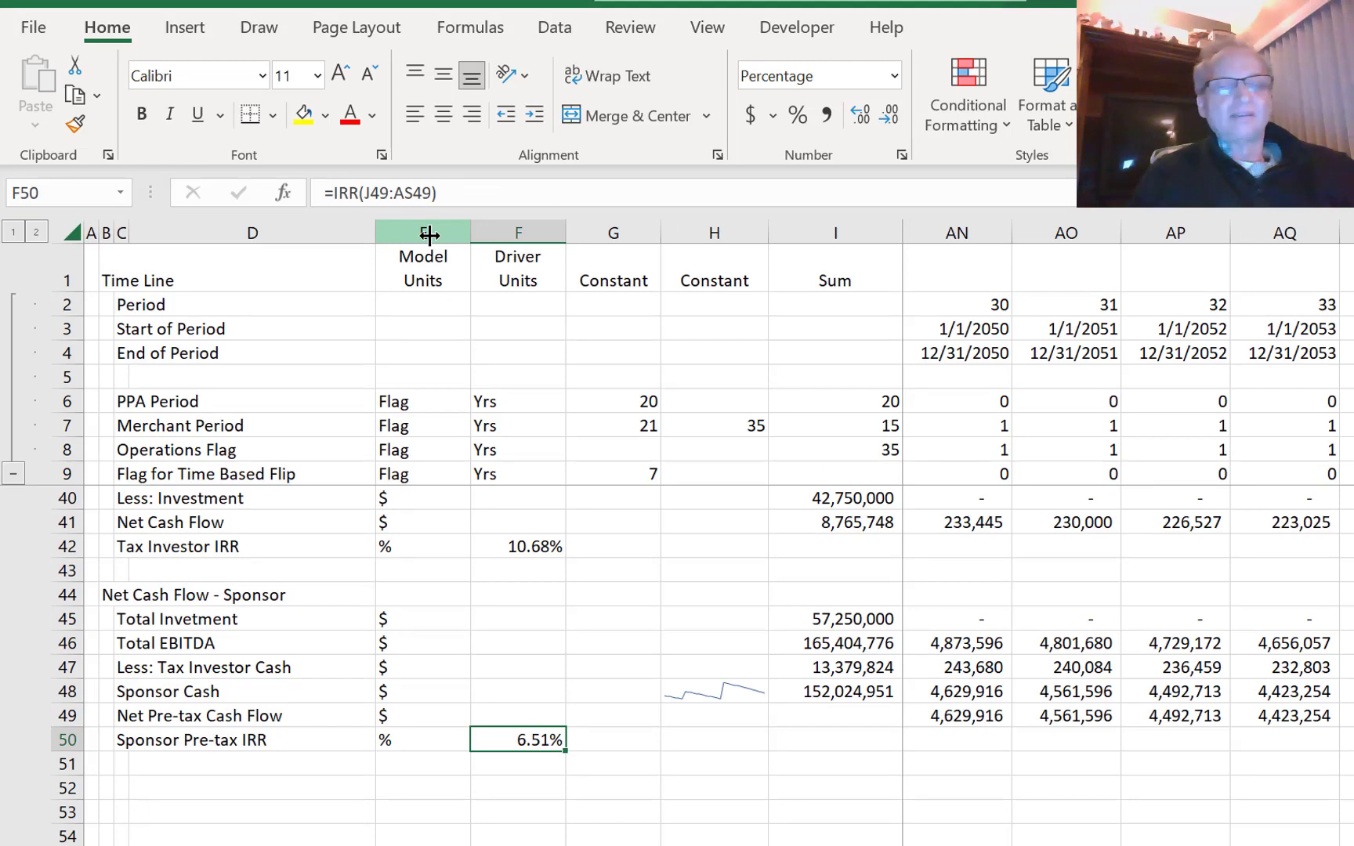
key("Down")
key("Down")
key("Left")
key("Left")
key("Left")
key("Left")
key("Right")
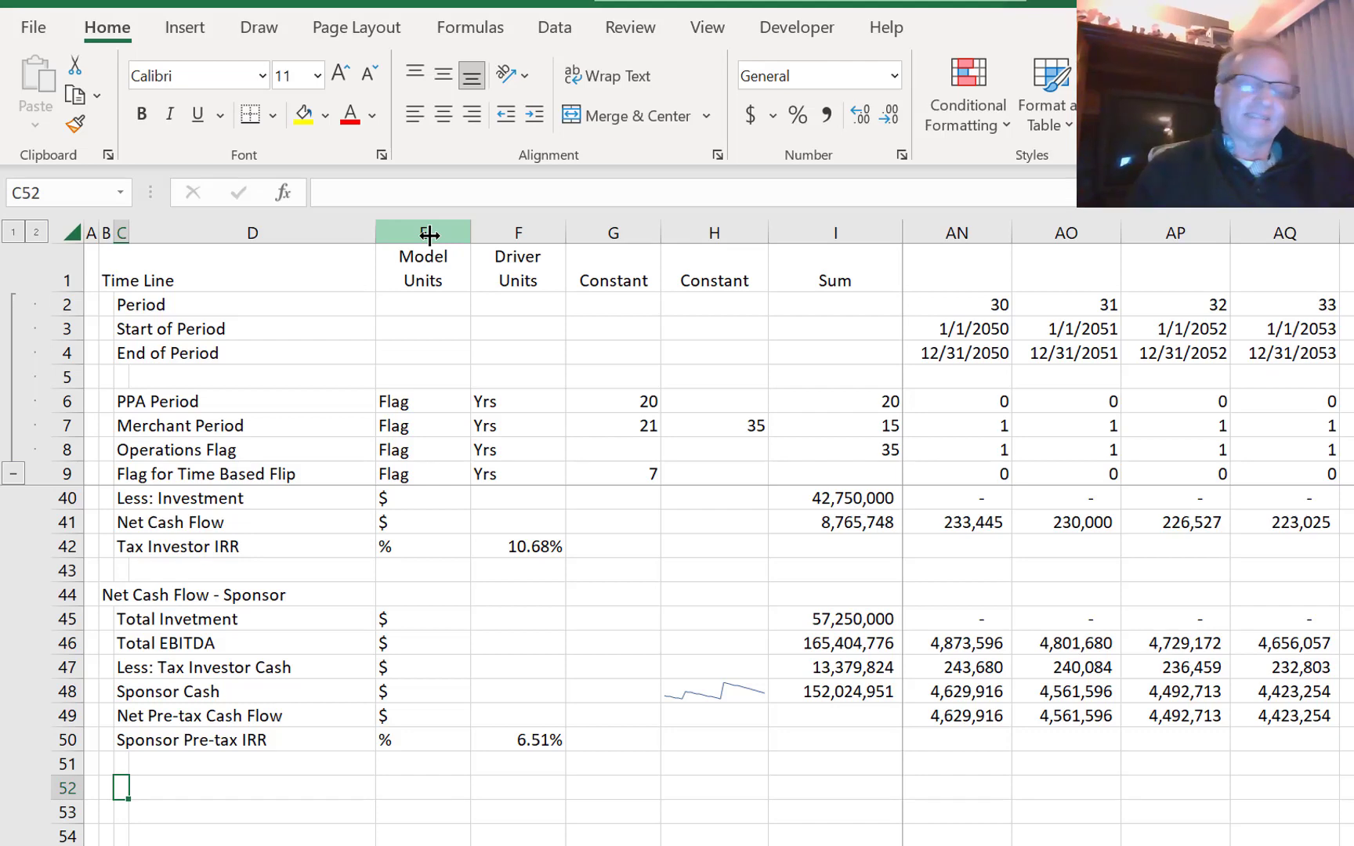
type("Income")
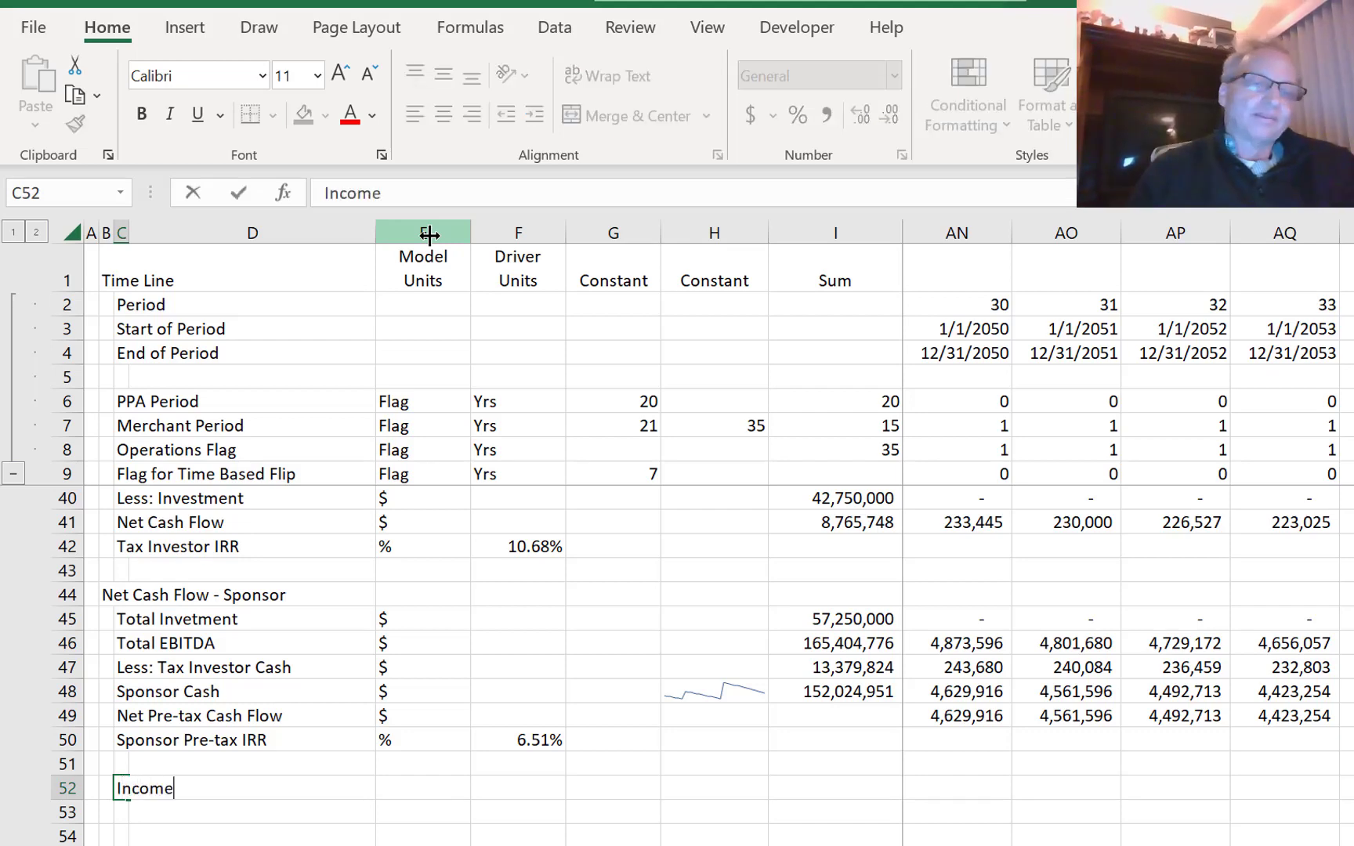
key("Return")
- Enter $ as the model unit for Income in E52
key("Up")
key("Right")
key("Right")
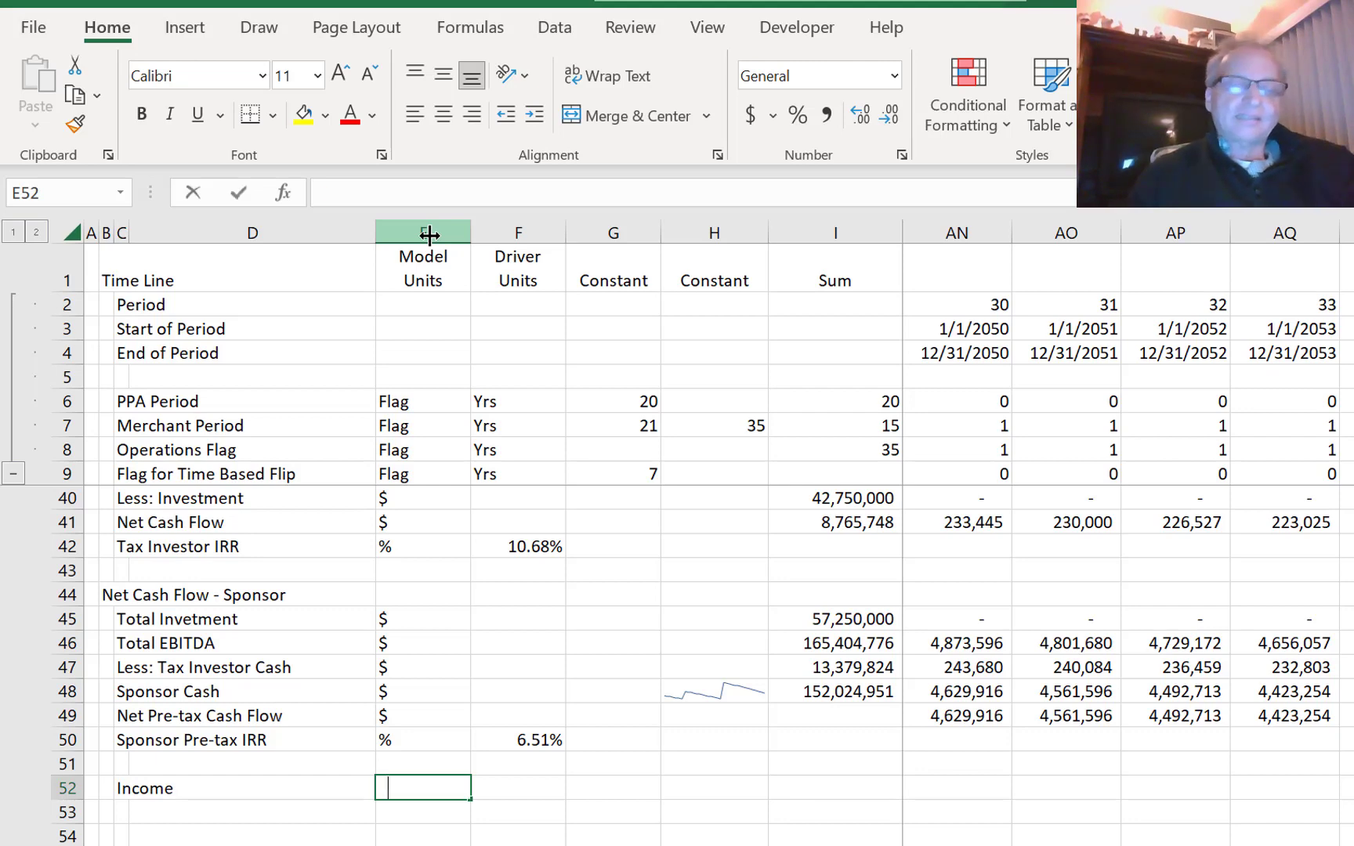
type("$")
key("Return")
key("Up")
key("Right")
key("Right")
key("Right")
key("Right")
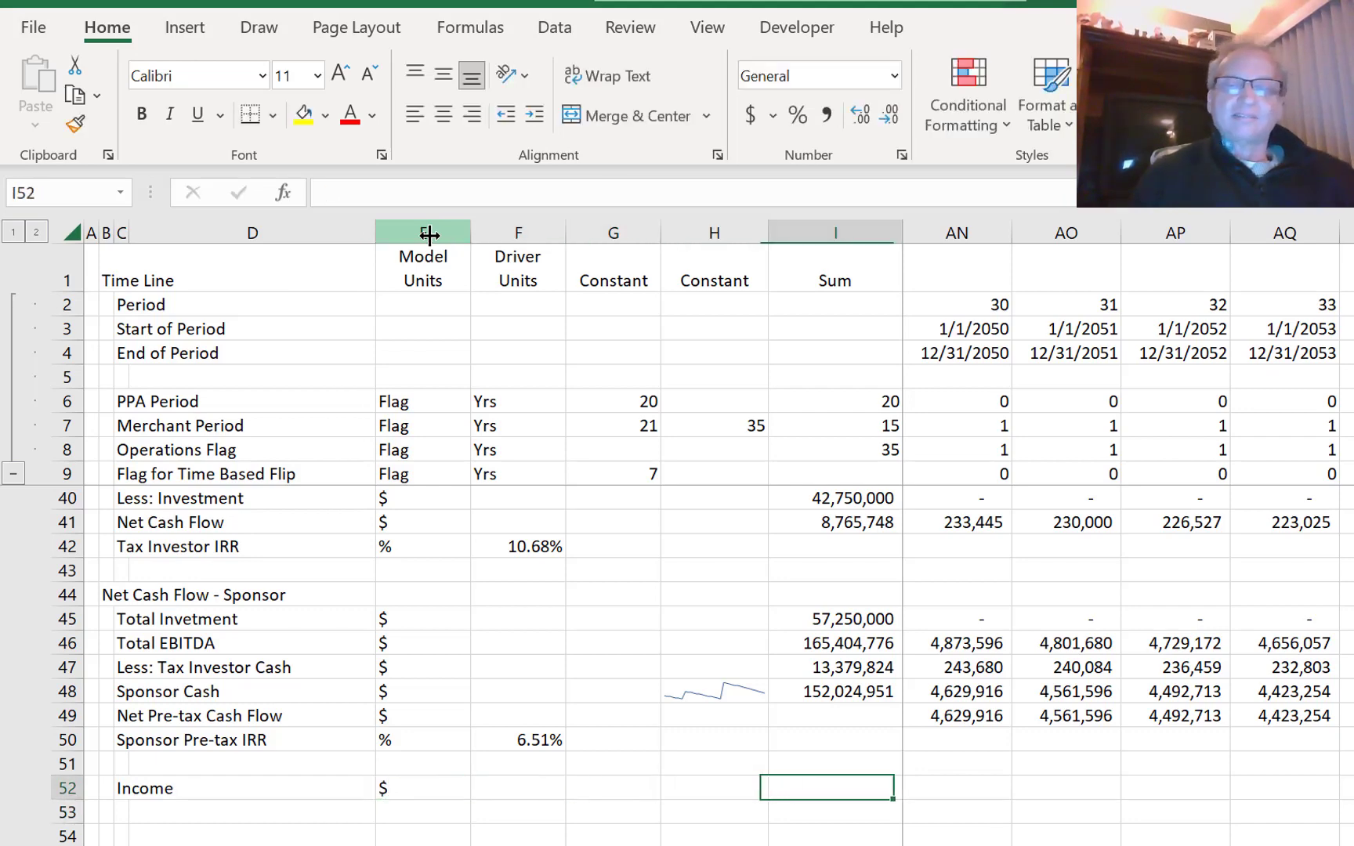
key("Right")
type("=")
key("Up")
key("Up")
key("Up")
key("Up")
key("Up")
key("Up")
key("Up")
key("Up")
key("Up")
key("Up")
key("Up")
key("Up")
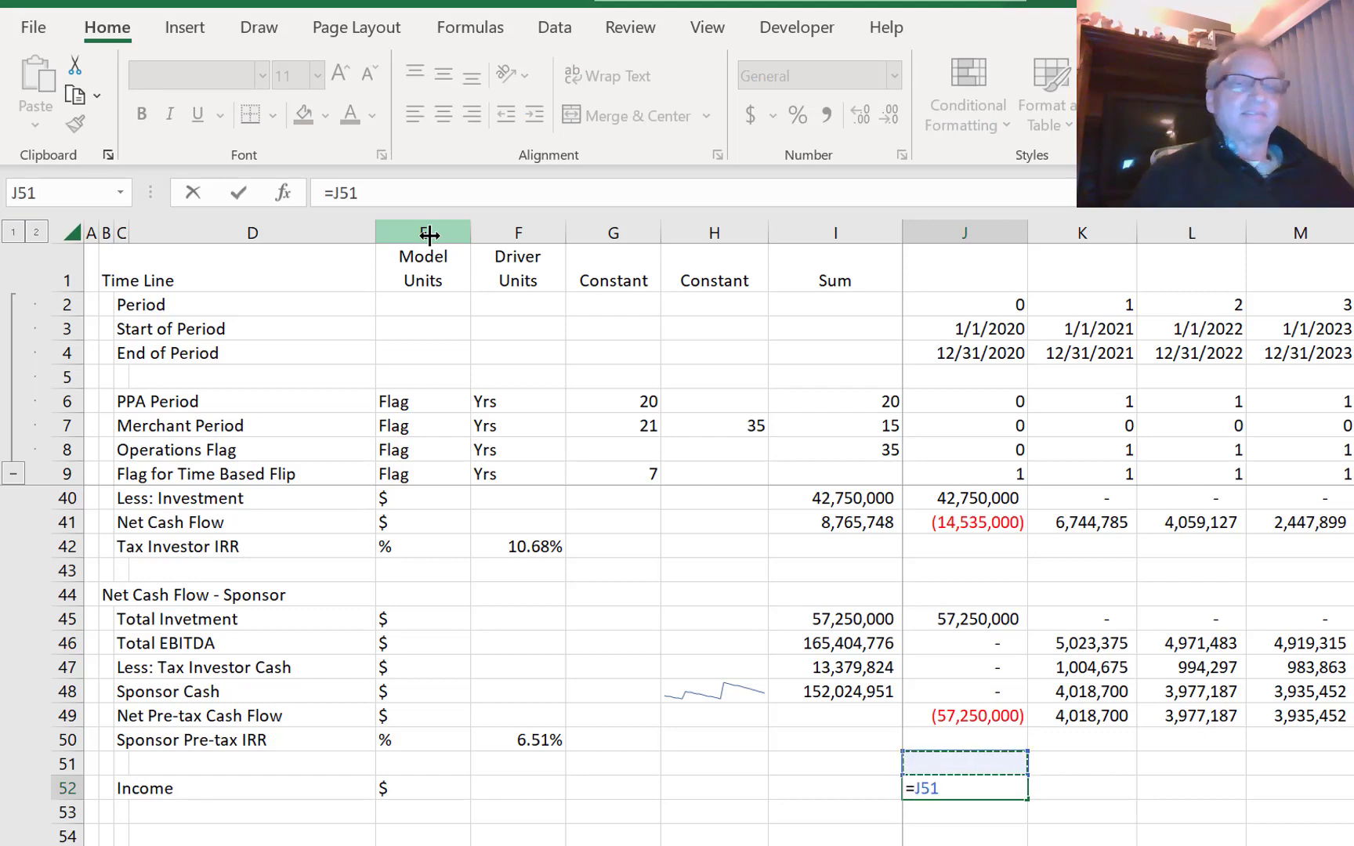
key("Up")
key("Up")
key("Up")
key("Up")
key("Down")
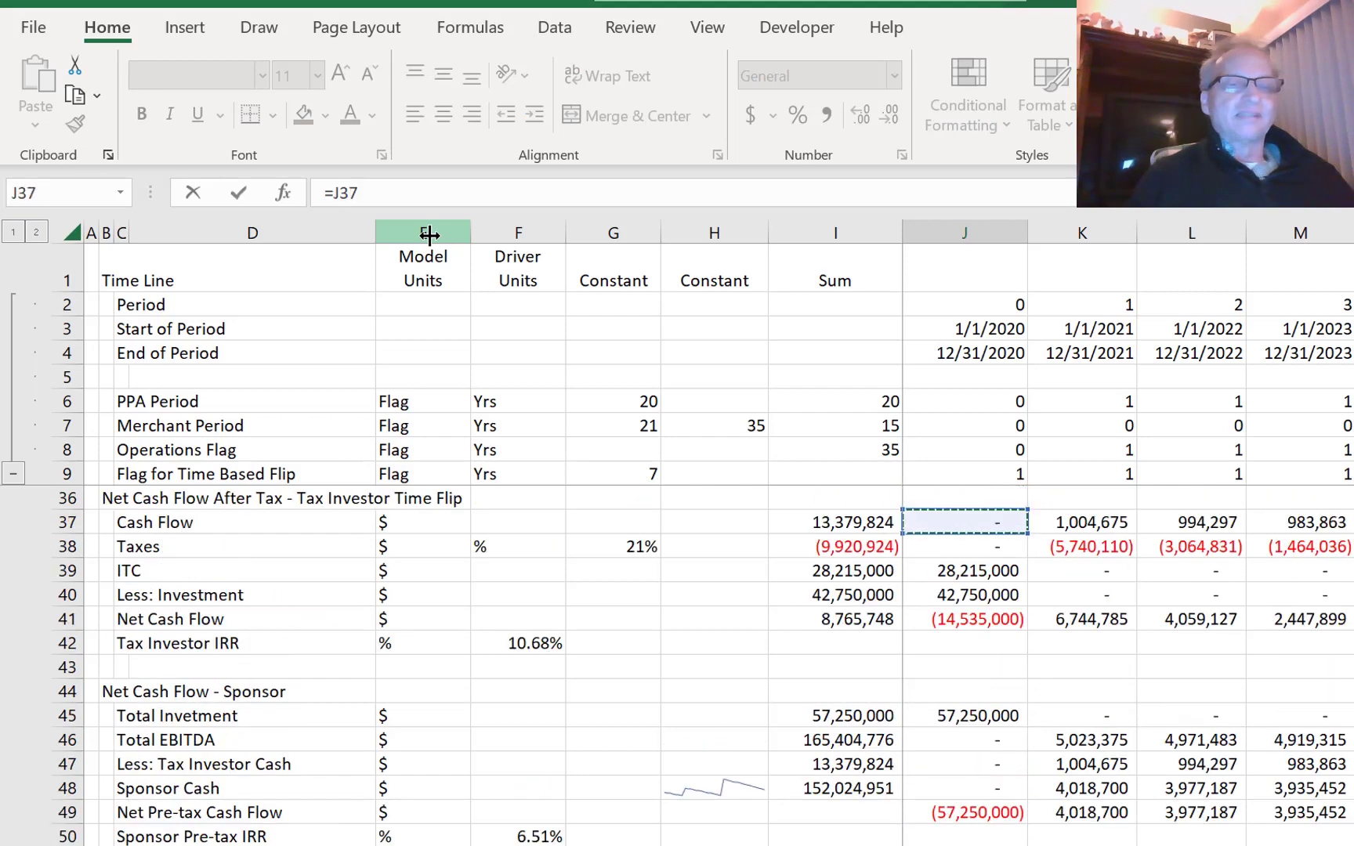
key("Down")
key("Down")
key("Up")
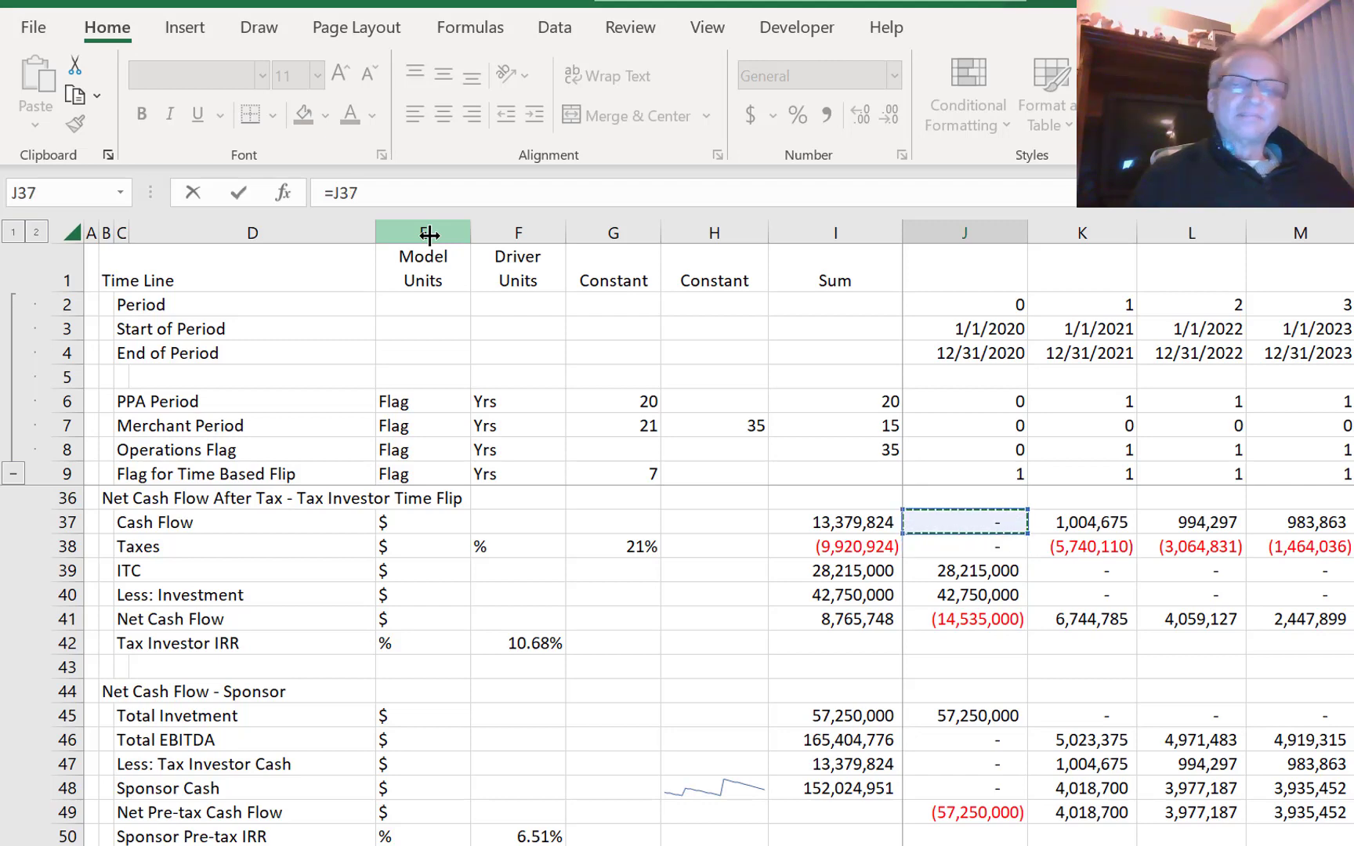
key("Down")
key("Down")
key("Down")
key("Down")
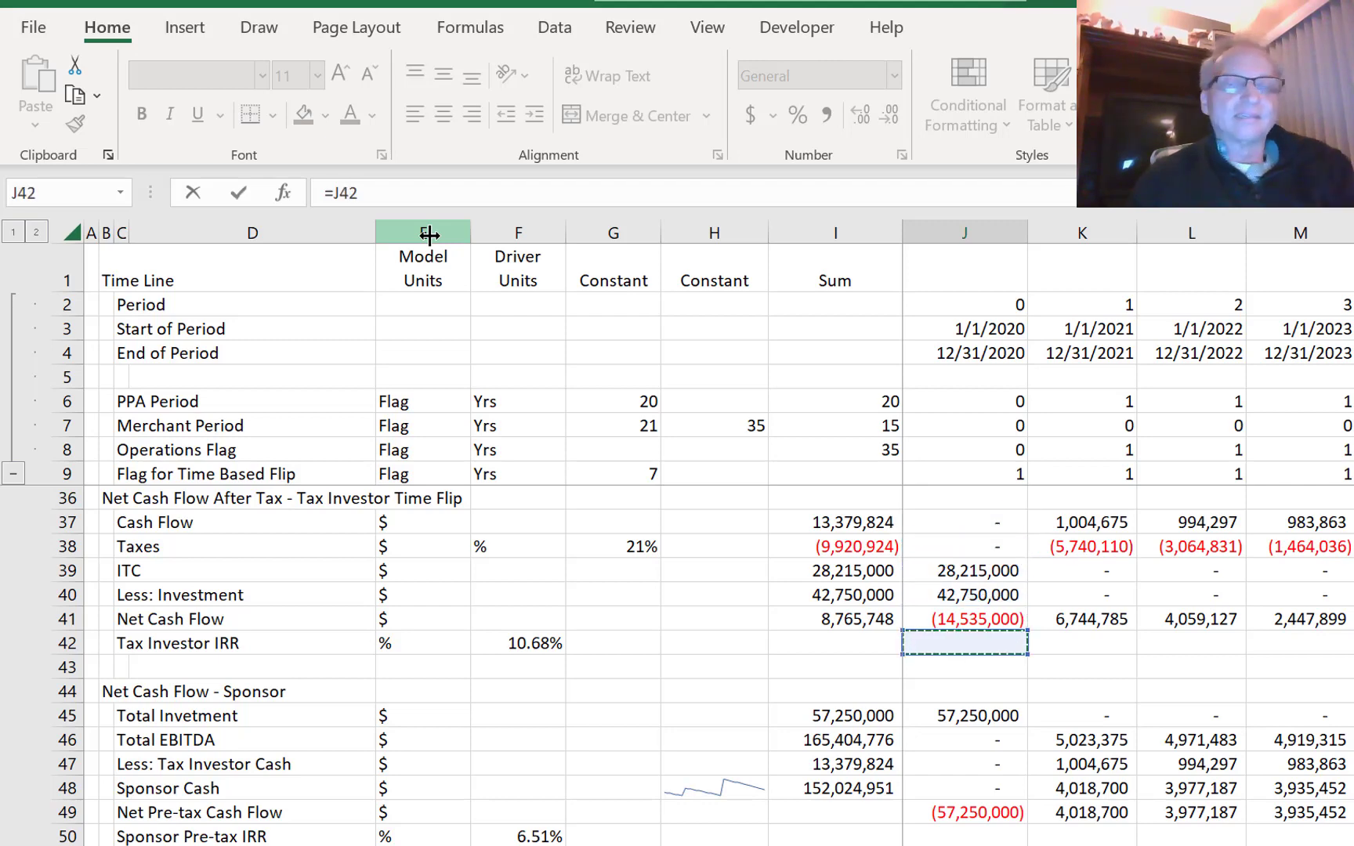
key("Escape")
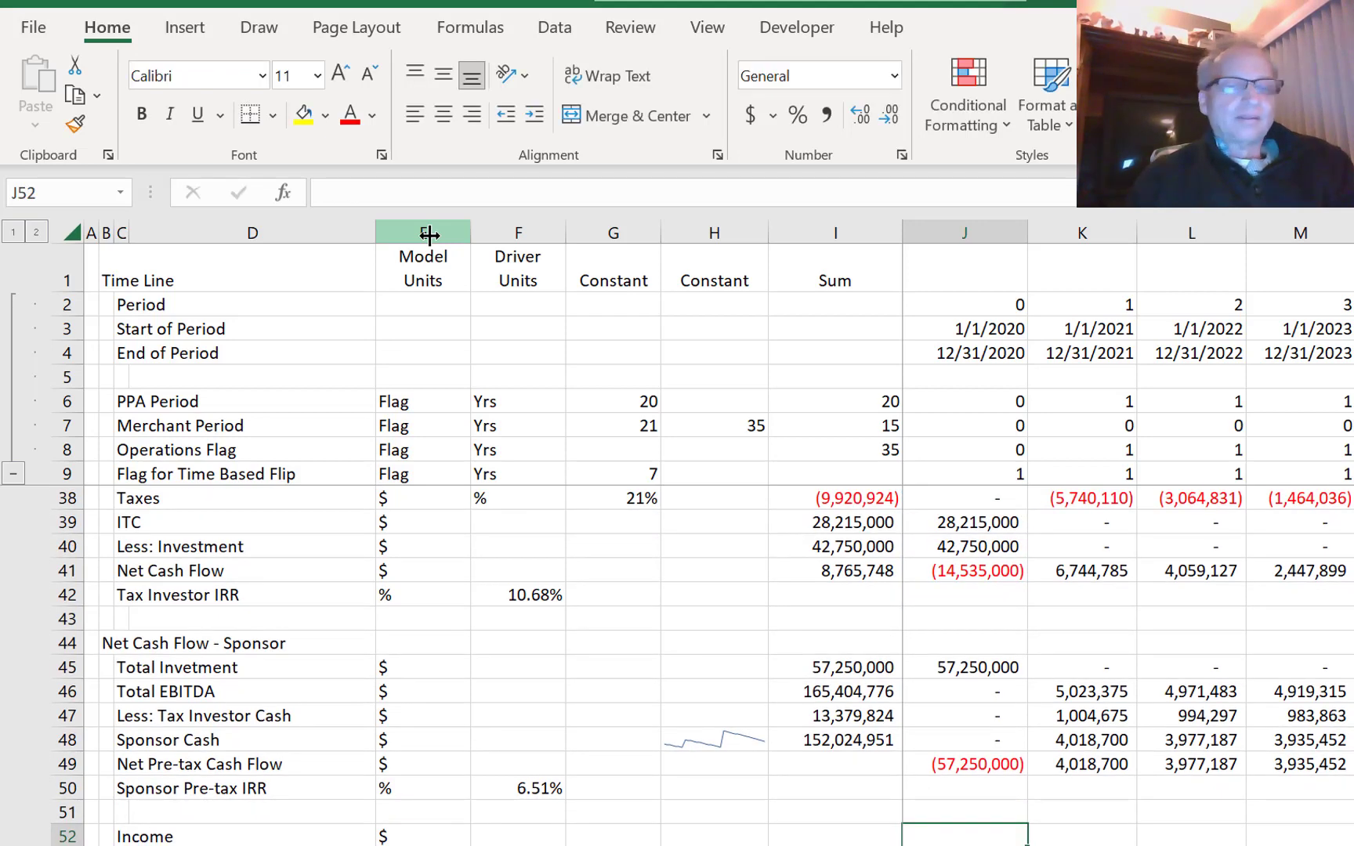
- Reword the row label in C52 to Total Income
key("Left")
key("Left")
key("Left")
key("Left")
key("Left")
key("Left")
key("Left")
key("Left")
key("Left")
key("Right")
key("Right")
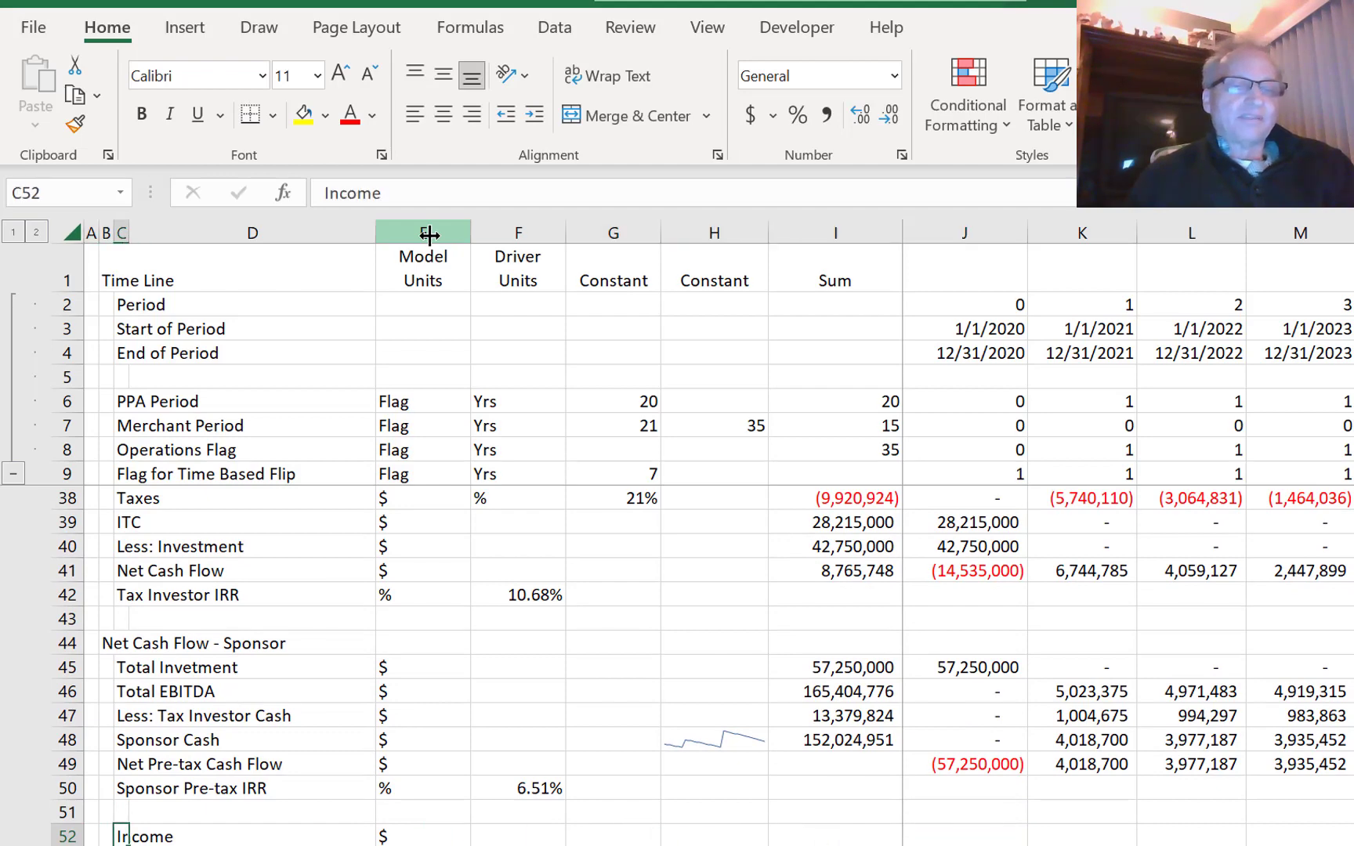
type("Total")
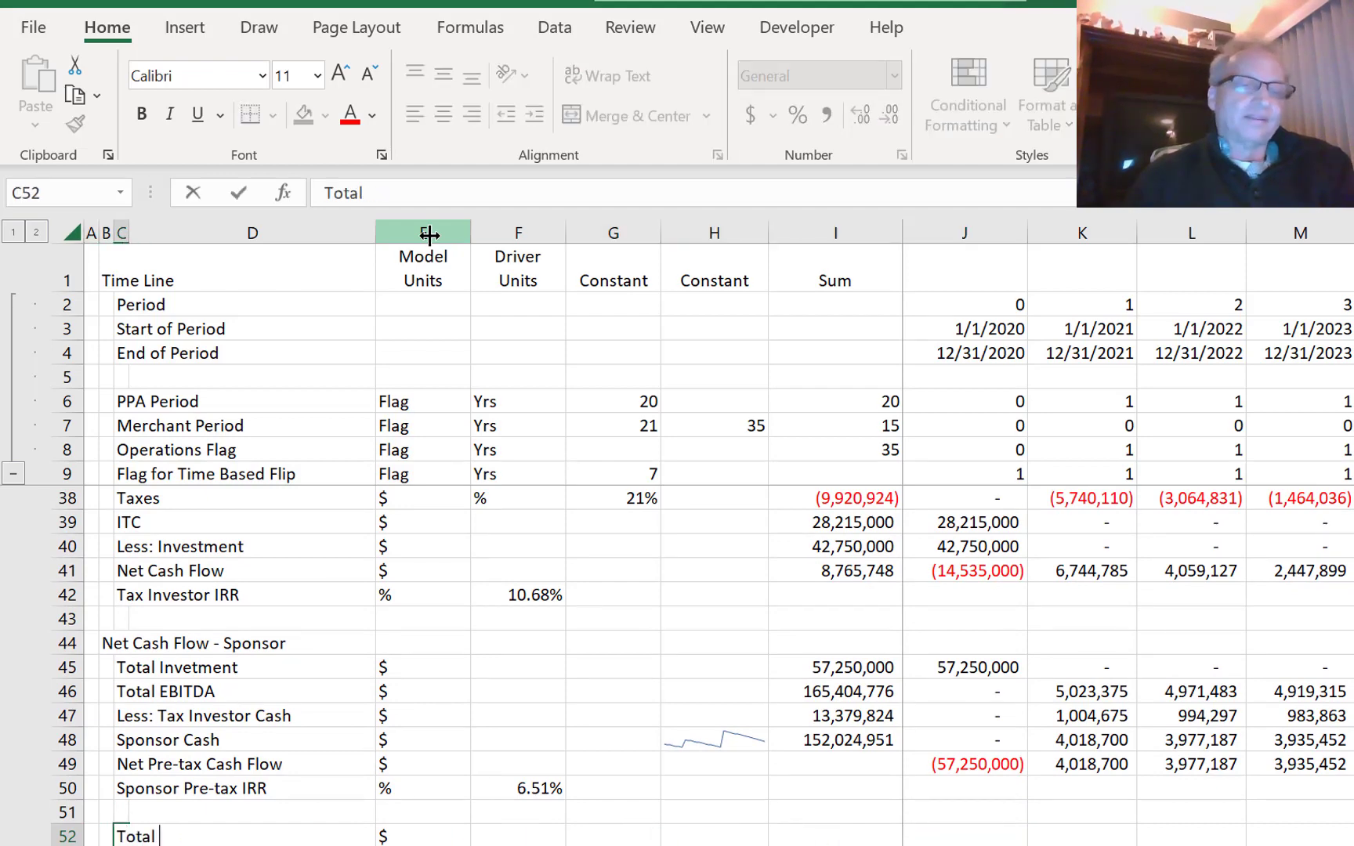
type(" Income")
key("Return")
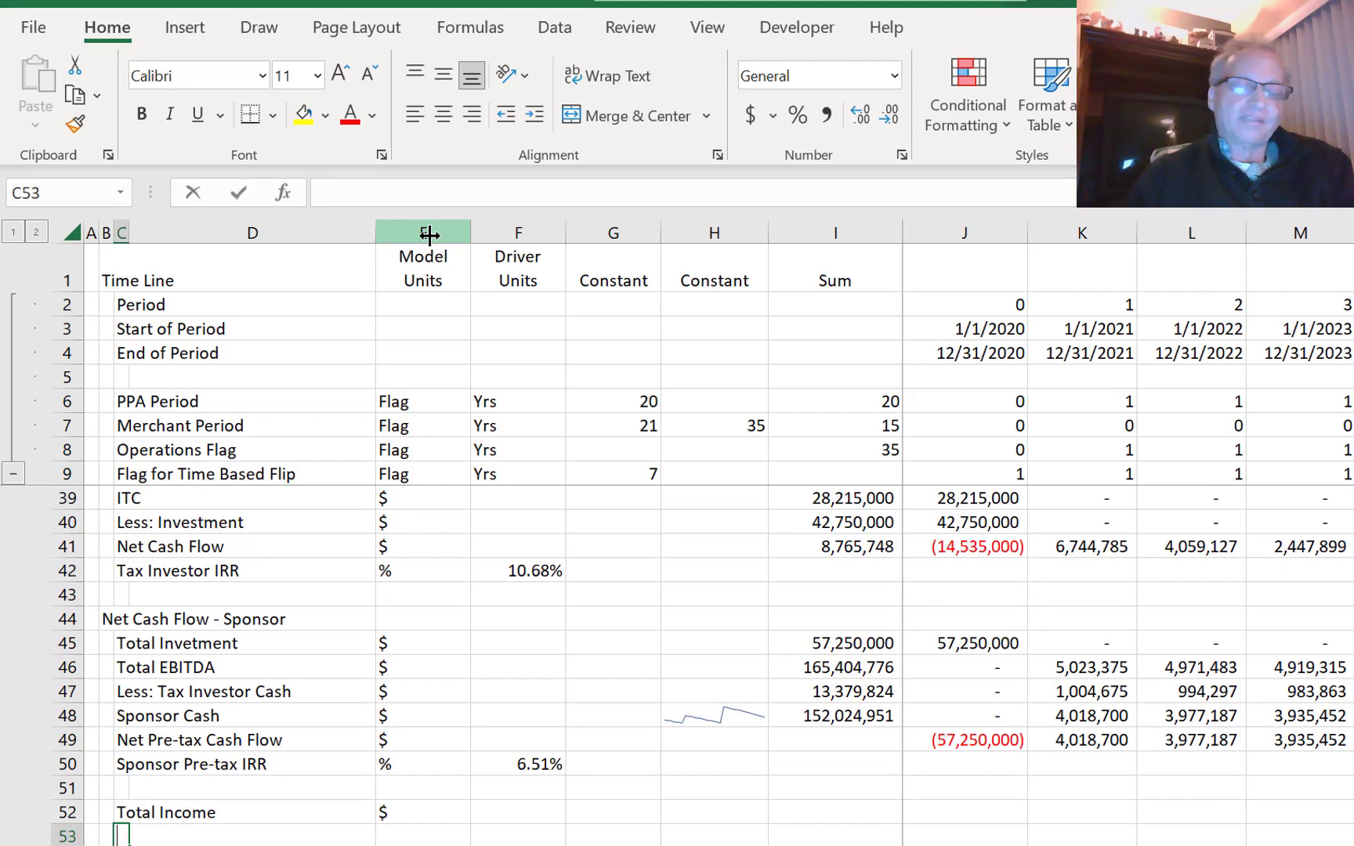
- Add the row labels Income to Tax Investor in C53 and Income to Sponsor in C54
type("Income to Tax")
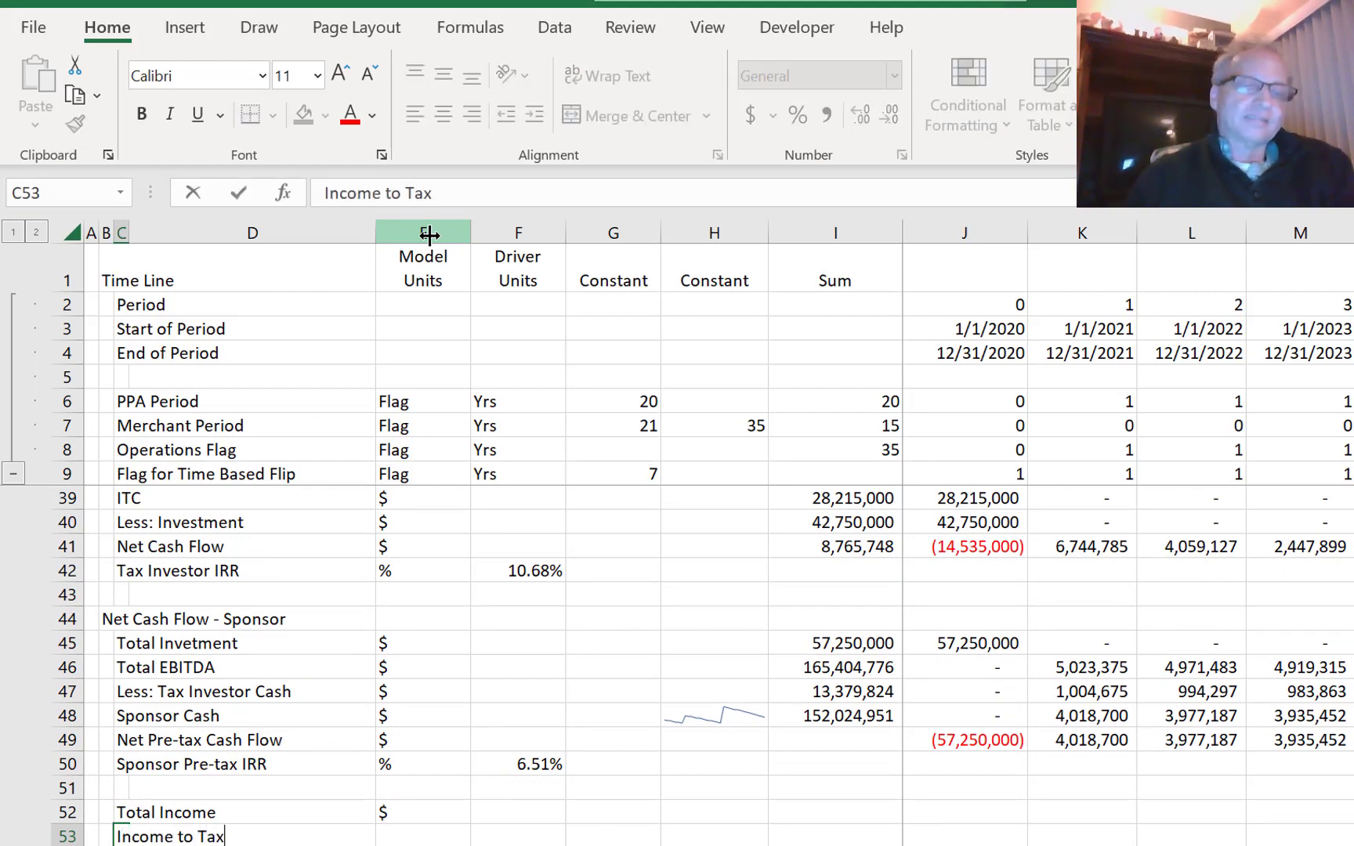
type(" Investore")
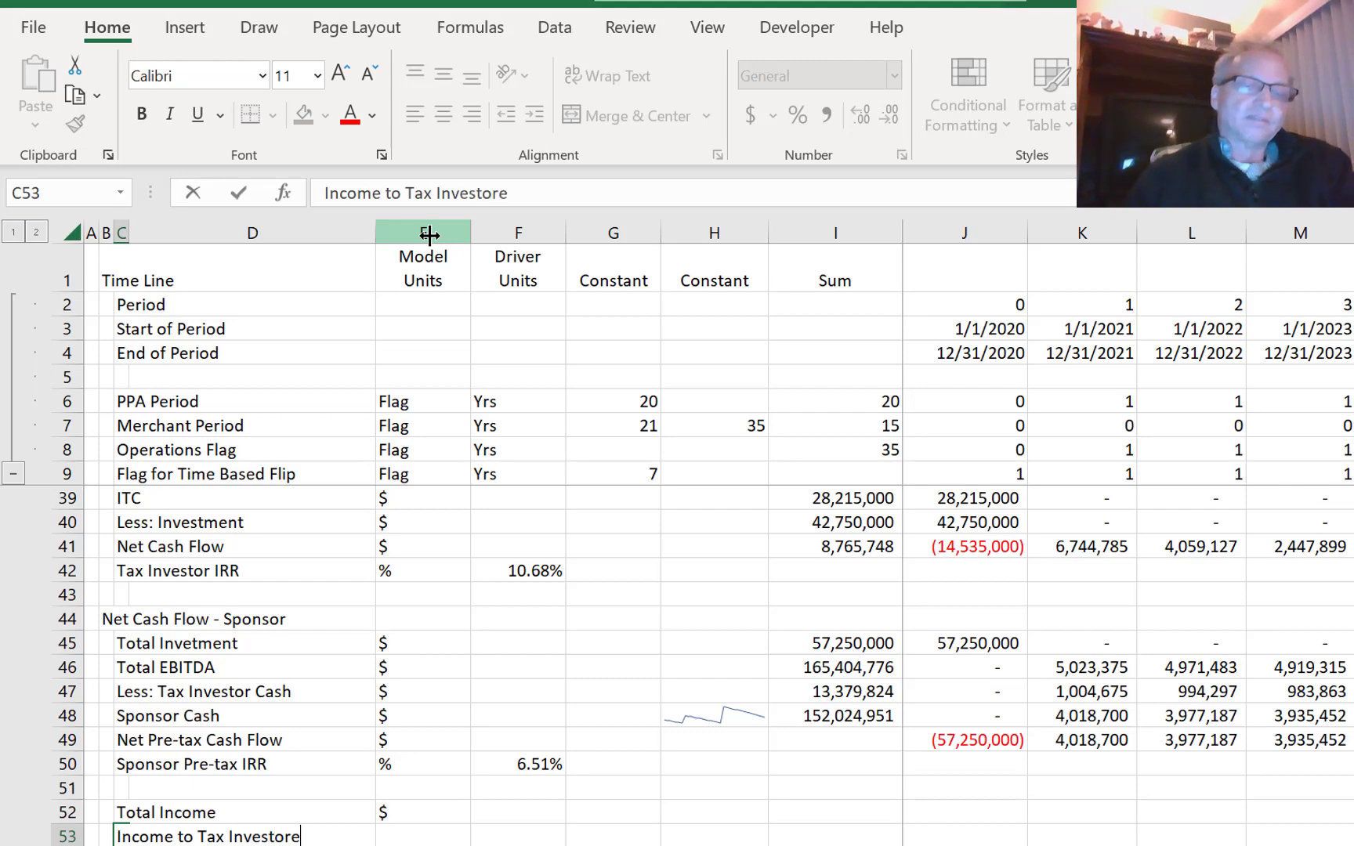
key("Return")
key("Up")
key("F2")
key("BackSpace")
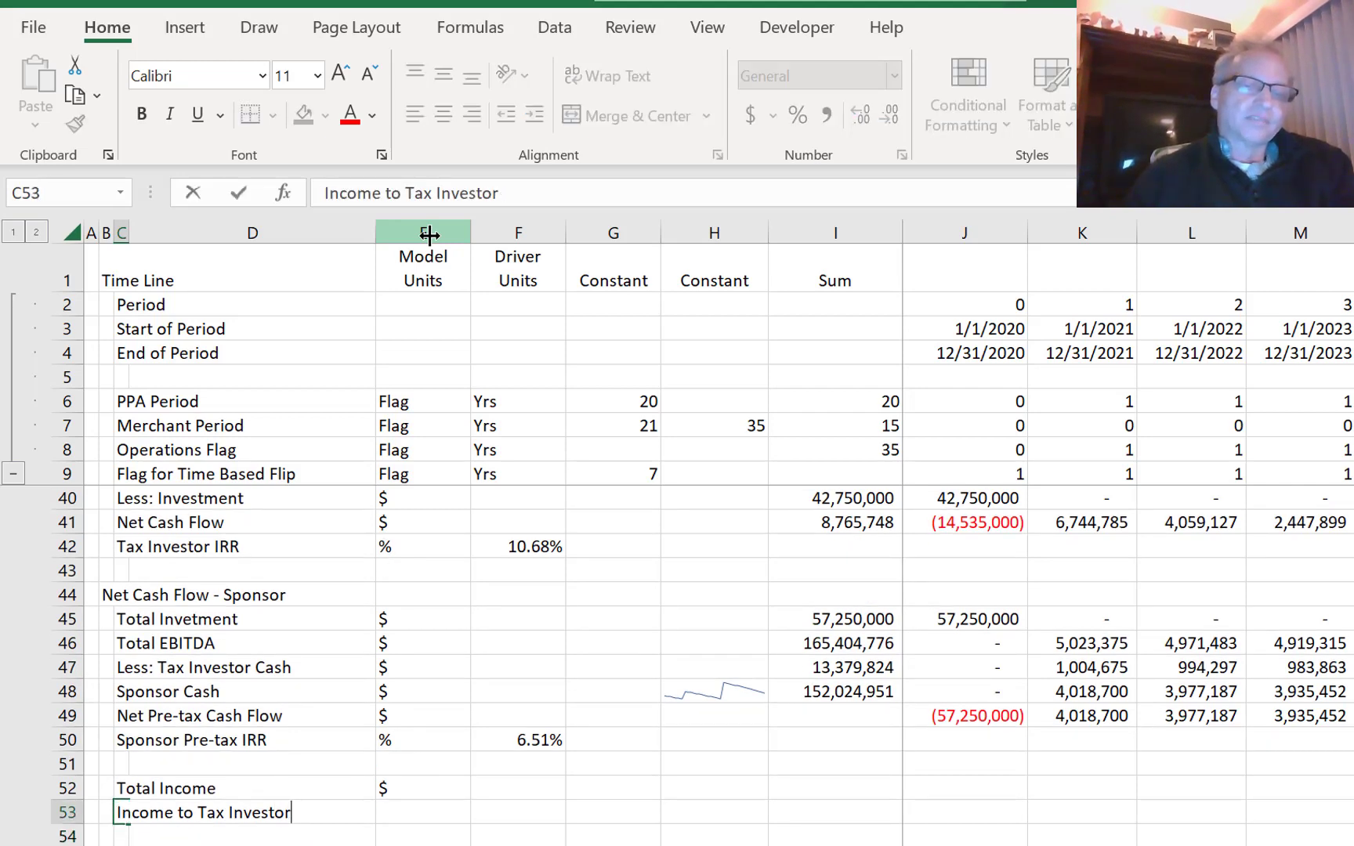
key("Return")
type("Income to Sp")
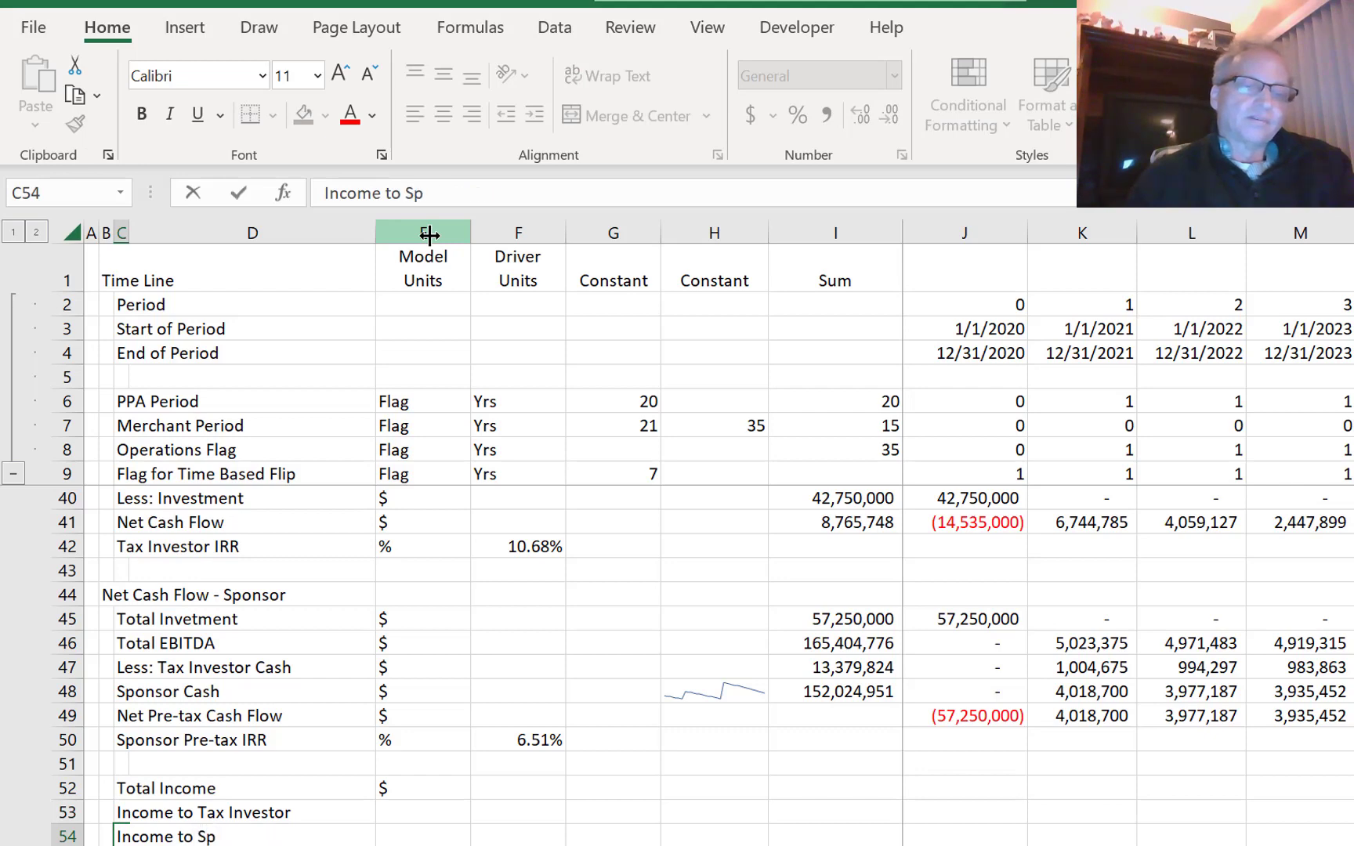
type("onsor")
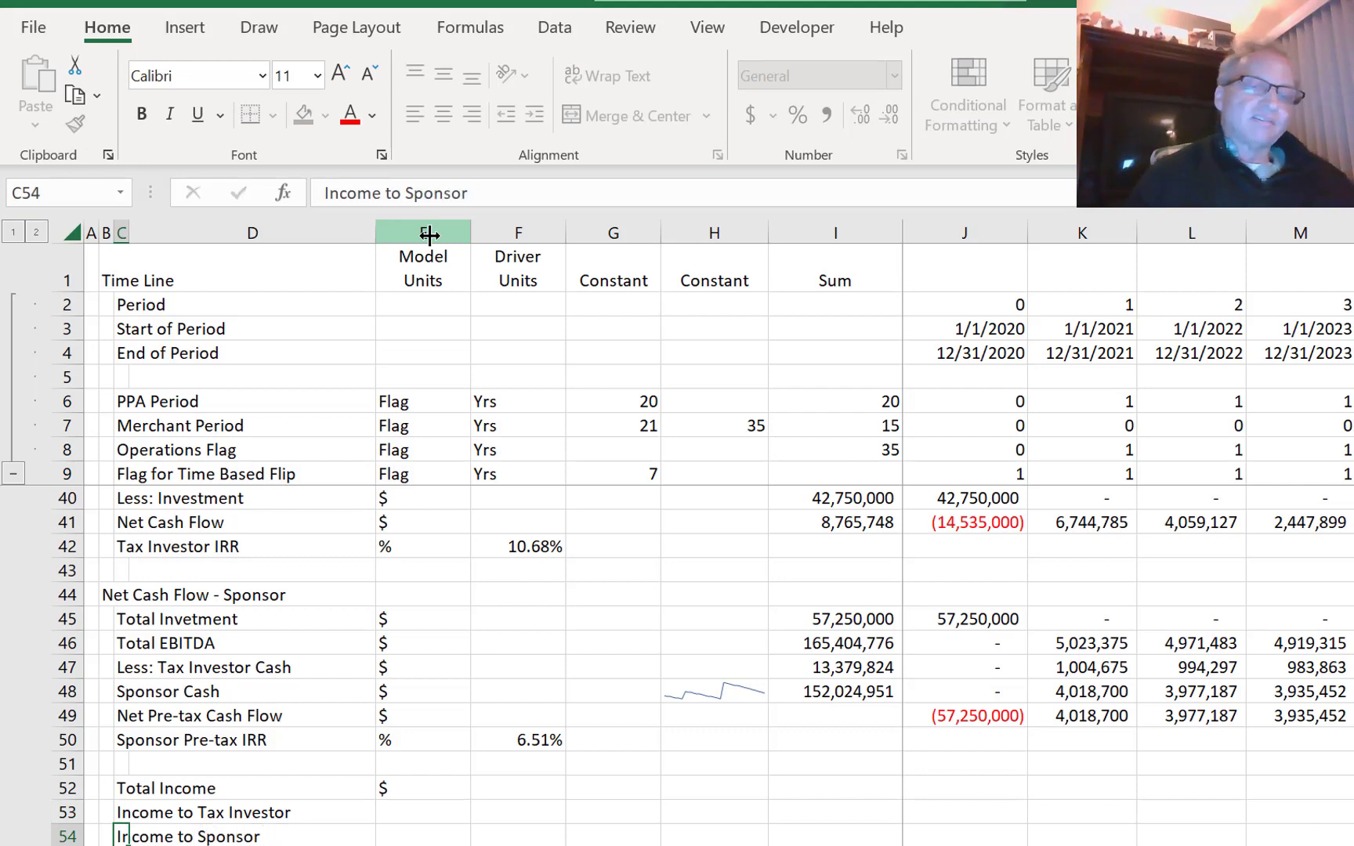
key("Return")
- Calculate Total Income for period 0 in J52 as EBITDA minus total depreciation, using the formula =J12-J15
key("Up")
key("Up")
key("Up")
key("Right")
key("Right")
key("Right")
key("Right")
key("Right")
key("Right")
key("Right")
key("Right")
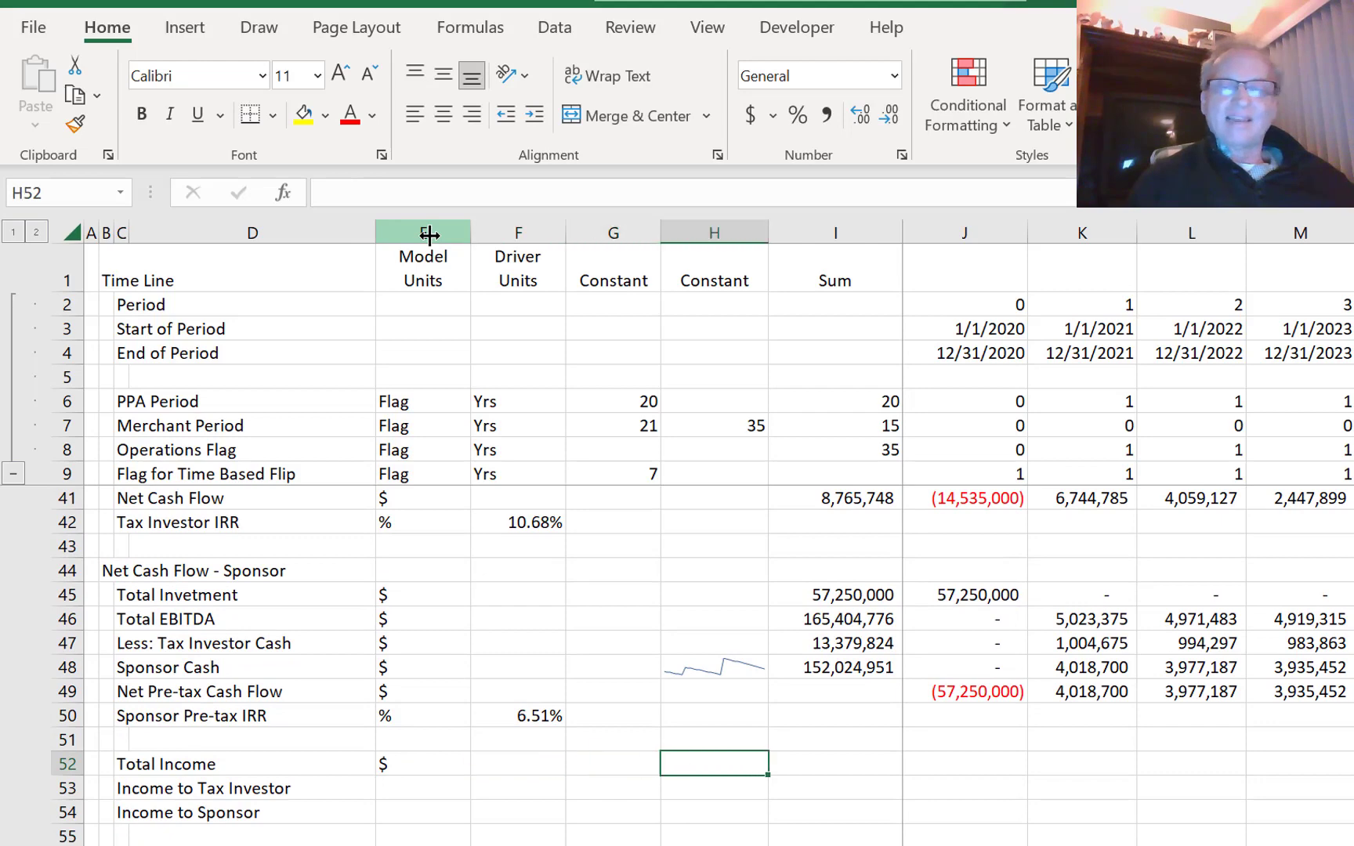
key("Left")
type("=")
key("Up")
key("Up")
key("Up")
key("Up")
key("Up")
key("Up")
key("Up")
key("Up")
key("Up")
key("Up")
key("Up")
key("Up")
key("Up")
key("Up")
key("Up")
key("Up")
key("Up")
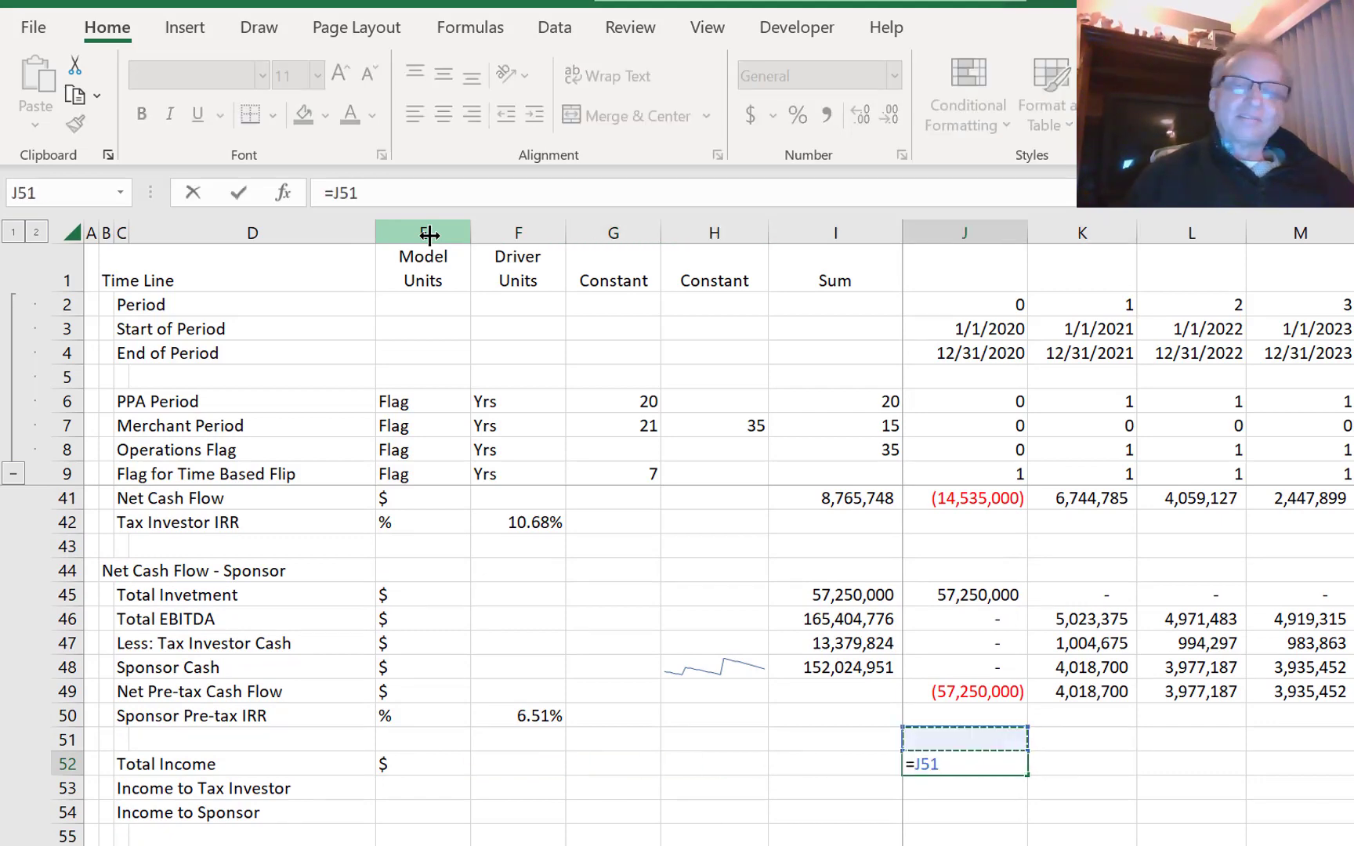
key("Up")
key("Up")
key("Up")
key("Up")
key("Up")
key("Up")
key("Up")
key("Up")
key("Up")
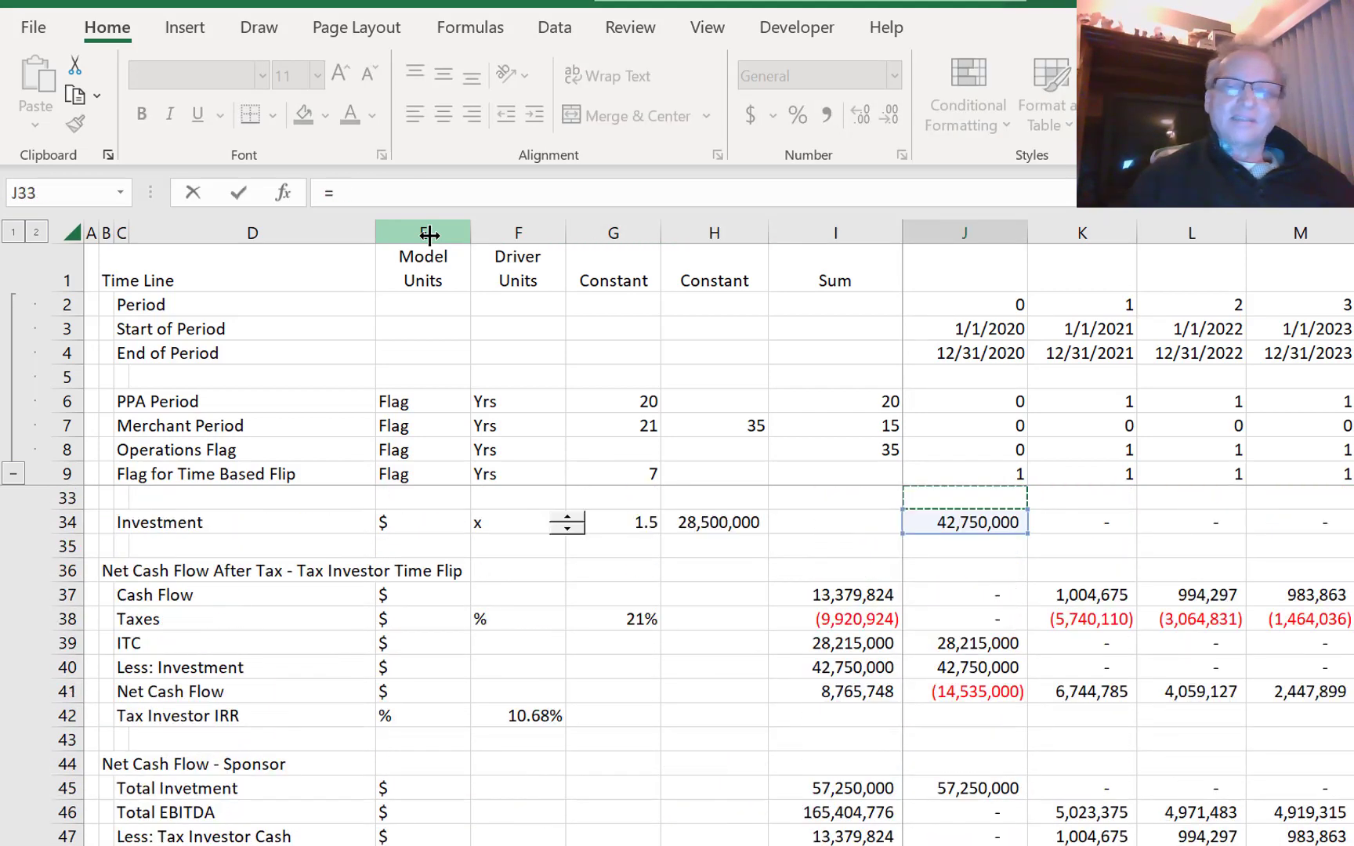
key("Down")
key("Down")
key("Down")
key("Down")
key("Down")
key("Down")
key("Down")
key("Down")
key("Down")
key("Down")
key("Down")
key("Down")
key("Down")
key("Down")
key("Down")
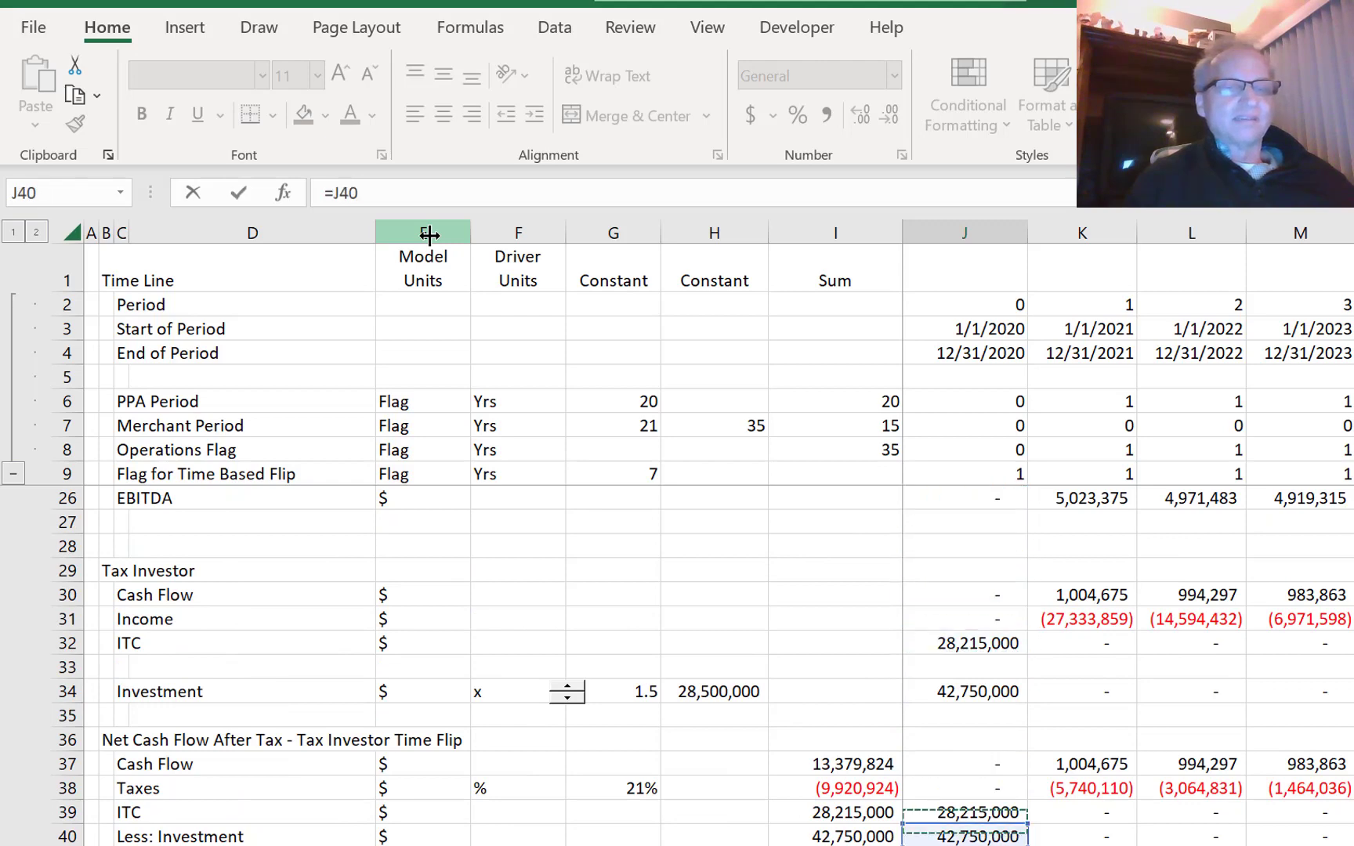
key("Up")
key("Up")
key("Up")
key("Up")
key("Up")
key("Up")
key("Up")
key("Up")
key("Up")
key("Up")
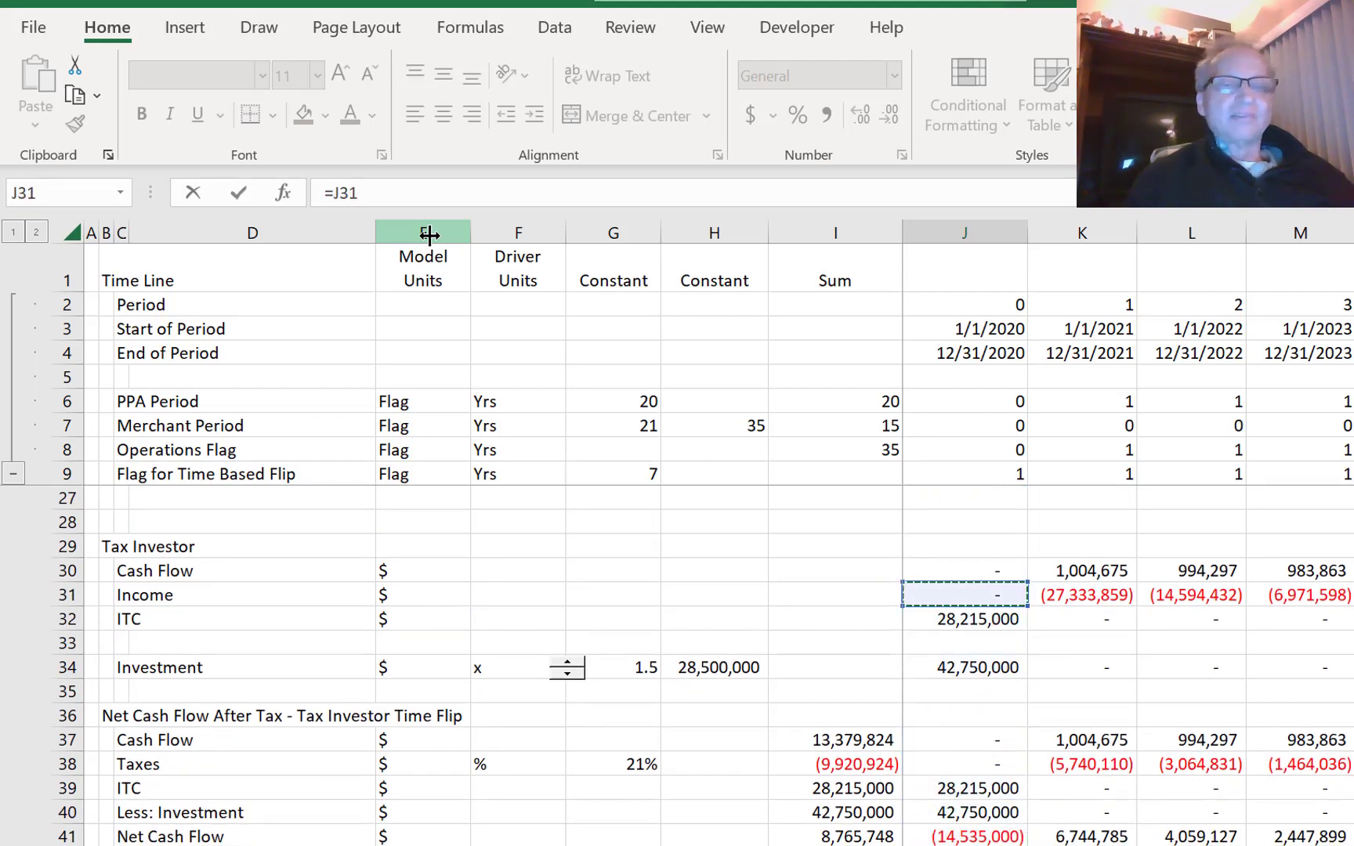
key("Up")
key("Up")
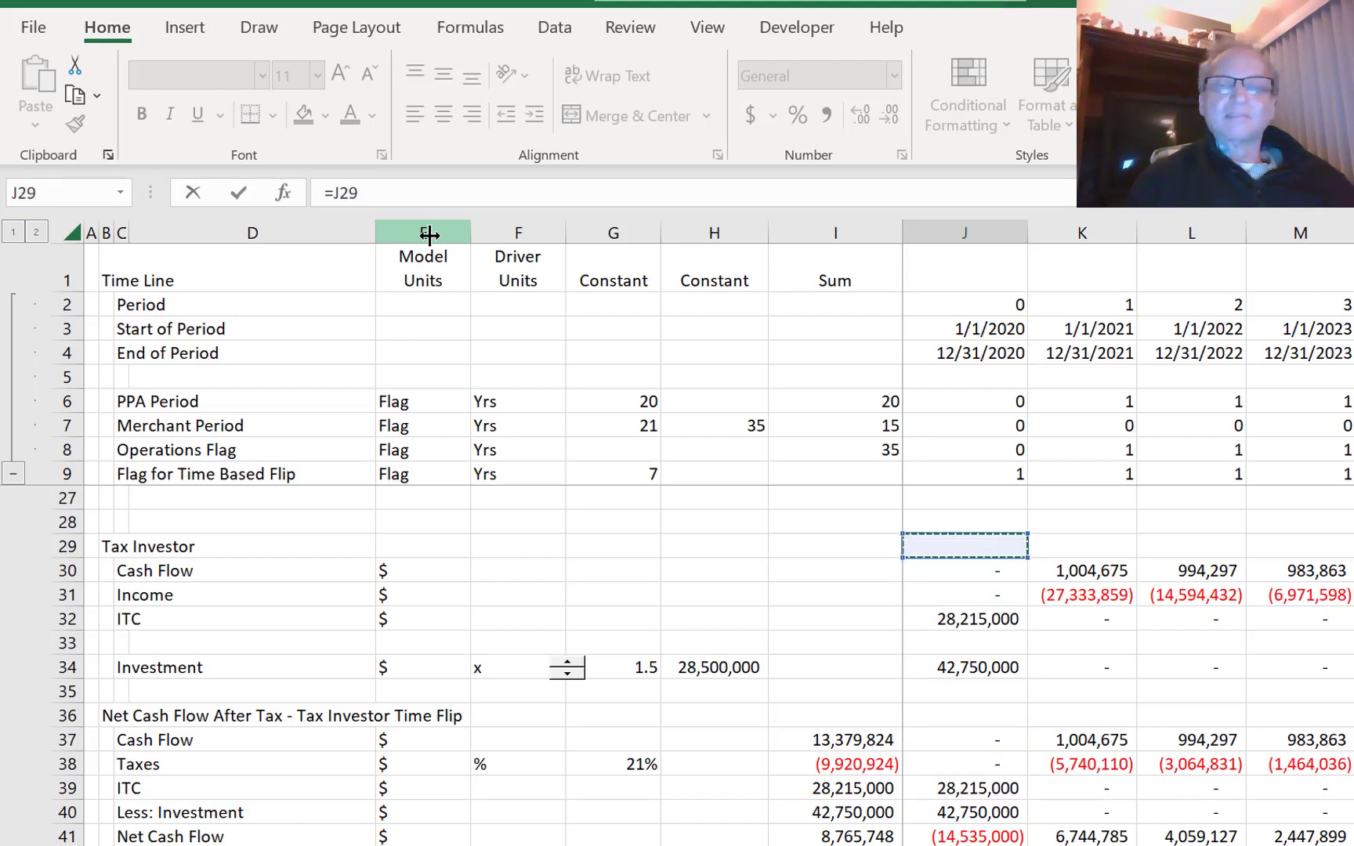
key("Up")
key("Down")
key("Down")
key("Down")
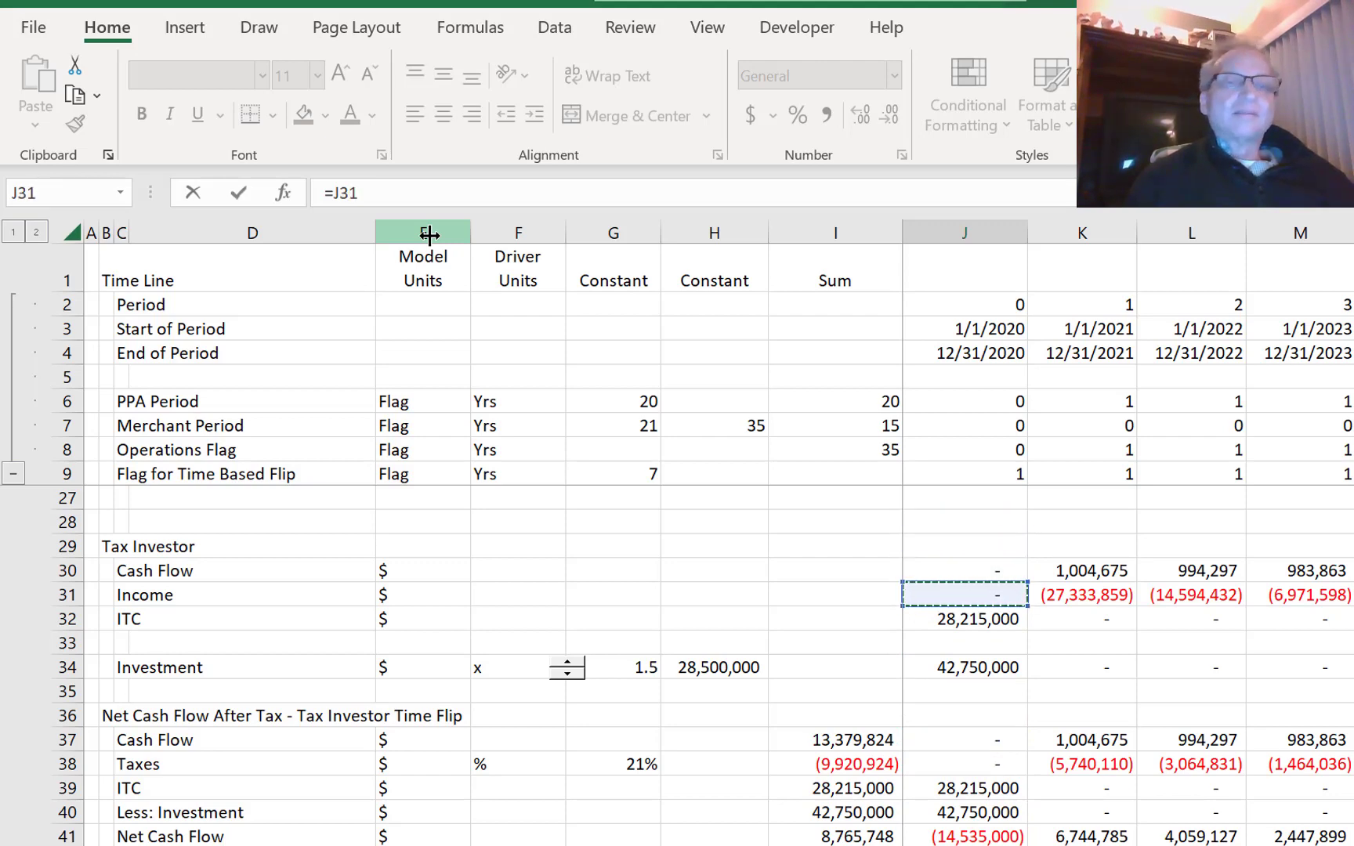
key("Up")
key("Up")
key("Up")
key("Up")
key("Up")
key("Up")
key("Up")
key("Up")
key("Up")
key("Up")
key("Up")
key("Up")
key("Up")
key("Up")
key("Up")
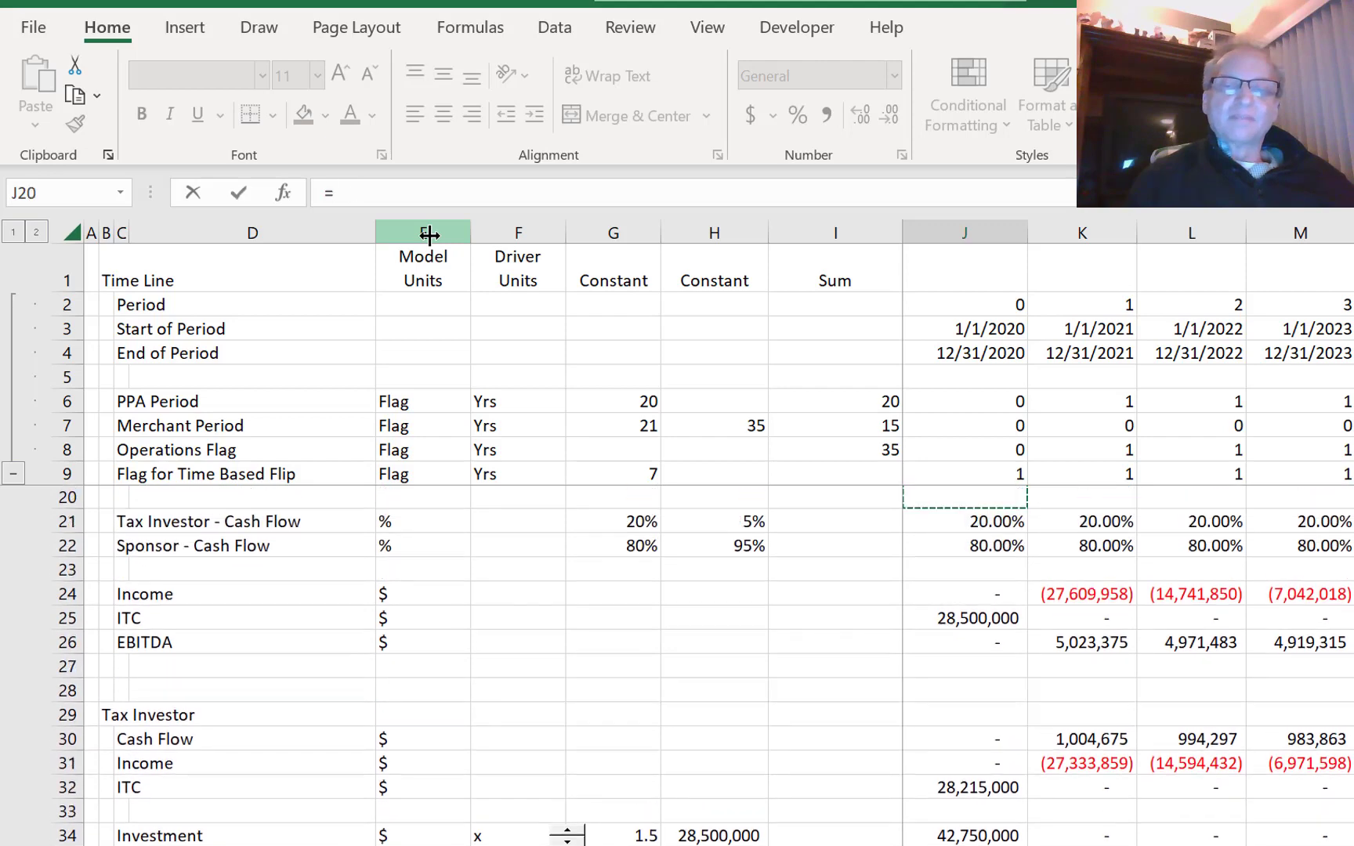
key("Up")
key("Up")
key("Up")
key("Up")
key("Up")
key("Up")
key("Up")
key("Up")
key("Up")
key("Up")
key("Up")
key("Up")
key("Up")
key("Up")
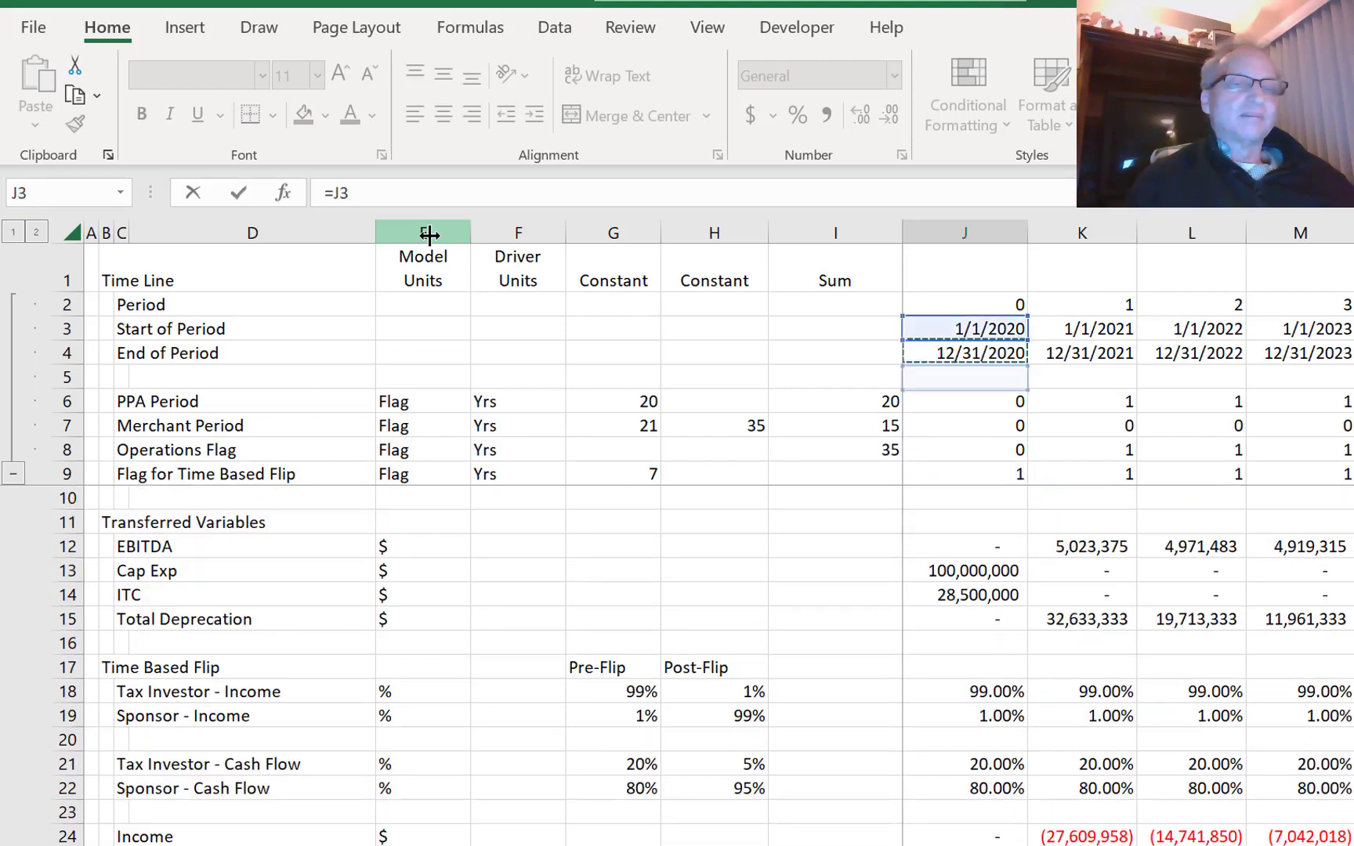
key("Down")
key("Down")
key("Down")
key("Down")
key("Down")
key("Down")
key("Down")
key("Down")
key("Down")
key("Down")
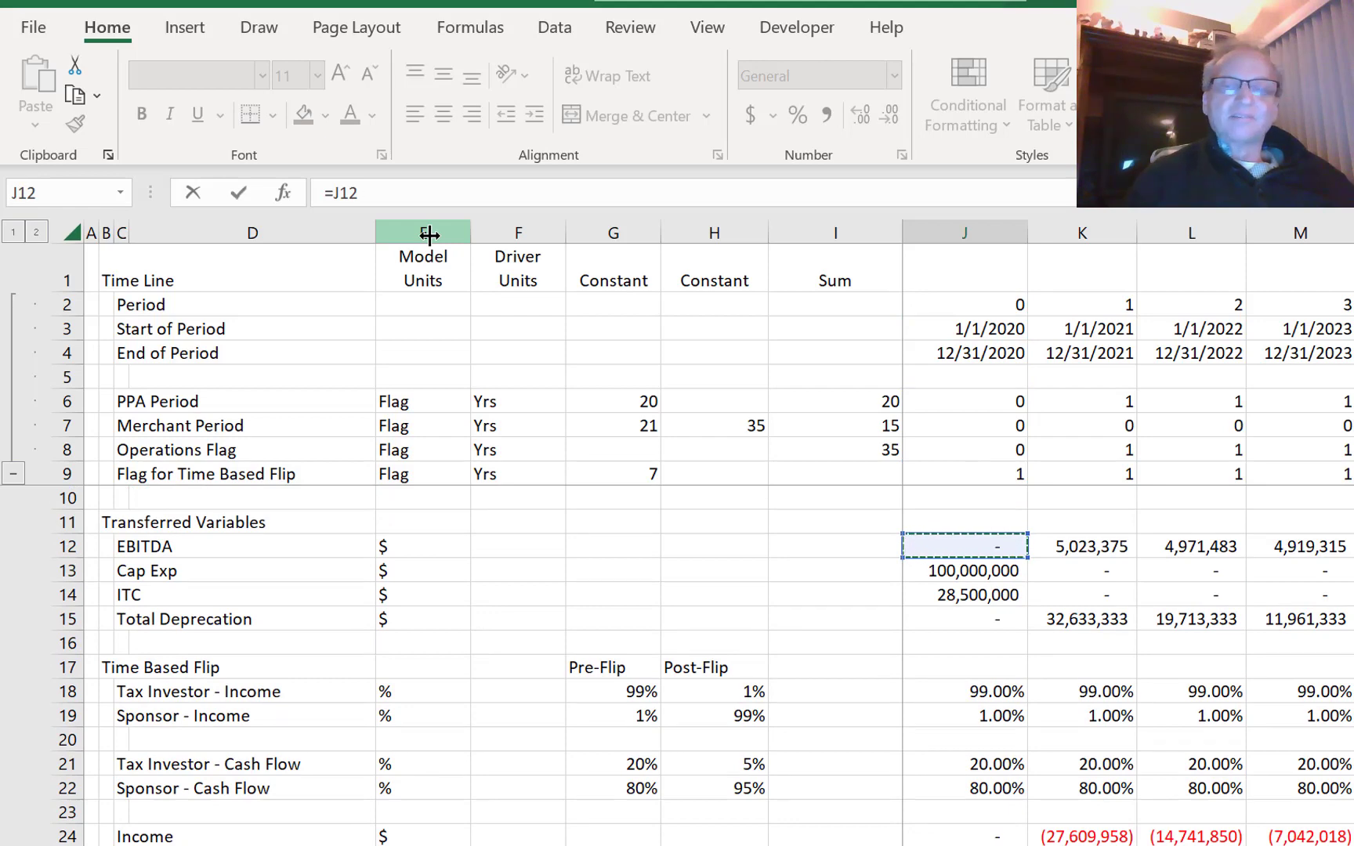
type("-")
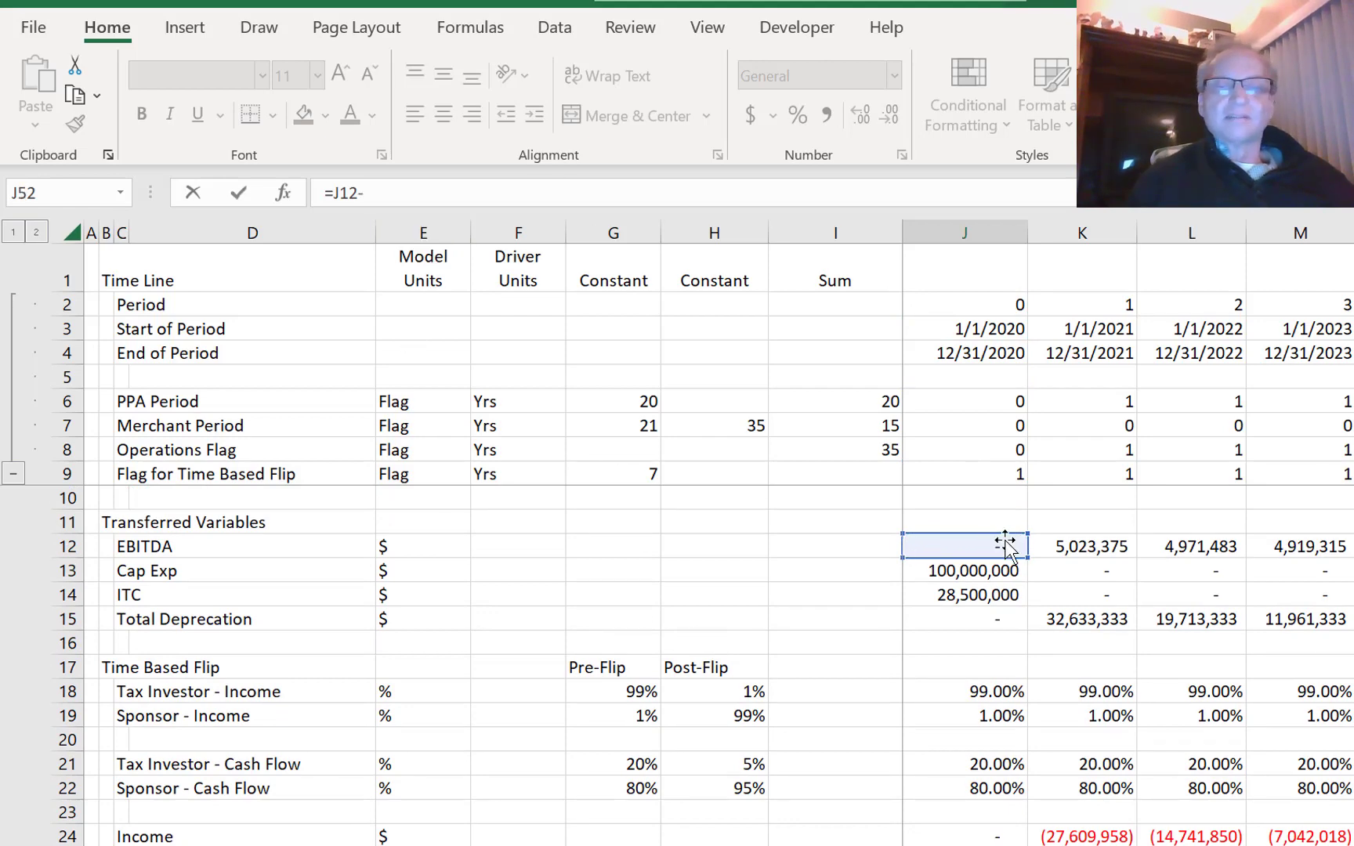
left_click(976, 626)
key("Return")
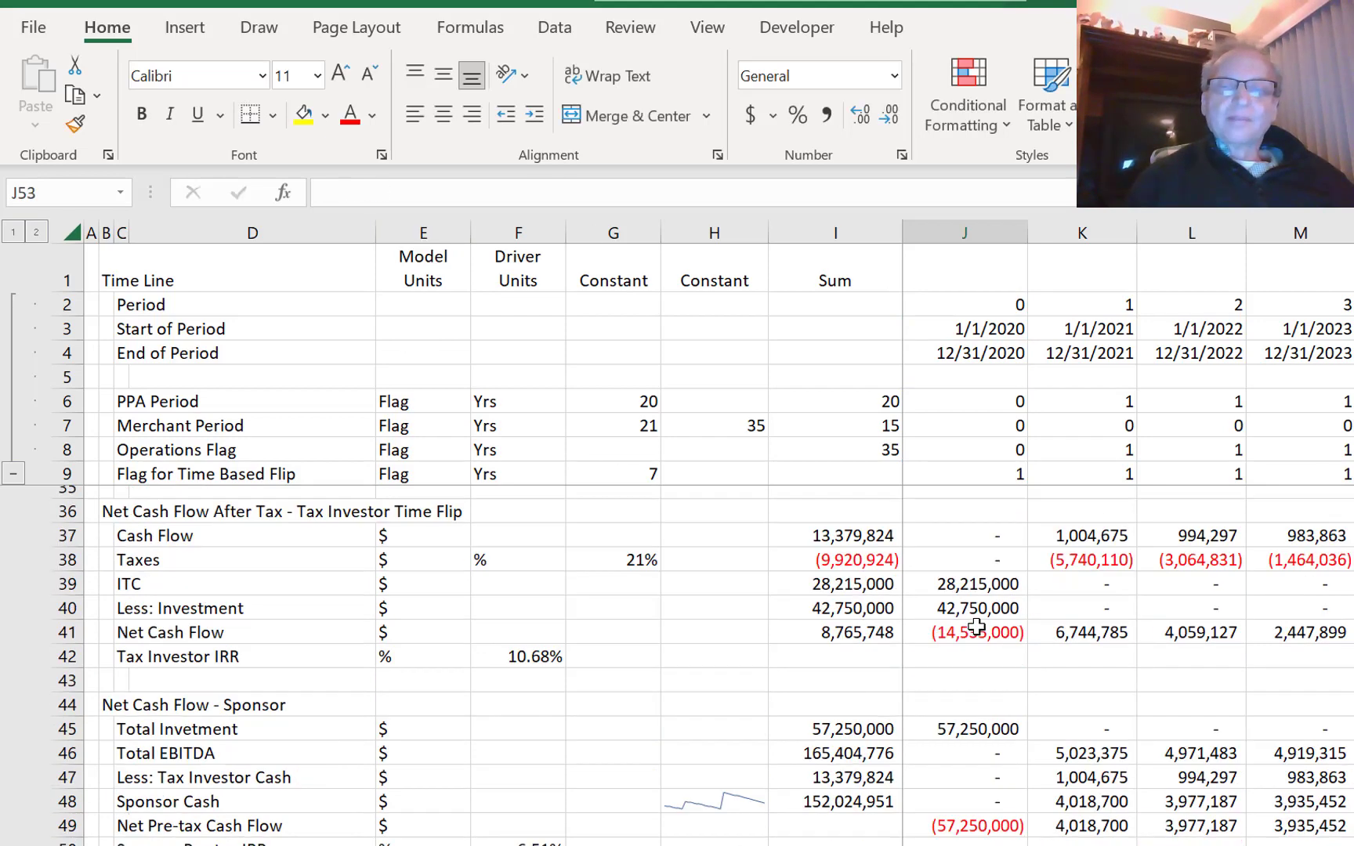
- Fill the Total Income formula from J52 across the remaining timeline periods of row 52
key("Up")
key("Up")
key("Down")
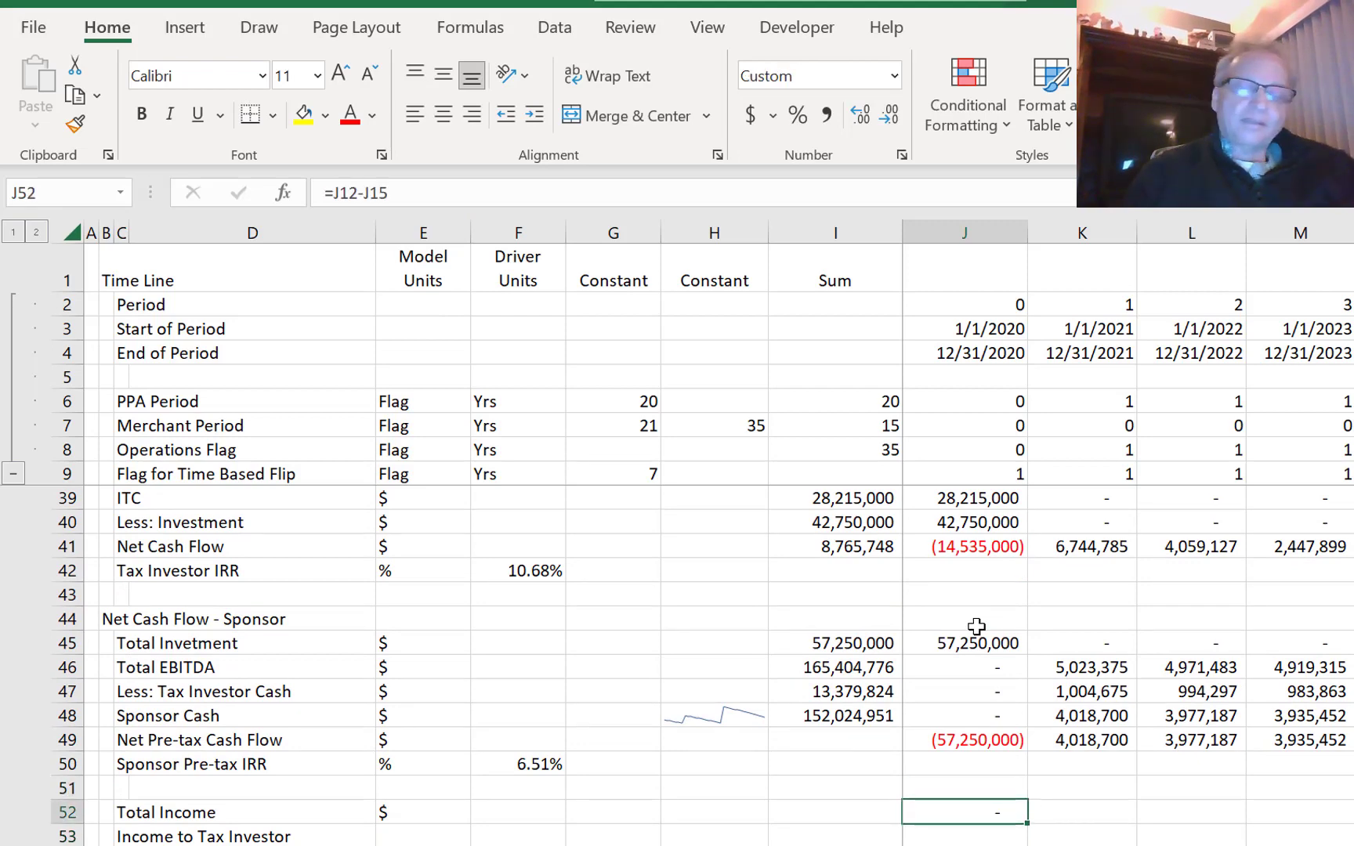
key("shift+ctrl+Right")
key("ctrl+r")
key("Right")
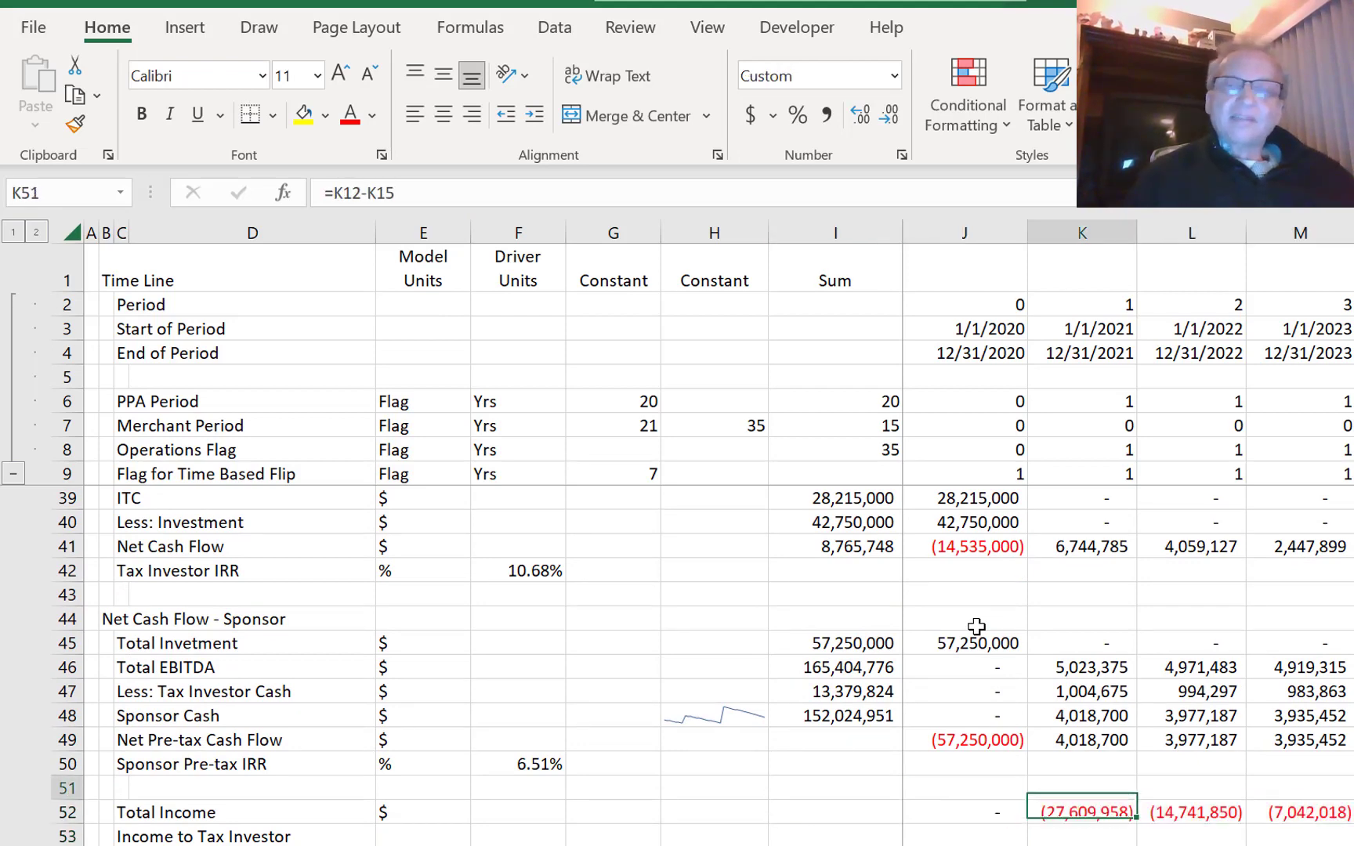
- Examine the formula and cell references behind the Tax Investor section's Income for period 1 in K31
key("Up")
key("Up")
key("Up")
key("Up")
key("Up")
key("Up")
key("Up")
key("Up")
key("Up")
key("Up")
key("Up")
key("Up")
key("Up")
key("Up")
key("Up")
key("Up")
key("Up")
key("Up")
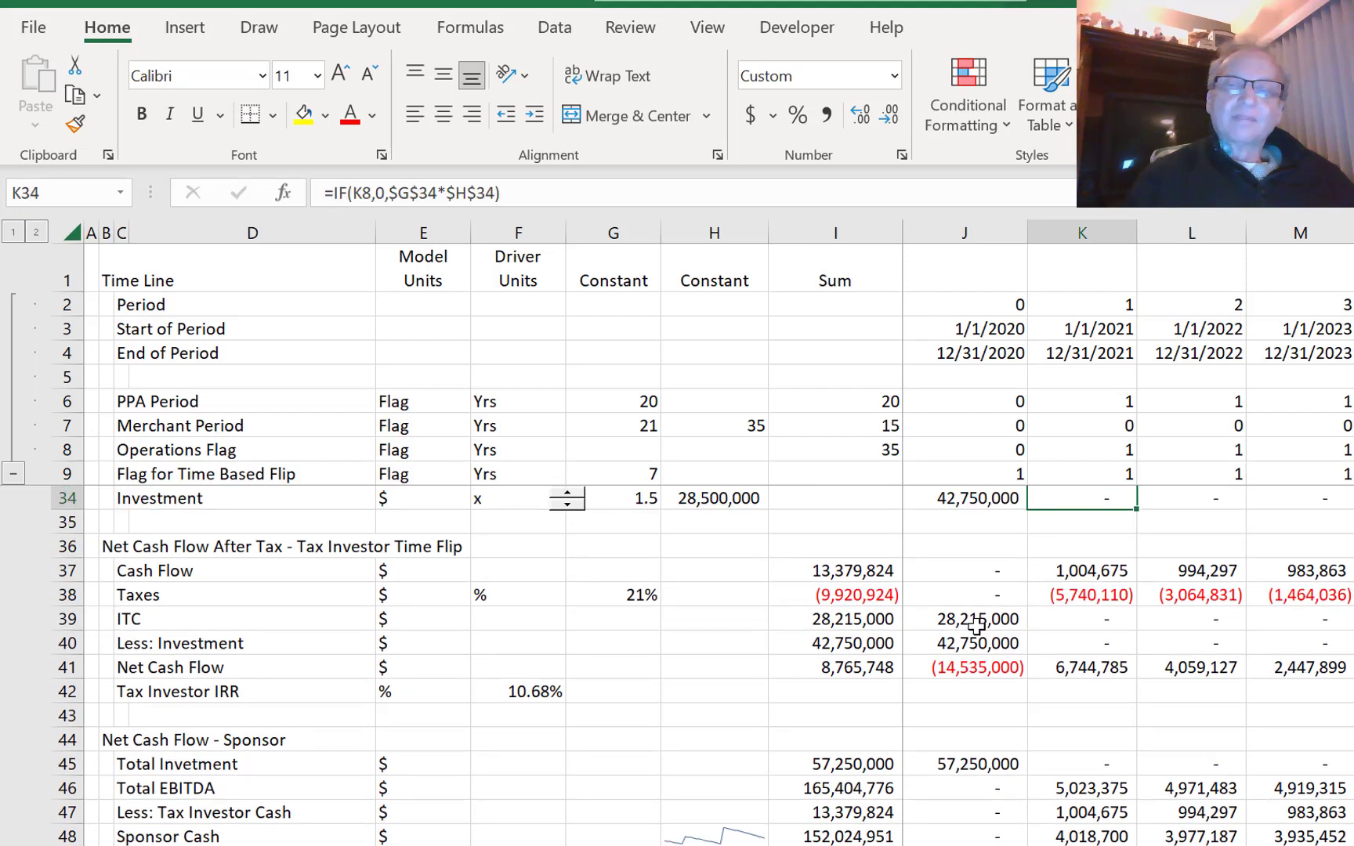
key("Up")
key("Up")
key("Up")
key("Up")
key("Up")
key("Down")
key("Down")
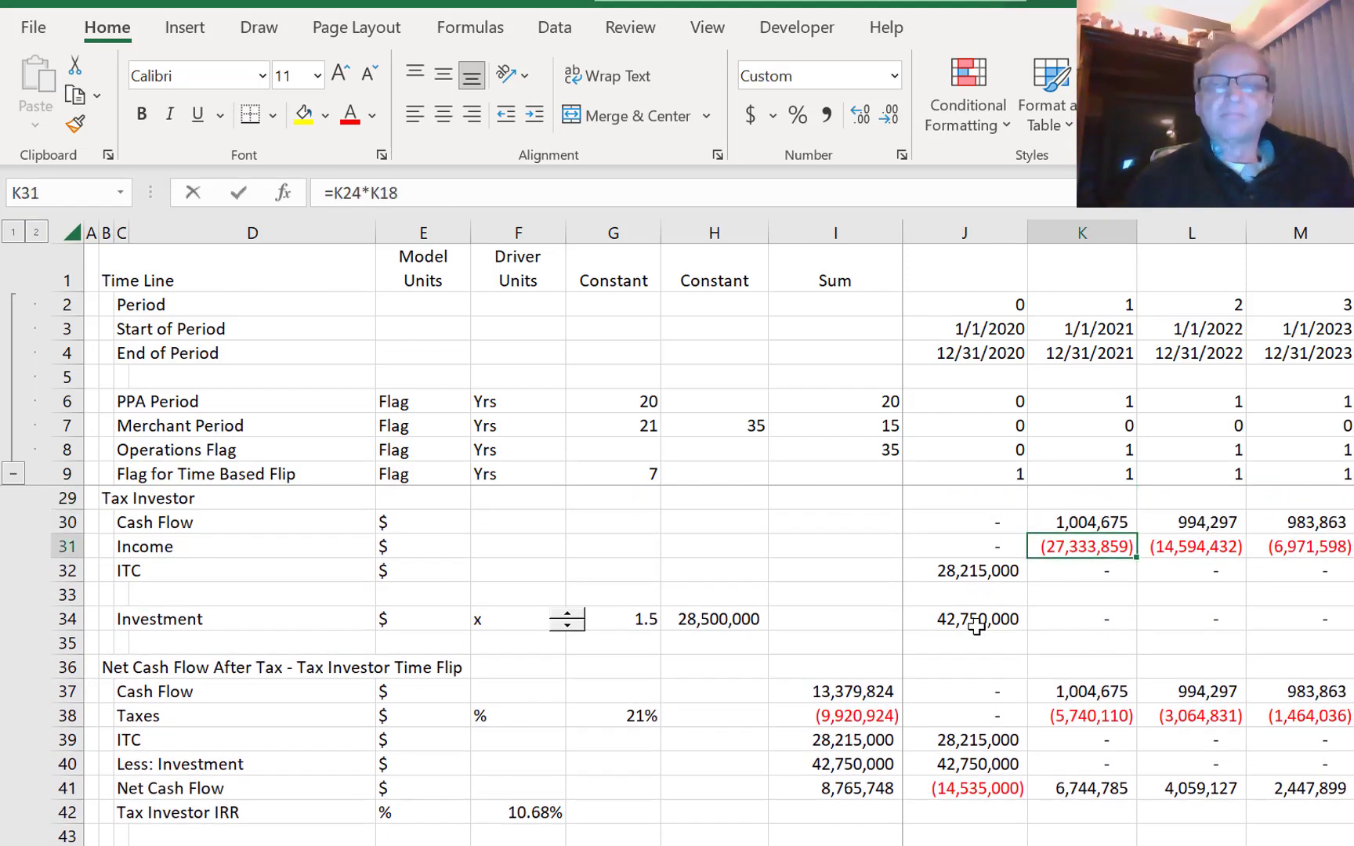
key("F2")
key("Escape")
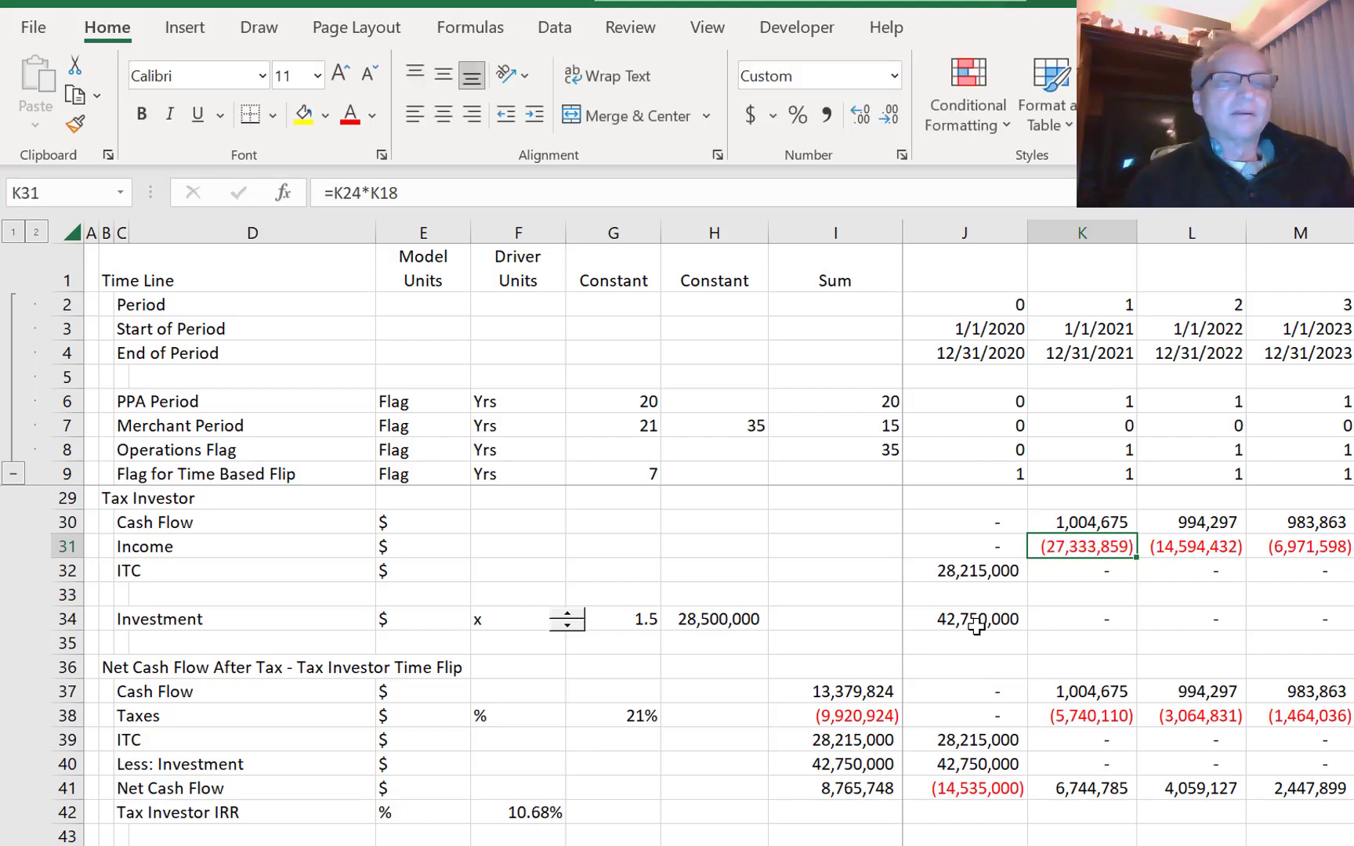
key("F2")
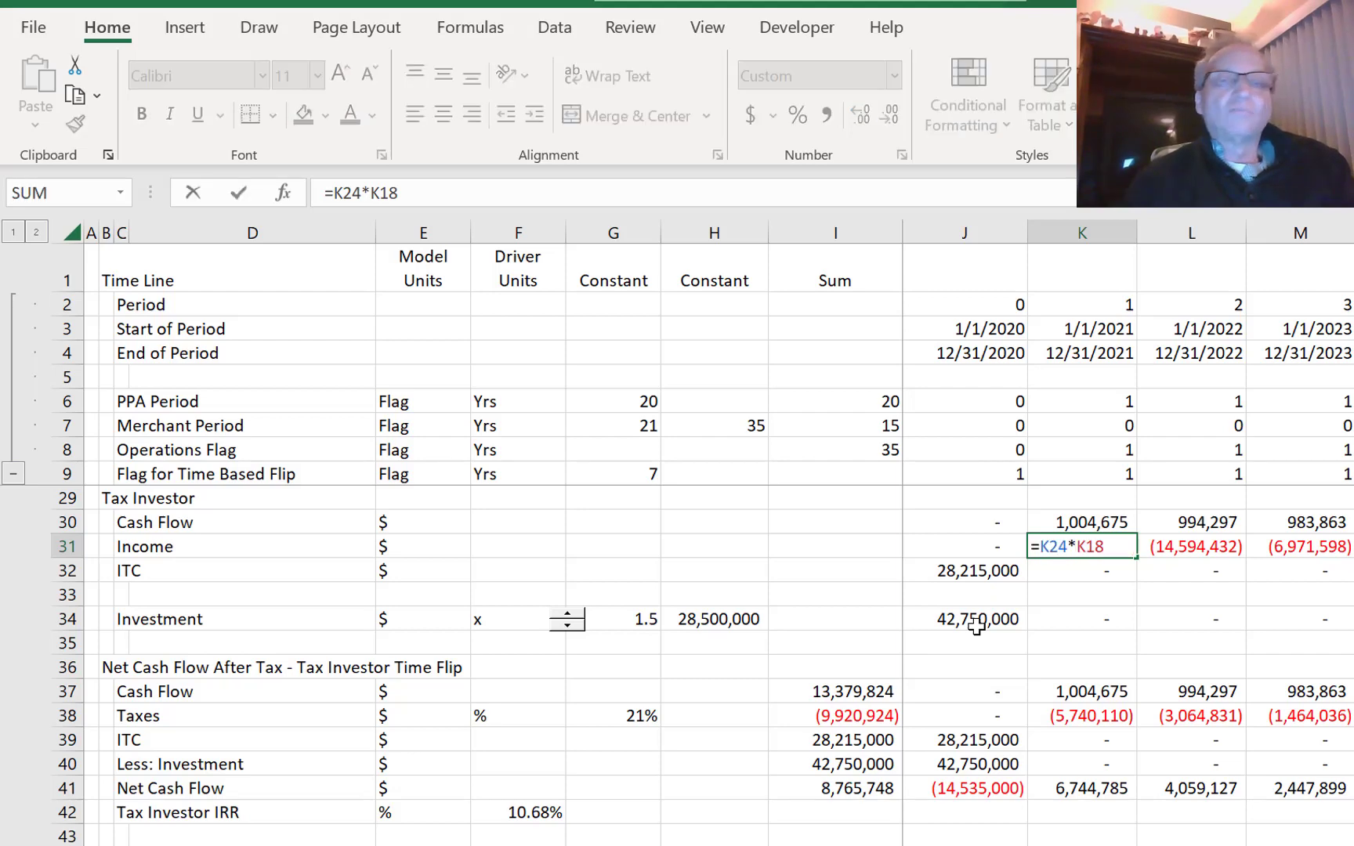
key("Escape")
- Examine the period 1 Income formula in K24, above the ITC and EBITDA rows
key("Up")
key("Up")
key("Up")
key("Up")
key("Up")
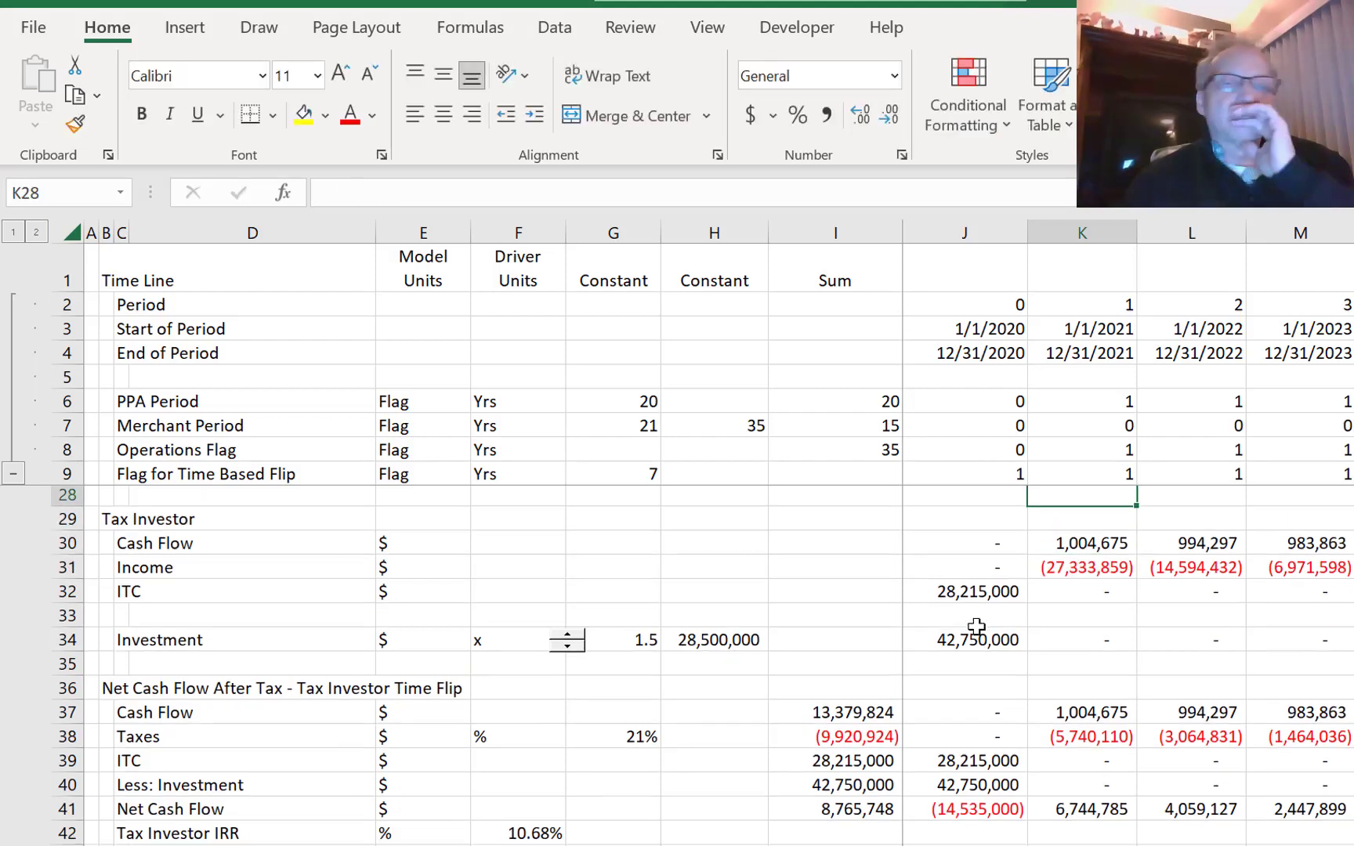
key("Up")
key("Up")
key("Up")
key("Up")
key("Down")
key("Down")
key("Down")
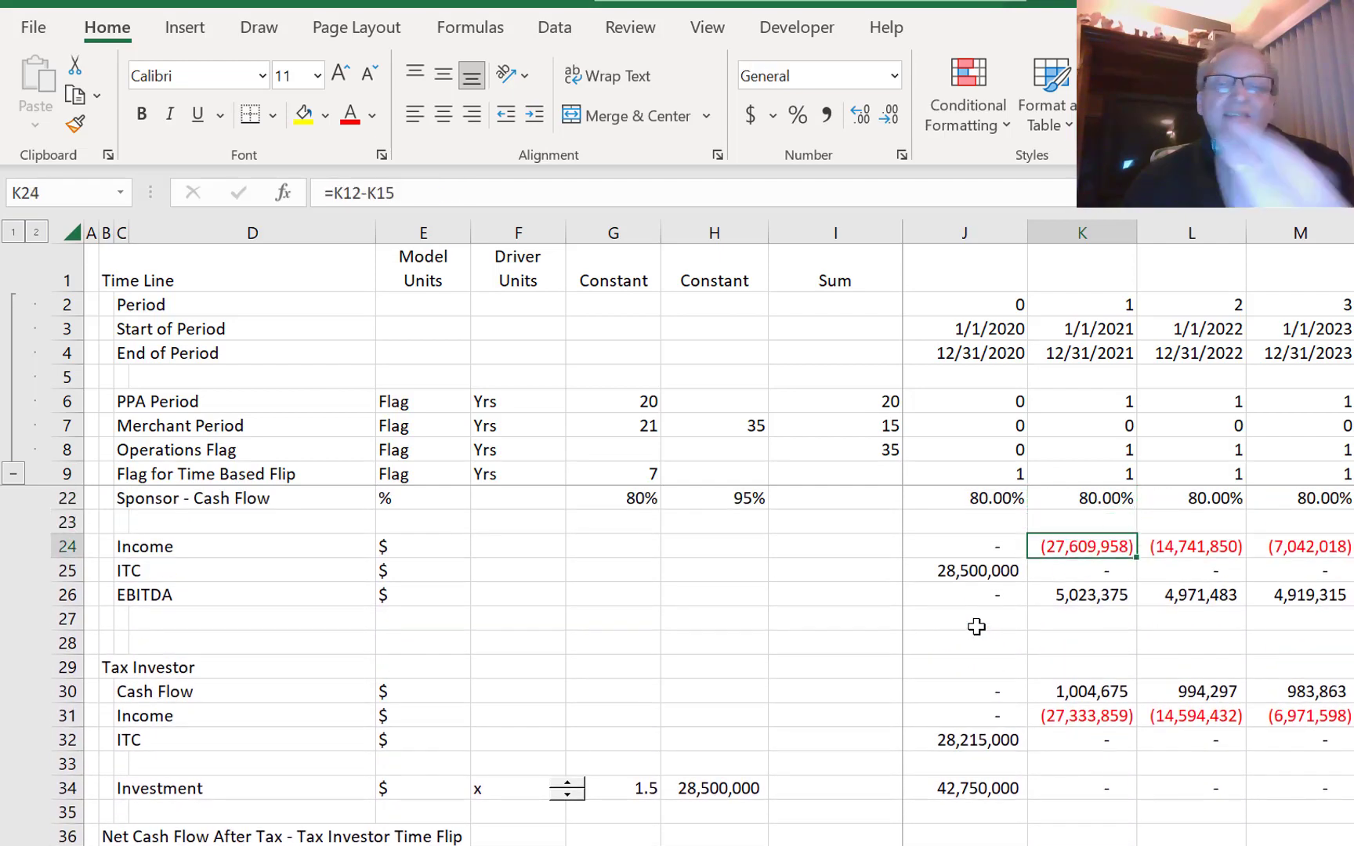
- Link Income to Tax Investor for period 0 in J53 to the Tax Investor section's Income, using the formula =J31
key("Down")
key("Down")
key("Down")
key("Down")
key("Down")
key("Down")
key("Down")
key("Down")
key("Down")
key("Down")
key("Down")
key("Down")
key("Down")
key("Down")
key("Down")
key("Down")
key("Down")
key("Down")
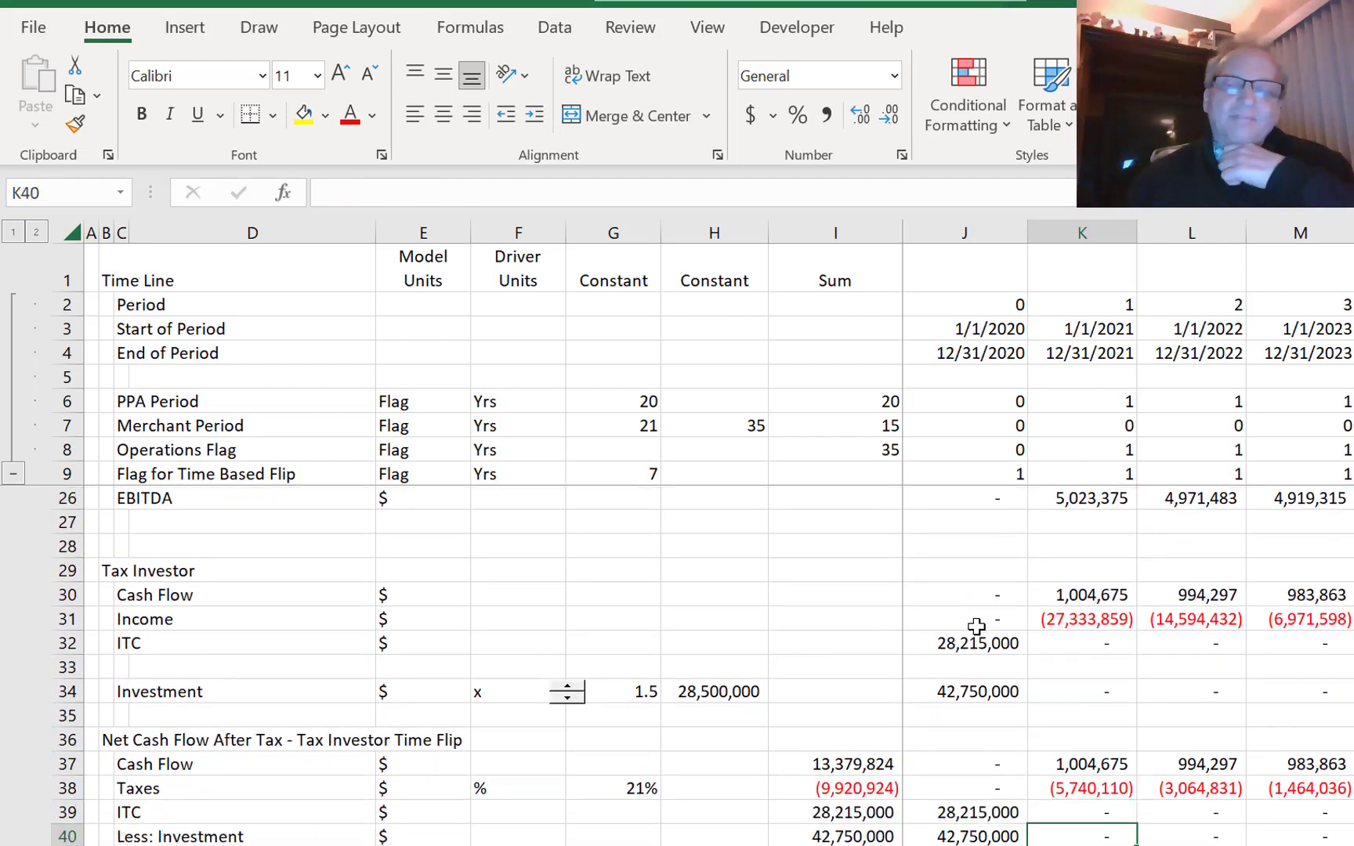
key("Down")
key("Down")
key("Down")
key("Down")
key("Down")
key("Down")
key("Down")
key("Down")
key("Down")
key("Up")
key("Up")
key("Up")
key("Up")
key("Up")
key("Up")
key("Up")
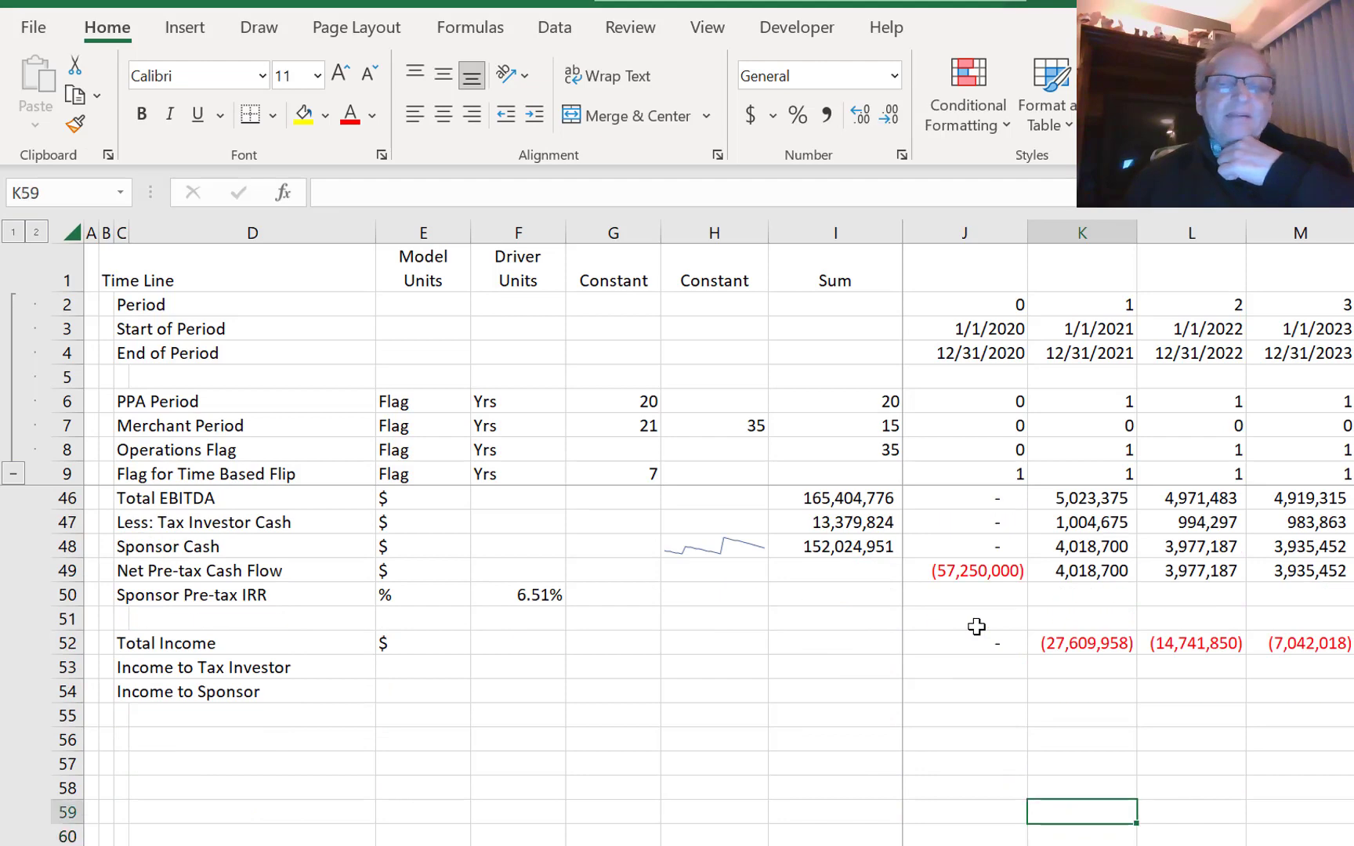
key("Left")
key("Left")
key("Right")
type("=")
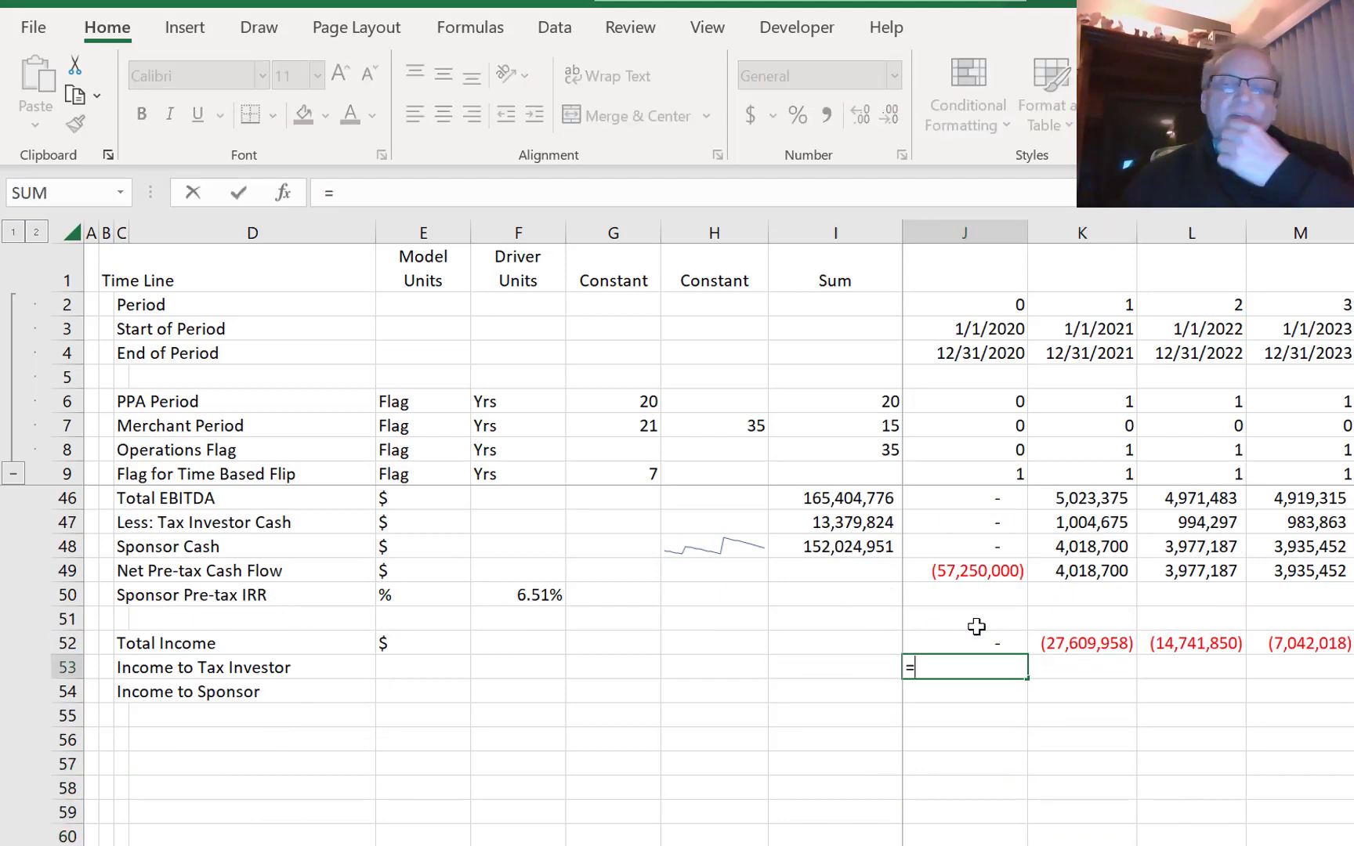
key("Up")
key("Up")
key("Up")
key("Up")
key("Up")
key("Up")
key("Up")
key("Up")
key("Up")
key("Up")
key("Up")
key("Up")
key("Up")
key("Up")
key("Up")
key("Up")
key("Up")
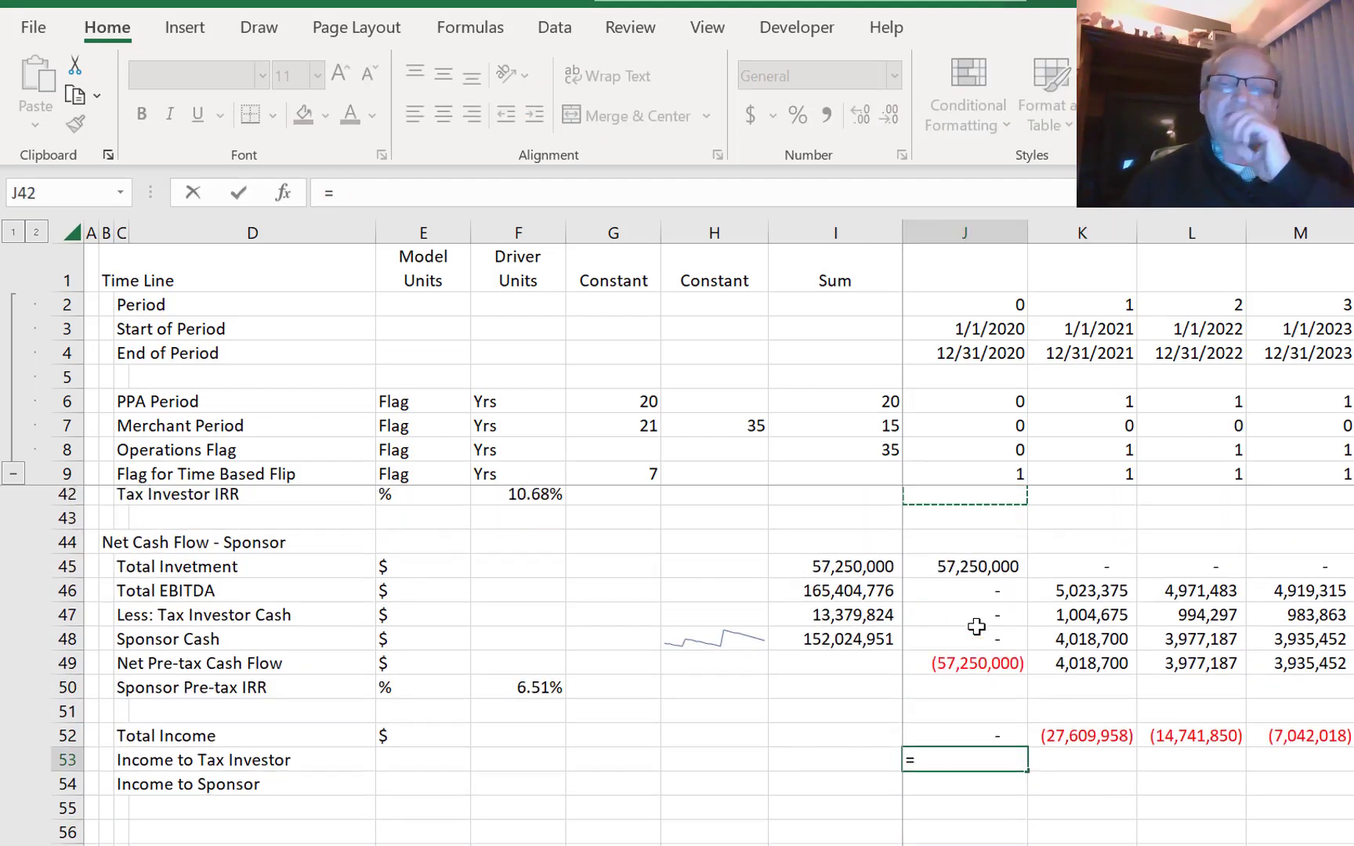
key("Down")
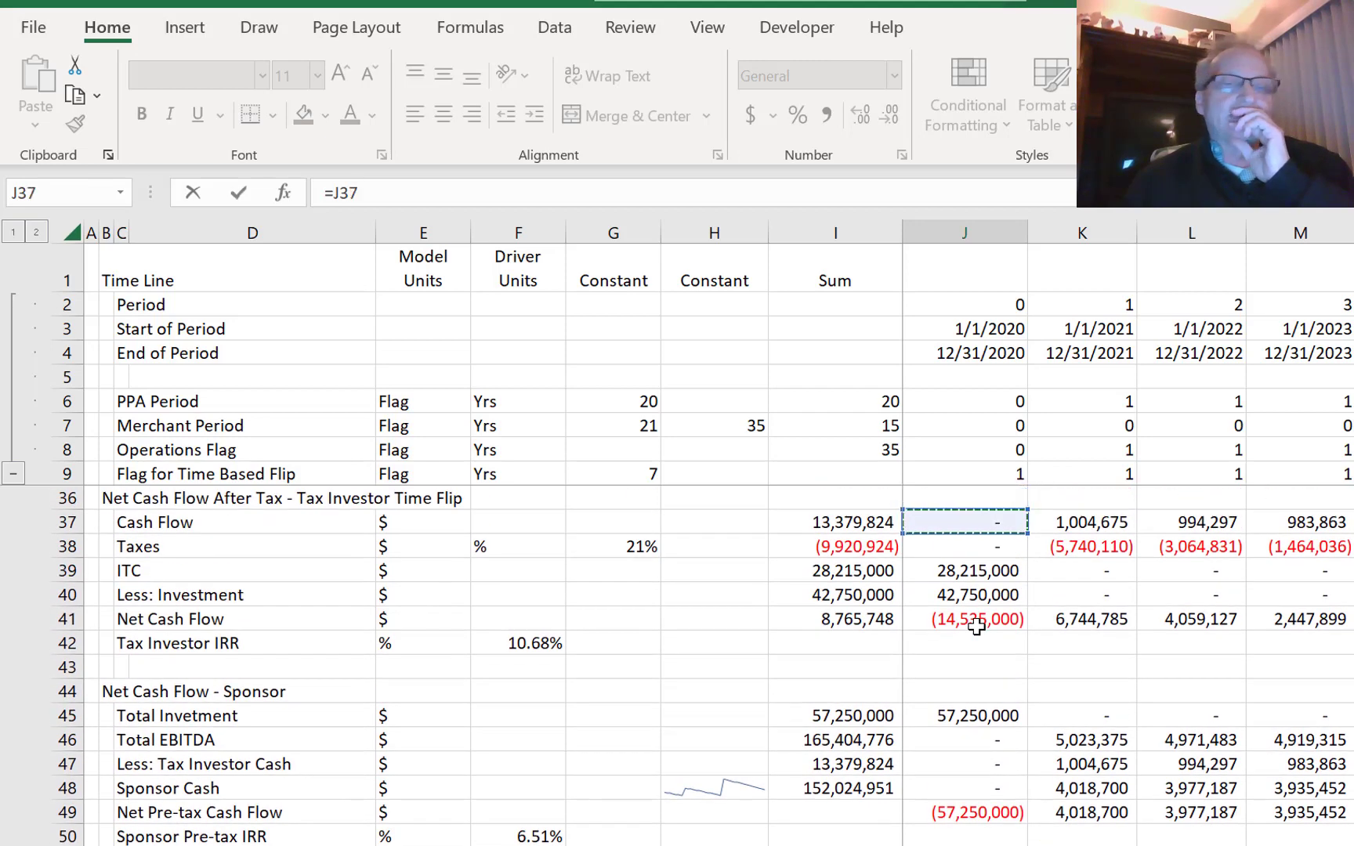
key("Up")
key("Up")
key("Up")
key("Up")
key("Up")
key("Up")
key("Up")
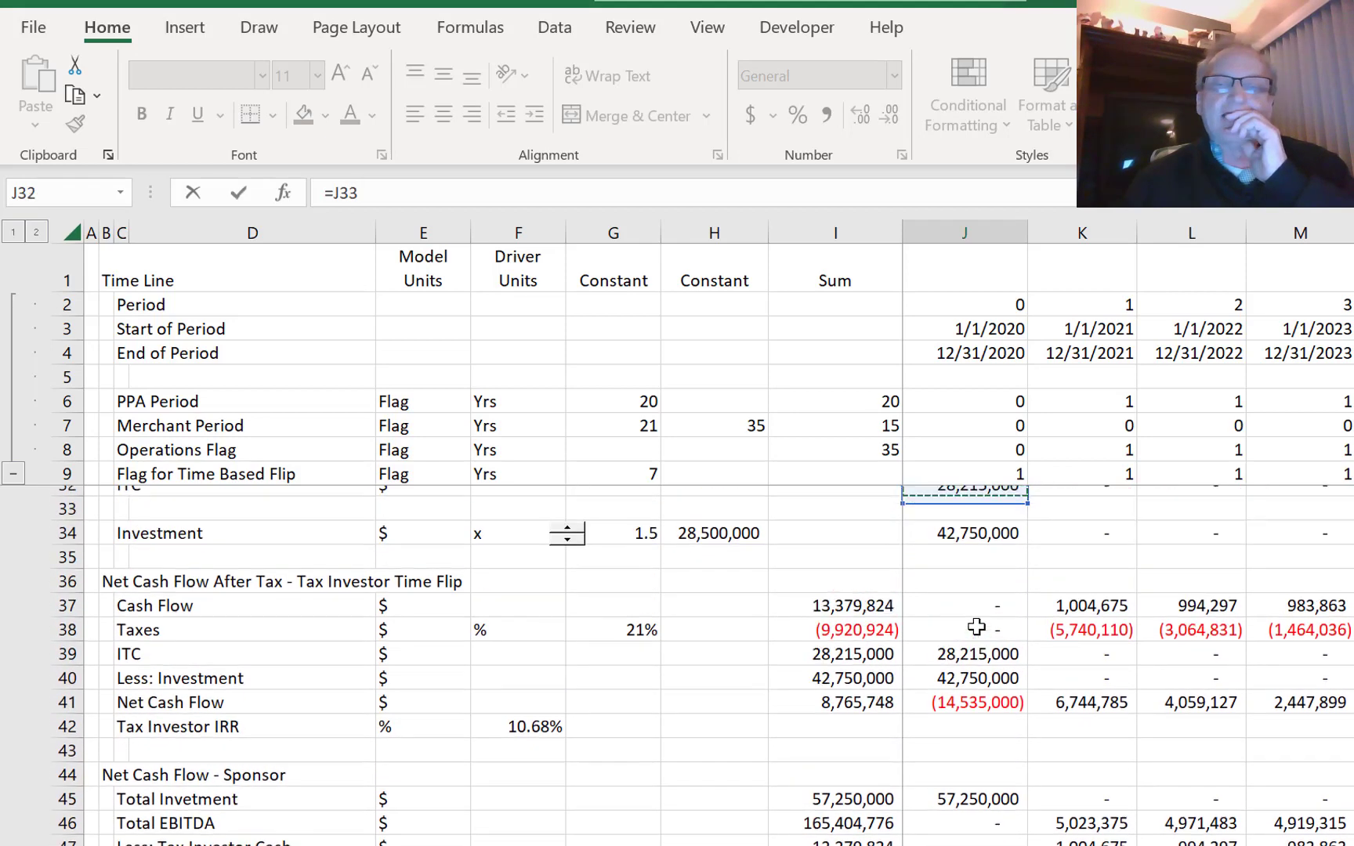
key("Down")
key("Return")
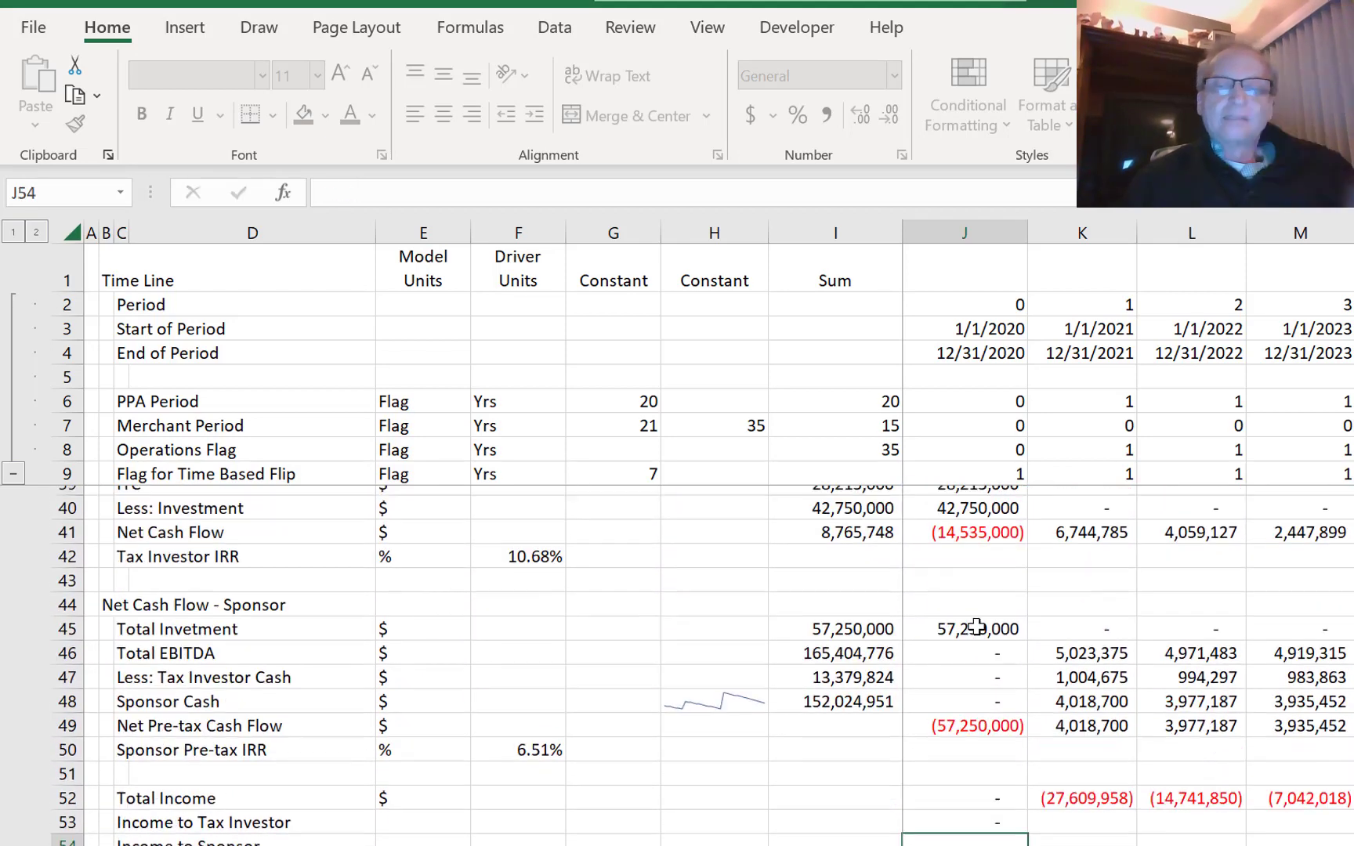
- Fill the Income to Tax Investor formula from J53 across the remaining timeline periods of row 53
key("Up")
key("ctrl+shift+Right")
key("ctrl+r")
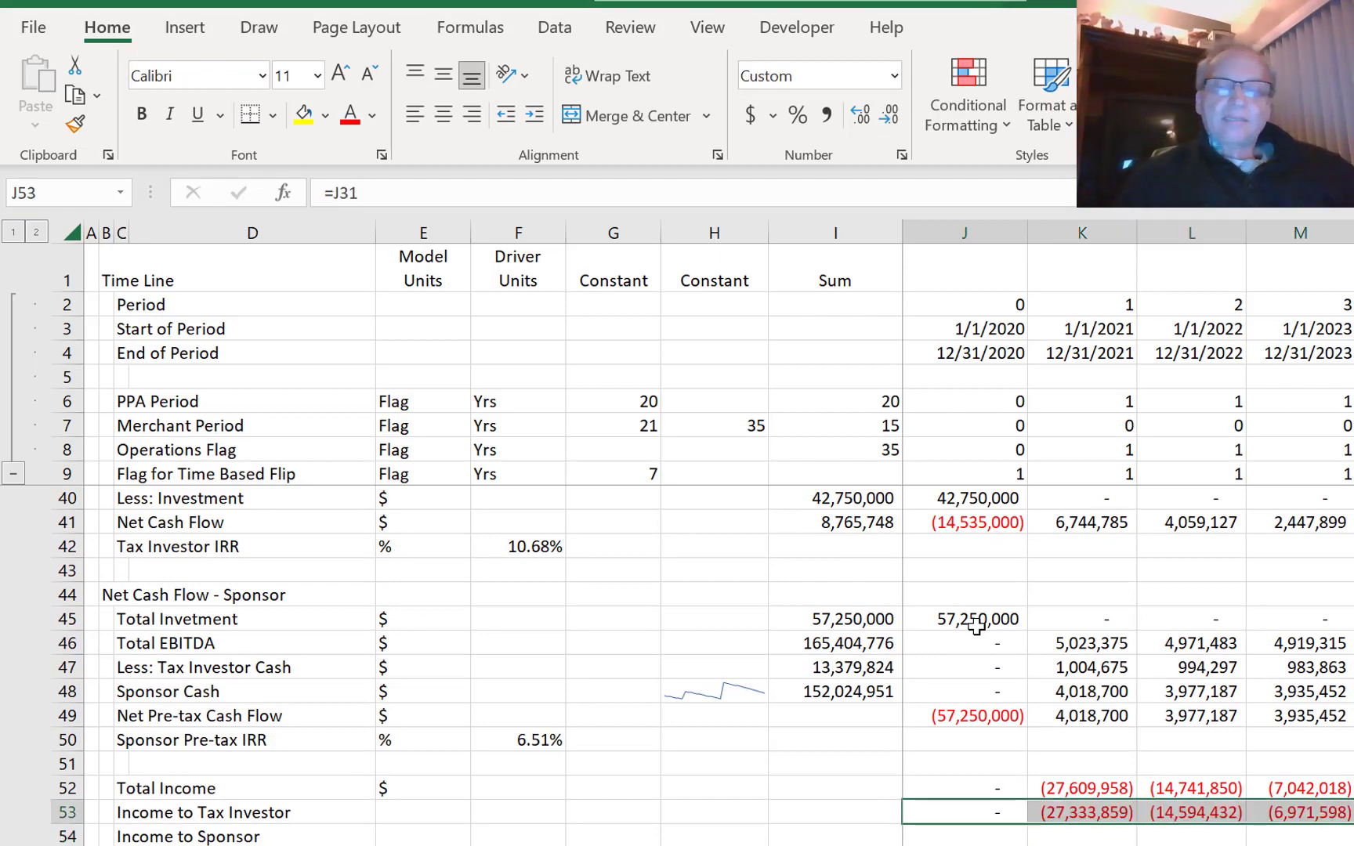
- Calculate Income to Sponsor for period 0 in J54 as Total Income minus Income to Tax Investor, using =J52-J53
key("Down")
type("=")
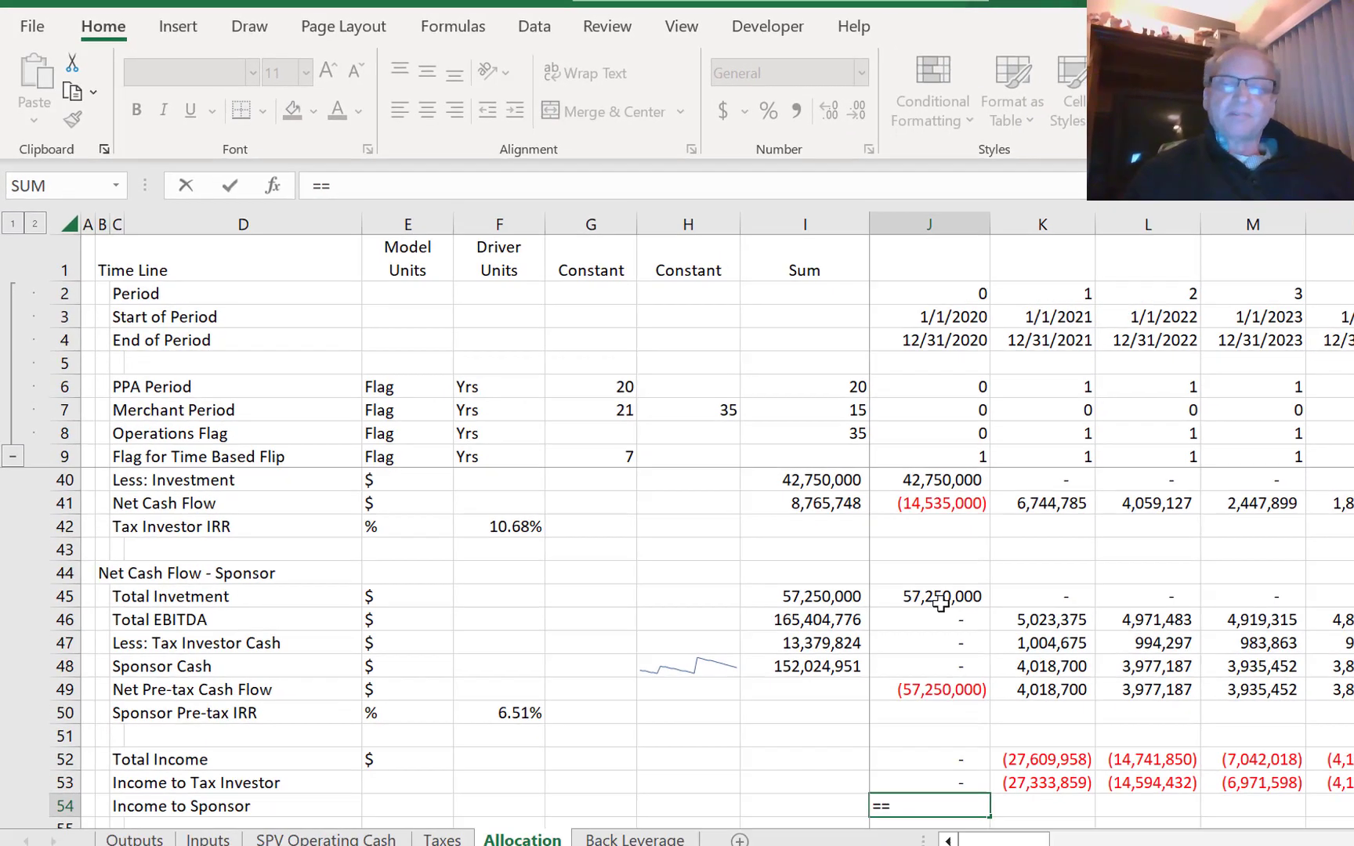
key("Up")
key("Up")
type("-")
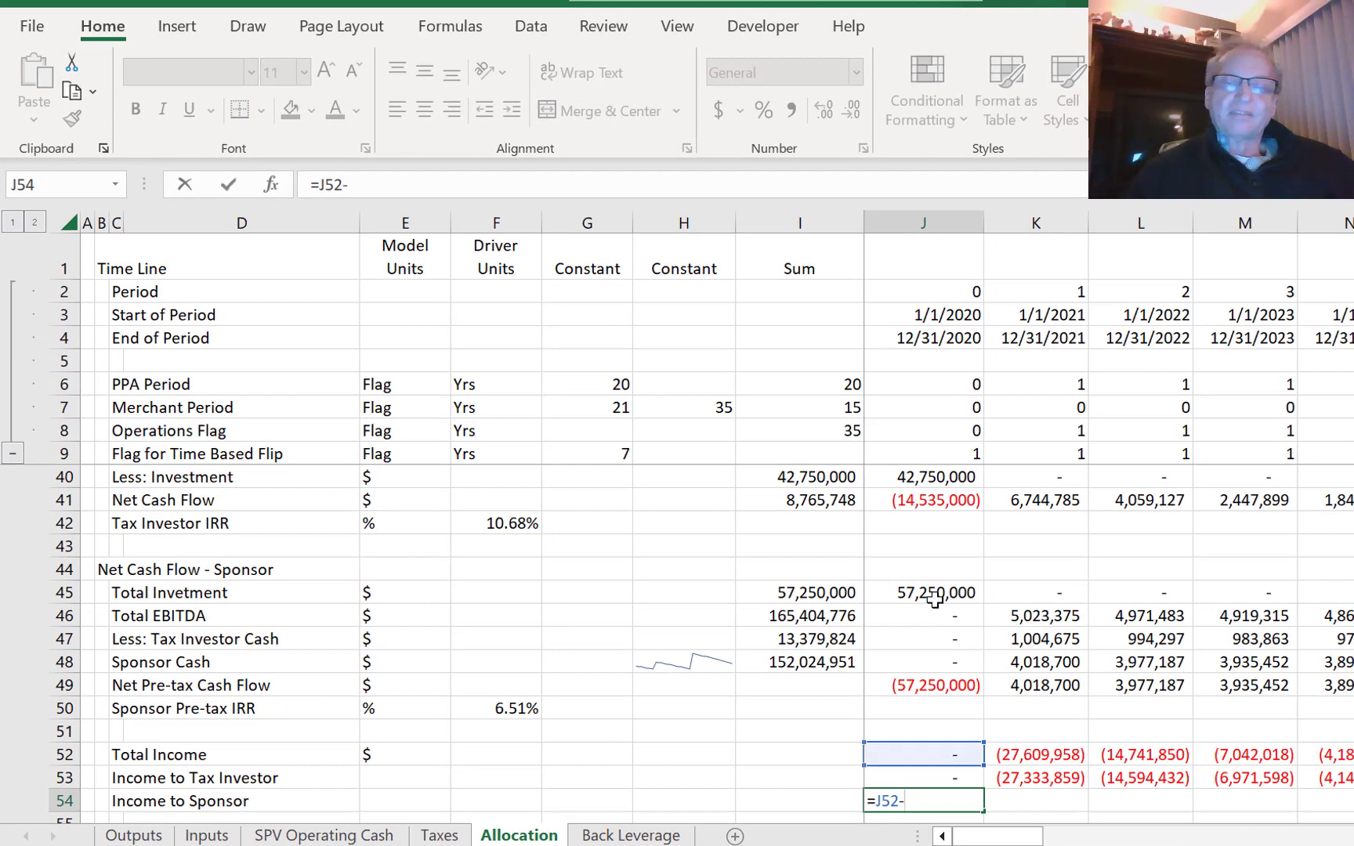
key("Up")
key("Return")
- Fill the Income to Sponsor formula from J54 across the remaining timeline periods of row 54
key("Up")
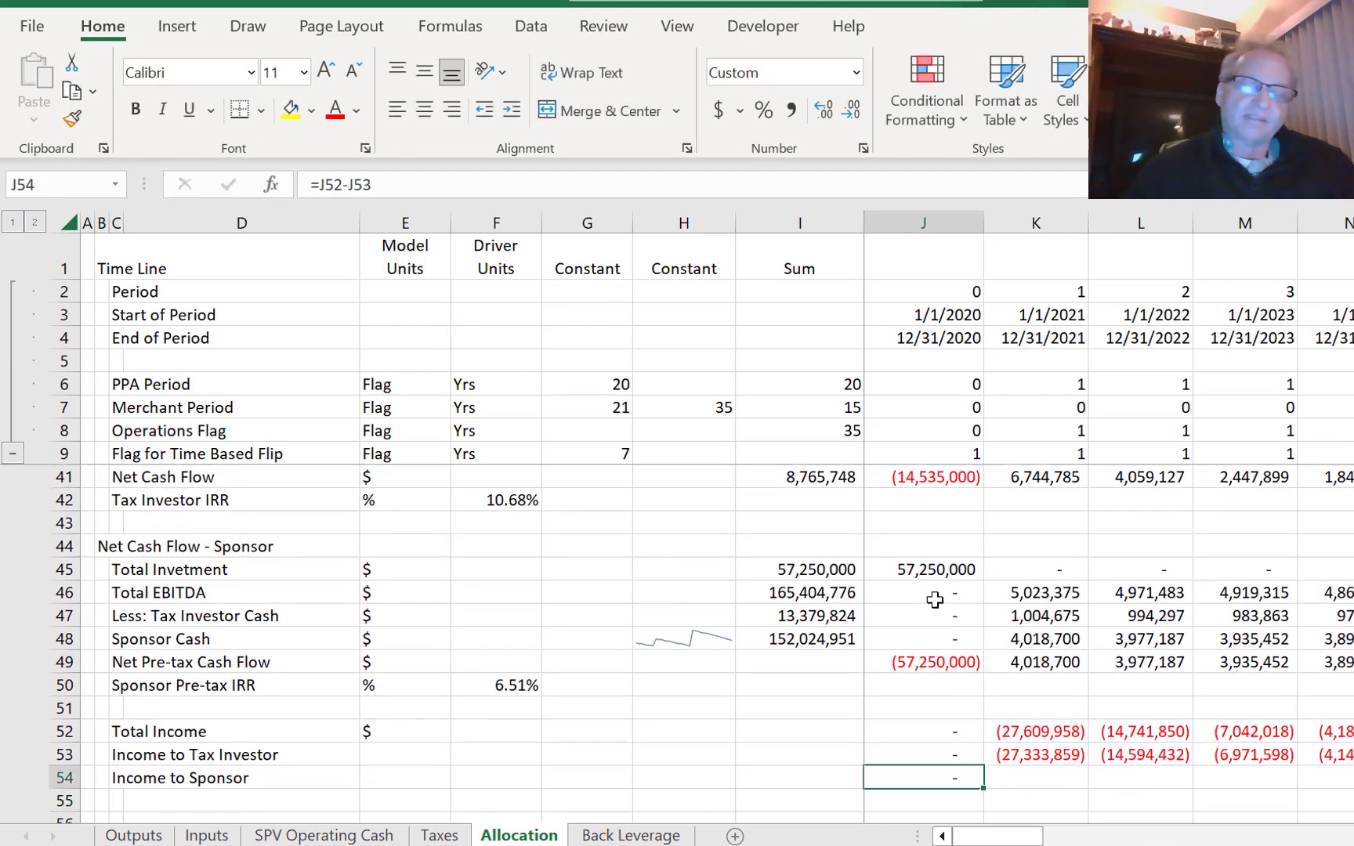
key("ctrl+shift+Right")
key("ctrl+r")
- Add the row label "Taxes to Sponsor" in C55, directly below Income to Sponsor
key("Down")
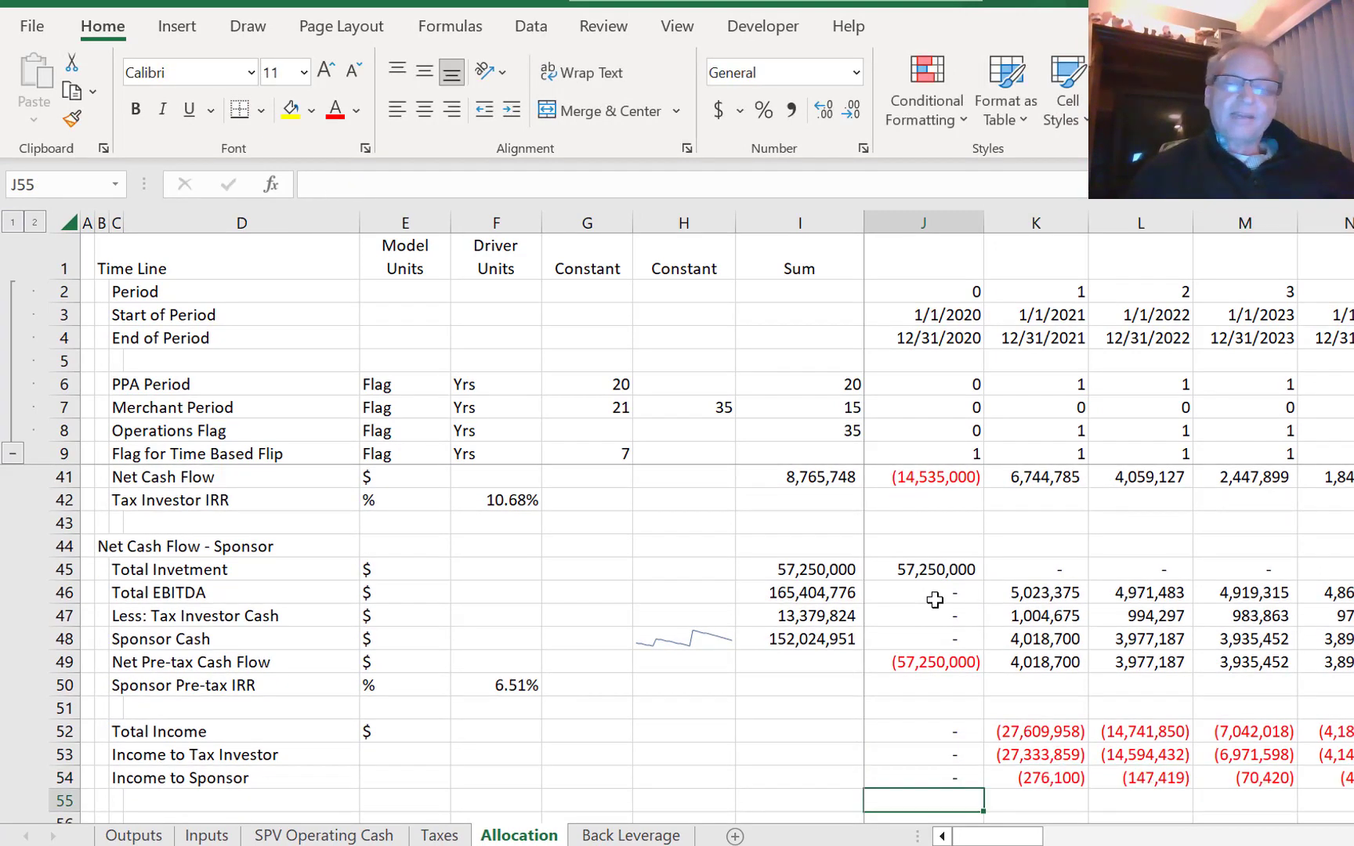
key("Left")
key("Left")
key("Left")
key("Left")
key("Left")
key("Left")
key("Left")
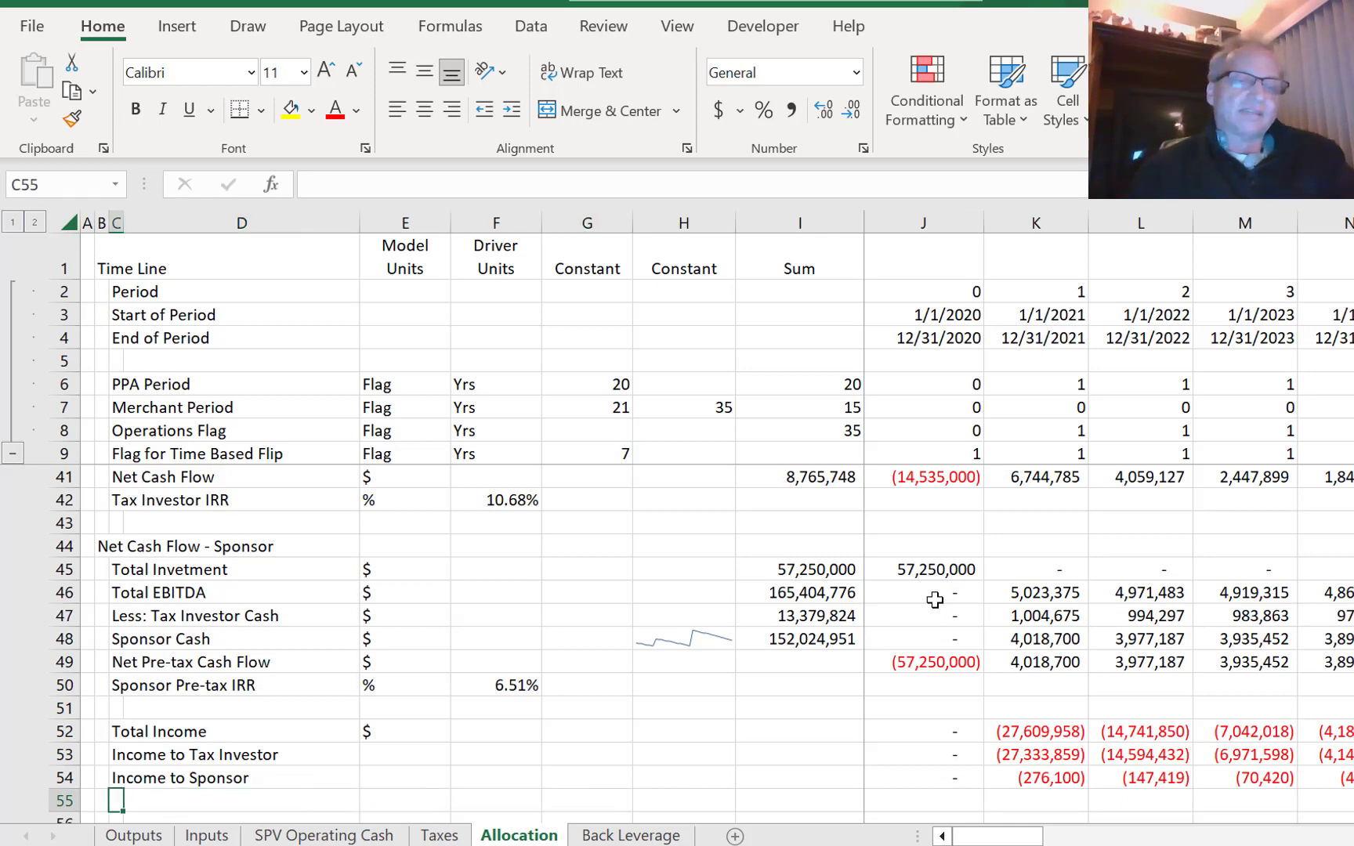
type("Taes")
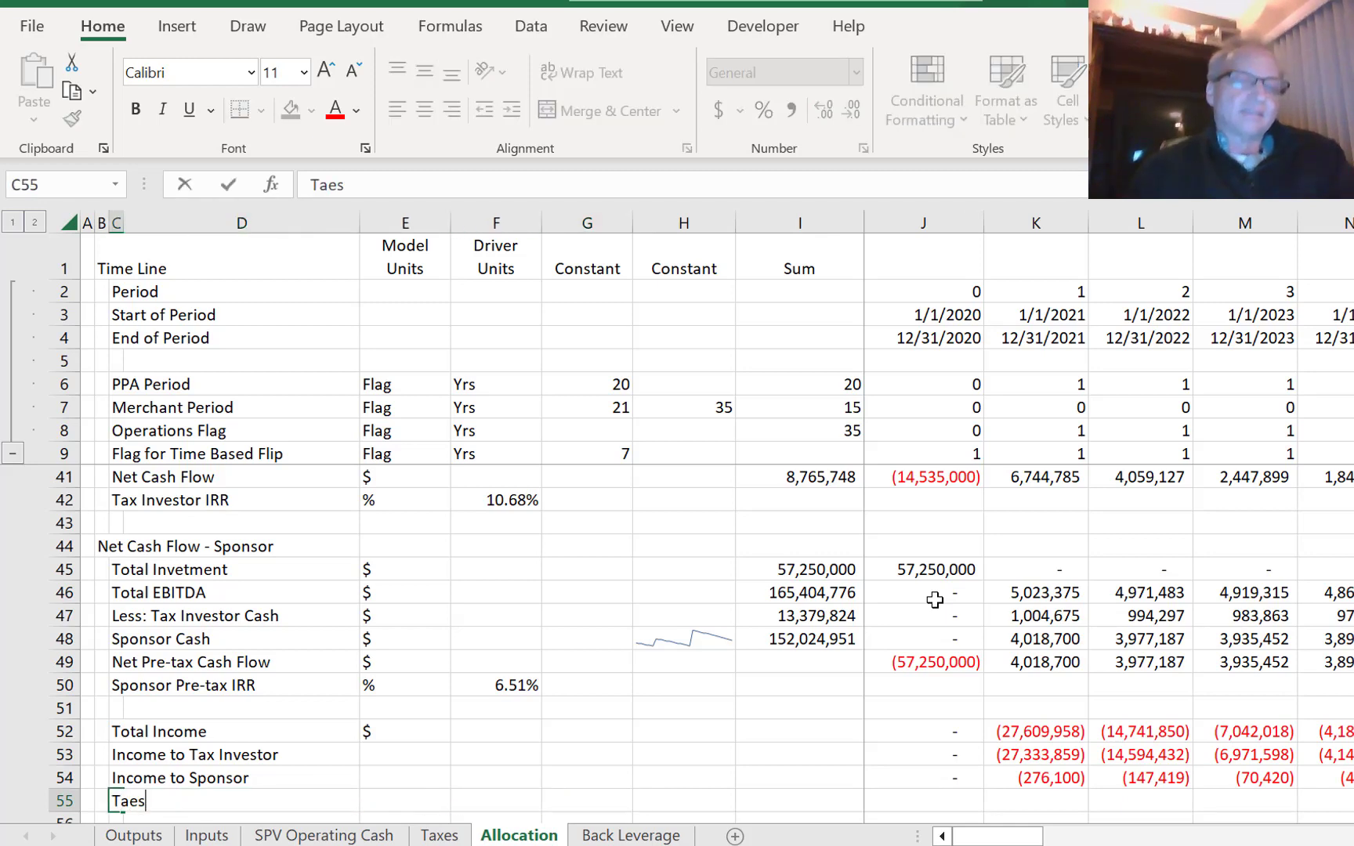
type("xed ")
type("to ")
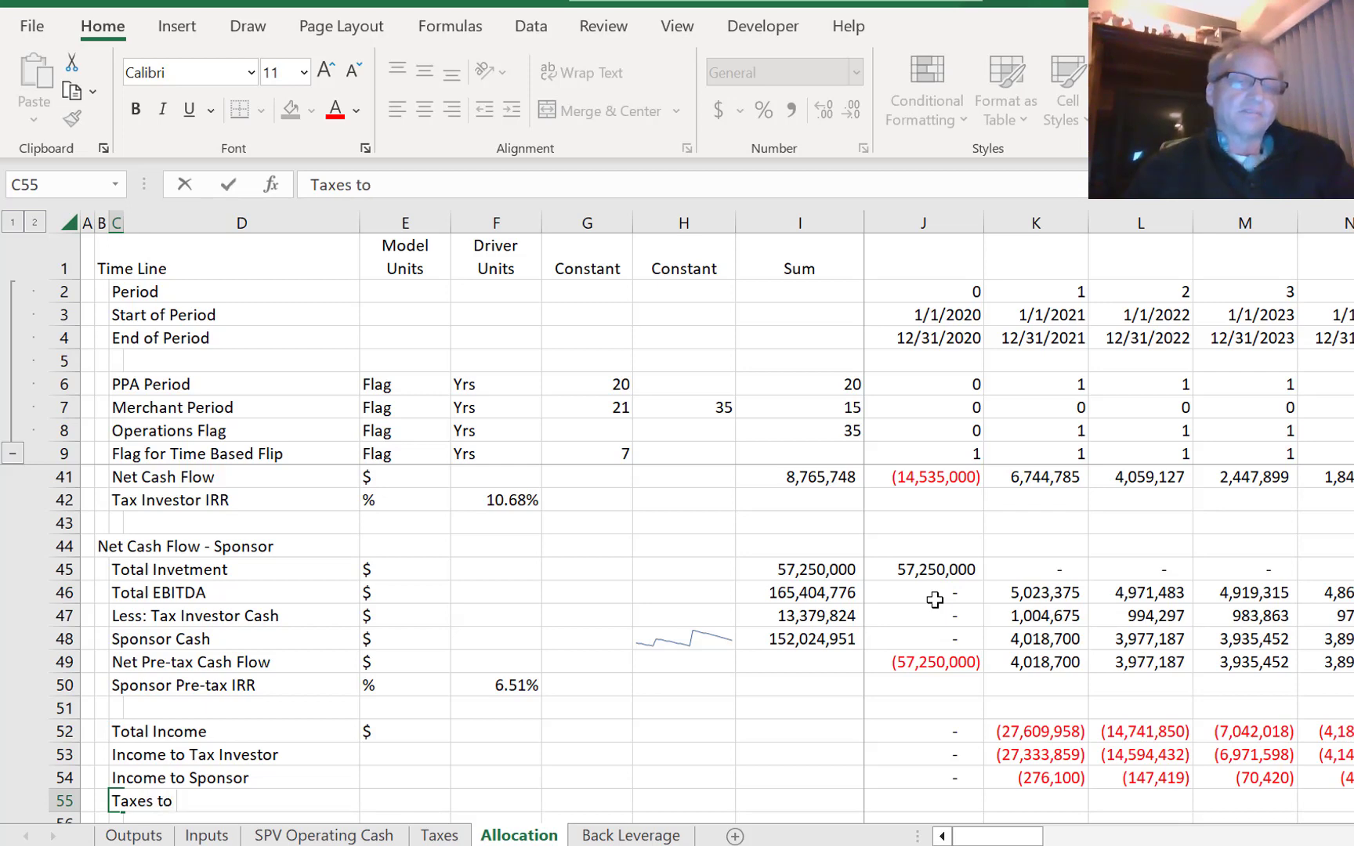
type("Sponsor")
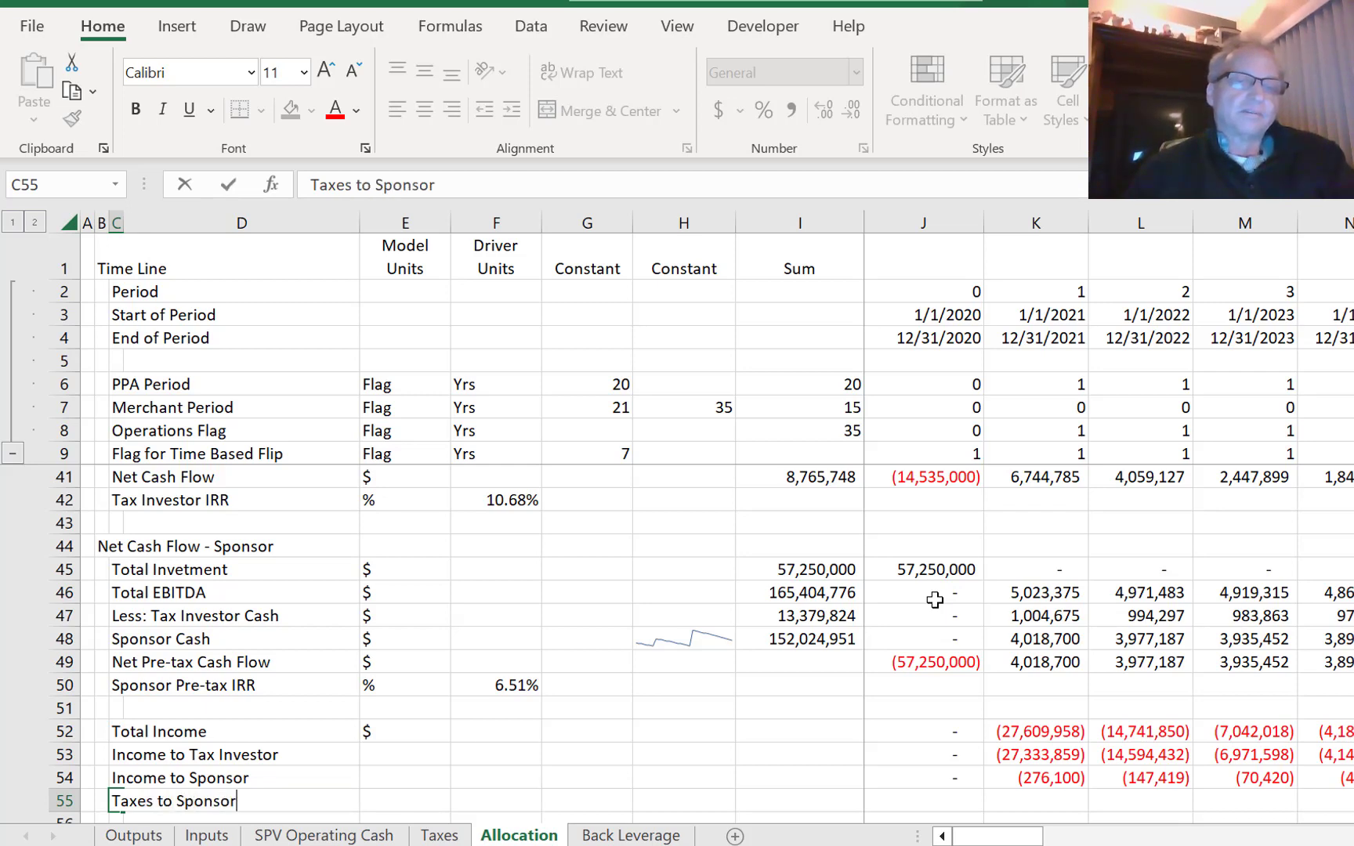
key("Return")
key("Up")
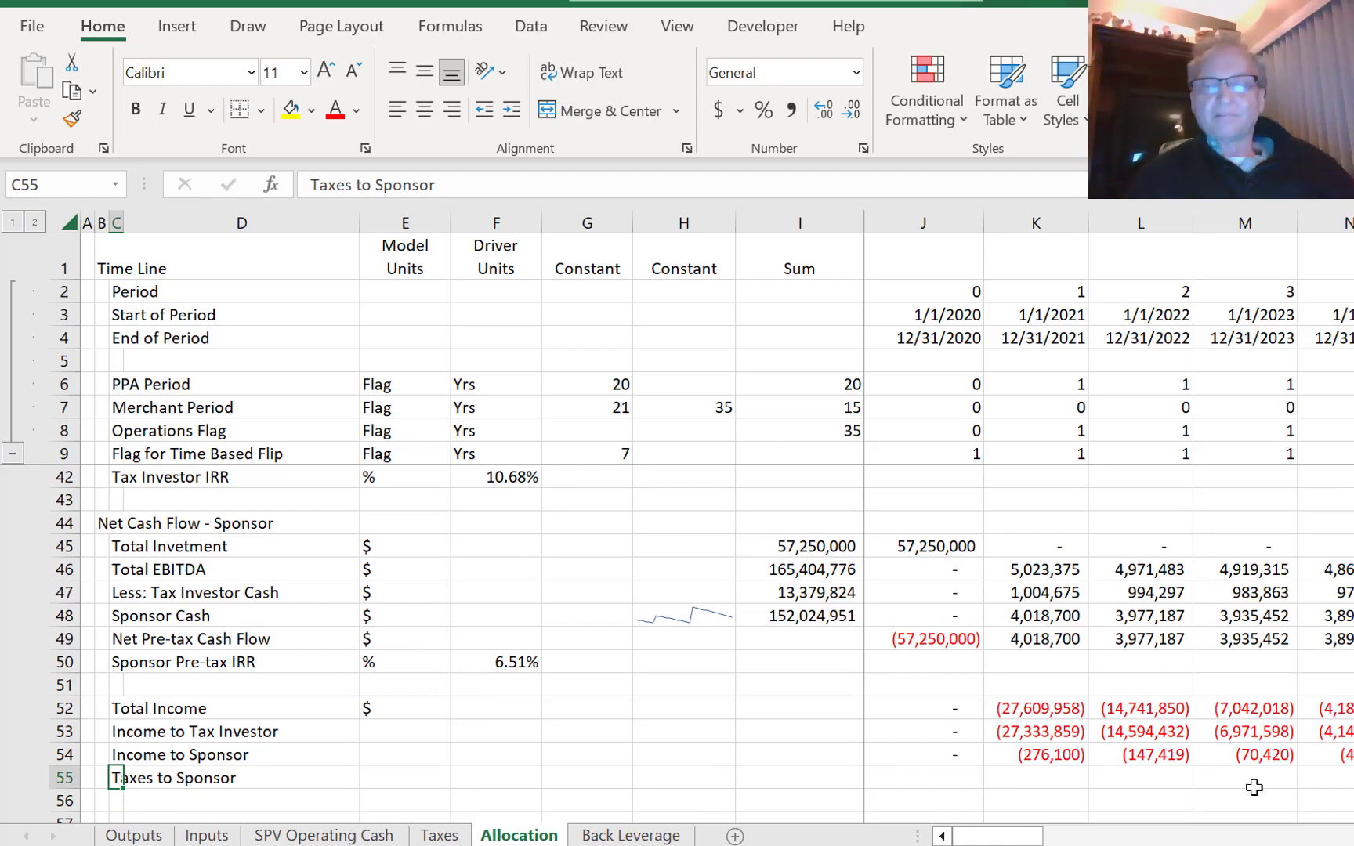
- Examine the sum and period 0 formulas for Taxes to Sponsor, ITC to Sponsor and Investment by Sponsor in rows 55 to 57
key("alt+Tab")
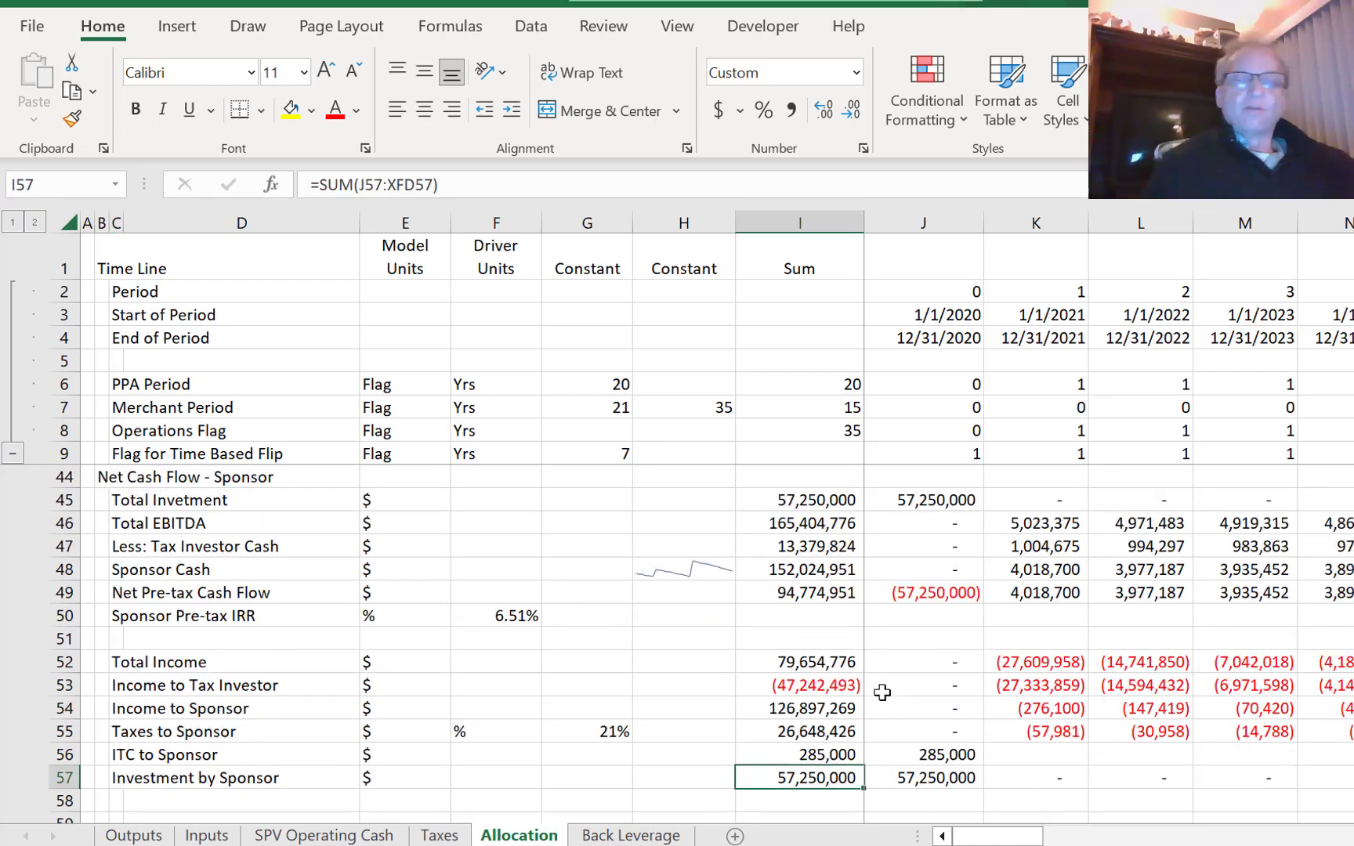
key("Up")
key("Left")
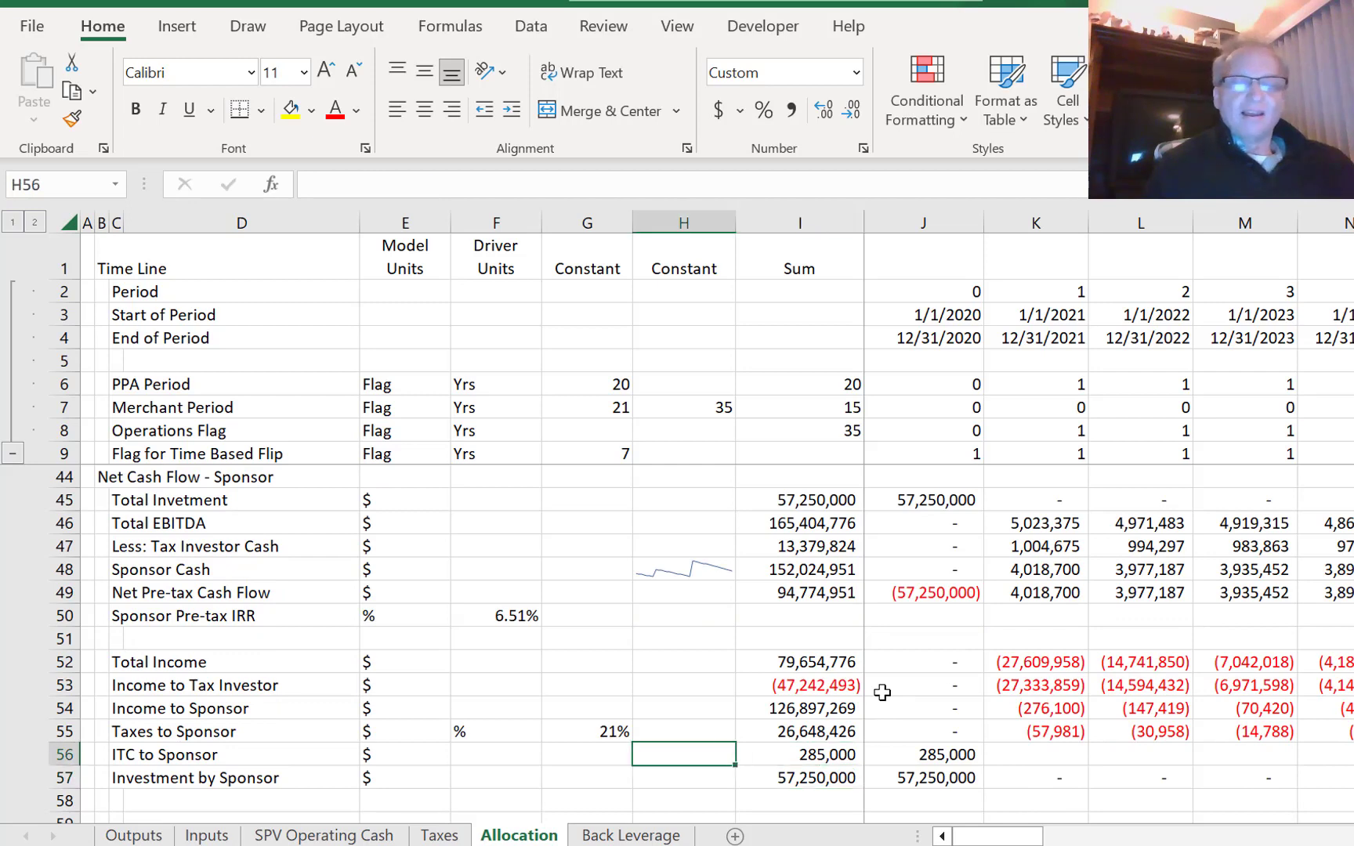
key("Up")
key("Left")
key("Right")
key("Right")
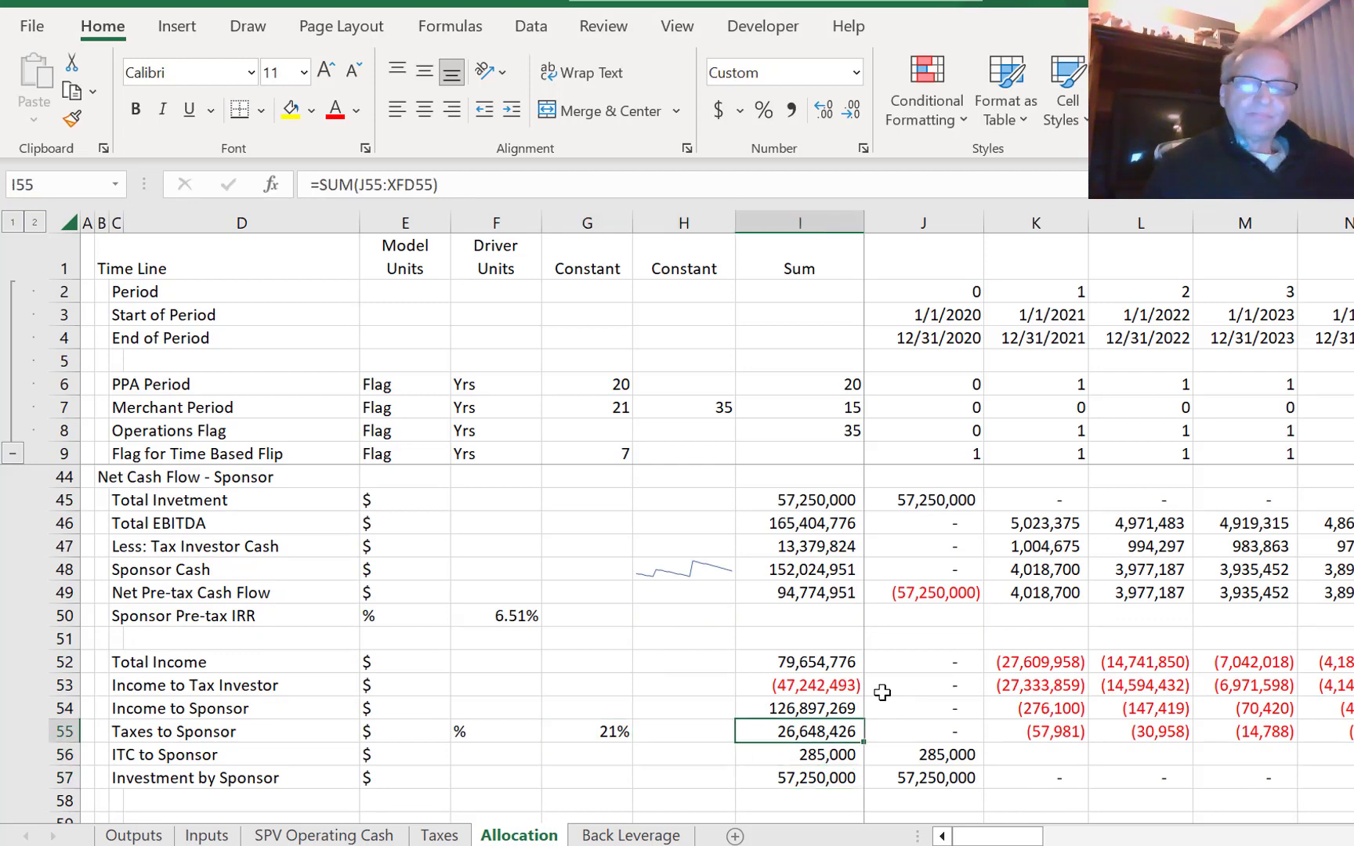
key("Down")
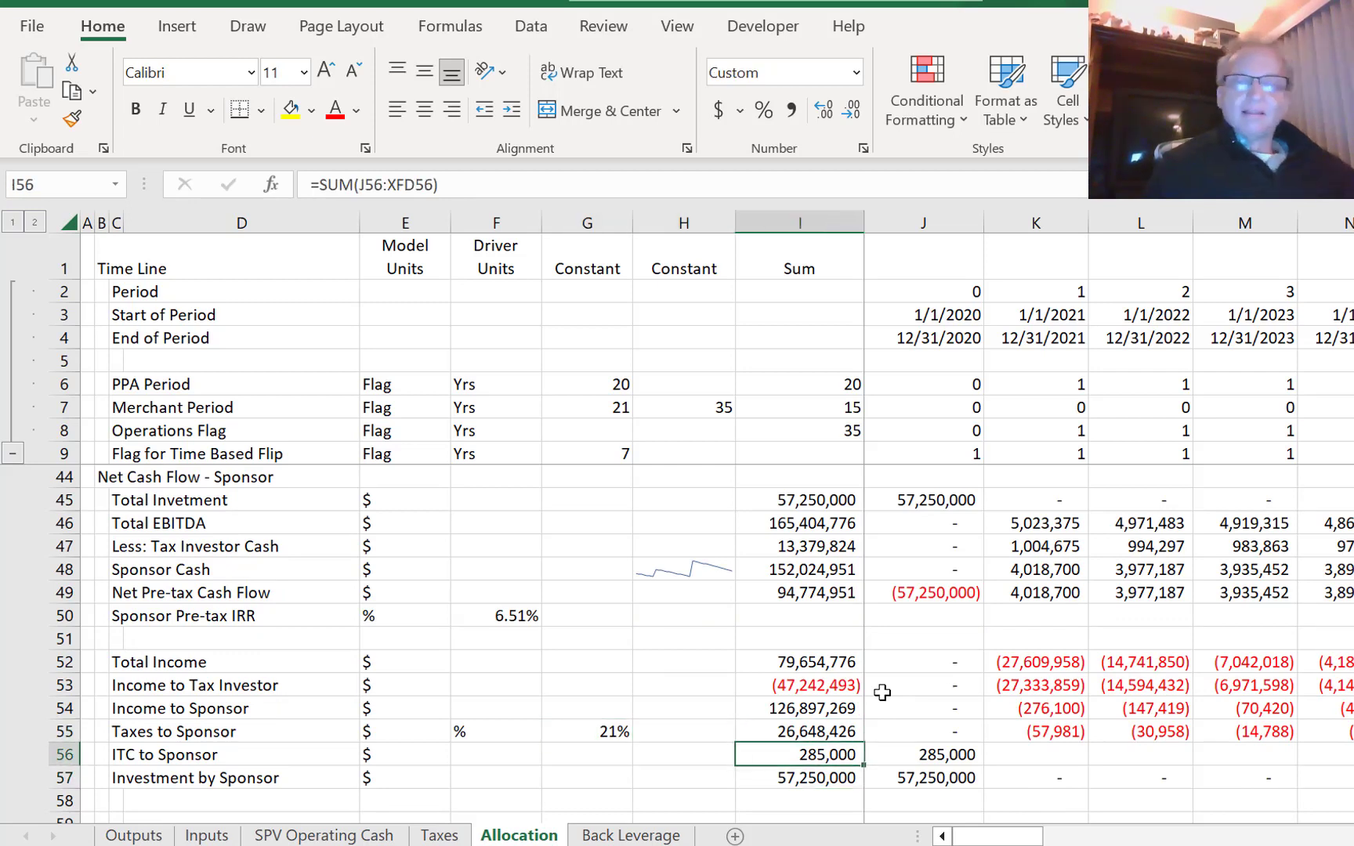
key("Down")
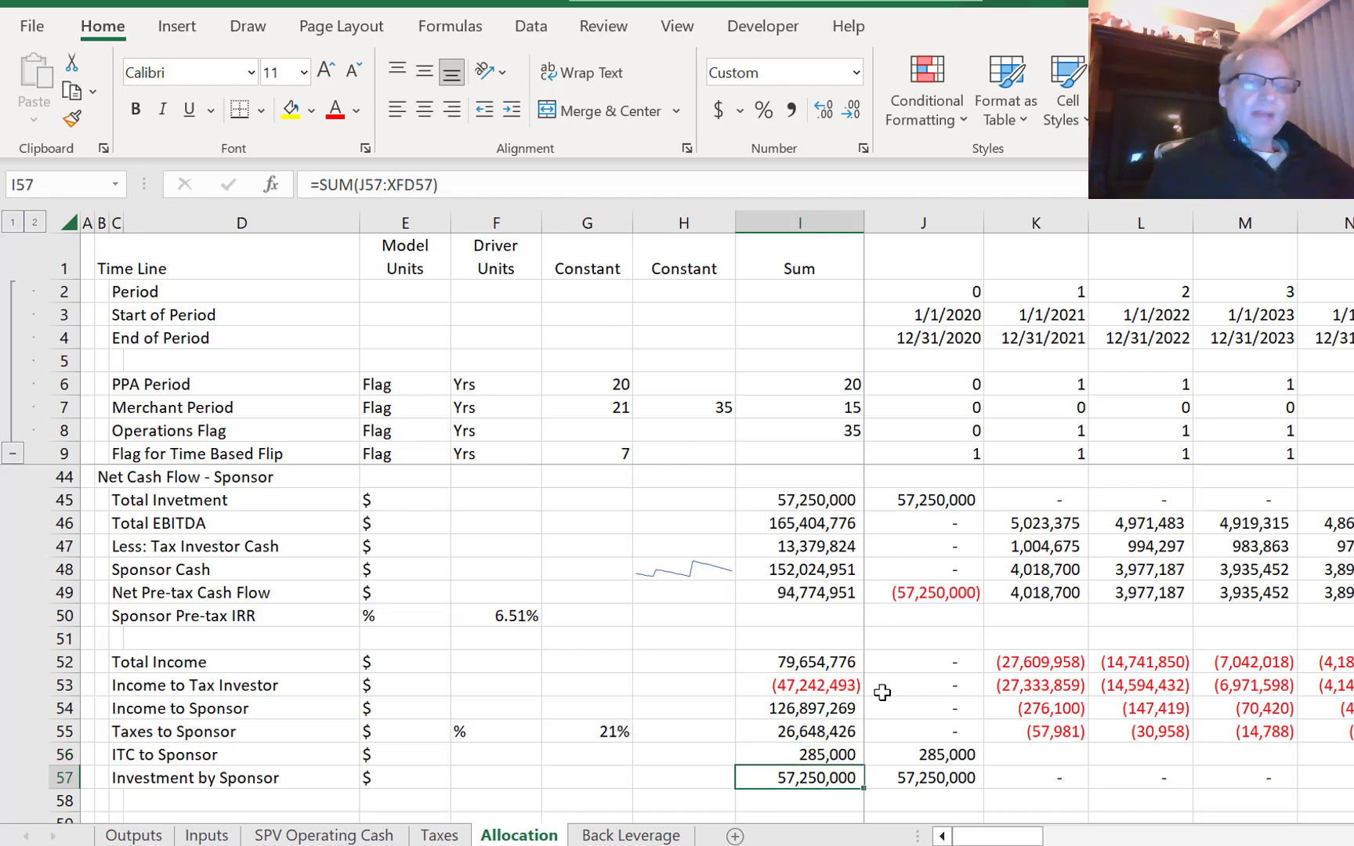
key("Right")
key("Up")
key("Up")
key("Up")
key("Up")
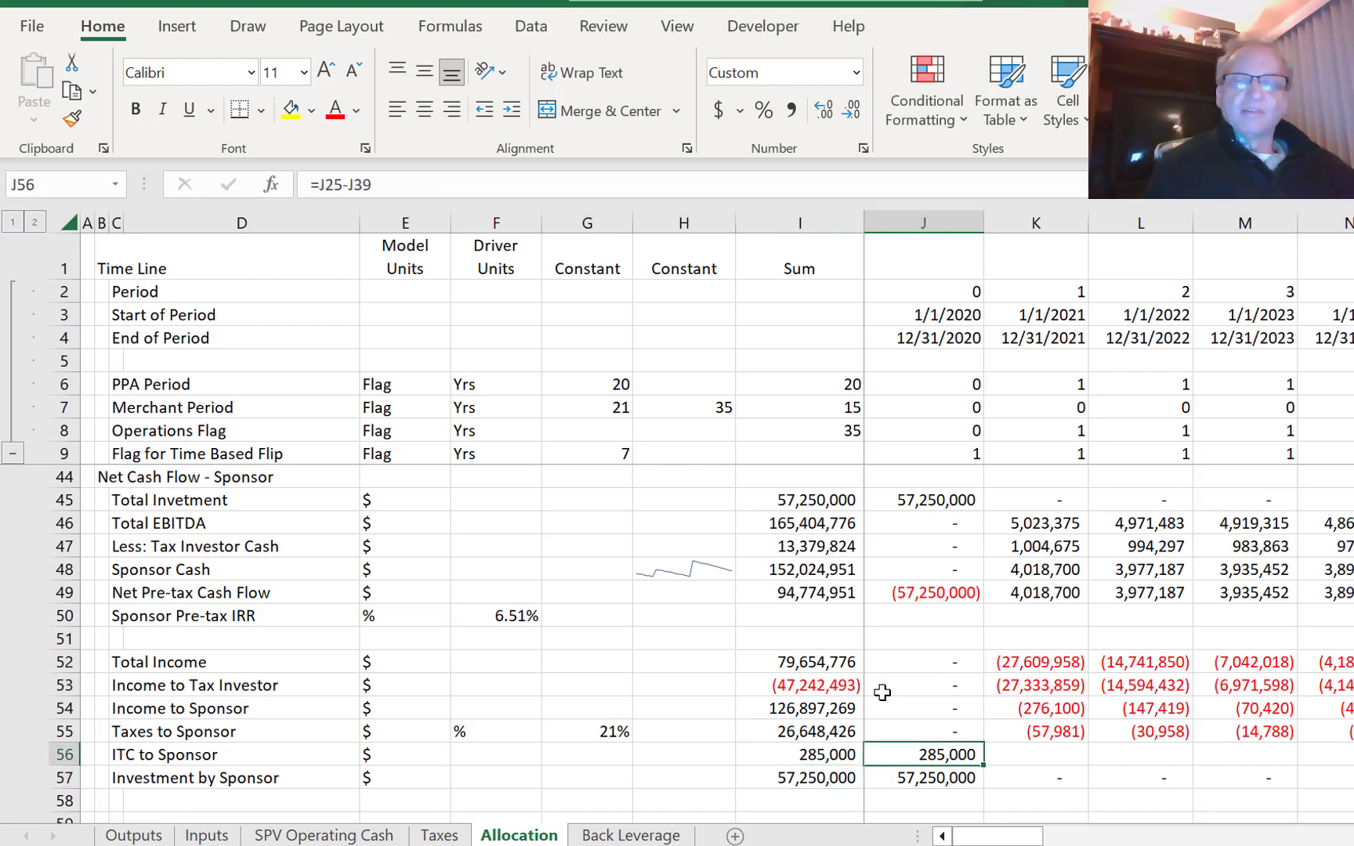
key("Down")
key("Down")
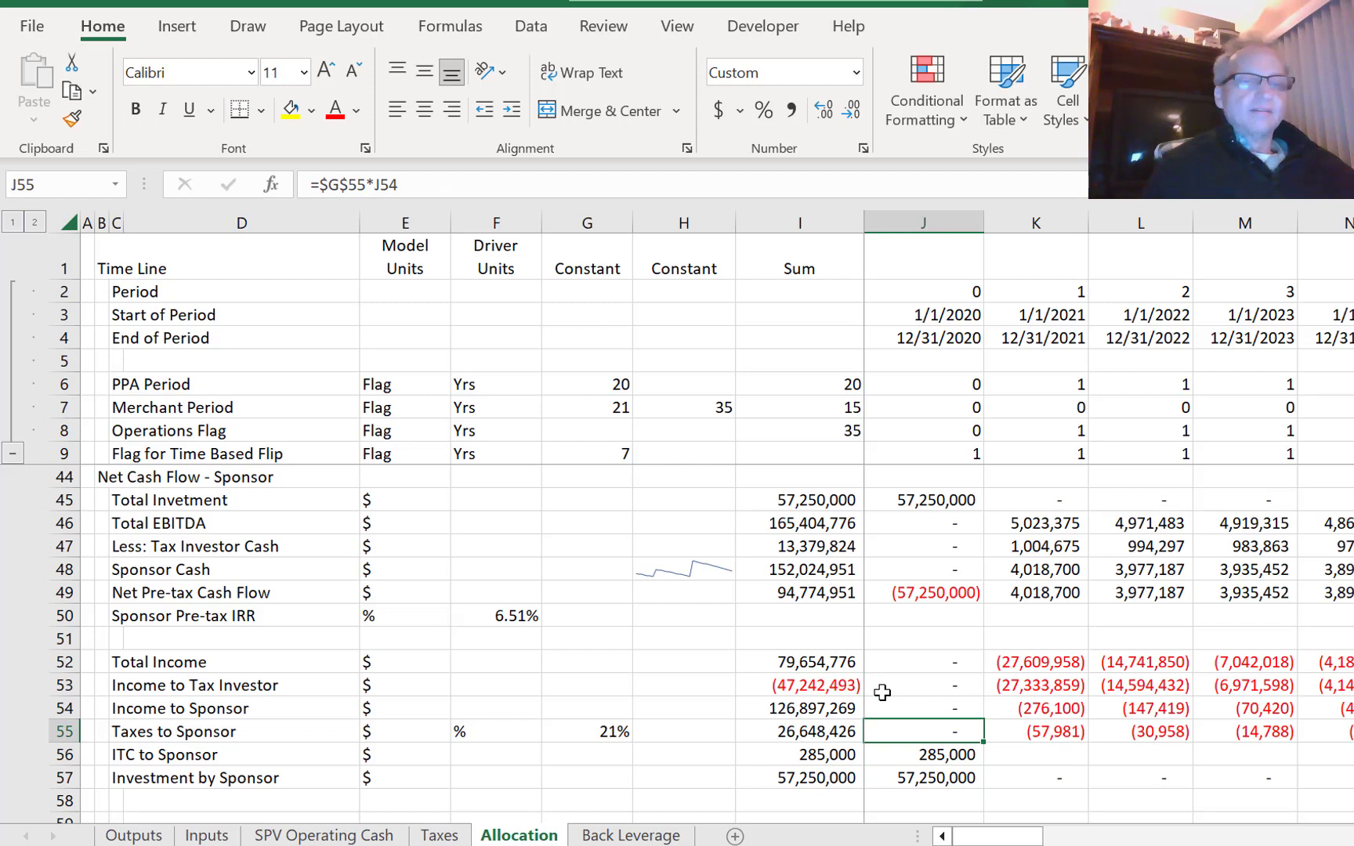
key("Up")
key("Up")
key("Down")
key("Down")
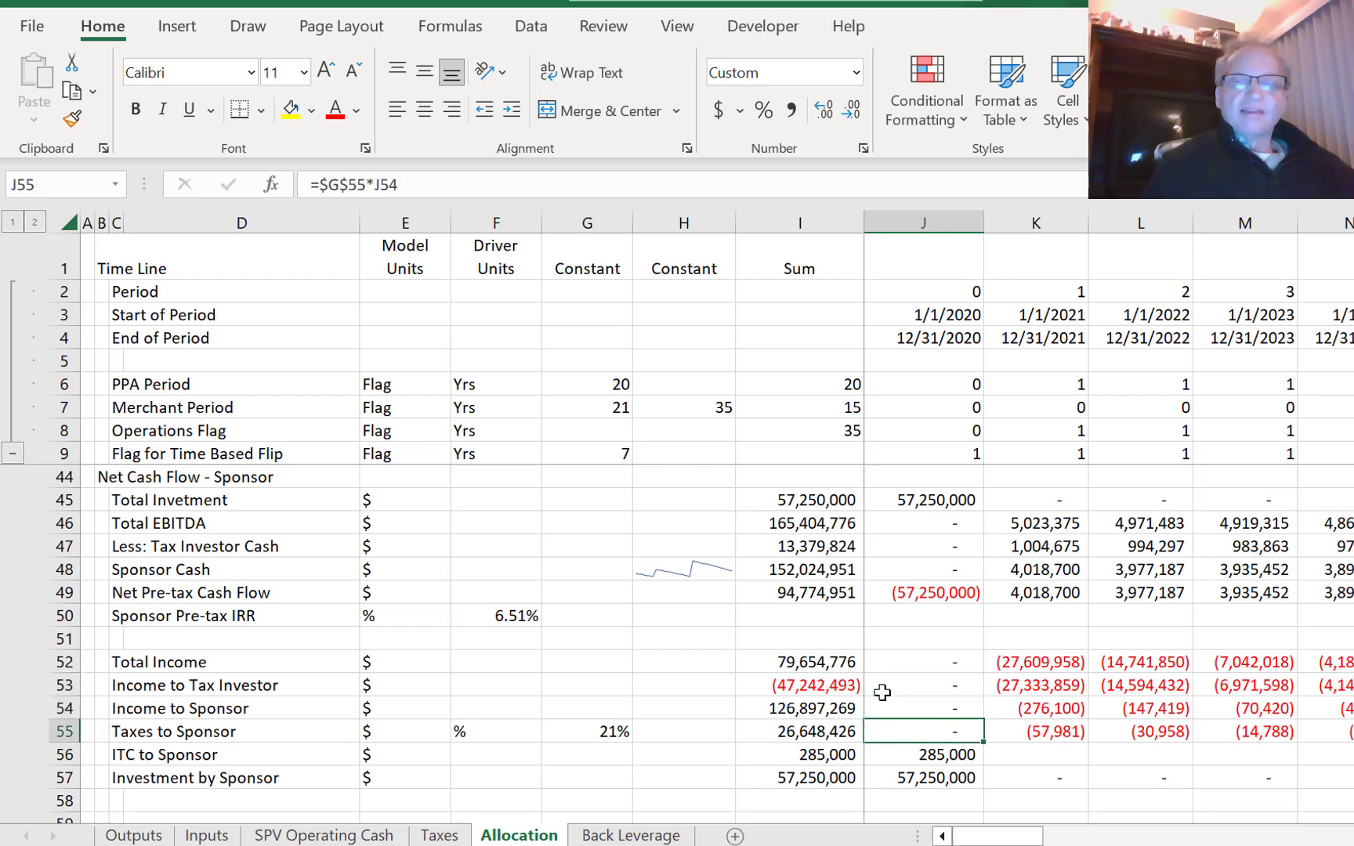
key("Down")
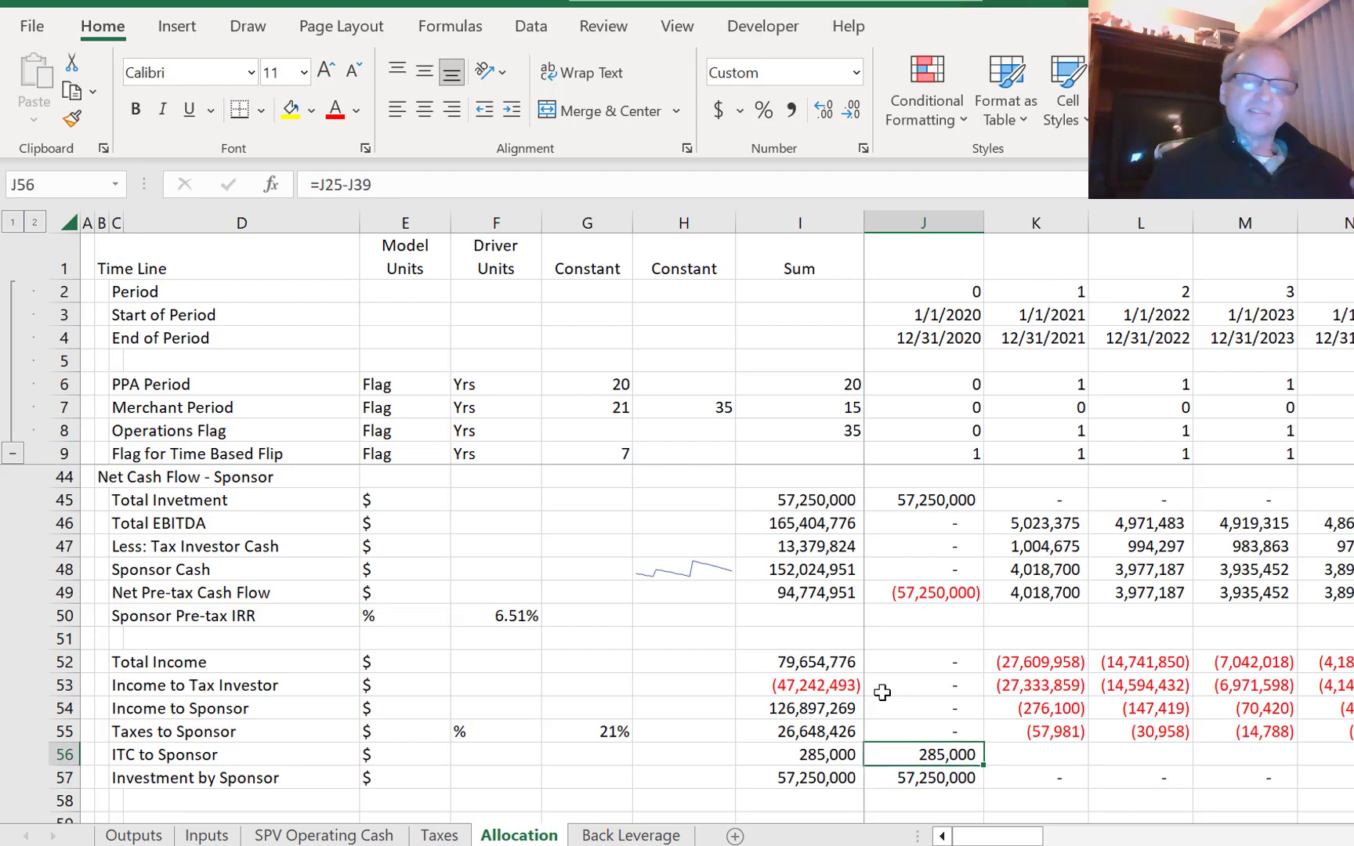
key("Down")
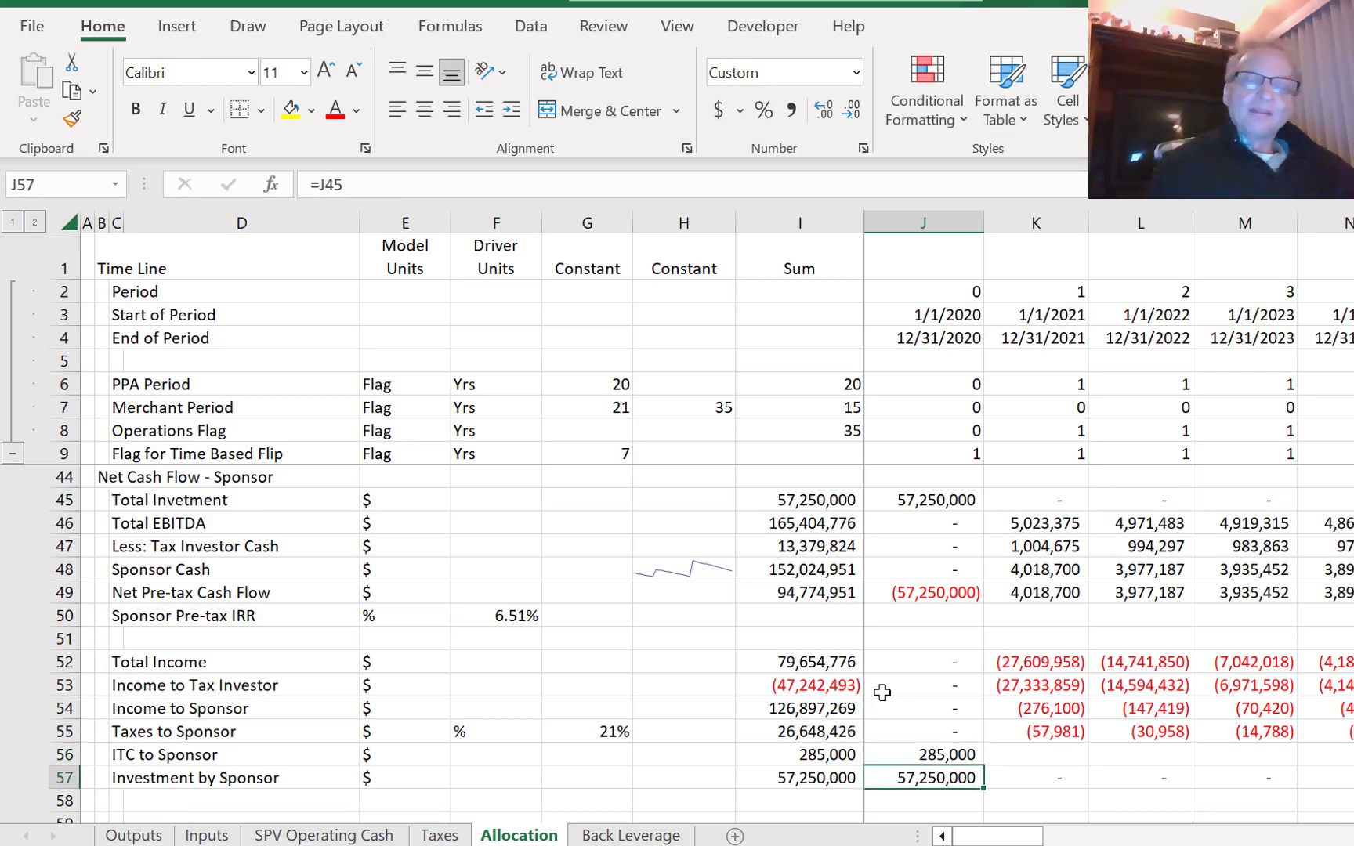
- Review the period 0 formulas in the sponsor section between Sponsor Cash in J48 and Taxes to Sponsor in J55
key("Up")
key("Up")
key("Up")
key("Up")
key("Up")
key("Up")
key("Up")
key("Up")
key("Up")
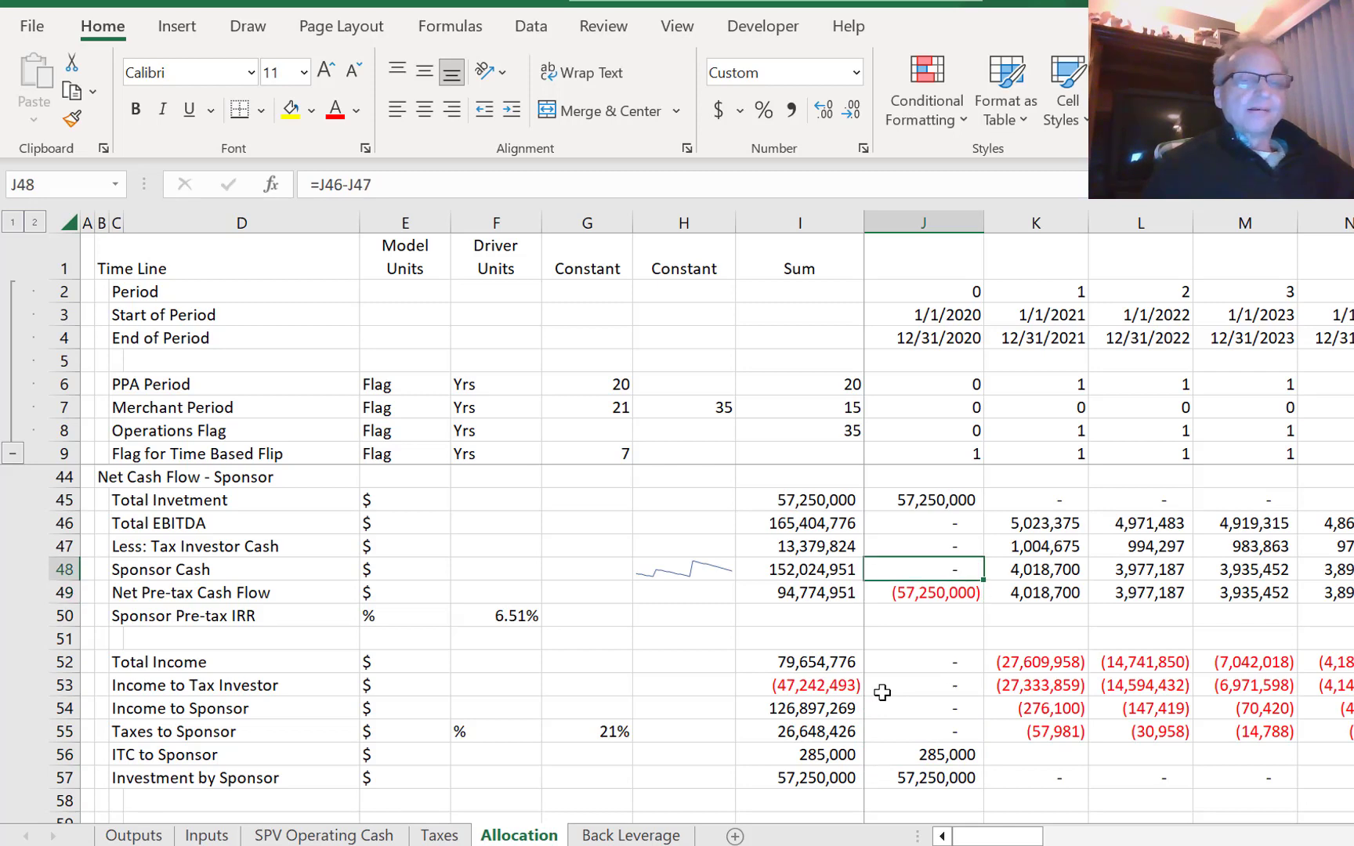
key("Down")
key("Down")
key("Down")
key("Down")
key("Down")
key("Down")
key("Down")
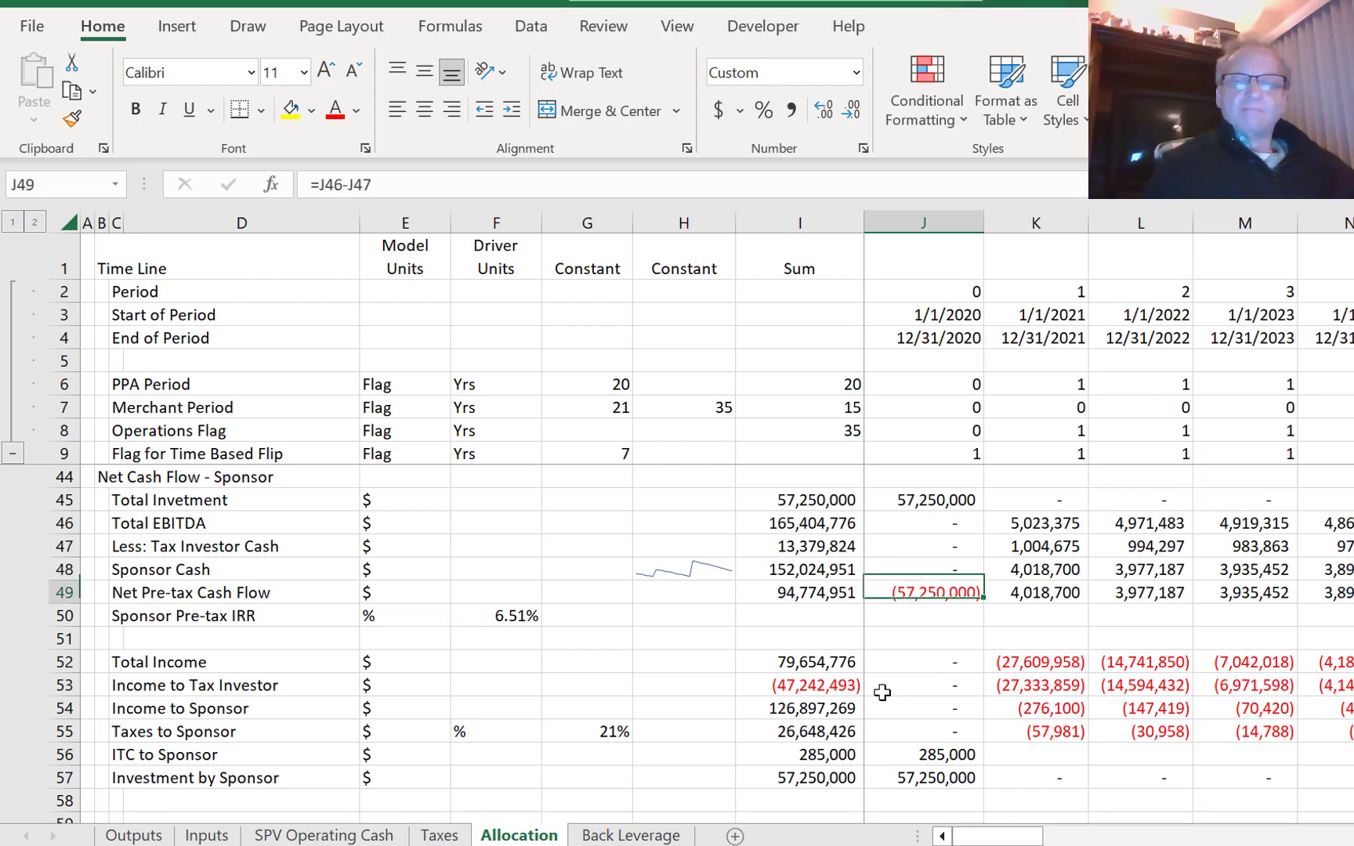
- Examine the Taxes to Sponsor amounts and formulas along row 55 from period 1 out to column AC
key("Right")
key("Right")
key("Right")
key("Right")
key("Right")
key("Right")
key("Right")
key("Right")
key("Right")
key("Right")
key("Right")
key("Right")
key("Right")
key("Right")
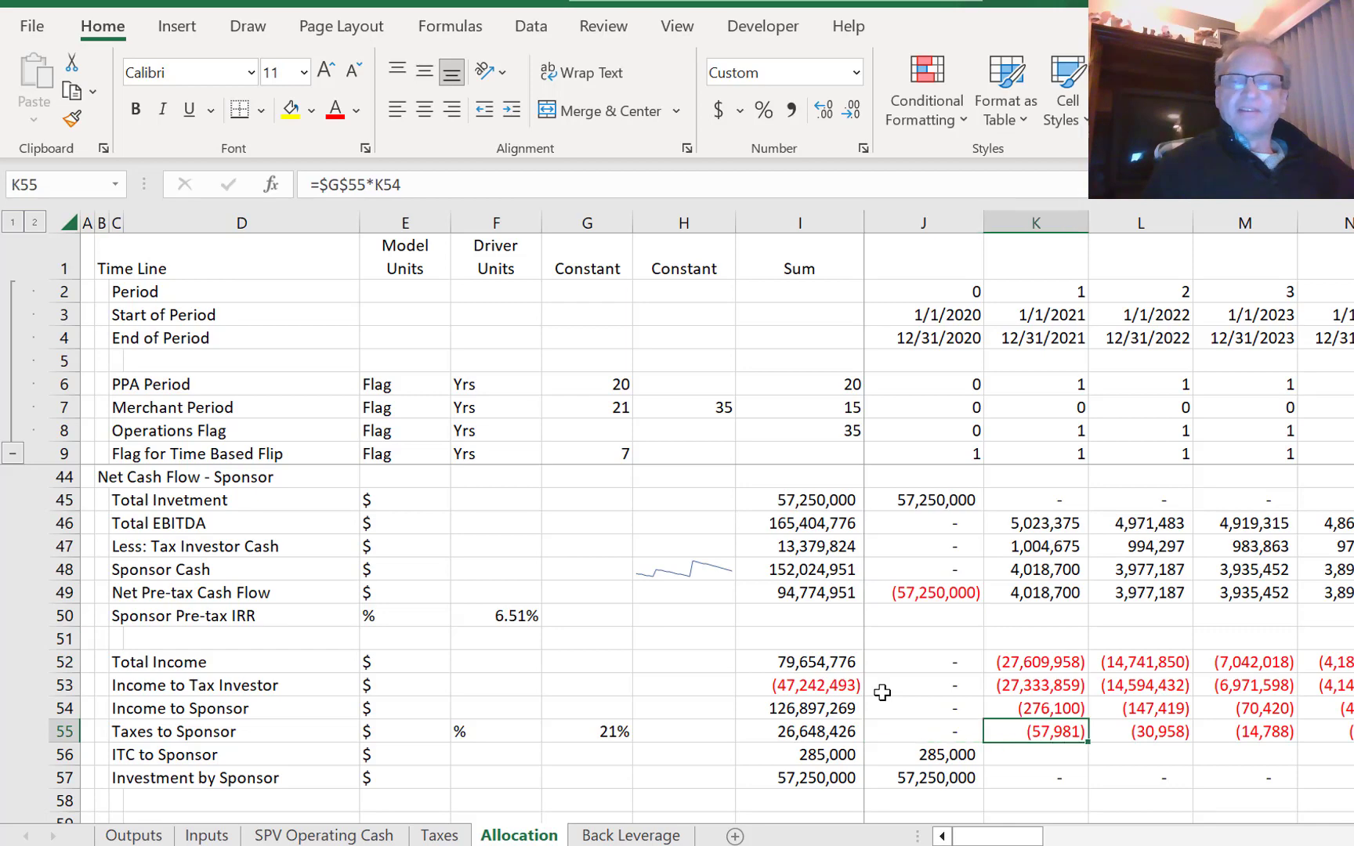
key("Right")
key("Right")
key("Right")
key("Right")
key("Right")
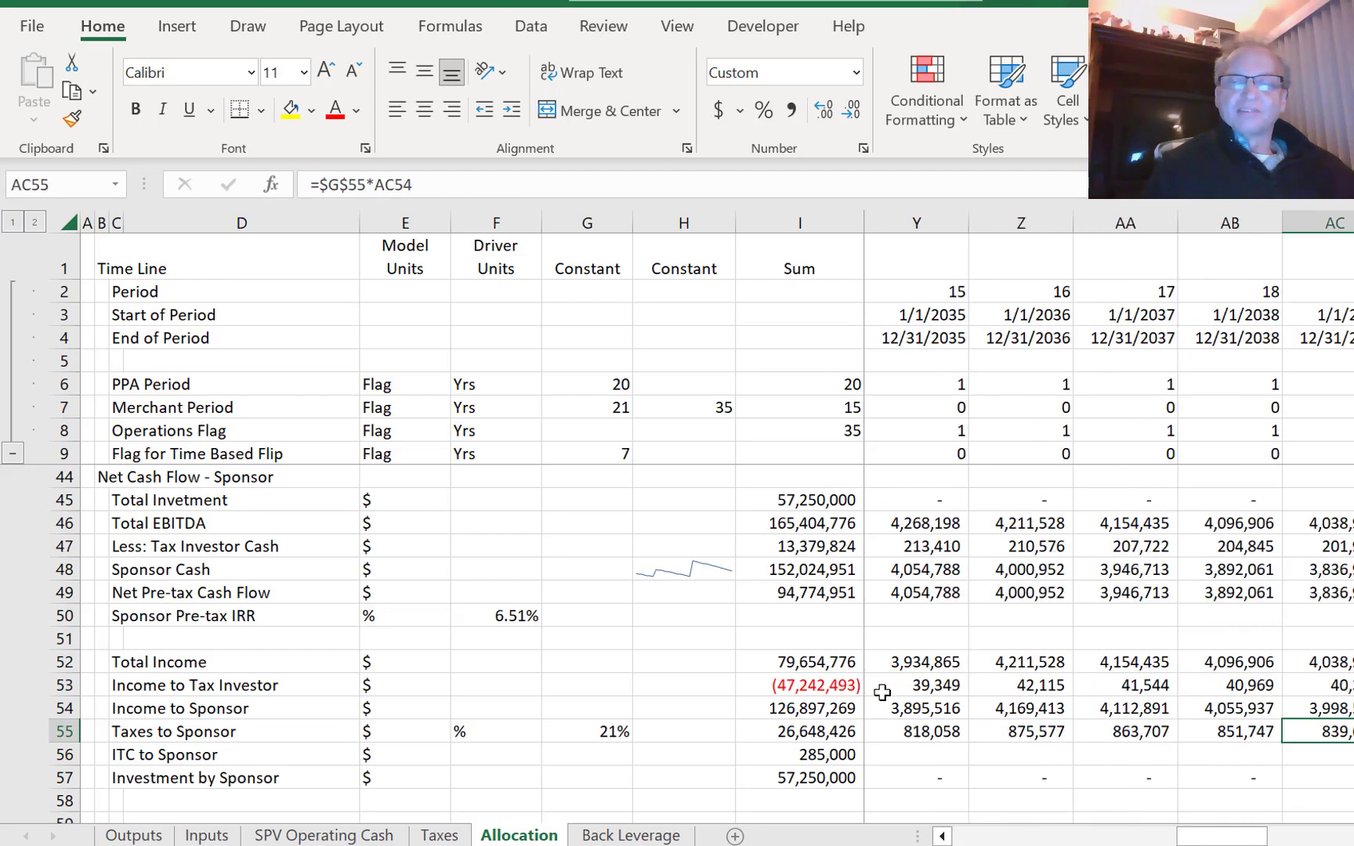
- Review the Taxes to Sponsor formulas back along row 55, and the ITC to Sponsor formula in J56
key("Left")
key("Left")
key("Left")
key("Left")
key("Left")
key("Left")
key("Left")
key("Left")
key("Left")
key("Left")
key("Left")
key("Left")
key("Left")
key("Left")
key("Left")
key("Left")
key("Left")
key("Left")
key("Left")
key("Left")
key("Left")
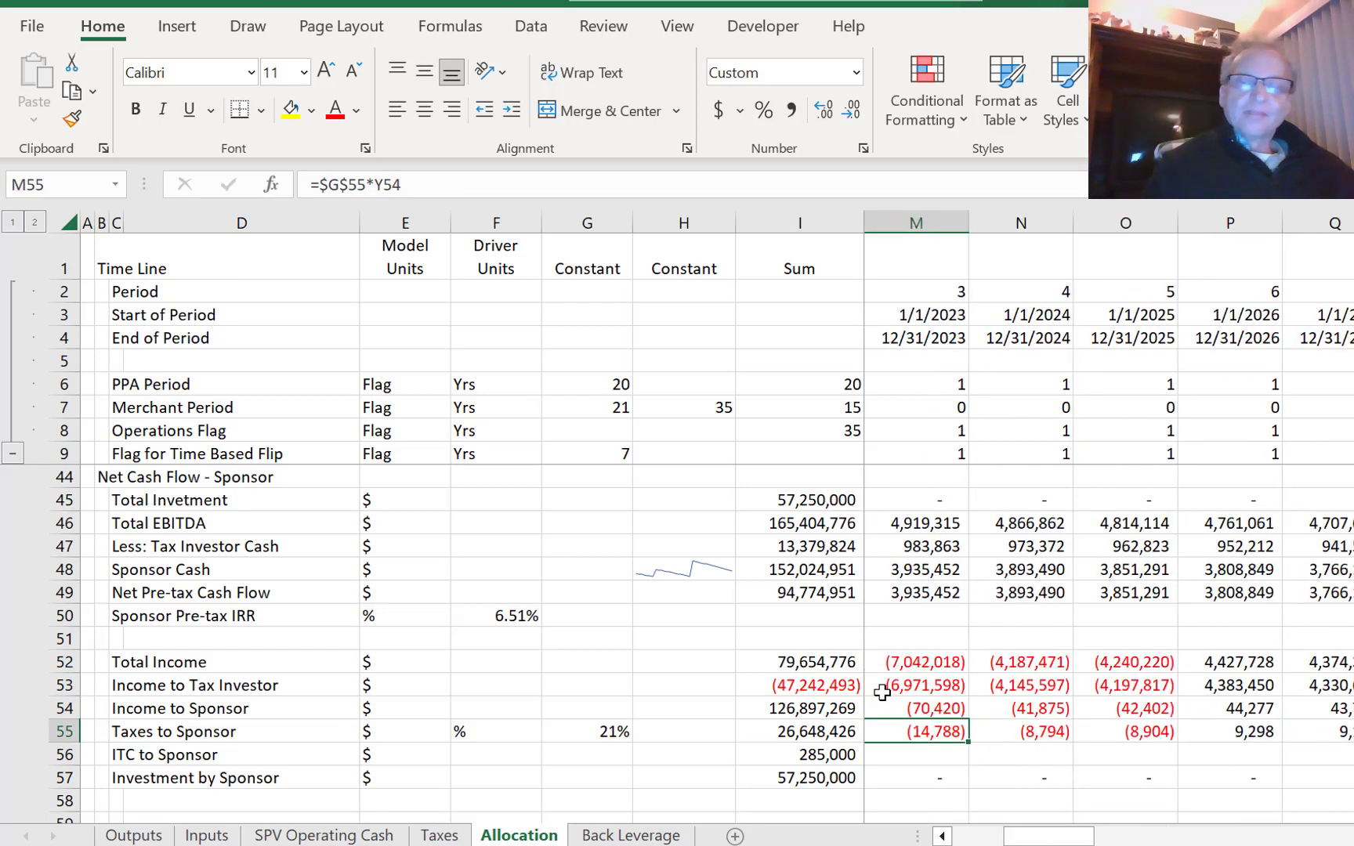
key("Down")
key("Down")
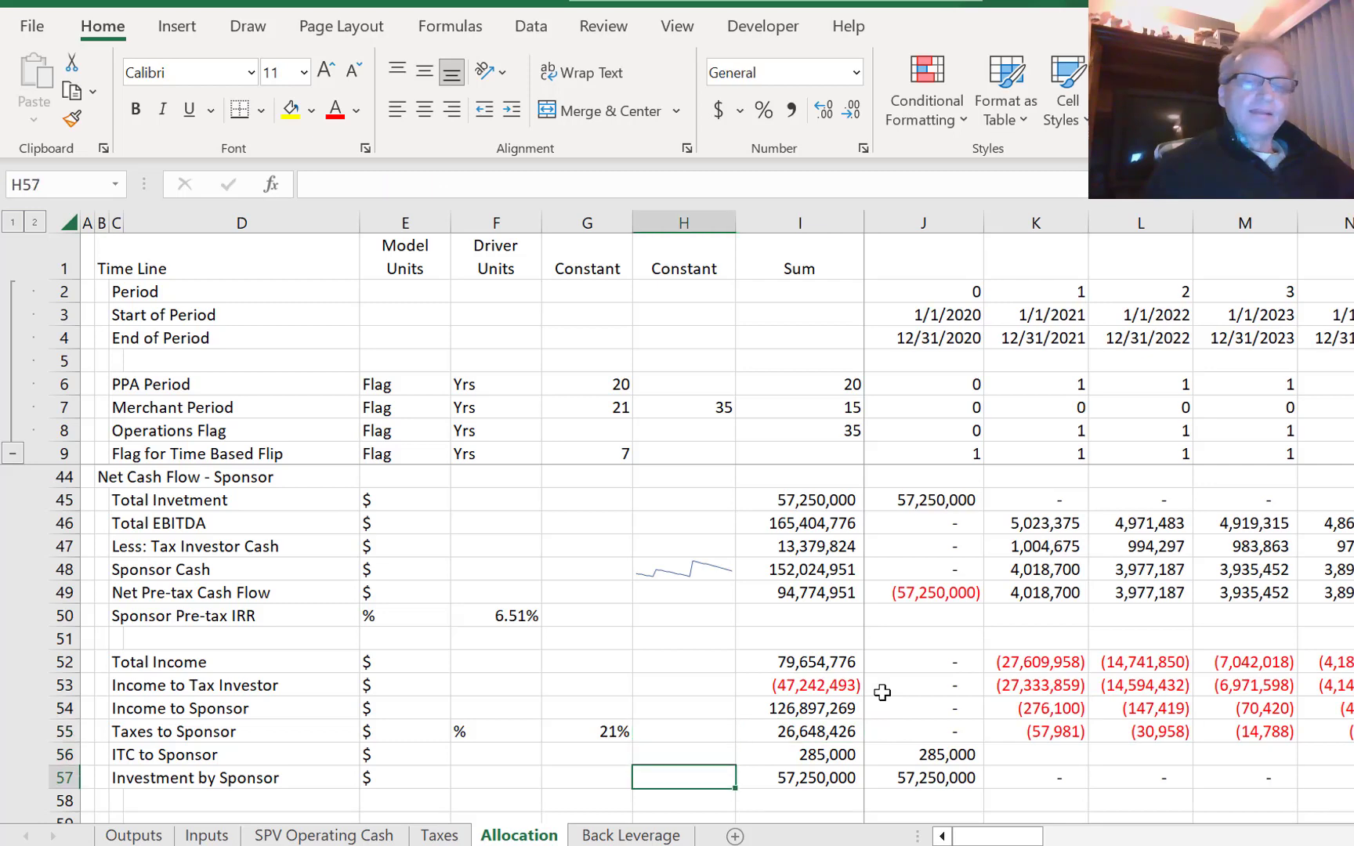
key("Right")
key("Right")
key("Up")
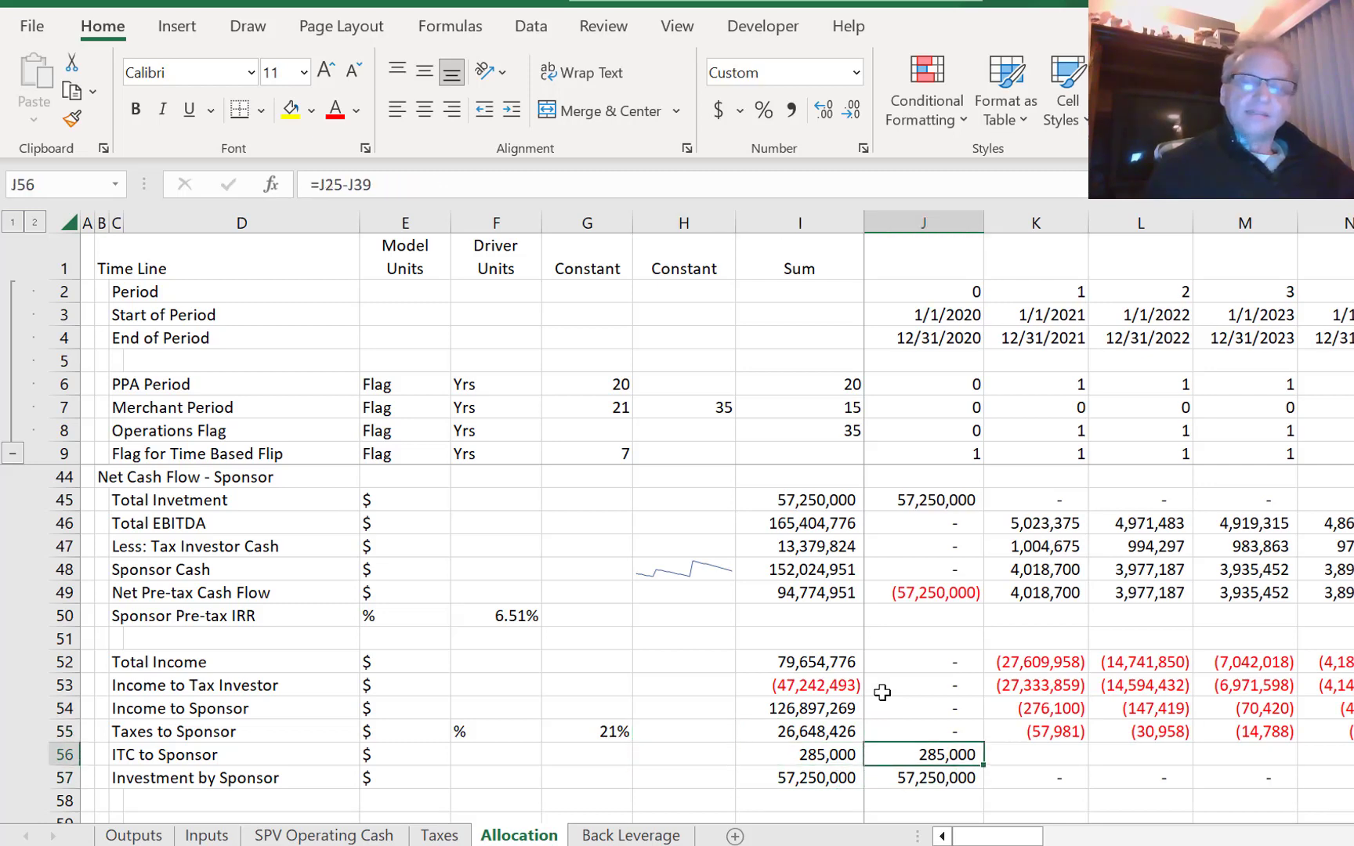
key("Down")
key("Down")
key("Down")
key("Down")
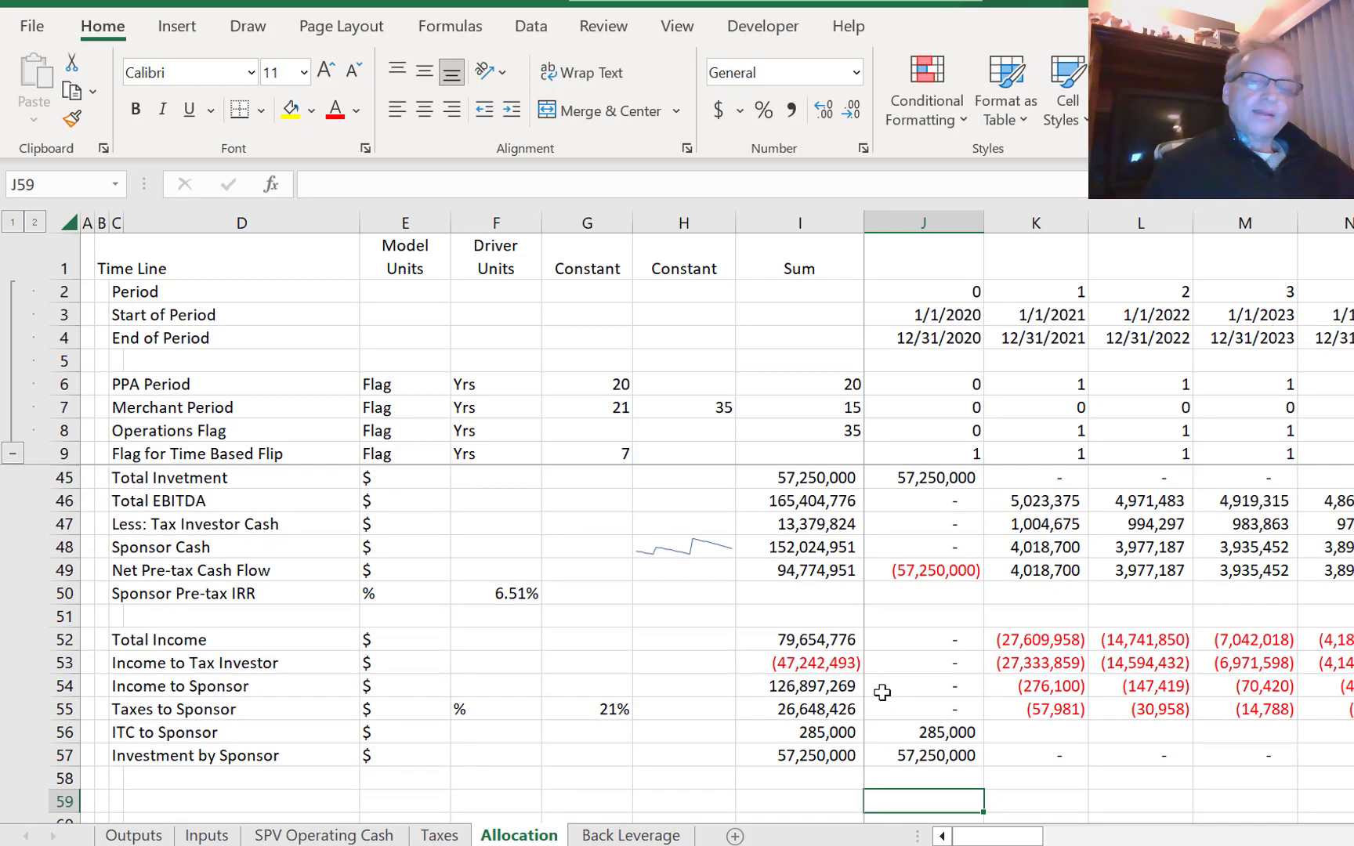
- Add the row label "Net Cash Flow" in C58, below Investment by Sponsor, with $ as its model unit in E58
key("Up")
key("Up")
key("Left")
key("Left")
key("Left")
key("Left")
key("Left")
key("Left")
key("Left")
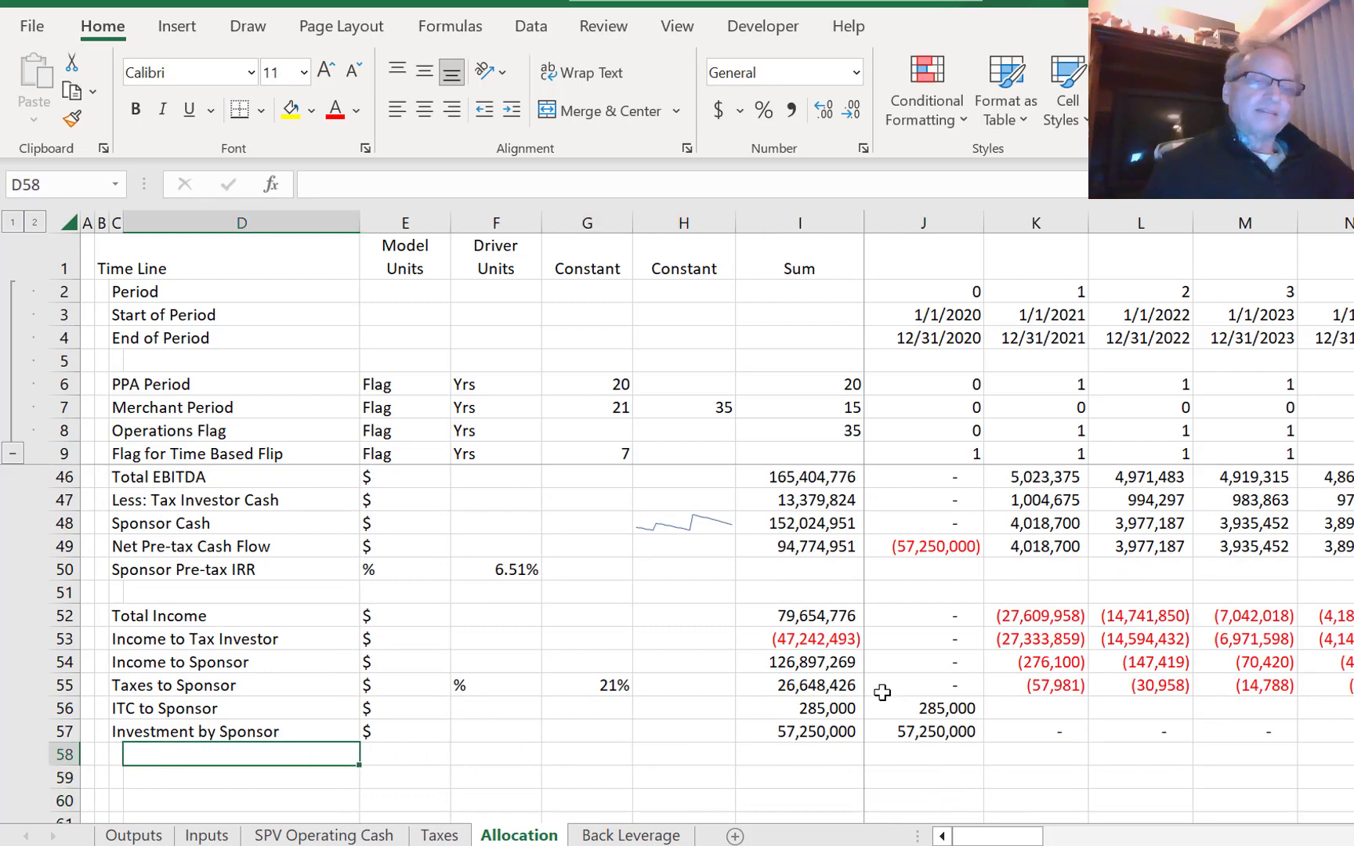
type("Net")
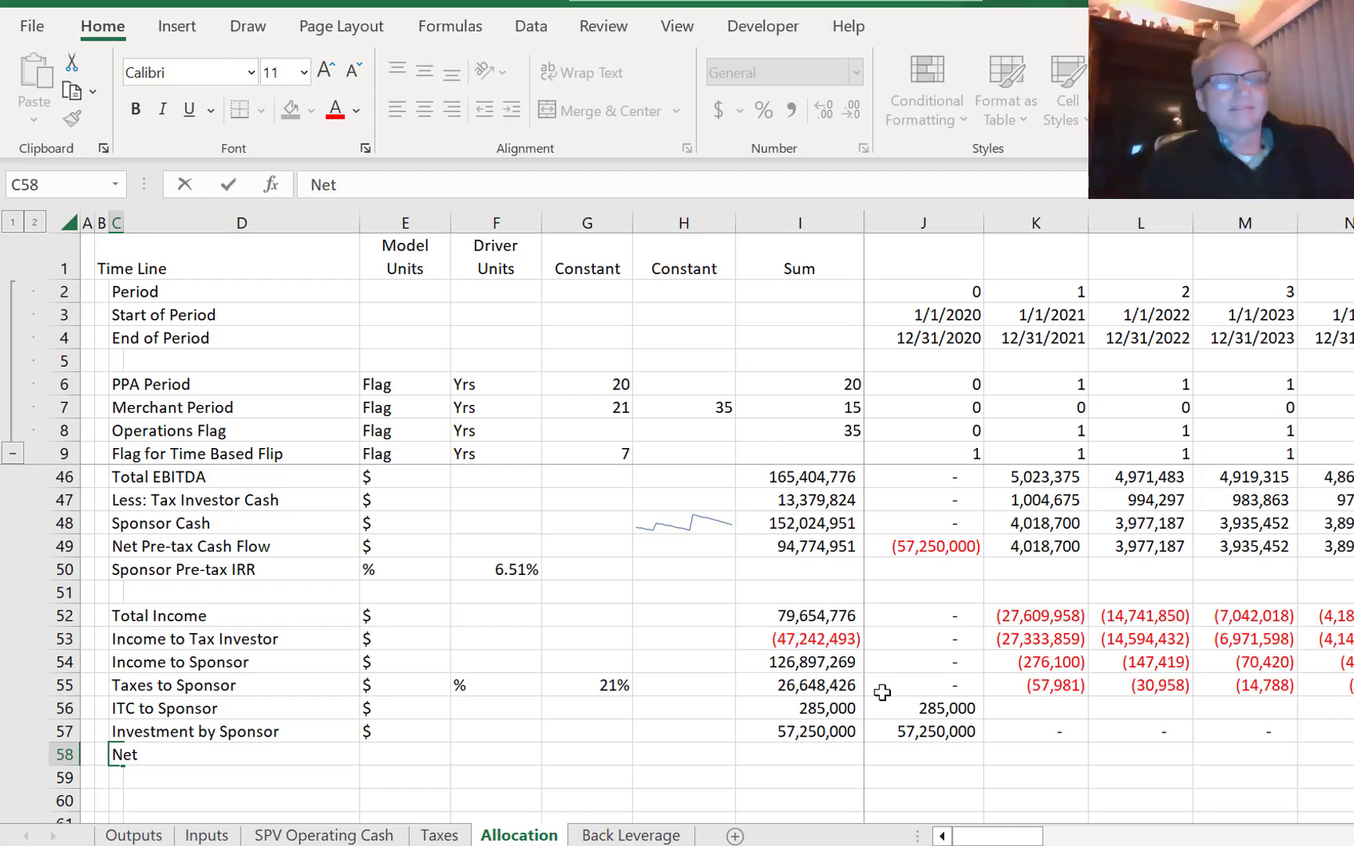
type("Cash")
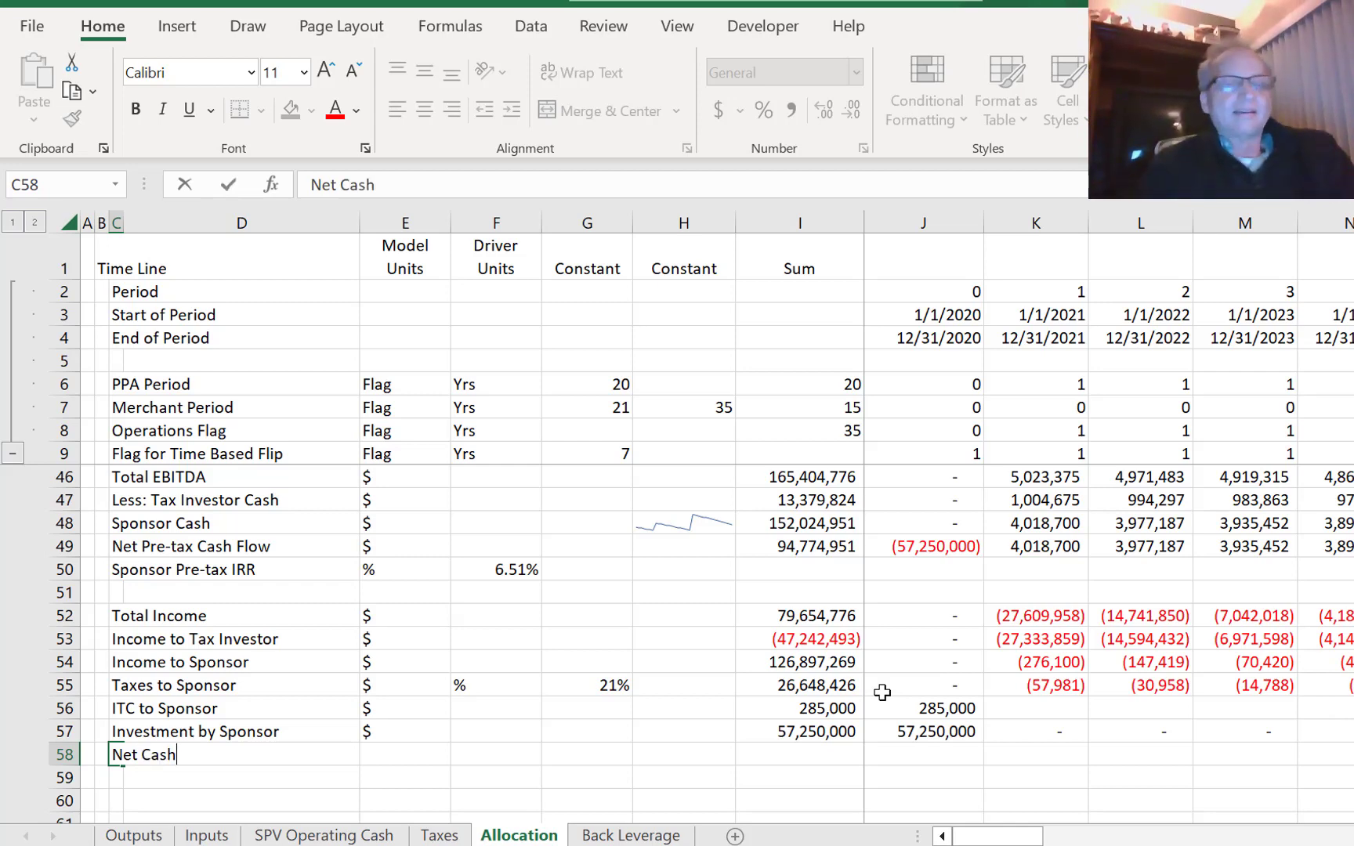
type(" Flow")
key("Return")
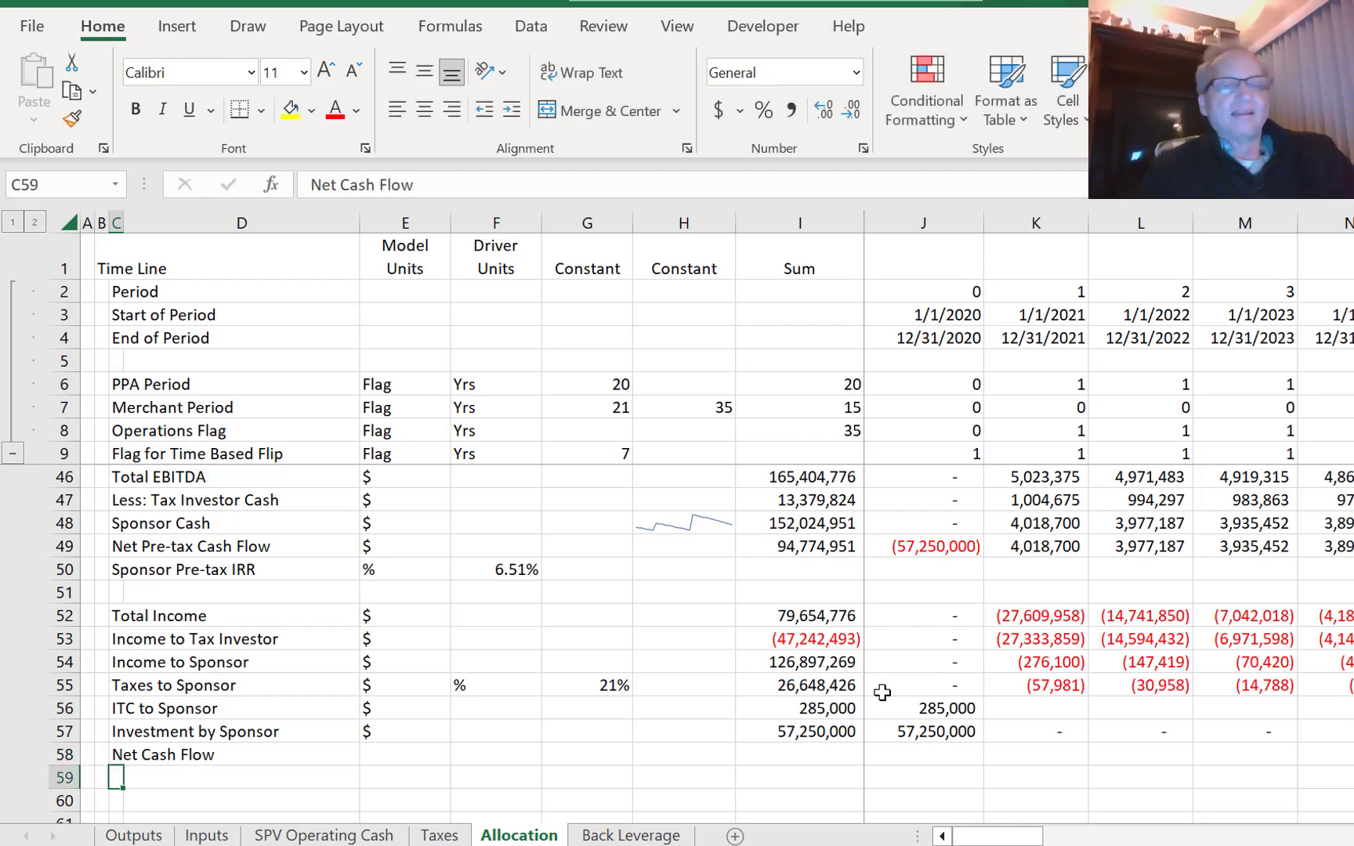
key("Up")
key("Right")
key("Right")
type("$")
- Calculate period 0 Net Cash Flow in J58 as sponsor cash less taxes plus ITC less investment, with =J48-J55+J56-J57
key("Right")
key("Right")
key("Right")
key("Right")
key("Right")
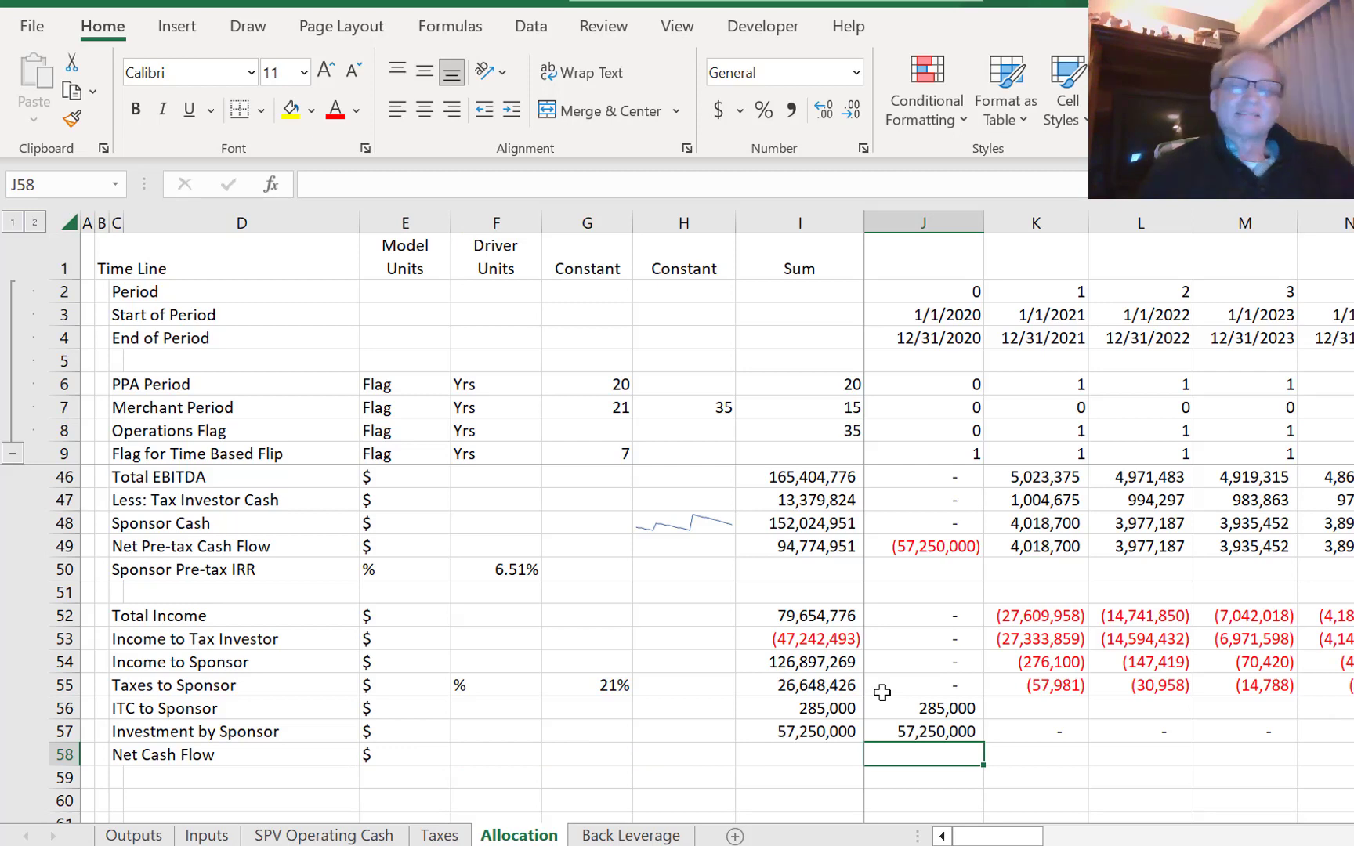
type("=")
key("Up")
key("Up")
key("Up")
key("Up")
key("Up")
key("Up")
key("Up")
key("Up")
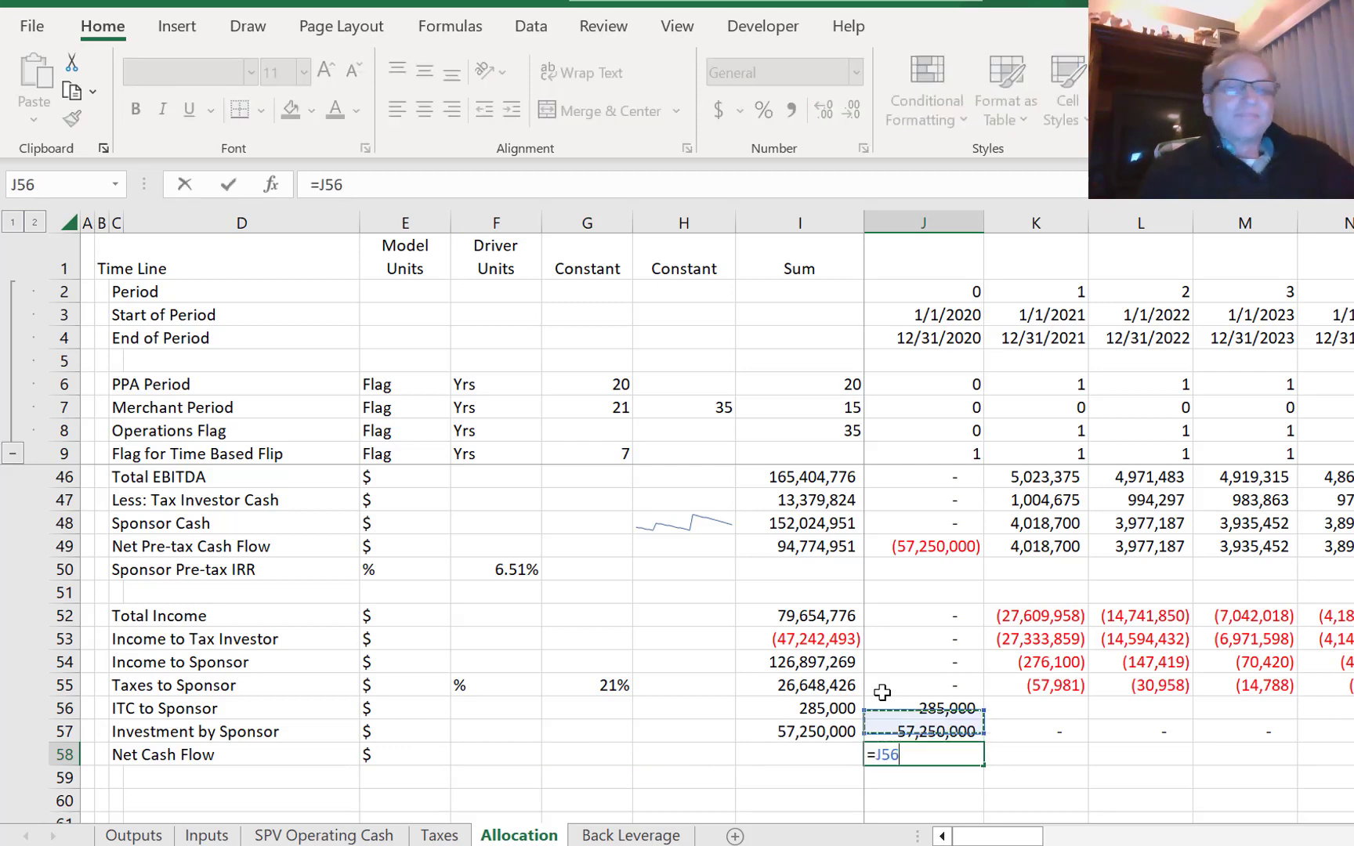
key("Up")
key("Up")
type("-")
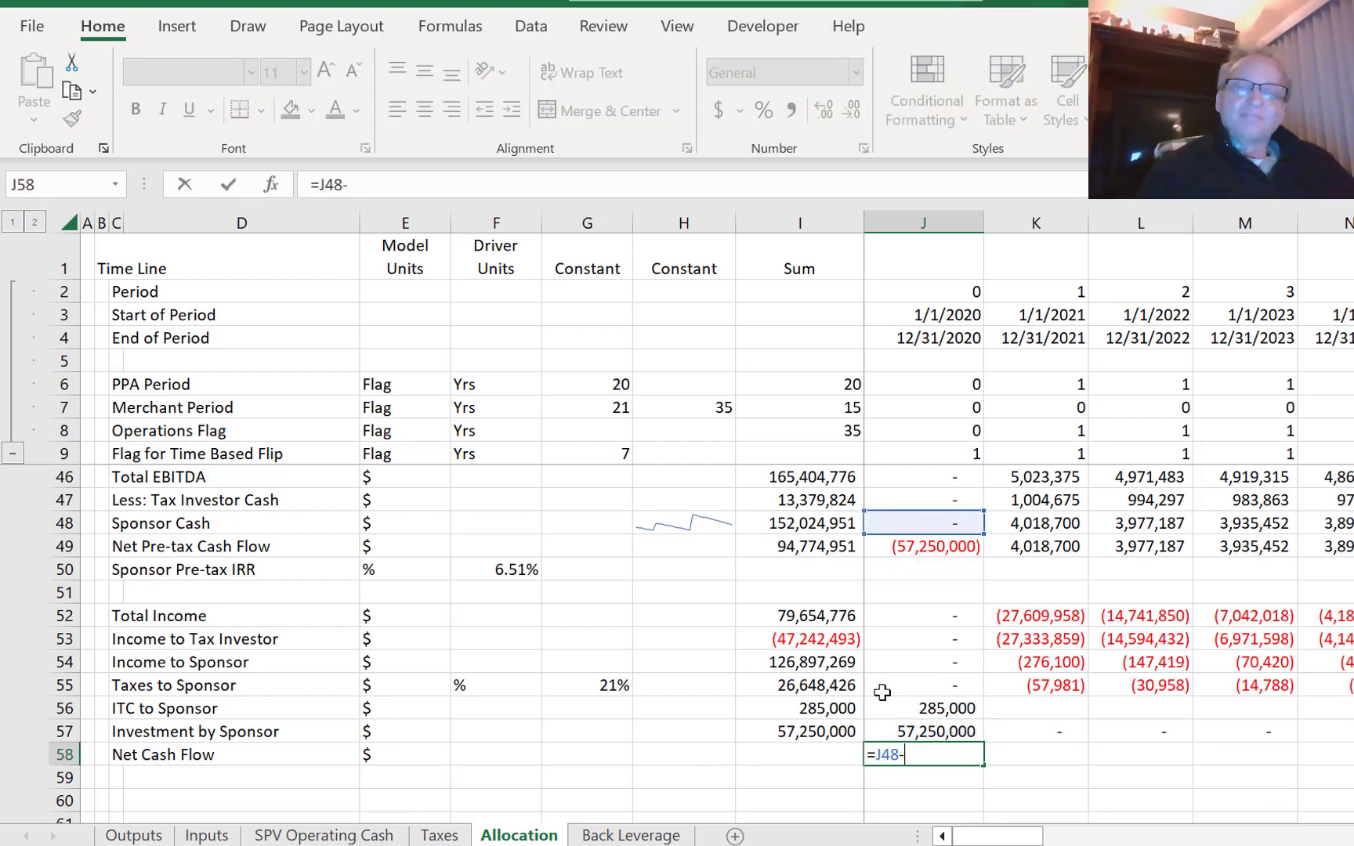
key("Up")
key("Up")
key("Up")
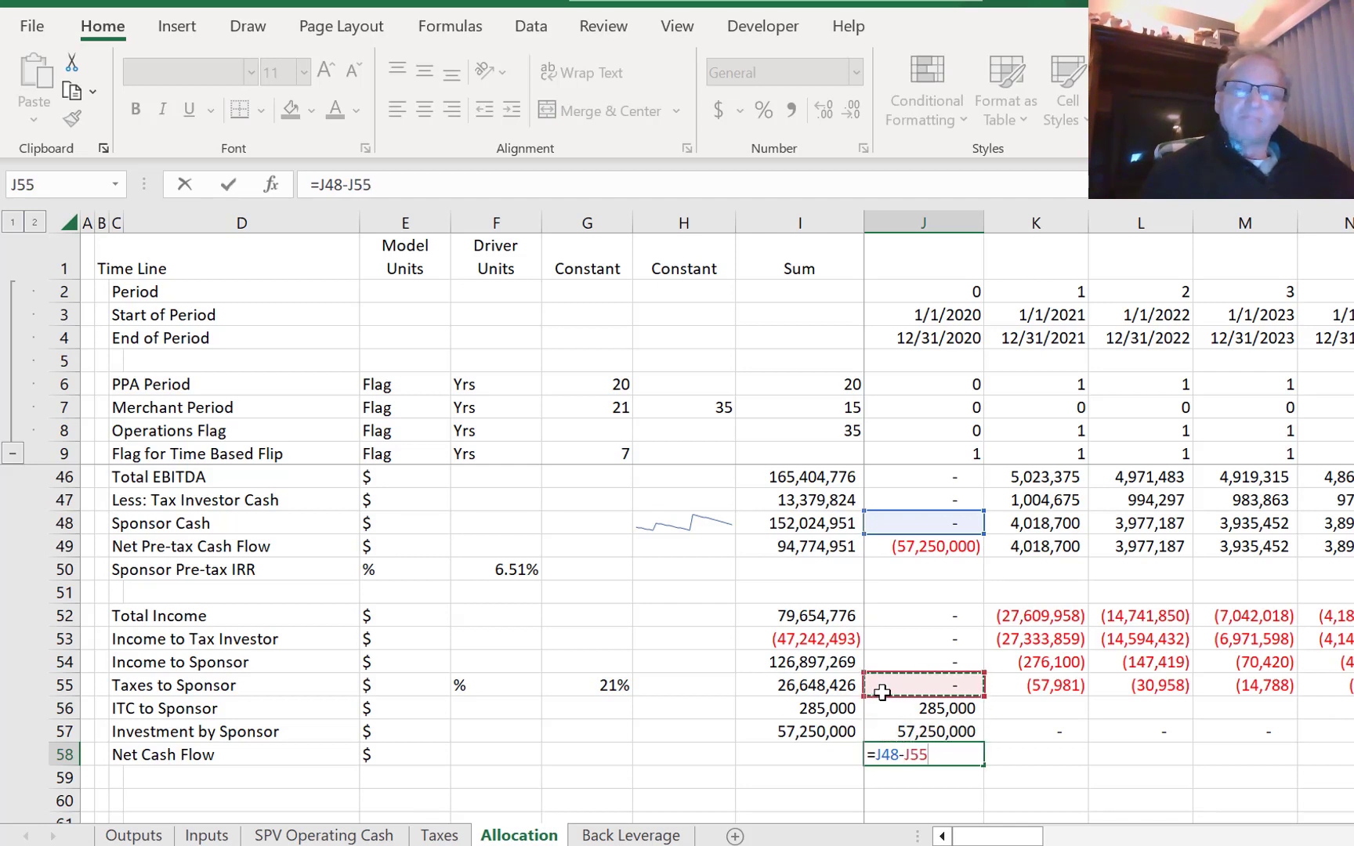
key("BackSpace")
key("BackSpace")
key("BackSpace")
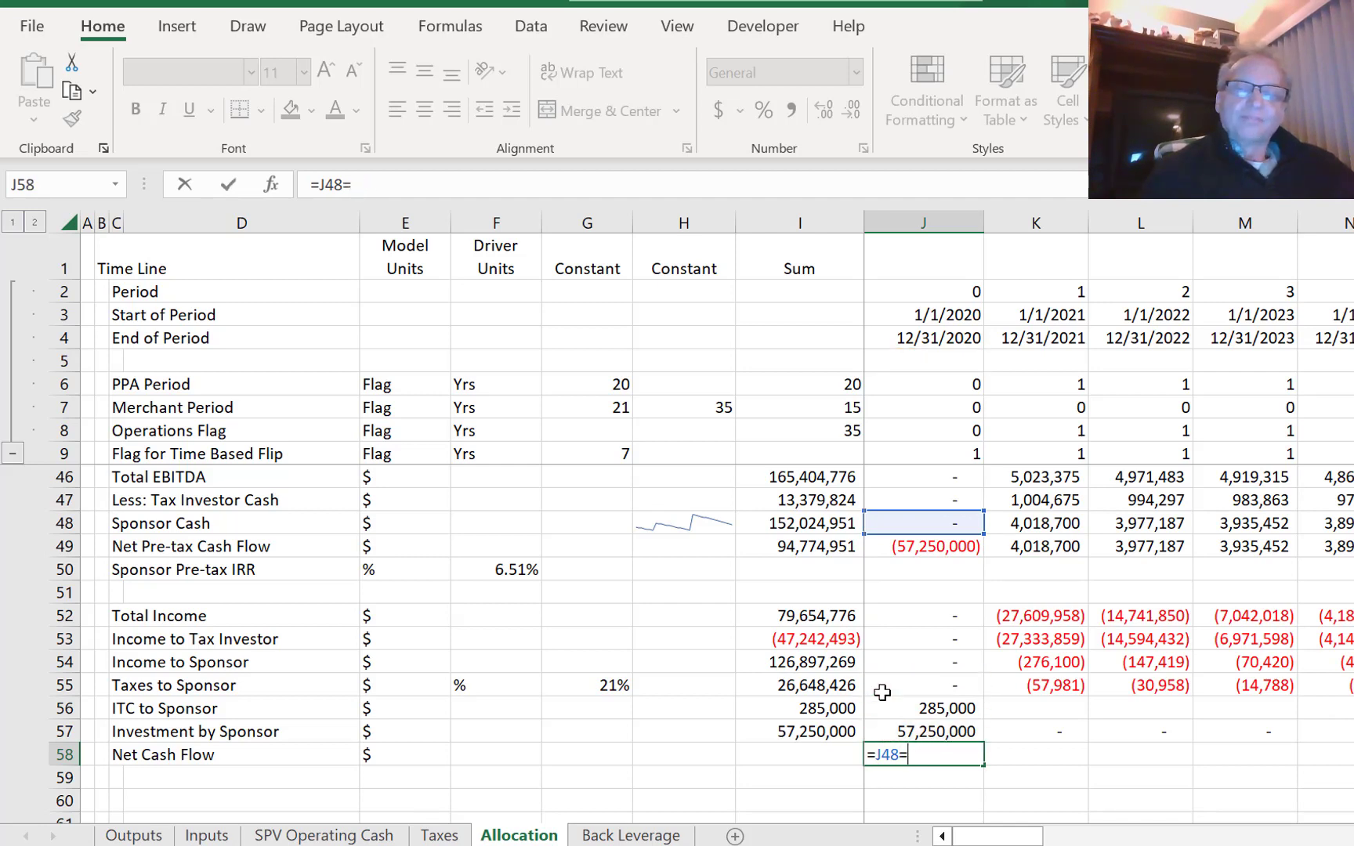
key("Up")
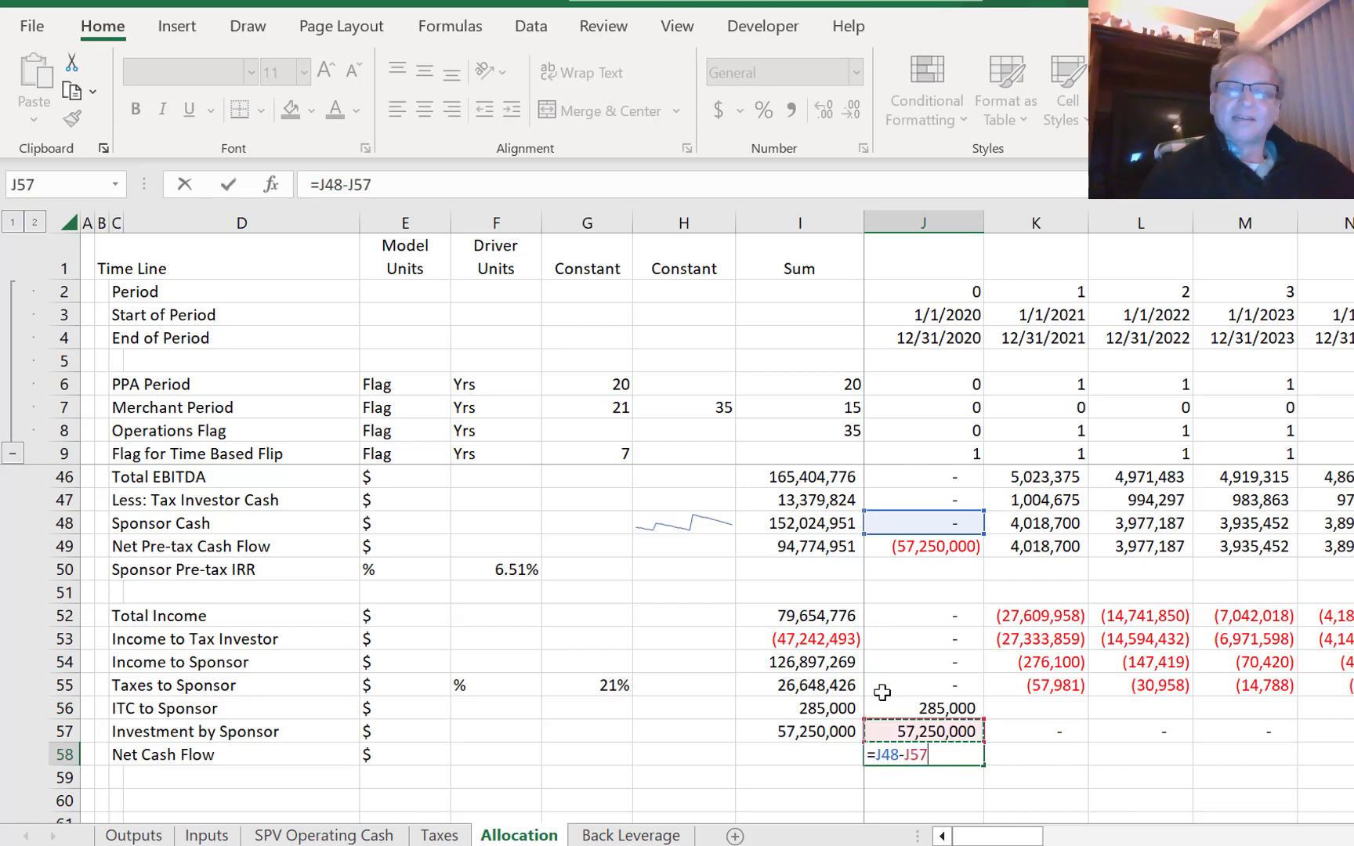
key("Up")
key("Up")
key("Up")
key("Down")
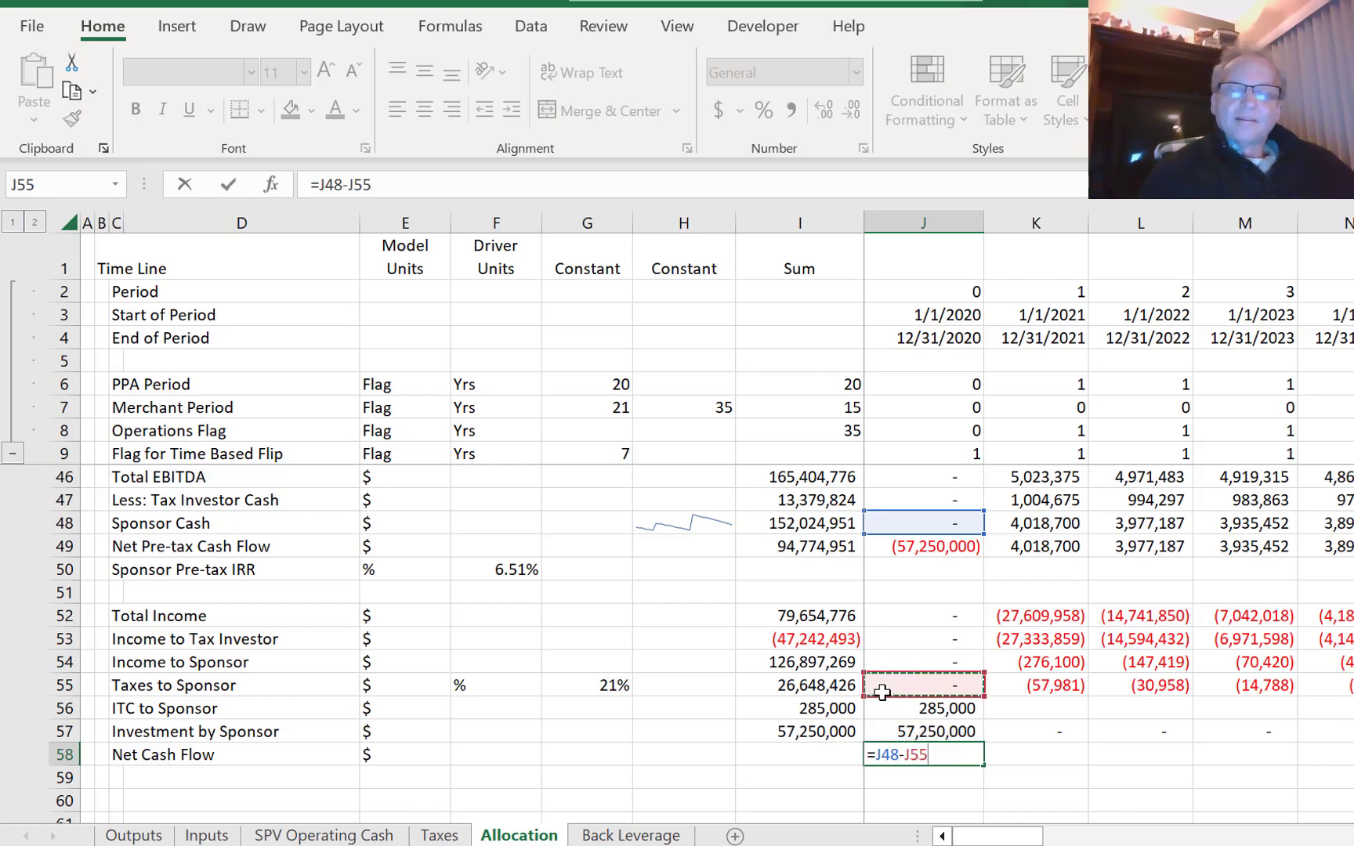
type("-")
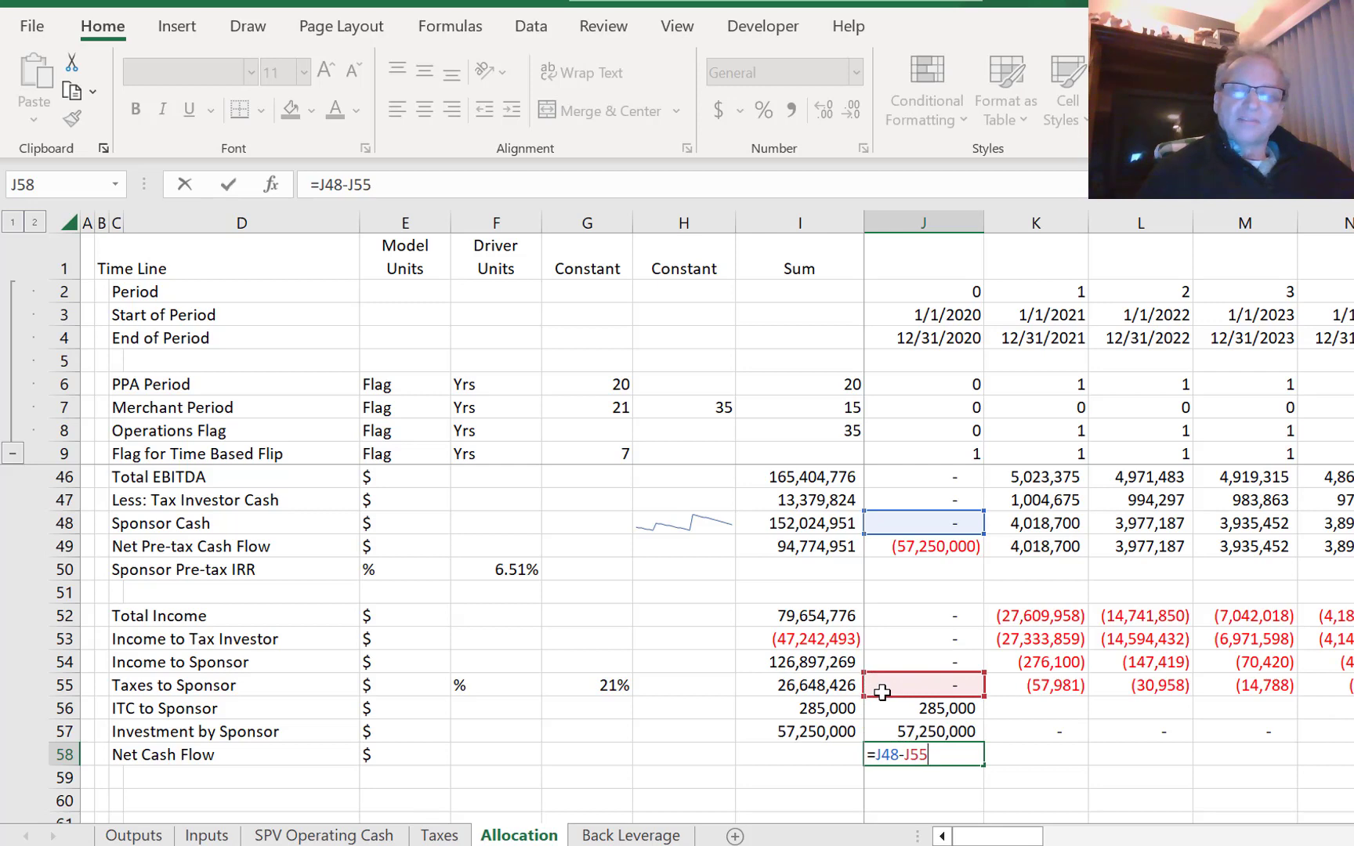
key("Up")
key("Up")
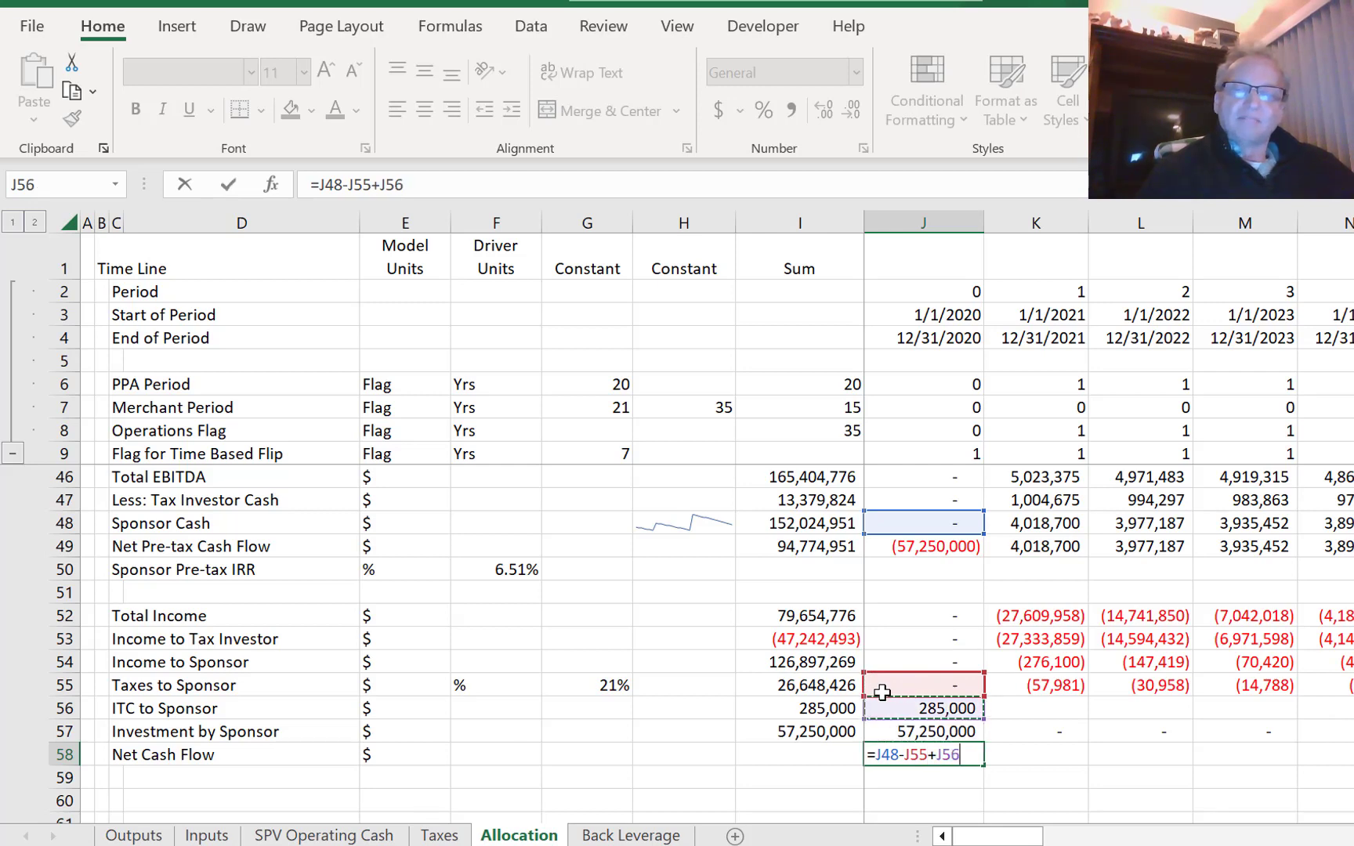
type("-")
key("Up")
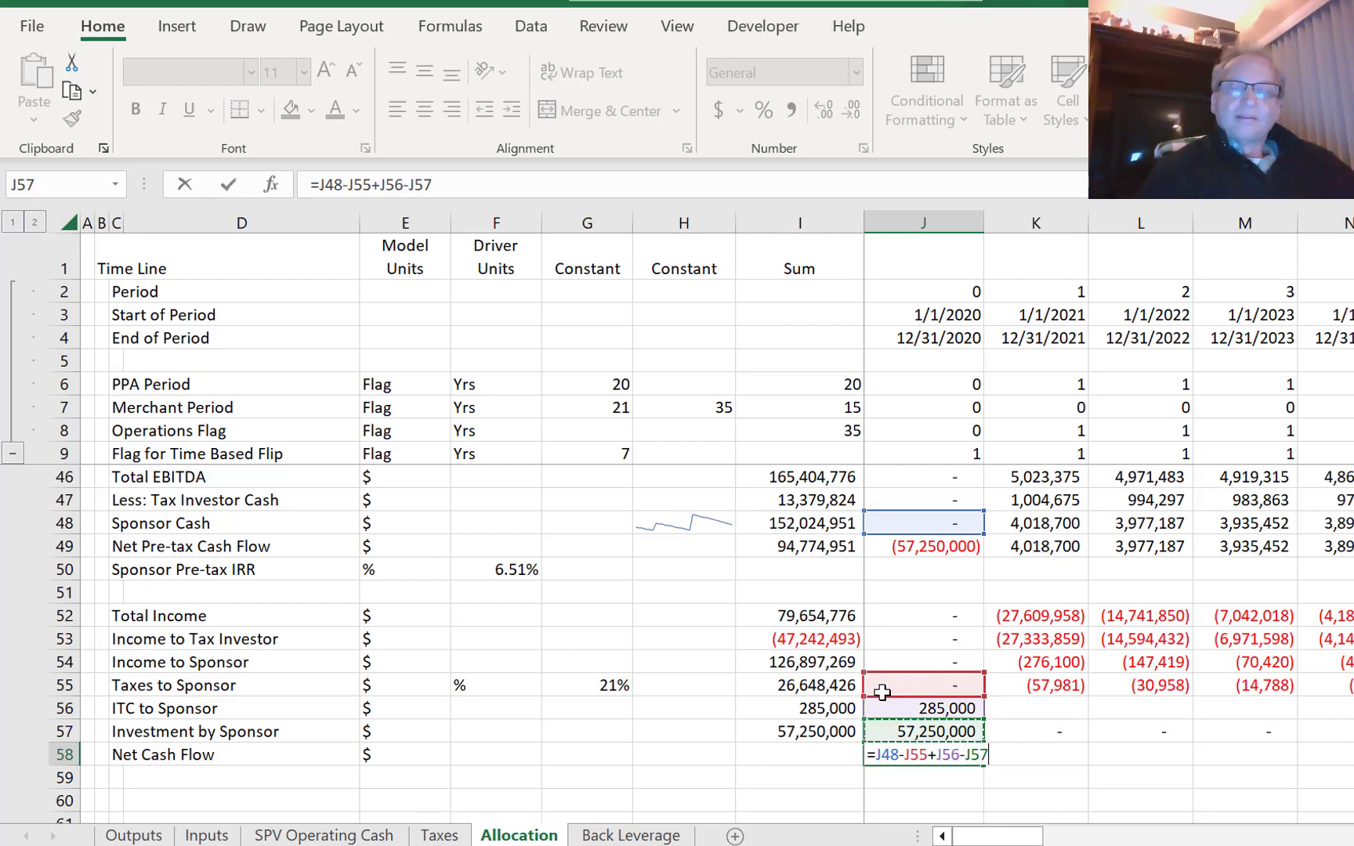
key("Return")
- Fill the Net Cash Flow formula from J58 across all remaining periods of row 58
key("Up")
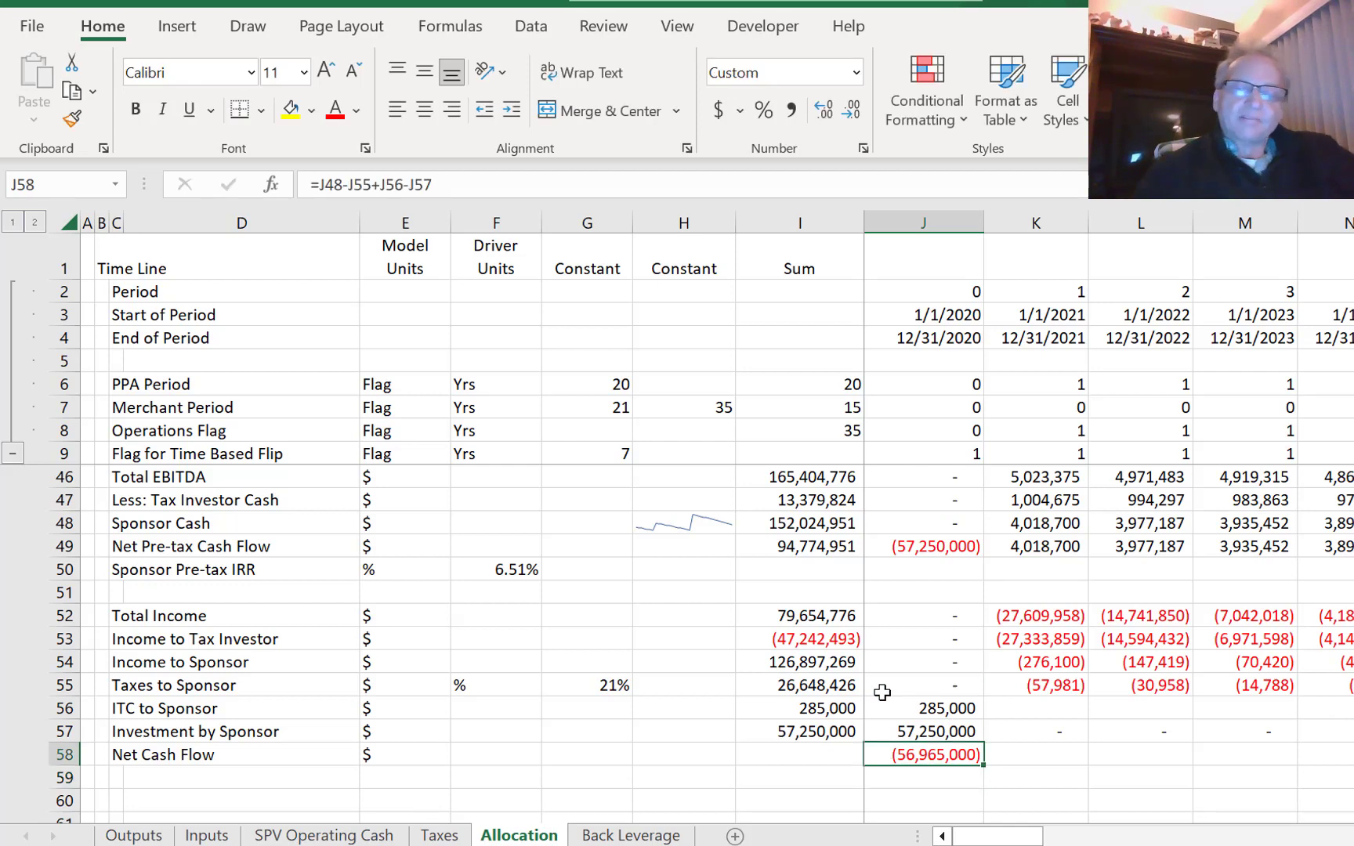
key("ctrl+shift+Right")
key("ctrl+r")
- Enter the row label "Sponsor Aftet-tax Cash Flow" in C59, below Net Cash Flow
key("Left")
key("Left")
key("Left")
key("Left")
key("Left")
key("Left")
key("Left")
key("Left")
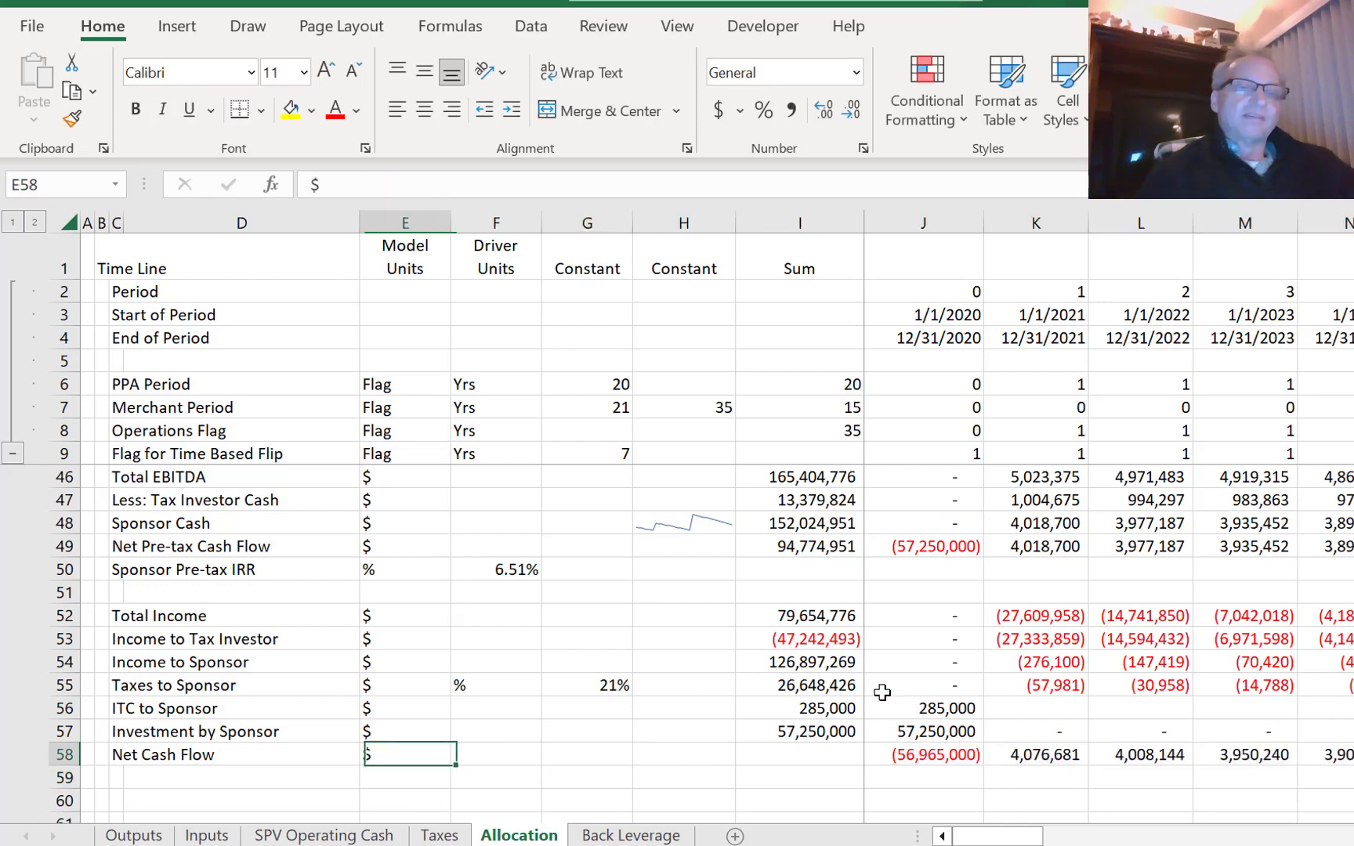
key("Down")
key("Right")
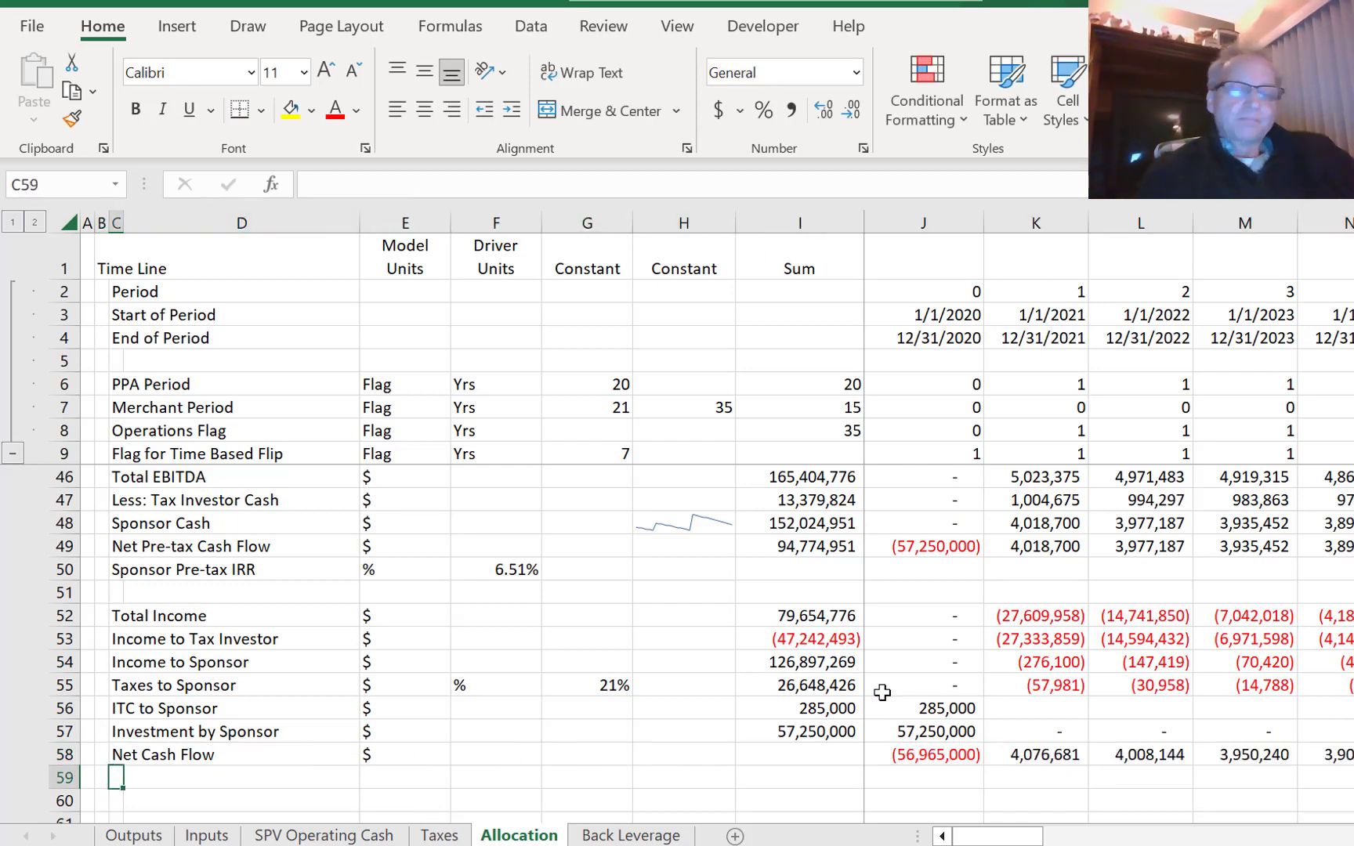
type("S")
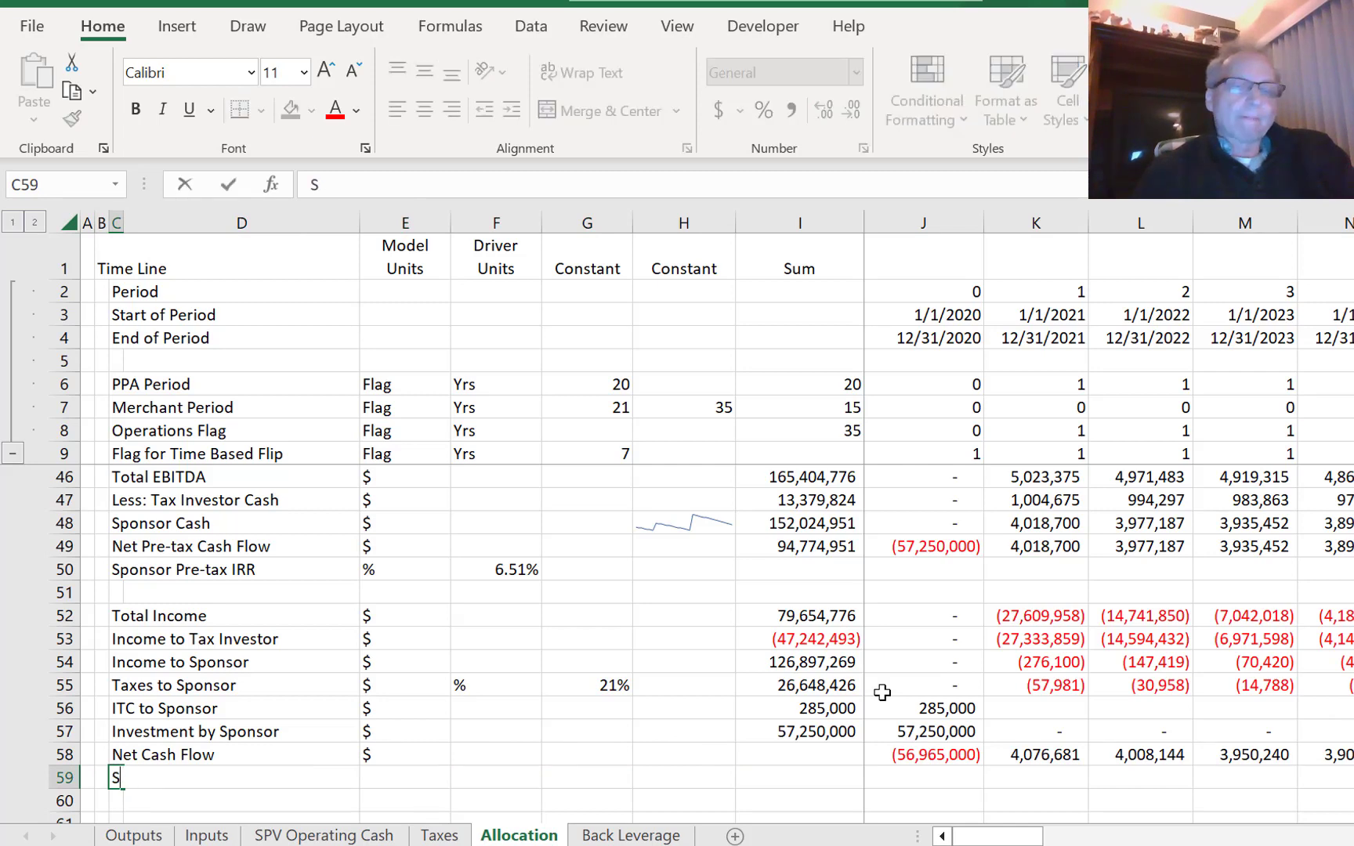
type("ponso")
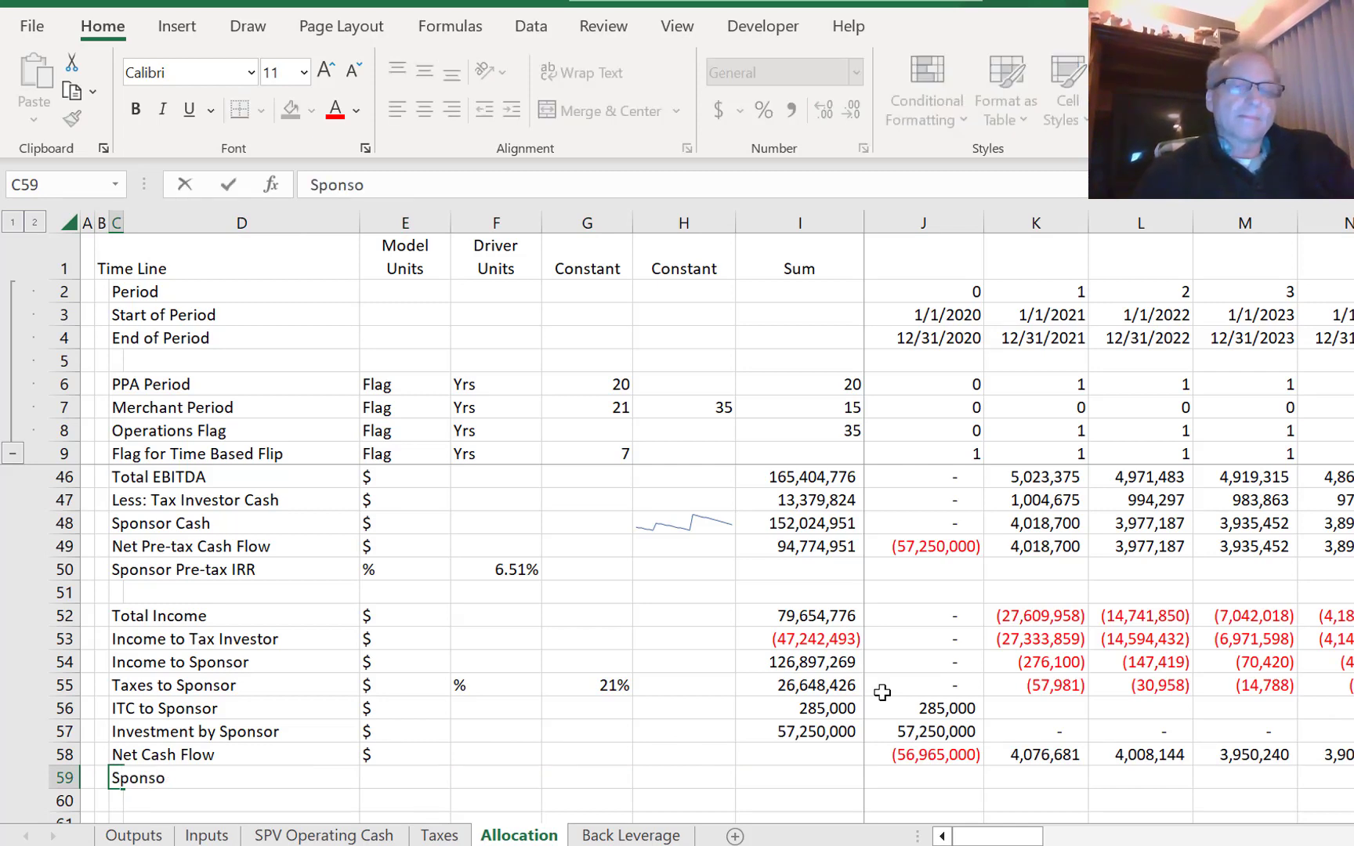
type("r")
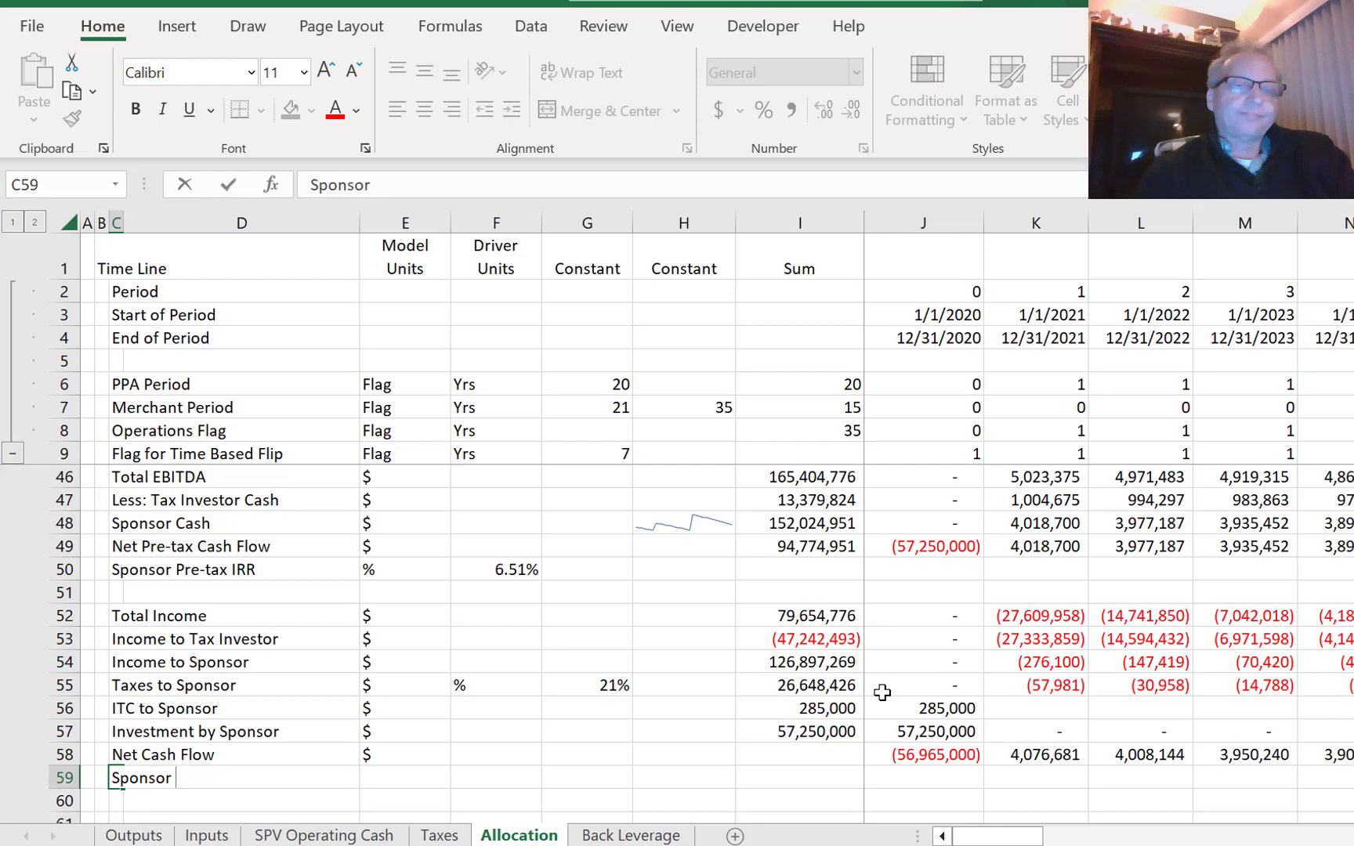
type("eAftet-t")
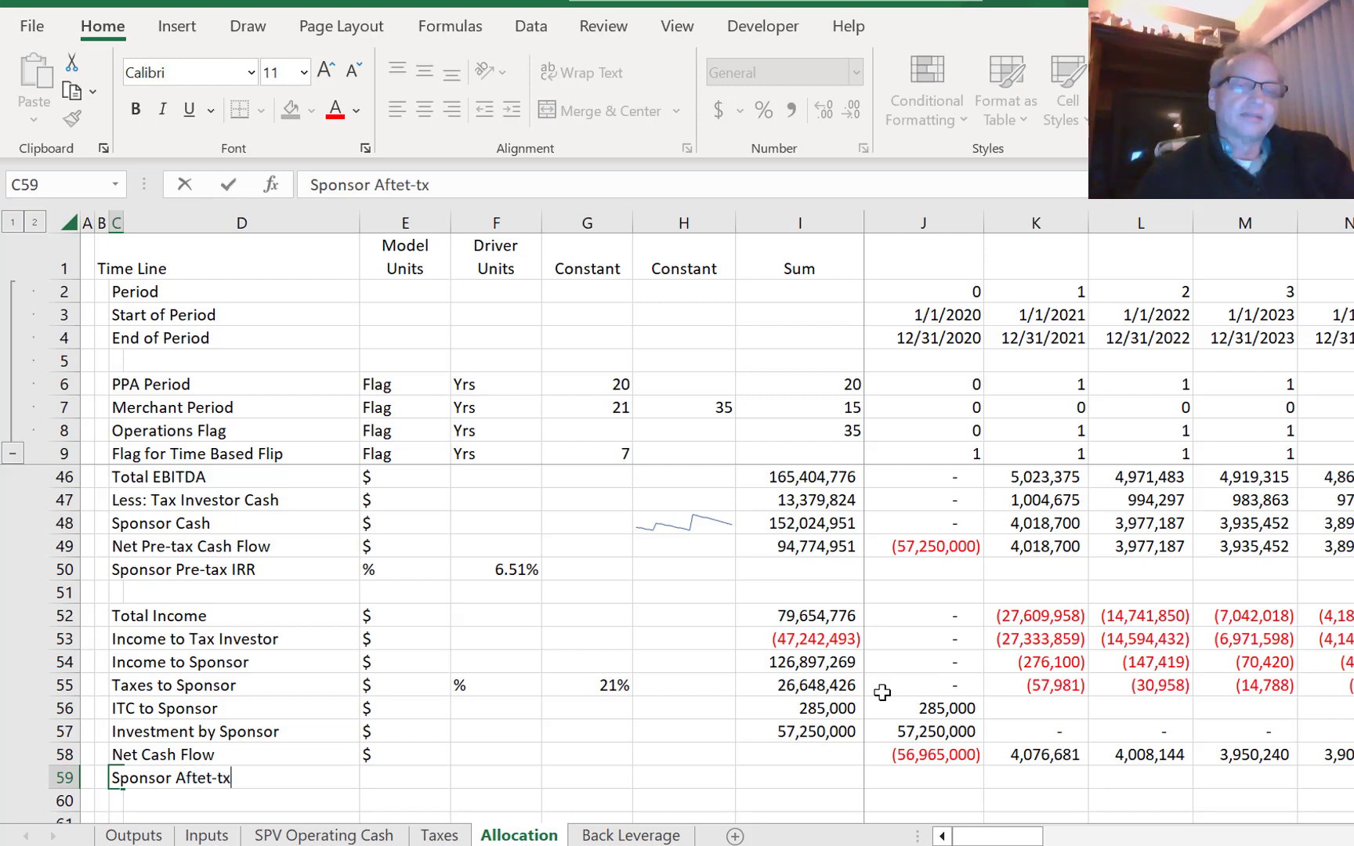
type("ax Cash F")
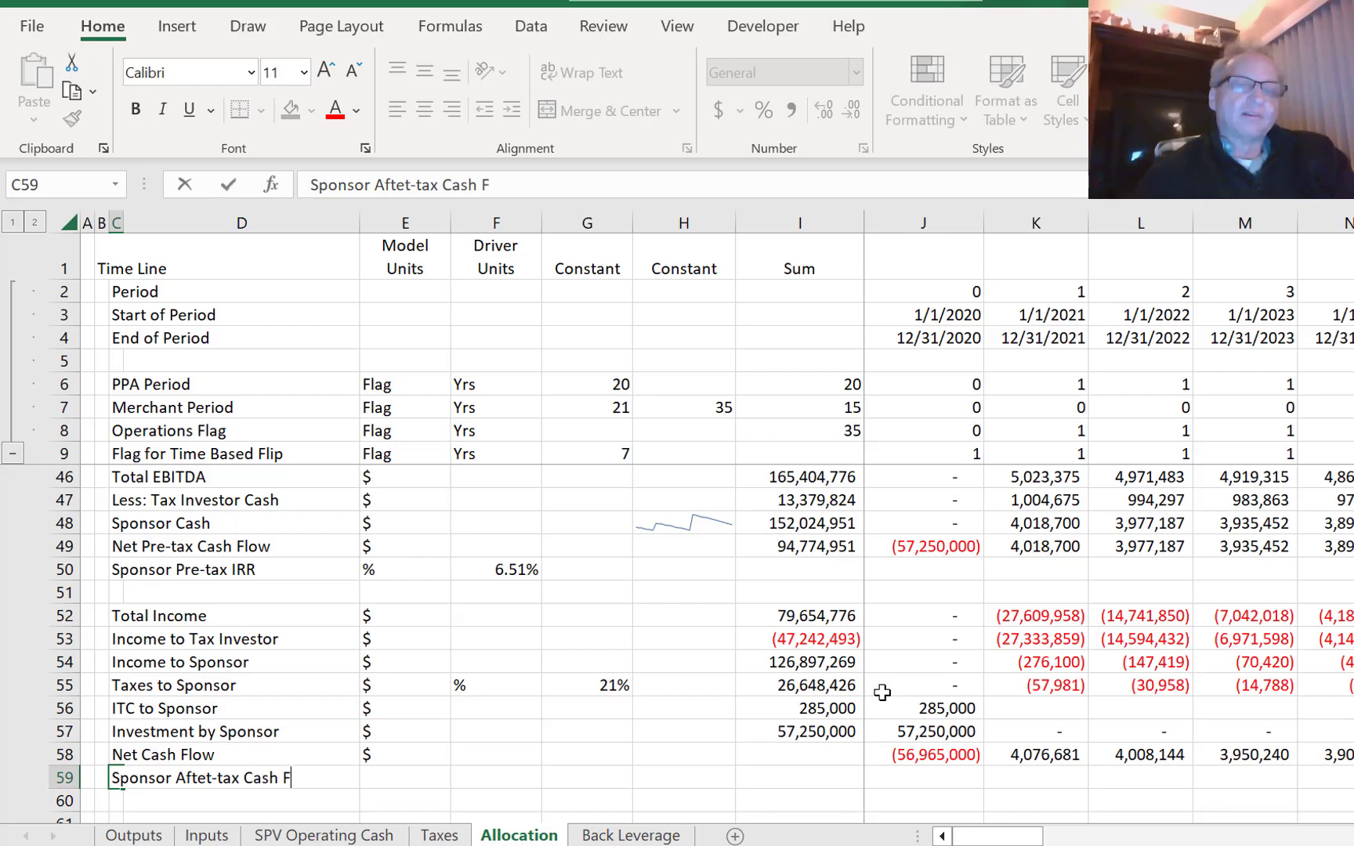
type("low")
key("Return")
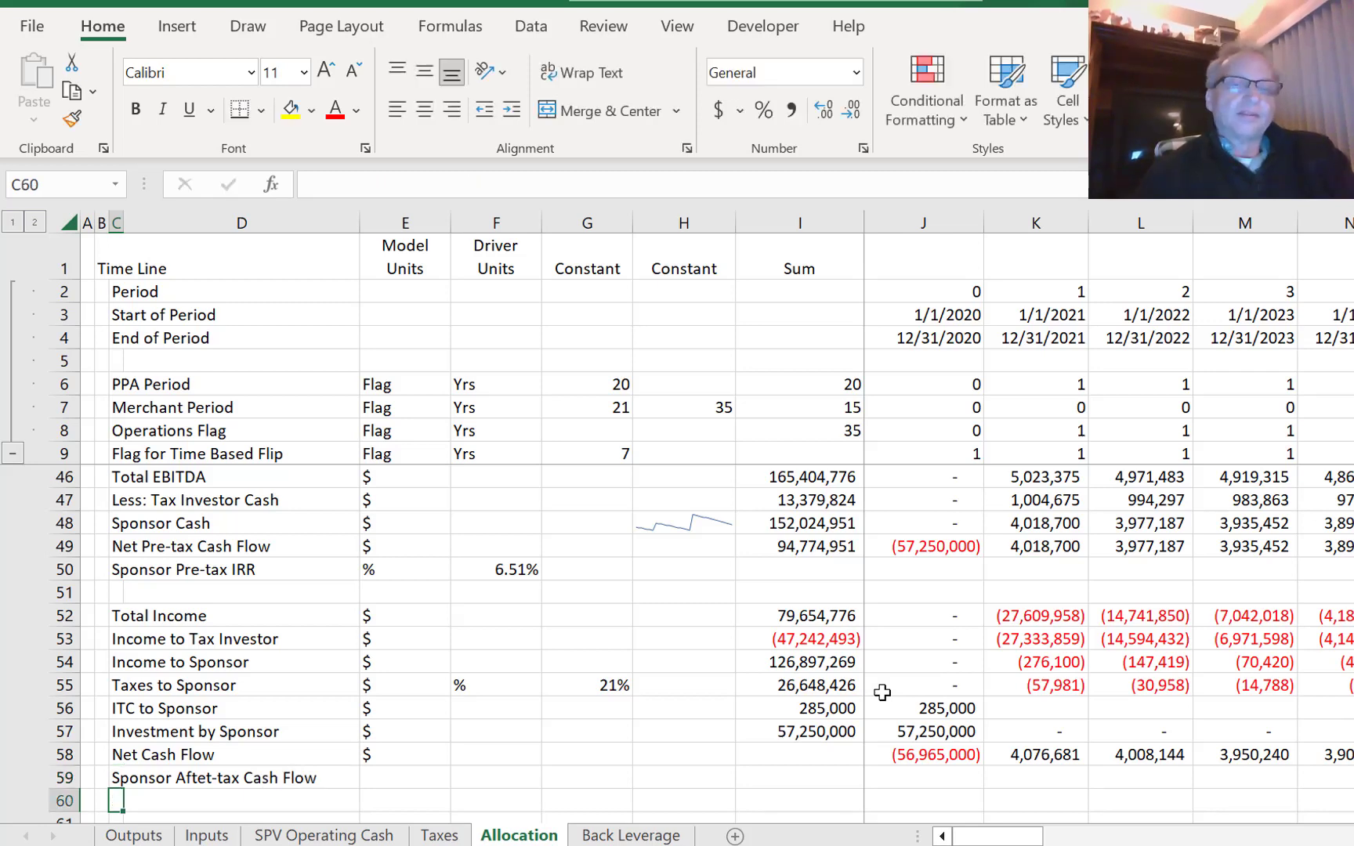
- Copy the % model unit of Sponsor Pre-tax IRR from E50 into E59
key("Up")
key("Up")
key("Up")
key("Up")
key("Up")
key("Up")
key("Up")
key("Right")
key("Right")
key("Up")
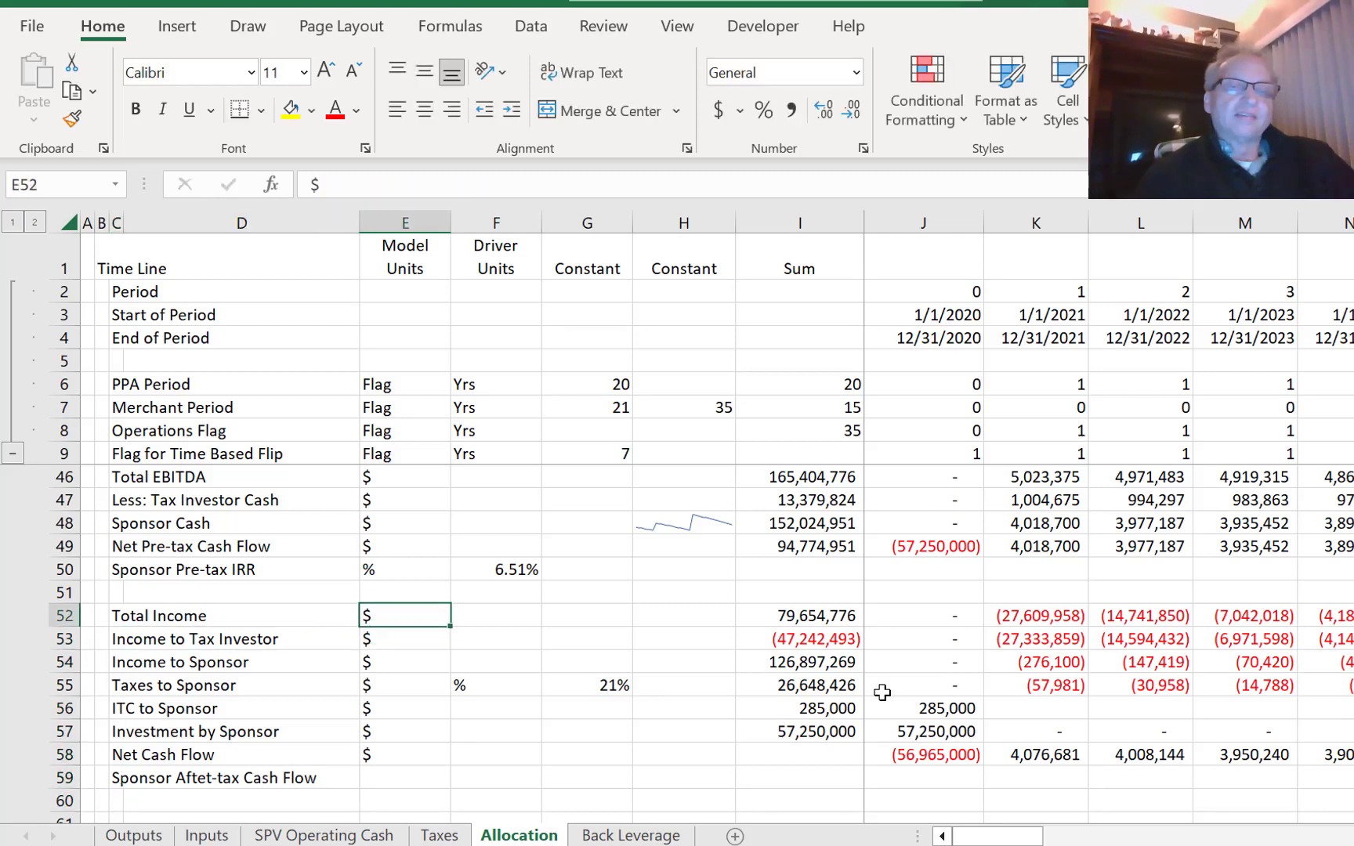
key("Up")
key("Up")
key("ctrl+c")
key("Down")
key("Down")
key("Down")
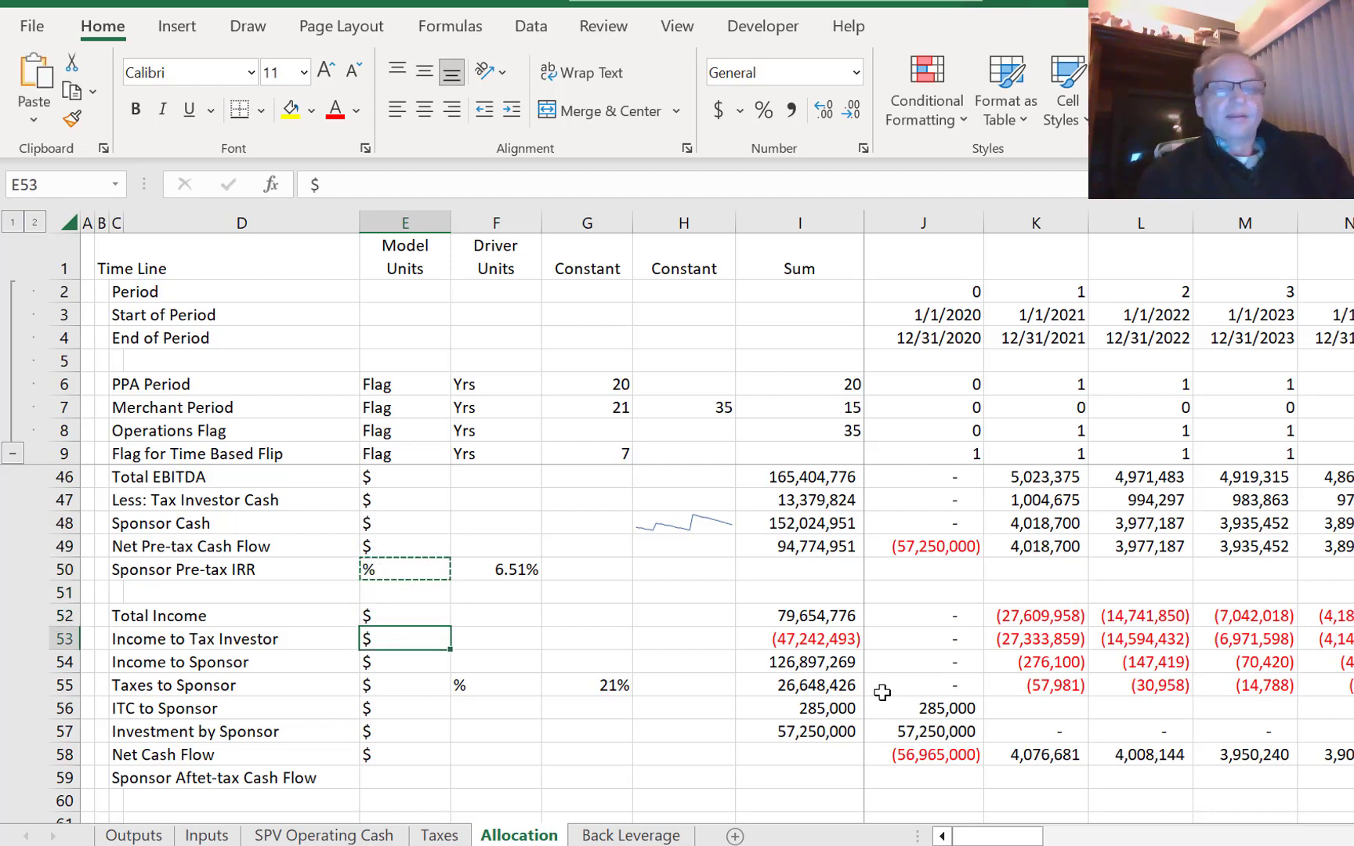
key("Down")
key("Down")
key("Down")
key("Down")
key("Down")
key("Down")
key("ctrl+v")
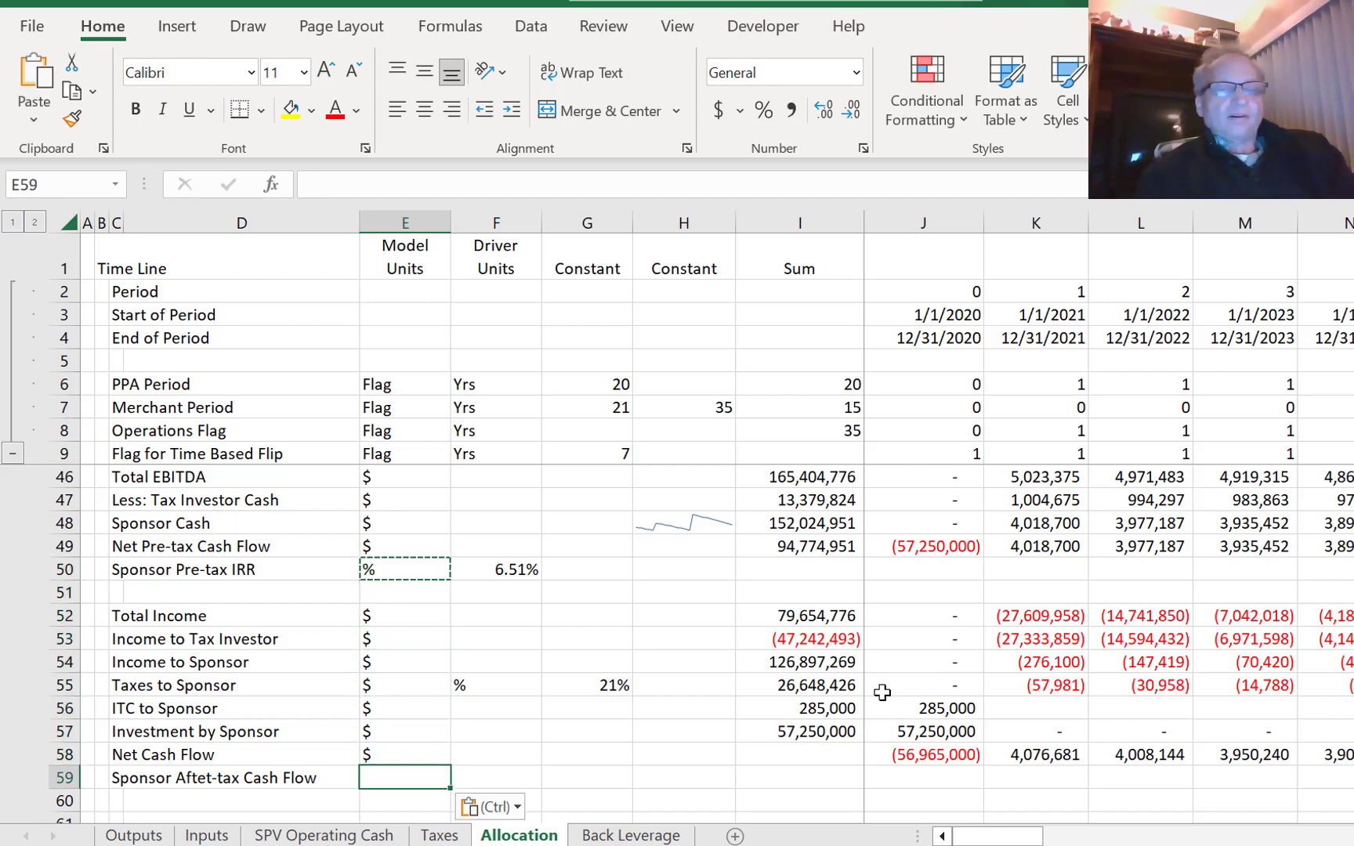
- Change the row label in C59 to "Sponsor After-tax IRR"
key("Left")
key("Left")
key("Escape")
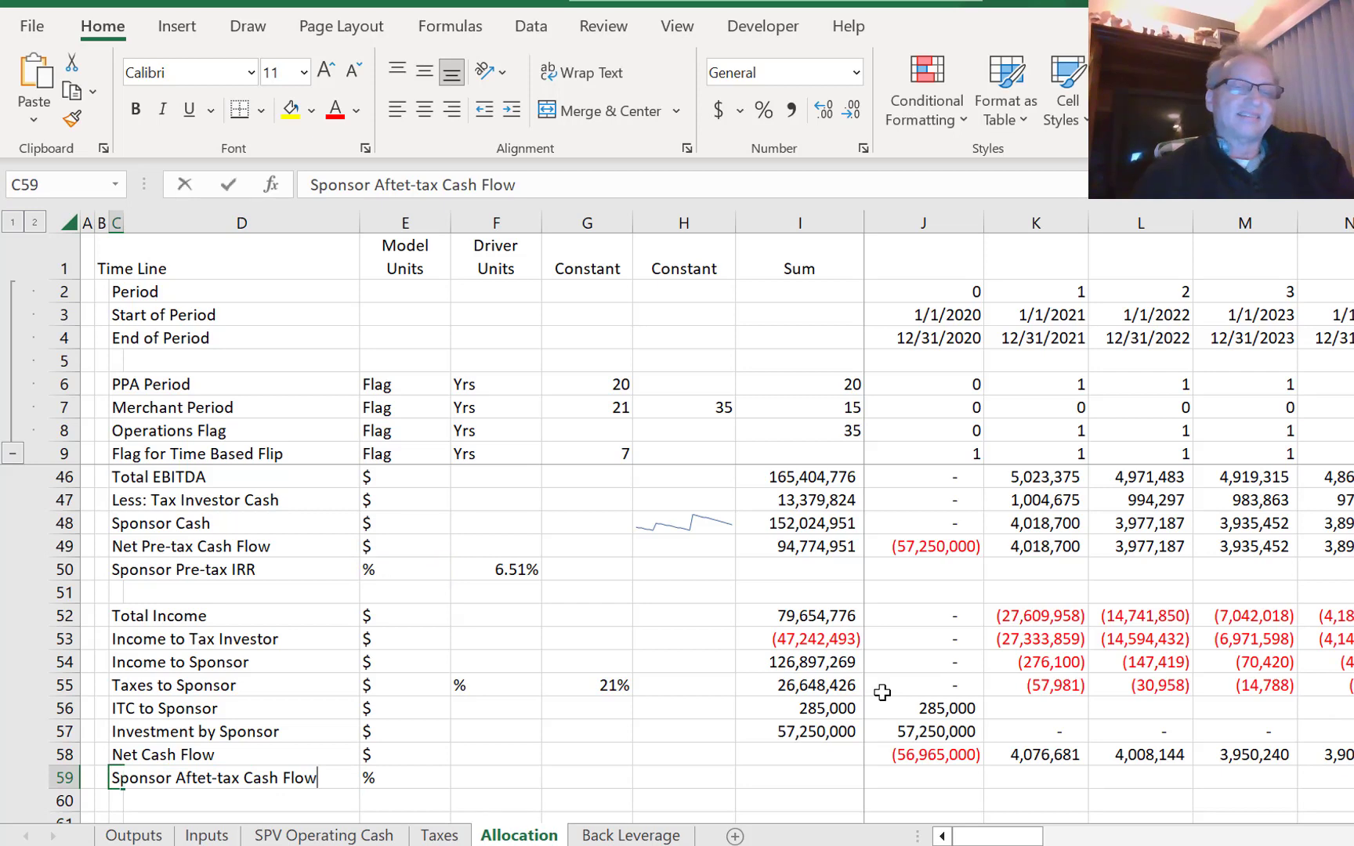
key("F2")
key("BackSpace")
key("BackSpace")
key("BackSpace")
key("BackSpace")
key("BackSpace")
key("BackSpace")
key("BackSpace")
key("BackSpace")
key("BackSpace")
key("BackSpace")
key("BackSpace")
key("BackSpace")
key("BackSpace")
key("BackSpace")
key("BackSpace")
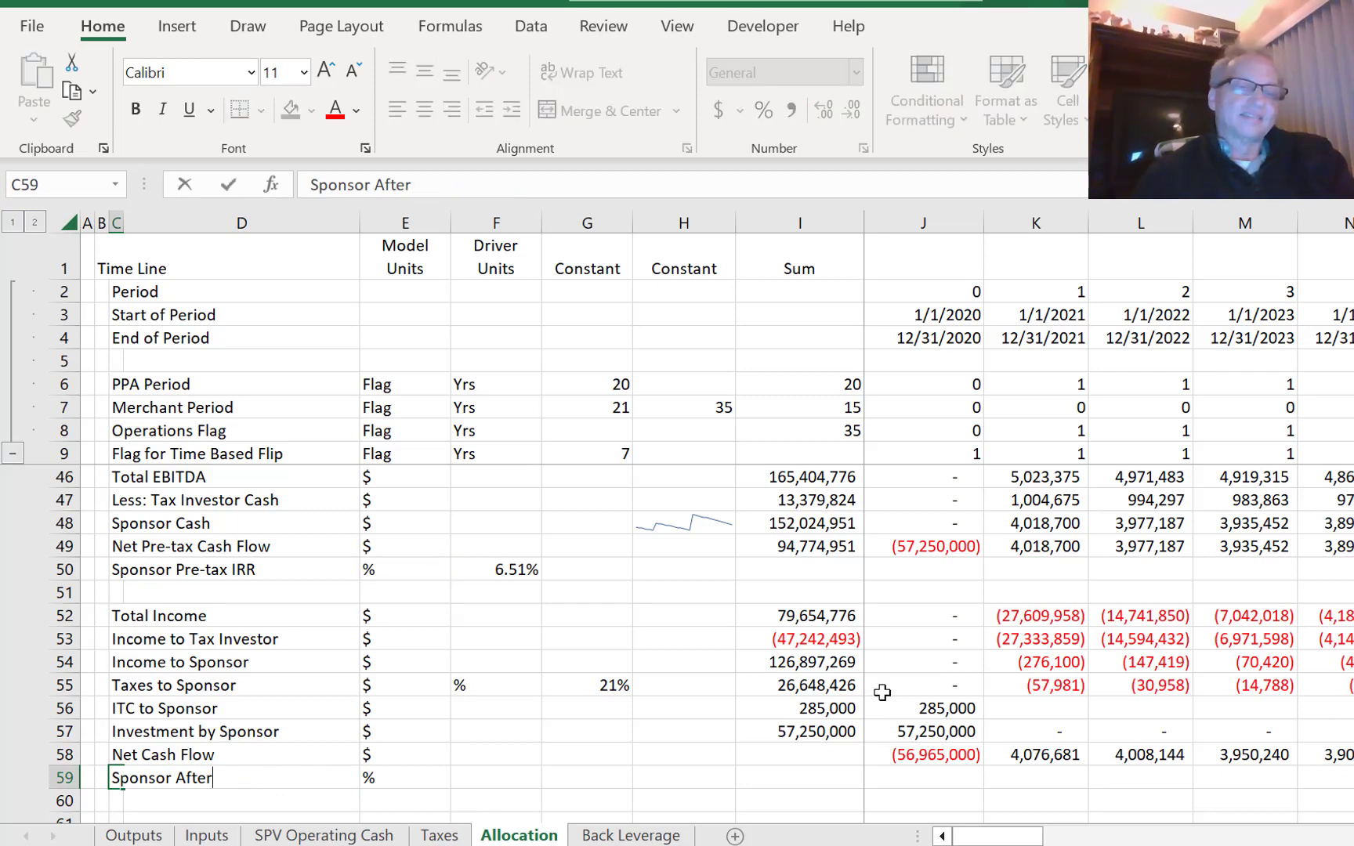
type("r-tax I")
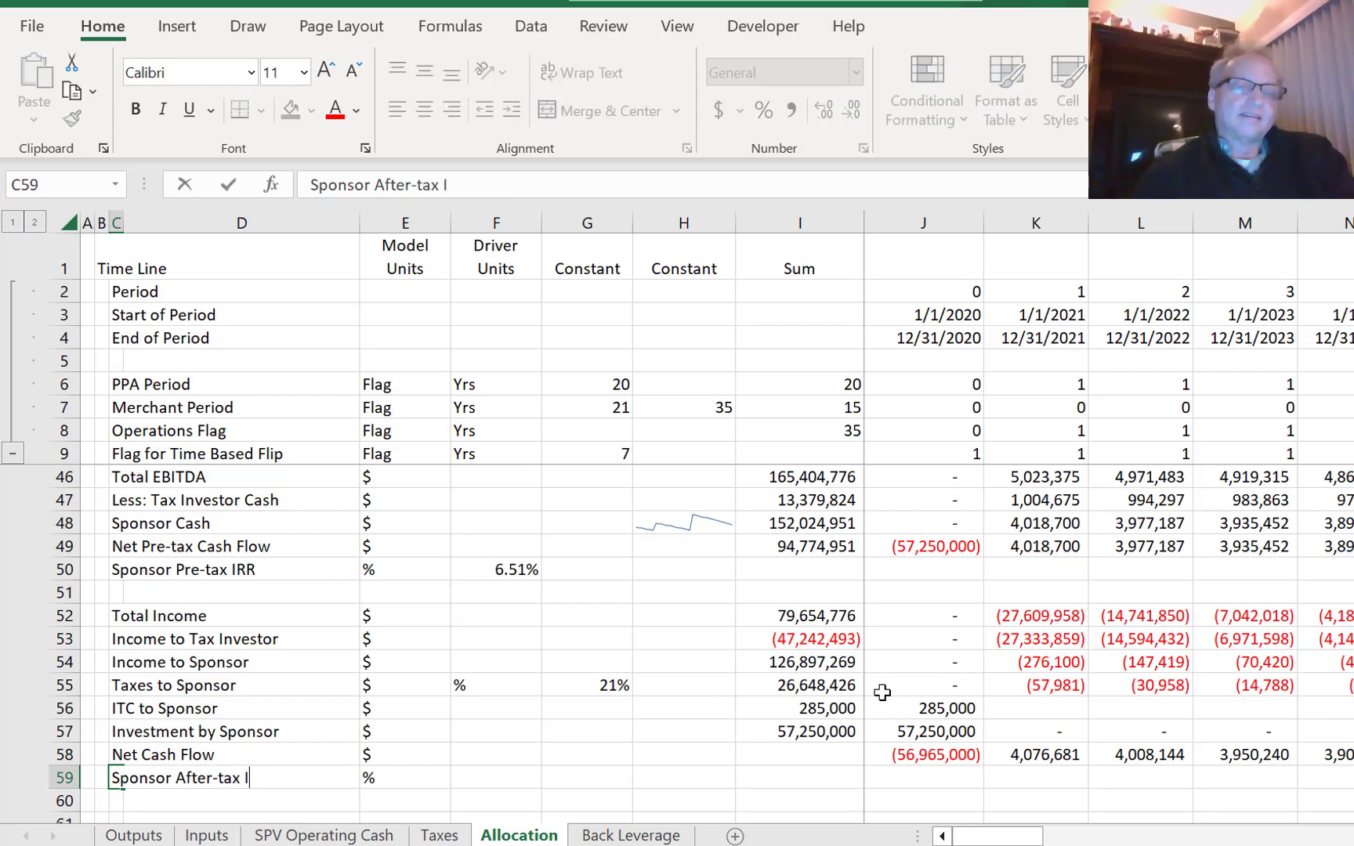
type("RR")
key("Tab")
- Calculate the Sponsor After-tax IRR in F59 from the Net Cash Flow row with =IRR(J58:AS58)
key("Right")
key("Right")
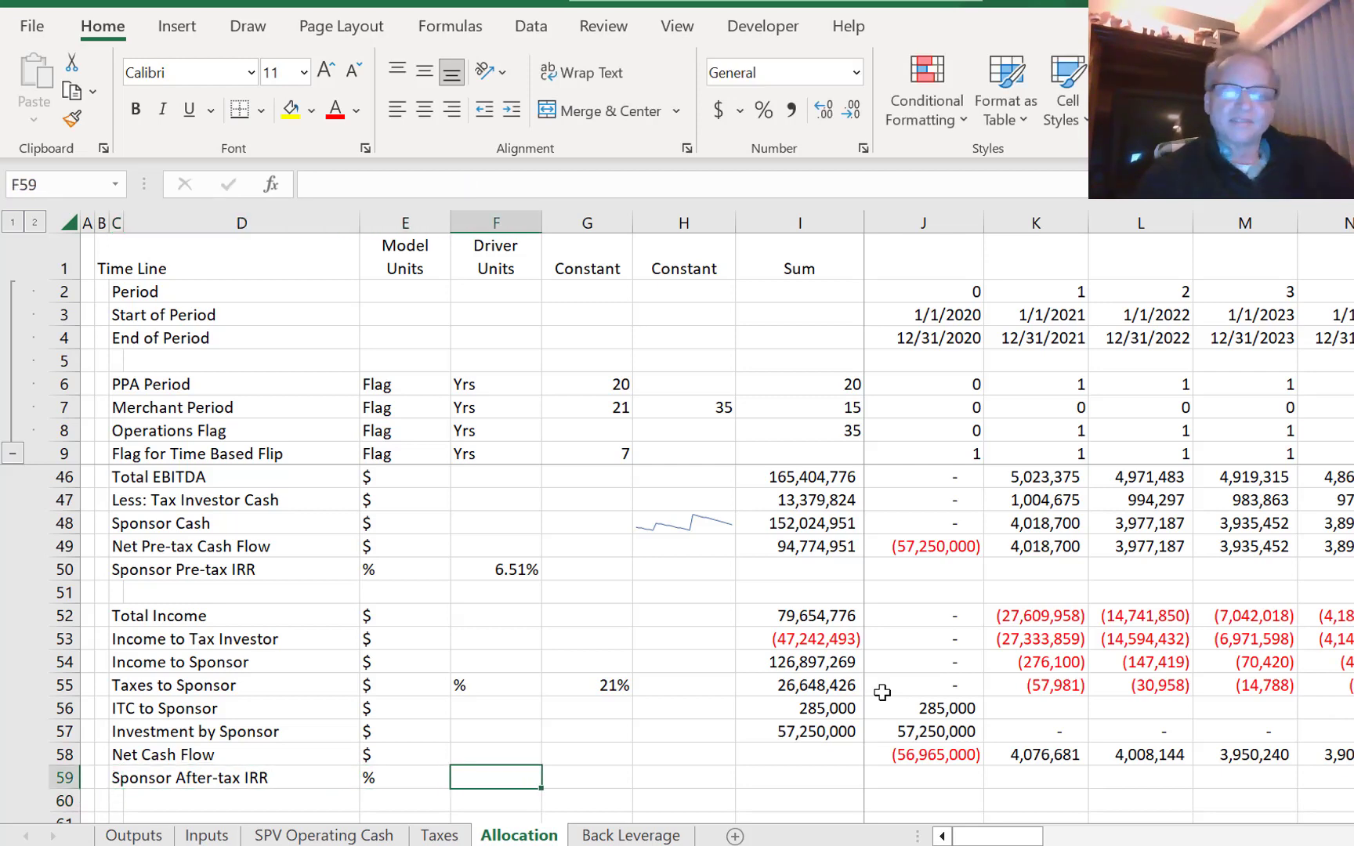
type("=irr")
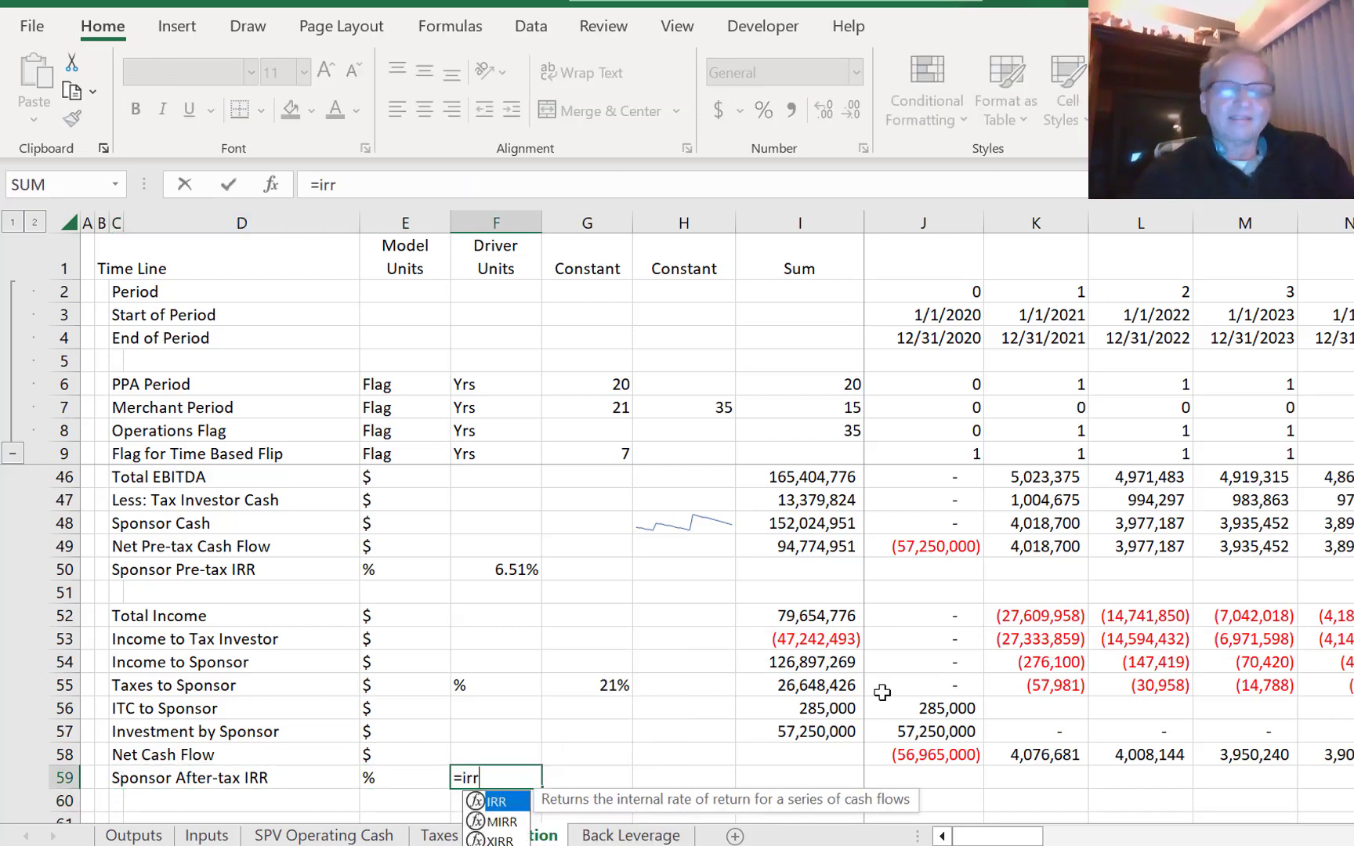
type("(")
key("Up")
key("Right")
key("Right")
key("Right")
key("Right")
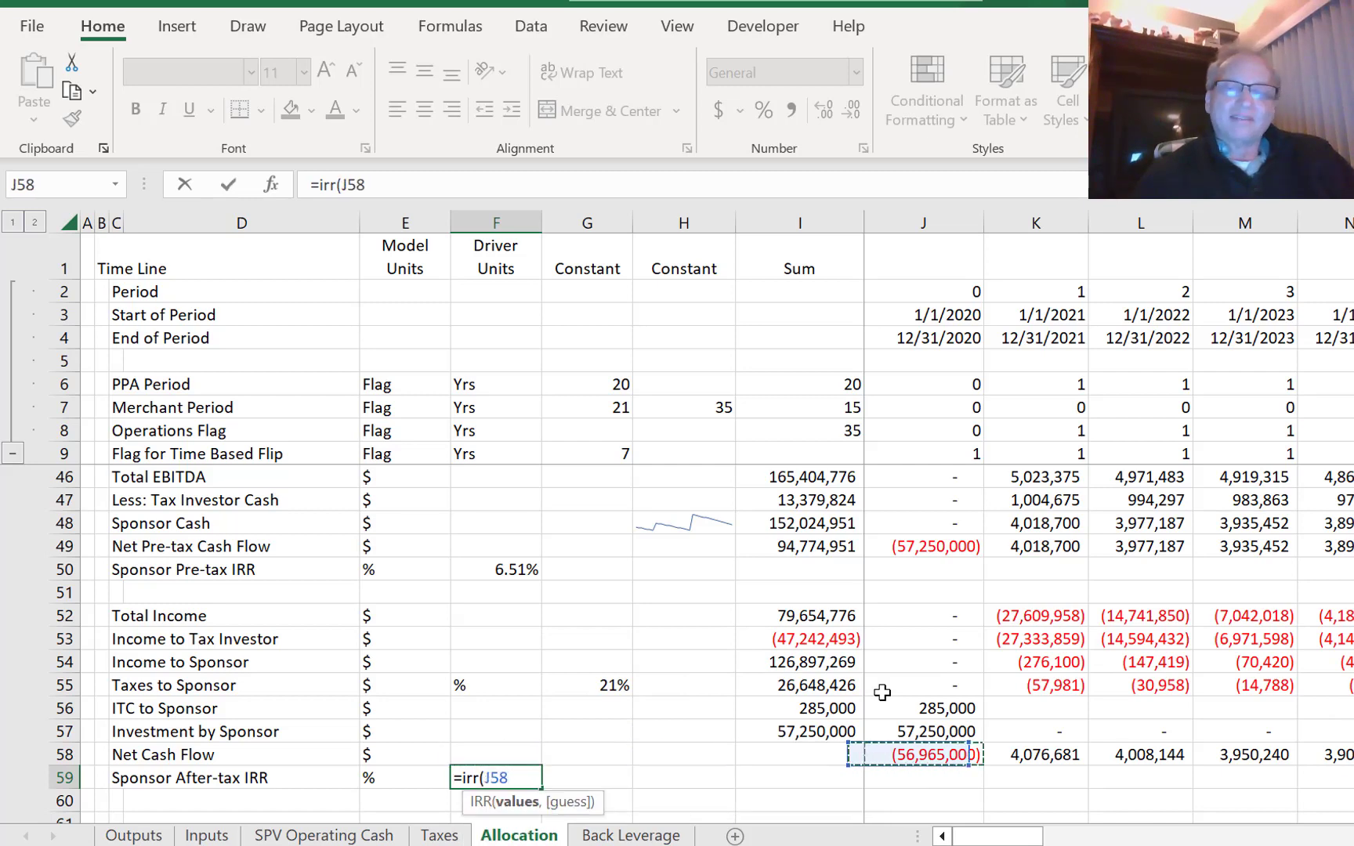
key("ctrl+shift+Right")
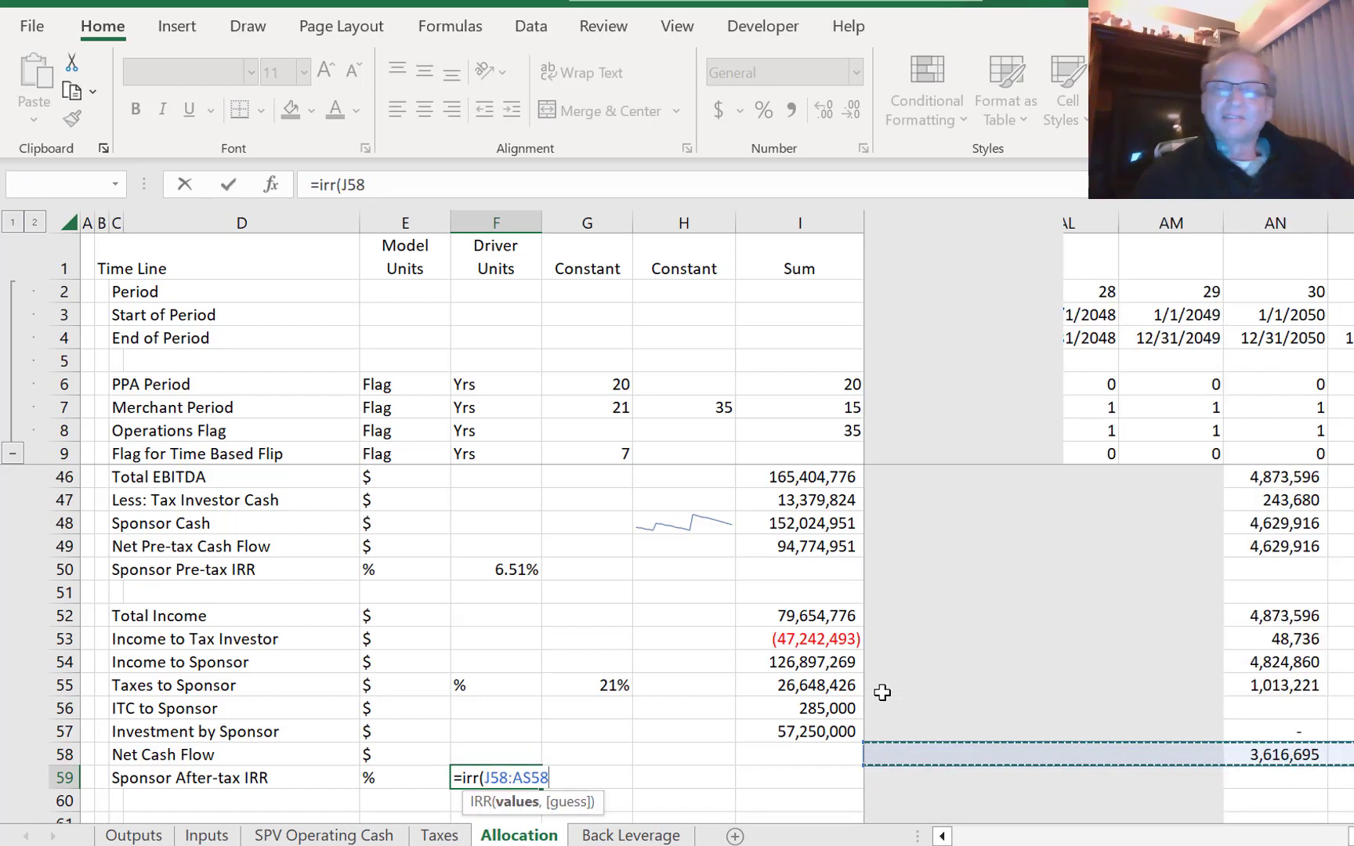
key("Return")
key("Up")
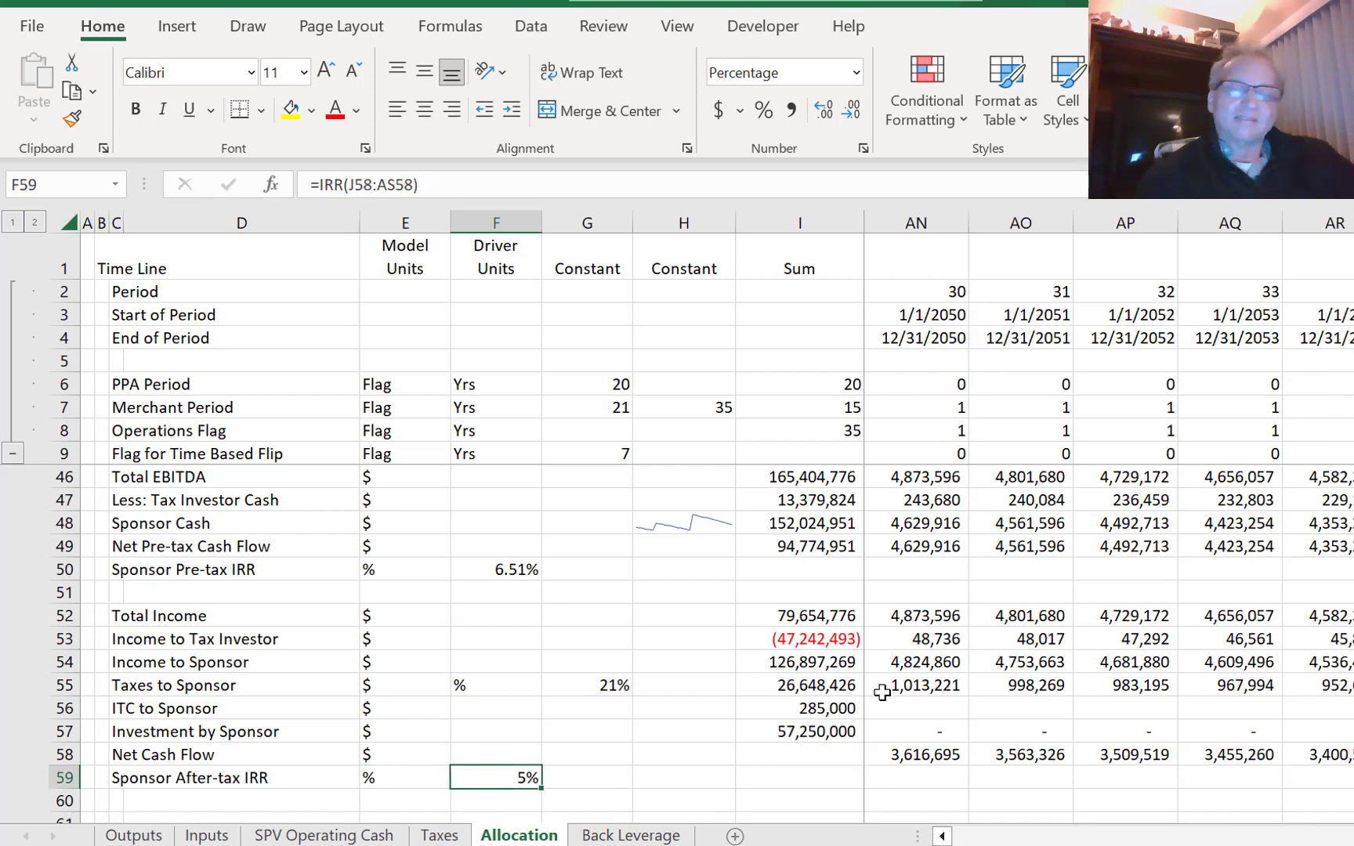
- Format the Sponsor After-tax IRR in F59 as a percentage with two decimals
key("ctrl+shift+5")
key("Left")
key("Left")
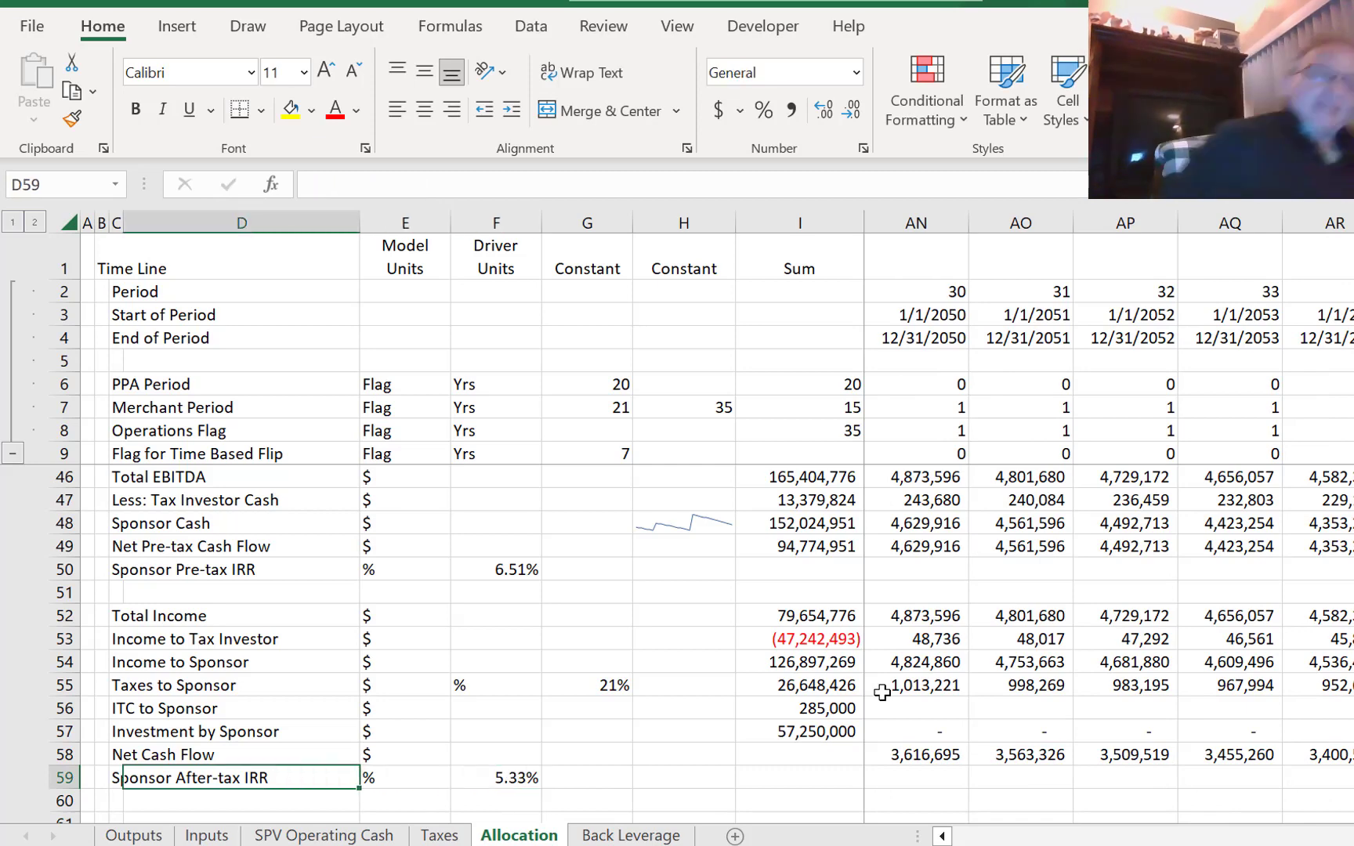
key("Right")
key("Right")
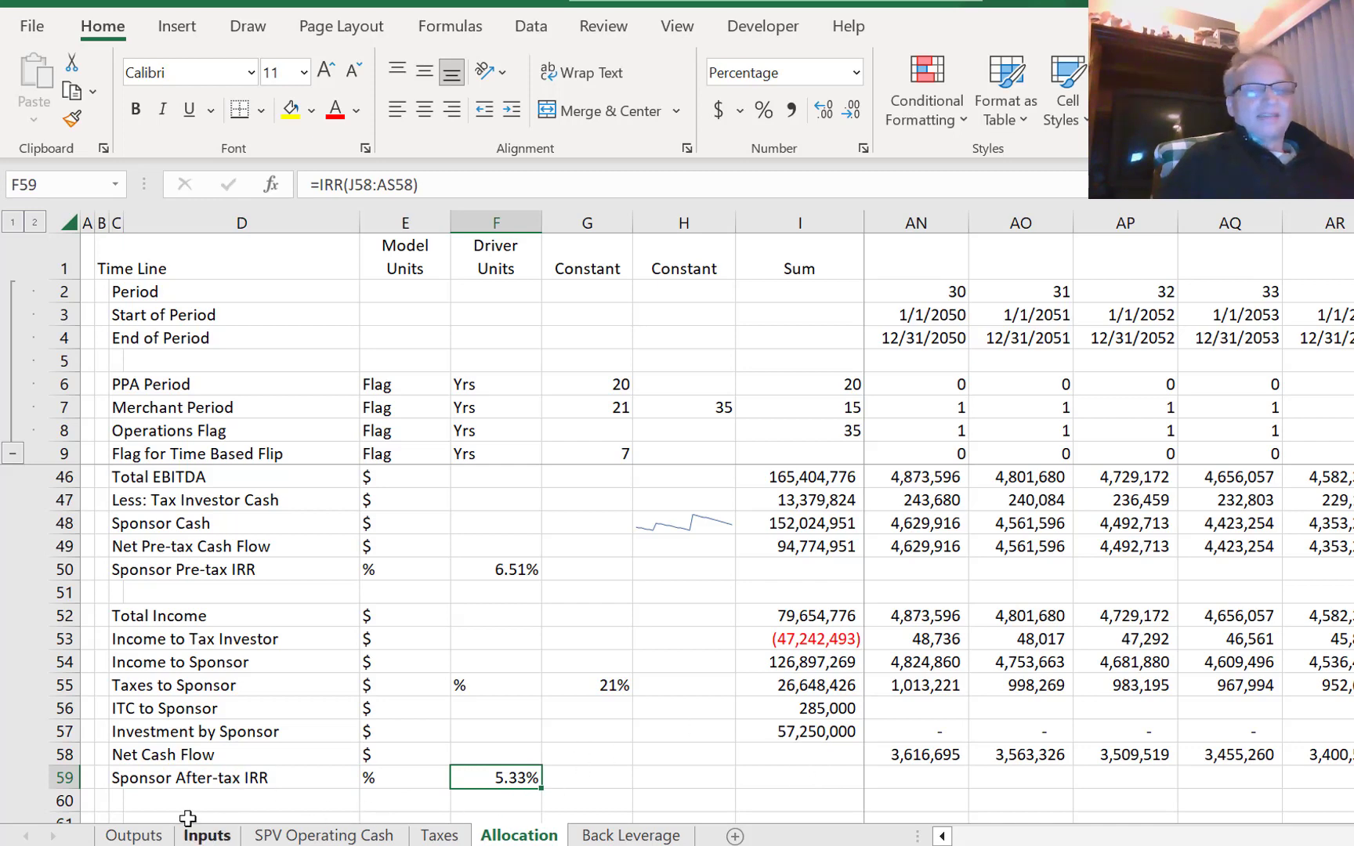
- Link Sponsor Unlevered After-Tax IRR in E13 of the Outputs sheet to the after-tax IRR with =Allocation!F59
left_click(153, 835)
left_click(433, 528)
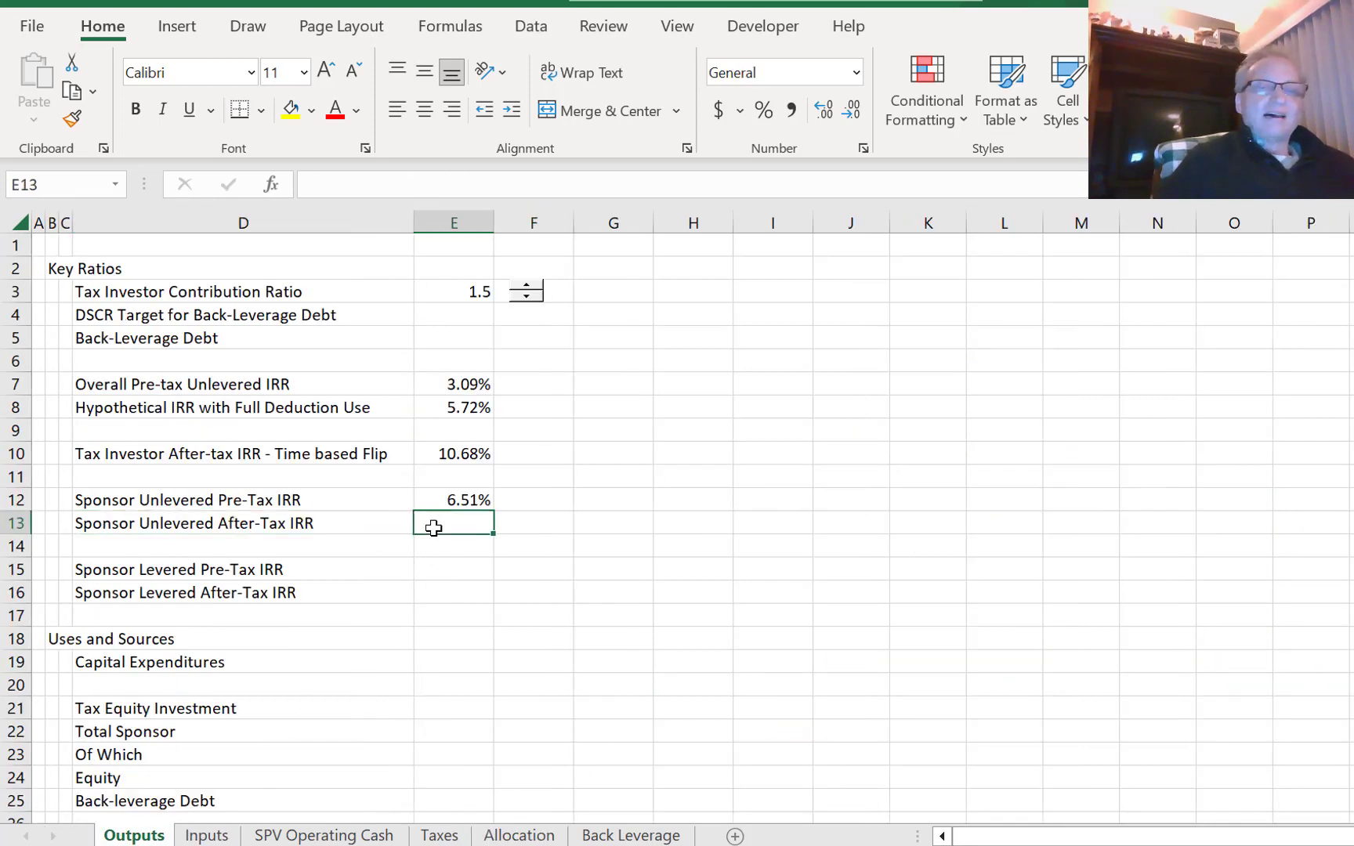
type("=")
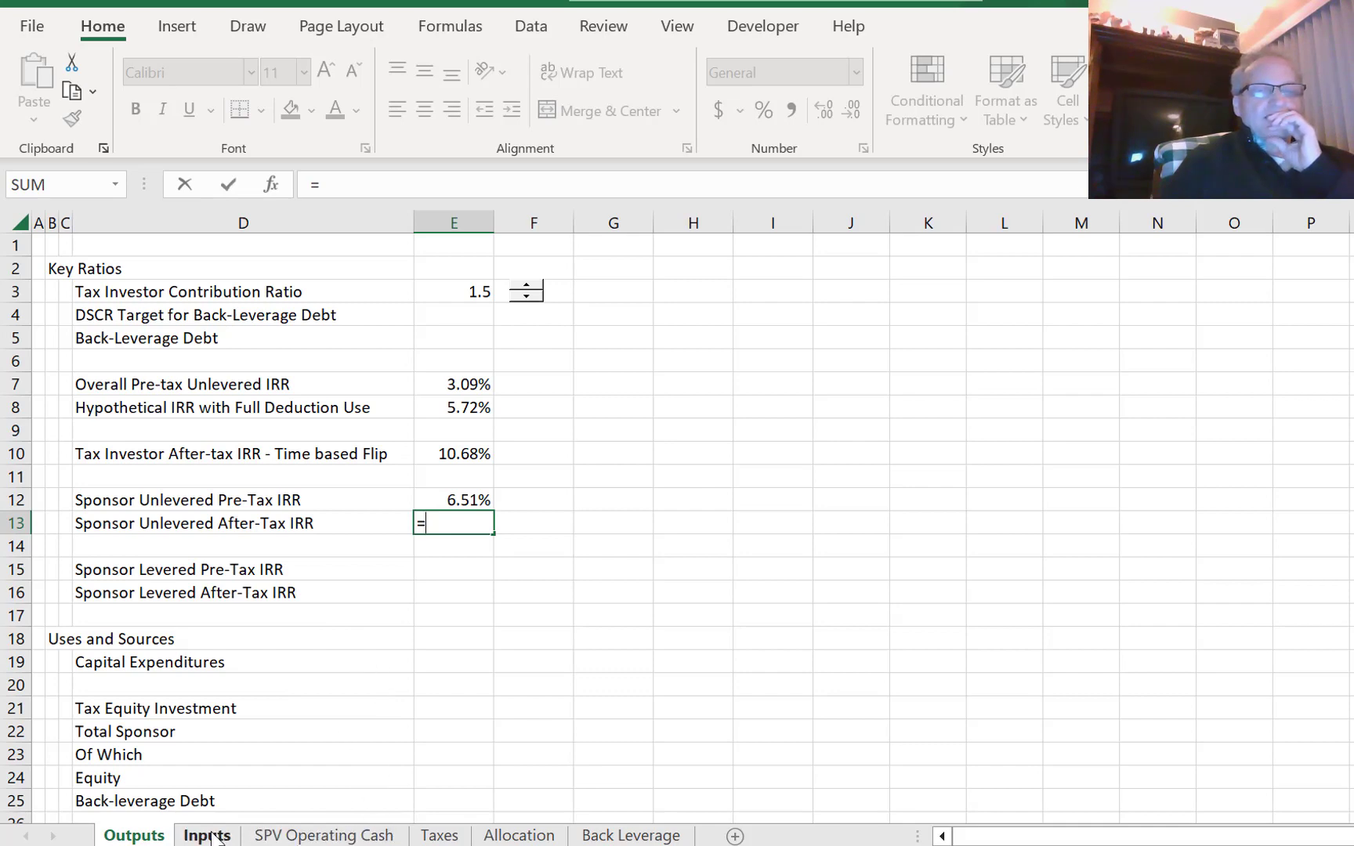
left_click(523, 836)
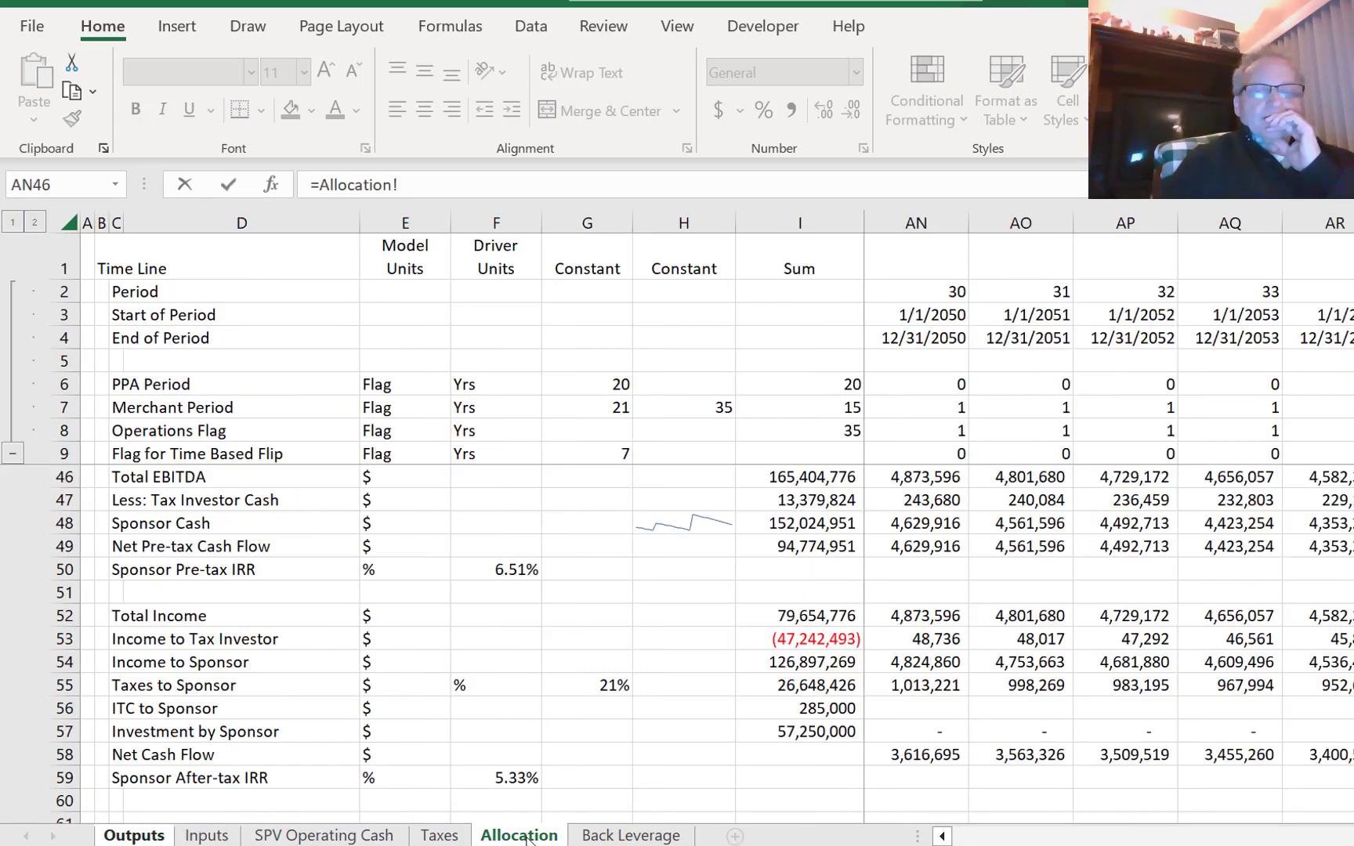
left_click(498, 781)
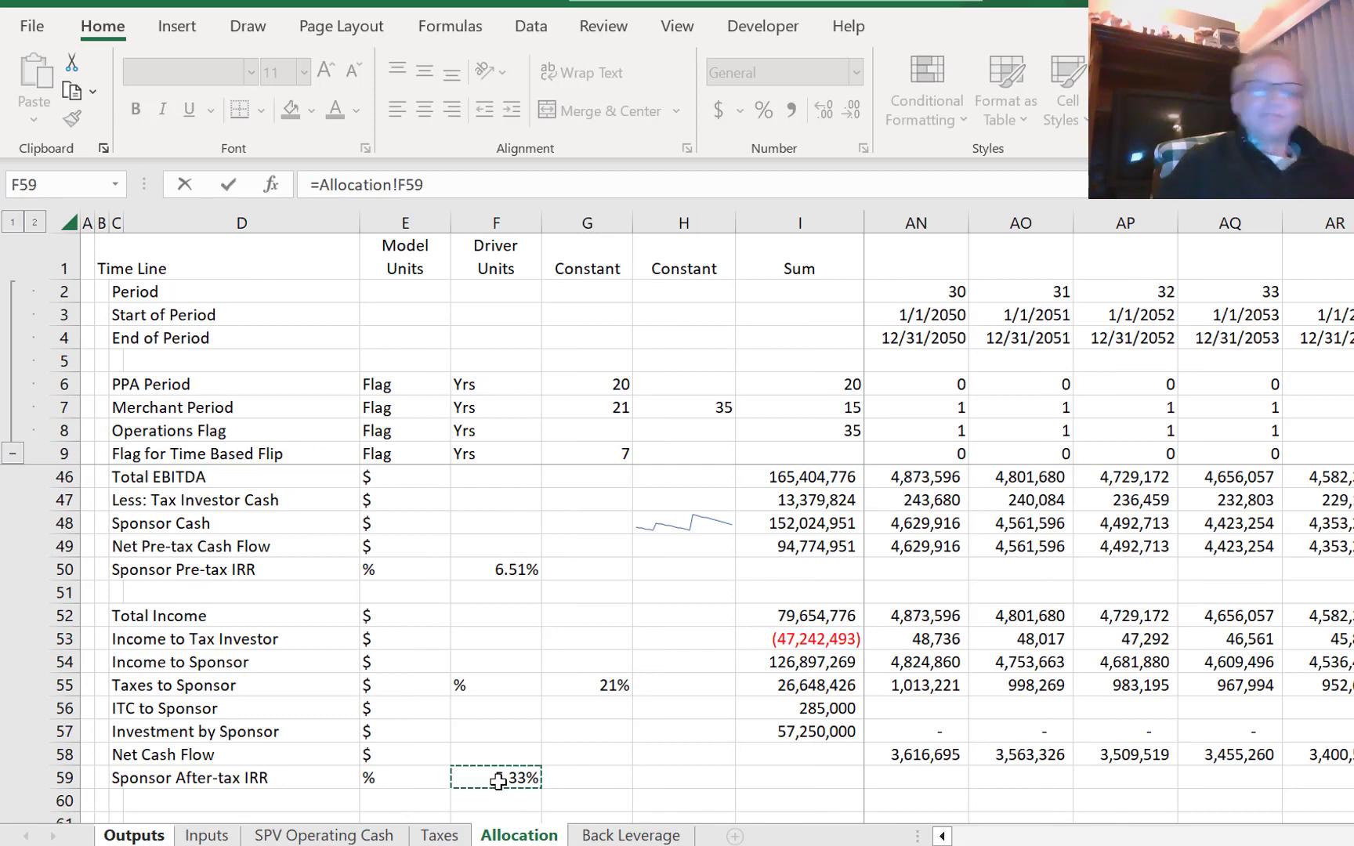
key("Return")
key("Up")
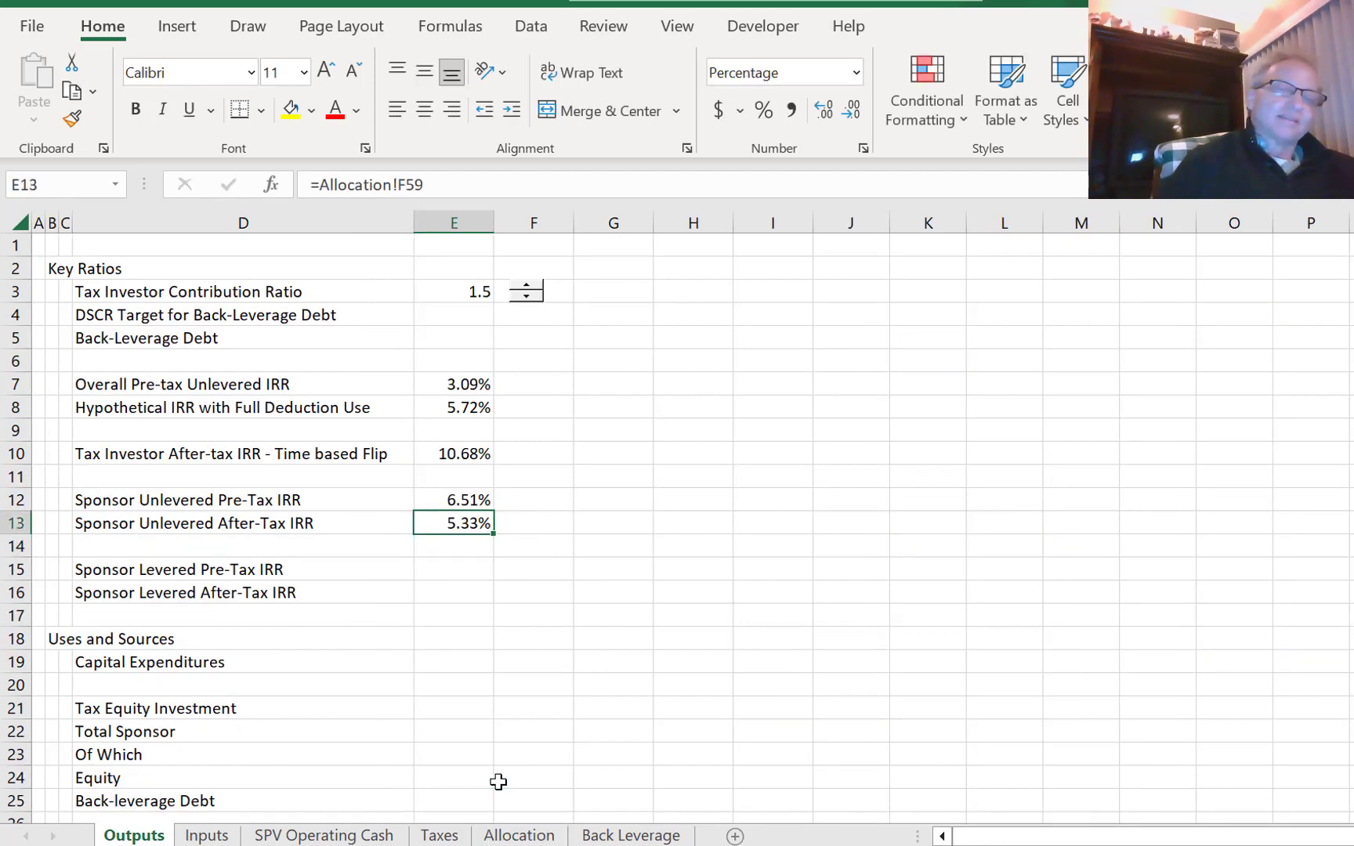
- Link Capital Expenditures in E19 of the Outputs sheet to the period 0 Cap Exp with ='SPV Operating Cash'!J21
key("Down")
key("Down")
key("Left")
key("Left")
key("Right")
key("Right")
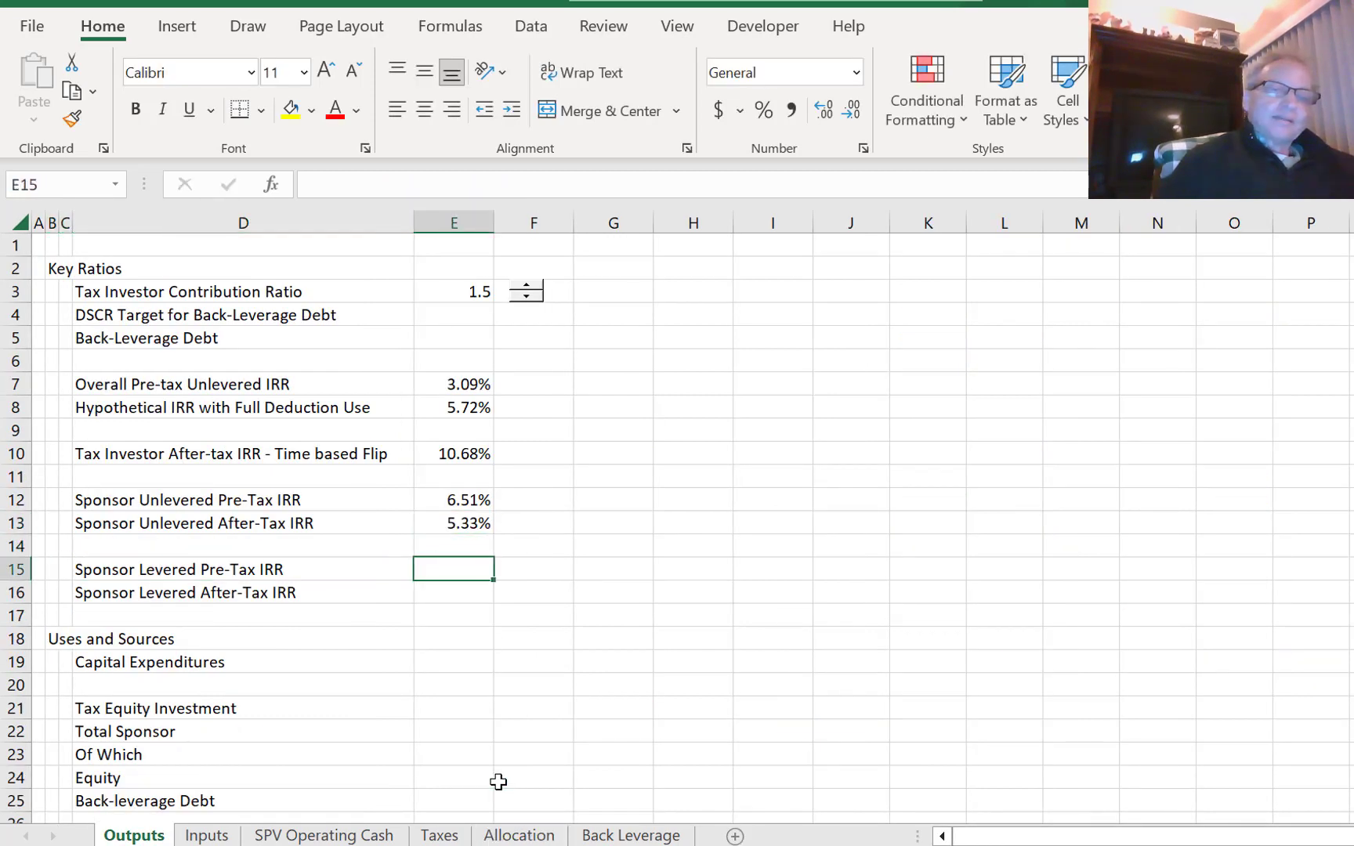
key("Down")
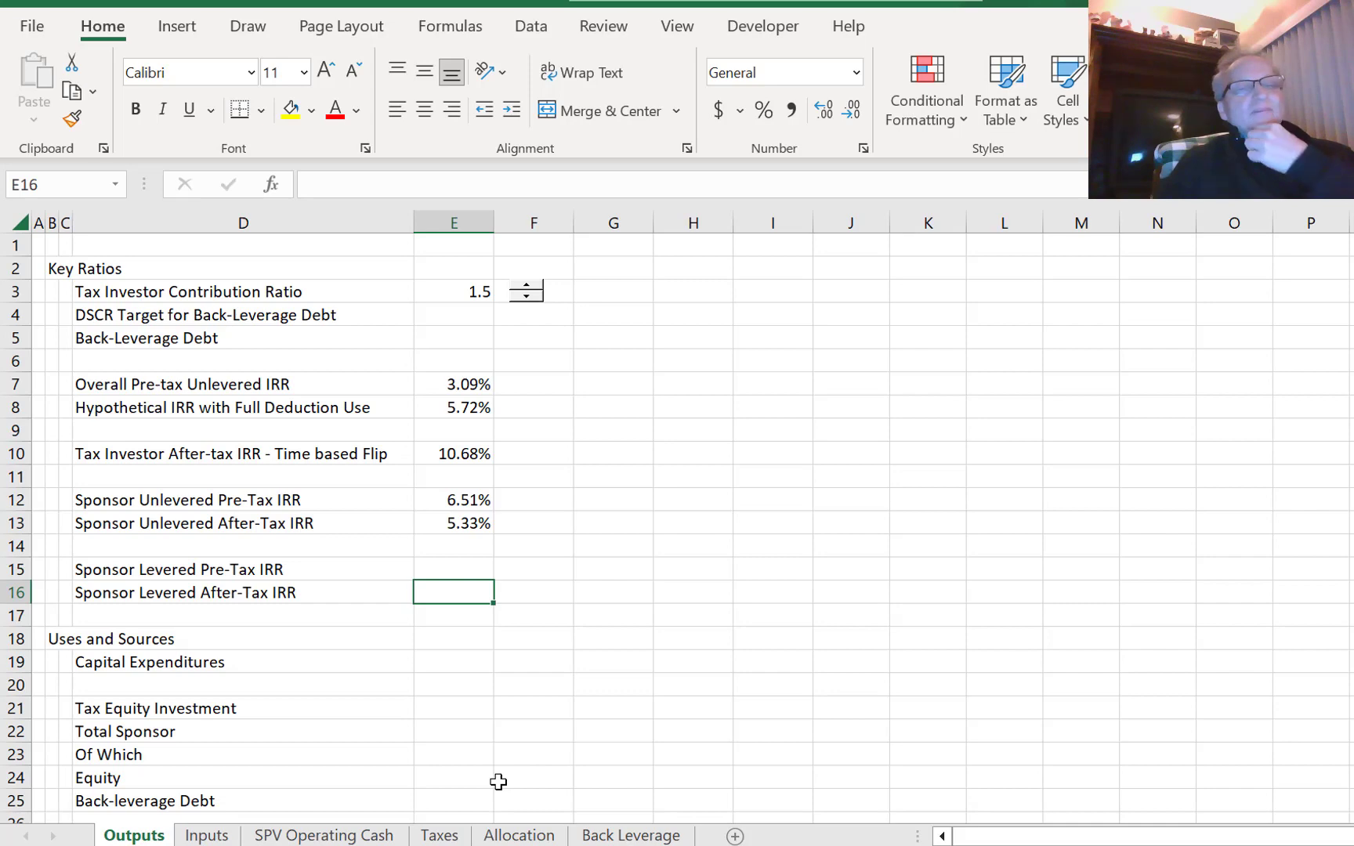
key("Down")
key("Down")
key("Down")
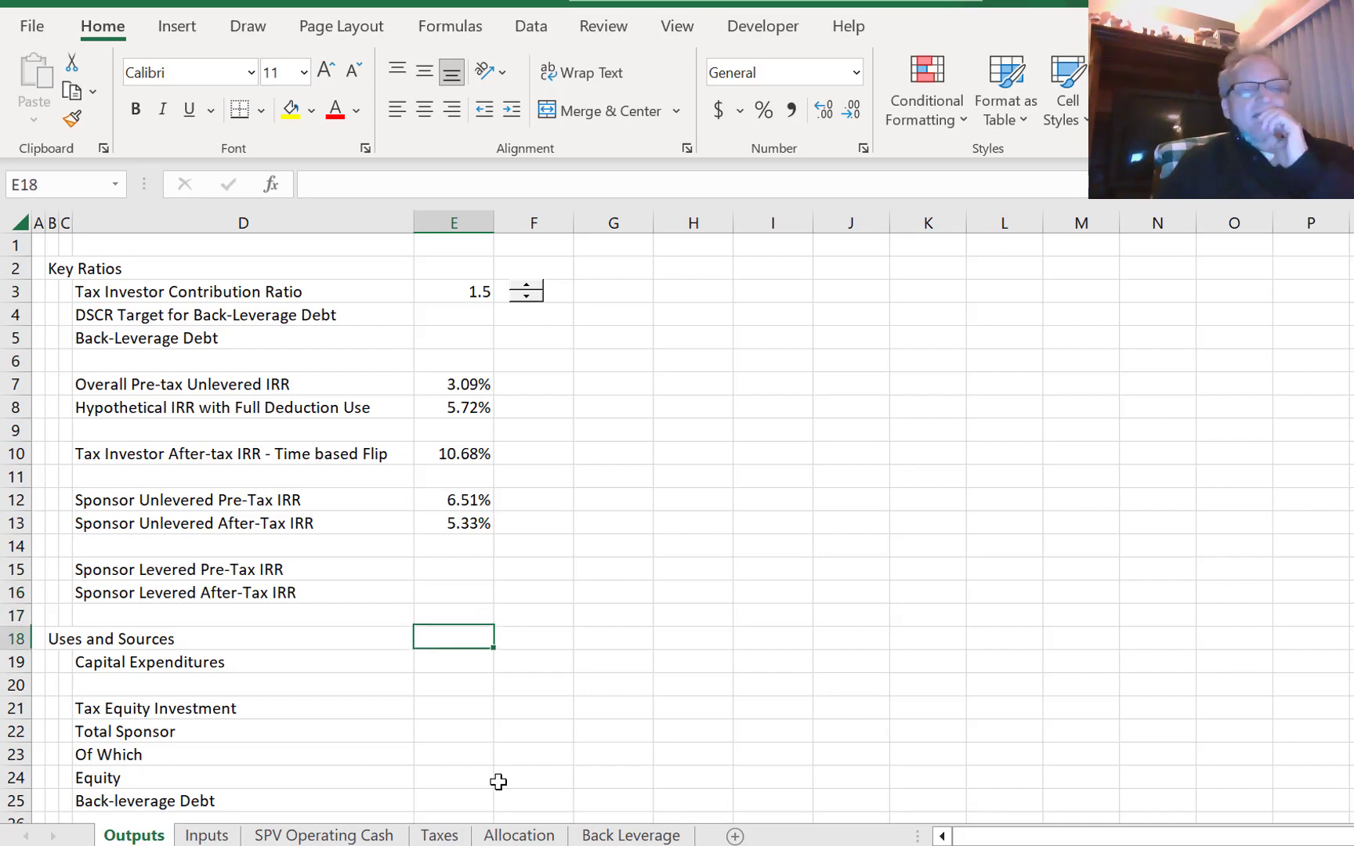
type("=")
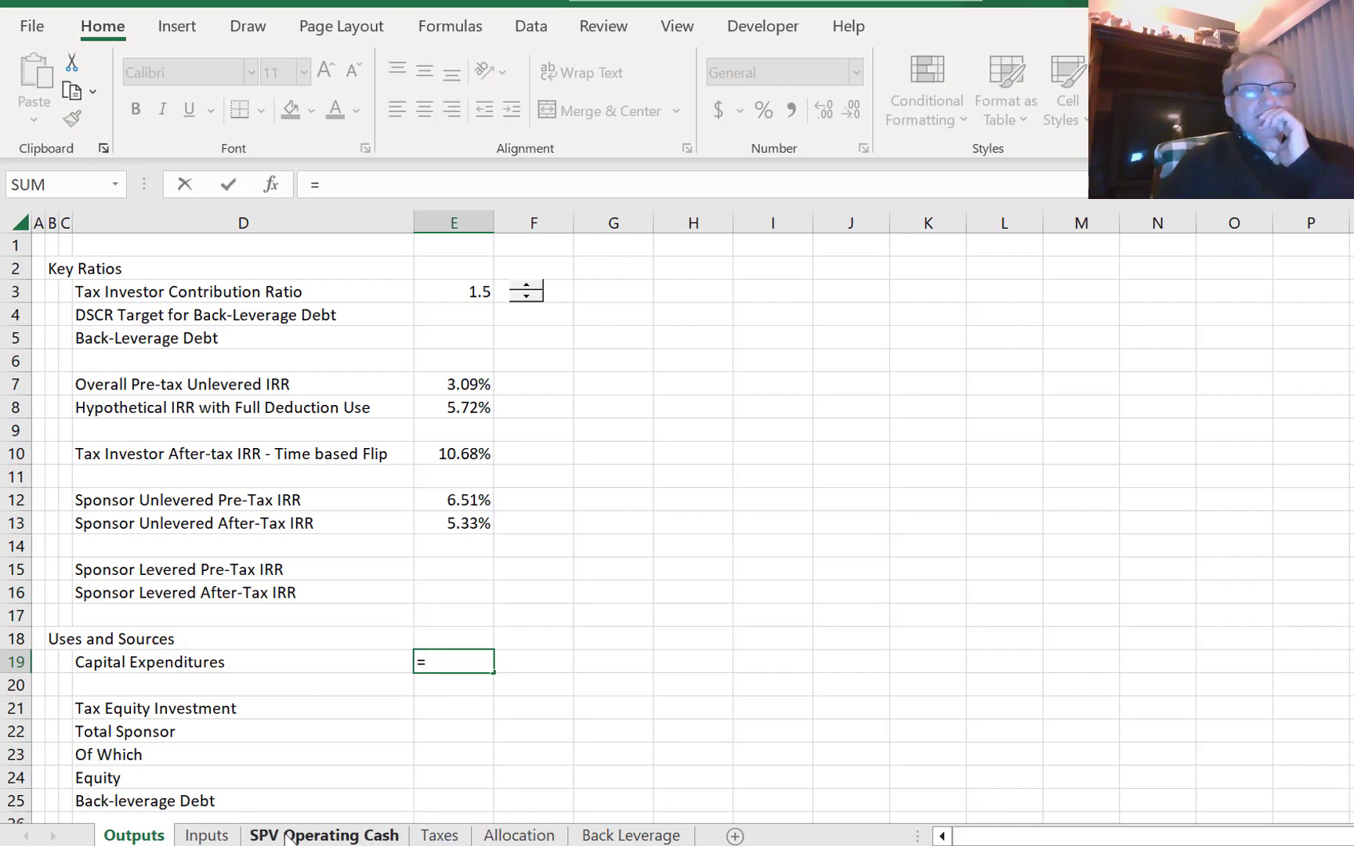
left_click(329, 836)
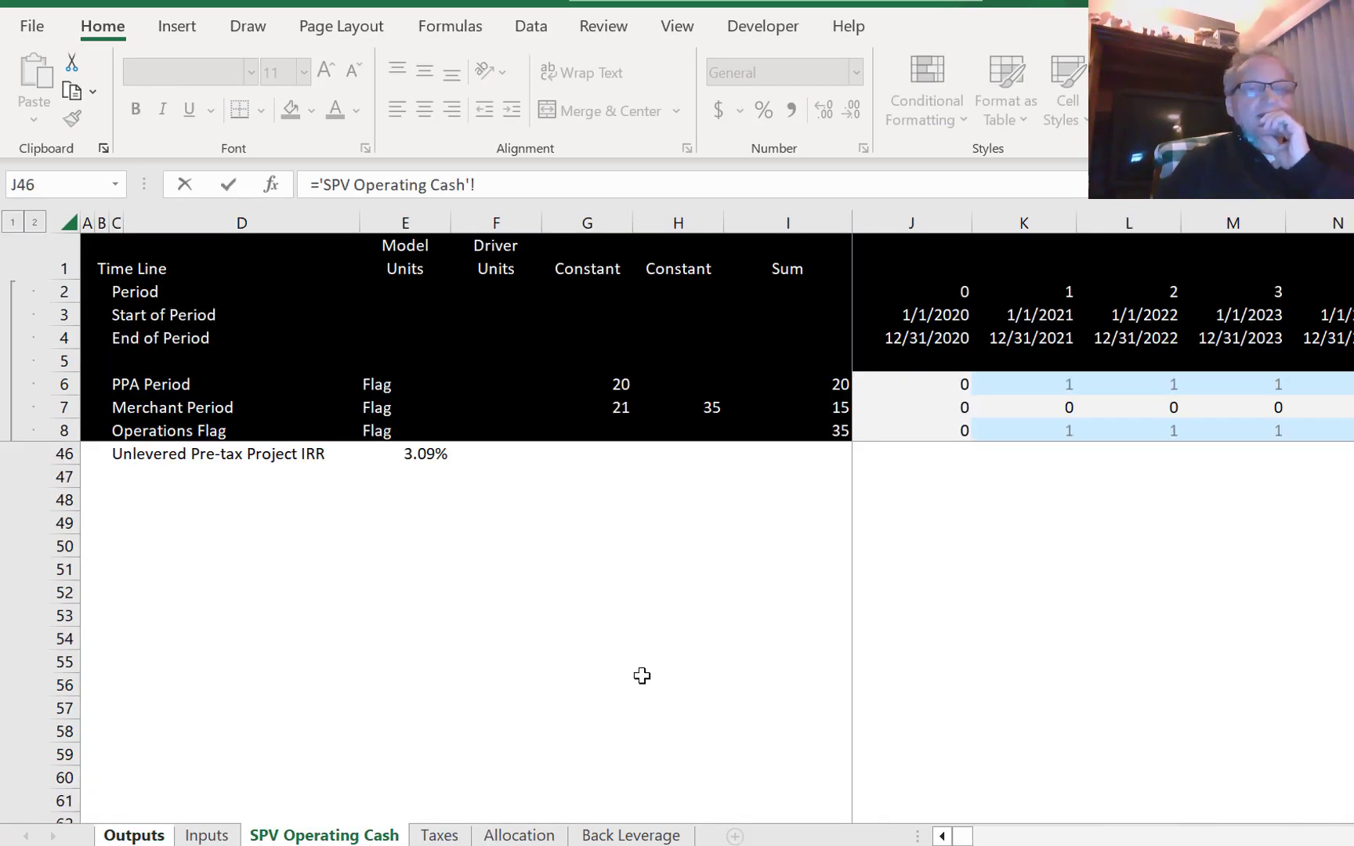
key("Up")
key("Up")
key("Up")
key("Up")
key("Up")
key("Up")
key("Up")
key("Up")
key("Up")
key("Up")
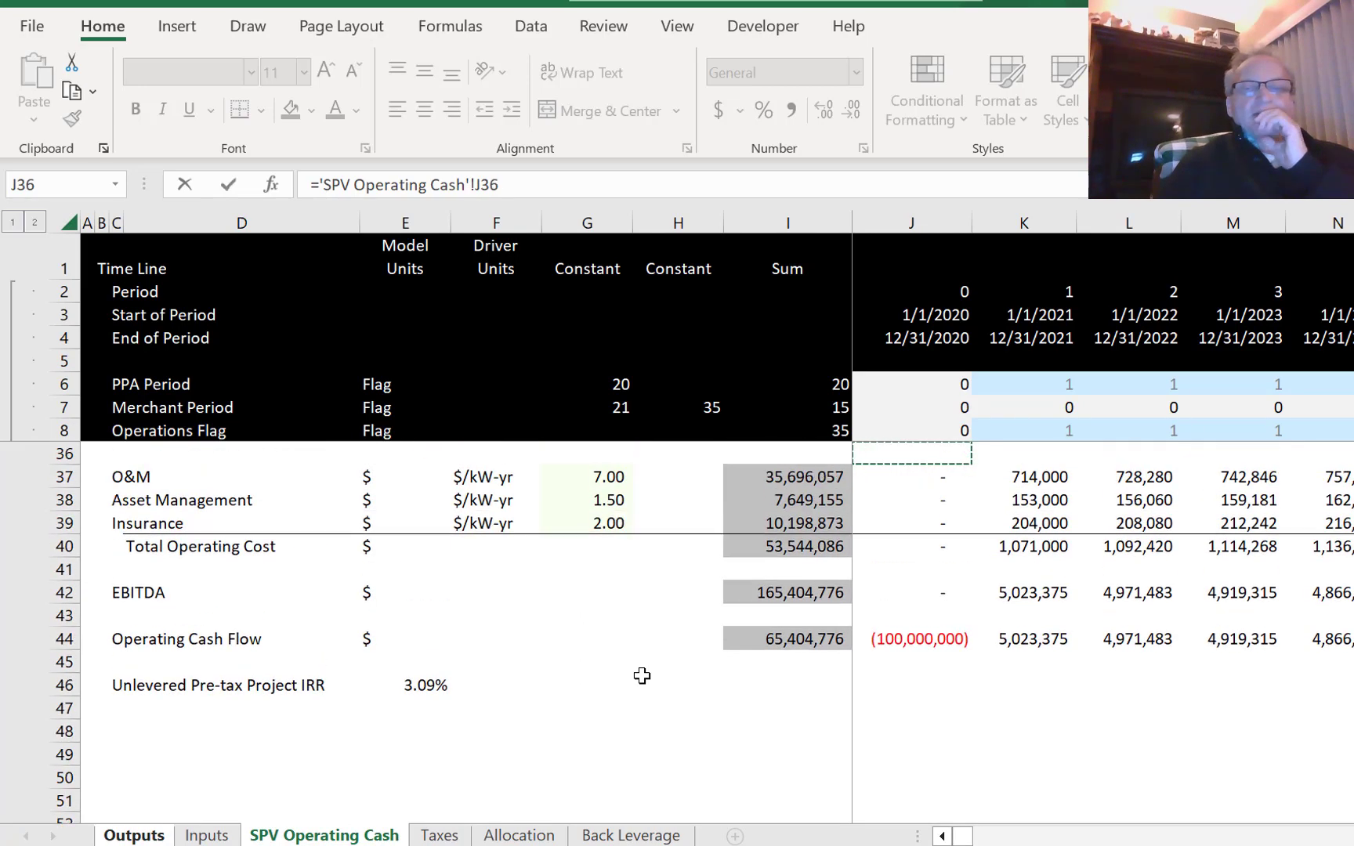
key("Up")
key("Up")
key("Up")
key("Up")
key("Up")
key("Up")
key("Up")
key("Up")
key("Up")
key("Up")
key("Up")
key("Up")
key("Up")
key("Up")
key("Up")
key("Up")
key("Up")
key("Up")
key("Up")
key("Up")
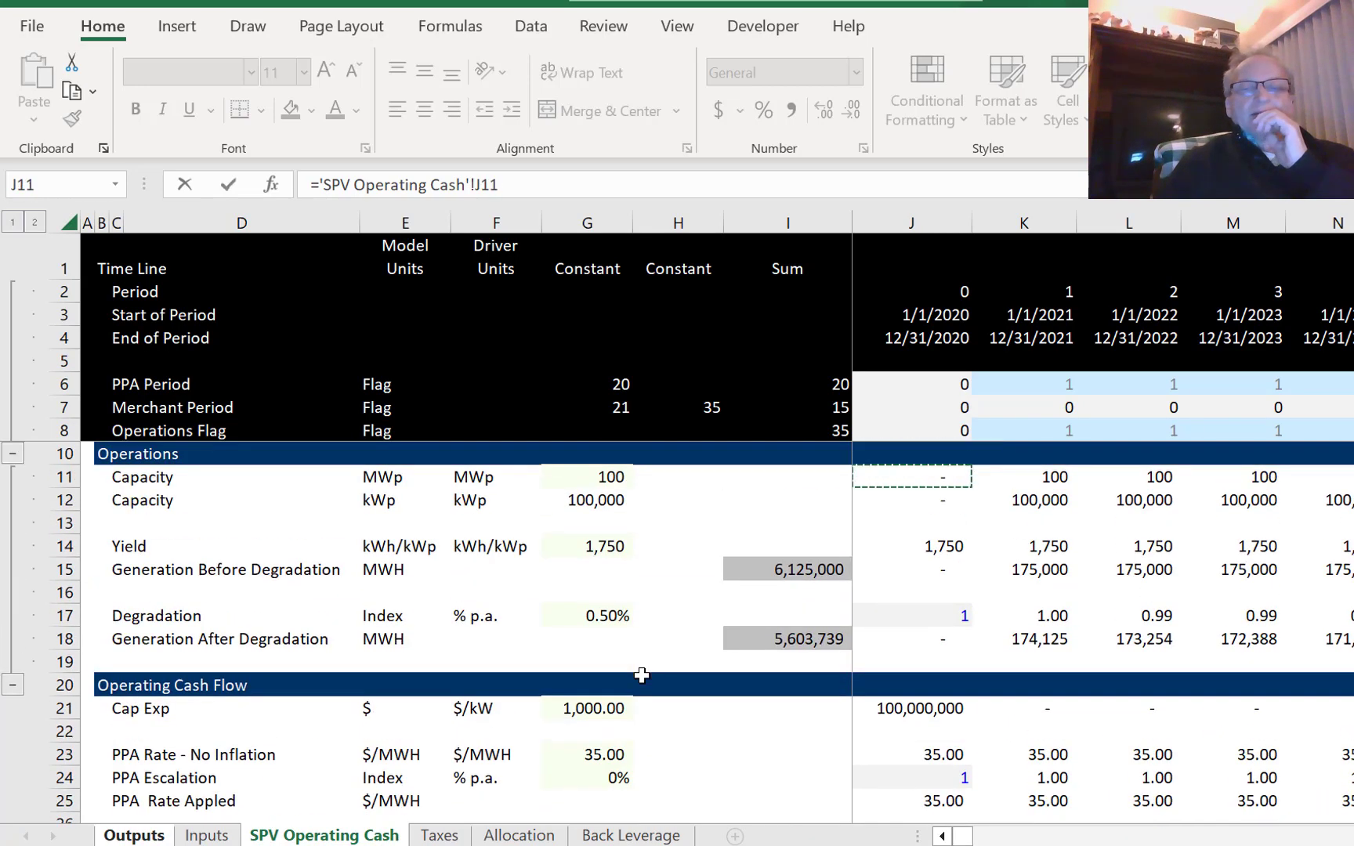
key("Down")
key("Down")
key("Down")
key("Down")
key("Down")
key("Down")
key("Down")
key("Down")
key("Down")
key("Down")
key("Down")
key("Down")
key("Down")
key("Down")
key("Up")
key("Up")
key("Up")
key("Up")
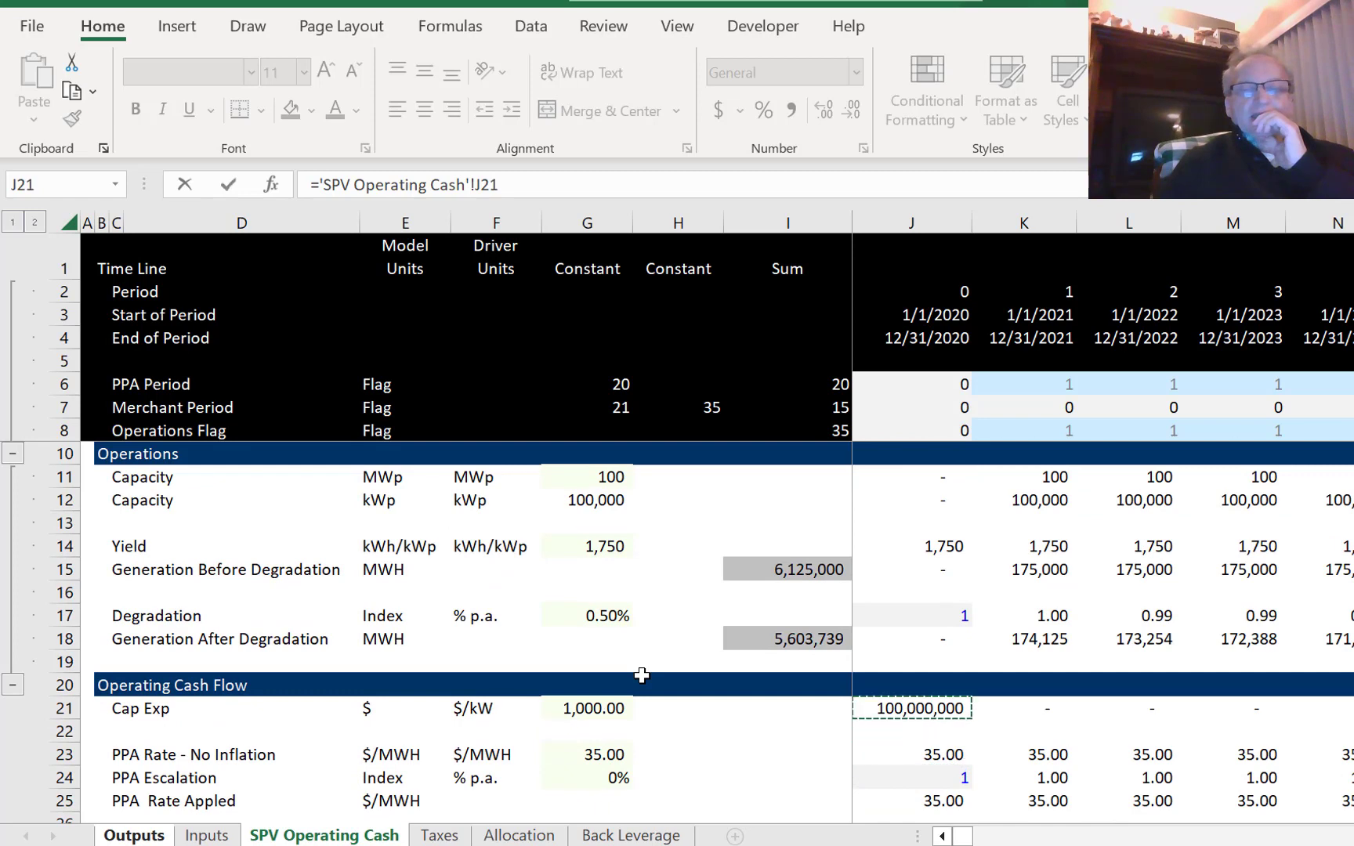
key("Return")
- Format the Capital Expenditures amount in E19 with thousands separators and no decimals, and widen column E to fit it
key("Up")
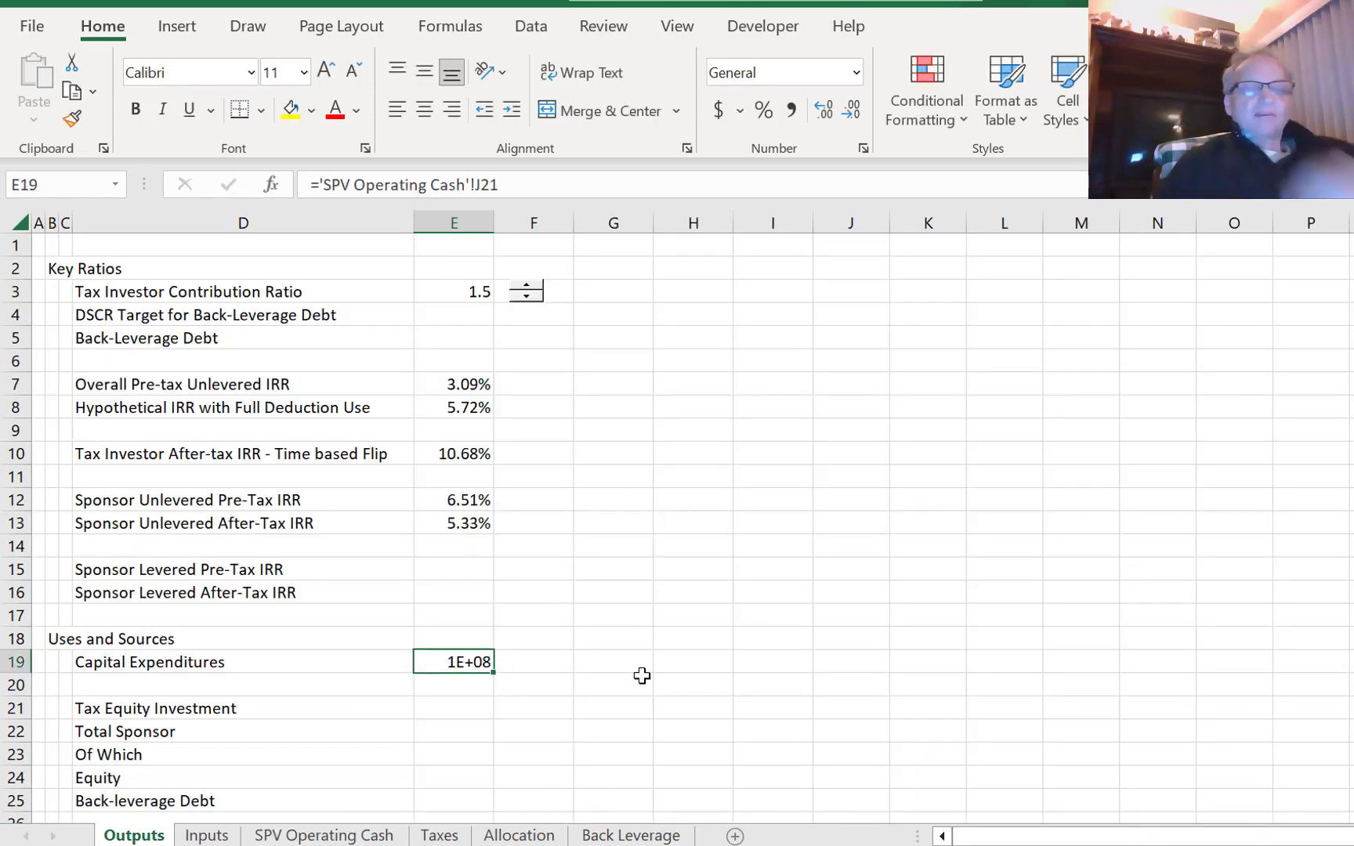
key("ctrl+shift+1")
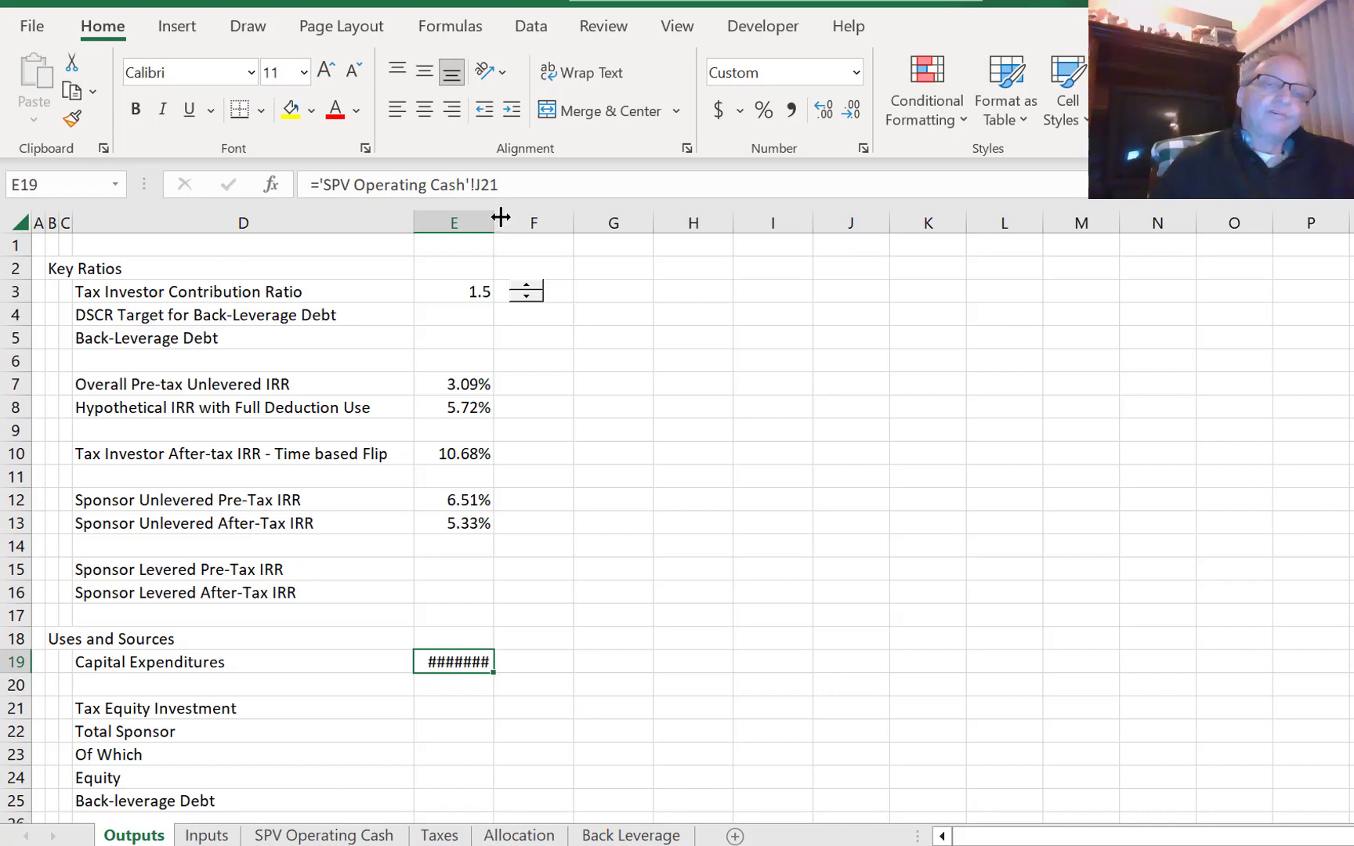
left_click_drag(501, 218, 532, 218)
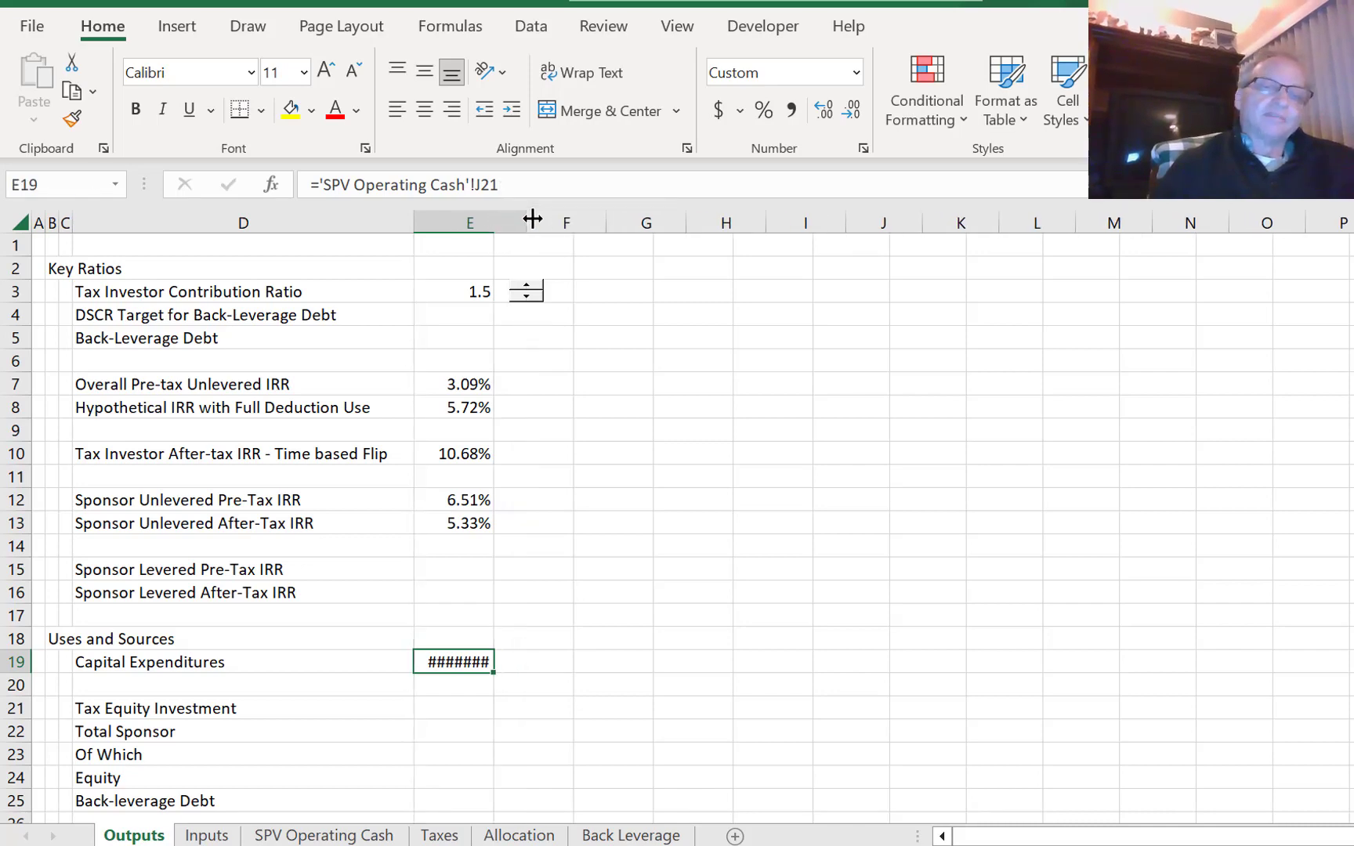
- Link Tax Equity Investment in E21 of the Outputs sheet to the tax investor's period 0 Investment, Allocation!J34
key("Left")
key("Down")
key("Down")
key("Right")
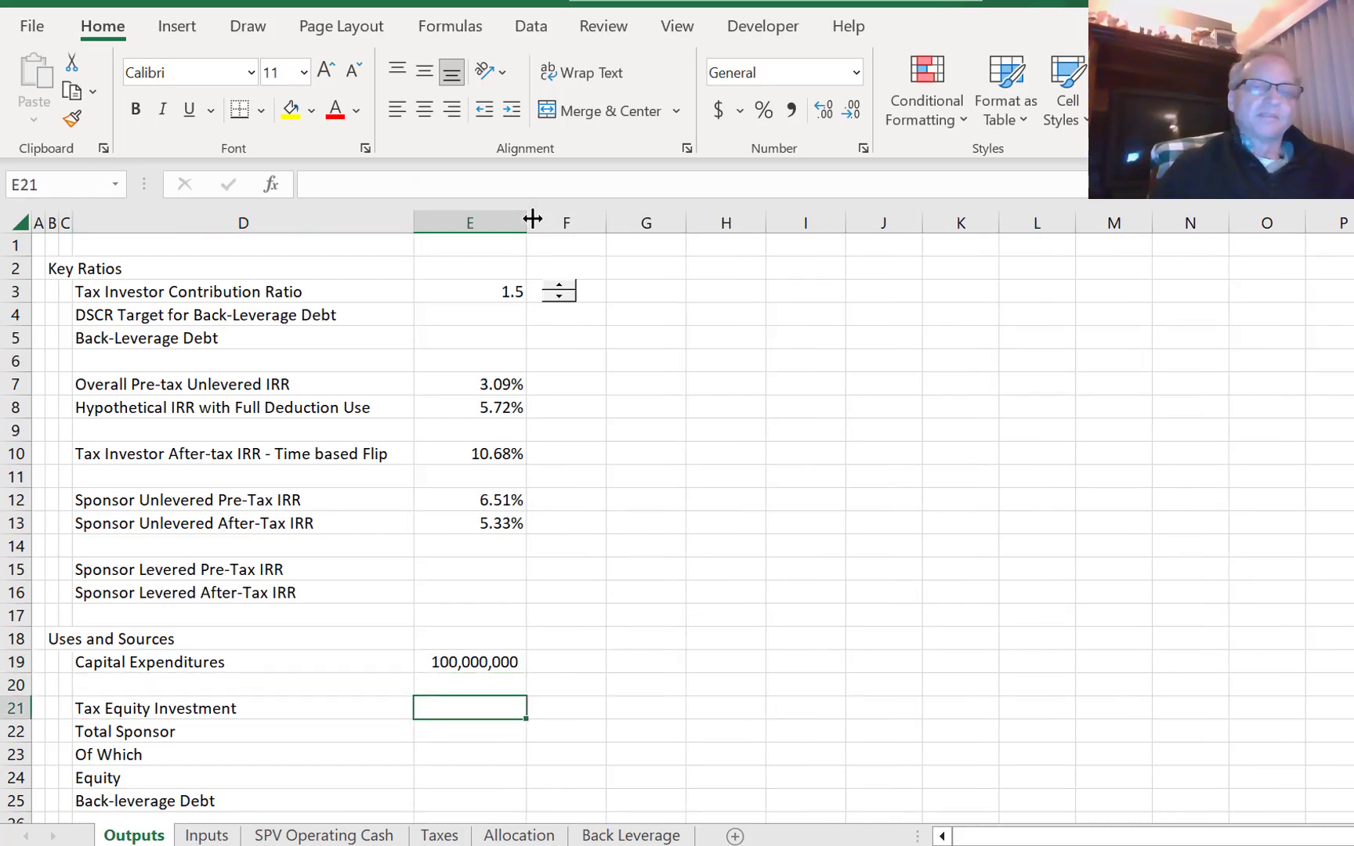
type("=")
key("ctrl+Page_Down")
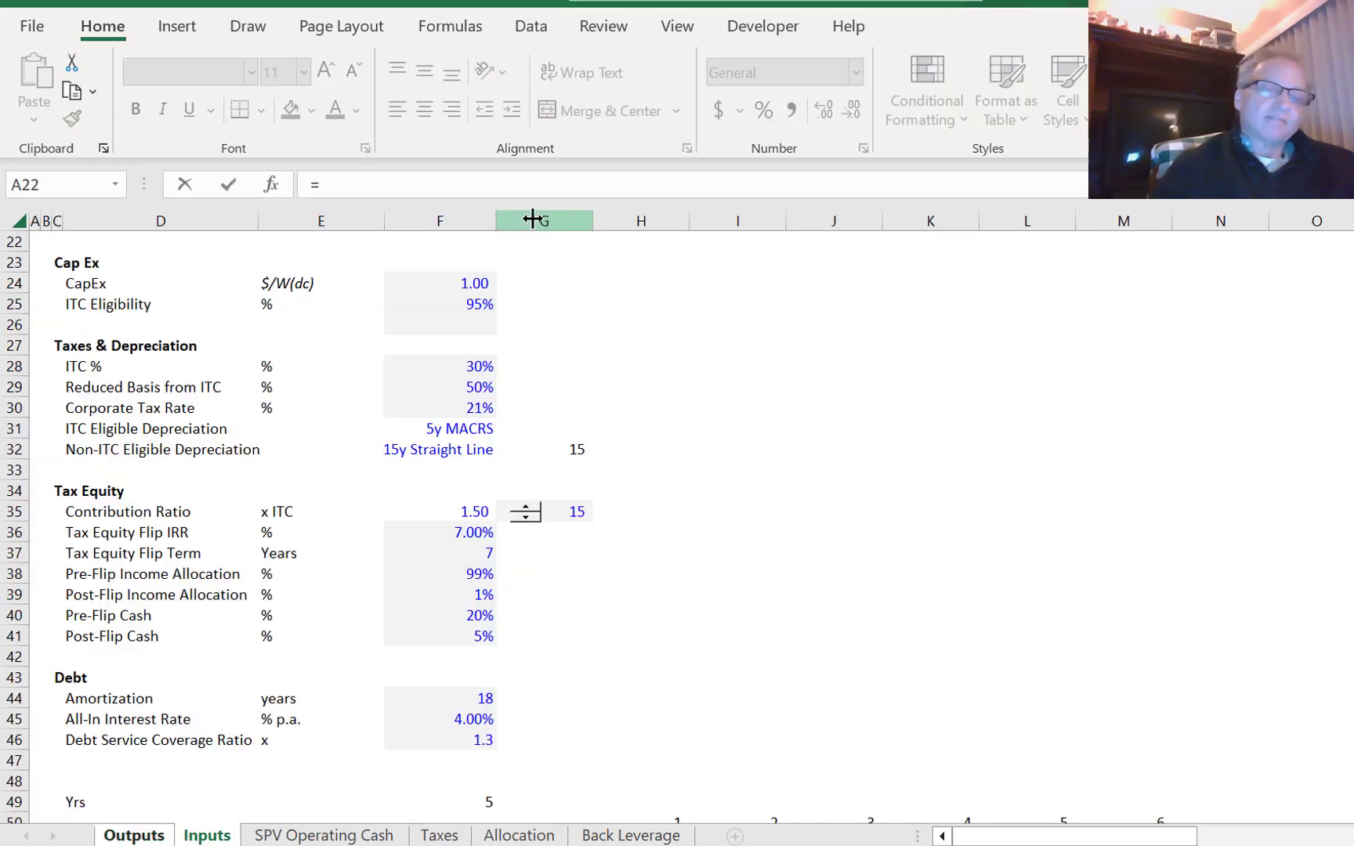
key("ctrl+Page_Down")
key("ctrl+Page_Down")
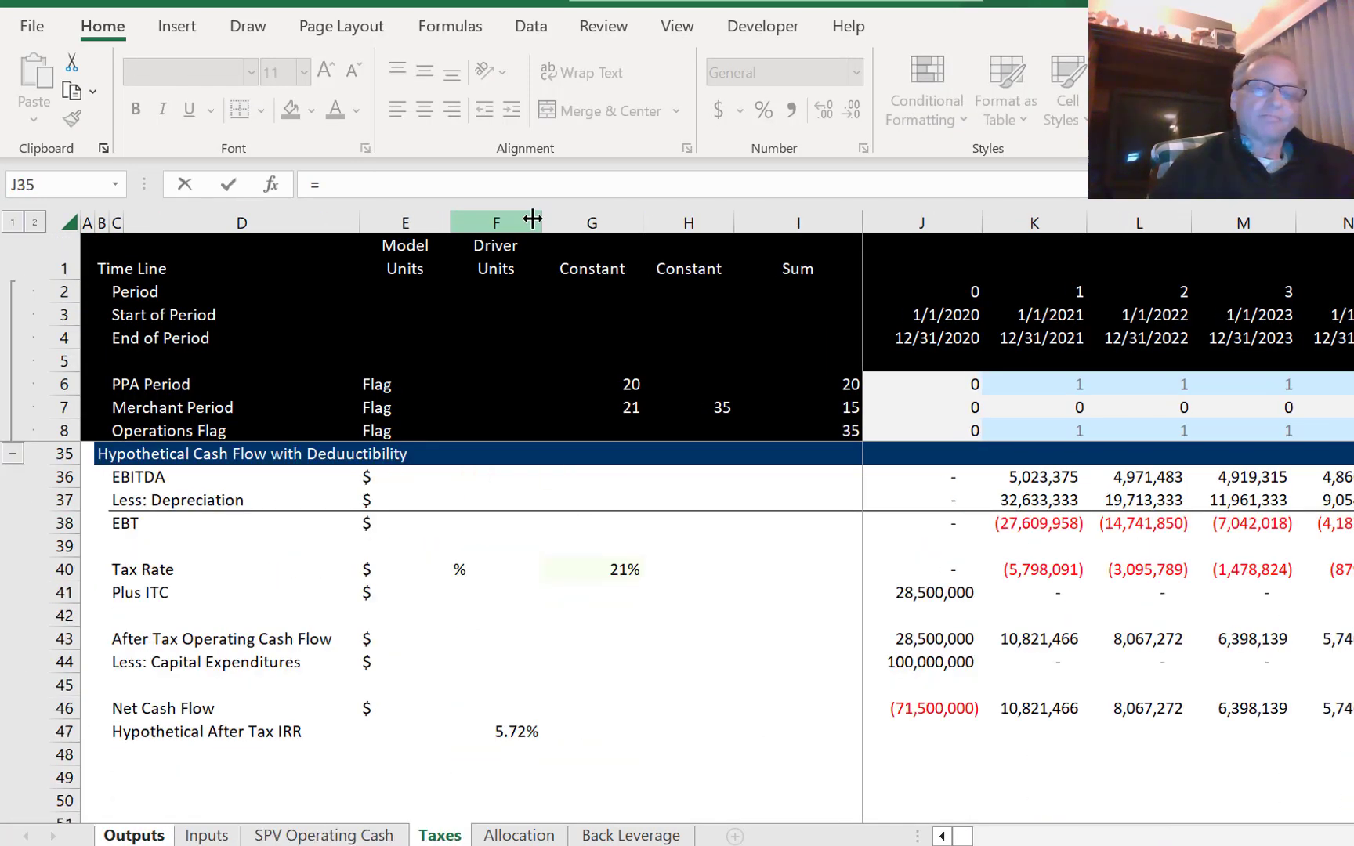
key("ctrl+Page_Down")
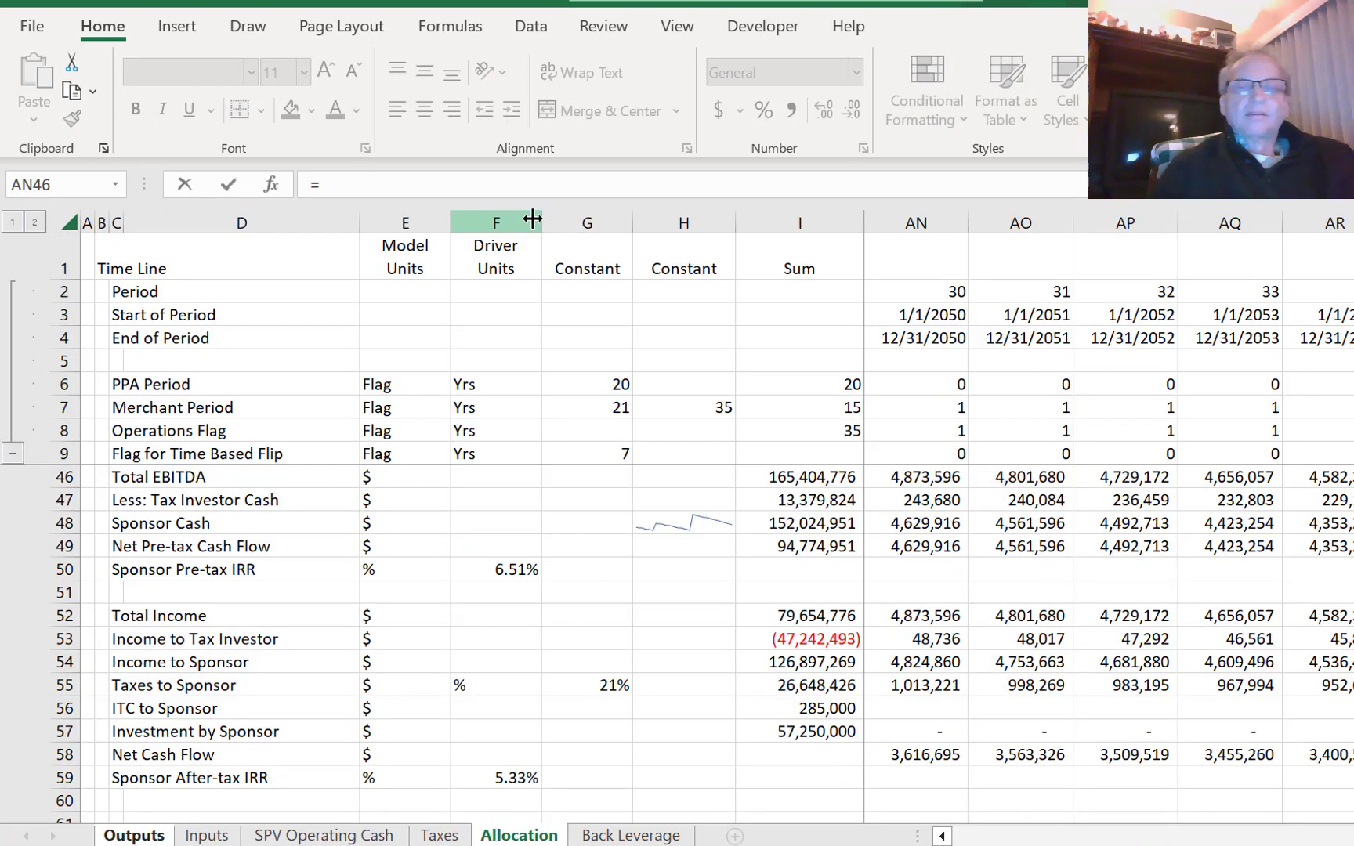
left_click(911, 515)
key("Page_Up")
key("Page_Up")
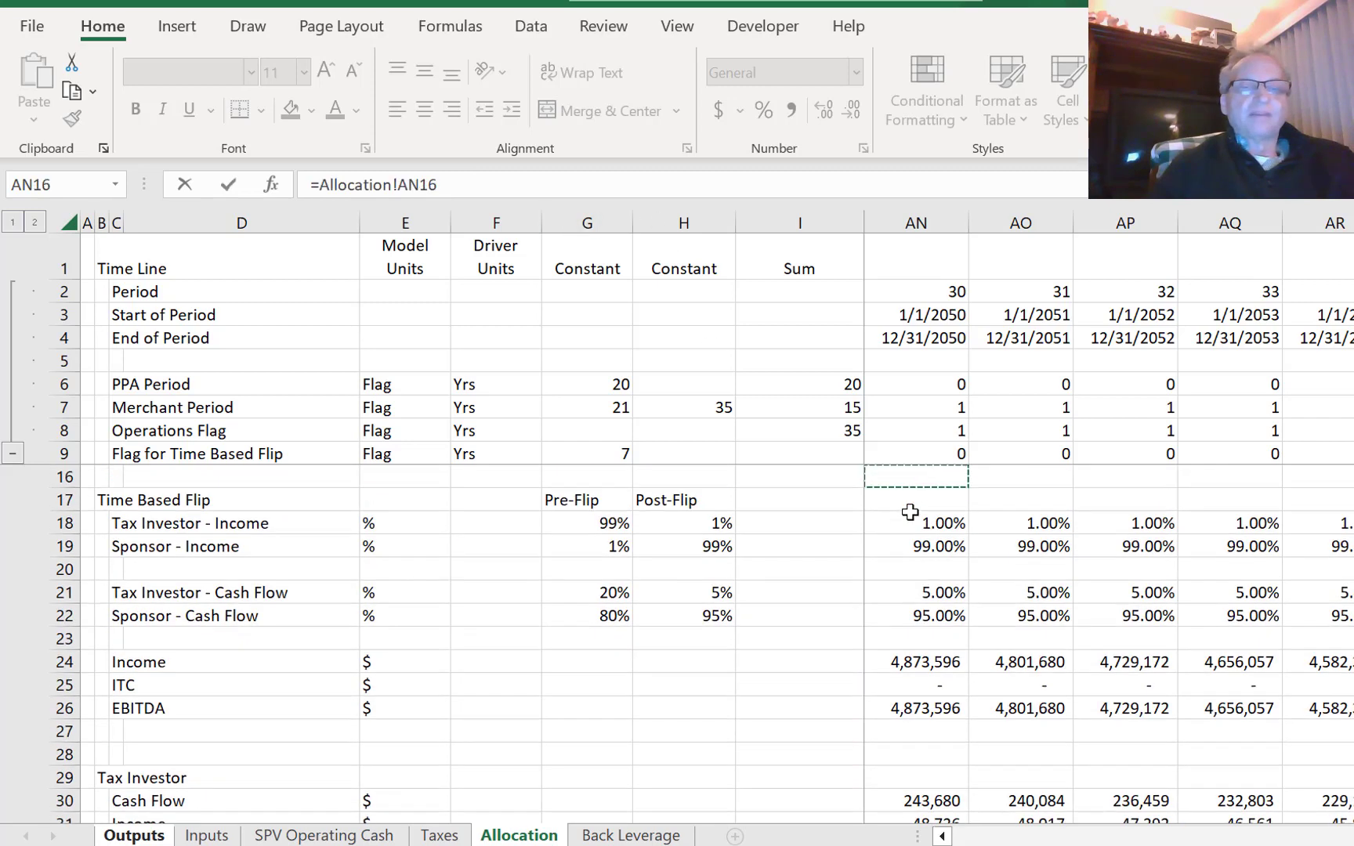
key("Page_Down")
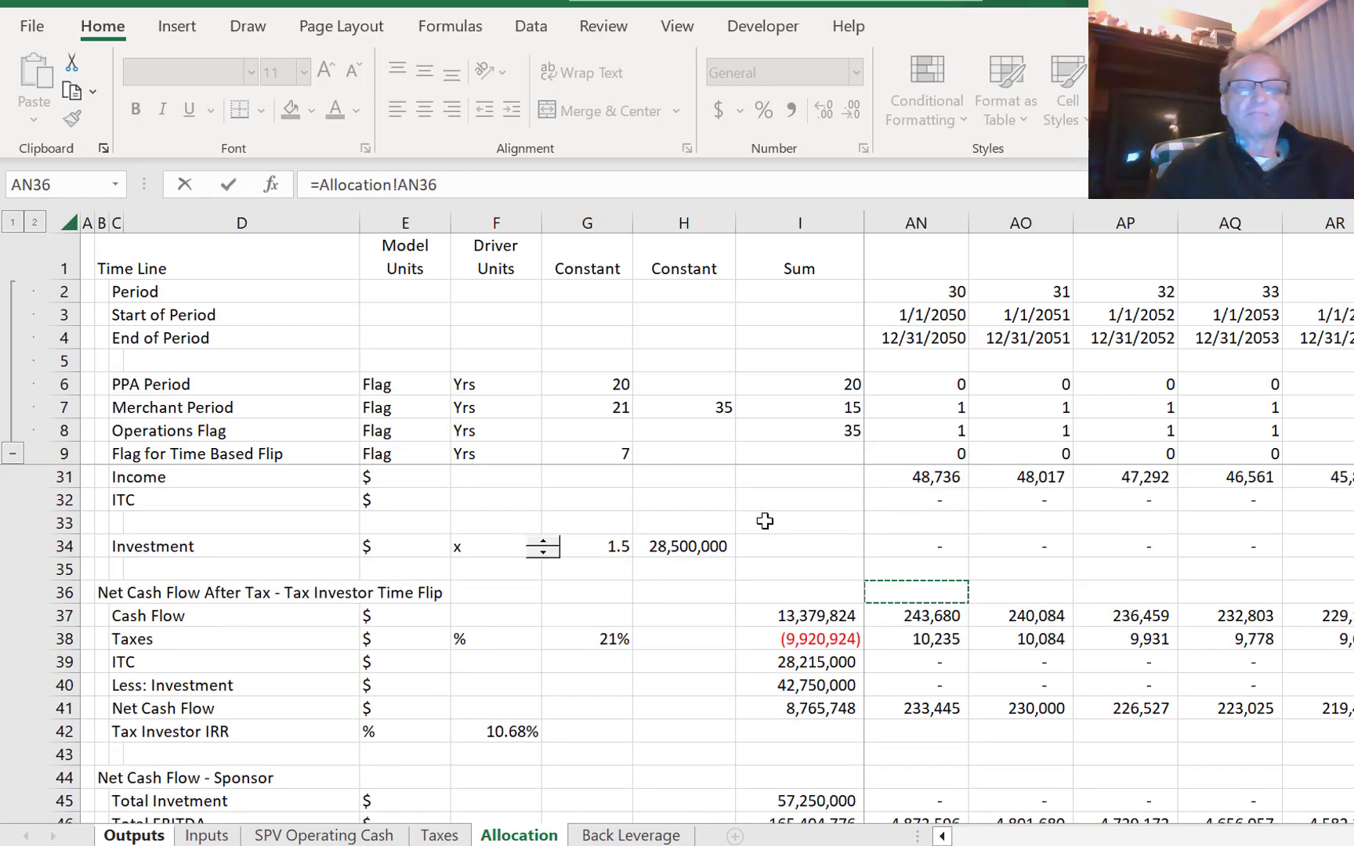
left_click(675, 540)
key("Right")
key("Right")
key("Right")
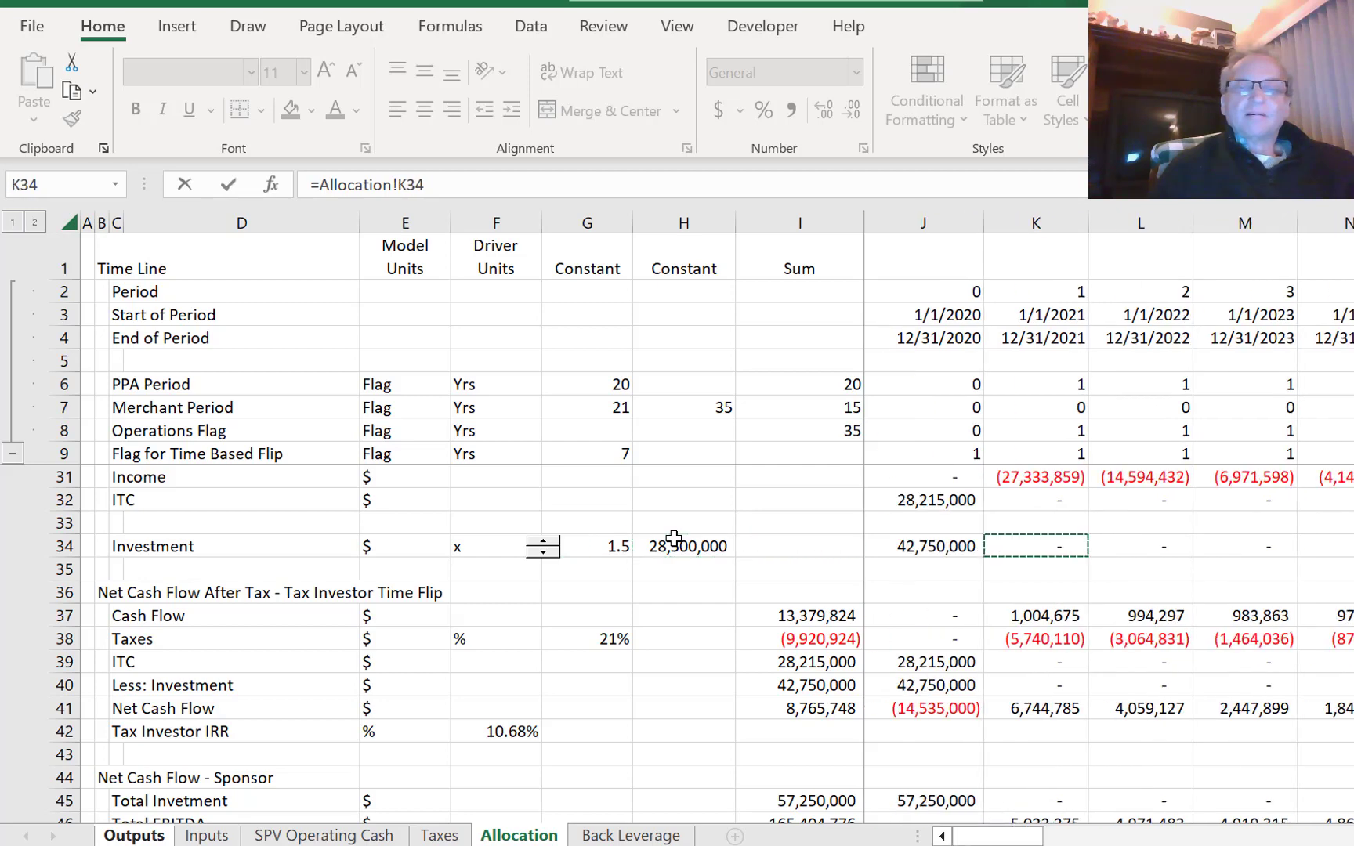
key("Left")
key("Return")
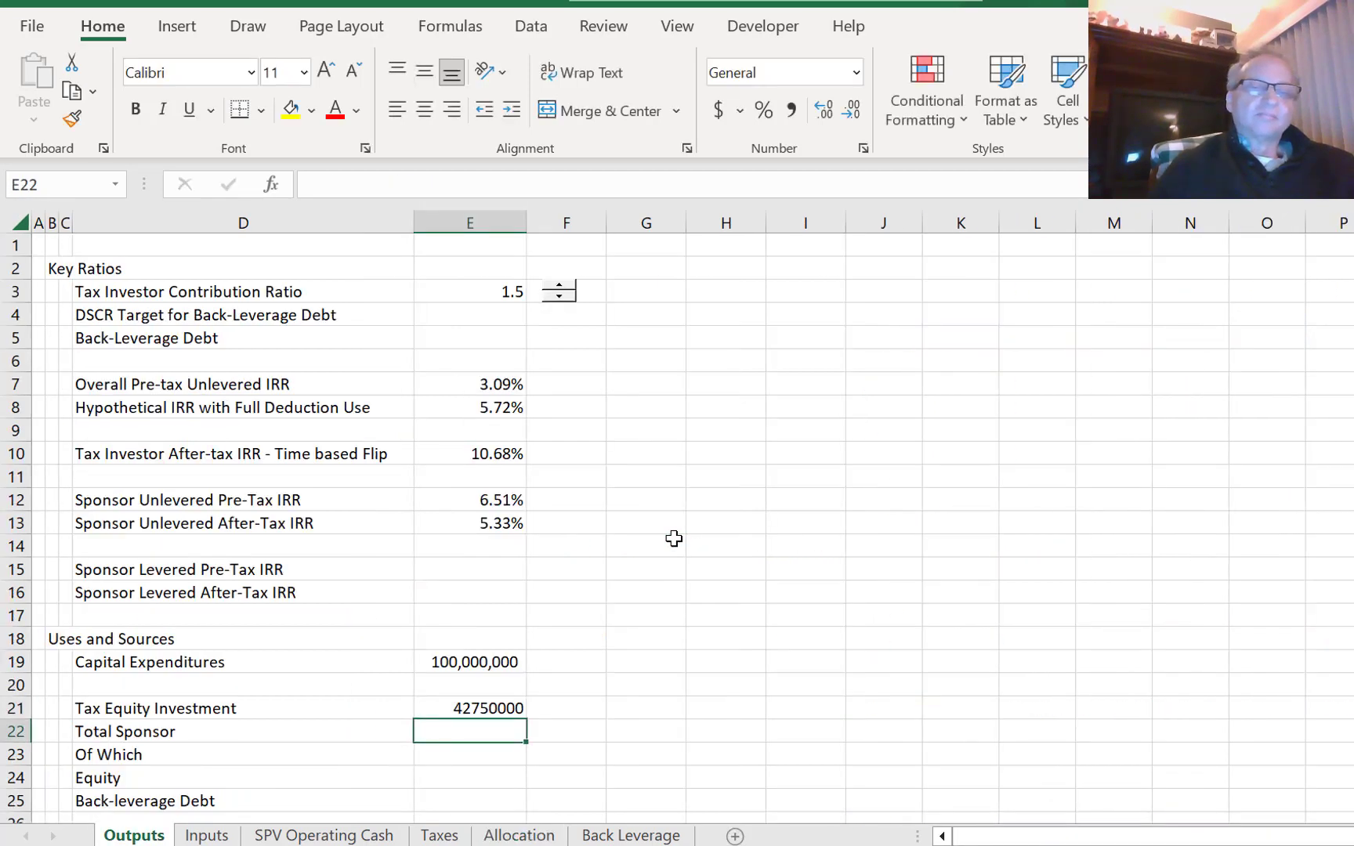
- Format the Tax Equity Investment amount in E21 with thousands separators and no decimals
key("Up")
key("ctrl+shift+1")
key("Down")
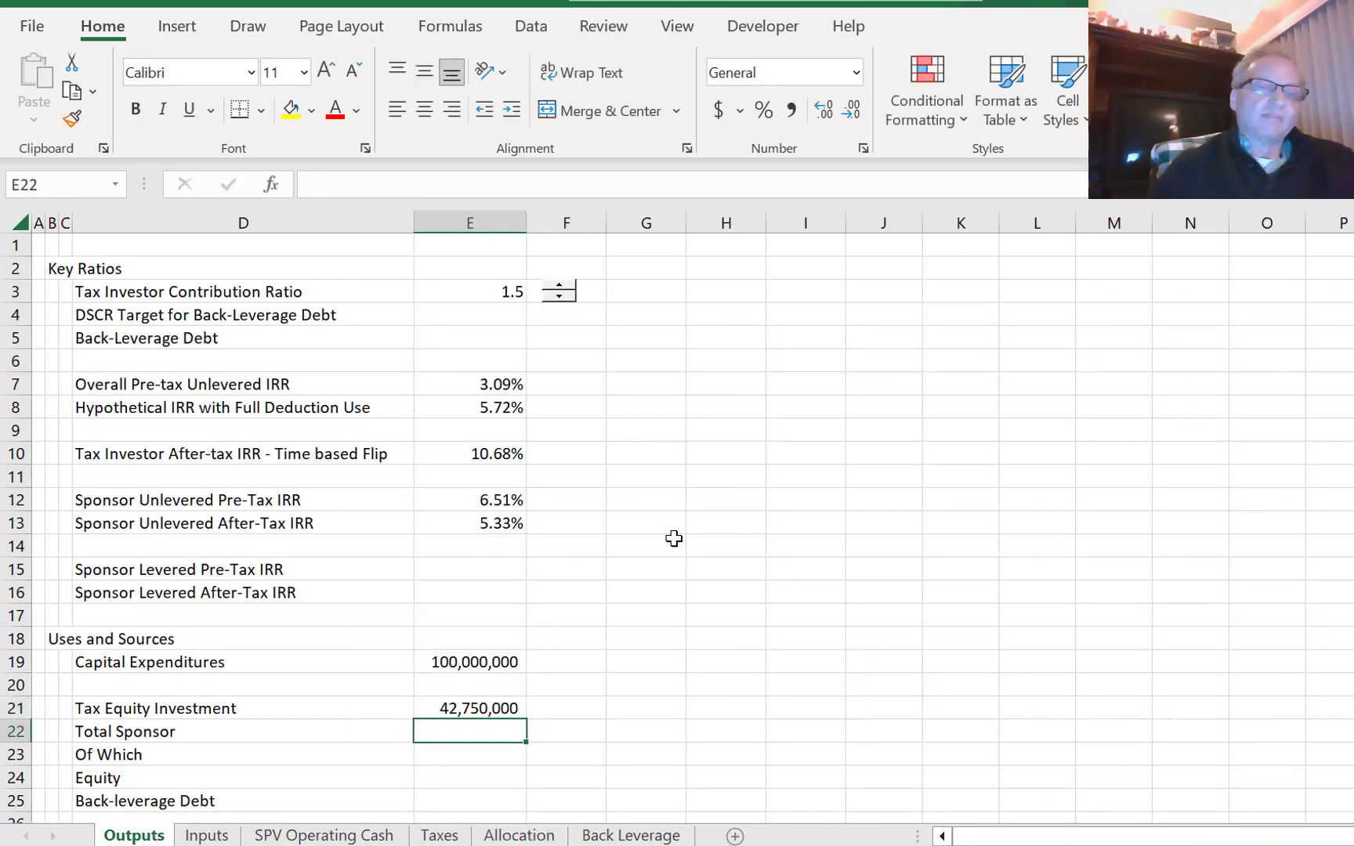
- Link Total Sponsor in E22 of the Outputs sheet to the sponsor's period 0 total investment with =Allocation!J45
type("=")
key("ctrl+Page_Down")
key("ctrl+Page_Down")
key("ctrl+Page_Down")
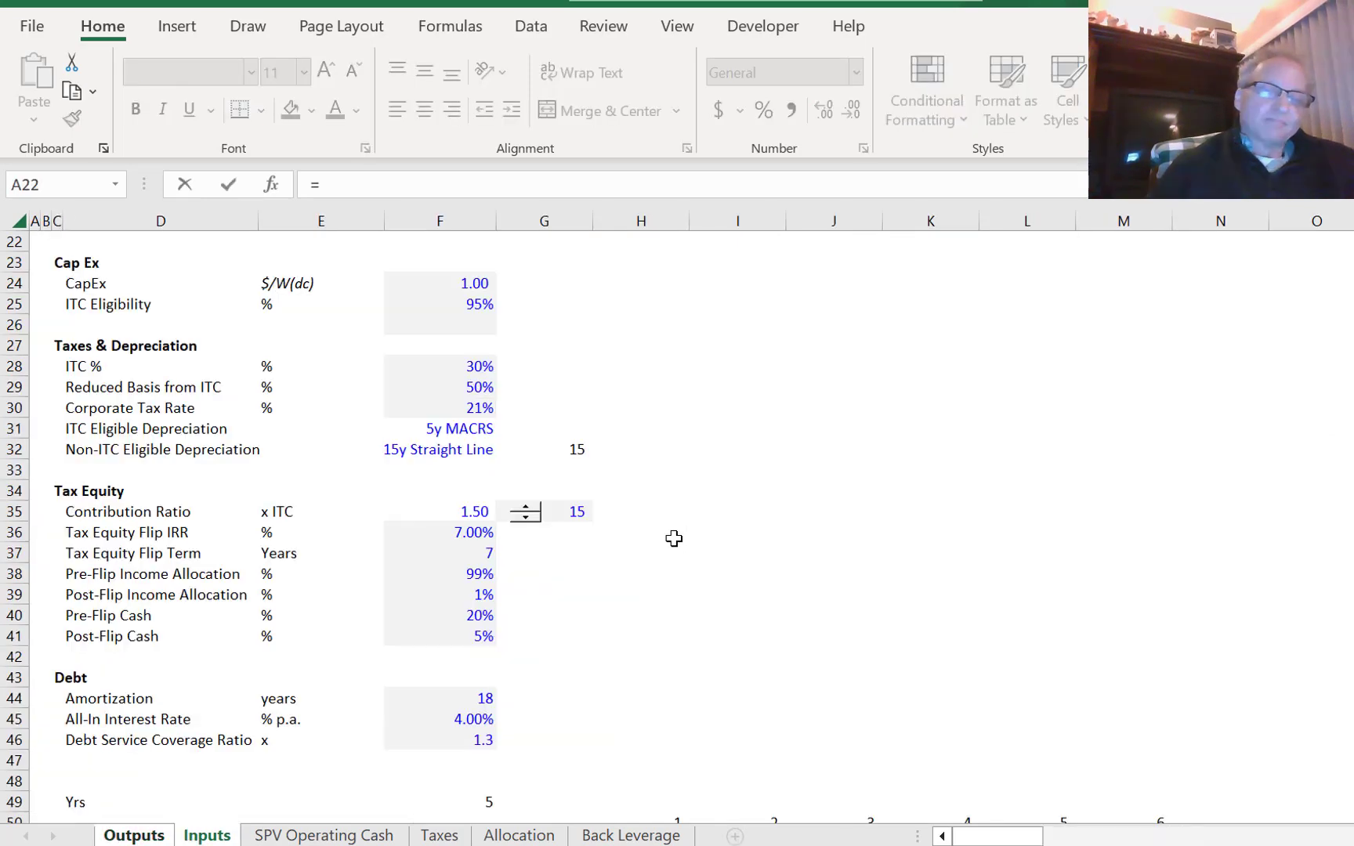
key("ctrl+Page_Down")
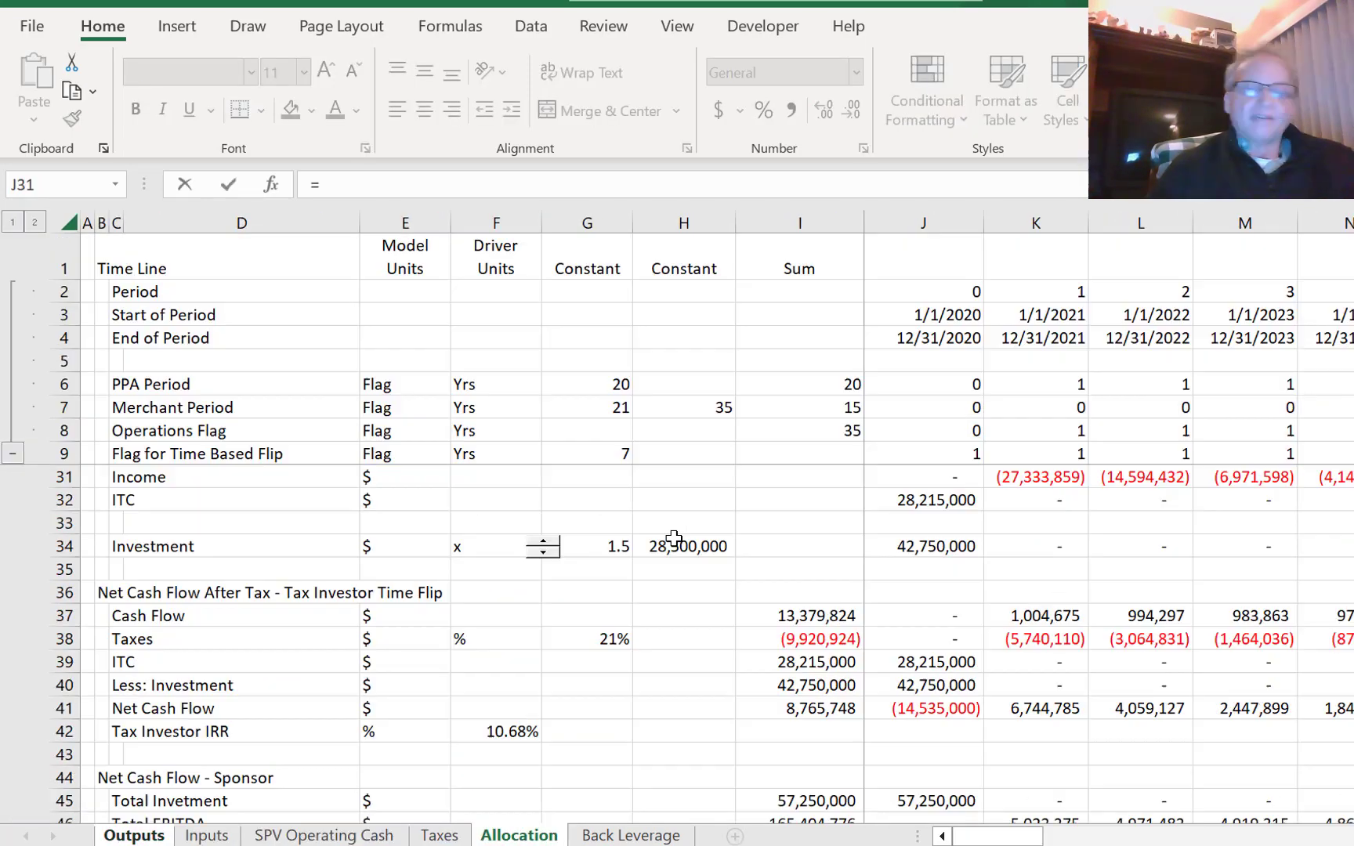
left_click(922, 586)
key("Down")
key("Down")
key("Down")
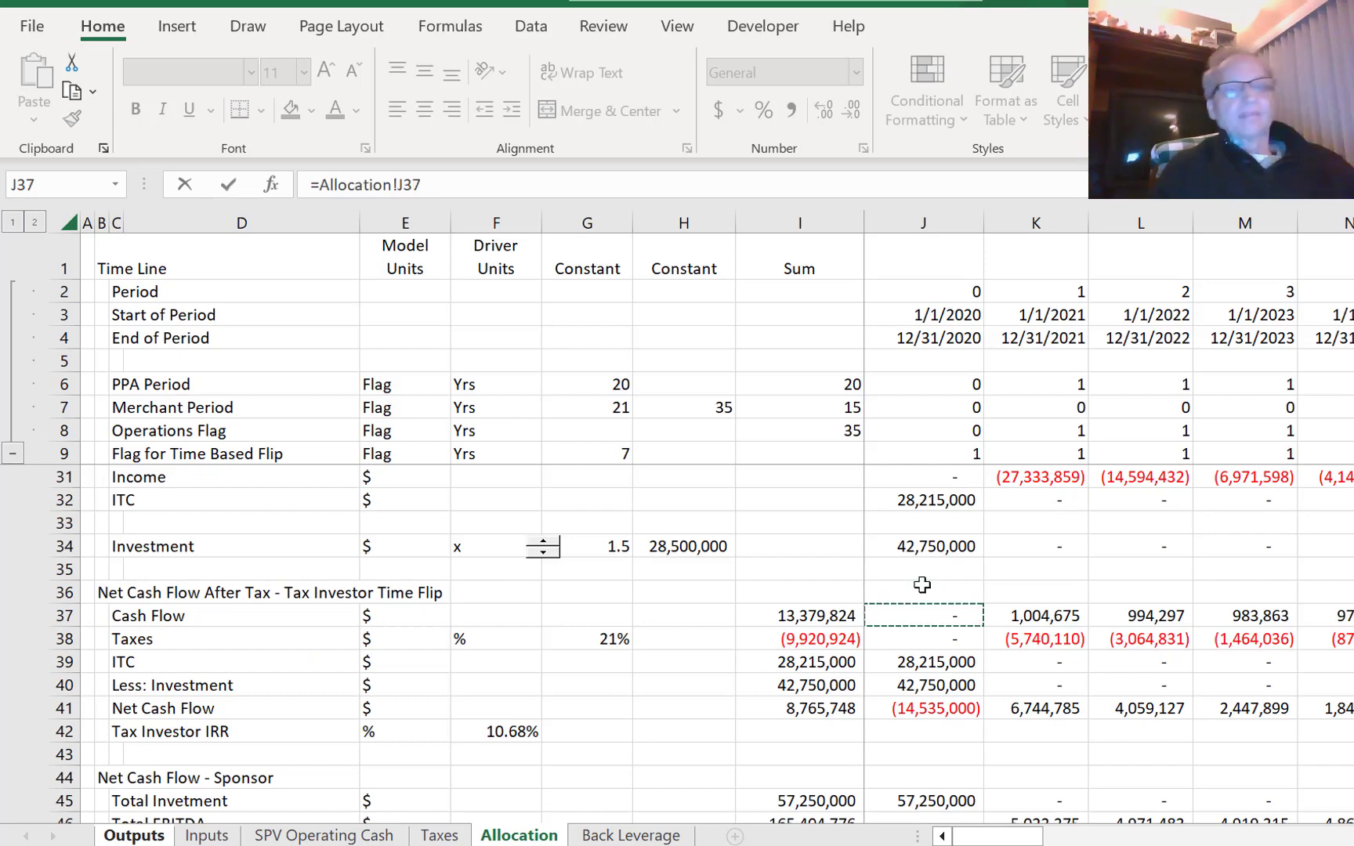
key("Down")
key("Up")
key("Up")
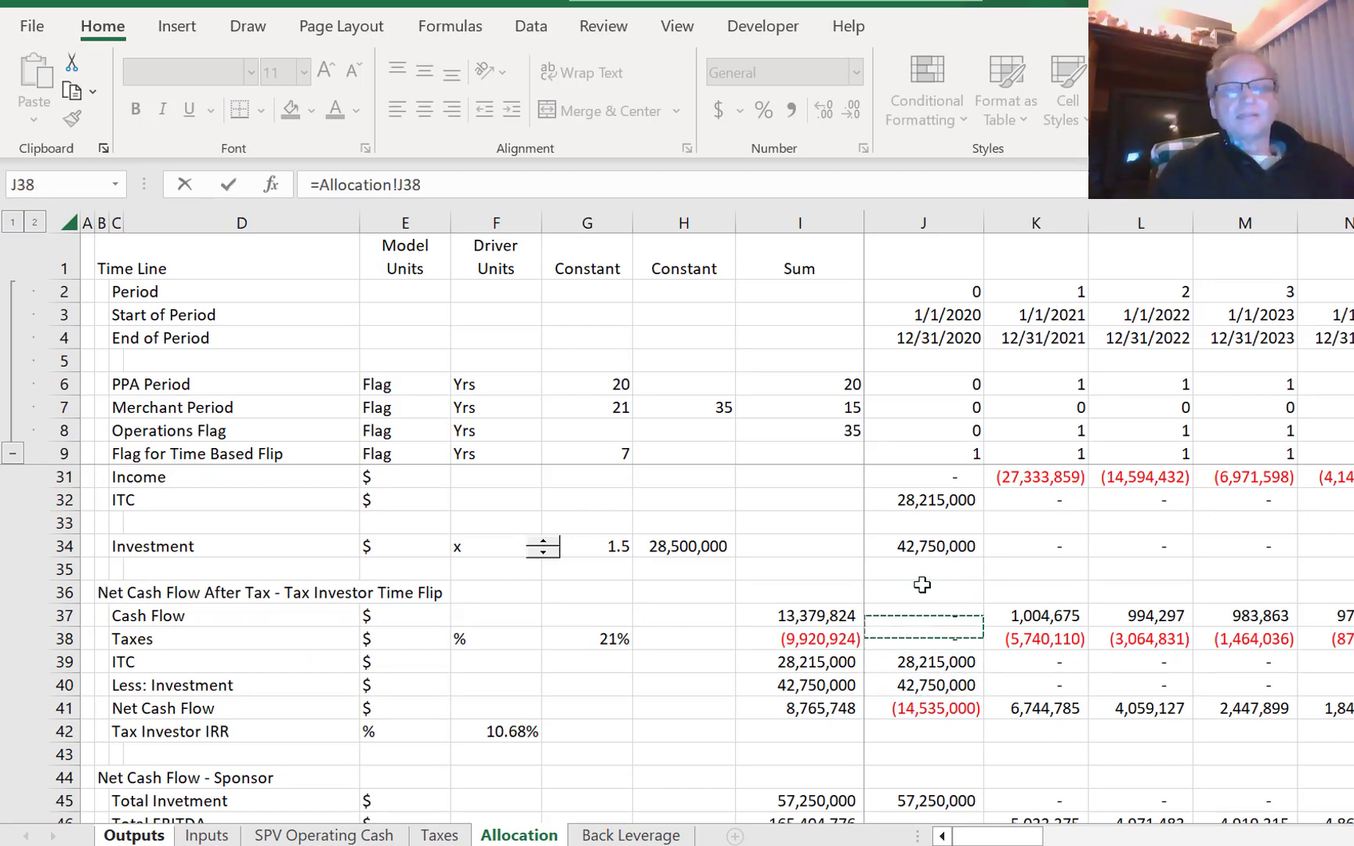
key("Down")
key("Down")
key("Down")
key("Down")
key("Down")
key("Down")
key("Down")
key("Down")
key("Down")
key("Down")
key("Down")
key("Down")
key("Down")
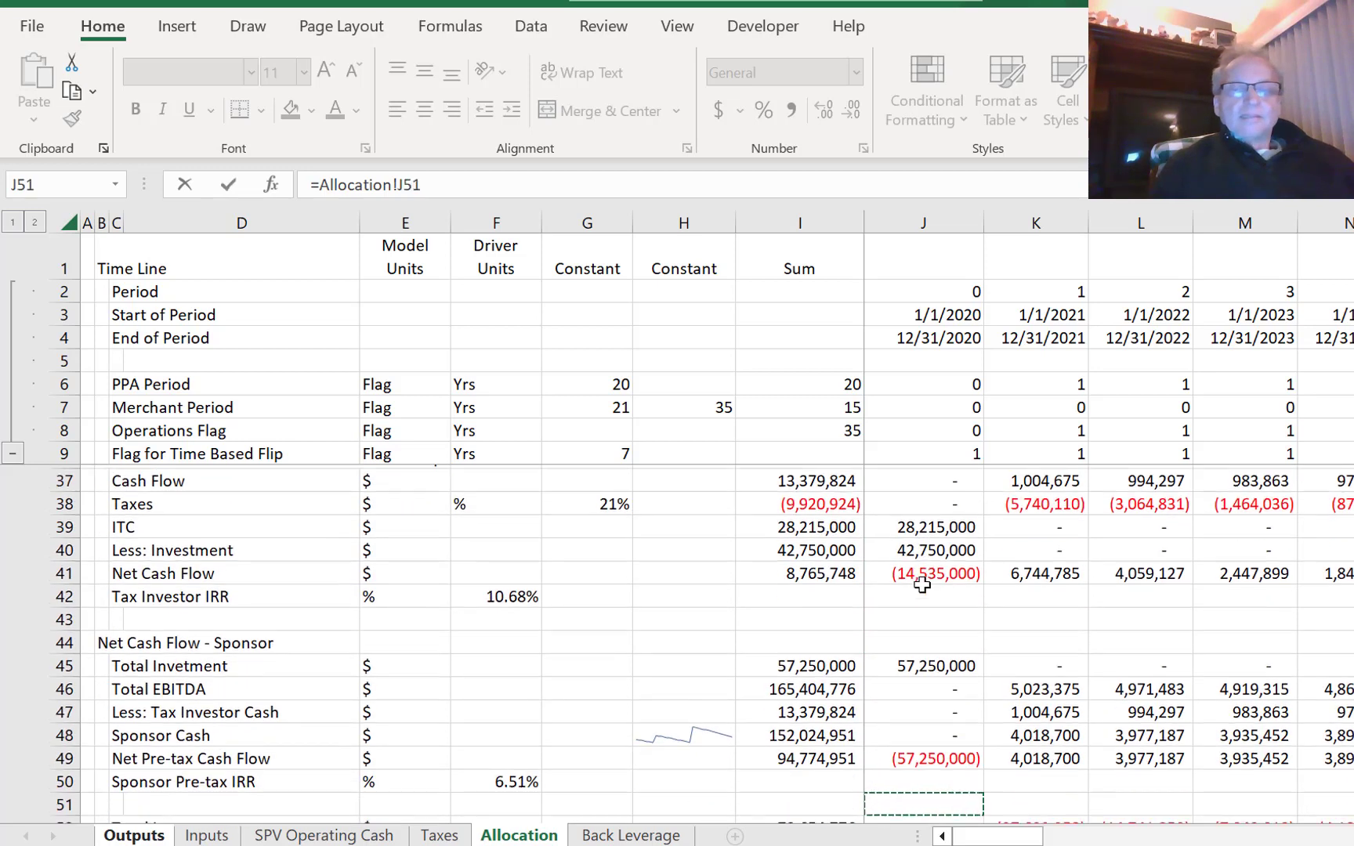
key("Up")
key("Up")
key("Up")
key("Up")
key("Up")
key("Up")
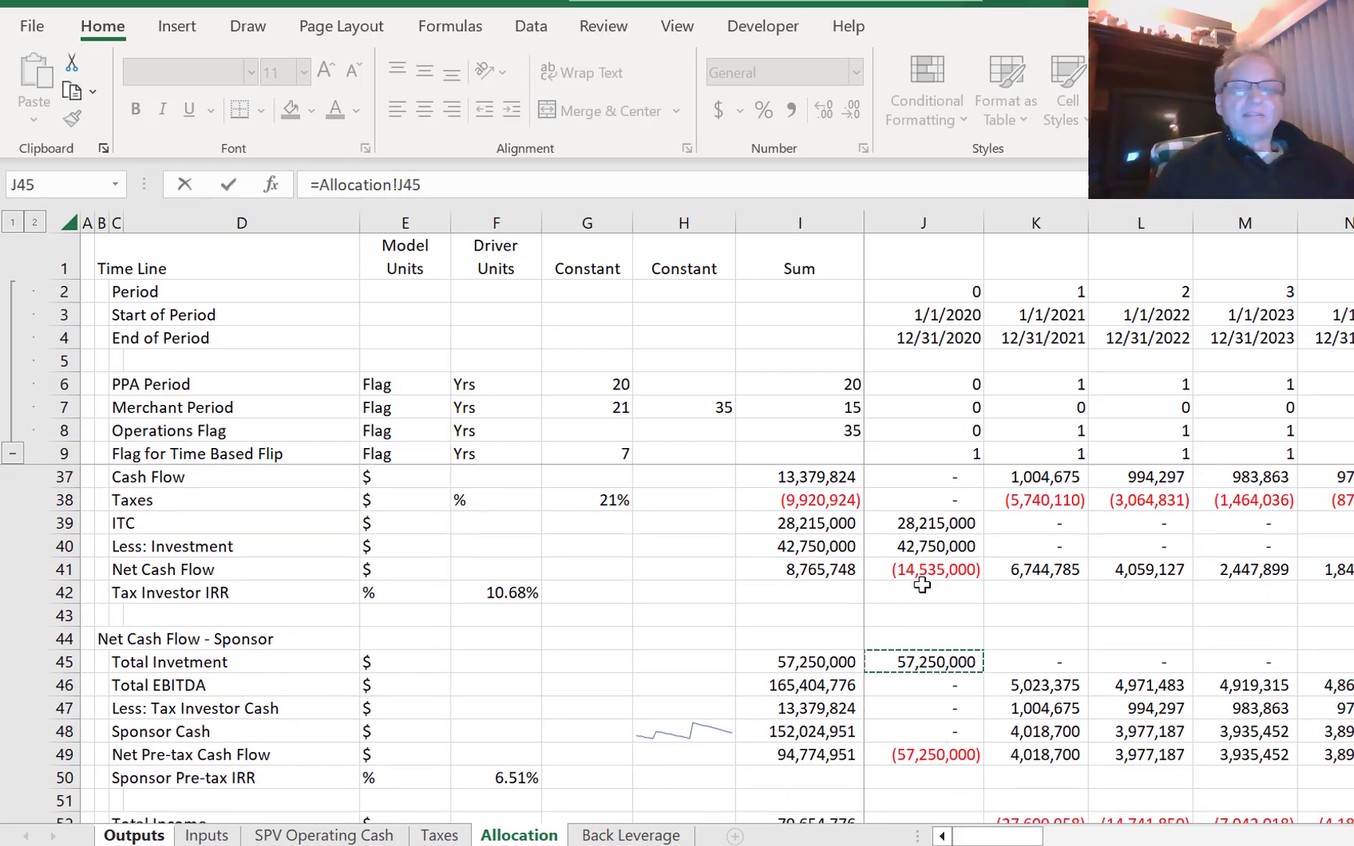
key("Return")
- Format the Total Sponsor amount in E22 with thousands separators and no decimals
key("Up")
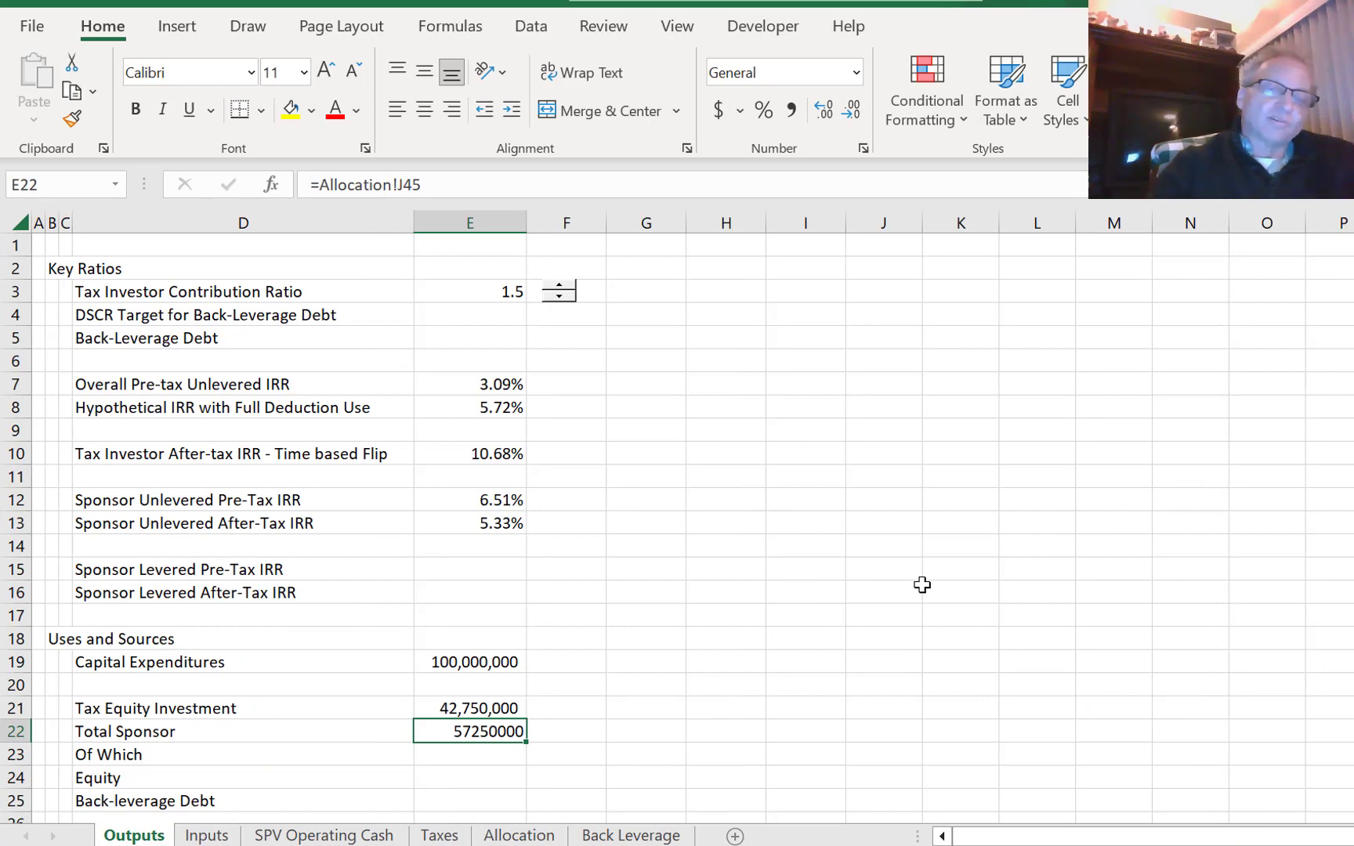
key("ctrl+shift+1")
key("Down")
key("Down")
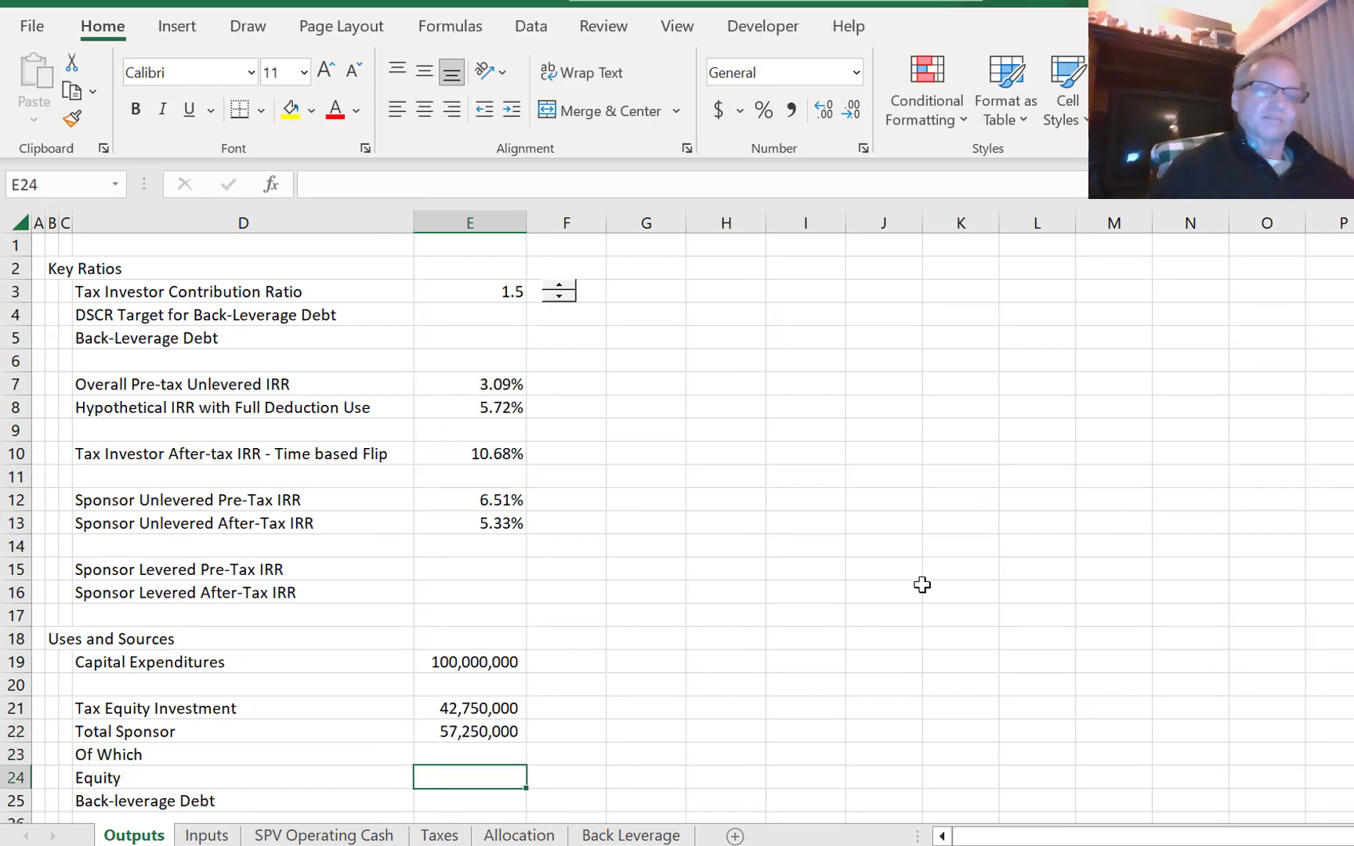
- Review the Equity and Back-leverage Debt lines of the Uses and Sources block that still need amounts
key("Down")
key("Down")
key("Up")
key("Up")
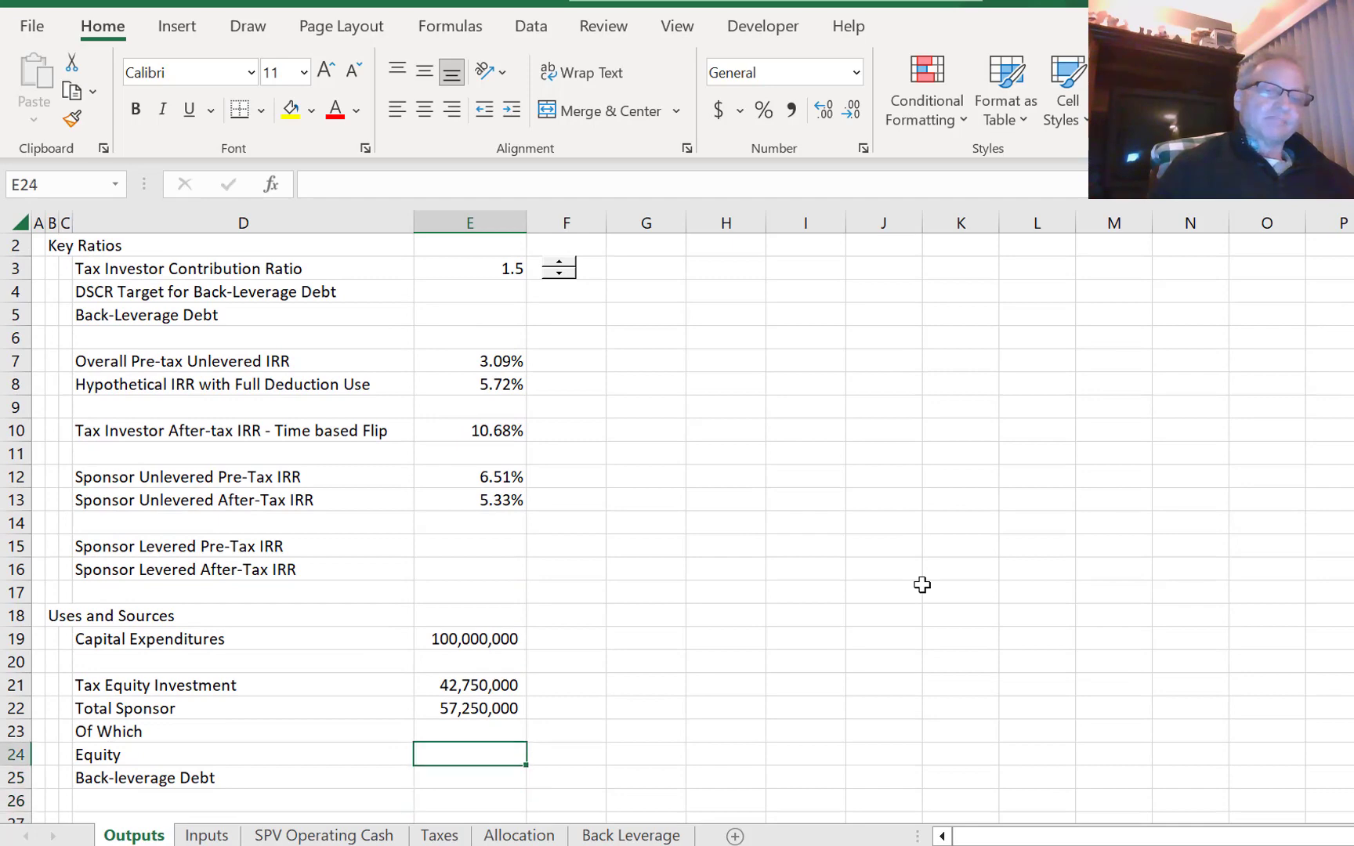
key("Down")
key("Up")
key("Down")
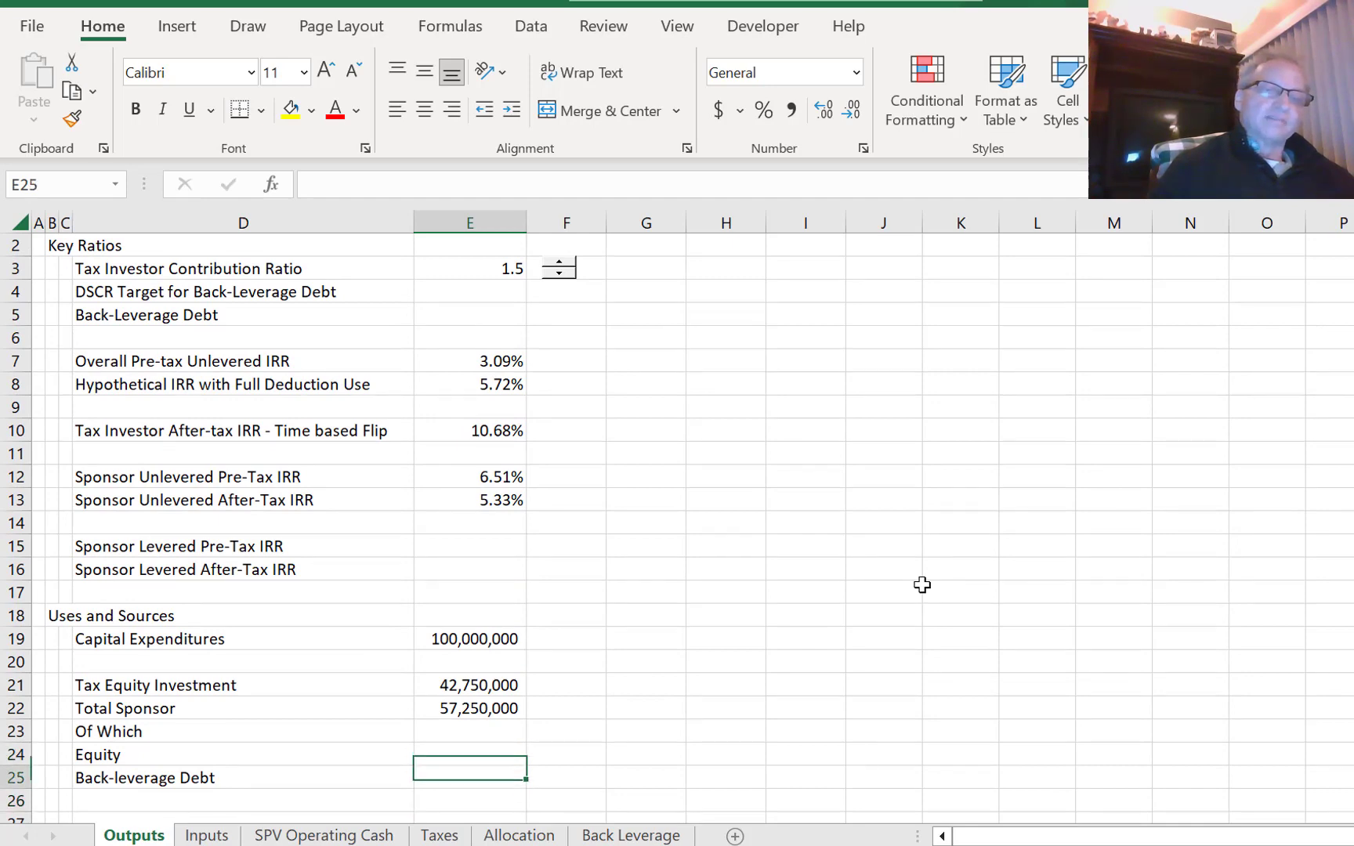
- Examine the sponsor's unlevered pre-tax and after-tax IRRs and the levered IRR lines in Key Ratios
key("Up")
key("Up")
key("Up")
key("Up")
key("Up")
key("Up")
key("Up")
key("Up")
key("Up")
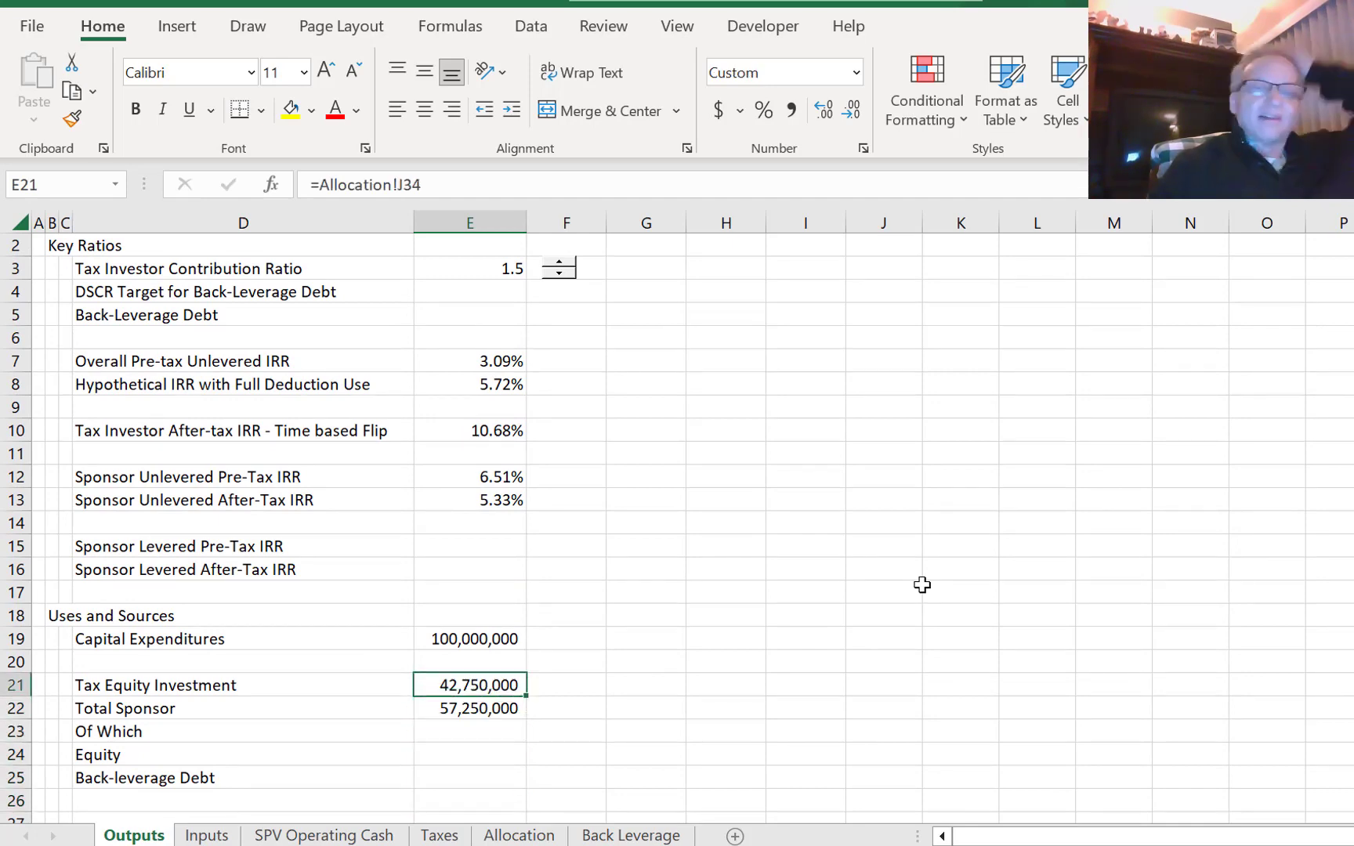
key("Up")
key("Up")
key("Up")
key("Up")
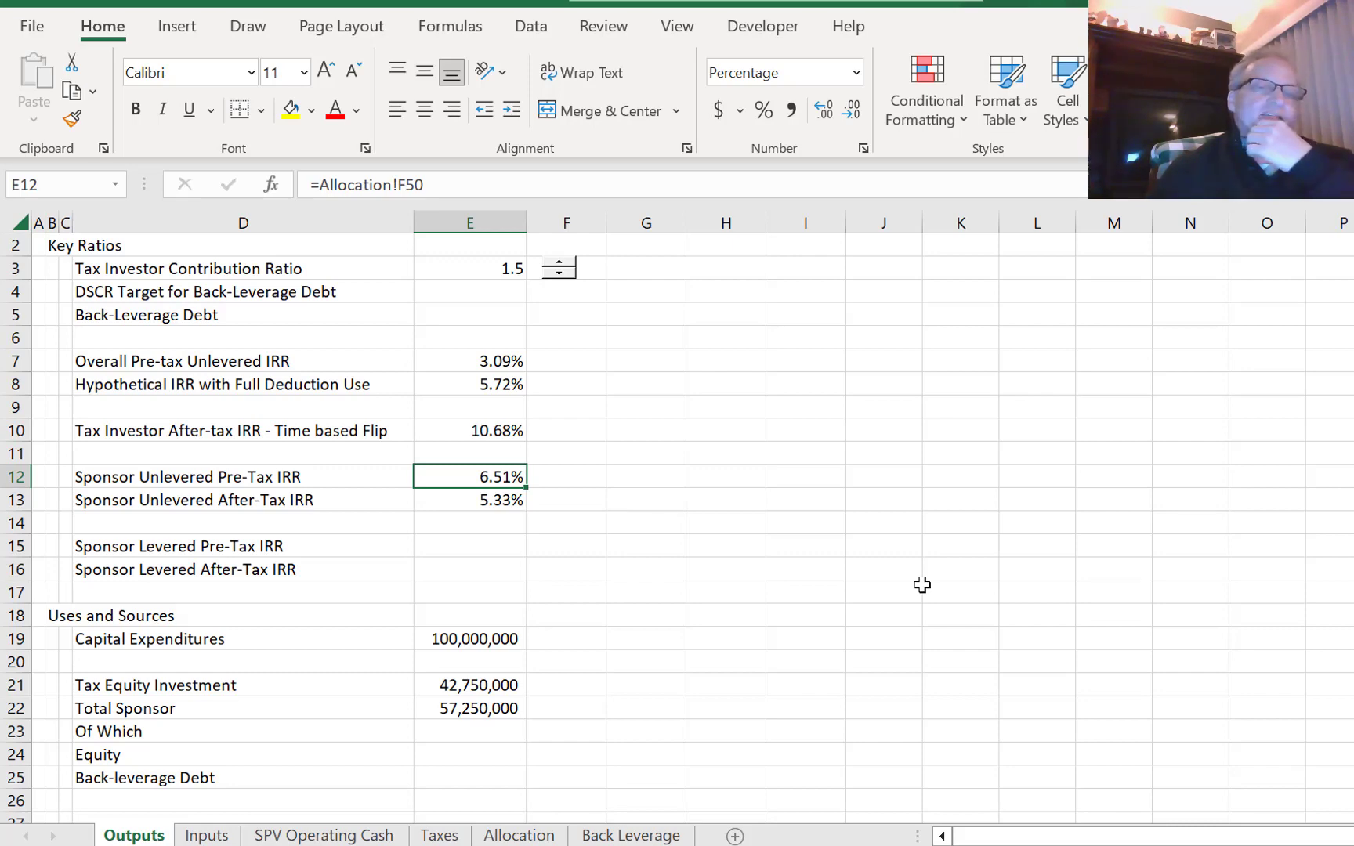
key("Down")
key("Down")
key("Down")
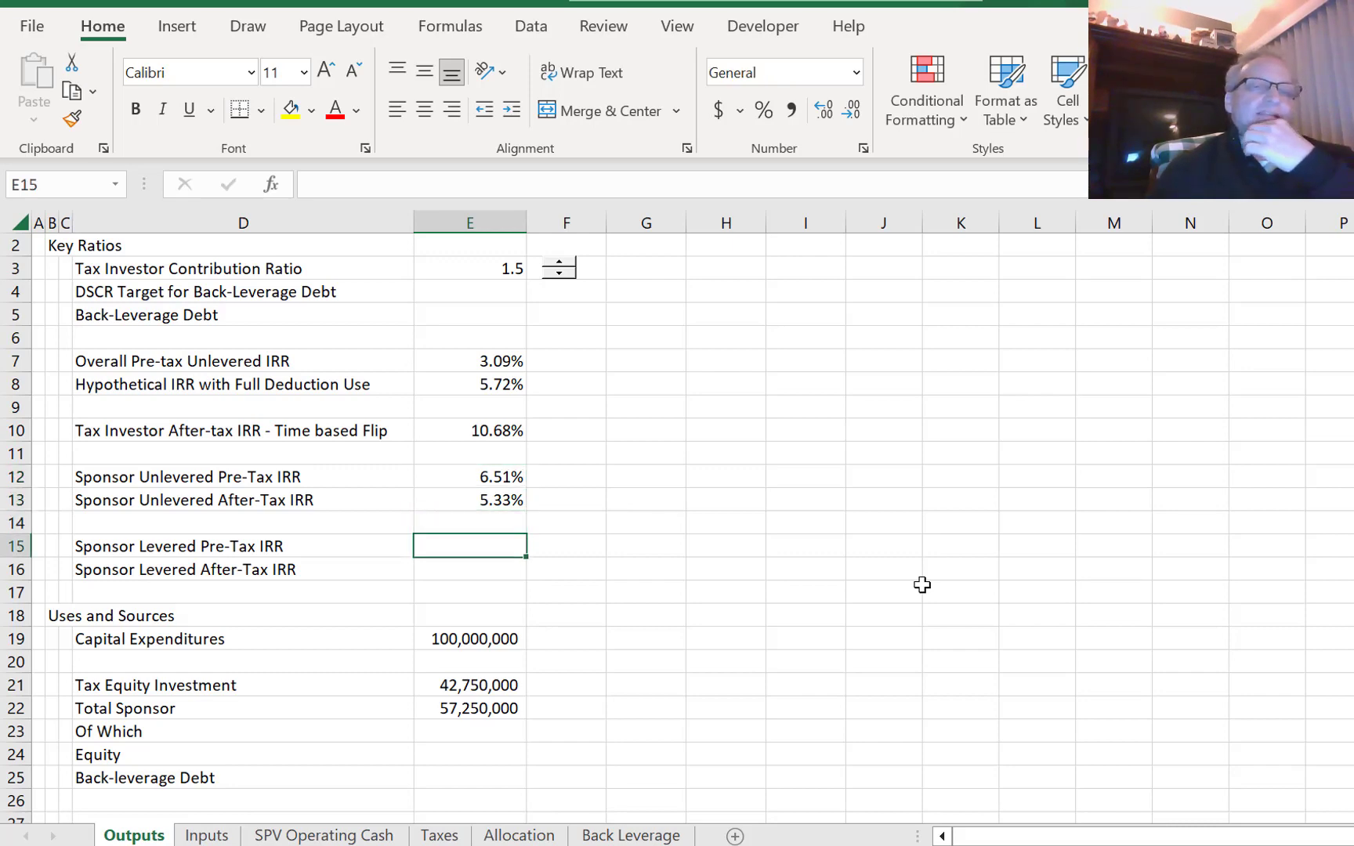
key("Down")
key("Up")
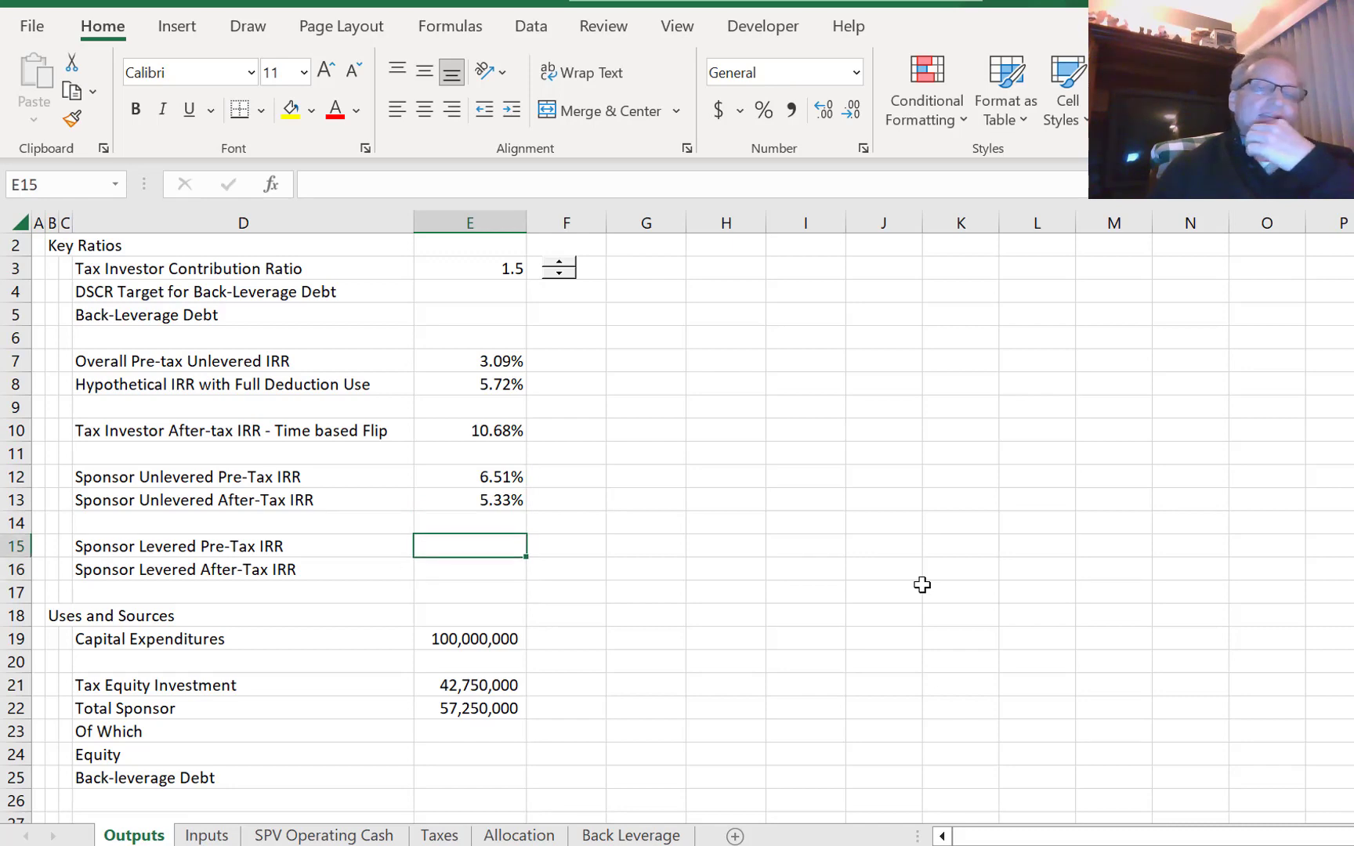
key("Up")
key("Up")
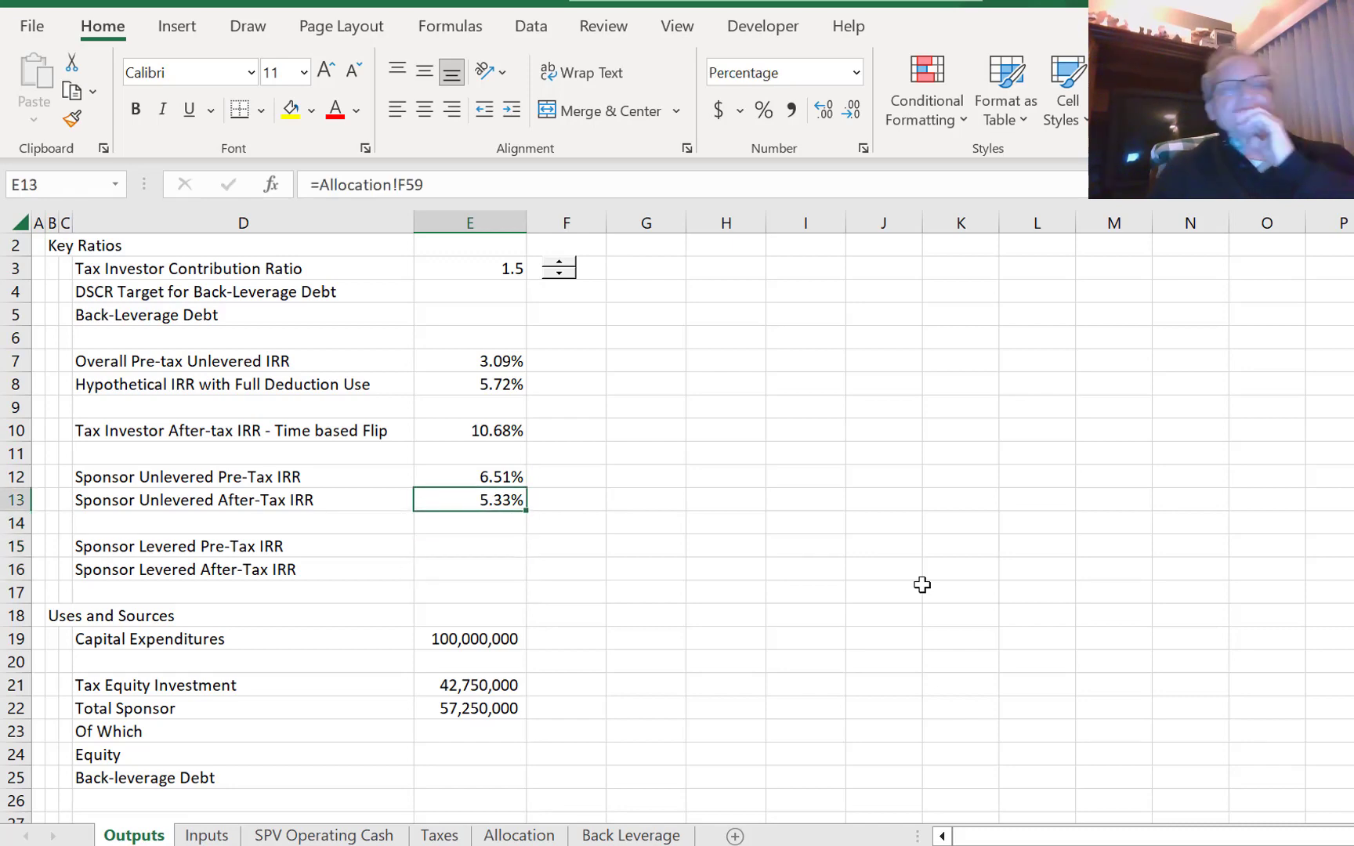
key("Up")
key("Down")
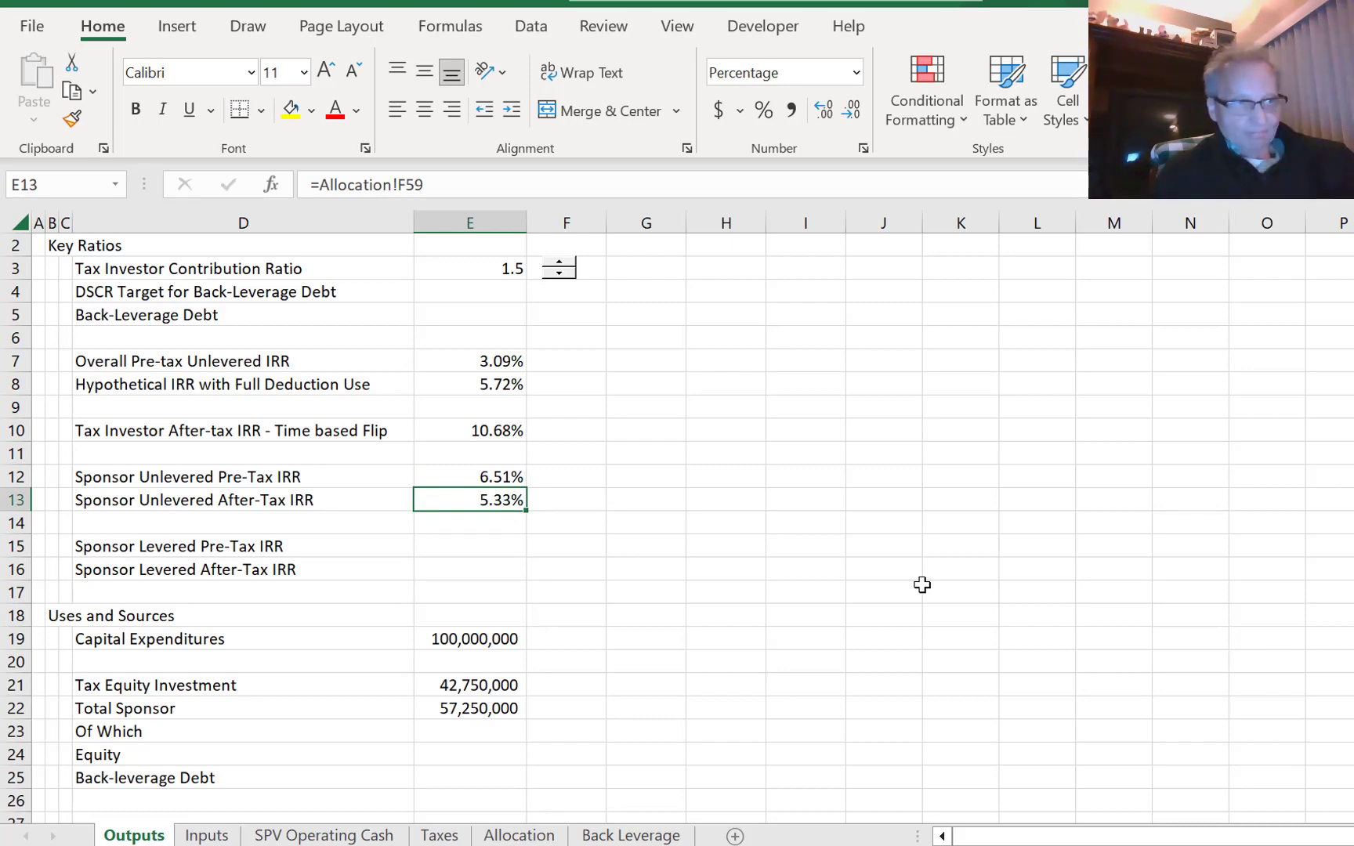
key("Down")
key("Down")
key("Up")
key("Up")
key("Up")
key("Down")
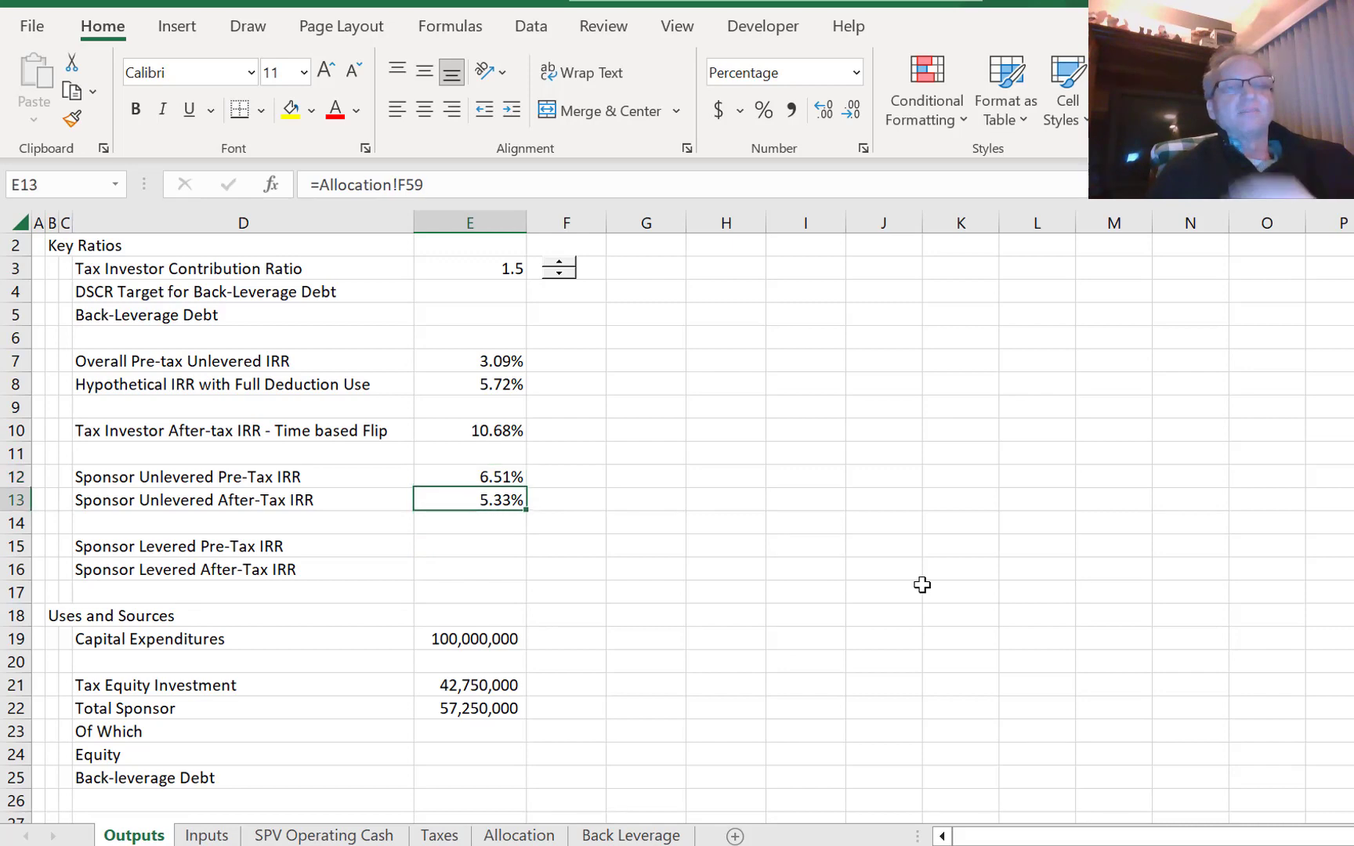
key("Down")
key("Down")
key("Down")
key("Up")
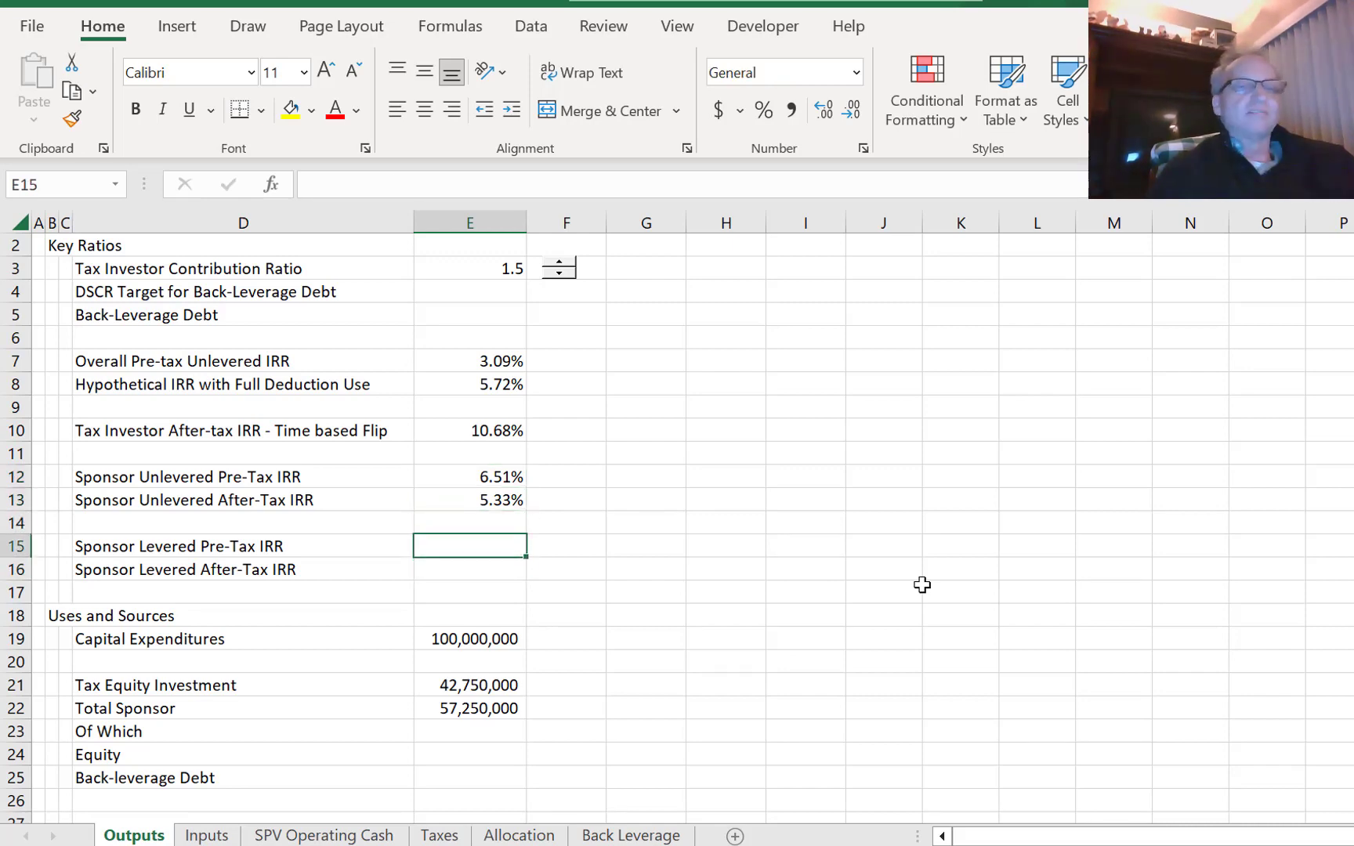
key("Up")
key("Up")
key("Up")
key("Up")
key("Up")
key("Down")
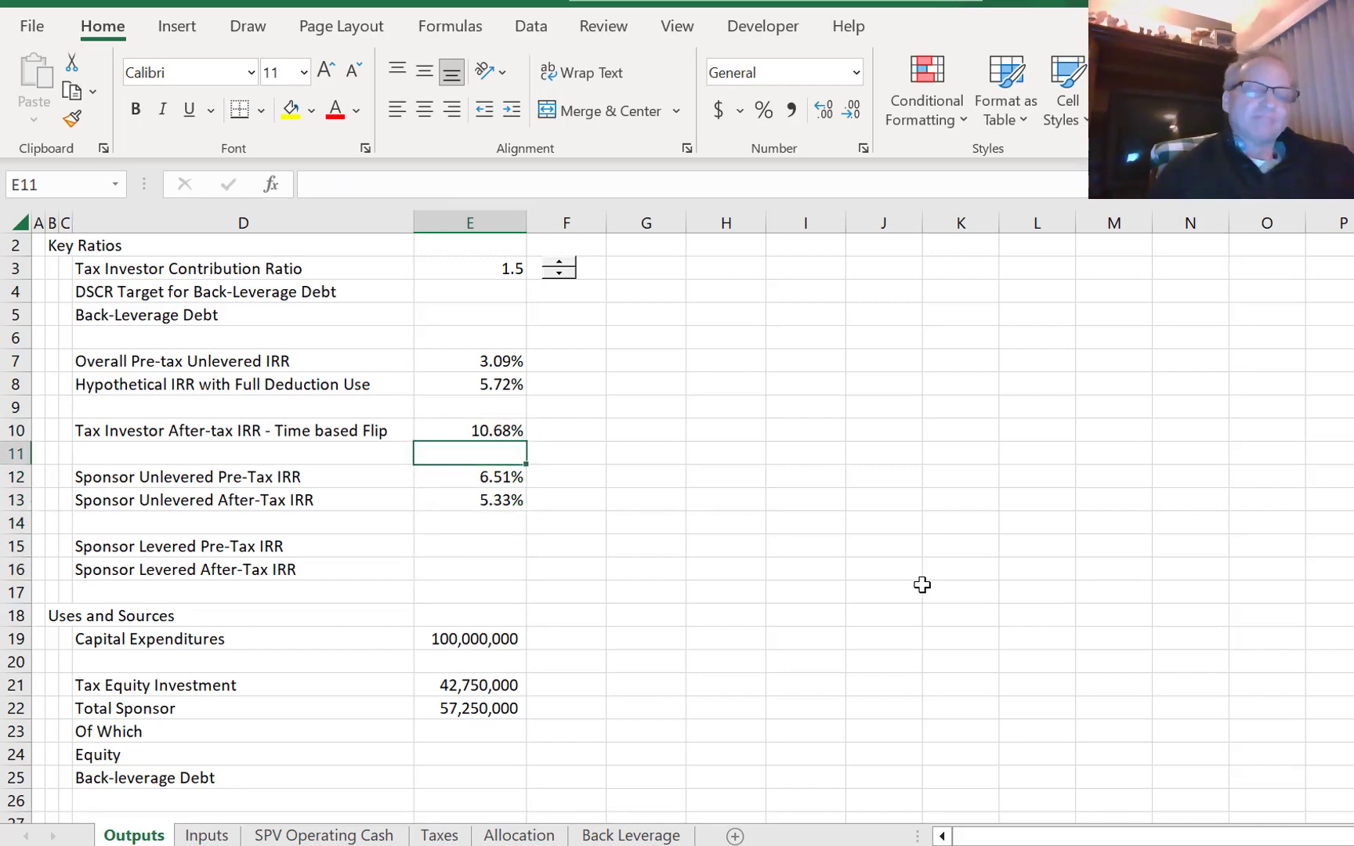
- Enter the section heading Yield Based Flip in B61 of the Allocation sheet, below the Sponsor After-tax IRR
key("ctrl+Page_Down")
key("ctrl+Page_Down")
key("ctrl+Page_Down")
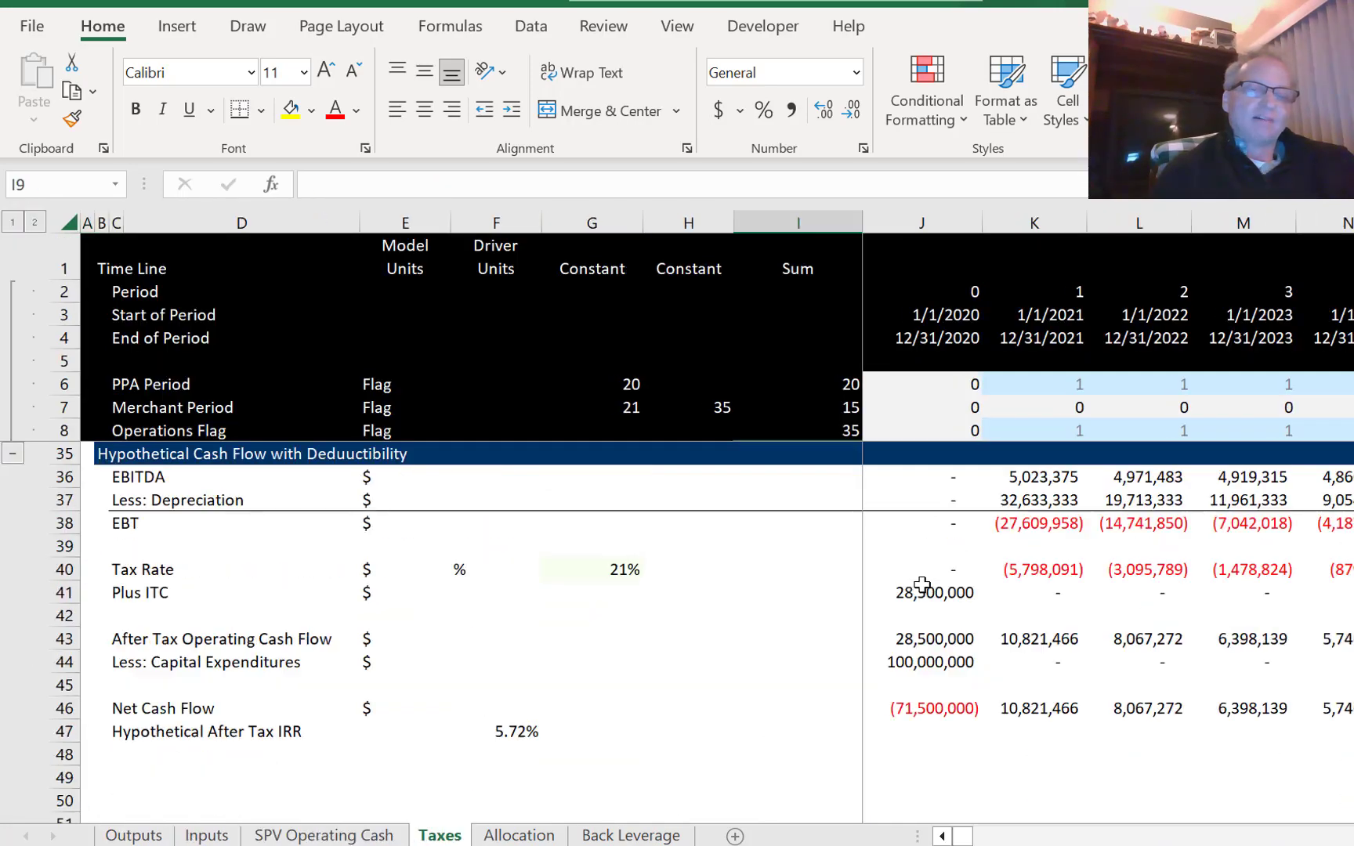
key("ctrl+Page_Down")
key("Down")
key("Down")
key("Down")
key("Down")
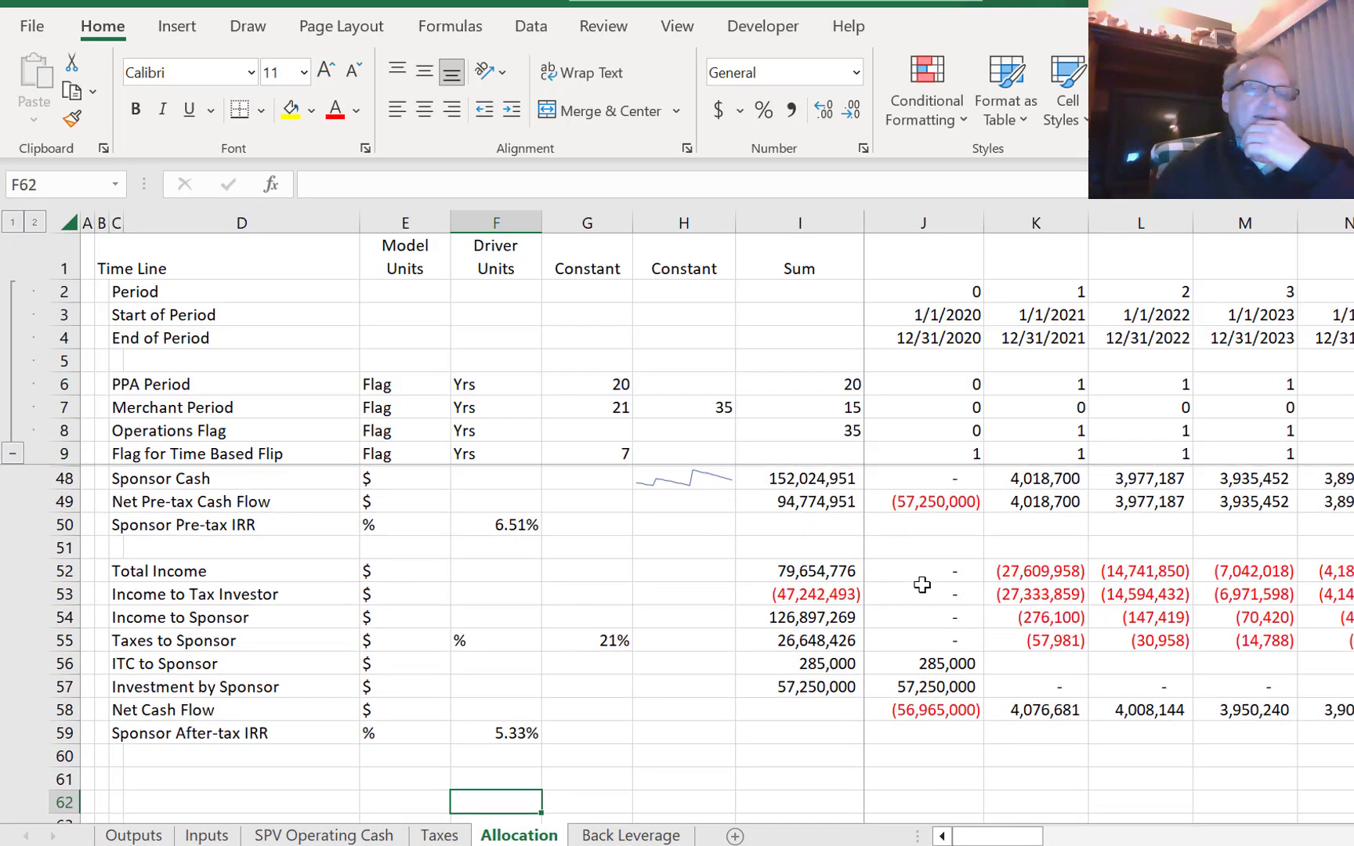
key("Left")
key("Left")
key("Left")
key("Left")
key("Left")
key("Up")
key("Up")
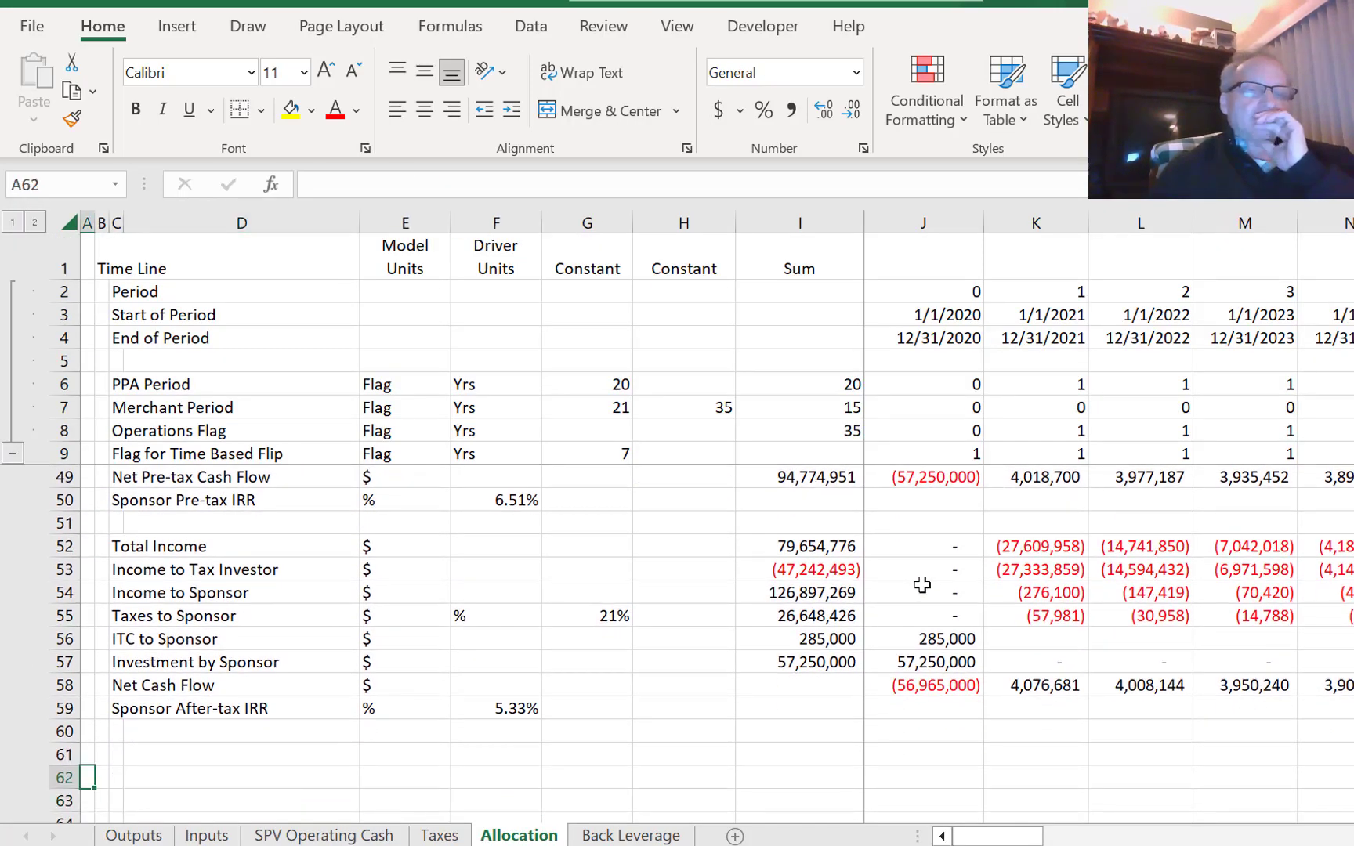
key("Right")
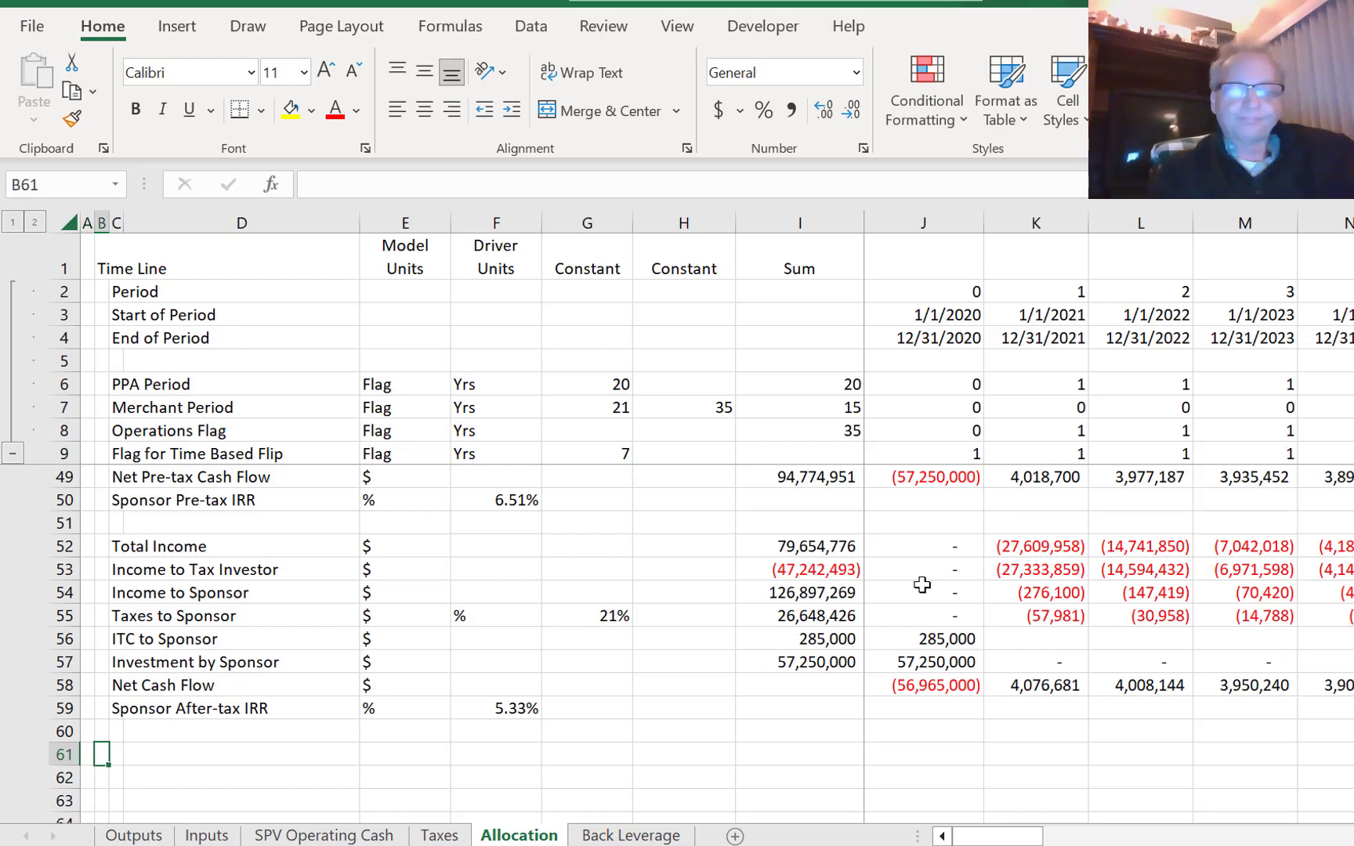
type("Yield Ba")
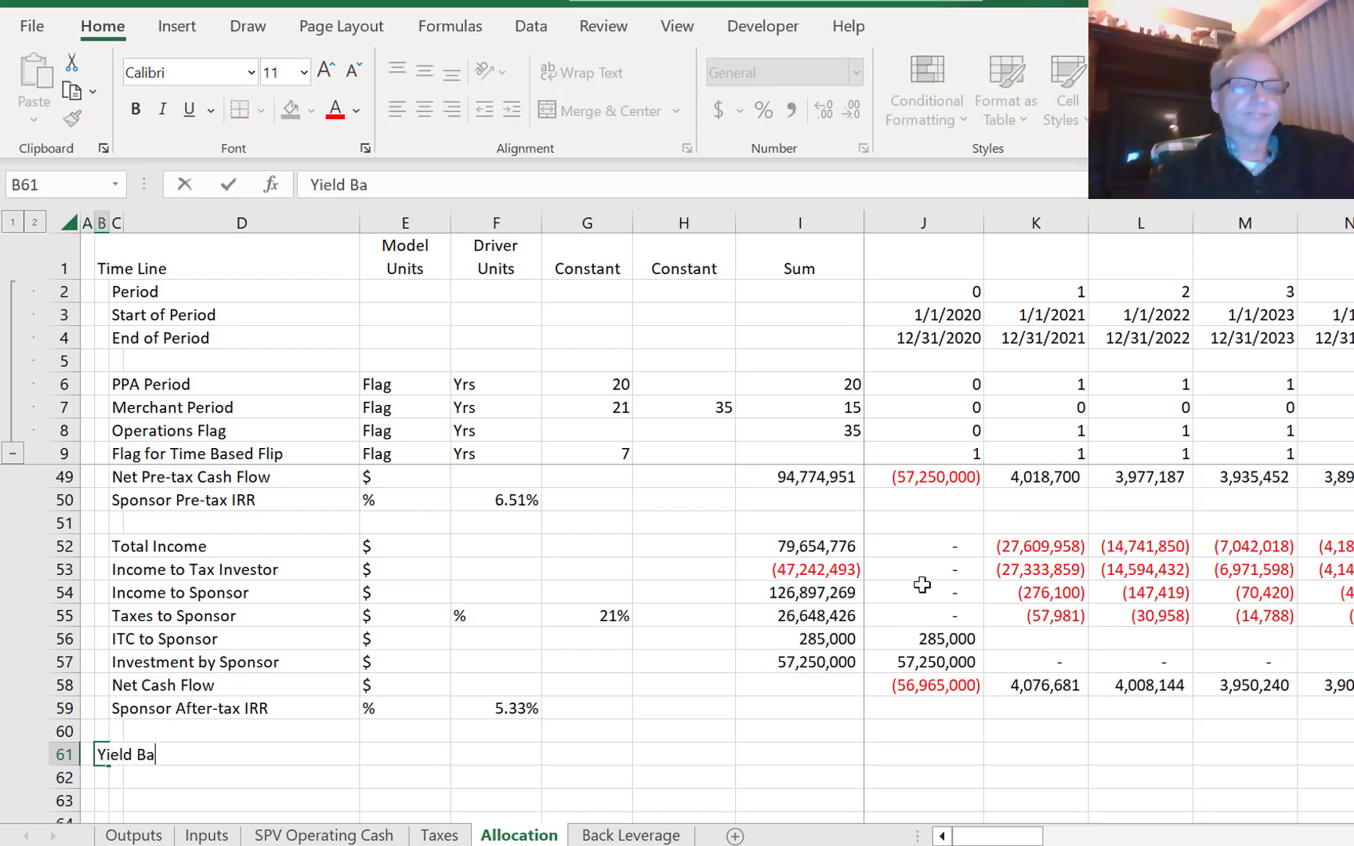
type("sed Flip")
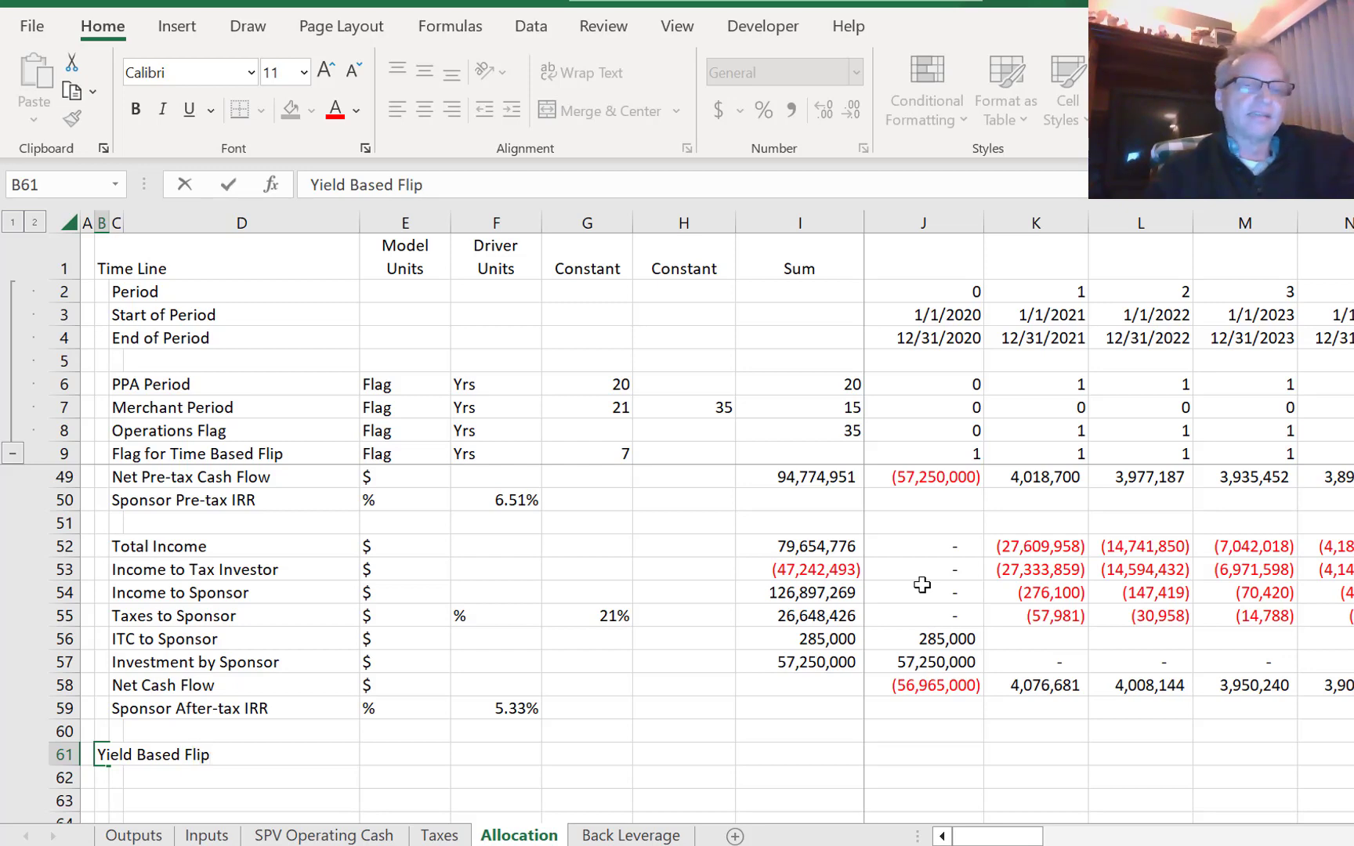
key("Return")
- Label row 62 of the Yield Based Flip section Total Cash Flow in column C
key("Right")
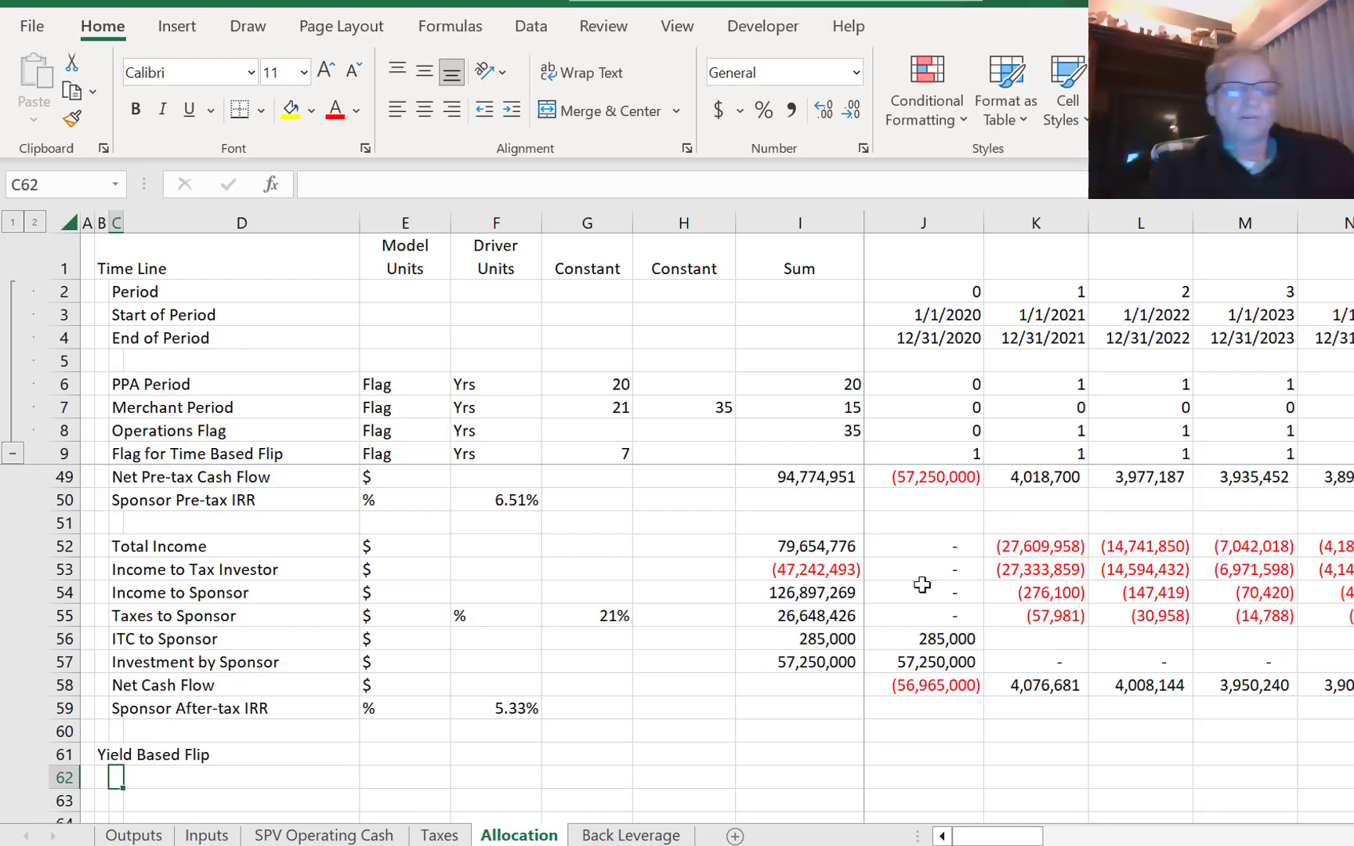
type("Total")
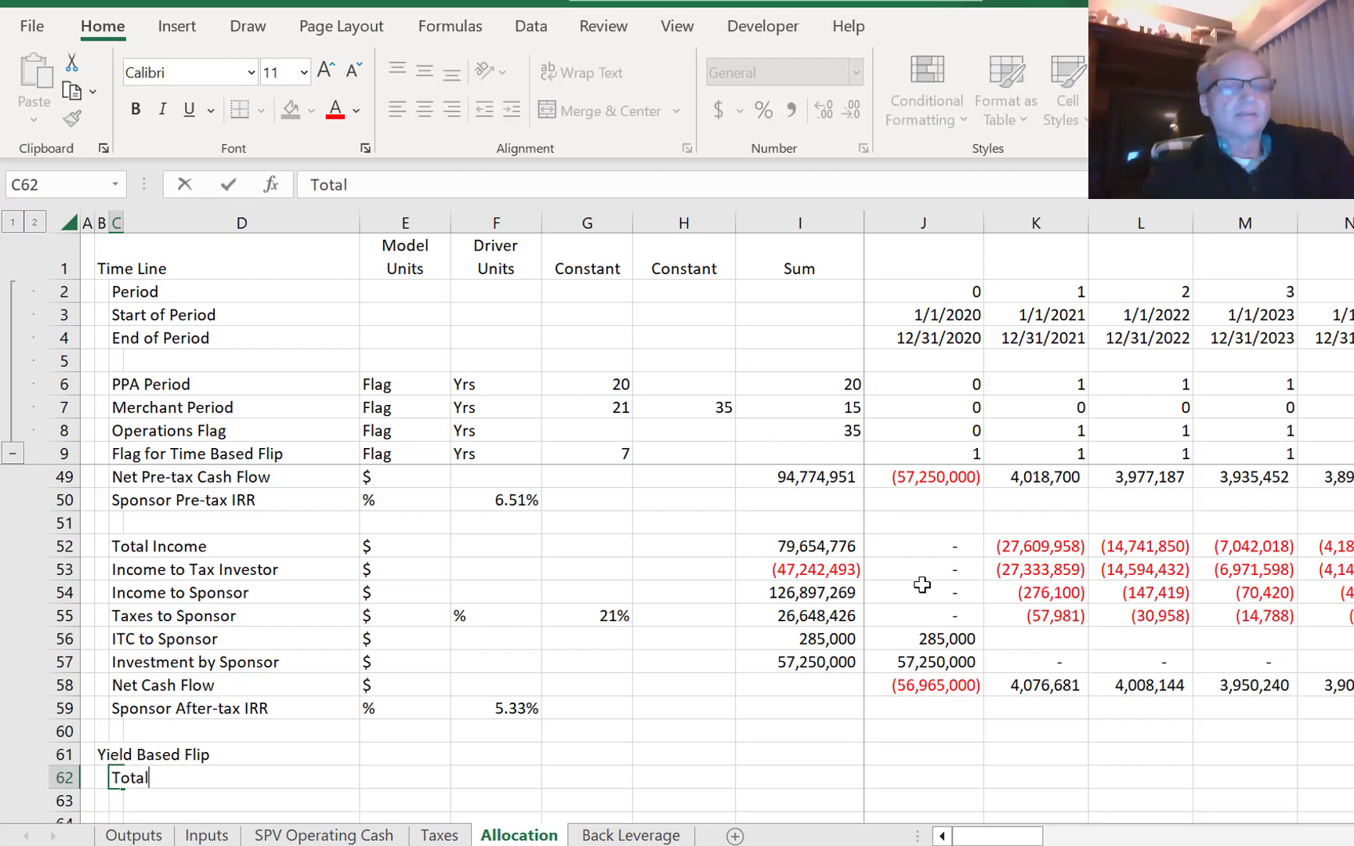
type(" Cash ")
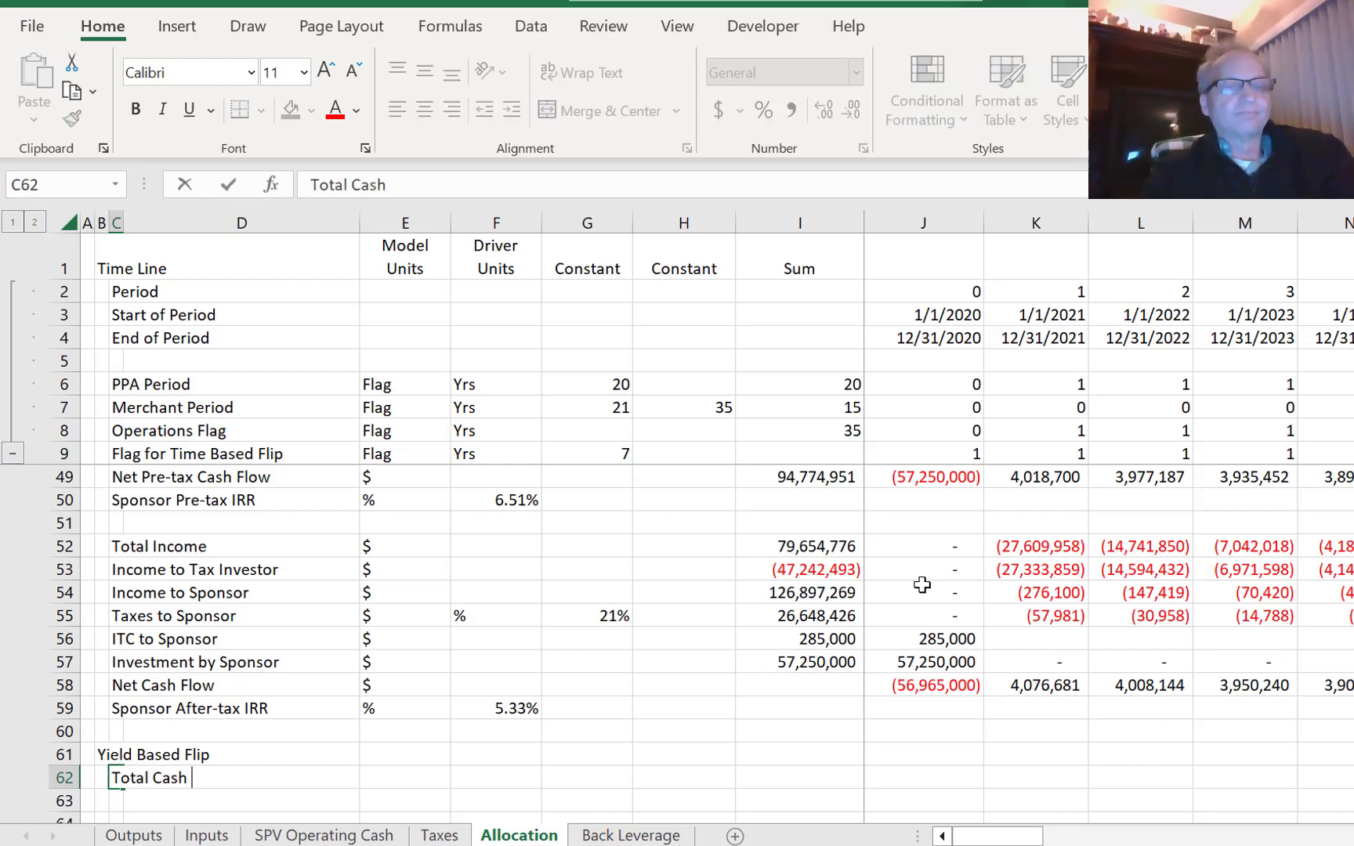
type("Flow")
key("ctrl+Return")
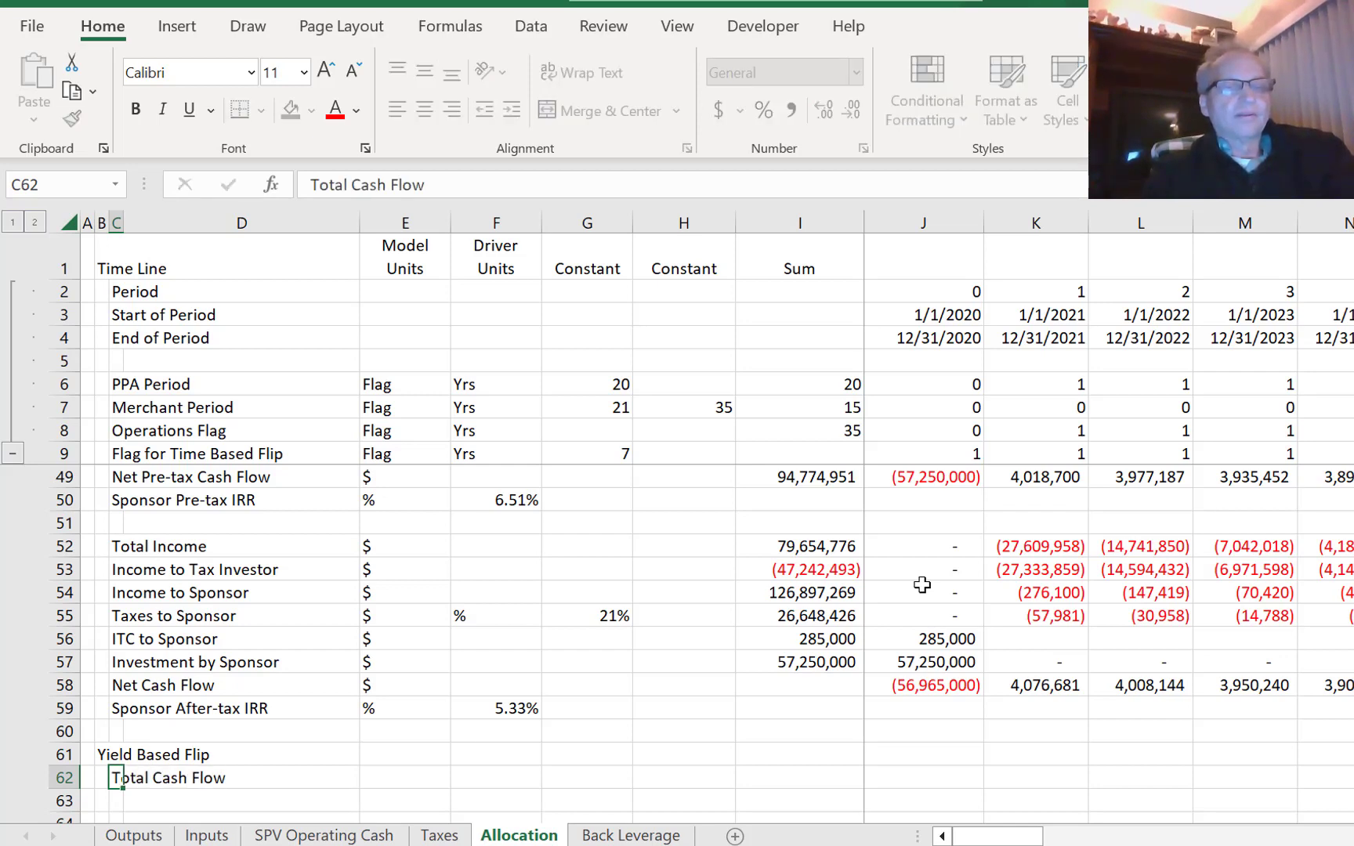
- Label row 63 of the Yield Based Flip section Income in column C
key("Down")
key("Down")
key("Down")
key("Up")
key("Up")
key("Up")
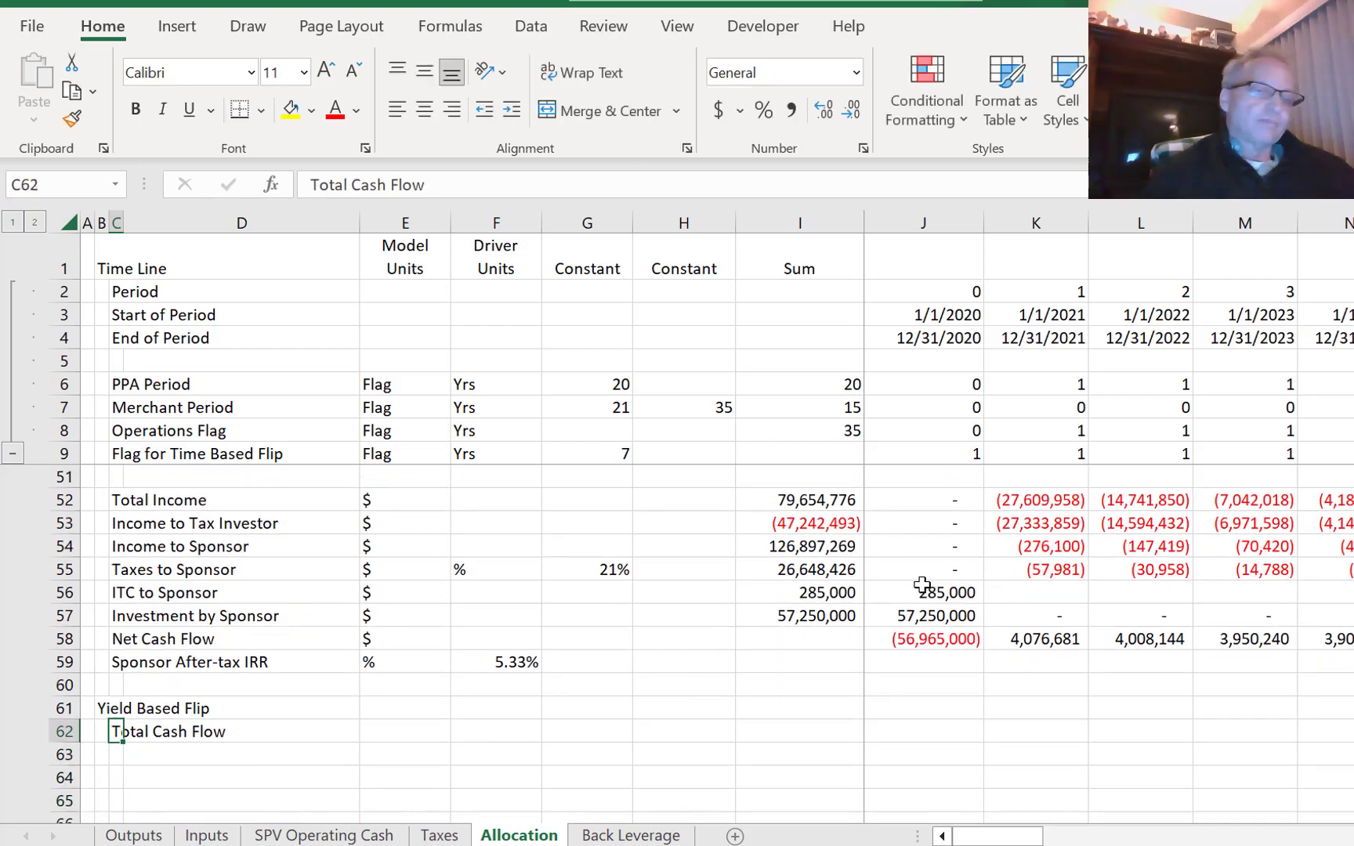
key("Down")
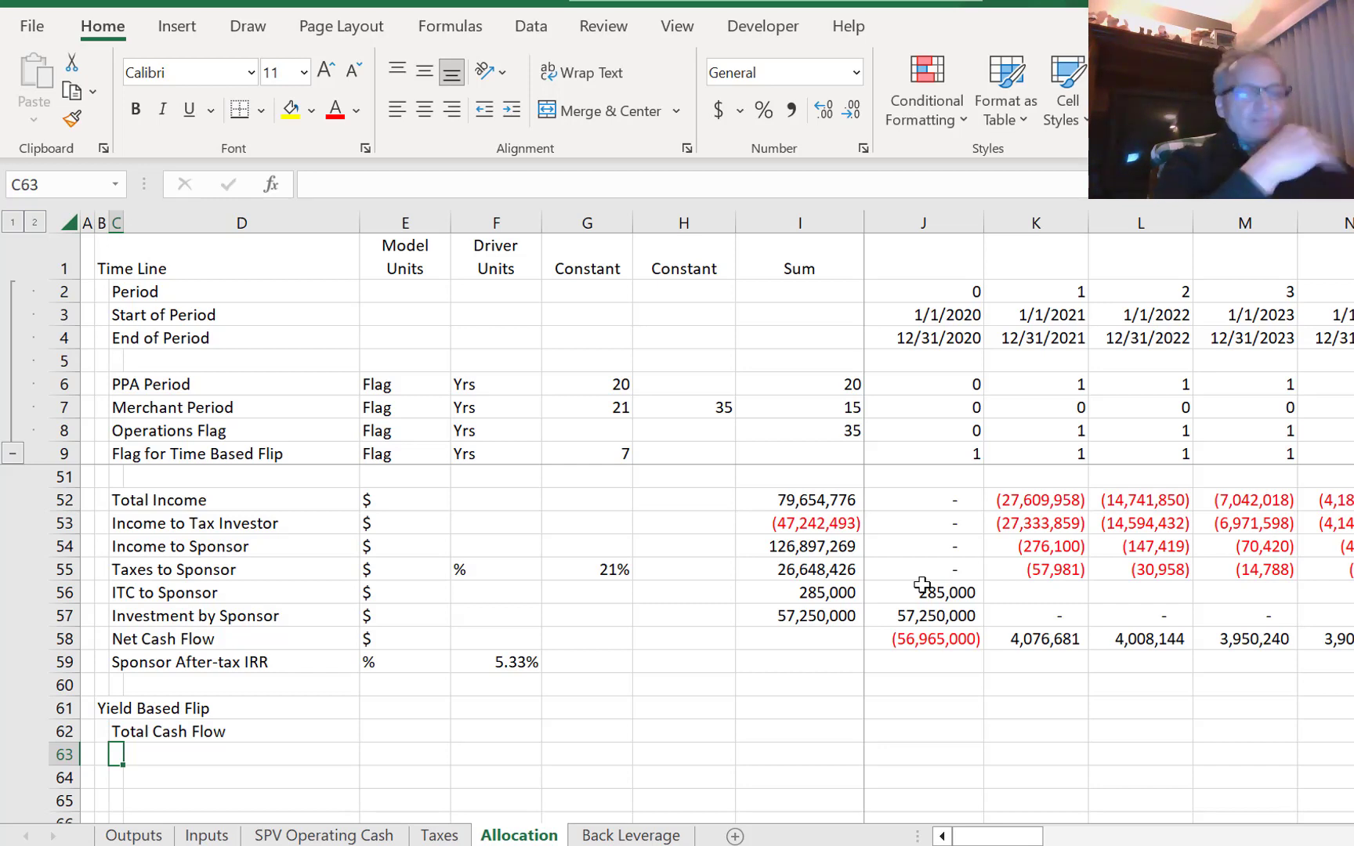
key("Down")
key("Down")
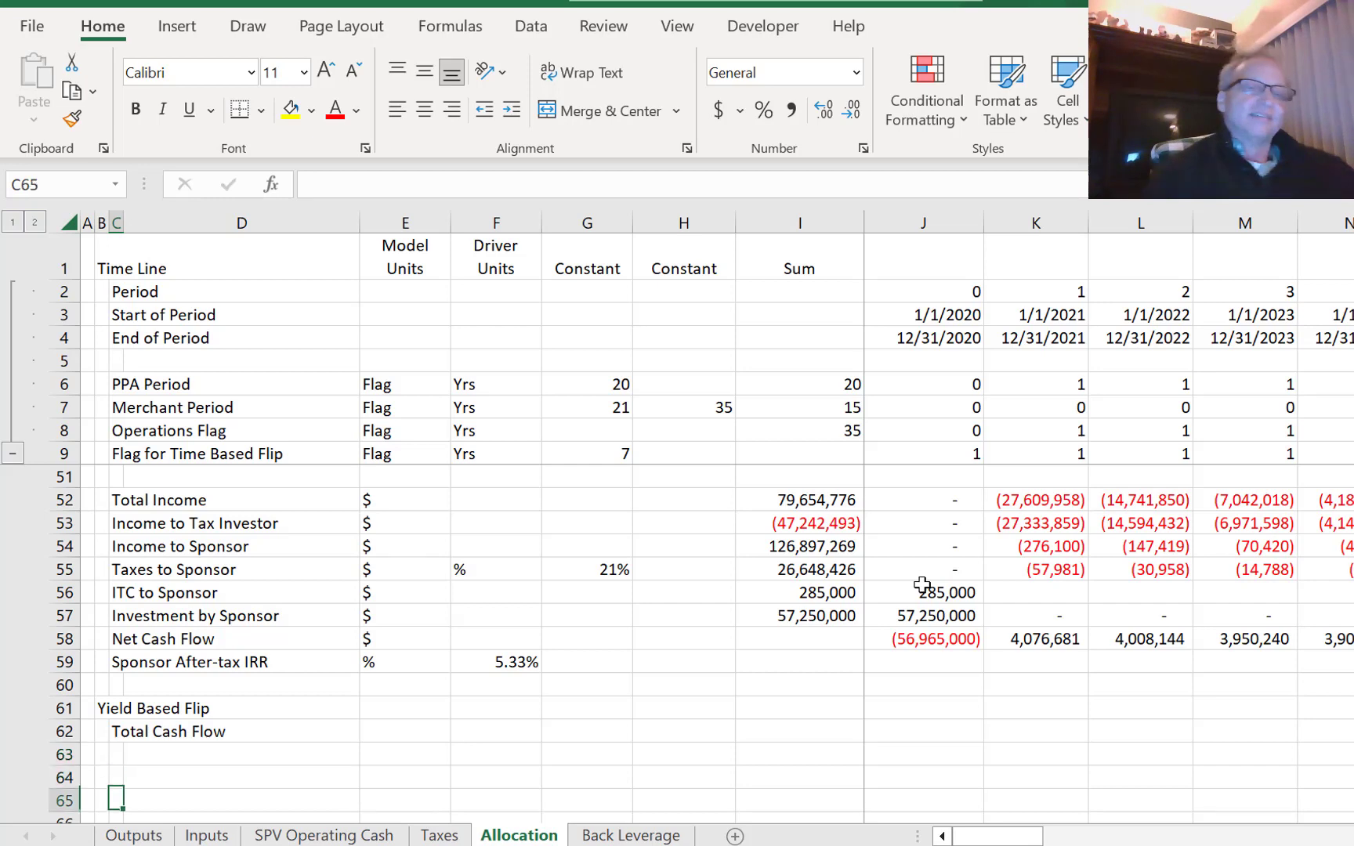
key("Up")
key("Up")
key("Up")
key("Down")
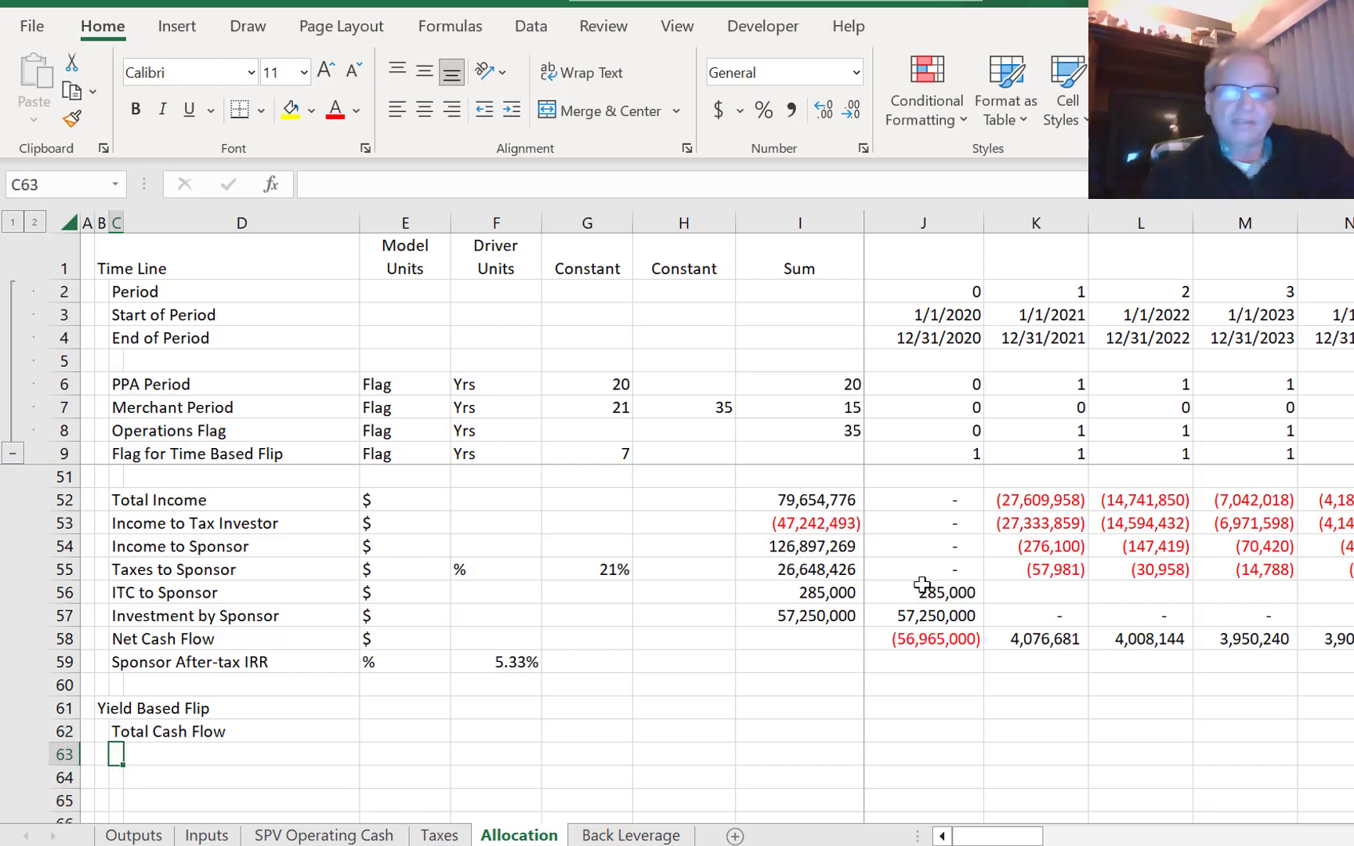
type("Income")
key("Return")
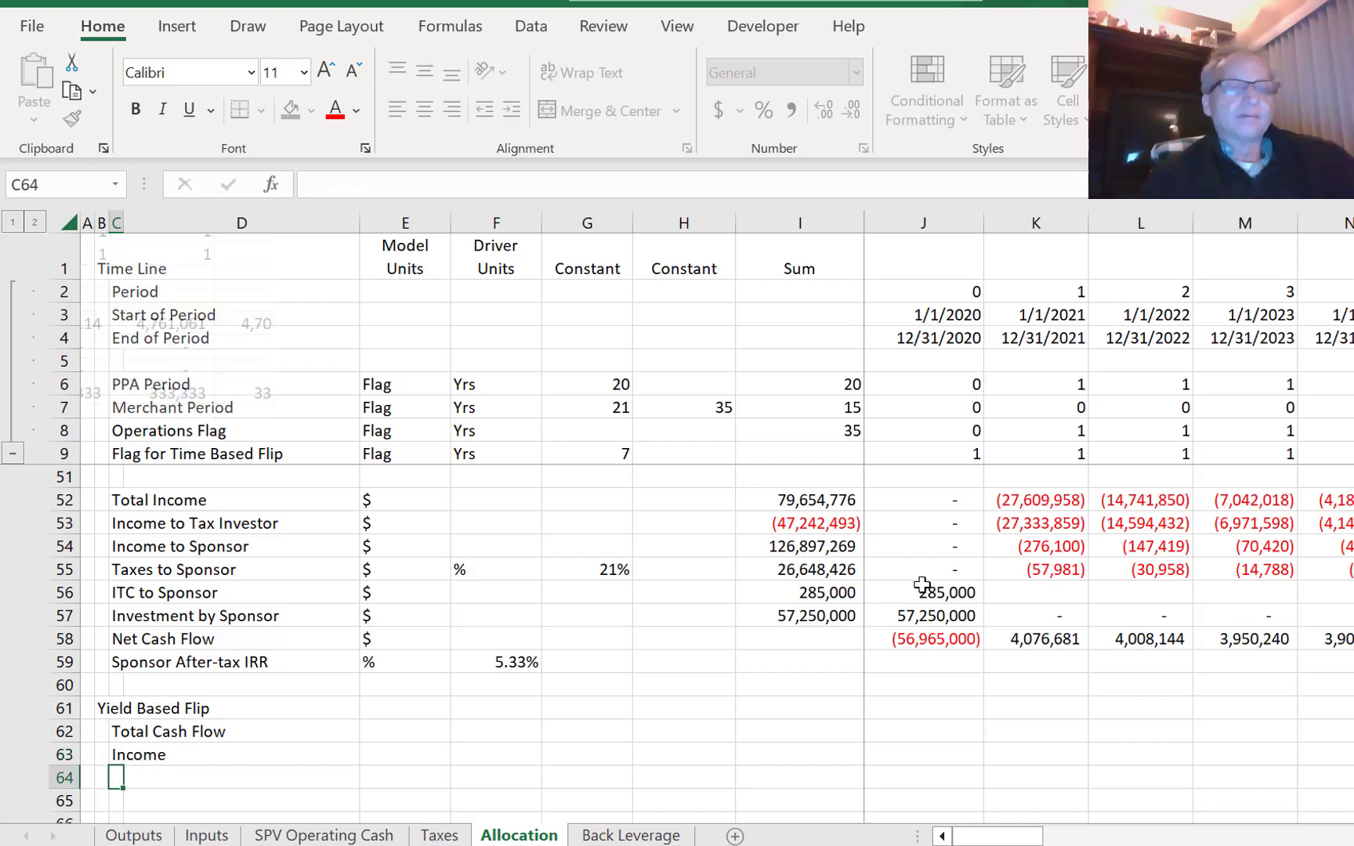
- Link the period 0 Total Cash Flow in J62 of the Yield Based Flip section to the EBITDA in J26
key("Up")
key("Up")
key("Right")
key("Right")
key("Right")
key("Right")
key("Right")
key("Right")
key("Right")
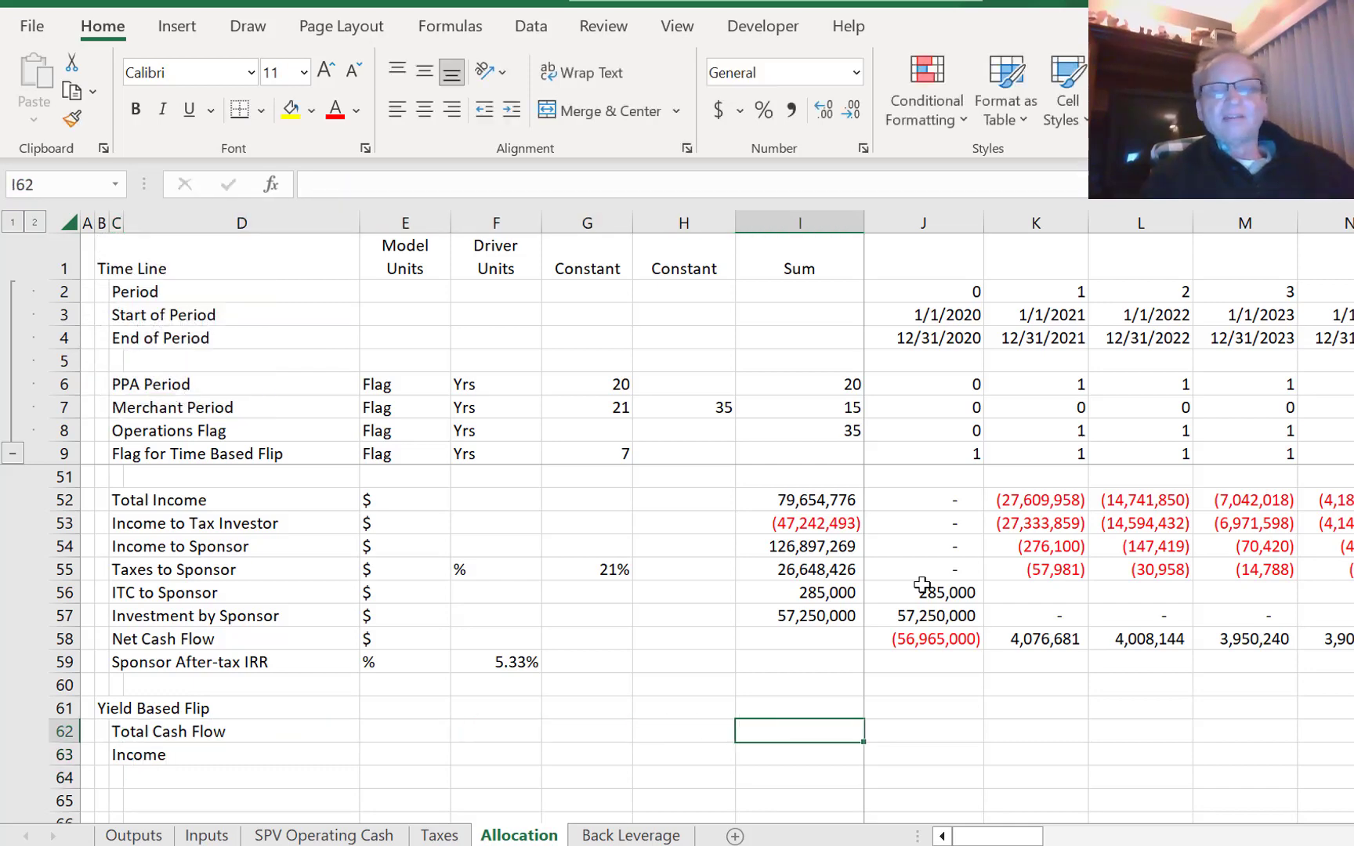
type("=")
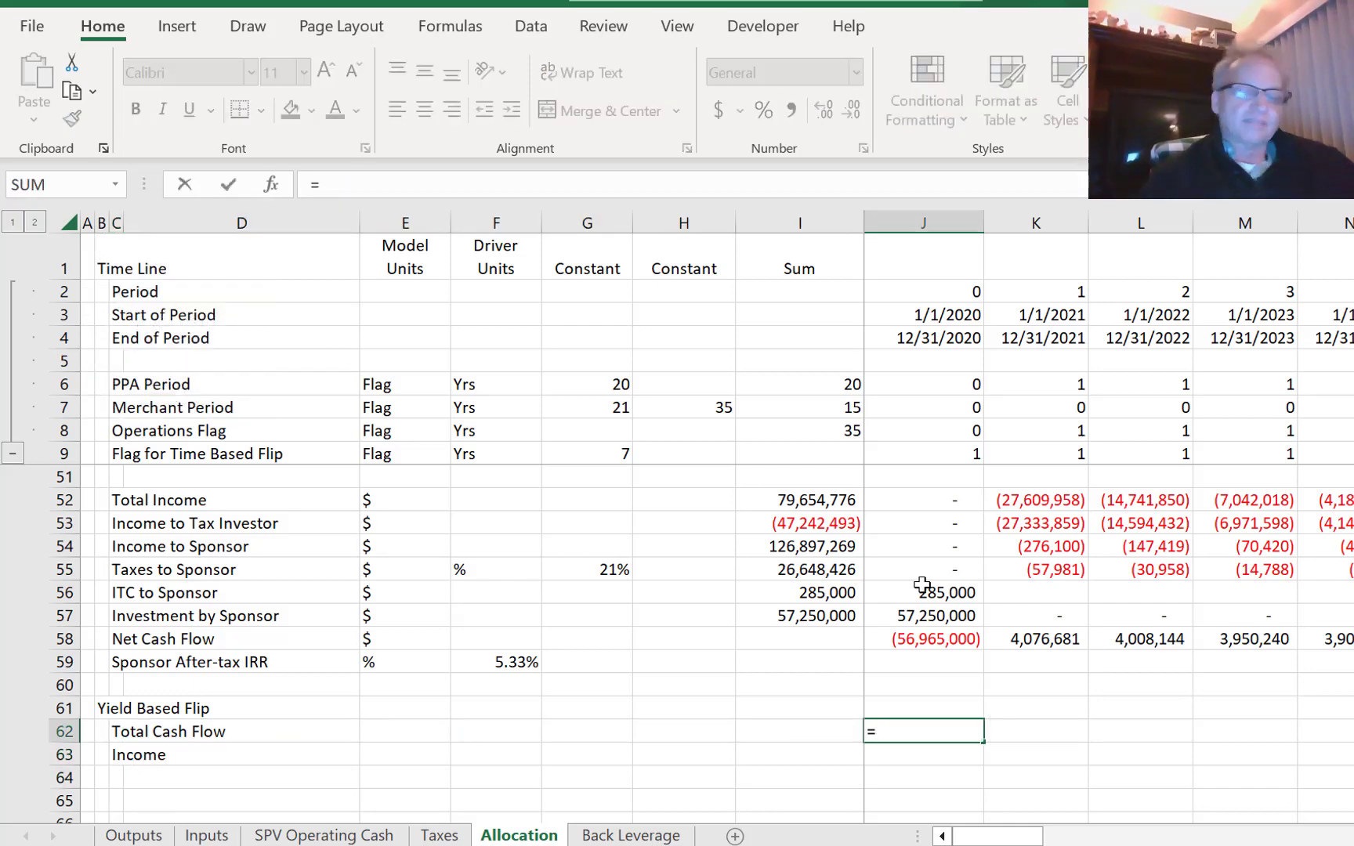
key("Page_Up")
key("Up")
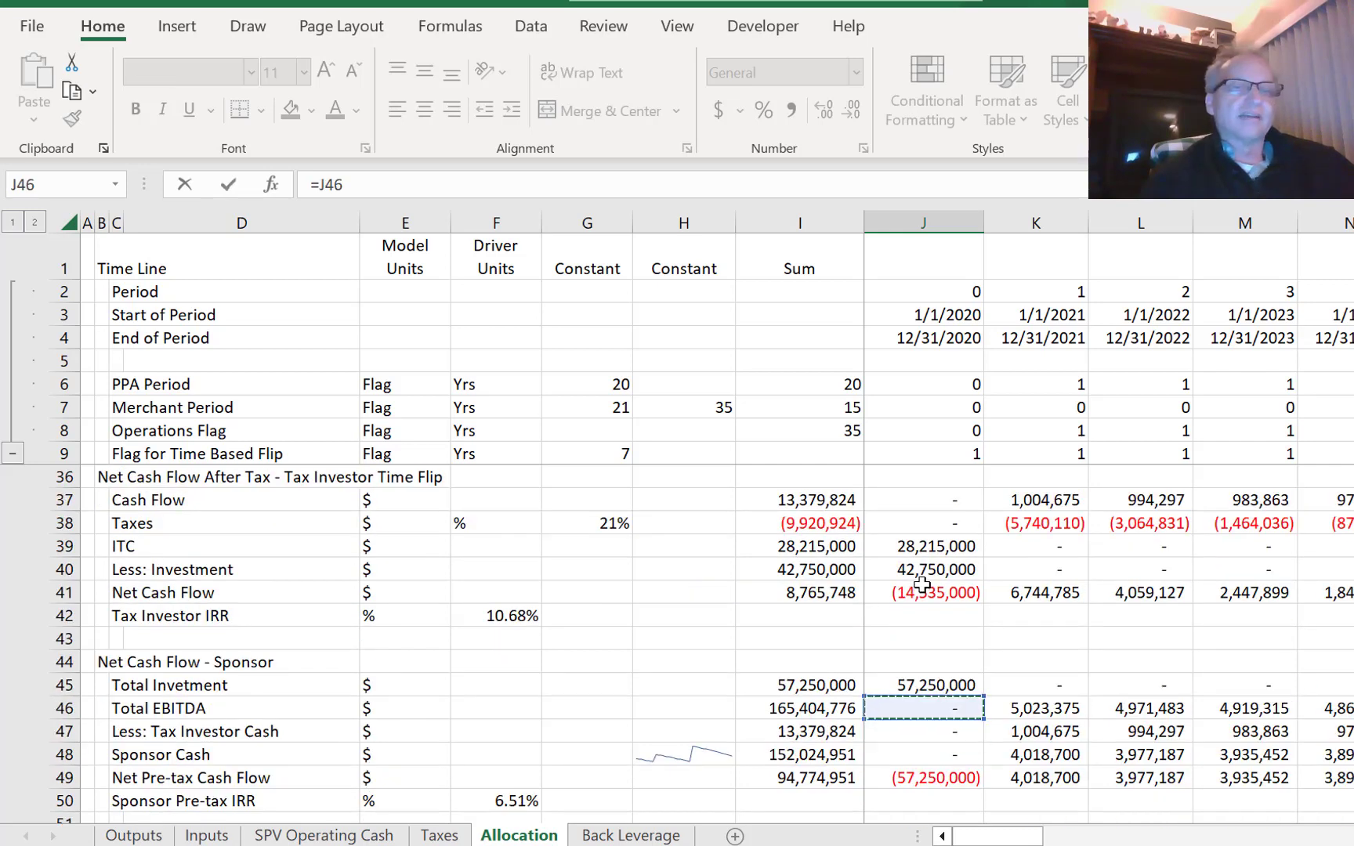
key("Page_Up")
key("Down")
key("Down")
key("Down")
key("Down")
key("Down")
key("Down")
key("Down")
key("Down")
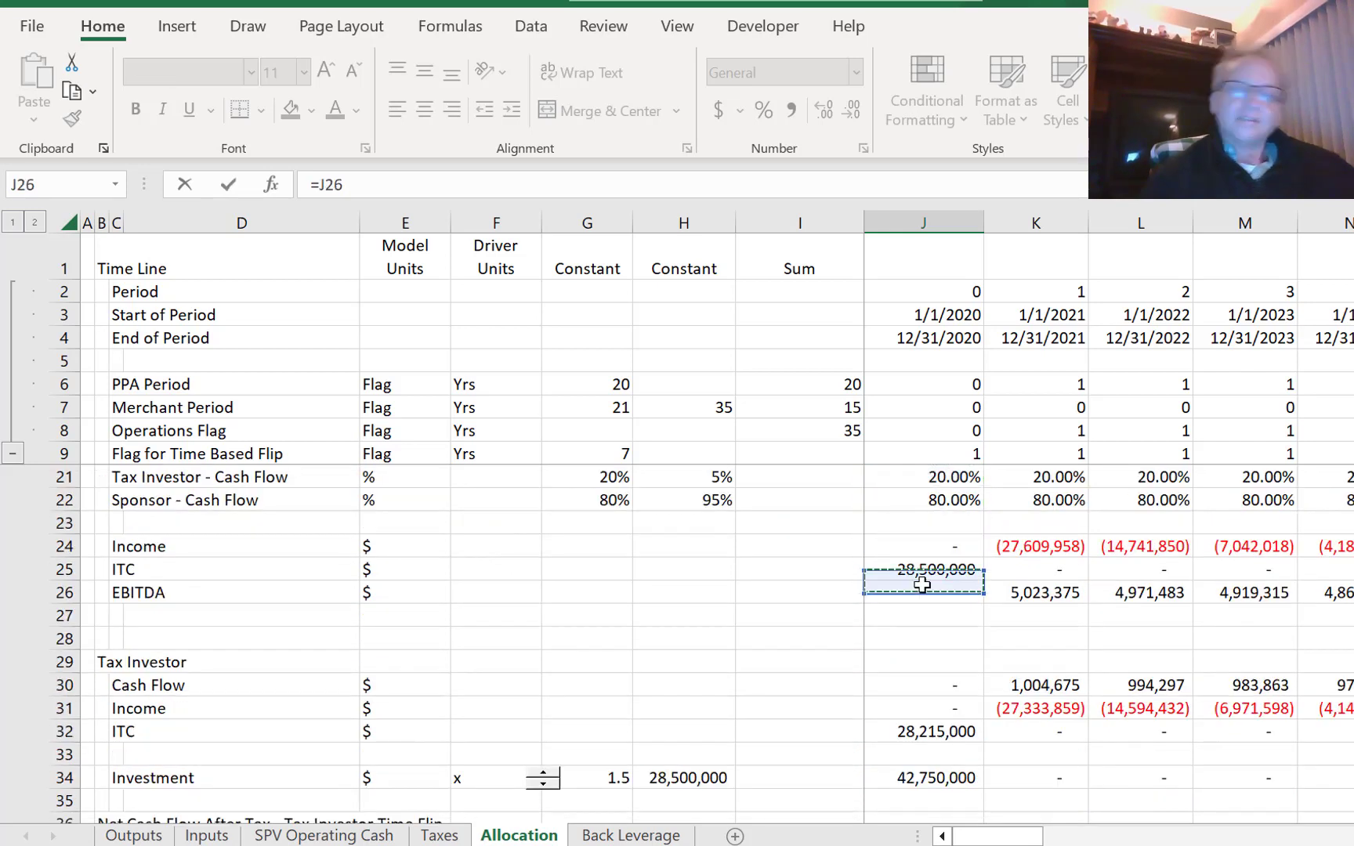
key("Up")
key("Up")
key("Up")
key("Up")
key("Up")
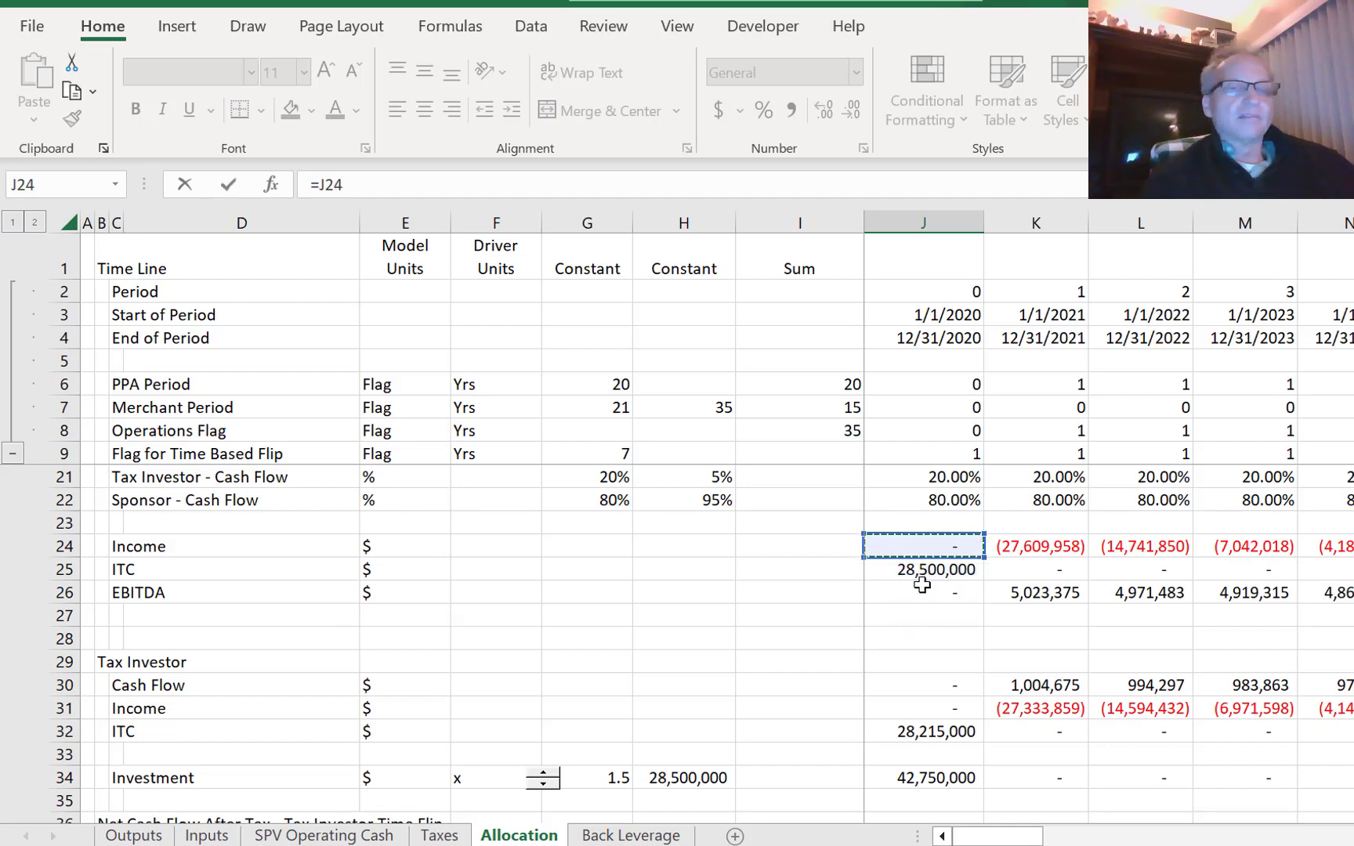
key("Down")
key("Down")
key("Return")
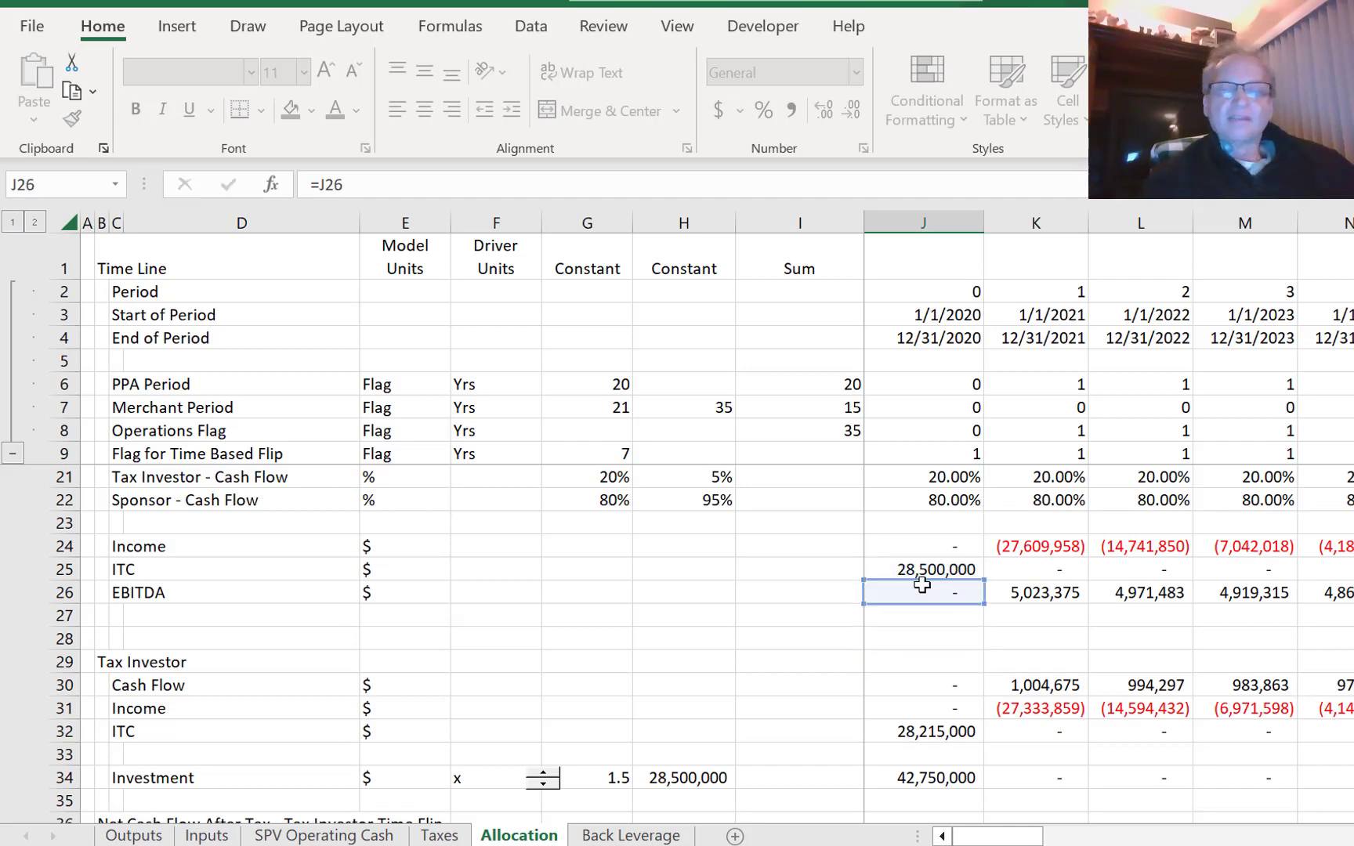
- Link the period 0 Income in J63 of the Yield Based Flip section to the Income in J24
type("=")
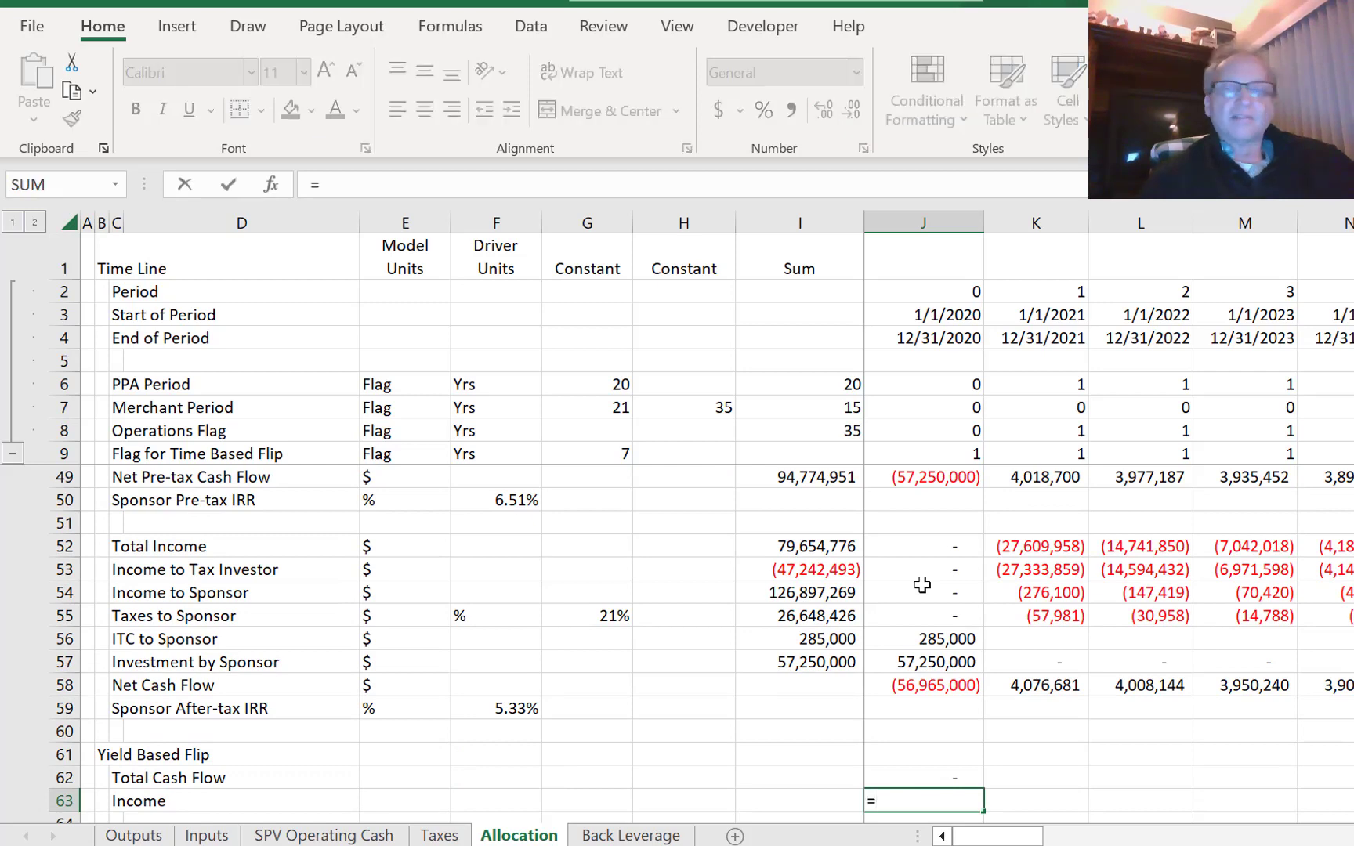
key("Up")
key("Up")
key("Up")
key("Up")
key("Up")
key("Up")
key("Up")
key("Up")
key("Up")
key("Up")
key("Up")
key("Up")
key("Up")
key("Up")
key("Up")
key("Up")
key("Up")
key("Up")
key("Up")
key("Up")
key("Down")
key("Down")
key("Down")
key("Down")
key("Down")
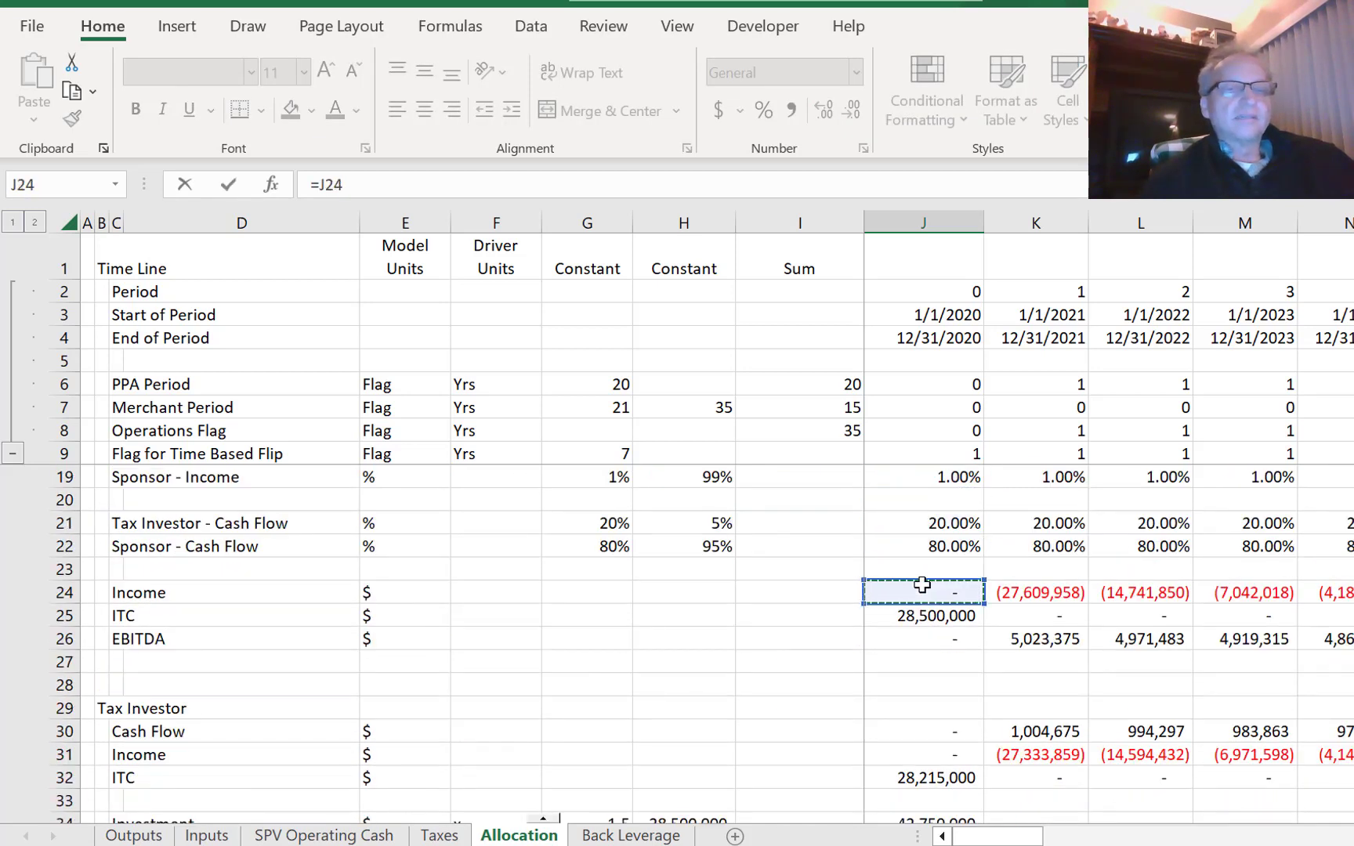
key("Up")
key("Down")
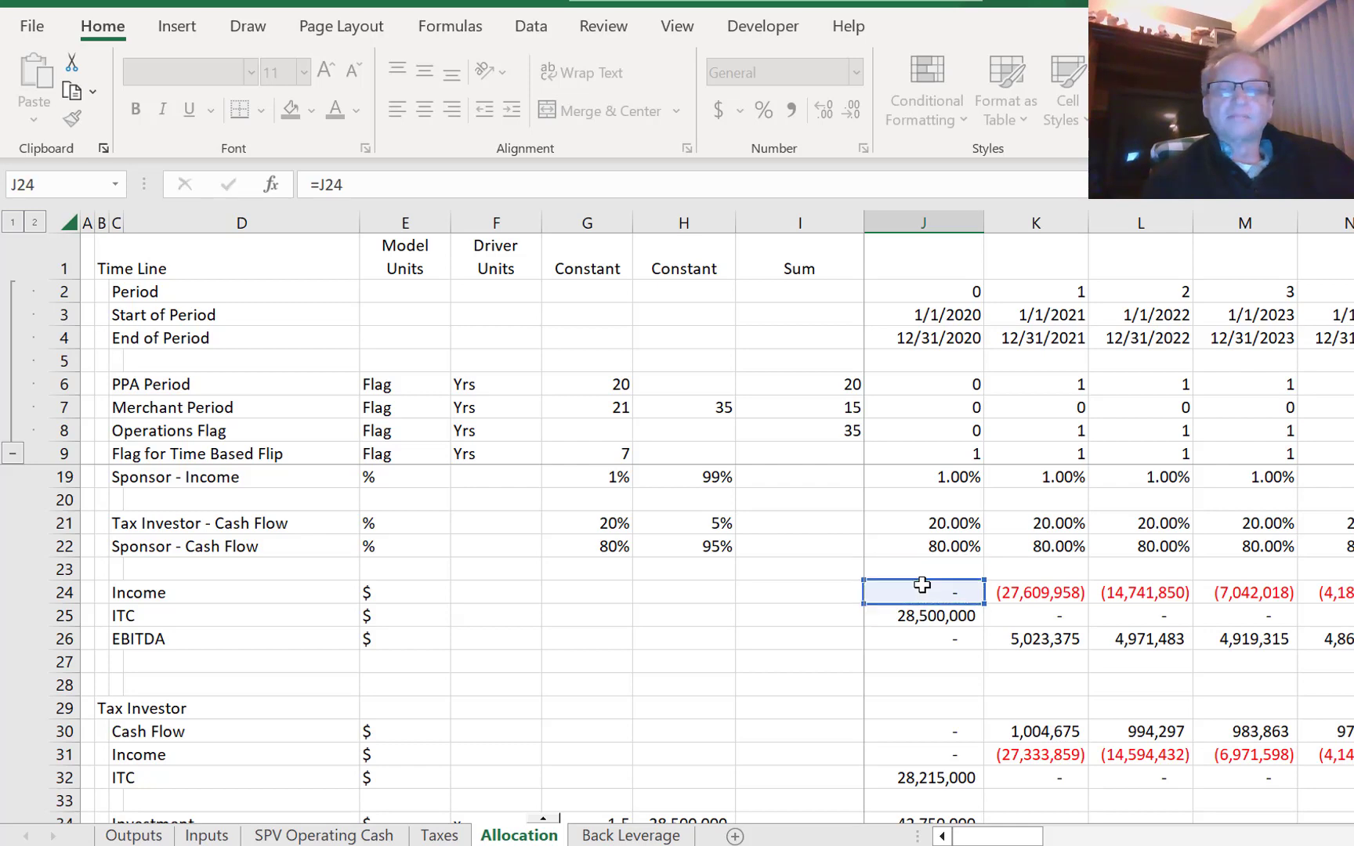
key("Return")
key("Up")
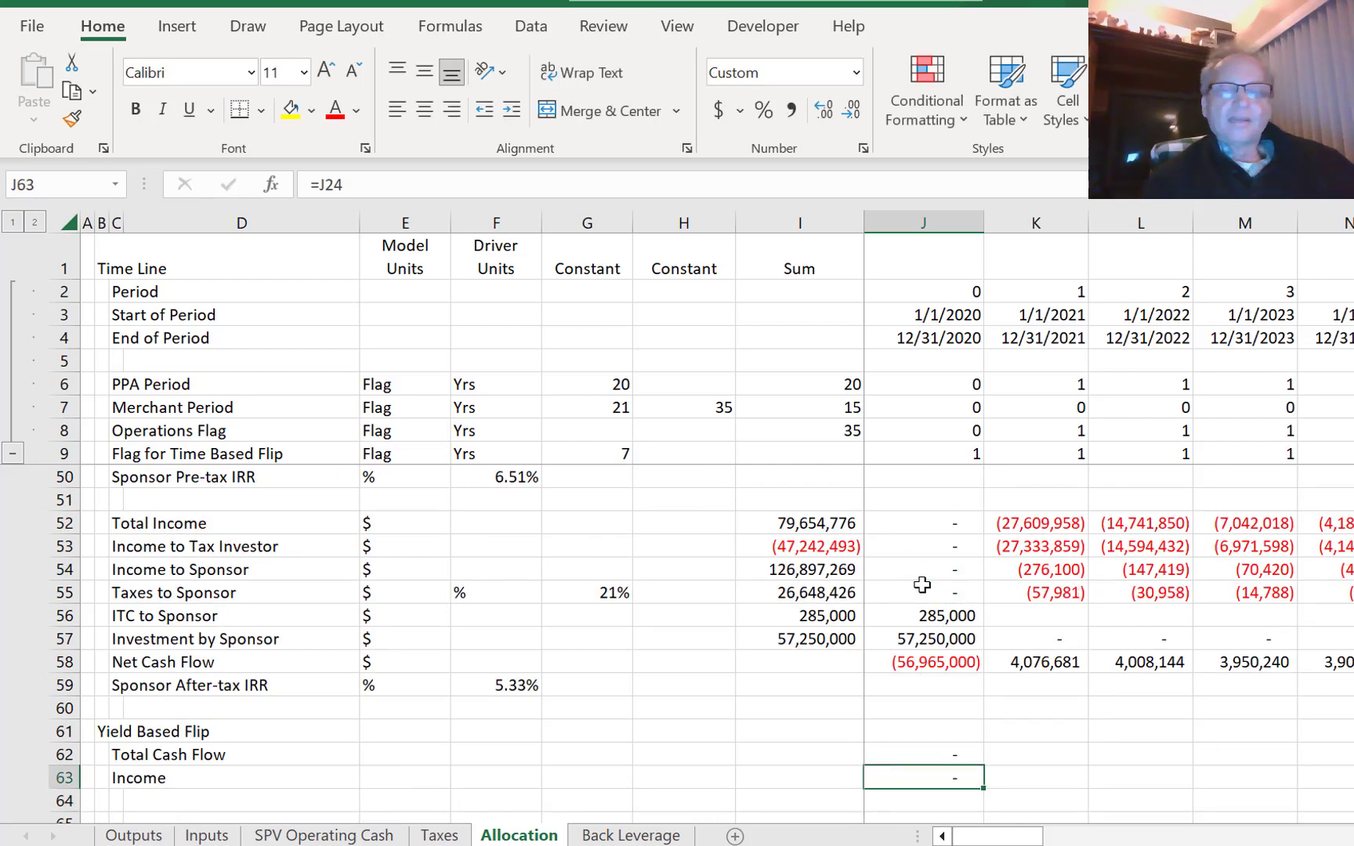
key("Up")
key("Up")
key("Down")
key("Down")
key("Down")
key("Down")
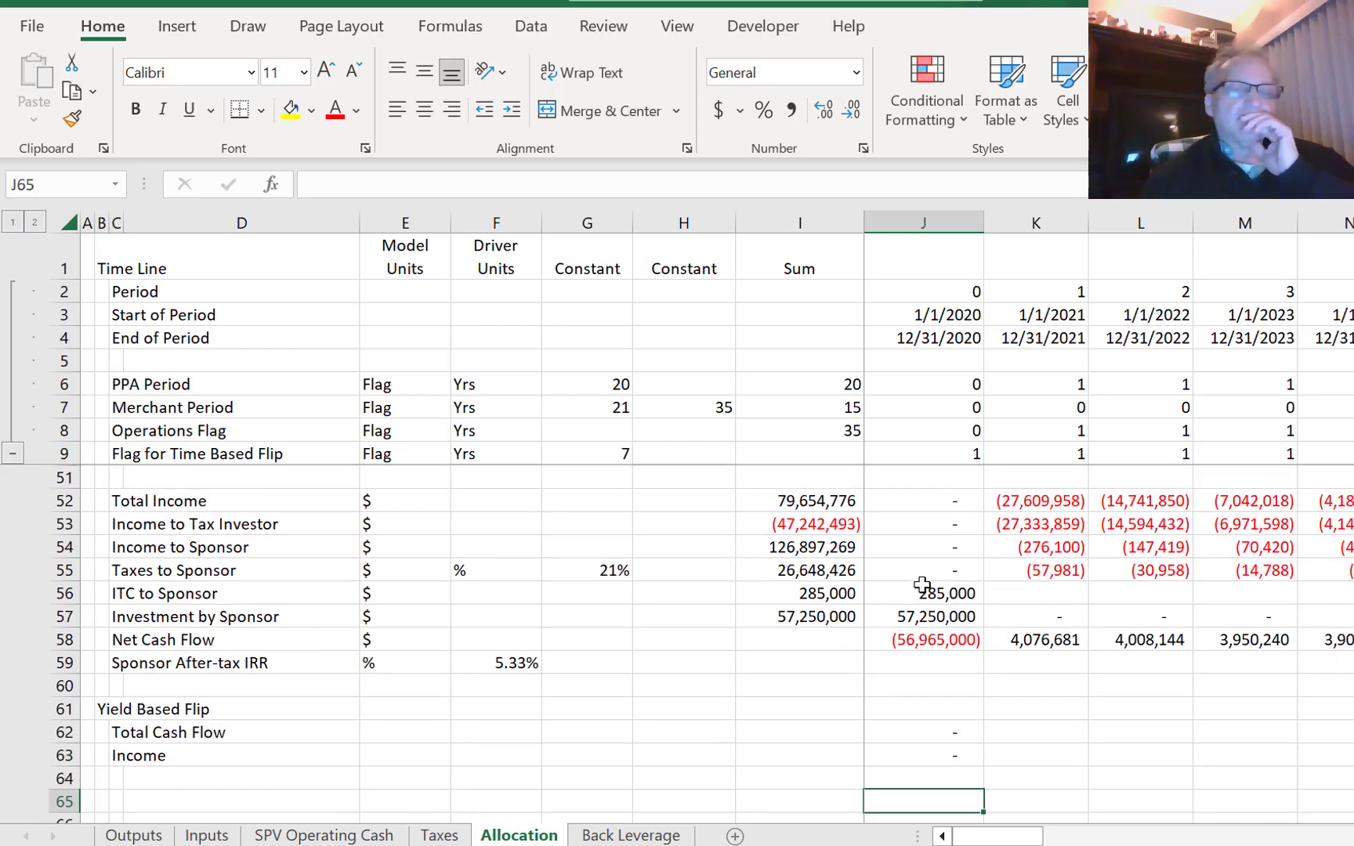
key("Up")
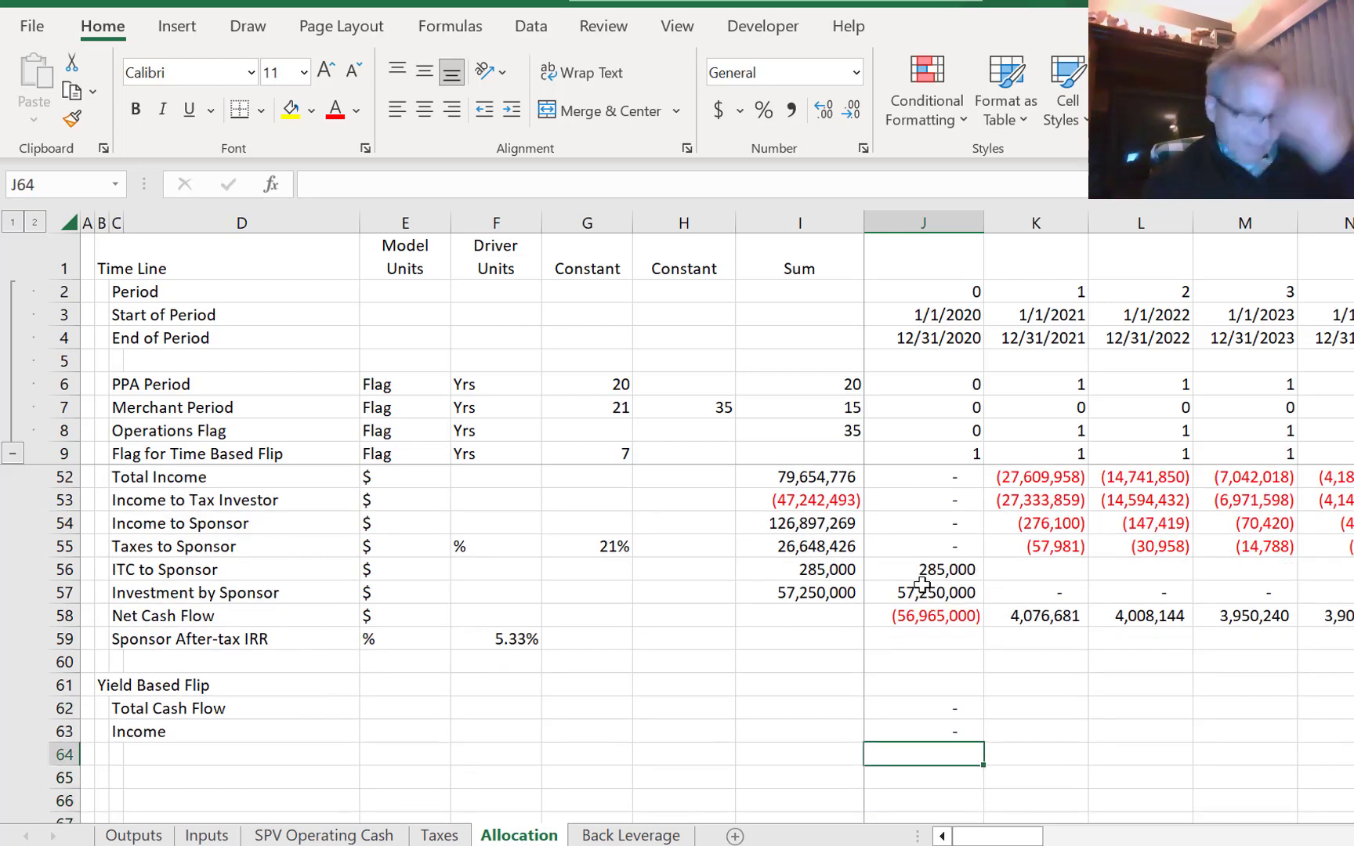
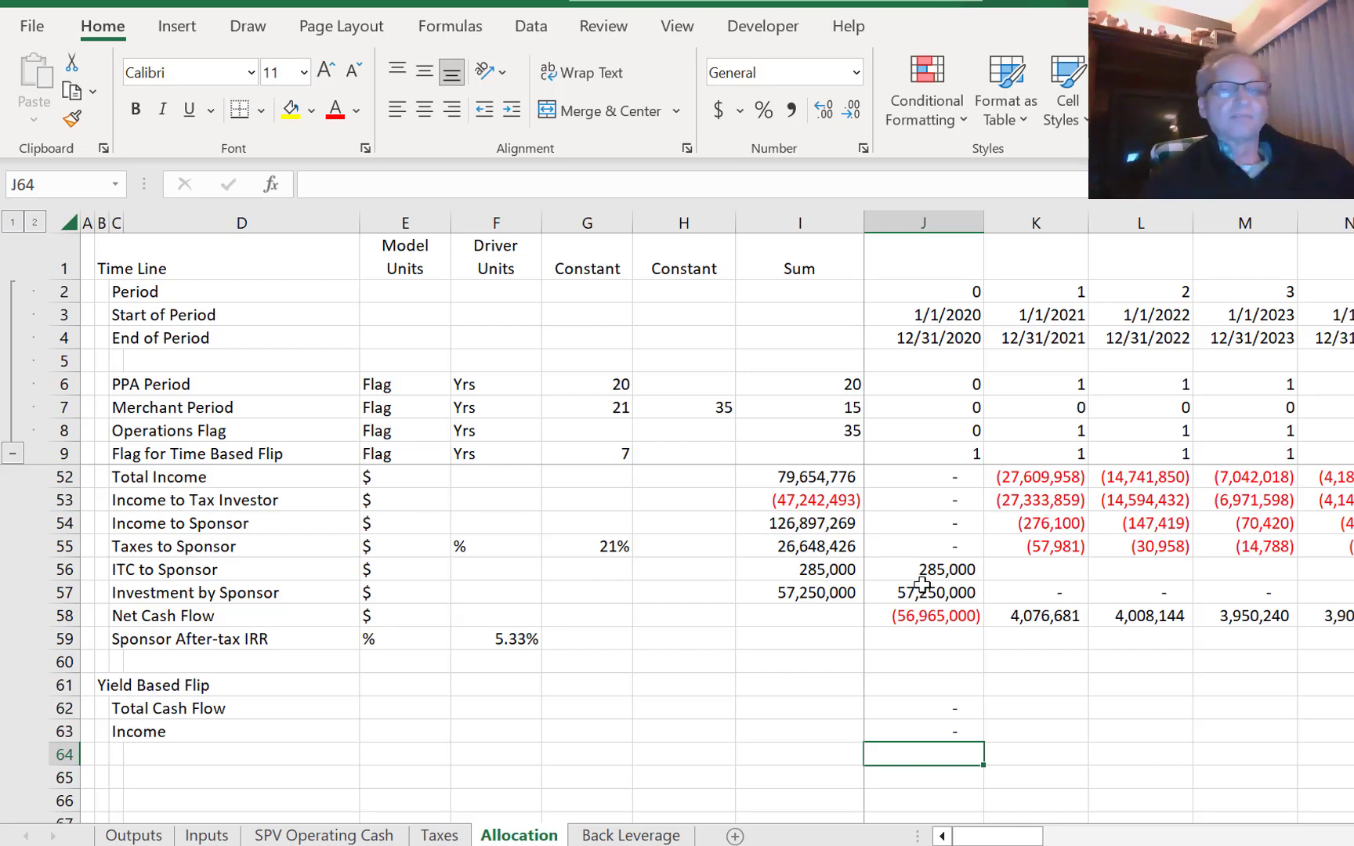
key("Up")
key("Up")
key("Down")
key("Down")
key("Down")
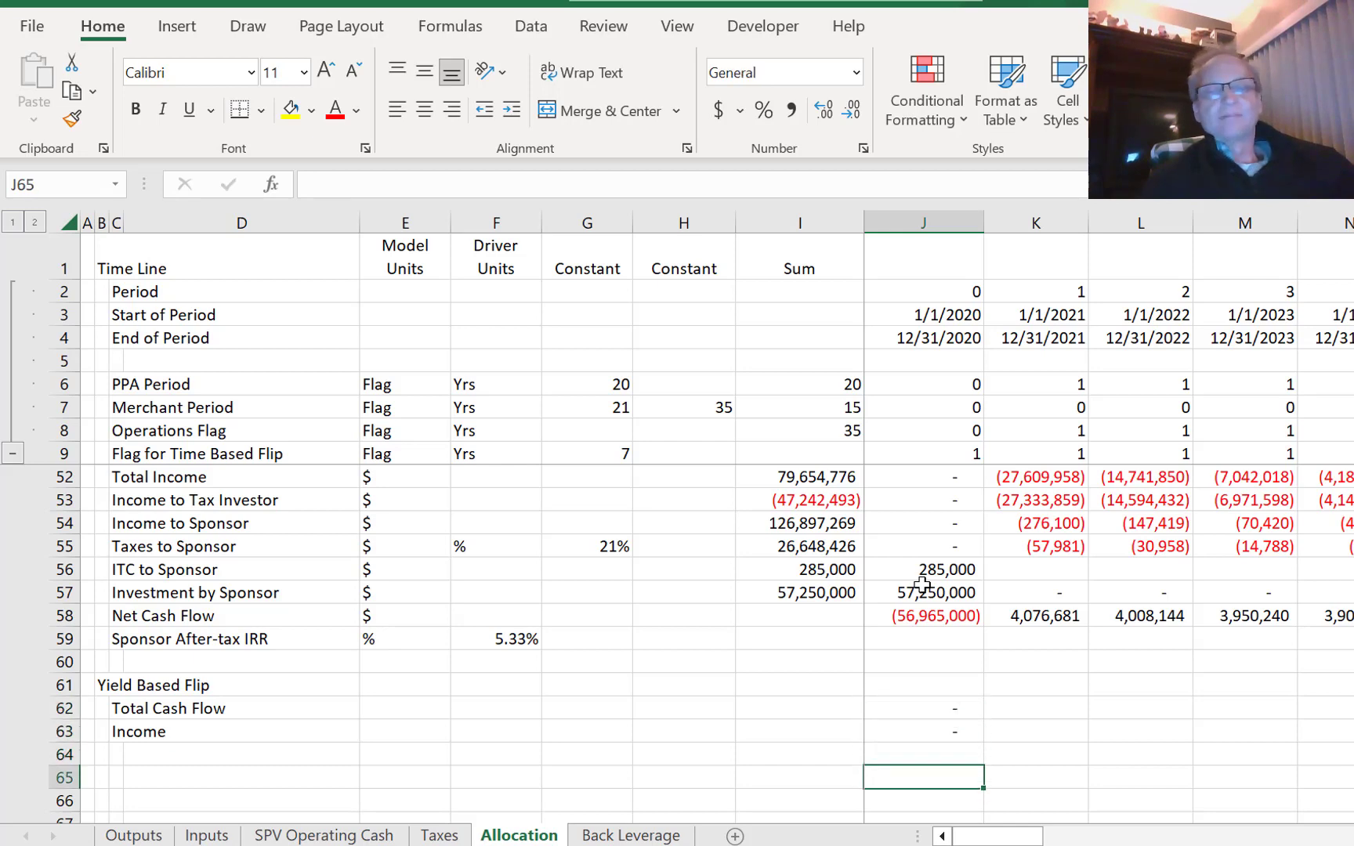
key("Down")
key("Down")
key("Up")
key("Up")
key("Up")
key("Left")
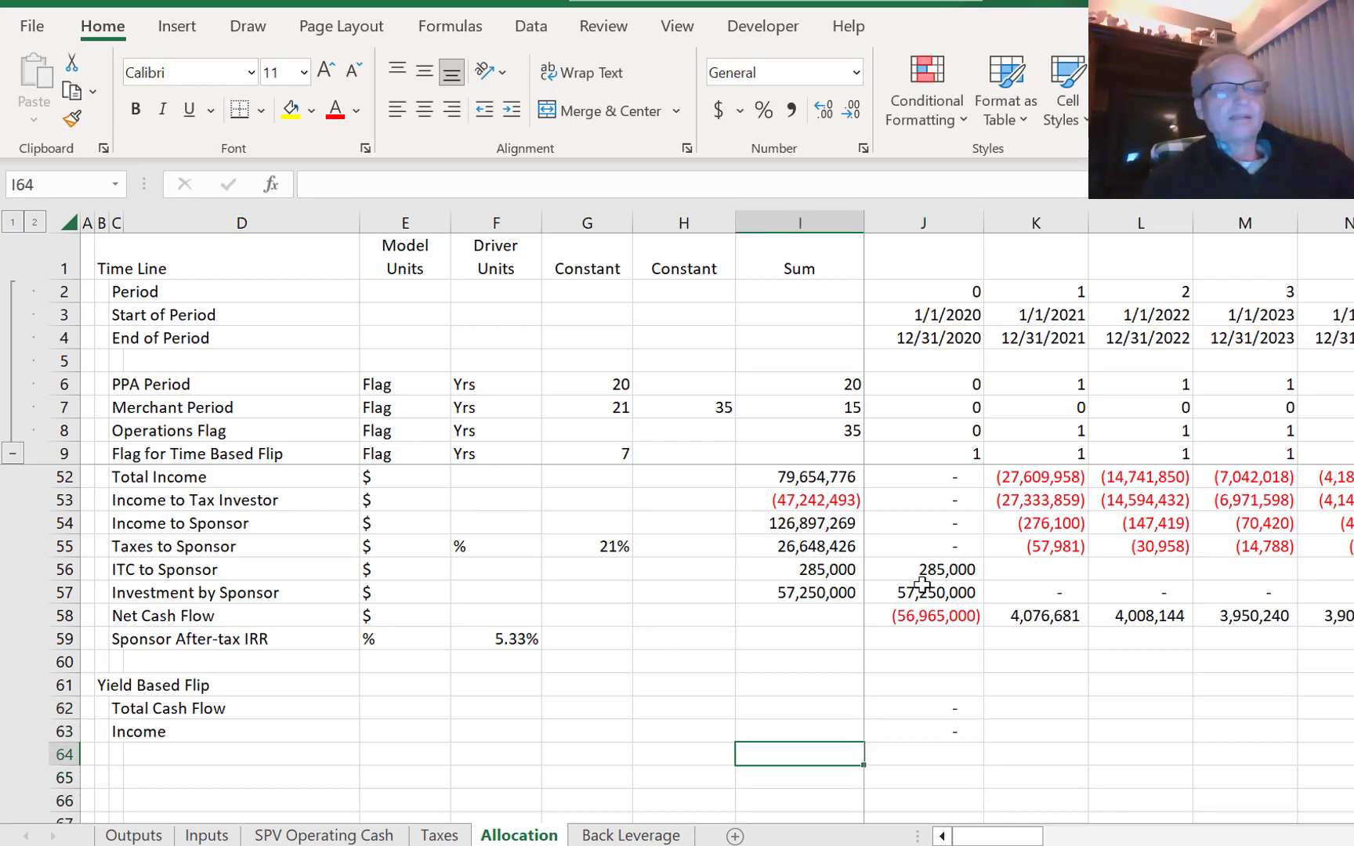
- Label row 64 as "ITC" in column C of the Yield Based Flip section
key("Left")
key("Left")
key("Left")
key("Left")
key("Left")
key("Left")
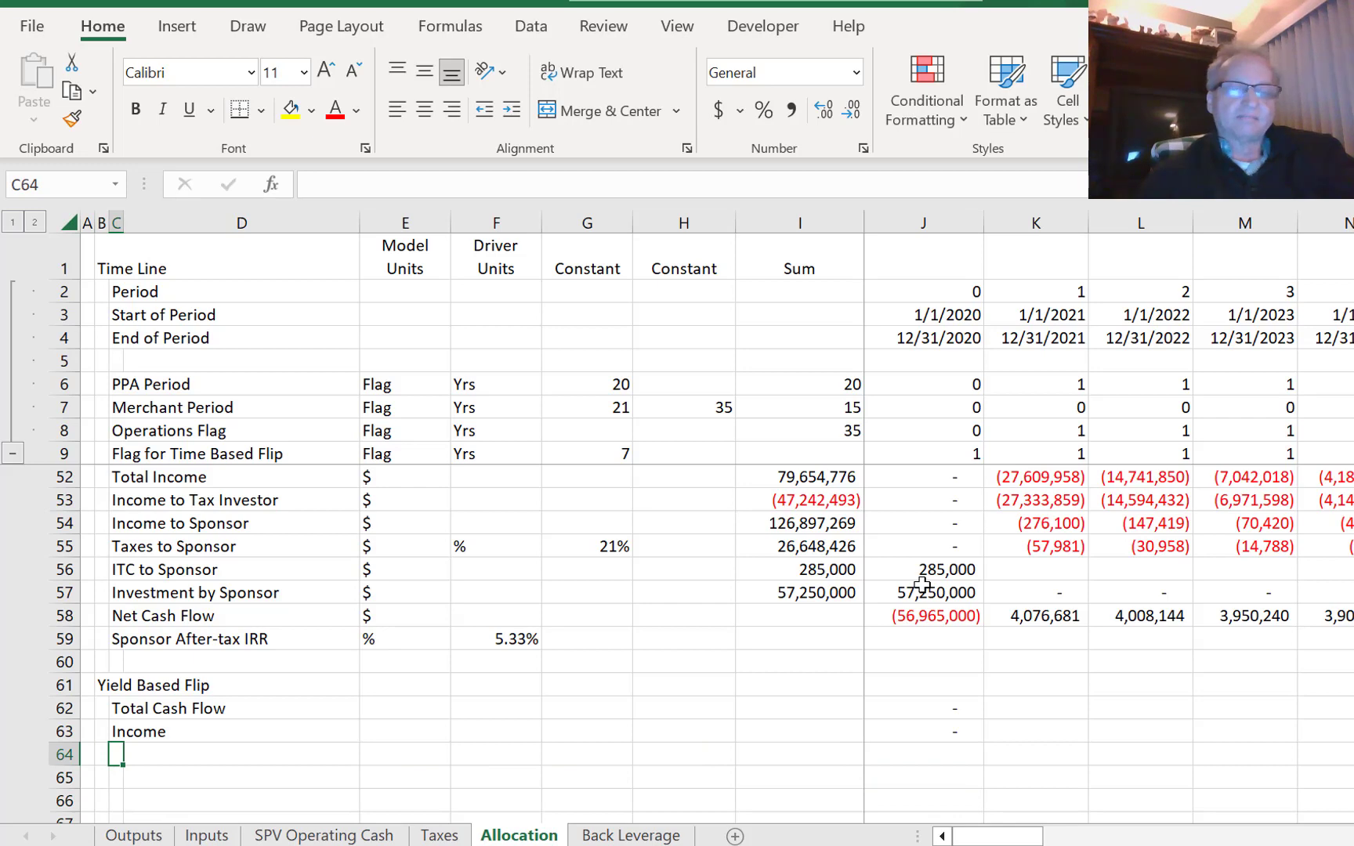
type("ITC")
key("Return")
- Link the period 0 ITC in cell J64 to the total ITC in J25 with the formula =J25
key("Up")
key("Right")
key("Right")
key("Right")
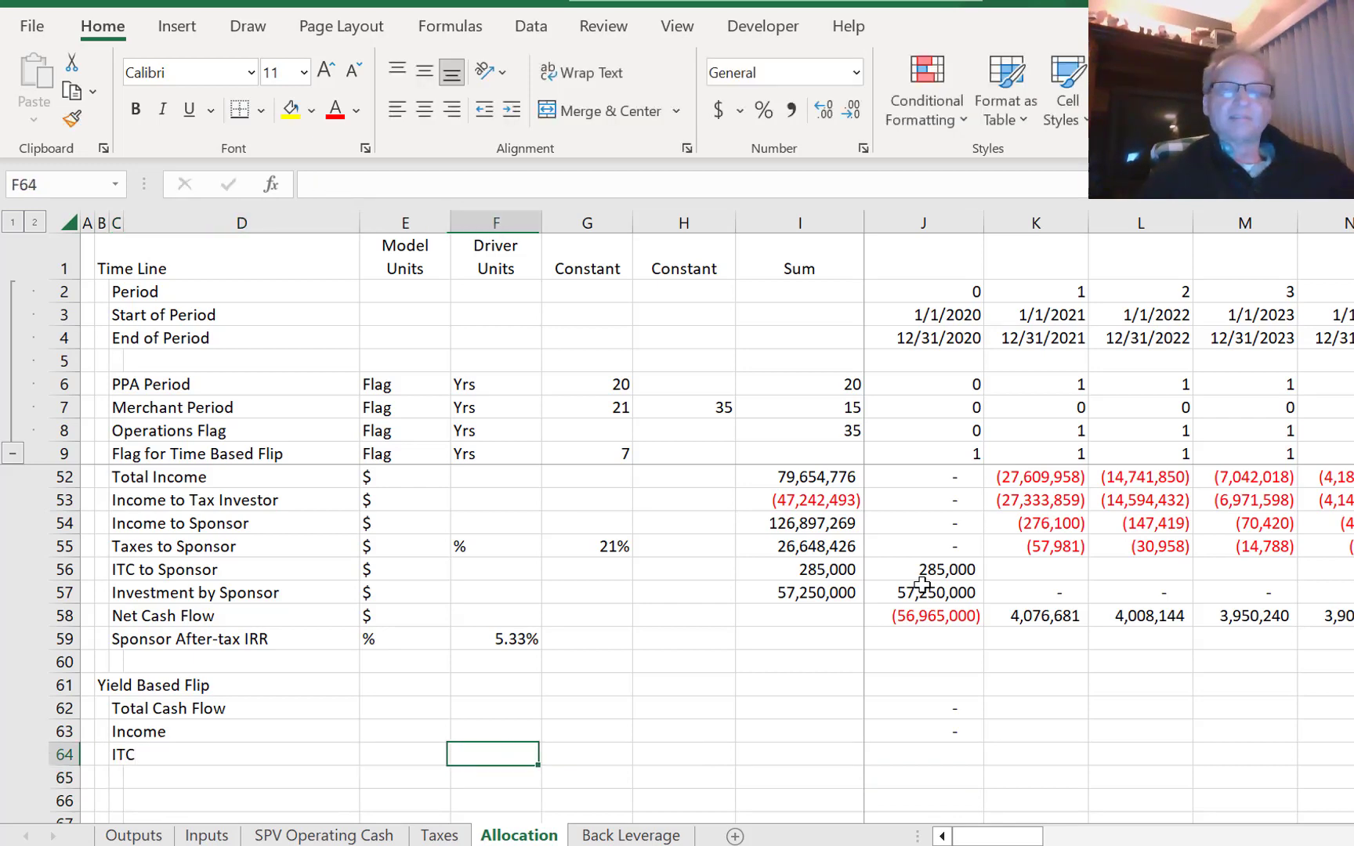
key("Right")
key("Right")
key("Right")
key("Right")
type("=")
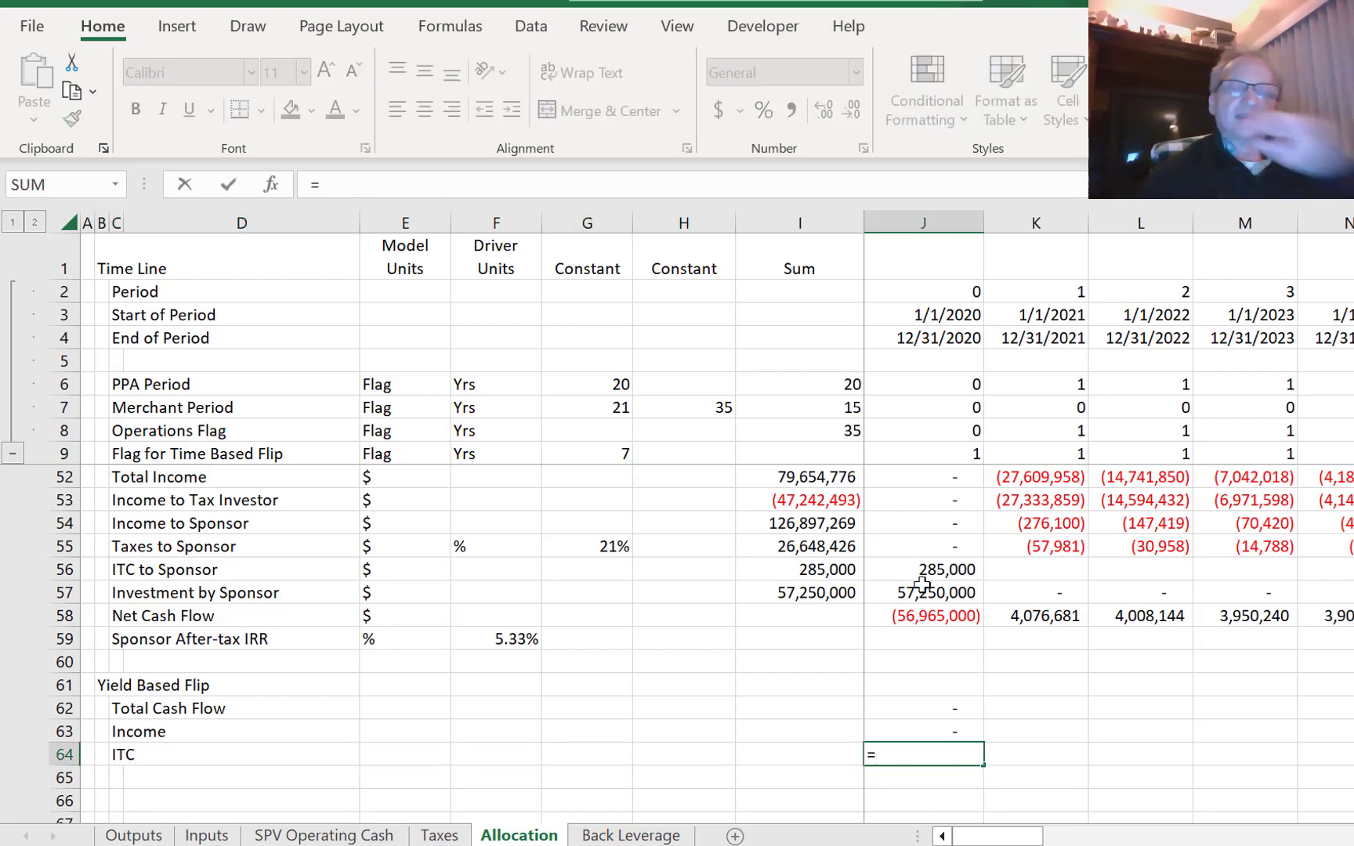
key("Up")
key("Up")
key("Up")
key("Up")
key("Up")
key("Up")
key("Up")
key("Up")
key("Up")
key("Up")
key("Up")
key("Up")
key("Up")
key("Up")
key("Up")
key("Up")
key("Up")
key("Up")
key("Up")
key("Up")
key("Up")
key("Up")
key("Up")
key("Up")
key("Up")
key("Up")
key("Up")
key("Up")
key("Up")
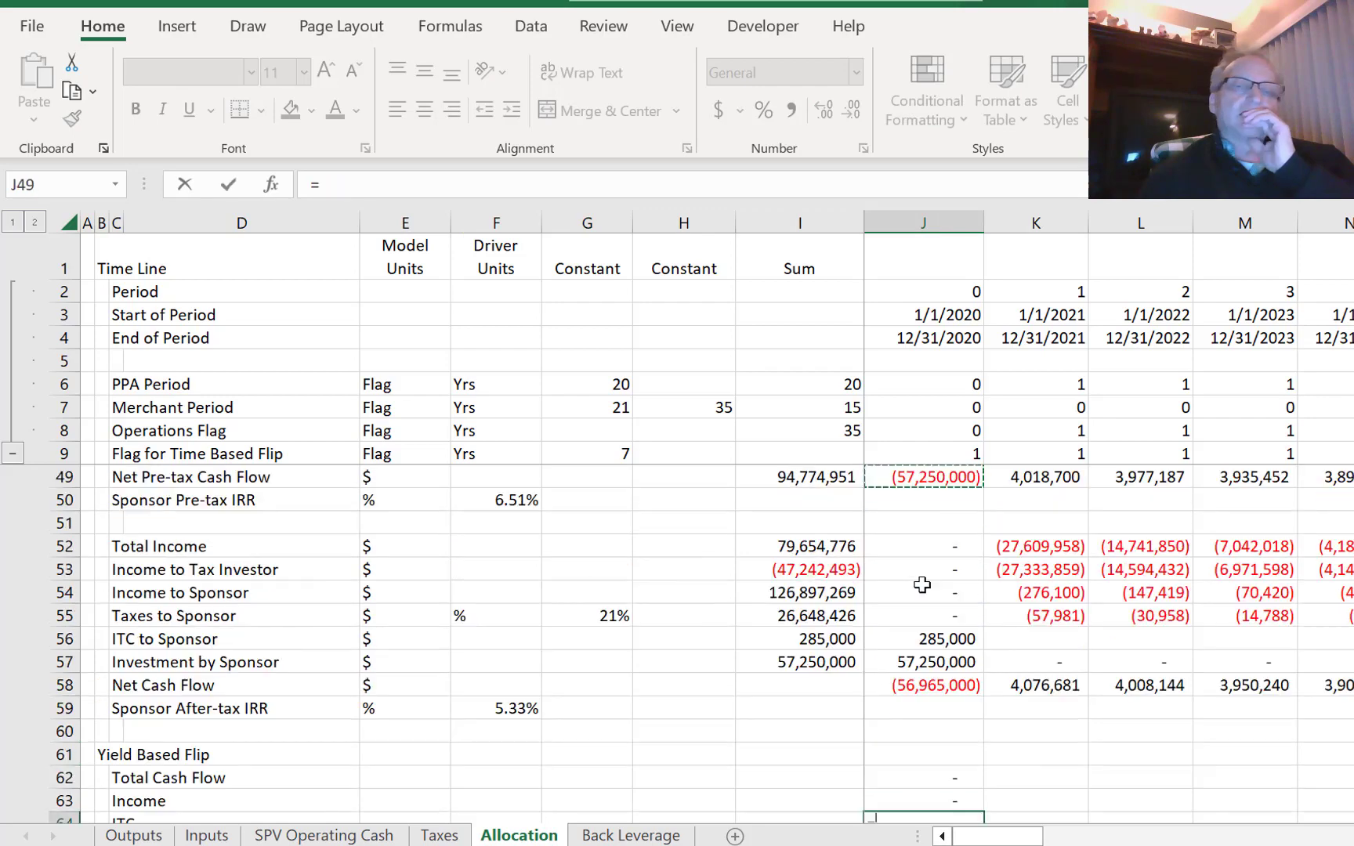
key("Up")
key("Up")
key("Up")
key("Up")
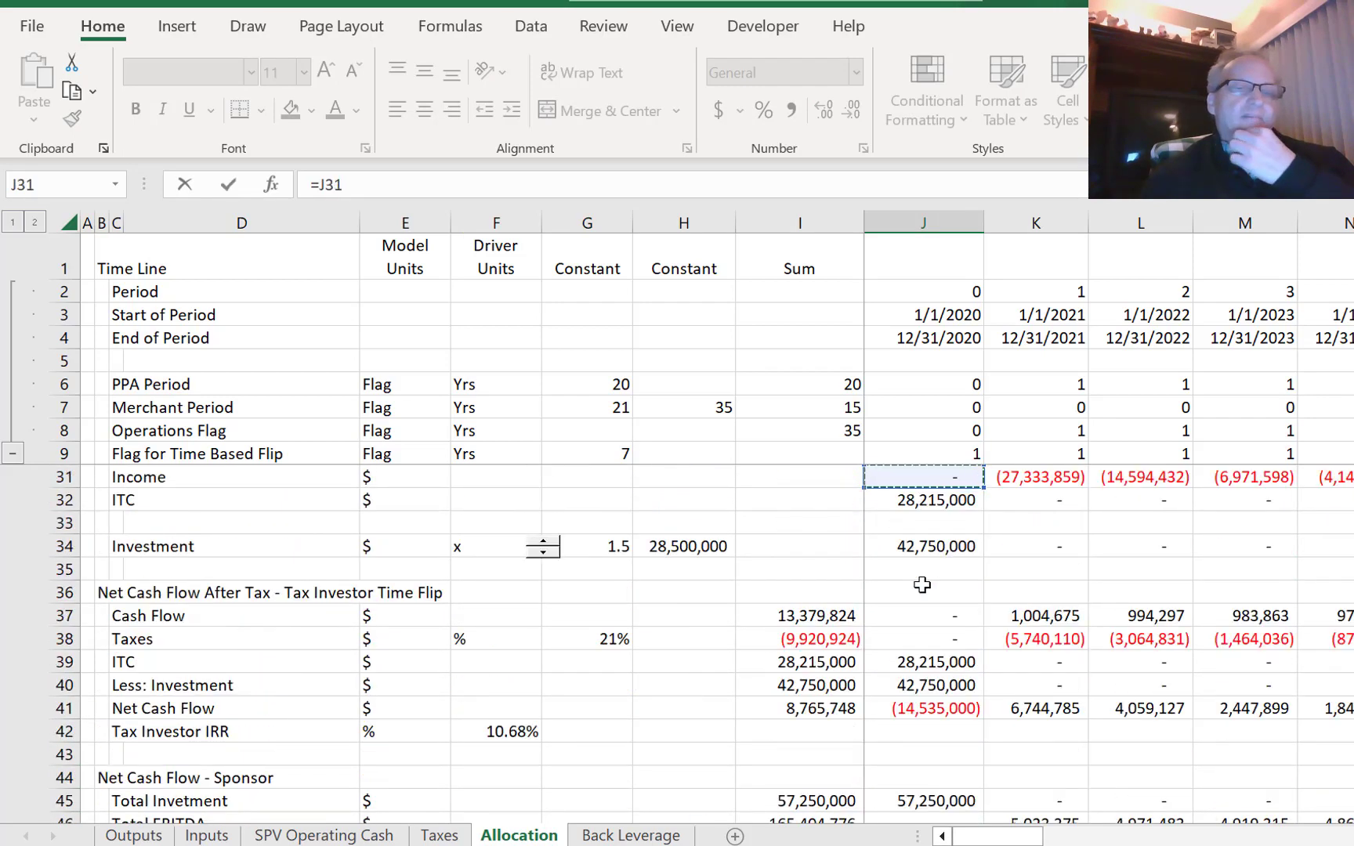
key("Down")
key("Down")
key("Down")
key("Down")
key("Down")
key("Down")
key("Up")
key("Up")
key("Up")
key("Up")
key("Up")
key("Up")
key("Up")
key("Up")
key("Up")
key("Up")
key("Up")
key("Up")
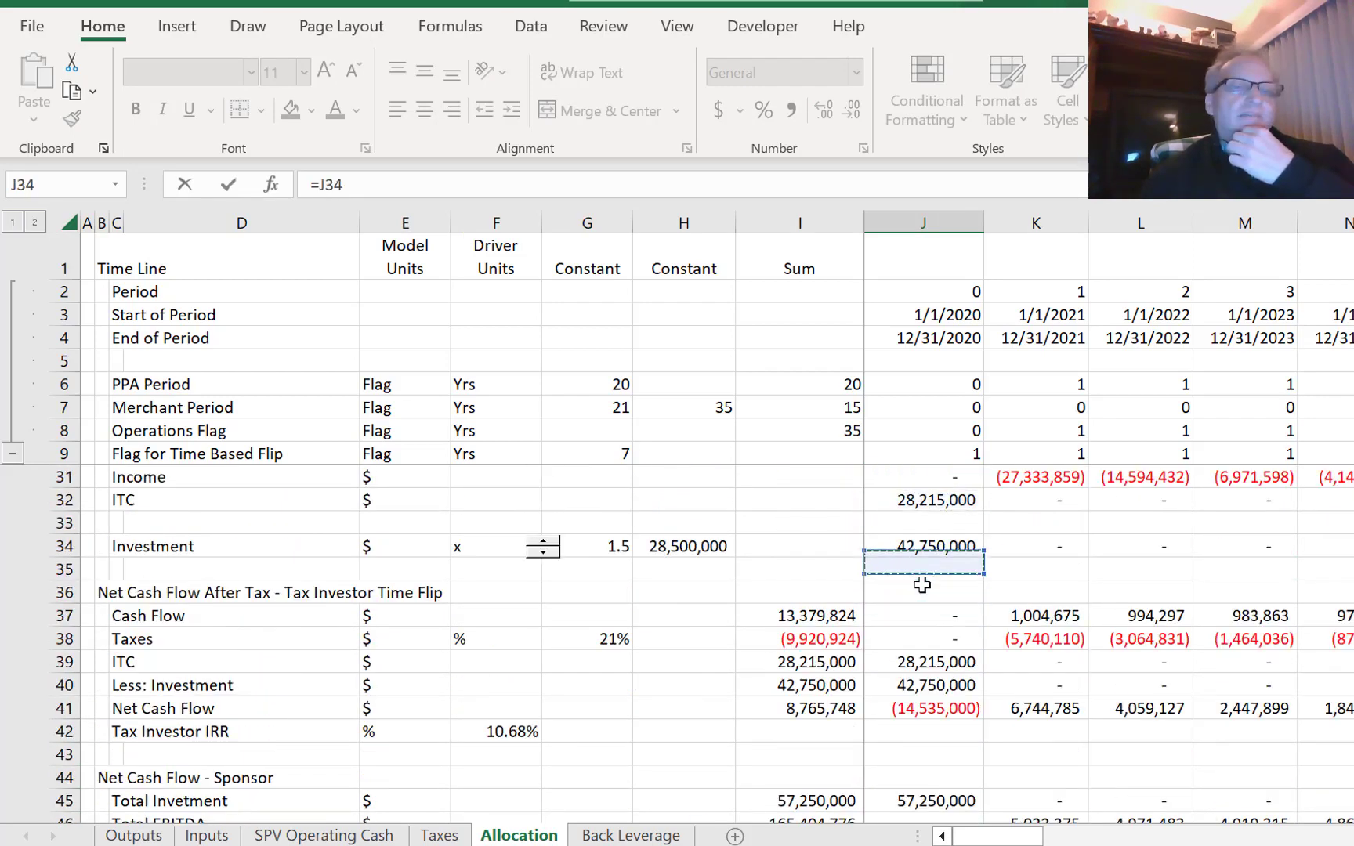
key("Up")
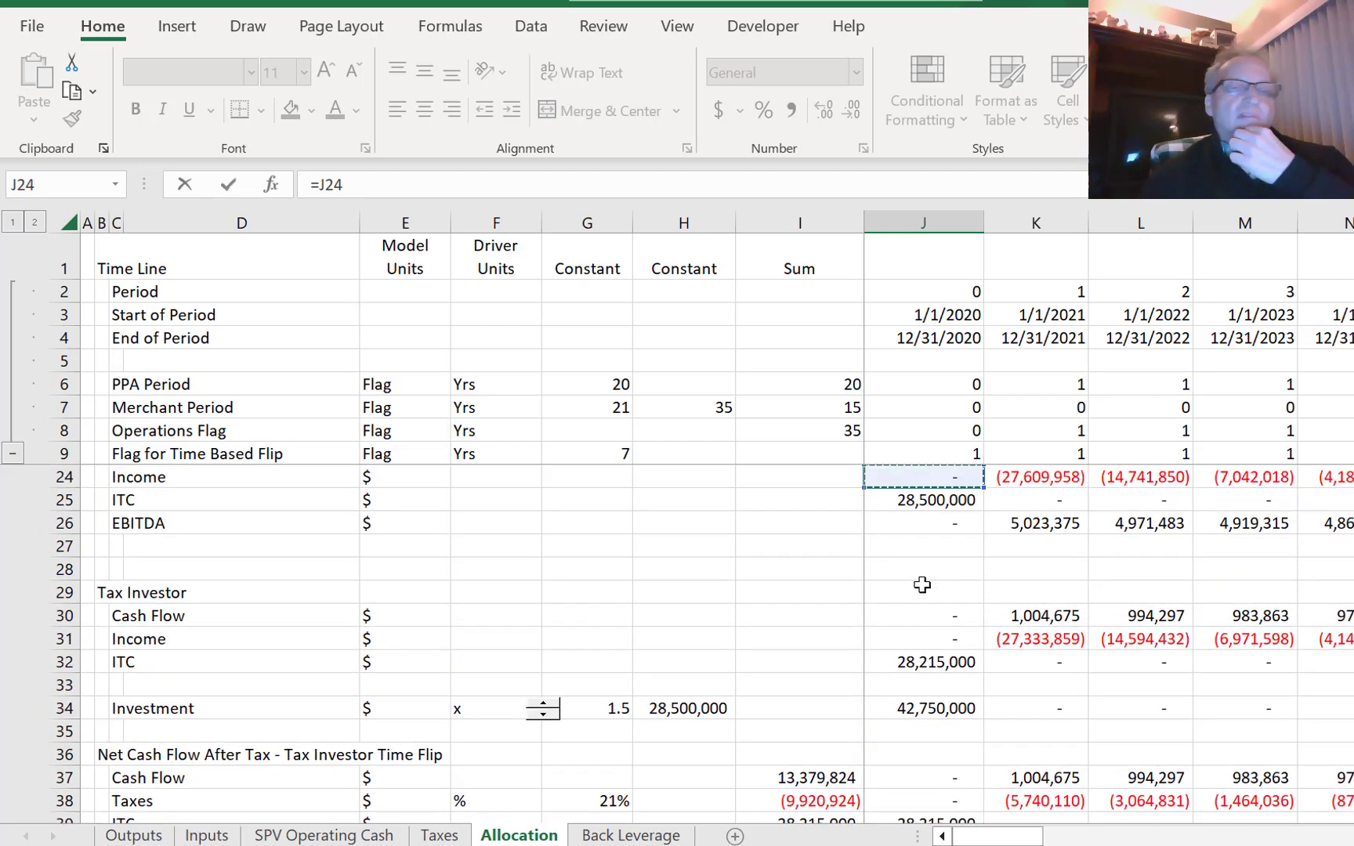
key("Down")
key("Return")
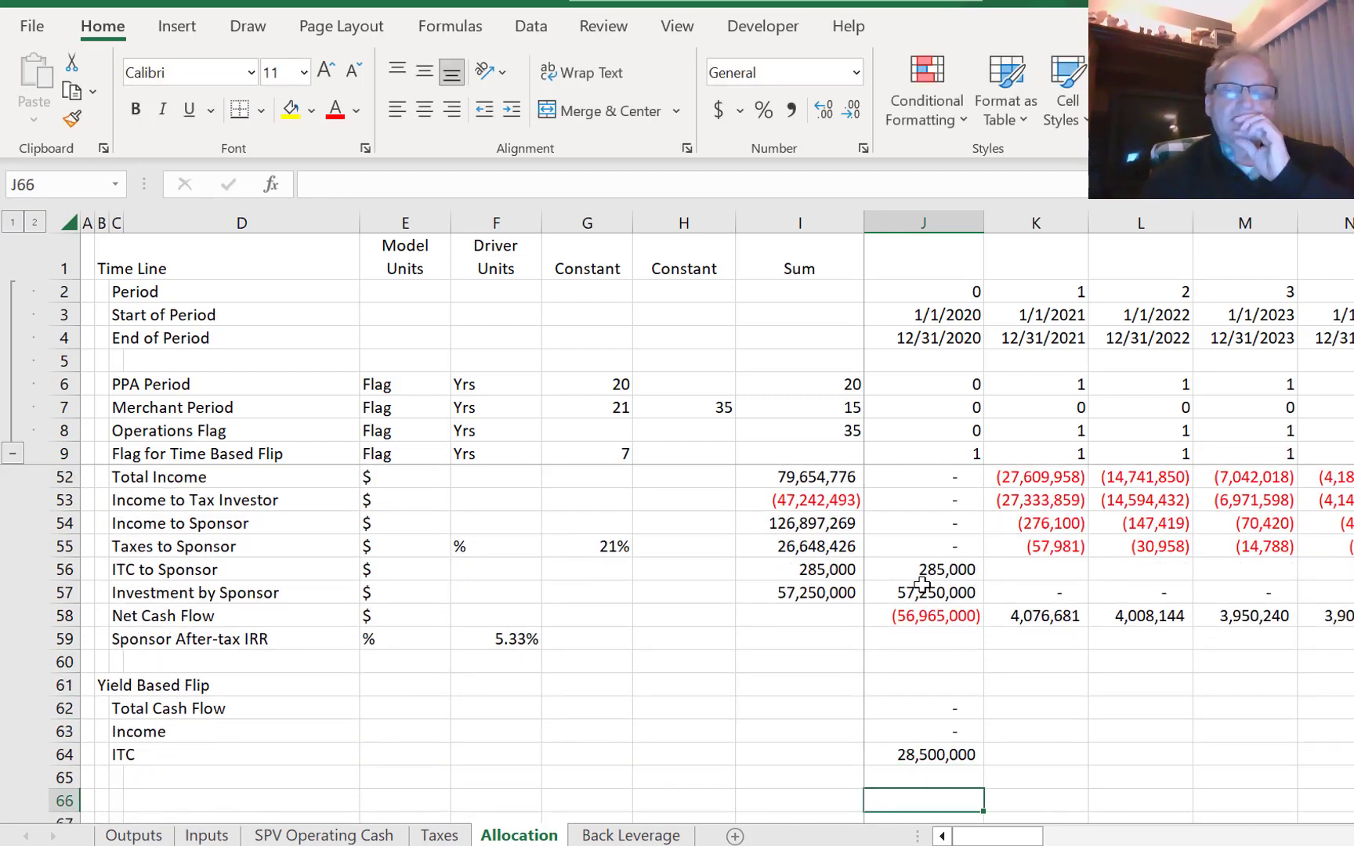
- Add the label "Tax Investor Cash Pre-Flip" in cell C66, leaving a blank row below ITC
key("Down")
key("Down")
key("Down")
key("Up")
key("Up")
key("Left")
key("Left")
key("Left")
key("Left")
key("Left")
key("Left")
key("Left")
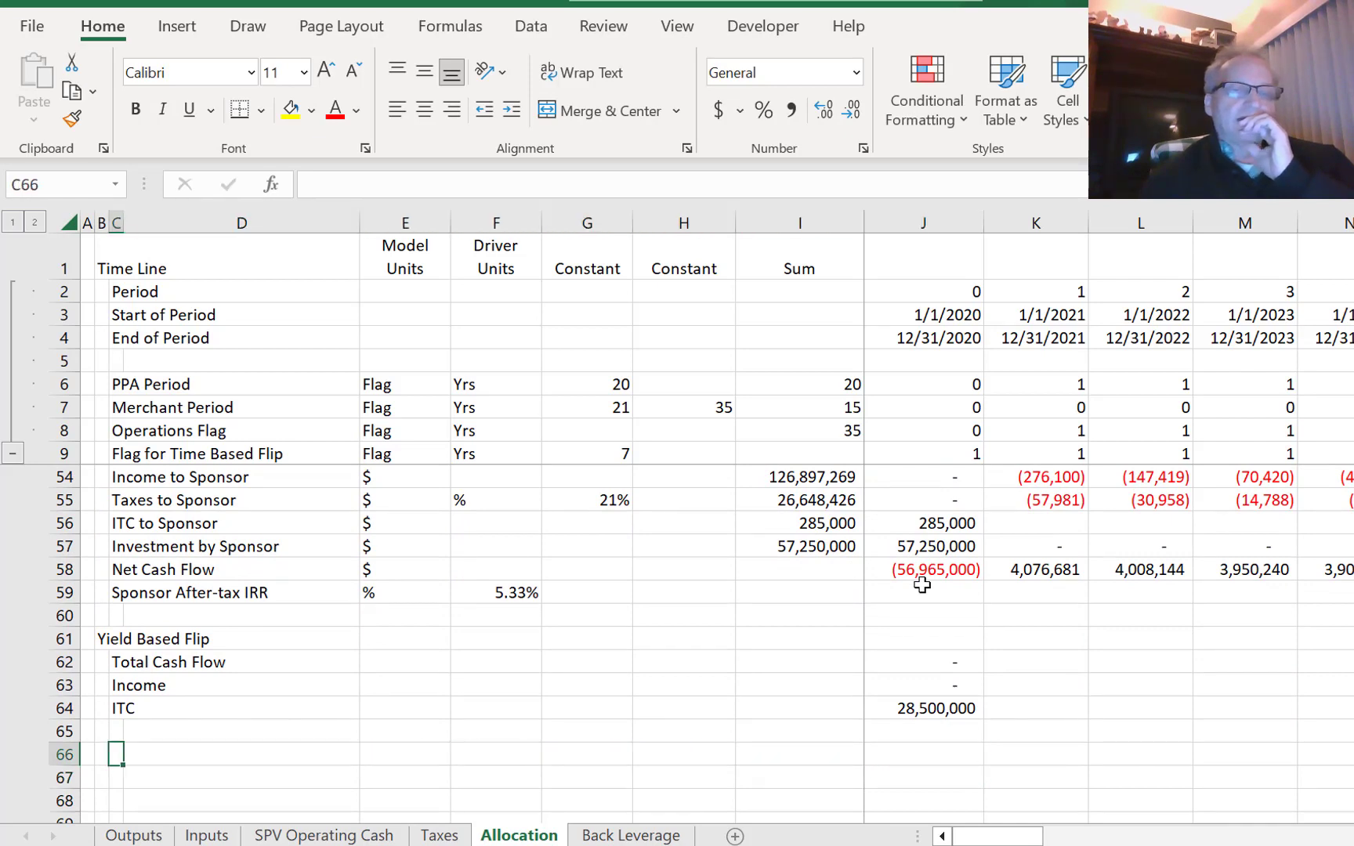
type("Tax")
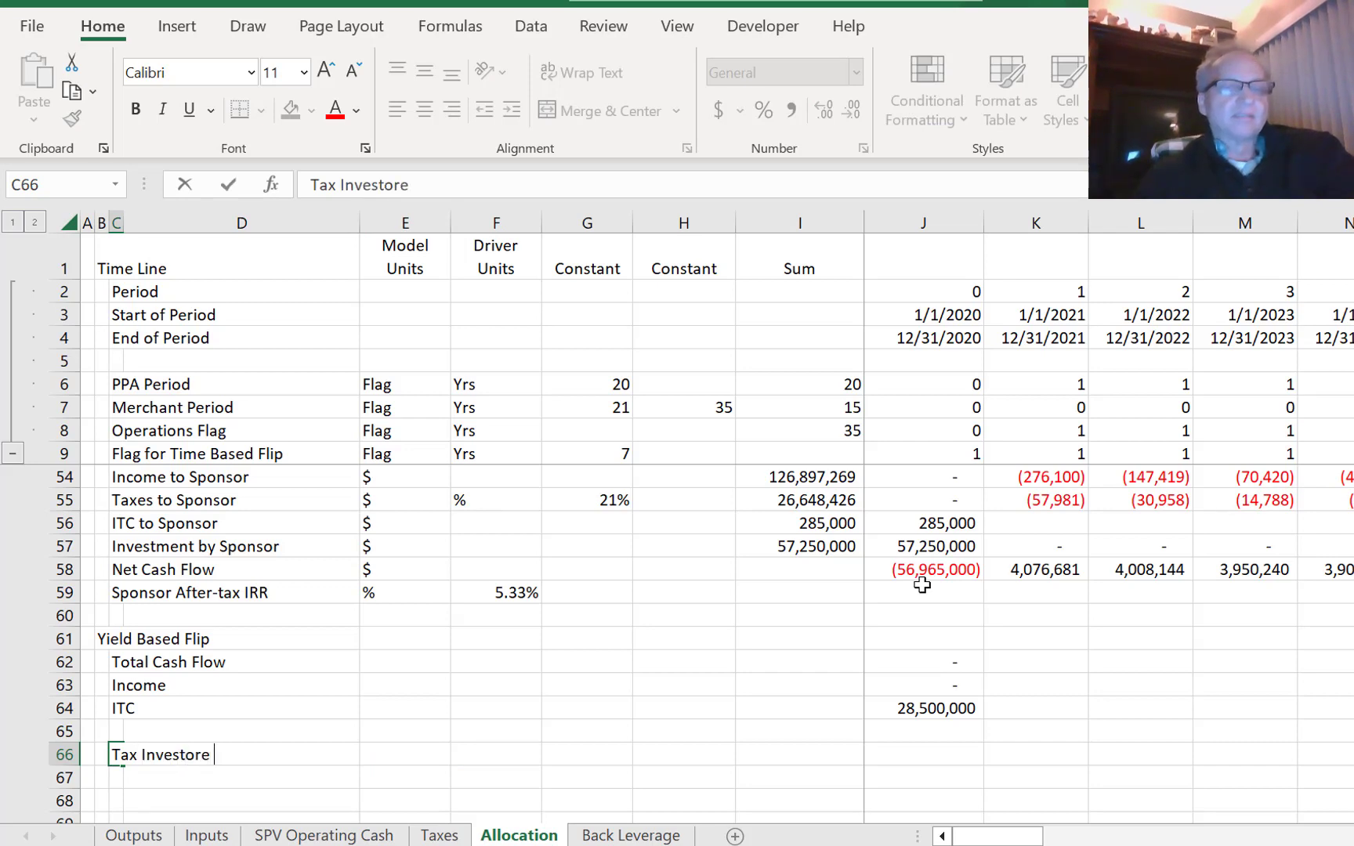
type("Investor I")
key("BackSpace")
type("Cash Pre-")
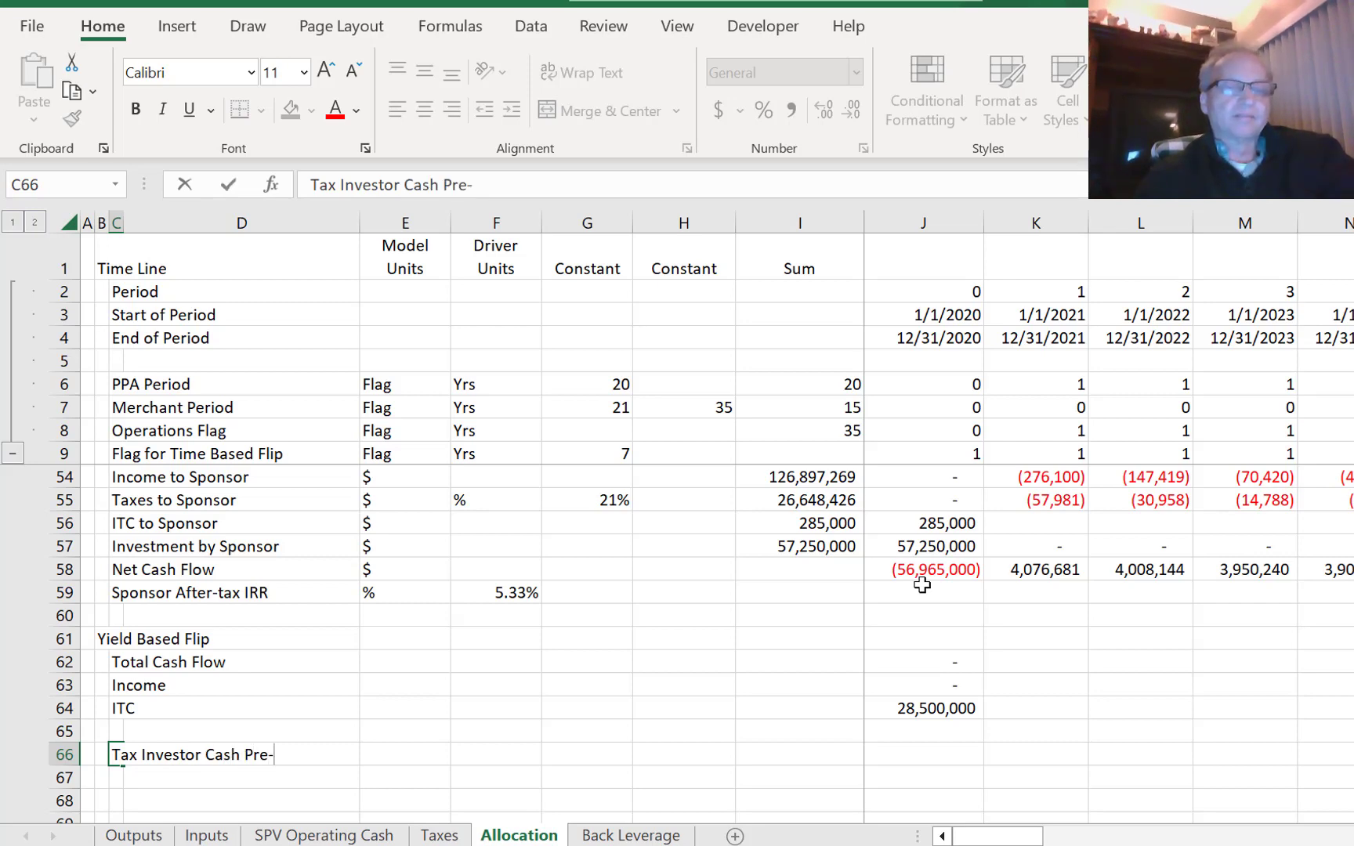
type("Flio")
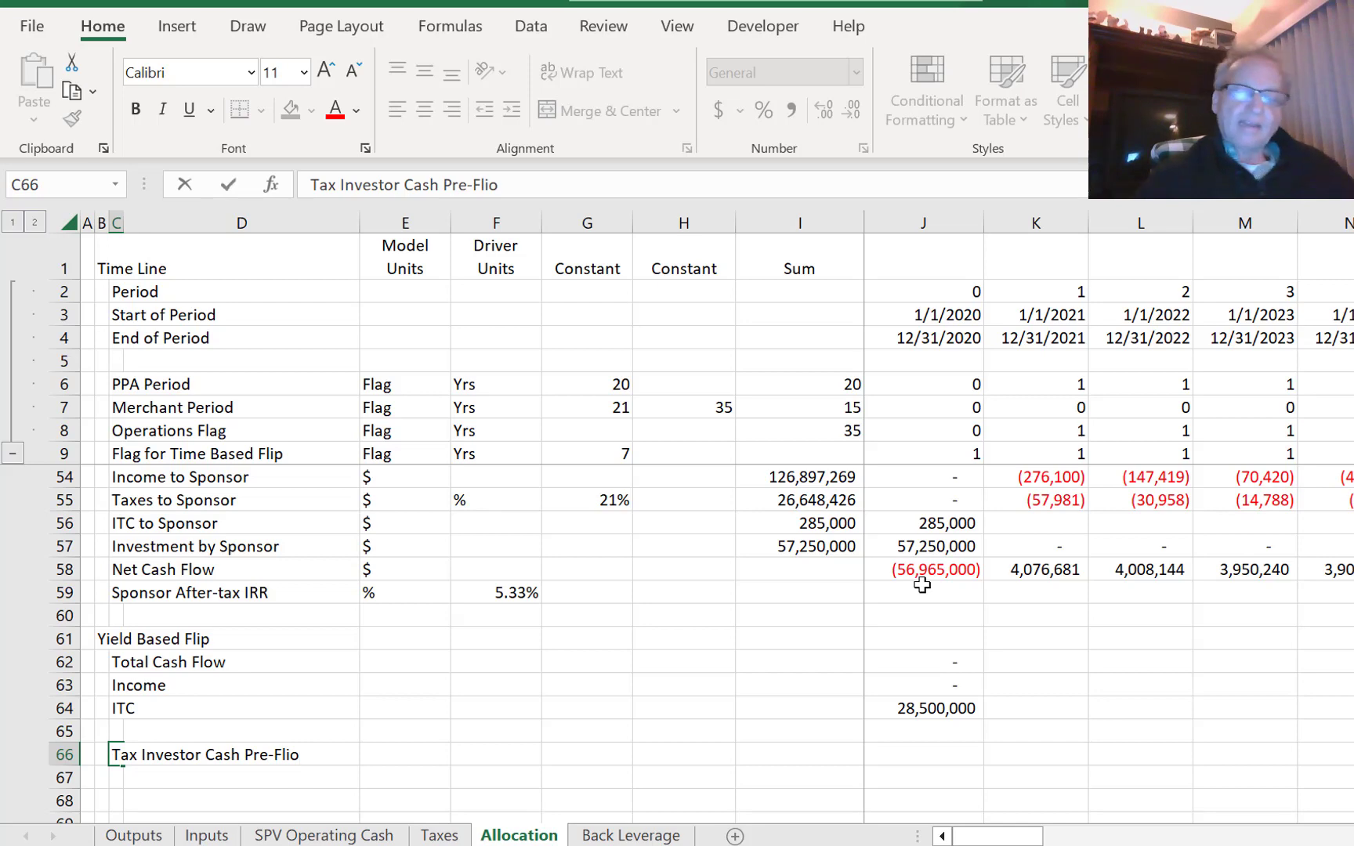
key("Return")
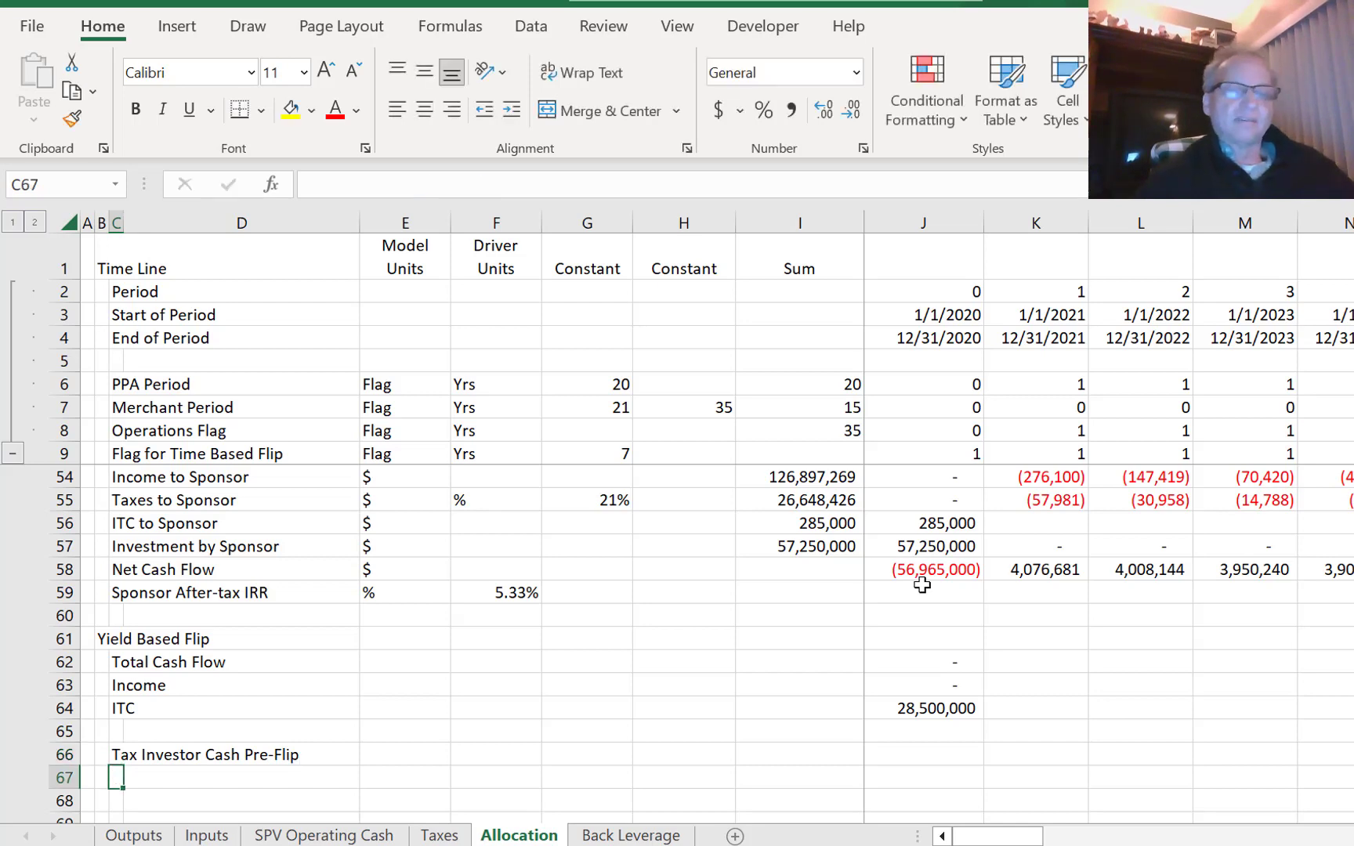
- Link cell F66 to the tax investor's pre-flip cash flow percentage in G21 of the Time Based Flip section
key("Up")
key("Right")
key("Right")
key("Right")
type("=")
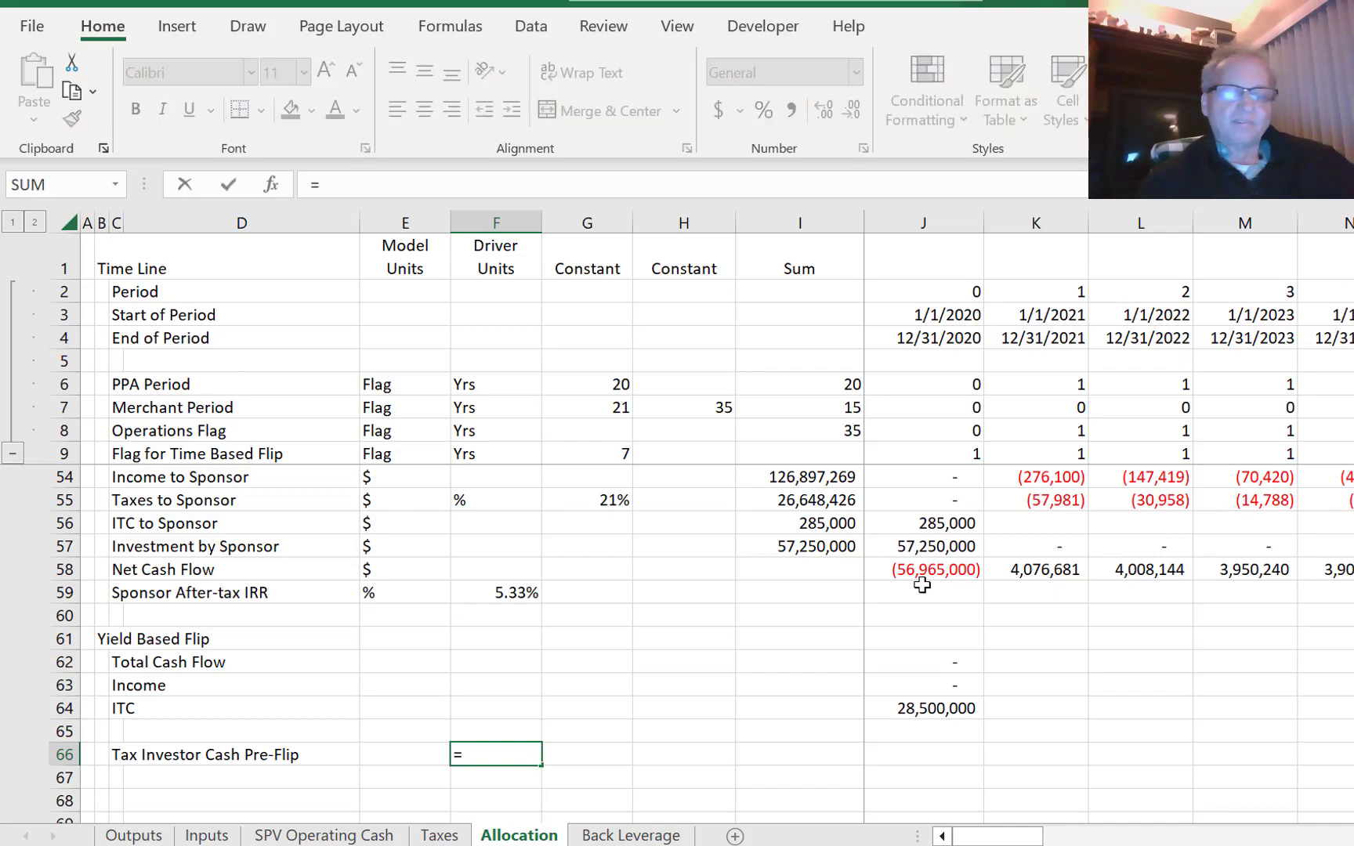
key("Up")
key("Up")
key("Up")
key("Up")
key("Up")
key("Up")
key("Up")
key("Up")
key("Up")
key("Up")
key("Up")
key("Up")
key("Up")
key("Up")
key("Up")
key("Up")
key("Up")
key("Up")
key("Up")
key("Up")
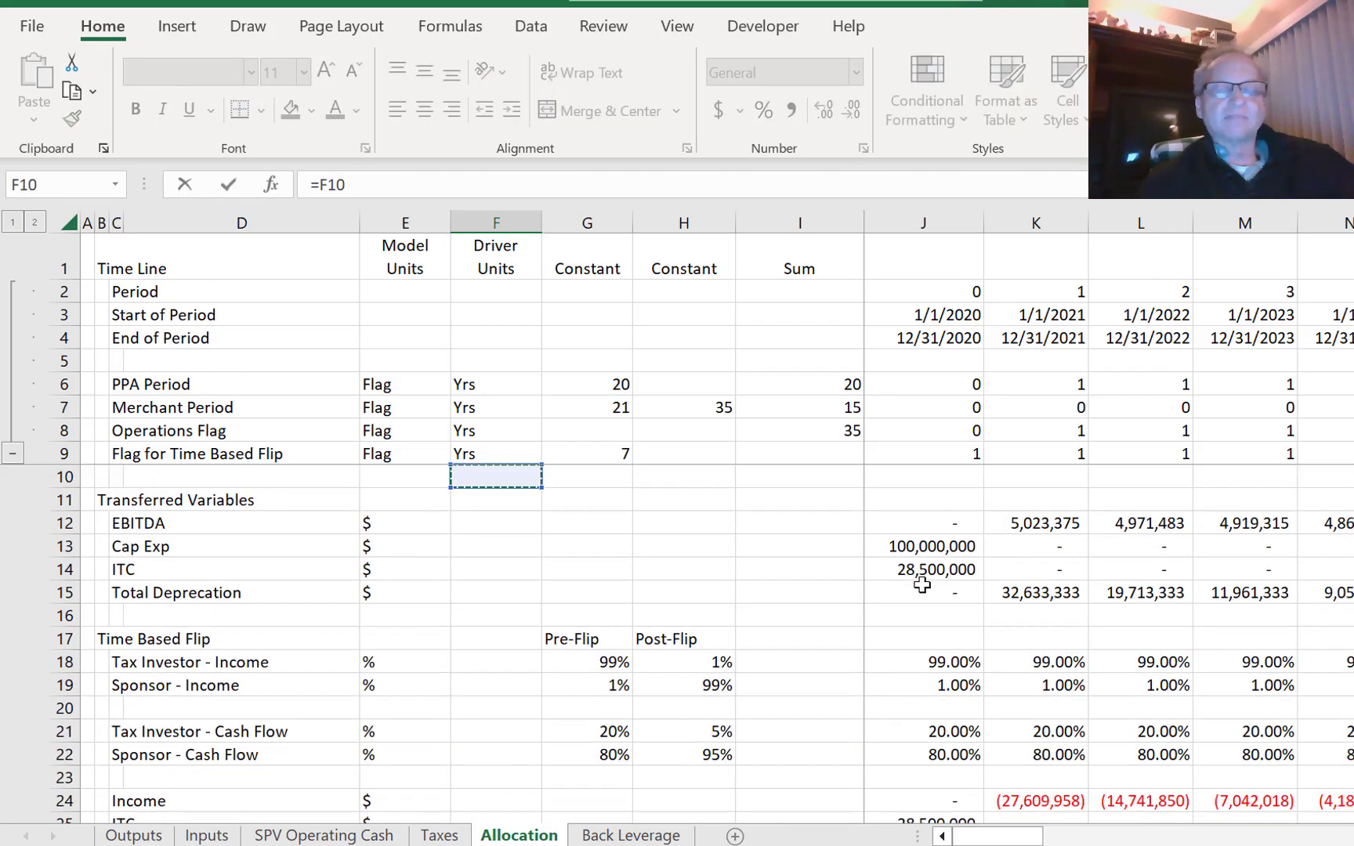
key("Down")
key("Down")
key("Down")
key("Down")
key("Down")
key("Down")
key("Down")
key("Down")
key("Down")
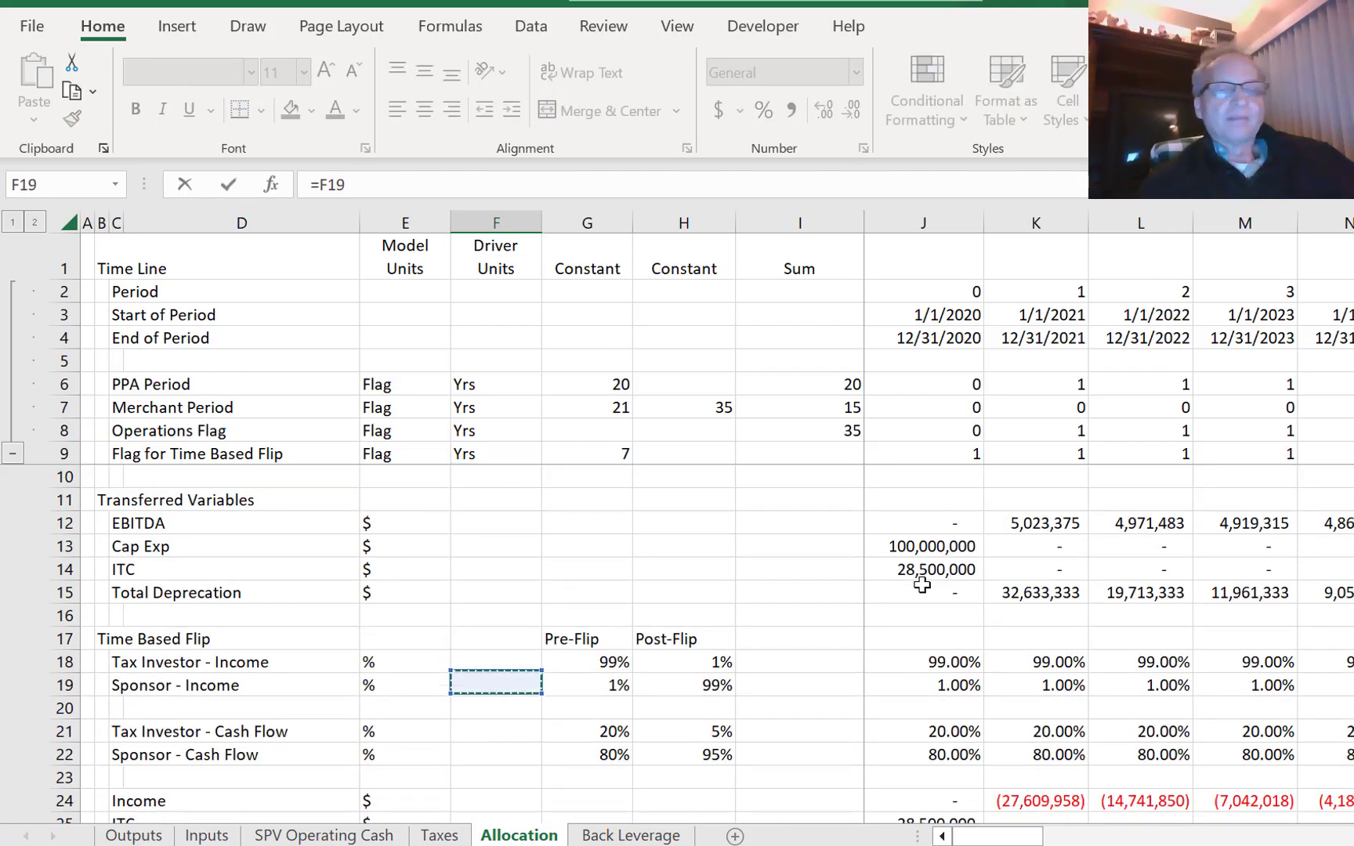
key("Down")
key("Down")
key("Right")
key("Return")
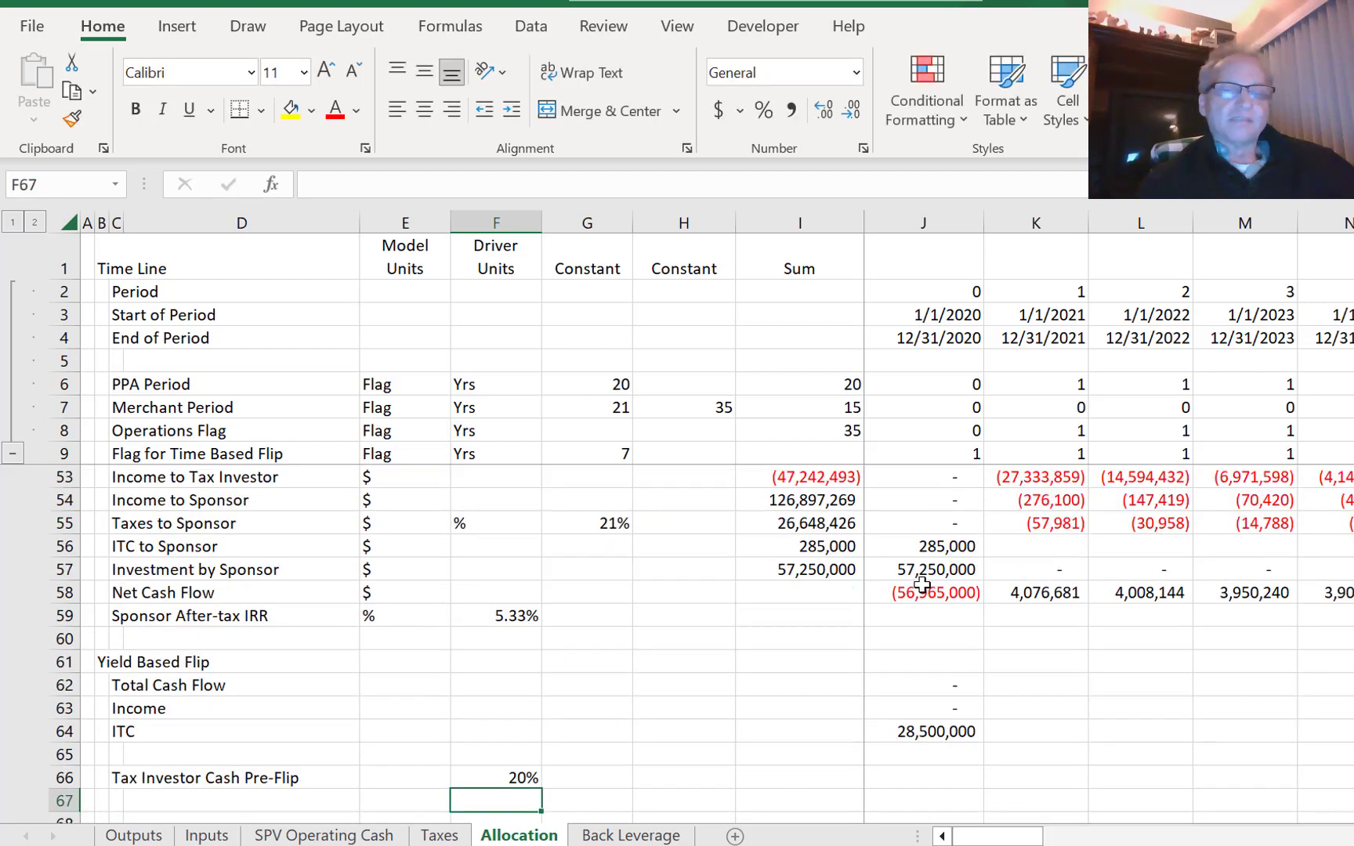
- Copy the label from C66 down to C67 and reword it as "Tax Investor Income Pre-Flip"
key("Up")
key("Left")
key("Left")
key("Left")
key("Down")
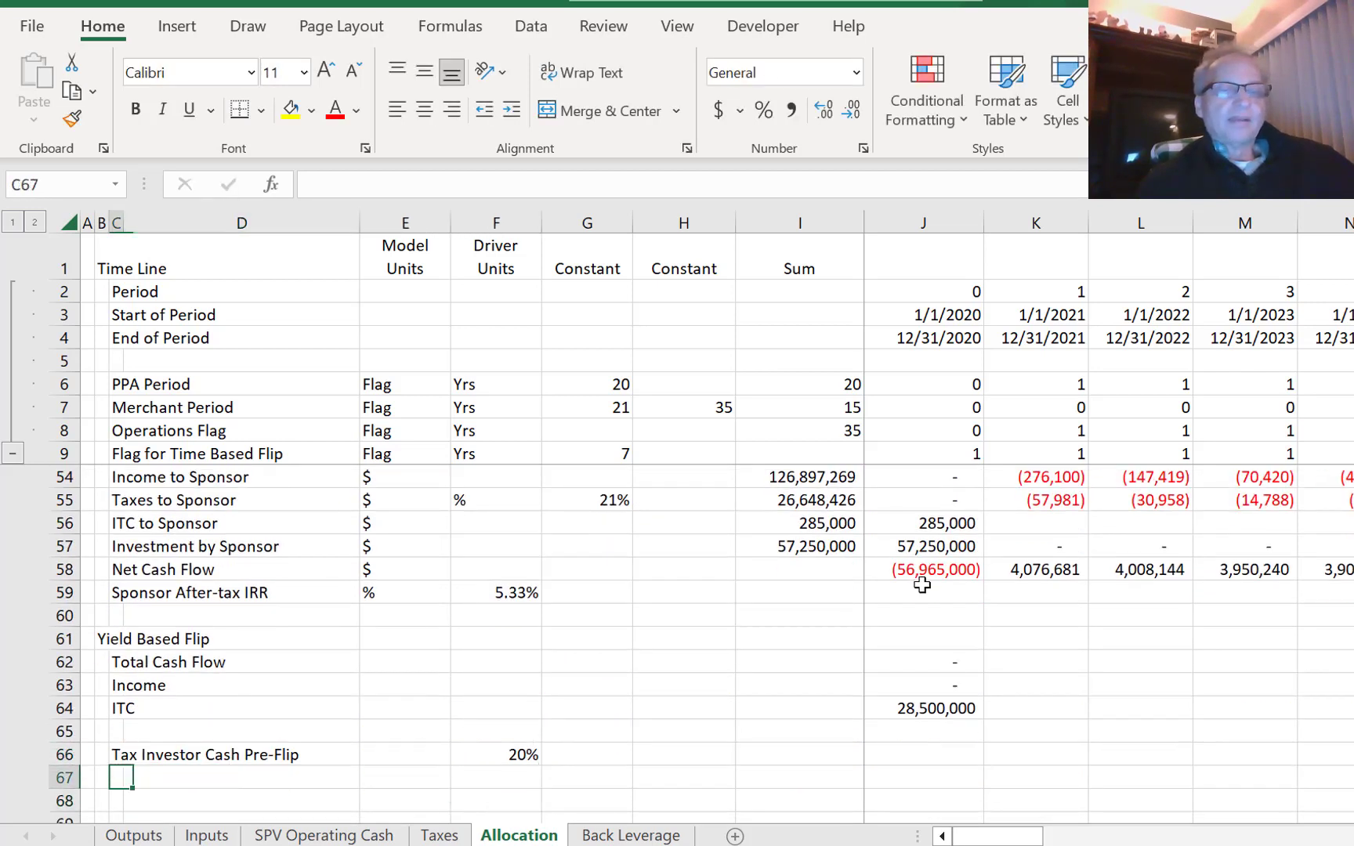
key("Up")
key("Down")
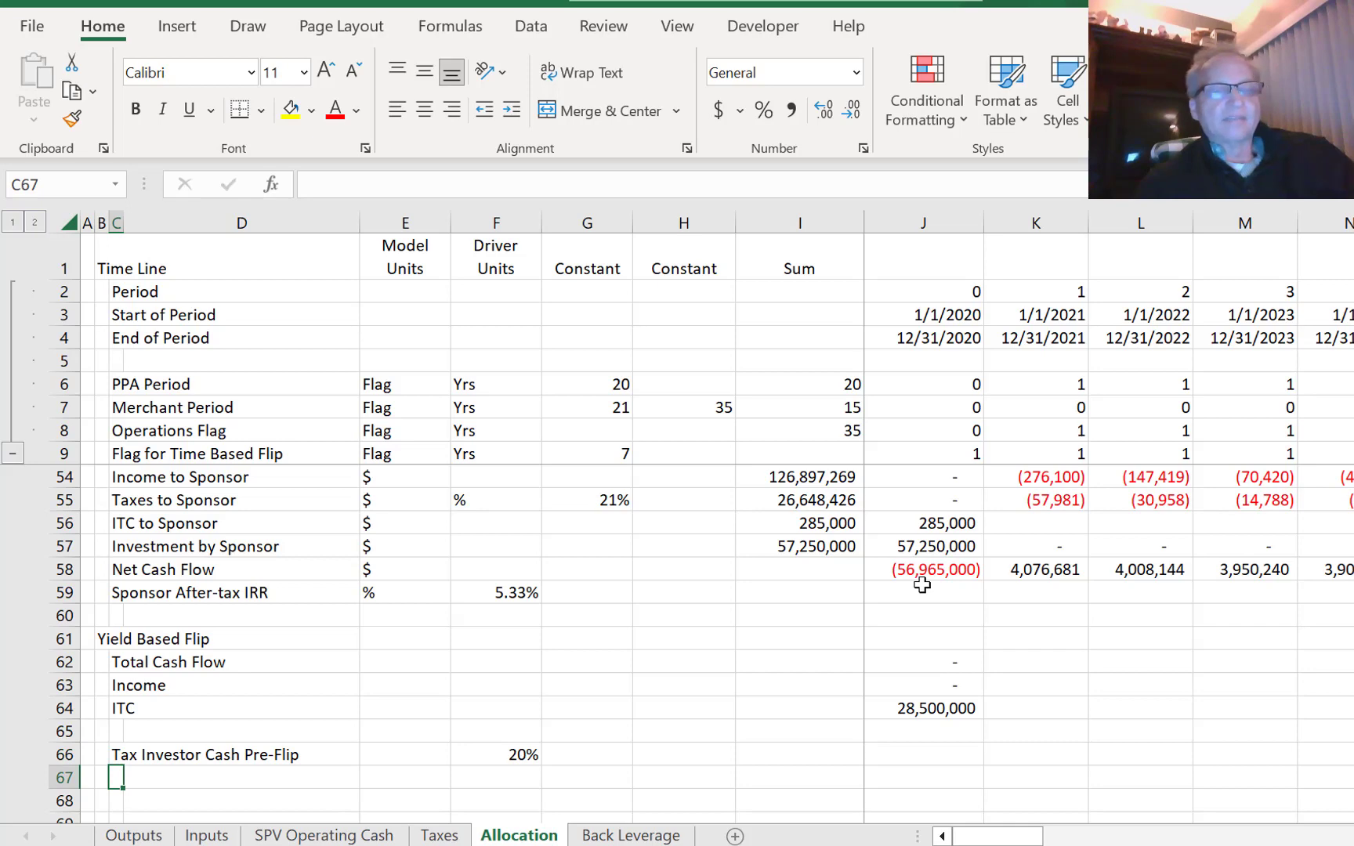
key("ctrl+d")
key("Left")
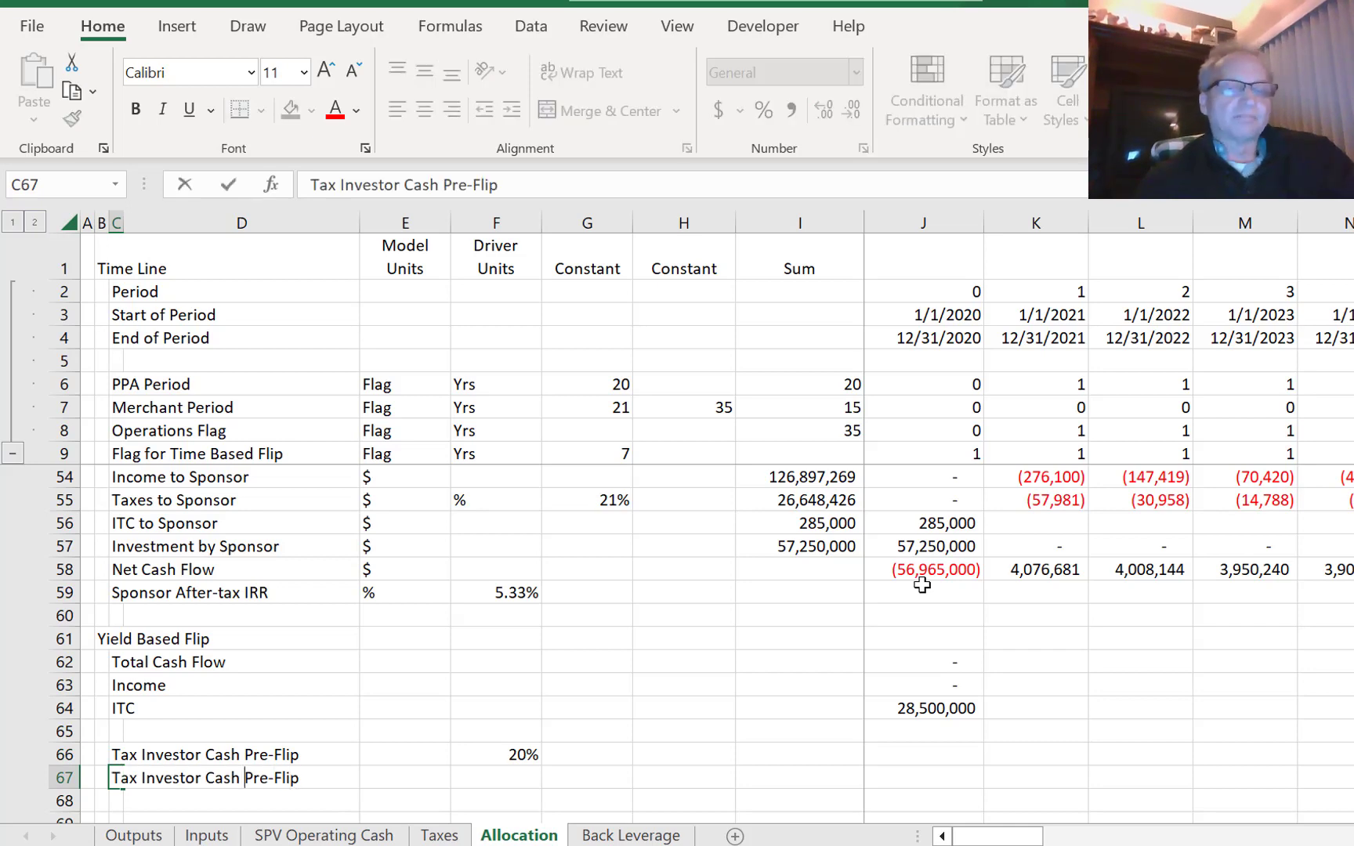
key("BackSpace")
key("BackSpace")
key("BackSpace")
key("BackSpace")
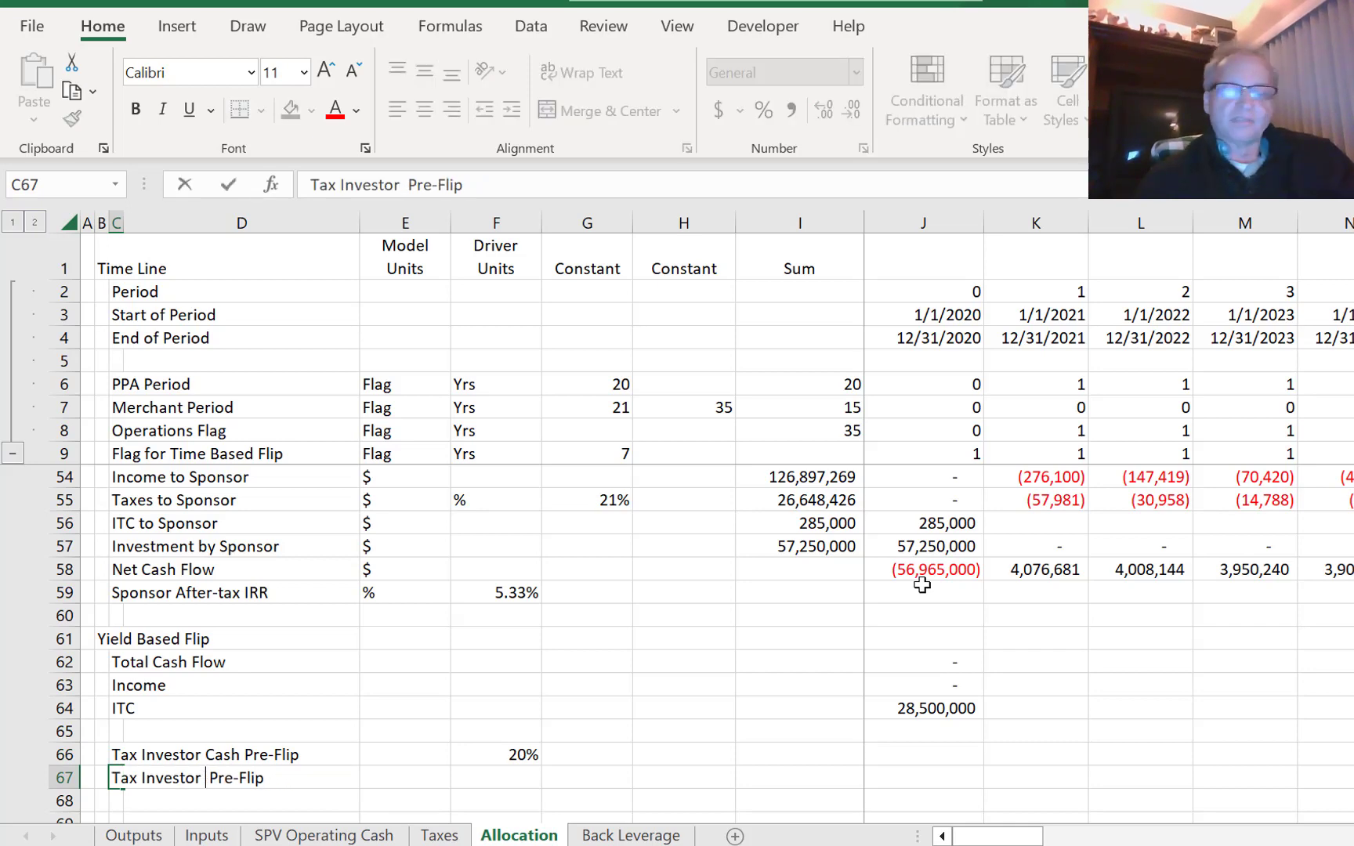
type("Income")
key("Return")
- Link cell F67 to the tax investor's pre-flip income percentage in G18 of the Time Based Flip section
key("Up")
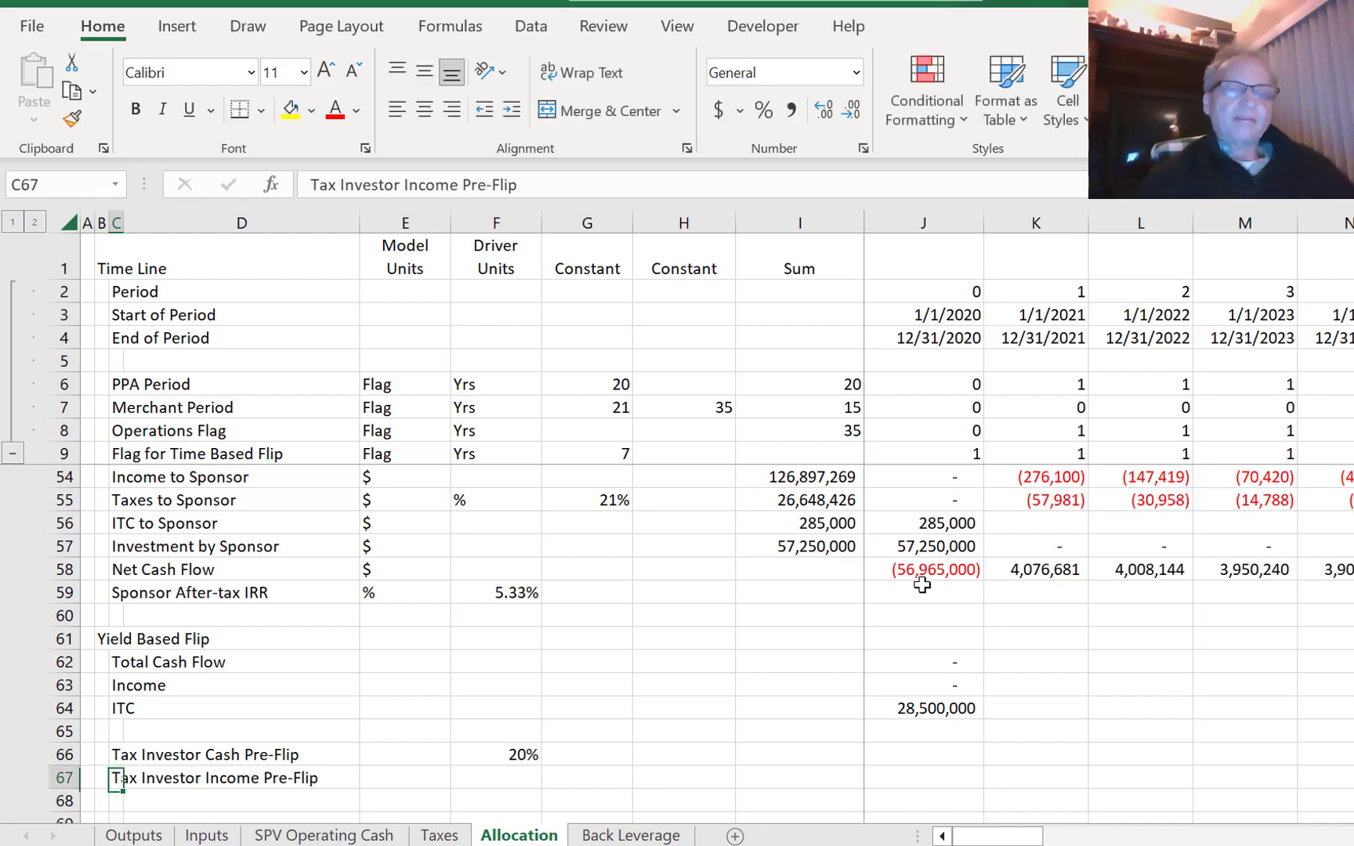
key("Right")
key("Right")
key("Right")
type("=")
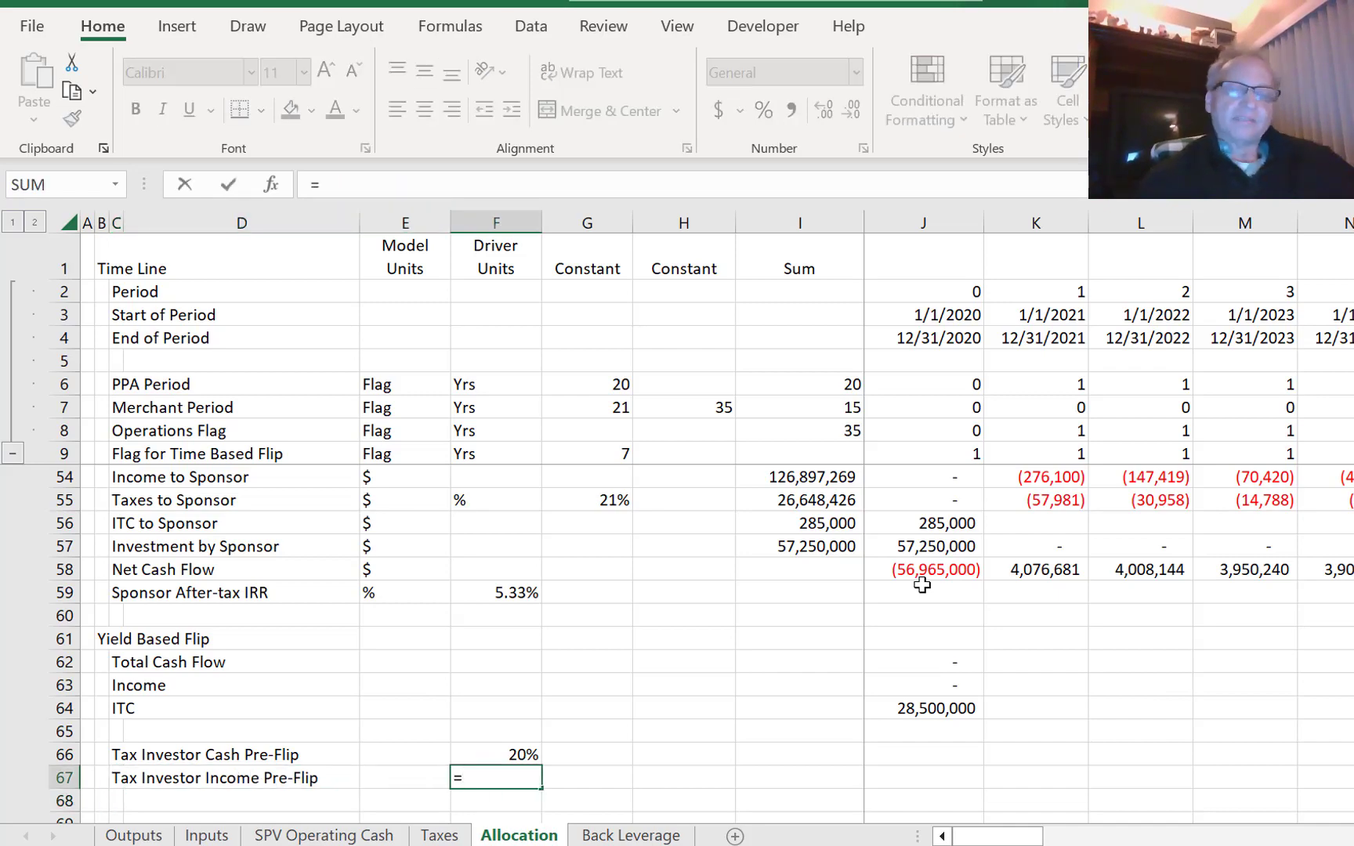
key("Page_Up")
key("Page_Up")
key("Page_Up")
key("Page_Up")
key("Page_Down")
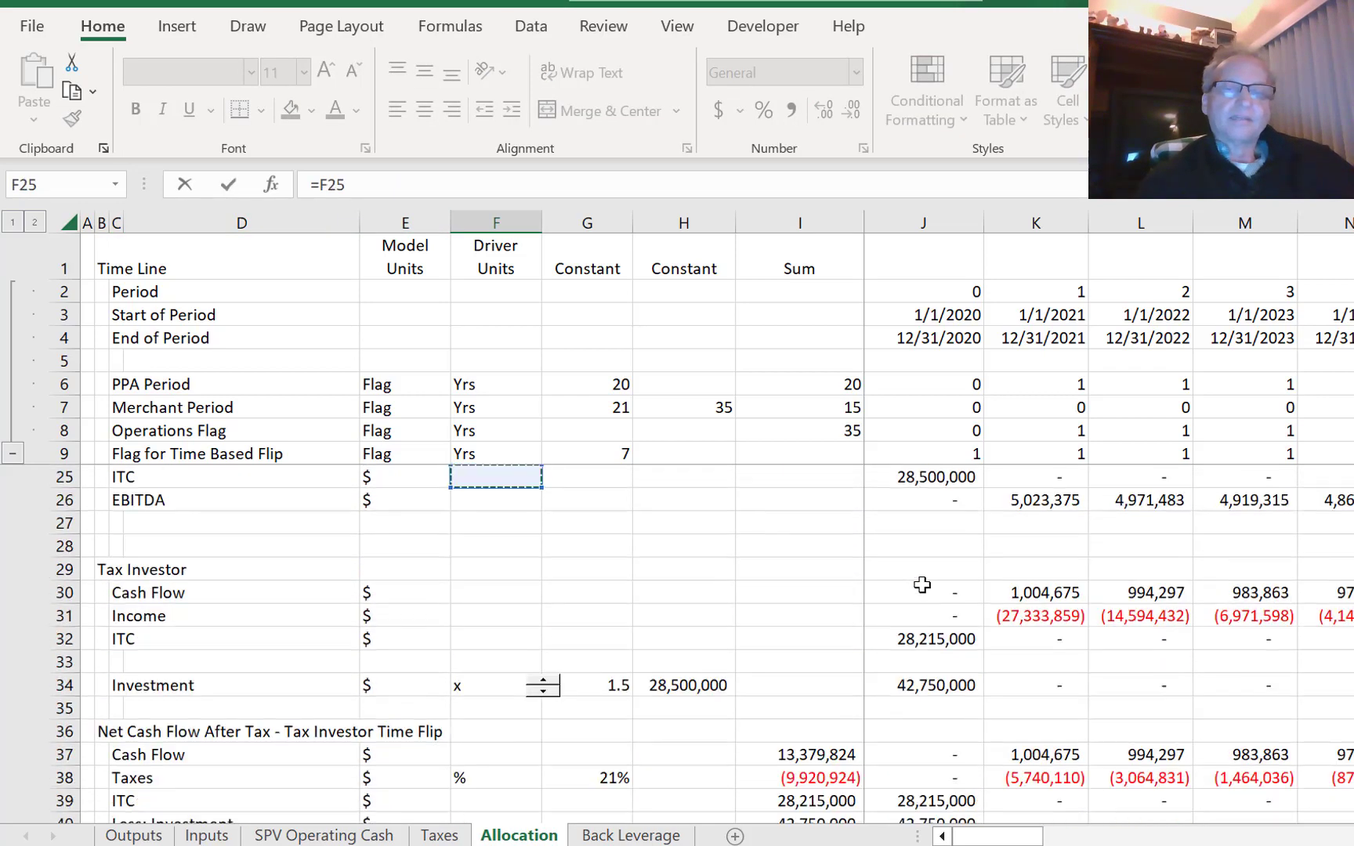
key("Page_Up")
key("Down")
key("Down")
key("Down")
key("Down")
key("Down")
key("Down")
key("Down")
key("Down")
key("Down")
key("Down")
key("Down")
key("Down")
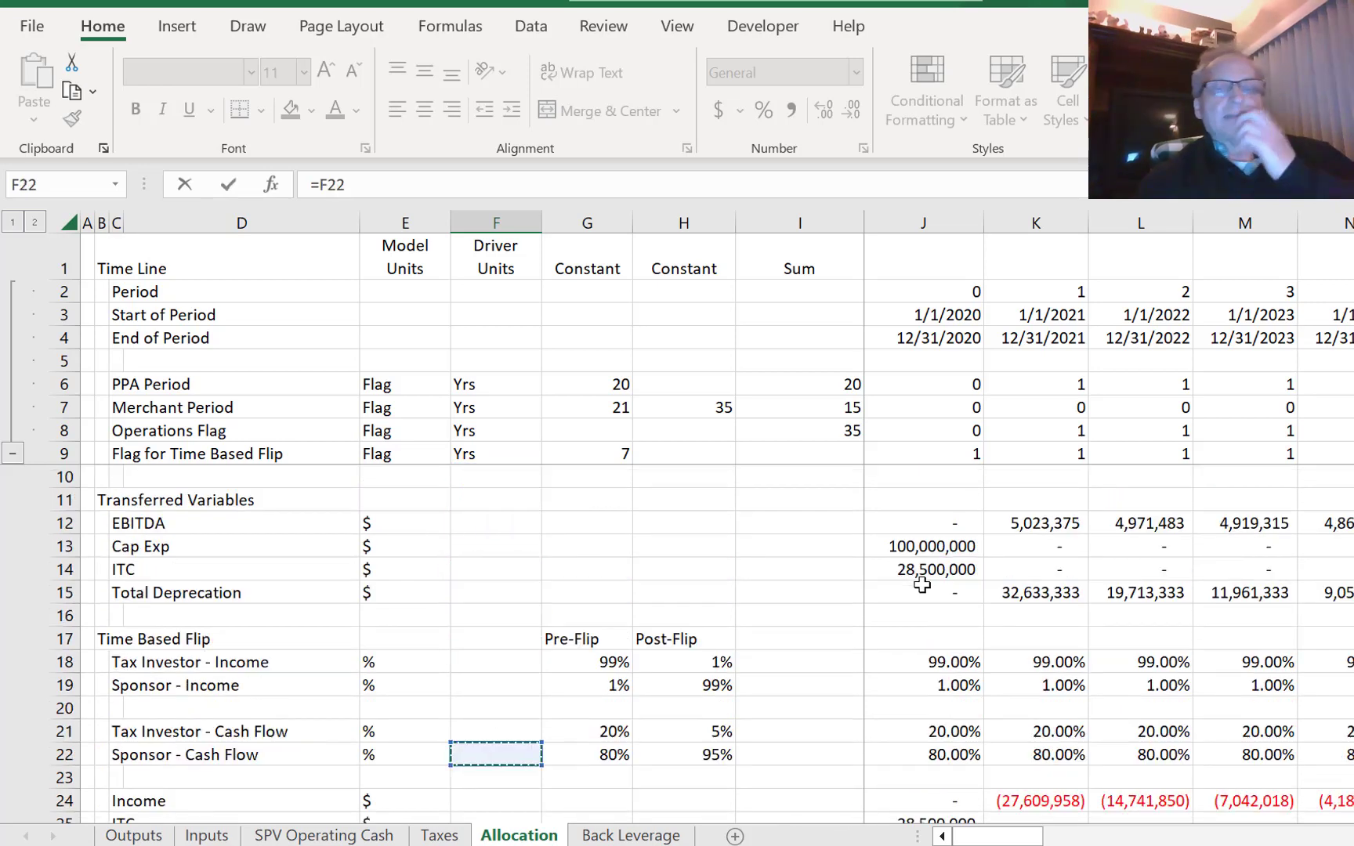
key("Up")
key("Up")
key("Up")
key("Right")
key("Up")
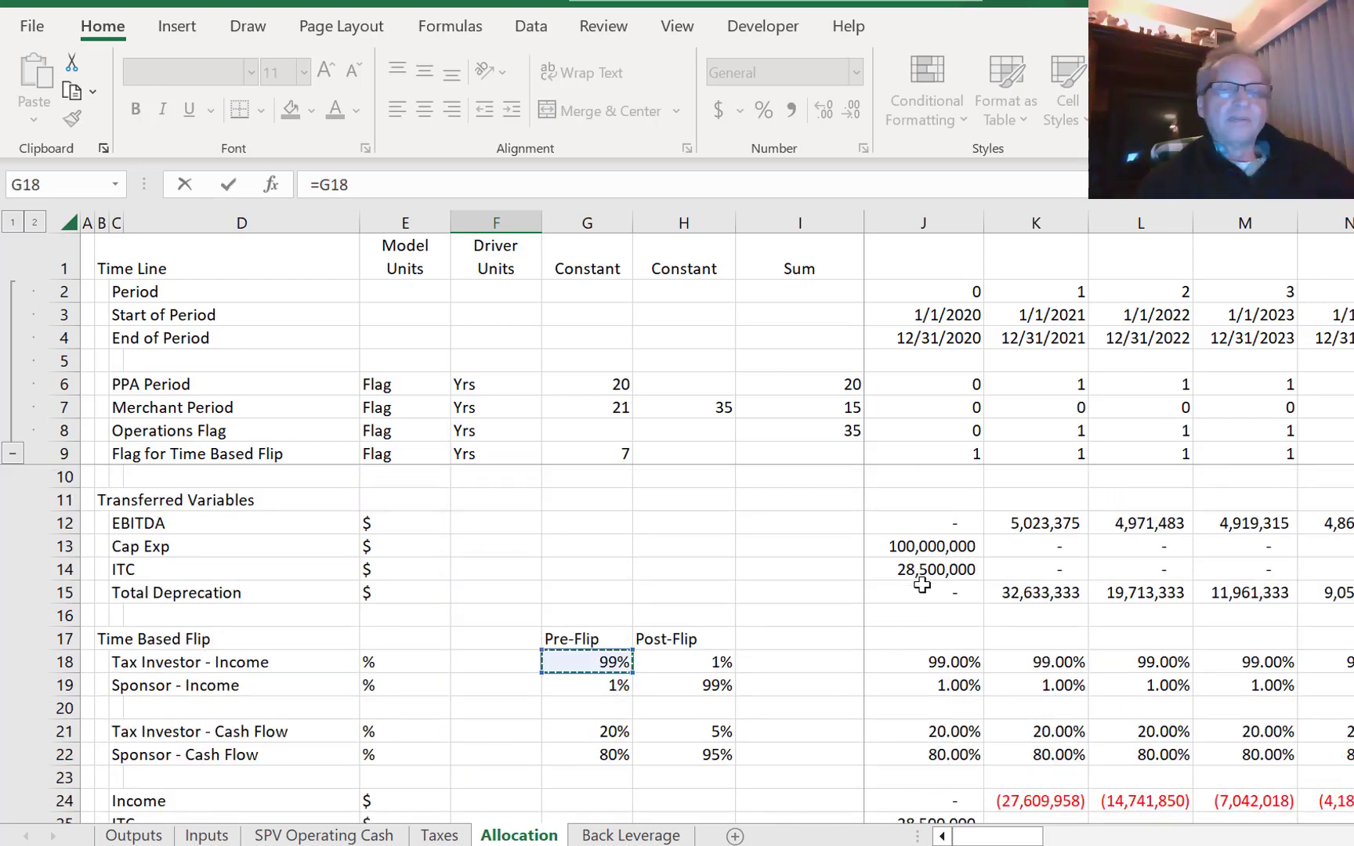
key("Return")
- Calculate the tax investor's period 0 pre-flip cash in J66 with the formula =J62*$F$66
key("Up")
key("Up")
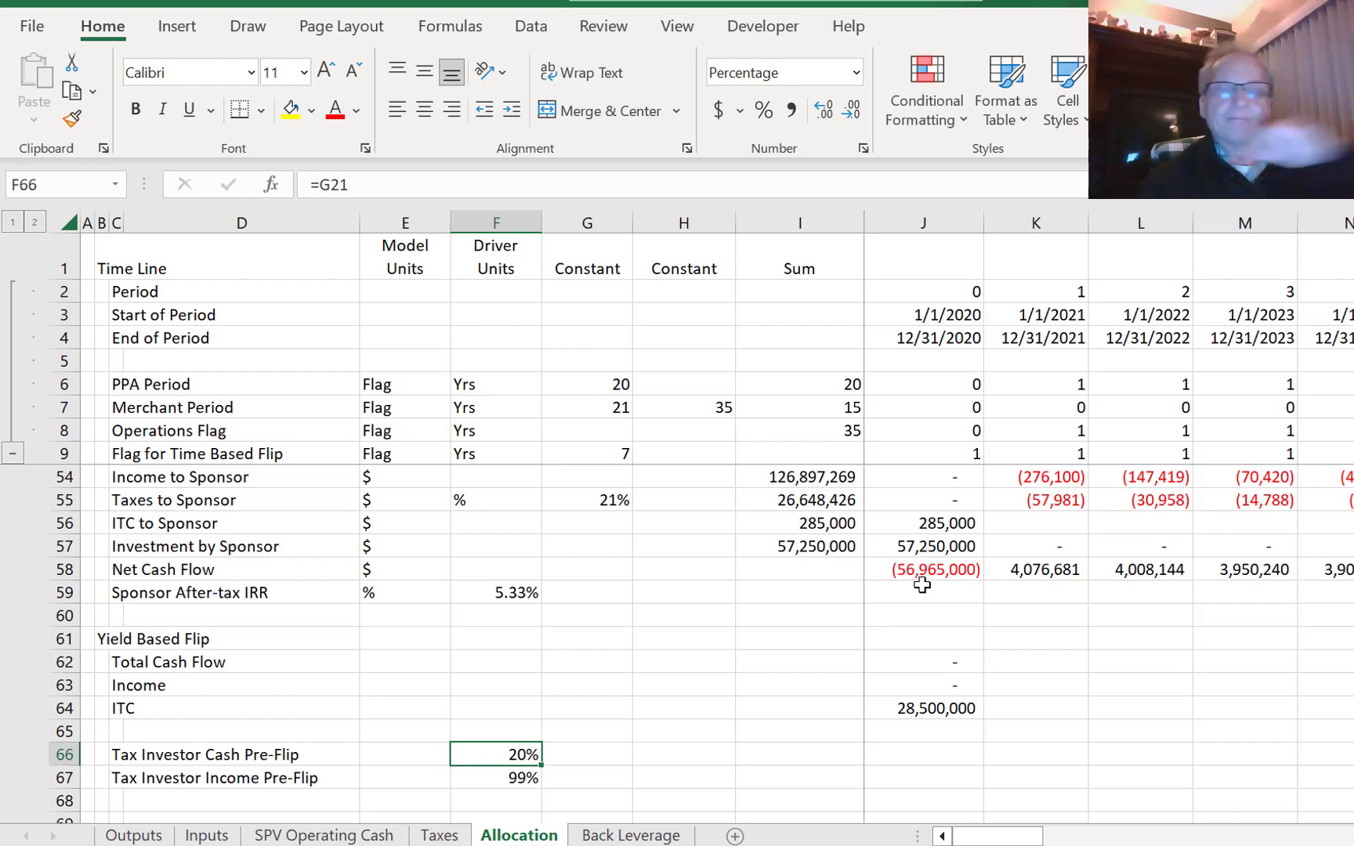
key("Right")
key("Right")
key("Right")
key("Right")
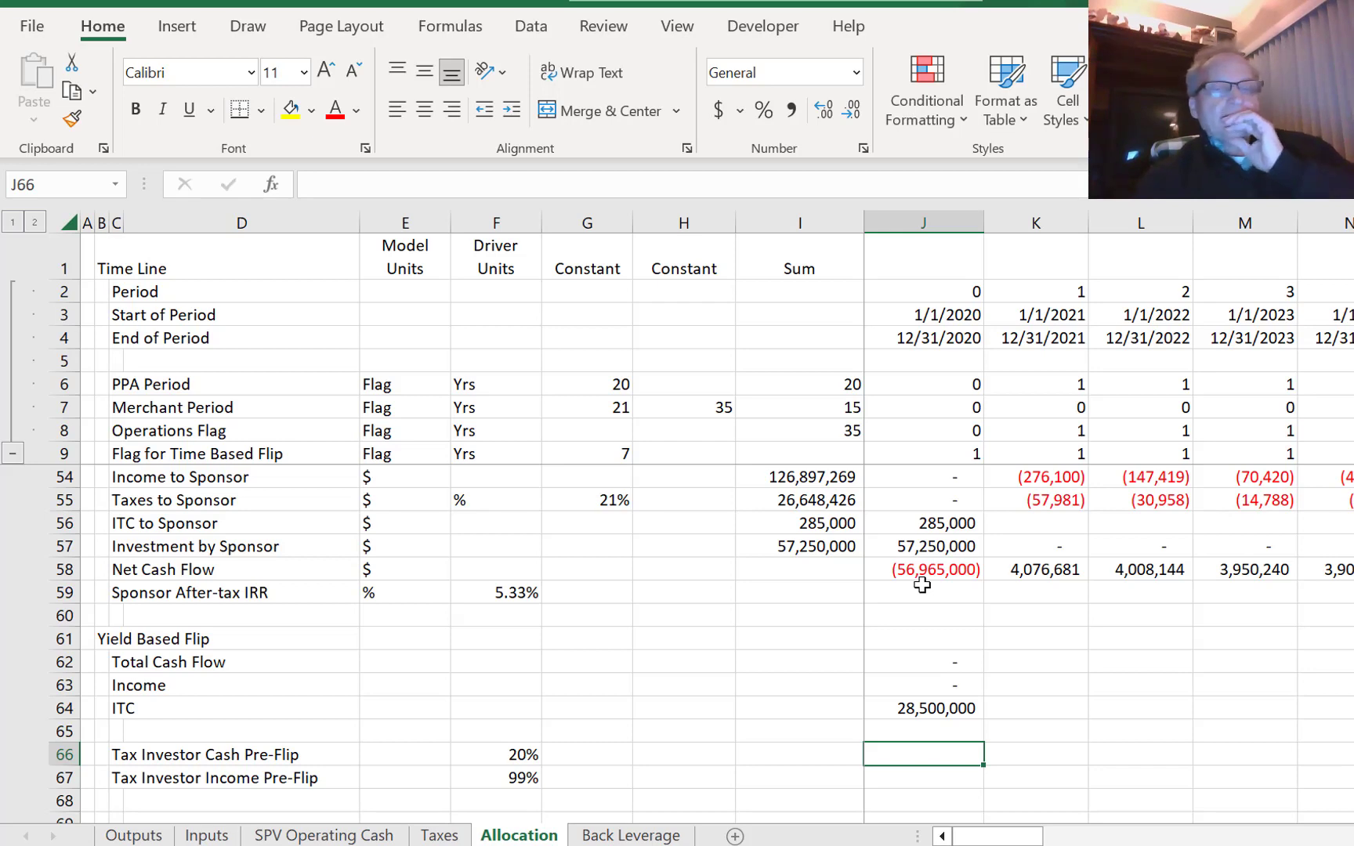
type("=")
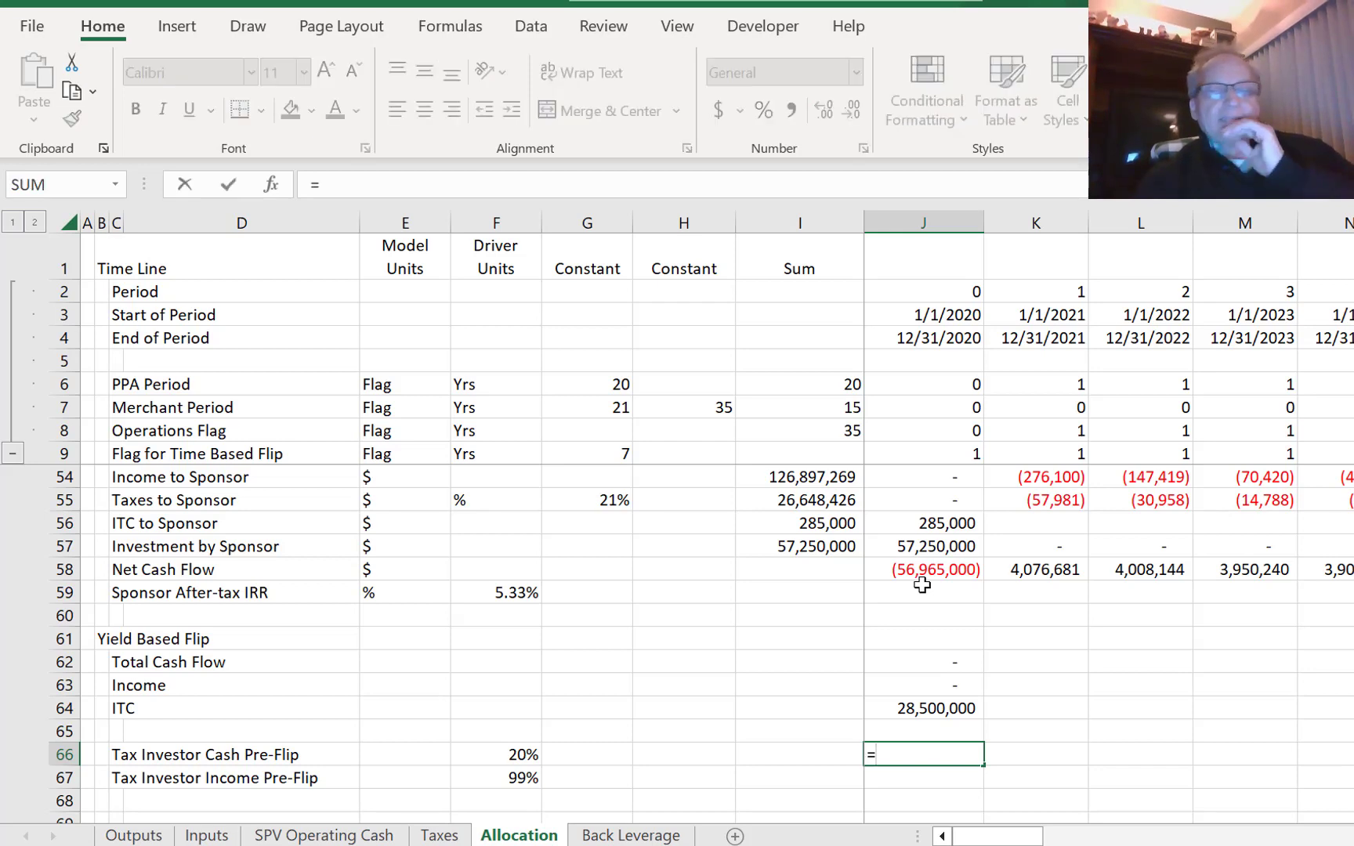
key("Up")
key("Up")
key("Up")
key("Up")
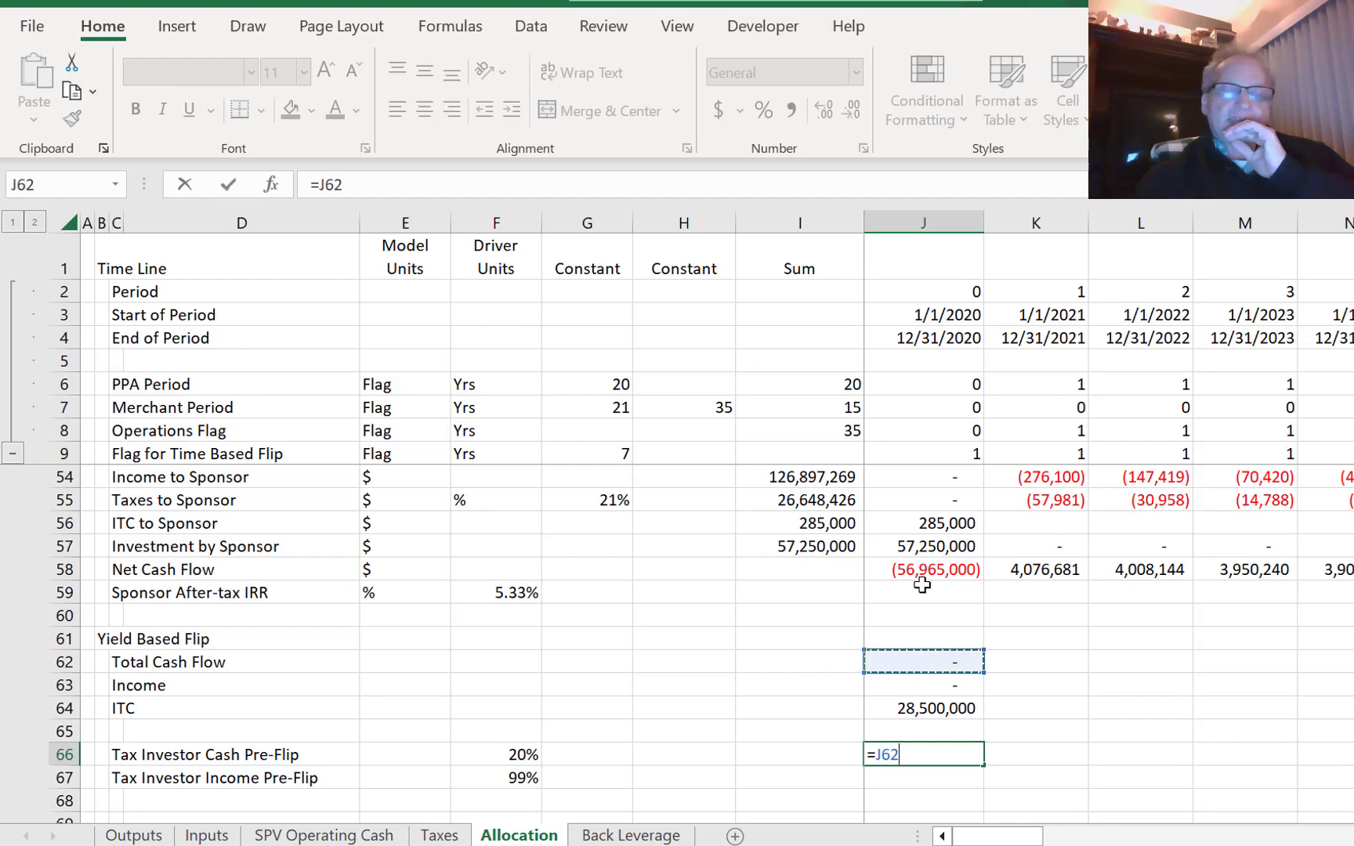
type("*")
key("Left")
key("Left")
key("Left")
key("Left")
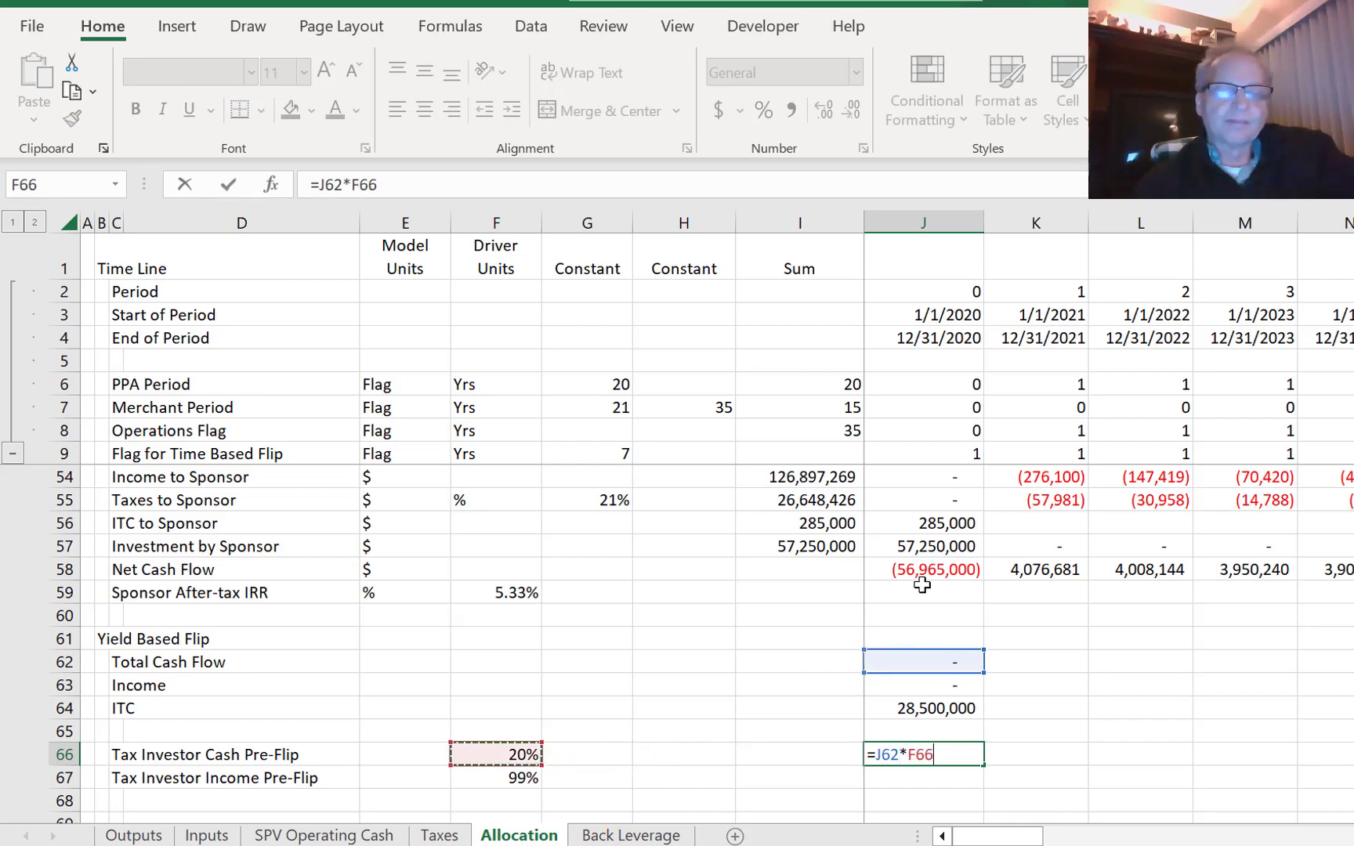
key("F4")
key("Return")
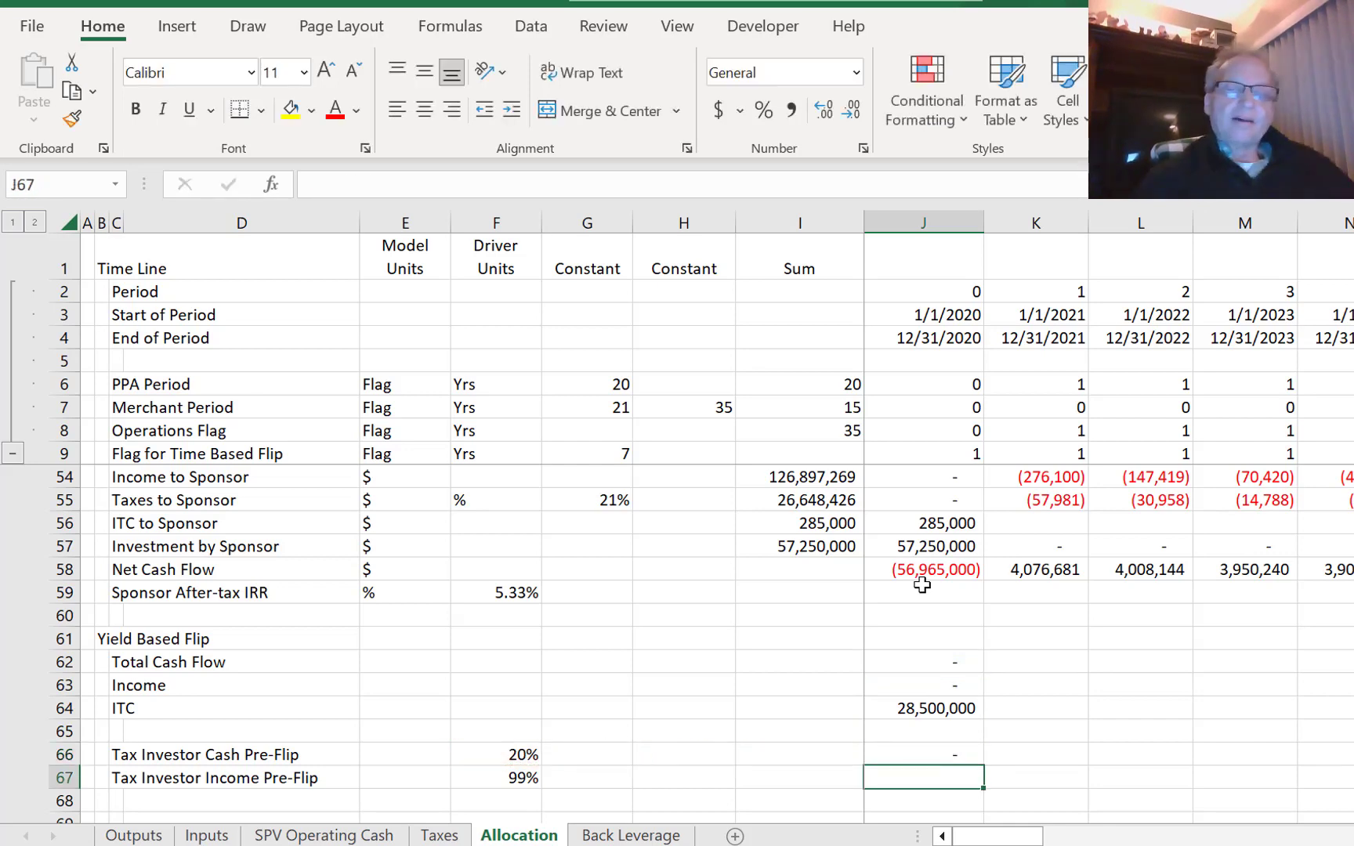
- Calculate the tax investor's period 0 pre-flip income in J67 with the formula =J63*$F$67
type("=")
key("Up")
key("Up")
key("Up")
key("Up")
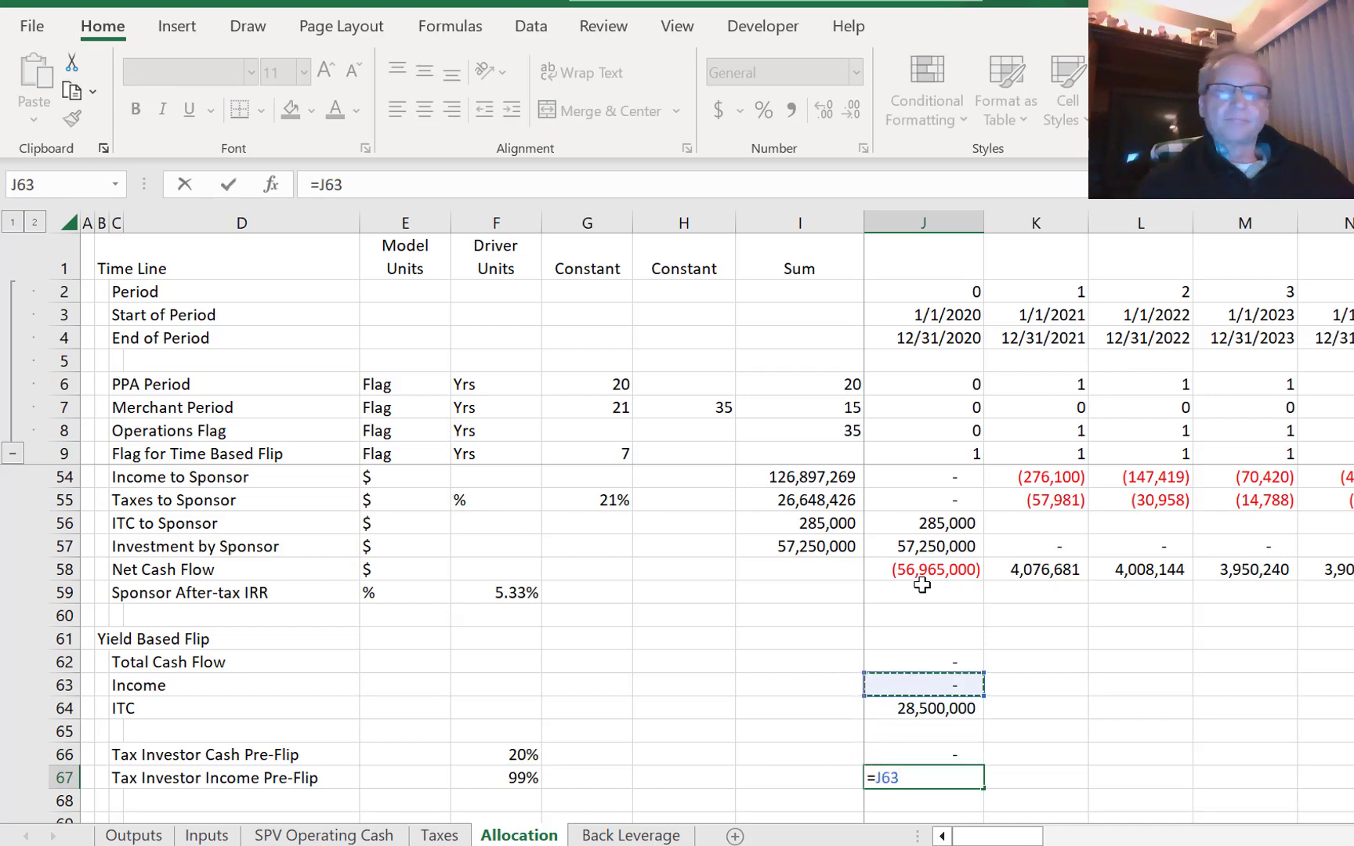
type("*")
key("Left")
key("Left")
key("Left")
key("Left")
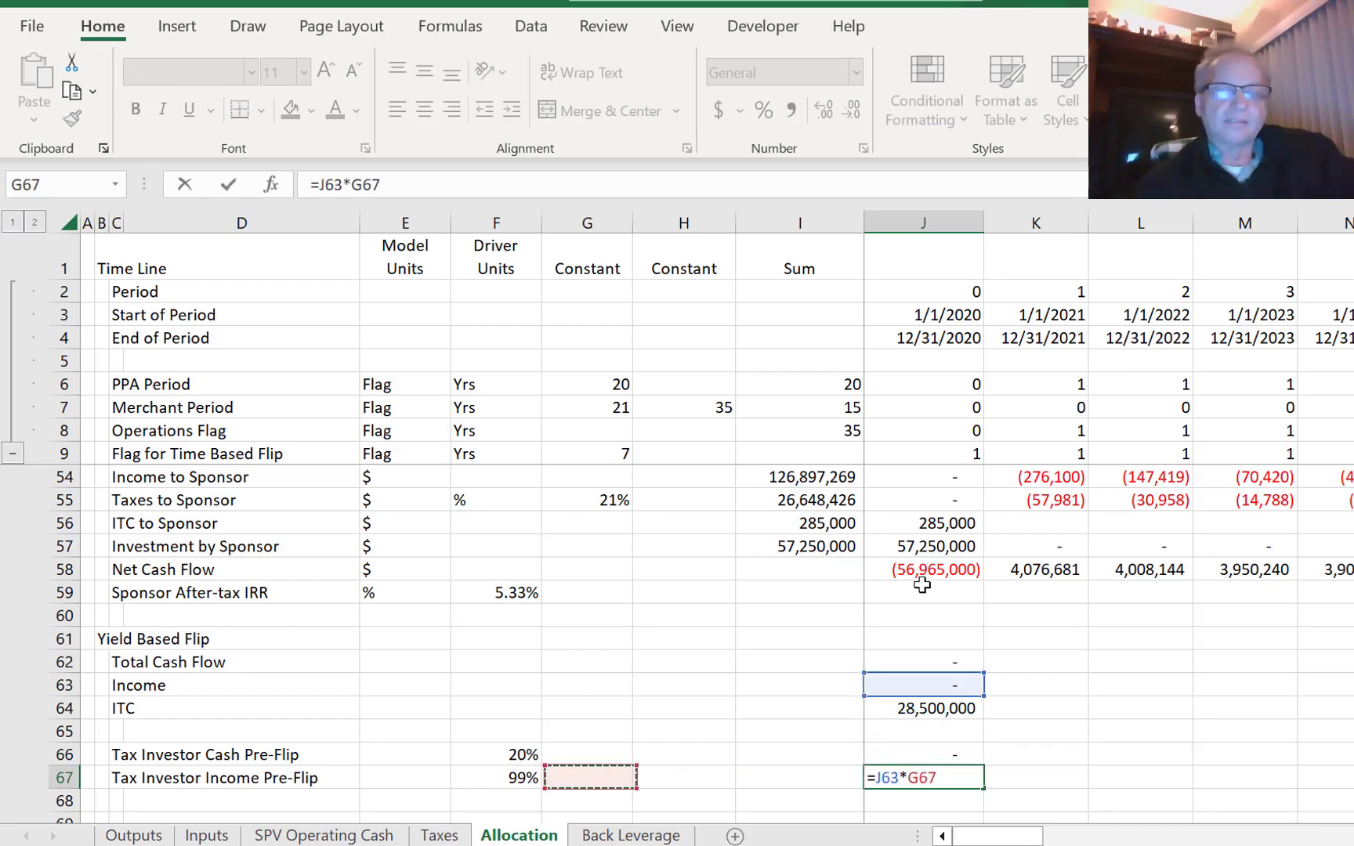
key("F4")
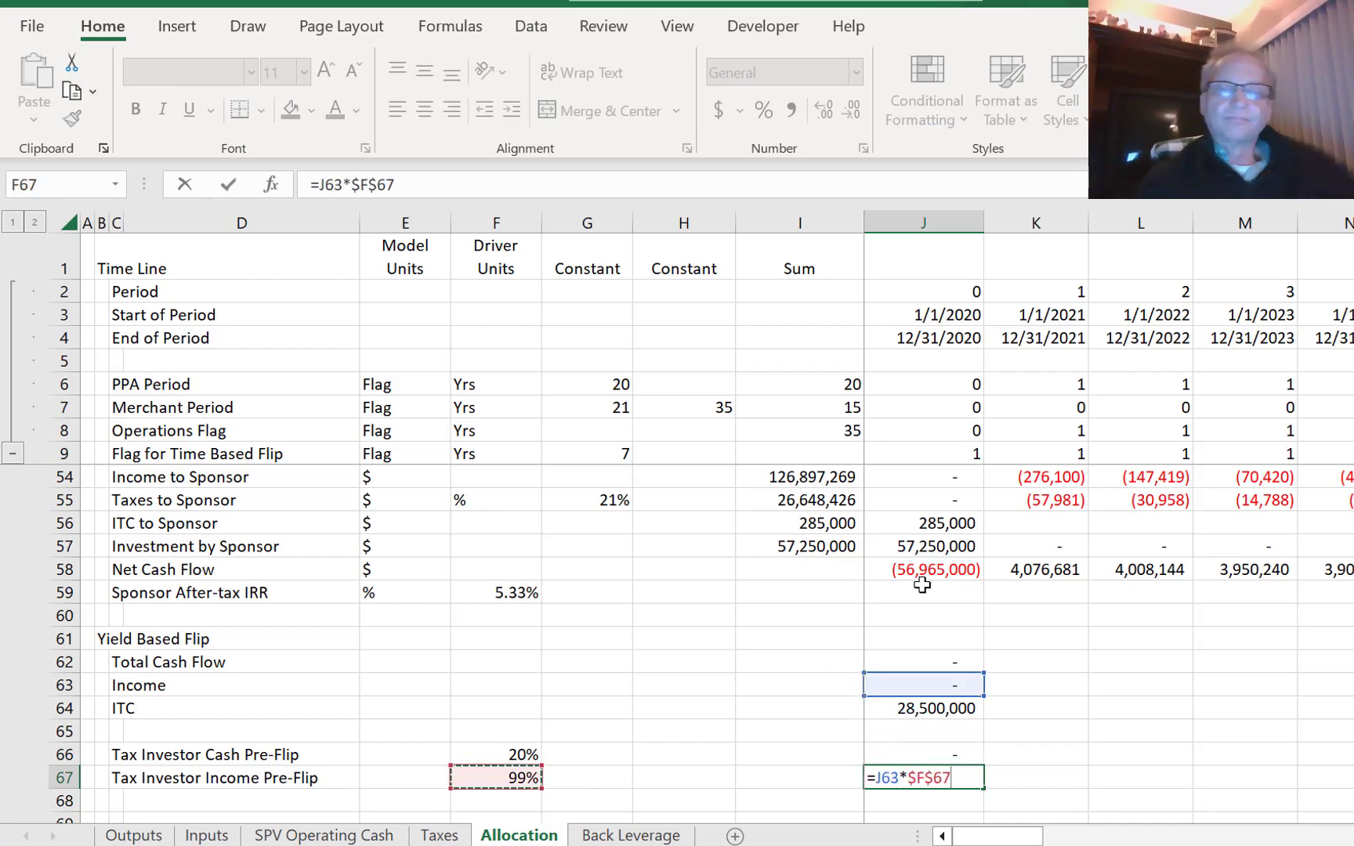
key("Return")
- Add the label "Tax Investor ITC" in cell C68
key("Left")
key("Left")
key("Left")
key("Left")
key("Left")
key("Left")
key("Left")
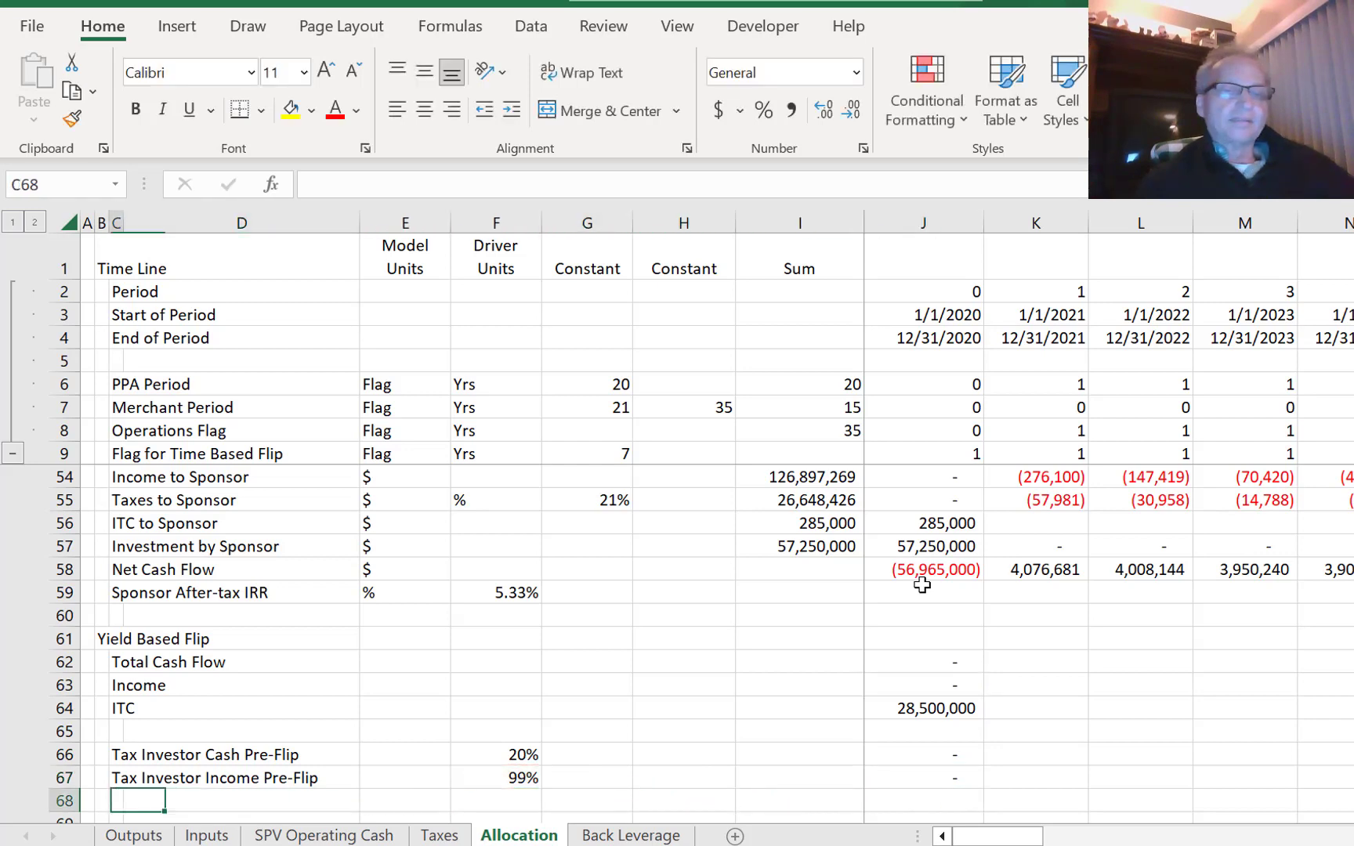
type("Ta")
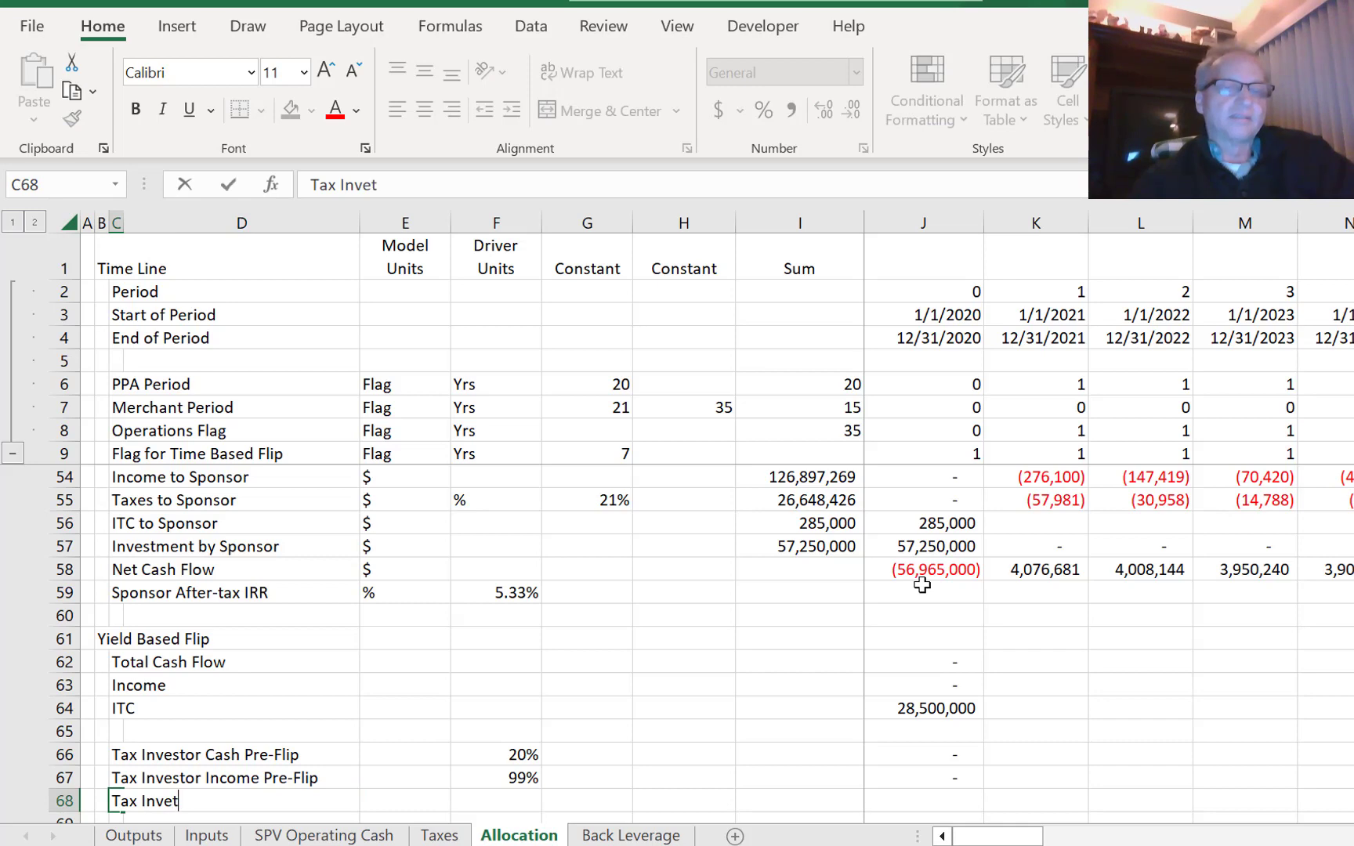
type("x Investor ")
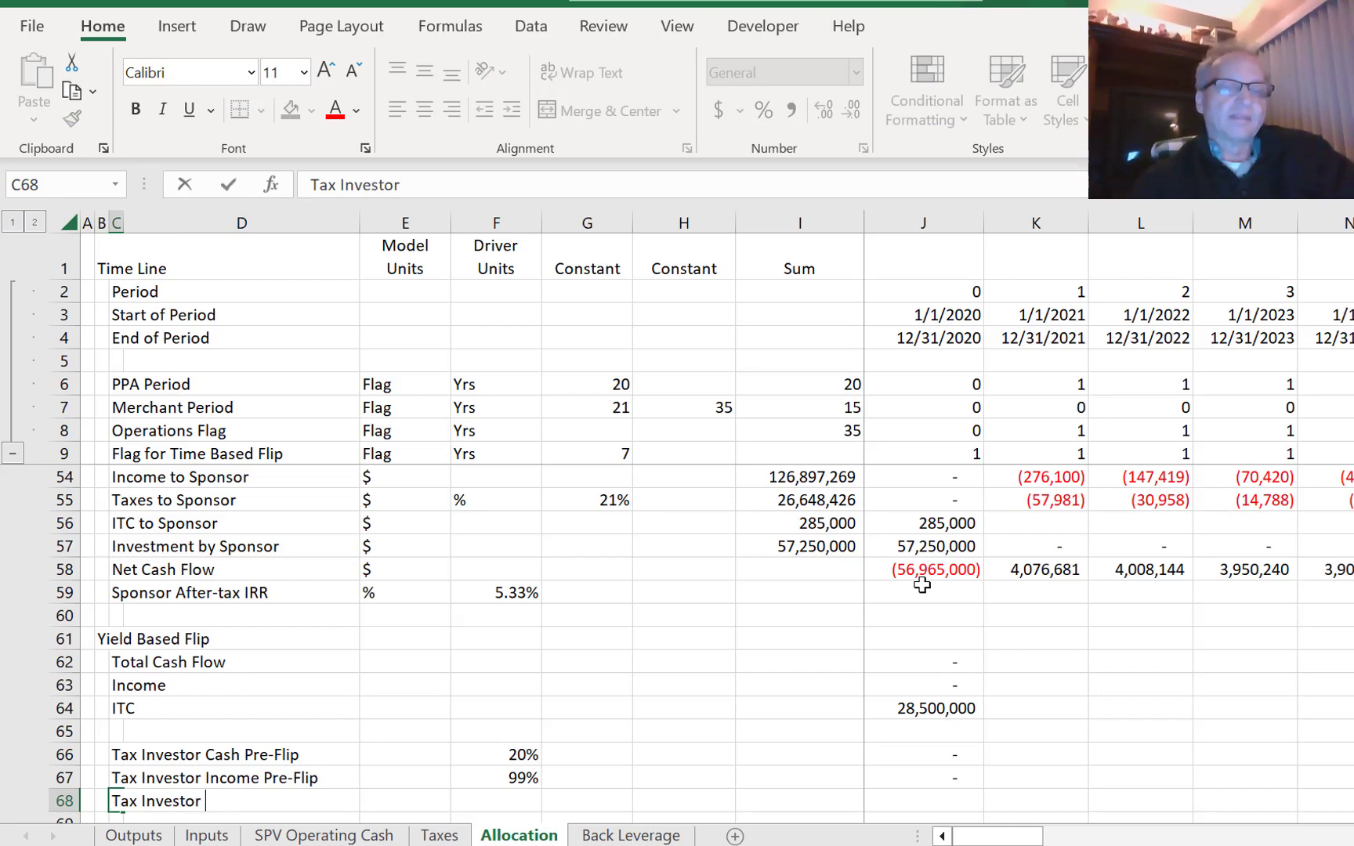
type("ITC")
key("Return")
- Link the Tax Investor ITC percentage in F68 to the pre-flip income percentage with the formula =F67
key("Up")
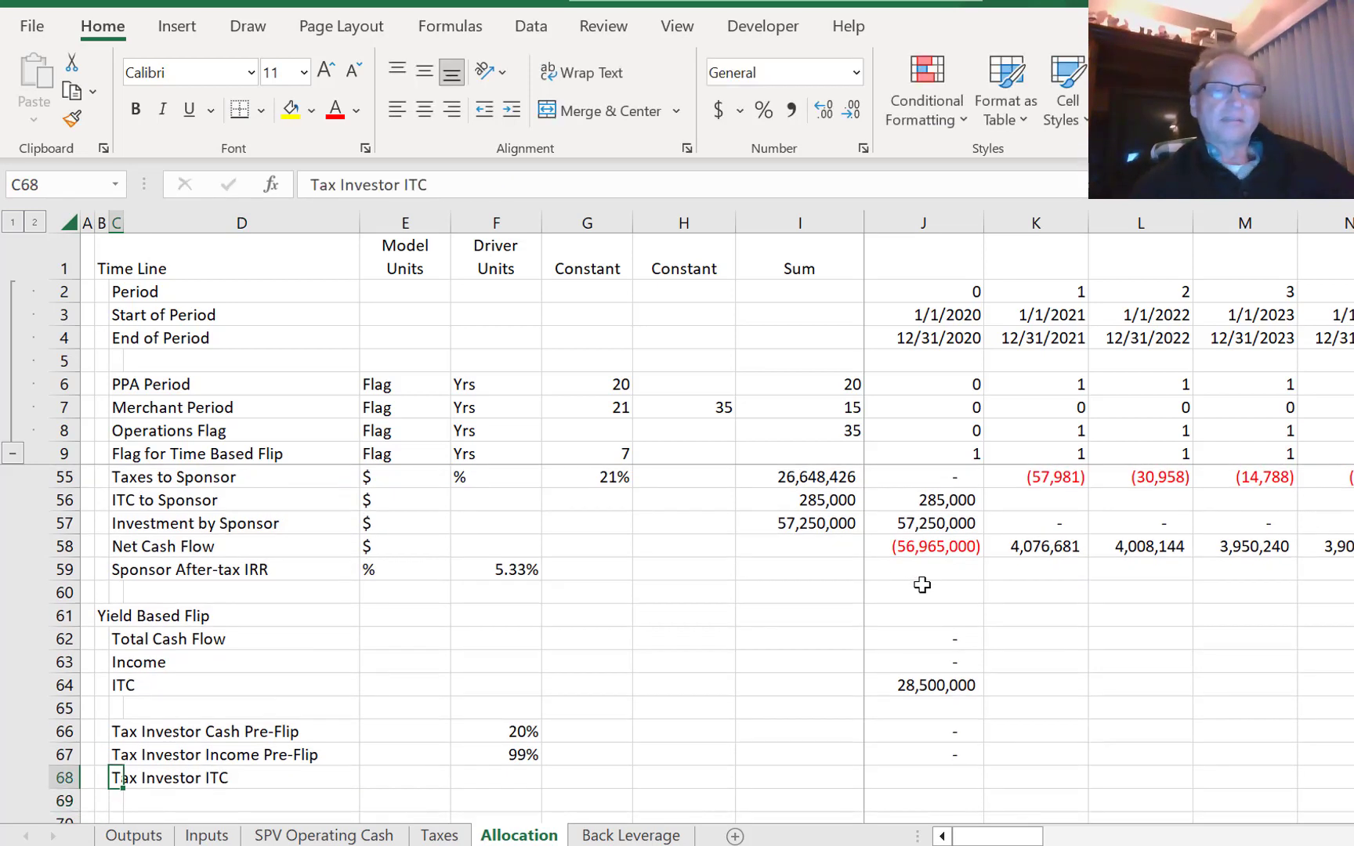
key("Right")
key("Right")
key("Right")
type("=")
key("Up")
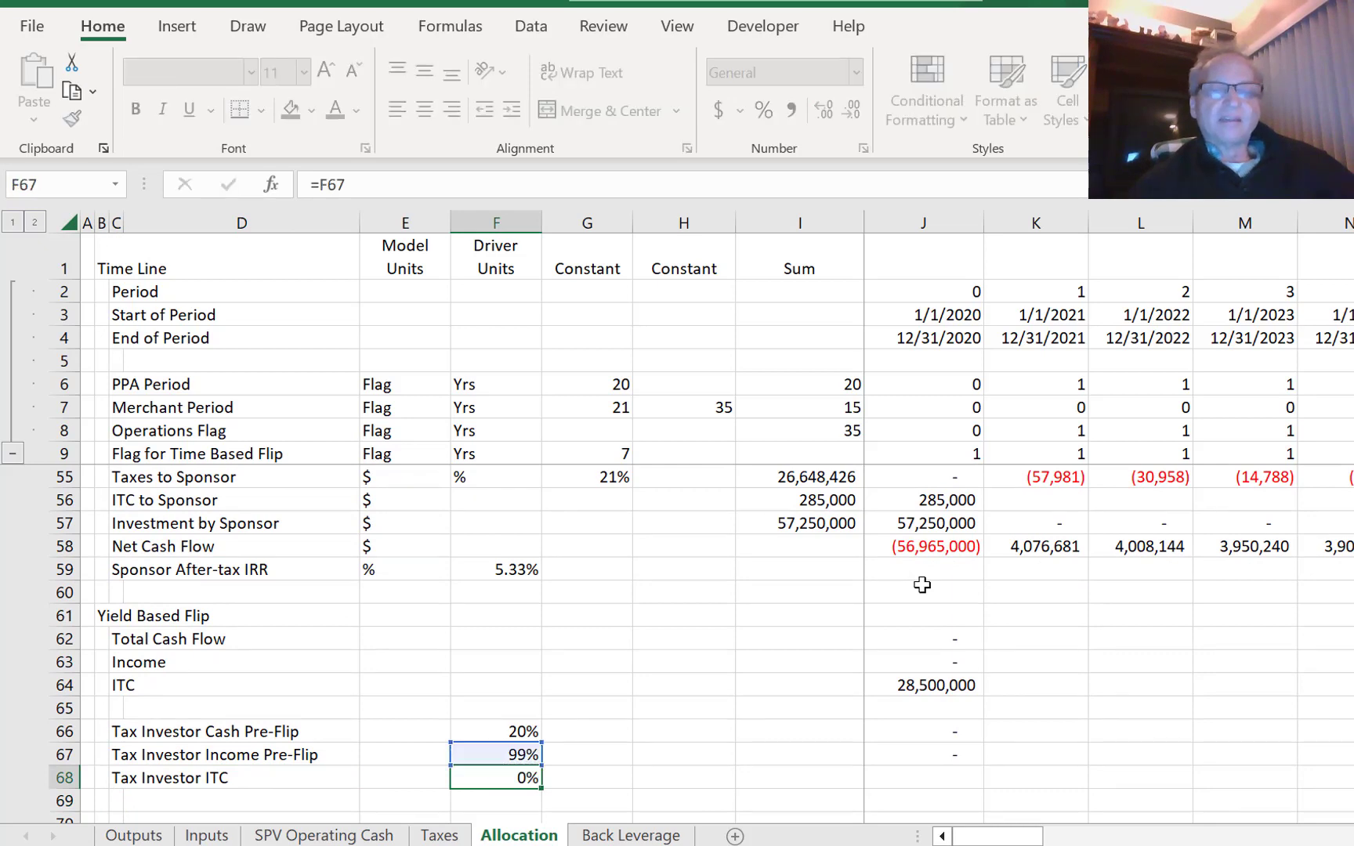
key("ctrl+Return")
- Calculate the tax investor's period 0 ITC in J68 by multiplying J64 by an absolute reference to F68
key("Right")
key("Right")
key("Right")
key("Right")
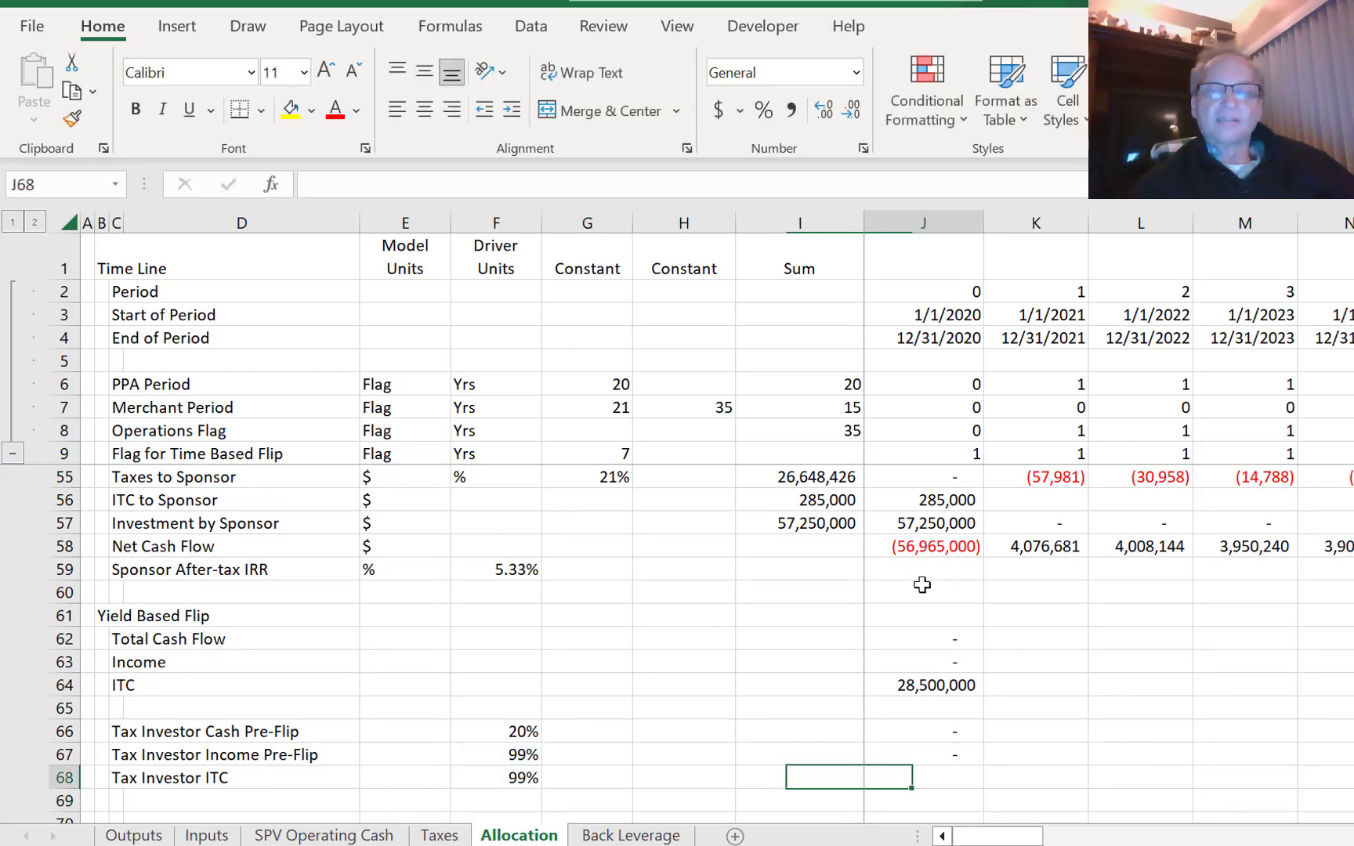
type("=")
key("Up")
key("Up")
key("Up")
key("Up")
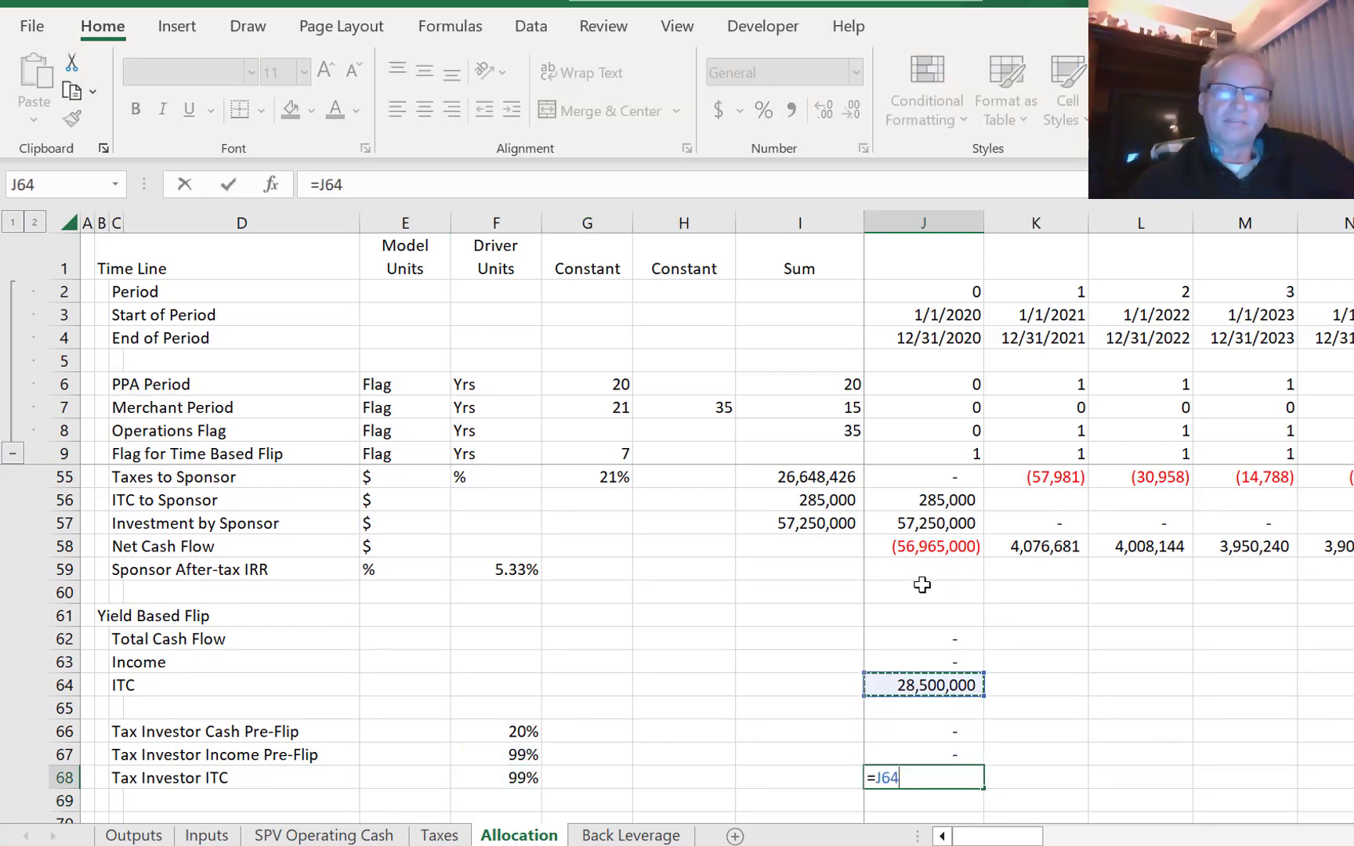
type("*")
key("Left")
key("Left")
key("Left")
key("Left")
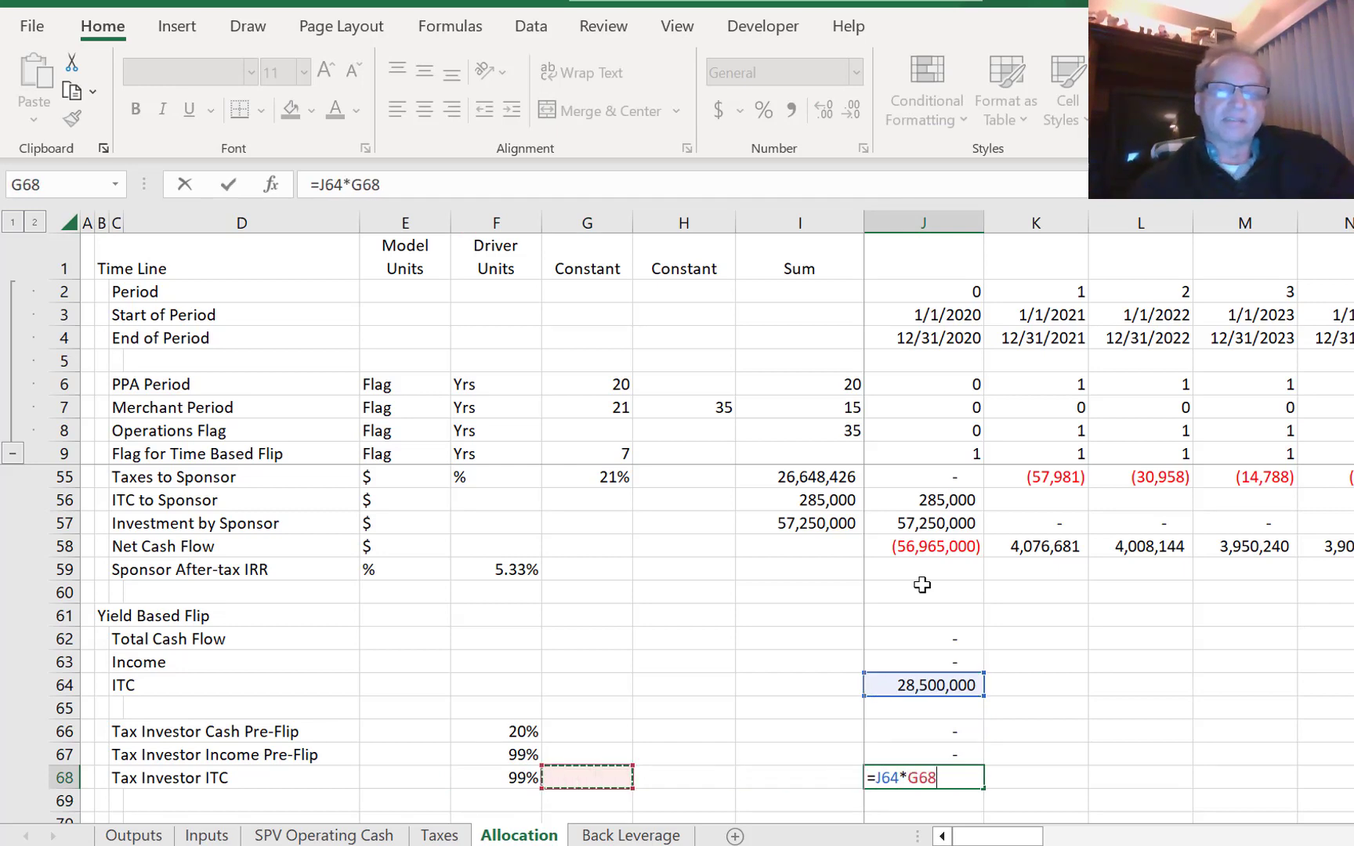
key("F5")
key("Escape")
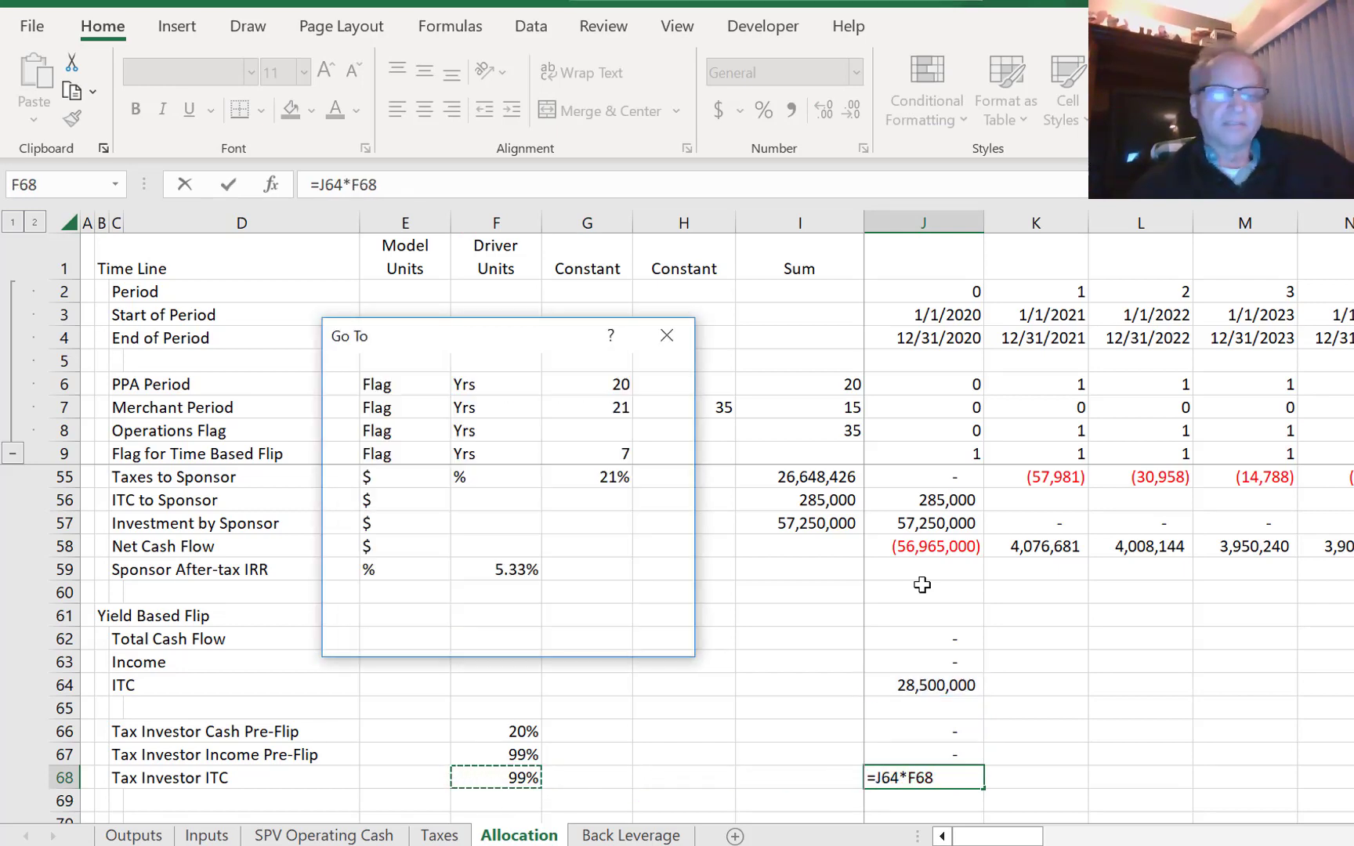
key("F4")
key("Return")
- Copy the tax investor cash, income and ITC formulas in J66:J68 across all the periods
key("Up")
key("Up")
key("Up")
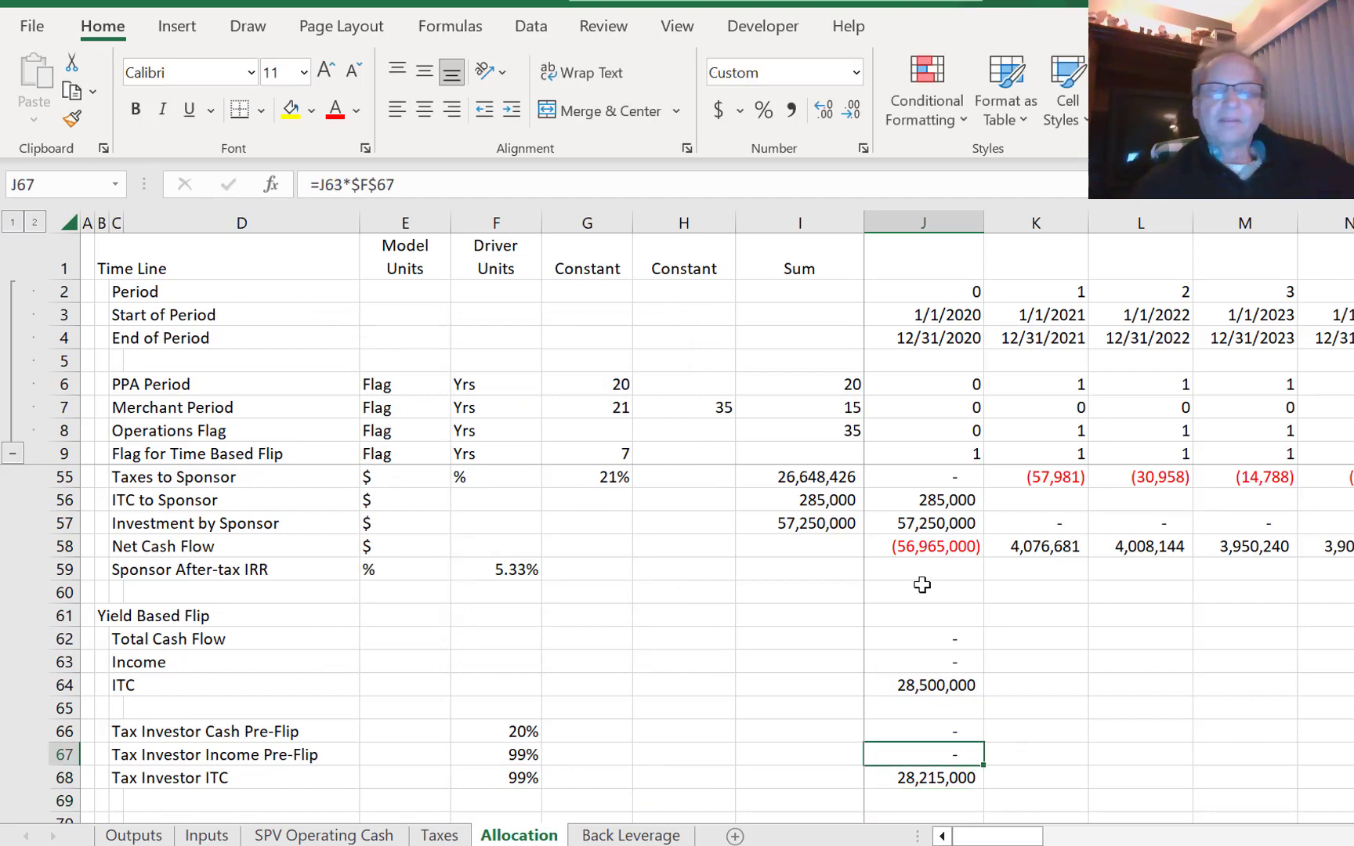
key("shift+Down")
key("shift+Down")
key("ctrl+shift+r")
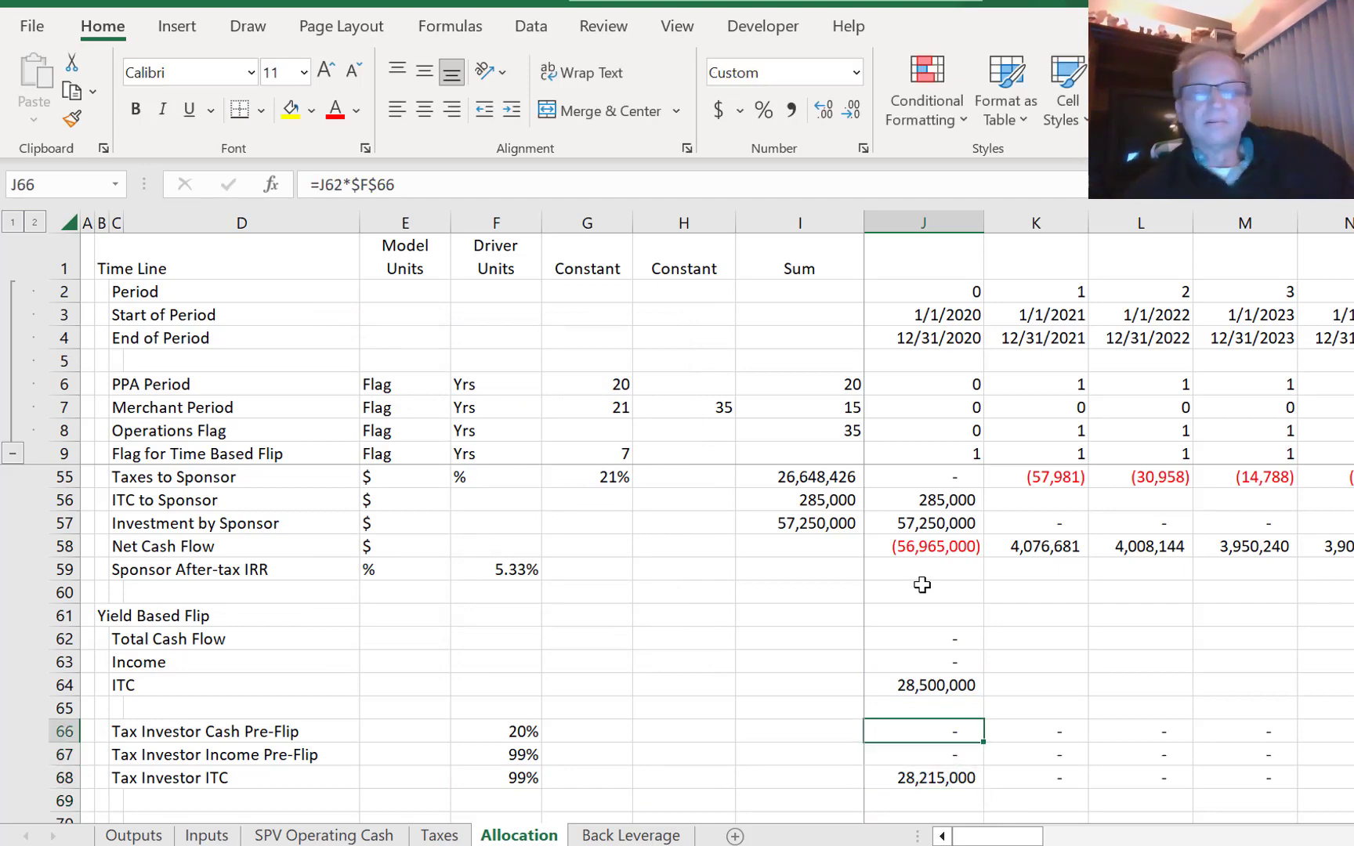
- Check the formula in J66 and copy the Total Cash Flow, Income and ITC formulas in J62:J64 across all periods
key("F2")
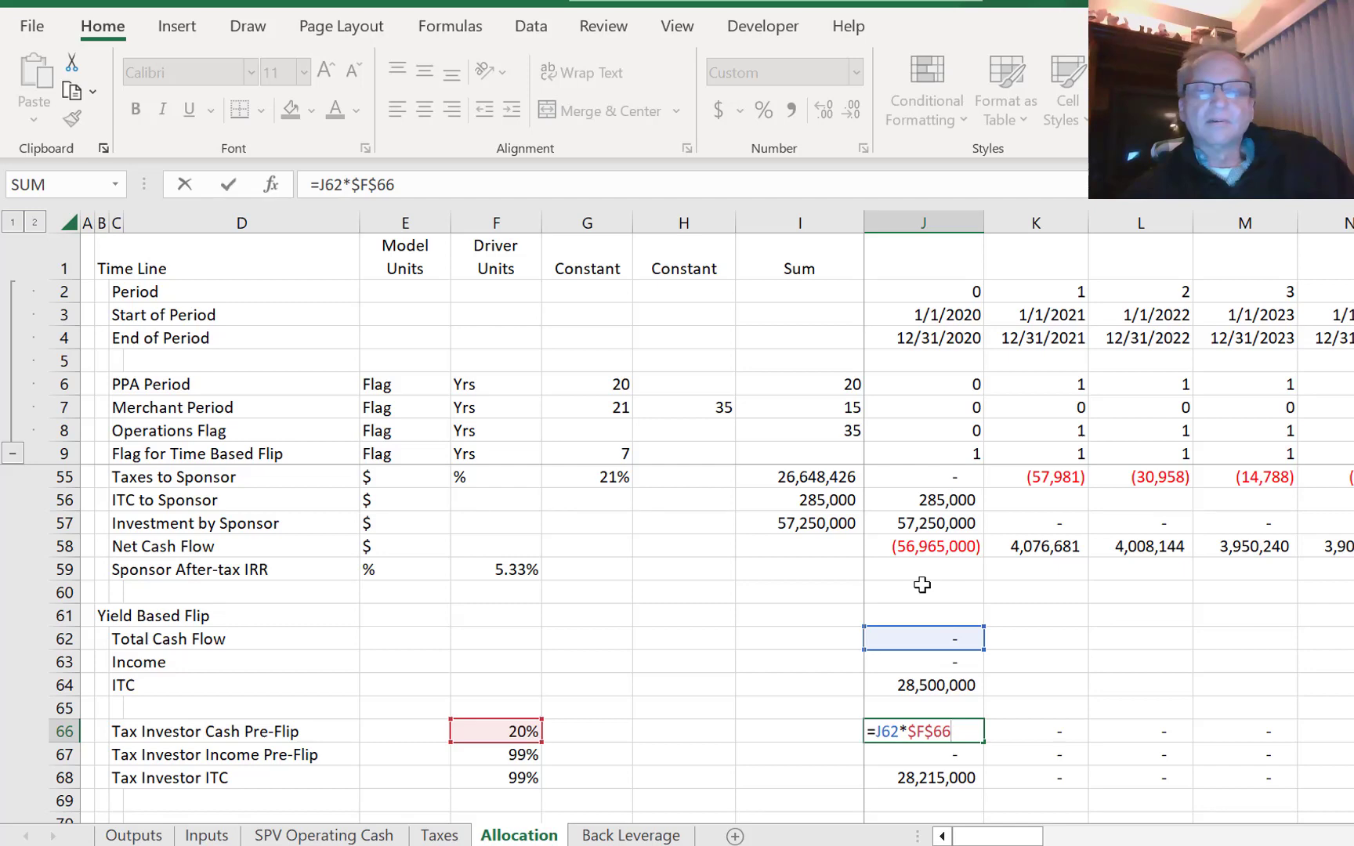
key("Escape")
key("Up")
key("Up")
key("Up")
key("Up")
key("shift+Down")
key("shift+Down")
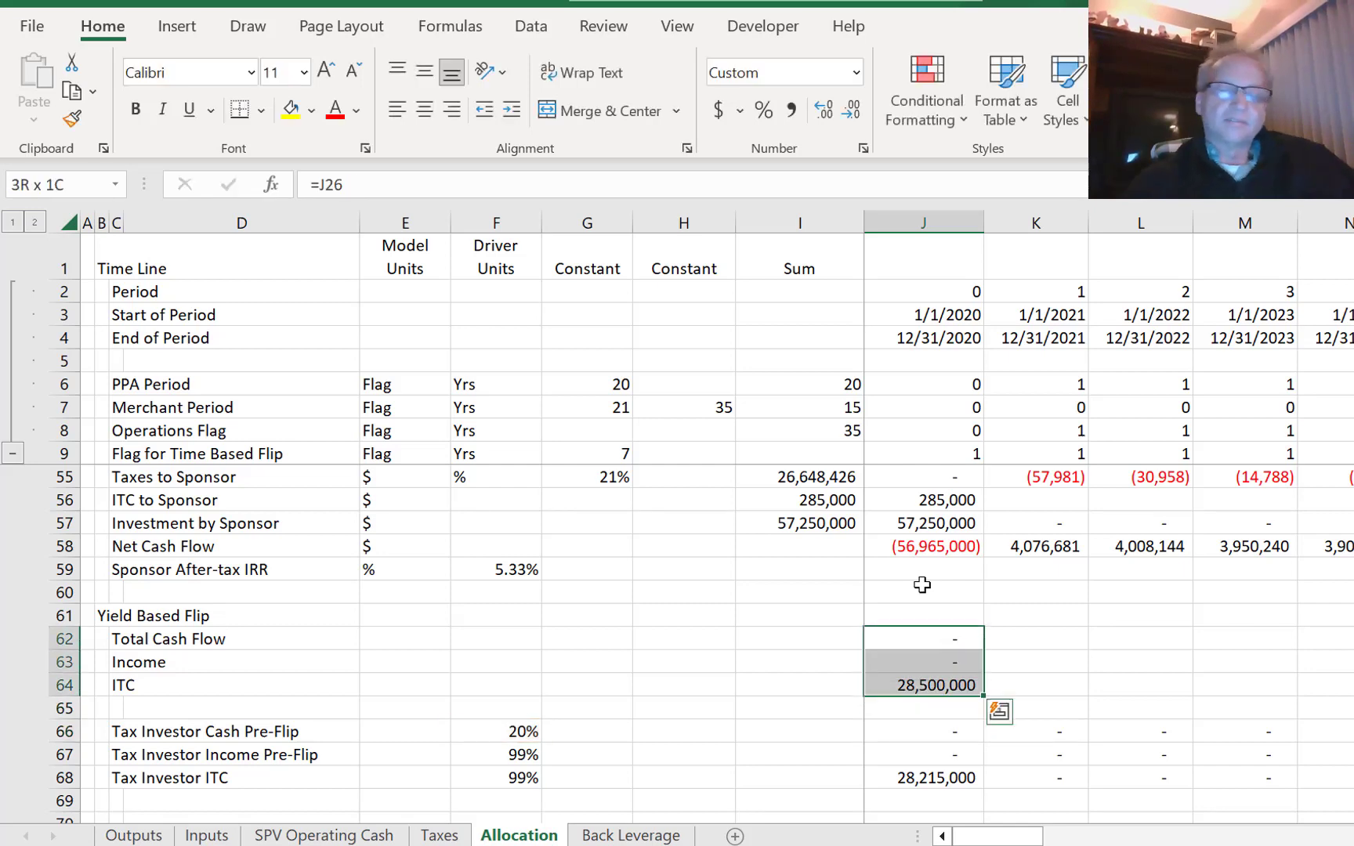
key("ctrl+shift+r")
- Add the labels "Contribution" in C70 and "After-tax Cash Flow" in C71, leaving a blank row below Tax Investor ITC
key("Down")
key("Down")
key("Down")
key("Down")
key("Down")
key("Down")
key("Down")
key("Down")
key("Down")
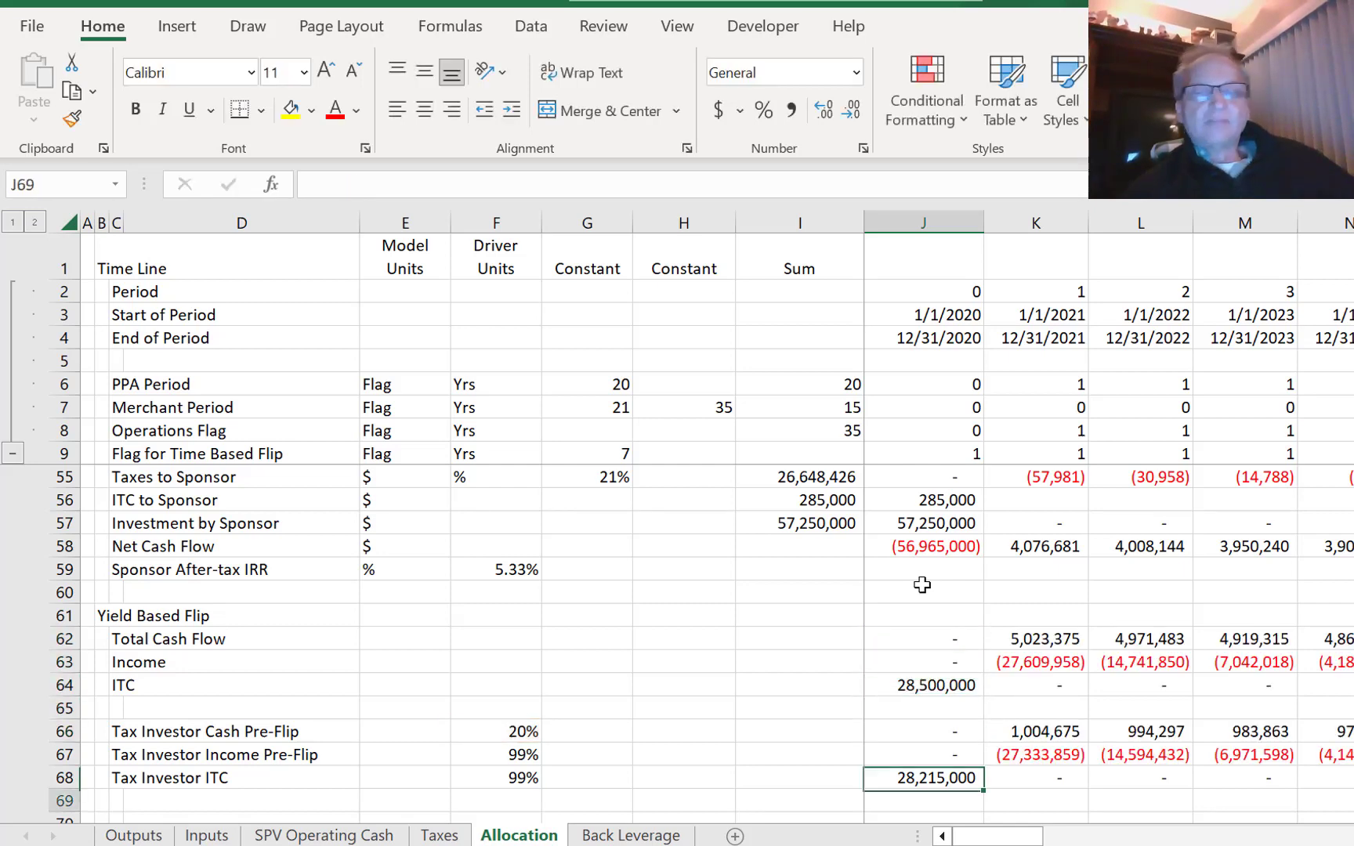
key("Up")
key("Left")
key("Left")
key("Left")
key("Left")
key("Left")
key("Left")
key("Left")
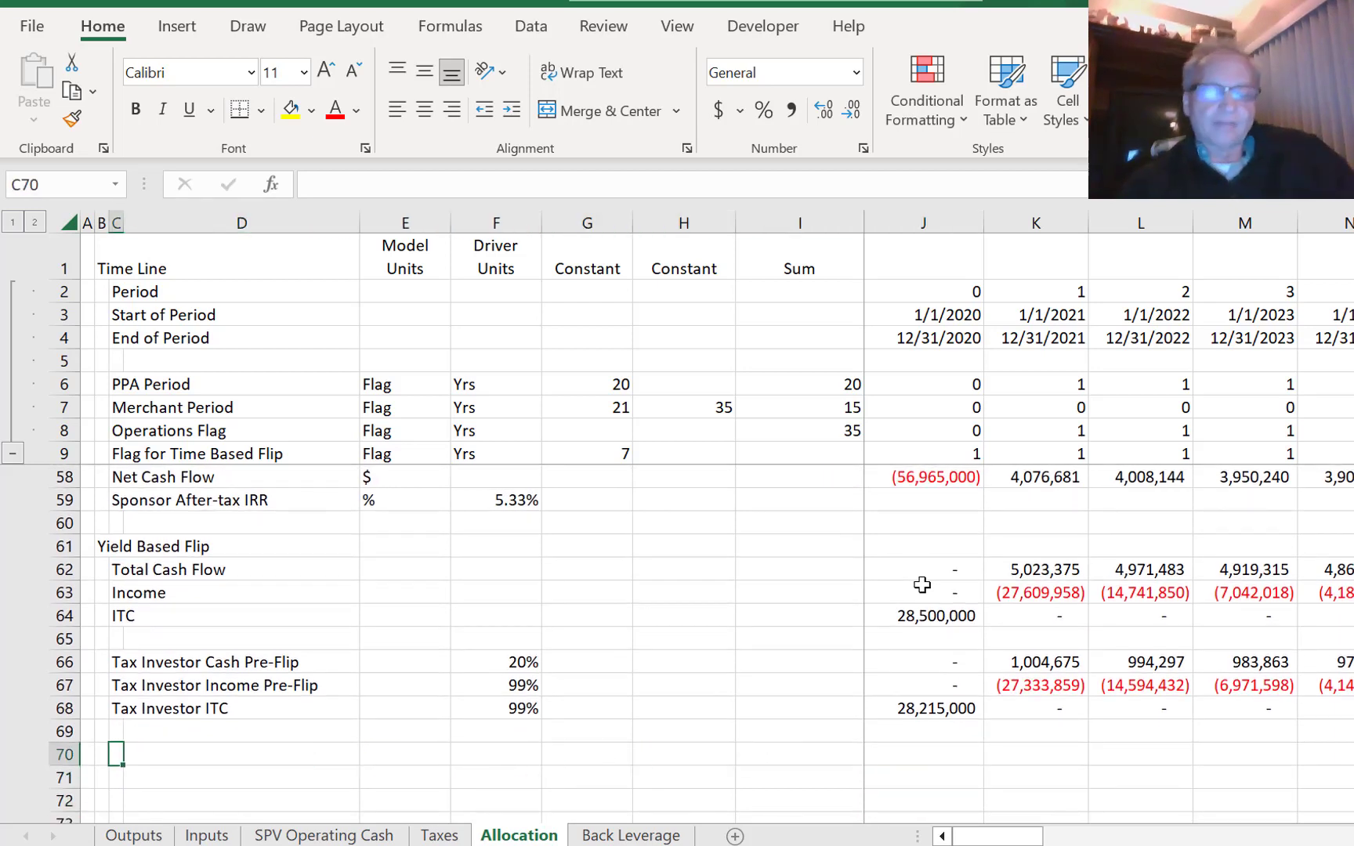
type("Con")
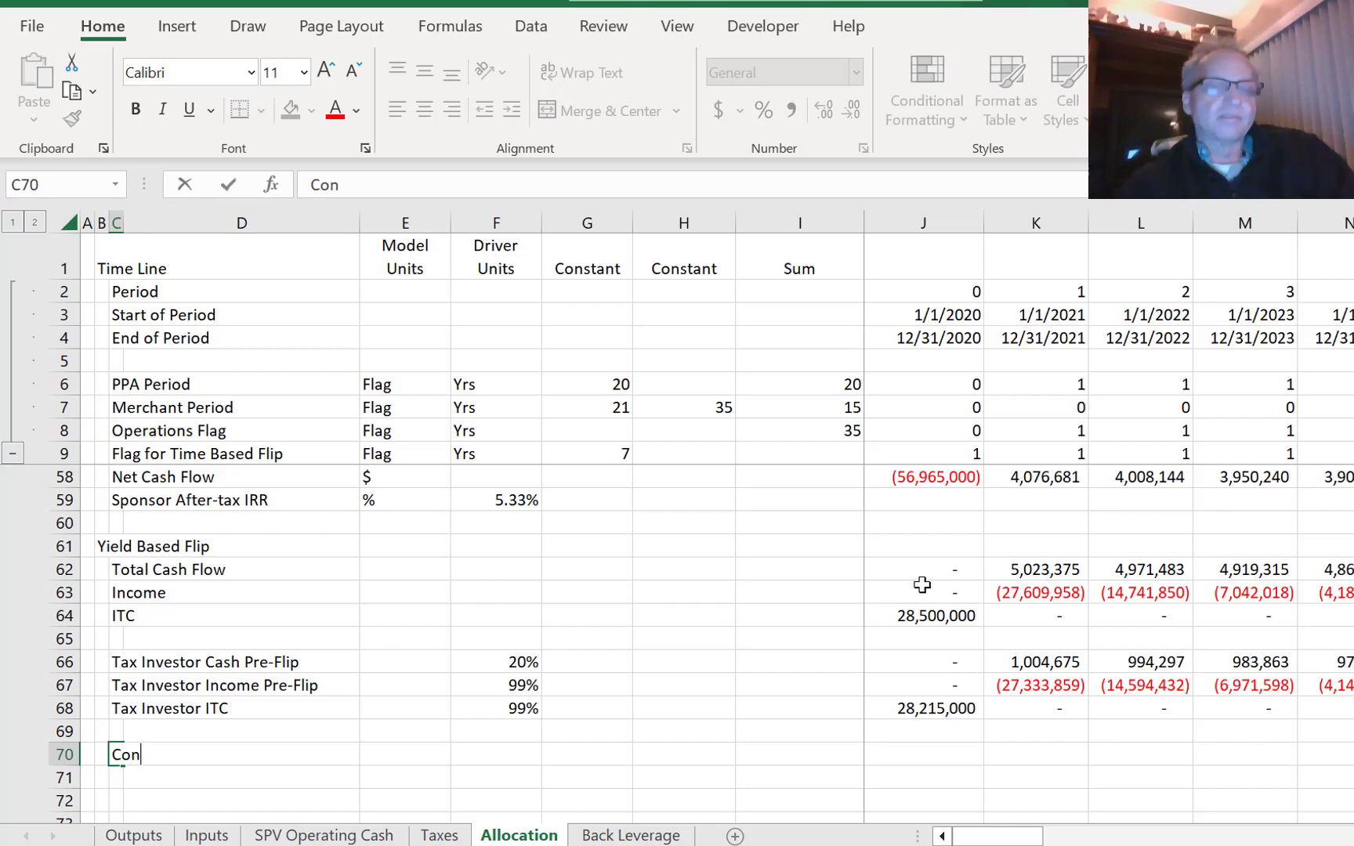
type("tribution")
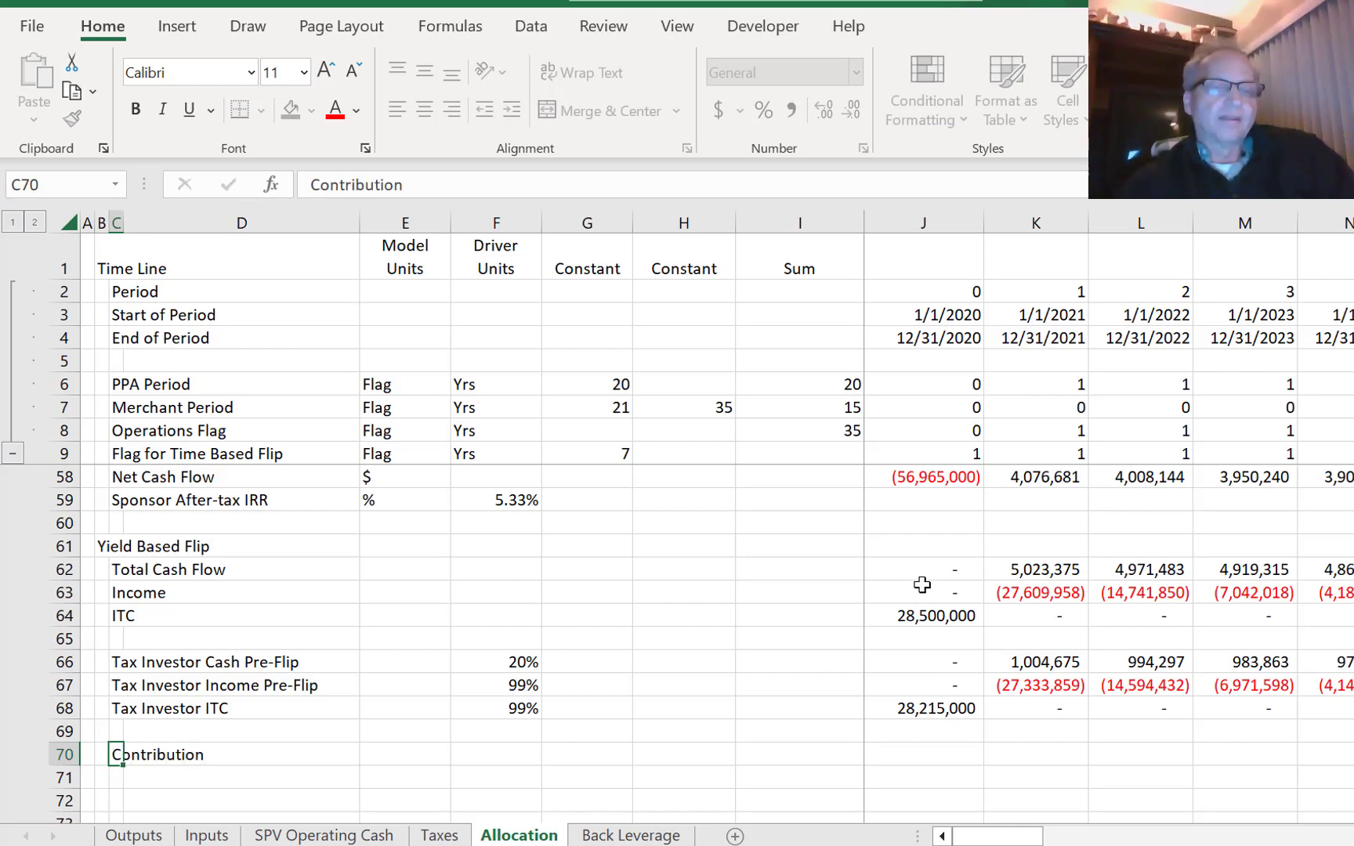
key("Return")
type("Ad")
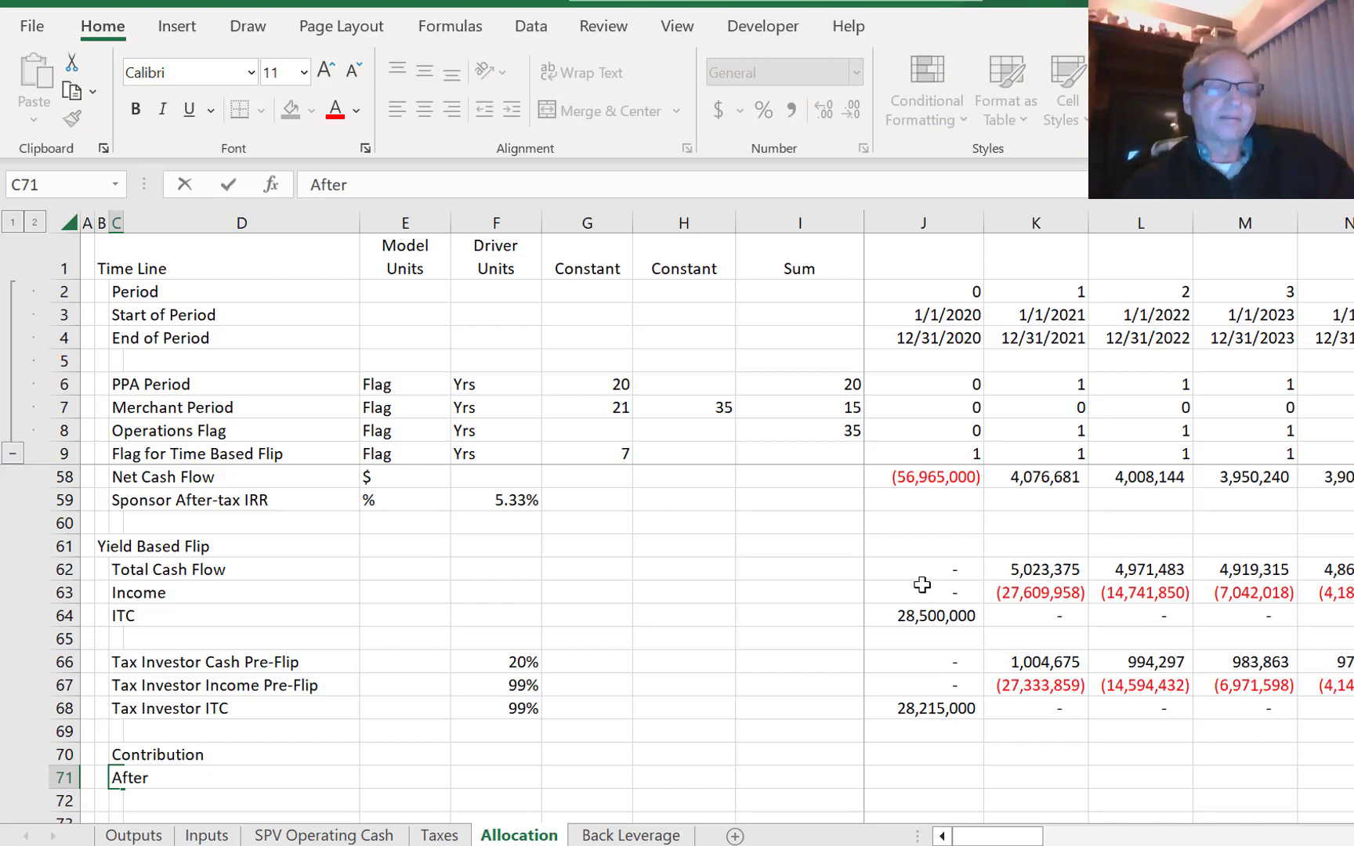
type("ter-tax C")
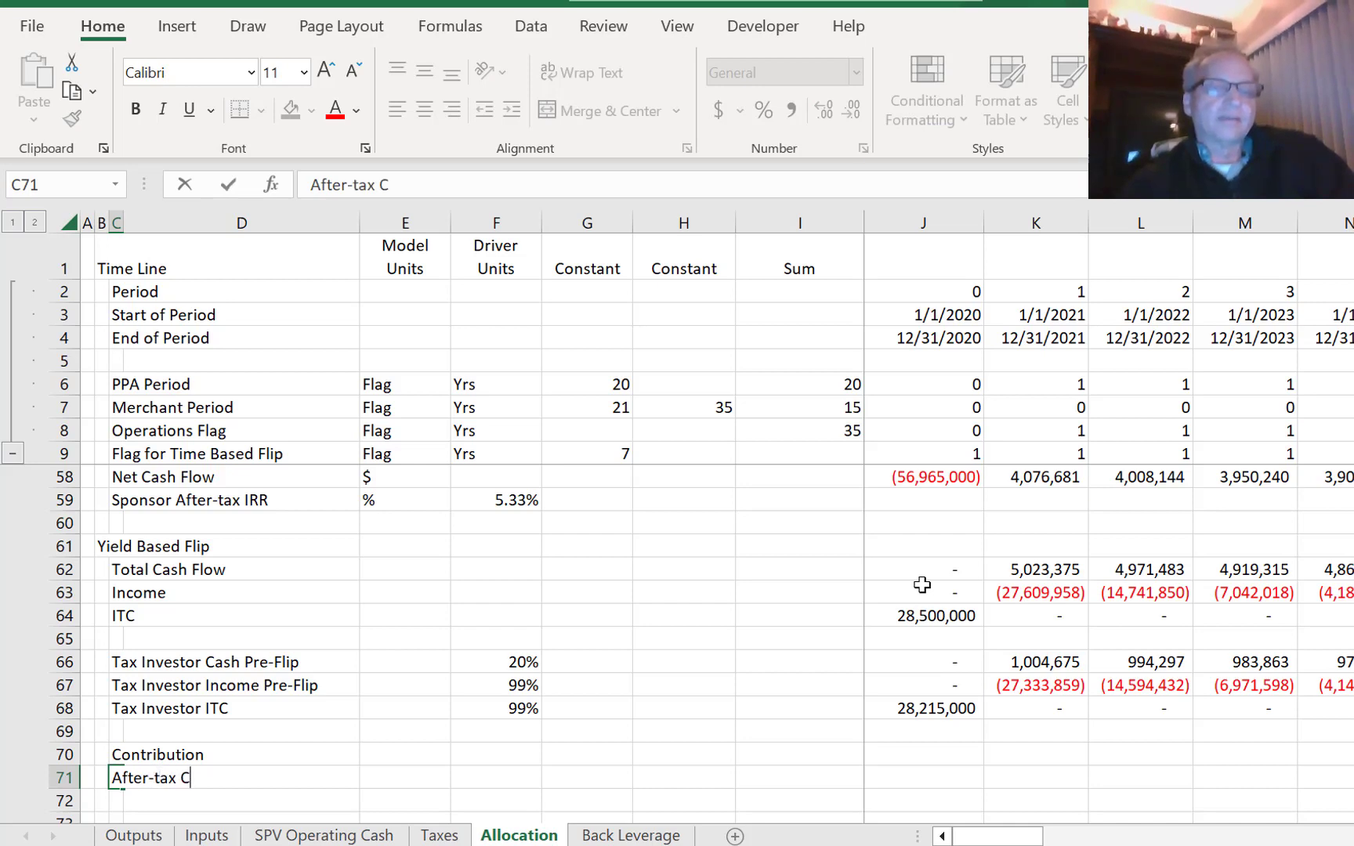
type("ash Flow")
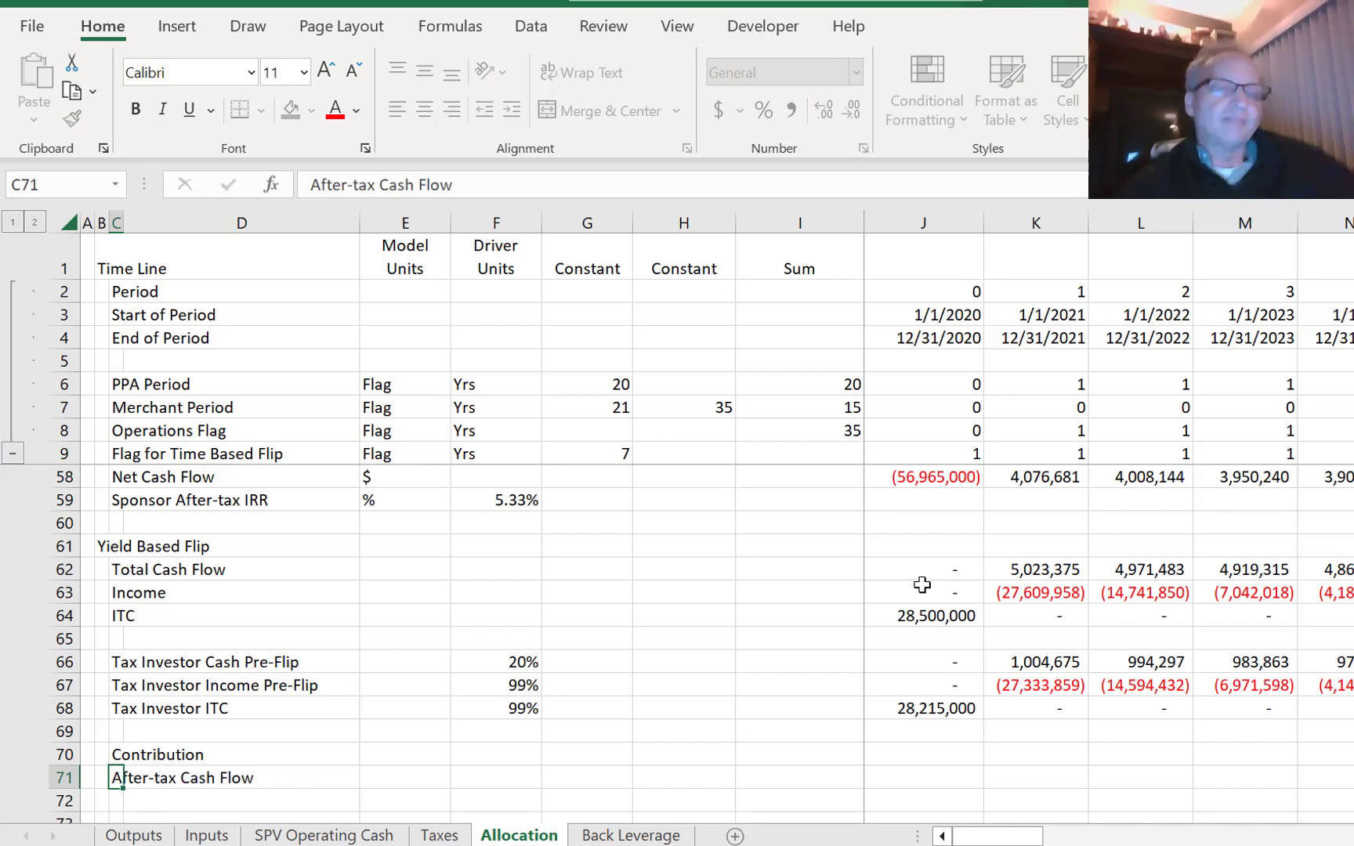
key("ctrl+Return")
- Link the period 0 Contribution in J70 to the tax investor's Investment in J34
key("Up")
key("Right")
key("Right")
key("Right")
key("Right")
key("Right")
key("Right")
key("Right")
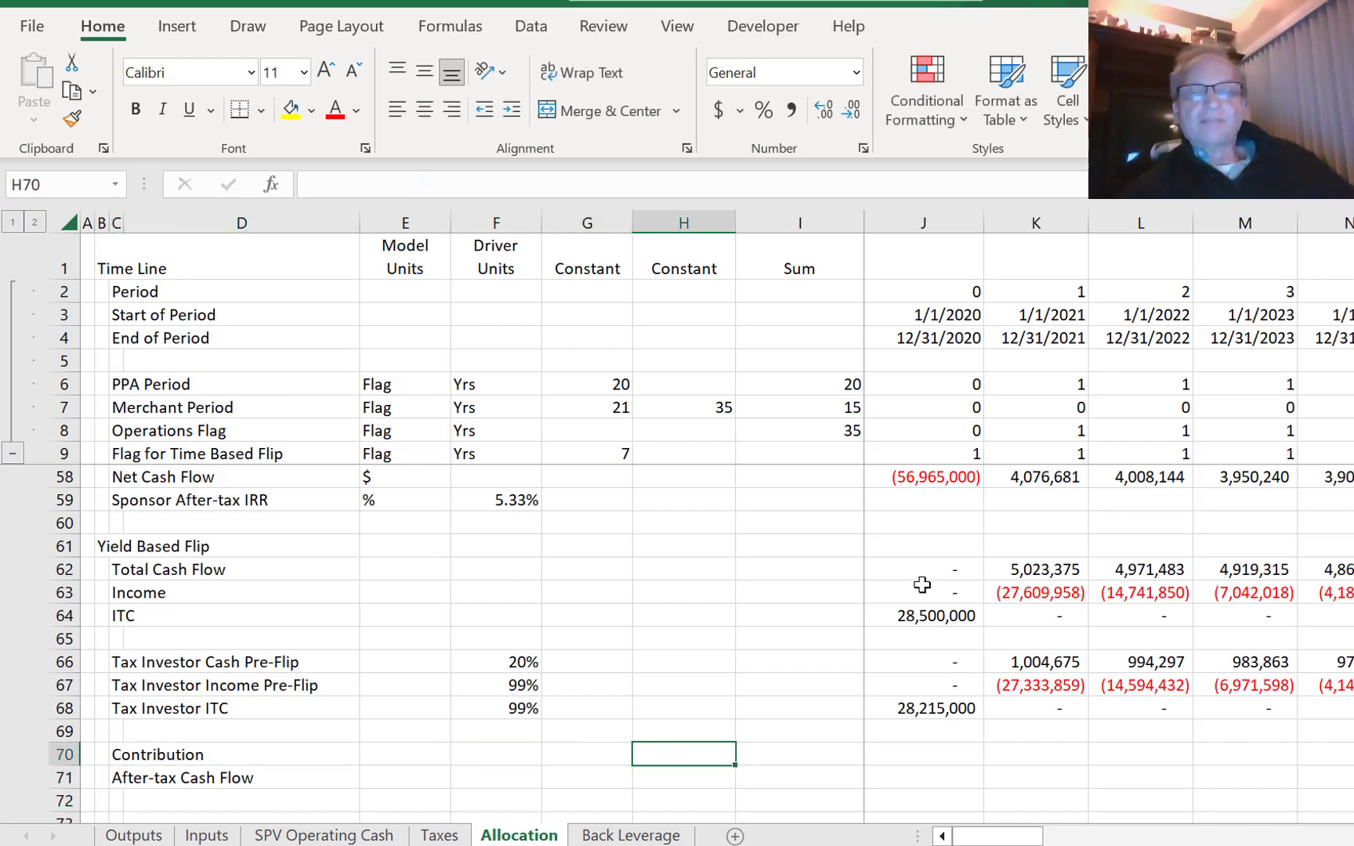
type("=")
key("Up")
key("Up")
key("Up")
key("Up")
key("Up")
key("Up")
key("Up")
key("Up")
key("Up")
key("Up")
key("Up")
key("Up")
key("Up")
key("Up")
key("Up")
key("Up")
key("Up")
key("Up")
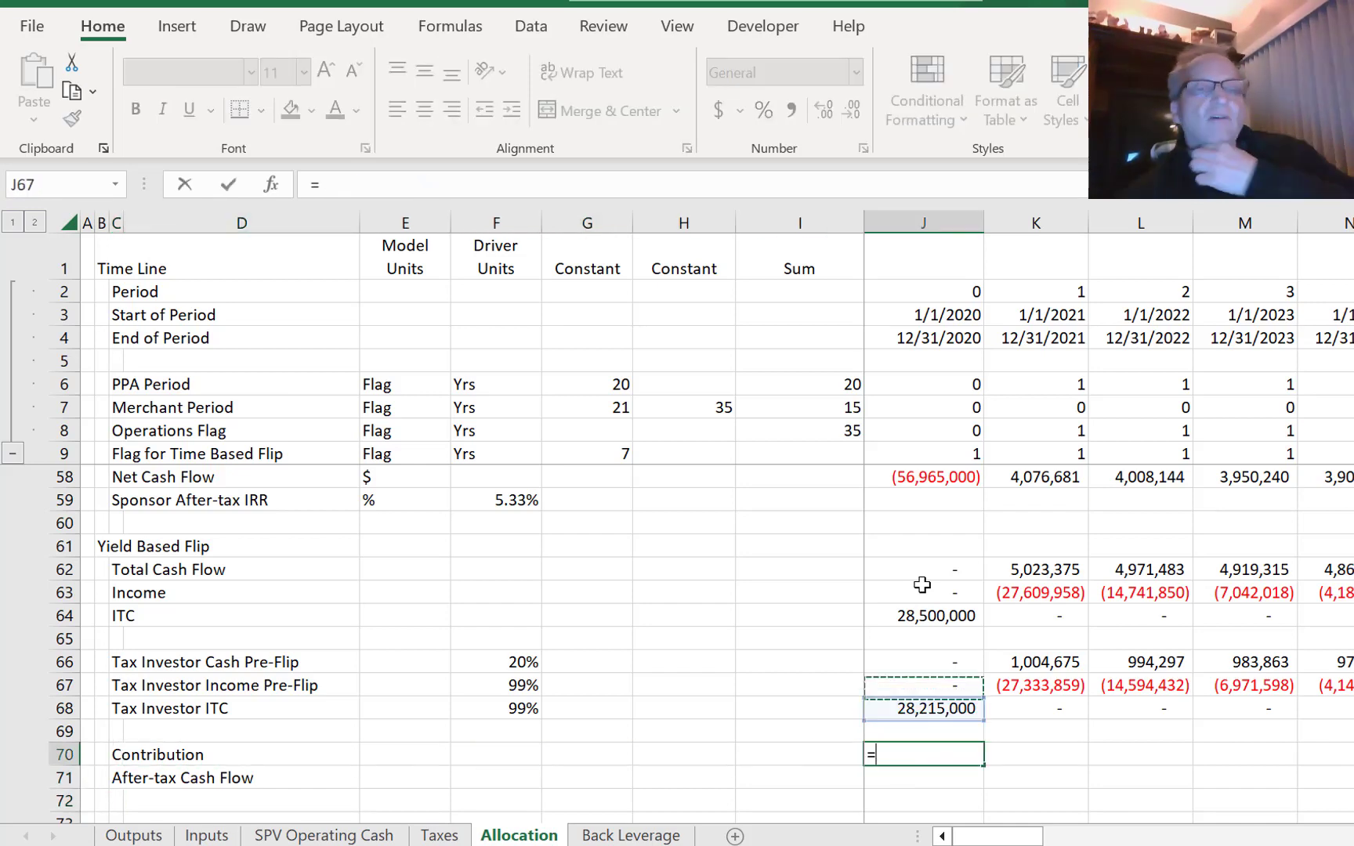
key("Up")
key("Up")
key("Up")
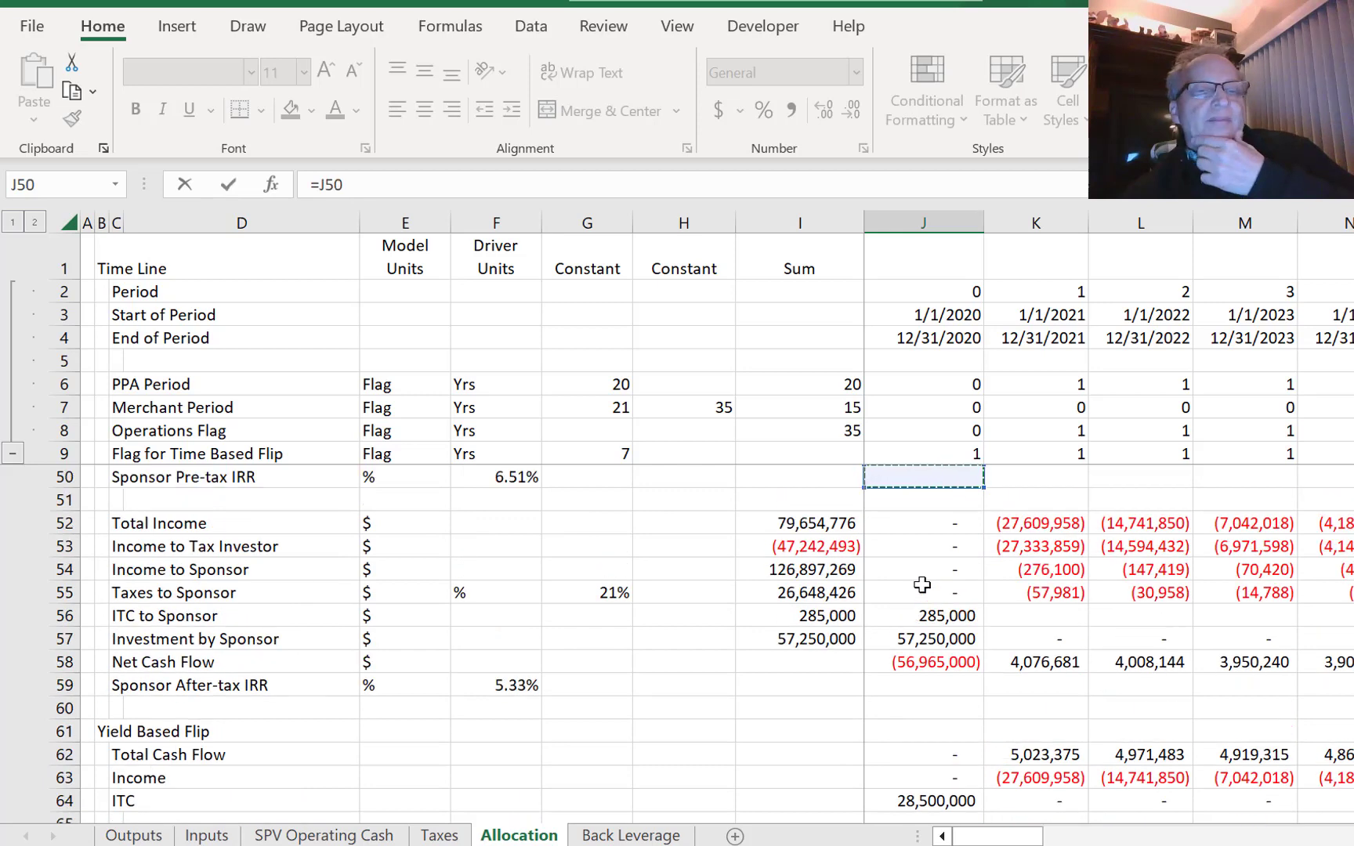
key("Down")
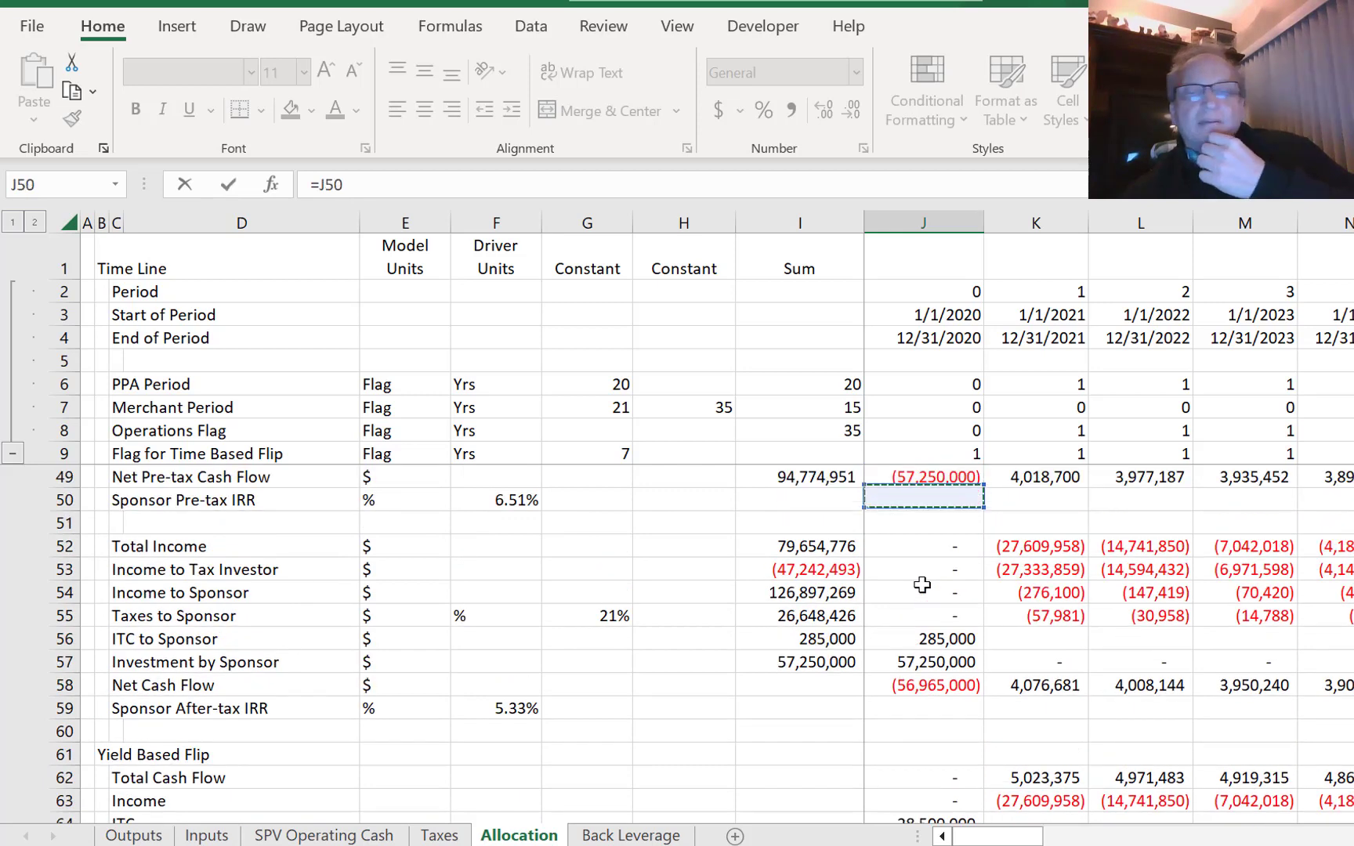
key("Down")
key("Down")
key("Down")
key("Down")
key("Down")
key("Up")
key("Up")
key("Up")
key("Up")
key("Up")
key("Up")
key("Up")
key("Up")
key("Up")
key("Up")
key("Up")
key("Up")
key("Up")
key("Up")
key("Up")
key("Up")
key("Up")
key("Up")
key("Up")
key("Up")
key("Up")
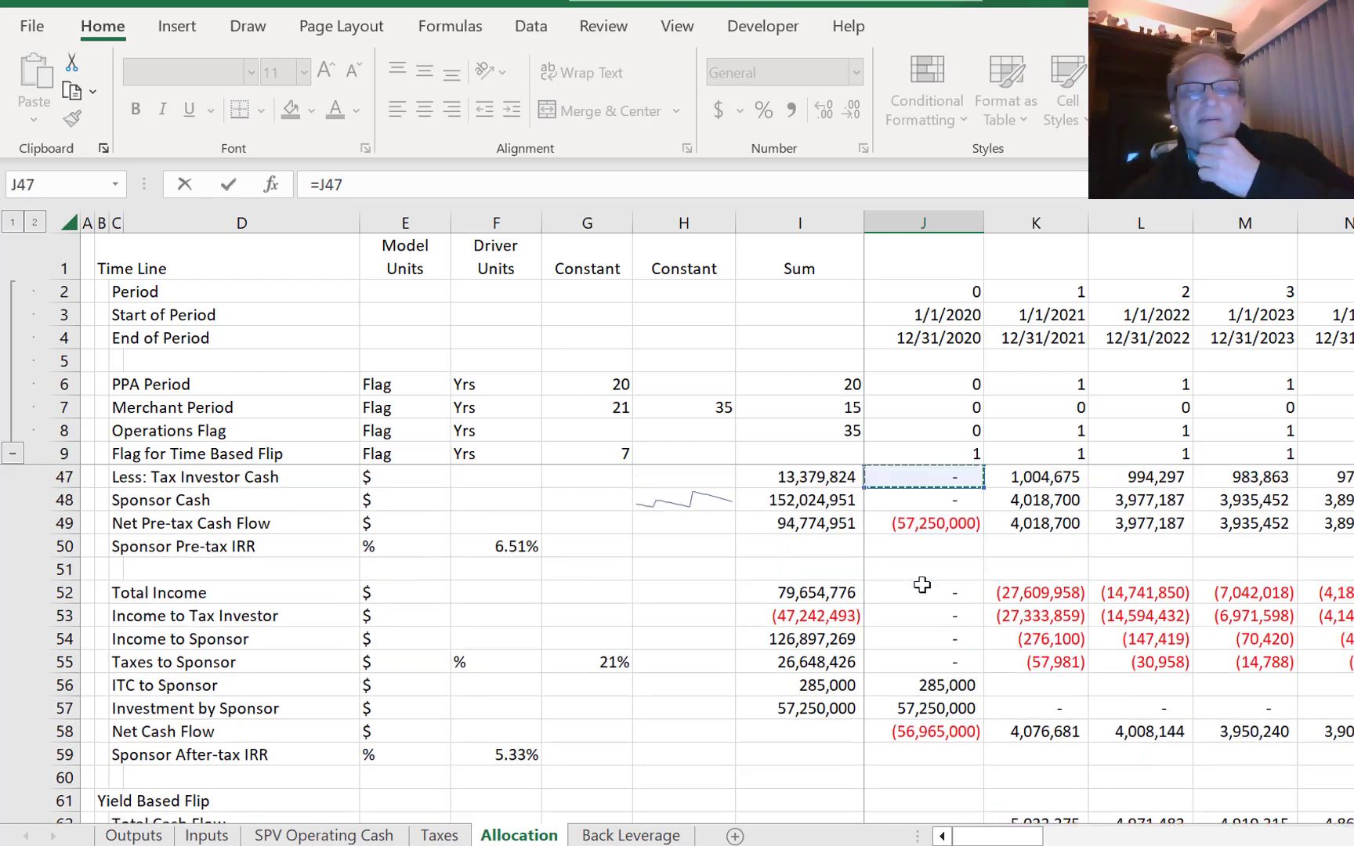
key("Down")
key("Down")
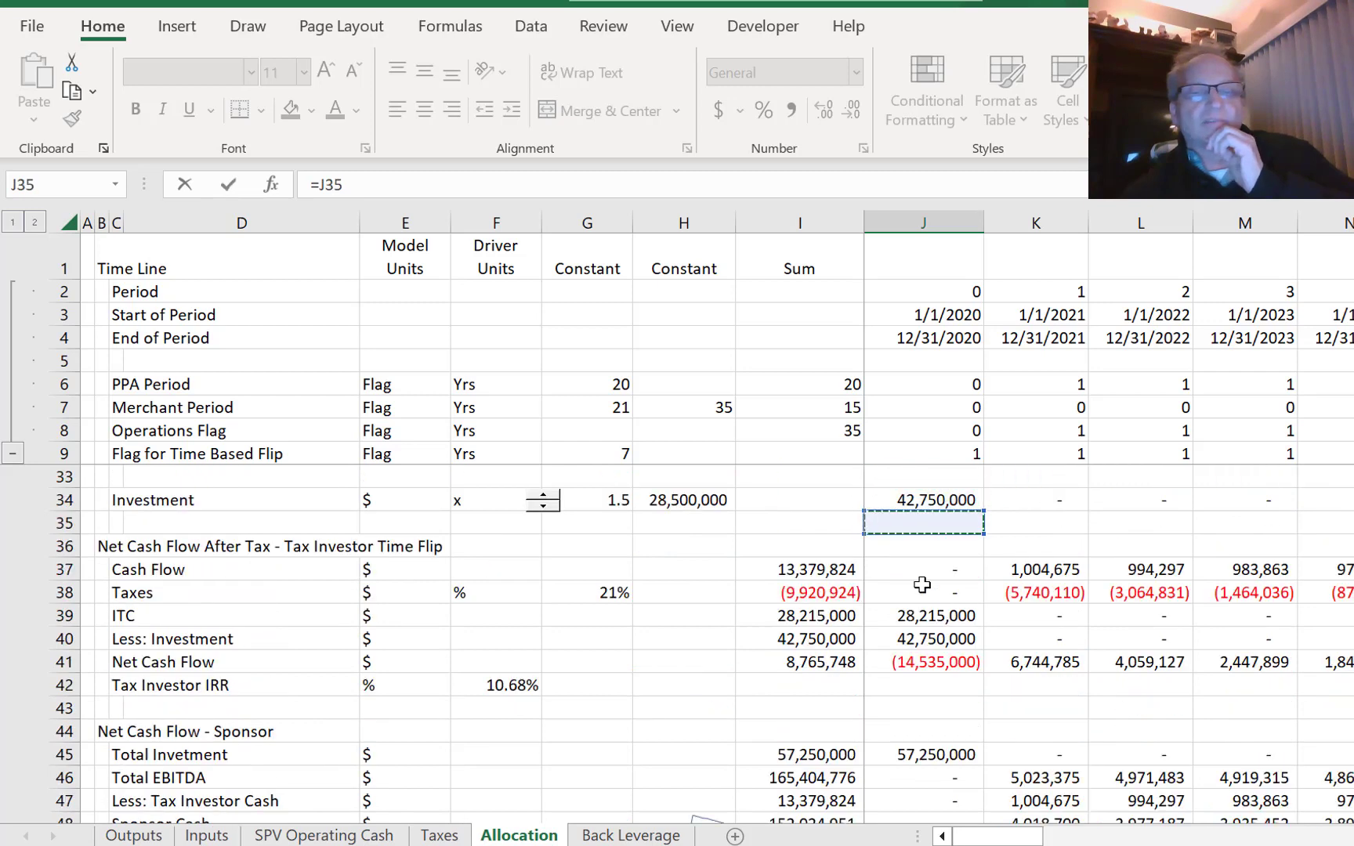
key("Up")
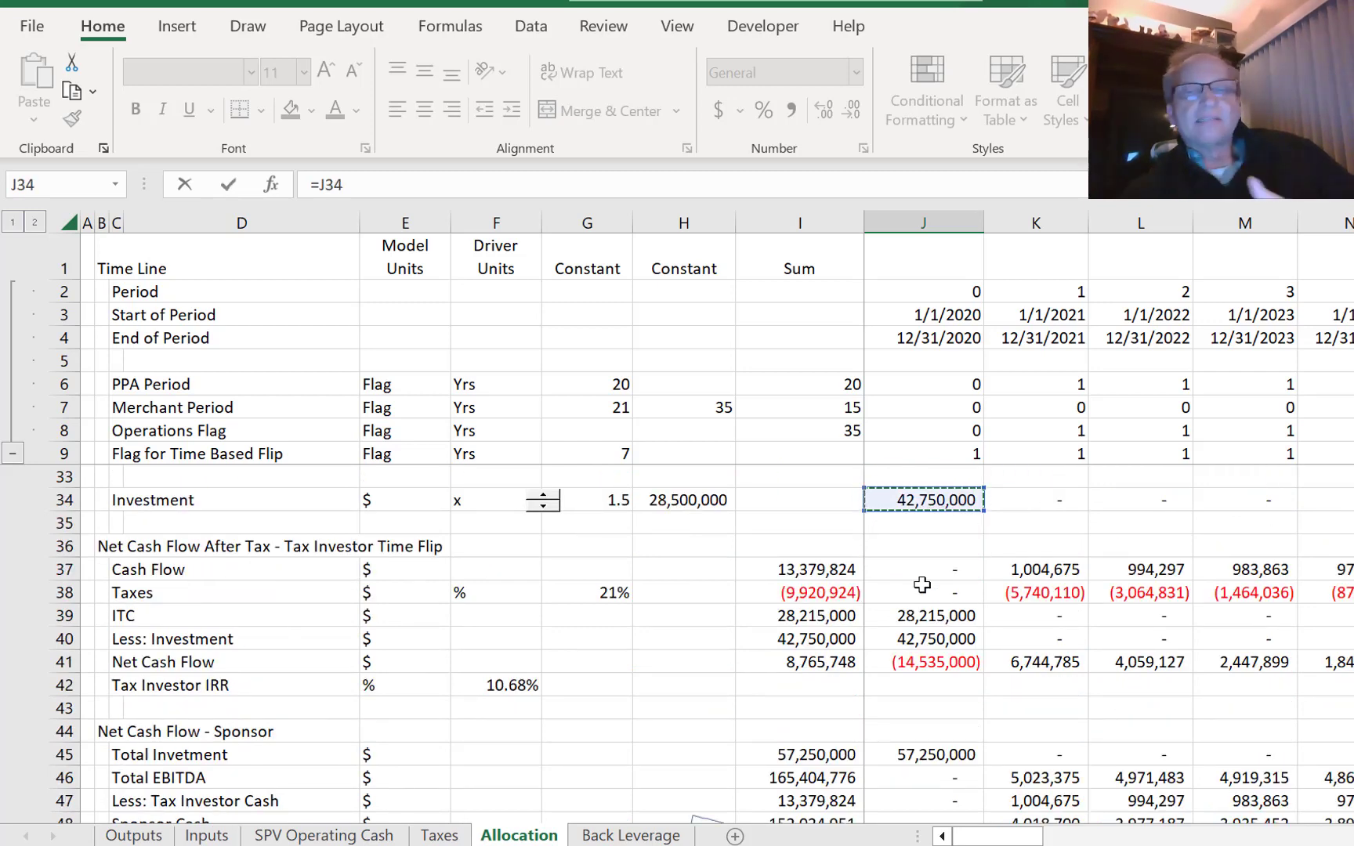
key("Return")
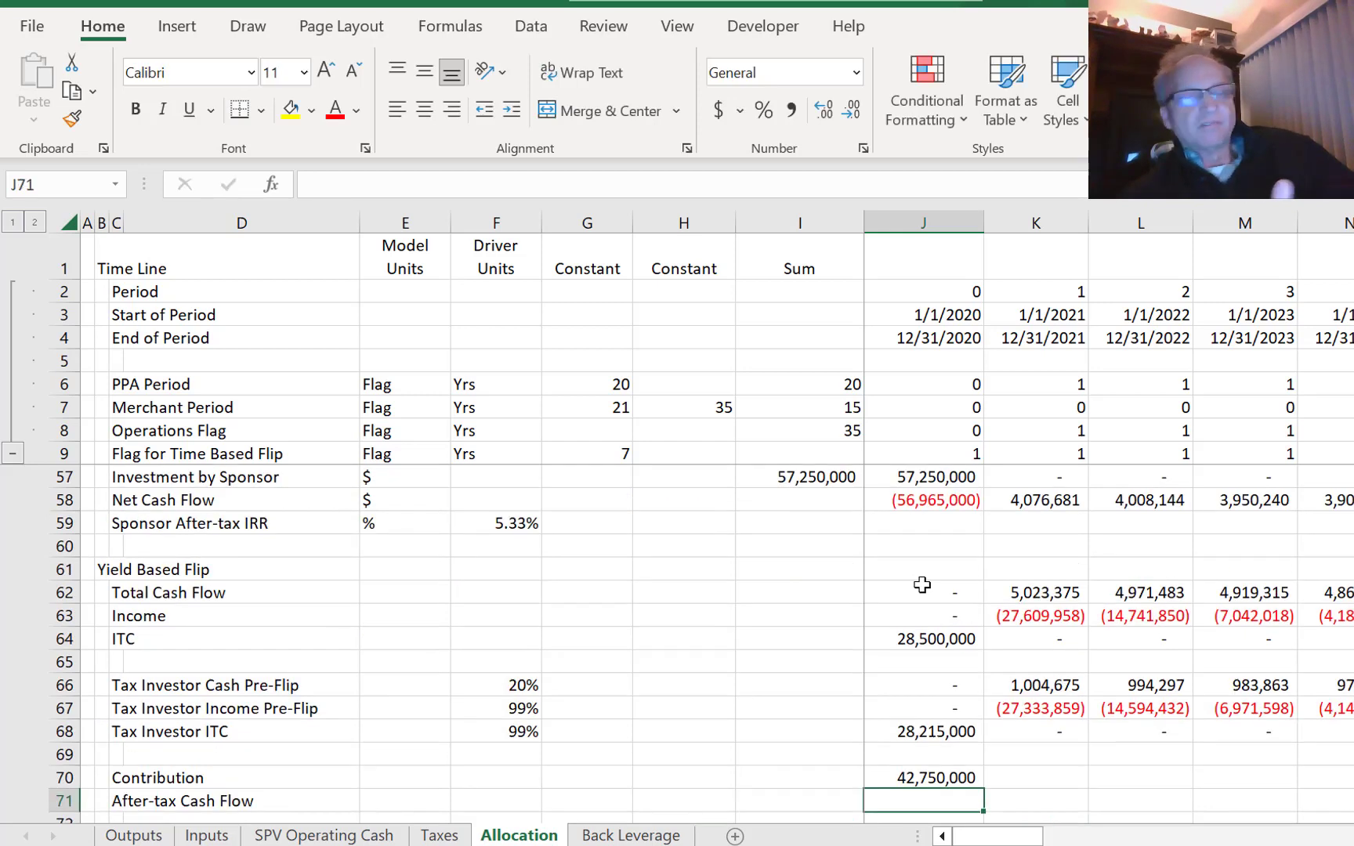
- Copy the Contribution formula in J70 across all the periods
key("Up")
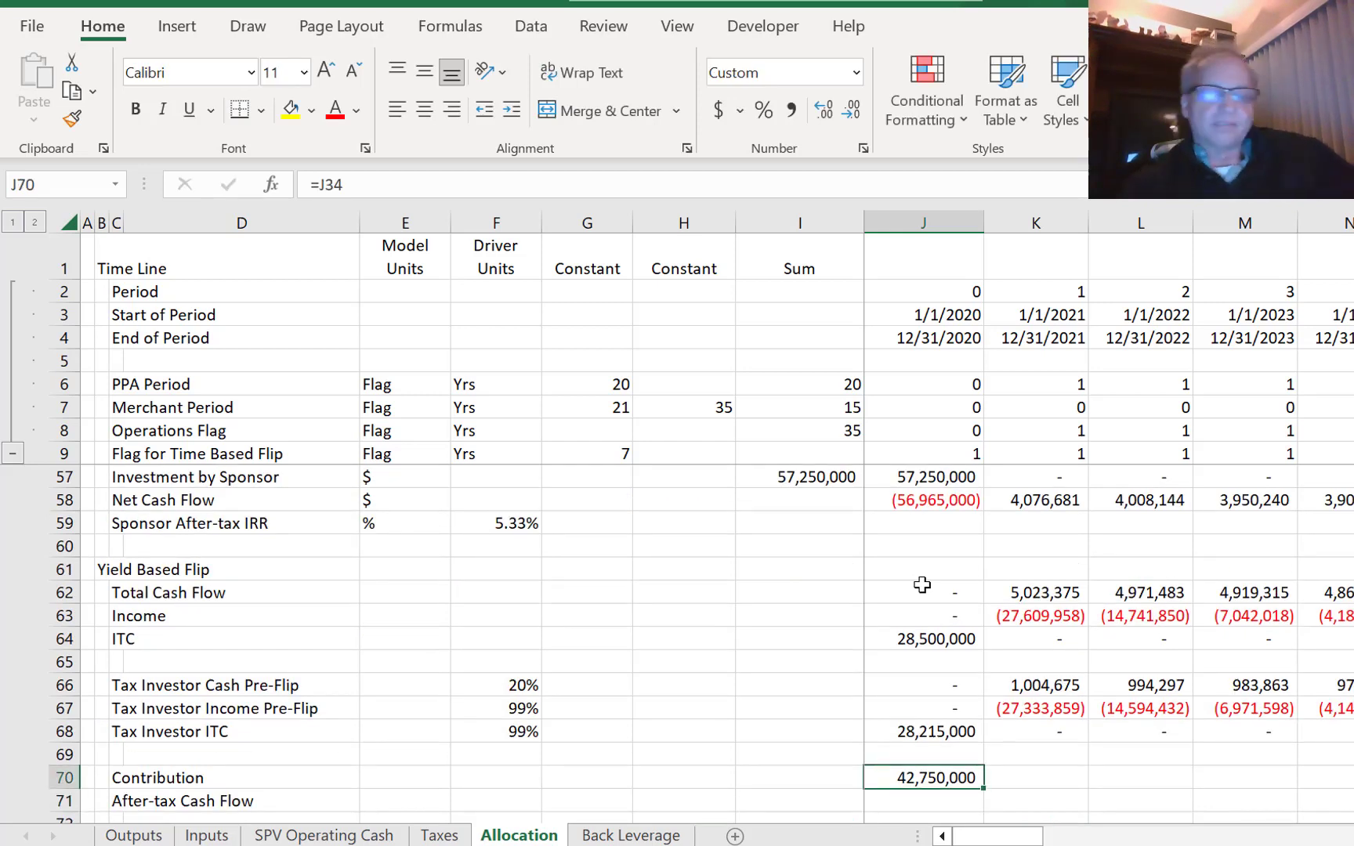
key("ctrl+shift+Right")
key("ctrl+r")
- Calculate the period 0 After-tax Cash Flow in J71 with the formula =J66-J67+J68-J70
key("Down")
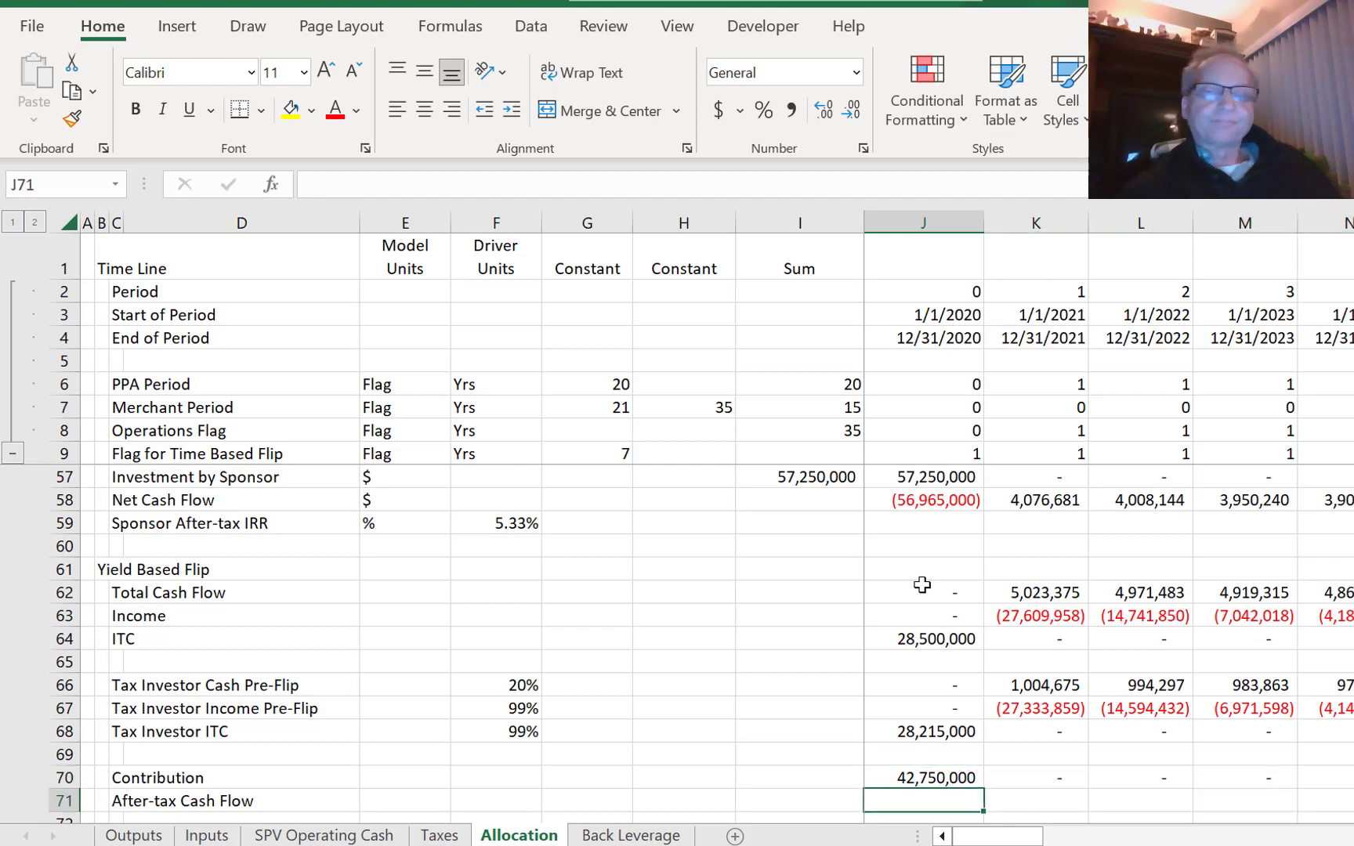
key("Down")
key("Down")
key("Up")
key("Up")
type("=")
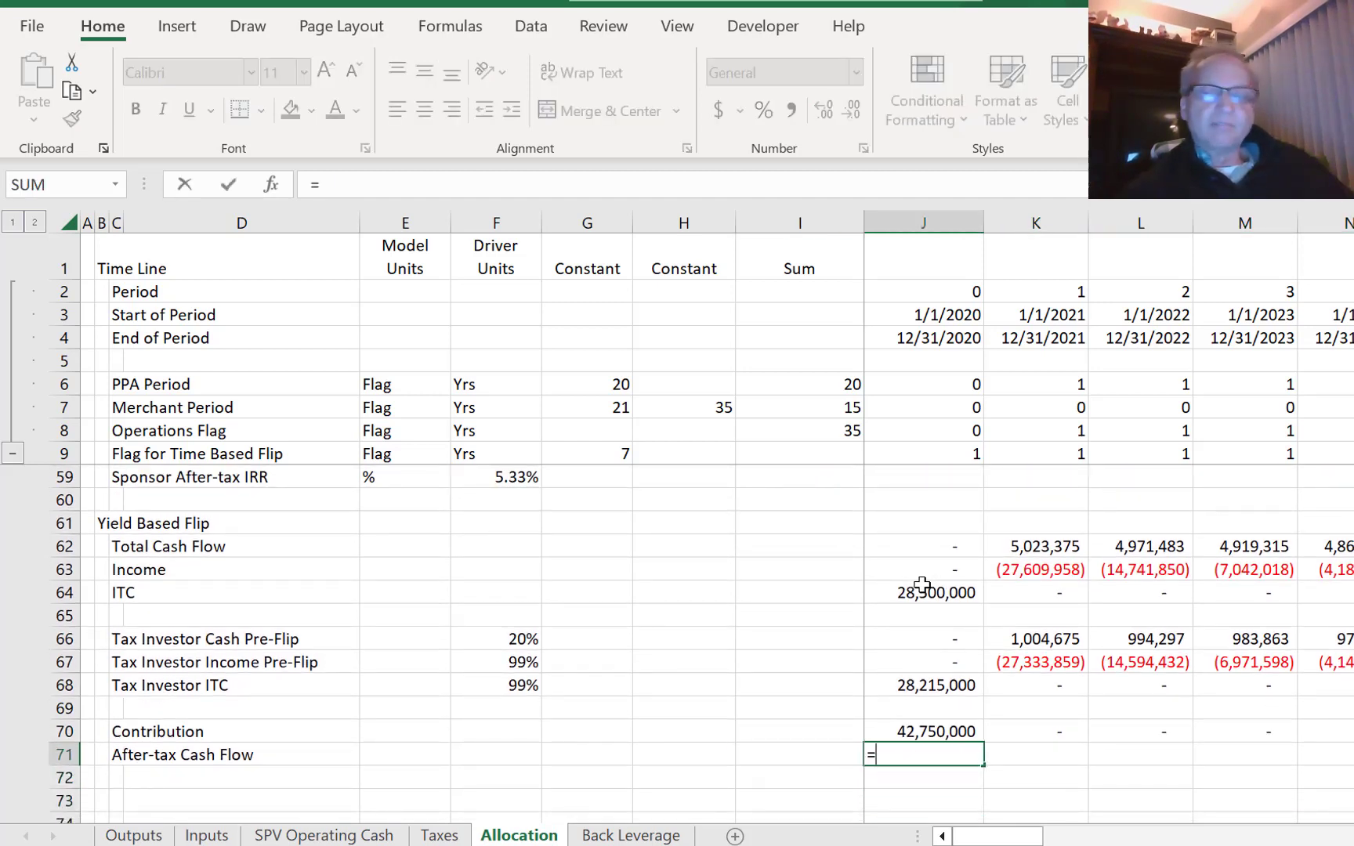
key("Up")
key("Up")
key("Up")
key("Up")
key("Up")
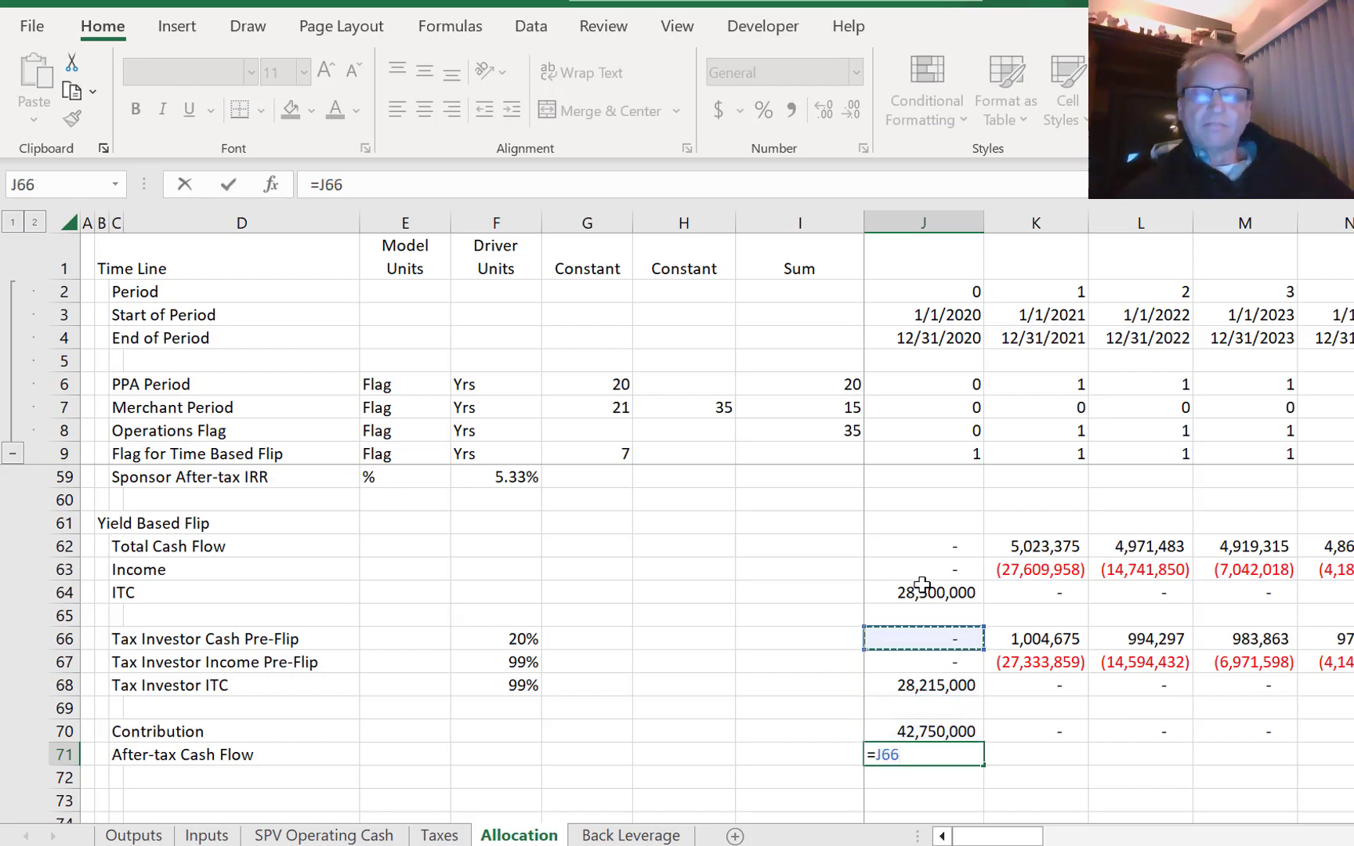
type("-")
key("Up")
key("Up")
key("Up")
key("Up")
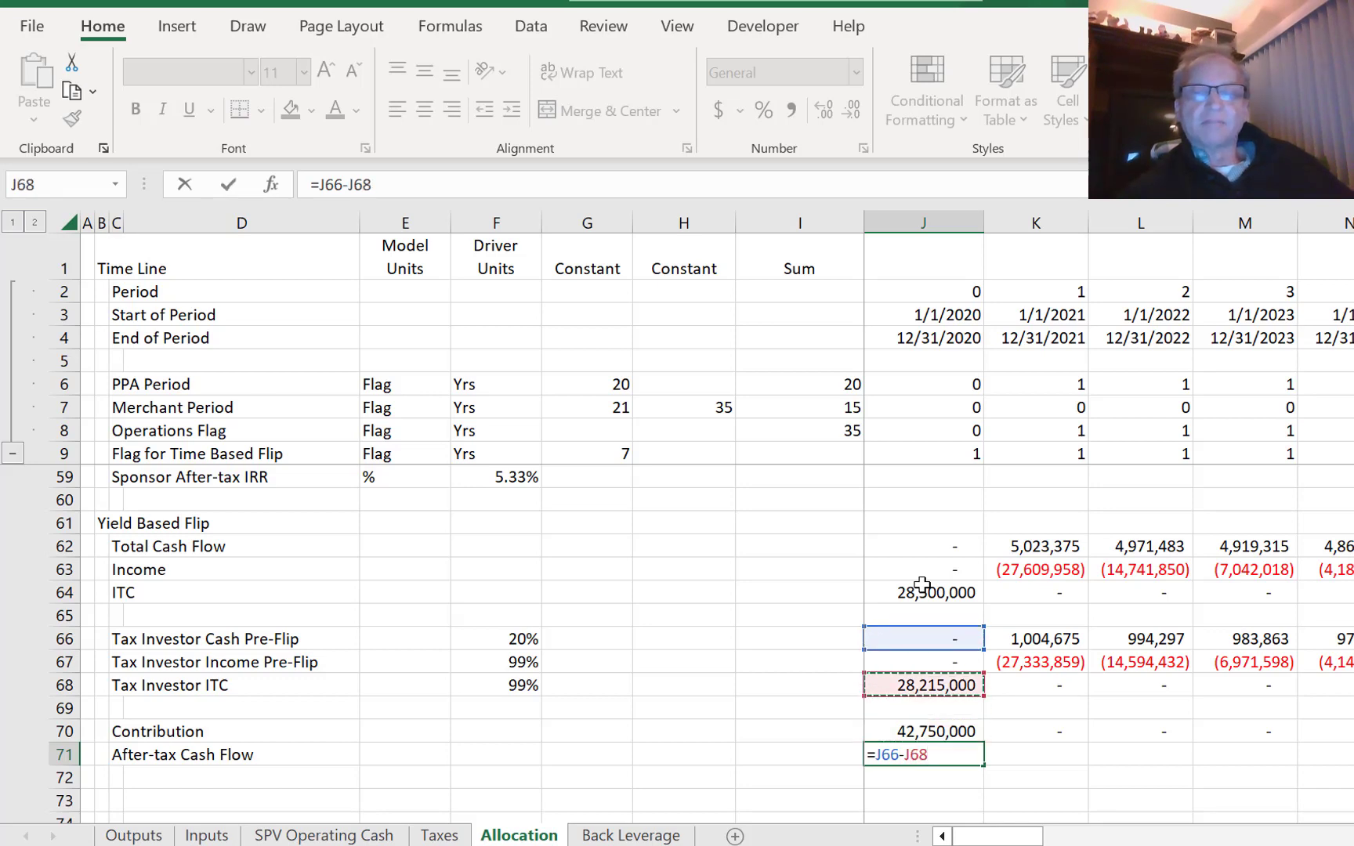
type("+")
key("Up")
key("Up")
key("Up")
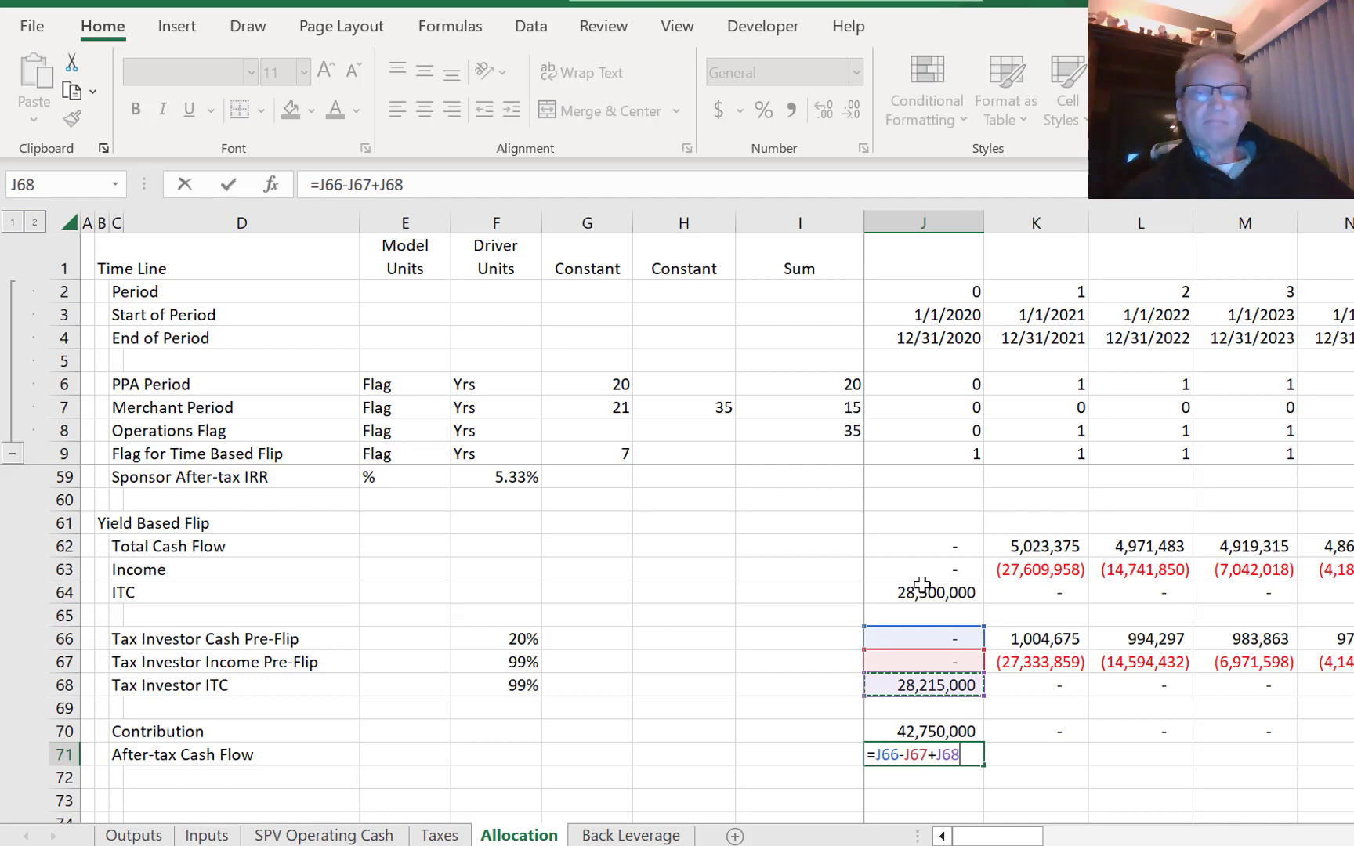
type("-")
key("Up")
key("Return")
- Copy the After-tax Cash Flow formula in J71 across all the periods
key("Up")
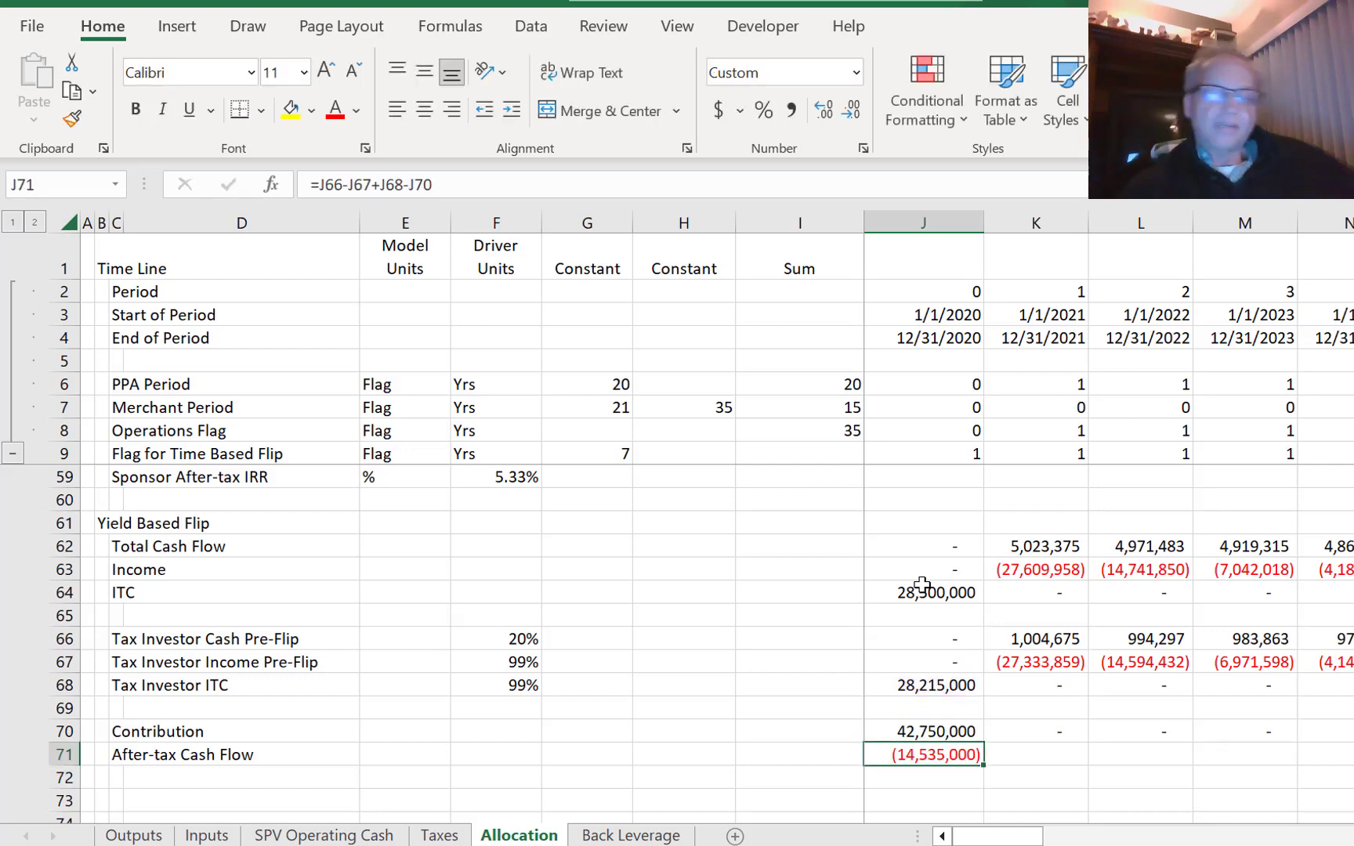
key("ctrl+shift+Right")
key("ctrl+r")
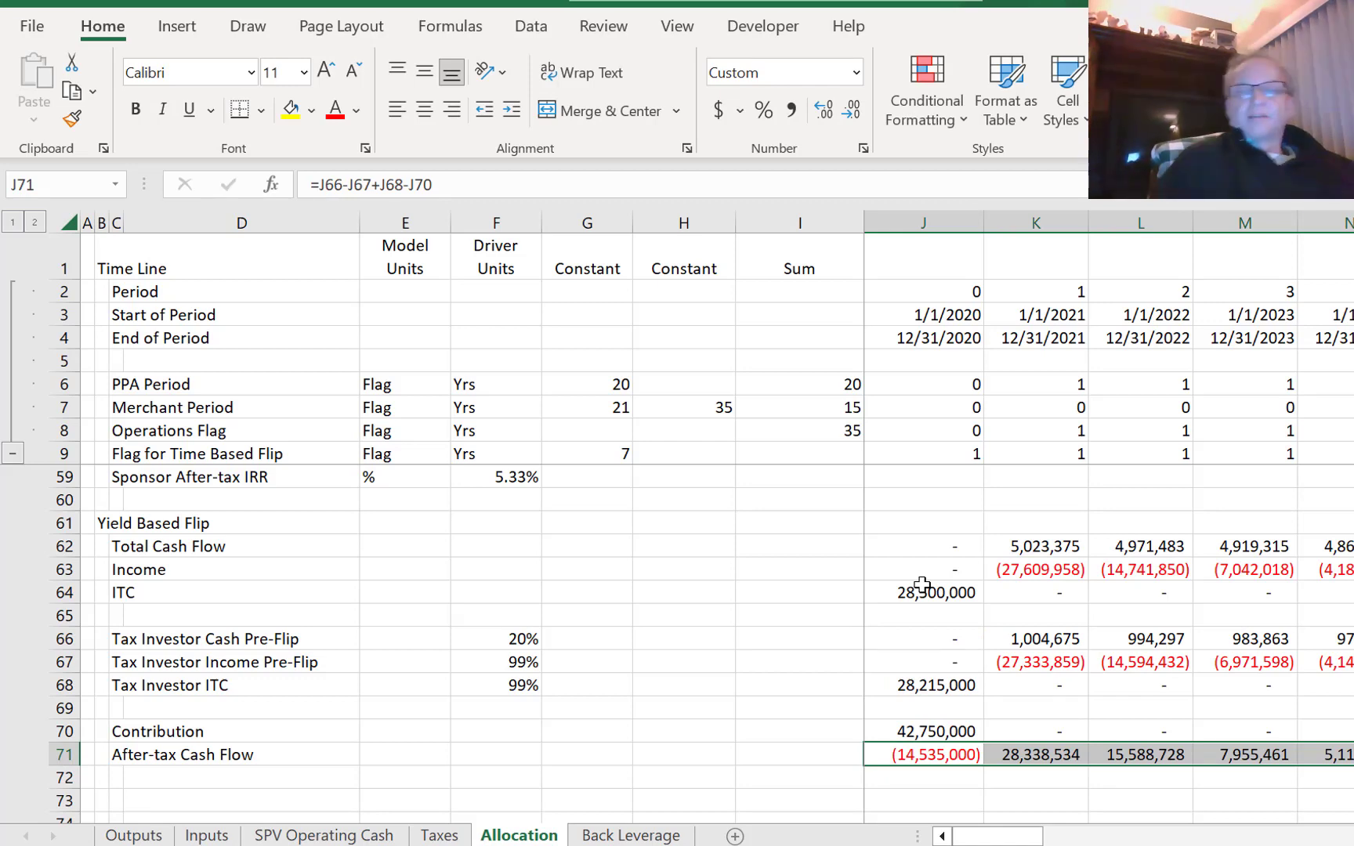
- Add the heading "Yield Base Flip Tracking Account" in C73, leaving a blank row below After-tax Cash Flow
key("Down")
key("Down")
key("Down")
key("Down")
key("Down")
key("Up")
key("Up")
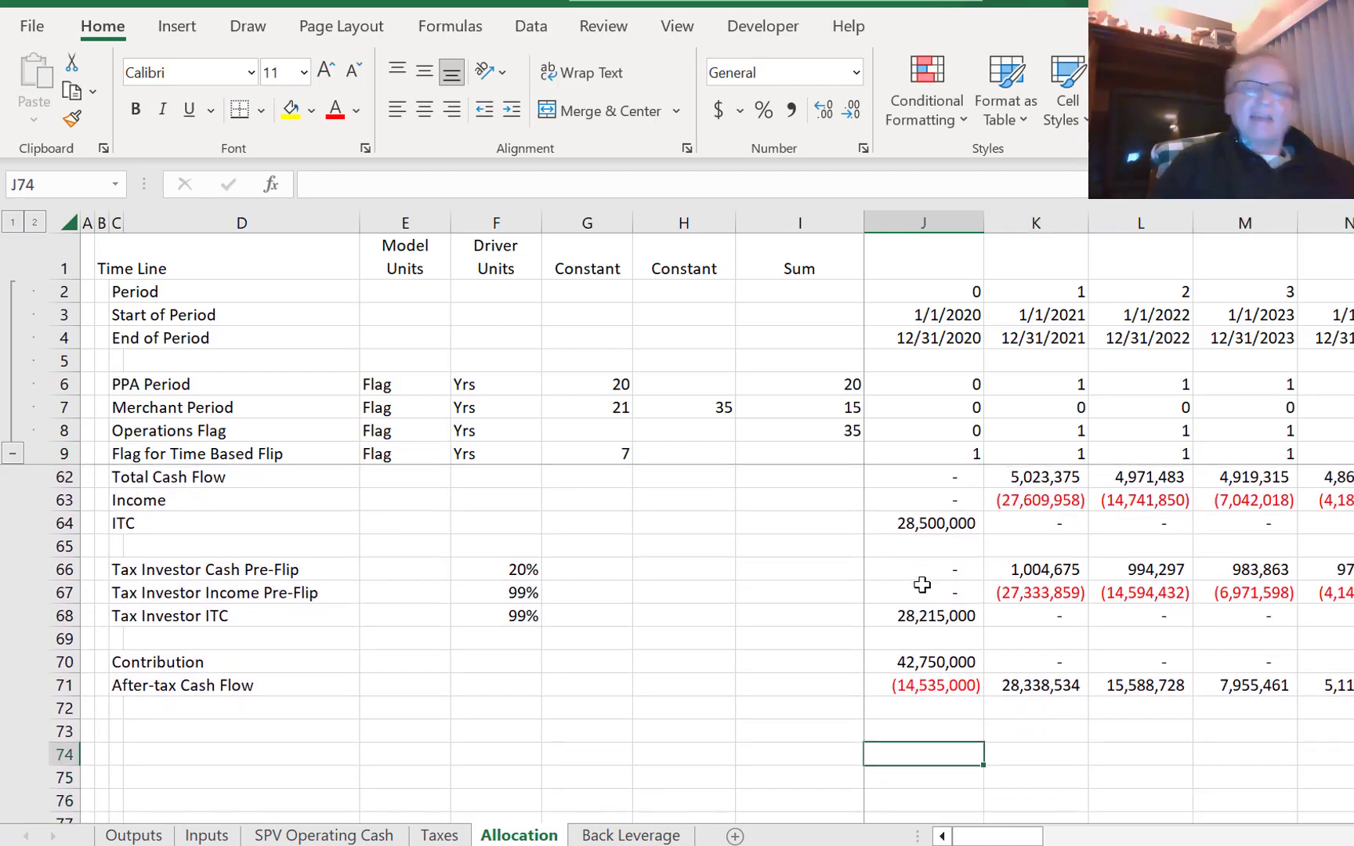
key("Up")
key("Left")
key("Left")
key("Left")
key("Left")
key("Left")
key("Left")
key("Left")
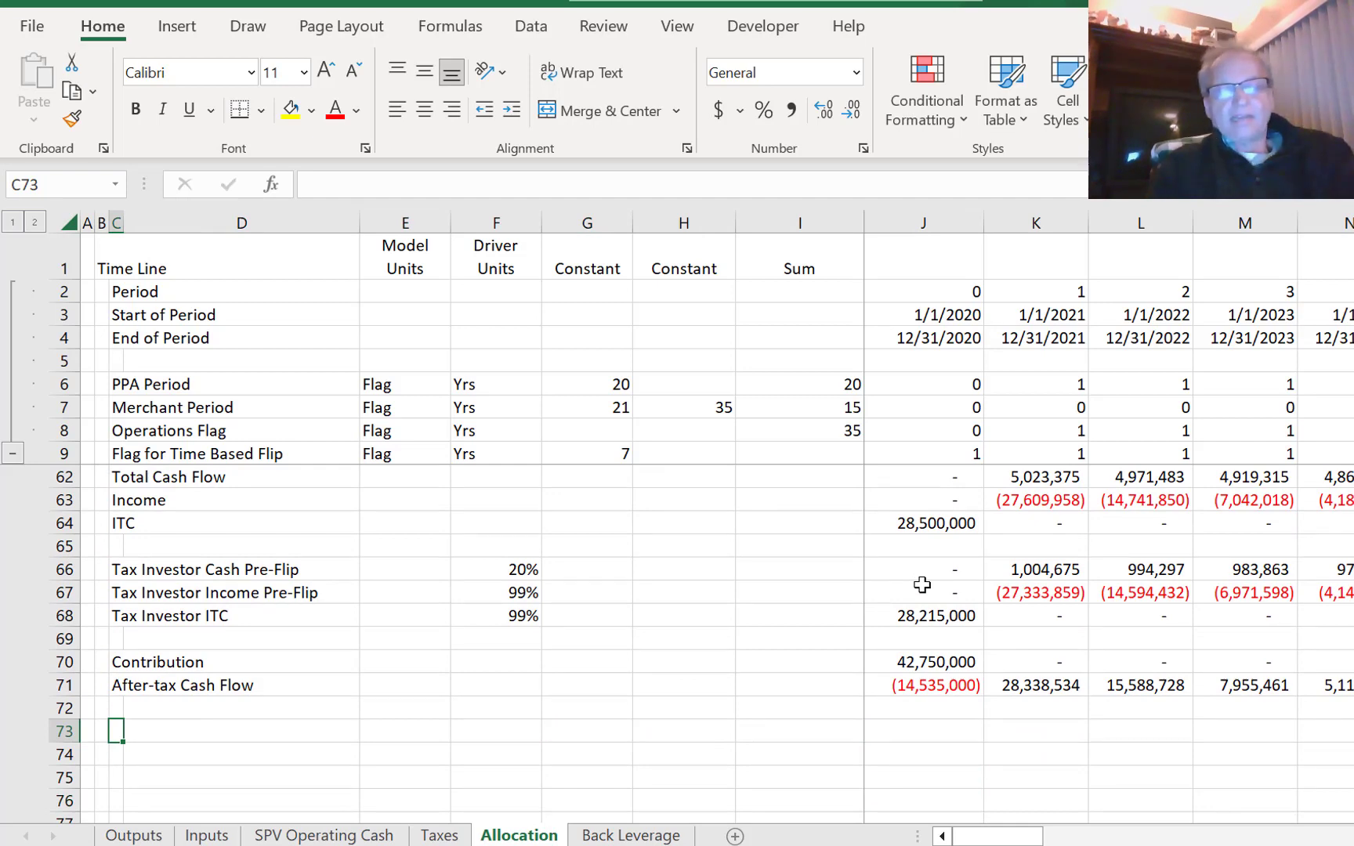
type("Fli")
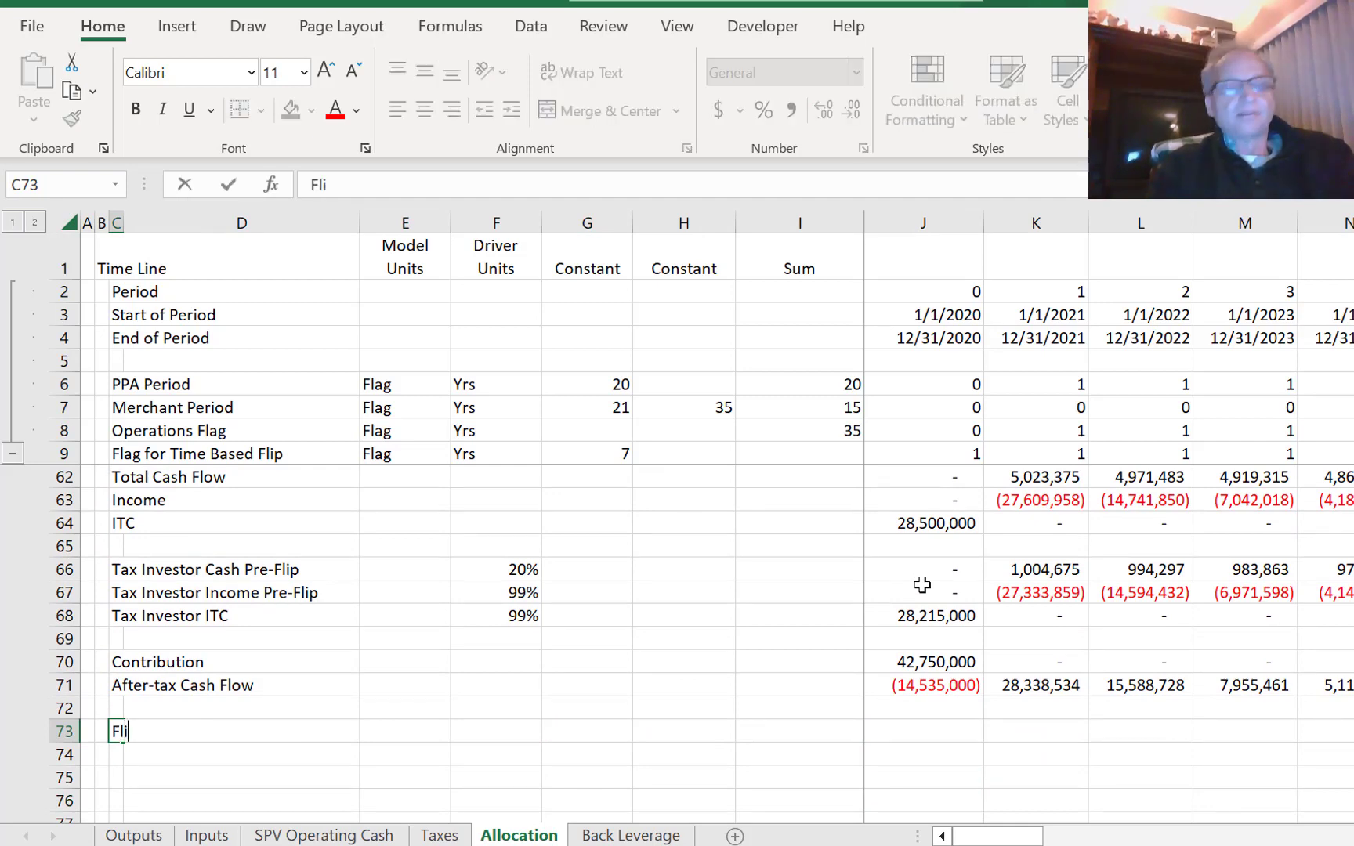
type("p")
key("BackSpace")
key("BackSpace")
key("BackSpace")
key("BackSpace")
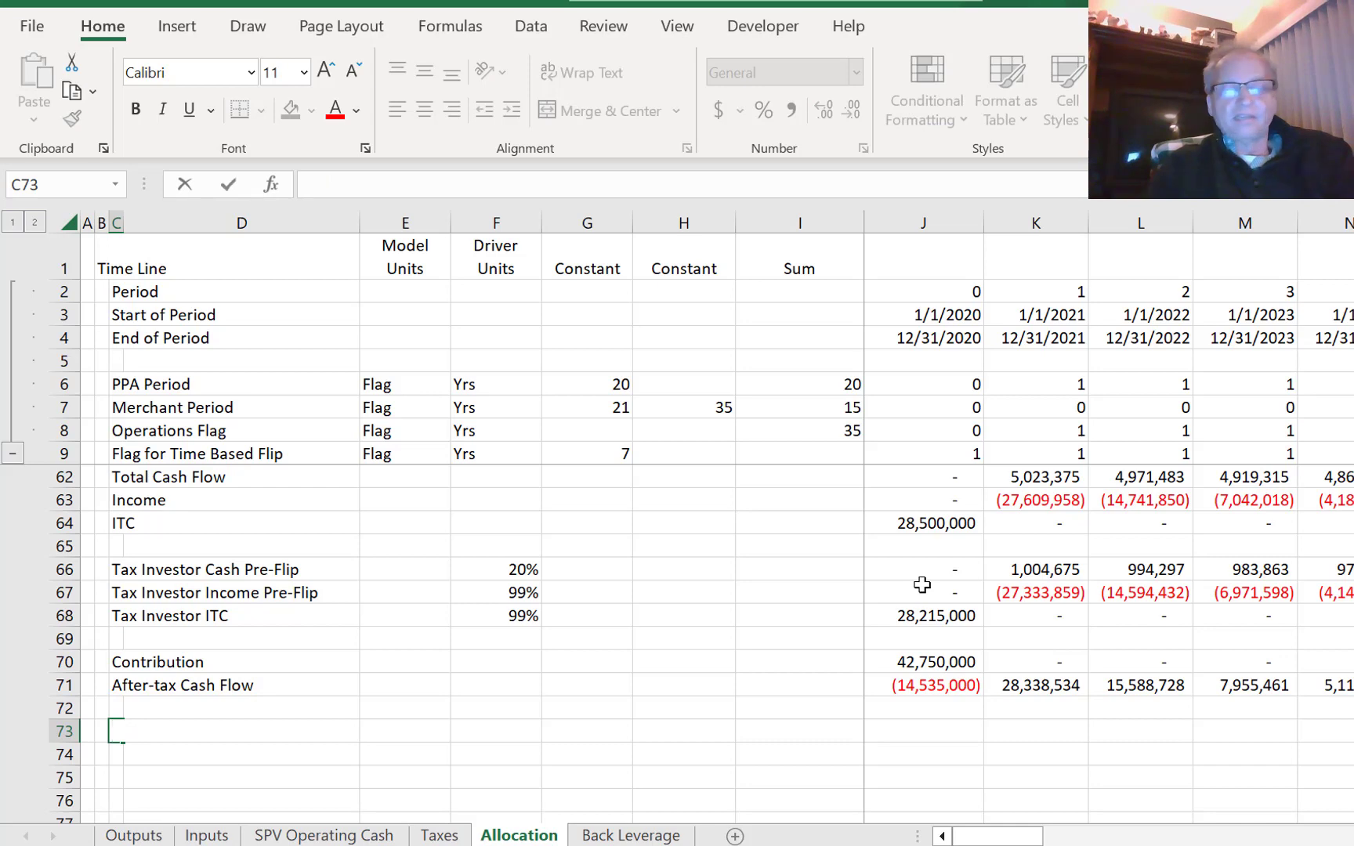
type("Yield")
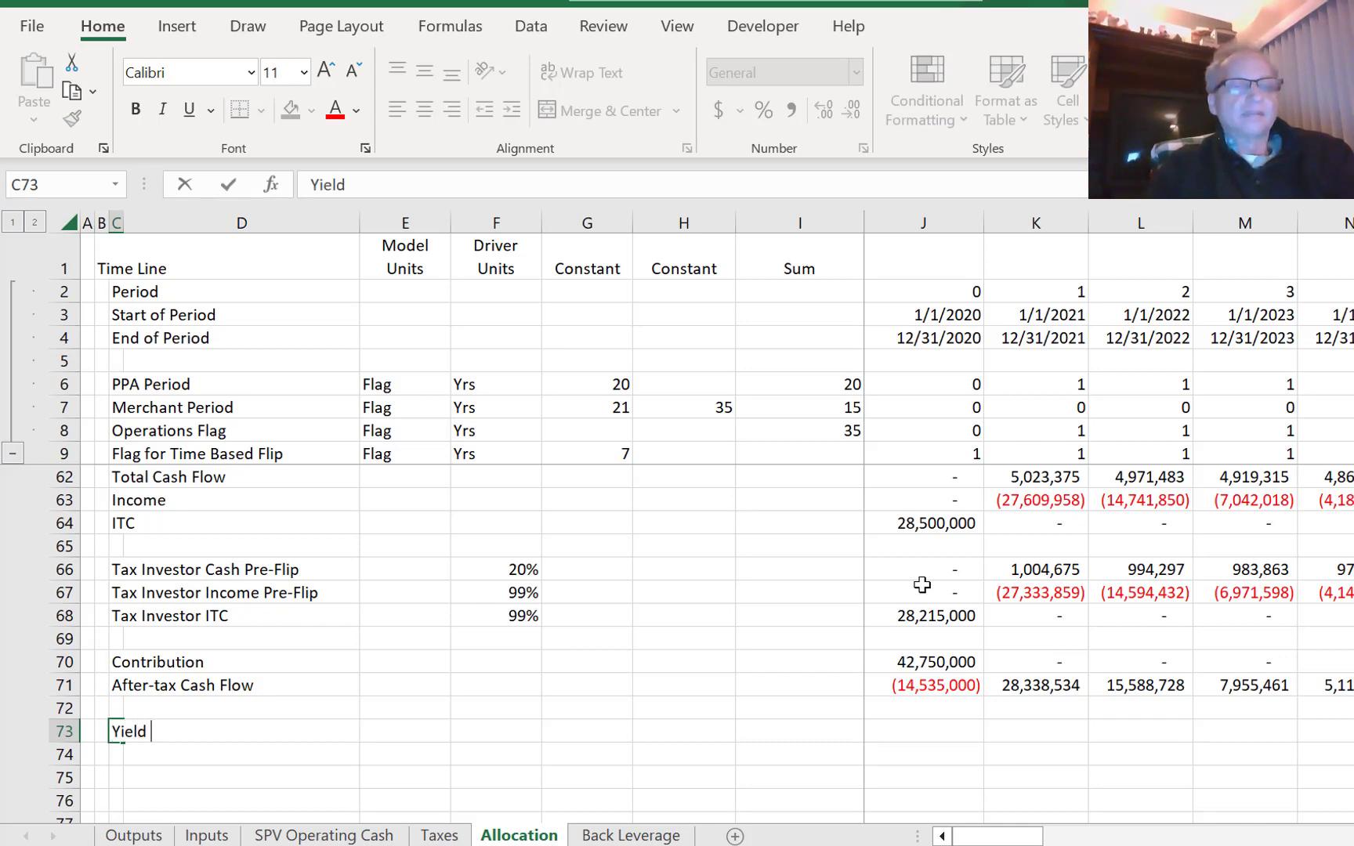
type(" Base Fl")
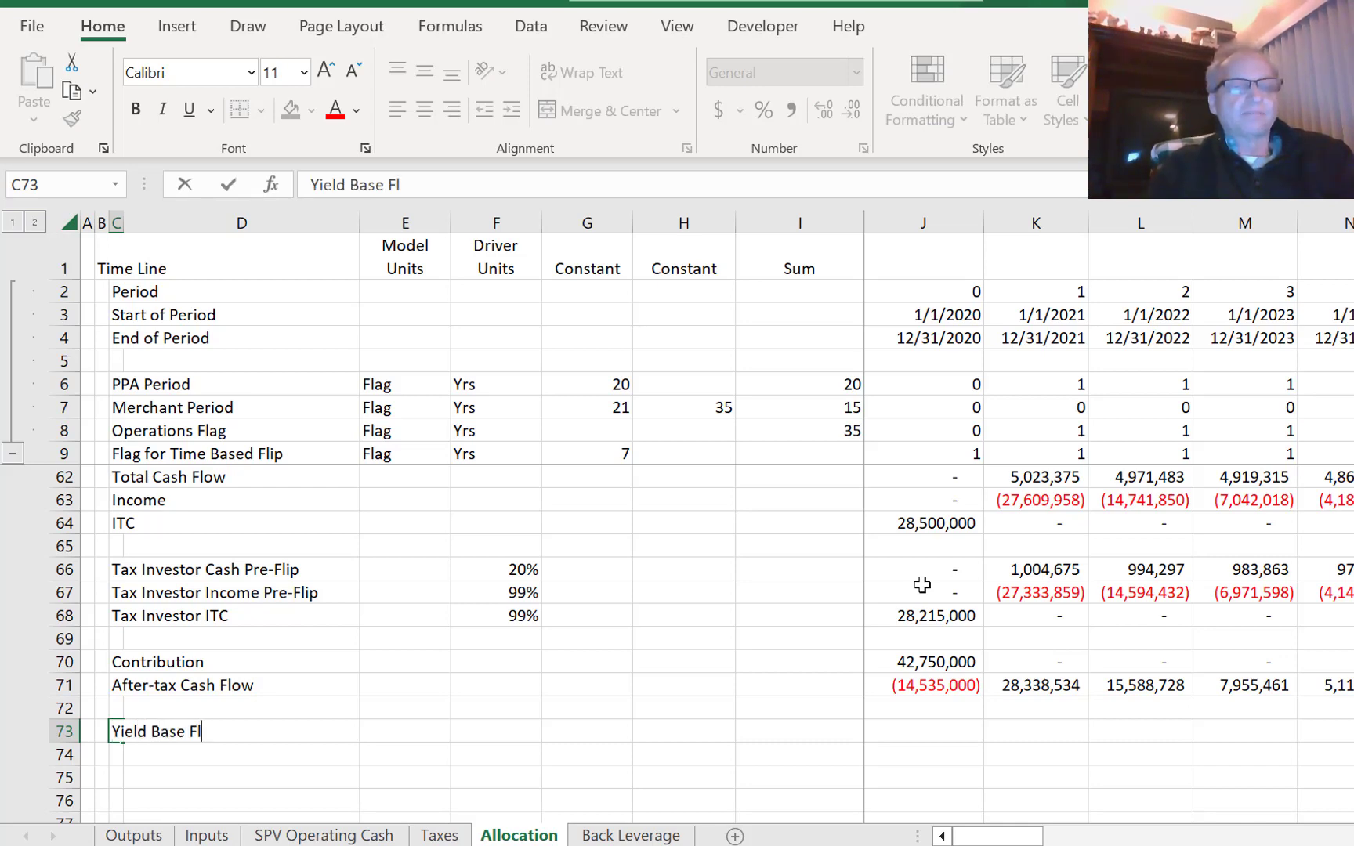
type("ip Trac")
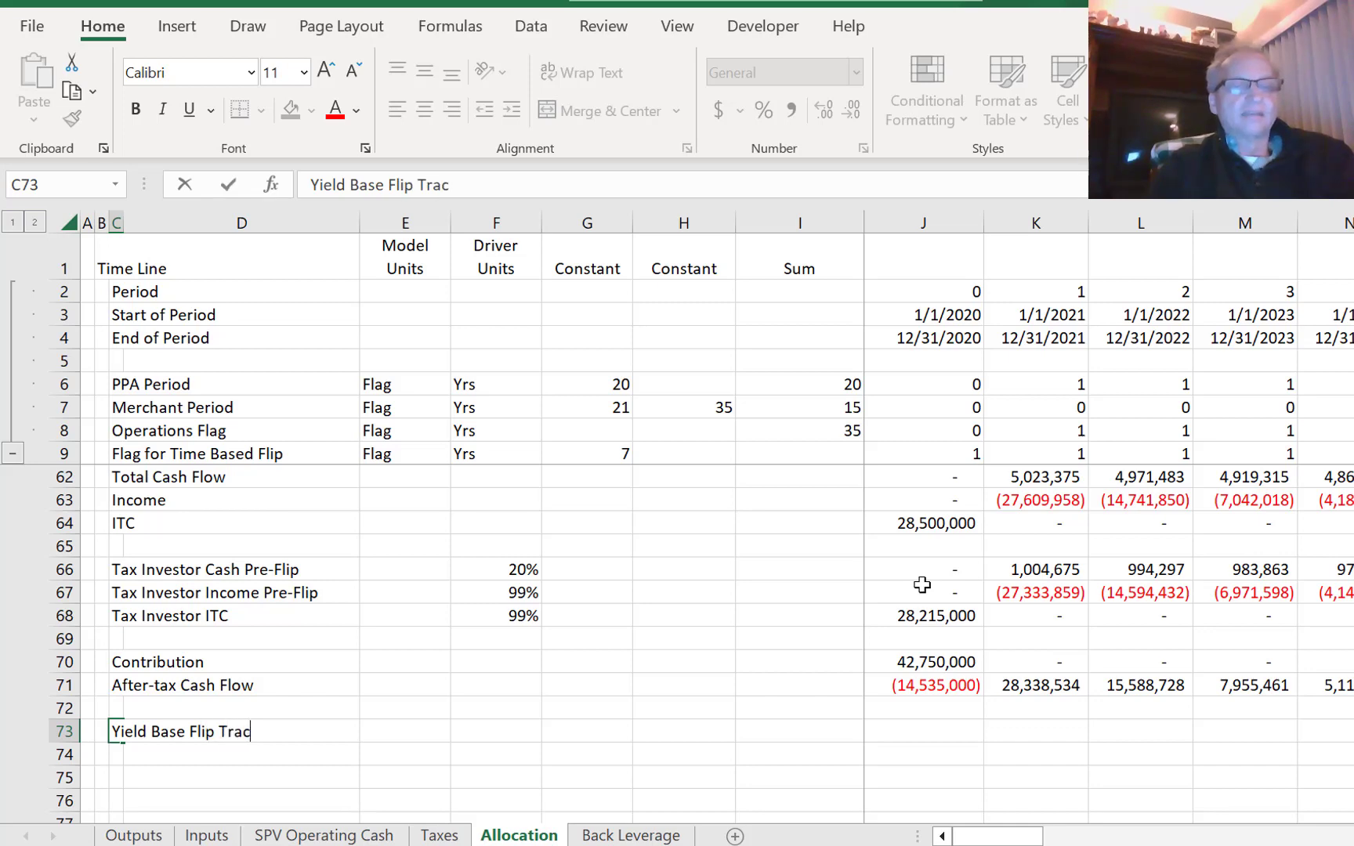
type("h")
key("BackSpace")
type("king C")
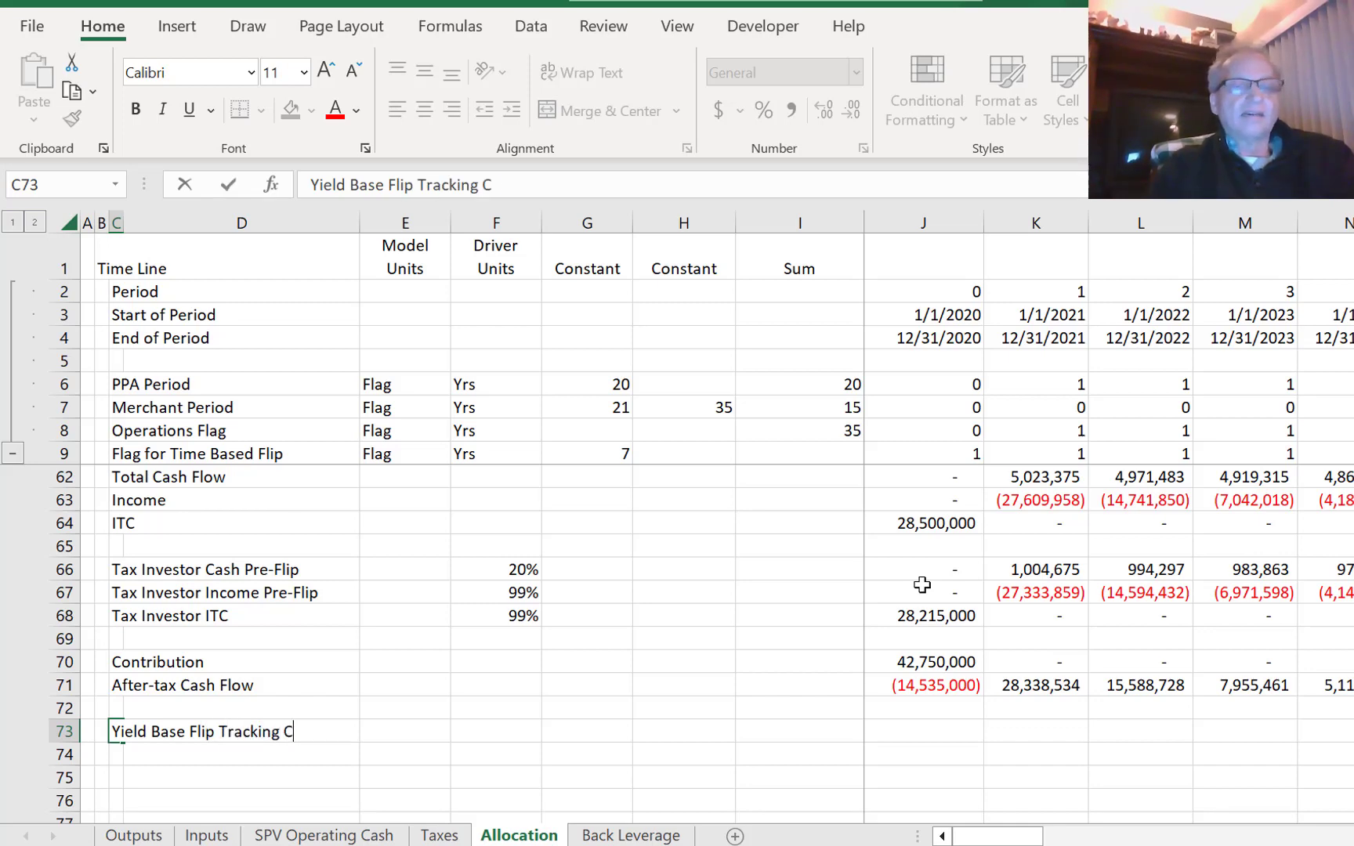
type("Account")
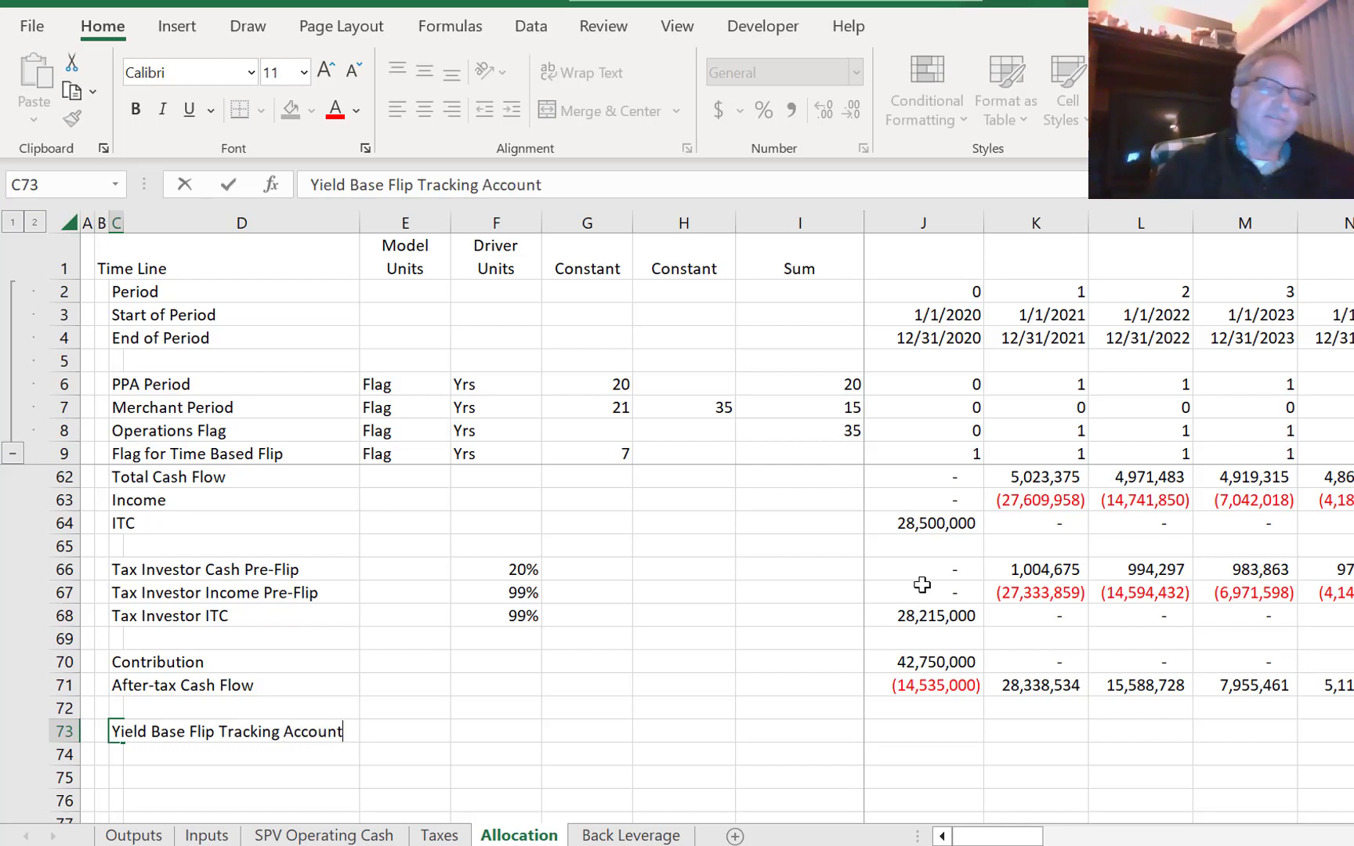
key("ctrl+Return")
- Add the indented labels "Opening" in D74 and "Add: Cost of Capital" in D75 beneath the tracking account heading
key("Down")
key("Right")
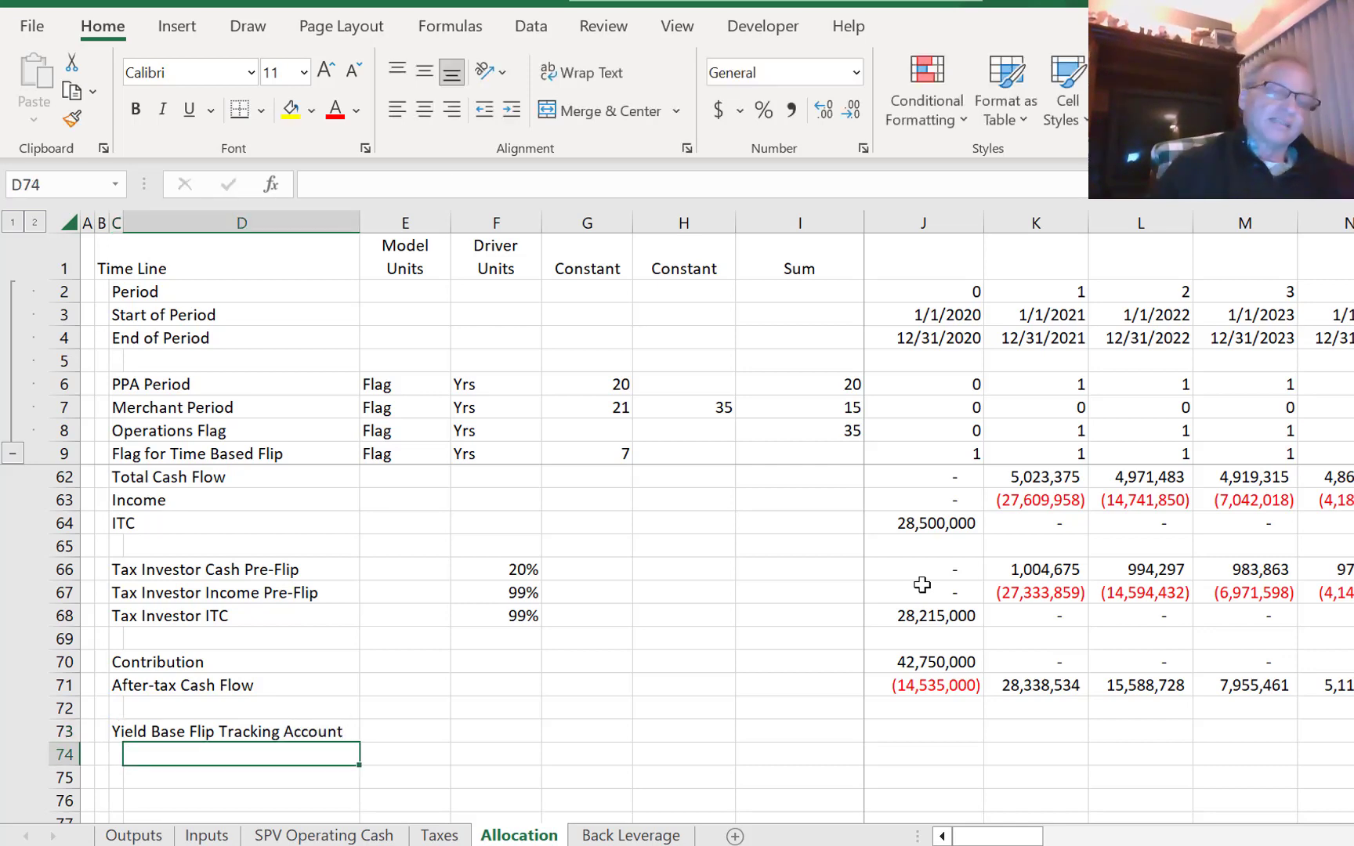
type("Openong")
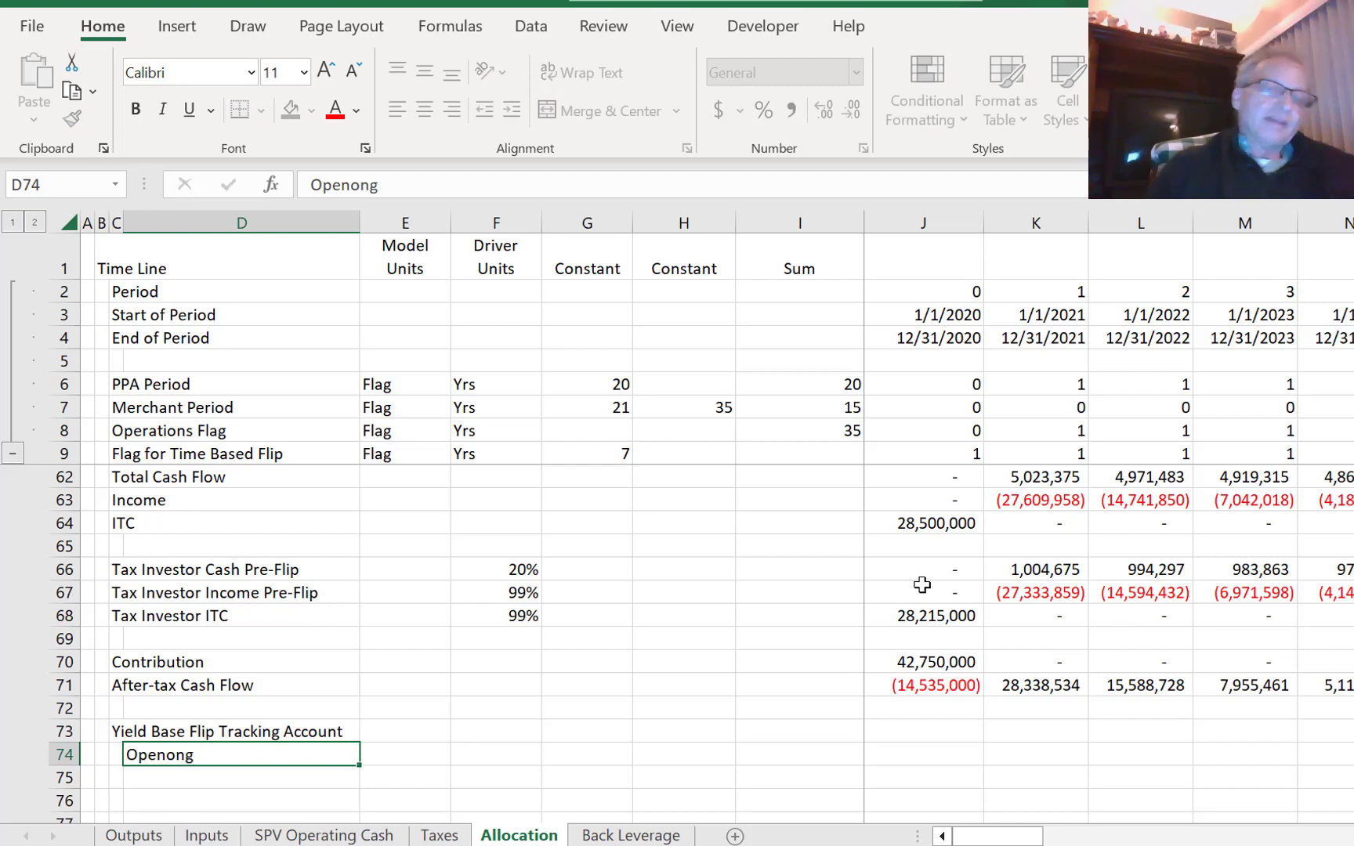
key("Return")
key("Up")
key("BackSpace")
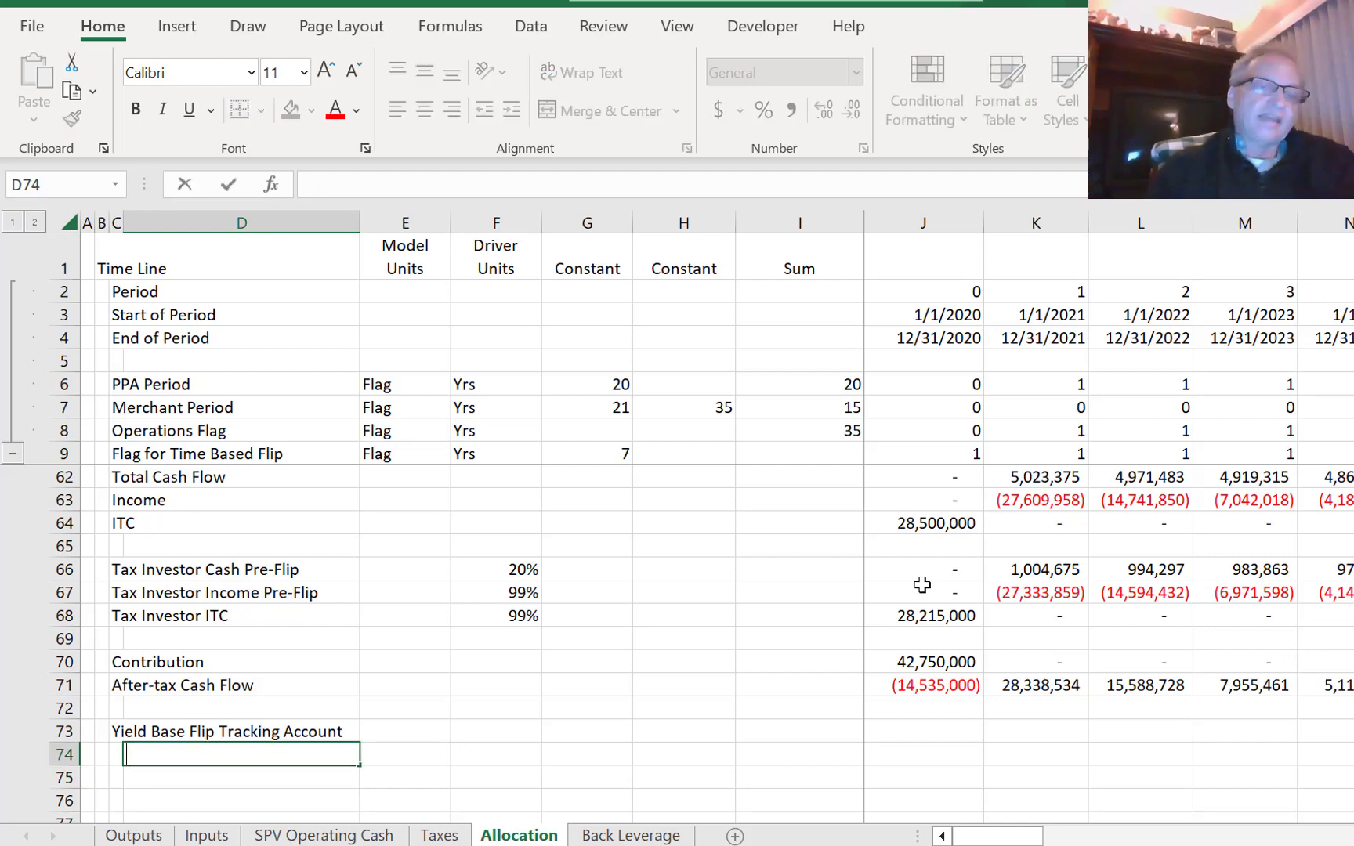
type("Opening")
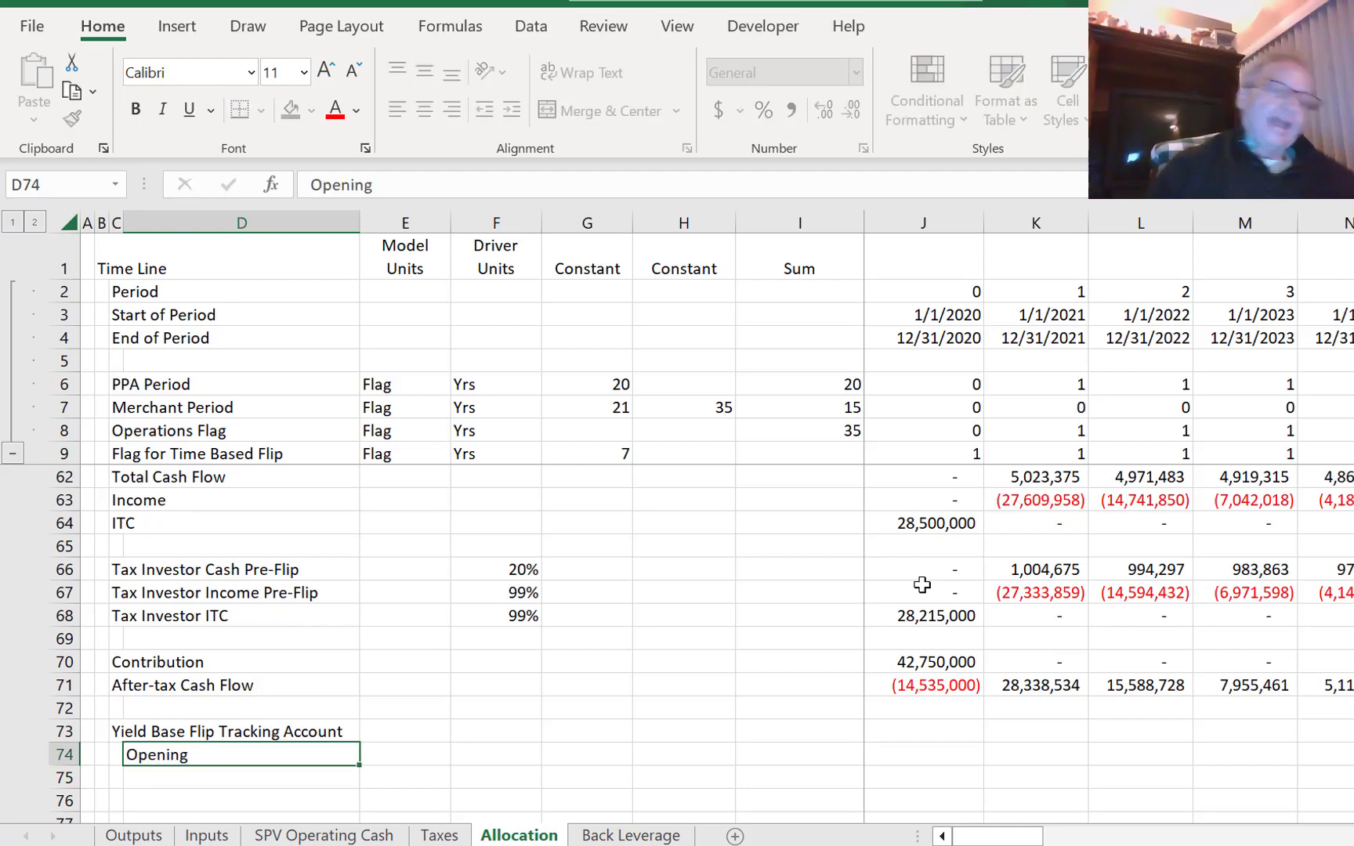
key("Return")
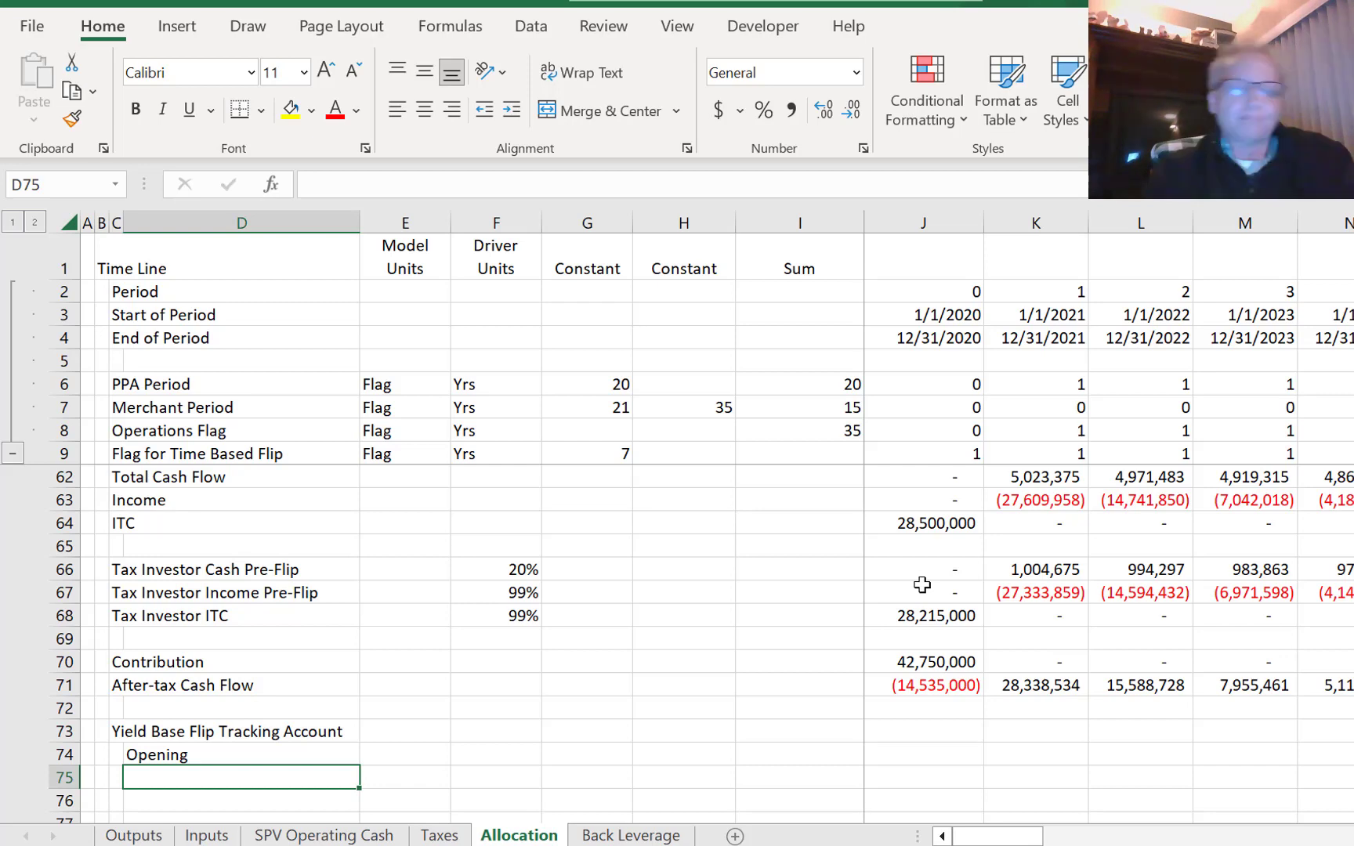
type("Add: ")
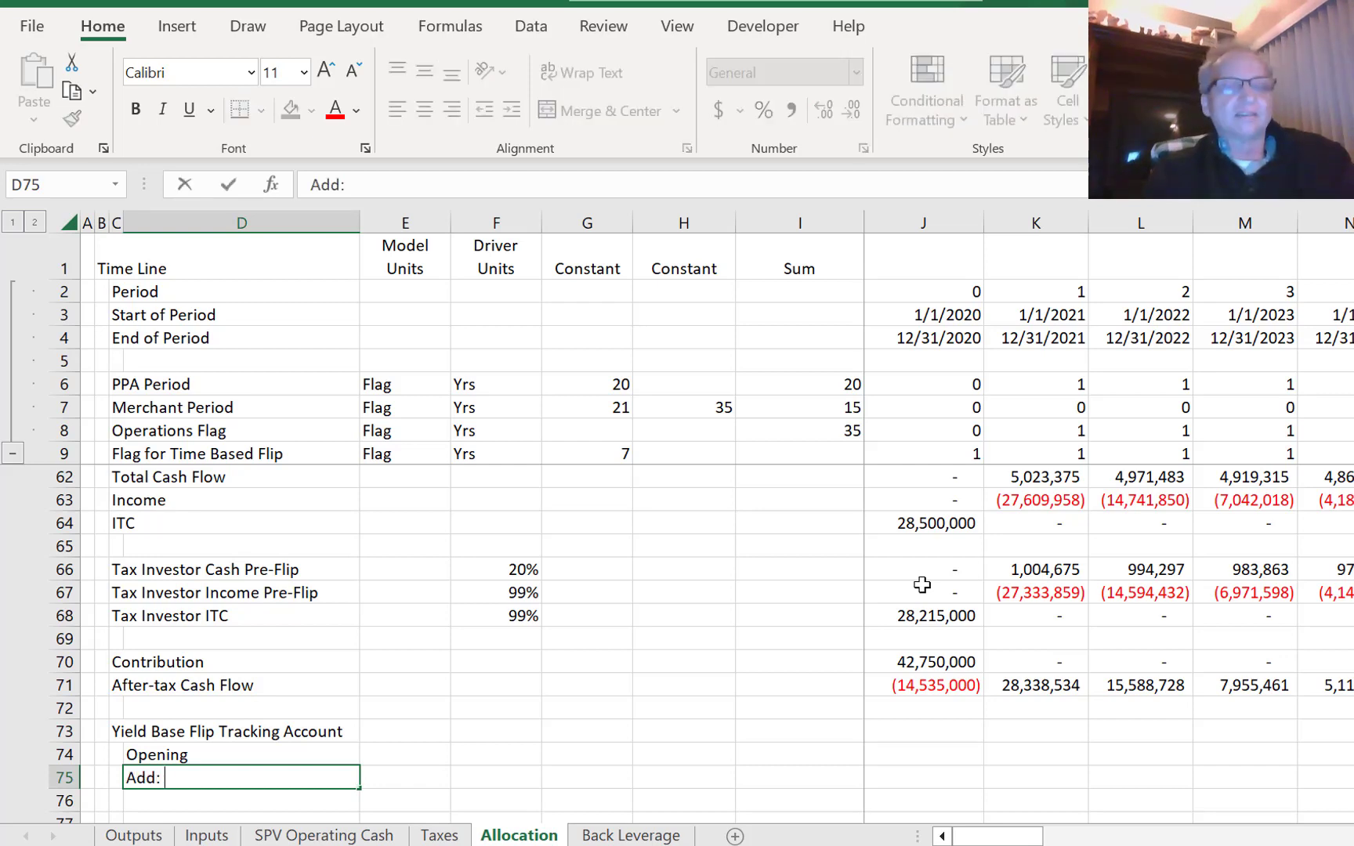
type("Cost of Capital")
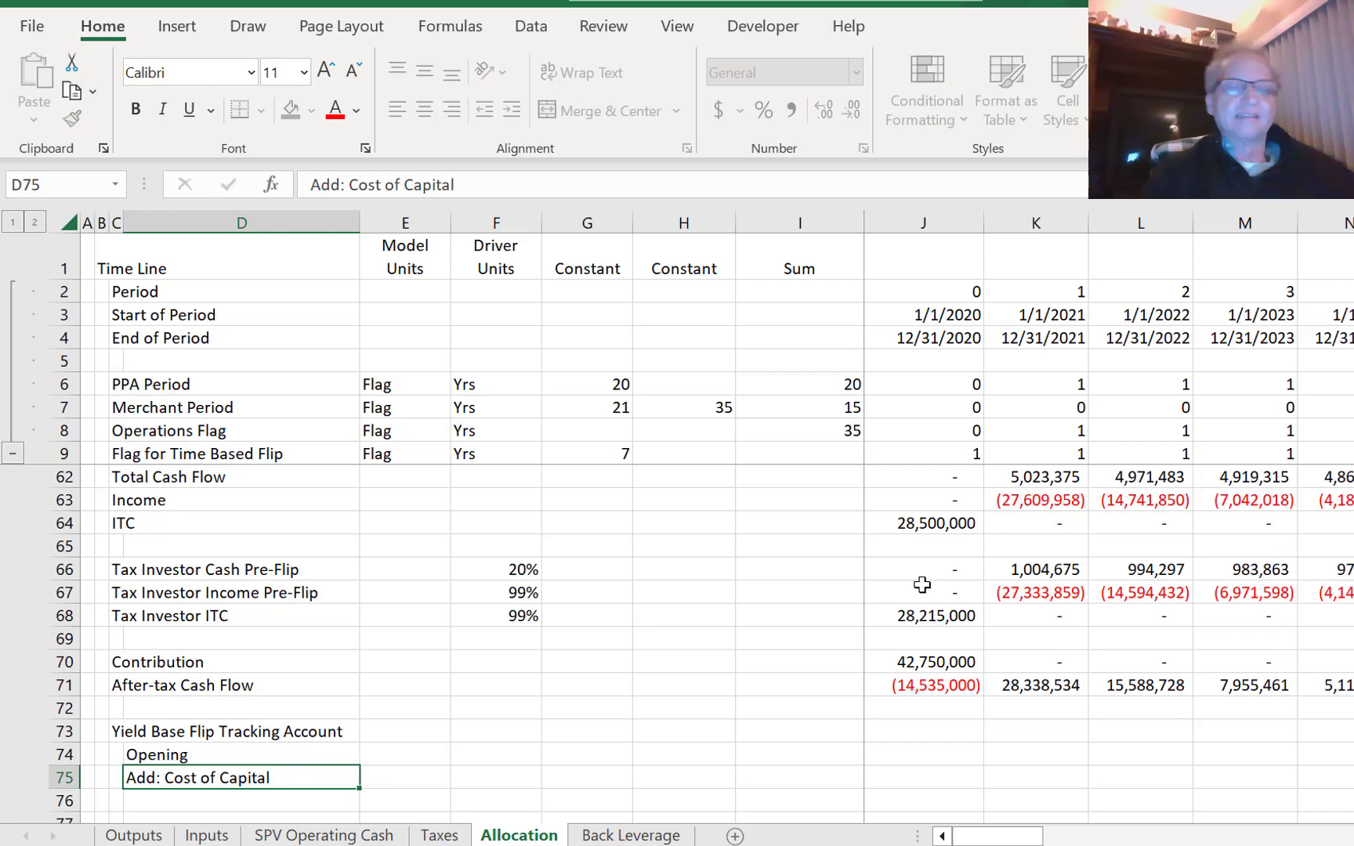
key("Return")
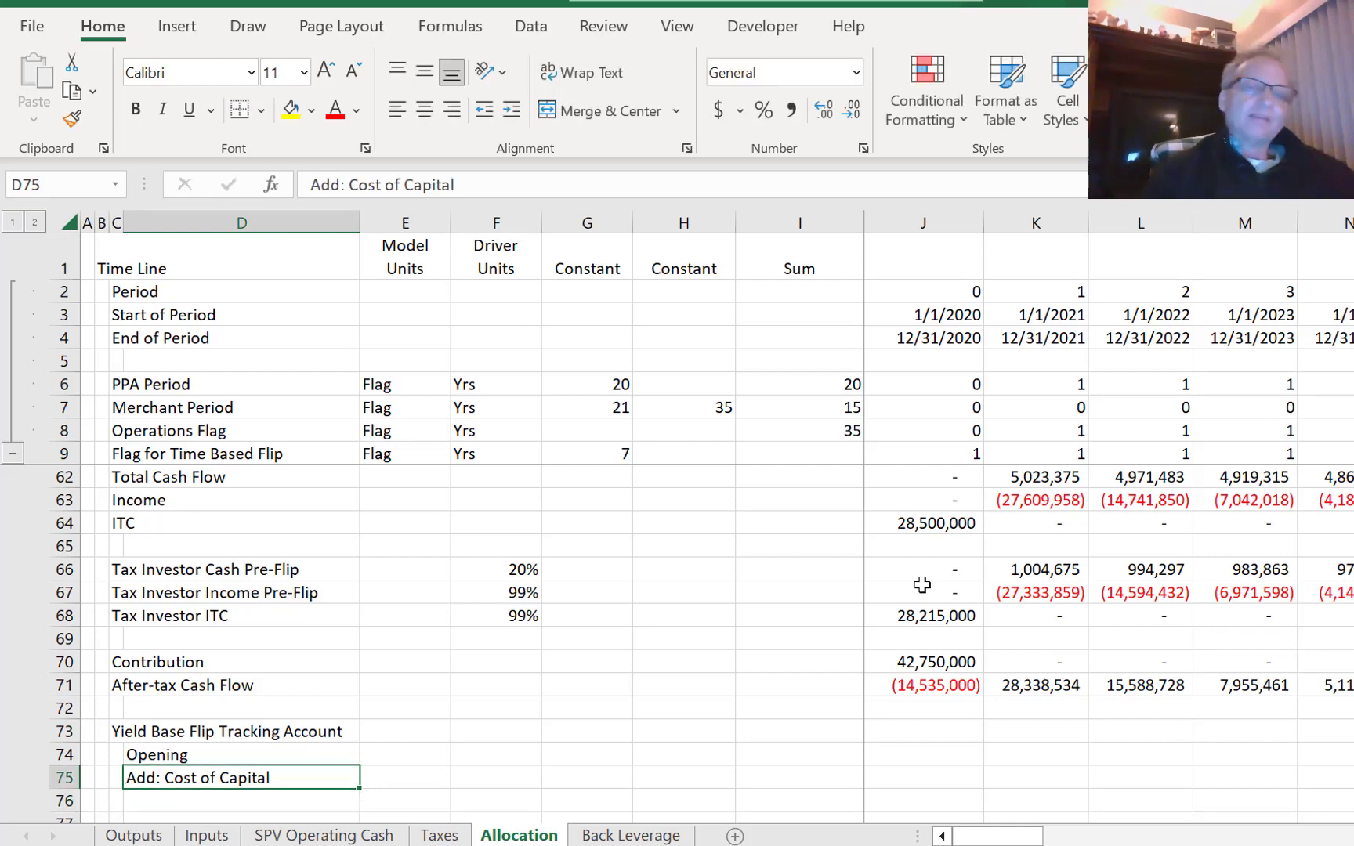
- Link the Cost of Capital driver in F75 to the Tax Equity Flip IRR on the Inputs sheet with =Inputs!F36
key("Right")
key("Right")
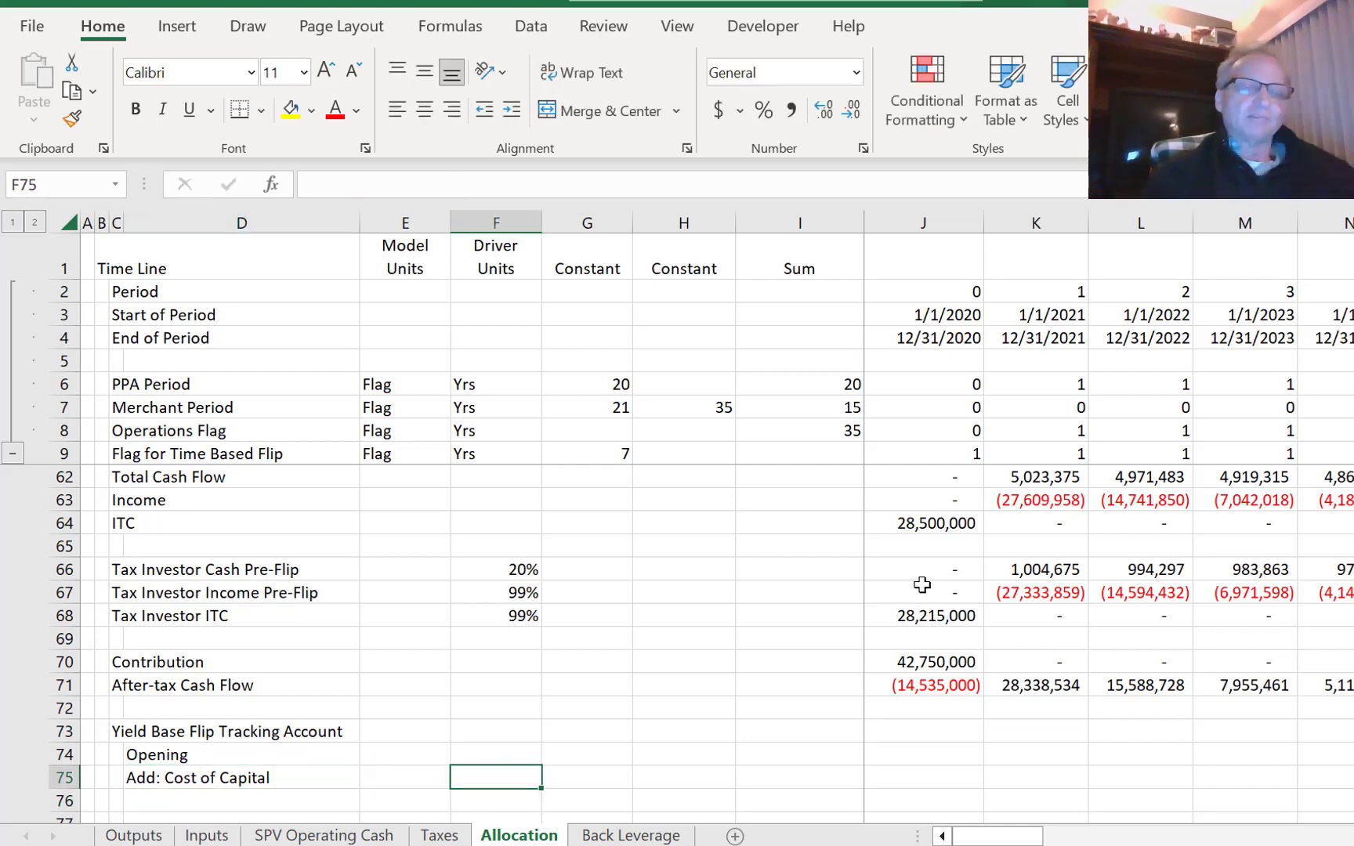
type("=")
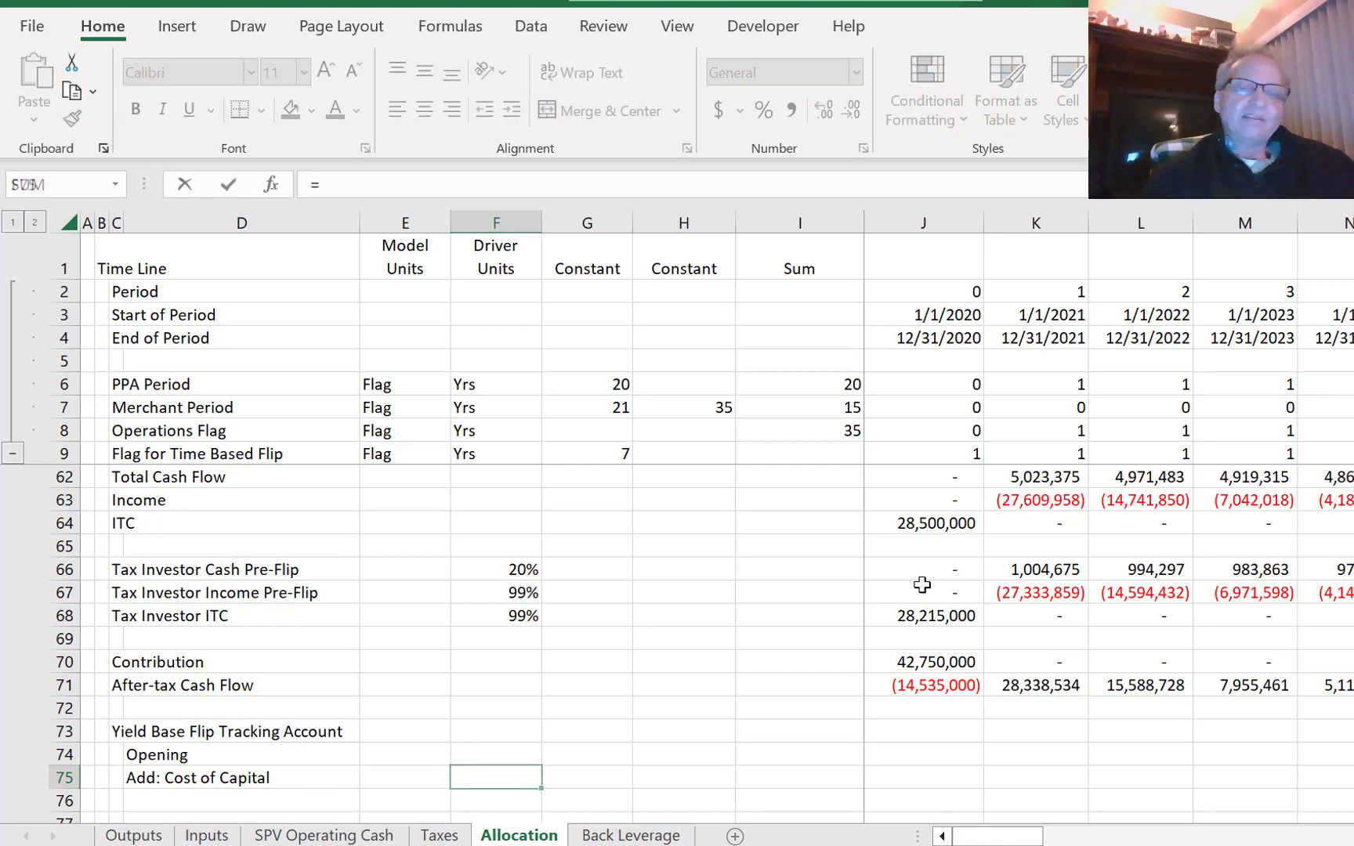
key("ctrl+Page_Up")
key("ctrl+Page_Up")
key("ctrl+Page_Up")
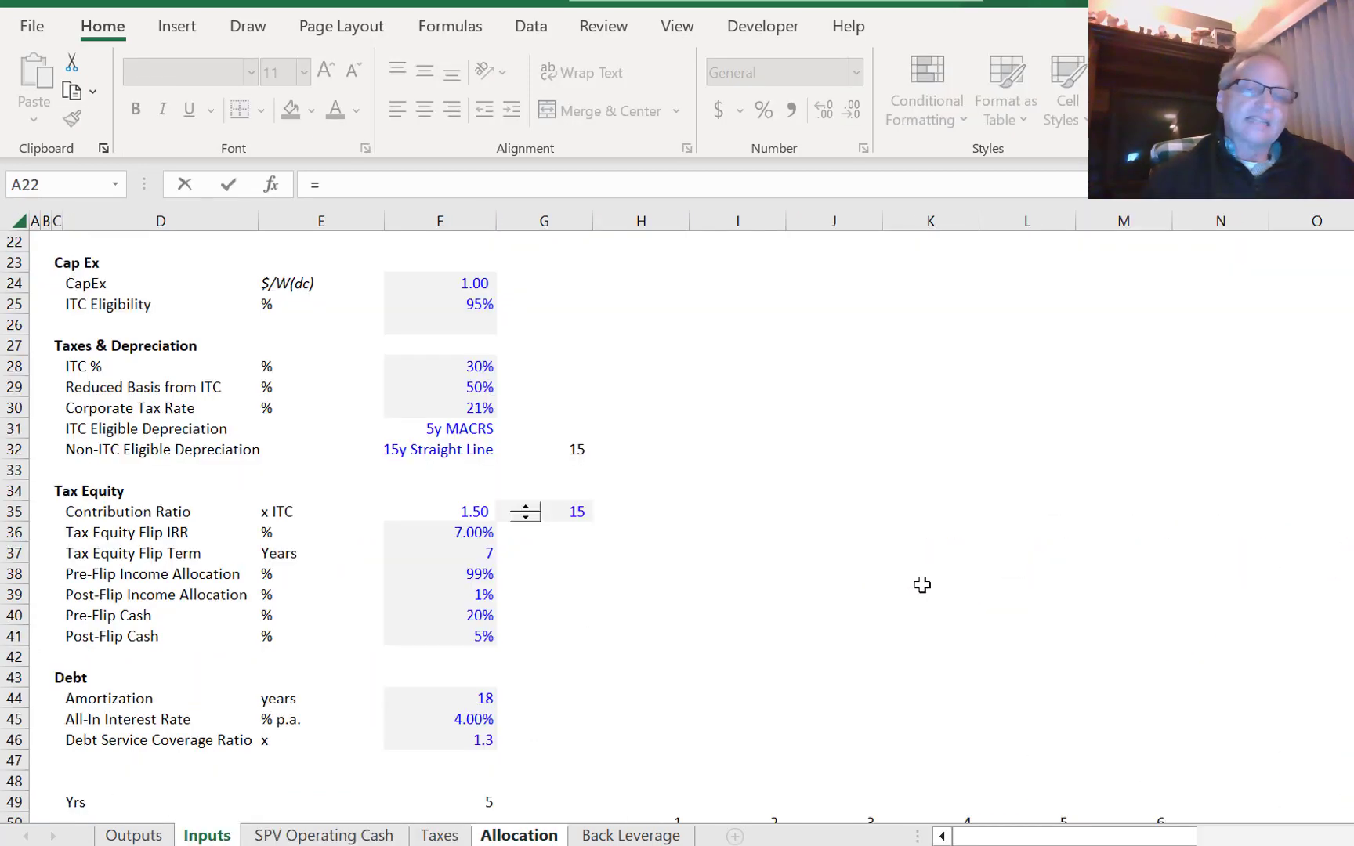
left_click(481, 568)
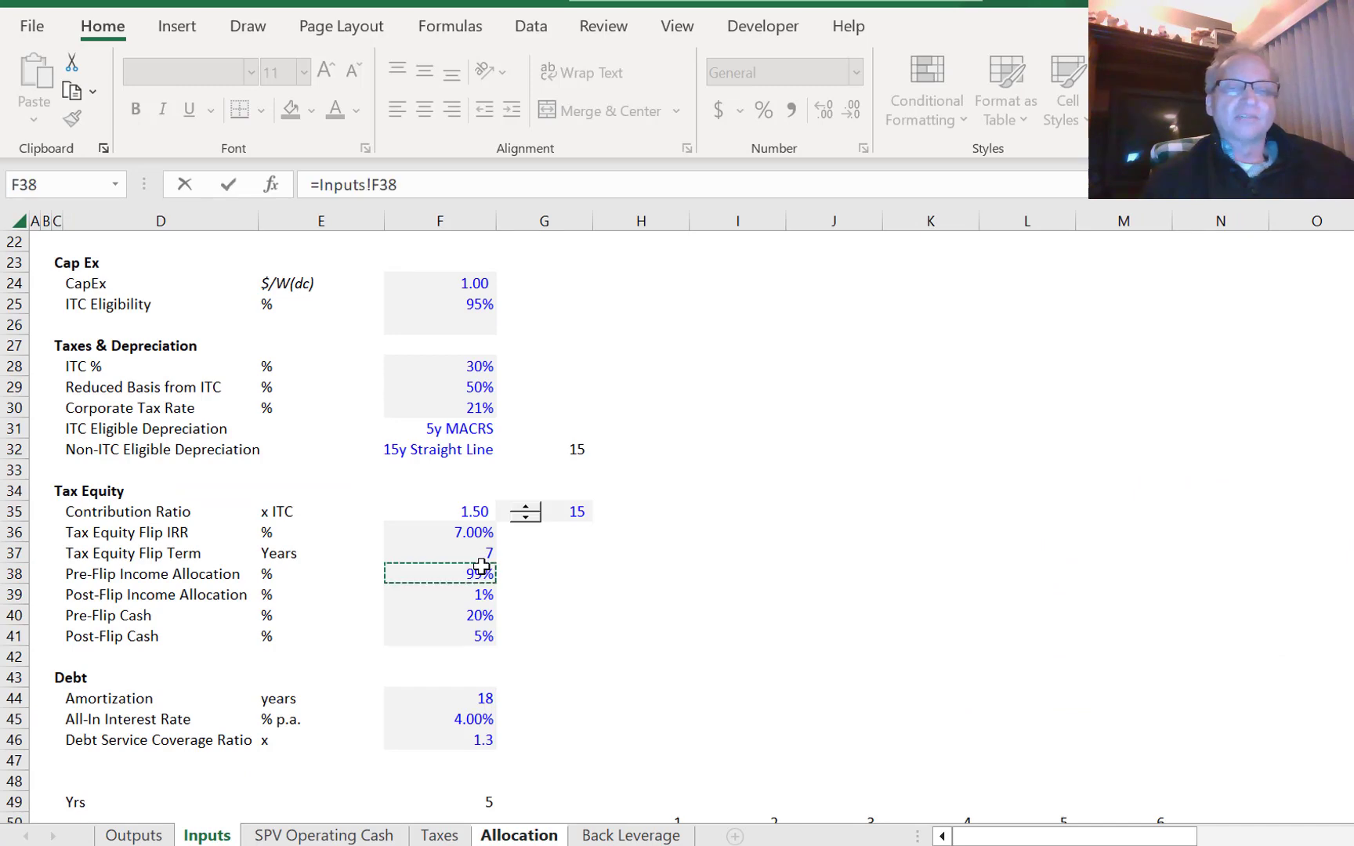
key("Down")
key("Down")
key("Up")
key("Up")
key("Up")
key("Up")
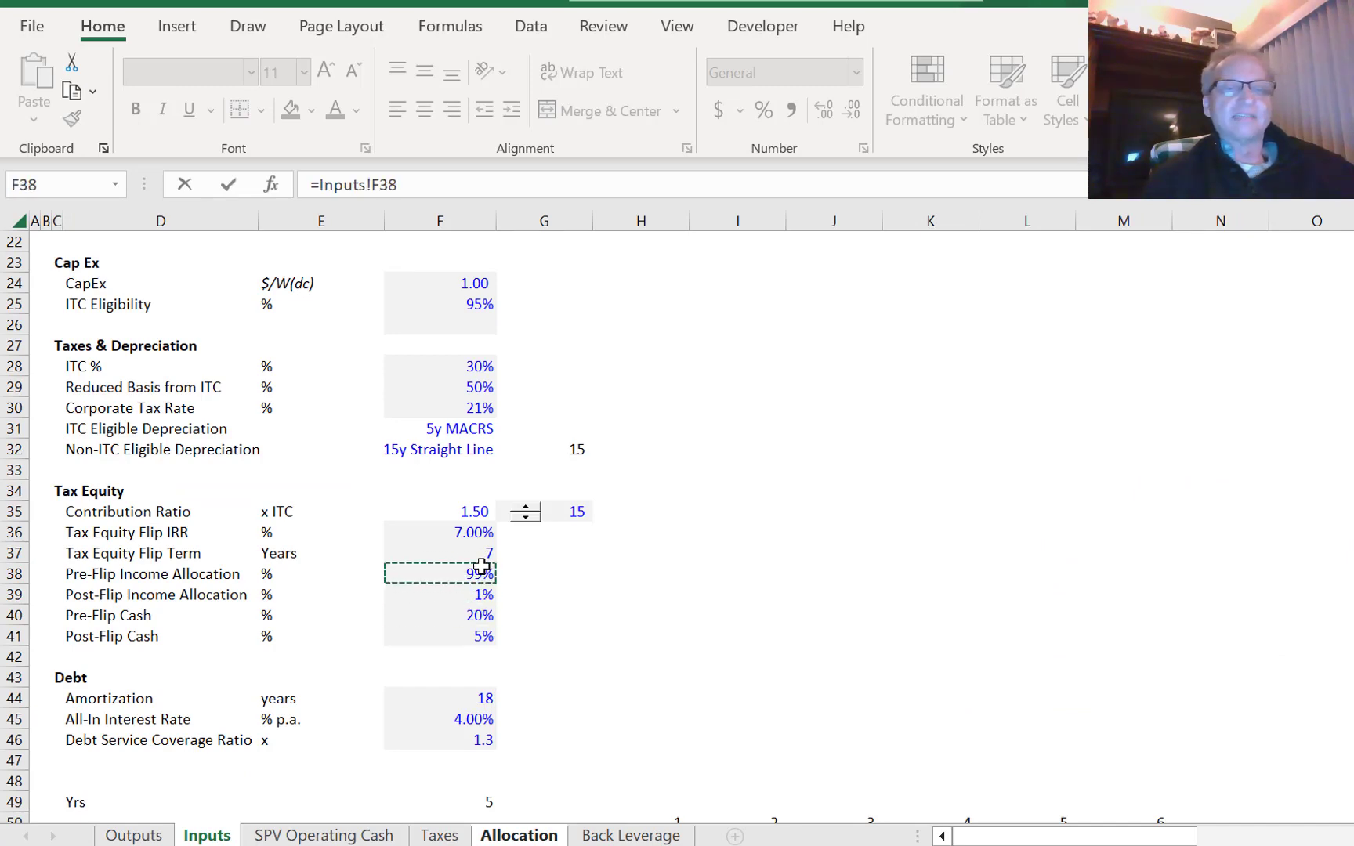
key("Down")
key("Up")
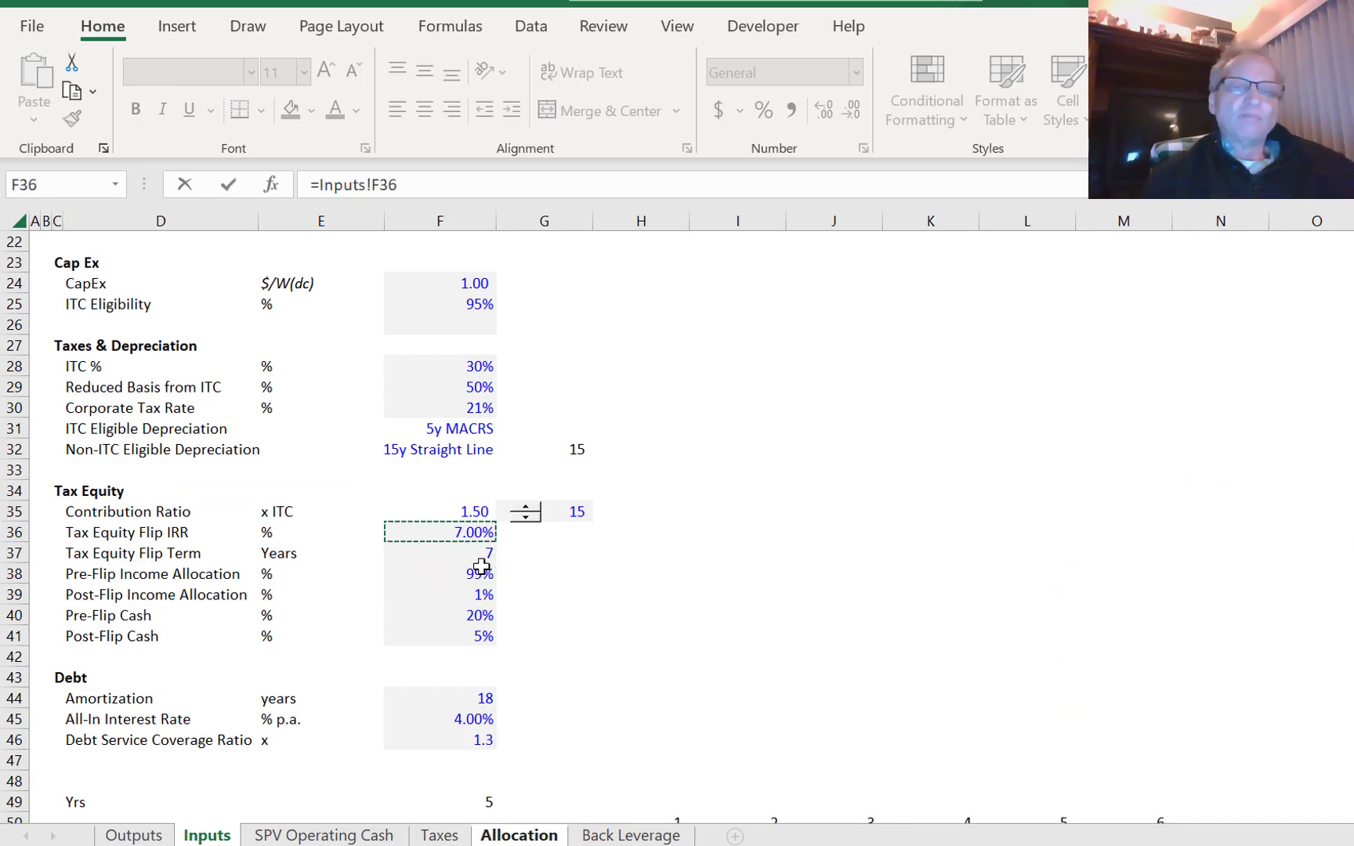
key("Return")
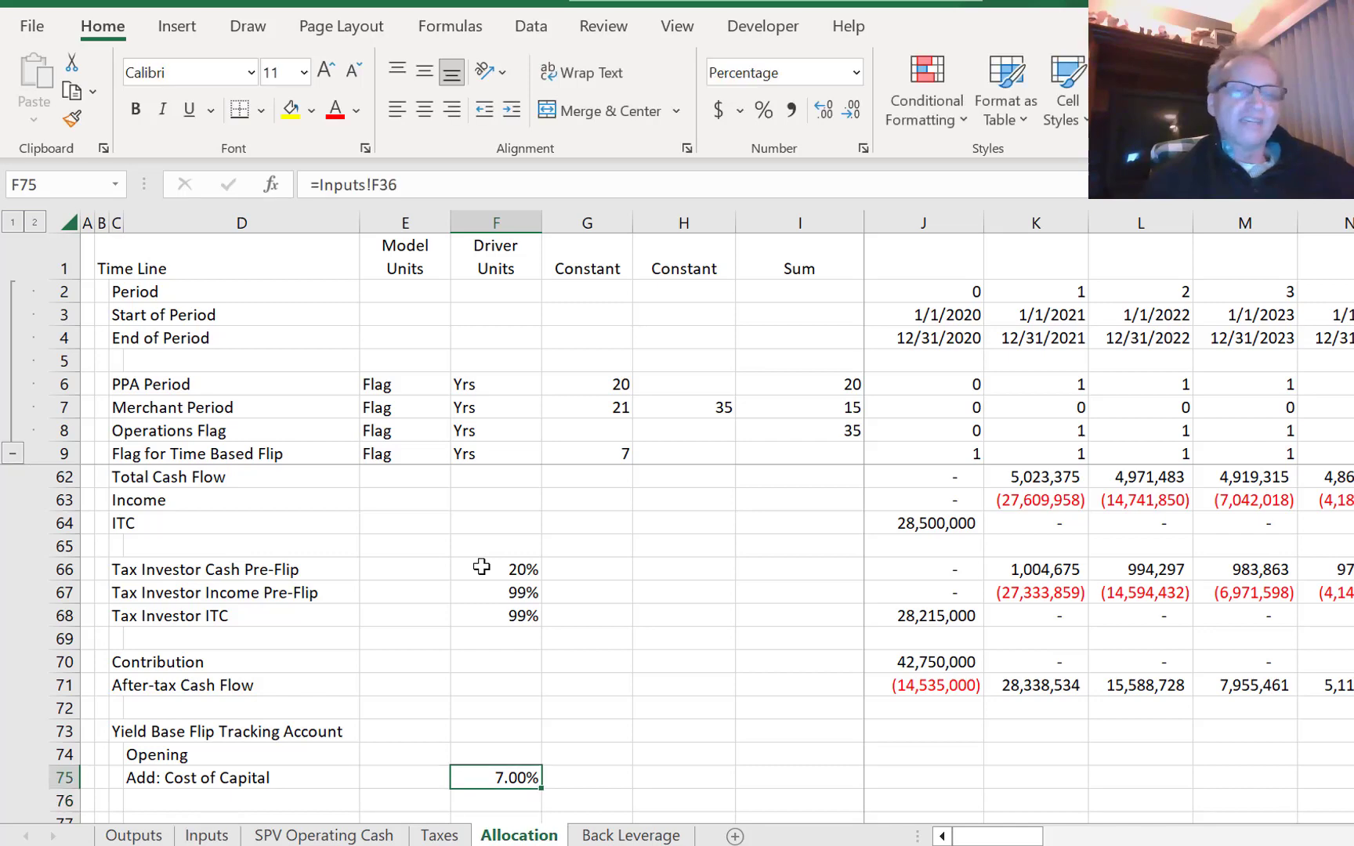
- Change the label in D75 to "Add: Accrued Cost of Capital"
key("Down")
key("Down")
key("Up")
key("Left")
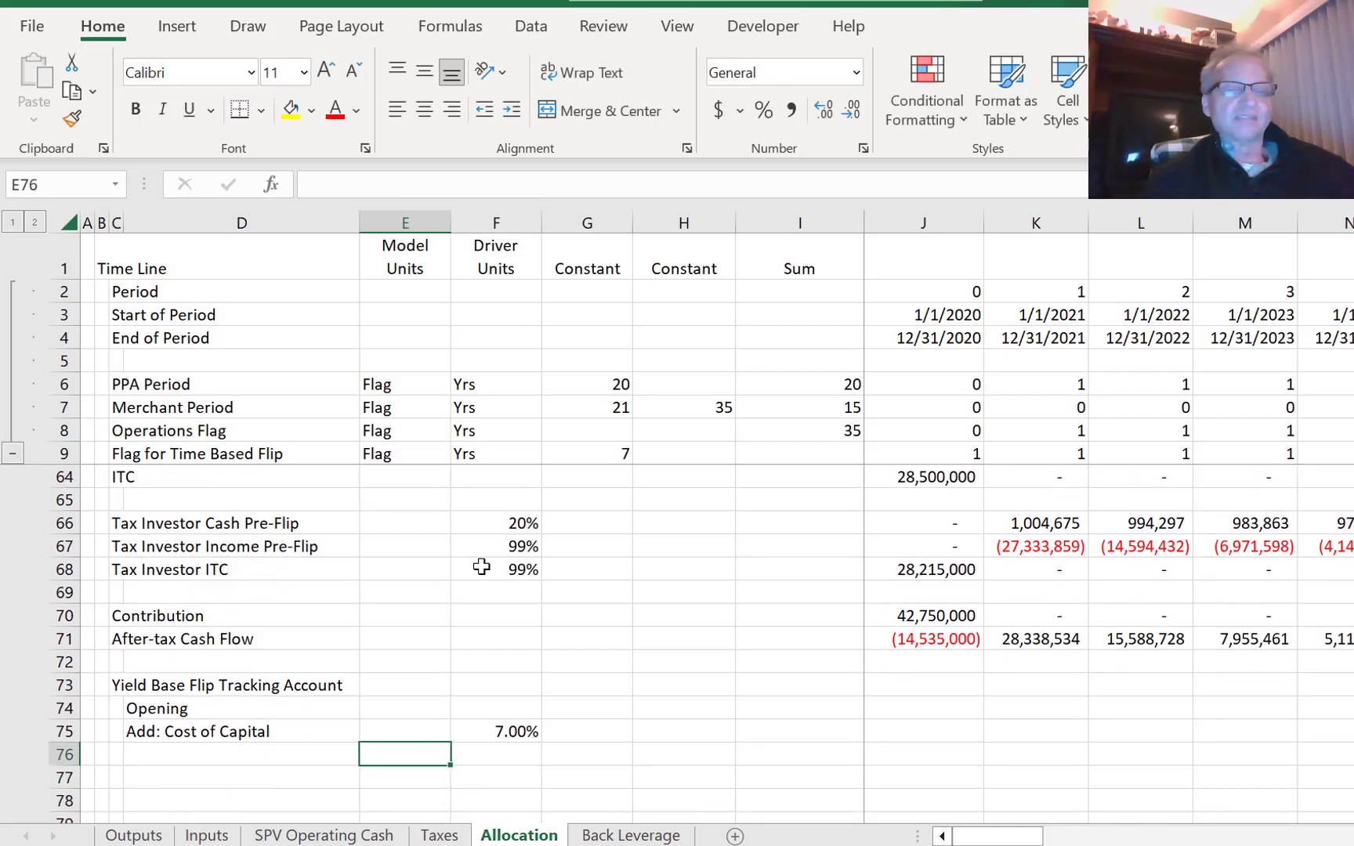
key("Left")
key("Left")
key("Up")
key("Right")
key("F2")
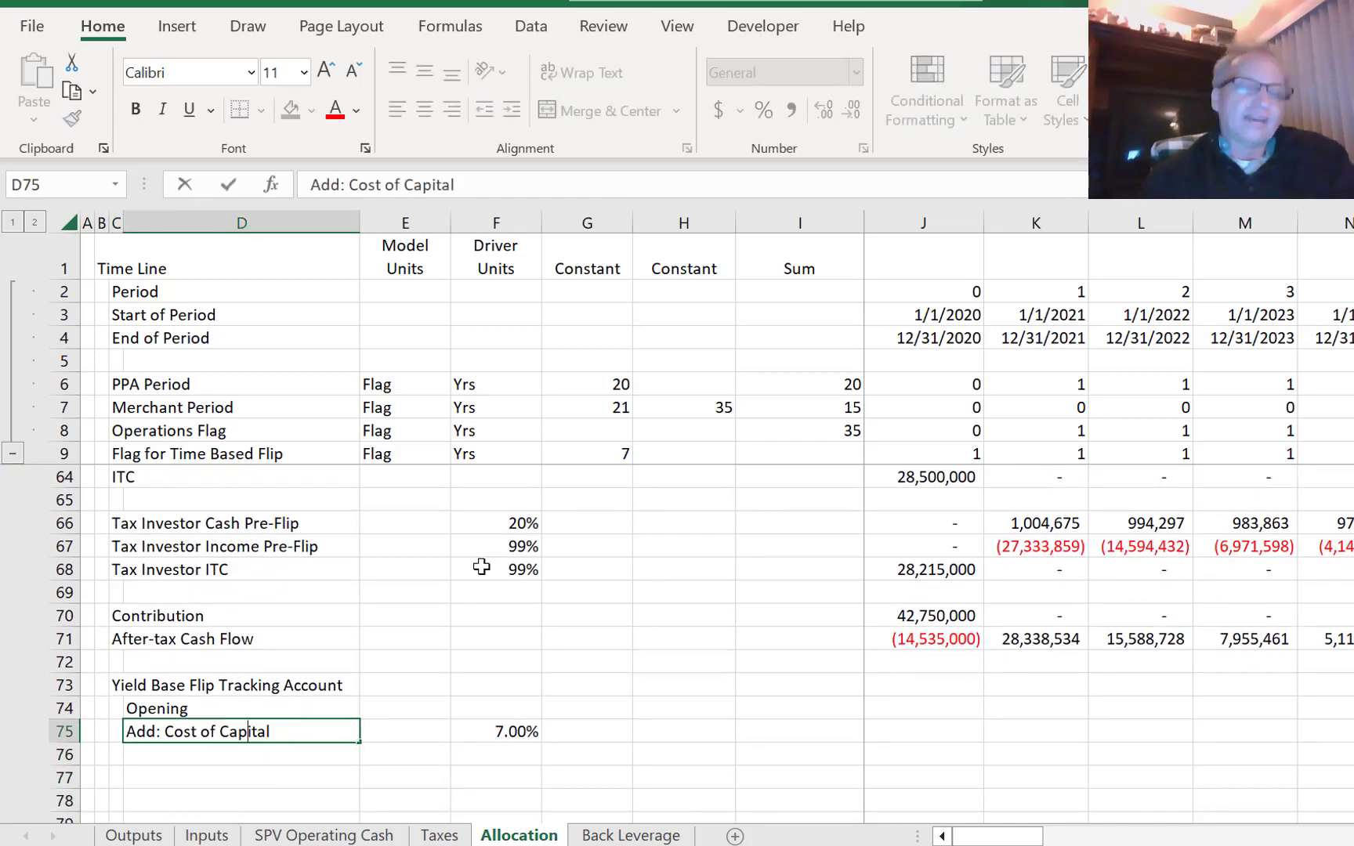
type("Accrued")
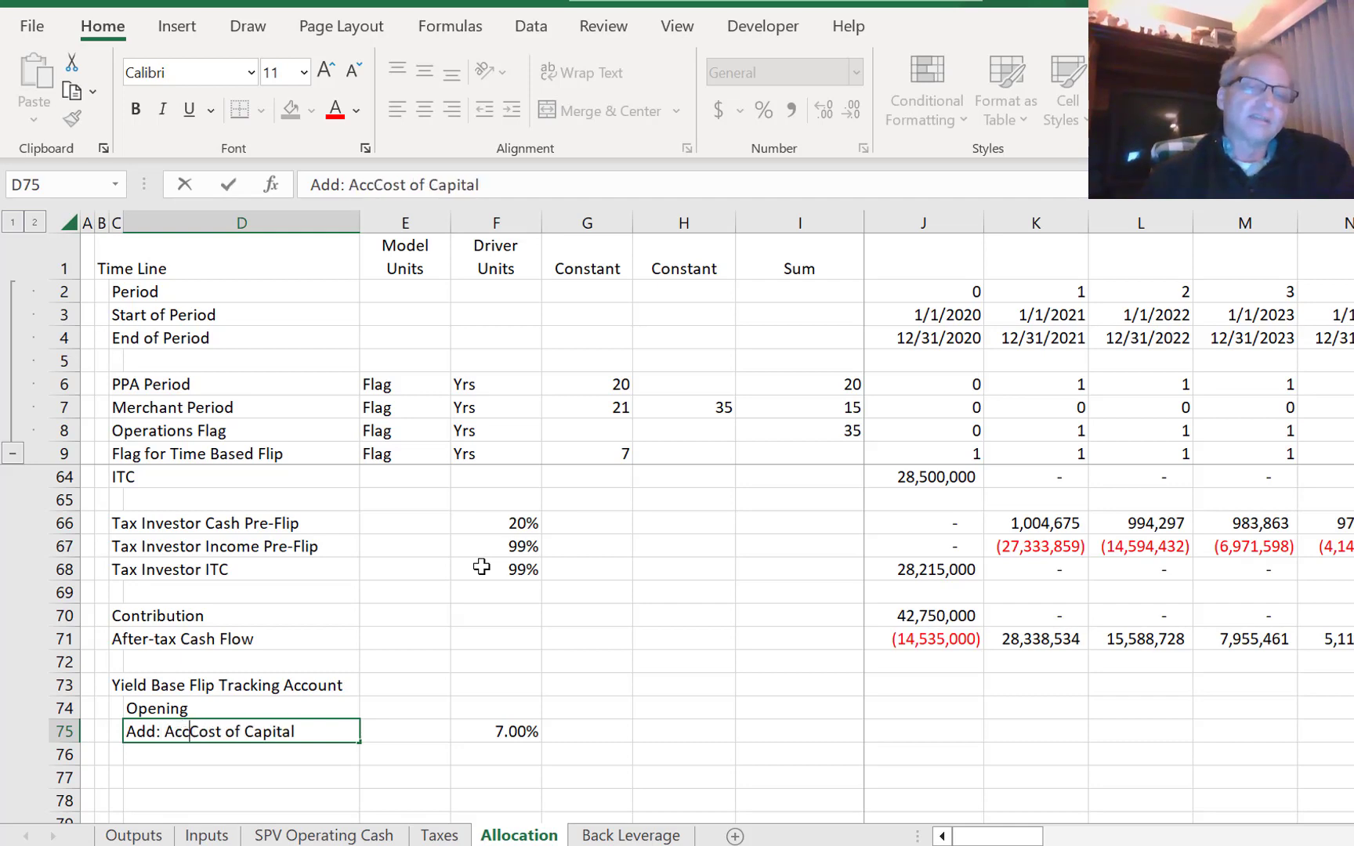
key("Return")
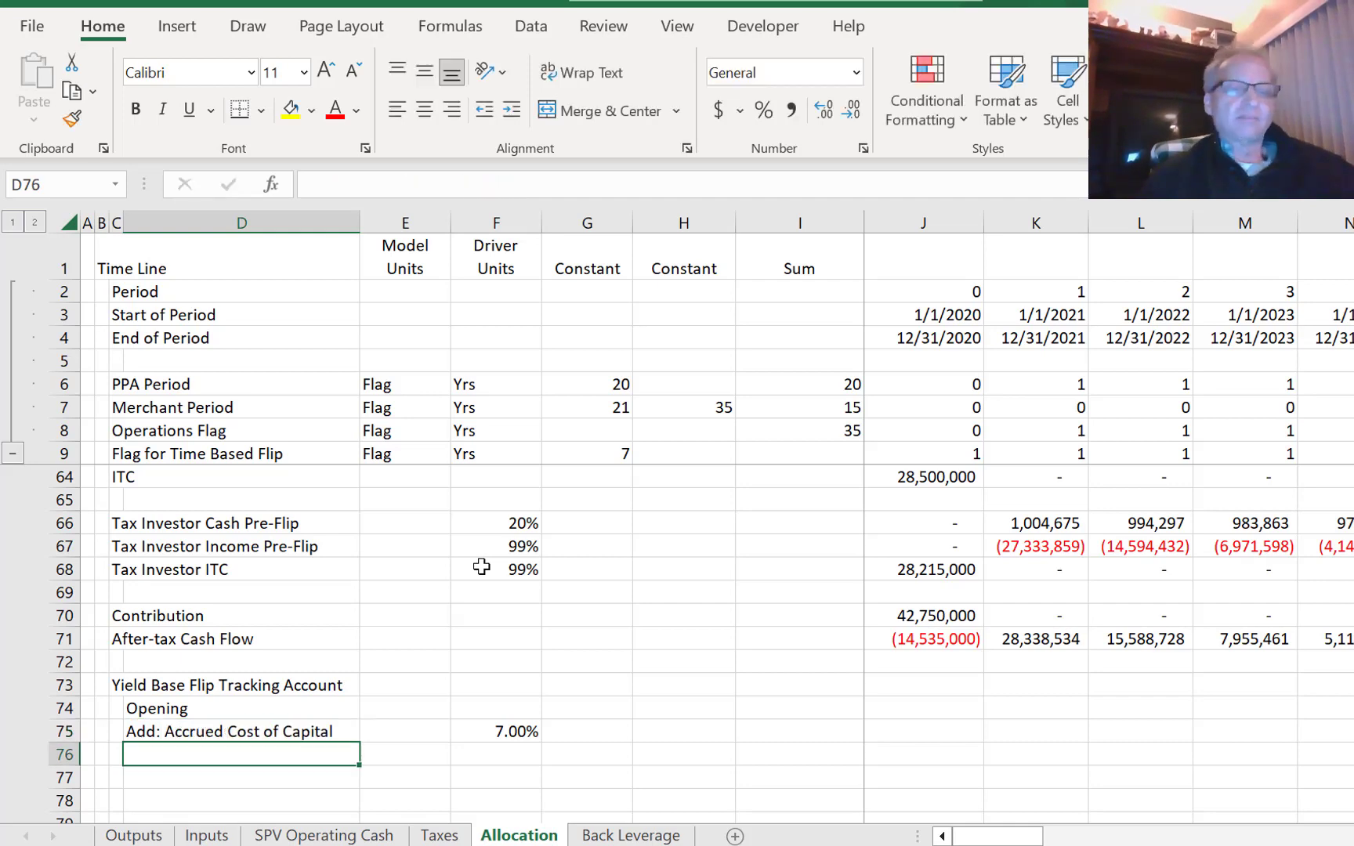
- Add the labels "Less: Cash Received" in D76 and "Closing Balance" in D77 of the tracking account
type("Les")
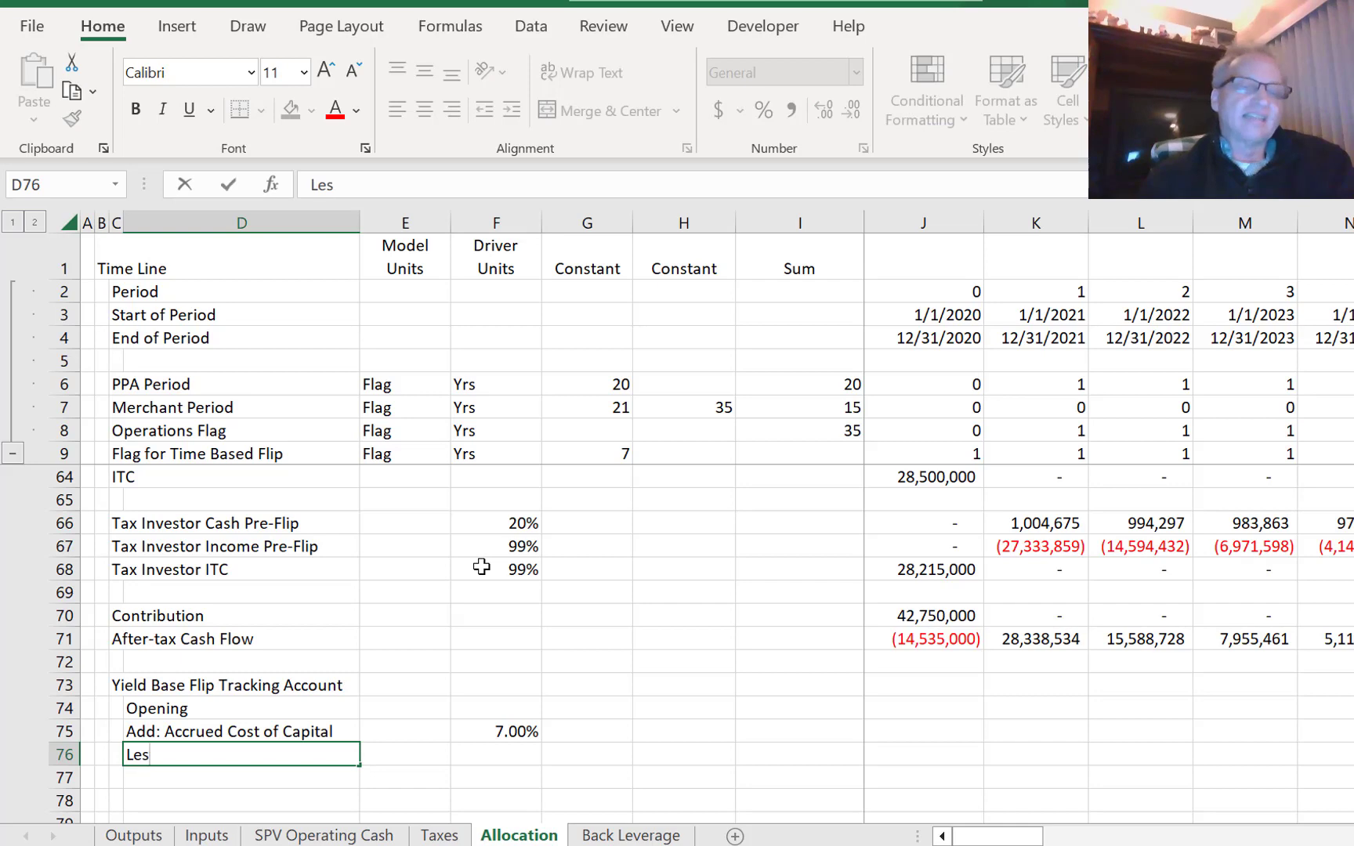
type("s: ")
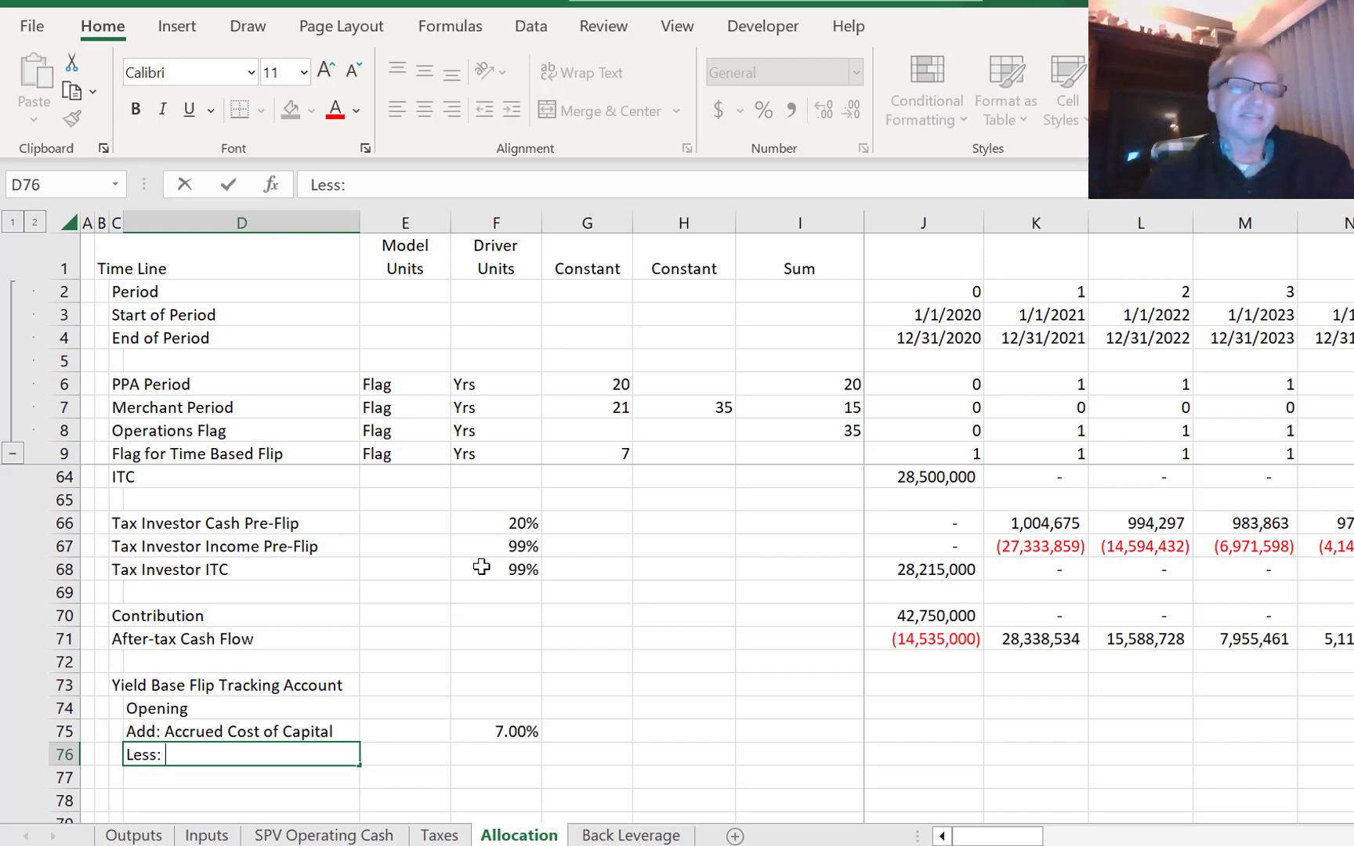
type("Cash ")
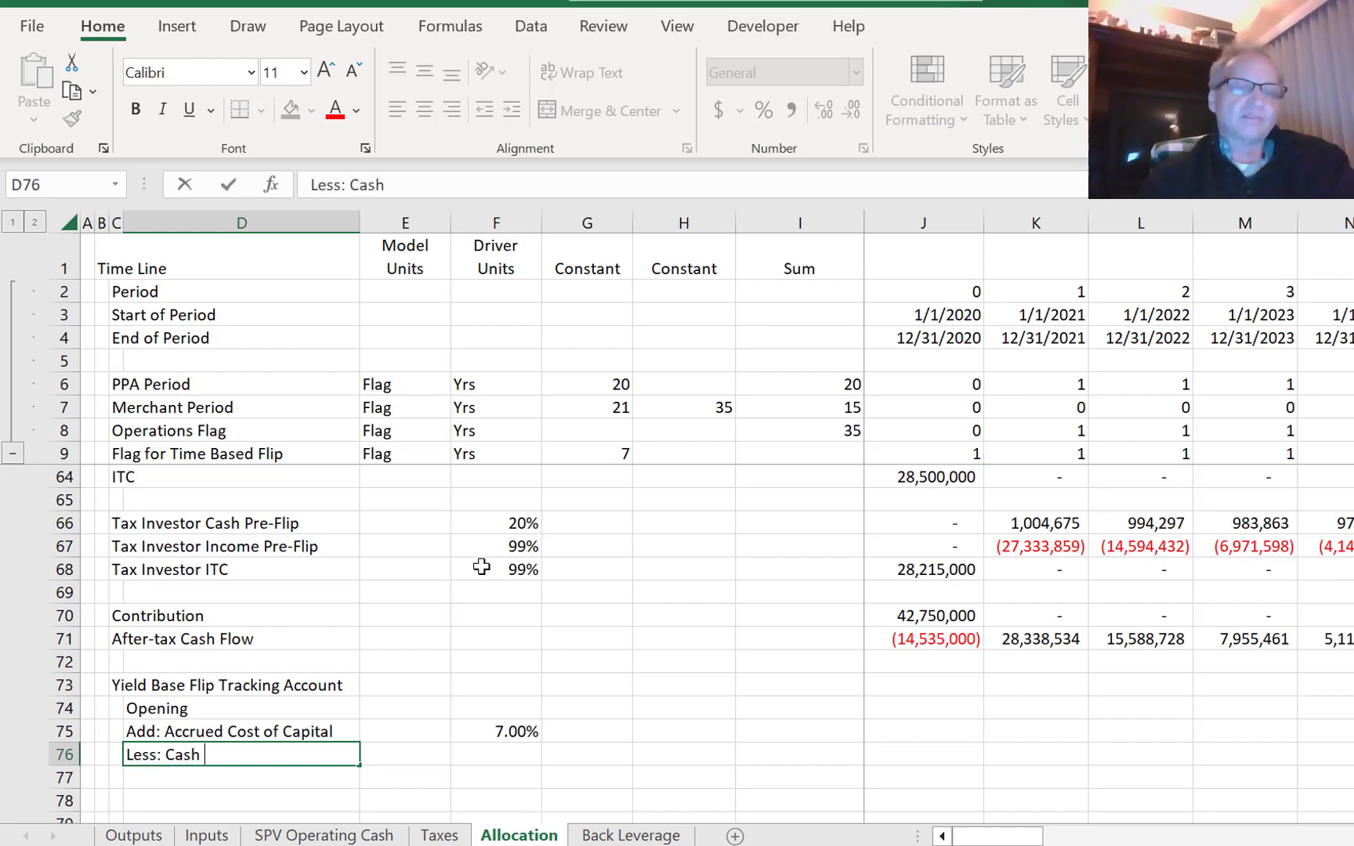
type("REco")
key("BackSpace")
key("BackSpace")
type("ceived")
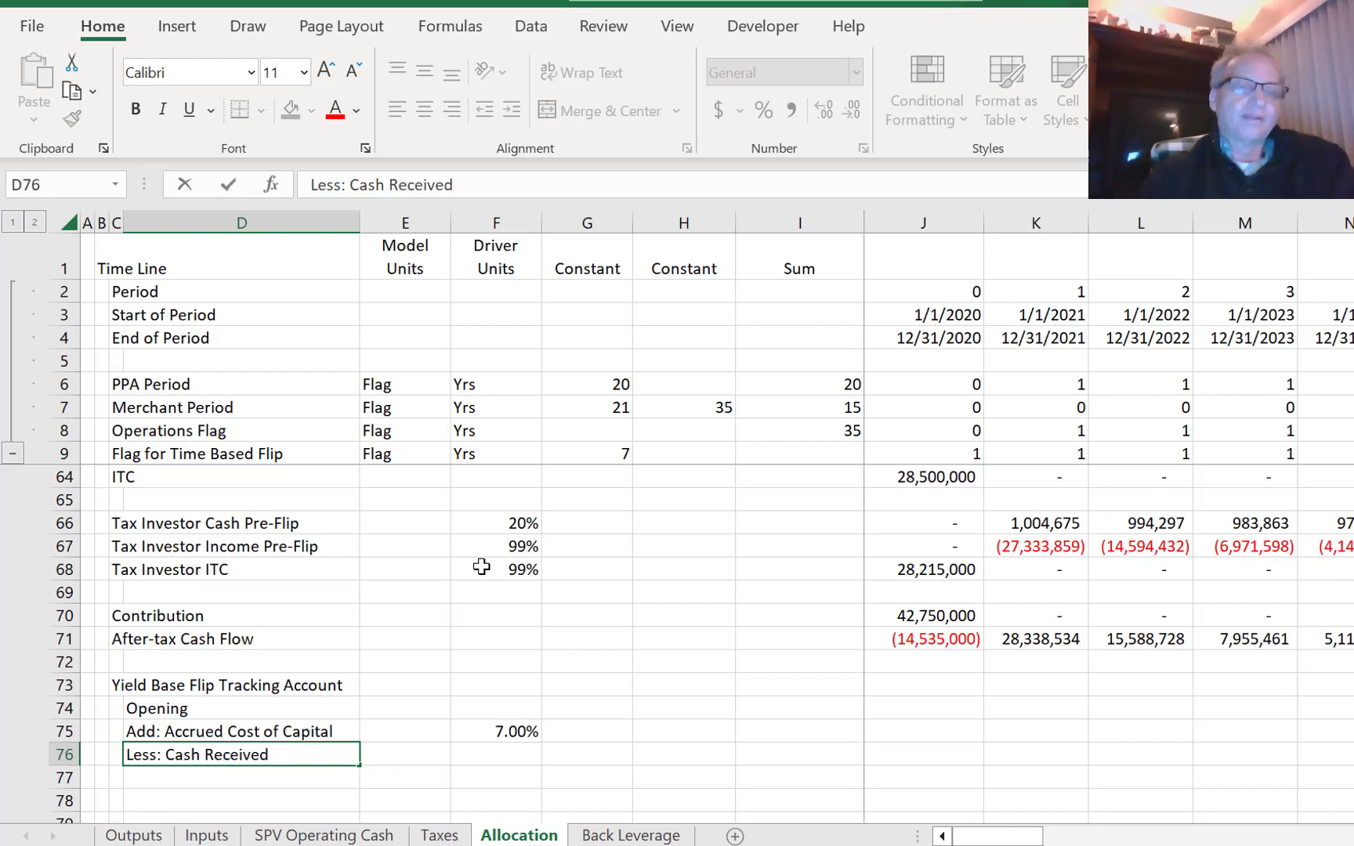
key("Return")
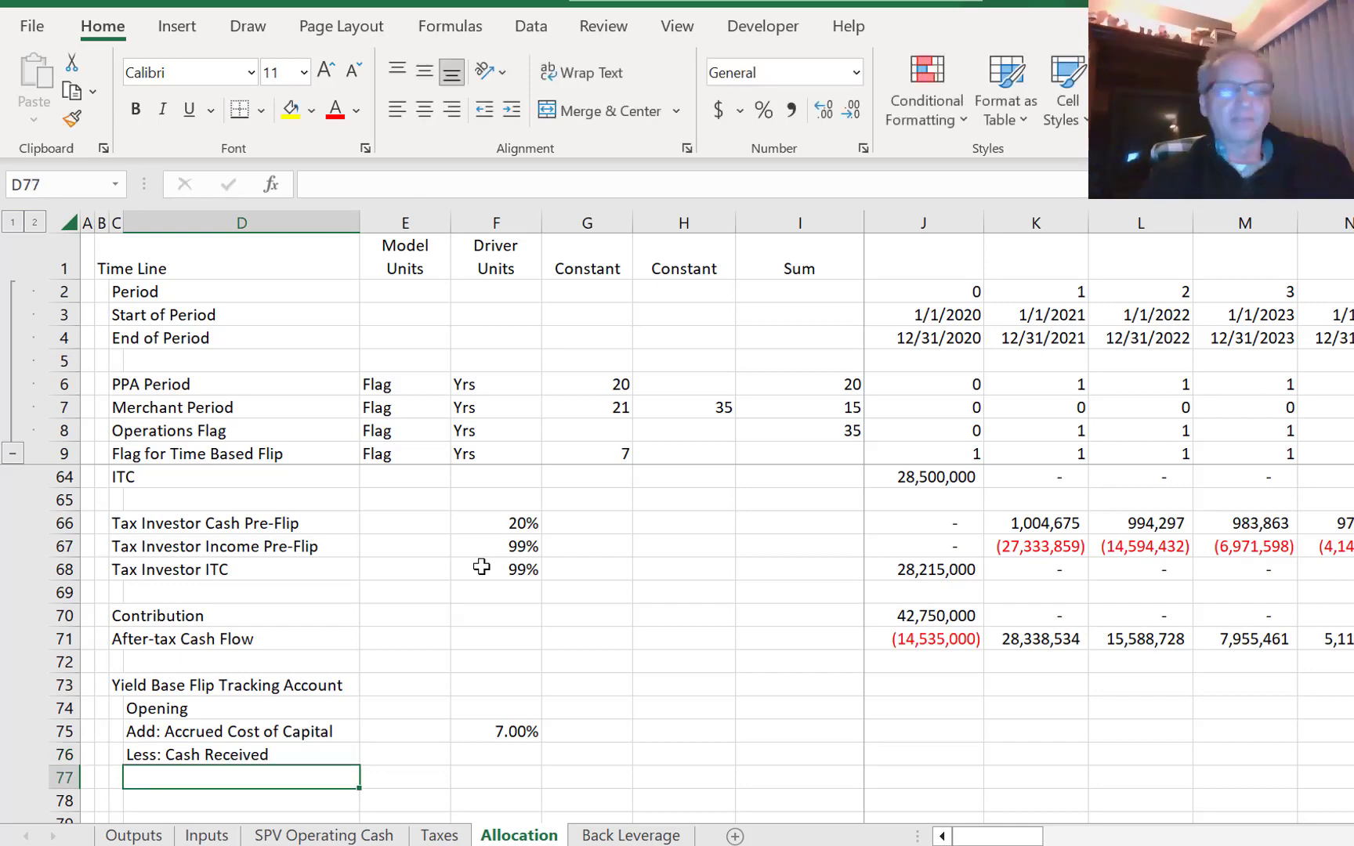
type("Closing Balance")
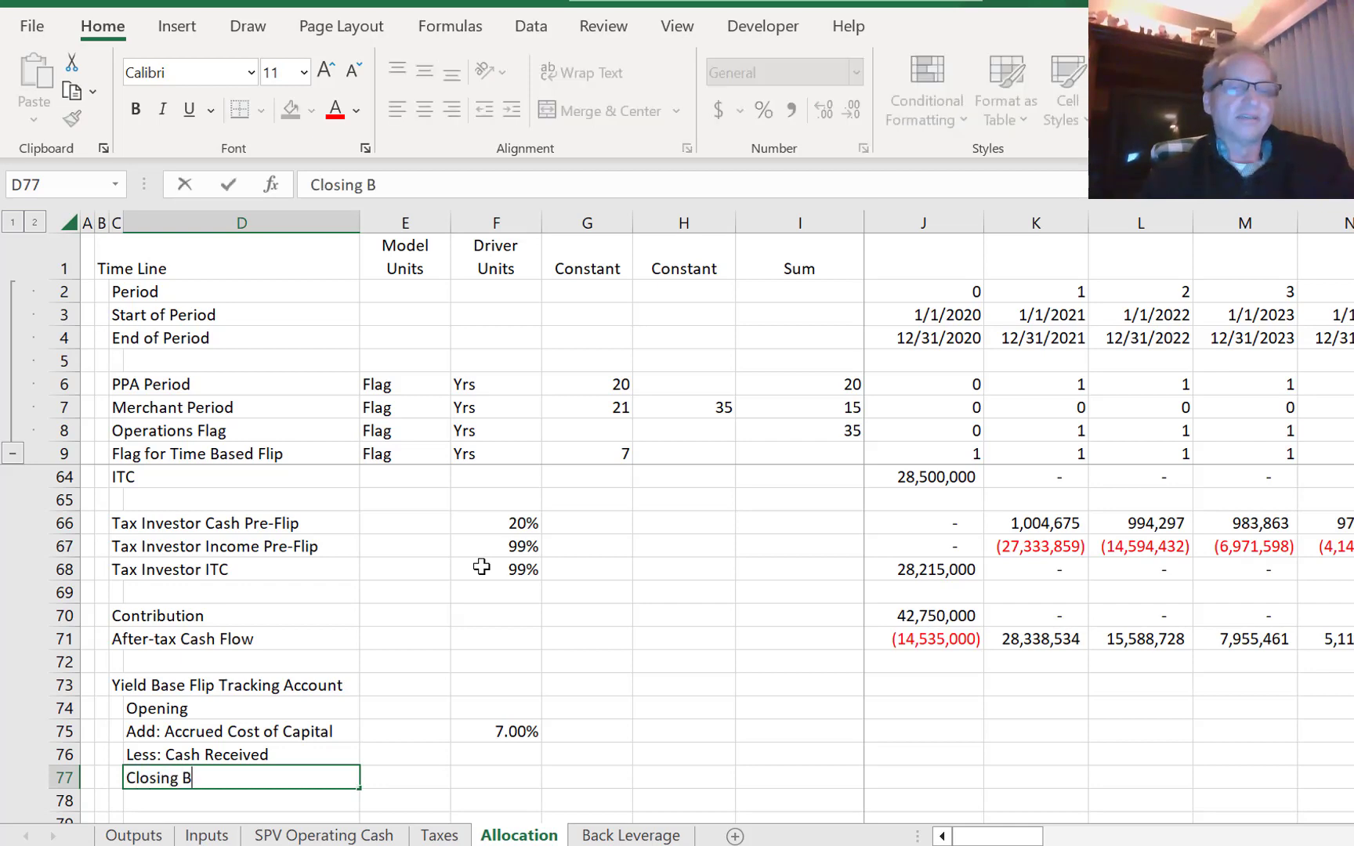
key("Return")
- Insert a row above Closing Balance and label it "Add: Investment" in D77
key("Up")
key("Up")
key("Up")
key("Up")
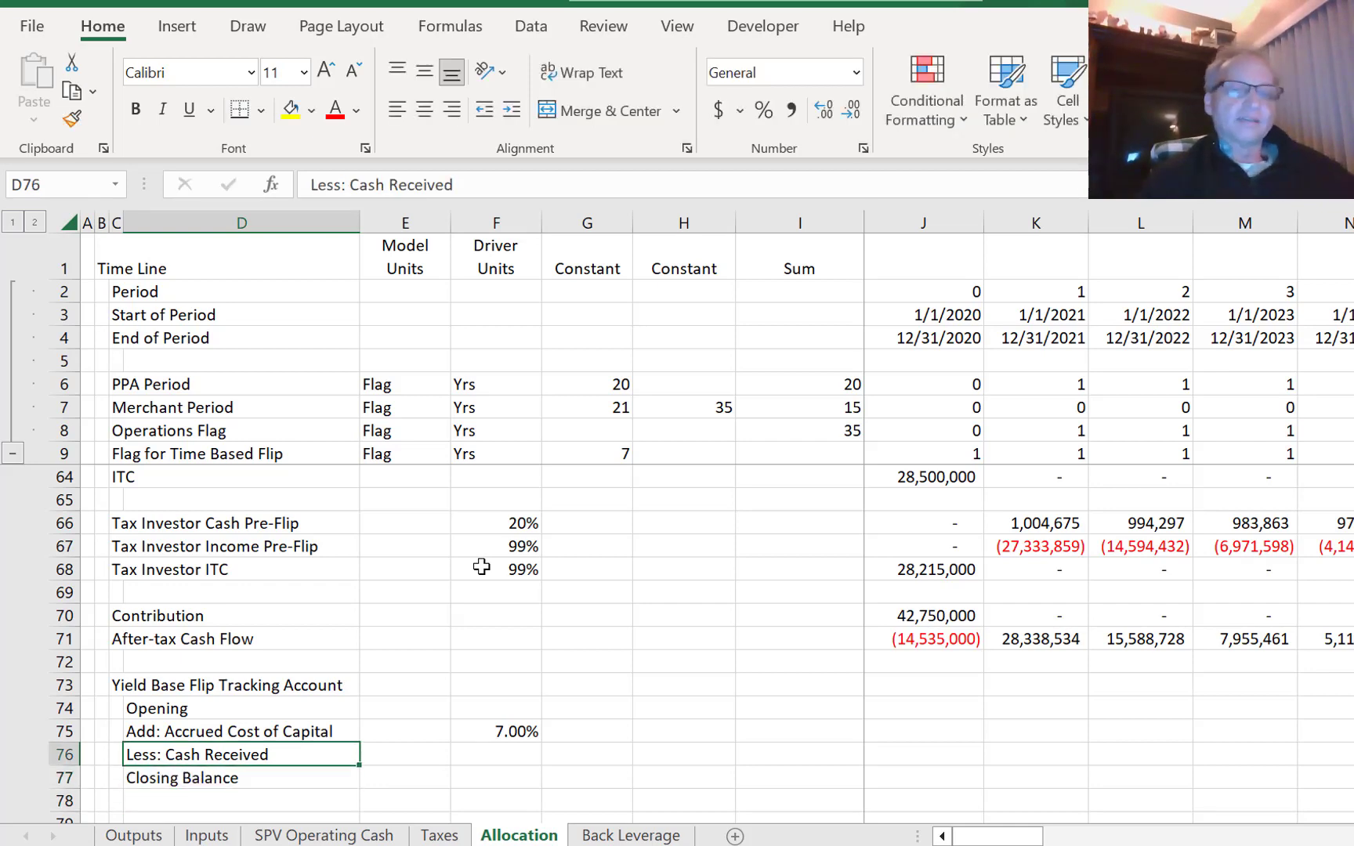
key("Right")
key("Right")
key("Right")
key("Down")
key("Down")
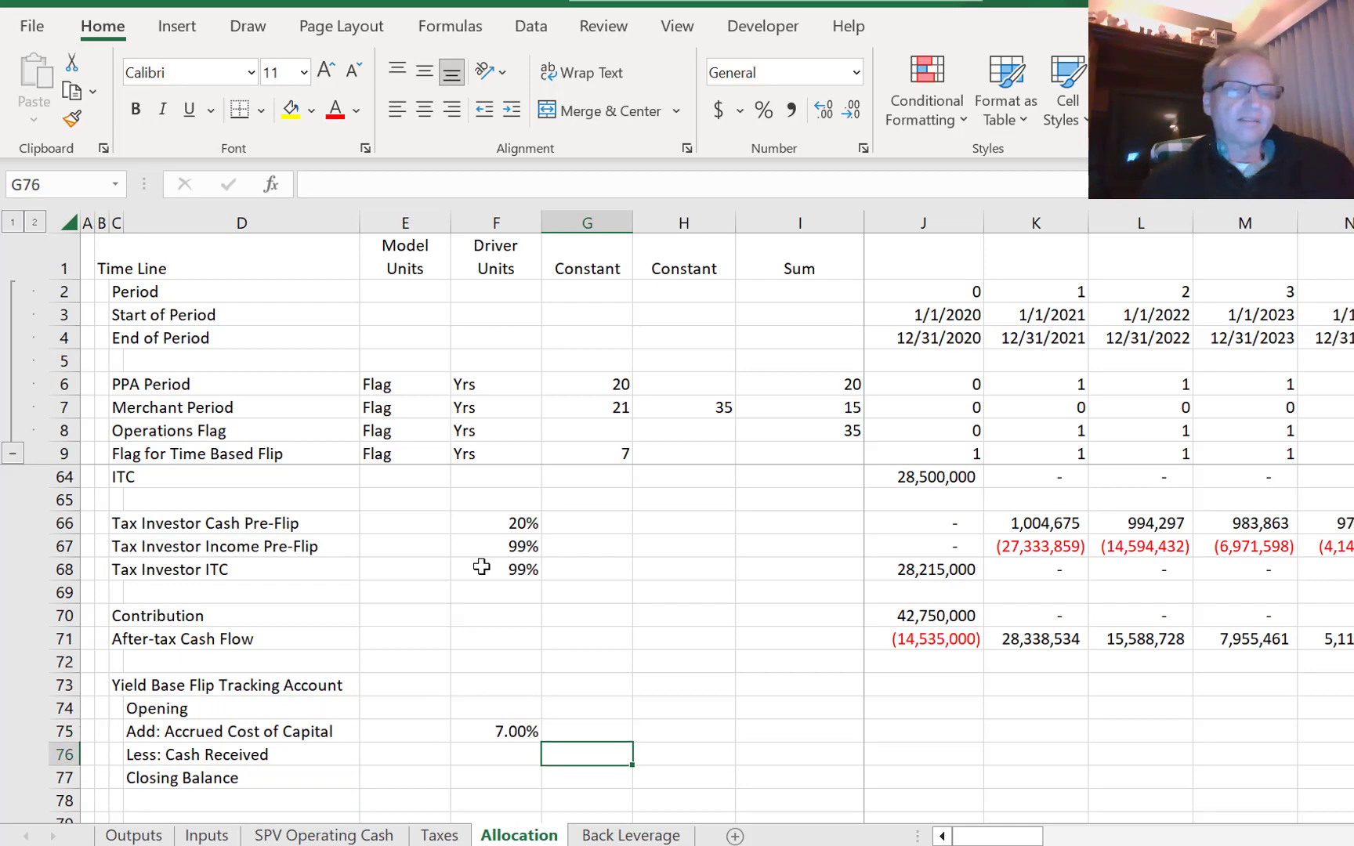
key("Left")
key("Left")
key("Left")
key("Left")
key("Down")
key("Right")
key("shift+space")
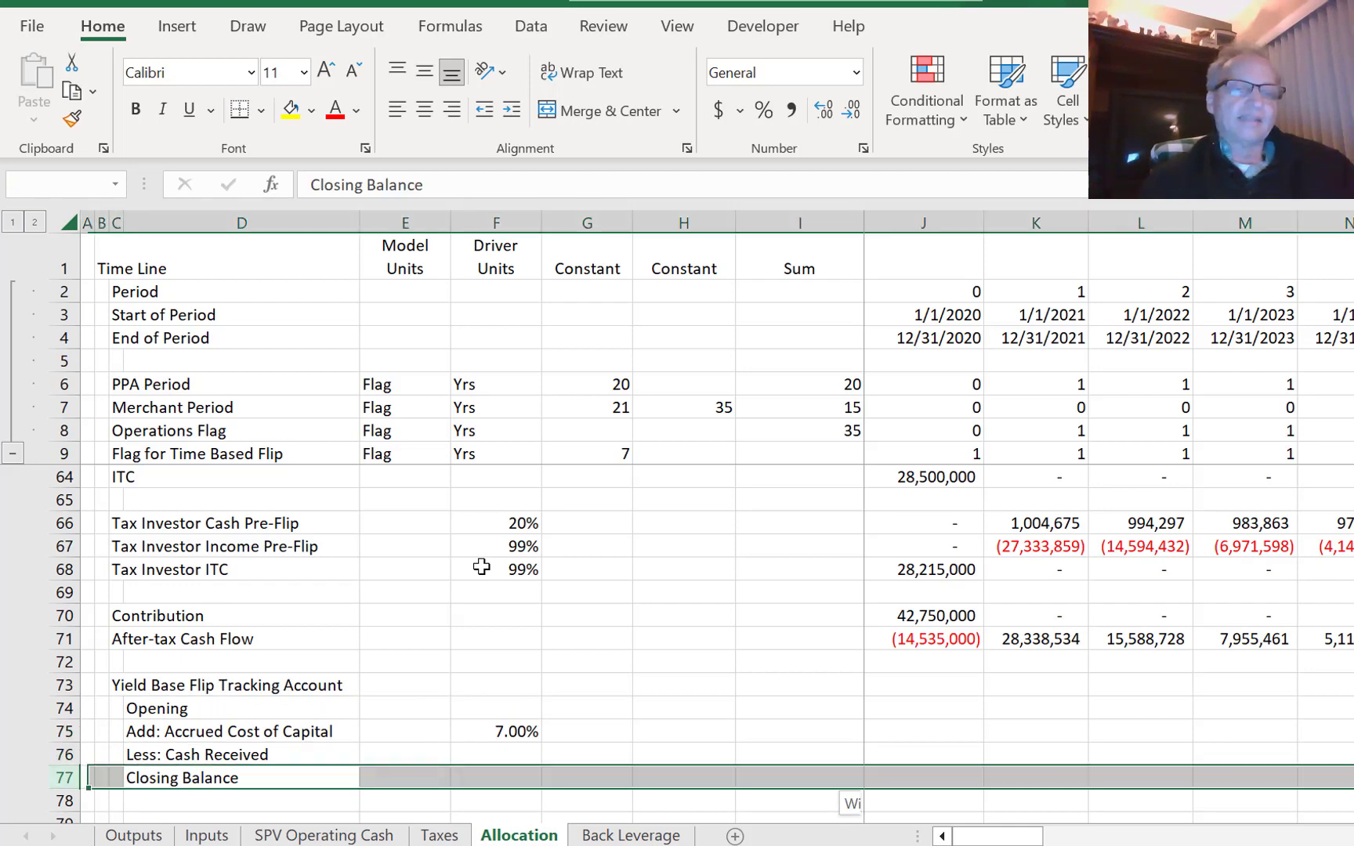
key("ctrl+plus")
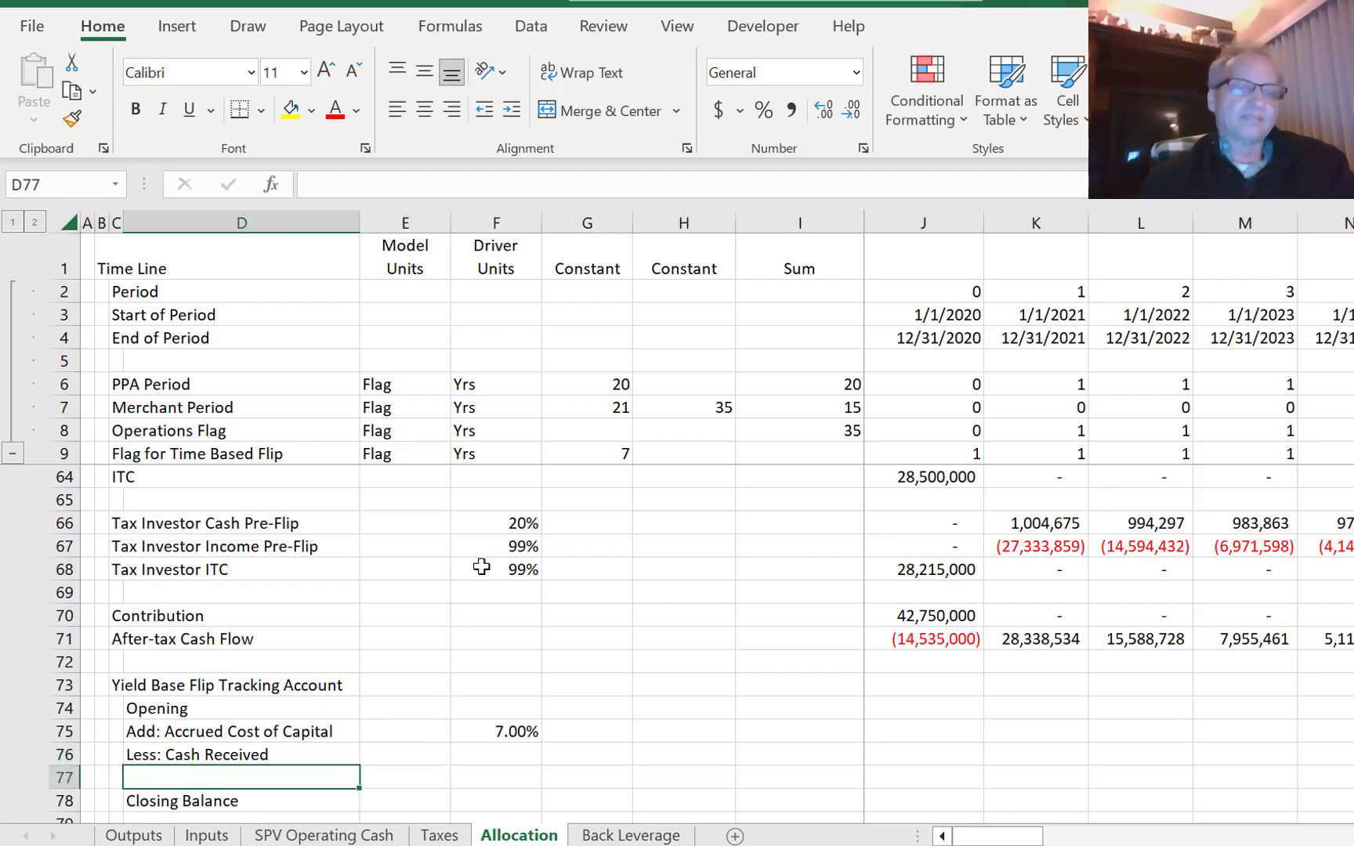
type("Add: In")
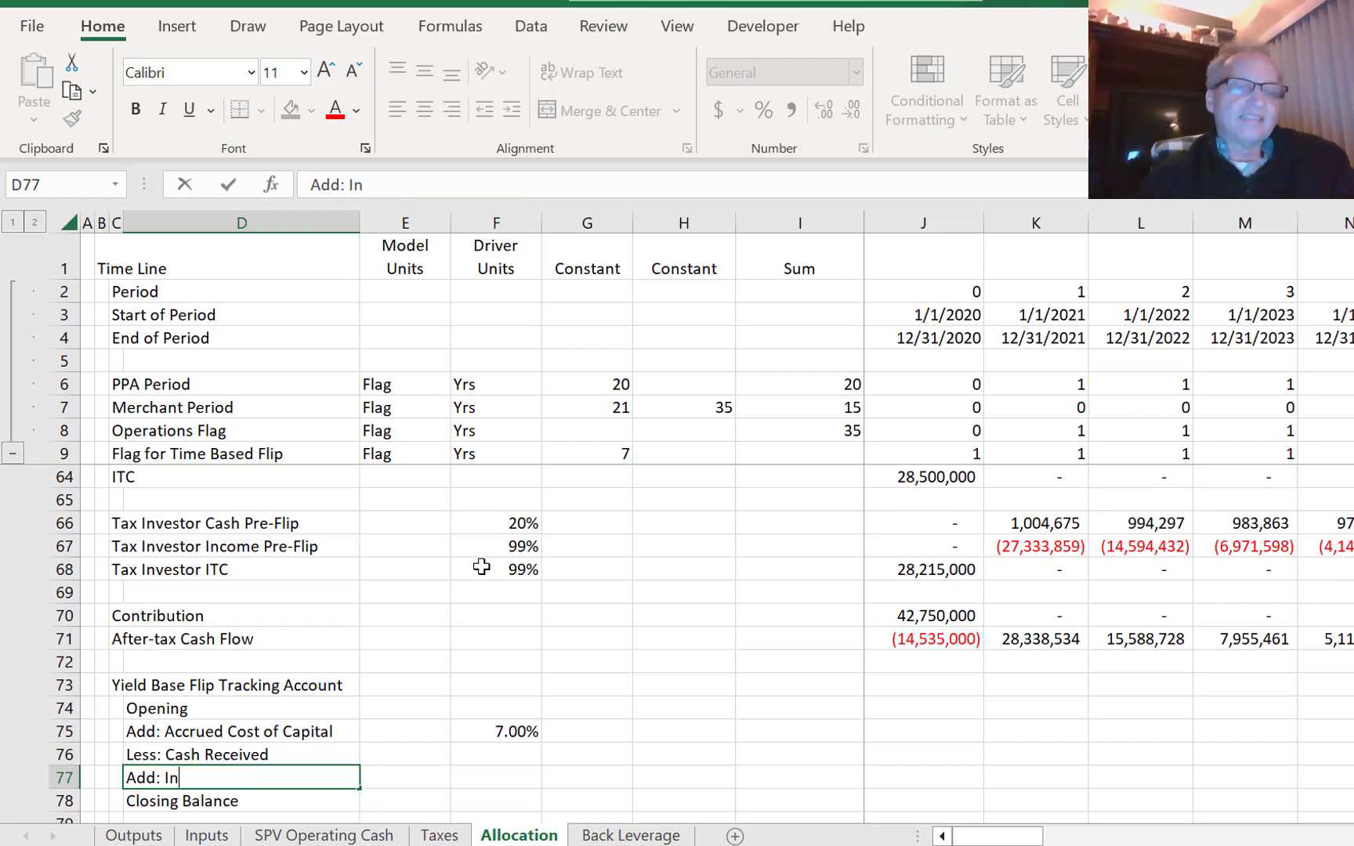
type("vestment")
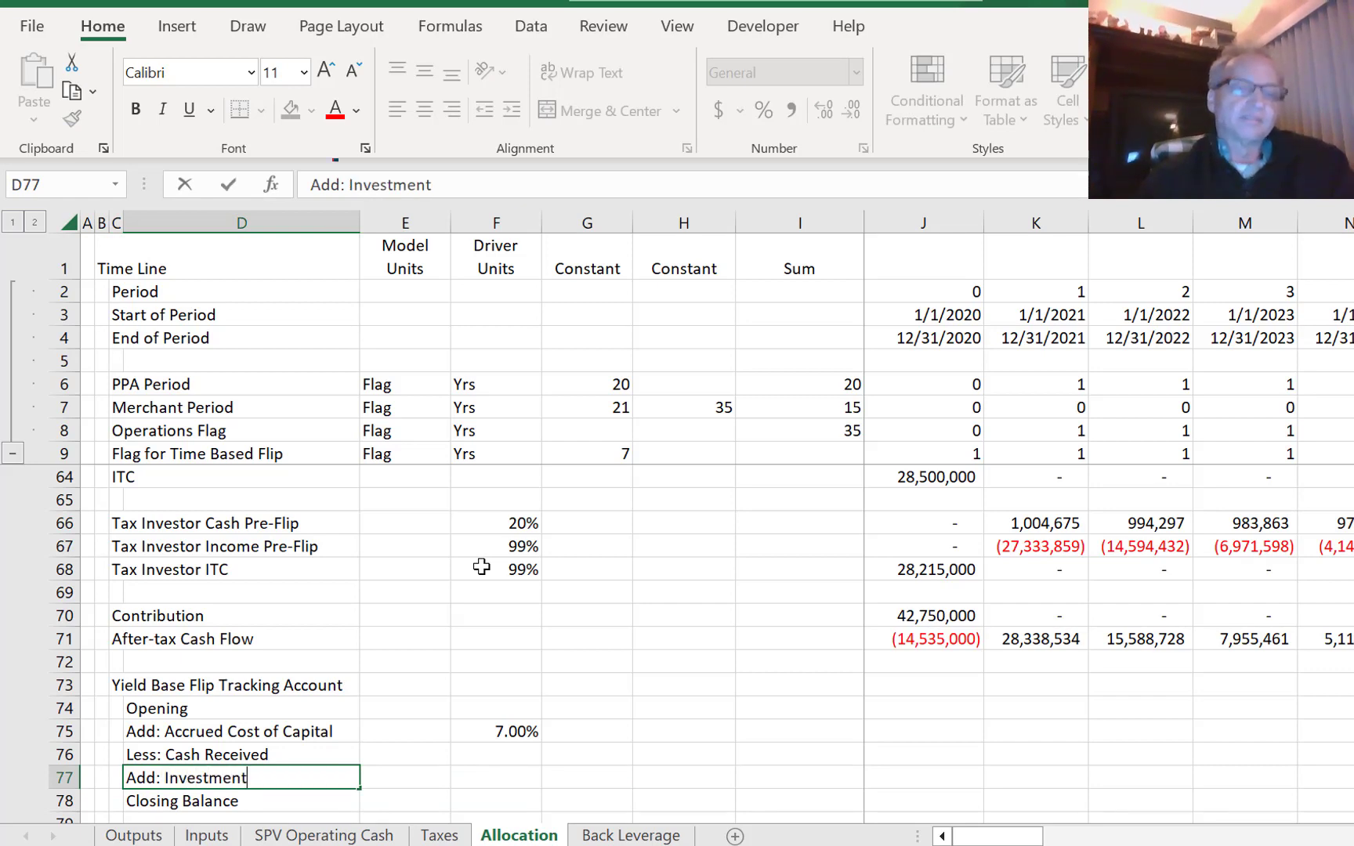
key("Return")
- Link the period 0 Add: Investment cell J77 to the Contribution with the formula =J70
key("Up")
key("Up")
key("Right")
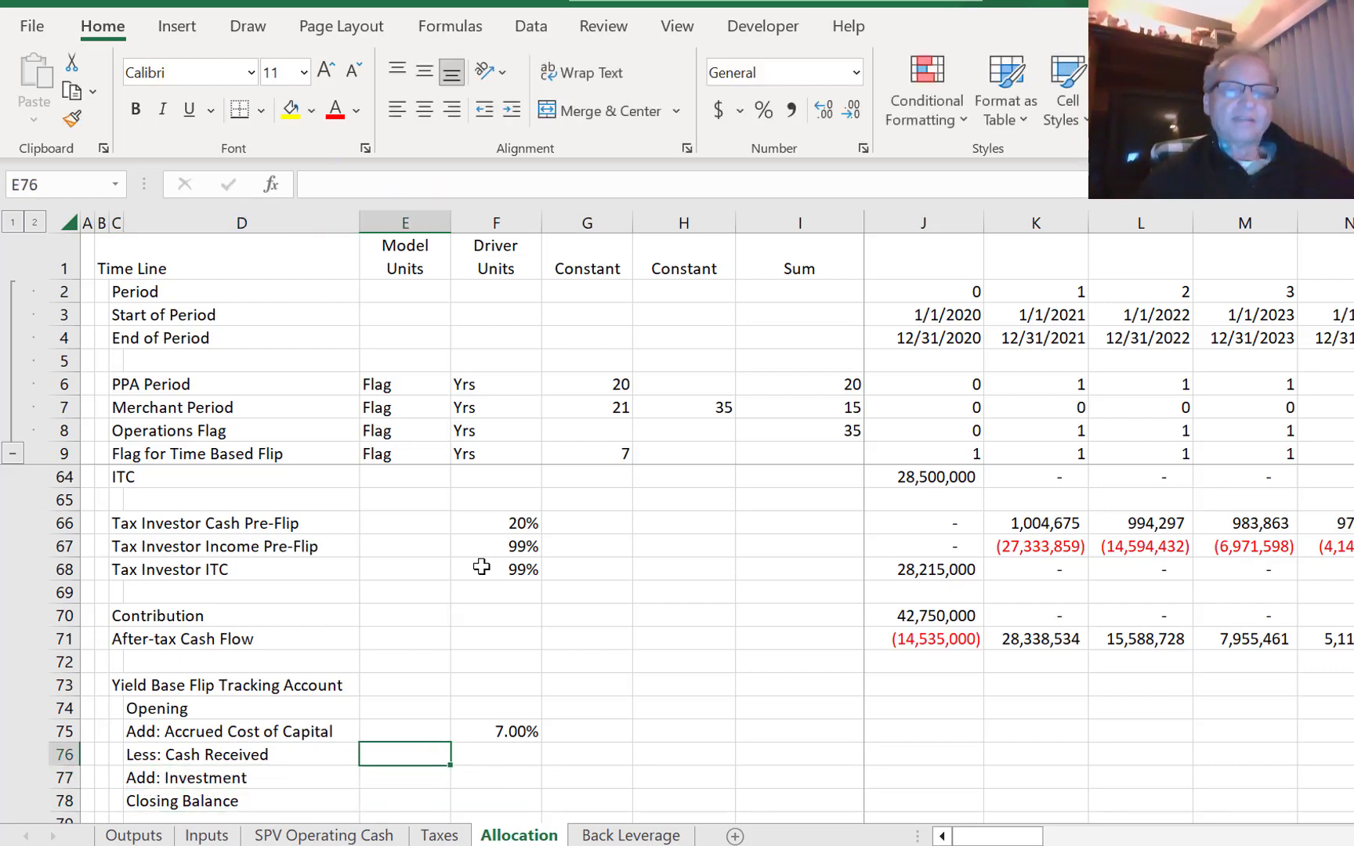
key("Down")
key("Right")
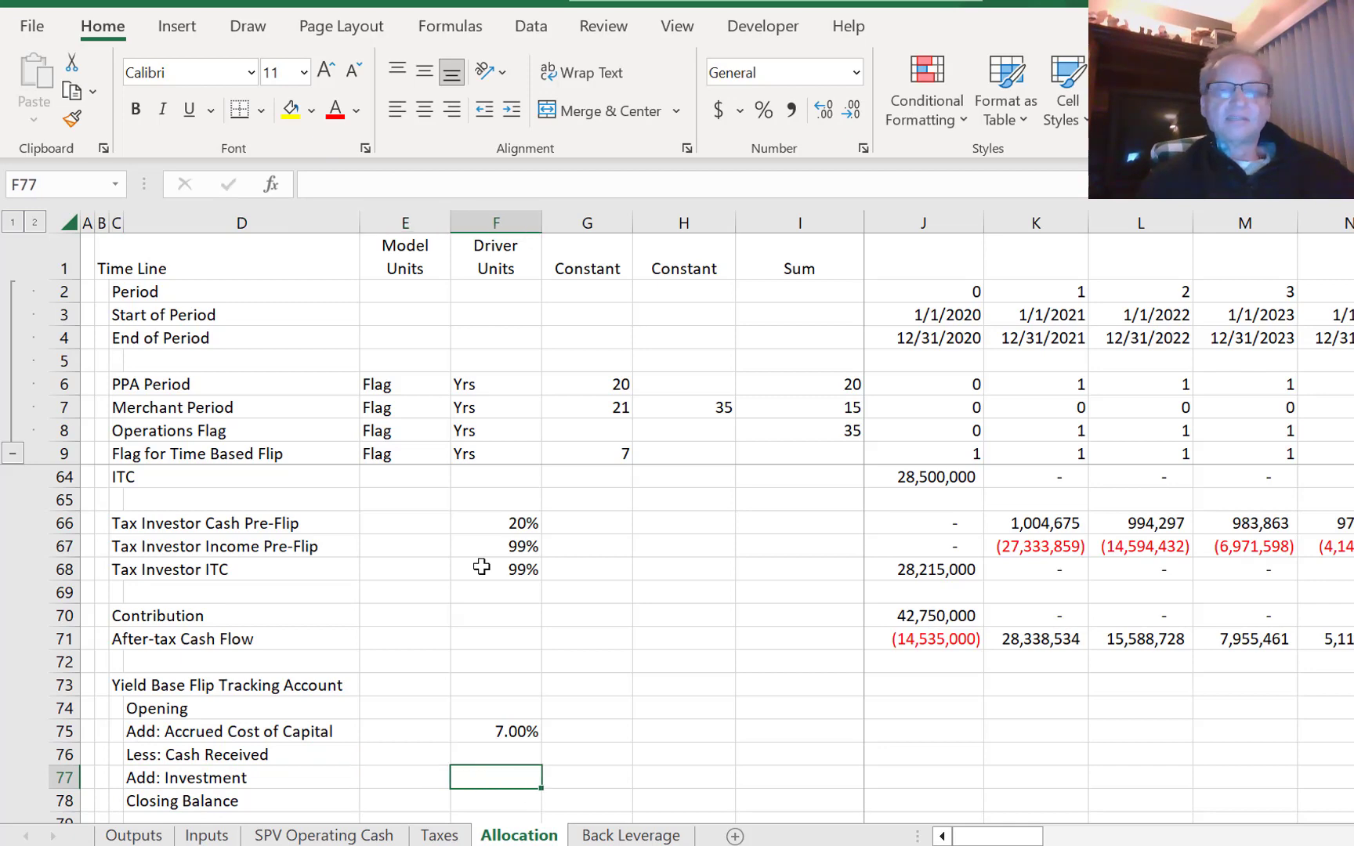
key("Right")
key("Right")
key("Right")
key("Right")
type("=")
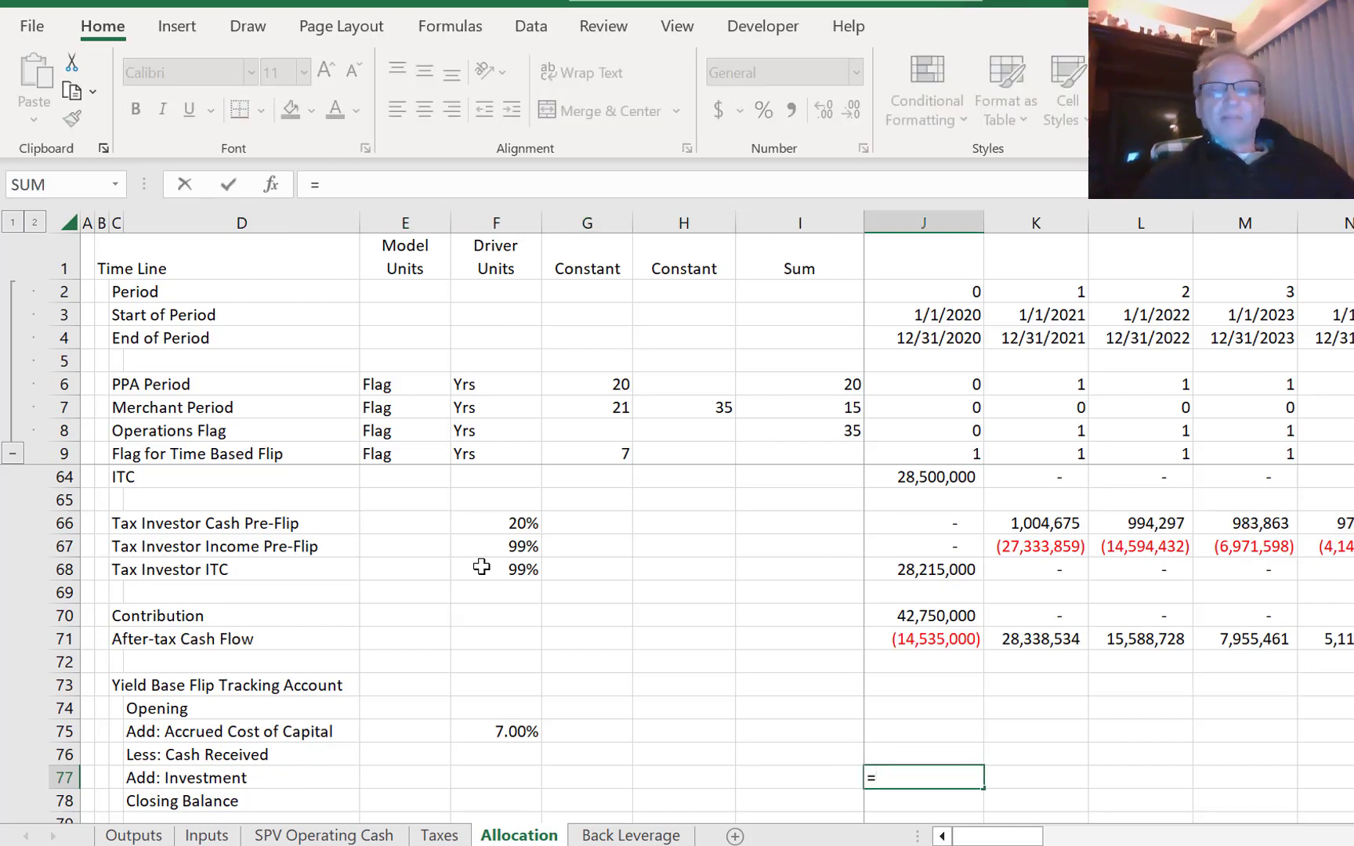
key("Up")
key("Up")
key("Up")
key("Up")
key("Up")
key("Up")
key("Up")
key("Return")
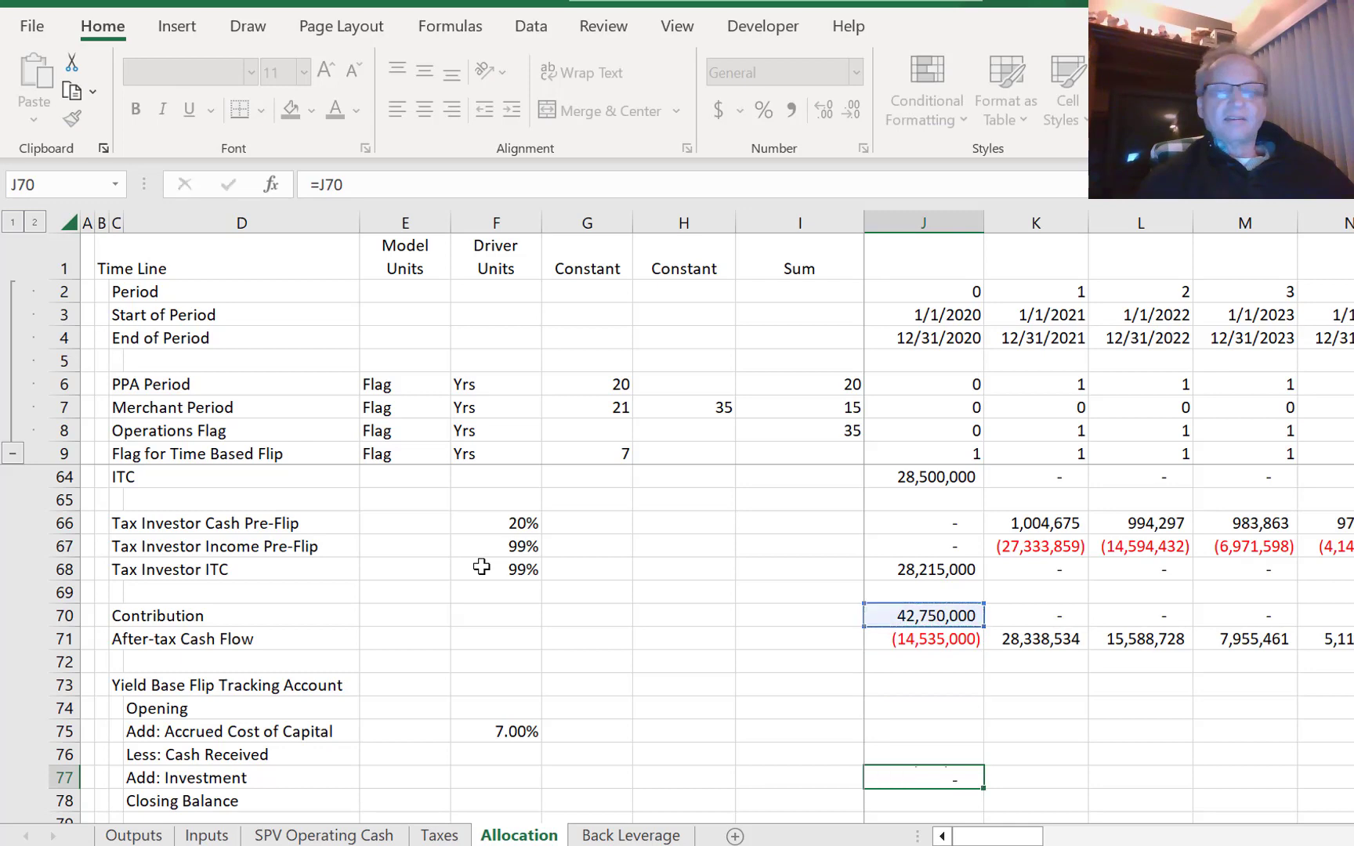
- Calculate the period 0 Closing Balance in J78 with the formula =J74+J75-J76+J77
type("=")
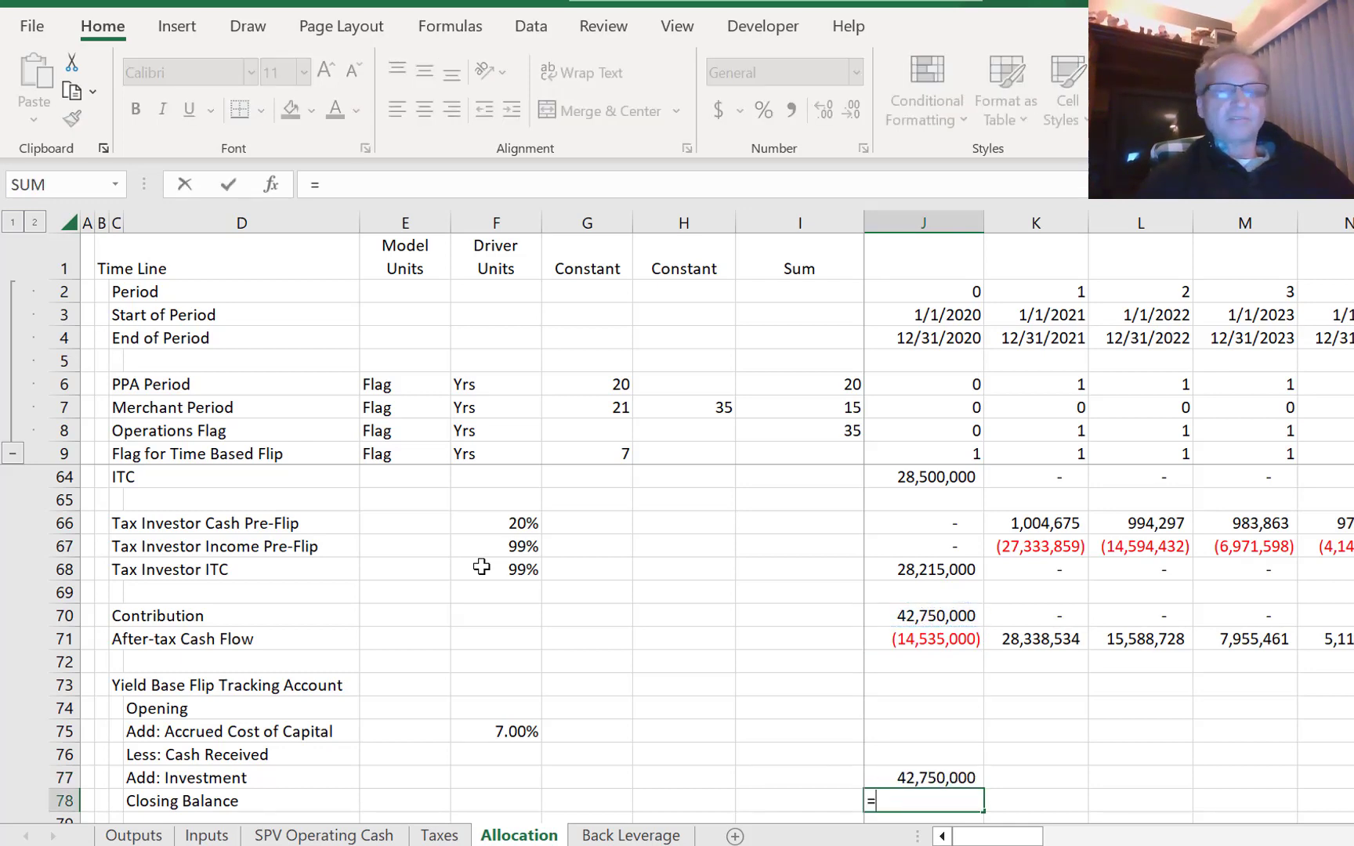
key("Up")
key("Up")
key("Up")
key("Up")
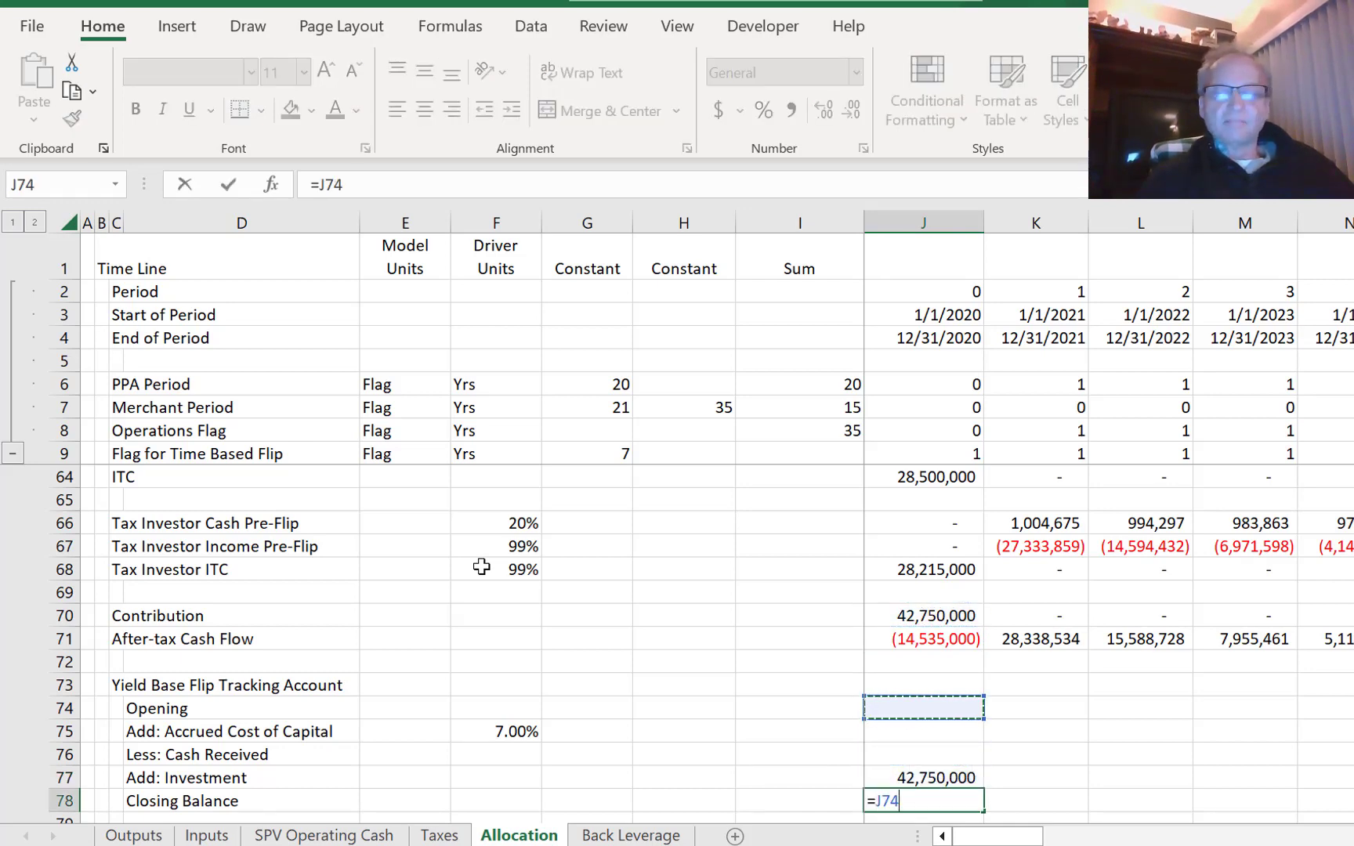
type("+")
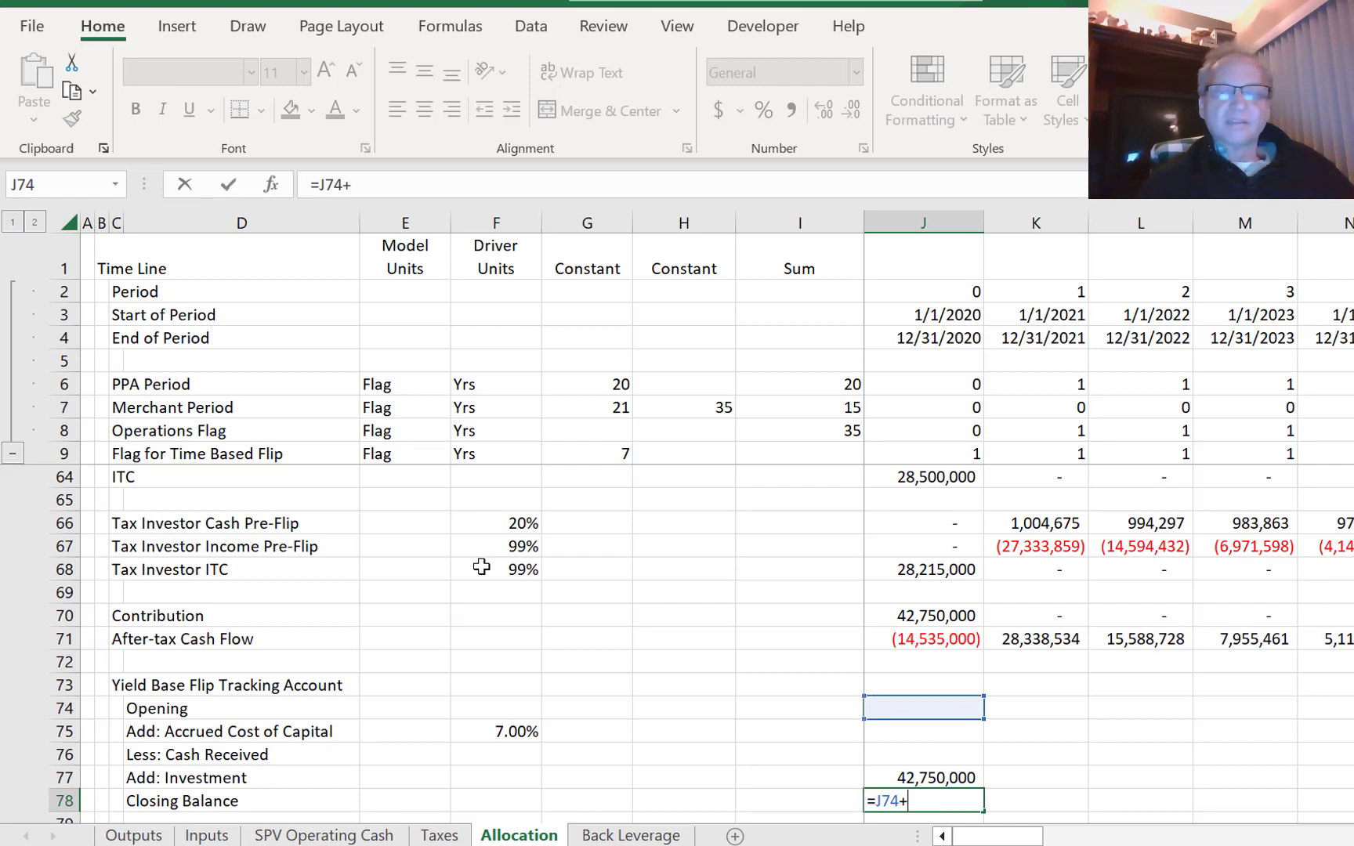
key("Up")
key("Up")
key("Up")
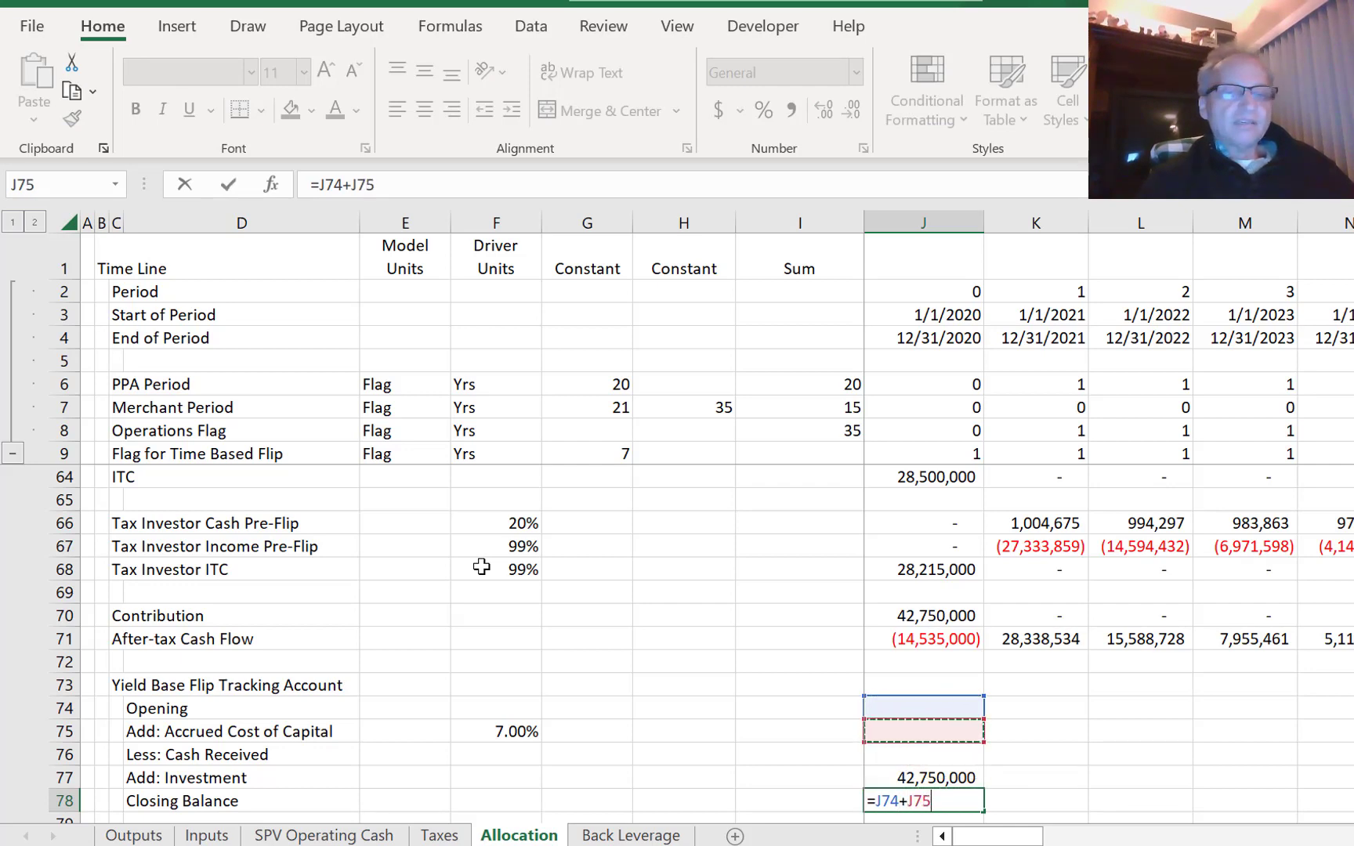
type("-")
key("Up")
key("Up")
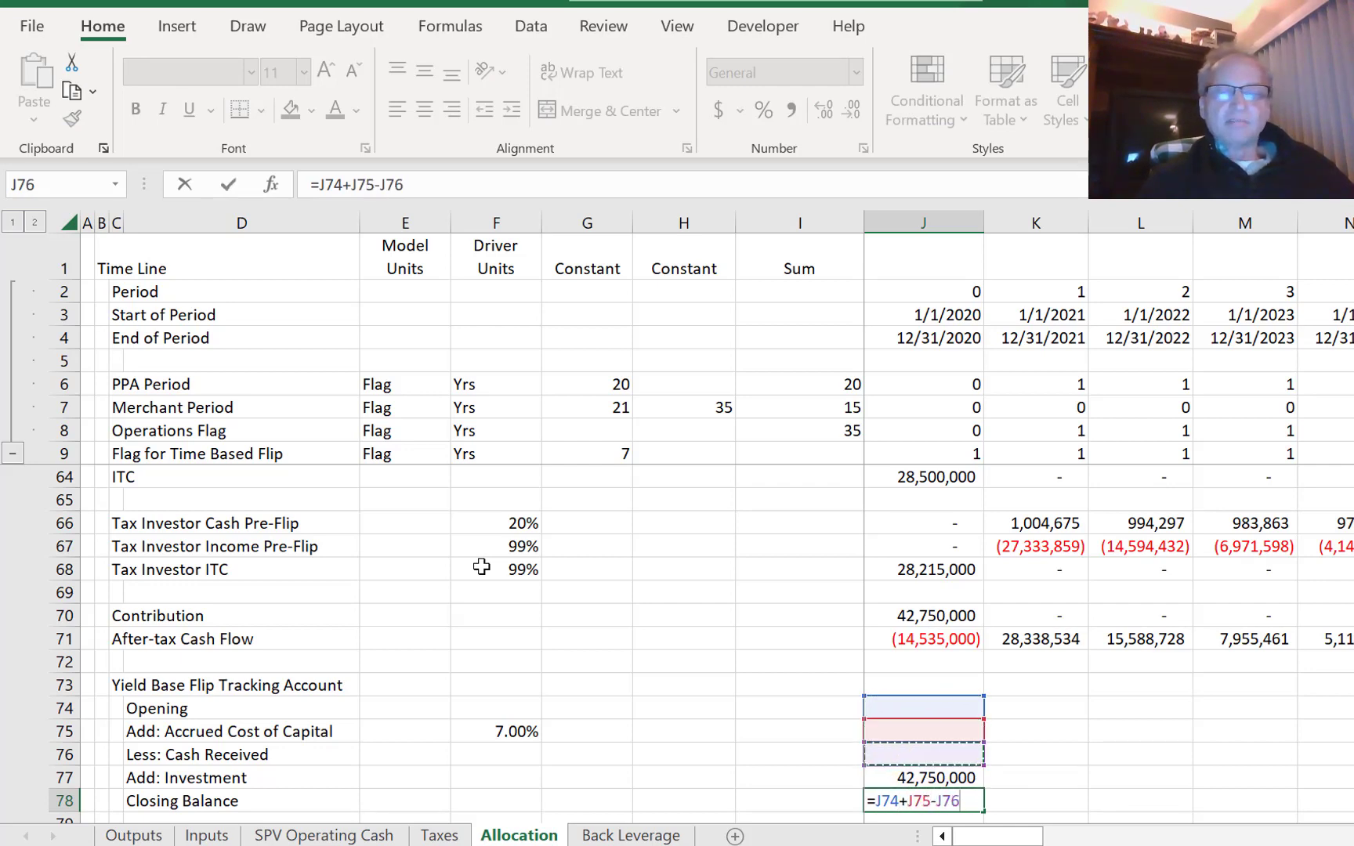
type("+")
key("Up")
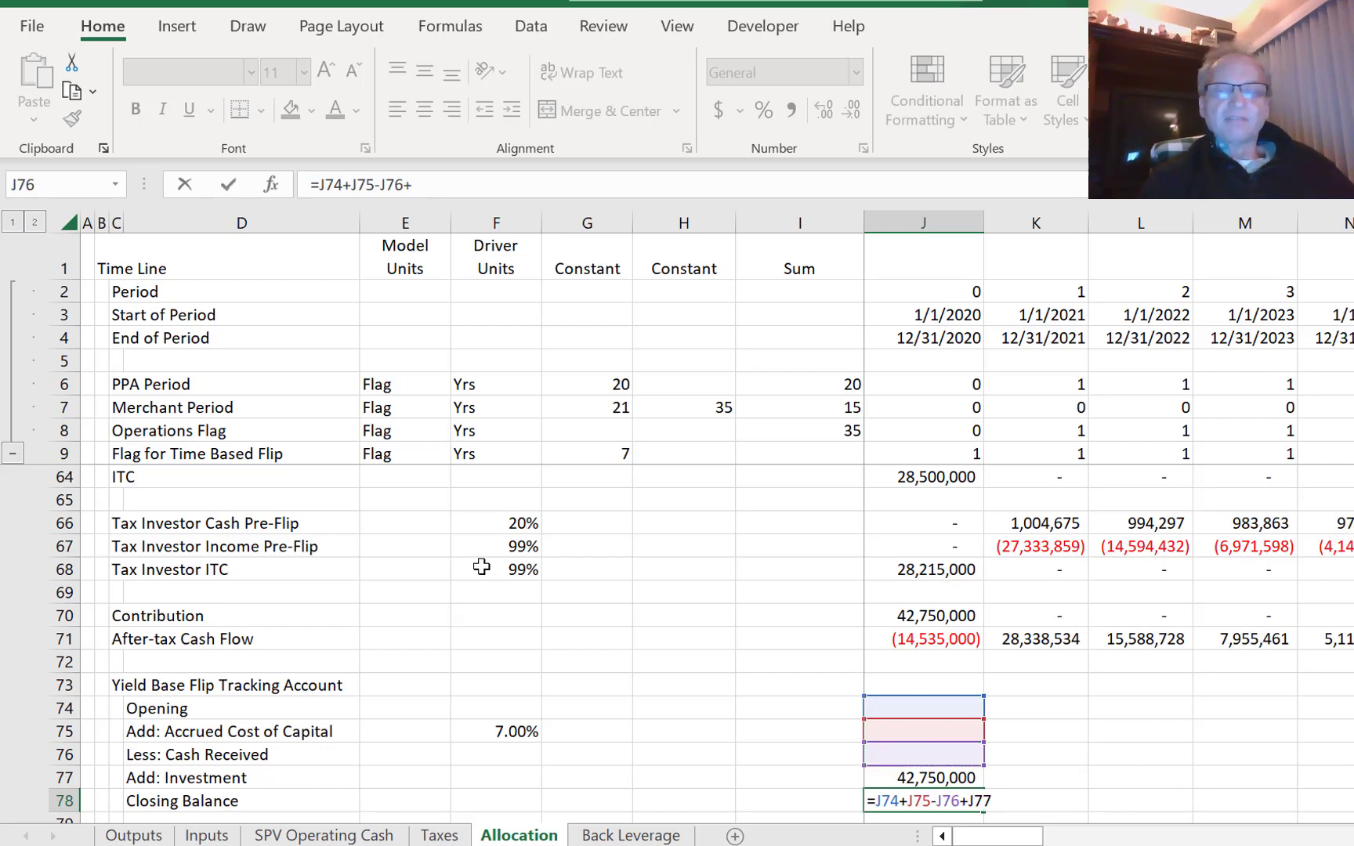
key("Return")
- Link the period 0 Opening cell J74 to the prior period's Closing Balance with the formula =I78
key("Up")
key("Up")
key("Up")
key("Up")
key("Up")
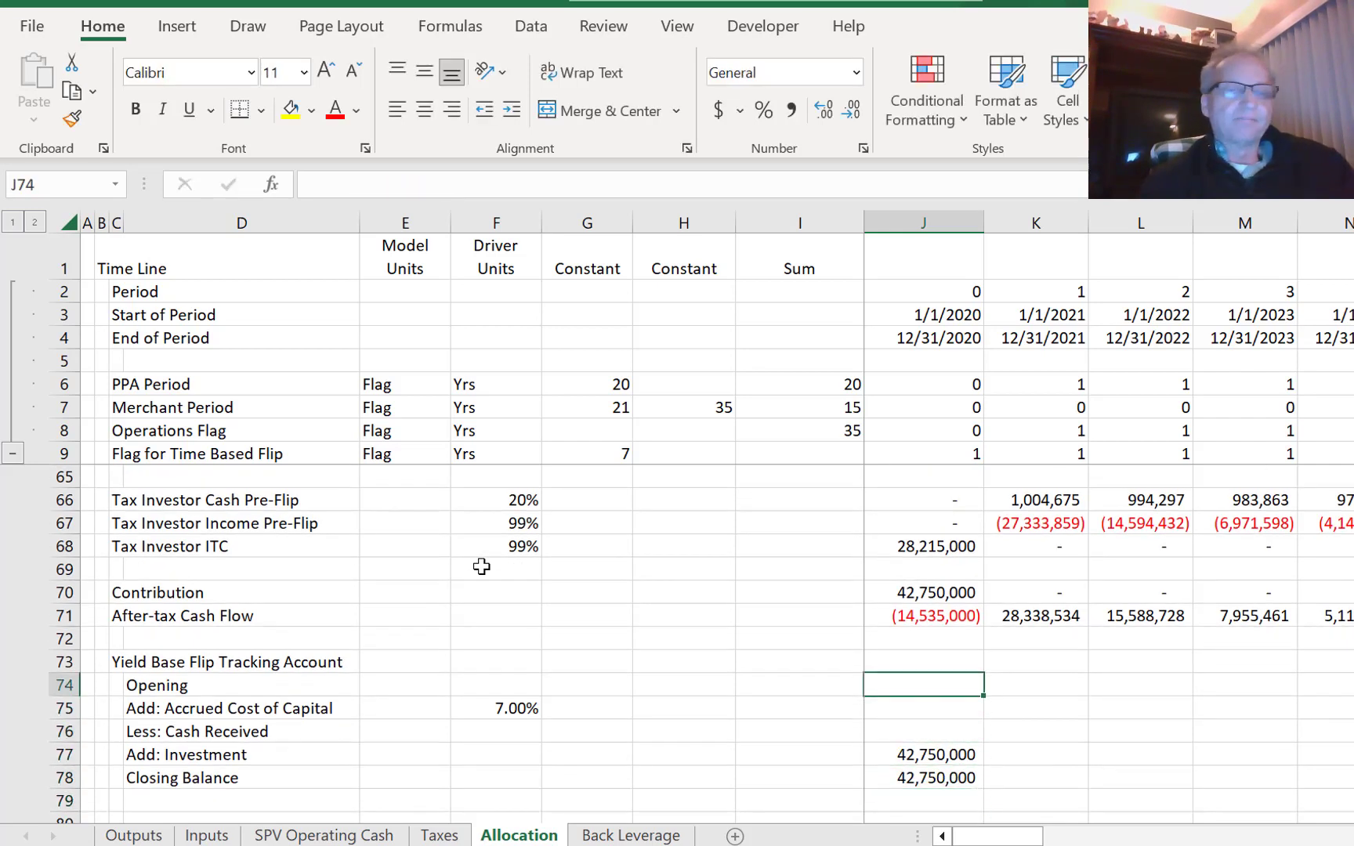
key("Right")
key("Left")
type("=")
key("Down")
key("Down")
key("Down")
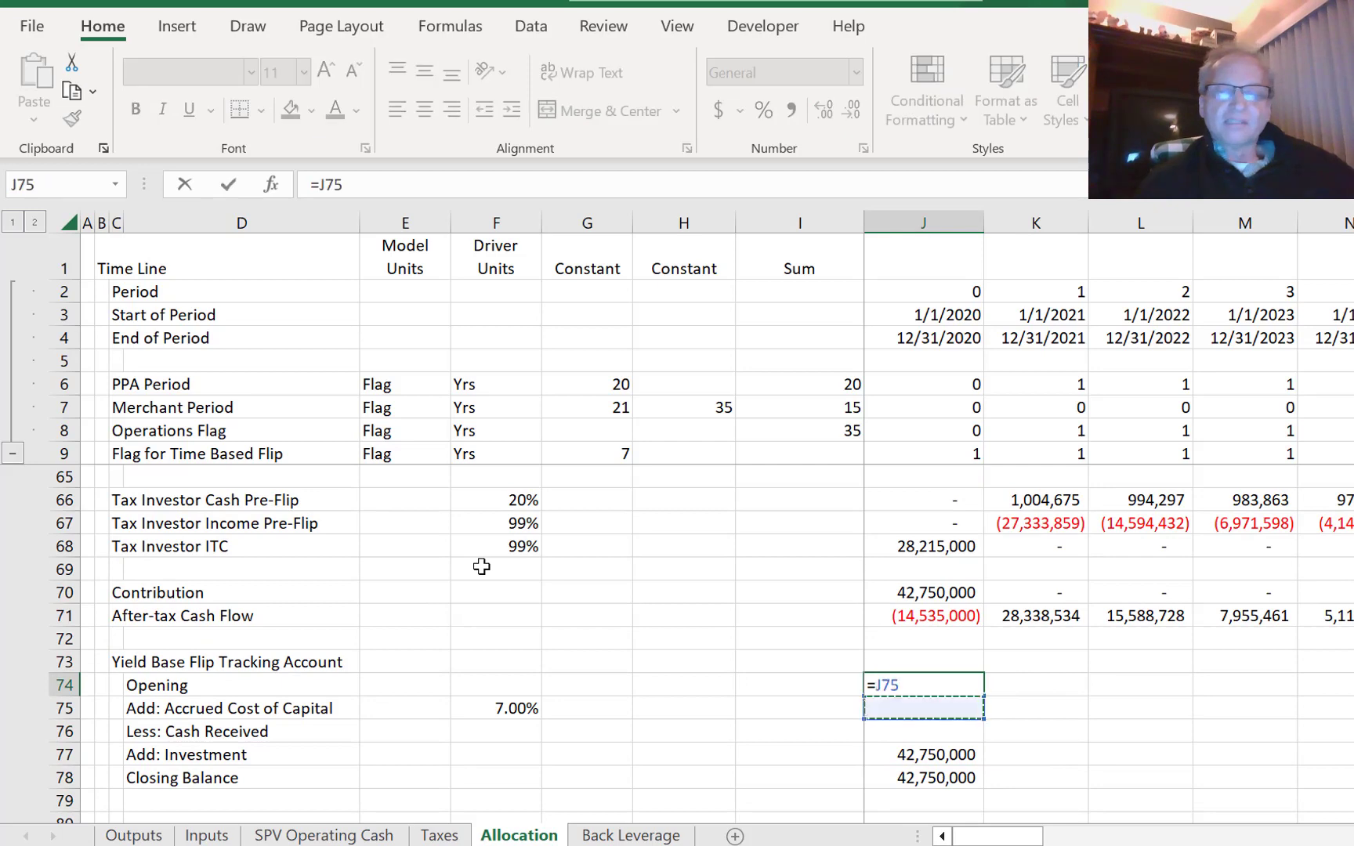
key("Down")
key("Return")
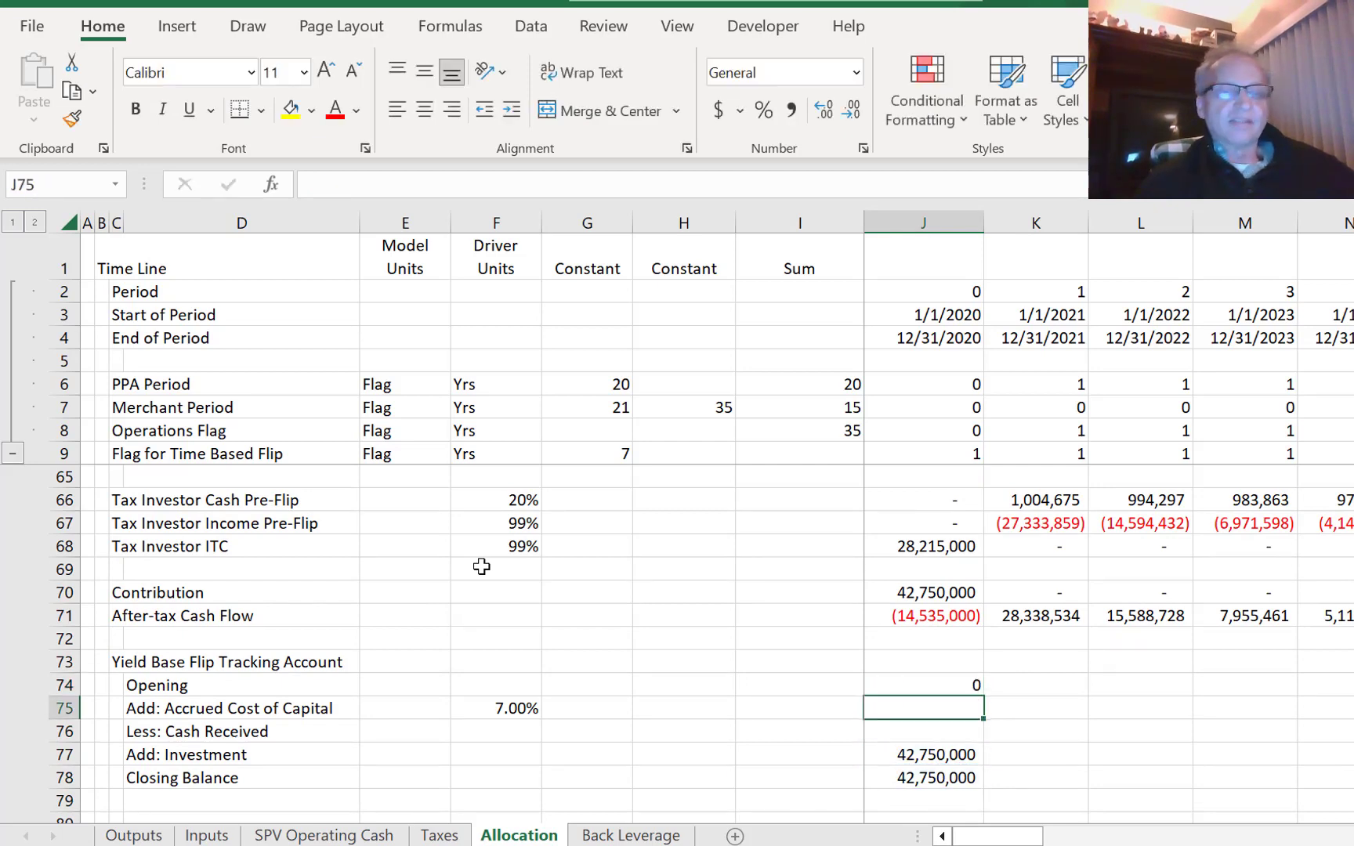
- Calculate the period 0 Accrued Cost of Capital in J75 as Opening times the fixed 7.00% rate, using =J74*$F$75
type("=")
key("Up")
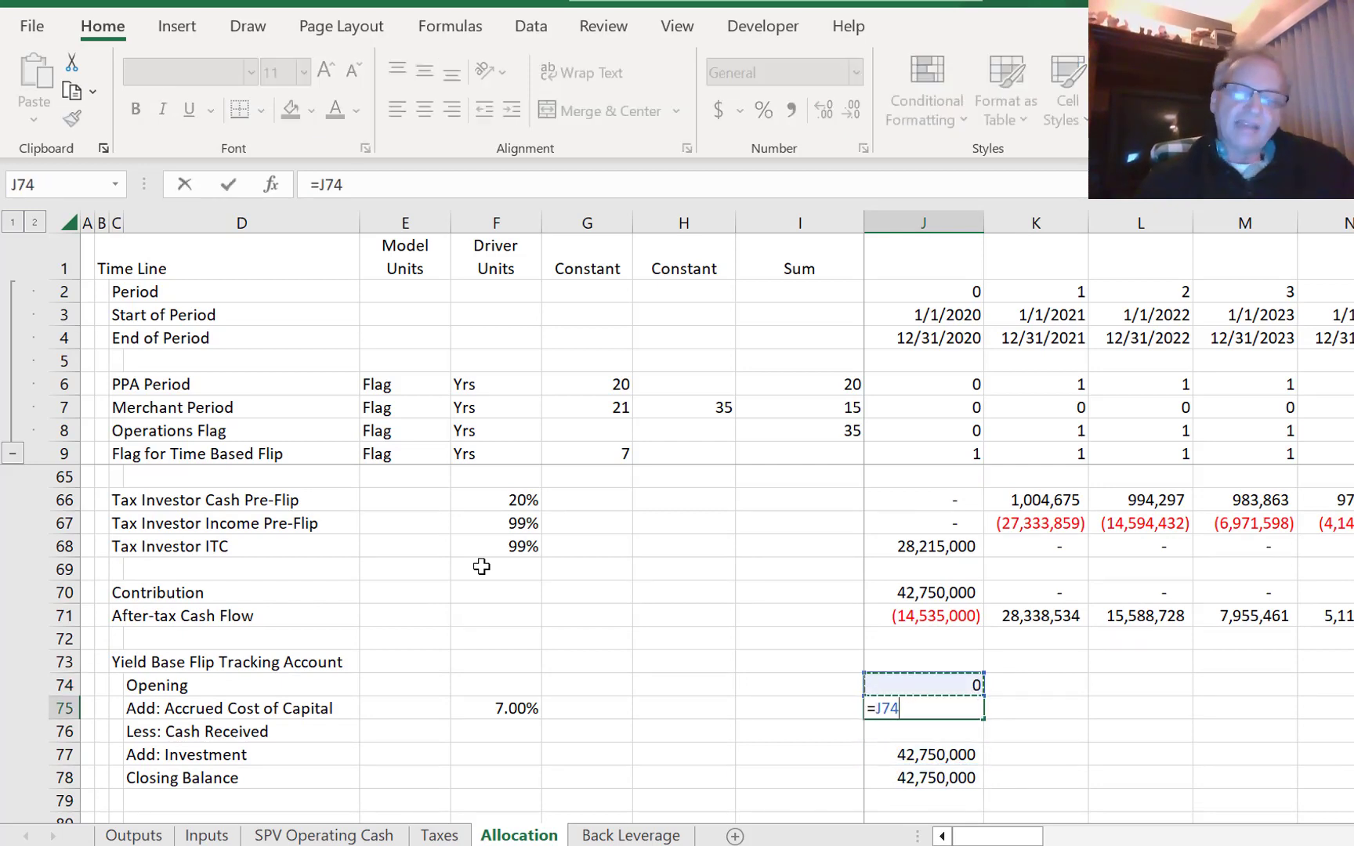
type("*")
key("Left")
key("Left")
key("Left")
key("Left")
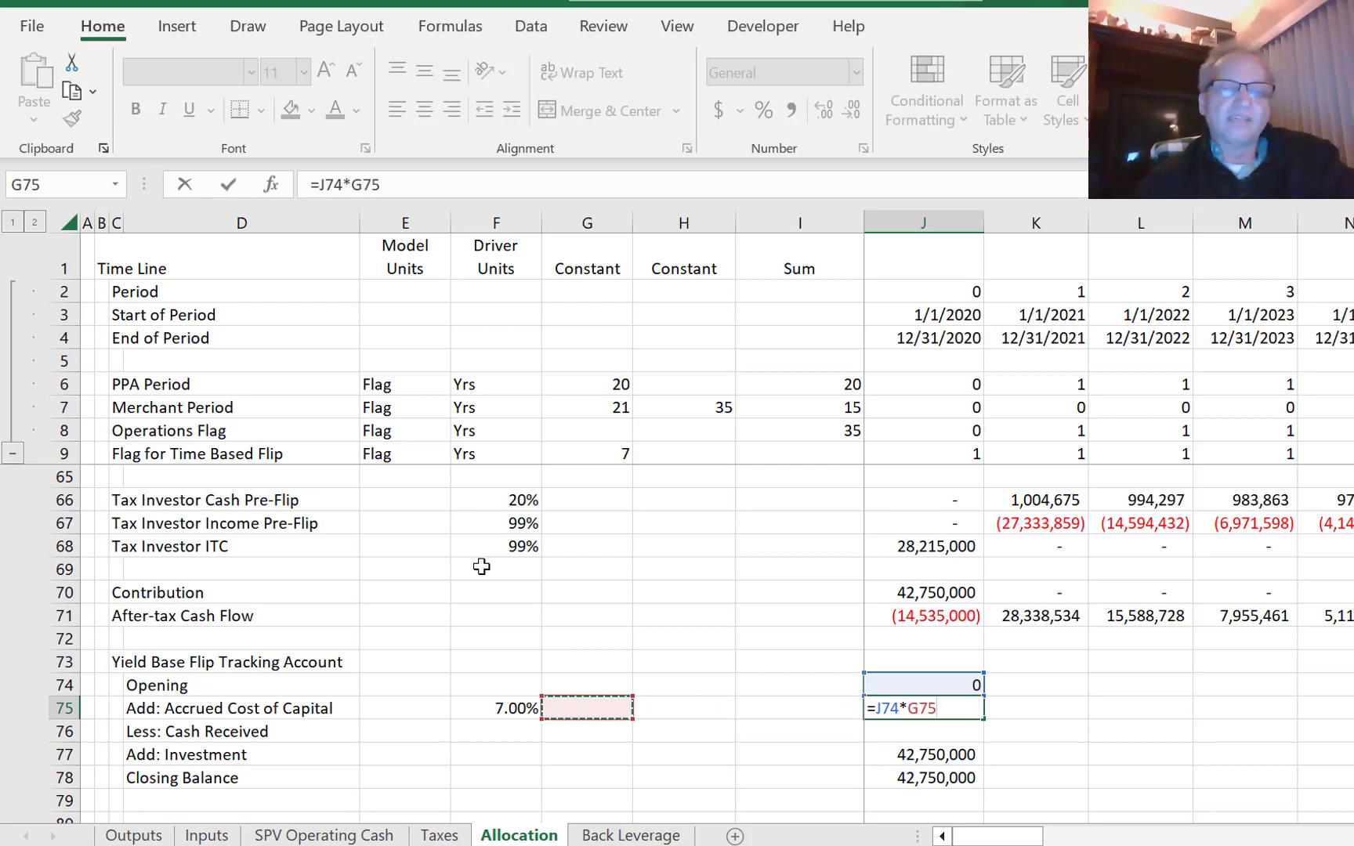
key("F5")
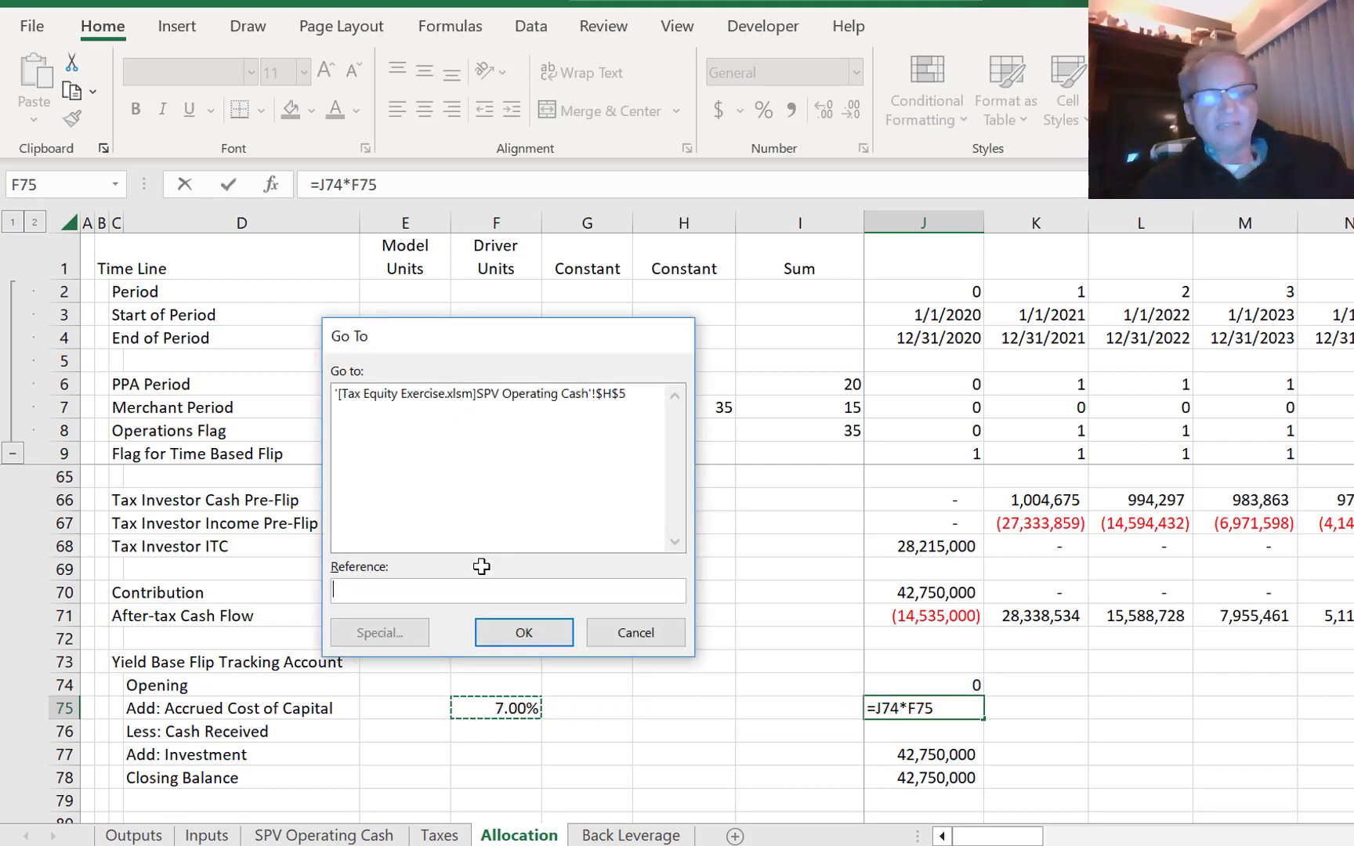
key("Escape")
key("F4")
key("Return")
- Format J74:J75 with the thousands-separated number format that displays zeros as dashes
key("Up")
key("Up")
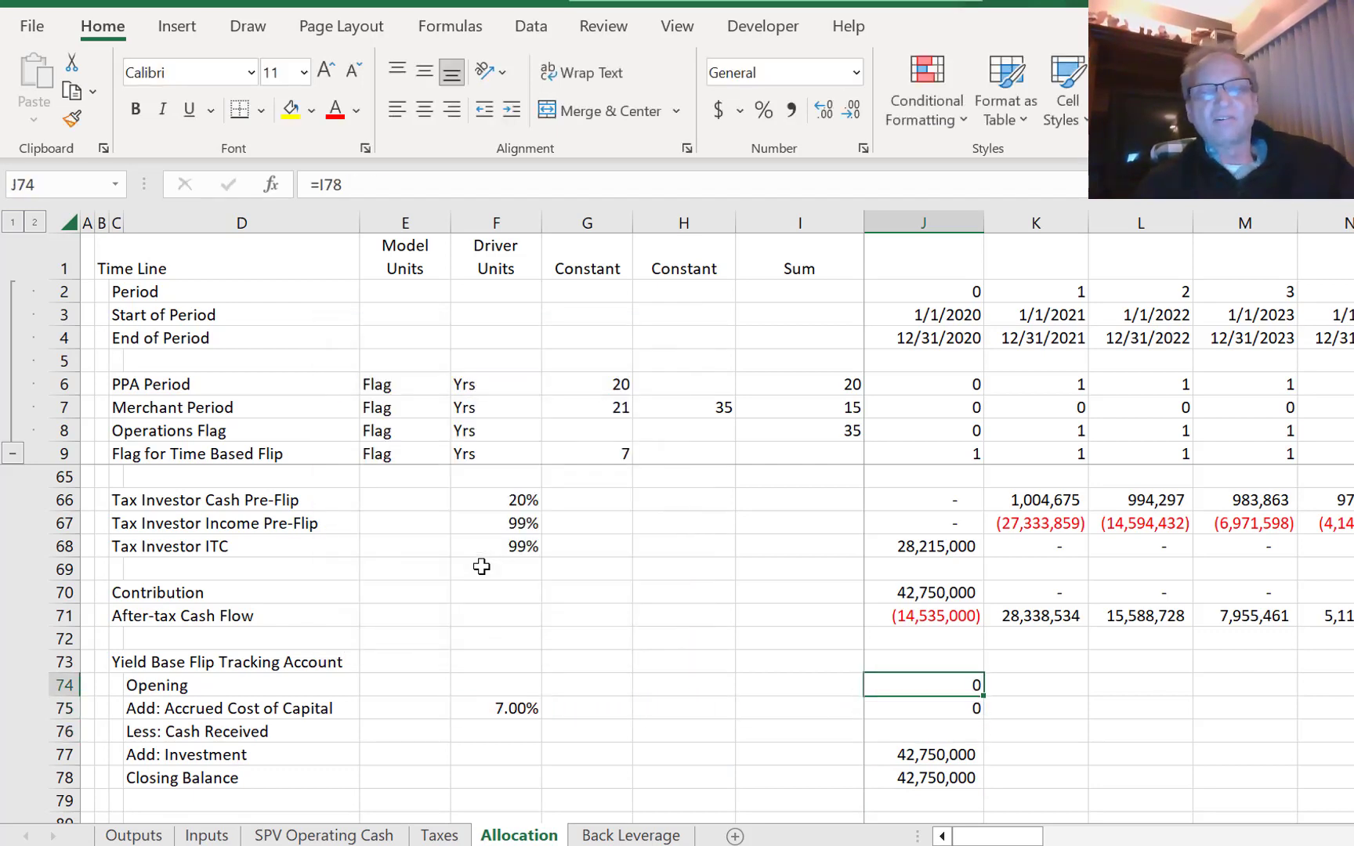
key("shift+Down")
key("ctrl+shift+1")
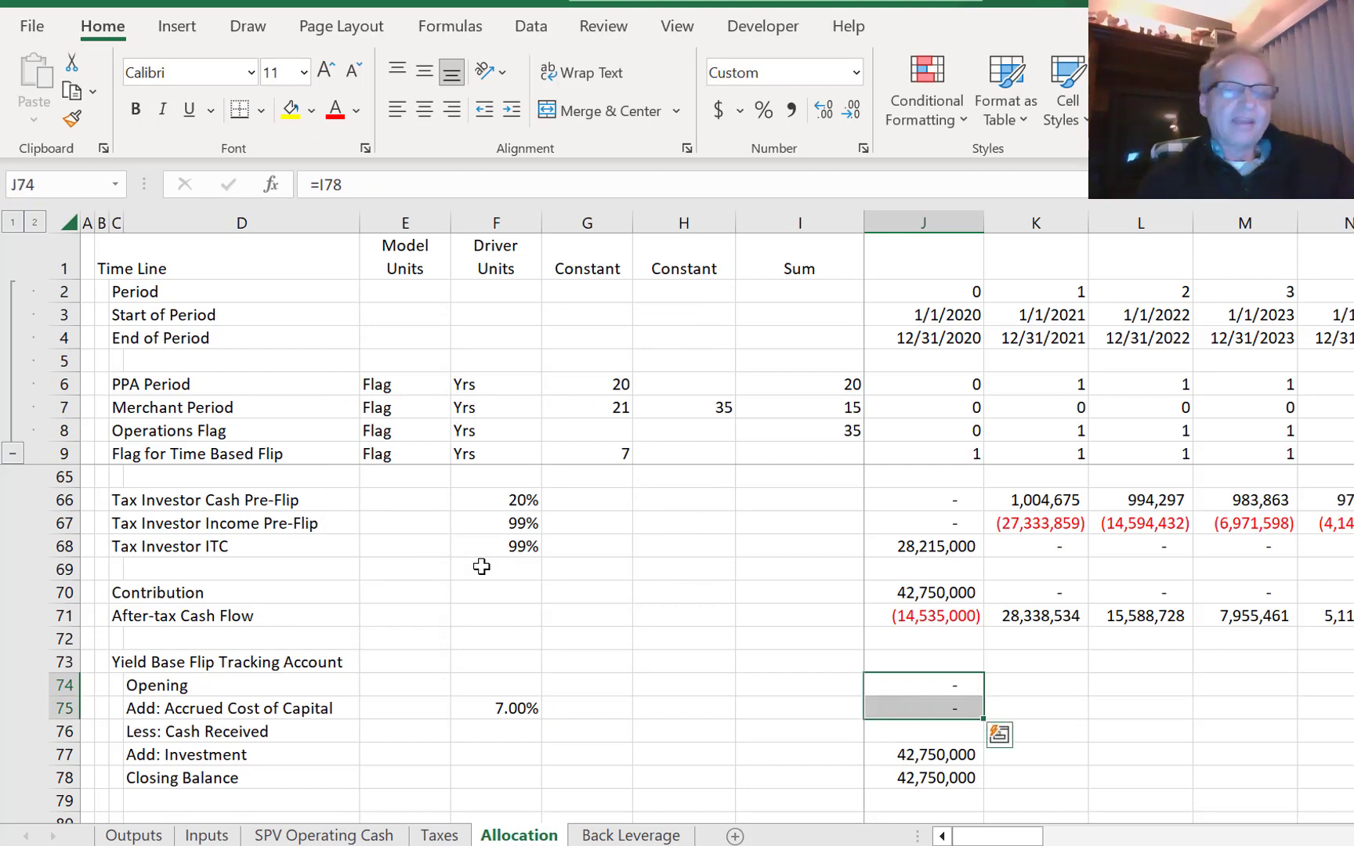
key("Down")
key("Down")
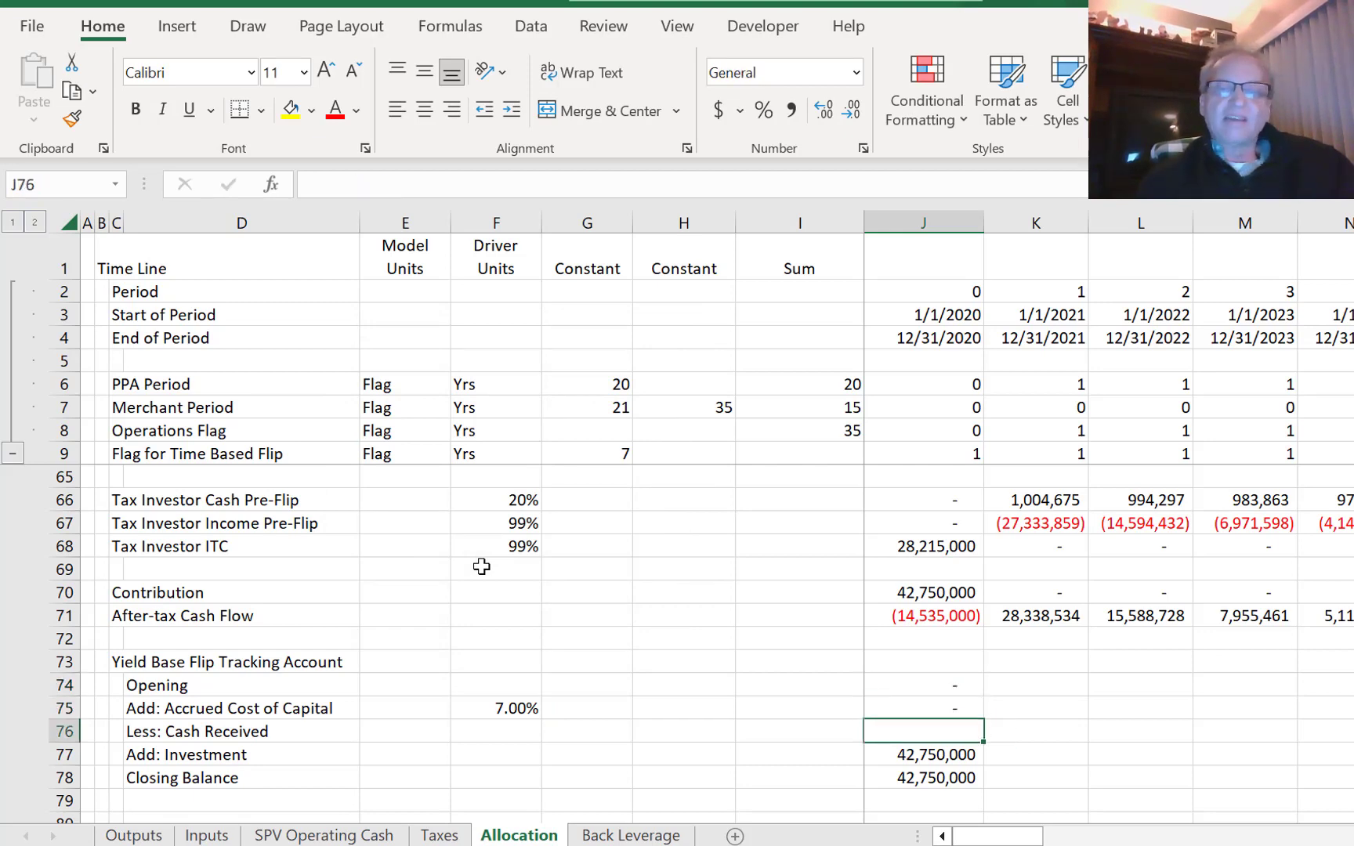
type("=")
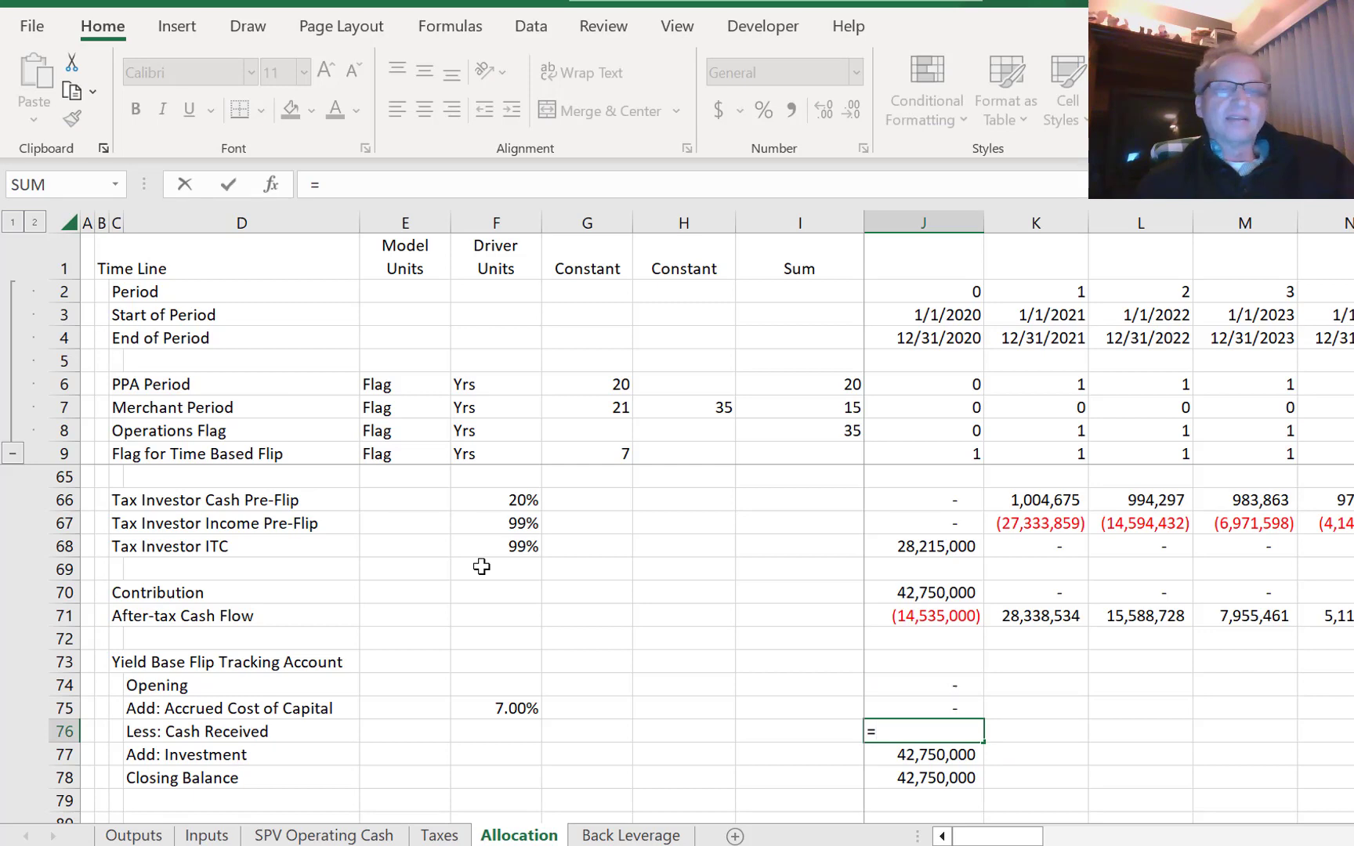
key("Up")
key("Up")
key("Up")
key("Up")
key("Up")
key("Up")
key("Up")
key("Up")
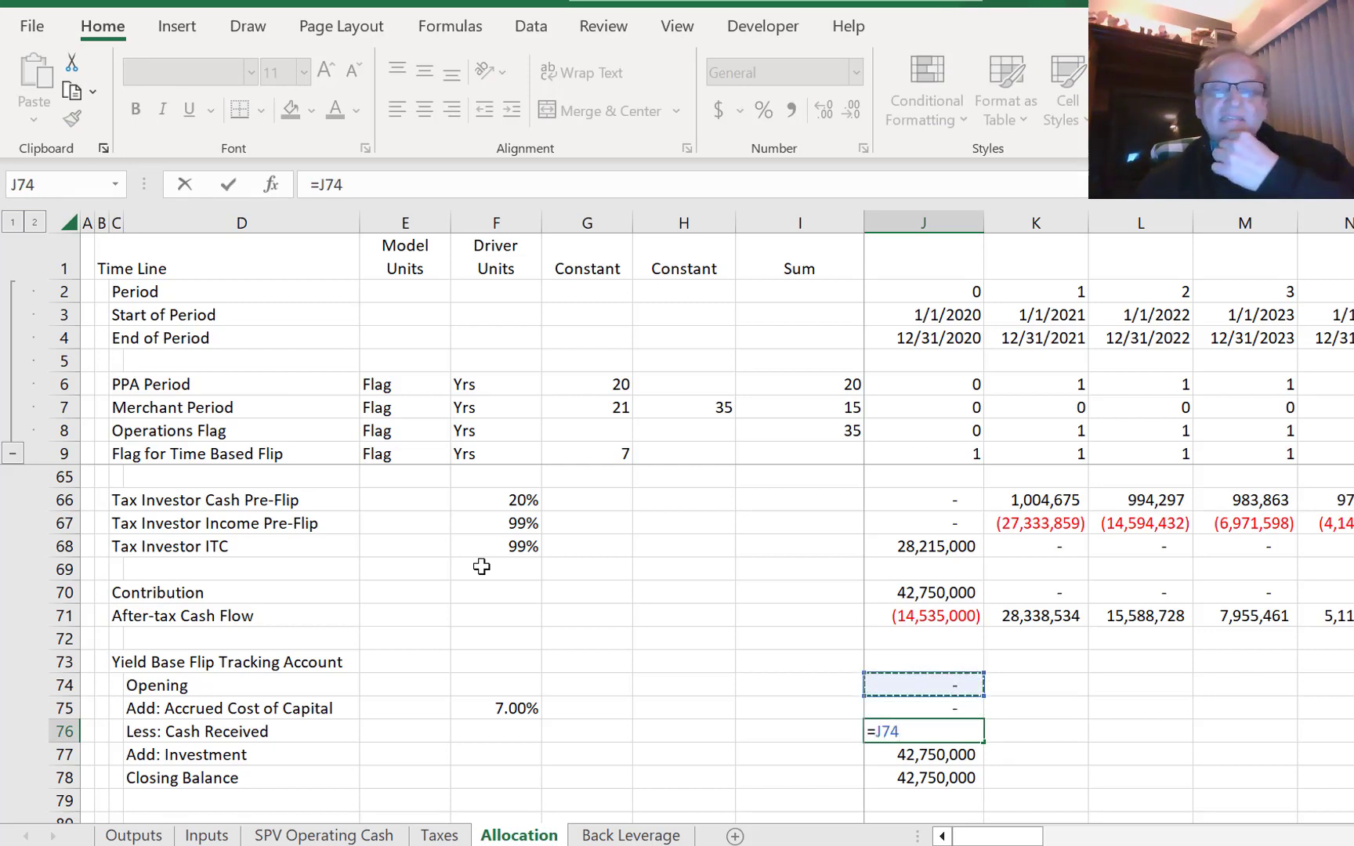
key("Up")
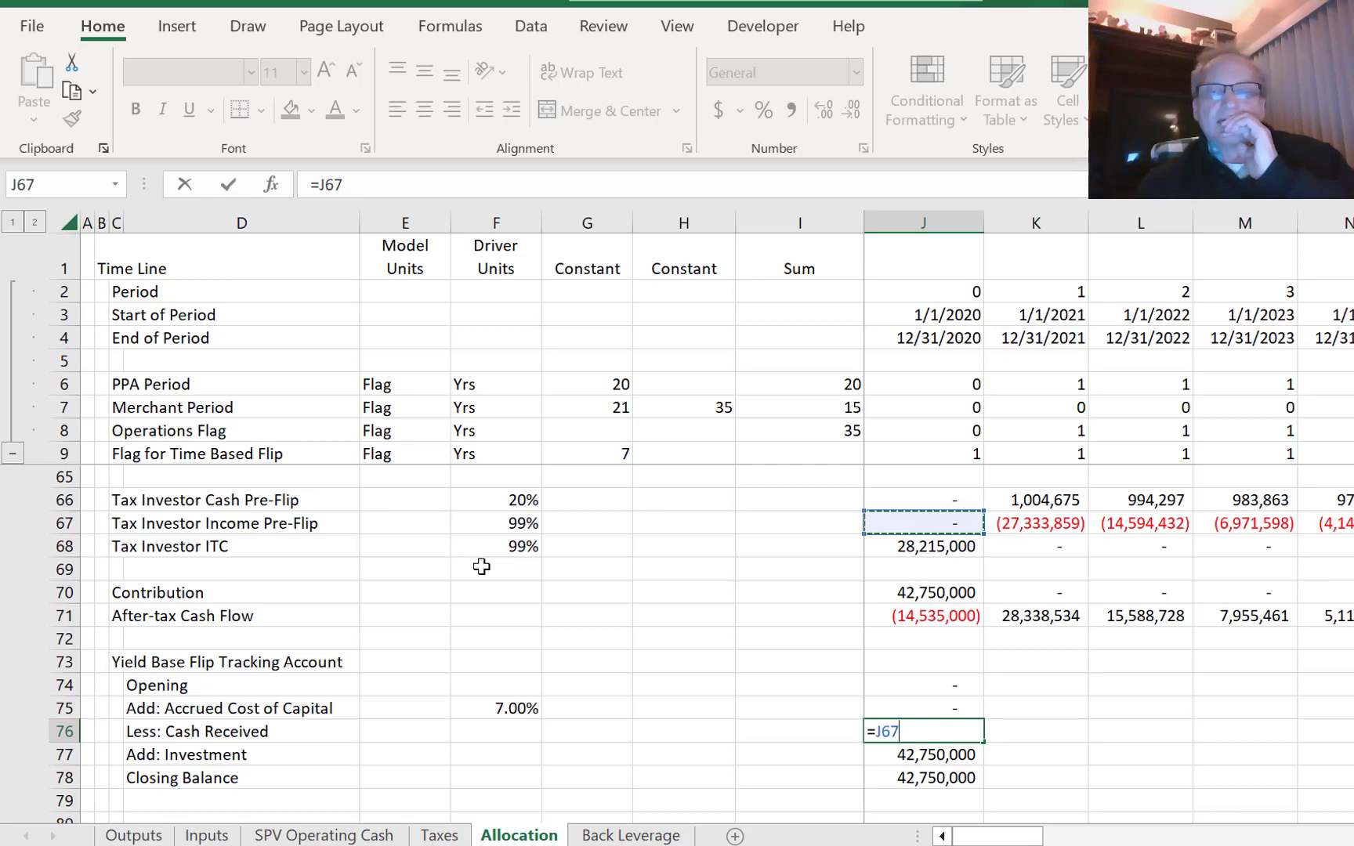
key("Down")
key("Escape")
- Examine the period 0 Tax Investor Income Pre-Flip formula in J67 and the cells it references
key("Up")
key("Up")
key("Up")
key("Up")
key("Up")
key("Up")
key("Up")
key("Up")
key("Up")
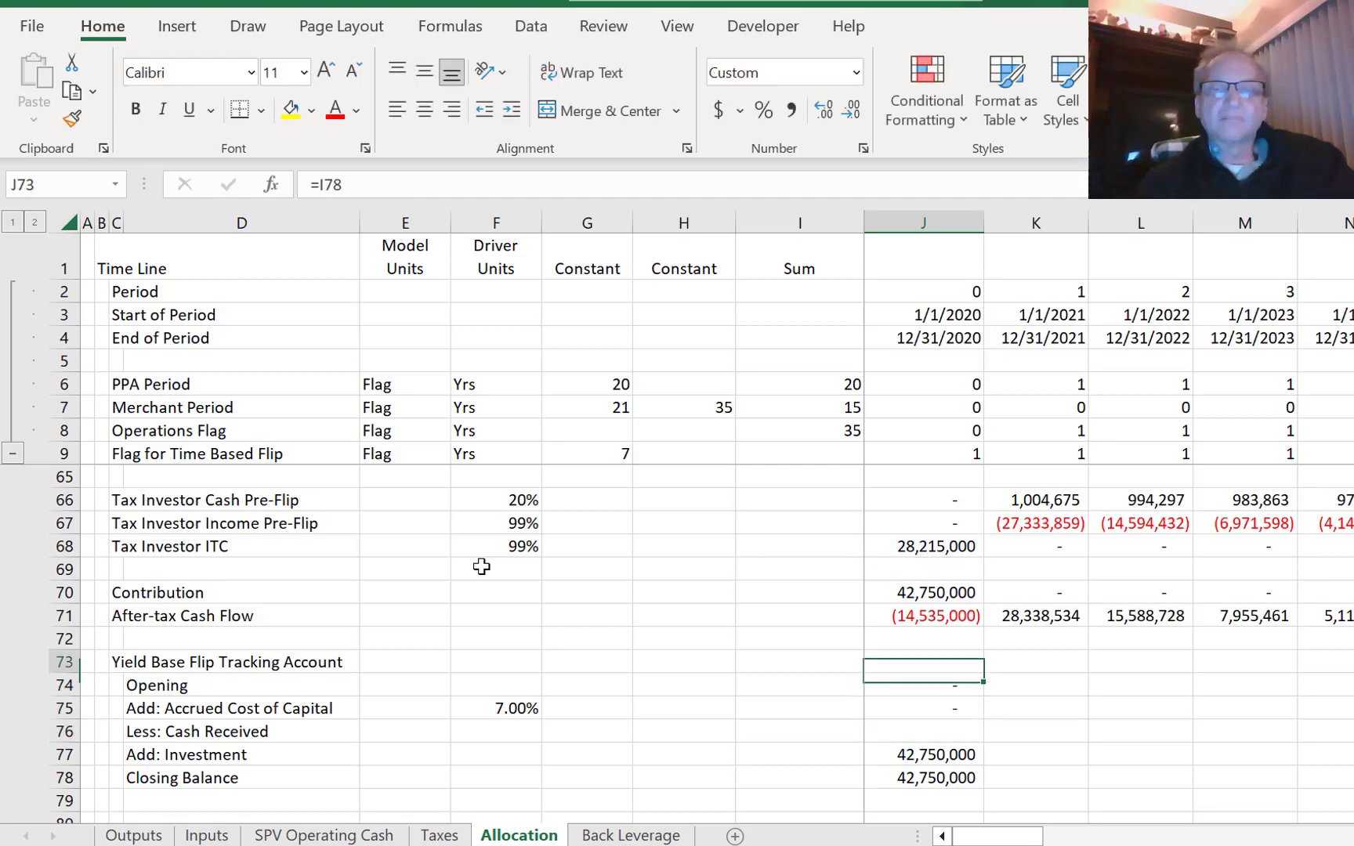
key("F2")
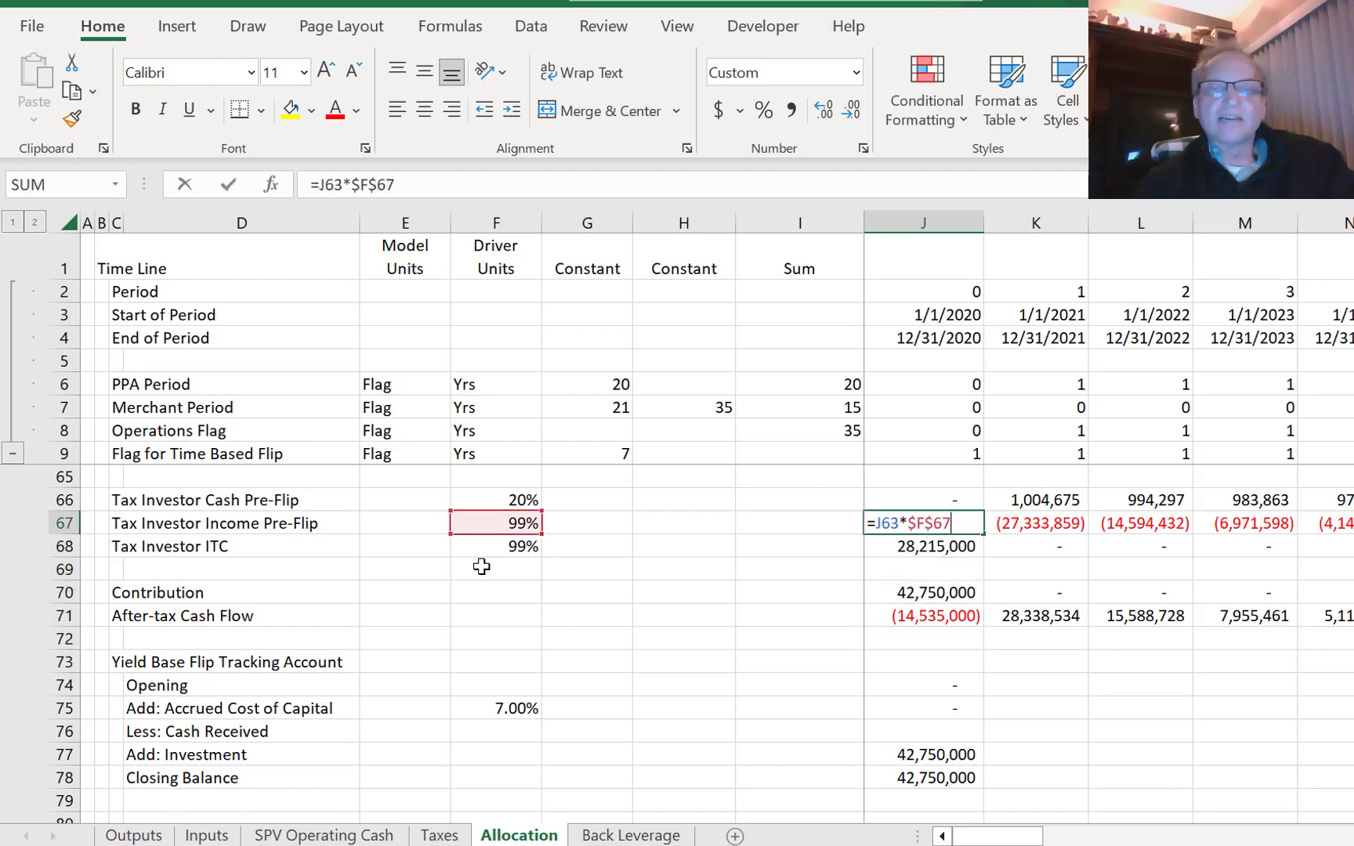
key("Escape")
- Link G67 in the Tax Investor Income Pre-Flip row to the Corporate Tax Rate with the formula =Inputs!F30
key("Left")
key("Left")
key("Left")
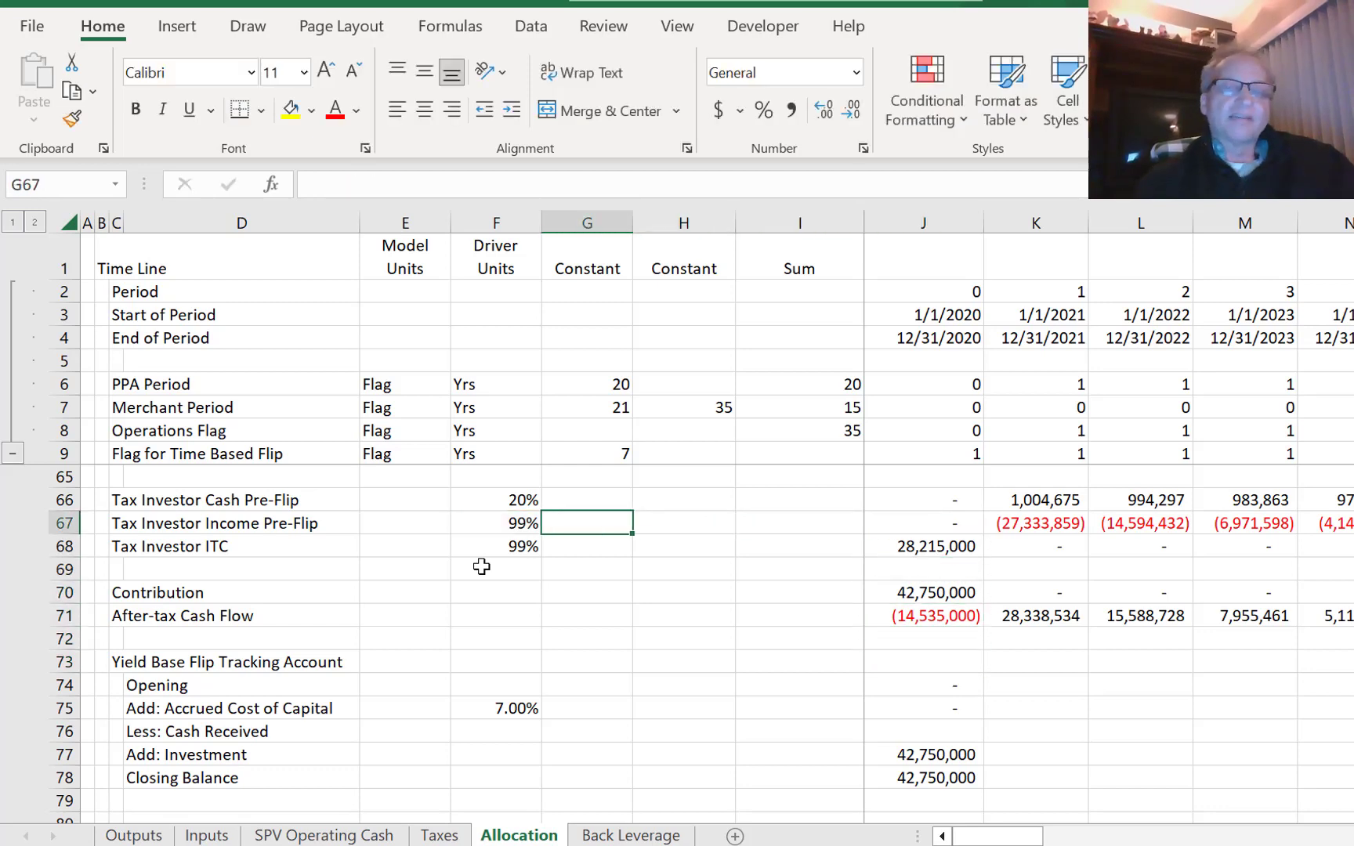
type("=")
key("Up")
key("Up")
key("Up")
key("Up")
key("Up")
key("Up")
key("Up")
key("Up")
key("Up")
key("Up")
key("Up")
key("Up")
key("Up")
key("Up")
key("Up")
key("Up")
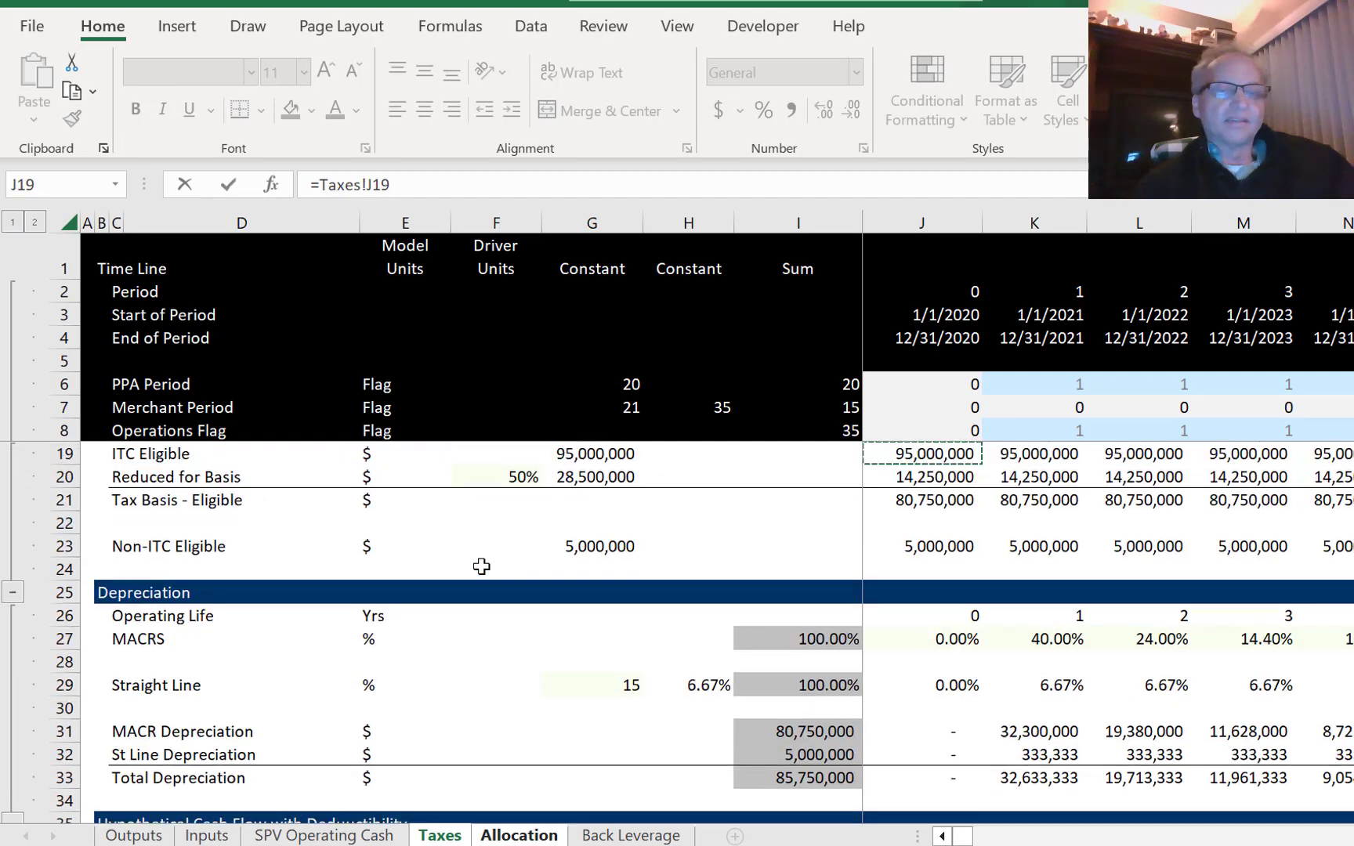
key("Return")
key("ctrl+Page_Up")
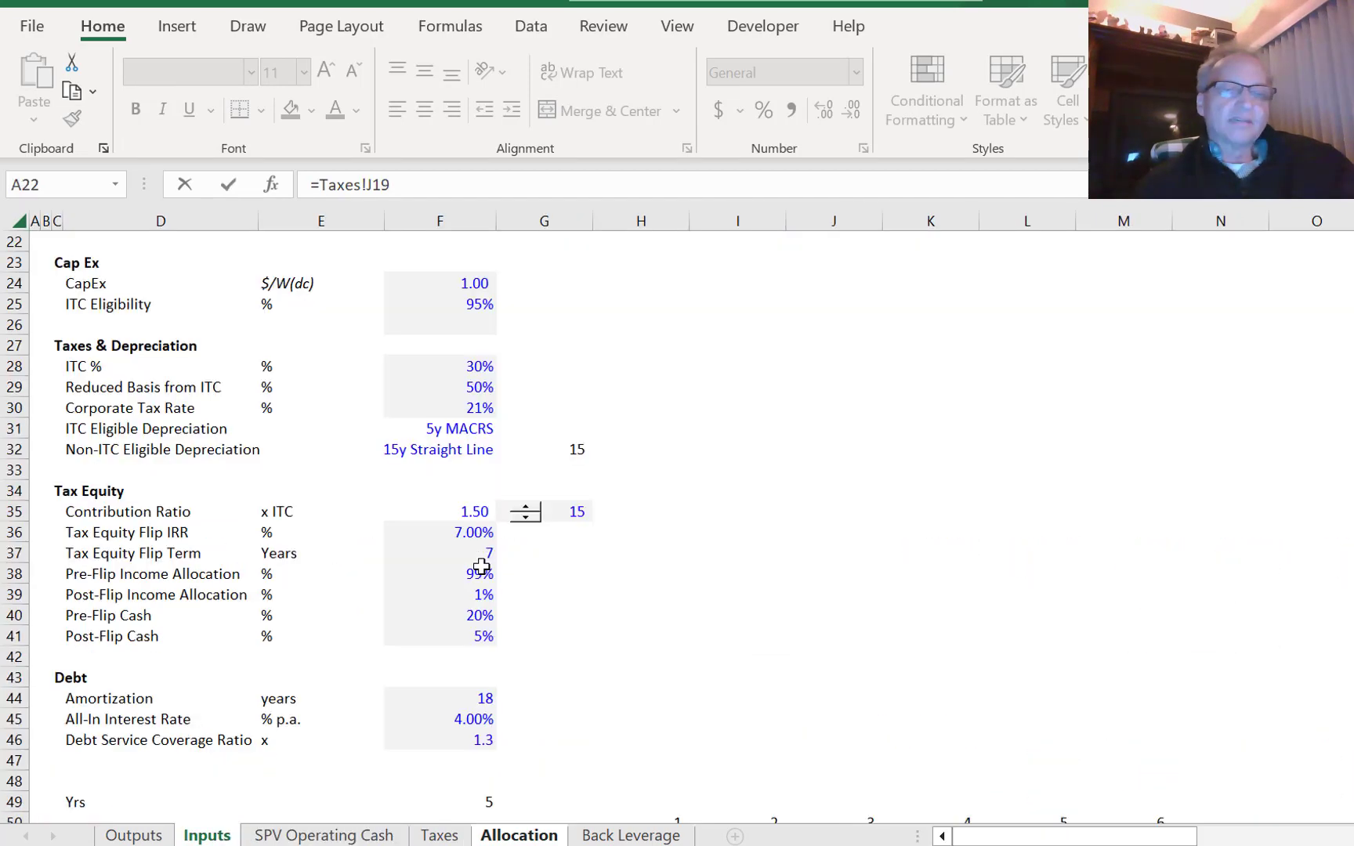
key("ctrl+Page_Up")
key("ctrl+Page_Down")
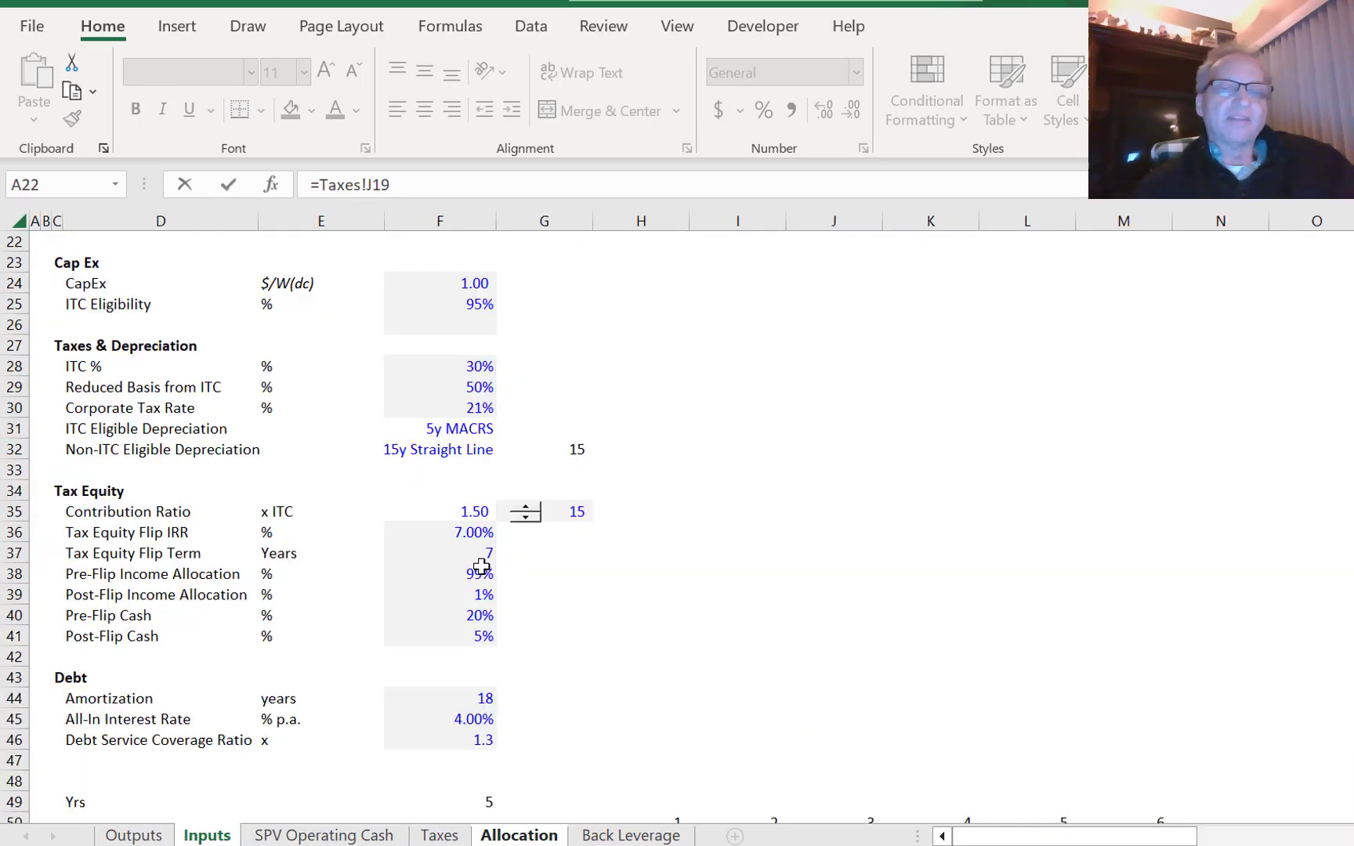
left_click(437, 404)
key("Return")
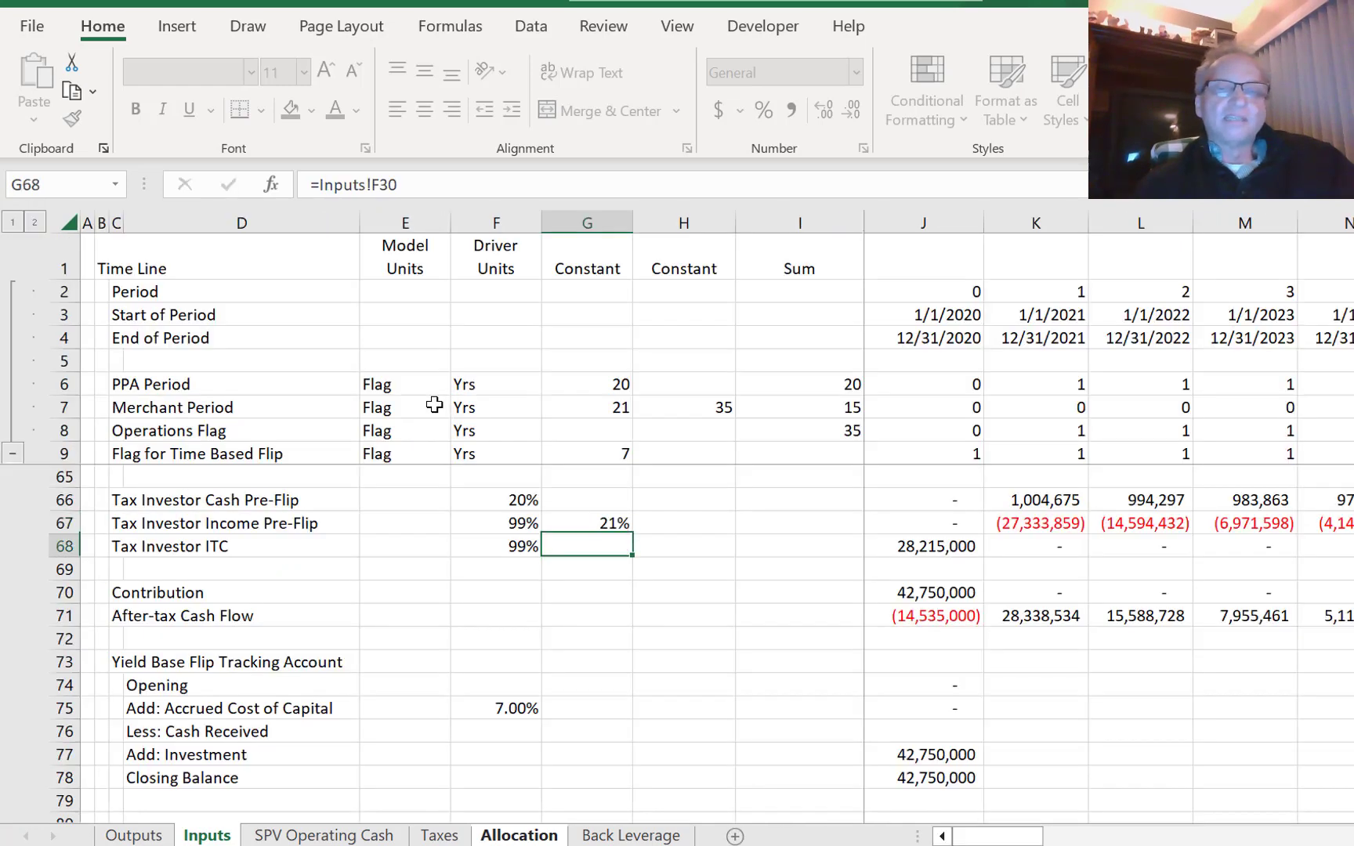
- Multiply the Tax Investor Income Pre-Flip formula in J67 by the tax rate, making it =J63*$F$67*$G$67
key("Up")
key("Right")
key("Right")
key("Right")
key("F2")
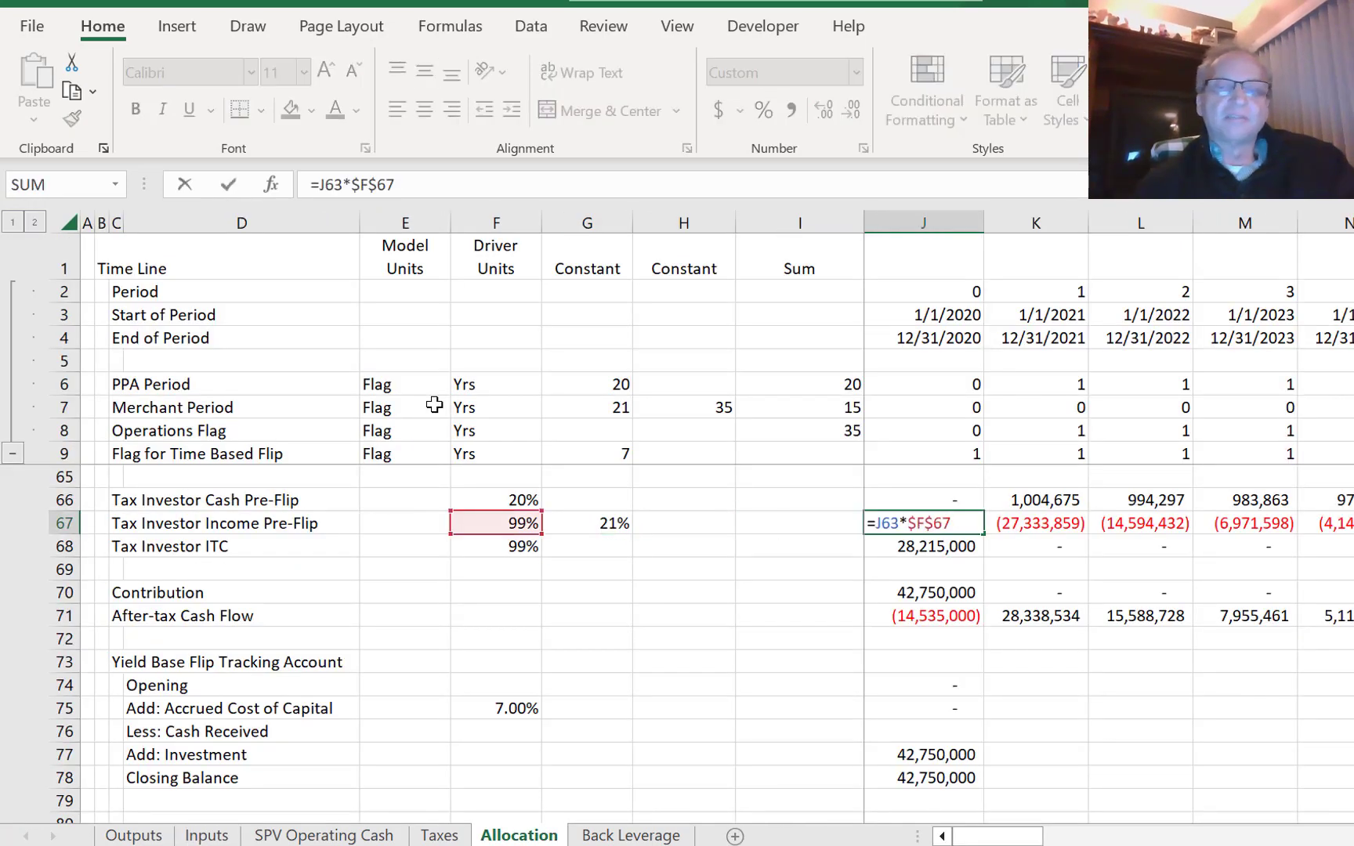
type("*")
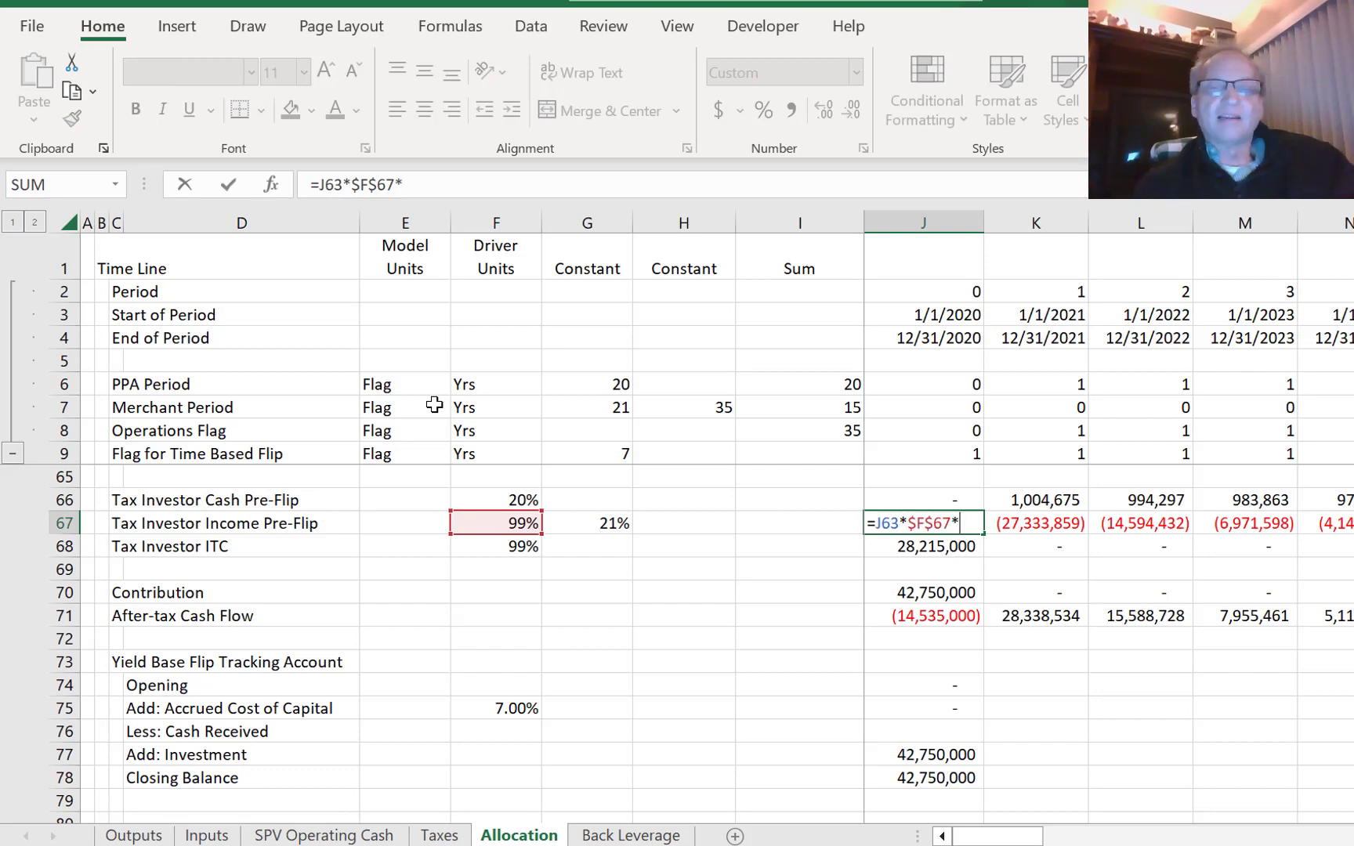
left_click(583, 526)
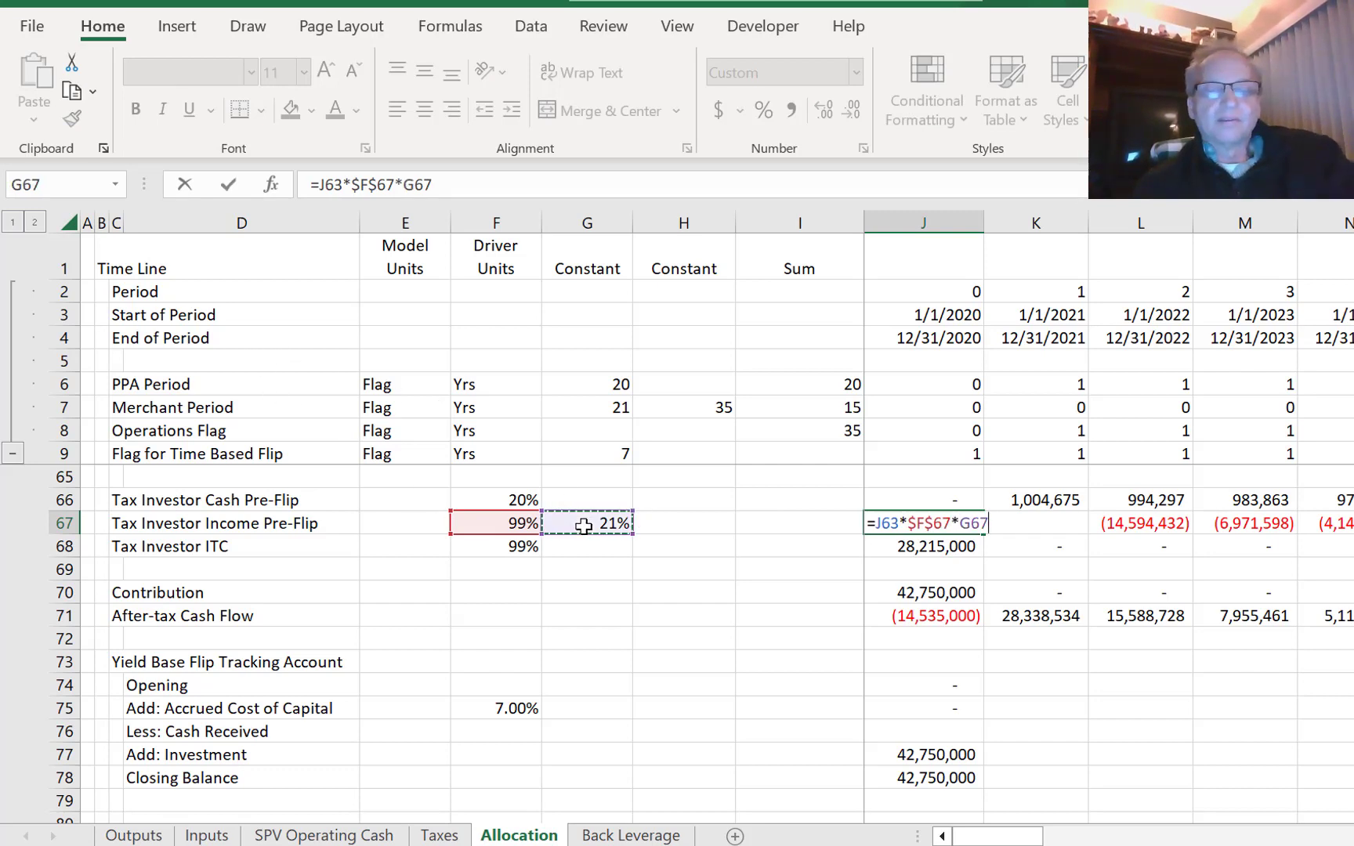
key("F4")
key("Return")
- Fill the revised Tax Investor Income Pre-Flip formula from J67 across the remaining periods of row 67
key("Up")
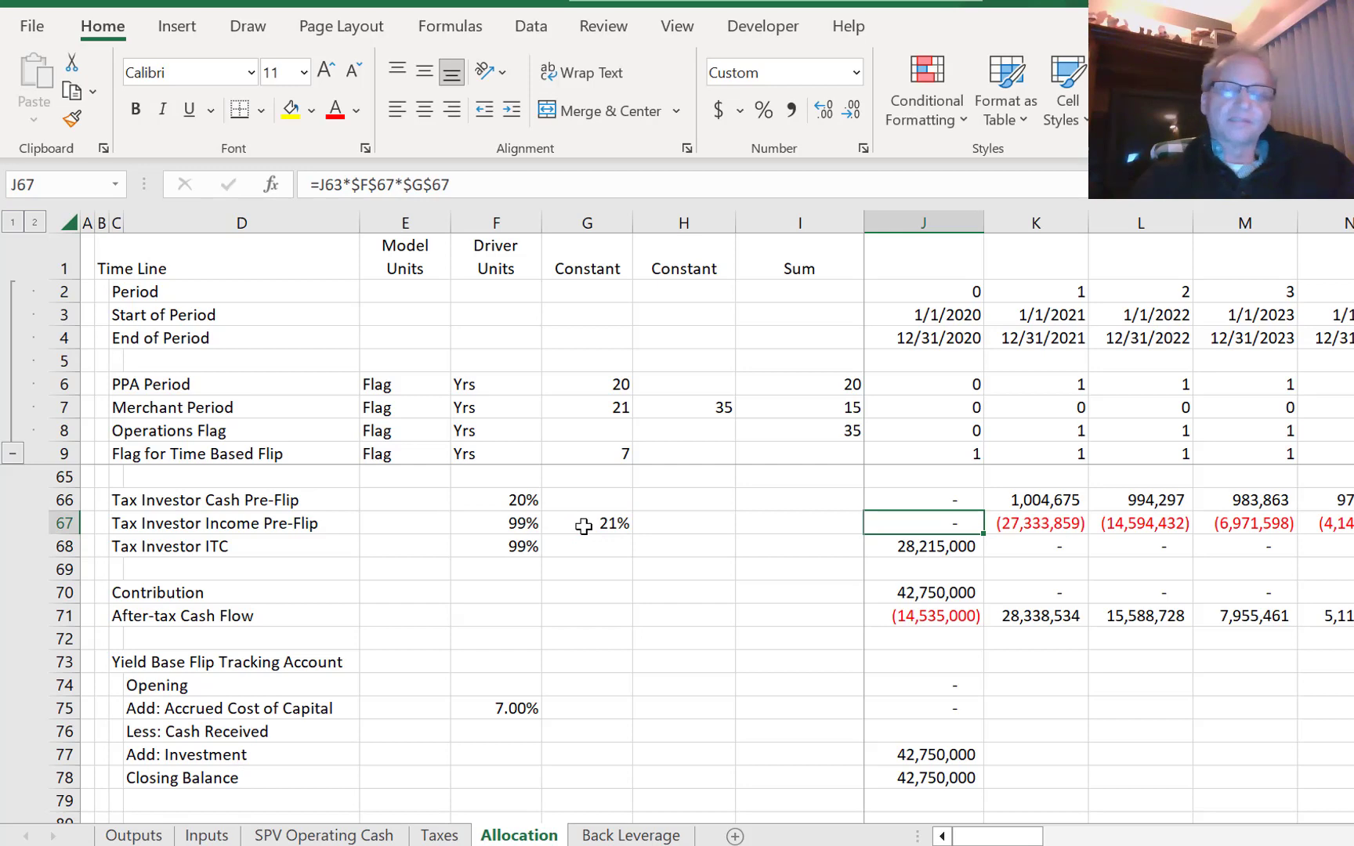
key("ctrl+shift+Right")
key("ctrl+r")
key("Down")
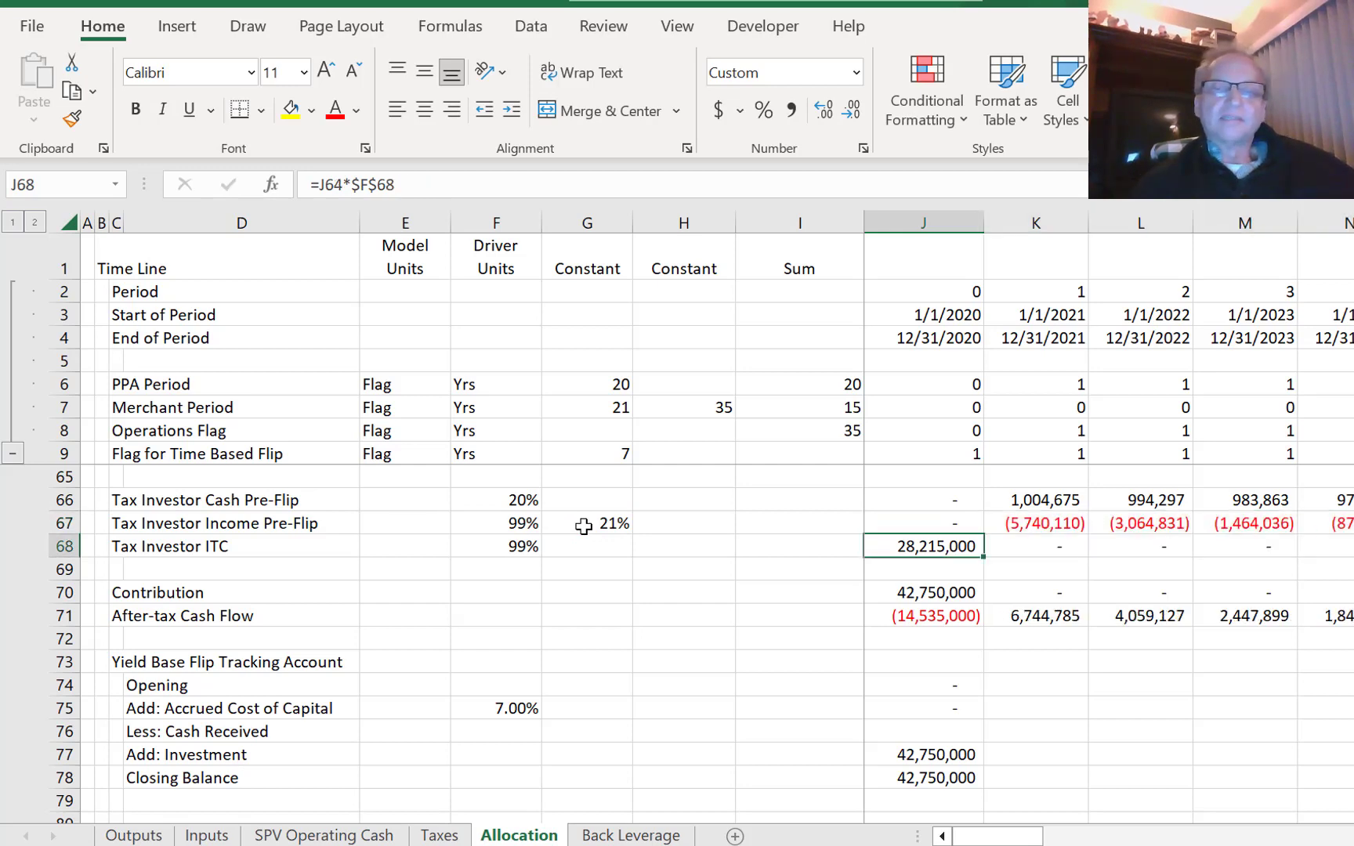
- Review the After-tax Cash Flow formula in J71 and the tax investor formulas in column J that feed it
key("Down")
key("Up")
key("Up")
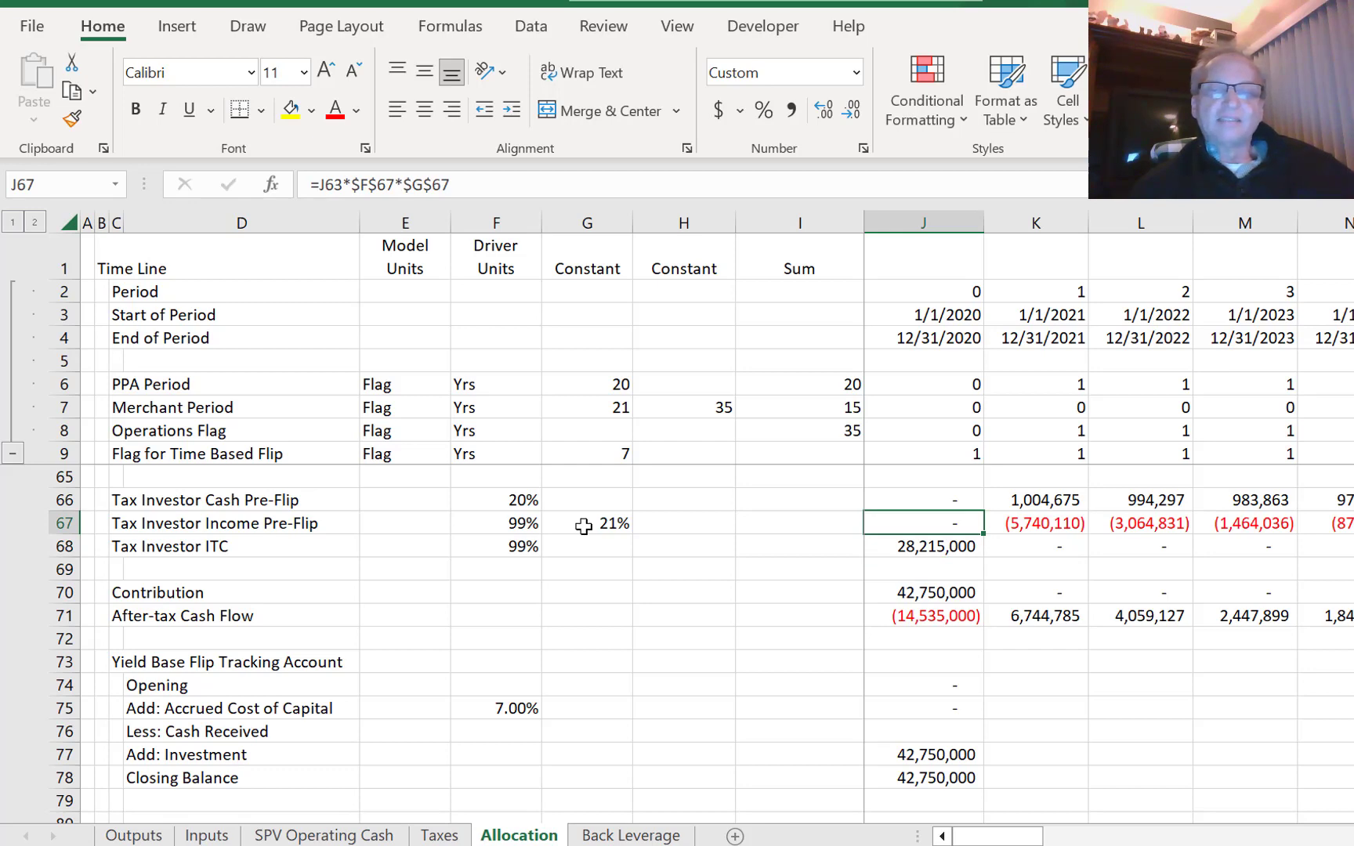
key("Down")
key("Down")
key("Down")
key("Down")
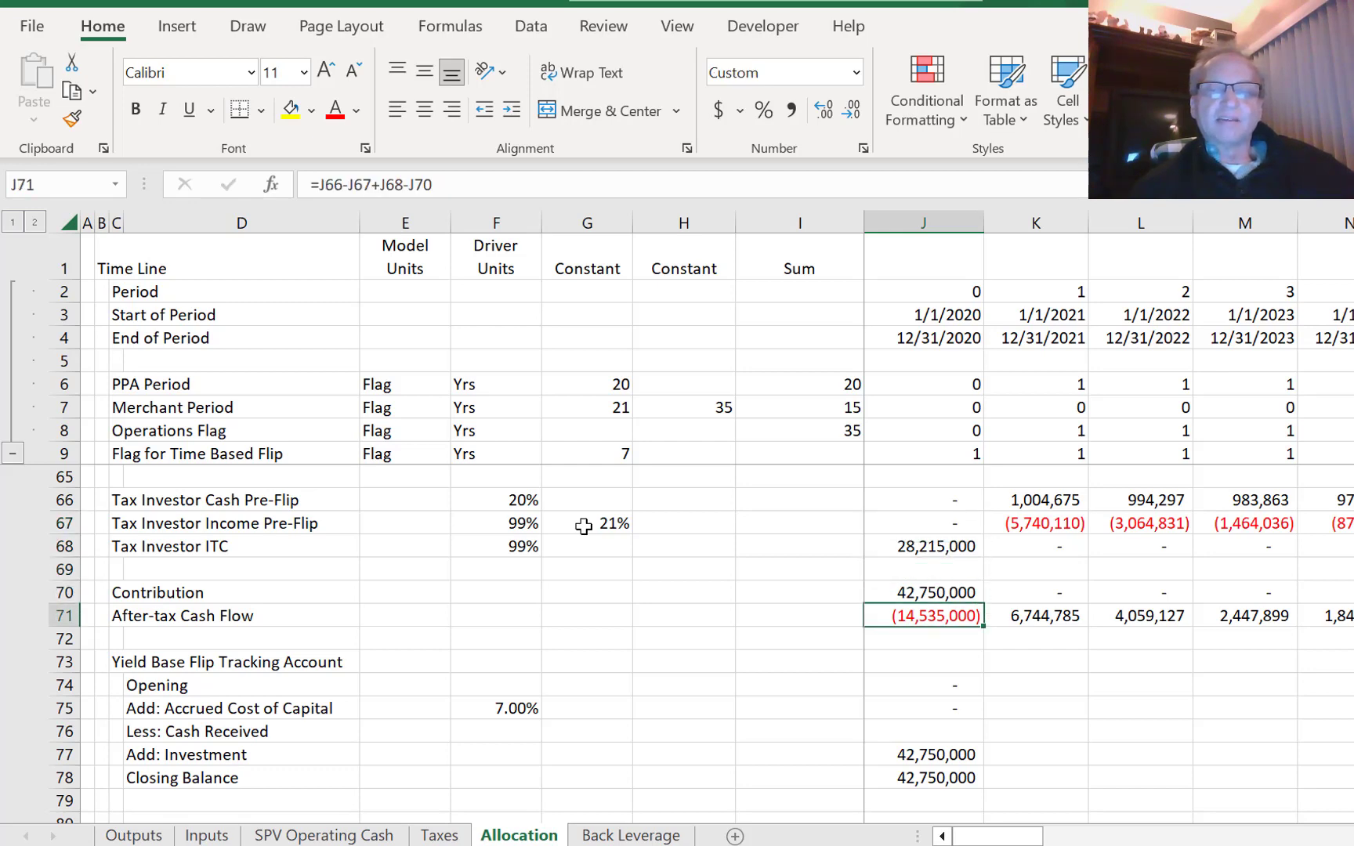
key("Up")
key("Up")
key("Up")
key("Up")
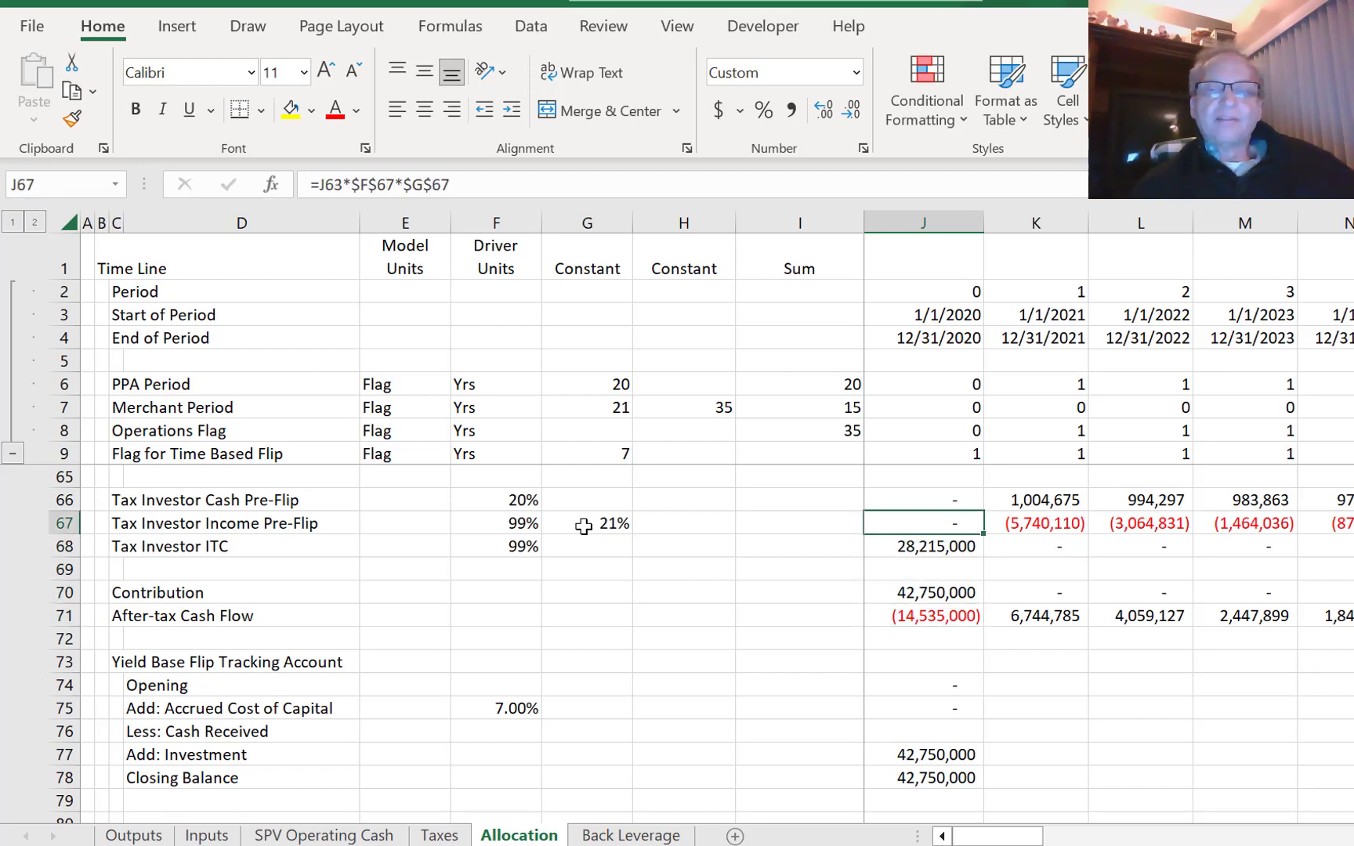
key("Up")
key("Down")
key("Up")
key("Down")
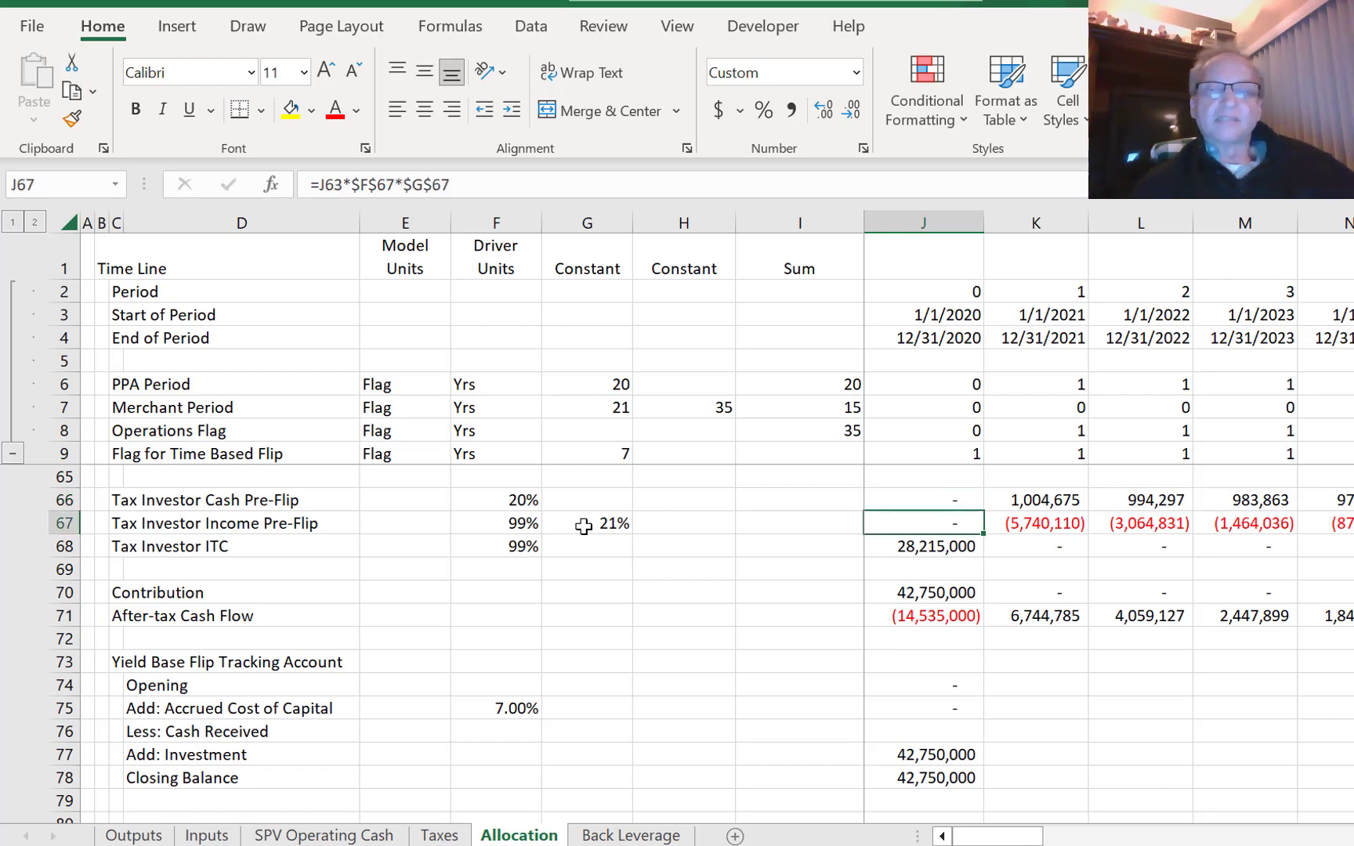
- Calculate the period 0 Less: Cash Received in J76 from the tax investor cash, income and ITC rows with =J66-J67+J68
key("Down")
key("Down")
key("Down")
key("Down")
key("Down")
key("Down")
key("Down")
key("Down")
key("Down")
key("Down")
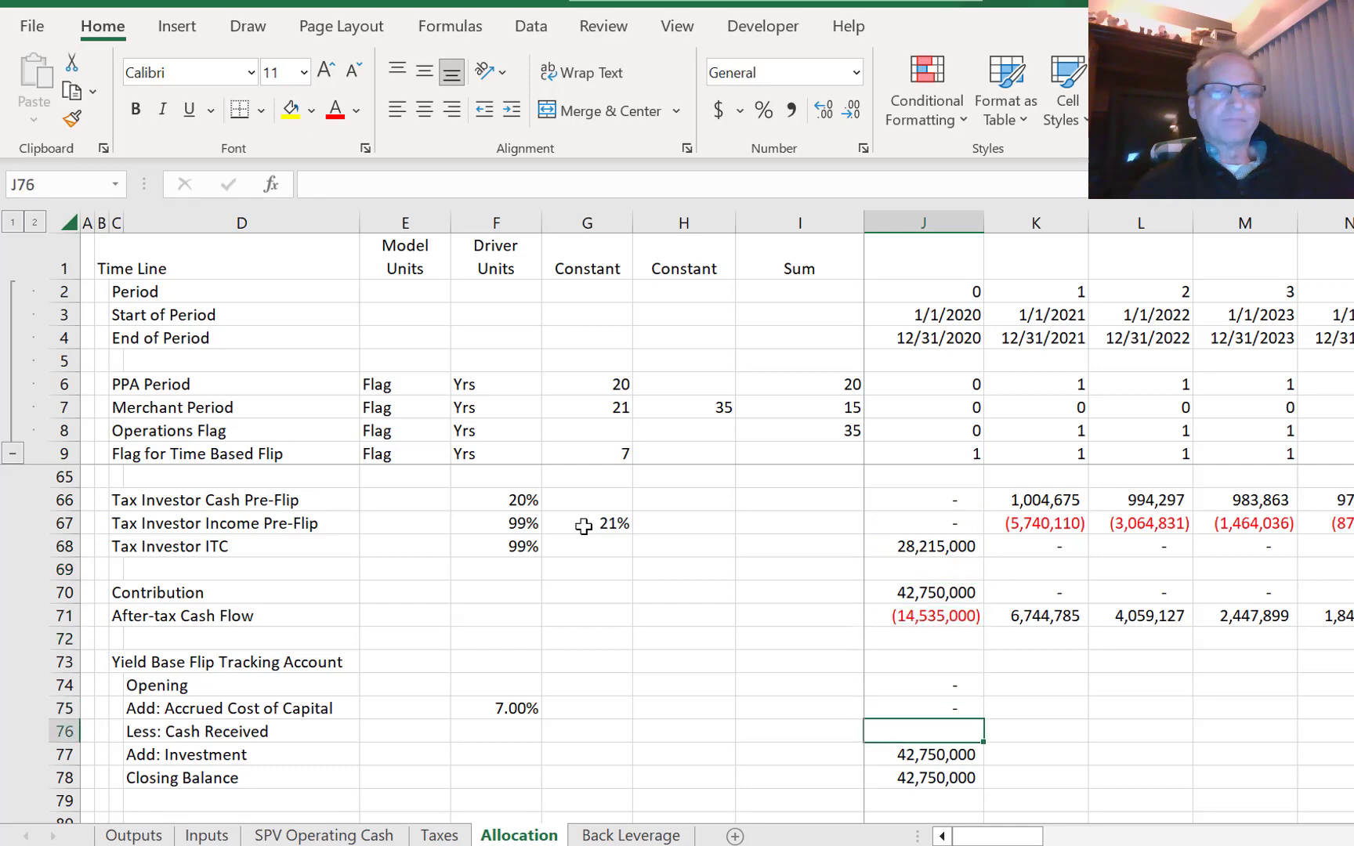
key("Up")
type("=")
key("Up")
key("Up")
key("Up")
key("Up")
key("Up")
key("Up")
key("Up")
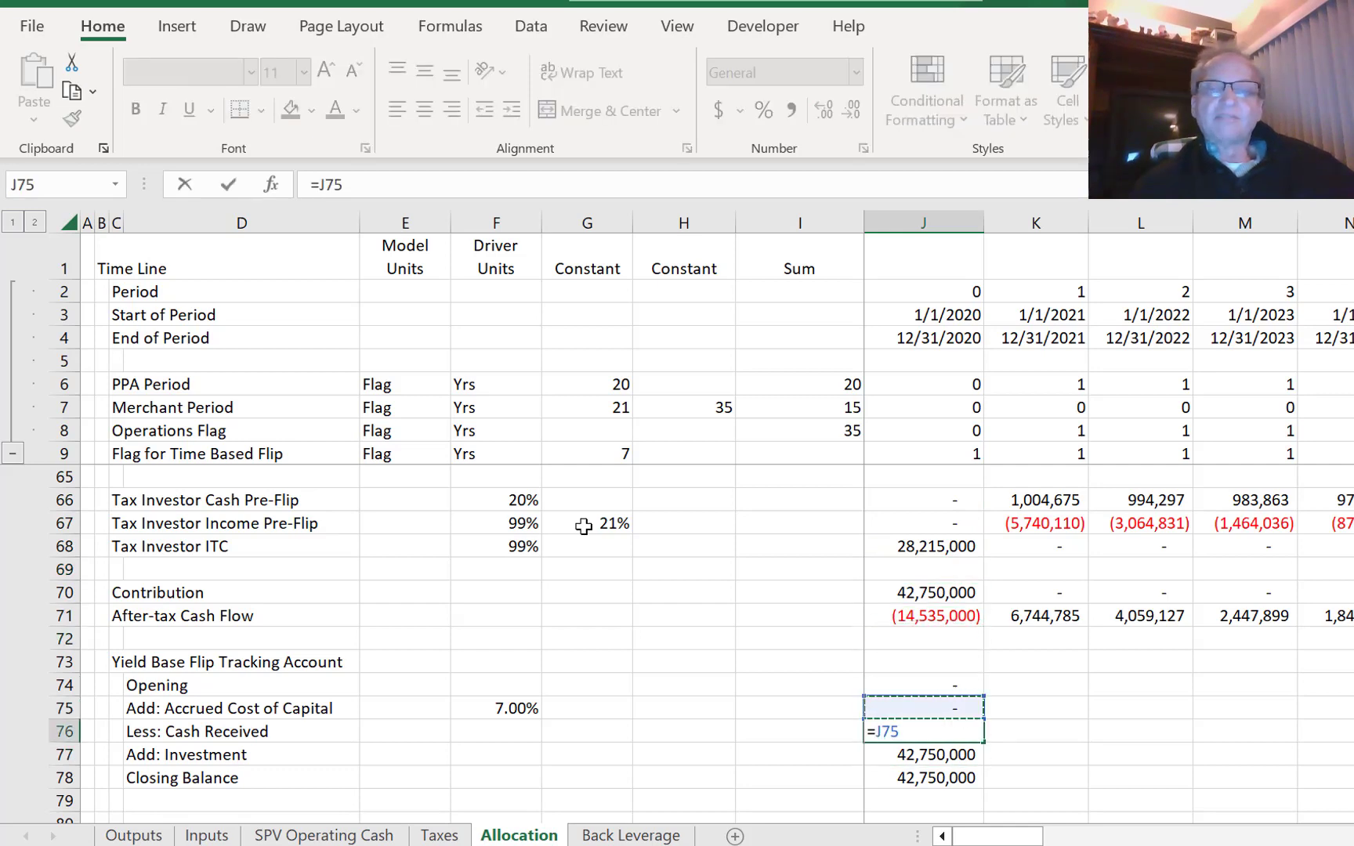
key("Up")
key("Up")
key("Up")
type("-")
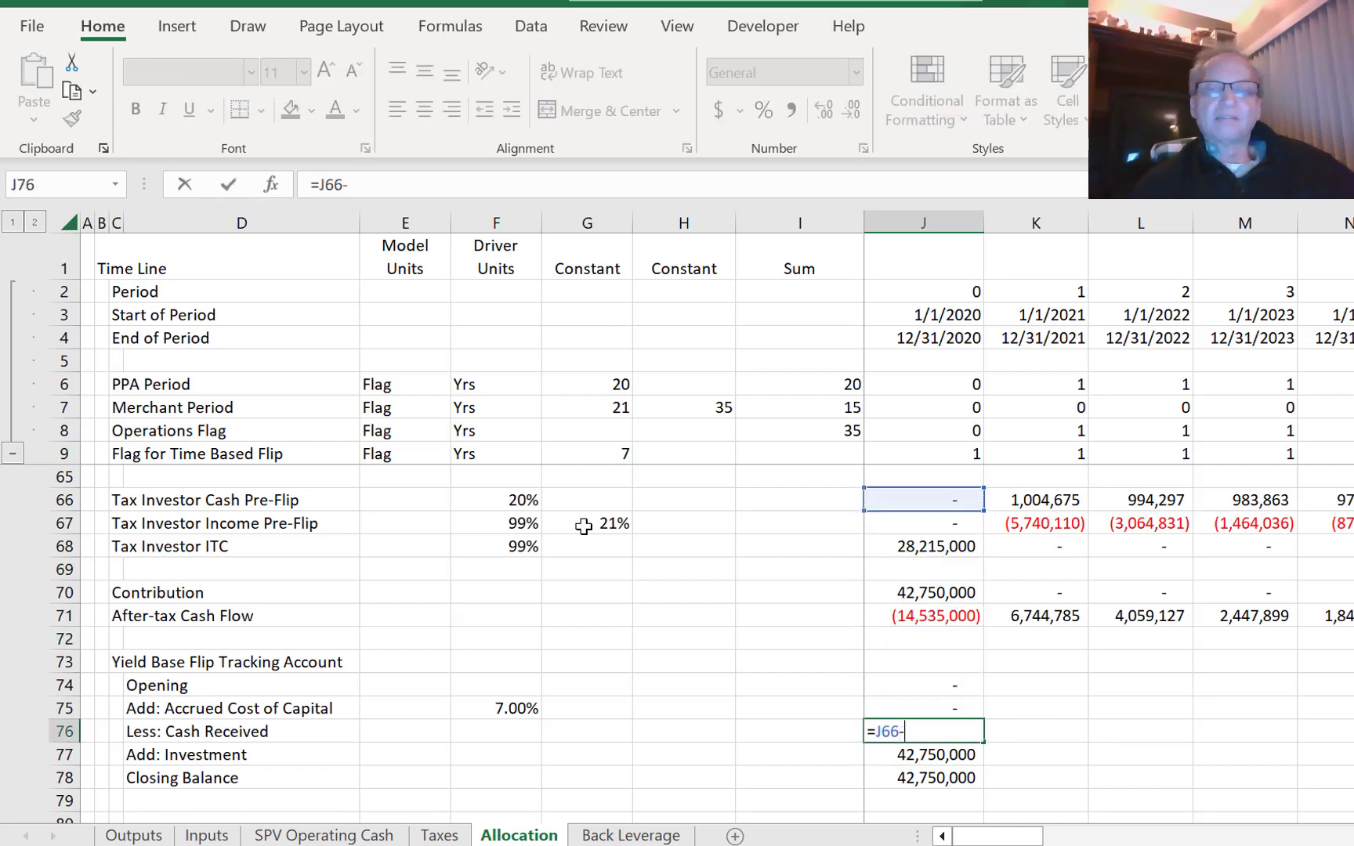
key("Up")
key("Up")
key("Up")
key("Up")
key("Up")
key("Up")
key("Up")
key("Up")
key("Up")
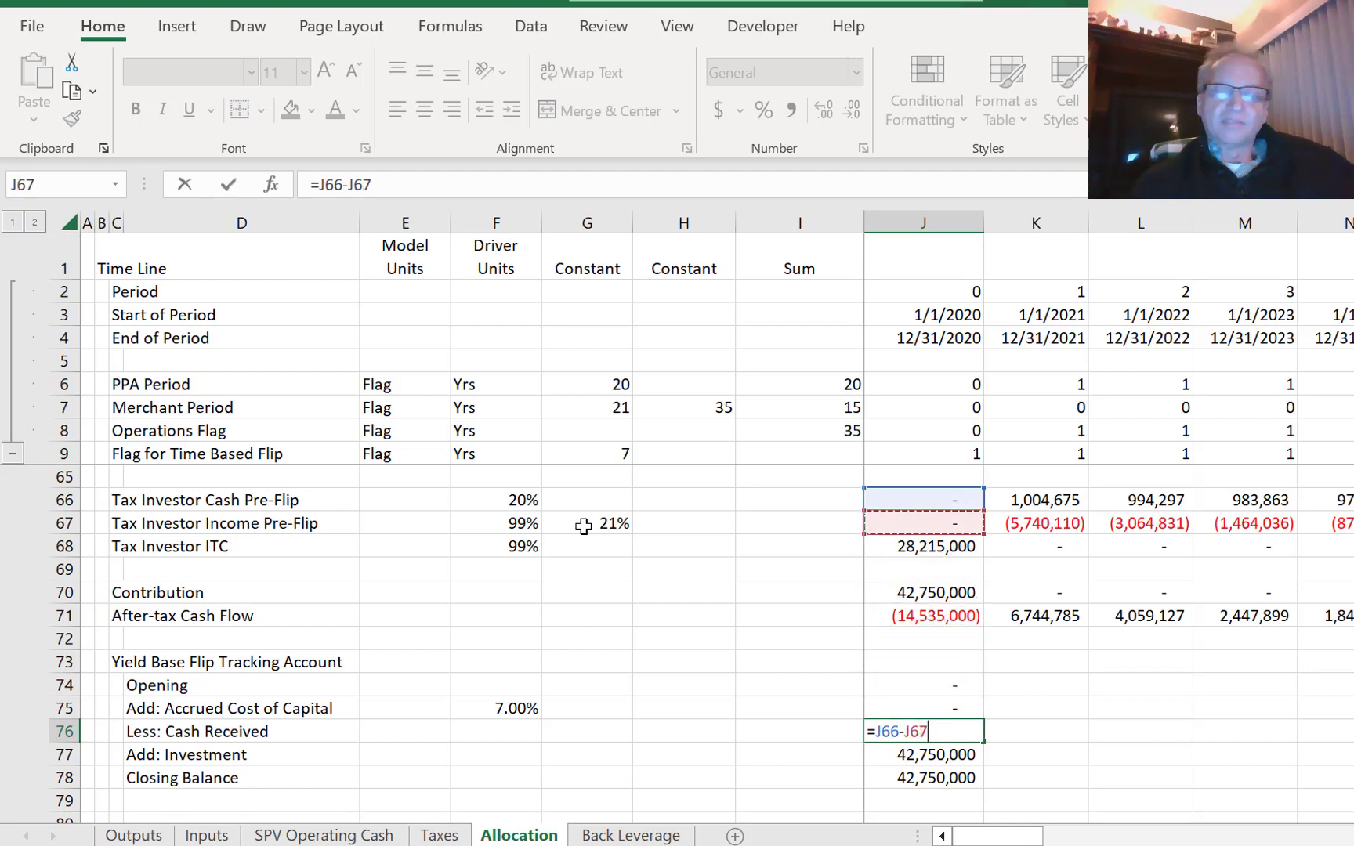
type("+")
key("Up")
key("Up")
key("Up")
key("Up")
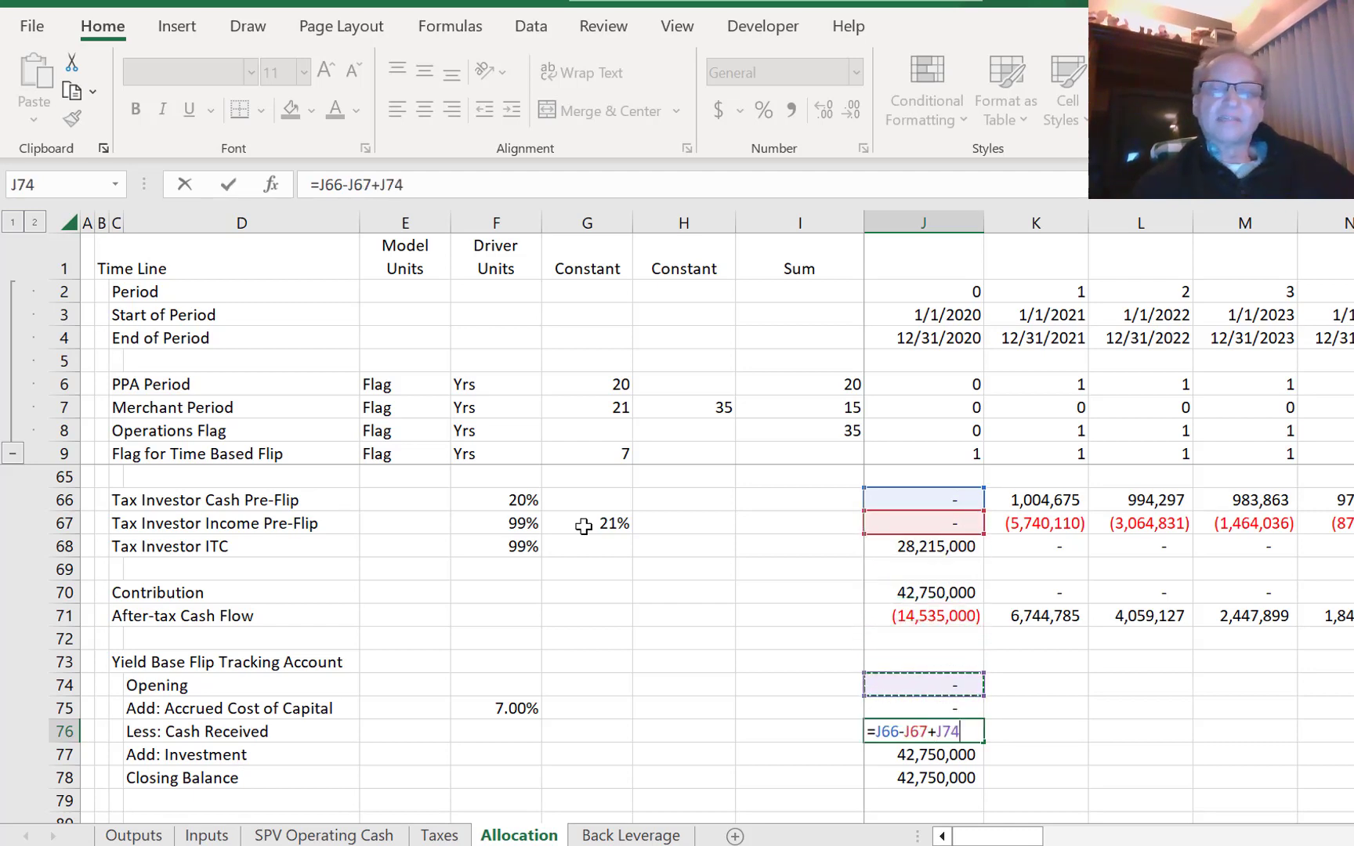
key("Up")
key("Up")
key("Up")
key("Up")
key("Up")
key("Return")
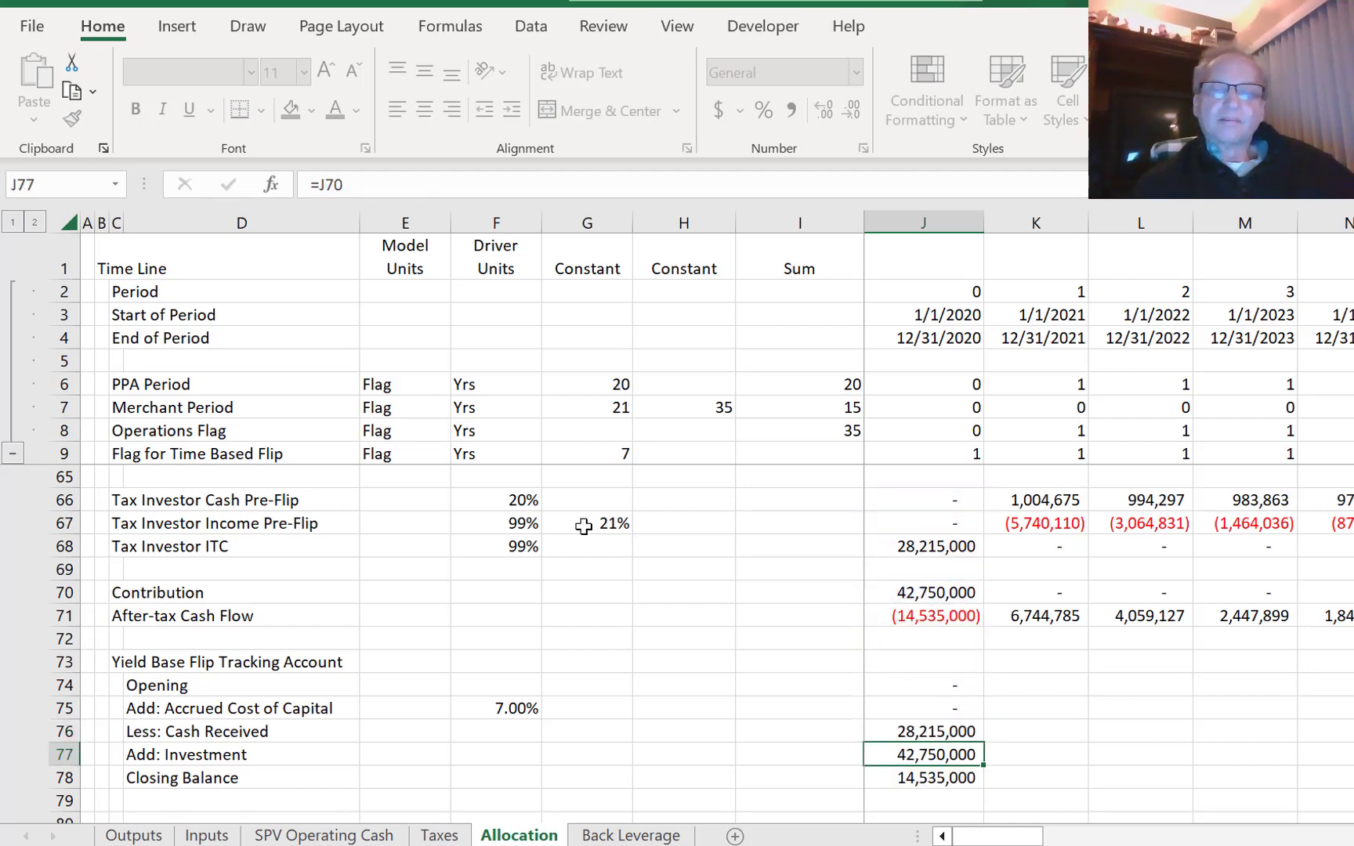
- Fill the tracking account formulas in J74:J78, from Opening to Closing Balance, across the remaining periods
key("Up")
key("Up")
key("Up")
key("shift+Down")
key("shift+Down")
key("shift+Down")
key("shift+Down")
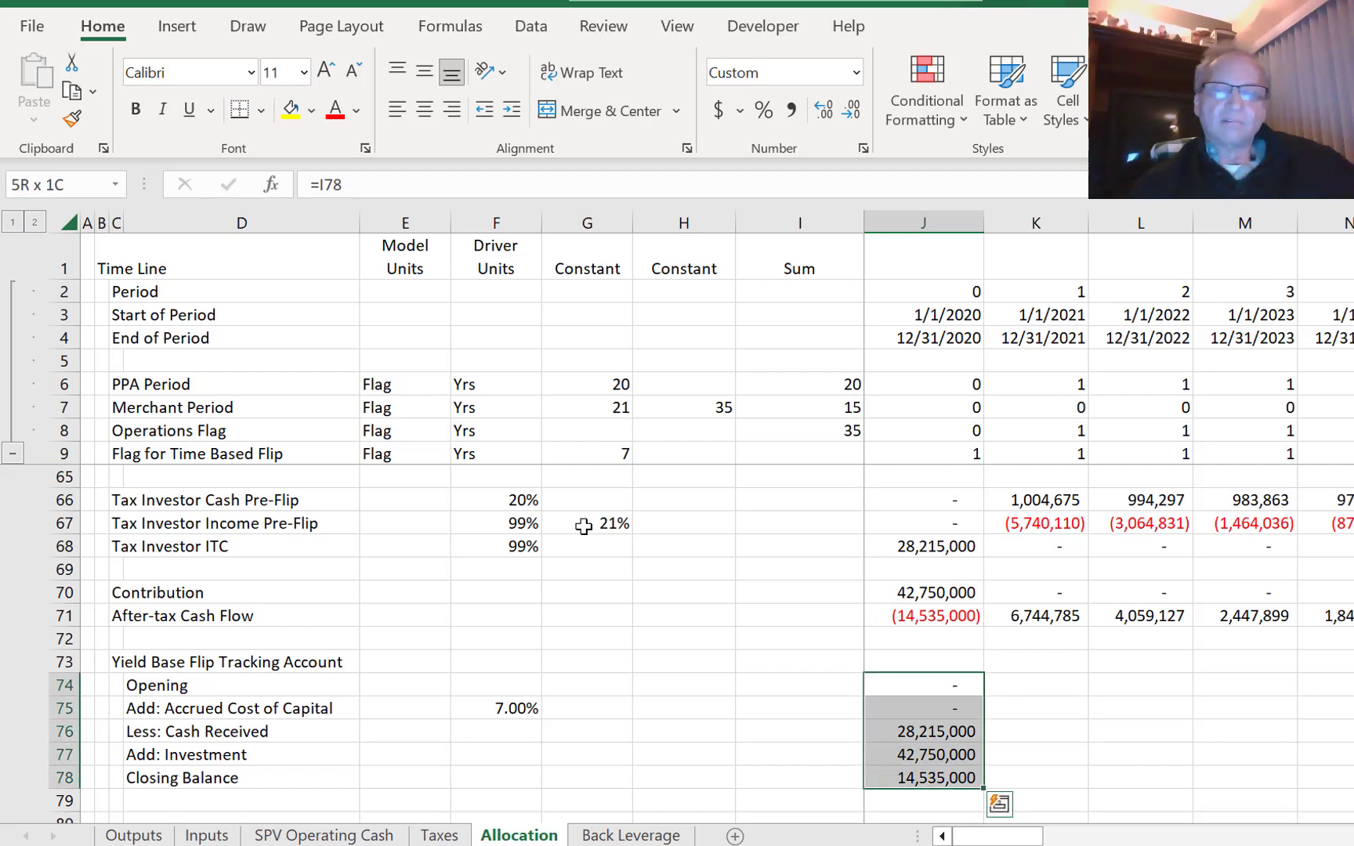
key("ctrl+shift+r")
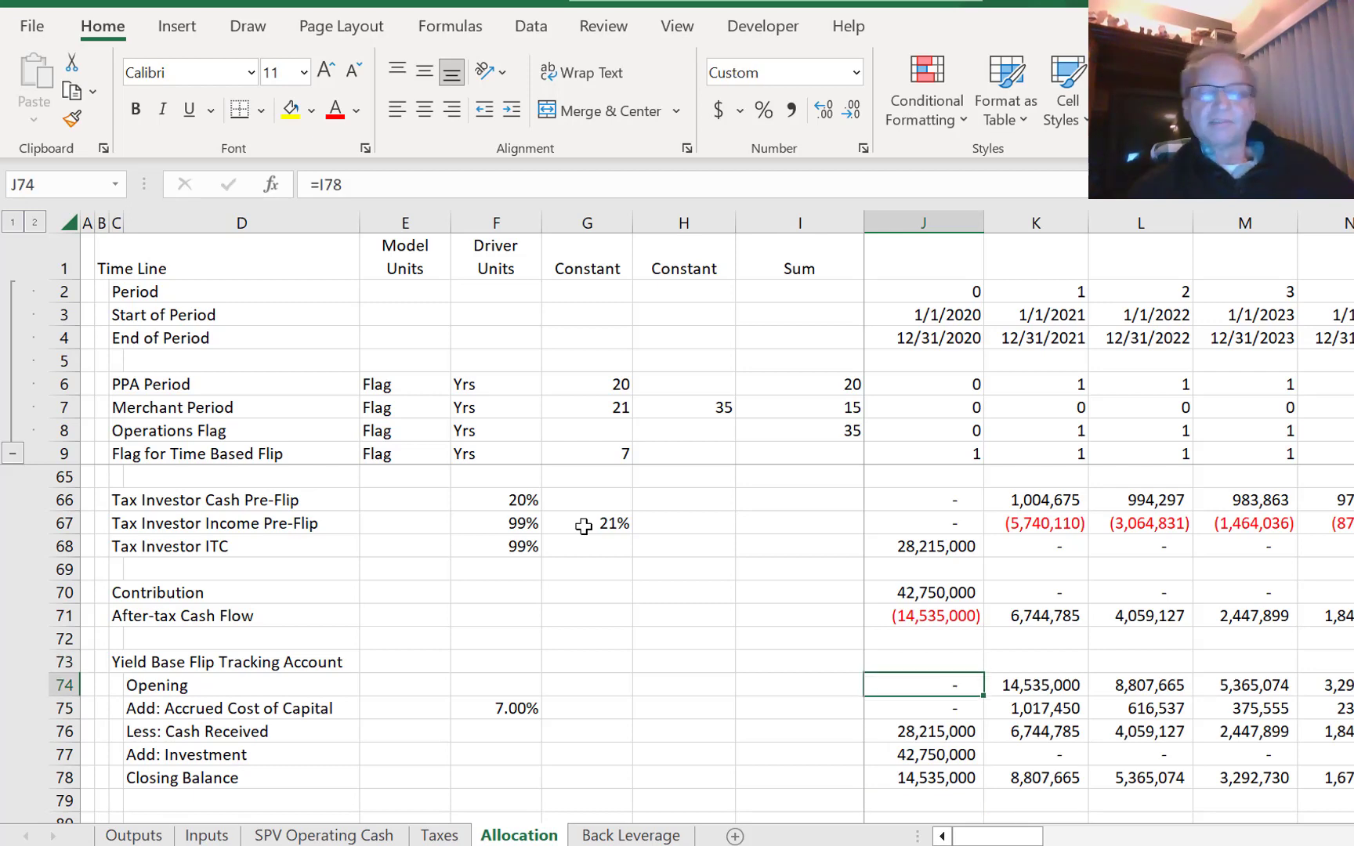
- Review the period 0 and period 1 tracking account formulas for cash received, investment and closing balance
key("Down")
key("Down")
key("Down")
key("Down")
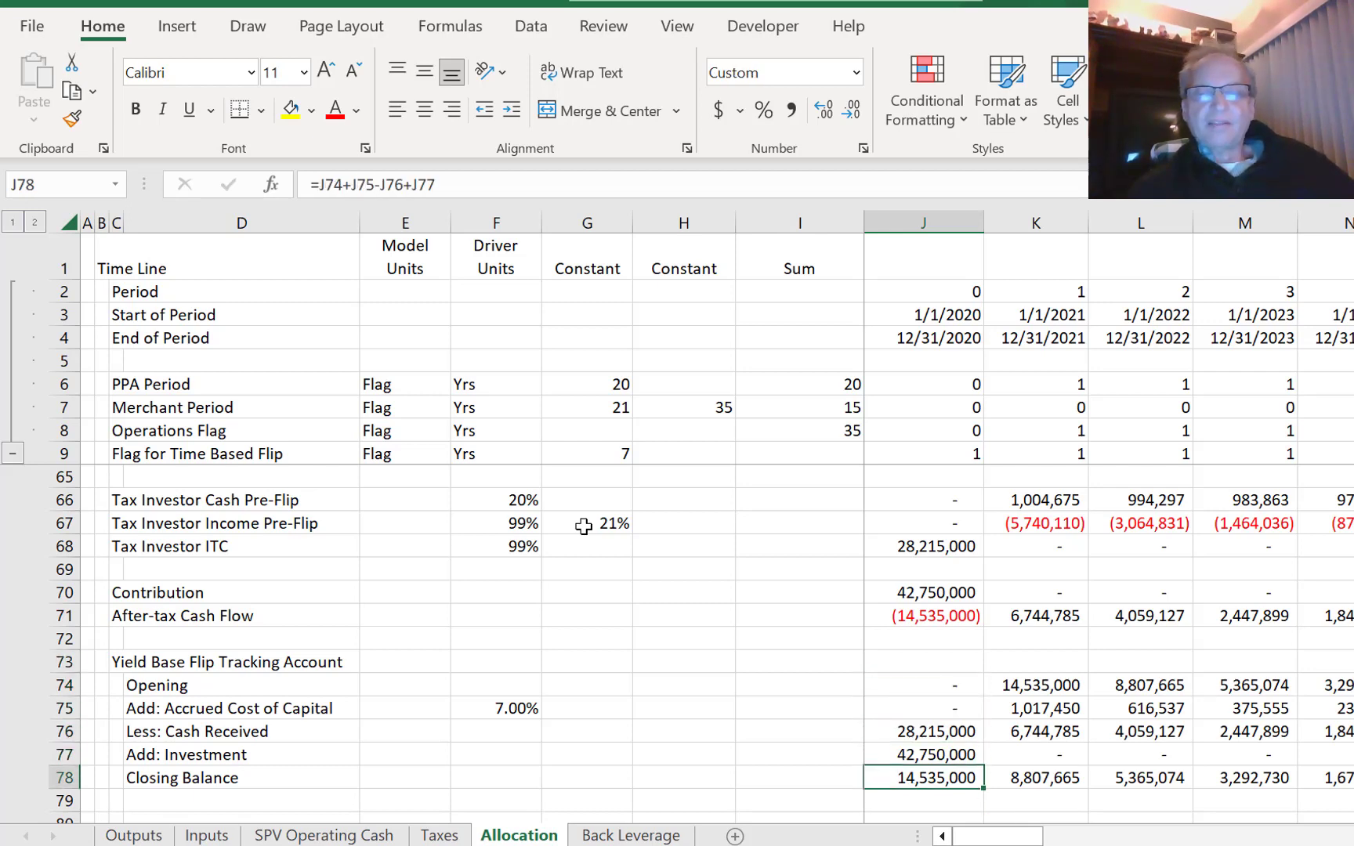
key("Right")
key("Left")
key("Up")
key("Up")
key("Up")
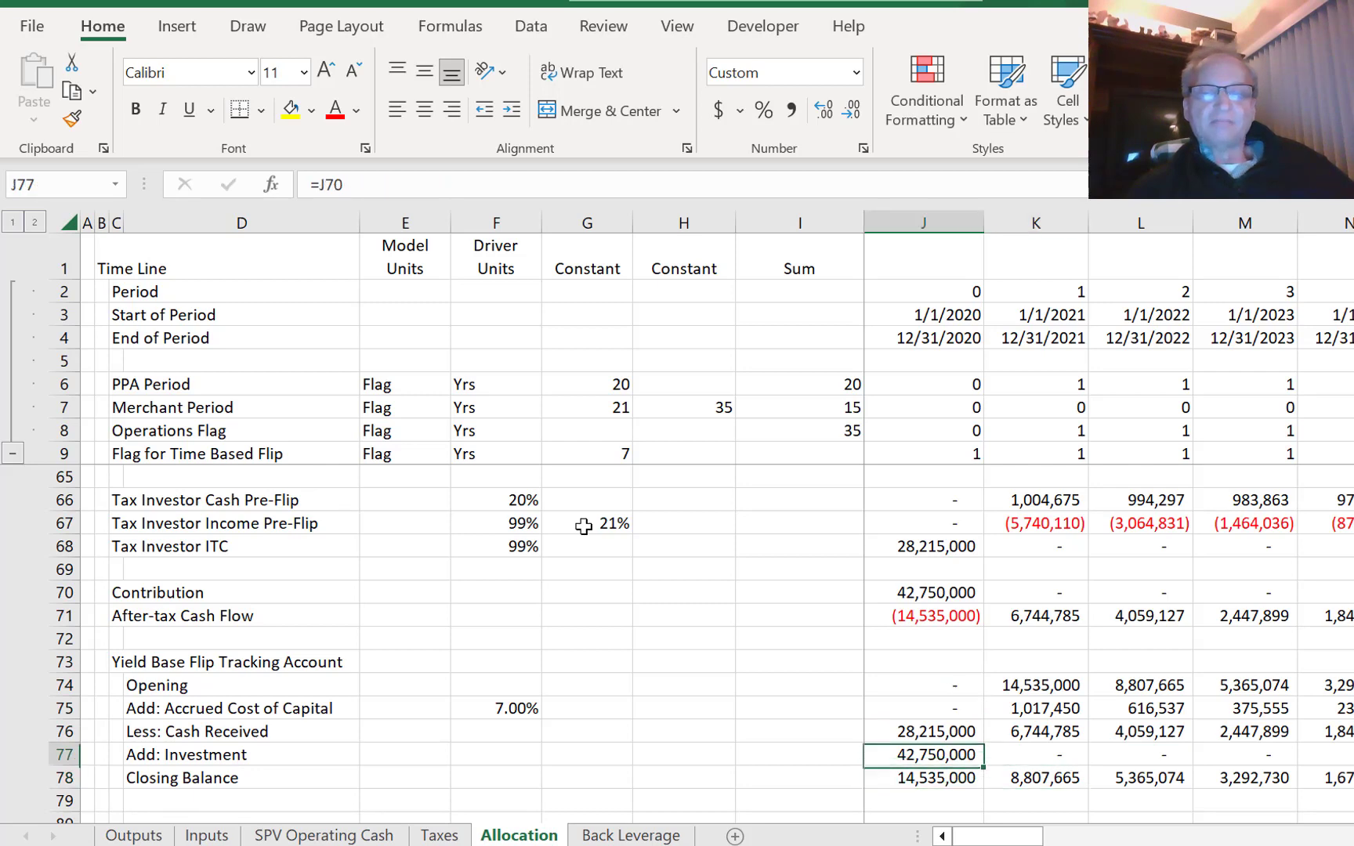
key("Down")
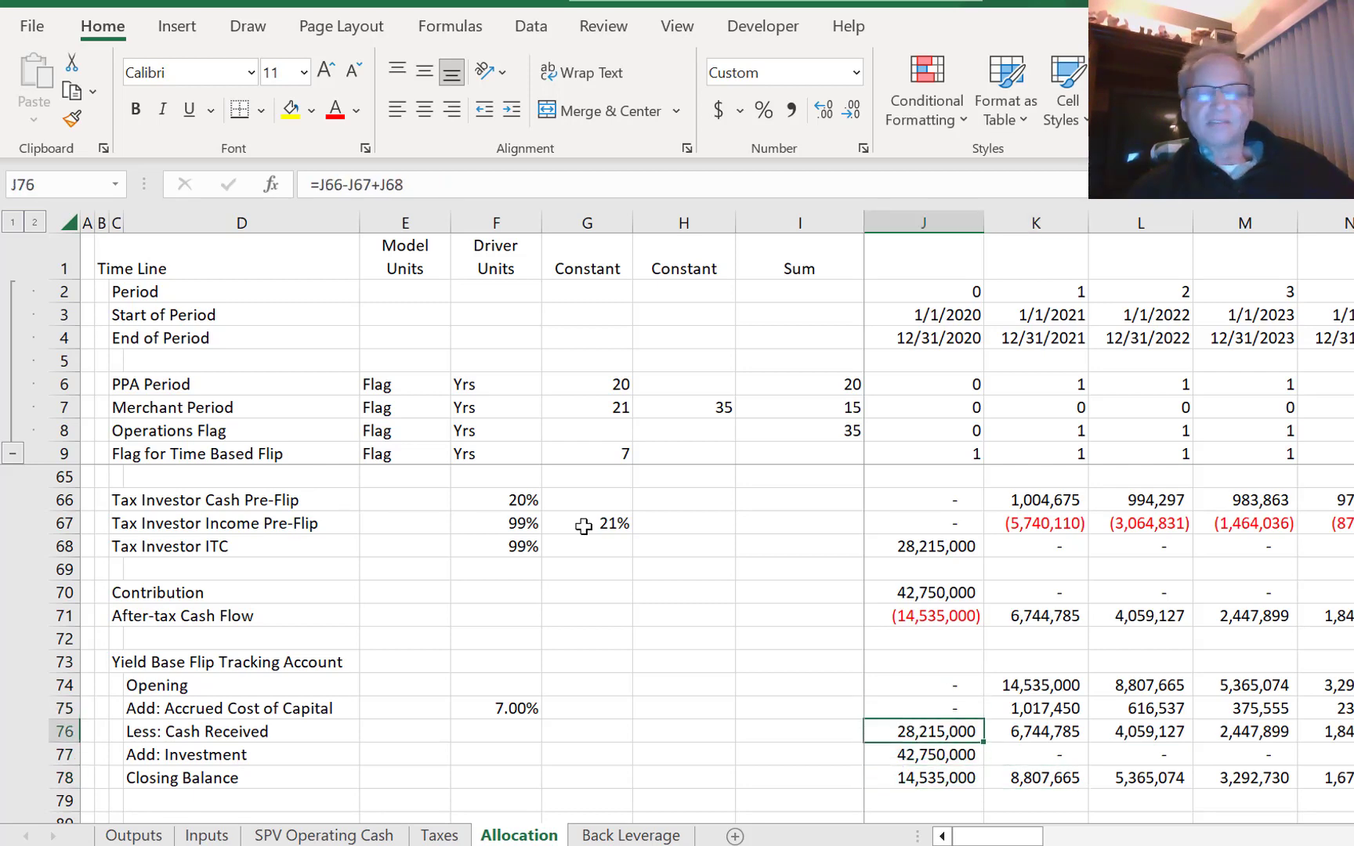
key("Down")
key("Down")
key("Right")
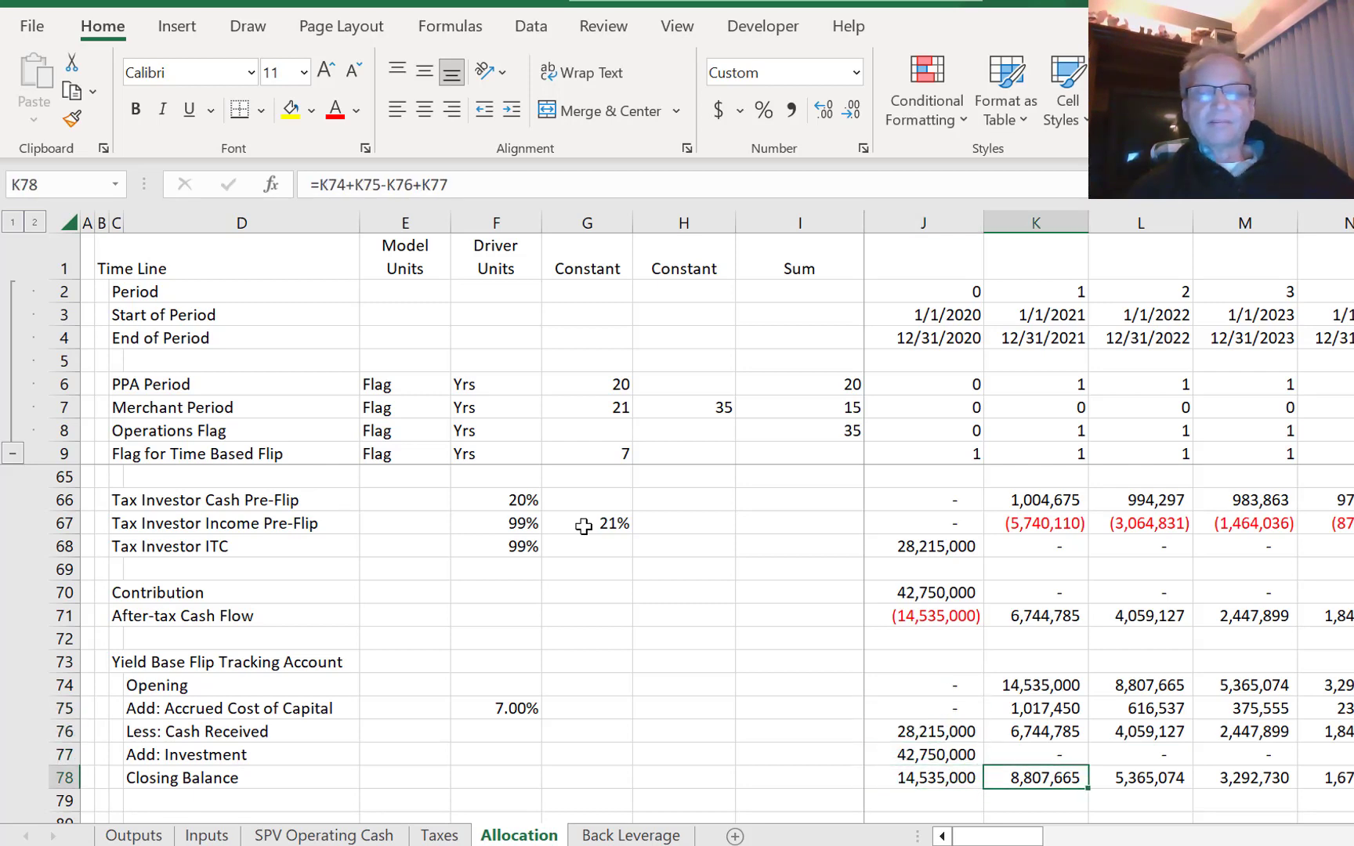
key("Left")
key("Up")
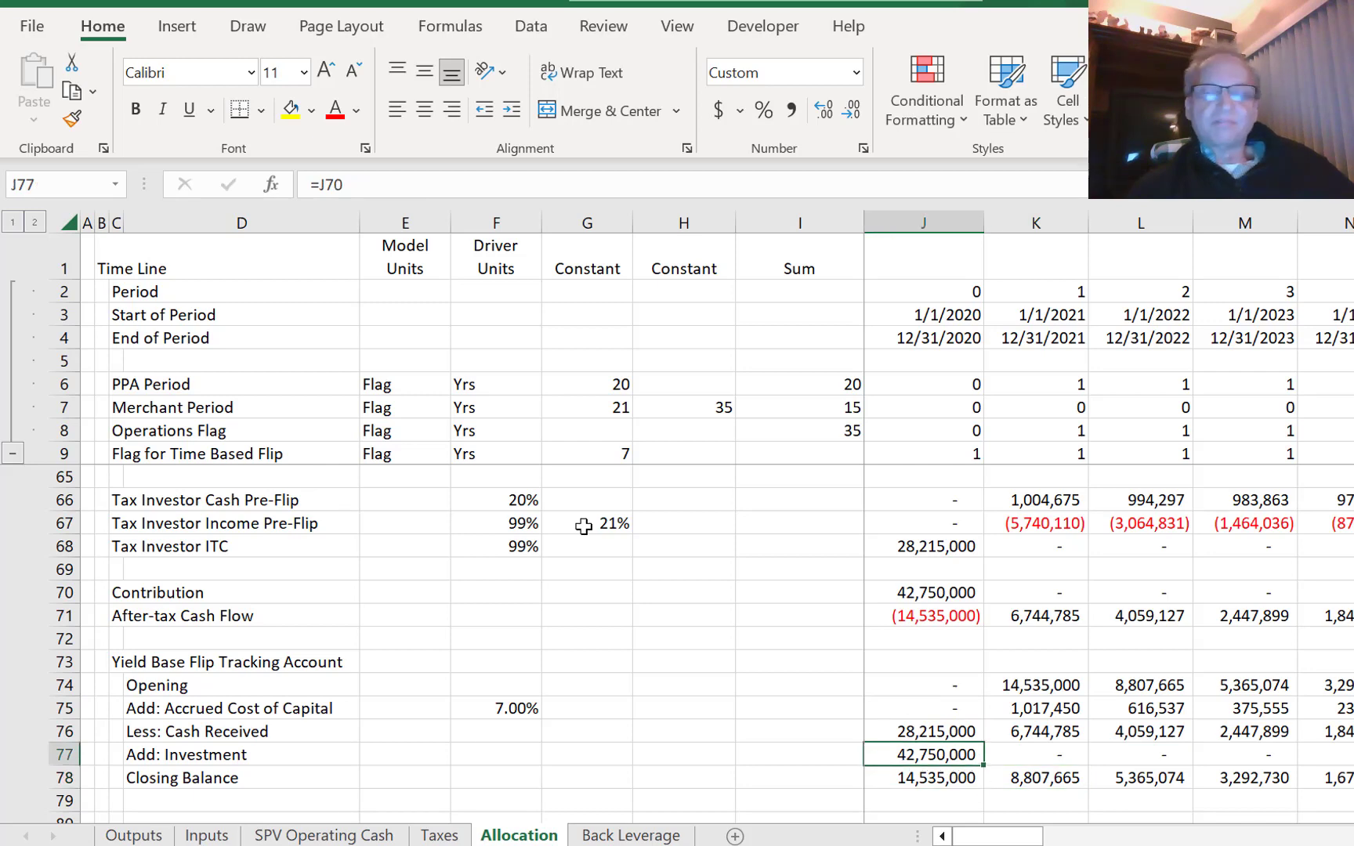
- Follow the Closing Balance across the periods to column O and check that period's Less: Cash Received formula
key("Down")
key("Right")
key("Right")
key("Right")
key("Right")
key("Right")
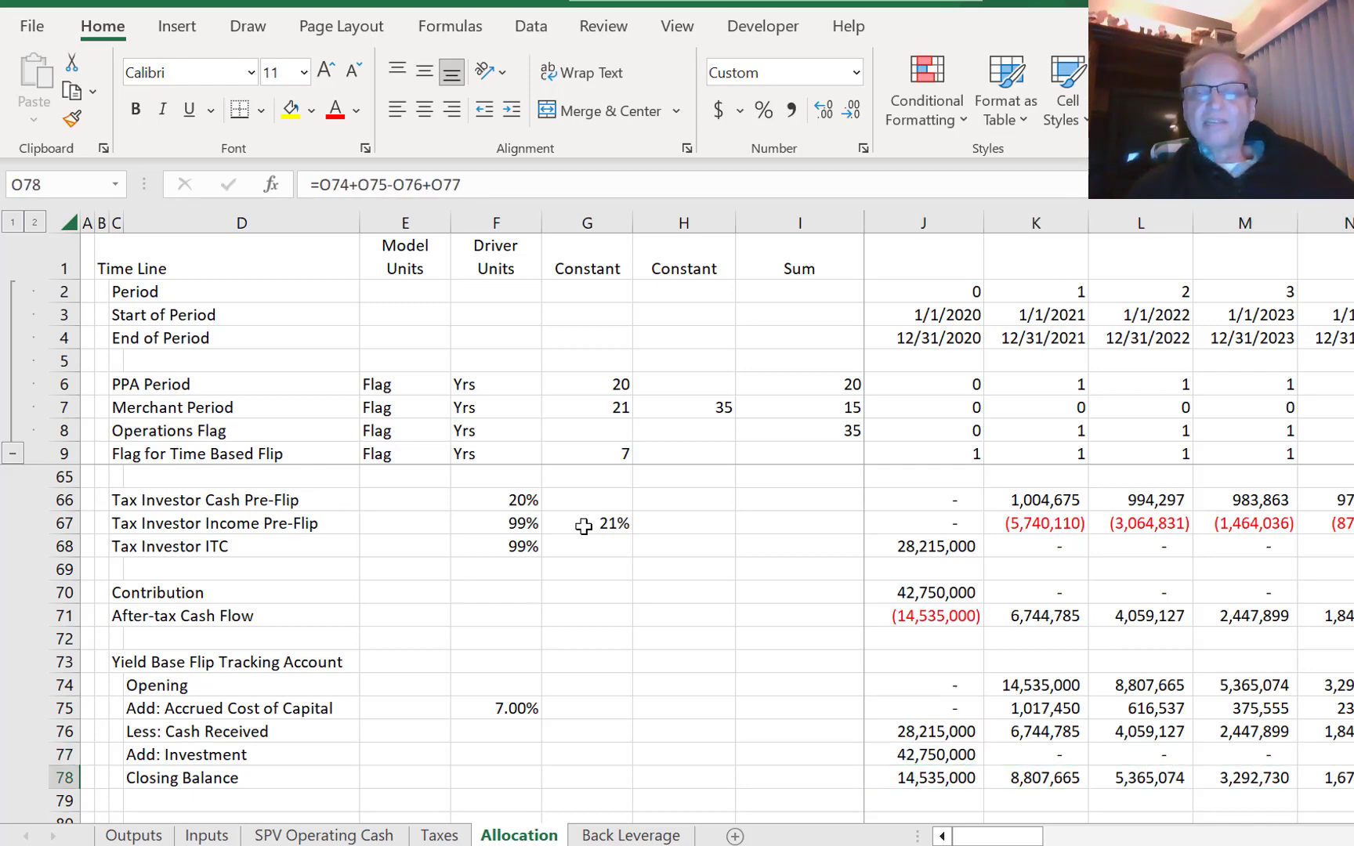
key("Right")
key("Left")
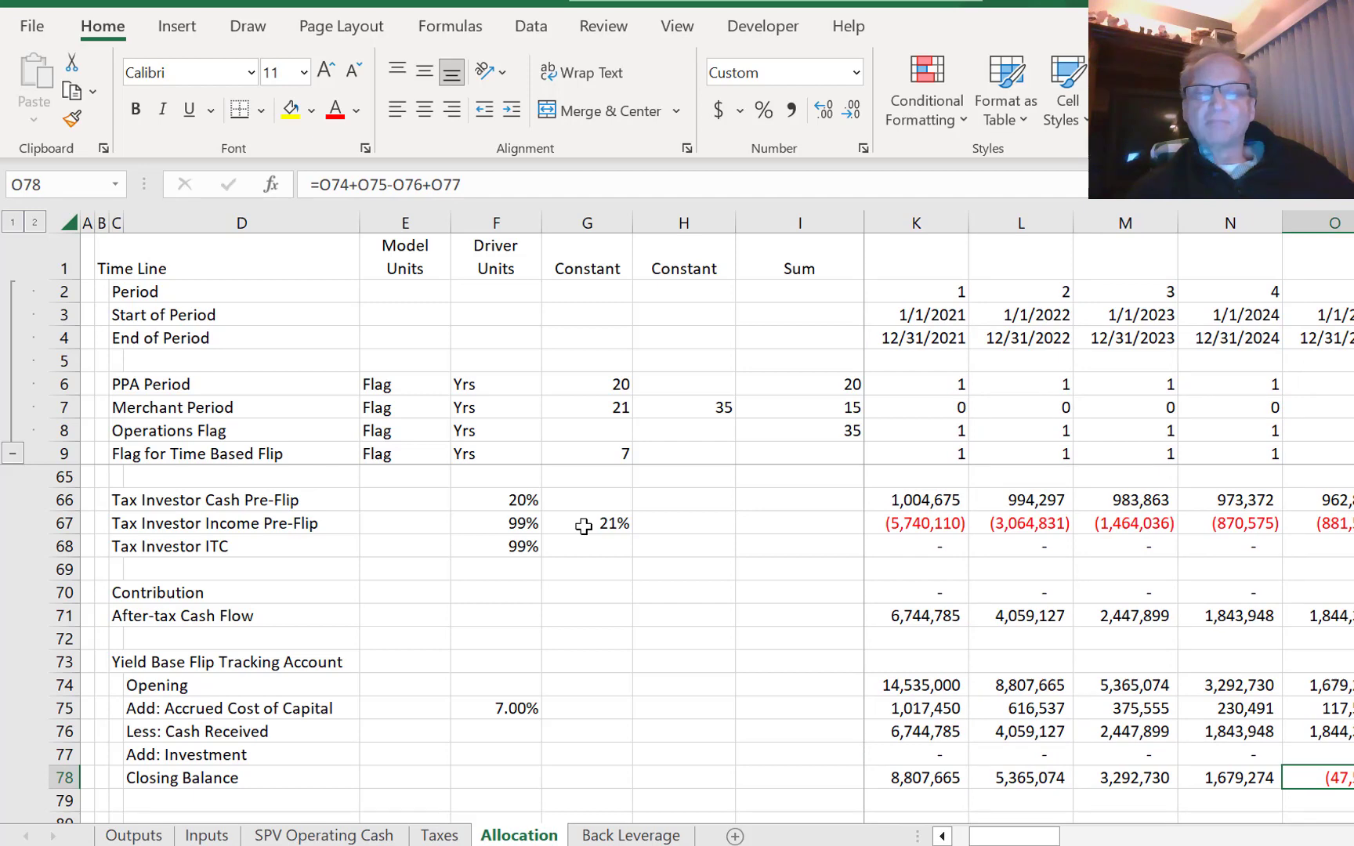
key("Up")
key("Up")
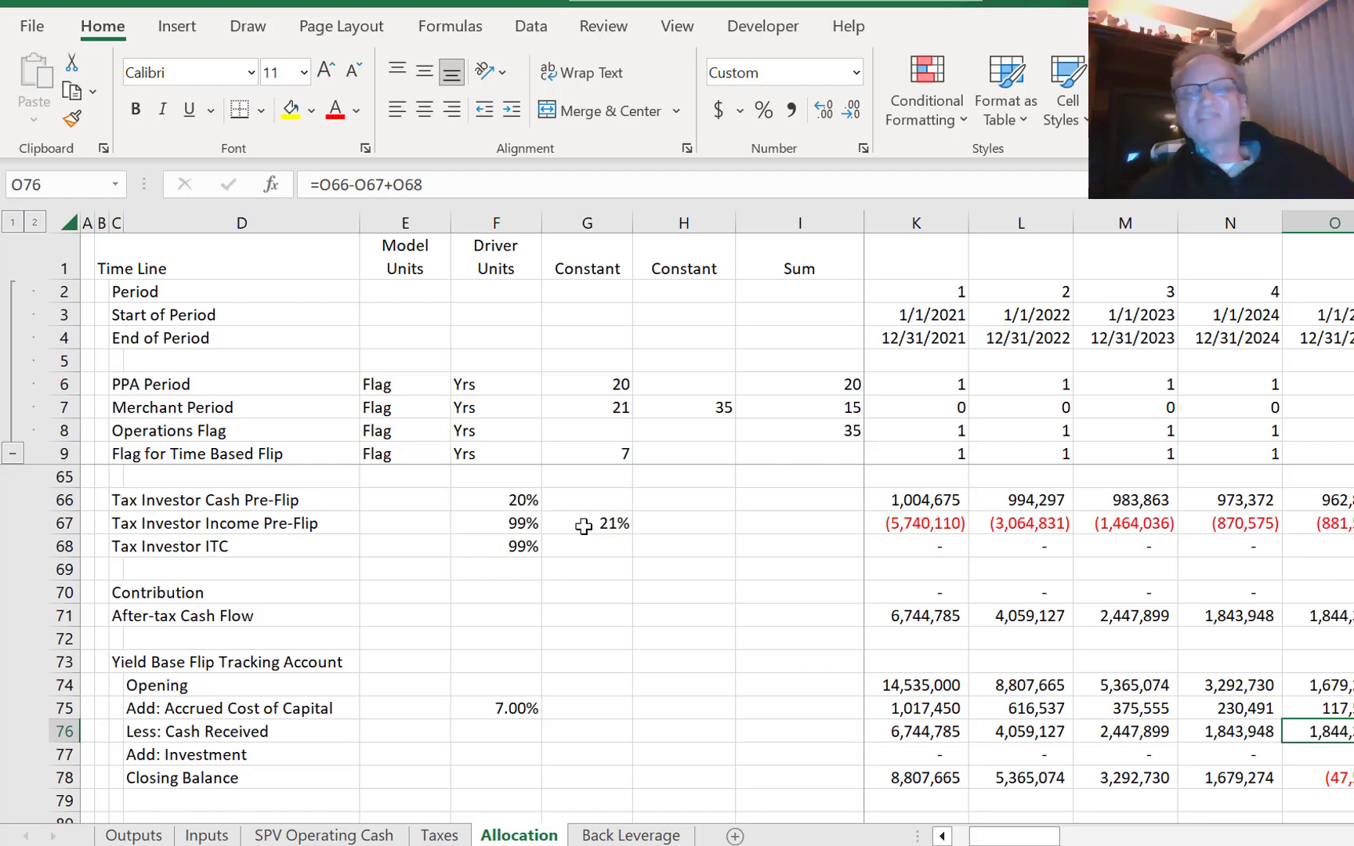
- Cap Less: Cash Received in J76 at opening plus accrued cost with =MIN(J66-J67+J68,J74+J75), and fill it across row 76
key("Left")
key("Left")
key("Left")
key("Left")
key("Left")
key("Left")
key("Left")
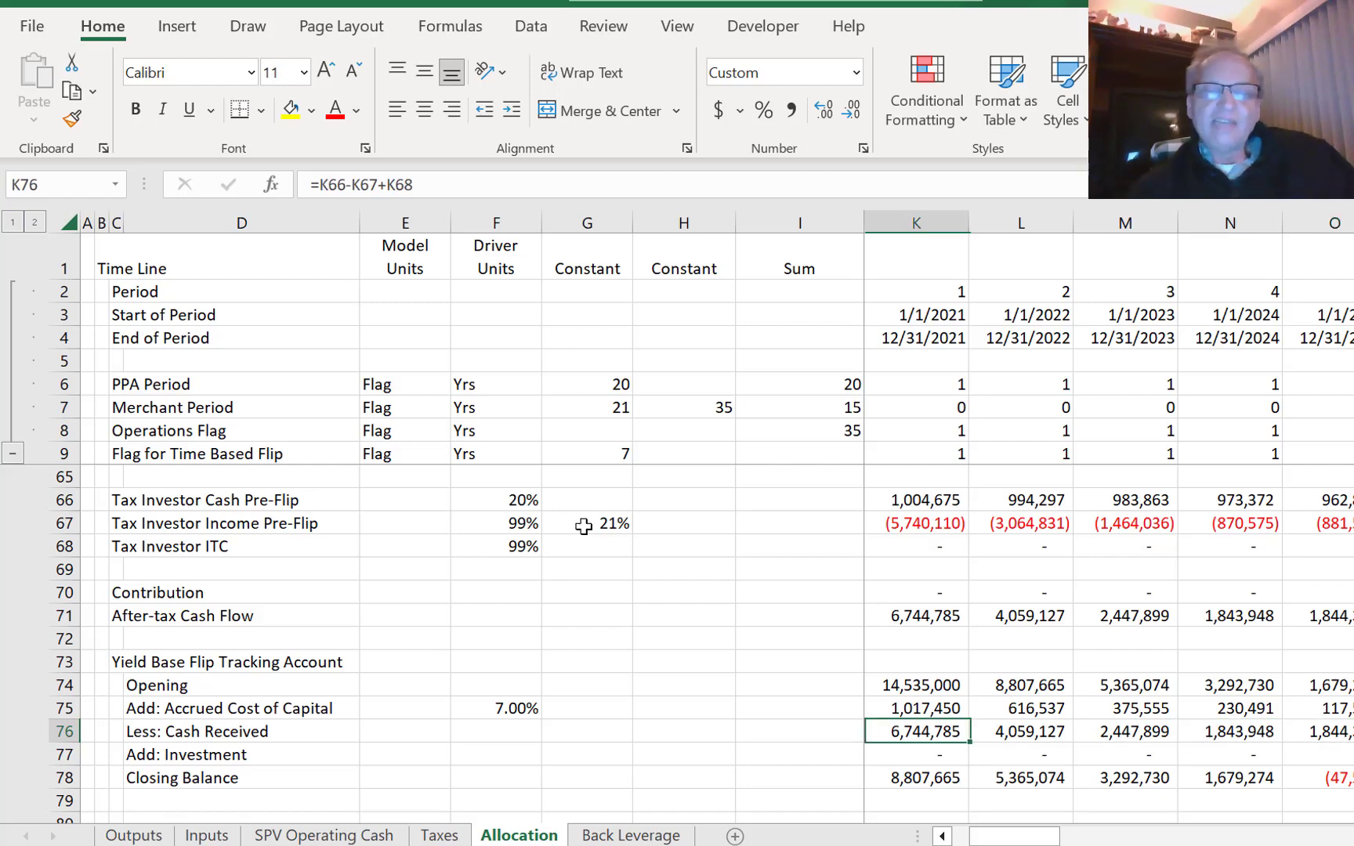
key("Right")
key("Right")
key("Right")
key("Left")
key("F2")
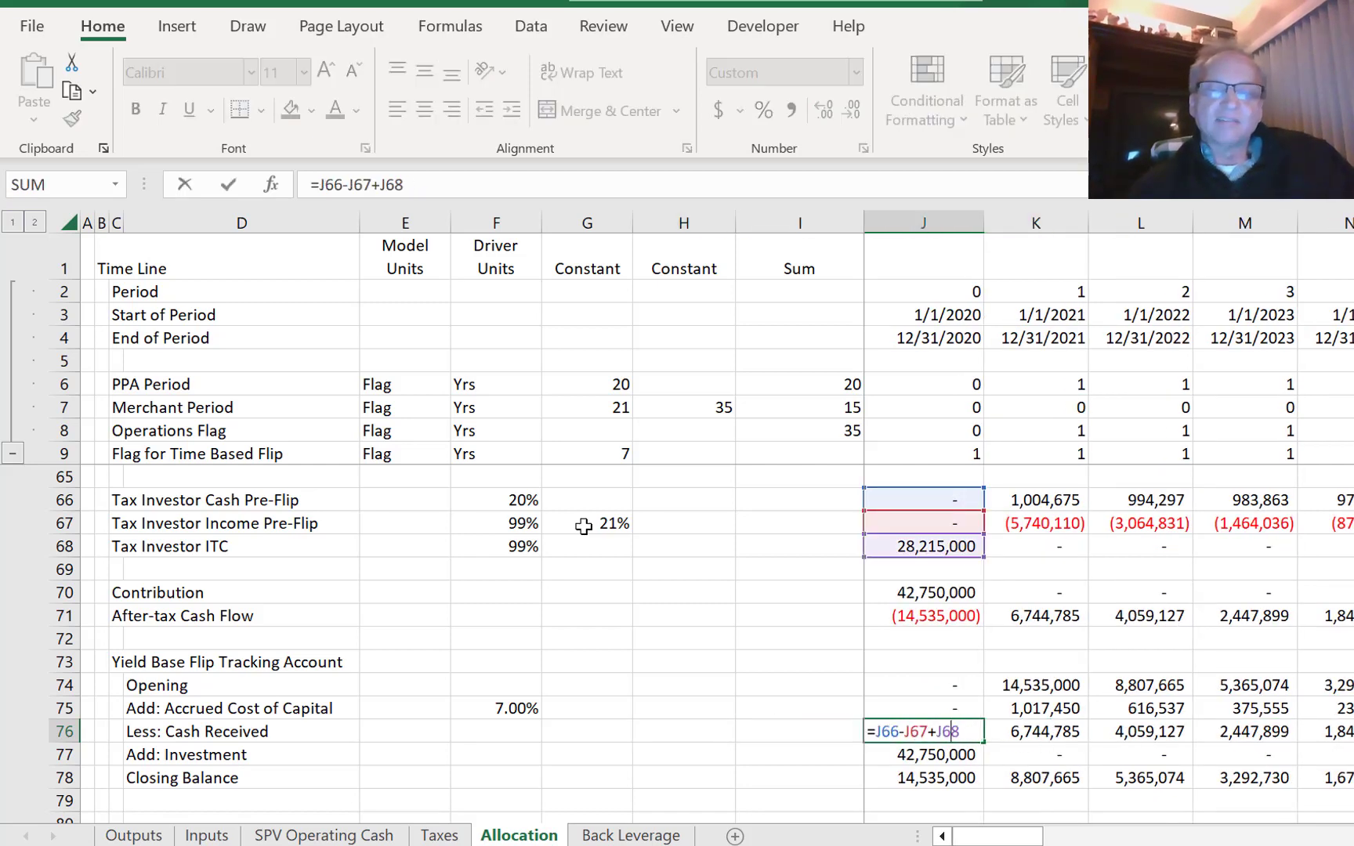
key("Home")
key("Right")
type("min(")
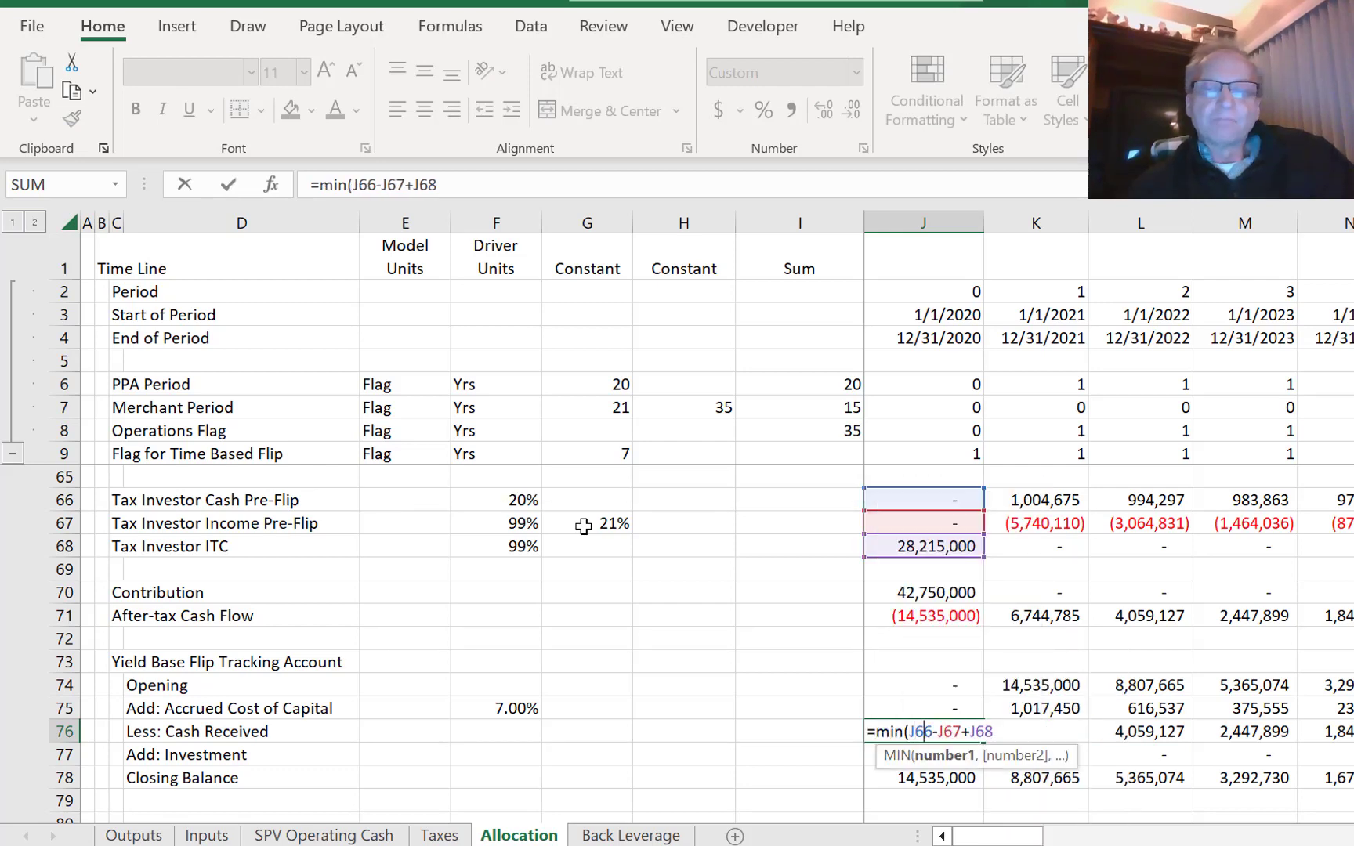
type(",")
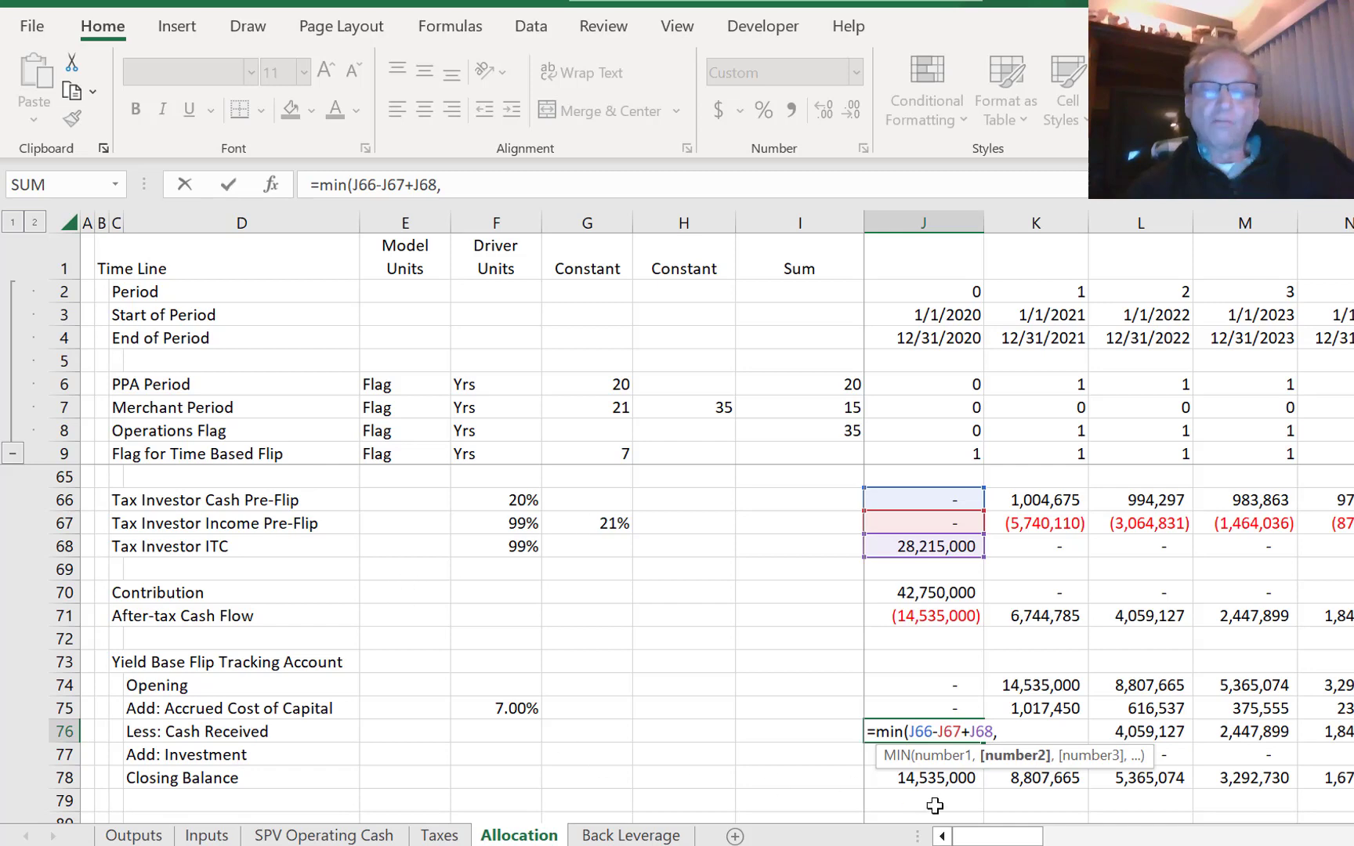
left_click(918, 686)
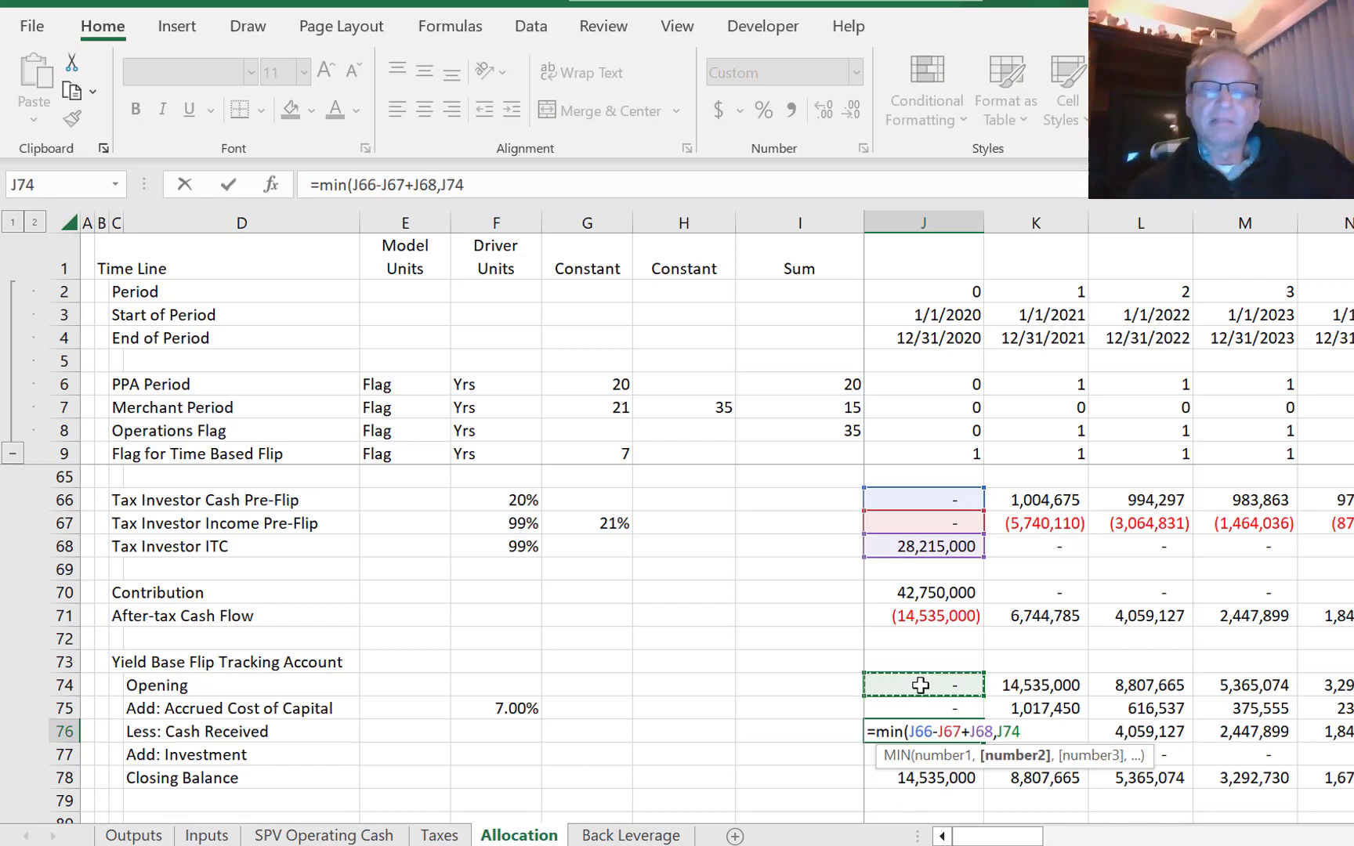
type("+")
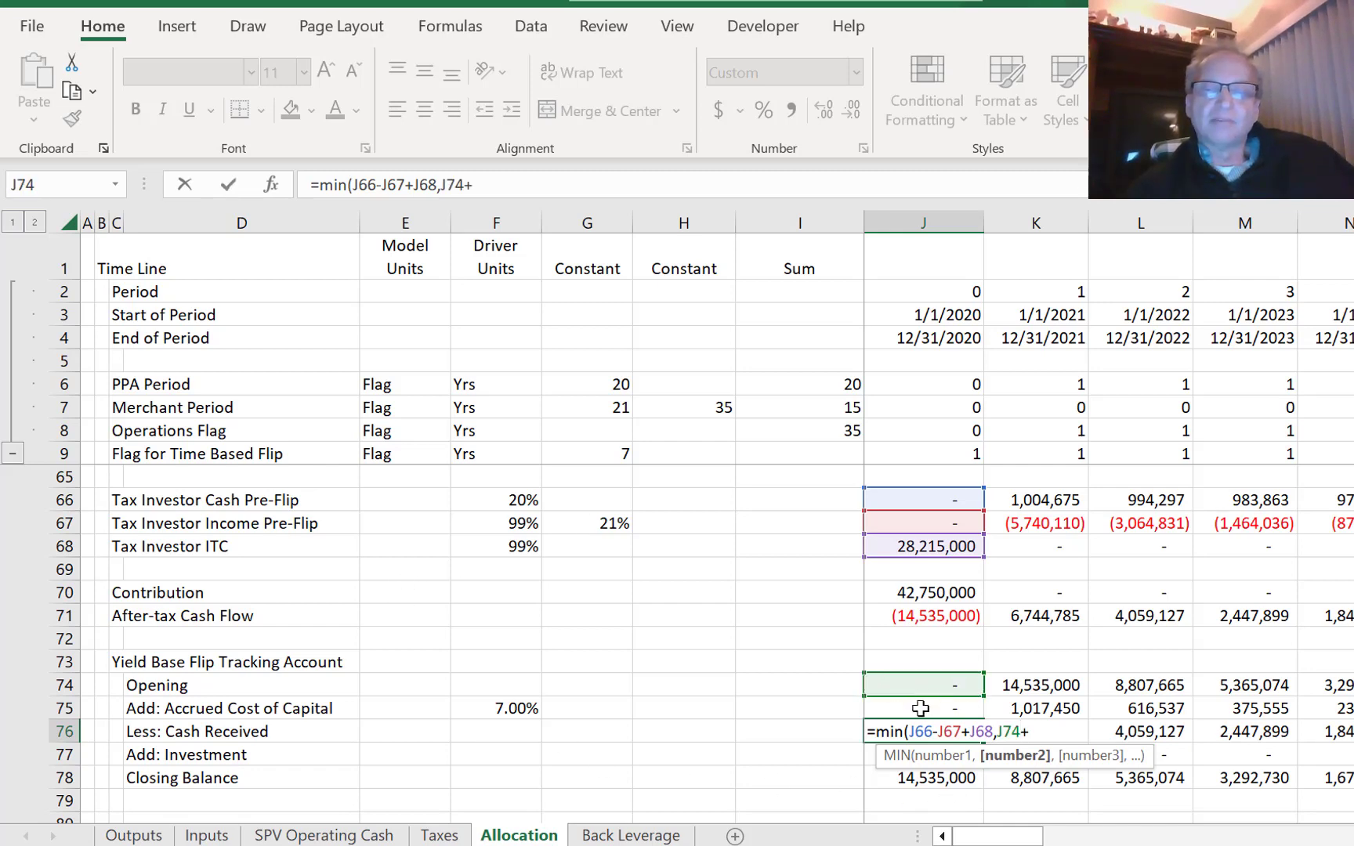
left_click(921, 708)
key("Return")
key("Up")
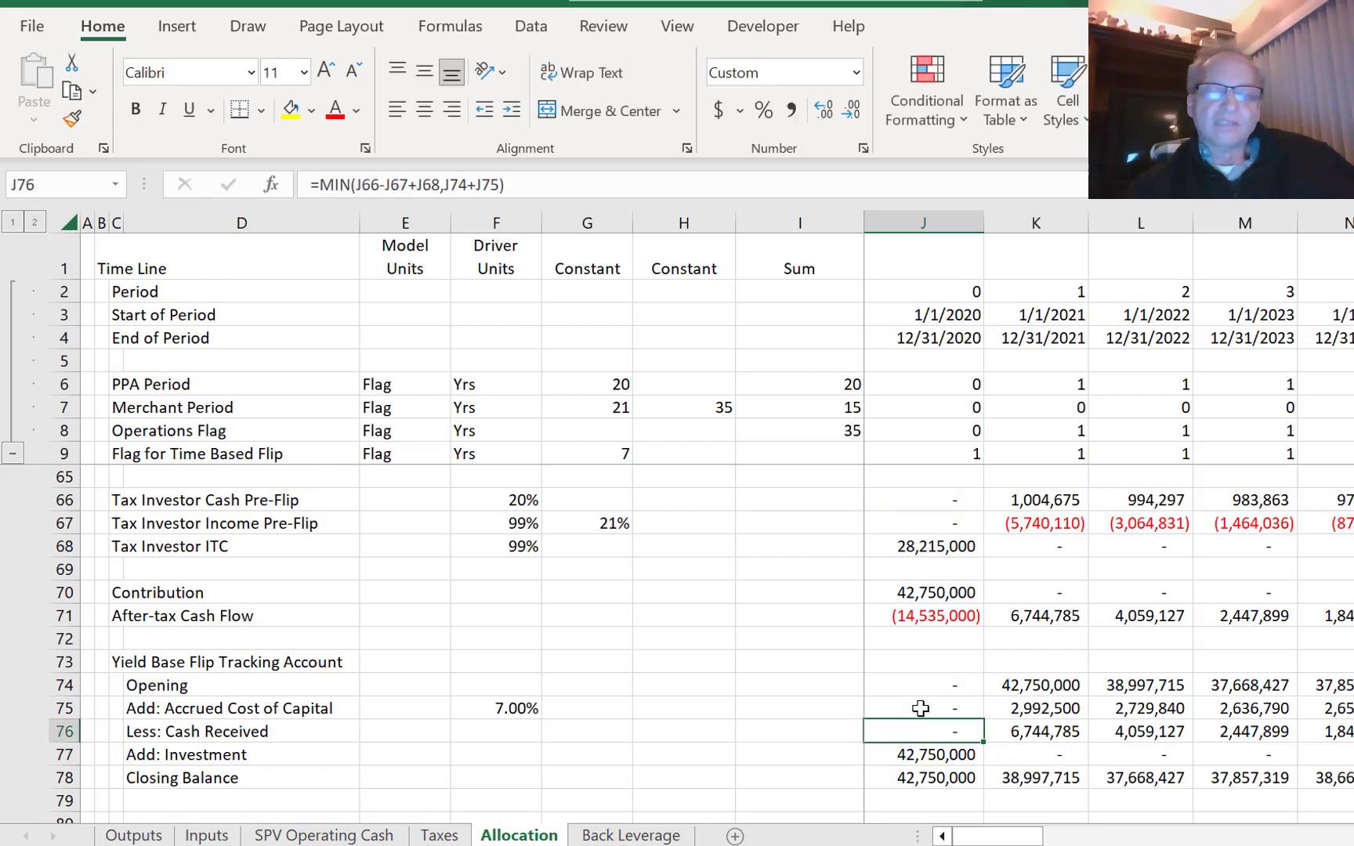
key("ctrl+shift+r")
- Examine the capped Less: Cash Received amounts and tracking account balances across the PPA and merchant periods
key("Right")
key("Right")
key("Right")
key("Right")
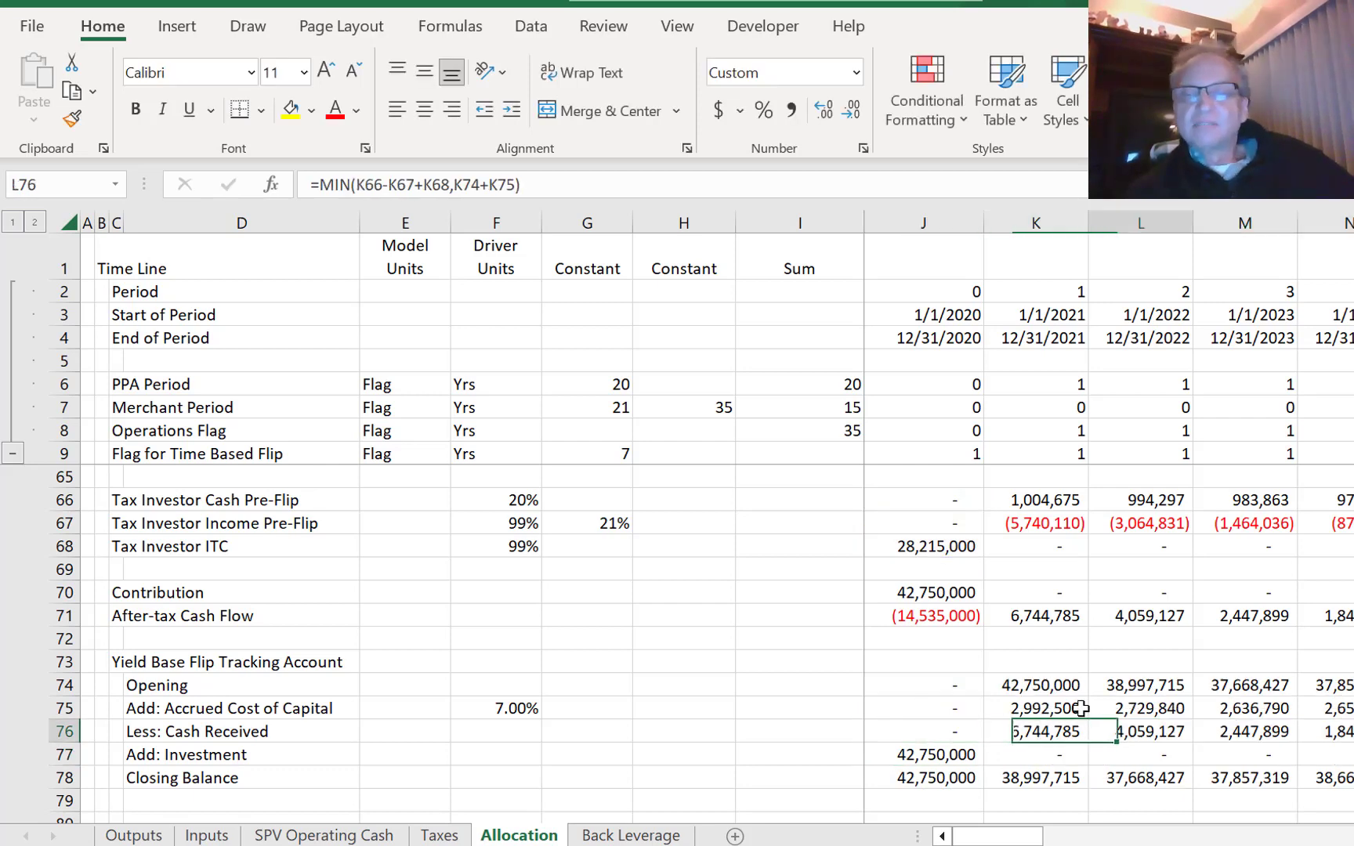
key("Right")
key("Right")
key("Right")
key("Right")
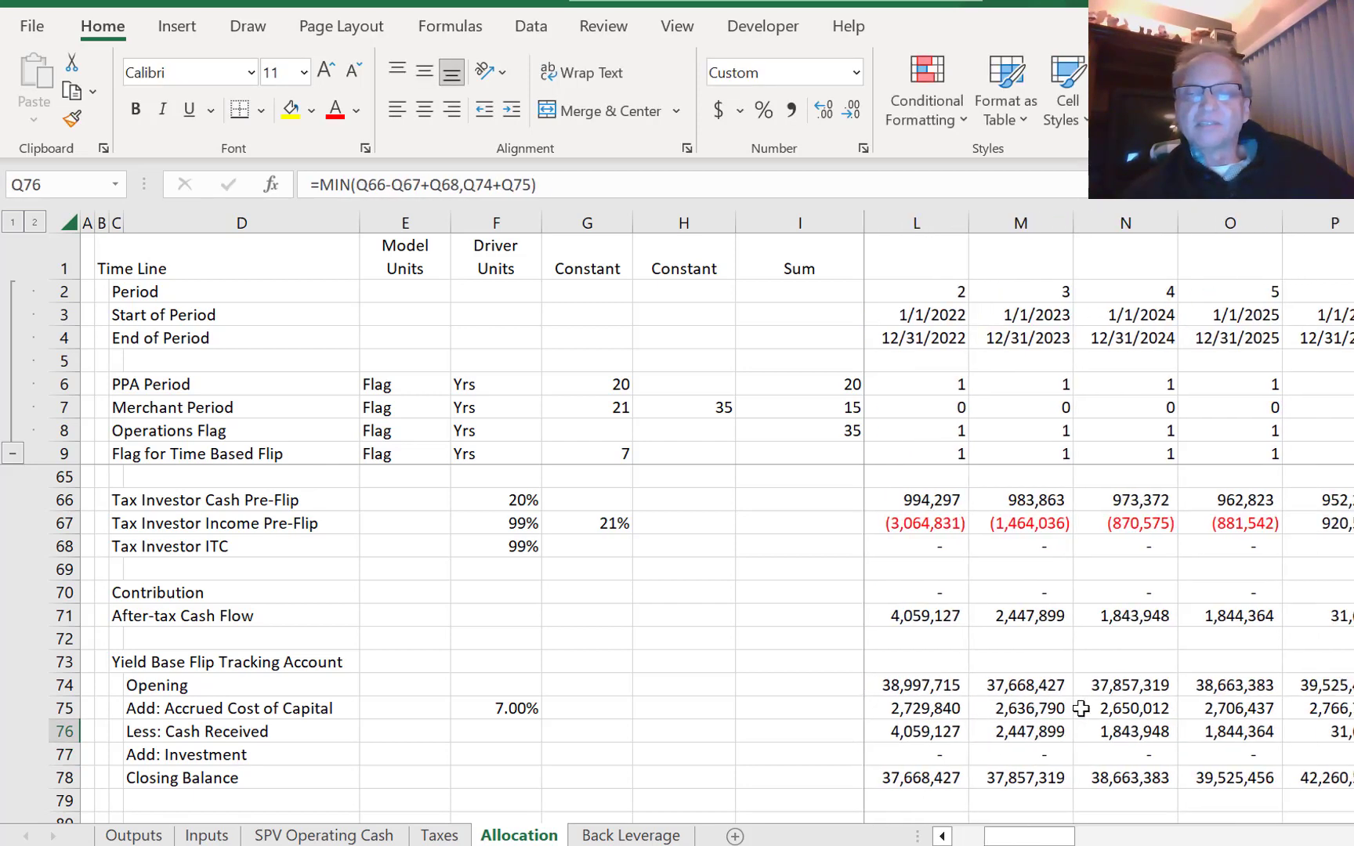
key("Right")
key("Right")
key("Right")
key("Right")
key("Right")
key("Right")
key("Right")
key("Right")
key("Right")
key("Right")
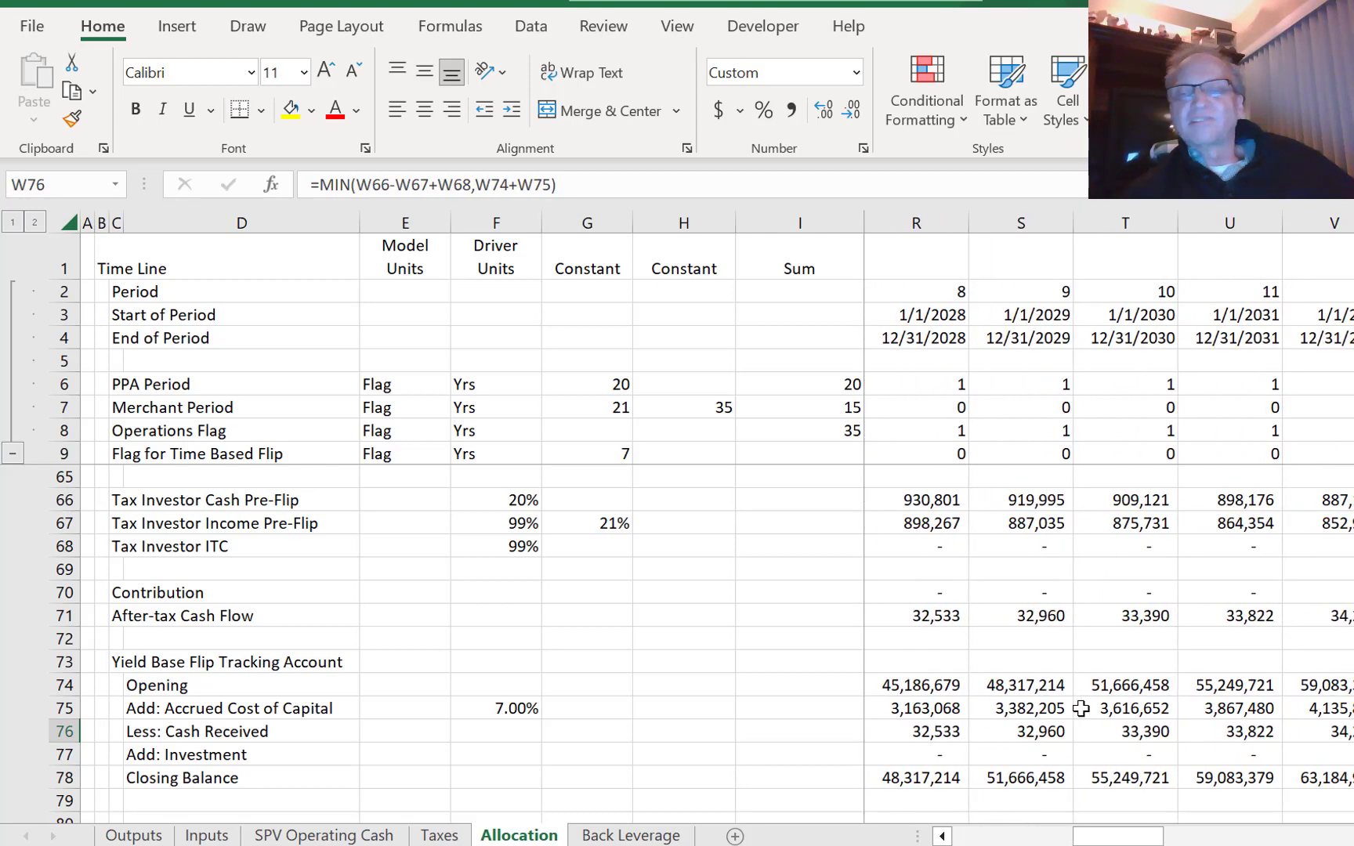
key("Right")
key("Right")
key("Right")
key("Right")
key("Right")
key("Right")
key("Right")
key("Right")
key("Left")
key("Left")
key("Left")
key("Left")
key("Left")
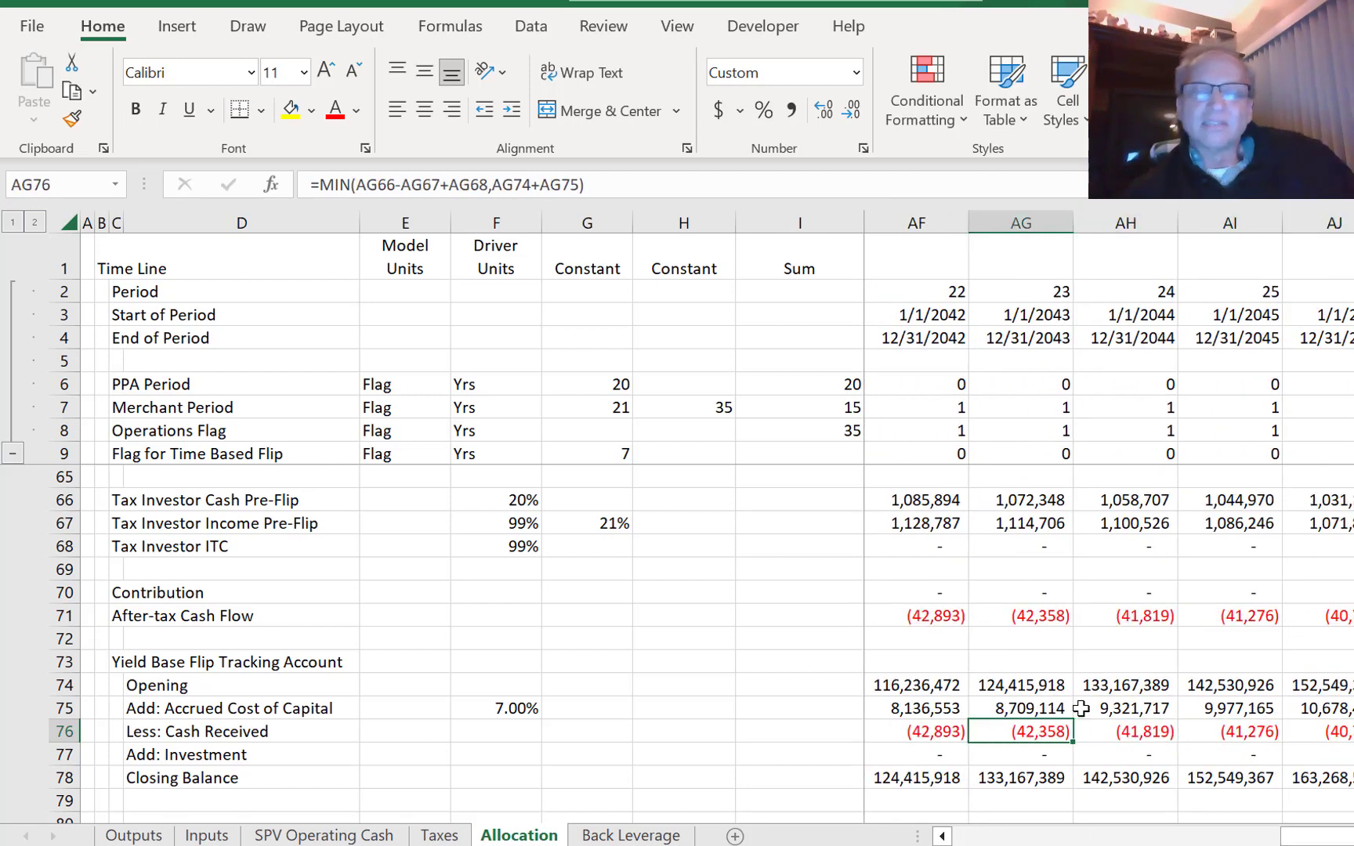
- Trace Less: Cash Received back to period 16 and inspect which cells feed the formula in Z76
key("Left")
key("Left")
key("Left")
key("Left")
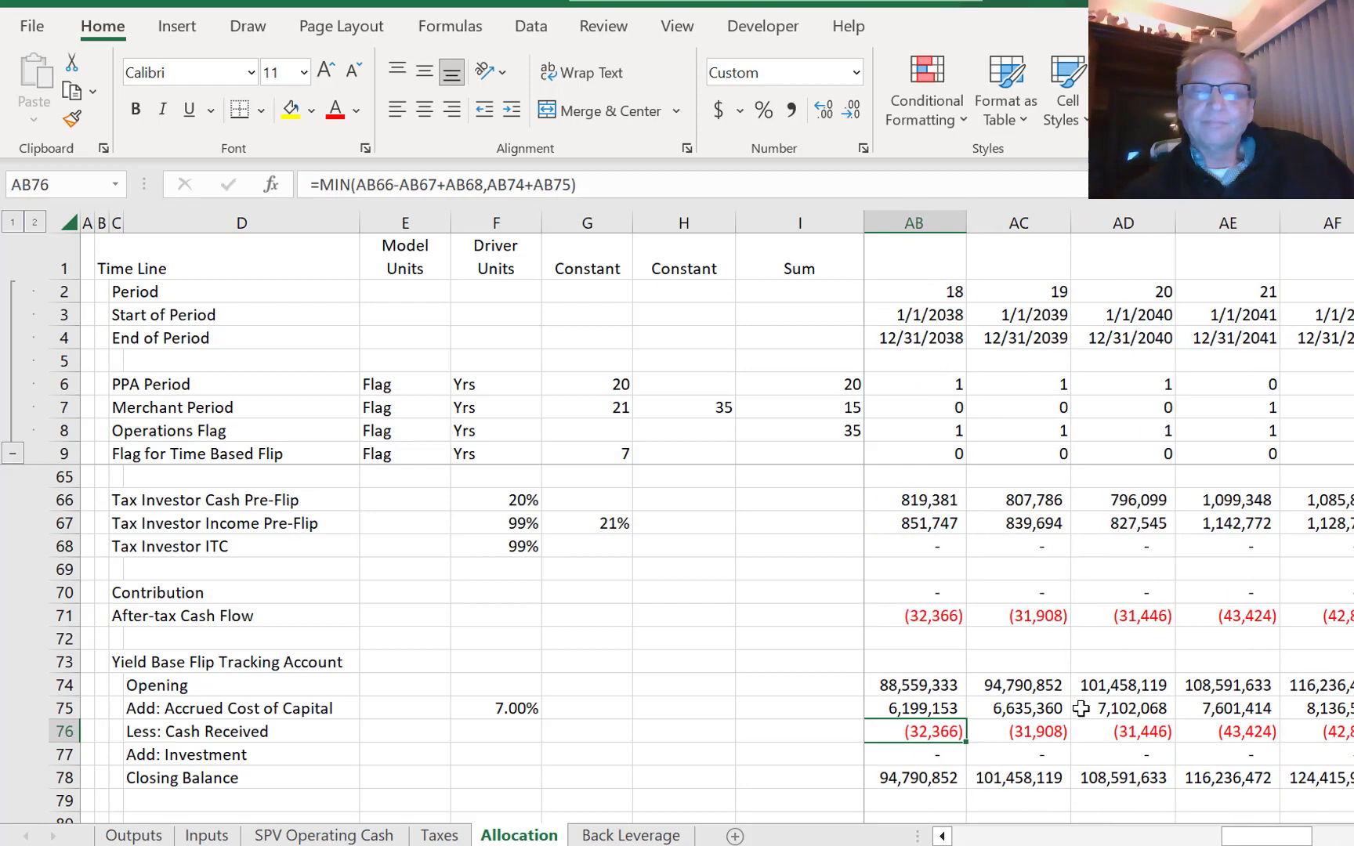
key("Left")
key("Left")
key("Left")
key("Right")
key("Right")
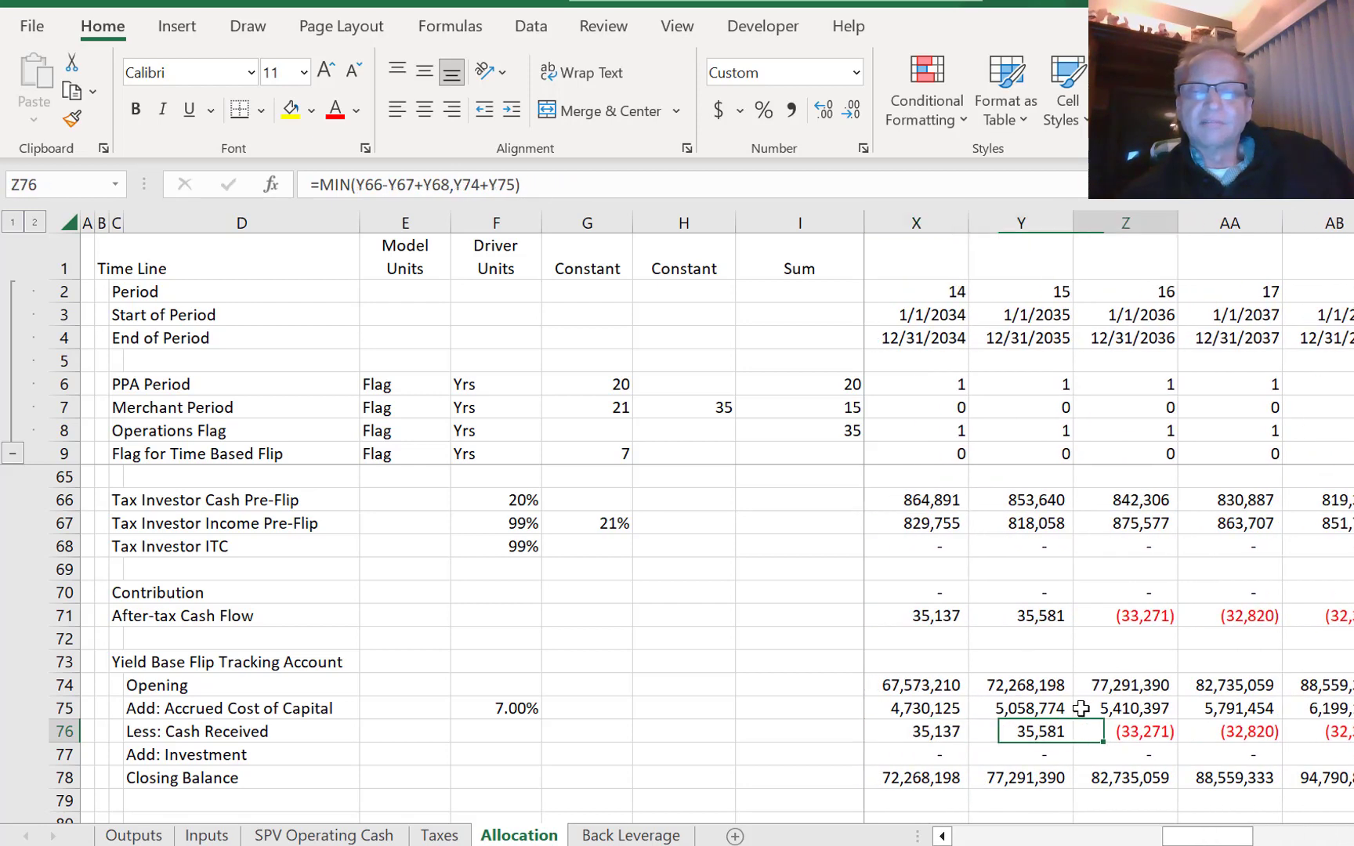
key("F2")
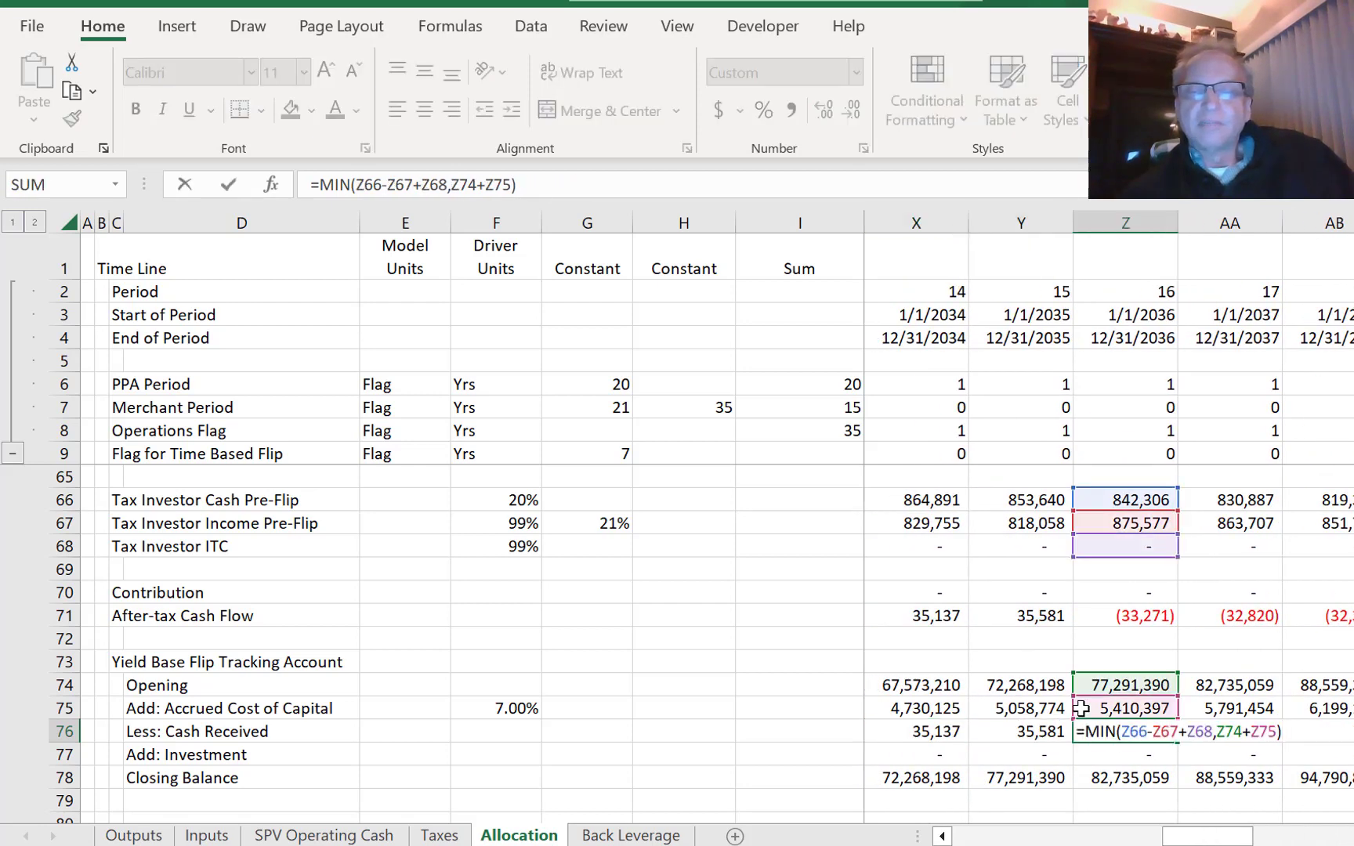
key("Escape")
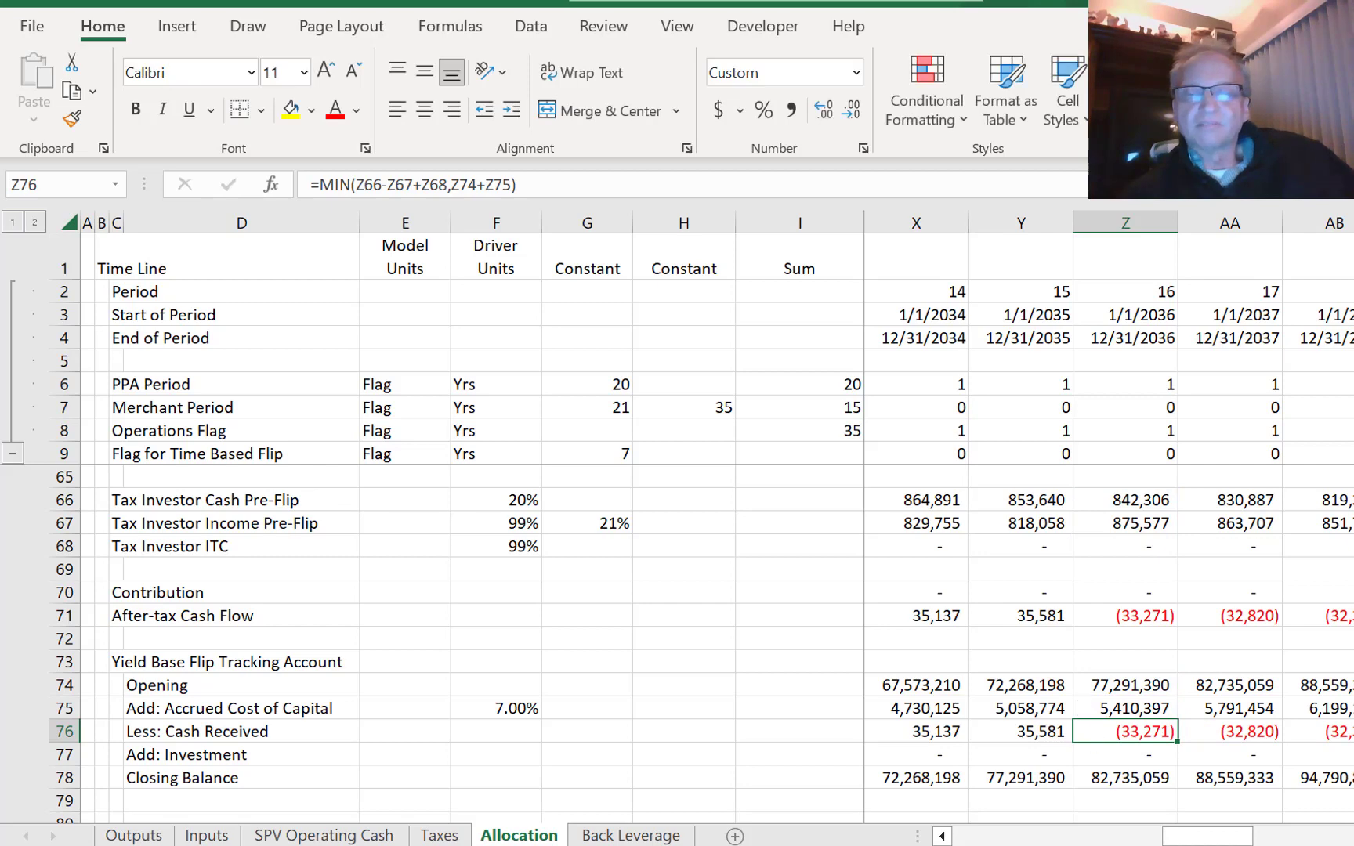
key("F10")
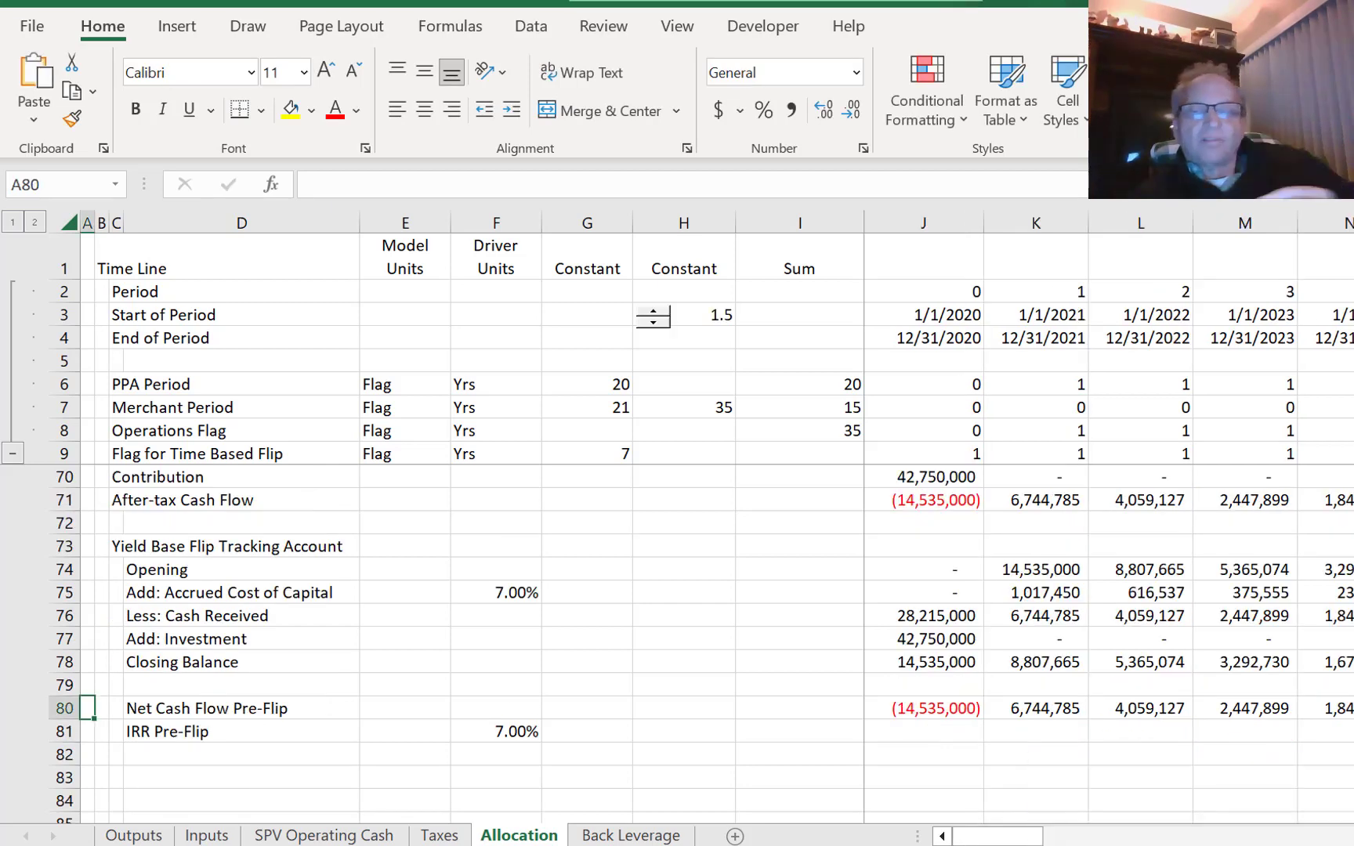
- Review the period 0 and 1 tracking account entries, inspecting the MIN and MAX formula for Less: Cash Received in K76
key("Right")
key("Right")
key("Right")
key("Right")
key("Right")
key("Right")
key("Right")
key("Right")
key("Up")
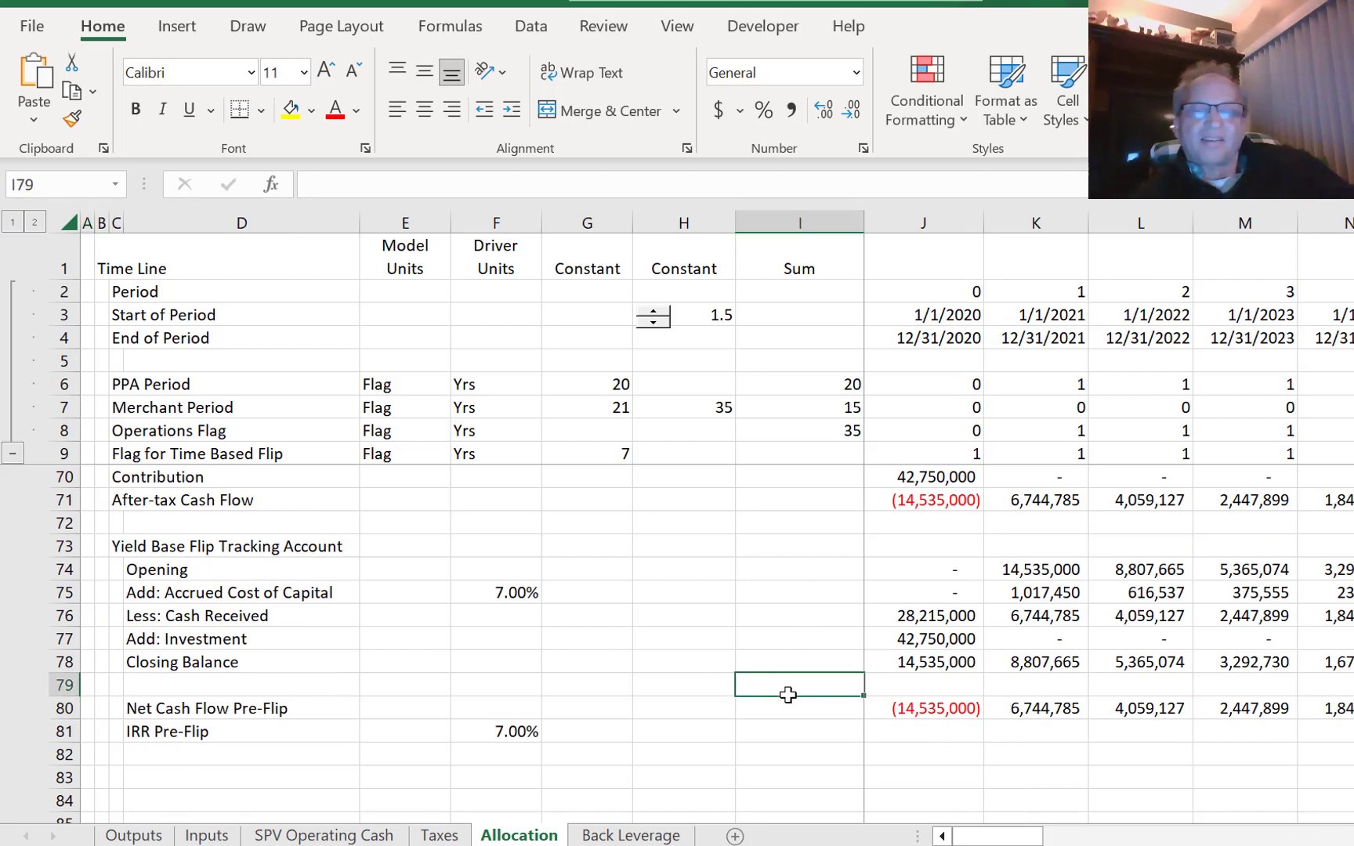
key("Up")
key("Up")
key("Right")
key("Right")
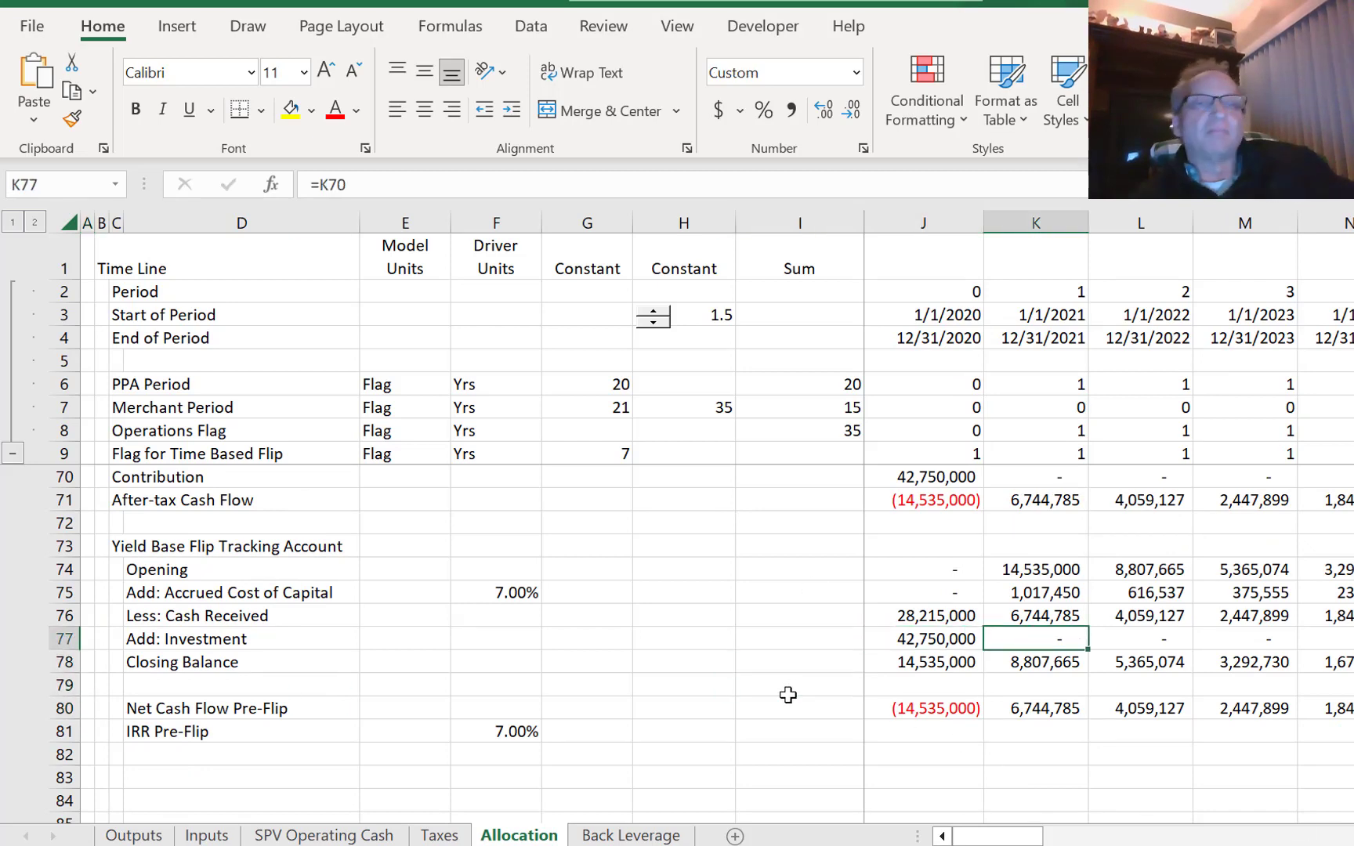
key("Down")
key("Up")
key("Up")
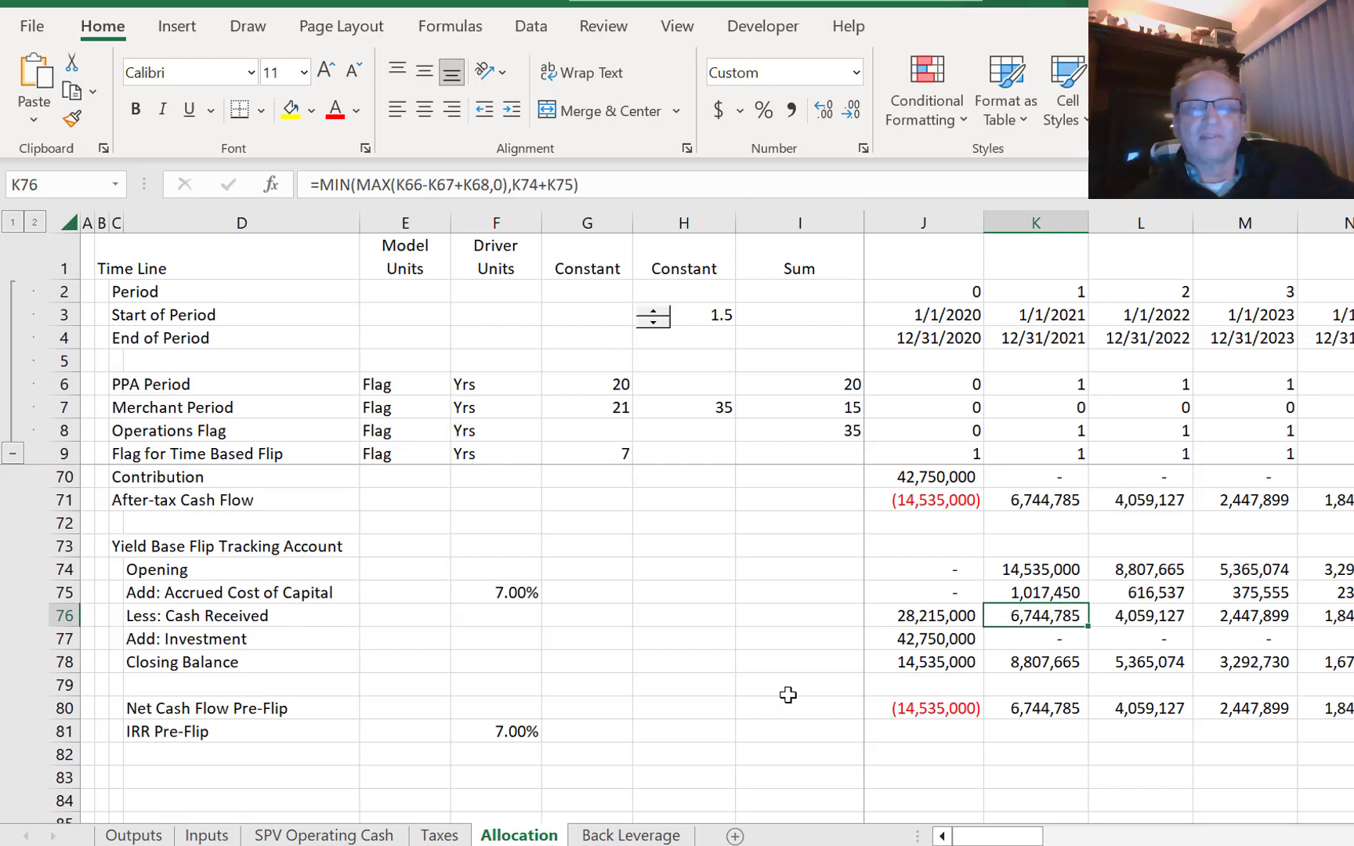
key("Down")
key("Left")
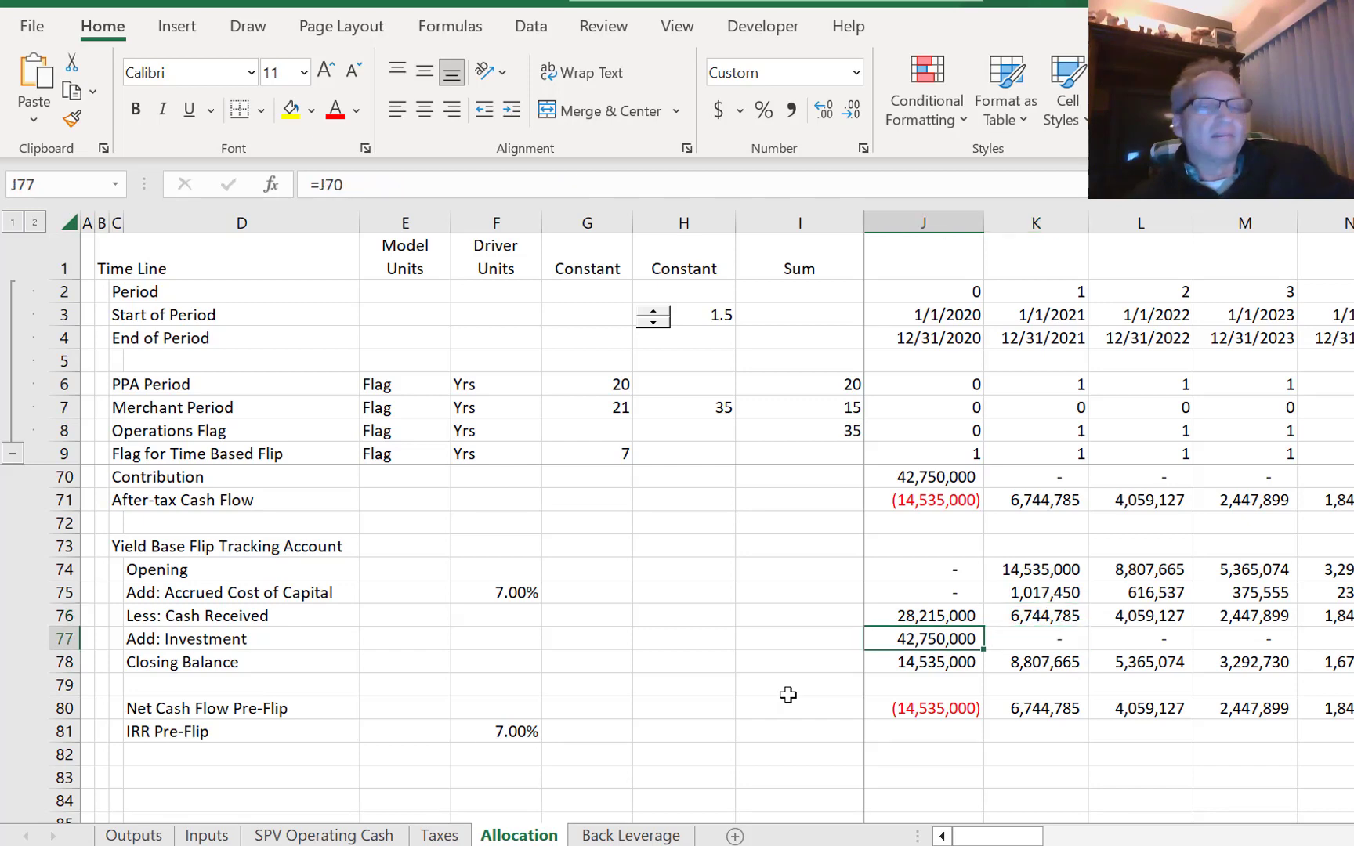
key("Up")
key("Right")
key("F2")
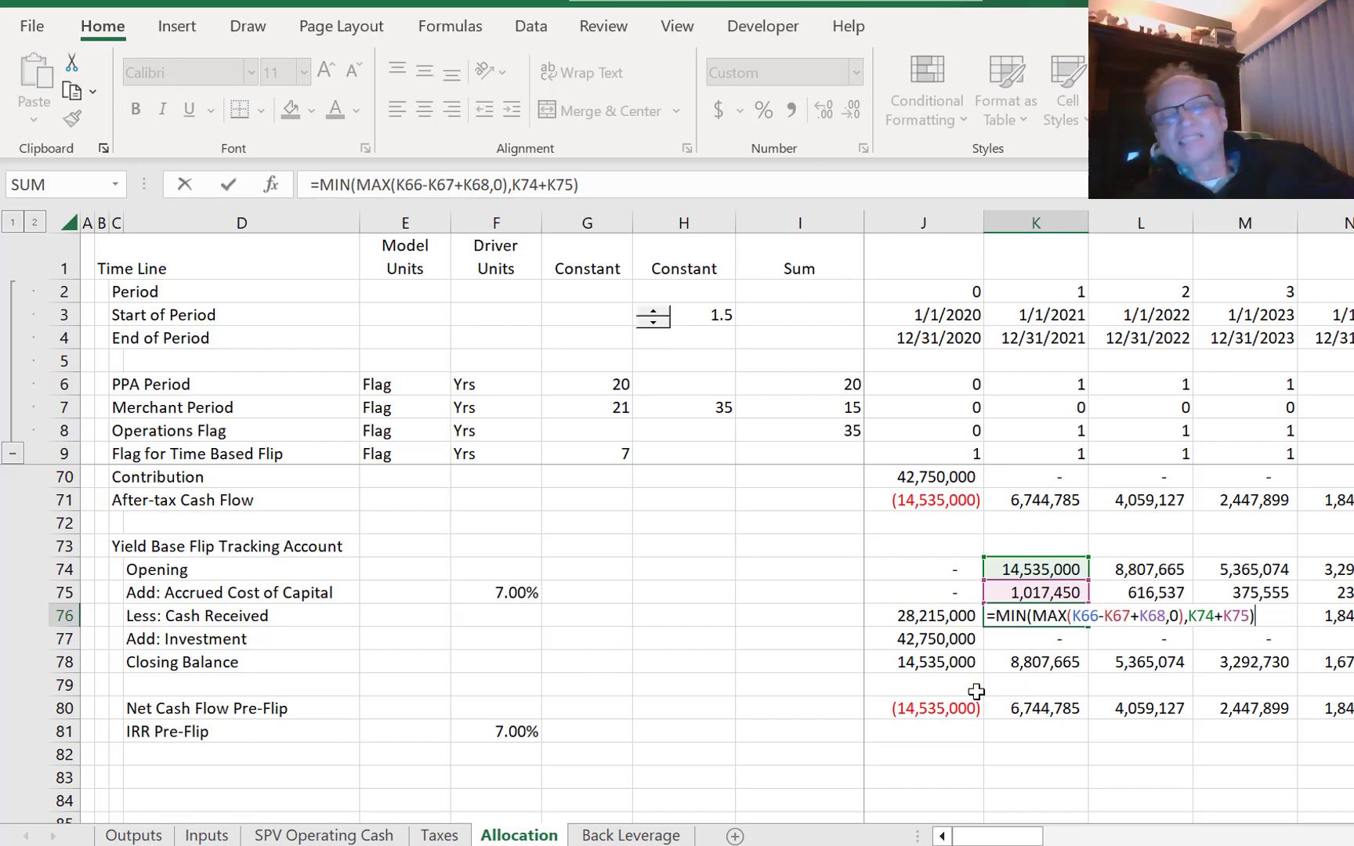
key("Escape")
- Compare Less: Cash Received, Closing Balance and Net Cash Flow Pre-Flip across the periods before and after the flip
key("Right")
key("Right")
key("Right")
key("Right")
key("Right")
key("Right")
key("Right")
key("Right")
key("Right")
key("Right")
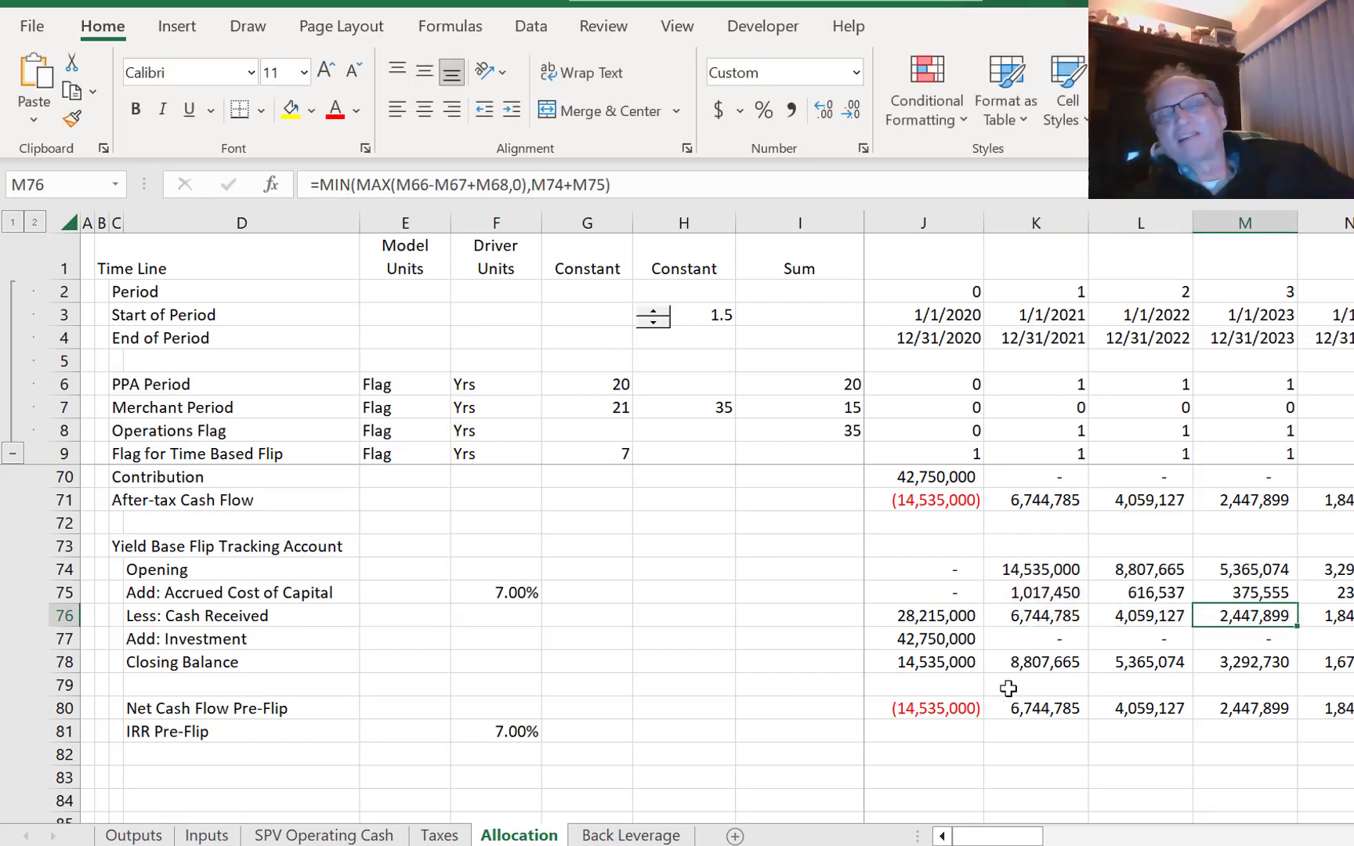
key("Right")
key("Left")
key("Left")
key("Left")
key("Left")
key("Left")
key("Left")
key("Left")
key("Left")
key("Left")
key("Left")
key("Left")
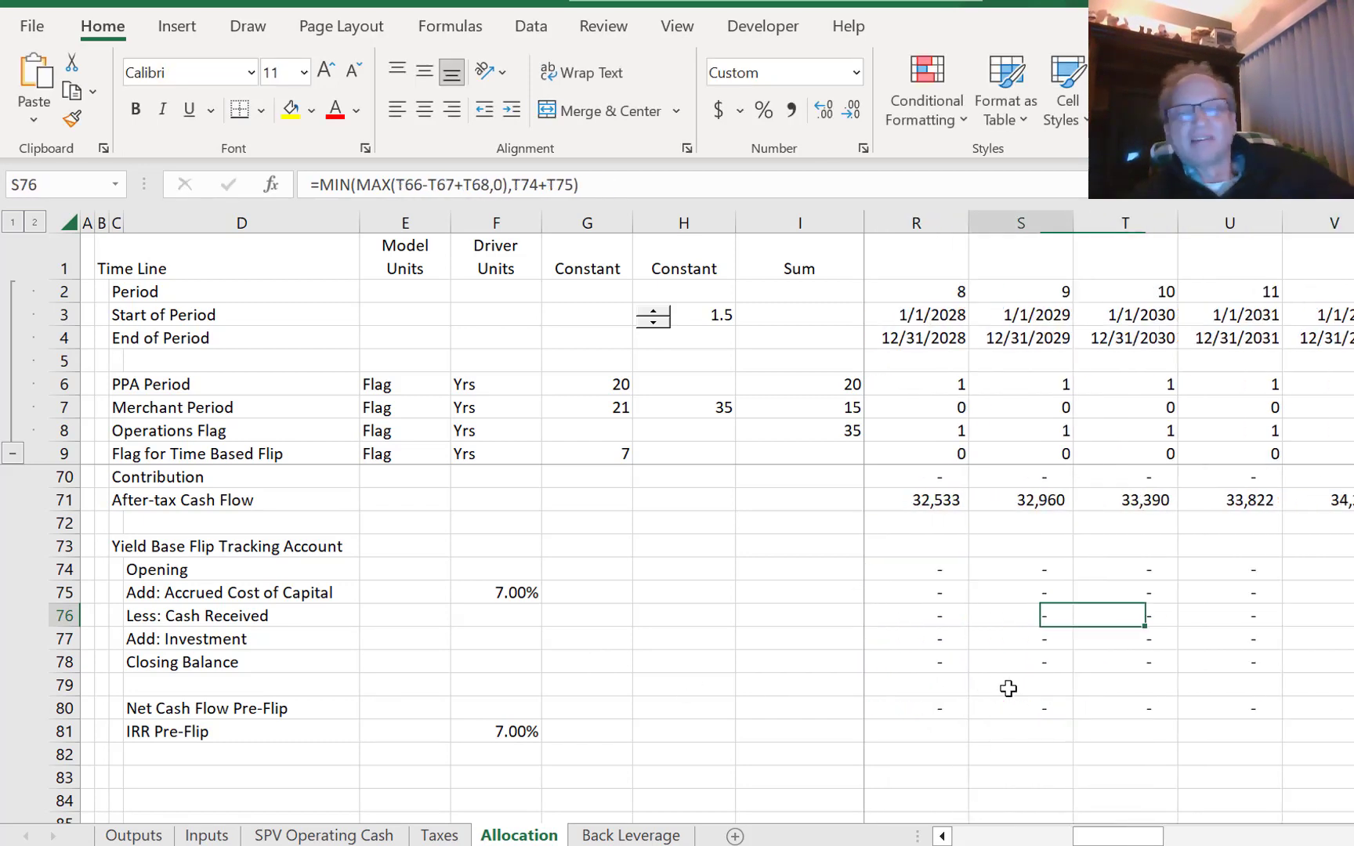
key("Left")
key("Right")
key("Right")
key("Right")
key("Right")
key("Right")
key("Right")
key("Right")
key("Right")
key("Right")
key("Right")
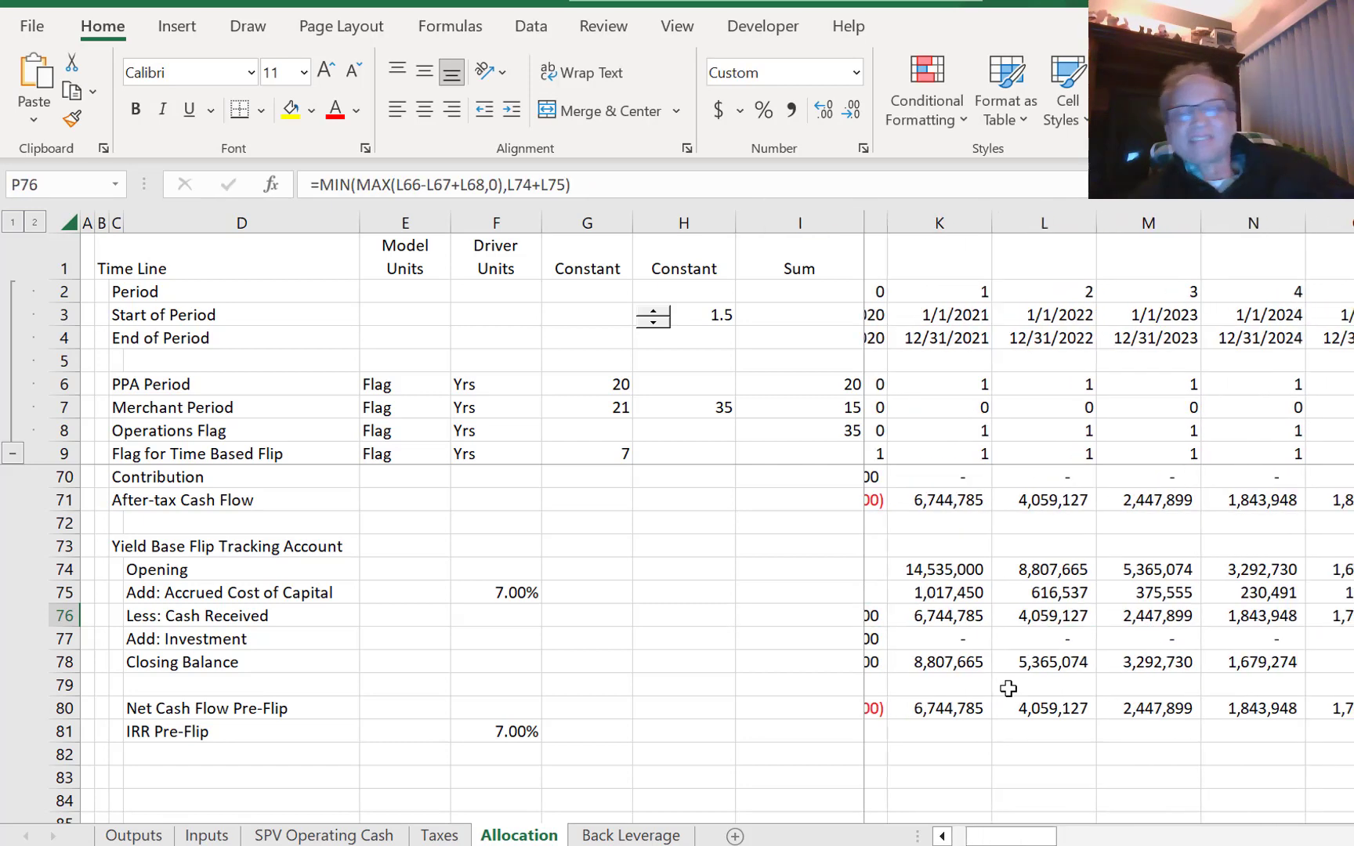
- Go back along Less: Cash Received to the period 0 amounts and the tracking account's row labels
key("Left")
key("Left")
key("Left")
key("Left")
key("Left")
key("Left")
key("Left")
key("Left")
key("Left")
key("Left")
key("Left")
key("Left")
key("Left")
key("Left")
key("Left")
key("Left")
key("Left")
key("Left")
key("Left")
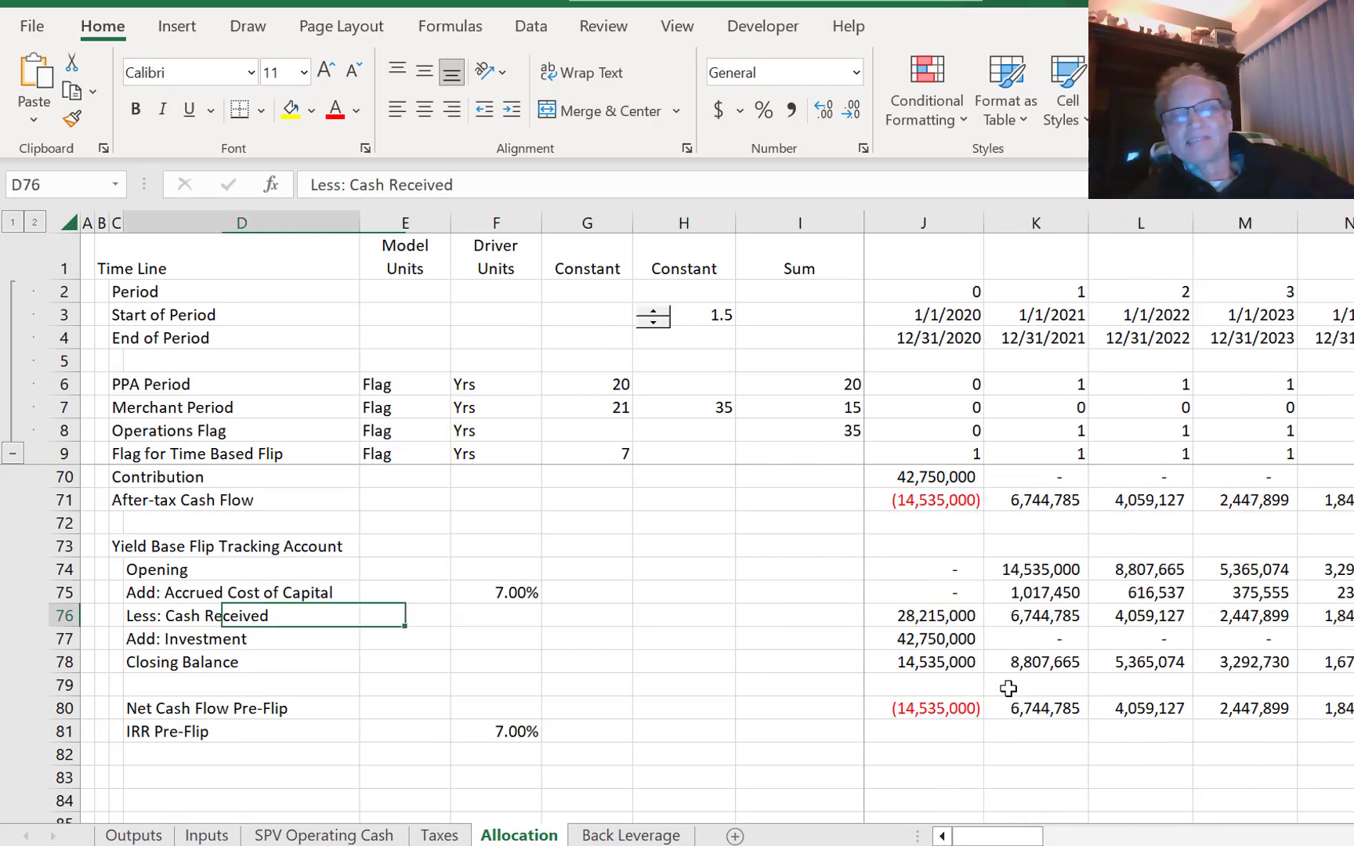
key("Down")
key("Down")
key("Down")
key("Down")
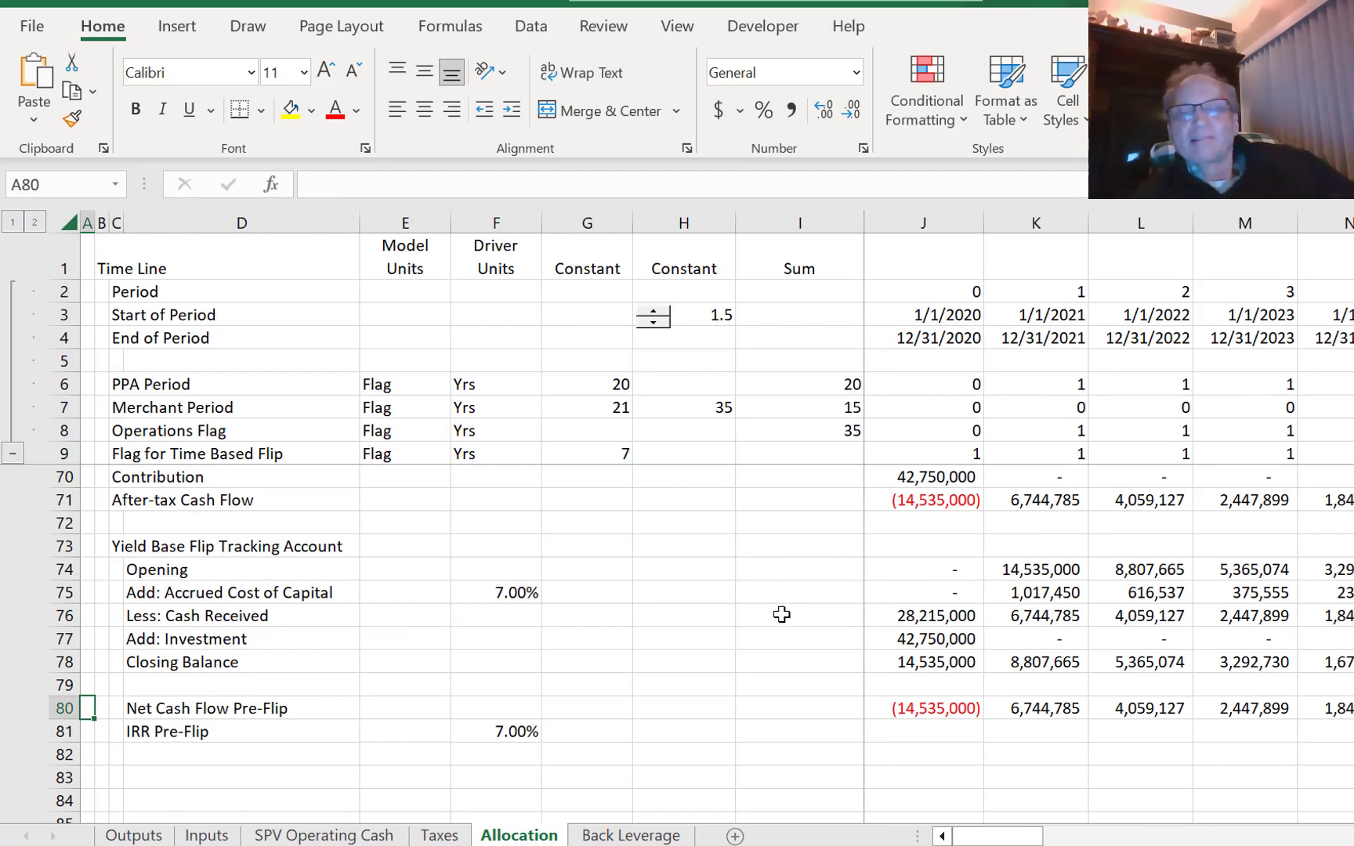
- Lower the adjustable constant in H3 to 1.4 and inspect the range used by the IRR Pre-Flip formula in F81
left_click(655, 323)
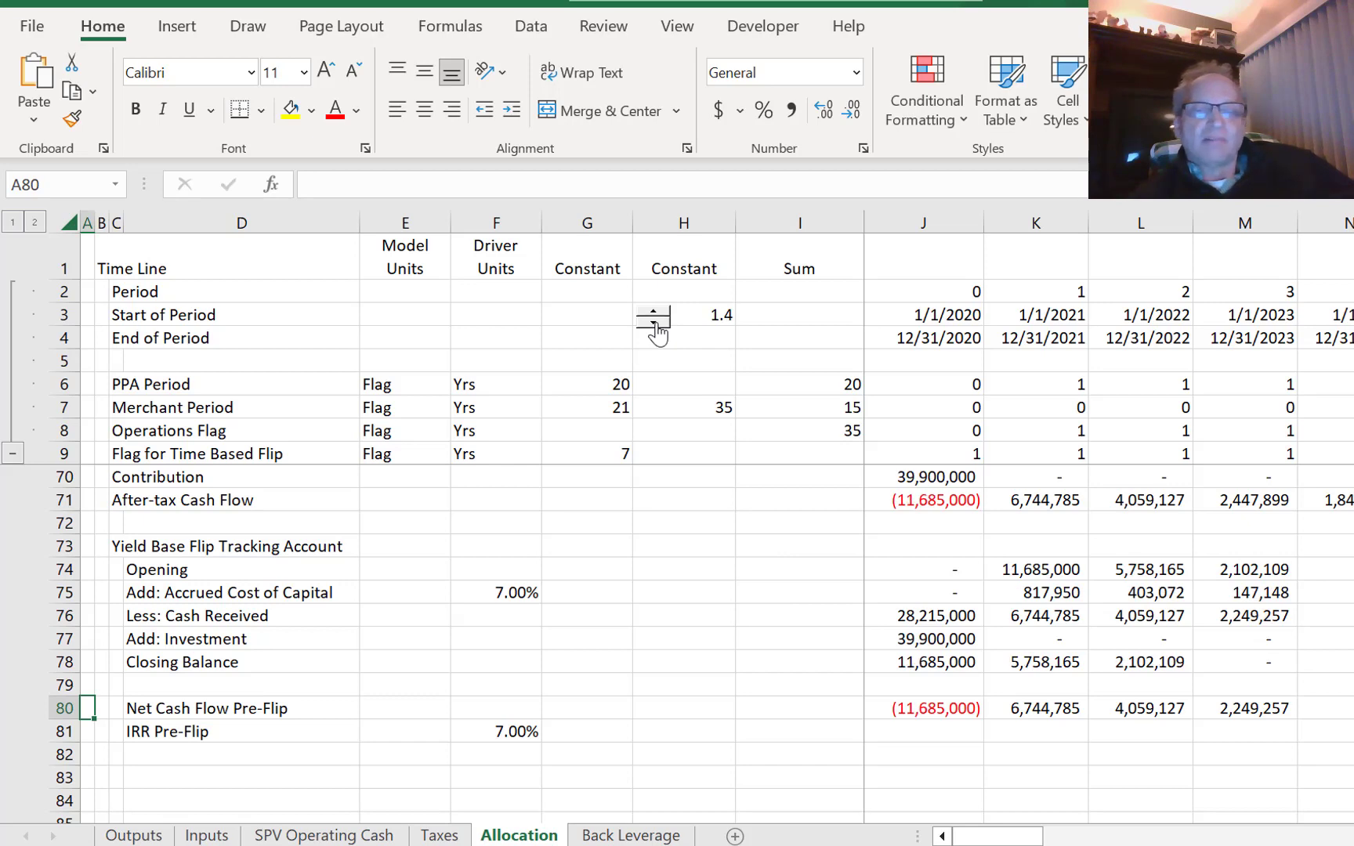
left_click(502, 758)
key("Up")
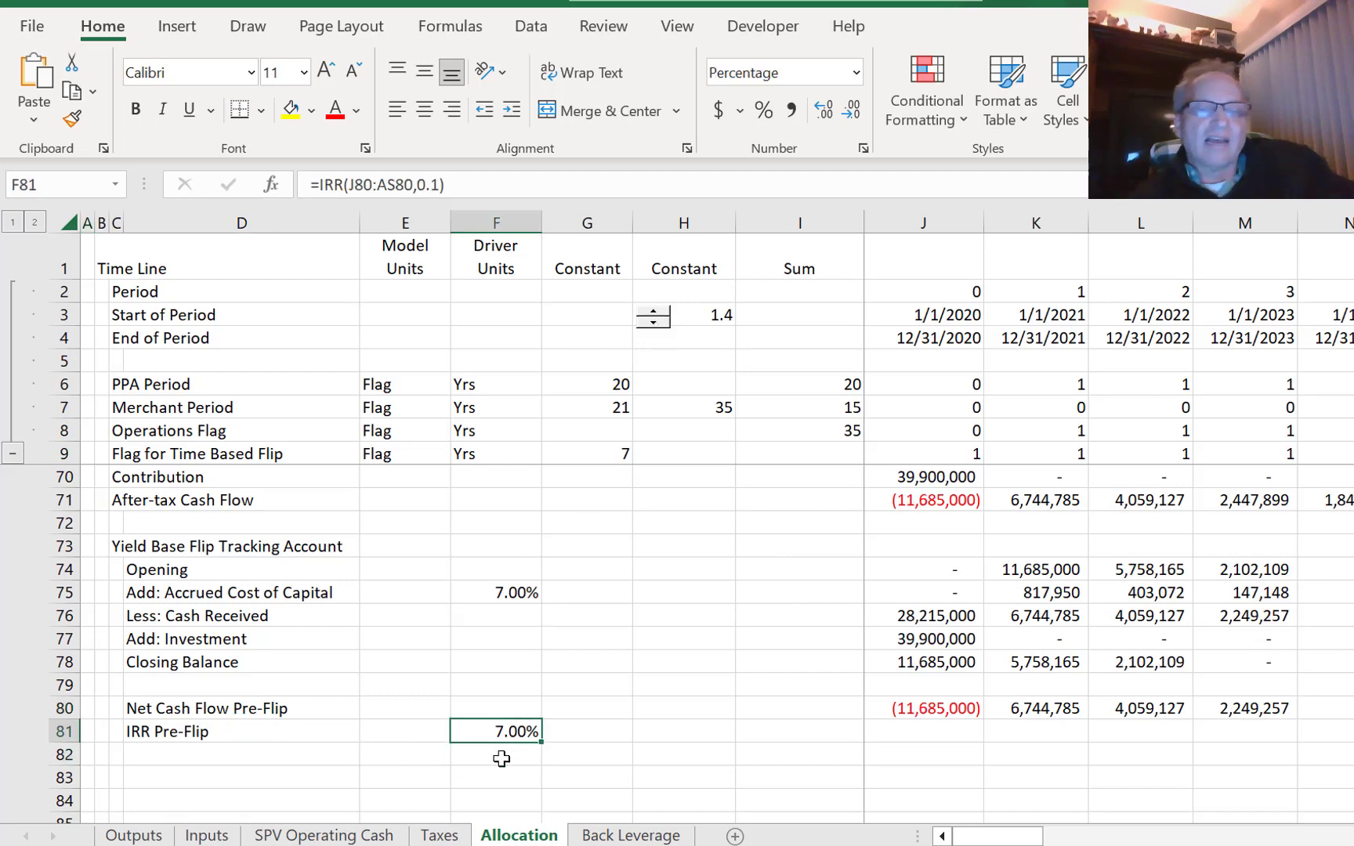
key("F2")
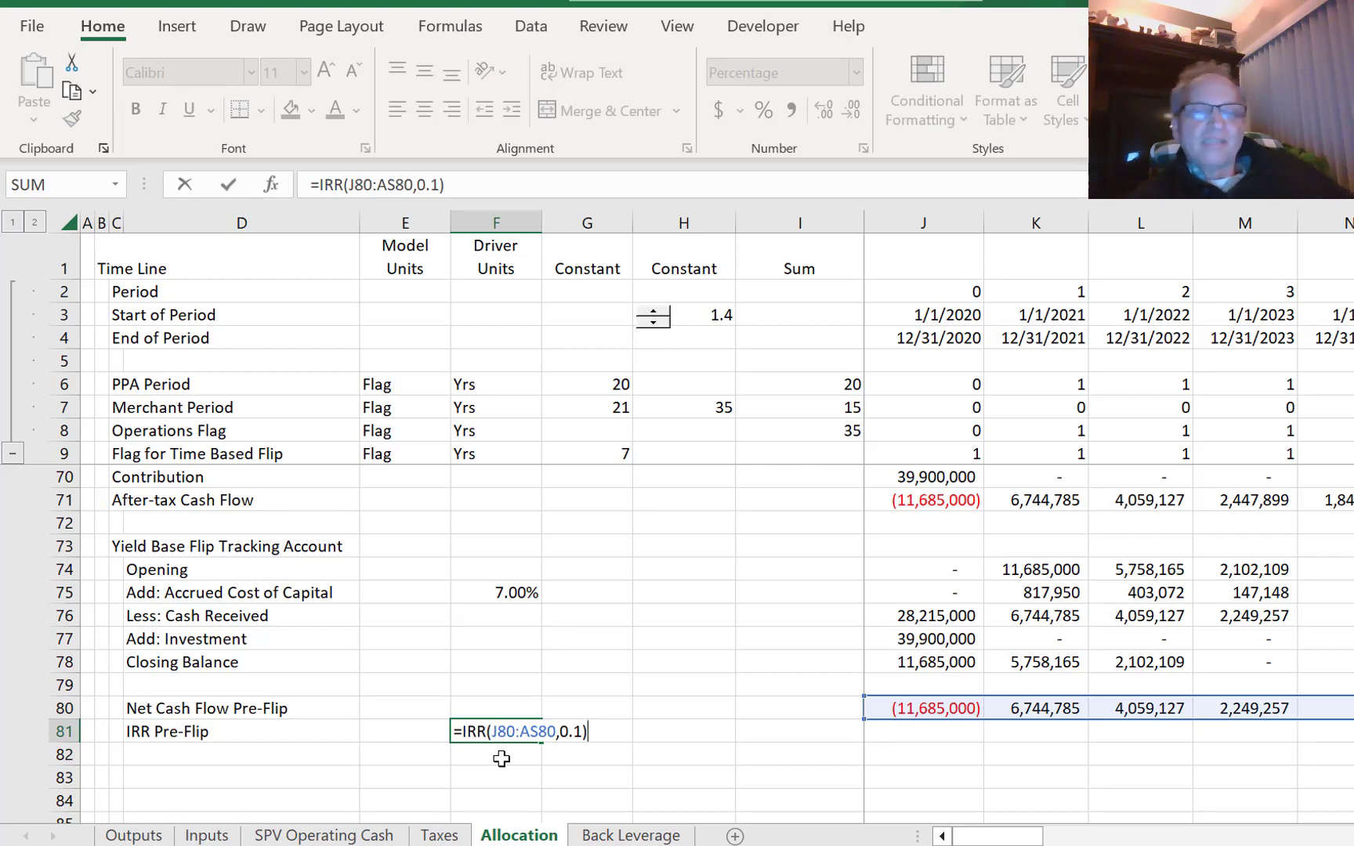
key("Return")
key("Up")
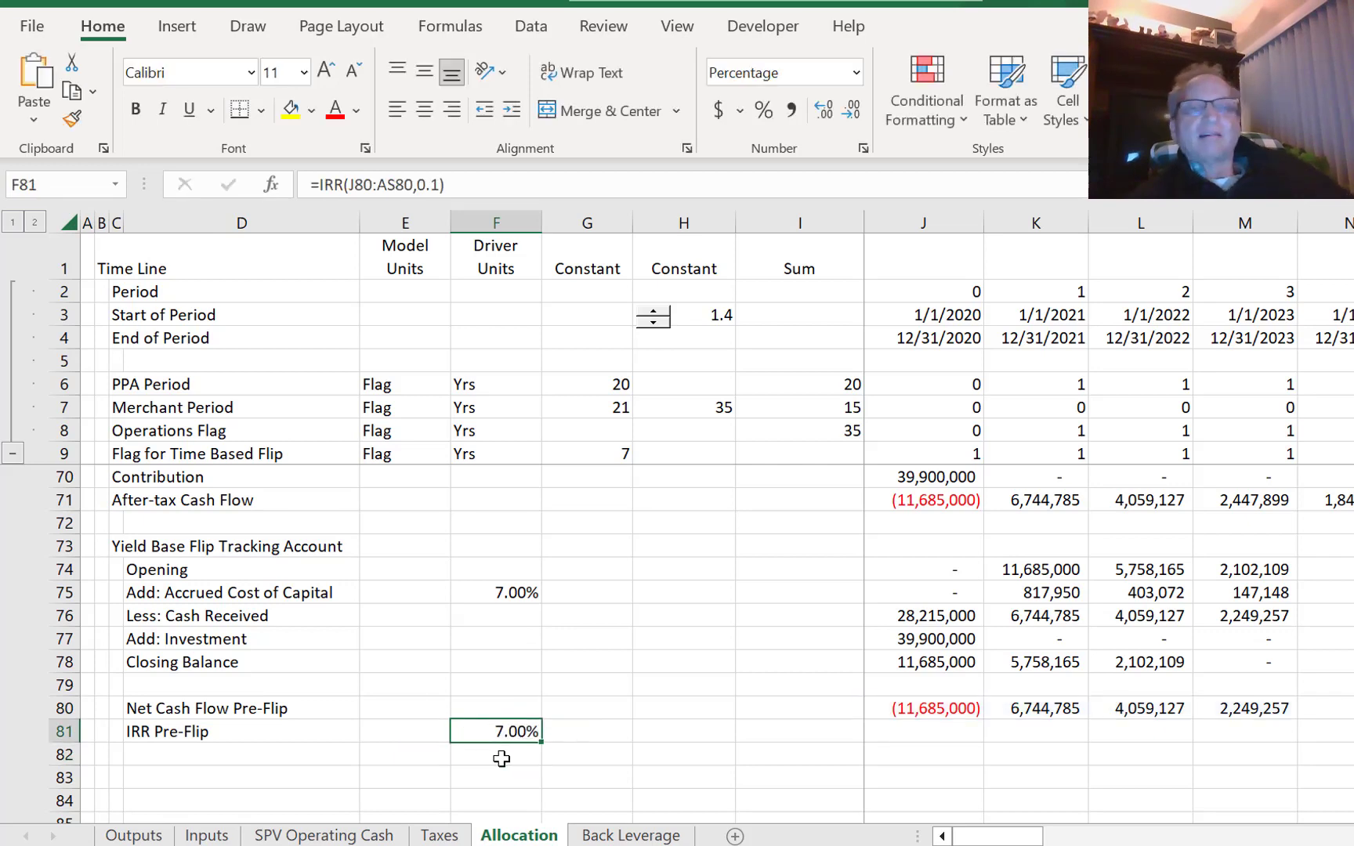
- Test H3 at 1.3 and at each 0.1 increment up to 1.7, return it to 1.5, and compare the IRR Pre-Flip
left_click(653, 323)
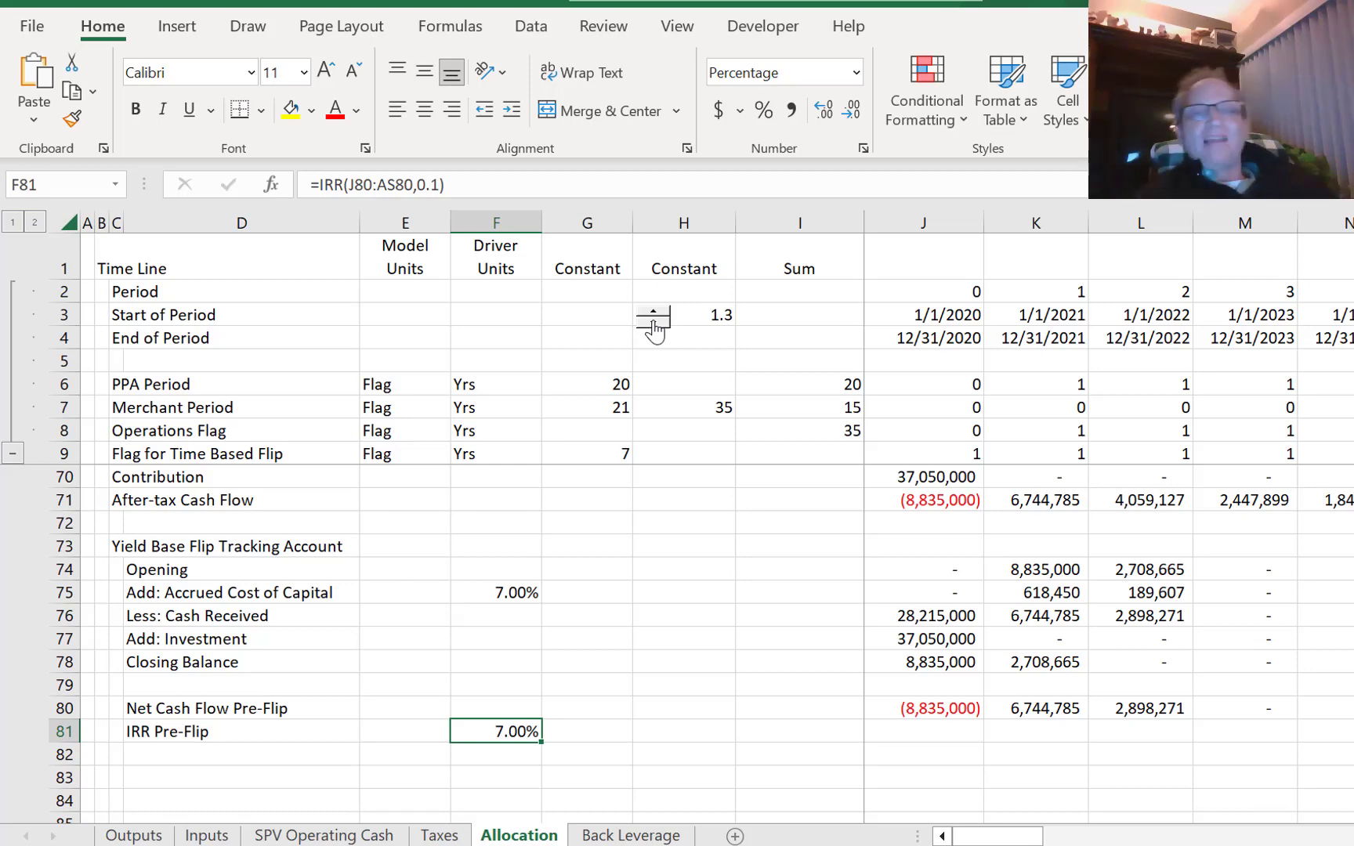
left_click(658, 312)
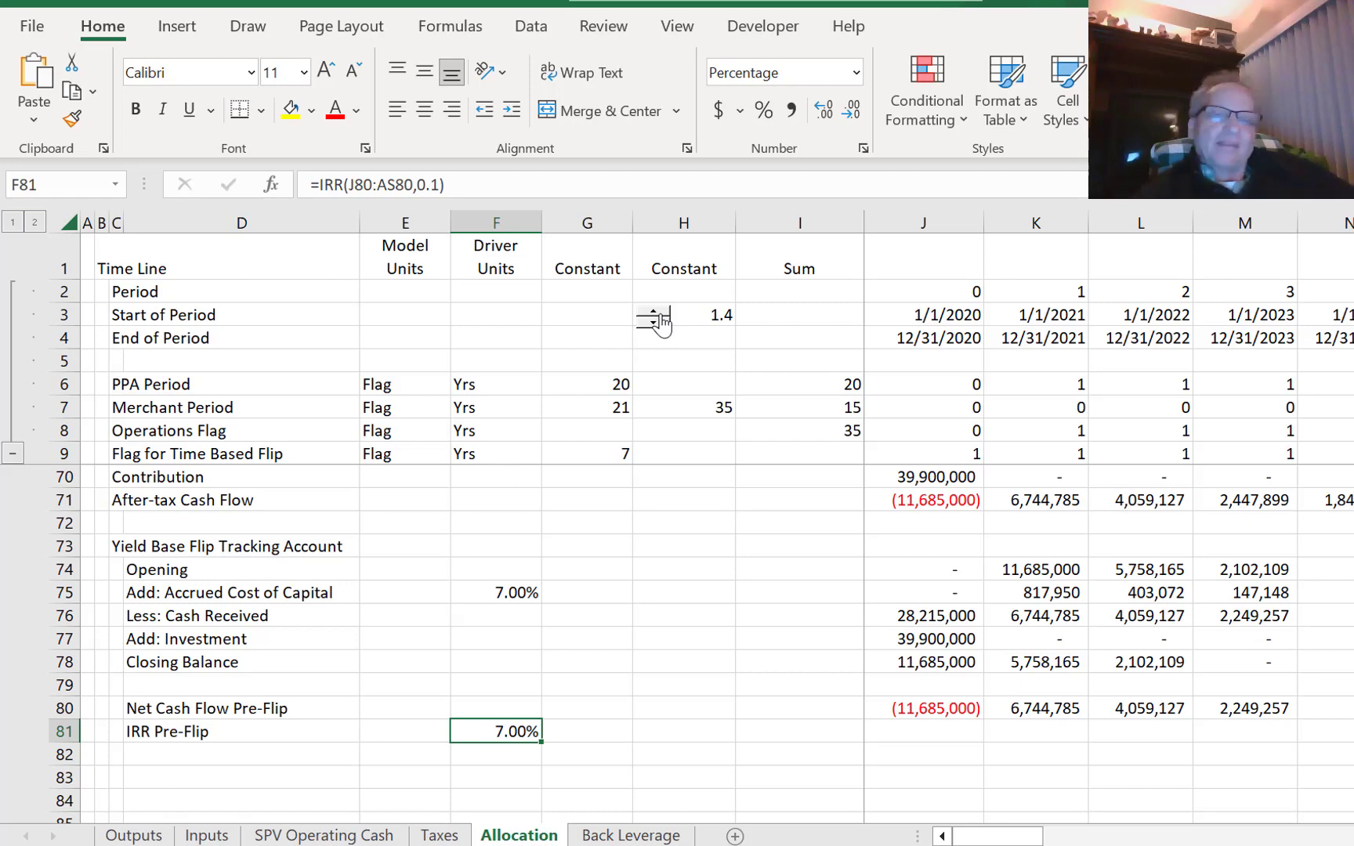
left_click(660, 314)
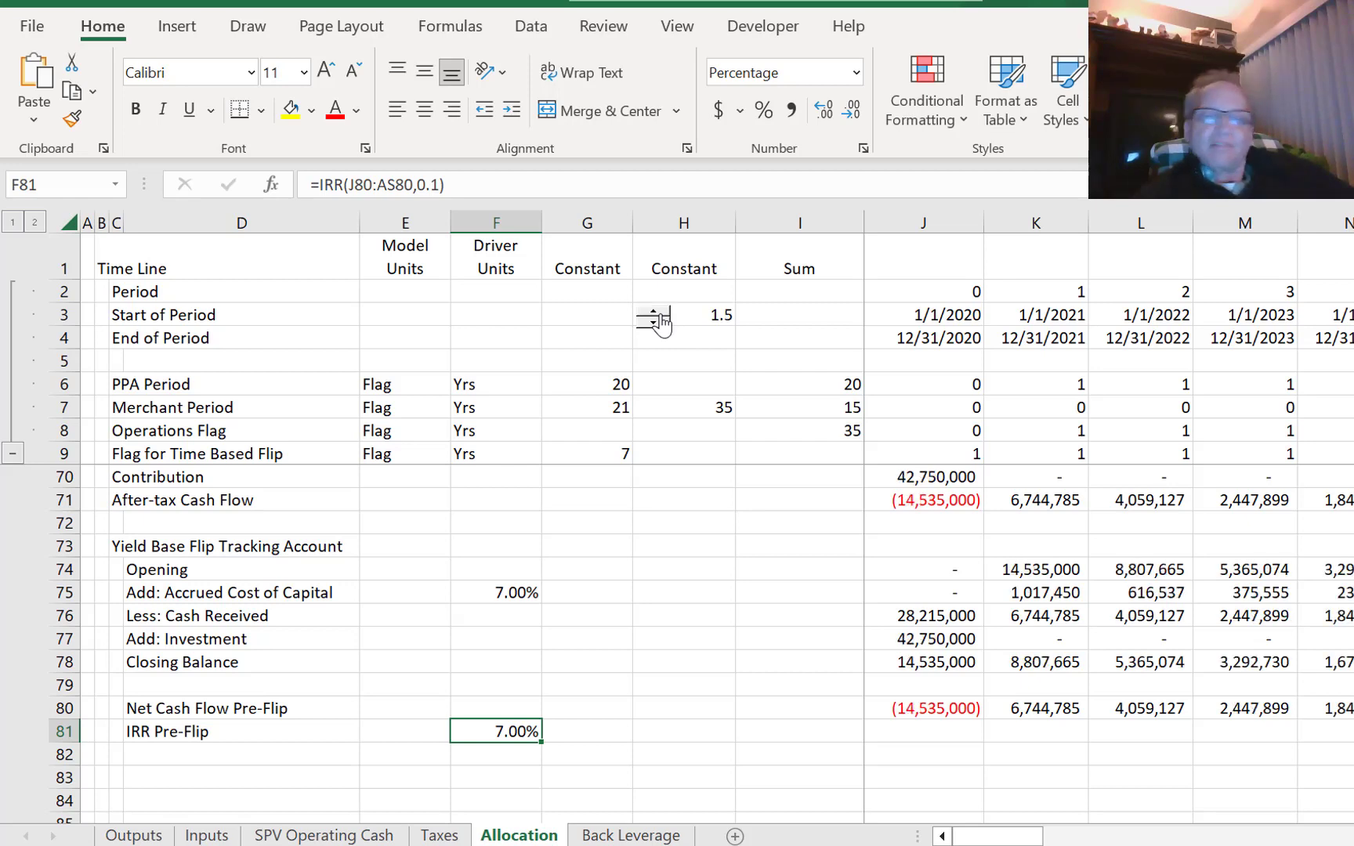
left_click(658, 314)
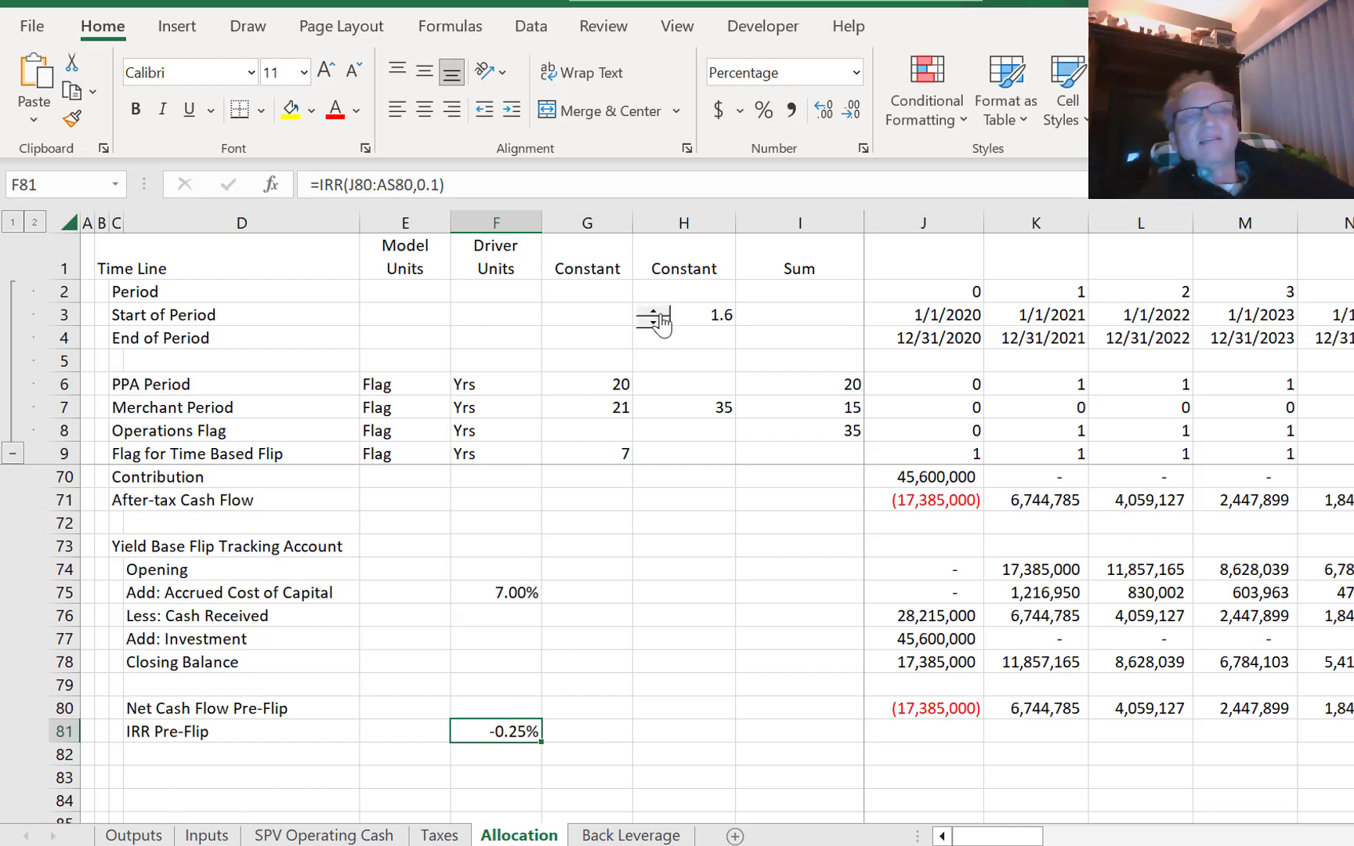
left_click(658, 314)
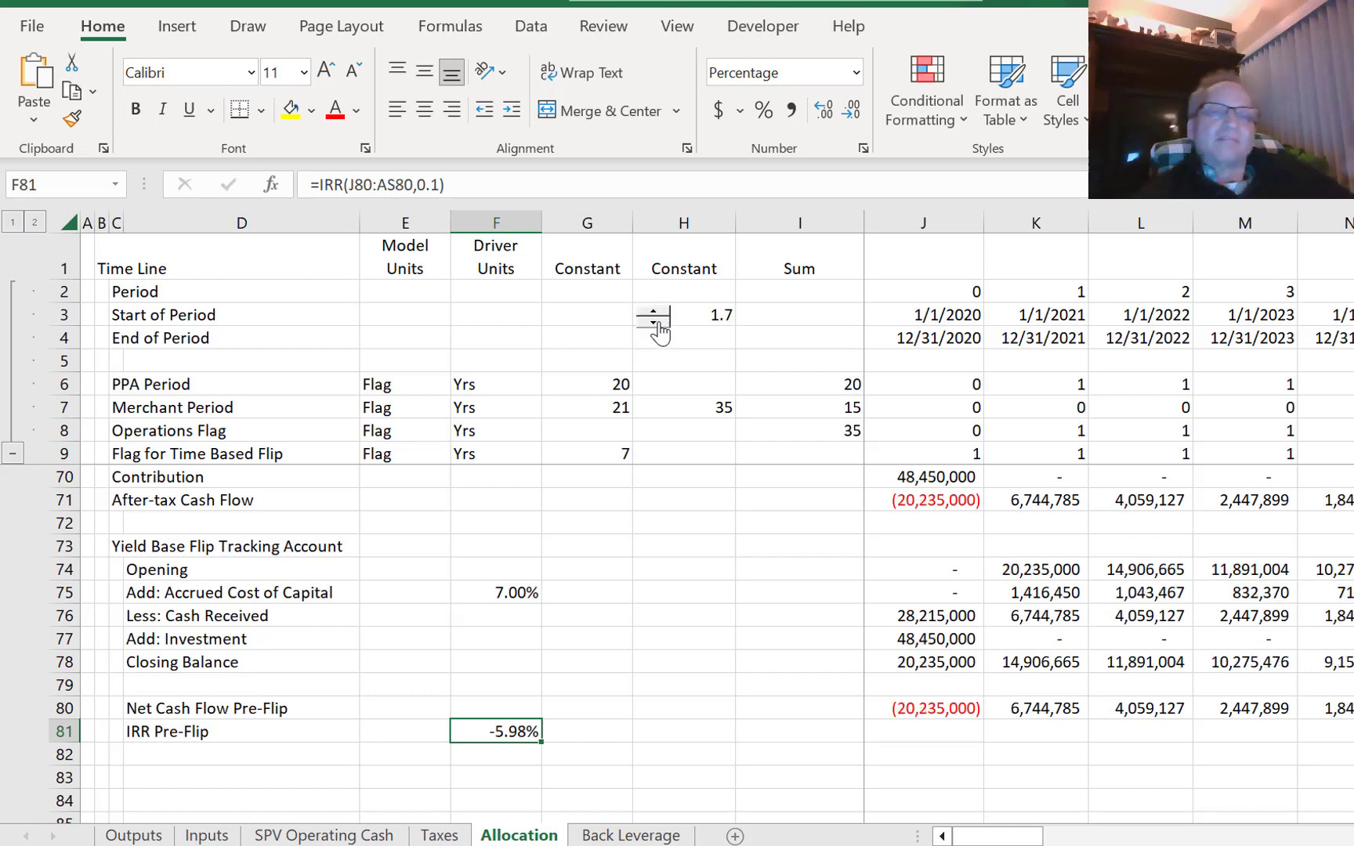
left_click(658, 323)
left_click(658, 323)
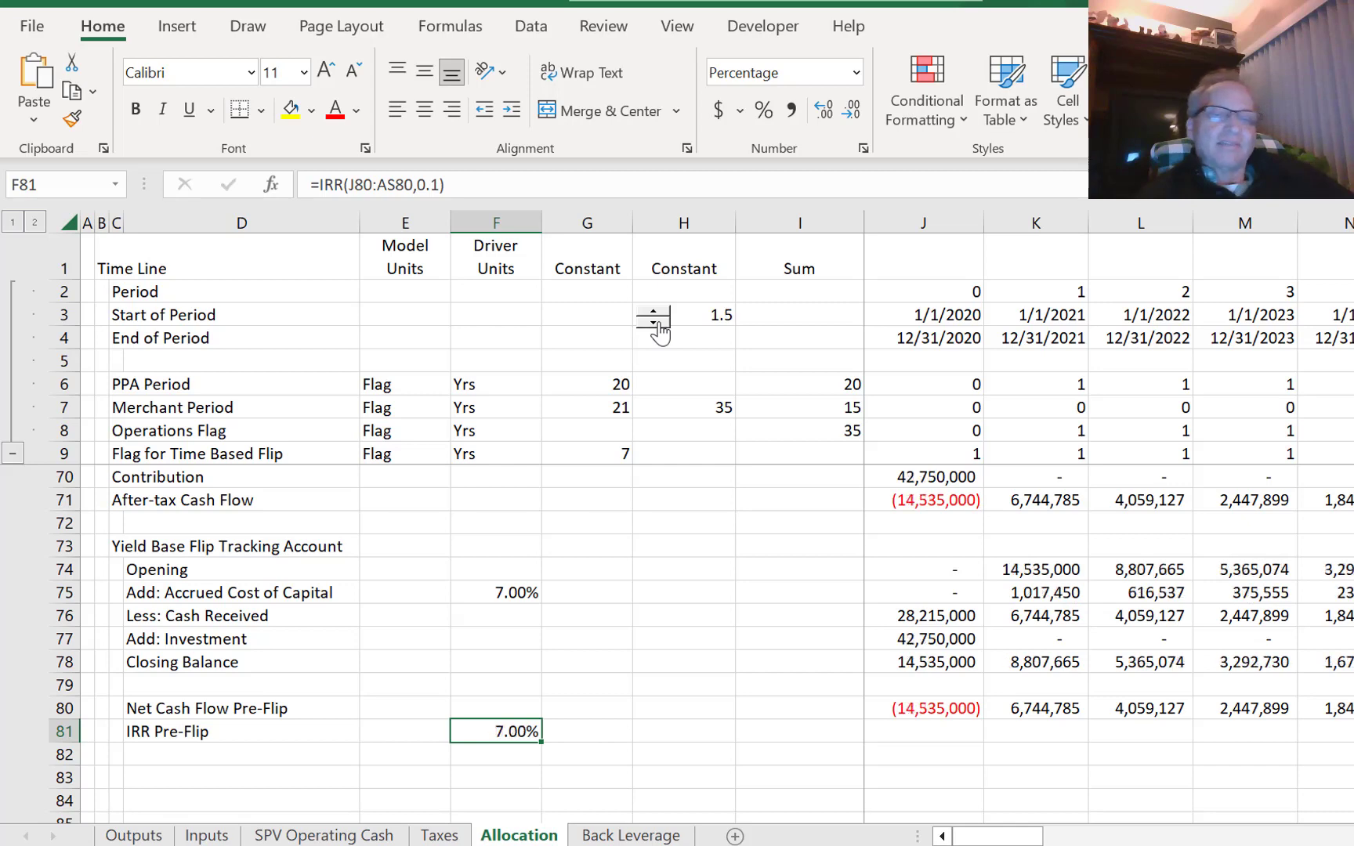
- Test H3 at 1.4 by checking Net Cash Flow Pre-Flip for periods 0 to 3, and restore it to 1.5
left_click(658, 323)
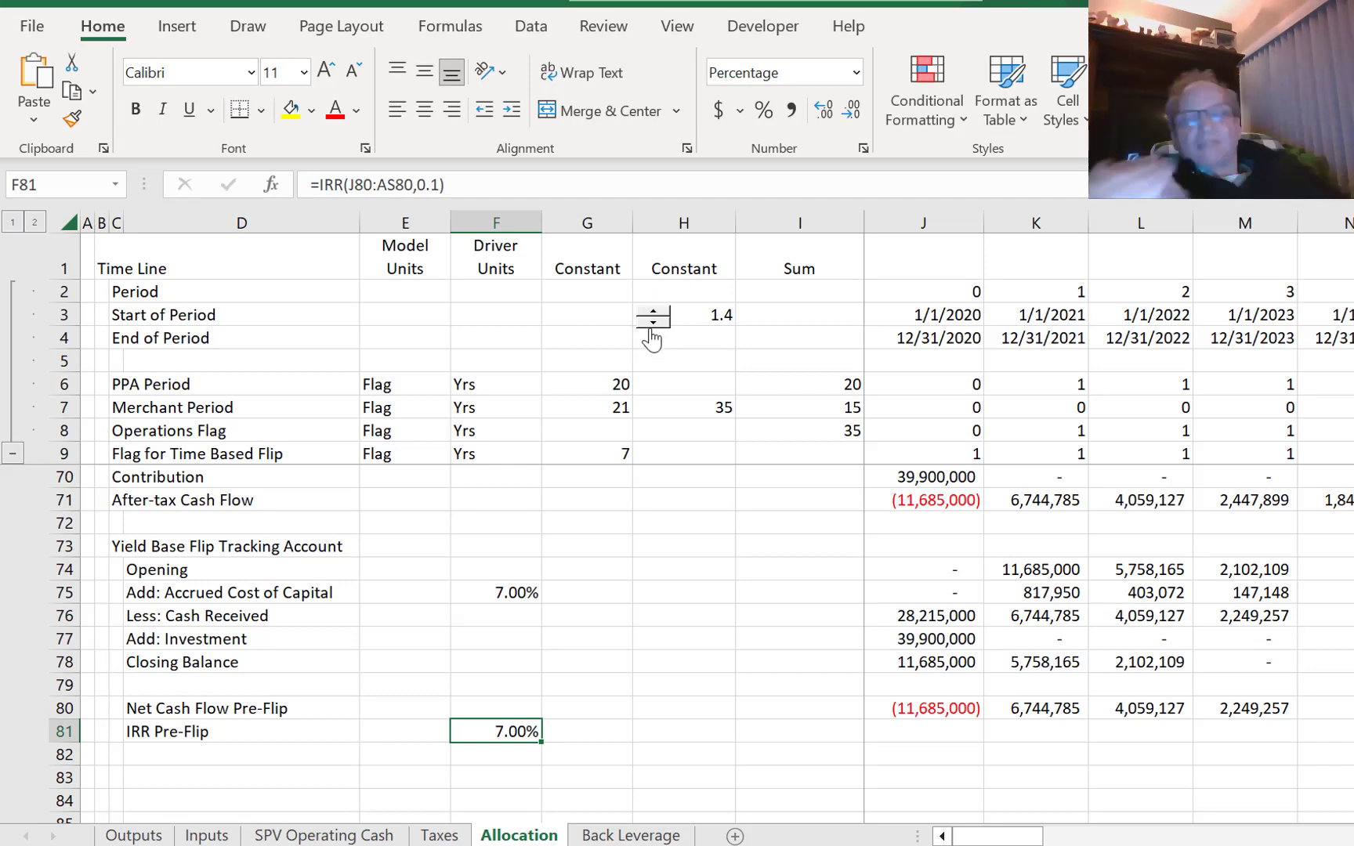
left_click(930, 708)
key("Right")
key("Right")
key("Right")
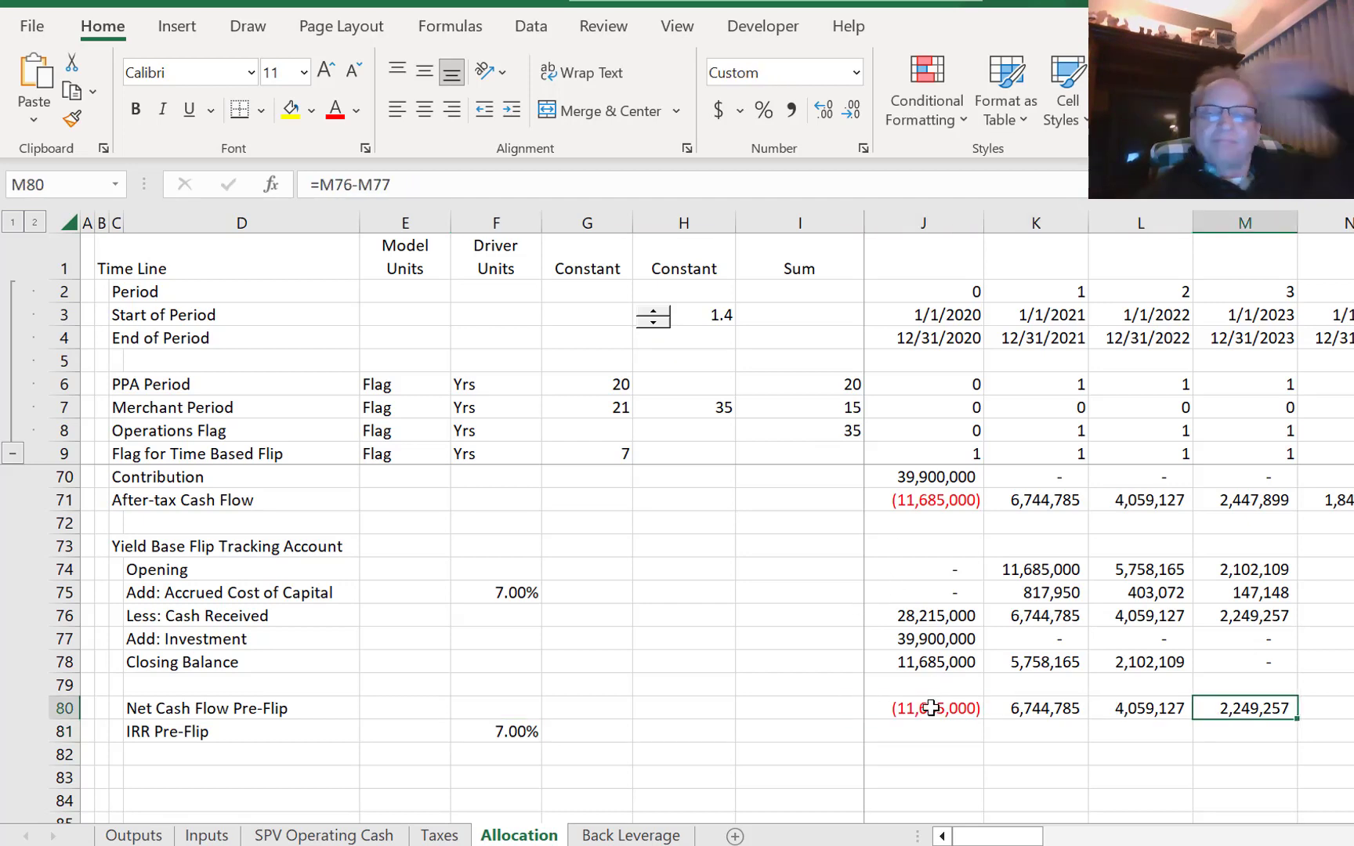
left_click(660, 313)
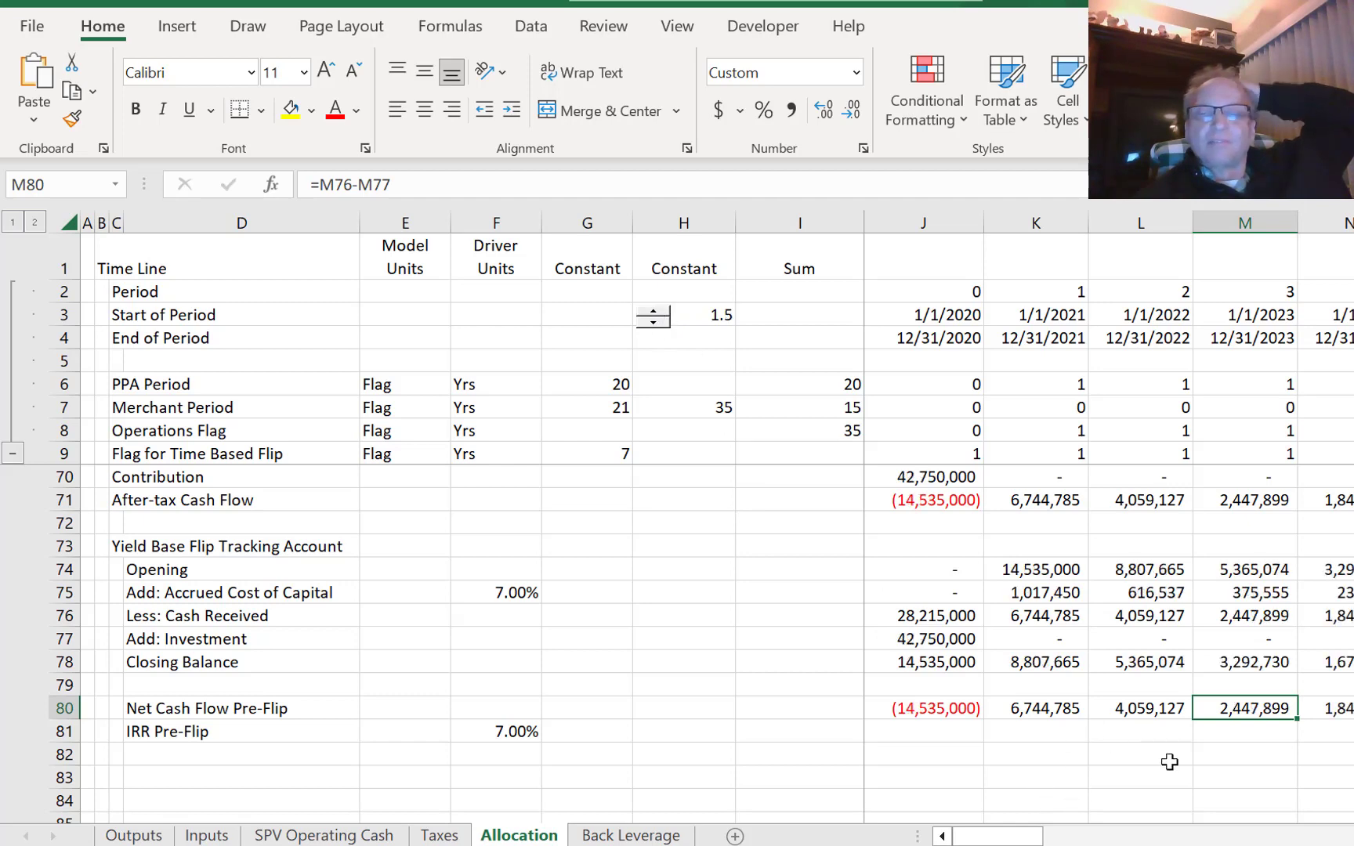
- Review Net Cash Flow Pre-Flip in row 80 from period 0 to period 5
key("Left")
key("Left")
key("Left")
key("Right")
key("Right")
key("Right")
key("Right")
key("Right")
key("Right")
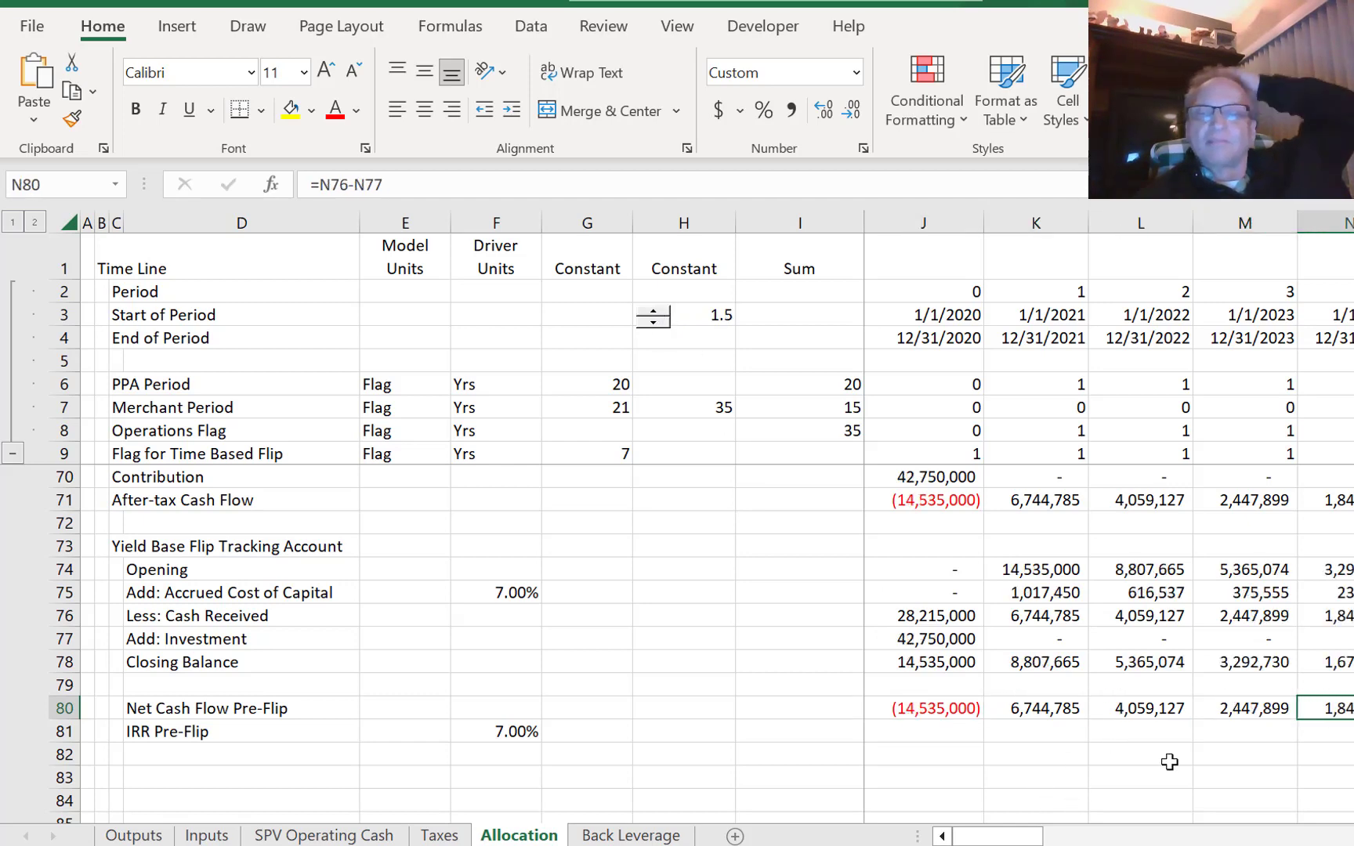
key("Left")
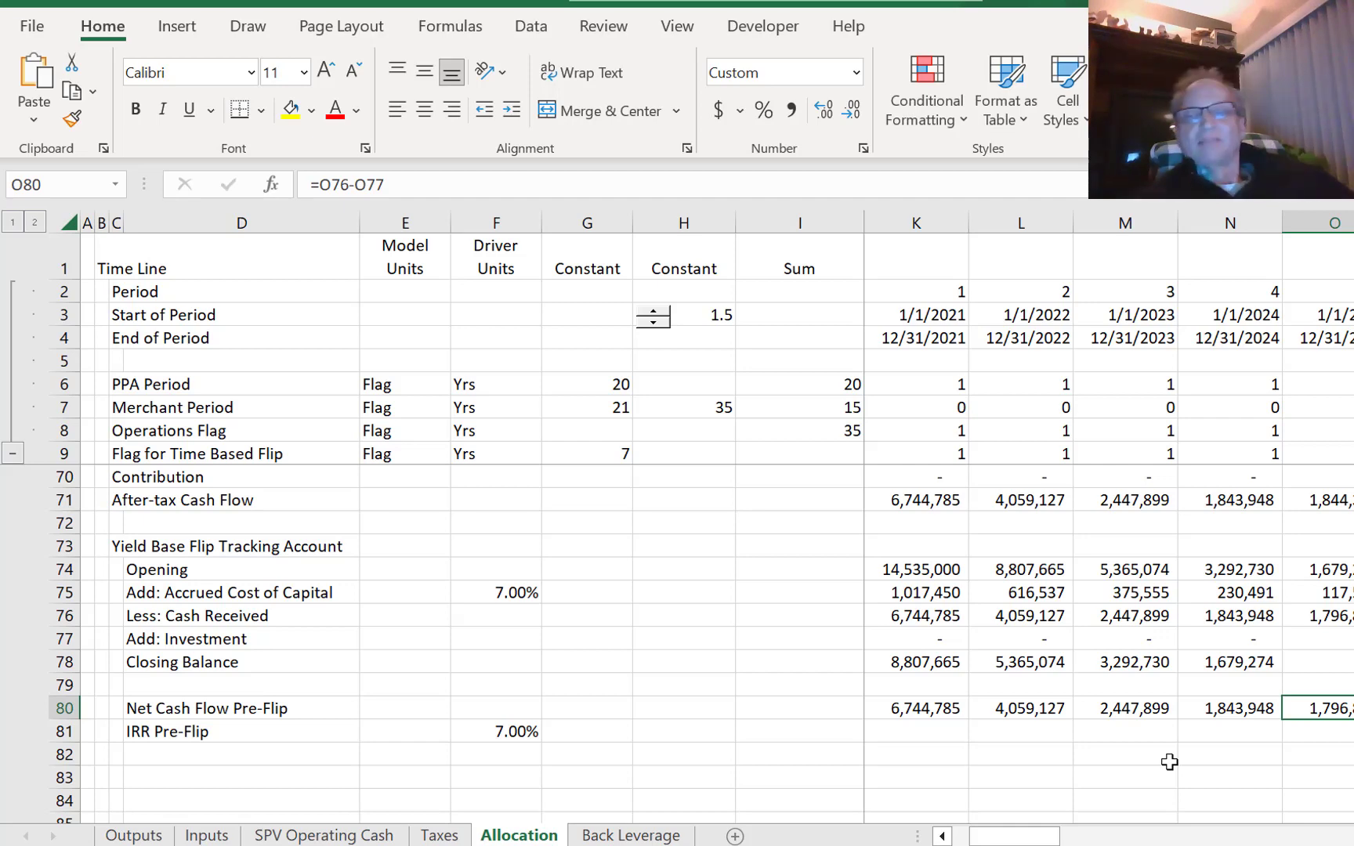
key("Down")
key("Down")
key("Down")
key("Left")
key("Left")
key("Left")
key("Left")
key("Left")
key("Left")
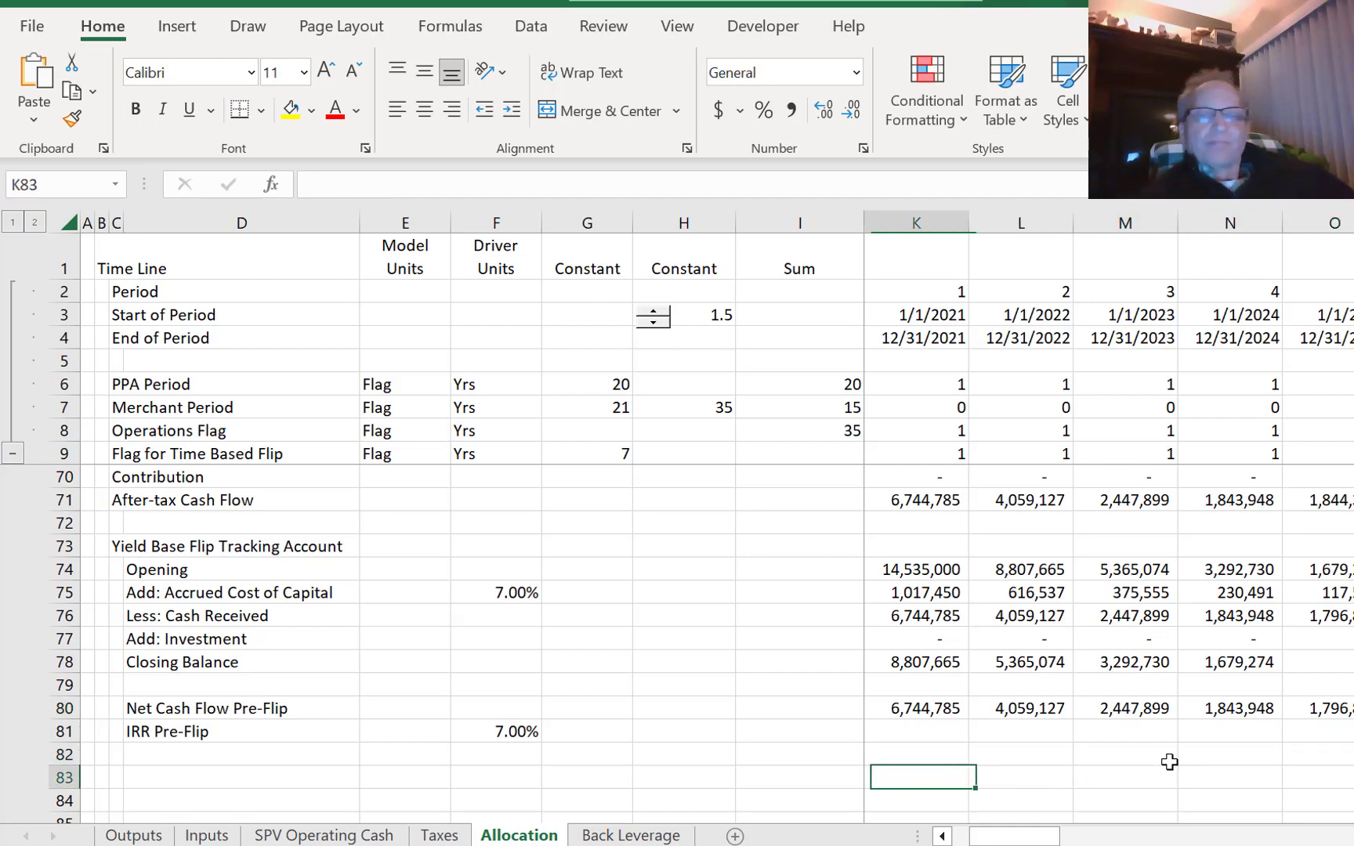
key("Left")
key("Left")
key("Left")
key("Left")
key("Left")
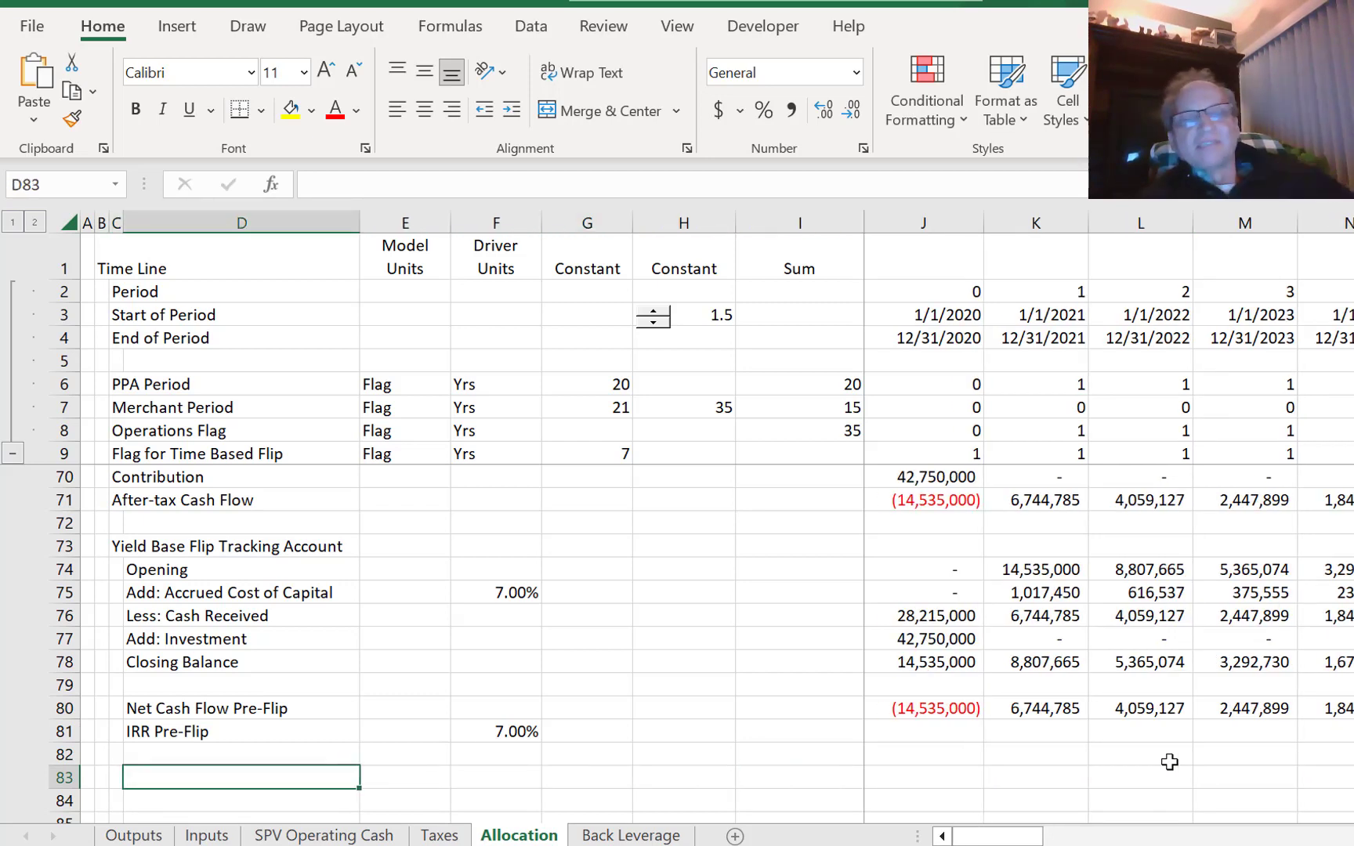
- Compare the Less: Cash Received formulas for period 0 in J76 and period 1 in K76
key("Up")
key("Up")
key("Up")
key("Up")
key("Up")
key("Up")
key("Up")
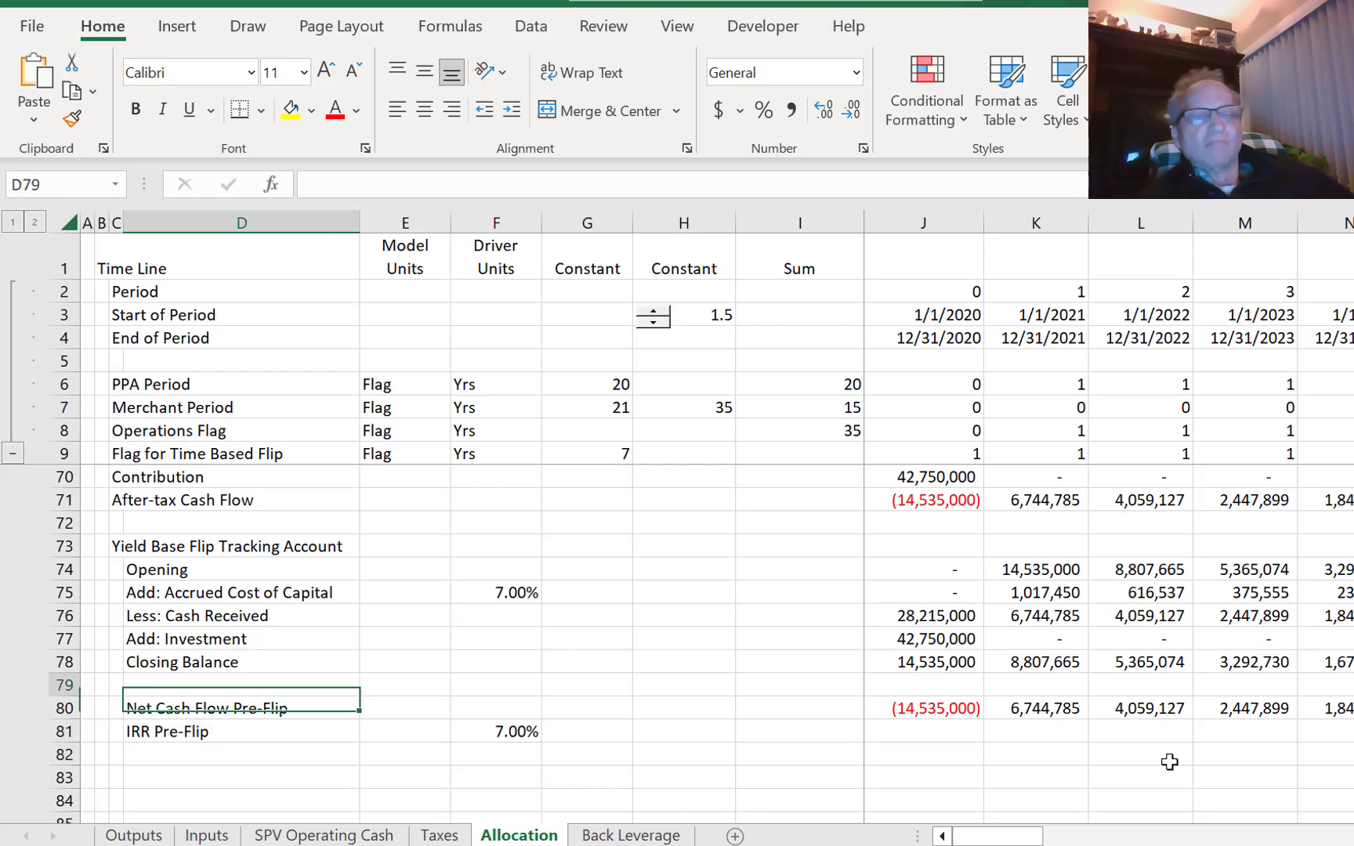
key("Right")
key("Right")
key("Right")
key("Right")
key("Right")
key("Right")
key("Right")
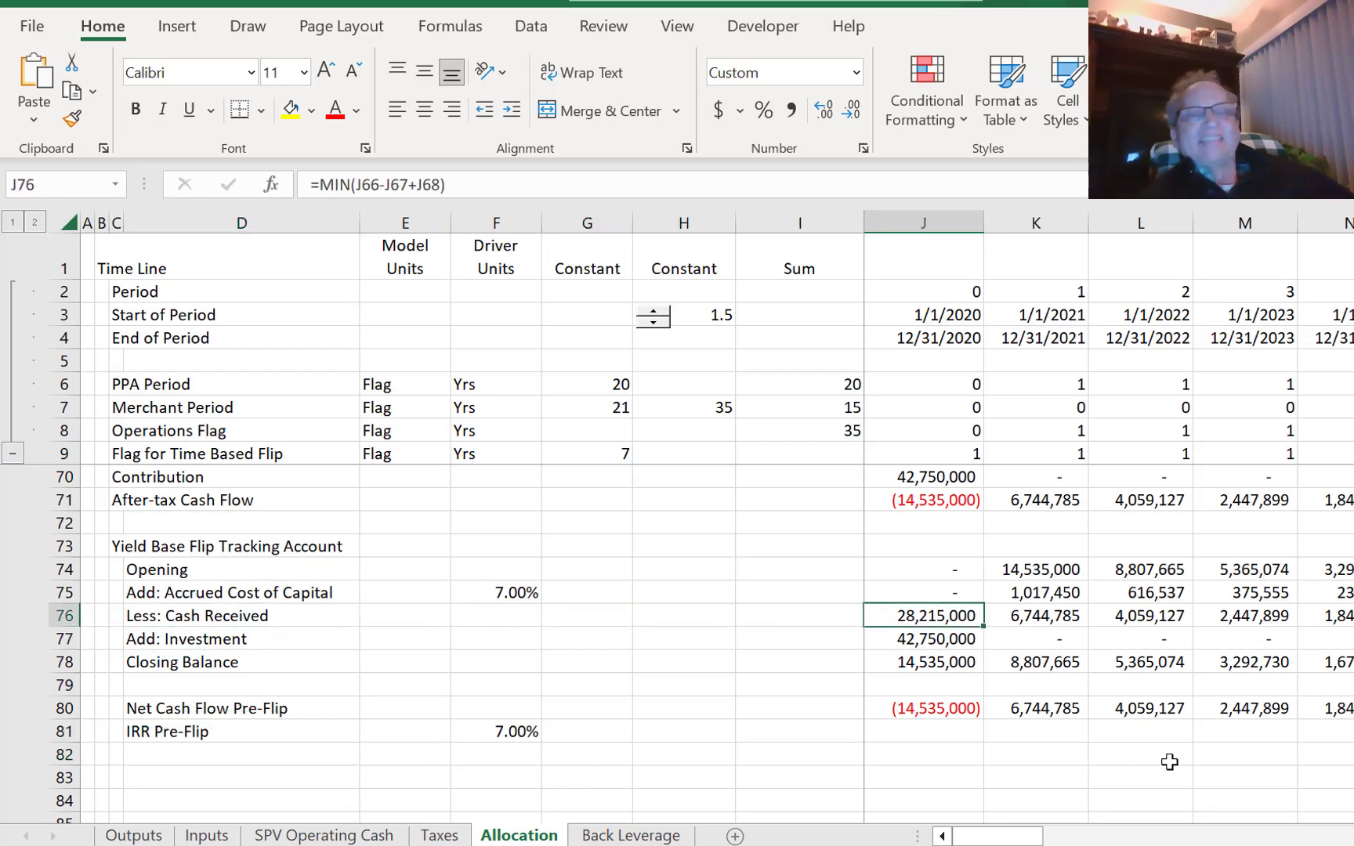
key("Left")
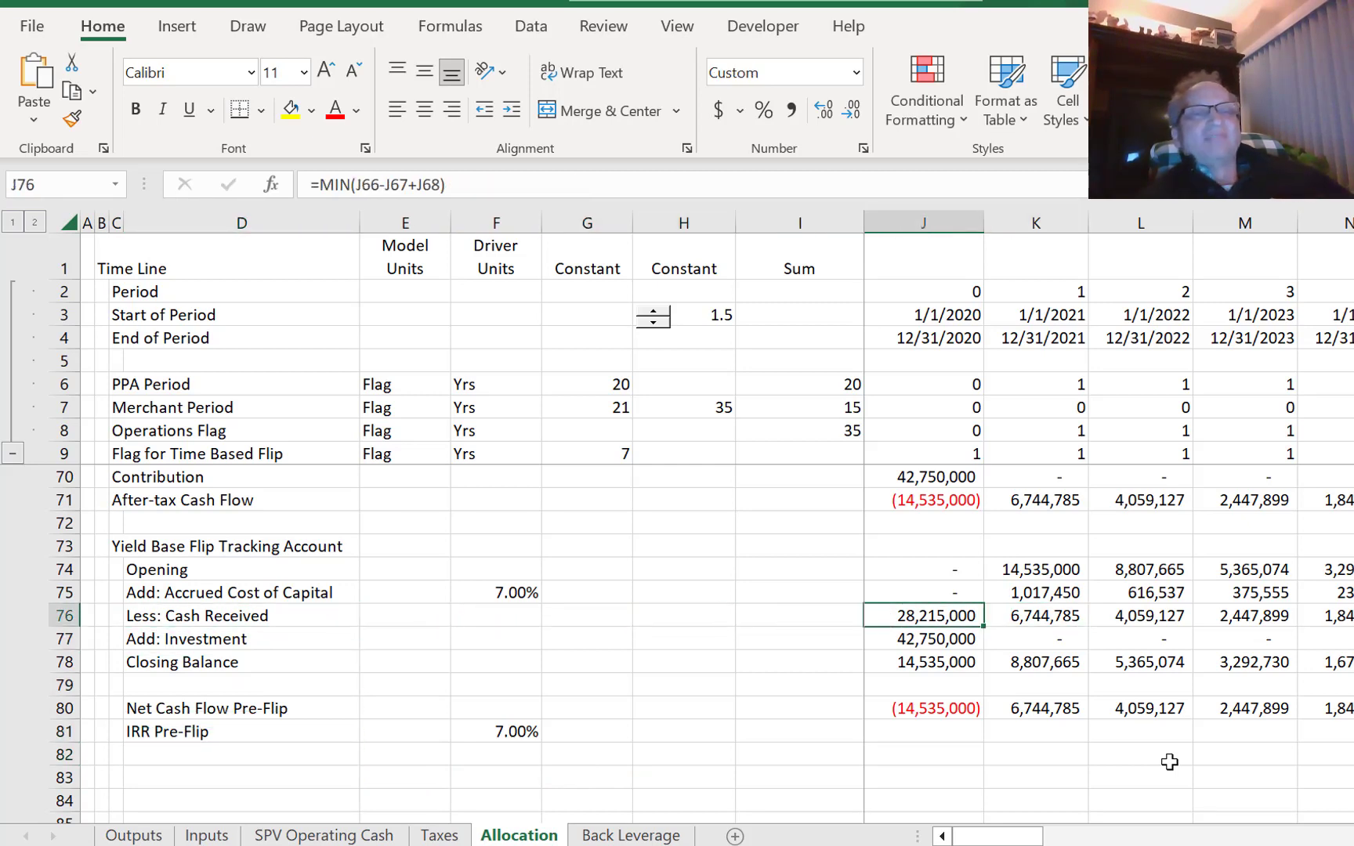
key("Right")
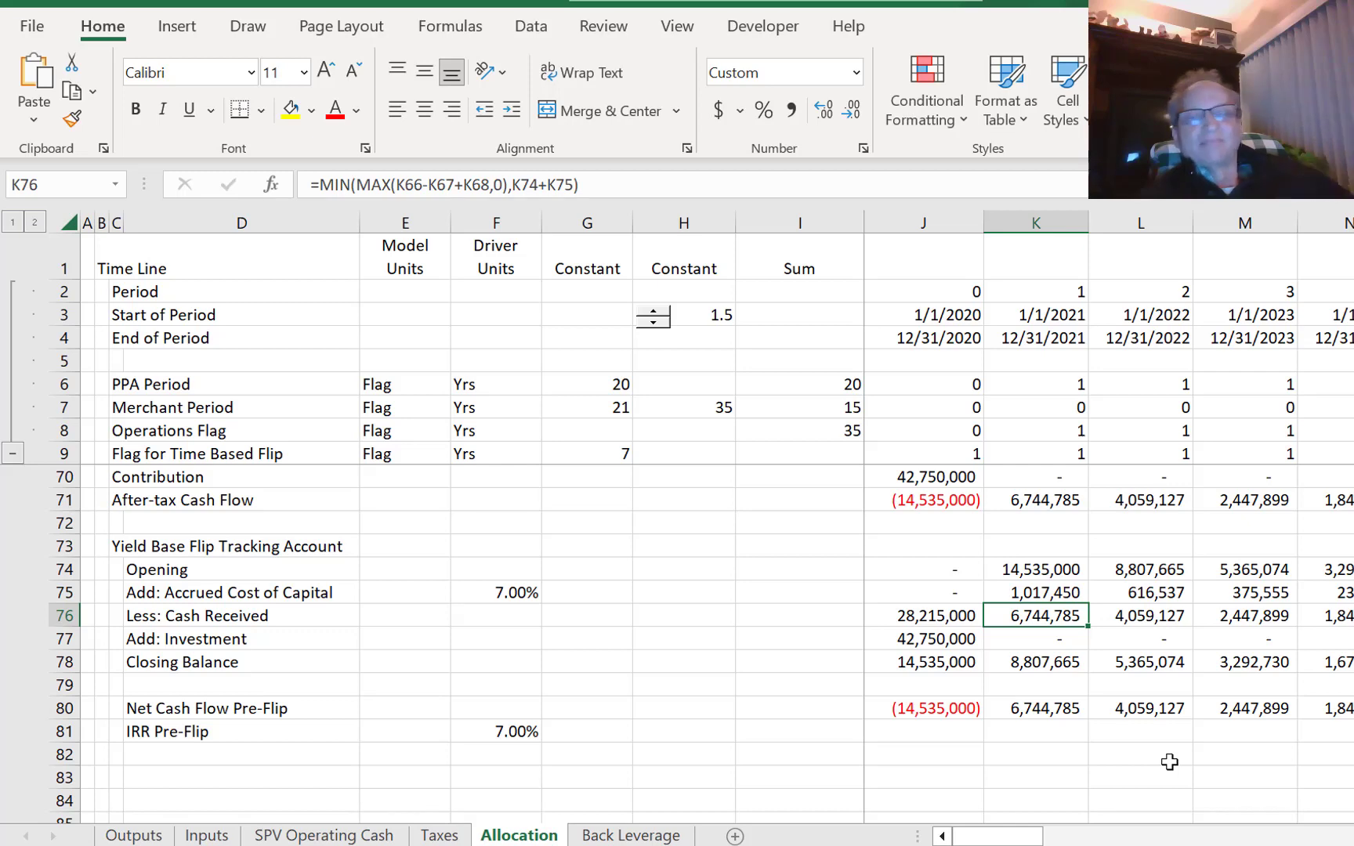
key("Left")
key("Right")
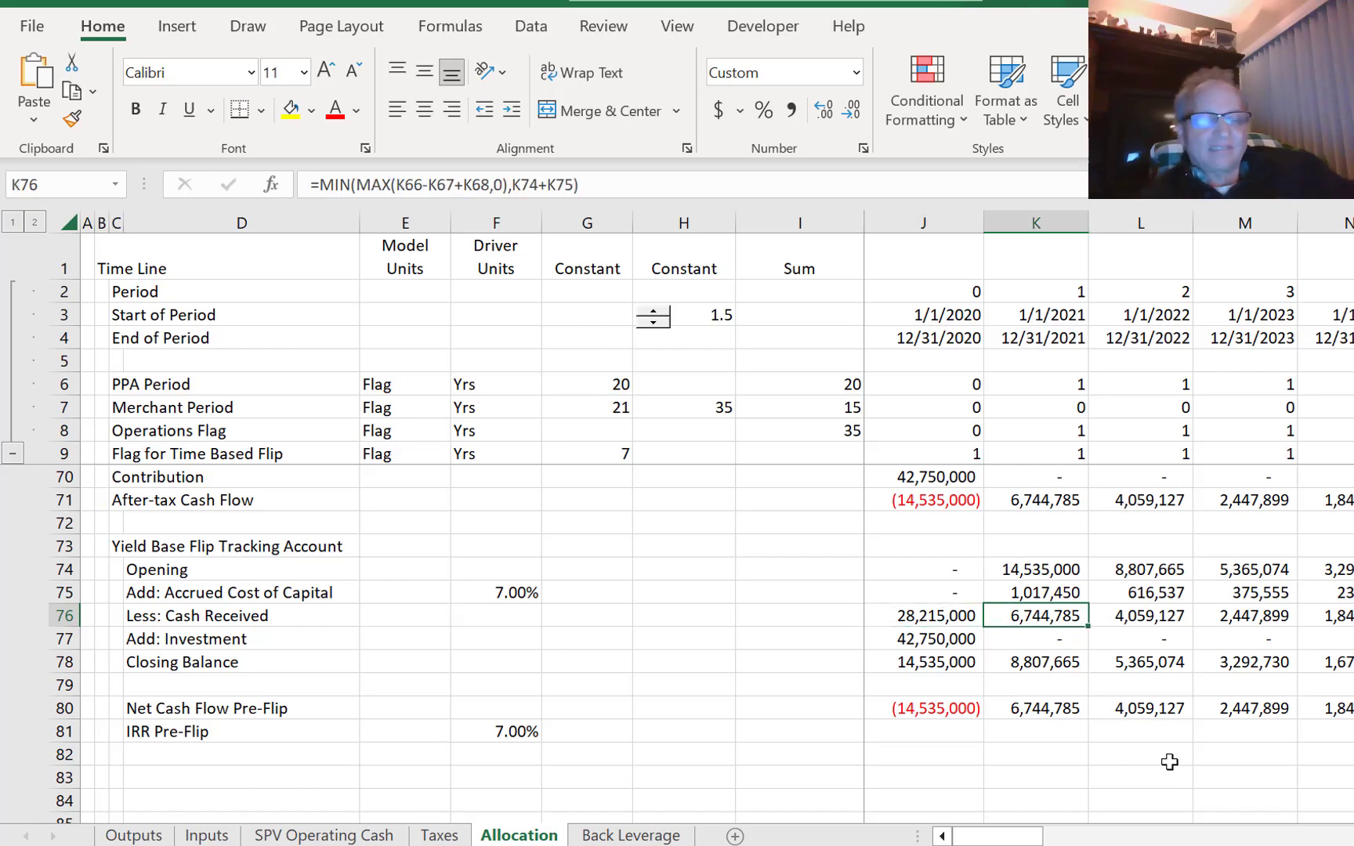
- Try copying the period 1 Less: Cash Received formula from K76 into J76, and undo the paste
key("ctrl+c")
key("Left")
key("ctrl+v")
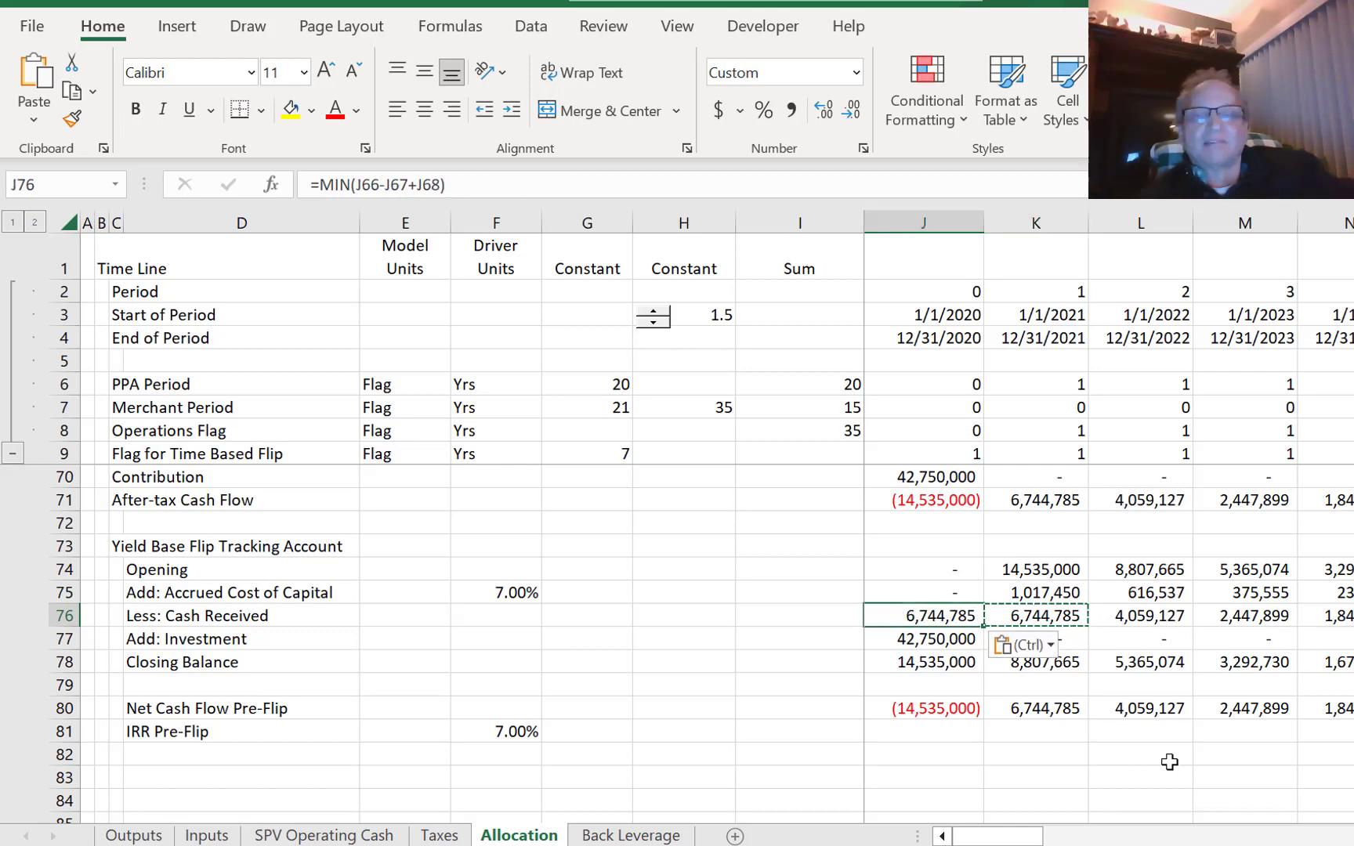
key("ctrl+z")
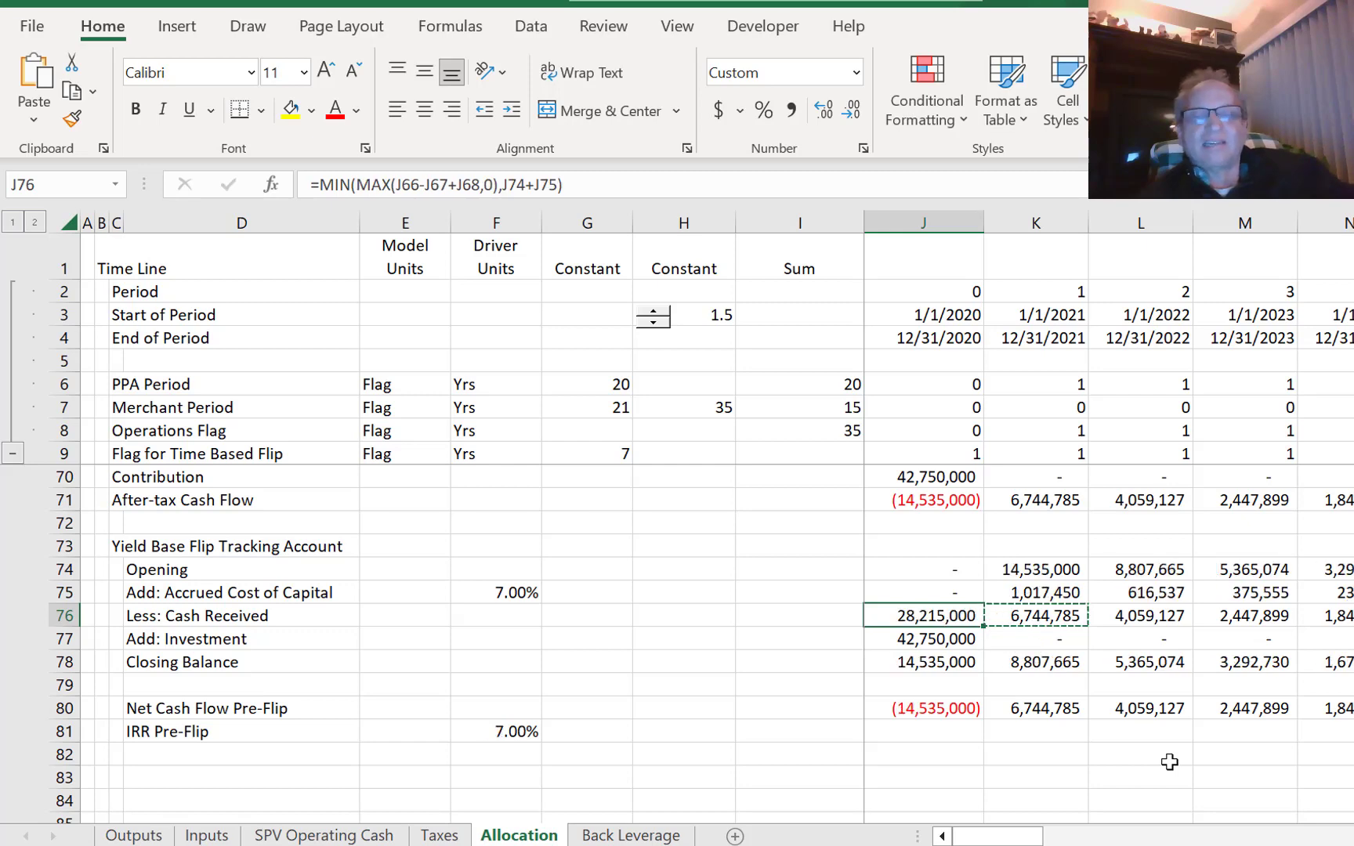
key("Escape")
key("Down")
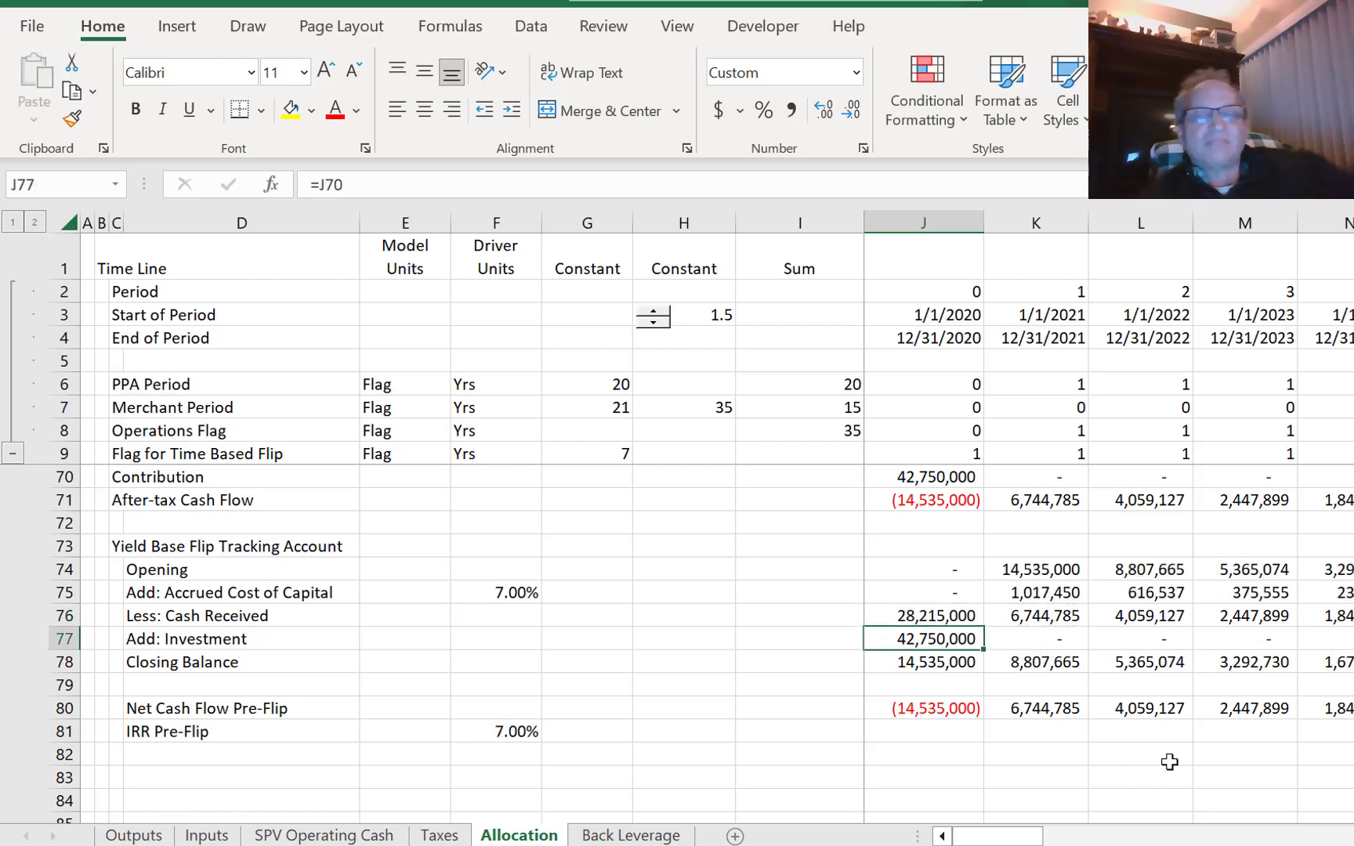
key("Down")
key("Down")
key("Down")
key("Down")
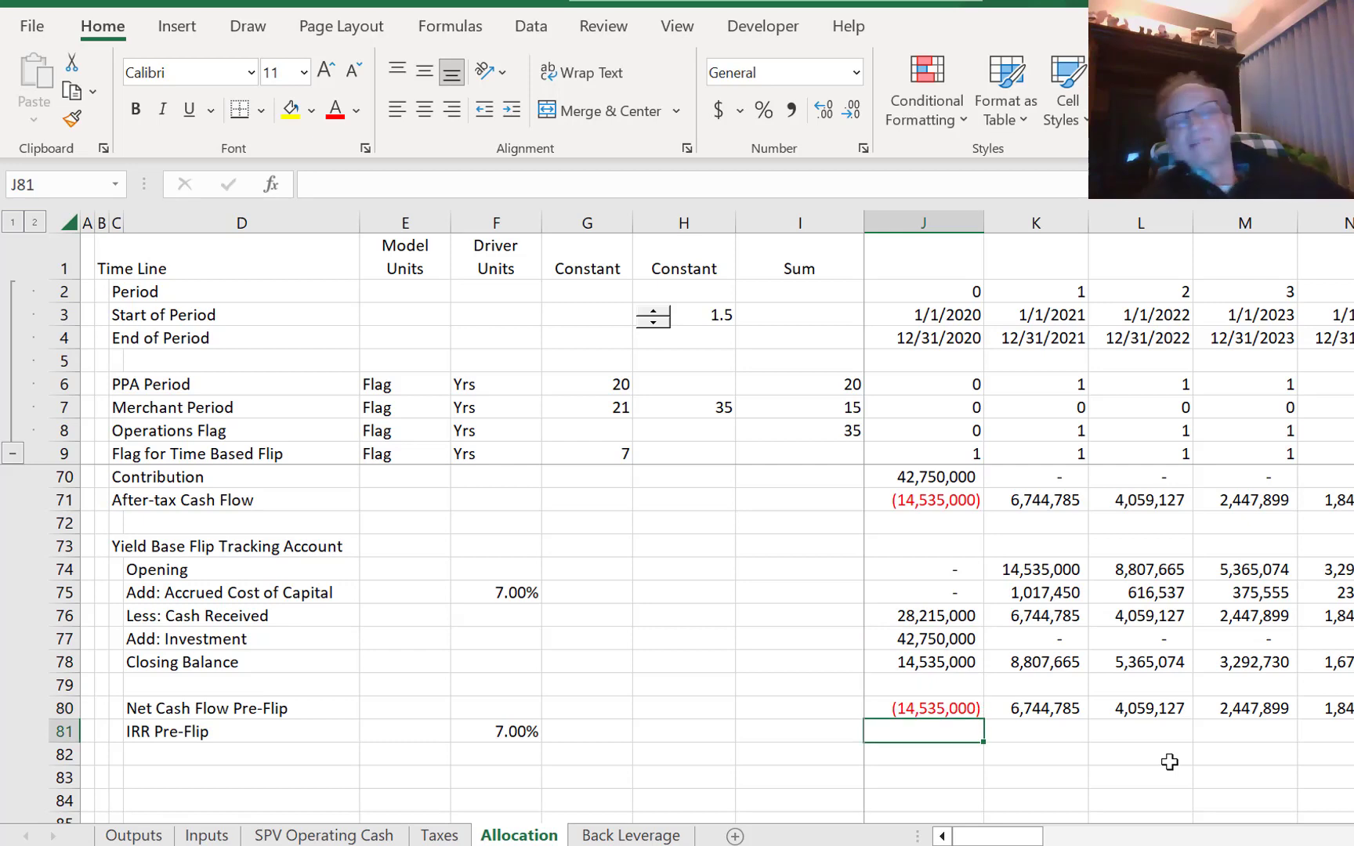
key("Down")
key("Left")
key("Down")
key("Left")
key("Left")
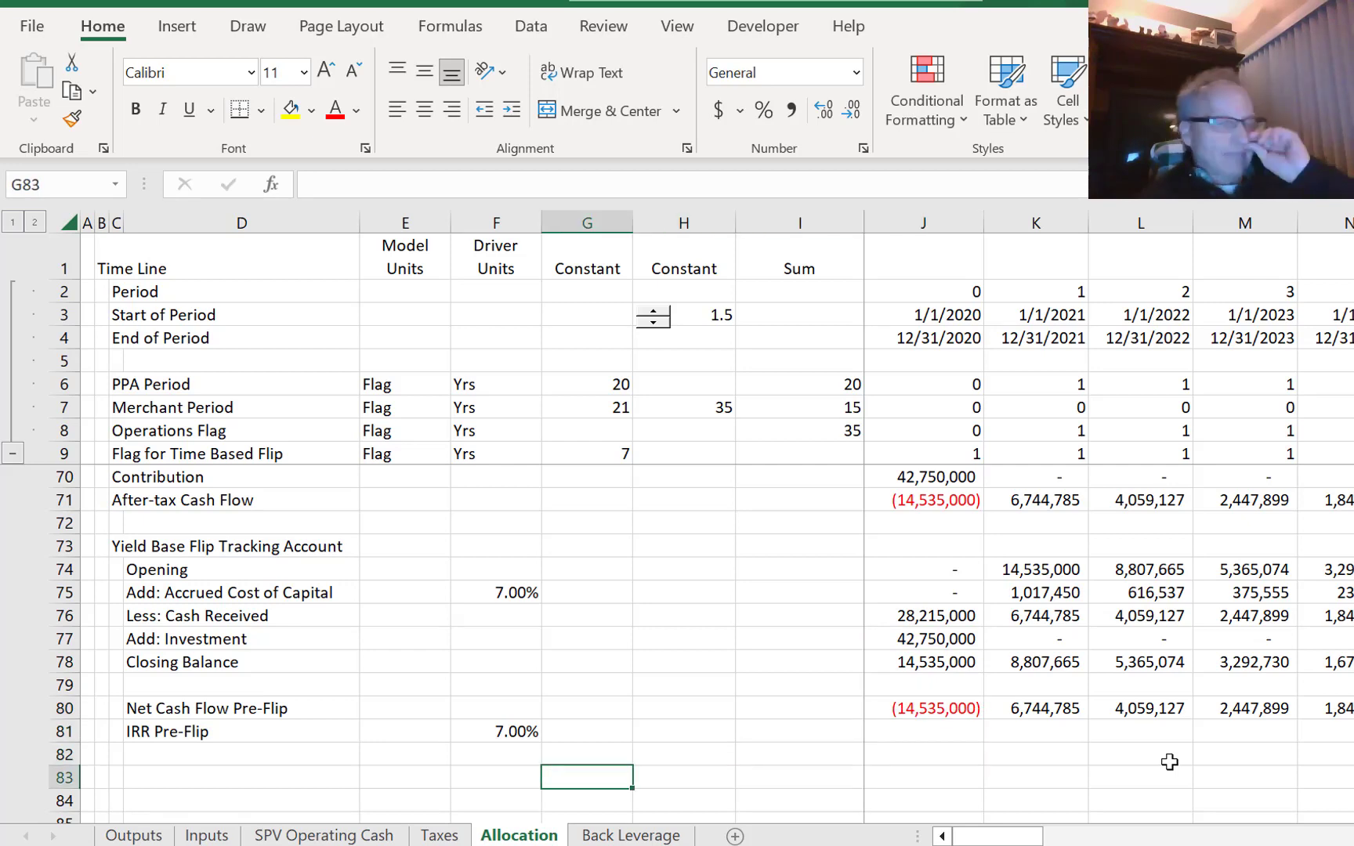
key("Left")
key("Left")
key("Left")
key("Left")
key("Right")
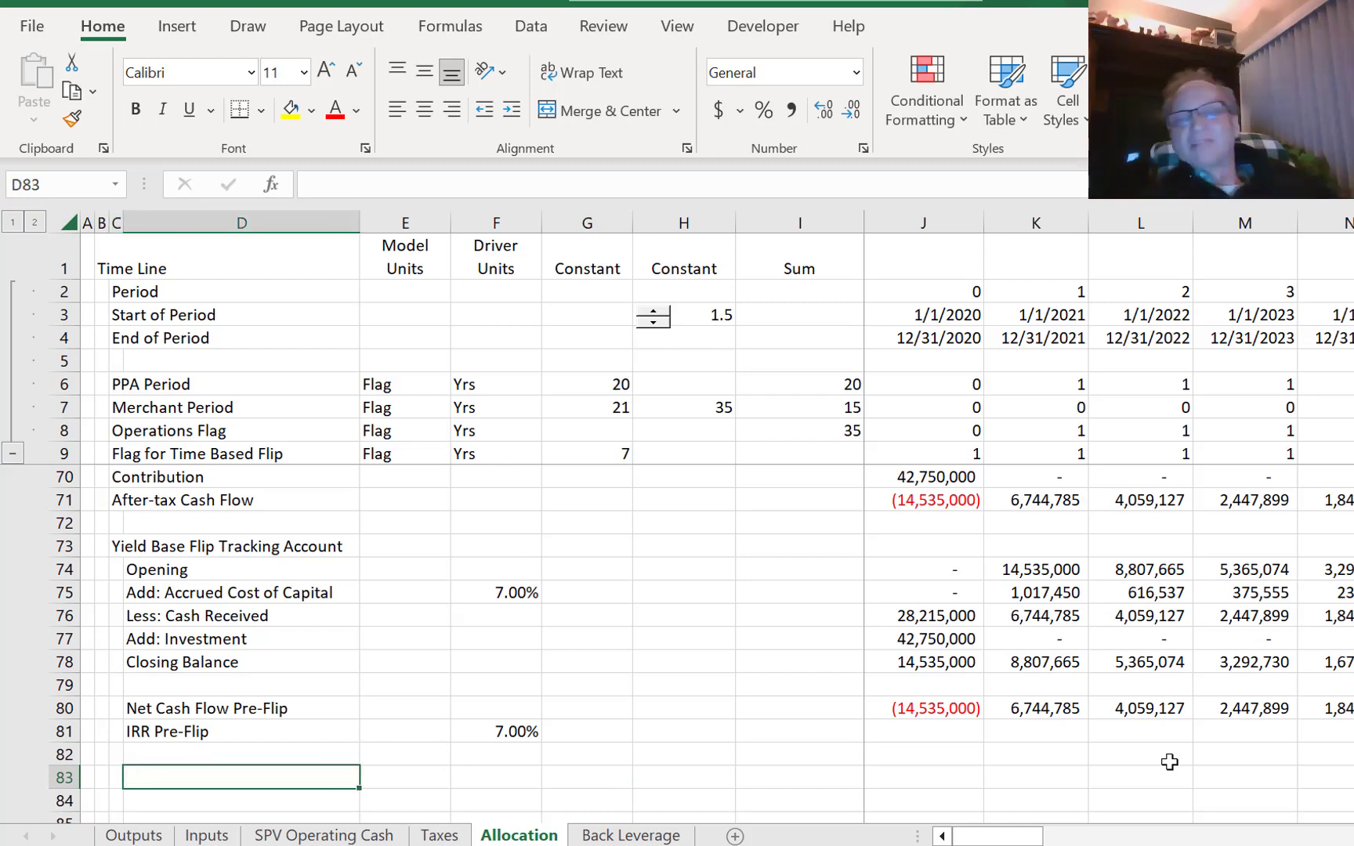
- Review the period 5 formulas in column O for After-tax Cash Flow, ITC and Tax Investor Cash Pre-Flip
key("Right")
key("Right")
key("Right")
key("Right")
key("Right")
key("Right")
key("Right")
key("Right")
key("Right")
key("Right")
key("Right")
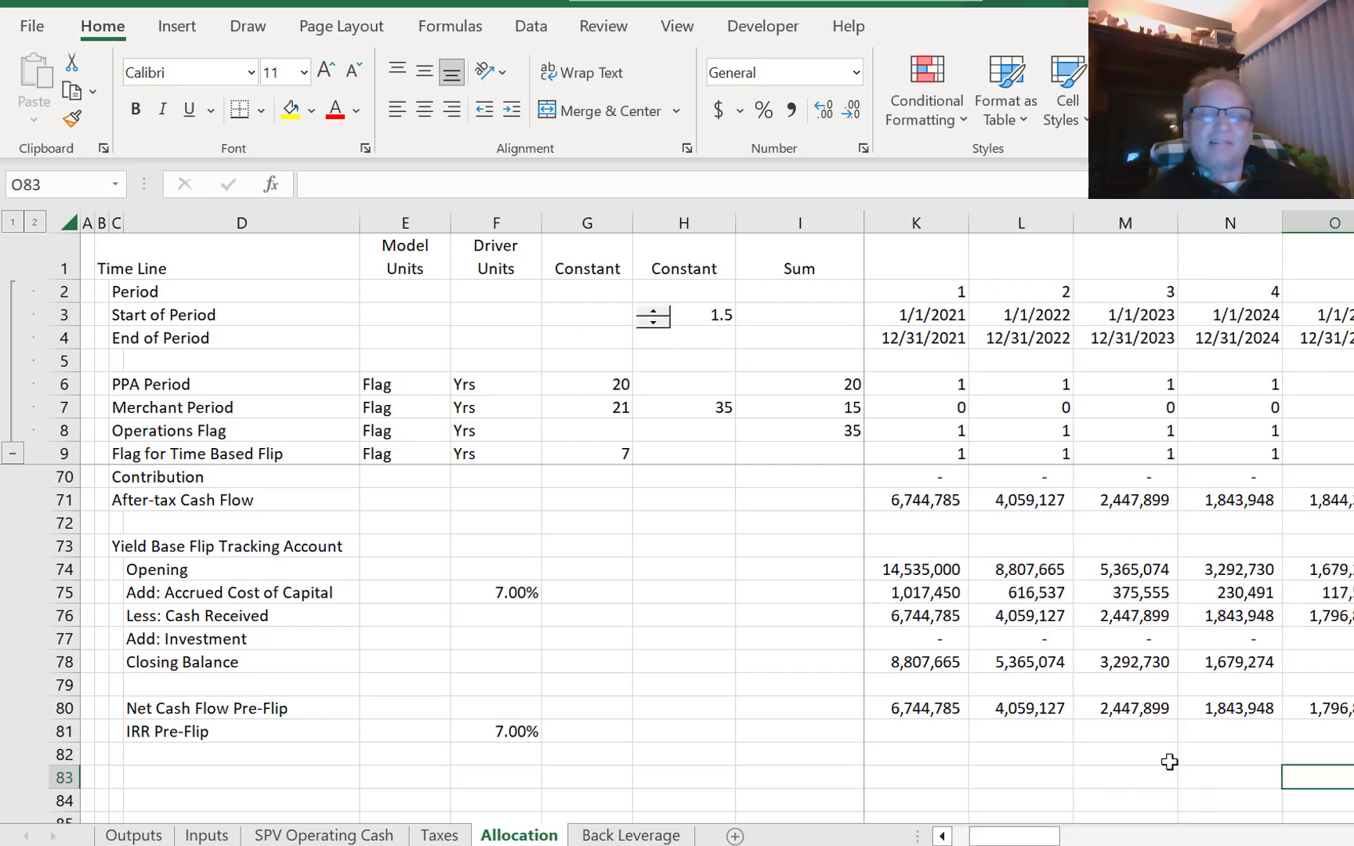
key("Up")
key("Up")
key("Up")
key("Up")
key("Up")
key("Up")
key("Up")
key("Up")
key("Up")
key("Up")
key("Up")
key("Up")
key("Up")
key("Up")
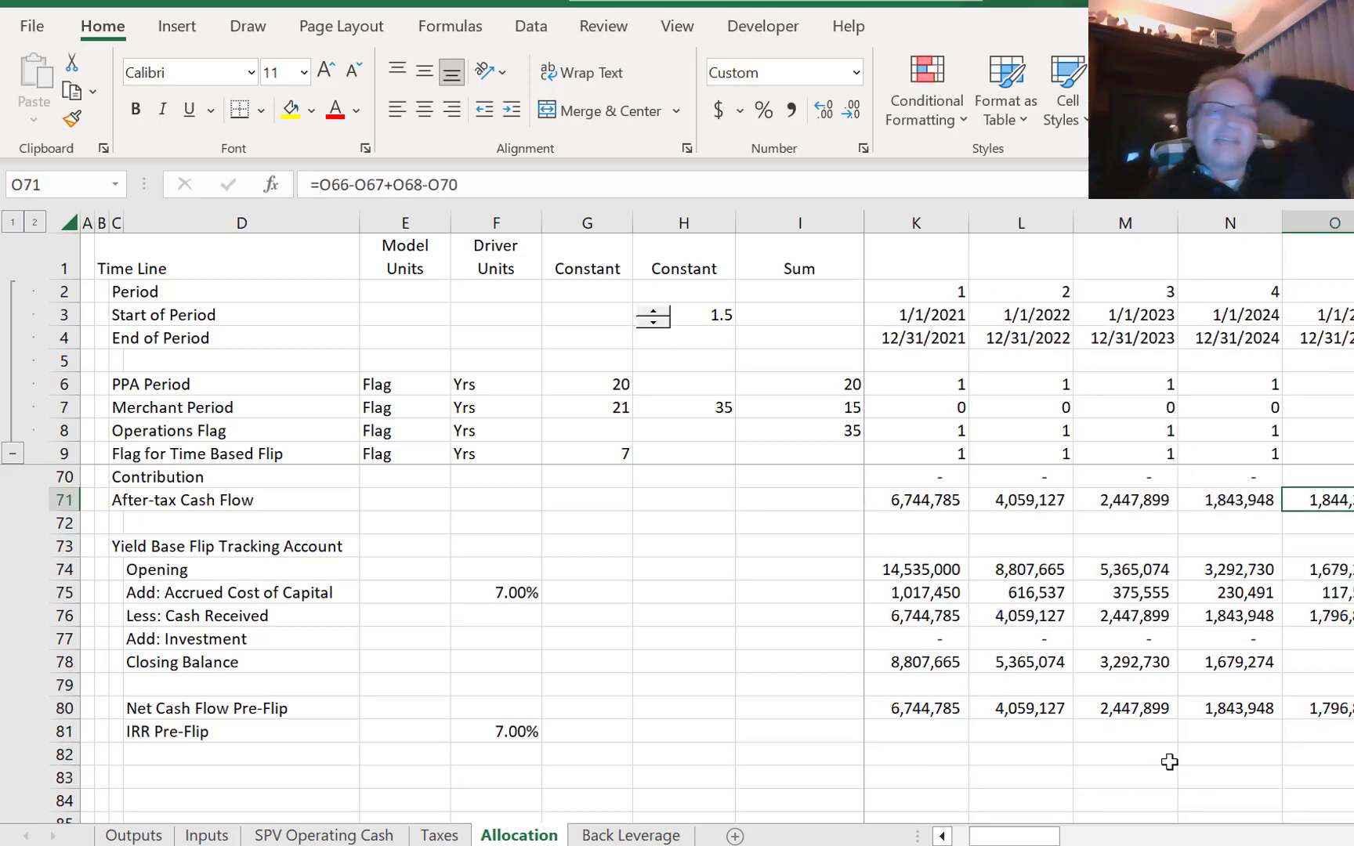
key("Up")
key("Up")
key("Up")
key("Up")
key("Up")
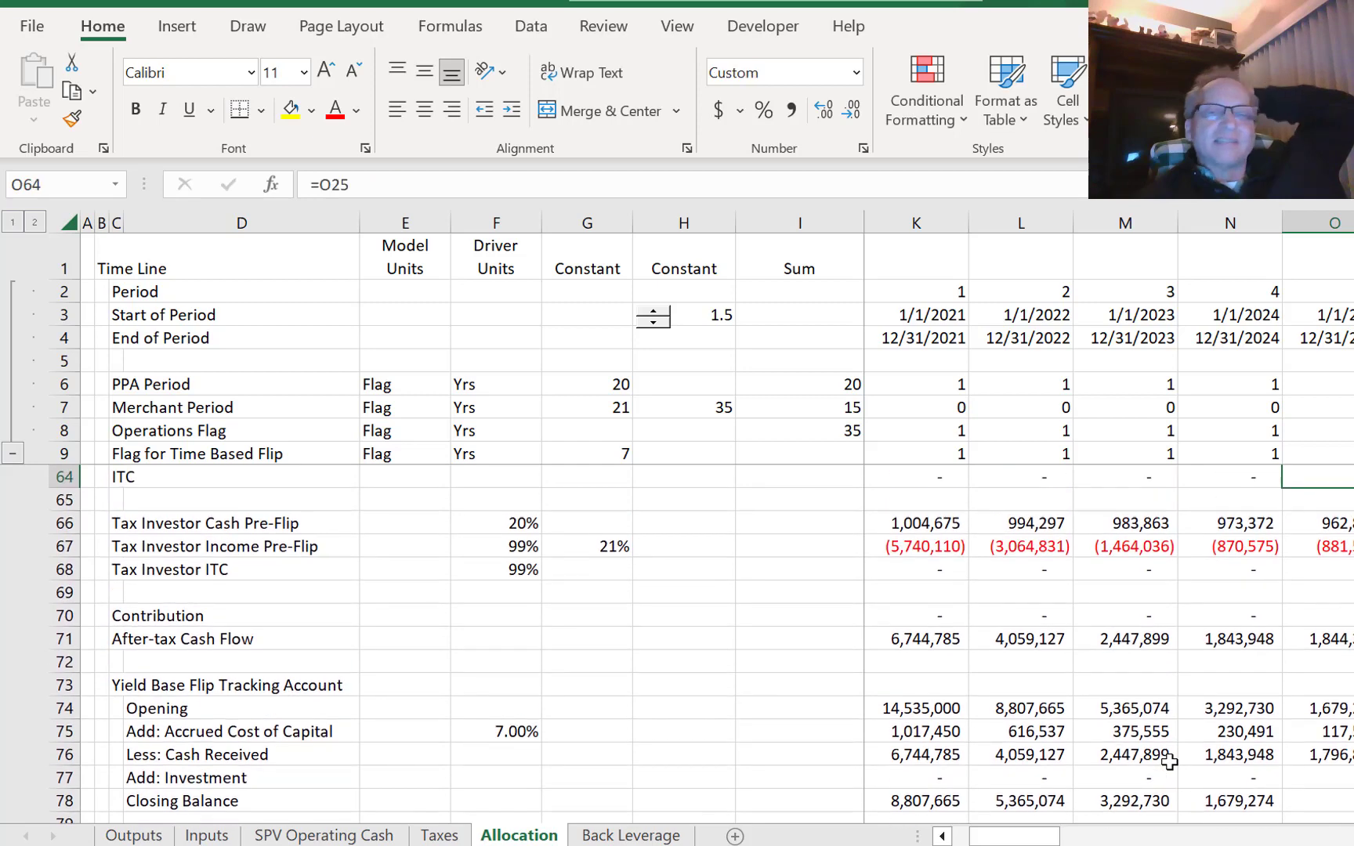
key("Down")
key("Down")
key("Down")
key("Up")
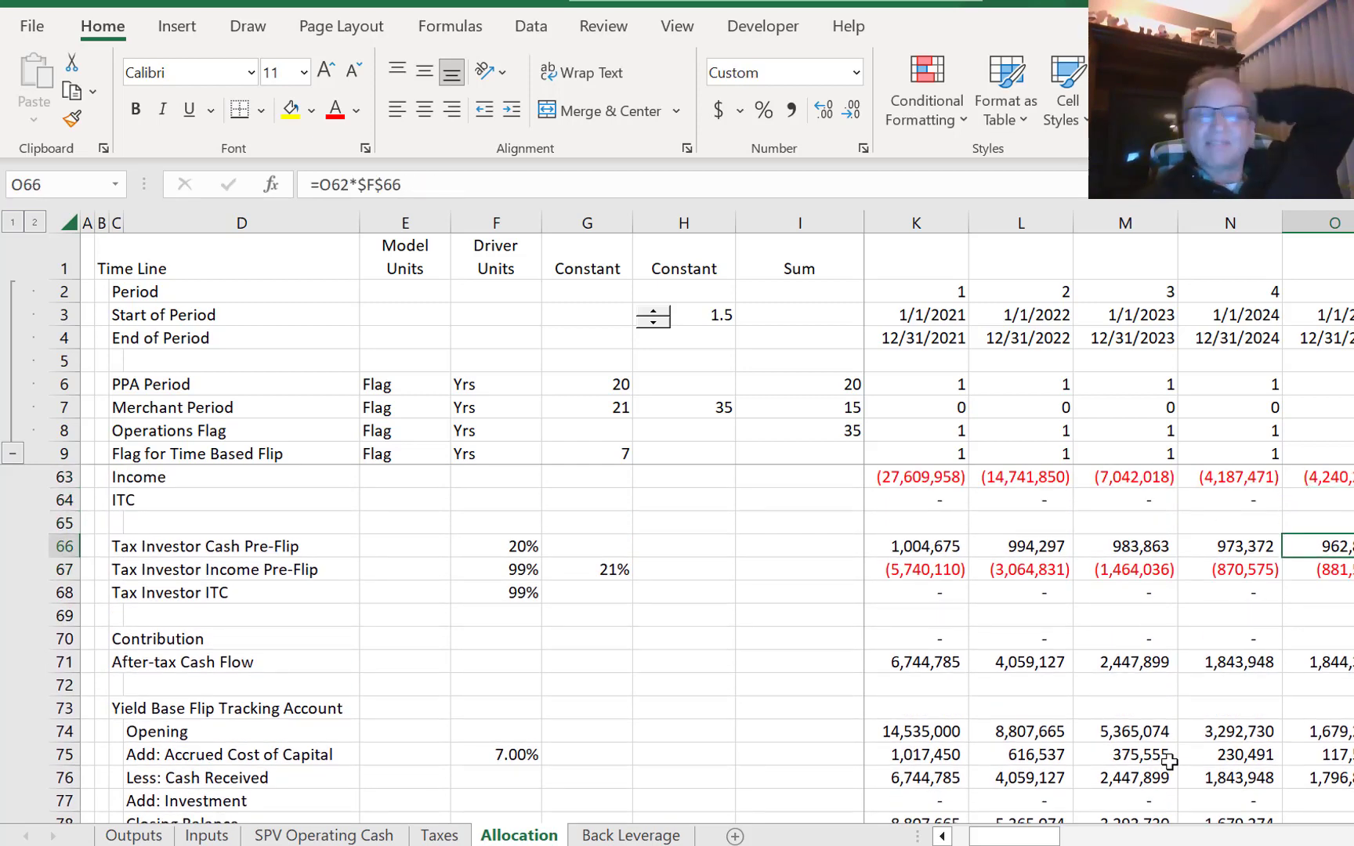
key("Down")
key("Down")
key("Down")
key("Down")
key("Down")
key("Down")
key("Down")
key("Down")
key("Down")
key("Down")
key("Down")
key("Down")
key("Down")
key("Down")
key("Down")
key("Down")
key("Down")
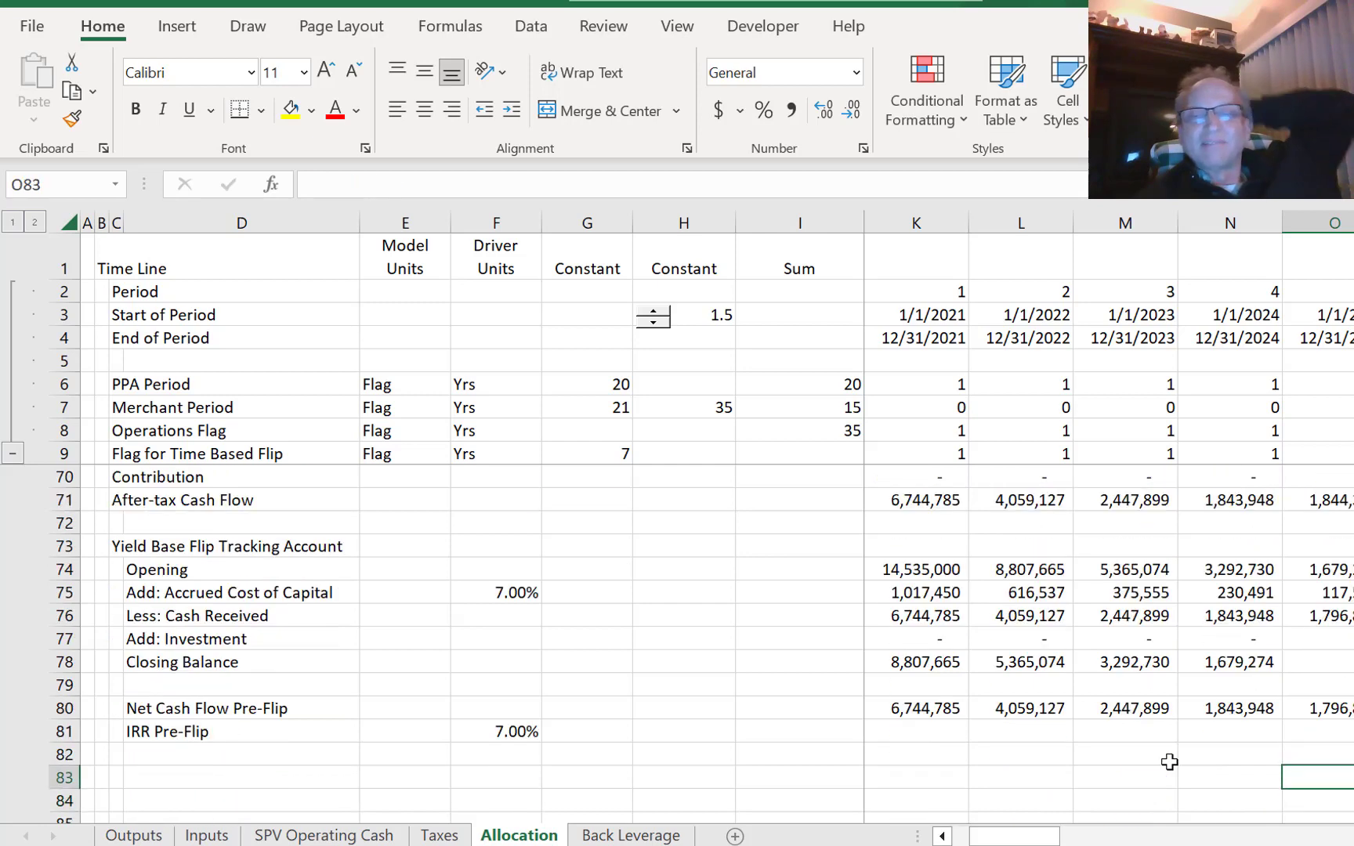
- Label cell D83 "Tax Investor - Pre-Flip Cash %" below the IRR Pre-Flip row
key("Up")
key("Up")
key("Up")
key("Down")
key("Down")
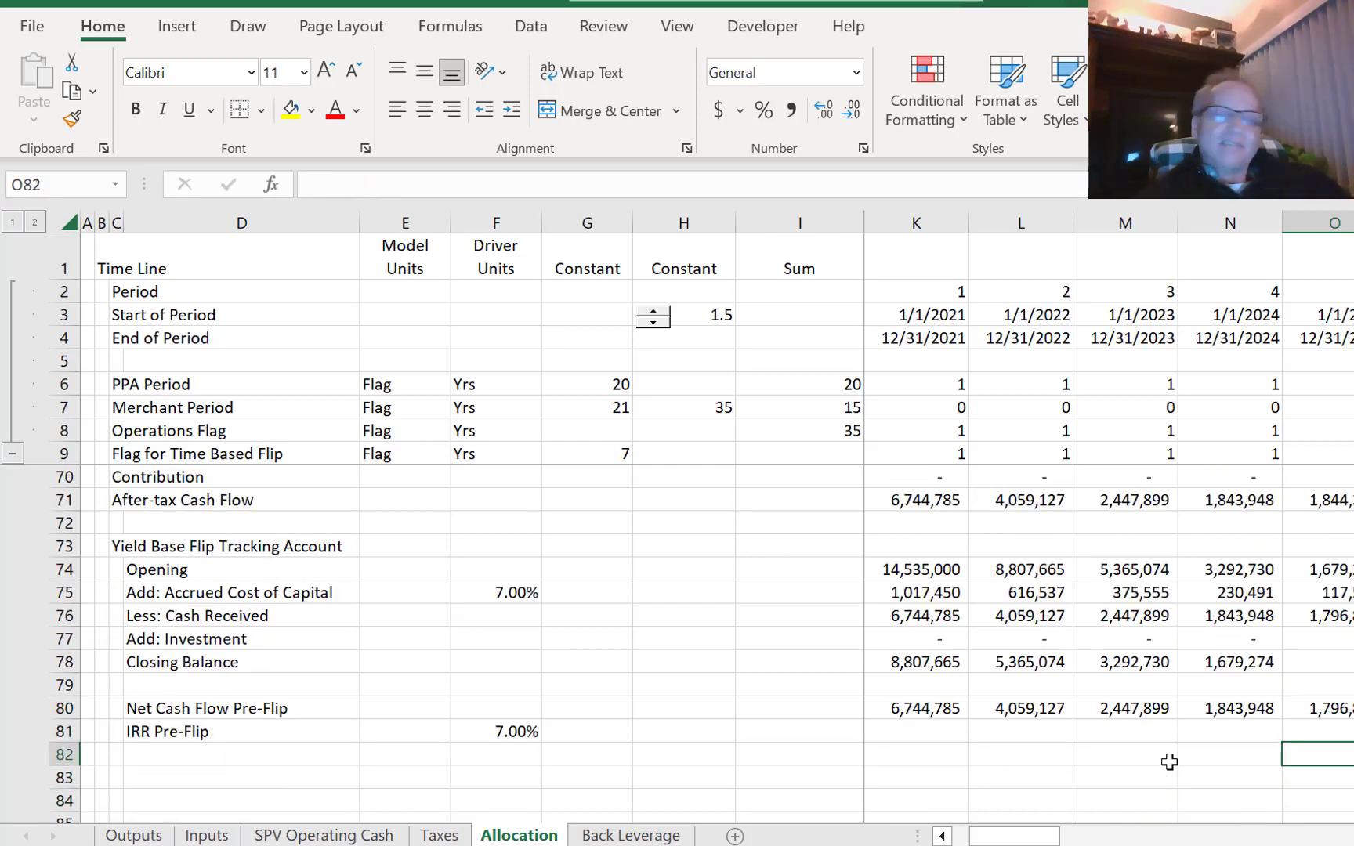
key("Left")
key("Left")
key("Left")
key("Left")
key("Left")
key("Left")
key("Left")
key("Left")
key("Left")
key("Left")
key("Left")
key("Left")
key("Left")
key("Left")
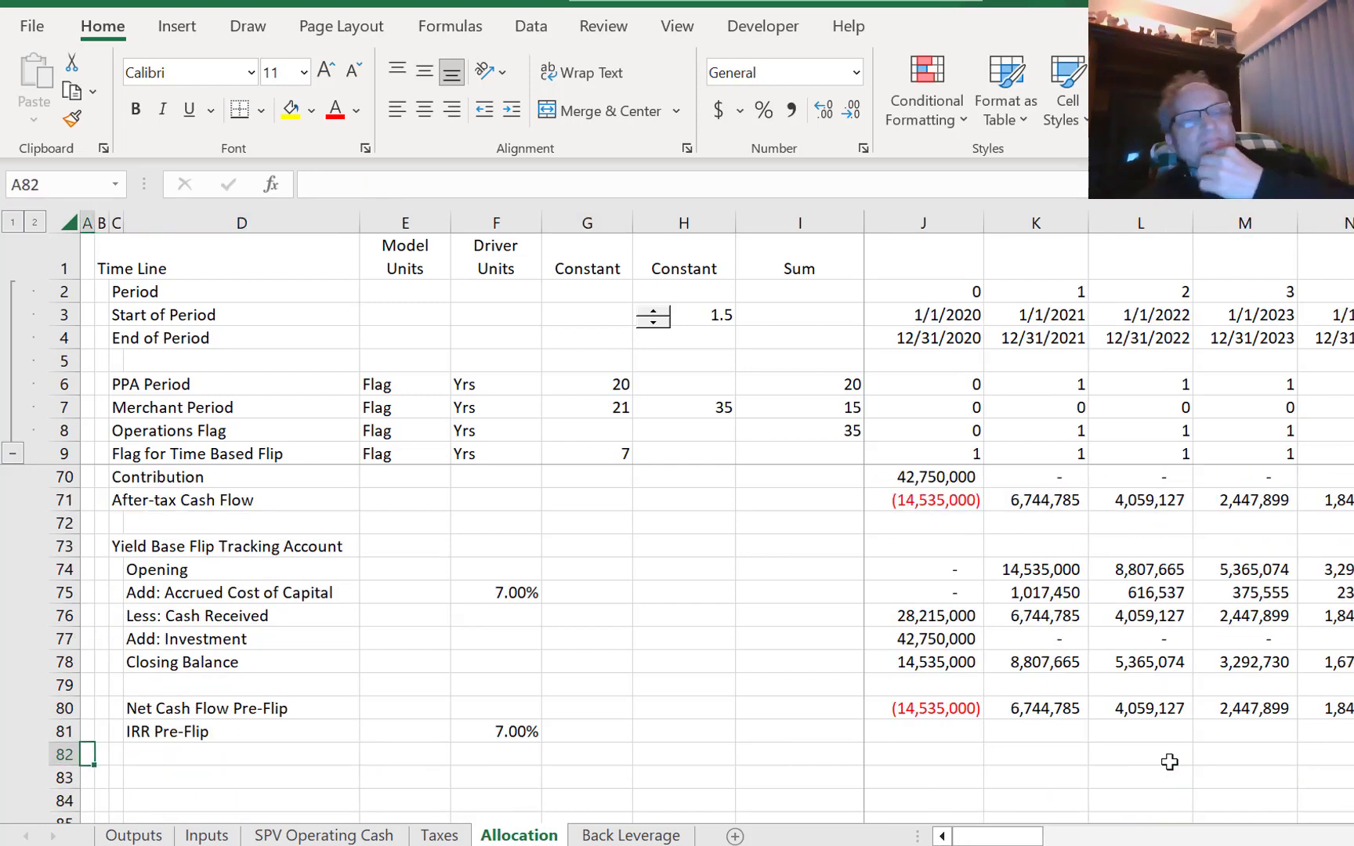
key("Right")
key("Right")
key("Right")
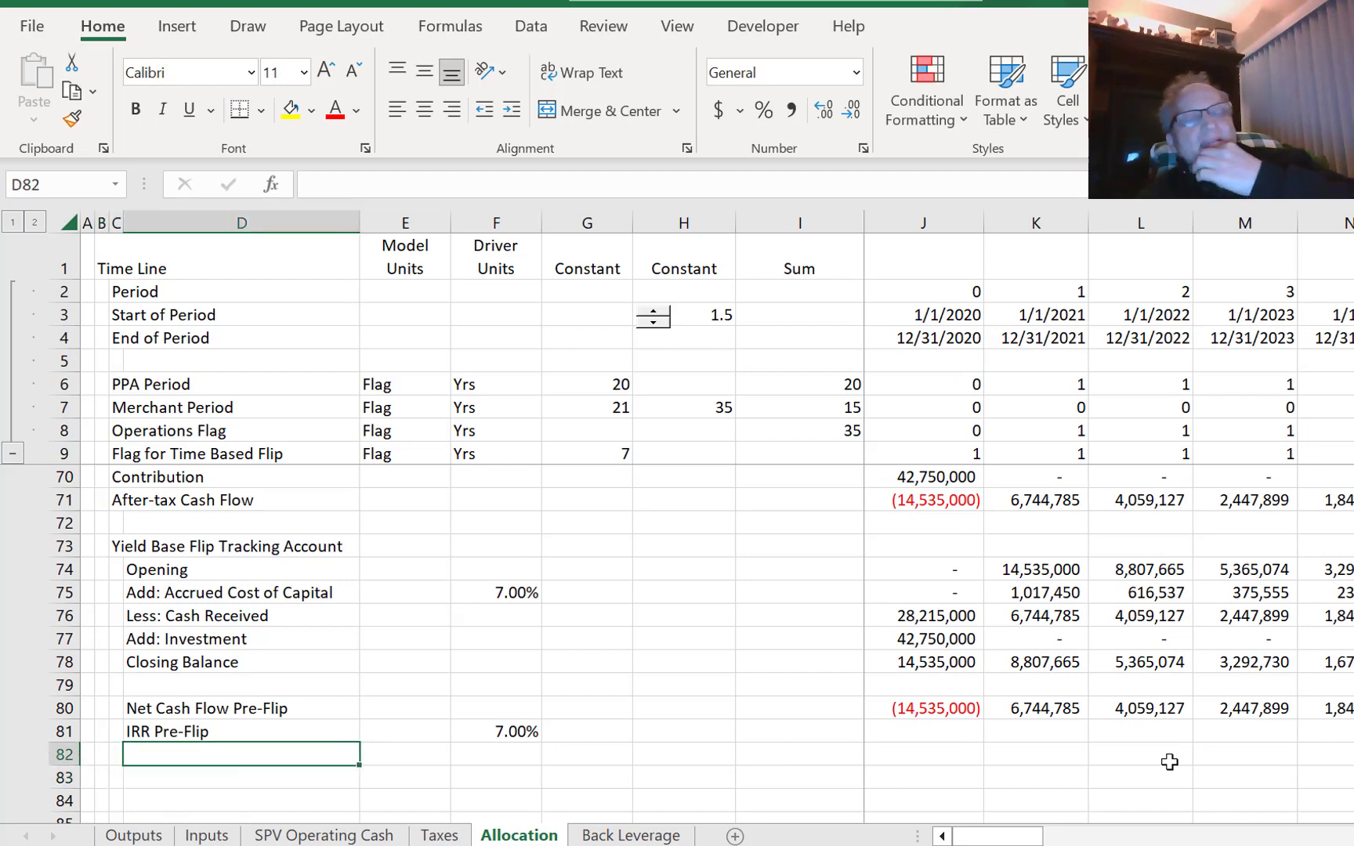
key("Down")
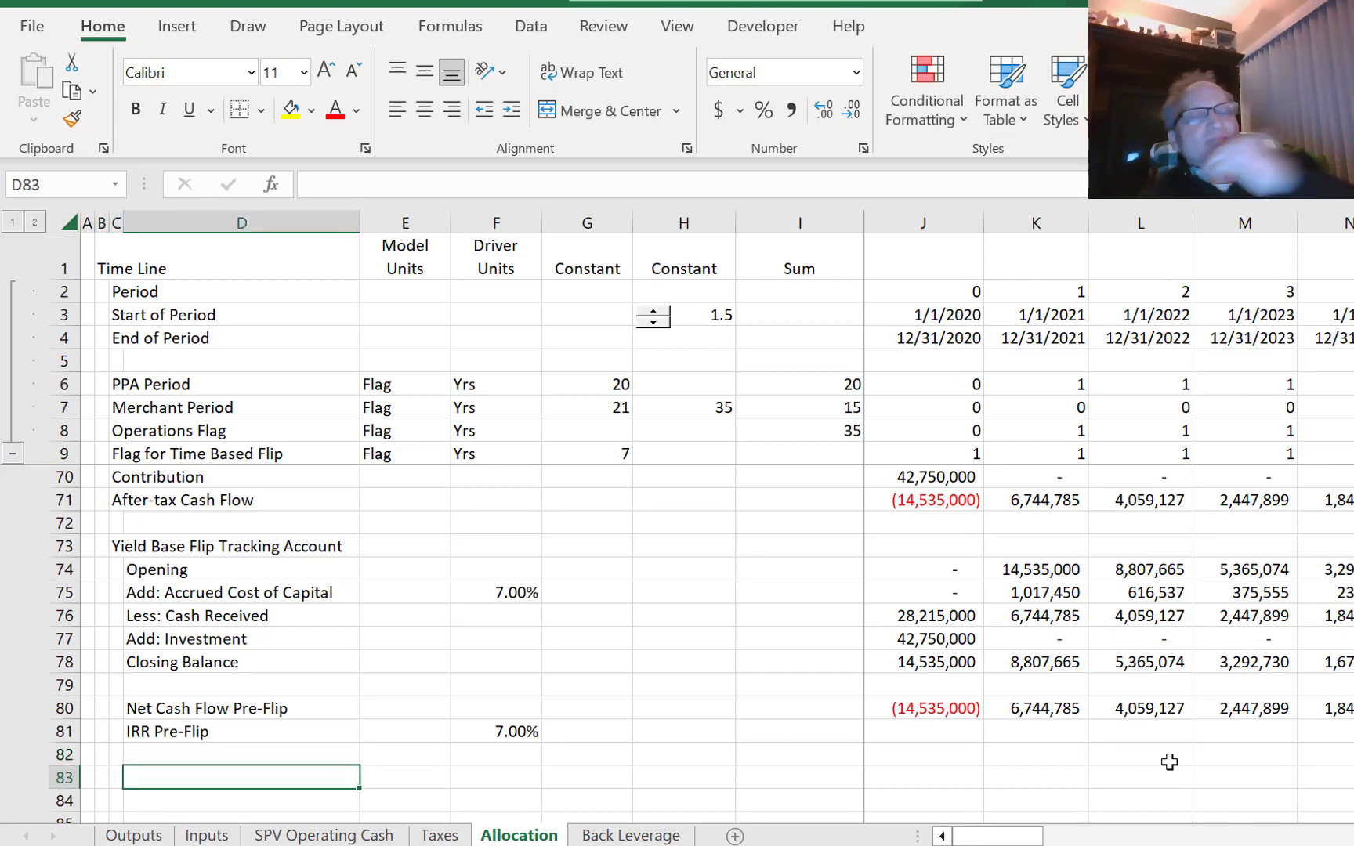
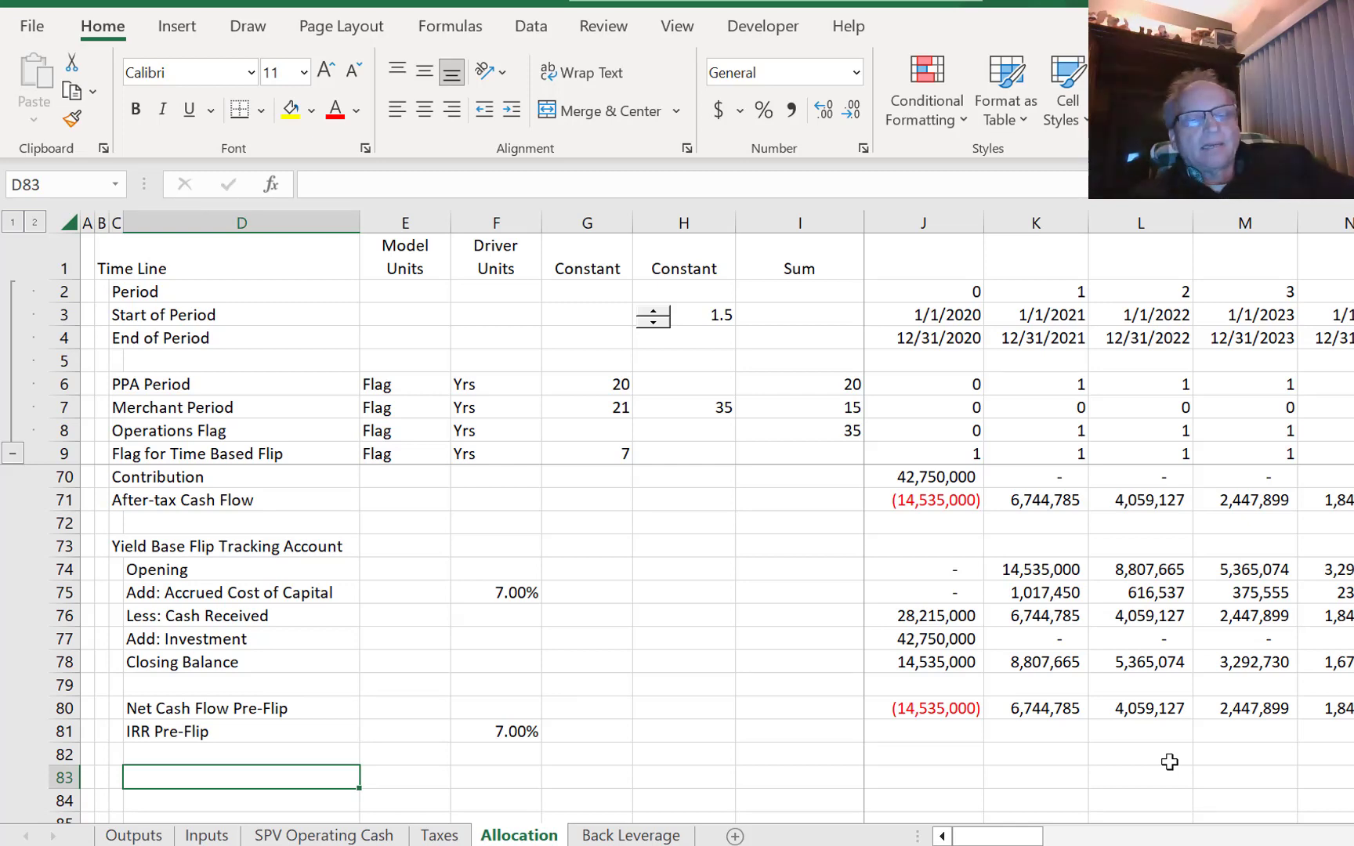
type("Investp")
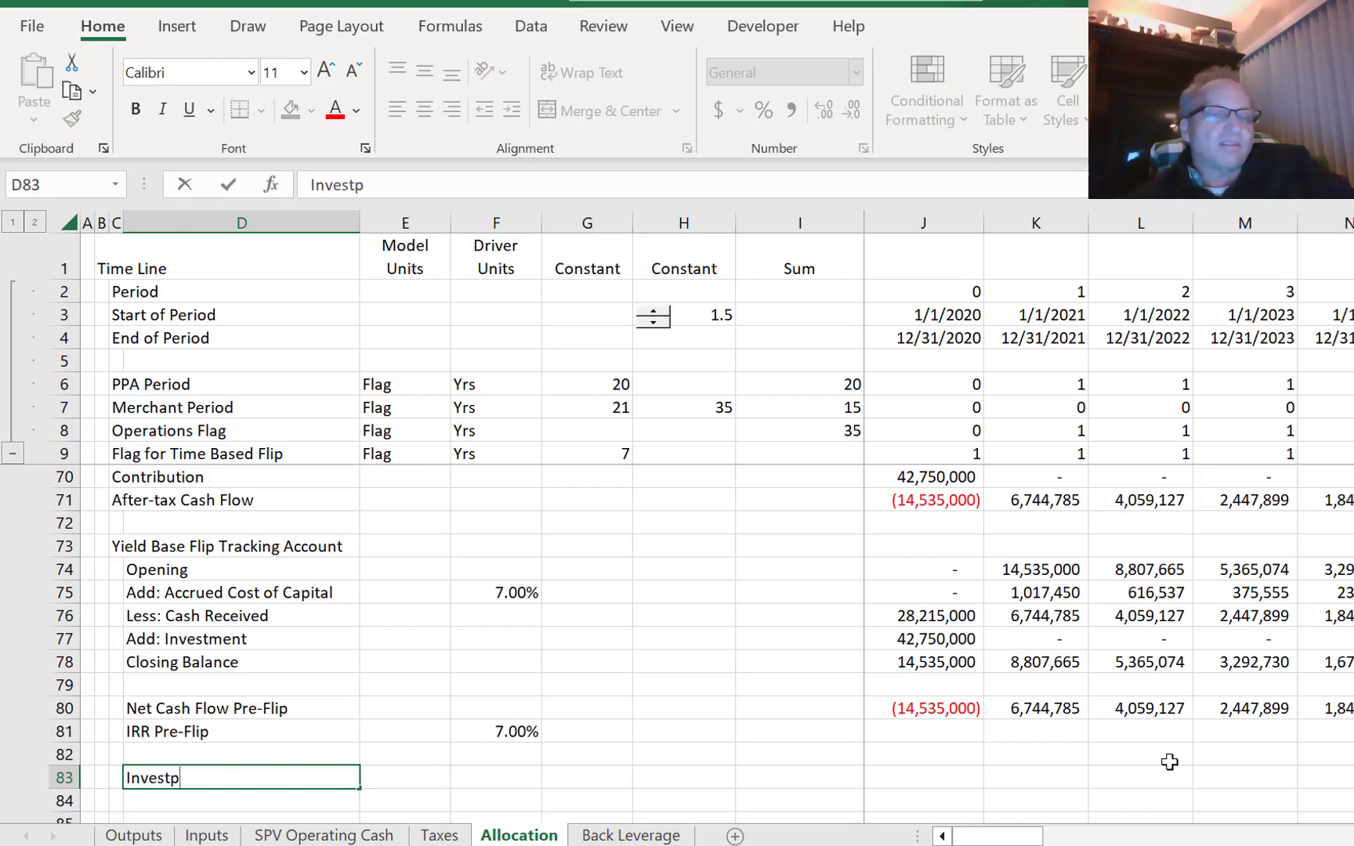
key("BackSpace")
key("BackSpace")
key("BackSpace")
key("BackSpace")
key("BackSpace")
type("T")
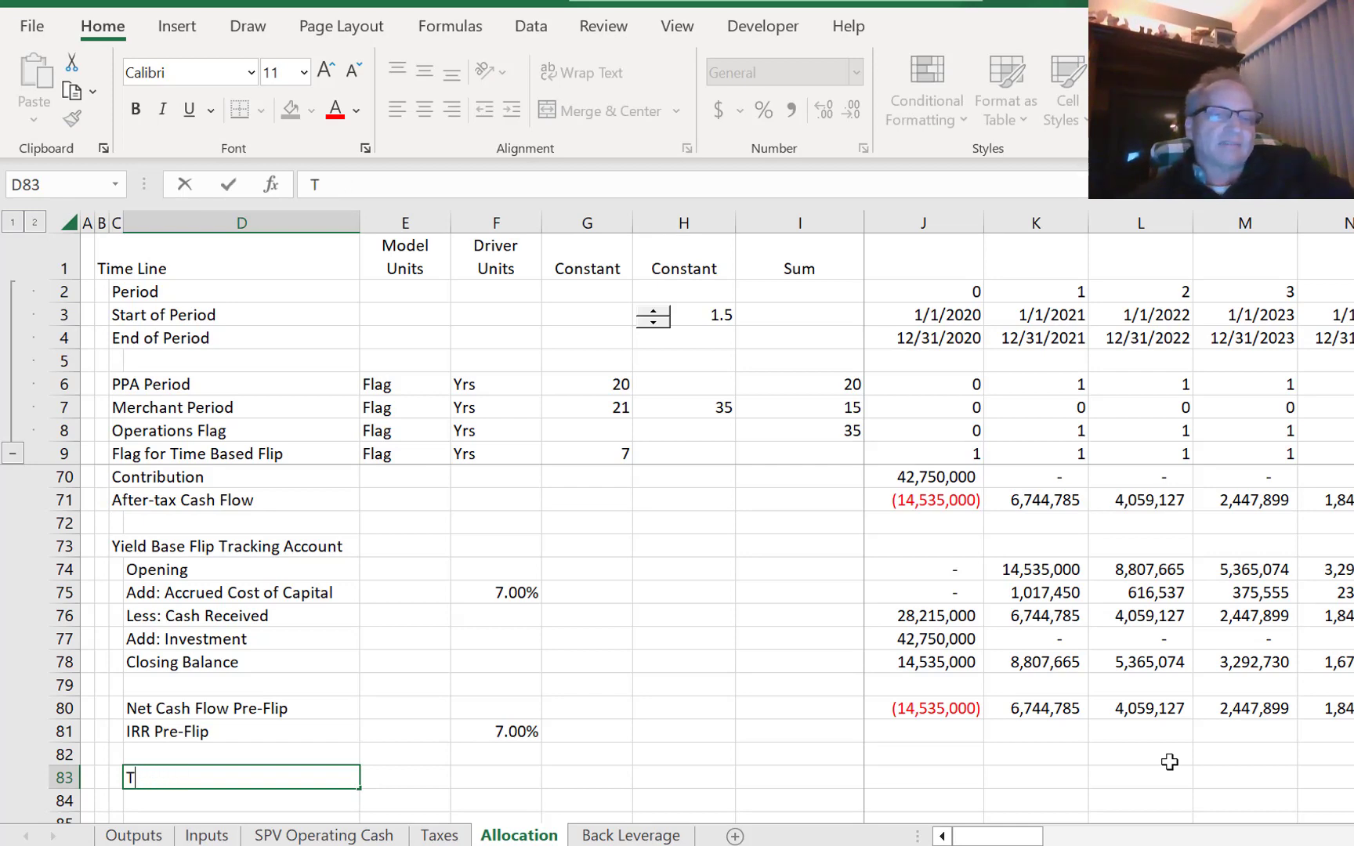
type("ax Inv")
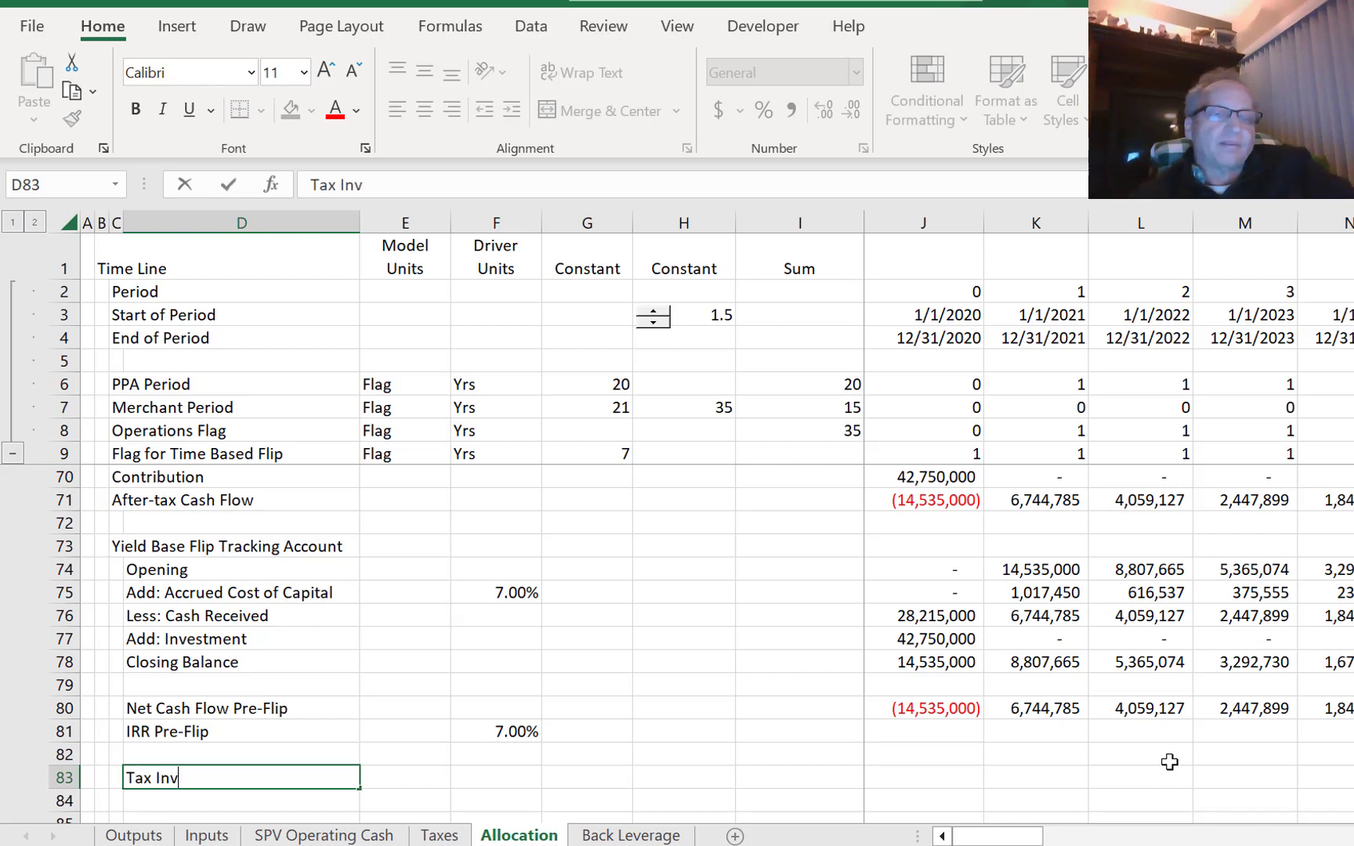
type("estor")
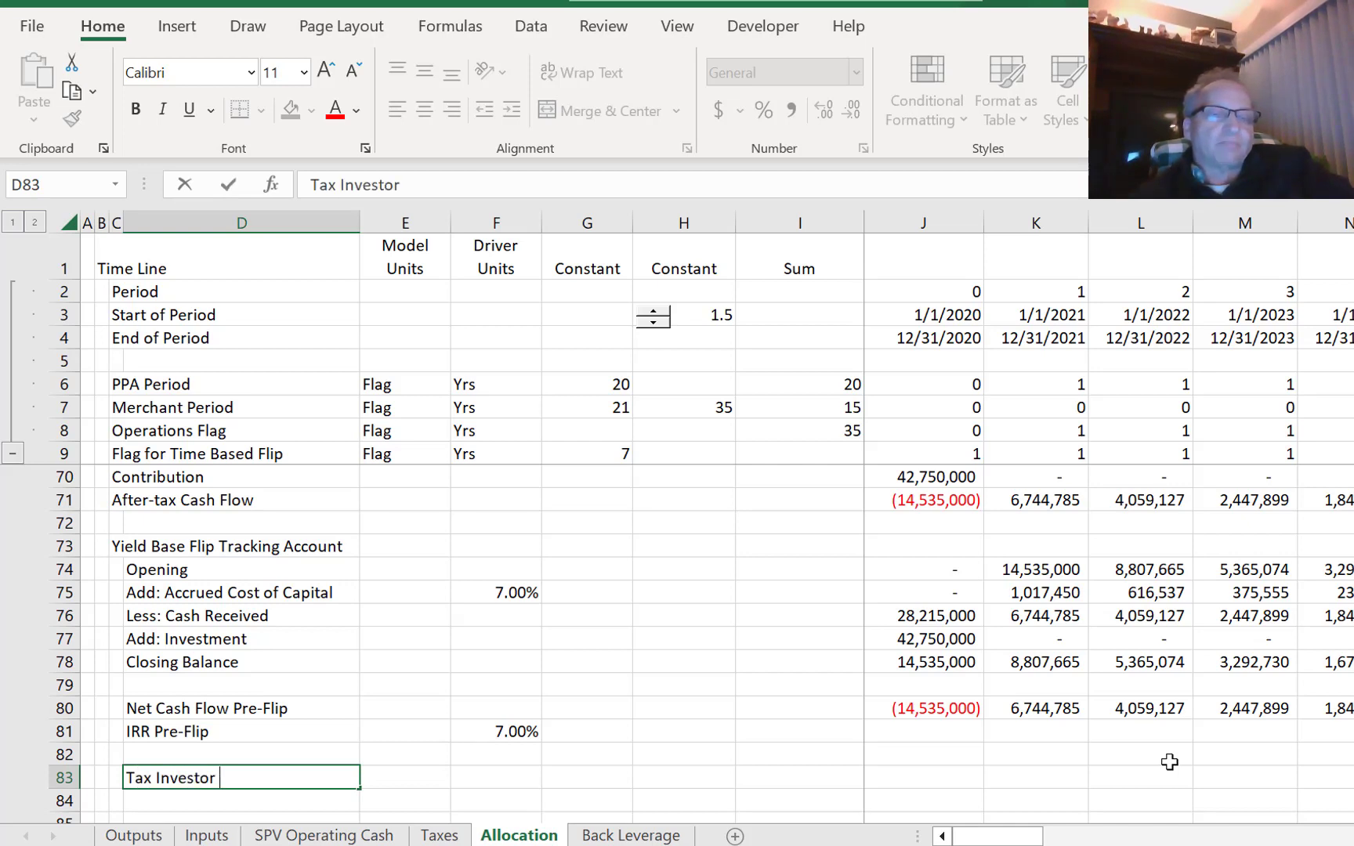
type(" - Pre-Flip")
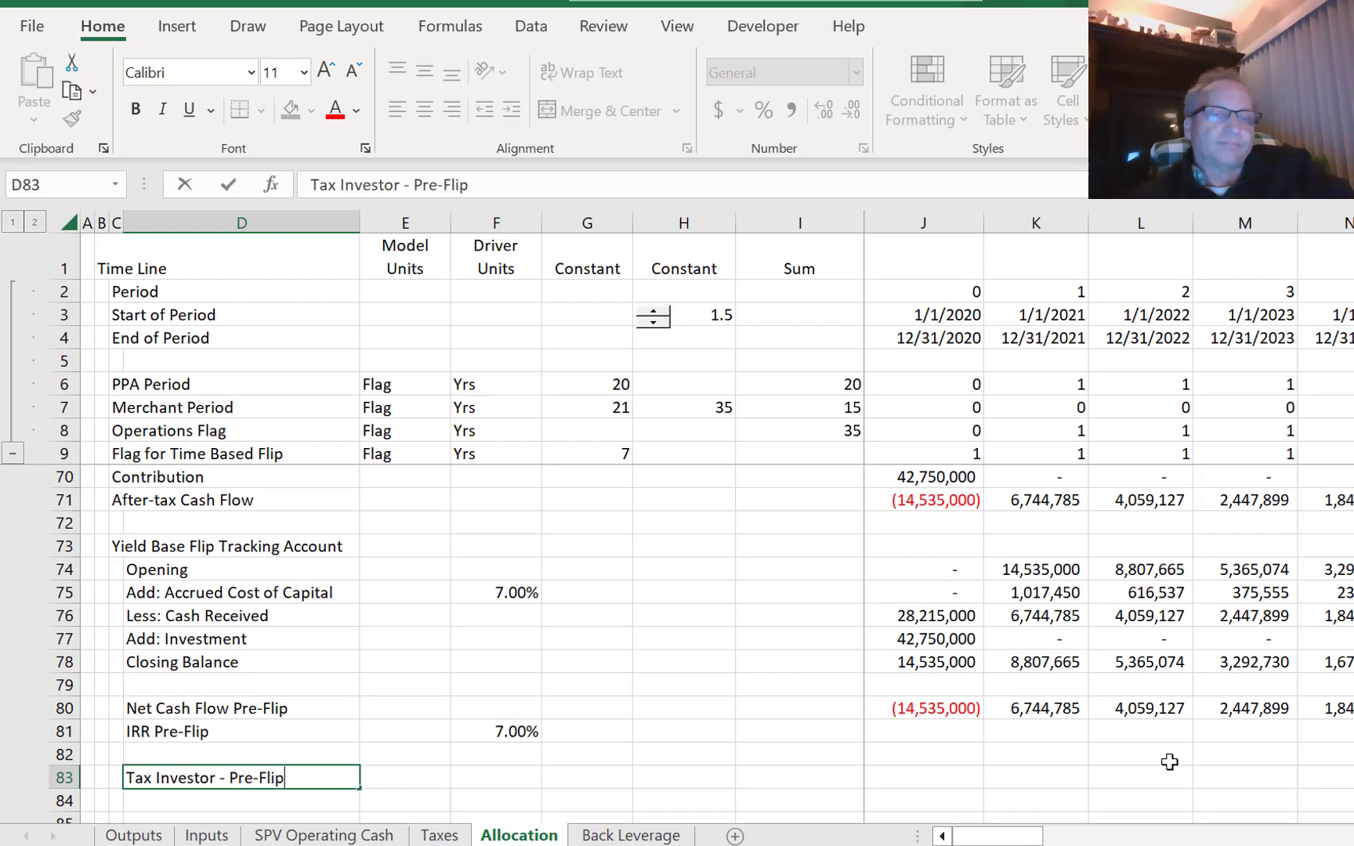
type(" c")
key("BackSpace")
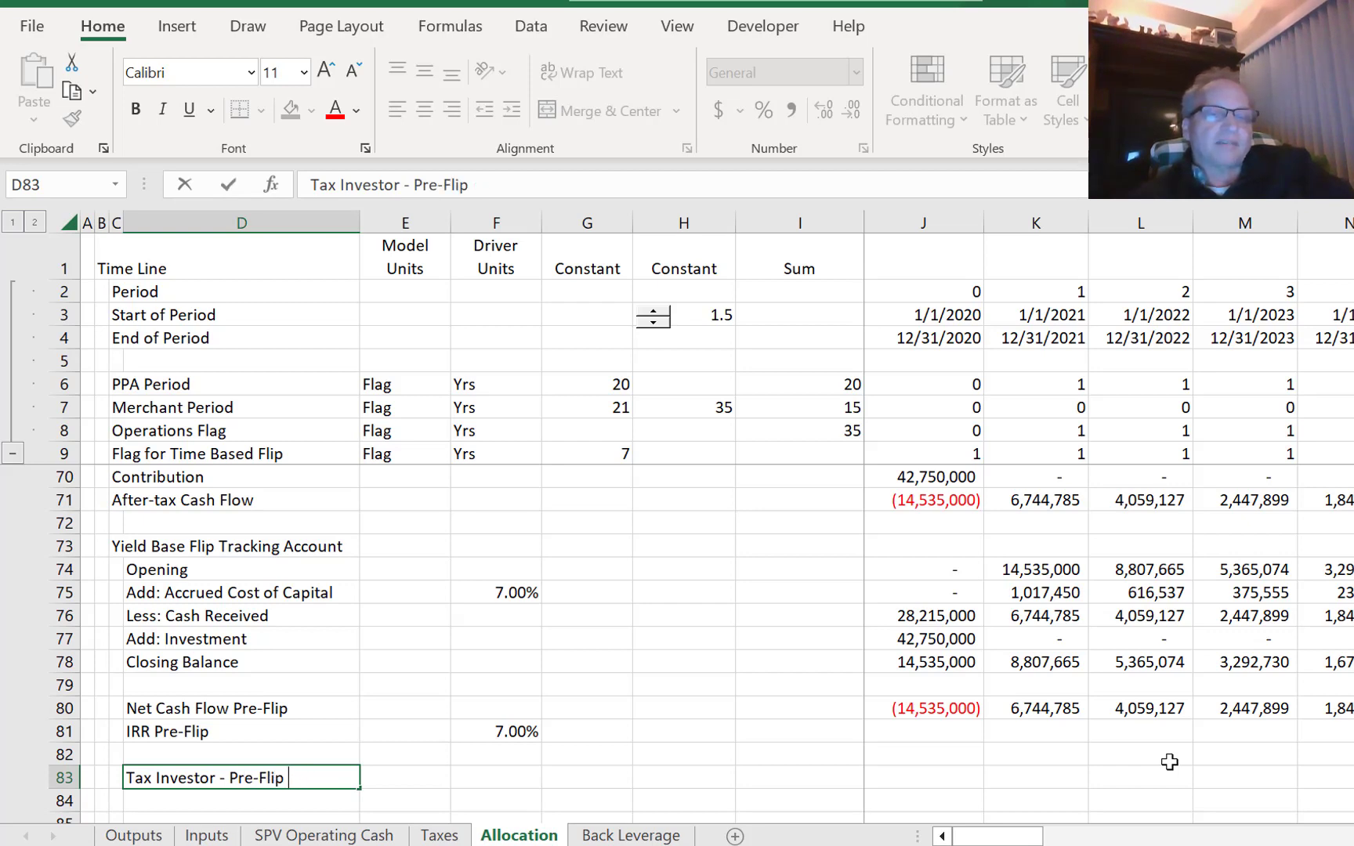
type("Cah")
key("BackSpace")
key("BackSpace")
type("s")
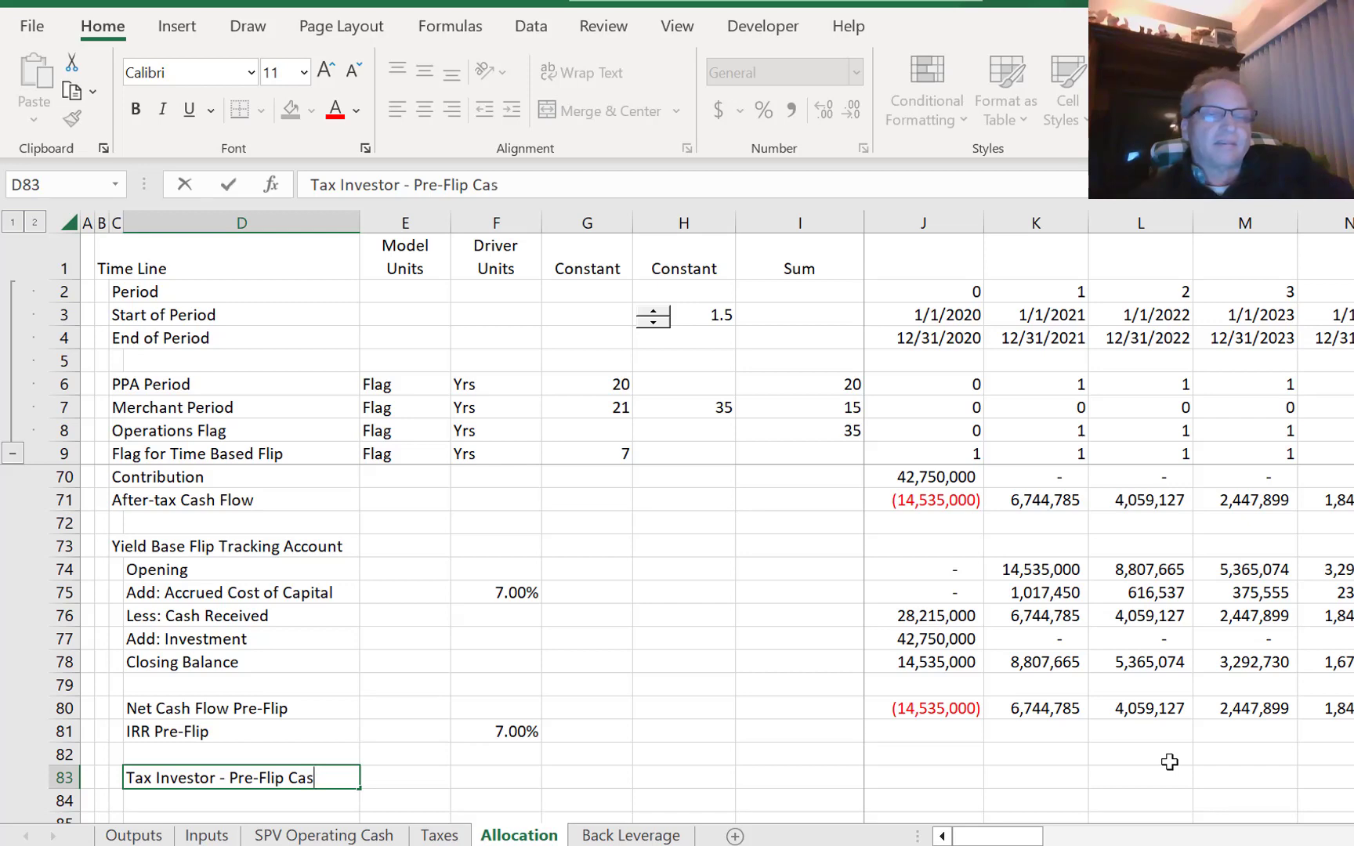
type("h %")
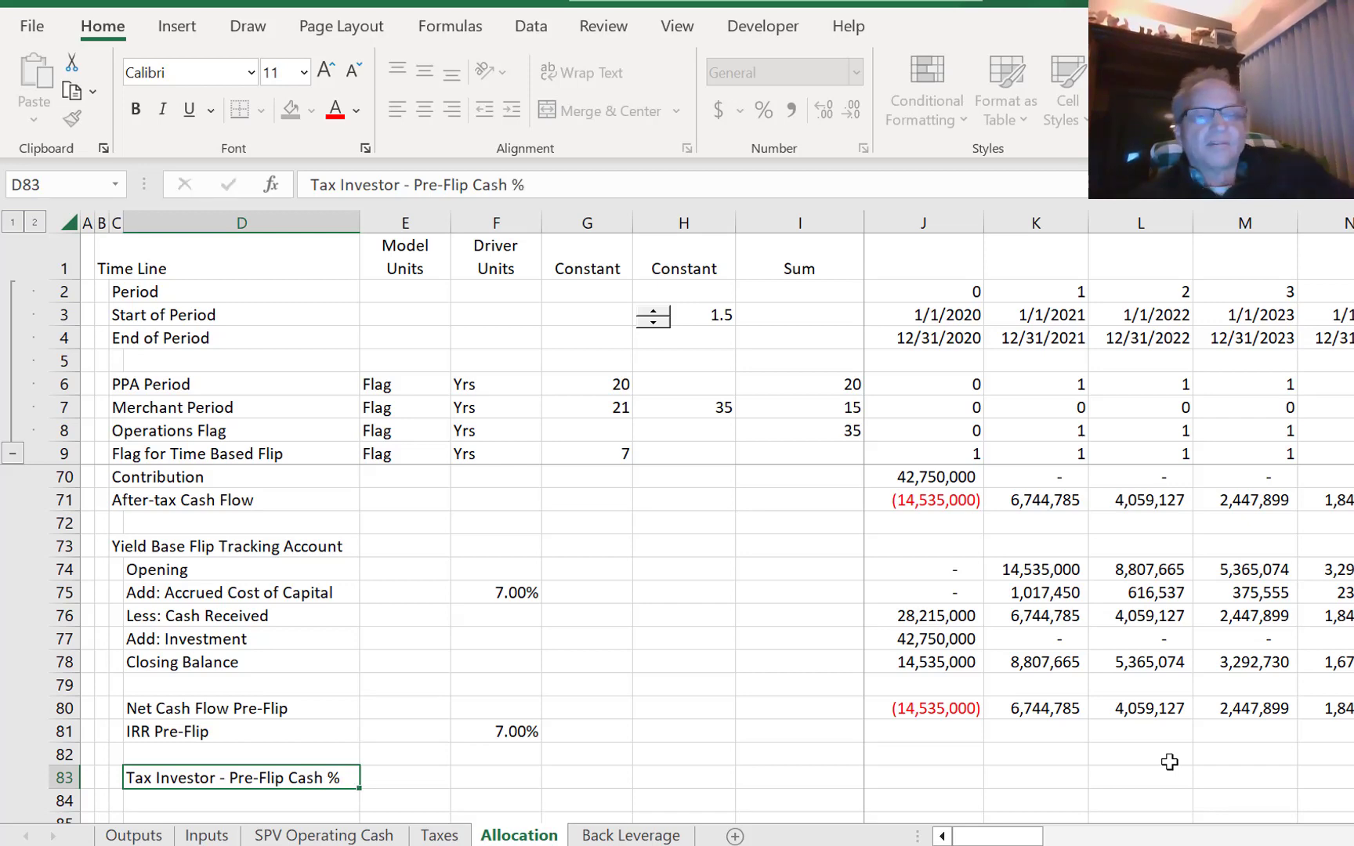
key("Return")
- Enter the period 0 Tax Investor - Pre-Flip Cash % in J83 as Less: Cash Received divided by After-tax Cash Flow, =J76/J71
key("Right")
key("Right")
key("Right")
key("Right")
key("Right")
key("Right")
key("Right")
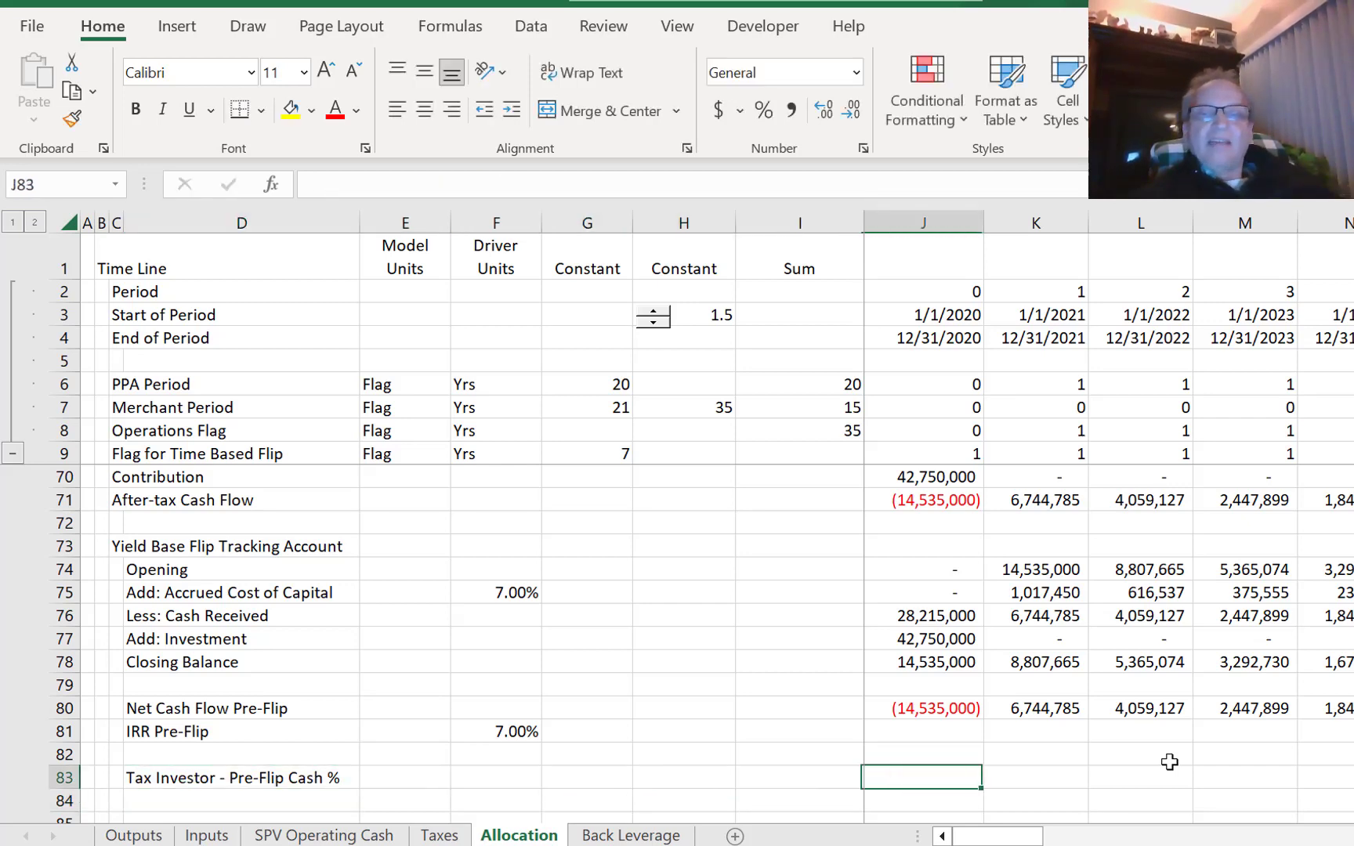
key("Left")
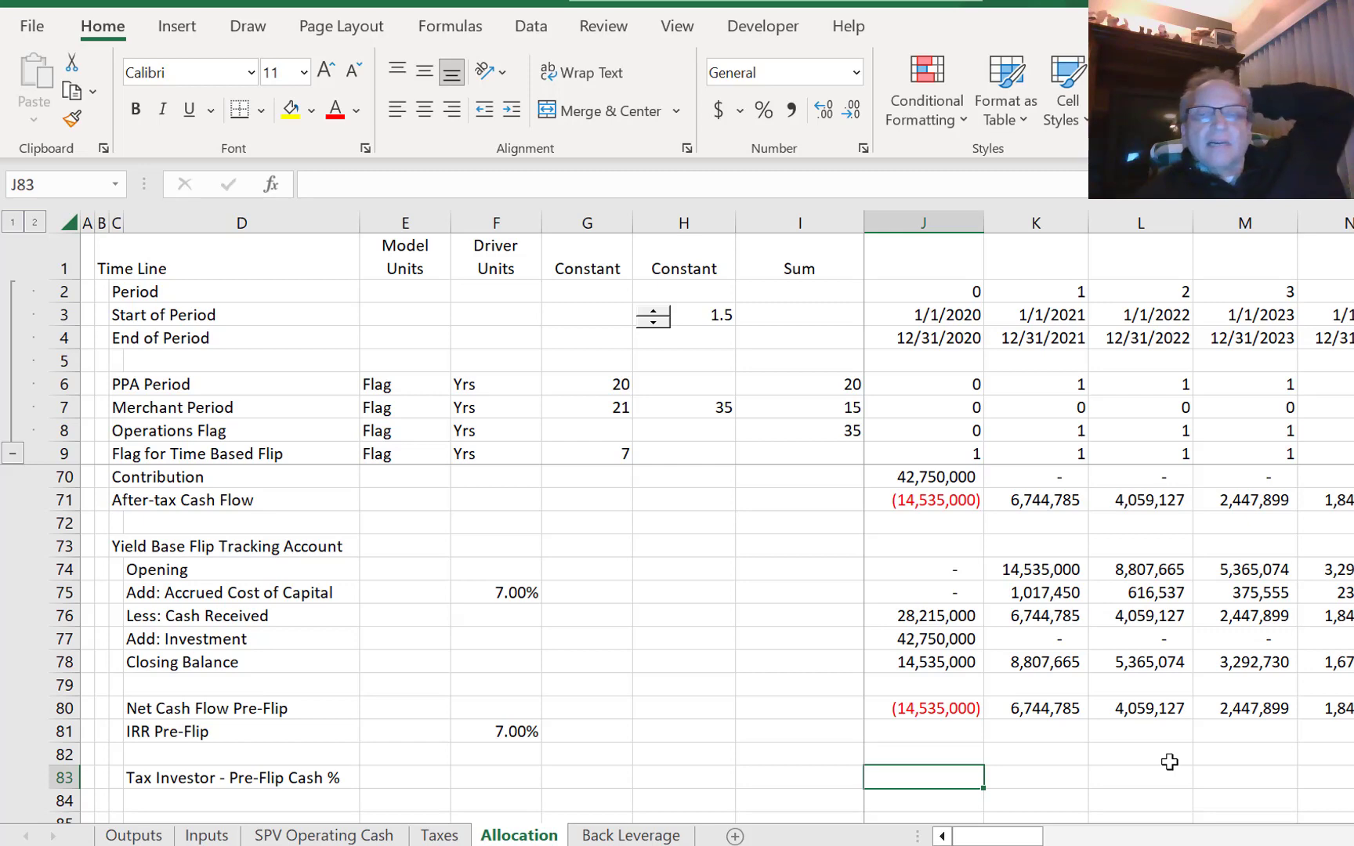
type("=")
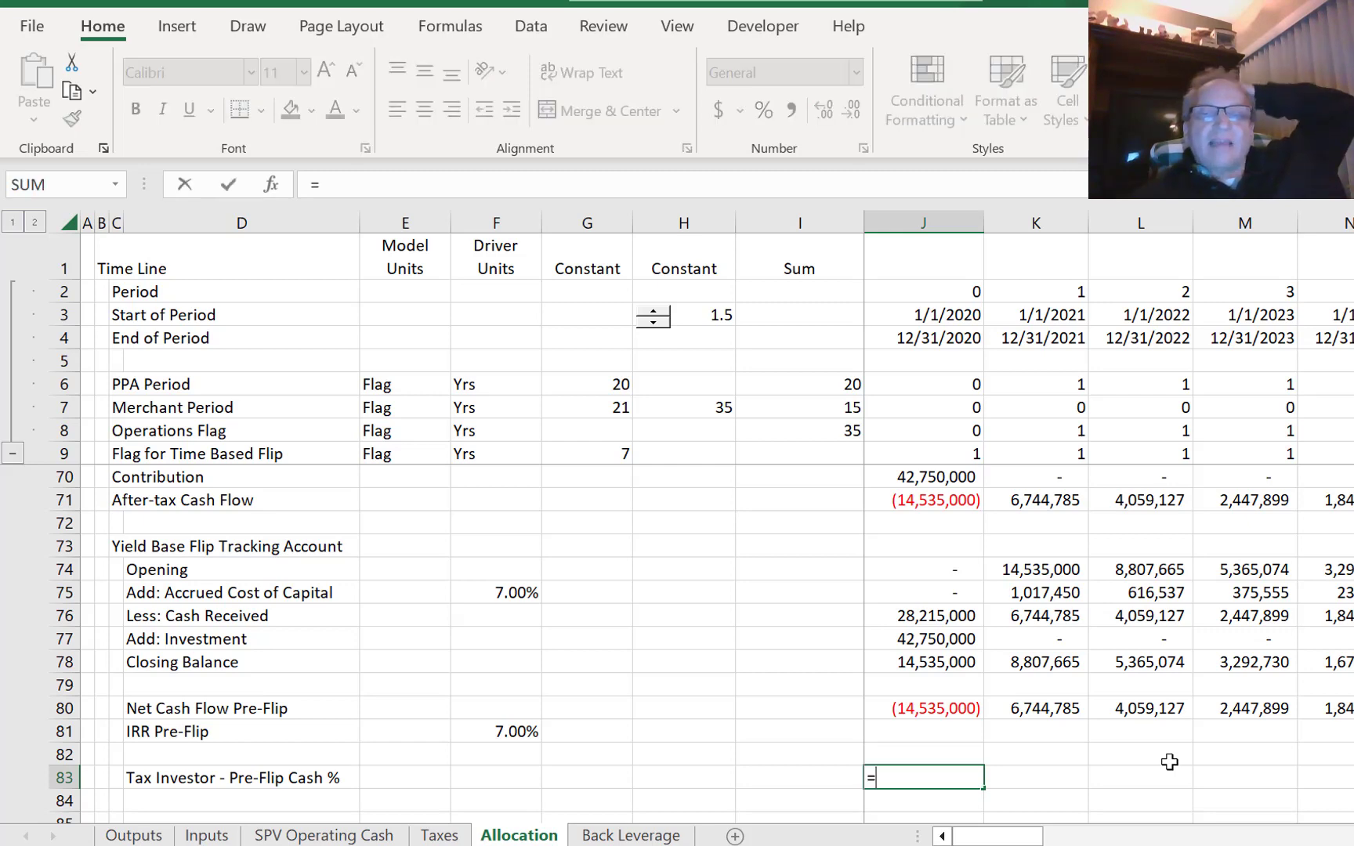
key("Up")
key("Up")
key("Up")
key("Up")
key("Up")
key("Up")
key("Up")
key("Up")
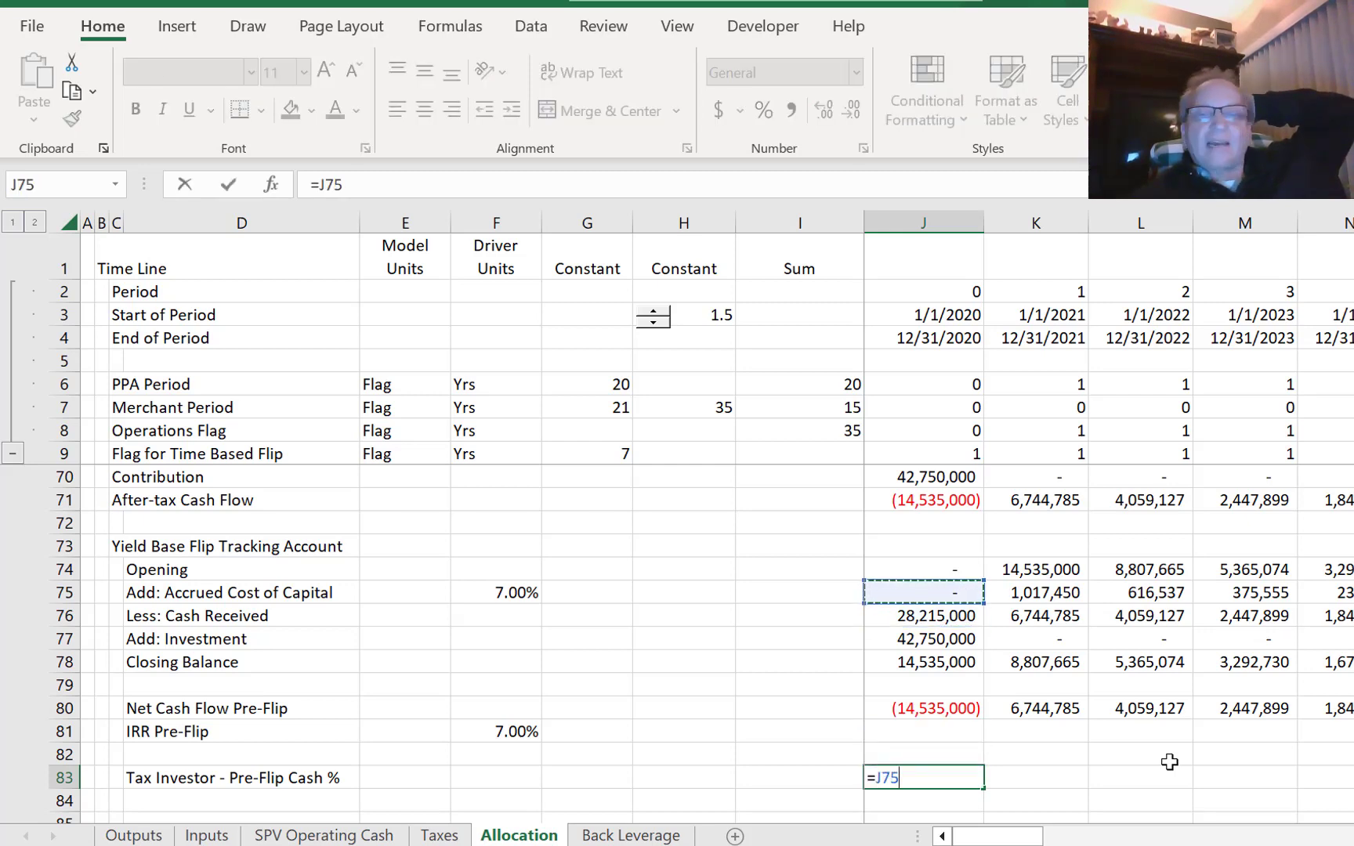
key("Down")
type("/")
key("Up")
key("Up")
key("Up")
key("Up")
key("Up")
key("Up")
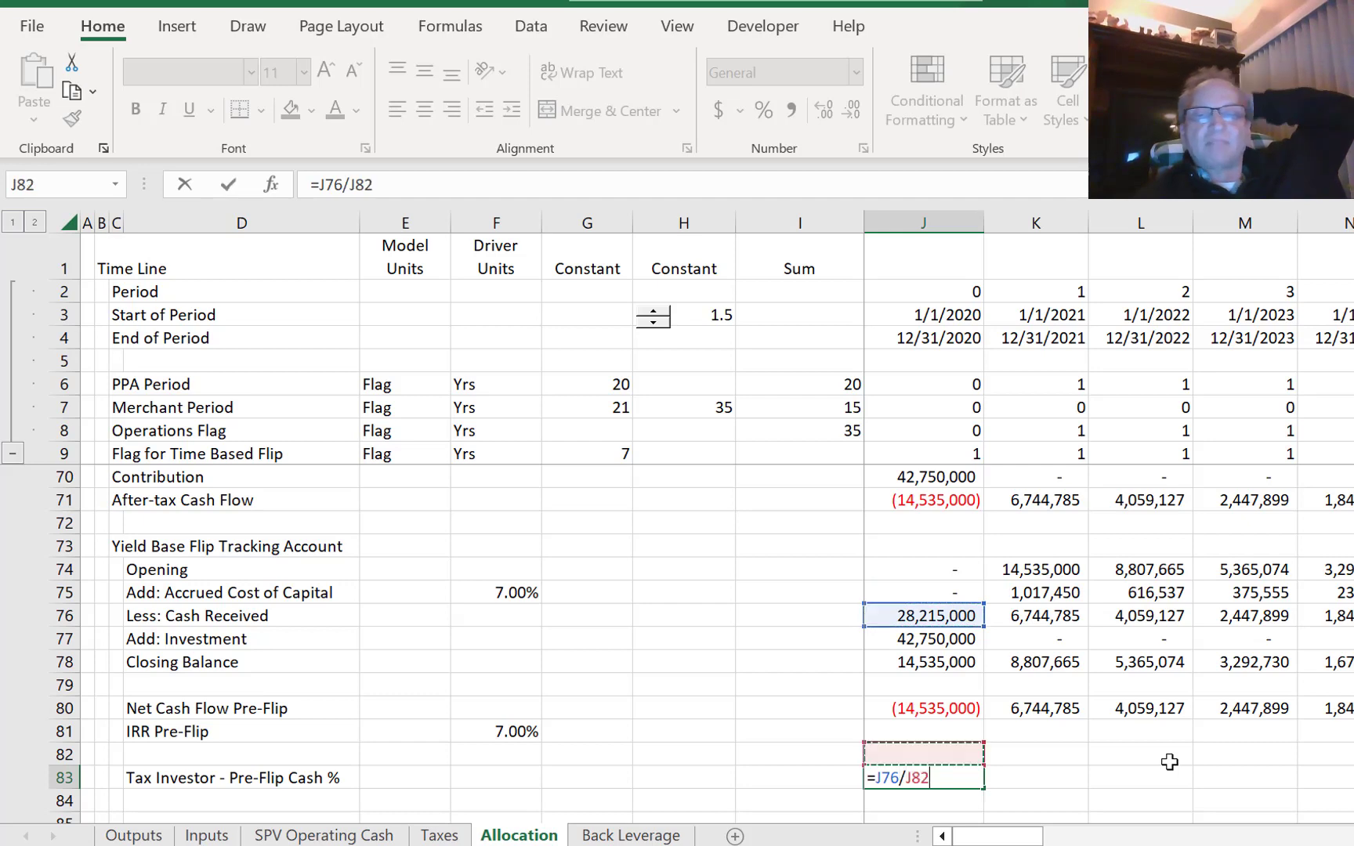
key("Up")
key("Up")
key("Up")
key("Up")
key("Up")
key("Up")
key("Up")
key("Up")
key("Up")
key("Up")
key("Up")
key("Up")
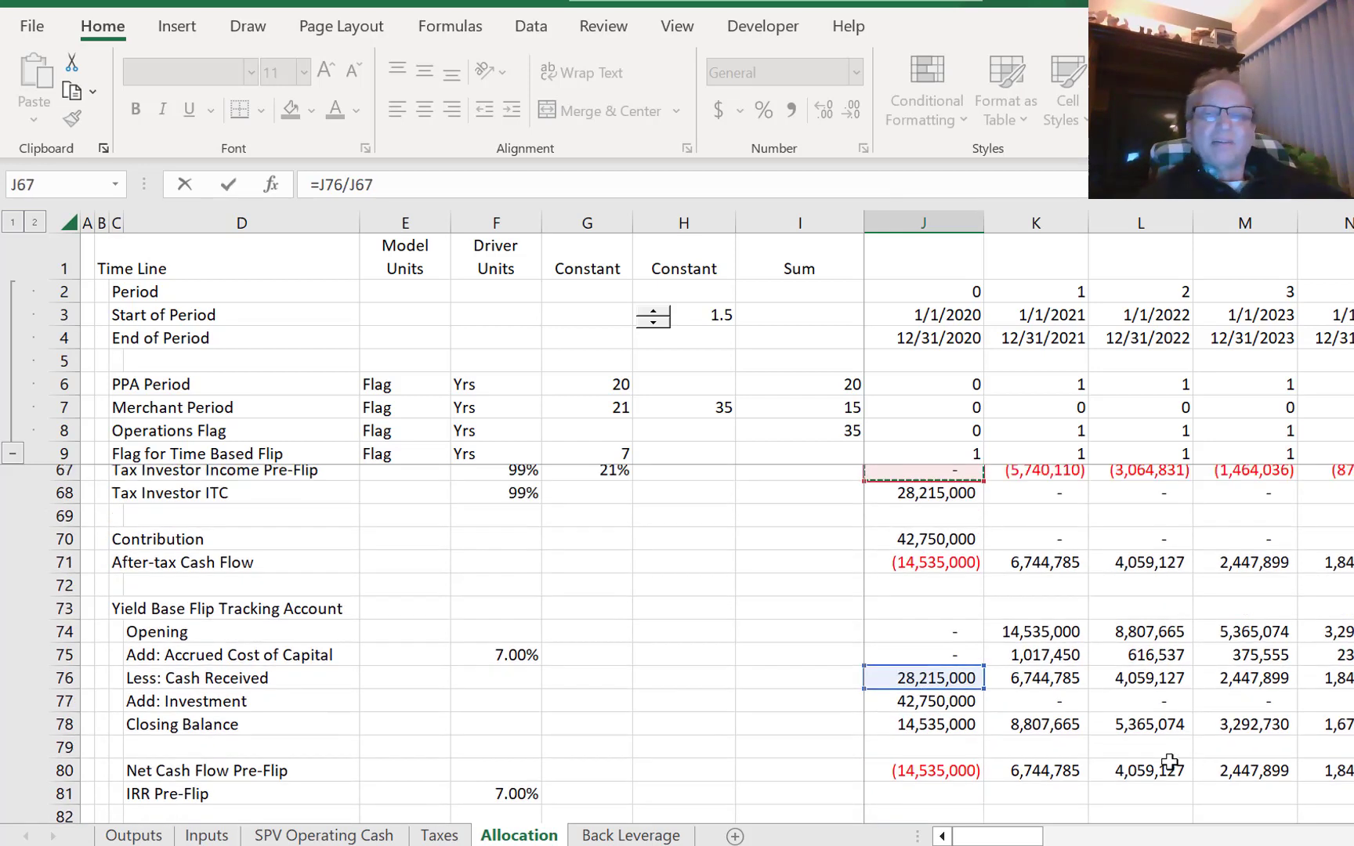
key("Down")
key("Down")
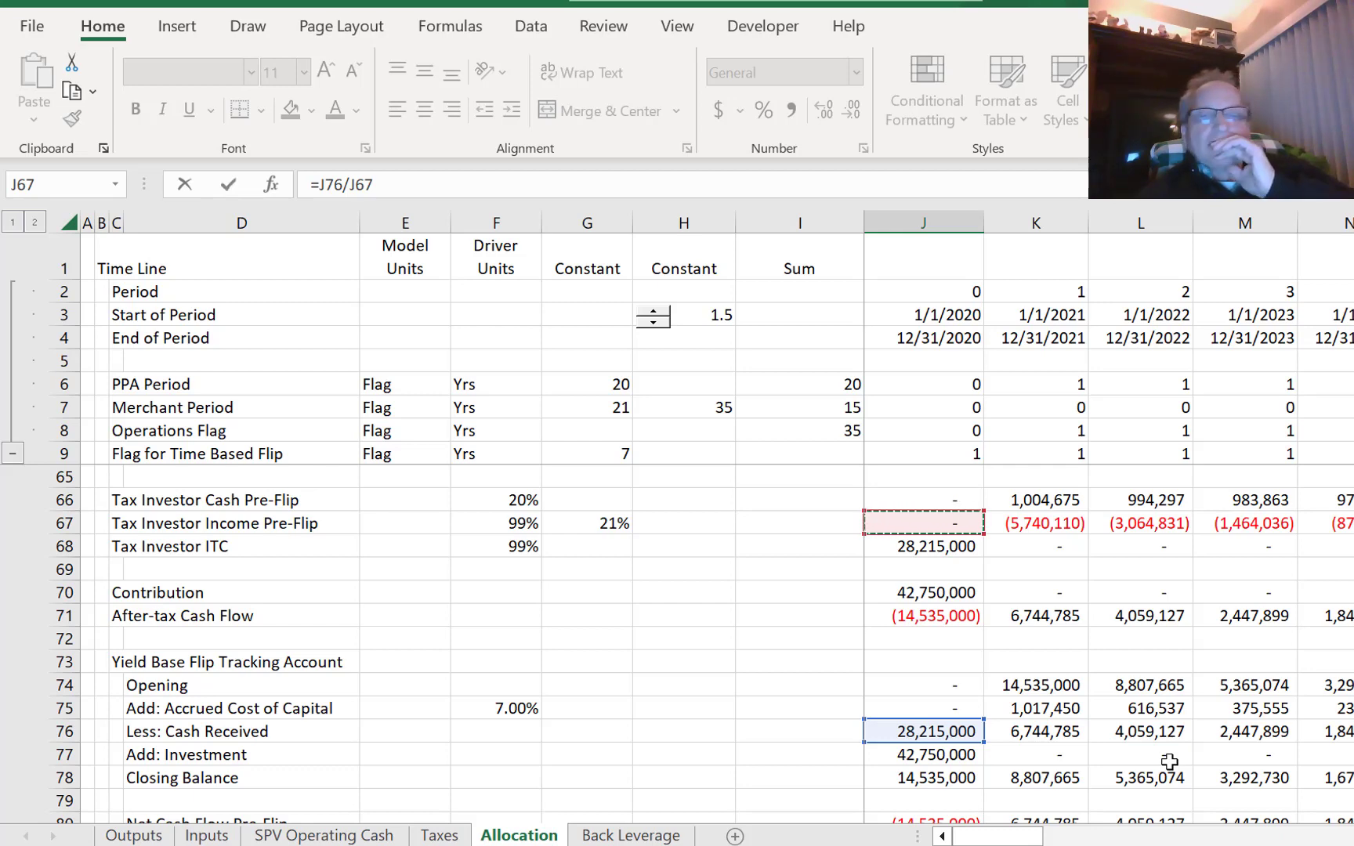
key("Down")
key("Down")
key("Down")
key("Down")
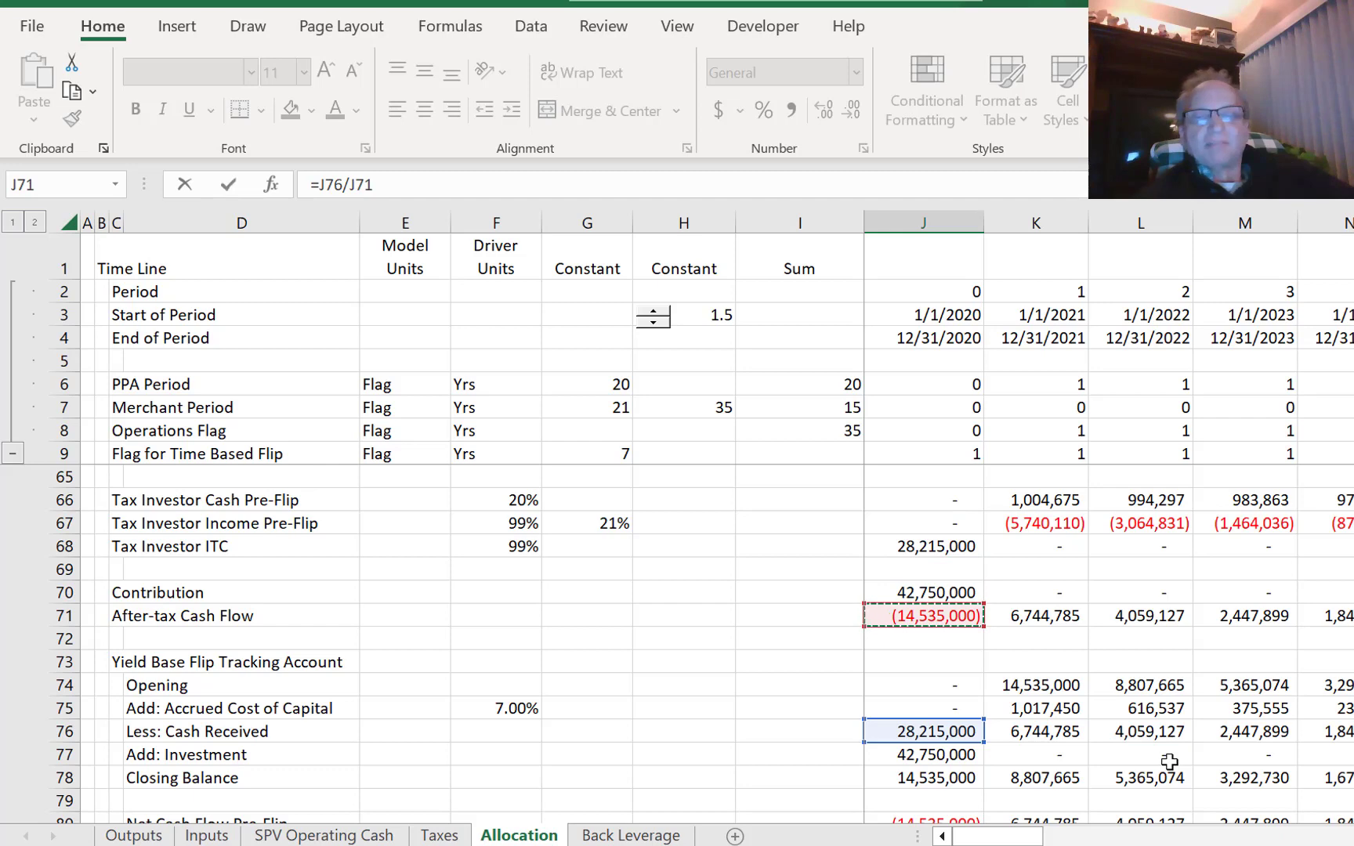
key("Return")
key("Up")
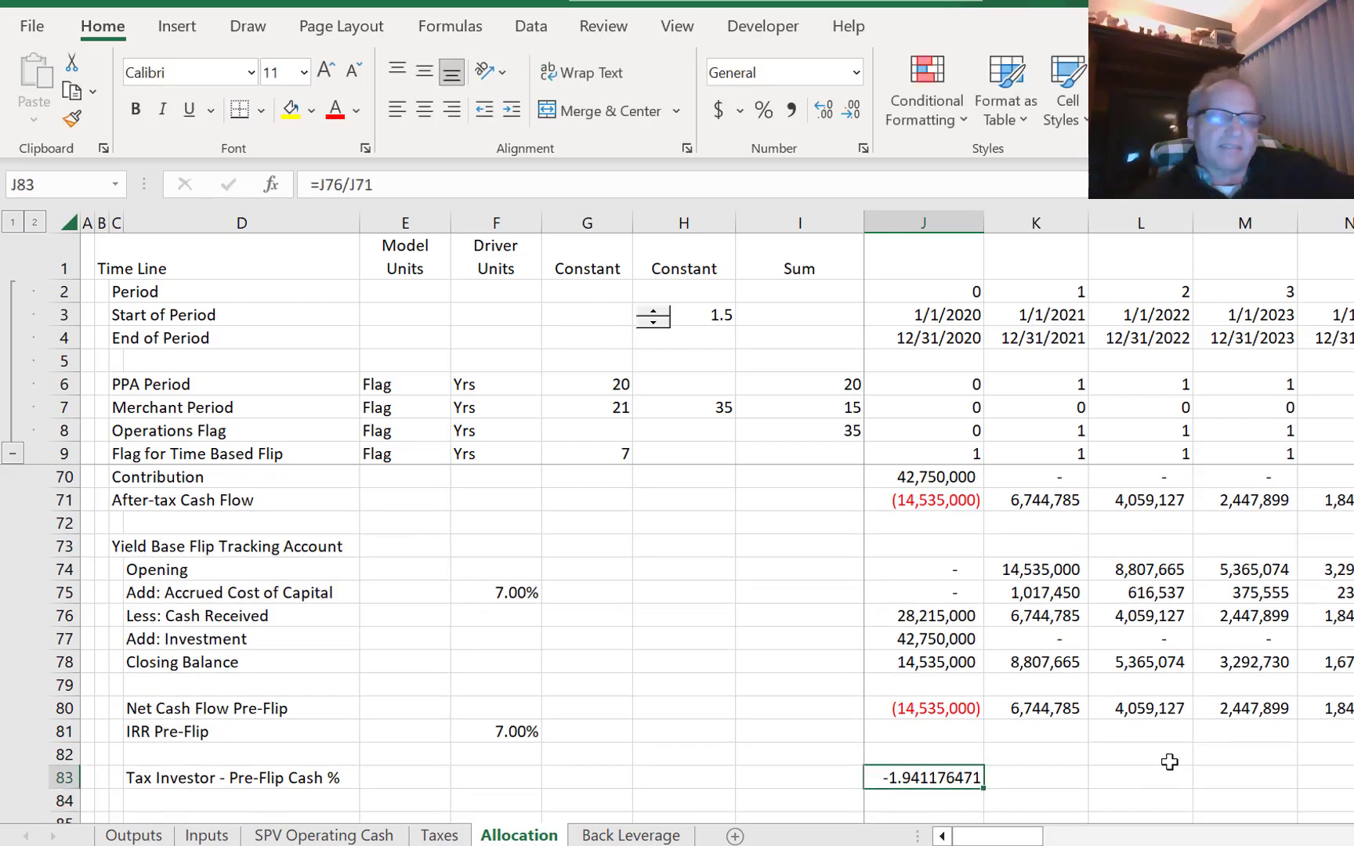
- Fill the J83 formula across all periods of row 83 and format the row as percentages with two decimals
key("ctrl+shift+Right")
key("ctrl+r")
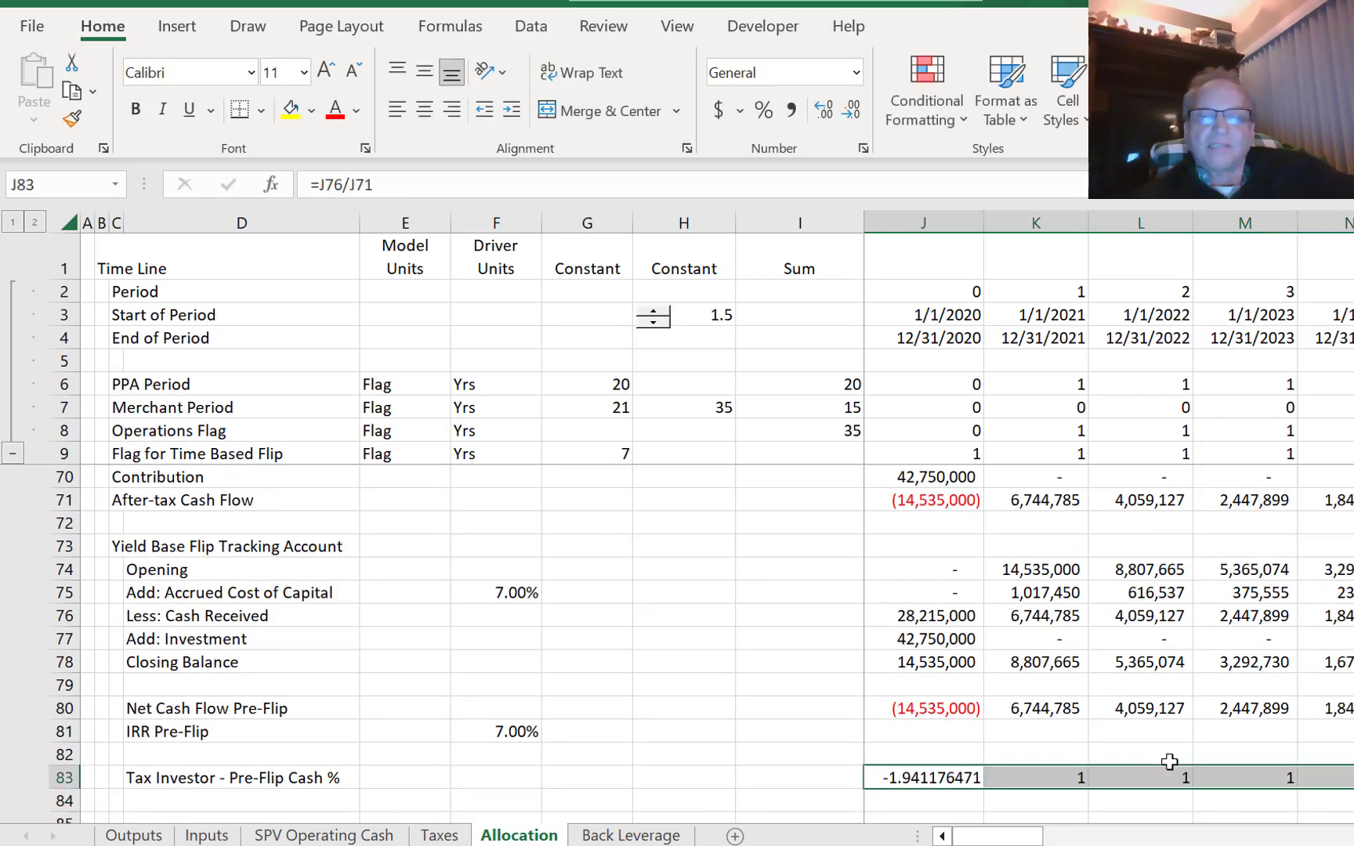
key("ctrl+shift+5")
key("shift+BackSpace")
key("Right")
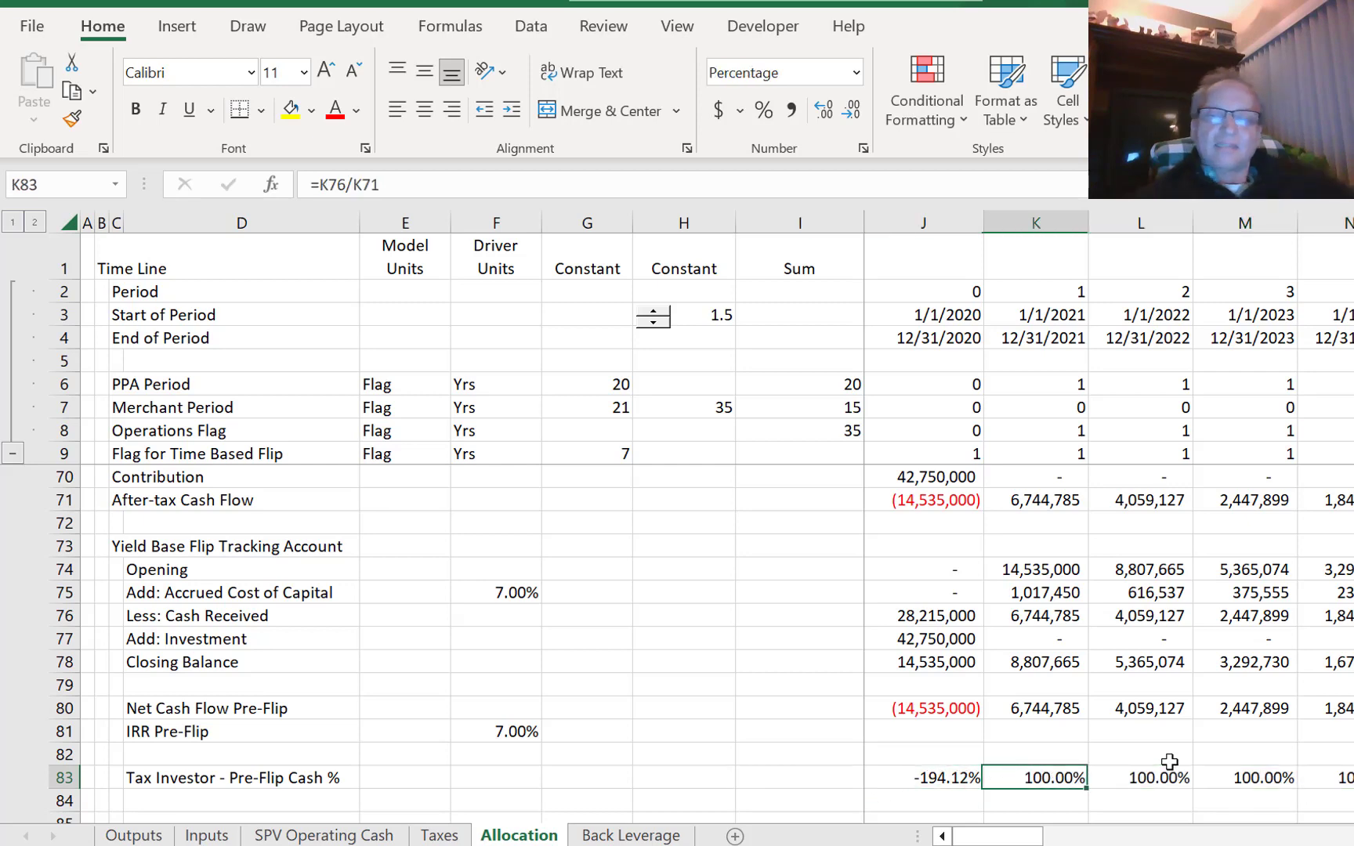
key("Left")
key("Right")
key("F2")
key("Escape")
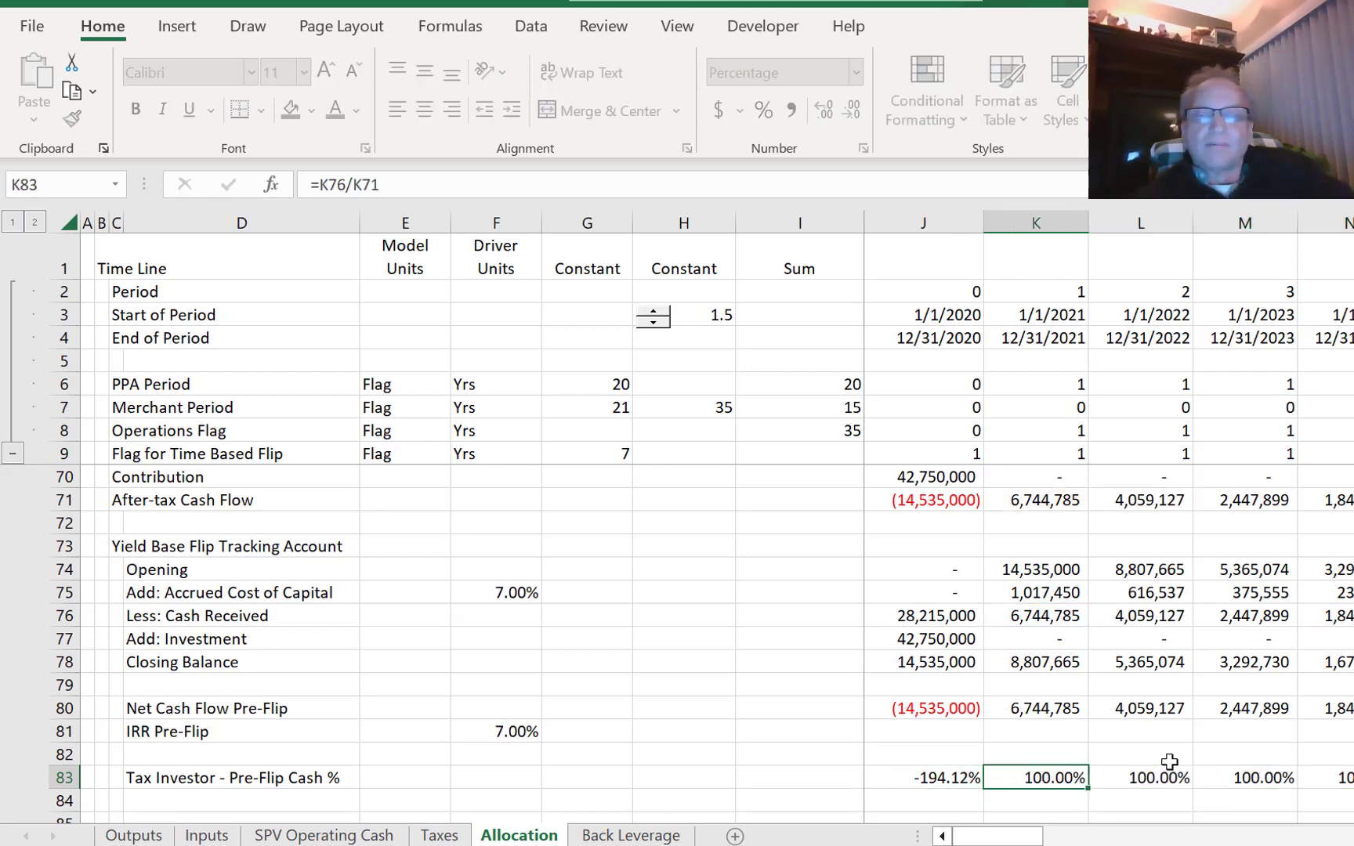
- Re-enter the period 0 Pre-Flip Cash % formula in J83 as =J76/J71, after checking the rows above for another divisor
key("Left")
key("Left")
key("Right")
type("=")
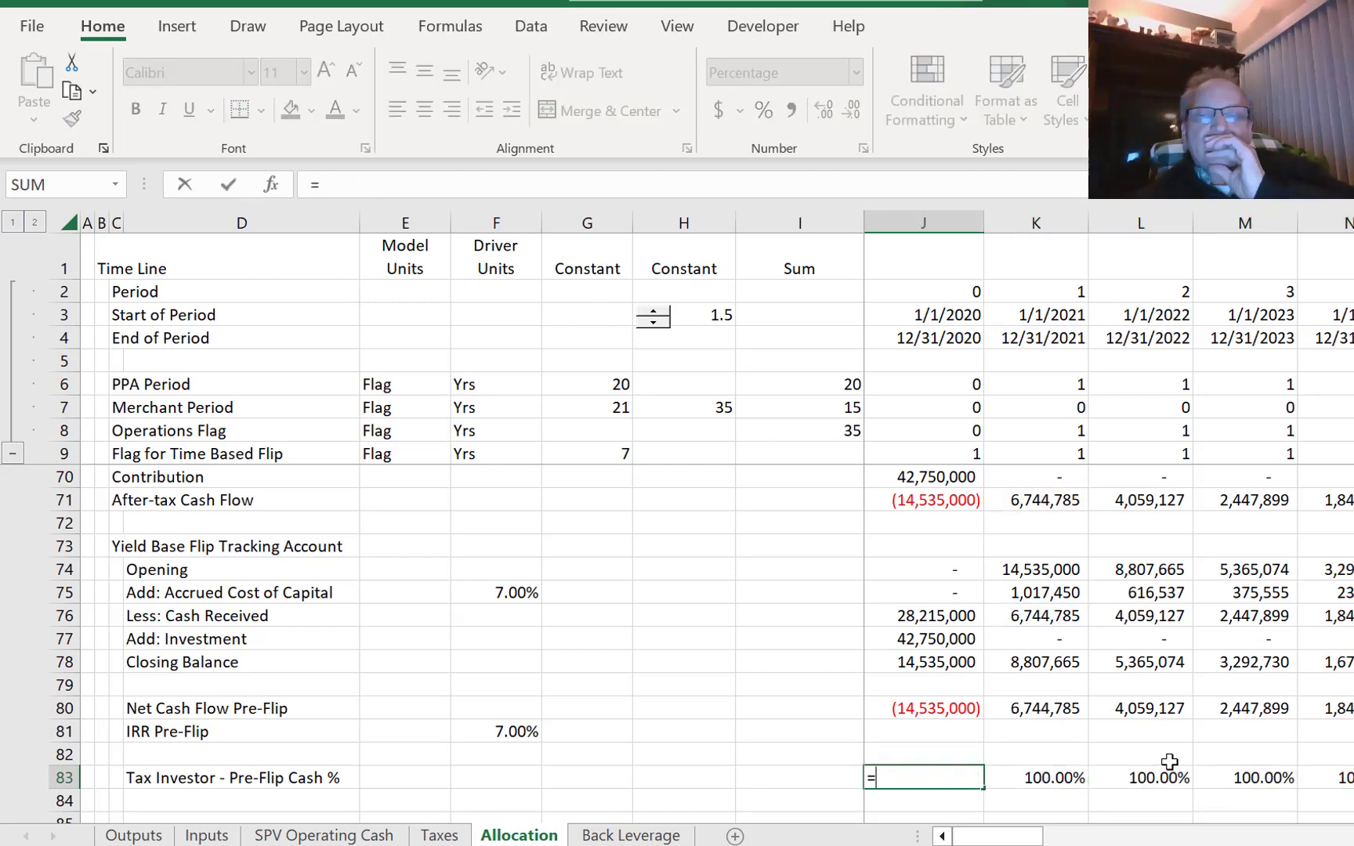
key("Up")
key("Up")
key("Up")
key("Up")
key("Up")
key("Up")
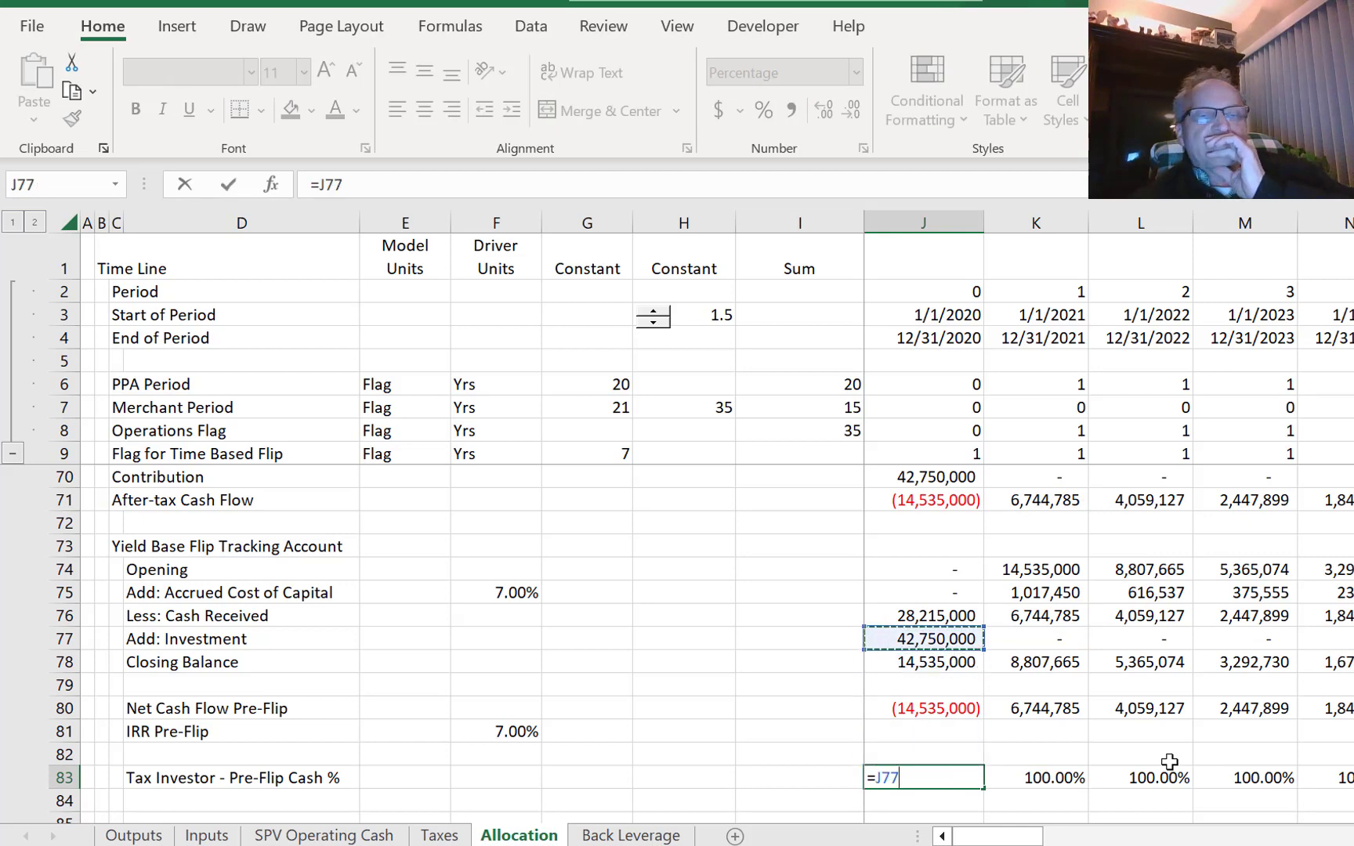
key("Down")
key("Up")
key("Up")
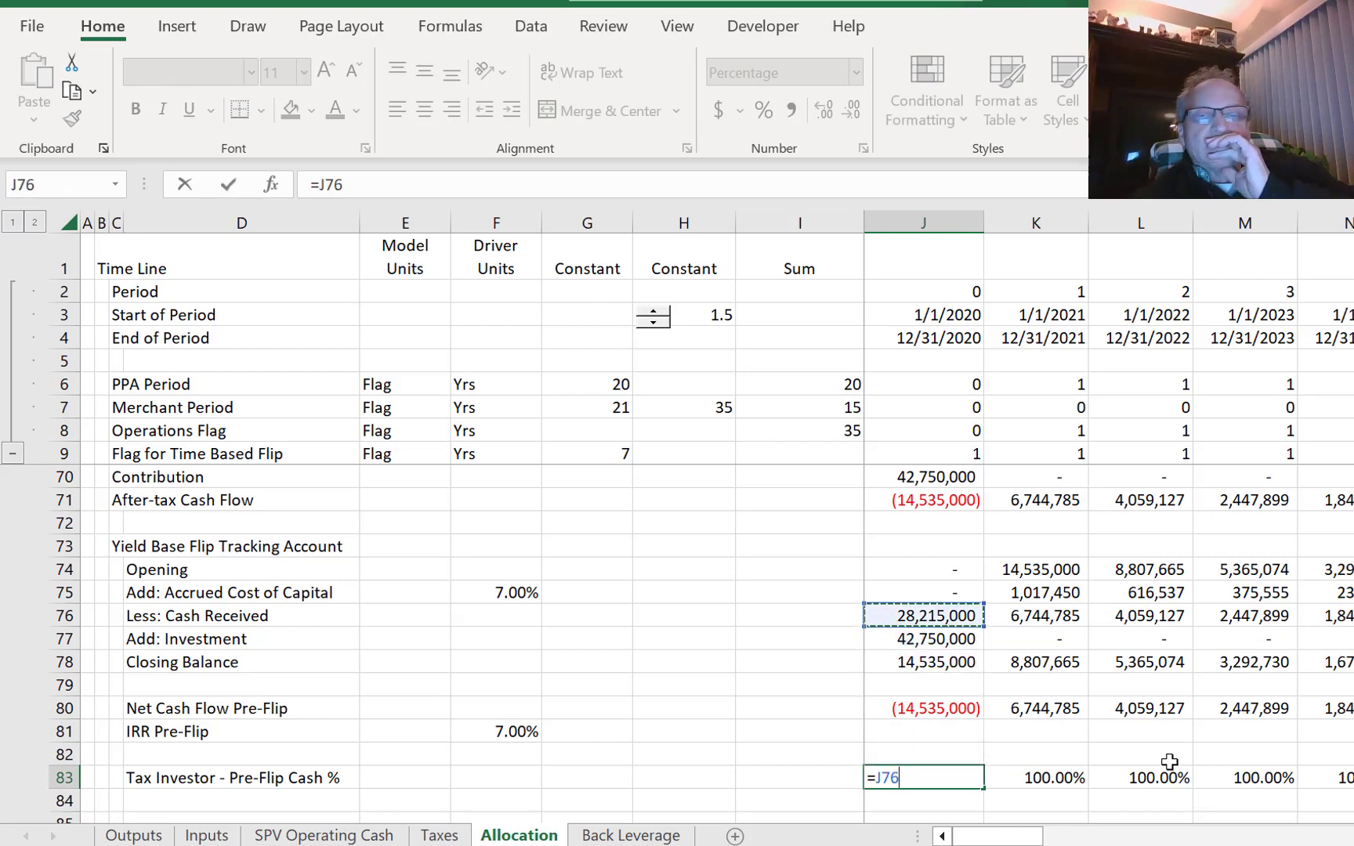
type("/")
key("Up")
key("Up")
key("Up")
key("Up")
key("Up")
key("Up")
key("Up")
key("Up")
key("Up")
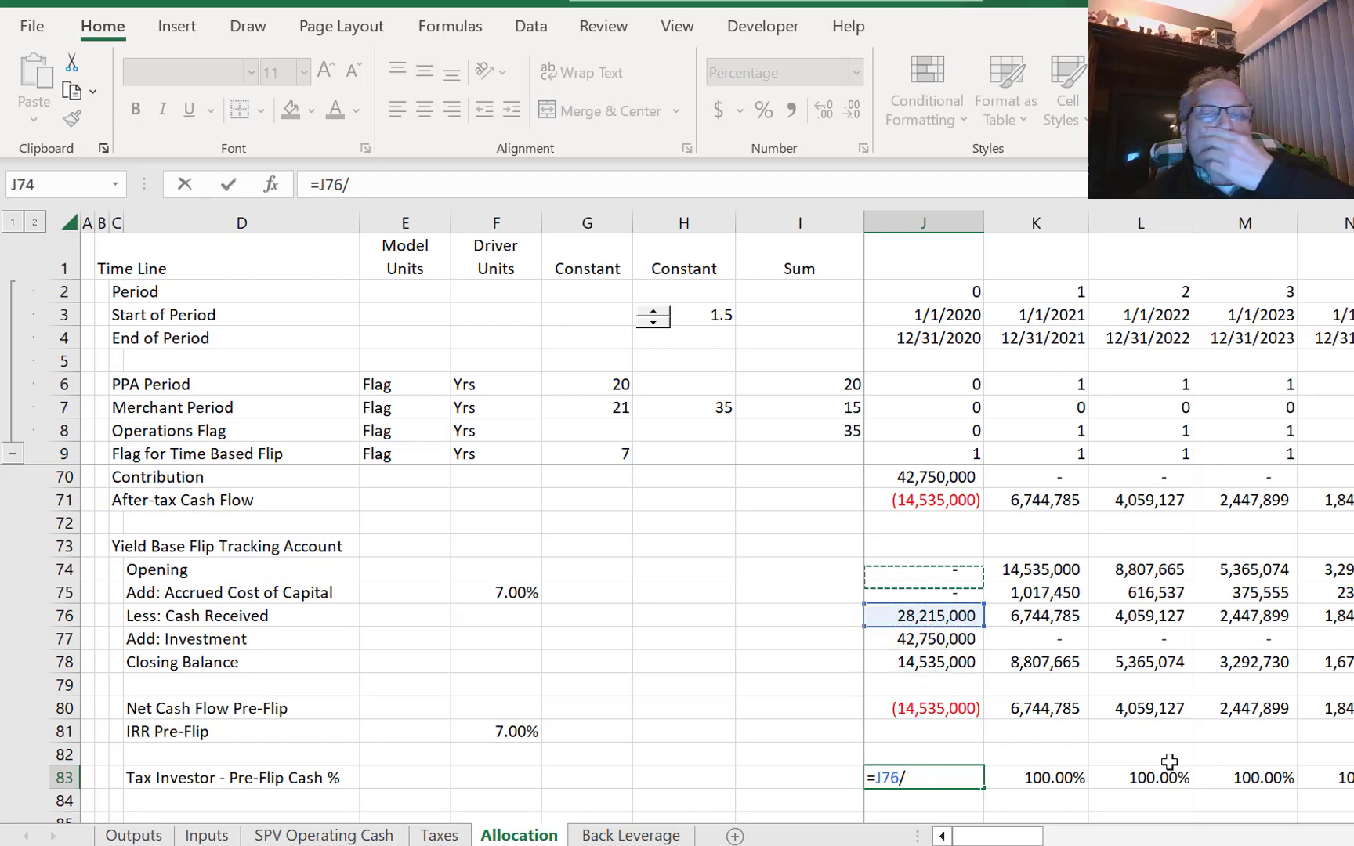
key("Up")
key("Up")
key("Up")
key("Up")
key("Up")
key("Up")
key("Up")
key("Up")
key("Up")
key("Up")
key("Up")
key("Up")
key("Up")
key("Up")
key("Up")
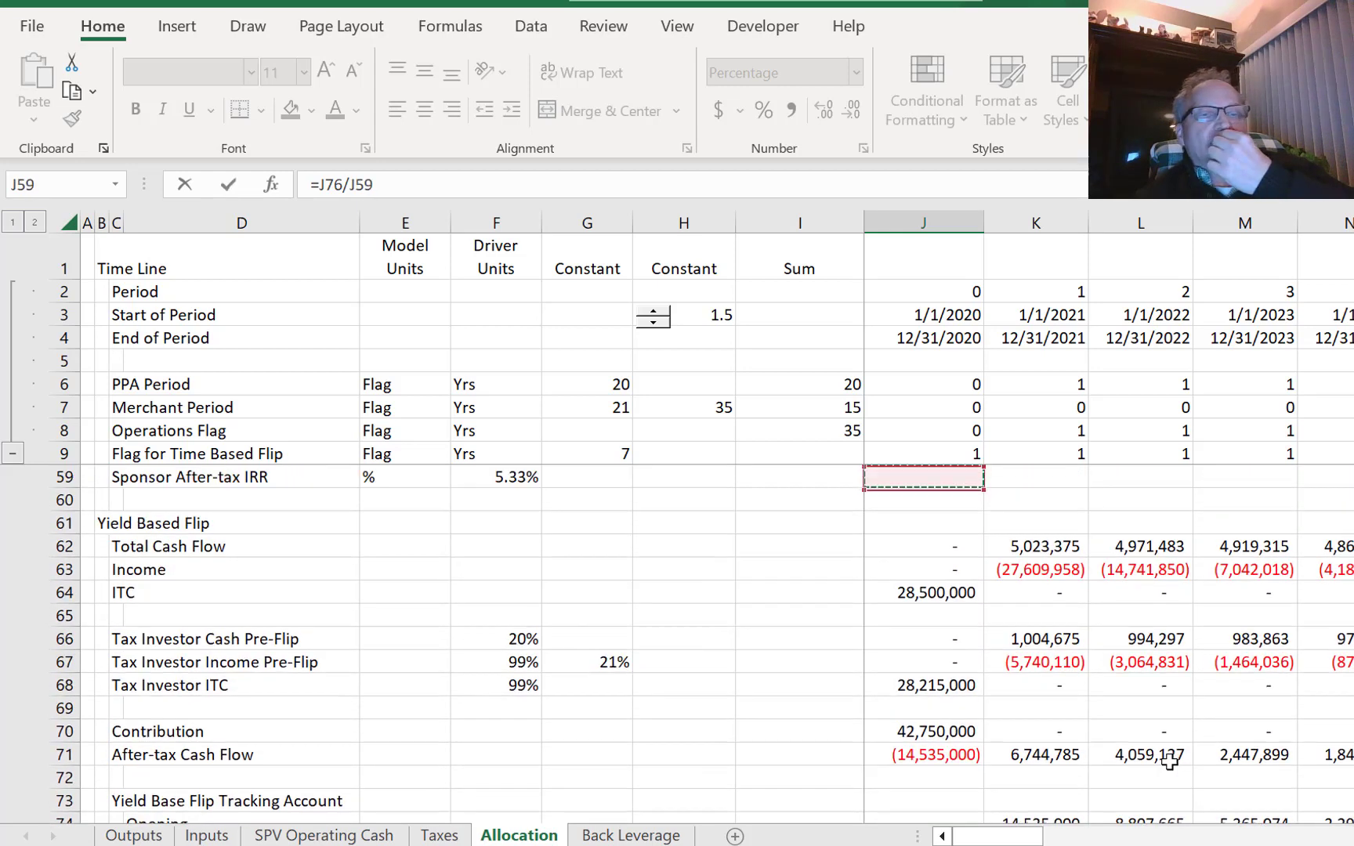
key("Up")
key("Up")
key("Up")
key("Up")
key("Up")
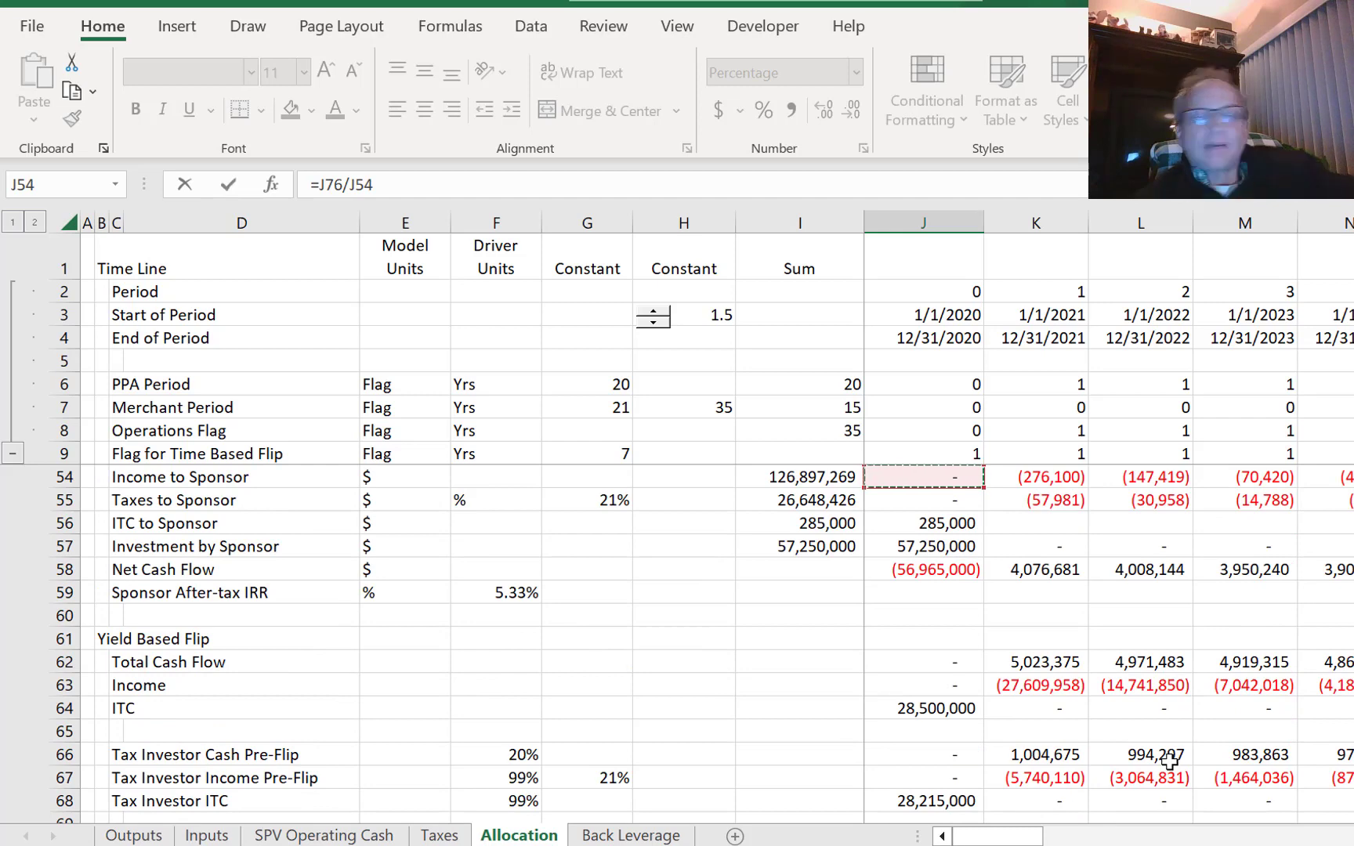
key("Down")
key("Down")
key("Down")
key("Down")
key("Down")
key("Down")
key("Down")
key("Down")
key("Down")
key("Down")
key("Down")
key("Down")
key("Down")
key("Down")
key("Down")
key("Down")
key("Down")
key("Return")
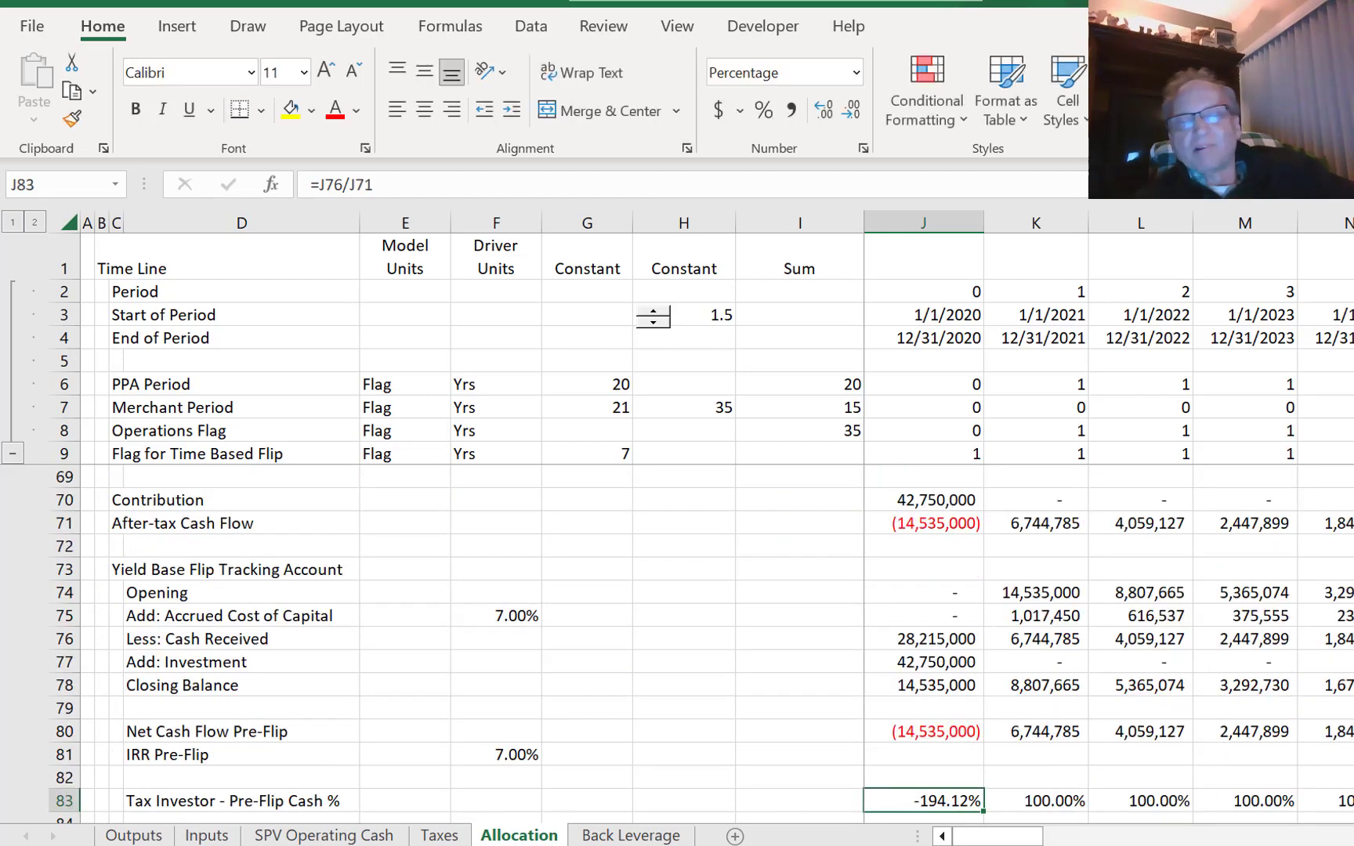
- Add a top border along the Subtotal row 79 from column D through the last period
key("F10")
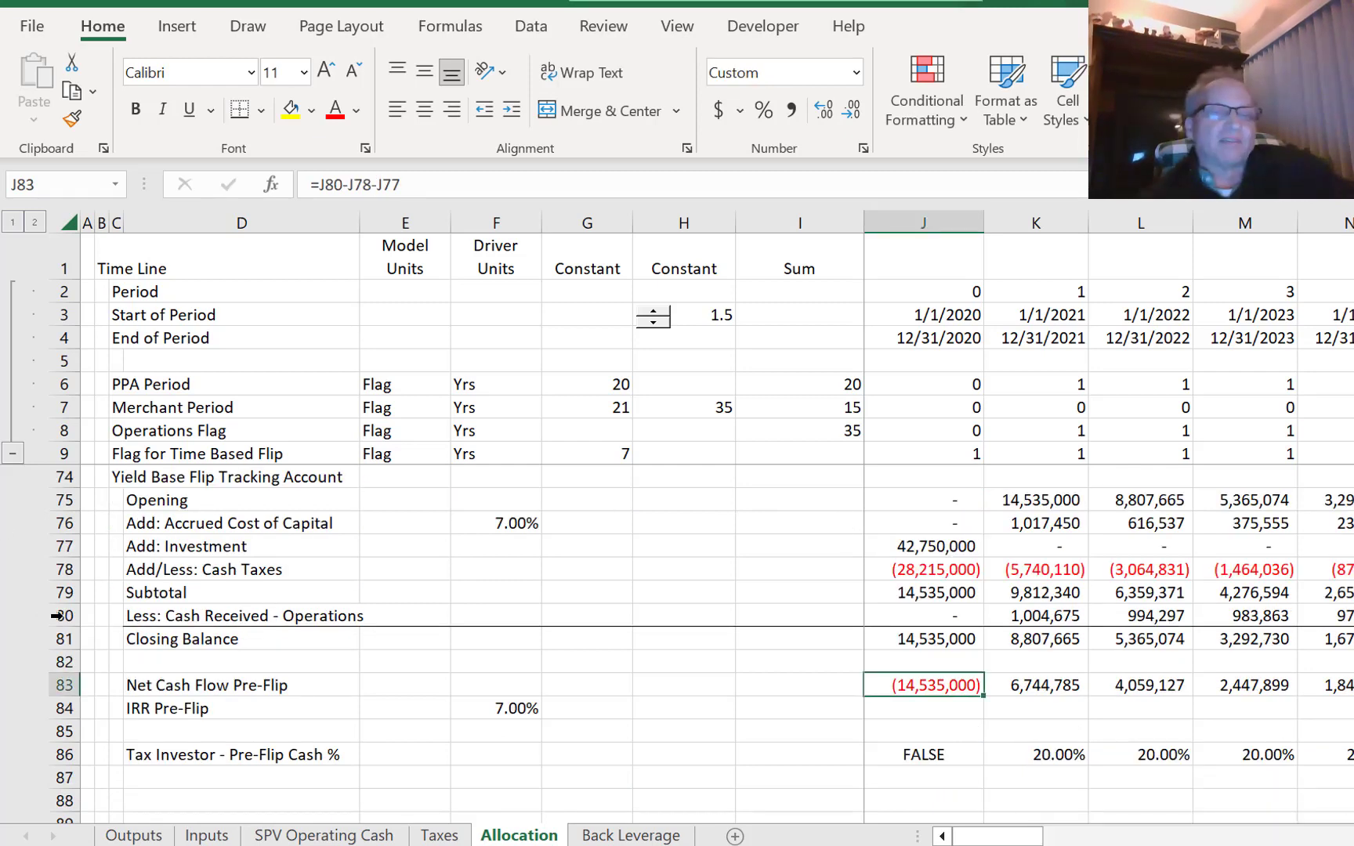
left_click(131, 593)
key("ctrl+shift+Right")
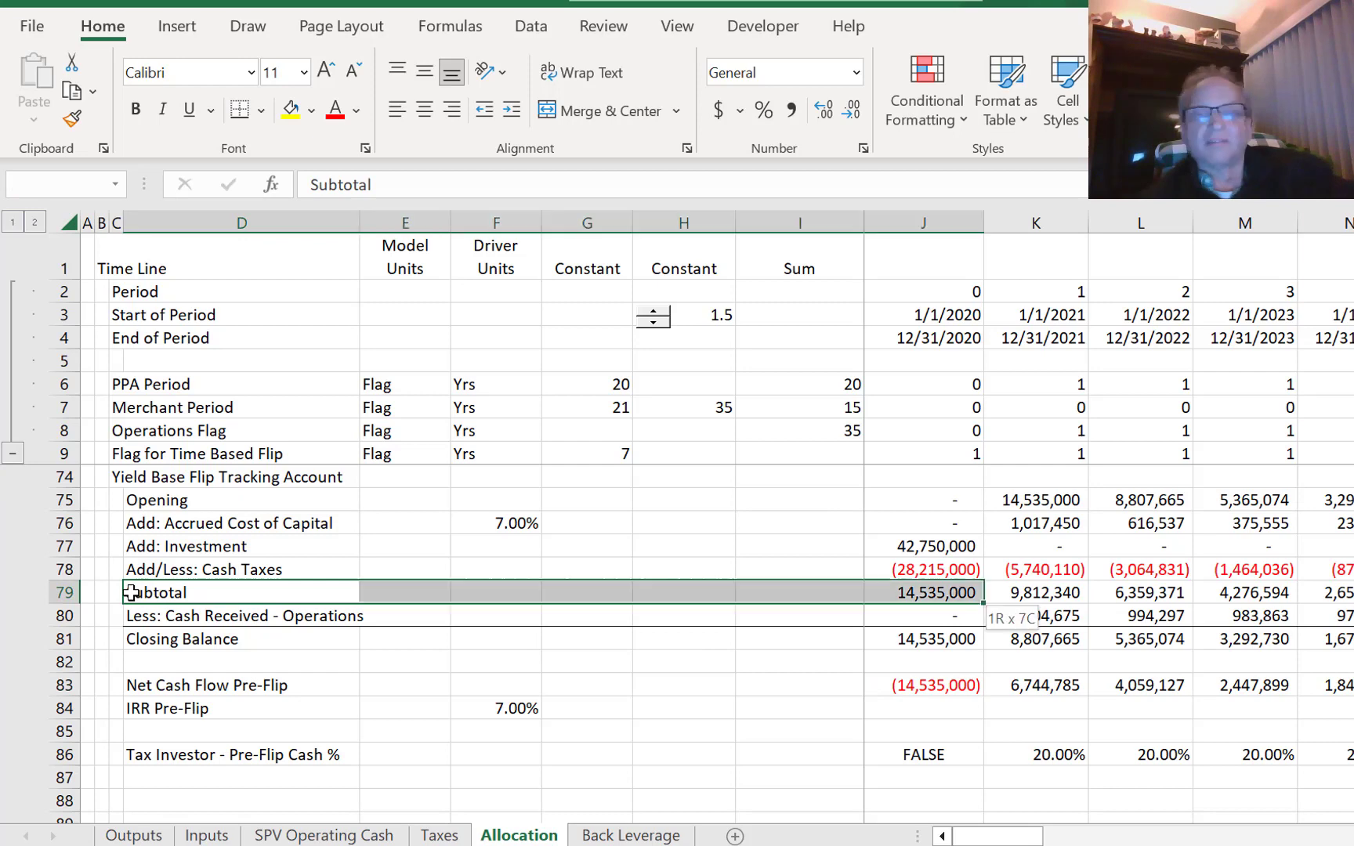
key("ctrl+shift+Right")
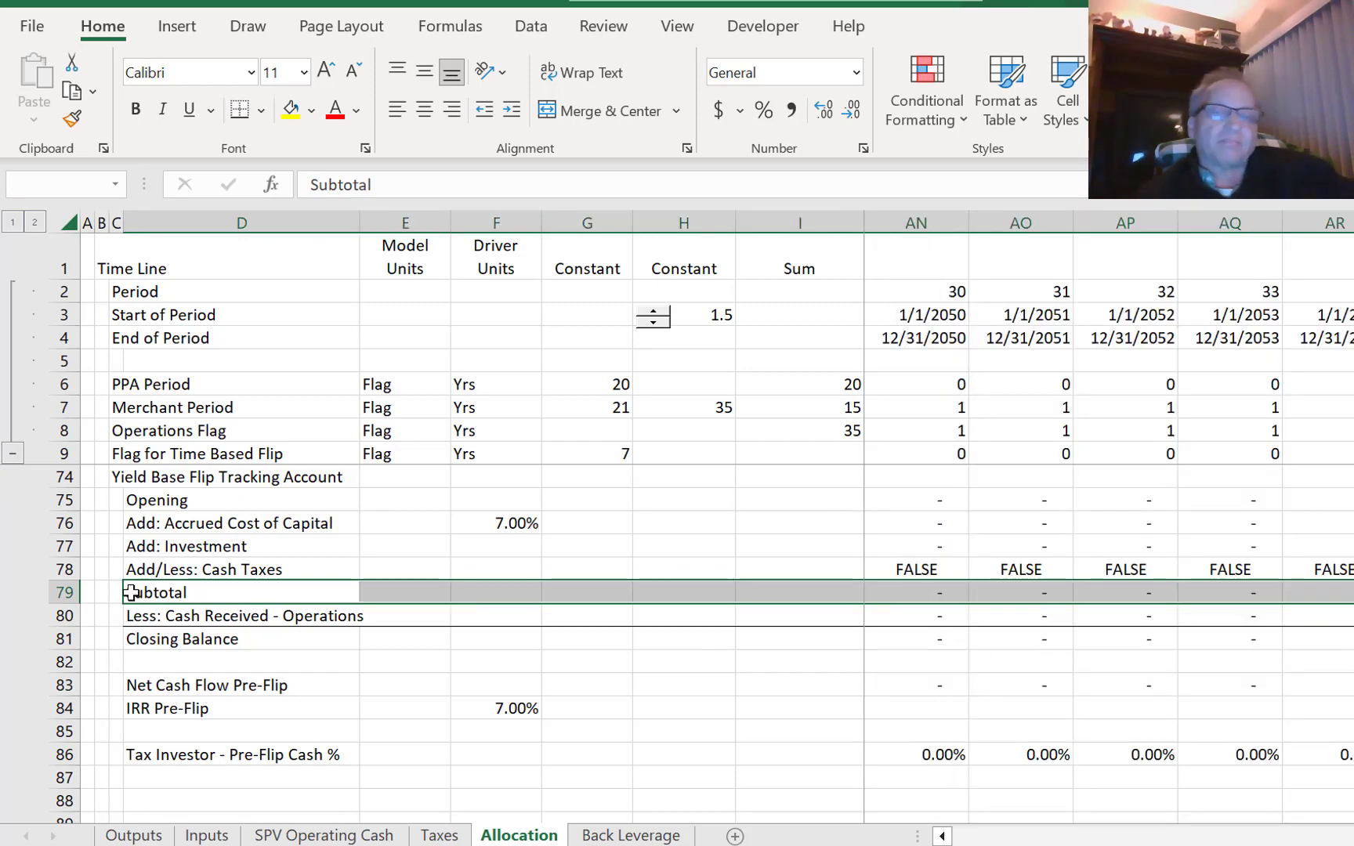
key("Right")
key("Right")
key("Right")
key("Right")
key("Right")
key("Right")
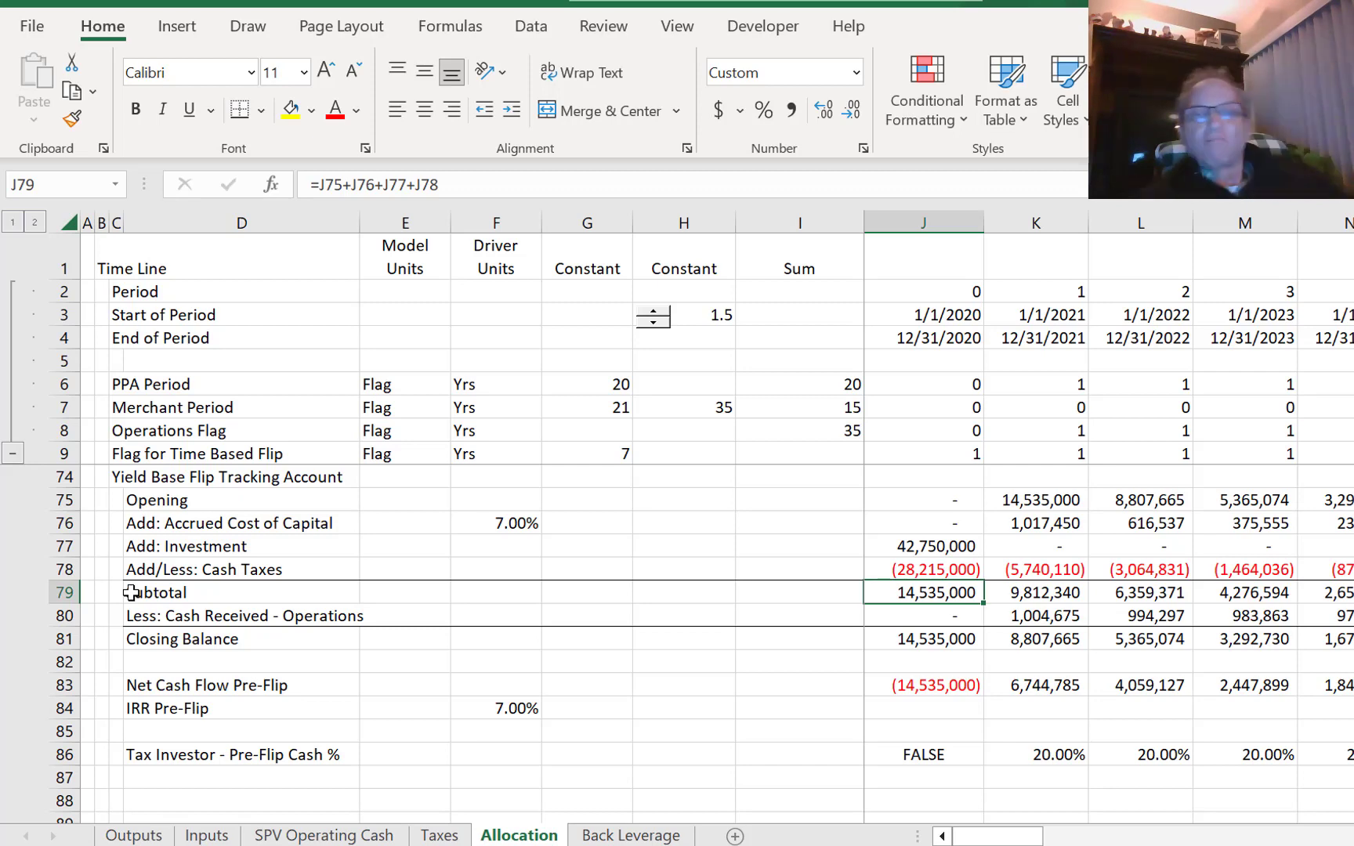
- Examine the Cash Taxes, Subtotal and Cash Received - Operations formulas in rows 78 to 80 for the first periods
key("Up")
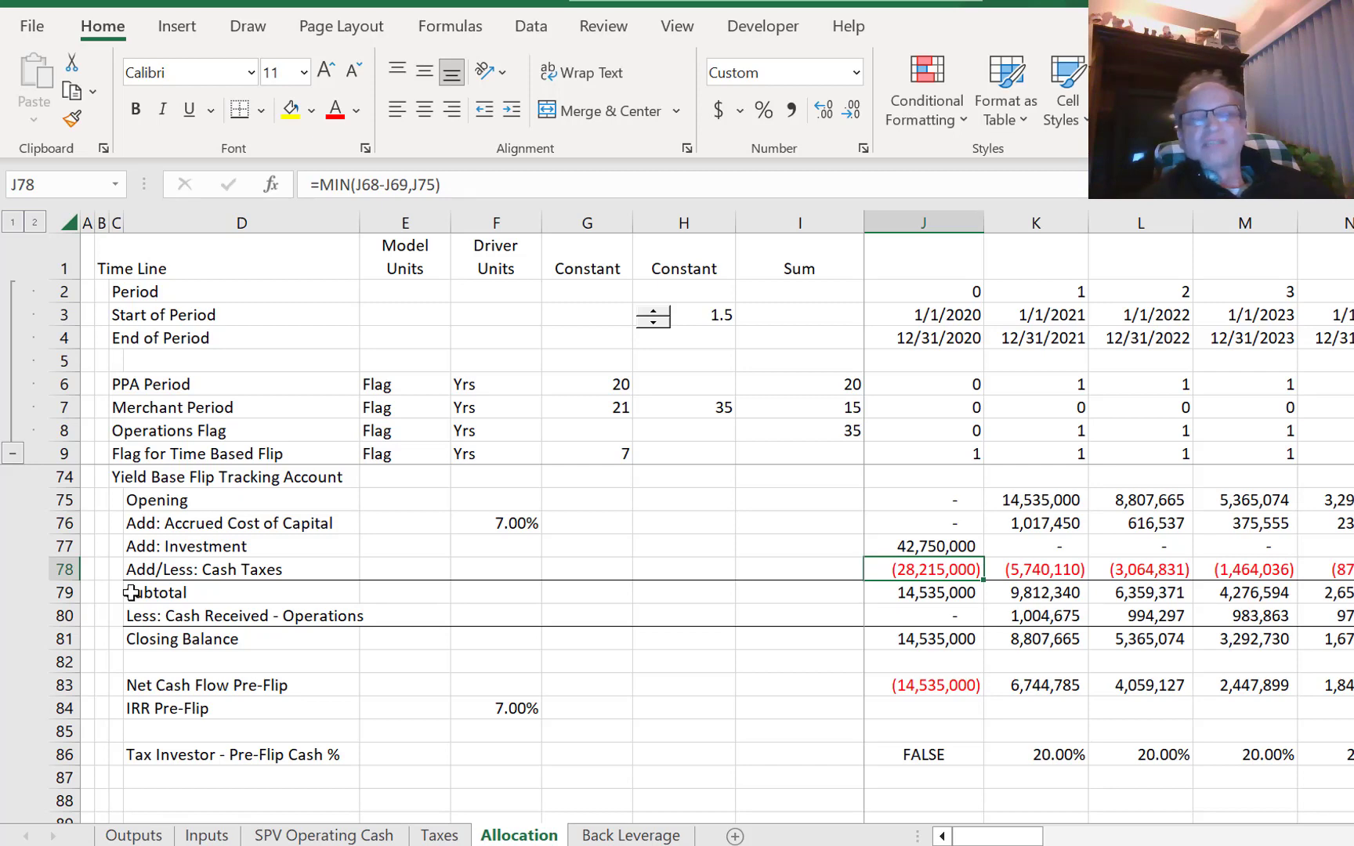
key("Down")
key("Down")
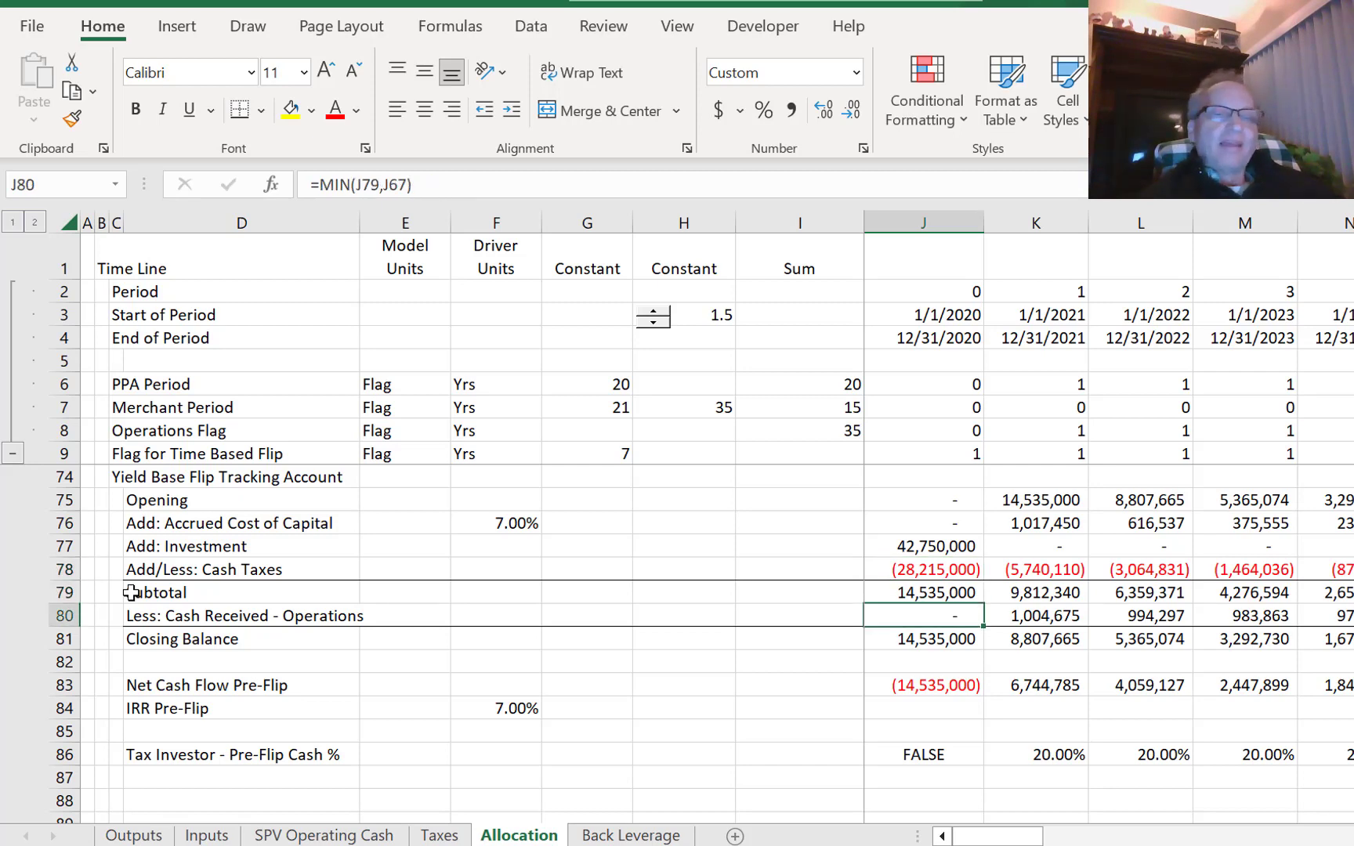
key("Right")
key("Right")
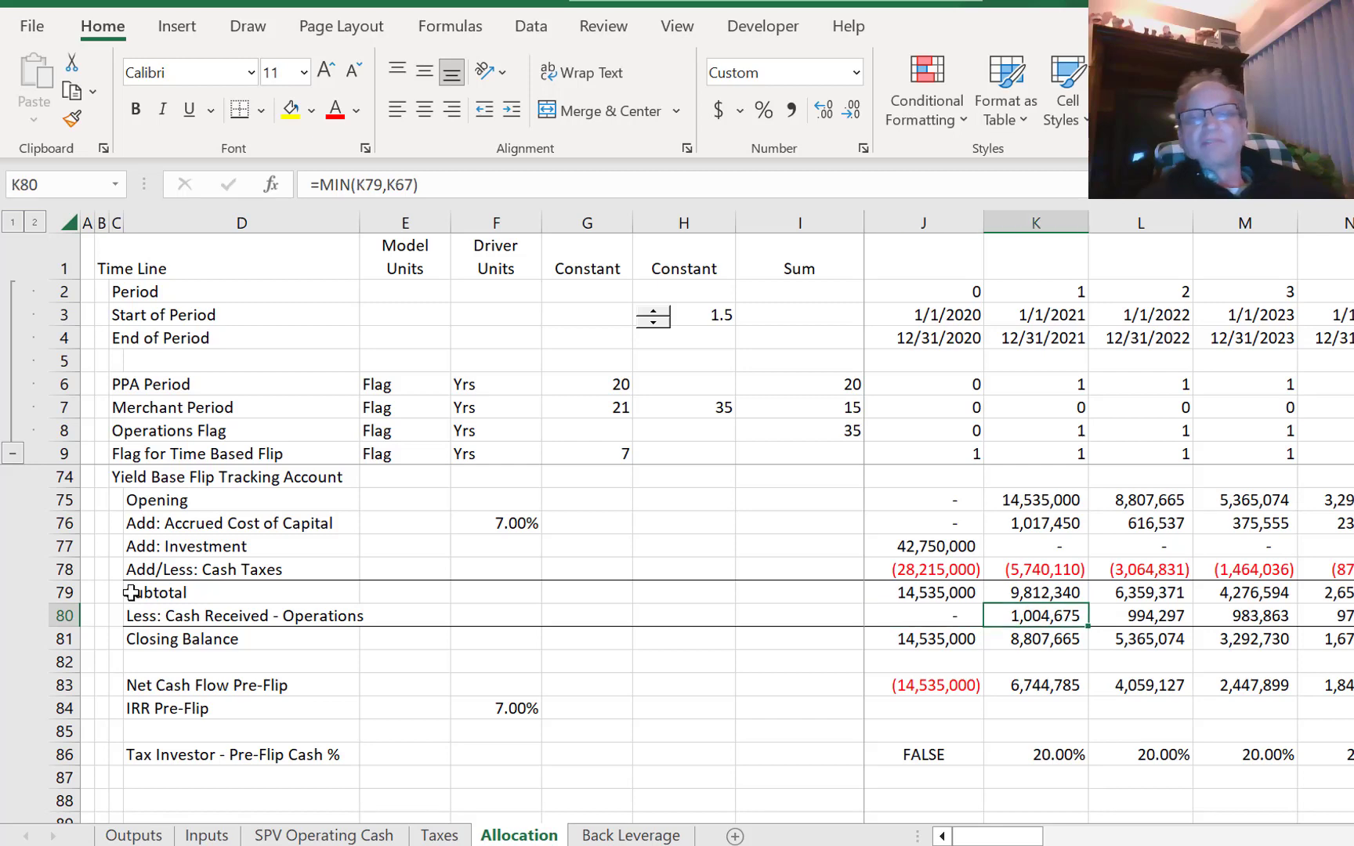
key("F2")
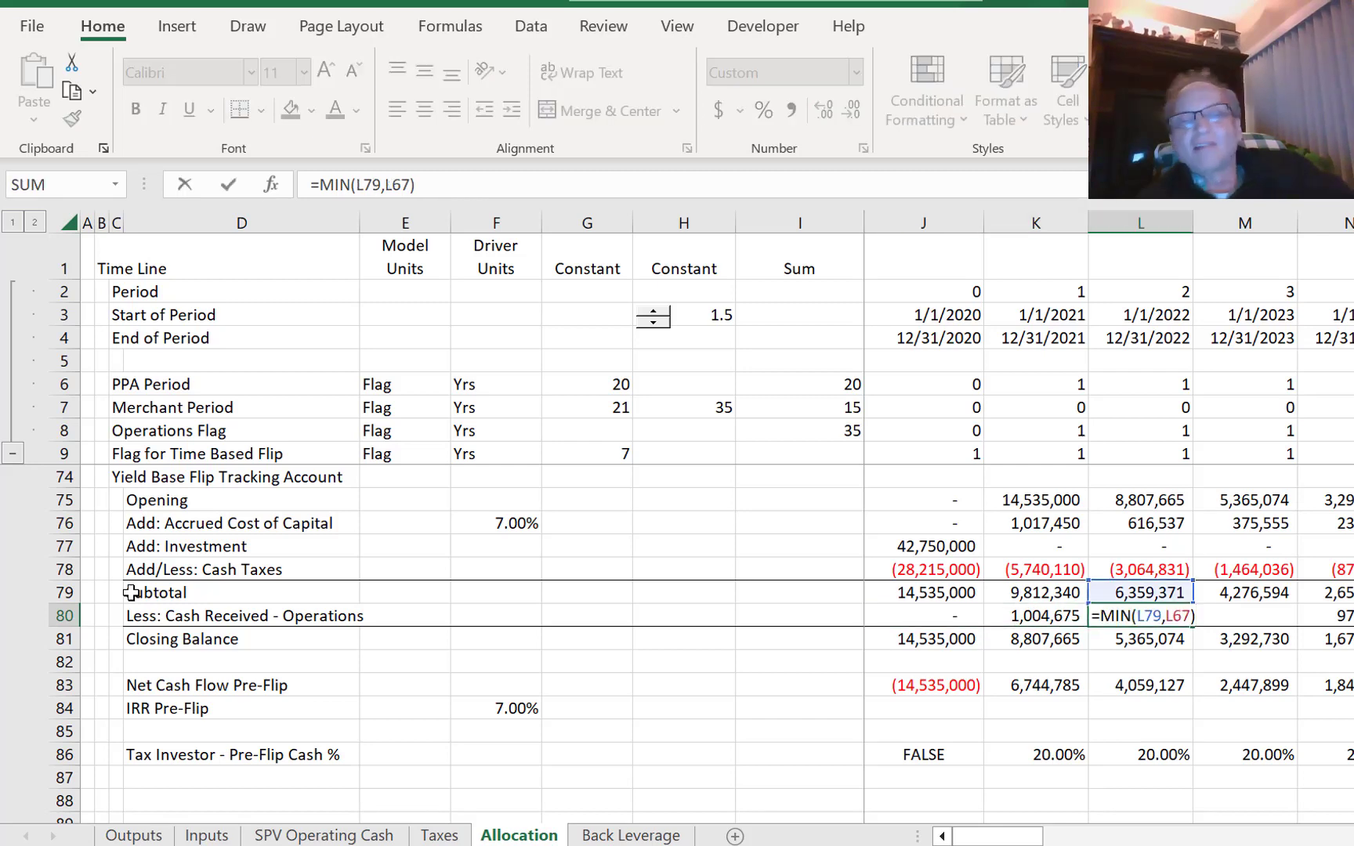
key("Escape")
key("Up")
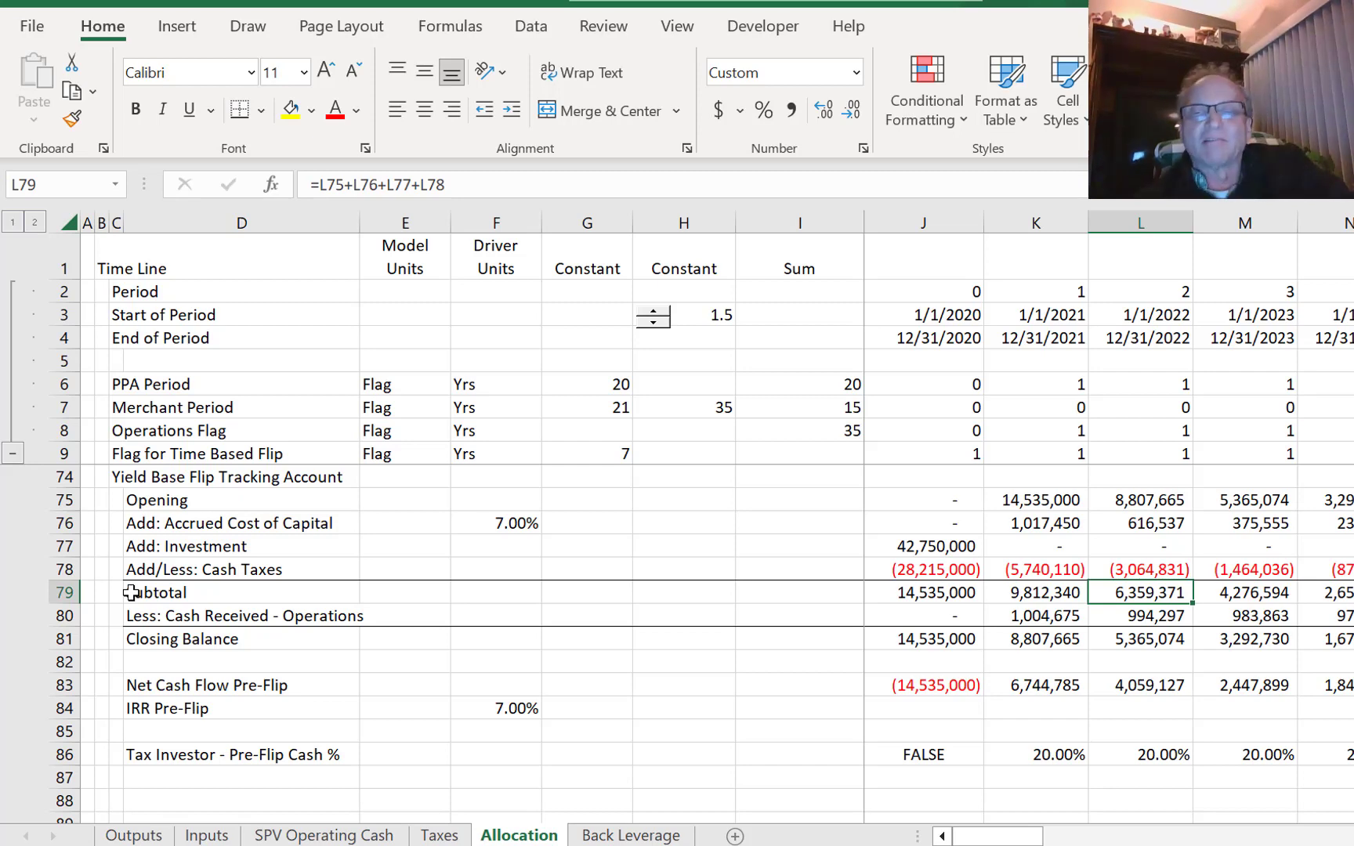
key("Down")
key("F2")
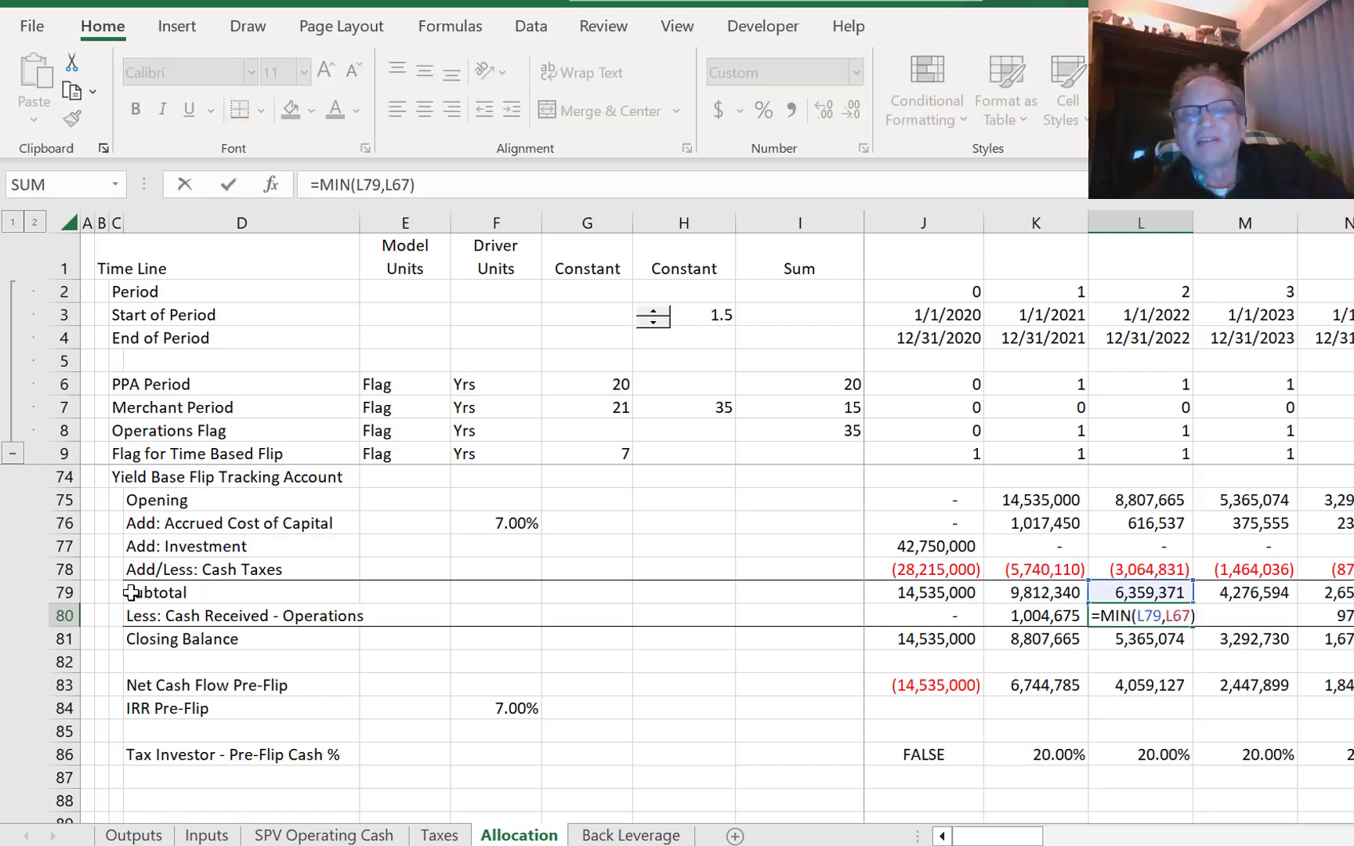
key("Escape")
- Examine the period 5 Cash Received - Operations formula in O80 and the cells it refers to
key("Up")
key("Right")
key("Right")
key("Right")
key("Right")
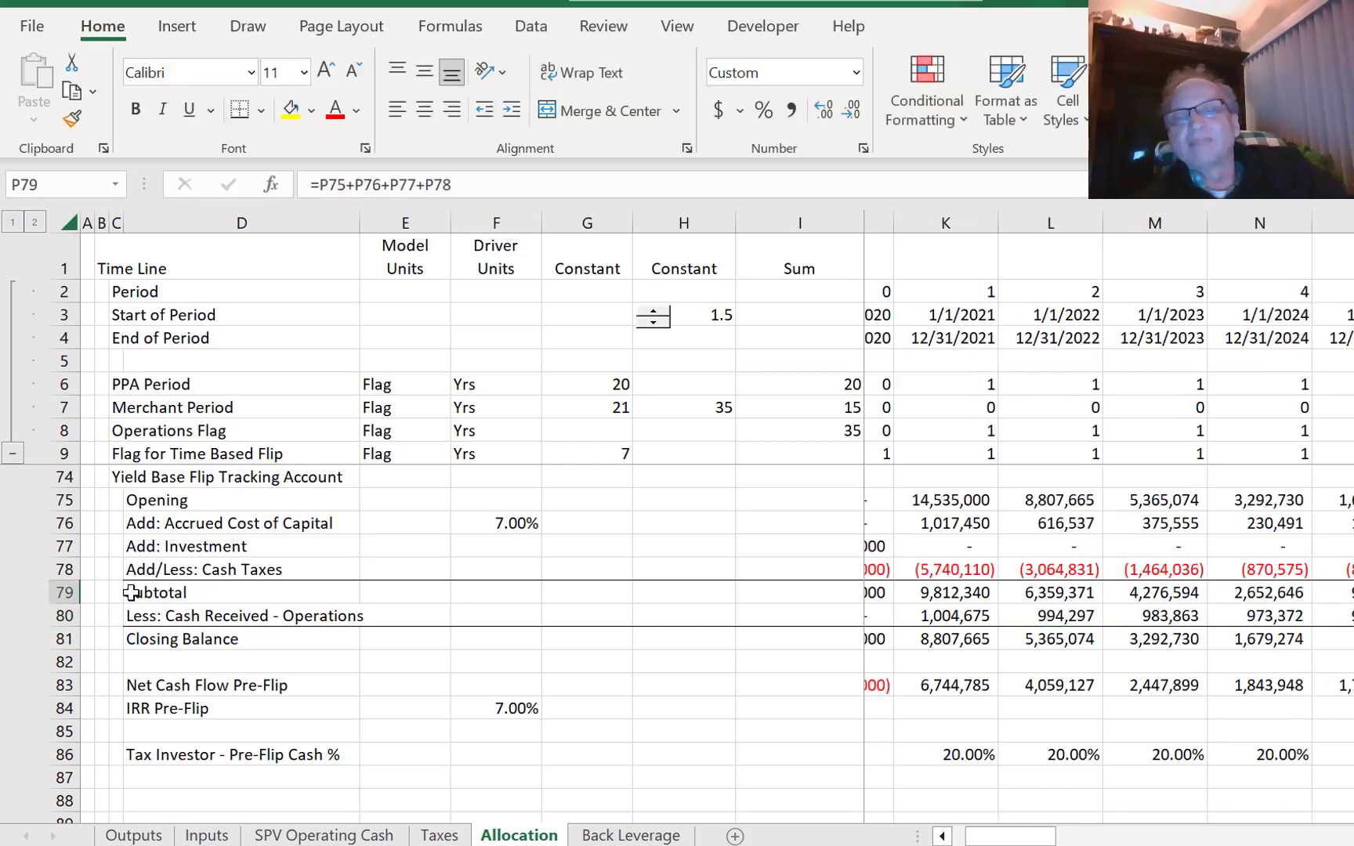
key("Left")
key("Down")
key("F2")
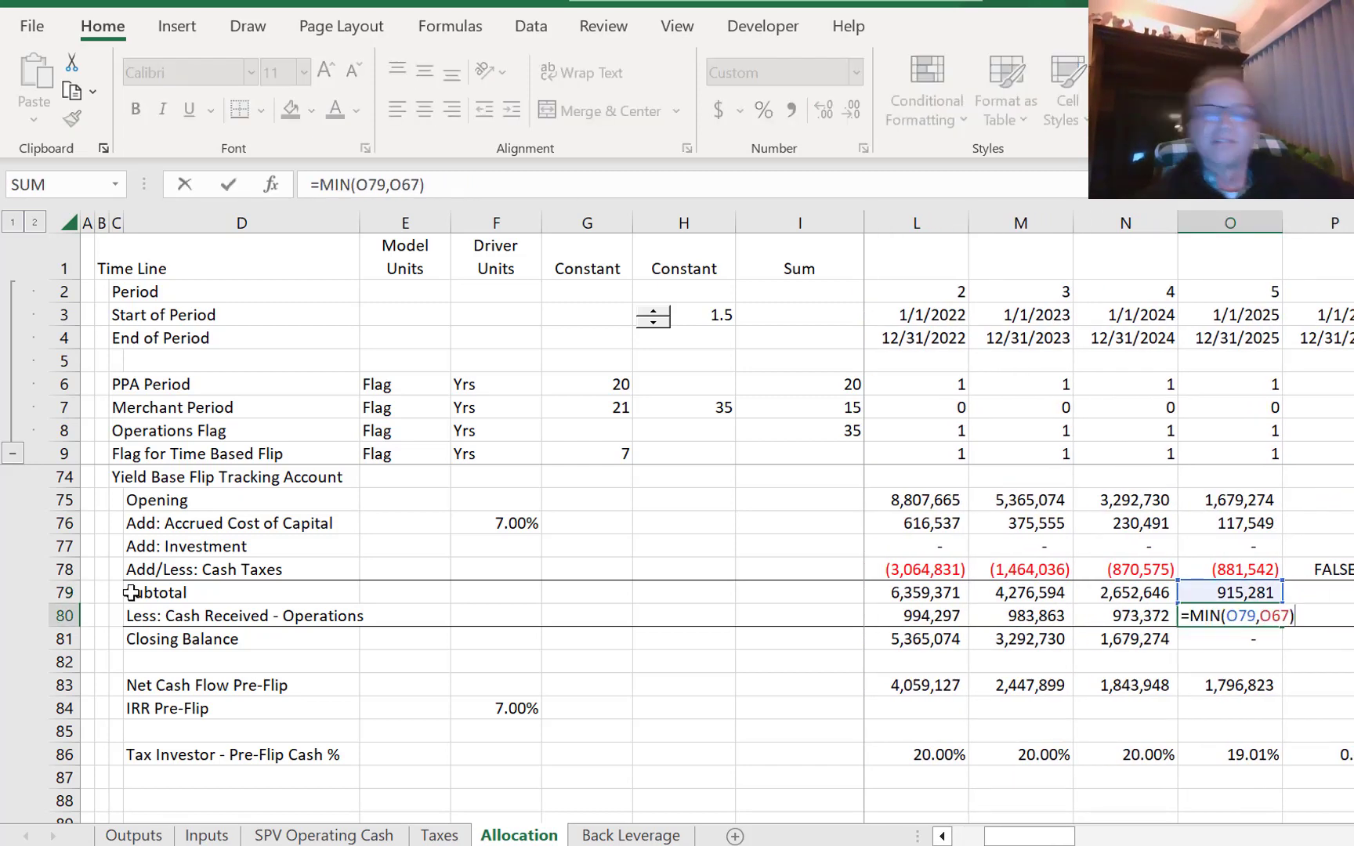
key("Escape")
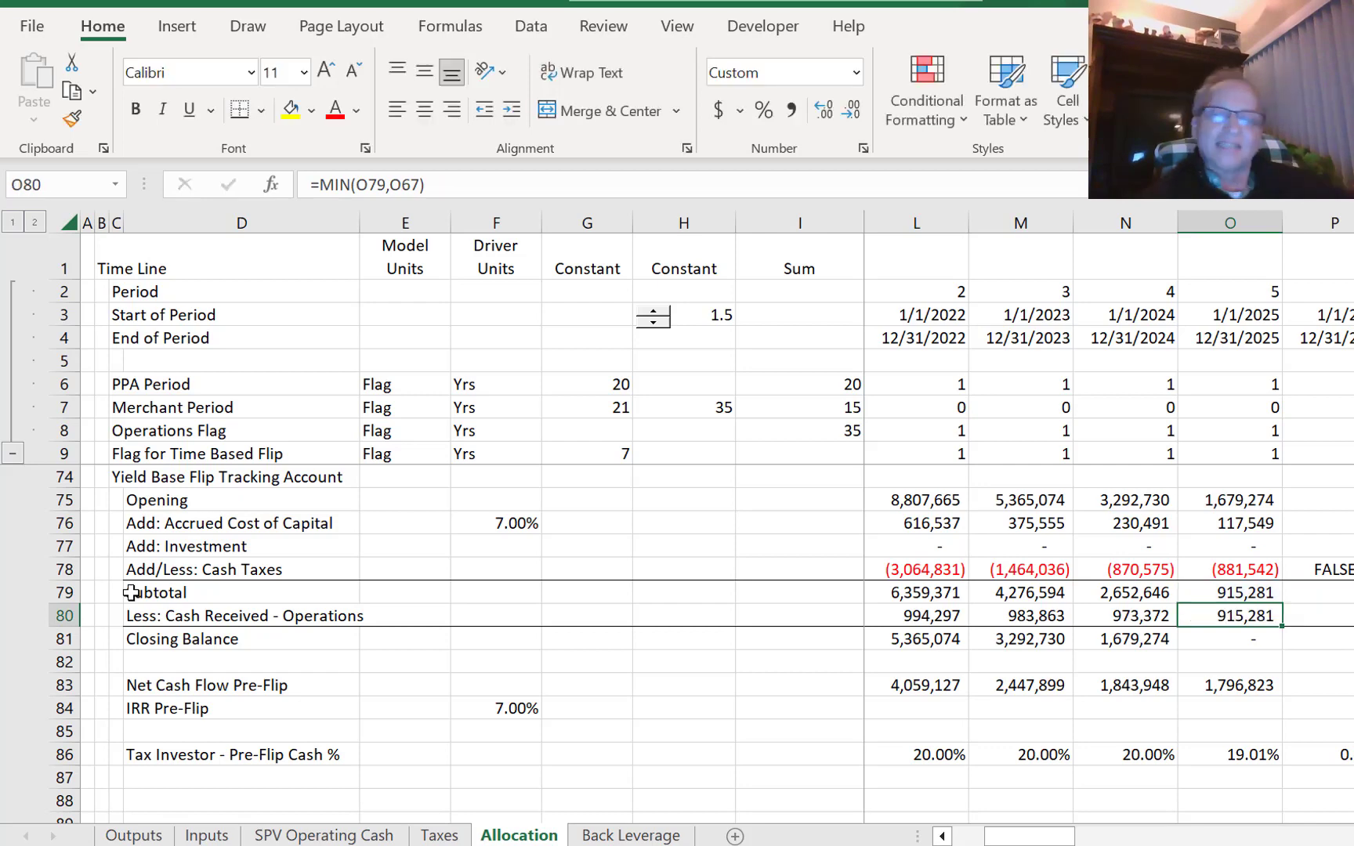
- Review the period 5 Closing Balance and the Tax Investor - Pre-Flip Cash % in row 86 from period 5 back to period 2
key("Down")
key("Down")
key("Down")
key("Down")
key("Down")
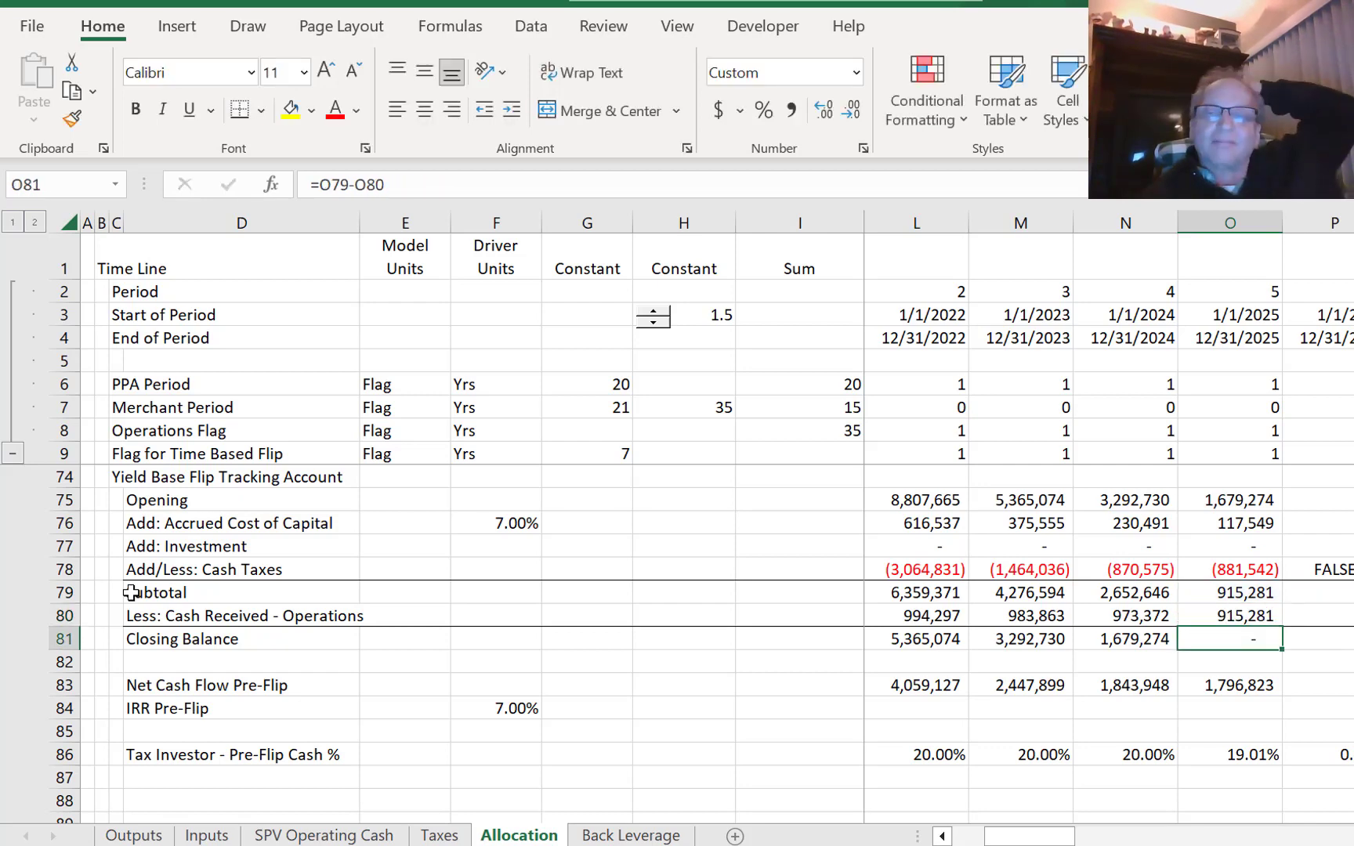
key("Down")
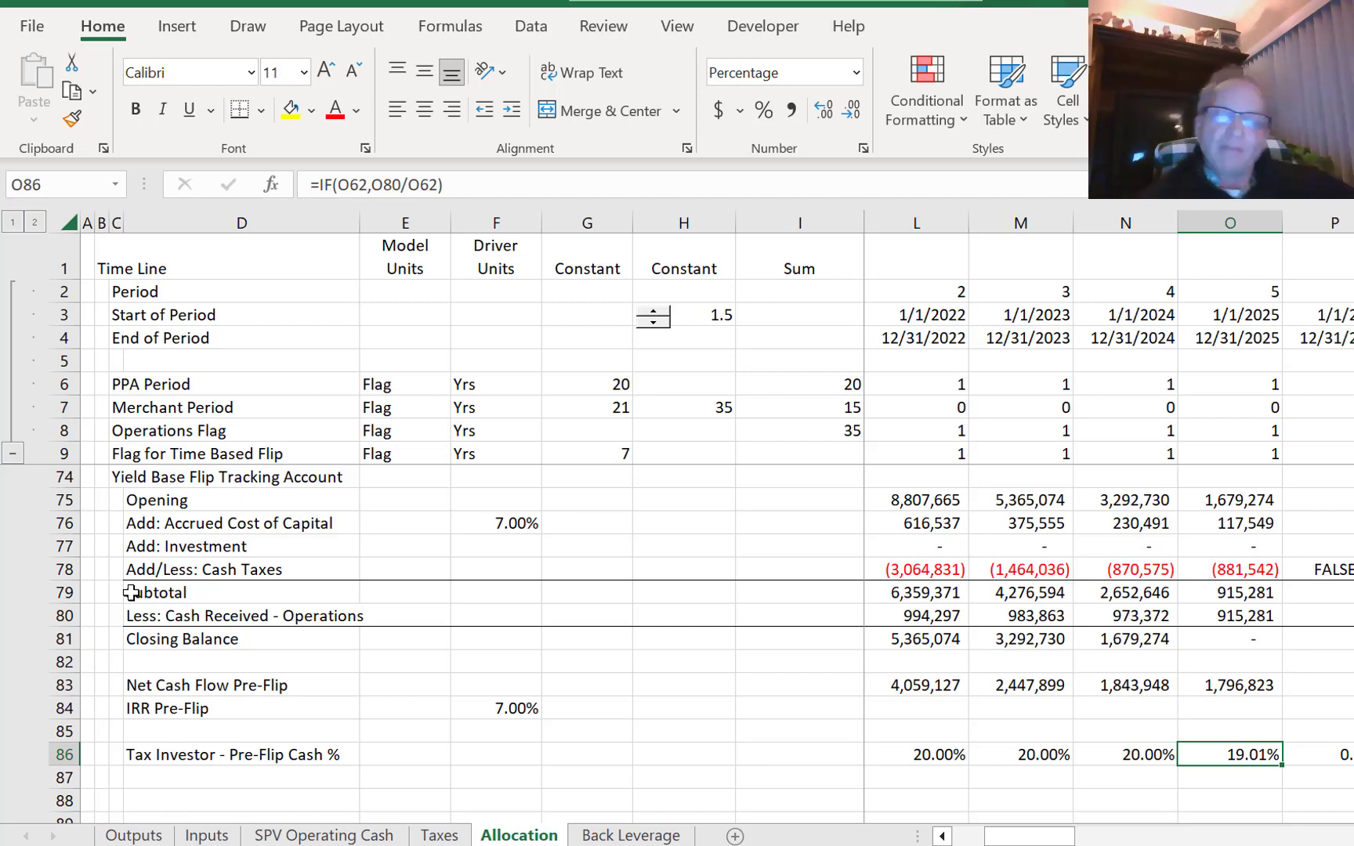
key("Left")
key("Left")
key("Left")
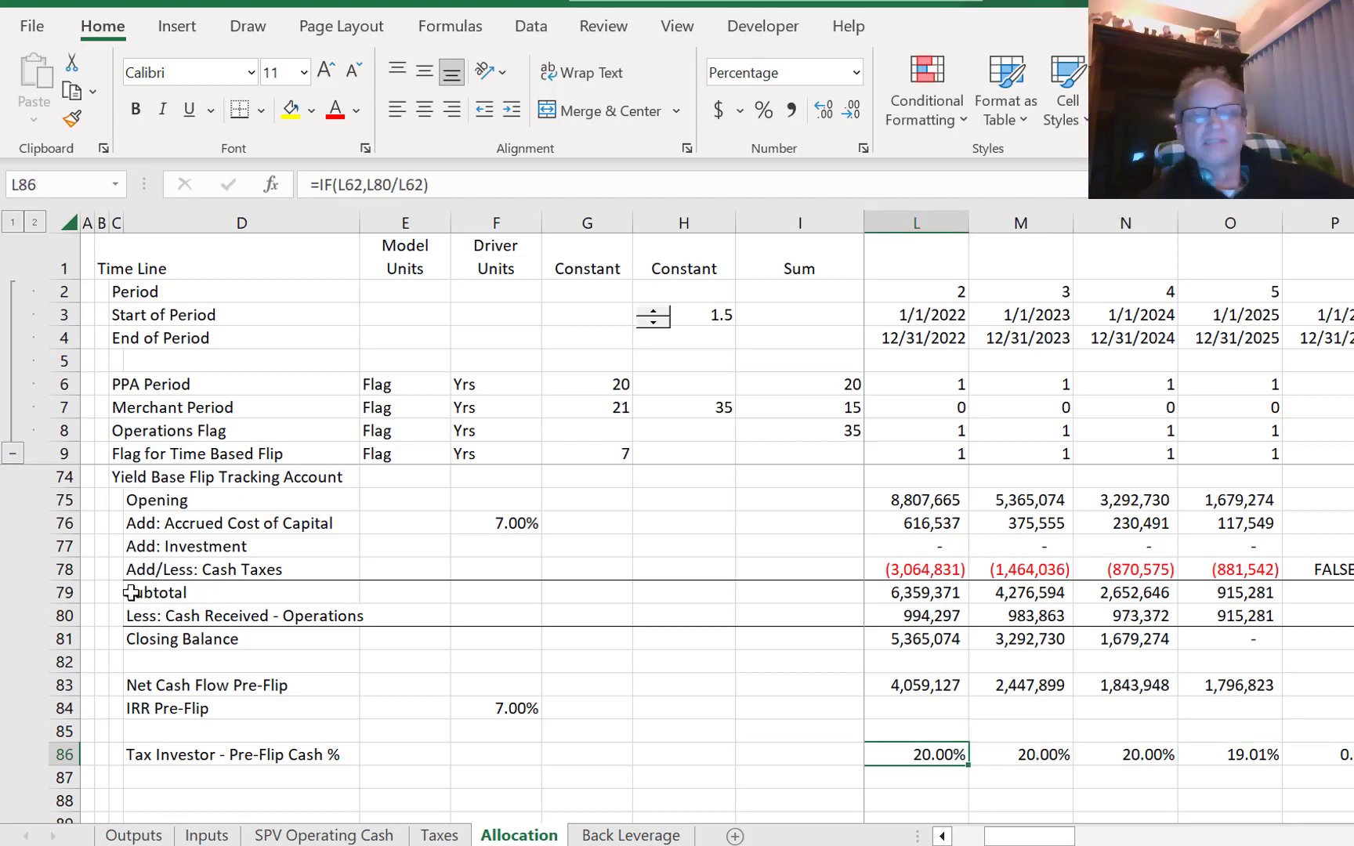
- Examine the IRR Pre-Flip formula in F84 and the Net Cash Flow Pre-Flip range it covers
key("Home")
key("Up")
key("Up")
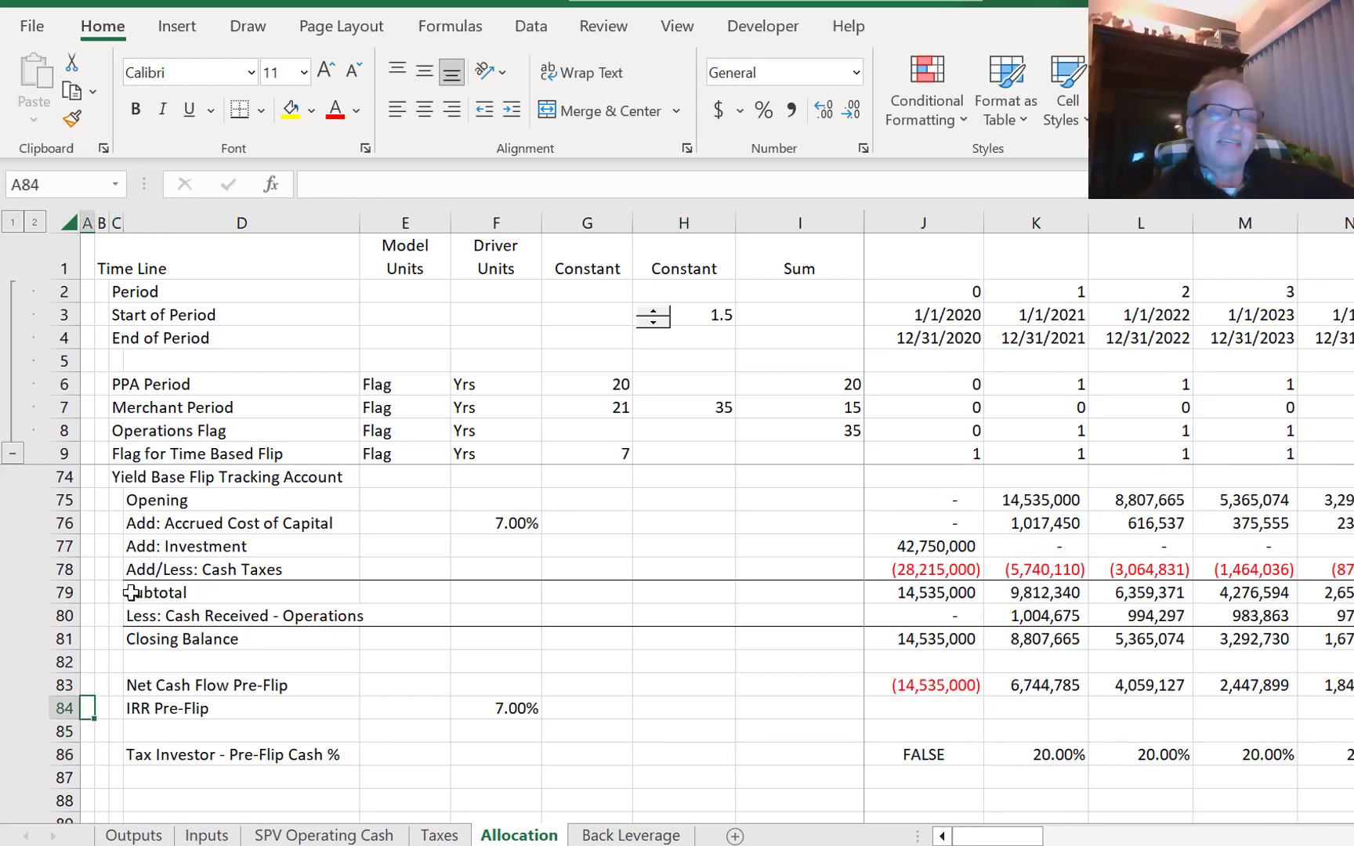
key("Right")
key("Right")
key("Right")
key("Right")
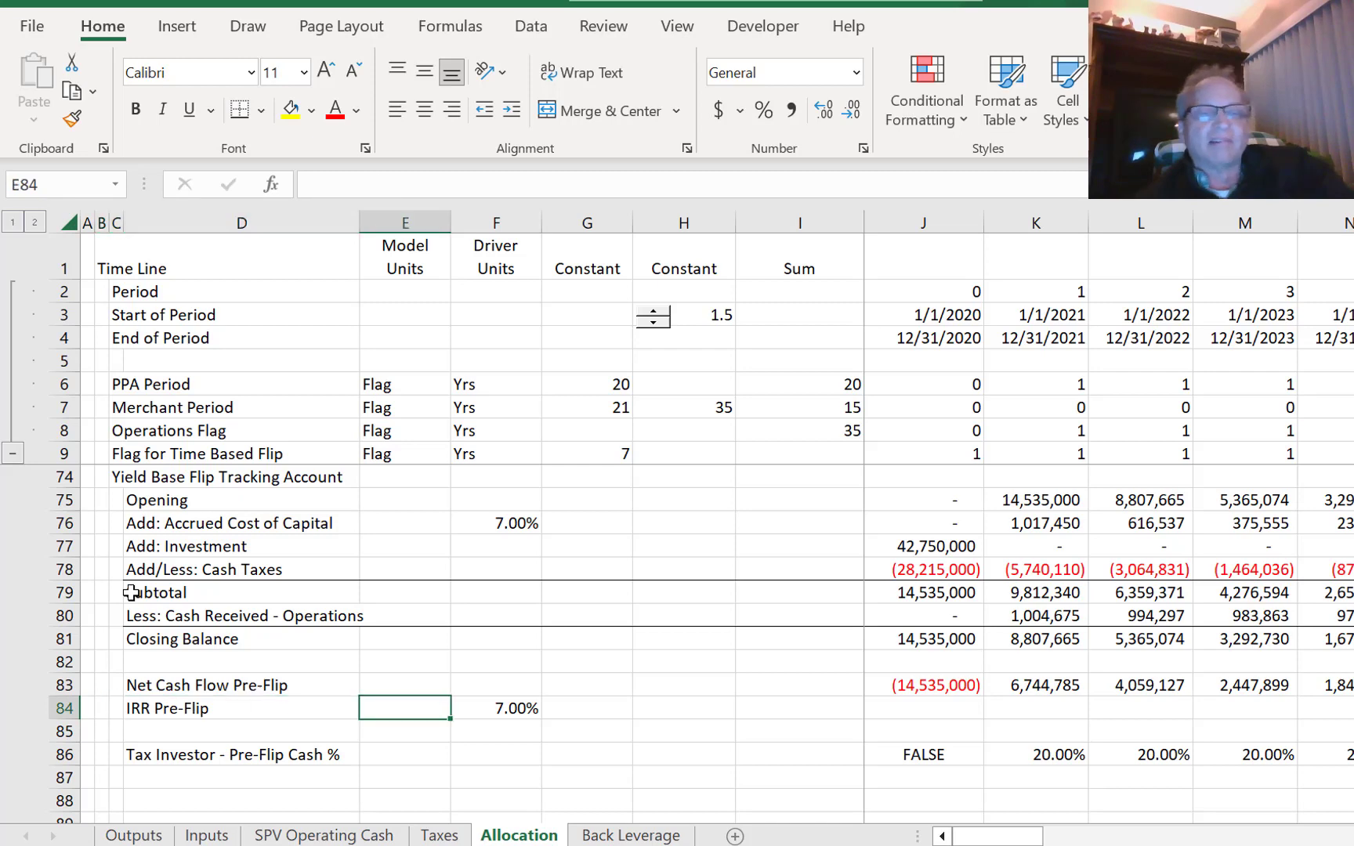
key("Right")
key("F2")
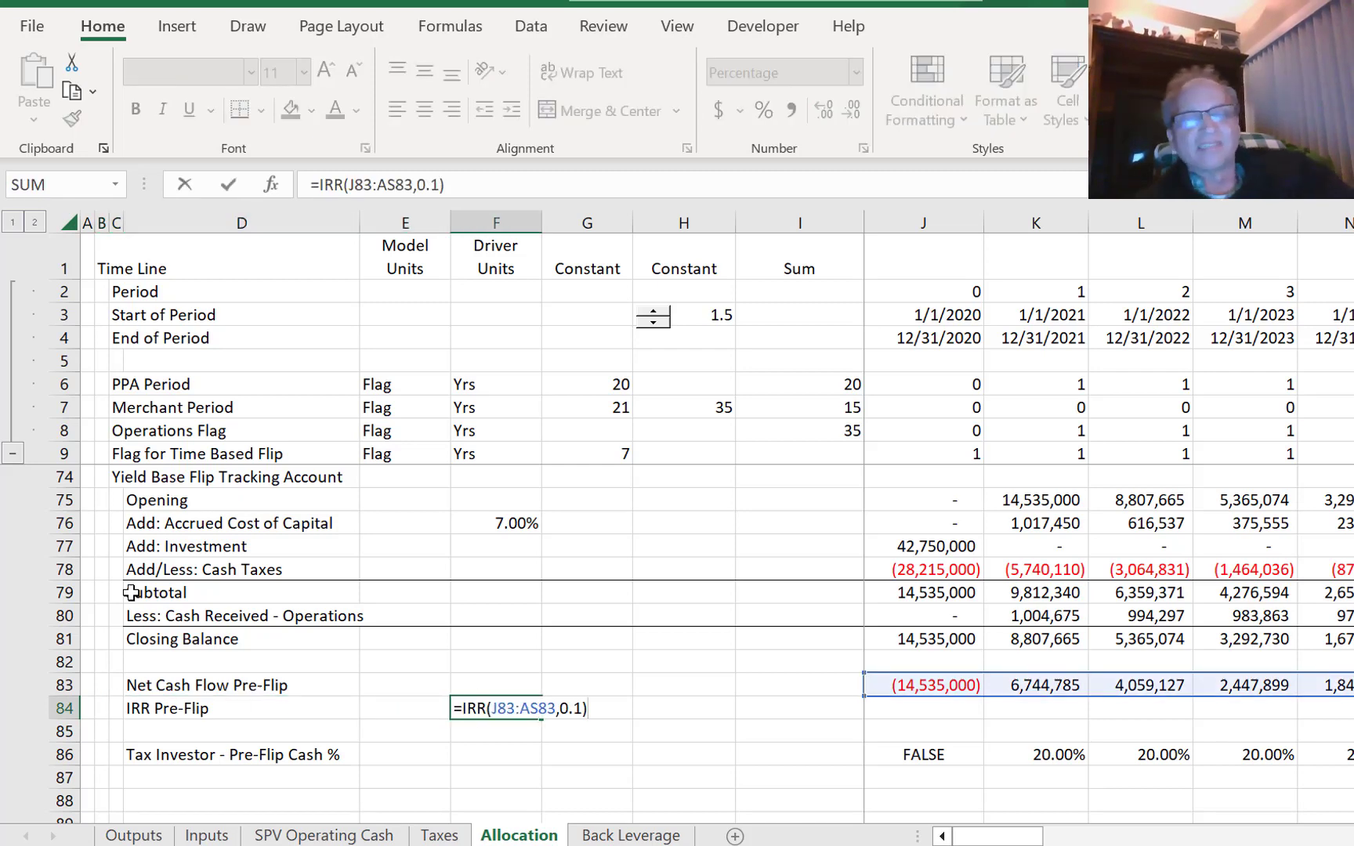
key("Tab")
- Review the Cash Received - Operations and Subtotal rows of the tracking account around the flip period and in the earlier periods
key("Right")
key("Right")
key("Right")
key("Right")
key("Right")
key("Right")
key("Right")
key("Right")
key("Right")
key("Right")
key("Right")
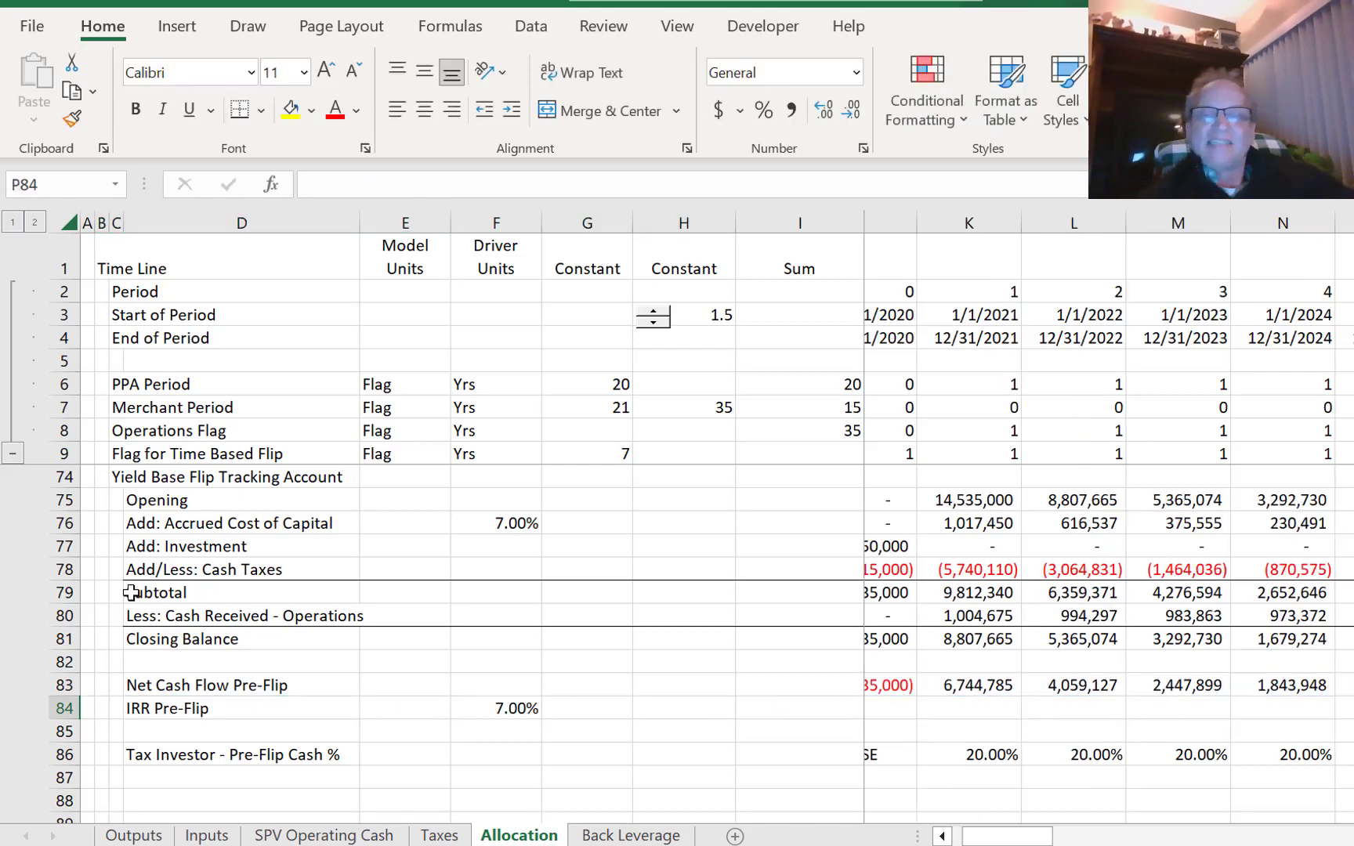
key("Left")
key("Left")
key("Left")
key("Up")
key("Up")
key("Up")
key("Up")
key("Up")
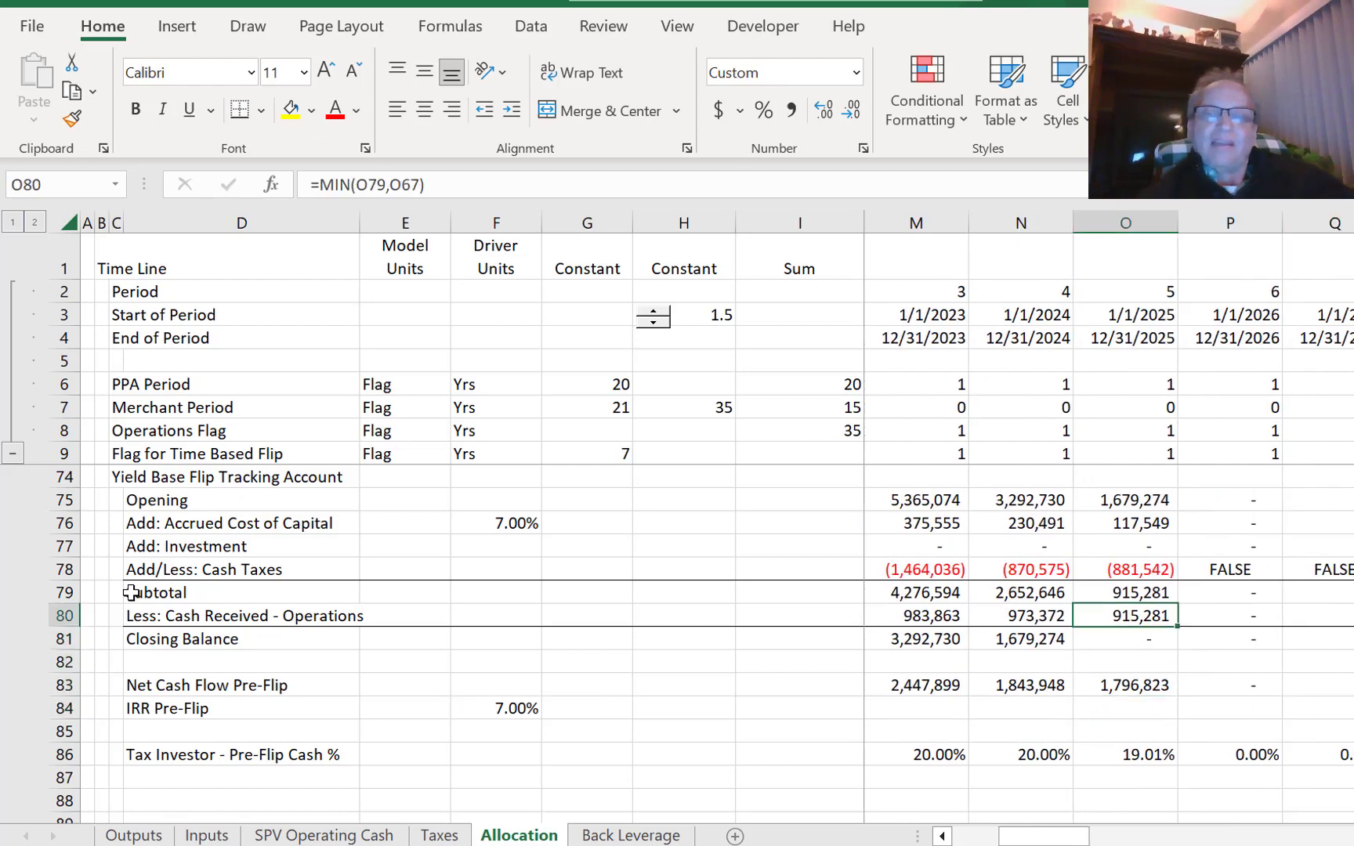
key("Left")
key("Left")
key("Left")
key("Left")
key("Right")
key("Right")
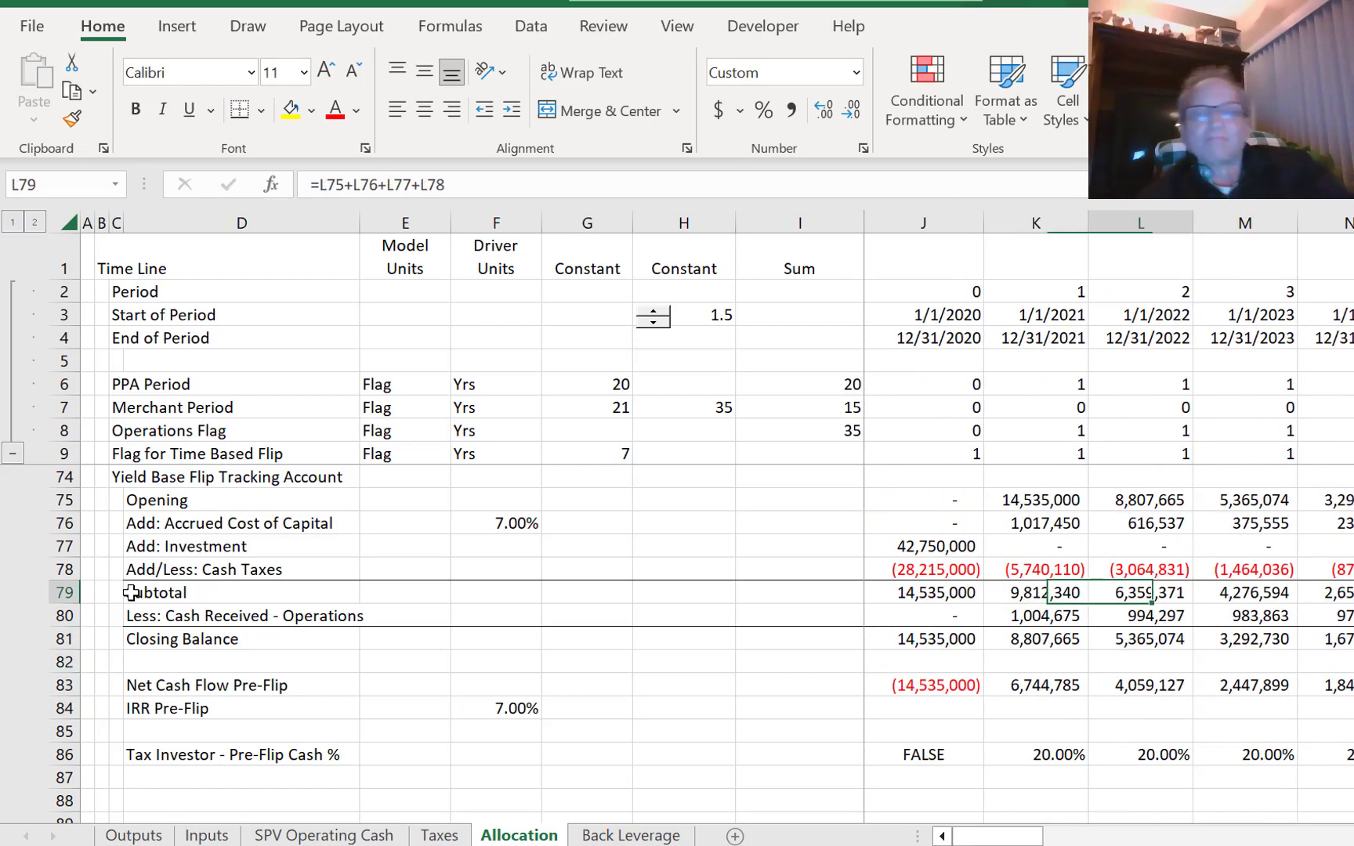
- Examine the period 1 Add/Less: Cash Taxes formula in K78 and its reference to the Opening balance
key("Left")
key("Up")
key("Left")
key("Left")
key("Left")
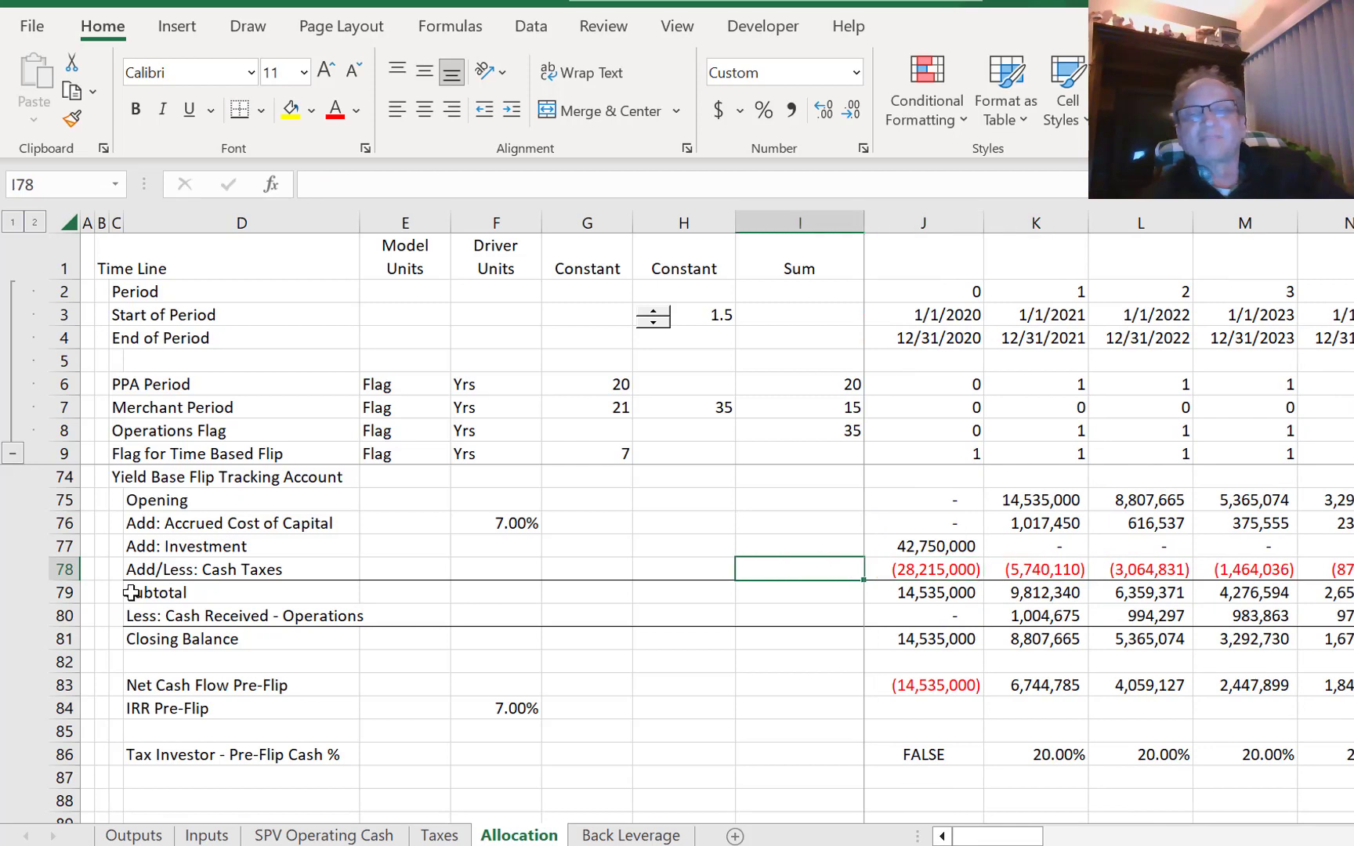
key("Right")
key("Right")
key("F2")
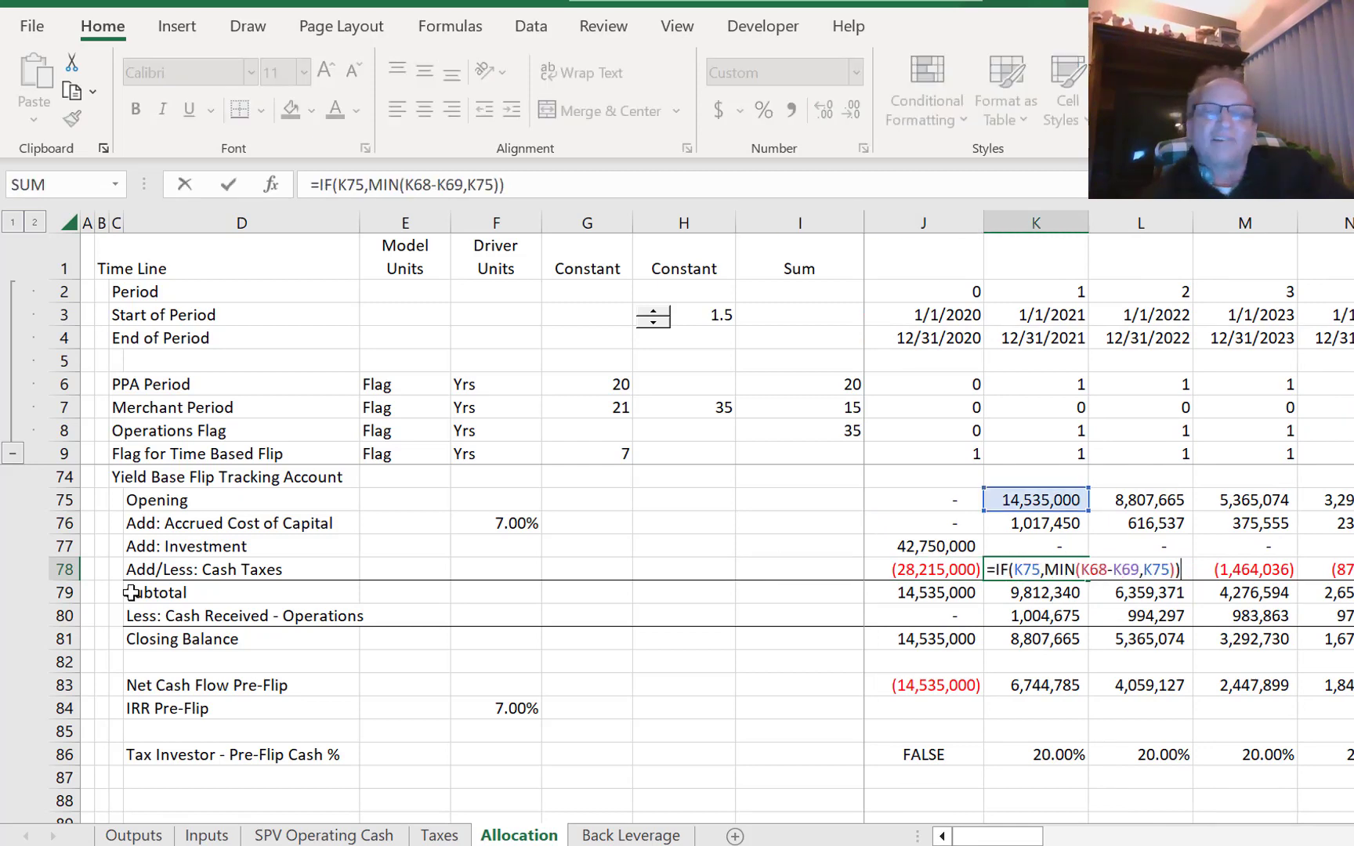
key("Escape")
- Examine the period 6 Add/Less: Cash Taxes formula in P78, after the tracking account is paid off
key("Right")
key("Right")
key("Right")
key("Right")
key("Right")
key("Right")
key("Right")
key("Right")
key("Right")
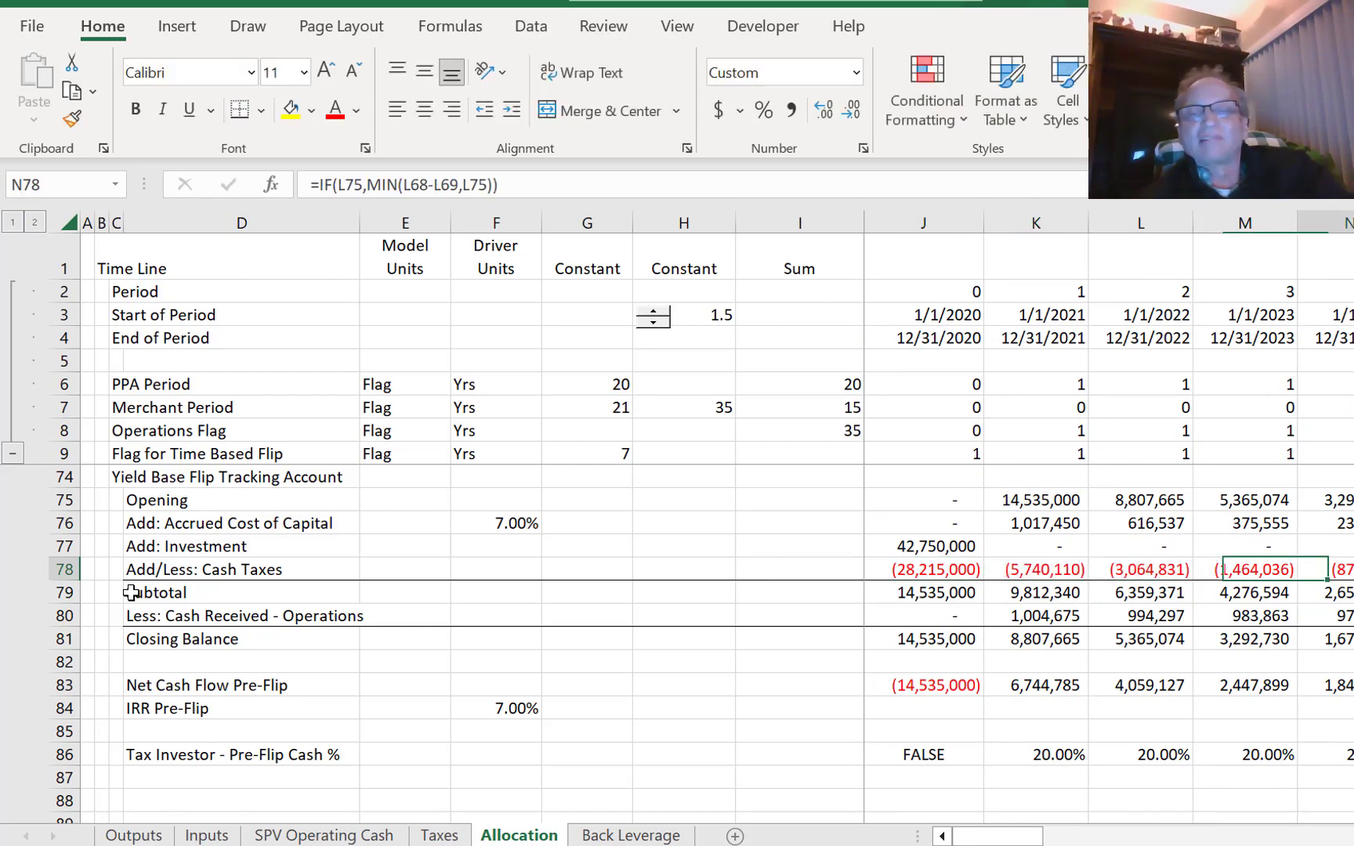
key("Left")
key("Left")
key("Left")
key("Left")
key("F2")
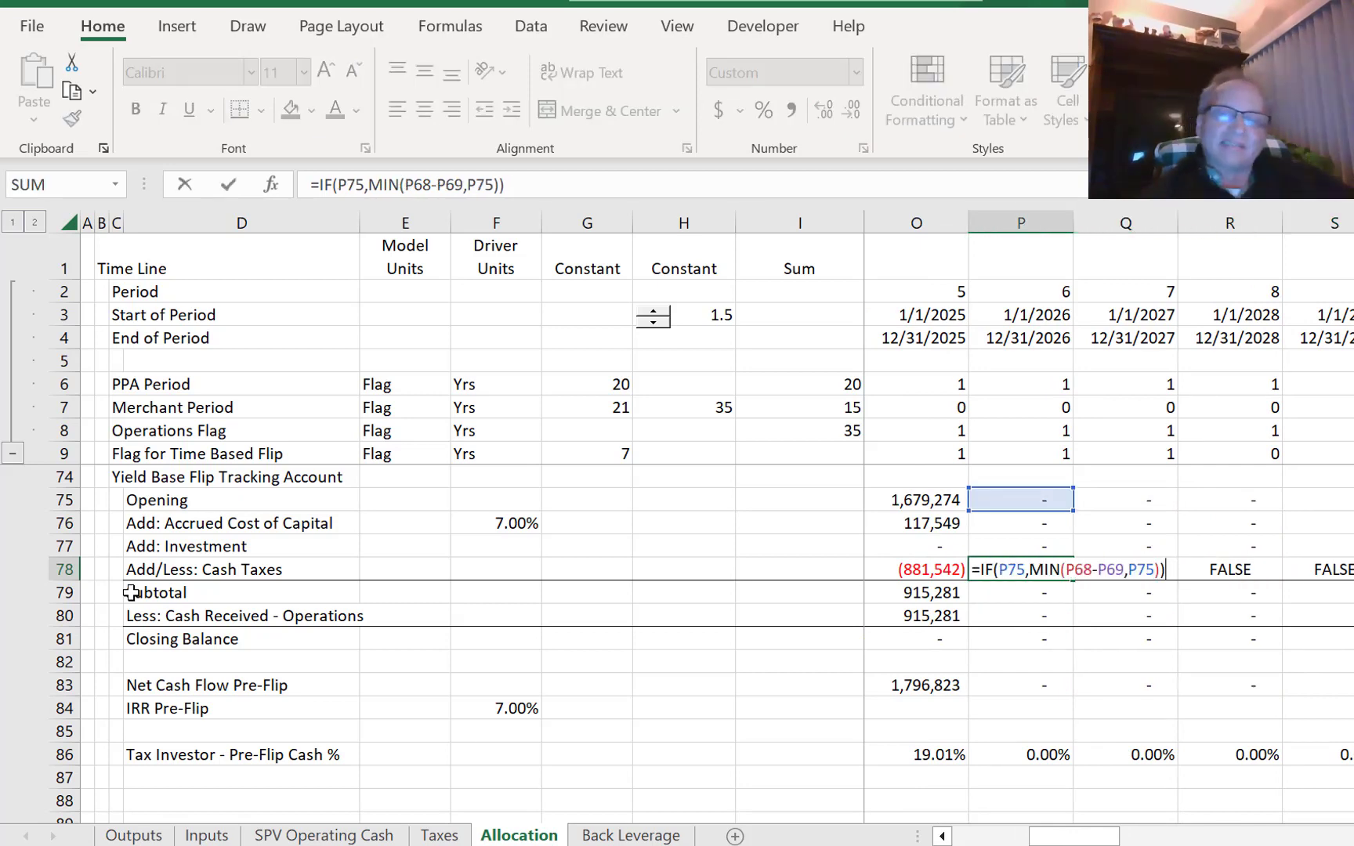
key("Return")
key("Up")
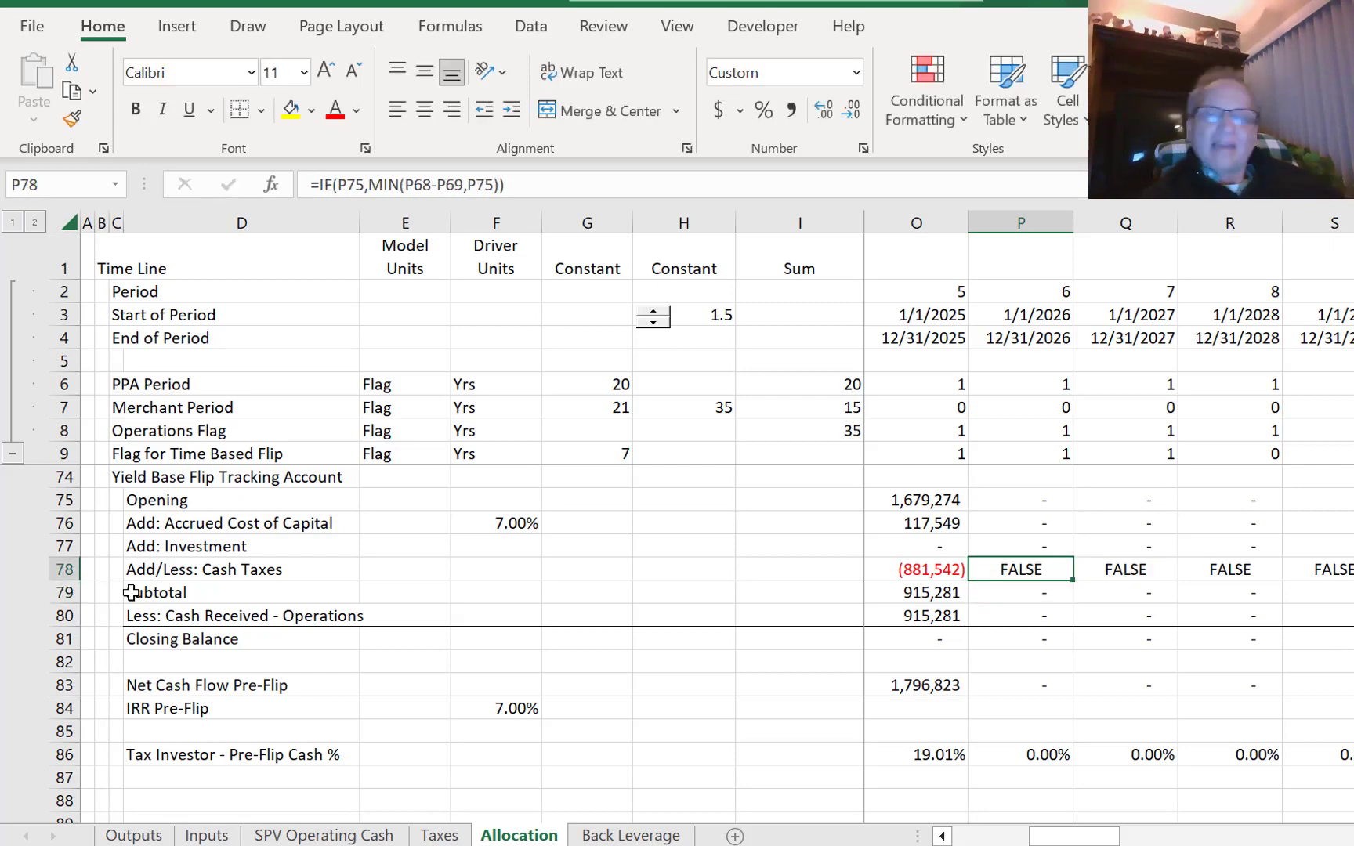
- Compare the Add/Less: Cash Taxes formulas in J78 and K78, and check how row 78 continues through period 4
key("Left")
key("Left")
key("Left")
key("Left")
key("Left")
key("Left")
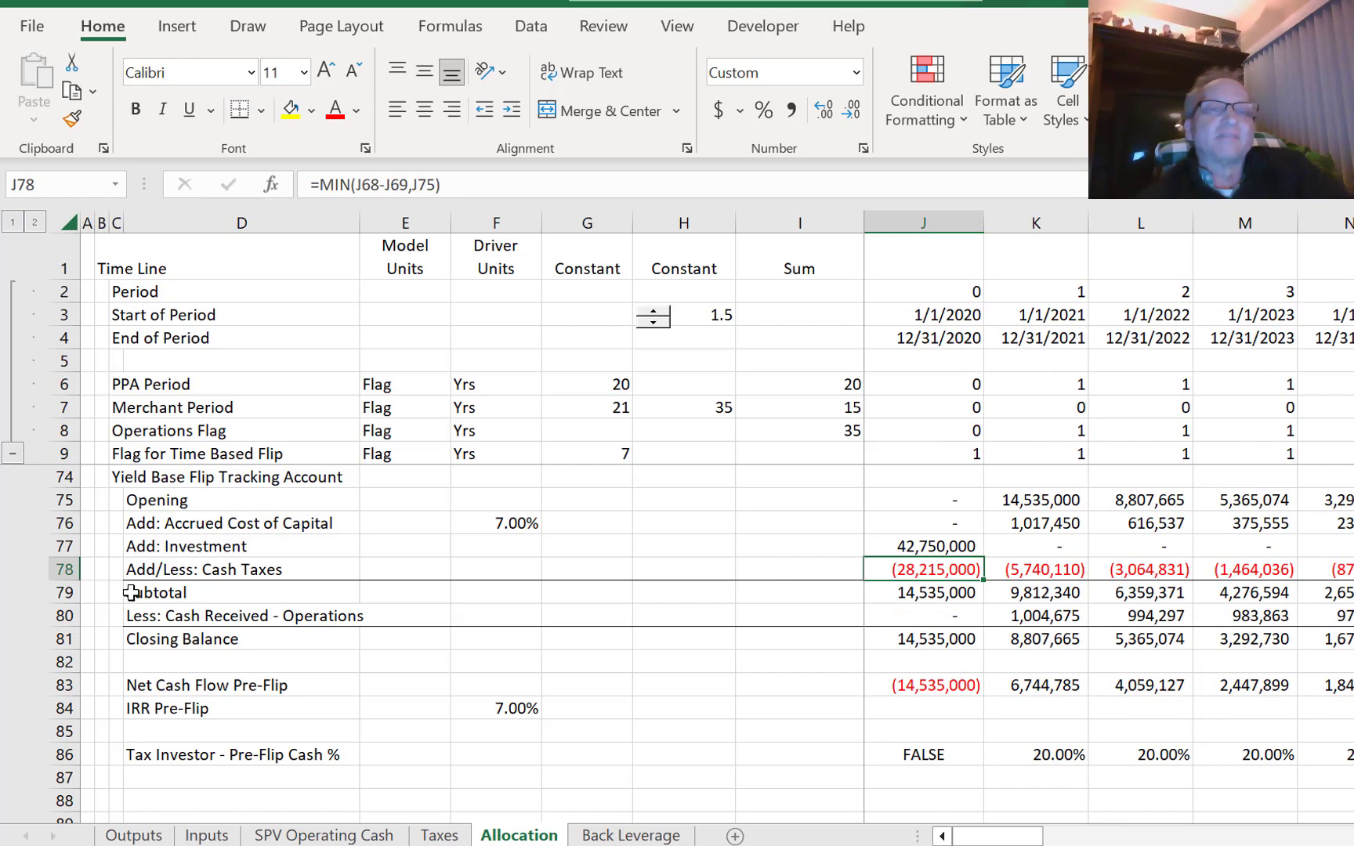
key("Right")
key("F2")
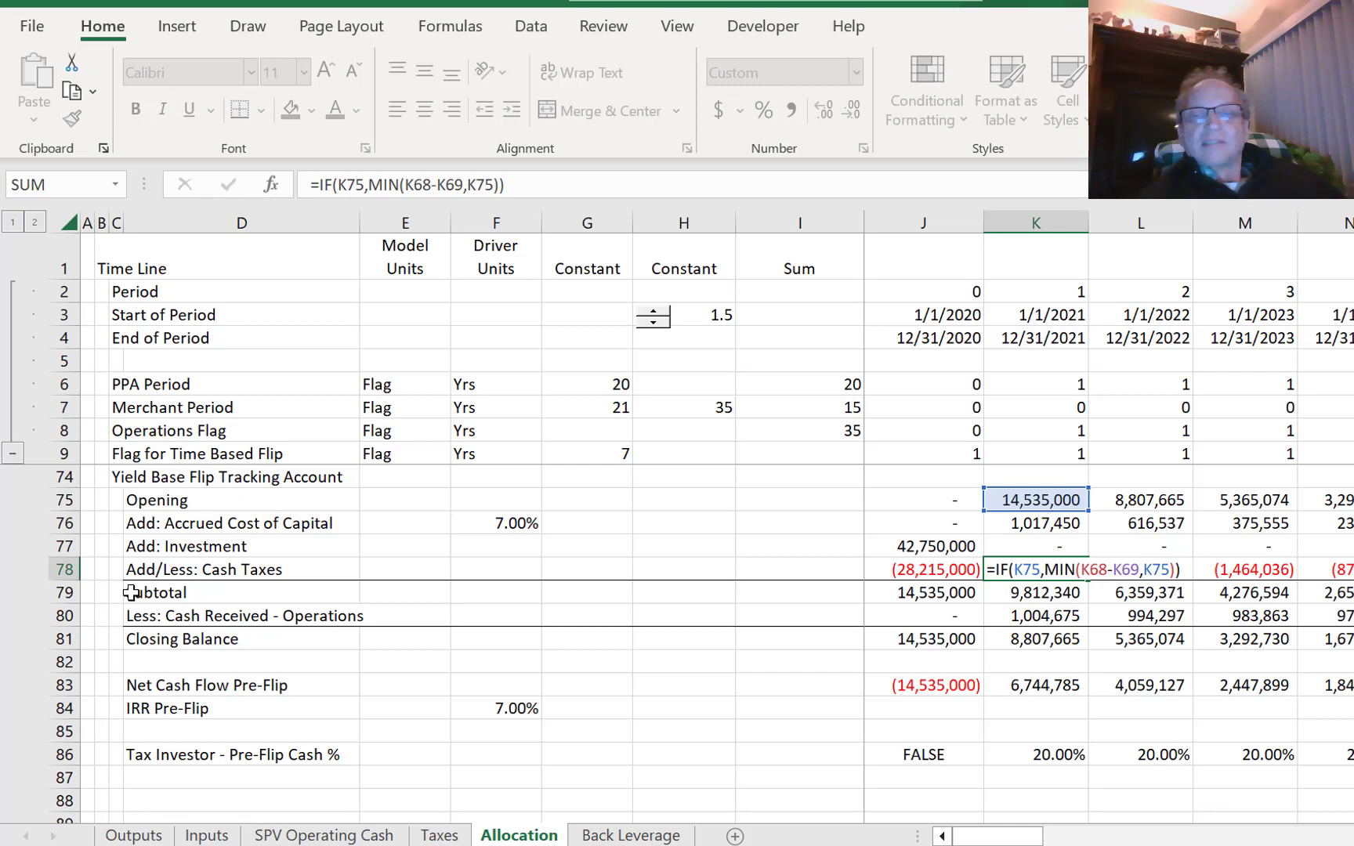
key("Return")
key("Up")
key("Right")
key("Right")
key("Right")
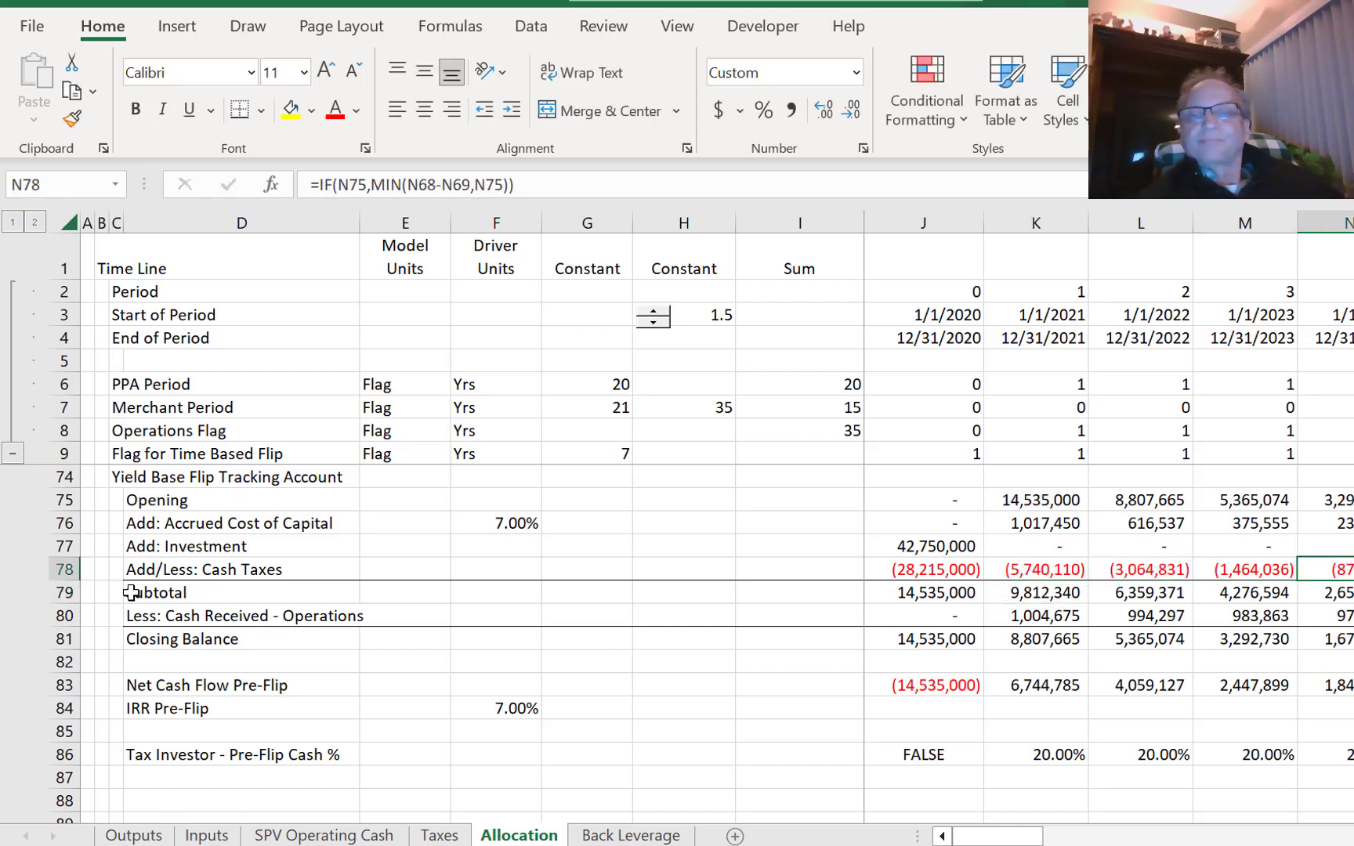
- Change the period 1 Add/Less: Cash Taxes formula in K78 to =IF(K75,MIN(K68-K69,K75+K76)) and carry it across row 78
key("Left")
key("Left")
key("Left")
key("Left")
key("Right")
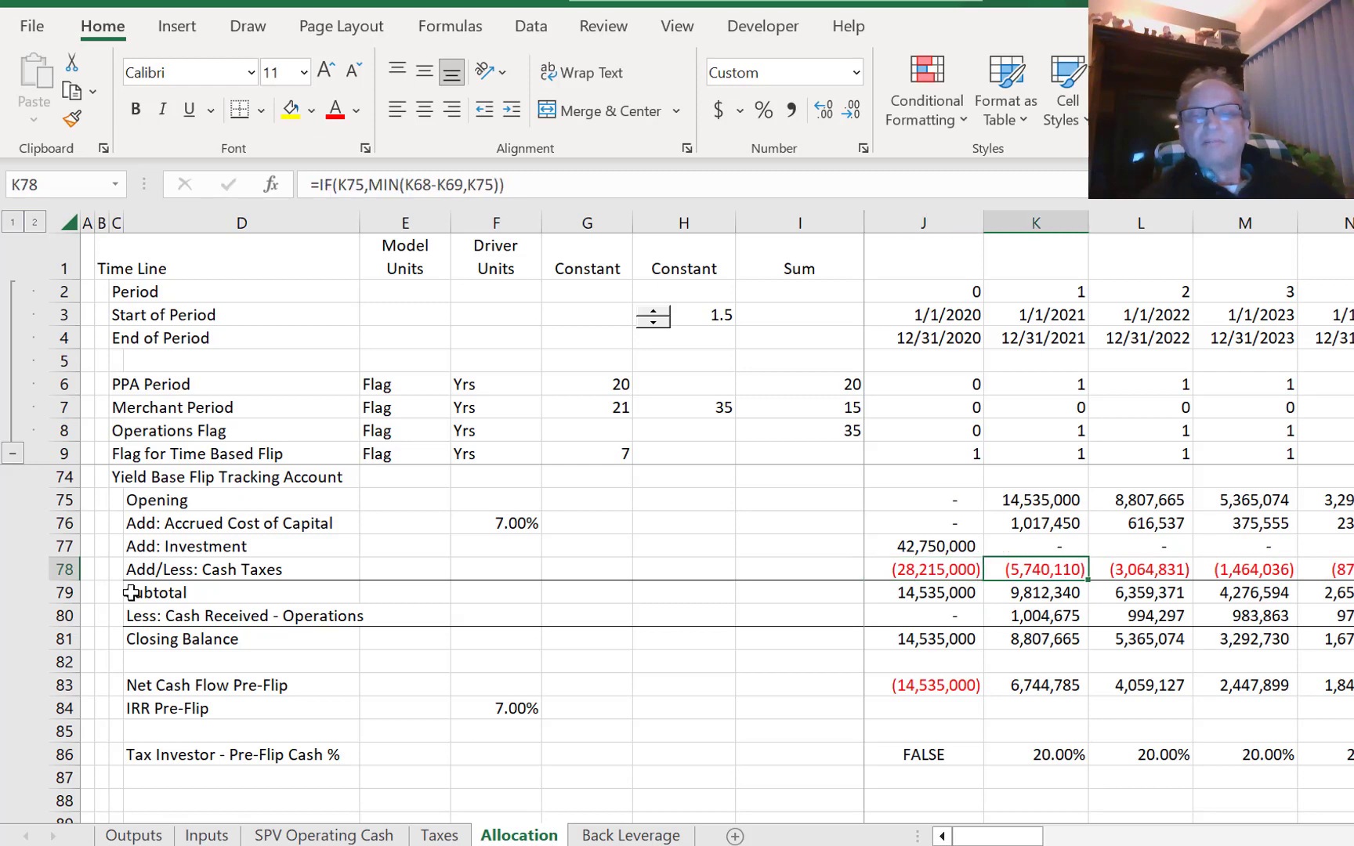
key("F2")
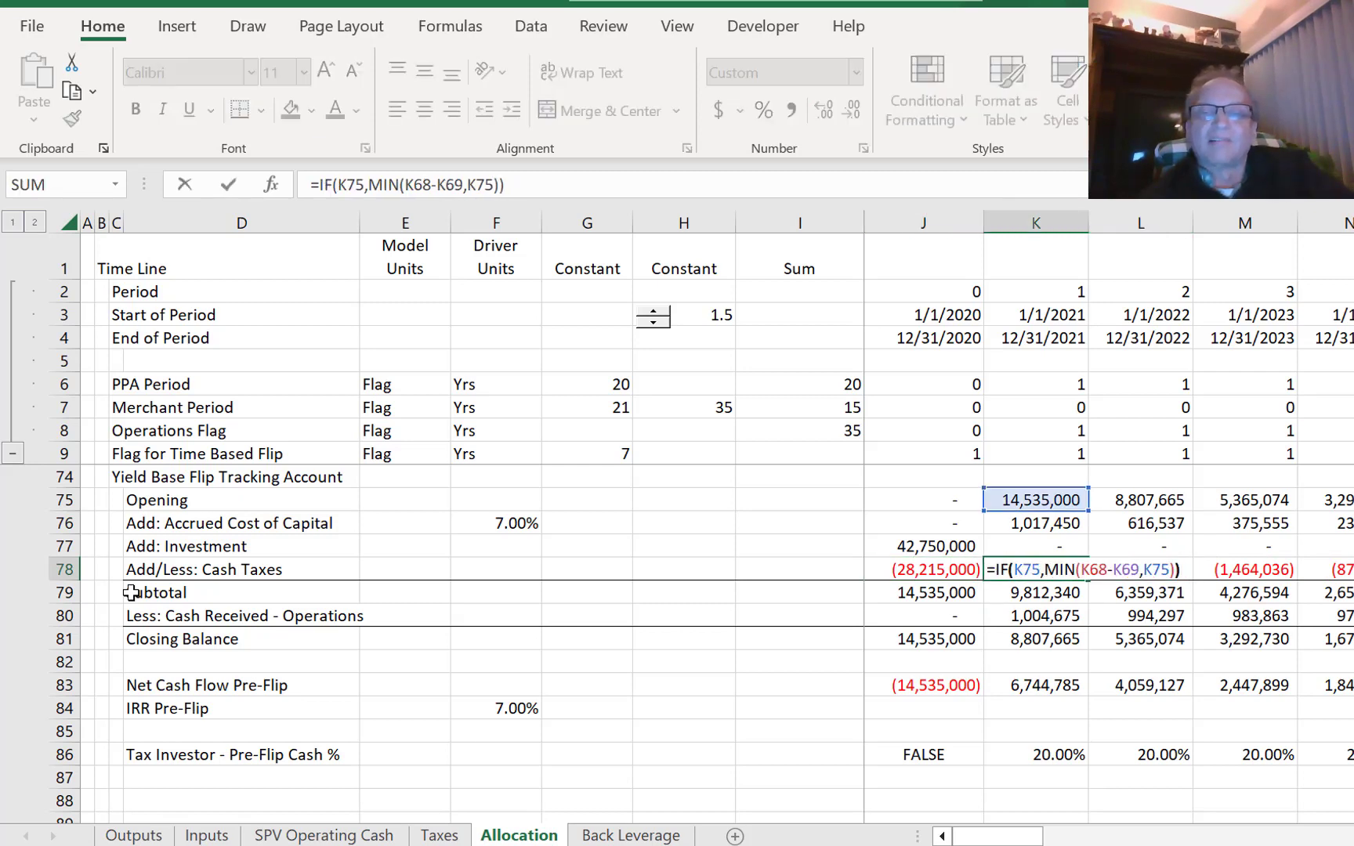
key("Left")
key("Left")
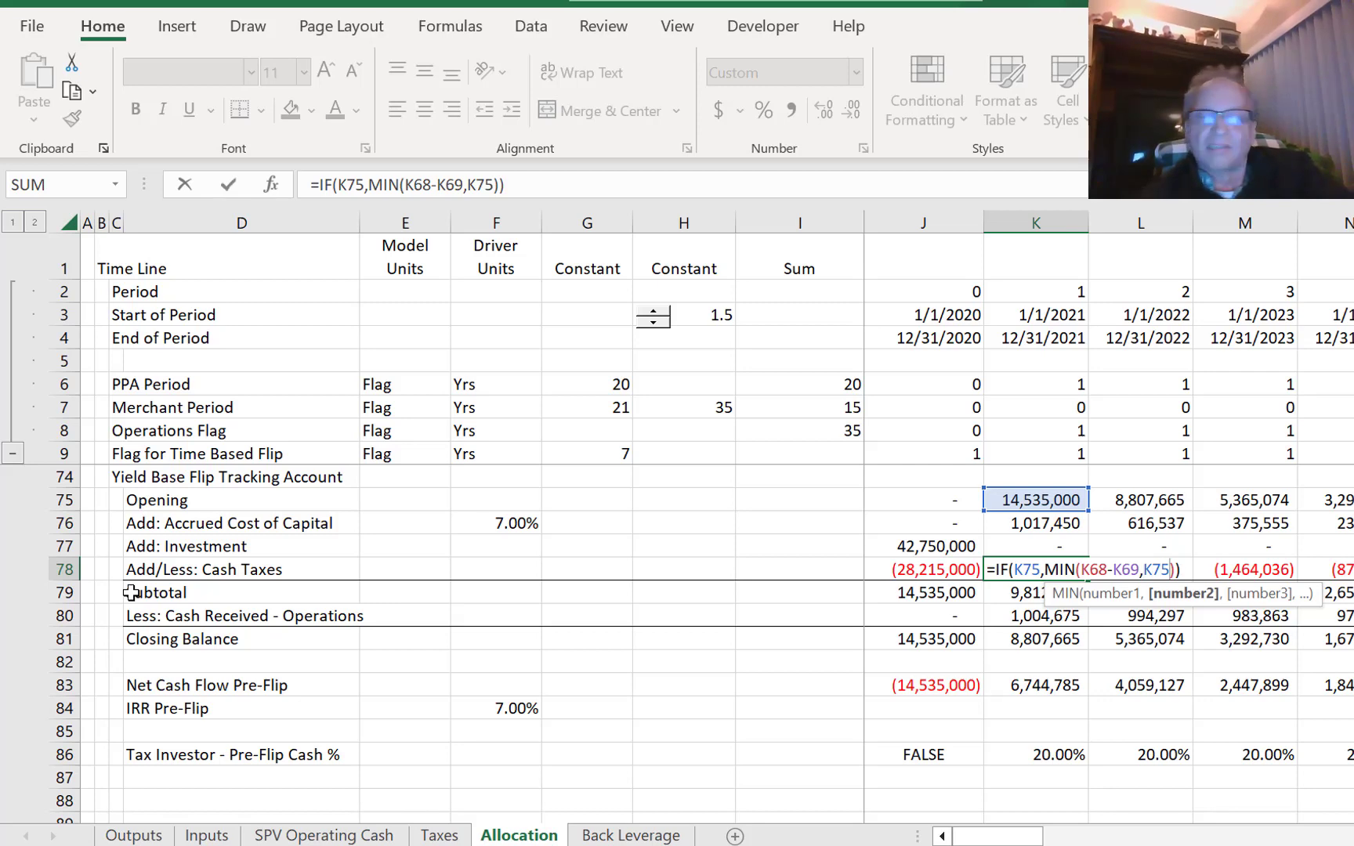
type("+")
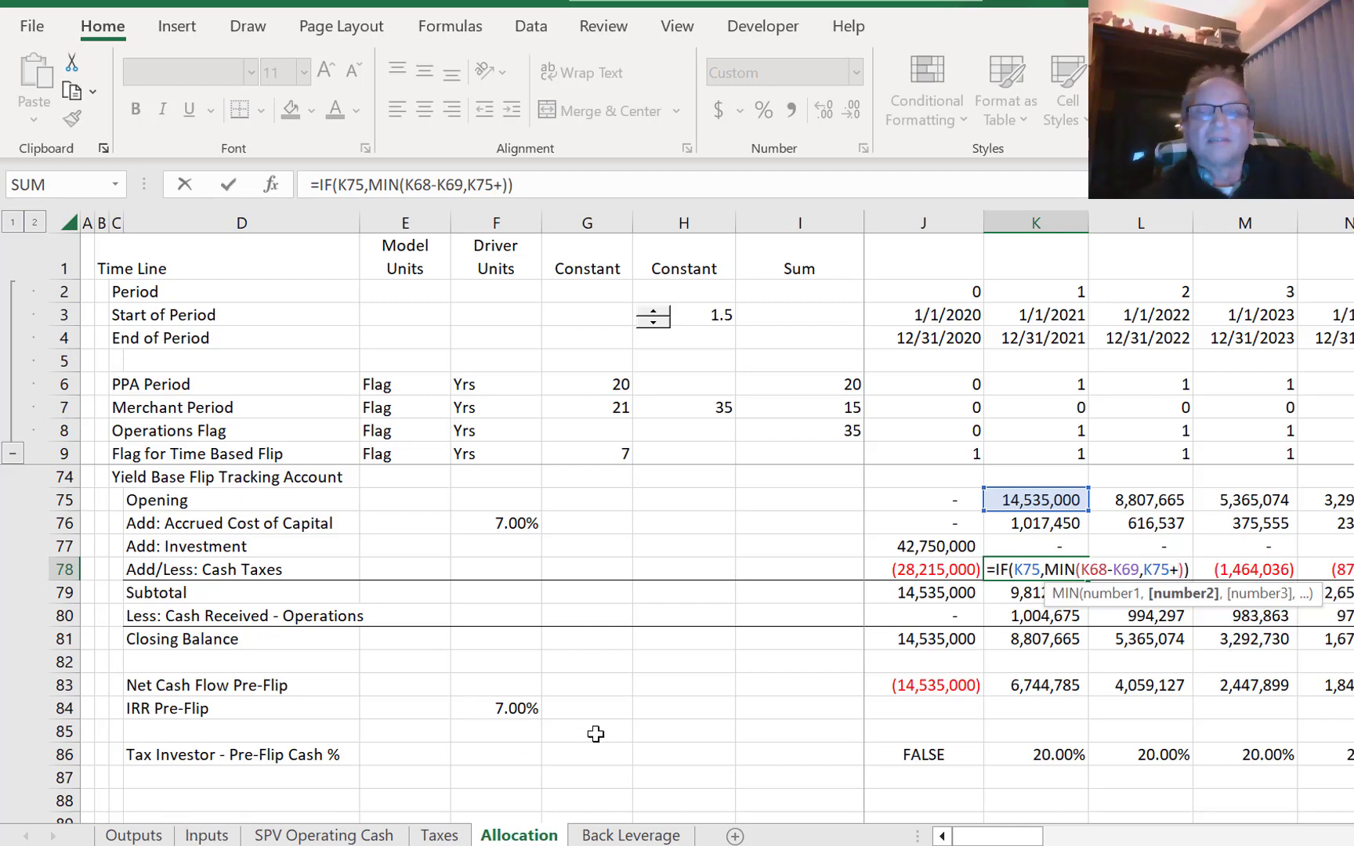
left_click(1036, 521)
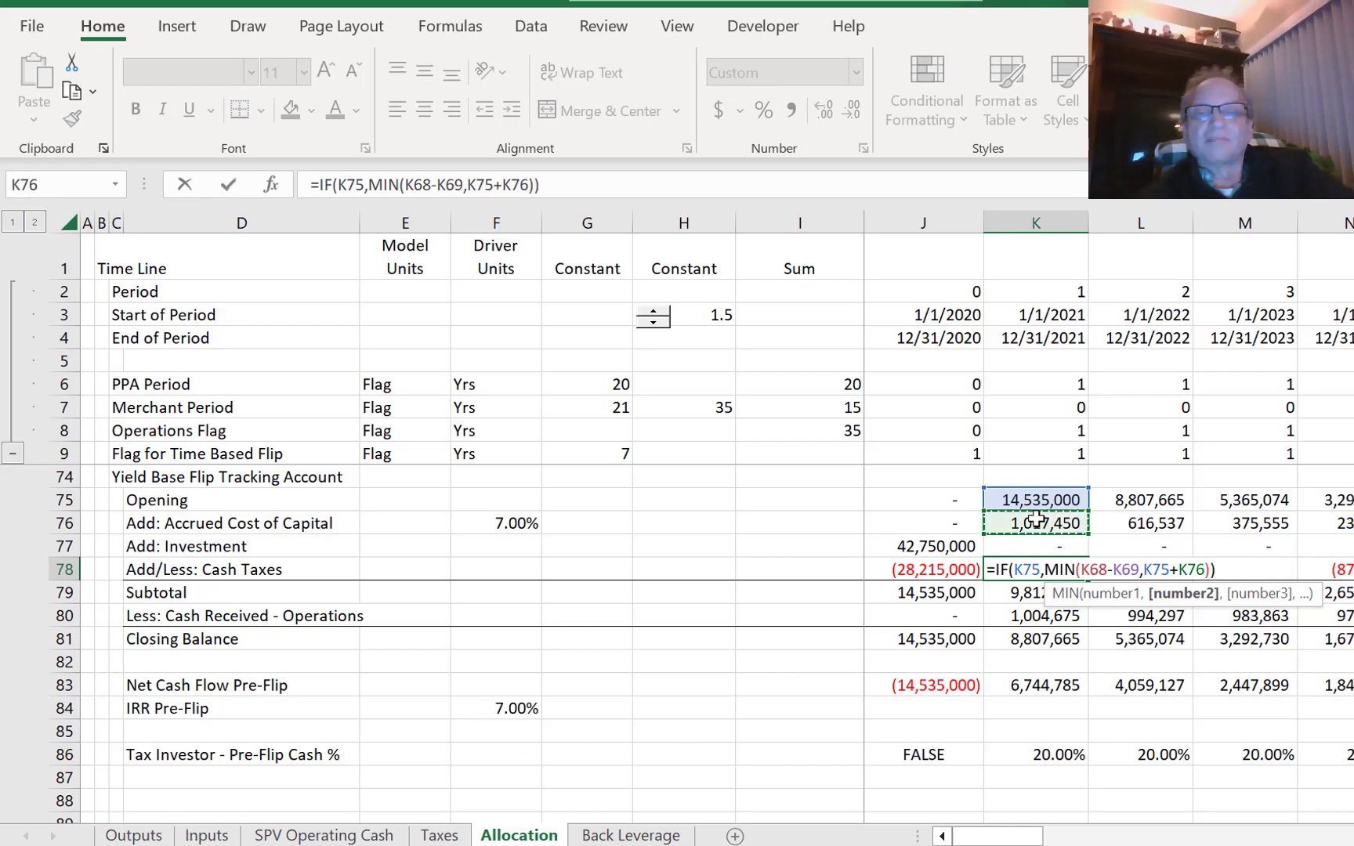
key("Return")
key("Up")
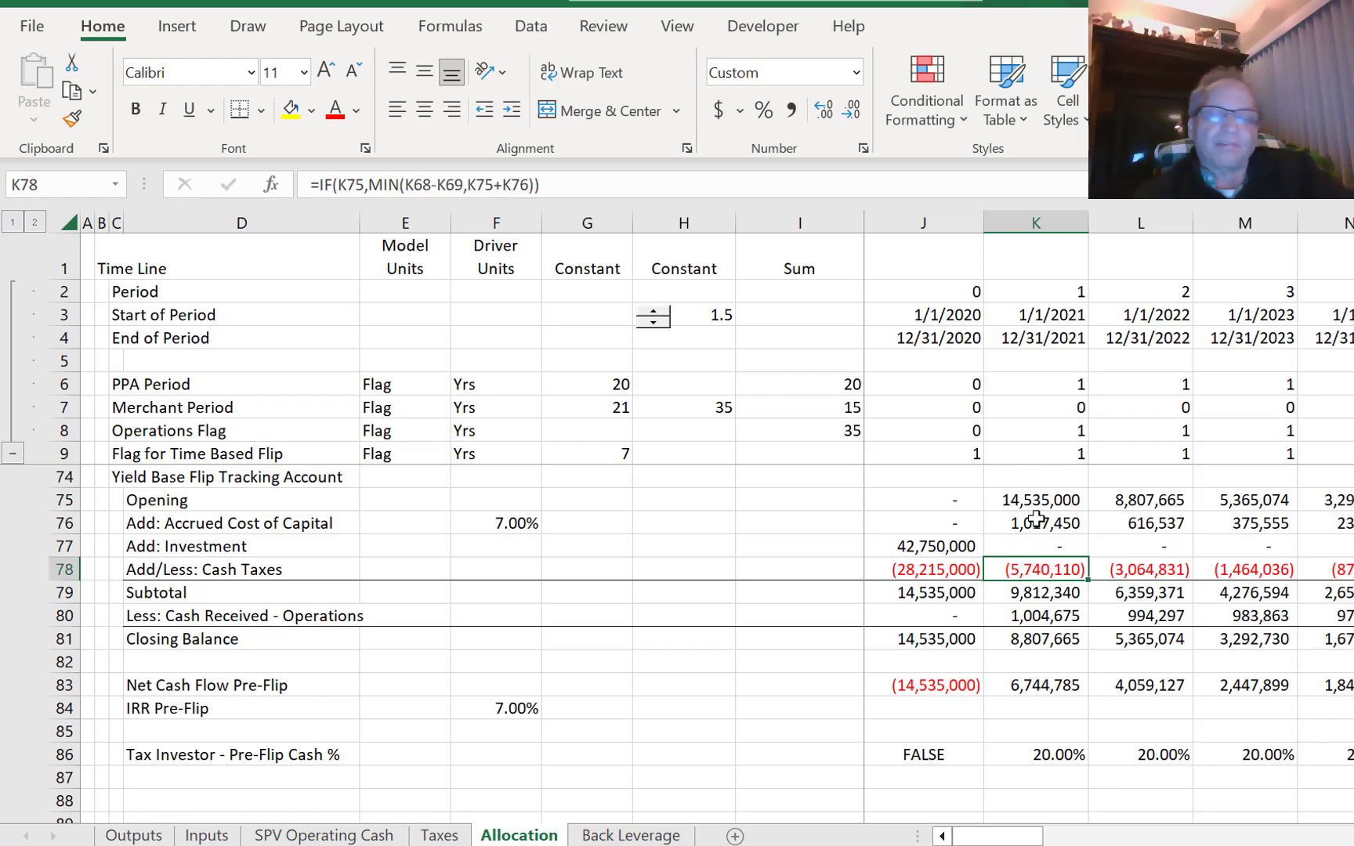
- Check the Add/Less: Cash Taxes formulas along row 78 past period 6 and compare the period 0 and period 1 formulas
key("Right")
key("Right")
key("Right")
key("Right")
key("Right")
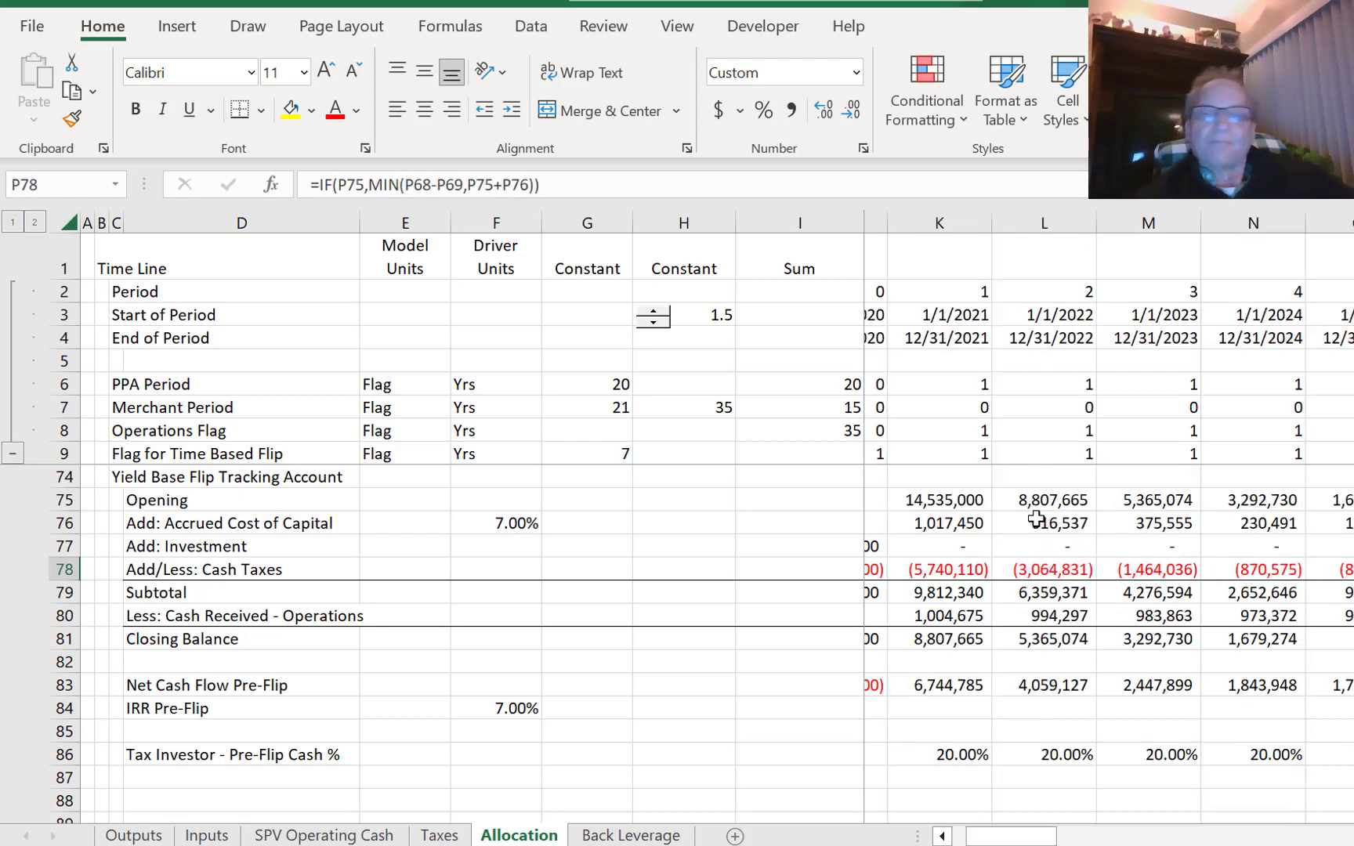
key("Right")
key("Right")
key("Left")
key("Left")
key("Left")
key("Left")
key("Left")
key("Left")
key("Left")
key("Left")
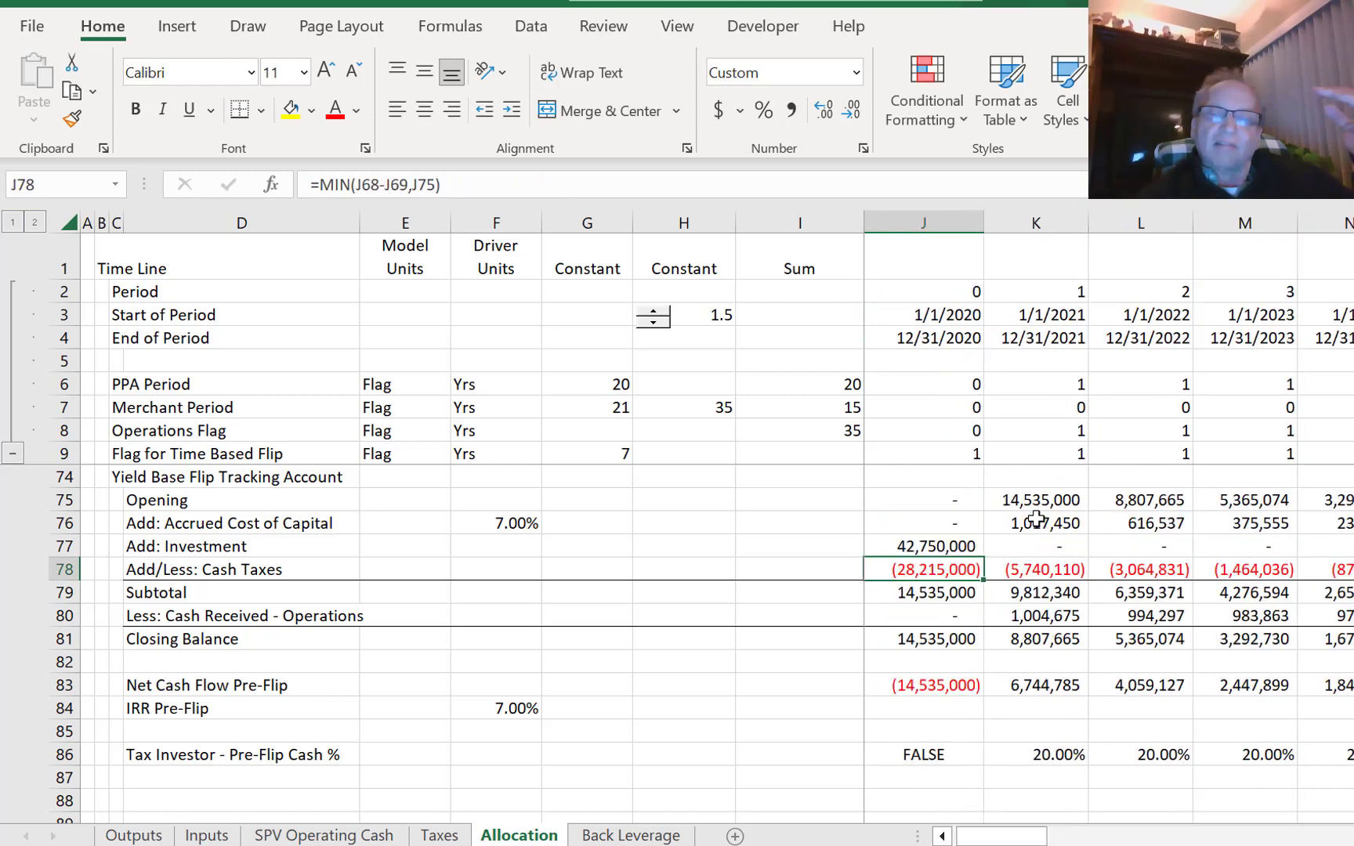
key("Right")
key("Left")
key("Right")
key("Left")
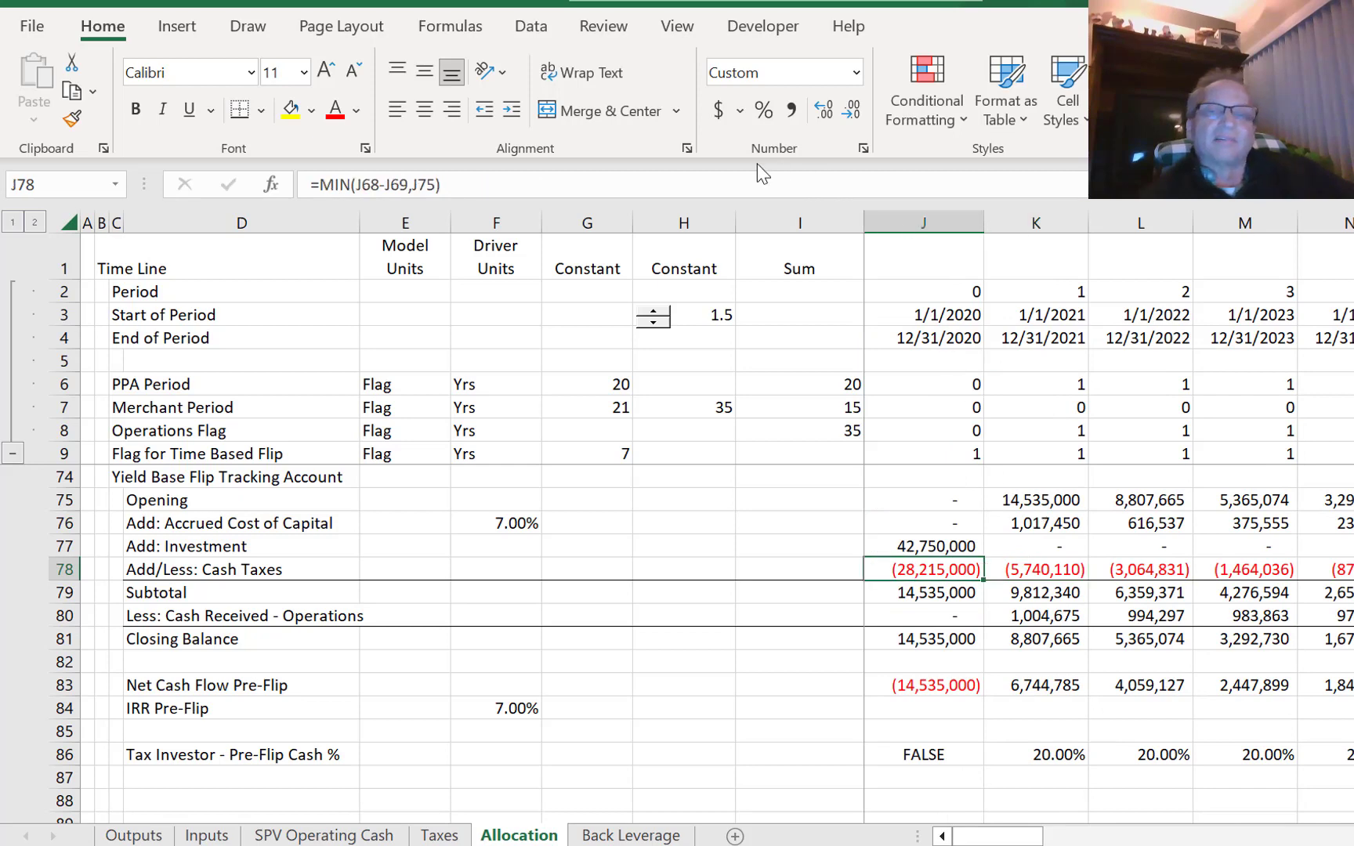
- Lower the constant in H3 to 1.4 and check the Net Cash Flow Pre-Flip row through period 3
left_click(663, 325)
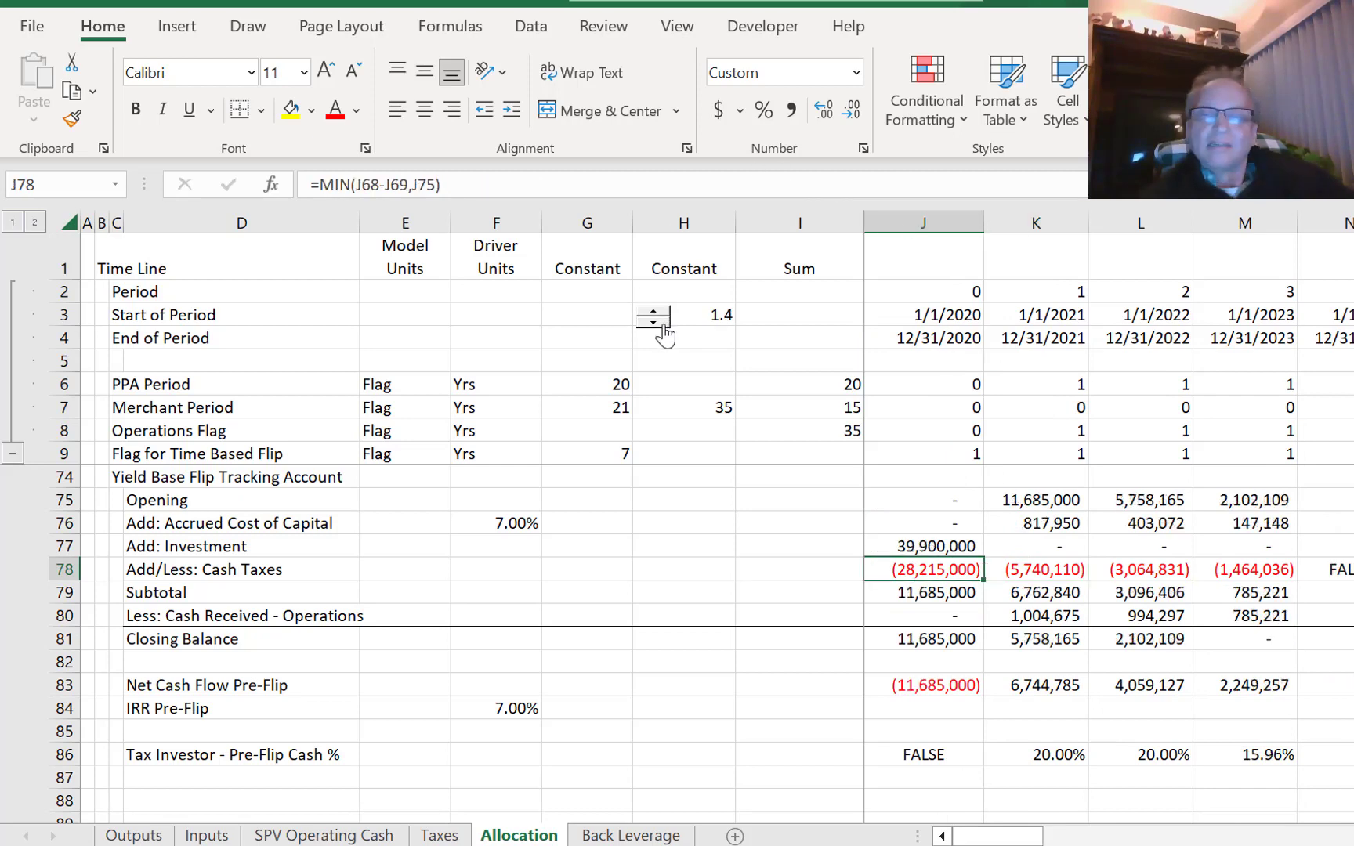
left_click(958, 682)
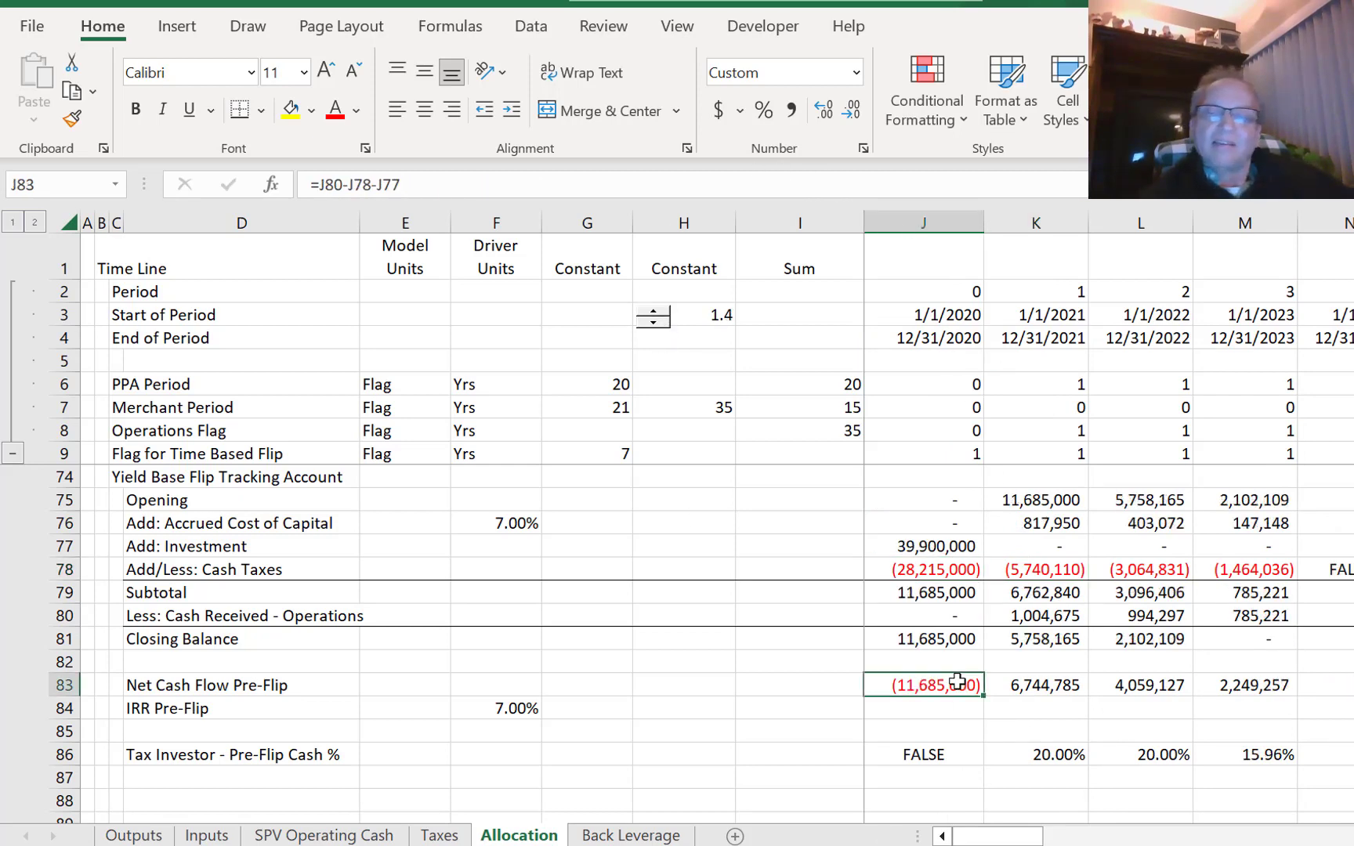
key("Left")
key("Right")
key("Right")
key("Right")
key("Right")
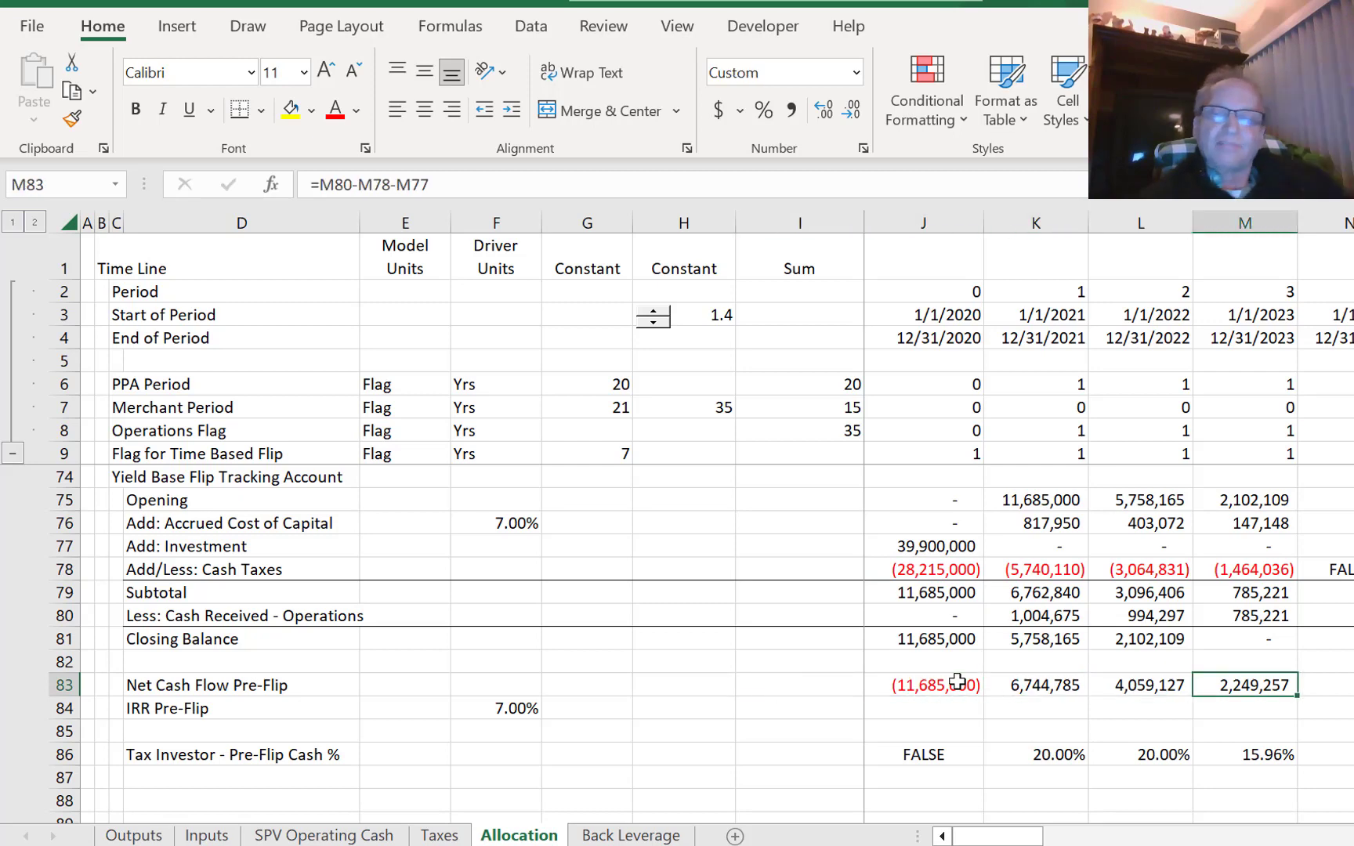
- Test the tracking account with the H3 constant at 1.3 and 1.5, and return it to 1.4
left_click(655, 323)
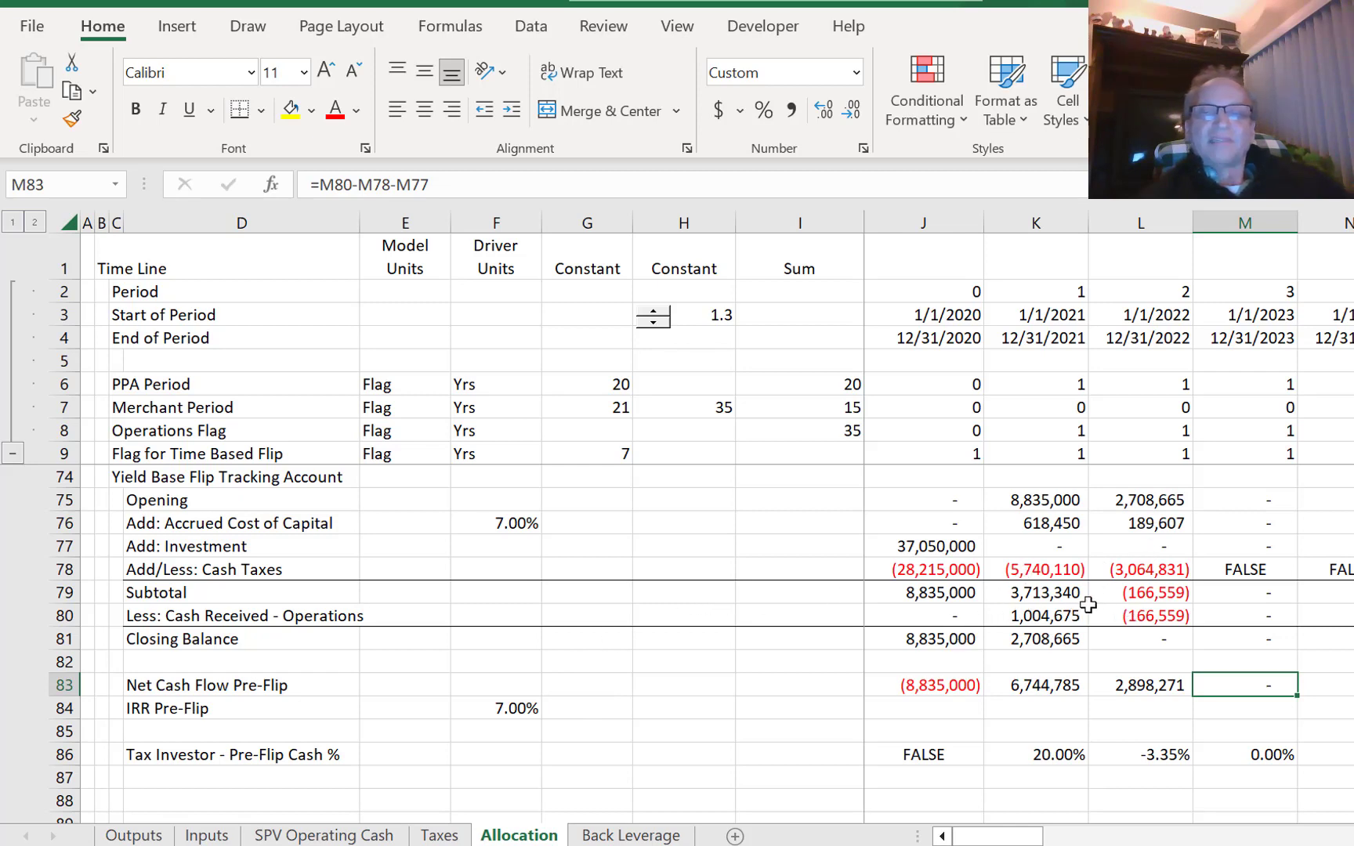
left_click(650, 311)
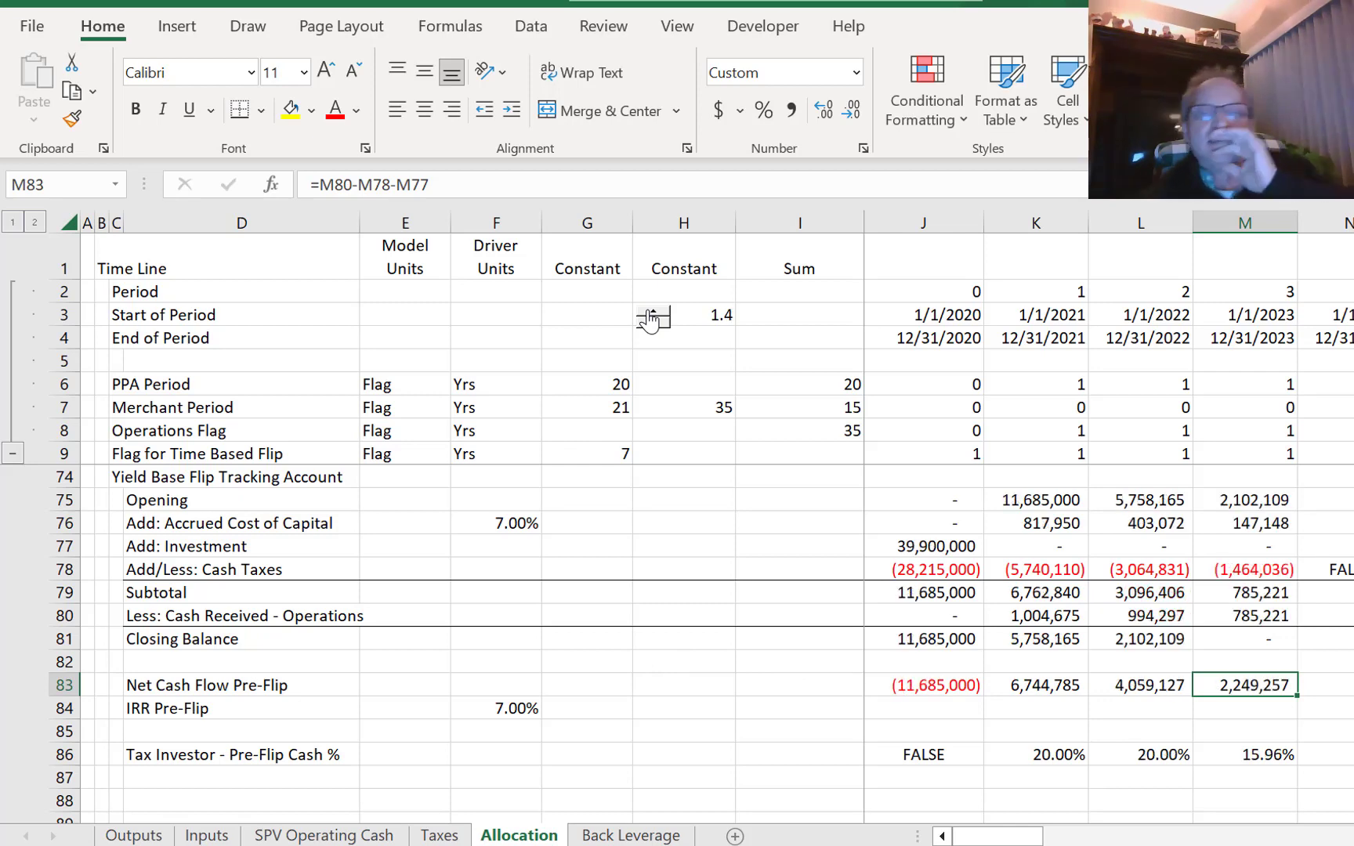
left_click(650, 311)
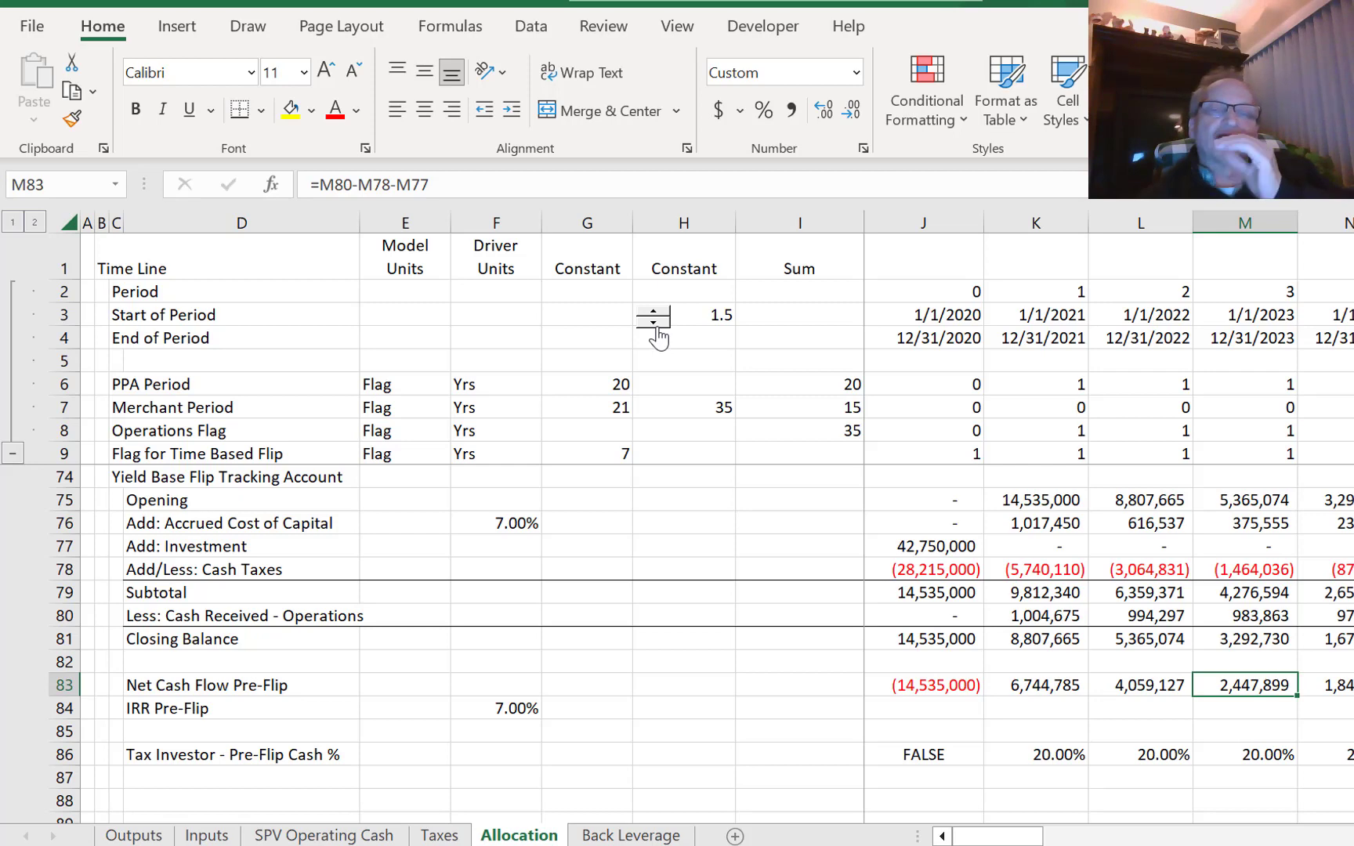
left_click(655, 324)
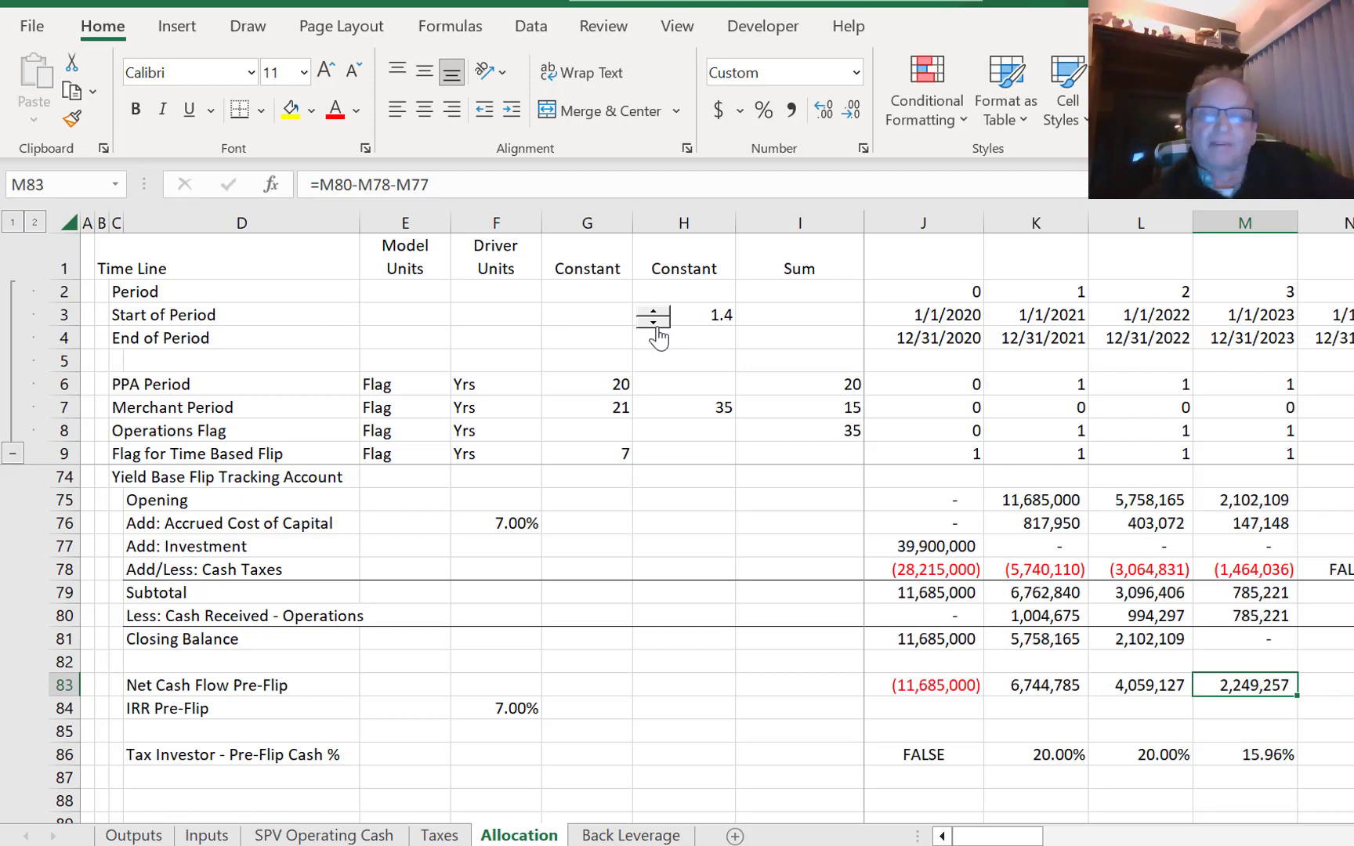
- Examine the Tax Investor - Pre-Flip Cash % formulas for periods 2 and 3
key("Right")
key("Left")
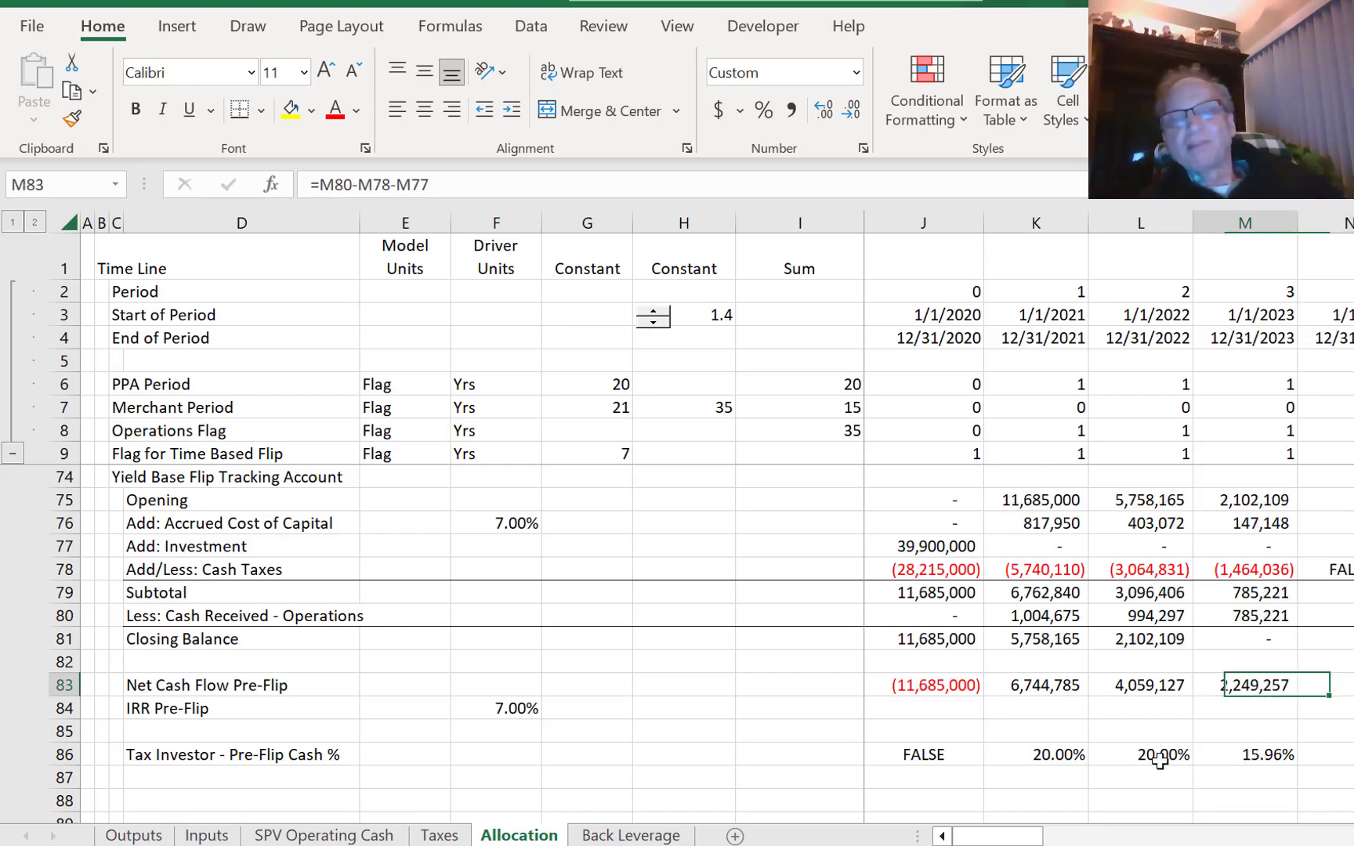
key("Left")
key("Down")
key("Down")
key("Down")
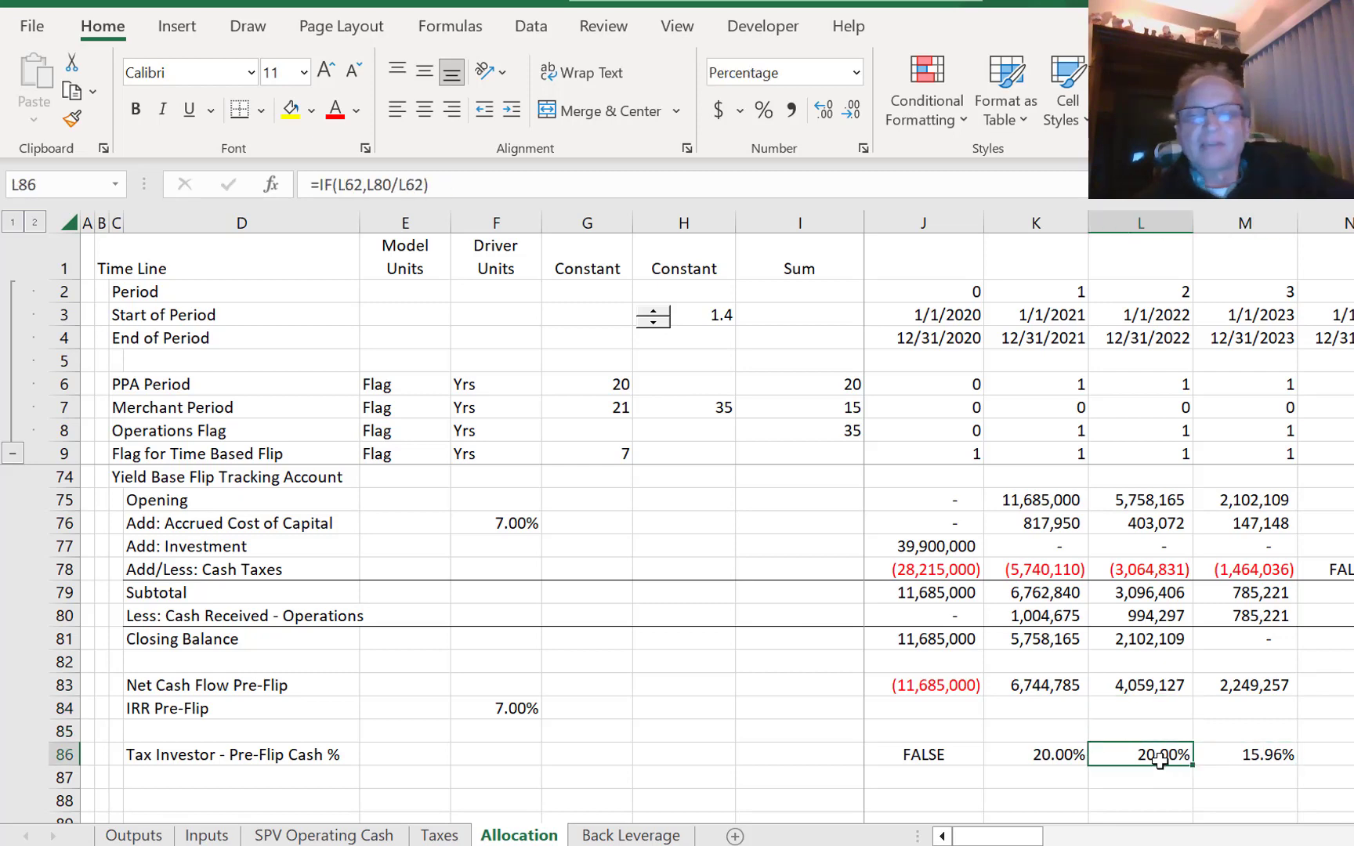
key("Right")
key("F2")
key("Escape")
- Trace the period 3 Cash Received - Operations, Subtotal and Cash Taxes formulas in column M
key("Up")
key("Up")
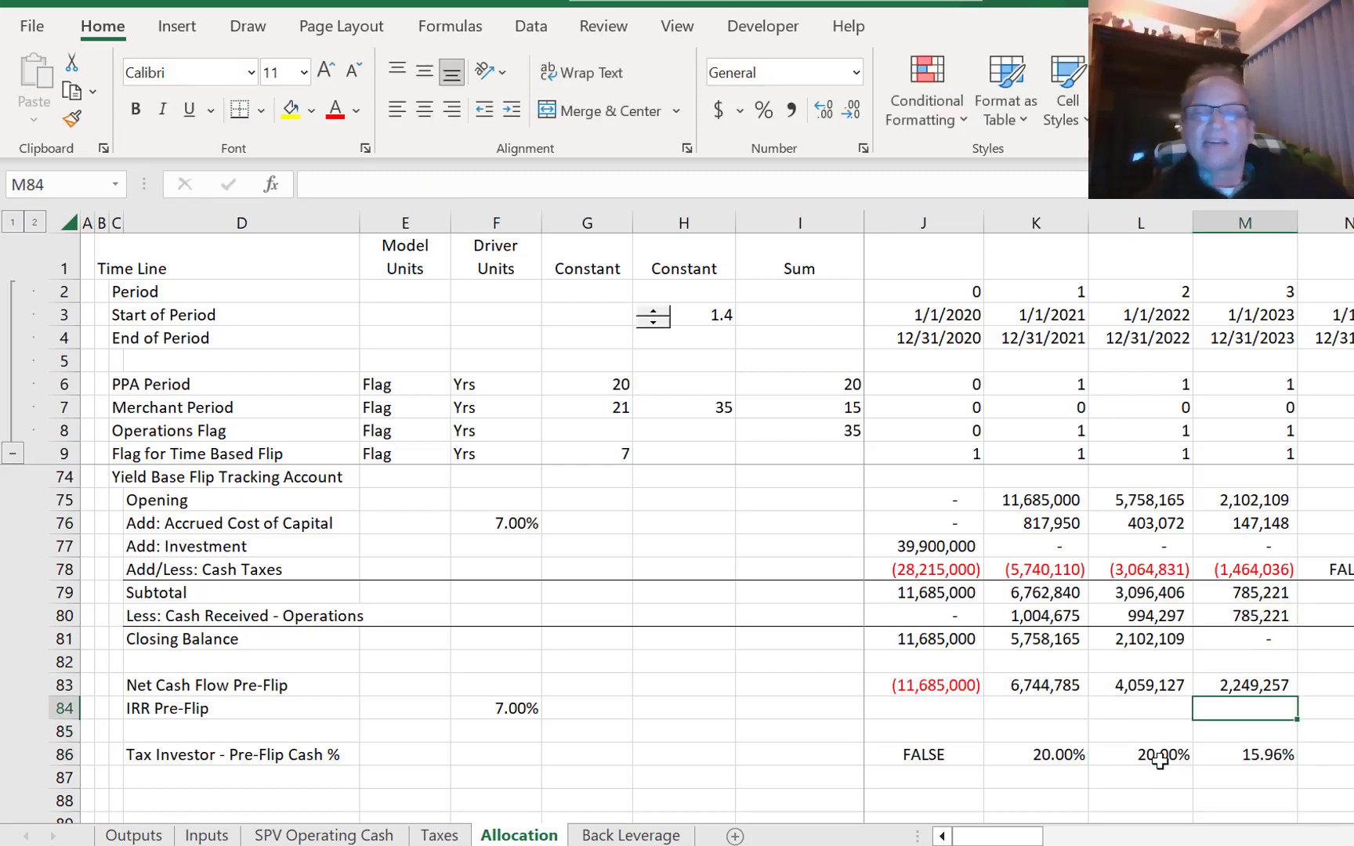
key("Up")
key("Up")
key("Up")
key("Up")
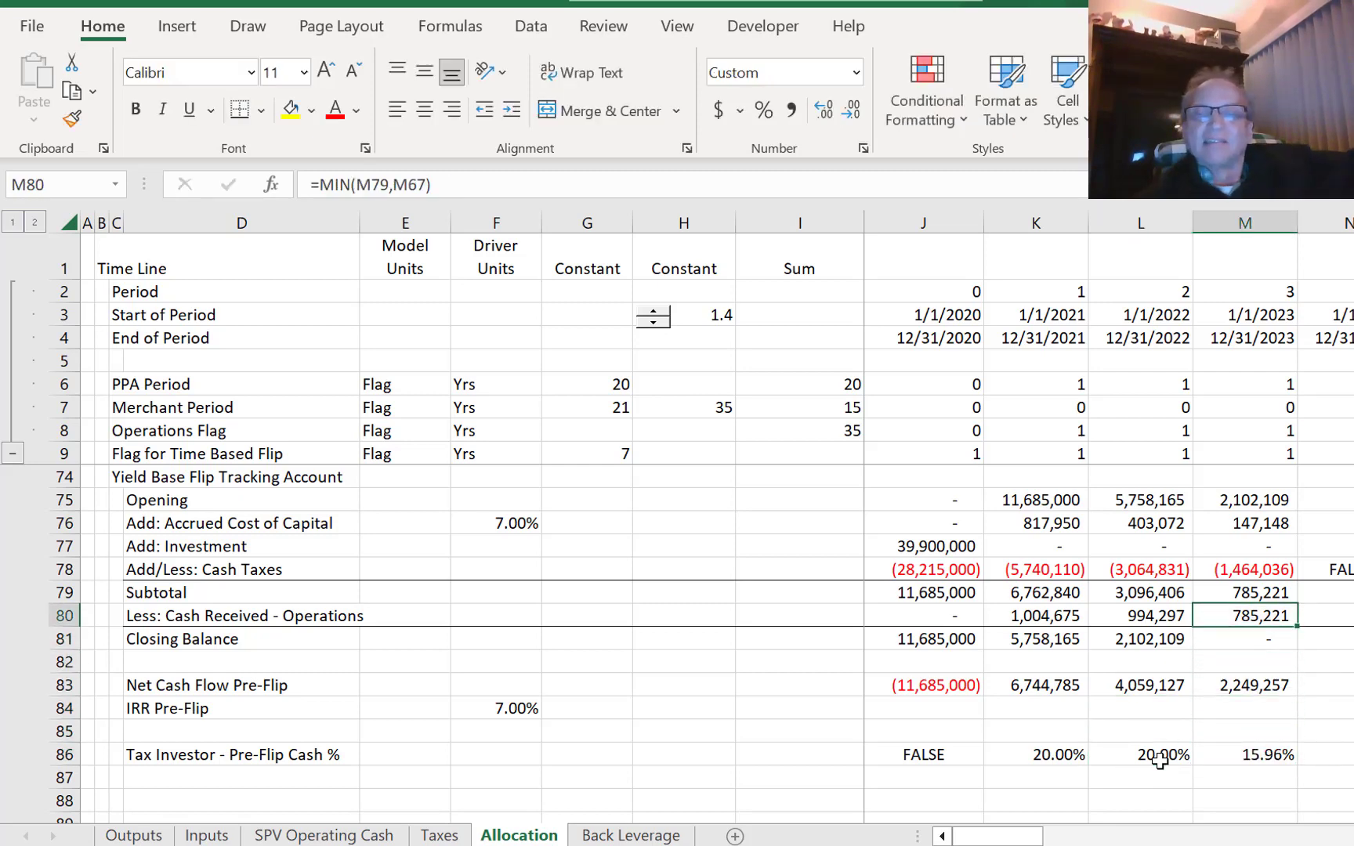
key("Up")
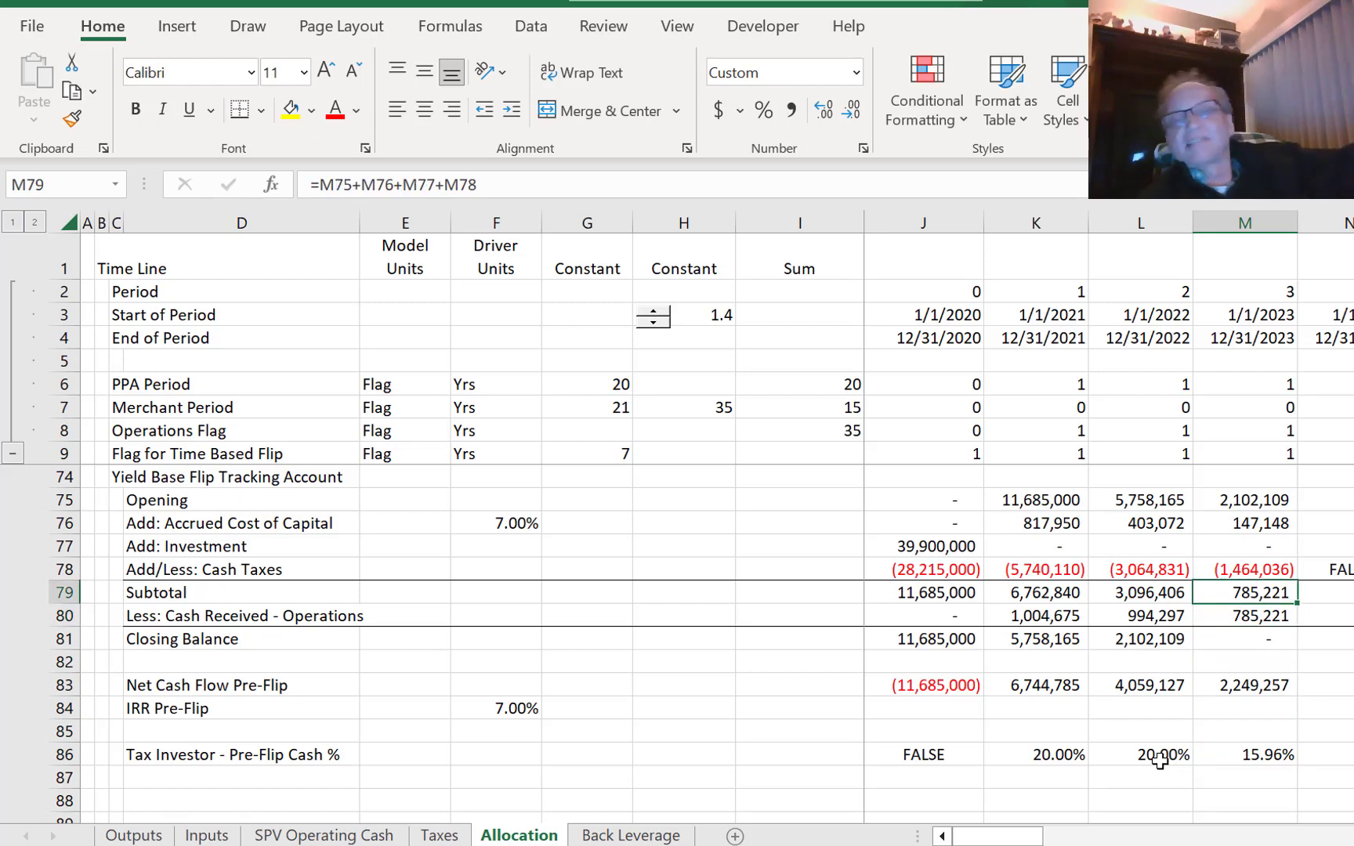
key("Down")
key("Up")
key("Up")
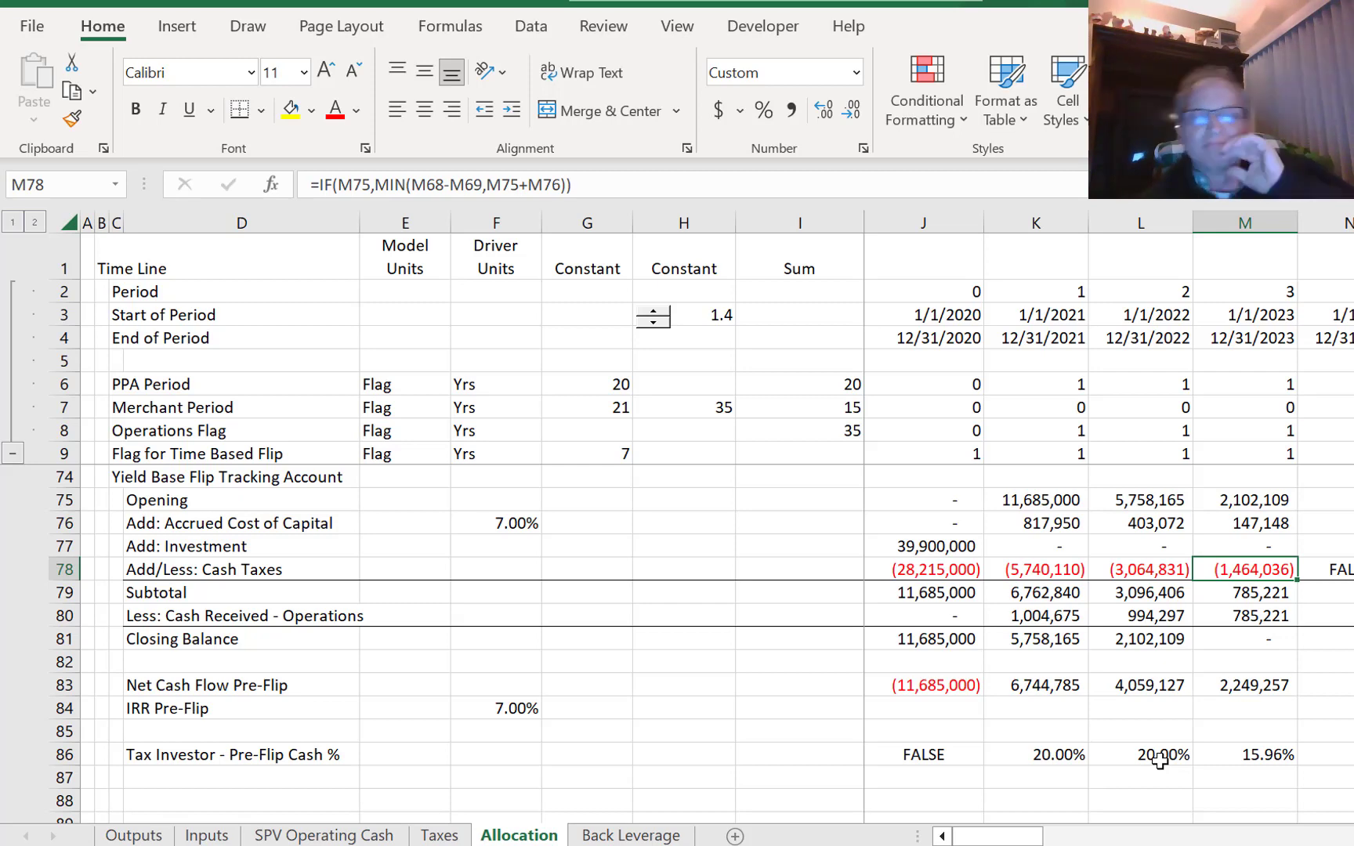
- Examine how the period 3 Tax Investor - Pre-Flip Cash % formula in M86 refers to M80 and M62
key("Down")
key("Down")
key("Down")
key("Down")
key("Down")
key("Down")
key("Down")
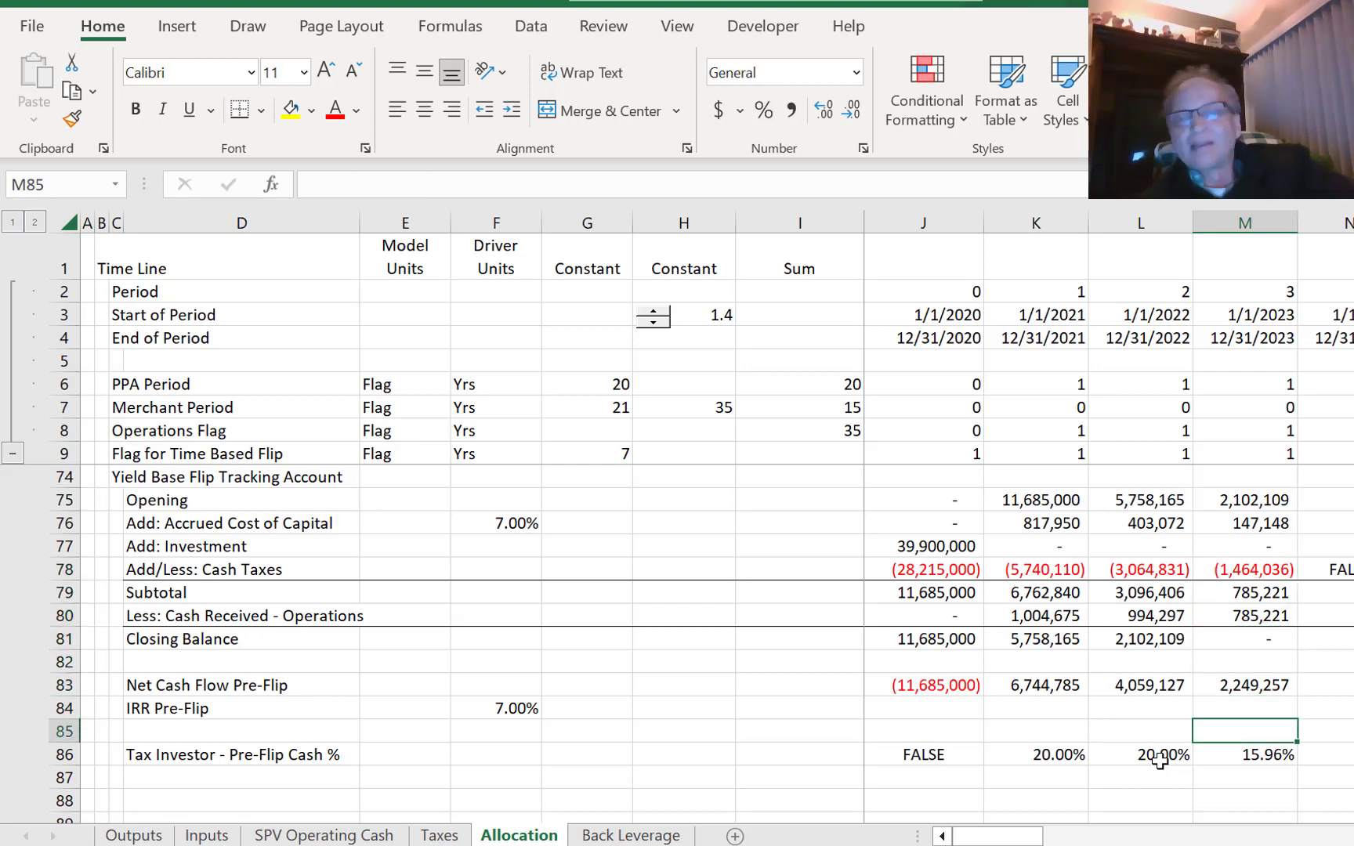
key("Down")
key("F2")
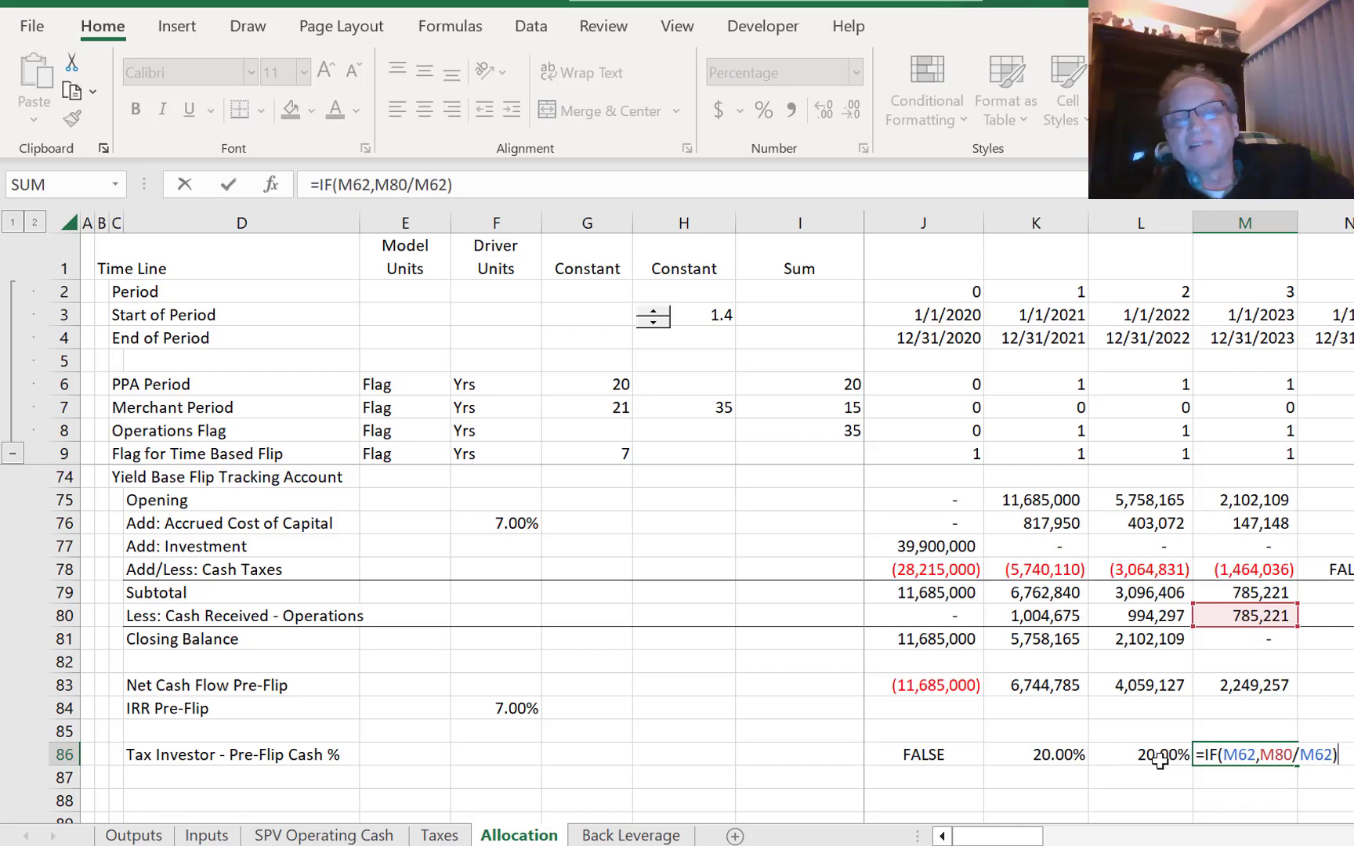
key("Escape")
key("F2")
key("Escape")
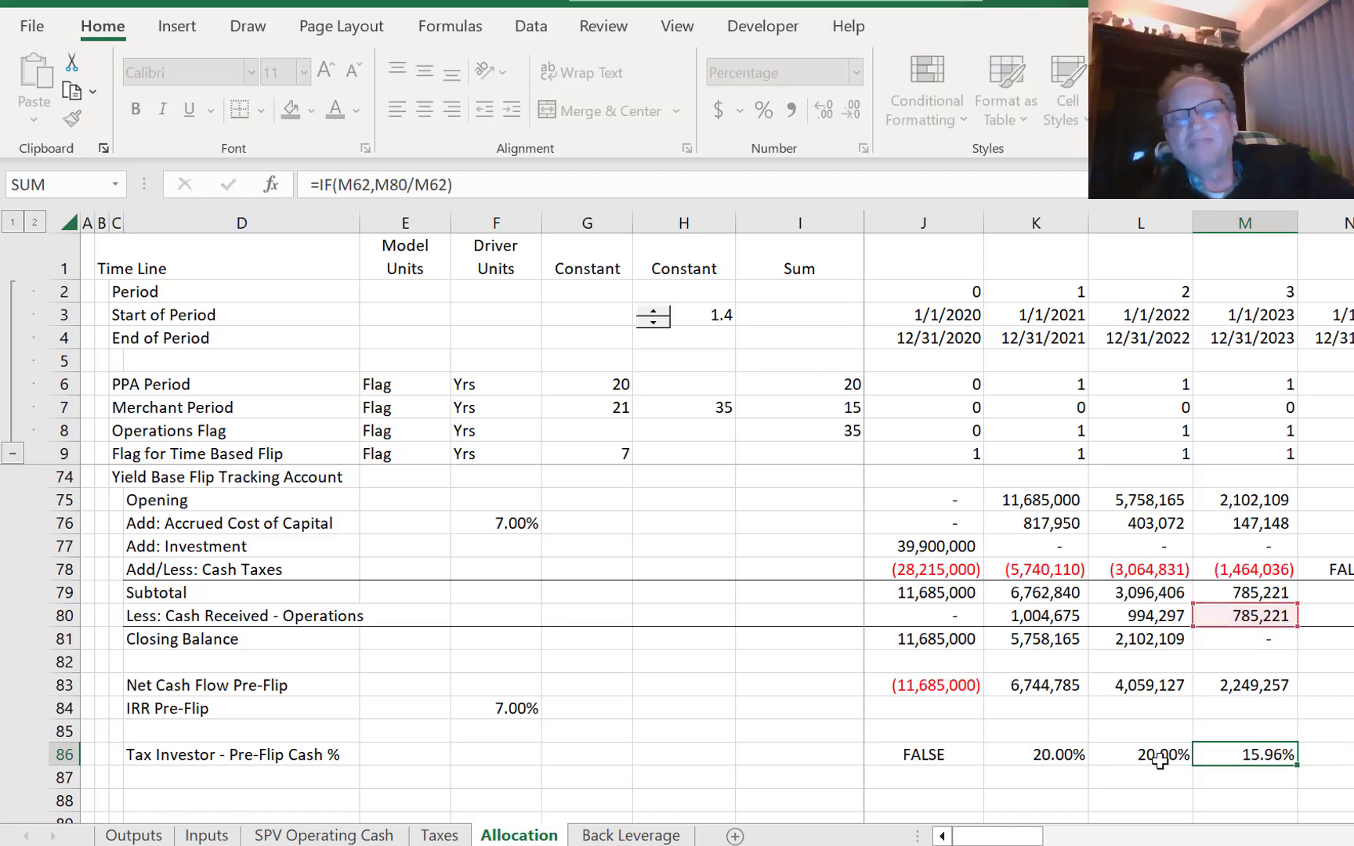
- Review the period 3 cash flow and Tax Investor rows above the tracking account, and return to the Pre-Flip Cash % in M86
key("Up")
key("Up")
key("Up")
key("Up")
key("Up")
key("Up")
key("Up")
key("Up")
key("Up")
key("Up")
key("Up")
key("Up")
key("Up")
key("Up")
key("Up")
key("Up")
key("Up")
key("Up")
key("Up")
key("Up")
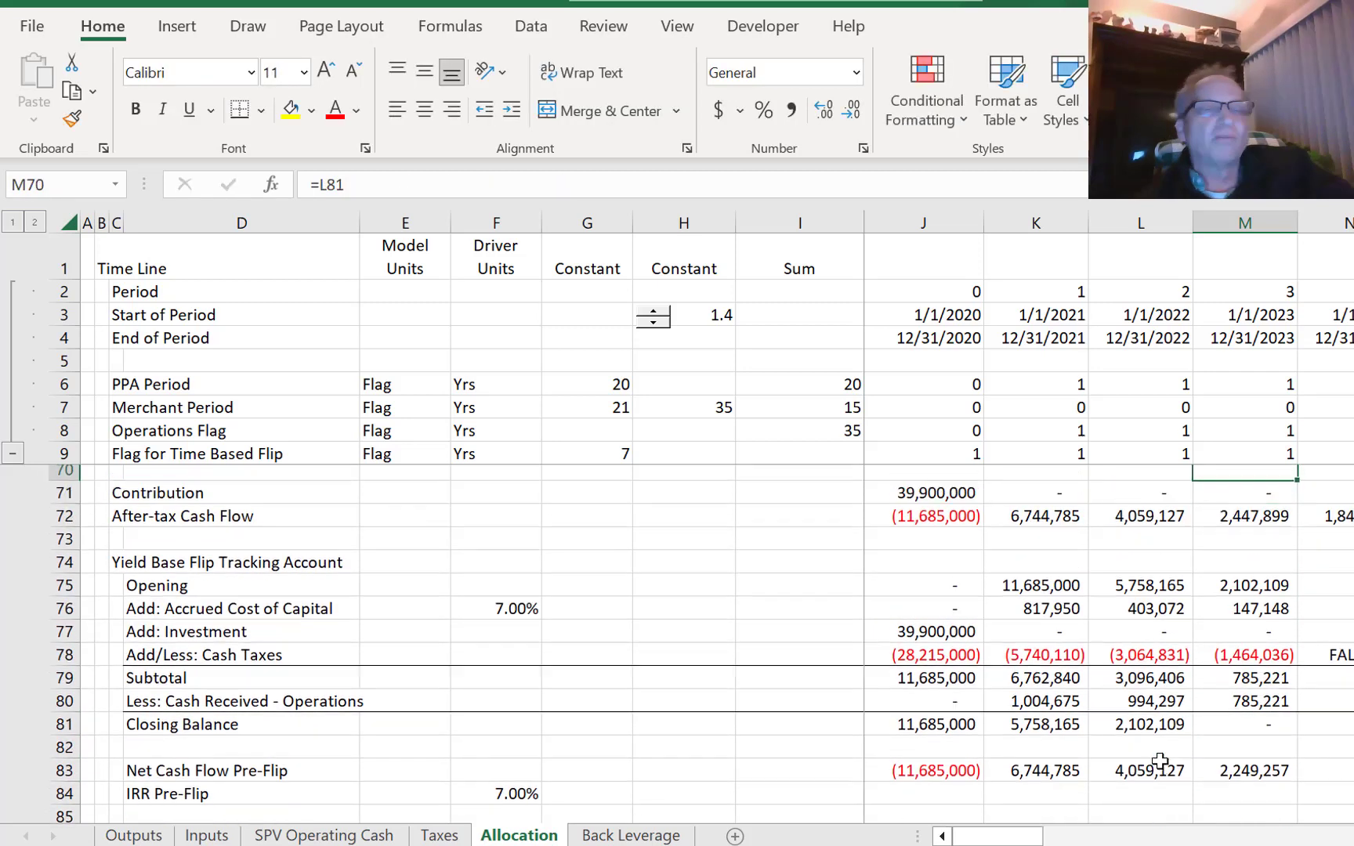
key("Up")
key("Down")
key("Down")
key("Down")
key("Down")
key("Down")
key("Down")
key("Down")
key("Down")
key("Down")
key("Down")
key("Down")
key("Down")
key("Down")
key("Down")
key("Down")
key("Down")
key("Down")
key("Down")
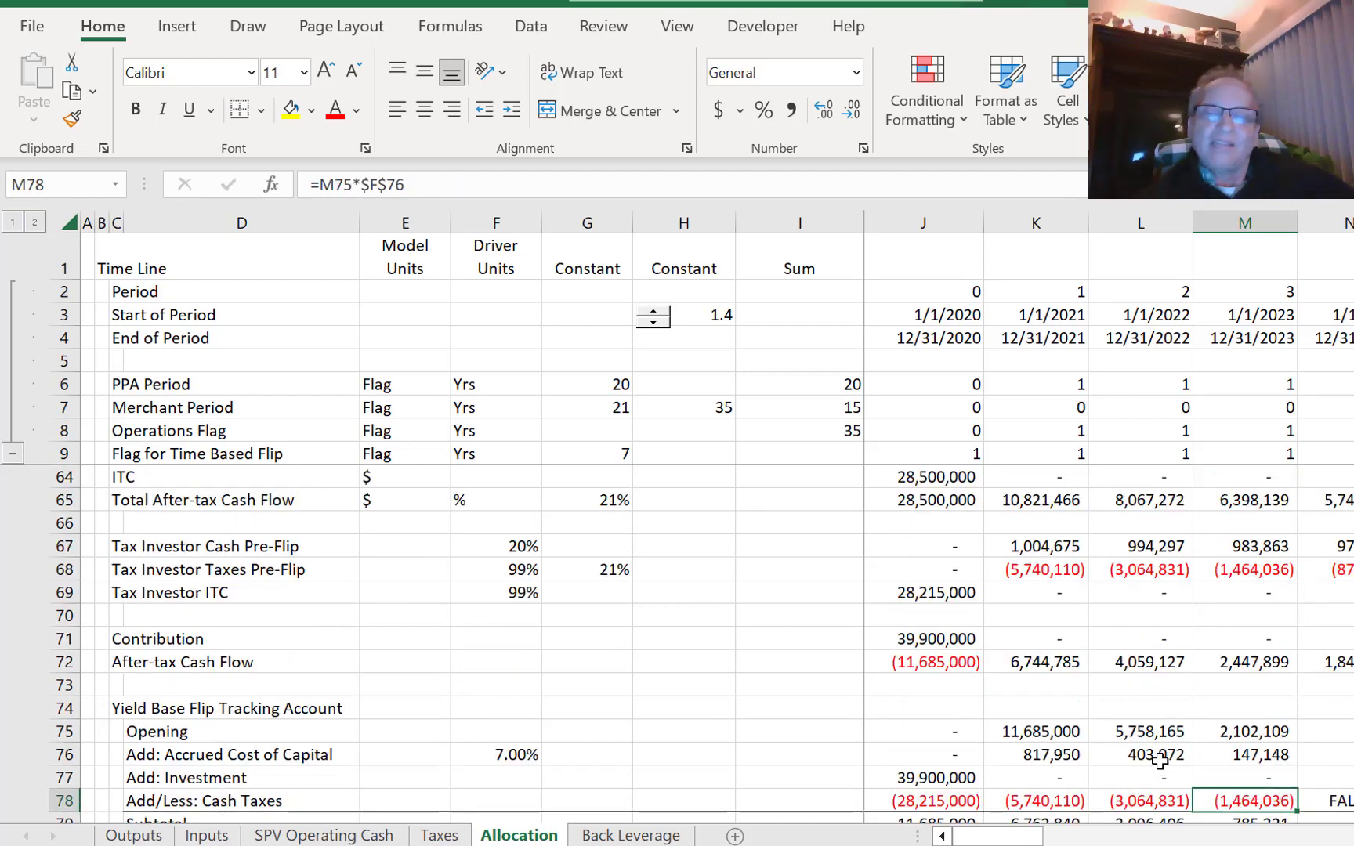
key("Down")
key("Down")
key("Down")
key("Down")
key("Down")
key("Down")
key("Down")
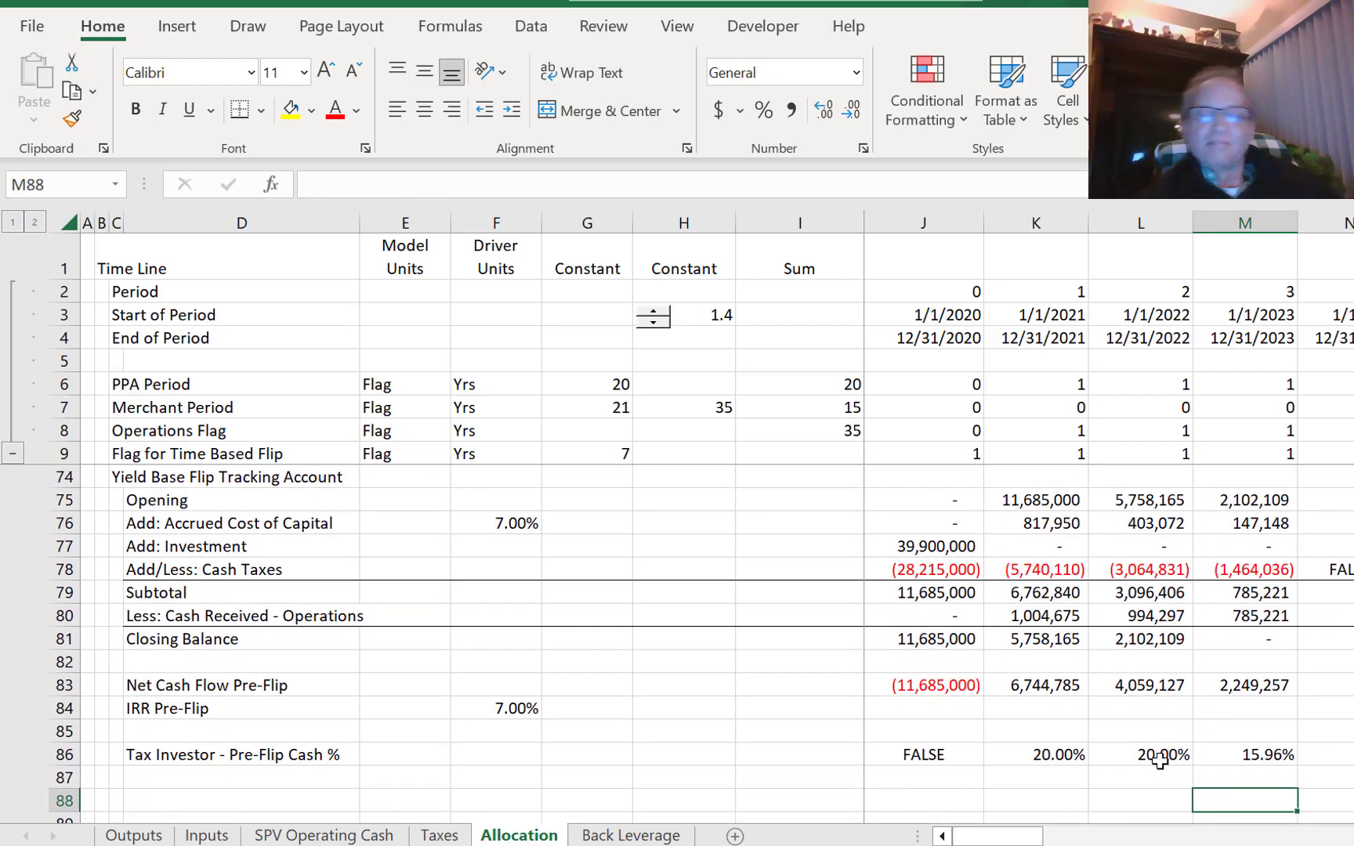
key("Up")
key("Up")
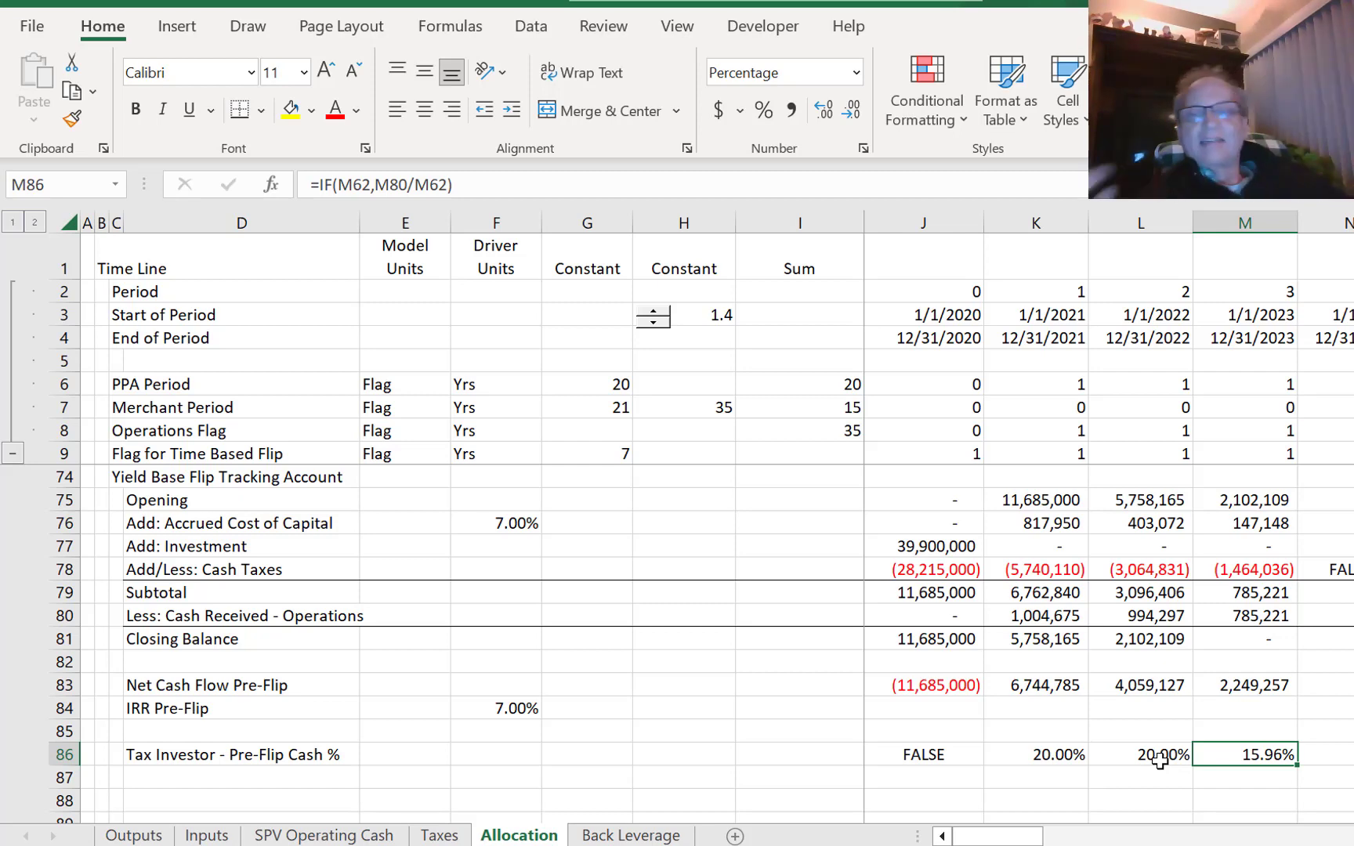
- Label a new row "Sponsor - Pre-Flip" in D88, below the Tax Investor - Pre-Flip Cash % row
key("Down")
key("Down")
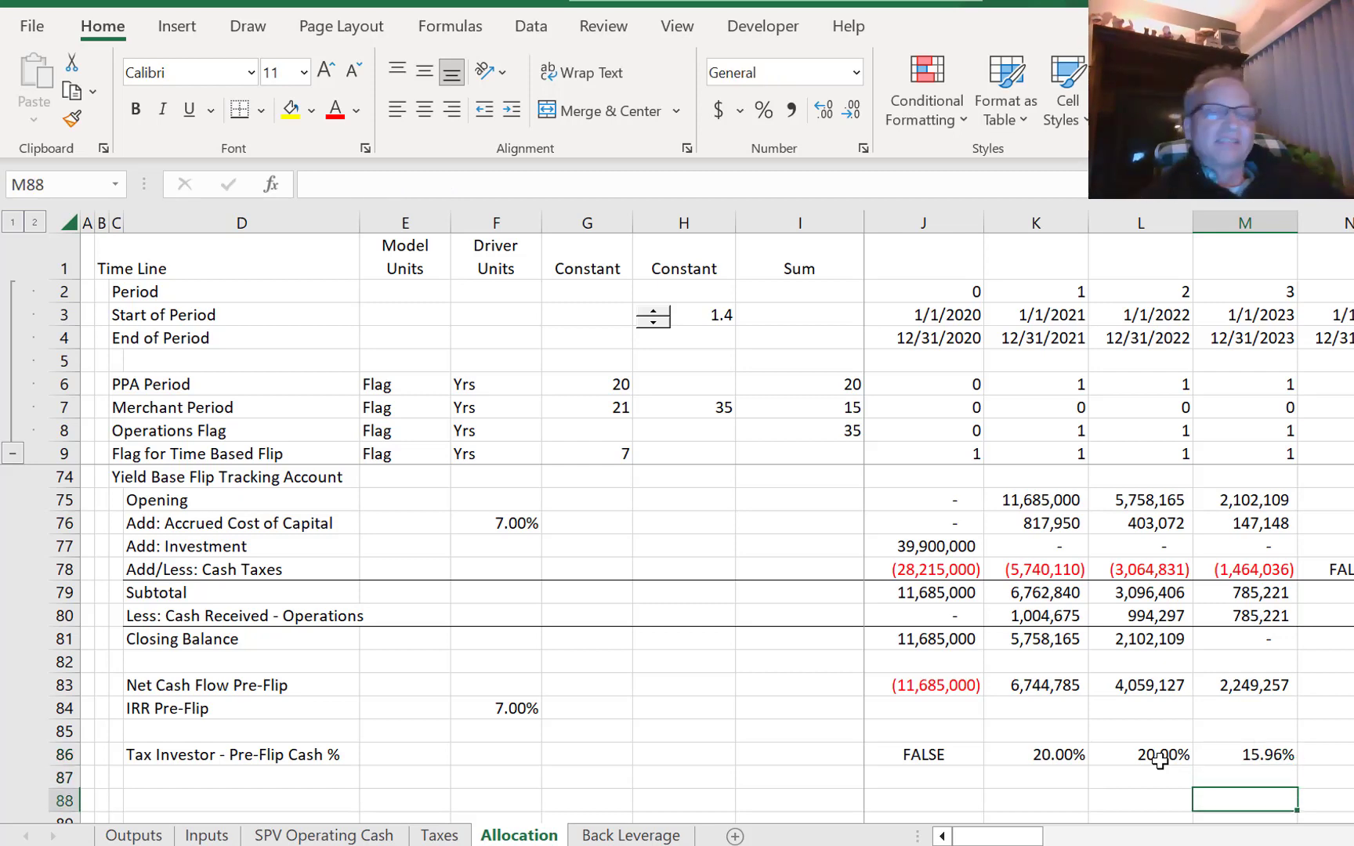
key("Left")
key("Left")
key("Left")
key("Left")
key("Left")
key("Left")
key("Left")
key("Left")
key("Left")
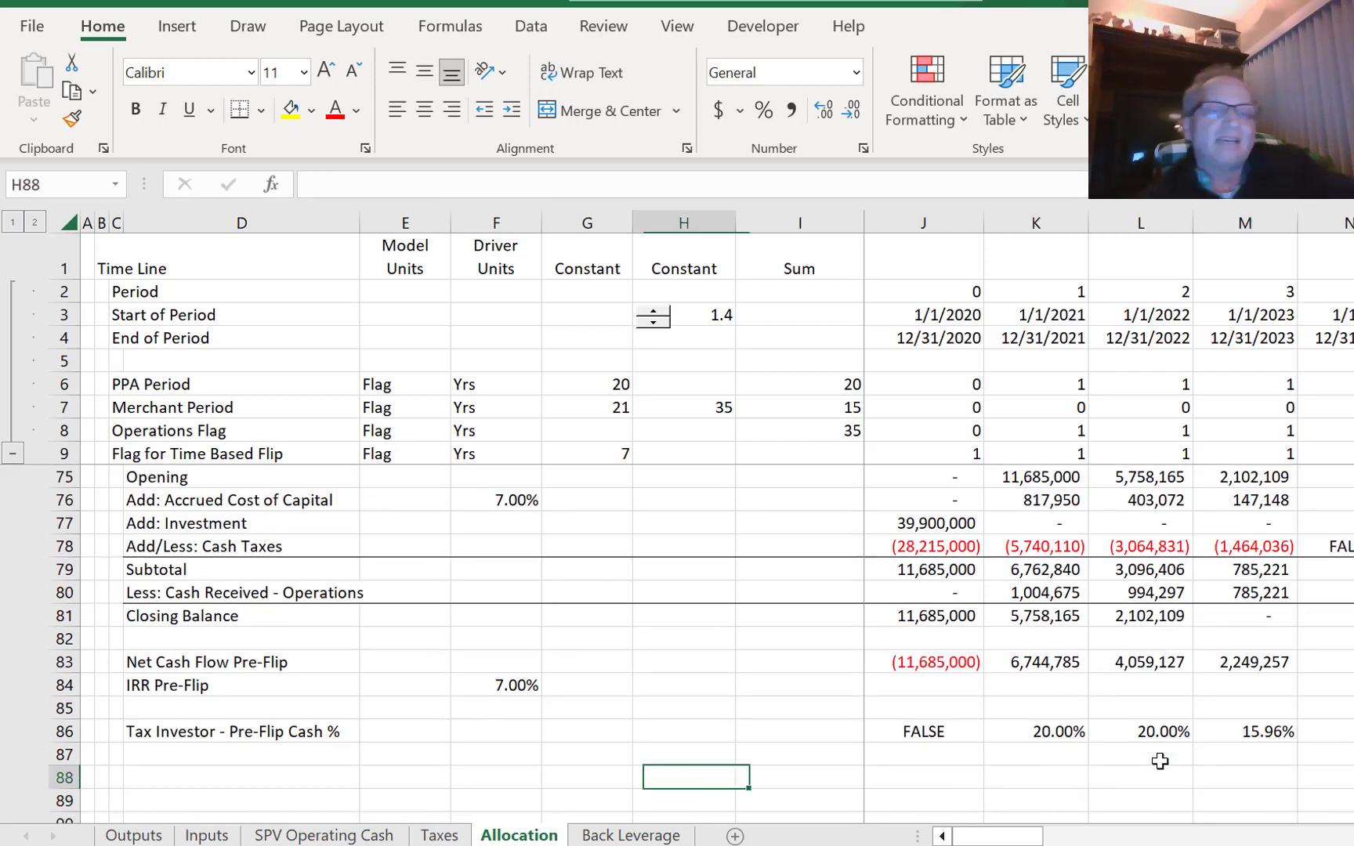
type("Sponsor - P")
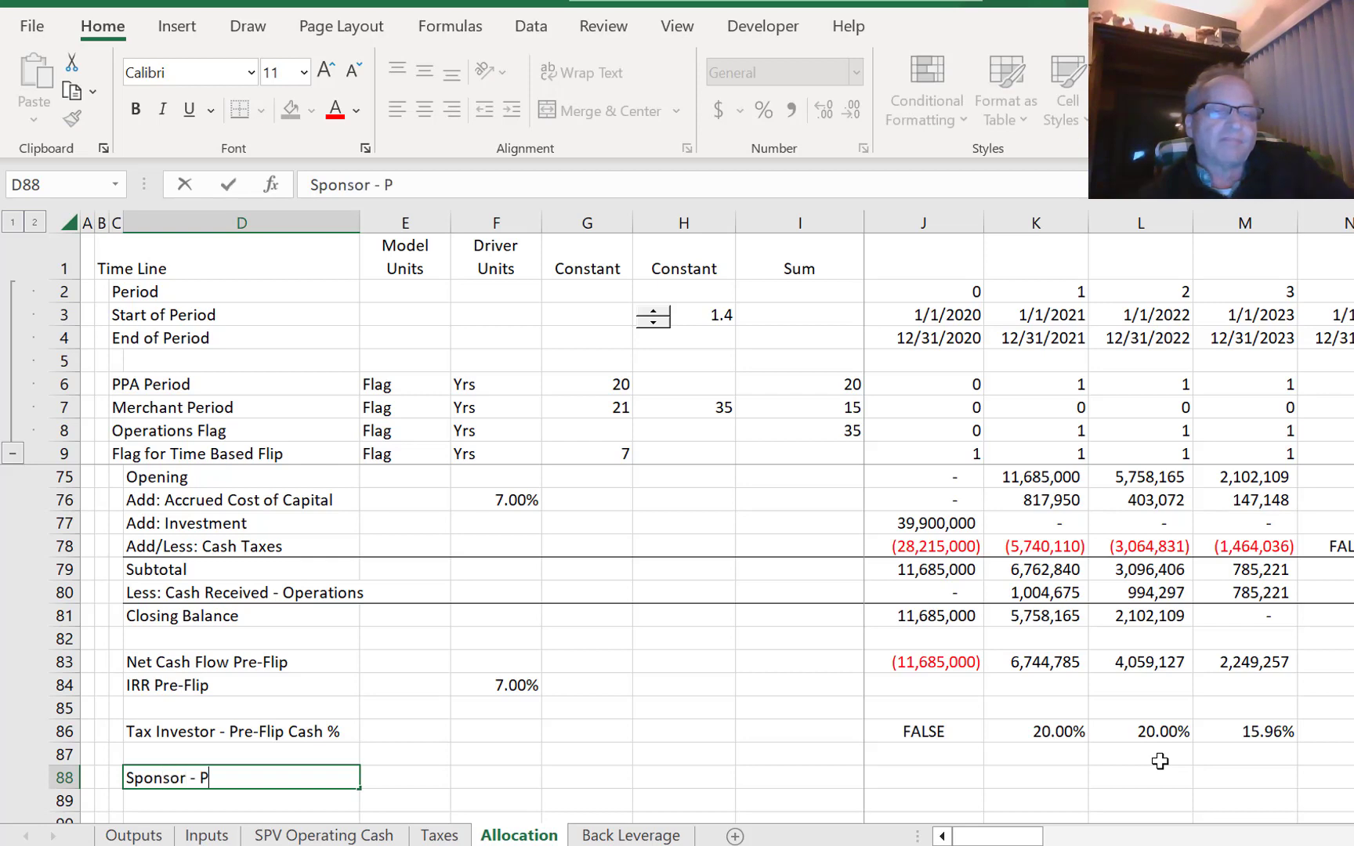
type("re-")
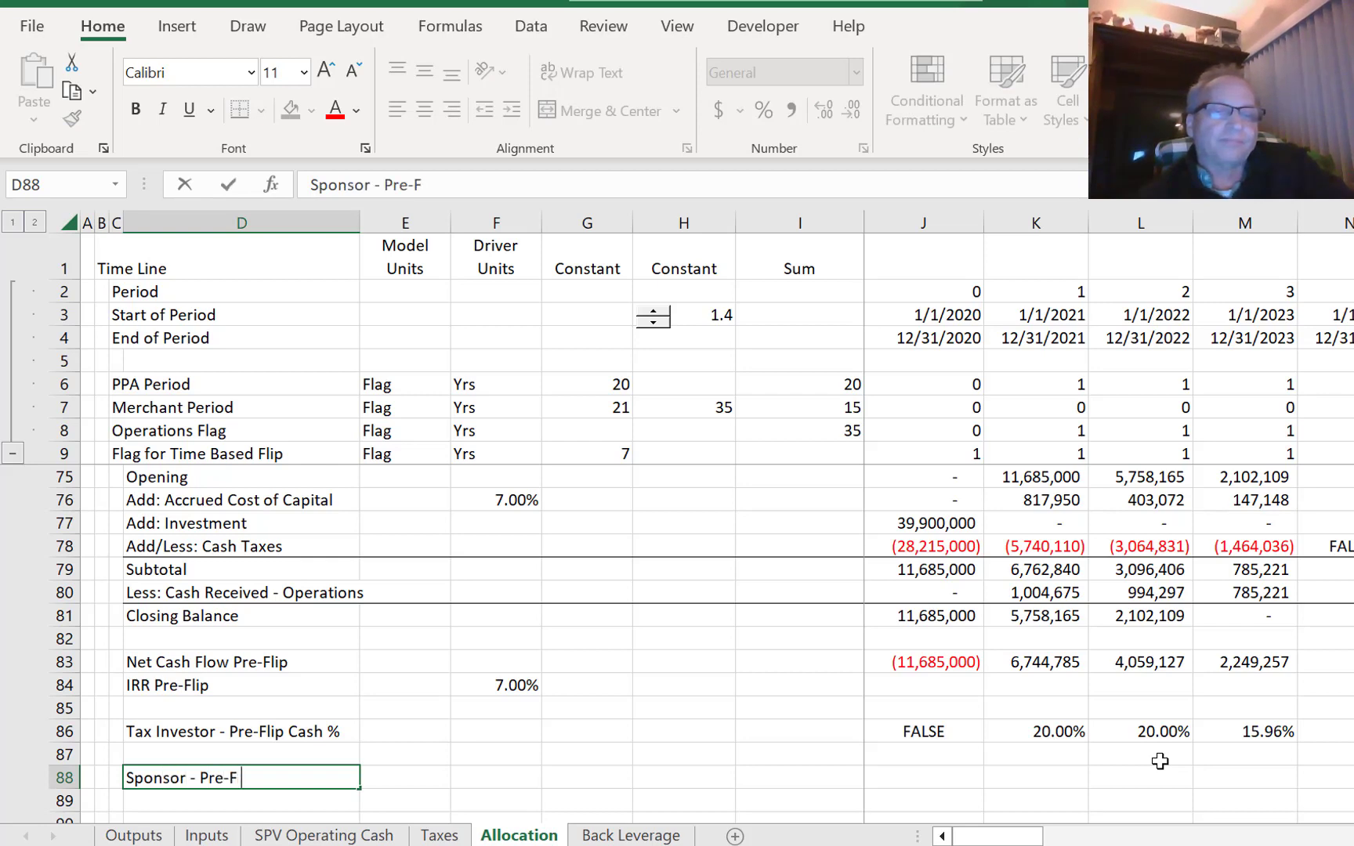
type("Flip")
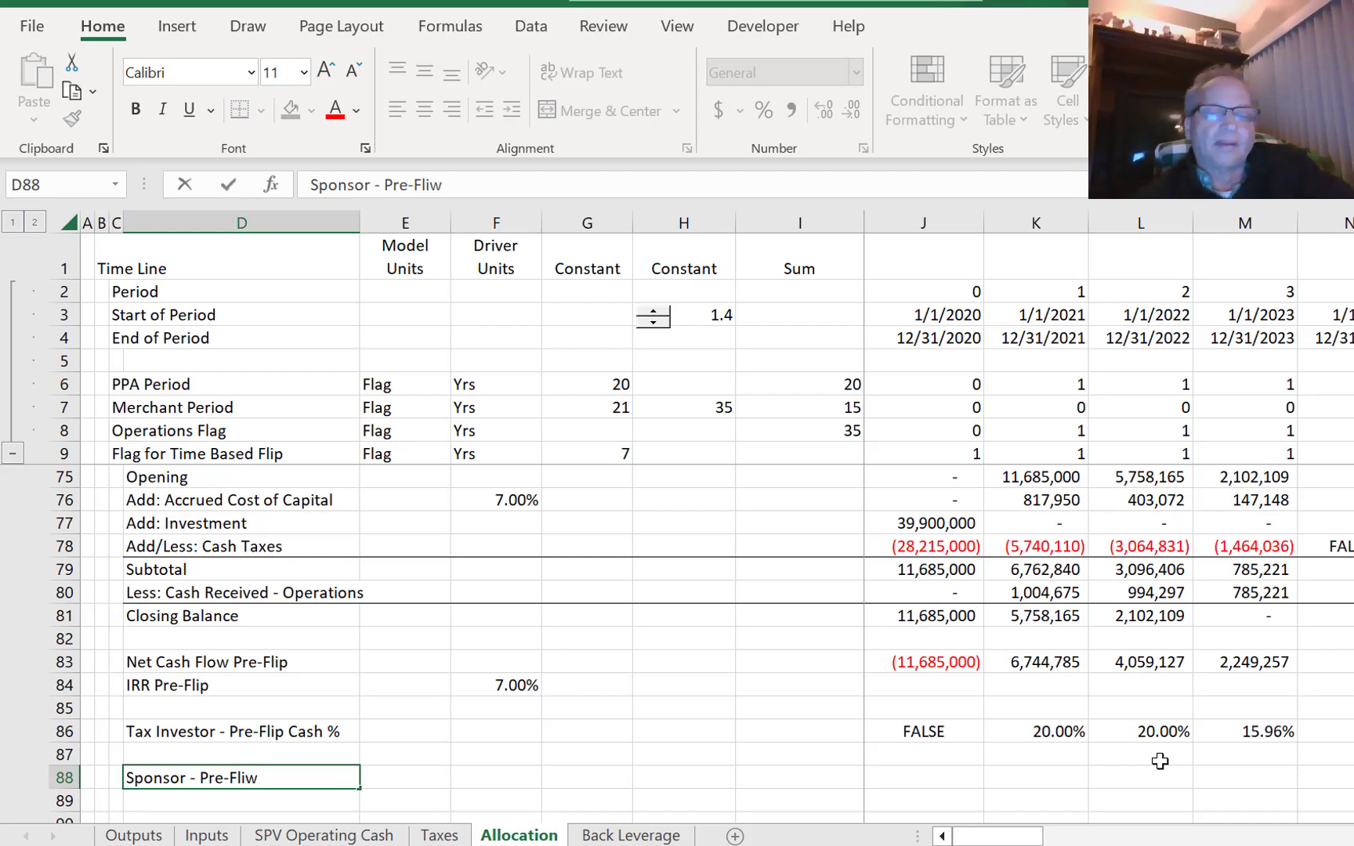
key("BackSpace")
type("p")
key("ctrl+Return")
key("Down")
key("Up")
key("Right")
key("Right")
key("Right")
key("Right")
key("Right")
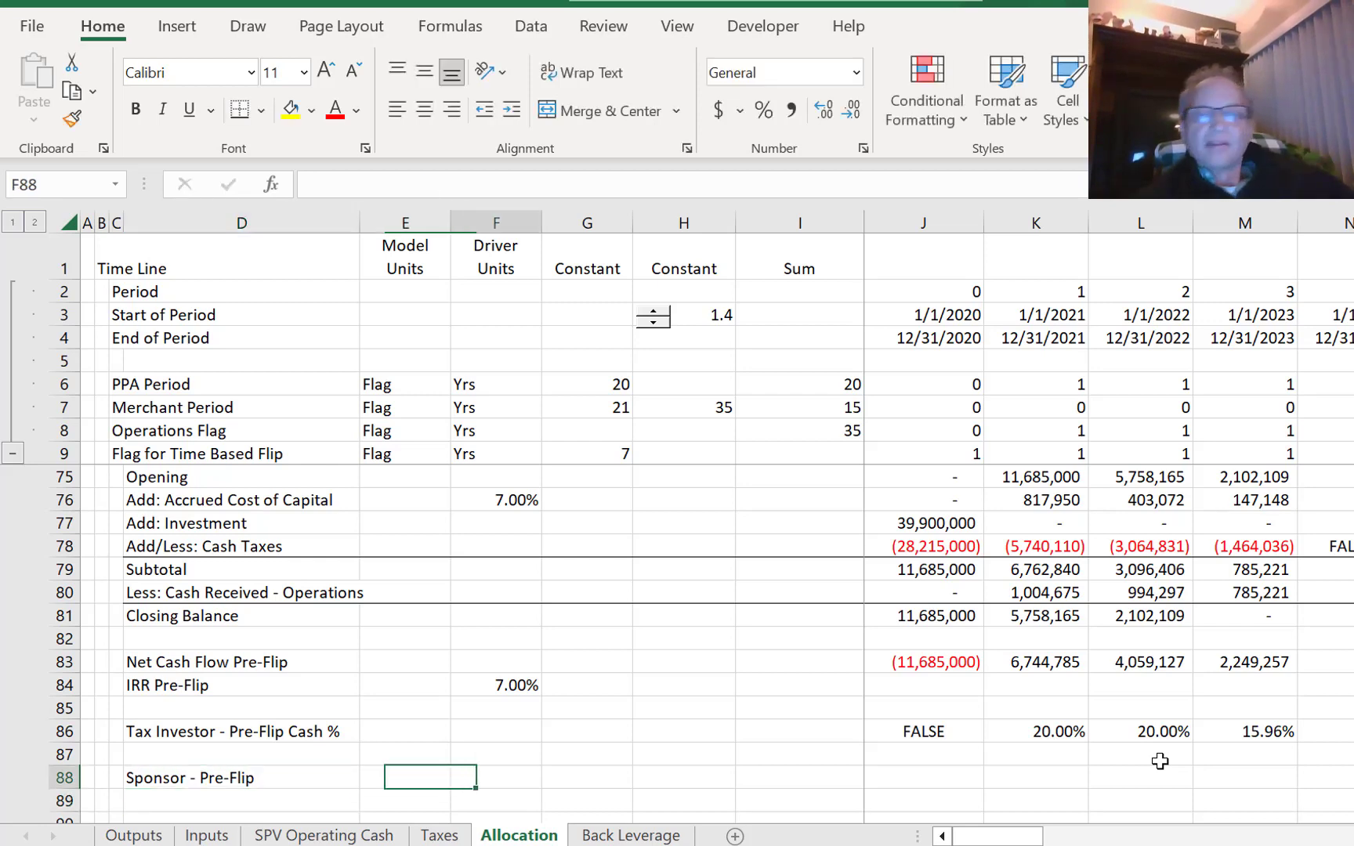
- Calculate the period 1 Sponsor - Pre-Flip share in K88 as =1-K86 and fill the formula across the remaining periods
key("Right")
key("Right")
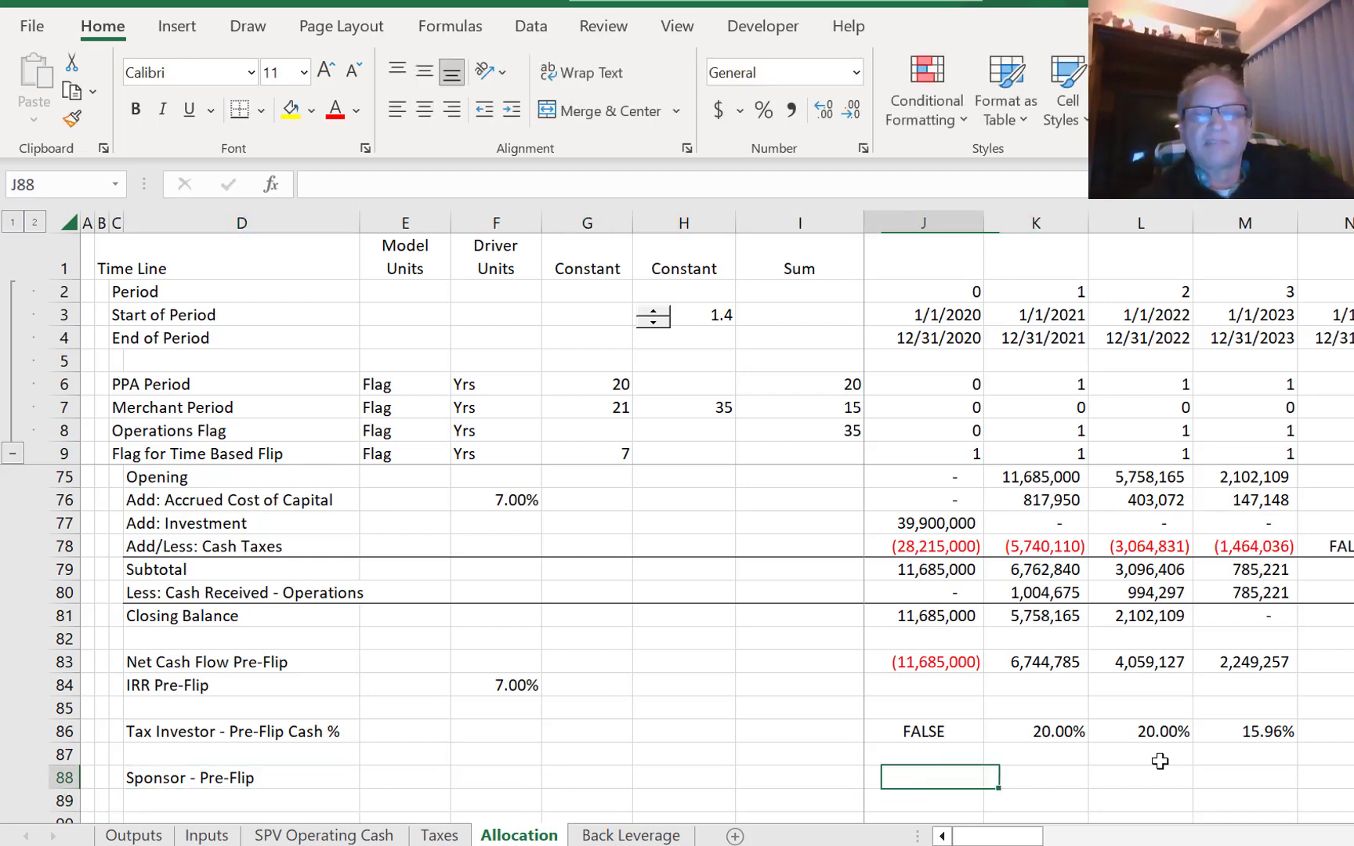
type("=1")
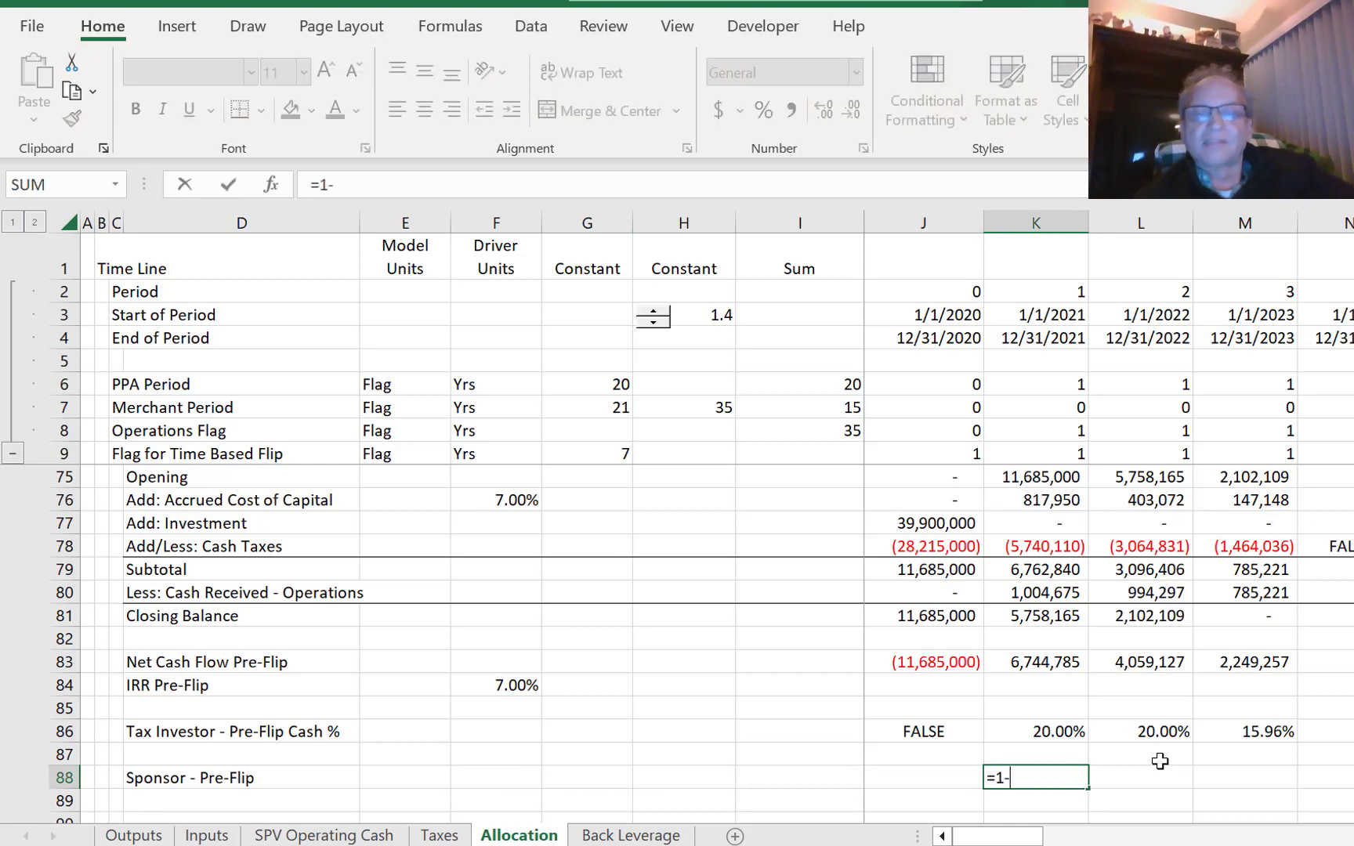
type("-")
key("Up")
key("Up")
key("ctrl+Return")
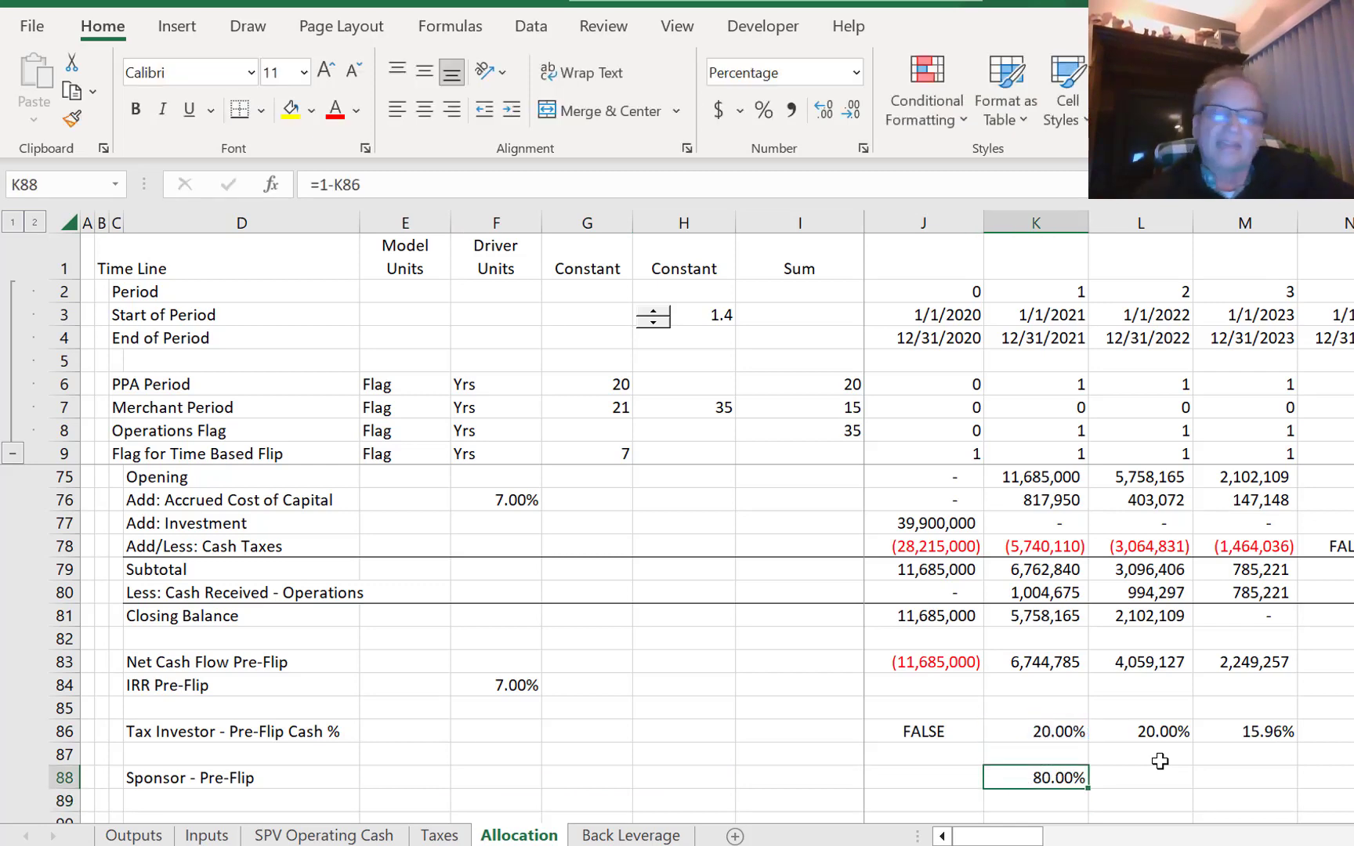
key("ctrl+shift+Right")
key("ctrl+shift+Left")
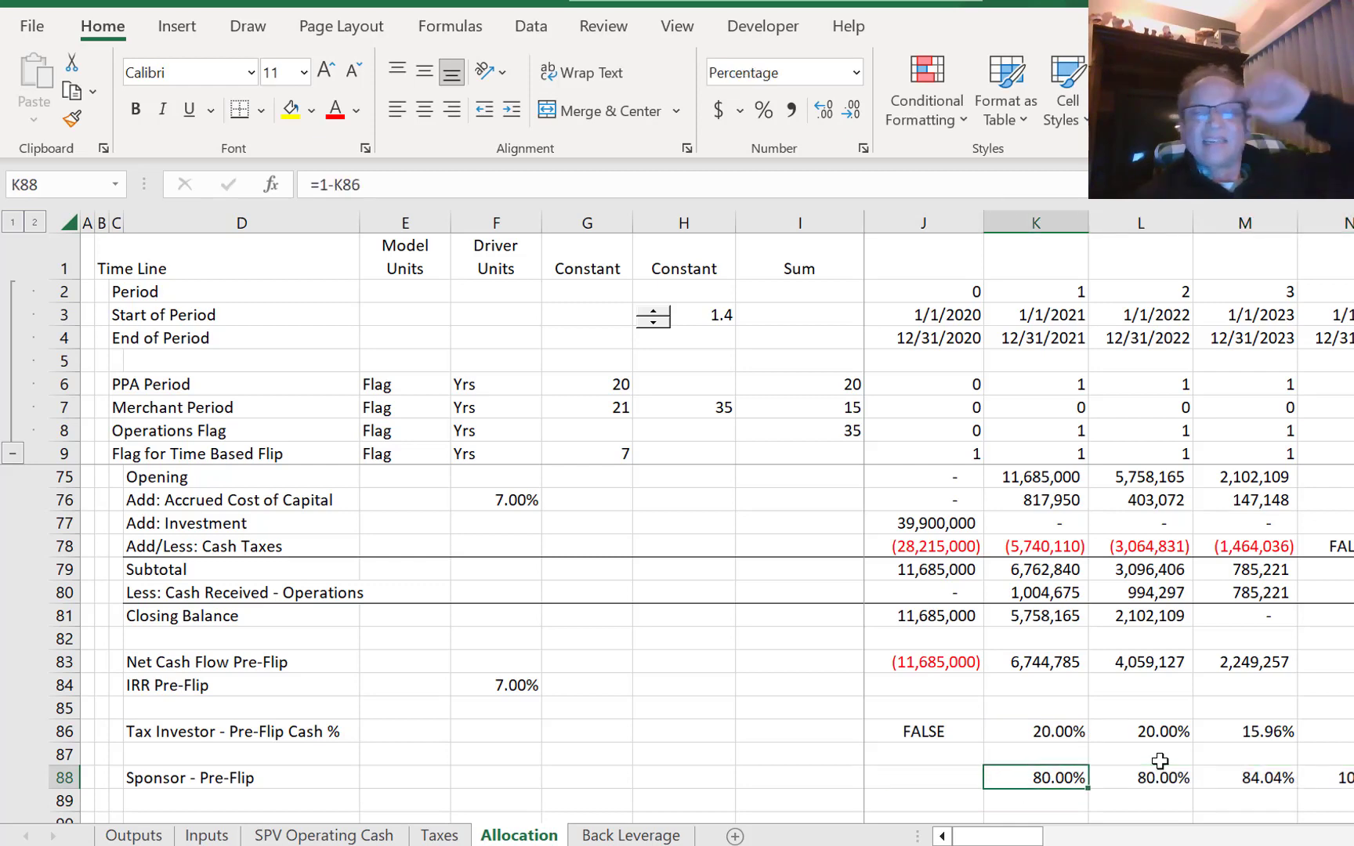
- Review the Sponsor - Pre-Flip percentages in row 88 across periods 1 to 4
key("Right")
key("Right")
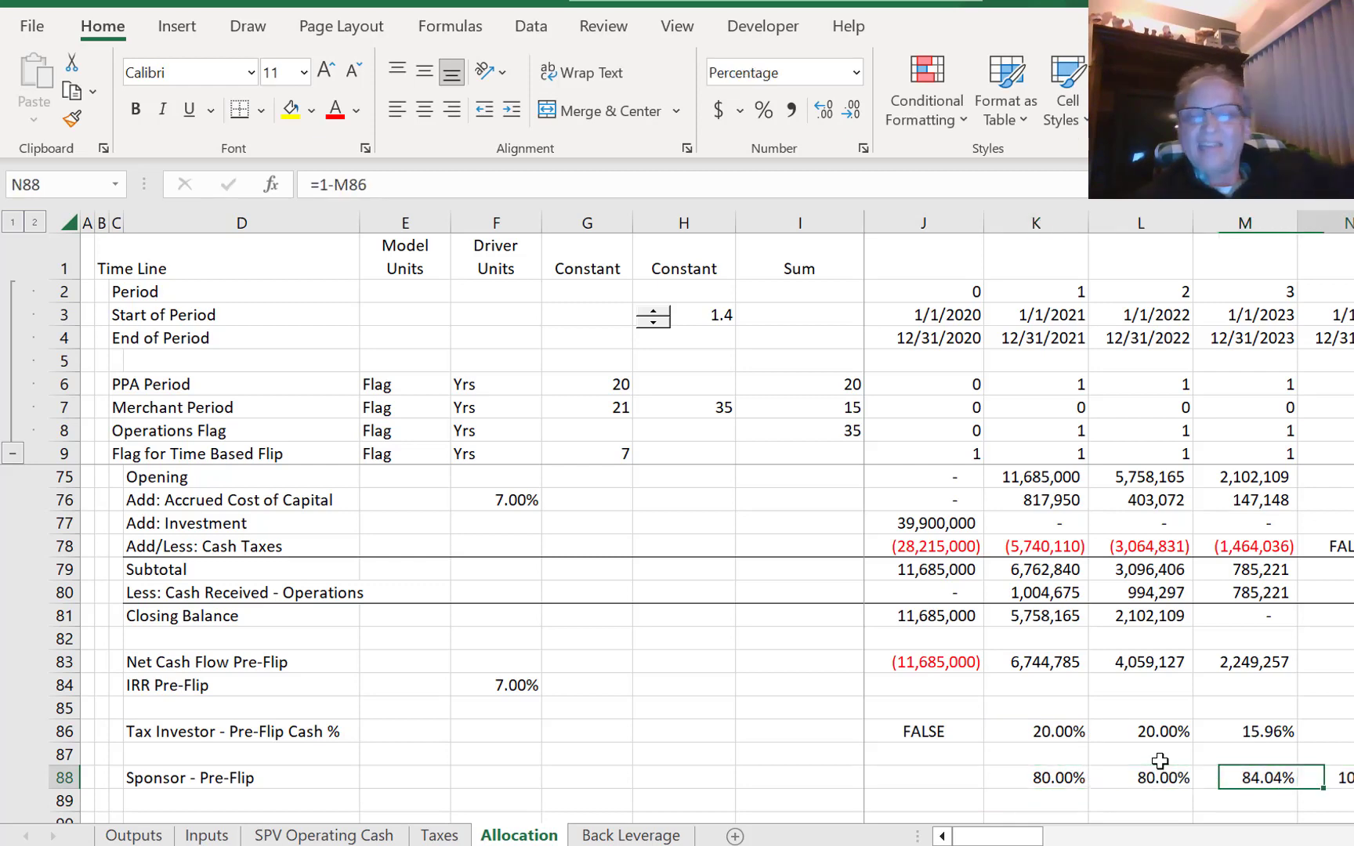
key("Left")
key("Left")
key("Left")
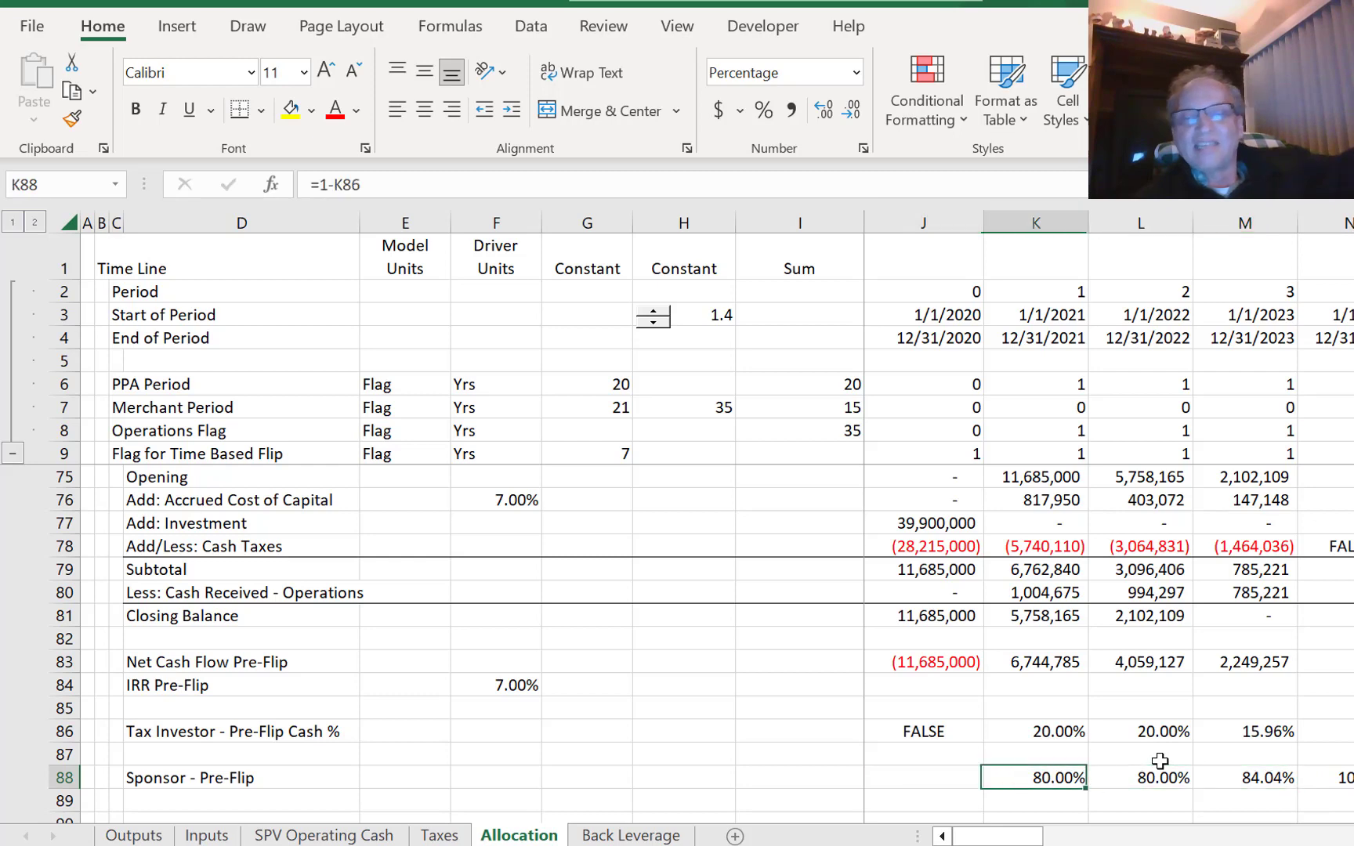
key("Right")
key("Right")
key("Right")
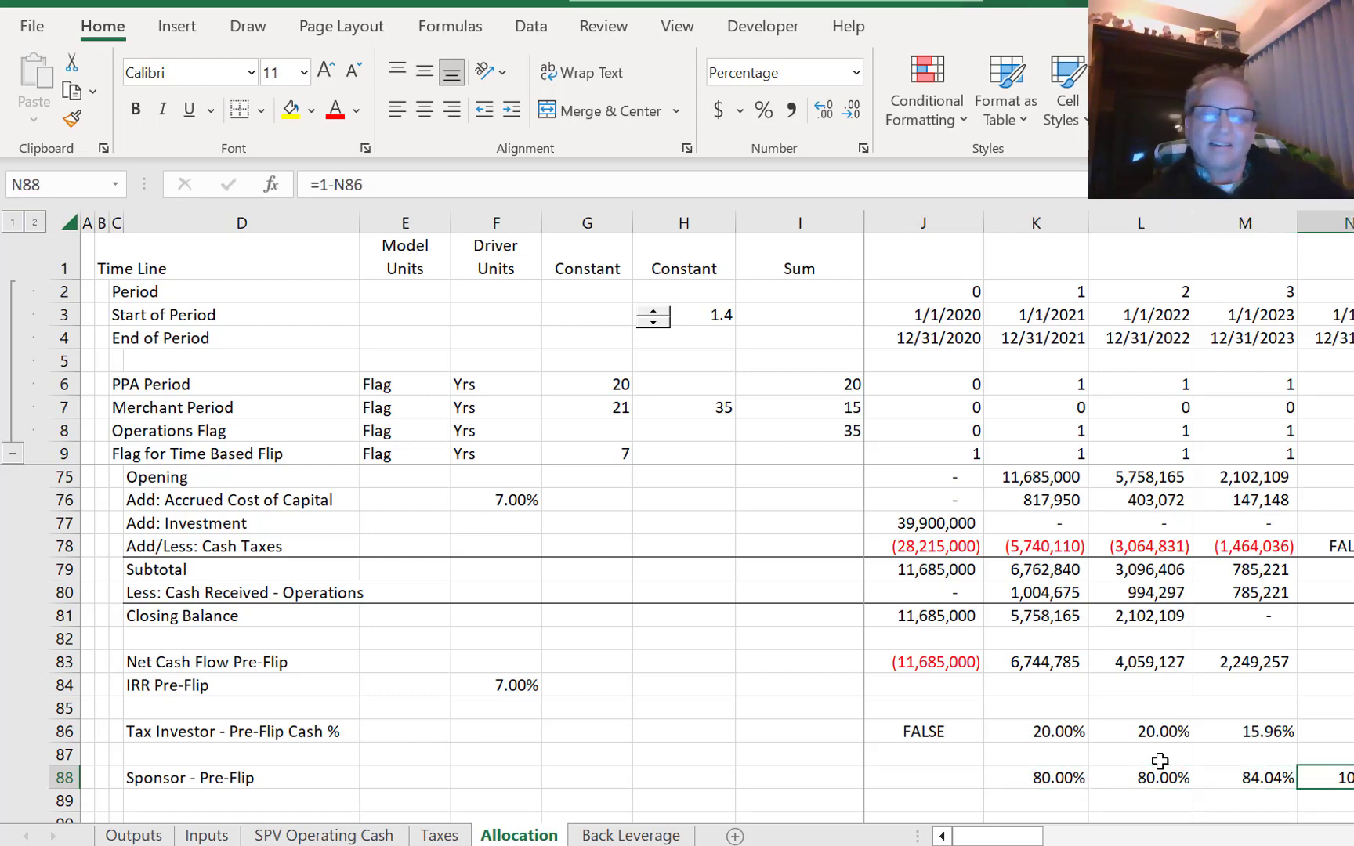
key("Left")
key("Left")
key("Right")
key("Down")
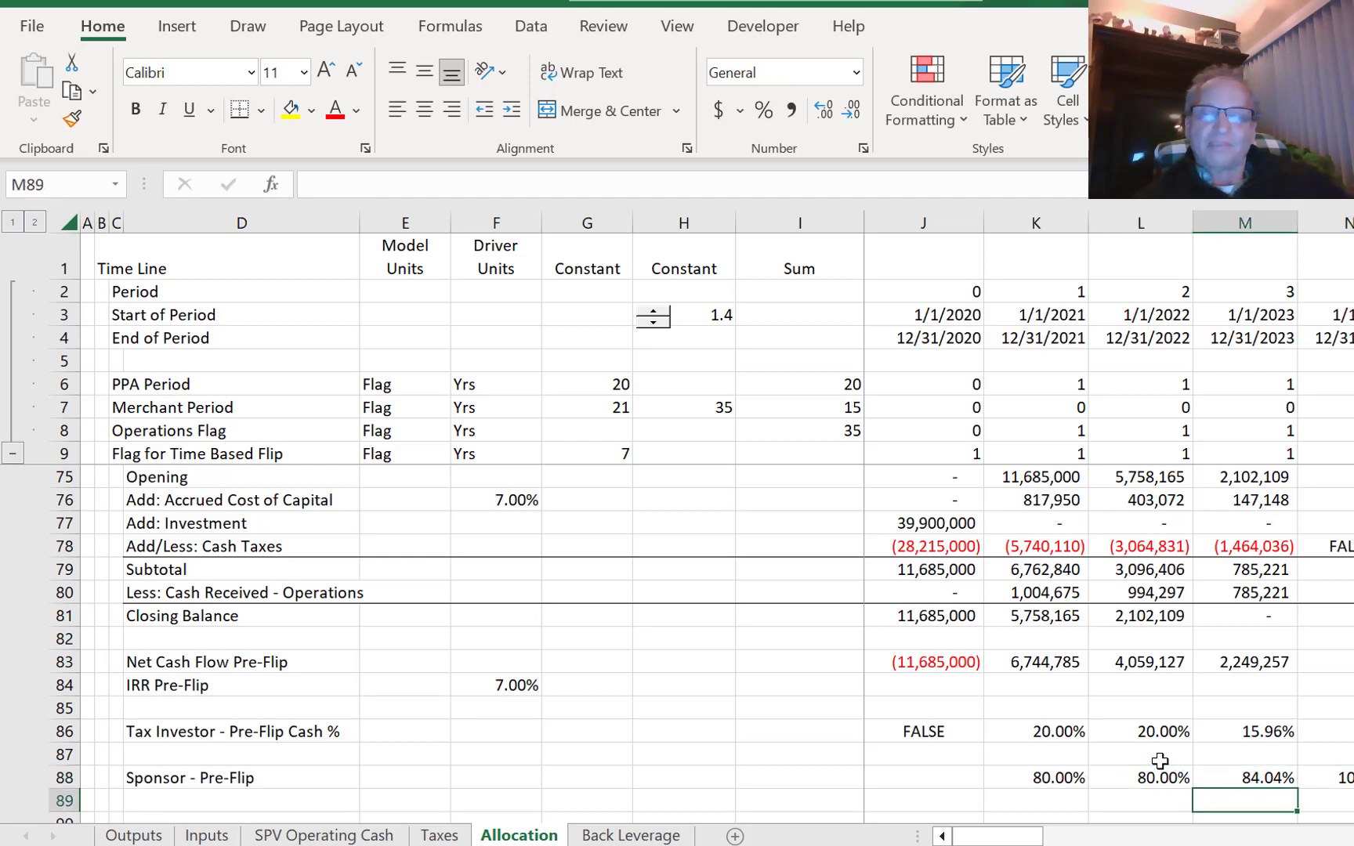
- Go to the empty label cell D90, two rows below the Sponsor - Pre-Flip label
key("Down")
key("Left")
key("Left")
key("Left")
key("Left")
key("Left")
key("Left")
key("Left")
key("Left")
key("Left")
key("Left")
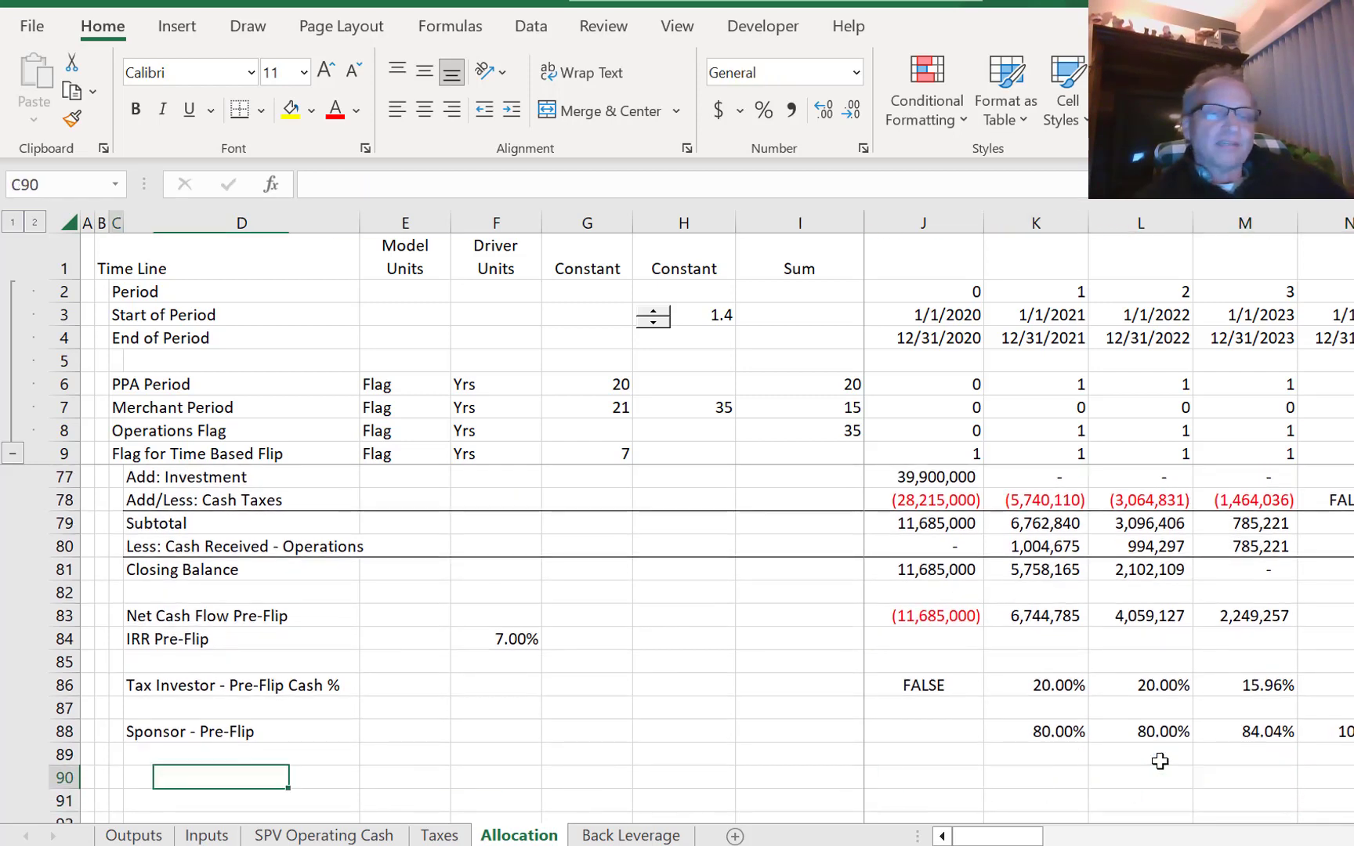
key("Left")
key("Right")
key("Right")
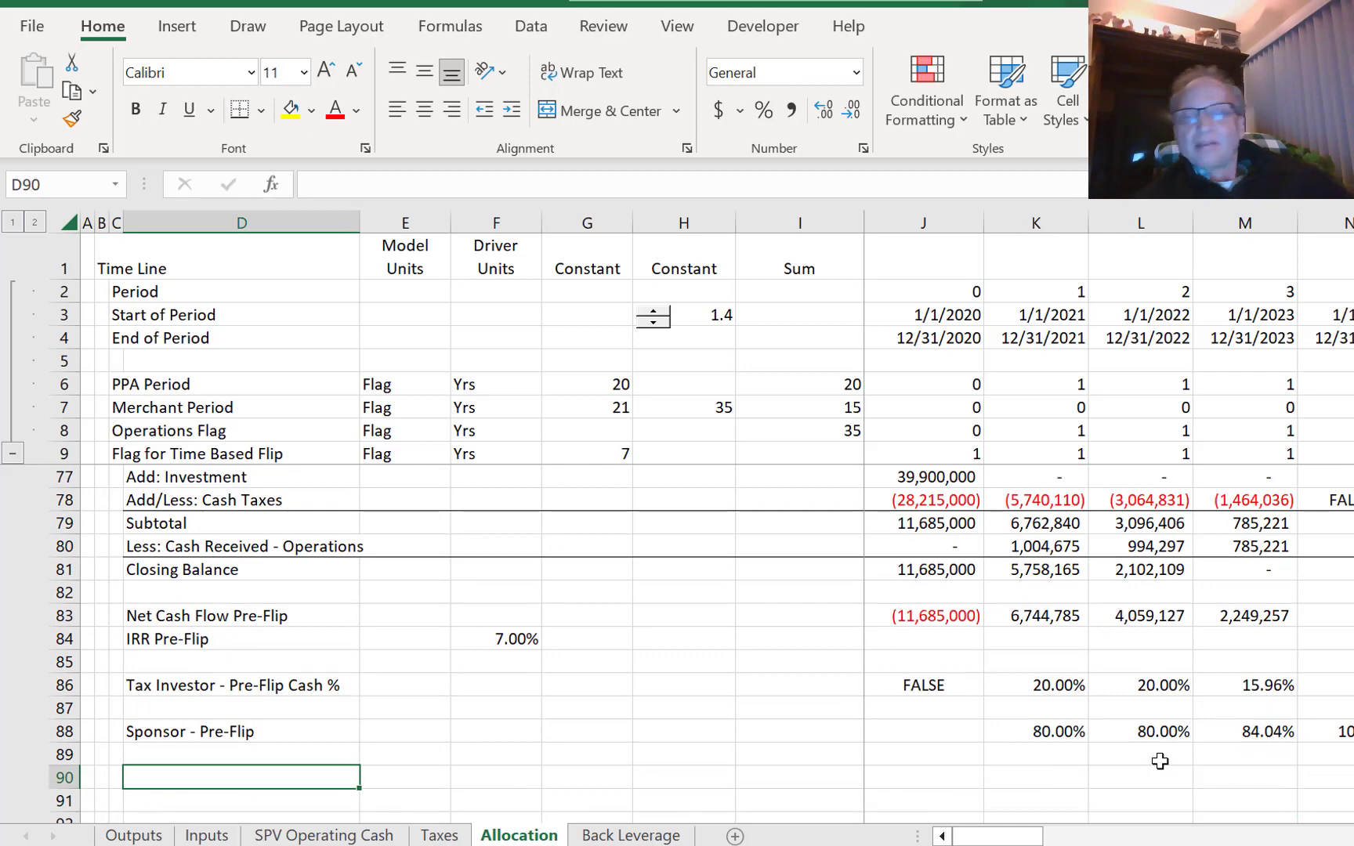